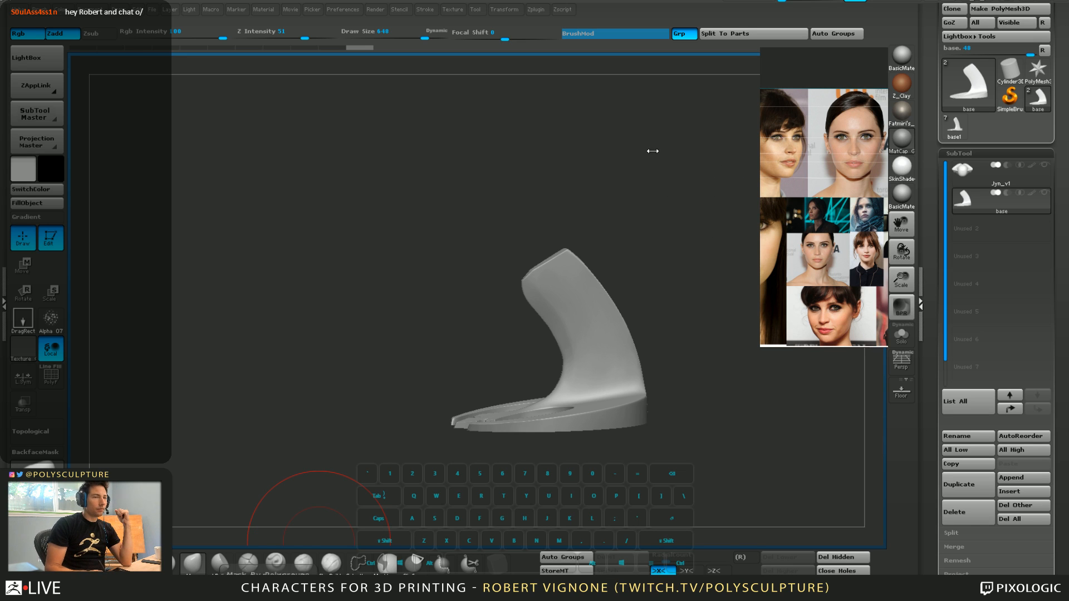
Make the Jyn_v1 bust the active subtool and set the brush draw size to 525
{"action": "left_click", "coordinate": [975, 184]}
{"action": "left_click_drag", "start_coordinate": [756, 304], "coordinate": [724, 309]}
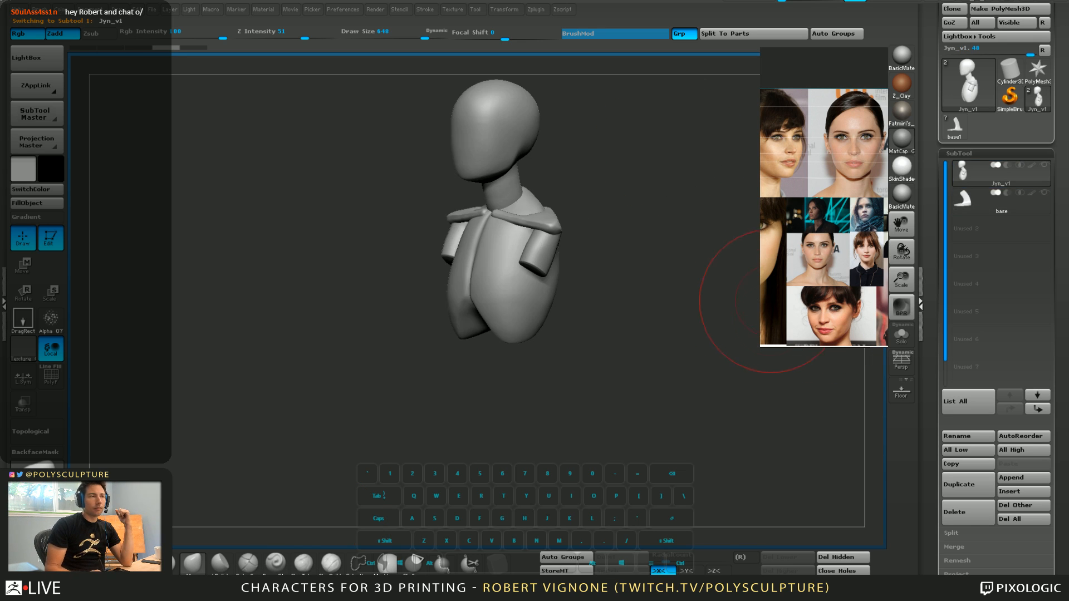
{"action": "left_click_drag", "start_coordinate": [396, 265], "coordinate": [409, 378]}
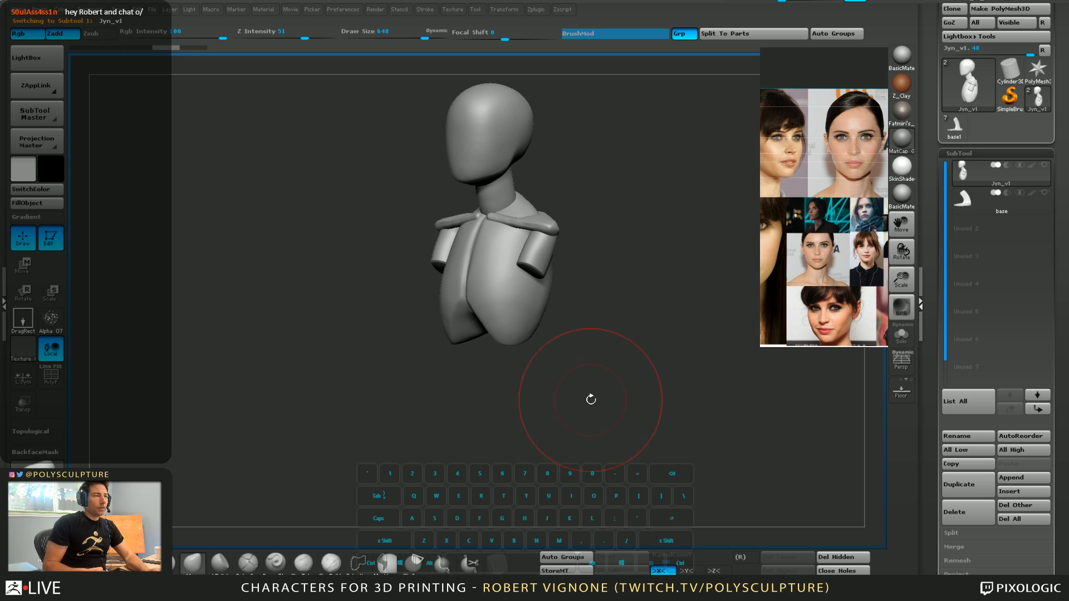
{"action": "mouse_move", "coordinate": [590, 396]}
{"action": "left_mouse_down"}
{"action": "mouse_move", "coordinate": [665, 414]}
{"action": "mouse_move", "coordinate": [610, 396]}
{"action": "left_mouse_up"}
{"action": "key", "text": "s"}
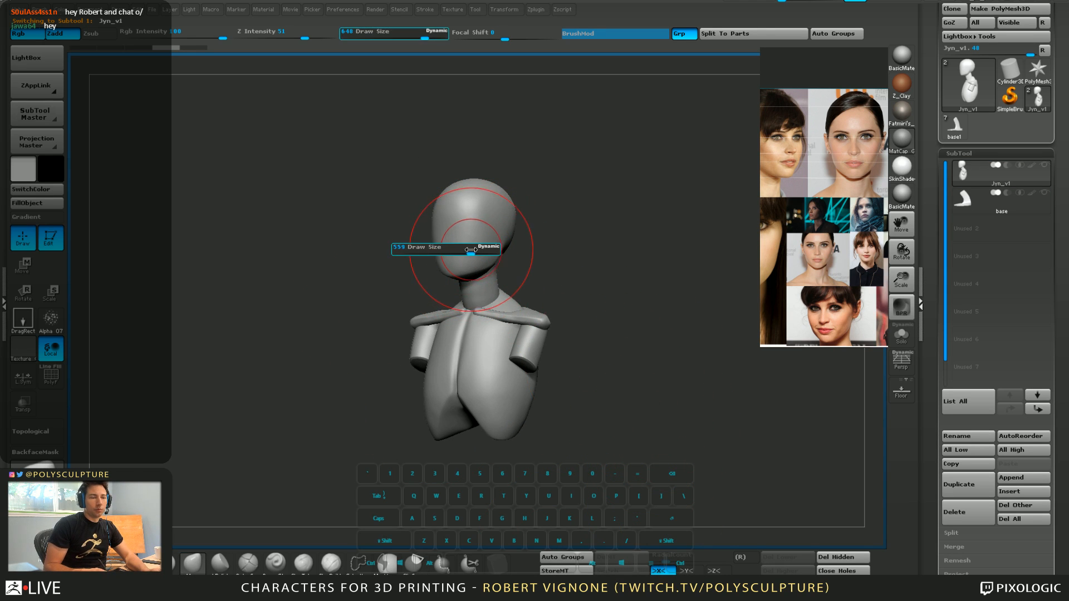
{"action": "left_click_drag", "start_coordinate": [485, 249], "coordinate": [474, 249]}
{"action": "left_click_drag", "start_coordinate": [661, 378], "coordinate": [656, 378]}
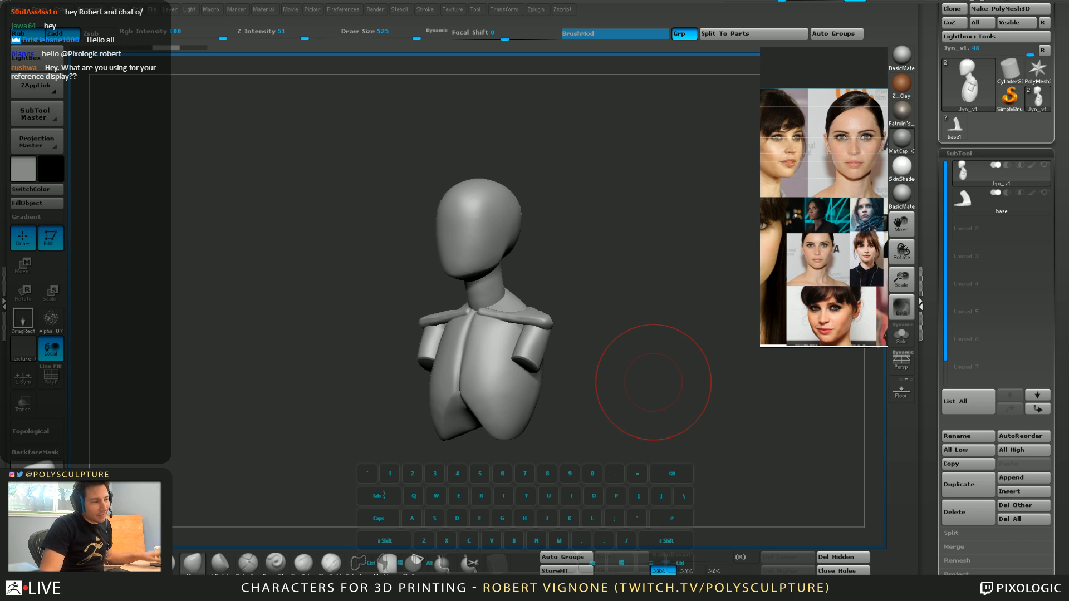
Answer the viewer's question about the reference display by sending "pure ref" to the stream chat
{"action": "mouse_move", "coordinate": [824, 206]}
{"action": "middle_mouse_down"}
{"action": "mouse_move", "coordinate": [829, 197]}
{"action": "mouse_move", "coordinate": [823, 213]}
{"action": "middle_mouse_up"}
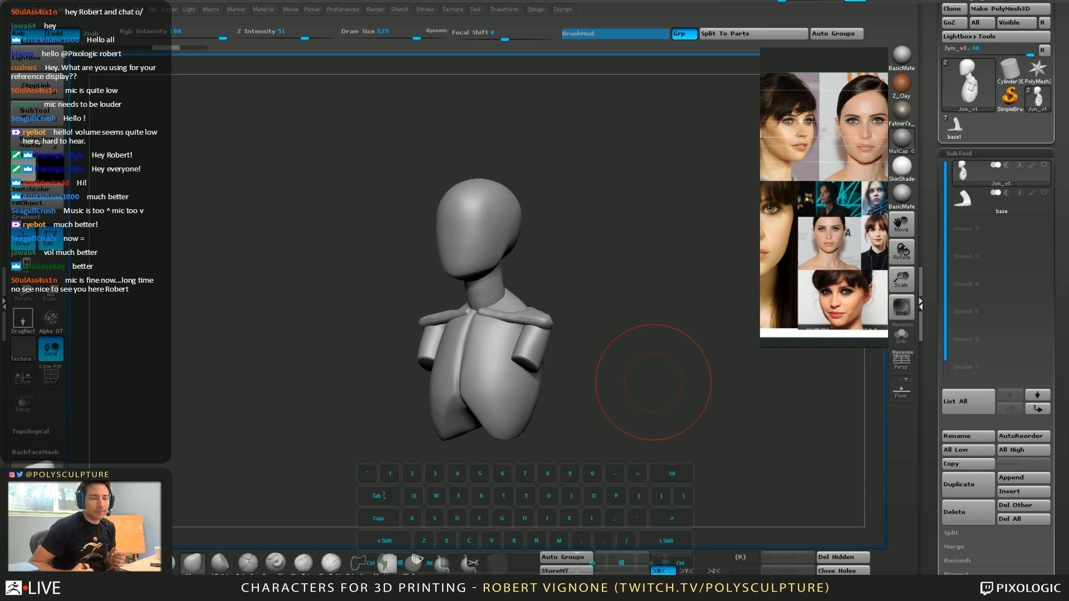
{"action": "type", "text": "pu"}
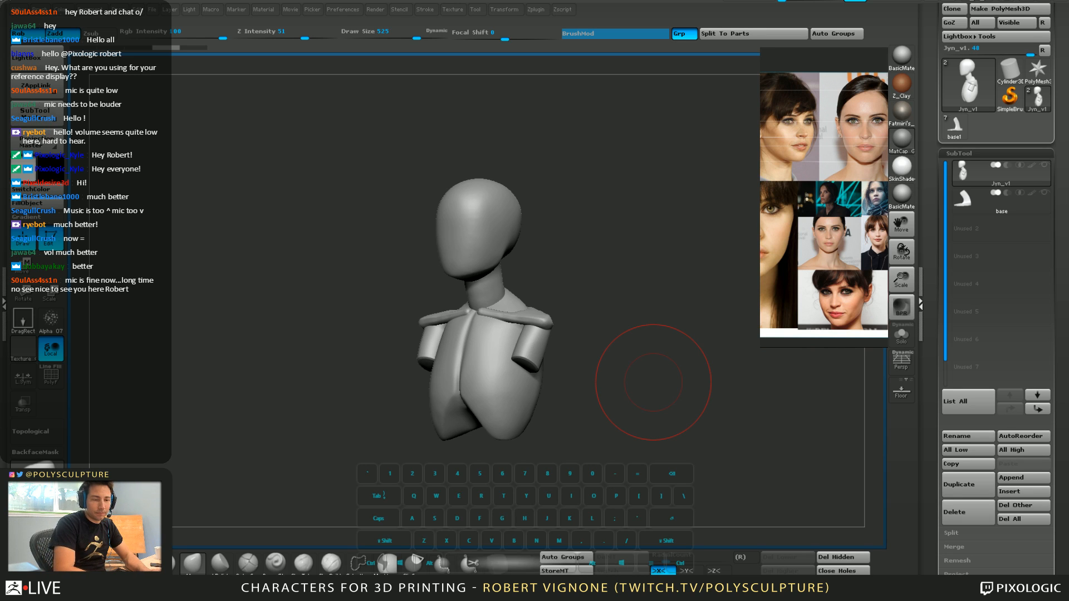
{"action": "key", "text": "Return"}
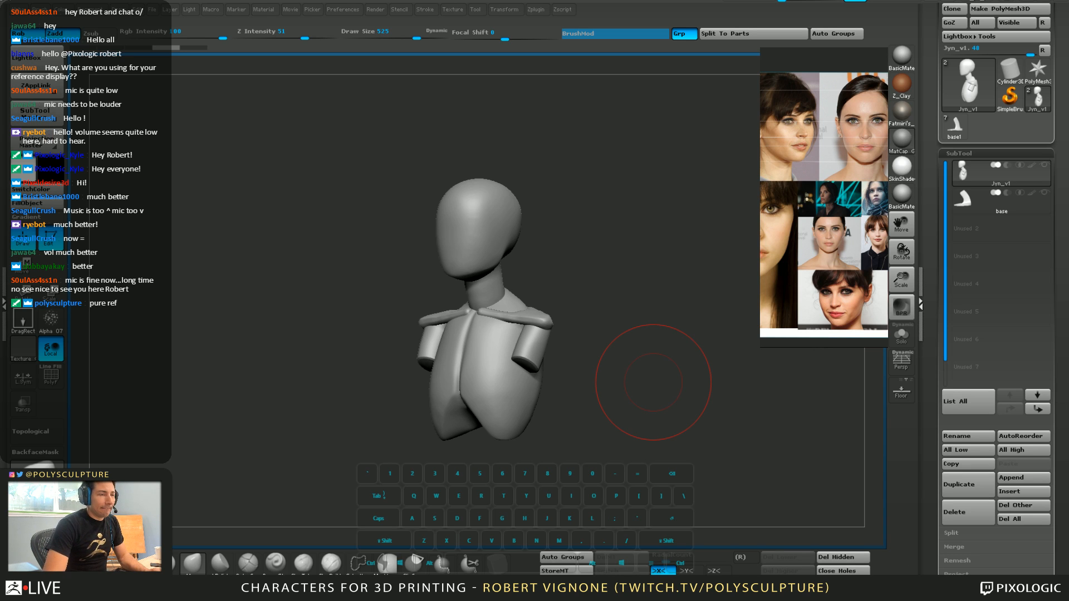
Rotate the reference board, straighten it again and enlarge its portrait photos
{"action": "mouse_move", "coordinate": [824, 206]}
{"action": "middle_mouse_down"}
{"action": "mouse_move", "coordinate": [820, 223]}
{"action": "mouse_move", "coordinate": [819, 207]}
{"action": "mouse_move", "coordinate": [831, 209]}
{"action": "middle_mouse_up"}
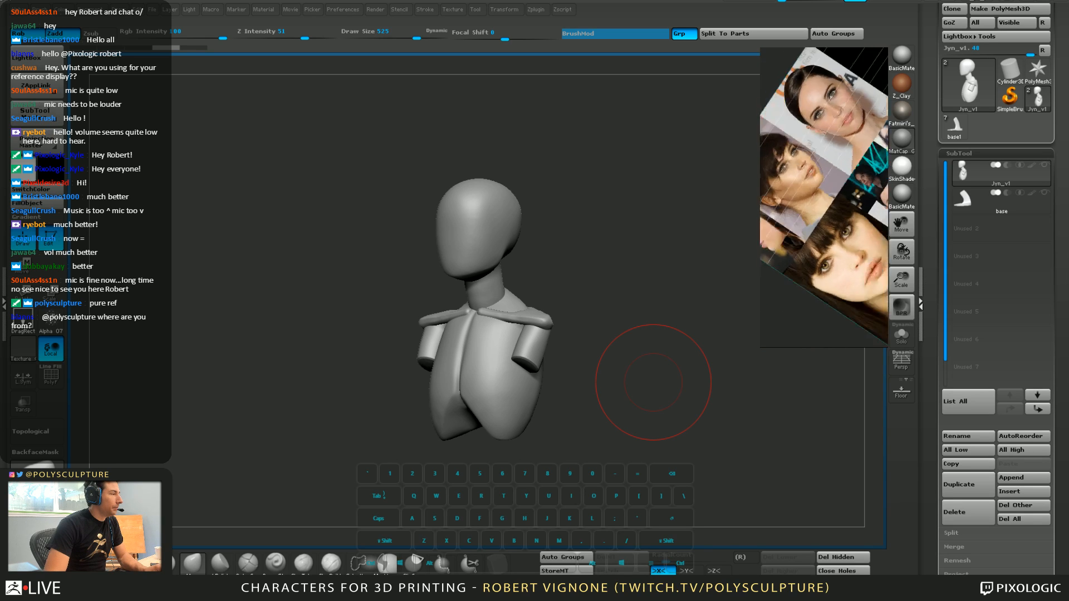
{"action": "key", "text": "shift"}
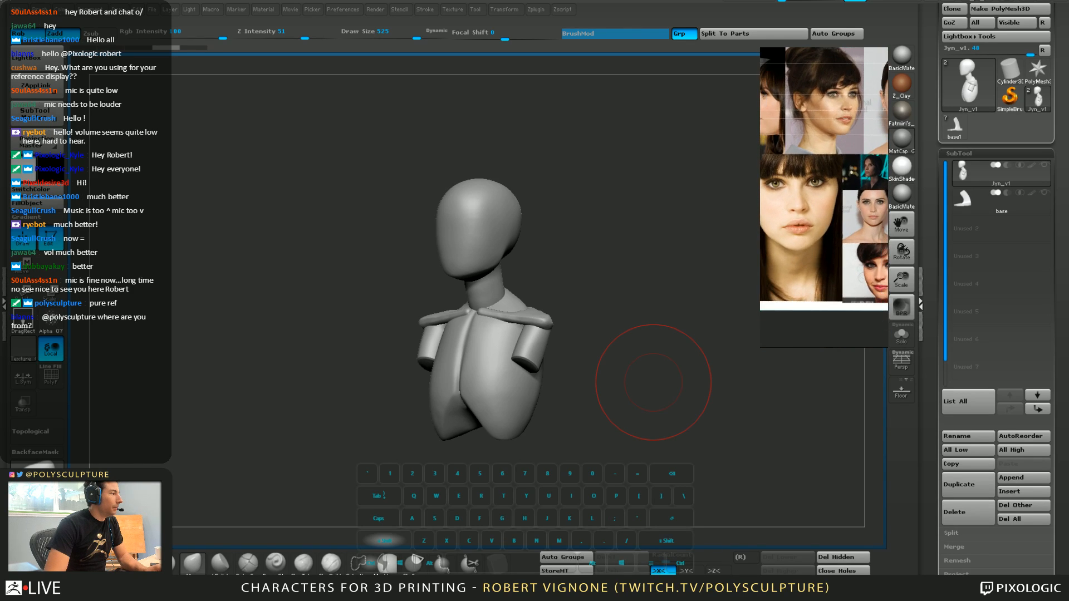
{"action": "scroll", "coordinate": [824, 197], "scroll_direction": "up", "scroll_amount": 8}
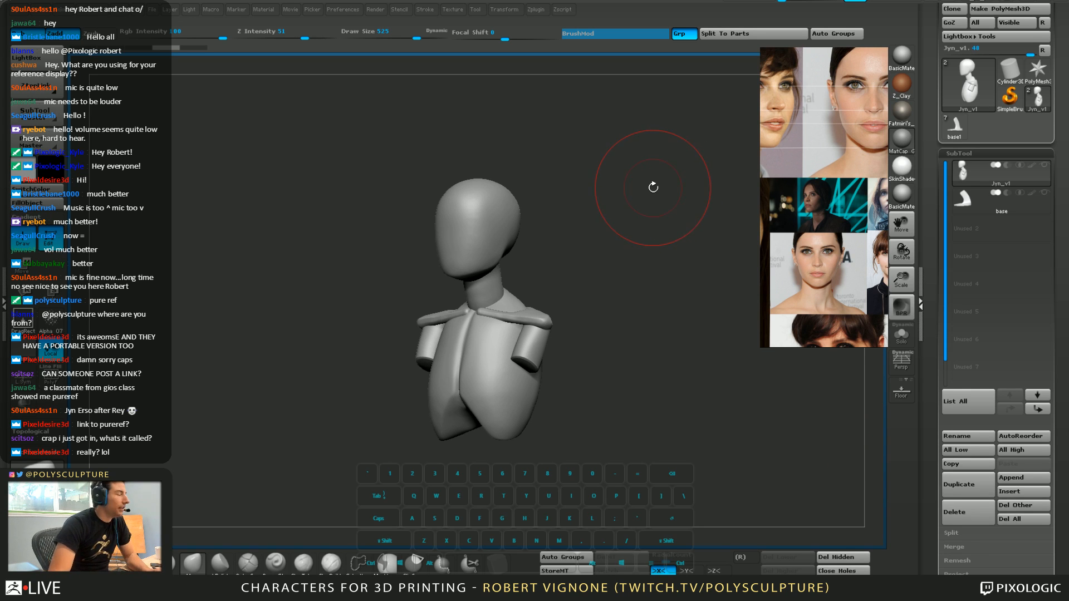
Set the brush draw size to 217 and frame the bust's head straight from the front
{"action": "left_click_drag", "start_coordinate": [588, 199], "coordinate": [574, 197]}
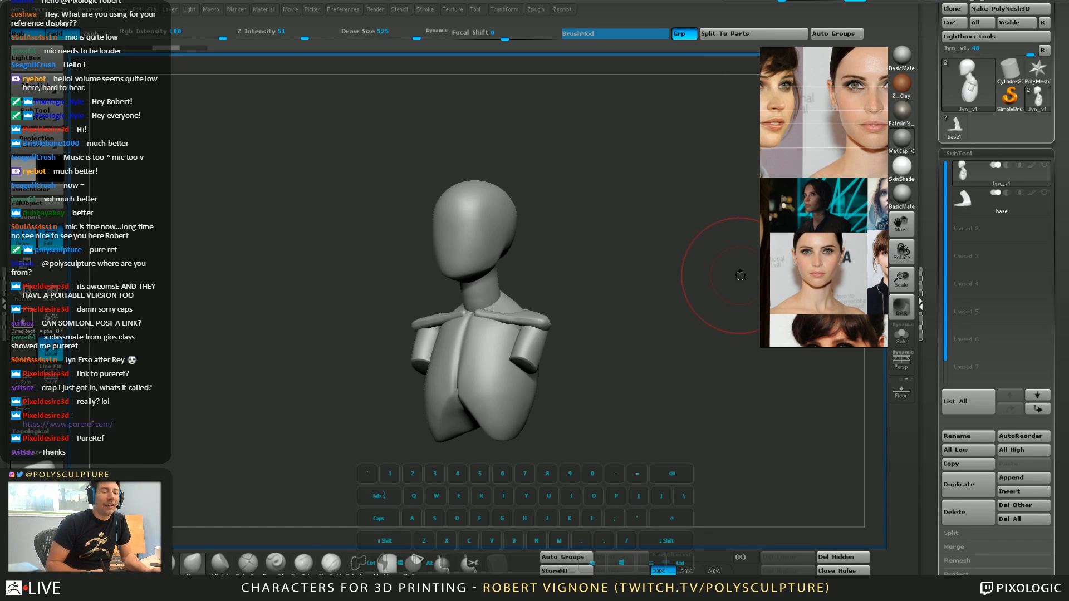
{"action": "left_click_drag", "start_coordinate": [718, 248], "coordinate": [732, 288]}
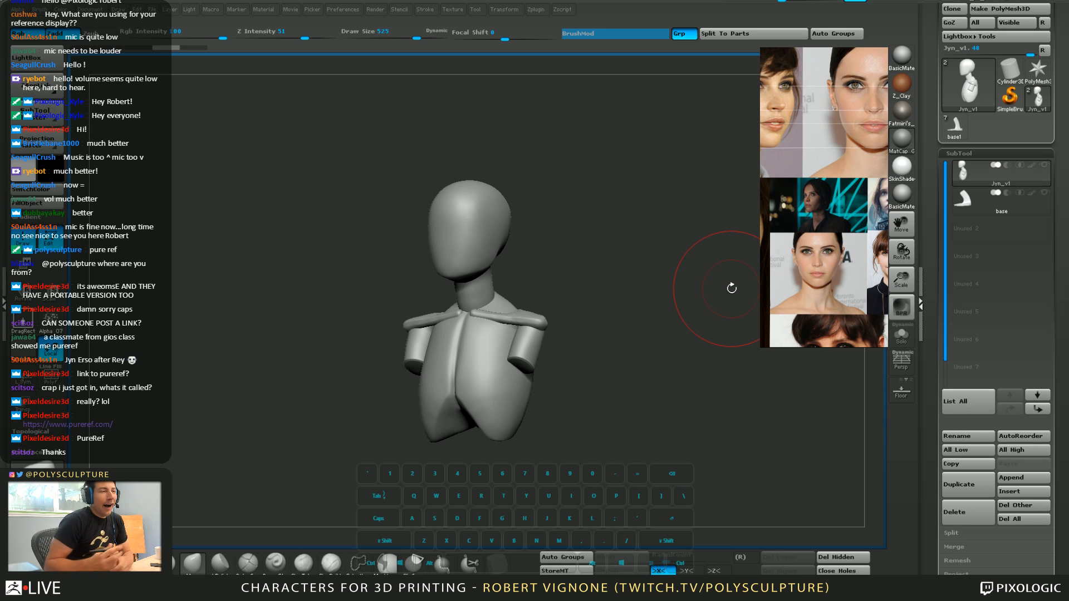
{"action": "left_click_drag", "start_coordinate": [725, 195], "coordinate": [744, 200]}
{"action": "key", "text": "s"}
{"action": "left_click", "coordinate": [457, 235]}
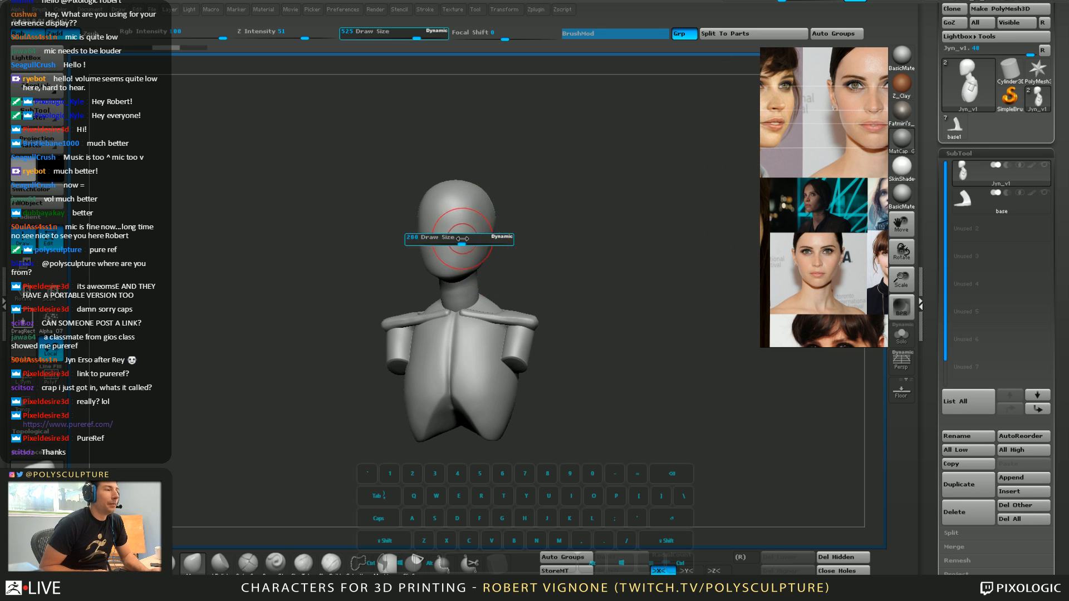
{"action": "mouse_move", "coordinate": [562, 271]}
{"action": "left_mouse_down"}
{"action": "mouse_move", "coordinate": [570, 297]}
{"action": "mouse_move", "coordinate": [440, 229]}
{"action": "mouse_move", "coordinate": [452, 358]}
{"action": "left_mouse_up"}
{"action": "left_click_drag", "start_coordinate": [553, 402], "coordinate": [557, 346], "text": "alt"}
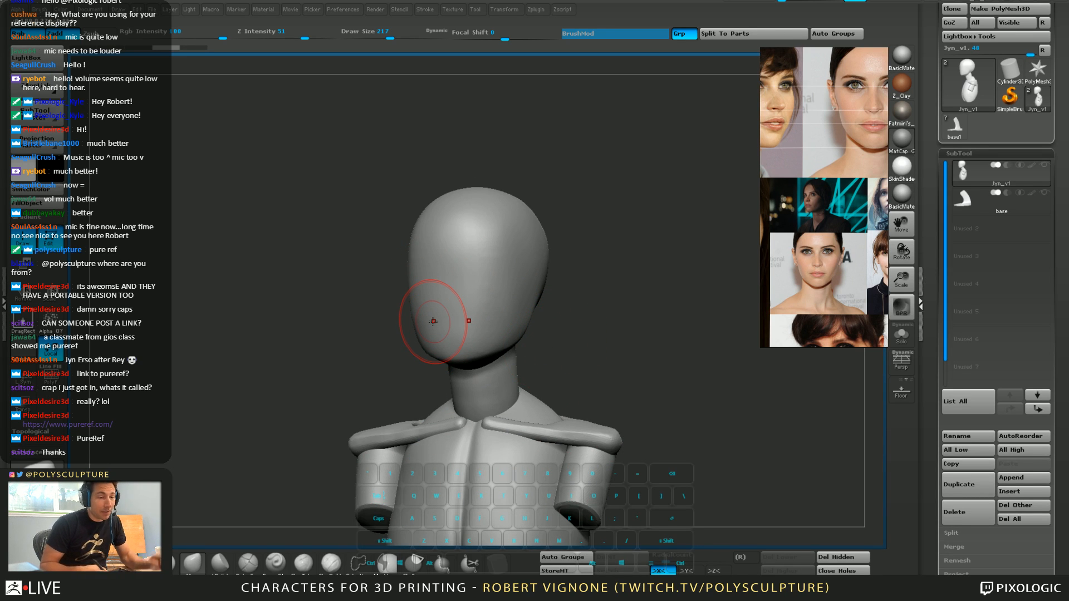
{"action": "left_click_drag", "start_coordinate": [579, 200], "coordinate": [615, 284], "text": "shift"}
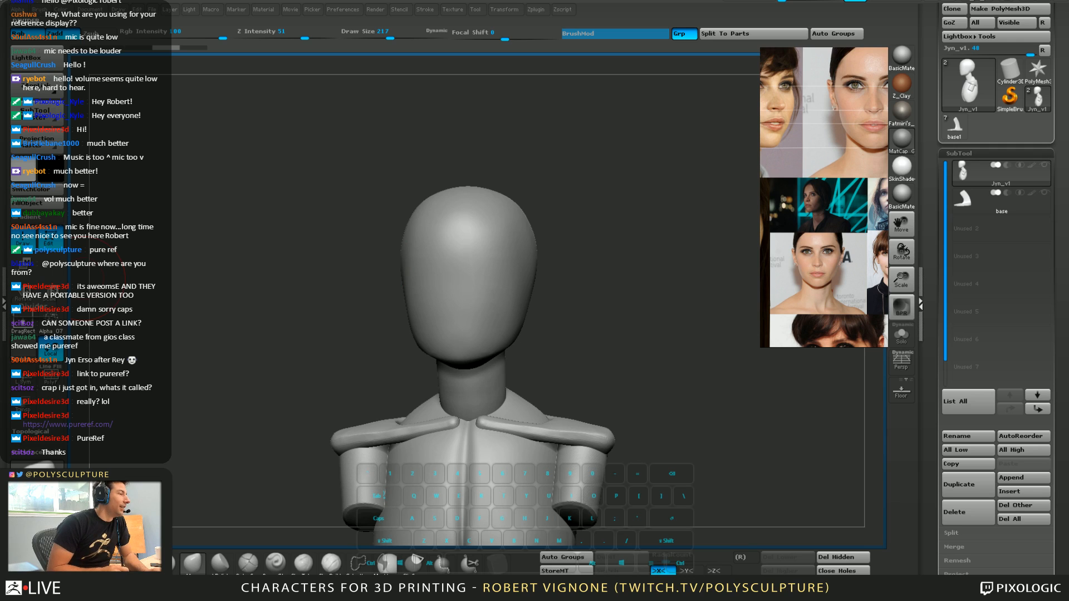
Frame the front-facing portrait with the pulled-back hair on the reference board
{"action": "middle_click_drag", "start_coordinate": [824, 195], "coordinate": [787, 221]}
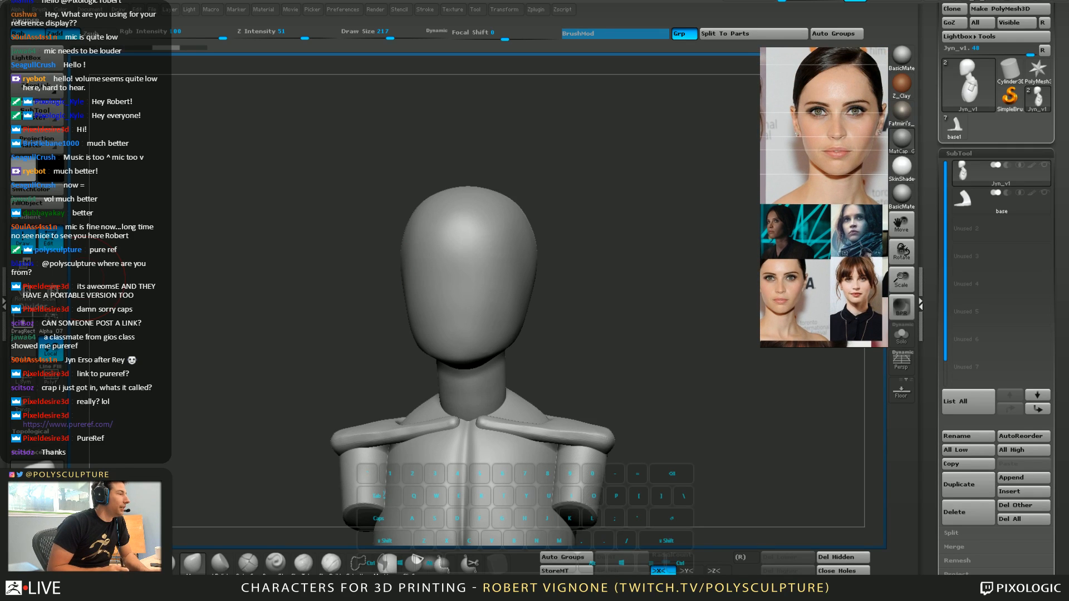
{"action": "left_click_drag", "start_coordinate": [824, 195], "coordinate": [849, 200], "text": "ctrl+alt"}
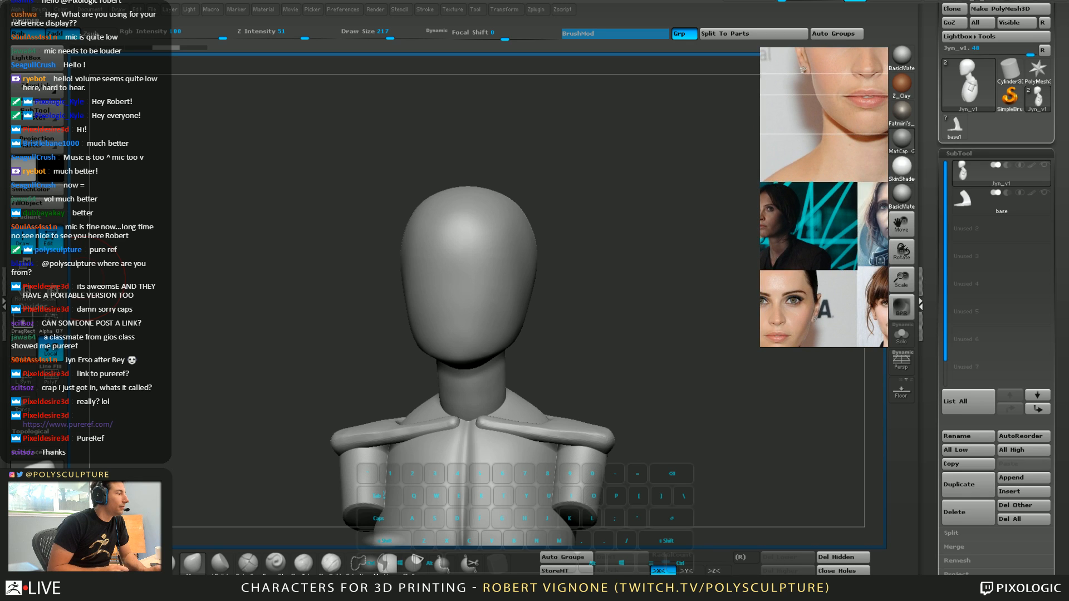
{"action": "middle_click_drag", "start_coordinate": [849, 201], "coordinate": [812, 256]}
{"action": "scroll", "coordinate": [809, 336], "scroll_direction": "down", "scroll_amount": 2}
{"action": "scroll", "coordinate": [809, 340], "scroll_direction": "down", "scroll_amount": 1}
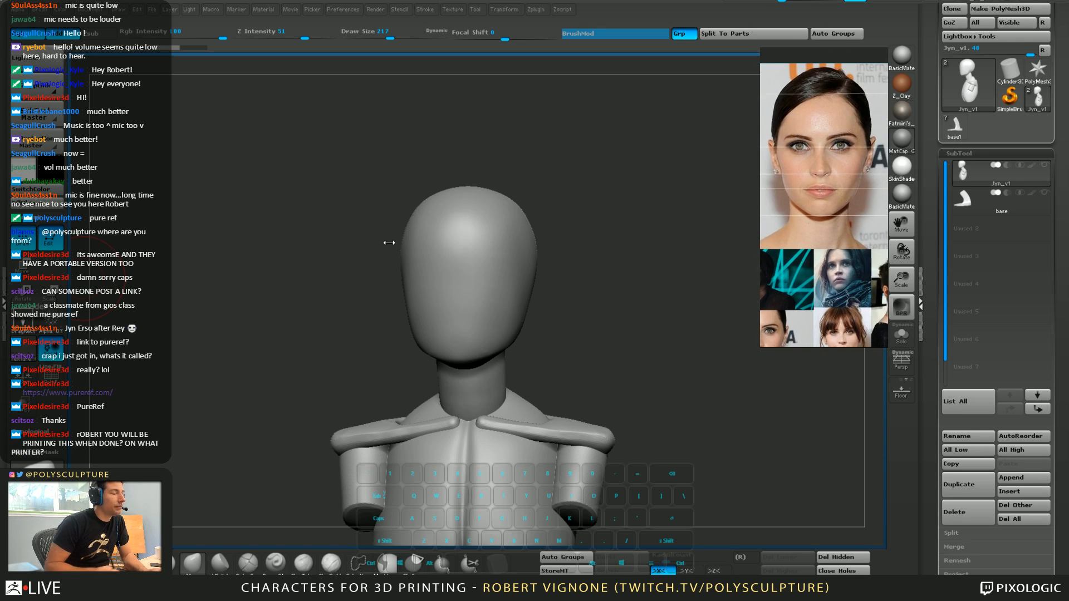
Set the draw size to 29, mask the upper part of the head in front view and clear that mask
{"action": "left_click_drag", "start_coordinate": [713, 258], "coordinate": [602, 262]}
{"action": "mouse_move", "coordinate": [299, 243]}
{"action": "left_mouse_down", "text": "shift"}
{"action": "mouse_move", "coordinate": [556, 136]}
{"action": "mouse_move", "coordinate": [609, 273]}
{"action": "left_mouse_up", "text": "shift"}
{"action": "key", "text": "s"}
{"action": "left_click_drag", "start_coordinate": [457, 363], "coordinate": [427, 362]}
{"action": "right_click_drag", "start_coordinate": [476, 352], "coordinate": [473, 278], "text": "alt"}
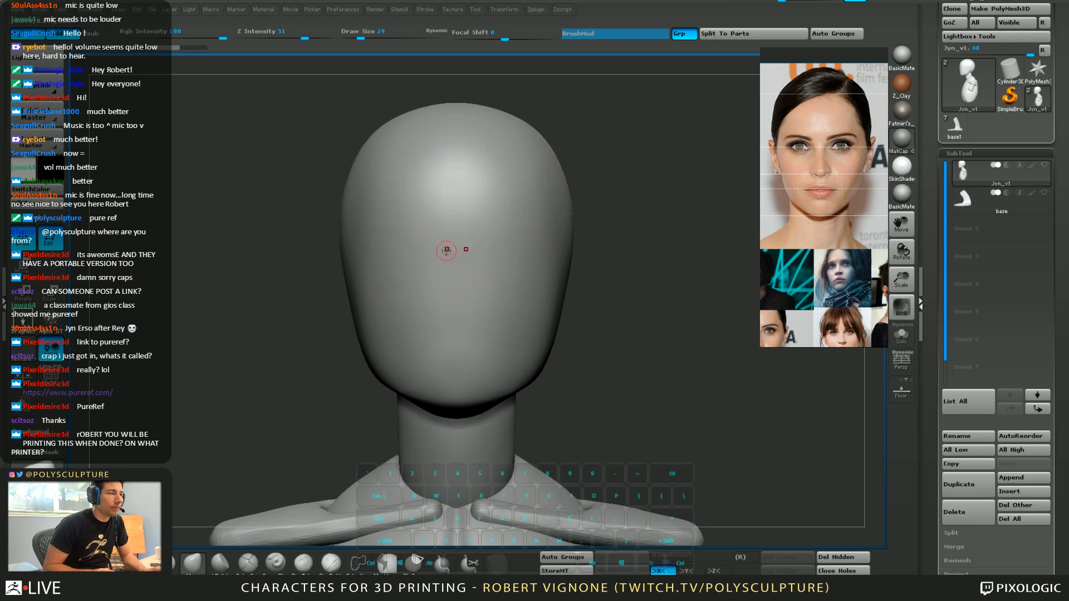
{"action": "left_click_drag", "start_coordinate": [262, 96], "coordinate": [681, 274], "text": "ctrl"}
{"action": "left_click_drag", "start_coordinate": [692, 337], "coordinate": [692, 351], "text": "ctrl"}
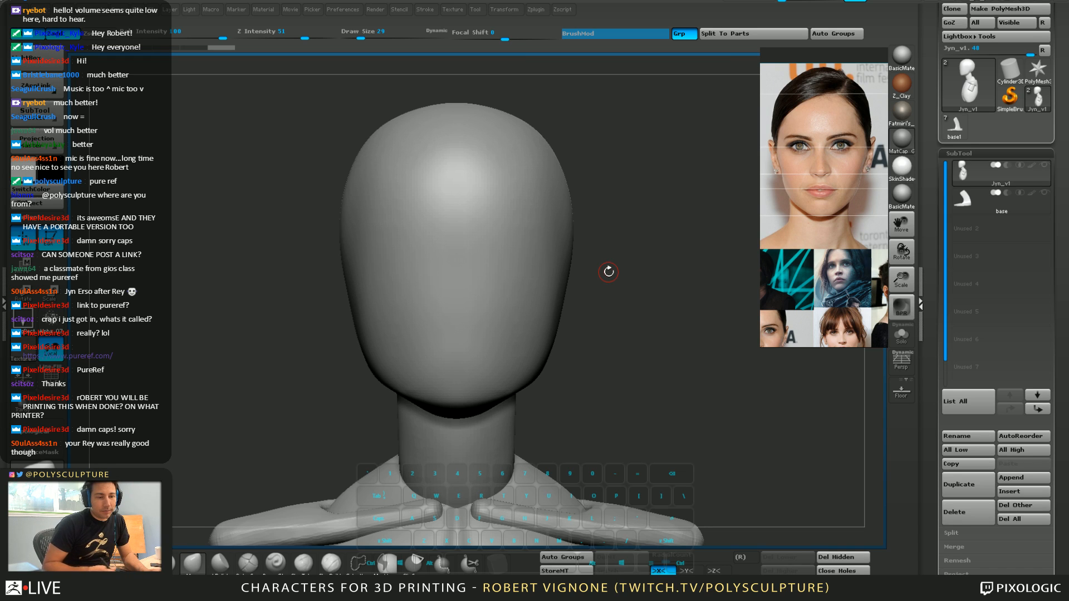
Load the Rey_Bust tool, turn on perspective and examine the finished bust from the front and both sides
{"action": "left_click_drag", "start_coordinate": [931, 22], "coordinate": [933, 83]}
{"action": "left_click", "coordinate": [960, 27]}
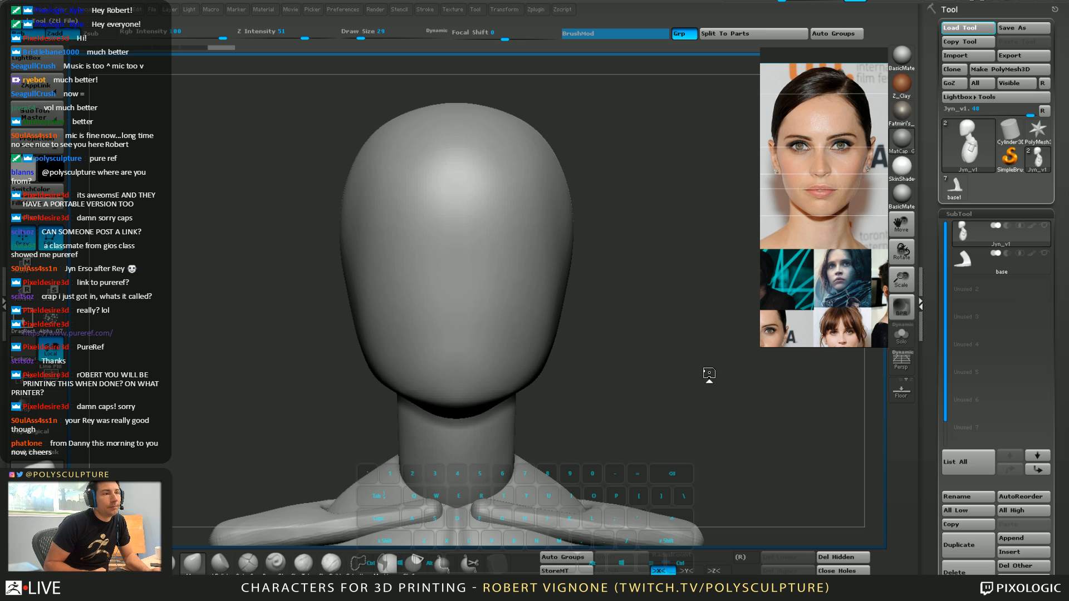
{"action": "mouse_move", "coordinate": [711, 401]}
{"action": "left_mouse_down"}
{"action": "mouse_move", "coordinate": [751, 395]}
{"action": "mouse_move", "coordinate": [744, 363]}
{"action": "left_mouse_up"}
{"action": "key", "text": "p"}
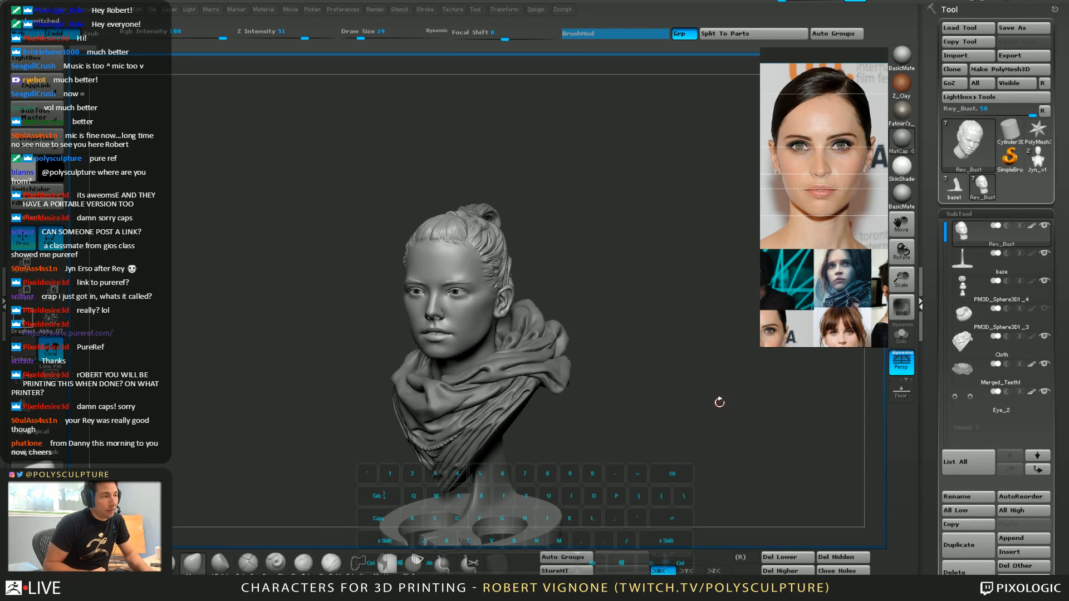
{"action": "left_click_drag", "start_coordinate": [720, 403], "coordinate": [668, 436], "text": "shift"}
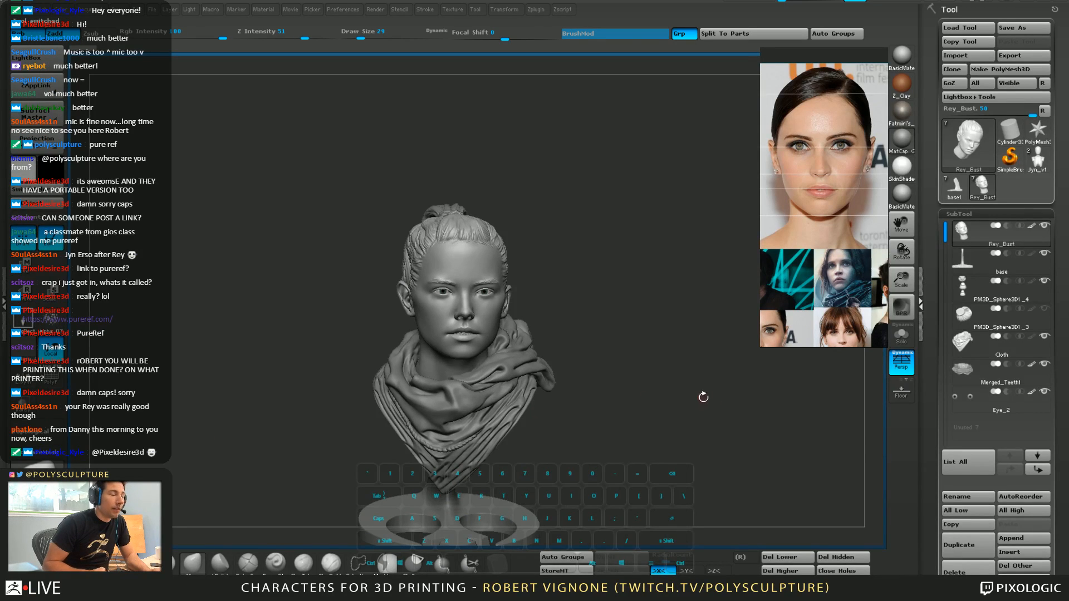
{"action": "left_click_drag", "start_coordinate": [699, 396], "coordinate": [728, 404]}
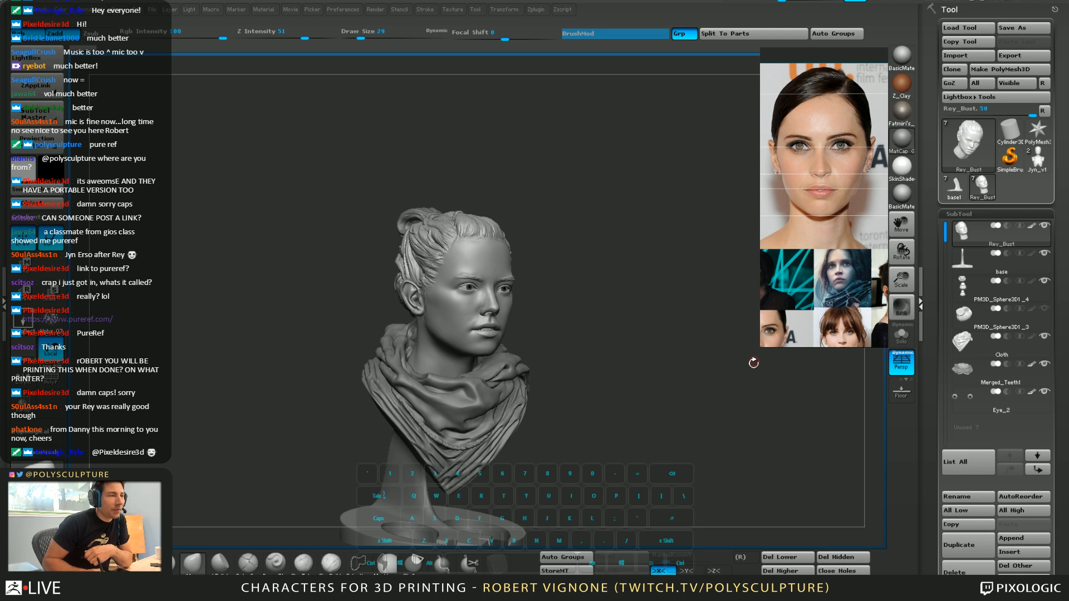
{"action": "left_click_drag", "start_coordinate": [752, 365], "coordinate": [704, 463]}
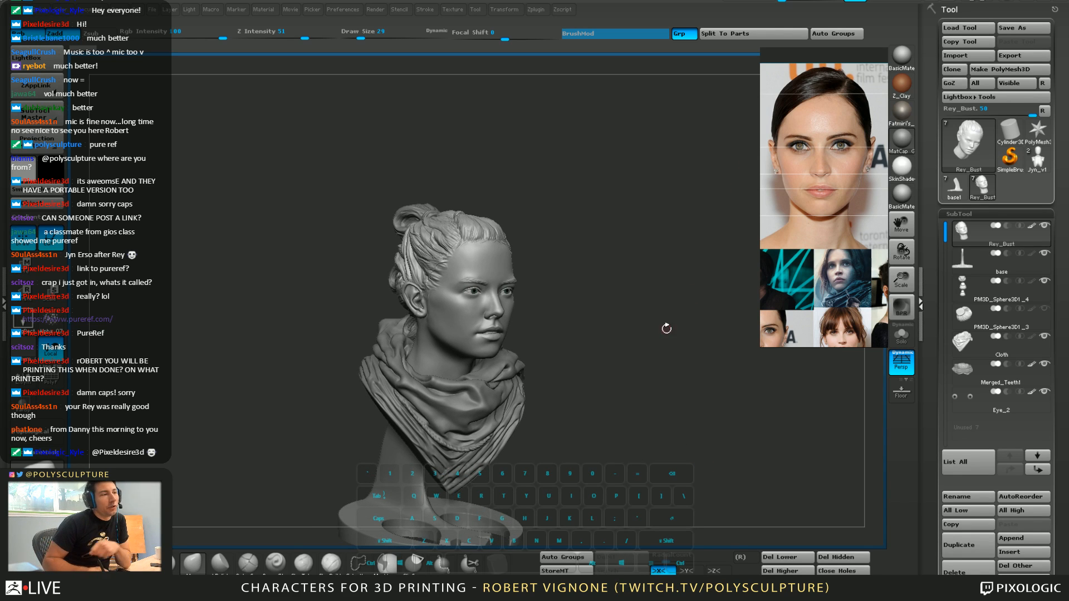
{"action": "left_click_drag", "start_coordinate": [676, 399], "coordinate": [711, 458]}
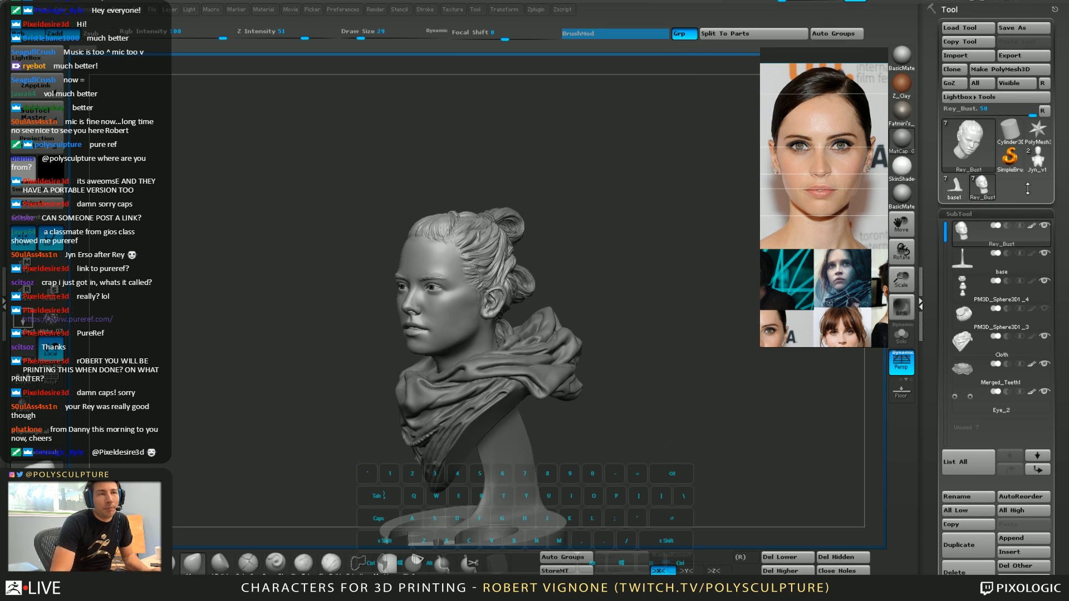
Switch back to the Jyn_v1 tool and frame its head straight from the front
{"action": "mouse_move", "coordinate": [1041, 163]}
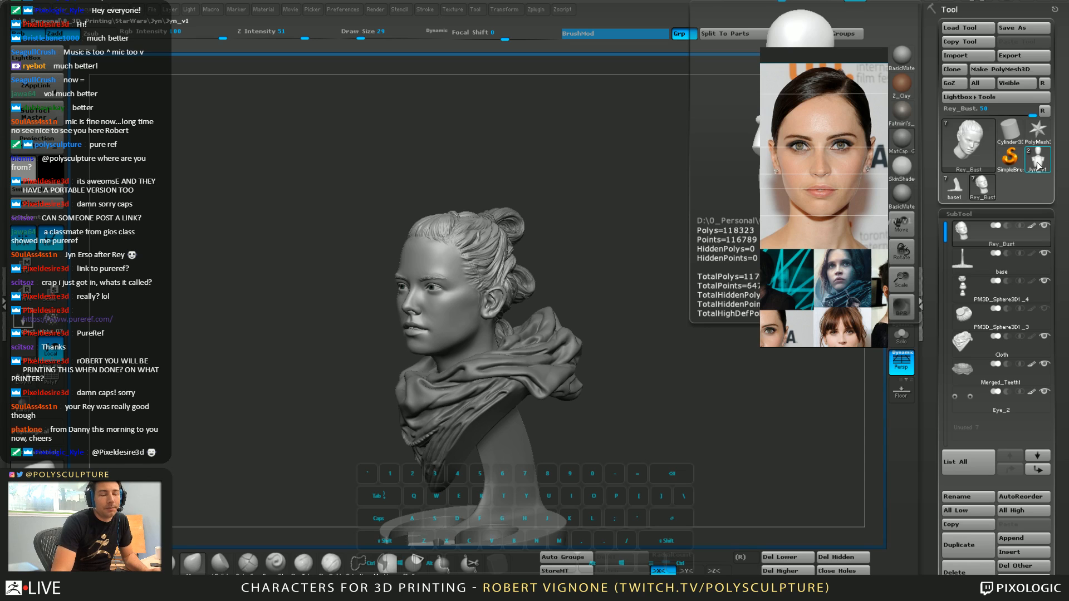
{"action": "left_click", "coordinate": [1041, 162]}
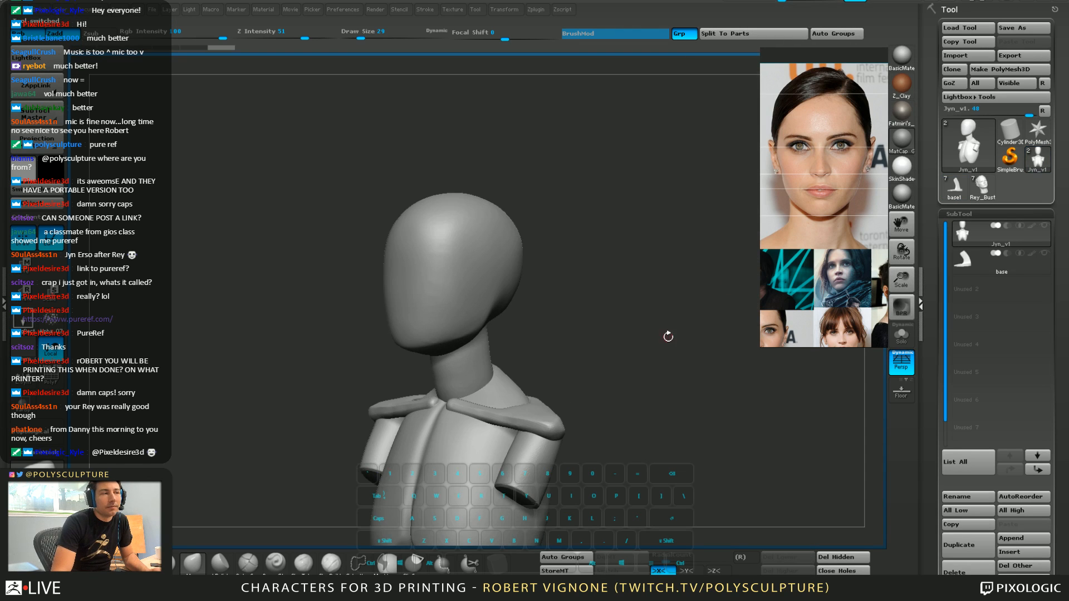
{"action": "left_click_drag", "start_coordinate": [669, 337], "coordinate": [682, 337]}
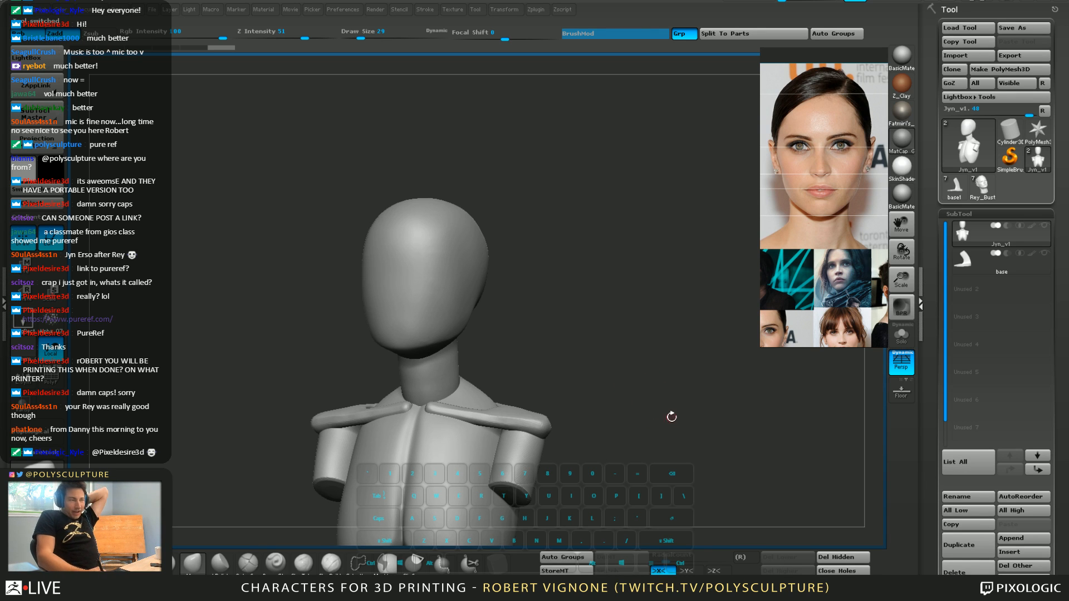
{"action": "left_click_drag", "start_coordinate": [653, 391], "coordinate": [633, 370]}
{"action": "left_click_drag", "start_coordinate": [540, 292], "coordinate": [664, 323]}
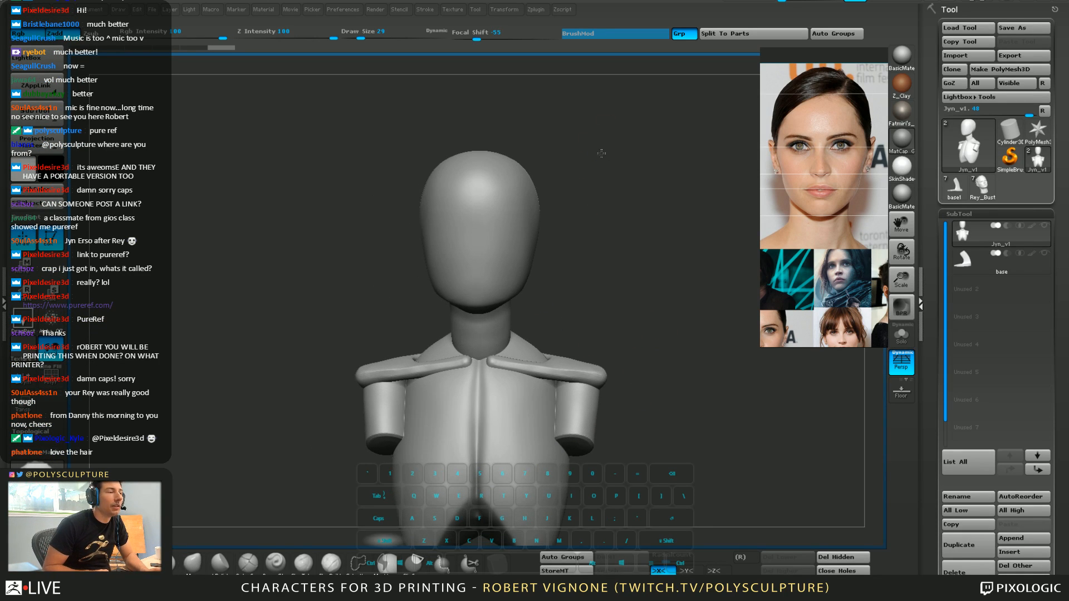
{"action": "left_click_drag", "start_coordinate": [612, 203], "coordinate": [596, 270], "text": "alt"}
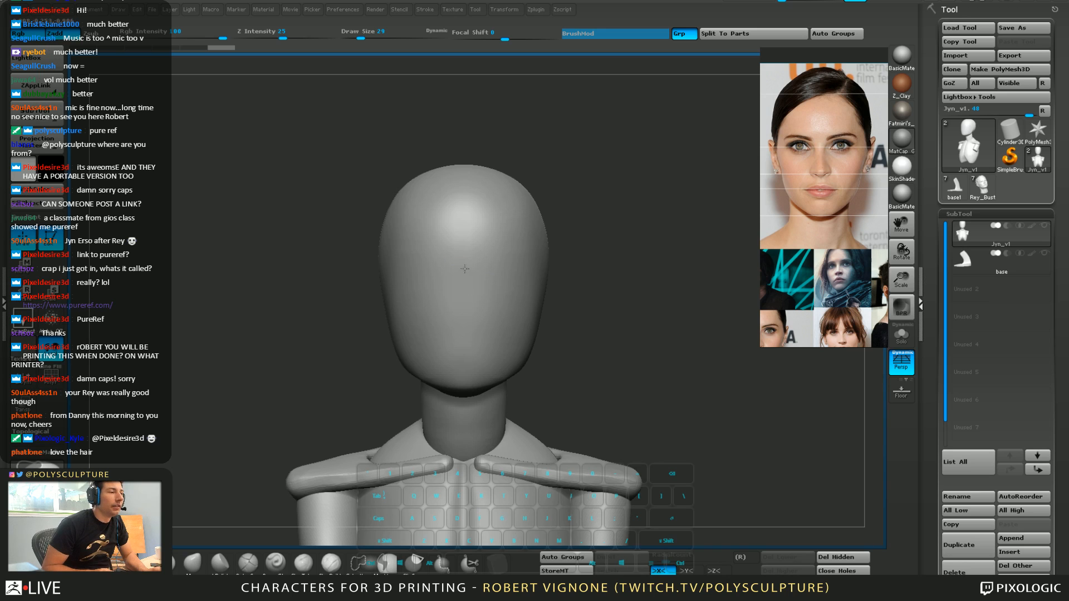
Undo the first mask stroke, turn off perspective and mask a triangular nose shape in the middle of the face
{"action": "left_click_drag", "start_coordinate": [461, 271], "coordinate": [449, 317], "text": "ctrl"}
{"action": "key", "text": "ctrl+z"}
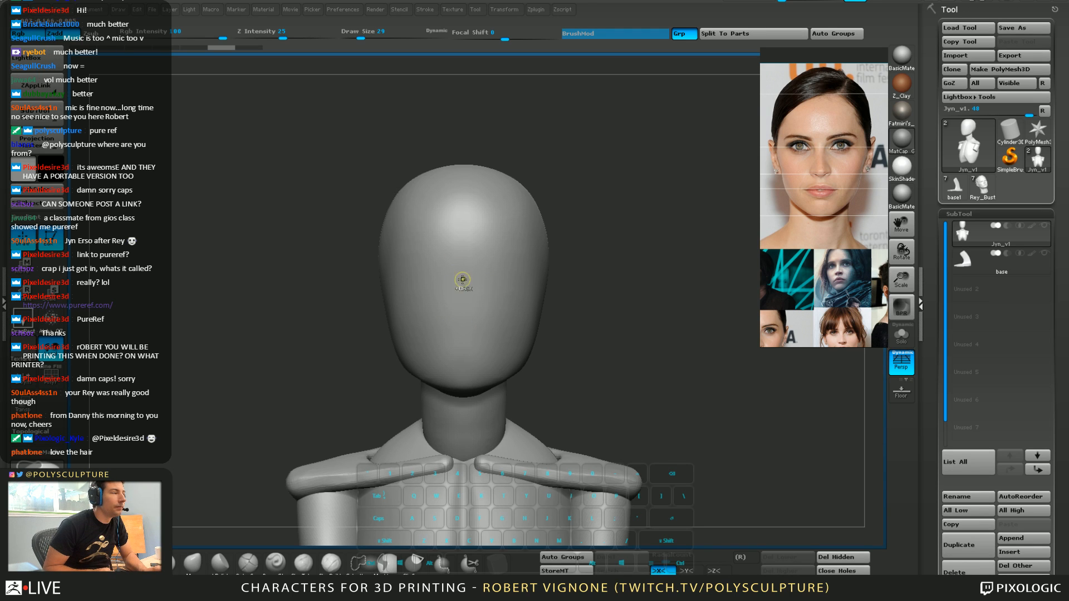
{"action": "right_click_drag", "start_coordinate": [463, 290], "coordinate": [341, 279], "text": "alt"}
{"action": "mouse_move", "coordinate": [584, 270]}
{"action": "right_mouse_down", "text": "alt"}
{"action": "mouse_move", "coordinate": [527, 263]}
{"action": "mouse_move", "coordinate": [530, 291]}
{"action": "mouse_move", "coordinate": [498, 314]}
{"action": "mouse_move", "coordinate": [398, 334]}
{"action": "mouse_move", "coordinate": [315, 322]}
{"action": "mouse_move", "coordinate": [320, 334]}
{"action": "mouse_move", "coordinate": [324, 315]}
{"action": "mouse_move", "coordinate": [334, 327]}
{"action": "mouse_move", "coordinate": [437, 340]}
{"action": "mouse_move", "coordinate": [425, 327]}
{"action": "right_mouse_up", "text": "alt"}
{"action": "key", "text": "p"}
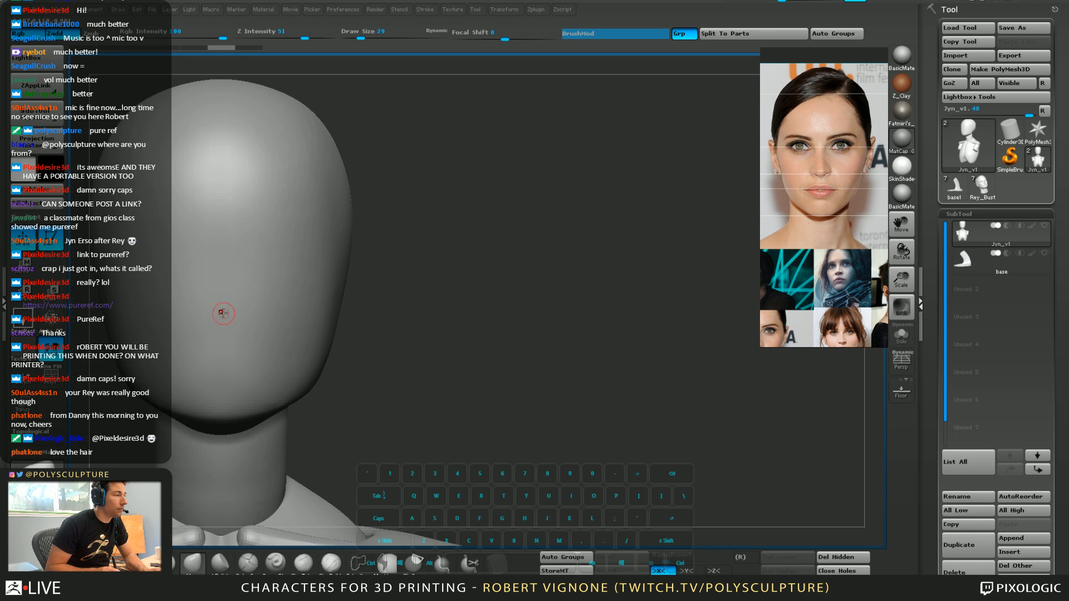
{"action": "mouse_move", "coordinate": [221, 314]}
{"action": "left_mouse_down", "text": "ctrl"}
{"action": "mouse_move", "coordinate": [201, 315]}
{"action": "mouse_move", "coordinate": [221, 275]}
{"action": "mouse_move", "coordinate": [187, 316]}
{"action": "mouse_move", "coordinate": [220, 257]}
{"action": "mouse_move", "coordinate": [211, 248]}
{"action": "mouse_move", "coordinate": [204, 260]}
{"action": "mouse_move", "coordinate": [210, 247]}
{"action": "mouse_move", "coordinate": [201, 305]}
{"action": "mouse_move", "coordinate": [210, 241]}
{"action": "left_mouse_up", "text": "ctrl"}
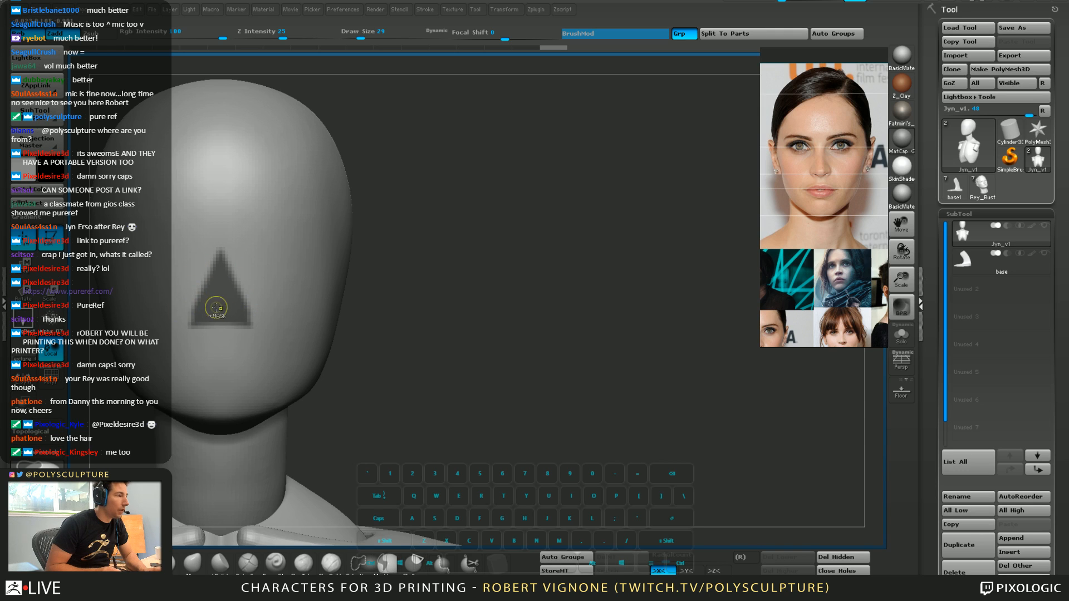
{"action": "mouse_move", "coordinate": [202, 323]}
{"action": "left_mouse_down", "text": "ctrl"}
{"action": "mouse_move", "coordinate": [222, 328]}
{"action": "mouse_move", "coordinate": [215, 341]}
{"action": "mouse_move", "coordinate": [188, 309]}
{"action": "left_mouse_up", "text": "ctrl"}
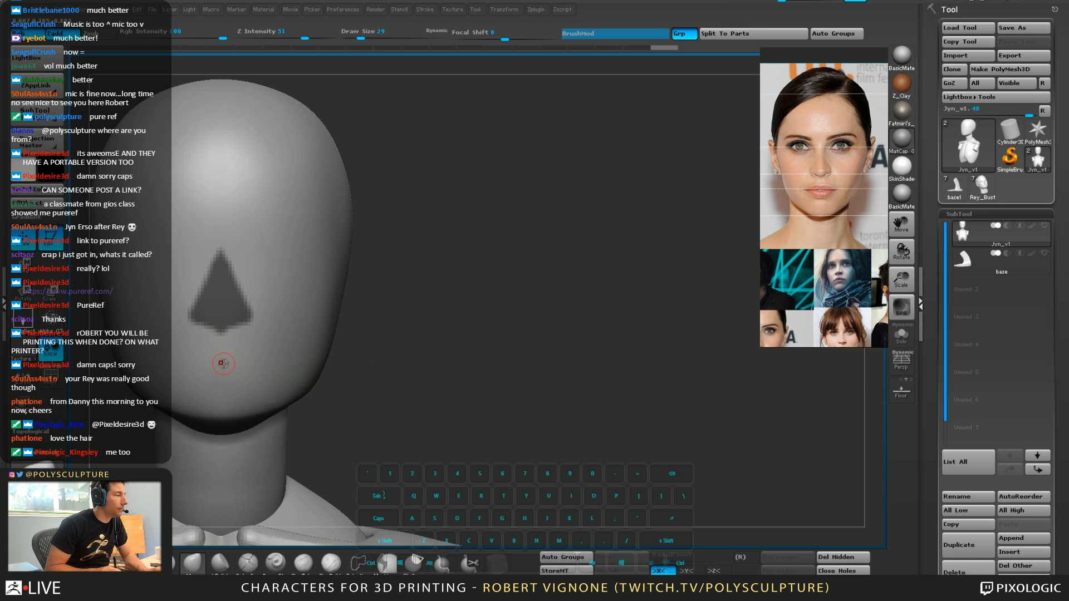
Enlarge the Move brush to draw sizes between 200 and 251 and push the sides of the face inward
{"action": "key", "text": "s"}
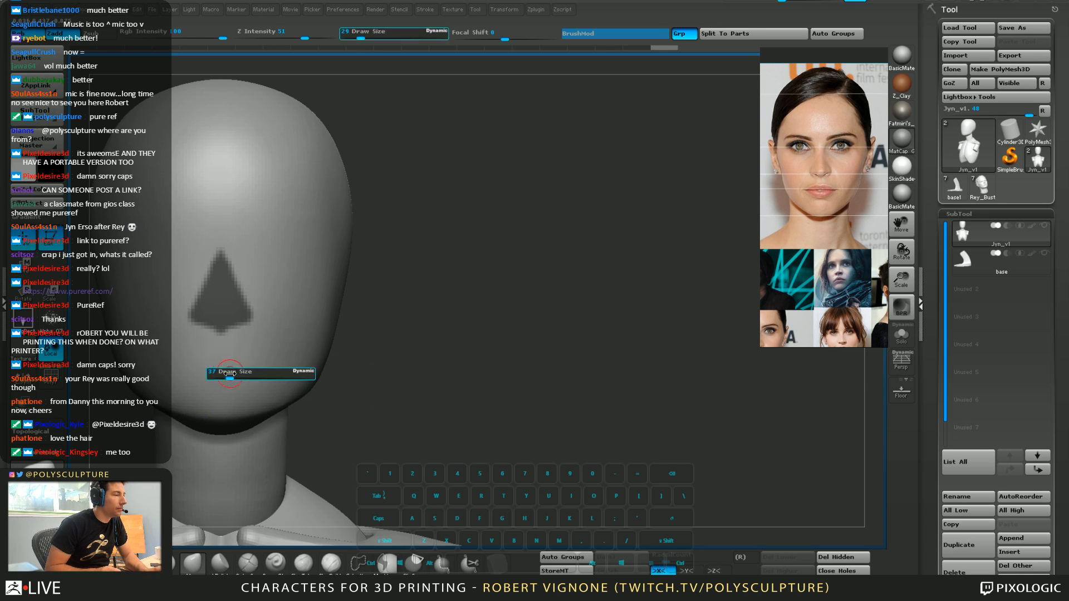
{"action": "left_click_drag", "start_coordinate": [213, 379], "coordinate": [316, 368]}
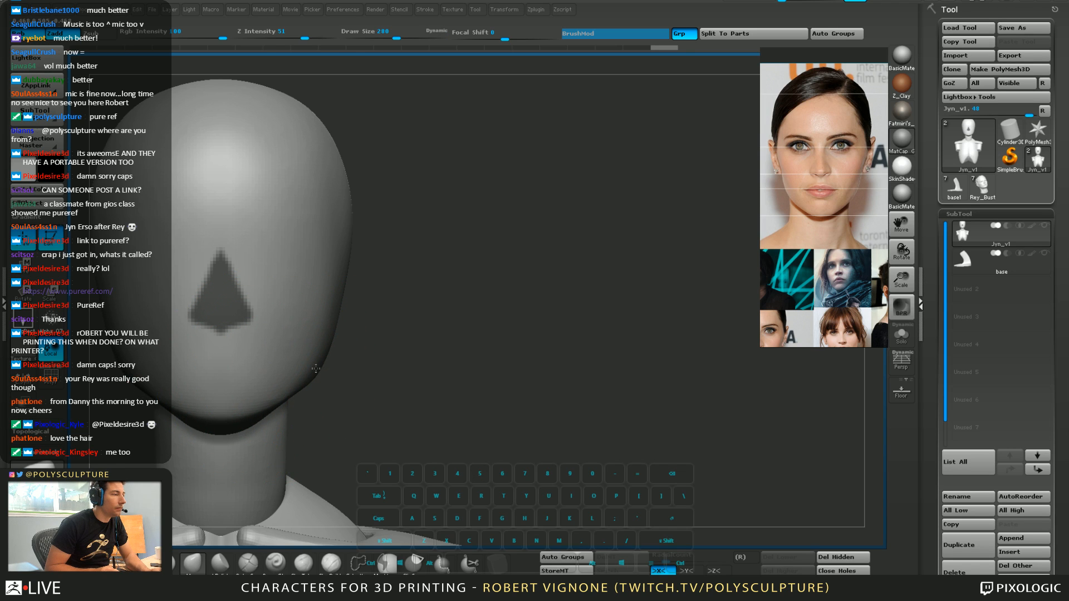
{"action": "left_click_drag", "start_coordinate": [329, 328], "coordinate": [314, 330]}
{"action": "key", "text": "s"}
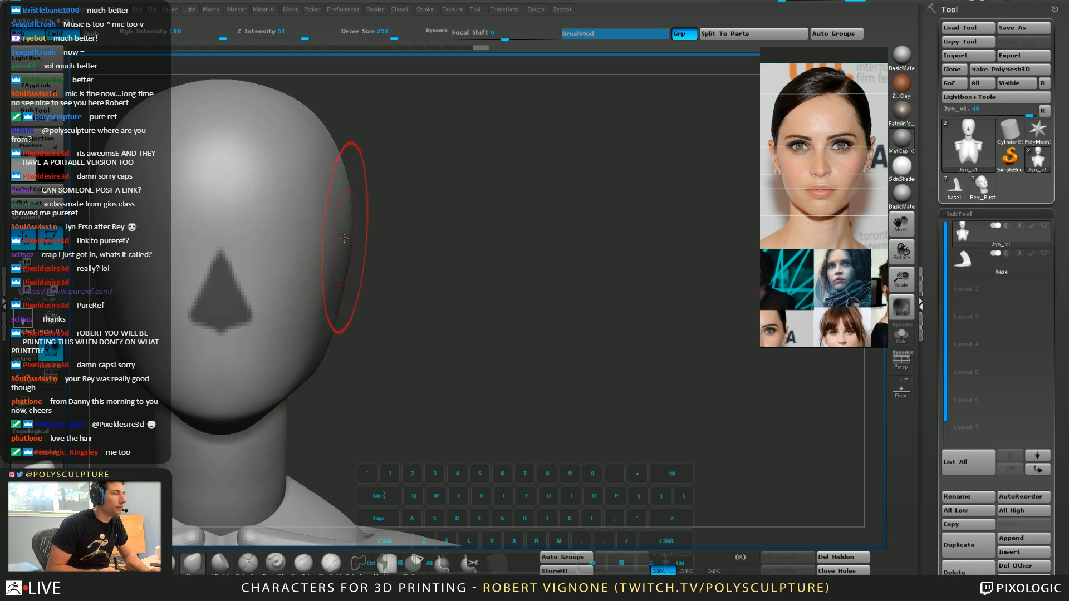
{"action": "key", "text": "s"}
{"action": "mouse_move", "coordinate": [327, 295]}
{"action": "left_mouse_down"}
{"action": "mouse_move", "coordinate": [316, 288]}
{"action": "mouse_move", "coordinate": [341, 262]}
{"action": "left_mouse_up"}
{"action": "key", "text": "s"}
{"action": "left_click_drag", "start_coordinate": [343, 243], "coordinate": [345, 242]}
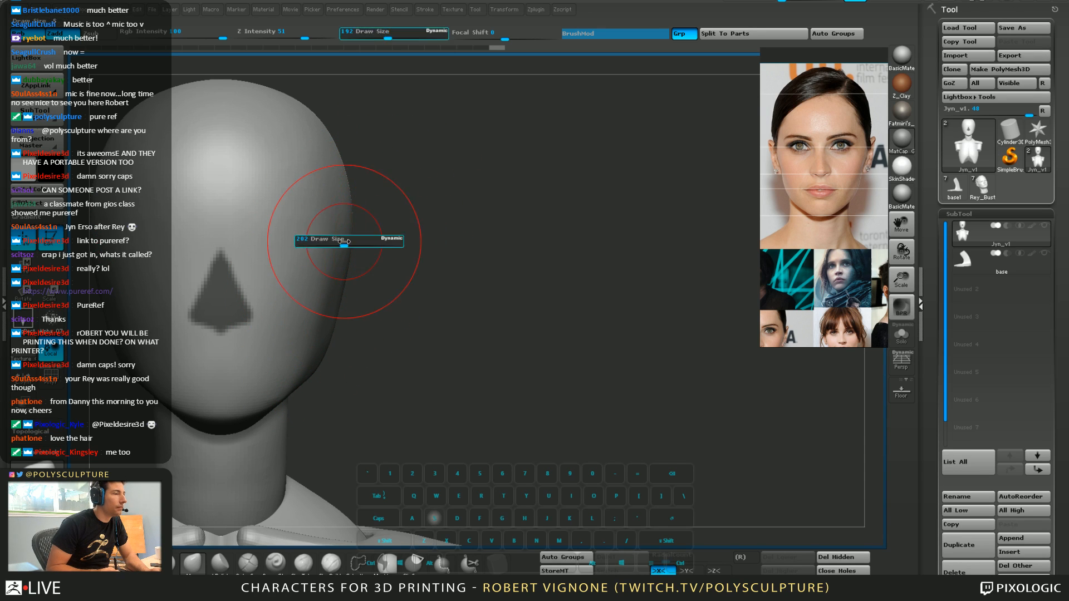
Set the draw size to 299 and reshape the upper sides and crown of the head
{"action": "key", "text": "s"}
{"action": "left_click_drag", "start_coordinate": [346, 186], "coordinate": [349, 172]}
{"action": "key", "text": "s"}
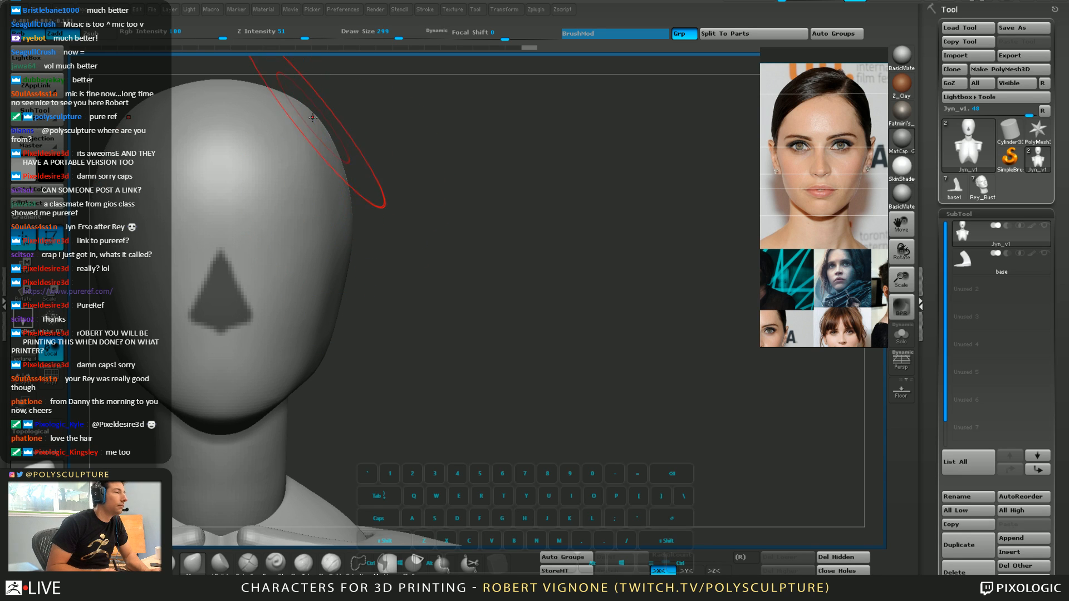
{"action": "left_click_drag", "start_coordinate": [245, 91], "coordinate": [242, 86]}
{"action": "left_click_drag", "start_coordinate": [163, 99], "coordinate": [125, 135]}
{"action": "left_click_drag", "start_coordinate": [343, 220], "coordinate": [338, 221]}
Adjust the cheek, jaw and neck contours with the Move brush at draw sizes 257, 212 and 245
{"action": "key", "text": "s"}
{"action": "left_click_drag", "start_coordinate": [314, 280], "coordinate": [311, 280]}
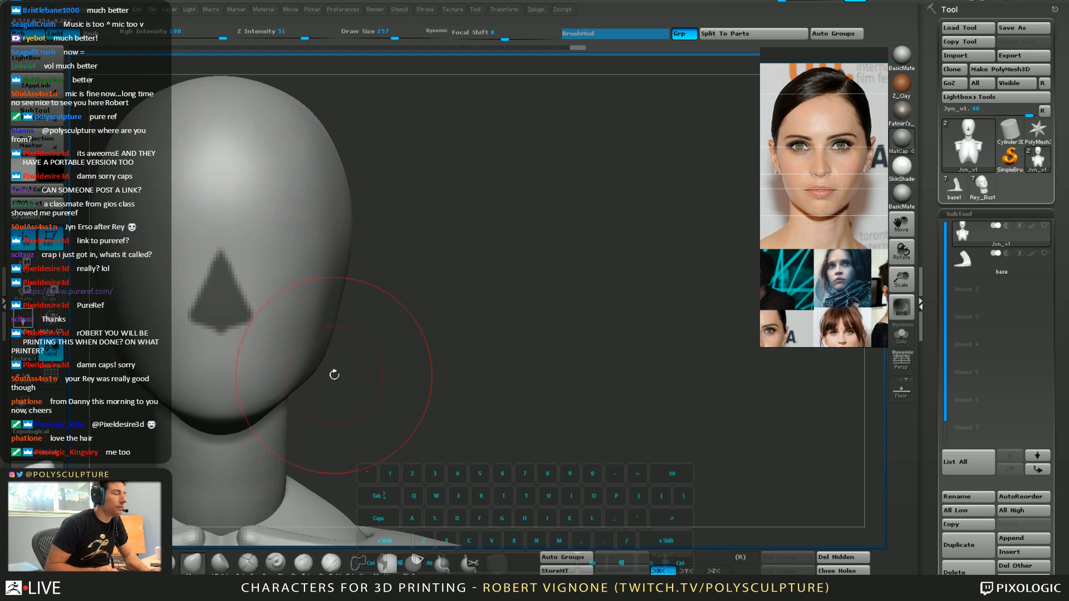
{"action": "key", "text": "s"}
{"action": "left_click_drag", "start_coordinate": [253, 413], "coordinate": [249, 414]}
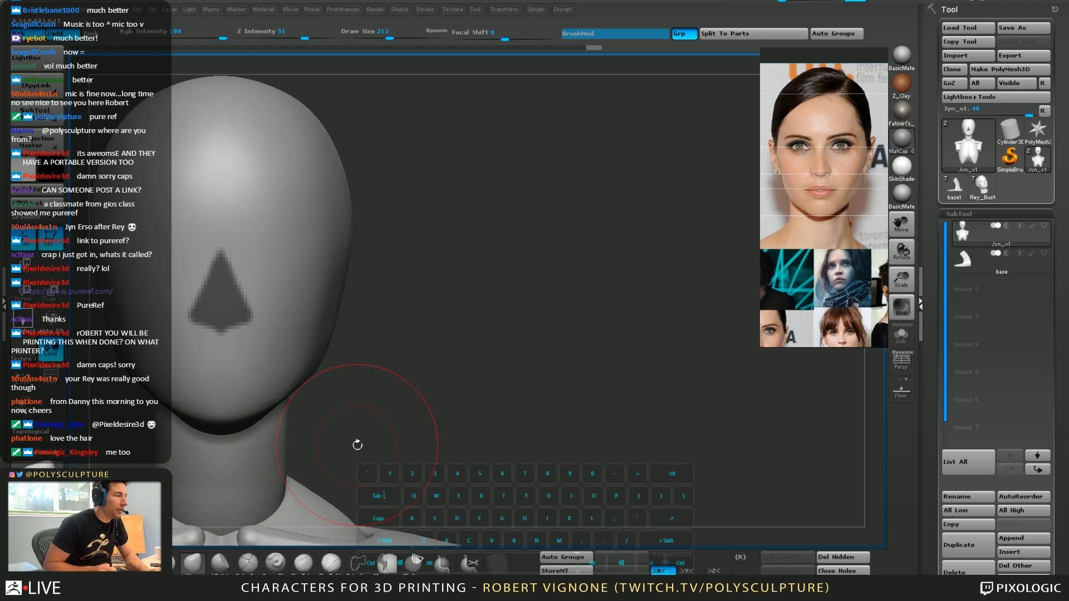
{"action": "key", "text": "s"}
{"action": "left_click_drag", "start_coordinate": [278, 461], "coordinate": [282, 462]}
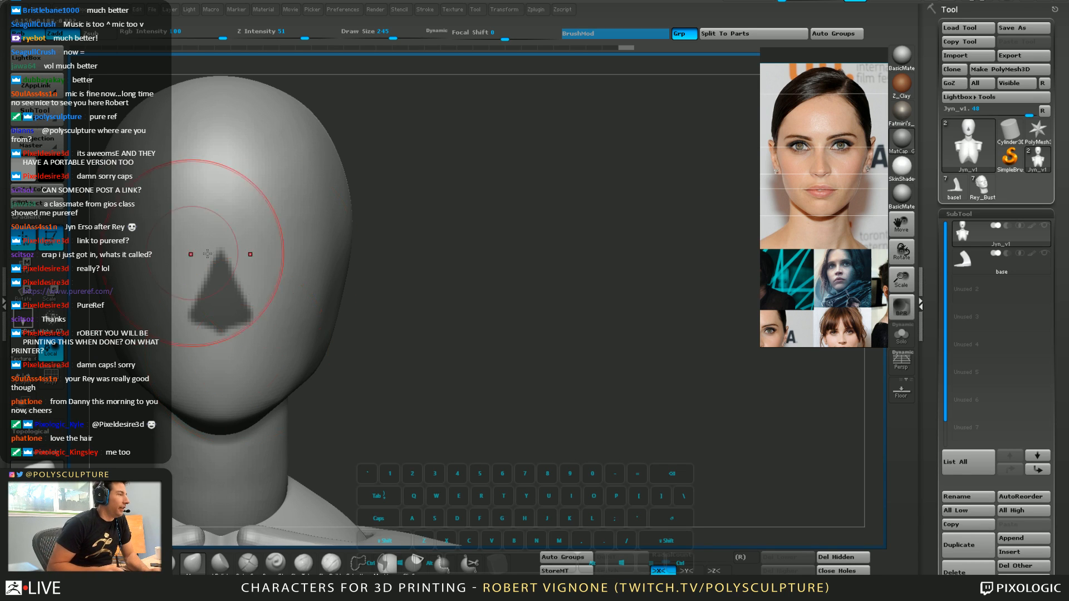
Set the draw size to 27 and refine the nose mask, filling out the bridge and trimming the lower corners
{"action": "key", "text": "s"}
{"action": "mouse_move", "coordinate": [226, 286]}
{"action": "left_mouse_down"}
{"action": "mouse_move", "coordinate": [195, 305]}
{"action": "mouse_move", "coordinate": [220, 249]}
{"action": "mouse_move", "coordinate": [210, 243]}
{"action": "left_mouse_up"}
{"action": "mouse_move", "coordinate": [195, 307]}
{"action": "left_mouse_down", "text": "ctrl"}
{"action": "mouse_move", "coordinate": [214, 265]}
{"action": "mouse_move", "coordinate": [208, 247]}
{"action": "left_mouse_up", "text": "ctrl"}
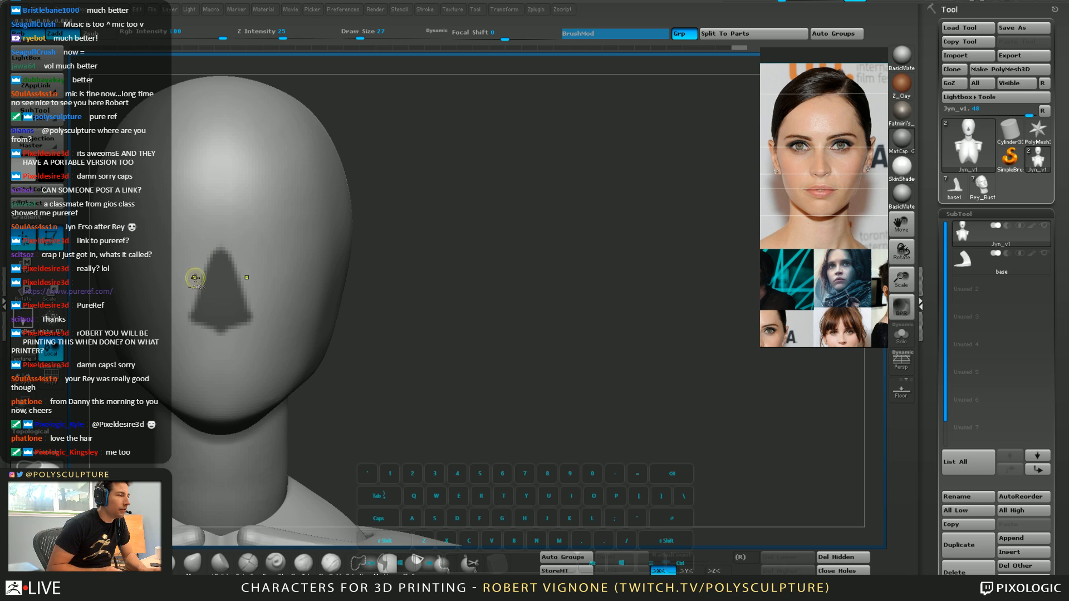
{"action": "mouse_move", "coordinate": [194, 278]}
{"action": "left_mouse_down", "text": "ctrl+alt"}
{"action": "mouse_move", "coordinate": [209, 329]}
{"action": "mouse_move", "coordinate": [227, 340]}
{"action": "mouse_move", "coordinate": [199, 322]}
{"action": "mouse_move", "coordinate": [197, 331]}
{"action": "left_mouse_up", "text": "ctrl+alt"}
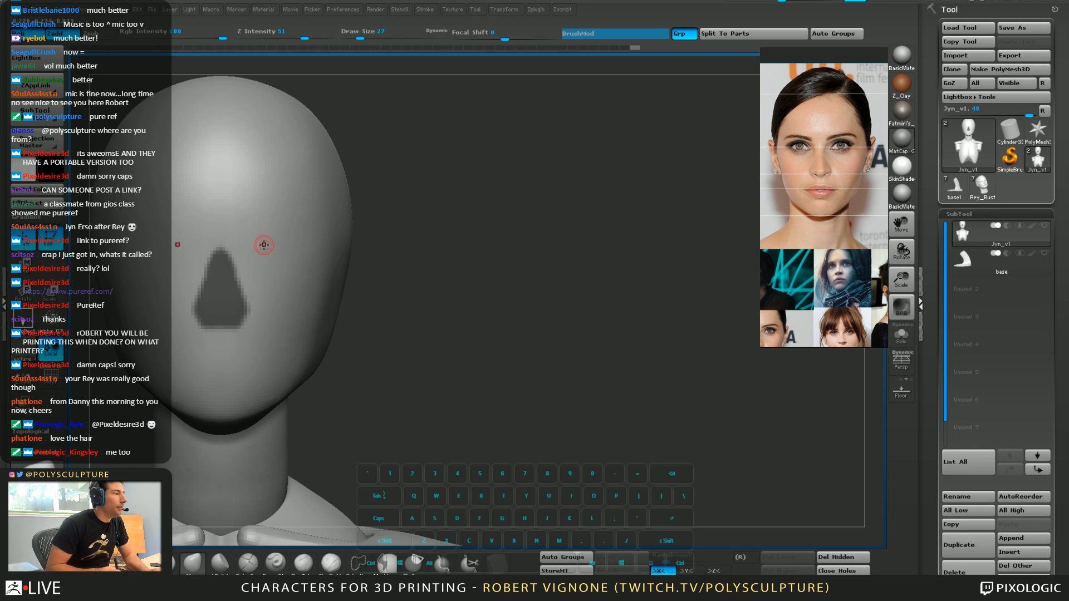
Invert the nose mask and pull the nose outward in side view with Transpose Move, using the profile reference photo
{"action": "left_click", "coordinate": [429, 370], "text": "ctrl"}
{"action": "left_click_drag", "start_coordinate": [431, 378], "coordinate": [351, 372]}
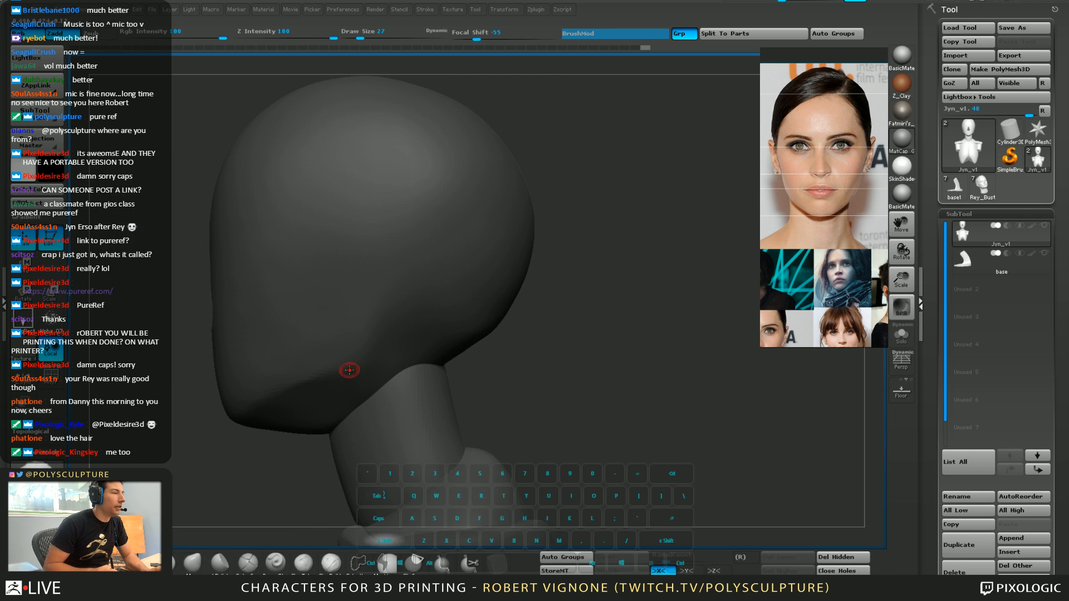
{"action": "key", "text": "w"}
{"action": "mouse_move", "coordinate": [219, 254]}
{"action": "left_mouse_down"}
{"action": "mouse_move", "coordinate": [212, 328]}
{"action": "mouse_move", "coordinate": [168, 321]}
{"action": "mouse_move", "coordinate": [226, 292]}
{"action": "left_mouse_up"}
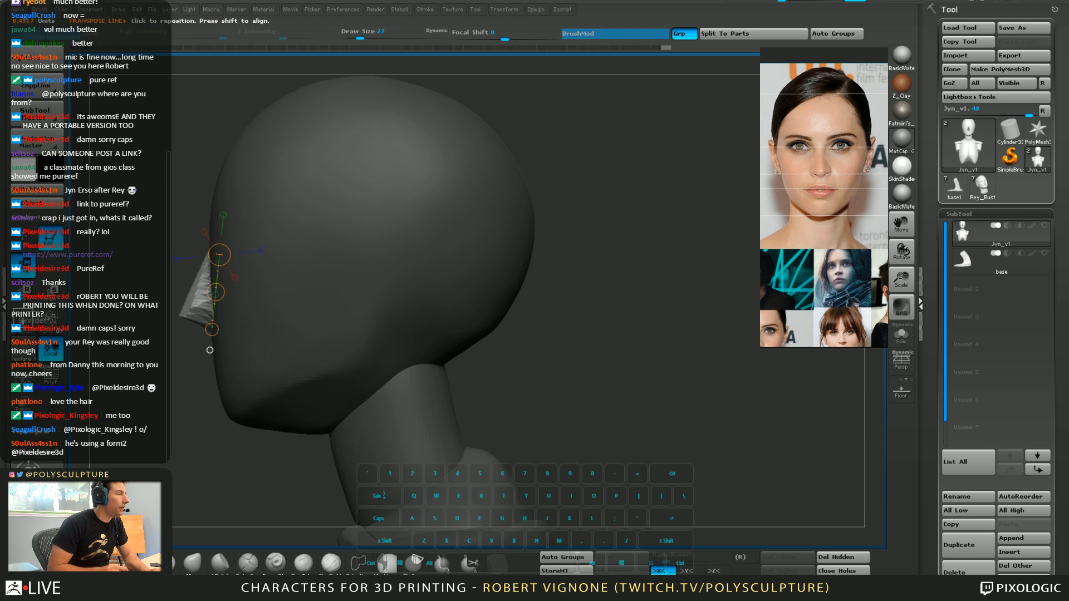
{"action": "middle_click_drag", "start_coordinate": [780, 205], "coordinate": [925, 207]}
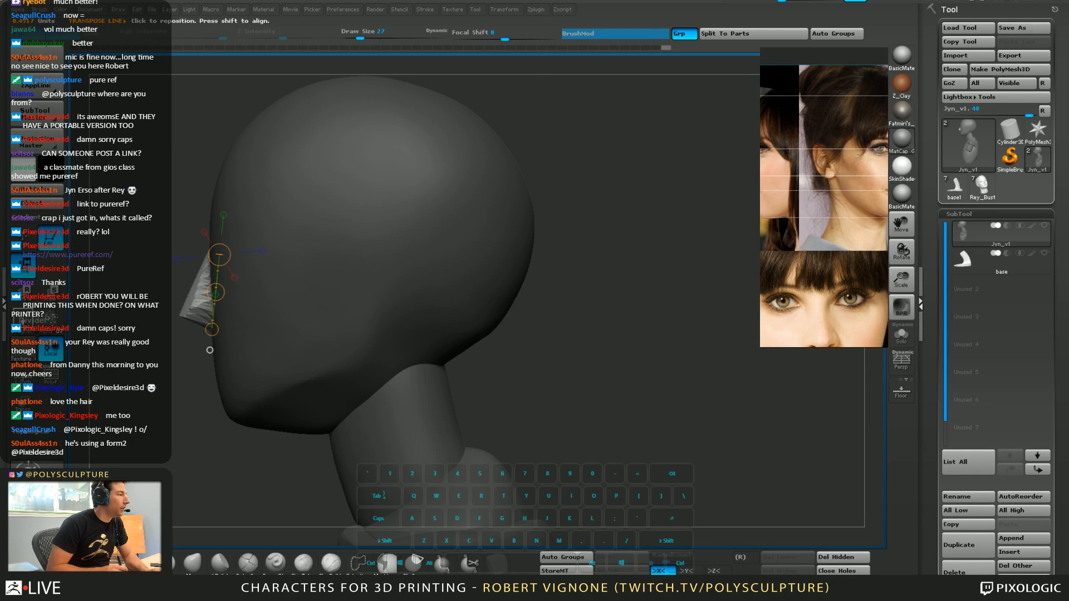
{"action": "left_click_drag", "start_coordinate": [216, 294], "coordinate": [210, 293]}
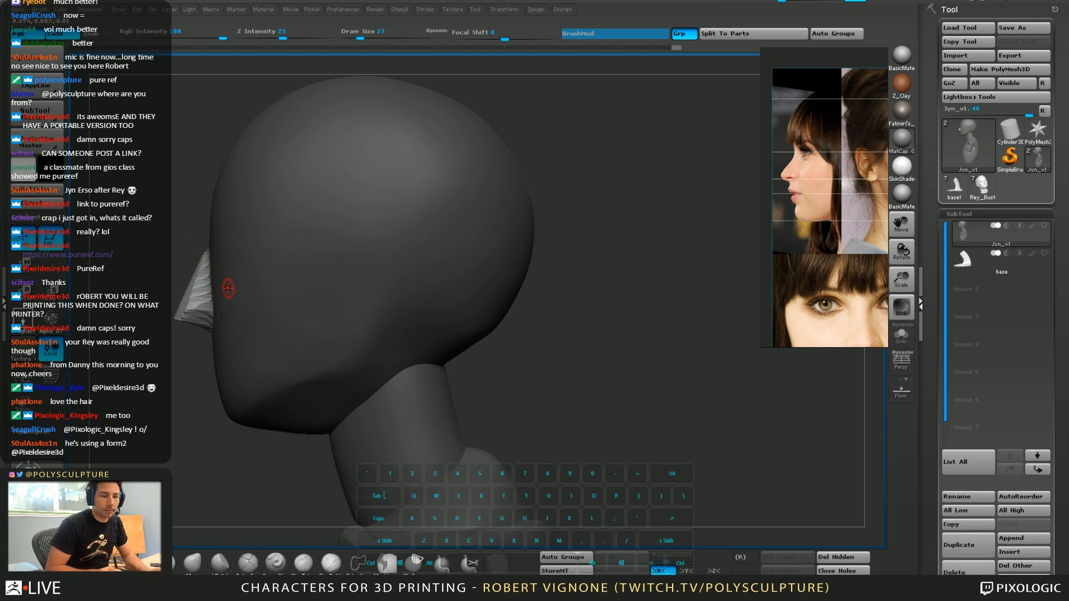
Reduce the draw size to 98 and smooth the stretched ridges over the front of the nose
{"action": "key", "text": "1"}
{"action": "key", "text": "s"}
{"action": "left_click_drag", "start_coordinate": [228, 289], "coordinate": [242, 287]}
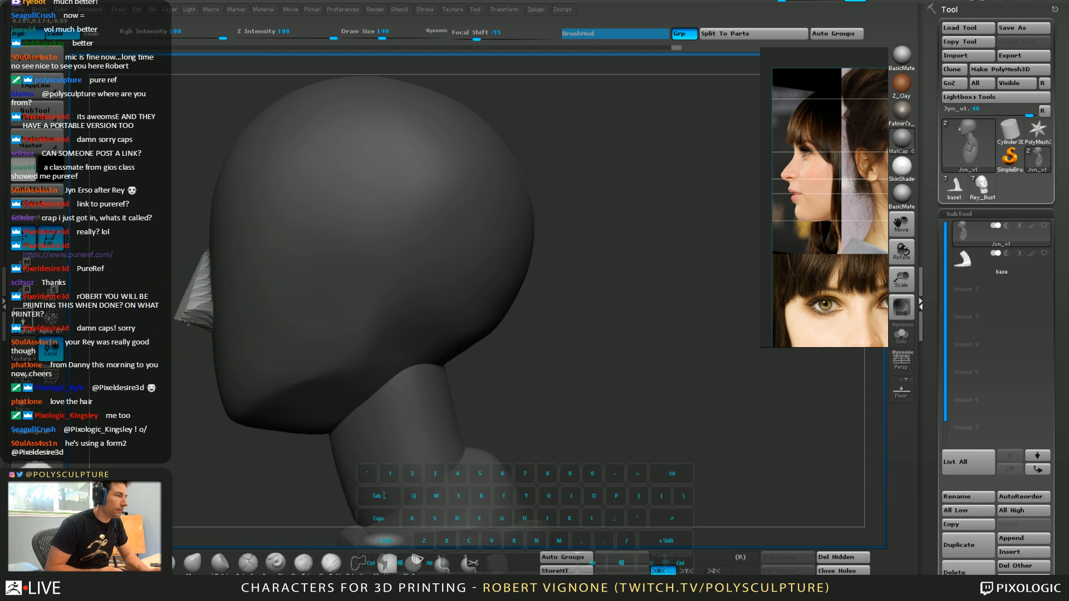
{"action": "mouse_move", "coordinate": [188, 322]}
{"action": "left_mouse_down"}
{"action": "mouse_move", "coordinate": [239, 353]}
{"action": "mouse_move", "coordinate": [329, 341]}
{"action": "mouse_move", "coordinate": [343, 324]}
{"action": "mouse_move", "coordinate": [327, 320]}
{"action": "left_mouse_up"}
{"action": "key", "text": "bracketleft"}
{"action": "key", "text": "bracketleft"}
{"action": "key", "text": "bracketleft"}
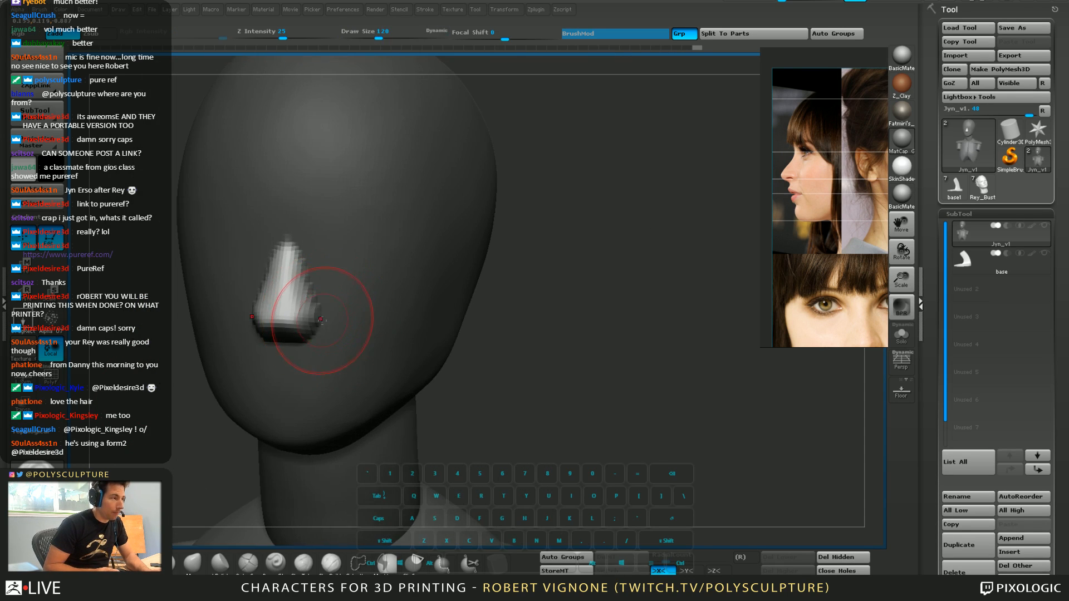
{"action": "key", "text": "5"}
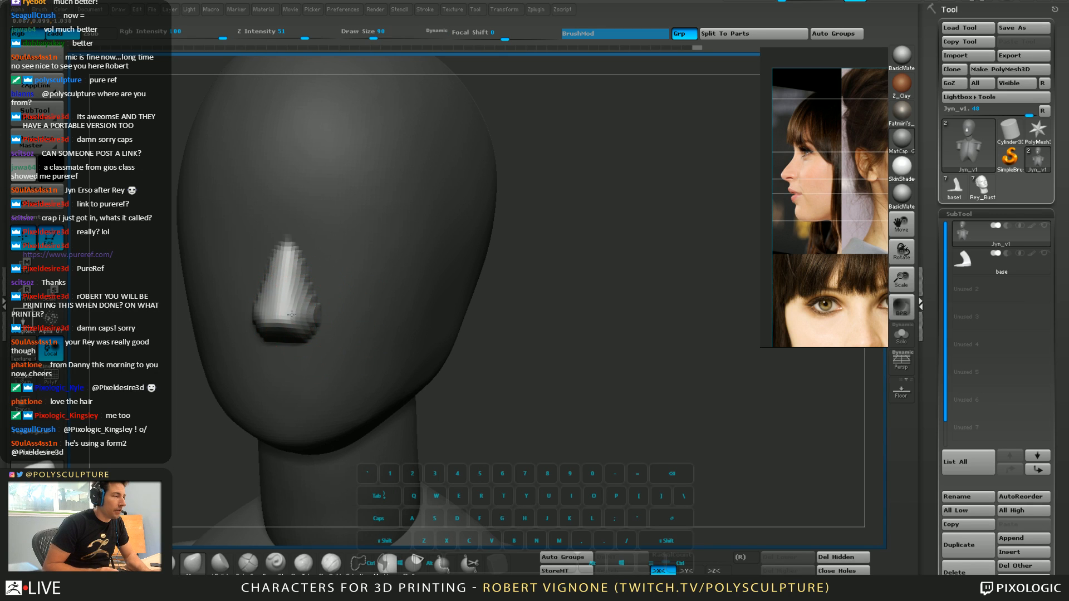
{"action": "key", "text": "2"}
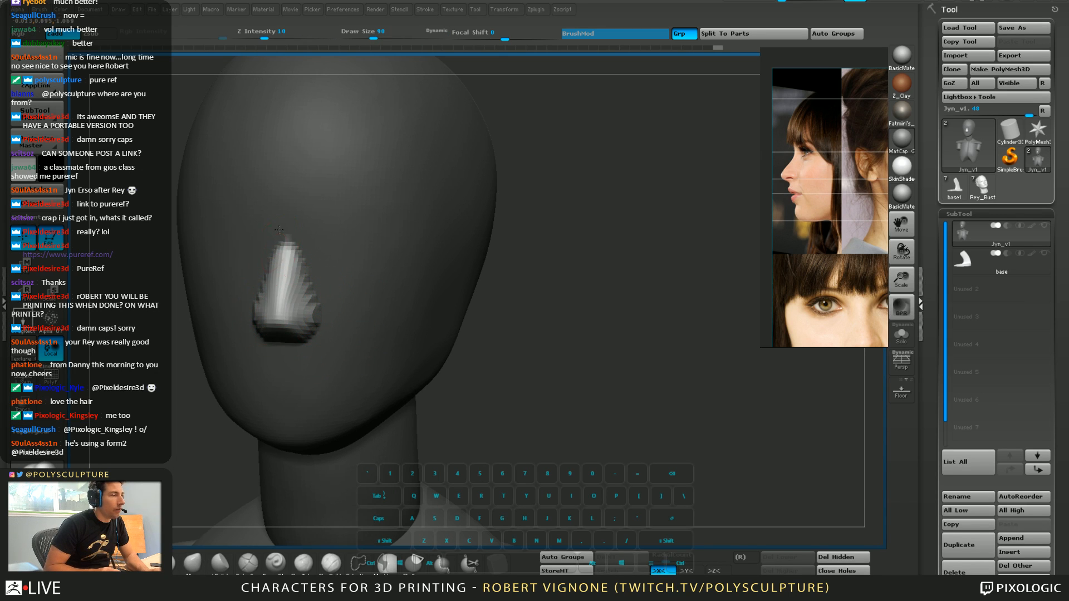
{"action": "mouse_move", "coordinate": [296, 273]}
{"action": "left_mouse_down", "text": "shift"}
{"action": "mouse_move", "coordinate": [291, 309]}
{"action": "mouse_move", "coordinate": [297, 257]}
{"action": "mouse_move", "coordinate": [334, 341]}
{"action": "left_mouse_up", "text": "shift"}
Smooth the side and base of the nose from both three-quarter views
{"action": "left_click_drag", "start_coordinate": [471, 384], "coordinate": [414, 357]}
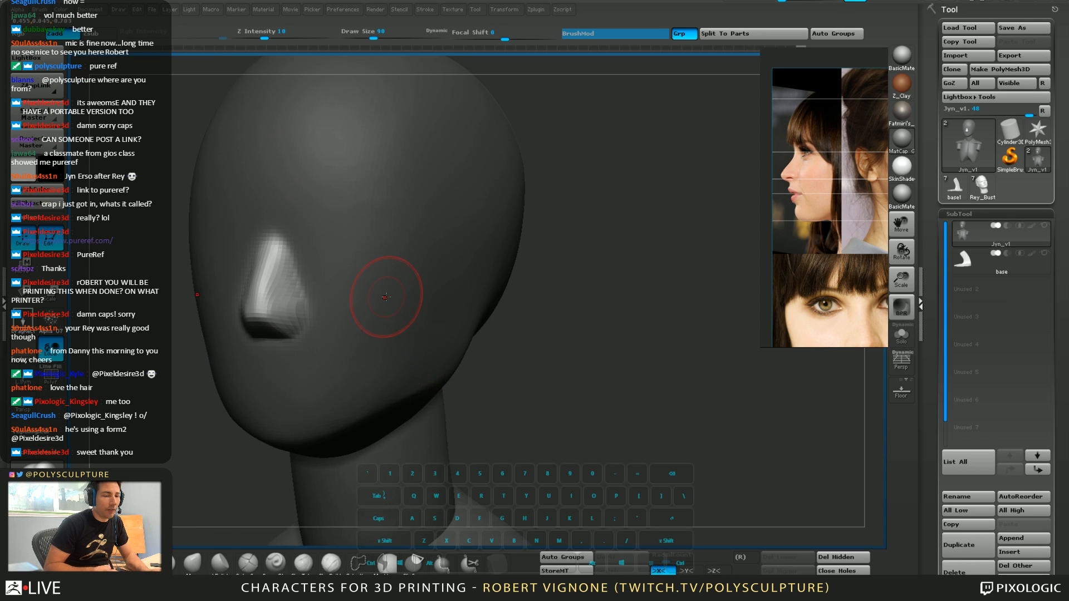
{"action": "mouse_move", "coordinate": [474, 373]}
{"action": "left_mouse_down"}
{"action": "mouse_move", "coordinate": [563, 377]}
{"action": "mouse_move", "coordinate": [534, 375]}
{"action": "left_mouse_up"}
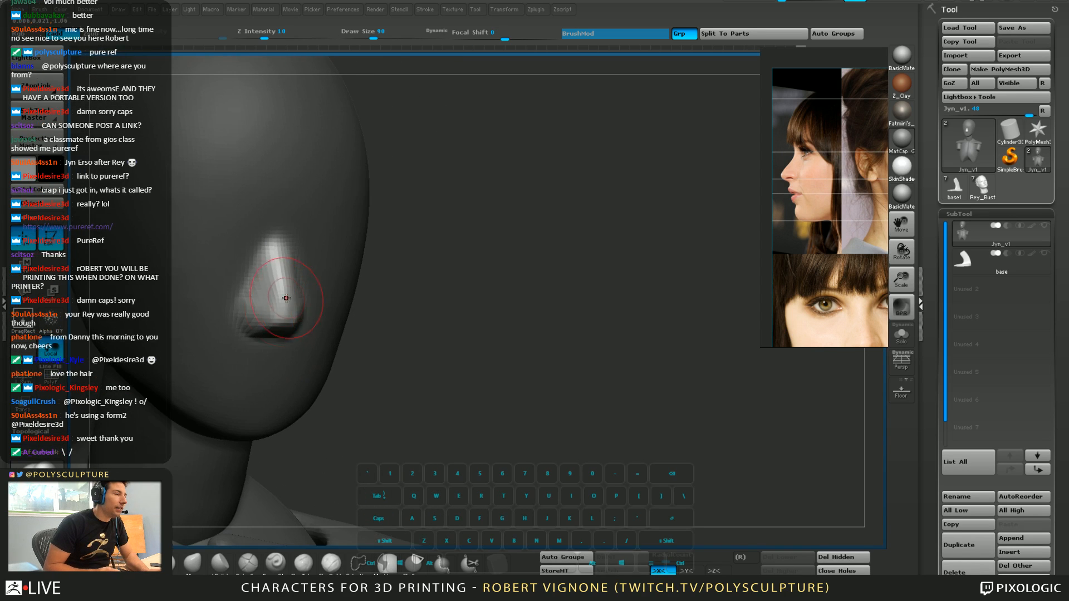
{"action": "right_click_drag", "start_coordinate": [277, 311], "coordinate": [283, 323]}
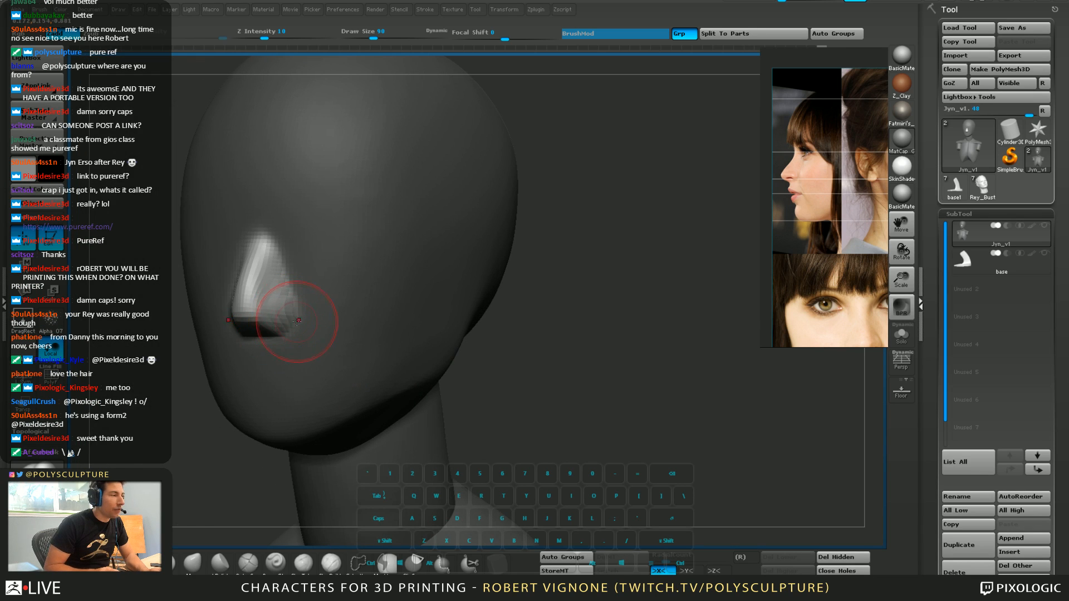
{"action": "left_click_drag", "start_coordinate": [278, 273], "coordinate": [281, 298], "text": "shift"}
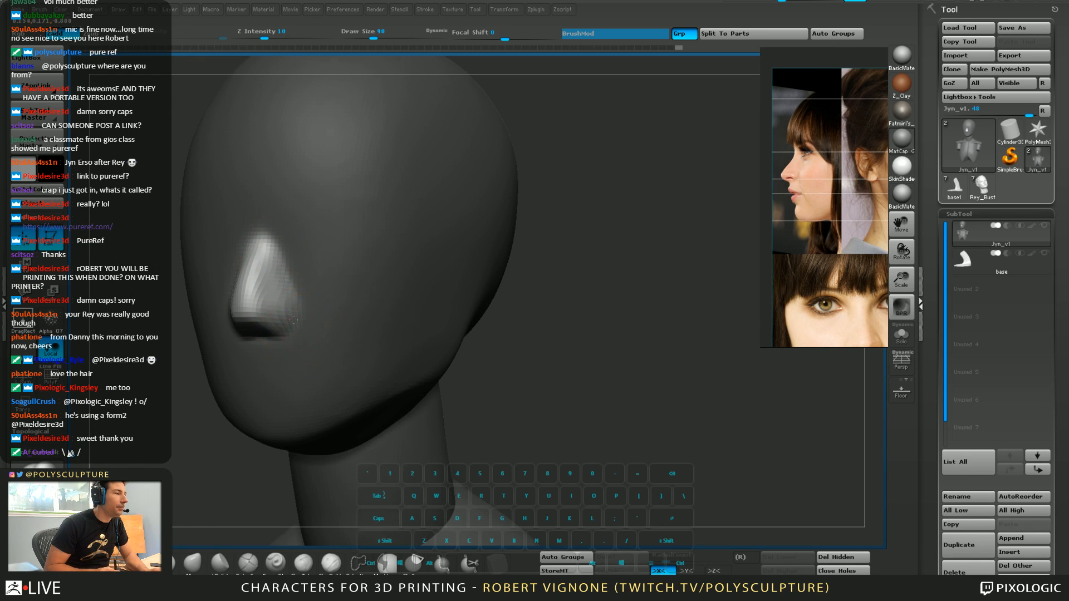
Reshape the bridge and side of the nose with the Move brush and clear the mask on the head
{"action": "key", "text": "5"}
{"action": "mouse_move", "coordinate": [259, 371]}
{"action": "right_mouse_down"}
{"action": "mouse_move", "coordinate": [281, 318]}
{"action": "mouse_move", "coordinate": [288, 327]}
{"action": "mouse_move", "coordinate": [269, 268]}
{"action": "right_mouse_up"}
{"action": "mouse_move", "coordinate": [299, 272]}
{"action": "left_mouse_down"}
{"action": "mouse_move", "coordinate": [306, 286]}
{"action": "mouse_move", "coordinate": [301, 277]}
{"action": "left_mouse_up"}
{"action": "right_click_drag", "start_coordinate": [263, 219], "coordinate": [260, 235]}
{"action": "key", "text": "s"}
{"action": "mouse_move", "coordinate": [283, 292]}
{"action": "left_mouse_down"}
{"action": "mouse_move", "coordinate": [301, 292]}
{"action": "mouse_move", "coordinate": [278, 310]}
{"action": "mouse_move", "coordinate": [285, 321]}
{"action": "left_mouse_up"}
{"action": "key", "text": "s"}
{"action": "left_click", "coordinate": [291, 372], "text": "ctrl"}
Pull the mouth area forward in side view with the Move brush at a draw size of 128
{"action": "key", "text": "s"}
{"action": "mouse_move", "coordinate": [305, 378]}
{"action": "left_mouse_down"}
{"action": "mouse_move", "coordinate": [342, 368]}
{"action": "mouse_move", "coordinate": [334, 359]}
{"action": "left_mouse_up"}
{"action": "key", "text": "s"}
{"action": "key", "text": "s"}
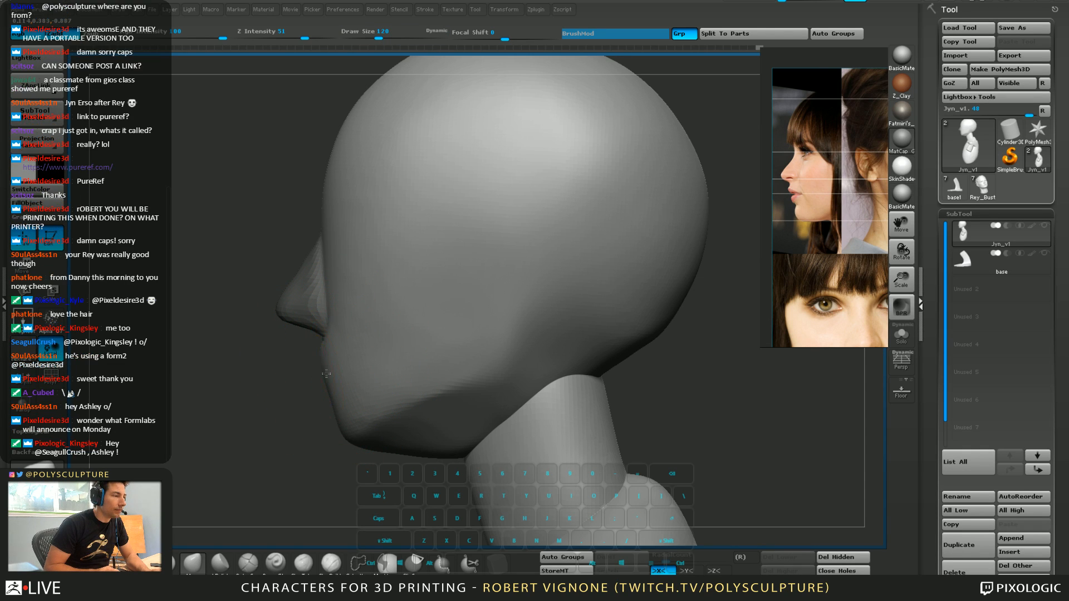
{"action": "key", "text": "s"}
{"action": "left_click_drag", "start_coordinate": [333, 403], "coordinate": [337, 404]}
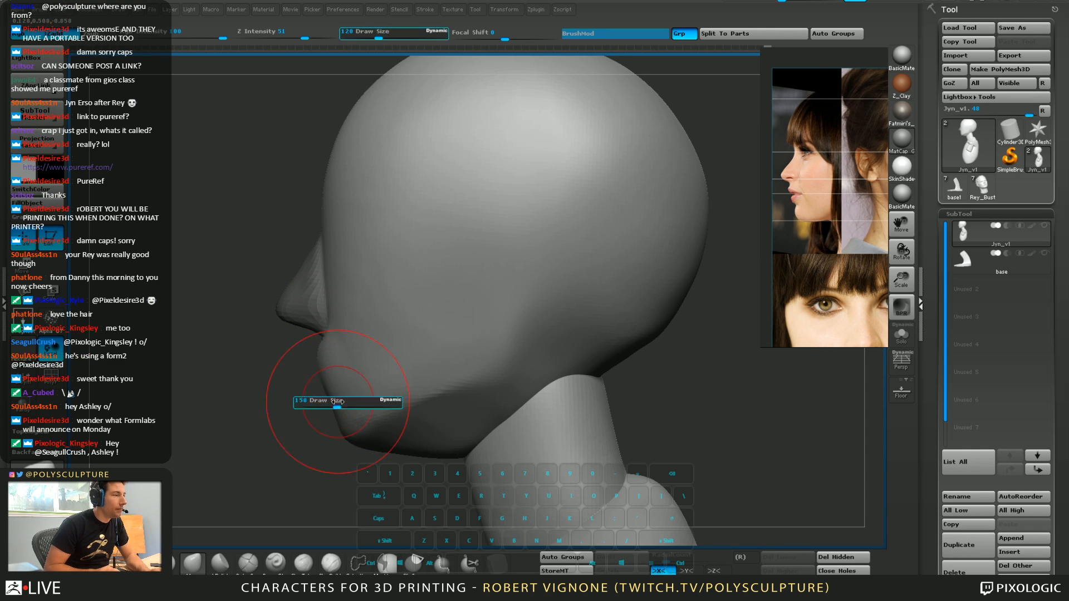
Increase the draw size to 239 and pull the nose and mouth profile further forward
{"action": "key", "text": "s"}
{"action": "left_click_drag", "start_coordinate": [328, 299], "coordinate": [332, 299]}
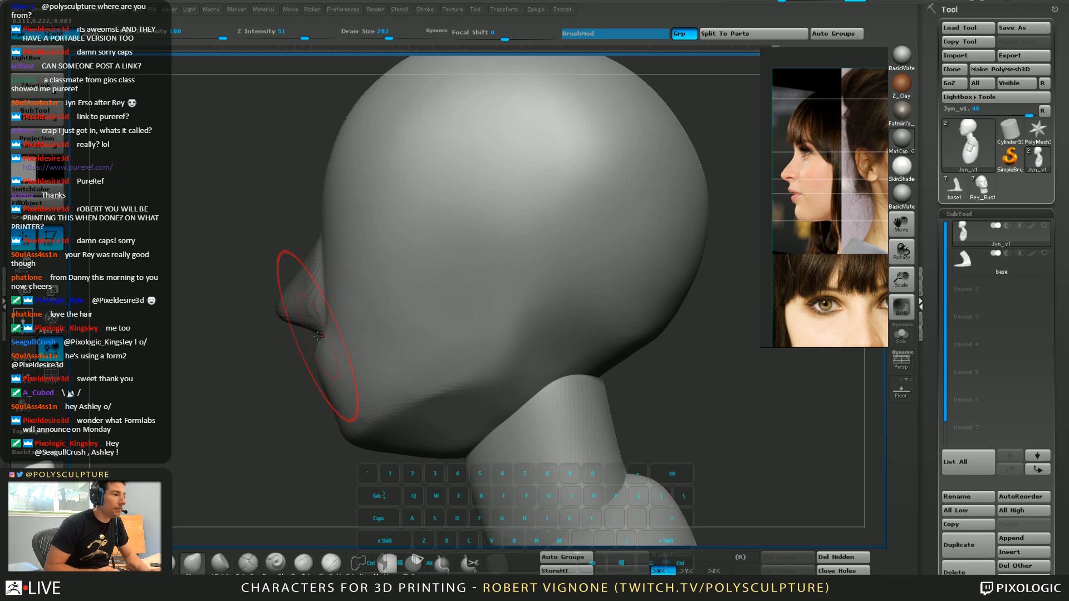
{"action": "left_click_drag", "start_coordinate": [290, 387], "coordinate": [295, 394], "text": "ctrl"}
{"action": "key", "text": "s"}
{"action": "left_click_drag", "start_coordinate": [324, 317], "coordinate": [309, 314]}
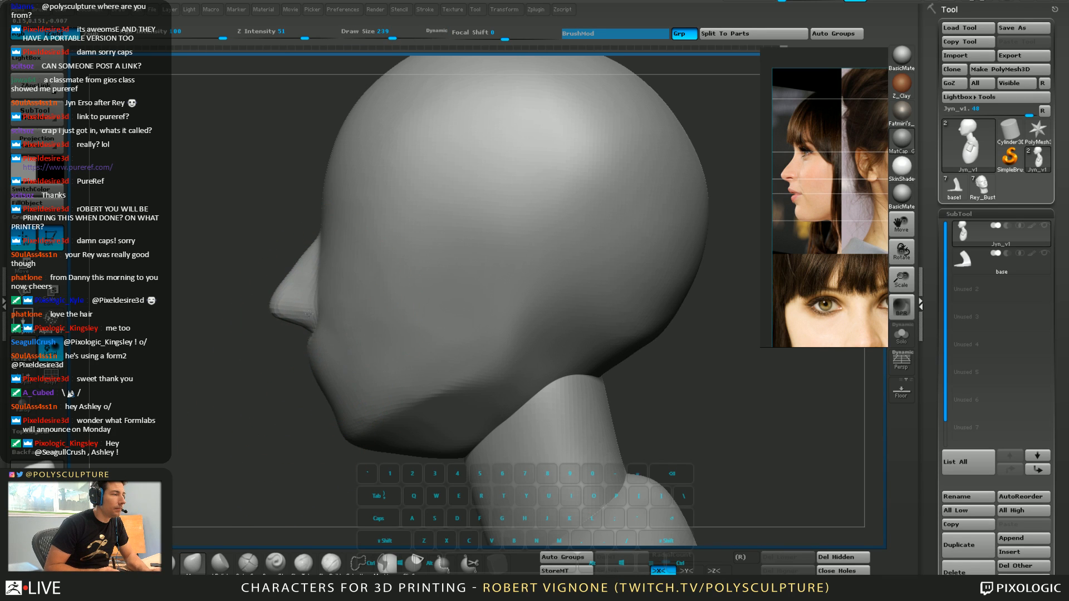
Set the draw size to 212 and pull the underside of the chin down in side view
{"action": "left_click_drag", "start_coordinate": [274, 382], "coordinate": [142, 420]}
{"action": "left_click_drag", "start_coordinate": [587, 375], "coordinate": [565, 387], "text": "alt"}
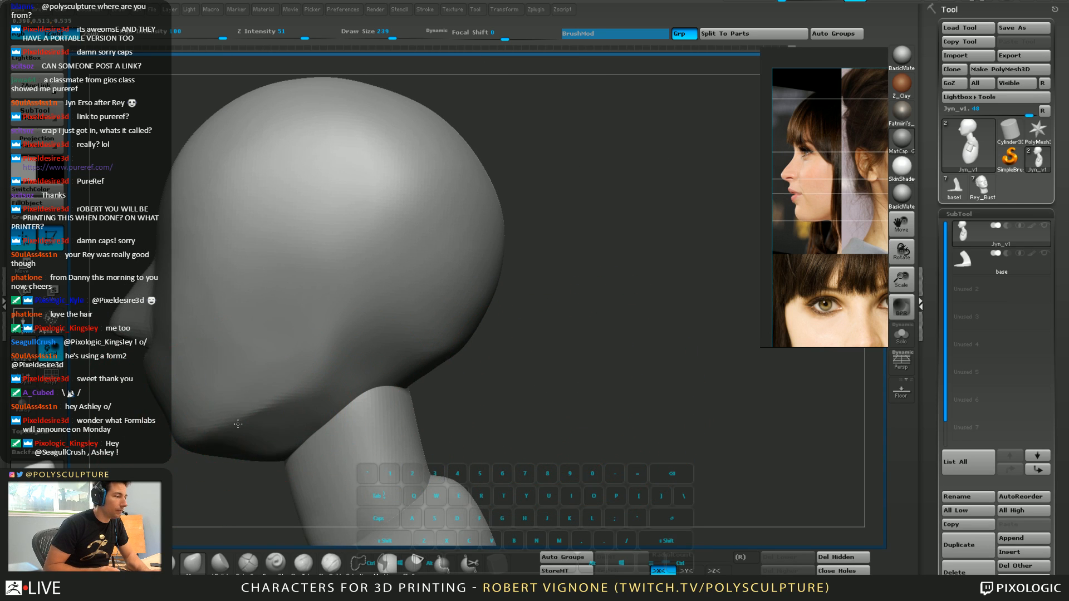
{"action": "key", "text": "s"}
{"action": "left_click_drag", "start_coordinate": [224, 434], "coordinate": [209, 452]}
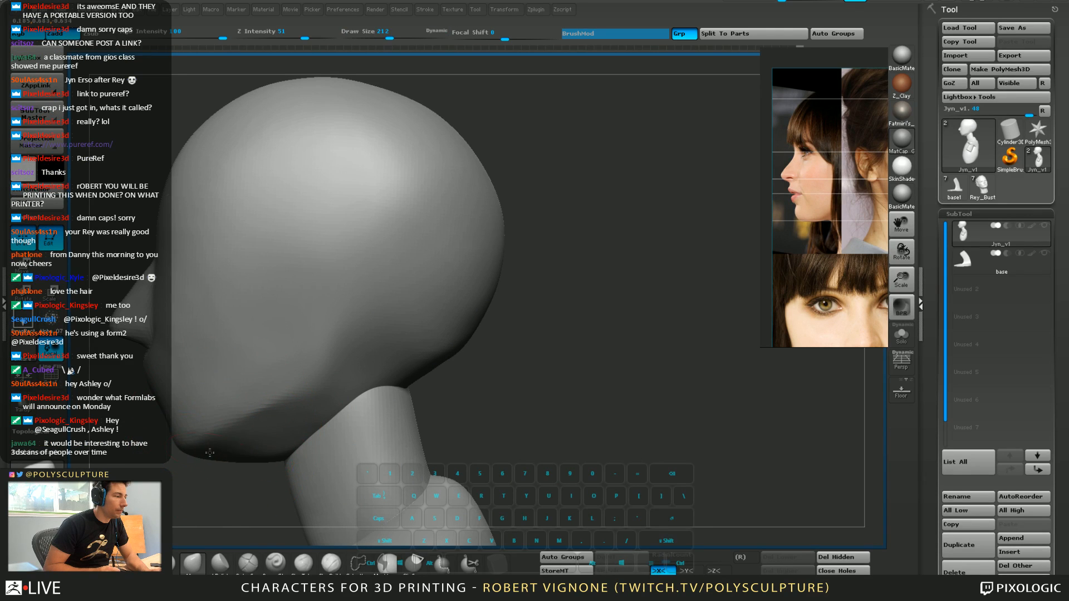
Change the draw size to 104, raise it to 331 and push the rear of the jaw up and forward
{"action": "key", "text": "s"}
{"action": "key", "text": "bracketleft"}
{"action": "key", "text": "bracketleft"}
{"action": "key", "text": "bracketleft"}
{"action": "key", "text": "s"}
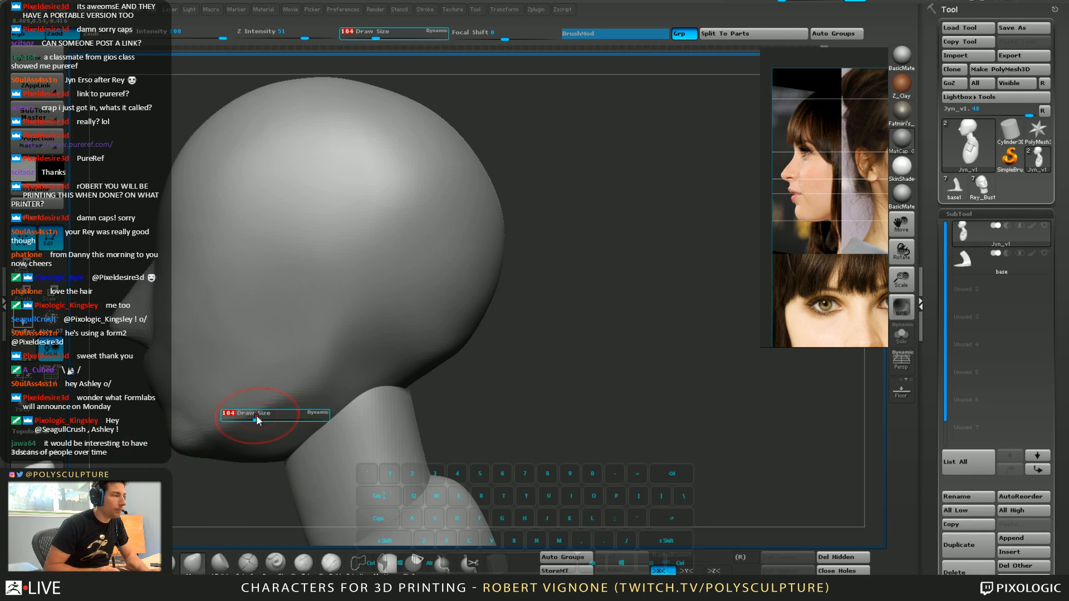
{"action": "key", "text": "s"}
{"action": "left_click_drag", "start_coordinate": [309, 387], "coordinate": [334, 388]}
{"action": "left_click_drag", "start_coordinate": [328, 381], "coordinate": [311, 363]}
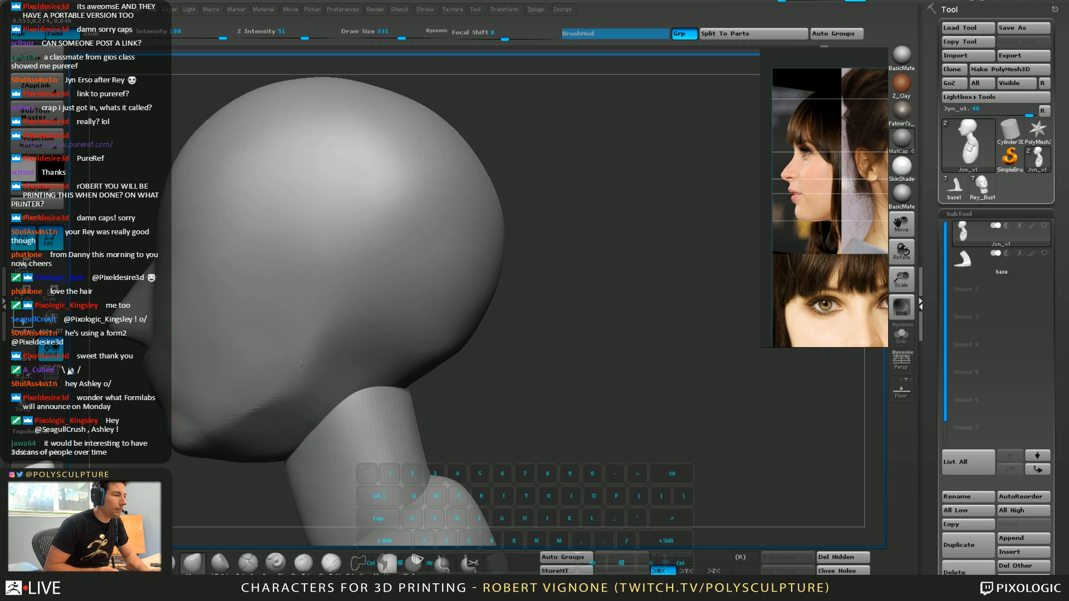
Push the nape and back of the skull inward, then lower Z Intensity to 15 and round the rear crown
{"action": "left_click_drag", "start_coordinate": [461, 344], "coordinate": [445, 329]}
{"action": "key", "text": "s"}
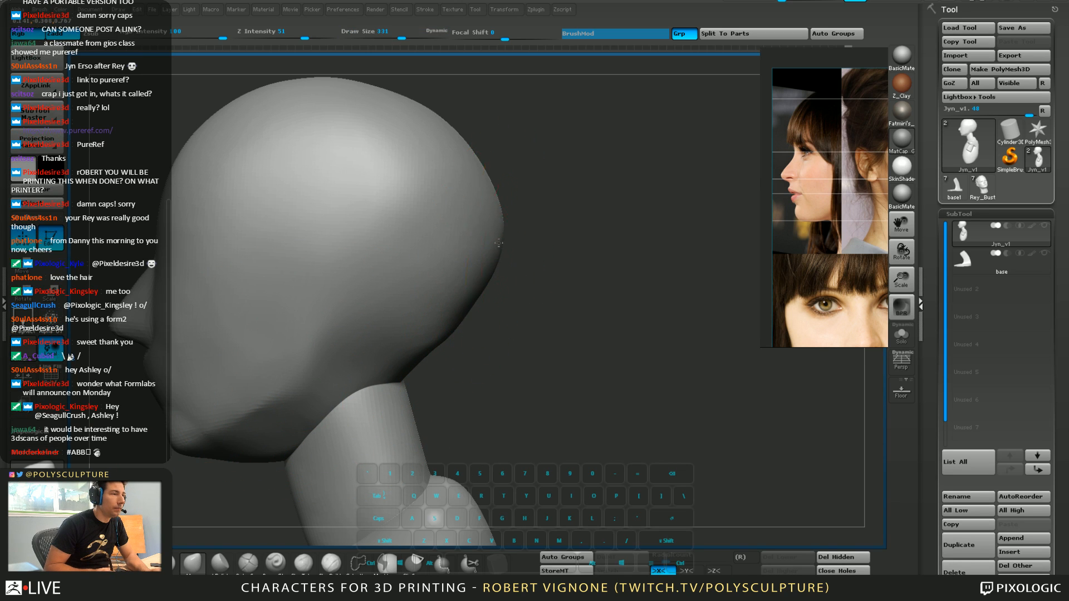
{"action": "key", "text": "space"}
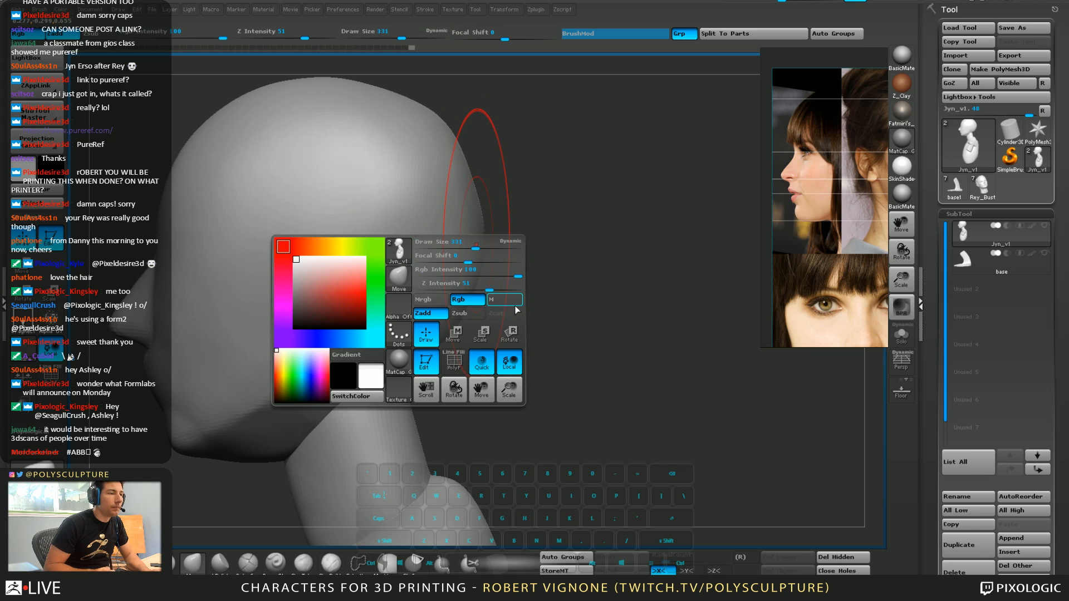
{"action": "left_click_drag", "start_coordinate": [485, 289], "coordinate": [456, 289]}
{"action": "left_click_drag", "start_coordinate": [480, 236], "coordinate": [475, 233]}
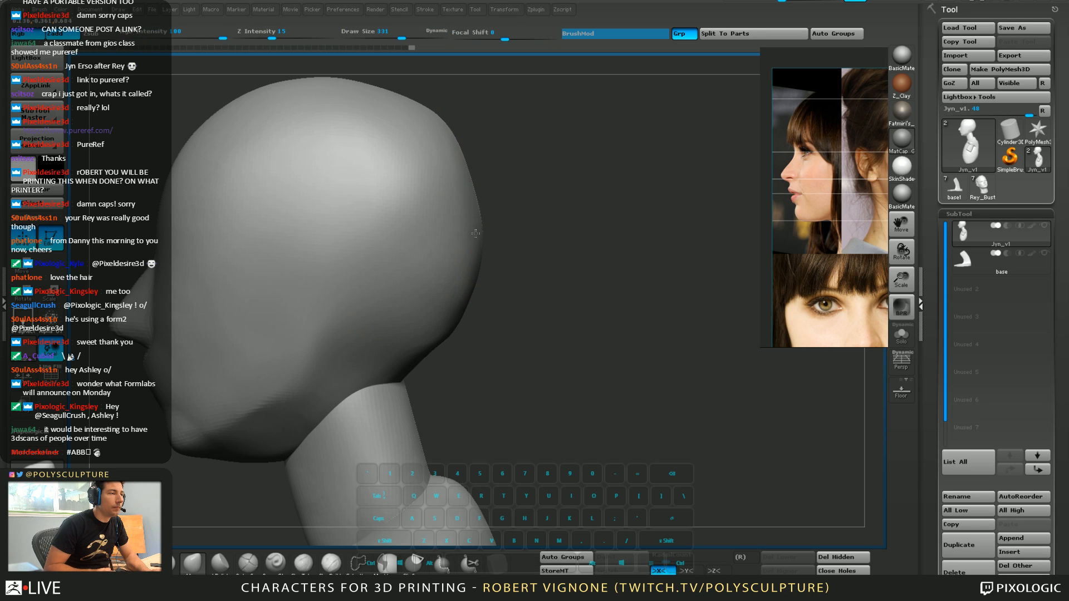
{"action": "left_click_drag", "start_coordinate": [461, 142], "coordinate": [464, 140]}
{"action": "left_click_drag", "start_coordinate": [411, 108], "coordinate": [443, 119]}
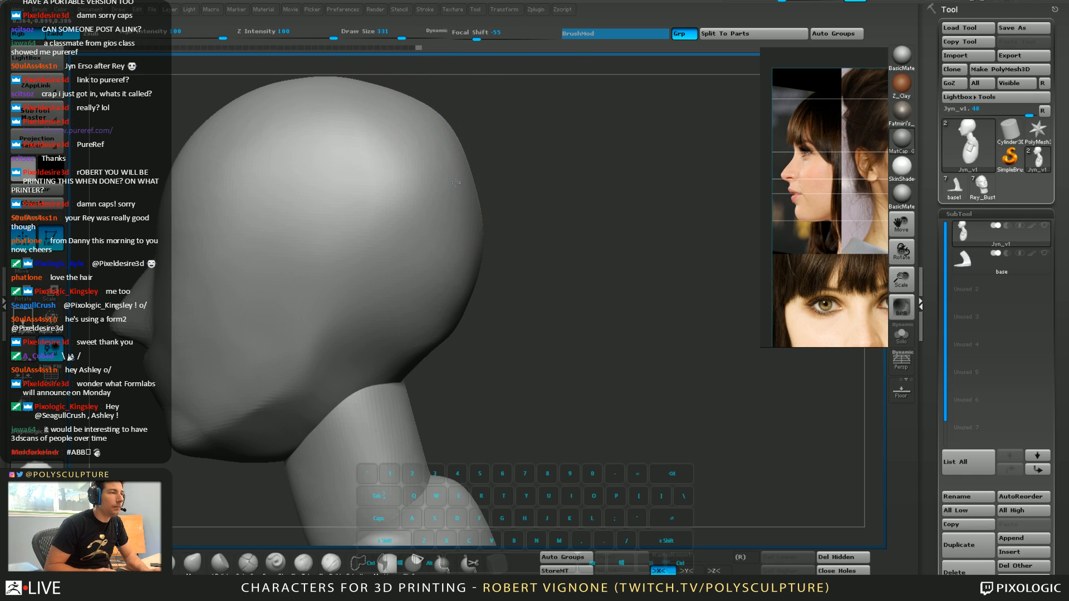
{"action": "left_click_drag", "start_coordinate": [588, 311], "coordinate": [633, 332]}
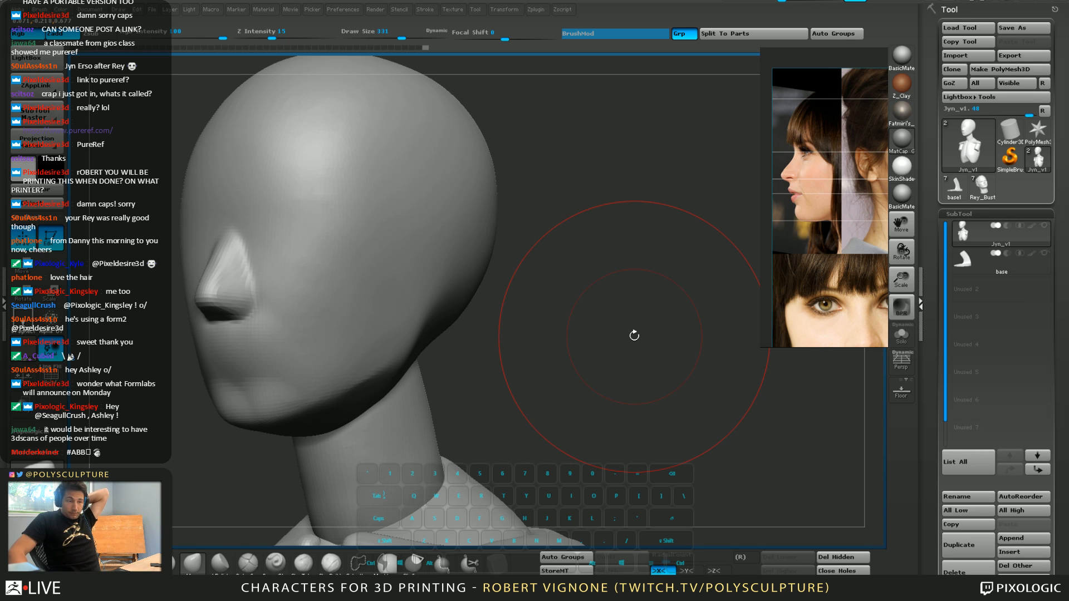
Set the draw size to 154, build up the area between the nose and mouth with the clay brush, and smooth it
{"action": "key", "text": "s"}
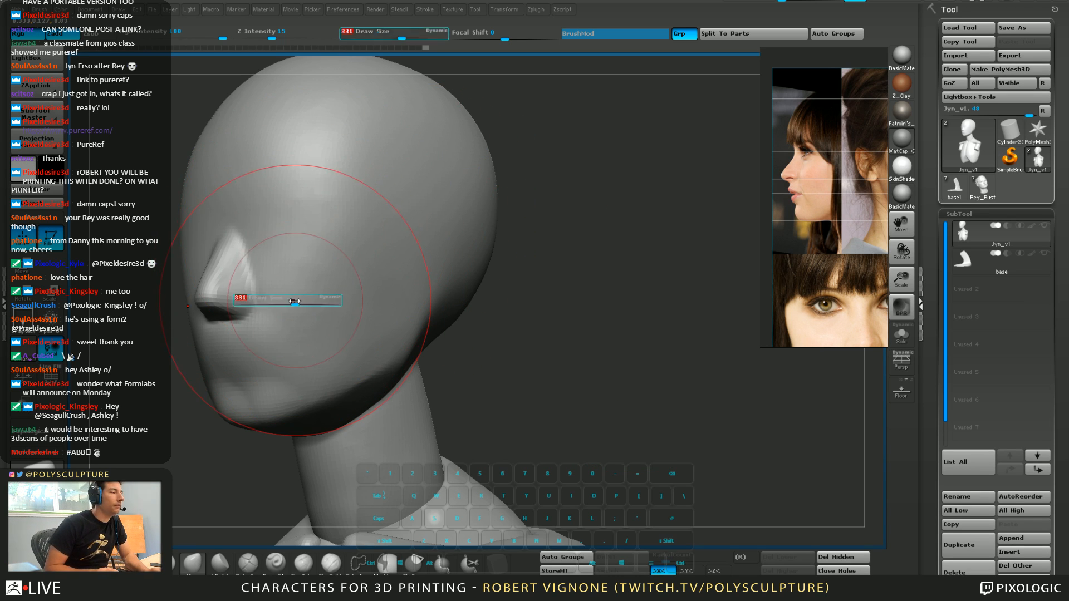
{"action": "left_click_drag", "start_coordinate": [295, 301], "coordinate": [276, 301]}
{"action": "mouse_move", "coordinate": [195, 390]}
{"action": "left_mouse_down"}
{"action": "mouse_move", "coordinate": [325, 399]}
{"action": "mouse_move", "coordinate": [306, 399]}
{"action": "left_mouse_up"}
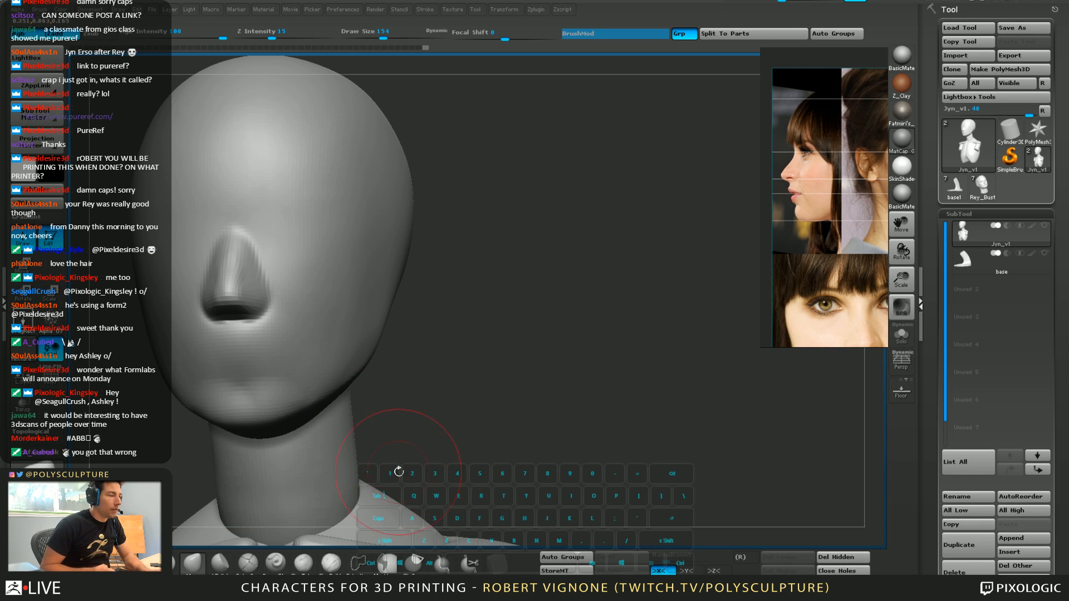
{"action": "left_click", "coordinate": [330, 564]}
{"action": "mouse_move", "coordinate": [268, 372]}
{"action": "left_mouse_down"}
{"action": "mouse_move", "coordinate": [227, 402]}
{"action": "mouse_move", "coordinate": [248, 386]}
{"action": "mouse_move", "coordinate": [262, 390]}
{"action": "left_mouse_up"}
{"action": "mouse_move", "coordinate": [261, 384]}
{"action": "left_mouse_down", "text": "shift"}
{"action": "mouse_move", "coordinate": [230, 402]}
{"action": "mouse_move", "coordinate": [270, 387]}
{"action": "left_mouse_up", "text": "shift"}
Set the draw size to 136, add clay along the sides of the nose and smooth the strokes
{"action": "right_click_drag", "start_coordinate": [304, 375], "coordinate": [257, 372]}
{"action": "right_click_drag", "start_coordinate": [257, 284], "coordinate": [273, 339], "text": "alt"}
{"action": "key", "text": "s"}
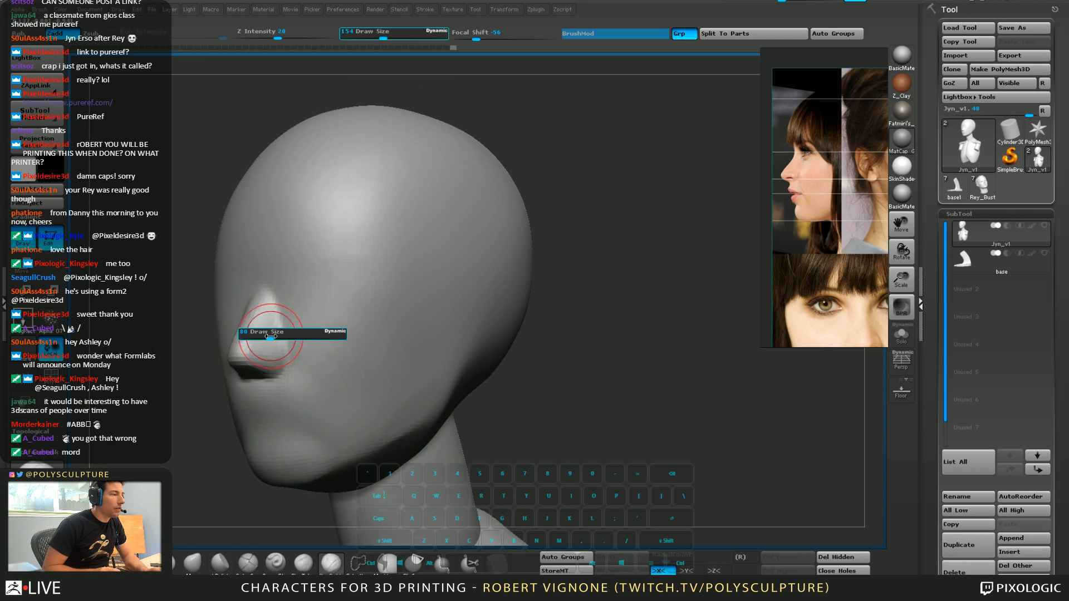
{"action": "left_click_drag", "start_coordinate": [275, 337], "coordinate": [273, 337]}
{"action": "key", "text": "ctrl+z"}
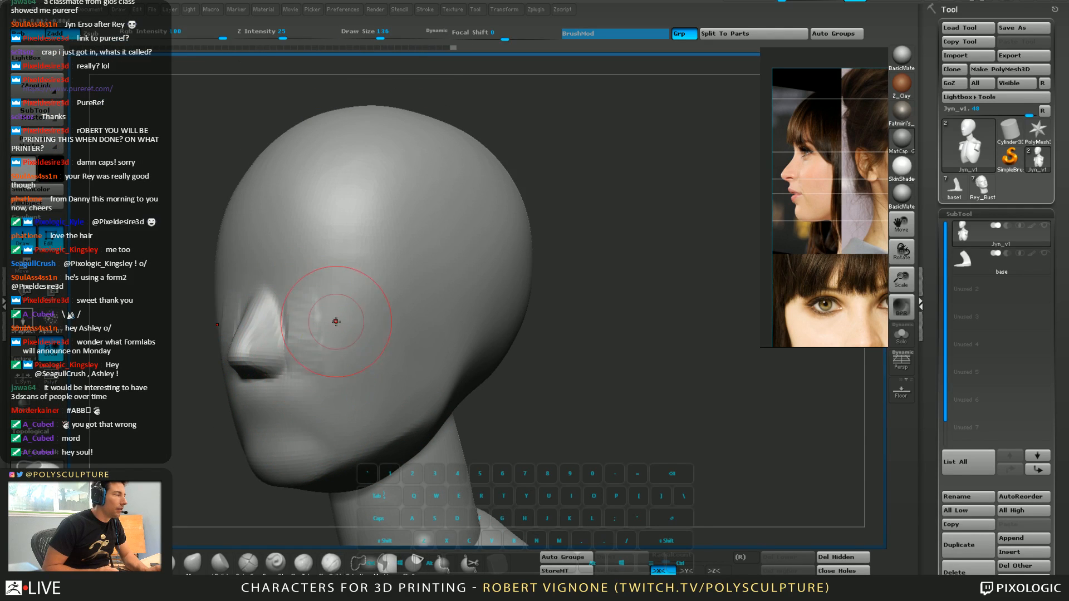
{"action": "right_click_drag", "start_coordinate": [290, 300], "coordinate": [299, 278]}
{"action": "right_click_drag", "start_coordinate": [336, 369], "coordinate": [303, 361]}
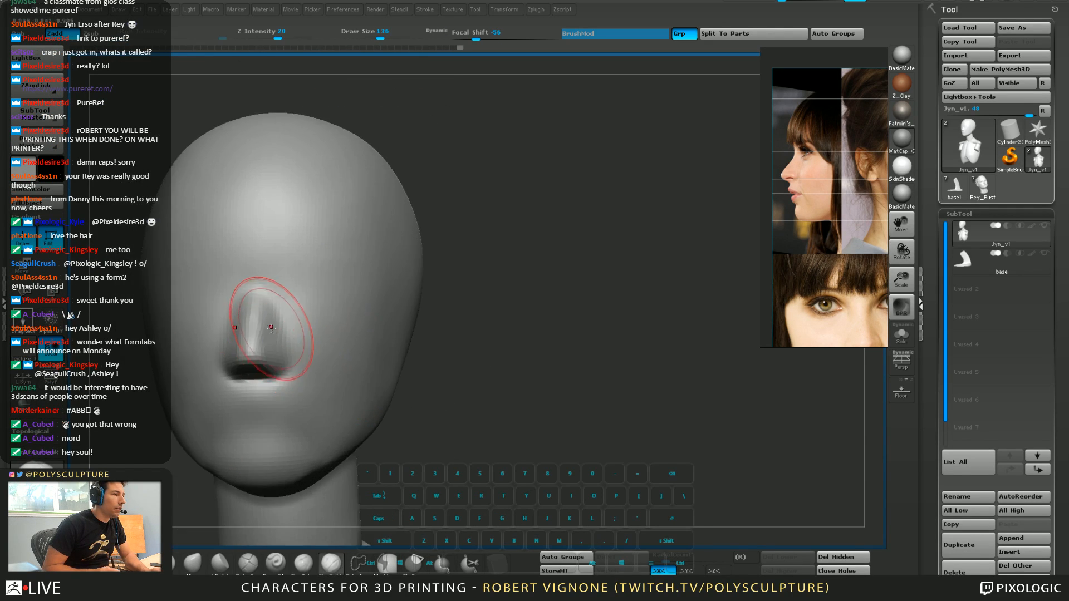
{"action": "mouse_move", "coordinate": [270, 327]}
{"action": "left_mouse_down"}
{"action": "mouse_move", "coordinate": [278, 345]}
{"action": "mouse_move", "coordinate": [257, 312]}
{"action": "mouse_move", "coordinate": [271, 335]}
{"action": "left_mouse_up"}
{"action": "left_click_drag", "start_coordinate": [273, 328], "coordinate": [262, 334], "text": "shift"}
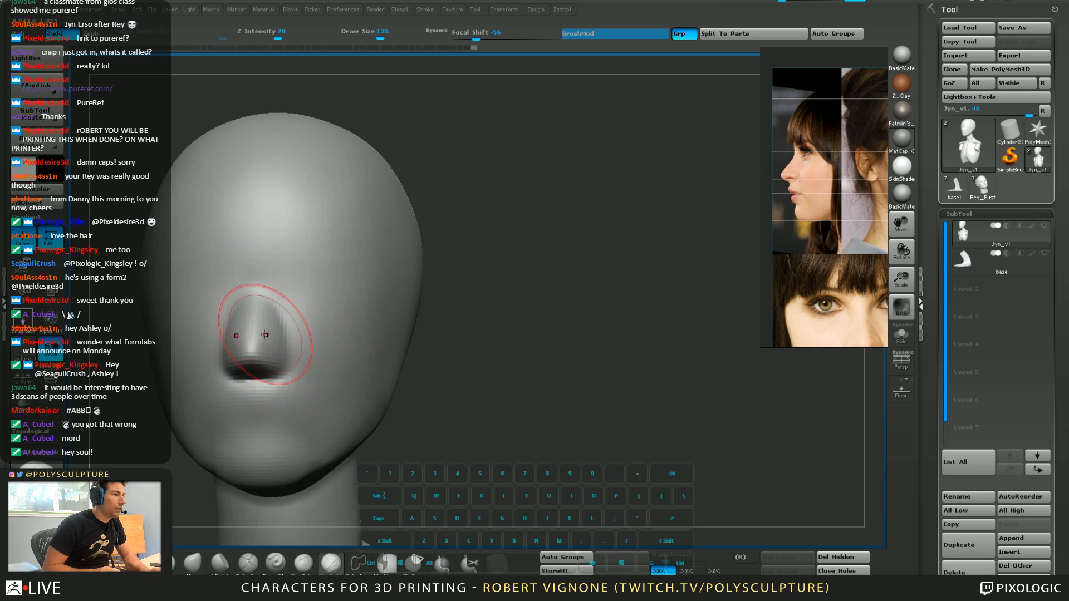
Build up the sides of the nose bridge with clay strokes and reduce the draw size to 128
{"action": "right_click_drag", "start_coordinate": [334, 345], "coordinate": [267, 329]}
{"action": "left_click_drag", "start_coordinate": [274, 318], "coordinate": [280, 340]}
{"action": "key", "text": "s"}
{"action": "left_click", "coordinate": [305, 360]}
{"action": "right_click_drag", "start_coordinate": [282, 340], "coordinate": [358, 319]}
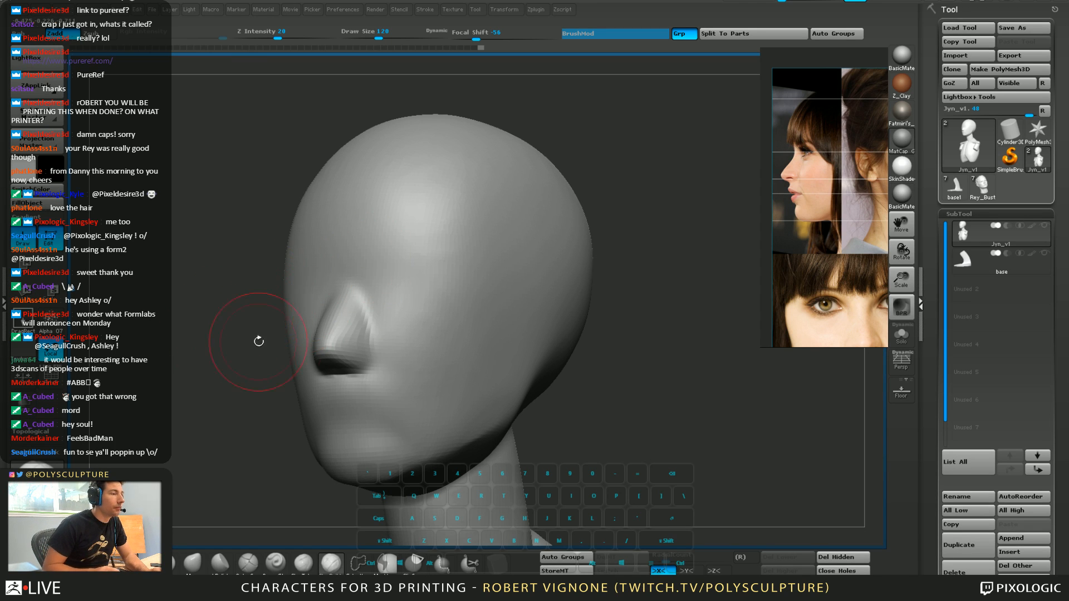
Reduce the draw size to 116 and carve the side of the nose bridge with the clay brush in side view
{"action": "key", "text": "s"}
{"action": "left_click_drag", "start_coordinate": [416, 306], "coordinate": [417, 311]}
{"action": "right_click_drag", "start_coordinate": [412, 353], "coordinate": [365, 354]}
{"action": "key", "text": "2"}
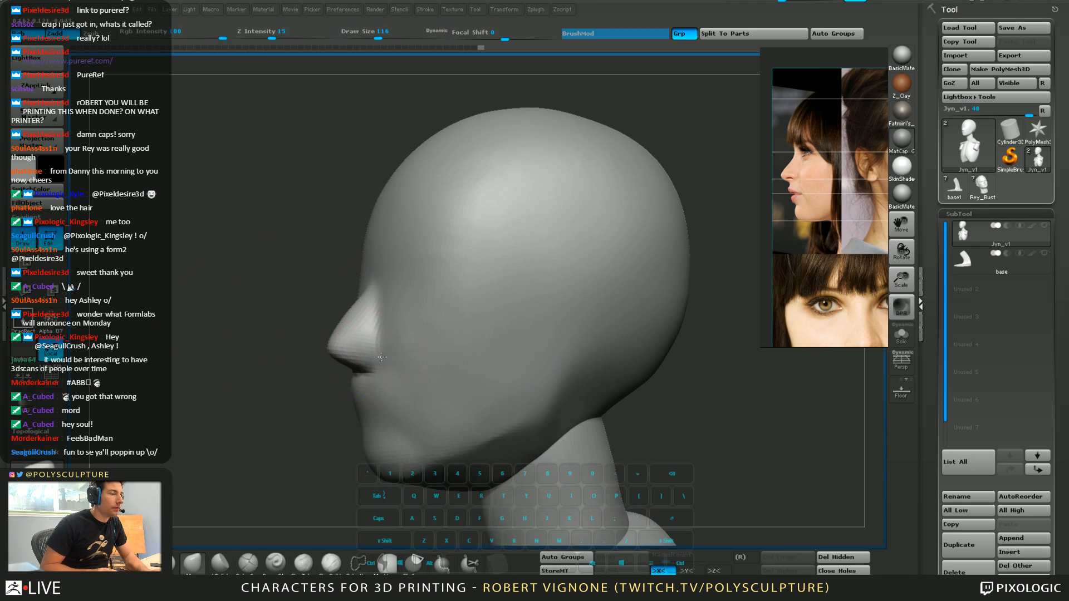
{"action": "left_click", "coordinate": [331, 564]}
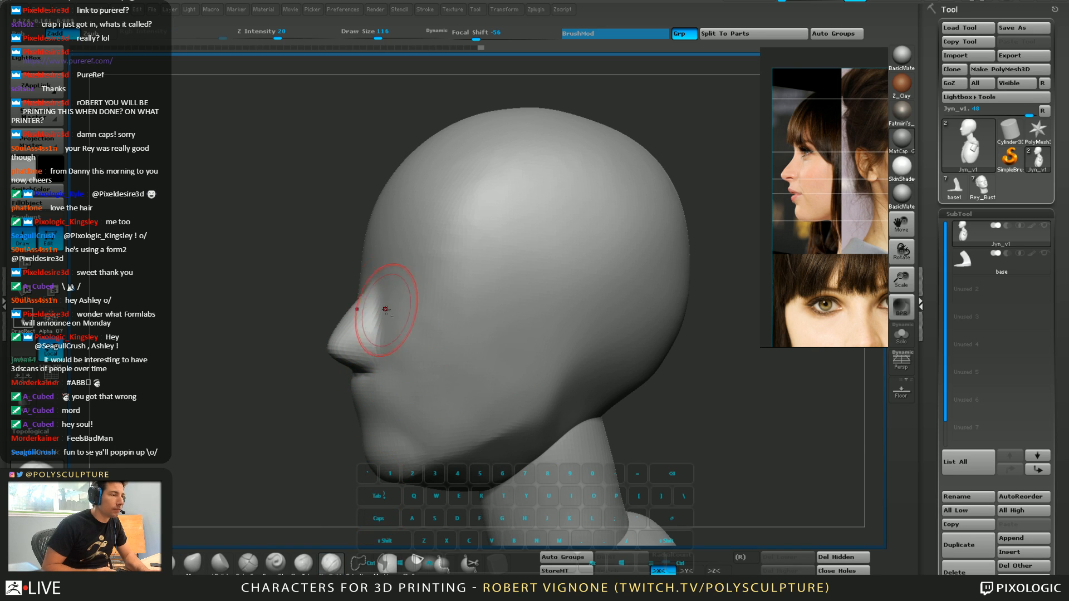
{"action": "mouse_move", "coordinate": [385, 309]}
{"action": "left_mouse_down", "text": "alt"}
{"action": "mouse_move", "coordinate": [383, 343]}
{"action": "mouse_move", "coordinate": [380, 318]}
{"action": "mouse_move", "coordinate": [352, 324]}
{"action": "left_mouse_up", "text": "alt"}
Switch to the Move brush, reshape the upper lip and nose tip profile, and bring the draw size down to 101
{"action": "key", "text": "b"}
{"action": "key", "text": "m"}
{"action": "key", "text": "v"}
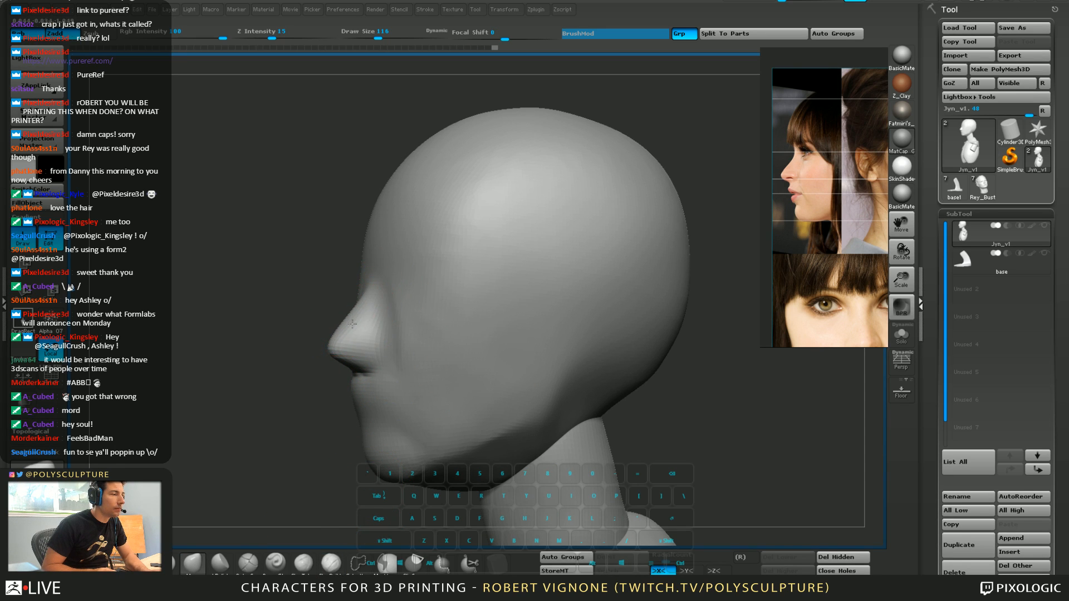
{"action": "key", "text": "bracketright"}
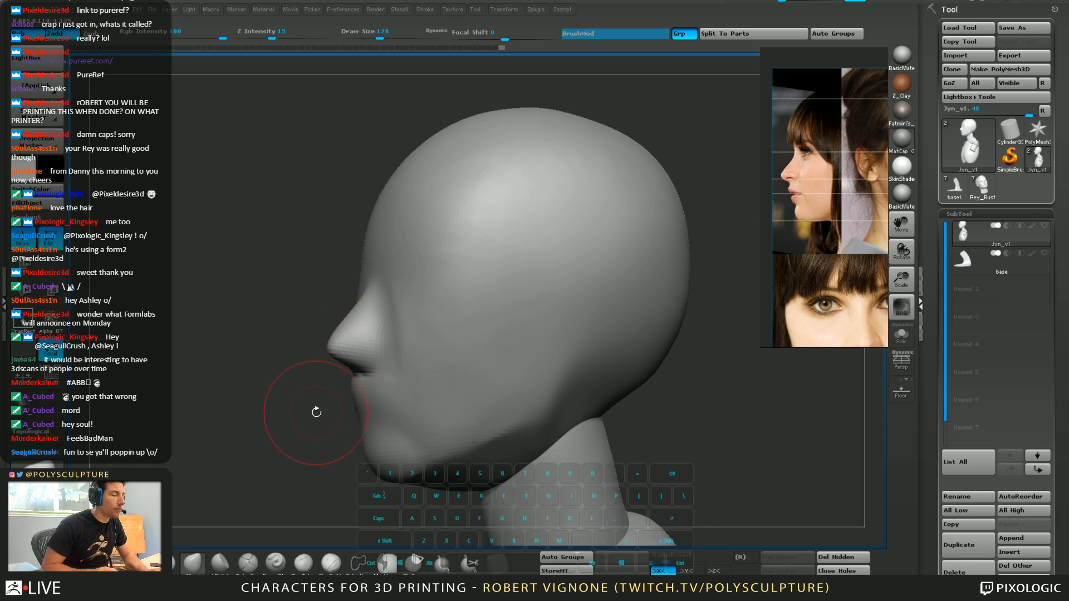
{"action": "left_click_drag", "start_coordinate": [317, 412], "coordinate": [370, 388]}
{"action": "key", "text": "s"}
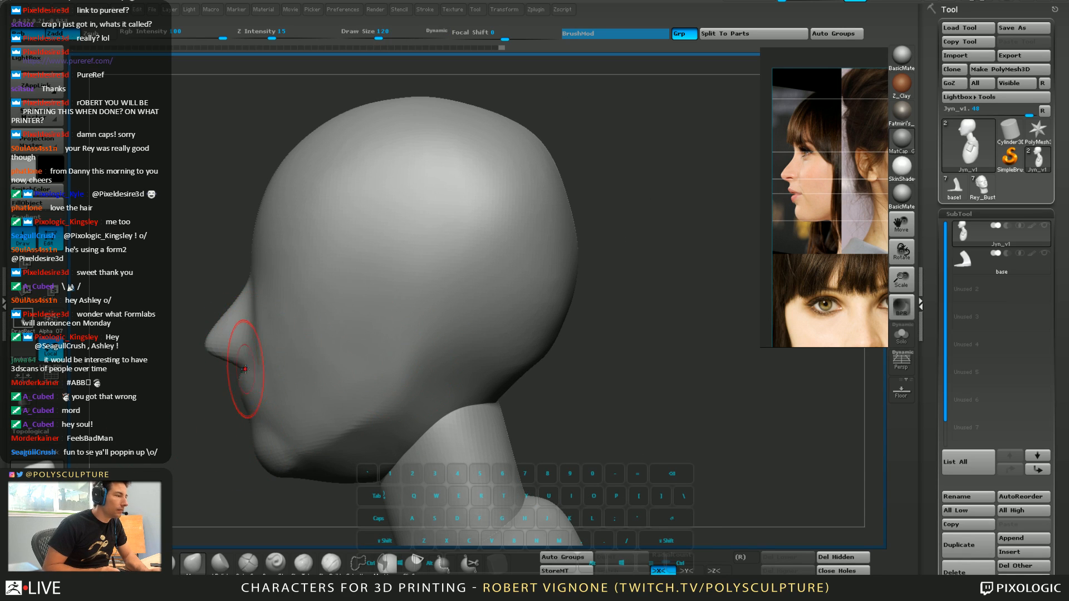
{"action": "key", "text": "s"}
{"action": "left_click_drag", "start_coordinate": [243, 369], "coordinate": [242, 368]}
{"action": "key", "text": "s"}
{"action": "left_click", "coordinate": [211, 345]}
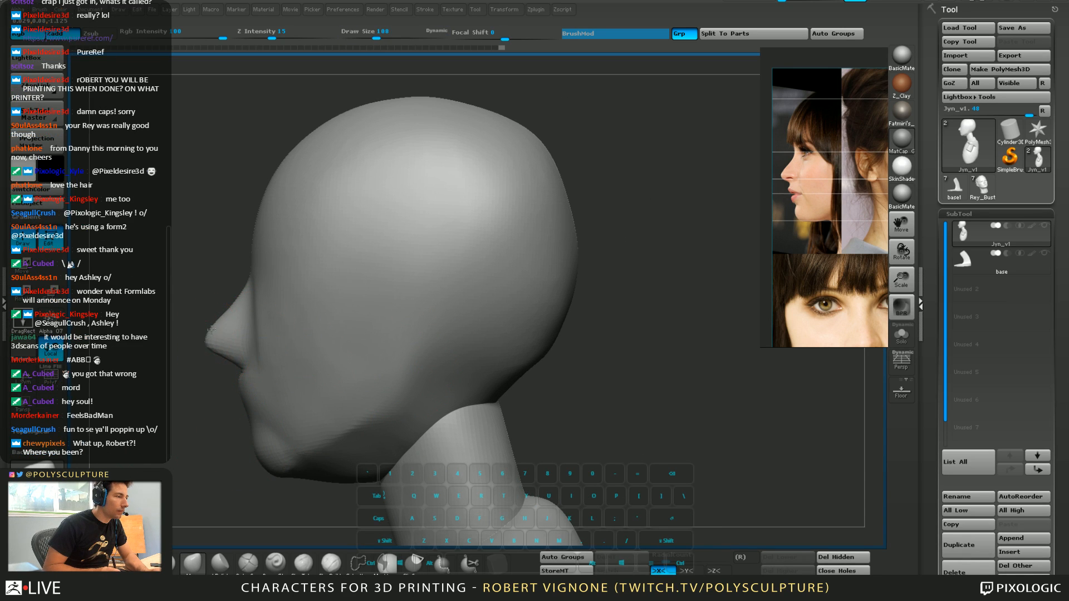
{"action": "key", "text": "["}
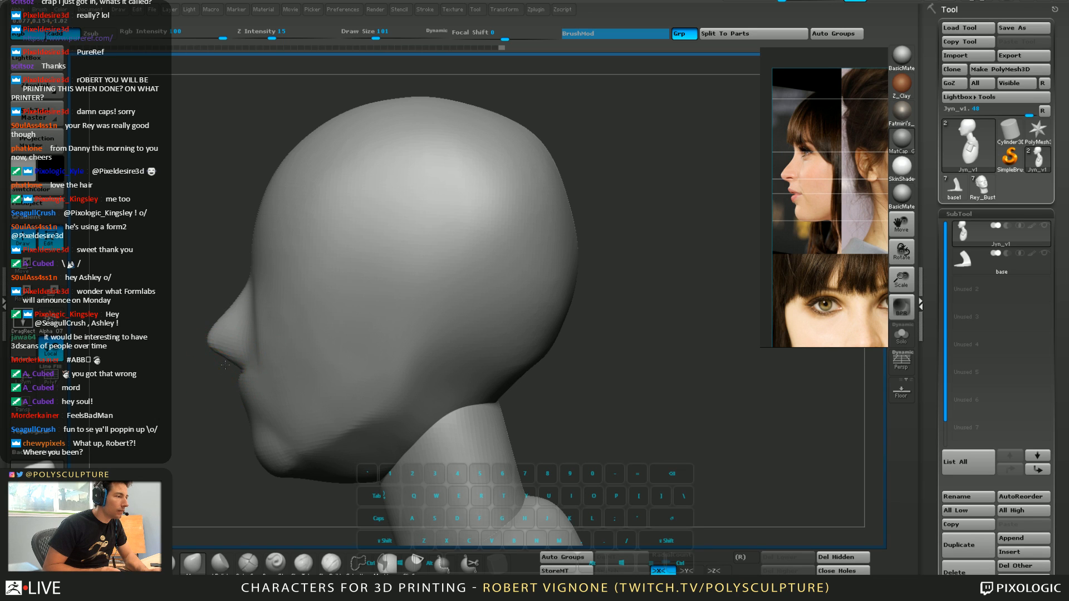
Set the draw size to 54 and build up the nostril wing with the clay brush
{"action": "mouse_move", "coordinate": [221, 363]}
{"action": "right_mouse_down"}
{"action": "mouse_move", "coordinate": [258, 351]}
{"action": "mouse_move", "coordinate": [267, 399]}
{"action": "right_mouse_up"}
{"action": "left_click", "coordinate": [333, 572]}
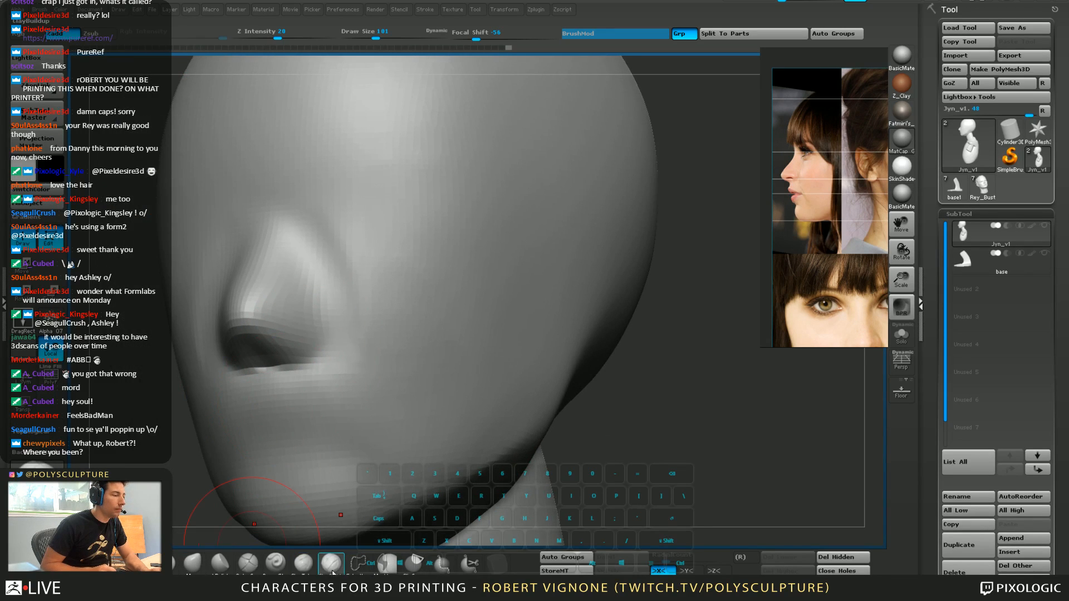
{"action": "key", "text": "s"}
{"action": "mouse_move", "coordinate": [311, 303]}
{"action": "left_mouse_down"}
{"action": "mouse_move", "coordinate": [278, 304]}
{"action": "mouse_move", "coordinate": [278, 341]}
{"action": "mouse_move", "coordinate": [309, 347]}
{"action": "mouse_move", "coordinate": [295, 319]}
{"action": "left_mouse_up"}
{"action": "right_click_drag", "start_coordinate": [282, 356], "coordinate": [284, 321]}
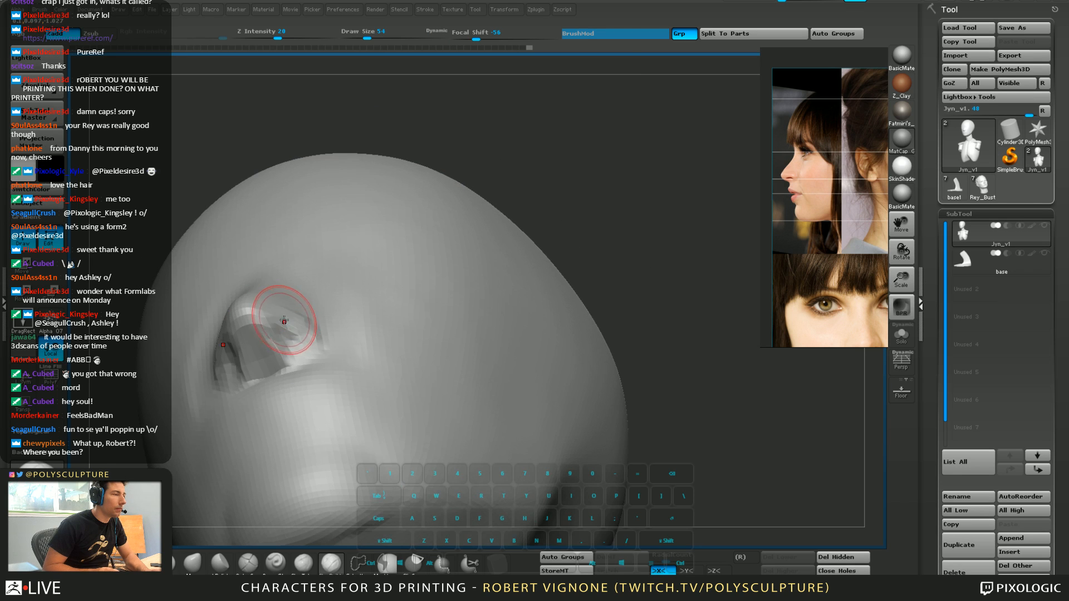
Shape the underside and wings of the nose from below, raising the draw size to 74
{"action": "key", "text": "5"}
{"action": "key", "text": "s"}
{"action": "left_click_drag", "start_coordinate": [281, 320], "coordinate": [309, 320]}
{"action": "mouse_move", "coordinate": [267, 323]}
{"action": "left_mouse_down"}
{"action": "mouse_move", "coordinate": [277, 318]}
{"action": "mouse_move", "coordinate": [273, 325]}
{"action": "left_mouse_up"}
{"action": "key", "text": "s"}
{"action": "right_click_drag", "start_coordinate": [271, 328], "coordinate": [267, 301]}
{"action": "left_click_drag", "start_coordinate": [288, 321], "coordinate": [315, 337]}
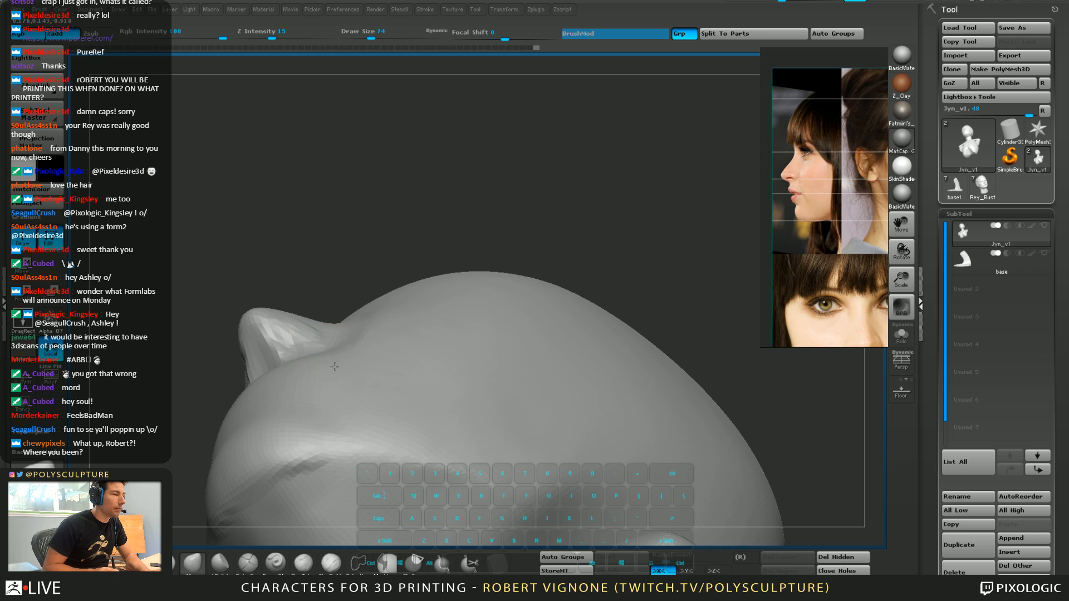
Set the draw size to 132 and push the eye socket and the cheek beside the nose back with the Move brush
{"action": "mouse_move", "coordinate": [334, 367]}
{"action": "right_mouse_down"}
{"action": "mouse_move", "coordinate": [325, 397]}
{"action": "mouse_move", "coordinate": [353, 350]}
{"action": "right_mouse_up"}
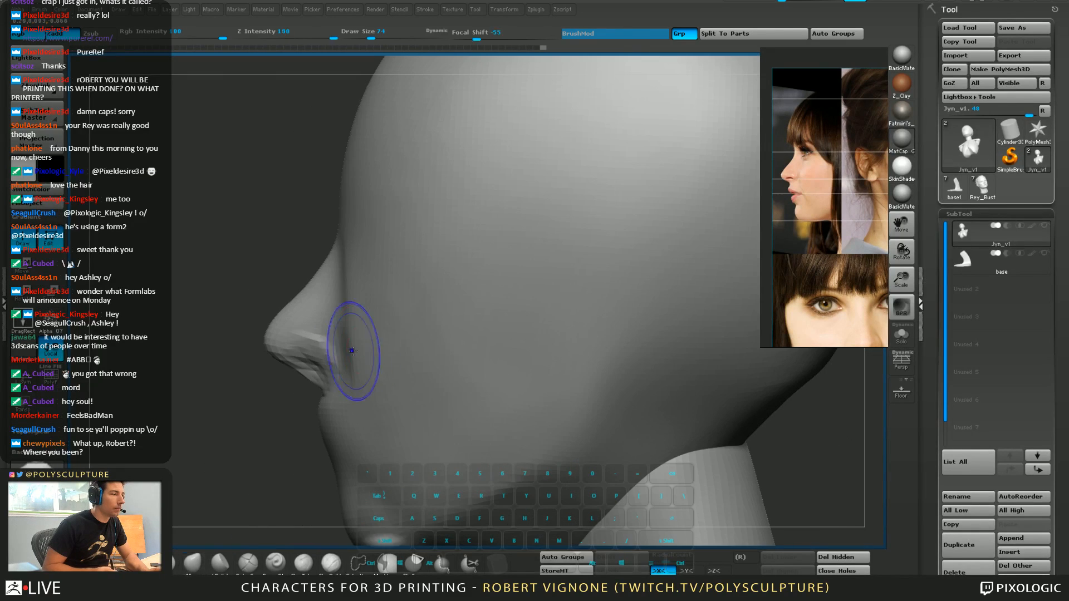
{"action": "key", "text": "s"}
{"action": "mouse_move", "coordinate": [376, 353]}
{"action": "left_mouse_down"}
{"action": "mouse_move", "coordinate": [386, 353]}
{"action": "mouse_move", "coordinate": [375, 367]}
{"action": "left_mouse_up"}
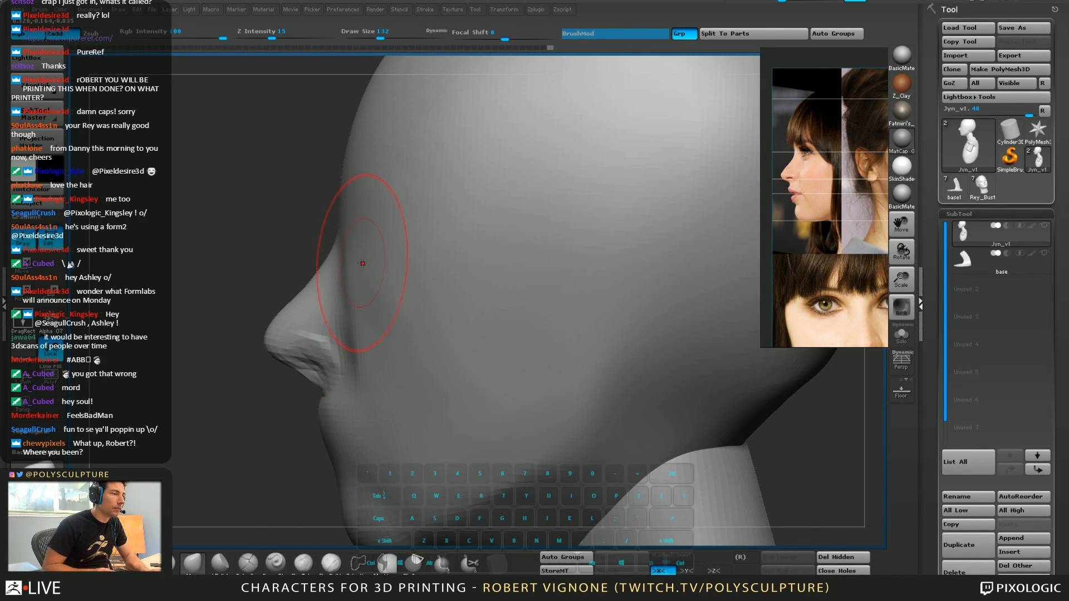
{"action": "mouse_move", "coordinate": [362, 263]}
{"action": "left_mouse_down"}
{"action": "mouse_move", "coordinate": [377, 264]}
{"action": "mouse_move", "coordinate": [387, 287]}
{"action": "left_mouse_up"}
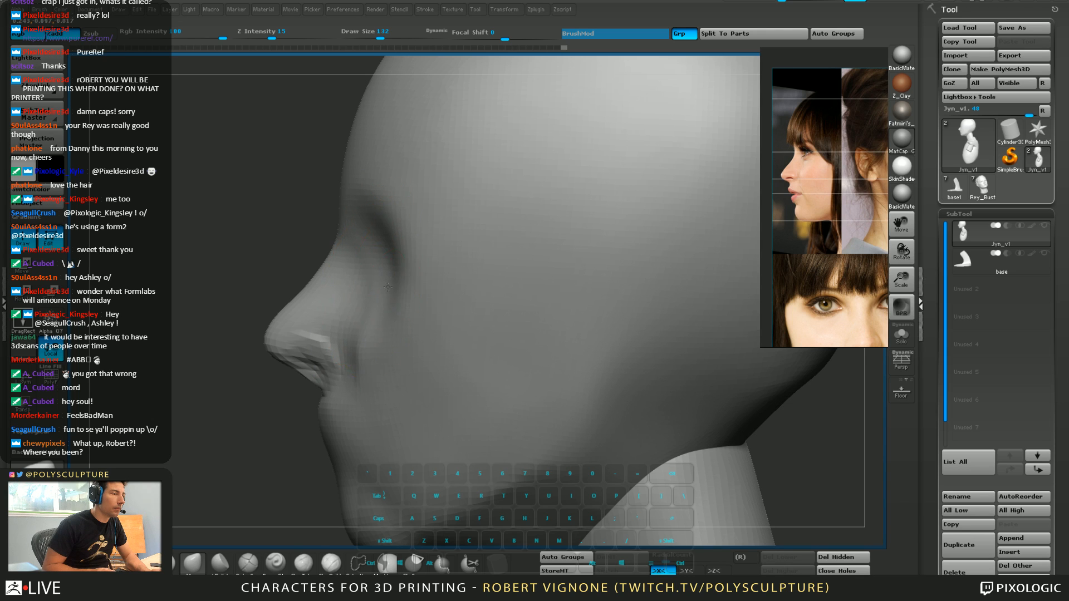
{"action": "left_click_drag", "start_coordinate": [362, 352], "coordinate": [365, 353]}
{"action": "mouse_move", "coordinate": [367, 353]}
{"action": "right_mouse_down", "text": "ctrl"}
{"action": "mouse_move", "coordinate": [386, 312]}
{"action": "mouse_move", "coordinate": [334, 280]}
{"action": "right_mouse_up", "text": "ctrl"}
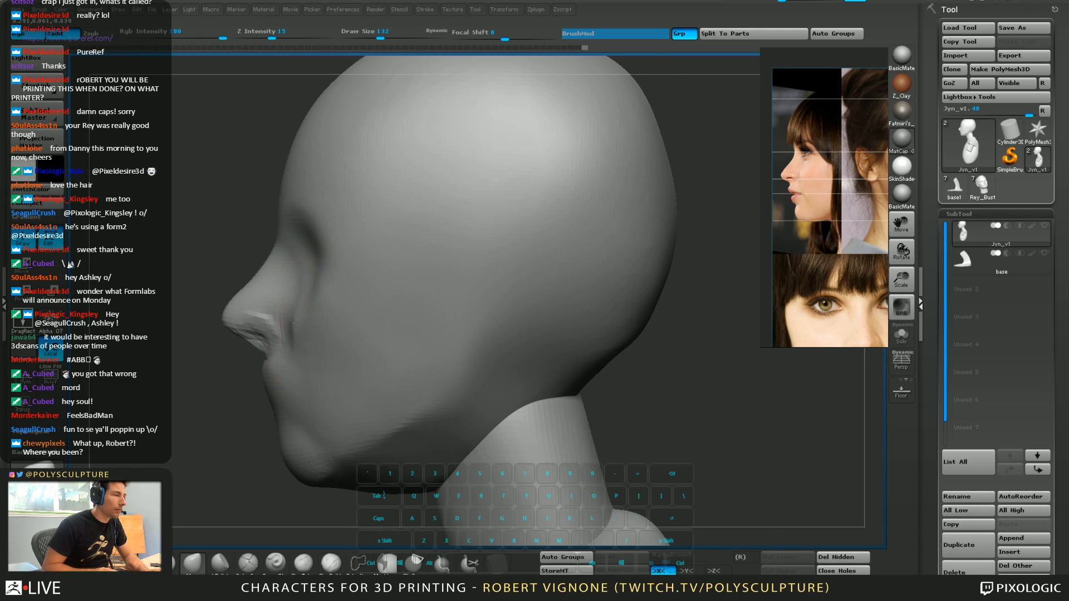
Increase the draw size to 251 and pull the upper forehead profile forward in side view
{"action": "key", "text": "s"}
{"action": "key", "text": "s"}
{"action": "left_click_drag", "start_coordinate": [292, 170], "coordinate": [306, 171]}
{"action": "left_click_drag", "start_coordinate": [321, 99], "coordinate": [295, 92]}
{"action": "mouse_move", "coordinate": [263, 135]}
{"action": "right_mouse_down", "text": "alt"}
{"action": "mouse_move", "coordinate": [229, 125]}
{"action": "mouse_move", "coordinate": [210, 207]}
{"action": "right_mouse_up", "text": "alt"}
Enlarge the brush to about 400 and push the top and rear crown of the skull slightly inward
{"action": "key", "text": "s"}
{"action": "left_click_drag", "start_coordinate": [365, 183], "coordinate": [379, 183]}
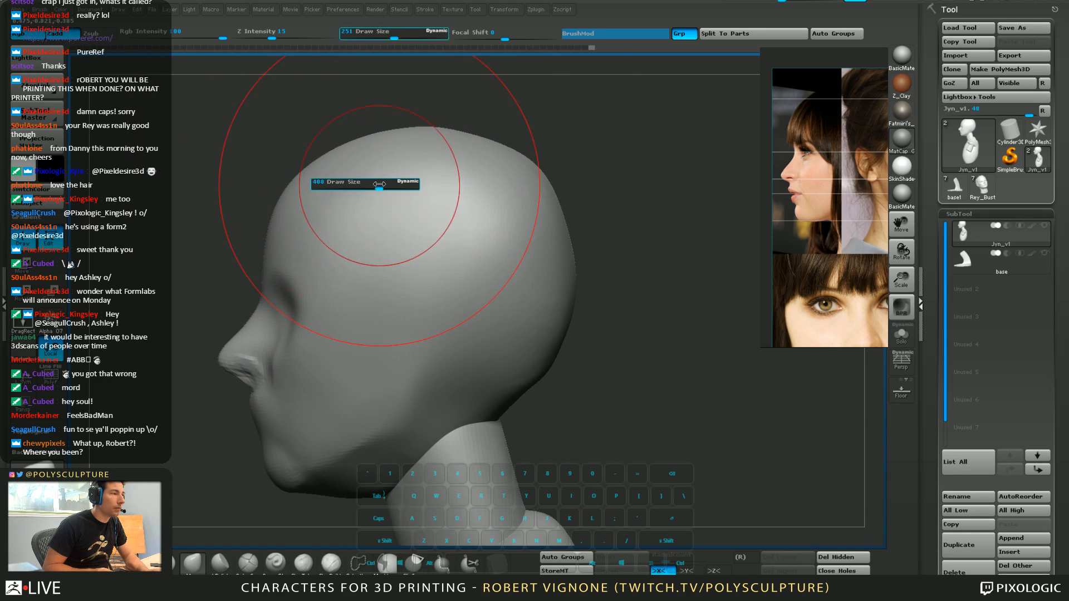
{"action": "left_click_drag", "start_coordinate": [417, 131], "coordinate": [418, 140]}
{"action": "left_click_drag", "start_coordinate": [530, 170], "coordinate": [514, 191]}
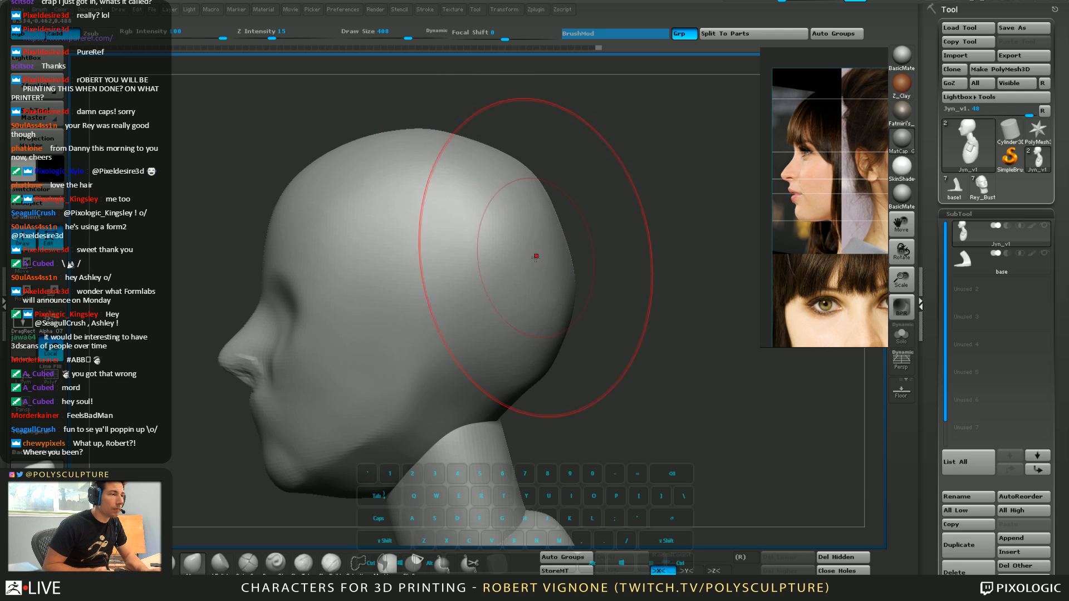
Set the draw size to 305 and push the lower back of the skull in above the neck
{"action": "key", "text": "s"}
{"action": "left_click_drag", "start_coordinate": [529, 371], "coordinate": [509, 370]}
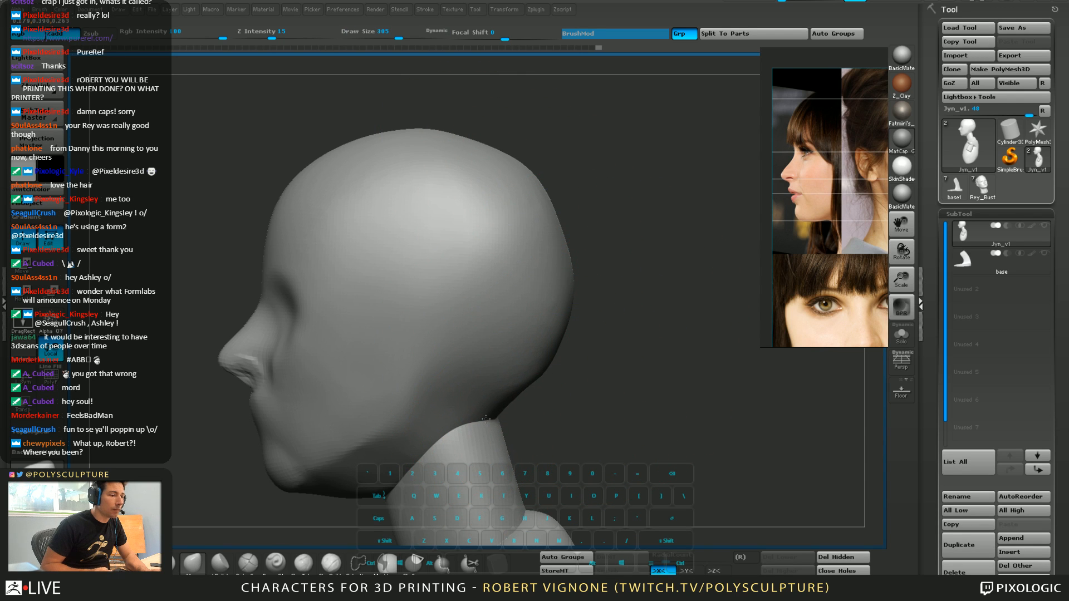
{"action": "left_click_drag", "start_coordinate": [590, 477], "coordinate": [608, 455], "text": "alt"}
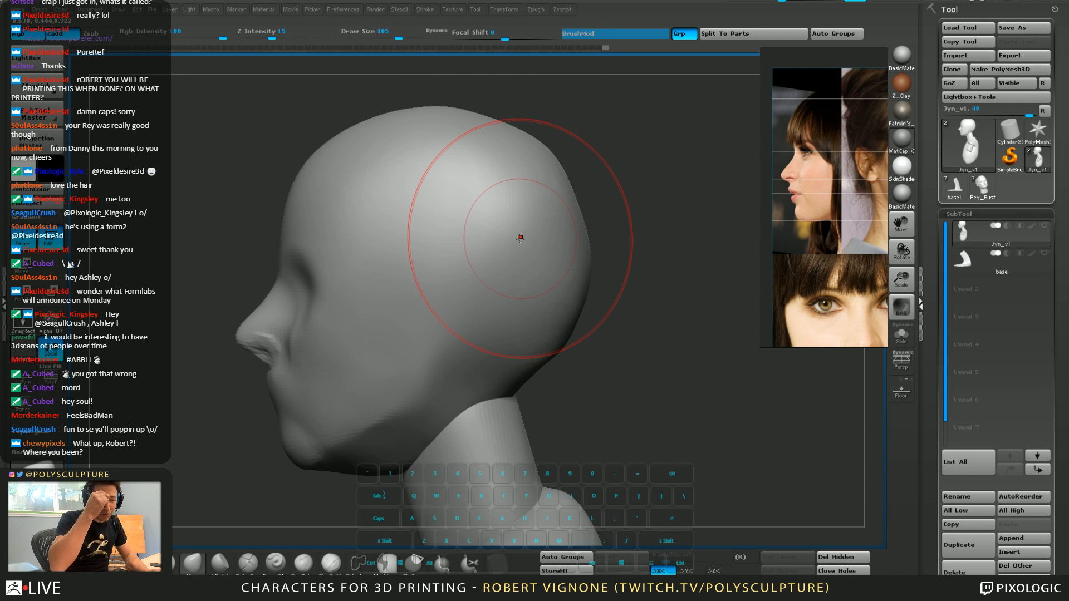
Shrink the brush and refine the profile of the lips and the base of the nose in side view
{"action": "key", "text": "s"}
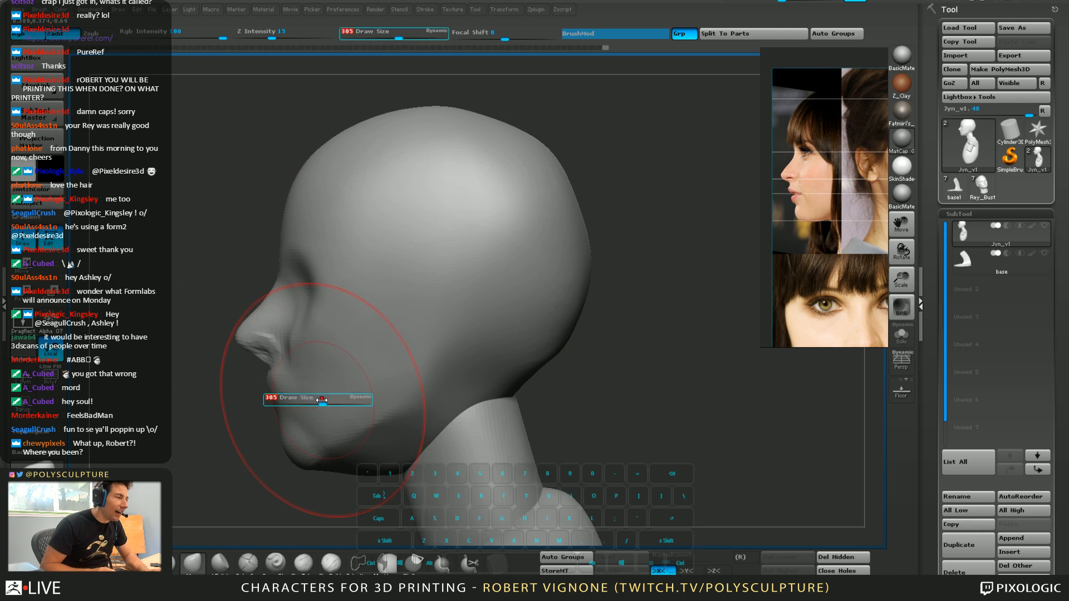
{"action": "left_click_drag", "start_coordinate": [276, 395], "coordinate": [261, 394]}
{"action": "key", "text": "s"}
{"action": "left_click_drag", "start_coordinate": [279, 335], "coordinate": [265, 347]}
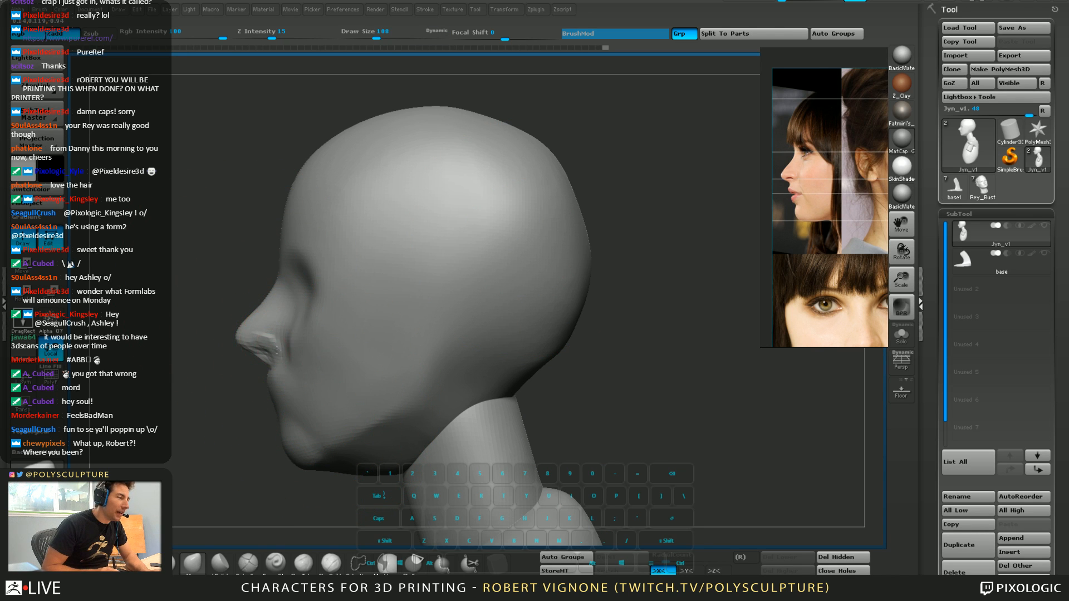
Refine the nostril wing and the base of the nose with a smaller Move brush, ending at draw size 77
{"action": "mouse_move", "coordinate": [214, 383]}
{"action": "left_mouse_down", "text": "alt"}
{"action": "mouse_move", "coordinate": [243, 375]}
{"action": "mouse_move", "coordinate": [249, 402]}
{"action": "left_mouse_up", "text": "alt"}
{"action": "key", "text": "s"}
{"action": "left_click_drag", "start_coordinate": [322, 346], "coordinate": [314, 350]}
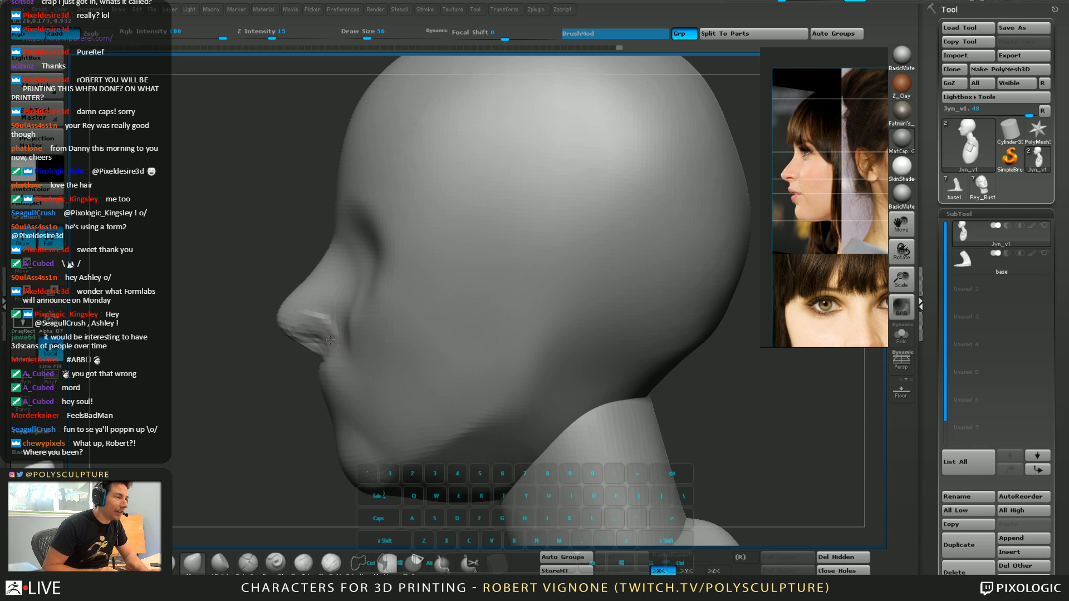
{"action": "key", "text": "s"}
{"action": "left_click_drag", "start_coordinate": [332, 341], "coordinate": [342, 336]}
{"action": "right_click_drag", "start_coordinate": [206, 399], "coordinate": [399, 319]}
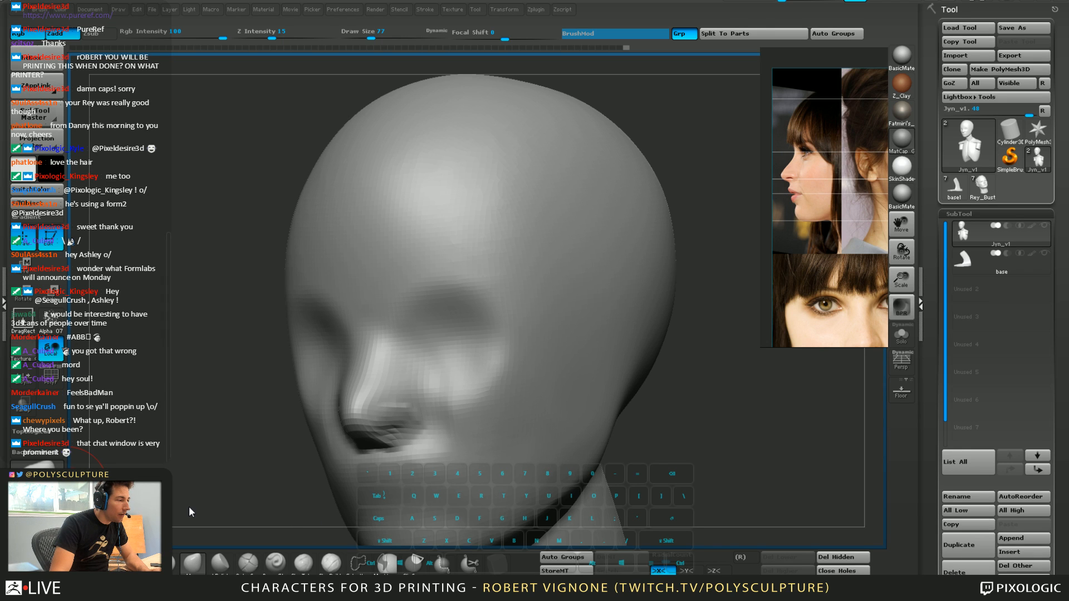
Shorten the chat overlay and move it down to uncover the upper sculpting tools
{"action": "left_click_drag", "start_coordinate": [195, 512], "coordinate": [159, 487]}
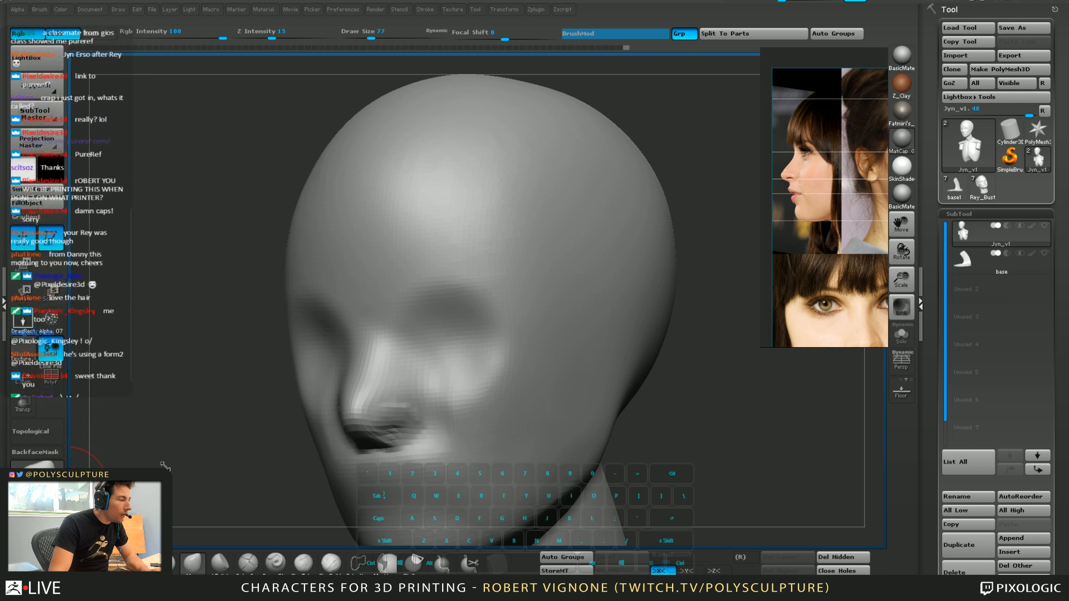
{"action": "left_click_drag", "start_coordinate": [166, 466], "coordinate": [186, 370]}
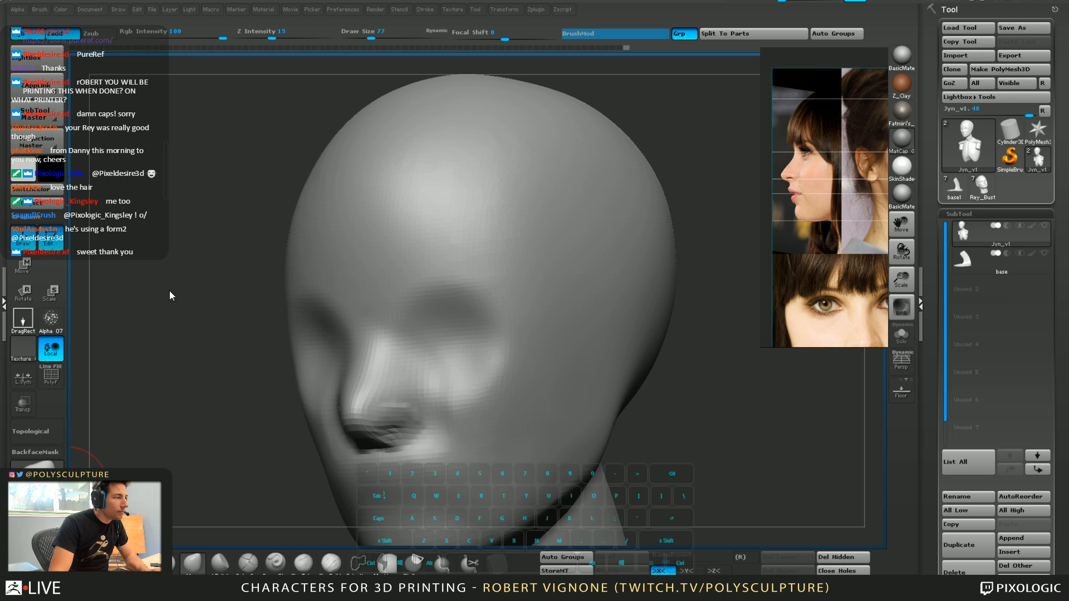
{"action": "left_click_drag", "start_coordinate": [139, 251], "coordinate": [135, 453]}
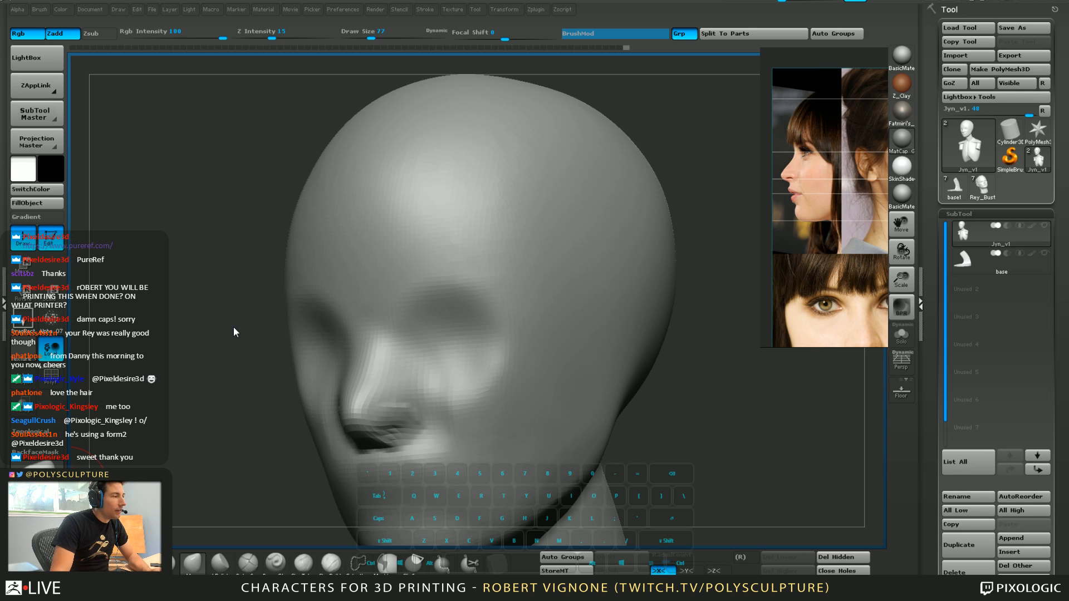
Quick-save the project with the current state of the head sculpt
{"action": "key", "text": "ctrl+s"}
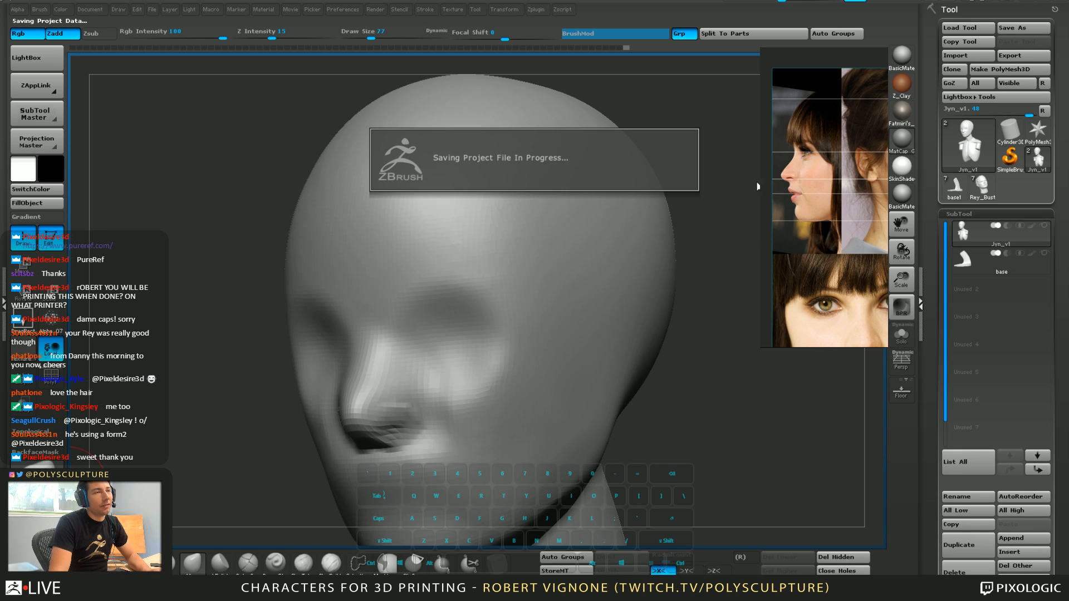
{"action": "left_click_drag", "start_coordinate": [219, 354], "coordinate": [191, 358]}
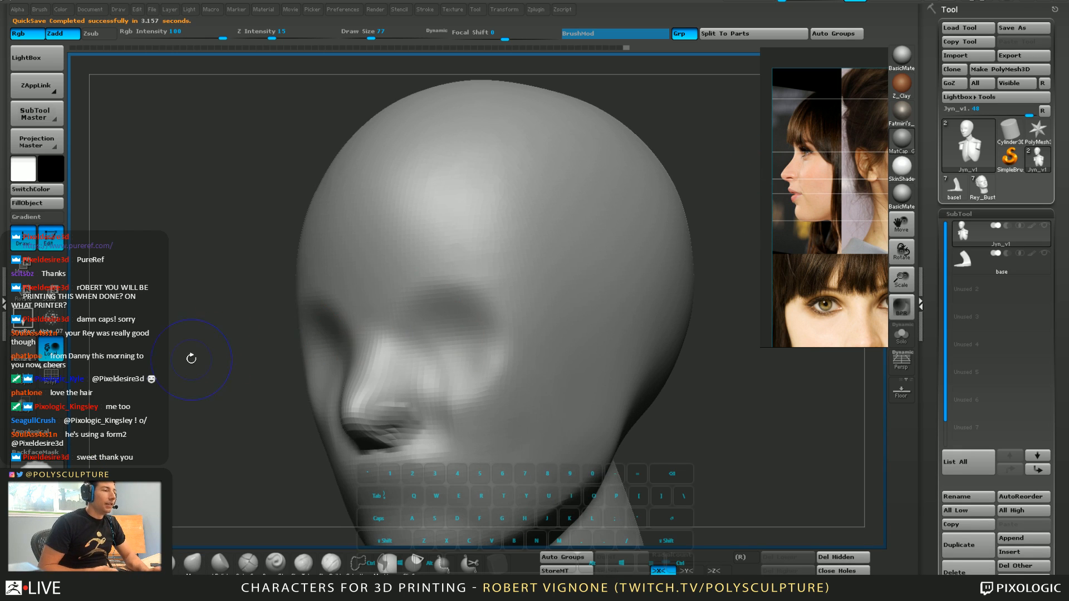
{"action": "mouse_move", "coordinate": [276, 363]}
{"action": "left_mouse_down"}
{"action": "mouse_move", "coordinate": [442, 298]}
{"action": "mouse_move", "coordinate": [468, 358]}
{"action": "left_mouse_up"}
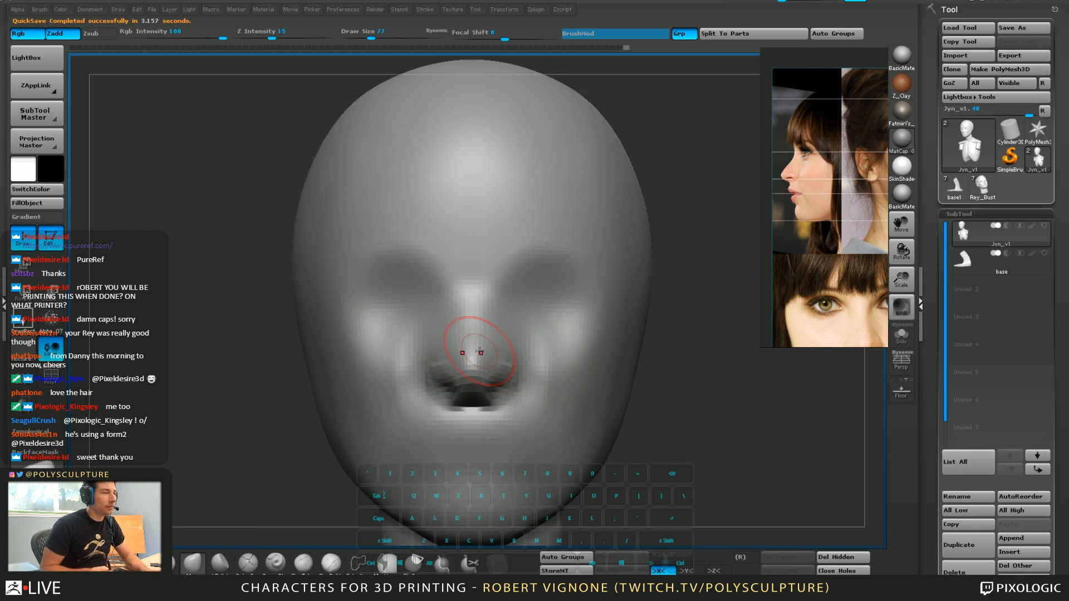
Reshape the sides of the nose from the front and three-quarter views with the Move brush enlarged to draw size 128
{"action": "key", "text": "s"}
{"action": "mouse_move", "coordinate": [460, 320]}
{"action": "left_mouse_down"}
{"action": "mouse_move", "coordinate": [477, 319]}
{"action": "mouse_move", "coordinate": [485, 302]}
{"action": "mouse_move", "coordinate": [500, 308]}
{"action": "left_mouse_up"}
{"action": "key", "text": "s"}
{"action": "key", "text": "s"}
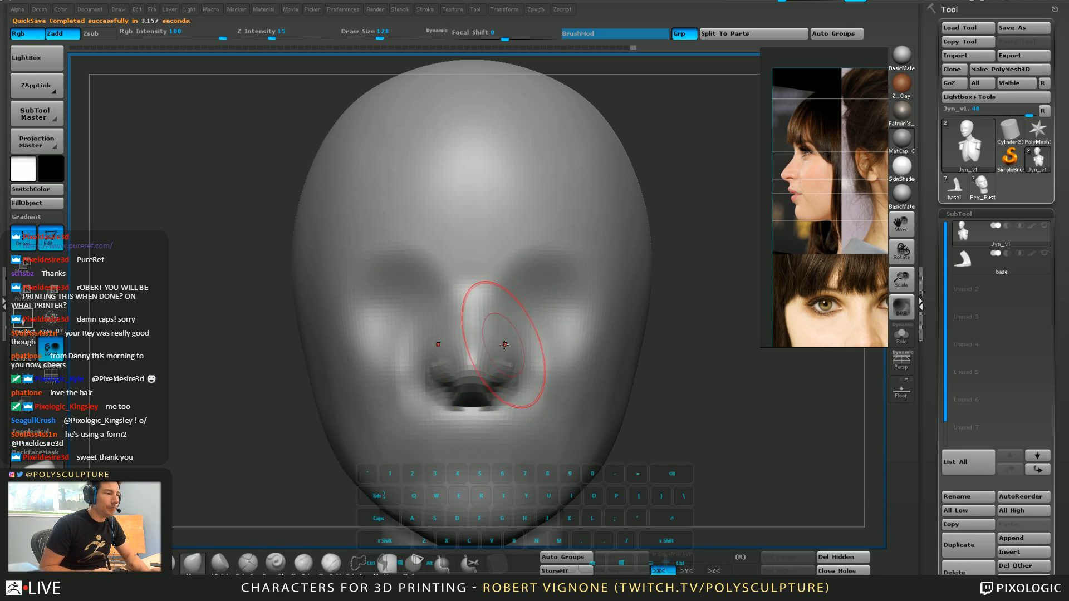
{"action": "left_click_drag", "start_coordinate": [506, 348], "coordinate": [453, 334]}
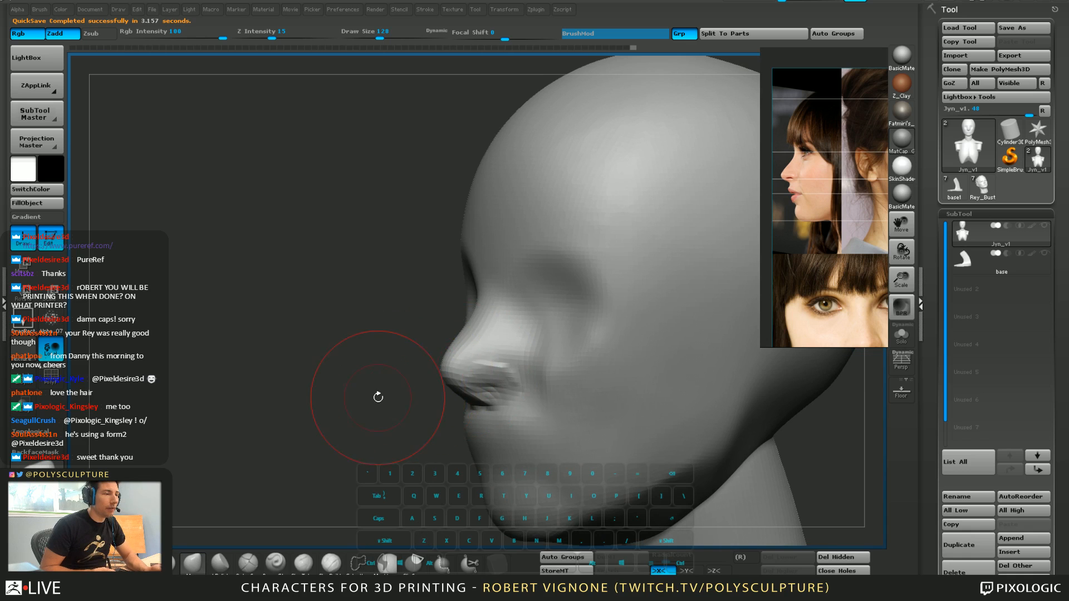
{"action": "key", "text": "["}
{"action": "left_click_drag", "start_coordinate": [511, 356], "coordinate": [501, 372]}
Deepen the eye sockets beside the nose and build up the nose bridge, brow lines and cheekbones with clay strokes at draw size 128
{"action": "key", "text": "4"}
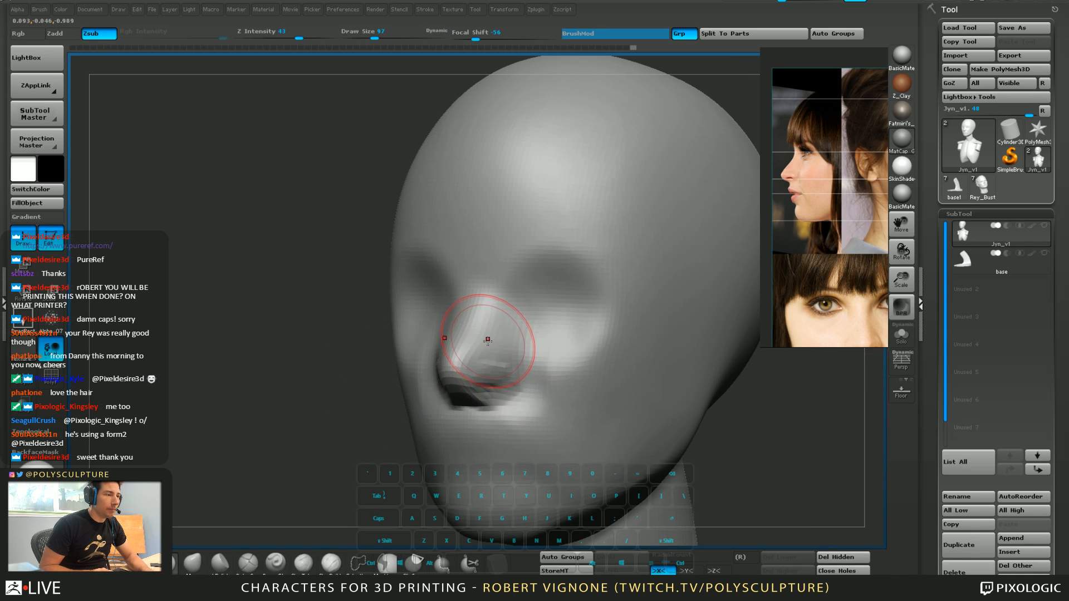
{"action": "right_click_drag", "start_coordinate": [467, 334], "coordinate": [418, 329]}
{"action": "key", "text": "]"}
{"action": "mouse_move", "coordinate": [510, 318]}
{"action": "left_mouse_down"}
{"action": "mouse_move", "coordinate": [501, 311]}
{"action": "mouse_move", "coordinate": [423, 407]}
{"action": "mouse_move", "coordinate": [362, 515]}
{"action": "left_mouse_up"}
{"action": "left_click", "coordinate": [330, 569]}
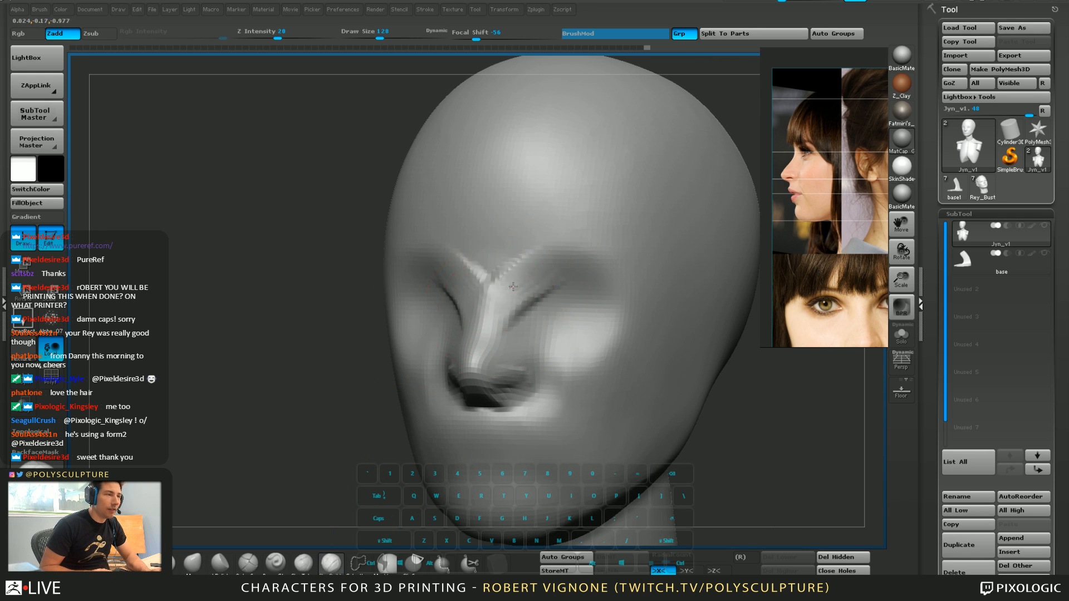
{"action": "mouse_move", "coordinate": [513, 287]}
{"action": "left_mouse_down"}
{"action": "mouse_move", "coordinate": [520, 226]}
{"action": "mouse_move", "coordinate": [546, 308]}
{"action": "mouse_move", "coordinate": [573, 262]}
{"action": "mouse_move", "coordinate": [596, 345]}
{"action": "mouse_move", "coordinate": [570, 332]}
{"action": "left_mouse_up"}
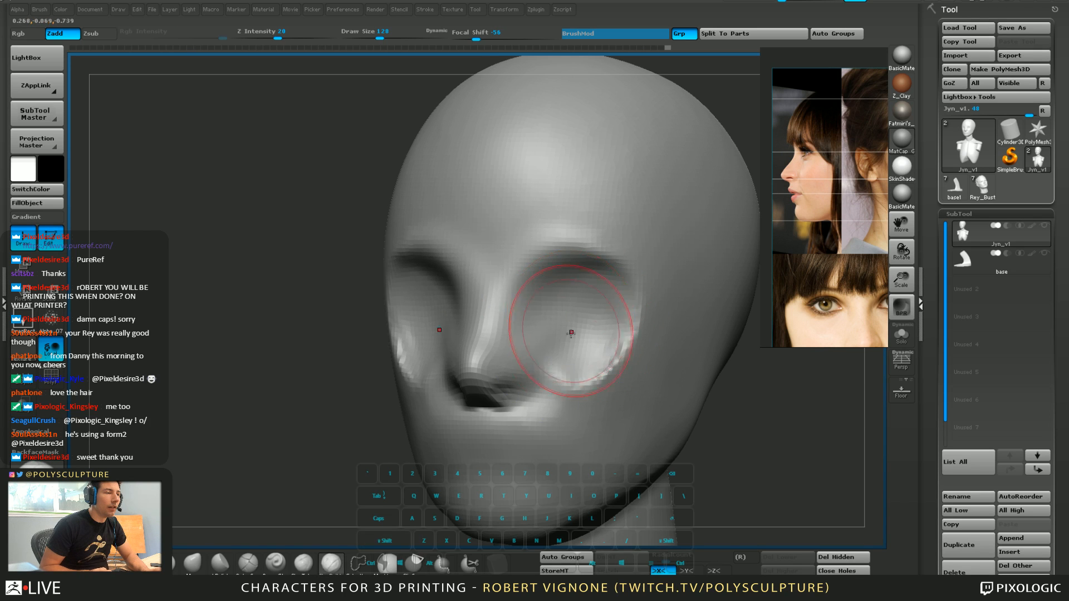
Refine the profile of the nose bridge in side view with the Move brush at draw size 100
{"action": "right_click_drag", "start_coordinate": [571, 332], "coordinate": [520, 358], "text": "shift"}
{"action": "key", "text": "5"}
{"action": "key", "text": "s"}
{"action": "left_click_drag", "start_coordinate": [527, 315], "coordinate": [520, 316]}
{"action": "key", "text": "s"}
{"action": "key", "text": "s"}
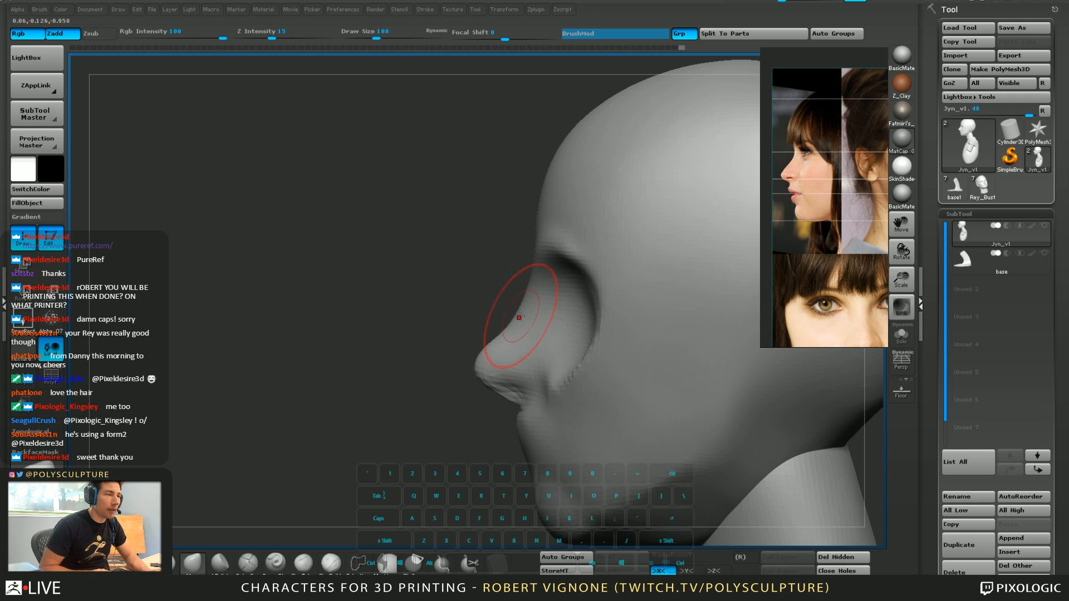
{"action": "left_click_drag", "start_coordinate": [443, 309], "coordinate": [291, 297], "text": "alt"}
Reshape the outer rim of the eye socket and the brow with the Move brush at draw sizes 124 and 150
{"action": "key", "text": "s"}
{"action": "mouse_move", "coordinate": [466, 348]}
{"action": "left_mouse_down"}
{"action": "mouse_move", "coordinate": [420, 351]}
{"action": "mouse_move", "coordinate": [442, 311]}
{"action": "left_mouse_up"}
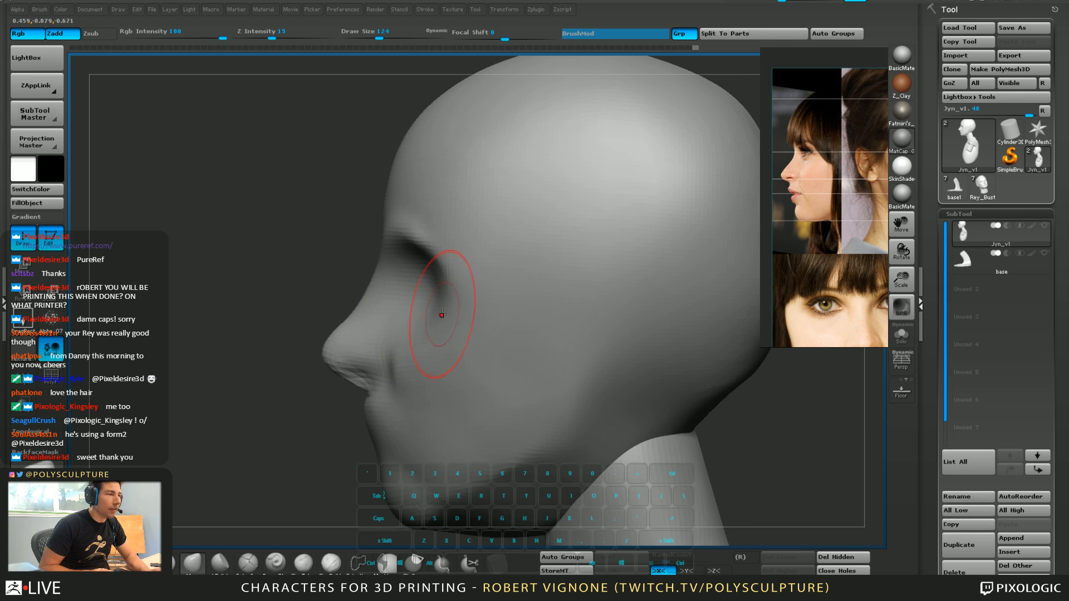
{"action": "mouse_move", "coordinate": [442, 312]}
{"action": "right_mouse_down"}
{"action": "mouse_move", "coordinate": [464, 314]}
{"action": "mouse_move", "coordinate": [436, 320]}
{"action": "right_mouse_up"}
{"action": "key", "text": "s"}
{"action": "left_click_drag", "start_coordinate": [449, 284], "coordinate": [455, 284]}
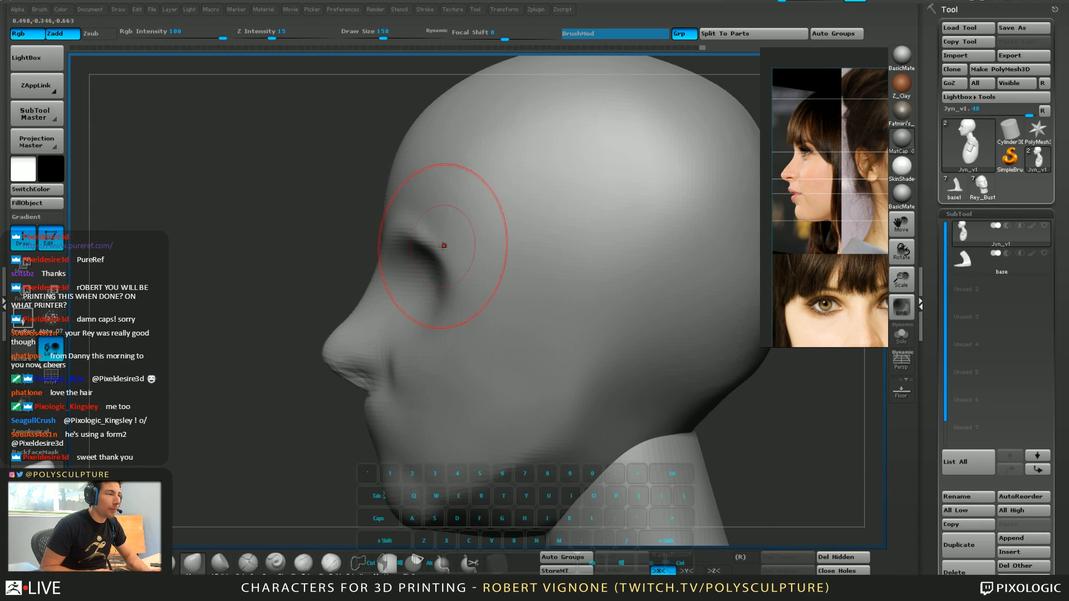
{"action": "key", "text": "s"}
{"action": "left_click_drag", "start_coordinate": [445, 282], "coordinate": [429, 282]}
Adjust the chin area and lift the underside of the jaw in side view, enlarging the Move brush to draw size 234
{"action": "right_click_drag", "start_coordinate": [419, 316], "coordinate": [417, 379]}
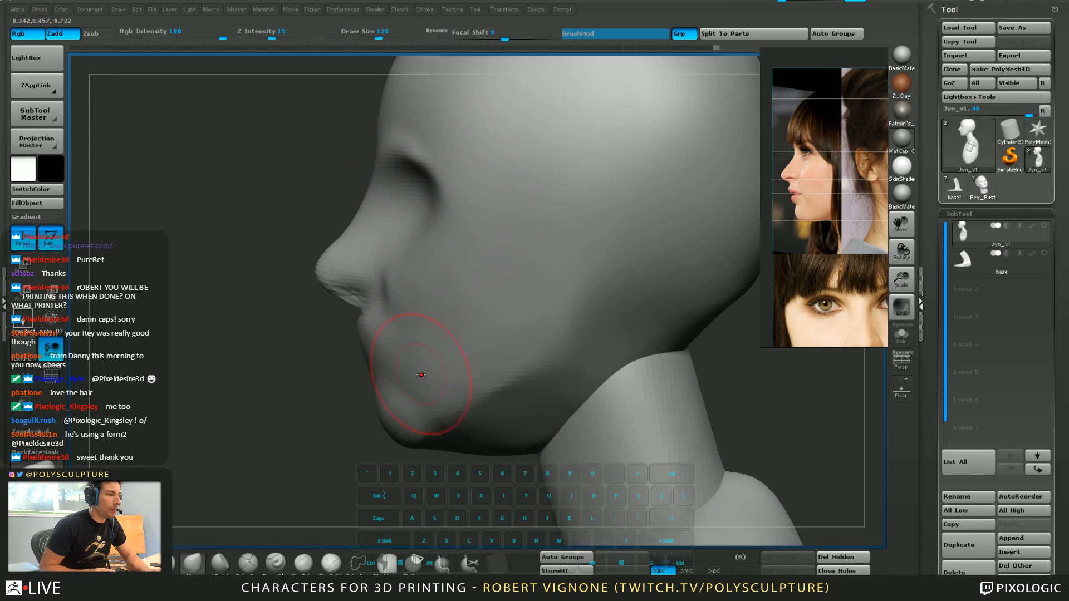
{"action": "key", "text": "5"}
{"action": "left_click_drag", "start_coordinate": [455, 411], "coordinate": [467, 412]}
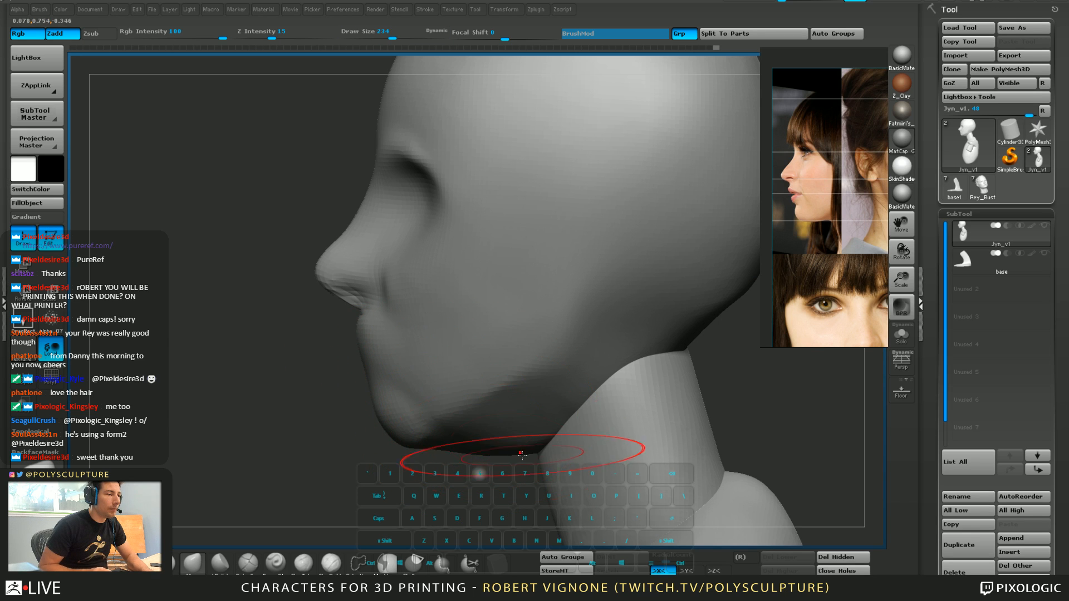
{"action": "left_click_drag", "start_coordinate": [522, 450], "coordinate": [523, 438]}
{"action": "right_click_drag", "start_coordinate": [512, 458], "coordinate": [460, 385], "text": "alt"}
Adjust the line where the jaw meets the front of the neck with the Move brush at draw size 262
{"action": "key", "text": "s"}
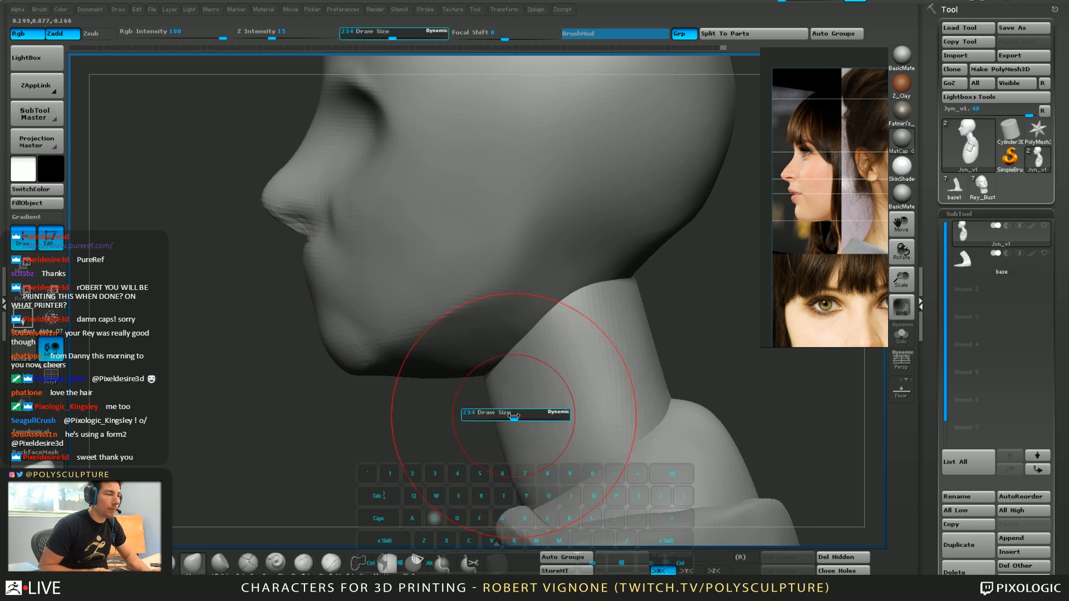
{"action": "left_click_drag", "start_coordinate": [516, 416], "coordinate": [489, 413]}
{"action": "key", "text": "s"}
{"action": "key", "text": "s"}
{"action": "left_click_drag", "start_coordinate": [489, 414], "coordinate": [493, 413]}
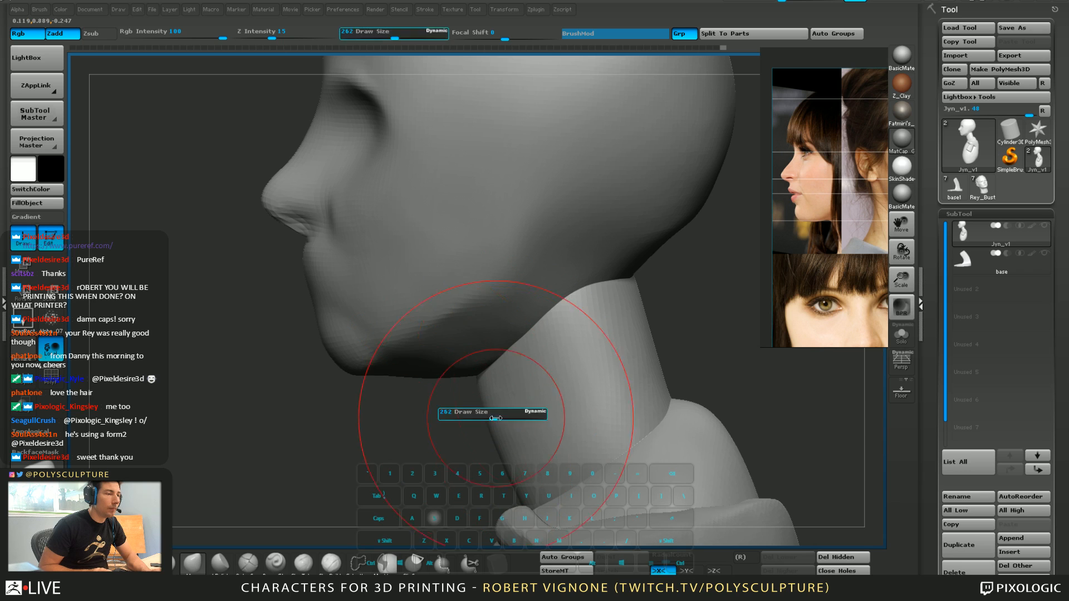
{"action": "left_click_drag", "start_coordinate": [437, 446], "coordinate": [330, 527], "text": "alt"}
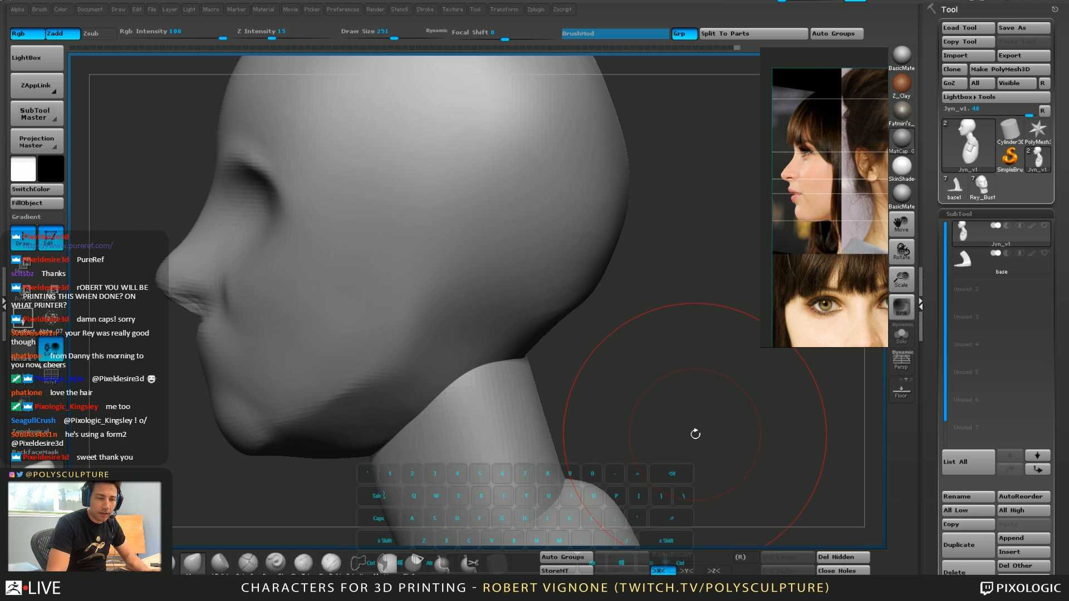
Shrink the Move brush to draw size 128 and adjust the area of the nose base and upper lip in side view
{"action": "left_click_drag", "start_coordinate": [696, 433], "coordinate": [704, 429]}
{"action": "key", "text": "s"}
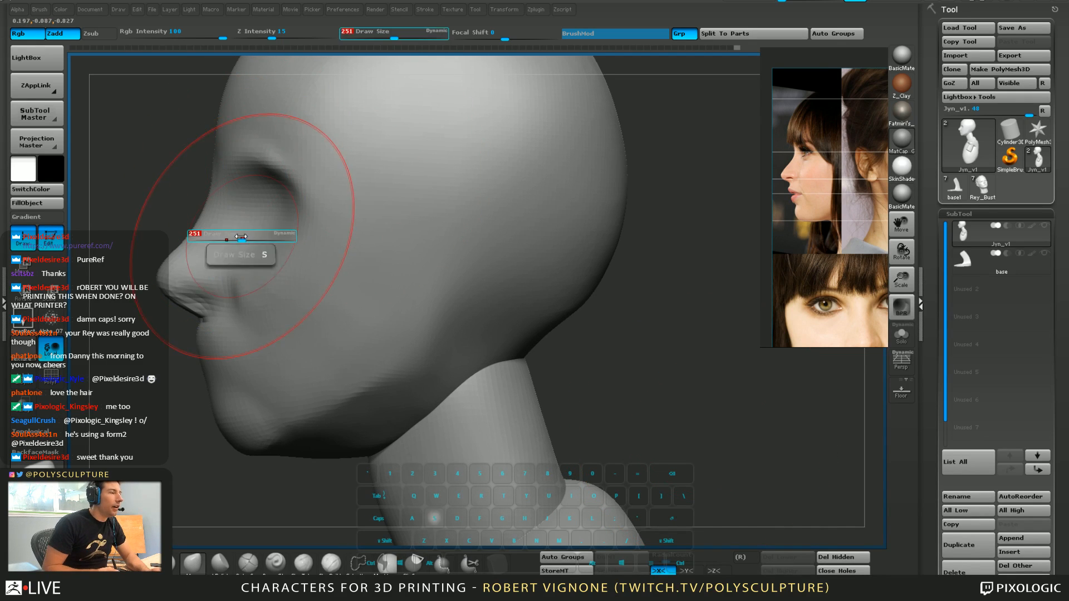
{"action": "left_click_drag", "start_coordinate": [241, 236], "coordinate": [224, 235]}
{"action": "key", "text": "s"}
{"action": "left_click_drag", "start_coordinate": [224, 293], "coordinate": [210, 294]}
{"action": "key", "text": "5"}
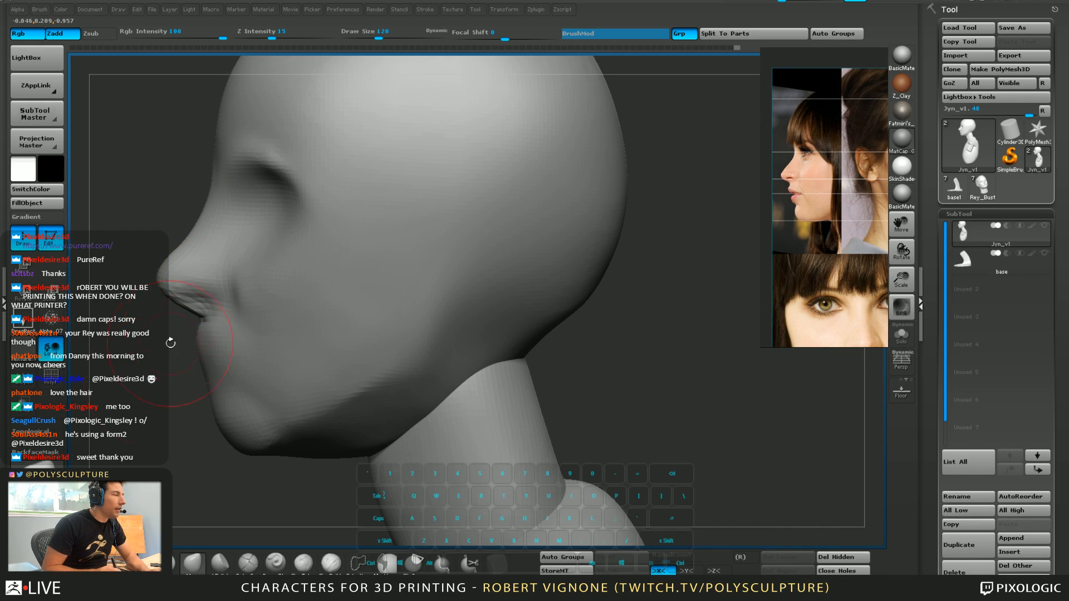
{"action": "left_click_drag", "start_coordinate": [171, 342], "coordinate": [282, 305]}
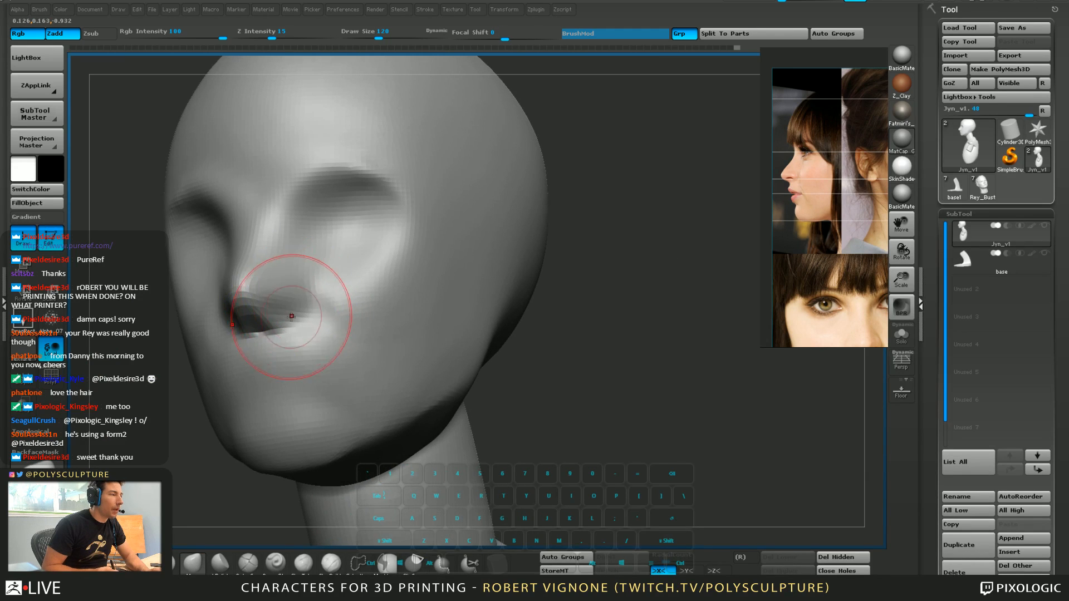
Shape the nostril wing from three-quarter and low views with the Move brush at draw size 101
{"action": "right_click_drag", "start_coordinate": [291, 316], "coordinate": [284, 303]}
{"action": "key", "text": "s"}
{"action": "left_click_drag", "start_coordinate": [284, 303], "coordinate": [280, 302]}
{"action": "right_click_drag", "start_coordinate": [280, 329], "coordinate": [285, 302]}
{"action": "key", "text": "5"}
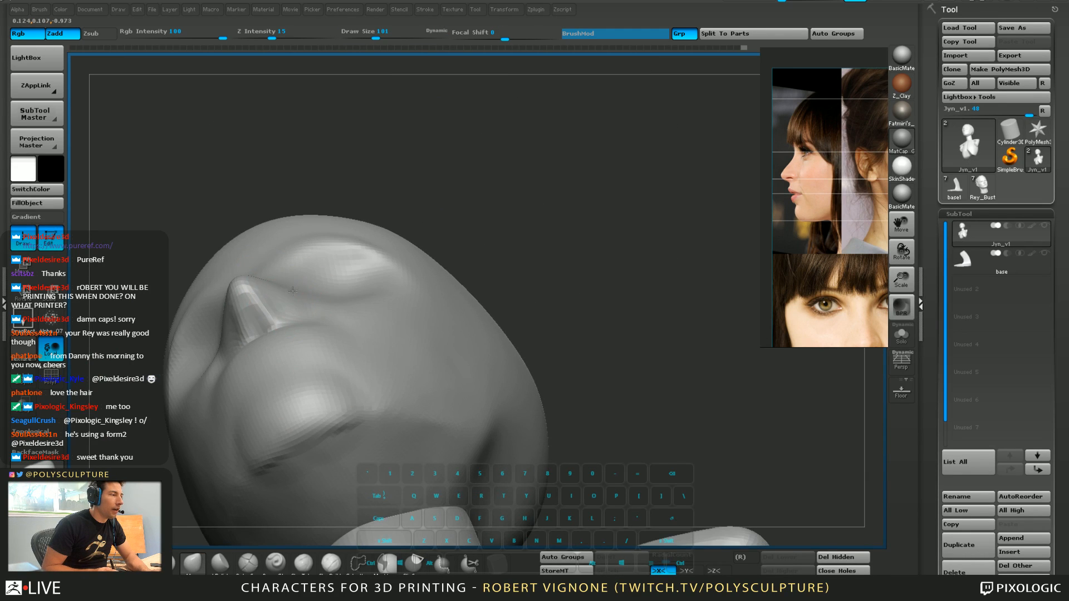
{"action": "key", "text": "s"}
{"action": "mouse_move", "coordinate": [293, 290]}
{"action": "left_mouse_down"}
{"action": "mouse_move", "coordinate": [251, 287]}
{"action": "mouse_move", "coordinate": [276, 323]}
{"action": "mouse_move", "coordinate": [252, 353]}
{"action": "mouse_move", "coordinate": [269, 354]}
{"action": "left_mouse_up"}
Define the underside and tip of the nose, then smooth the nose tip at draw size 116
{"action": "right_click_drag", "start_coordinate": [269, 353], "coordinate": [266, 329]}
{"action": "key", "text": "4"}
{"action": "left_click_drag", "start_coordinate": [262, 341], "coordinate": [259, 349]}
{"action": "mouse_move", "coordinate": [273, 335]}
{"action": "right_mouse_down"}
{"action": "mouse_move", "coordinate": [254, 374]}
{"action": "mouse_move", "coordinate": [262, 391]}
{"action": "mouse_move", "coordinate": [245, 364]}
{"action": "mouse_move", "coordinate": [223, 366]}
{"action": "right_mouse_up"}
{"action": "key", "text": "1"}
{"action": "key", "text": "s"}
{"action": "left_click_drag", "start_coordinate": [252, 368], "coordinate": [267, 374]}
{"action": "key", "text": "s"}
{"action": "left_click_drag", "start_coordinate": [235, 328], "coordinate": [230, 335], "text": "shift"}
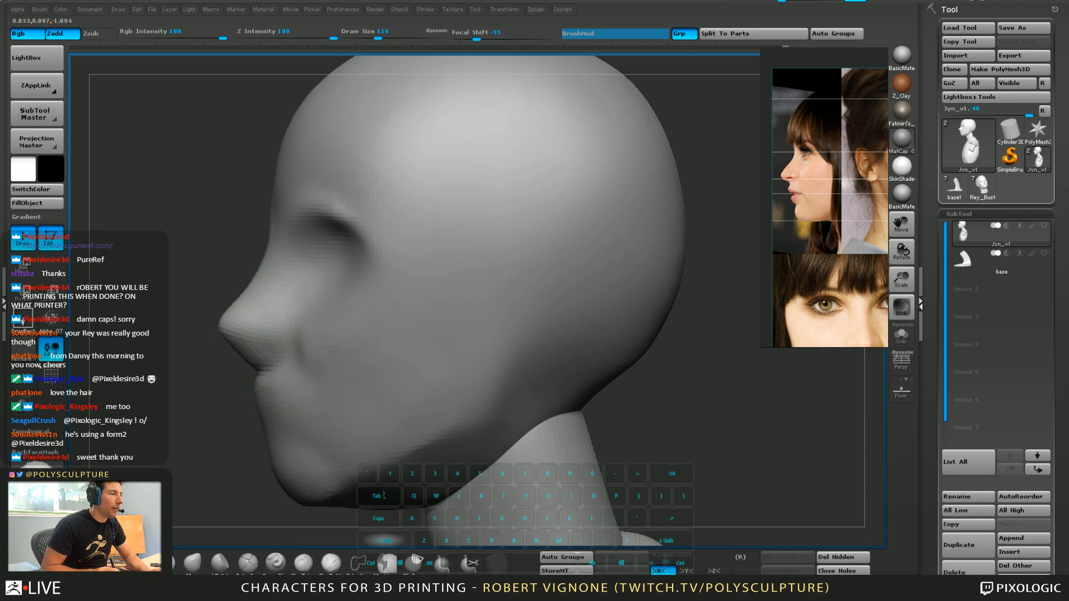
Refine the nose tip and nostril base in side view with the Move brush at draw size 101
{"action": "right_click_drag", "start_coordinate": [216, 356], "coordinate": [201, 372]}
{"action": "key", "text": "s"}
{"action": "left_click_drag", "start_coordinate": [243, 326], "coordinate": [232, 328]}
{"action": "key", "text": "s"}
{"action": "mouse_move", "coordinate": [260, 367]}
{"action": "left_mouse_down"}
{"action": "mouse_move", "coordinate": [255, 376]}
{"action": "mouse_move", "coordinate": [257, 355]}
{"action": "mouse_move", "coordinate": [264, 379]}
{"action": "left_mouse_up"}
{"action": "key", "text": "s"}
{"action": "key", "text": "s"}
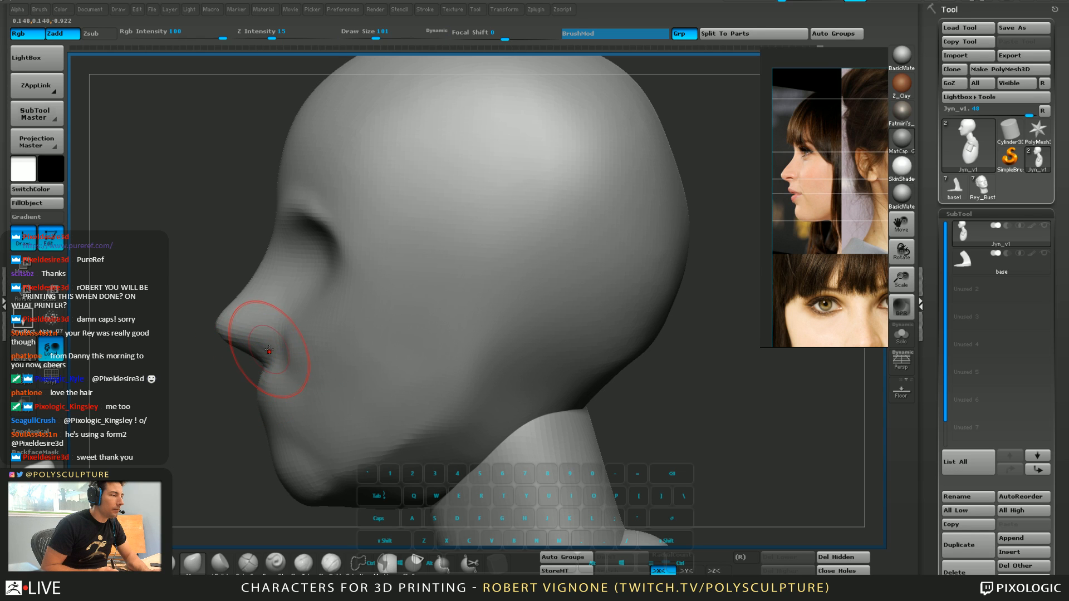
Soften the transition from the nostril to the cheek and reshape the cheek with the Move brush at draw size 140
{"action": "right_click_drag", "start_coordinate": [269, 350], "coordinate": [287, 350]}
{"action": "left_click_drag", "start_coordinate": [288, 351], "coordinate": [321, 354], "text": "shift"}
{"action": "key", "text": "s"}
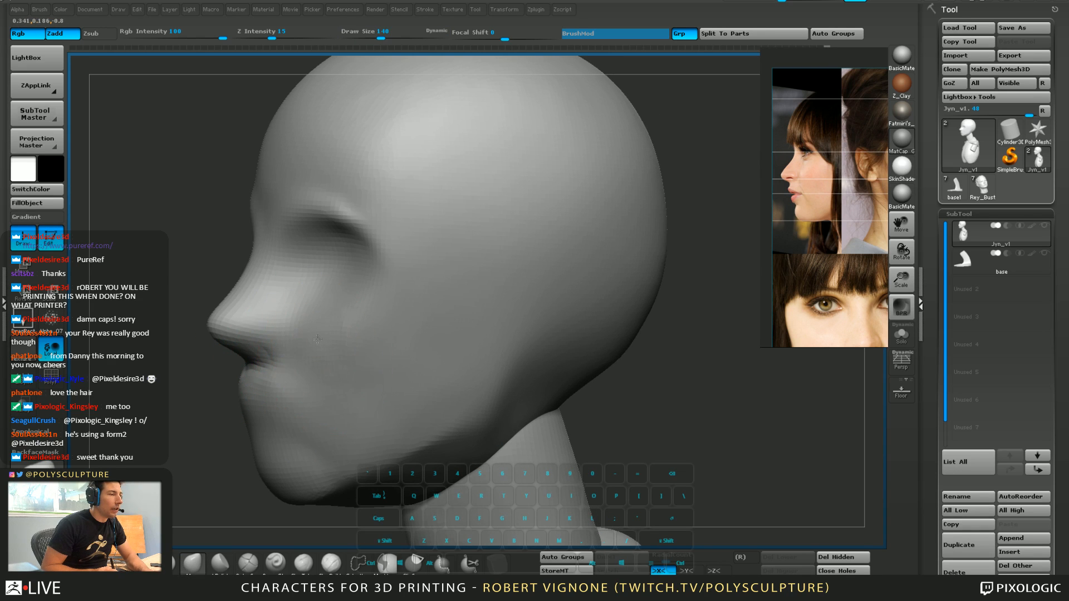
{"action": "mouse_move", "coordinate": [320, 297]}
{"action": "left_mouse_down"}
{"action": "mouse_move", "coordinate": [344, 321]}
{"action": "mouse_move", "coordinate": [307, 343]}
{"action": "left_mouse_up"}
{"action": "key", "text": "s"}
{"action": "right_click_drag", "start_coordinate": [313, 434], "coordinate": [309, 361], "text": "alt"}
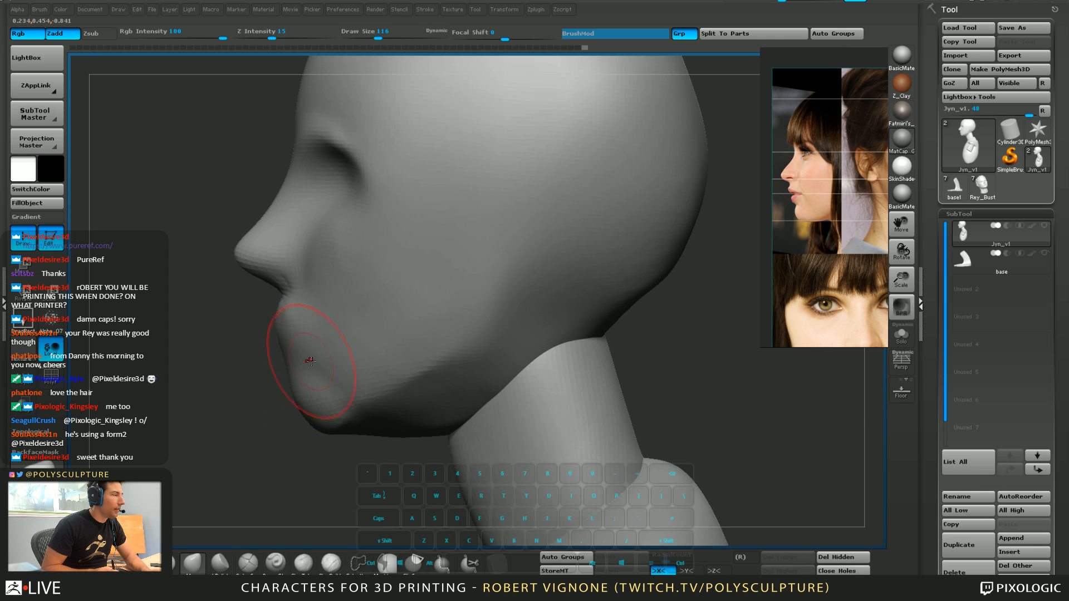
Build up the volume of the mouth below the nose with clay strokes at draw size 145
{"action": "key", "text": "s"}
{"action": "left_click_drag", "start_coordinate": [302, 362], "coordinate": [306, 361]}
{"action": "right_click_drag", "start_coordinate": [304, 360], "coordinate": [323, 398]}
{"action": "left_click", "coordinate": [331, 562]}
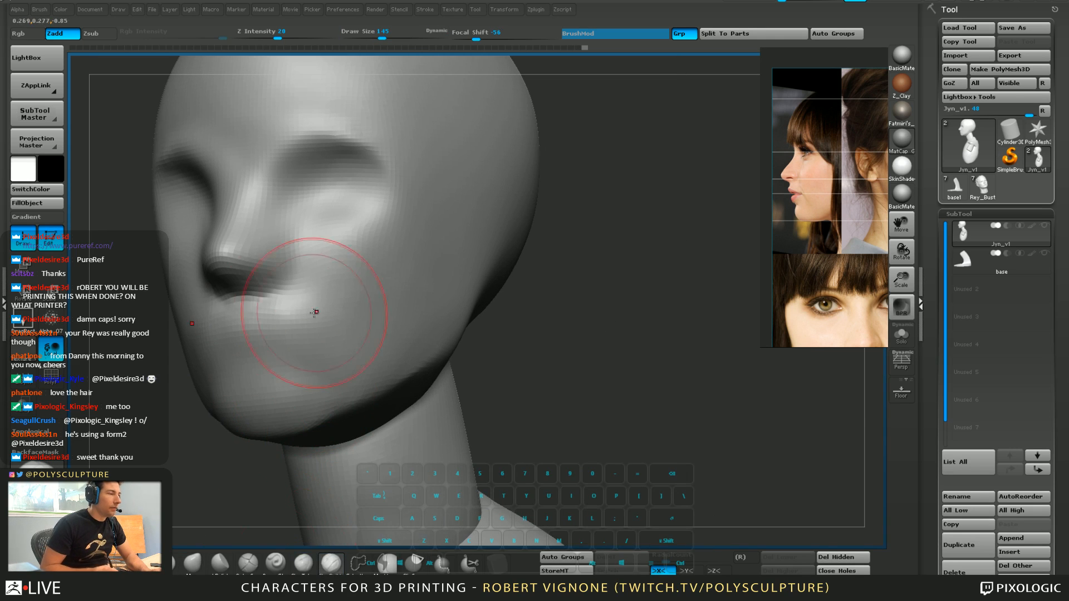
{"action": "mouse_move", "coordinate": [229, 336]}
{"action": "left_mouse_down"}
{"action": "mouse_move", "coordinate": [293, 334]}
{"action": "mouse_move", "coordinate": [250, 340]}
{"action": "mouse_move", "coordinate": [279, 335]}
{"action": "left_mouse_up"}
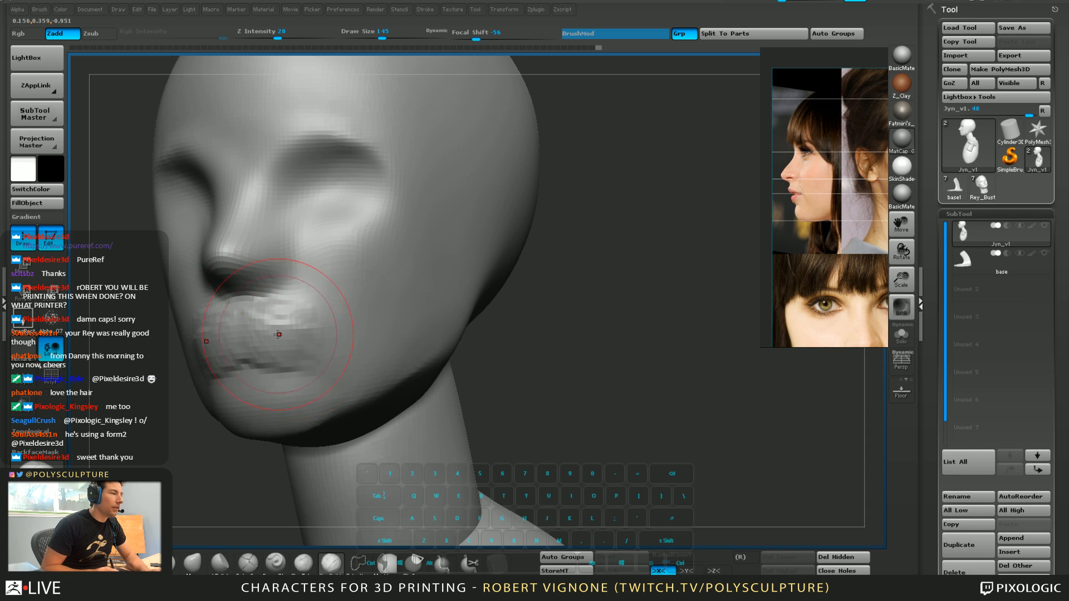
Build up the ridges running from the nose bridge into the inner brows with clay strokes at draw size 112
{"action": "right_click_drag", "start_coordinate": [277, 174], "coordinate": [296, 286], "text": "alt"}
{"action": "key", "text": "s"}
{"action": "left_click_drag", "start_coordinate": [297, 287], "coordinate": [280, 282]}
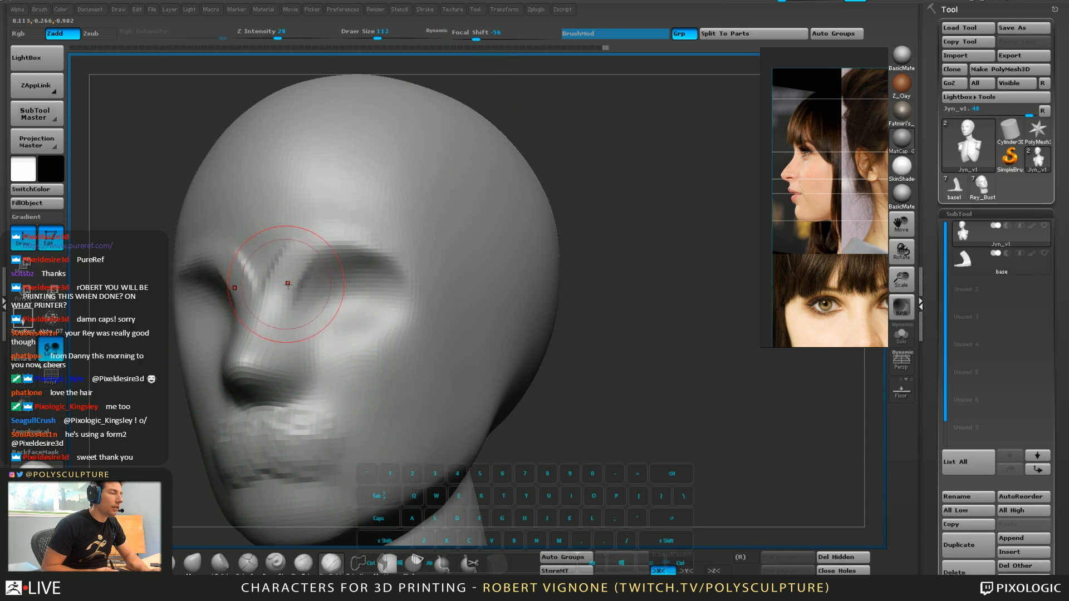
{"action": "right_click_drag", "start_coordinate": [287, 281], "coordinate": [377, 286], "text": "shift"}
Bring the front-face reference photo into view and reshape the nose bridge and inner brows with the Move brush at draw size 145
{"action": "key", "text": "s"}
{"action": "left_click_drag", "start_coordinate": [375, 288], "coordinate": [381, 289]}
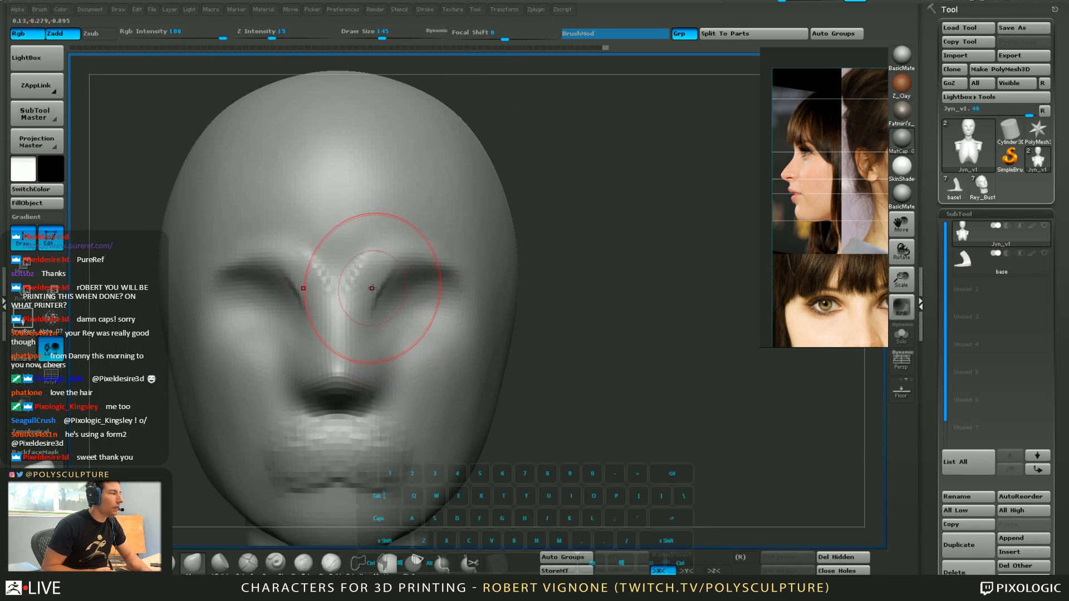
{"action": "key", "text": "b"}
{"action": "key", "text": "m"}
{"action": "key", "text": "v"}
{"action": "mouse_move", "coordinate": [852, 195]}
{"action": "middle_mouse_down"}
{"action": "mouse_move", "coordinate": [800, 205]}
{"action": "mouse_move", "coordinate": [782, 144]}
{"action": "mouse_move", "coordinate": [811, 121]}
{"action": "middle_mouse_up"}
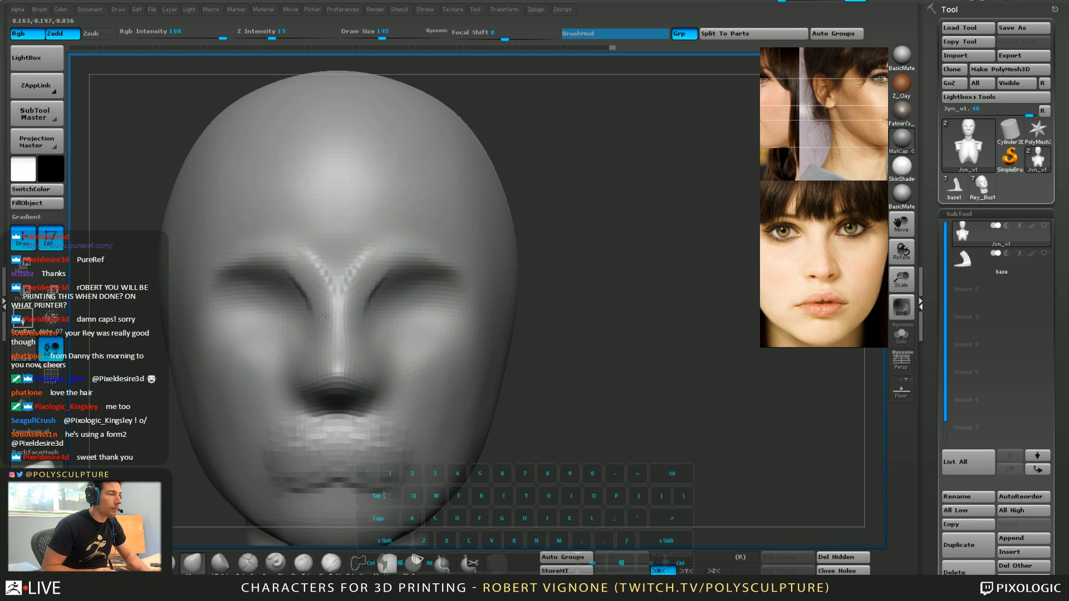
{"action": "mouse_move", "coordinate": [293, 257]}
{"action": "left_mouse_down"}
{"action": "mouse_move", "coordinate": [297, 278]}
{"action": "mouse_move", "coordinate": [319, 275]}
{"action": "mouse_move", "coordinate": [324, 301]}
{"action": "left_mouse_up"}
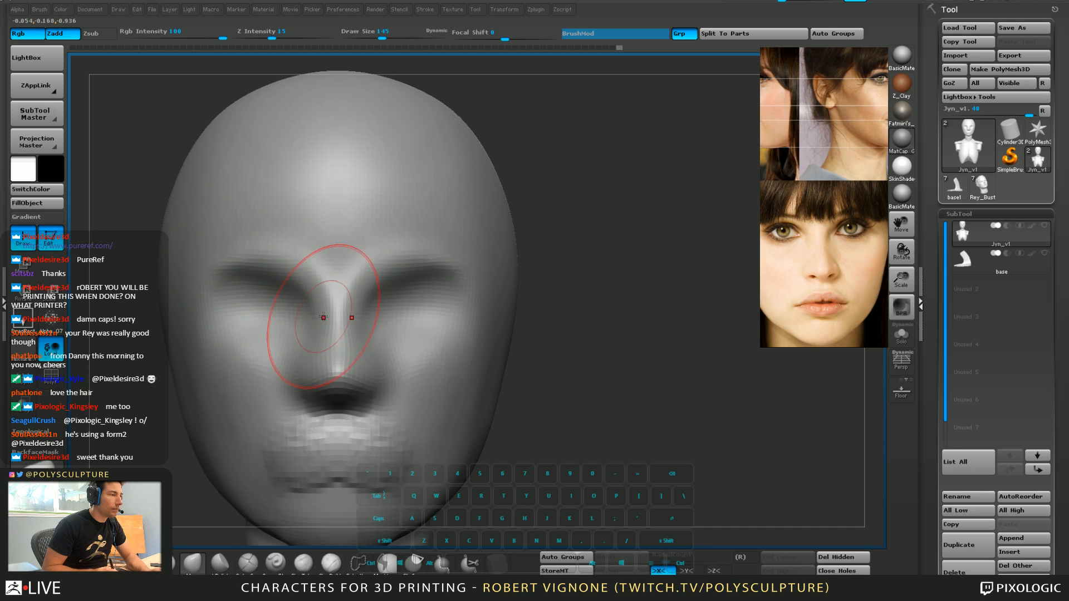
Build up the nose tip and nostril wings with clay strokes at draw size 94, then smooth the front of the nose
{"action": "key", "text": "bracketleft"}
{"action": "key", "text": "bracketleft"}
{"action": "key", "text": "bracketleft"}
{"action": "key", "text": "bracketleft"}
{"action": "key", "text": "bracketleft"}
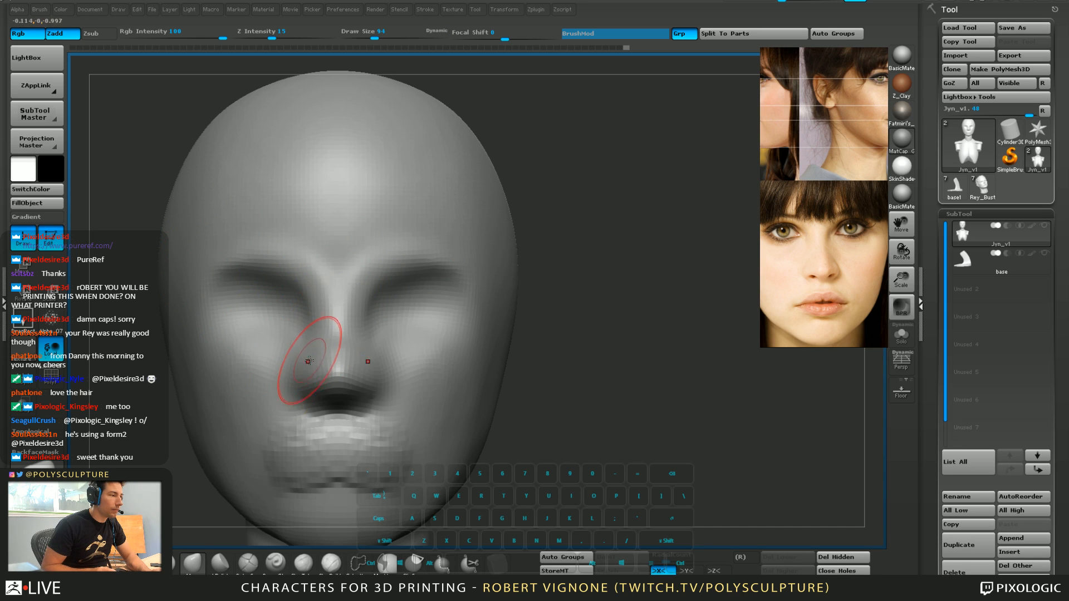
{"action": "left_click", "coordinate": [325, 563]}
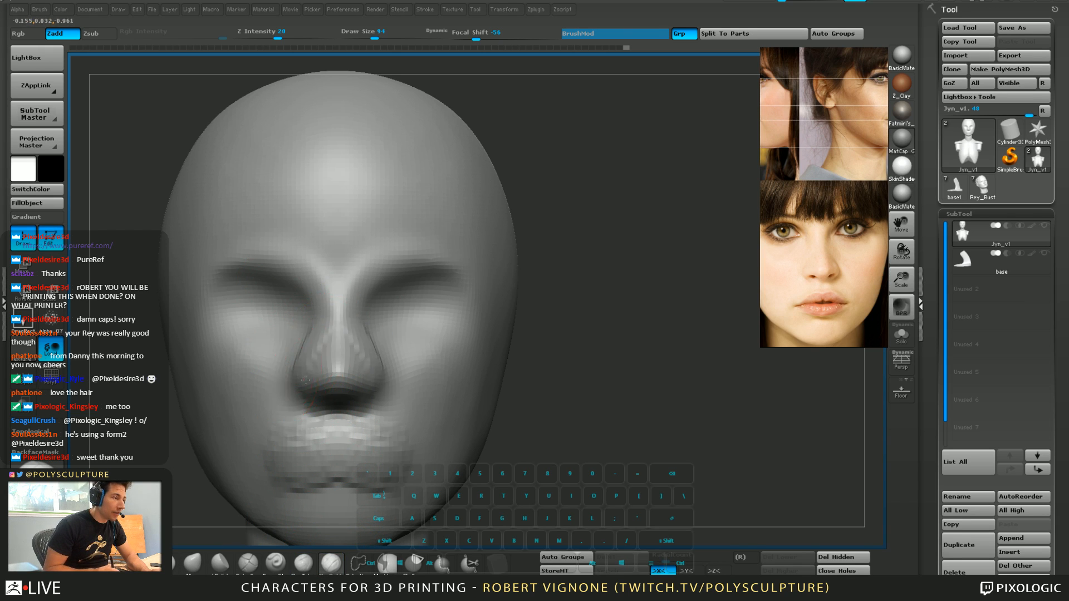
{"action": "key", "text": "shift"}
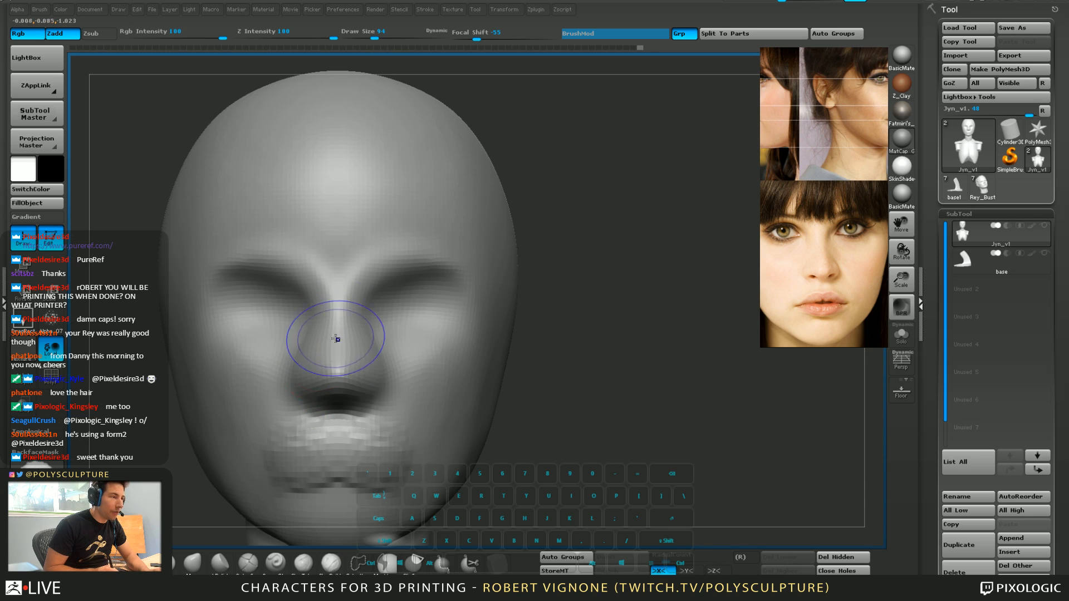
{"action": "left_click_drag", "start_coordinate": [335, 339], "coordinate": [335, 357], "text": "shift"}
Narrow and define the nose bridge in front view with the Move brush at draw size 100, smoothing its sides
{"action": "key", "text": "5"}
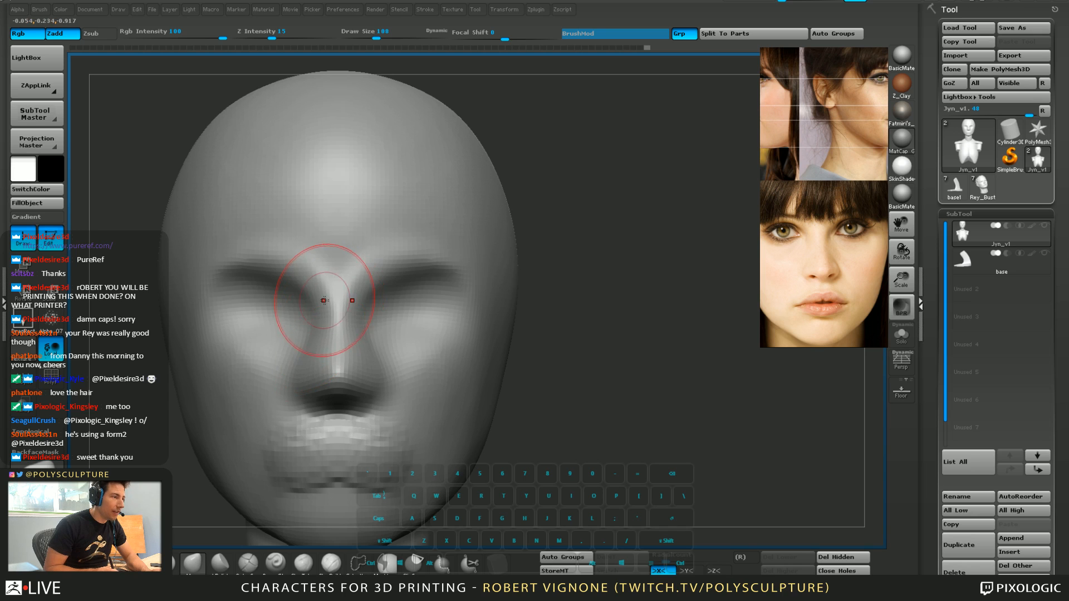
{"action": "left_click_drag", "start_coordinate": [330, 280], "coordinate": [328, 283]}
{"action": "key", "text": "shift"}
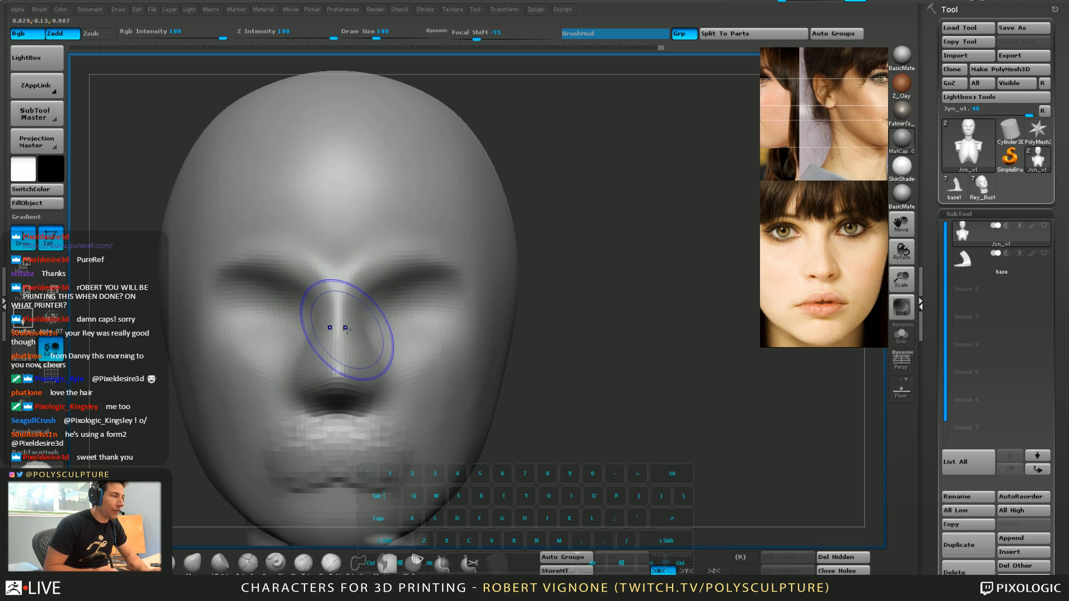
{"action": "key", "text": "4"}
{"action": "key", "text": "shift"}
Refine the nose tip and nostril base from below and in profile with the Move brush at draw size 87
{"action": "key", "text": "5"}
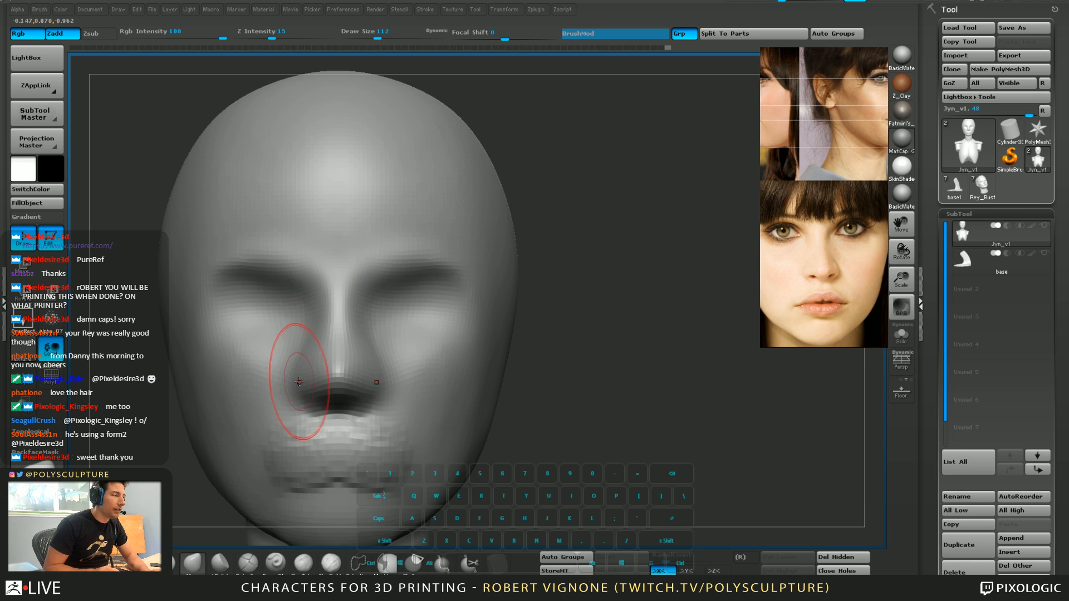
{"action": "mouse_move", "coordinate": [277, 390]}
{"action": "right_mouse_down"}
{"action": "mouse_move", "coordinate": [362, 385]}
{"action": "mouse_move", "coordinate": [345, 323]}
{"action": "right_mouse_up"}
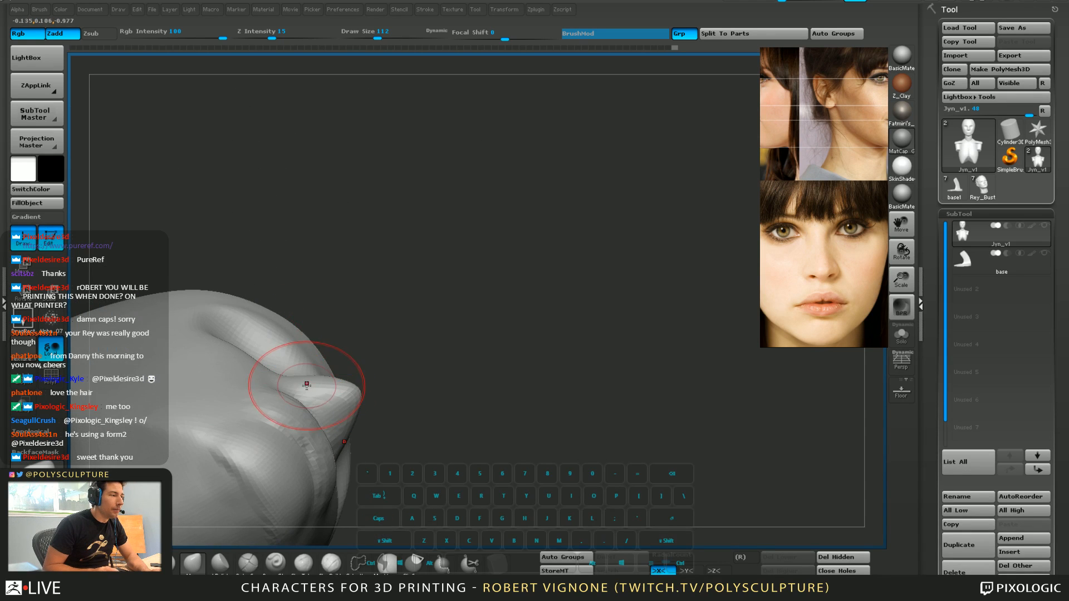
{"action": "key", "text": "["}
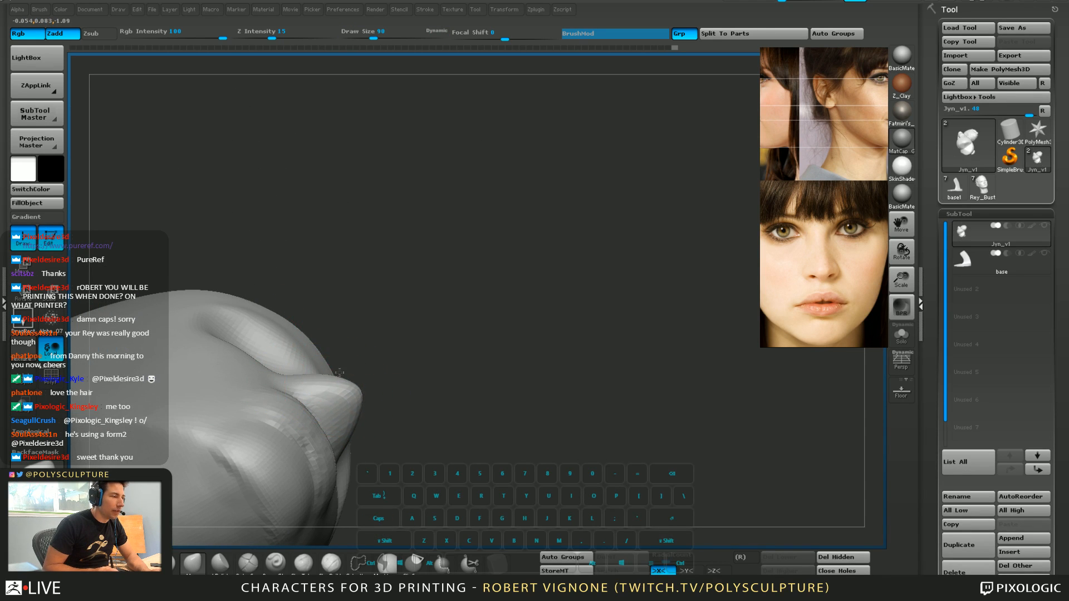
{"action": "key", "text": "bracketleft"}
{"action": "key", "text": "bracketleft"}
{"action": "mouse_move", "coordinate": [332, 369]}
{"action": "right_mouse_down"}
{"action": "mouse_move", "coordinate": [345, 390]}
{"action": "mouse_move", "coordinate": [382, 382]}
{"action": "mouse_move", "coordinate": [425, 307]}
{"action": "mouse_move", "coordinate": [399, 291]}
{"action": "mouse_move", "coordinate": [389, 343]}
{"action": "right_mouse_up"}
{"action": "key", "text": "s"}
{"action": "left_click_drag", "start_coordinate": [382, 346], "coordinate": [389, 346]}
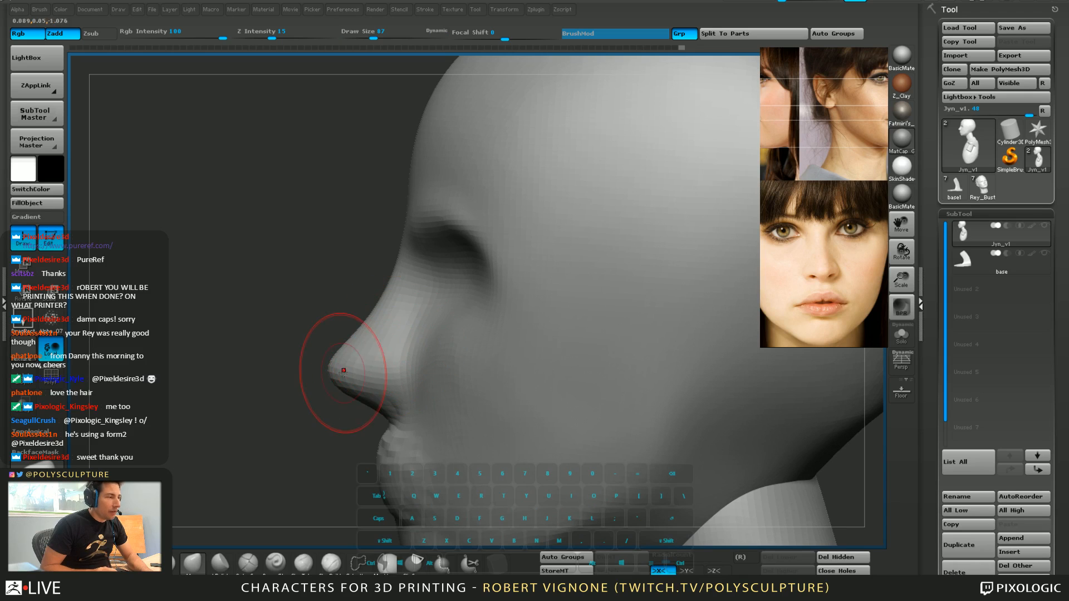
{"action": "right_click_drag", "start_coordinate": [285, 416], "coordinate": [271, 380], "text": "alt"}
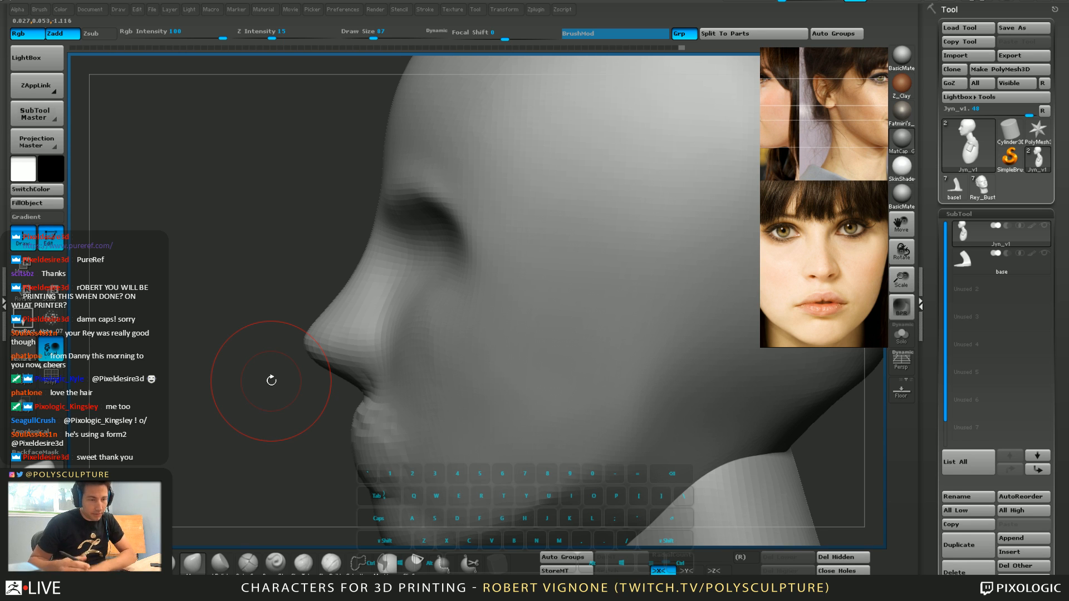
{"action": "left_click_drag", "start_coordinate": [245, 299], "coordinate": [261, 303]}
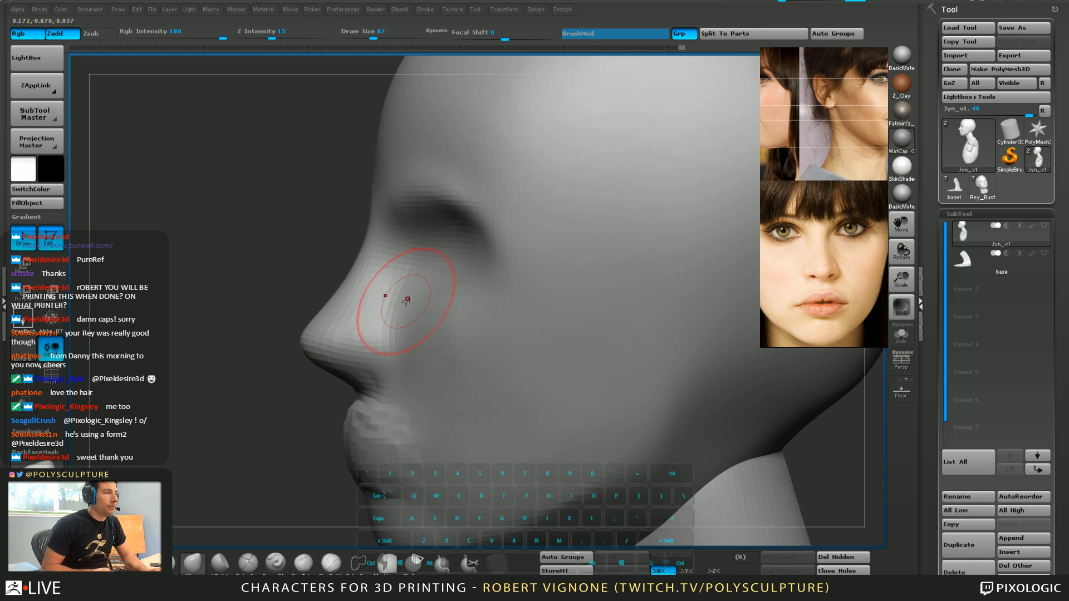
Reshape the eye socket's outer side in side view with the Move brush at draw size 192, bringing the profile reference photo into view
{"action": "key", "text": "s"}
{"action": "mouse_move", "coordinate": [394, 306]}
{"action": "right_mouse_down", "text": "alt"}
{"action": "mouse_move", "coordinate": [399, 264]}
{"action": "mouse_move", "coordinate": [434, 279]}
{"action": "mouse_move", "coordinate": [418, 280]}
{"action": "mouse_move", "coordinate": [489, 290]}
{"action": "mouse_move", "coordinate": [551, 268]}
{"action": "mouse_move", "coordinate": [511, 256]}
{"action": "right_mouse_up", "text": "alt"}
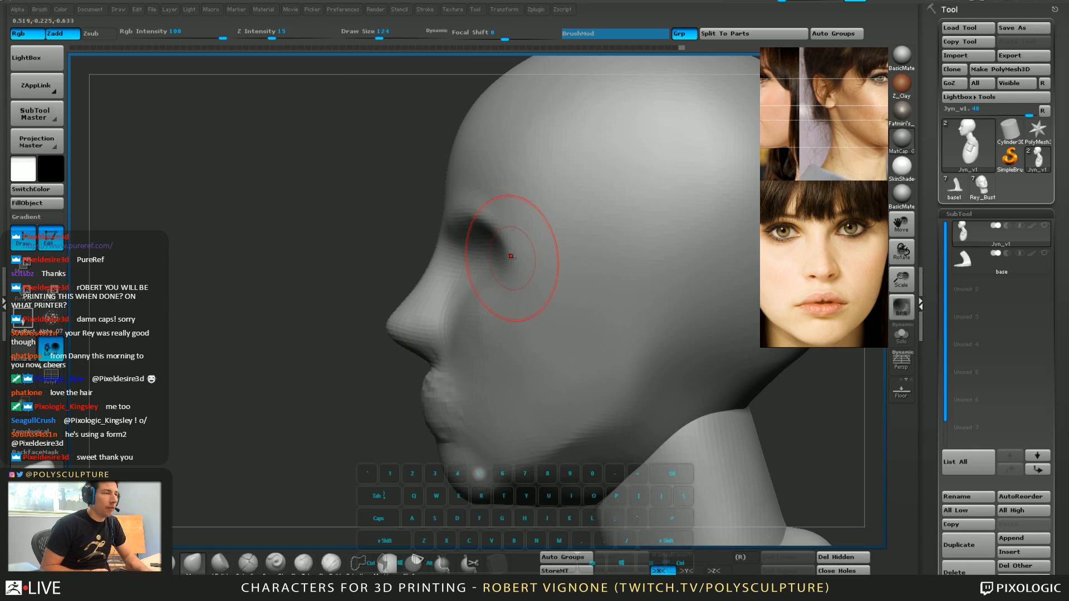
{"action": "key", "text": "5"}
{"action": "mouse_move", "coordinate": [512, 264]}
{"action": "left_mouse_down"}
{"action": "mouse_move", "coordinate": [532, 277]}
{"action": "mouse_move", "coordinate": [516, 264]}
{"action": "left_mouse_up"}
{"action": "key", "text": "5"}
{"action": "mouse_move", "coordinate": [824, 197]}
{"action": "middle_mouse_down"}
{"action": "mouse_move", "coordinate": [804, 258]}
{"action": "mouse_move", "coordinate": [875, 247]}
{"action": "middle_mouse_up"}
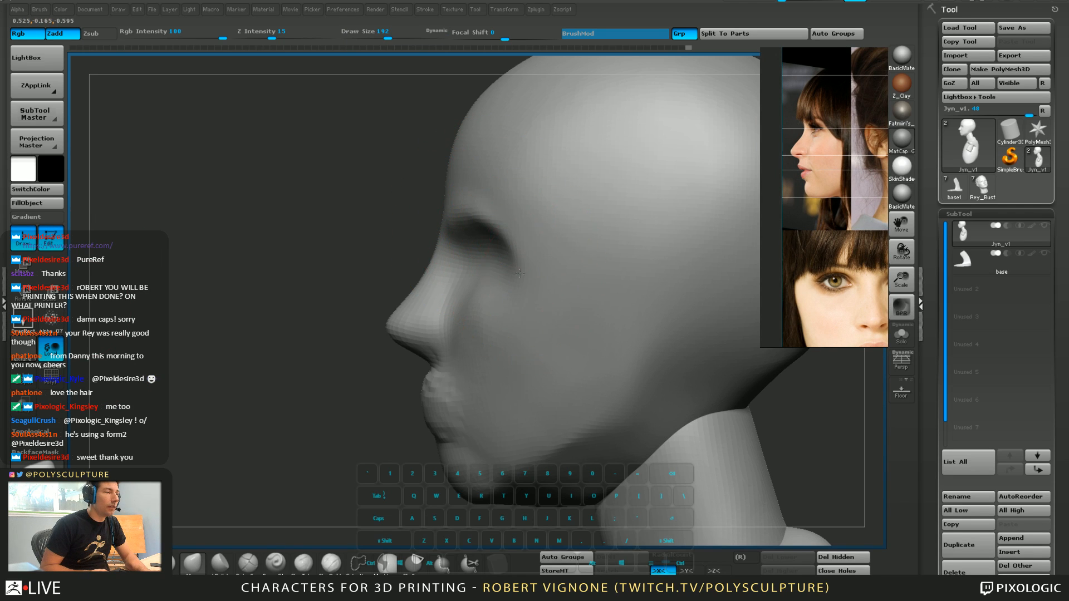
{"action": "left_click_drag", "start_coordinate": [515, 255], "coordinate": [514, 255]}
{"action": "key", "text": "5"}
Adjust the forehead, crown and back of the skull in profile with the Move brush, starting at draw size 217
{"action": "left_click_drag", "start_coordinate": [467, 230], "coordinate": [464, 229]}
{"action": "right_click_drag", "start_coordinate": [498, 134], "coordinate": [451, 229], "text": "alt"}
{"action": "key", "text": "5"}
{"action": "left_click_drag", "start_coordinate": [468, 195], "coordinate": [475, 195]}
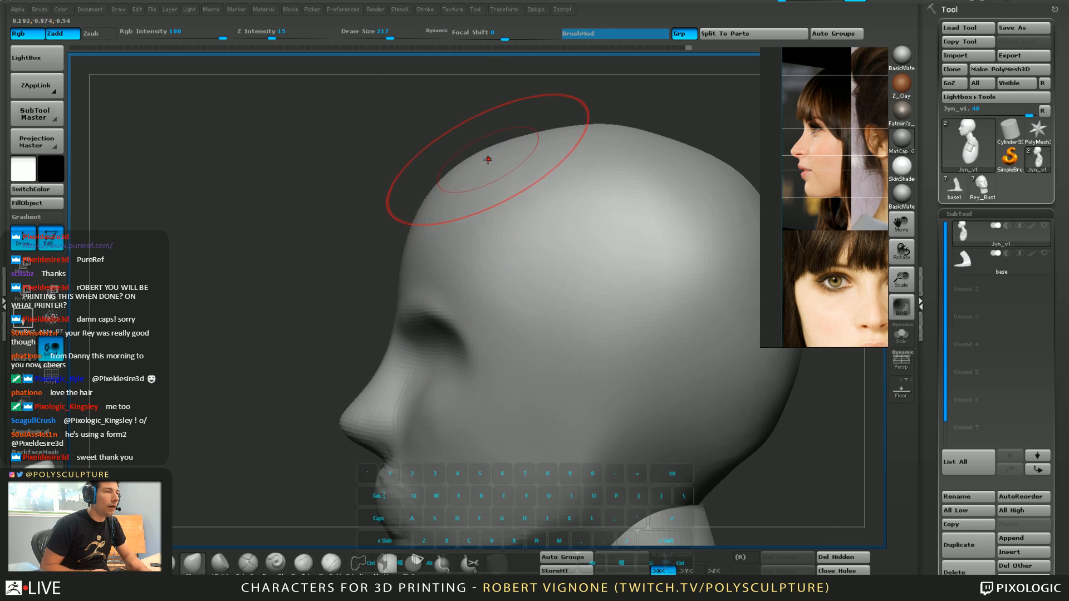
{"action": "key", "text": "5"}
{"action": "left_click_drag", "start_coordinate": [590, 134], "coordinate": [620, 135]}
{"action": "left_click_drag", "start_coordinate": [780, 393], "coordinate": [769, 387]}
{"action": "mouse_move", "coordinate": [759, 218]}
{"action": "left_mouse_down"}
{"action": "mouse_move", "coordinate": [746, 222]}
{"action": "mouse_move", "coordinate": [747, 255]}
{"action": "left_mouse_up"}
{"action": "key", "text": "5"}
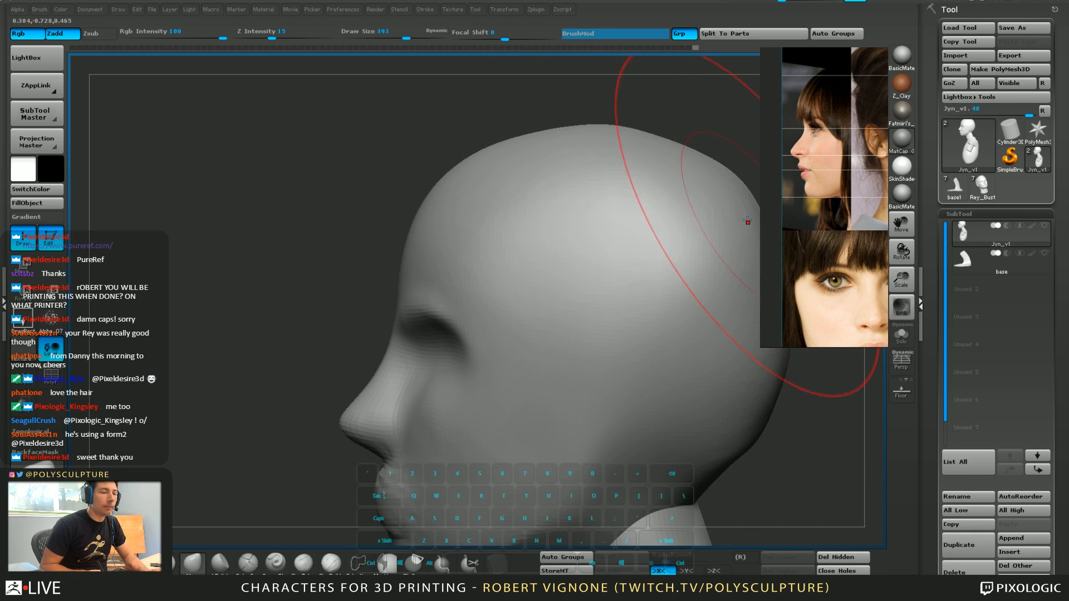
{"action": "mouse_move", "coordinate": [793, 171]}
{"action": "left_mouse_down", "text": "alt"}
{"action": "mouse_move", "coordinate": [668, 134]}
{"action": "mouse_move", "coordinate": [863, 131]}
{"action": "left_mouse_up", "text": "alt"}
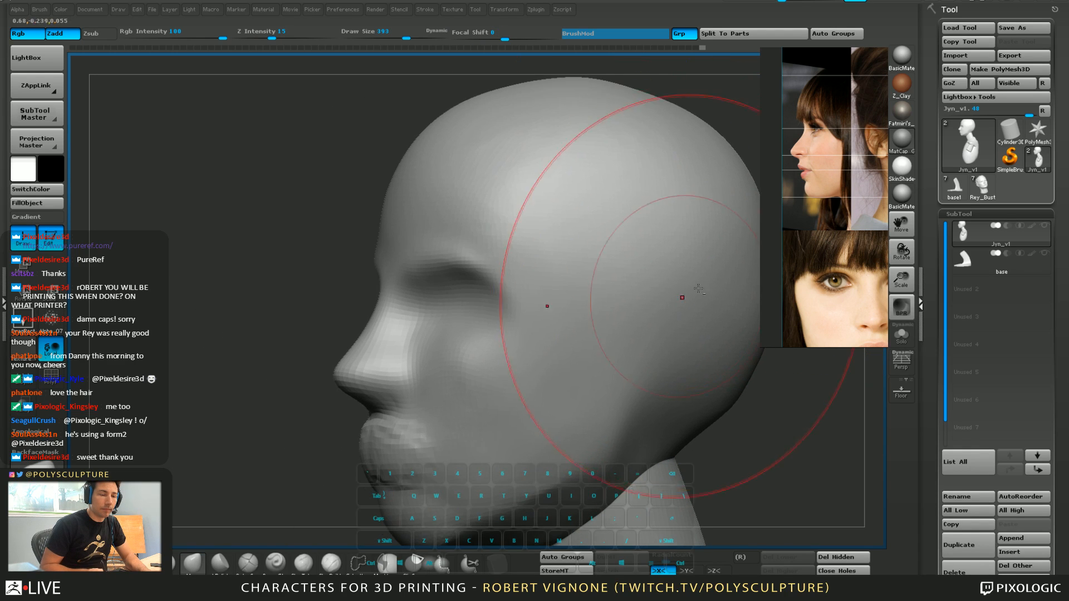
Reshape the cheek and jaw with the Move brush at draw size 197, then adjust the brow at draw size 112
{"action": "key", "text": "s"}
{"action": "left_click_drag", "start_coordinate": [597, 291], "coordinate": [578, 291]}
{"action": "right_click_drag", "start_coordinate": [554, 330], "coordinate": [562, 266], "text": "alt"}
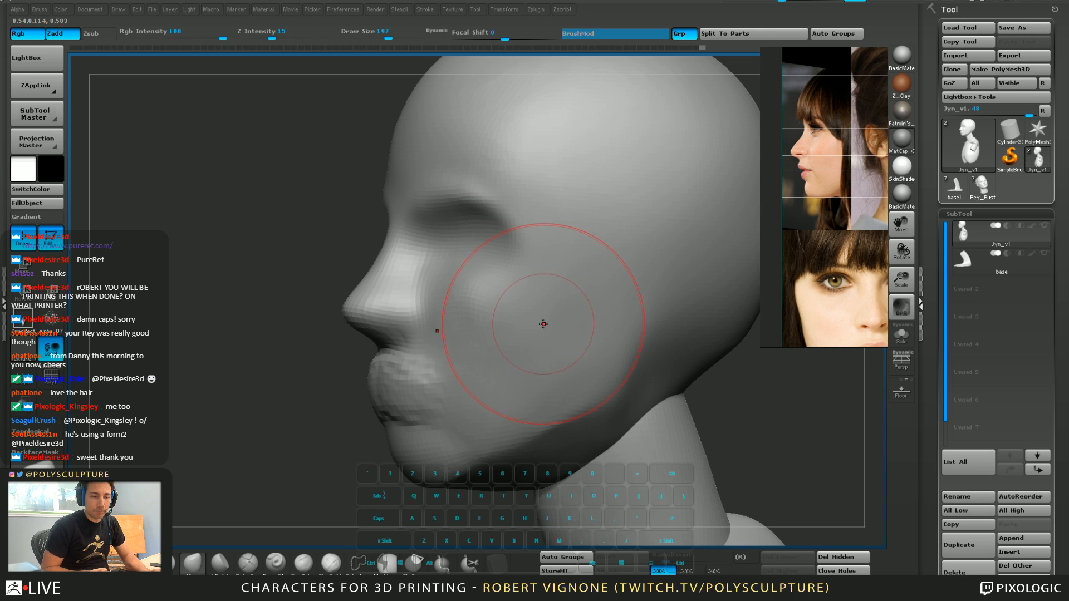
{"action": "right_click_drag", "start_coordinate": [549, 317], "coordinate": [453, 203]}
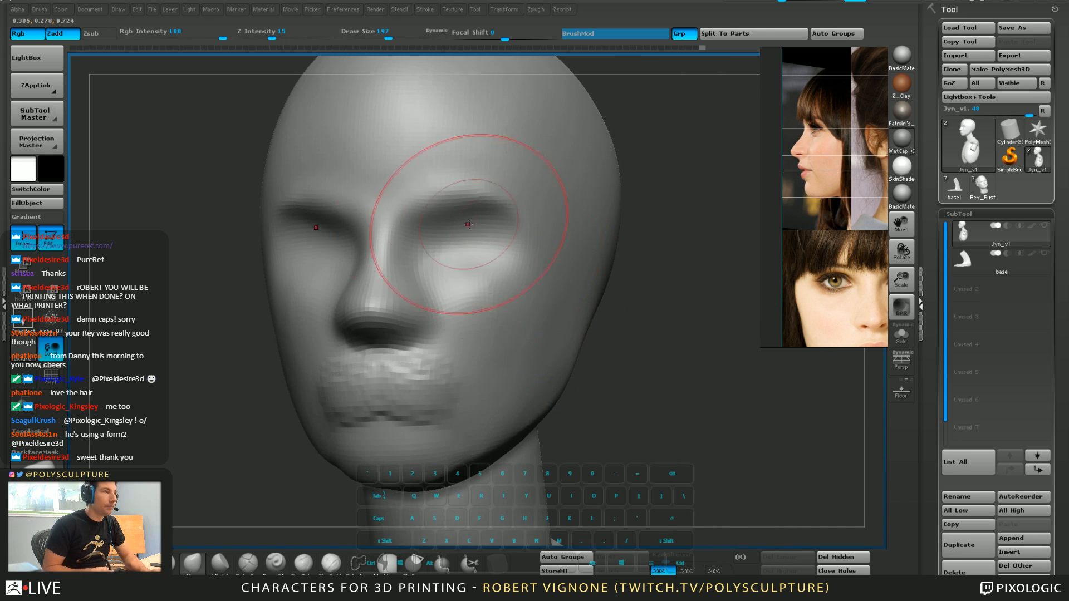
{"action": "left_click_drag", "start_coordinate": [440, 220], "coordinate": [438, 201]}
{"action": "key", "text": "s"}
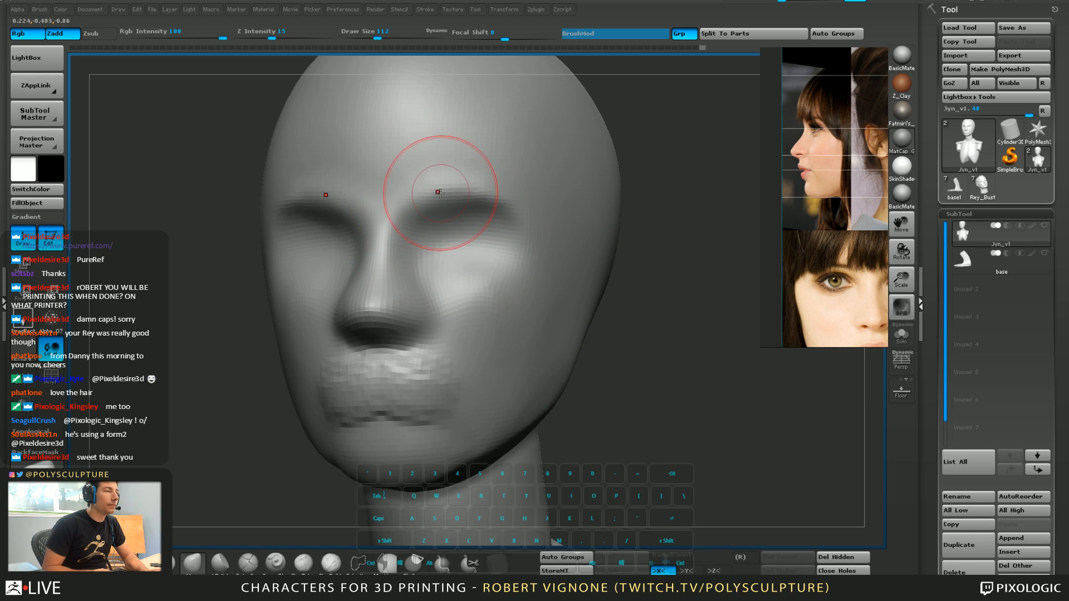
Even out the lumpy mouth area at draw size 112 and smooth it into the cheek
{"action": "right_click_drag", "start_coordinate": [416, 280], "coordinate": [428, 269]}
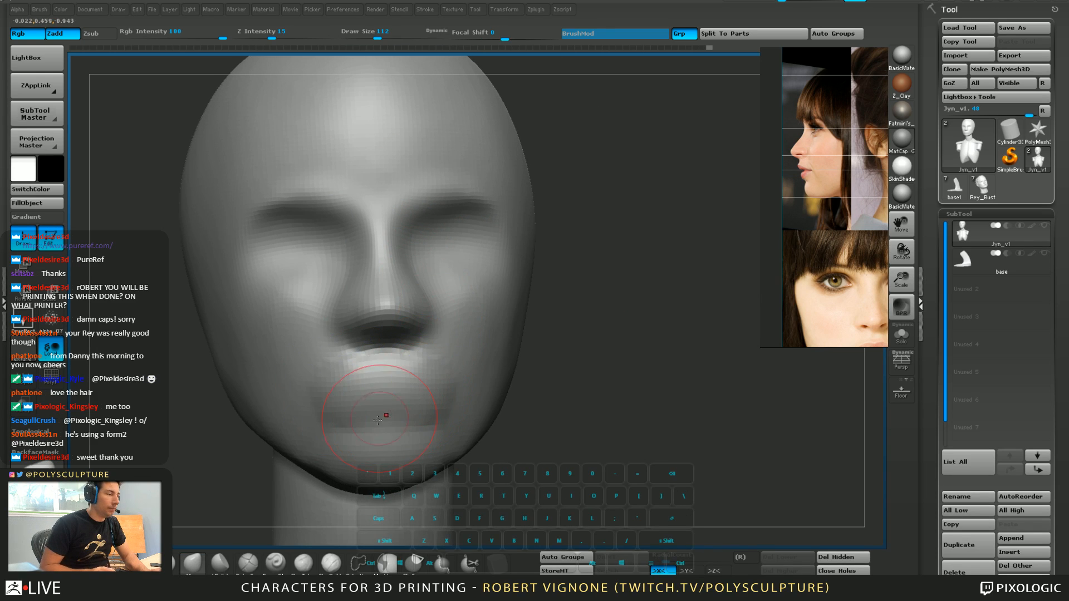
{"action": "left_click", "coordinate": [369, 558]}
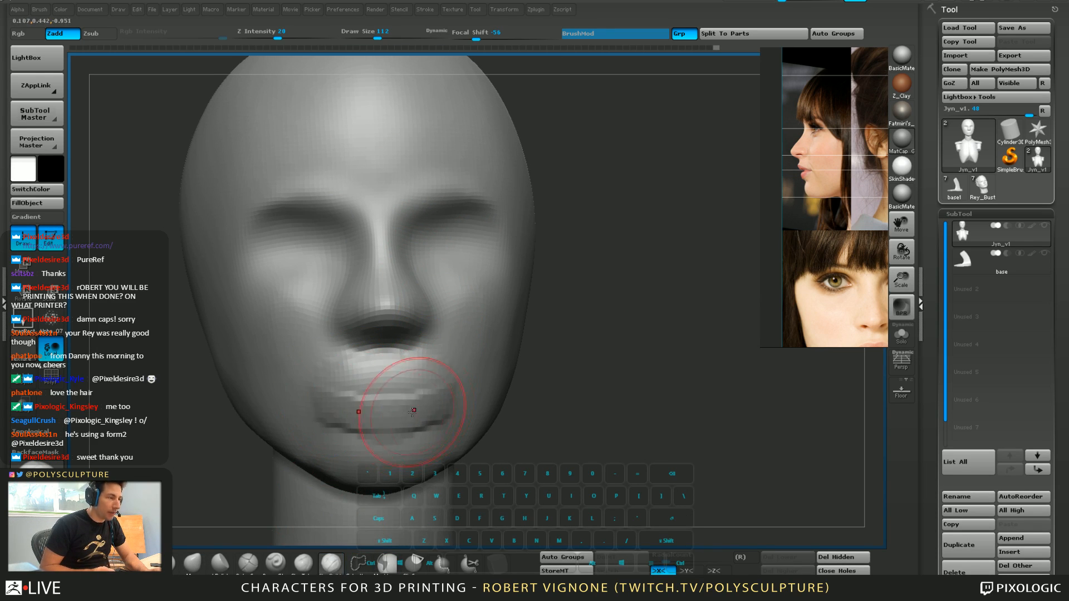
{"action": "right_click_drag", "start_coordinate": [384, 393], "coordinate": [459, 359]}
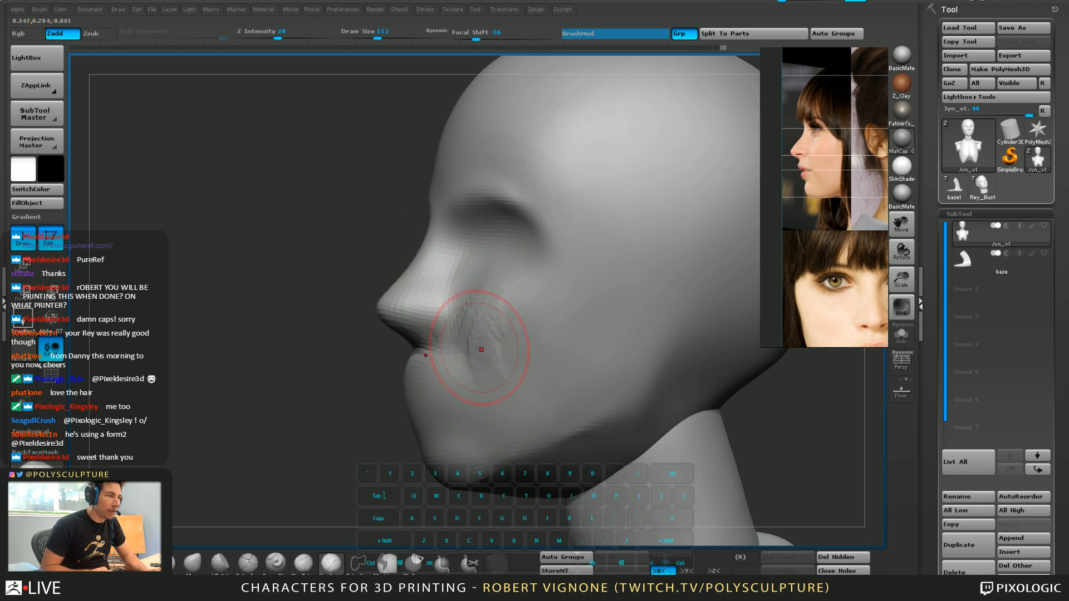
{"action": "mouse_move", "coordinate": [478, 348]}
{"action": "left_mouse_down", "text": "shift"}
{"action": "mouse_move", "coordinate": [513, 370]}
{"action": "mouse_move", "coordinate": [501, 286]}
{"action": "mouse_move", "coordinate": [532, 312]}
{"action": "mouse_move", "coordinate": [543, 368]}
{"action": "left_mouse_up", "text": "shift"}
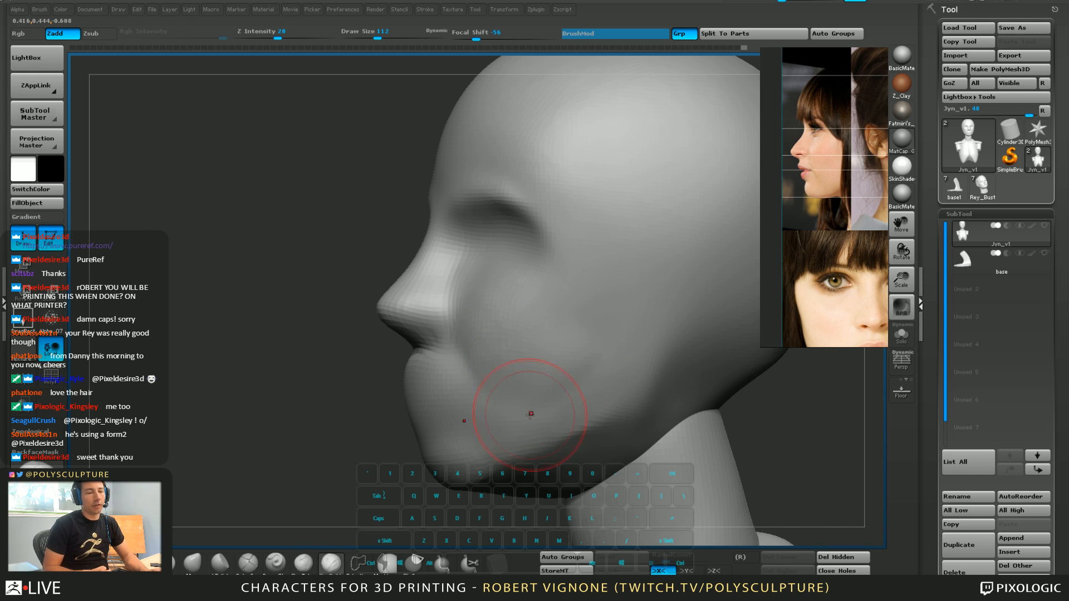
Try to build up the cheek beside the nostril and mouth with strokes at draw size 192, then undo them
{"action": "right_click_drag", "start_coordinate": [551, 291], "coordinate": [521, 301]}
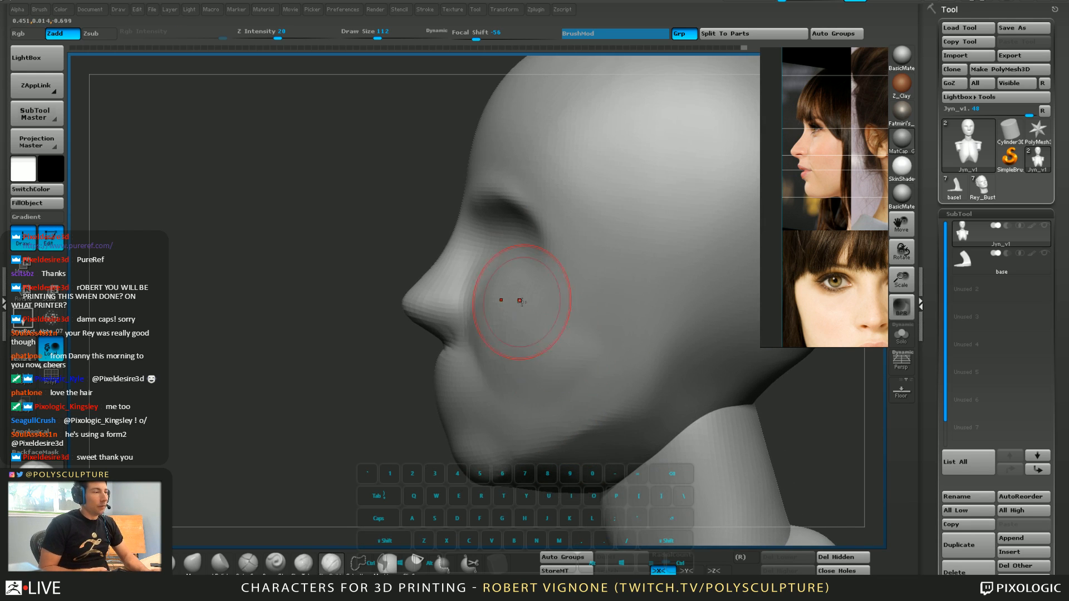
{"action": "right_click_drag", "start_coordinate": [495, 341], "coordinate": [490, 335]}
{"action": "key", "text": "s"}
{"action": "mouse_move", "coordinate": [490, 336]}
{"action": "left_mouse_down"}
{"action": "mouse_move", "coordinate": [502, 336]}
{"action": "mouse_move", "coordinate": [500, 350]}
{"action": "left_mouse_up"}
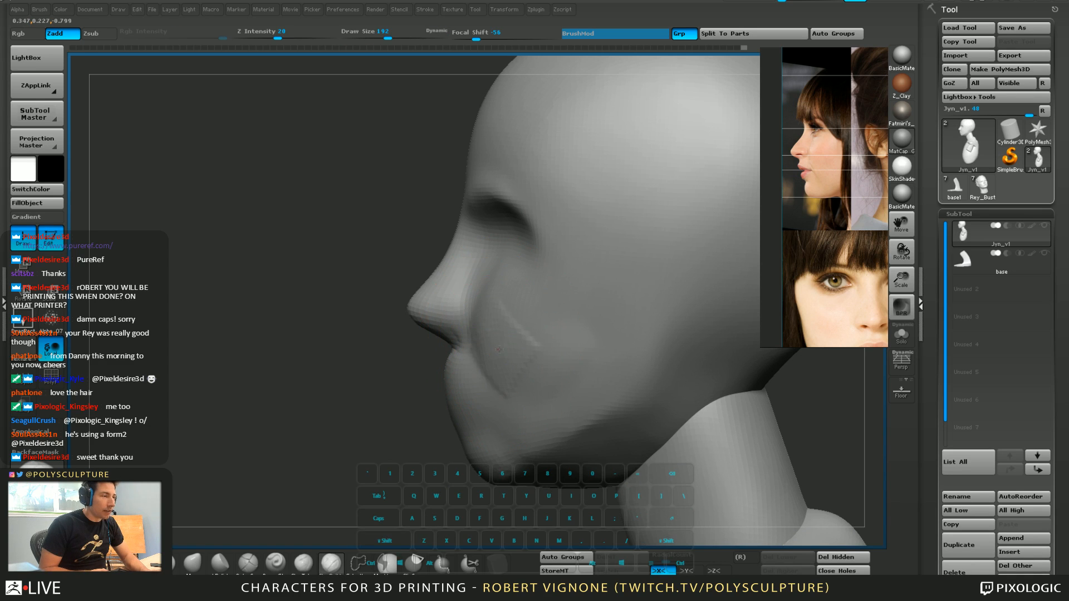
{"action": "key", "text": "ctrl+z"}
Adjust the upper mouth mound and the cheek beside the nostril in profile with the Move brush at draw sizes 149 to 132
{"action": "key", "text": "1"}
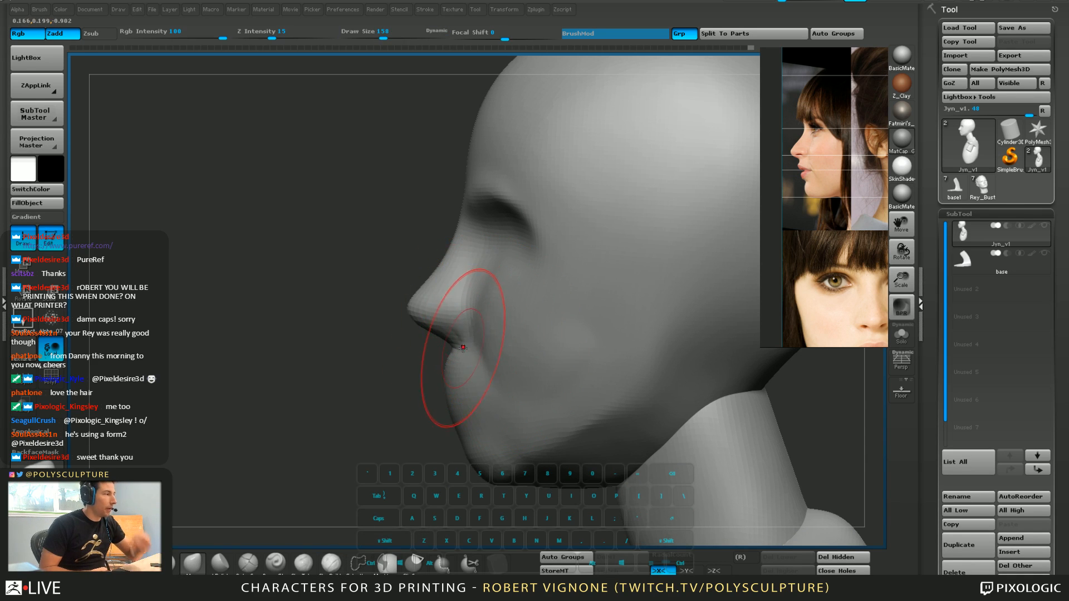
{"action": "key", "text": "s"}
{"action": "key", "text": "5"}
{"action": "left_click_drag", "start_coordinate": [500, 313], "coordinate": [484, 331]}
{"action": "key", "text": "s"}
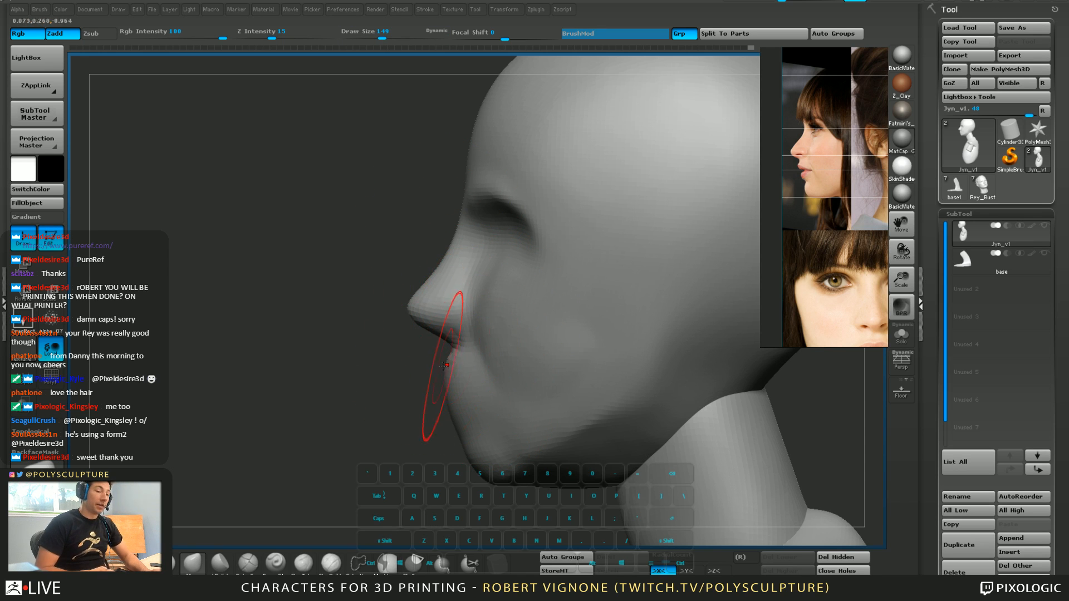
{"action": "key", "text": "s"}
{"action": "left_click_drag", "start_coordinate": [503, 313], "coordinate": [502, 313]}
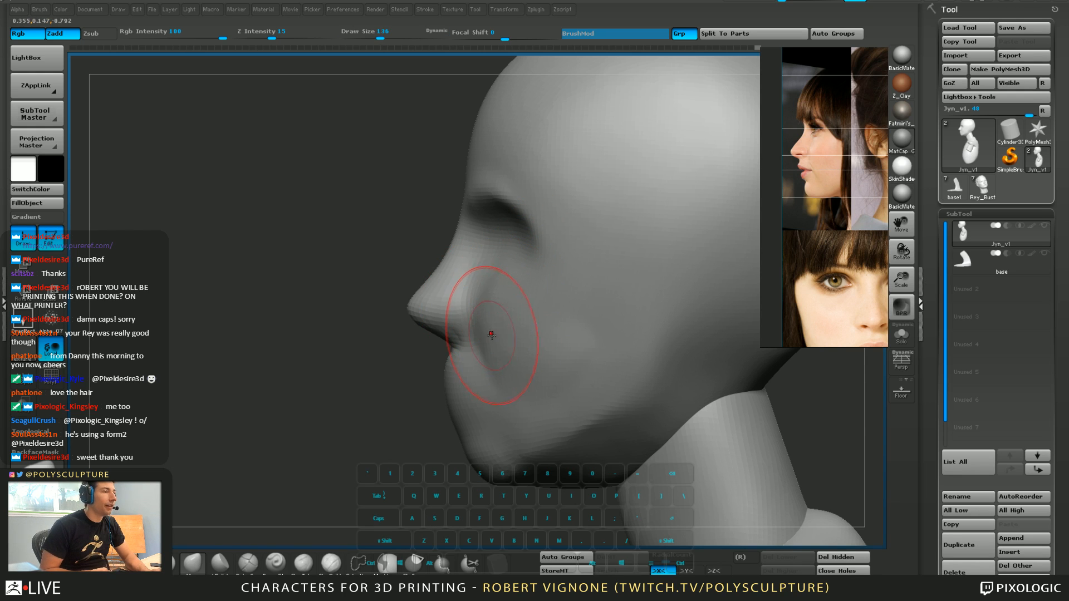
{"action": "key", "text": "s"}
{"action": "left_click_drag", "start_coordinate": [465, 318], "coordinate": [468, 318]}
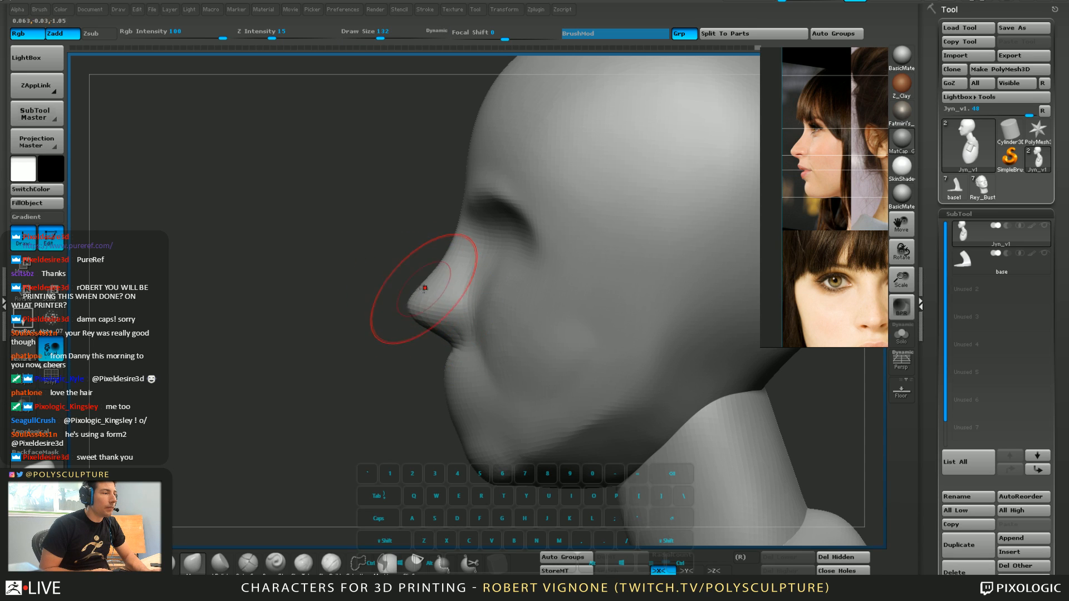
Reshape the brow and nose bridge profile with the Move brush at draw size 217, then the nose tip at draw size 116
{"action": "key", "text": "s"}
{"action": "left_click_drag", "start_coordinate": [424, 288], "coordinate": [417, 290]}
{"action": "key", "text": "s"}
{"action": "left_click_drag", "start_coordinate": [448, 244], "coordinate": [477, 243]}
{"action": "key", "text": "s"}
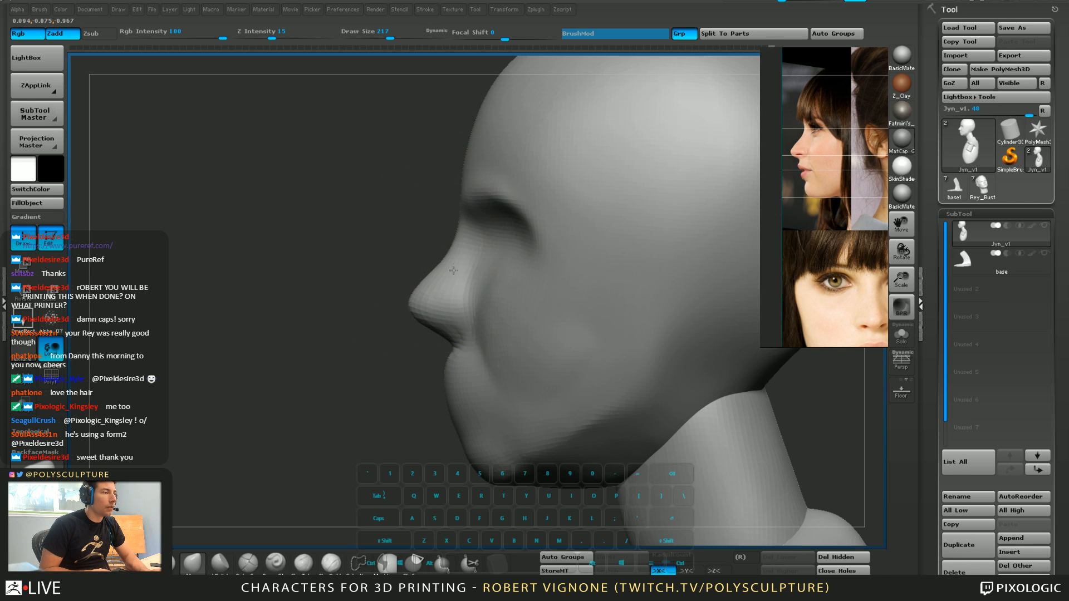
{"action": "key", "text": "s"}
{"action": "left_click_drag", "start_coordinate": [436, 263], "coordinate": [425, 263]}
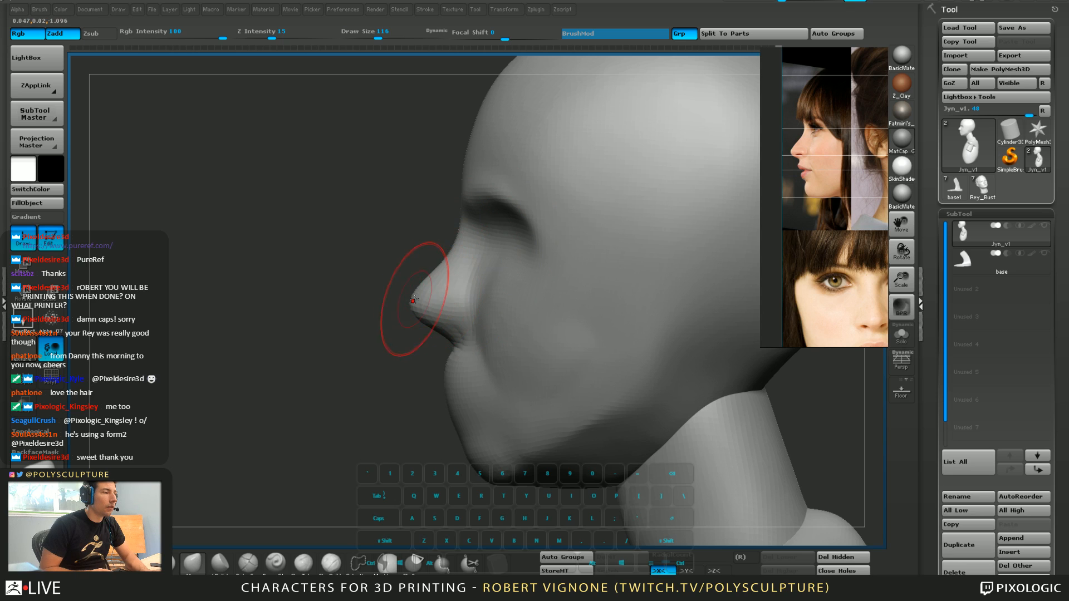
Refine the underside of the nose in profile with the Move brush at draw size 94
{"action": "key", "text": "bracketleft"}
{"action": "key", "text": "bracketleft"}
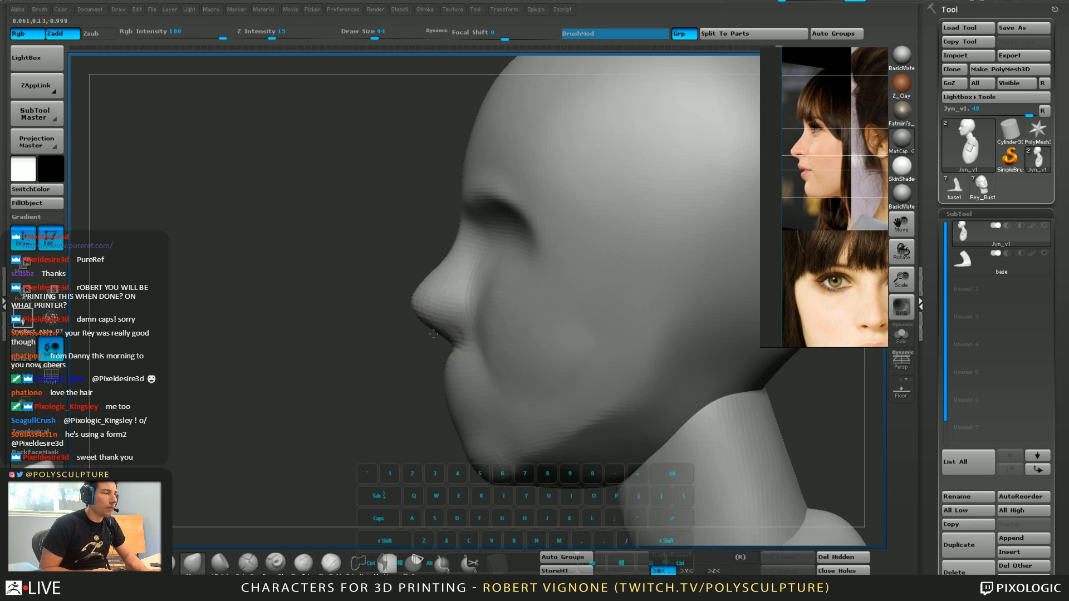
{"action": "key", "text": "s"}
{"action": "left_click_drag", "start_coordinate": [446, 324], "coordinate": [443, 324]}
Carve the side and underside of the nostril wing with a subtractive brush at Z intensity 43, starting at draw size 83
{"action": "key", "text": "5"}
{"action": "key", "text": "3"}
{"action": "key", "text": "4"}
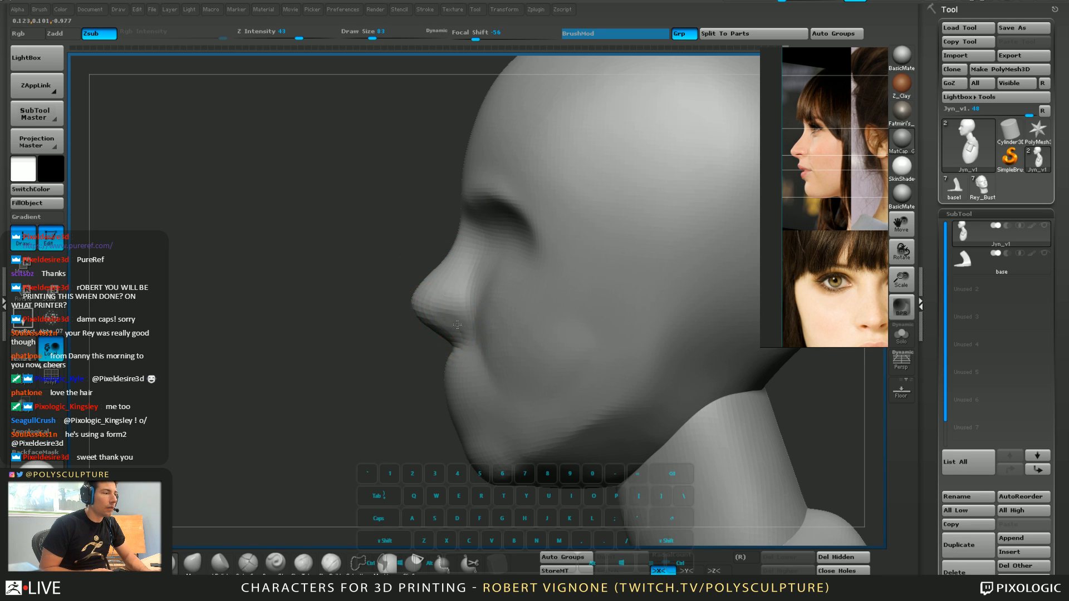
{"action": "mouse_move", "coordinate": [457, 325]}
{"action": "right_mouse_down"}
{"action": "mouse_move", "coordinate": [453, 310]}
{"action": "mouse_move", "coordinate": [446, 325]}
{"action": "right_mouse_up"}
{"action": "key", "text": "4"}
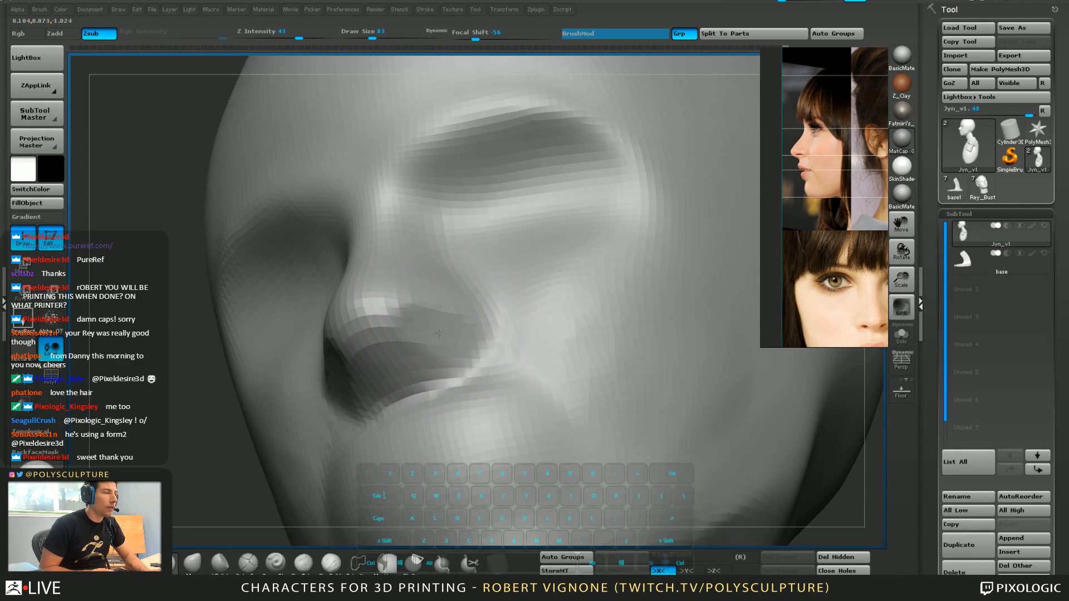
{"action": "key", "text": "bracketleft"}
{"action": "left_click_drag", "start_coordinate": [427, 336], "coordinate": [434, 345]}
{"action": "mouse_move", "coordinate": [437, 357]}
{"action": "right_mouse_down"}
{"action": "mouse_move", "coordinate": [425, 363]}
{"action": "mouse_move", "coordinate": [439, 322]}
{"action": "right_mouse_up"}
Reshape the nostril wing and the base of the nose with the Move brush at draw size 62
{"action": "key", "text": "5"}
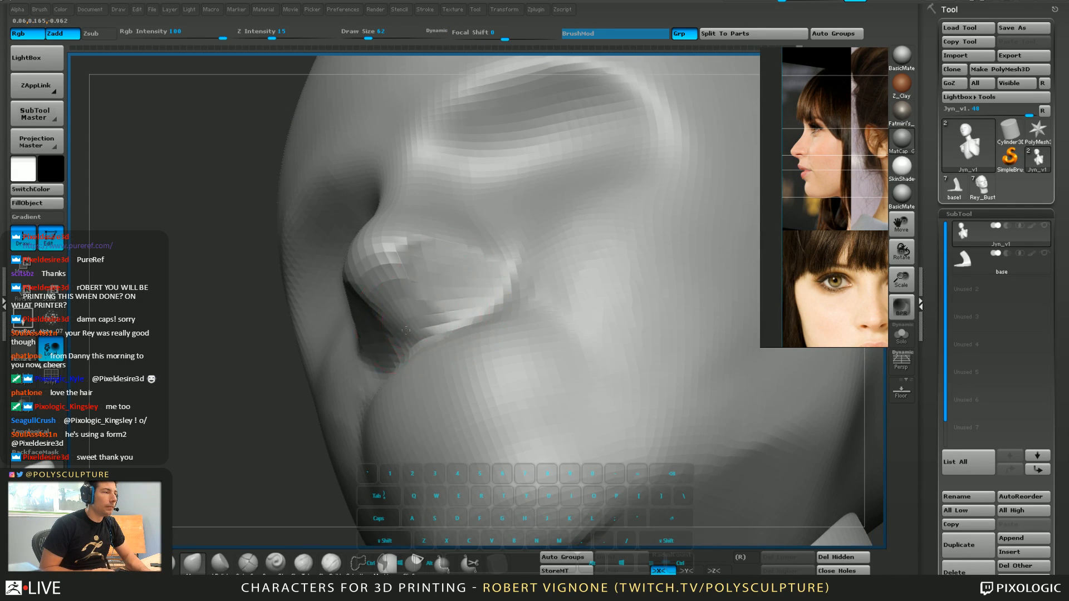
{"action": "mouse_move", "coordinate": [423, 274]}
{"action": "right_mouse_down"}
{"action": "mouse_move", "coordinate": [437, 293]}
{"action": "mouse_move", "coordinate": [427, 276]}
{"action": "right_mouse_up"}
{"action": "key", "text": "bracketright"}
{"action": "key", "text": "5"}
{"action": "left_click_drag", "start_coordinate": [429, 253], "coordinate": [434, 272]}
{"action": "key", "text": "5"}
{"action": "left_click_drag", "start_coordinate": [442, 286], "coordinate": [434, 287]}
Sculpt the nostril area with strokes at draw size 46, then mask everything except the nostril opening
{"action": "key", "text": "1"}
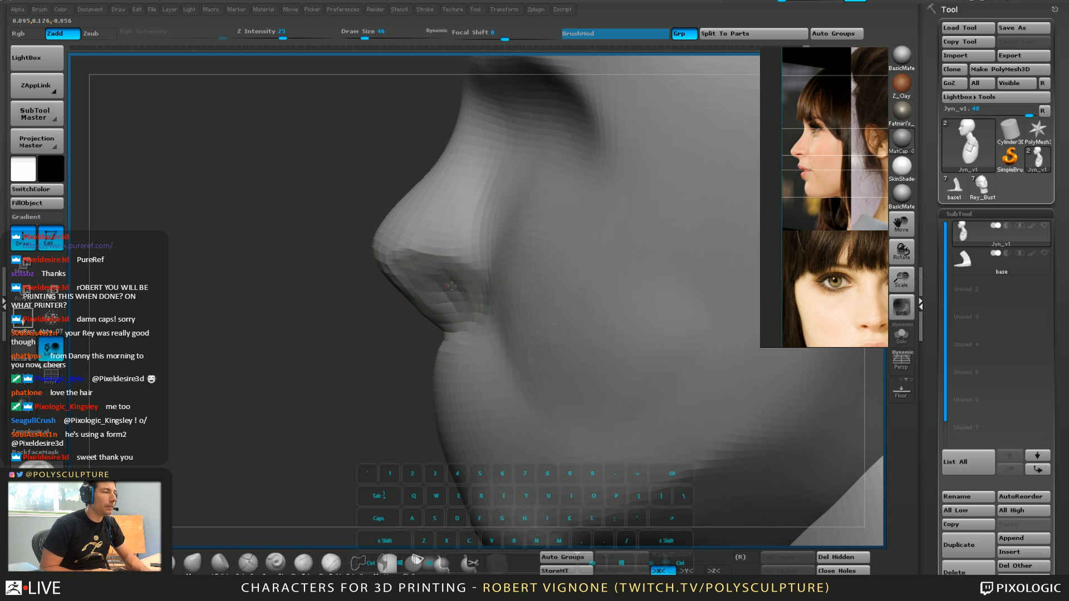
{"action": "right_click_drag", "start_coordinate": [453, 309], "coordinate": [453, 289]}
{"action": "key", "text": "1"}
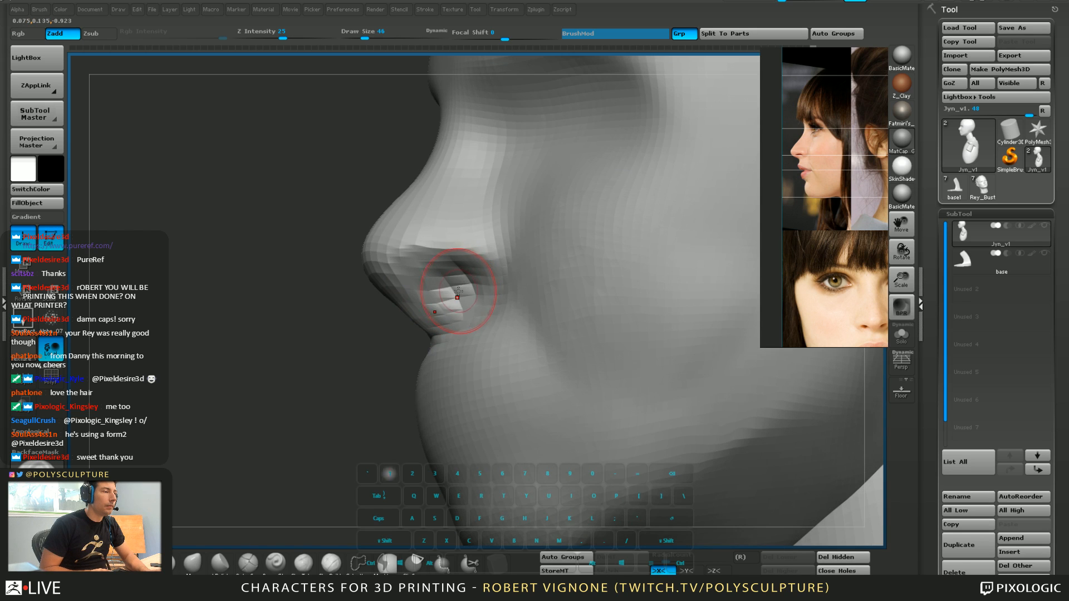
{"action": "key", "text": "5"}
{"action": "left_click_drag", "start_coordinate": [452, 286], "coordinate": [447, 287]}
{"action": "left_click", "coordinate": [368, 351], "text": "ctrl"}
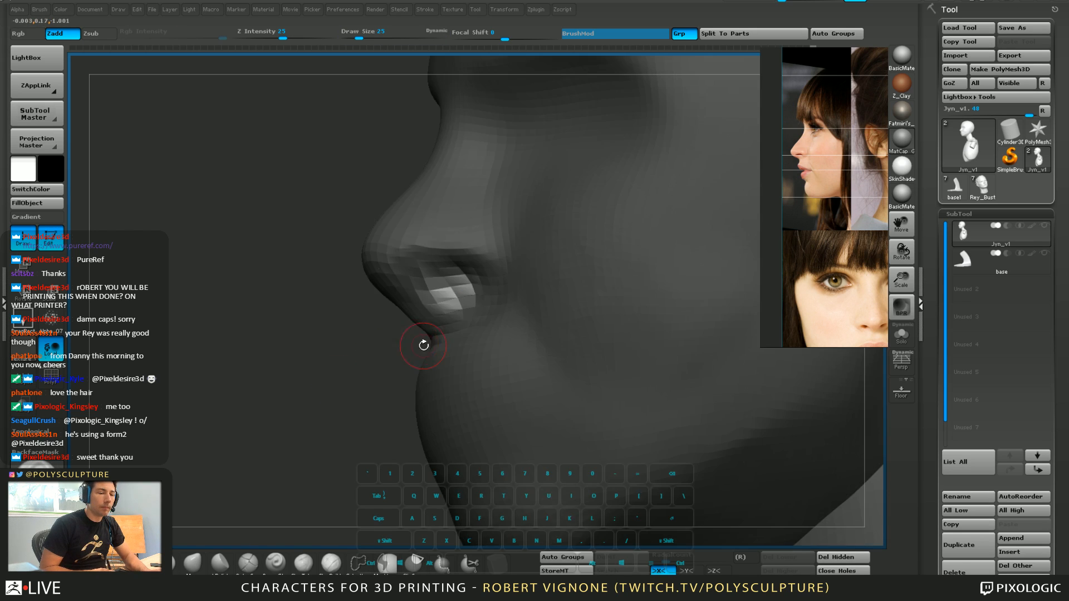
{"action": "right_click_drag", "start_coordinate": [423, 344], "coordinate": [470, 334]}
Push the unmasked nostril opening into the nose with the transpose Move line, redoing the attempt, and clear the mask
{"action": "key", "text": "w"}
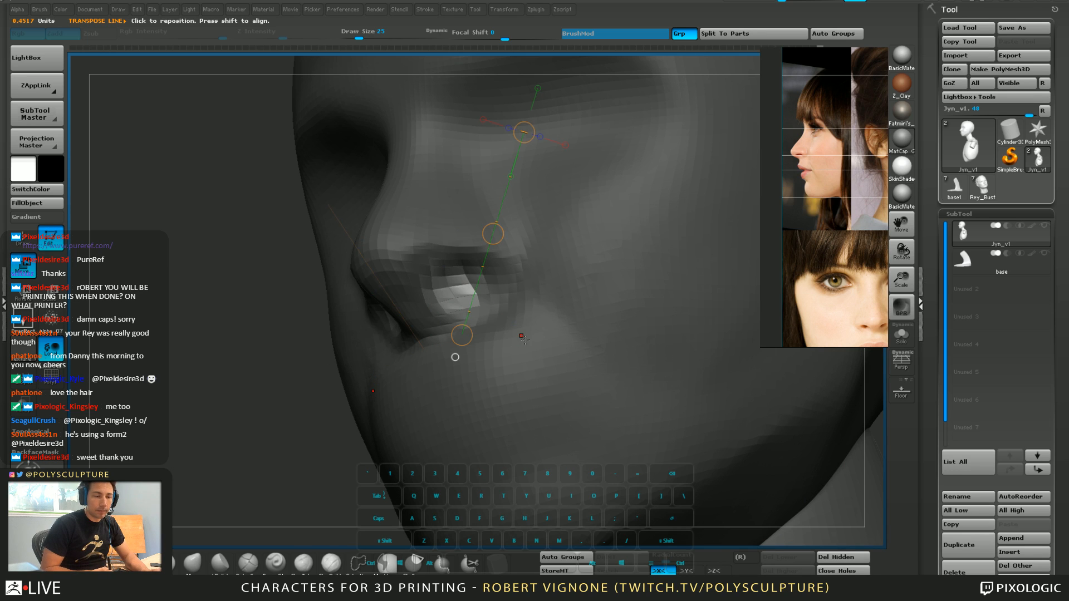
{"action": "left_click_drag", "start_coordinate": [523, 338], "coordinate": [466, 281]}
{"action": "key", "text": "ctrl+z"}
{"action": "right_click_drag", "start_coordinate": [471, 295], "coordinate": [446, 222]}
{"action": "left_click_drag", "start_coordinate": [438, 360], "coordinate": [371, 420]}
{"action": "key", "text": "ctrl+z"}
{"action": "left_click_drag", "start_coordinate": [358, 329], "coordinate": [324, 350], "text": "ctrl"}
{"action": "key", "text": "2"}
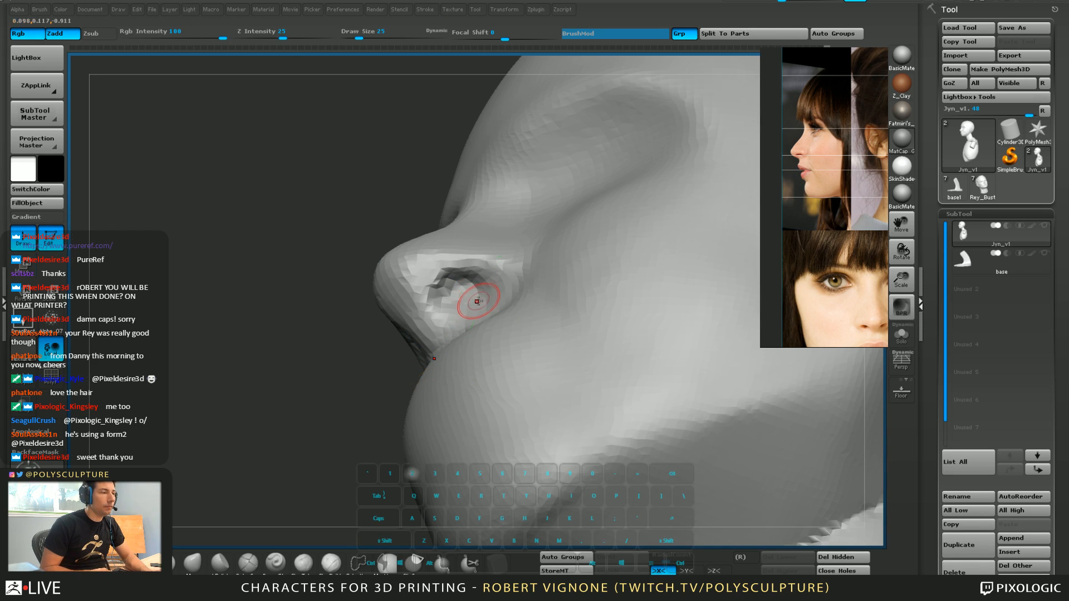
Mask a small patch inside the nostril opening, invert the mask so only that patch is editable, and enlarge the draw size to 74
{"action": "left_click_drag", "start_coordinate": [468, 298], "coordinate": [462, 290], "text": "ctrl"}
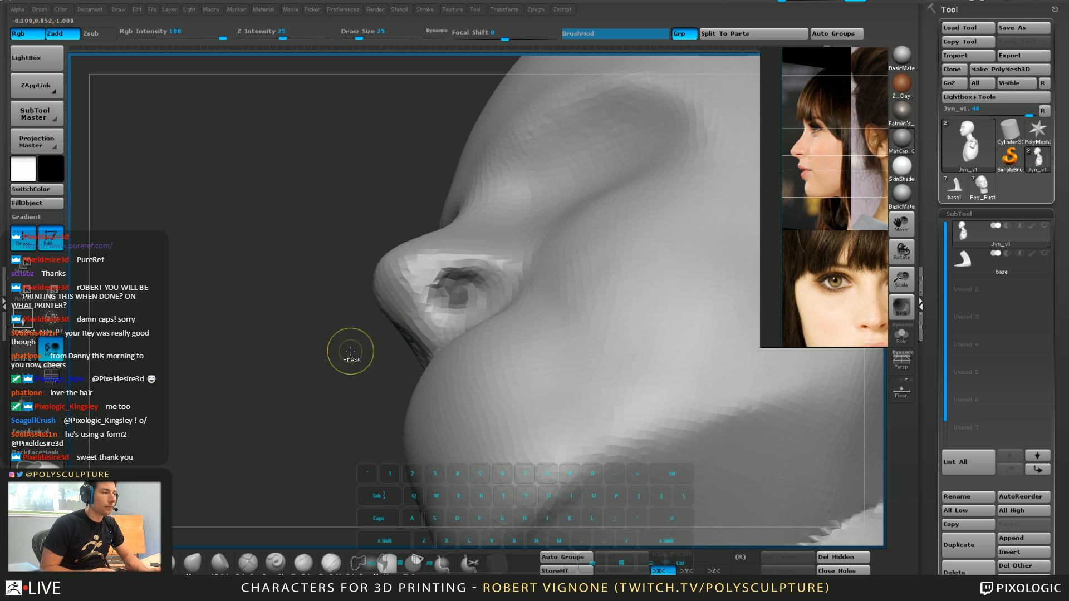
{"action": "key", "text": "ctrl+i"}
{"action": "key", "text": "bracketright"}
{"action": "key", "text": "bracketright"}
{"action": "key", "text": "bracketright"}
{"action": "key", "text": "bracketright"}
{"action": "key", "text": "bracketright"}
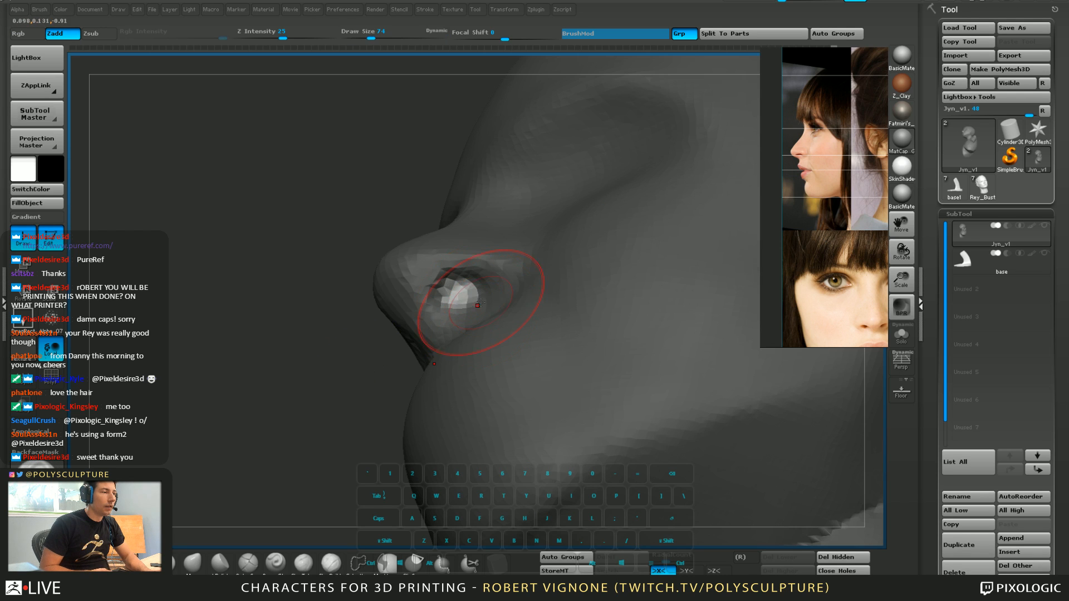
Push the unmasked nostril patch into the nose with the transpose Move line and clear the mask
{"action": "key", "text": "w"}
{"action": "right_click_drag", "start_coordinate": [418, 318], "coordinate": [490, 310]}
{"action": "mouse_move", "coordinate": [440, 280]}
{"action": "left_mouse_down"}
{"action": "mouse_move", "coordinate": [526, 309]}
{"action": "mouse_move", "coordinate": [494, 298]}
{"action": "left_mouse_up"}
{"action": "right_click_drag", "start_coordinate": [494, 298], "coordinate": [426, 328]}
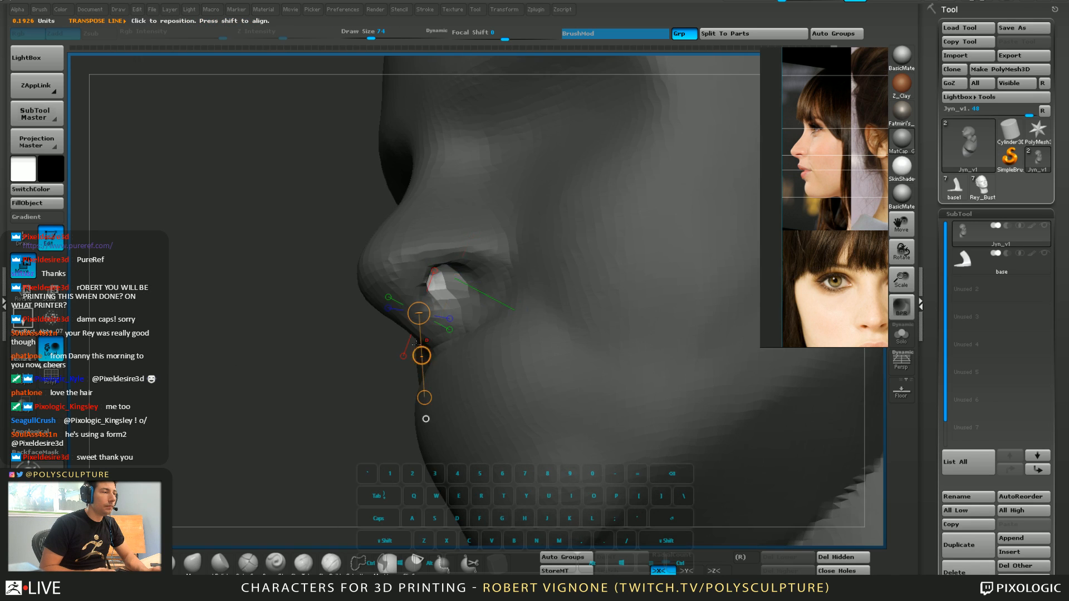
{"action": "left_click_drag", "start_coordinate": [356, 367], "coordinate": [339, 390], "text": "ctrl"}
{"action": "left_click_drag", "start_coordinate": [468, 297], "coordinate": [466, 297]}
{"action": "right_click_drag", "start_coordinate": [467, 297], "coordinate": [445, 299]}
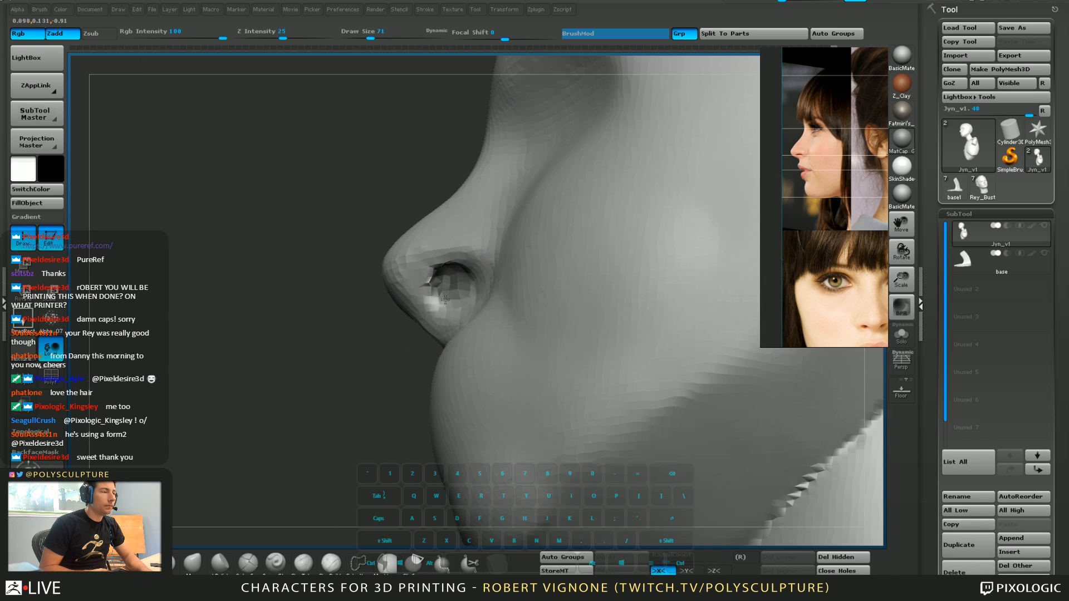
Smooth the inside of the nostril and pull its rim with the Move brush, starting at draw size 54
{"action": "left_click_drag", "start_coordinate": [467, 292], "coordinate": [446, 271], "text": "shift"}
{"action": "mouse_move", "coordinate": [447, 278]}
{"action": "right_mouse_down"}
{"action": "mouse_move", "coordinate": [457, 251]}
{"action": "mouse_move", "coordinate": [459, 309]}
{"action": "mouse_move", "coordinate": [469, 288]}
{"action": "right_mouse_up"}
{"action": "key", "text": "s"}
{"action": "left_click_drag", "start_coordinate": [439, 282], "coordinate": [434, 281]}
{"action": "key", "text": "5"}
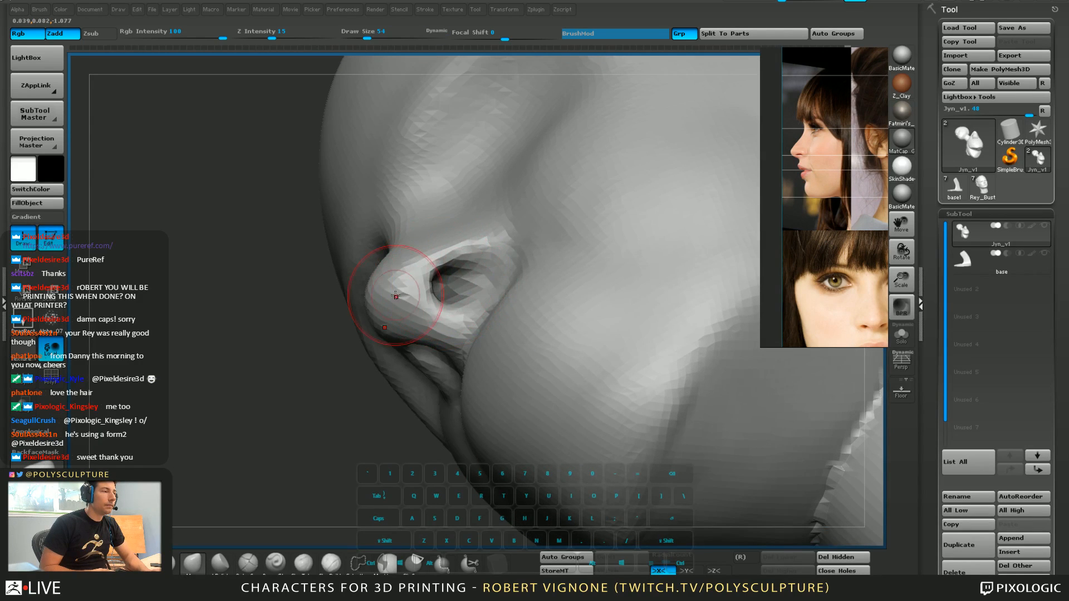
{"action": "mouse_move", "coordinate": [396, 296]}
{"action": "right_mouse_down"}
{"action": "mouse_move", "coordinate": [434, 310]}
{"action": "mouse_move", "coordinate": [468, 303]}
{"action": "right_mouse_up"}
{"action": "key", "text": "s"}
{"action": "left_click_drag", "start_coordinate": [473, 298], "coordinate": [481, 297]}
{"action": "mouse_move", "coordinate": [462, 284]}
{"action": "left_mouse_down"}
{"action": "mouse_move", "coordinate": [461, 272]}
{"action": "mouse_move", "coordinate": [452, 300]}
{"action": "mouse_move", "coordinate": [462, 310]}
{"action": "mouse_move", "coordinate": [409, 315]}
{"action": "left_mouse_up"}
Reshape the nostril floor and the base of the nose with the Move brush, enlarging the draw size to 104
{"action": "key", "text": "s"}
{"action": "left_click", "coordinate": [460, 271]}
{"action": "key", "text": "s"}
{"action": "key", "text": "["}
{"action": "key", "text": "["}
{"action": "key", "text": "["}
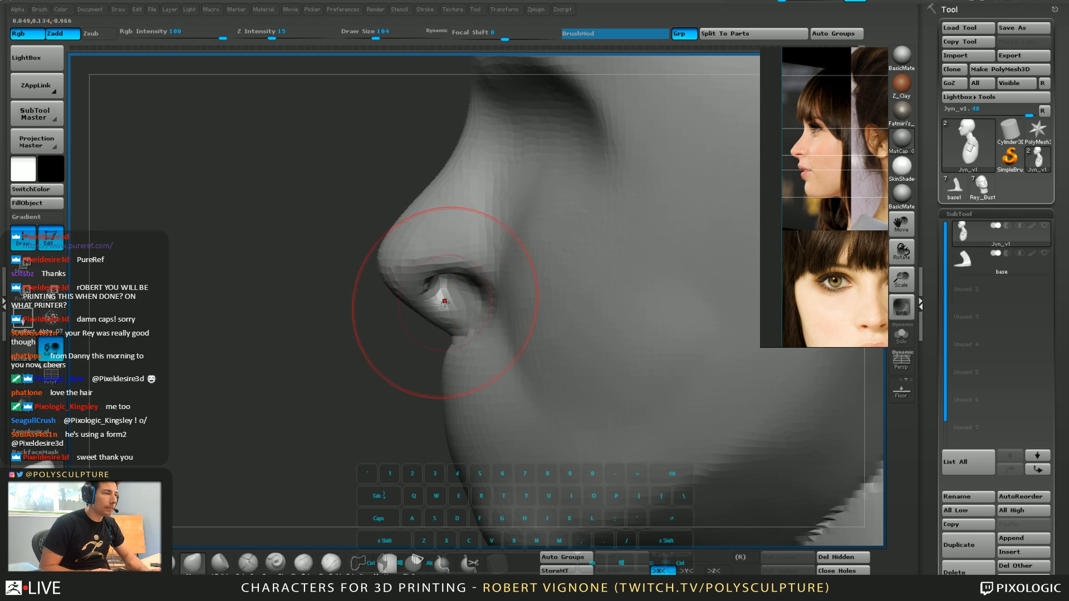
{"action": "left_click_drag", "start_coordinate": [461, 317], "coordinate": [456, 306]}
Refine the nose tip and the upper nostril edge in profile with the Move brush at draw sizes 65, 44 and 51
{"action": "mouse_move", "coordinate": [400, 364]}
{"action": "left_mouse_down", "text": "alt"}
{"action": "mouse_move", "coordinate": [356, 324]}
{"action": "mouse_move", "coordinate": [290, 329]}
{"action": "left_mouse_up", "text": "alt"}
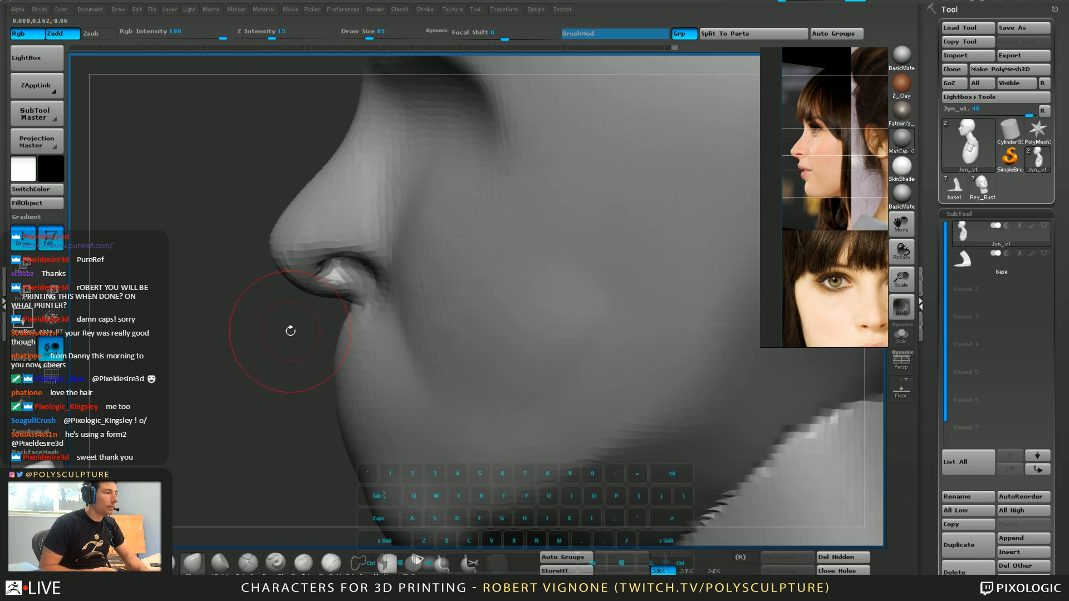
{"action": "key", "text": "s"}
{"action": "left_click_drag", "start_coordinate": [308, 274], "coordinate": [318, 256]}
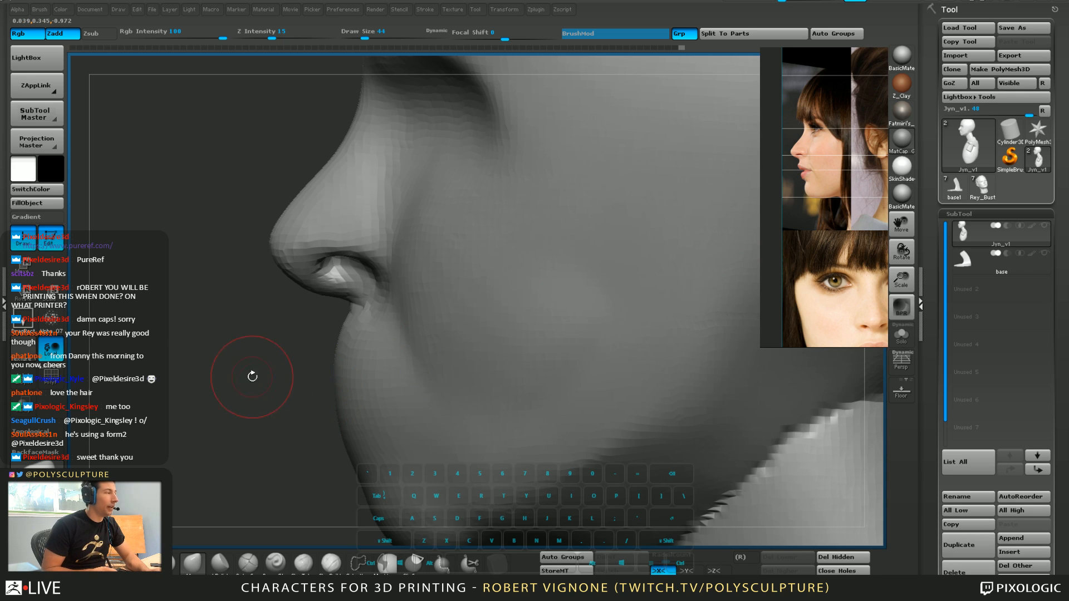
{"action": "left_click_drag", "start_coordinate": [252, 377], "coordinate": [279, 405], "text": "alt"}
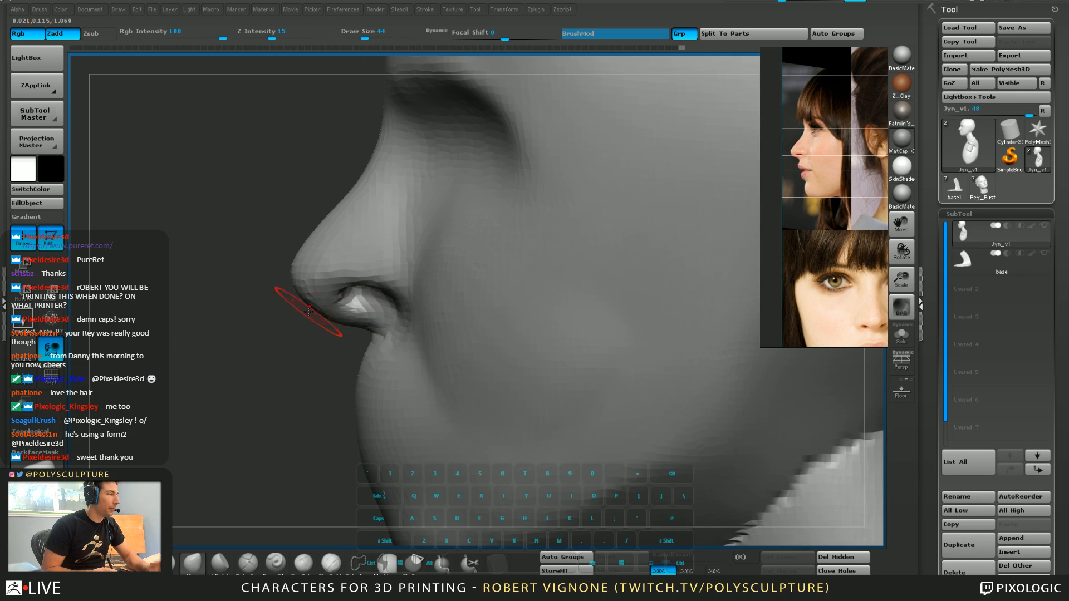
{"action": "key", "text": "s"}
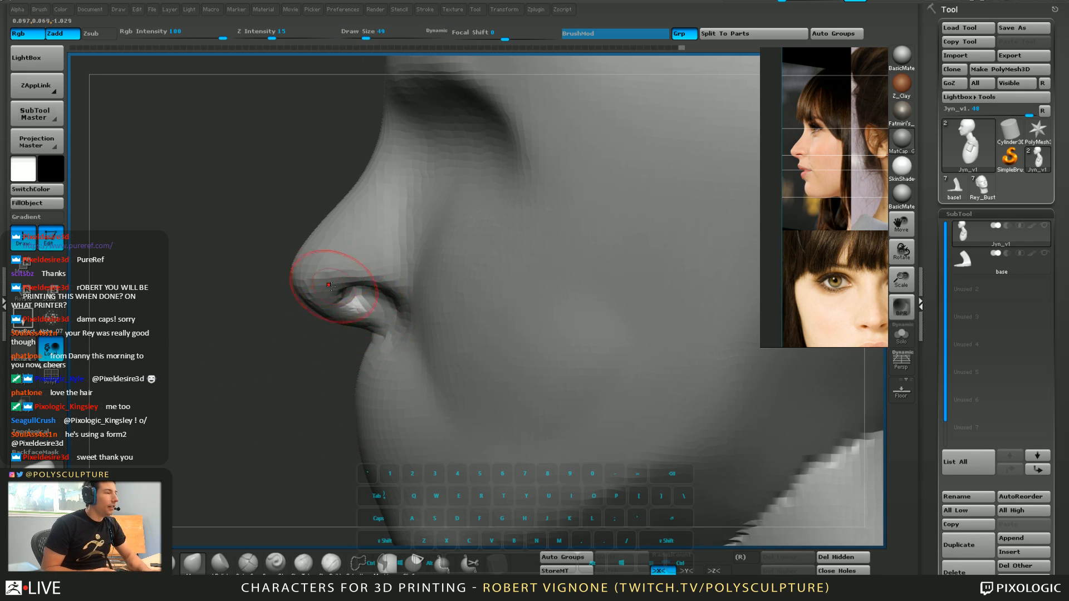
{"action": "key", "text": "s"}
{"action": "left_click_drag", "start_coordinate": [315, 288], "coordinate": [354, 263]}
{"action": "key", "text": "s"}
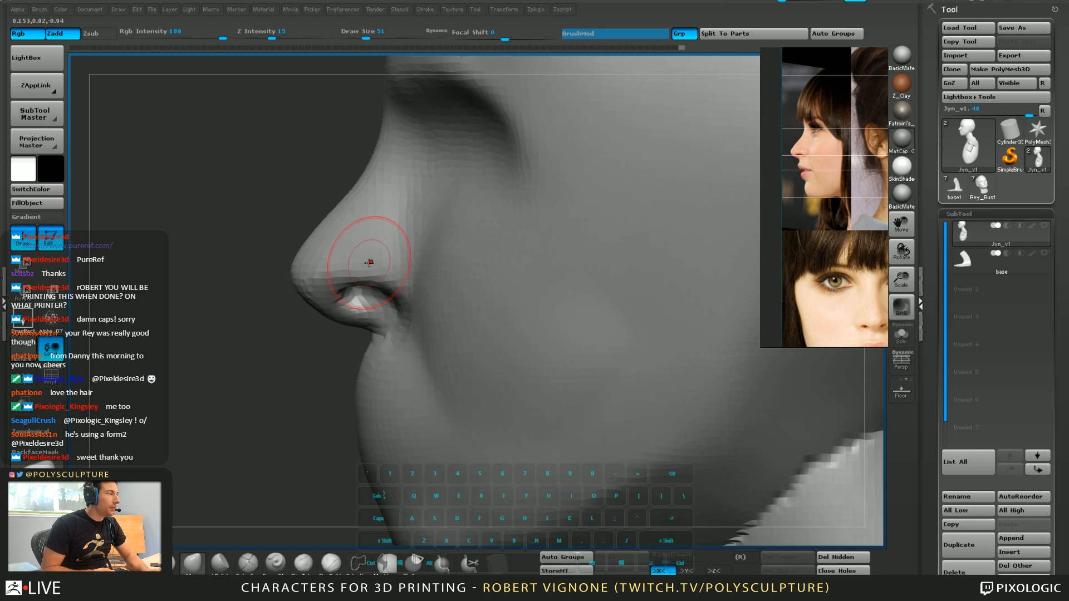
Carve a crease between the nostril wing and the cheek with subtractive strokes at draw size 51 and focal shift -56
{"action": "left_click_drag", "start_coordinate": [275, 492], "coordinate": [295, 541]}
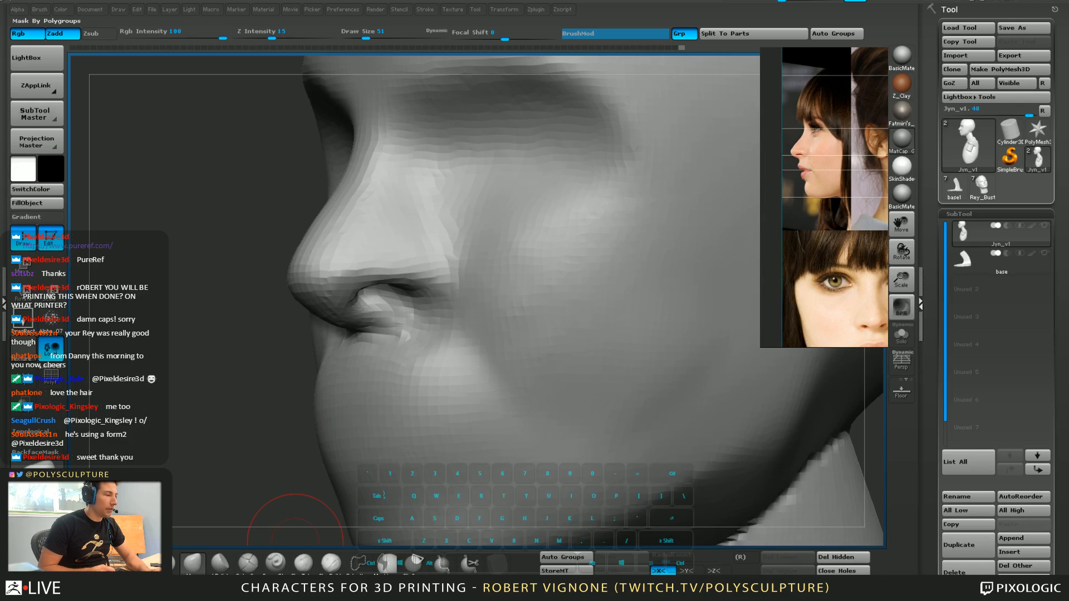
{"action": "left_click", "coordinate": [329, 572]}
{"action": "right_click_drag", "start_coordinate": [513, 302], "coordinate": [473, 295]}
{"action": "mouse_move", "coordinate": [478, 259]}
{"action": "left_mouse_down", "text": "alt"}
{"action": "mouse_move", "coordinate": [482, 284]}
{"action": "mouse_move", "coordinate": [465, 263]}
{"action": "mouse_move", "coordinate": [473, 309]}
{"action": "mouse_move", "coordinate": [461, 329]}
{"action": "mouse_move", "coordinate": [482, 307]}
{"action": "left_mouse_up", "text": "alt"}
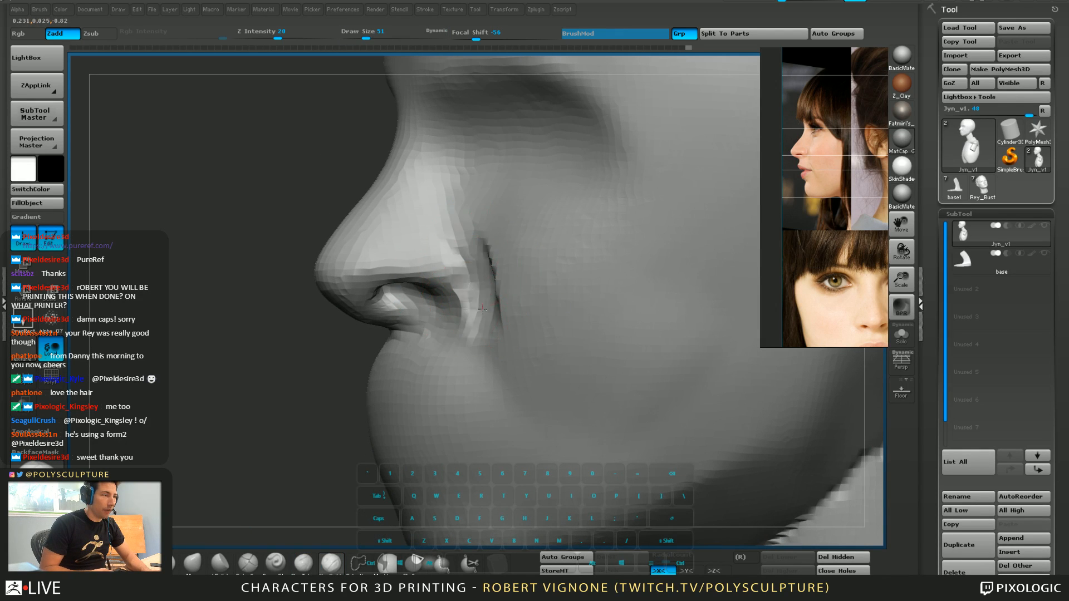
{"action": "mouse_move", "coordinate": [489, 241]}
{"action": "left_mouse_down", "text": "alt"}
{"action": "mouse_move", "coordinate": [547, 370]}
{"action": "mouse_move", "coordinate": [501, 278]}
{"action": "left_mouse_up", "text": "alt"}
Reshape the nostril wing and the side of the nose with the Move brush at draw sizes 46 and 66
{"action": "key", "text": "bracketright"}
{"action": "key", "text": "bracketright"}
{"action": "key", "text": "bracketright"}
{"action": "right_click_drag", "start_coordinate": [434, 335], "coordinate": [457, 239]}
{"action": "key", "text": "1"}
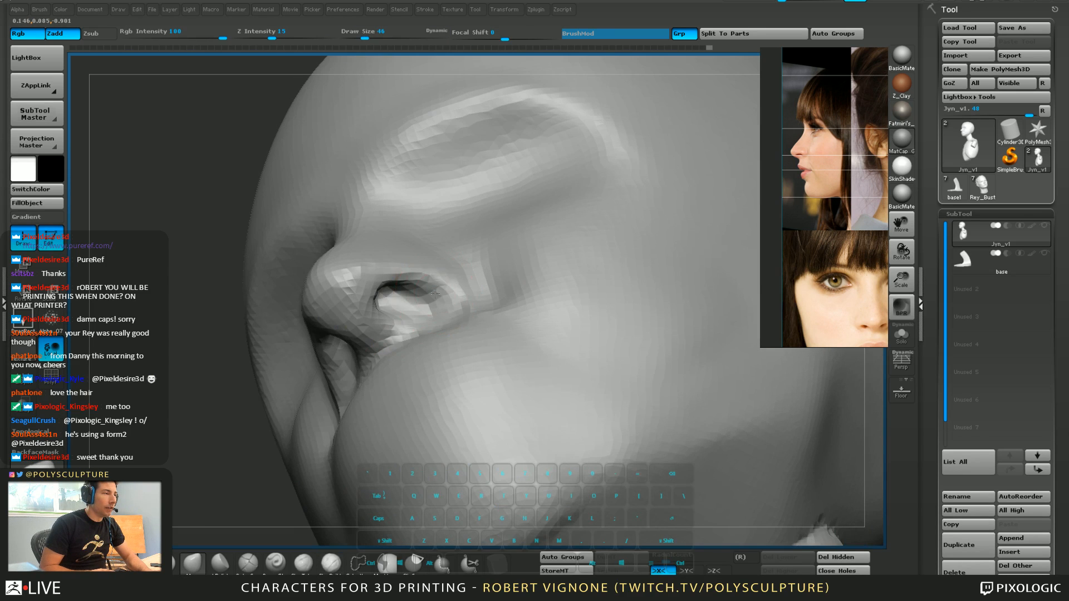
{"action": "mouse_move", "coordinate": [435, 293]}
{"action": "left_mouse_down"}
{"action": "mouse_move", "coordinate": [447, 302]}
{"action": "mouse_move", "coordinate": [451, 290]}
{"action": "left_mouse_up"}
{"action": "right_click_drag", "start_coordinate": [451, 289], "coordinate": [514, 334]}
{"action": "key", "text": "bracketright"}
{"action": "key", "text": "bracketright"}
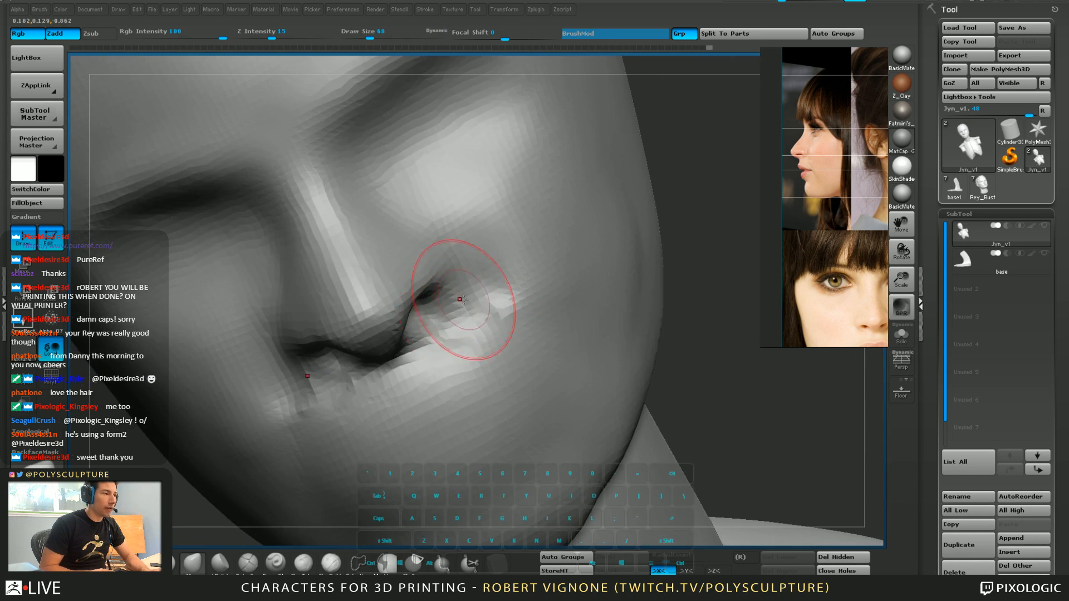
{"action": "left_click_drag", "start_coordinate": [456, 296], "coordinate": [418, 252]}
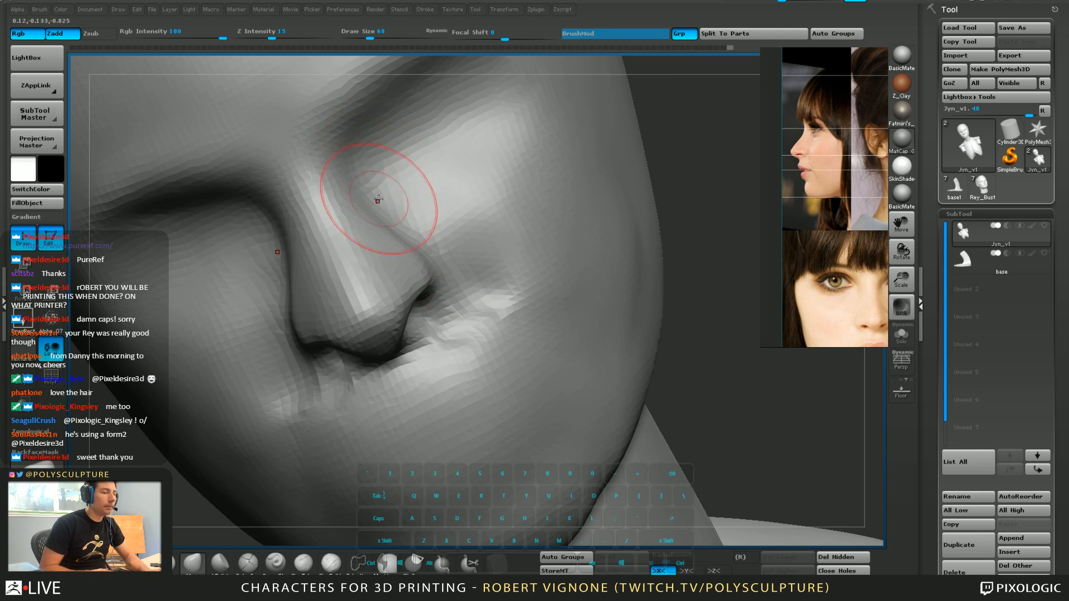
Adjust the nostril openings and the lower nose from the front with the Move brush at draw sizes 51 and 59
{"action": "right_click_drag", "start_coordinate": [358, 180], "coordinate": [419, 271]}
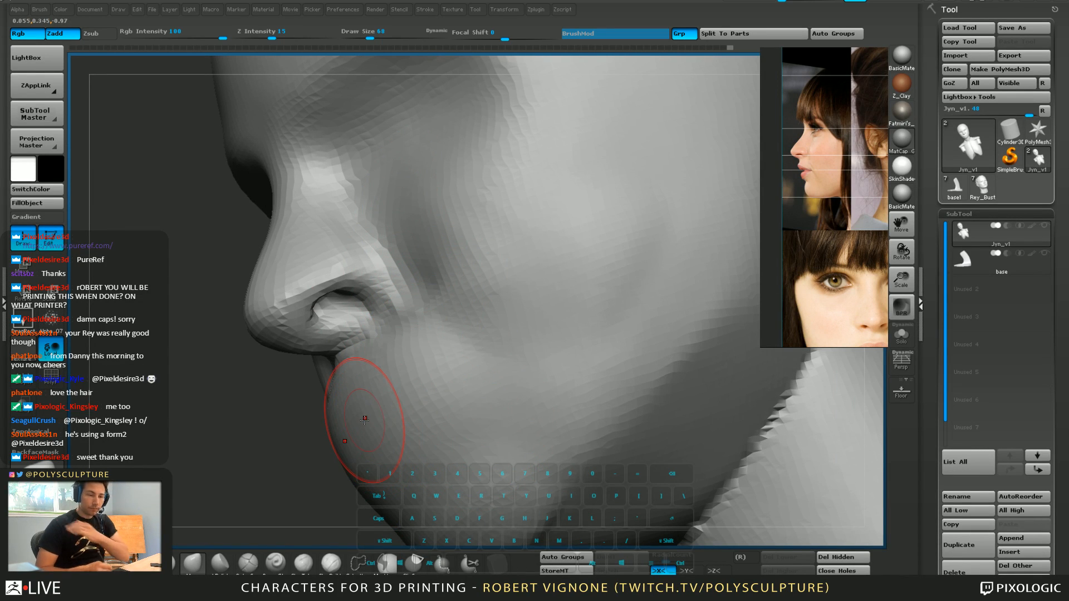
{"action": "mouse_move", "coordinate": [473, 346]}
{"action": "right_mouse_down"}
{"action": "mouse_move", "coordinate": [405, 302]}
{"action": "mouse_move", "coordinate": [407, 354]}
{"action": "mouse_move", "coordinate": [440, 412]}
{"action": "mouse_move", "coordinate": [455, 324]}
{"action": "mouse_move", "coordinate": [414, 305]}
{"action": "mouse_move", "coordinate": [456, 291]}
{"action": "right_mouse_up"}
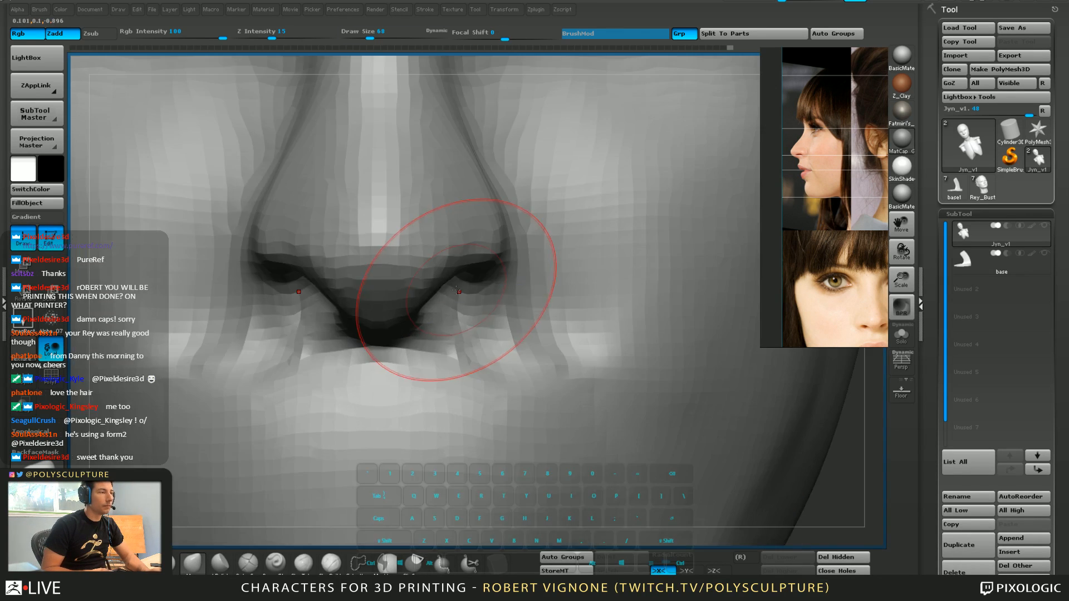
{"action": "key", "text": "s"}
{"action": "left_click_drag", "start_coordinate": [457, 292], "coordinate": [453, 292]}
{"action": "right_click_drag", "start_coordinate": [452, 382], "coordinate": [469, 314]}
{"action": "key", "text": "5"}
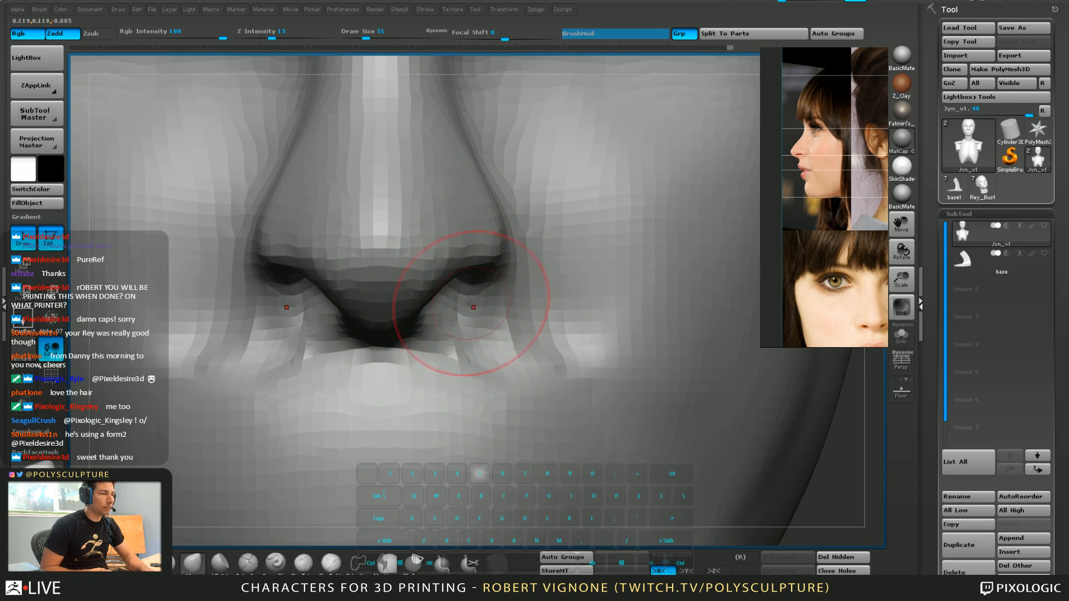
{"action": "key", "text": "s"}
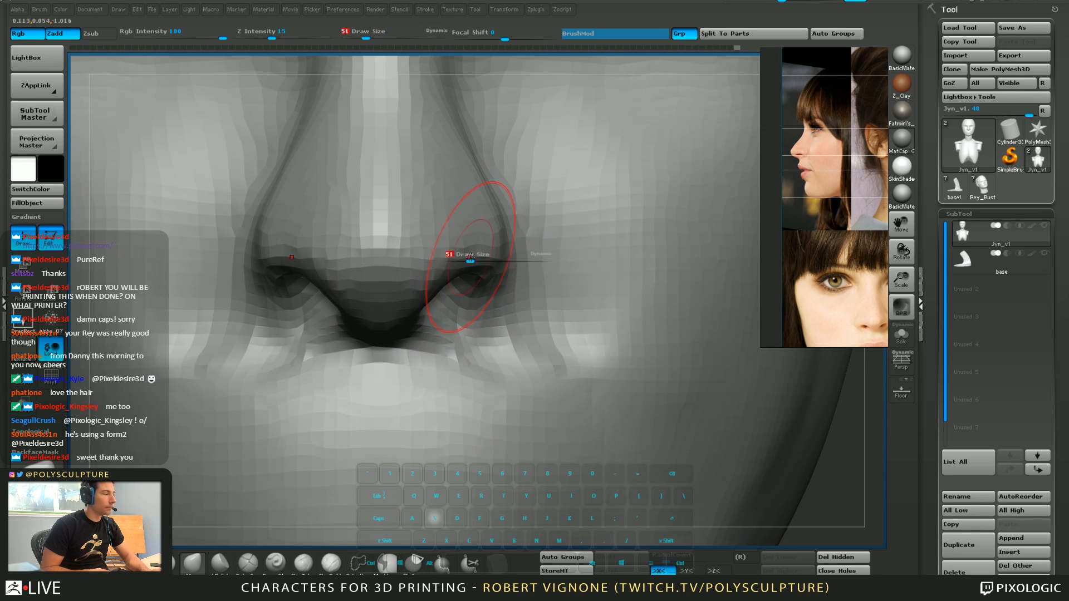
{"action": "left_click_drag", "start_coordinate": [471, 260], "coordinate": [475, 260]}
{"action": "left_click_drag", "start_coordinate": [414, 305], "coordinate": [411, 302]}
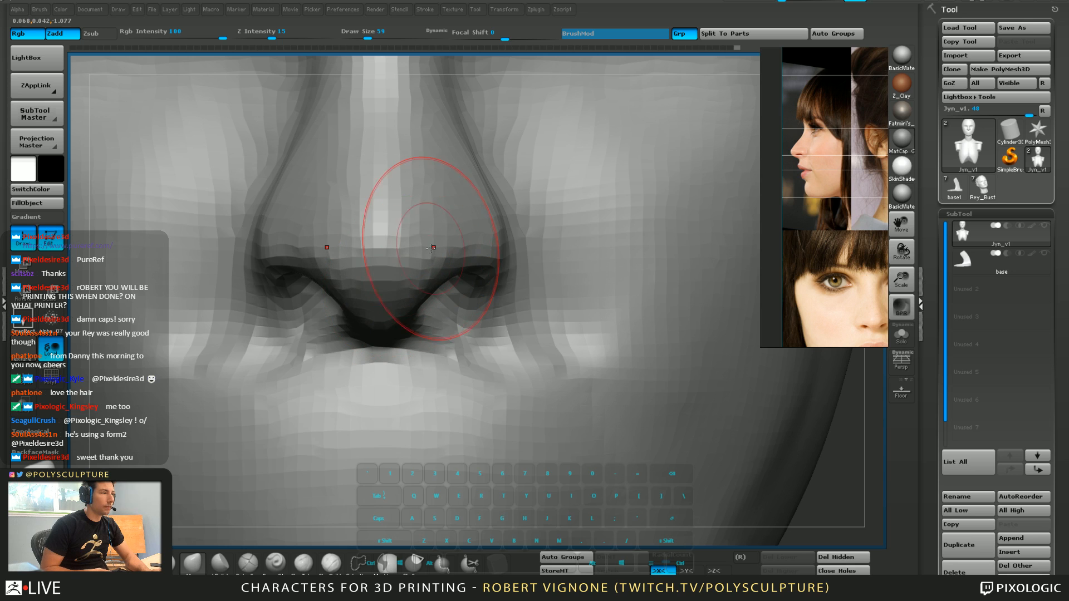
{"action": "key", "text": "bracketright"}
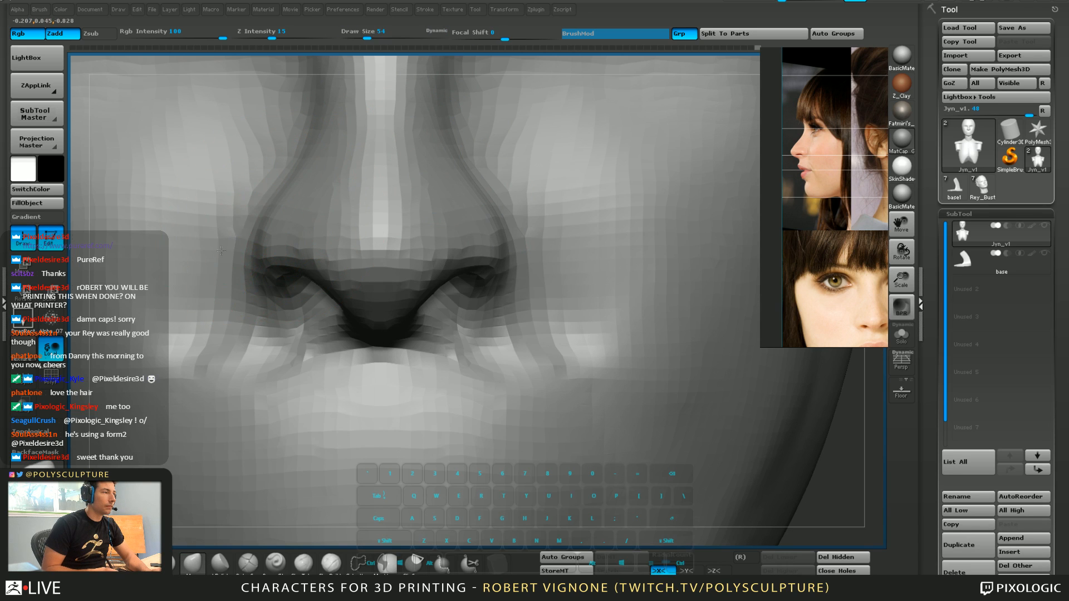
Pull the outer nostril wings inward and reshape the nostril floor from the front with the Move brush at draw size 54
{"action": "left_click_drag", "start_coordinate": [249, 240], "coordinate": [259, 240]}
{"action": "key", "text": "bracketleft"}
{"action": "left_click_drag", "start_coordinate": [262, 304], "coordinate": [312, 315]}
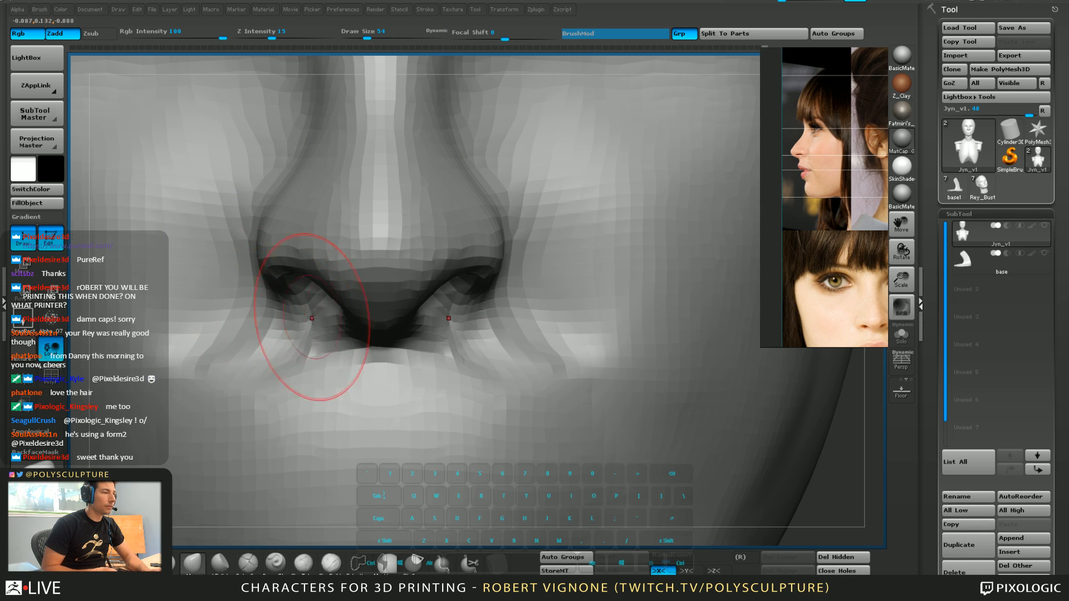
Reshape the lower rim of the nostril above the upper lip in profile with the Move brush at draw size 44
{"action": "mouse_move", "coordinate": [495, 370]}
{"action": "right_mouse_down"}
{"action": "mouse_move", "coordinate": [457, 359]}
{"action": "mouse_move", "coordinate": [445, 308]}
{"action": "mouse_move", "coordinate": [428, 305]}
{"action": "mouse_move", "coordinate": [455, 373]}
{"action": "right_mouse_up"}
{"action": "key", "text": "bracketleft"}
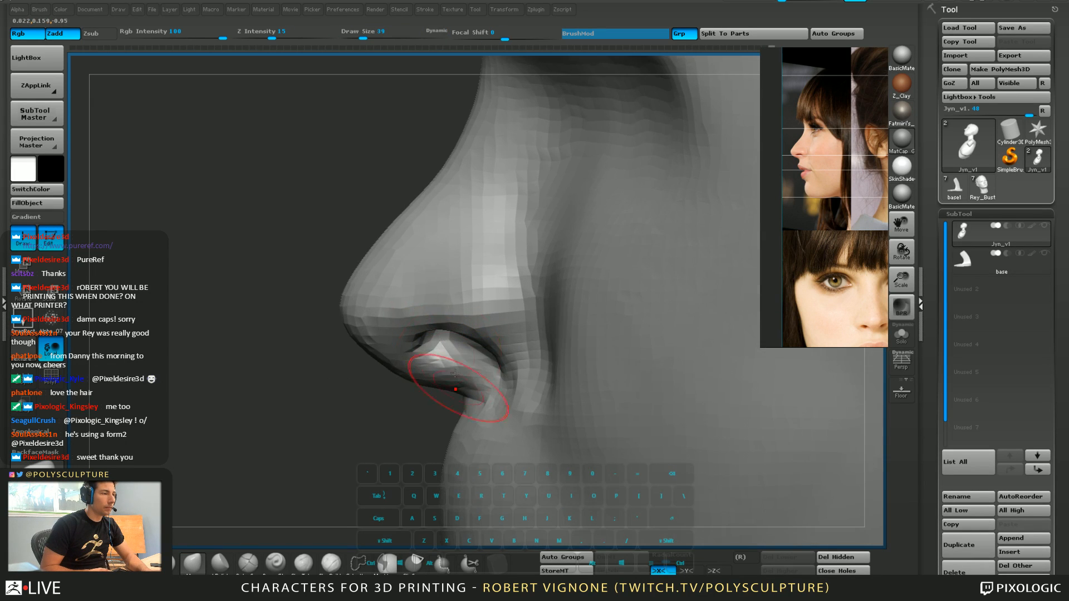
{"action": "key", "text": "s"}
{"action": "key", "text": "s"}
{"action": "left_click_drag", "start_coordinate": [476, 392], "coordinate": [479, 392]}
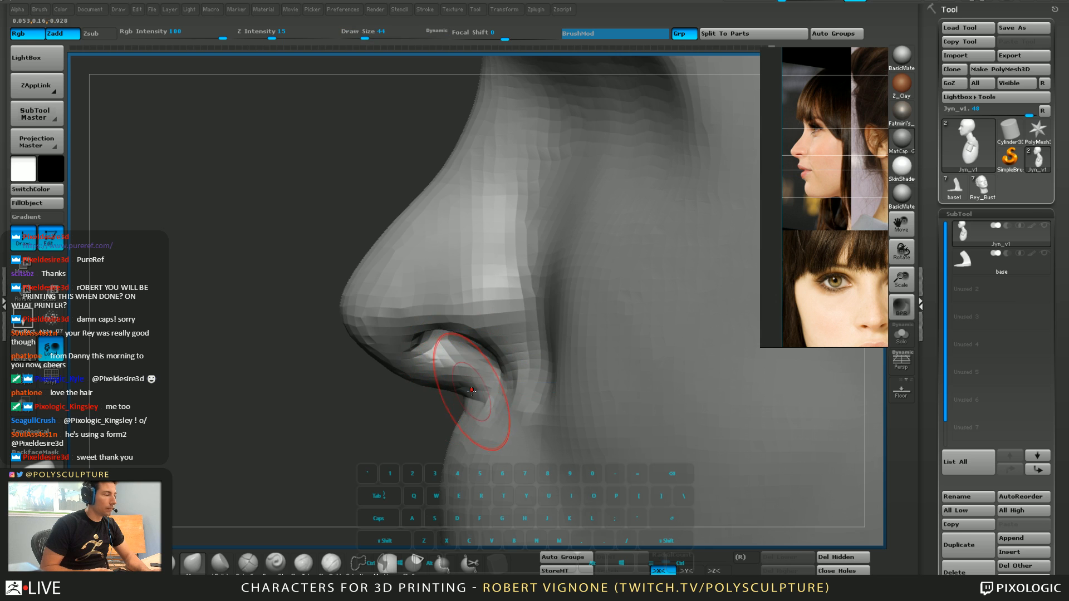
{"action": "mouse_move", "coordinate": [464, 384]}
{"action": "right_mouse_down"}
{"action": "mouse_move", "coordinate": [490, 363]}
{"action": "mouse_move", "coordinate": [442, 333]}
{"action": "mouse_move", "coordinate": [504, 378]}
{"action": "mouse_move", "coordinate": [427, 355]}
{"action": "right_mouse_up"}
Refine the profile of the nose tip and bridge with the Move brush, ending at draw size 87
{"action": "key", "text": "4"}
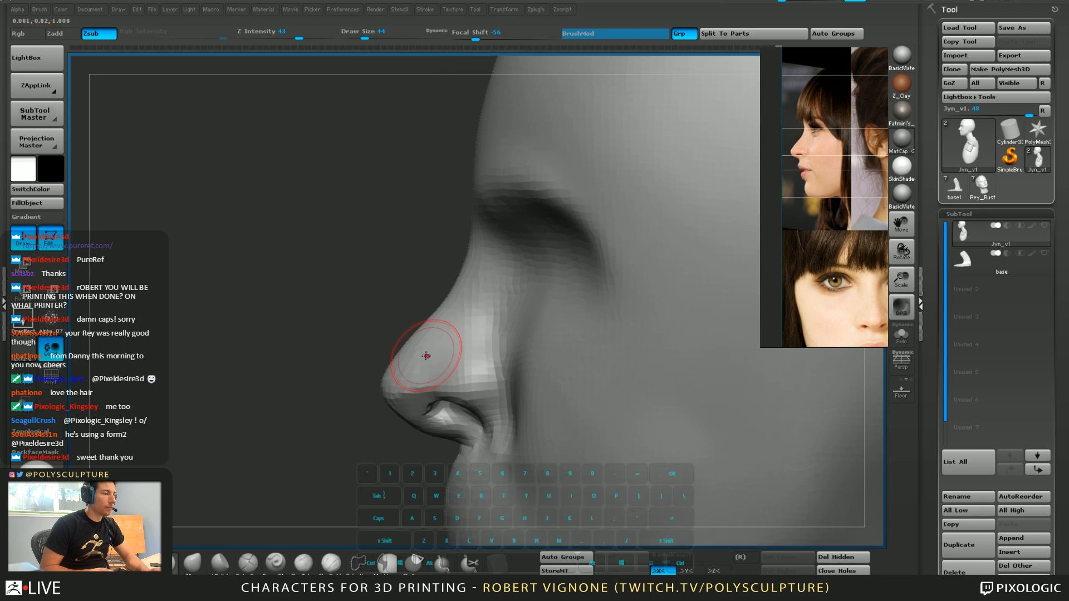
{"action": "key", "text": "s"}
{"action": "left_click_drag", "start_coordinate": [427, 355], "coordinate": [434, 354]}
{"action": "key", "text": "2"}
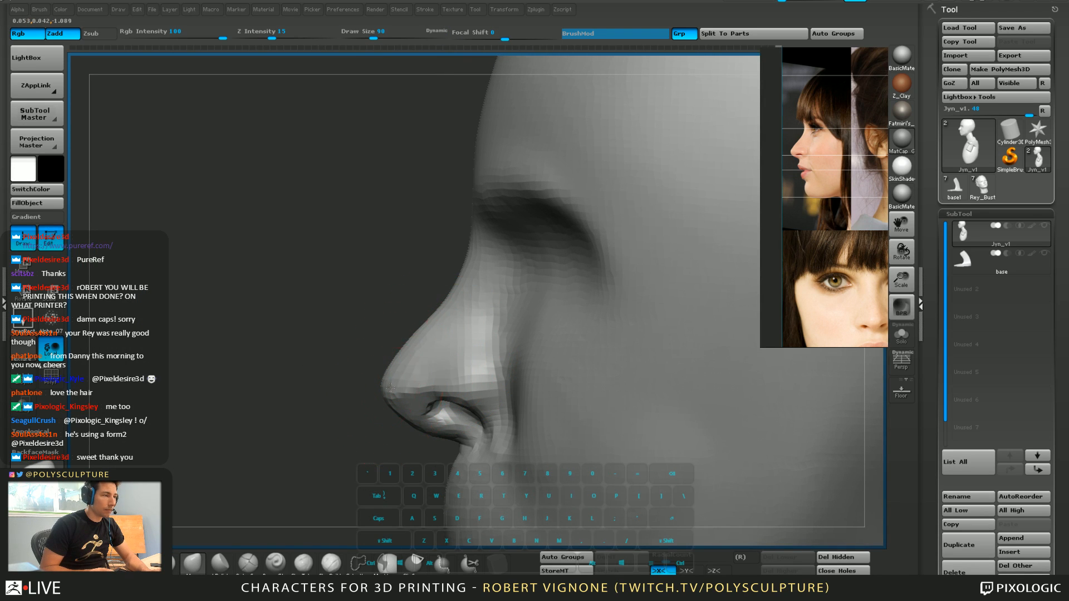
{"action": "key", "text": "s"}
{"action": "left_click_drag", "start_coordinate": [426, 335], "coordinate": [453, 303]}
{"action": "key", "text": "s"}
{"action": "right_click_drag", "start_coordinate": [454, 281], "coordinate": [461, 277]}
{"action": "right_click_drag", "start_coordinate": [390, 310], "coordinate": [322, 293], "text": "alt"}
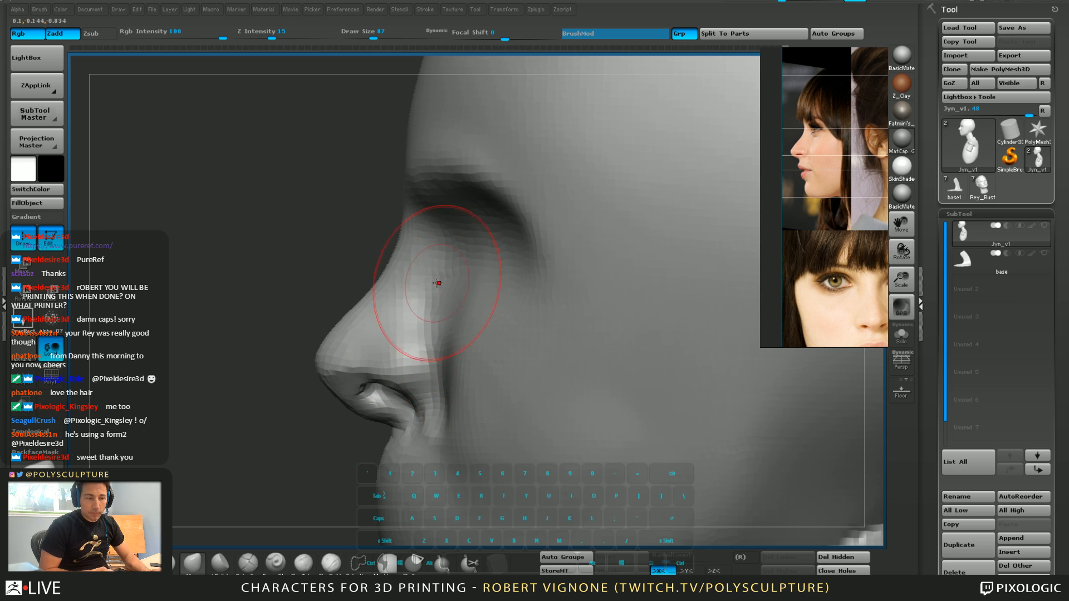
Carve along the upper edge of the nostril wing with a subtractive brush at Z intensity 43 and focal shift -56
{"action": "mouse_move", "coordinate": [475, 416]}
{"action": "right_mouse_down", "text": "alt"}
{"action": "mouse_move", "coordinate": [473, 377]}
{"action": "mouse_move", "coordinate": [402, 368]}
{"action": "mouse_move", "coordinate": [405, 378]}
{"action": "mouse_move", "coordinate": [437, 372]}
{"action": "mouse_move", "coordinate": [399, 354]}
{"action": "right_mouse_up", "text": "alt"}
{"action": "right_click", "coordinate": [398, 354]}
{"action": "key", "text": "b"}
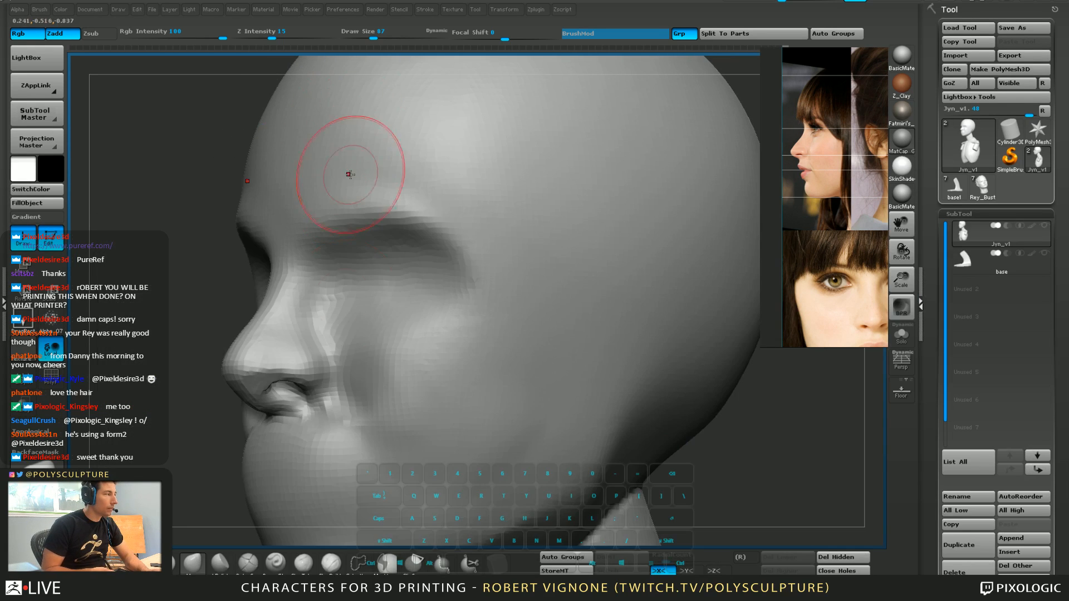
{"action": "mouse_move", "coordinate": [323, 372]}
{"action": "right_mouse_down", "text": "alt"}
{"action": "mouse_move", "coordinate": [477, 353]}
{"action": "mouse_move", "coordinate": [444, 342]}
{"action": "right_mouse_up", "text": "alt"}
{"action": "key", "text": "s"}
{"action": "left_click_drag", "start_coordinate": [444, 341], "coordinate": [433, 344]}
{"action": "right_click_drag", "start_coordinate": [433, 344], "coordinate": [429, 384]}
{"action": "key", "text": "1"}
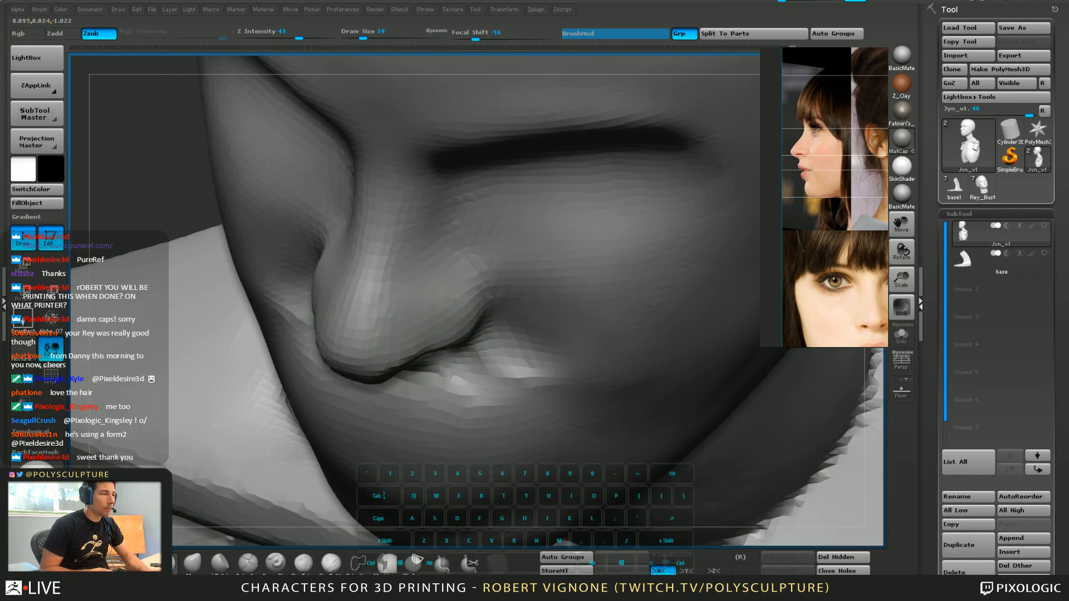
{"action": "left_click_drag", "start_coordinate": [456, 300], "coordinate": [423, 338]}
{"action": "mouse_move", "coordinate": [423, 338]}
{"action": "right_mouse_down"}
{"action": "mouse_move", "coordinate": [379, 267]}
{"action": "mouse_move", "coordinate": [317, 264]}
{"action": "right_mouse_up"}
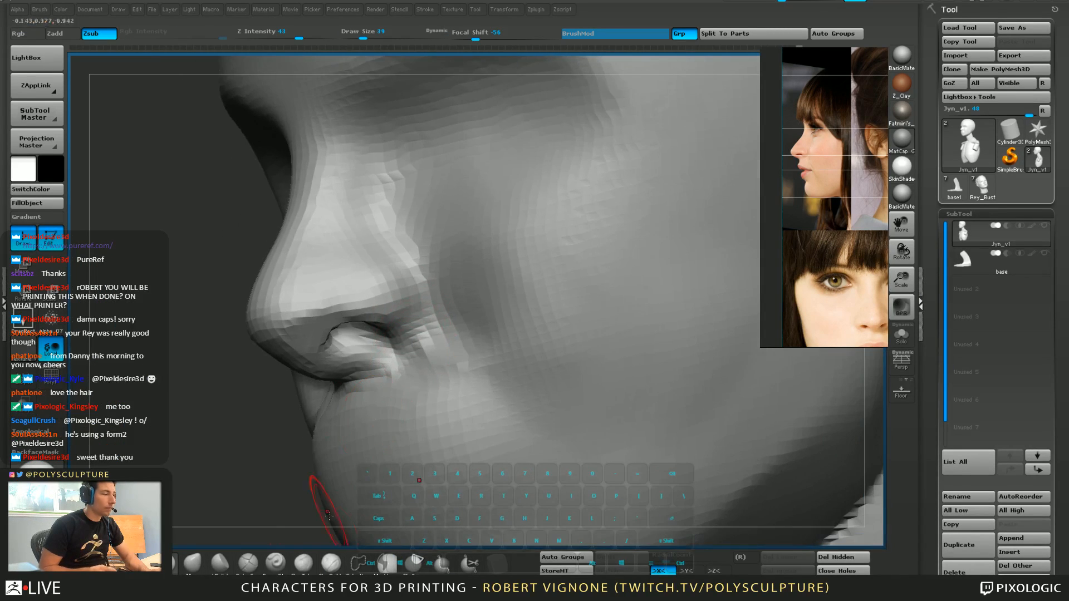
Sculpt down the side of the nose and around the back of the nostril wing with an additive brush at draw size 62
{"action": "left_click", "coordinate": [248, 565]}
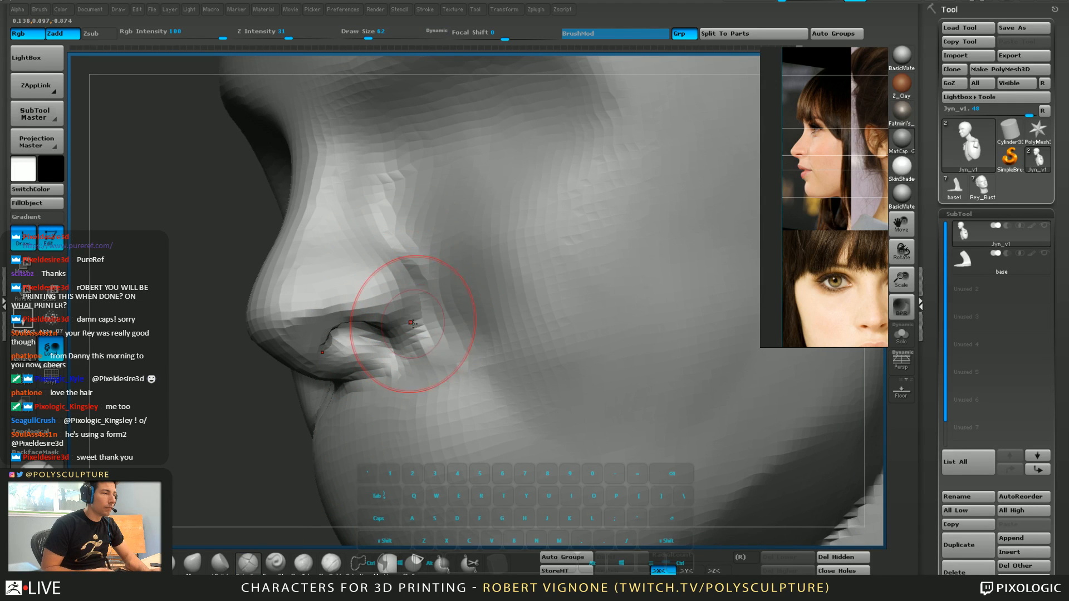
{"action": "left_click_drag", "start_coordinate": [380, 223], "coordinate": [417, 313]}
{"action": "mouse_move", "coordinate": [417, 313]}
{"action": "right_mouse_down"}
{"action": "mouse_move", "coordinate": [418, 251]}
{"action": "mouse_move", "coordinate": [418, 292]}
{"action": "right_mouse_up"}
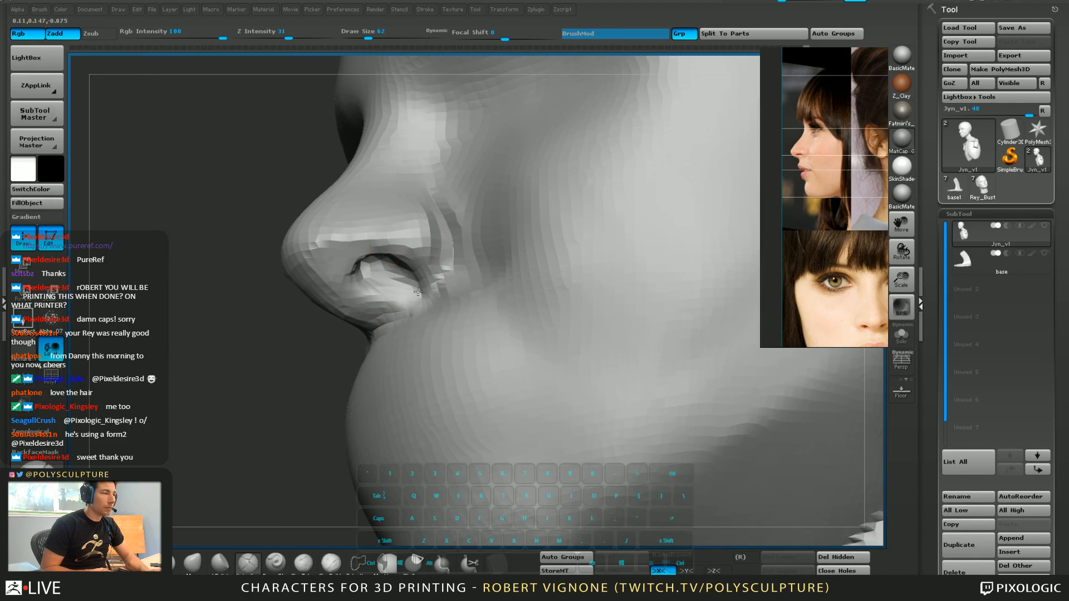
Tidy the back corner of the nostril and its wing with the Move brush at draw sizes 29 and 46
{"action": "key", "text": "s"}
{"action": "left_click_drag", "start_coordinate": [417, 292], "coordinate": [388, 284]}
{"action": "key", "text": "b"}
{"action": "key", "text": "m"}
{"action": "key", "text": "v"}
{"action": "right_click_drag", "start_coordinate": [363, 278], "coordinate": [426, 291]}
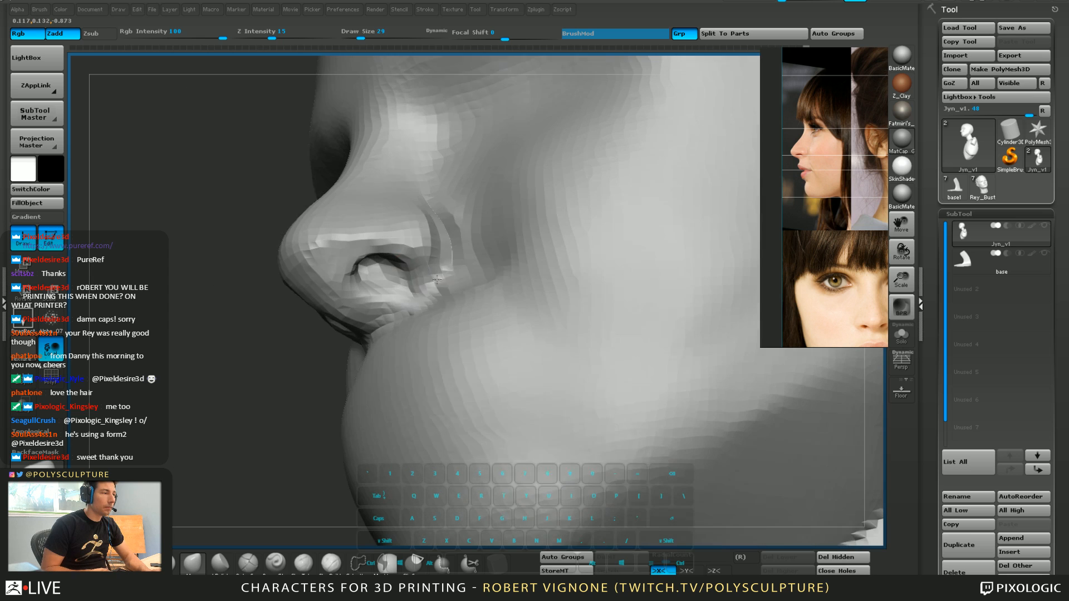
{"action": "key", "text": "s"}
{"action": "left_click_drag", "start_coordinate": [428, 292], "coordinate": [431, 293]}
{"action": "left_click_drag", "start_coordinate": [263, 384], "coordinate": [205, 481], "text": "ctrl"}
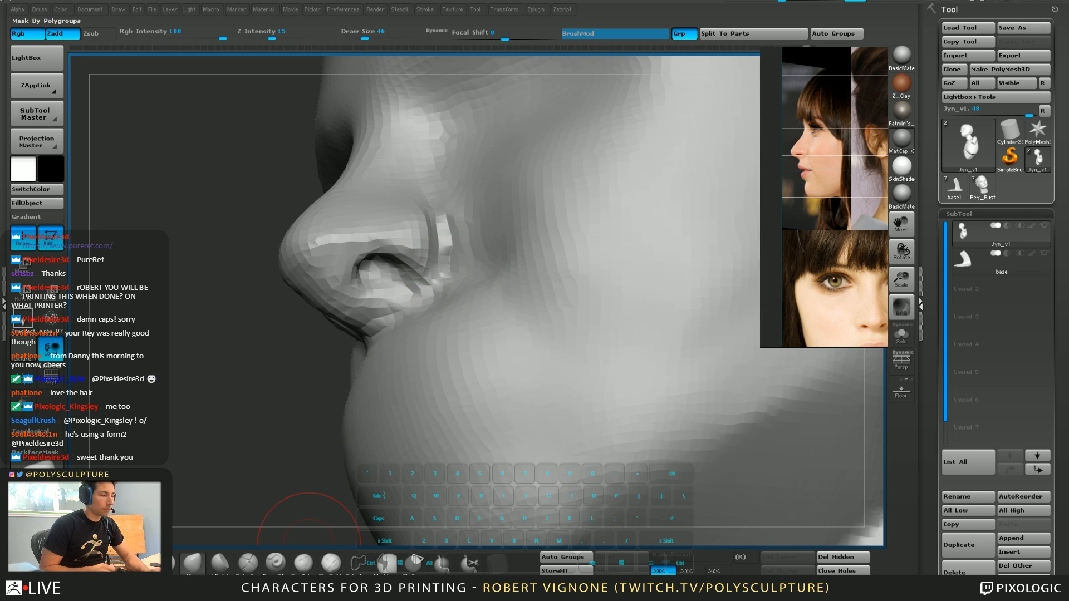
Sculpt down the crease beside the nostril wing with an additive brush at draw size 46 and Z intensity 39
{"action": "left_click", "coordinate": [248, 563]}
{"action": "right_click_drag", "start_coordinate": [408, 329], "coordinate": [370, 334]}
{"action": "mouse_move", "coordinate": [451, 193]}
{"action": "left_mouse_down"}
{"action": "mouse_move", "coordinate": [465, 251]}
{"action": "mouse_move", "coordinate": [454, 209]}
{"action": "left_mouse_up"}
{"action": "key", "text": "5"}
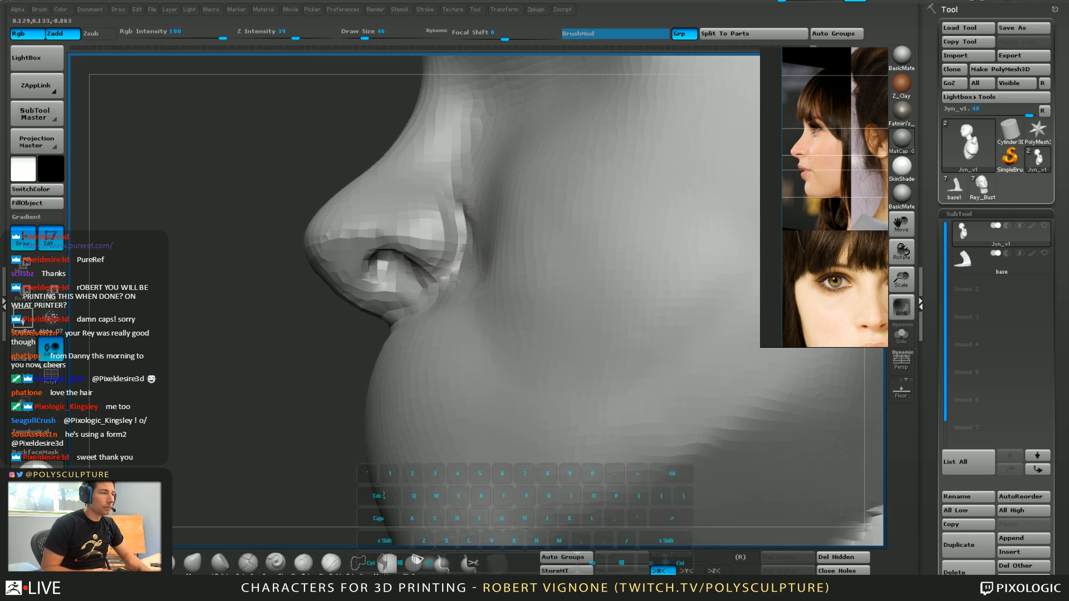
Shape the nostril opening with the Move brush at draw size 33 and hollow its interior by subtracting at Z intensity 25
{"action": "right_click_drag", "start_coordinate": [447, 287], "coordinate": [440, 283]}
{"action": "key", "text": "5"}
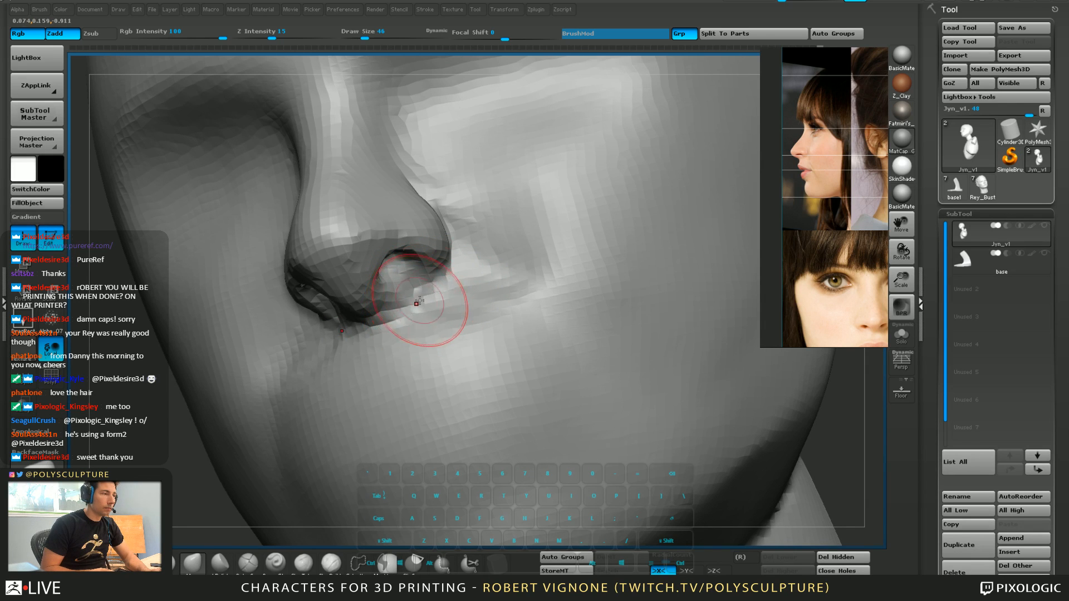
{"action": "right_click_drag", "start_coordinate": [417, 303], "coordinate": [416, 295]}
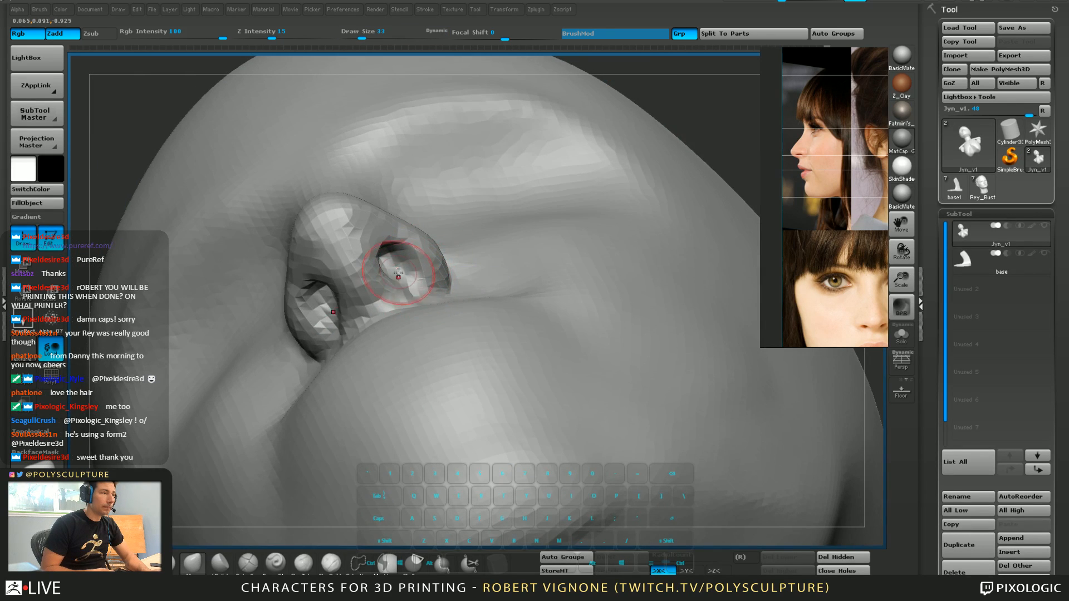
{"action": "left_click_drag", "start_coordinate": [398, 273], "coordinate": [395, 267]}
{"action": "right_click_drag", "start_coordinate": [395, 267], "coordinate": [392, 284]}
{"action": "key", "text": "1"}
{"action": "left_click_drag", "start_coordinate": [393, 281], "coordinate": [387, 278], "text": "alt"}
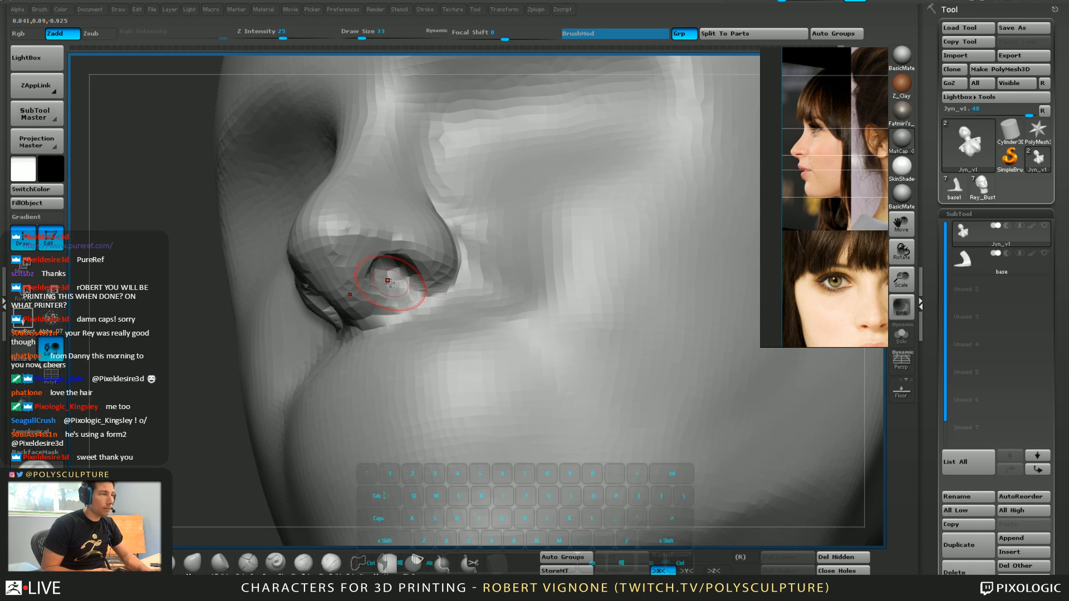
{"action": "mouse_move", "coordinate": [405, 284]}
{"action": "right_mouse_down"}
{"action": "mouse_move", "coordinate": [416, 259]}
{"action": "mouse_move", "coordinate": [393, 229]}
{"action": "right_mouse_up"}
{"action": "key", "text": "2"}
{"action": "key", "text": "s"}
{"action": "left_click_drag", "start_coordinate": [364, 224], "coordinate": [370, 224]}
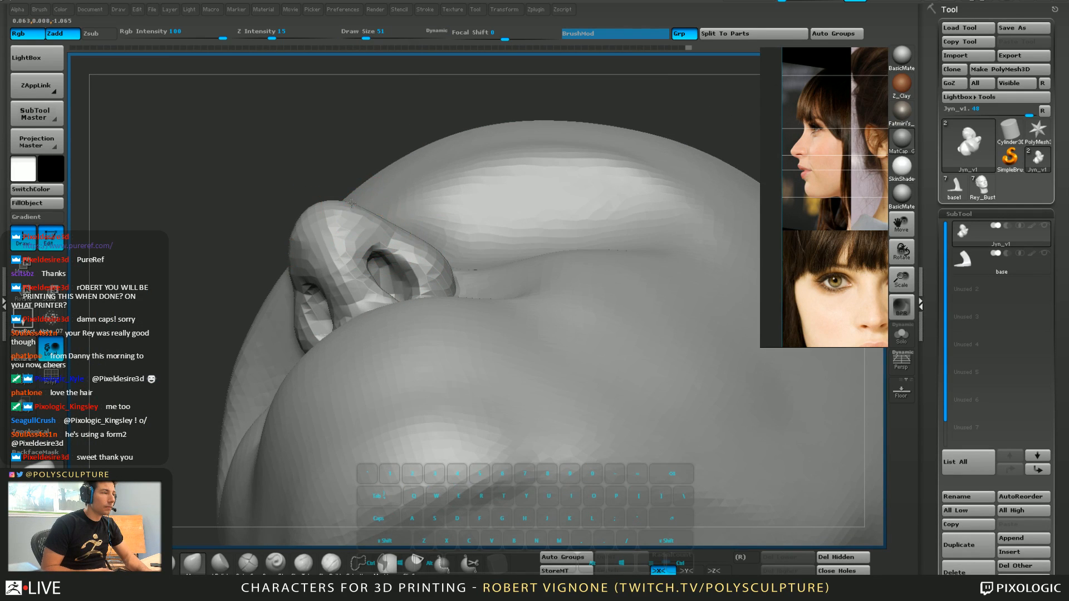
Turn on perspective and check the nose from below, from the front and in profile
{"action": "mouse_move", "coordinate": [358, 215]}
{"action": "right_mouse_down"}
{"action": "mouse_move", "coordinate": [374, 186]}
{"action": "mouse_move", "coordinate": [395, 262]}
{"action": "right_mouse_up"}
{"action": "key", "text": "p"}
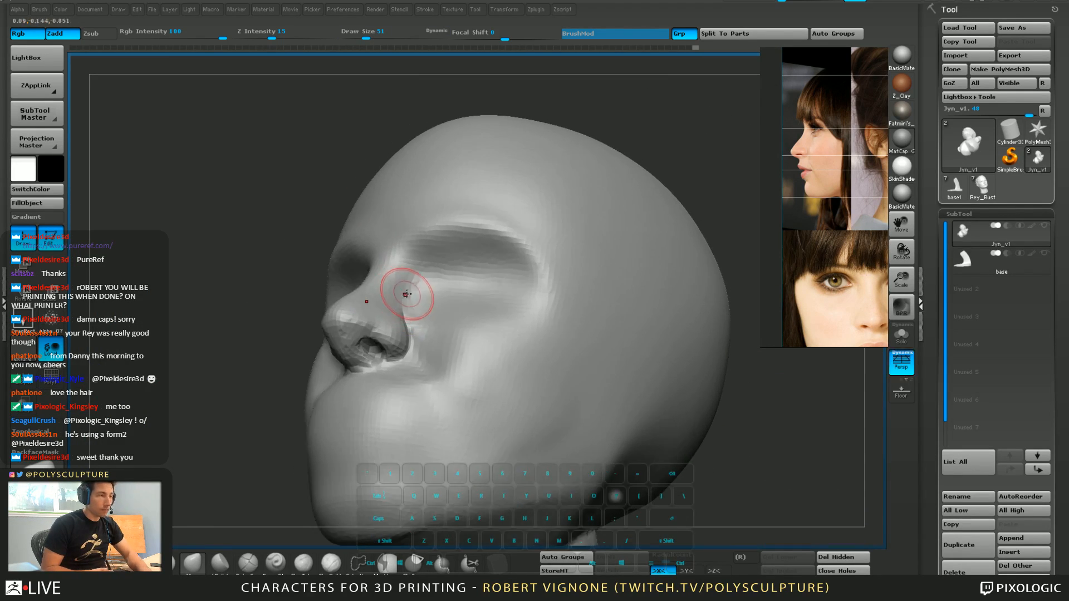
{"action": "mouse_move", "coordinate": [407, 306]}
{"action": "right_mouse_down"}
{"action": "mouse_move", "coordinate": [485, 334]}
{"action": "mouse_move", "coordinate": [406, 321]}
{"action": "right_mouse_up"}
{"action": "mouse_move", "coordinate": [407, 320]}
{"action": "right_mouse_down", "text": "ctrl"}
{"action": "mouse_move", "coordinate": [393, 351]}
{"action": "mouse_move", "coordinate": [333, 357]}
{"action": "mouse_move", "coordinate": [370, 310]}
{"action": "right_mouse_up", "text": "ctrl"}
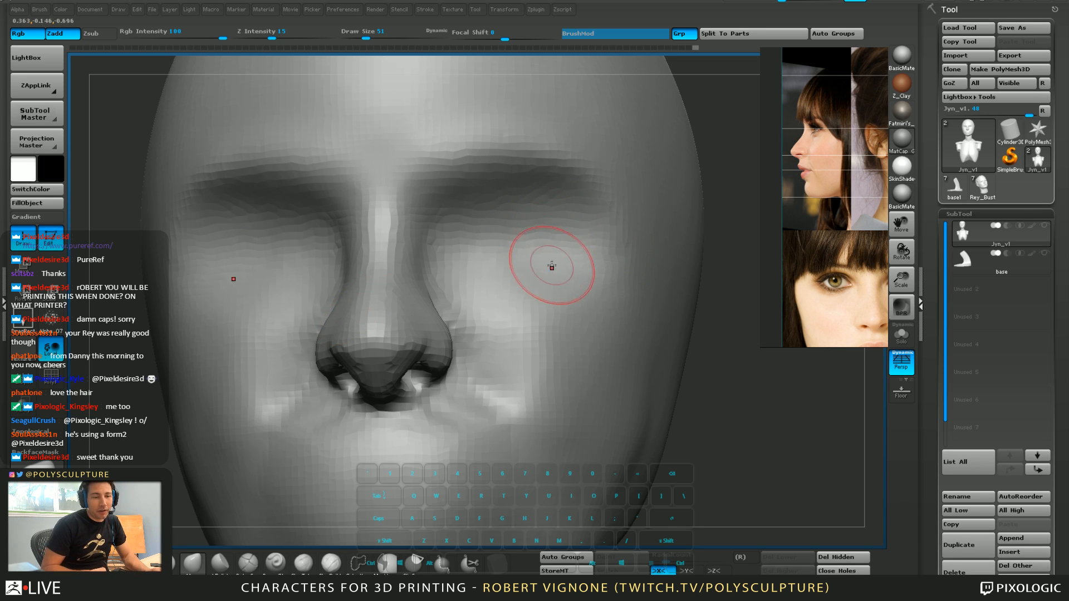
{"action": "mouse_move", "coordinate": [410, 324]}
{"action": "right_mouse_down"}
{"action": "mouse_move", "coordinate": [380, 350]}
{"action": "mouse_move", "coordinate": [351, 352]}
{"action": "right_mouse_up"}
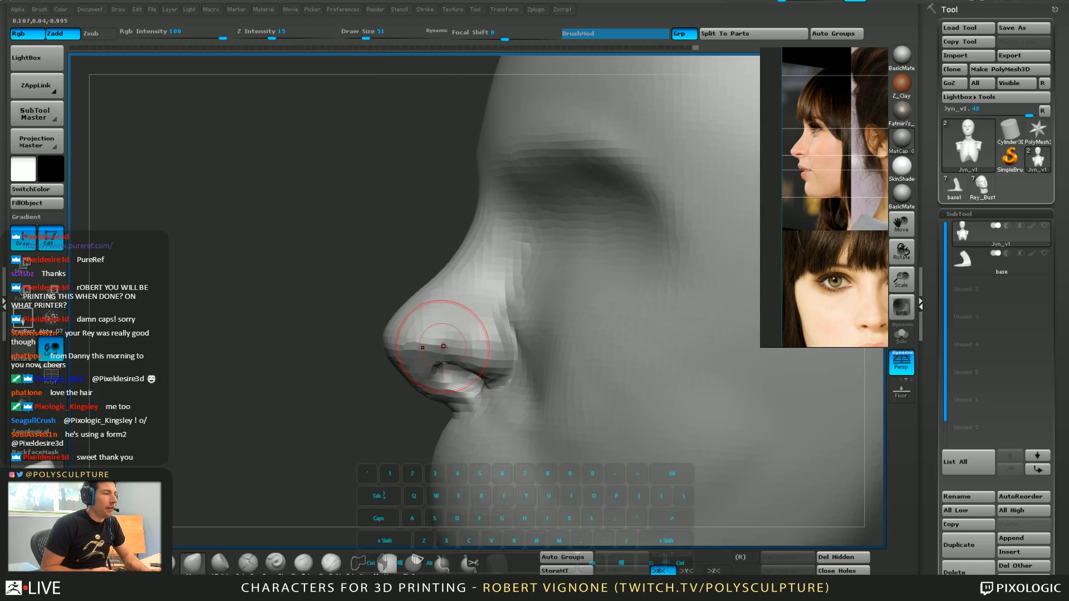
{"action": "right_click_drag", "start_coordinate": [440, 356], "coordinate": [437, 374], "text": "alt"}
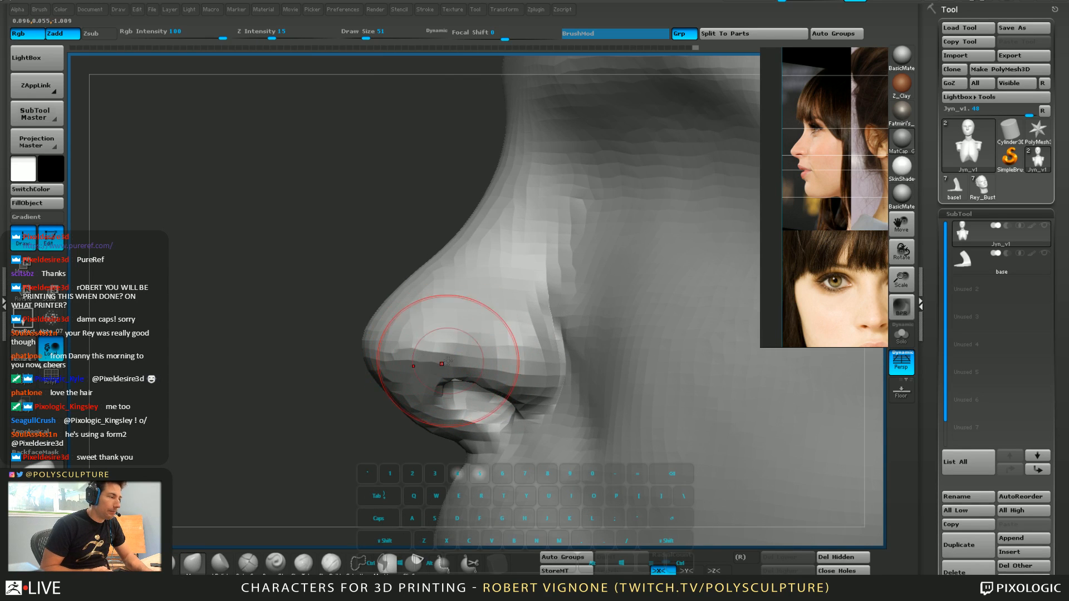
Try to carve the front edge of the nostril with the Dam Standard brush at draw size 51
{"action": "key", "text": "b"}
{"action": "key", "text": "d"}
{"action": "key", "text": "s"}
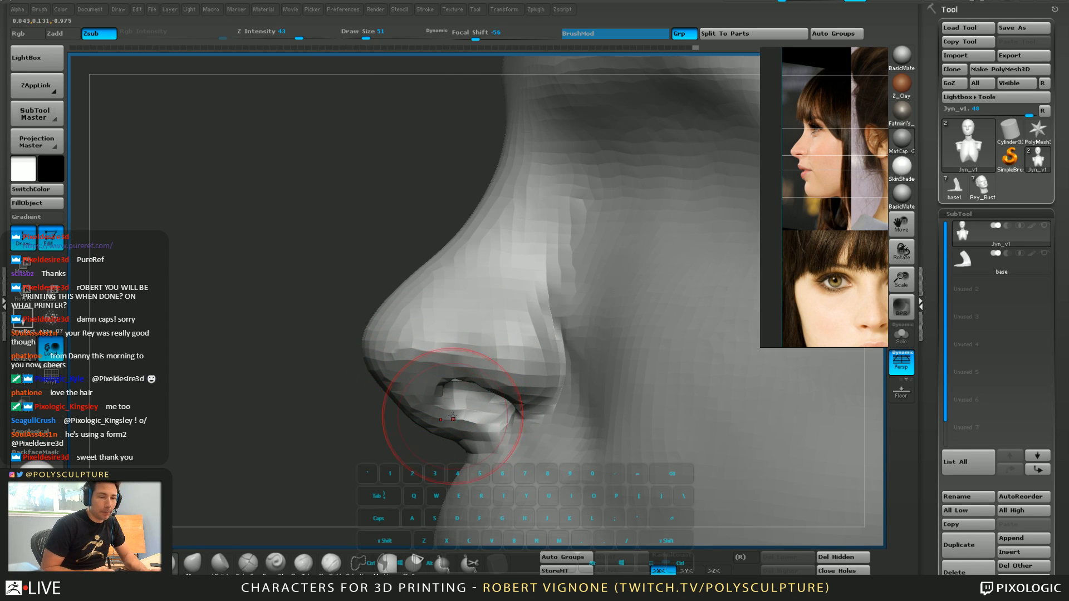
{"action": "mouse_move", "coordinate": [434, 378]}
{"action": "left_mouse_down"}
{"action": "mouse_move", "coordinate": [446, 375]}
{"action": "mouse_move", "coordinate": [431, 374]}
{"action": "left_mouse_up"}
{"action": "key", "text": "ctrl+z"}
{"action": "key", "text": "s"}
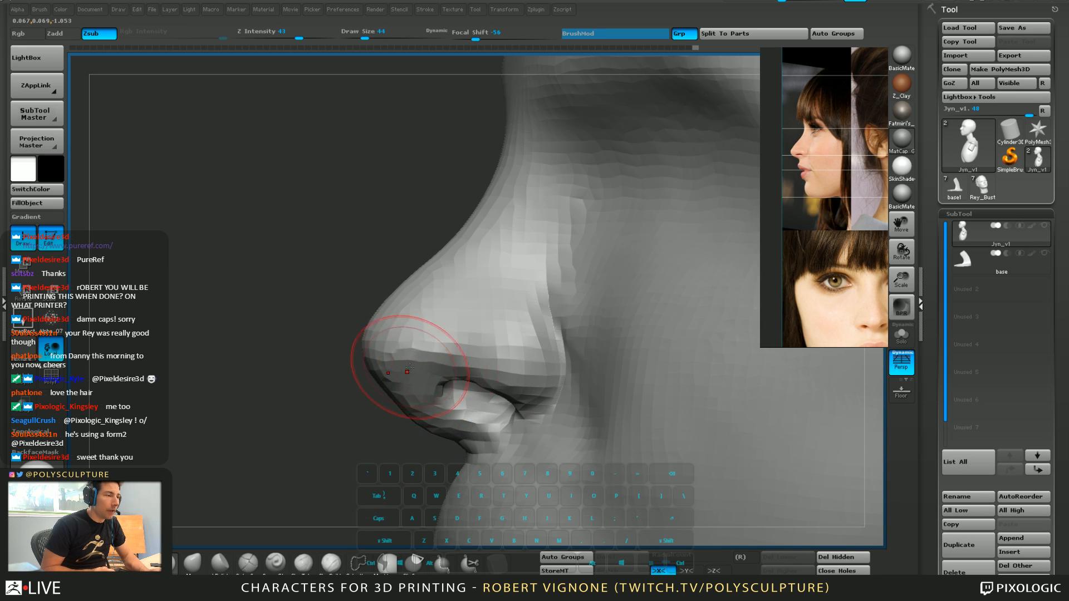
Reshape the underside of the nose around the nostril at draw size 56 and Z intensity 15
{"action": "key", "text": "b"}
{"action": "key", "text": "s"}
{"action": "key", "text": "t"}
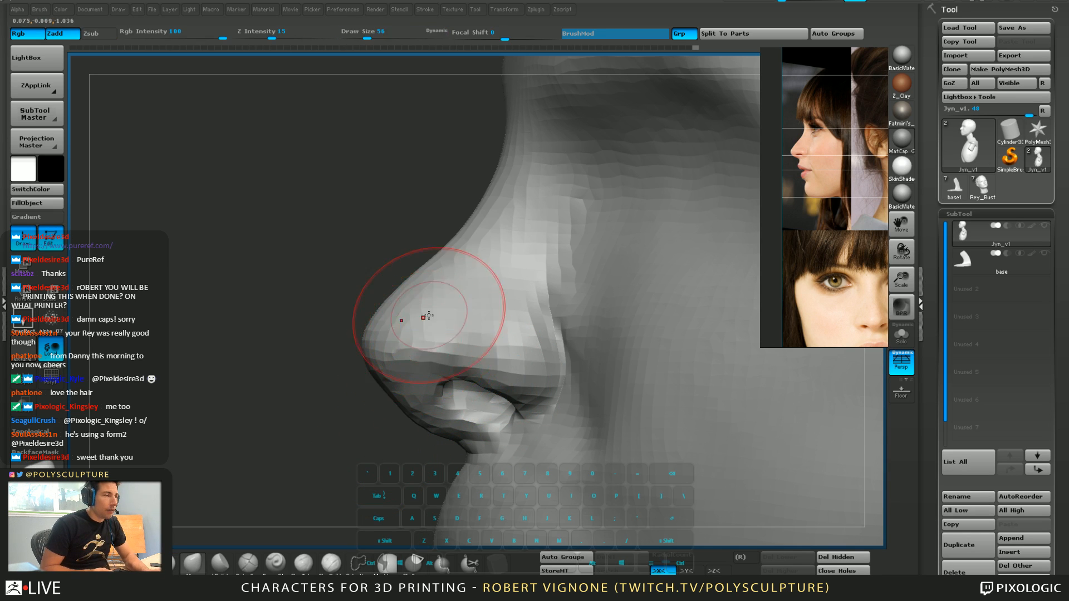
{"action": "left_click_drag", "start_coordinate": [365, 416], "coordinate": [346, 418]}
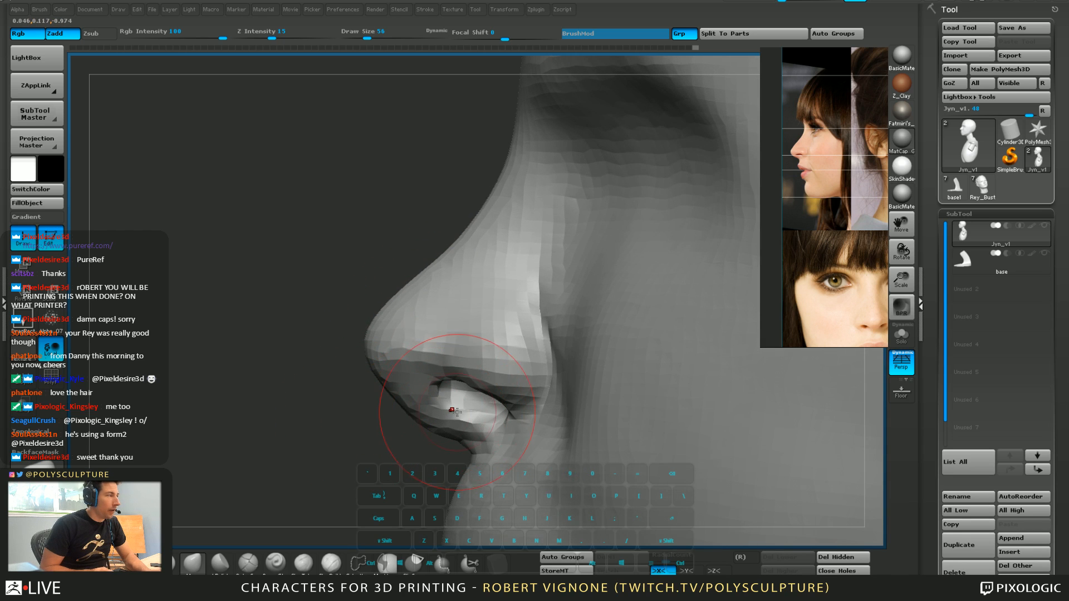
{"action": "mouse_move", "coordinate": [434, 422]}
{"action": "left_mouse_down"}
{"action": "mouse_move", "coordinate": [390, 392]}
{"action": "mouse_move", "coordinate": [346, 421]}
{"action": "mouse_move", "coordinate": [451, 312]}
{"action": "left_mouse_up"}
{"action": "key", "text": "s"}
{"action": "key", "text": "s"}
{"action": "key", "text": "5"}
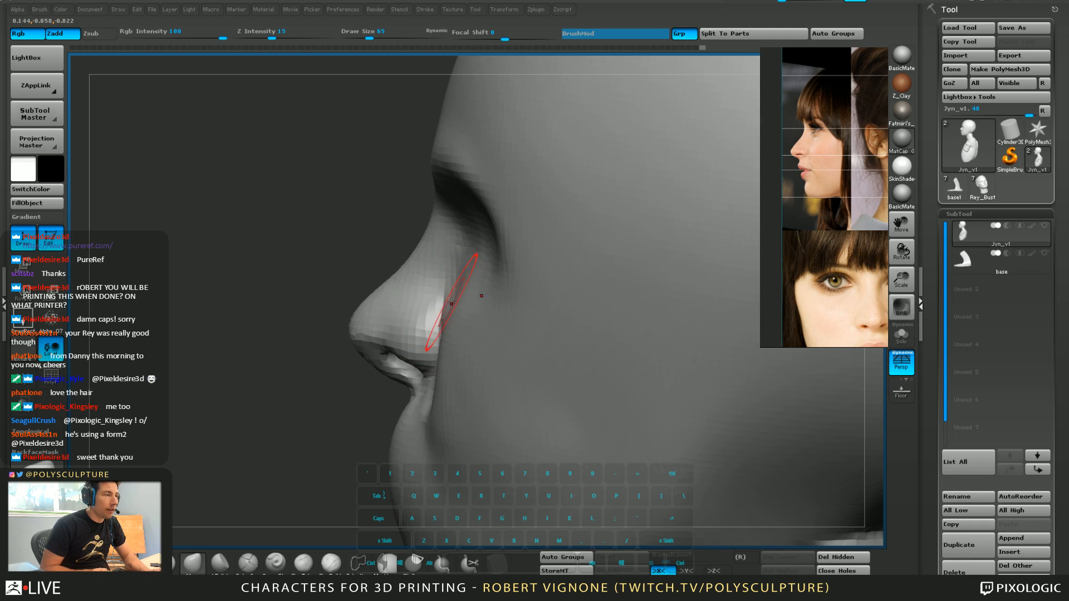
Adjust the side of the nose and the nostril wing from several angles, reducing the draw size from 65 to 44
{"action": "right_click_drag", "start_coordinate": [452, 303], "coordinate": [470, 312]}
{"action": "key", "text": "s"}
{"action": "left_click_drag", "start_coordinate": [444, 333], "coordinate": [437, 341]}
{"action": "right_click_drag", "start_coordinate": [440, 334], "coordinate": [529, 327]}
{"action": "key", "text": "s"}
{"action": "left_click_drag", "start_coordinate": [433, 325], "coordinate": [420, 320]}
{"action": "right_click_drag", "start_coordinate": [422, 322], "coordinate": [401, 327]}
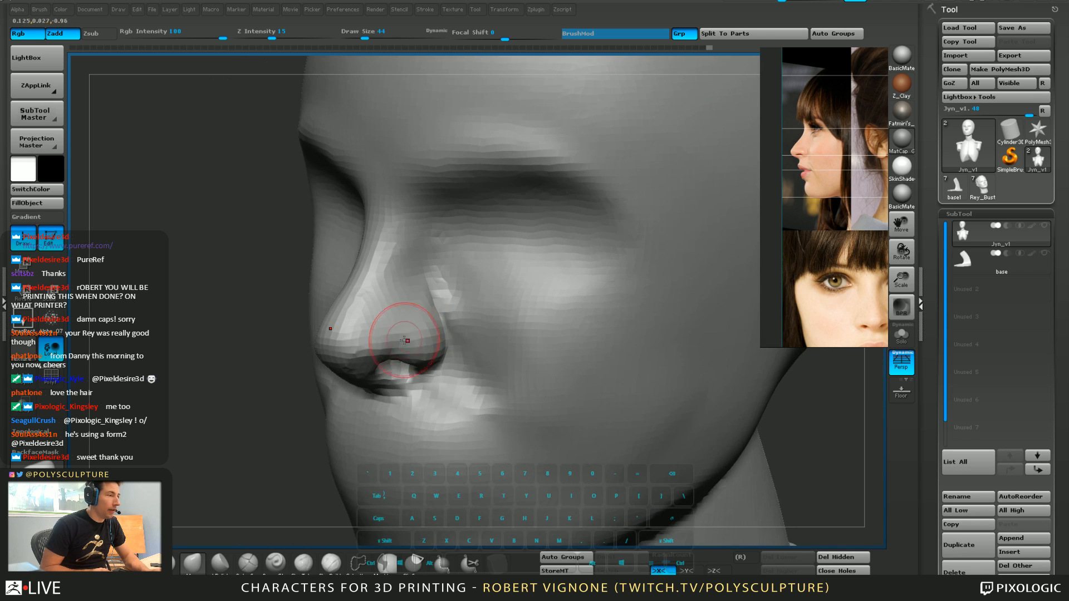
{"action": "left_click_drag", "start_coordinate": [401, 328], "coordinate": [407, 334]}
{"action": "mouse_move", "coordinate": [407, 334]}
{"action": "right_mouse_down", "text": "alt"}
{"action": "mouse_move", "coordinate": [427, 344]}
{"action": "mouse_move", "coordinate": [401, 348]}
{"action": "right_mouse_up", "text": "alt"}
Build up the nostril wing and its crease against the cheek at draw size 44 and Z intensity 31, smoothing the strokes
{"action": "left_click", "coordinate": [249, 563]}
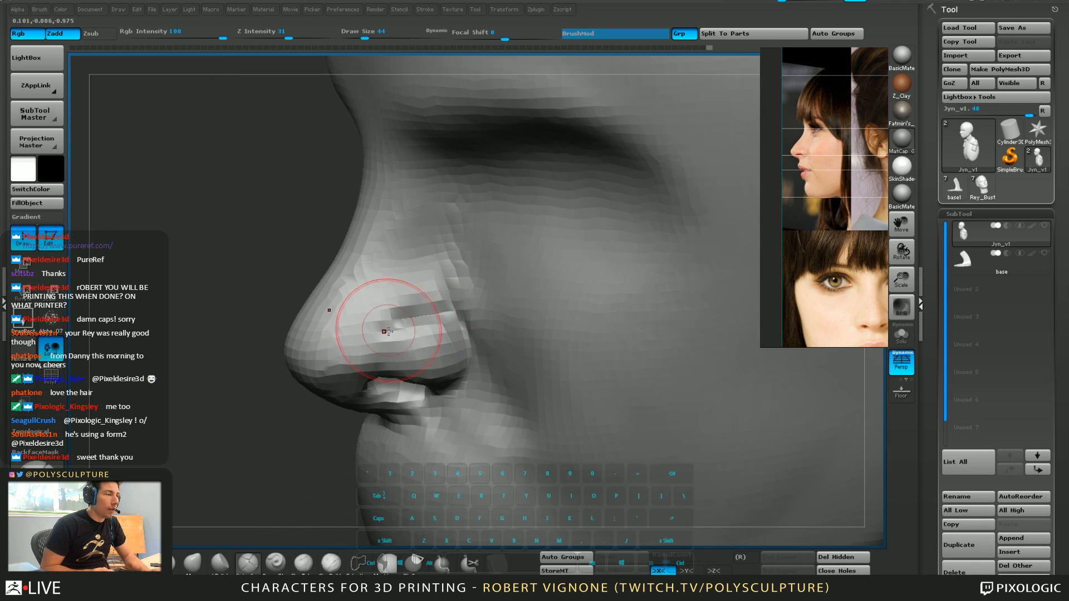
{"action": "mouse_move", "coordinate": [388, 331]}
{"action": "right_mouse_down"}
{"action": "mouse_move", "coordinate": [440, 339]}
{"action": "mouse_move", "coordinate": [386, 350]}
{"action": "right_mouse_up"}
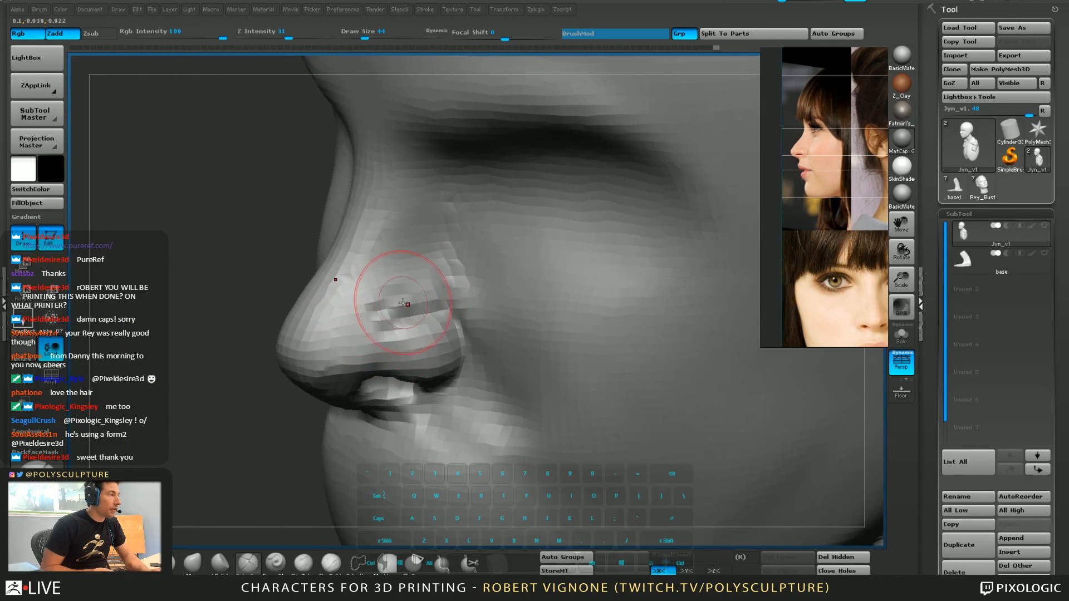
{"action": "mouse_move", "coordinate": [431, 293]}
{"action": "left_mouse_down", "text": "shift"}
{"action": "mouse_move", "coordinate": [382, 299]}
{"action": "mouse_move", "coordinate": [479, 297]}
{"action": "left_mouse_up", "text": "shift"}
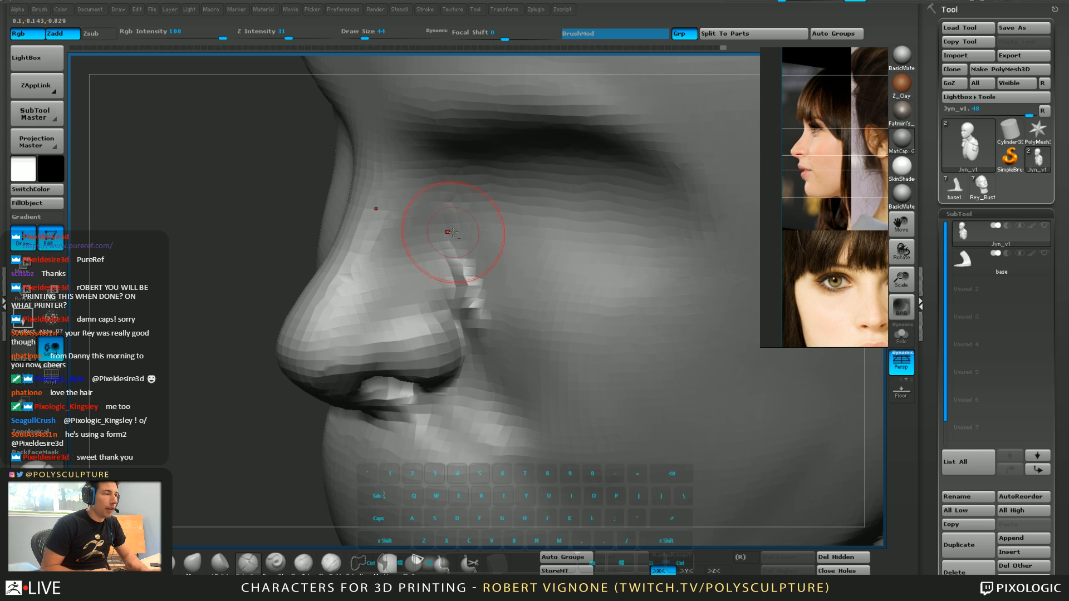
{"action": "left_click_drag", "start_coordinate": [457, 286], "coordinate": [462, 359]}
{"action": "right_click_drag", "start_coordinate": [463, 356], "coordinate": [471, 243]}
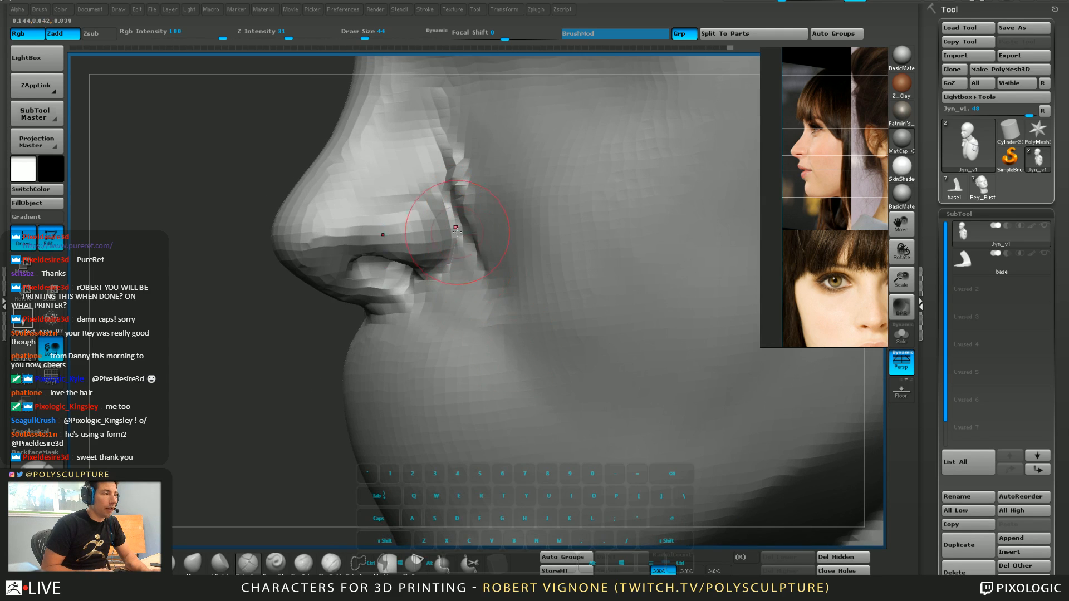
{"action": "left_click_drag", "start_coordinate": [513, 294], "coordinate": [456, 119], "text": "shift"}
Smooth the cheek area beside and below the nostril wing at draw size 101
{"action": "right_click_drag", "start_coordinate": [468, 146], "coordinate": [456, 291], "text": "alt"}
{"action": "key", "text": "s"}
{"action": "left_click_drag", "start_coordinate": [485, 290], "coordinate": [489, 291]}
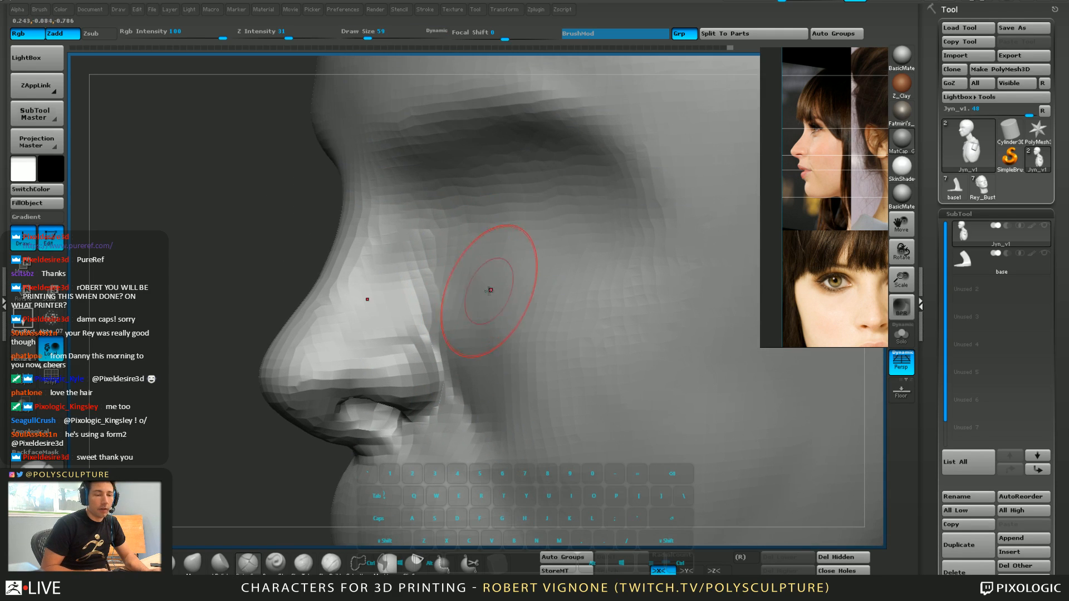
{"action": "mouse_move", "coordinate": [491, 295]}
{"action": "right_mouse_down", "text": "ctrl"}
{"action": "mouse_move", "coordinate": [489, 266]}
{"action": "mouse_move", "coordinate": [504, 325]}
{"action": "right_mouse_up", "text": "ctrl"}
{"action": "key", "text": "s"}
{"action": "left_click_drag", "start_coordinate": [504, 325], "coordinate": [511, 326]}
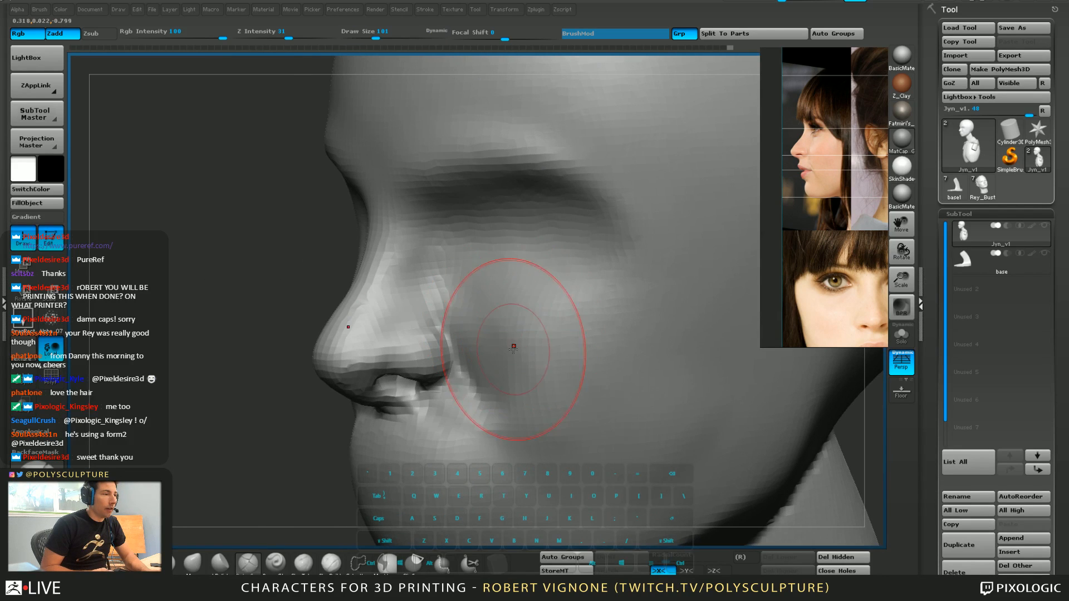
{"action": "key", "text": "4"}
{"action": "left_click_drag", "start_coordinate": [519, 377], "coordinate": [534, 413], "text": "shift"}
{"action": "right_click_drag", "start_coordinate": [534, 415], "coordinate": [517, 389]}
{"action": "mouse_move", "coordinate": [516, 390]}
{"action": "right_mouse_down", "text": "ctrl"}
{"action": "mouse_move", "coordinate": [521, 330]}
{"action": "mouse_move", "coordinate": [532, 377]}
{"action": "mouse_move", "coordinate": [566, 362]}
{"action": "right_mouse_up", "text": "ctrl"}
Push the nostril wing and the fold behind it into shape with the Move brush, ending at draw size 46
{"action": "key", "text": "2"}
{"action": "key", "text": "s"}
{"action": "left_click_drag", "start_coordinate": [466, 370], "coordinate": [431, 387]}
{"action": "left_click_drag", "start_coordinate": [453, 319], "coordinate": [427, 310]}
{"action": "right_click_drag", "start_coordinate": [483, 376], "coordinate": [471, 383]}
{"action": "key", "text": "s"}
{"action": "mouse_move", "coordinate": [471, 385]}
{"action": "left_mouse_down"}
{"action": "mouse_move", "coordinate": [461, 386]}
{"action": "mouse_move", "coordinate": [478, 406]}
{"action": "left_mouse_up"}
{"action": "key", "text": "s"}
{"action": "left_click_drag", "start_coordinate": [471, 402], "coordinate": [462, 399]}
{"action": "mouse_move", "coordinate": [466, 386]}
{"action": "right_mouse_down"}
{"action": "mouse_move", "coordinate": [505, 324]}
{"action": "mouse_move", "coordinate": [535, 303]}
{"action": "mouse_move", "coordinate": [491, 313]}
{"action": "mouse_move", "coordinate": [478, 298]}
{"action": "right_mouse_up"}
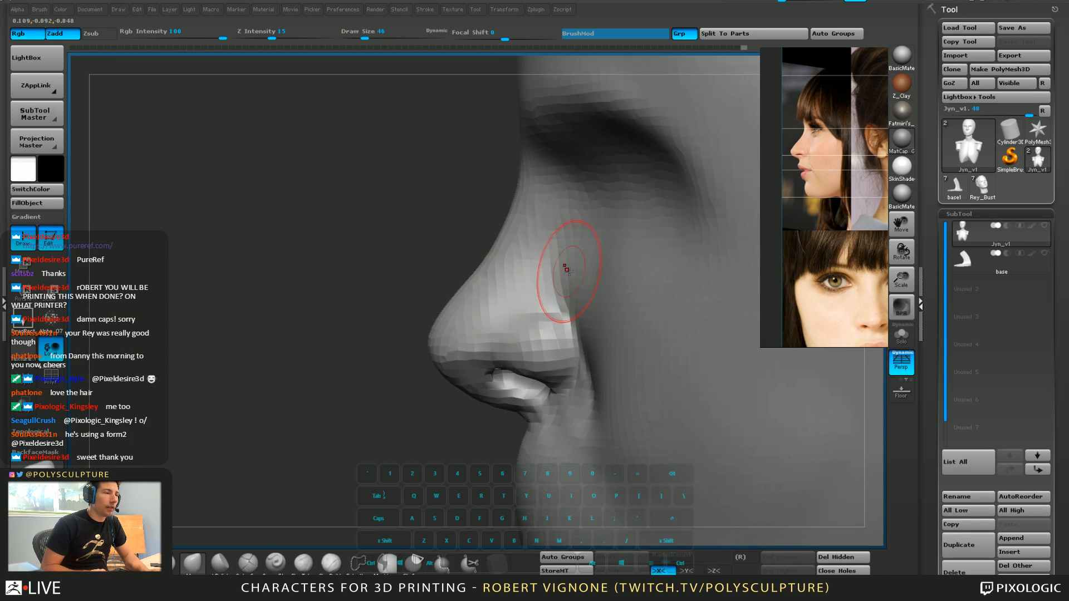
Adjust the side plane of the nose above the wing with the Move brush at draw size 66
{"action": "key", "text": "s"}
{"action": "left_click_drag", "start_coordinate": [567, 271], "coordinate": [575, 271]}
{"action": "left_click_drag", "start_coordinate": [582, 270], "coordinate": [579, 272]}
{"action": "right_click_drag", "start_coordinate": [566, 245], "coordinate": [554, 226]}
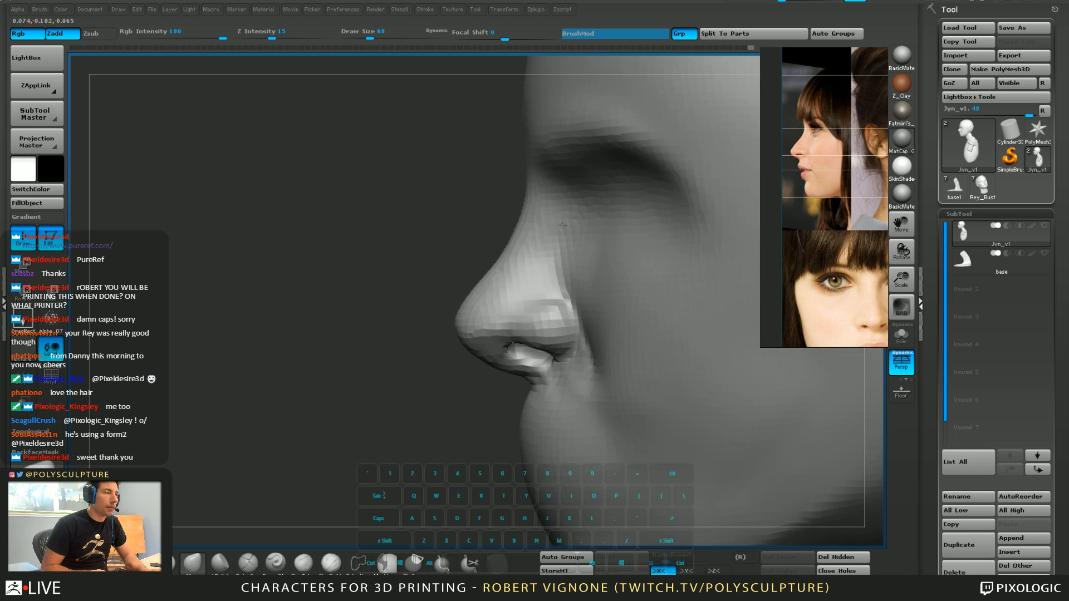
{"action": "right_click_drag", "start_coordinate": [422, 265], "coordinate": [422, 284]}
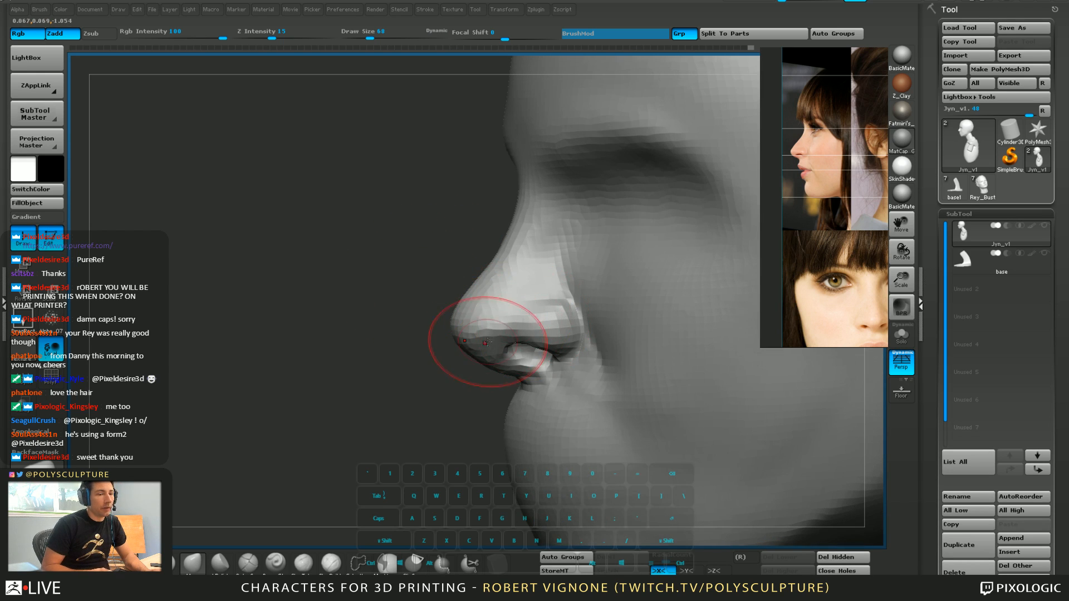
{"action": "right_click_drag", "start_coordinate": [487, 342], "coordinate": [555, 263]}
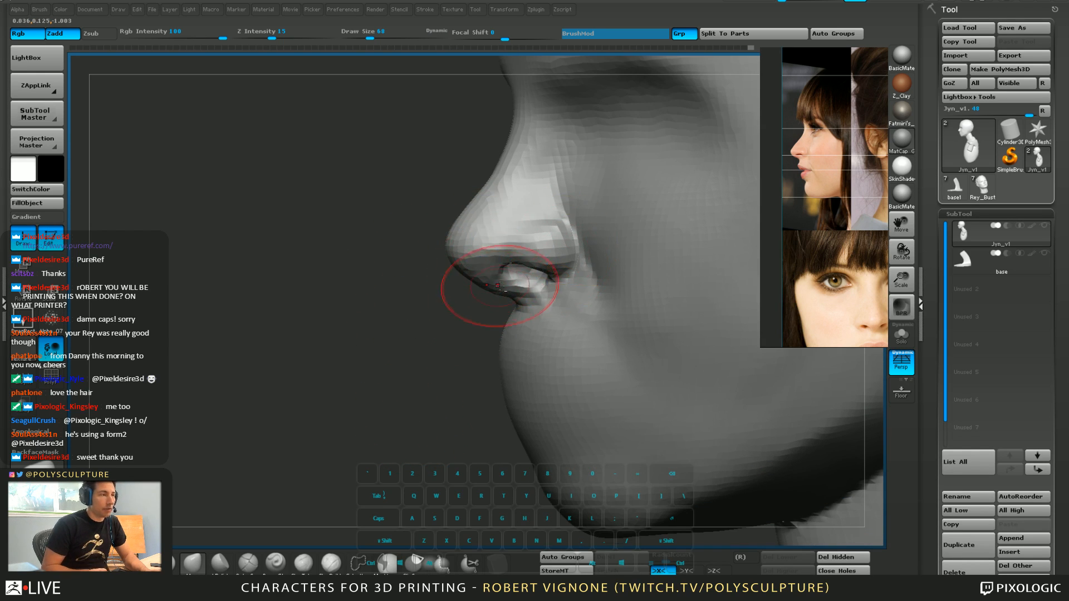
Refine the nostril opening from below with the Dam Standard brush at draw size 19, returning to the Move brush at draw size 54
{"action": "mouse_move", "coordinate": [497, 285]}
{"action": "right_mouse_down", "text": "ctrl"}
{"action": "mouse_move", "coordinate": [513, 323]}
{"action": "mouse_move", "coordinate": [512, 258]}
{"action": "right_mouse_up", "text": "ctrl"}
{"action": "key", "text": "s"}
{"action": "key", "text": "s"}
{"action": "left_click_drag", "start_coordinate": [512, 258], "coordinate": [506, 258]}
{"action": "key", "text": "4"}
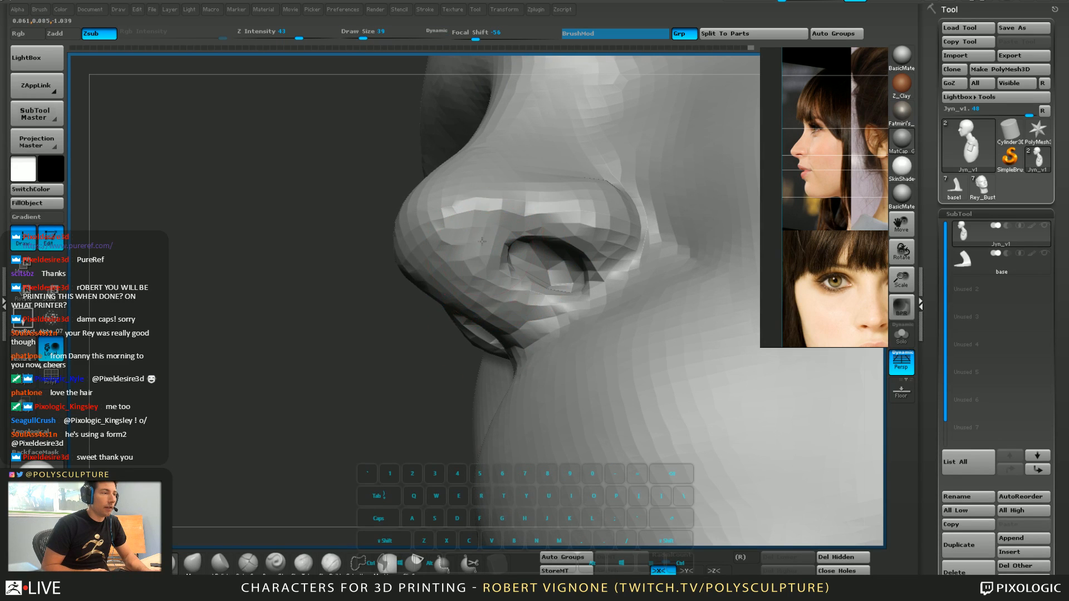
{"action": "mouse_move", "coordinate": [518, 290]}
{"action": "right_mouse_down"}
{"action": "mouse_move", "coordinate": [544, 321]}
{"action": "mouse_move", "coordinate": [518, 302]}
{"action": "right_mouse_up"}
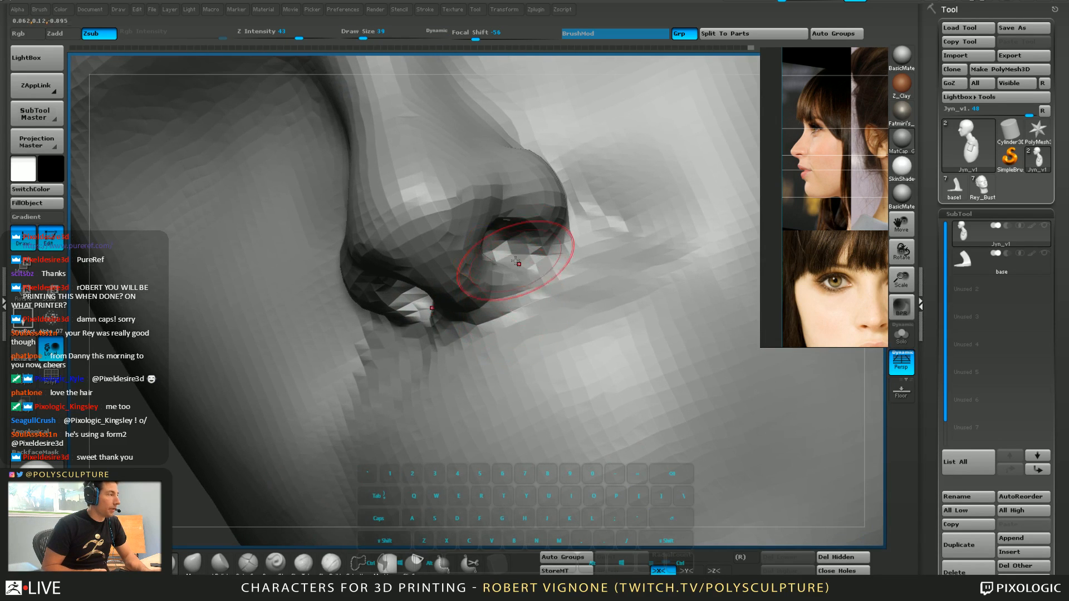
{"action": "key", "text": "5"}
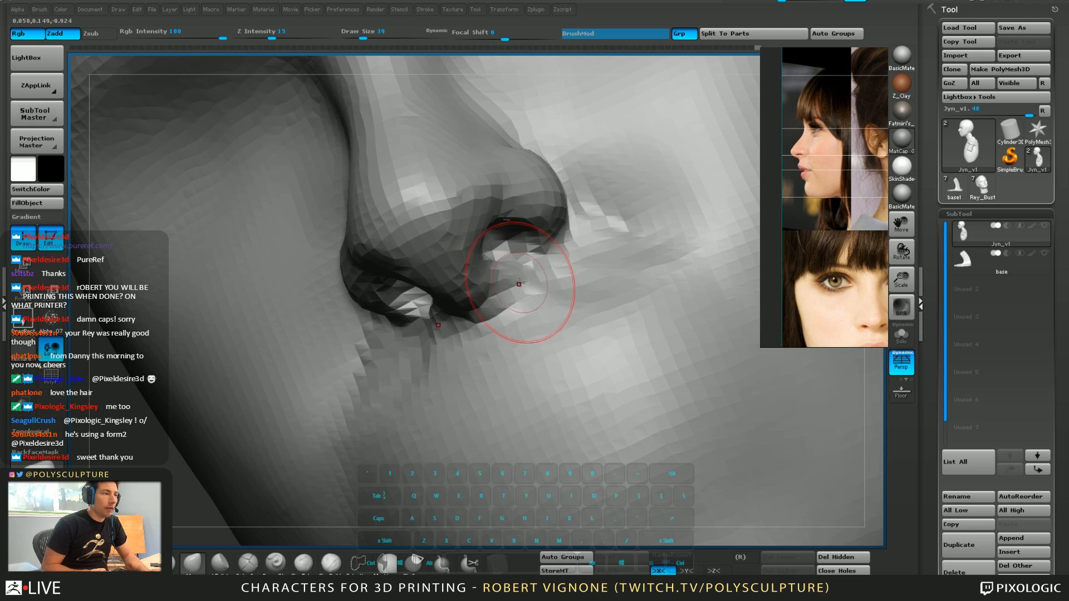
{"action": "mouse_move", "coordinate": [493, 283]}
{"action": "right_mouse_down"}
{"action": "mouse_move", "coordinate": [484, 309]}
{"action": "mouse_move", "coordinate": [493, 290]}
{"action": "right_mouse_up"}
{"action": "key", "text": "s"}
{"action": "left_click_drag", "start_coordinate": [493, 290], "coordinate": [498, 290]}
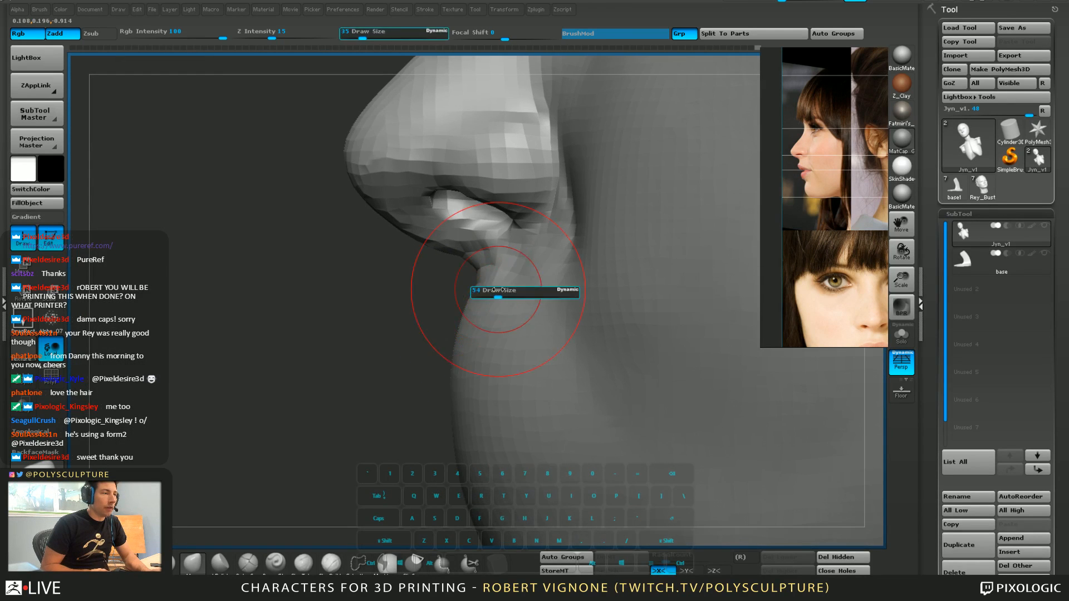
Enlarge the Move brush to draw size 101 and bring the front-facing reference photo into view
{"action": "mouse_move", "coordinate": [497, 290]}
{"action": "right_mouse_down", "text": "ctrl"}
{"action": "mouse_move", "coordinate": [490, 267]}
{"action": "mouse_move", "coordinate": [523, 289]}
{"action": "mouse_move", "coordinate": [484, 361]}
{"action": "mouse_move", "coordinate": [509, 269]}
{"action": "right_mouse_up", "text": "ctrl"}
{"action": "key", "text": "s"}
{"action": "left_click_drag", "start_coordinate": [509, 270], "coordinate": [518, 270]}
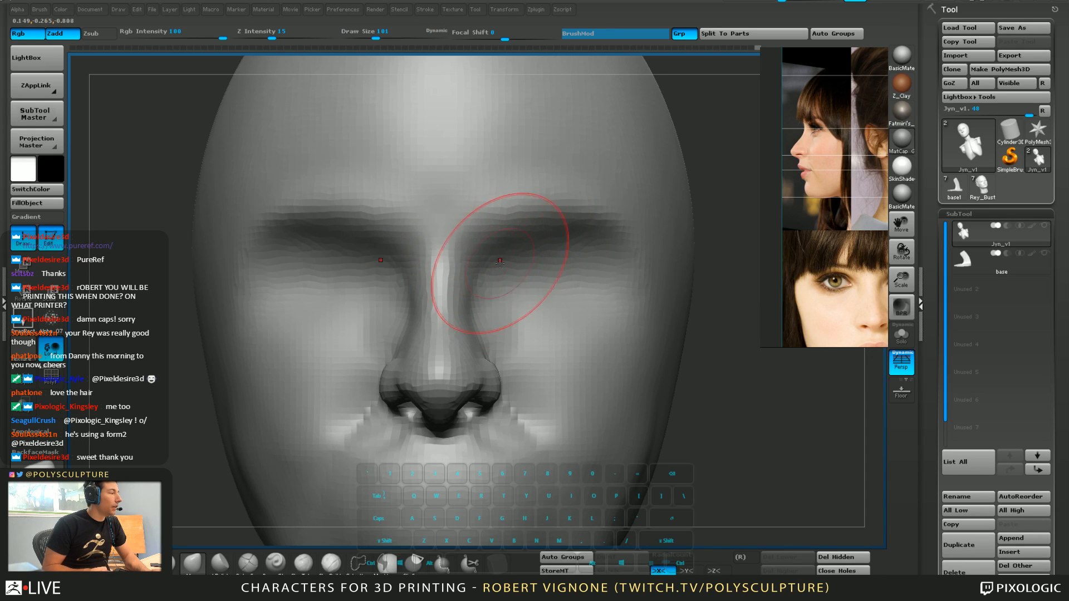
{"action": "mouse_move", "coordinate": [874, 187]}
{"action": "middle_mouse_down"}
{"action": "mouse_move", "coordinate": [838, 176]}
{"action": "mouse_move", "coordinate": [702, 225]}
{"action": "middle_mouse_up"}
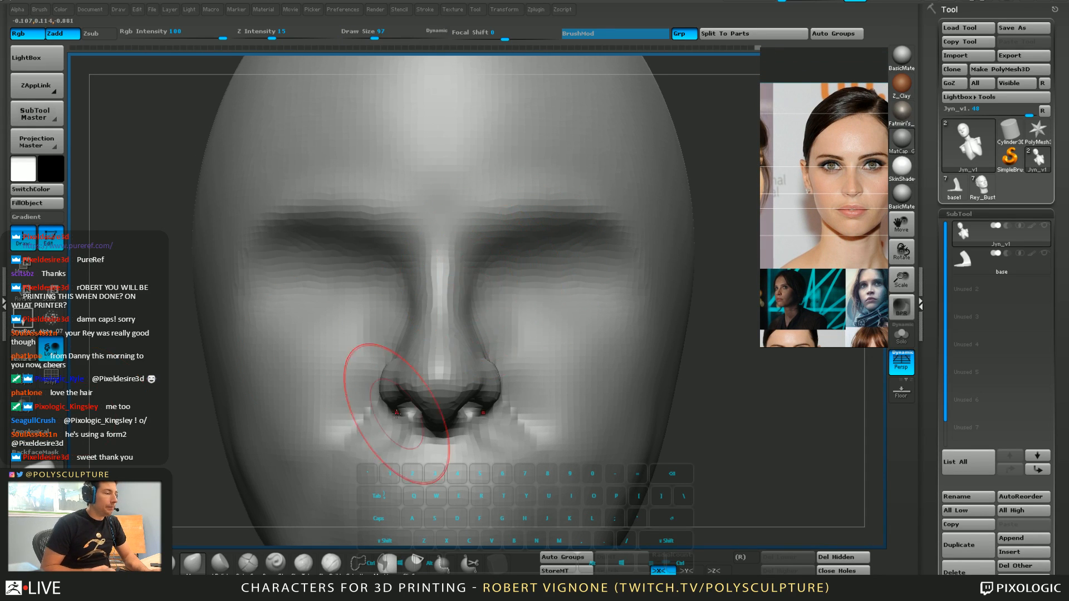
Sculpt the sides of the nose bridge beside the inner eye corners at draw size 74
{"action": "left_click", "coordinate": [248, 563]}
{"action": "right_click_drag", "start_coordinate": [528, 275], "coordinate": [496, 275]}
{"action": "key", "text": "s"}
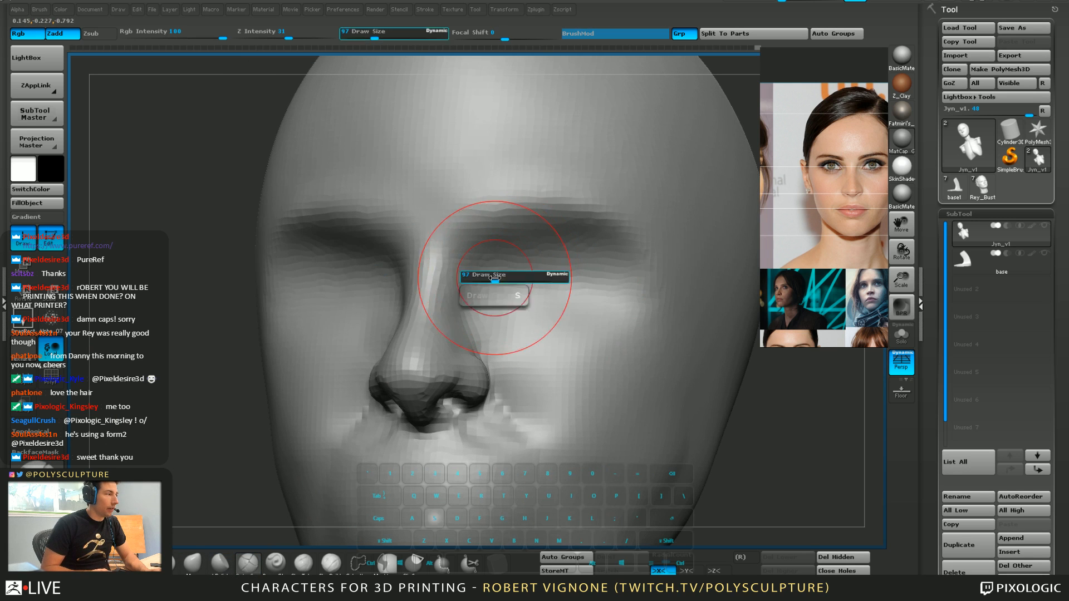
{"action": "left_click_drag", "start_coordinate": [495, 275], "coordinate": [484, 282]}
{"action": "mouse_move", "coordinate": [483, 282]}
{"action": "right_mouse_down"}
{"action": "mouse_move", "coordinate": [497, 285]}
{"action": "mouse_move", "coordinate": [484, 248]}
{"action": "right_mouse_up"}
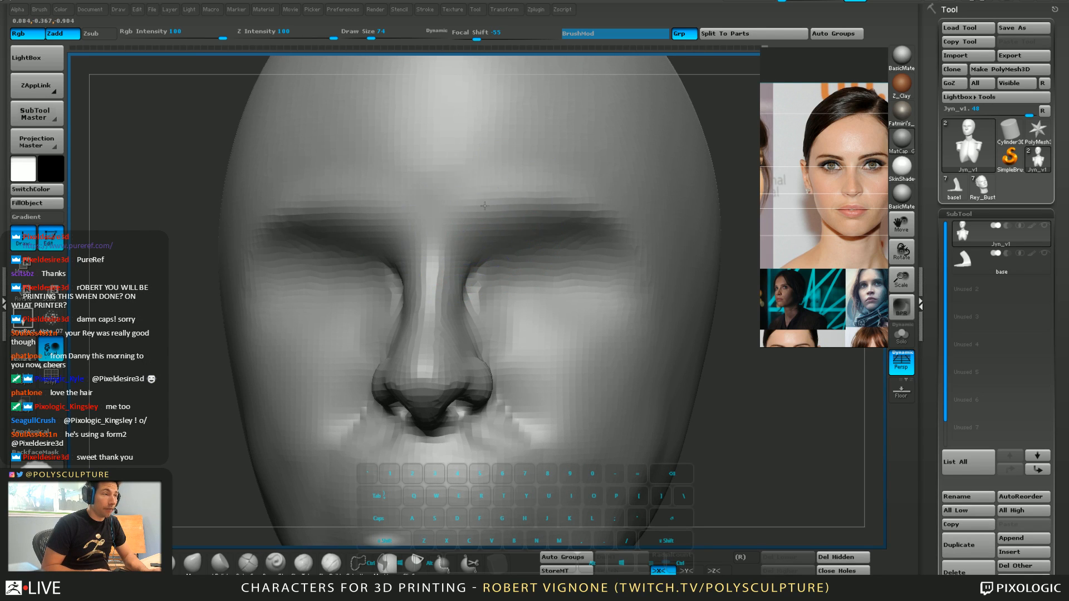
Build up the forehead above the brows and out toward the temple with the ClayBuildup brush at draw size 128
{"action": "left_click", "coordinate": [332, 569]}
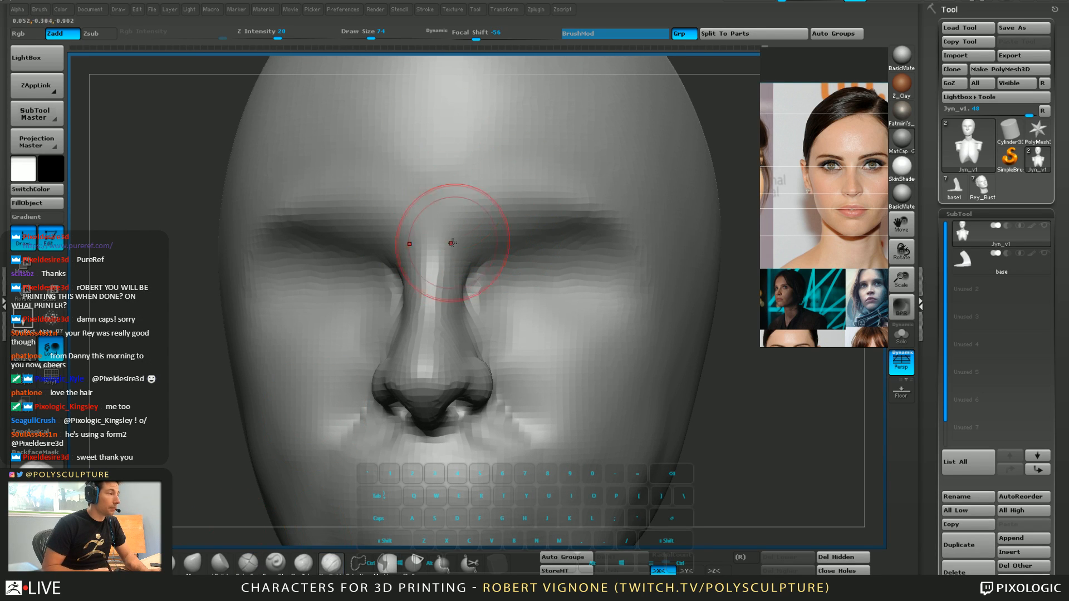
{"action": "mouse_move", "coordinate": [439, 111]}
{"action": "left_mouse_down"}
{"action": "mouse_move", "coordinate": [479, 145]}
{"action": "mouse_move", "coordinate": [494, 184]}
{"action": "mouse_move", "coordinate": [551, 137]}
{"action": "mouse_move", "coordinate": [593, 184]}
{"action": "left_mouse_up"}
{"action": "mouse_move", "coordinate": [593, 184]}
{"action": "right_mouse_down"}
{"action": "mouse_move", "coordinate": [521, 206]}
{"action": "mouse_move", "coordinate": [490, 259]}
{"action": "right_mouse_up"}
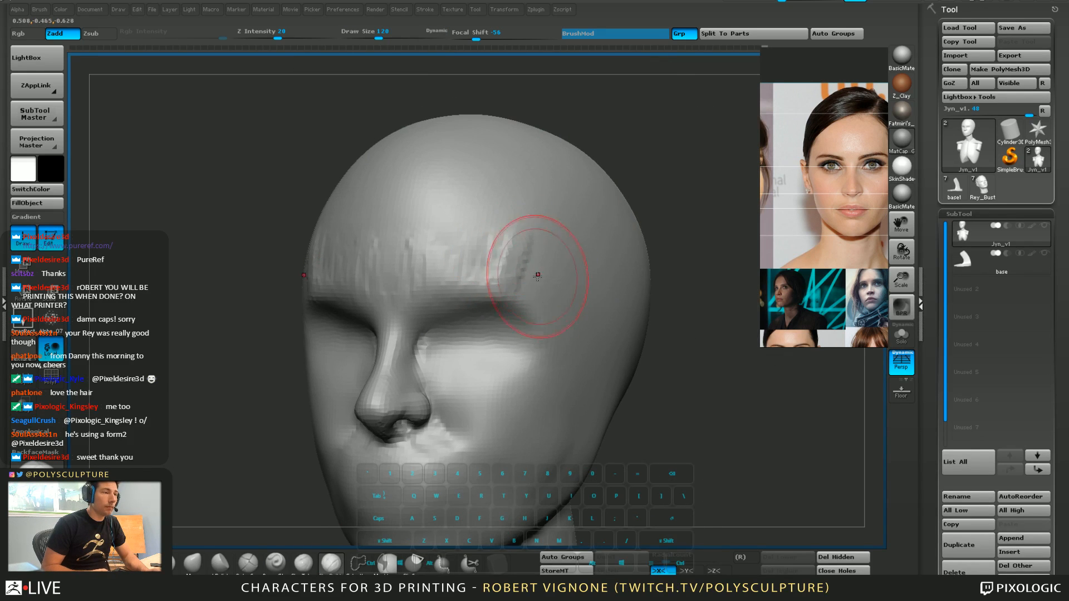
{"action": "mouse_move", "coordinate": [537, 274]}
{"action": "left_mouse_down"}
{"action": "mouse_move", "coordinate": [563, 298]}
{"action": "mouse_move", "coordinate": [581, 278]}
{"action": "mouse_move", "coordinate": [595, 283]}
{"action": "mouse_move", "coordinate": [537, 258]}
{"action": "mouse_move", "coordinate": [544, 245]}
{"action": "mouse_move", "coordinate": [591, 312]}
{"action": "left_mouse_up"}
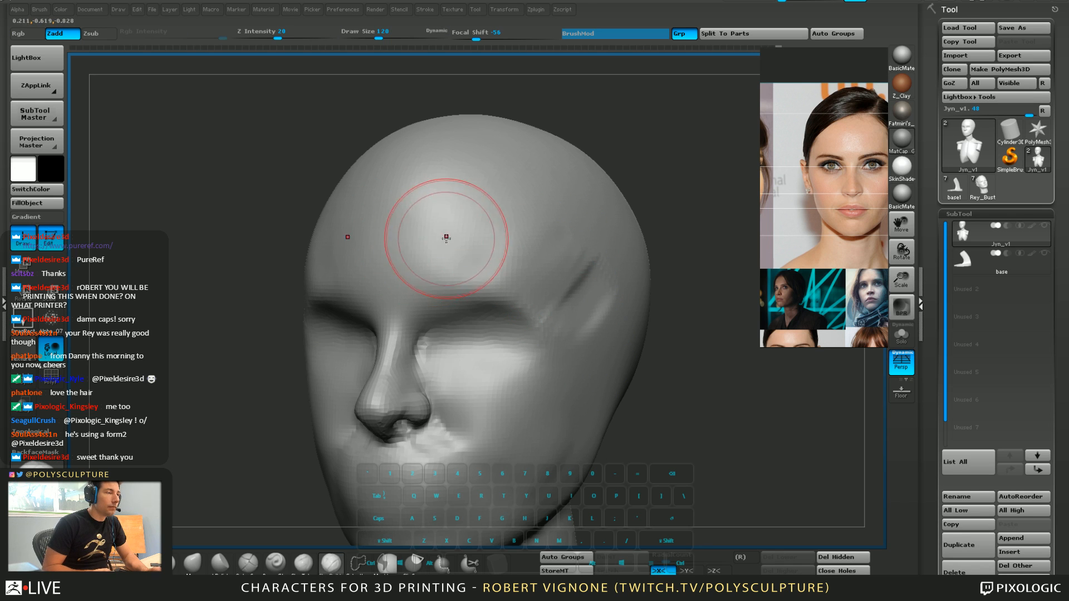
Even out the forehead surface and sculpt the temple beside the outer end of the brow
{"action": "mouse_move", "coordinate": [441, 212]}
{"action": "left_mouse_down"}
{"action": "mouse_move", "coordinate": [446, 257]}
{"action": "mouse_move", "coordinate": [430, 239]}
{"action": "mouse_move", "coordinate": [361, 217]}
{"action": "mouse_move", "coordinate": [494, 232]}
{"action": "mouse_move", "coordinate": [529, 246]}
{"action": "mouse_move", "coordinate": [543, 269]}
{"action": "left_mouse_up"}
{"action": "key", "text": "s"}
{"action": "mouse_move", "coordinate": [501, 224]}
{"action": "left_mouse_down"}
{"action": "mouse_move", "coordinate": [549, 267]}
{"action": "mouse_move", "coordinate": [568, 250]}
{"action": "mouse_move", "coordinate": [535, 273]}
{"action": "left_mouse_up"}
{"action": "right_click_drag", "start_coordinate": [534, 272], "coordinate": [543, 275]}
{"action": "key", "text": "s"}
{"action": "left_click_drag", "start_coordinate": [542, 276], "coordinate": [536, 279]}
Reshape the eye socket under the brow with the Move brush and smooth it at draw size 124
{"action": "key", "text": "1"}
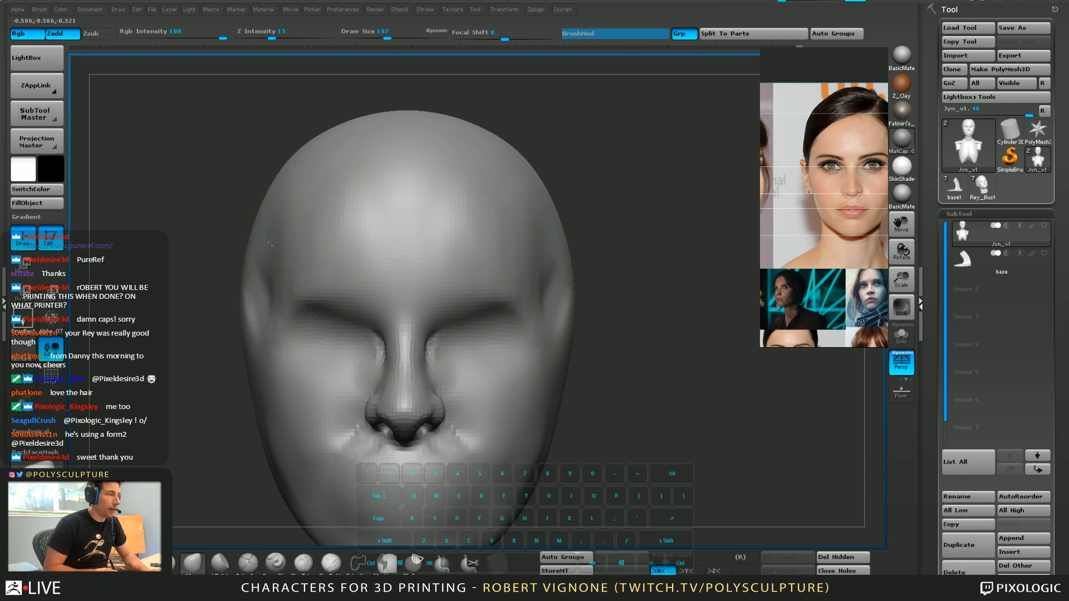
{"action": "right_click_drag", "start_coordinate": [270, 333], "coordinate": [315, 236], "text": "alt"}
{"action": "right_click_drag", "start_coordinate": [309, 288], "coordinate": [229, 284]}
{"action": "right_click_drag", "start_coordinate": [516, 272], "coordinate": [478, 256]}
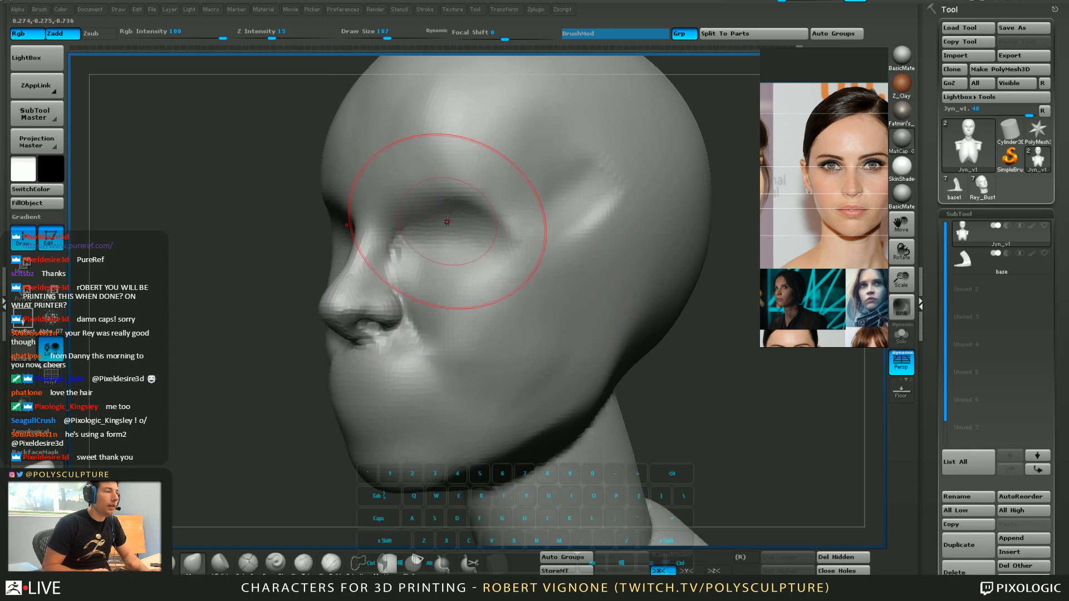
{"action": "key", "text": "s"}
{"action": "left_click_drag", "start_coordinate": [446, 220], "coordinate": [419, 215]}
{"action": "mouse_move", "coordinate": [410, 202]}
{"action": "right_mouse_down"}
{"action": "mouse_move", "coordinate": [468, 204]}
{"action": "mouse_move", "coordinate": [416, 211]}
{"action": "right_mouse_up"}
{"action": "left_click_drag", "start_coordinate": [430, 223], "coordinate": [419, 224], "text": "shift"}
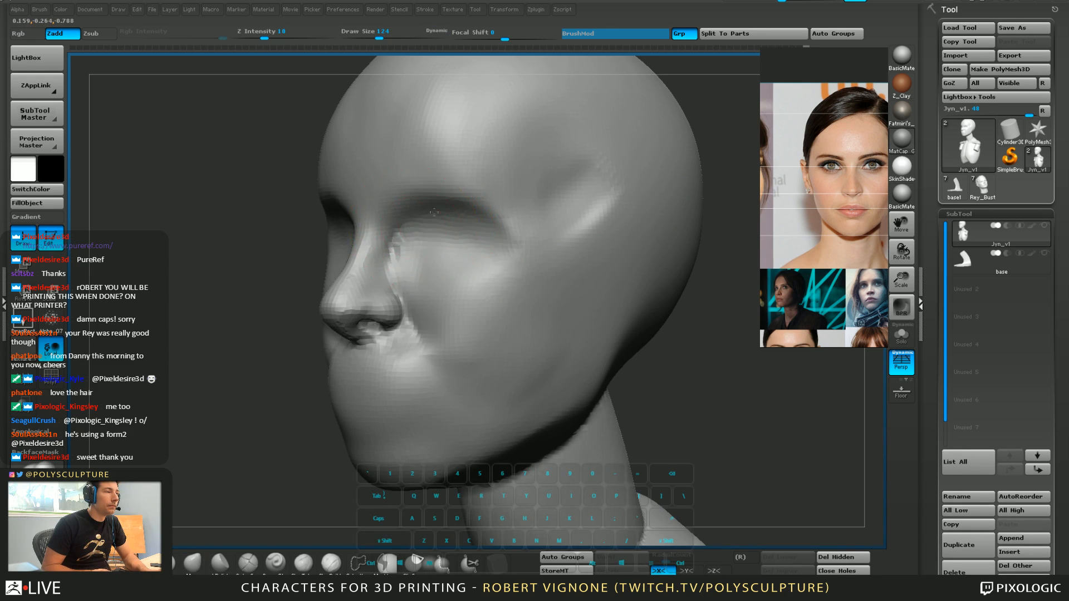
Smooth the cheek and the area beside the nose at draw size 136, checking from three-quarter and side views
{"action": "right_click_drag", "start_coordinate": [479, 252], "coordinate": [515, 259]}
{"action": "right_click_drag", "start_coordinate": [490, 337], "coordinate": [485, 271], "text": "alt"}
{"action": "key", "text": "s"}
{"action": "left_click_drag", "start_coordinate": [486, 284], "coordinate": [490, 284]}
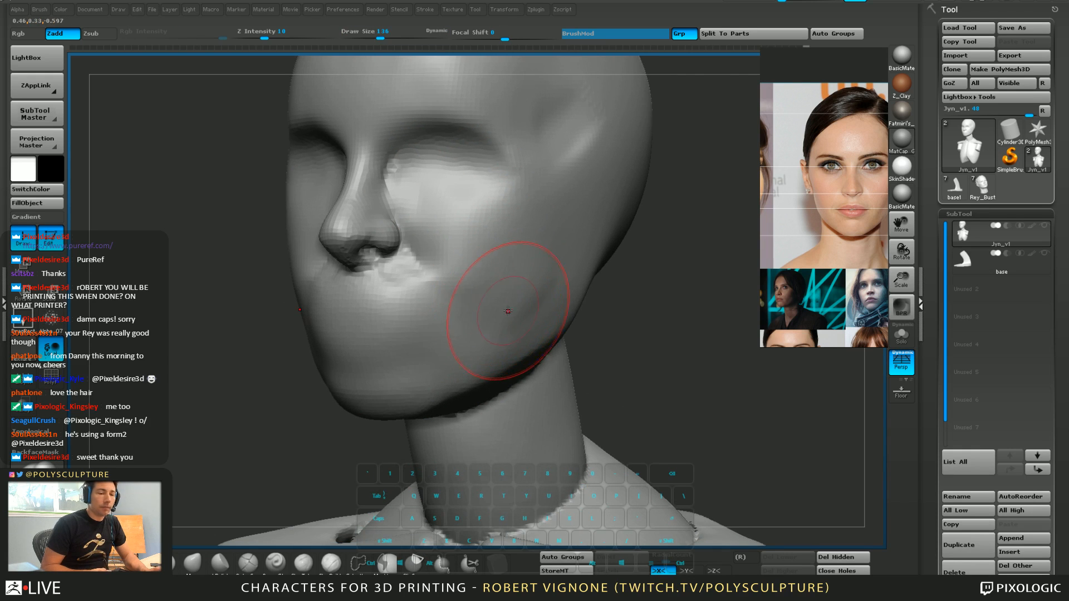
{"action": "key", "text": "shift"}
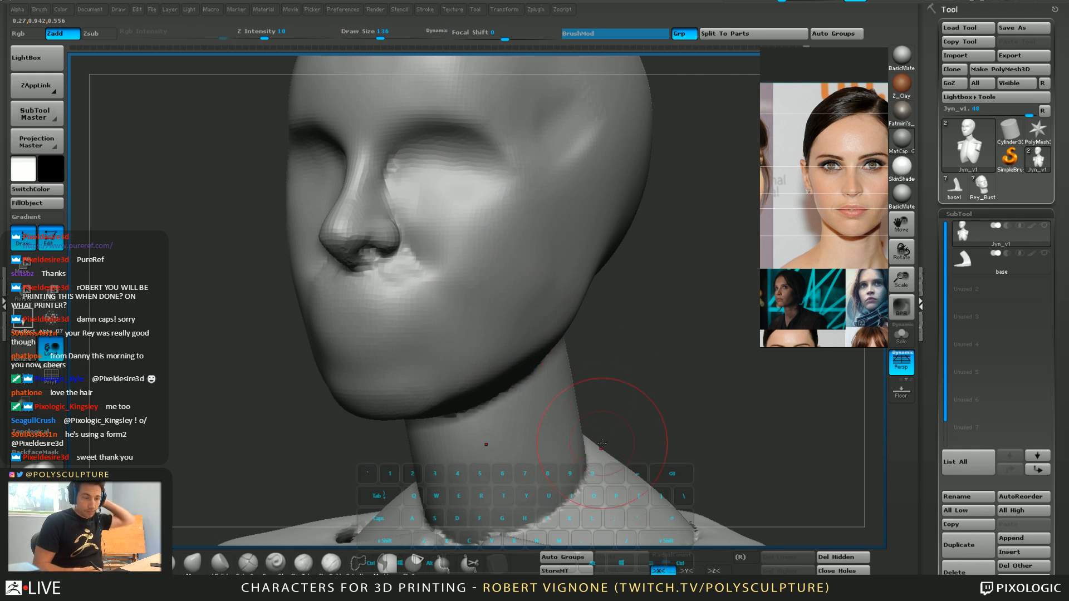
{"action": "right_click_drag", "start_coordinate": [492, 282], "coordinate": [509, 268]}
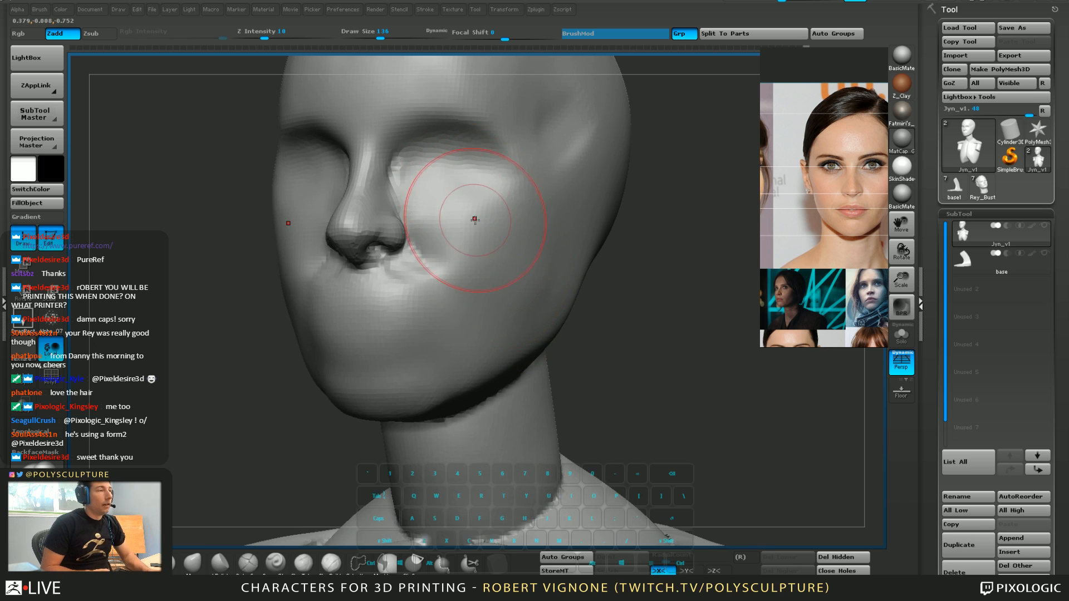
{"action": "right_click_drag", "start_coordinate": [475, 172], "coordinate": [476, 262], "text": "alt"}
{"action": "right_click_drag", "start_coordinate": [476, 262], "coordinate": [401, 274]}
{"action": "key", "text": "s"}
{"action": "left_click_drag", "start_coordinate": [495, 325], "coordinate": [492, 324]}
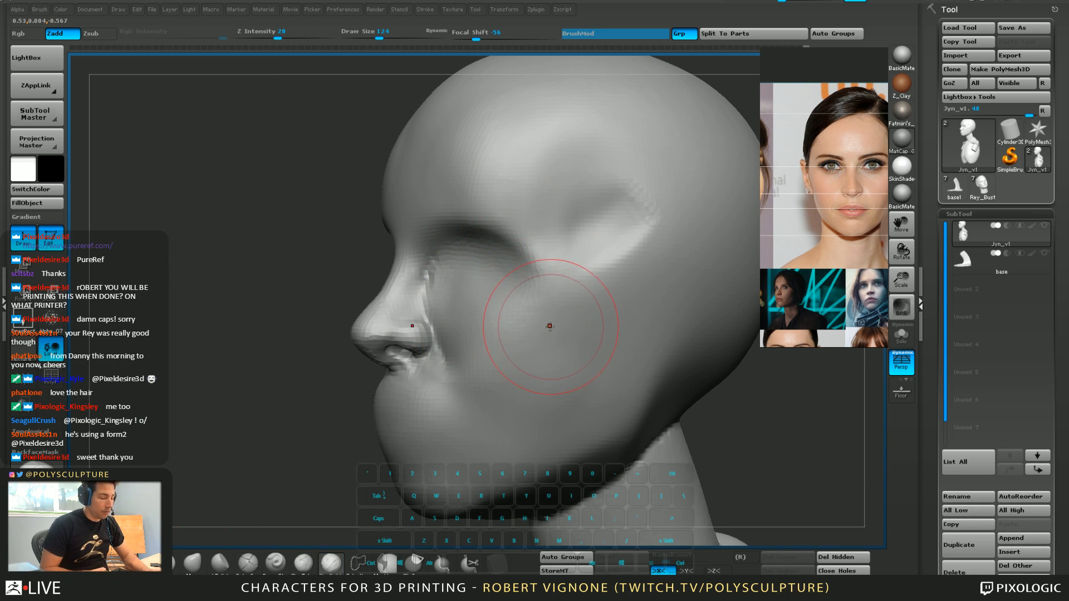
Insert a sphere mesh into the eye socket as a mirrored pair of eyeballs
{"action": "key", "text": "b"}
{"action": "key", "text": "i"}
{"action": "left_click", "coordinate": [771, 436]}
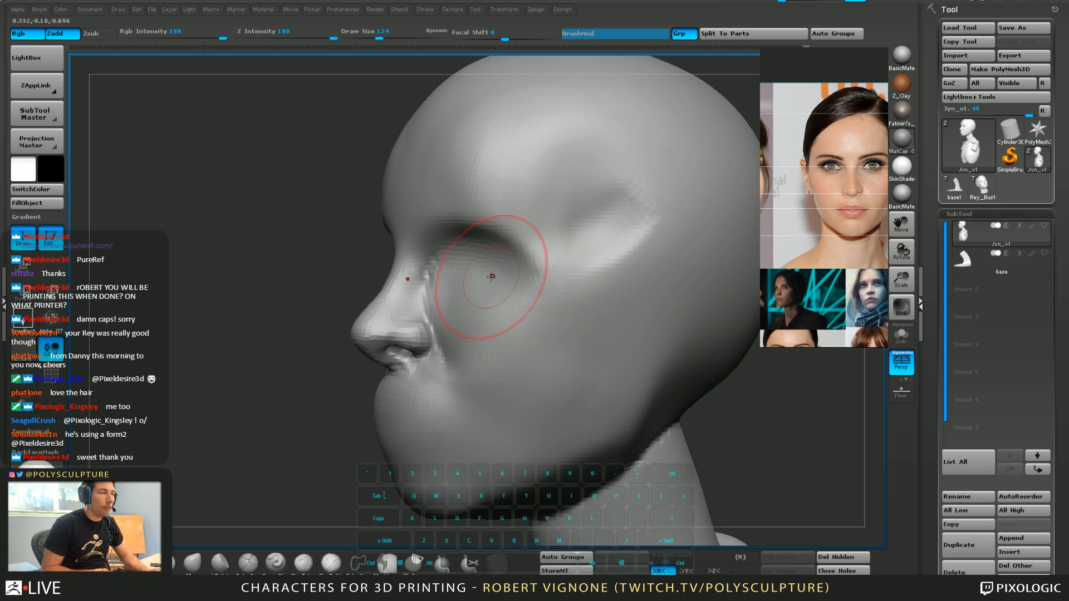
{"action": "left_click_drag", "start_coordinate": [475, 265], "coordinate": [490, 288]}
{"action": "right_click_drag", "start_coordinate": [437, 362], "coordinate": [507, 365]}
Move both eyeballs slightly inward toward the nose along a horizontal transpose line in the front view
{"action": "key", "text": "w"}
{"action": "mouse_move", "coordinate": [456, 282]}
{"action": "left_mouse_down", "text": "shift"}
{"action": "mouse_move", "coordinate": [486, 257]}
{"action": "mouse_move", "coordinate": [564, 284]}
{"action": "left_mouse_up", "text": "shift"}
{"action": "key", "text": "e"}
{"action": "key", "text": "w"}
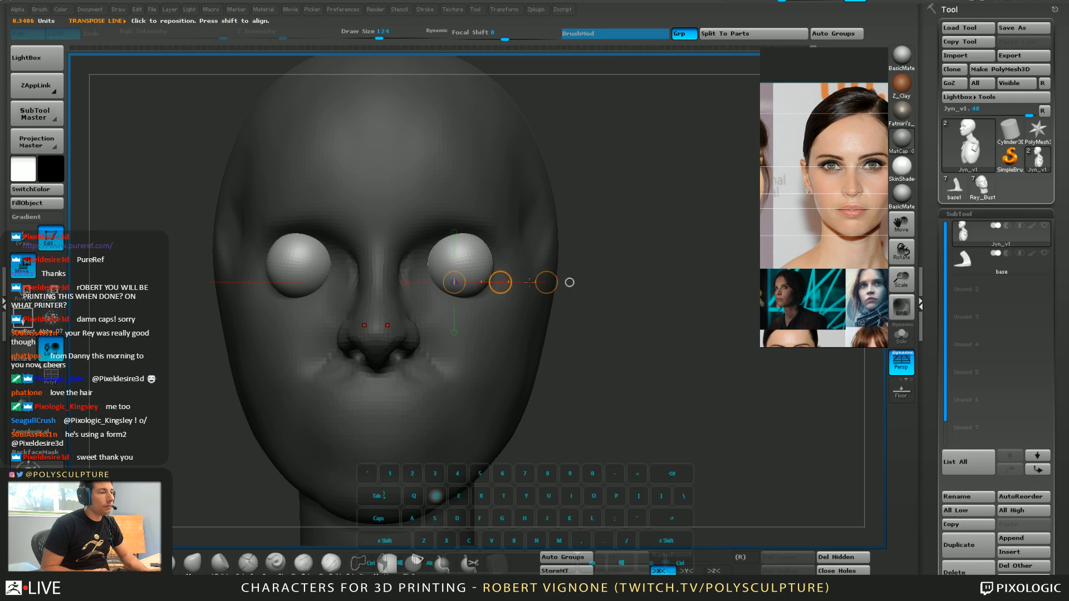
{"action": "left_click_drag", "start_coordinate": [499, 282], "coordinate": [486, 292], "text": "shift"}
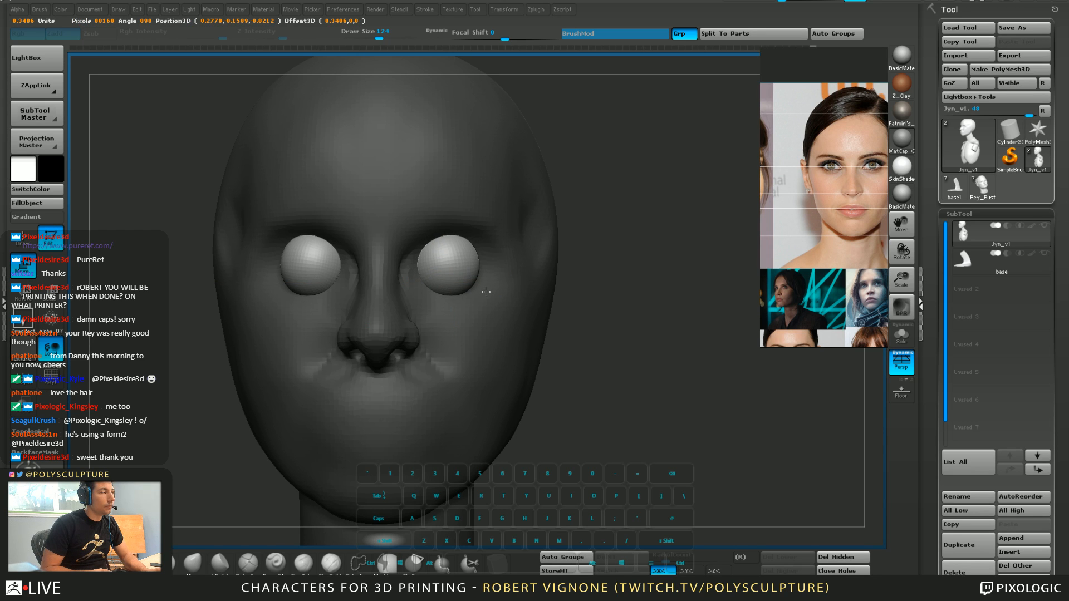
Scale the eyeballs up slightly and lower them in the sockets with a vertical transpose line
{"action": "key", "text": "e"}
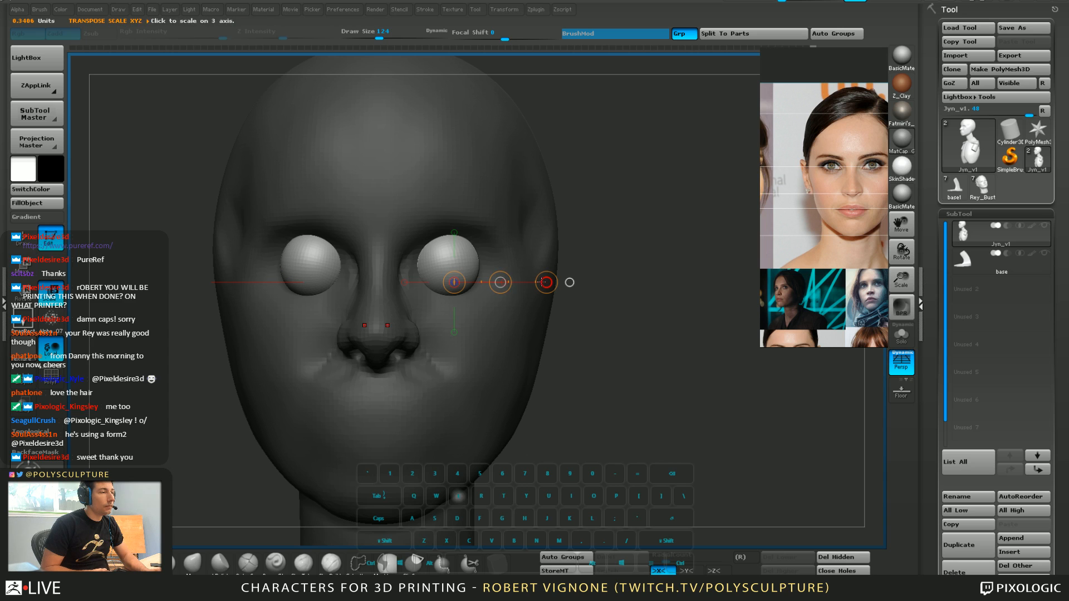
{"action": "left_click_drag", "start_coordinate": [546, 282], "coordinate": [499, 283], "text": "shift"}
{"action": "key", "text": "w"}
{"action": "key", "text": "w"}
{"action": "left_click_drag", "start_coordinate": [469, 245], "coordinate": [469, 349], "text": "shift"}
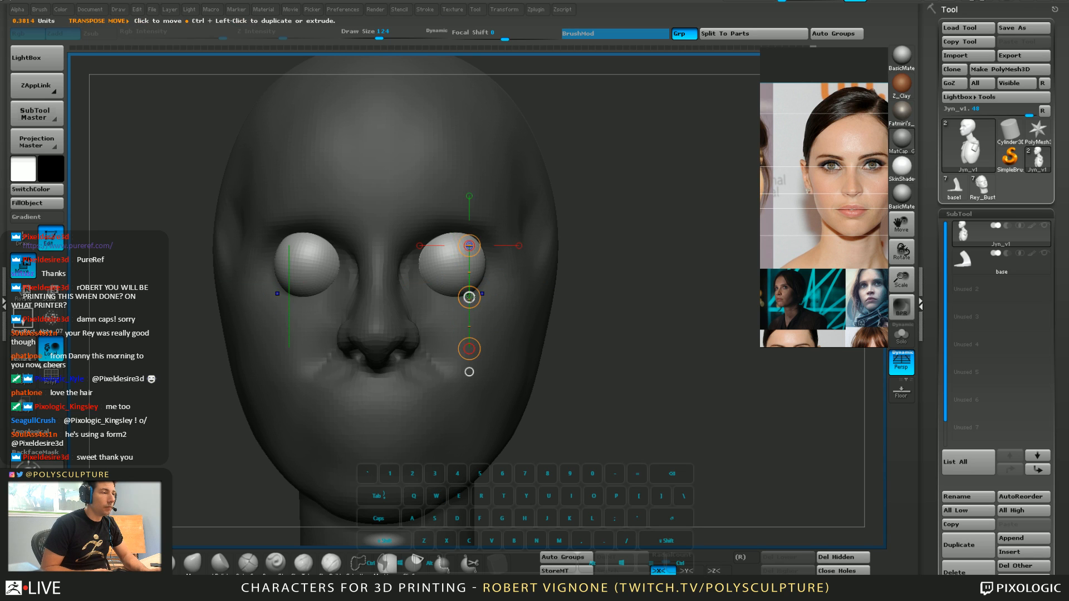
{"action": "left_click_drag", "start_coordinate": [469, 297], "coordinate": [473, 310]}
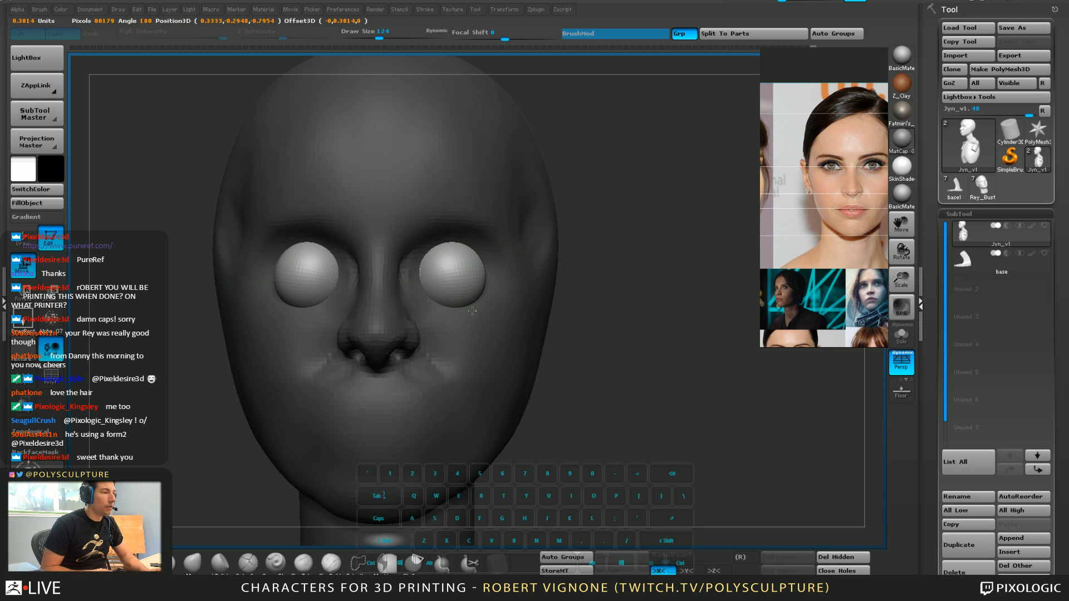
Fine-tune the eyeballs' scale and position with perspective off and the head masked, and clear the mask
{"action": "mouse_move", "coordinate": [629, 391]}
{"action": "left_mouse_down", "text": "alt"}
{"action": "mouse_move", "coordinate": [566, 396]}
{"action": "mouse_move", "coordinate": [525, 382]}
{"action": "mouse_move", "coordinate": [522, 397]}
{"action": "mouse_move", "coordinate": [484, 374]}
{"action": "mouse_move", "coordinate": [542, 387]}
{"action": "mouse_move", "coordinate": [465, 400]}
{"action": "mouse_move", "coordinate": [377, 315]}
{"action": "mouse_move", "coordinate": [411, 371]}
{"action": "left_mouse_up", "text": "alt"}
{"action": "key", "text": "q"}
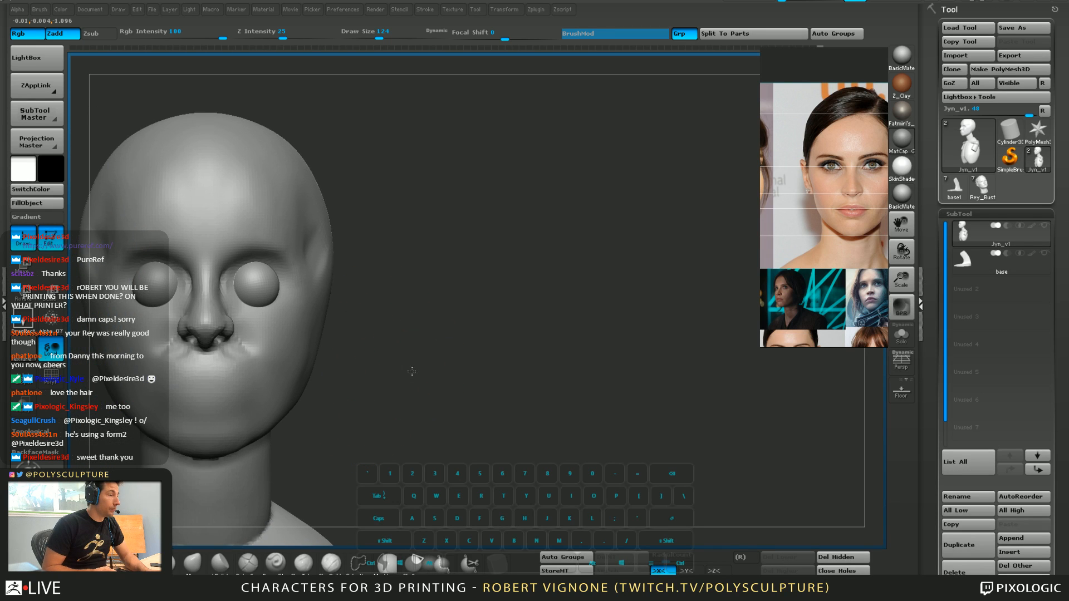
{"action": "key", "text": "w"}
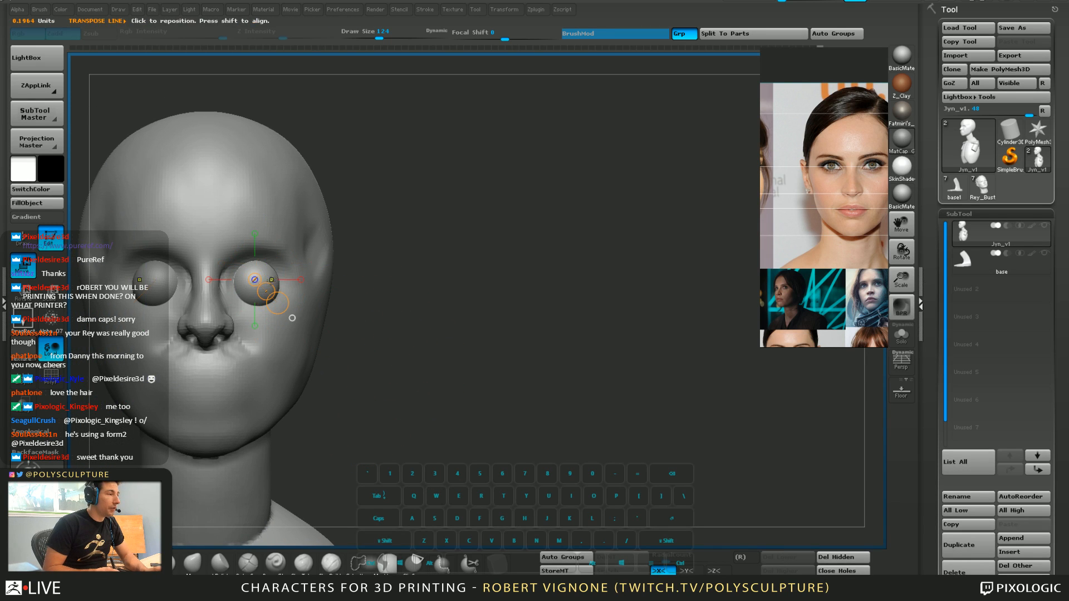
{"action": "left_click", "coordinate": [270, 269], "text": "ctrl"}
{"action": "mouse_move", "coordinate": [255, 288]}
{"action": "left_mouse_down", "text": "shift"}
{"action": "mouse_move", "coordinate": [374, 287]}
{"action": "mouse_move", "coordinate": [315, 282]}
{"action": "left_mouse_up", "text": "shift"}
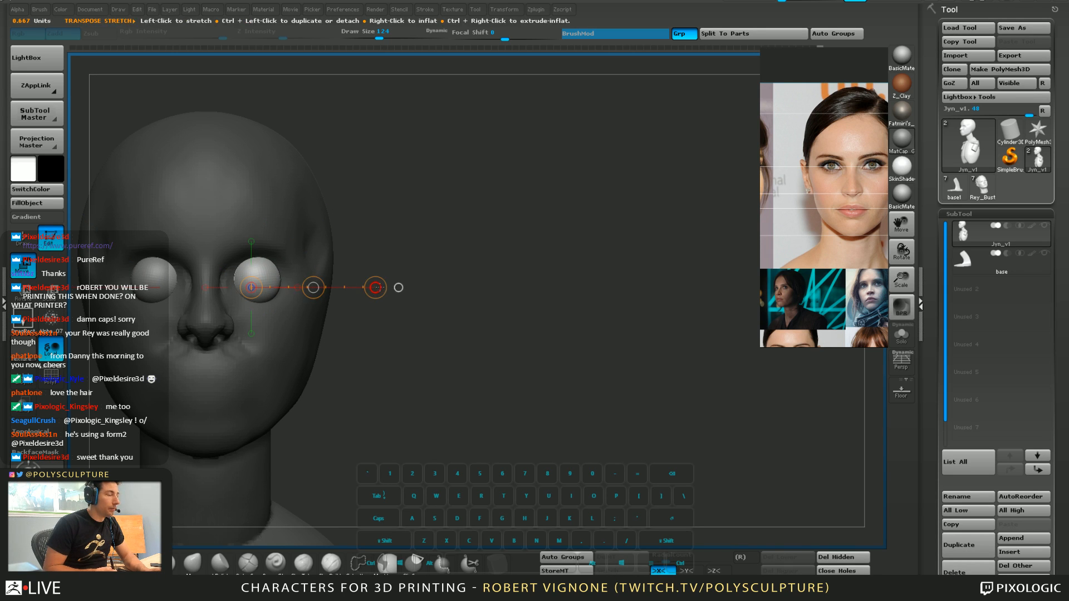
{"action": "key", "text": "e"}
{"action": "key", "text": "w"}
{"action": "key", "text": "e"}
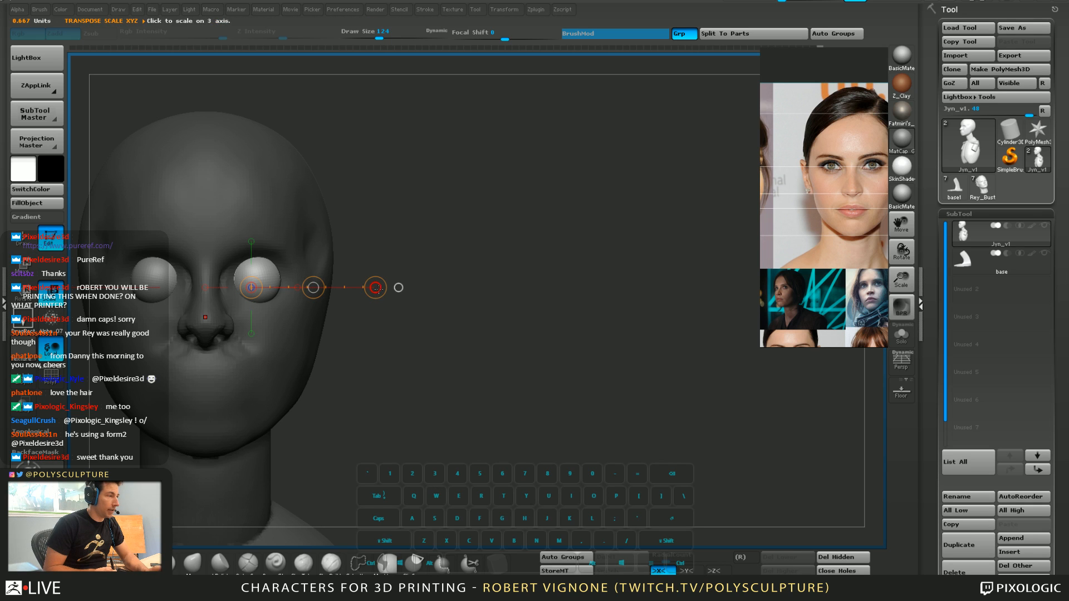
{"action": "left_click_drag", "start_coordinate": [376, 289], "coordinate": [377, 290], "text": "shift"}
{"action": "key", "text": "w"}
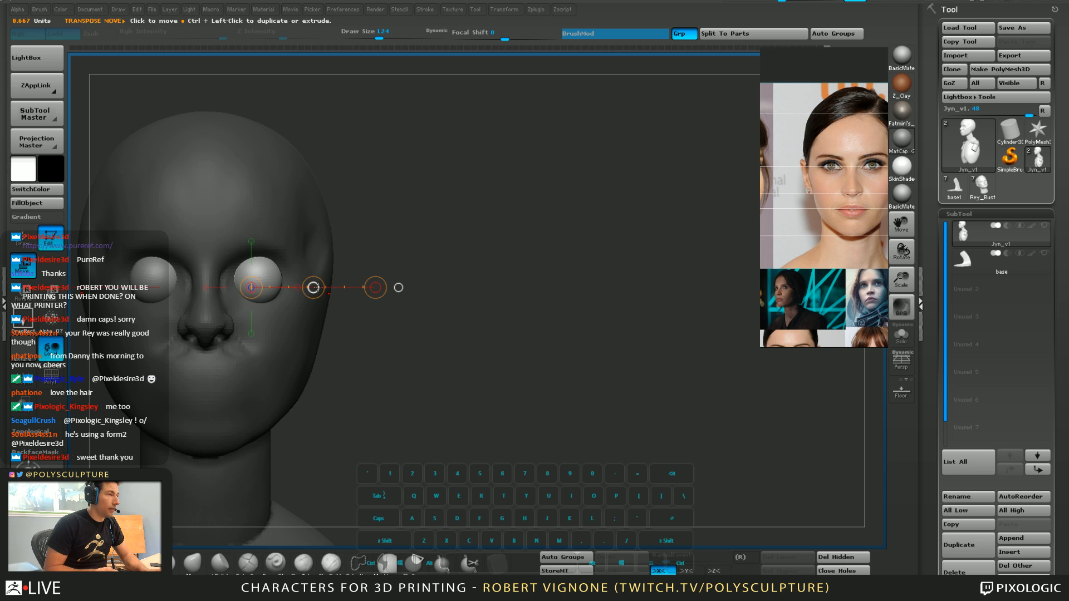
{"action": "key", "text": "shift"}
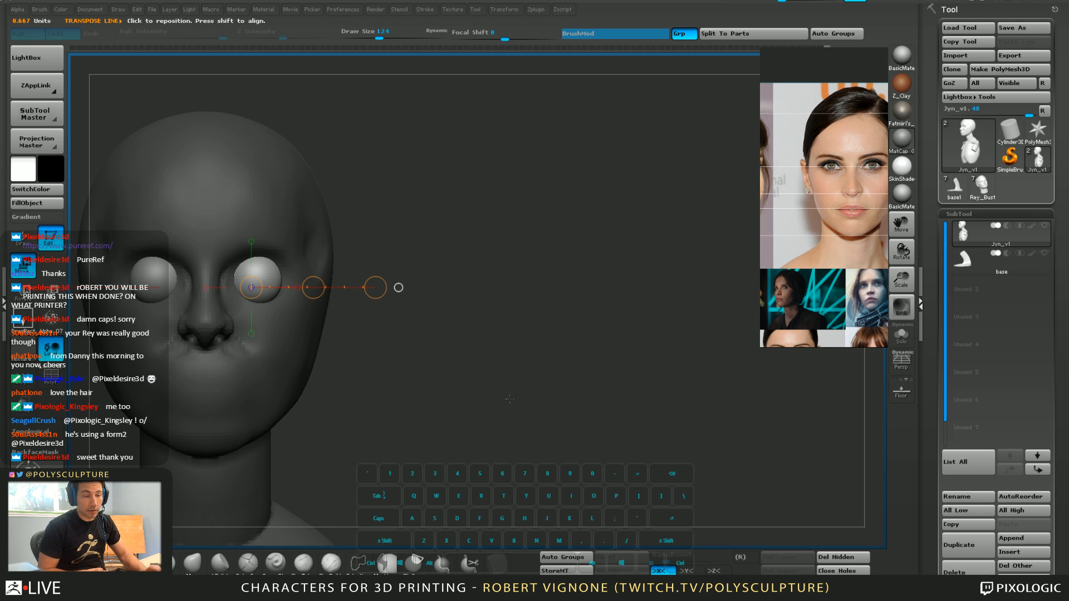
{"action": "left_click_drag", "start_coordinate": [421, 352], "coordinate": [377, 317], "text": "ctrl"}
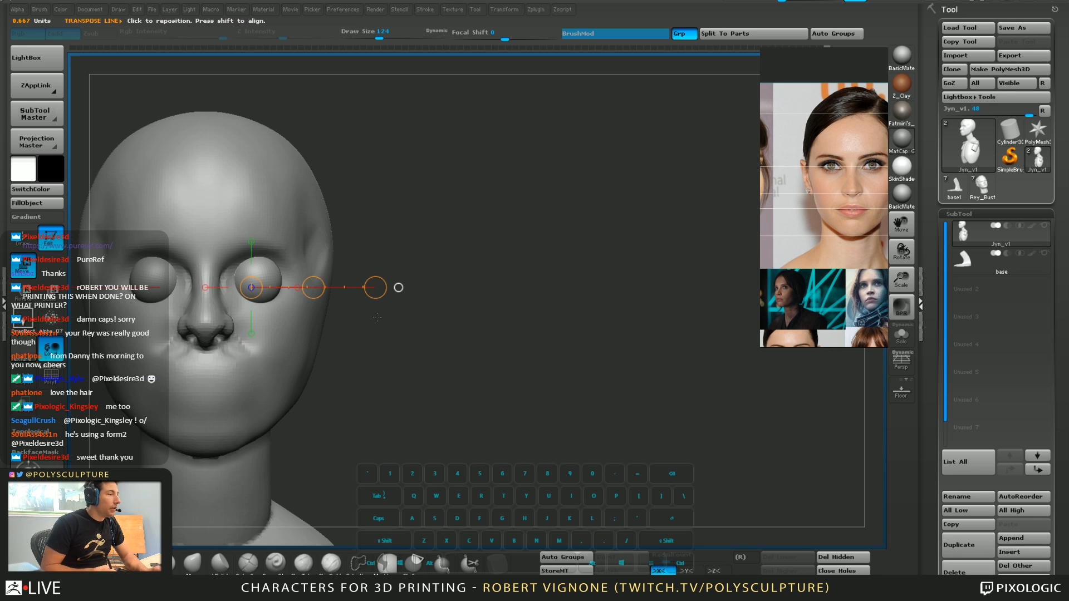
Isolate the eyeballs, split them from the head into their own subtool, and show the head again
{"action": "key", "text": "q"}
{"action": "mouse_move", "coordinate": [262, 301]}
{"action": "right_mouse_down"}
{"action": "mouse_move", "coordinate": [226, 298]}
{"action": "mouse_move", "coordinate": [279, 293]}
{"action": "right_mouse_up"}
{"action": "key", "text": "w"}
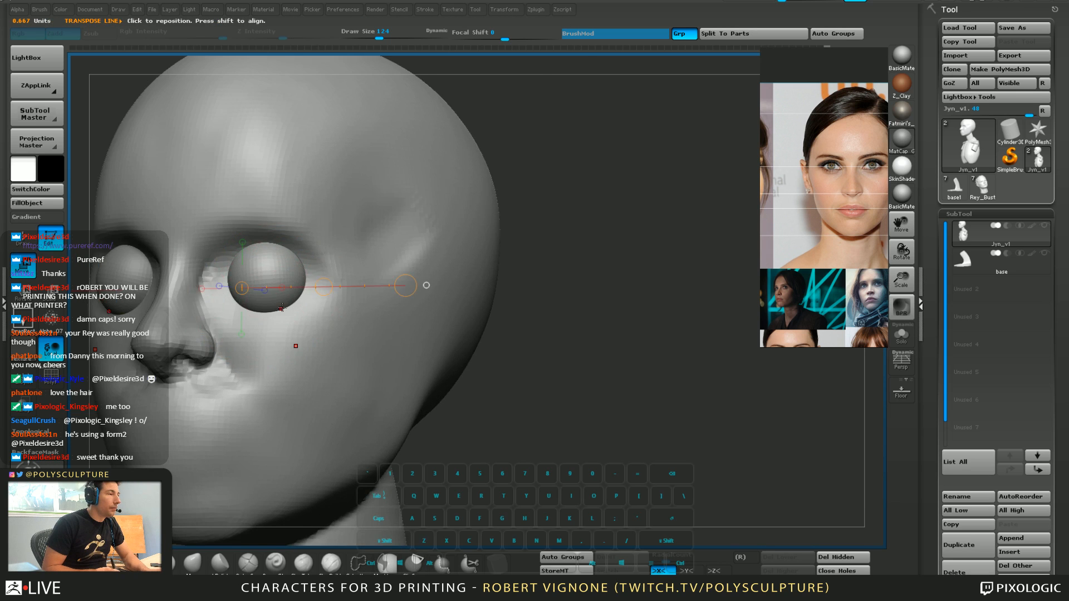
{"action": "right_click_drag", "start_coordinate": [295, 346], "coordinate": [260, 336], "text": "shift"}
{"action": "key", "text": "q"}
{"action": "left_click", "coordinate": [291, 274], "text": "ctrl+shift"}
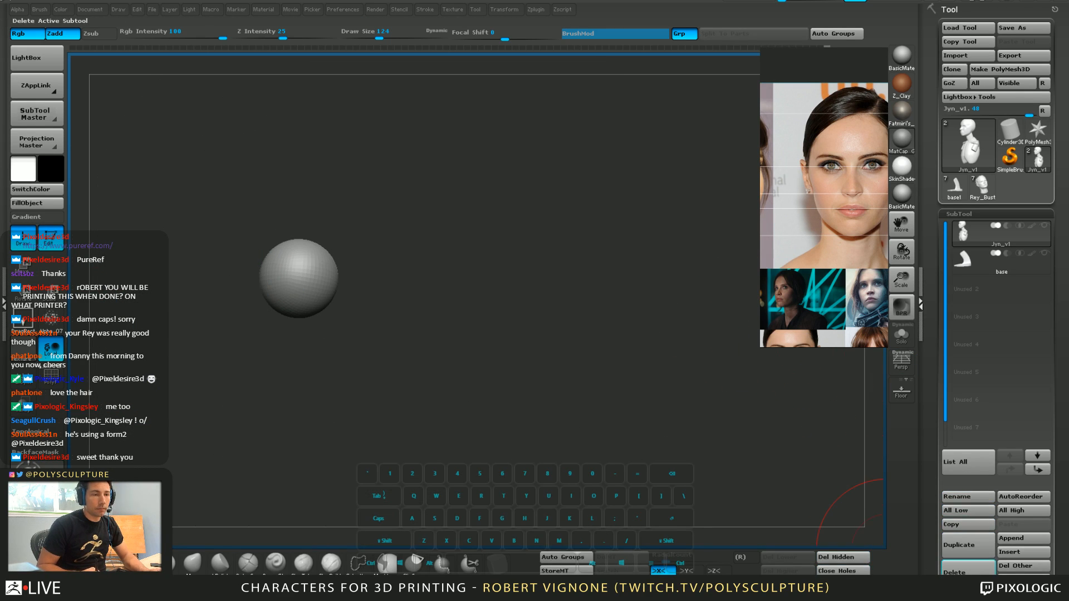
{"action": "left_click_drag", "start_coordinate": [957, 586], "coordinate": [957, 548]}
{"action": "left_click", "coordinate": [956, 555]}
{"action": "left_click", "coordinate": [976, 569]}
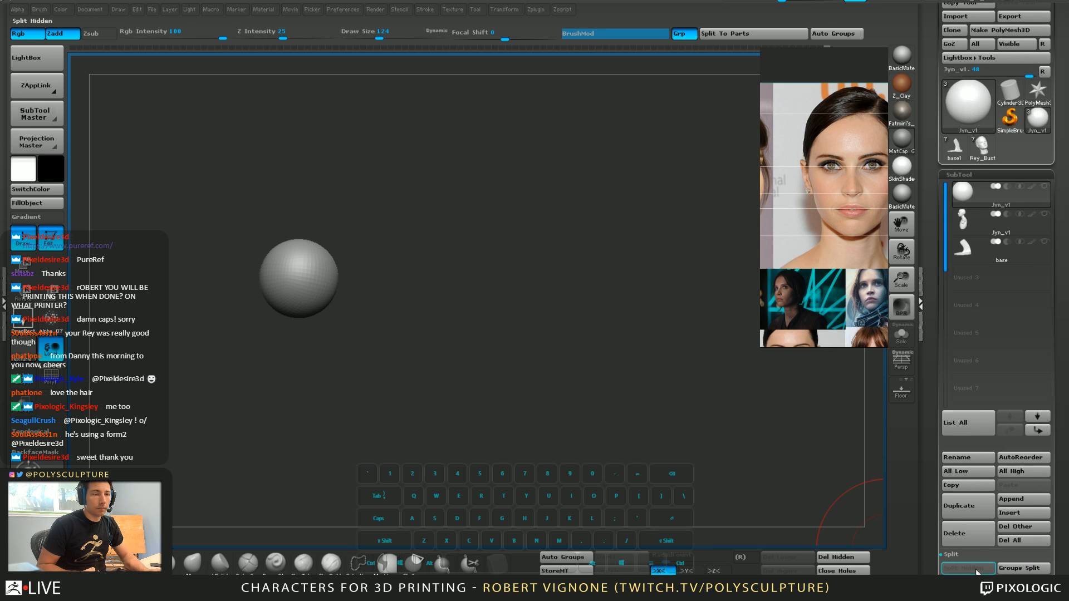
{"action": "left_click", "coordinate": [1045, 214]}
Adjust the eyeballs' depth in the head from the side view, using the profile reference photo for comparison
{"action": "left_click_drag", "start_coordinate": [741, 262], "coordinate": [529, 253], "text": "alt"}
{"action": "key", "text": "w"}
{"action": "left_click_drag", "start_coordinate": [383, 282], "coordinate": [514, 282], "text": "shift"}
{"action": "left_click_drag", "start_coordinate": [447, 281], "coordinate": [462, 280], "text": "shift"}
{"action": "middle_click_drag", "start_coordinate": [779, 214], "coordinate": [981, 211]}
{"action": "left_click_drag", "start_coordinate": [448, 280], "coordinate": [453, 281], "text": "shift"}
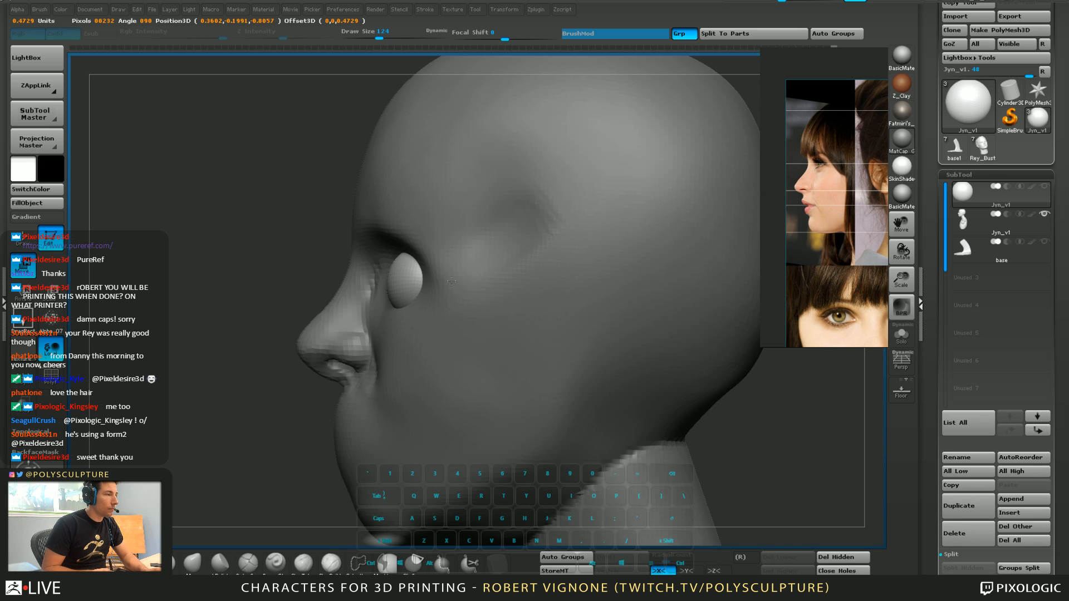
{"action": "left_click_drag", "start_coordinate": [452, 281], "coordinate": [446, 281], "text": "shift"}
Make the head the active subtool with the eyeballs visible, adjust the socket around them, and undo the last stroke
{"action": "left_click", "coordinate": [425, 334], "text": "alt"}
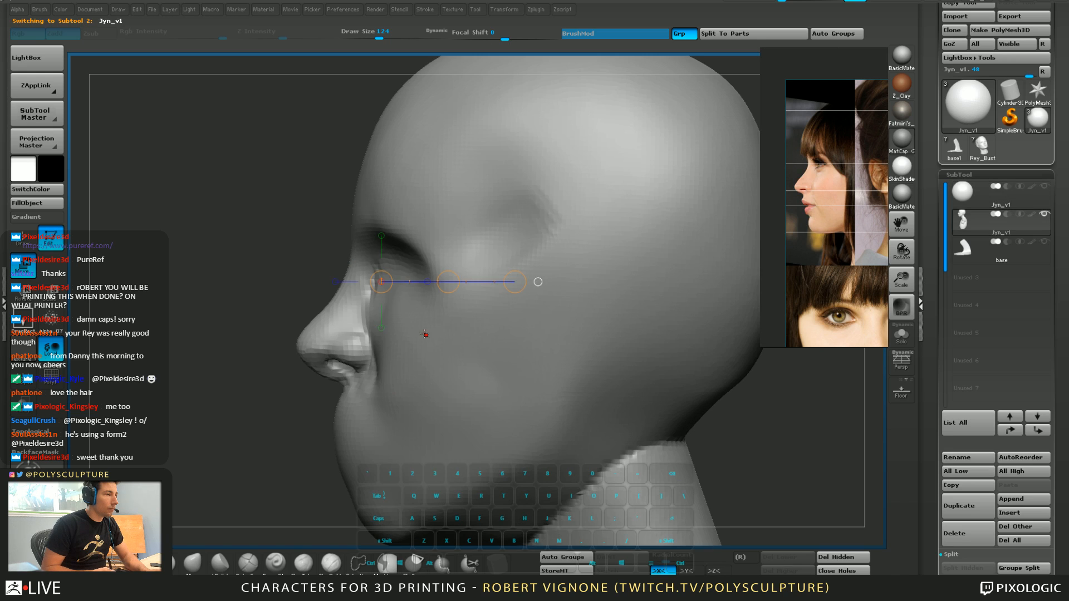
{"action": "key", "text": "q"}
{"action": "left_click", "coordinate": [1045, 189]}
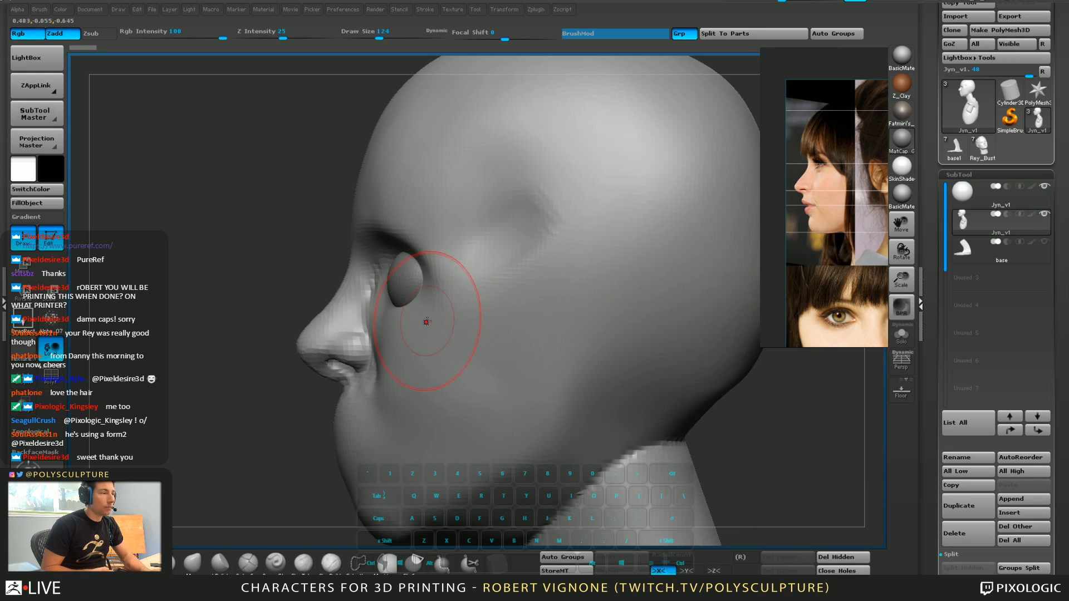
{"action": "left_click_drag", "start_coordinate": [399, 319], "coordinate": [403, 324]}
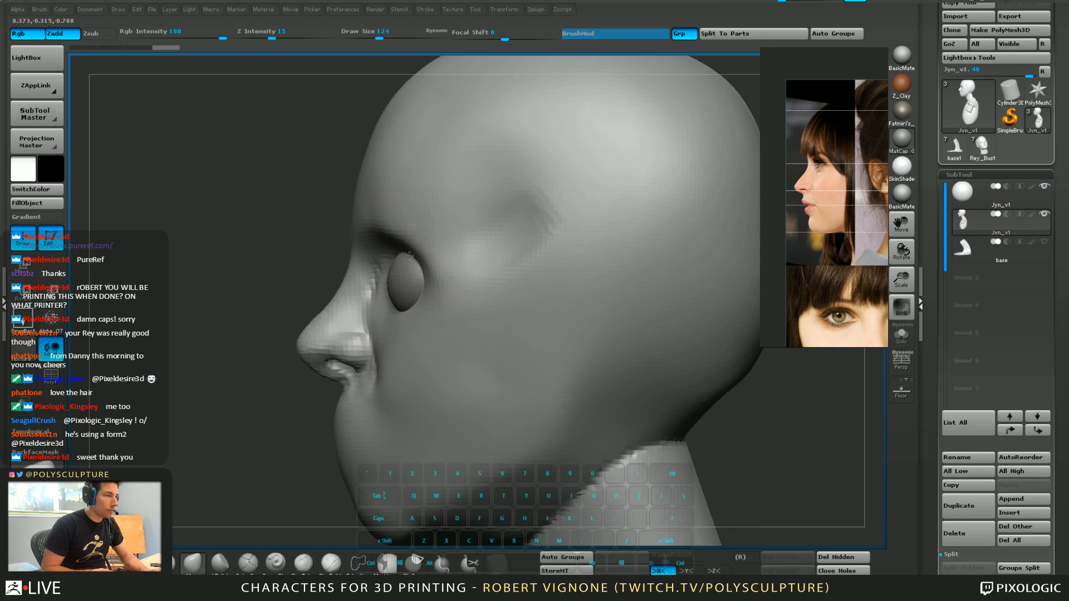
{"action": "mouse_move", "coordinate": [386, 271]}
{"action": "left_mouse_down"}
{"action": "mouse_move", "coordinate": [395, 265]}
{"action": "mouse_move", "coordinate": [381, 291]}
{"action": "mouse_move", "coordinate": [359, 275]}
{"action": "mouse_move", "coordinate": [378, 280]}
{"action": "mouse_move", "coordinate": [372, 329]}
{"action": "left_mouse_up"}
{"action": "key", "text": "s"}
{"action": "key", "text": "ctrl+z"}
{"action": "key", "text": "s"}
Build up the lower eyelid beneath the eyeball with the ClayBuildup brush, reducing its draw size from 128 to 88
{"action": "left_click", "coordinate": [332, 564]}
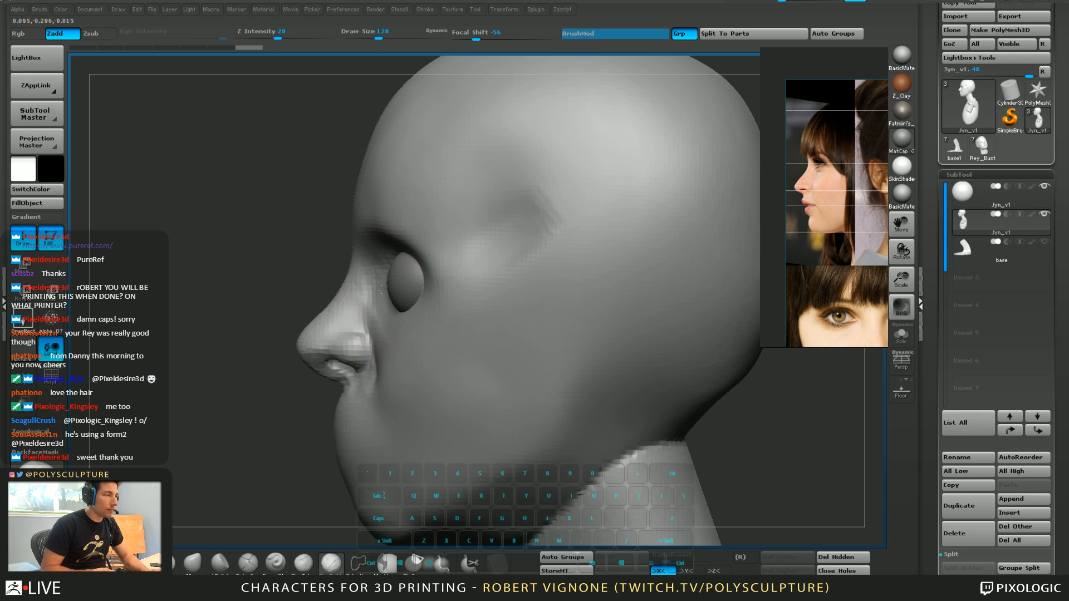
{"action": "left_click_drag", "start_coordinate": [382, 289], "coordinate": [396, 306]}
{"action": "right_click_drag", "start_coordinate": [402, 310], "coordinate": [424, 309]}
{"action": "key", "text": "s"}
{"action": "left_click_drag", "start_coordinate": [424, 309], "coordinate": [418, 310]}
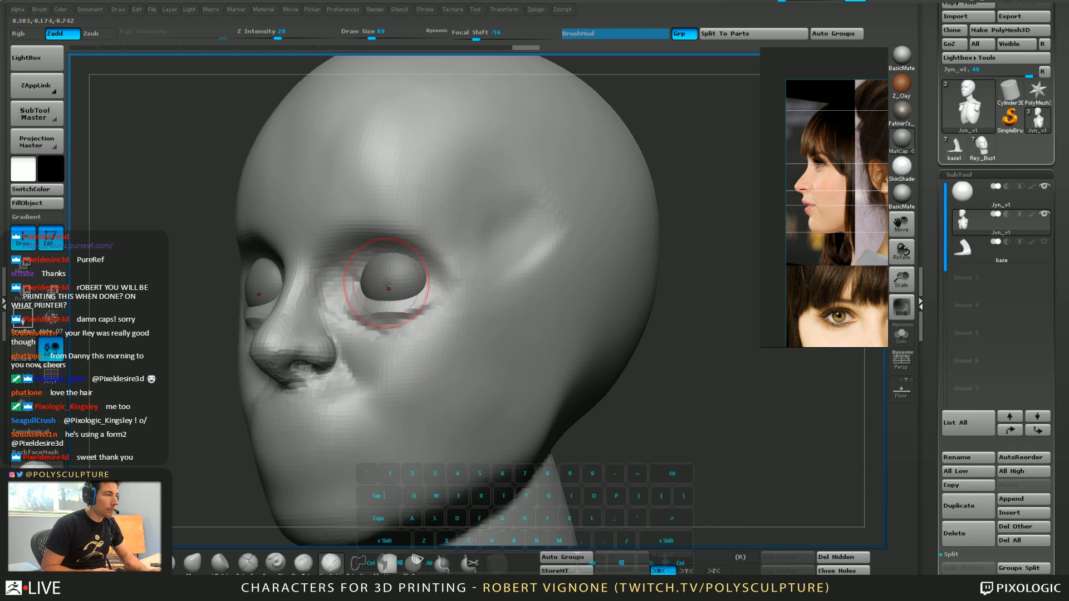
Build up the upper eyelid over the eyeball to the outer corner with the ClayBuildup brush at draw size 41
{"action": "right_click_drag", "start_coordinate": [387, 284], "coordinate": [382, 259]}
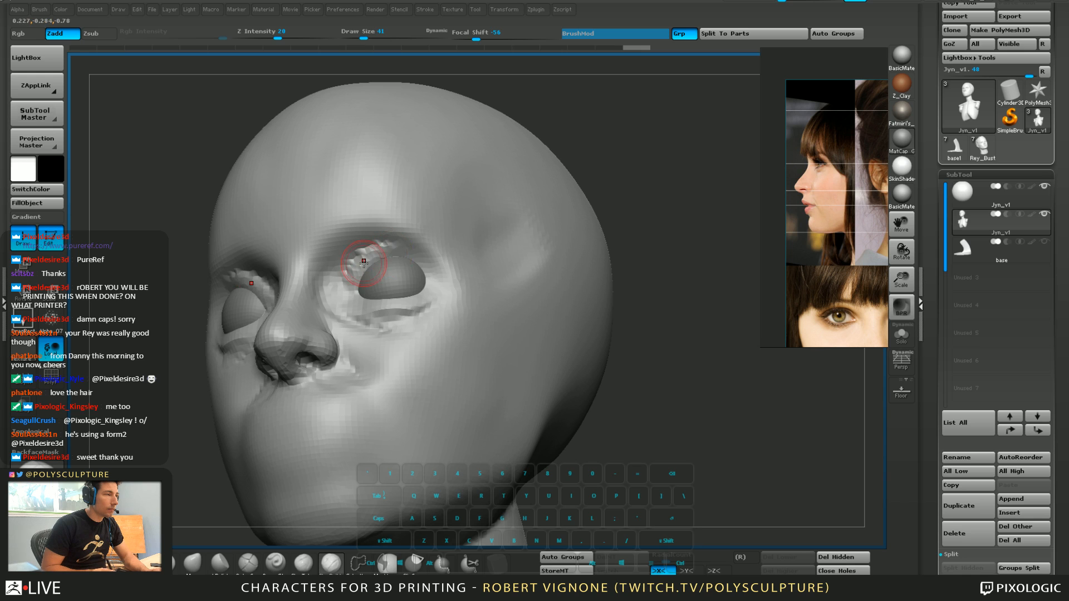
{"action": "left_click_drag", "start_coordinate": [370, 261], "coordinate": [427, 266]}
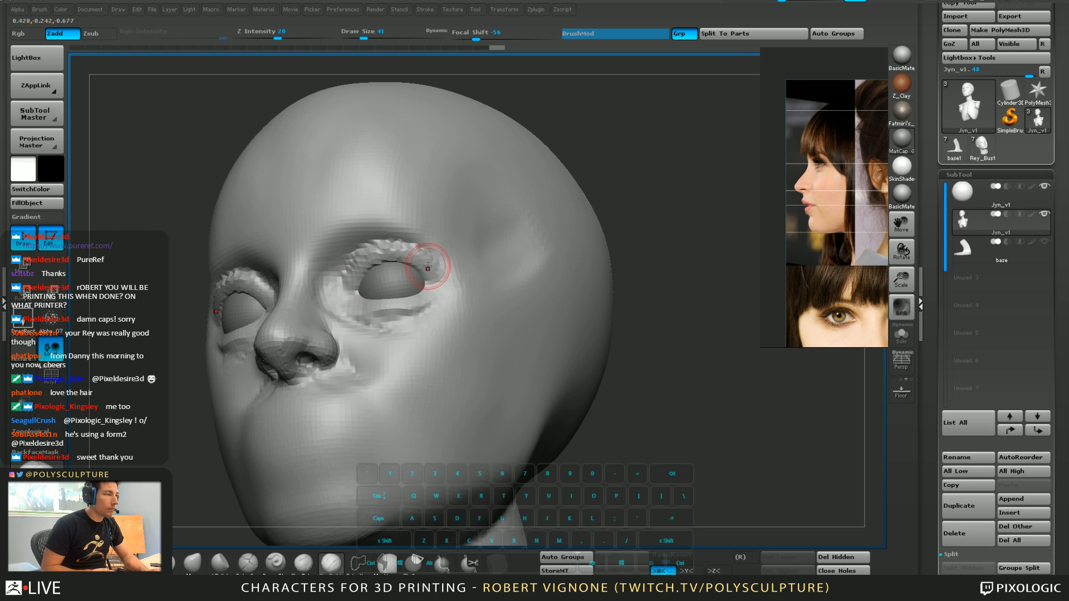
{"action": "right_click_drag", "start_coordinate": [392, 269], "coordinate": [412, 265]}
{"action": "left_click_drag", "start_coordinate": [405, 264], "coordinate": [413, 269]}
Adjust the upper eyelid's shape from the front view with the Move brush at draw size 94
{"action": "right_click_drag", "start_coordinate": [411, 271], "coordinate": [390, 288]}
{"action": "key", "text": "s"}
{"action": "key", "text": "b"}
{"action": "key", "text": "m"}
{"action": "key", "text": "v"}
{"action": "left_click_drag", "start_coordinate": [389, 289], "coordinate": [373, 247]}
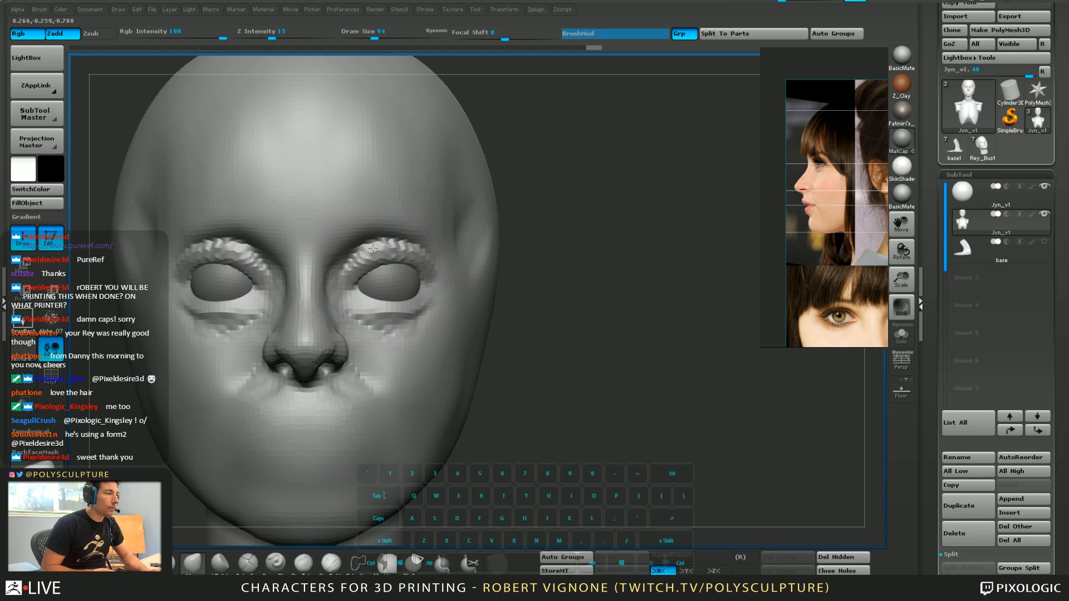
Reshape the upper and lower eyelids in profile with the Move brush, raising its draw size from 112 to 124
{"action": "mouse_move", "coordinate": [422, 274]}
{"action": "right_mouse_down"}
{"action": "mouse_move", "coordinate": [406, 298]}
{"action": "mouse_move", "coordinate": [413, 282]}
{"action": "right_mouse_up"}
{"action": "key", "text": "s"}
{"action": "left_click_drag", "start_coordinate": [409, 305], "coordinate": [405, 304]}
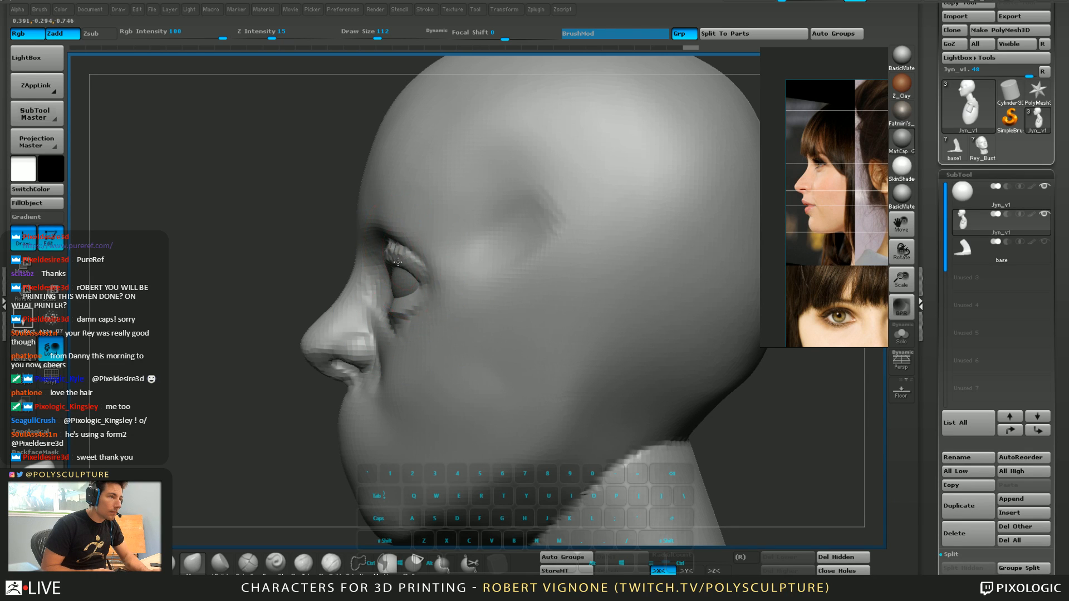
{"action": "mouse_move", "coordinate": [406, 268]}
{"action": "left_mouse_down"}
{"action": "mouse_move", "coordinate": [440, 300]}
{"action": "mouse_move", "coordinate": [398, 320]}
{"action": "left_mouse_up"}
{"action": "key", "text": "s"}
{"action": "key", "text": "s"}
{"action": "left_click_drag", "start_coordinate": [399, 326], "coordinate": [395, 326]}
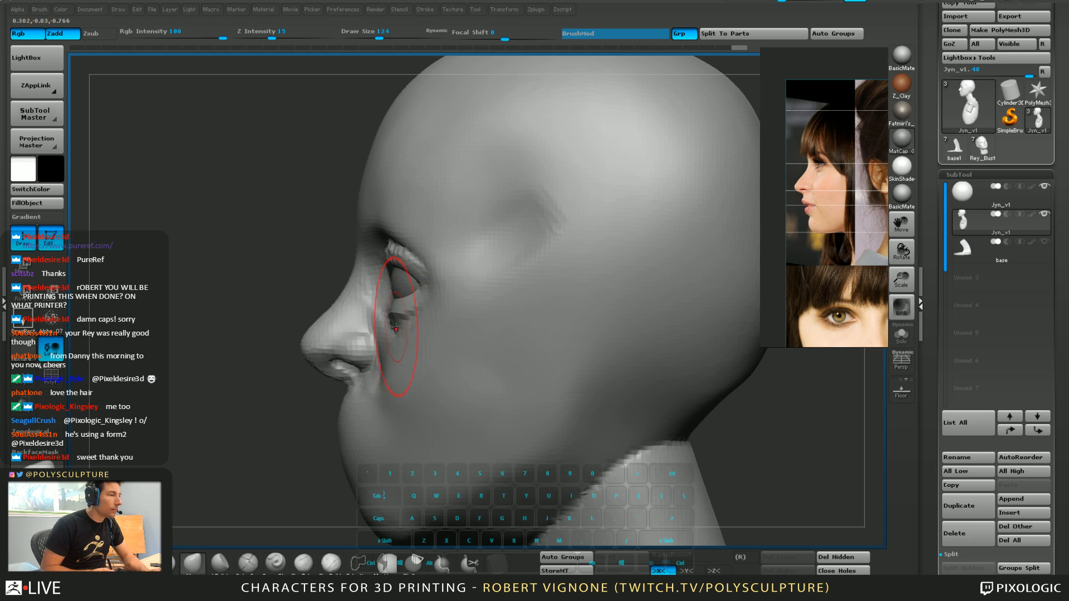
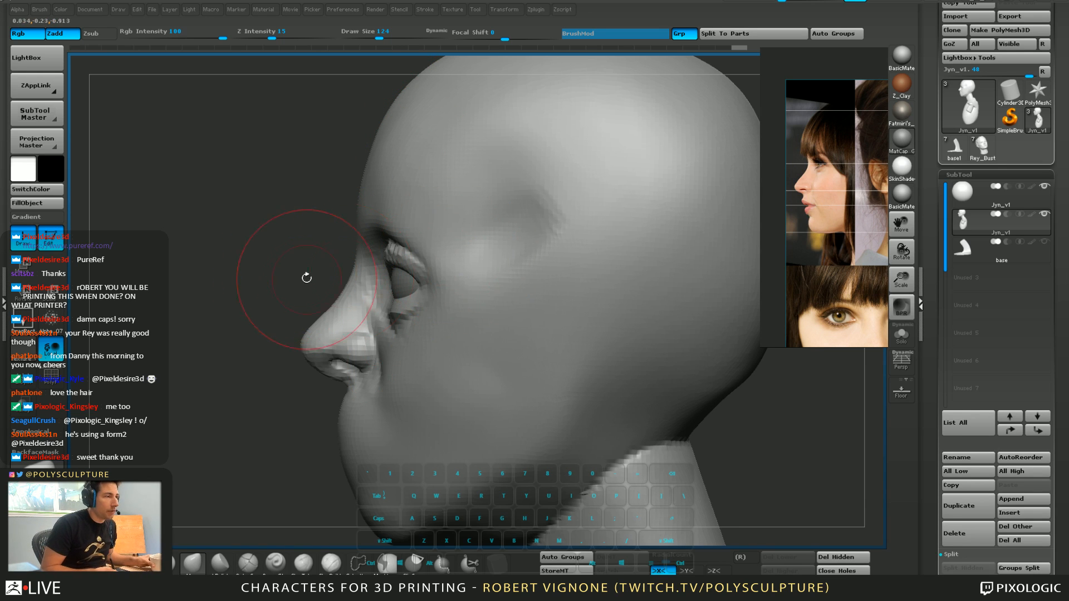
Refine the eye socket and lids in profile with the Move brush, reducing its draw size from 140 to 83
{"action": "left_click_drag", "start_coordinate": [294, 263], "coordinate": [293, 263]}
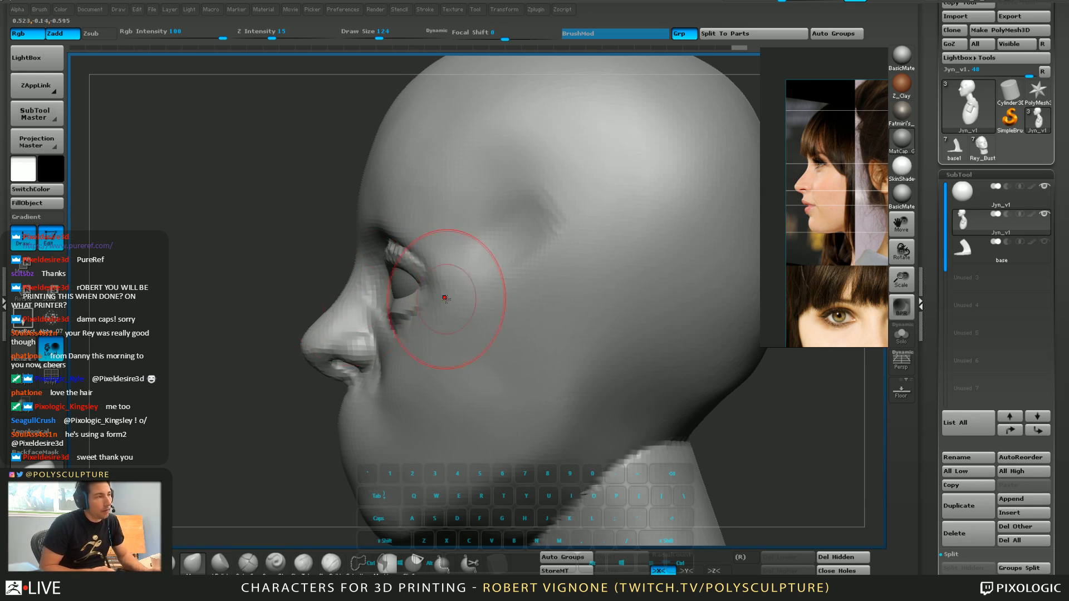
{"action": "key", "text": "5"}
{"action": "key", "text": "5"}
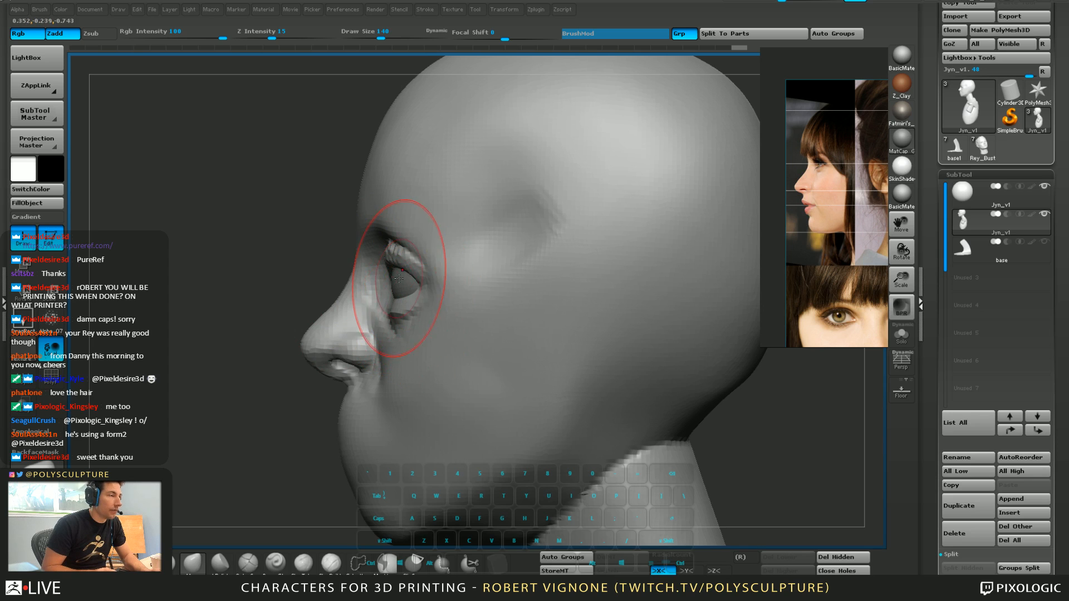
{"action": "key", "text": "4"}
{"action": "key", "text": "4"}
{"action": "key", "text": "["}
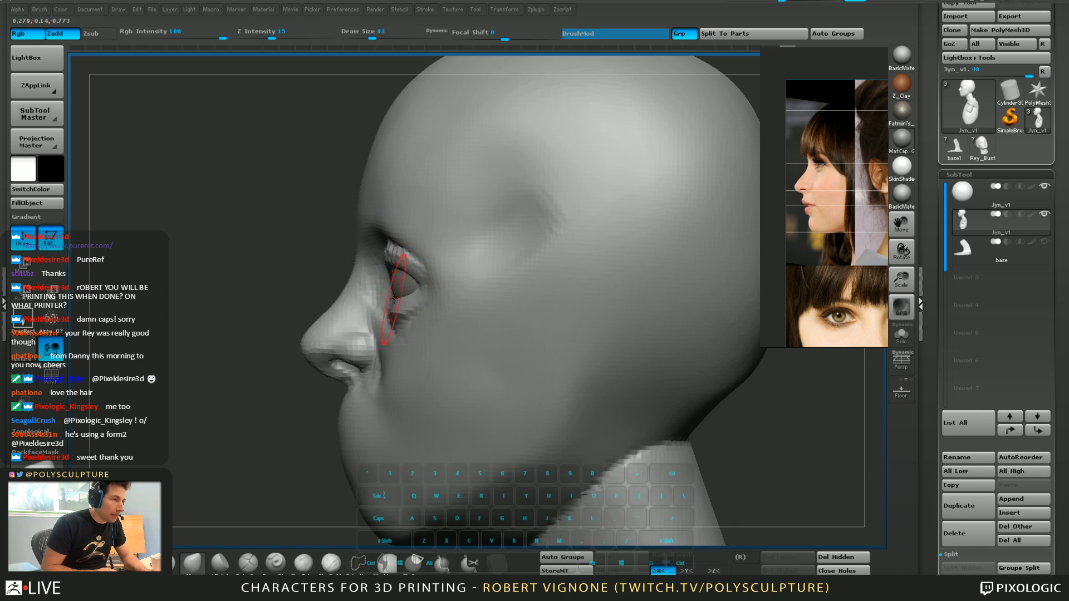
Adjust the inner corner of the eye with the Move brush at draw sizes 37 and 59
{"action": "right_click_drag", "start_coordinate": [399, 323], "coordinate": [405, 266]}
{"action": "key", "text": "["}
{"action": "key", "text": "["}
{"action": "key", "text": "["}
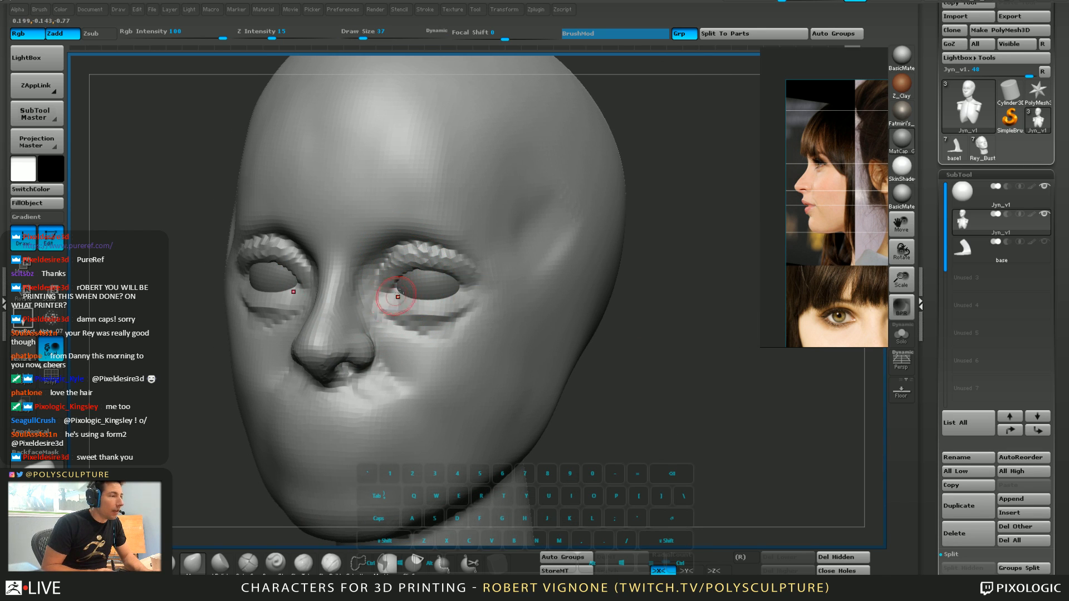
{"action": "right_click_drag", "start_coordinate": [397, 296], "coordinate": [426, 285]}
{"action": "key", "text": "]"}
{"action": "key", "text": "]"}
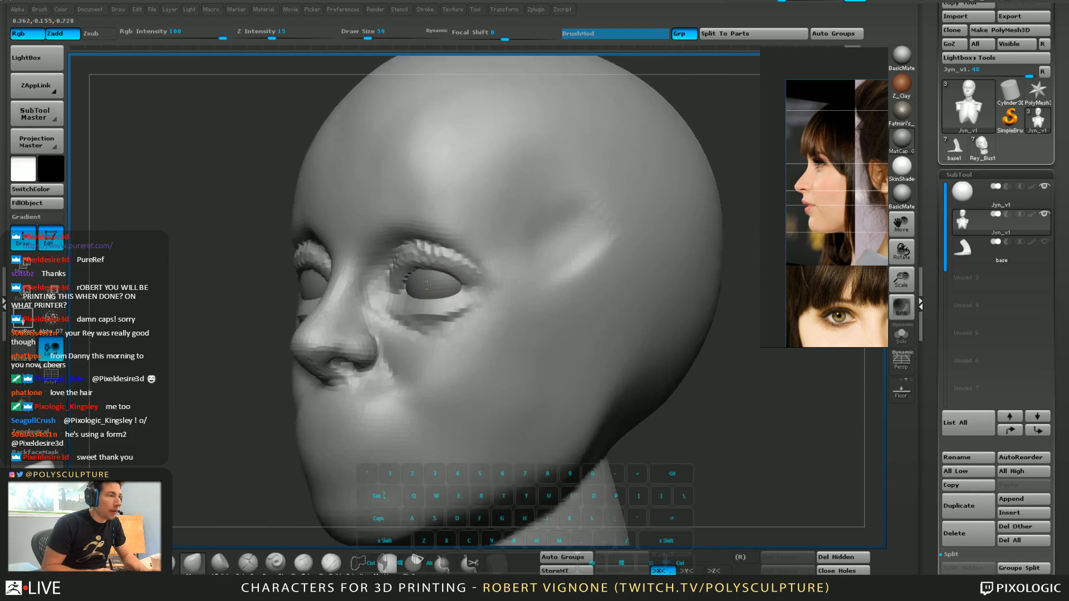
Add clay around the inner eye corner with the ClayBuildup brush at draw size 27, and smooth both eyelids
{"action": "left_click_drag", "start_coordinate": [427, 285], "coordinate": [338, 426]}
{"action": "left_click", "coordinate": [336, 561]}
{"action": "key", "text": "s"}
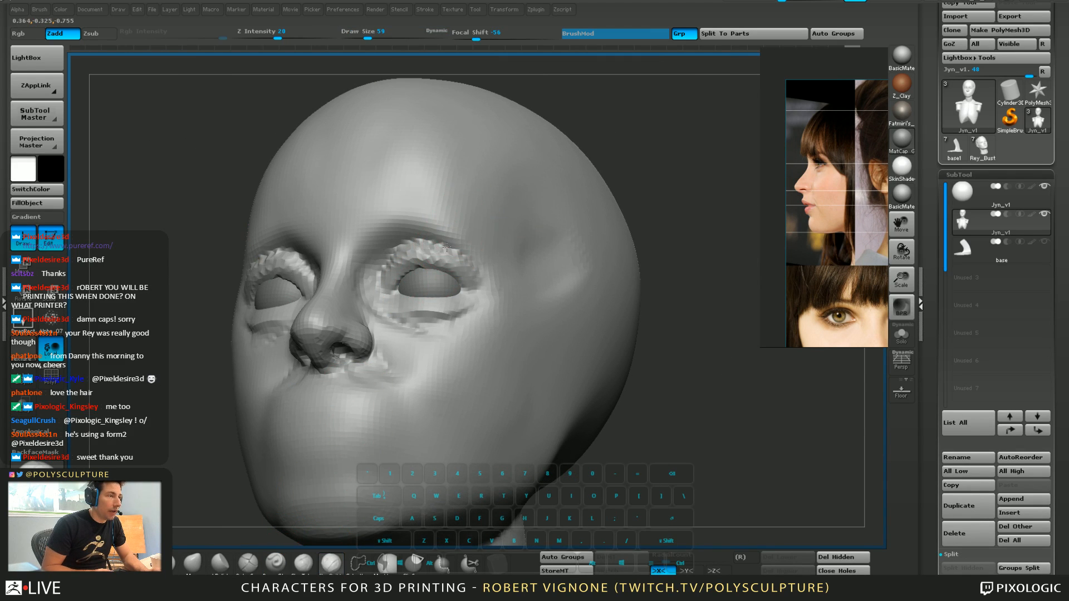
{"action": "left_click_drag", "start_coordinate": [451, 246], "coordinate": [468, 279]}
{"action": "right_click_drag", "start_coordinate": [398, 293], "coordinate": [400, 298]}
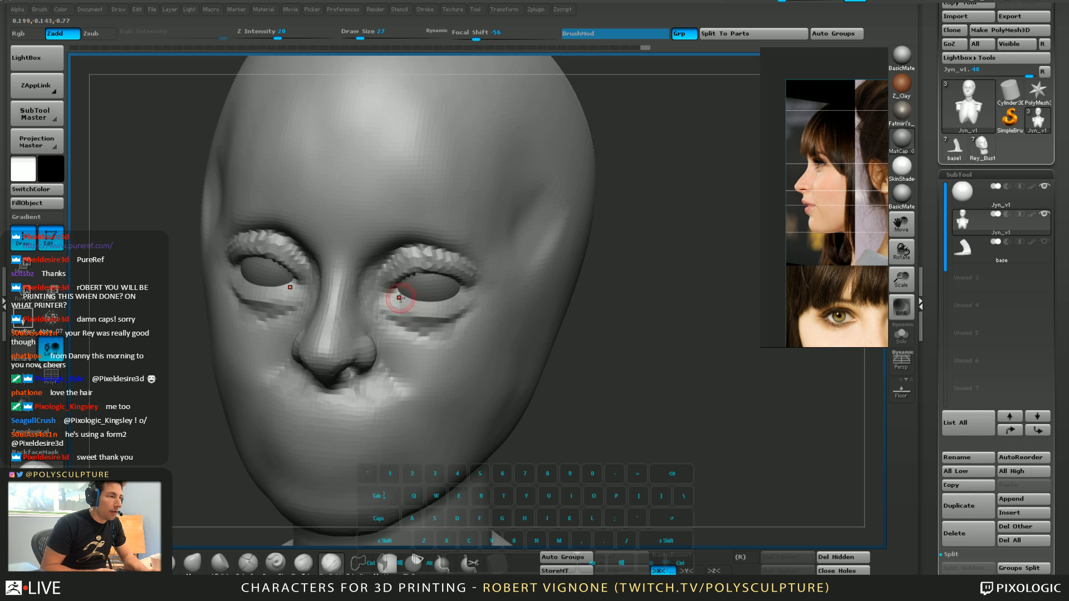
{"action": "mouse_move", "coordinate": [462, 290]}
{"action": "left_mouse_down"}
{"action": "mouse_move", "coordinate": [384, 298]}
{"action": "mouse_move", "coordinate": [459, 259]}
{"action": "left_mouse_up"}
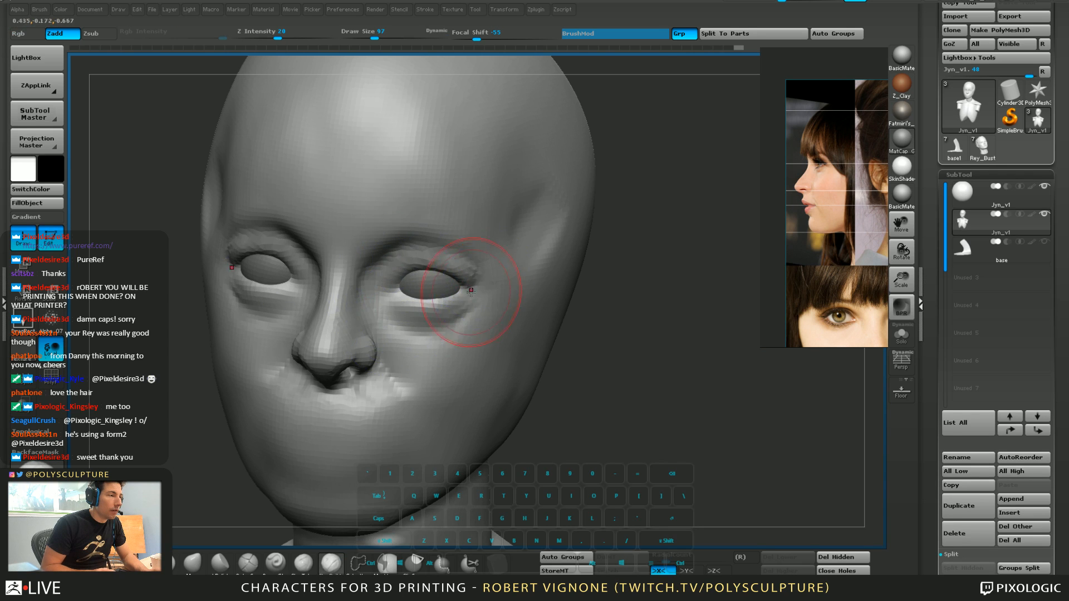
Keep the head as the active subtool and adjust the outer eye corner in profile with the Move brush at draw sizes 101 and 94
{"action": "mouse_move", "coordinate": [466, 259]}
{"action": "right_mouse_down"}
{"action": "mouse_move", "coordinate": [418, 289]}
{"action": "mouse_move", "coordinate": [432, 248]}
{"action": "mouse_move", "coordinate": [453, 291]}
{"action": "right_mouse_up"}
{"action": "key", "text": "5"}
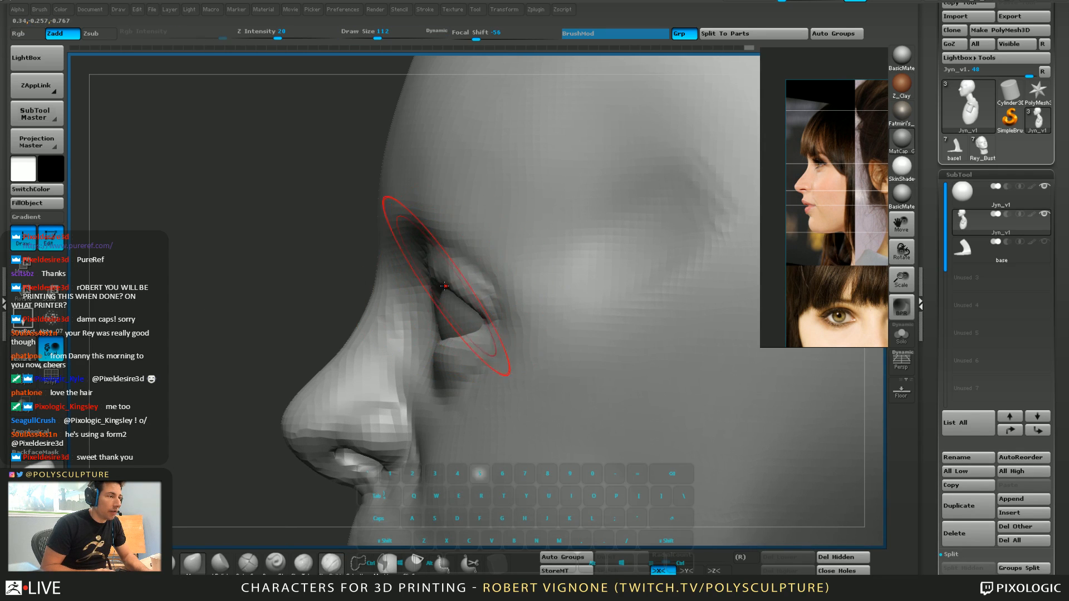
{"action": "left_click_drag", "start_coordinate": [431, 290], "coordinate": [421, 293]}
{"action": "left_click", "coordinate": [474, 327], "text": "alt"}
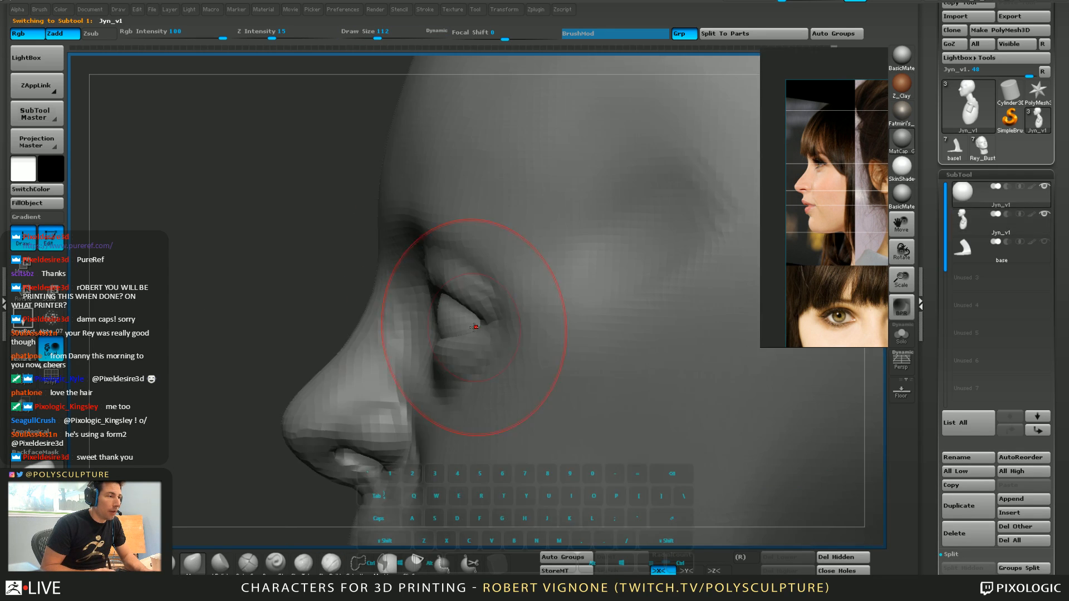
{"action": "left_click", "coordinate": [487, 327], "text": "alt"}
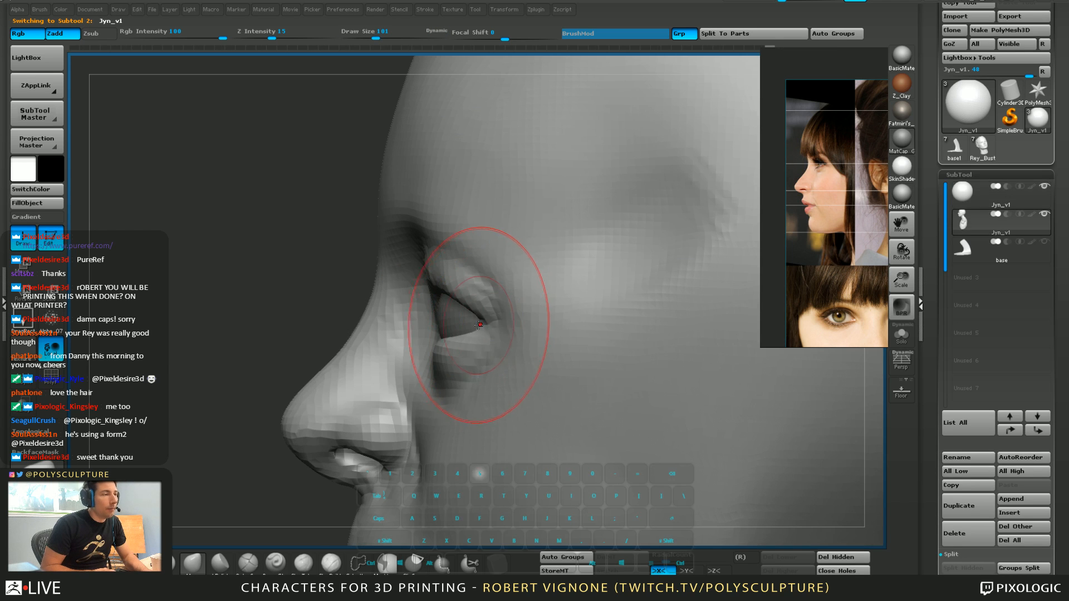
{"action": "key", "text": "s"}
{"action": "left_click_drag", "start_coordinate": [502, 326], "coordinate": [500, 326]}
{"action": "mouse_move", "coordinate": [501, 325]}
{"action": "right_mouse_down", "text": "alt"}
{"action": "mouse_move", "coordinate": [494, 307]}
{"action": "mouse_move", "coordinate": [512, 306]}
{"action": "right_mouse_up", "text": "alt"}
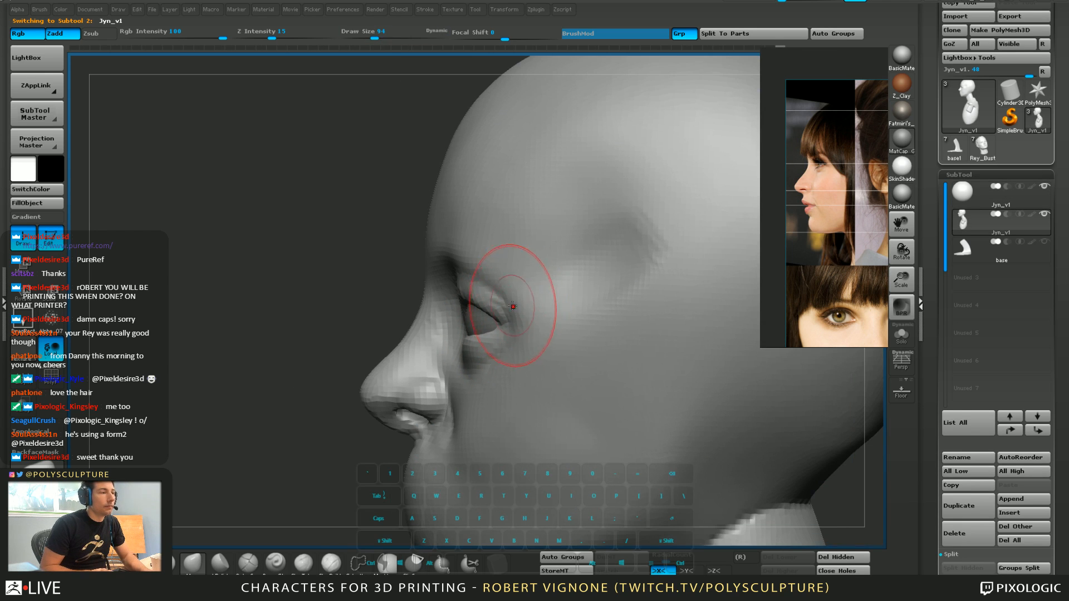
Reshape the brow and narrow the temples from the front with the Move brush, raising its draw size from 128 to 415
{"action": "mouse_move", "coordinate": [540, 364]}
{"action": "right_mouse_down"}
{"action": "mouse_move", "coordinate": [548, 340]}
{"action": "mouse_move", "coordinate": [618, 334]}
{"action": "mouse_move", "coordinate": [509, 255]}
{"action": "mouse_move", "coordinate": [523, 272]}
{"action": "mouse_move", "coordinate": [478, 248]}
{"action": "right_mouse_up"}
{"action": "key", "text": "s"}
{"action": "key", "text": "s"}
{"action": "key", "text": "5"}
{"action": "left_click_drag", "start_coordinate": [477, 249], "coordinate": [443, 235]}
{"action": "key", "text": "s"}
{"action": "left_click_drag", "start_coordinate": [518, 254], "coordinate": [526, 255]}
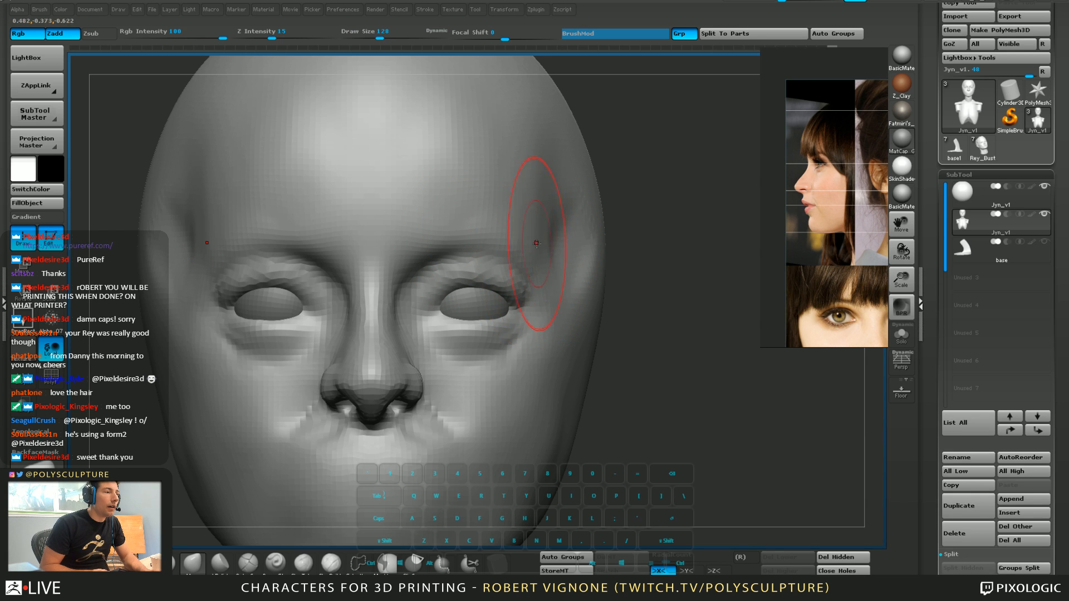
{"action": "key", "text": "s"}
{"action": "mouse_move", "coordinate": [568, 284]}
{"action": "left_mouse_down"}
{"action": "mouse_move", "coordinate": [598, 282]}
{"action": "mouse_move", "coordinate": [579, 262]}
{"action": "left_mouse_up"}
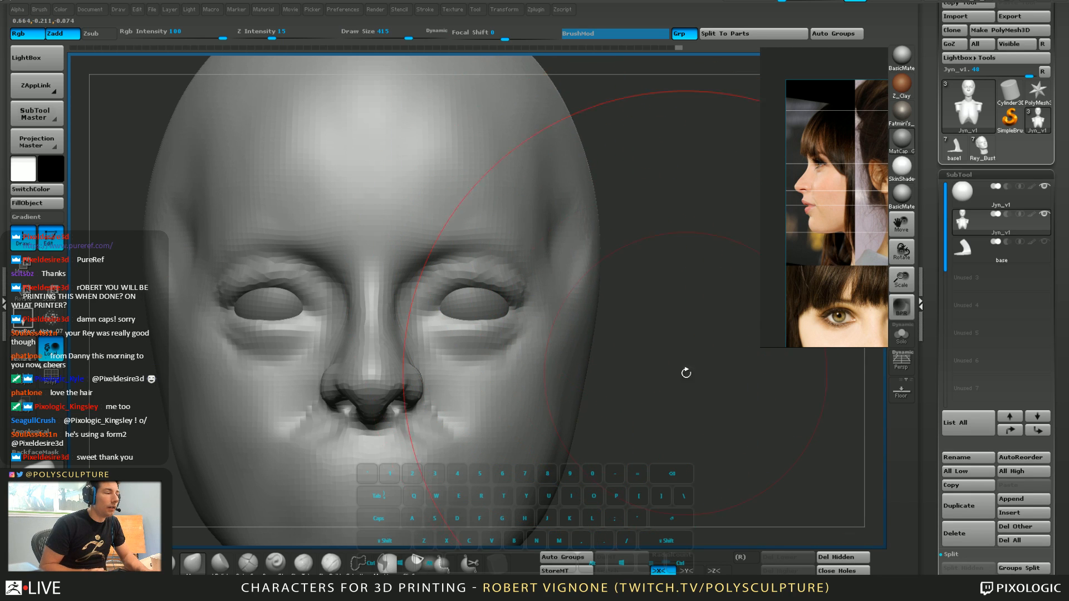
Turn on perspective and adjust the outer brow area with the Move brush at draw size 167
{"action": "left_click_drag", "start_coordinate": [685, 372], "coordinate": [656, 334], "text": "alt"}
{"action": "key", "text": "p"}
{"action": "key", "text": "s"}
{"action": "left_click_drag", "start_coordinate": [592, 270], "coordinate": [534, 261]}
{"action": "key", "text": "s"}
Move the eyeballs slightly closer together with the transpose line, and make the head the active subtool in draw mode again
{"action": "left_click", "coordinate": [524, 288], "text": "alt"}
{"action": "key", "text": "w"}
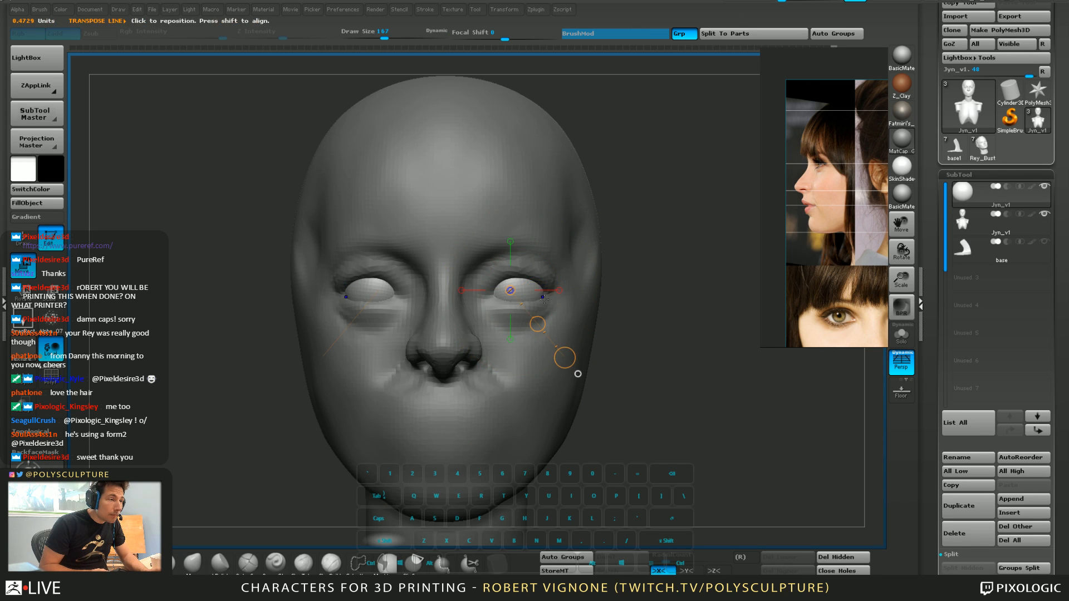
{"action": "mouse_move", "coordinate": [530, 302]}
{"action": "left_mouse_down", "text": "shift"}
{"action": "mouse_move", "coordinate": [623, 301]}
{"action": "mouse_move", "coordinate": [463, 296]}
{"action": "left_mouse_up", "text": "shift"}
{"action": "left_click", "coordinate": [576, 310], "text": "alt"}
{"action": "key", "text": "q"}
Fit the eyelids around the repositioned eyeballs from the front with the Move brush at draw size 94
{"action": "key", "text": "s"}
{"action": "key", "text": "s"}
{"action": "key", "text": "s"}
{"action": "left_click_drag", "start_coordinate": [537, 287], "coordinate": [520, 286]}
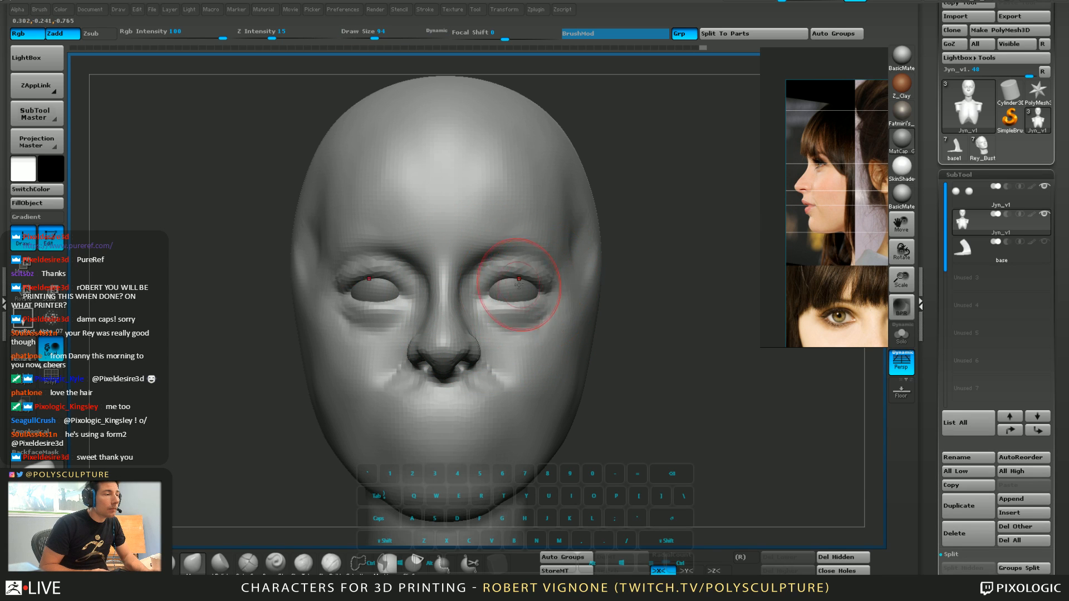
Shape the upper eyelid's curve over the eyeball from below with the Move brush at draw size 65
{"action": "mouse_move", "coordinate": [518, 283]}
{"action": "right_mouse_down", "text": "alt"}
{"action": "mouse_move", "coordinate": [534, 328]}
{"action": "mouse_move", "coordinate": [530, 268]}
{"action": "right_mouse_up", "text": "alt"}
{"action": "key", "text": "s"}
{"action": "left_click_drag", "start_coordinate": [529, 268], "coordinate": [513, 270]}
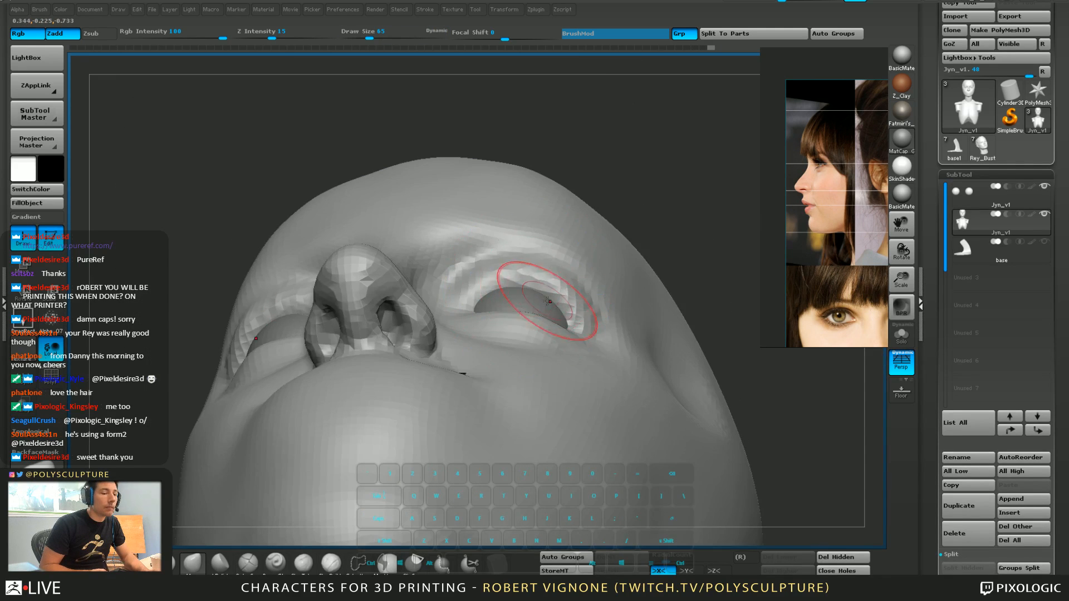
{"action": "right_click_drag", "start_coordinate": [548, 301], "coordinate": [523, 271]}
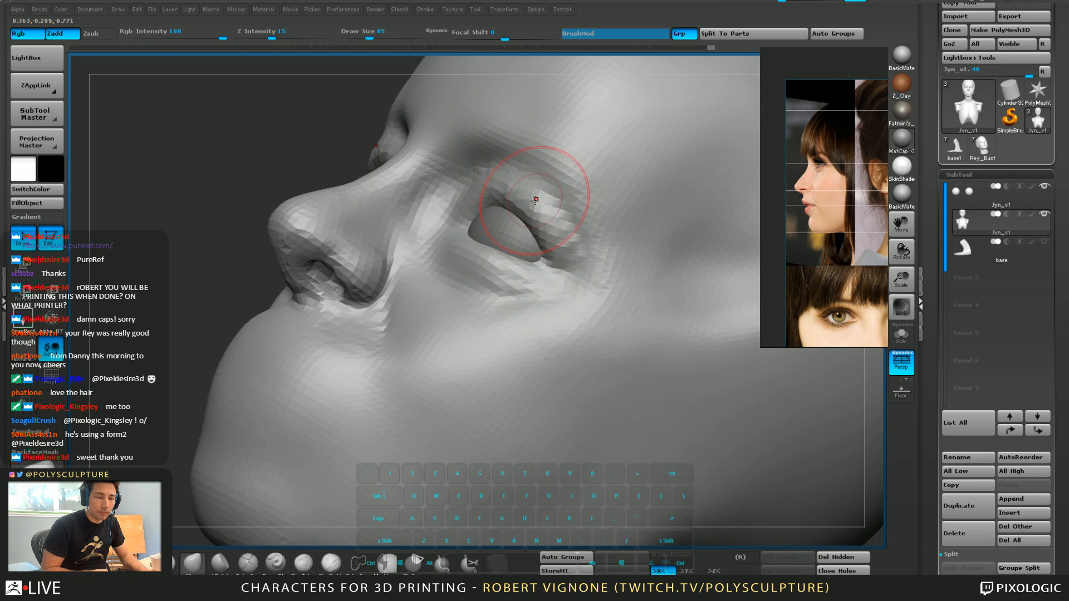
{"action": "mouse_move", "coordinate": [536, 199]}
{"action": "right_mouse_down"}
{"action": "mouse_move", "coordinate": [569, 215]}
{"action": "mouse_move", "coordinate": [483, 186]}
{"action": "right_mouse_up"}
Adjust the brow and upper eyelid fold in profile with the Move brush, enlarging its draw size to 98 and 101
{"action": "key", "text": "s"}
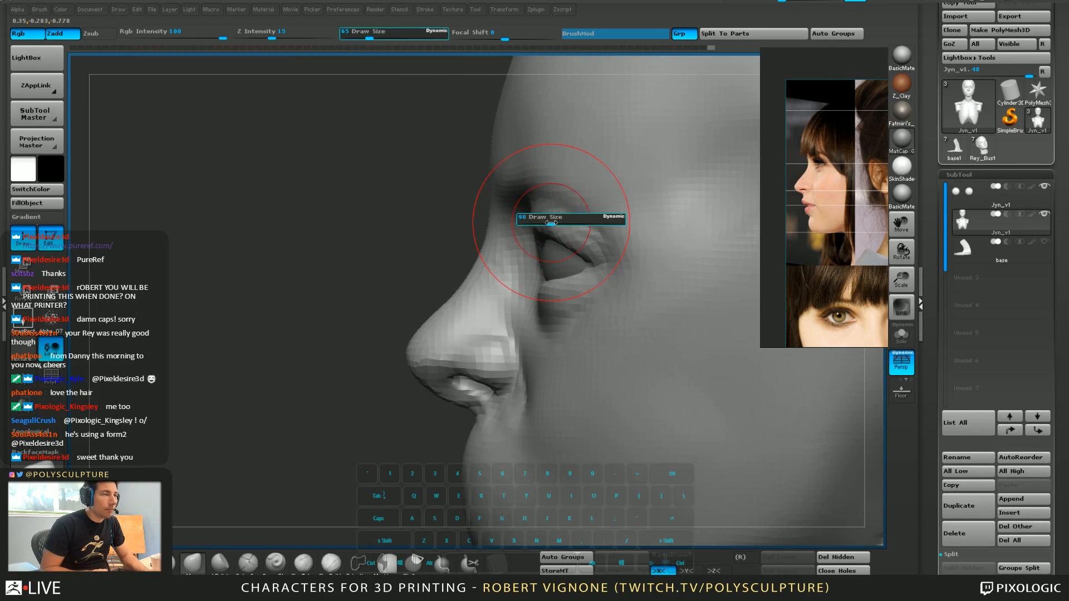
{"action": "left_click_drag", "start_coordinate": [546, 223], "coordinate": [551, 223]}
{"action": "left_click_drag", "start_coordinate": [540, 229], "coordinate": [539, 231]}
{"action": "mouse_move", "coordinate": [529, 229]}
{"action": "right_mouse_down"}
{"action": "mouse_move", "coordinate": [550, 243]}
{"action": "mouse_move", "coordinate": [485, 279]}
{"action": "right_mouse_up"}
{"action": "key", "text": "s"}
{"action": "left_click_drag", "start_coordinate": [505, 265], "coordinate": [509, 264]}
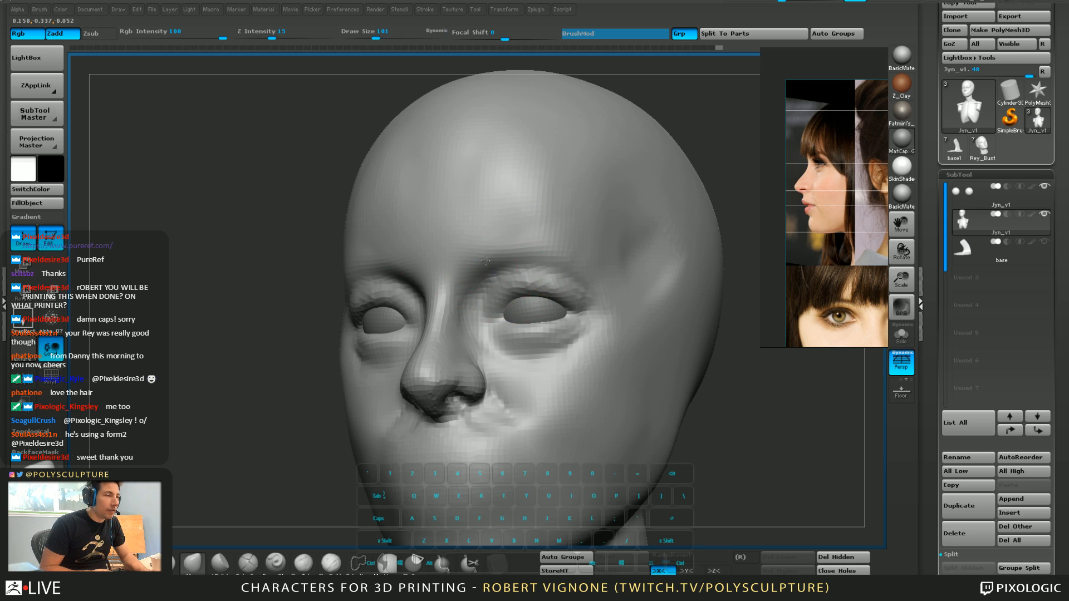
Smooth the forehead and brow surface at draw size 101
{"action": "right_click_drag", "start_coordinate": [485, 261], "coordinate": [520, 253]}
{"action": "key", "text": "shift"}
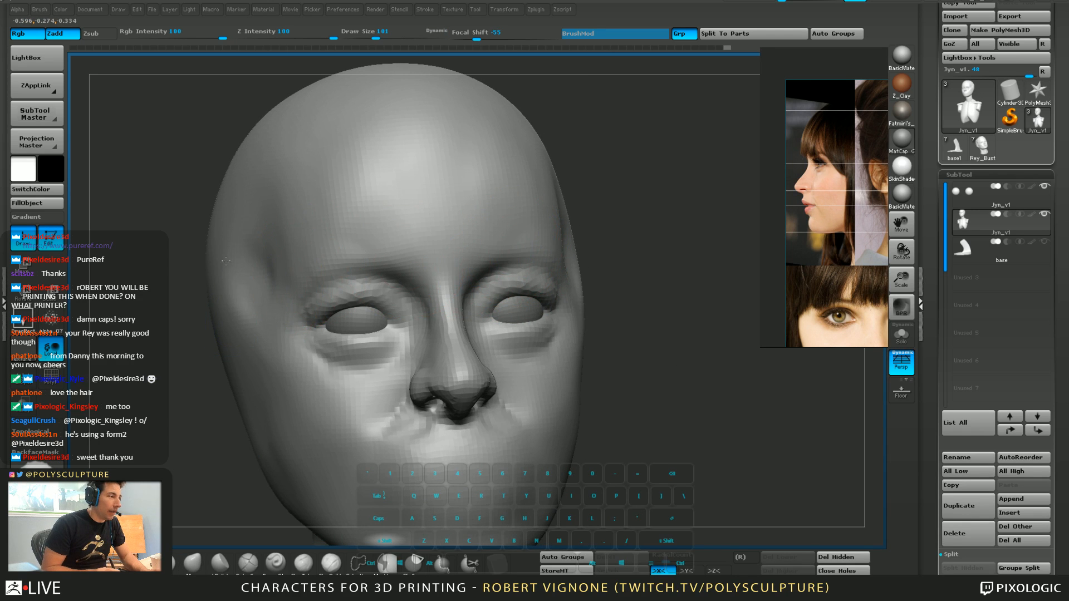
{"action": "right_click_drag", "start_coordinate": [247, 257], "coordinate": [562, 233]}
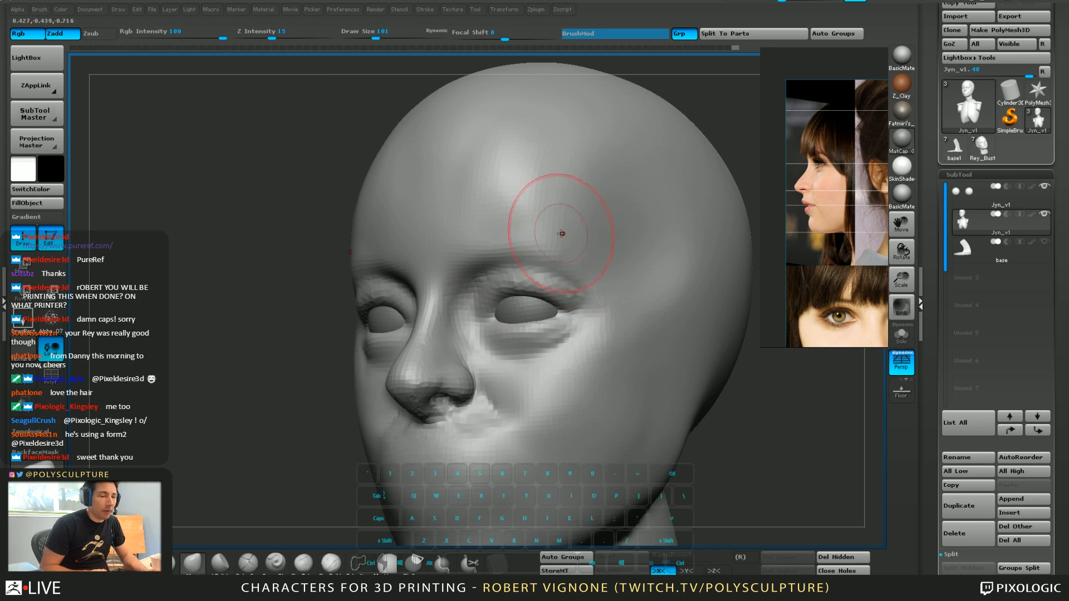
{"action": "key", "text": "shift"}
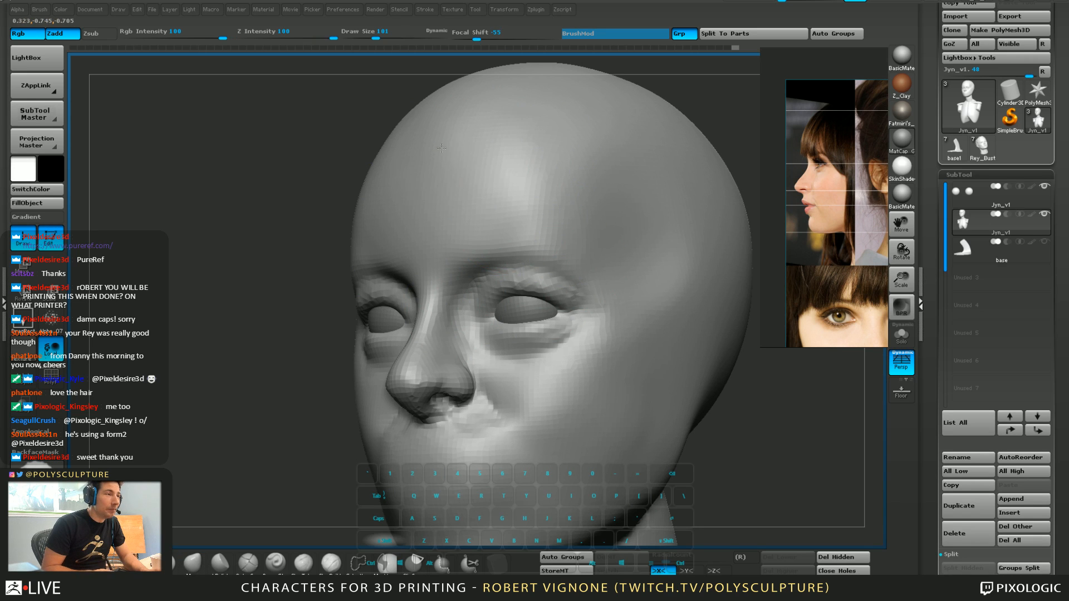
{"action": "left_click_drag", "start_coordinate": [441, 149], "coordinate": [458, 159], "text": "shift"}
Switch to the ClayBuildup brush at draw size 66 and bring the front-facing portrait into the reference view
{"action": "left_click", "coordinate": [334, 562]}
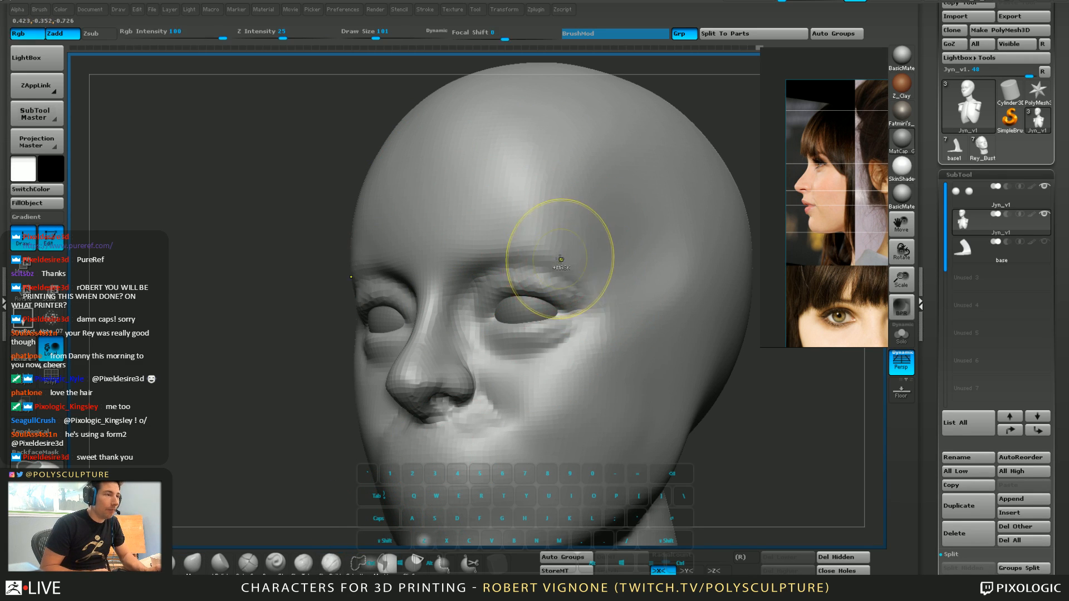
{"action": "mouse_move", "coordinate": [490, 311]}
{"action": "right_mouse_down"}
{"action": "mouse_move", "coordinate": [527, 293]}
{"action": "mouse_move", "coordinate": [478, 282]}
{"action": "right_mouse_up"}
{"action": "key", "text": "s"}
{"action": "left_click_drag", "start_coordinate": [470, 278], "coordinate": [463, 278]}
{"action": "right_click_drag", "start_coordinate": [463, 259], "coordinate": [463, 282], "text": "ctrl"}
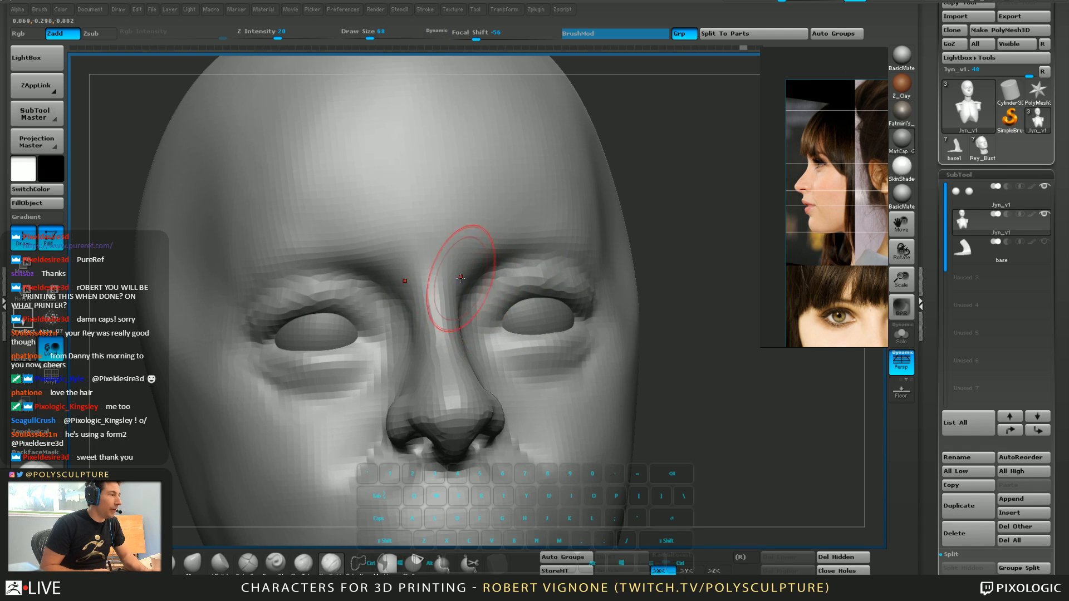
{"action": "middle_click_drag", "start_coordinate": [869, 211], "coordinate": [680, 224]}
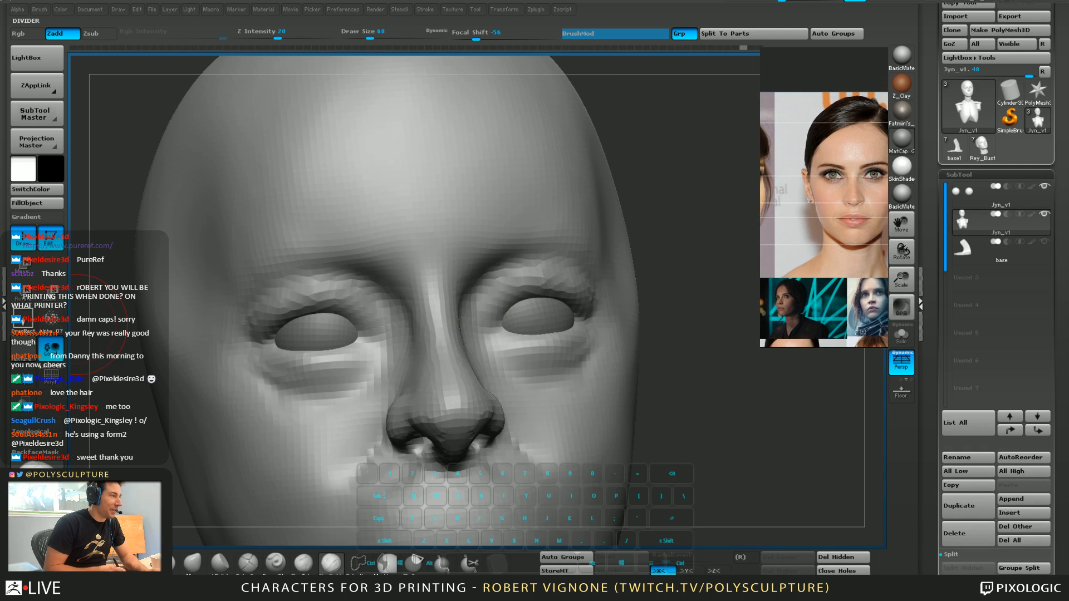
Build up a ridge along the eyebrow with the ClayBuildup brush, reducing its draw size from 44 to 33
{"action": "key", "text": "s"}
{"action": "mouse_move", "coordinate": [496, 280]}
{"action": "left_mouse_down"}
{"action": "mouse_move", "coordinate": [486, 304]}
{"action": "mouse_move", "coordinate": [539, 250]}
{"action": "left_mouse_up"}
{"action": "left_click", "coordinate": [337, 566]}
{"action": "key", "text": "s"}
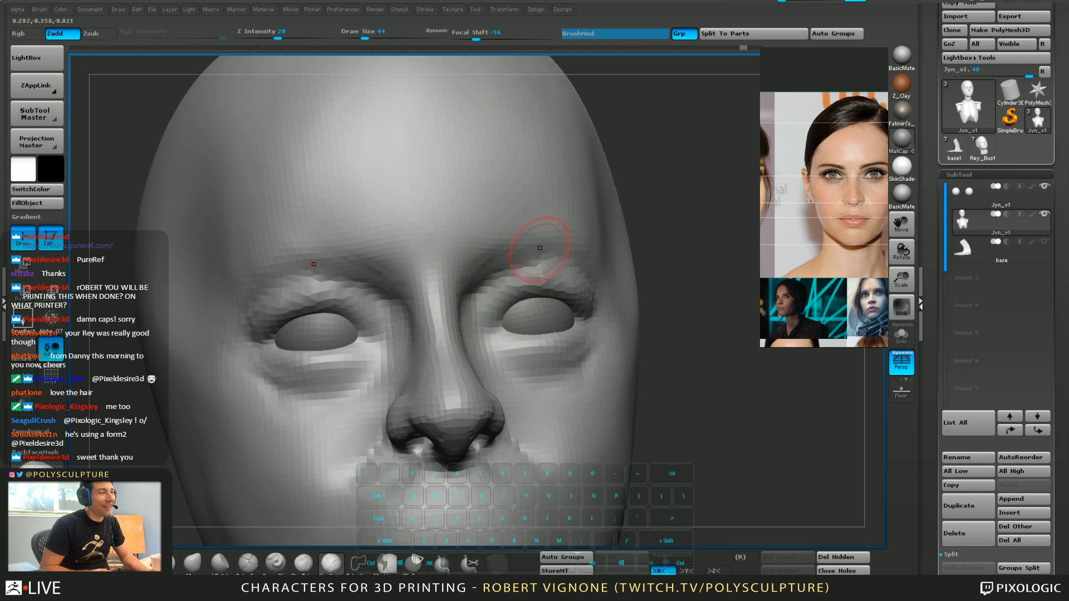
{"action": "key", "text": "s"}
{"action": "right_click_drag", "start_coordinate": [485, 280], "coordinate": [515, 276]}
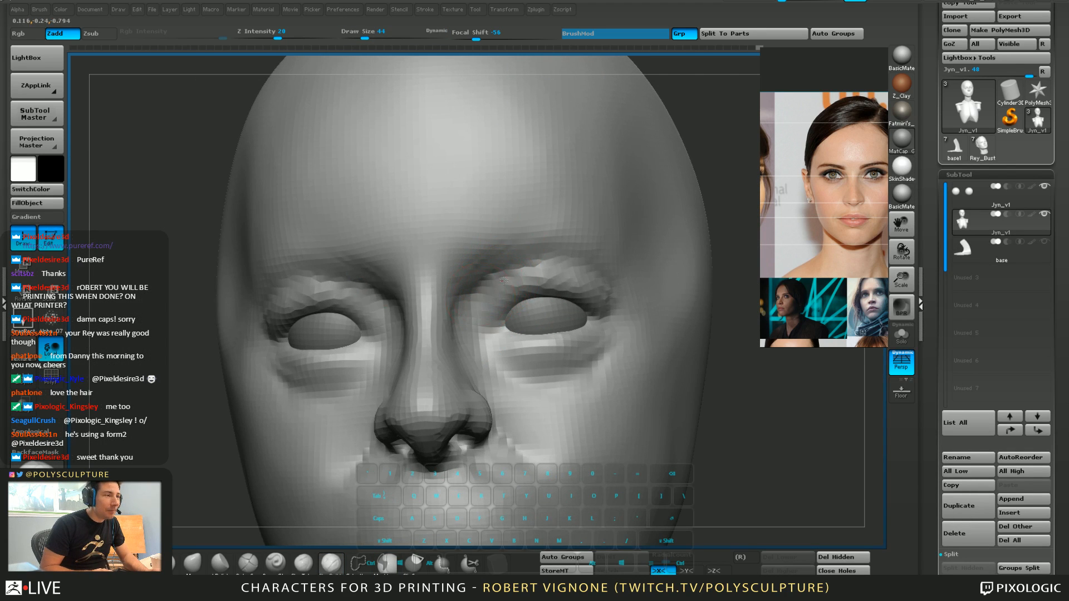
{"action": "mouse_move", "coordinate": [471, 269]}
{"action": "left_mouse_down"}
{"action": "mouse_move", "coordinate": [525, 248]}
{"action": "mouse_move", "coordinate": [550, 259]}
{"action": "left_mouse_up"}
{"action": "key", "text": "s"}
{"action": "mouse_move", "coordinate": [469, 270]}
{"action": "left_mouse_down"}
{"action": "mouse_move", "coordinate": [549, 239]}
{"action": "mouse_move", "coordinate": [602, 262]}
{"action": "left_mouse_up"}
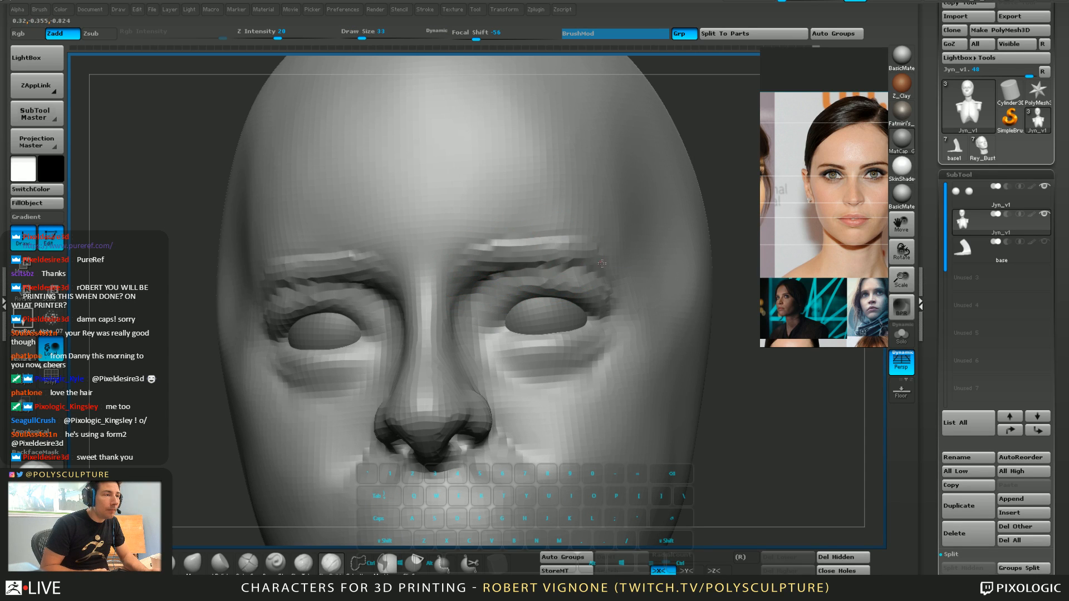
Soften the eyebrow ridge and blend it into the forehead and nose bridge
{"action": "left_click_drag", "start_coordinate": [632, 308], "coordinate": [557, 264]}
{"action": "mouse_move", "coordinate": [472, 230]}
{"action": "left_mouse_down"}
{"action": "mouse_move", "coordinate": [579, 237]}
{"action": "mouse_move", "coordinate": [458, 232]}
{"action": "left_mouse_up"}
{"action": "mouse_move", "coordinate": [437, 228]}
{"action": "right_mouse_down"}
{"action": "mouse_move", "coordinate": [473, 220]}
{"action": "mouse_move", "coordinate": [461, 240]}
{"action": "right_mouse_up"}
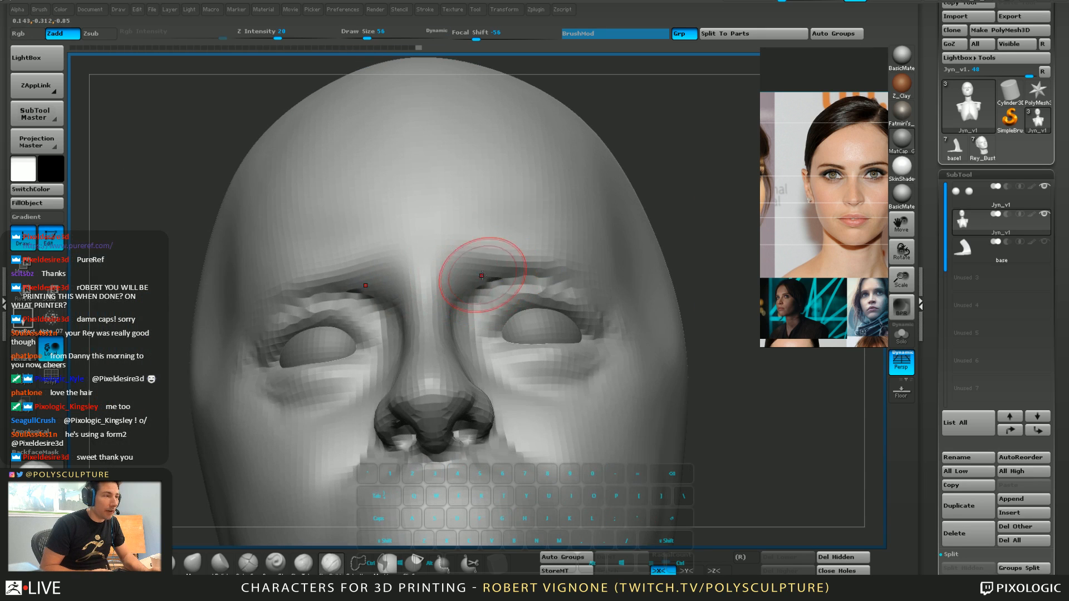
Build up the upper eyelid from the inner to the outer corner with the ClayBuildup brush at a smaller draw size
{"action": "left_click_drag", "start_coordinate": [481, 337], "coordinate": [538, 301]}
{"action": "key", "text": "bracketleft"}
{"action": "key", "text": "bracketleft"}
{"action": "mouse_move", "coordinate": [480, 339]}
{"action": "left_mouse_down"}
{"action": "mouse_move", "coordinate": [492, 306]}
{"action": "mouse_move", "coordinate": [558, 304]}
{"action": "mouse_move", "coordinate": [590, 320]}
{"action": "left_mouse_up"}
{"action": "right_click_drag", "start_coordinate": [591, 318], "coordinate": [549, 317]}
Reshape the upper eyelid and the brow above it with the Move brush at draw size 77
{"action": "key", "text": "b"}
{"action": "key", "text": "m"}
{"action": "key", "text": "v"}
{"action": "key", "text": "s"}
{"action": "mouse_move", "coordinate": [549, 318]}
{"action": "left_mouse_down"}
{"action": "mouse_move", "coordinate": [560, 320]}
{"action": "mouse_move", "coordinate": [540, 301]}
{"action": "left_mouse_up"}
{"action": "right_click_drag", "start_coordinate": [540, 300], "coordinate": [593, 320]}
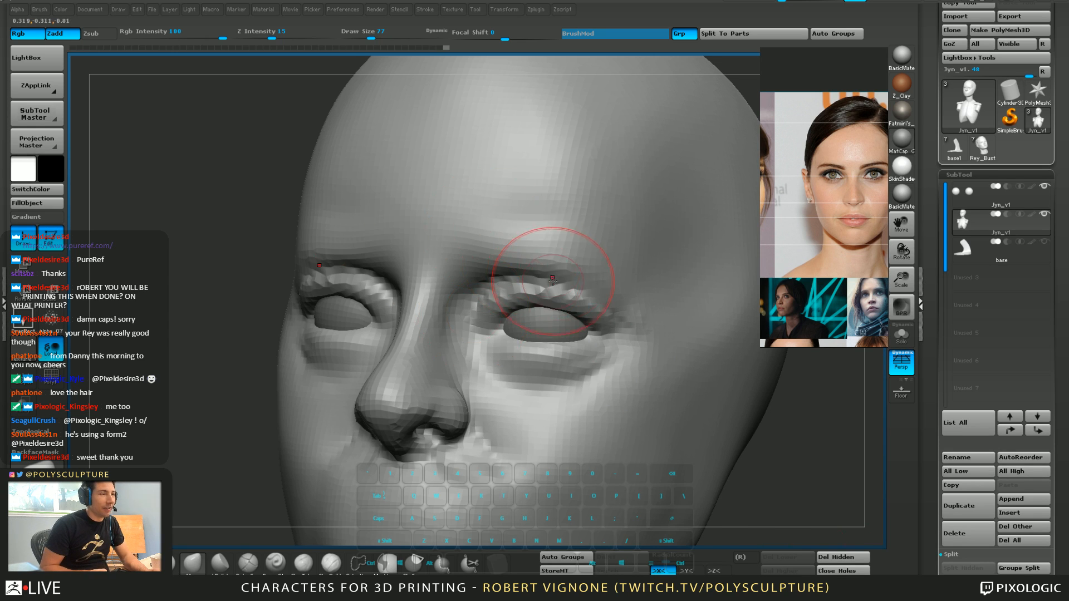
Adjust the upper eyelid over the eyeball with the Move brush at draw size 65
{"action": "right_click_drag", "start_coordinate": [550, 277], "coordinate": [549, 284]}
{"action": "key", "text": "s"}
{"action": "left_click_drag", "start_coordinate": [544, 301], "coordinate": [543, 301]}
{"action": "left_click_drag", "start_coordinate": [543, 304], "coordinate": [542, 295]}
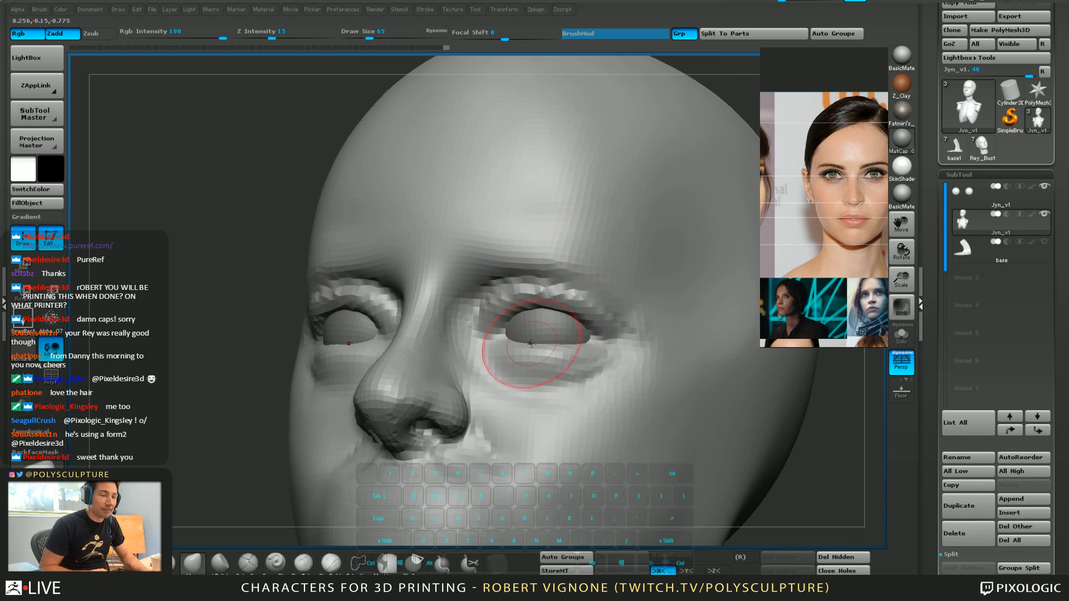
Reshape the outer corner of the upper eyelid in profile with the Move brush at draw size 27
{"action": "mouse_move", "coordinate": [531, 344]}
{"action": "right_mouse_down"}
{"action": "mouse_move", "coordinate": [525, 287]}
{"action": "mouse_move", "coordinate": [544, 306]}
{"action": "mouse_move", "coordinate": [578, 297]}
{"action": "right_mouse_up"}
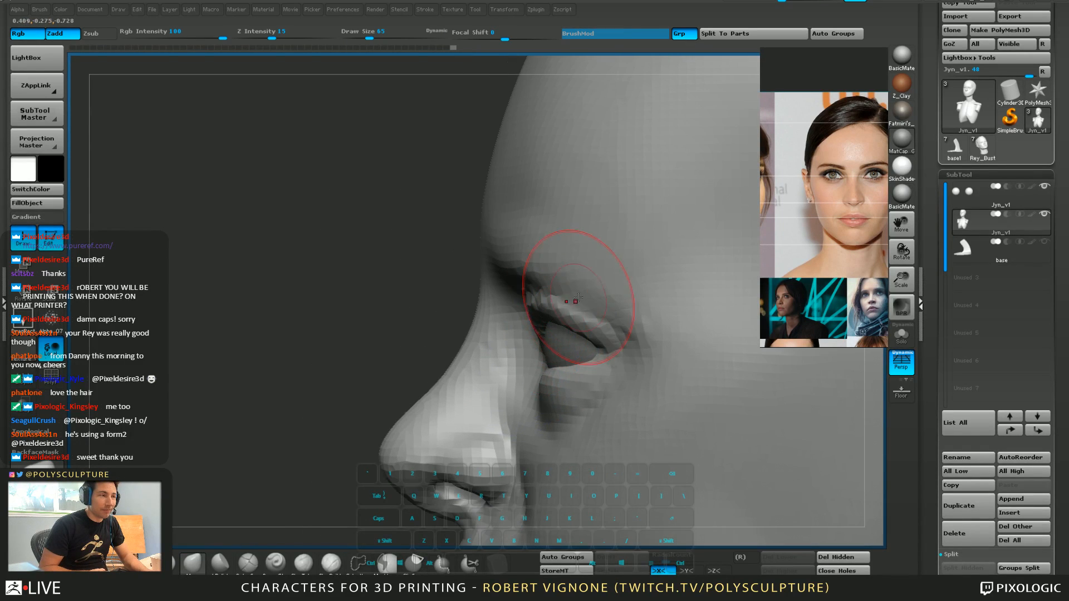
{"action": "key", "text": "bracketleft"}
{"action": "key", "text": "bracketleft"}
{"action": "key", "text": "bracketleft"}
{"action": "key", "text": "bracketleft"}
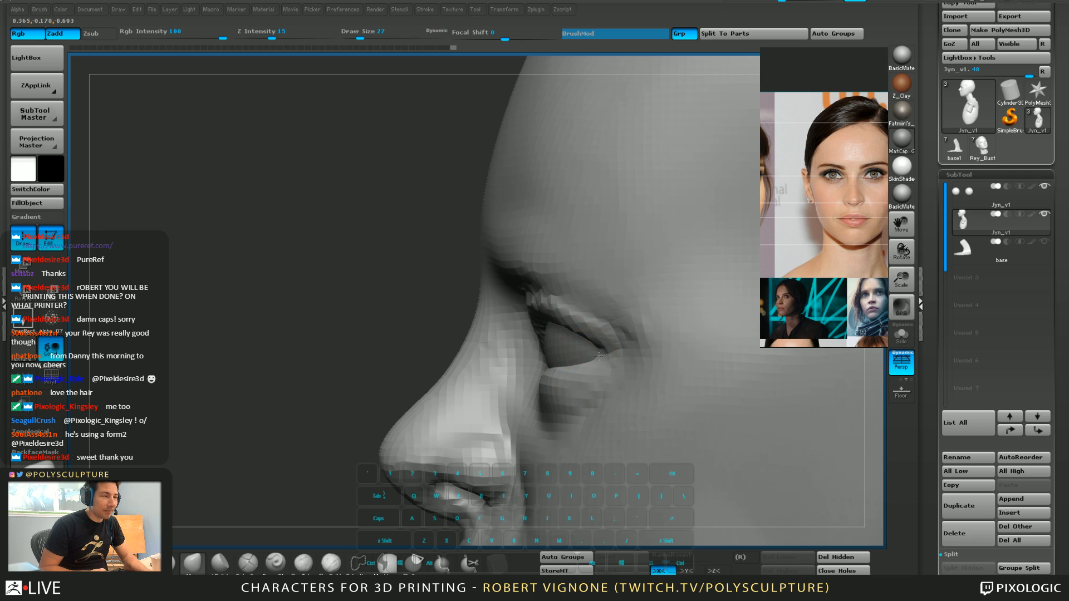
{"action": "mouse_move", "coordinate": [616, 363]}
{"action": "left_mouse_down"}
{"action": "mouse_move", "coordinate": [584, 359]}
{"action": "mouse_move", "coordinate": [590, 351]}
{"action": "left_mouse_up"}
Refine the upper eyelid and inner eye corner with the Move brush, using draw sizes from 35 to 41
{"action": "key", "text": "bracketright"}
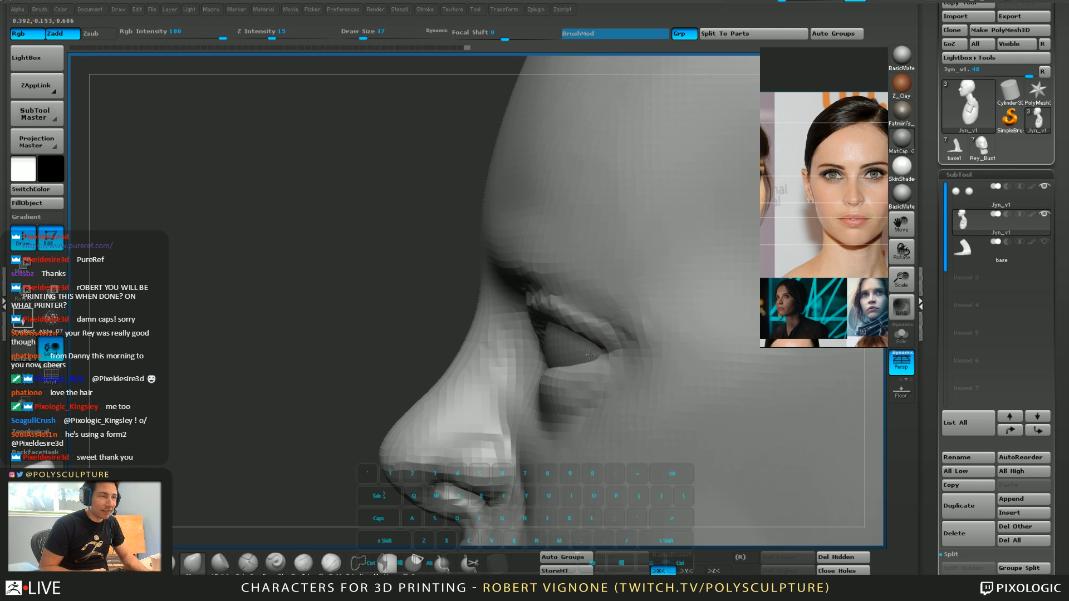
{"action": "right_click_drag", "start_coordinate": [590, 355], "coordinate": [700, 344]}
{"action": "key", "text": "s"}
{"action": "mouse_move", "coordinate": [574, 342]}
{"action": "left_mouse_down"}
{"action": "mouse_move", "coordinate": [584, 342]}
{"action": "mouse_move", "coordinate": [528, 318]}
{"action": "left_mouse_up"}
{"action": "right_click_drag", "start_coordinate": [528, 328], "coordinate": [559, 344]}
{"action": "key", "text": "s"}
{"action": "left_click_drag", "start_coordinate": [511, 357], "coordinate": [471, 372]}
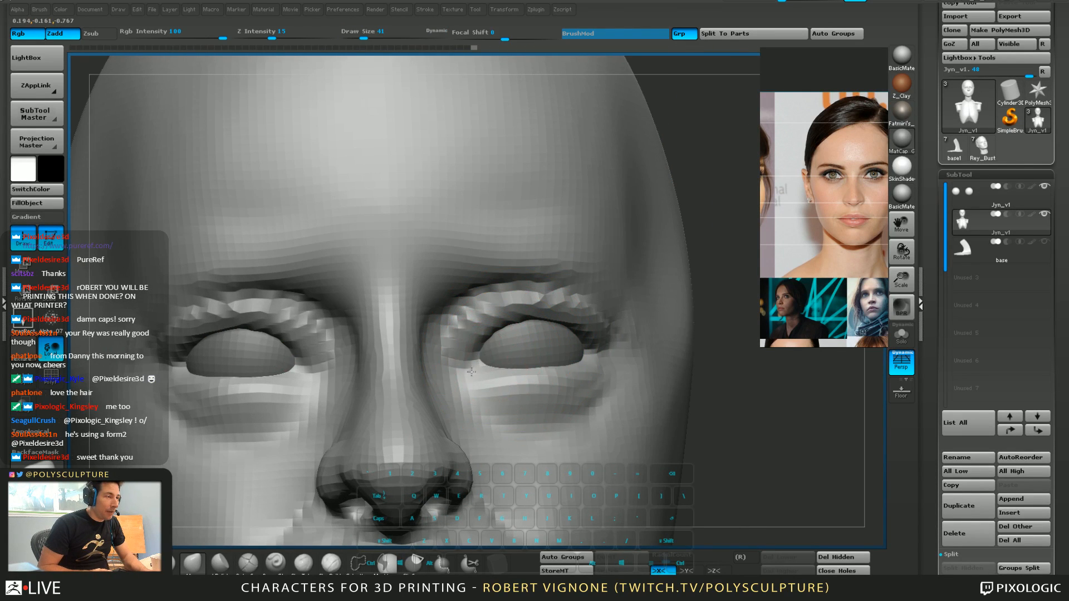
{"action": "key", "text": "bracketleft"}
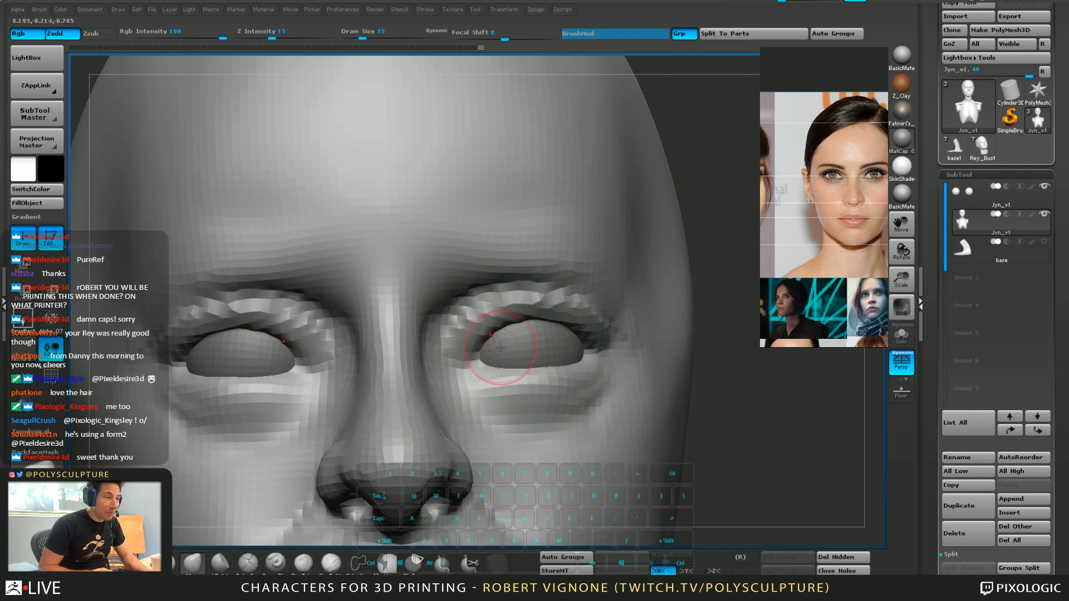
{"action": "key", "text": "bracketright"}
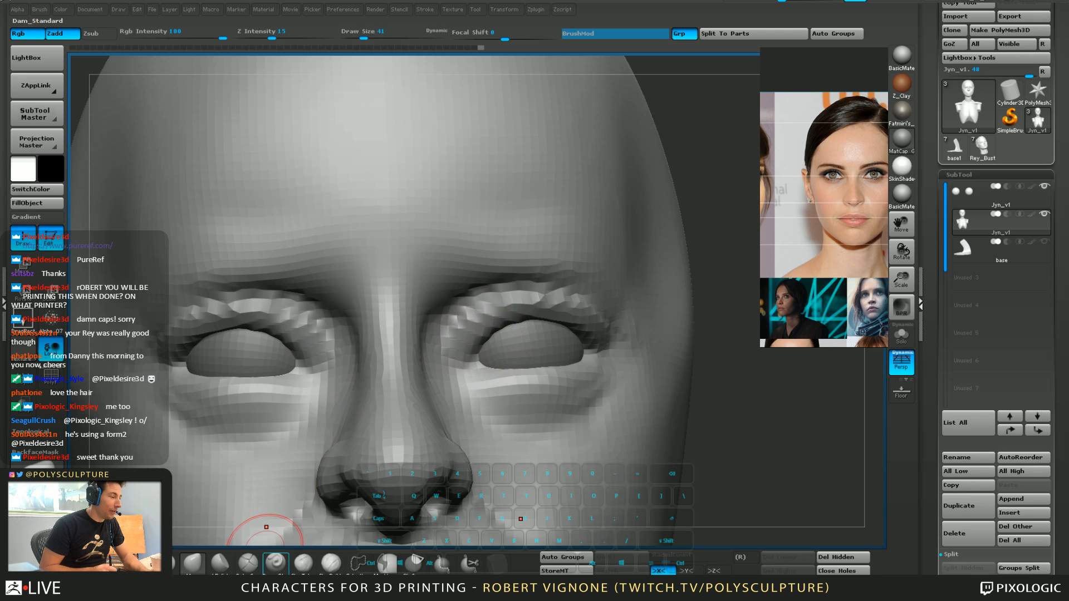
Add volume along the upper eyelid fold beneath the brow at draw size 44, working from the inner to the outer corner
{"action": "left_click", "coordinate": [331, 563]}
{"action": "key", "text": "bracketleft"}
{"action": "key", "text": "bracketleft"}
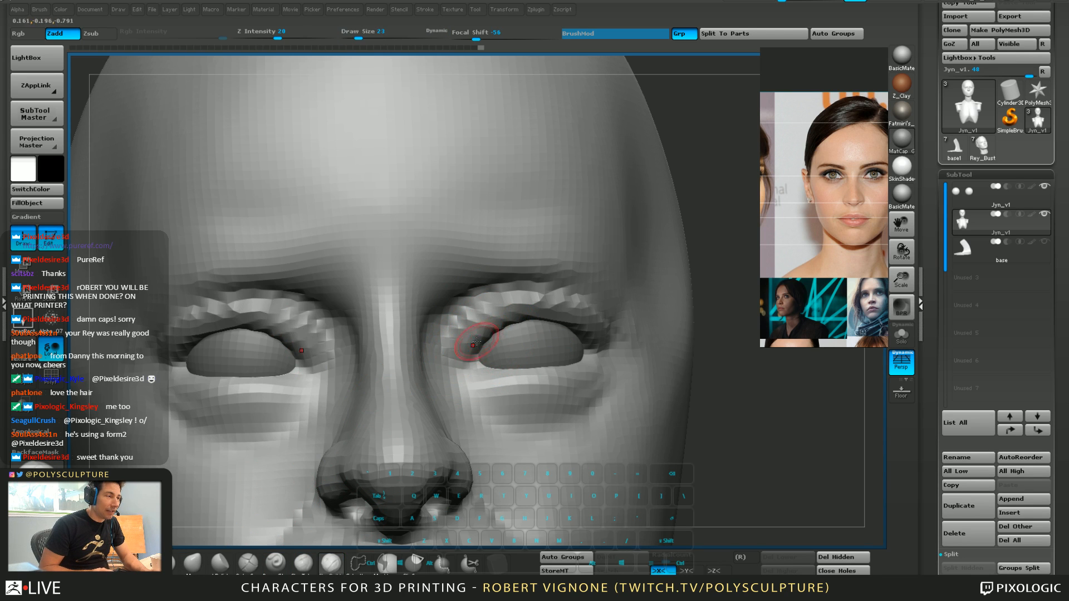
{"action": "left_click", "coordinate": [248, 564]}
{"action": "key", "text": "s"}
{"action": "left_click_drag", "start_coordinate": [519, 312], "coordinate": [525, 312]}
{"action": "mouse_move", "coordinate": [460, 315]}
{"action": "left_mouse_down"}
{"action": "mouse_move", "coordinate": [510, 299]}
{"action": "mouse_move", "coordinate": [573, 301]}
{"action": "left_mouse_up"}
{"action": "right_click_drag", "start_coordinate": [588, 305], "coordinate": [493, 299]}
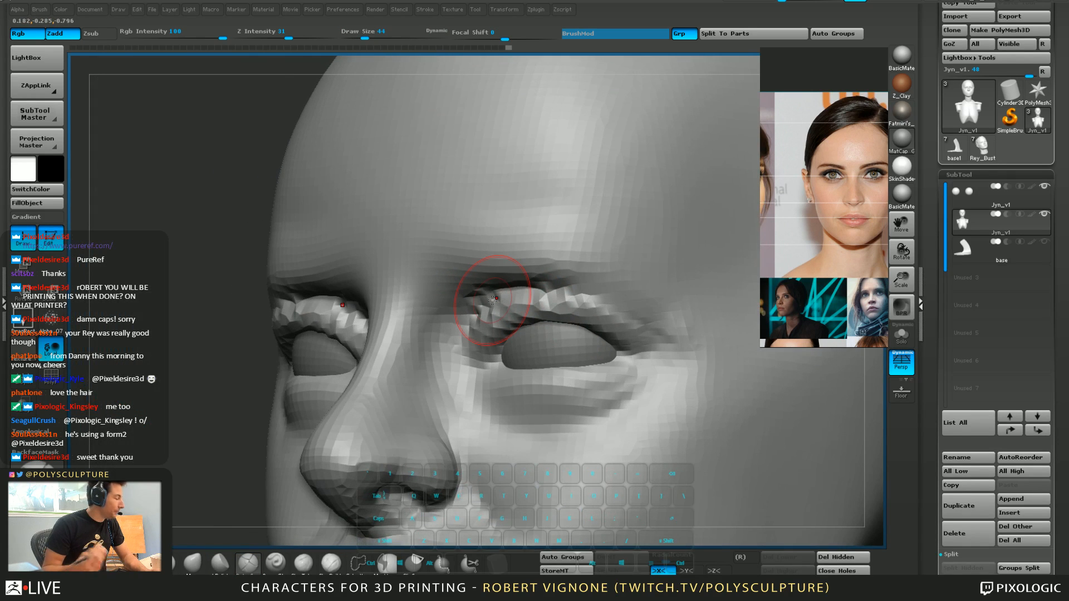
{"action": "right_click_drag", "start_coordinate": [580, 251], "coordinate": [641, 255]}
{"action": "left_click_drag", "start_coordinate": [469, 310], "coordinate": [576, 294]}
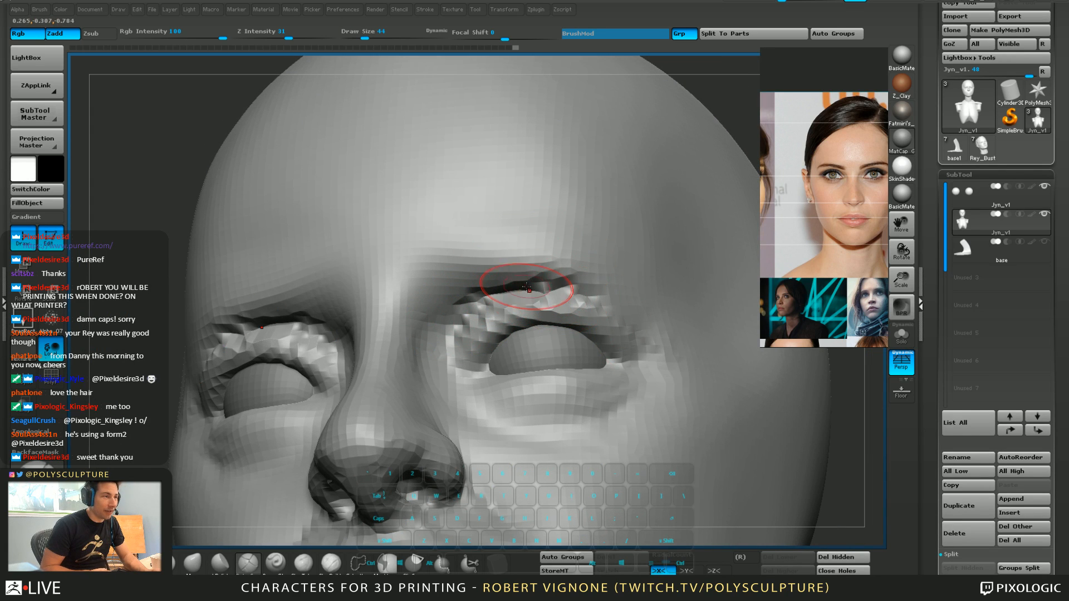
Fill the hollow between the brow and upper eyelid with the ClayBuildup brush and smooth the transition
{"action": "left_click", "coordinate": [331, 563]}
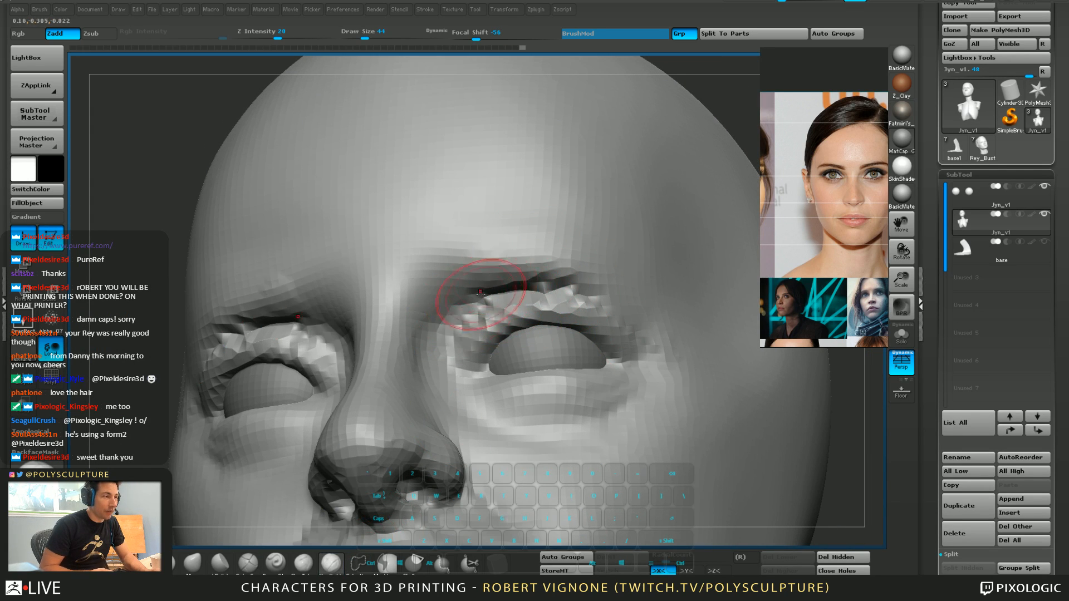
{"action": "left_click_drag", "start_coordinate": [446, 311], "coordinate": [577, 271]}
{"action": "key", "text": "s"}
{"action": "mouse_move", "coordinate": [455, 267]}
{"action": "left_mouse_down"}
{"action": "mouse_move", "coordinate": [562, 259]}
{"action": "mouse_move", "coordinate": [509, 246]}
{"action": "mouse_move", "coordinate": [610, 269]}
{"action": "mouse_move", "coordinate": [649, 292]}
{"action": "left_mouse_up"}
{"action": "left_click", "coordinate": [507, 249]}
{"action": "key", "text": "s"}
{"action": "left_click", "coordinate": [649, 301]}
{"action": "mouse_move", "coordinate": [567, 240]}
{"action": "left_mouse_down", "text": "shift"}
{"action": "mouse_move", "coordinate": [413, 284]}
{"action": "mouse_move", "coordinate": [608, 243]}
{"action": "mouse_move", "coordinate": [590, 294]}
{"action": "left_mouse_up", "text": "shift"}
{"action": "left_click_drag", "start_coordinate": [440, 303], "coordinate": [570, 260], "text": "shift"}
Build up thin rims along the upper and lower eyelid edges at draw size 14
{"action": "right_click_drag", "start_coordinate": [492, 321], "coordinate": [527, 313]}
{"action": "key", "text": "s"}
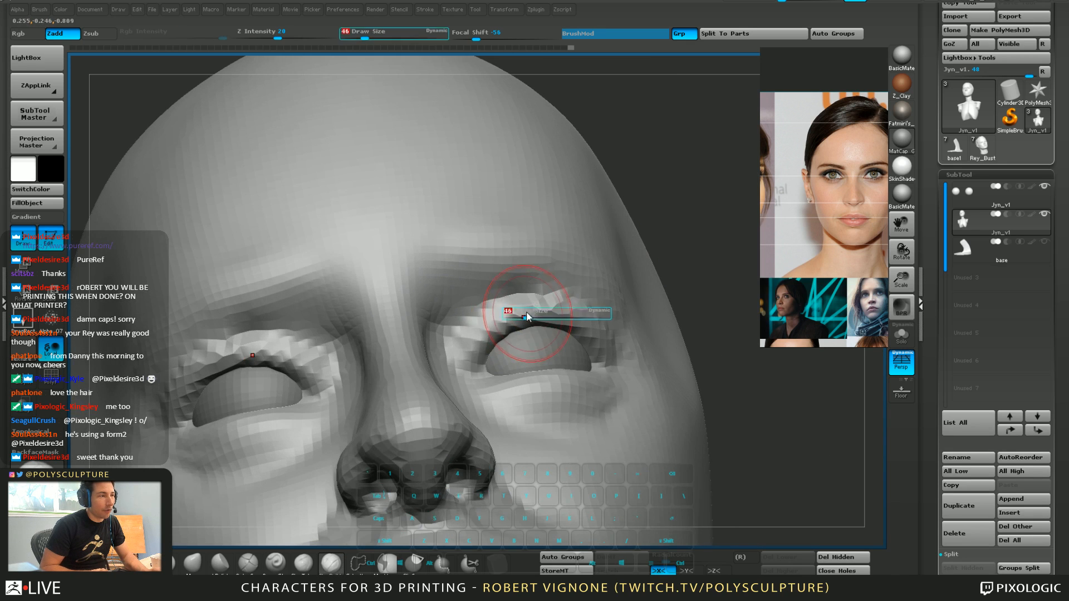
{"action": "left_click_drag", "start_coordinate": [527, 312], "coordinate": [517, 311]}
{"action": "left_click_drag", "start_coordinate": [480, 336], "coordinate": [557, 310]}
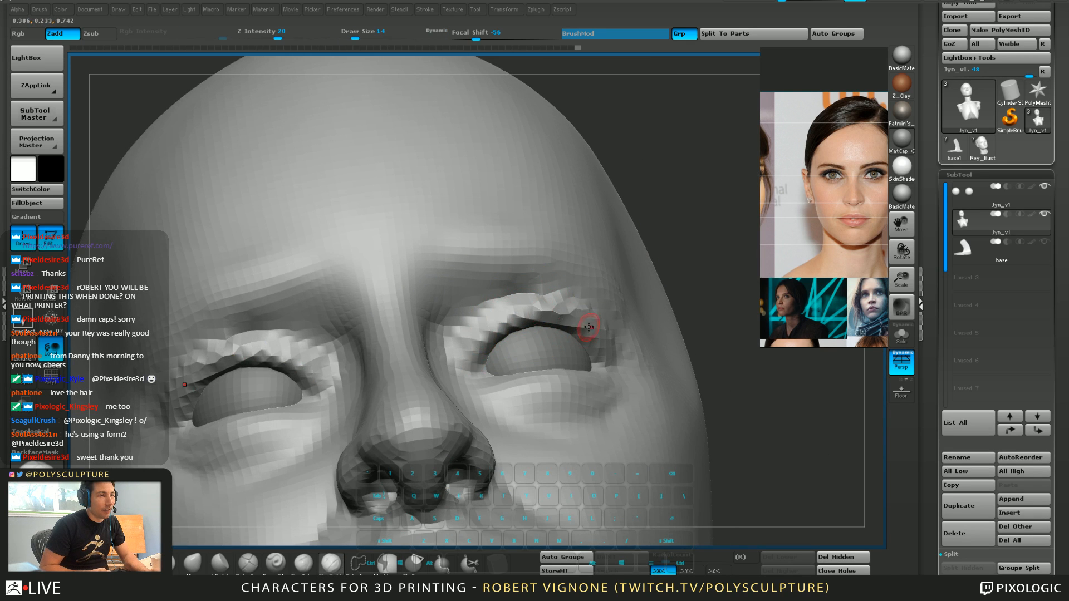
{"action": "right_click_drag", "start_coordinate": [589, 327], "coordinate": [520, 337]}
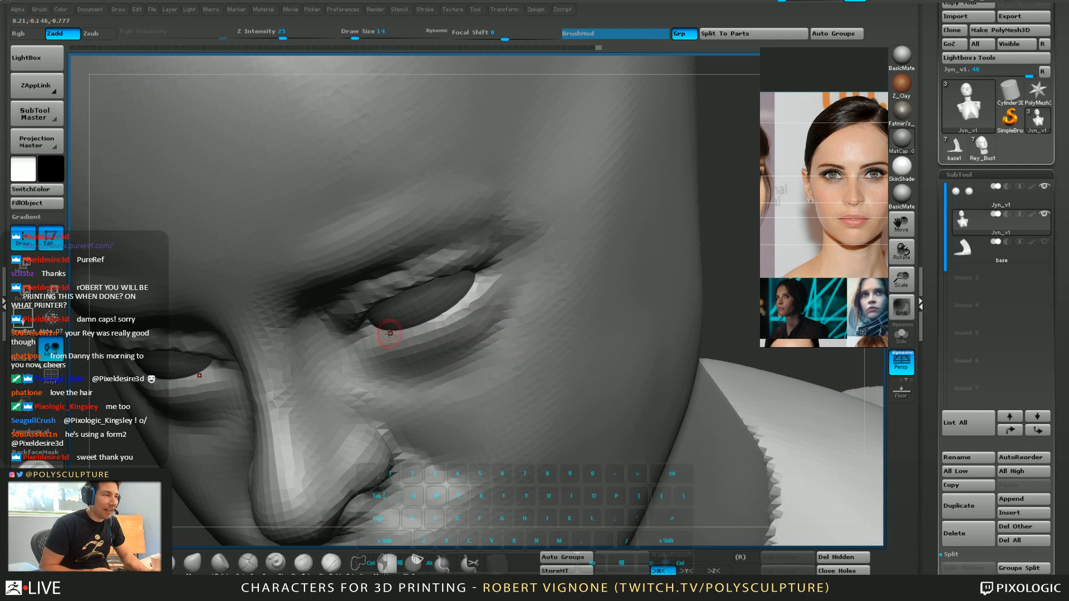
{"action": "mouse_move", "coordinate": [370, 341]}
{"action": "left_mouse_down"}
{"action": "mouse_move", "coordinate": [463, 312]}
{"action": "mouse_move", "coordinate": [393, 339]}
{"action": "left_mouse_up"}
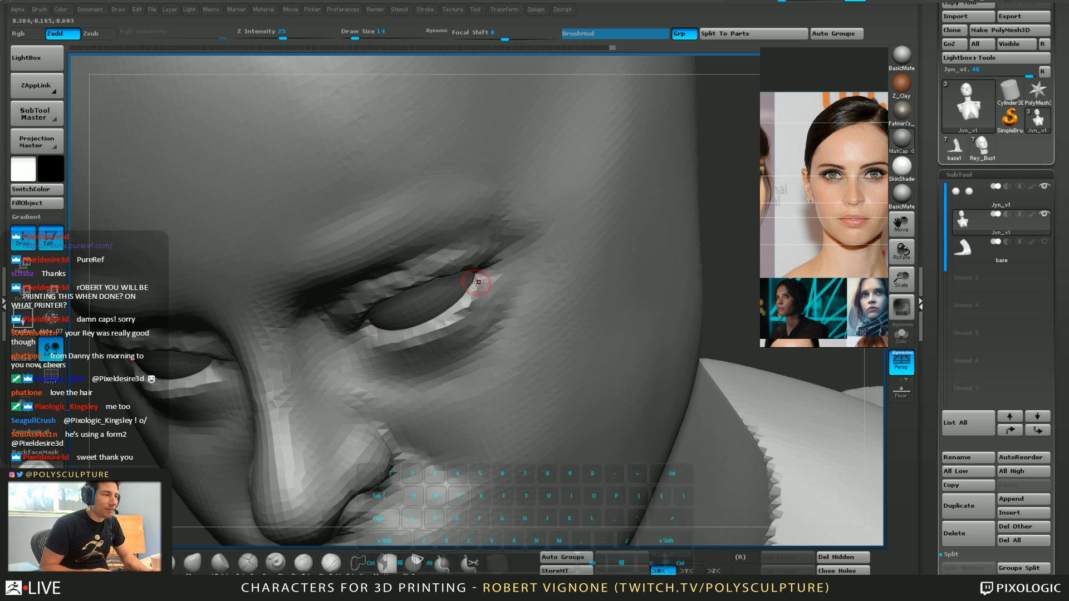
Reshape the upper eyelid edge from the front with the Move brush at a larger draw size
{"action": "mouse_move", "coordinate": [477, 282]}
{"action": "right_mouse_down"}
{"action": "mouse_move", "coordinate": [496, 262]}
{"action": "mouse_move", "coordinate": [490, 222]}
{"action": "mouse_move", "coordinate": [449, 310]}
{"action": "right_mouse_up"}
{"action": "key", "text": "s"}
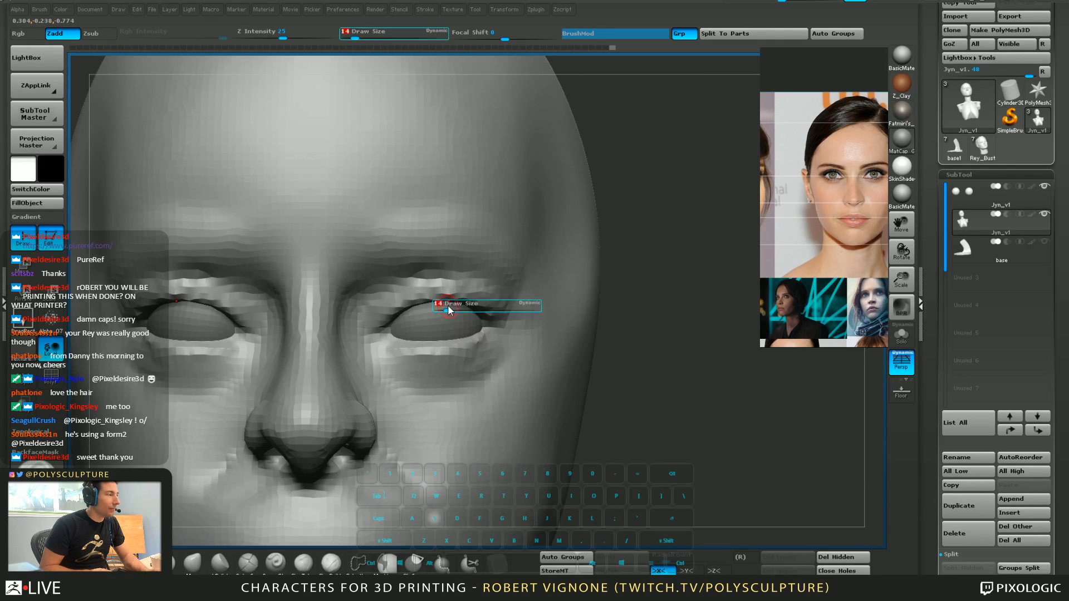
{"action": "key", "text": "1"}
{"action": "left_click_drag", "start_coordinate": [449, 310], "coordinate": [416, 288]}
{"action": "key", "text": "s"}
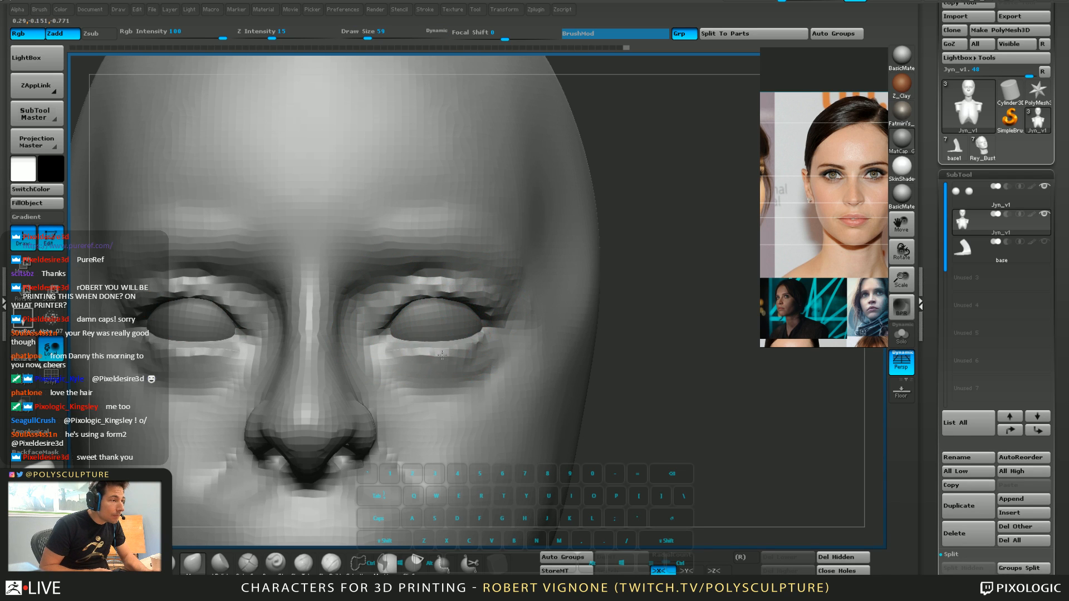
Adjust the outer corners of the eyelids from three-quarter views with the Move brush at draw size 62
{"action": "right_click_drag", "start_coordinate": [470, 354], "coordinate": [398, 350]}
{"action": "key", "text": "s"}
{"action": "left_click_drag", "start_coordinate": [482, 336], "coordinate": [494, 327]}
{"action": "key", "text": "s"}
{"action": "right_click_drag", "start_coordinate": [439, 297], "coordinate": [498, 301]}
{"action": "key", "text": "s"}
{"action": "left_click_drag", "start_coordinate": [444, 302], "coordinate": [448, 301]}
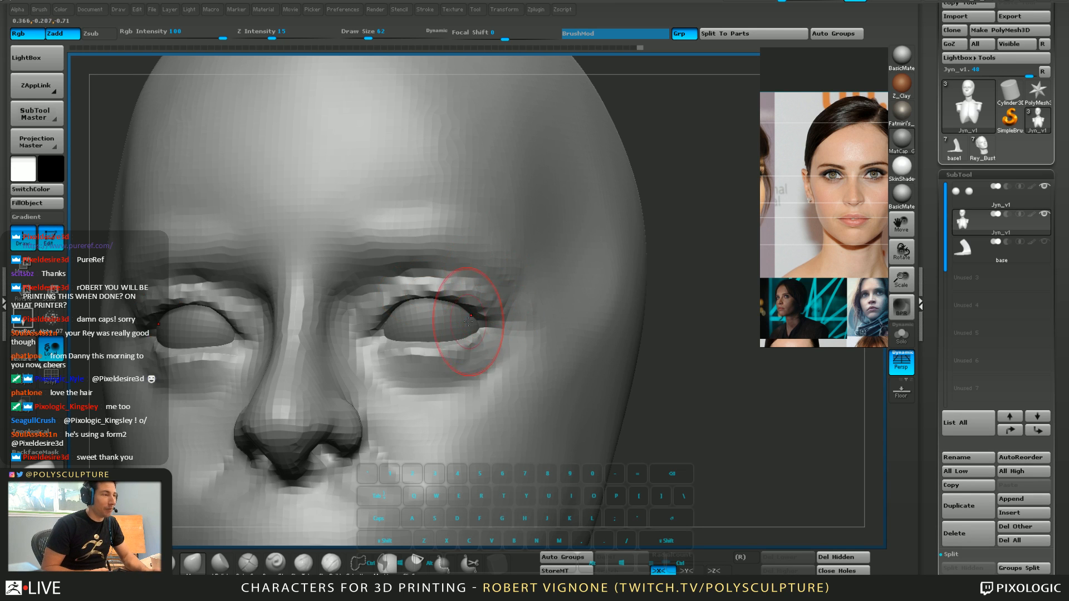
Select the eyeballs subtool and adjust its sideways position from the front with a horizontal Move transpose line
{"action": "mouse_move", "coordinate": [468, 322]}
{"action": "right_mouse_down"}
{"action": "mouse_move", "coordinate": [423, 320]}
{"action": "mouse_move", "coordinate": [462, 313]}
{"action": "mouse_move", "coordinate": [392, 323]}
{"action": "mouse_move", "coordinate": [432, 329]}
{"action": "right_mouse_up"}
{"action": "left_click", "coordinate": [439, 319], "text": "alt"}
{"action": "key", "text": "w"}
{"action": "key", "text": "e"}
{"action": "key", "text": "w"}
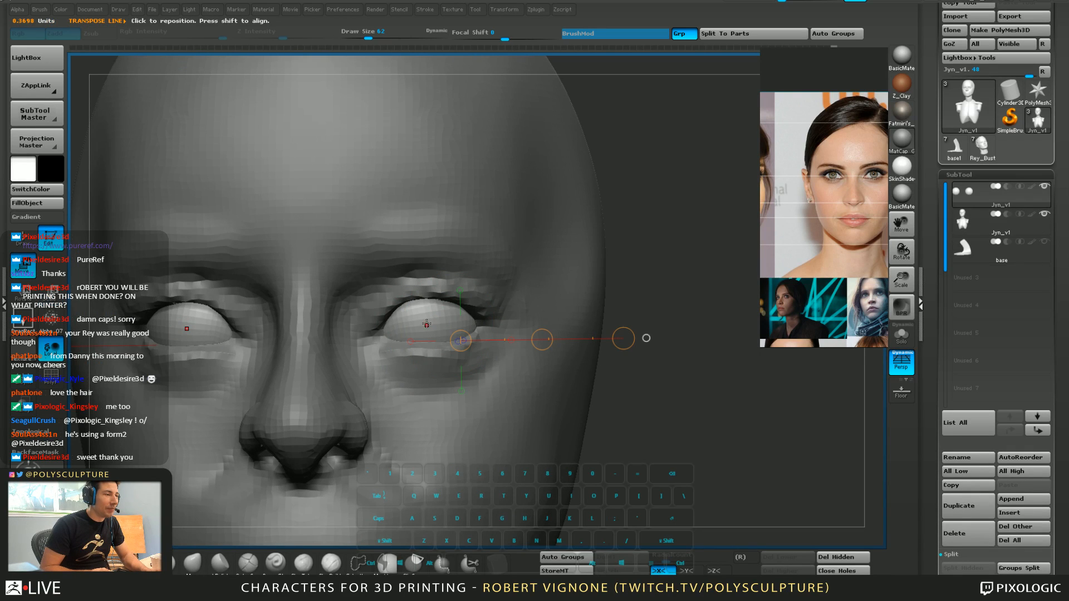
{"action": "left_click_drag", "start_coordinate": [427, 325], "coordinate": [580, 325], "text": "shift"}
{"action": "key", "text": "e"}
{"action": "key", "text": "w"}
{"action": "left_click_drag", "start_coordinate": [493, 326], "coordinate": [513, 328], "text": "shift"}
Nudge the eyeballs slightly forward in the sockets in profile with a Move transpose line
{"action": "right_click_drag", "start_coordinate": [560, 323], "coordinate": [502, 315], "text": "shift"}
{"action": "mouse_move", "coordinate": [497, 313]}
{"action": "left_mouse_down", "text": "shift"}
{"action": "mouse_move", "coordinate": [334, 312]}
{"action": "mouse_move", "coordinate": [351, 313]}
{"action": "left_mouse_up", "text": "shift"}
{"action": "left_click_drag", "start_coordinate": [423, 314], "coordinate": [410, 315], "text": "shift"}
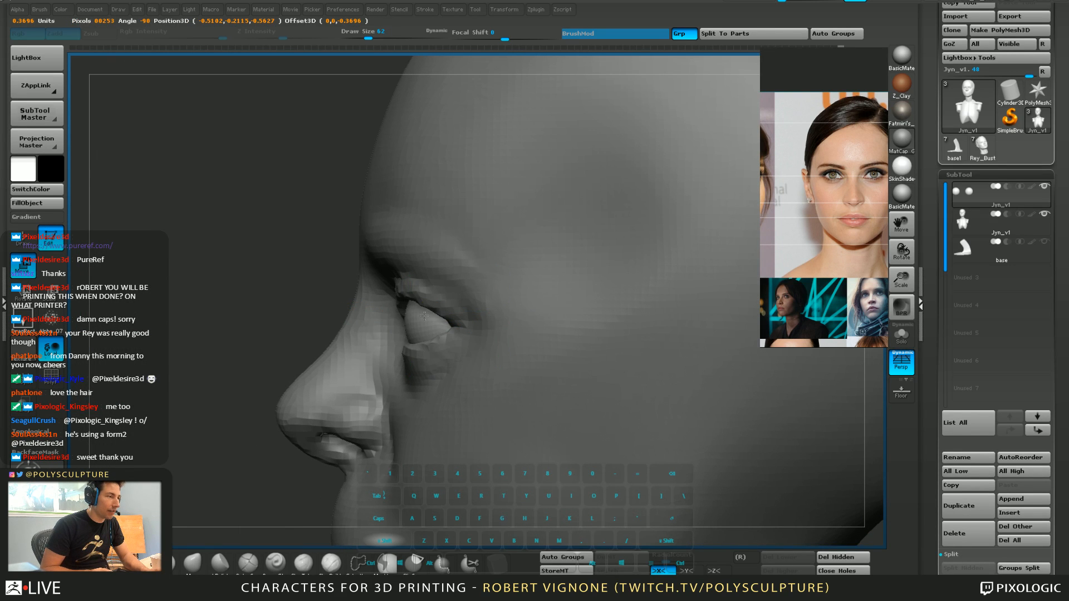
{"action": "right_click_drag", "start_coordinate": [414, 380], "coordinate": [434, 382]}
{"action": "right_click_drag", "start_coordinate": [460, 355], "coordinate": [504, 312]}
Reselect the head subtool and fit the eyelids around the eyeball with the Move brush at draw size 77
{"action": "left_click", "coordinate": [397, 237], "text": "alt"}
{"action": "right_click_drag", "start_coordinate": [381, 293], "coordinate": [372, 261]}
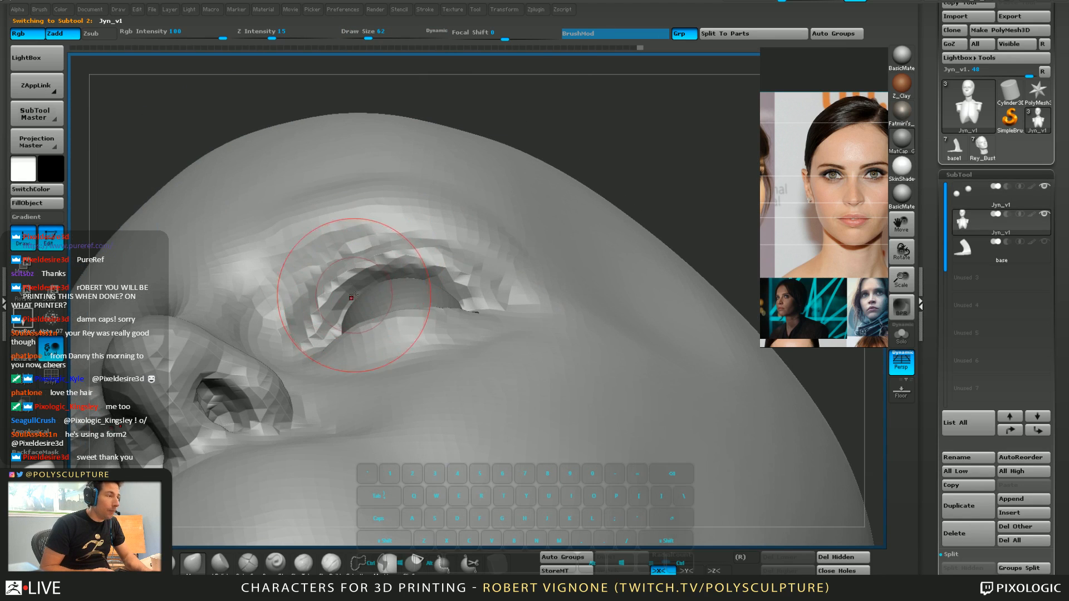
{"action": "key", "text": "5"}
{"action": "key", "text": "5"}
{"action": "left_click_drag", "start_coordinate": [317, 318], "coordinate": [337, 326]}
{"action": "left_click_drag", "start_coordinate": [338, 281], "coordinate": [409, 258]}
{"action": "mouse_move", "coordinate": [414, 254]}
{"action": "right_mouse_down"}
{"action": "mouse_move", "coordinate": [440, 317]}
{"action": "mouse_move", "coordinate": [454, 312]}
{"action": "right_mouse_up"}
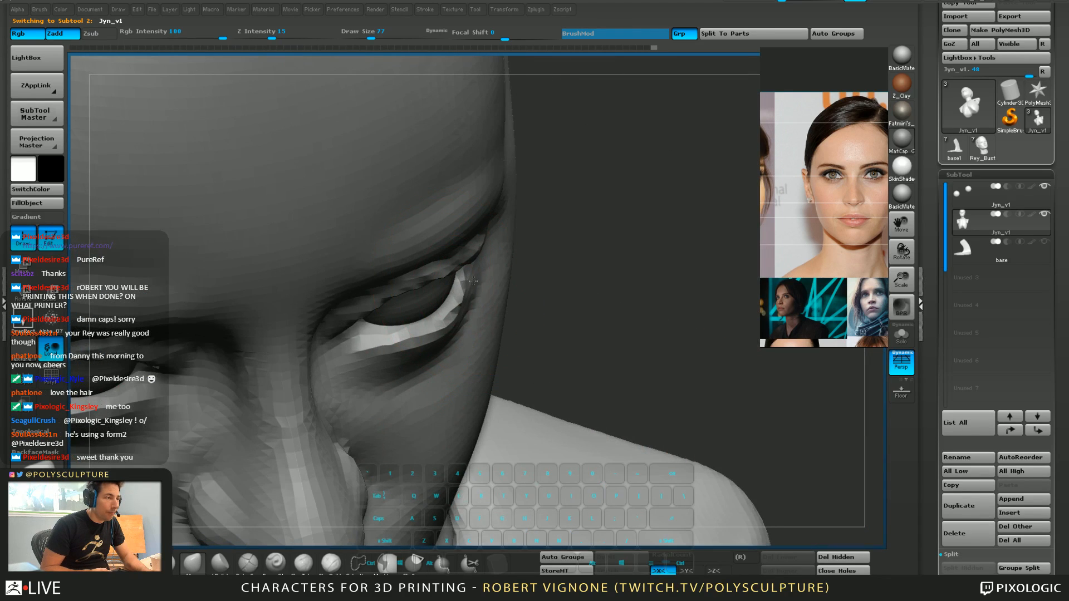
{"action": "mouse_move", "coordinate": [456, 325]}
{"action": "left_mouse_down"}
{"action": "mouse_move", "coordinate": [351, 282]}
{"action": "mouse_move", "coordinate": [576, 285]}
{"action": "mouse_move", "coordinate": [577, 305]}
{"action": "left_mouse_up"}
Refine the inner eye corner and upper lid with the Move brush at draw sizes 46 and 56
{"action": "key", "text": "s"}
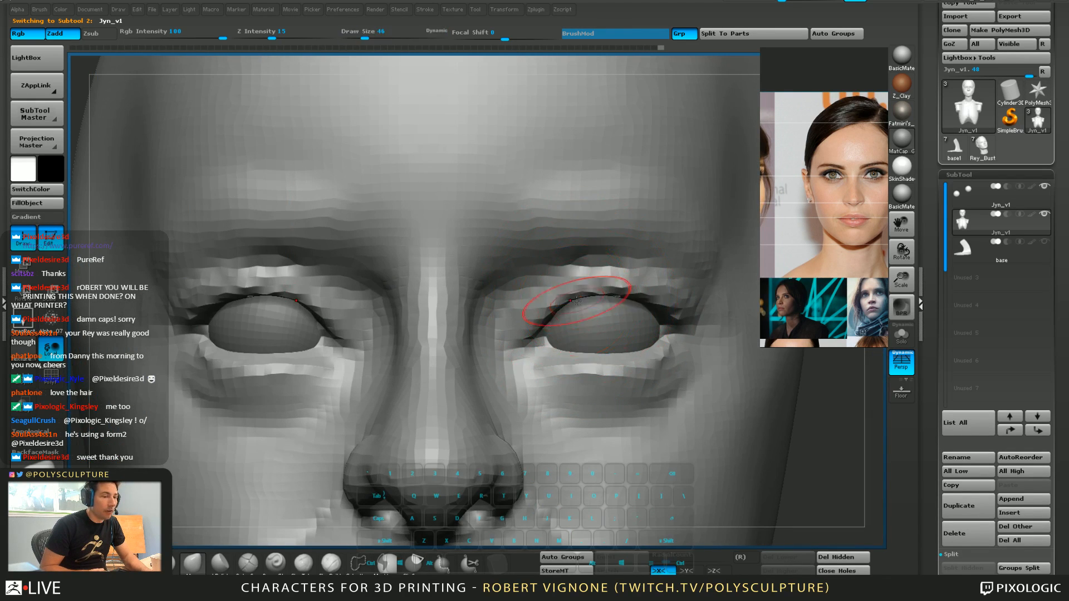
{"action": "right_click_drag", "start_coordinate": [685, 299], "coordinate": [544, 296], "text": "alt"}
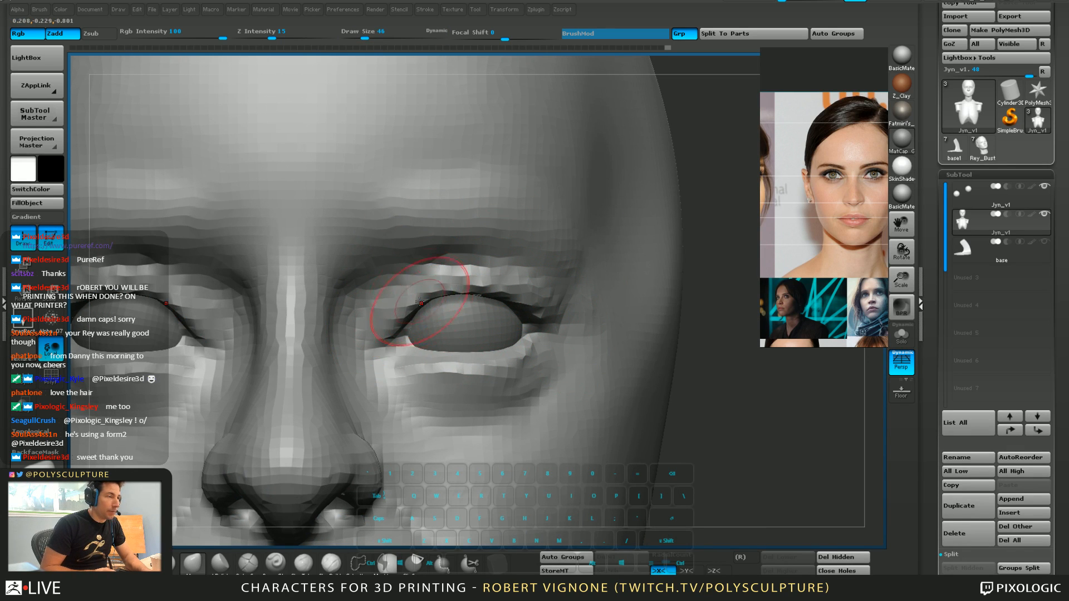
{"action": "key", "text": "bracketright"}
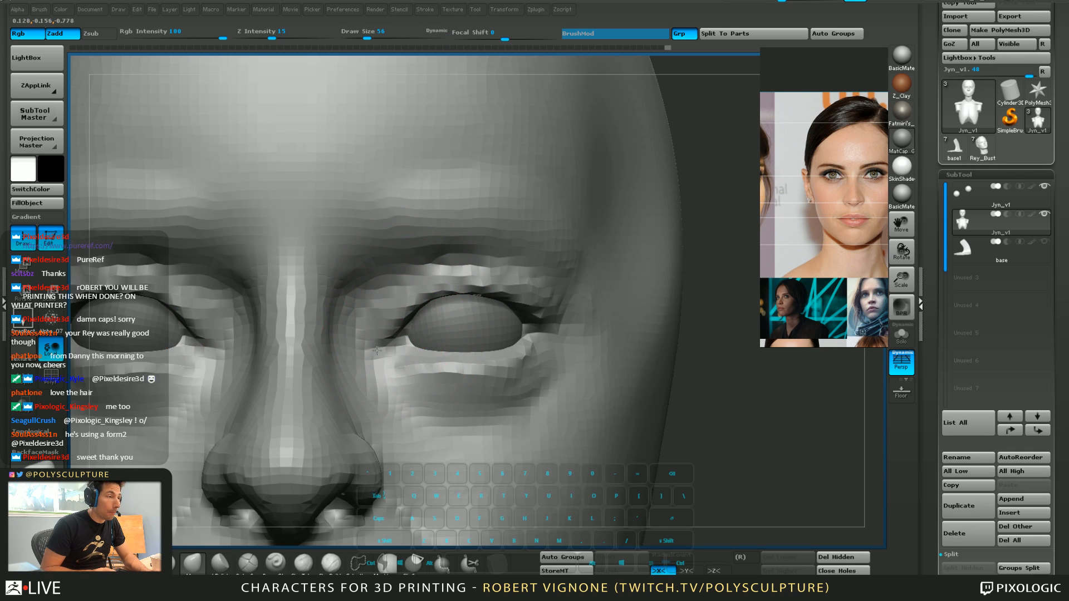
Reshape the lower eyelid and its outer corner with the Move brush, starting at draw size 44 and enlarging the brush
{"action": "key", "text": "bracketleft"}
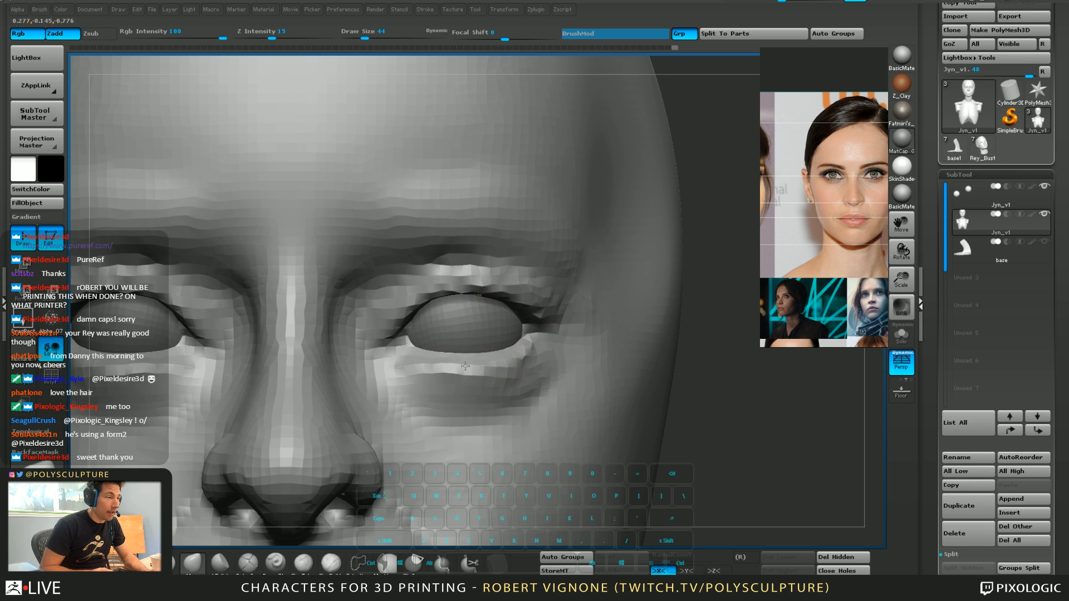
{"action": "right_click_drag", "start_coordinate": [448, 359], "coordinate": [437, 407]}
{"action": "left_click_drag", "start_coordinate": [437, 407], "coordinate": [430, 372]}
{"action": "right_click_drag", "start_coordinate": [439, 407], "coordinate": [545, 392]}
{"action": "key", "text": "bracketright"}
{"action": "key", "text": "bracketright"}
{"action": "left_click_drag", "start_coordinate": [554, 399], "coordinate": [546, 396]}
{"action": "mouse_move", "coordinate": [546, 397]}
{"action": "right_mouse_down"}
{"action": "mouse_move", "coordinate": [539, 350]}
{"action": "mouse_move", "coordinate": [441, 353]}
{"action": "mouse_move", "coordinate": [458, 390]}
{"action": "mouse_move", "coordinate": [485, 380]}
{"action": "right_mouse_up"}
Build up the lower eyelid and the area beneath its outer corner with the ClayBuildup brush at draw size 18
{"action": "left_click", "coordinate": [337, 571]}
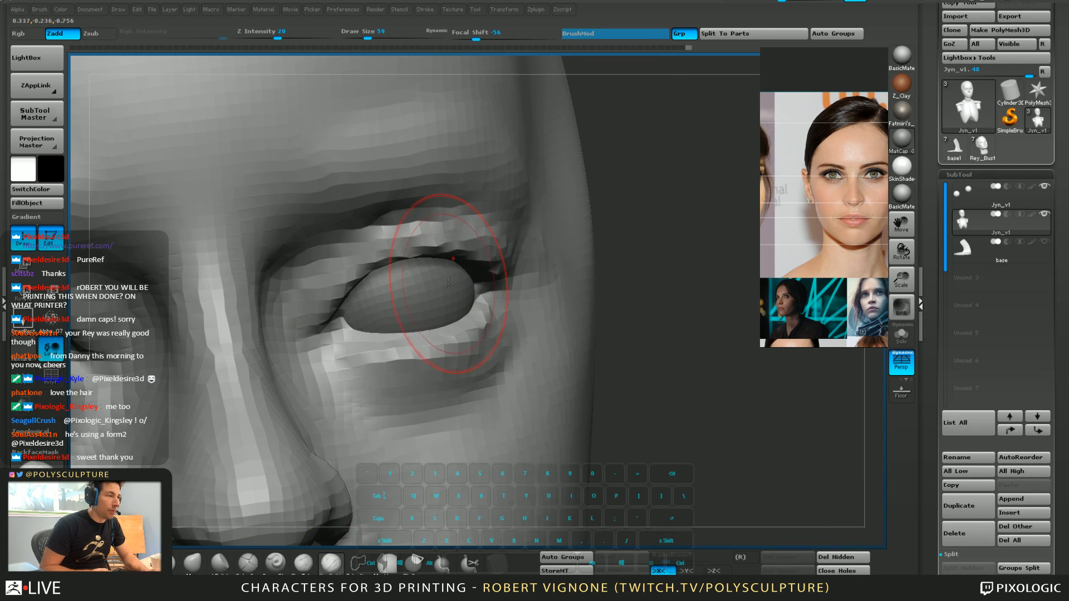
{"action": "key", "text": "bracketleft"}
{"action": "key", "text": "bracketleft"}
{"action": "right_click_drag", "start_coordinate": [432, 313], "coordinate": [367, 362]}
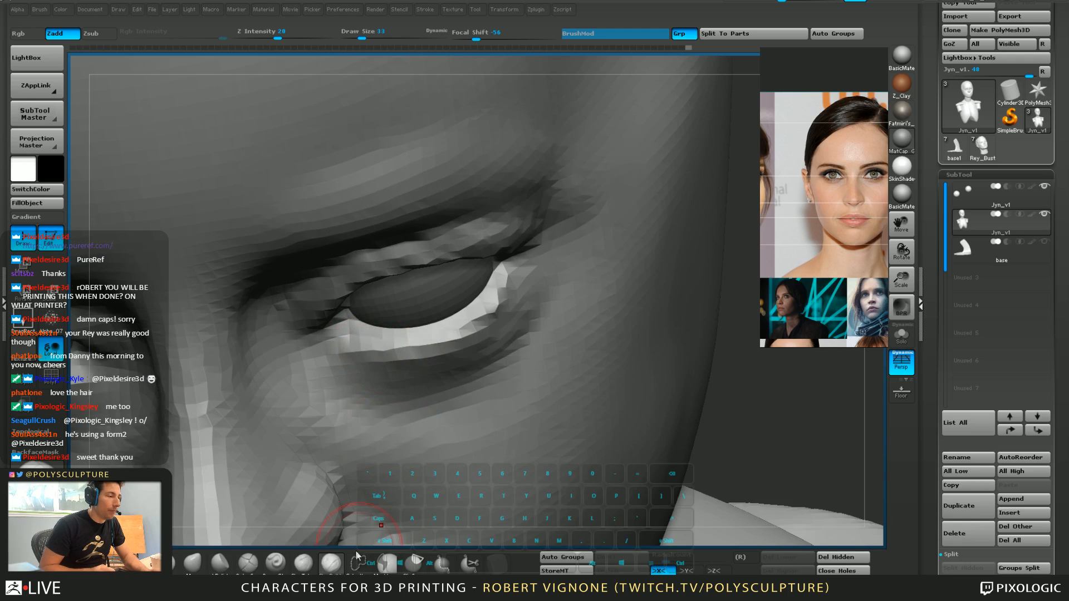
{"action": "key", "text": "s"}
{"action": "left_click_drag", "start_coordinate": [443, 348], "coordinate": [395, 401]}
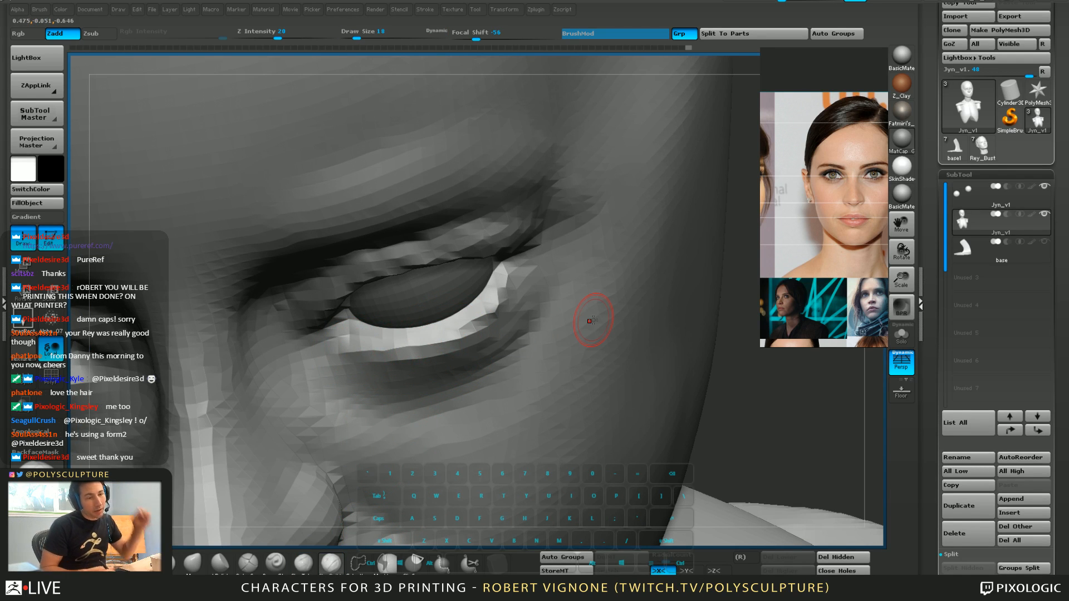
{"action": "left_click_drag", "start_coordinate": [525, 374], "coordinate": [512, 331]}
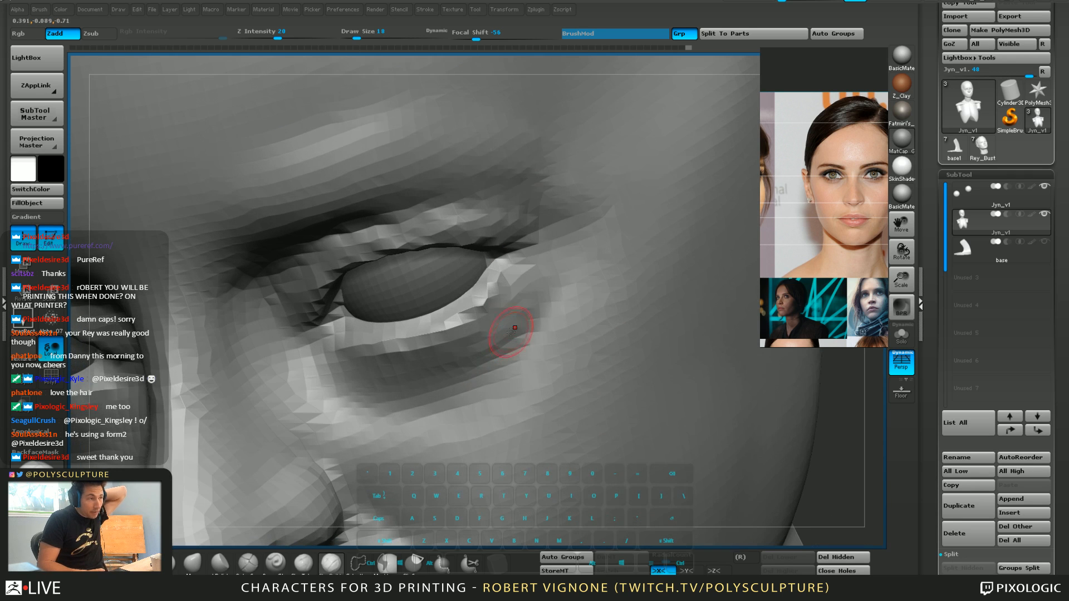
{"action": "right_click_drag", "start_coordinate": [513, 359], "coordinate": [503, 342]}
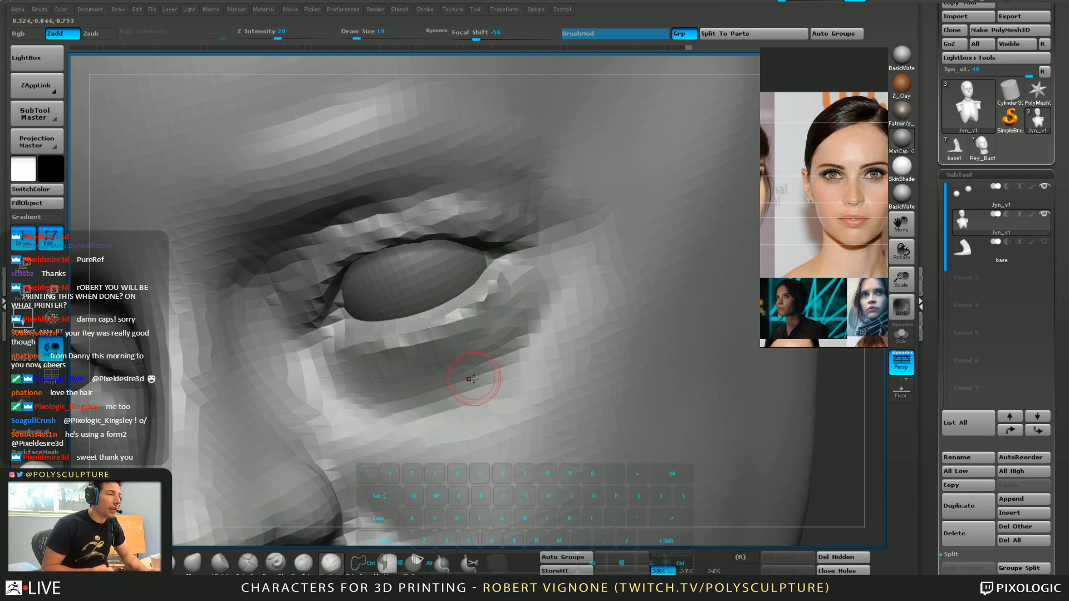
{"action": "mouse_move", "coordinate": [409, 343]}
{"action": "left_mouse_down"}
{"action": "mouse_move", "coordinate": [472, 341]}
{"action": "mouse_move", "coordinate": [508, 291]}
{"action": "mouse_move", "coordinate": [368, 366]}
{"action": "left_mouse_up"}
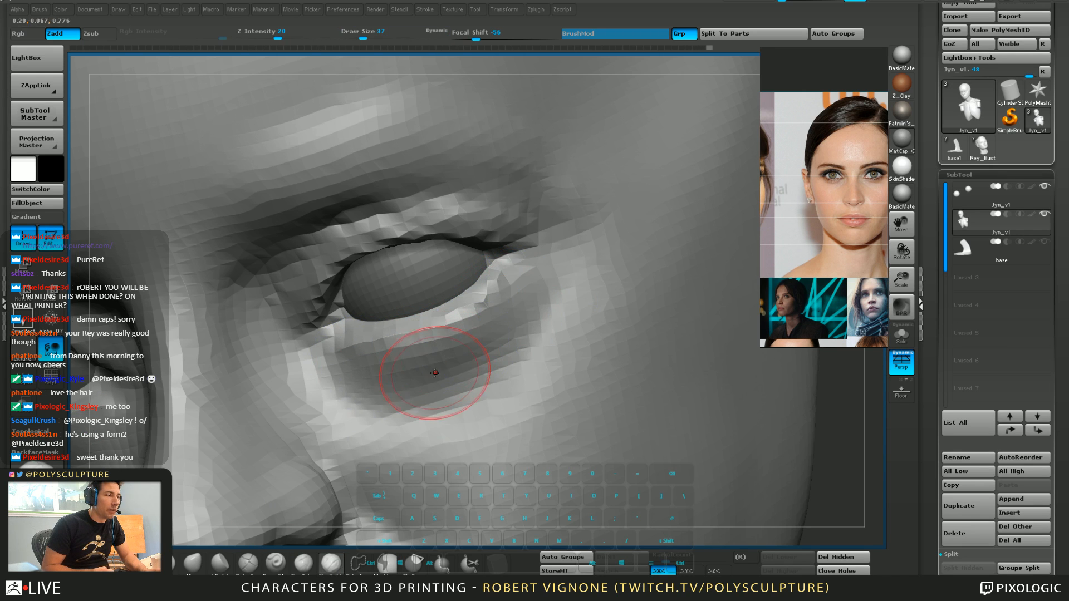
Raise a fold beneath the lower eyelid at draw size 37 and remesh the head with DynaMesh
{"action": "left_click", "coordinate": [248, 563]}
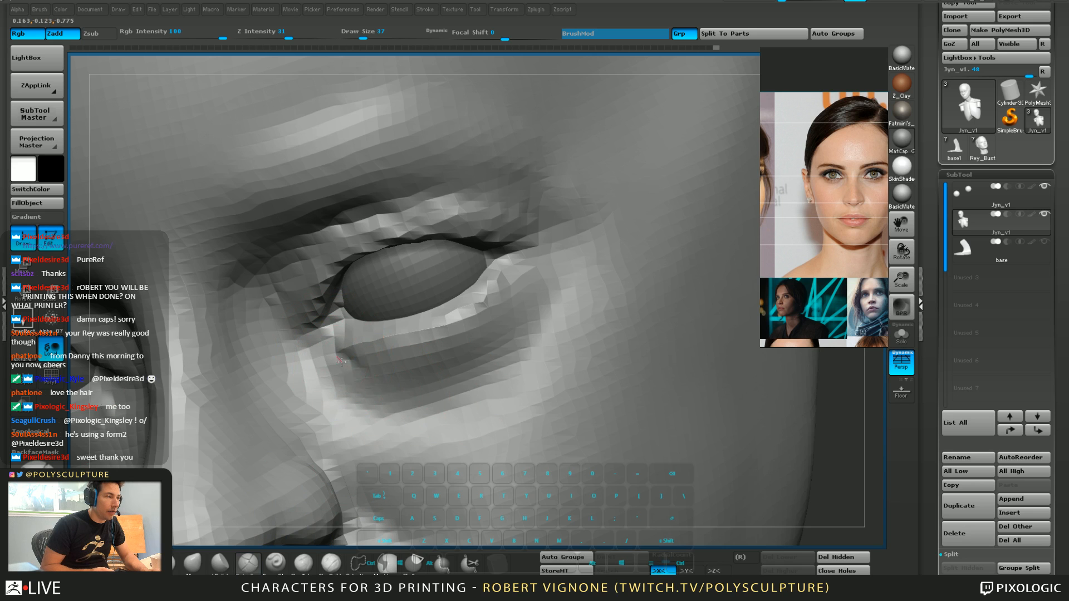
{"action": "mouse_move", "coordinate": [339, 362]}
{"action": "left_mouse_down"}
{"action": "mouse_move", "coordinate": [472, 370]}
{"action": "mouse_move", "coordinate": [408, 374]}
{"action": "left_mouse_up"}
{"action": "mouse_move", "coordinate": [403, 372]}
{"action": "right_mouse_down"}
{"action": "mouse_move", "coordinate": [419, 359]}
{"action": "mouse_move", "coordinate": [374, 356]}
{"action": "right_mouse_up"}
{"action": "key", "text": "4"}
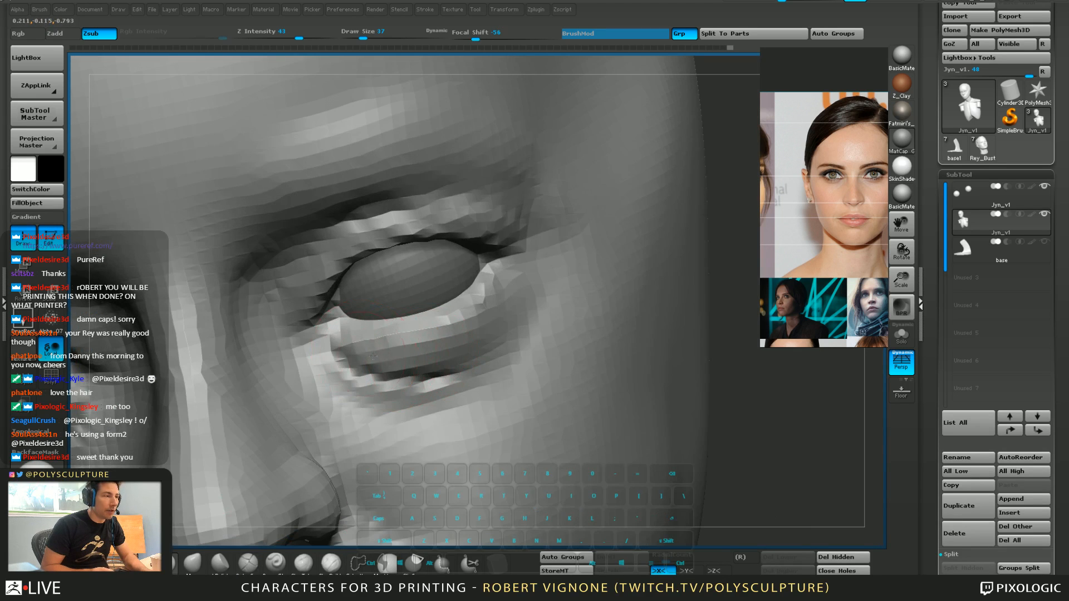
{"action": "left_click_drag", "start_coordinate": [787, 285], "coordinate": [750, 362], "text": "ctrl"}
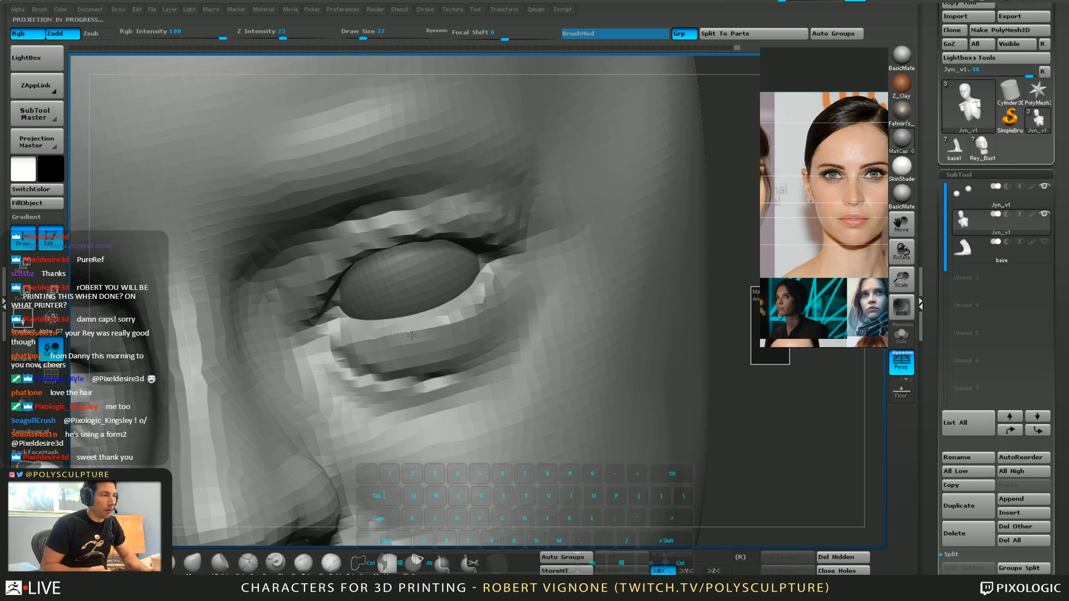
Sculpt the lower eyelid's rim and the area just beneath it at draw size 13
{"action": "key", "text": "s"}
{"action": "left_click_drag", "start_coordinate": [418, 333], "coordinate": [407, 334]}
{"action": "left_click_drag", "start_coordinate": [339, 331], "coordinate": [469, 306]}
{"action": "right_click_drag", "start_coordinate": [469, 306], "coordinate": [483, 352]}
{"action": "key", "text": "1"}
{"action": "left_click_drag", "start_coordinate": [483, 274], "coordinate": [428, 333]}
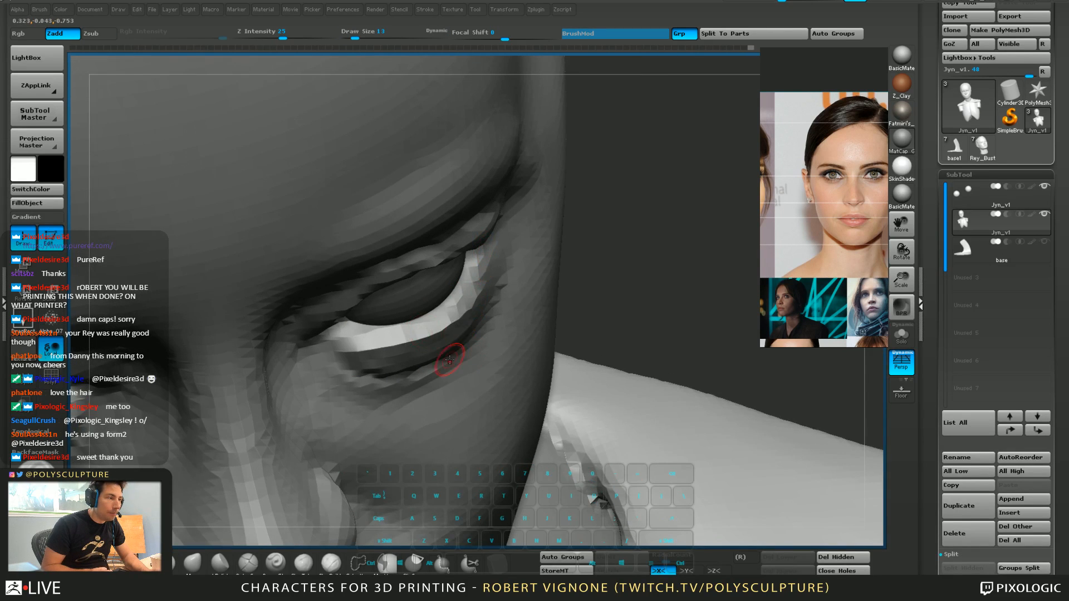
{"action": "right_click_drag", "start_coordinate": [449, 352], "coordinate": [396, 339]}
{"action": "key", "text": "s"}
{"action": "mouse_move", "coordinate": [396, 340]}
{"action": "left_mouse_down"}
{"action": "mouse_move", "coordinate": [418, 341]}
{"action": "mouse_move", "coordinate": [422, 322]}
{"action": "mouse_move", "coordinate": [413, 344]}
{"action": "left_mouse_up"}
{"action": "key", "text": "ctrl+z"}
Reshape the profile of the nose bridge with the Move brush, reducing the draw size to 84
{"action": "key", "text": "5"}
{"action": "left_click_drag", "start_coordinate": [377, 229], "coordinate": [368, 229]}
{"action": "right_click_drag", "start_coordinate": [375, 239], "coordinate": [429, 216], "text": "ctrl"}
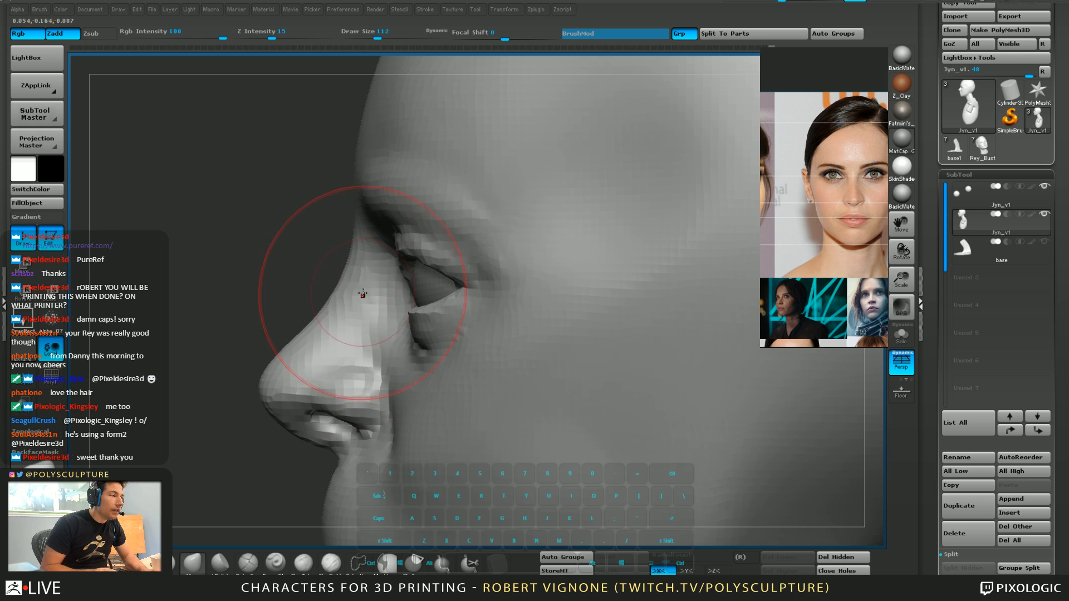
{"action": "key", "text": "s"}
{"action": "left_click_drag", "start_coordinate": [363, 293], "coordinate": [344, 273]}
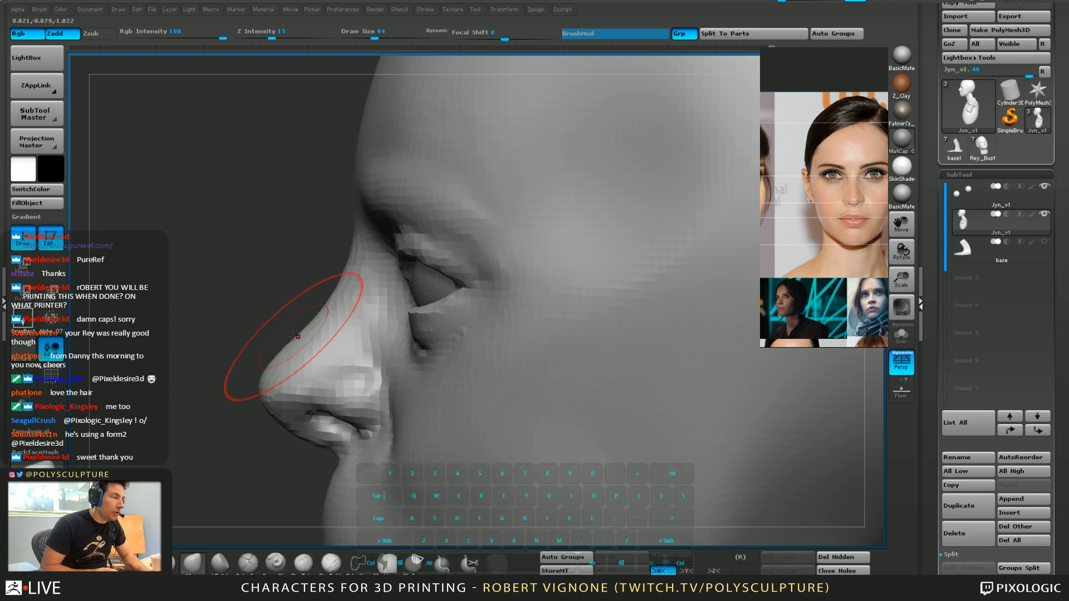
{"action": "left_click_drag", "start_coordinate": [293, 336], "coordinate": [299, 332]}
{"action": "right_click_drag", "start_coordinate": [298, 311], "coordinate": [273, 300]}
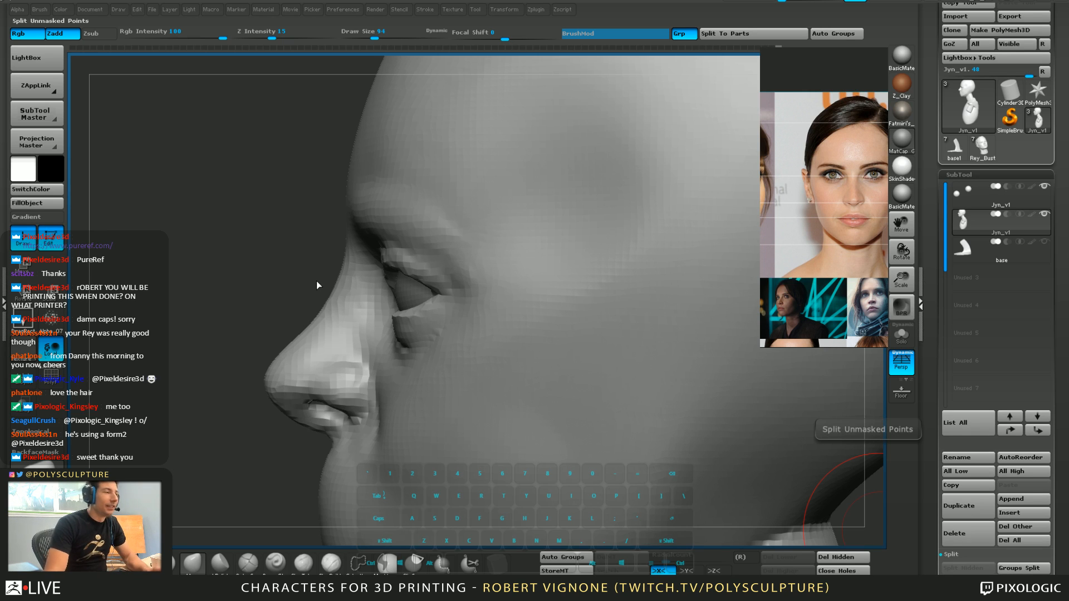
Refine the inner corner of the upper eyelid with a different sculpting brush at draw size 37
{"action": "mouse_move", "coordinate": [280, 185]}
{"action": "left_mouse_down"}
{"action": "mouse_move", "coordinate": [353, 210]}
{"action": "mouse_move", "coordinate": [369, 263]}
{"action": "mouse_move", "coordinate": [504, 277]}
{"action": "mouse_move", "coordinate": [492, 279]}
{"action": "left_mouse_up"}
{"action": "key", "text": "s"}
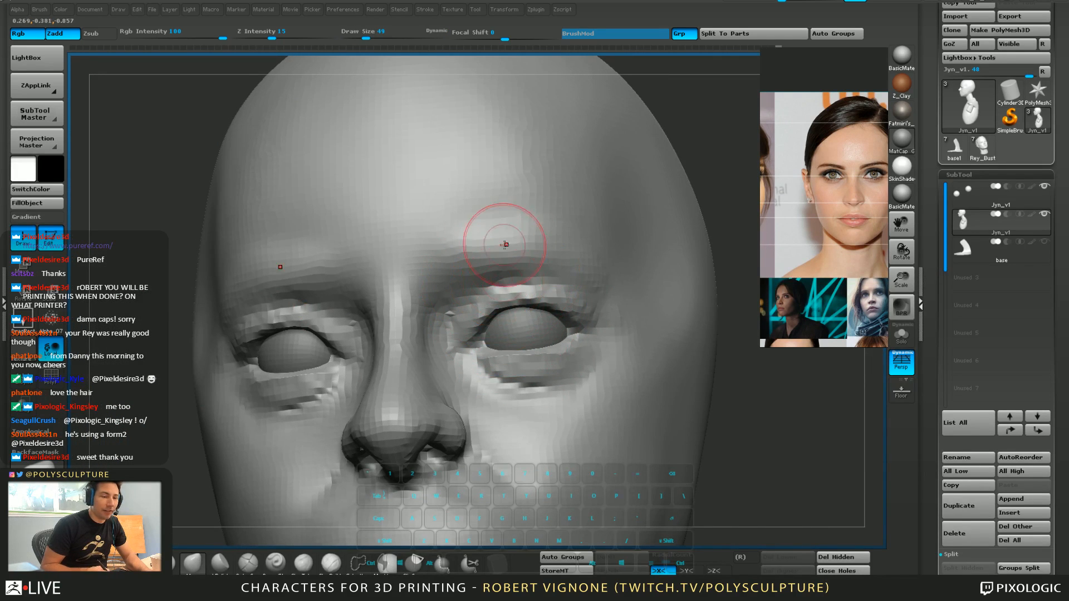
{"action": "key", "text": "bracketright"}
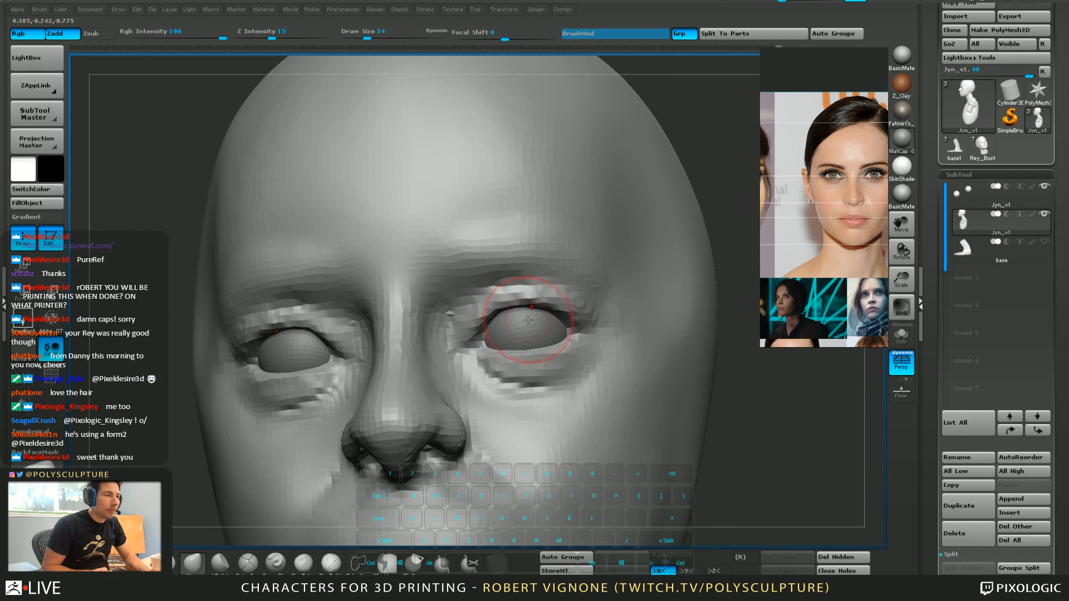
{"action": "mouse_move", "coordinate": [527, 382]}
{"action": "right_mouse_down", "text": "ctrl"}
{"action": "mouse_move", "coordinate": [513, 350]}
{"action": "mouse_move", "coordinate": [473, 341]}
{"action": "right_mouse_up", "text": "ctrl"}
{"action": "right_click_drag", "start_coordinate": [473, 341], "coordinate": [525, 315], "text": "alt"}
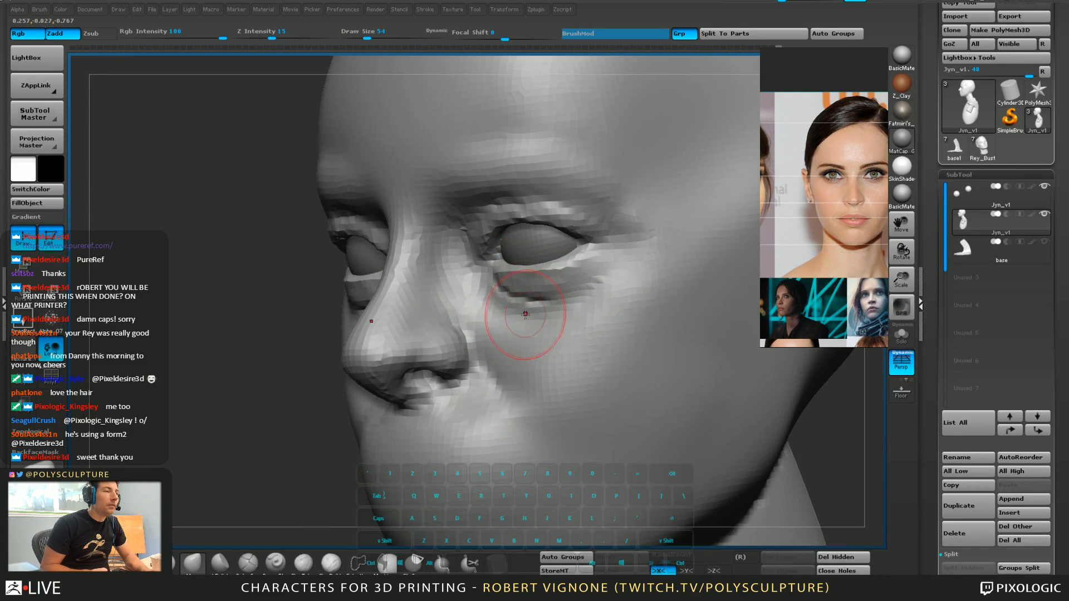
{"action": "right_click_drag", "start_coordinate": [488, 281], "coordinate": [498, 218]}
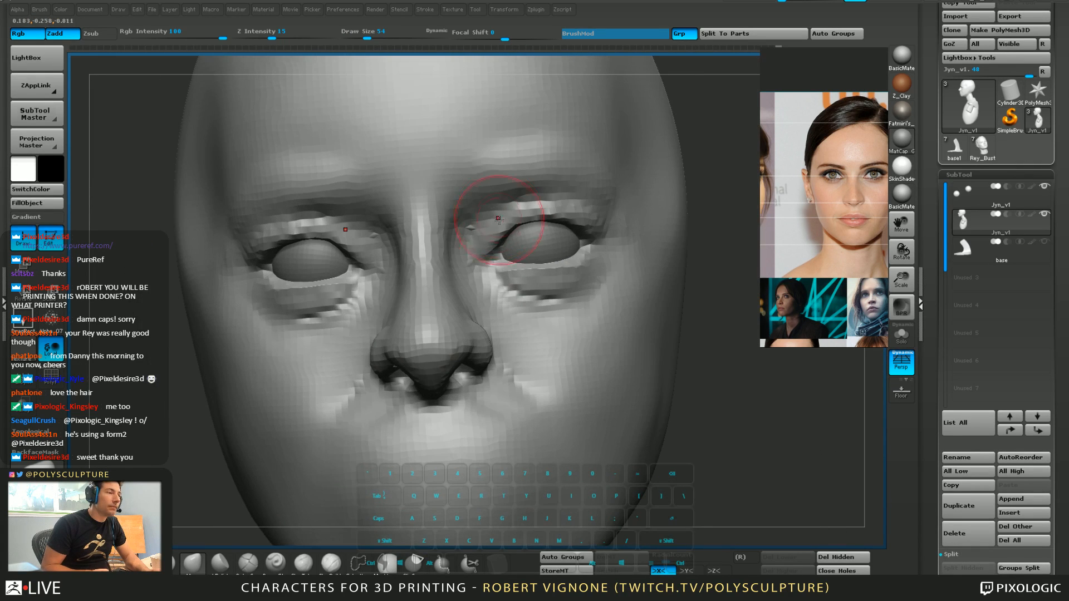
{"action": "left_click", "coordinate": [332, 561]}
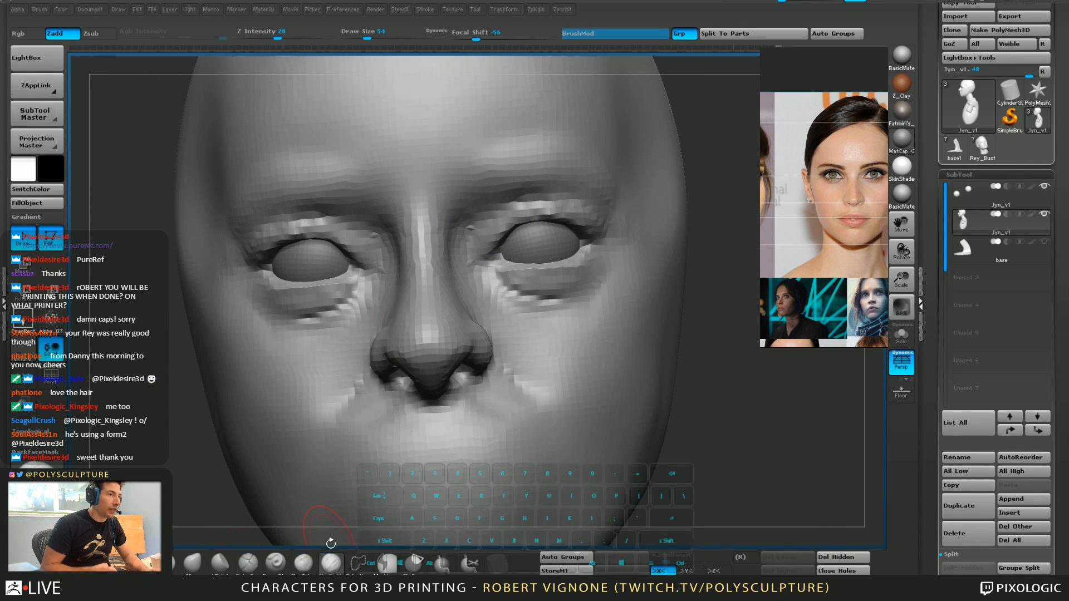
{"action": "key", "text": "s"}
{"action": "left_click_drag", "start_coordinate": [493, 197], "coordinate": [496, 197]}
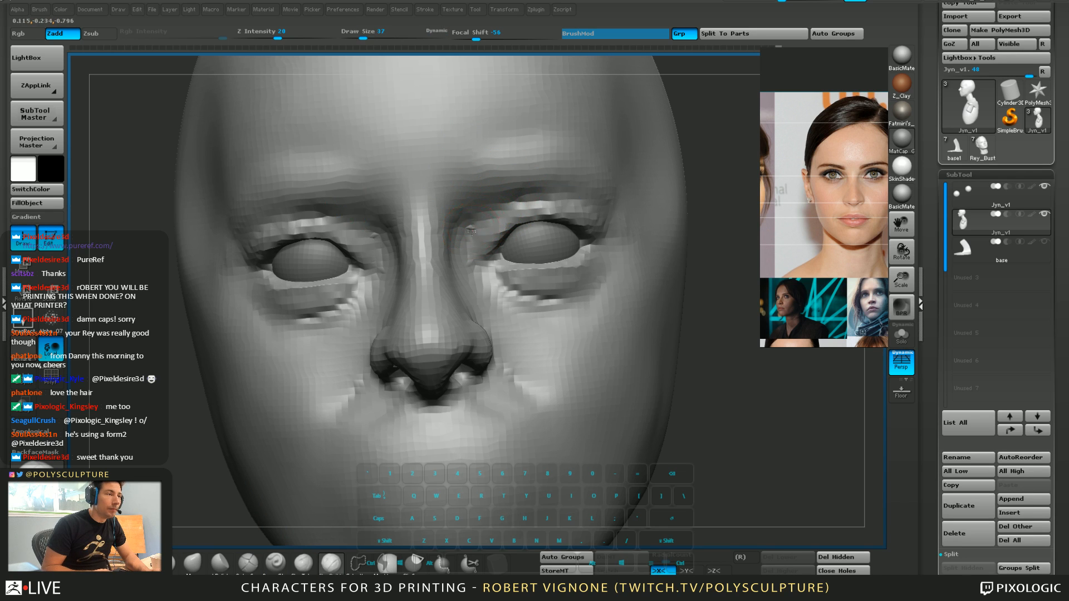
{"action": "left_click_drag", "start_coordinate": [471, 232], "coordinate": [484, 219]}
Refine the upper eyelid toward its outer corner with a smaller brush
{"action": "key", "text": "s"}
{"action": "left_click", "coordinate": [193, 564]}
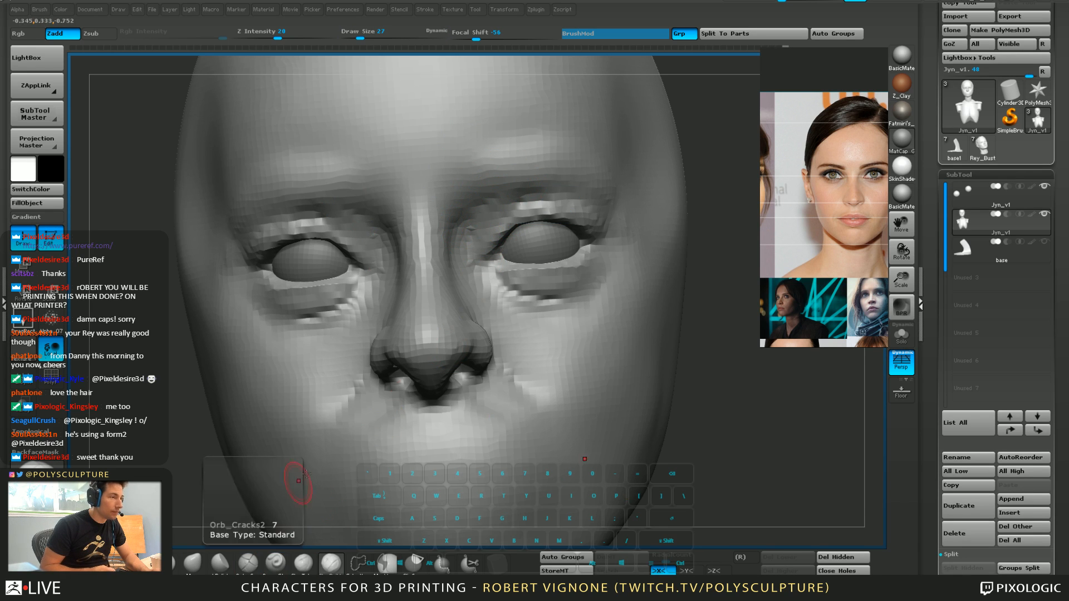
{"action": "right_click_drag", "start_coordinate": [295, 484], "coordinate": [357, 440], "text": "shift"}
{"action": "key", "text": "s"}
{"action": "left_click_drag", "start_coordinate": [539, 227], "coordinate": [548, 224]}
{"action": "left_click_drag", "start_coordinate": [605, 247], "coordinate": [603, 254]}
{"action": "mouse_move", "coordinate": [603, 256]}
{"action": "right_mouse_down", "text": "alt"}
{"action": "mouse_move", "coordinate": [585, 293]}
{"action": "mouse_move", "coordinate": [363, 311]}
{"action": "mouse_move", "coordinate": [344, 370]}
{"action": "right_mouse_up", "text": "alt"}
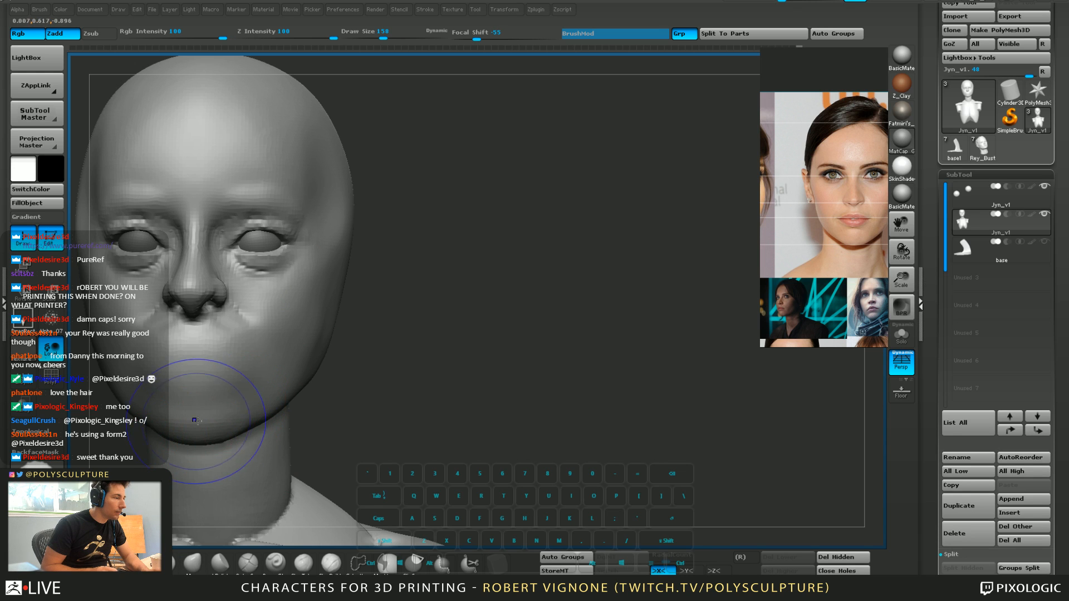
Turn off perspective and adjust the side contour of the head with the Move brush, enlarging the draw size to 239
{"action": "mouse_move", "coordinate": [227, 382]}
{"action": "right_mouse_down"}
{"action": "mouse_move", "coordinate": [310, 382]}
{"action": "mouse_move", "coordinate": [310, 392]}
{"action": "right_mouse_up"}
{"action": "right_click", "coordinate": [311, 391]}
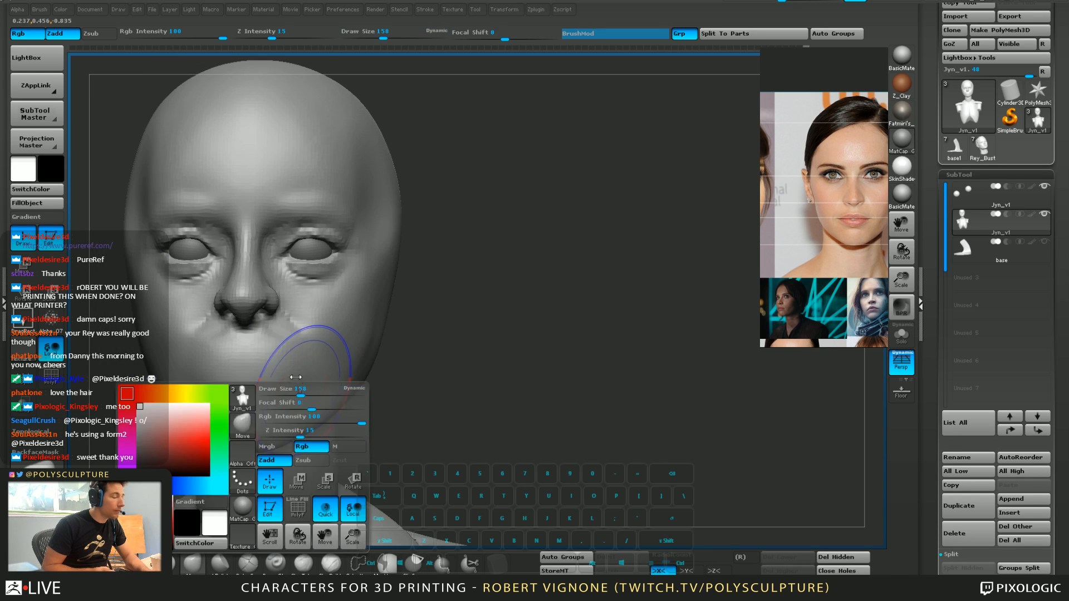
{"action": "key", "text": "p"}
{"action": "mouse_move", "coordinate": [483, 320]}
{"action": "right_mouse_down", "text": "ctrl"}
{"action": "mouse_move", "coordinate": [463, 343]}
{"action": "mouse_move", "coordinate": [429, 346]}
{"action": "mouse_move", "coordinate": [453, 347]}
{"action": "right_mouse_up", "text": "ctrl"}
{"action": "key", "text": "s"}
{"action": "left_click_drag", "start_coordinate": [341, 260], "coordinate": [337, 240]}
{"action": "key", "text": "]"}
{"action": "key", "text": "]"}
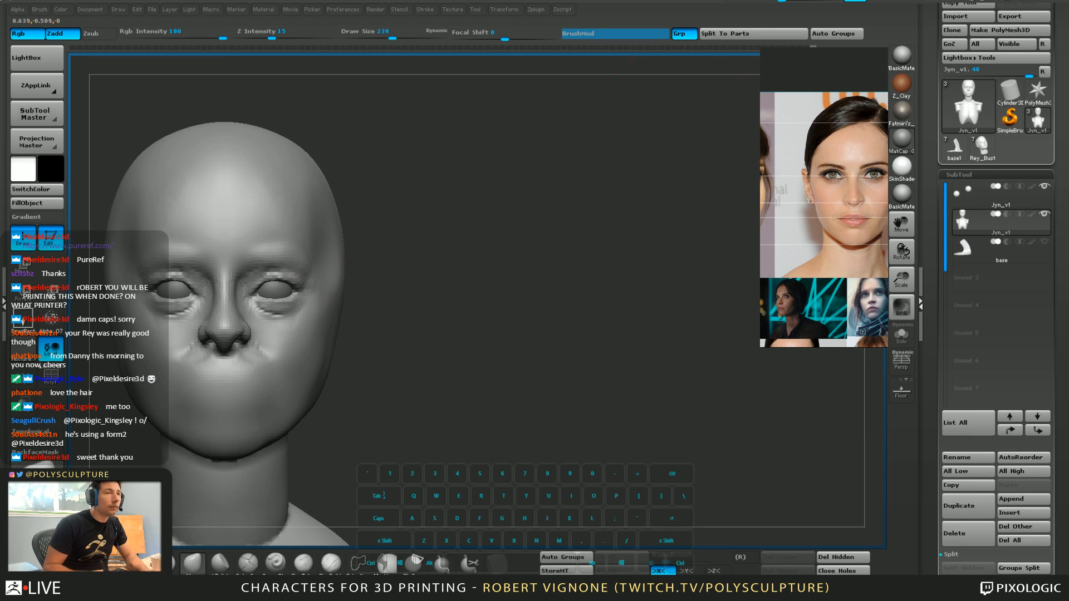
Save the bust sculpt to disk
{"action": "left_click_drag", "start_coordinate": [929, 21], "coordinate": [931, 66]}
{"action": "left_click", "coordinate": [1006, 26]}
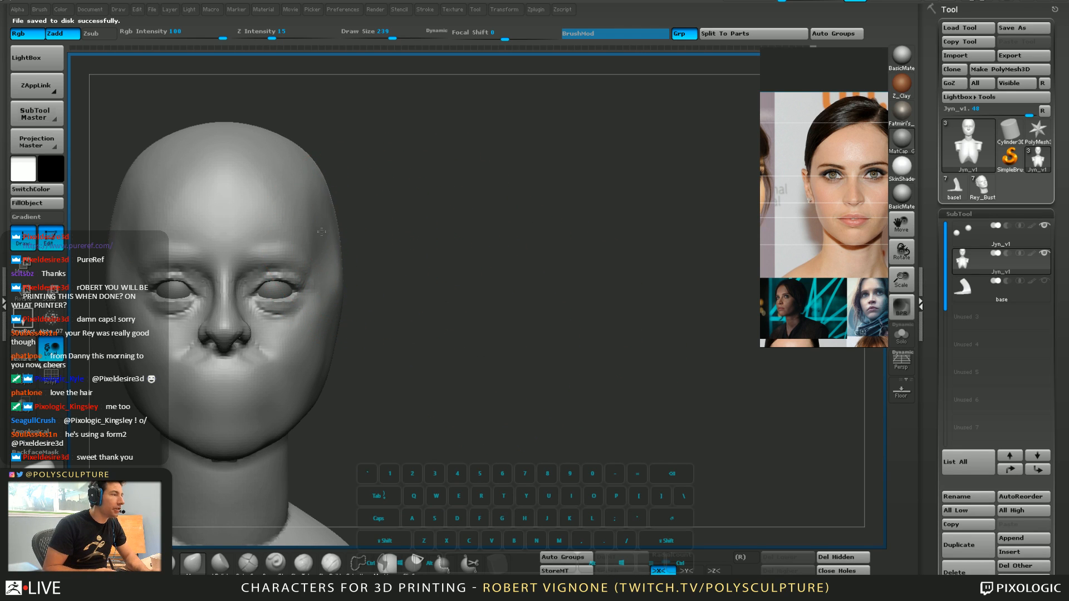
Adjust the nose area with the Move brush and smooth the raised folds beside the nostrils at draw size 98
{"action": "mouse_move", "coordinate": [135, 173]}
{"action": "left_mouse_down"}
{"action": "mouse_move", "coordinate": [170, 161]}
{"action": "mouse_move", "coordinate": [176, 129]}
{"action": "left_mouse_up"}
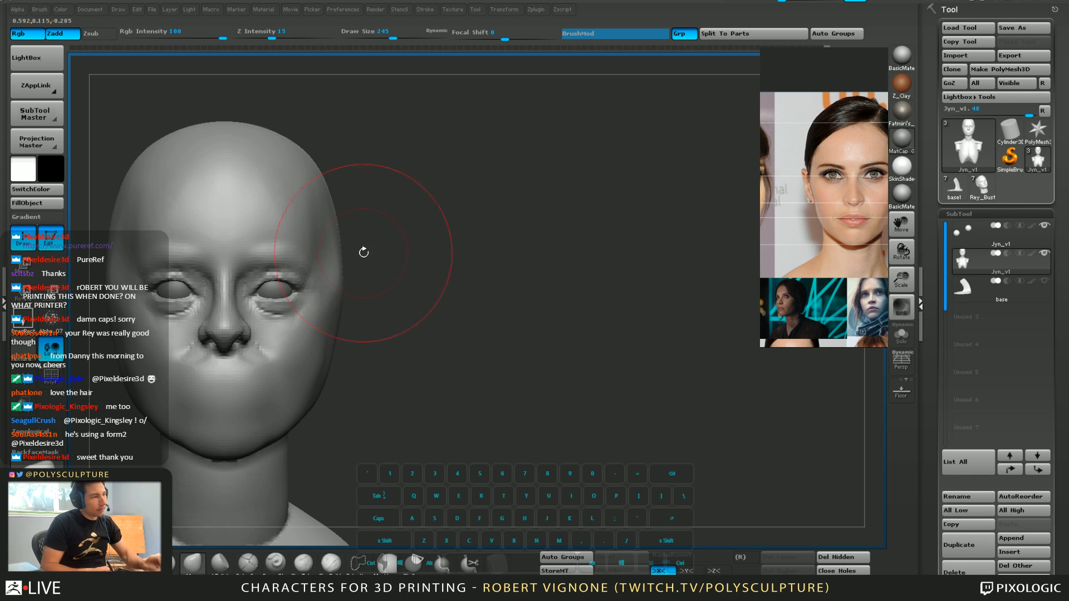
{"action": "key", "text": "s"}
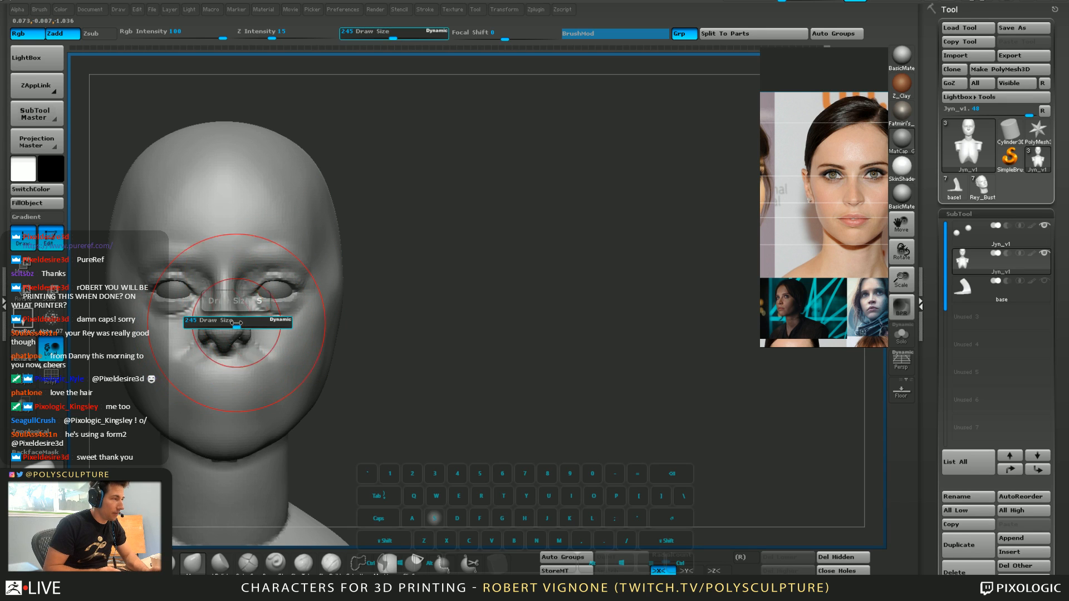
{"action": "left_click_drag", "start_coordinate": [237, 323], "coordinate": [216, 325]}
{"action": "key", "text": "5"}
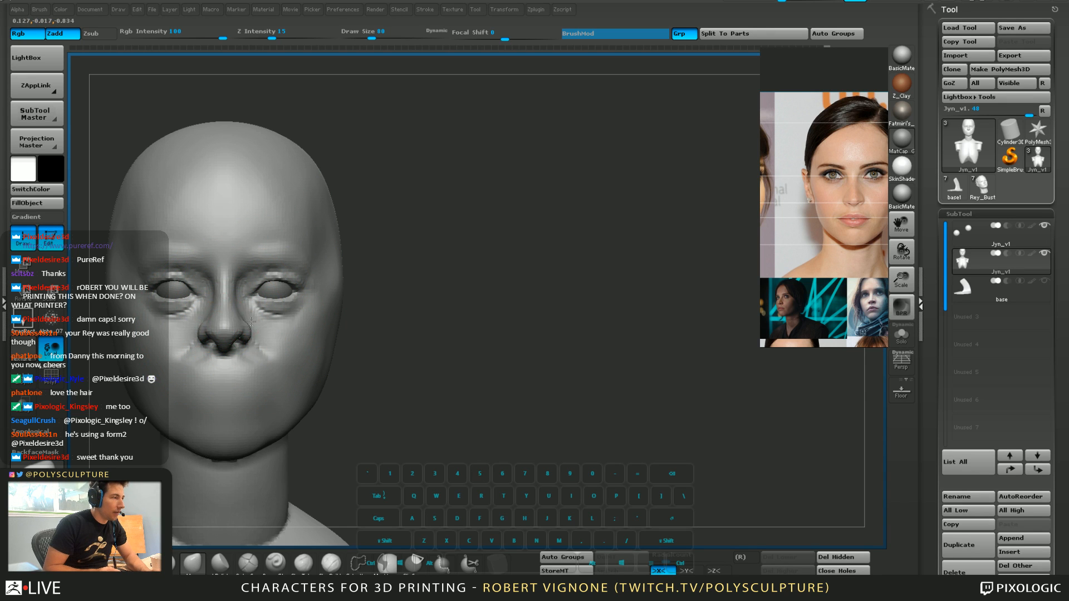
{"action": "right_click_drag", "start_coordinate": [192, 328], "coordinate": [195, 356], "text": "alt"}
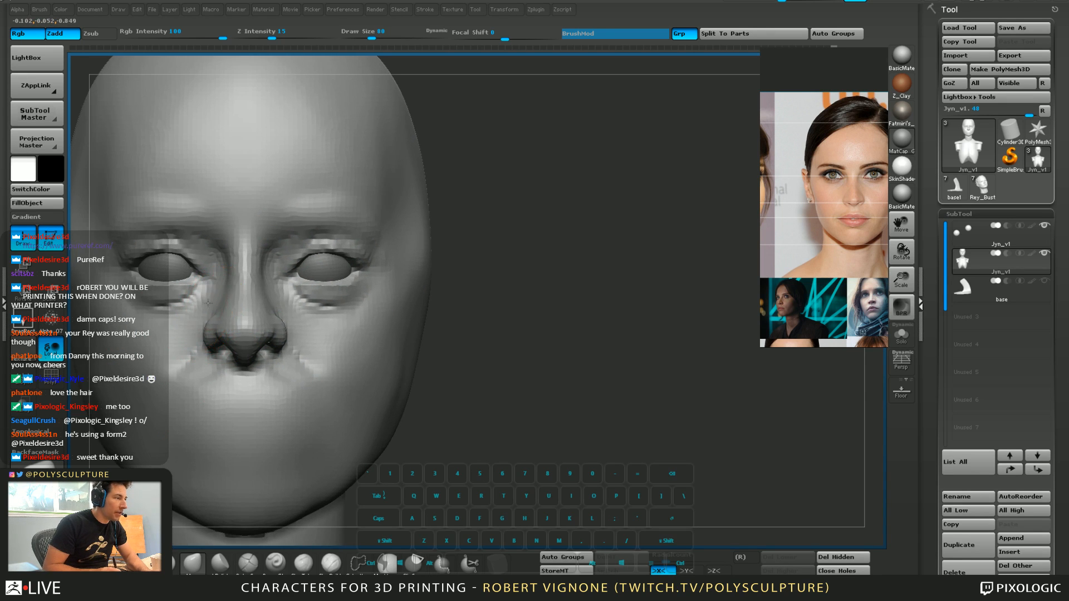
{"action": "key", "text": "s"}
{"action": "mouse_move", "coordinate": [214, 333]}
{"action": "left_mouse_down"}
{"action": "mouse_move", "coordinate": [200, 327]}
{"action": "mouse_move", "coordinate": [215, 313]}
{"action": "left_mouse_up"}
{"action": "key", "text": "s"}
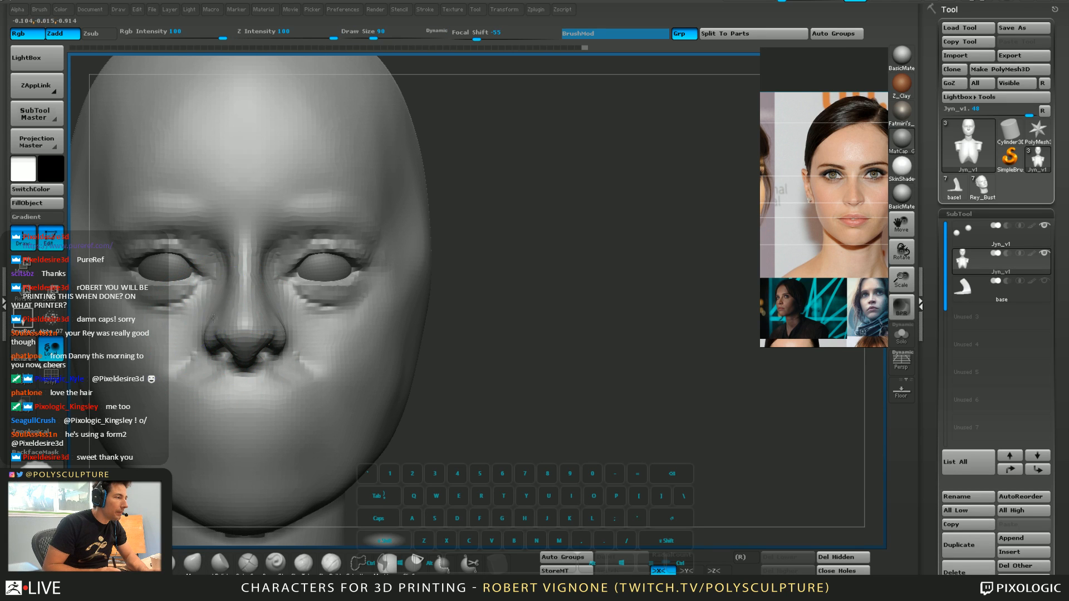
{"action": "left_click_drag", "start_coordinate": [311, 374], "coordinate": [315, 381], "text": "shift"}
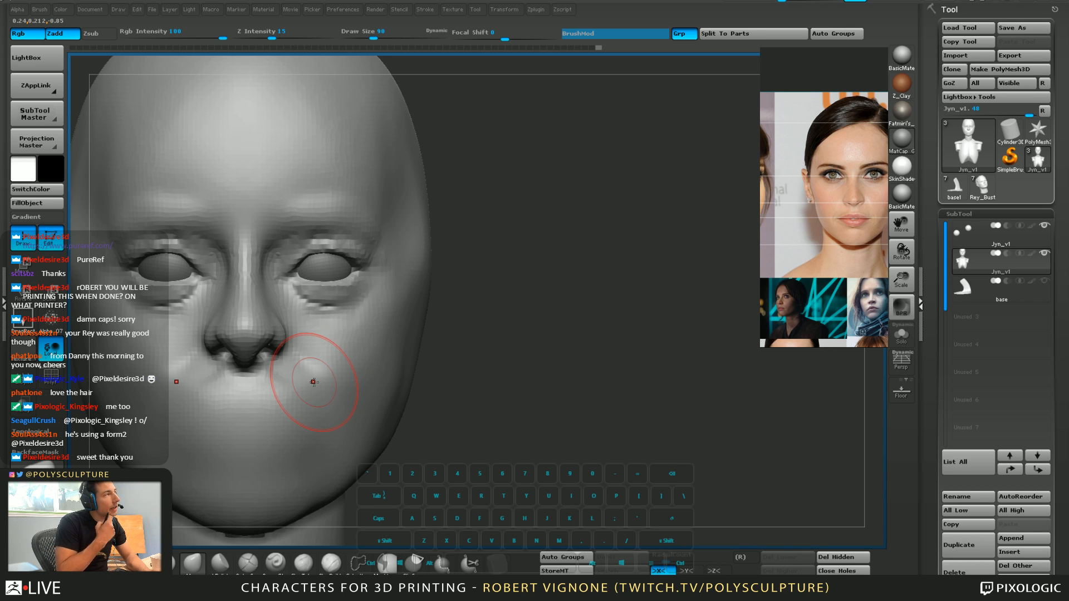
Refine the nose sides and inner eye area with the Move brush at draw sizes 66 and 62
{"action": "key", "text": "s"}
{"action": "left_click_drag", "start_coordinate": [215, 310], "coordinate": [210, 310]}
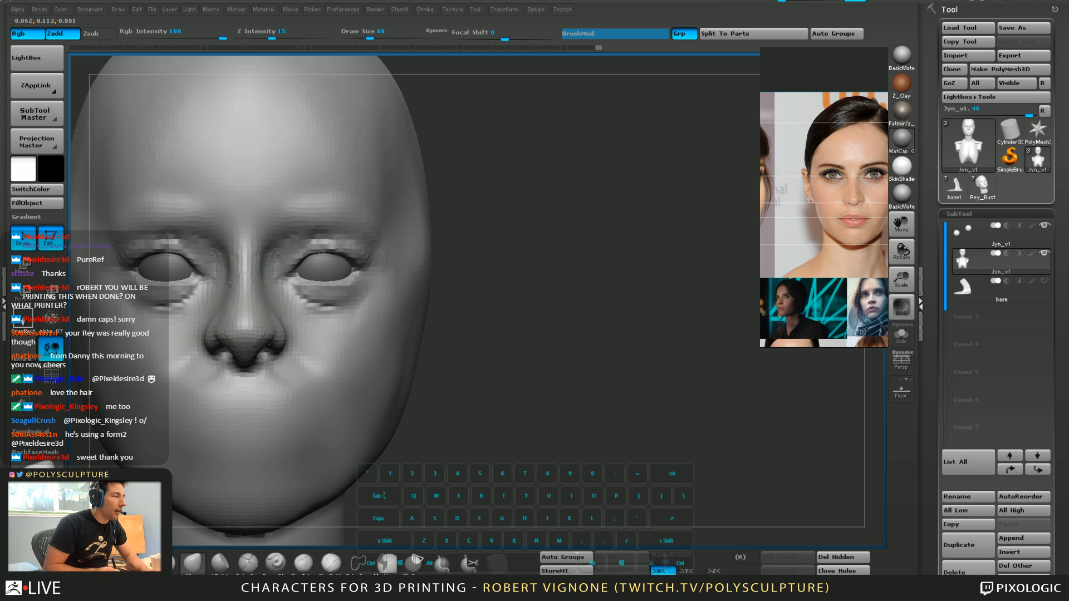
{"action": "key", "text": "s"}
{"action": "mouse_move", "coordinate": [224, 256]}
{"action": "left_mouse_down"}
{"action": "mouse_move", "coordinate": [228, 279]}
{"action": "mouse_move", "coordinate": [226, 262]}
{"action": "left_mouse_up"}
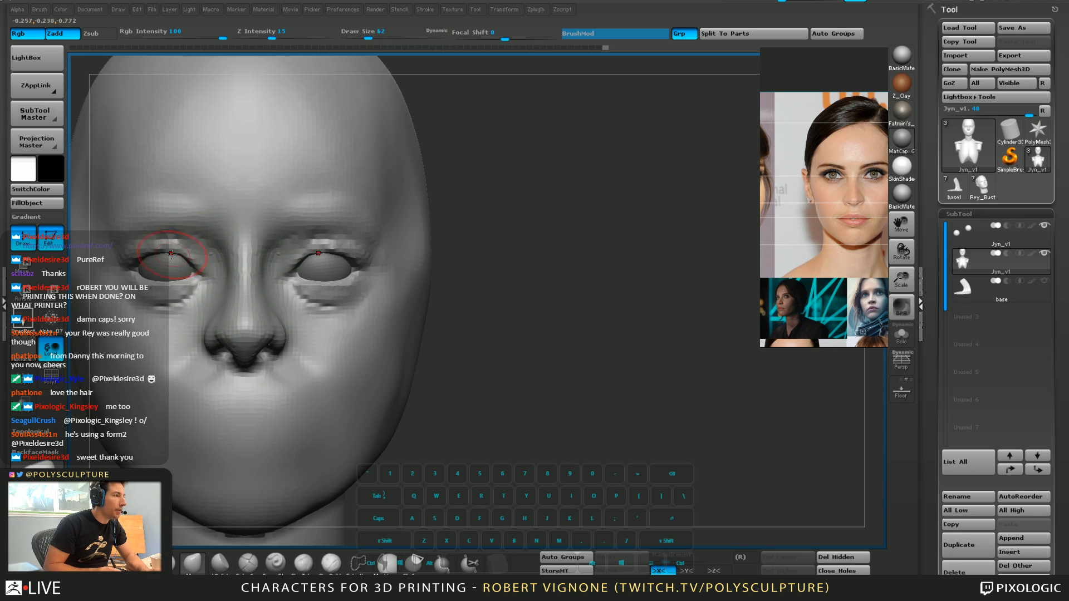
Build up both upper eyelids with symmetrical strokes above the eyeballs, reducing the brush size to 41 for the finer strokes
{"action": "right_click_drag", "start_coordinate": [202, 288], "coordinate": [383, 312], "text": "alt"}
{"action": "left_click", "coordinate": [248, 563]}
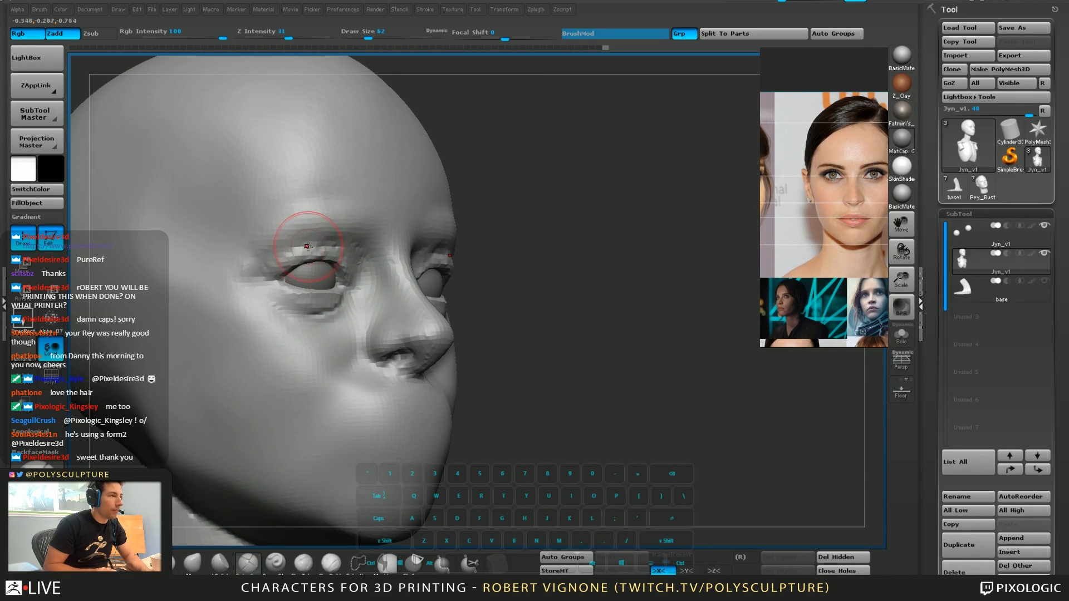
{"action": "left_click_drag", "start_coordinate": [275, 257], "coordinate": [310, 244]}
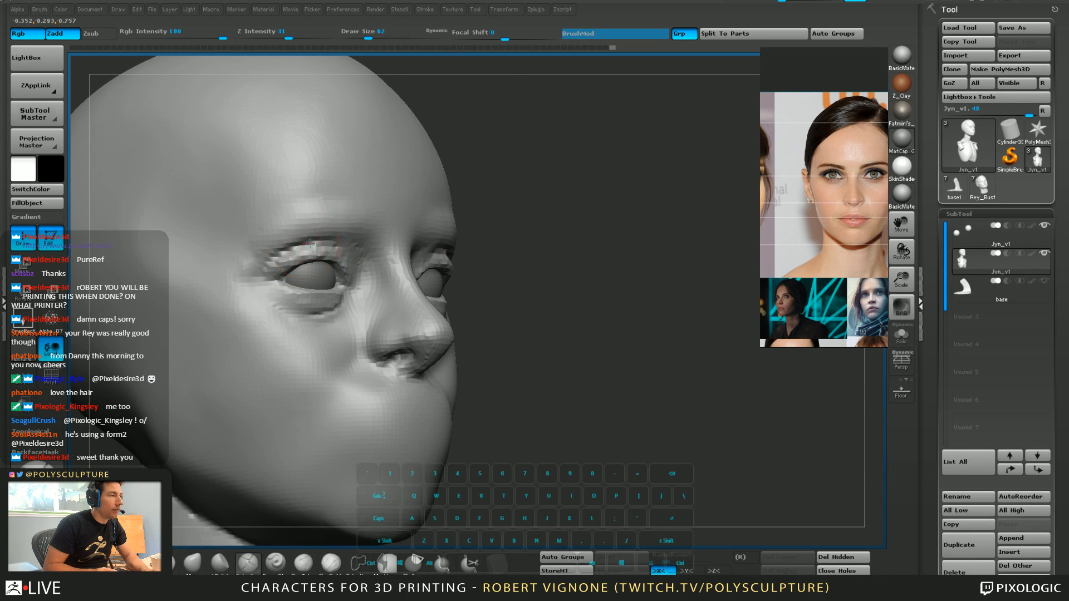
{"action": "right_click_drag", "start_coordinate": [347, 251], "coordinate": [319, 244]}
{"action": "key", "text": "bracketleft"}
{"action": "left_click_drag", "start_coordinate": [319, 244], "coordinate": [355, 253]}
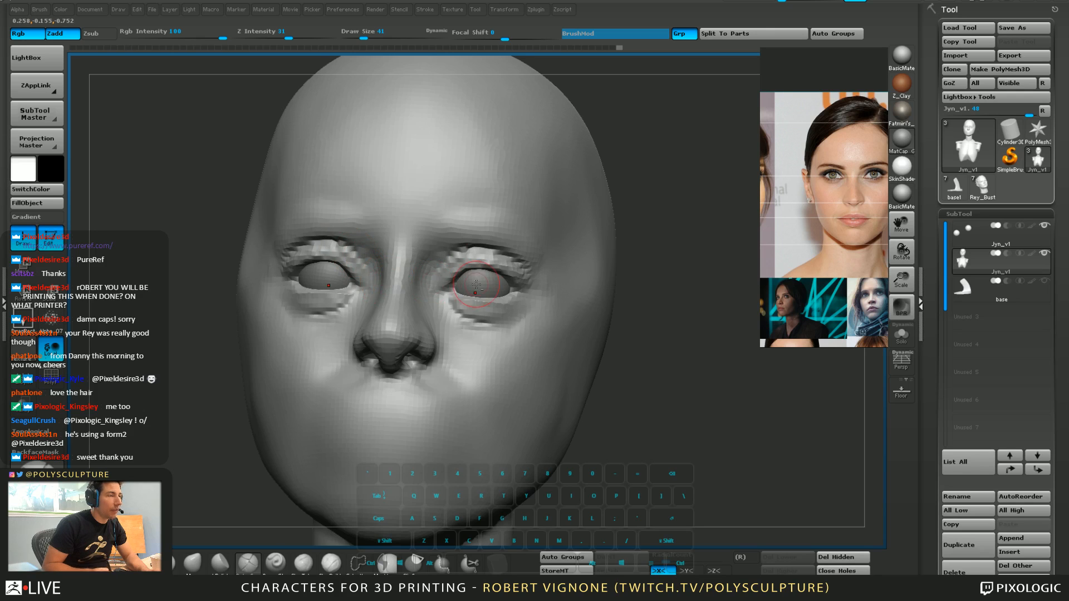
Carve the crease between the upper eyelid and the brow, starting from its inner end
{"action": "right_click_drag", "start_coordinate": [476, 285], "coordinate": [392, 329]}
{"action": "mouse_move", "coordinate": [382, 283]}
{"action": "left_mouse_down", "text": "alt"}
{"action": "mouse_move", "coordinate": [363, 294]}
{"action": "mouse_move", "coordinate": [416, 272]}
{"action": "mouse_move", "coordinate": [455, 279]}
{"action": "mouse_move", "coordinate": [491, 334]}
{"action": "left_mouse_up", "text": "alt"}
{"action": "right_click_drag", "start_coordinate": [496, 312], "coordinate": [462, 268]}
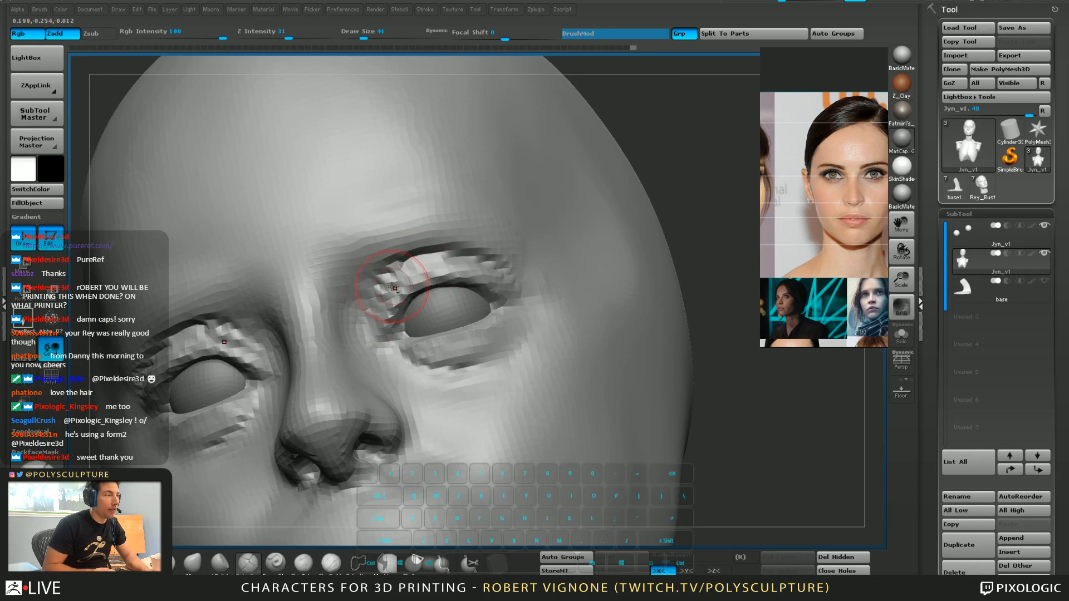
{"action": "left_click_drag", "start_coordinate": [396, 271], "coordinate": [411, 260], "text": "alt"}
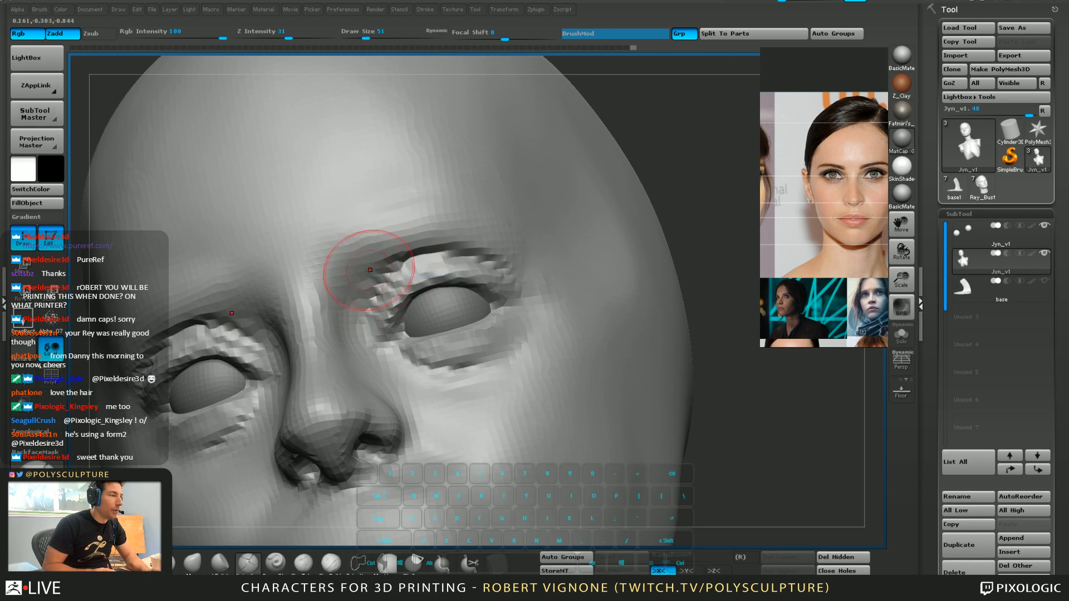
Build up the brow ridge above the eyelid creases with a clay brush at size 46 and smooth the strokes
{"action": "left_click", "coordinate": [331, 562]}
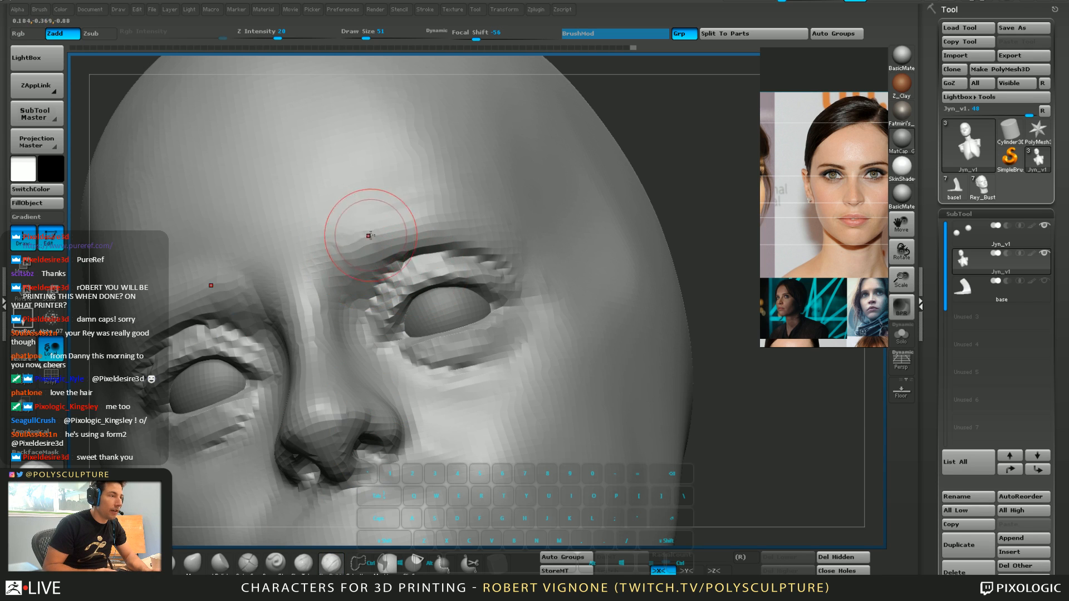
{"action": "left_click_drag", "start_coordinate": [368, 235], "coordinate": [391, 228]}
{"action": "mouse_move", "coordinate": [361, 268]}
{"action": "left_mouse_down"}
{"action": "mouse_move", "coordinate": [383, 246]}
{"action": "mouse_move", "coordinate": [497, 245]}
{"action": "left_mouse_up"}
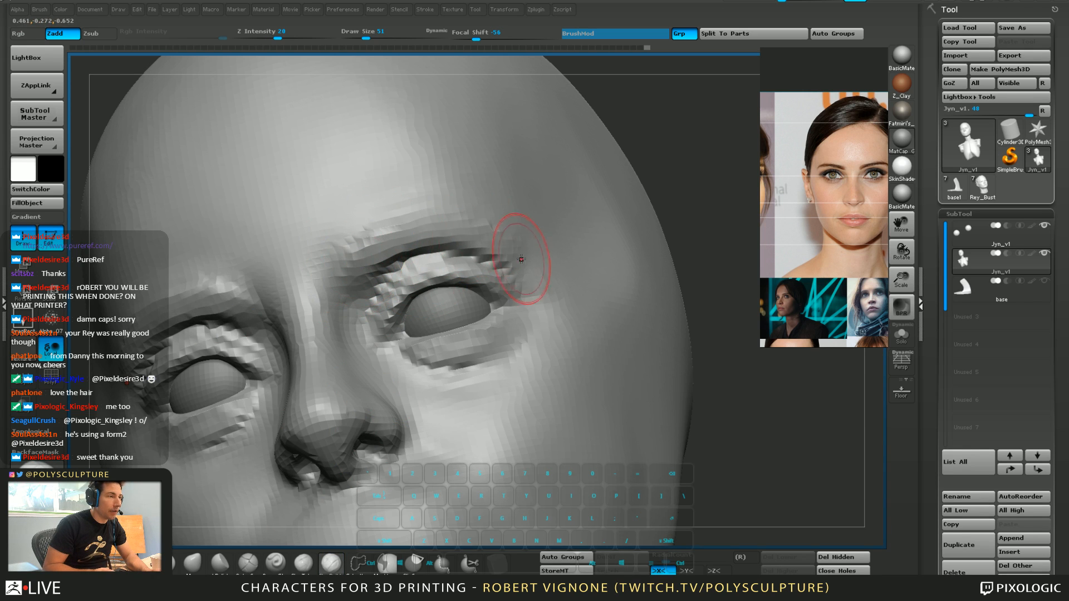
{"action": "key", "text": "s"}
{"action": "left_click_drag", "start_coordinate": [370, 259], "coordinate": [367, 259]}
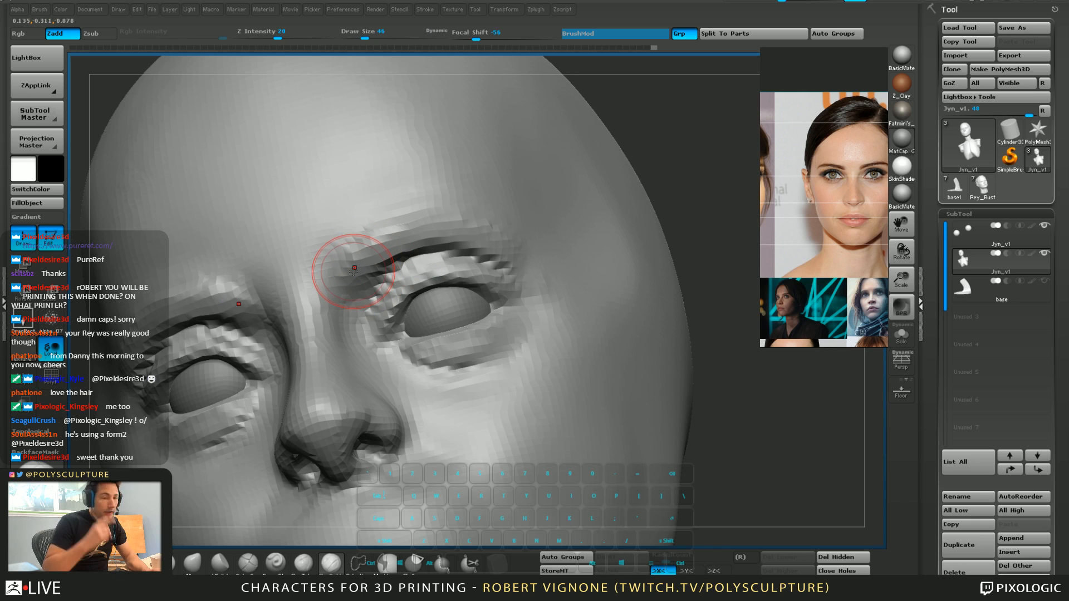
{"action": "right_click_drag", "start_coordinate": [364, 247], "coordinate": [358, 249]}
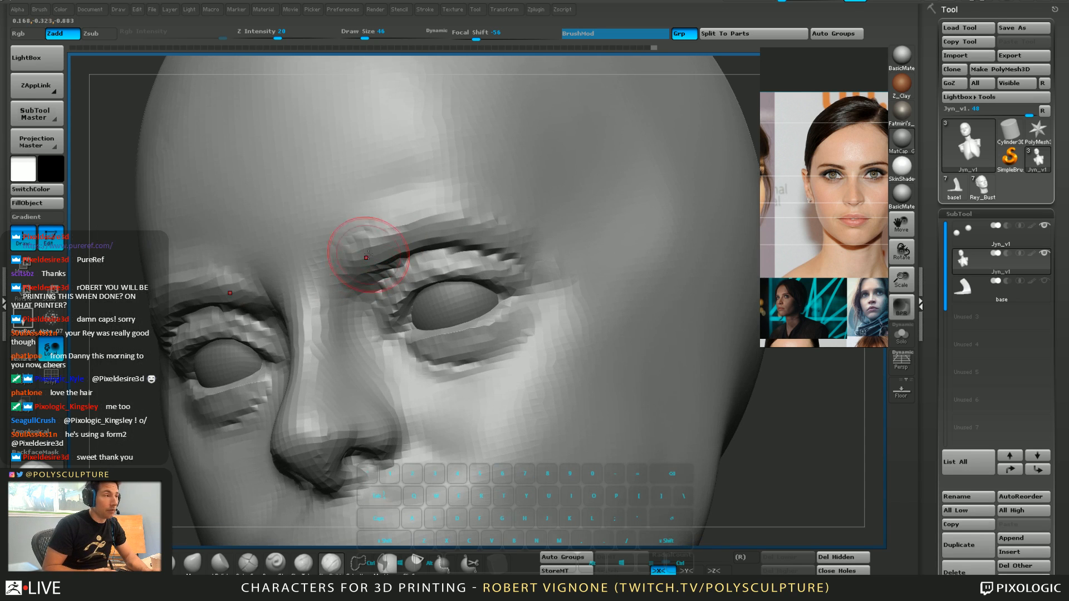
{"action": "left_click_drag", "start_coordinate": [358, 247], "coordinate": [351, 235]}
{"action": "left_click_drag", "start_coordinate": [492, 204], "coordinate": [342, 244], "text": "shift"}
Set the brush size to 66 and smooth the inner brow into the forehead
{"action": "right_click_drag", "start_coordinate": [504, 292], "coordinate": [471, 245], "text": "alt"}
{"action": "right_click_drag", "start_coordinate": [471, 245], "coordinate": [526, 245]}
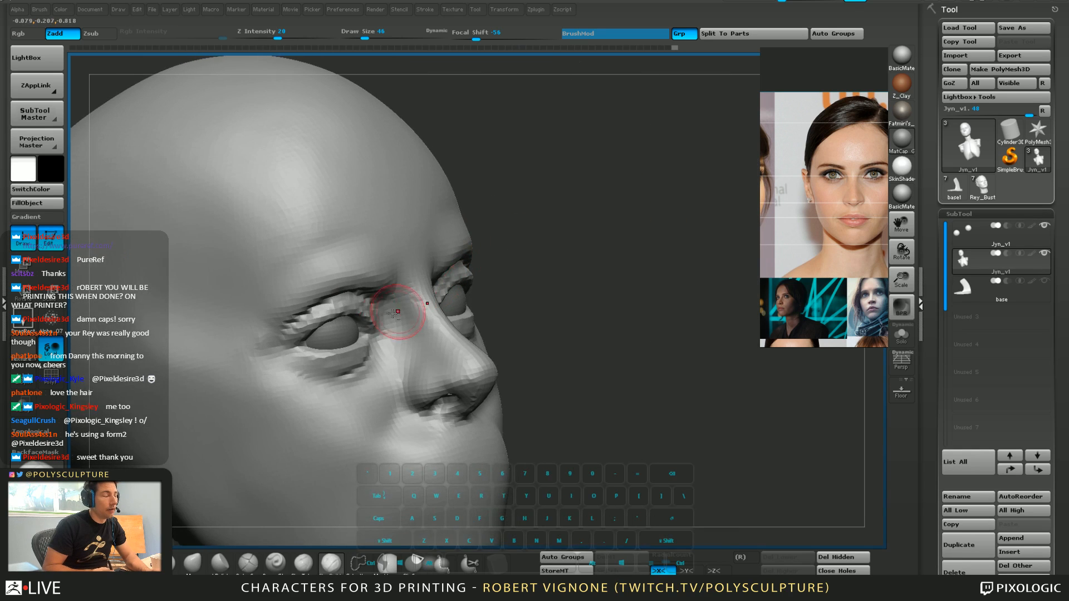
{"action": "right_click_drag", "start_coordinate": [401, 305], "coordinate": [496, 290], "text": "alt"}
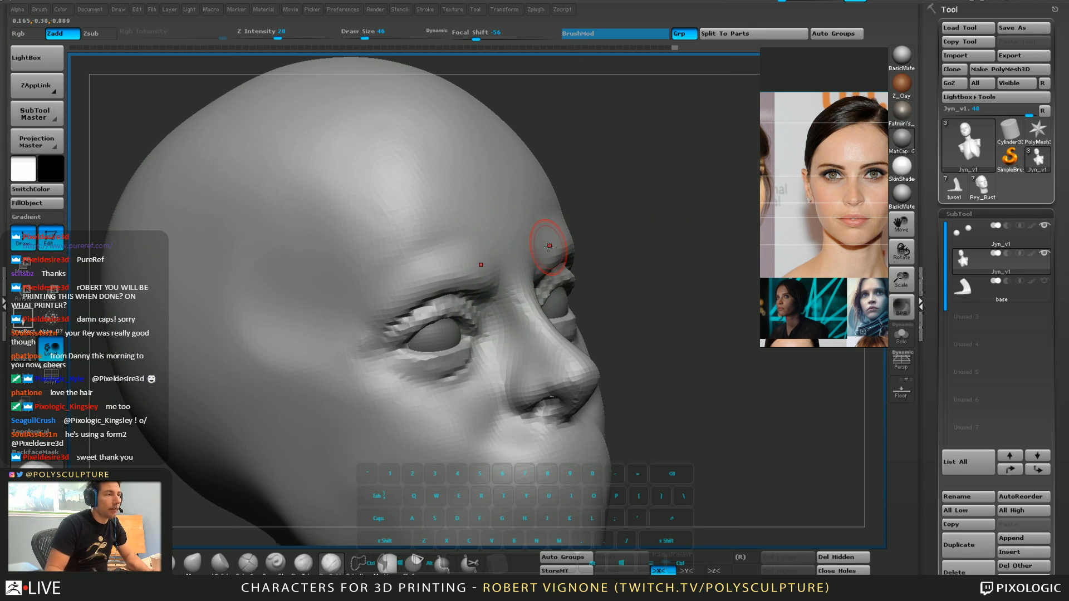
{"action": "left_click_drag", "start_coordinate": [721, 271], "coordinate": [673, 253]}
{"action": "key", "text": "s"}
{"action": "left_click_drag", "start_coordinate": [552, 217], "coordinate": [557, 223]}
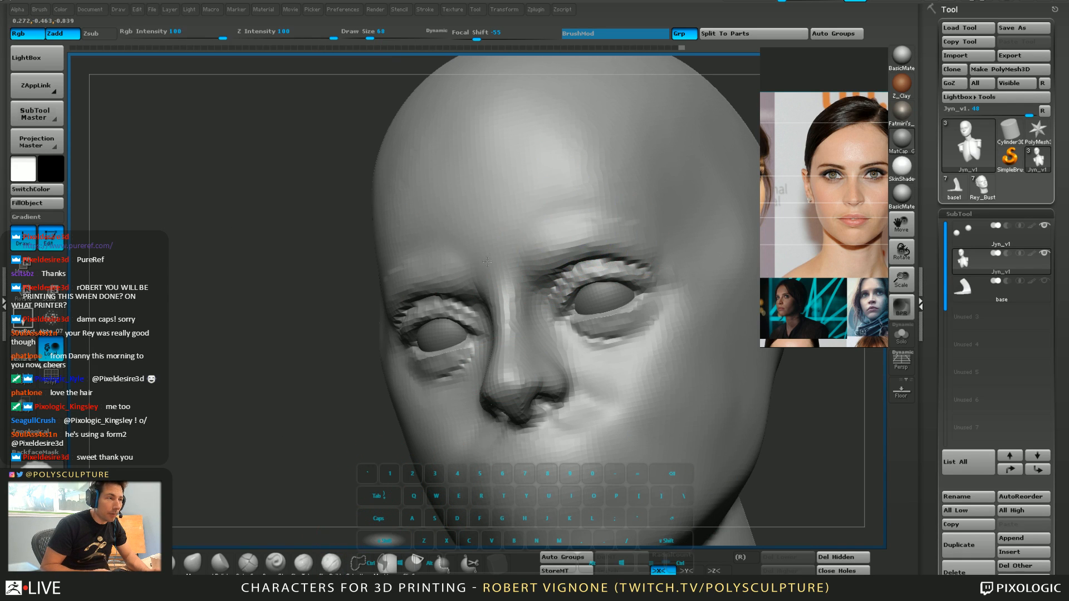
{"action": "mouse_move", "coordinate": [453, 251]}
{"action": "left_mouse_down"}
{"action": "mouse_move", "coordinate": [483, 279]}
{"action": "mouse_move", "coordinate": [456, 246]}
{"action": "mouse_move", "coordinate": [375, 255]}
{"action": "left_mouse_up"}
Smooth the outer ends of the brows and the skin above the eyes, enlarging the brush
{"action": "right_click_drag", "start_coordinate": [465, 304], "coordinate": [486, 289]}
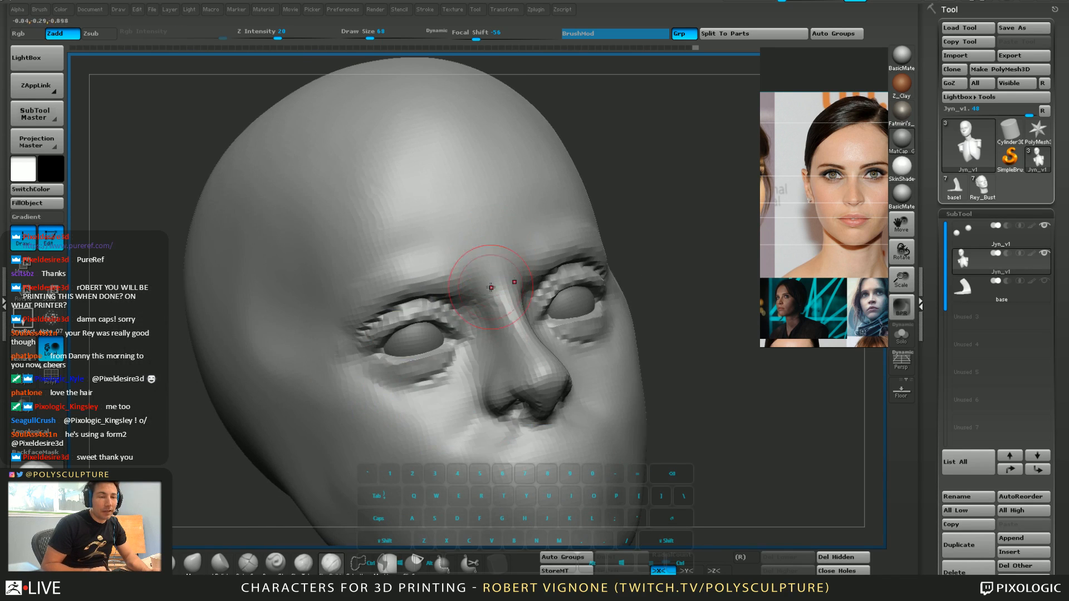
{"action": "mouse_move", "coordinate": [487, 334]}
{"action": "right_mouse_down"}
{"action": "mouse_move", "coordinate": [496, 341]}
{"action": "mouse_move", "coordinate": [422, 348]}
{"action": "right_mouse_up"}
{"action": "right_click_drag", "start_coordinate": [457, 245], "coordinate": [513, 263]}
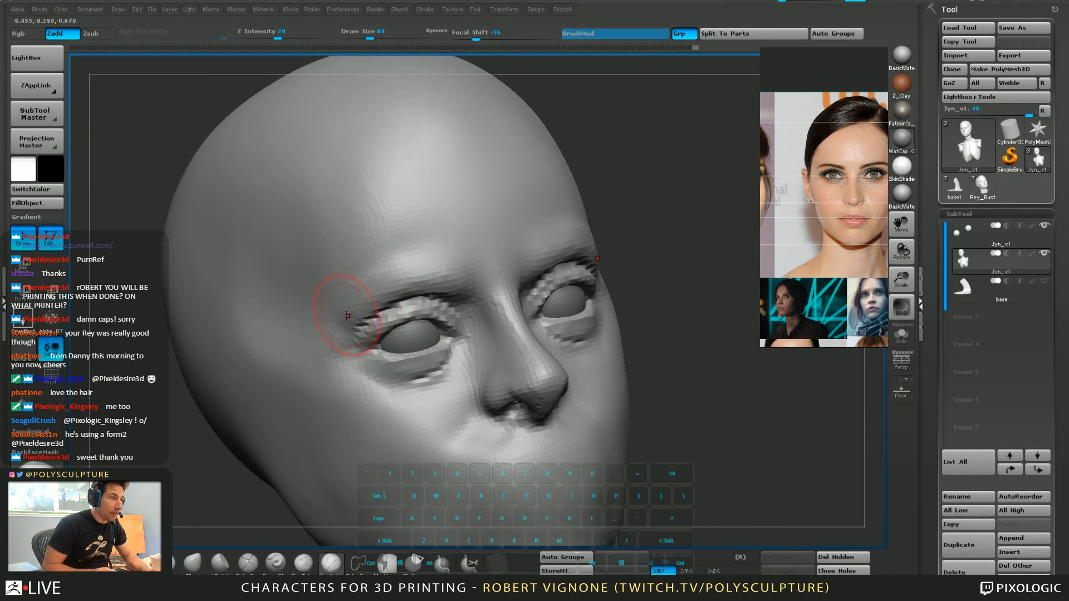
{"action": "mouse_move", "coordinate": [337, 309]}
{"action": "left_mouse_down", "text": "shift"}
{"action": "mouse_move", "coordinate": [412, 276]}
{"action": "mouse_move", "coordinate": [376, 270]}
{"action": "mouse_move", "coordinate": [344, 295]}
{"action": "left_mouse_up", "text": "shift"}
{"action": "mouse_move", "coordinate": [501, 267]}
{"action": "right_mouse_down"}
{"action": "mouse_move", "coordinate": [452, 270]}
{"action": "mouse_move", "coordinate": [360, 351]}
{"action": "right_mouse_up"}
{"action": "left_click_drag", "start_coordinate": [510, 257], "coordinate": [428, 275], "text": "shift"}
{"action": "right_click_drag", "start_coordinate": [432, 303], "coordinate": [482, 245]}
{"action": "key", "text": "s"}
{"action": "left_click_drag", "start_coordinate": [479, 246], "coordinate": [483, 245]}
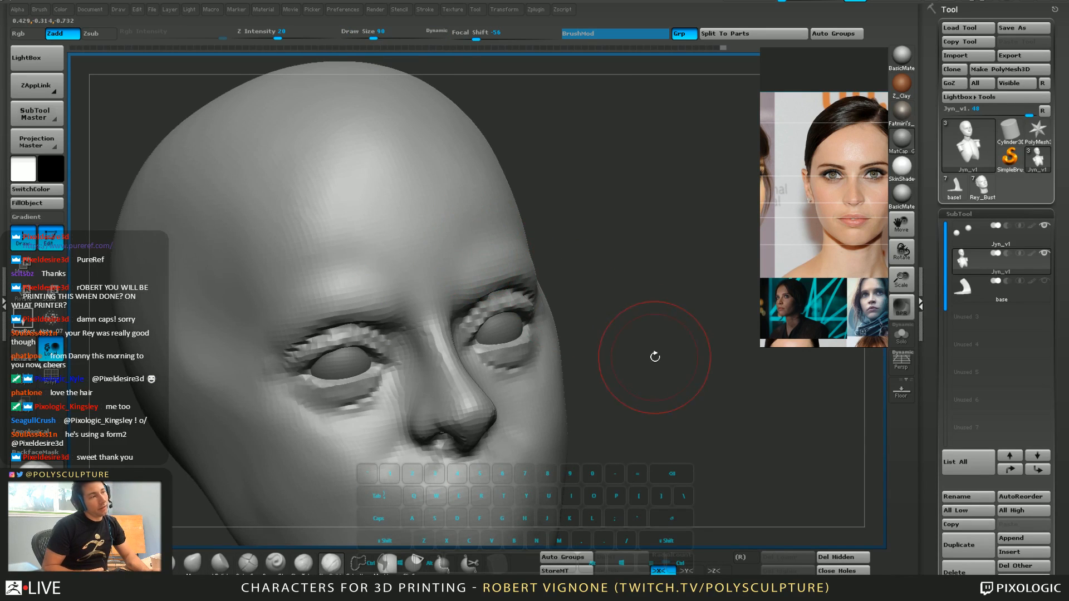
Set the brush size to 56 and deepen the inner ends of the eyelid creases beside the nose bridge
{"action": "right_click_drag", "start_coordinate": [655, 357], "coordinate": [599, 334]}
{"action": "key", "text": "s"}
{"action": "left_click_drag", "start_coordinate": [445, 368], "coordinate": [442, 367]}
{"action": "right_click_drag", "start_coordinate": [442, 379], "coordinate": [446, 362]}
{"action": "right_click_drag", "start_coordinate": [446, 362], "coordinate": [445, 354], "text": "ctrl"}
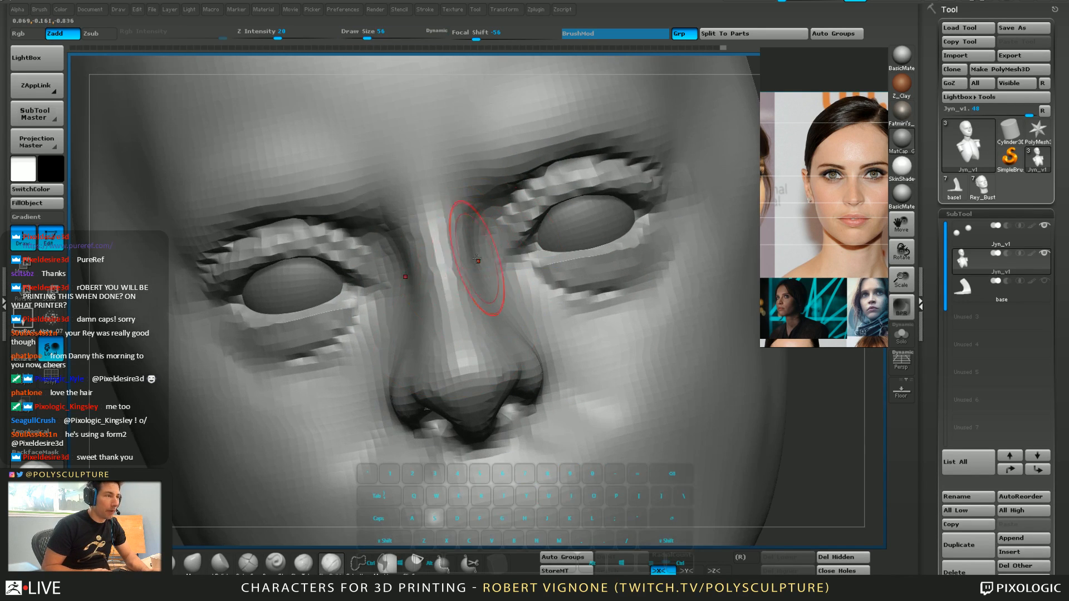
{"action": "left_click", "coordinate": [257, 565]}
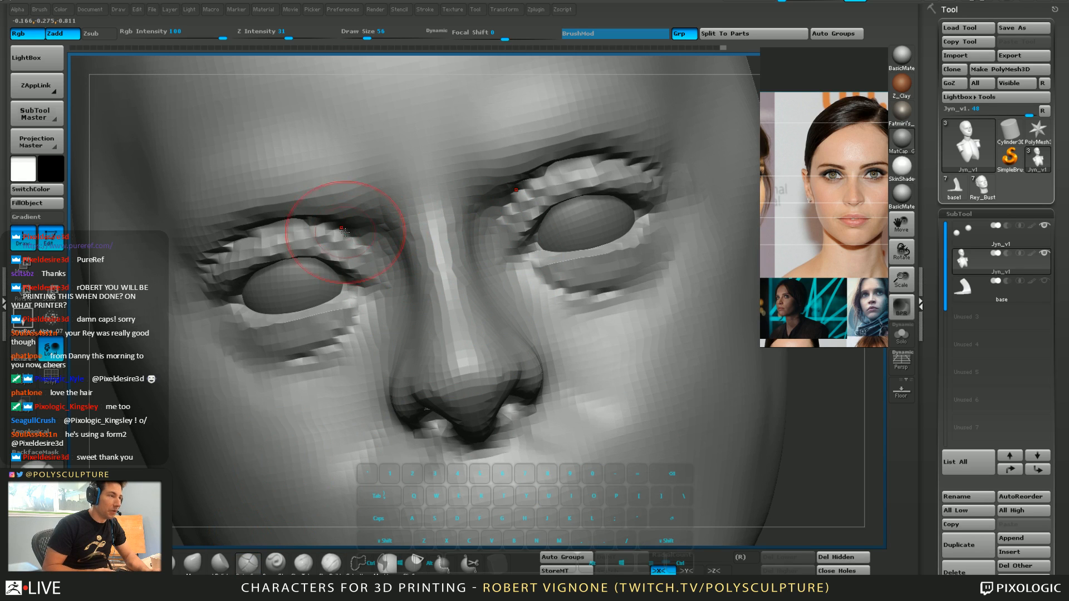
{"action": "key", "text": "shift"}
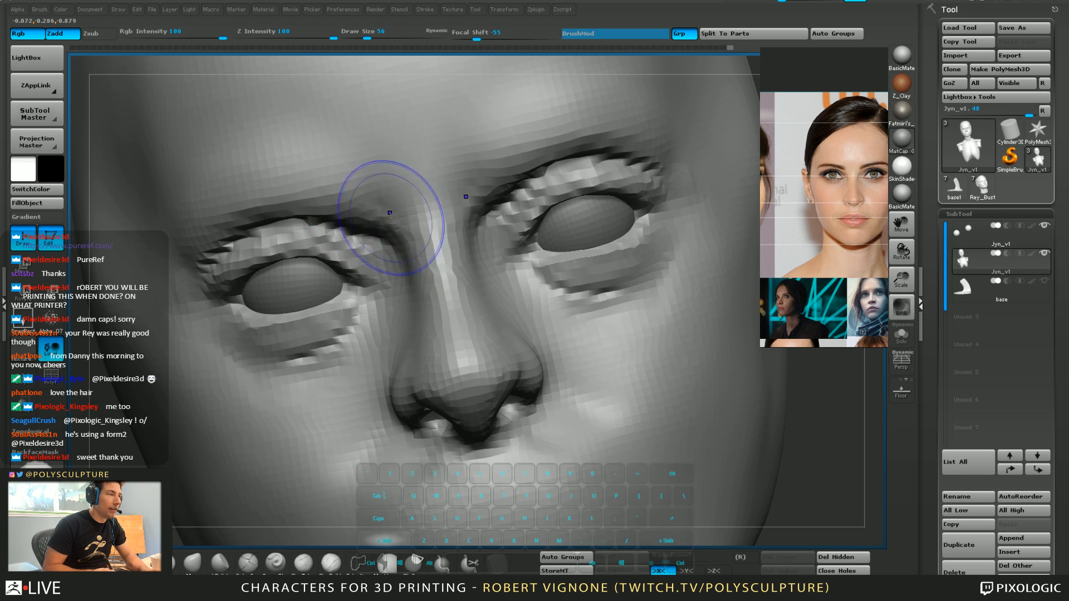
{"action": "right_click_drag", "start_coordinate": [391, 218], "coordinate": [415, 189], "text": "ctrl"}
Switch to the Move brush and reshape the inner eye corners, reducing the brush size to 51
{"action": "mouse_move", "coordinate": [562, 273]}
{"action": "right_mouse_down"}
{"action": "mouse_move", "coordinate": [489, 272]}
{"action": "mouse_move", "coordinate": [518, 255]}
{"action": "mouse_move", "coordinate": [377, 301]}
{"action": "mouse_move", "coordinate": [395, 324]}
{"action": "mouse_move", "coordinate": [448, 291]}
{"action": "right_mouse_up"}
{"action": "mouse_move", "coordinate": [406, 320]}
{"action": "right_mouse_down"}
{"action": "mouse_move", "coordinate": [384, 290]}
{"action": "mouse_move", "coordinate": [426, 263]}
{"action": "mouse_move", "coordinate": [484, 264]}
{"action": "right_mouse_up"}
{"action": "key", "text": "s"}
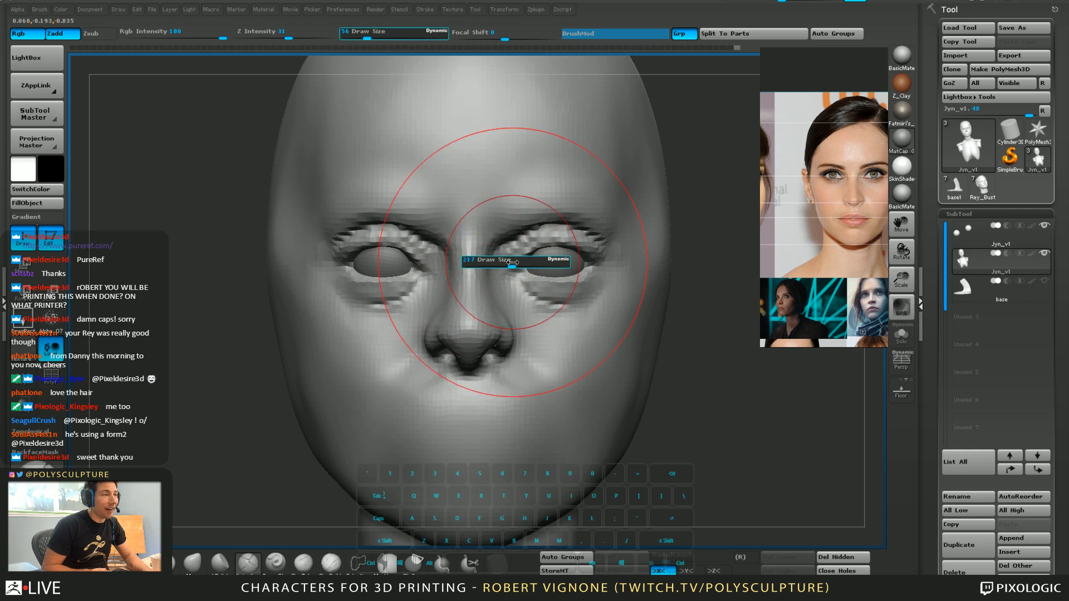
{"action": "key", "text": "b"}
{"action": "key", "text": "m"}
{"action": "key", "text": "v"}
{"action": "mouse_move", "coordinate": [513, 263]}
{"action": "left_mouse_down"}
{"action": "mouse_move", "coordinate": [532, 239]}
{"action": "mouse_move", "coordinate": [515, 239]}
{"action": "left_mouse_up"}
{"action": "key", "text": "s"}
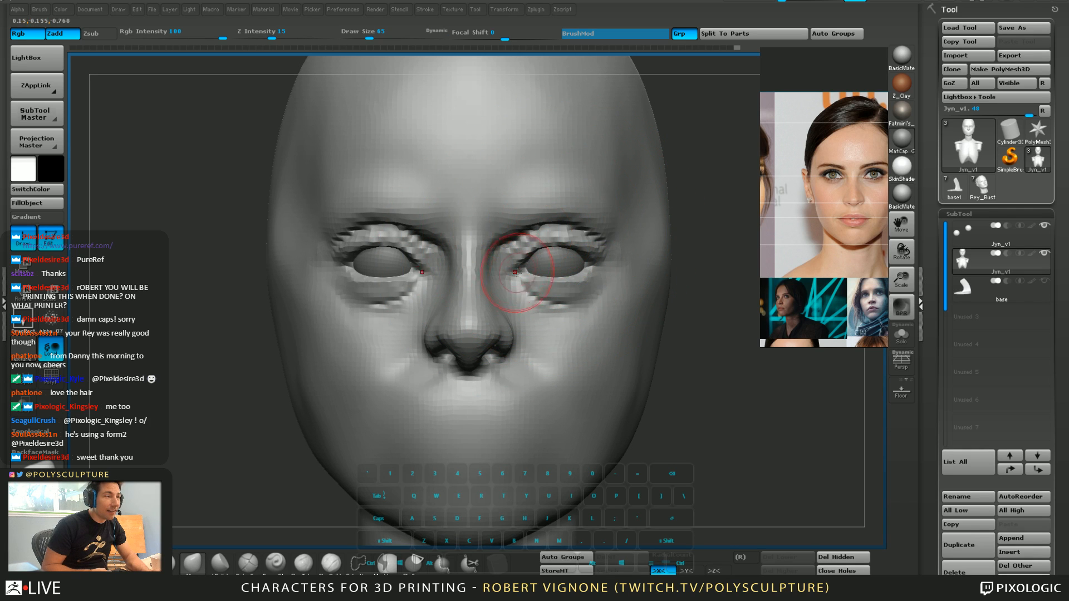
{"action": "key", "text": "s"}
{"action": "mouse_move", "coordinate": [523, 278]}
{"action": "left_mouse_down"}
{"action": "mouse_move", "coordinate": [547, 293]}
{"action": "mouse_move", "coordinate": [516, 270]}
{"action": "left_mouse_up"}
{"action": "key", "text": "s"}
Adjust the curvature of the outer eyelids from a low view with a larger Move brush
{"action": "right_click_drag", "start_coordinate": [516, 269], "coordinate": [456, 286], "text": "alt"}
{"action": "right_click_drag", "start_coordinate": [457, 286], "coordinate": [459, 321], "text": "ctrl"}
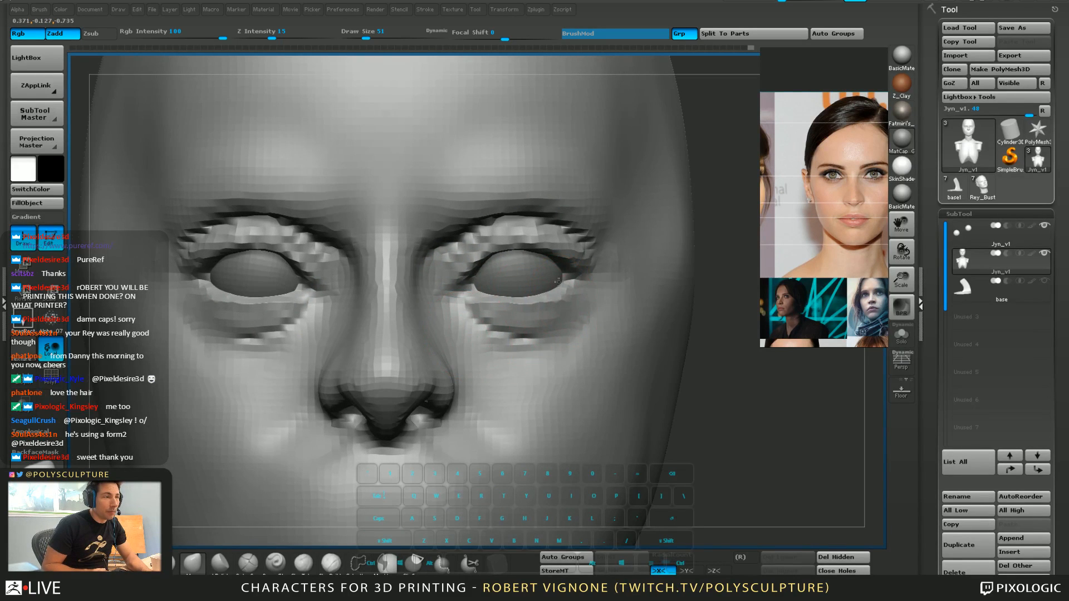
{"action": "right_click_drag", "start_coordinate": [576, 281], "coordinate": [560, 206]}
{"action": "key", "text": "s"}
{"action": "left_click_drag", "start_coordinate": [529, 256], "coordinate": [538, 256]}
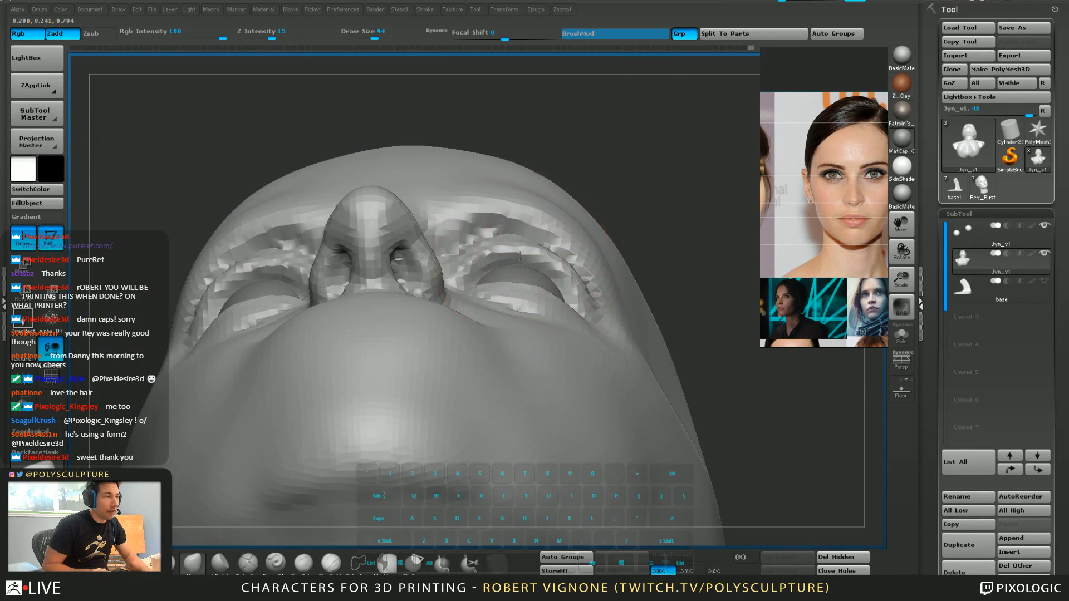
Reshape the nostril wings and the nose's lower profile with the Move brush, starting at size 41
{"action": "mouse_move", "coordinate": [523, 267]}
{"action": "right_mouse_down", "text": "ctrl"}
{"action": "mouse_move", "coordinate": [491, 231]}
{"action": "mouse_move", "coordinate": [445, 267]}
{"action": "mouse_move", "coordinate": [396, 375]}
{"action": "mouse_move", "coordinate": [476, 266]}
{"action": "right_mouse_up", "text": "ctrl"}
{"action": "key", "text": "s"}
{"action": "left_click_drag", "start_coordinate": [476, 267], "coordinate": [467, 266]}
{"action": "right_click_drag", "start_coordinate": [501, 239], "coordinate": [500, 258]}
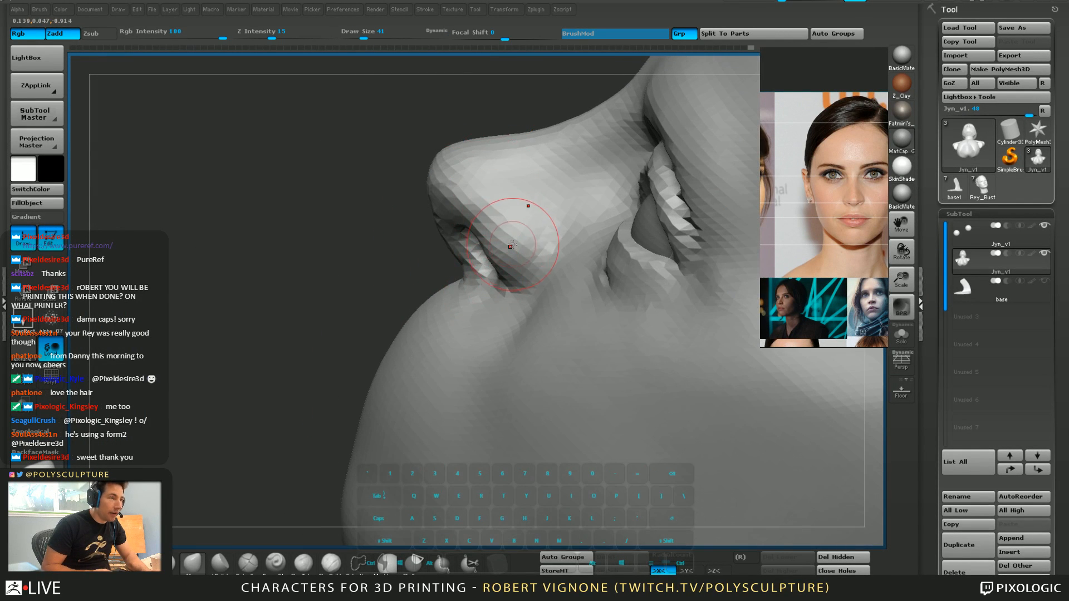
{"action": "key", "text": "s"}
{"action": "left_click_drag", "start_coordinate": [492, 256], "coordinate": [499, 251]}
{"action": "mouse_move", "coordinate": [509, 253]}
{"action": "right_mouse_down", "text": "ctrl"}
{"action": "mouse_move", "coordinate": [504, 220]}
{"action": "mouse_move", "coordinate": [576, 217]}
{"action": "mouse_move", "coordinate": [503, 242]}
{"action": "right_mouse_up", "text": "ctrl"}
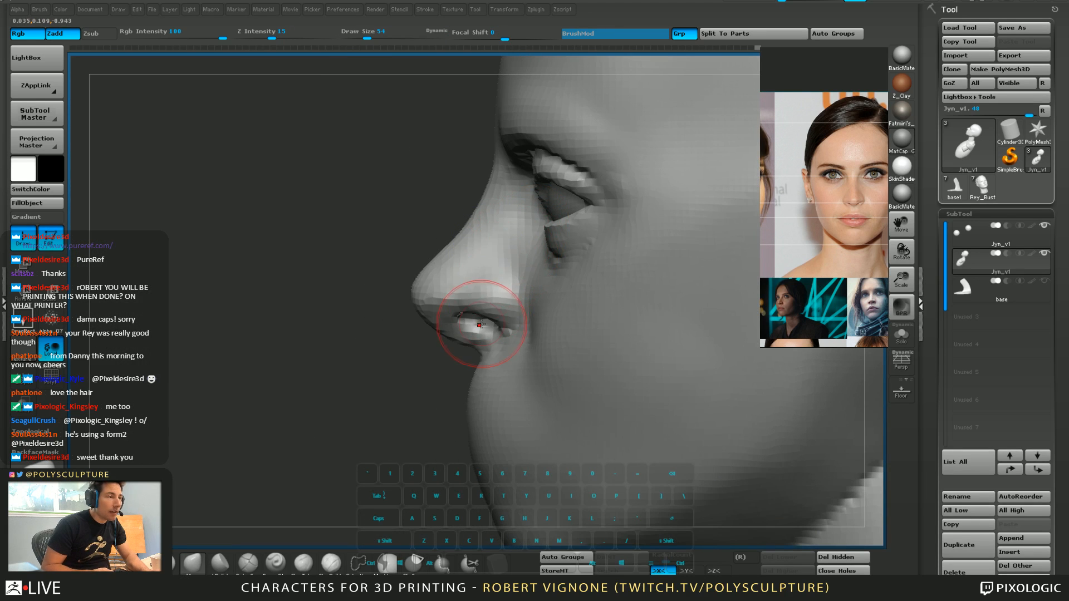
{"action": "key", "text": "s"}
{"action": "left_click_drag", "start_coordinate": [479, 324], "coordinate": [505, 332]}
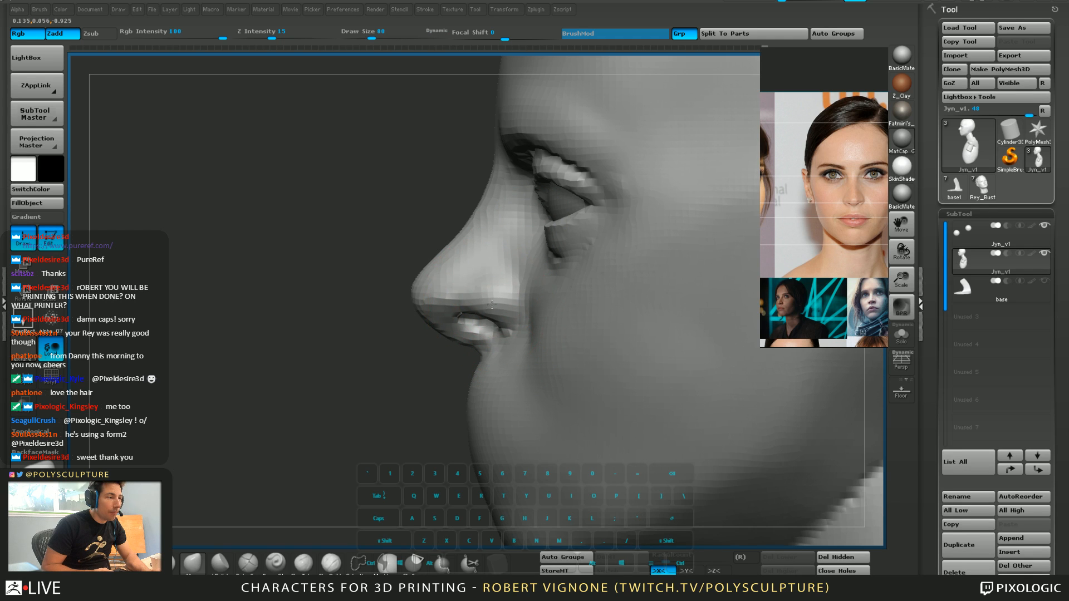
Refine the nose tip and its underside at brush size 37, alternating subtractive strokes at Z intensity 43 with the Move brush
{"action": "right_click_drag", "start_coordinate": [373, 333], "coordinate": [446, 318]}
{"action": "key", "text": "s"}
{"action": "left_click_drag", "start_coordinate": [447, 320], "coordinate": [438, 323]}
{"action": "key", "text": "2"}
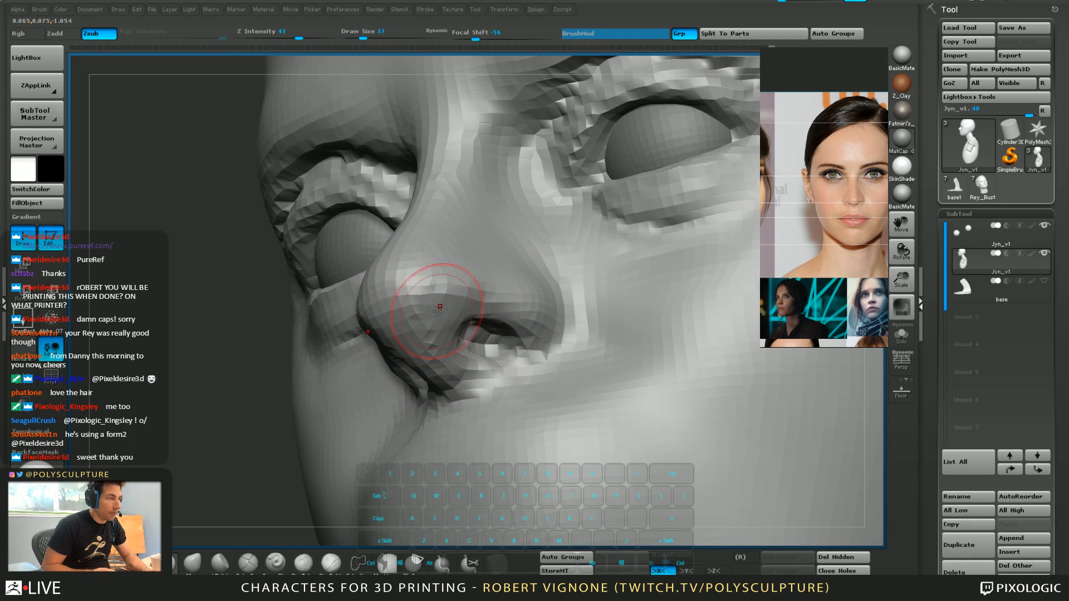
{"action": "mouse_move", "coordinate": [437, 311]}
{"action": "right_mouse_down"}
{"action": "mouse_move", "coordinate": [474, 284]}
{"action": "mouse_move", "coordinate": [447, 321]}
{"action": "right_mouse_up"}
{"action": "key", "text": "5"}
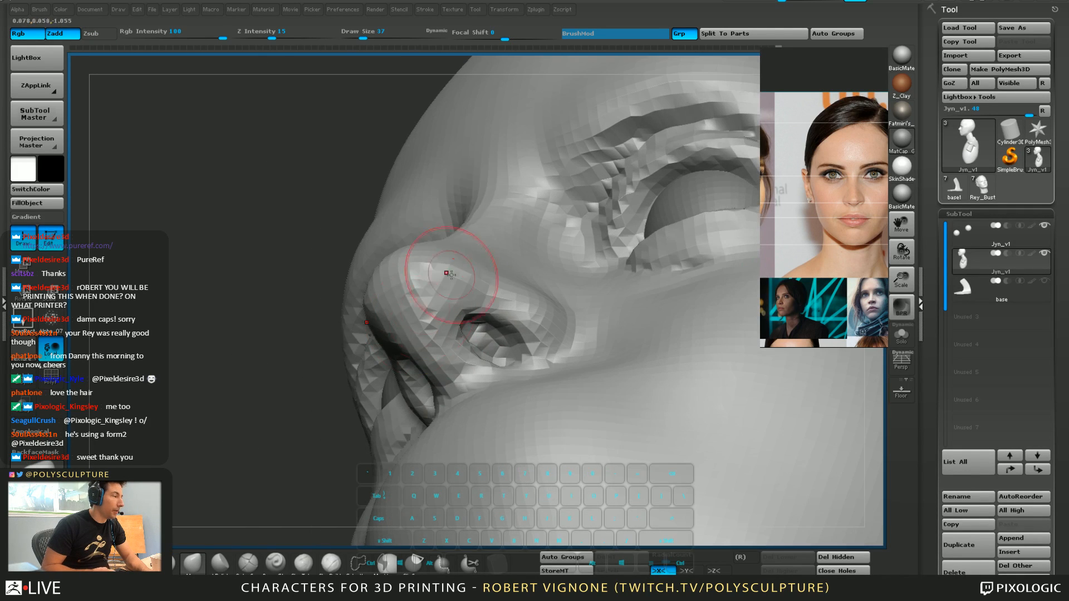
{"action": "key", "text": "2"}
{"action": "mouse_move", "coordinate": [459, 362]}
{"action": "right_mouse_down"}
{"action": "mouse_move", "coordinate": [477, 406]}
{"action": "mouse_move", "coordinate": [454, 393]}
{"action": "mouse_move", "coordinate": [492, 384]}
{"action": "mouse_move", "coordinate": [470, 383]}
{"action": "mouse_move", "coordinate": [460, 325]}
{"action": "mouse_move", "coordinate": [465, 357]}
{"action": "right_mouse_up"}
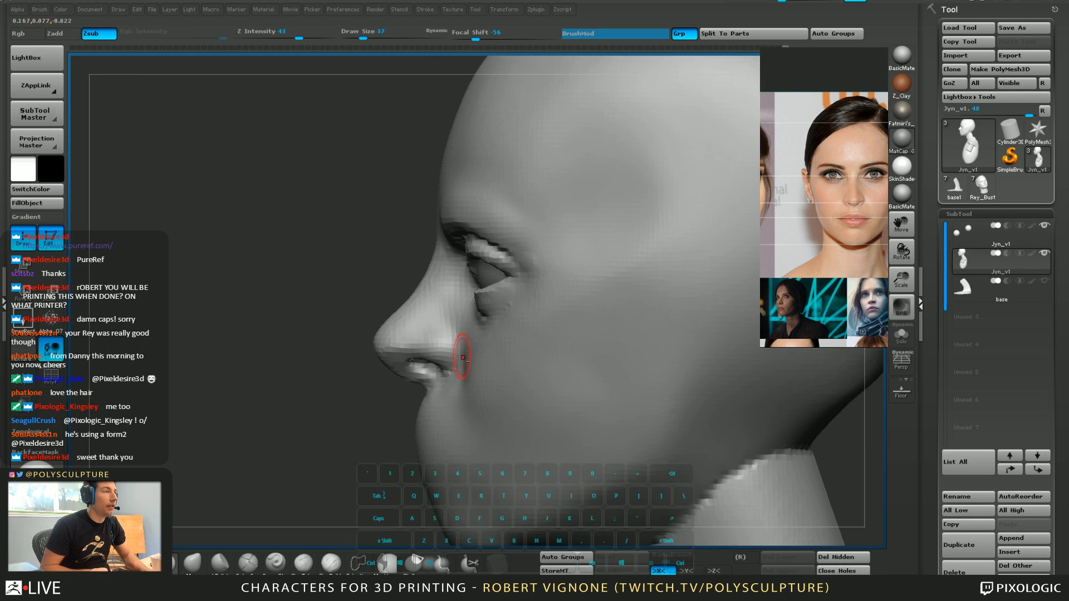
Set the Move brush size to 54 and adjust the upper eyelid and its crease from the side and below
{"action": "key", "text": "s"}
{"action": "left_click", "coordinate": [470, 283]}
{"action": "mouse_move", "coordinate": [471, 283]}
{"action": "right_mouse_down", "text": "alt"}
{"action": "mouse_move", "coordinate": [466, 307]}
{"action": "mouse_move", "coordinate": [504, 263]}
{"action": "mouse_move", "coordinate": [452, 333]}
{"action": "right_mouse_up", "text": "alt"}
{"action": "key", "text": "1"}
{"action": "key", "text": "s"}
{"action": "left_click", "coordinate": [423, 345]}
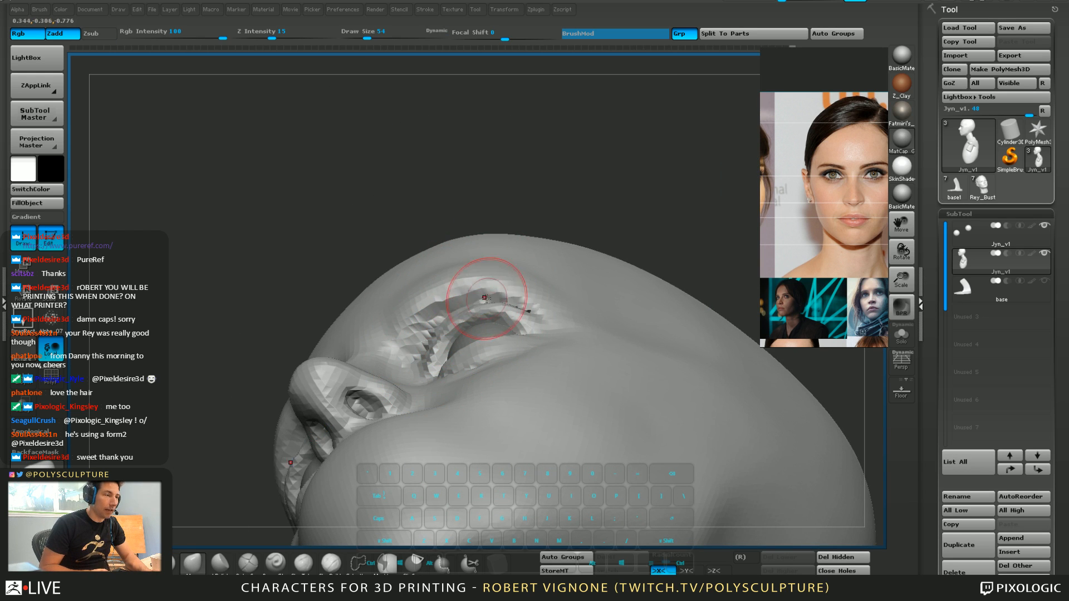
Build up and smooth the inner eye corner and eyelid edges with a much smaller brush
{"action": "mouse_move", "coordinate": [504, 287]}
{"action": "right_mouse_down"}
{"action": "mouse_move", "coordinate": [511, 334]}
{"action": "mouse_move", "coordinate": [454, 340]}
{"action": "right_mouse_up"}
{"action": "key", "text": "s"}
{"action": "left_click", "coordinate": [480, 334]}
{"action": "left_click_drag", "start_coordinate": [407, 366], "coordinate": [400, 394], "text": "shift"}
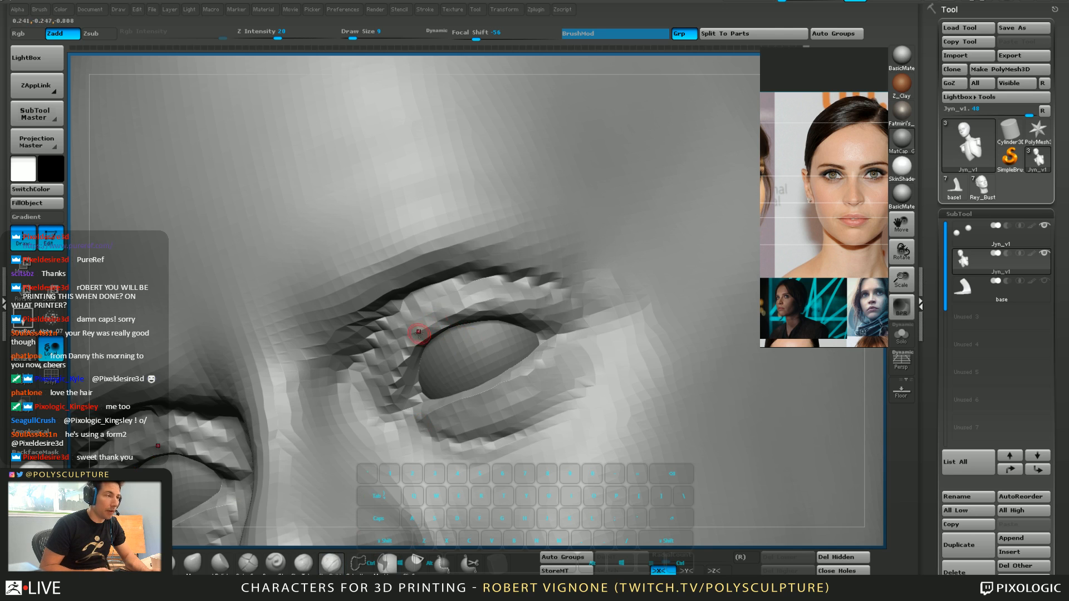
{"action": "right_click_drag", "start_coordinate": [419, 333], "coordinate": [313, 462]}
Add clay strokes along the brow just above the upper eyelid crease at brush size 29
{"action": "left_click", "coordinate": [254, 566]}
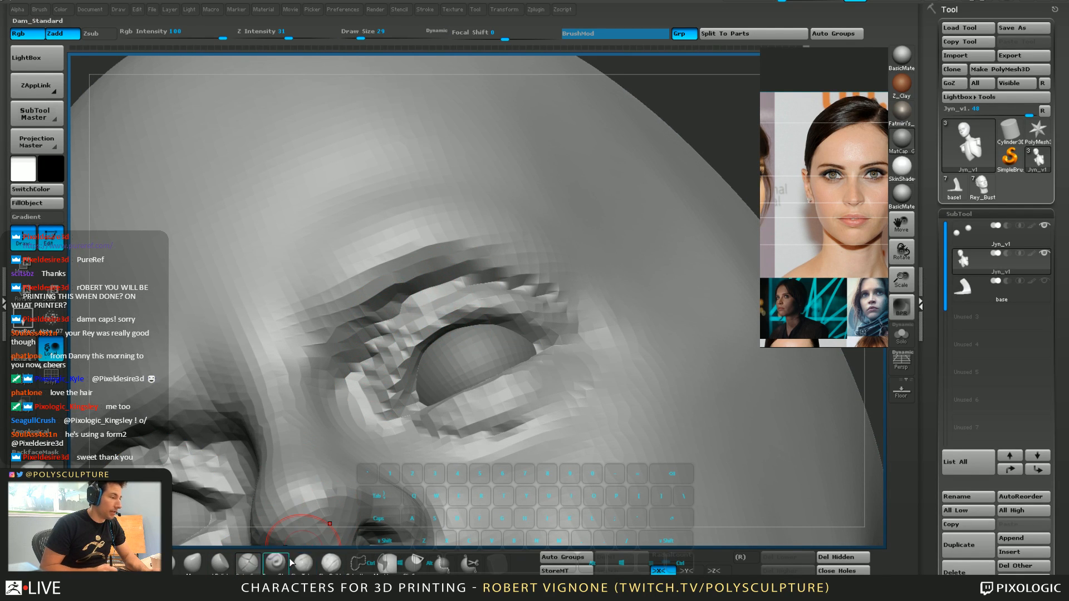
{"action": "left_click", "coordinate": [328, 563]}
{"action": "left_click_drag", "start_coordinate": [366, 287], "coordinate": [506, 244]}
{"action": "mouse_move", "coordinate": [635, 248]}
{"action": "right_mouse_down"}
{"action": "mouse_move", "coordinate": [637, 230]}
{"action": "mouse_move", "coordinate": [741, 162]}
{"action": "right_mouse_up"}
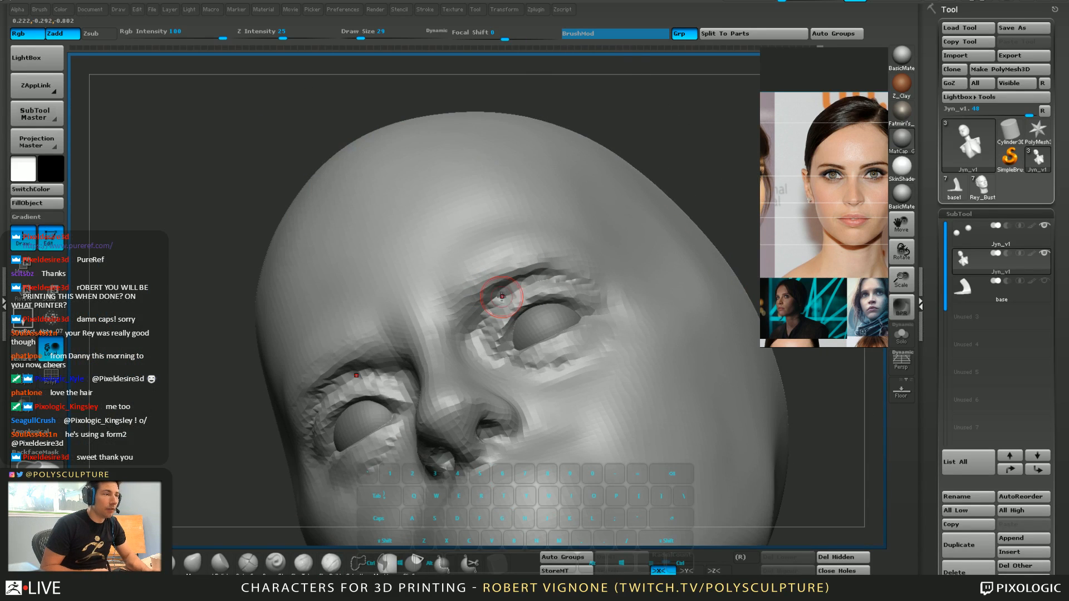
Set the brush size to 46 and rework the inner upper eyelid, deepening the crease above it
{"action": "right_click_drag", "start_coordinate": [511, 297], "coordinate": [472, 336], "text": "alt"}
{"action": "mouse_move", "coordinate": [515, 433]}
{"action": "right_mouse_down", "text": "ctrl"}
{"action": "mouse_move", "coordinate": [489, 394]}
{"action": "mouse_move", "coordinate": [503, 518]}
{"action": "mouse_move", "coordinate": [501, 268]}
{"action": "right_mouse_up", "text": "ctrl"}
{"action": "key", "text": "s"}
{"action": "left_click_drag", "start_coordinate": [528, 221], "coordinate": [537, 221]}
{"action": "right_click_drag", "start_coordinate": [537, 221], "coordinate": [613, 203]}
{"action": "right_click_drag", "start_coordinate": [613, 203], "coordinate": [504, 184], "text": "ctrl"}
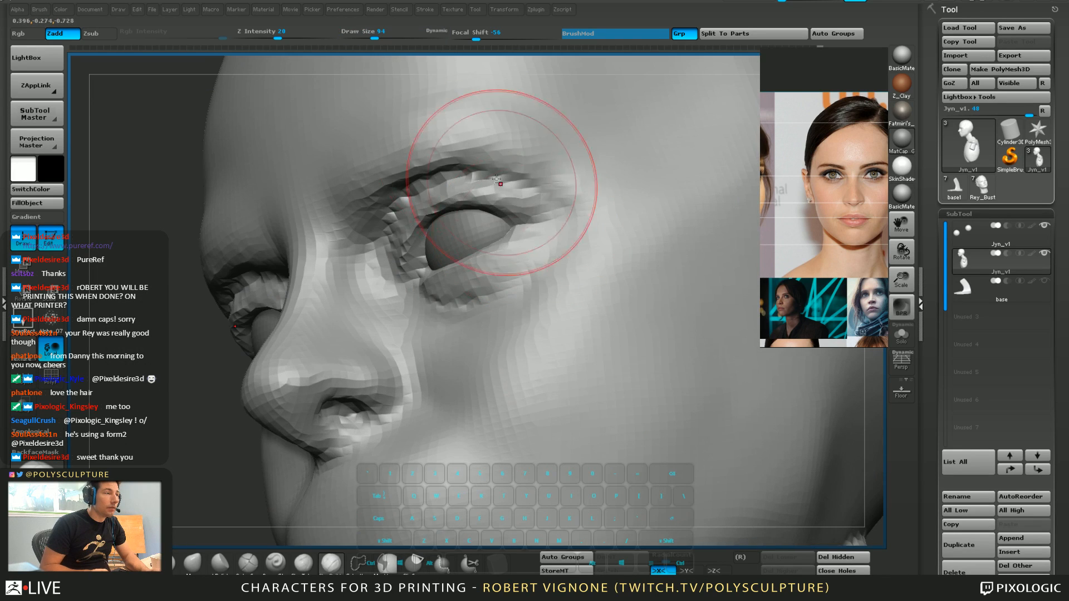
{"action": "key", "text": "s"}
{"action": "left_click_drag", "start_coordinate": [463, 165], "coordinate": [454, 163]}
{"action": "key", "text": "2"}
{"action": "left_click_drag", "start_coordinate": [400, 195], "coordinate": [425, 182]}
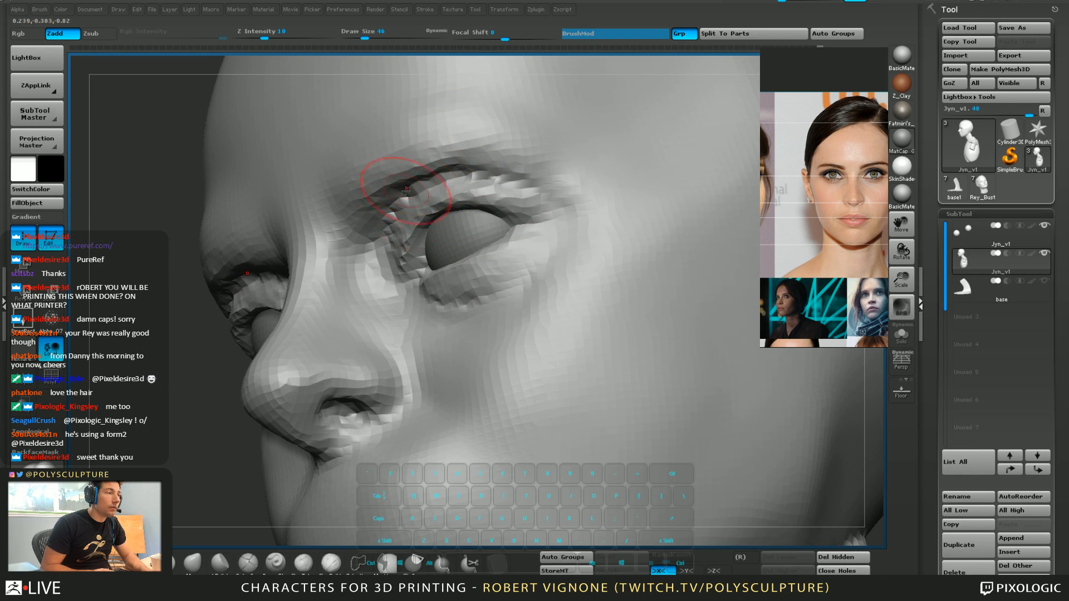
{"action": "right_click_drag", "start_coordinate": [406, 191], "coordinate": [473, 192]}
{"action": "left_click_drag", "start_coordinate": [403, 177], "coordinate": [493, 162], "text": "ctrl"}
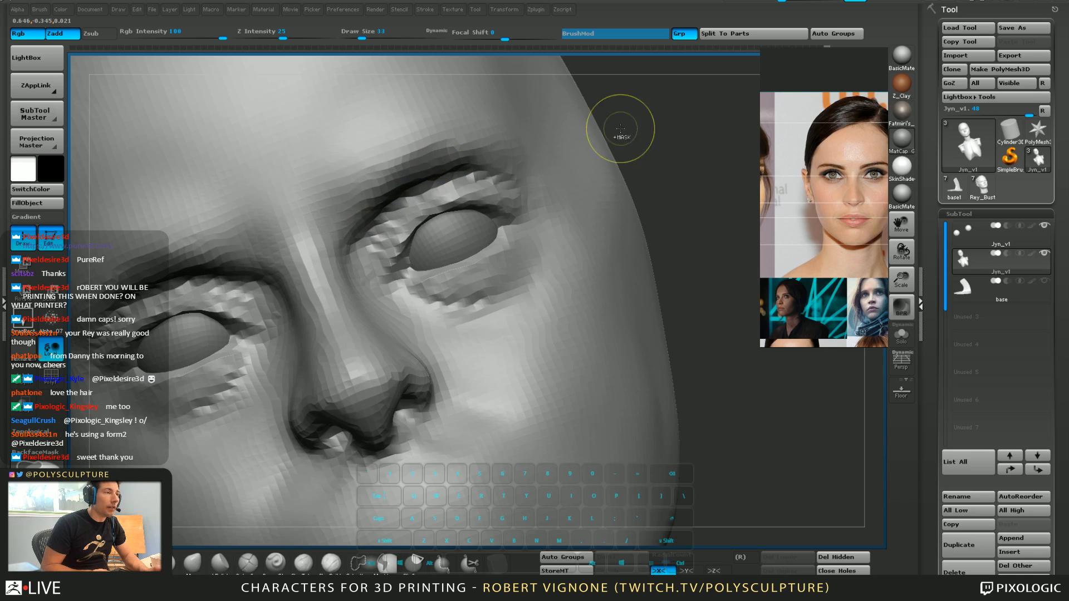
Invert the mask and build up the unmasked strip above the upper eyelid crease at brush size 87
{"action": "left_click", "coordinate": [620, 129], "text": "ctrl"}
{"action": "key", "text": "1"}
{"action": "left_click_drag", "start_coordinate": [419, 172], "coordinate": [457, 171]}
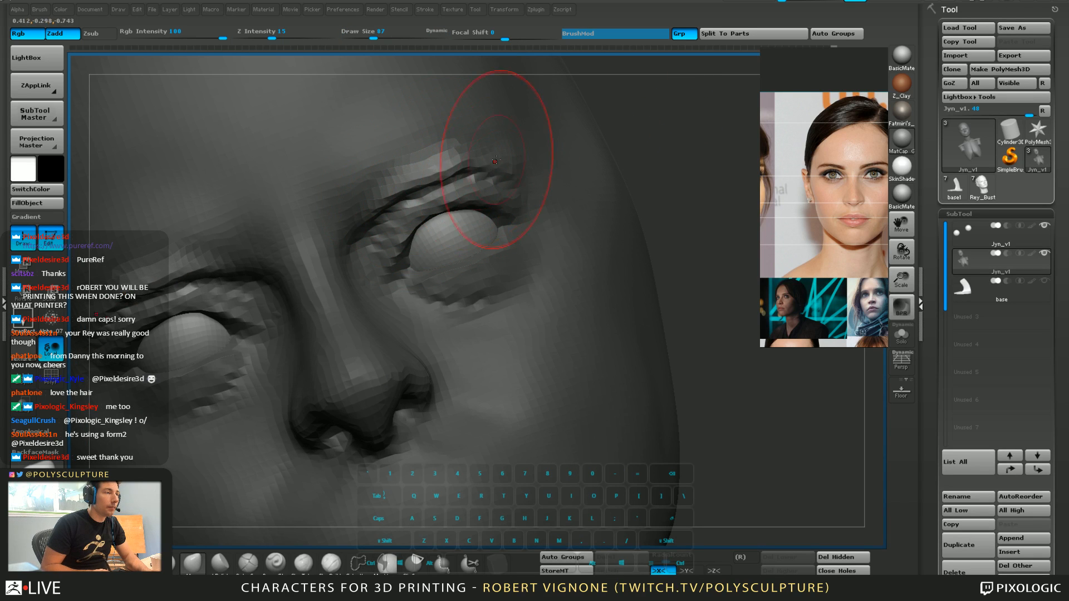
{"action": "key", "text": "2"}
{"action": "left_click_drag", "start_coordinate": [396, 194], "coordinate": [463, 172]}
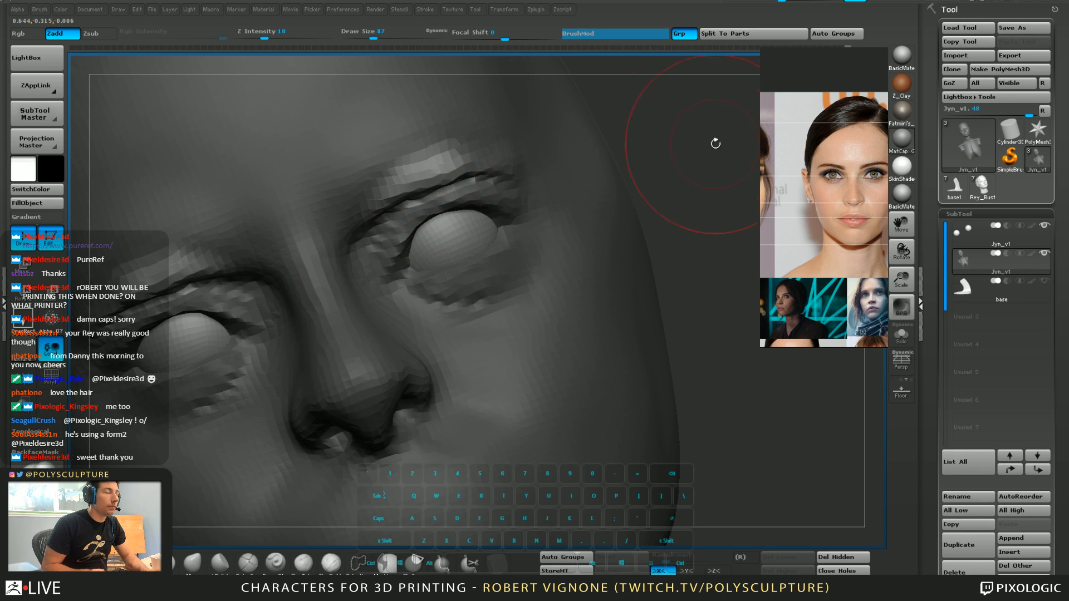
{"action": "mouse_move", "coordinate": [715, 144]}
{"action": "left_mouse_down"}
{"action": "mouse_move", "coordinate": [384, 200]}
{"action": "mouse_move", "coordinate": [393, 135]}
{"action": "mouse_move", "coordinate": [422, 179]}
{"action": "left_mouse_up"}
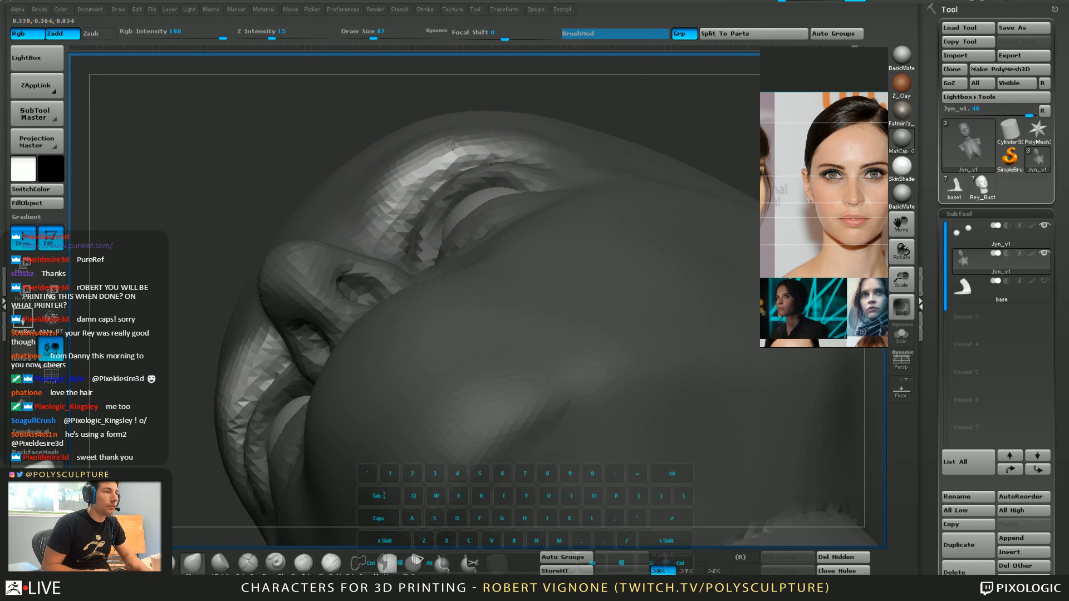
Clear the mask and refine the upper eyelids and their creases from the front, reducing the brush size to 74
{"action": "left_click_drag", "start_coordinate": [668, 105], "coordinate": [682, 120], "text": "ctrl"}
{"action": "left_click_drag", "start_coordinate": [682, 119], "coordinate": [601, 192]}
{"action": "left_click_drag", "start_coordinate": [456, 186], "coordinate": [465, 195]}
{"action": "left_click_drag", "start_coordinate": [719, 111], "coordinate": [657, 151], "text": "shift"}
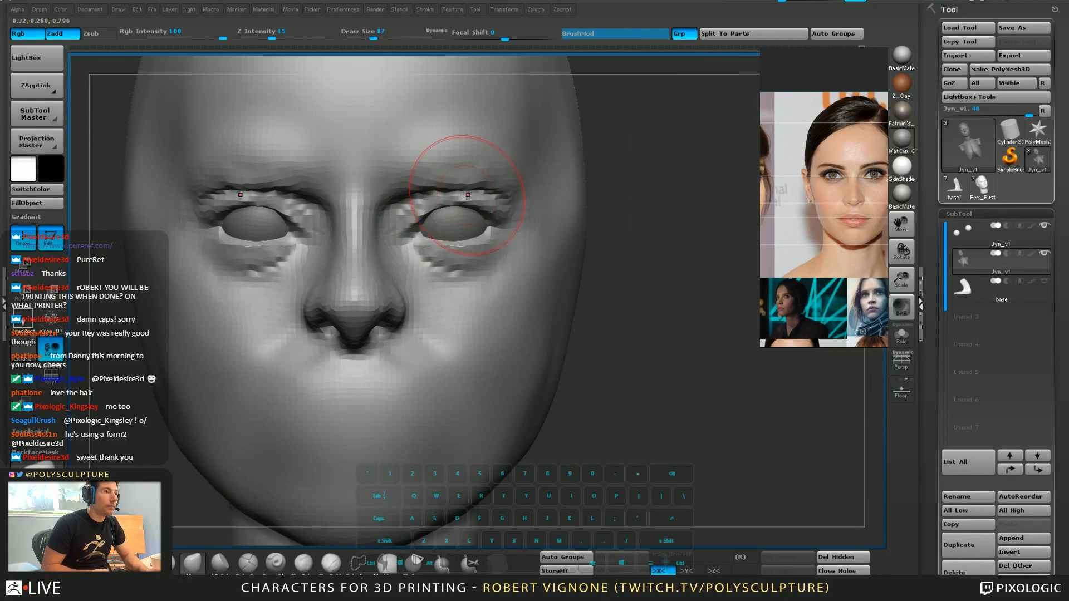
{"action": "key", "text": "bracketleft"}
{"action": "left_click_drag", "start_coordinate": [447, 167], "coordinate": [445, 176]}
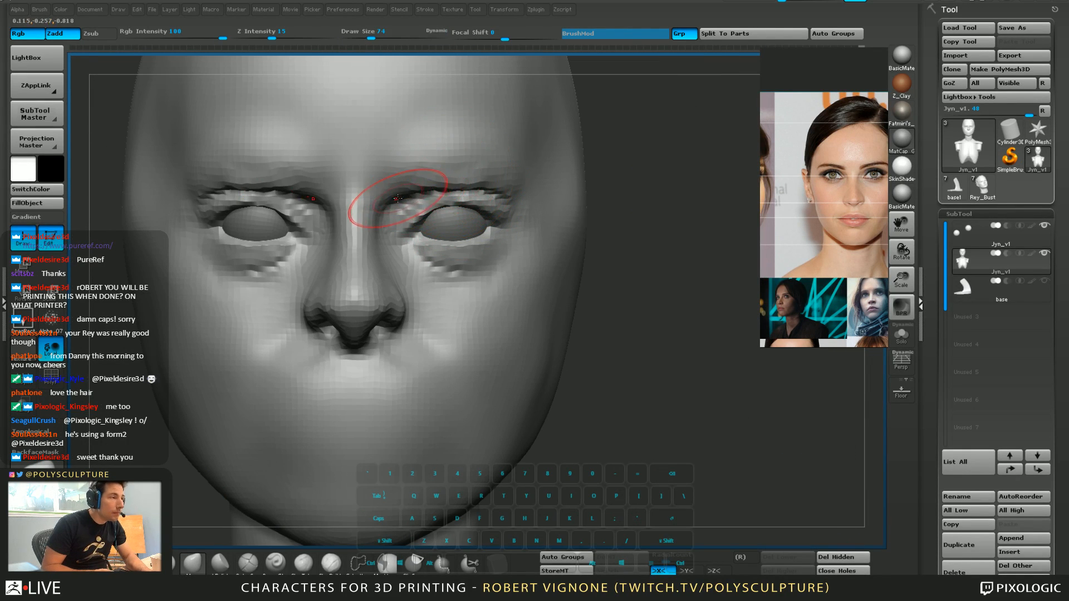
Shape the inner eye corners beside the nose bridge at brush size 46 and enlarge the brush to 62 for the nose
{"action": "key", "text": "bracketleft"}
{"action": "key", "text": "bracketleft"}
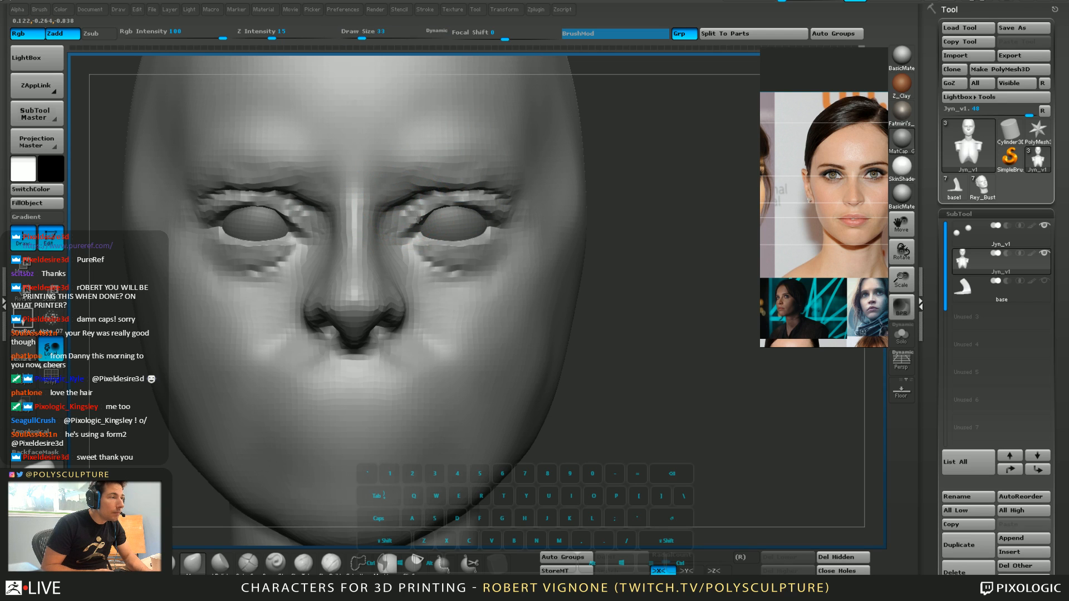
{"action": "key", "text": "bracketleft"}
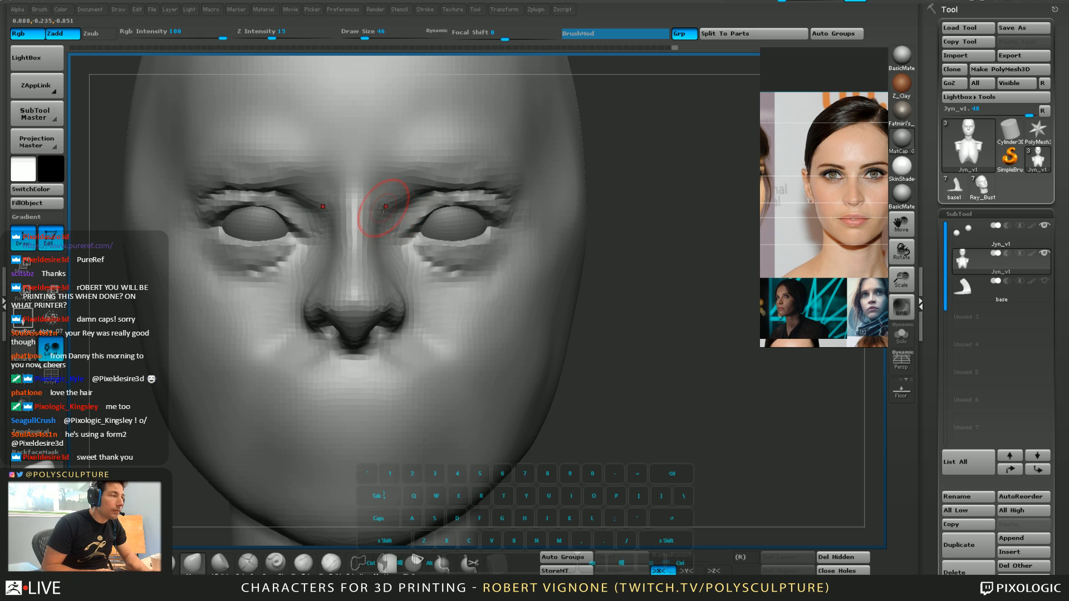
{"action": "key", "text": "s"}
{"action": "left_click_drag", "start_coordinate": [349, 267], "coordinate": [353, 267]}
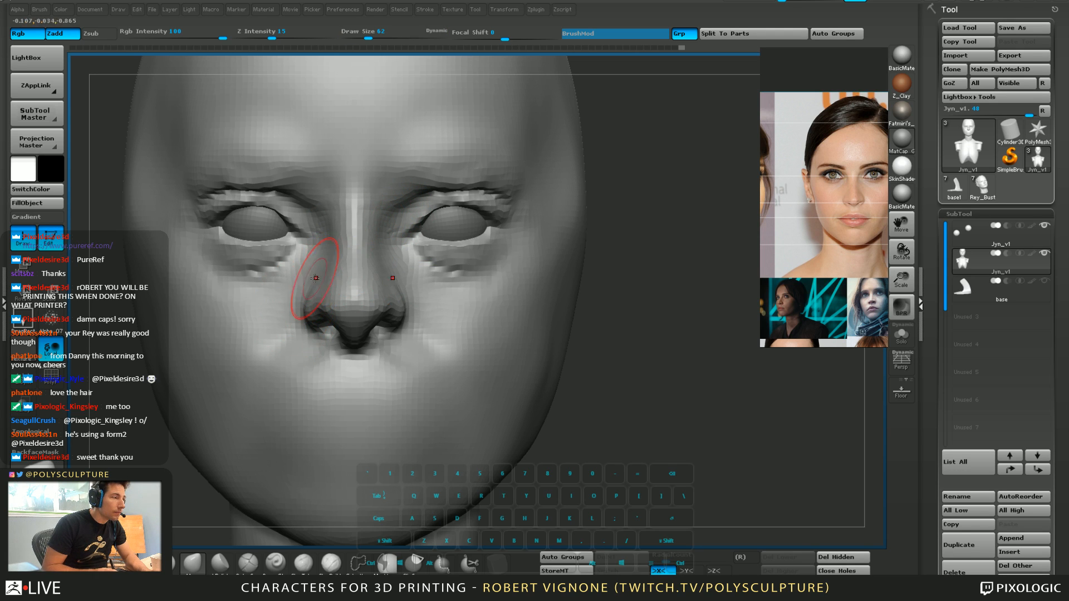
Refine the sides of the nose and the nostrils, reducing the brush size to 46 and 37
{"action": "key", "text": "s"}
{"action": "mouse_move", "coordinate": [315, 304]}
{"action": "left_mouse_down"}
{"action": "mouse_move", "coordinate": [327, 304]}
{"action": "mouse_move", "coordinate": [305, 329]}
{"action": "left_mouse_up"}
{"action": "key", "text": "s"}
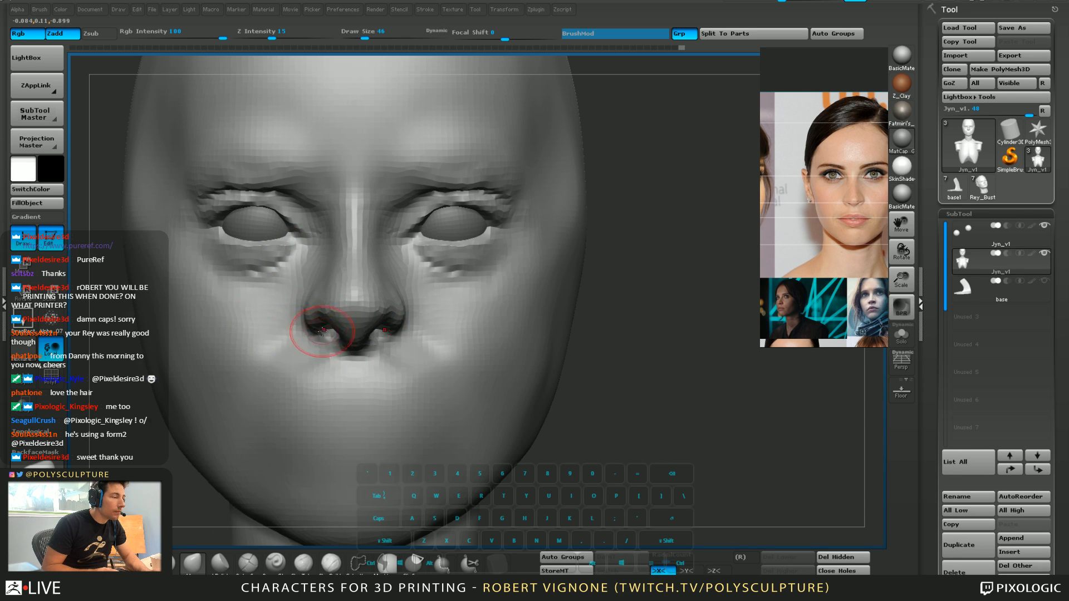
{"action": "mouse_move", "coordinate": [327, 329]}
{"action": "right_mouse_down"}
{"action": "mouse_move", "coordinate": [340, 295]}
{"action": "mouse_move", "coordinate": [323, 335]}
{"action": "right_mouse_up"}
{"action": "key", "text": "bracketleft"}
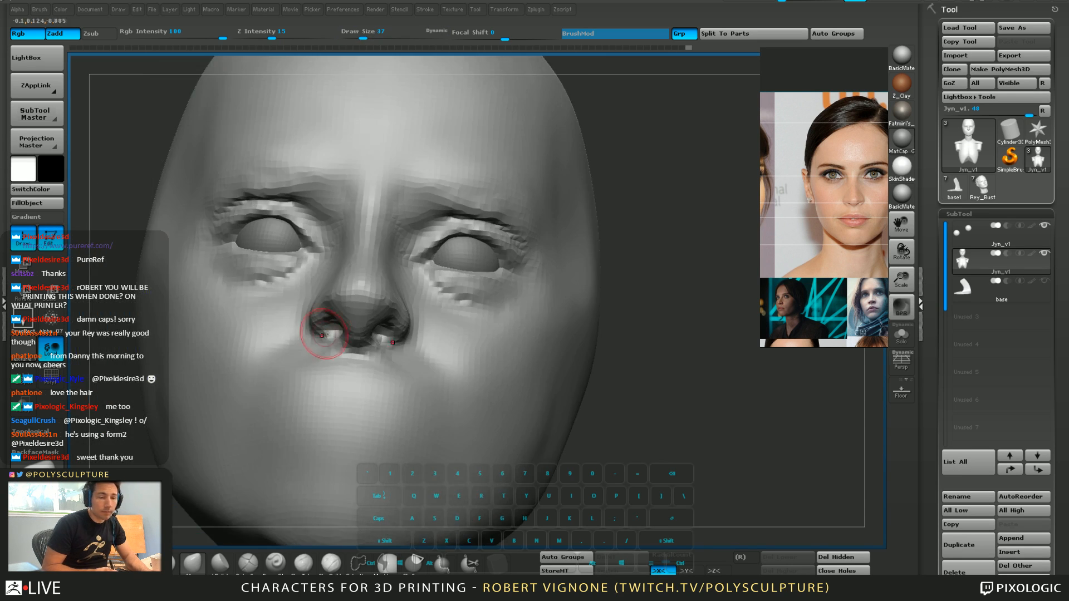
{"action": "right_click_drag", "start_coordinate": [442, 329], "coordinate": [430, 346]}
{"action": "mouse_move", "coordinate": [453, 310]}
{"action": "right_mouse_down"}
{"action": "mouse_move", "coordinate": [428, 309]}
{"action": "mouse_move", "coordinate": [412, 284]}
{"action": "mouse_move", "coordinate": [389, 319]}
{"action": "mouse_move", "coordinate": [426, 304]}
{"action": "right_mouse_up"}
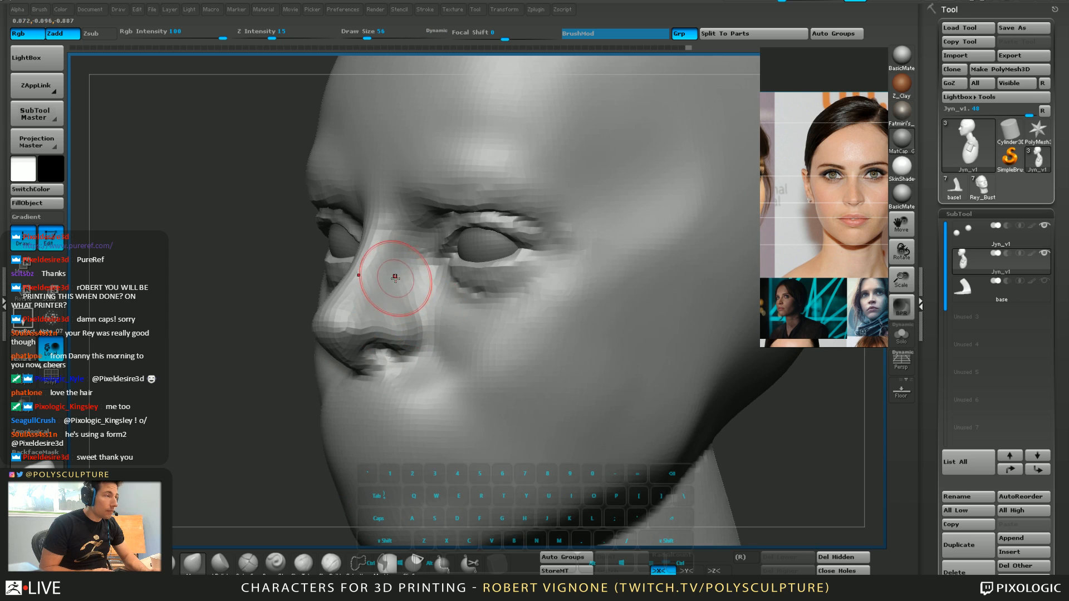
Undo the last brow stroke and smooth the inner brow above the eyelid at brush size 35
{"action": "right_click_drag", "start_coordinate": [412, 261], "coordinate": [423, 246], "text": "shift"}
{"action": "right_click_drag", "start_coordinate": [444, 194], "coordinate": [454, 172], "text": "ctrl"}
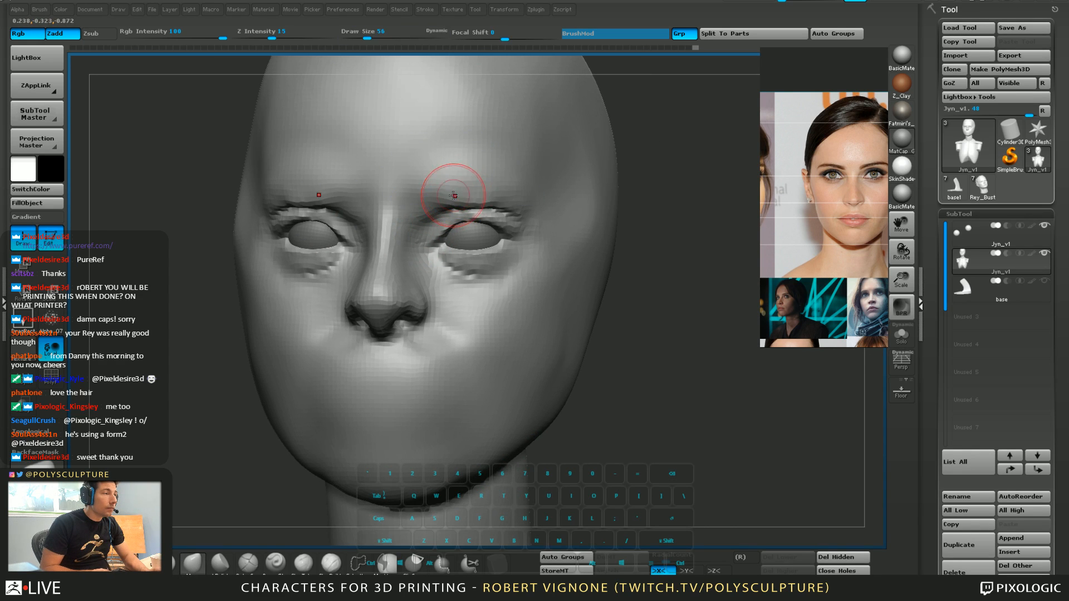
{"action": "key", "text": "ctrl+z"}
{"action": "key", "text": "s"}
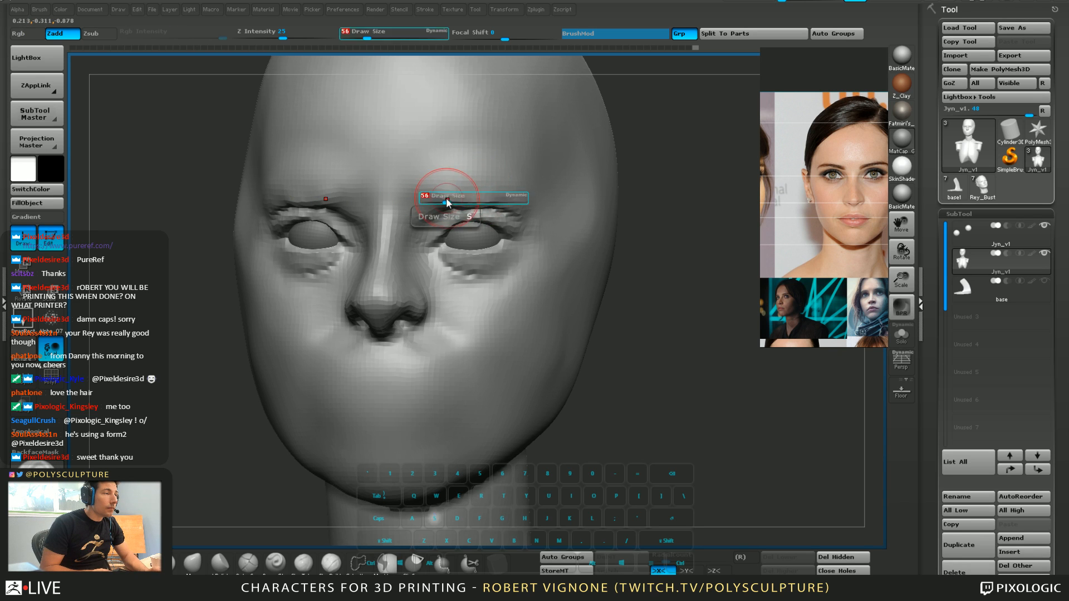
{"action": "left_click_drag", "start_coordinate": [446, 201], "coordinate": [442, 201]}
{"action": "key", "text": "shift"}
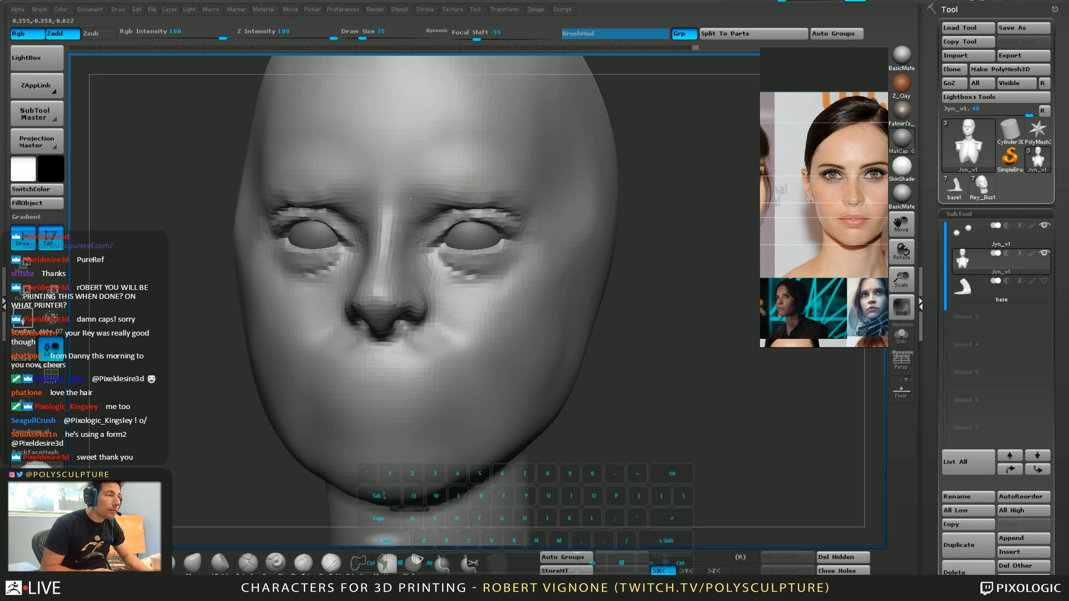
Set the brush size to 182 and carve back the lower cheek and jaw from a three-quarter view
{"action": "mouse_move", "coordinate": [420, 202]}
{"action": "right_mouse_down"}
{"action": "mouse_move", "coordinate": [559, 422]}
{"action": "mouse_move", "coordinate": [515, 346]}
{"action": "right_mouse_up"}
{"action": "key", "text": "s"}
{"action": "left_click_drag", "start_coordinate": [515, 346], "coordinate": [533, 346]}
{"action": "right_click_drag", "start_coordinate": [551, 351], "coordinate": [506, 367]}
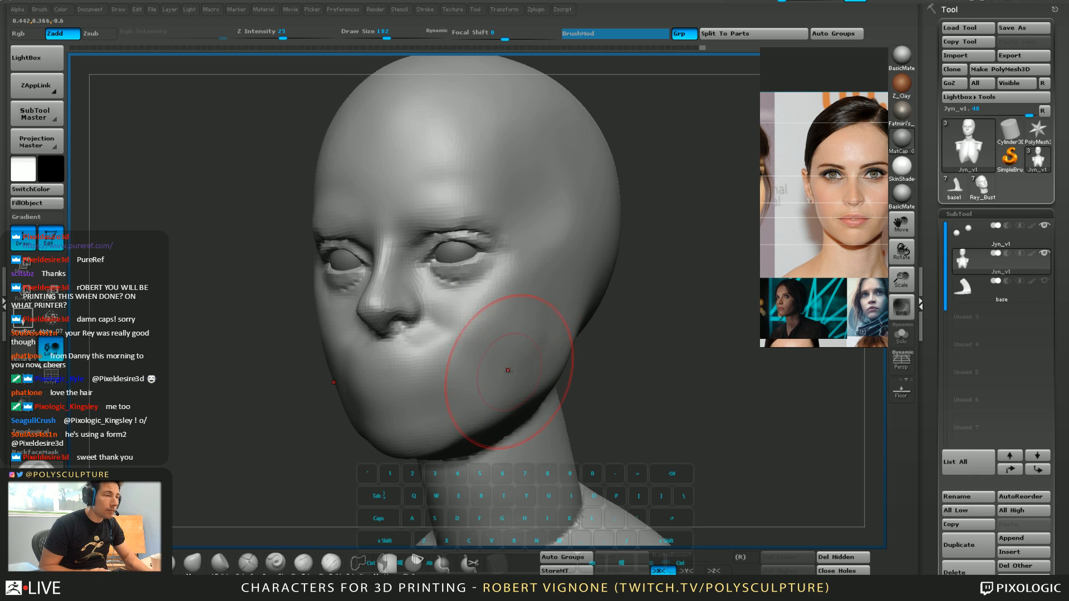
{"action": "key", "text": "alt"}
{"action": "left_click_drag", "start_coordinate": [458, 397], "coordinate": [528, 343]}
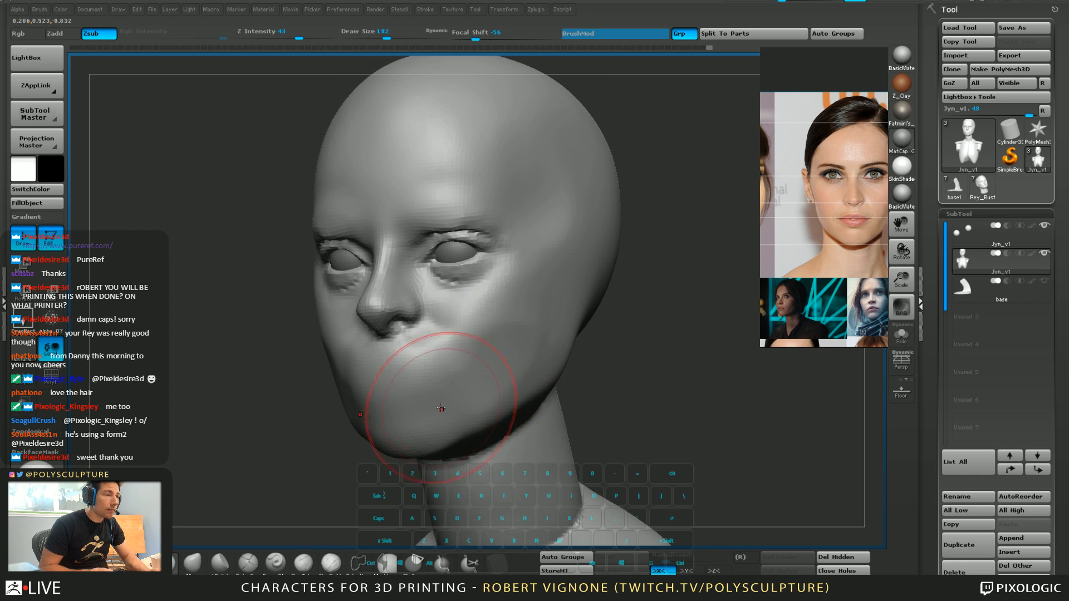
{"action": "mouse_move", "coordinate": [441, 409]}
{"action": "left_mouse_down", "text": "alt"}
{"action": "mouse_move", "coordinate": [523, 336]}
{"action": "mouse_move", "coordinate": [462, 379]}
{"action": "mouse_move", "coordinate": [498, 340]}
{"action": "left_mouse_up", "text": "alt"}
Reshape the rear jaw corner with the Move brush and smooth its transition into the neck at brush size 163
{"action": "mouse_move", "coordinate": [485, 345]}
{"action": "right_mouse_down"}
{"action": "mouse_move", "coordinate": [529, 343]}
{"action": "mouse_move", "coordinate": [518, 386]}
{"action": "mouse_move", "coordinate": [494, 380]}
{"action": "right_mouse_up"}
{"action": "key", "text": "s"}
{"action": "left_click_drag", "start_coordinate": [494, 380], "coordinate": [490, 379]}
{"action": "key", "text": "b"}
{"action": "key", "text": "m"}
{"action": "key", "text": "v"}
{"action": "mouse_move", "coordinate": [590, 324]}
{"action": "right_mouse_down"}
{"action": "mouse_move", "coordinate": [552, 336]}
{"action": "mouse_move", "coordinate": [585, 364]}
{"action": "mouse_move", "coordinate": [598, 352]}
{"action": "right_mouse_up"}
{"action": "key", "text": "2"}
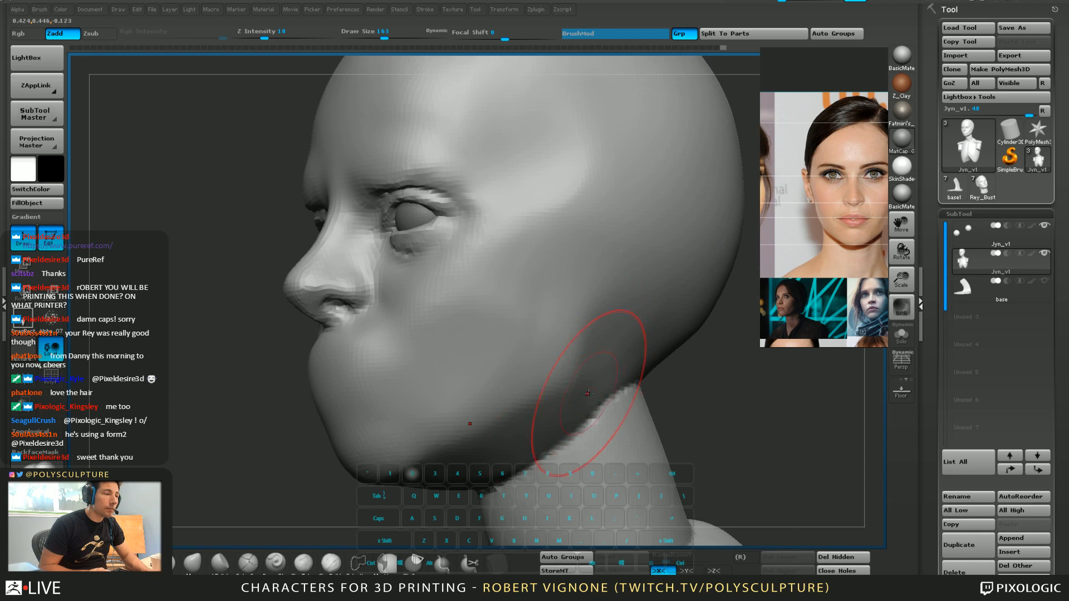
{"action": "mouse_move", "coordinate": [577, 418]}
{"action": "right_mouse_down", "text": "alt"}
{"action": "mouse_move", "coordinate": [540, 331]}
{"action": "mouse_move", "coordinate": [568, 312]}
{"action": "right_mouse_up", "text": "alt"}
{"action": "mouse_move", "coordinate": [577, 318]}
{"action": "left_mouse_down", "text": "shift"}
{"action": "mouse_move", "coordinate": [506, 363]}
{"action": "mouse_move", "coordinate": [607, 290]}
{"action": "left_mouse_up", "text": "shift"}
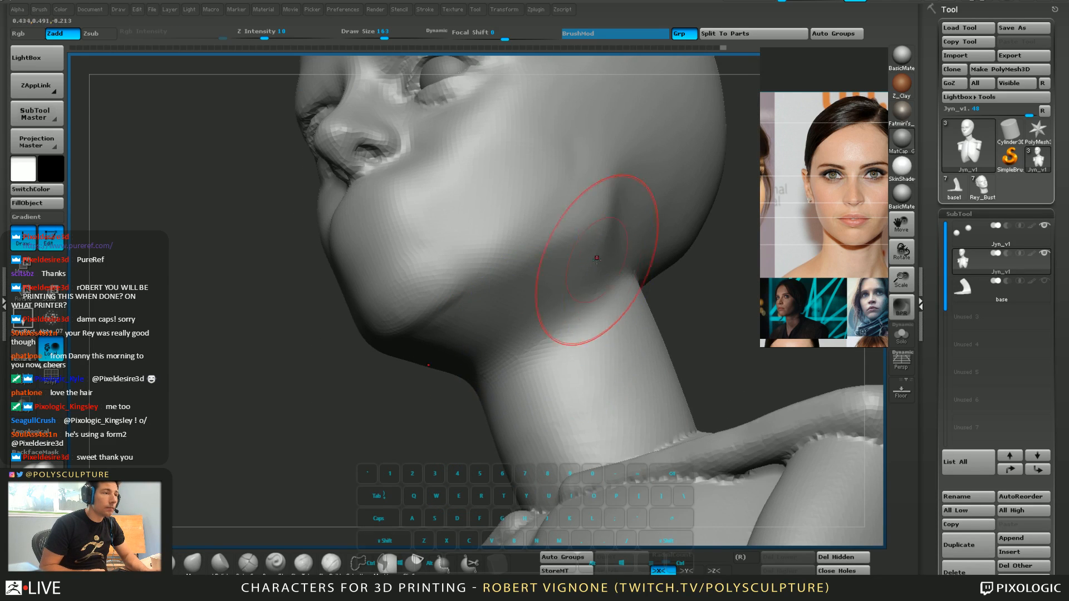
Carve the area behind the jaw corner below the ear position and smooth it into the head
{"action": "right_click_drag", "start_coordinate": [596, 255], "coordinate": [617, 295]}
{"action": "left_click_drag", "start_coordinate": [604, 131], "coordinate": [627, 250], "text": "alt"}
{"action": "right_click_drag", "start_coordinate": [607, 134], "coordinate": [549, 264], "text": "alt"}
{"action": "left_click_drag", "start_coordinate": [562, 278], "coordinate": [612, 302], "text": "alt"}
{"action": "key", "text": "shift"}
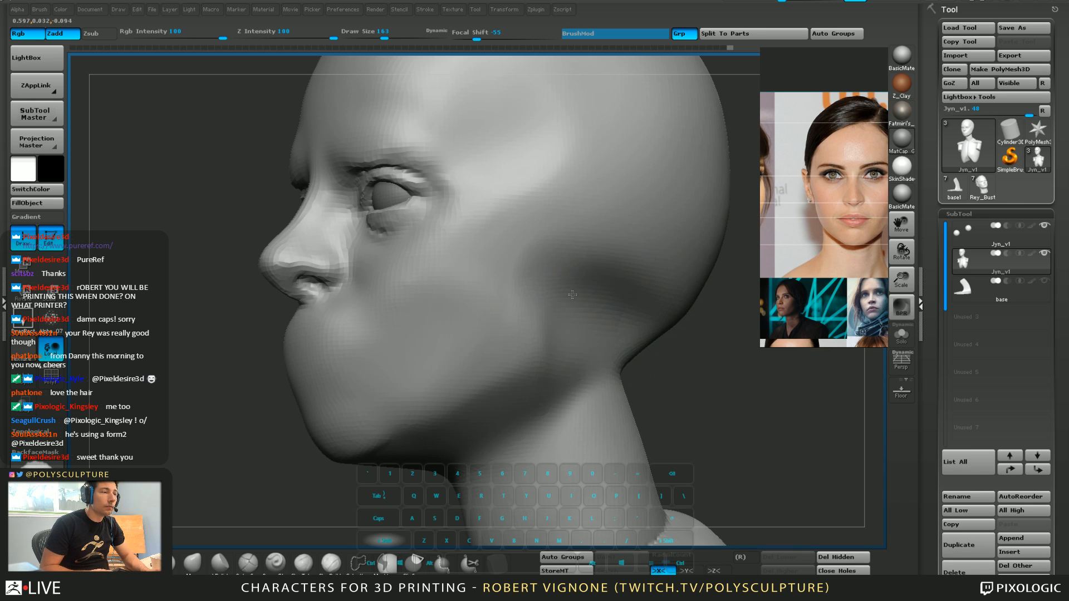
{"action": "right_click_drag", "start_coordinate": [572, 295], "coordinate": [557, 246]}
Save the project and bring the three-quarter portrait with bangs into view on the reference board
{"action": "key", "text": "ctrl+s"}
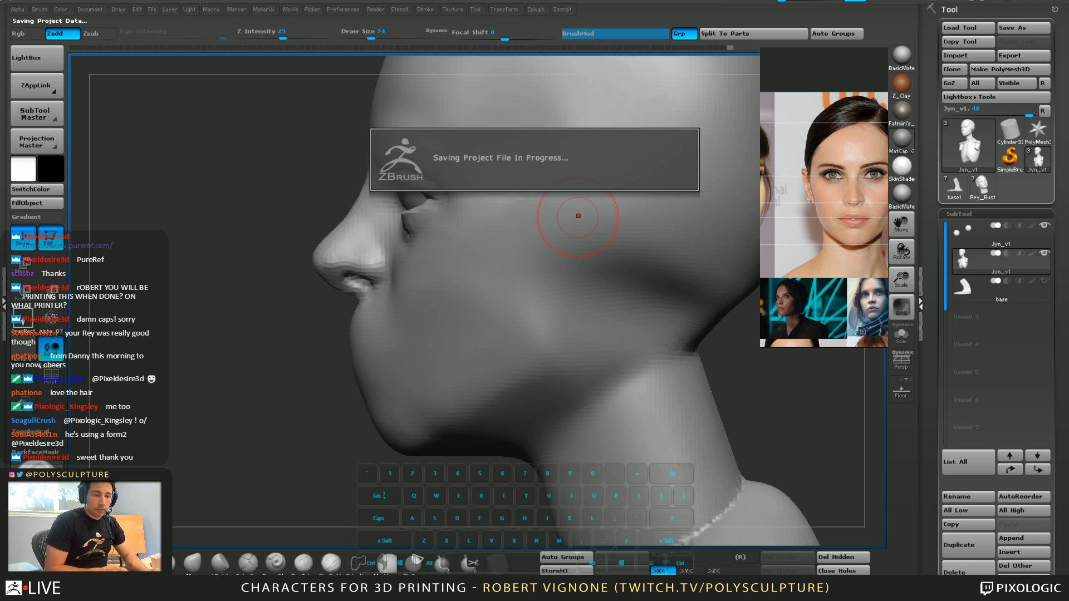
{"action": "mouse_move", "coordinate": [785, 212]}
{"action": "middle_mouse_down"}
{"action": "mouse_move", "coordinate": [975, 200]}
{"action": "mouse_move", "coordinate": [950, 165]}
{"action": "mouse_move", "coordinate": [780, 185]}
{"action": "middle_mouse_up"}
{"action": "mouse_move", "coordinate": [877, 328]}
{"action": "middle_mouse_down"}
{"action": "mouse_move", "coordinate": [778, 189]}
{"action": "mouse_move", "coordinate": [766, 61]}
{"action": "mouse_move", "coordinate": [738, 75]}
{"action": "middle_mouse_up"}
{"action": "mouse_move", "coordinate": [824, 200]}
{"action": "middle_mouse_down"}
{"action": "mouse_move", "coordinate": [784, 208]}
{"action": "mouse_move", "coordinate": [869, 134]}
{"action": "mouse_move", "coordinate": [941, 146]}
{"action": "mouse_move", "coordinate": [983, 173]}
{"action": "middle_mouse_up"}
{"action": "mouse_move", "coordinate": [791, 72]}
{"action": "middle_mouse_down"}
{"action": "mouse_move", "coordinate": [882, 94]}
{"action": "mouse_move", "coordinate": [858, 350]}
{"action": "mouse_move", "coordinate": [851, 304]}
{"action": "middle_mouse_up"}
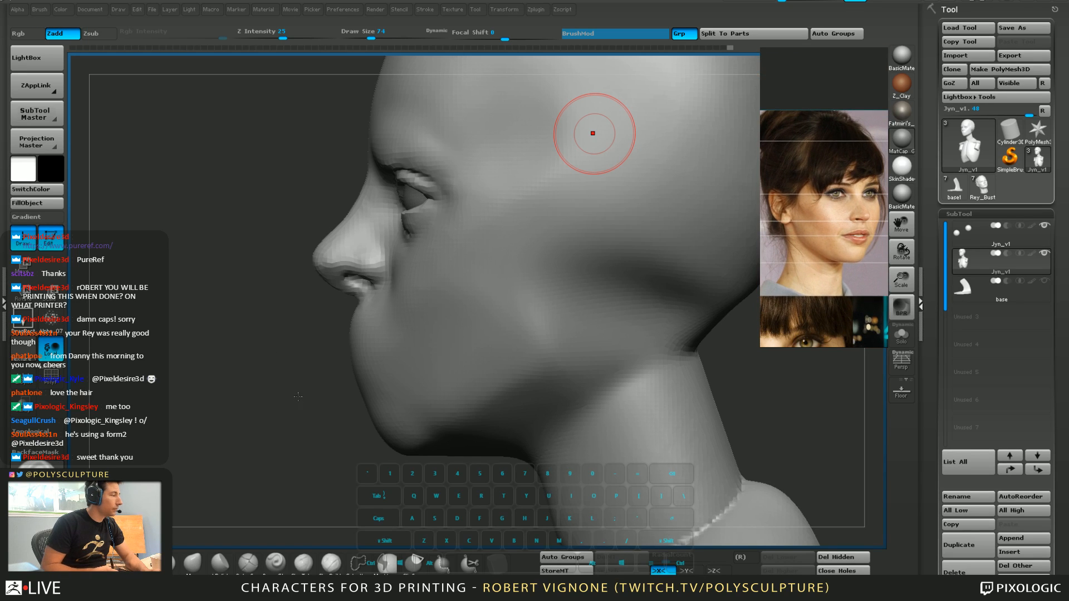
Undo the last jaw stroke, rework the jawline below the cheek and smooth it at brush size 154
{"action": "key", "text": "s"}
{"action": "mouse_move", "coordinate": [540, 371]}
{"action": "left_mouse_down"}
{"action": "mouse_move", "coordinate": [551, 366]}
{"action": "mouse_move", "coordinate": [528, 368]}
{"action": "left_mouse_up"}
{"action": "key", "text": "s"}
{"action": "key", "text": "ctrl+z"}
{"action": "key", "text": "5"}
{"action": "key", "text": "s"}
{"action": "left_click_drag", "start_coordinate": [528, 370], "coordinate": [527, 376]}
{"action": "right_click_drag", "start_coordinate": [500, 376], "coordinate": [516, 383]}
{"action": "key", "text": "s"}
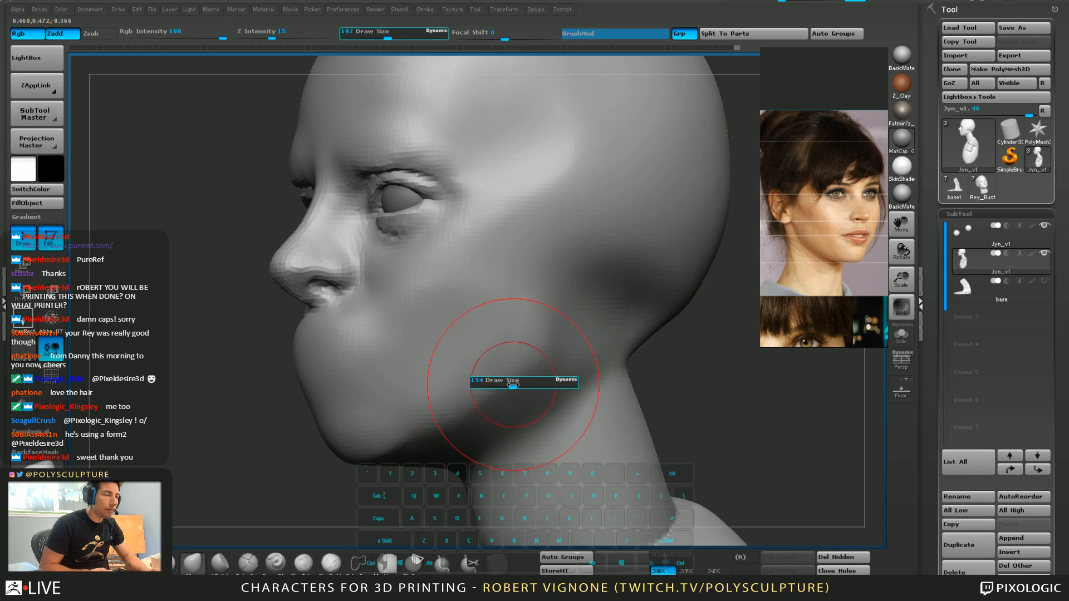
{"action": "left_click_drag", "start_coordinate": [516, 384], "coordinate": [512, 384]}
{"action": "mouse_move", "coordinate": [512, 383]}
{"action": "right_mouse_down"}
{"action": "mouse_move", "coordinate": [540, 353]}
{"action": "mouse_move", "coordinate": [489, 366]}
{"action": "right_mouse_up"}
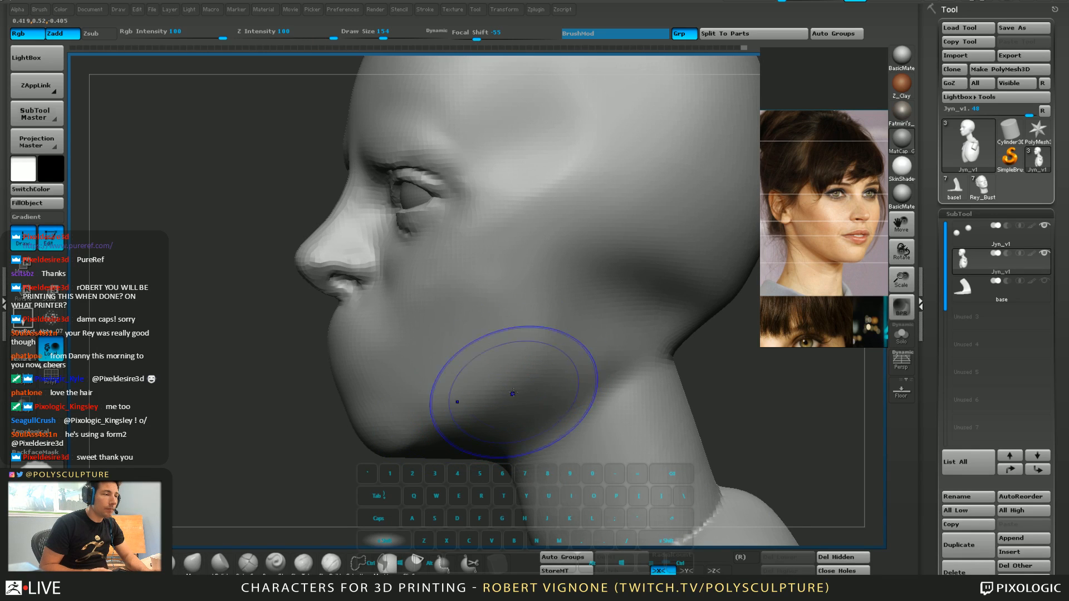
{"action": "key", "text": "1"}
{"action": "right_click_drag", "start_coordinate": [573, 257], "coordinate": [579, 255]}
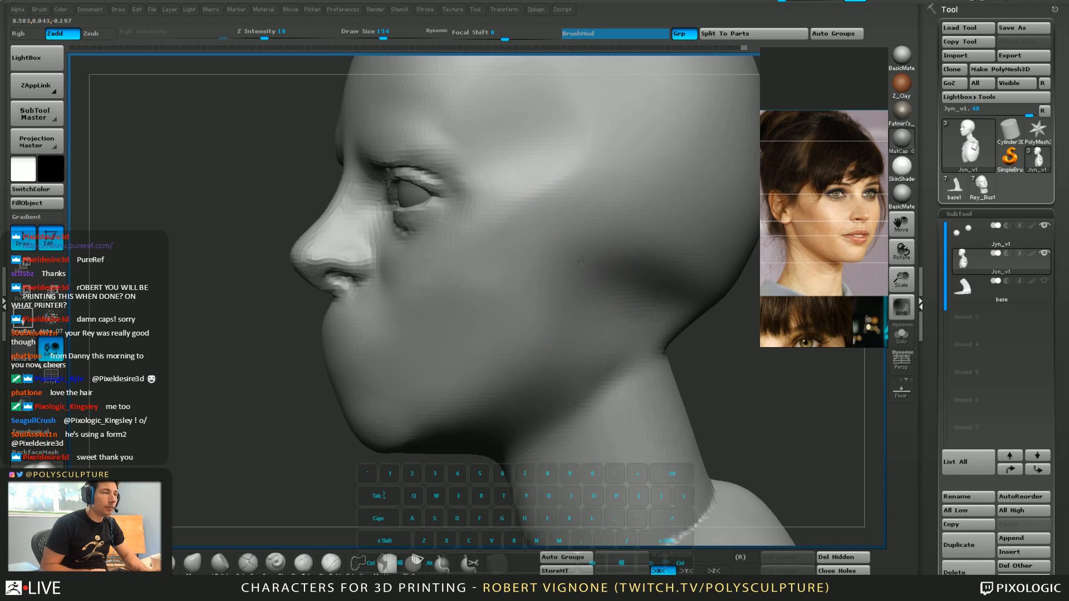
{"action": "key", "text": "s"}
{"action": "right_click_drag", "start_coordinate": [557, 214], "coordinate": [536, 212]}
{"action": "right_click_drag", "start_coordinate": [536, 211], "coordinate": [521, 287], "text": "alt"}
{"action": "key", "text": "1"}
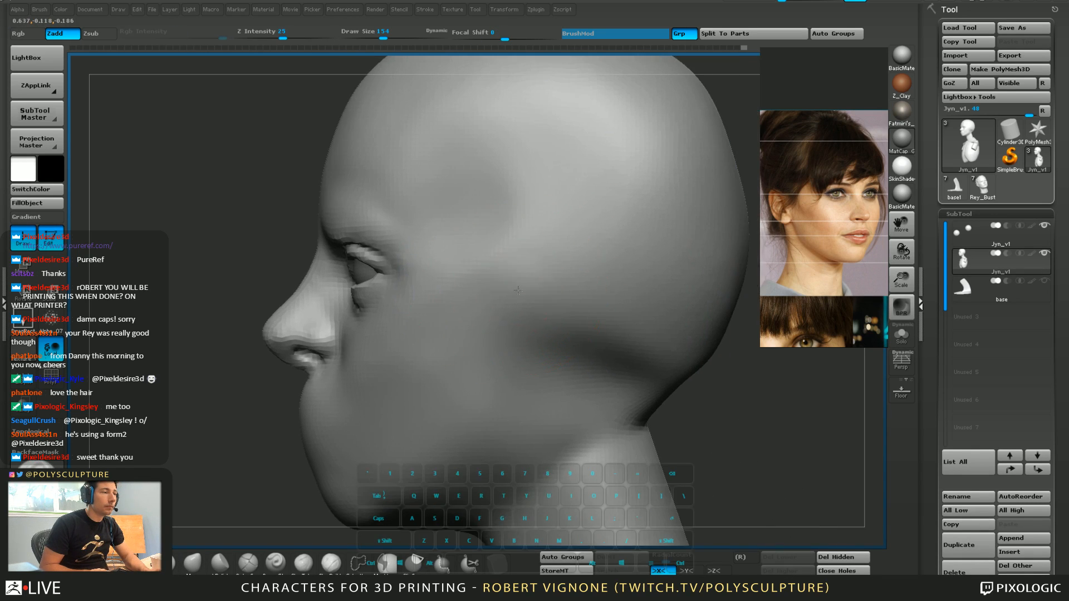
{"action": "left_click", "coordinate": [517, 296]}
{"action": "key", "text": "ctrl+z"}
Mask an ear-shaped area on the side of the head at brush size 65 and invert the mask
{"action": "key", "text": "s"}
{"action": "left_click_drag", "start_coordinate": [517, 309], "coordinate": [502, 305]}
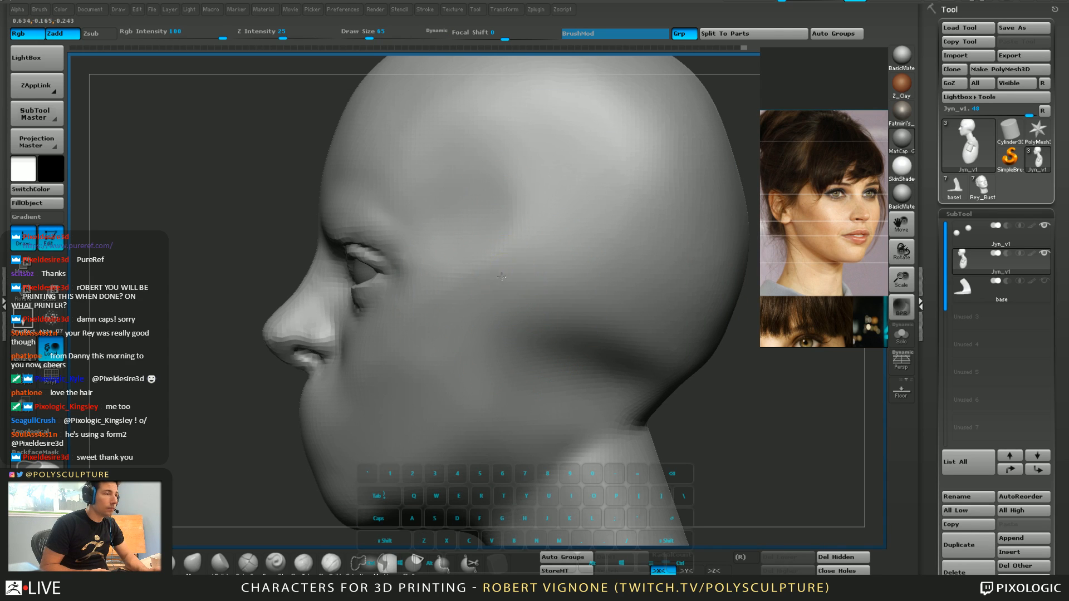
{"action": "mouse_move", "coordinate": [501, 277]}
{"action": "left_mouse_down", "text": "ctrl"}
{"action": "mouse_move", "coordinate": [512, 334]}
{"action": "mouse_move", "coordinate": [541, 299]}
{"action": "left_mouse_up", "text": "ctrl"}
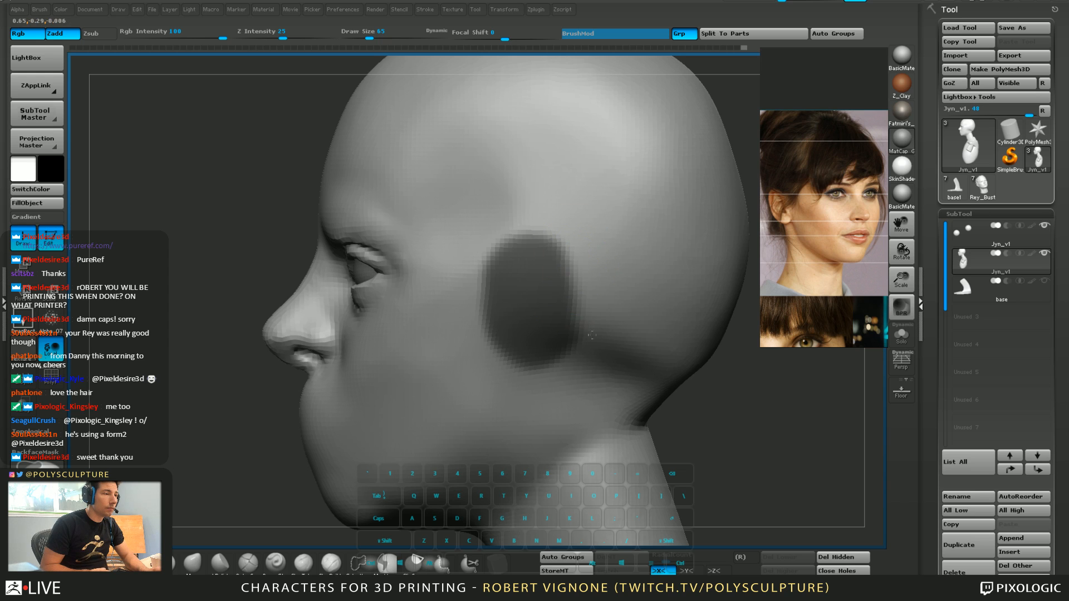
{"action": "left_click", "coordinate": [201, 445], "text": "ctrl"}
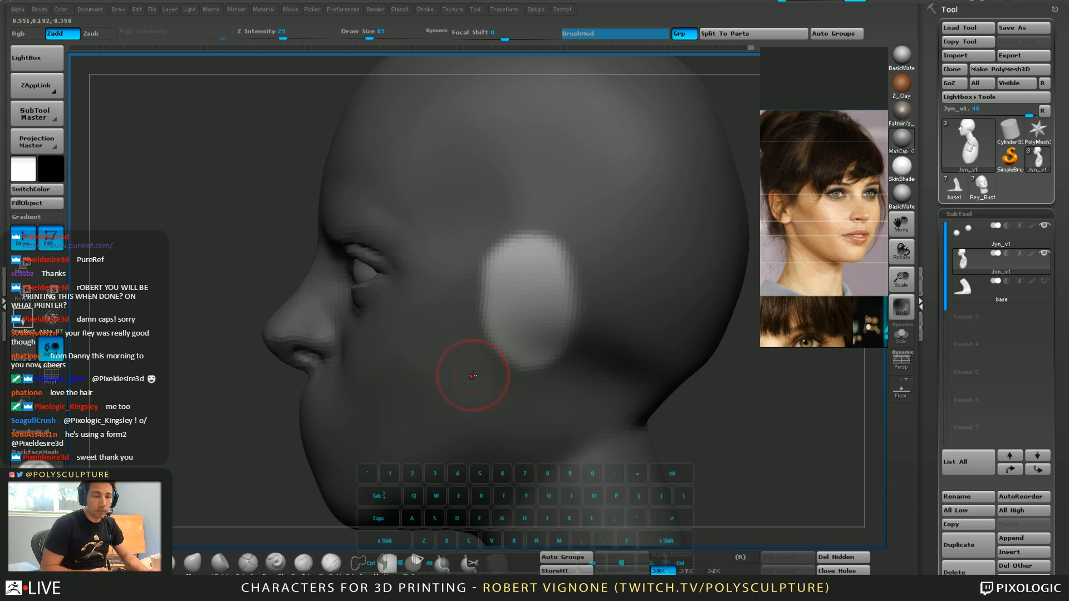
Place a Move transpose line running outward from the unmasked ear area and align the head to the front view
{"action": "mouse_move", "coordinate": [473, 376]}
{"action": "right_mouse_down"}
{"action": "mouse_move", "coordinate": [501, 358]}
{"action": "mouse_move", "coordinate": [481, 363]}
{"action": "mouse_move", "coordinate": [485, 353]}
{"action": "mouse_move", "coordinate": [613, 344]}
{"action": "mouse_move", "coordinate": [557, 334]}
{"action": "right_mouse_up"}
{"action": "key", "text": "w"}
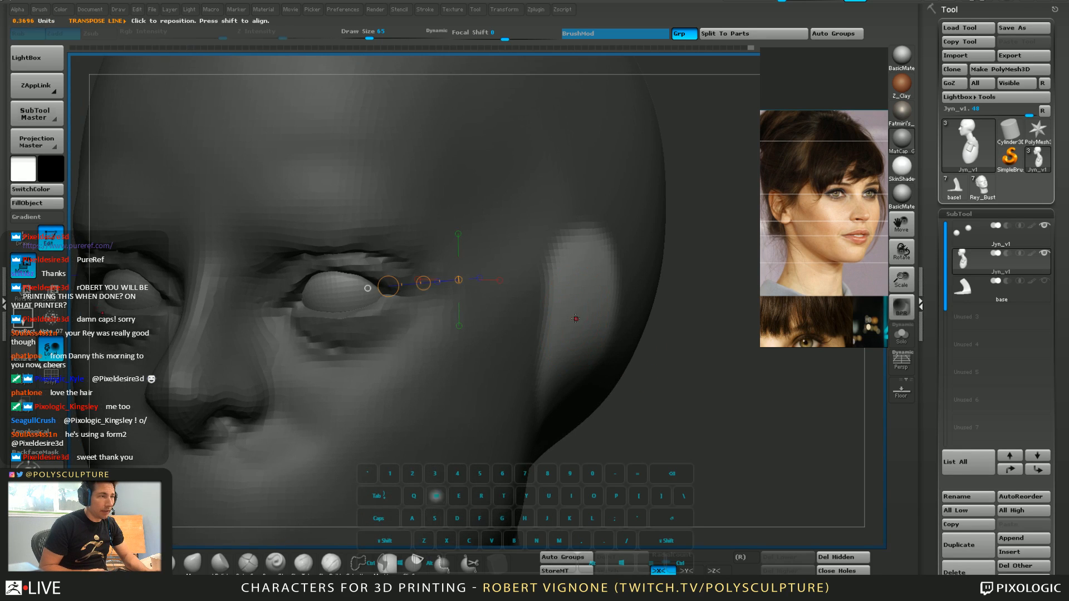
{"action": "left_click_drag", "start_coordinate": [585, 313], "coordinate": [683, 333]}
{"action": "right_click_drag", "start_coordinate": [643, 436], "coordinate": [689, 485], "text": "shift"}
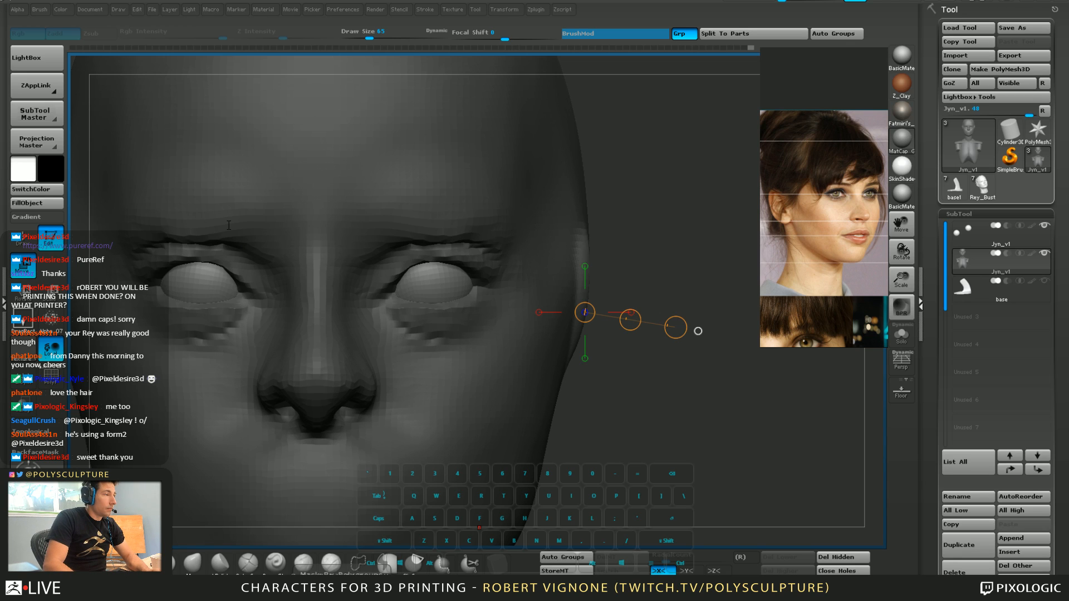
{"action": "key", "text": "BackSpace"}
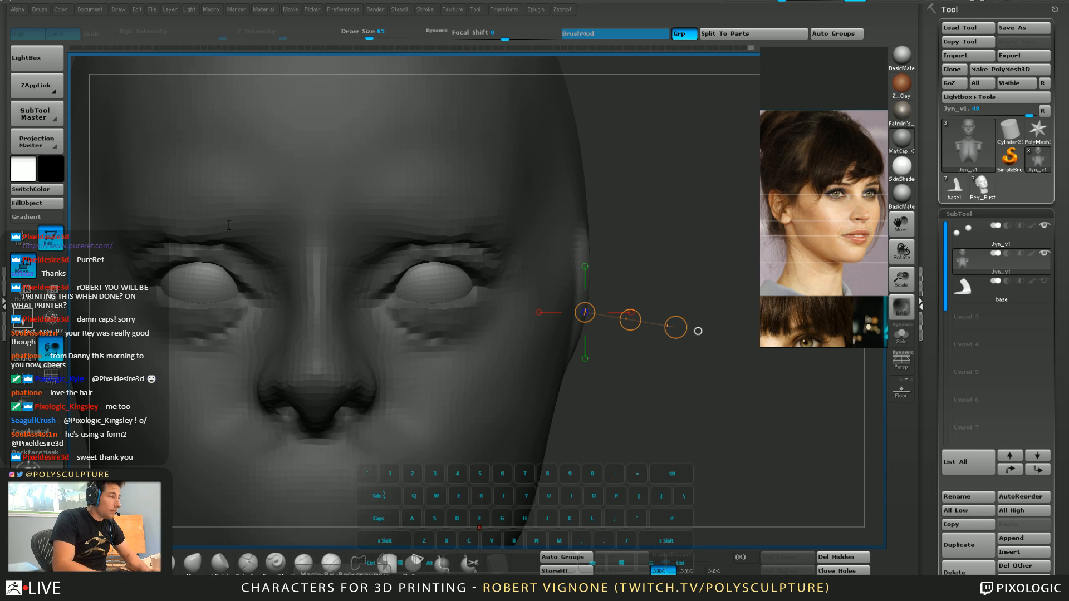
{"action": "key", "text": "BackSpace"}
{"action": "type", "text": "c"}
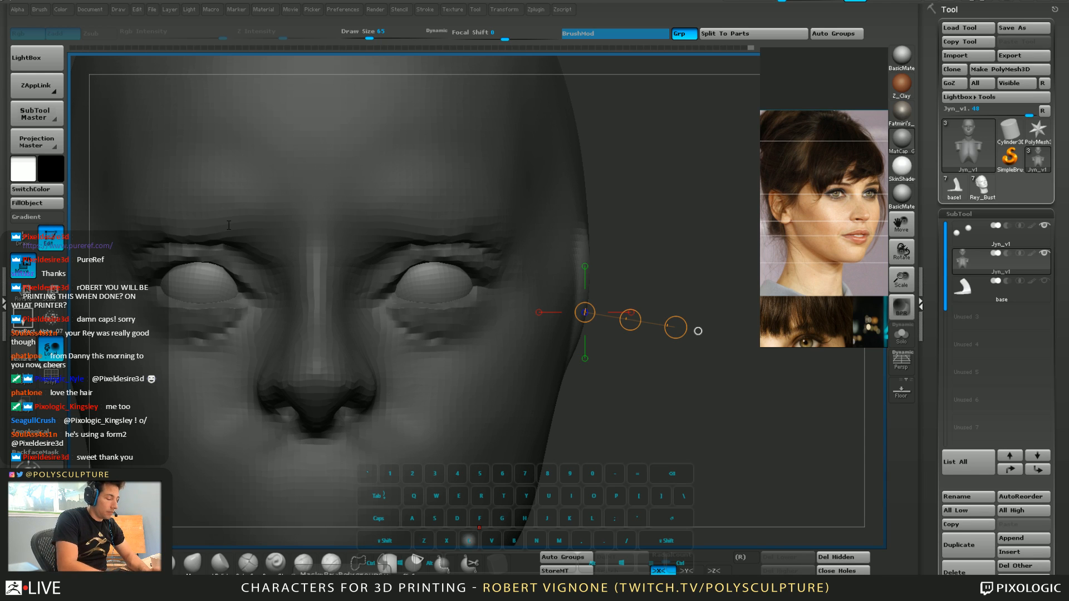
{"action": "type", "text": "ur"}
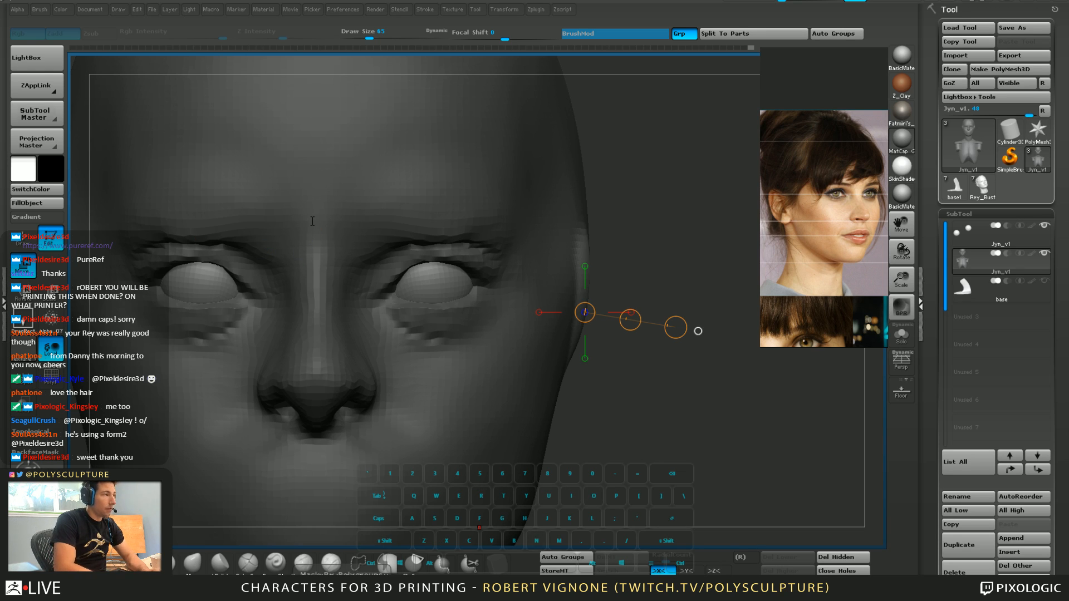
{"action": "key", "text": "BackSpace"}
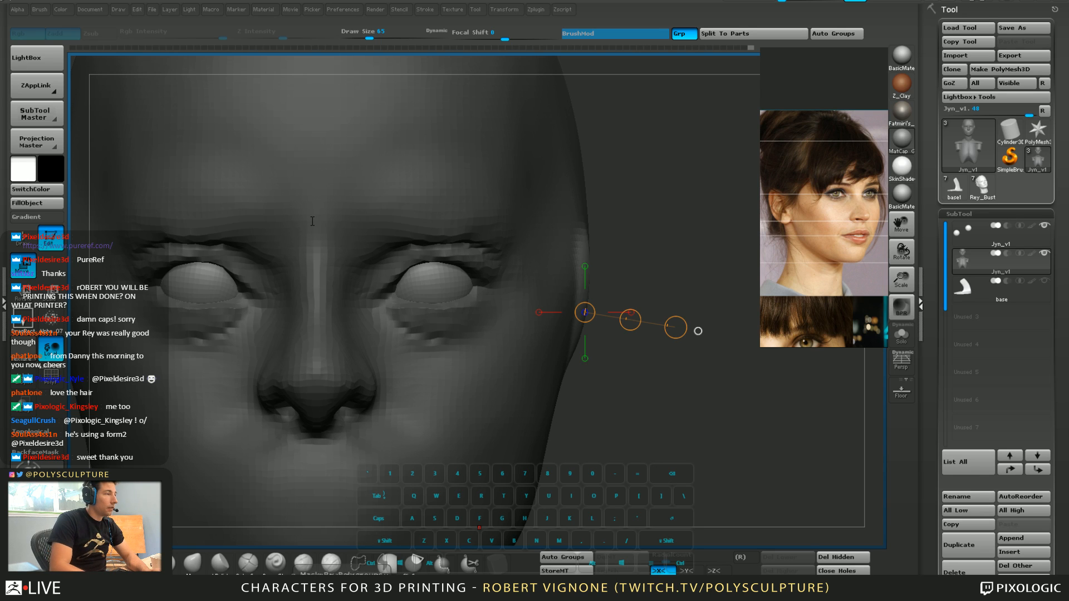
{"action": "key", "text": "space"}
{"action": "type", "text": "uc"}
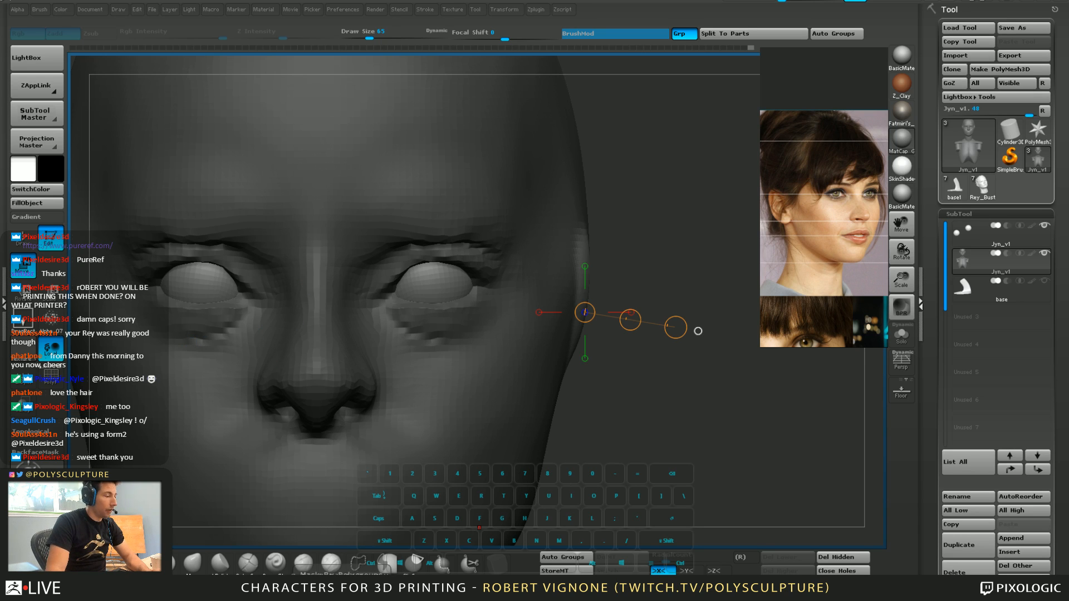
Pull the unmasked ear area outward from the head with the Move transpose line and return to sculpting mode
{"action": "key", "text": "c"}
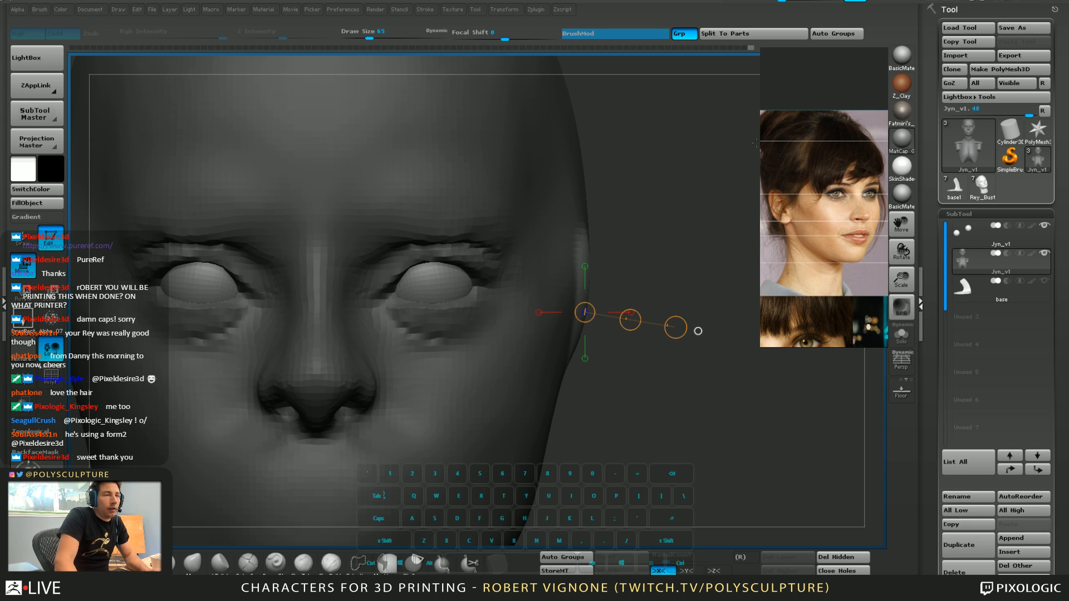
{"action": "right_click_drag", "start_coordinate": [456, 126], "coordinate": [312, 130]}
{"action": "right_click_drag", "start_coordinate": [575, 260], "coordinate": [478, 265]}
{"action": "mouse_move", "coordinate": [579, 302]}
{"action": "right_mouse_down"}
{"action": "mouse_move", "coordinate": [740, 305]}
{"action": "mouse_move", "coordinate": [588, 301]}
{"action": "right_mouse_up"}
{"action": "left_click_drag", "start_coordinate": [580, 325], "coordinate": [645, 340], "text": "shift"}
{"action": "mouse_move", "coordinate": [729, 379]}
{"action": "right_mouse_down"}
{"action": "mouse_move", "coordinate": [628, 385]}
{"action": "mouse_move", "coordinate": [594, 370]}
{"action": "mouse_move", "coordinate": [545, 370]}
{"action": "right_mouse_up"}
{"action": "key", "text": "q"}
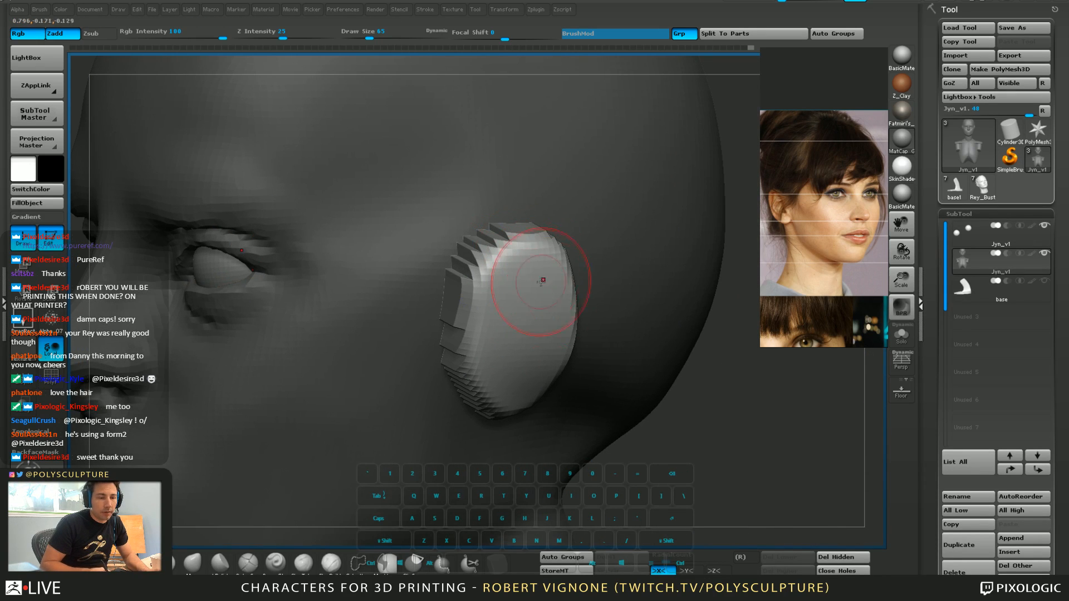
Clear the mask and reshape the outer edge of the extruded ear from the front at brush size 132
{"action": "key", "text": "s"}
{"action": "mouse_move", "coordinate": [544, 343]}
{"action": "left_mouse_down"}
{"action": "mouse_move", "coordinate": [555, 344]}
{"action": "mouse_move", "coordinate": [515, 304]}
{"action": "mouse_move", "coordinate": [523, 312]}
{"action": "left_mouse_up"}
{"action": "left_click_drag", "start_coordinate": [716, 386], "coordinate": [768, 392]}
{"action": "left_click_drag", "start_coordinate": [670, 362], "coordinate": [633, 441], "text": "ctrl"}
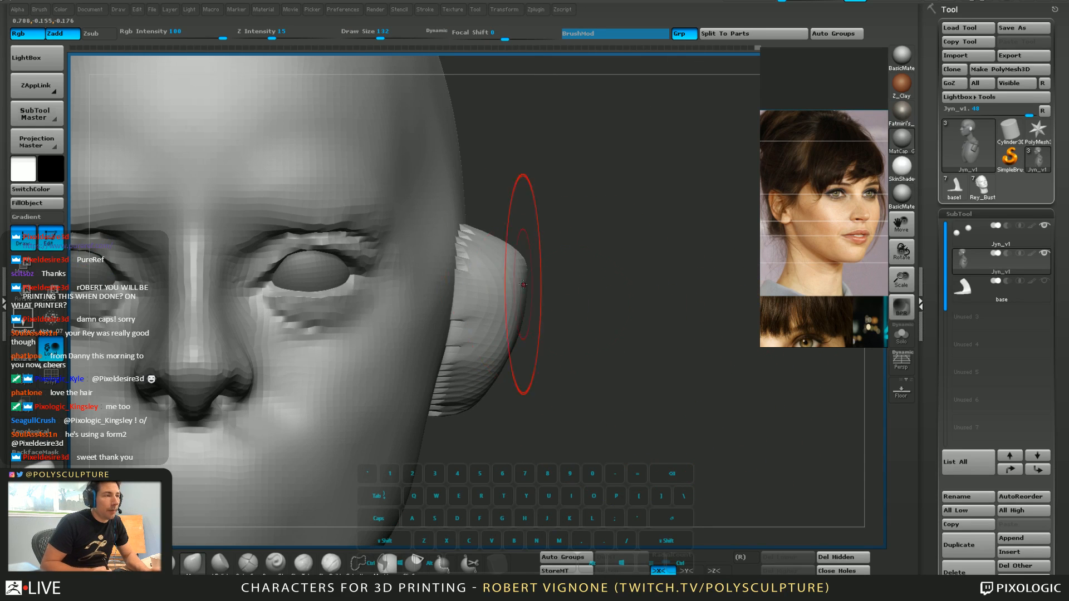
{"action": "key", "text": "5"}
{"action": "key", "text": "5"}
{"action": "key", "text": "5"}
{"action": "key", "text": "5"}
{"action": "left_click_drag", "start_coordinate": [520, 279], "coordinate": [519, 237]}
{"action": "key", "text": "5"}
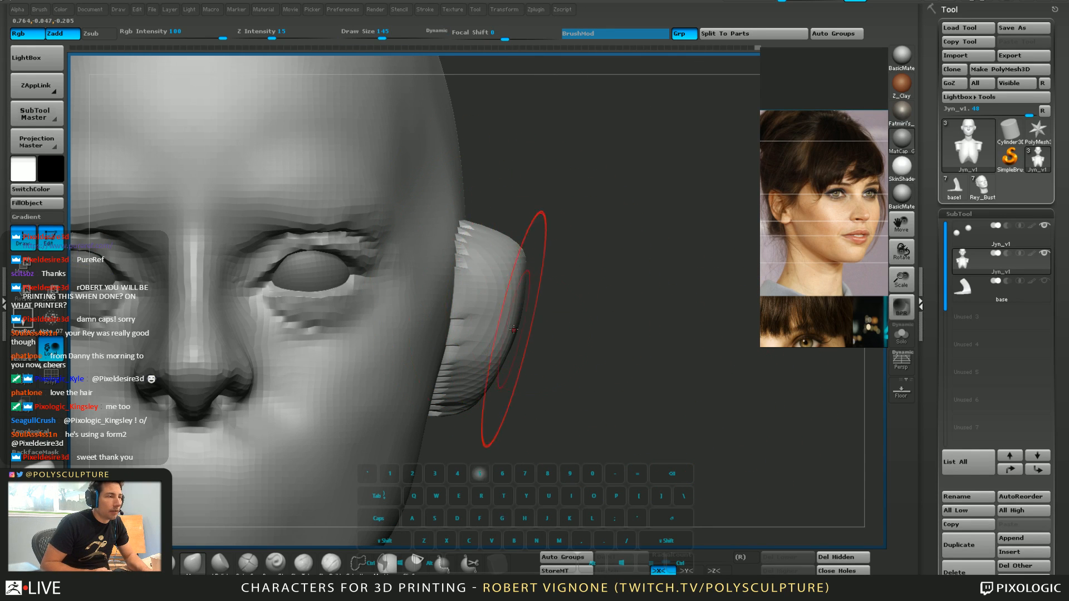
Reshape the ear's outer face and front side from a three-quarter angle, reducing the brush size to 97
{"action": "left_click_drag", "start_coordinate": [640, 351], "coordinate": [529, 346]}
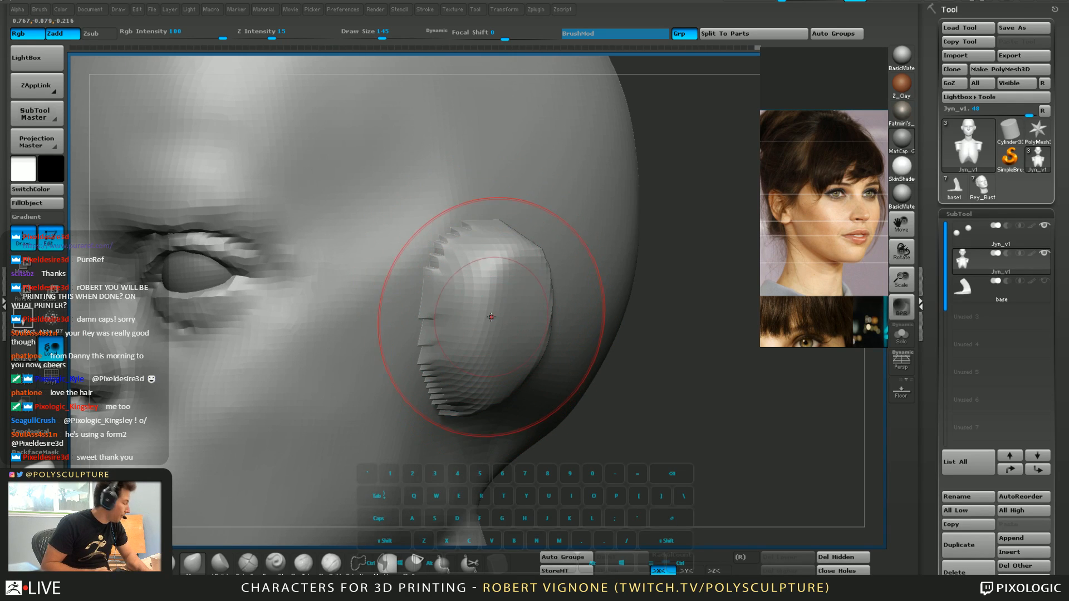
{"action": "key", "text": "5"}
{"action": "left_click_drag", "start_coordinate": [492, 316], "coordinate": [478, 316]}
{"action": "right_click_drag", "start_coordinate": [479, 331], "coordinate": [499, 342]}
{"action": "left_click_drag", "start_coordinate": [499, 341], "coordinate": [463, 335]}
{"action": "left_click_drag", "start_coordinate": [549, 334], "coordinate": [480, 325]}
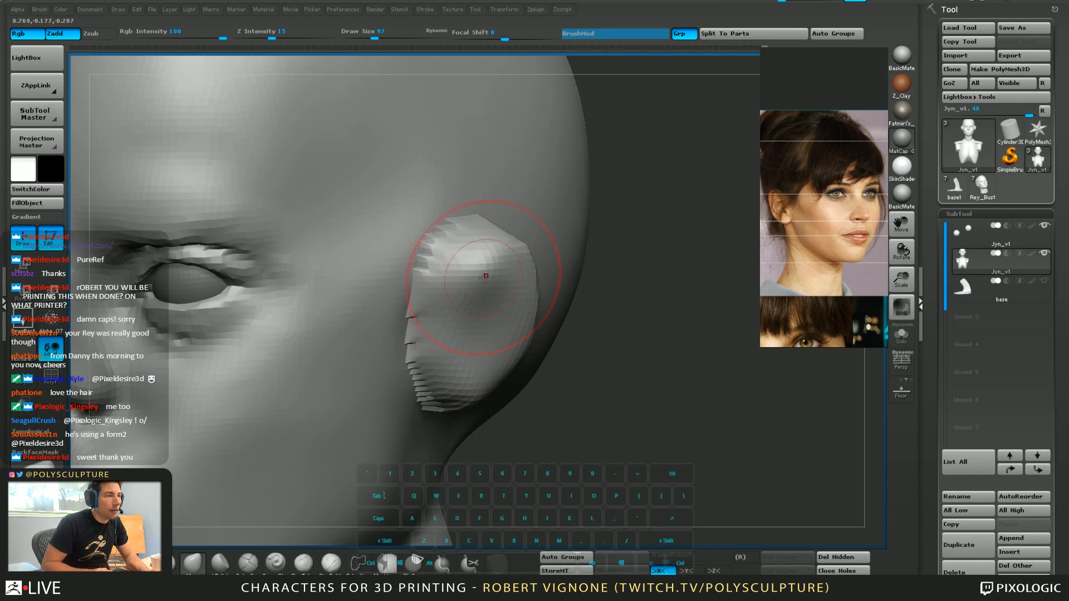
Smooth the jagged stepped transitions along the front and back of the ear where it meets the head
{"action": "left_click_drag", "start_coordinate": [426, 356], "coordinate": [424, 262], "text": "shift"}
{"action": "right_click_drag", "start_coordinate": [549, 307], "coordinate": [499, 320]}
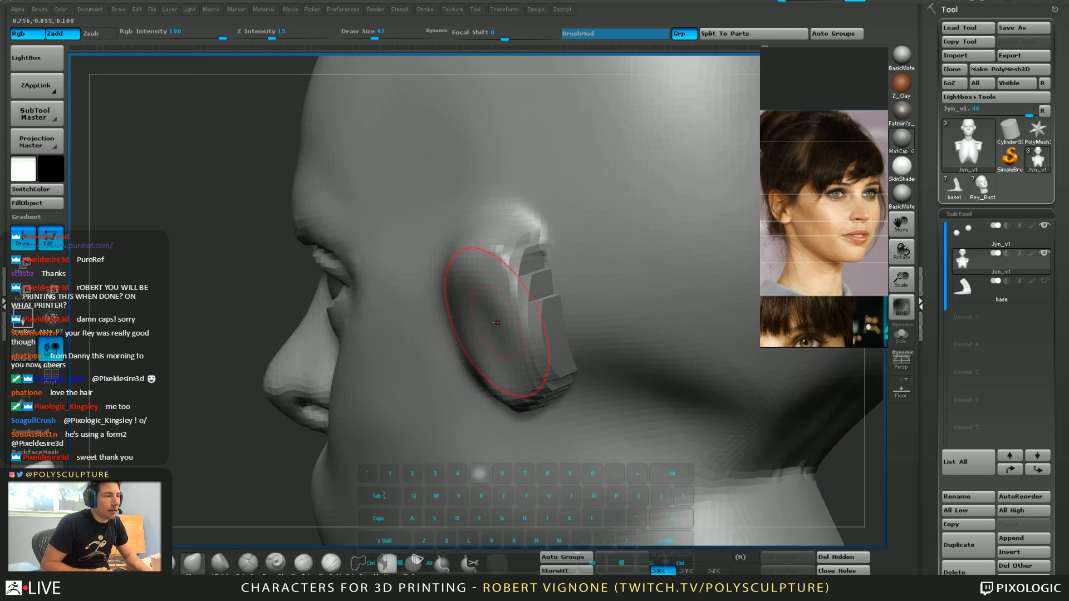
{"action": "left_click_drag", "start_coordinate": [529, 263], "coordinate": [530, 358], "text": "shift"}
{"action": "right_click_drag", "start_coordinate": [524, 340], "coordinate": [579, 329]}
{"action": "left_click_drag", "start_coordinate": [508, 301], "coordinate": [521, 312]}
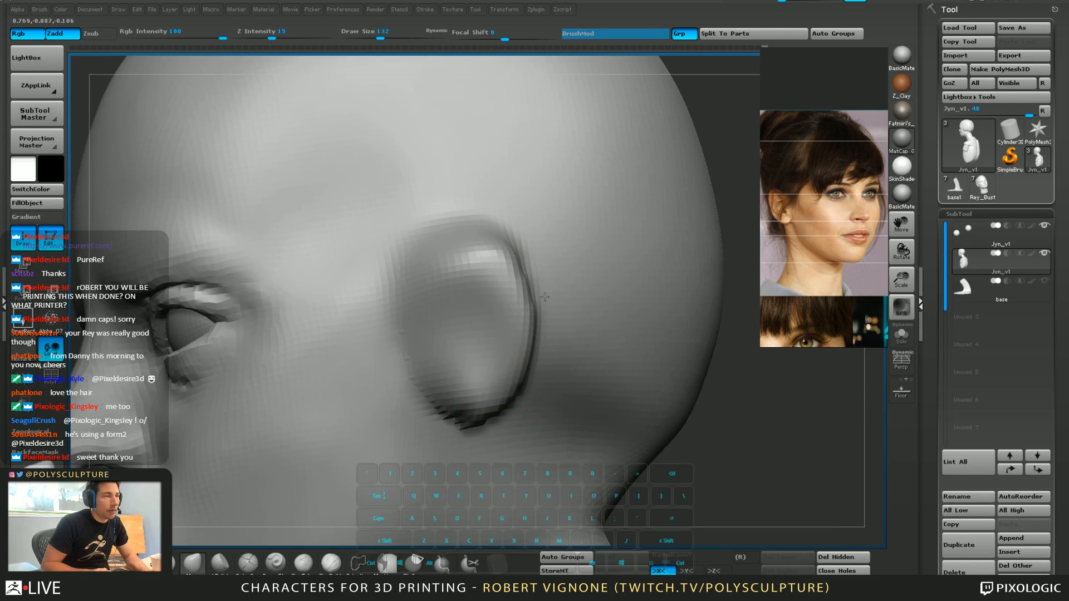
Blend the front of the ear into the temple and cheek, smoothing the transition at brush size 132
{"action": "right_click_drag", "start_coordinate": [501, 357], "coordinate": [549, 359]}
{"action": "left_click_drag", "start_coordinate": [507, 351], "coordinate": [492, 344]}
{"action": "right_click_drag", "start_coordinate": [501, 356], "coordinate": [440, 278]}
{"action": "left_click_drag", "start_coordinate": [377, 256], "coordinate": [384, 242], "text": "shift"}
{"action": "right_click_drag", "start_coordinate": [406, 222], "coordinate": [479, 303]}
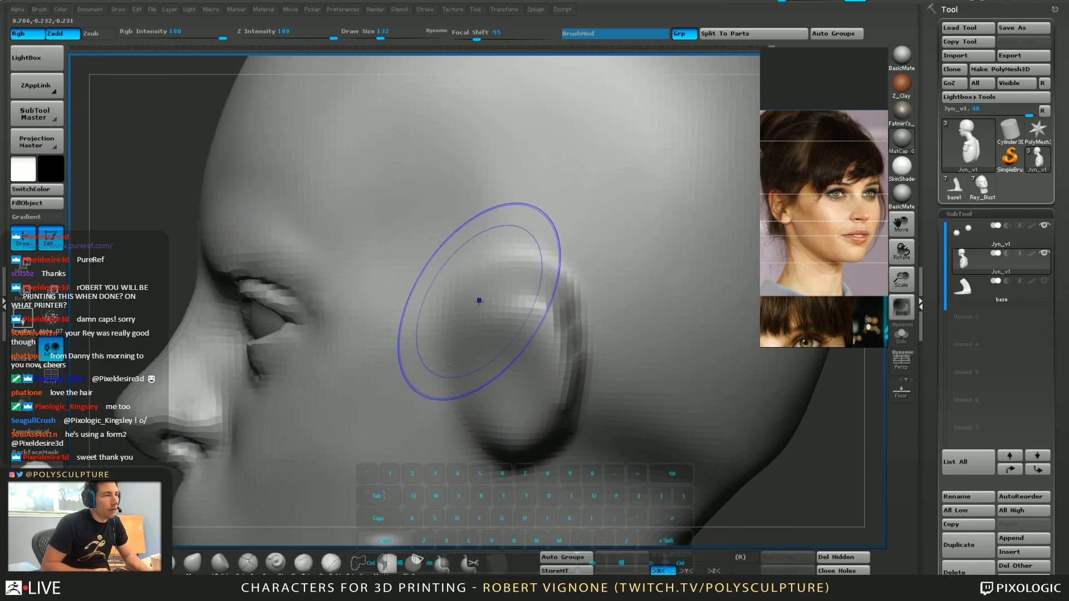
{"action": "left_click_drag", "start_coordinate": [479, 301], "coordinate": [483, 334], "text": "shift"}
{"action": "right_click_drag", "start_coordinate": [484, 326], "coordinate": [497, 262]}
{"action": "left_click_drag", "start_coordinate": [537, 215], "coordinate": [546, 209]}
{"action": "left_click_drag", "start_coordinate": [497, 351], "coordinate": [498, 359]}
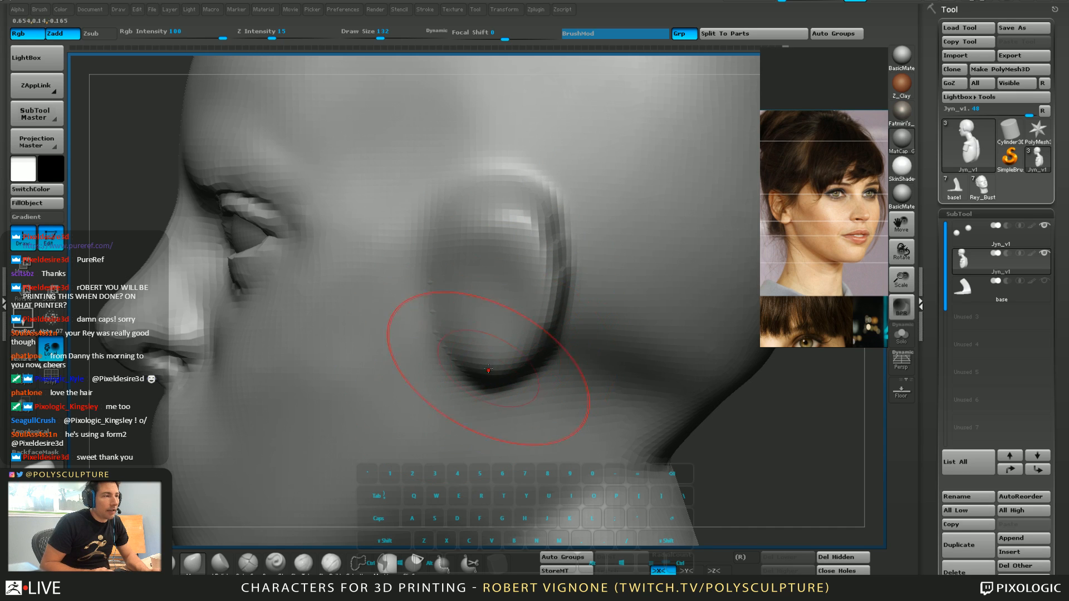
Adjust the ear's lower end and front attachment with the brush size reduced to 94
{"action": "right_click_drag", "start_coordinate": [454, 347], "coordinate": [504, 360]}
{"action": "key", "text": "s"}
{"action": "left_click_drag", "start_coordinate": [505, 362], "coordinate": [497, 355]}
{"action": "key", "text": "s"}
{"action": "left_click_drag", "start_coordinate": [501, 316], "coordinate": [465, 244]}
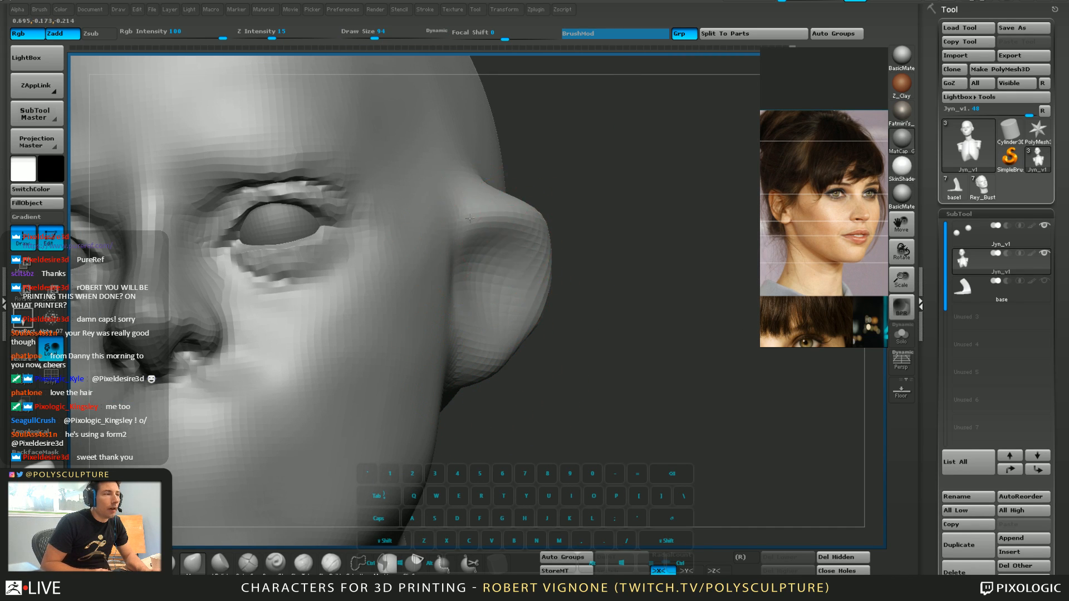
Refine the upper rim and outer contour of the ear in the front view at brush size 104
{"action": "right_click_drag", "start_coordinate": [491, 251], "coordinate": [526, 269], "text": "shift"}
{"action": "key", "text": "s"}
{"action": "left_click_drag", "start_coordinate": [527, 270], "coordinate": [536, 269]}
{"action": "mouse_move", "coordinate": [538, 230]}
{"action": "left_mouse_down"}
{"action": "mouse_move", "coordinate": [498, 191]}
{"action": "mouse_move", "coordinate": [447, 223]}
{"action": "left_mouse_up"}
{"action": "key", "text": "s"}
{"action": "mouse_move", "coordinate": [502, 244]}
{"action": "left_mouse_down"}
{"action": "mouse_move", "coordinate": [483, 236]}
{"action": "mouse_move", "coordinate": [524, 219]}
{"action": "mouse_move", "coordinate": [508, 202]}
{"action": "left_mouse_up"}
{"action": "key", "text": "s"}
{"action": "key", "text": "bracketright"}
{"action": "key", "text": "bracketright"}
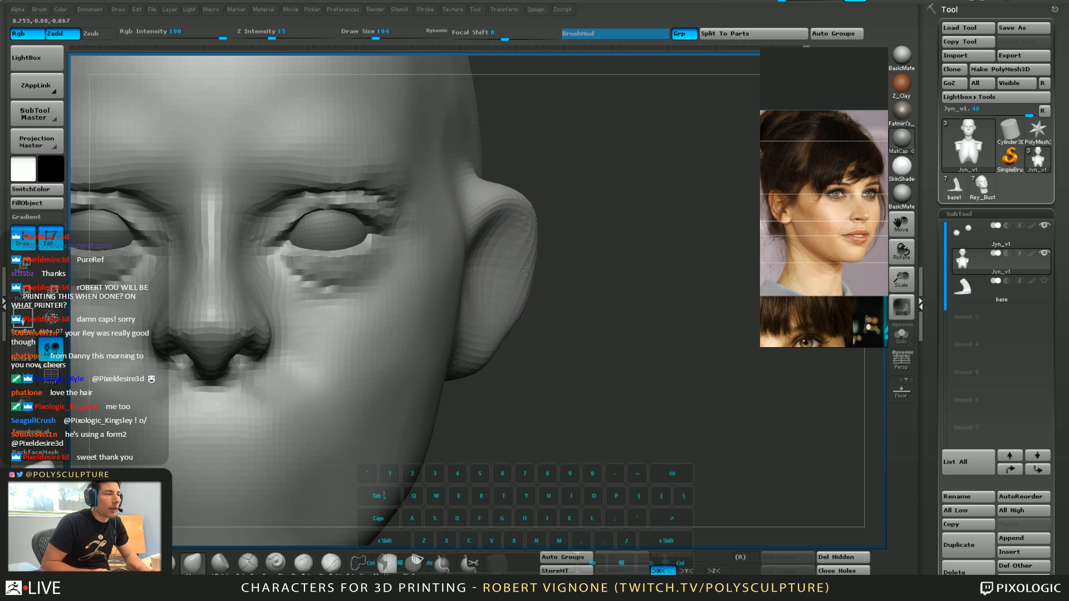
Shape the outer edge and lobe of the ear, enlarging the brush to 124, and check its profile
{"action": "left_click_drag", "start_coordinate": [526, 271], "coordinate": [517, 270]}
{"action": "left_click_drag", "start_coordinate": [483, 367], "coordinate": [481, 391]}
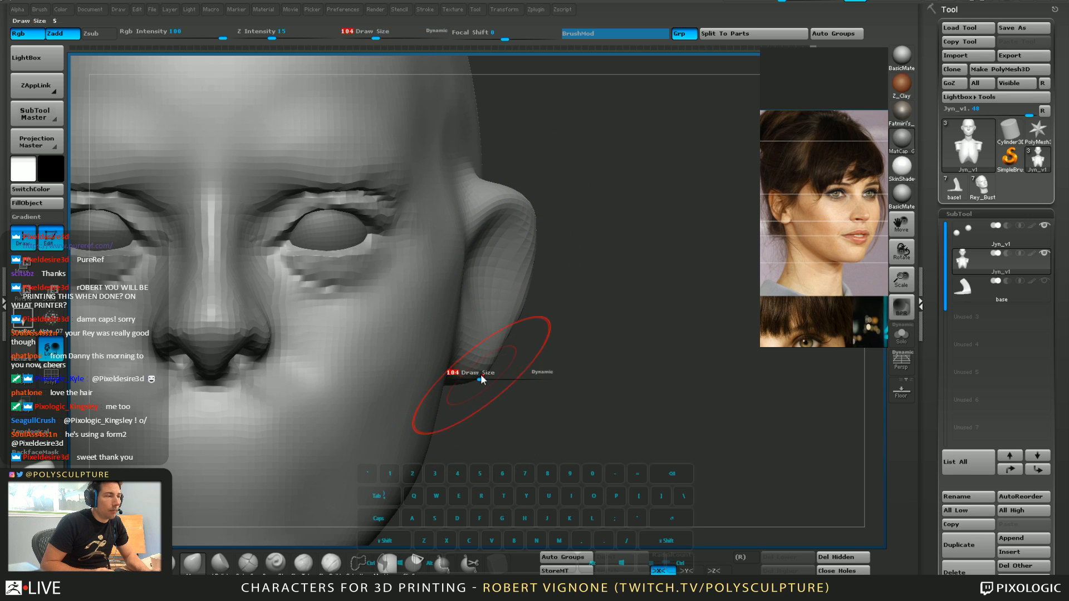
{"action": "key", "text": "bracketright"}
{"action": "key", "text": "bracketright"}
{"action": "left_click_drag", "start_coordinate": [510, 351], "coordinate": [540, 308]}
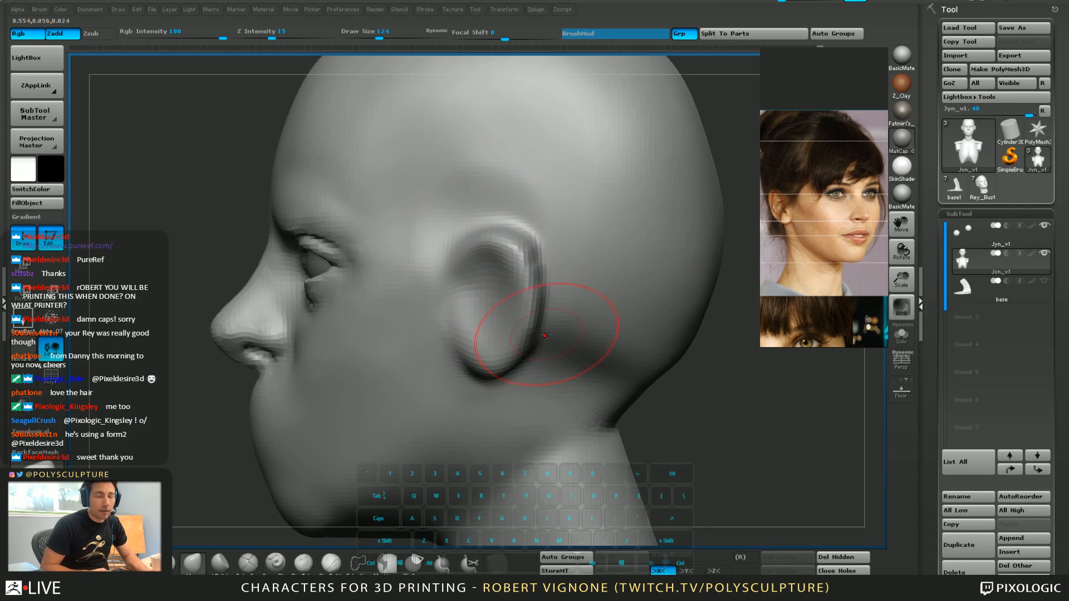
Refine the ear's lower part and back edge in profile, and adjust its front rim from the front view
{"action": "key", "text": "bracketright"}
{"action": "key", "text": "bracketright"}
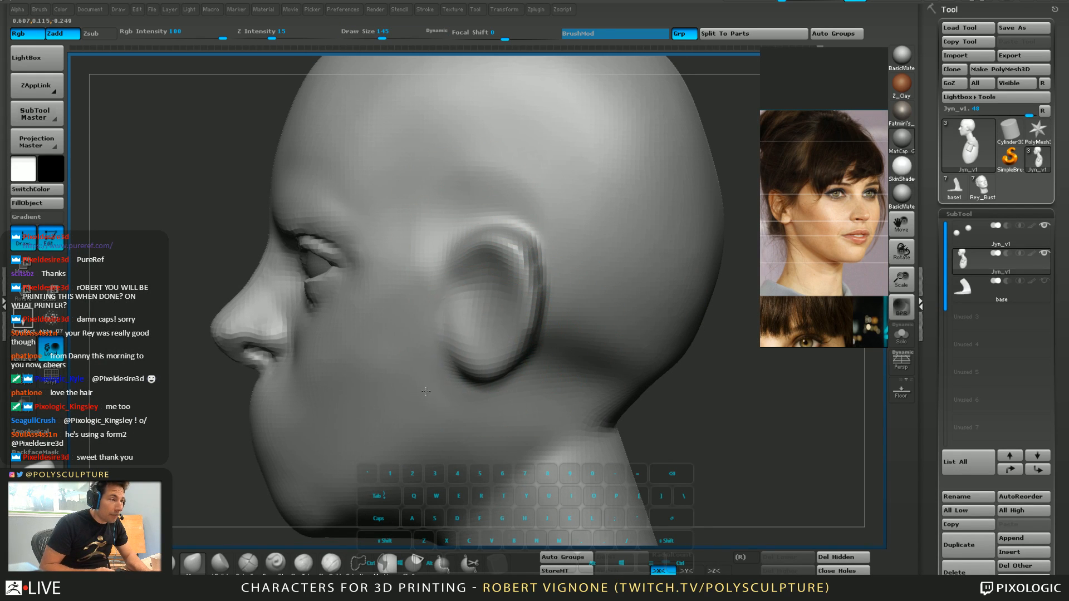
{"action": "key", "text": "bracketleft"}
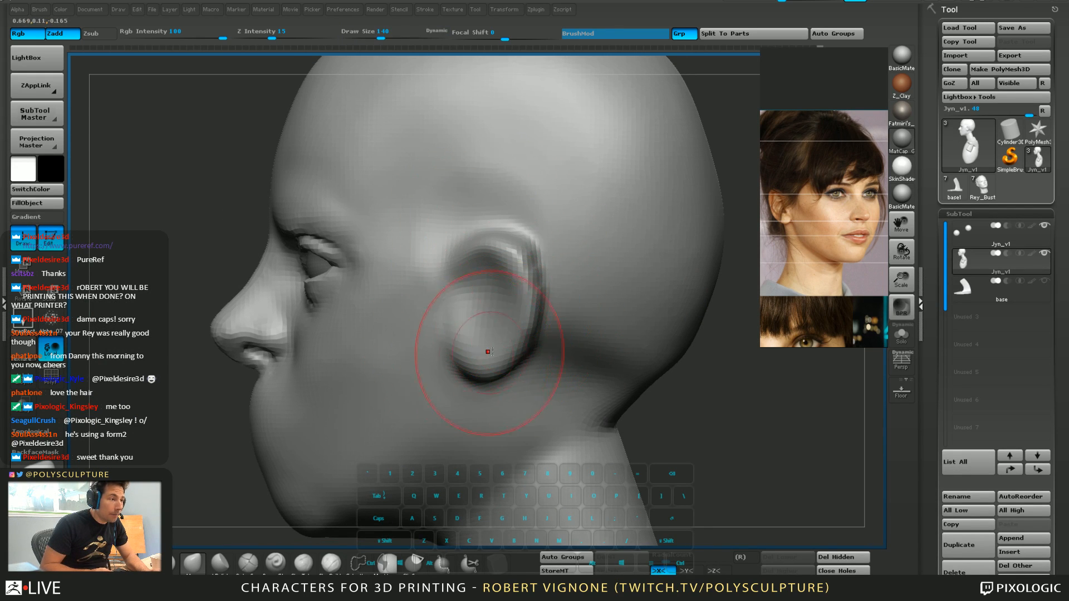
{"action": "right_click_drag", "start_coordinate": [488, 352], "coordinate": [477, 333]}
{"action": "key", "text": "s"}
{"action": "left_click_drag", "start_coordinate": [478, 333], "coordinate": [472, 333]}
{"action": "right_click_drag", "start_coordinate": [473, 333], "coordinate": [485, 310]}
{"action": "right_click_drag", "start_coordinate": [472, 270], "coordinate": [478, 282]}
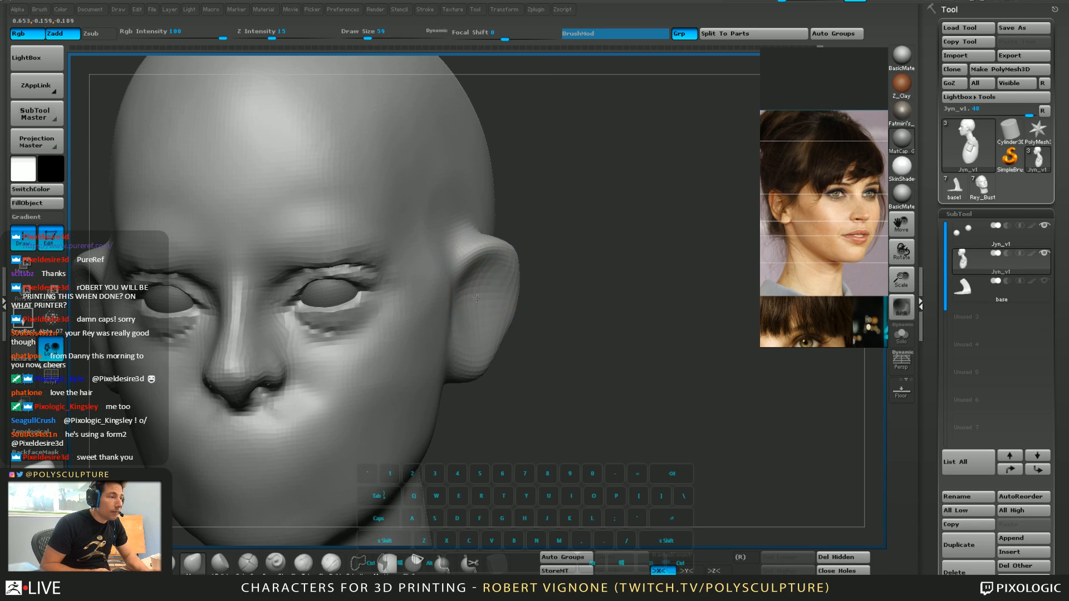
{"action": "key", "text": "s"}
{"action": "left_click_drag", "start_coordinate": [483, 284], "coordinate": [500, 286]}
{"action": "right_click_drag", "start_coordinate": [487, 291], "coordinate": [483, 299], "text": "shift"}
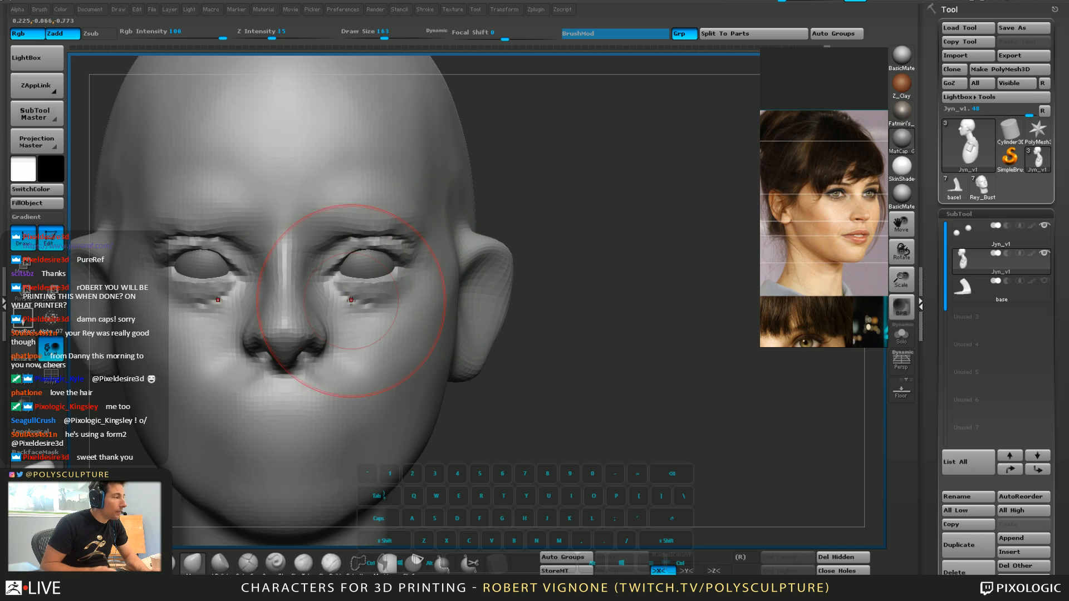
Try a ClayBuildup stroke running diagonally across the cheek at brush size 140
{"action": "key", "text": "s"}
{"action": "left_click_drag", "start_coordinate": [435, 366], "coordinate": [430, 366]}
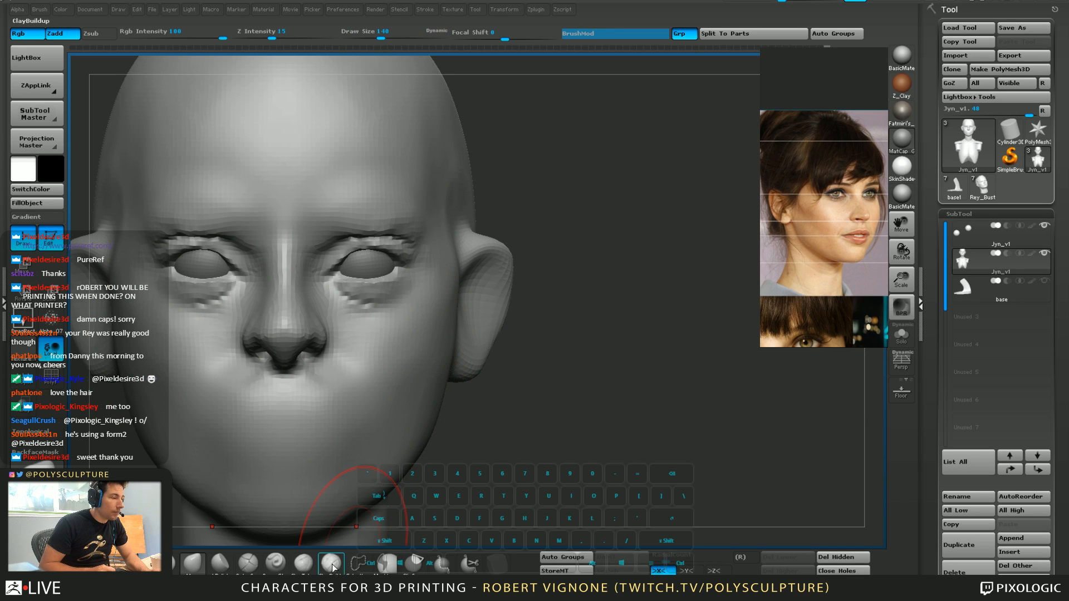
{"action": "left_click_drag", "start_coordinate": [365, 362], "coordinate": [417, 315]}
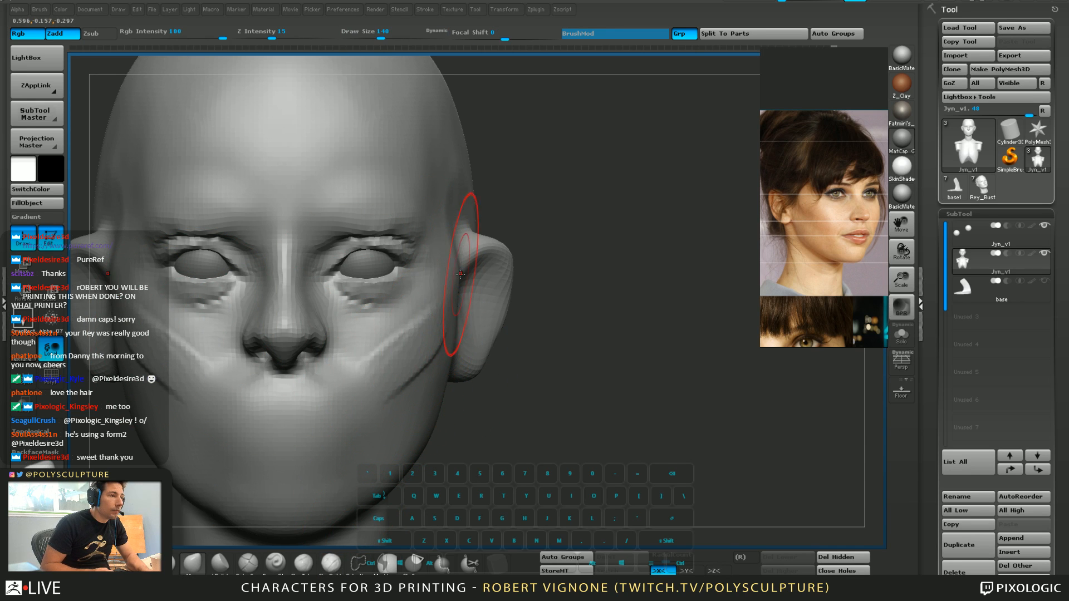
{"action": "right_click_drag", "start_coordinate": [440, 305], "coordinate": [390, 303]}
{"action": "right_click_drag", "start_coordinate": [483, 299], "coordinate": [446, 300]}
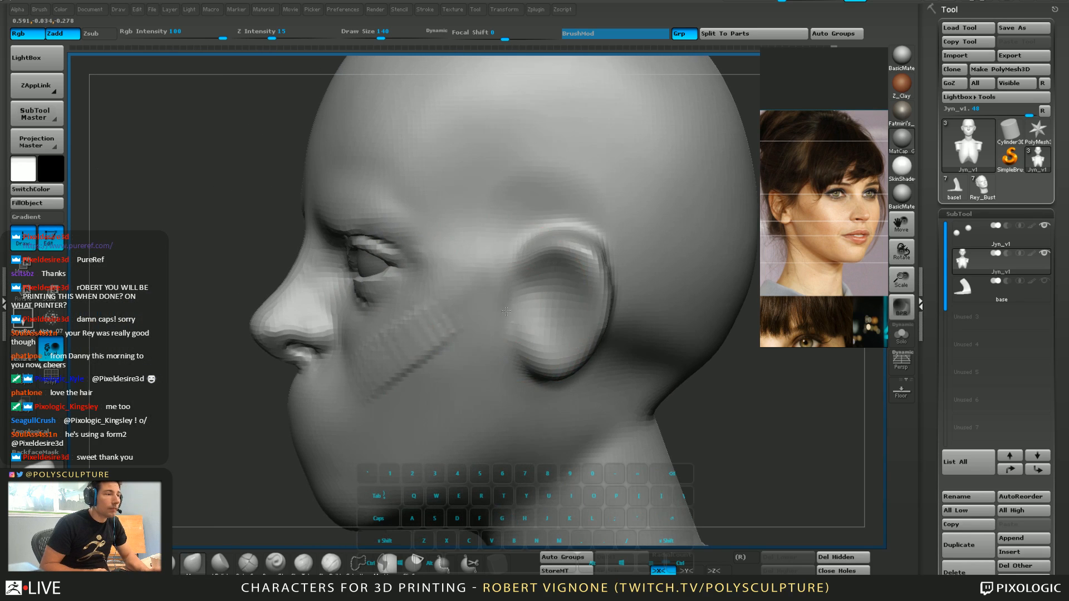
{"action": "key", "text": "s"}
{"action": "mouse_move", "coordinate": [542, 289]}
{"action": "right_mouse_down", "text": "shift"}
{"action": "mouse_move", "coordinate": [490, 268]}
{"action": "mouse_move", "coordinate": [453, 226]}
{"action": "right_mouse_up", "text": "shift"}
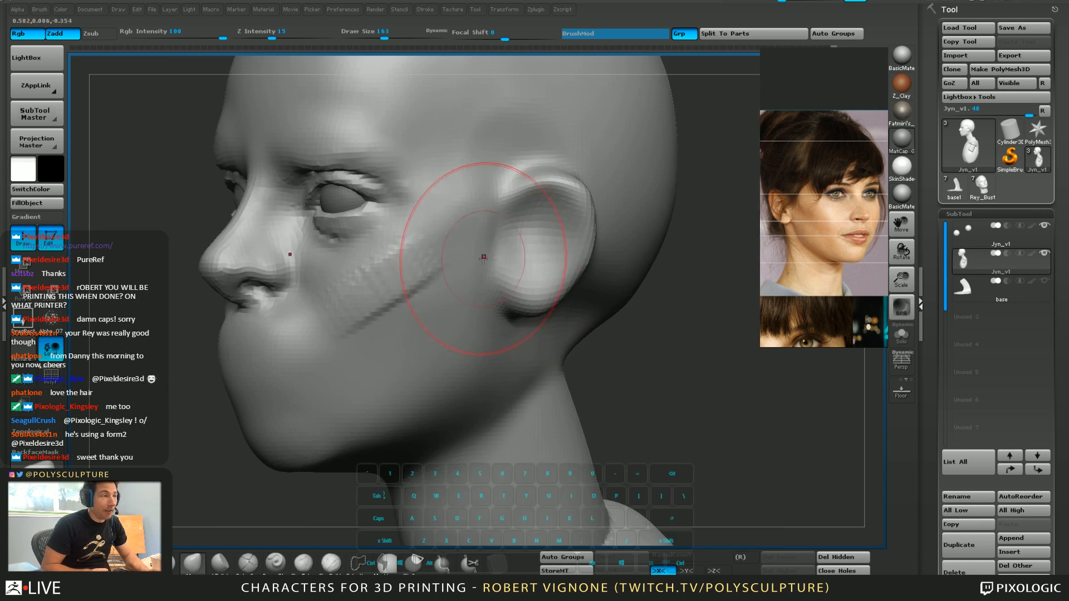
Reshape the ear's inner surface and outer edge, checking it from the side and front
{"action": "left_click_drag", "start_coordinate": [554, 200], "coordinate": [518, 244], "text": "shift"}
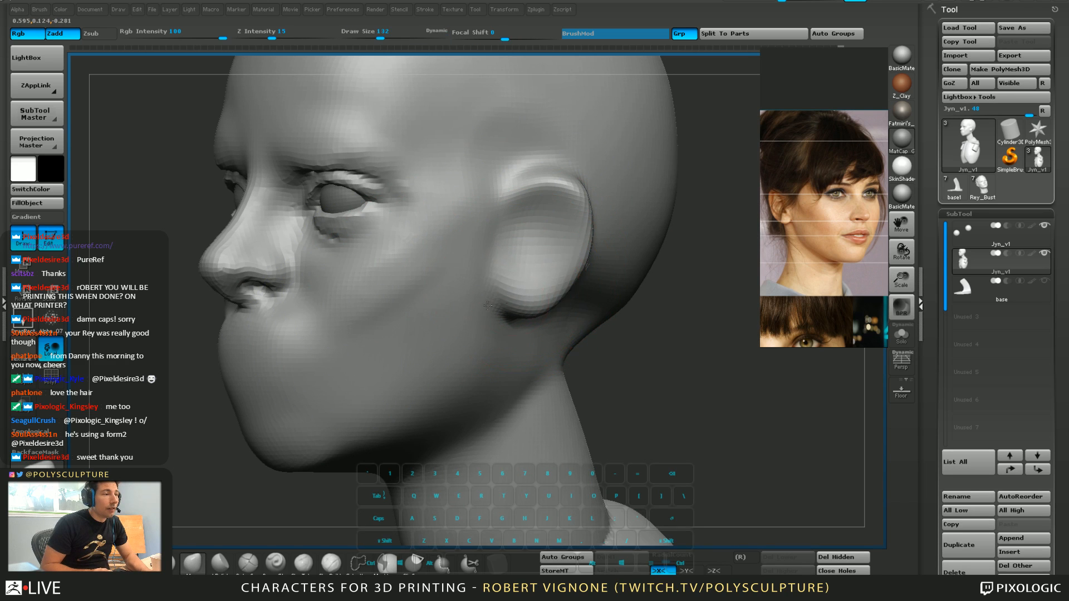
{"action": "key", "text": "s"}
{"action": "right_click_drag", "start_coordinate": [536, 295], "coordinate": [579, 293]}
{"action": "mouse_move", "coordinate": [532, 298]}
{"action": "left_mouse_down"}
{"action": "mouse_move", "coordinate": [523, 302]}
{"action": "mouse_move", "coordinate": [544, 267]}
{"action": "left_mouse_up"}
{"action": "key", "text": "s"}
{"action": "left_click_drag", "start_coordinate": [561, 239], "coordinate": [549, 236]}
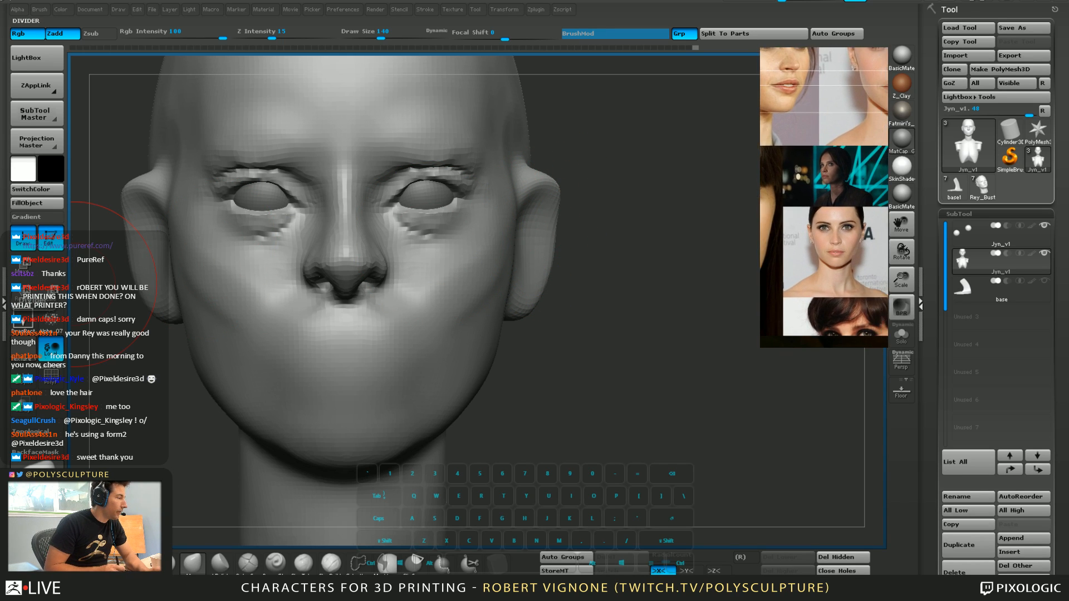
Enlarge the frontal portrait on the reference board and pull the tops of the ears outward to match it
{"action": "scroll", "coordinate": [824, 197], "scroll_direction": "up", "scroll_amount": 4}
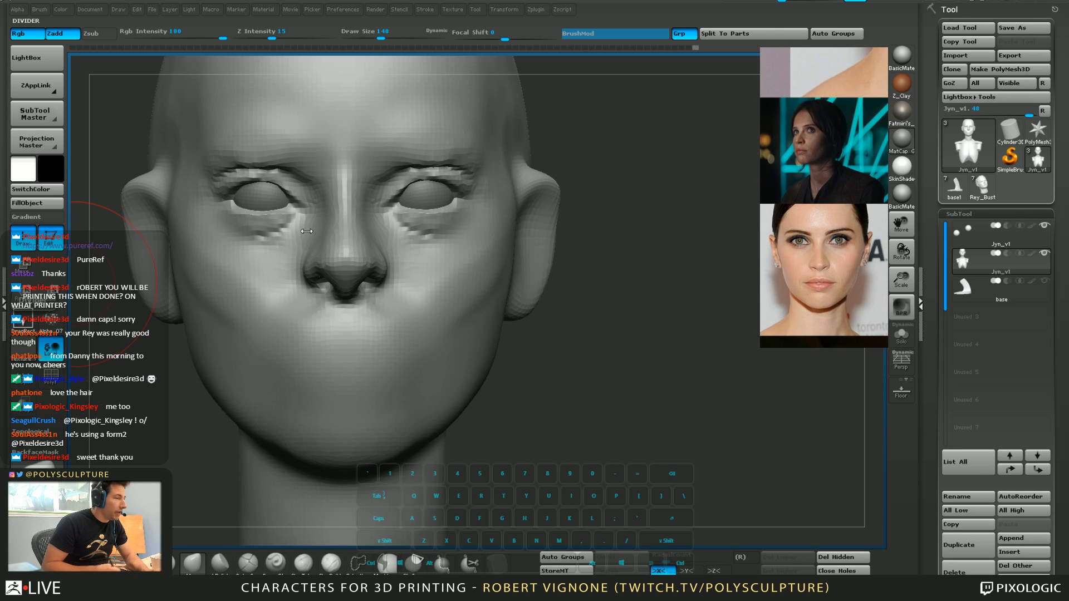
{"action": "mouse_move", "coordinate": [570, 261]}
{"action": "left_mouse_down"}
{"action": "mouse_move", "coordinate": [589, 263]}
{"action": "mouse_move", "coordinate": [568, 265]}
{"action": "left_mouse_up"}
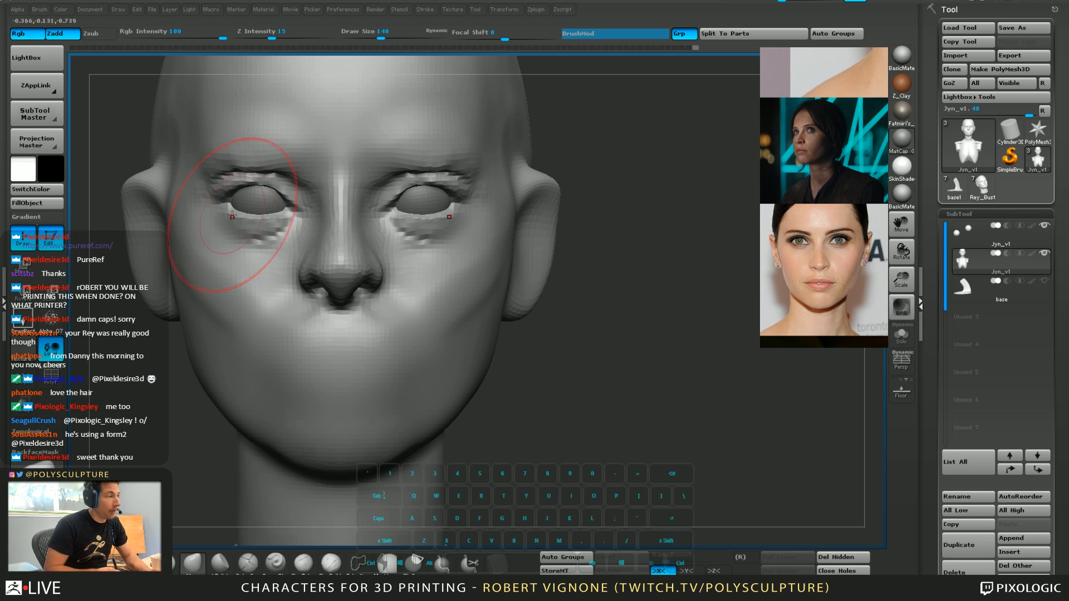
{"action": "key", "text": "s"}
{"action": "left_click", "coordinate": [185, 245]}
{"action": "left_click_drag", "start_coordinate": [148, 245], "coordinate": [153, 245]}
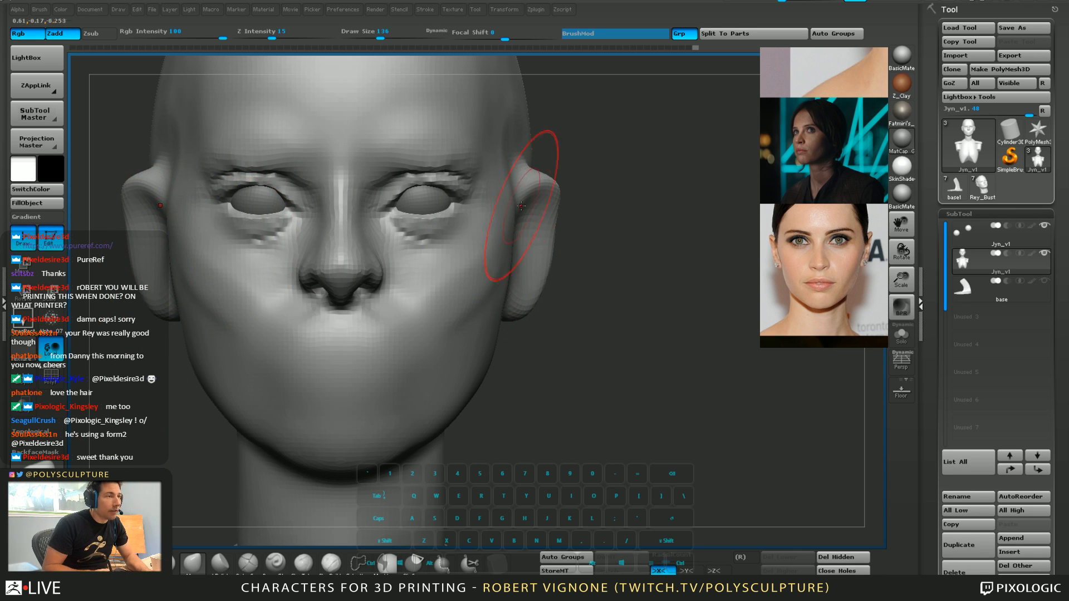
{"action": "key", "text": "s"}
{"action": "left_click", "coordinate": [531, 206]}
{"action": "key", "text": "s"}
{"action": "left_click", "coordinate": [548, 197]}
{"action": "mouse_move", "coordinate": [558, 190]}
{"action": "left_mouse_down"}
{"action": "mouse_move", "coordinate": [568, 170]}
{"action": "mouse_move", "coordinate": [522, 171]}
{"action": "mouse_move", "coordinate": [546, 167]}
{"action": "left_mouse_up"}
{"action": "key", "text": "s"}
{"action": "left_click", "coordinate": [548, 183]}
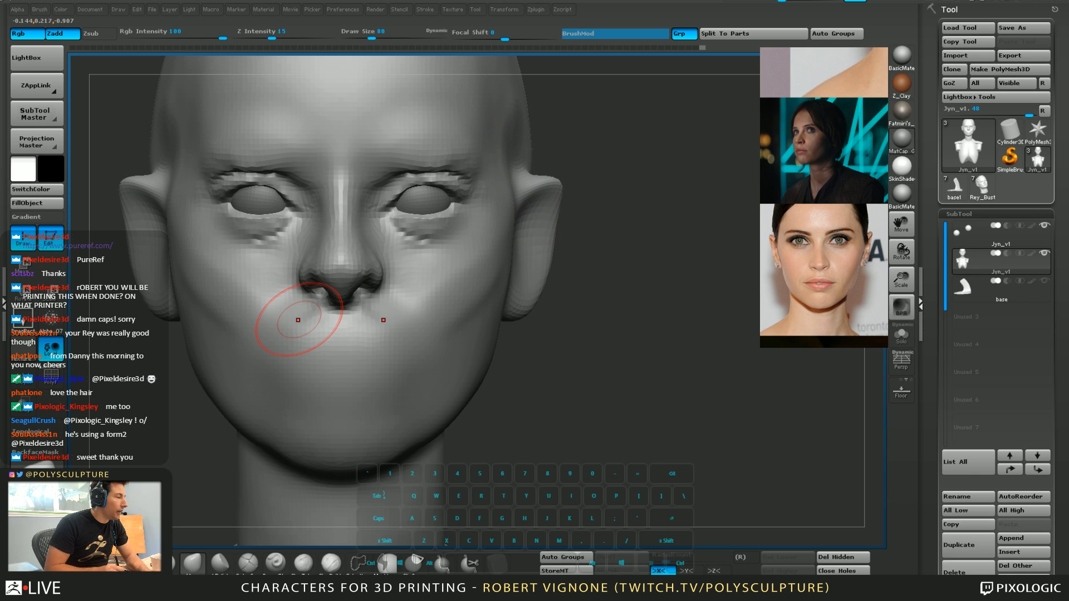
Adjust the ear's upper rim and outer edge towards the lobe in the front view at brush size 128
{"action": "key", "text": "s"}
{"action": "left_click", "coordinate": [553, 203]}
{"action": "mouse_move", "coordinate": [550, 186]}
{"action": "left_mouse_down"}
{"action": "mouse_move", "coordinate": [552, 168]}
{"action": "mouse_move", "coordinate": [530, 169]}
{"action": "left_mouse_up"}
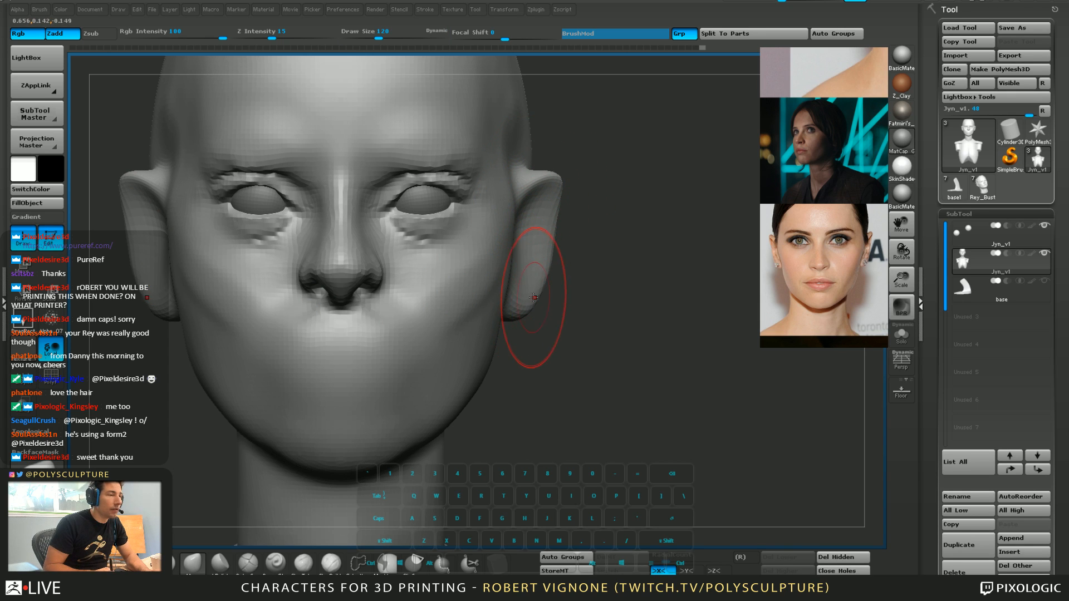
{"action": "key", "text": "s"}
{"action": "left_click", "coordinate": [549, 262]}
{"action": "left_click_drag", "start_coordinate": [550, 262], "coordinate": [537, 264]}
{"action": "key", "text": "s"}
{"action": "left_click", "coordinate": [535, 264]}
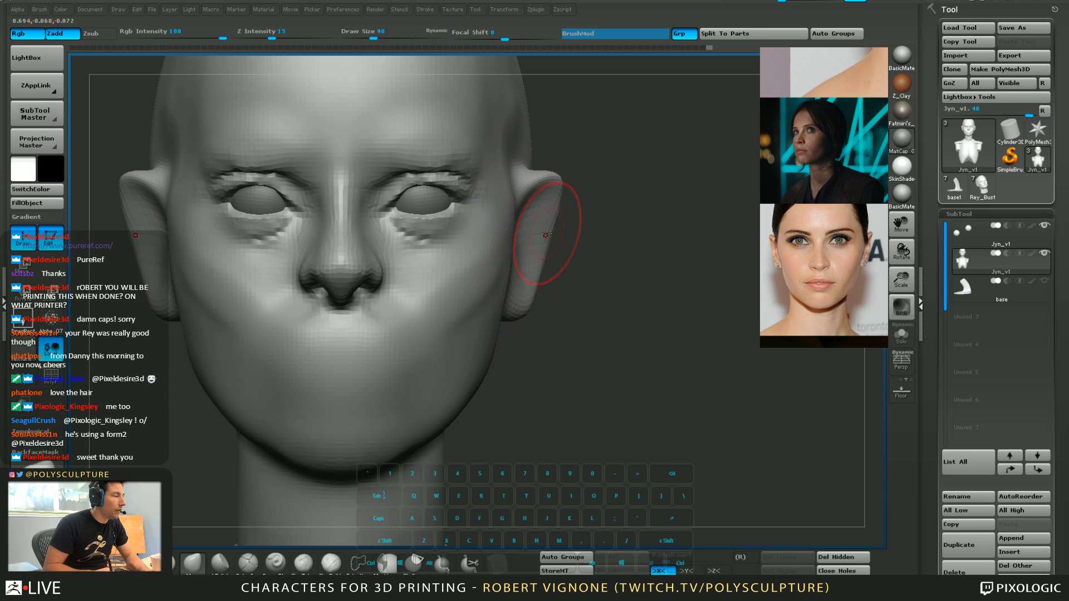
Fine-tune the upper outer corner of the ear with the brush size reduced to 74
{"action": "key", "text": "s"}
{"action": "left_click", "coordinate": [532, 254]}
{"action": "key", "text": "s"}
{"action": "left_click", "coordinate": [555, 214]}
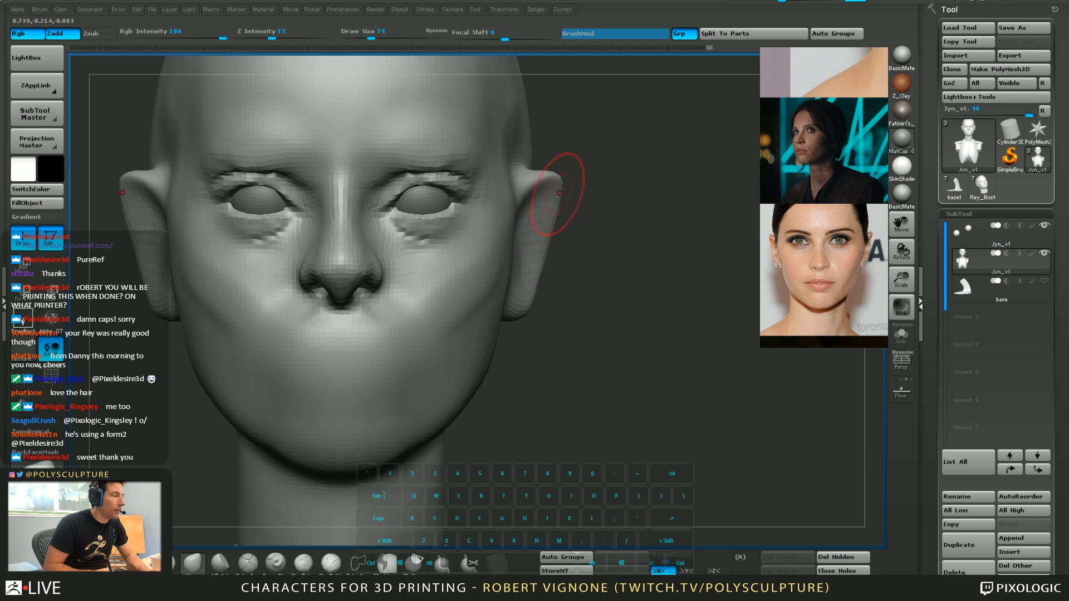
{"action": "left_click_drag", "start_coordinate": [532, 188], "coordinate": [483, 203]}
{"action": "key", "text": "s"}
{"action": "left_click", "coordinate": [562, 192]}
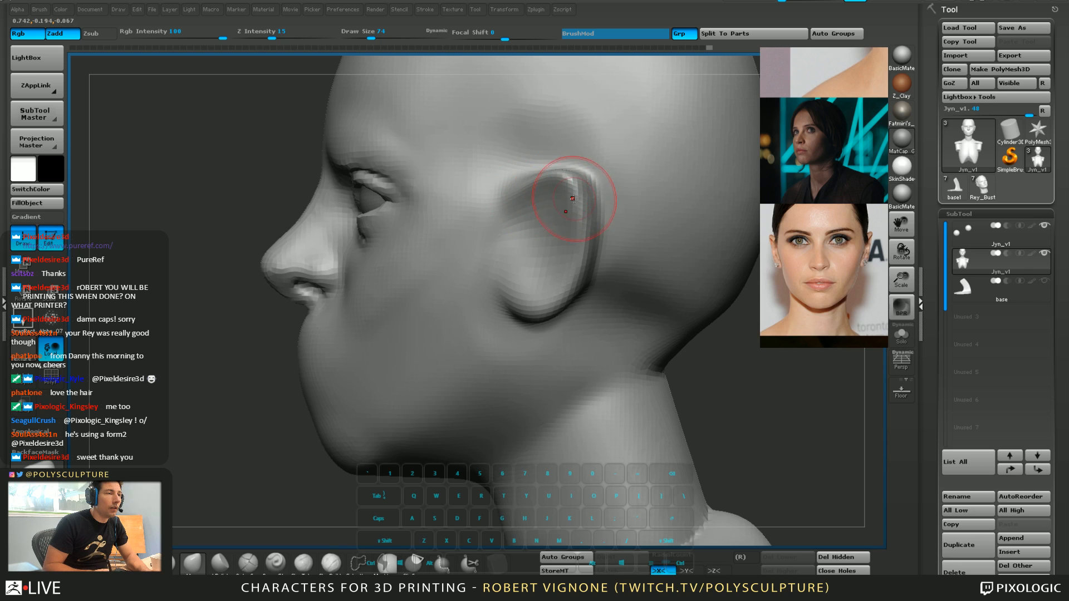
Refine the ear's back rim and lower hollow at brush size 77 and smooth its front edge into the head
{"action": "left_click_drag", "start_coordinate": [567, 207], "coordinate": [581, 212]}
{"action": "mouse_move", "coordinate": [538, 263]}
{"action": "right_mouse_down"}
{"action": "mouse_move", "coordinate": [559, 280]}
{"action": "mouse_move", "coordinate": [545, 266]}
{"action": "mouse_move", "coordinate": [506, 275]}
{"action": "right_mouse_up"}
{"action": "key", "text": "s"}
{"action": "left_click", "coordinate": [539, 284]}
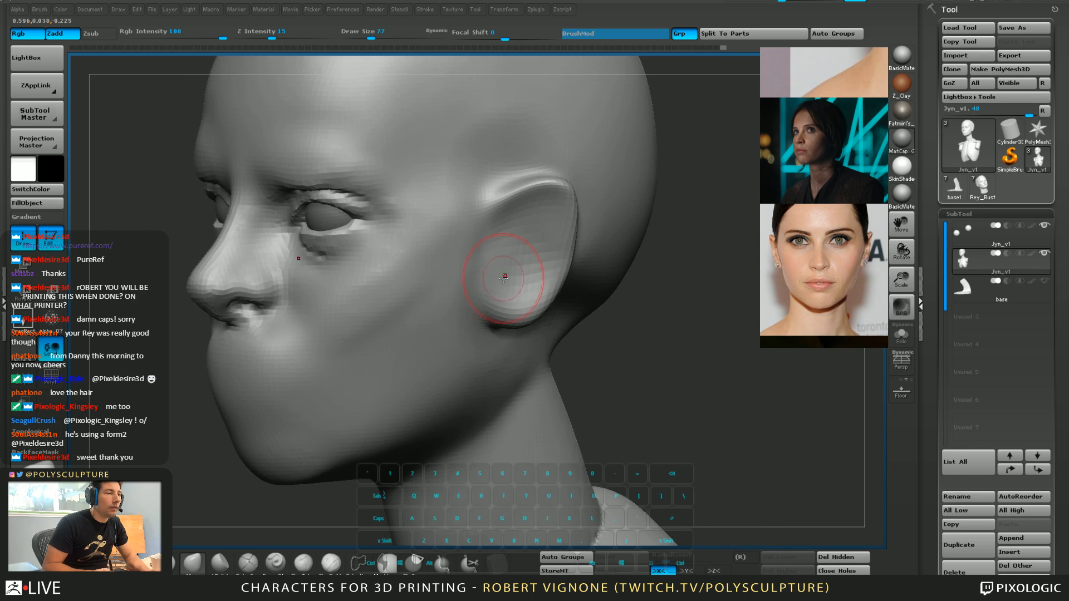
{"action": "left_click_drag", "start_coordinate": [484, 238], "coordinate": [483, 196], "text": "shift"}
{"action": "key", "text": "2"}
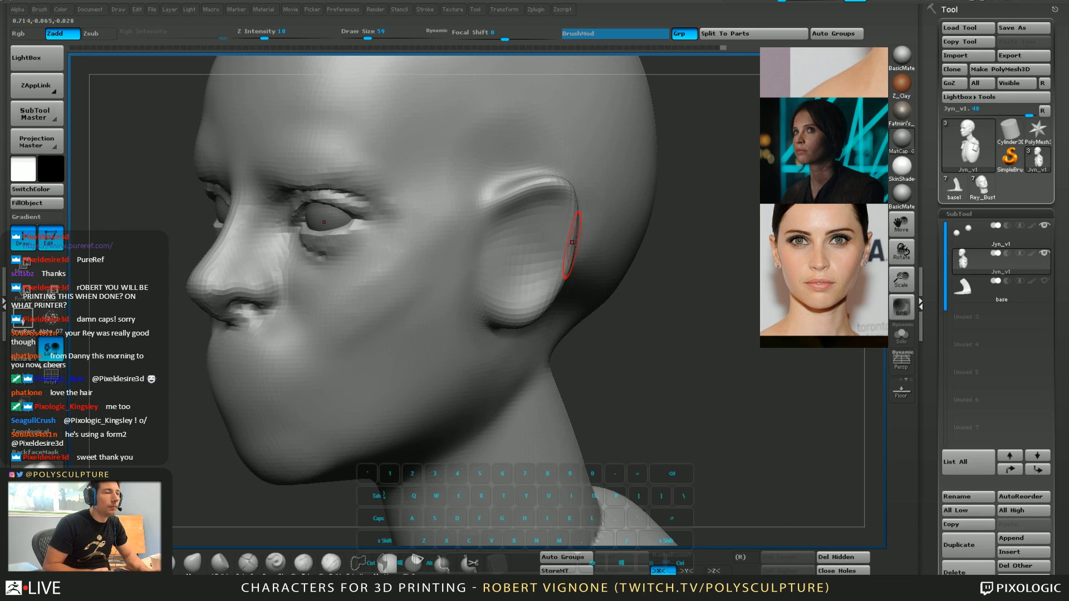
{"action": "right_click_drag", "start_coordinate": [572, 243], "coordinate": [426, 239]}
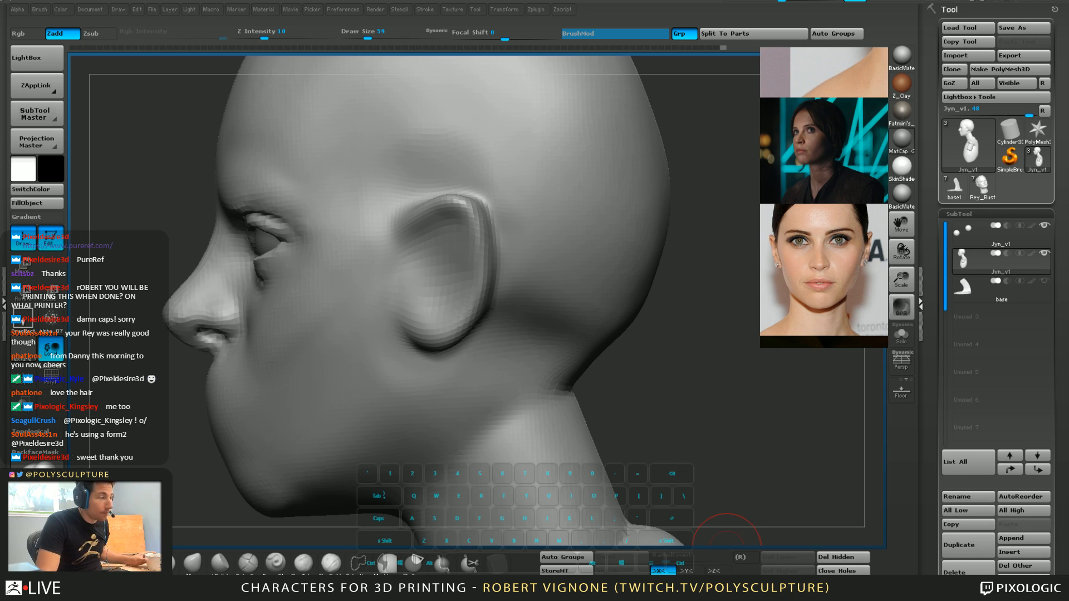
Slim and re-angle the ear's back edge in the rear view at brush size 136
{"action": "left_click_drag", "start_coordinate": [706, 265], "coordinate": [537, 283]}
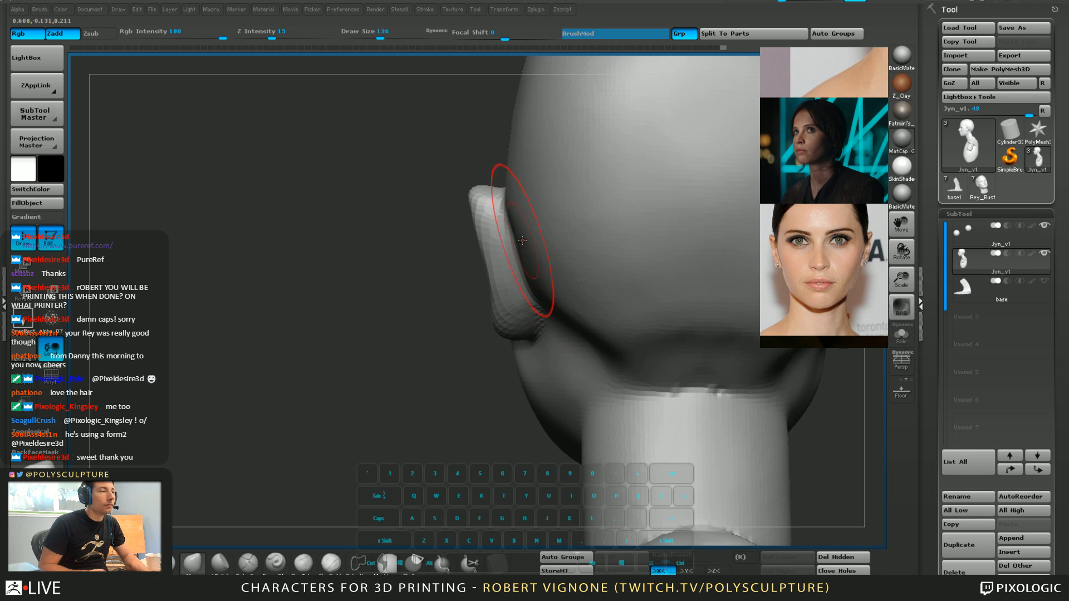
{"action": "left_click_drag", "start_coordinate": [461, 329], "coordinate": [453, 323]}
{"action": "mouse_move", "coordinate": [445, 143]}
{"action": "left_mouse_down", "text": "ctrl"}
{"action": "mouse_move", "coordinate": [467, 399]}
{"action": "mouse_move", "coordinate": [491, 385]}
{"action": "left_mouse_up", "text": "ctrl"}
{"action": "left_click", "coordinate": [38, 467], "text": "ctrl"}
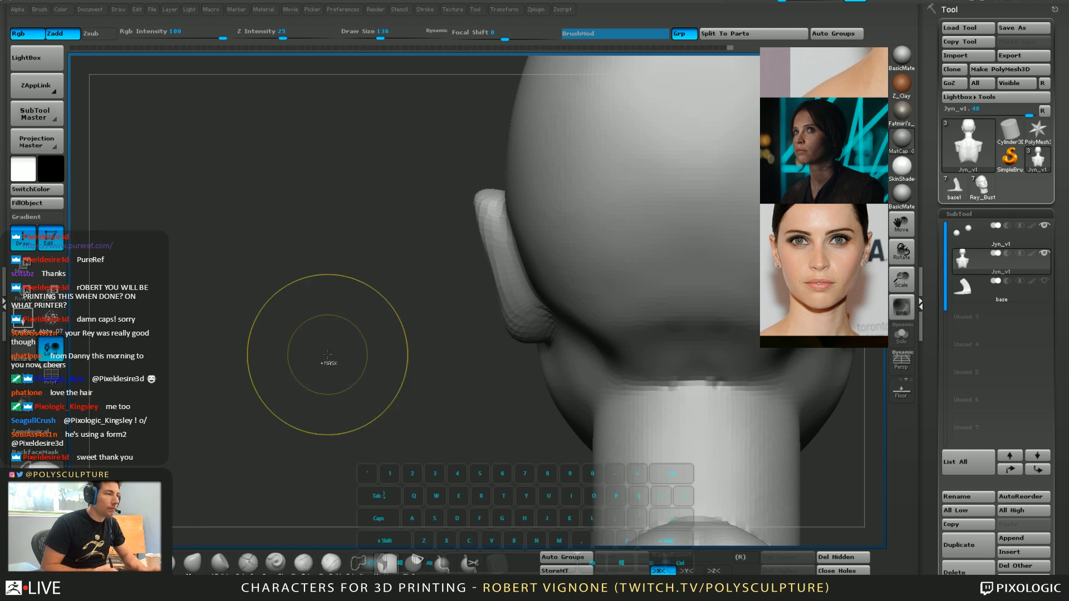
{"action": "mouse_move", "coordinate": [433, 156]}
{"action": "left_mouse_down", "text": "ctrl"}
{"action": "mouse_move", "coordinate": [440, 398]}
{"action": "mouse_move", "coordinate": [520, 345]}
{"action": "mouse_move", "coordinate": [497, 206]}
{"action": "mouse_move", "coordinate": [440, 170]}
{"action": "left_mouse_up", "text": "ctrl"}
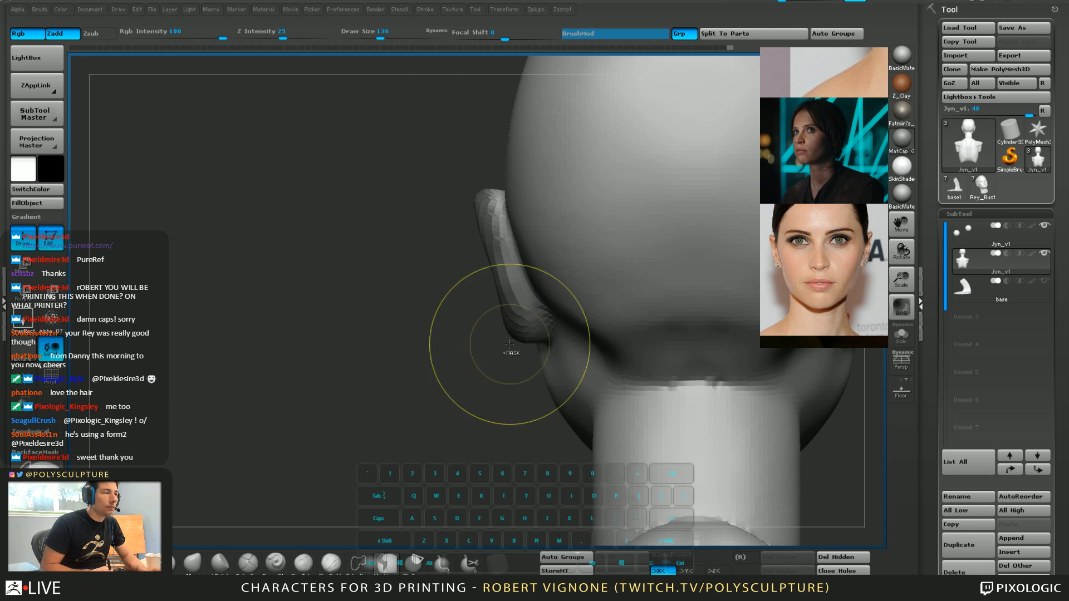
Reshape the base of the skull behind the ear at brush size 167 and smooth its transition into the neck
{"action": "left_click_drag", "start_coordinate": [565, 279], "coordinate": [578, 304]}
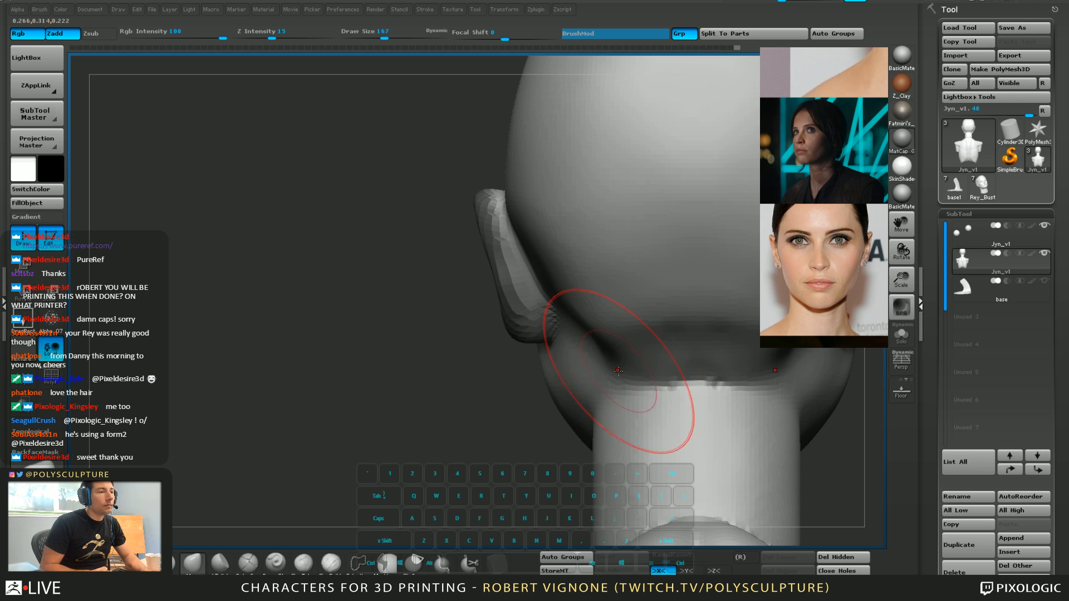
{"action": "left_click_drag", "start_coordinate": [622, 370], "coordinate": [623, 341]}
{"action": "mouse_move", "coordinate": [654, 378]}
{"action": "left_mouse_down", "text": "shift"}
{"action": "mouse_move", "coordinate": [677, 387]}
{"action": "mouse_move", "coordinate": [624, 322]}
{"action": "mouse_move", "coordinate": [580, 308]}
{"action": "left_mouse_up", "text": "shift"}
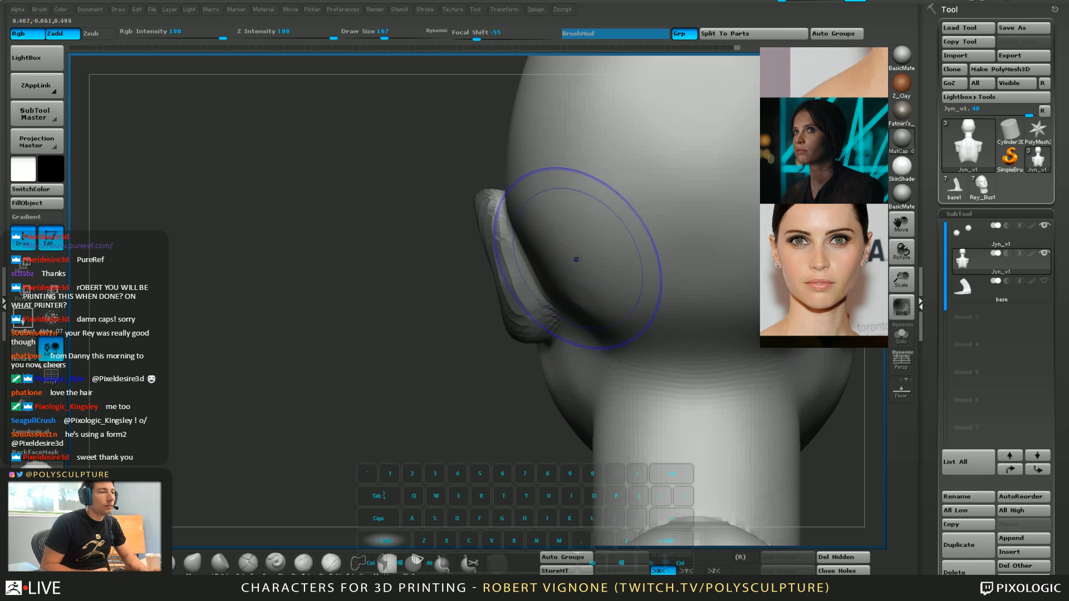
Mask the whole ear from the rear and underside at brush size 167 to protect it from surrounding edits
{"action": "left_click_drag", "start_coordinate": [445, 231], "coordinate": [441, 243]}
{"action": "left_click_drag", "start_coordinate": [521, 215], "coordinate": [514, 218]}
{"action": "mouse_move", "coordinate": [415, 234]}
{"action": "left_mouse_down"}
{"action": "mouse_move", "coordinate": [409, 246]}
{"action": "mouse_move", "coordinate": [423, 223]}
{"action": "mouse_move", "coordinate": [406, 203]}
{"action": "mouse_move", "coordinate": [421, 308]}
{"action": "mouse_move", "coordinate": [413, 242]}
{"action": "left_mouse_up"}
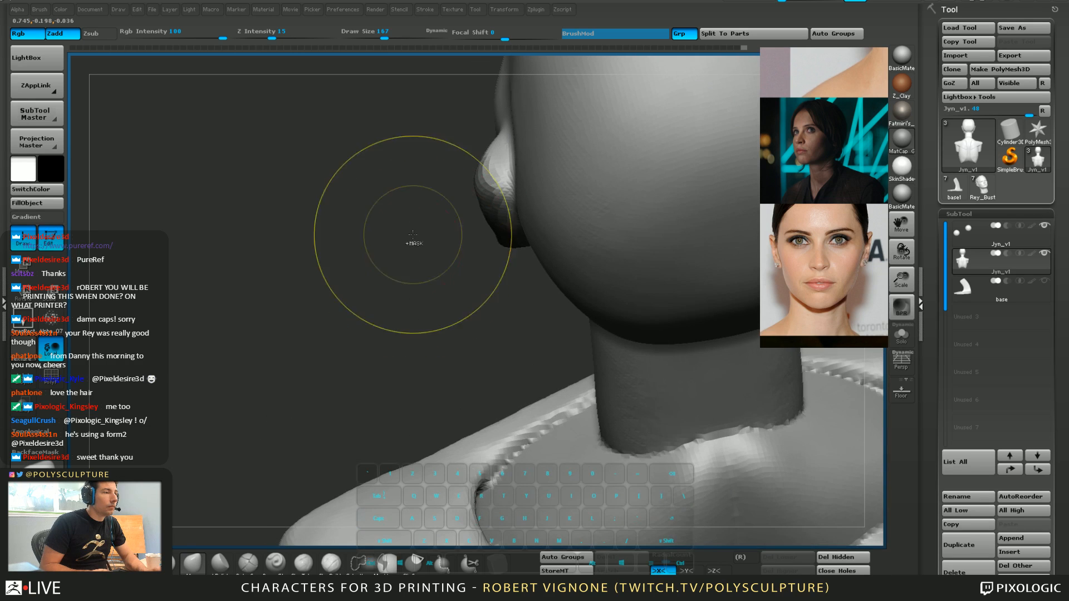
{"action": "mouse_move", "coordinate": [413, 205]}
{"action": "left_mouse_down", "text": "ctrl"}
{"action": "mouse_move", "coordinate": [490, 291]}
{"action": "mouse_move", "coordinate": [511, 218]}
{"action": "left_mouse_up", "text": "ctrl"}
{"action": "left_click_drag", "start_coordinate": [417, 199], "coordinate": [482, 255]}
{"action": "mouse_move", "coordinate": [453, 317]}
{"action": "left_mouse_down"}
{"action": "mouse_move", "coordinate": [458, 340]}
{"action": "mouse_move", "coordinate": [525, 207]}
{"action": "left_mouse_up"}
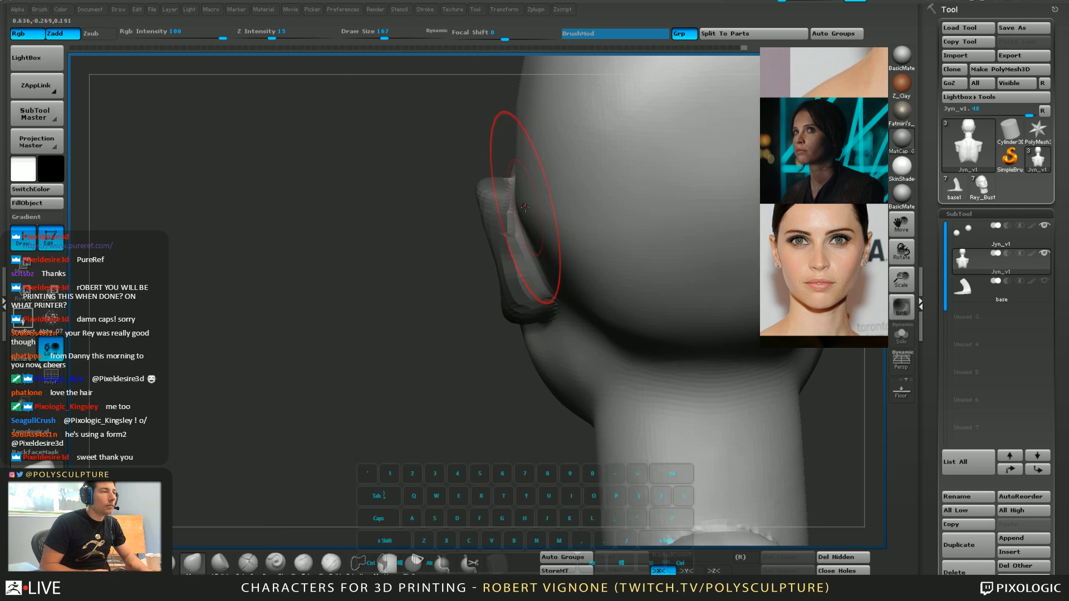
Smooth and reshape the head around the masked ear, enlarging the brush to 260 for the skull behind it, and clear the mask
{"action": "right_click_drag", "start_coordinate": [518, 240], "coordinate": [616, 312]}
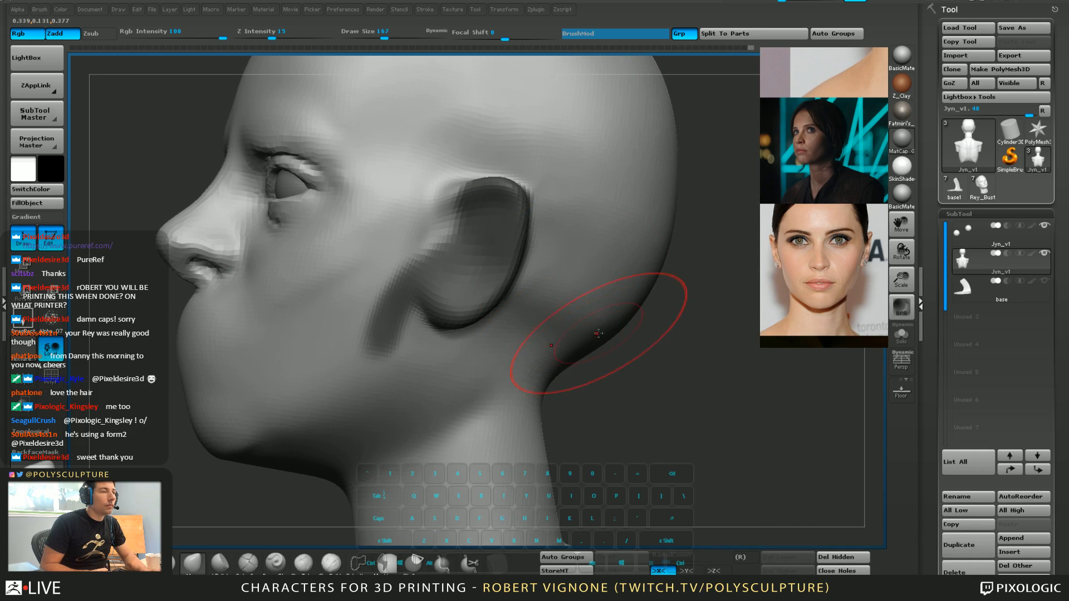
{"action": "mouse_move", "coordinate": [601, 357]}
{"action": "right_mouse_down"}
{"action": "mouse_move", "coordinate": [594, 400]}
{"action": "mouse_move", "coordinate": [535, 356]}
{"action": "right_mouse_up"}
{"action": "left_click_drag", "start_coordinate": [512, 223], "coordinate": [493, 224]}
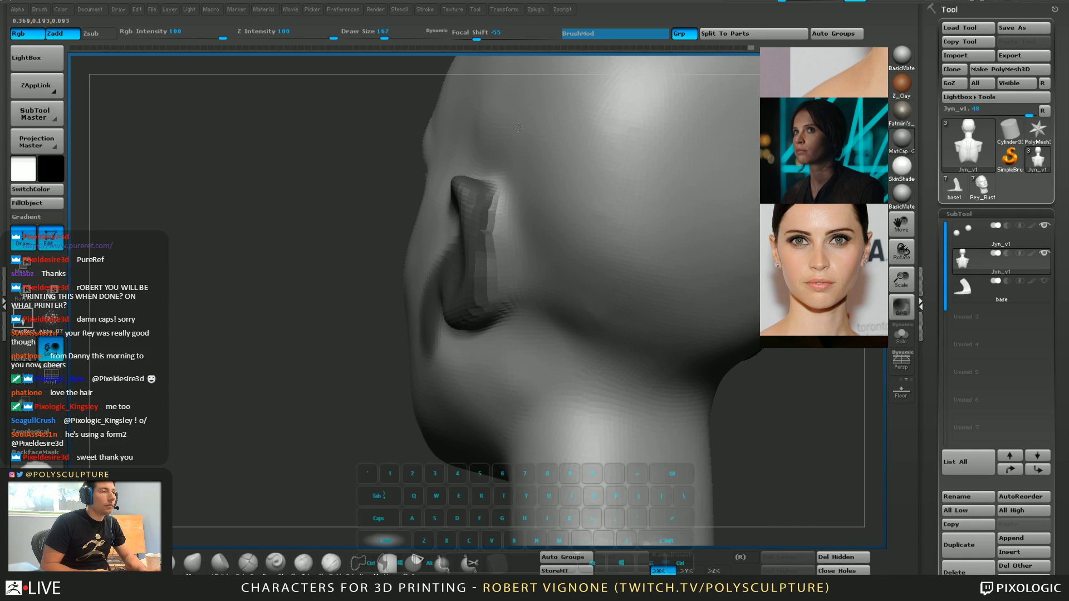
{"action": "right_click_drag", "start_coordinate": [495, 234], "coordinate": [556, 280]}
{"action": "key", "text": "5"}
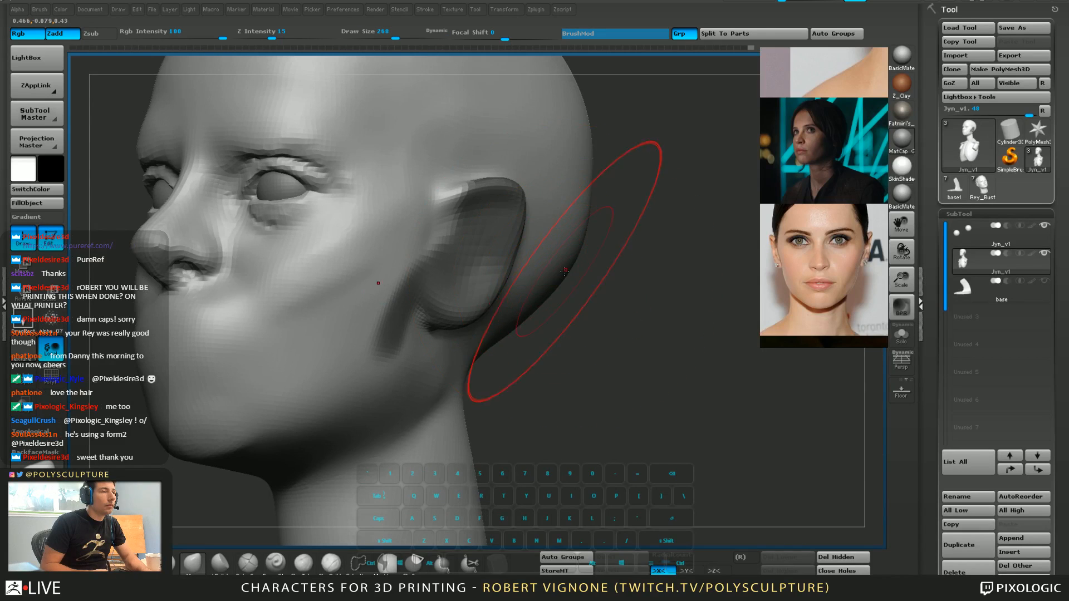
{"action": "left_click_drag", "start_coordinate": [565, 270], "coordinate": [574, 259]}
{"action": "right_click_drag", "start_coordinate": [635, 246], "coordinate": [631, 172]}
{"action": "mouse_move", "coordinate": [646, 250]}
{"action": "right_mouse_down", "text": "shift"}
{"action": "mouse_move", "coordinate": [669, 292]}
{"action": "mouse_move", "coordinate": [725, 284]}
{"action": "right_mouse_up", "text": "shift"}
{"action": "left_click_drag", "start_coordinate": [749, 363], "coordinate": [760, 381], "text": "ctrl"}
{"action": "right_click_drag", "start_coordinate": [630, 365], "coordinate": [692, 362]}
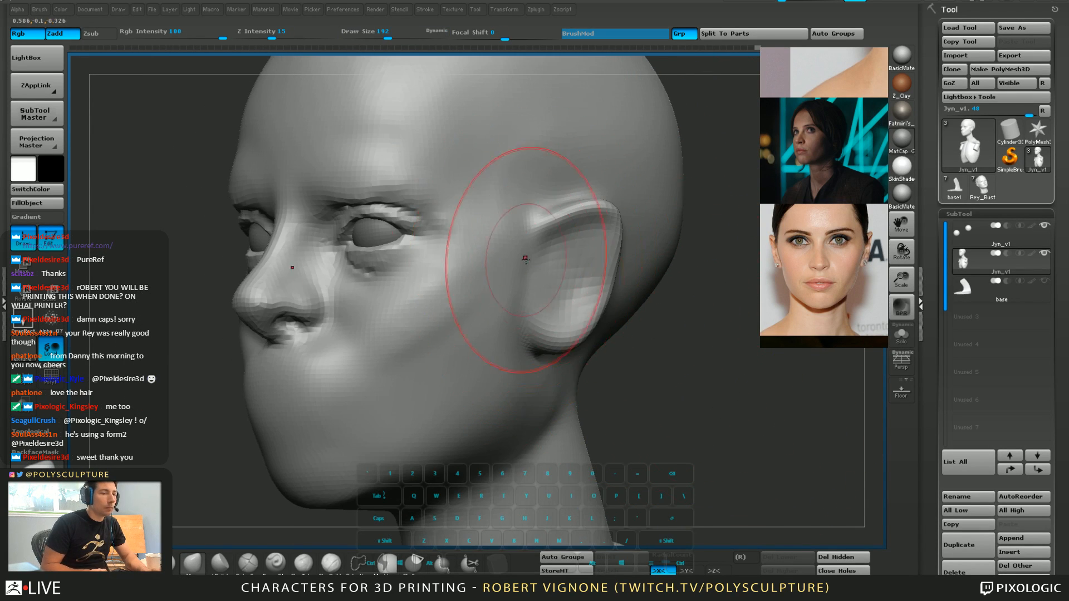
Examine the ear's shape and placement against the full bust and close up in three-quarter view
{"action": "right_click_drag", "start_coordinate": [551, 278], "coordinate": [630, 334], "text": "alt"}
{"action": "right_click_drag", "start_coordinate": [646, 234], "coordinate": [483, 242], "text": "alt"}
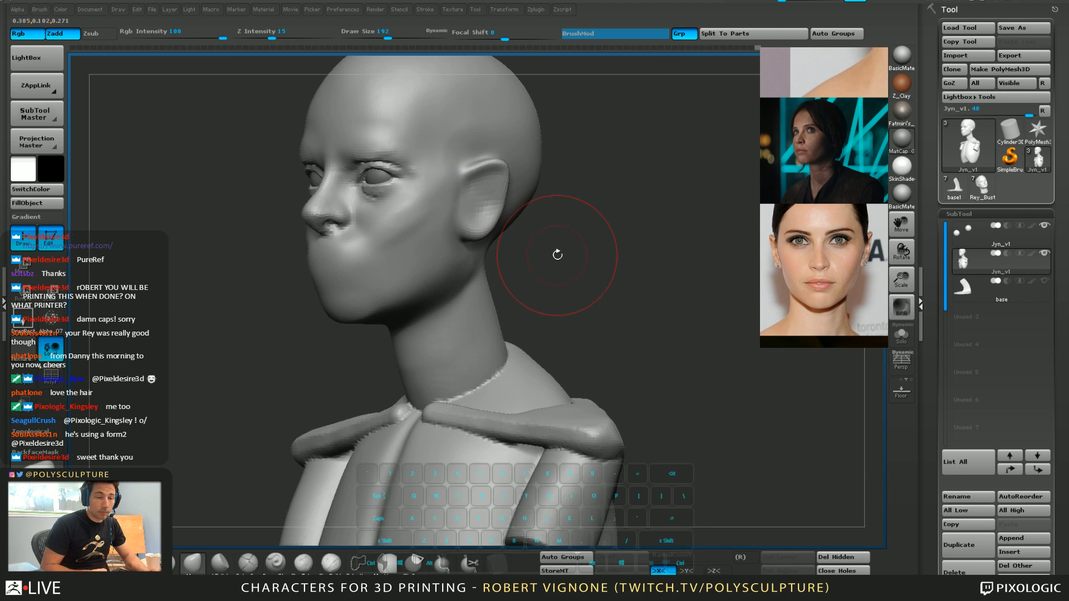
{"action": "key", "text": "f"}
{"action": "mouse_move", "coordinate": [560, 260]}
{"action": "right_mouse_down", "text": "alt"}
{"action": "mouse_move", "coordinate": [560, 325]}
{"action": "mouse_move", "coordinate": [498, 446]}
{"action": "right_mouse_up", "text": "alt"}
{"action": "right_click_drag", "start_coordinate": [484, 256], "coordinate": [473, 312], "text": "alt"}
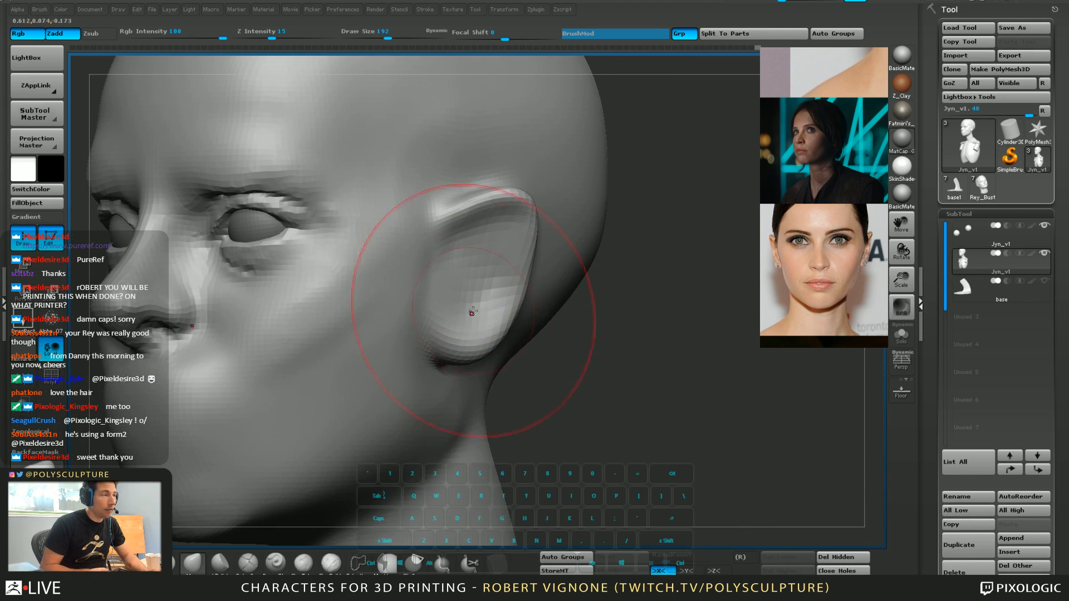
{"action": "key", "text": "s"}
{"action": "left_click_drag", "start_coordinate": [332, 312], "coordinate": [319, 312]}
{"action": "right_click_drag", "start_coordinate": [309, 365], "coordinate": [391, 295], "text": "alt"}
{"action": "key", "text": "shift"}
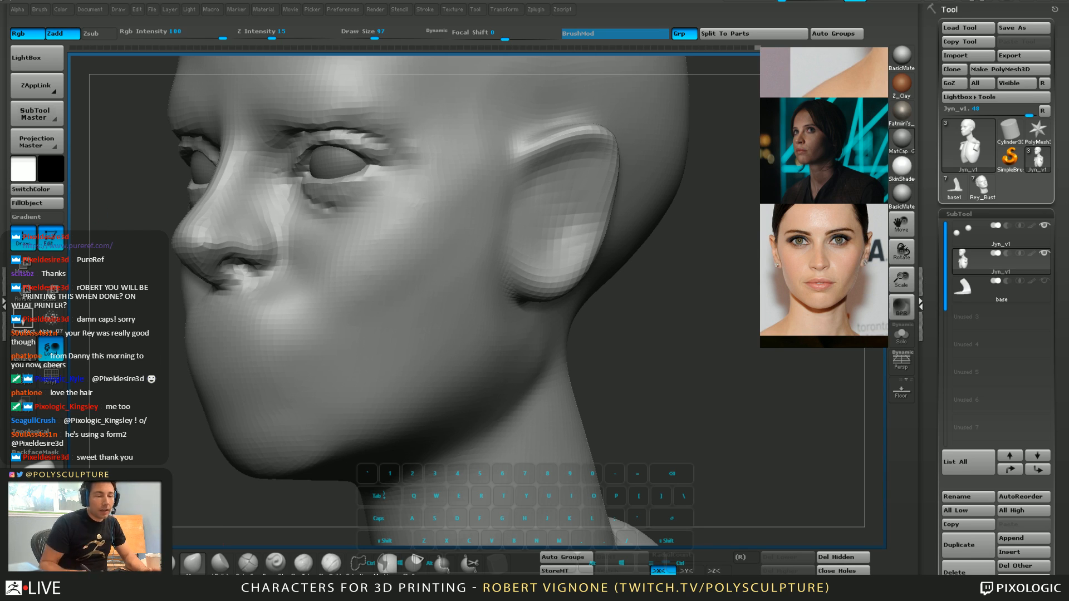
Adjust the upper eyelid and its inner corner from angled views, reducing the brush size to 77
{"action": "left_click_drag", "start_coordinate": [734, 312], "coordinate": [764, 312]}
{"action": "key", "text": "s"}
{"action": "left_click_drag", "start_coordinate": [592, 212], "coordinate": [588, 211]}
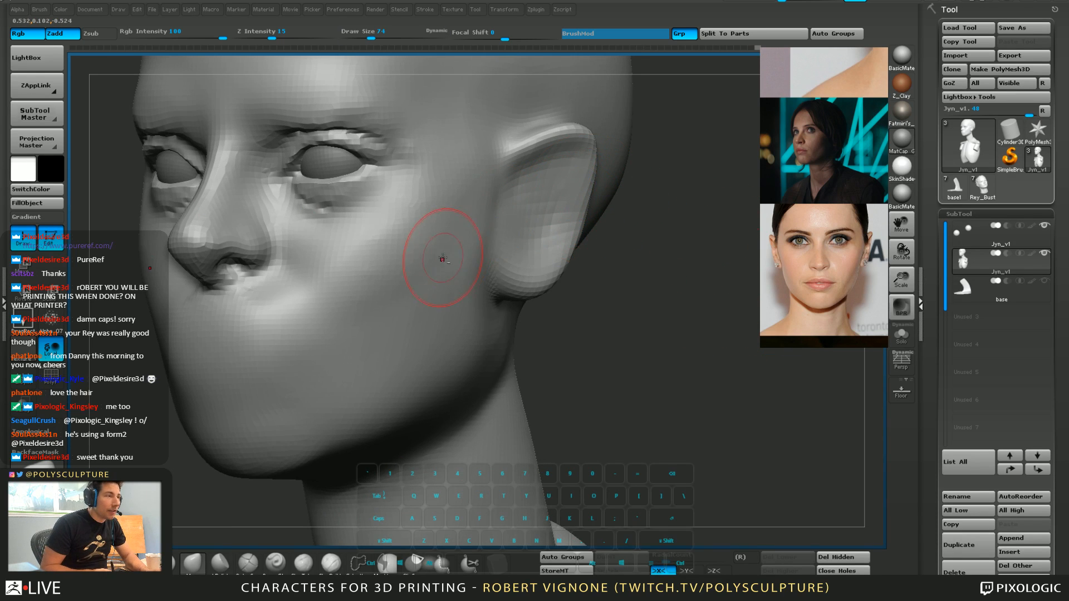
{"action": "right_click_drag", "start_coordinate": [445, 254], "coordinate": [486, 218]}
{"action": "key", "text": "s"}
{"action": "left_click_drag", "start_coordinate": [486, 218], "coordinate": [492, 219]}
{"action": "mouse_move", "coordinate": [492, 218]}
{"action": "right_mouse_down"}
{"action": "mouse_move", "coordinate": [442, 237]}
{"action": "mouse_move", "coordinate": [453, 239]}
{"action": "mouse_move", "coordinate": [451, 229]}
{"action": "mouse_move", "coordinate": [582, 300]}
{"action": "mouse_move", "coordinate": [434, 270]}
{"action": "right_mouse_up"}
{"action": "key", "text": "s"}
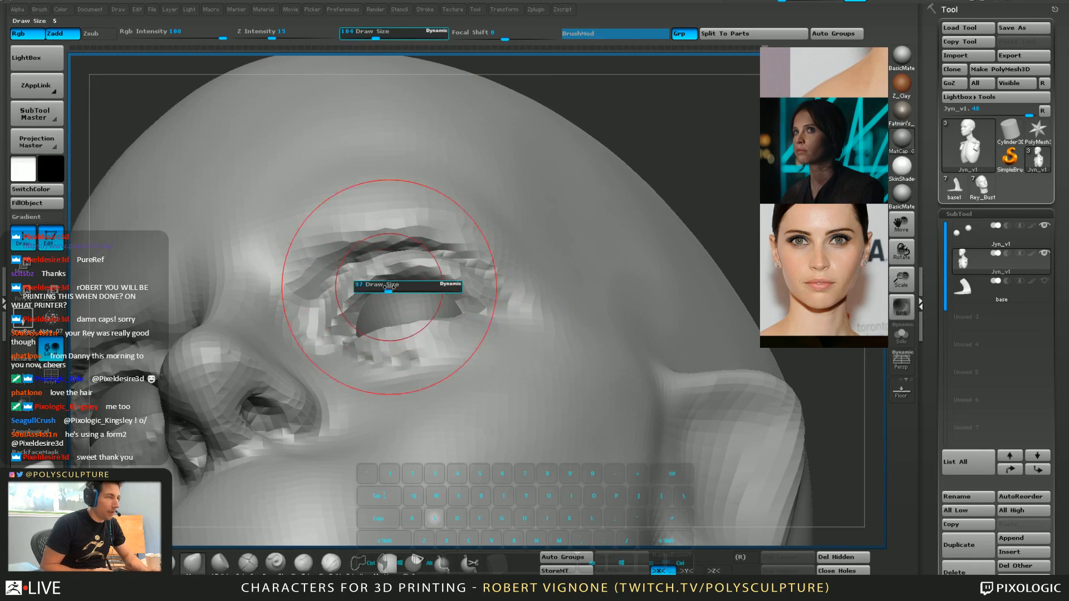
{"action": "left_click_drag", "start_coordinate": [389, 286], "coordinate": [384, 287]}
{"action": "mouse_move", "coordinate": [384, 294]}
{"action": "right_mouse_down"}
{"action": "mouse_move", "coordinate": [392, 289]}
{"action": "mouse_move", "coordinate": [375, 282]}
{"action": "right_mouse_up"}
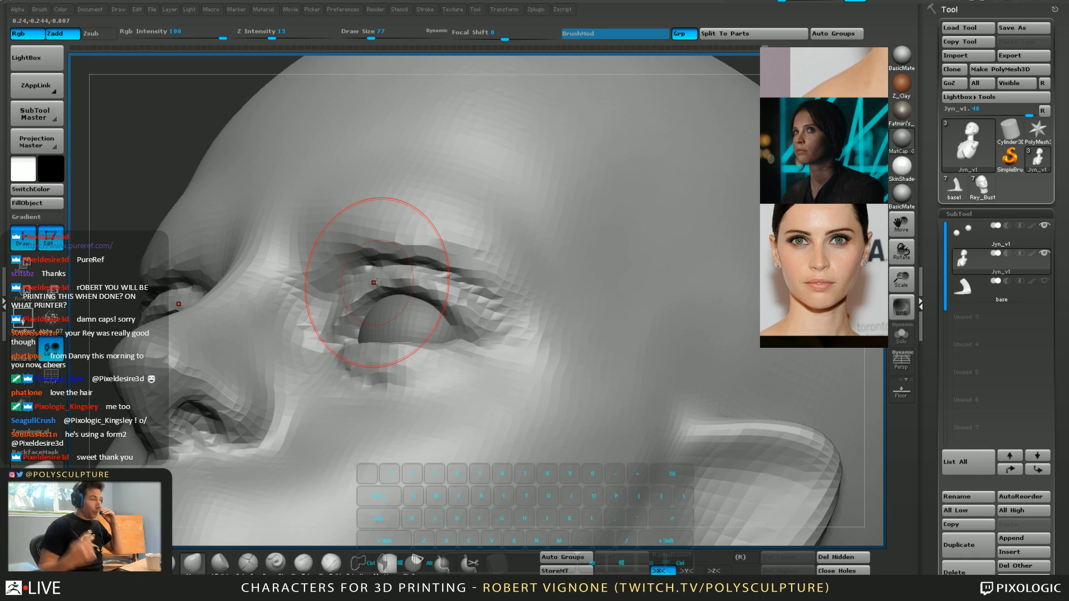
Raise the middle of the upper eyelids in the front view at brush size 112
{"action": "mouse_move", "coordinate": [459, 390]}
{"action": "right_mouse_down", "text": "ctrl"}
{"action": "mouse_move", "coordinate": [457, 331]}
{"action": "mouse_move", "coordinate": [485, 307]}
{"action": "mouse_move", "coordinate": [501, 334]}
{"action": "mouse_move", "coordinate": [490, 279]}
{"action": "right_mouse_up", "text": "ctrl"}
{"action": "key", "text": "s"}
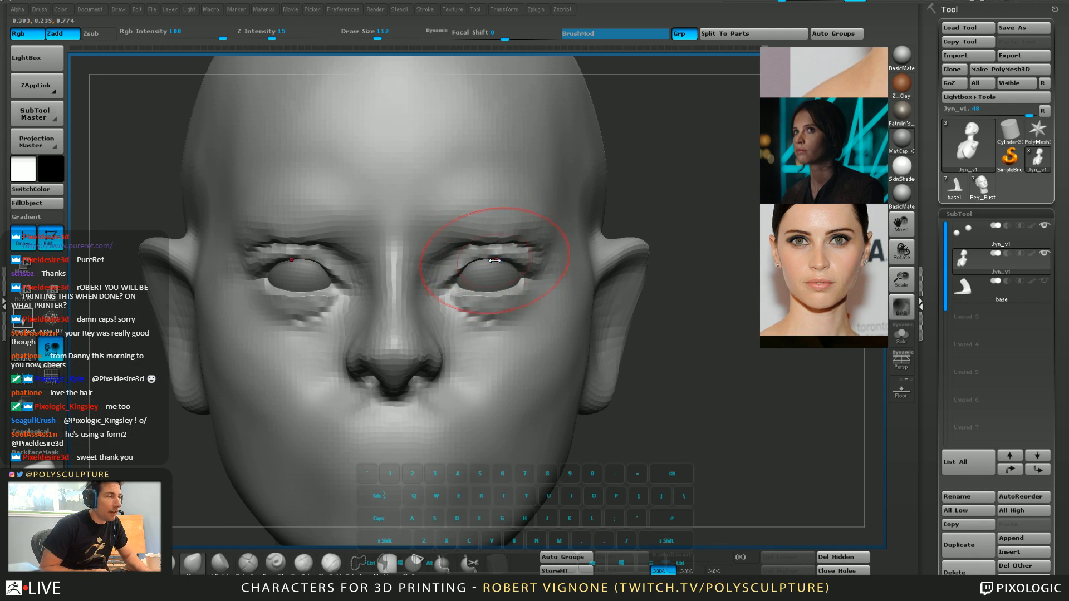
{"action": "left_click_drag", "start_coordinate": [489, 258], "coordinate": [490, 254]}
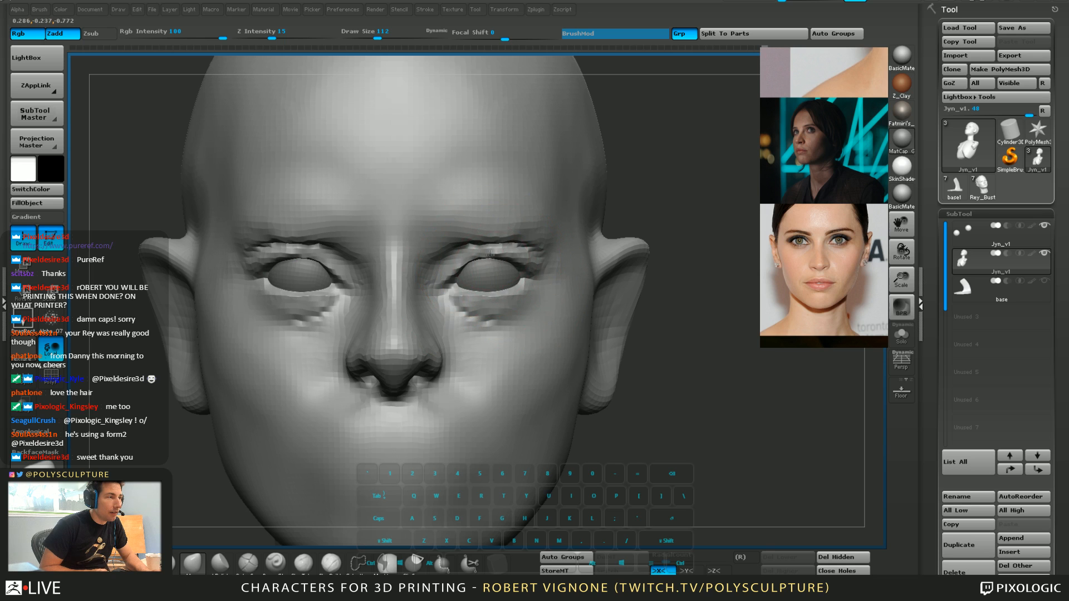
Refine the lower eyelids and the area just beneath them at brush size 56
{"action": "key", "text": "s"}
{"action": "right_click_drag", "start_coordinate": [494, 302], "coordinate": [492, 351]}
{"action": "key", "text": "s"}
{"action": "left_click_drag", "start_coordinate": [488, 303], "coordinate": [478, 303]}
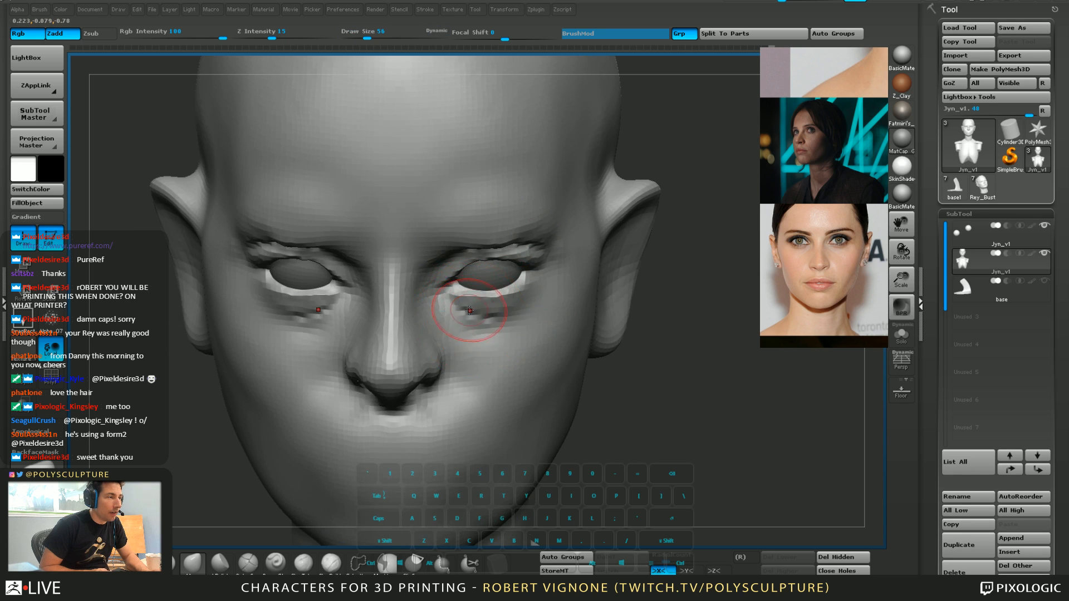
{"action": "right_click_drag", "start_coordinate": [477, 303], "coordinate": [401, 306]}
{"action": "key", "text": "5"}
{"action": "mouse_move", "coordinate": [465, 307]}
{"action": "right_mouse_down"}
{"action": "mouse_move", "coordinate": [492, 317]}
{"action": "mouse_move", "coordinate": [514, 302]}
{"action": "mouse_move", "coordinate": [510, 328]}
{"action": "mouse_move", "coordinate": [440, 304]}
{"action": "right_mouse_up"}
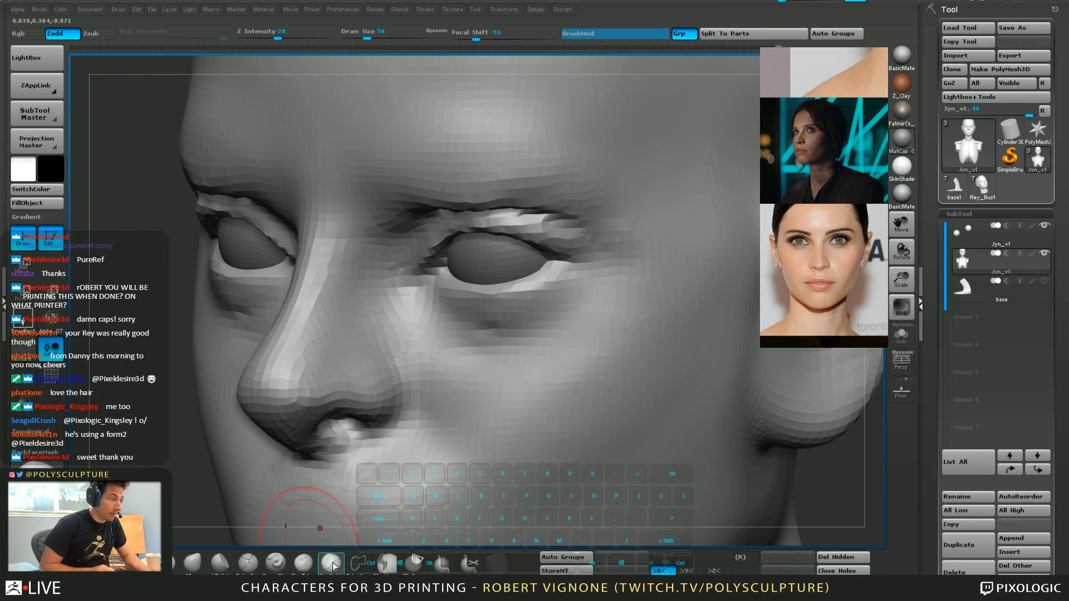
Carve the crease beneath the lower eyelid from the outer to the inner corner at brush size 44
{"action": "key", "text": "s"}
{"action": "left_click_drag", "start_coordinate": [482, 320], "coordinate": [480, 320]}
{"action": "right_click_drag", "start_coordinate": [507, 302], "coordinate": [527, 307]}
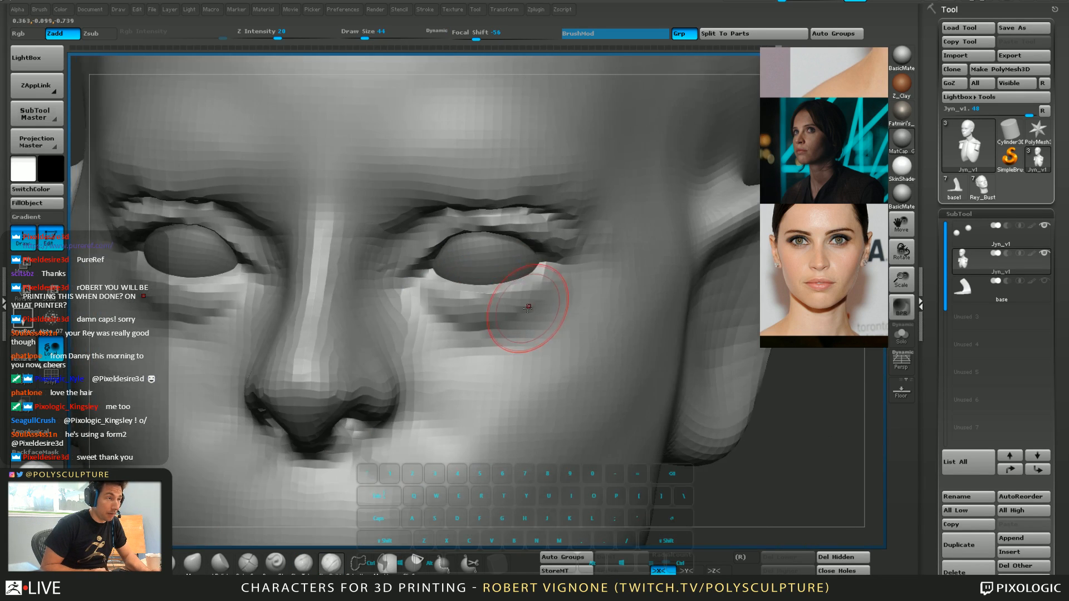
{"action": "left_click_drag", "start_coordinate": [566, 291], "coordinate": [557, 296], "text": "alt"}
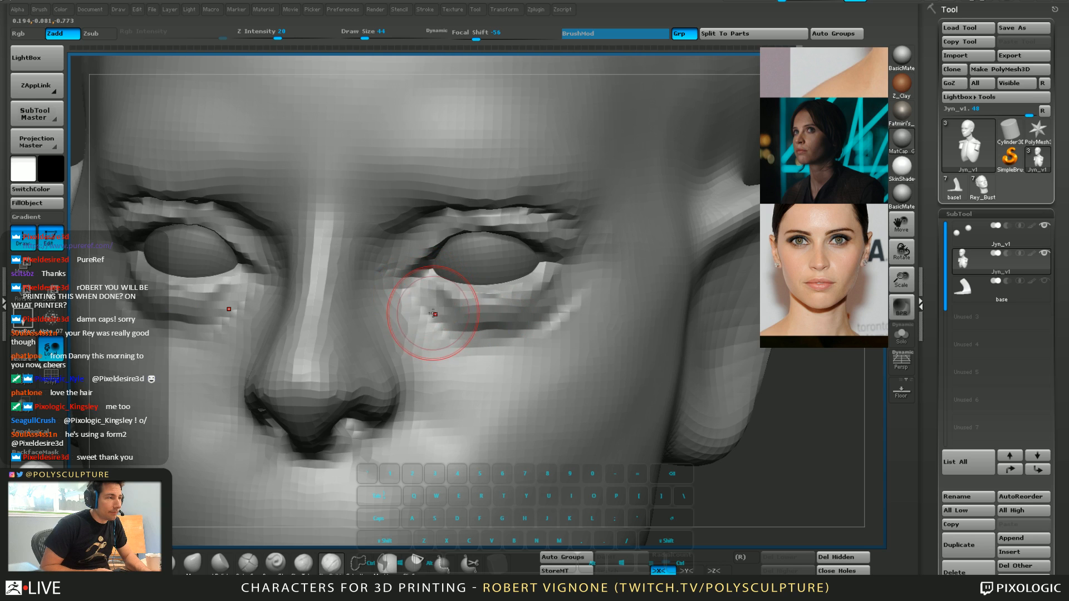
{"action": "mouse_move", "coordinate": [433, 314]}
{"action": "left_mouse_down", "text": "alt"}
{"action": "mouse_move", "coordinate": [422, 301]}
{"action": "mouse_move", "coordinate": [526, 305]}
{"action": "mouse_move", "coordinate": [439, 303]}
{"action": "left_mouse_up", "text": "alt"}
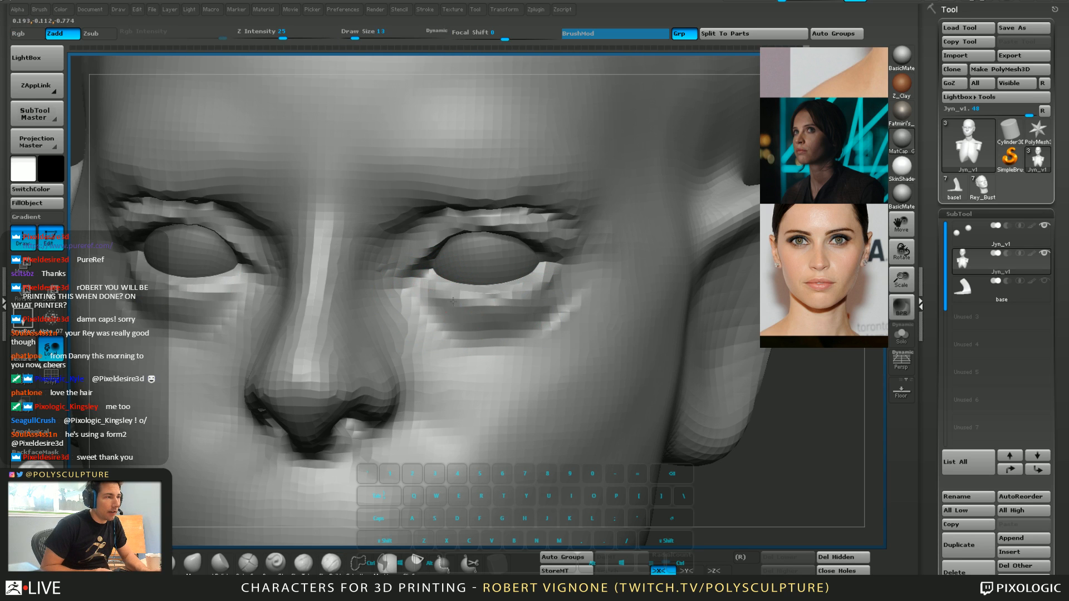
Refine the lower eyelid's outer corner at brush size 31 and sharpen its crease with the DamStandard brush
{"action": "mouse_move", "coordinate": [452, 303]}
{"action": "right_mouse_down"}
{"action": "mouse_move", "coordinate": [328, 300]}
{"action": "mouse_move", "coordinate": [473, 298]}
{"action": "right_mouse_up"}
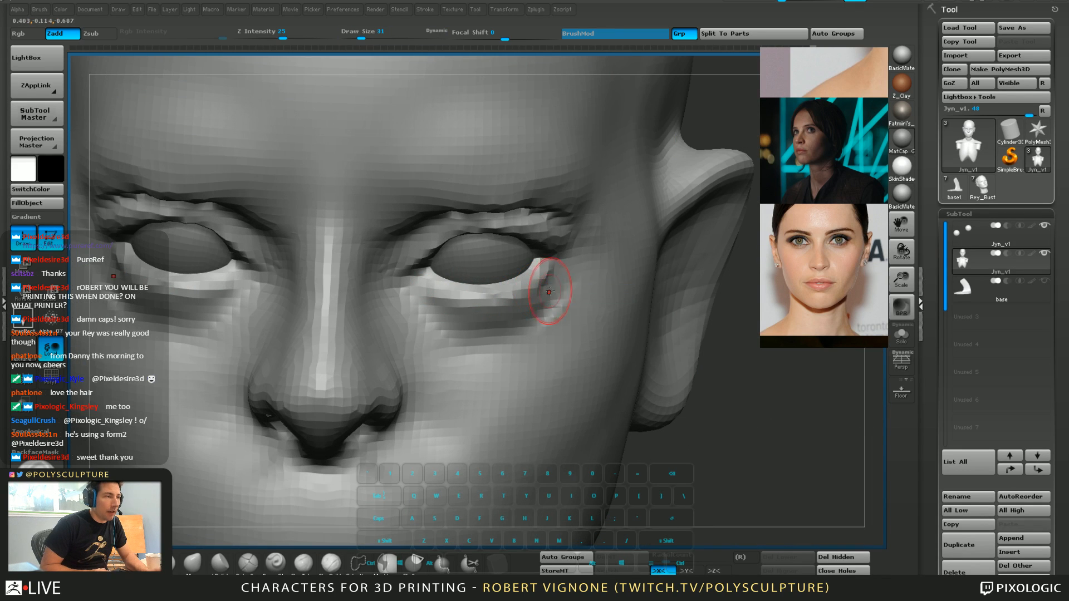
{"action": "key", "text": "shift"}
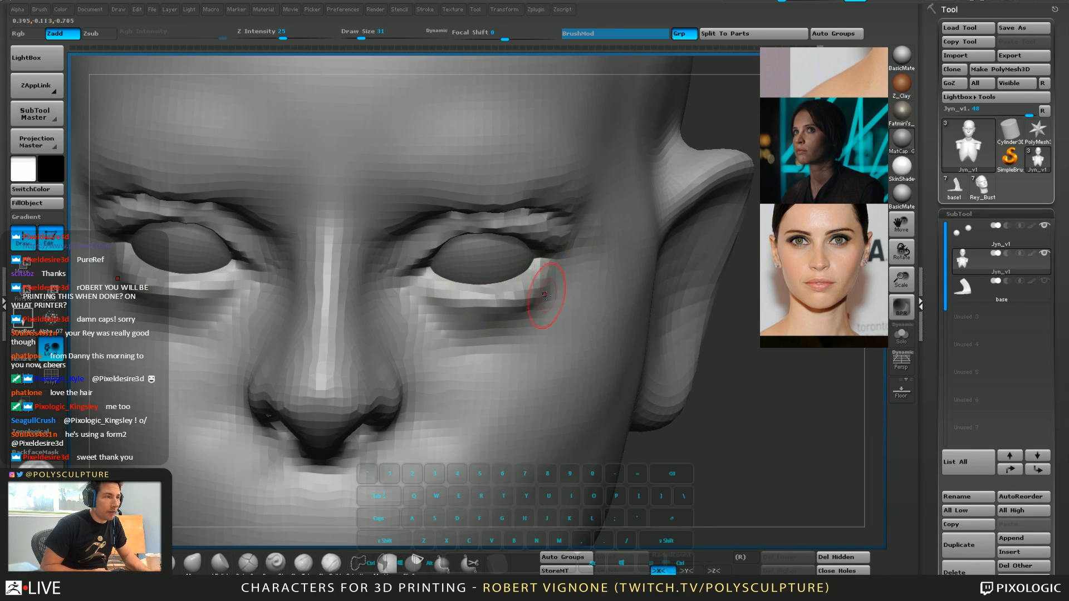
{"action": "key", "text": "b"}
{"action": "key", "text": "d"}
{"action": "key", "text": "s"}
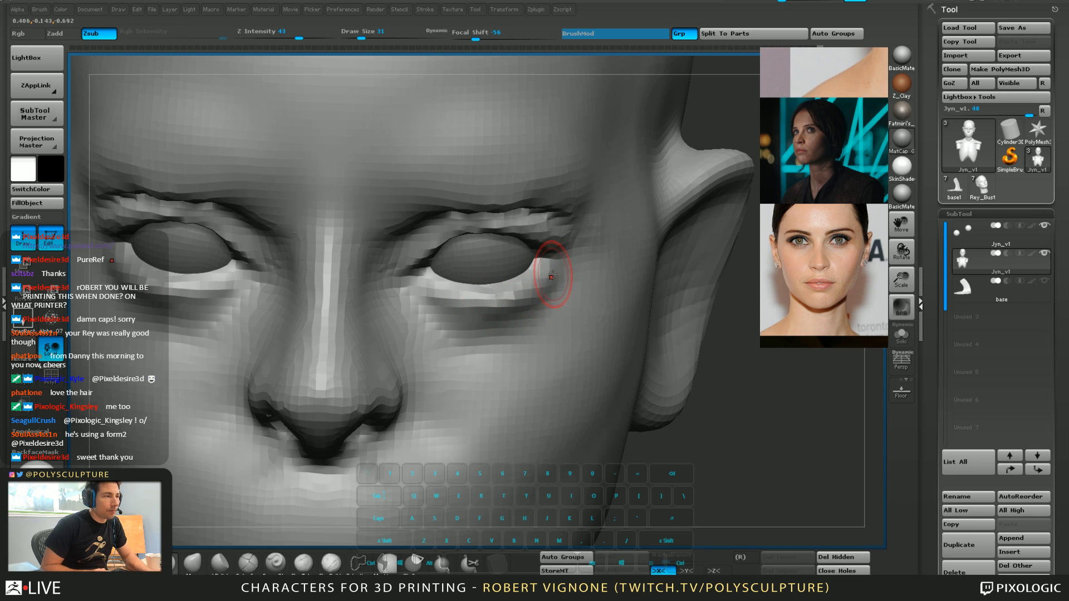
{"action": "right_click_drag", "start_coordinate": [487, 314], "coordinate": [346, 313]}
{"action": "key", "text": "bracketright"}
{"action": "key", "text": "bracketright"}
{"action": "right_click_drag", "start_coordinate": [498, 306], "coordinate": [499, 384]}
Adjust the eyelids' profile from side and raised views with the Move brush at sizes 44 and 46
{"action": "key", "text": "b"}
{"action": "key", "text": "m"}
{"action": "key", "text": "v"}
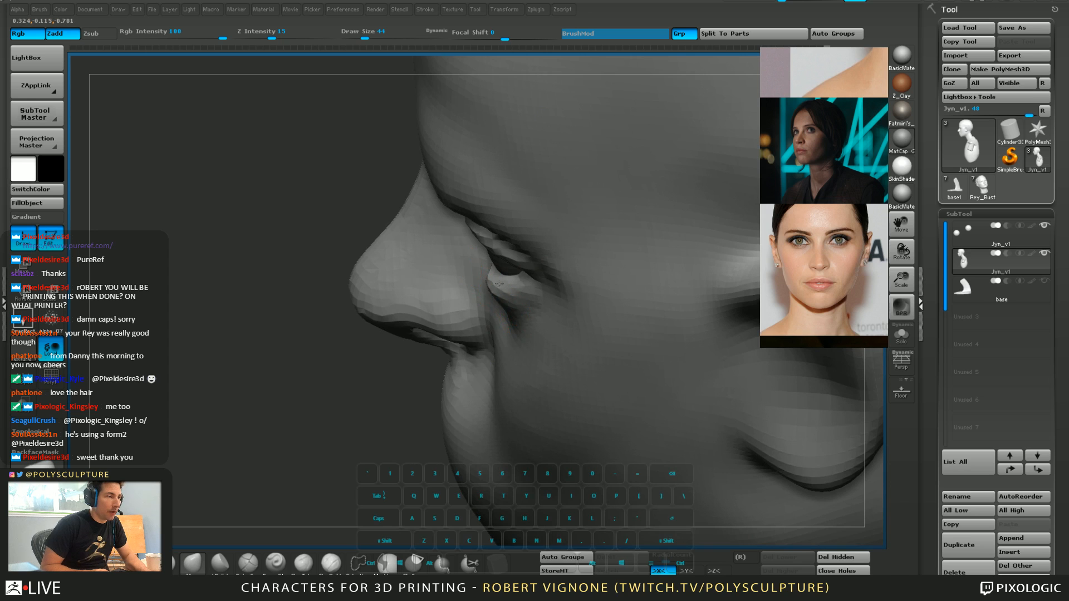
{"action": "mouse_move", "coordinate": [499, 284]}
{"action": "right_mouse_down"}
{"action": "mouse_move", "coordinate": [529, 278]}
{"action": "mouse_move", "coordinate": [490, 267]}
{"action": "mouse_move", "coordinate": [479, 211]}
{"action": "mouse_move", "coordinate": [487, 234]}
{"action": "mouse_move", "coordinate": [493, 221]}
{"action": "mouse_move", "coordinate": [402, 276]}
{"action": "mouse_move", "coordinate": [405, 232]}
{"action": "right_mouse_up"}
{"action": "key", "text": "5"}
{"action": "key", "text": "5"}
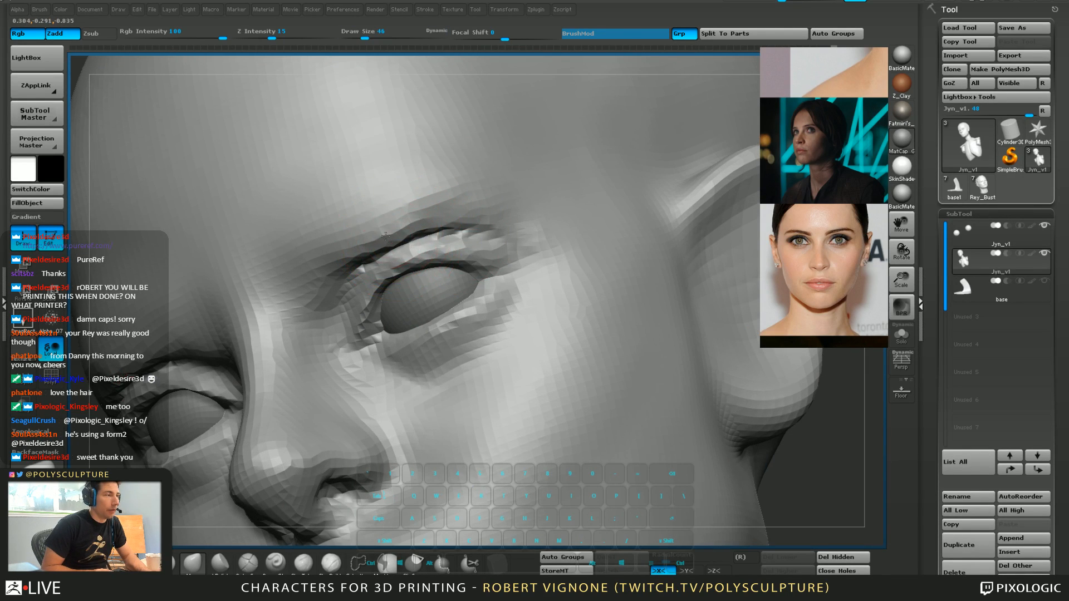
Build up the upper eyelid along the eyeball at brush size 25 and carve back its inner part
{"action": "key", "text": "1"}
{"action": "right_click_drag", "start_coordinate": [390, 267], "coordinate": [424, 256]}
{"action": "left_click_drag", "start_coordinate": [396, 262], "coordinate": [445, 241]}
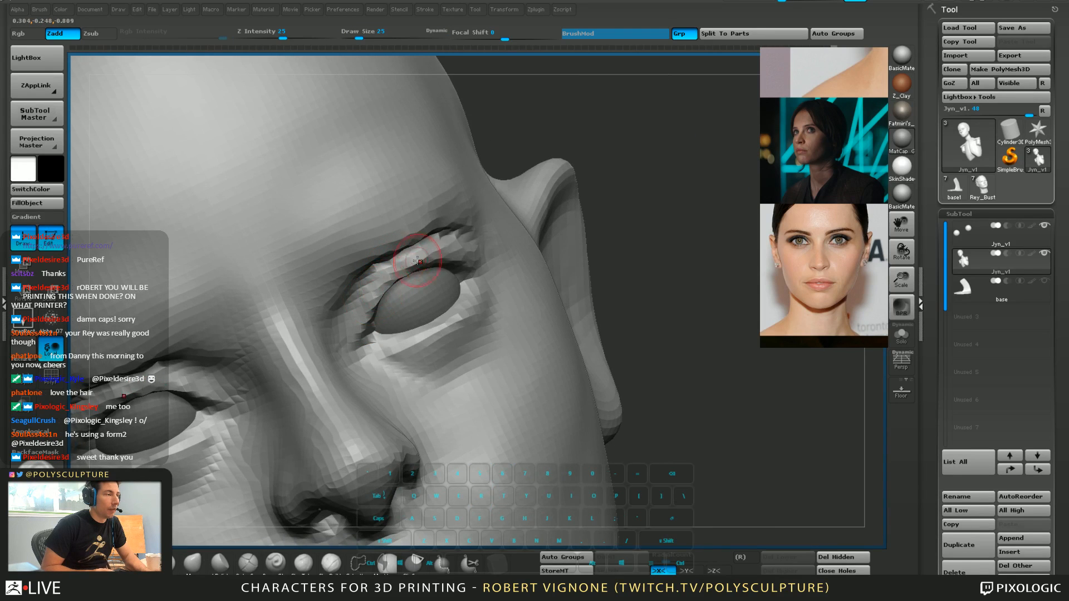
{"action": "mouse_move", "coordinate": [425, 253]}
{"action": "right_mouse_down"}
{"action": "mouse_move", "coordinate": [390, 276]}
{"action": "mouse_move", "coordinate": [383, 237]}
{"action": "mouse_move", "coordinate": [434, 285]}
{"action": "mouse_move", "coordinate": [412, 289]}
{"action": "mouse_move", "coordinate": [415, 303]}
{"action": "right_mouse_up"}
{"action": "key", "text": "space"}
{"action": "left_click_drag", "start_coordinate": [415, 309], "coordinate": [425, 301]}
{"action": "right_click_drag", "start_coordinate": [425, 298], "coordinate": [413, 303]}
{"action": "left_click_drag", "start_coordinate": [413, 303], "coordinate": [397, 280], "text": "alt"}
{"action": "right_click_drag", "start_coordinate": [397, 280], "coordinate": [430, 293]}
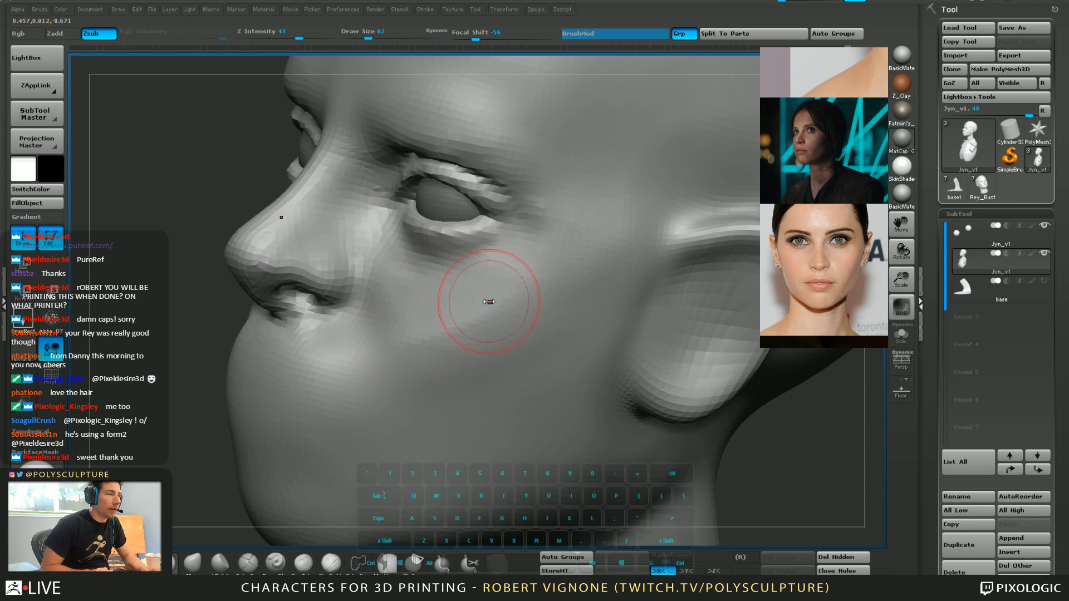
Carve the cheek below the eye at brush size 87 and smooth it beside the nose at size 54
{"action": "key", "text": "2"}
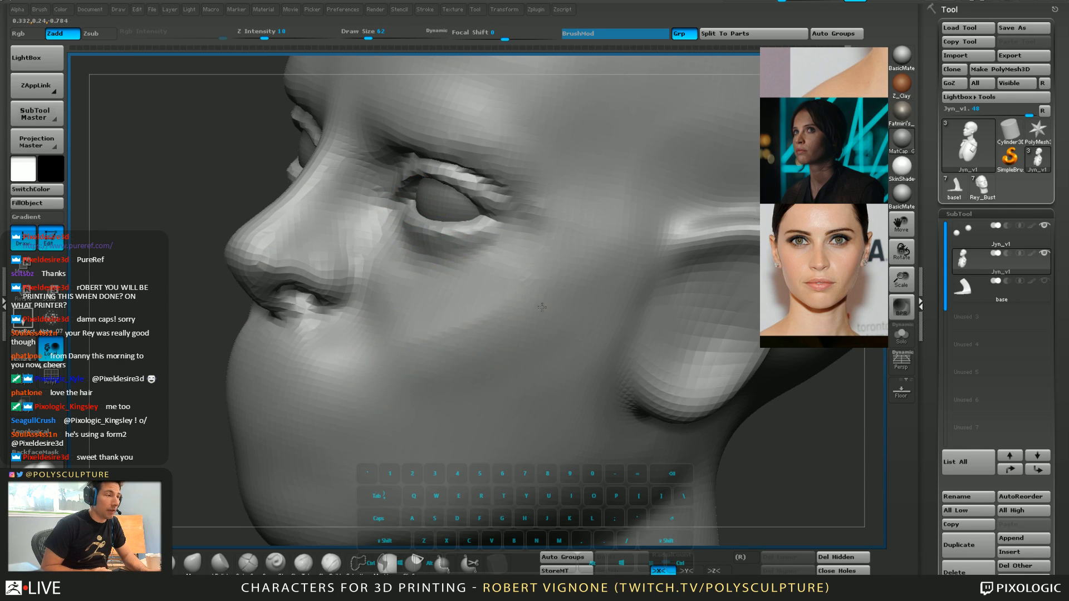
{"action": "key", "text": "4"}
{"action": "key", "text": "s"}
{"action": "left_click_drag", "start_coordinate": [424, 349], "coordinate": [430, 348]}
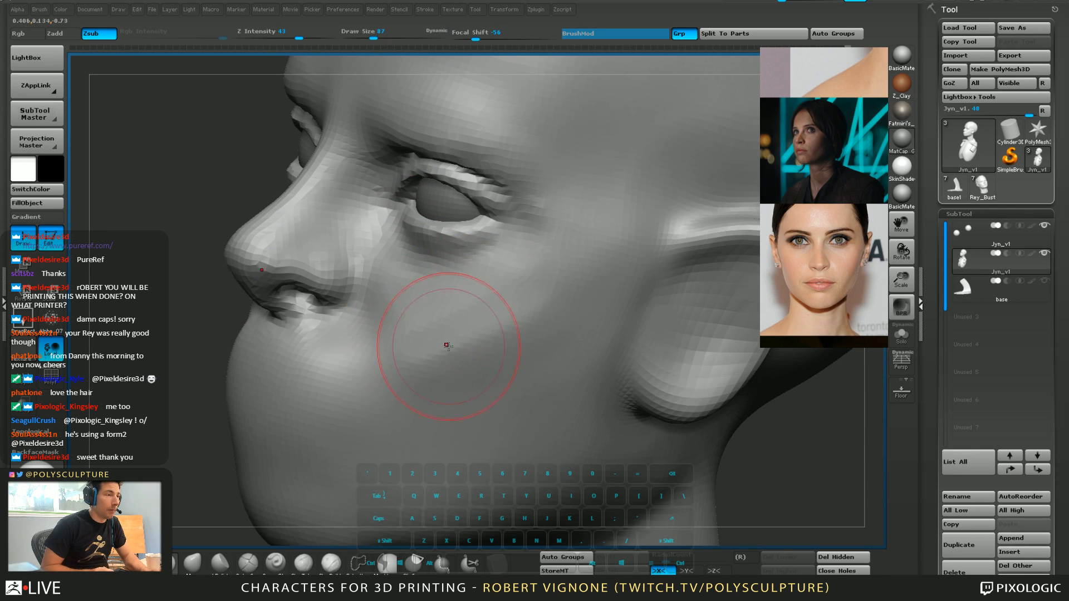
{"action": "key", "text": "shift"}
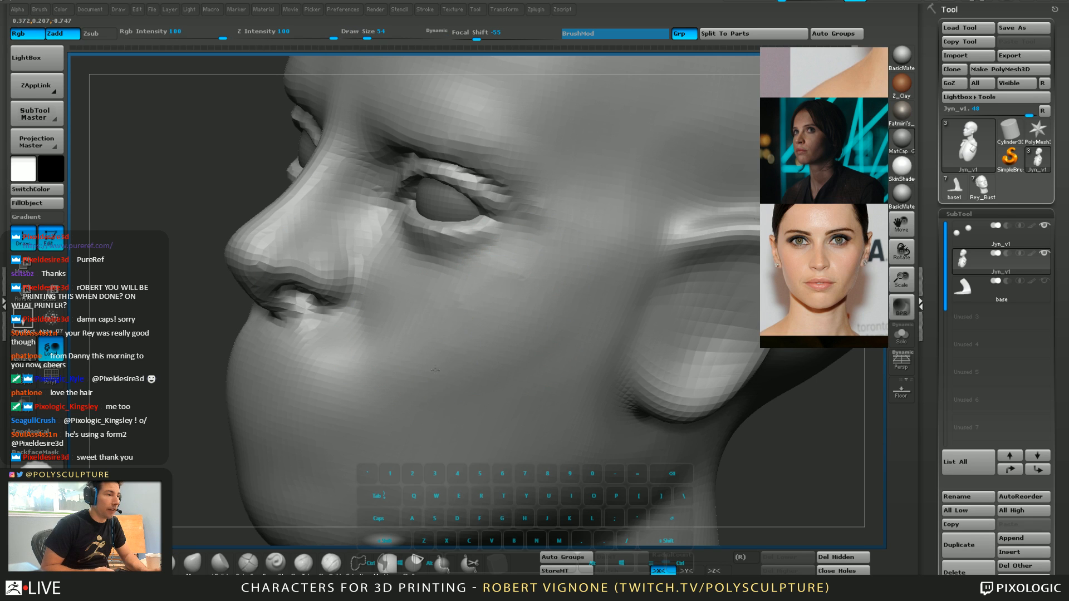
{"action": "left_click_drag", "start_coordinate": [435, 370], "coordinate": [446, 363], "text": "shift"}
{"action": "right_click_drag", "start_coordinate": [482, 334], "coordinate": [429, 298]}
{"action": "right_click_drag", "start_coordinate": [429, 298], "coordinate": [442, 300]}
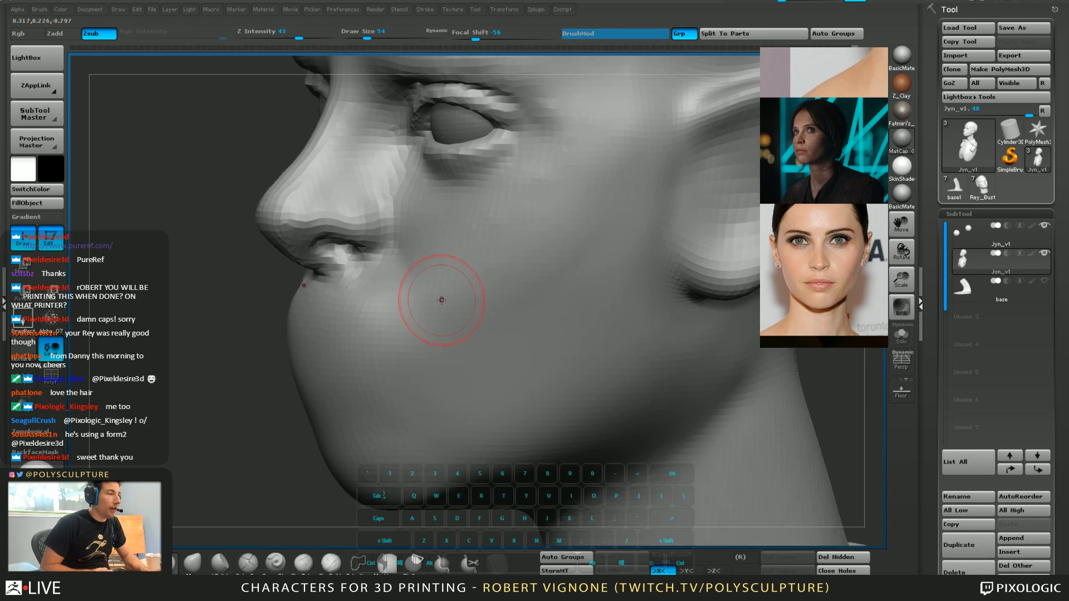
Build up the fold from beside the nose down the cheek at brush size 54 and smooth it at size 116
{"action": "left_click", "coordinate": [330, 564]}
{"action": "left_click_drag", "start_coordinate": [409, 216], "coordinate": [459, 356]}
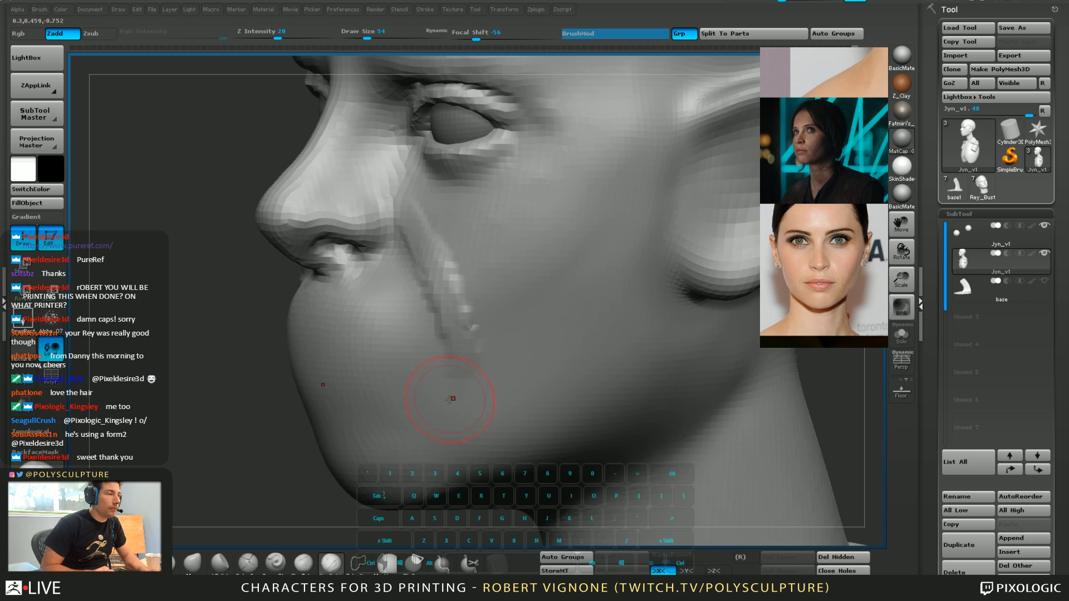
{"action": "key", "text": "s"}
{"action": "right_click_drag", "start_coordinate": [289, 328], "coordinate": [434, 372]}
{"action": "key", "text": "s"}
{"action": "left_click_drag", "start_coordinate": [401, 305], "coordinate": [414, 306]}
{"action": "key", "text": "5"}
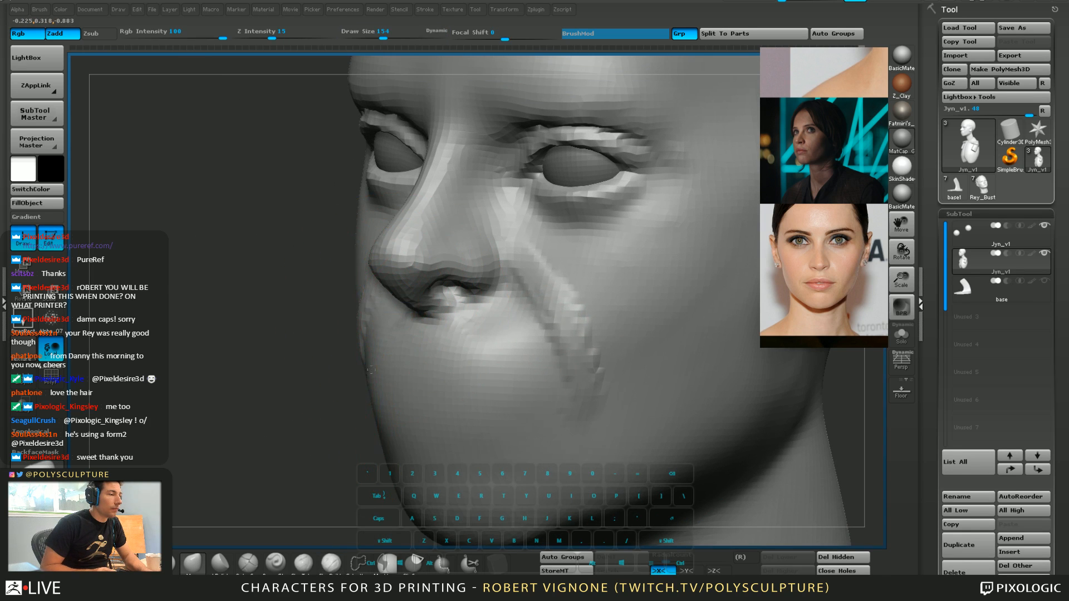
{"action": "key", "text": "s"}
{"action": "left_click_drag", "start_coordinate": [374, 343], "coordinate": [369, 343]}
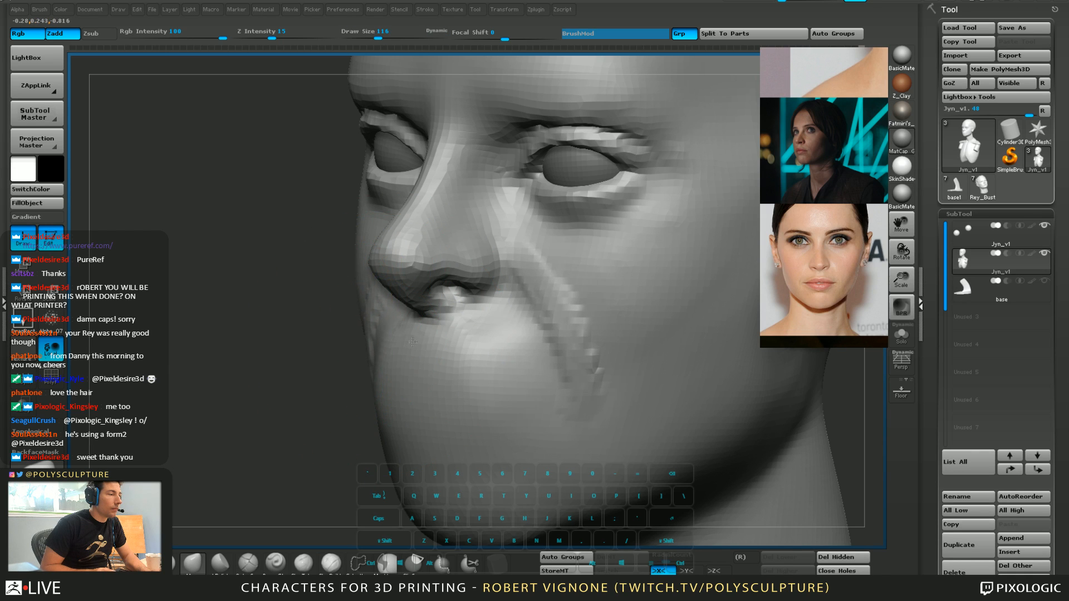
{"action": "left_click_drag", "start_coordinate": [538, 272], "coordinate": [568, 356], "text": "shift"}
{"action": "left_click_drag", "start_coordinate": [576, 313], "coordinate": [563, 345], "text": "shift"}
{"action": "right_click_drag", "start_coordinate": [665, 351], "coordinate": [547, 270], "text": "alt"}
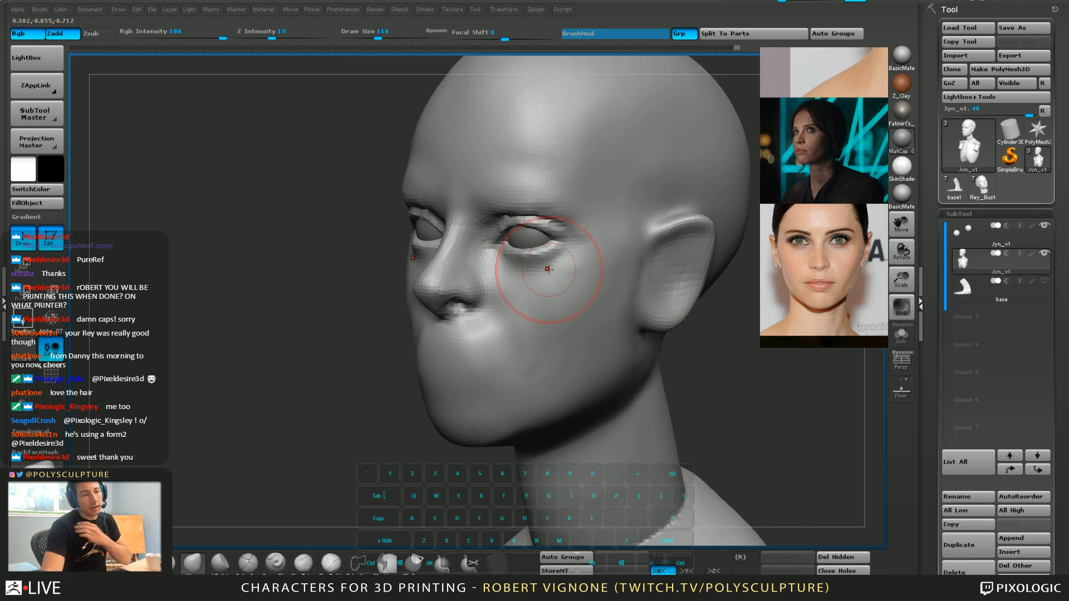
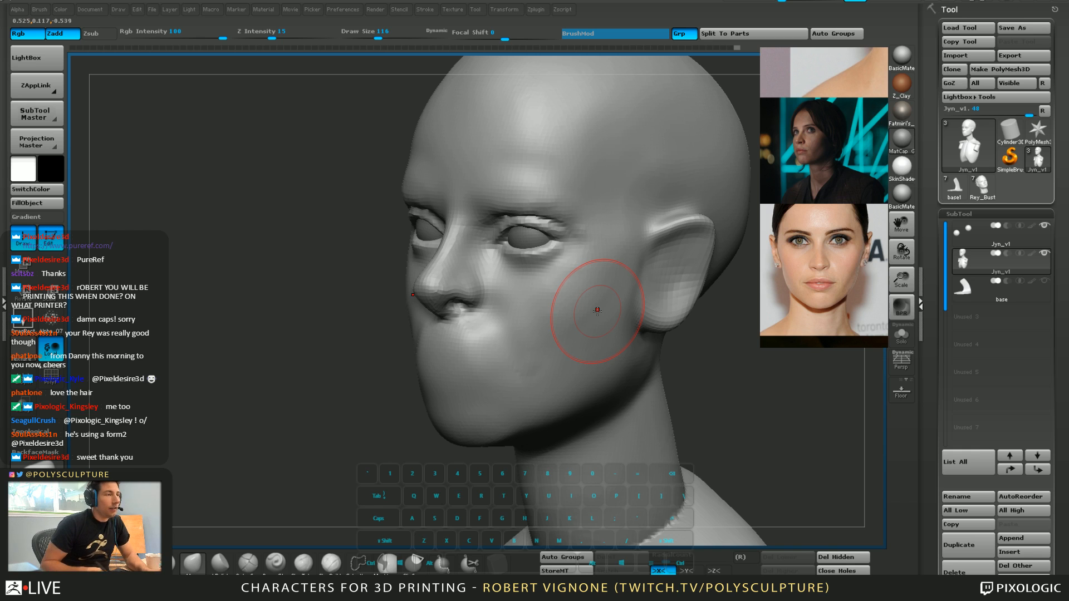
Adjust the forehead and brow outline from a three-quarter view with the Move brush at sizes 136 and 116
{"action": "mouse_move", "coordinate": [511, 300]}
{"action": "right_mouse_down"}
{"action": "mouse_move", "coordinate": [557, 295]}
{"action": "mouse_move", "coordinate": [527, 270]}
{"action": "mouse_move", "coordinate": [527, 291]}
{"action": "right_mouse_up"}
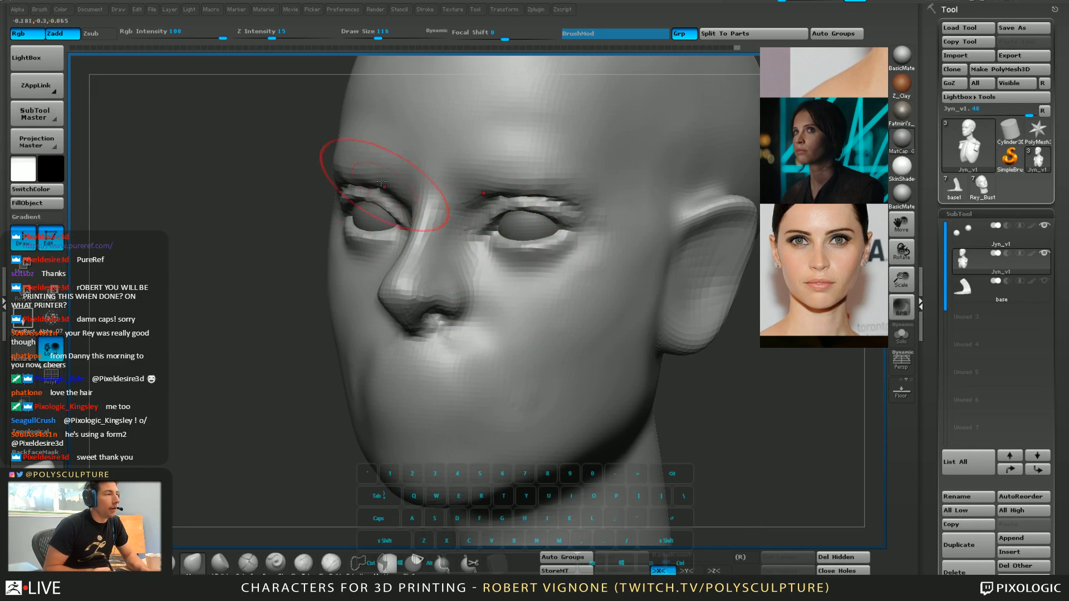
{"action": "right_click_drag", "start_coordinate": [327, 164], "coordinate": [264, 186]}
{"action": "key", "text": "s"}
{"action": "left_click_drag", "start_coordinate": [350, 166], "coordinate": [335, 174]}
{"action": "right_click_drag", "start_coordinate": [353, 129], "coordinate": [295, 215]}
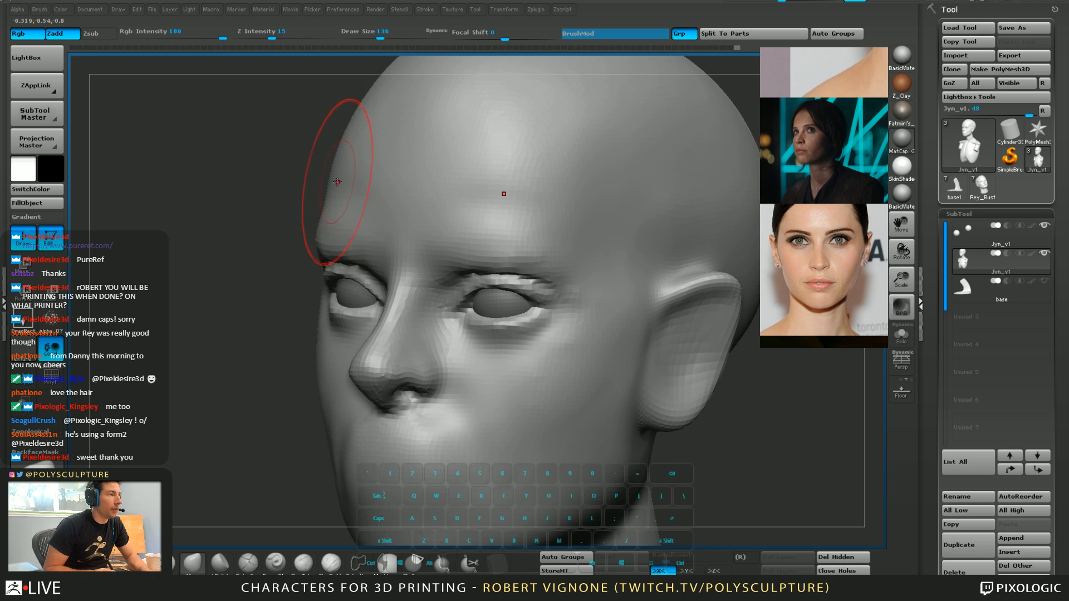
{"action": "key", "text": "s"}
{"action": "mouse_move", "coordinate": [337, 183]}
{"action": "left_mouse_down"}
{"action": "mouse_move", "coordinate": [325, 188]}
{"action": "mouse_move", "coordinate": [337, 189]}
{"action": "left_mouse_up"}
{"action": "key", "text": "s"}
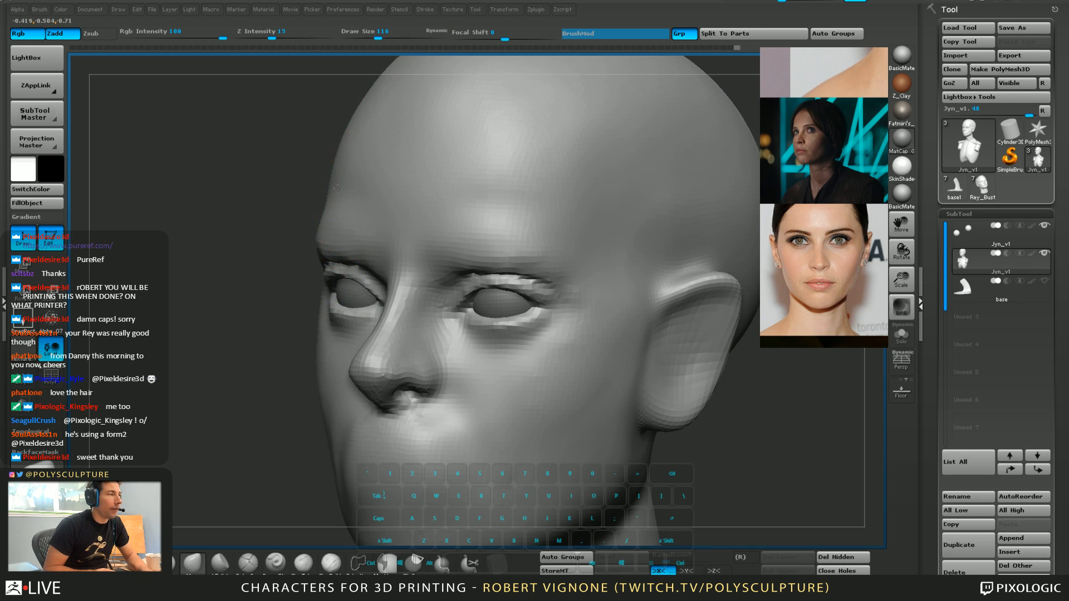
{"action": "key", "text": "s"}
{"action": "left_click", "coordinate": [341, 184]}
{"action": "key", "text": "s"}
{"action": "left_click", "coordinate": [323, 245]}
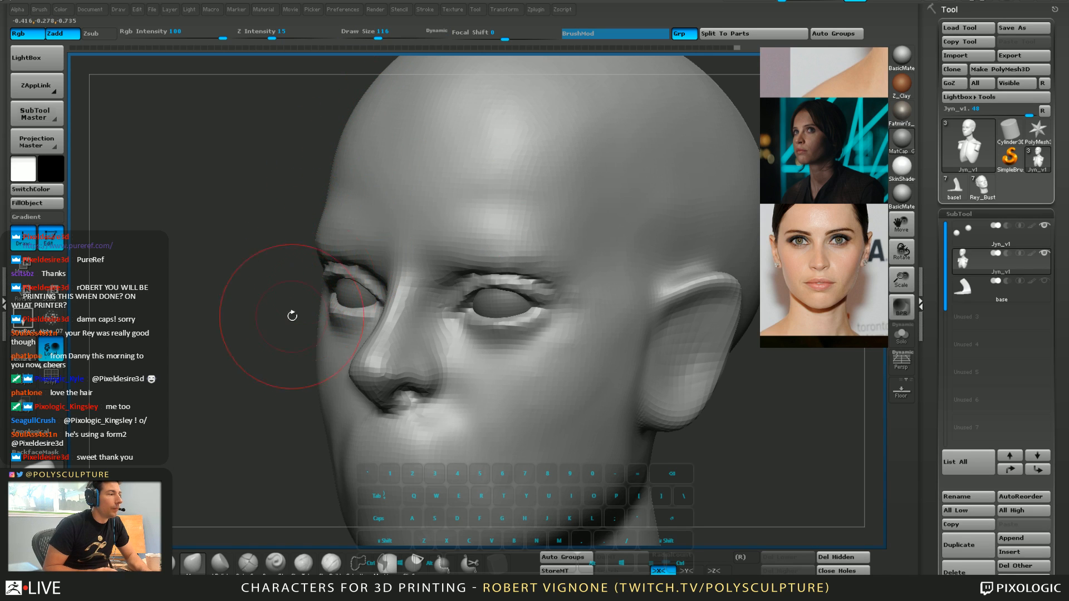
Turn on perspective and reshape the outline of the far brow with the Move brush at size 128
{"action": "left_click_drag", "start_coordinate": [292, 316], "coordinate": [292, 335]}
{"action": "key", "text": "p"}
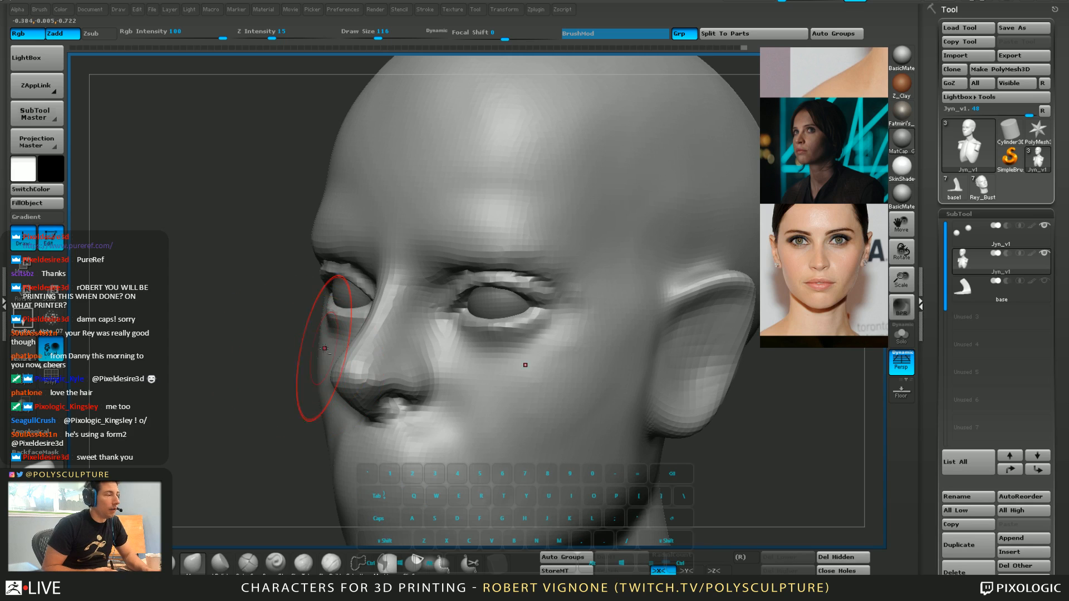
{"action": "right_click_drag", "start_coordinate": [323, 348], "coordinate": [362, 284], "text": "alt"}
{"action": "key", "text": "s"}
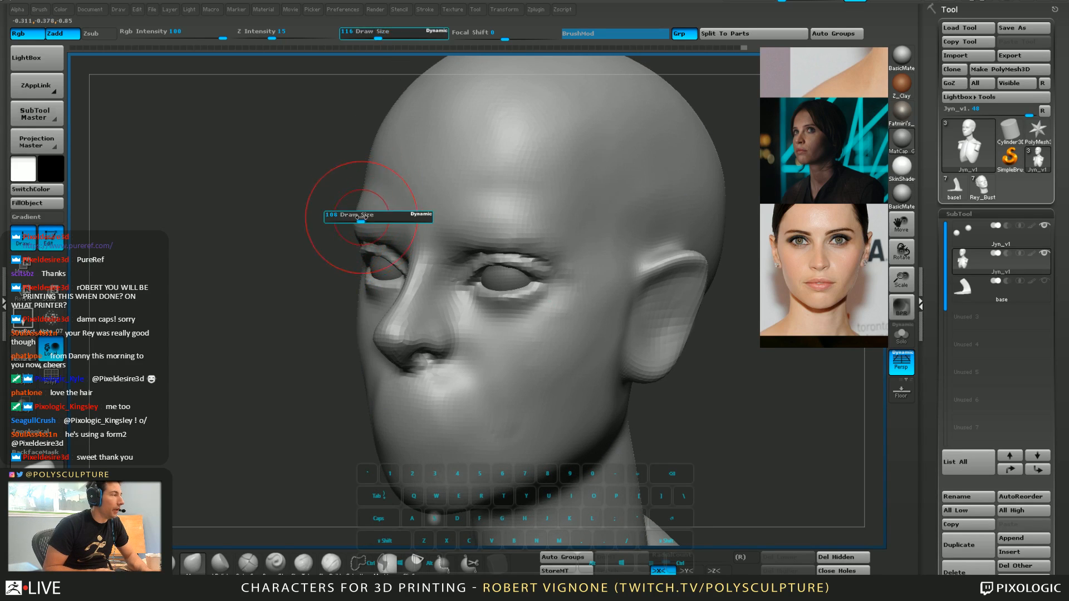
{"action": "left_click", "coordinate": [357, 217]}
{"action": "key", "text": "s"}
{"action": "mouse_move", "coordinate": [375, 241]}
{"action": "left_mouse_down"}
{"action": "mouse_move", "coordinate": [376, 229]}
{"action": "mouse_move", "coordinate": [358, 228]}
{"action": "left_mouse_up"}
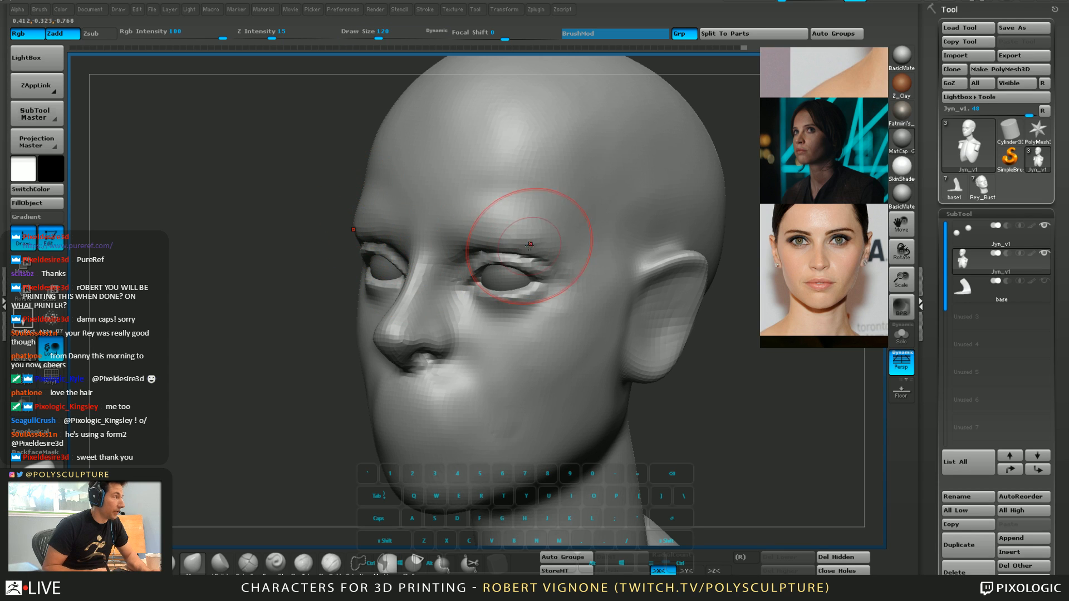
Smooth the upper eyelid and brow area and refine the surface beyond the eye's outer corner at brush size 88
{"action": "key", "text": "4"}
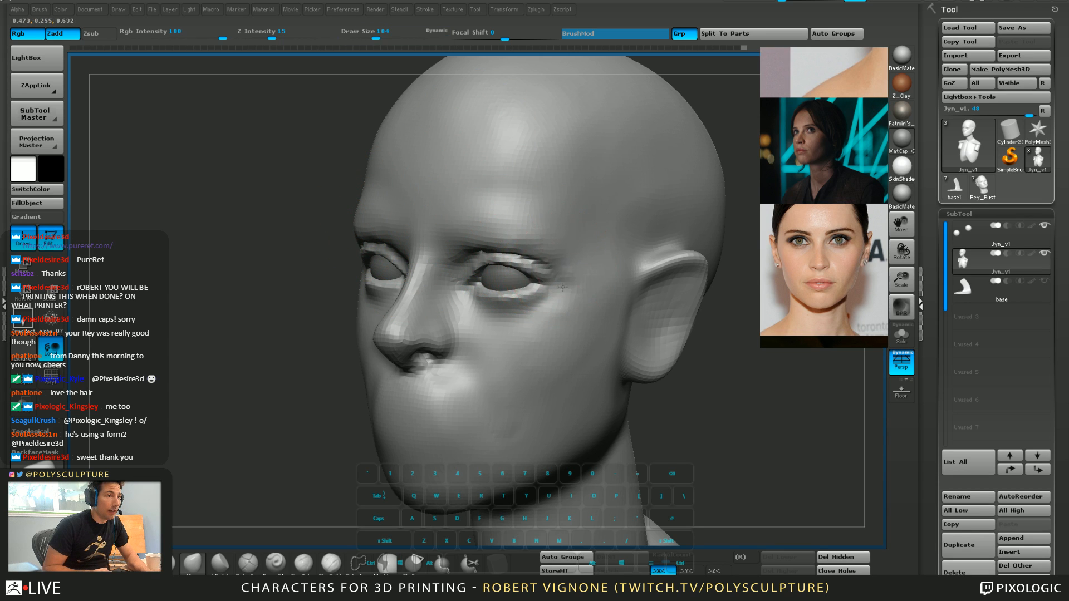
{"action": "mouse_move", "coordinate": [575, 269]}
{"action": "left_mouse_down"}
{"action": "mouse_move", "coordinate": [529, 241]}
{"action": "mouse_move", "coordinate": [551, 246]}
{"action": "mouse_move", "coordinate": [565, 268]}
{"action": "left_mouse_up"}
{"action": "mouse_move", "coordinate": [470, 232]}
{"action": "left_mouse_down", "text": "shift"}
{"action": "mouse_move", "coordinate": [529, 239]}
{"action": "mouse_move", "coordinate": [582, 269]}
{"action": "left_mouse_up", "text": "shift"}
{"action": "key", "text": "bracketleft"}
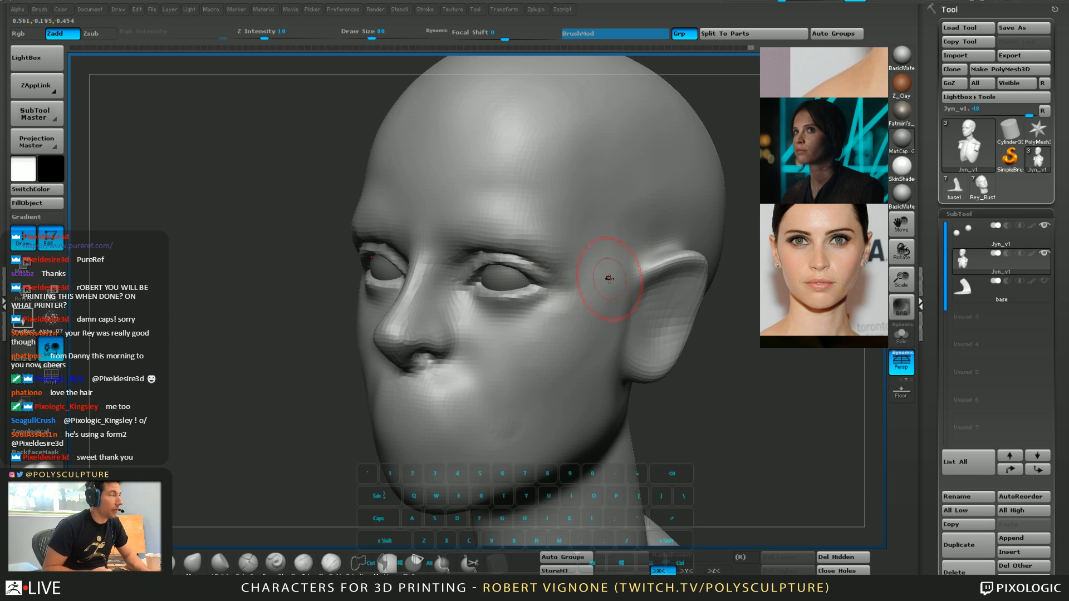
{"action": "left_click_drag", "start_coordinate": [581, 279], "coordinate": [574, 283]}
Flatten the outer brow bone down to the side of the eye at brush size 88
{"action": "key", "text": "4"}
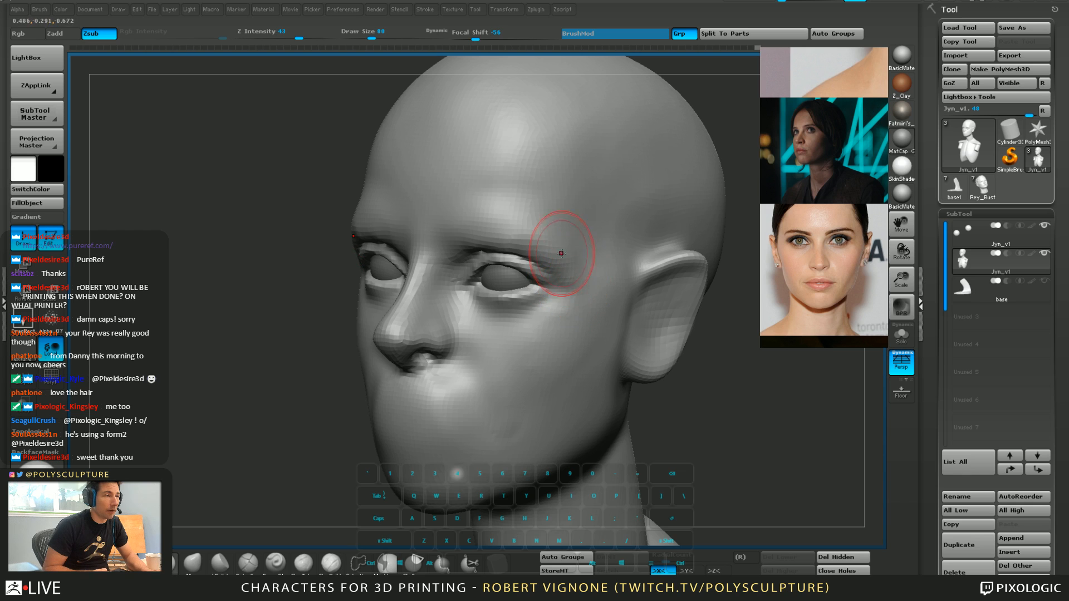
{"action": "mouse_move", "coordinate": [537, 233]}
{"action": "left_mouse_down"}
{"action": "mouse_move", "coordinate": [517, 227]}
{"action": "mouse_move", "coordinate": [587, 279]}
{"action": "left_mouse_up"}
{"action": "mouse_move", "coordinate": [562, 307]}
{"action": "right_mouse_down"}
{"action": "mouse_move", "coordinate": [566, 188]}
{"action": "mouse_move", "coordinate": [523, 274]}
{"action": "mouse_move", "coordinate": [484, 211]}
{"action": "mouse_move", "coordinate": [465, 271]}
{"action": "right_mouse_up"}
Flatten the forehead above the brow at brush size 71 and smooth it upward
{"action": "key", "text": "s"}
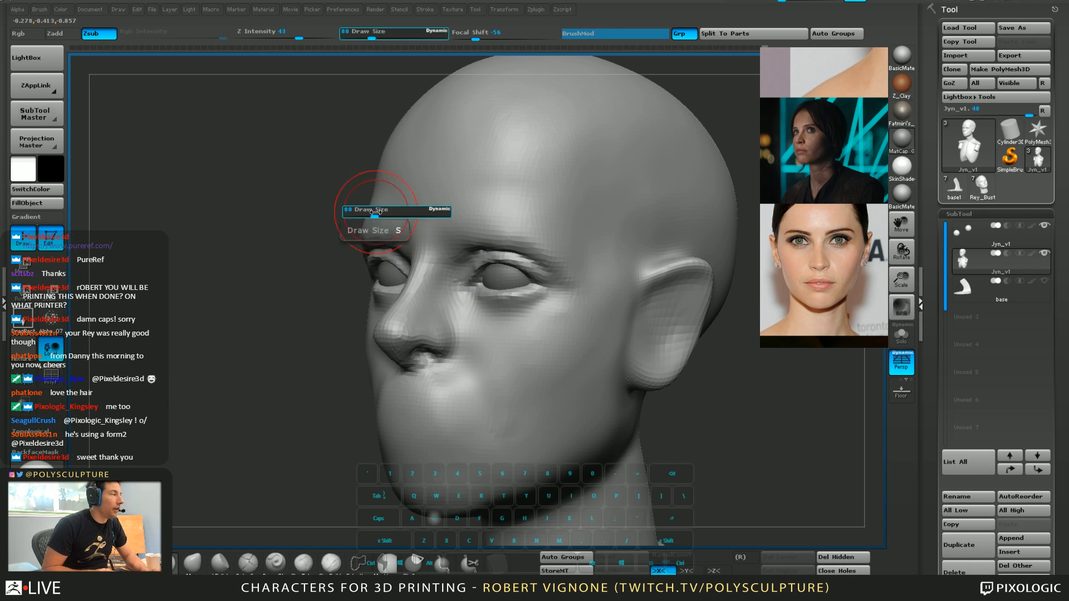
{"action": "key", "text": "5"}
{"action": "key", "text": "s"}
{"action": "left_click_drag", "start_coordinate": [459, 224], "coordinate": [455, 223]}
{"action": "key", "text": "4"}
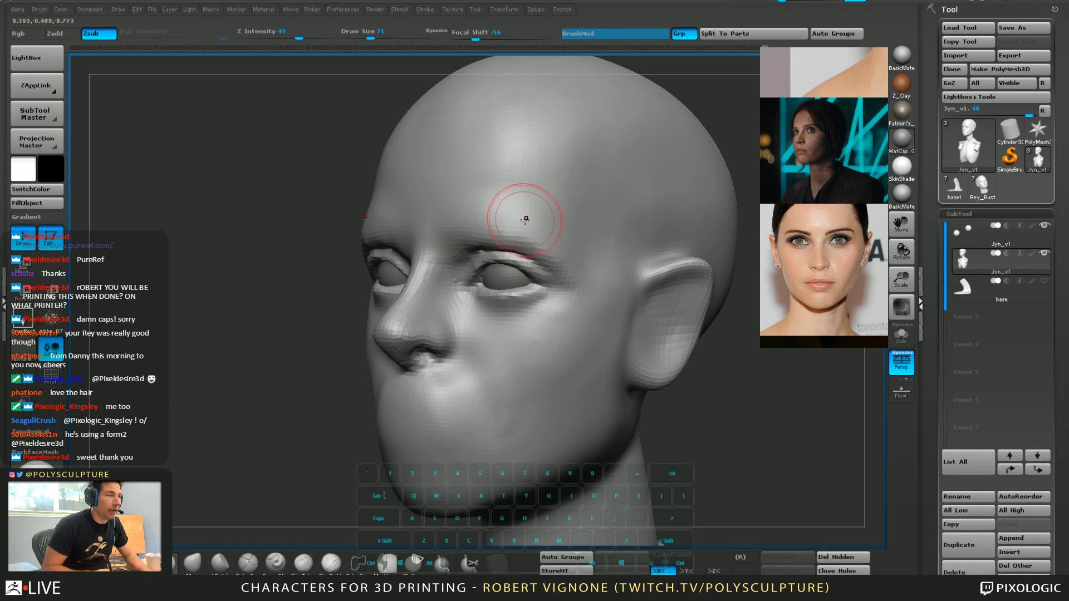
{"action": "left_click_drag", "start_coordinate": [524, 218], "coordinate": [560, 224]}
{"action": "left_click_drag", "start_coordinate": [496, 193], "coordinate": [563, 156], "text": "shift"}
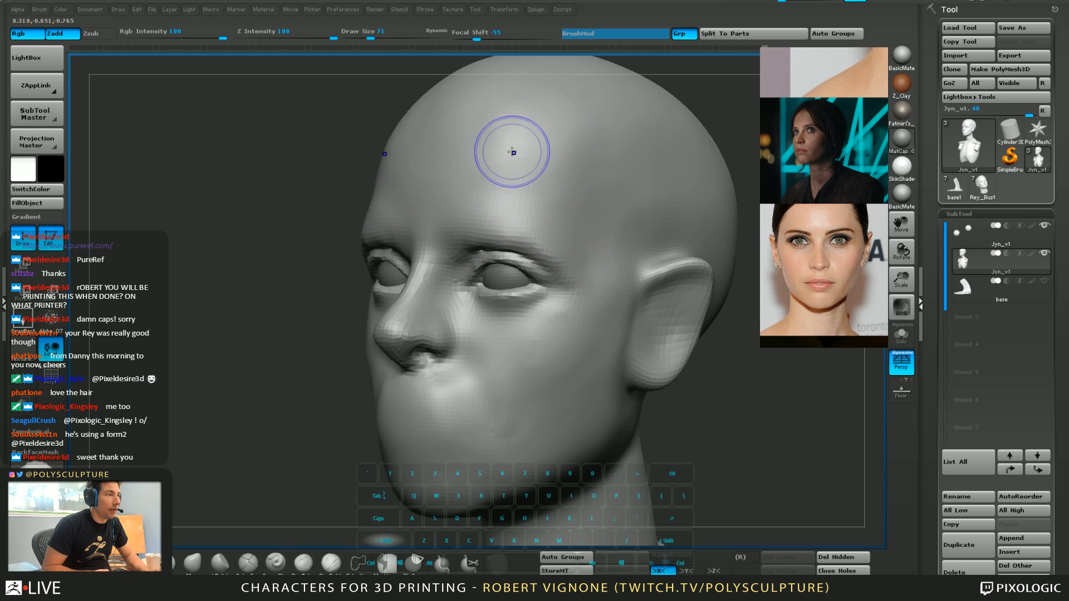
{"action": "key", "text": "4"}
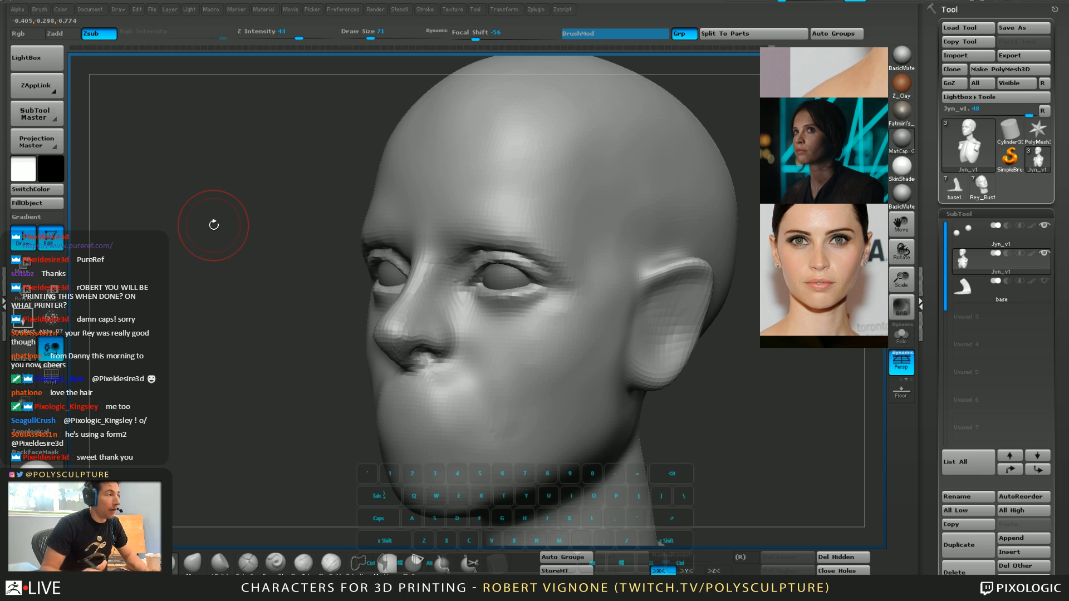
Adjust the brow and pull in the nose tip with the Move brush, using sizes 88 and 71
{"action": "key", "text": "1"}
{"action": "key", "text": "s"}
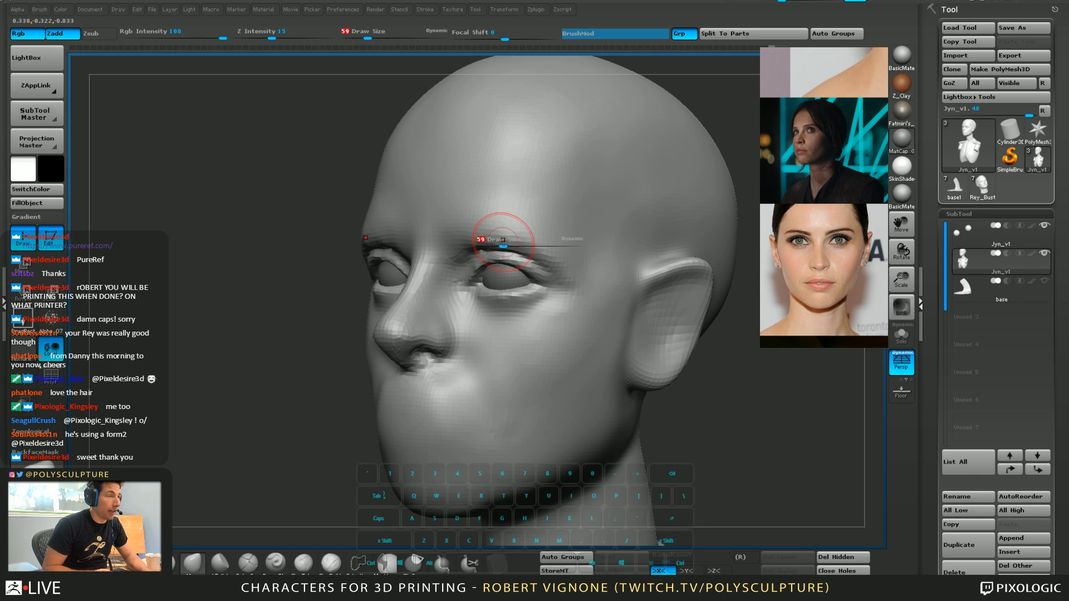
{"action": "left_click_drag", "start_coordinate": [503, 243], "coordinate": [503, 236]}
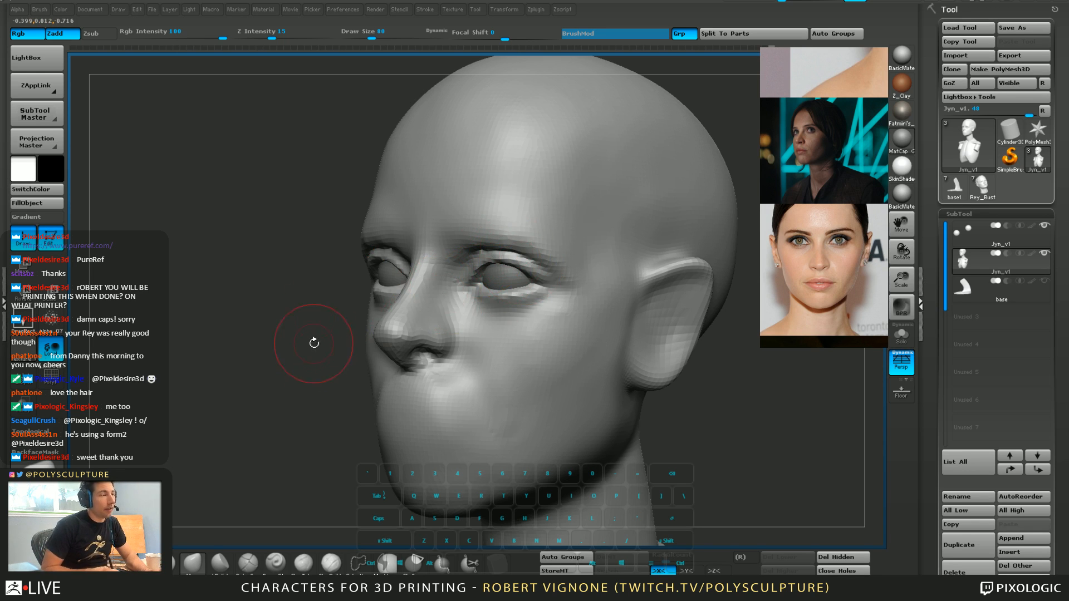
{"action": "mouse_move", "coordinate": [363, 329]}
{"action": "left_mouse_down"}
{"action": "mouse_move", "coordinate": [340, 329]}
{"action": "mouse_move", "coordinate": [364, 329]}
{"action": "left_mouse_up"}
{"action": "left_click_drag", "start_coordinate": [342, 420], "coordinate": [339, 418]}
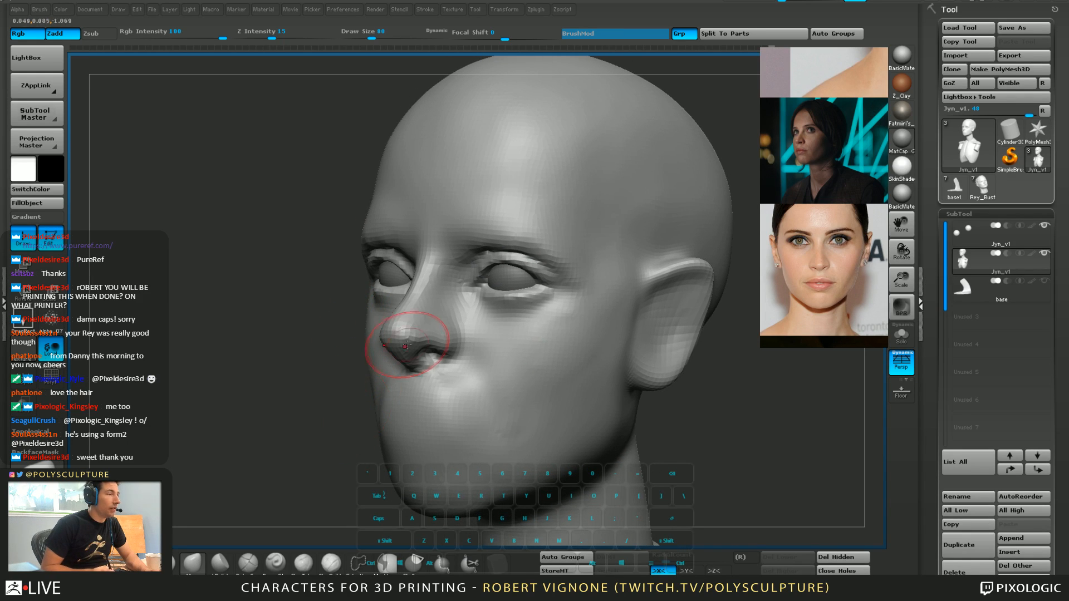
{"action": "key", "text": "s"}
{"action": "left_click", "coordinate": [417, 327]}
{"action": "key", "text": "5"}
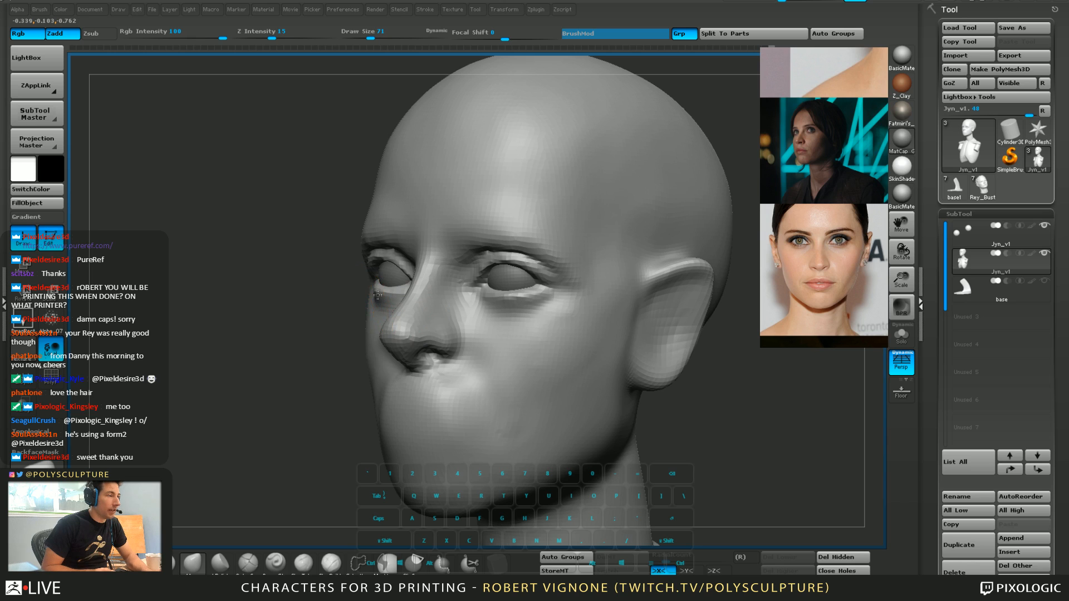
Refine the cheek surface just below the eye's outer corner at brush size 44
{"action": "left_click_drag", "start_coordinate": [545, 297], "coordinate": [579, 301]}
{"action": "key", "text": "s"}
{"action": "mouse_move", "coordinate": [545, 303]}
{"action": "left_mouse_down"}
{"action": "mouse_move", "coordinate": [519, 304]}
{"action": "mouse_move", "coordinate": [544, 300]}
{"action": "left_mouse_up"}
{"action": "key", "text": "1"}
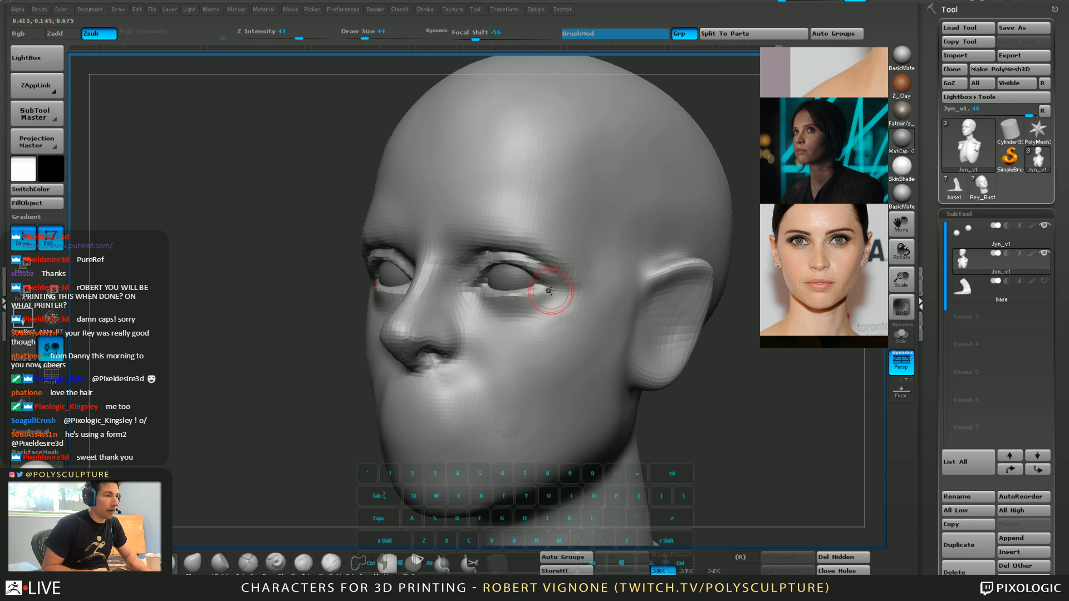
{"action": "key", "text": "2"}
Build up the upper eyelid around the eyeball from low and side views at brush sizes 16 and 19
{"action": "mouse_move", "coordinate": [548, 296]}
{"action": "right_mouse_down"}
{"action": "mouse_move", "coordinate": [551, 250]}
{"action": "mouse_move", "coordinate": [539, 315]}
{"action": "right_mouse_up"}
{"action": "mouse_move", "coordinate": [665, 236]}
{"action": "right_mouse_down"}
{"action": "mouse_move", "coordinate": [639, 309]}
{"action": "mouse_move", "coordinate": [563, 312]}
{"action": "mouse_move", "coordinate": [447, 247]}
{"action": "mouse_move", "coordinate": [504, 186]}
{"action": "mouse_move", "coordinate": [449, 293]}
{"action": "mouse_move", "coordinate": [448, 281]}
{"action": "right_mouse_up"}
{"action": "key", "text": "s"}
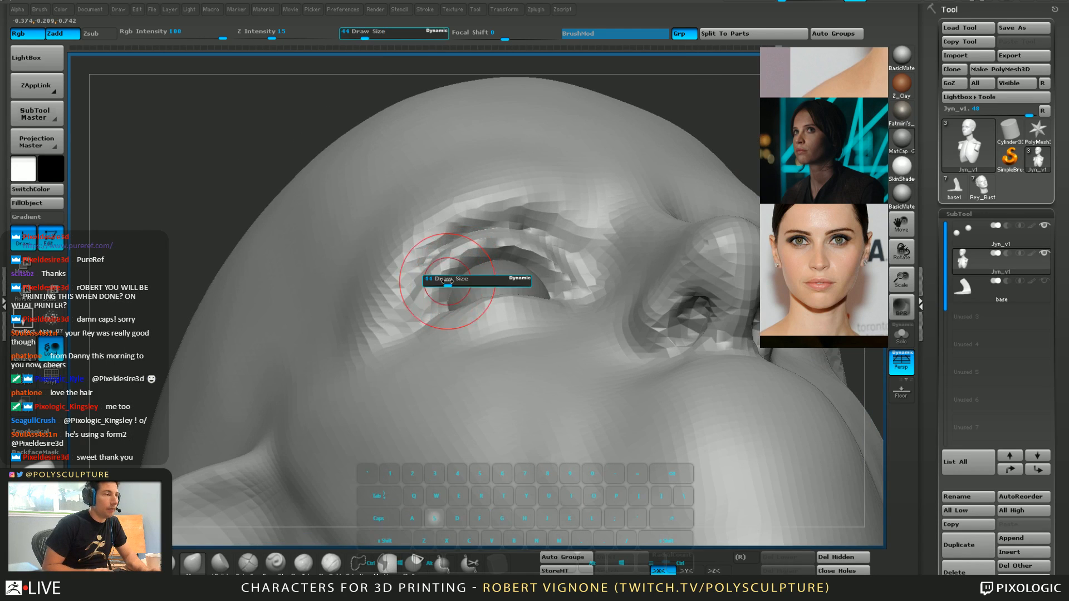
{"action": "left_click_drag", "start_coordinate": [448, 281], "coordinate": [440, 282]}
{"action": "key", "text": "1"}
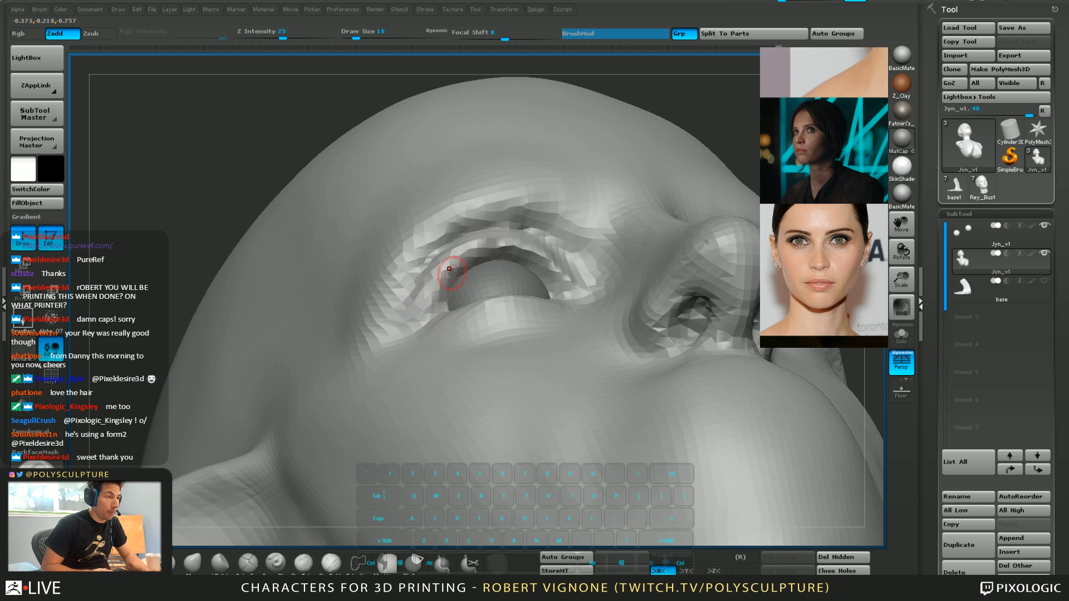
{"action": "right_click_drag", "start_coordinate": [518, 245], "coordinate": [463, 266]}
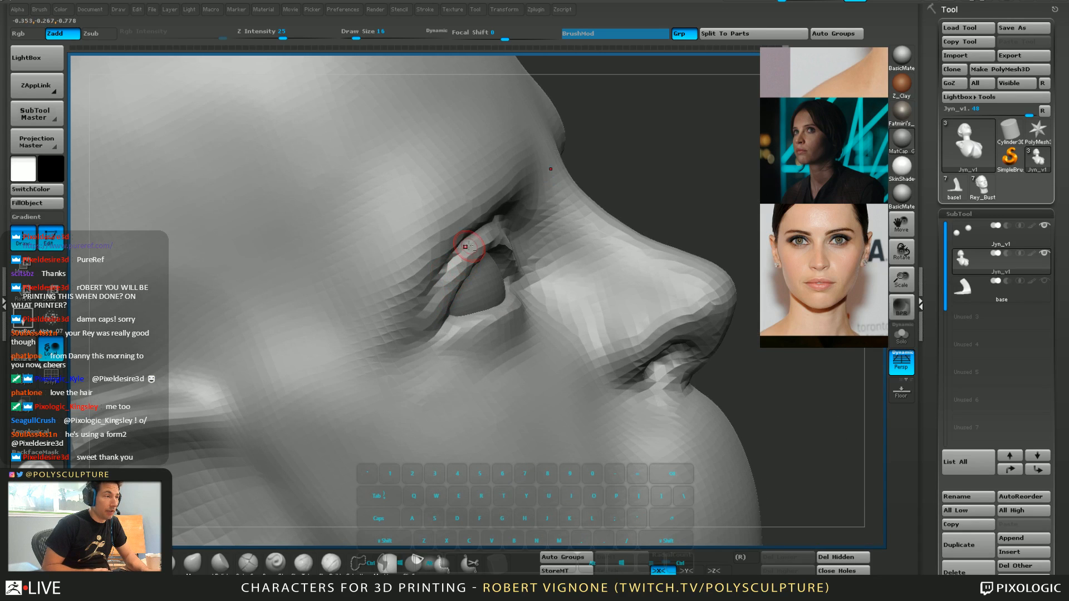
{"action": "right_click_drag", "start_coordinate": [419, 319], "coordinate": [483, 256]}
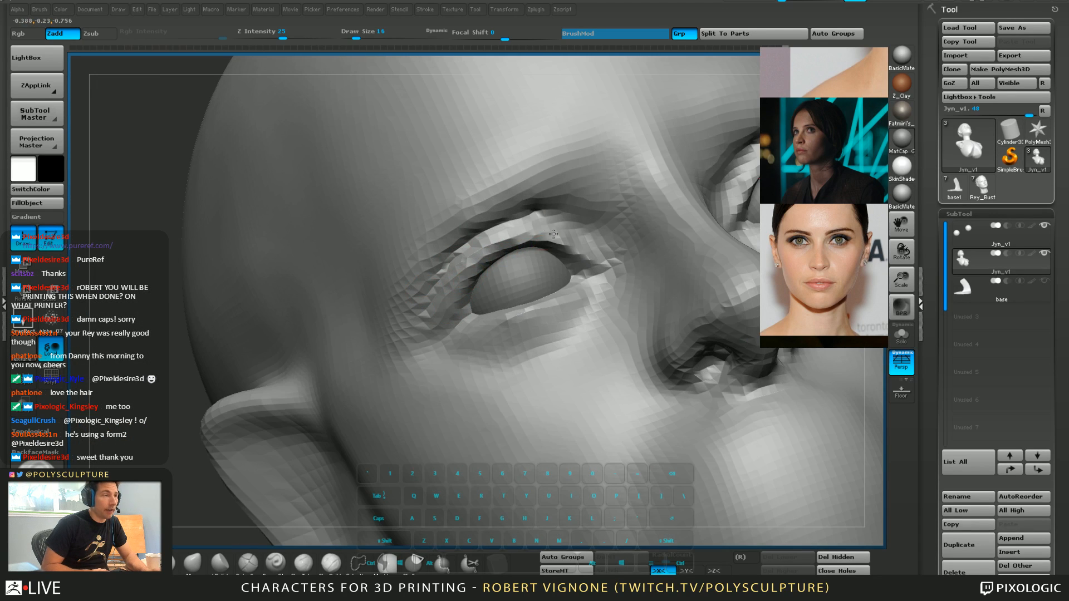
{"action": "right_click_drag", "start_coordinate": [554, 234], "coordinate": [443, 262]}
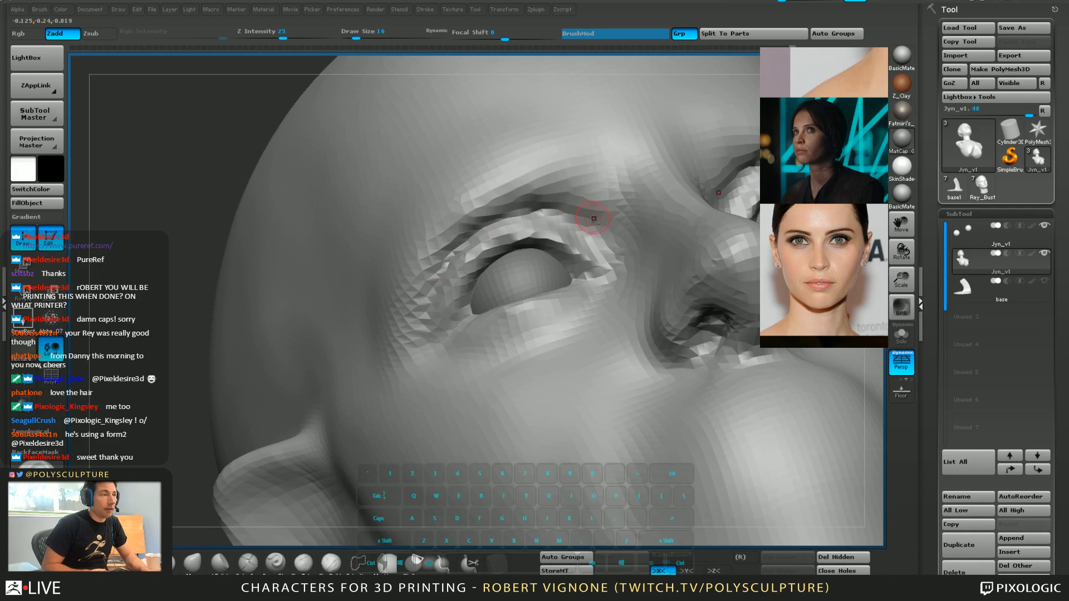
{"action": "mouse_move", "coordinate": [594, 219]}
{"action": "right_mouse_down"}
{"action": "mouse_move", "coordinate": [597, 274]}
{"action": "mouse_move", "coordinate": [548, 281]}
{"action": "mouse_move", "coordinate": [577, 324]}
{"action": "right_mouse_up"}
{"action": "right_click", "coordinate": [577, 324]}
{"action": "key", "text": "shift"}
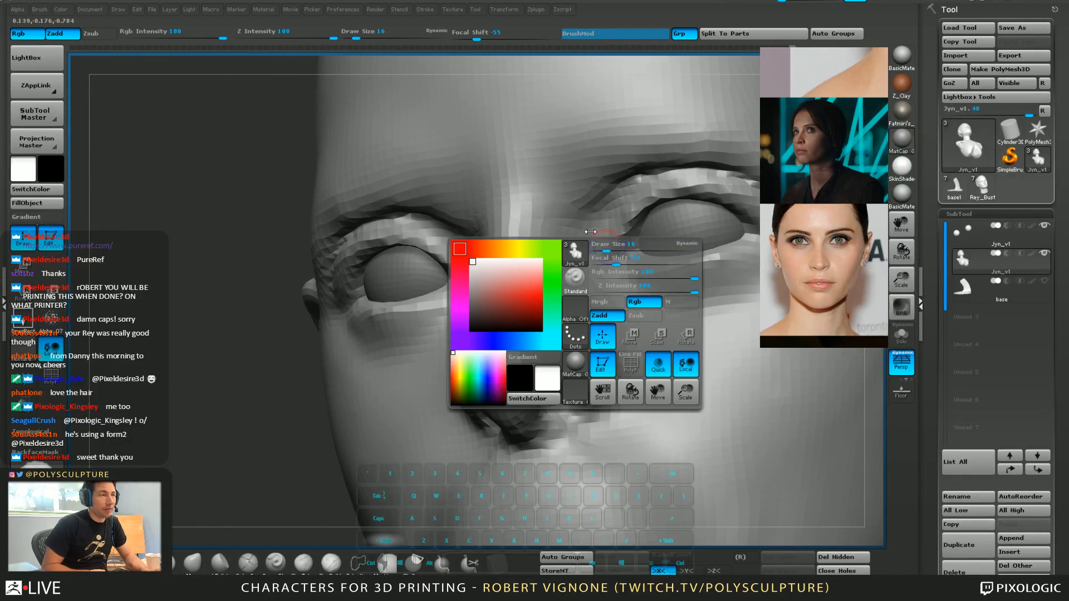
{"action": "key", "text": "s"}
{"action": "left_click_drag", "start_coordinate": [605, 249], "coordinate": [612, 250]}
{"action": "mouse_move", "coordinate": [615, 267]}
{"action": "right_mouse_down", "text": "alt"}
{"action": "mouse_move", "coordinate": [626, 245]}
{"action": "mouse_move", "coordinate": [508, 248]}
{"action": "mouse_move", "coordinate": [530, 262]}
{"action": "right_mouse_up", "text": "alt"}
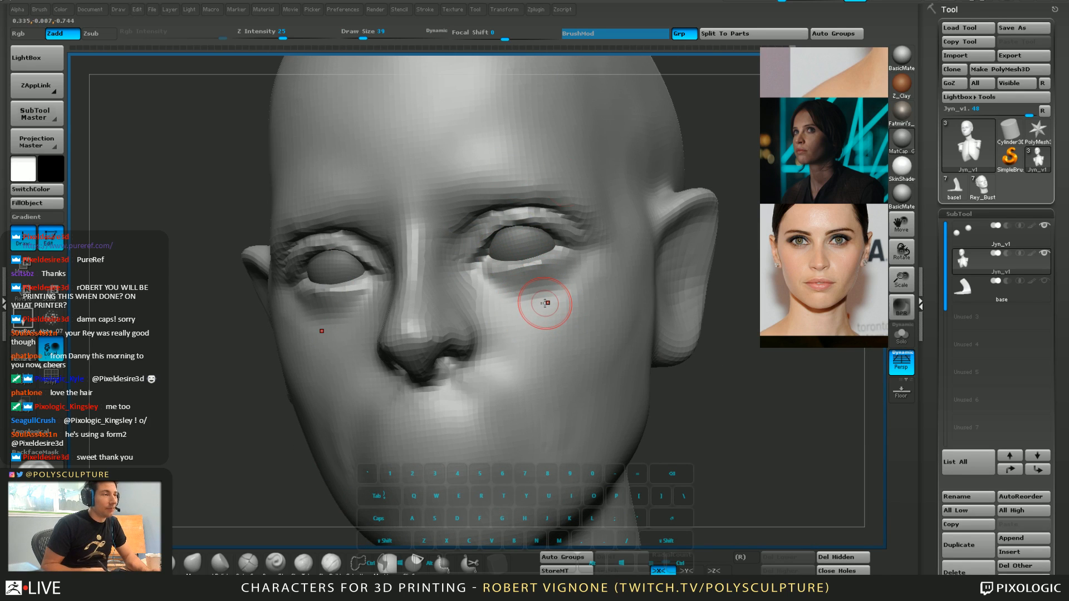
Adjust the eyelid corners and lower lid from the front with the Move brush at sizes 44 and 62
{"action": "right_click_drag", "start_coordinate": [545, 303], "coordinate": [546, 229]}
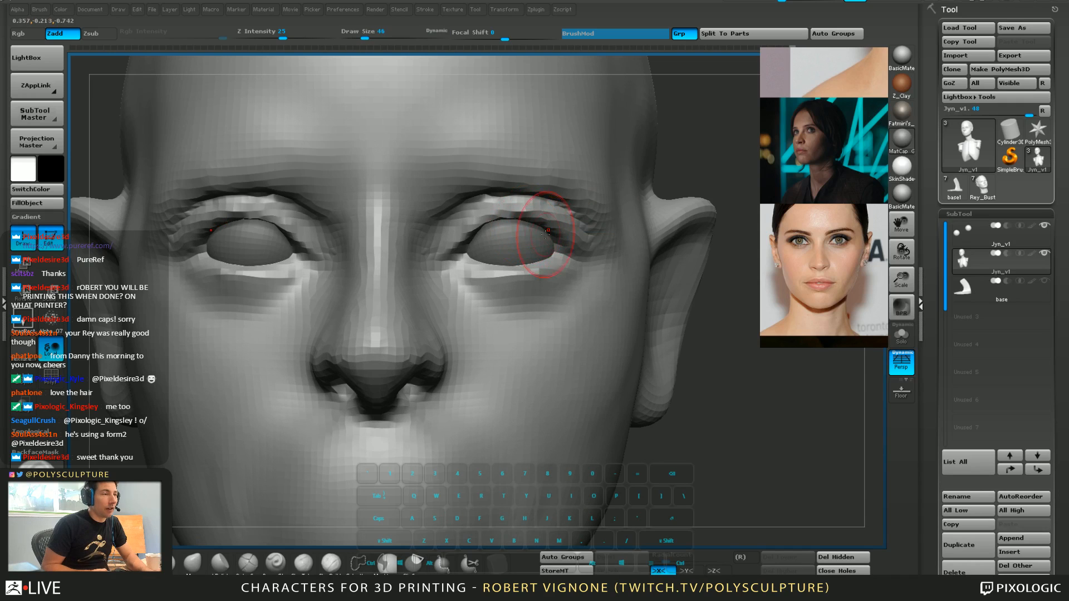
{"action": "key", "text": "5"}
{"action": "key", "text": "s"}
{"action": "left_click_drag", "start_coordinate": [560, 251], "coordinate": [558, 239]}
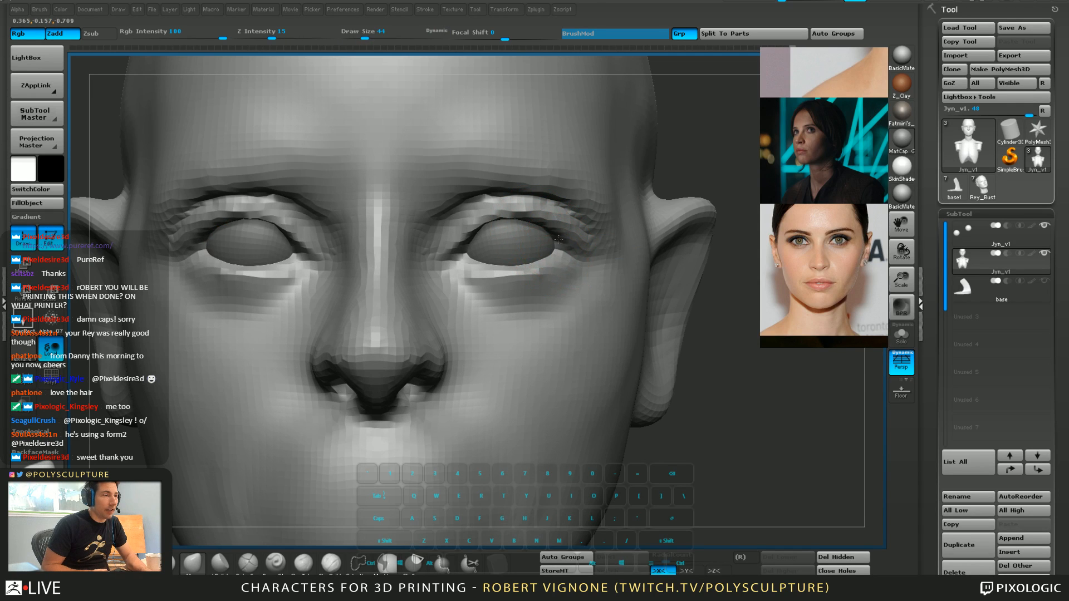
{"action": "key", "text": "s"}
{"action": "left_click", "coordinate": [538, 264]}
{"action": "key", "text": "5"}
{"action": "left_click_drag", "start_coordinate": [514, 265], "coordinate": [512, 251]}
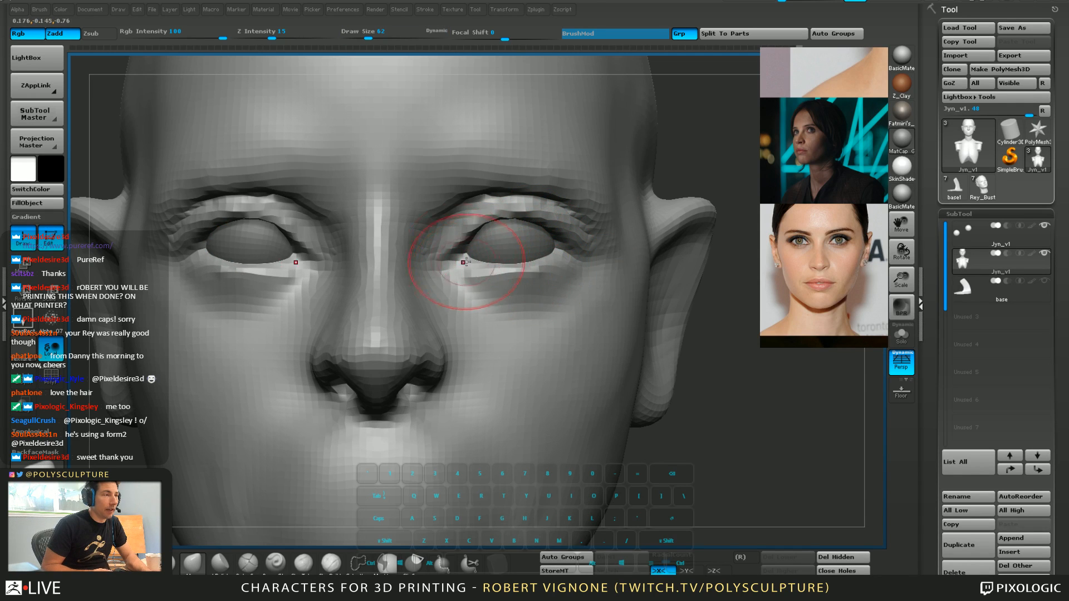
{"action": "right_click_drag", "start_coordinate": [451, 264], "coordinate": [496, 269], "text": "ctrl"}
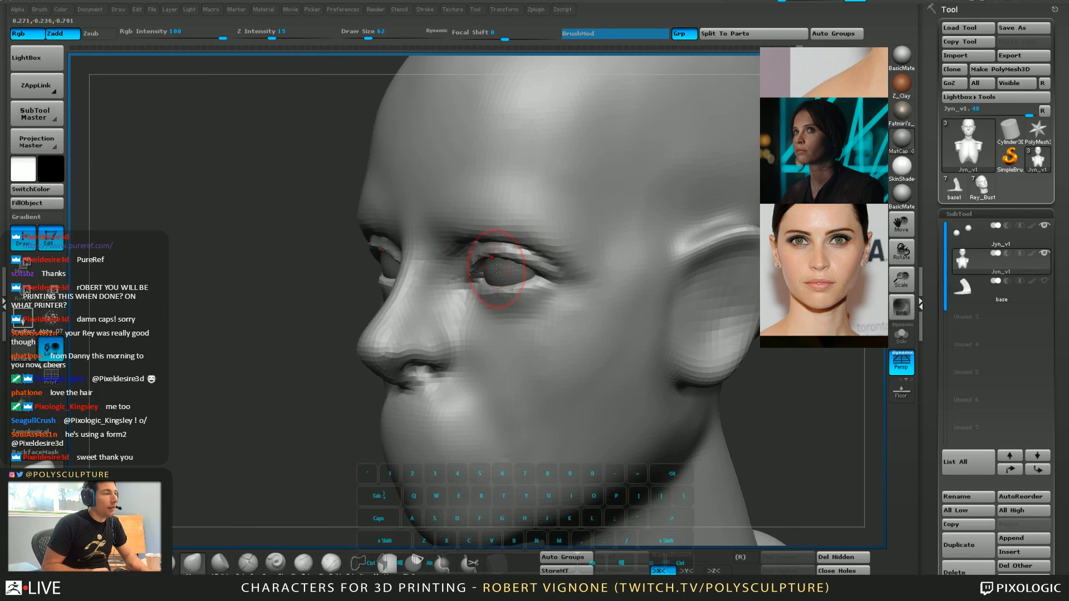
Refine the brow area at the outer eye from the side view at brush size 74
{"action": "mouse_move", "coordinate": [383, 249]}
{"action": "right_mouse_down"}
{"action": "mouse_move", "coordinate": [408, 245]}
{"action": "mouse_move", "coordinate": [371, 238]}
{"action": "mouse_move", "coordinate": [413, 223]}
{"action": "right_mouse_up"}
{"action": "key", "text": "s"}
{"action": "left_click", "coordinate": [371, 214]}
{"action": "left_click_drag", "start_coordinate": [332, 219], "coordinate": [330, 243], "text": "shift"}
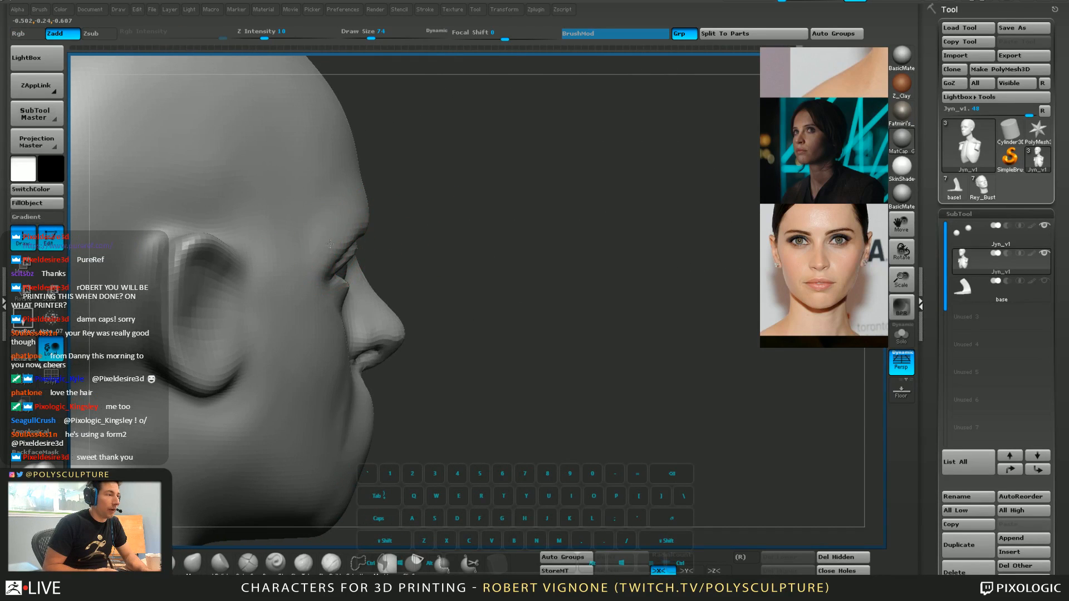
{"action": "right_click_drag", "start_coordinate": [363, 222], "coordinate": [365, 235]}
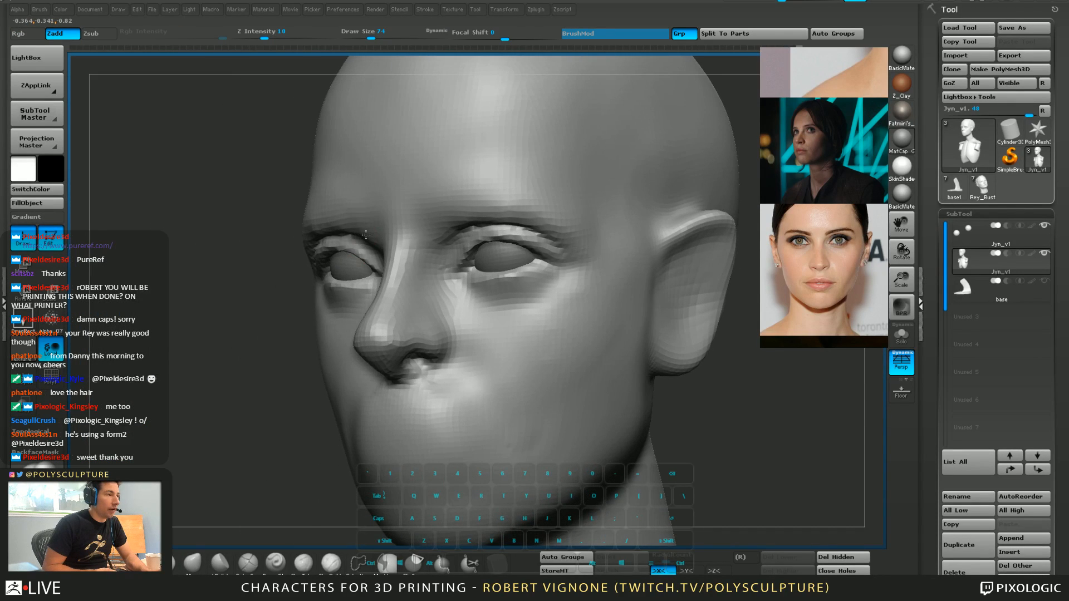
Work on the cheek beside the nose at brush size 120, using the Move brush to adjust its shape
{"action": "right_click_drag", "start_coordinate": [335, 346], "coordinate": [358, 267], "text": "alt"}
{"action": "key", "text": "s"}
{"action": "left_click_drag", "start_coordinate": [358, 267], "coordinate": [365, 268]}
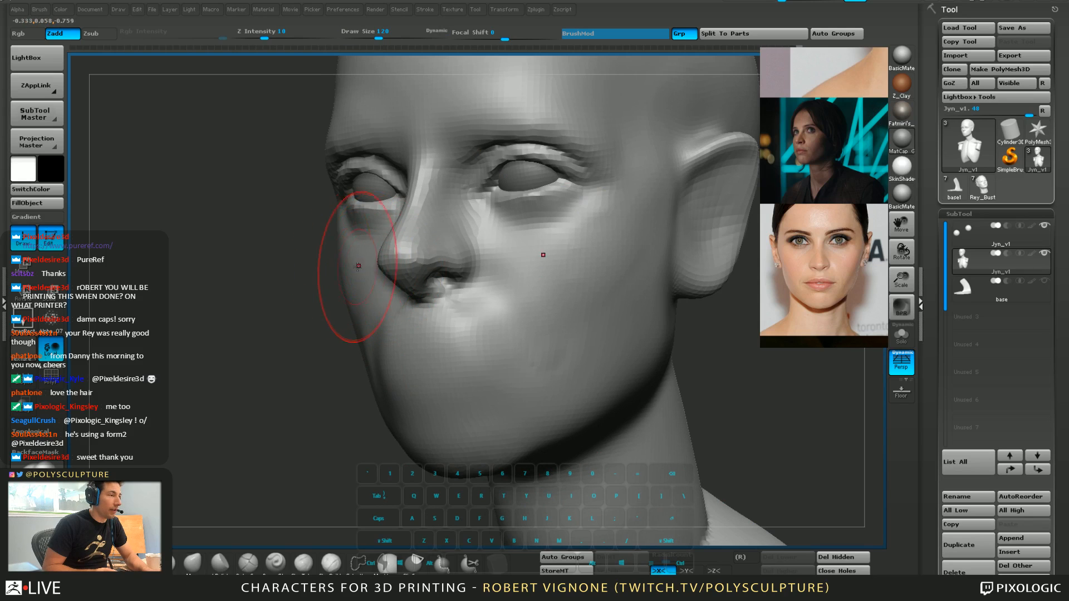
{"action": "key", "text": "b"}
{"action": "key", "text": "m"}
{"action": "key", "text": "v"}
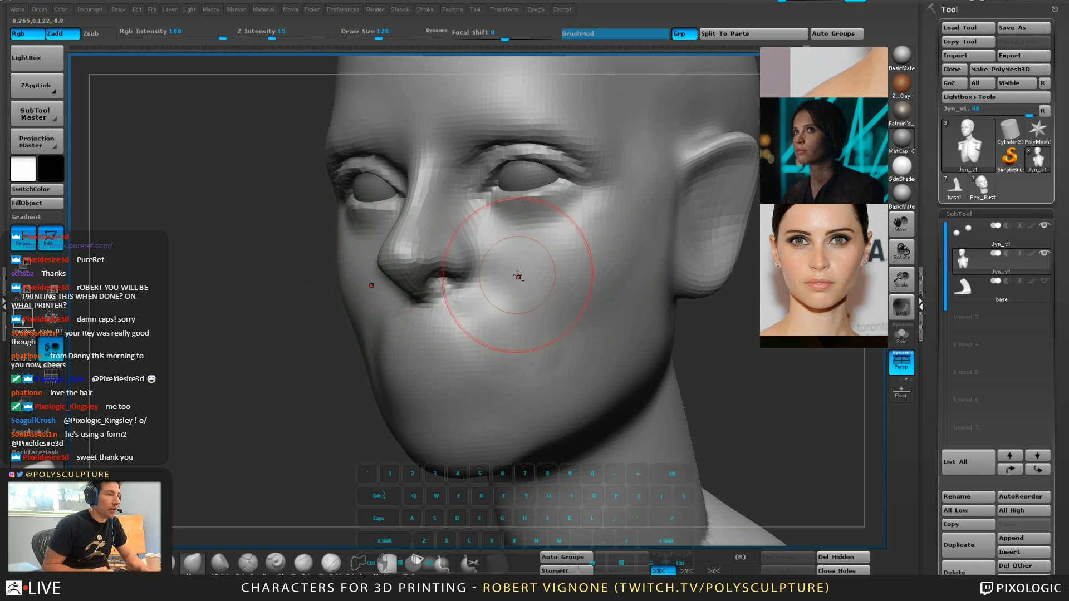
Carve in the lower cheek beside the mouth area with the Standard brush in subtract mode, at sizes 120 and 104
{"action": "key", "text": "b"}
{"action": "key", "text": "s"}
{"action": "key", "text": "t"}
{"action": "mouse_move", "coordinate": [518, 276]}
{"action": "left_mouse_down", "text": "alt"}
{"action": "mouse_move", "coordinate": [556, 273]}
{"action": "mouse_move", "coordinate": [626, 229]}
{"action": "mouse_move", "coordinate": [523, 323]}
{"action": "left_mouse_up", "text": "alt"}
{"action": "mouse_move", "coordinate": [582, 334]}
{"action": "right_mouse_down"}
{"action": "mouse_move", "coordinate": [546, 339]}
{"action": "mouse_move", "coordinate": [549, 301]}
{"action": "mouse_move", "coordinate": [551, 329]}
{"action": "right_mouse_up"}
{"action": "key", "text": "s"}
{"action": "left_click_drag", "start_coordinate": [494, 324], "coordinate": [489, 325]}
{"action": "right_click_drag", "start_coordinate": [387, 348], "coordinate": [407, 350]}
Carve the area below the nostril and build up the form toward the mouth corner at brush size 74
{"action": "key", "text": "4"}
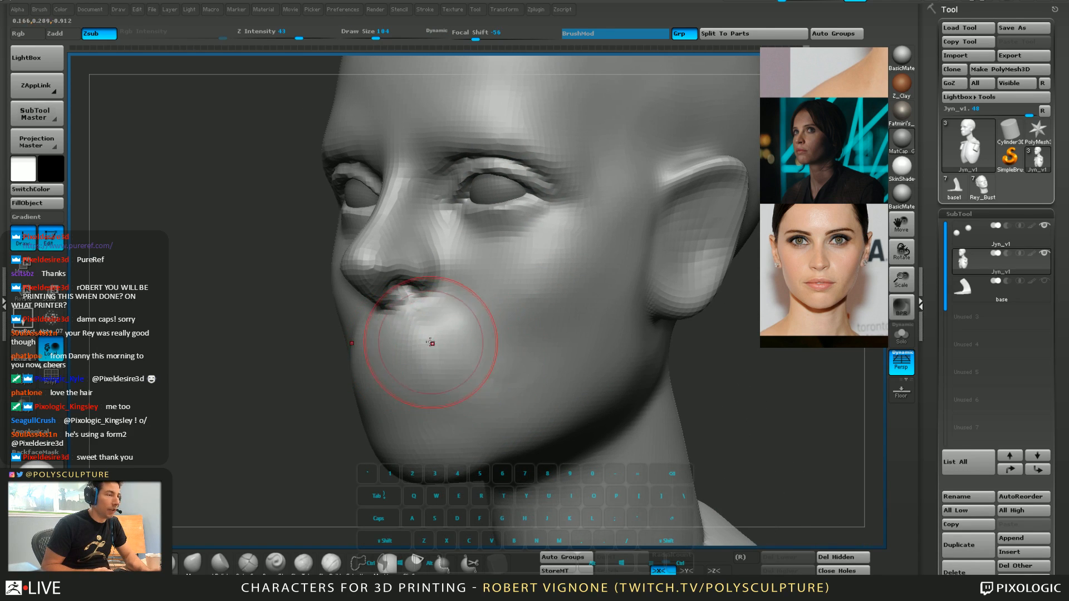
{"action": "mouse_move", "coordinate": [414, 325]}
{"action": "left_mouse_down", "text": "alt"}
{"action": "mouse_move", "coordinate": [439, 345]}
{"action": "mouse_move", "coordinate": [432, 334]}
{"action": "left_mouse_up", "text": "alt"}
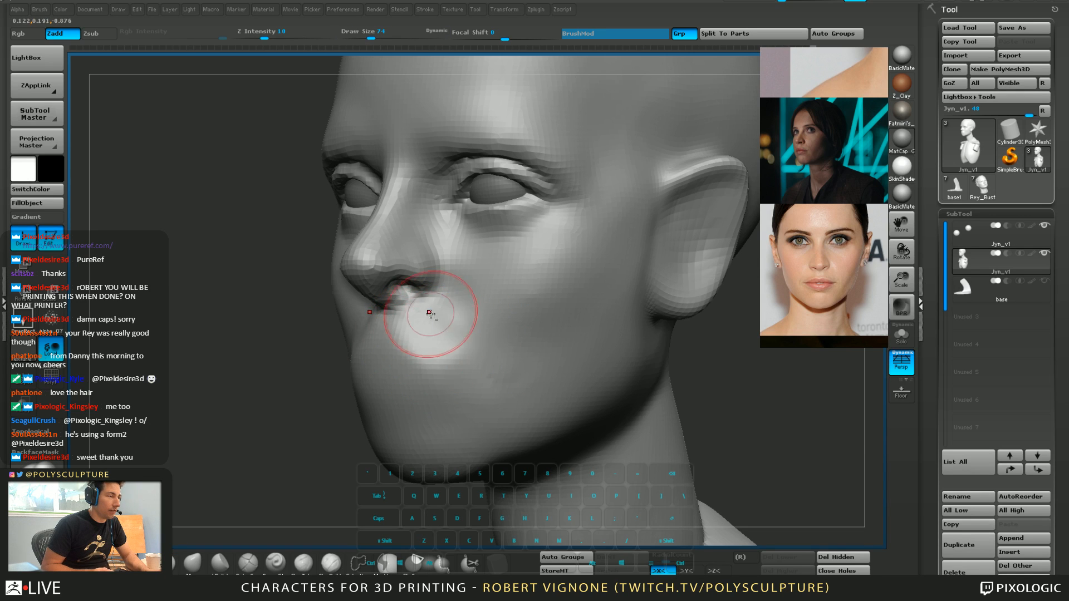
{"action": "key", "text": "2"}
{"action": "right_click_drag", "start_coordinate": [410, 327], "coordinate": [432, 333]}
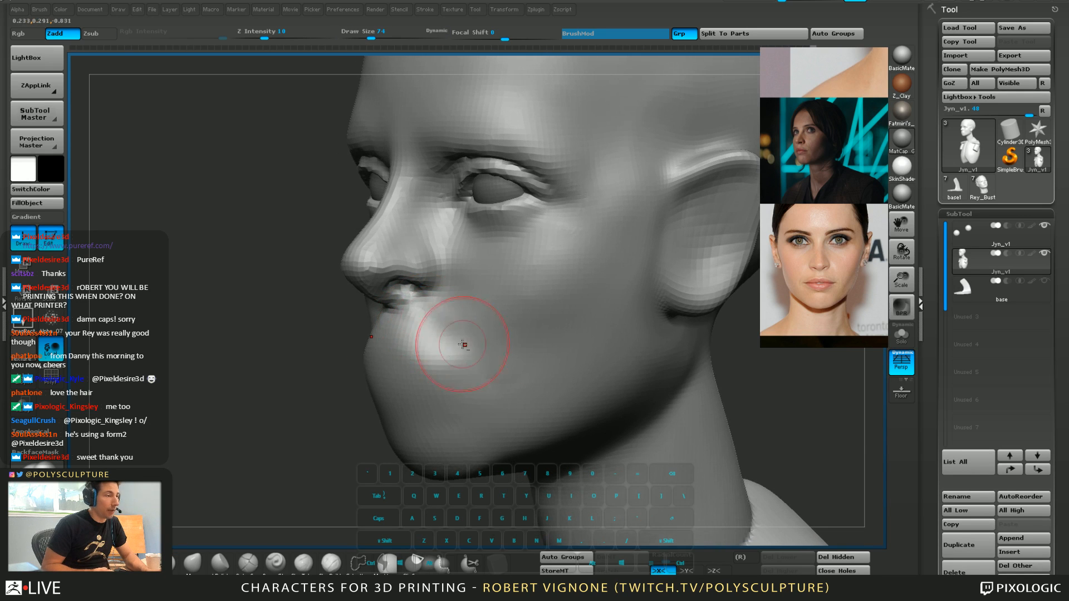
{"action": "left_click", "coordinate": [330, 566]}
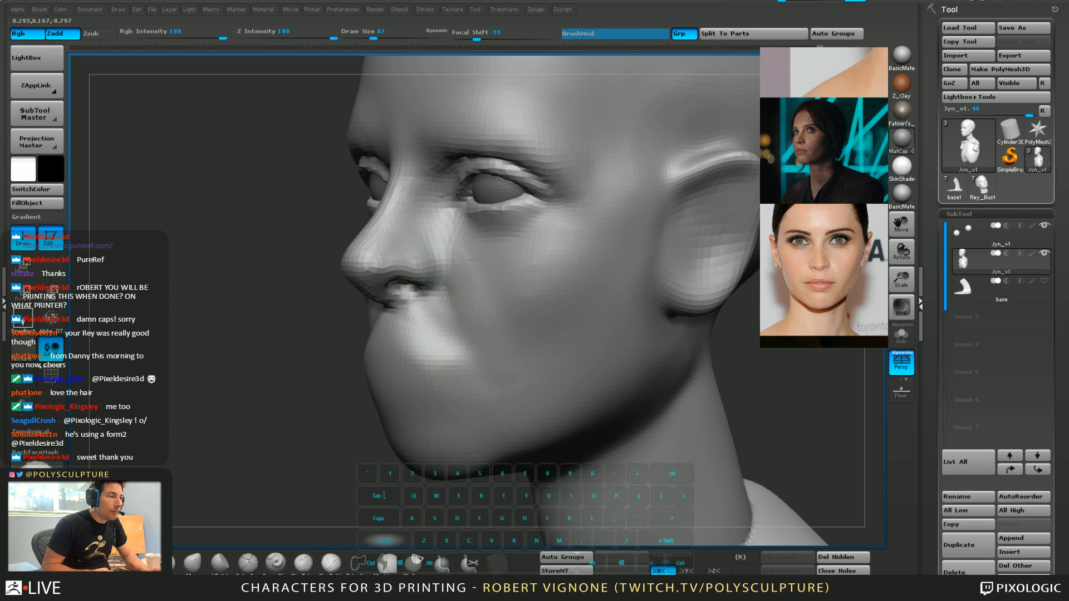
Hollow out the inside of the ear under its upper rim at brush size 31
{"action": "mouse_move", "coordinate": [484, 344]}
{"action": "right_mouse_down"}
{"action": "mouse_move", "coordinate": [592, 275]}
{"action": "mouse_move", "coordinate": [497, 305]}
{"action": "right_mouse_up"}
{"action": "key", "text": "b"}
{"action": "key", "text": "m"}
{"action": "key", "text": "v"}
{"action": "key", "text": "s"}
{"action": "left_click_drag", "start_coordinate": [497, 305], "coordinate": [479, 280]}
{"action": "key", "text": "s"}
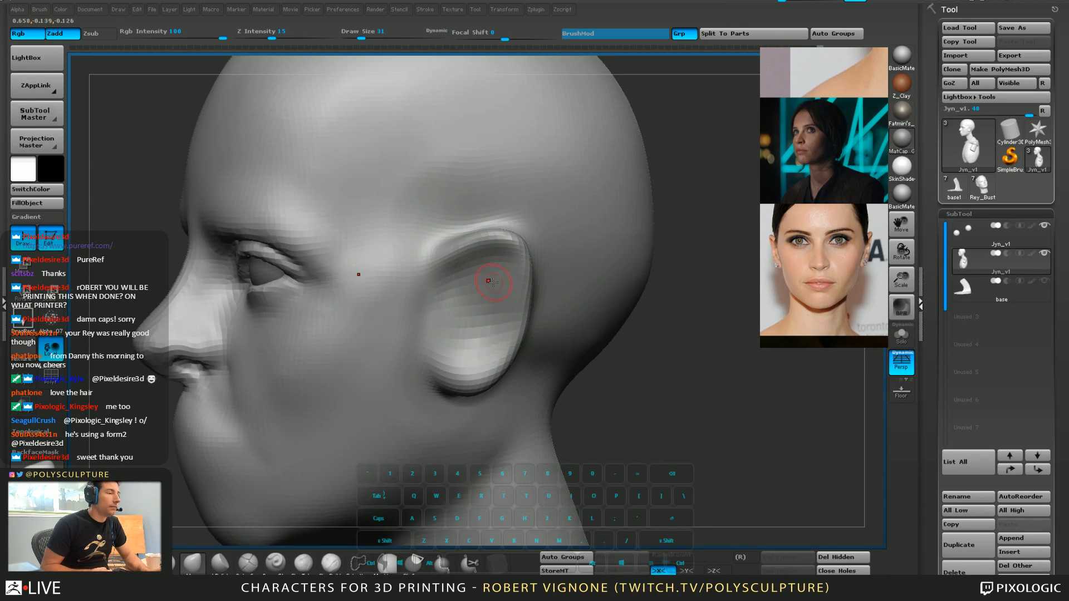
{"action": "key", "text": "shift"}
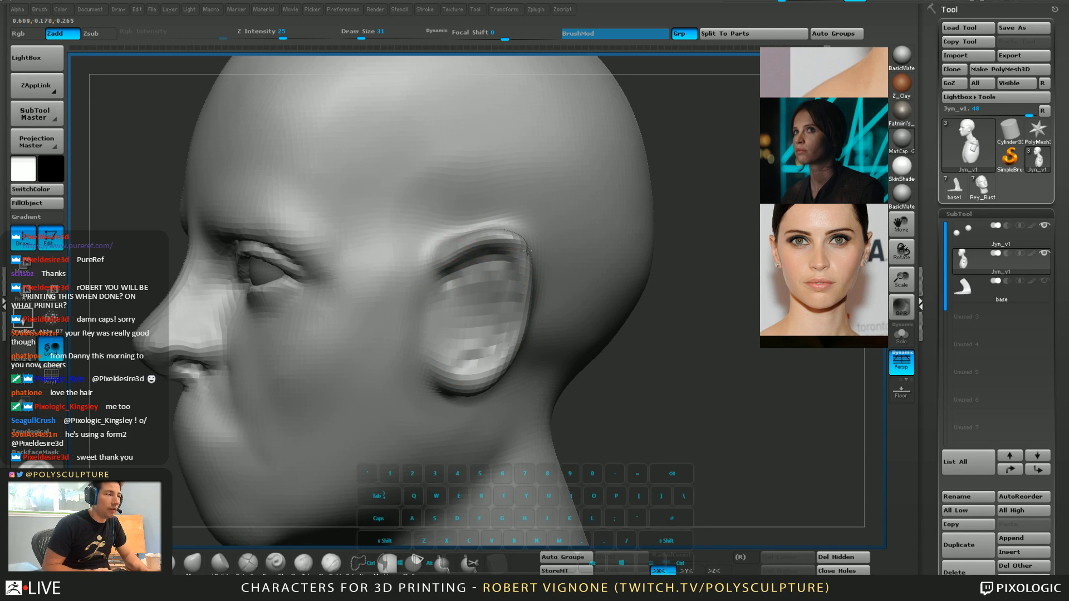
Sculpt the tragus and the front inner edge of the ear at brush size 35
{"action": "key", "text": "s"}
{"action": "left_click_drag", "start_coordinate": [450, 283], "coordinate": [454, 283]}
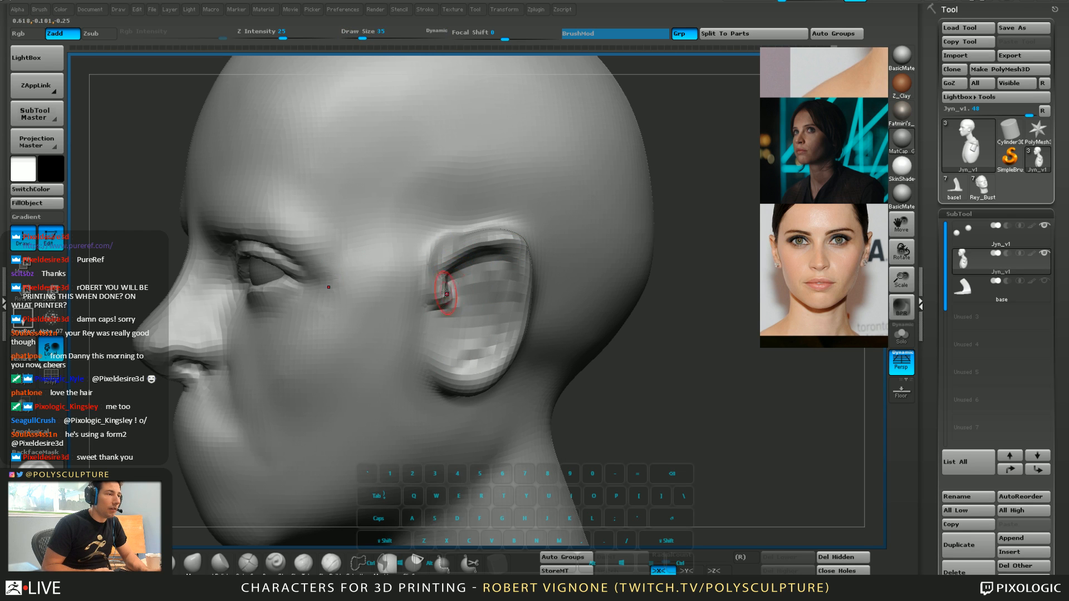
{"action": "right_click_drag", "start_coordinate": [443, 295], "coordinate": [531, 291]}
{"action": "key", "text": "s"}
{"action": "left_click_drag", "start_coordinate": [451, 283], "coordinate": [457, 283]}
{"action": "right_click_drag", "start_coordinate": [457, 283], "coordinate": [462, 212]}
Reshape the ear's front edge and tilt from low and side views with the Move brush at size 56
{"action": "key", "text": "5"}
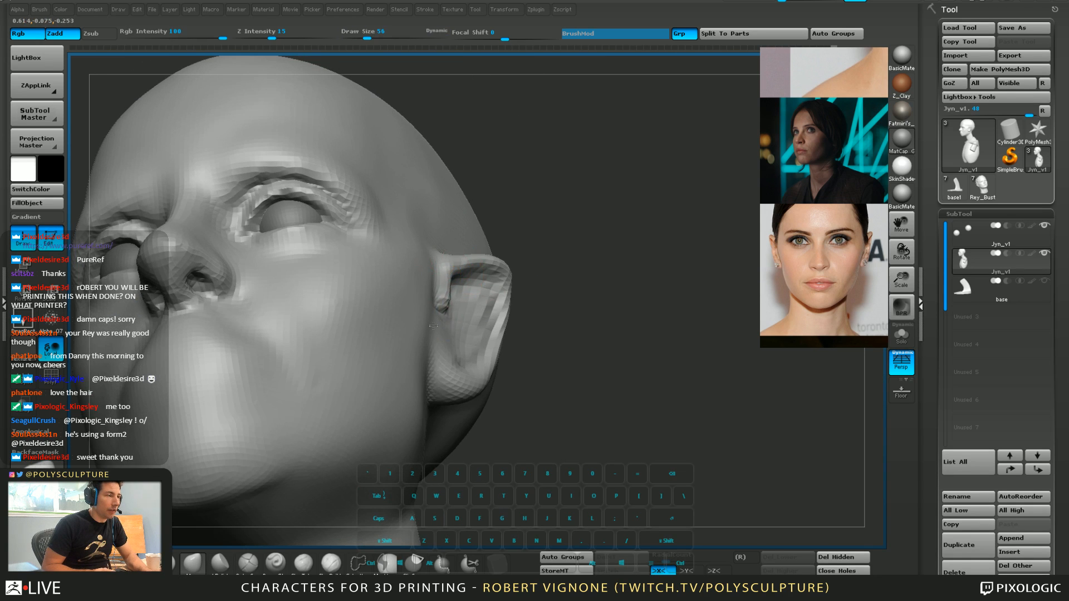
{"action": "mouse_move", "coordinate": [441, 308]}
{"action": "right_mouse_down"}
{"action": "mouse_move", "coordinate": [444, 294]}
{"action": "mouse_move", "coordinate": [429, 303]}
{"action": "right_mouse_up"}
{"action": "left_click_drag", "start_coordinate": [399, 332], "coordinate": [415, 303], "text": "shift"}
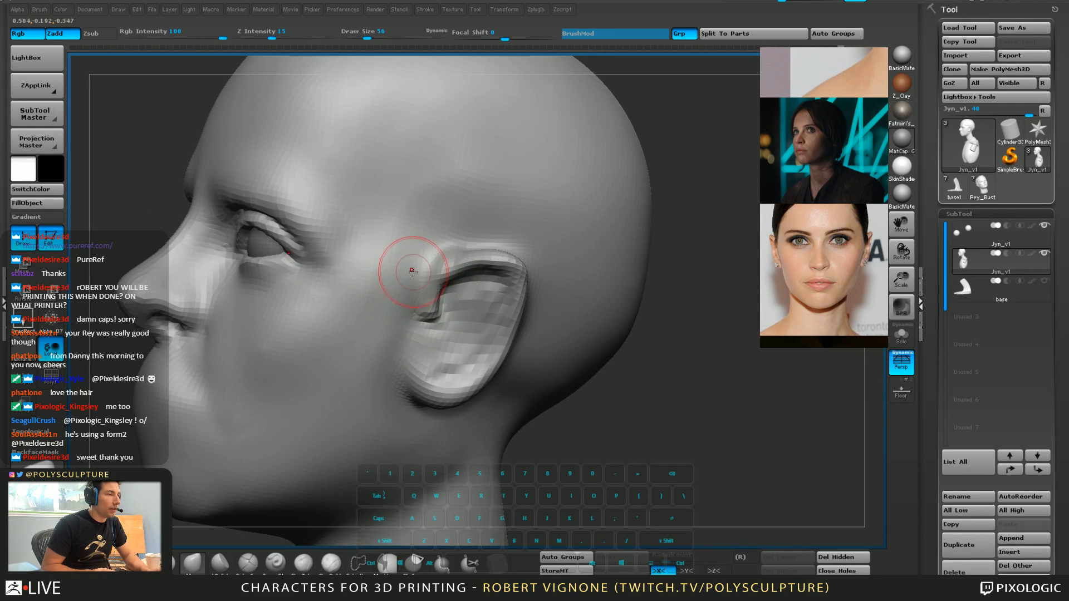
{"action": "key", "text": "1"}
{"action": "mouse_move", "coordinate": [412, 270]}
{"action": "right_mouse_down"}
{"action": "mouse_move", "coordinate": [422, 258]}
{"action": "mouse_move", "coordinate": [406, 286]}
{"action": "mouse_move", "coordinate": [440, 295]}
{"action": "mouse_move", "coordinate": [512, 290]}
{"action": "mouse_move", "coordinate": [445, 331]}
{"action": "mouse_move", "coordinate": [495, 283]}
{"action": "right_mouse_up"}
{"action": "key", "text": "shift"}
Adjust the ear and side of the face from the front with the Move brush at size 124
{"action": "key", "text": "s"}
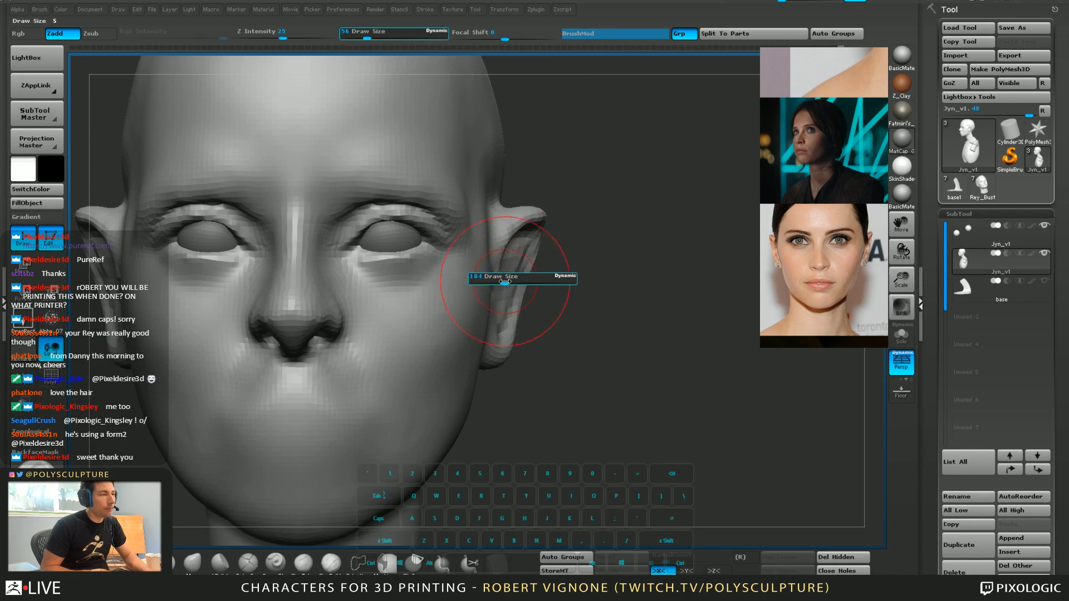
{"action": "left_click_drag", "start_coordinate": [505, 281], "coordinate": [508, 281]}
{"action": "mouse_move", "coordinate": [508, 281]}
{"action": "right_mouse_down"}
{"action": "mouse_move", "coordinate": [473, 296]}
{"action": "mouse_move", "coordinate": [467, 312]}
{"action": "right_mouse_up"}
{"action": "key", "text": "b"}
{"action": "key", "text": "m"}
{"action": "key", "text": "v"}
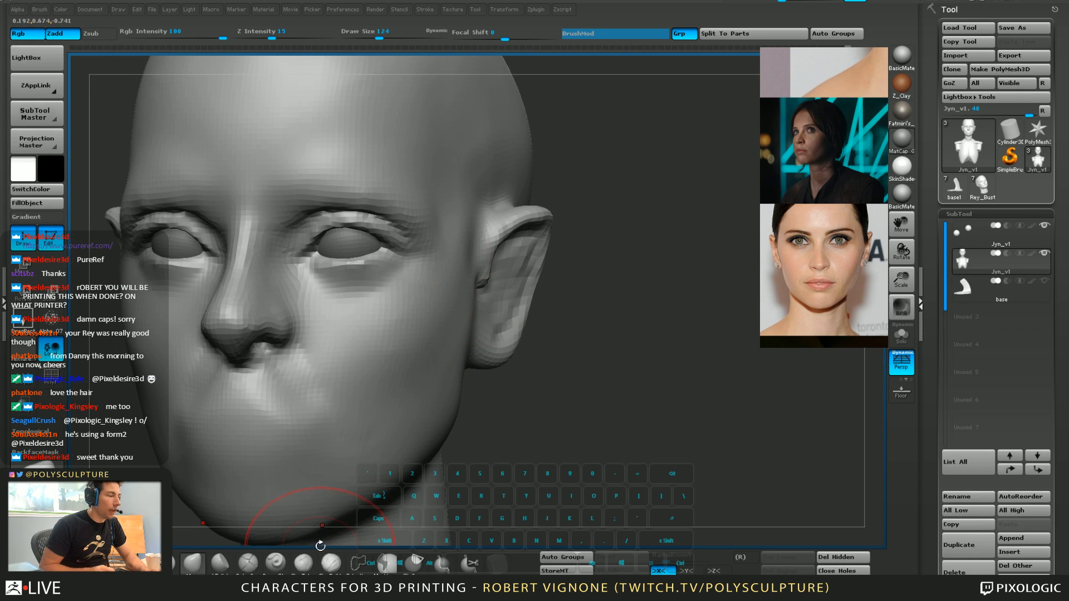
Refine and smooth the side of the face in front of the ear at brush size 101
{"action": "left_click", "coordinate": [331, 563]}
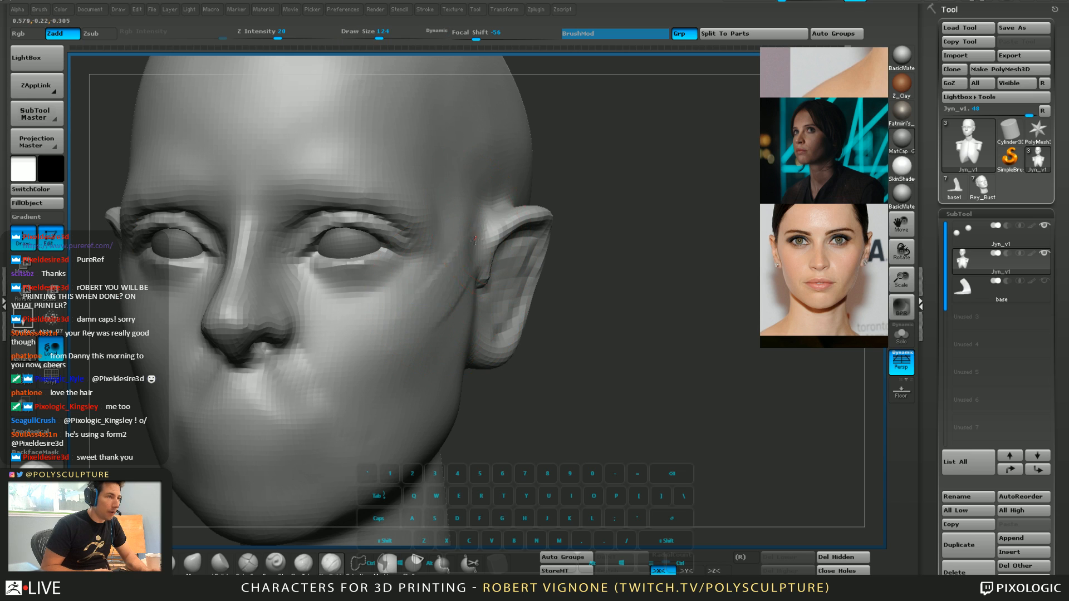
{"action": "key", "text": "s"}
{"action": "mouse_move", "coordinate": [431, 309]}
{"action": "left_mouse_down"}
{"action": "mouse_move", "coordinate": [472, 267]}
{"action": "mouse_move", "coordinate": [485, 278]}
{"action": "left_mouse_up"}
{"action": "key", "text": "s"}
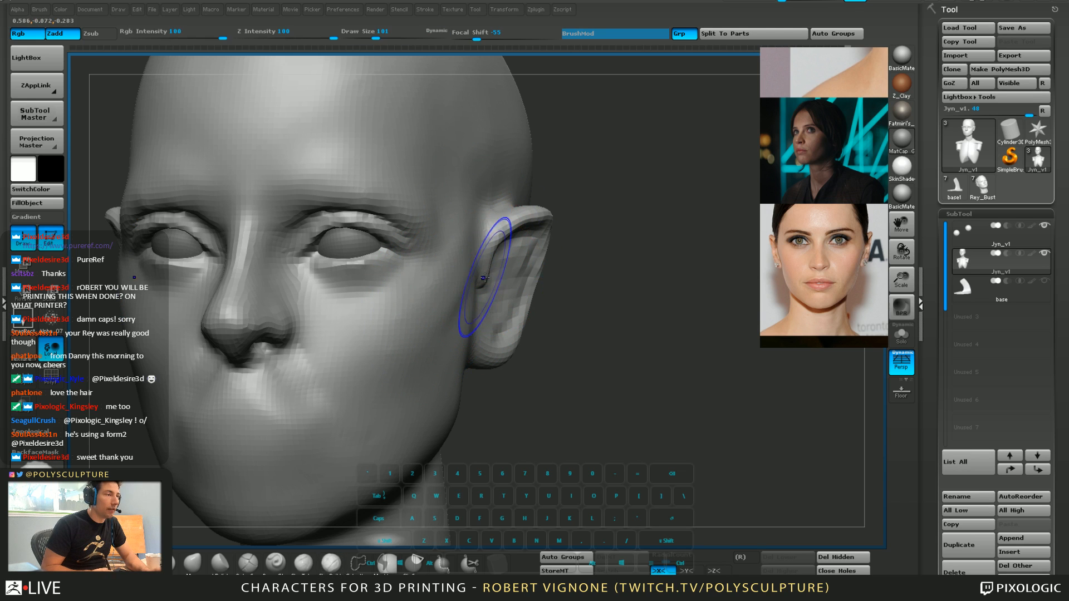
Carve and smooth the hollow inside the ear up close at brush size 33
{"action": "mouse_move", "coordinate": [499, 278]}
{"action": "right_mouse_down"}
{"action": "mouse_move", "coordinate": [458, 280]}
{"action": "mouse_move", "coordinate": [459, 297]}
{"action": "right_mouse_up"}
{"action": "key", "text": "s"}
{"action": "left_click_drag", "start_coordinate": [447, 272], "coordinate": [437, 268]}
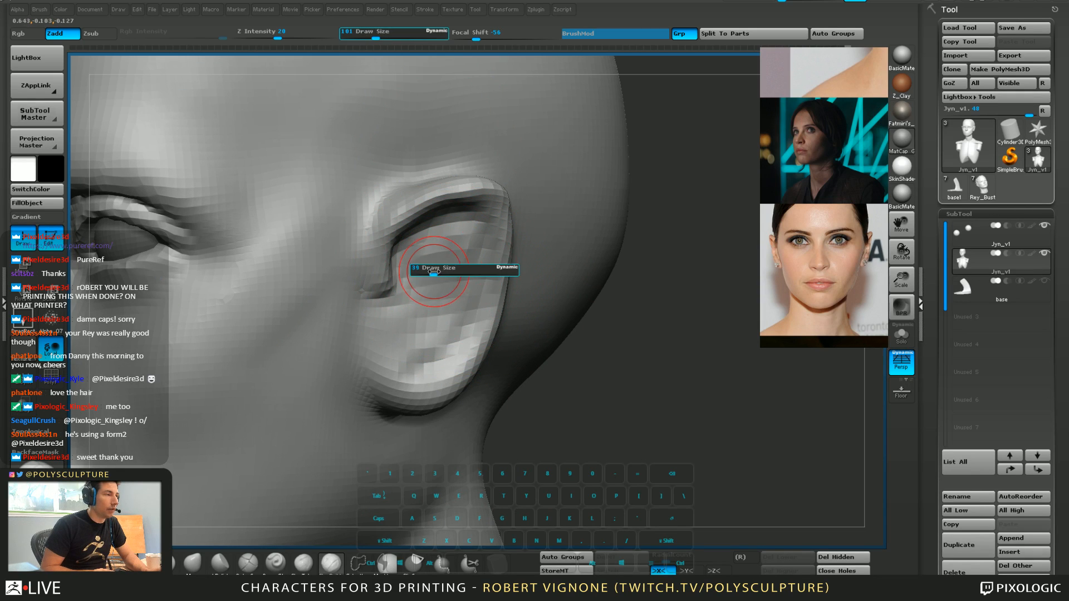
{"action": "key", "text": "1"}
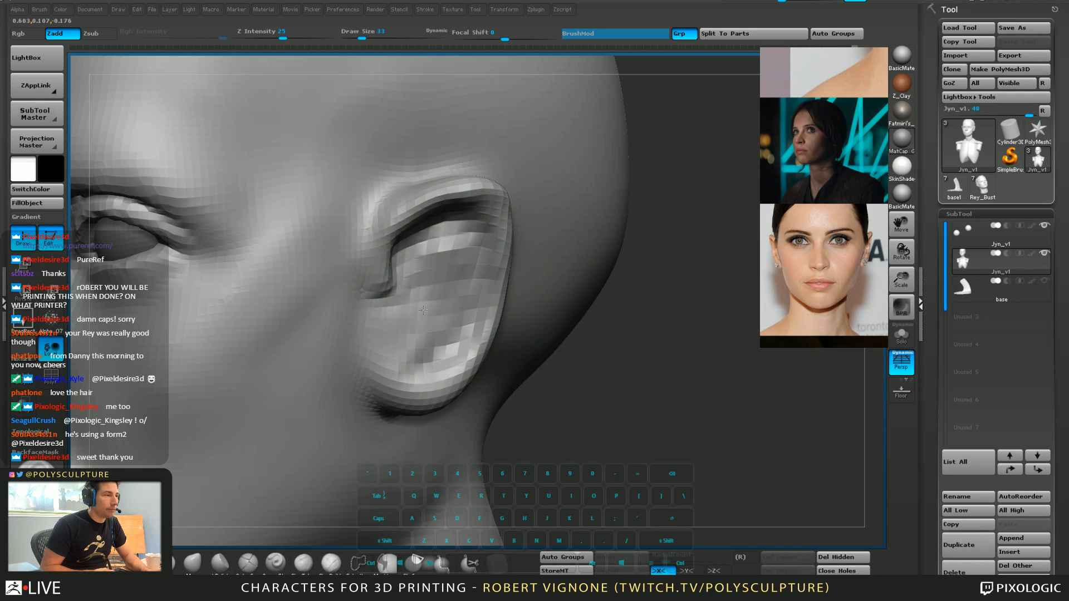
{"action": "mouse_move", "coordinate": [482, 358]}
{"action": "left_mouse_down"}
{"action": "mouse_move", "coordinate": [445, 380]}
{"action": "mouse_move", "coordinate": [415, 372]}
{"action": "mouse_move", "coordinate": [435, 362]}
{"action": "mouse_move", "coordinate": [440, 251]}
{"action": "left_mouse_up"}
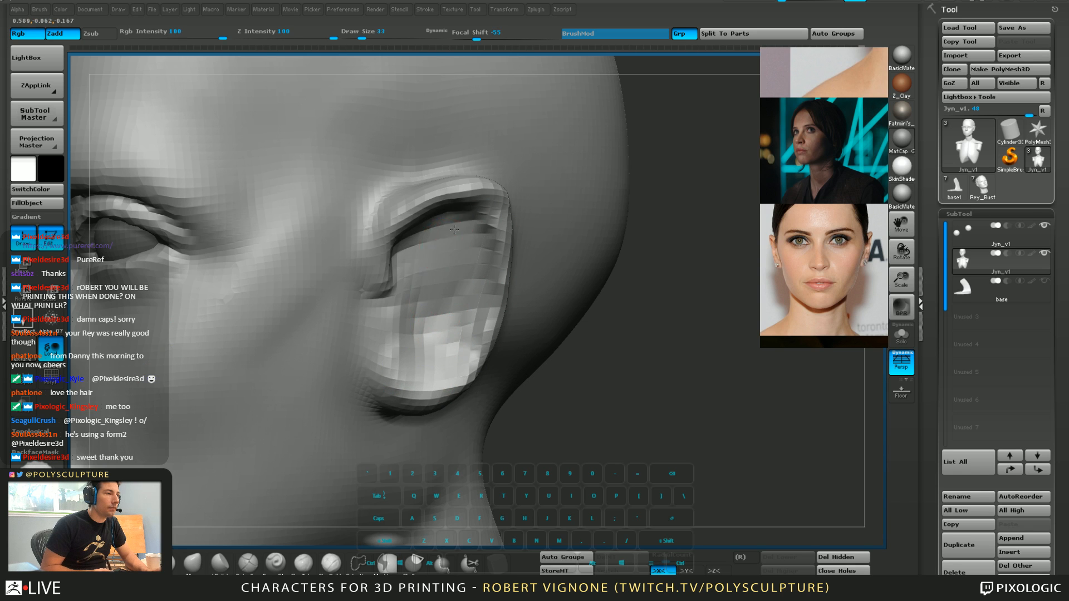
Sculpt the inner ear folds and smooth the hollow at brush sizes 33 and 39
{"action": "mouse_move", "coordinate": [440, 251]}
{"action": "right_mouse_down"}
{"action": "mouse_move", "coordinate": [362, 262]}
{"action": "mouse_move", "coordinate": [453, 262]}
{"action": "right_mouse_up"}
{"action": "key", "text": "1"}
{"action": "mouse_move", "coordinate": [454, 262]}
{"action": "left_mouse_down"}
{"action": "mouse_move", "coordinate": [453, 243]}
{"action": "mouse_move", "coordinate": [443, 268]}
{"action": "mouse_move", "coordinate": [455, 290]}
{"action": "left_mouse_up"}
{"action": "right_click_drag", "start_coordinate": [456, 290], "coordinate": [428, 286]}
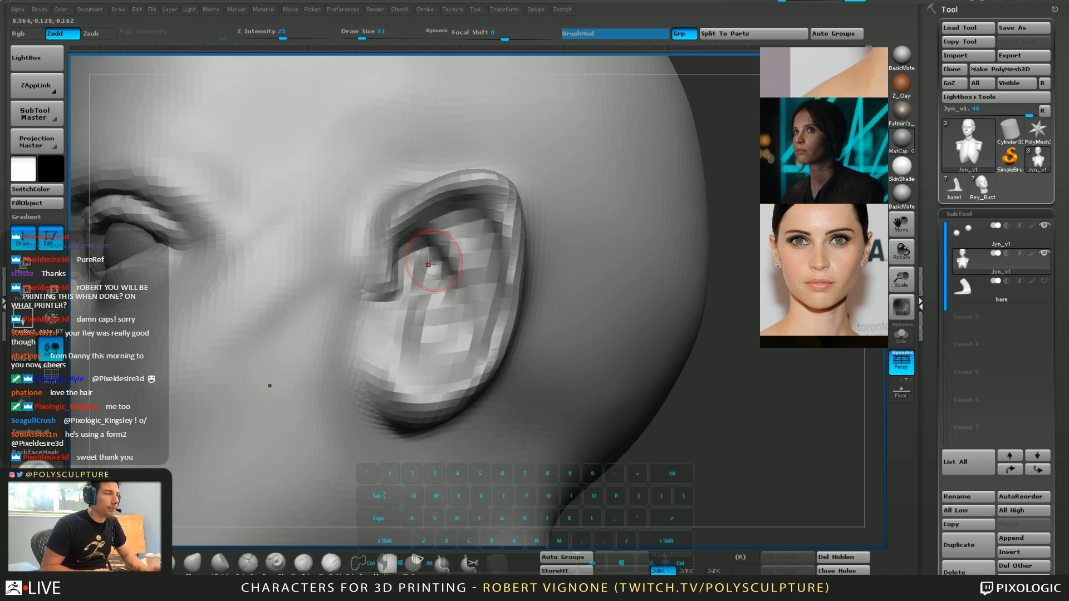
{"action": "left_click_drag", "start_coordinate": [432, 257], "coordinate": [421, 285]}
{"action": "mouse_move", "coordinate": [387, 326]}
{"action": "right_mouse_down"}
{"action": "mouse_move", "coordinate": [402, 335]}
{"action": "mouse_move", "coordinate": [432, 327]}
{"action": "right_mouse_up"}
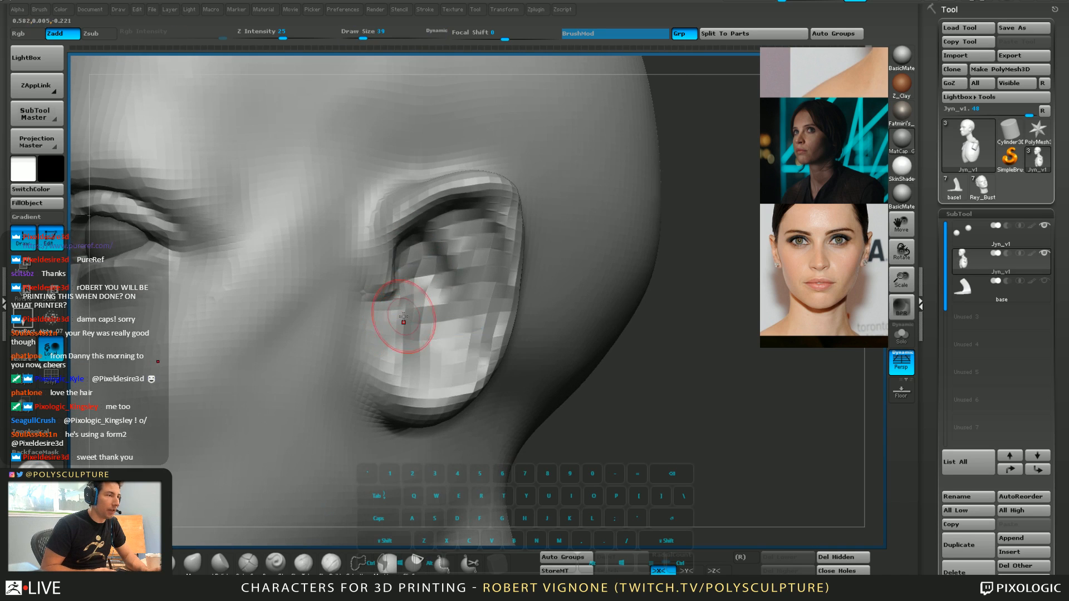
{"action": "key", "text": "1"}
{"action": "left_click_drag", "start_coordinate": [436, 250], "coordinate": [430, 272]}
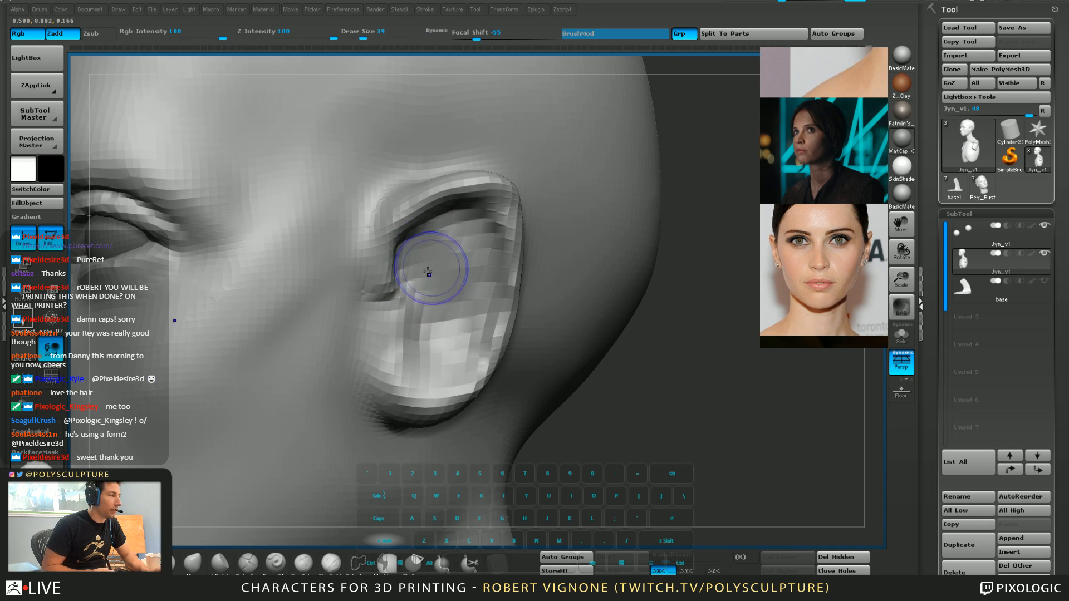
Browse the reference board for a side photo of the woman with her ear exposed
{"action": "middle_click_drag", "start_coordinate": [786, 190], "coordinate": [885, 215]}
{"action": "scroll", "coordinate": [824, 192], "scroll_direction": "down", "scroll_amount": 2}
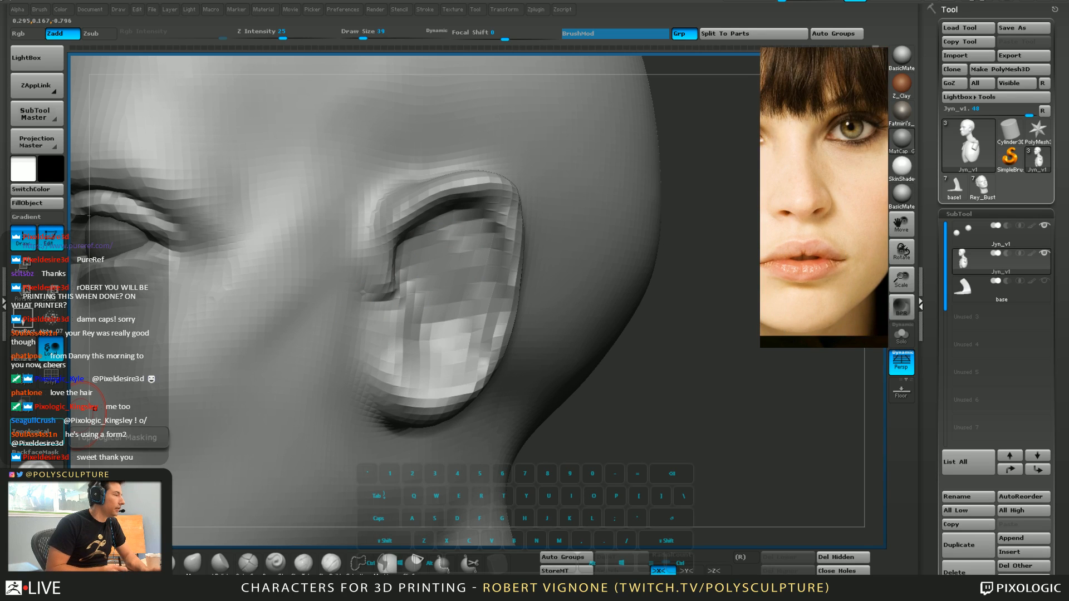
{"action": "scroll", "coordinate": [824, 192], "scroll_direction": "down", "scroll_amount": 4}
{"action": "middle_click_drag", "start_coordinate": [874, 178], "coordinate": [710, 227]}
{"action": "middle_click_drag", "start_coordinate": [868, 223], "coordinate": [758, 202]}
{"action": "middle_click_drag", "start_coordinate": [780, 147], "coordinate": [814, 197]}
{"action": "scroll", "coordinate": [765, 197], "scroll_direction": "up", "scroll_amount": 5}
{"action": "middle_click_drag", "start_coordinate": [886, 193], "coordinate": [703, 195]}
{"action": "scroll", "coordinate": [812, 193], "scroll_direction": "up", "scroll_amount": 2}
{"action": "middle_click_drag", "start_coordinate": [824, 204], "coordinate": [795, 193]}
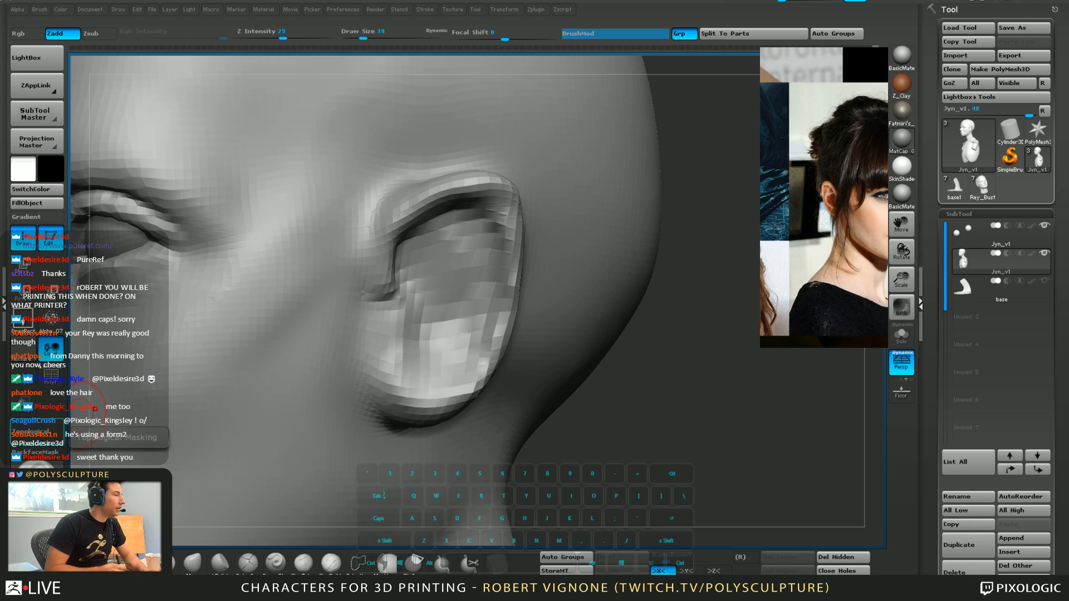
Set the brush size to 11 and choose a masking brush for painting masks on the ear
{"action": "key", "text": "s"}
{"action": "left_click_drag", "start_coordinate": [454, 289], "coordinate": [445, 290]}
{"action": "mouse_move", "coordinate": [436, 231]}
{"action": "left_mouse_down", "text": "ctrl"}
{"action": "mouse_move", "coordinate": [464, 349]}
{"action": "mouse_move", "coordinate": [466, 329]}
{"action": "left_mouse_up", "text": "ctrl"}
{"action": "left_click_drag", "start_coordinate": [647, 370], "coordinate": [627, 387], "text": "ctrl"}
{"action": "left_click", "coordinate": [37, 467], "text": "ctrl"}
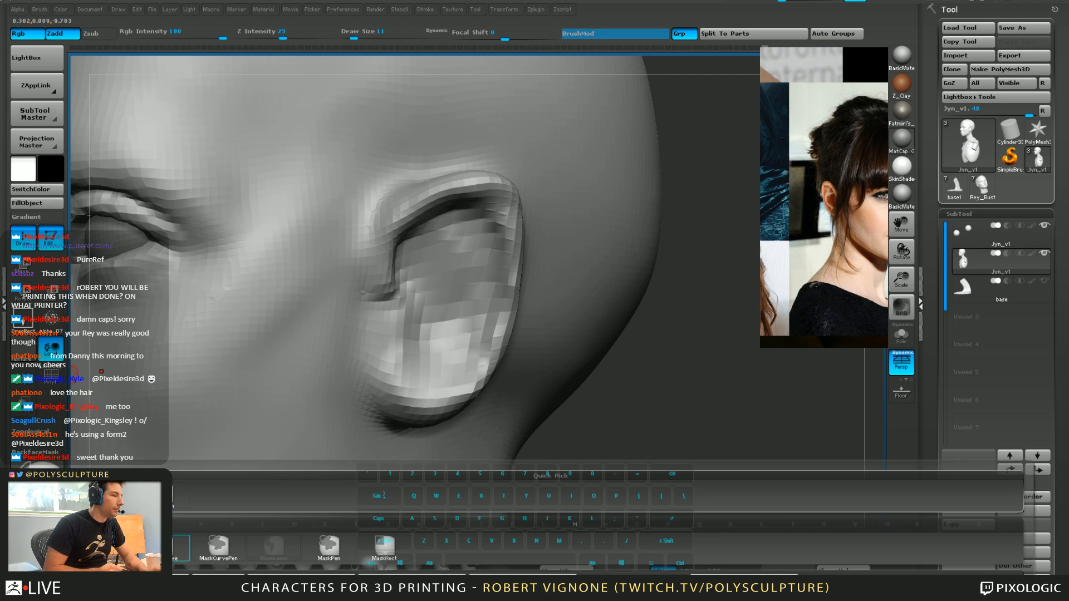
{"action": "left_click", "coordinate": [171, 494], "text": "ctrl"}
{"action": "left_click_drag", "start_coordinate": [413, 257], "coordinate": [469, 310], "text": "ctrl"}
{"action": "left_click_drag", "start_coordinate": [424, 261], "coordinate": [460, 339], "text": "ctrl"}
{"action": "mouse_move", "coordinate": [659, 433]}
{"action": "left_mouse_down", "text": "alt"}
{"action": "mouse_move", "coordinate": [669, 419]}
{"action": "mouse_move", "coordinate": [672, 431]}
{"action": "mouse_move", "coordinate": [691, 396]}
{"action": "left_mouse_up", "text": "alt"}
{"action": "left_click_drag", "start_coordinate": [728, 336], "coordinate": [623, 434], "text": "ctrl"}
Remesh the head with DynaMesh at resolution 192
{"action": "left_click_drag", "start_coordinate": [927, 489], "coordinate": [987, 361]}
{"action": "left_click", "coordinate": [963, 244]}
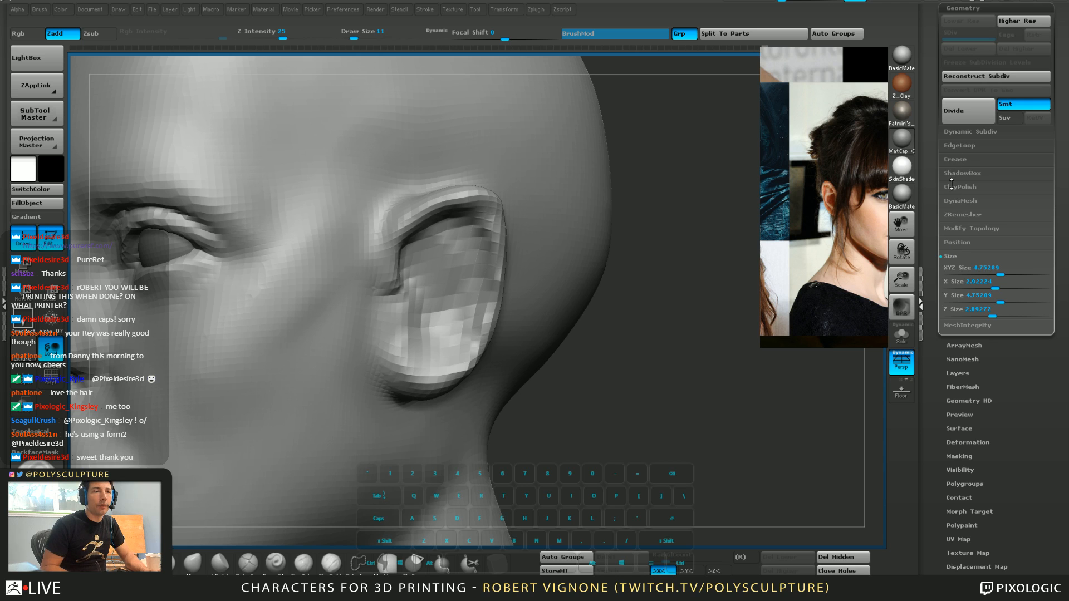
{"action": "scroll", "coordinate": [929, 186], "scroll_direction": "up", "scroll_amount": 2}
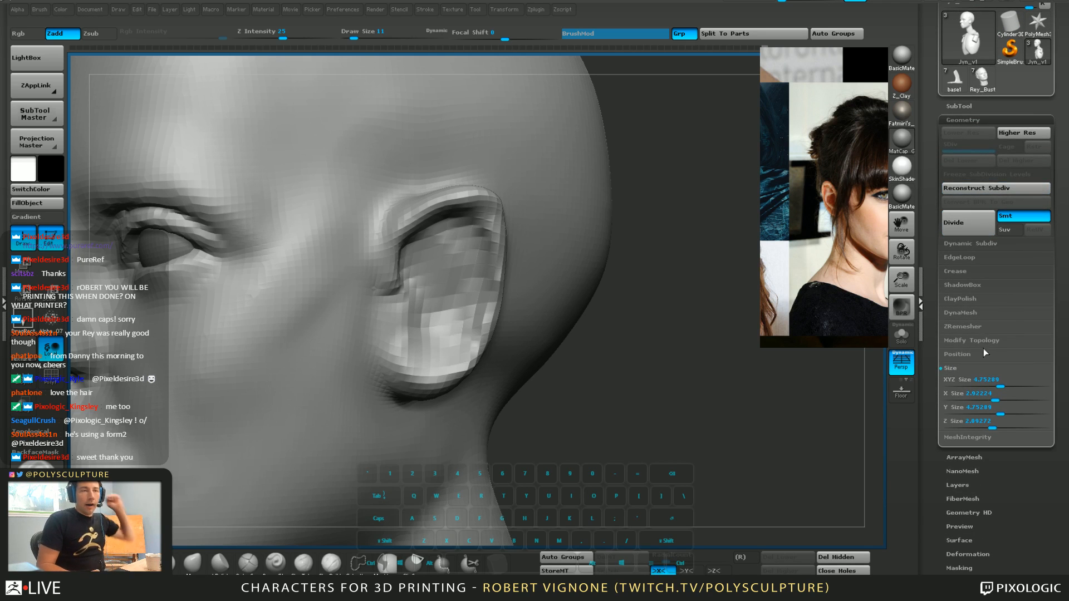
{"action": "left_click", "coordinate": [969, 313]}
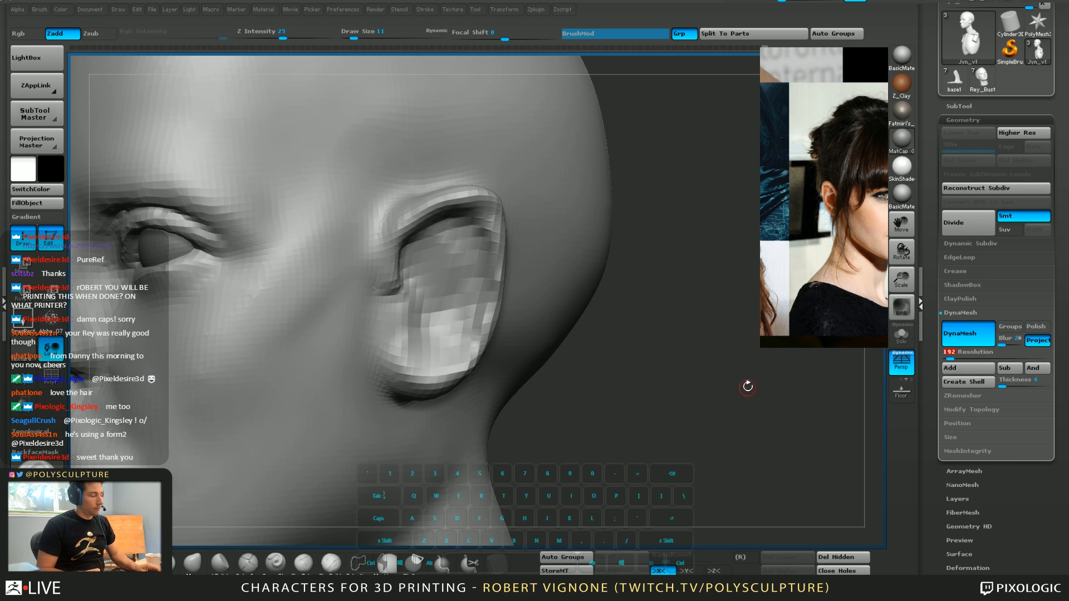
{"action": "left_click_drag", "start_coordinate": [758, 354], "coordinate": [701, 431], "text": "ctrl"}
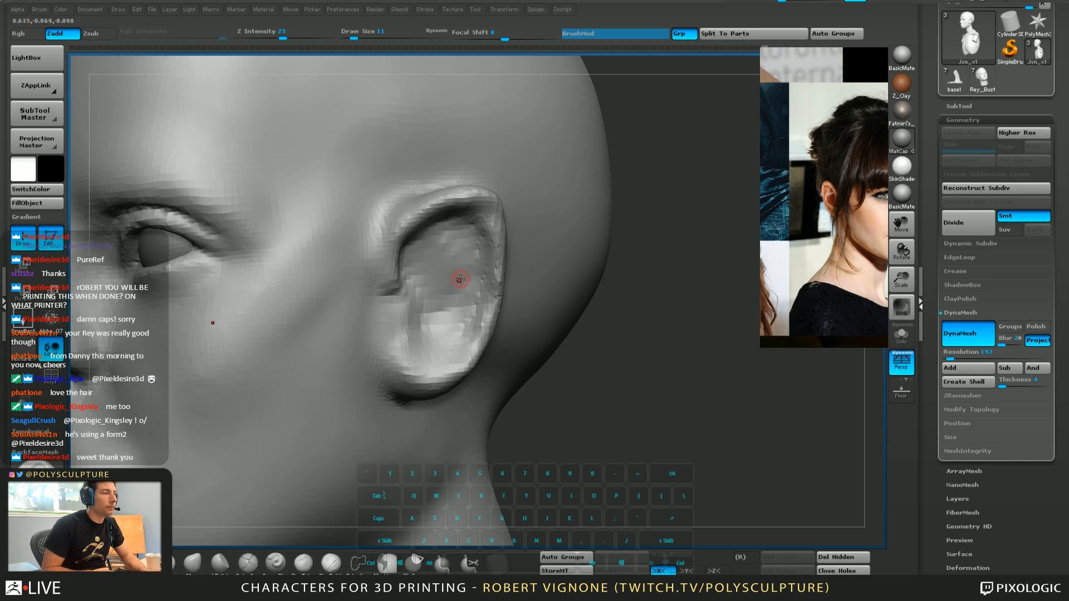
Mask the inner hollow of the ear at brush size 11 and invert the mask
{"action": "key", "text": "ctrl"}
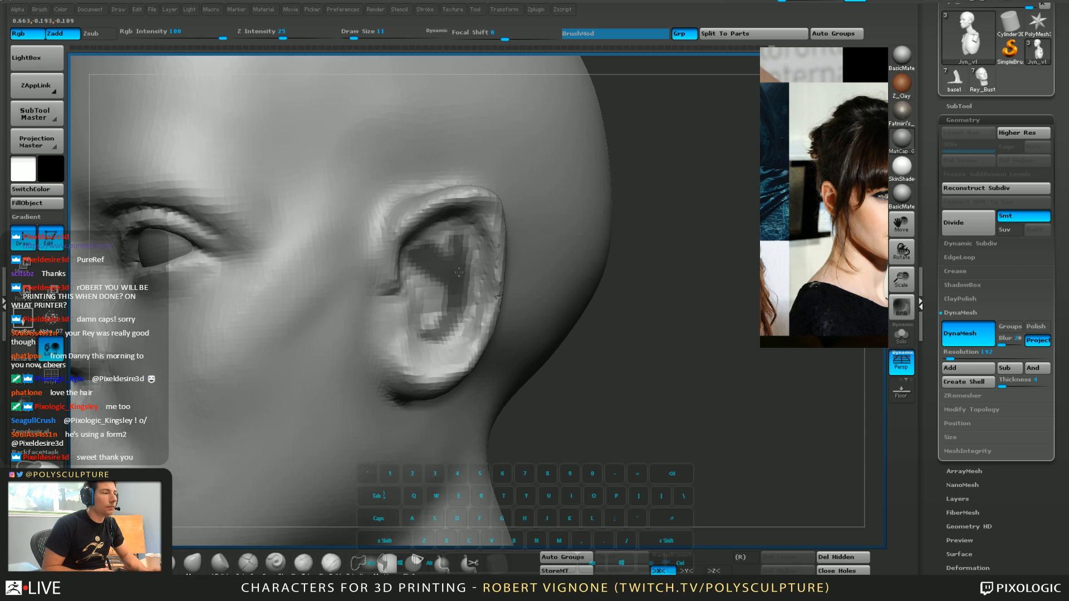
{"action": "left_click", "coordinate": [577, 420], "text": "ctrl"}
{"action": "left_click_drag", "start_coordinate": [532, 381], "coordinate": [530, 348]}
Push the unmasked ear hollow inward with the Move brush at size 71 and clear the mask
{"action": "key", "text": "w"}
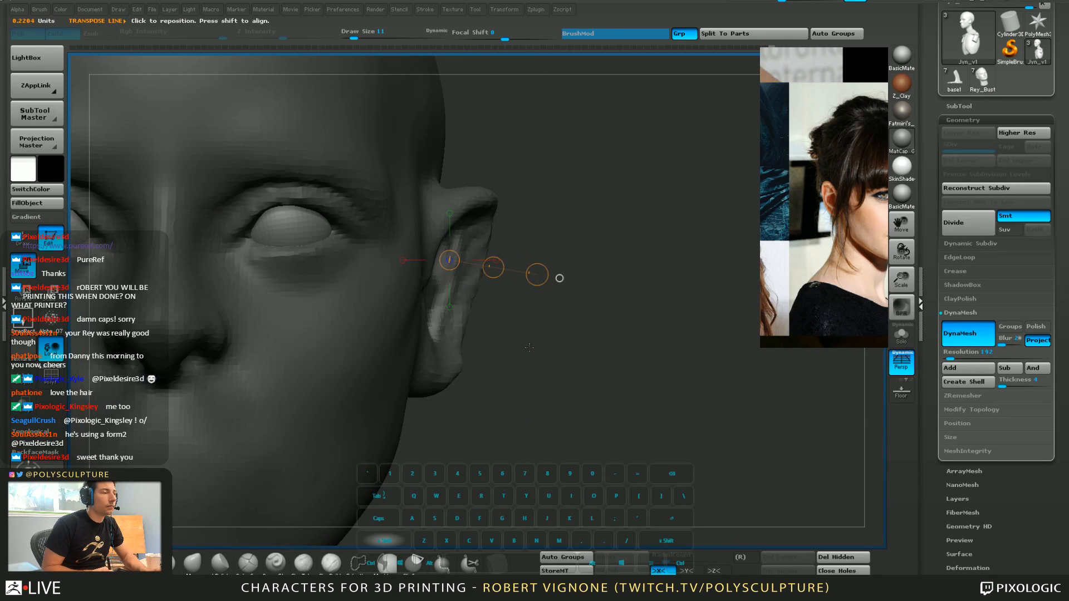
{"action": "key", "text": "q"}
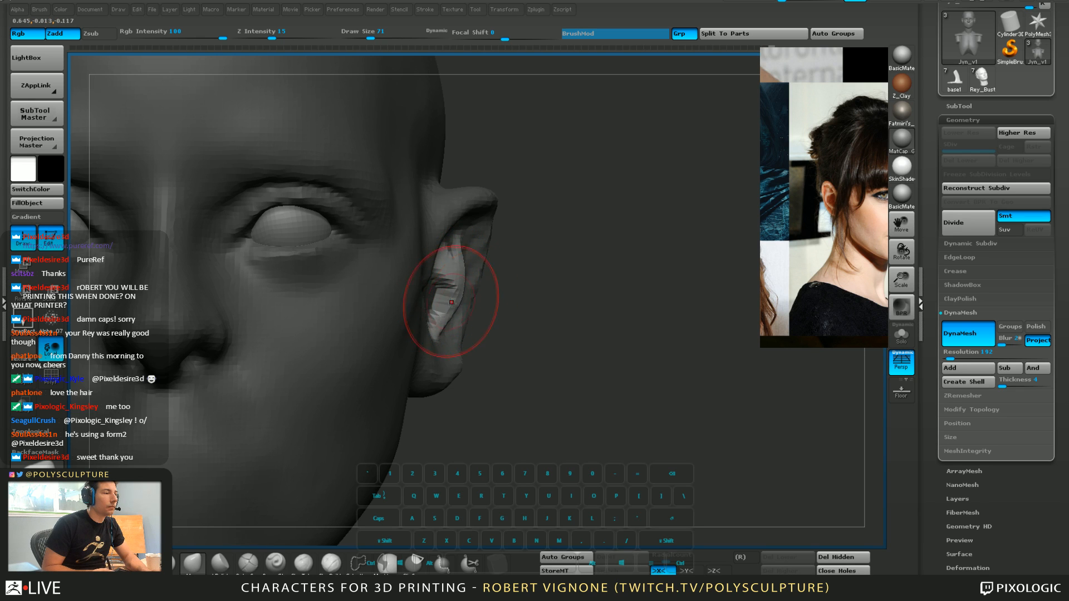
{"action": "mouse_move", "coordinate": [506, 341]}
{"action": "left_mouse_down"}
{"action": "mouse_move", "coordinate": [594, 397]}
{"action": "mouse_move", "coordinate": [576, 350]}
{"action": "left_mouse_up"}
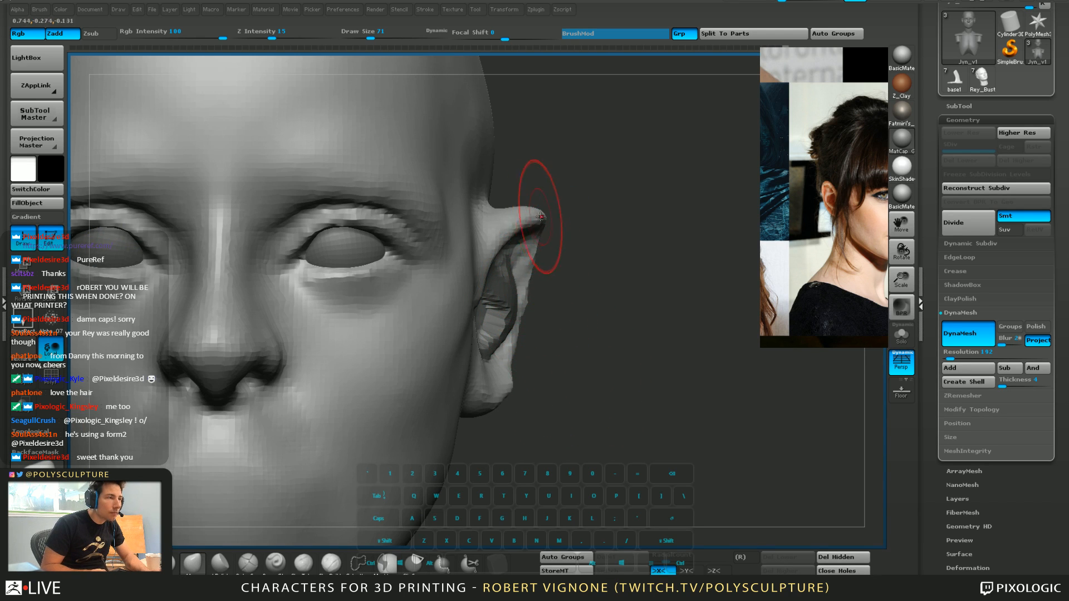
Reshape the ear's outer rim and its back with the Move brush at sizes 51 and 87
{"action": "key", "text": "s"}
{"action": "left_click_drag", "start_coordinate": [540, 216], "coordinate": [457, 231]}
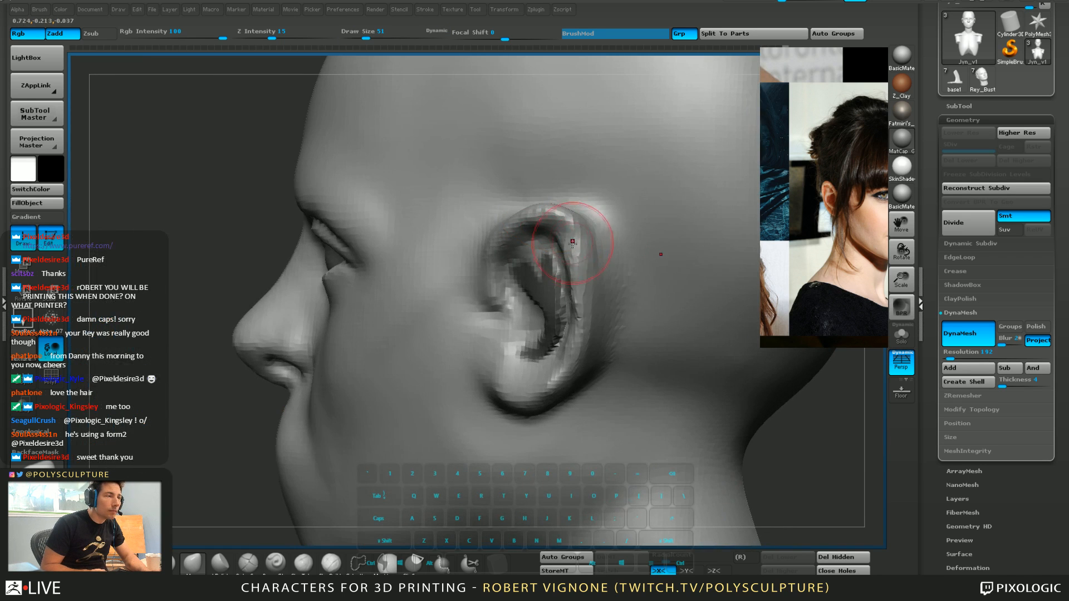
{"action": "mouse_move", "coordinate": [583, 278]}
{"action": "right_mouse_down"}
{"action": "mouse_move", "coordinate": [539, 314]}
{"action": "mouse_move", "coordinate": [583, 251]}
{"action": "right_mouse_up"}
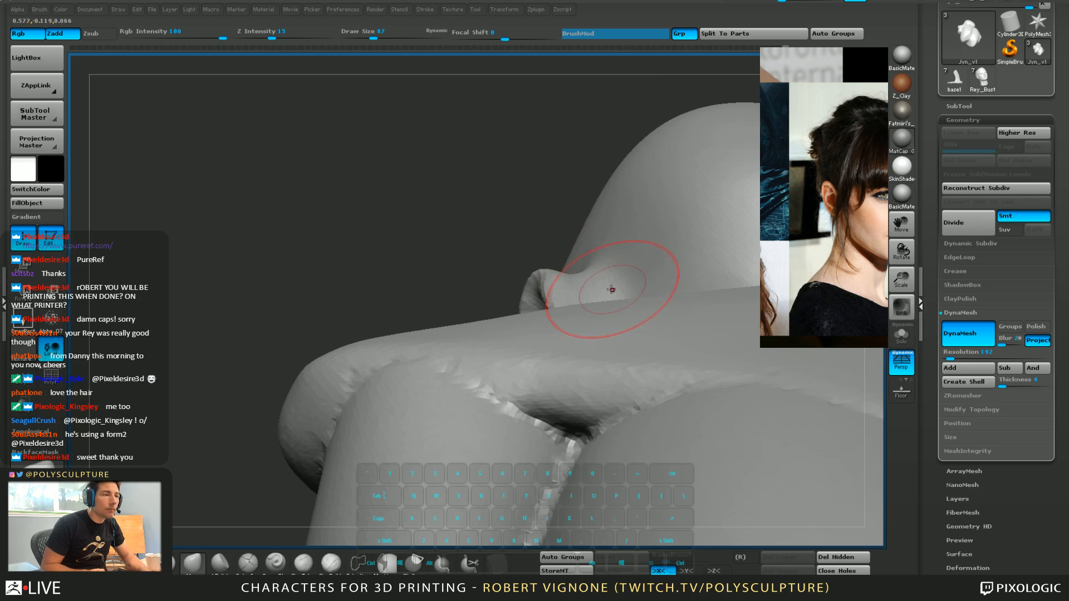
{"action": "right_click_drag", "start_coordinate": [610, 289], "coordinate": [616, 257]}
{"action": "left_click_drag", "start_coordinate": [606, 261], "coordinate": [566, 261]}
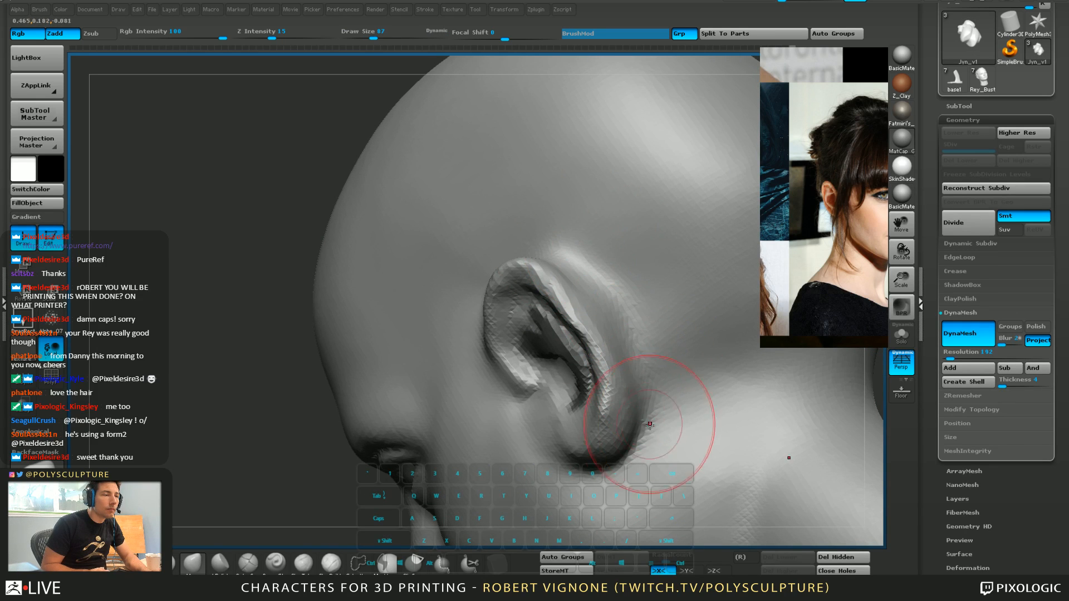
Refine the rear edge of the ear and earlobe with the Move brush at sizes 41 and 66
{"action": "left_click_drag", "start_coordinate": [650, 429], "coordinate": [629, 433]}
{"action": "key", "text": "s"}
{"action": "mouse_move", "coordinate": [639, 438]}
{"action": "right_mouse_down"}
{"action": "mouse_move", "coordinate": [630, 316]}
{"action": "mouse_move", "coordinate": [622, 323]}
{"action": "right_mouse_up"}
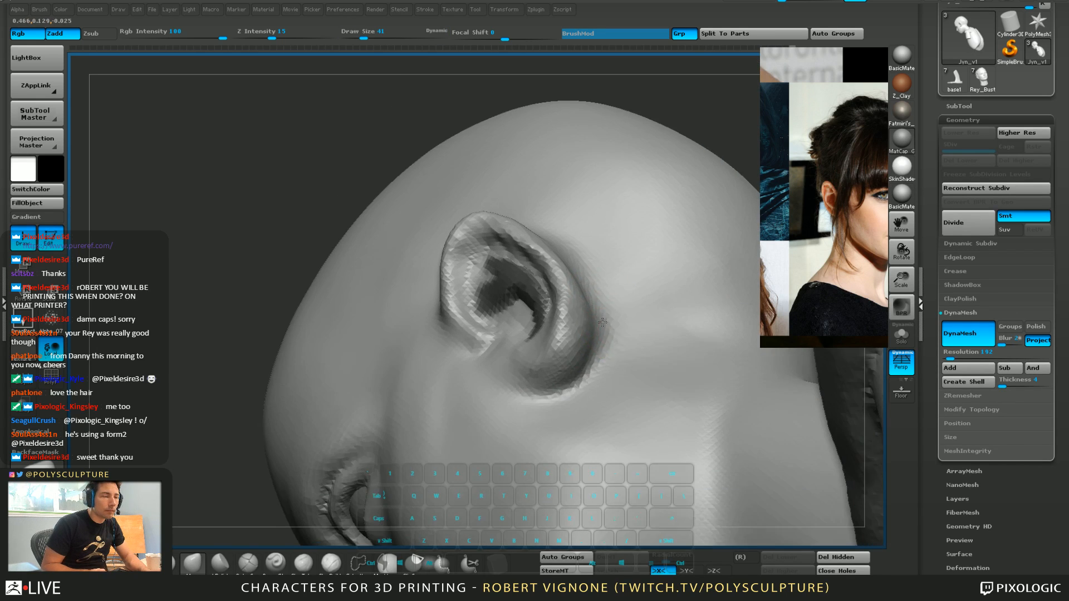
{"action": "key", "text": "s"}
{"action": "left_click", "coordinate": [610, 332]}
{"action": "left_click_drag", "start_coordinate": [600, 336], "coordinate": [570, 337]}
{"action": "mouse_move", "coordinate": [569, 337]}
{"action": "right_mouse_down"}
{"action": "mouse_move", "coordinate": [571, 325]}
{"action": "mouse_move", "coordinate": [580, 391]}
{"action": "mouse_move", "coordinate": [584, 334]}
{"action": "mouse_move", "coordinate": [501, 291]}
{"action": "mouse_move", "coordinate": [536, 305]}
{"action": "mouse_move", "coordinate": [542, 382]}
{"action": "mouse_move", "coordinate": [494, 298]}
{"action": "mouse_move", "coordinate": [514, 327]}
{"action": "mouse_move", "coordinate": [506, 301]}
{"action": "mouse_move", "coordinate": [415, 185]}
{"action": "mouse_move", "coordinate": [446, 167]}
{"action": "mouse_move", "coordinate": [400, 164]}
{"action": "right_mouse_up"}
{"action": "mouse_move", "coordinate": [420, 198]}
{"action": "right_mouse_down"}
{"action": "mouse_move", "coordinate": [394, 189]}
{"action": "mouse_move", "coordinate": [411, 194]}
{"action": "right_mouse_up"}
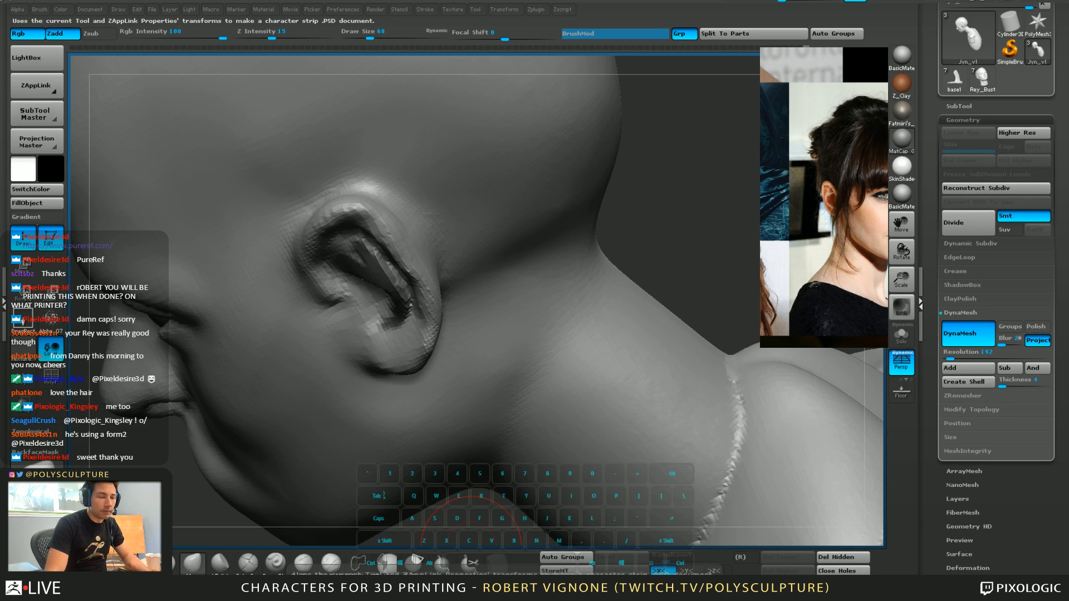
Adjust the ear's upper rim near the head with the Move brush at size 94
{"action": "right_click_drag", "start_coordinate": [519, 322], "coordinate": [519, 242]}
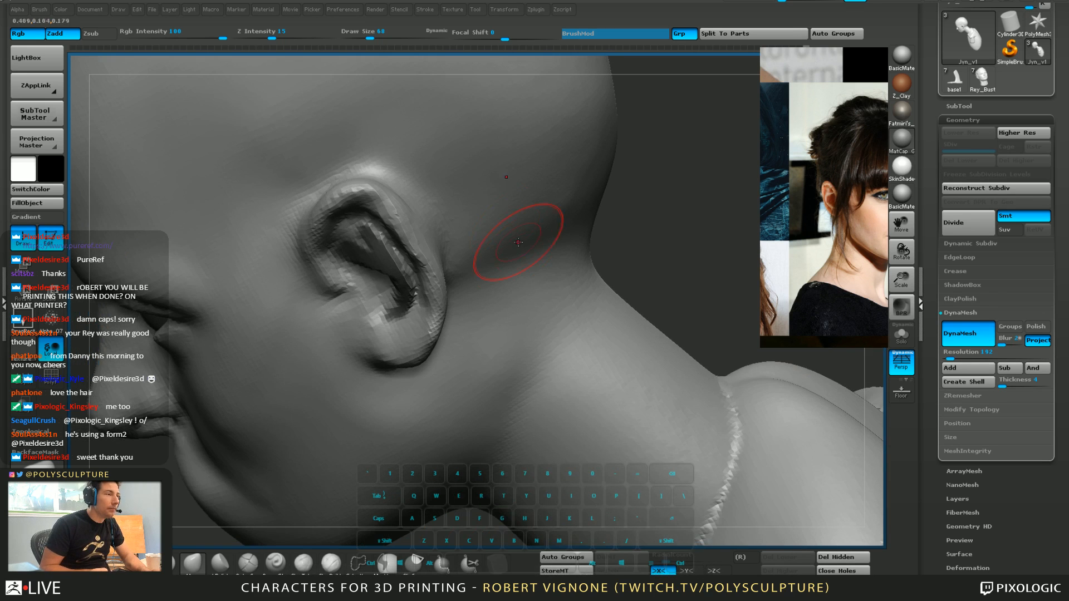
{"action": "right_click_drag", "start_coordinate": [410, 230], "coordinate": [413, 162]}
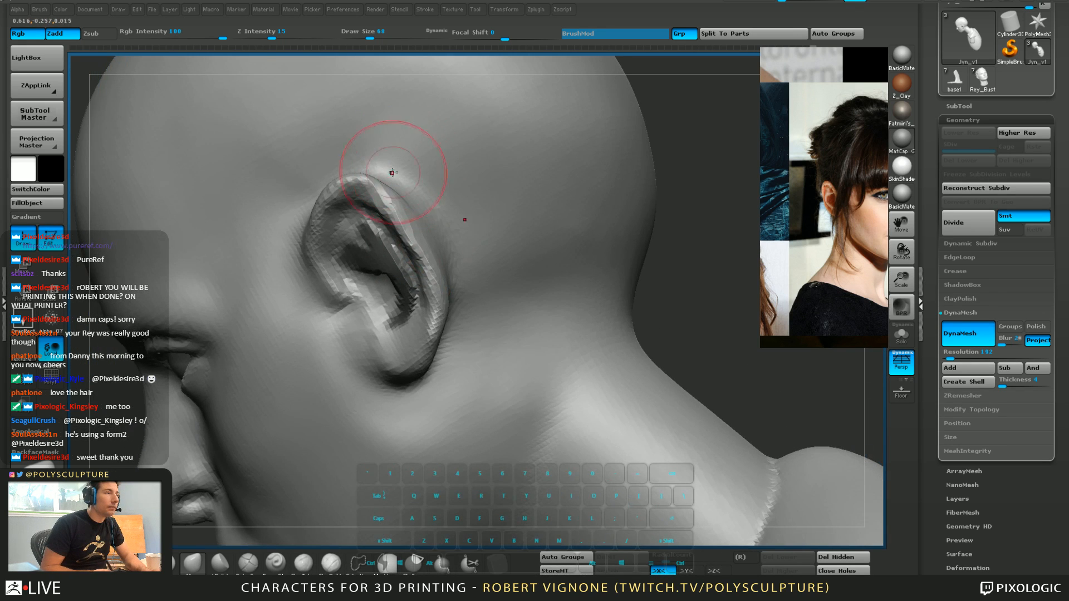
{"action": "key", "text": "s"}
{"action": "left_click_drag", "start_coordinate": [426, 196], "coordinate": [433, 197]}
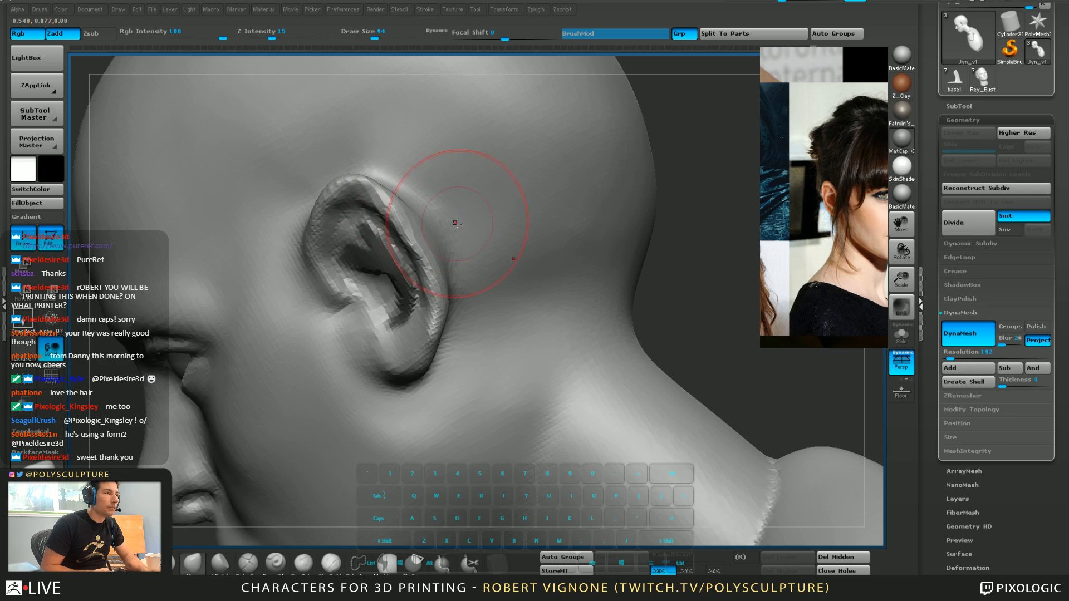
{"action": "mouse_move", "coordinate": [439, 211]}
{"action": "right_mouse_down"}
{"action": "mouse_move", "coordinate": [419, 172]}
{"action": "mouse_move", "coordinate": [426, 223]}
{"action": "mouse_move", "coordinate": [425, 175]}
{"action": "mouse_move", "coordinate": [440, 217]}
{"action": "mouse_move", "coordinate": [429, 300]}
{"action": "mouse_move", "coordinate": [649, 386]}
{"action": "mouse_move", "coordinate": [714, 376]}
{"action": "mouse_move", "coordinate": [703, 378]}
{"action": "right_mouse_up"}
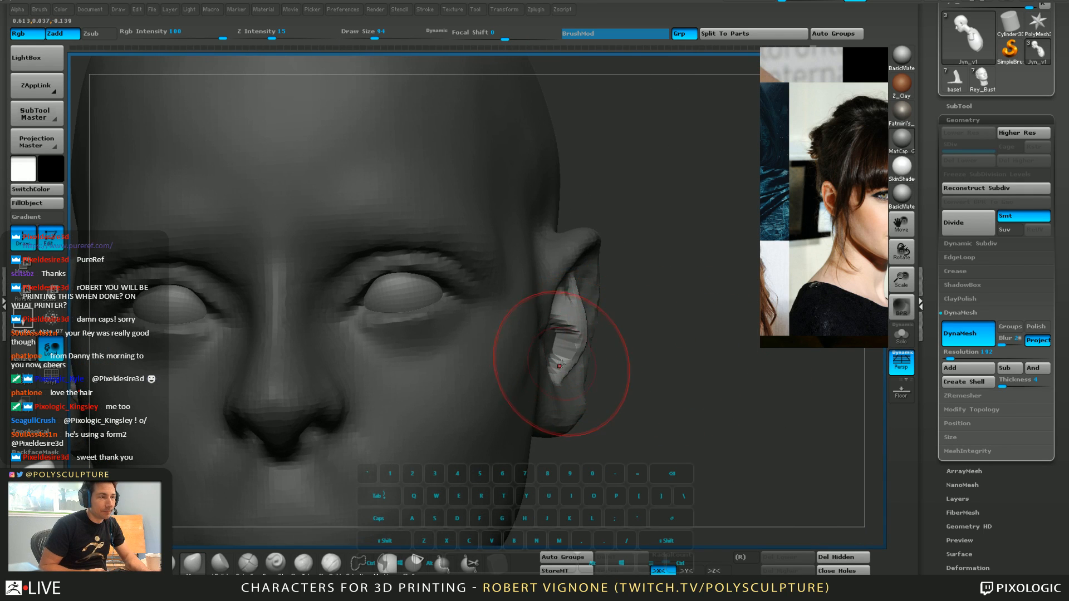
Shape the inner folds of the ear with the Move brush at size 59
{"action": "mouse_move", "coordinate": [565, 351]}
{"action": "right_mouse_down"}
{"action": "mouse_move", "coordinate": [706, 393]}
{"action": "mouse_move", "coordinate": [584, 290]}
{"action": "mouse_move", "coordinate": [589, 341]}
{"action": "mouse_move", "coordinate": [576, 305]}
{"action": "right_mouse_up"}
{"action": "key", "text": "s"}
{"action": "left_click_drag", "start_coordinate": [577, 305], "coordinate": [562, 303]}
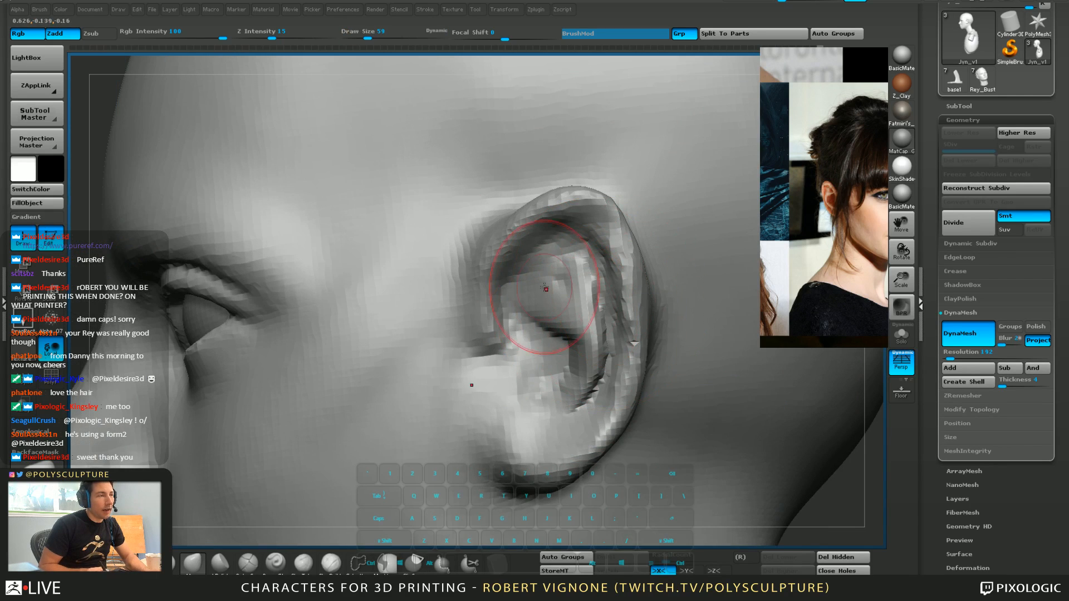
Carve a small hollow between the upper inner folds of the ear at brush size 19
{"action": "left_click", "coordinate": [331, 563]}
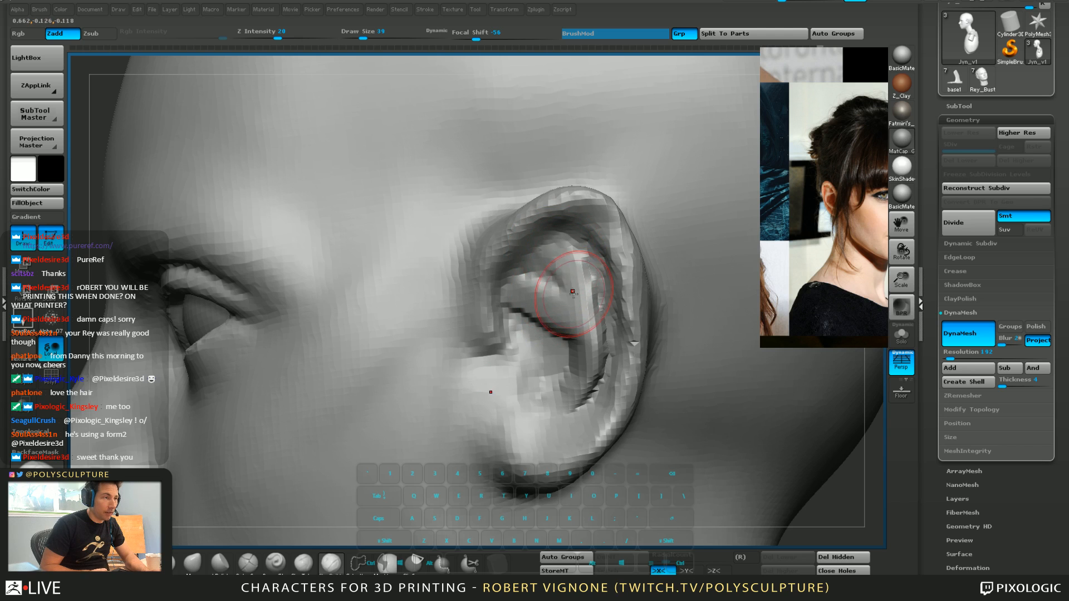
{"action": "key", "text": "s"}
{"action": "key", "text": "1"}
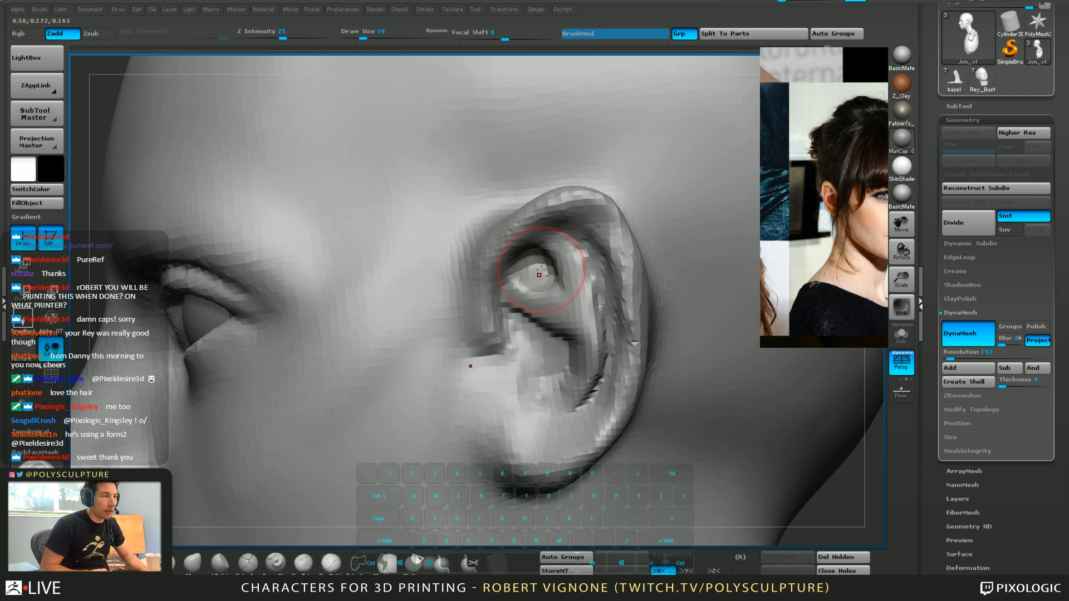
{"action": "mouse_move", "coordinate": [541, 270]}
{"action": "right_mouse_down"}
{"action": "mouse_move", "coordinate": [545, 243]}
{"action": "mouse_move", "coordinate": [537, 249]}
{"action": "right_mouse_up"}
Build up the ear's upper rim with an additive brush at Z Intensity 10 and a larger brush size
{"action": "key", "text": "2"}
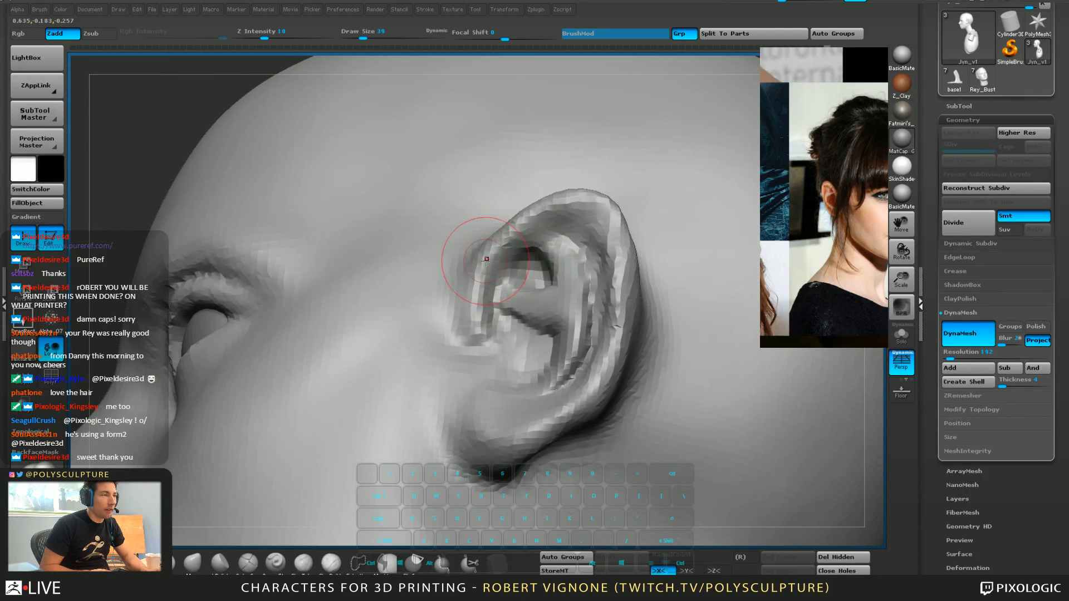
{"action": "key", "text": "bracketright"}
{"action": "key", "text": "bracketright"}
{"action": "left_click_drag", "start_coordinate": [609, 209], "coordinate": [601, 212]}
{"action": "right_click_drag", "start_coordinate": [600, 212], "coordinate": [599, 192]}
Carve the groove inside the ear's upper rim with a subtractive brush at size 29 and Z Intensity 33
{"action": "left_click", "coordinate": [277, 563]}
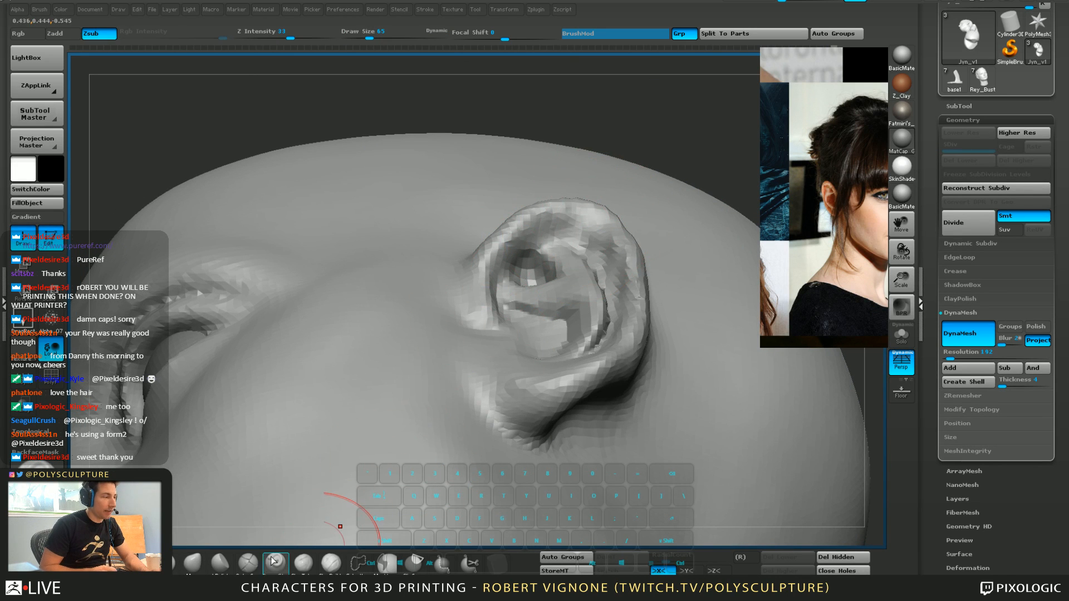
{"action": "right_click_drag", "start_coordinate": [607, 237], "coordinate": [565, 219]}
{"action": "key", "text": "s"}
{"action": "right_click_drag", "start_coordinate": [525, 253], "coordinate": [536, 275]}
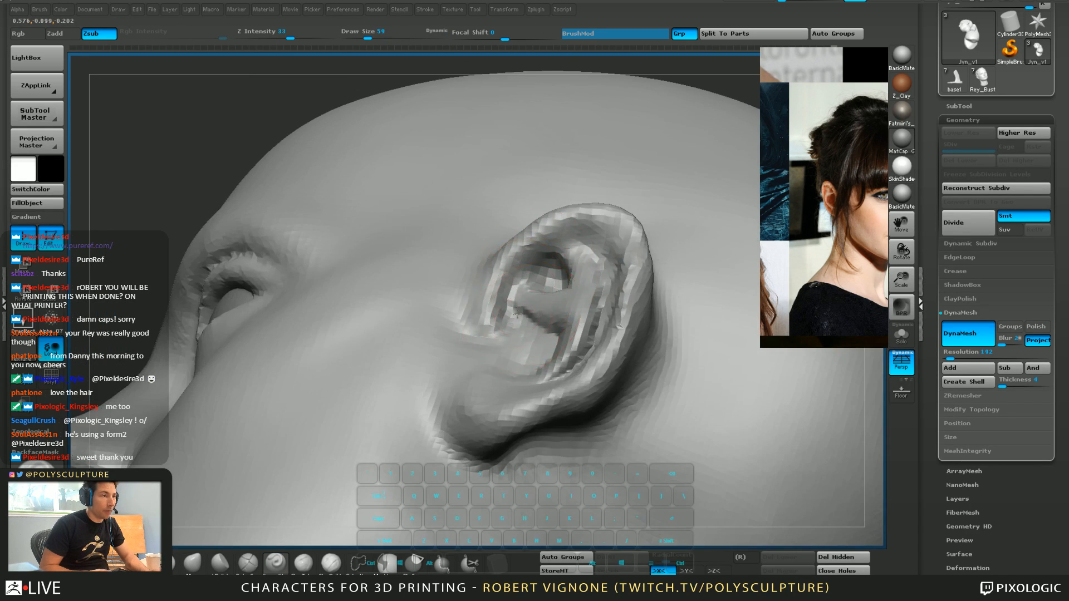
{"action": "key", "text": "s"}
{"action": "left_click_drag", "start_coordinate": [510, 285], "coordinate": [503, 285]}
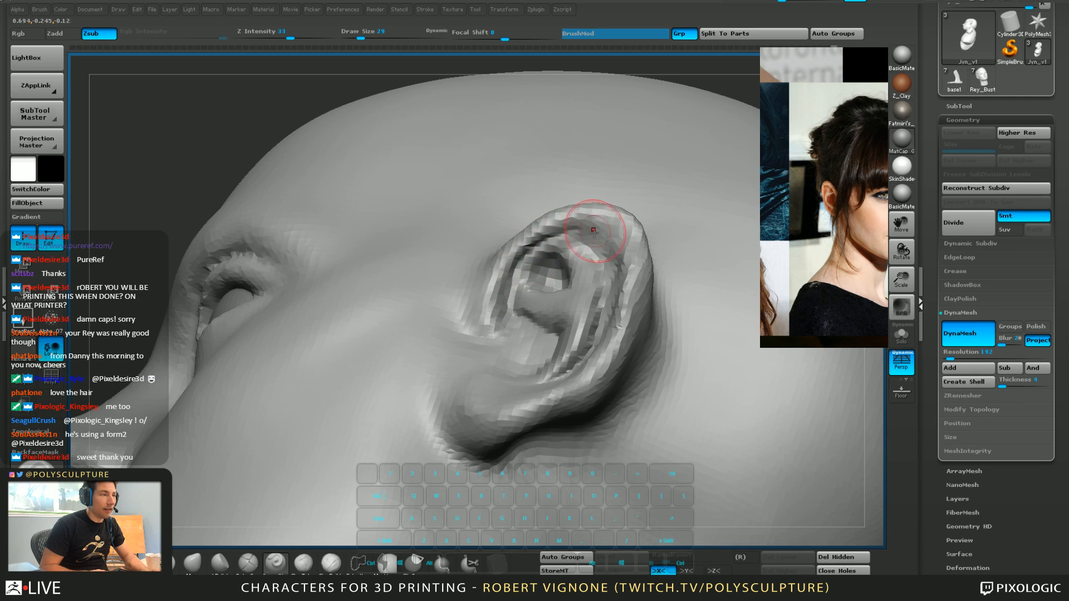
{"action": "right_click_drag", "start_coordinate": [609, 238], "coordinate": [577, 229]}
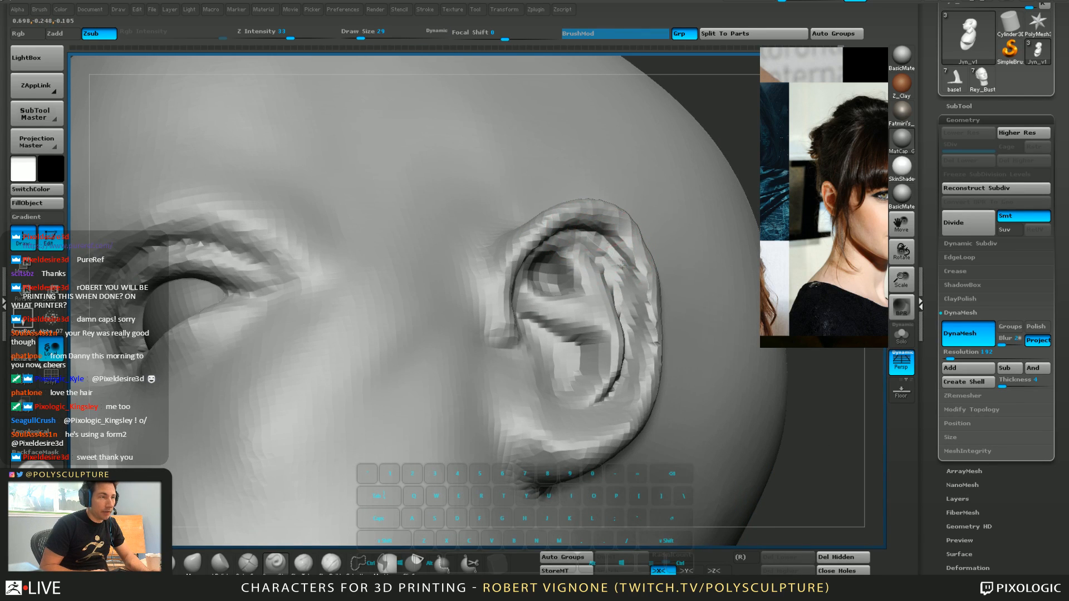
Build up the upper rim and inner fold of the ear at size 29 and Z Intensity 10, then smooth them
{"action": "mouse_move", "coordinate": [622, 264]}
{"action": "right_mouse_down"}
{"action": "mouse_move", "coordinate": [629, 271]}
{"action": "mouse_move", "coordinate": [606, 281]}
{"action": "right_mouse_up"}
{"action": "key", "text": "2"}
{"action": "left_click_drag", "start_coordinate": [593, 210], "coordinate": [629, 244]}
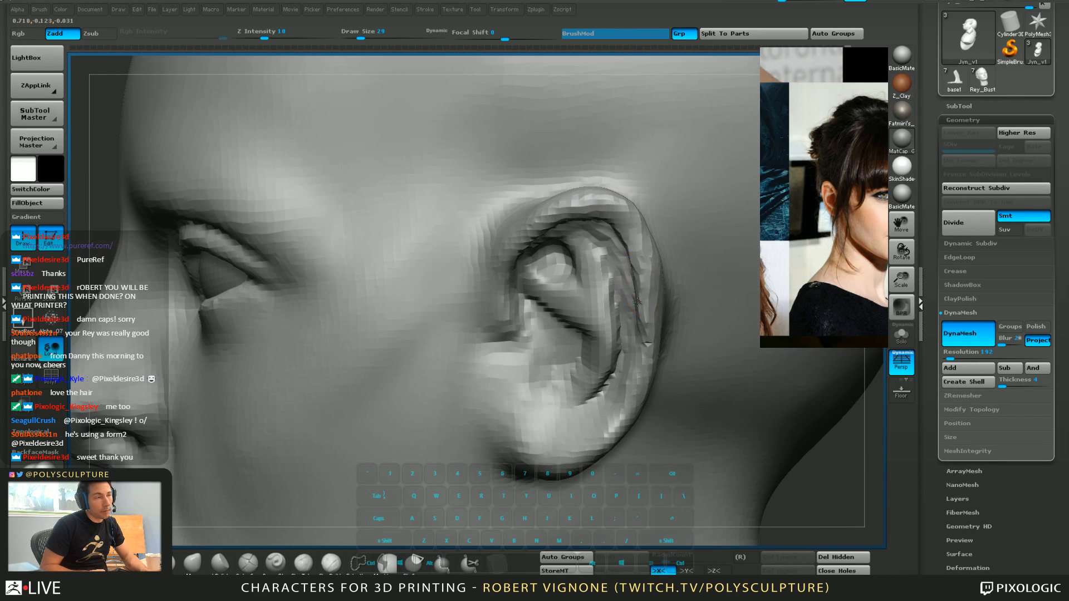
{"action": "right_click_drag", "start_coordinate": [640, 278], "coordinate": [656, 328]}
{"action": "right_click_drag", "start_coordinate": [637, 378], "coordinate": [633, 318]}
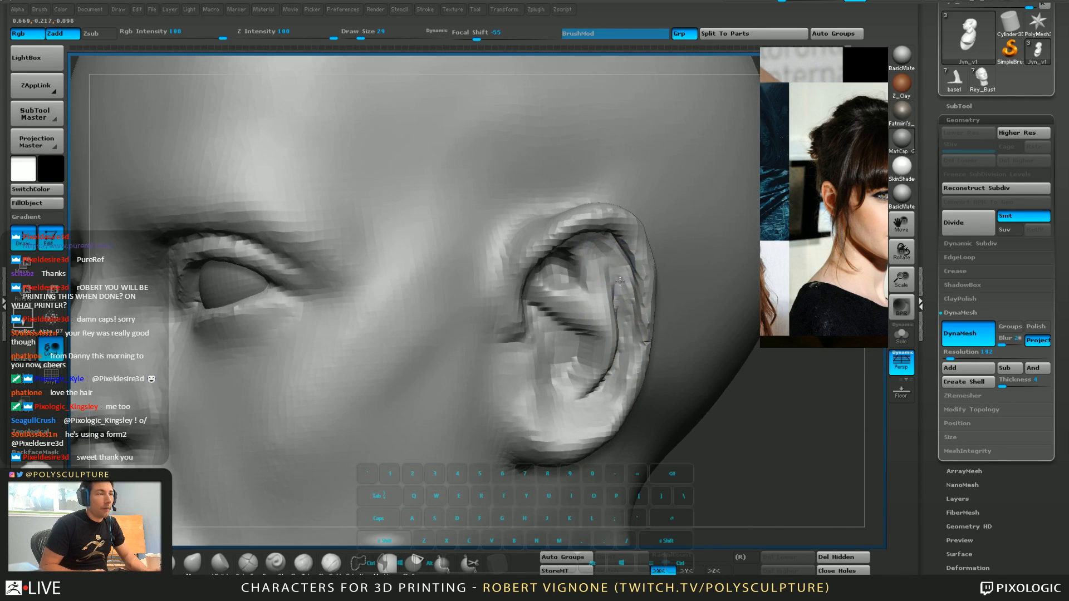
{"action": "left_click_drag", "start_coordinate": [625, 281], "coordinate": [630, 301], "text": "shift"}
{"action": "right_click_drag", "start_coordinate": [632, 298], "coordinate": [618, 279]}
Deepen the groove beneath the ear's upper rim at brush size 29 and briefly display the polyframe
{"action": "key", "text": "1"}
{"action": "left_click_drag", "start_coordinate": [580, 230], "coordinate": [616, 274]}
{"action": "right_click_drag", "start_coordinate": [616, 274], "coordinate": [626, 215]}
{"action": "key", "text": "5"}
{"action": "key", "text": "4"}
{"action": "mouse_move", "coordinate": [573, 255]}
{"action": "right_mouse_down", "text": "ctrl"}
{"action": "mouse_move", "coordinate": [572, 238]}
{"action": "mouse_move", "coordinate": [623, 218]}
{"action": "mouse_move", "coordinate": [632, 201]}
{"action": "right_mouse_up", "text": "ctrl"}
{"action": "key", "text": "shift+f"}
{"action": "key", "text": "shift+f"}
{"action": "right_click_drag", "start_coordinate": [604, 162], "coordinate": [551, 340], "text": "ctrl"}
{"action": "mouse_move", "coordinate": [551, 339]}
{"action": "right_mouse_down"}
{"action": "mouse_move", "coordinate": [553, 356]}
{"action": "mouse_move", "coordinate": [579, 343]}
{"action": "mouse_move", "coordinate": [583, 482]}
{"action": "mouse_move", "coordinate": [565, 202]}
{"action": "mouse_move", "coordinate": [549, 315]}
{"action": "right_mouse_up"}
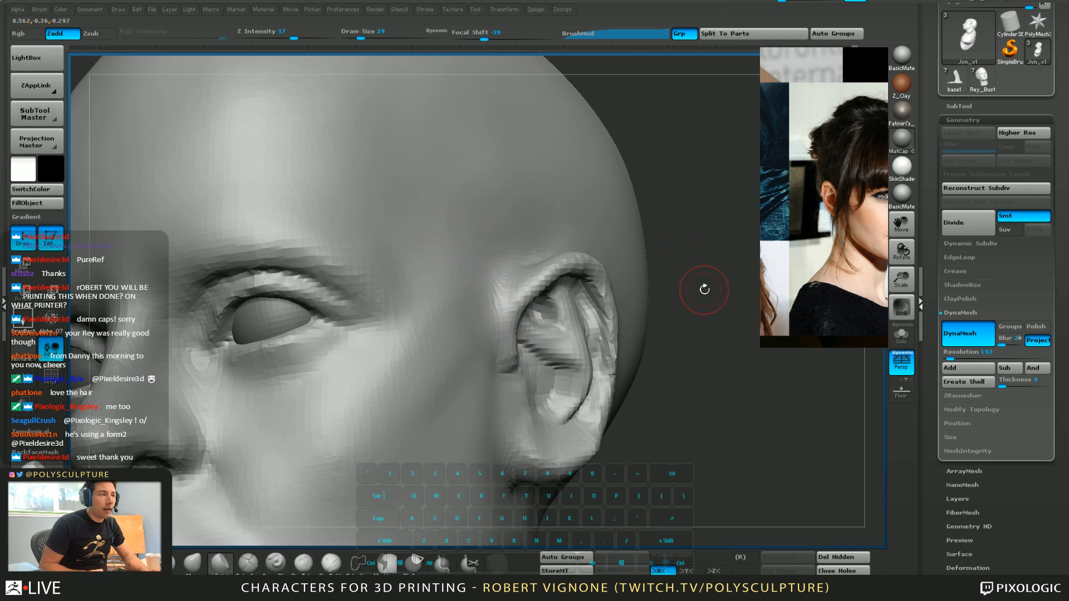
Reposition the inner ear folds with the Move brush at size 51
{"action": "right_click_drag", "start_coordinate": [705, 290], "coordinate": [590, 296]}
{"action": "key", "text": "s"}
{"action": "left_click_drag", "start_coordinate": [575, 309], "coordinate": [580, 310]}
{"action": "key", "text": "5"}
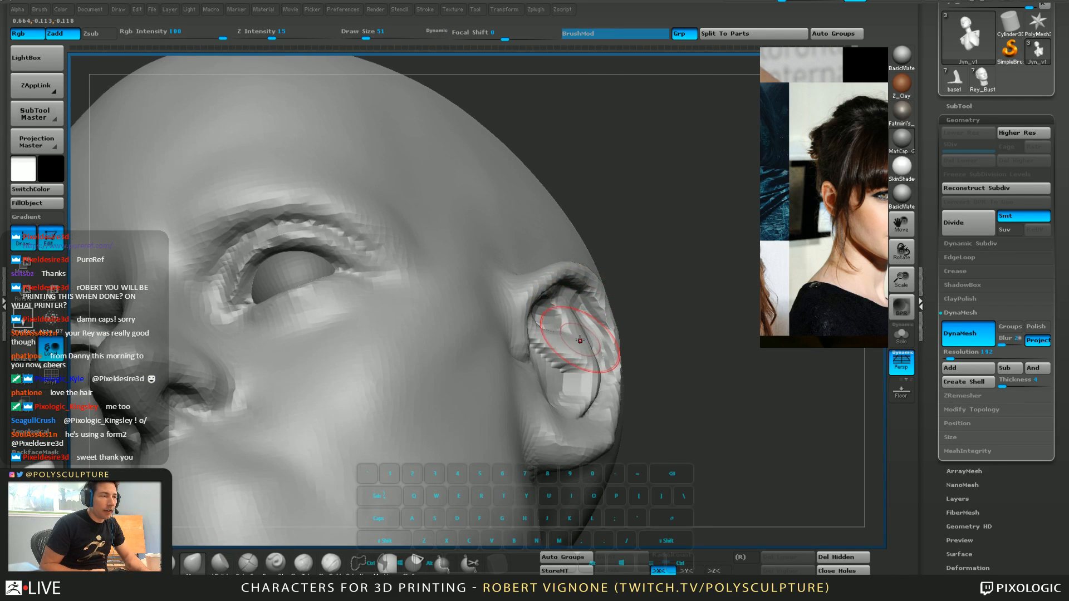
{"action": "mouse_move", "coordinate": [587, 361]}
{"action": "right_mouse_down"}
{"action": "mouse_move", "coordinate": [581, 308]}
{"action": "mouse_move", "coordinate": [579, 328]}
{"action": "mouse_move", "coordinate": [592, 322]}
{"action": "right_mouse_up"}
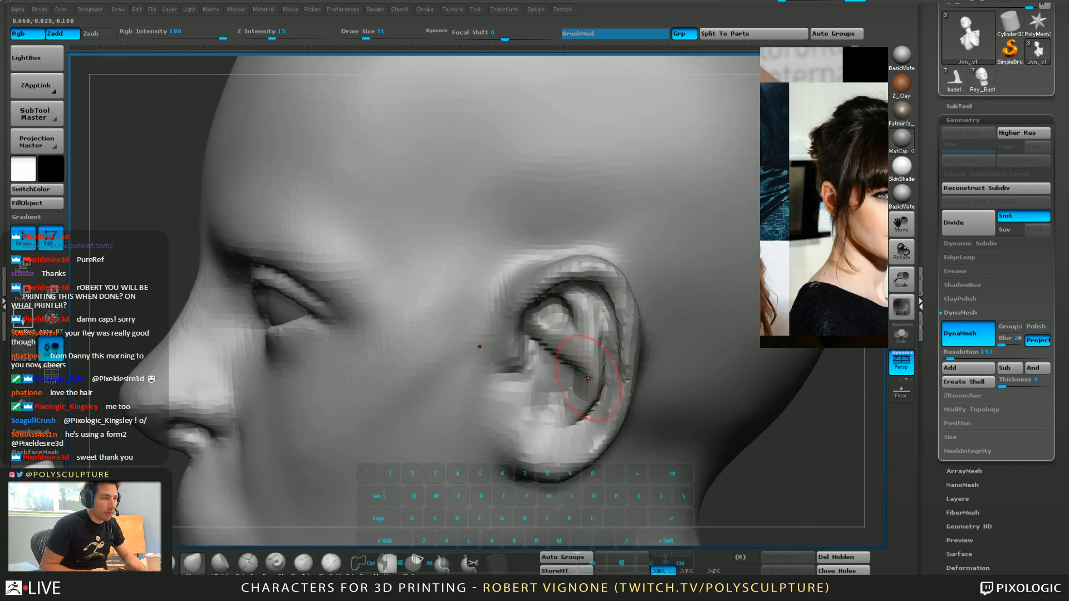
Smooth the lower hollow of the ear and adjust its surrounding shape with the Move brush at size 51
{"action": "left_click_drag", "start_coordinate": [558, 369], "coordinate": [567, 386], "text": "shift"}
{"action": "right_click_drag", "start_coordinate": [564, 367], "coordinate": [557, 309]}
{"action": "key", "text": "s"}
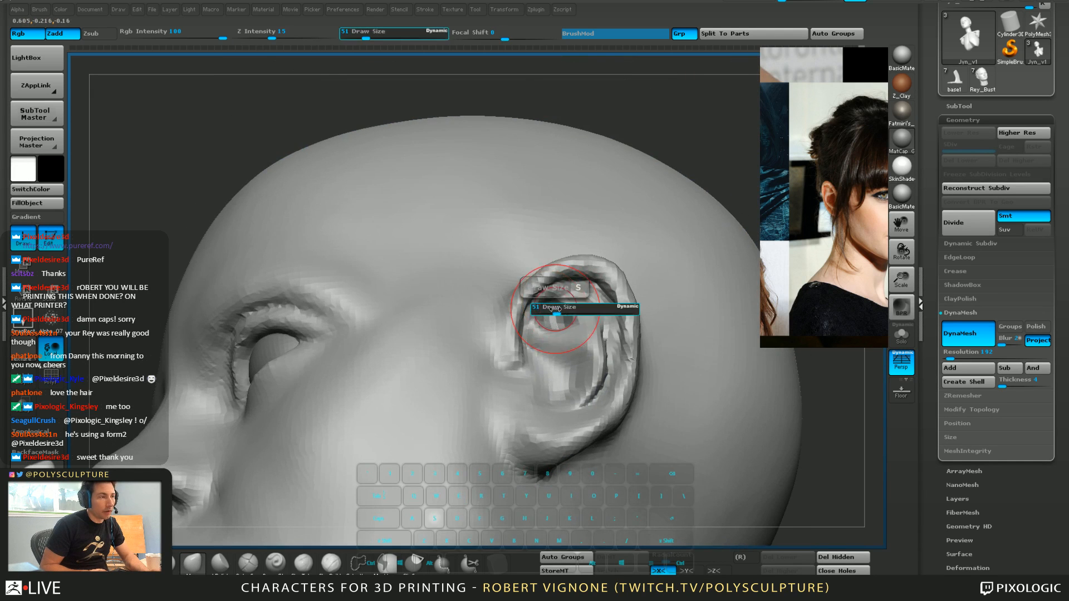
{"action": "left_click_drag", "start_coordinate": [556, 308], "coordinate": [554, 307]}
{"action": "mouse_move", "coordinate": [554, 306]}
{"action": "right_mouse_down"}
{"action": "mouse_move", "coordinate": [554, 280]}
{"action": "mouse_move", "coordinate": [552, 310]}
{"action": "mouse_move", "coordinate": [534, 317]}
{"action": "mouse_move", "coordinate": [586, 305]}
{"action": "mouse_move", "coordinate": [577, 278]}
{"action": "mouse_move", "coordinate": [579, 301]}
{"action": "mouse_move", "coordinate": [565, 291]}
{"action": "mouse_move", "coordinate": [605, 340]}
{"action": "right_mouse_up"}
Refine the ear's long inner ridge and smooth the lower end of the groove beside it
{"action": "key", "text": "1"}
{"action": "key", "text": "["}
{"action": "key", "text": "2"}
{"action": "key", "text": "]"}
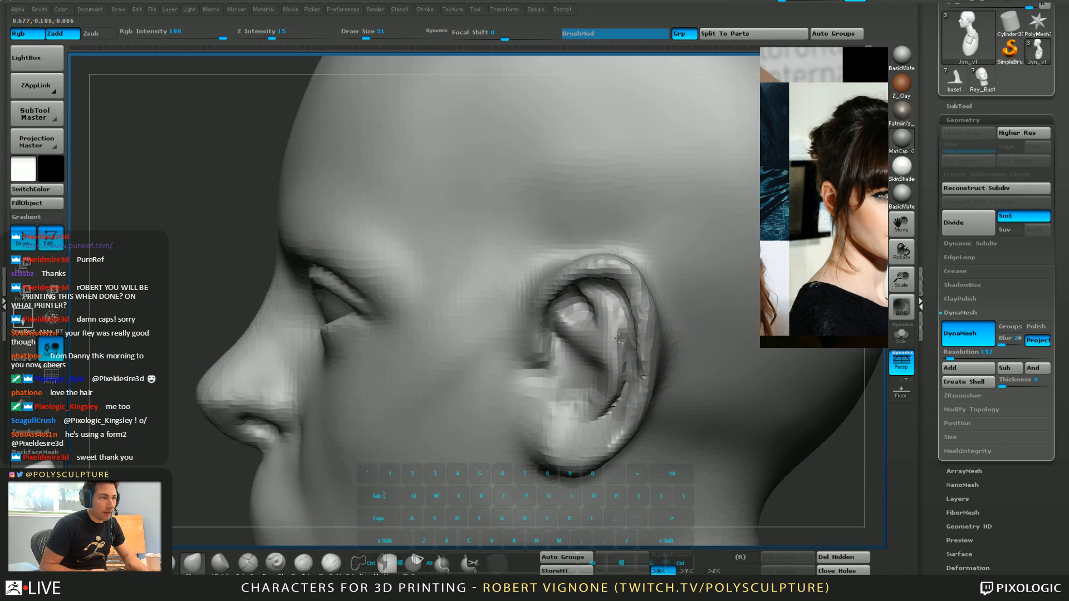
{"action": "right_click_drag", "start_coordinate": [614, 343], "coordinate": [633, 339]}
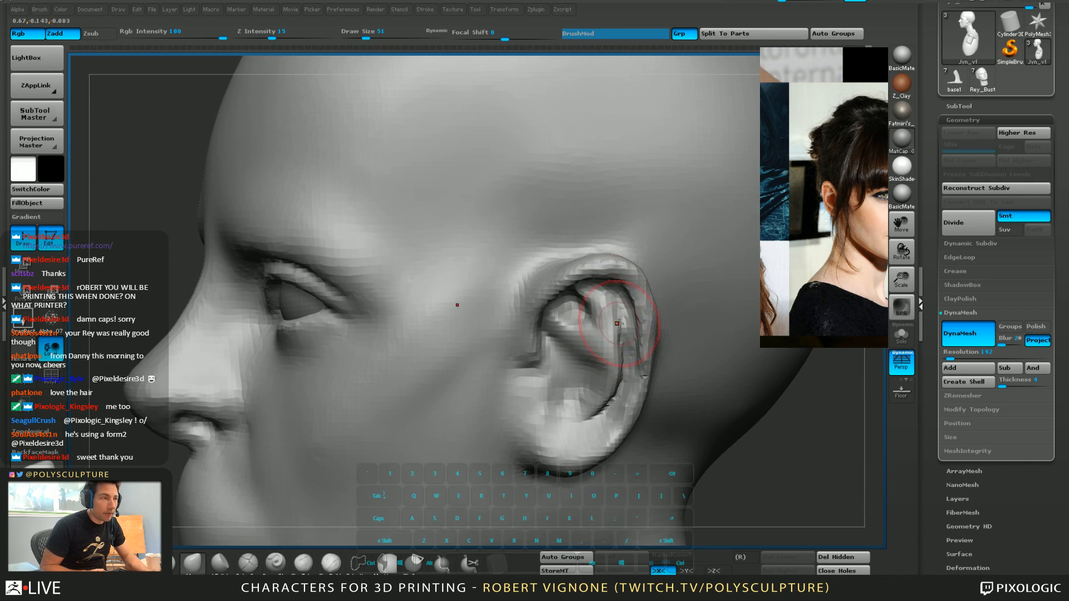
{"action": "left_click_drag", "start_coordinate": [618, 384], "coordinate": [613, 412], "text": "shift"}
Carve the recess below the central fold of the ear at brush size 27 and Z Intensity 25
{"action": "mouse_move", "coordinate": [579, 401]}
{"action": "right_mouse_down"}
{"action": "mouse_move", "coordinate": [621, 382]}
{"action": "mouse_move", "coordinate": [615, 295]}
{"action": "mouse_move", "coordinate": [573, 260]}
{"action": "right_mouse_up"}
{"action": "key", "text": "1"}
{"action": "left_click_drag", "start_coordinate": [561, 248], "coordinate": [573, 275], "text": "alt"}
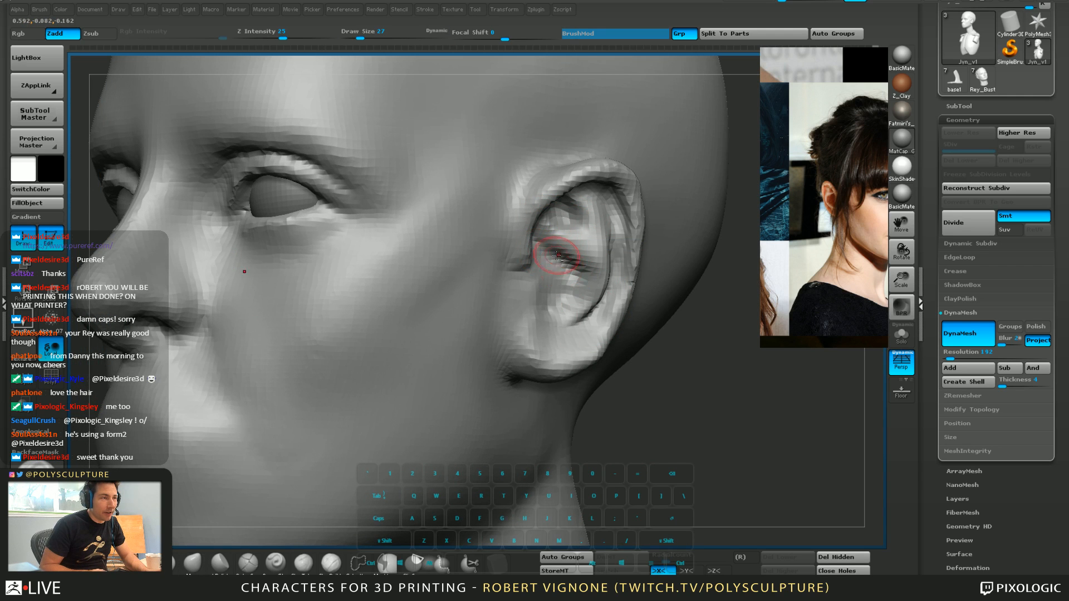
Shape the central fold and hollow of the ear with the Move brush at size 41
{"action": "mouse_move", "coordinate": [589, 277]}
{"action": "right_mouse_down", "text": "alt"}
{"action": "mouse_move", "coordinate": [591, 297]}
{"action": "mouse_move", "coordinate": [573, 306]}
{"action": "mouse_move", "coordinate": [577, 366]}
{"action": "mouse_move", "coordinate": [581, 330]}
{"action": "mouse_move", "coordinate": [567, 346]}
{"action": "mouse_move", "coordinate": [573, 294]}
{"action": "right_mouse_up", "text": "alt"}
{"action": "key", "text": "s"}
{"action": "left_click_drag", "start_coordinate": [560, 291], "coordinate": [564, 292]}
{"action": "key", "text": "2"}
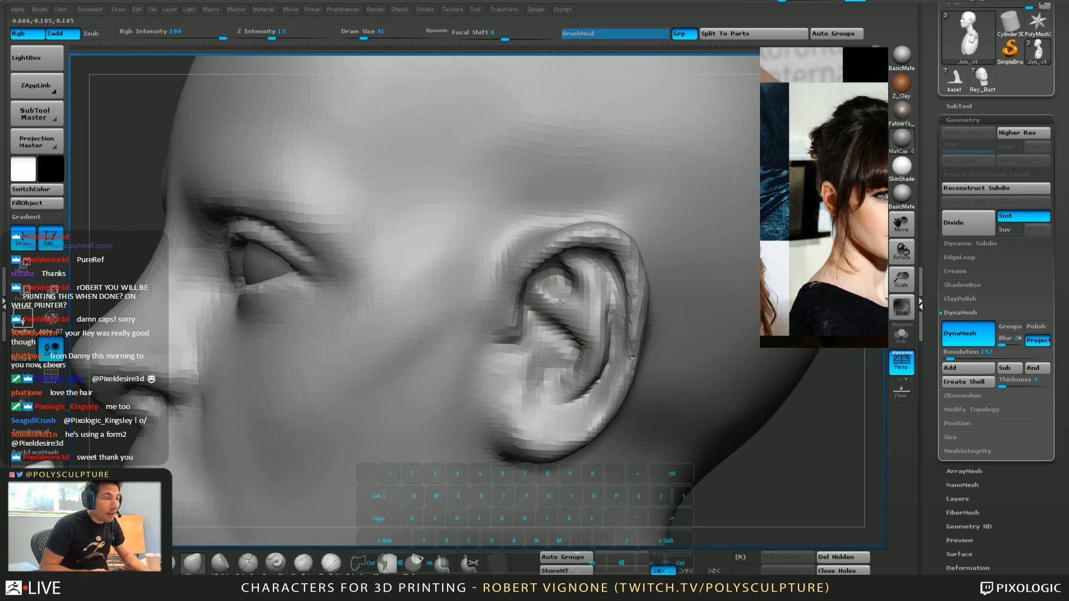
{"action": "right_click_drag", "start_coordinate": [554, 298], "coordinate": [547, 296], "text": "alt"}
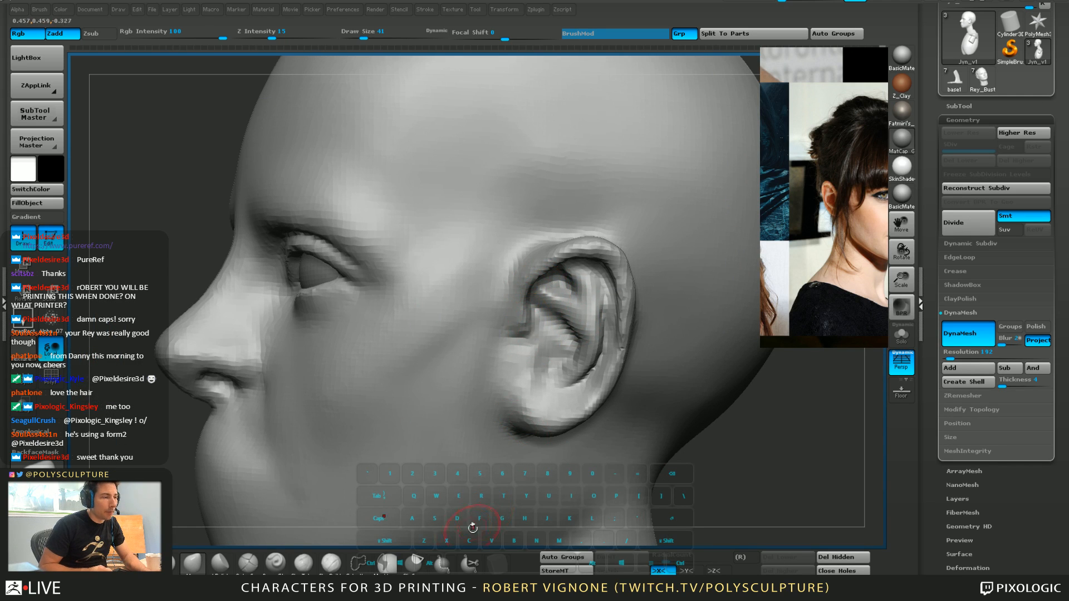
Refine the front of the ear where the rim enters the hollow, using brush sizes 23 and 37 at Z Intensity 20
{"action": "left_click", "coordinate": [331, 569]}
{"action": "right_click_drag", "start_coordinate": [546, 315], "coordinate": [531, 317]}
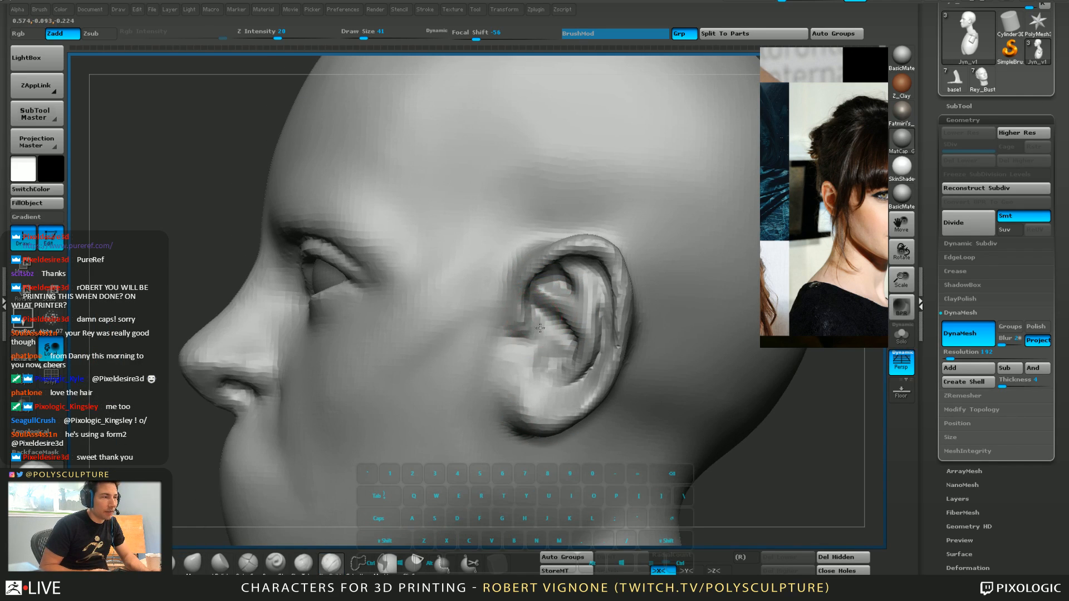
{"action": "key", "text": "s"}
{"action": "left_click_drag", "start_coordinate": [546, 334], "coordinate": [540, 334]}
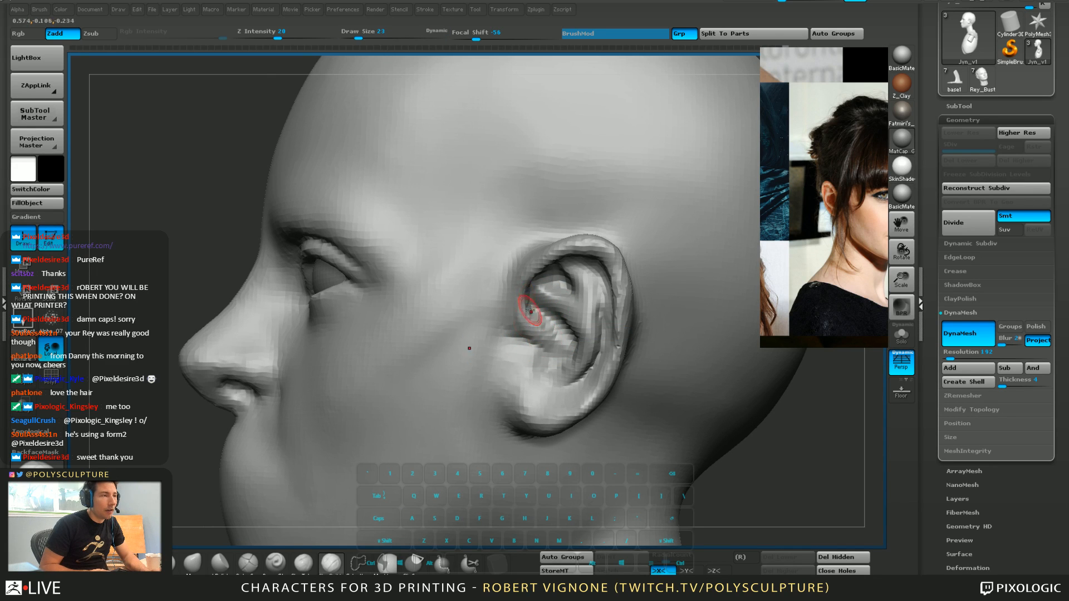
{"action": "right_click_drag", "start_coordinate": [530, 312], "coordinate": [555, 307]}
{"action": "key", "text": "s"}
{"action": "left_click_drag", "start_coordinate": [532, 291], "coordinate": [536, 291]}
{"action": "right_click_drag", "start_coordinate": [537, 291], "coordinate": [548, 287]}
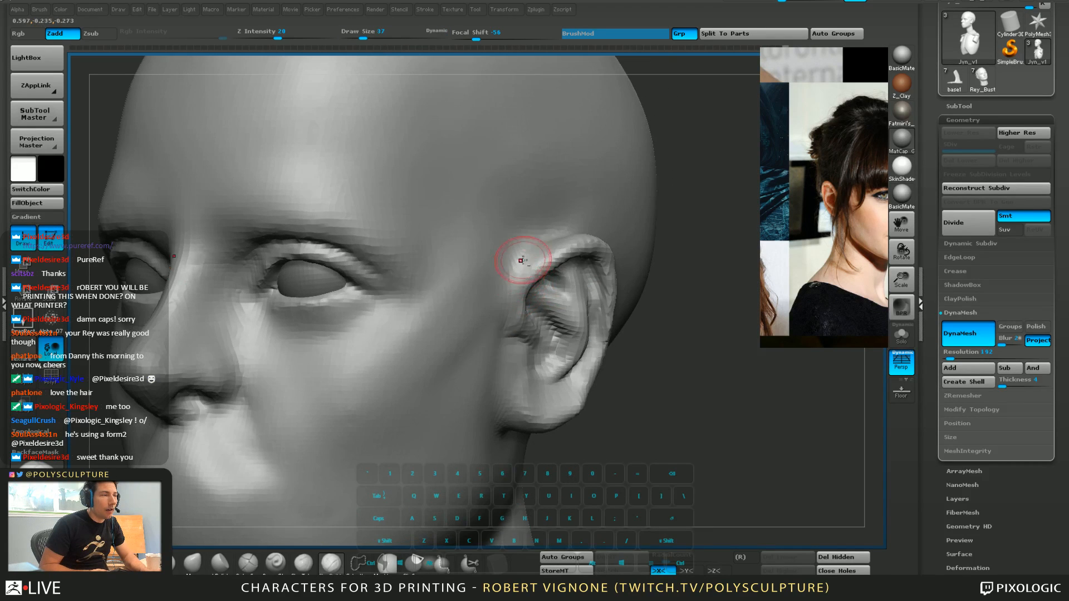
Build up the back of the ear and its junction with the head at brush size 59 and Z Intensity 31
{"action": "left_click", "coordinate": [253, 570]}
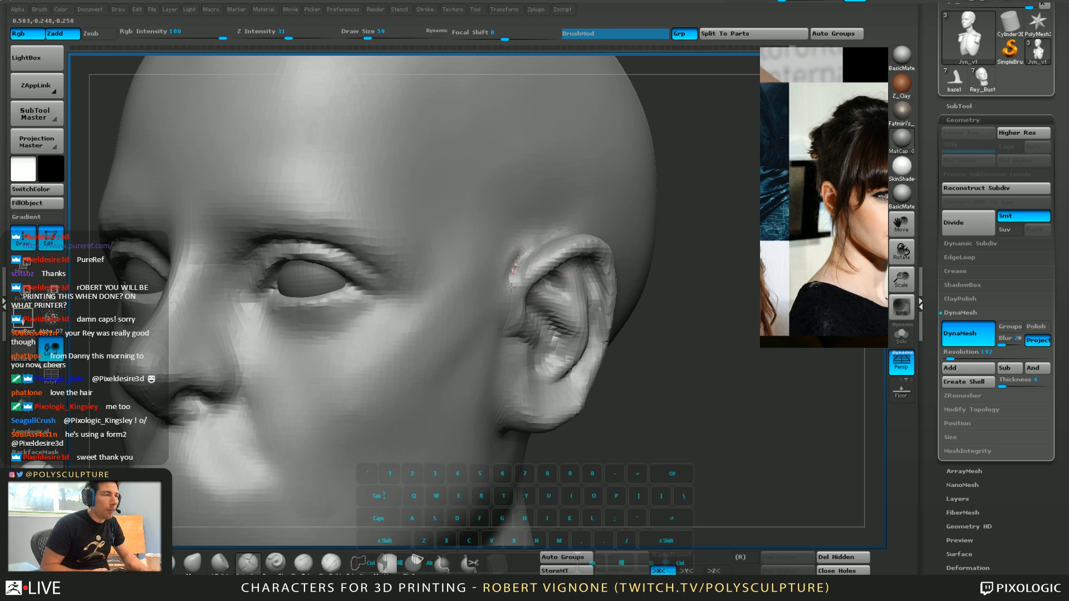
{"action": "right_click_drag", "start_coordinate": [513, 283], "coordinate": [533, 275]}
{"action": "mouse_move", "coordinate": [604, 213]}
{"action": "right_mouse_down"}
{"action": "mouse_move", "coordinate": [649, 215]}
{"action": "mouse_move", "coordinate": [573, 245]}
{"action": "mouse_move", "coordinate": [575, 295]}
{"action": "mouse_move", "coordinate": [547, 300]}
{"action": "mouse_move", "coordinate": [506, 239]}
{"action": "mouse_move", "coordinate": [490, 251]}
{"action": "mouse_move", "coordinate": [565, 422]}
{"action": "mouse_move", "coordinate": [592, 232]}
{"action": "mouse_move", "coordinate": [462, 485]}
{"action": "mouse_move", "coordinate": [655, 80]}
{"action": "mouse_move", "coordinate": [549, 229]}
{"action": "right_mouse_up"}
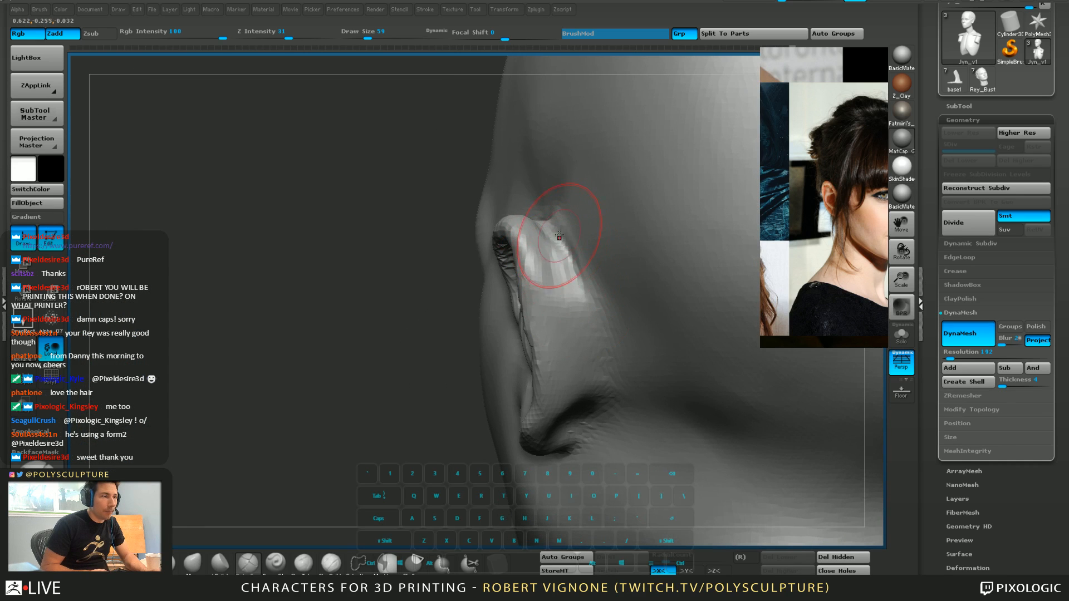
{"action": "mouse_move", "coordinate": [606, 376]}
{"action": "right_mouse_down"}
{"action": "mouse_move", "coordinate": [563, 294]}
{"action": "mouse_move", "coordinate": [557, 356]}
{"action": "mouse_move", "coordinate": [547, 247]}
{"action": "right_mouse_up"}
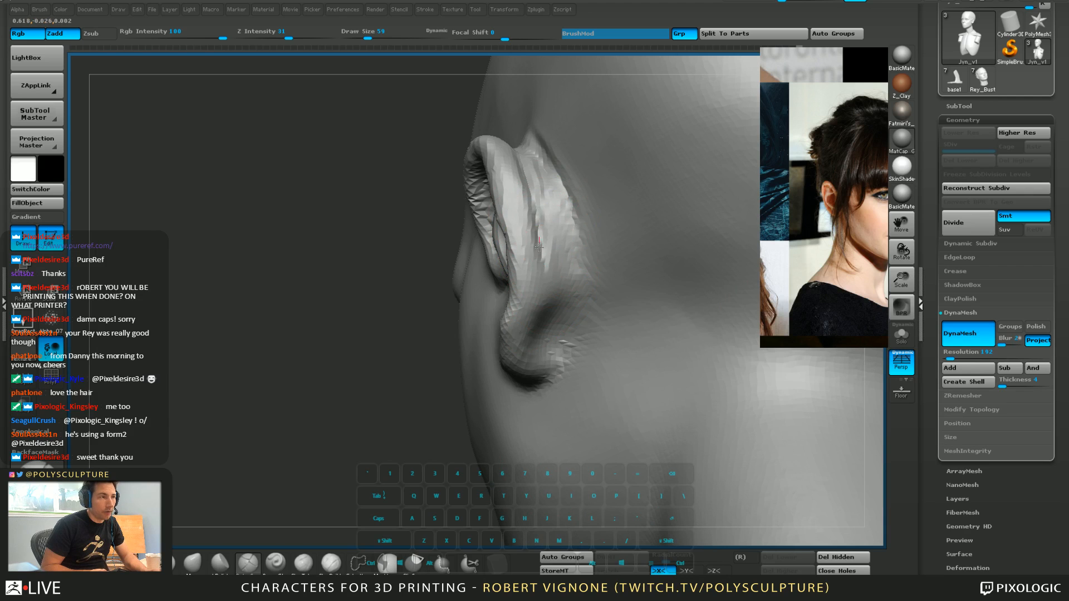
{"action": "mouse_move", "coordinate": [563, 318]}
{"action": "right_mouse_down"}
{"action": "mouse_move", "coordinate": [571, 279]}
{"action": "mouse_move", "coordinate": [556, 314]}
{"action": "mouse_move", "coordinate": [495, 246]}
{"action": "mouse_move", "coordinate": [525, 275]}
{"action": "mouse_move", "coordinate": [516, 205]}
{"action": "mouse_move", "coordinate": [468, 211]}
{"action": "mouse_move", "coordinate": [453, 219]}
{"action": "mouse_move", "coordinate": [497, 220]}
{"action": "mouse_move", "coordinate": [440, 237]}
{"action": "right_mouse_up"}
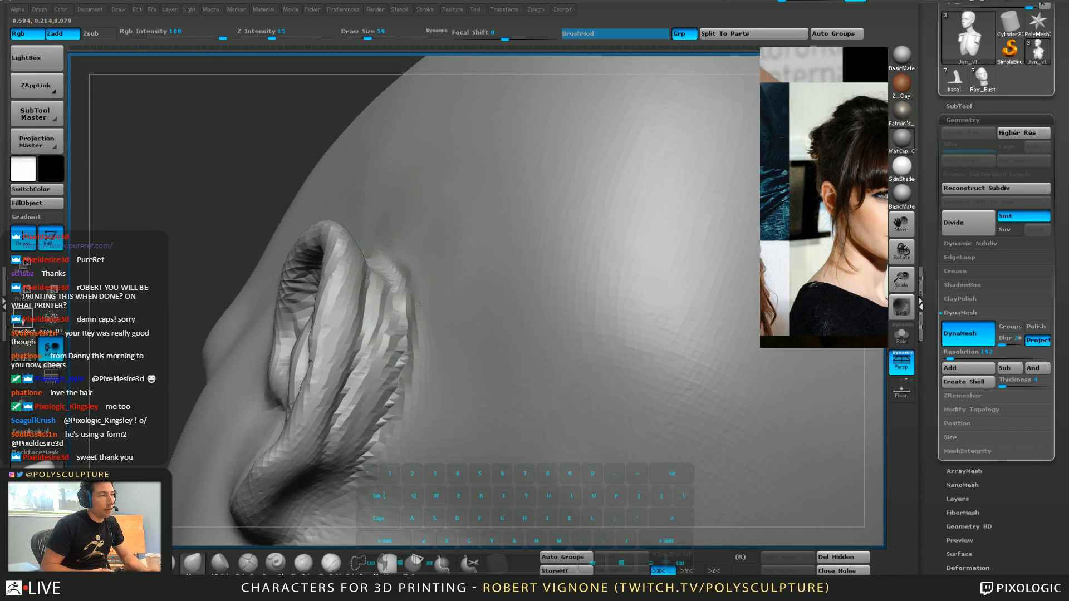
{"action": "right_click_drag", "start_coordinate": [420, 305], "coordinate": [365, 386]}
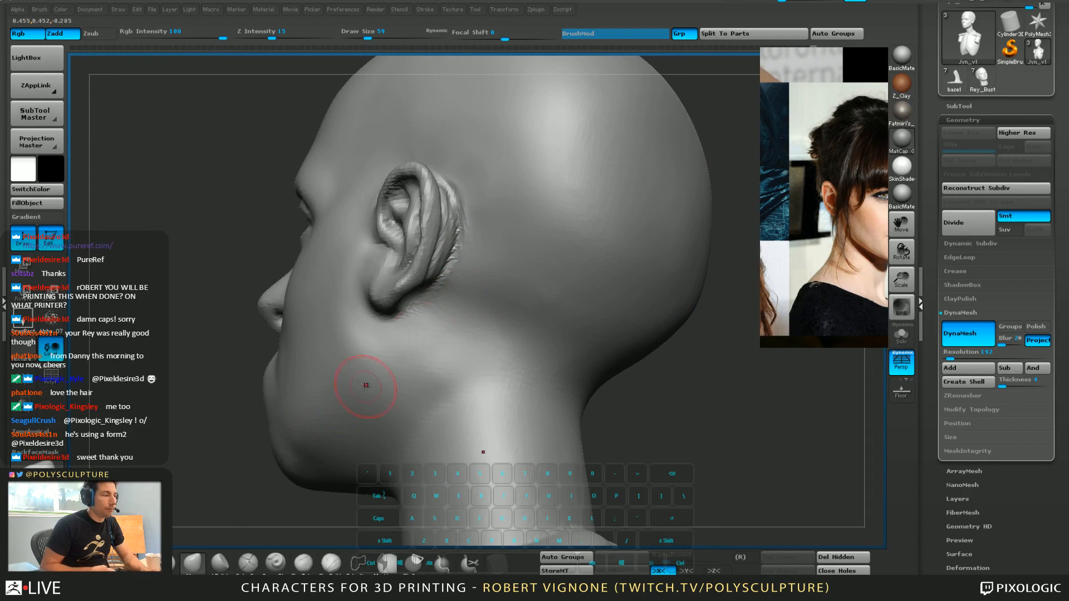
Carve and smooth the crease behind the ear with a subtractive brush at size 71 and Z Intensity 33
{"action": "left_click", "coordinate": [268, 567]}
{"action": "right_click_drag", "start_coordinate": [312, 479], "coordinate": [429, 345]}
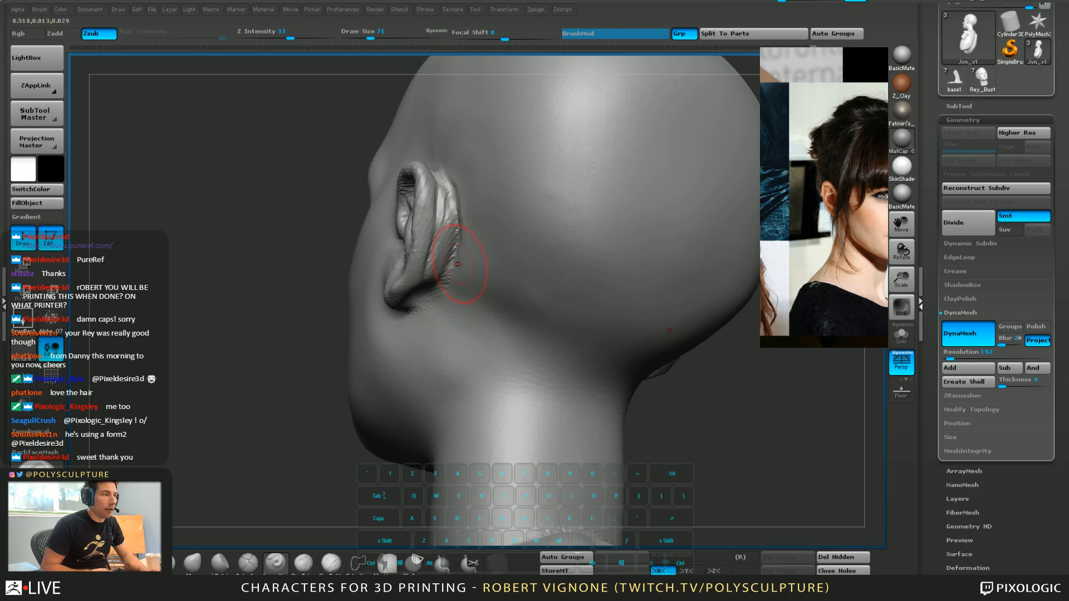
{"action": "right_click_drag", "start_coordinate": [455, 176], "coordinate": [458, 209]}
{"action": "right_click_drag", "start_coordinate": [442, 158], "coordinate": [454, 185]}
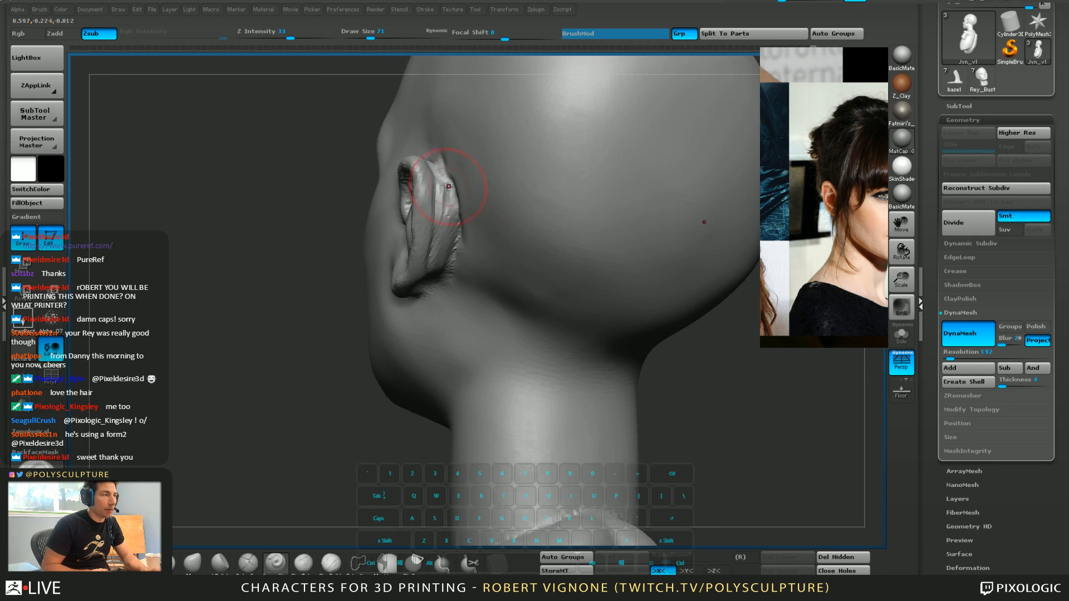
{"action": "key", "text": "shift"}
{"action": "left_click_drag", "start_coordinate": [460, 199], "coordinate": [451, 261], "text": "shift"}
{"action": "mouse_move", "coordinate": [444, 281]}
{"action": "right_mouse_down"}
{"action": "mouse_move", "coordinate": [406, 262]}
{"action": "mouse_move", "coordinate": [427, 236]}
{"action": "mouse_move", "coordinate": [432, 314]}
{"action": "mouse_move", "coordinate": [399, 299]}
{"action": "mouse_move", "coordinate": [382, 382]}
{"action": "right_mouse_up"}
Build up the back surface of the ear at brush size 51 and Z Intensity 31, smoothing the result
{"action": "left_click", "coordinate": [249, 564]}
{"action": "key", "text": "s"}
{"action": "left_click_drag", "start_coordinate": [437, 273], "coordinate": [431, 273]}
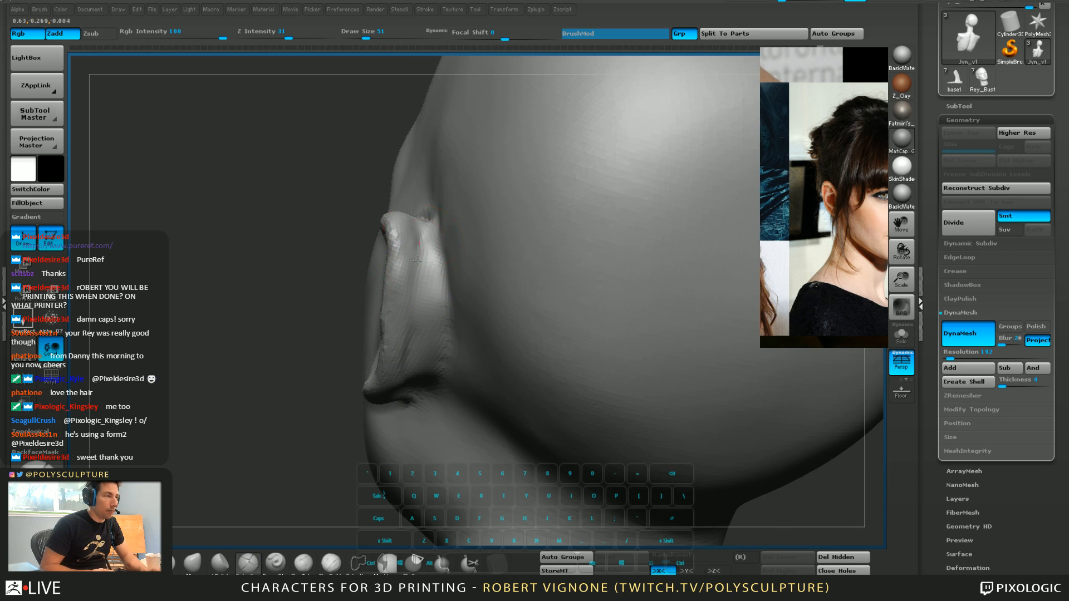
{"action": "right_click_drag", "start_coordinate": [416, 336], "coordinate": [429, 284]}
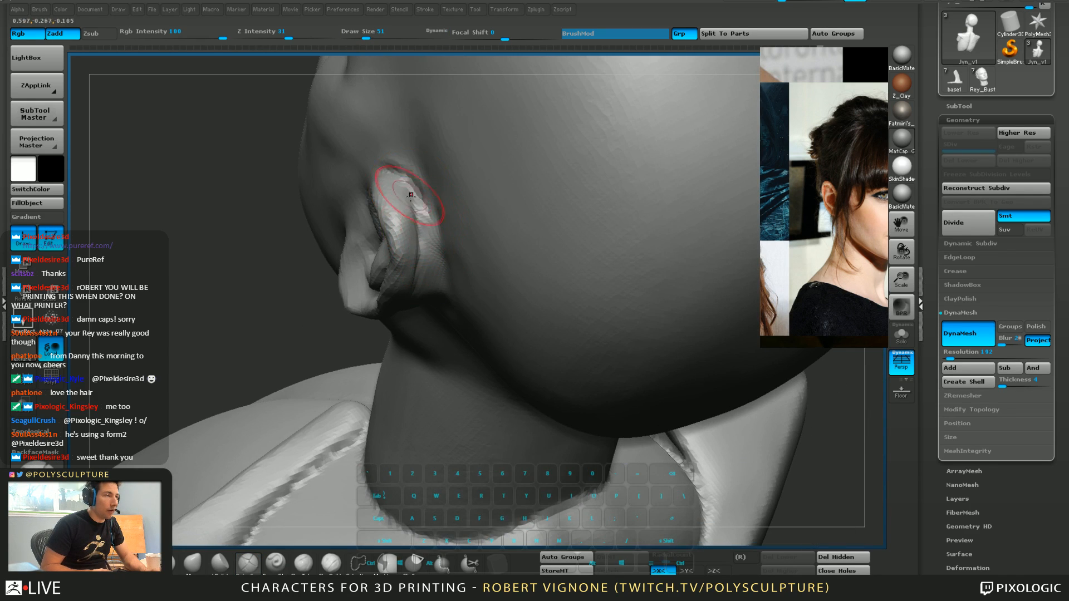
{"action": "key", "text": "shift"}
{"action": "right_click_drag", "start_coordinate": [414, 276], "coordinate": [404, 270]}
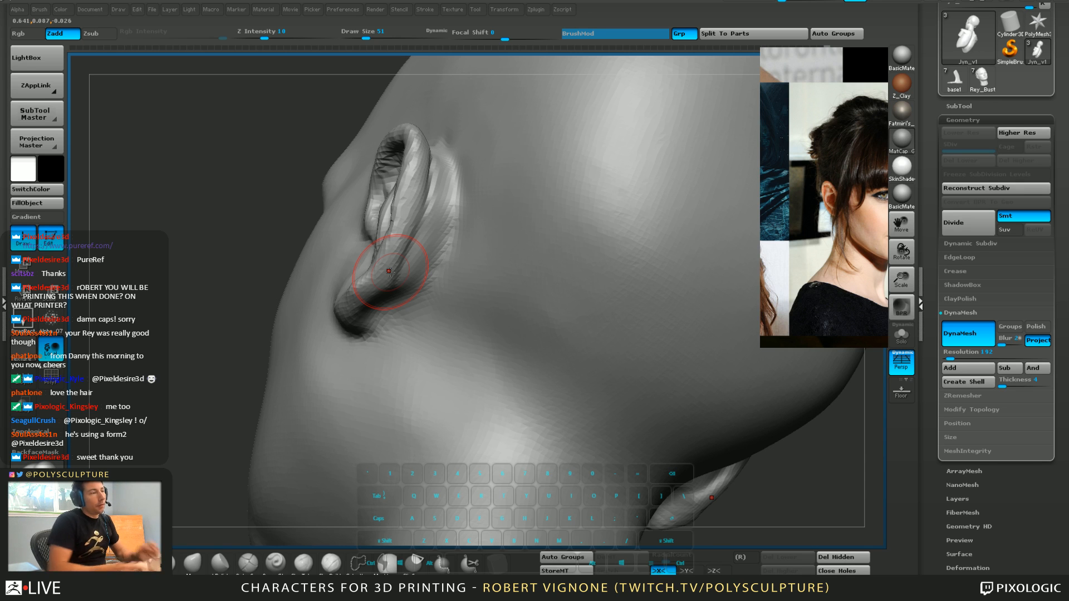
Adjust the lower part of the ear with the Move brush at size 46
{"action": "mouse_move", "coordinate": [465, 172]}
{"action": "right_mouse_down"}
{"action": "mouse_move", "coordinate": [430, 317]}
{"action": "mouse_move", "coordinate": [478, 346]}
{"action": "mouse_move", "coordinate": [456, 316]}
{"action": "right_mouse_up"}
{"action": "key", "text": "s"}
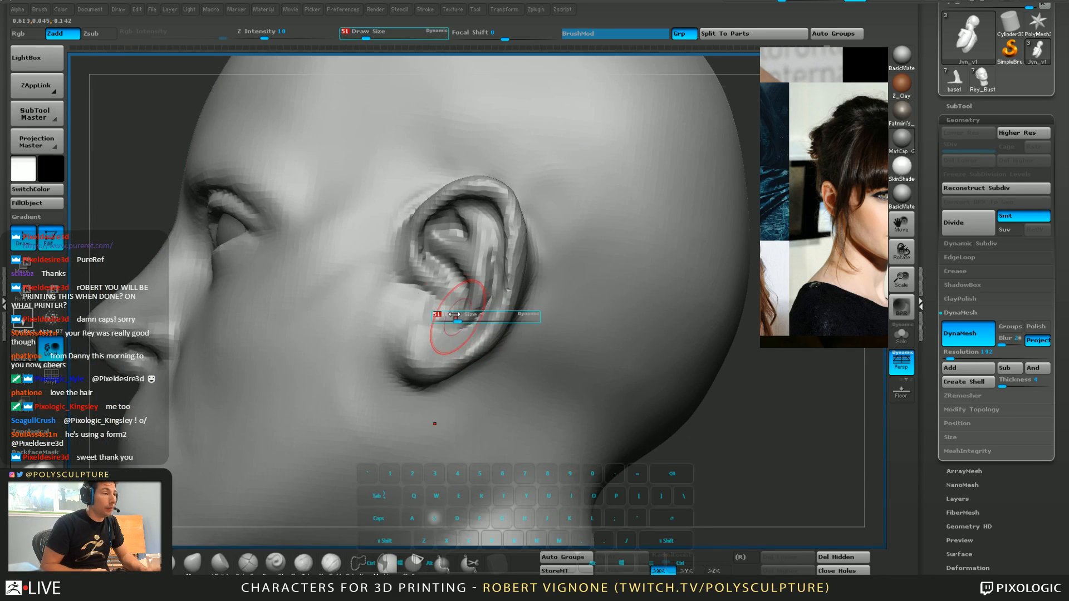
{"action": "right_click_drag", "start_coordinate": [361, 312], "coordinate": [427, 301]}
{"action": "key", "text": "s"}
{"action": "left_click_drag", "start_coordinate": [428, 302], "coordinate": [423, 302]}
{"action": "key", "text": "5"}
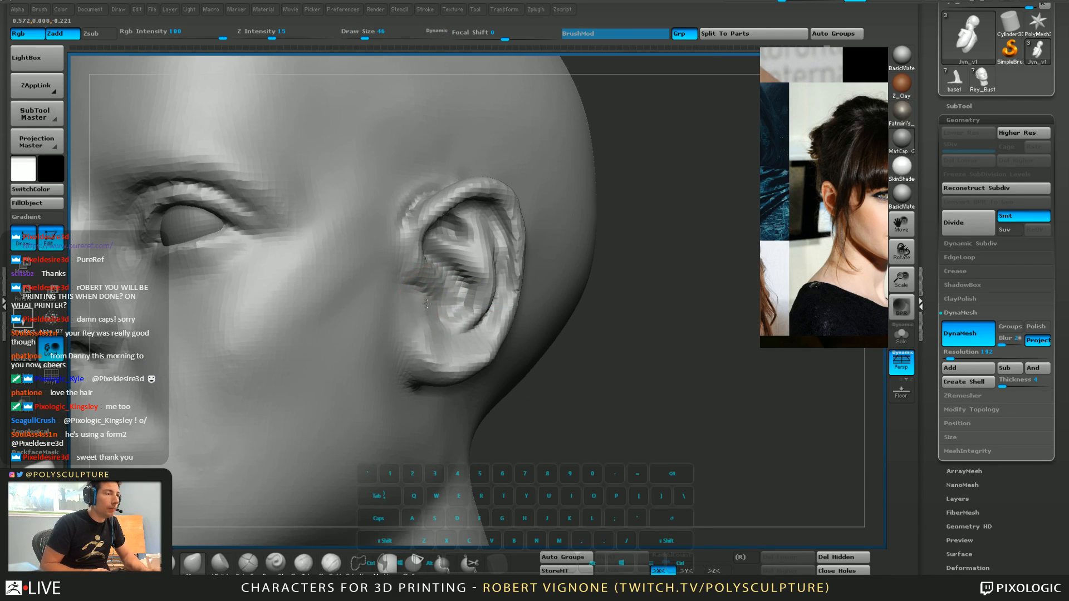
Work the notch above the earlobe at brush size 23 and Z Intensity 20, undoing the unwanted stroke
{"action": "left_click", "coordinate": [331, 565]}
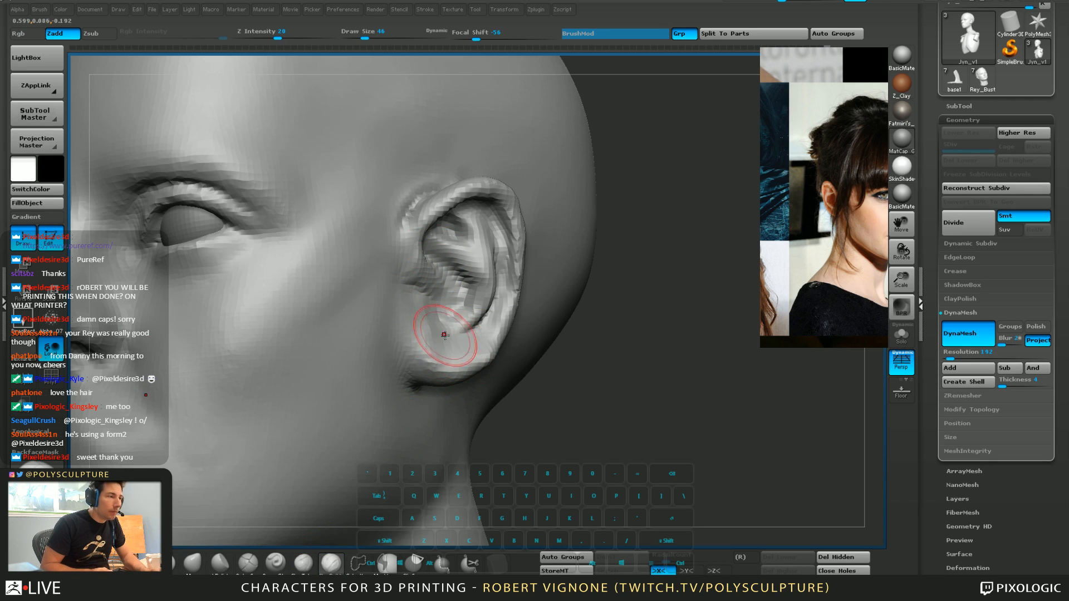
{"action": "key", "text": "s"}
{"action": "left_click_drag", "start_coordinate": [444, 334], "coordinate": [439, 333]}
{"action": "right_click_drag", "start_coordinate": [441, 334], "coordinate": [432, 337]}
{"action": "key", "text": "ctrl+z"}
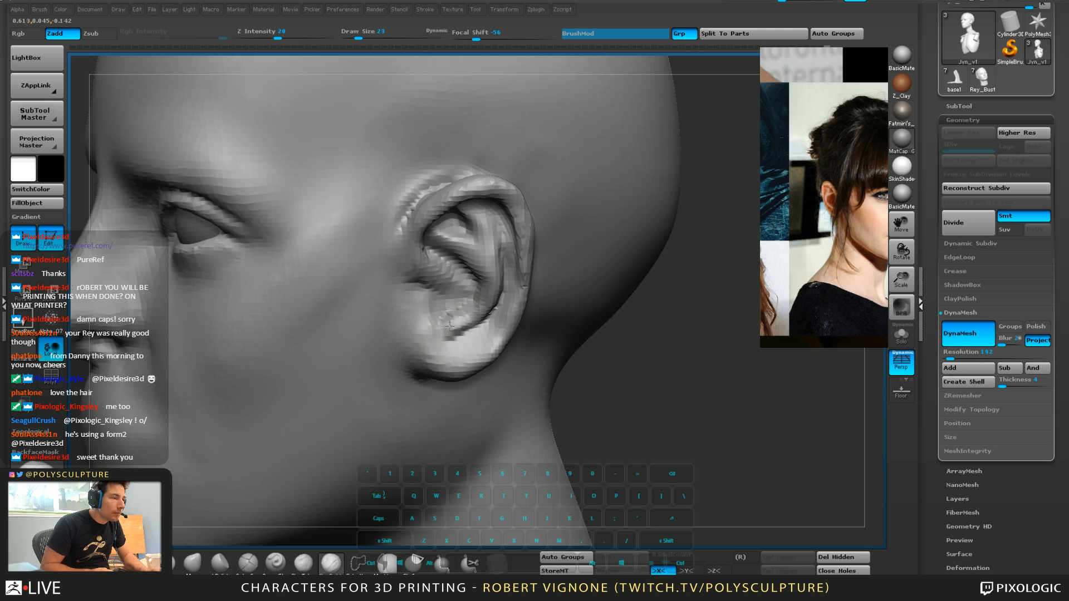
Shape the earlobe and the notch above it with the Move brush at size 46
{"action": "mouse_move", "coordinate": [432, 327]}
{"action": "right_mouse_down"}
{"action": "mouse_move", "coordinate": [465, 330]}
{"action": "mouse_move", "coordinate": [455, 337]}
{"action": "right_mouse_up"}
{"action": "key", "text": "s"}
{"action": "left_click_drag", "start_coordinate": [454, 356], "coordinate": [466, 357]}
{"action": "key", "text": "5"}
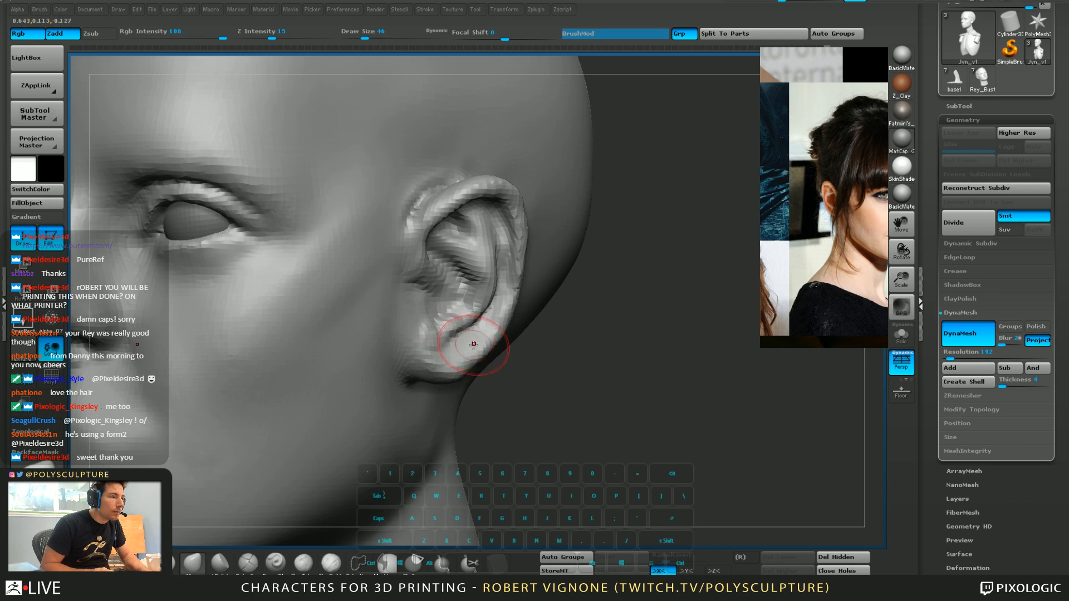
{"action": "mouse_move", "coordinate": [475, 356]}
{"action": "right_mouse_down"}
{"action": "mouse_move", "coordinate": [458, 366]}
{"action": "mouse_move", "coordinate": [442, 332]}
{"action": "right_mouse_up"}
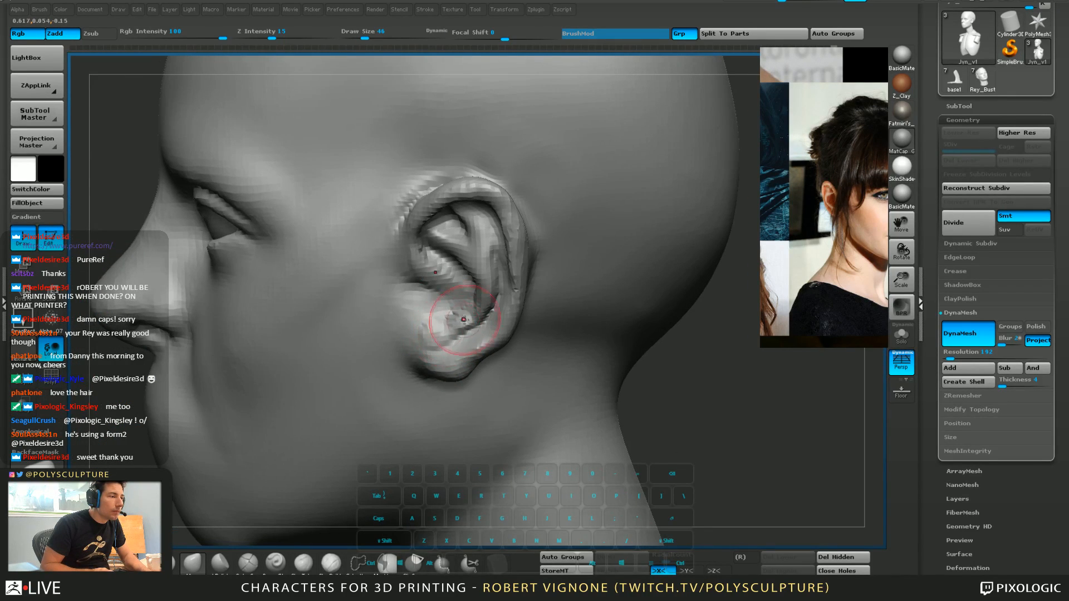
Carve and smooth the earlobe's attachment to the cheek at brush size 46 and Z Intensity 33, checking the reference photo of the ear
{"action": "left_click", "coordinate": [276, 562]}
{"action": "right_click_drag", "start_coordinate": [351, 454], "coordinate": [411, 437]}
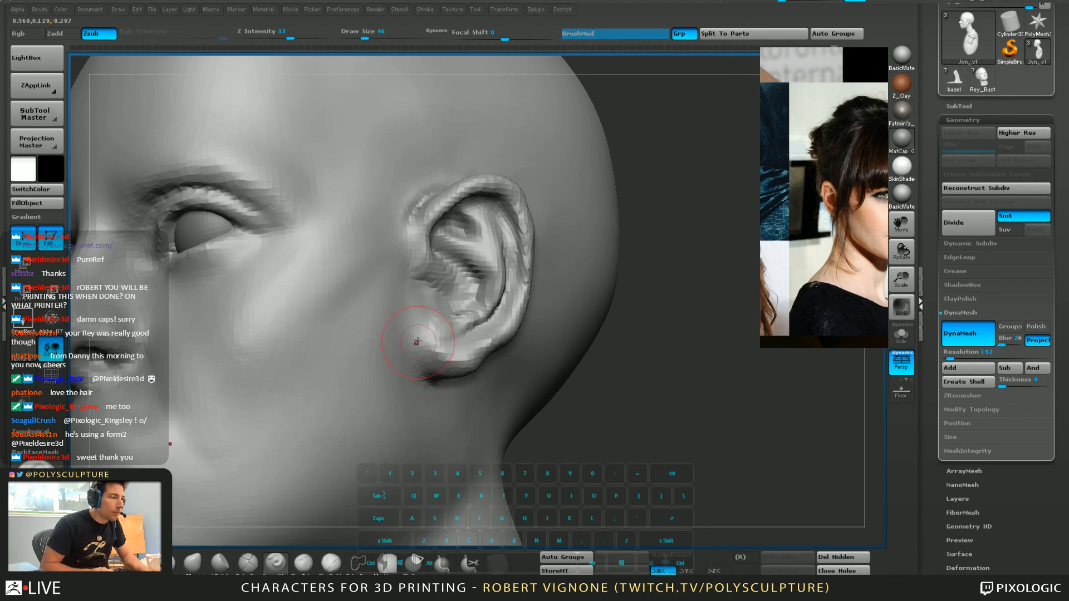
{"action": "mouse_move", "coordinate": [415, 342]}
{"action": "left_mouse_down"}
{"action": "mouse_move", "coordinate": [413, 319]}
{"action": "mouse_move", "coordinate": [418, 360]}
{"action": "mouse_move", "coordinate": [414, 350]}
{"action": "left_mouse_up"}
{"action": "right_click_drag", "start_coordinate": [422, 303], "coordinate": [393, 315]}
{"action": "left_click_drag", "start_coordinate": [415, 306], "coordinate": [424, 304], "text": "shift"}
{"action": "mouse_move", "coordinate": [415, 328]}
{"action": "right_mouse_down"}
{"action": "mouse_move", "coordinate": [452, 332]}
{"action": "mouse_move", "coordinate": [400, 334]}
{"action": "right_mouse_up"}
{"action": "middle_click_drag", "start_coordinate": [824, 198], "coordinate": [848, 217]}
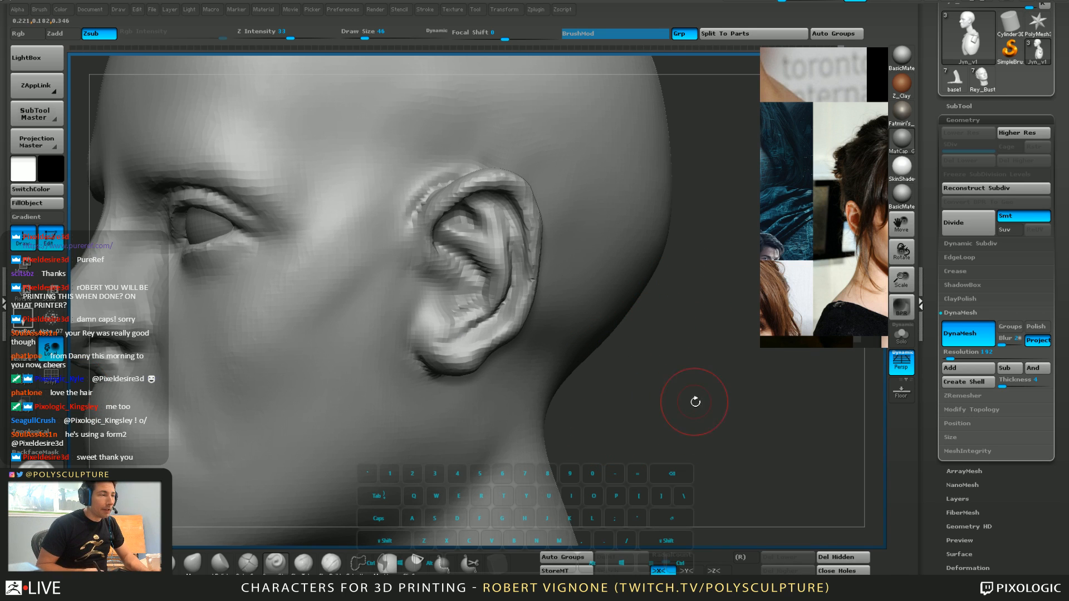
{"action": "left_click_drag", "start_coordinate": [696, 401], "coordinate": [680, 390]}
Reshape the ridge and lower end of the groove above the earlobe with the Move brush at size 46
{"action": "right_click_drag", "start_coordinate": [480, 335], "coordinate": [487, 336]}
{"action": "key", "text": "b"}
{"action": "key", "text": "m"}
{"action": "key", "text": "v"}
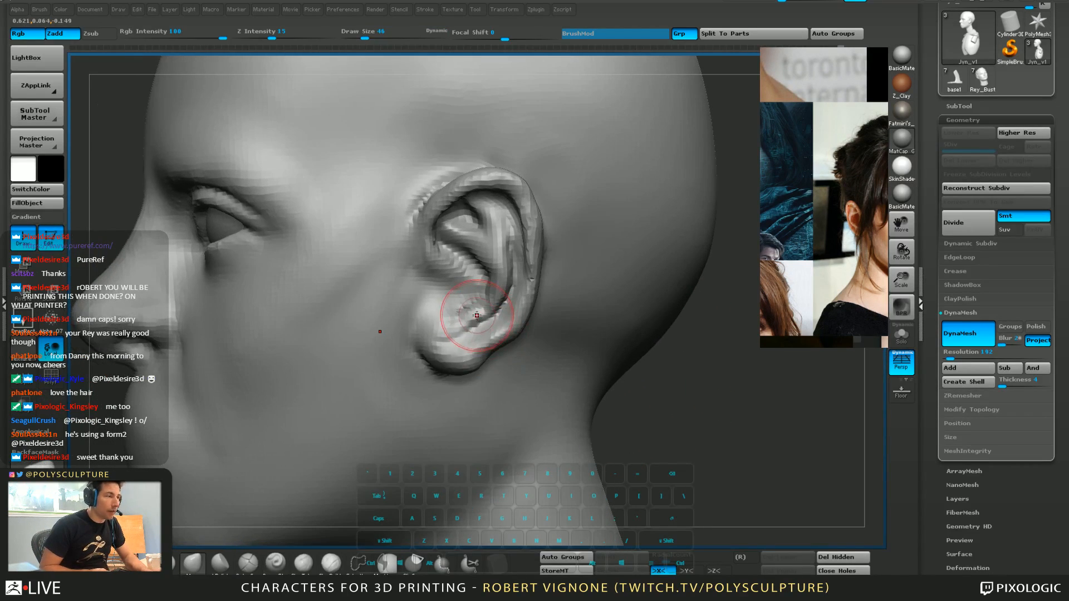
{"action": "left_click_drag", "start_coordinate": [477, 315], "coordinate": [483, 315]}
{"action": "key", "text": "5"}
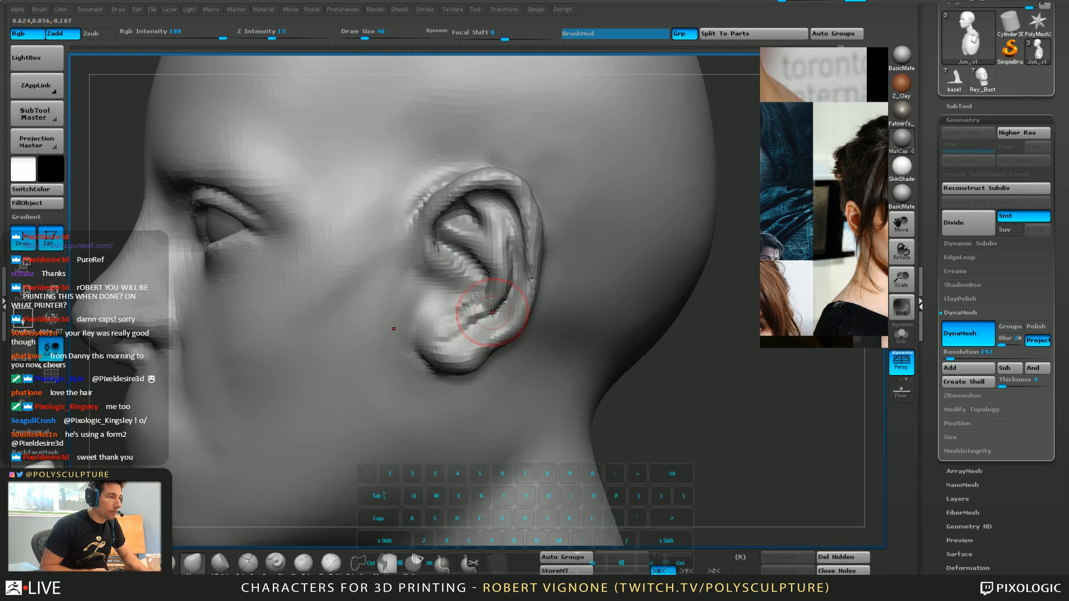
{"action": "right_click_drag", "start_coordinate": [484, 323], "coordinate": [499, 338]}
Fill out the rear of the earlobe below the groove at brush size 46 and Z Intensity 20
{"action": "left_click", "coordinate": [331, 564]}
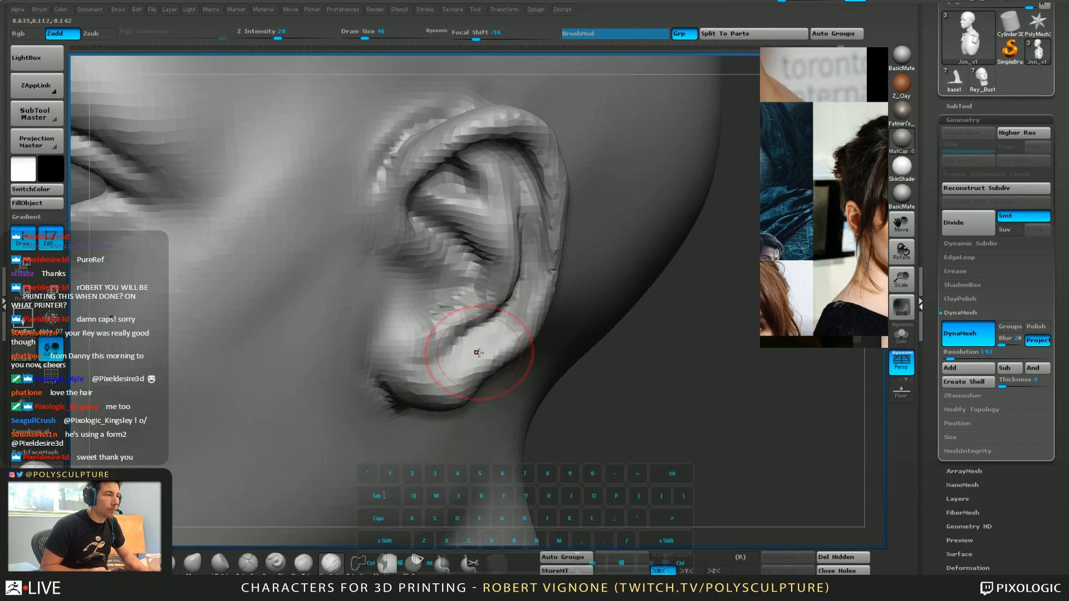
{"action": "mouse_move", "coordinate": [477, 352]}
{"action": "left_mouse_down"}
{"action": "mouse_move", "coordinate": [484, 334]}
{"action": "mouse_move", "coordinate": [489, 346]}
{"action": "mouse_move", "coordinate": [467, 341]}
{"action": "mouse_move", "coordinate": [475, 329]}
{"action": "left_mouse_up"}
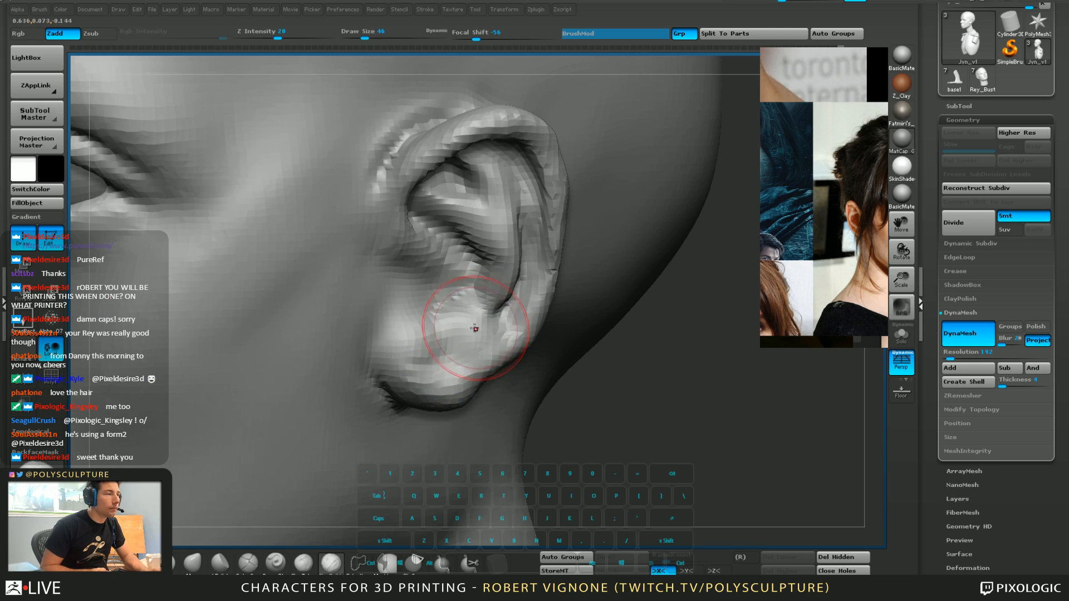
{"action": "right_click_drag", "start_coordinate": [475, 329], "coordinate": [458, 316]}
Adjust the notch above the earlobe and the front edge of the ear with the Move brush at sizes 46 and 51
{"action": "key", "text": "1"}
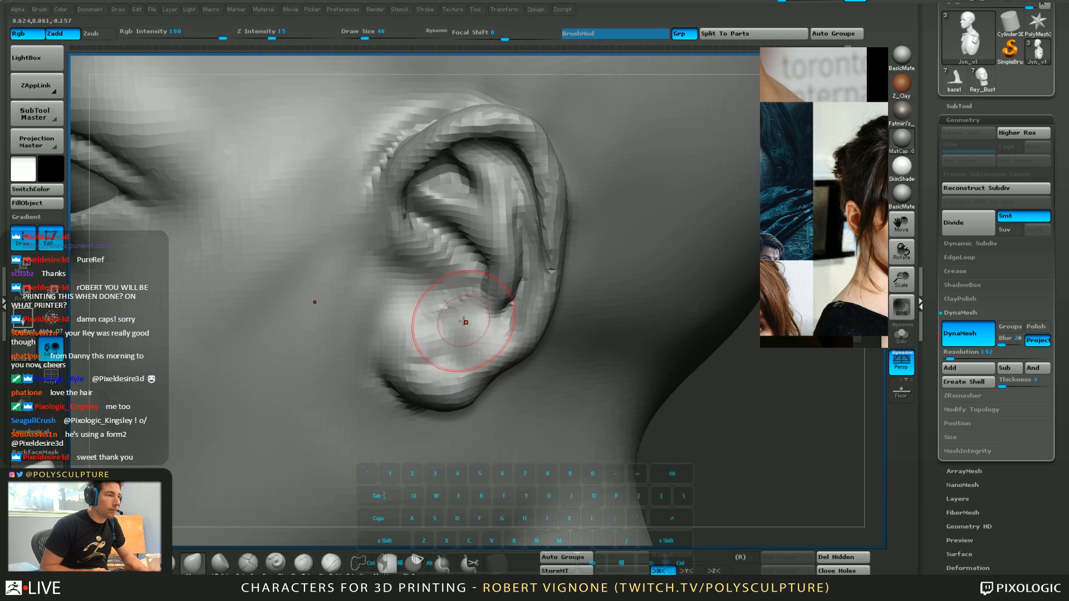
{"action": "left_click_drag", "start_coordinate": [464, 325], "coordinate": [436, 302]}
{"action": "right_click_drag", "start_coordinate": [436, 300], "coordinate": [462, 290]}
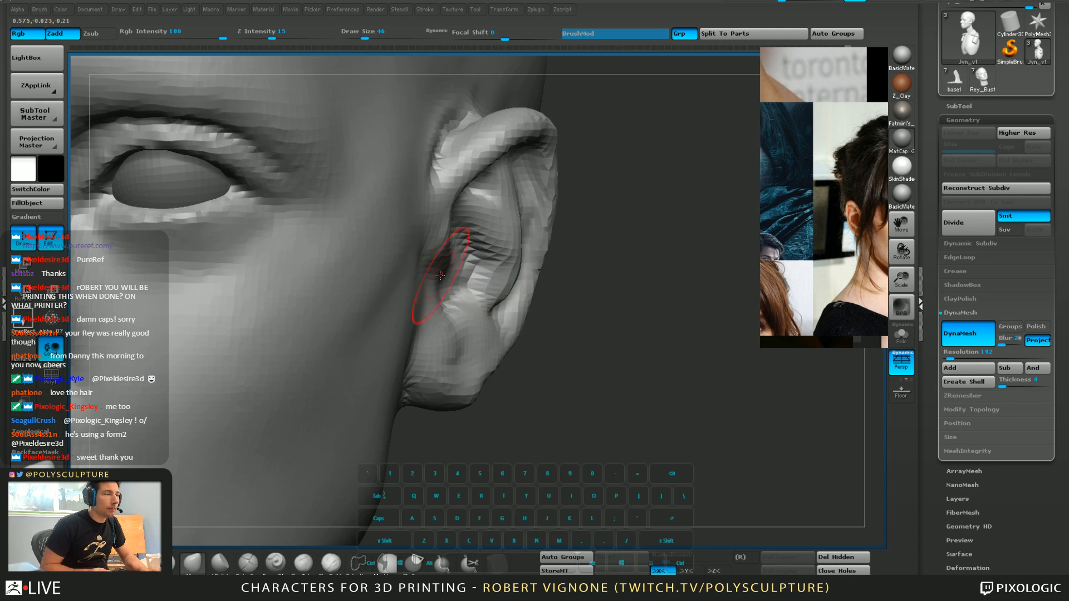
{"action": "key", "text": "s"}
{"action": "key", "text": "s"}
{"action": "left_click_drag", "start_coordinate": [462, 274], "coordinate": [404, 267]}
{"action": "mouse_move", "coordinate": [404, 268]}
{"action": "right_mouse_down"}
{"action": "mouse_move", "coordinate": [360, 266]}
{"action": "mouse_move", "coordinate": [426, 273]}
{"action": "right_mouse_up"}
{"action": "left_click_drag", "start_coordinate": [436, 275], "coordinate": [394, 265]}
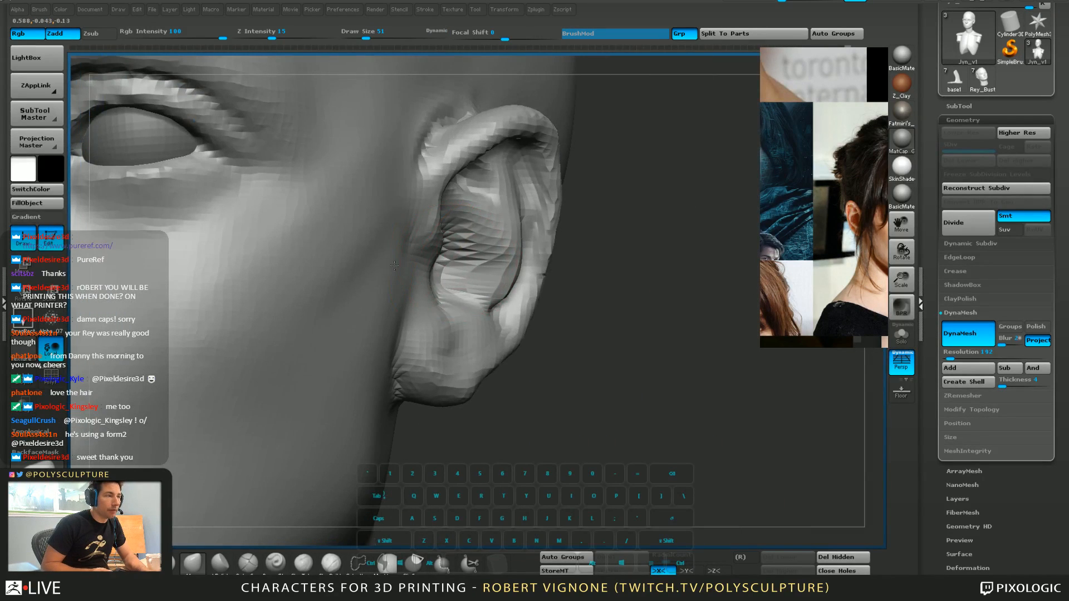
{"action": "right_click_drag", "start_coordinate": [394, 265], "coordinate": [445, 251]}
Refine the inner wall of the ear's lower hollow at brush size 51 and Z Intensity 20
{"action": "left_click", "coordinate": [331, 562]}
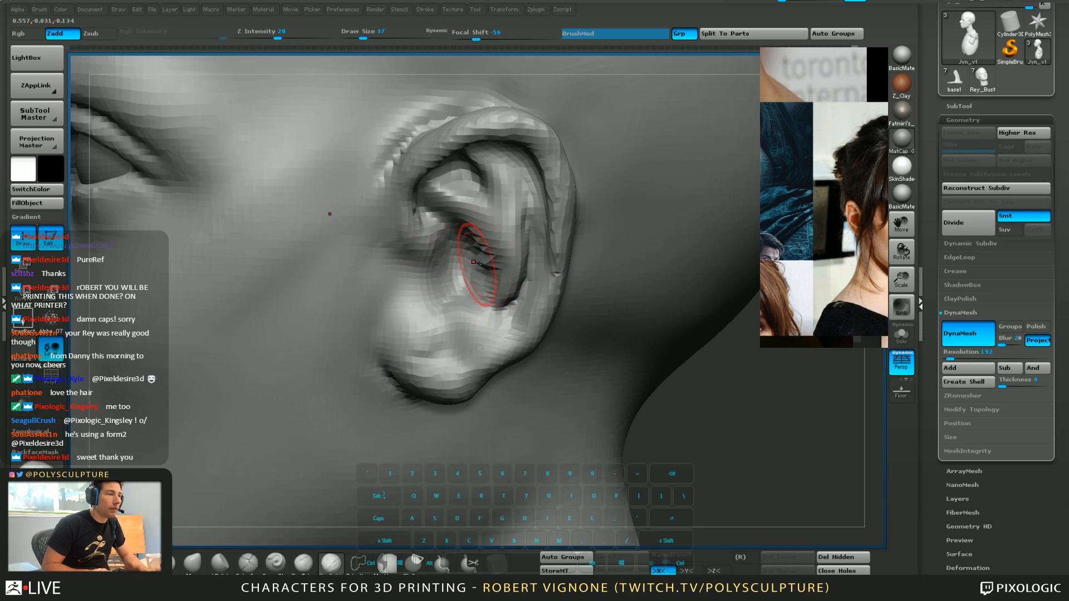
{"action": "key", "text": "s"}
{"action": "left_click_drag", "start_coordinate": [472, 257], "coordinate": [479, 263]}
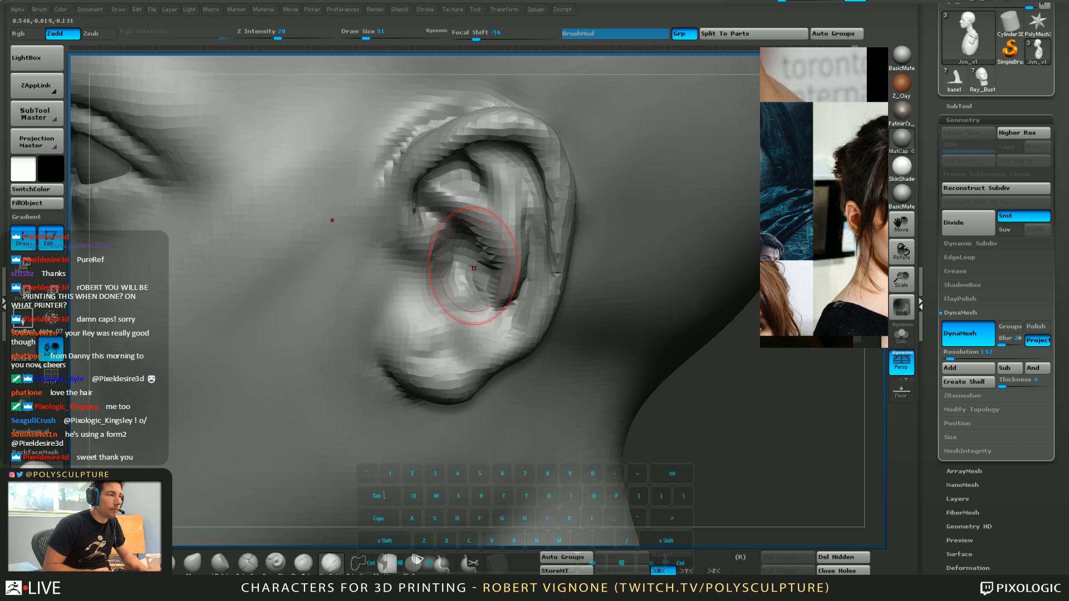
{"action": "mouse_move", "coordinate": [474, 266]}
{"action": "right_mouse_down"}
{"action": "mouse_move", "coordinate": [472, 224]}
{"action": "mouse_move", "coordinate": [440, 224]}
{"action": "mouse_move", "coordinate": [449, 218]}
{"action": "right_mouse_up"}
Shift the front end of the ear's central fold with the Move brush at size 51
{"action": "key", "text": "5"}
{"action": "key", "text": "5"}
{"action": "left_click_drag", "start_coordinate": [448, 218], "coordinate": [454, 212]}
{"action": "mouse_move", "coordinate": [454, 212]}
{"action": "right_mouse_down"}
{"action": "mouse_move", "coordinate": [464, 247]}
{"action": "mouse_move", "coordinate": [447, 225]}
{"action": "right_mouse_up"}
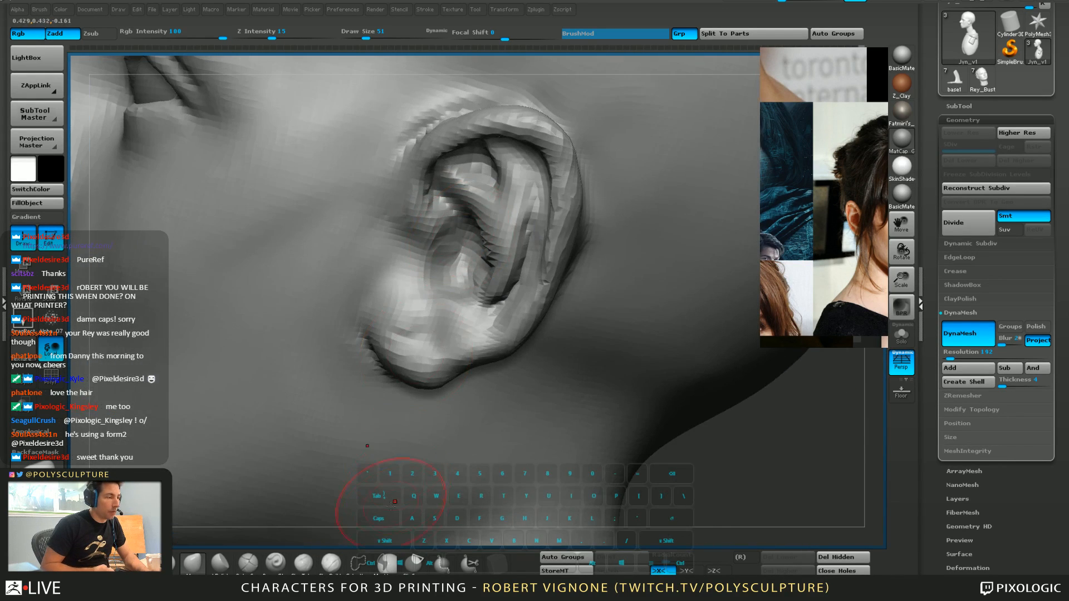
Work the front of the ear hollow below the central fold at Z Intensity 20
{"action": "left_click", "coordinate": [331, 563]}
{"action": "left_click_drag", "start_coordinate": [439, 203], "coordinate": [448, 247]}
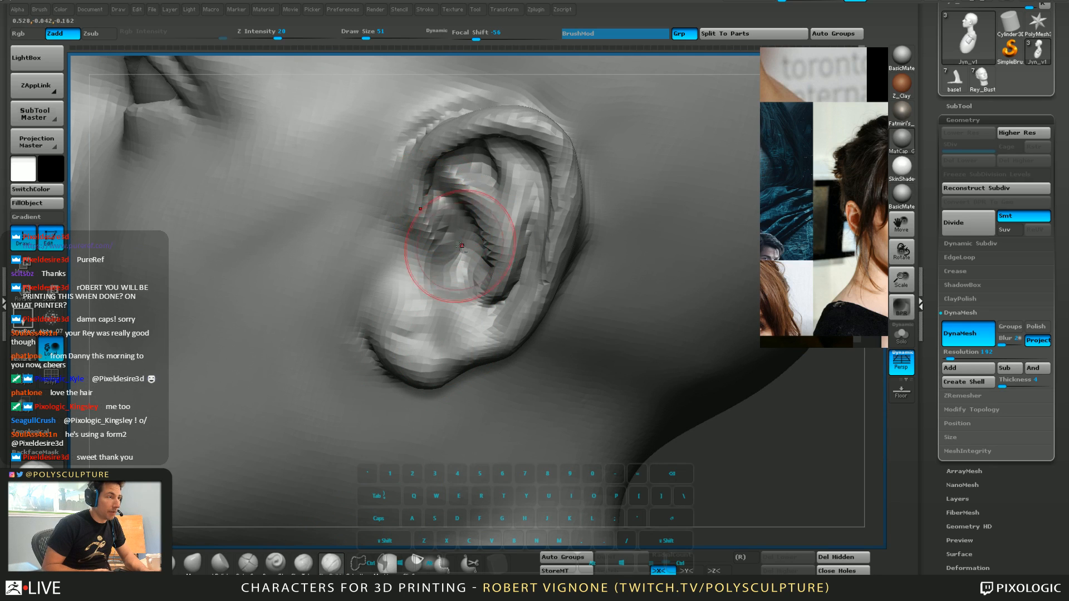
{"action": "left_click_drag", "start_coordinate": [433, 203], "coordinate": [447, 227]}
{"action": "key", "text": "s"}
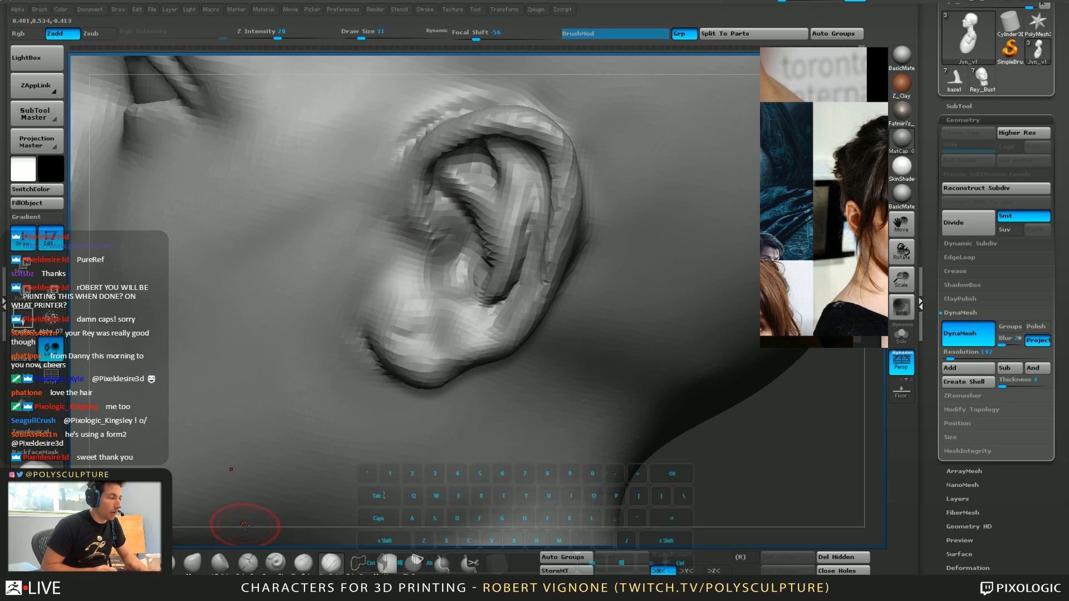
Build up the small flap in front of the ear canal at brush size 19 and Z Intensity 31
{"action": "left_click", "coordinate": [248, 562]}
{"action": "mouse_move", "coordinate": [443, 185]}
{"action": "left_mouse_down"}
{"action": "mouse_move", "coordinate": [467, 232]}
{"action": "mouse_move", "coordinate": [431, 213]}
{"action": "mouse_move", "coordinate": [441, 217]}
{"action": "left_mouse_up"}
{"action": "mouse_move", "coordinate": [441, 217]}
{"action": "right_mouse_down", "text": "ctrl"}
{"action": "mouse_move", "coordinate": [436, 191]}
{"action": "mouse_move", "coordinate": [429, 227]}
{"action": "mouse_move", "coordinate": [412, 236]}
{"action": "right_mouse_up", "text": "ctrl"}
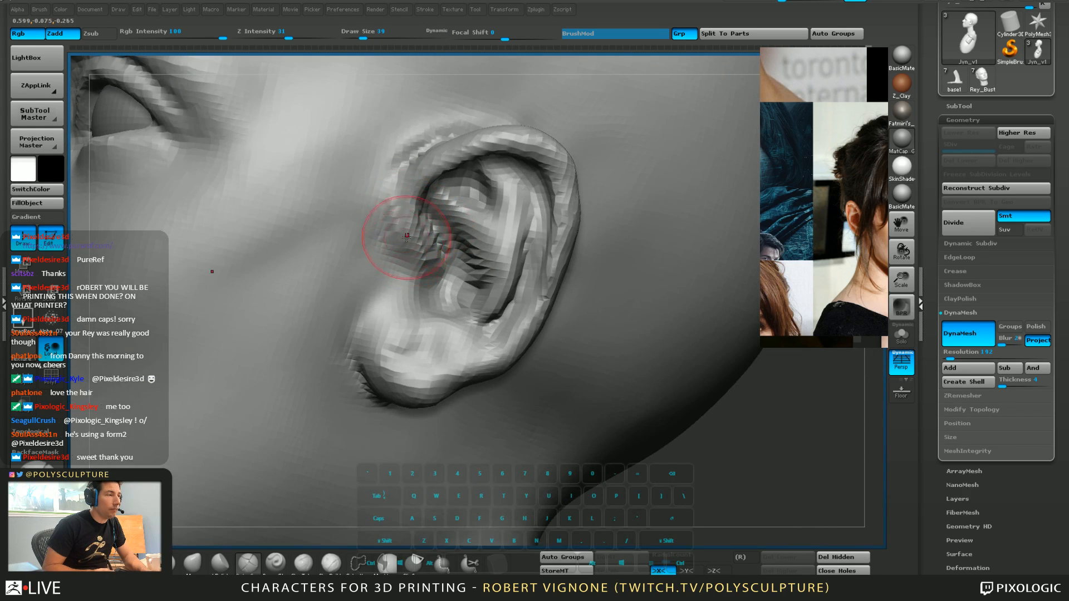
{"action": "left_click_drag", "start_coordinate": [401, 240], "coordinate": [416, 249]}
{"action": "right_click_drag", "start_coordinate": [425, 286], "coordinate": [414, 249]}
{"action": "left_click_drag", "start_coordinate": [414, 249], "coordinate": [435, 265]}
{"action": "mouse_move", "coordinate": [428, 281]}
{"action": "right_mouse_down"}
{"action": "mouse_move", "coordinate": [441, 295]}
{"action": "mouse_move", "coordinate": [443, 282]}
{"action": "right_mouse_up"}
Select the Move brush at size 25 for the ear hollow and update the DynaMesh
{"action": "key", "text": "b"}
{"action": "key", "text": "m"}
{"action": "key", "text": "v"}
{"action": "key", "text": "["}
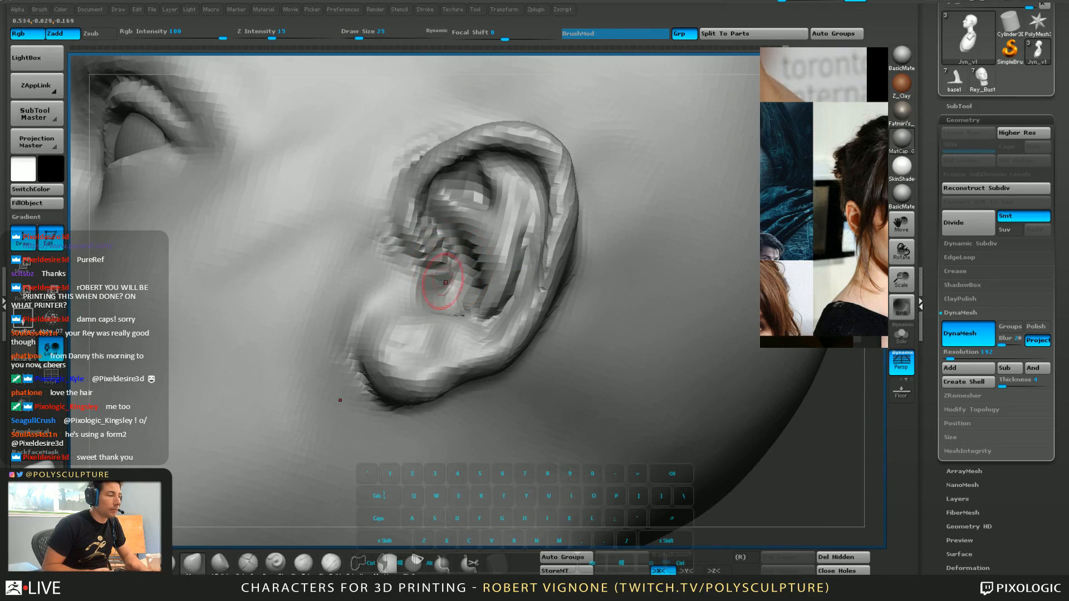
{"action": "key", "text": "ctrl"}
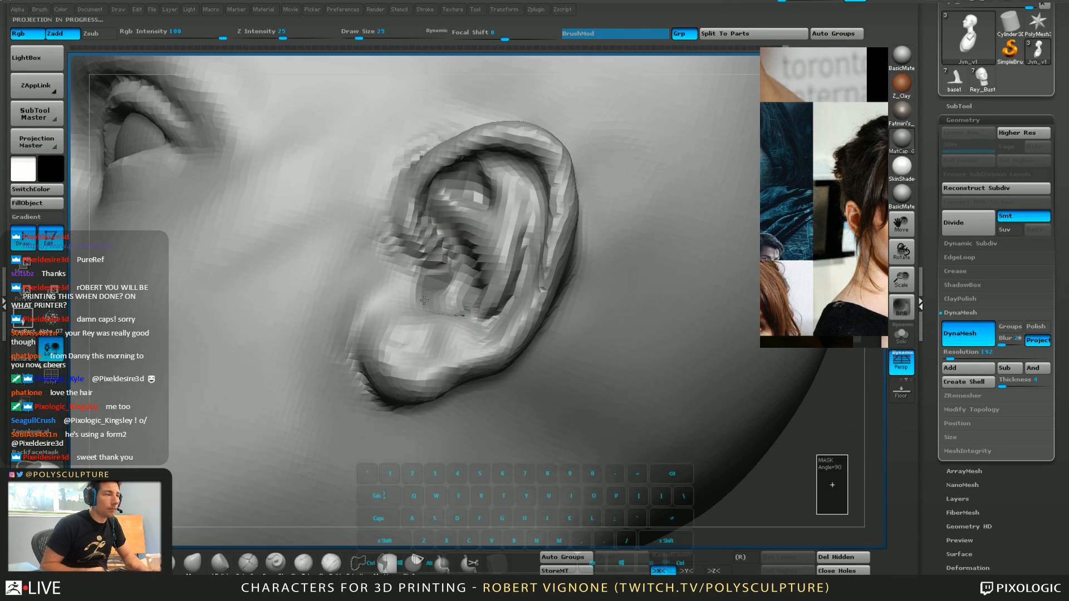
Refine the lower hollow of the remeshed ear with a smaller brush at Z Intensity 20
{"action": "left_click", "coordinate": [331, 566]}
{"action": "key", "text": "s"}
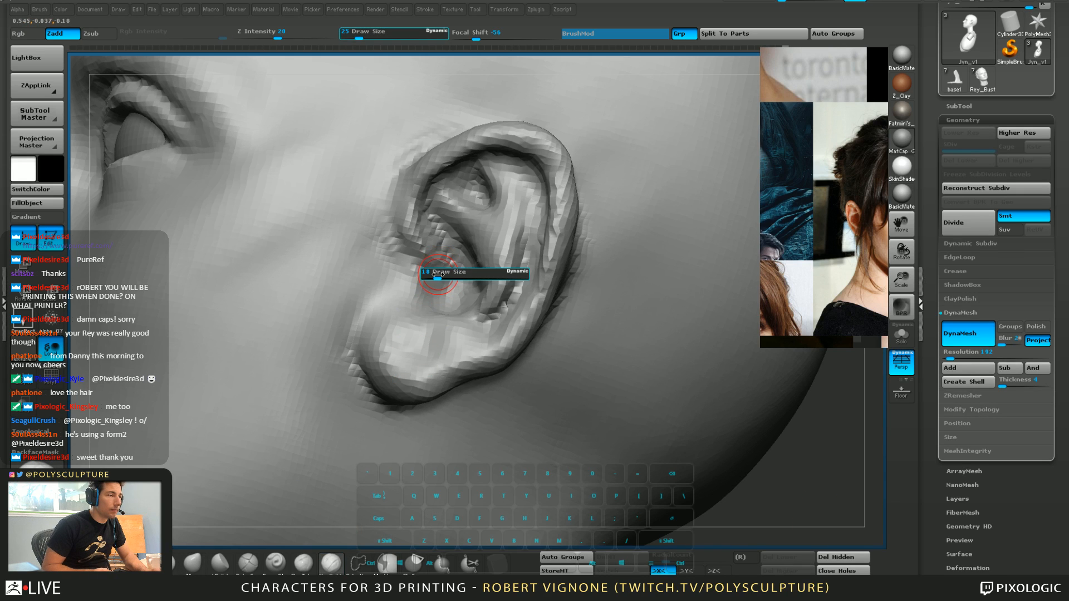
{"action": "left_click_drag", "start_coordinate": [438, 274], "coordinate": [463, 272]}
{"action": "right_click_drag", "start_coordinate": [464, 272], "coordinate": [450, 206]}
Shape the start of the ear's rim, the central fold and the upper hollow with the Move brush
{"action": "key", "text": "b"}
{"action": "key", "text": "m"}
{"action": "key", "text": "v"}
{"action": "key", "text": "s"}
{"action": "left_click_drag", "start_coordinate": [450, 206], "coordinate": [455, 206]}
{"action": "right_click_drag", "start_coordinate": [455, 206], "coordinate": [462, 204]}
{"action": "left_click_drag", "start_coordinate": [448, 200], "coordinate": [436, 200]}
{"action": "mouse_move", "coordinate": [436, 200]}
{"action": "right_mouse_down"}
{"action": "mouse_move", "coordinate": [421, 302]}
{"action": "mouse_move", "coordinate": [447, 227]}
{"action": "right_mouse_up"}
{"action": "key", "text": "s"}
{"action": "left_click_drag", "start_coordinate": [448, 181], "coordinate": [454, 181]}
{"action": "left_click_drag", "start_coordinate": [457, 150], "coordinate": [452, 147]}
{"action": "mouse_move", "coordinate": [459, 216]}
{"action": "right_mouse_down"}
{"action": "mouse_move", "coordinate": [524, 234]}
{"action": "mouse_move", "coordinate": [500, 235]}
{"action": "mouse_move", "coordinate": [531, 363]}
{"action": "mouse_move", "coordinate": [490, 340]}
{"action": "right_mouse_up"}
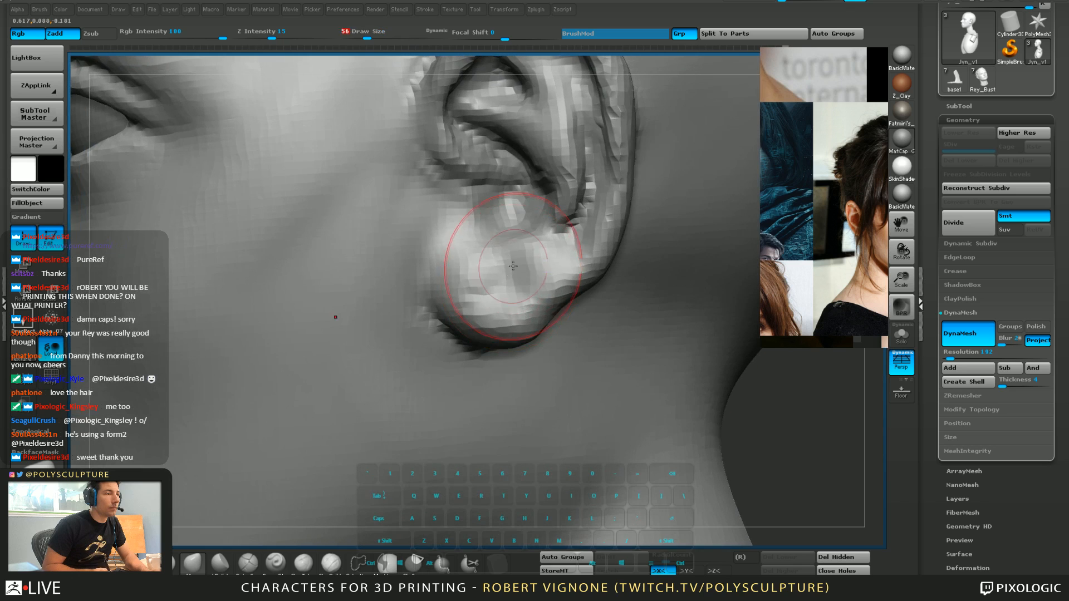
Reshape the notch below the ear canal with the Move brush at size 31
{"action": "key", "text": "s"}
{"action": "mouse_move", "coordinate": [514, 267]}
{"action": "left_mouse_down"}
{"action": "mouse_move", "coordinate": [522, 240]}
{"action": "mouse_move", "coordinate": [579, 249]}
{"action": "mouse_move", "coordinate": [529, 270]}
{"action": "mouse_move", "coordinate": [500, 245]}
{"action": "left_mouse_up"}
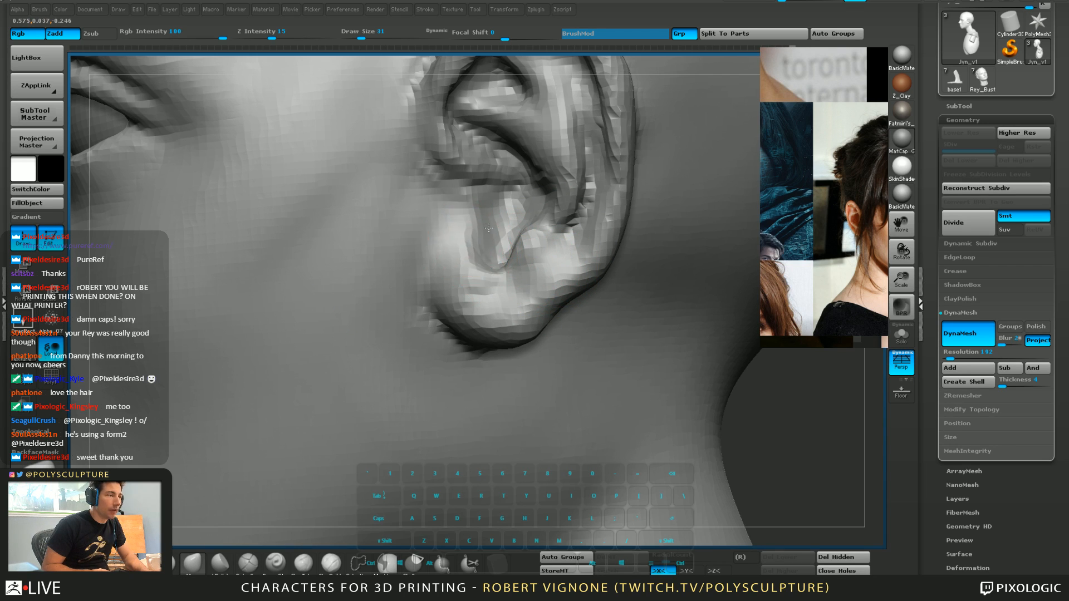
{"action": "key", "text": "4"}
{"action": "key", "text": "s"}
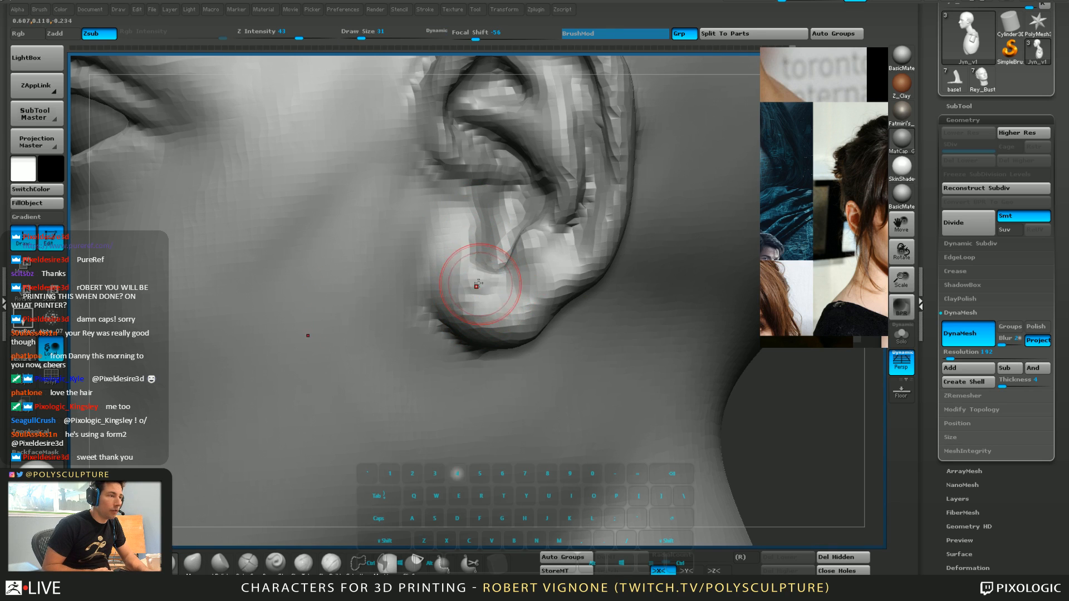
{"action": "key", "text": "1"}
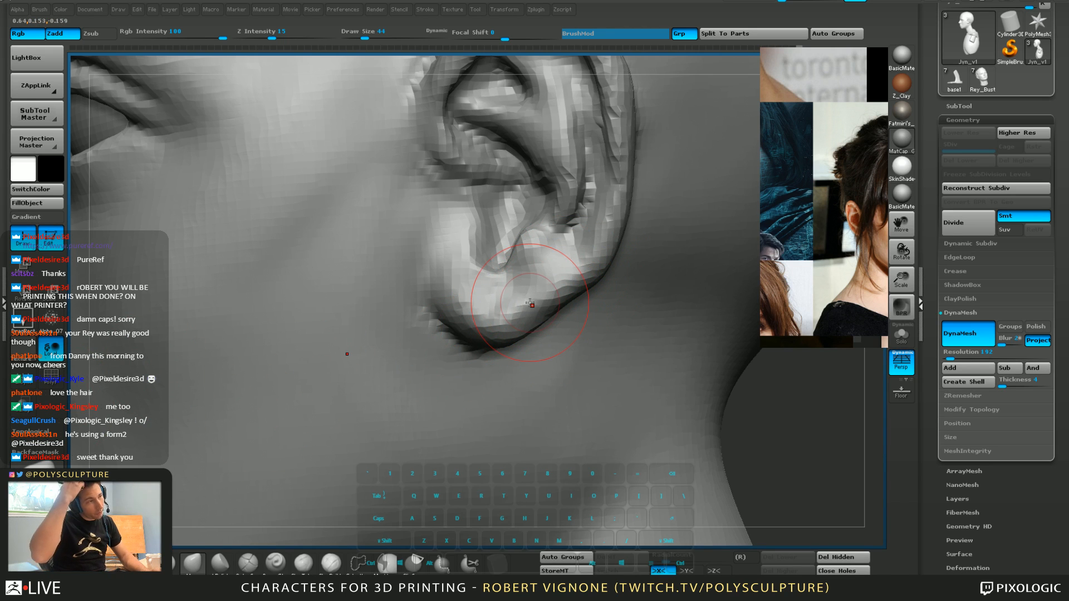
Refine the rear edge of the earlobe where it turns toward the back of the ear
{"action": "mouse_move", "coordinate": [557, 232]}
{"action": "right_mouse_down"}
{"action": "mouse_move", "coordinate": [510, 237]}
{"action": "mouse_move", "coordinate": [540, 315]}
{"action": "mouse_move", "coordinate": [514, 313]}
{"action": "mouse_move", "coordinate": [562, 290]}
{"action": "mouse_move", "coordinate": [521, 304]}
{"action": "mouse_move", "coordinate": [552, 323]}
{"action": "right_mouse_up"}
{"action": "left_click", "coordinate": [328, 567]}
{"action": "key", "text": "s"}
{"action": "left_click_drag", "start_coordinate": [581, 347], "coordinate": [576, 347]}
{"action": "left_click_drag", "start_coordinate": [536, 323], "coordinate": [591, 359], "text": "alt"}
{"action": "right_click_drag", "start_coordinate": [592, 351], "coordinate": [383, 525]}
Carve the ear's upper hollow and the groove under its rim at brush size 29 and Z Intensity 33
{"action": "left_click", "coordinate": [267, 566]}
{"action": "left_click_drag", "start_coordinate": [504, 309], "coordinate": [537, 335]}
{"action": "right_click_drag", "start_coordinate": [537, 335], "coordinate": [503, 307]}
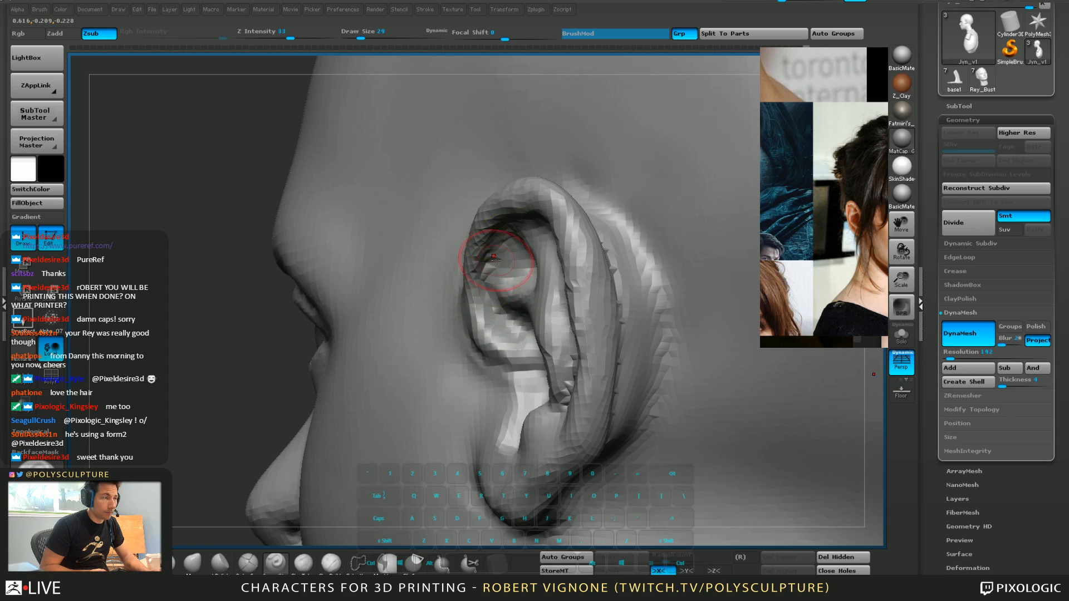
{"action": "right_click_drag", "start_coordinate": [495, 261], "coordinate": [504, 241]}
{"action": "left_click_drag", "start_coordinate": [501, 242], "coordinate": [524, 206]}
{"action": "right_click_drag", "start_coordinate": [517, 219], "coordinate": [567, 179]}
{"action": "left_click_drag", "start_coordinate": [533, 202], "coordinate": [583, 189]}
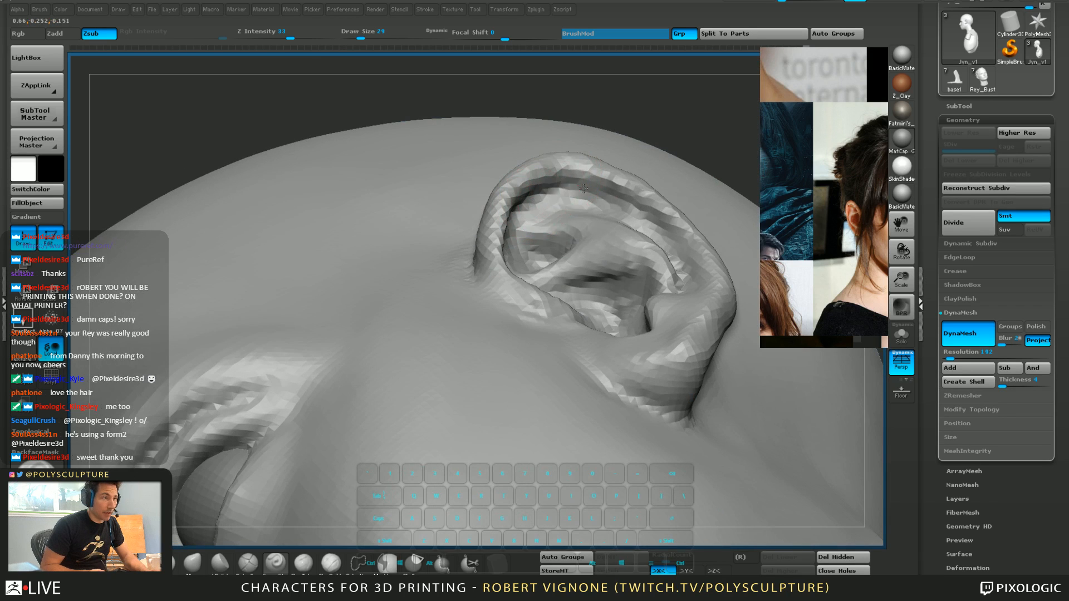
Adjust the ear's outline and how far it stands off the head with the Move brush at sizes 71 and 56
{"action": "mouse_move", "coordinate": [633, 232]}
{"action": "right_mouse_down"}
{"action": "mouse_move", "coordinate": [622, 285]}
{"action": "mouse_move", "coordinate": [635, 229]}
{"action": "right_mouse_up"}
{"action": "key", "text": "s"}
{"action": "left_click_drag", "start_coordinate": [632, 243], "coordinate": [642, 243]}
{"action": "left_click", "coordinate": [192, 565]}
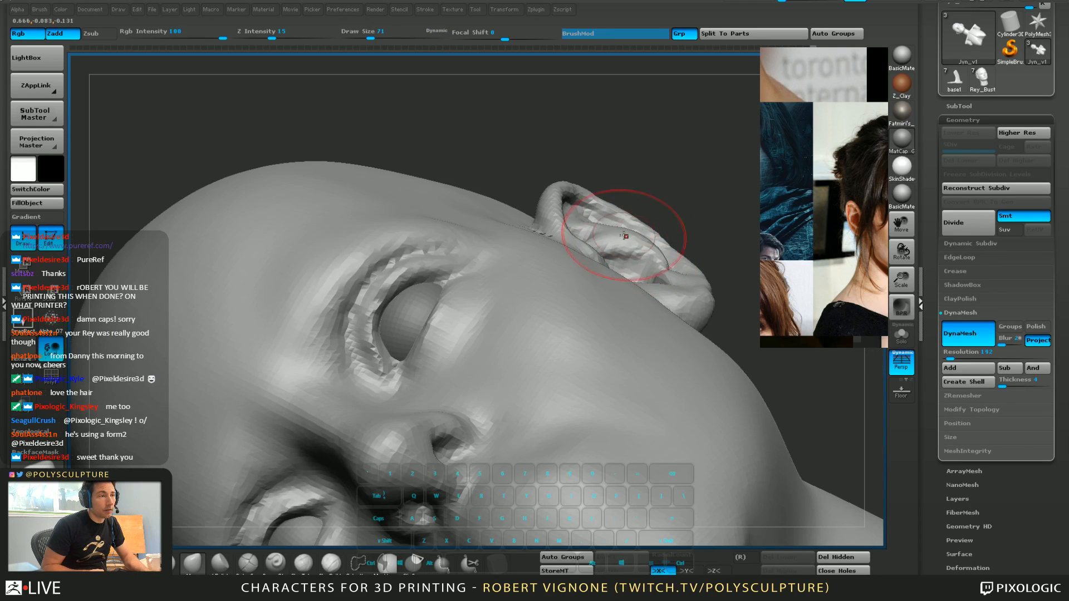
{"action": "left_click_drag", "start_coordinate": [649, 292], "coordinate": [662, 269]}
{"action": "left_click_drag", "start_coordinate": [725, 155], "coordinate": [691, 277]}
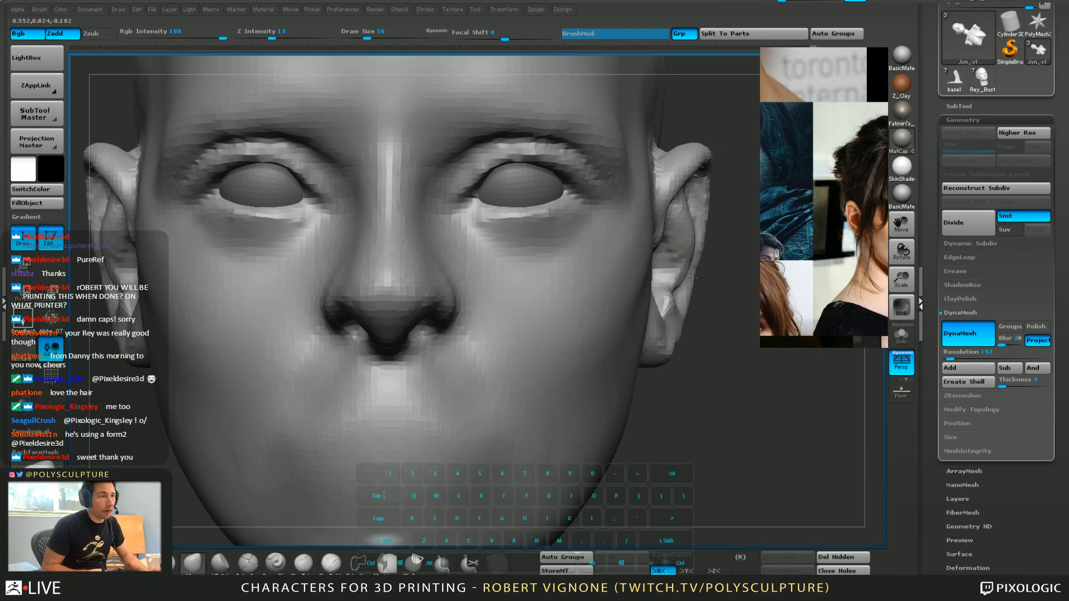
{"action": "key", "text": "s"}
{"action": "left_click_drag", "start_coordinate": [688, 223], "coordinate": [699, 223]}
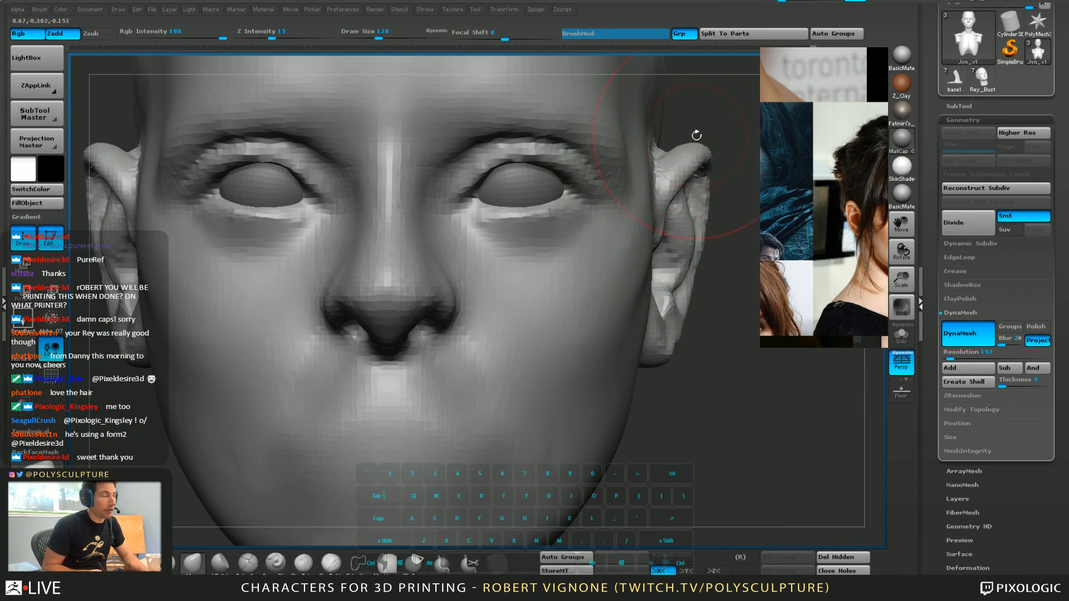
{"action": "left_click_drag", "start_coordinate": [741, 195], "coordinate": [616, 154]}
Refine the small flap in front of the ear canal with the Move brush at sizes 39, 25 and 29
{"action": "key", "text": "s"}
{"action": "mouse_move", "coordinate": [588, 187]}
{"action": "right_mouse_down", "text": "ctrl"}
{"action": "mouse_move", "coordinate": [580, 261]}
{"action": "mouse_move", "coordinate": [620, 281]}
{"action": "right_mouse_up", "text": "ctrl"}
{"action": "right_click_drag", "start_coordinate": [692, 366], "coordinate": [696, 415], "text": "alt"}
{"action": "left_click_drag", "start_coordinate": [629, 370], "coordinate": [628, 371], "text": "shift"}
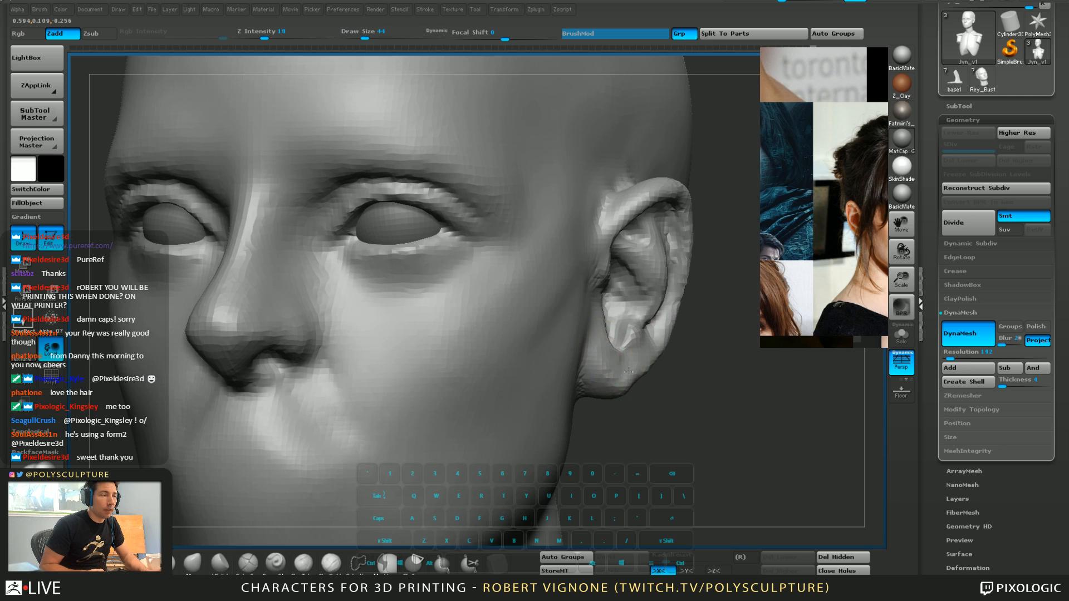
{"action": "right_click_drag", "start_coordinate": [686, 400], "coordinate": [628, 341], "text": "shift"}
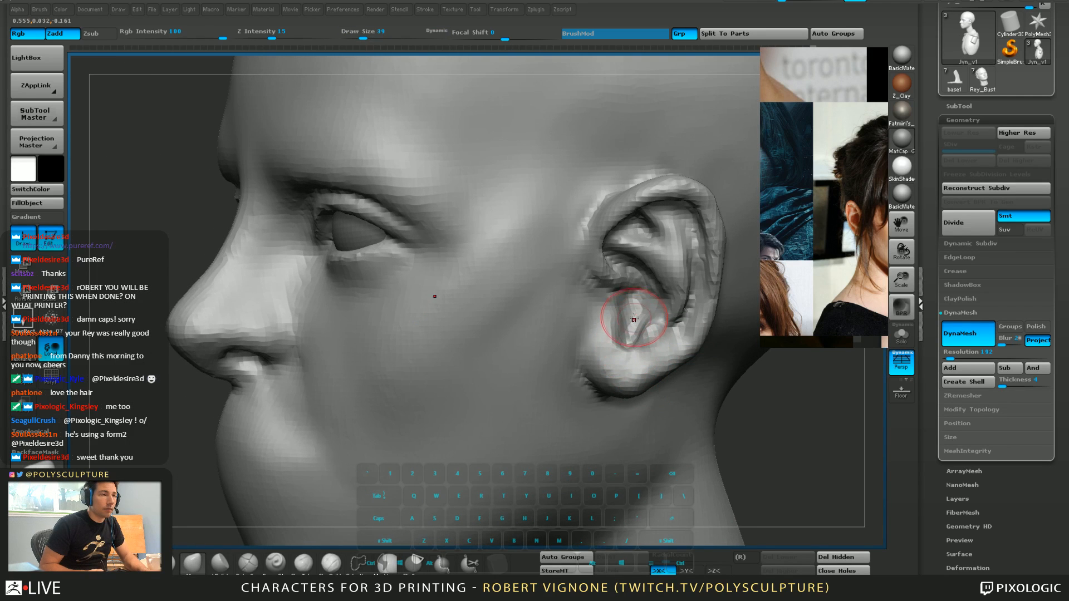
{"action": "left_click_drag", "start_coordinate": [634, 319], "coordinate": [629, 304], "text": "shift"}
{"action": "mouse_move", "coordinate": [630, 314]}
{"action": "right_mouse_down"}
{"action": "mouse_move", "coordinate": [678, 329]}
{"action": "mouse_move", "coordinate": [596, 300]}
{"action": "mouse_move", "coordinate": [611, 309]}
{"action": "right_mouse_up"}
{"action": "key", "text": "["}
{"action": "key", "text": "["}
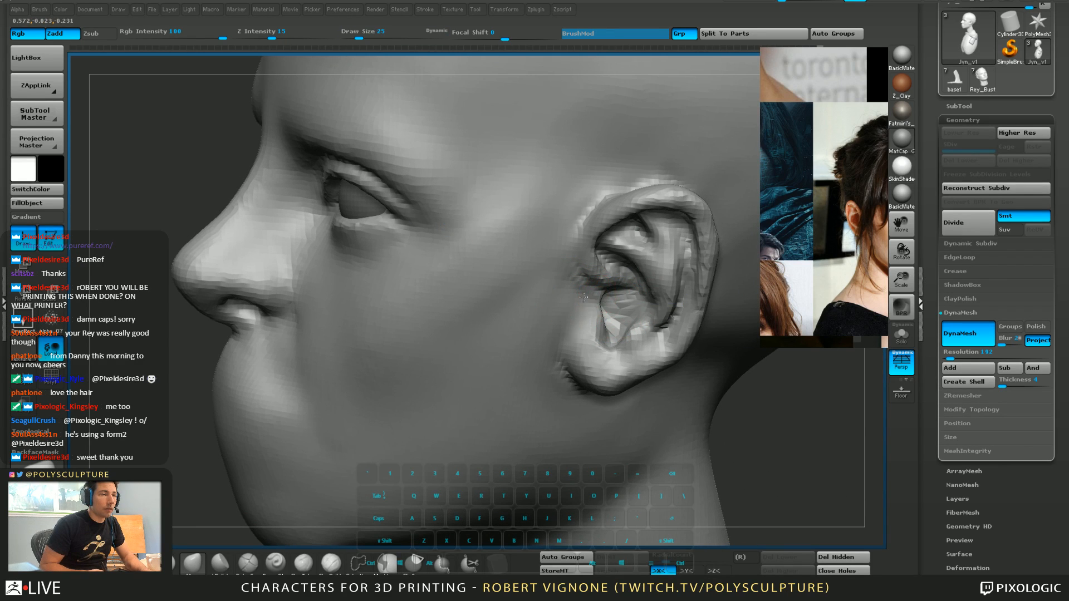
{"action": "key", "text": "bracketright"}
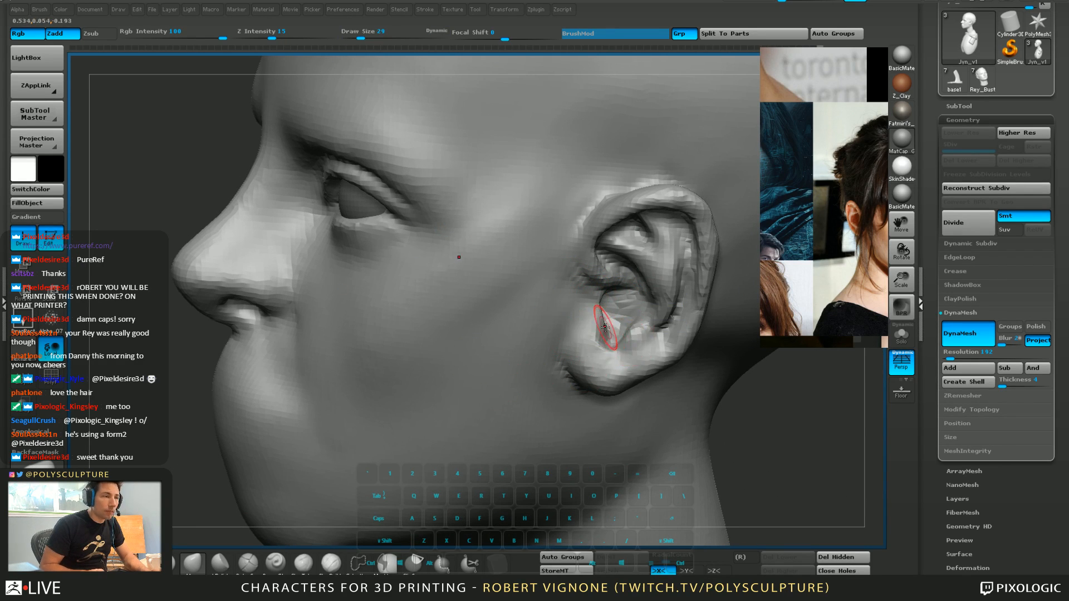
Shape the earlobe's lower edge with the Move brush at size 65
{"action": "key", "text": "s"}
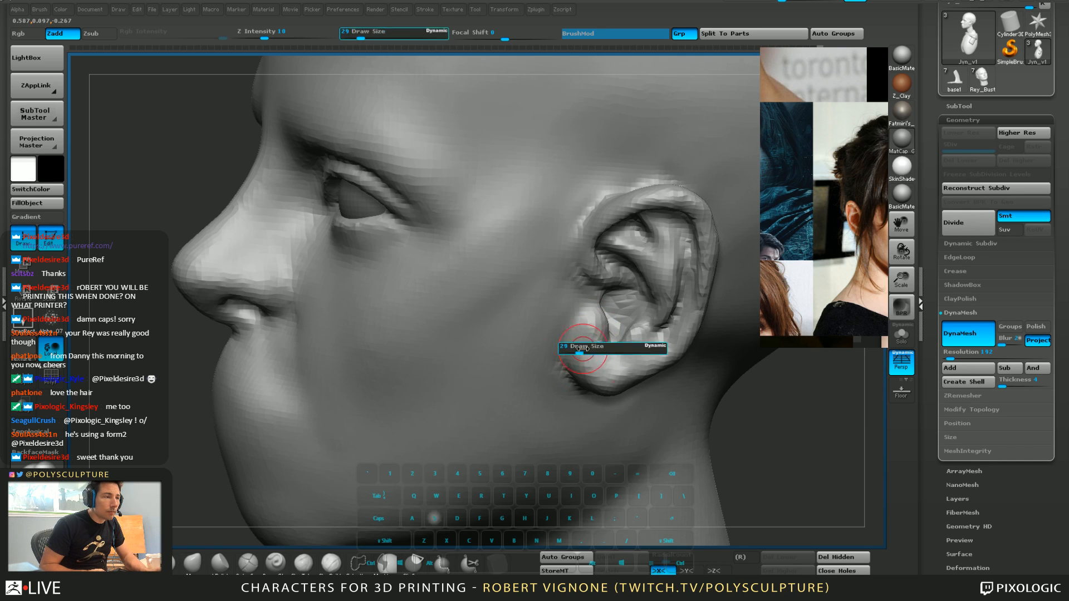
{"action": "key", "text": "s"}
{"action": "left_click_drag", "start_coordinate": [584, 374], "coordinate": [602, 380]}
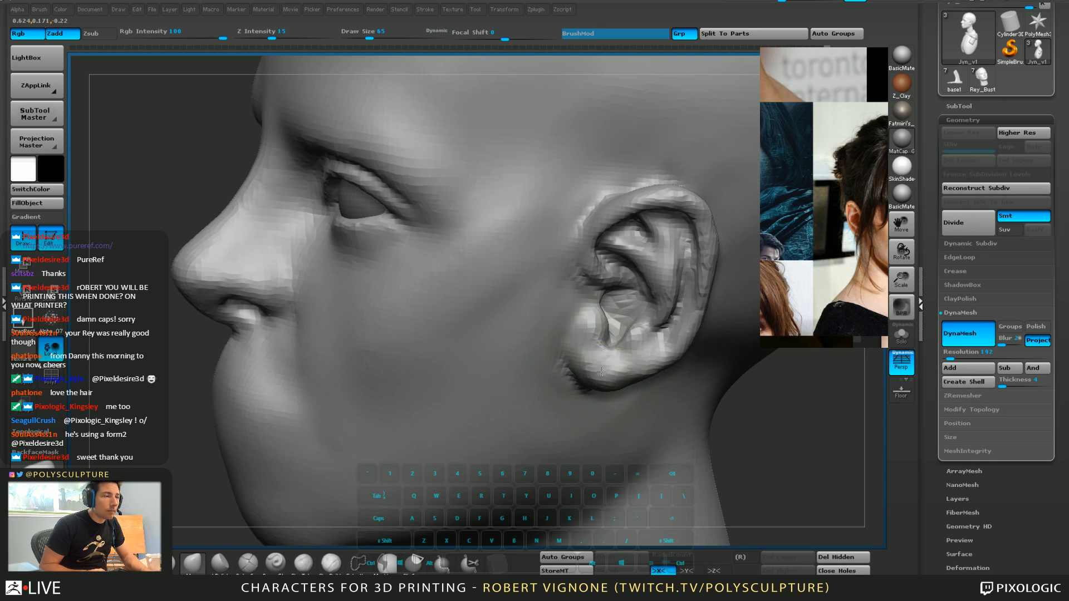
Refine the earlobe's attachment to the jaw at brush size 54 and update the DynaMesh
{"action": "mouse_move", "coordinate": [575, 356]}
{"action": "right_mouse_down"}
{"action": "mouse_move", "coordinate": [573, 325]}
{"action": "mouse_move", "coordinate": [598, 317]}
{"action": "right_mouse_up"}
{"action": "key", "text": "4"}
{"action": "key", "text": "shift"}
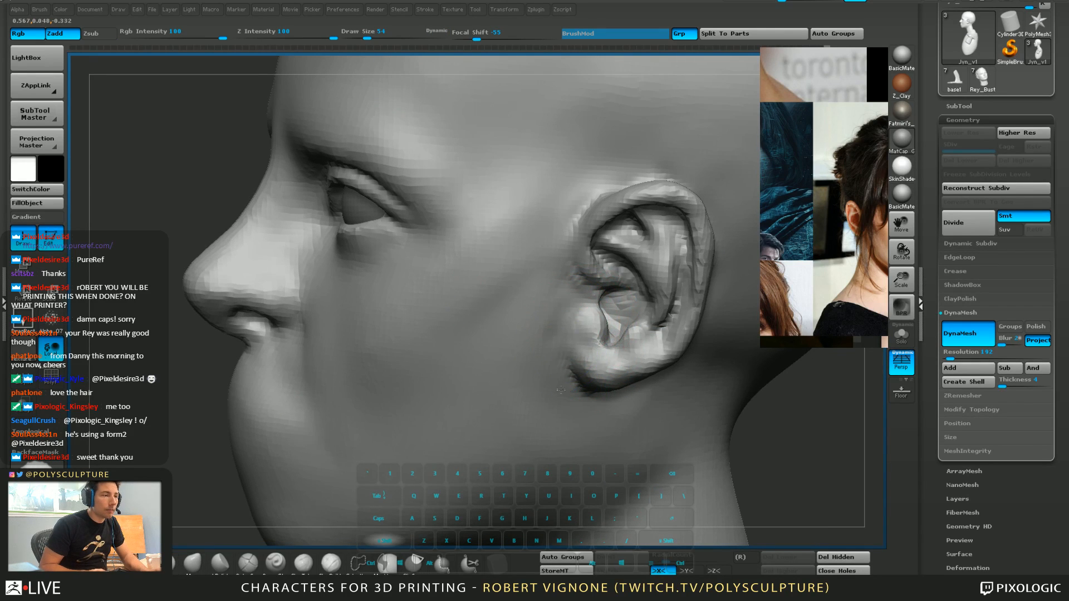
{"action": "key", "text": "ctrl"}
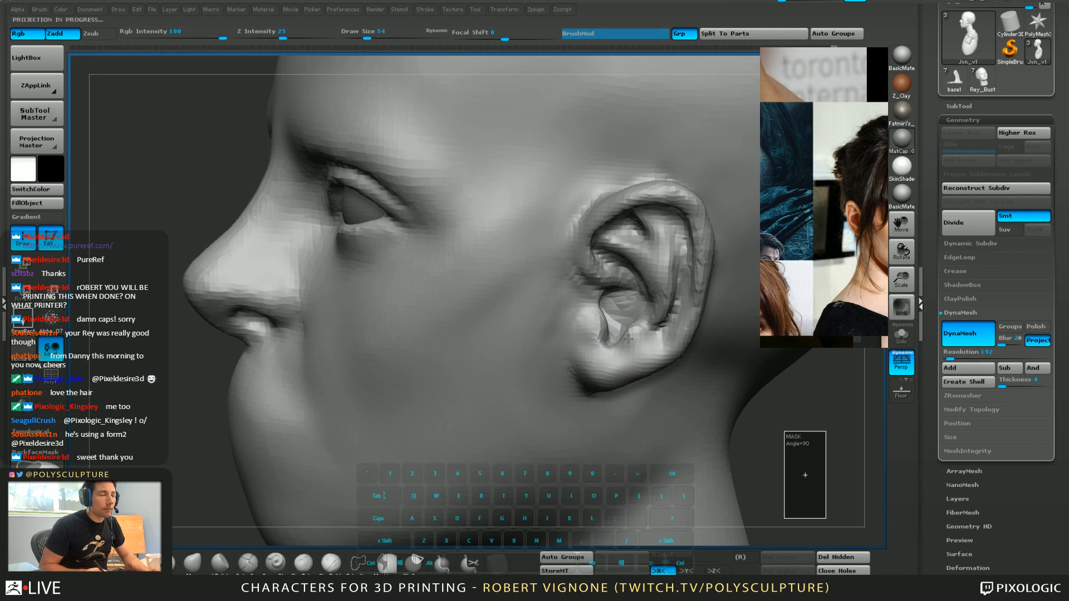
{"action": "key", "text": "shift"}
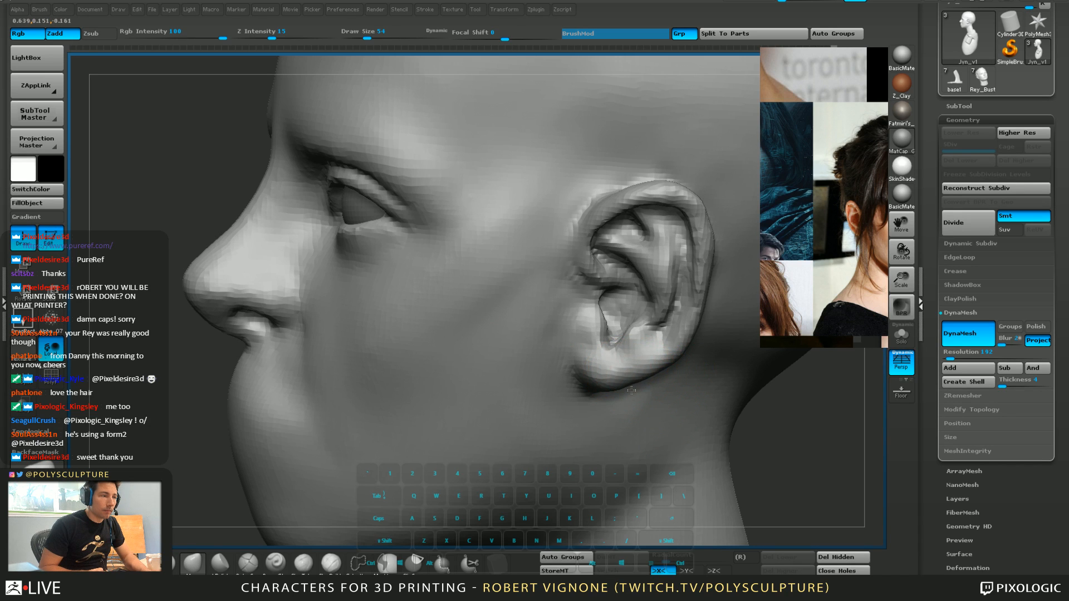
{"action": "left_click_drag", "start_coordinate": [667, 354], "coordinate": [671, 355], "text": "shift"}
Clean up the crease where the earlobe meets the jaw with a subtractive brush at size 39 and Z Intensity 33
{"action": "mouse_move", "coordinate": [637, 365]}
{"action": "right_mouse_down"}
{"action": "mouse_move", "coordinate": [675, 366]}
{"action": "mouse_move", "coordinate": [430, 523]}
{"action": "right_mouse_up"}
{"action": "left_click", "coordinate": [281, 566]}
{"action": "right_click_drag", "start_coordinate": [608, 369], "coordinate": [573, 377]}
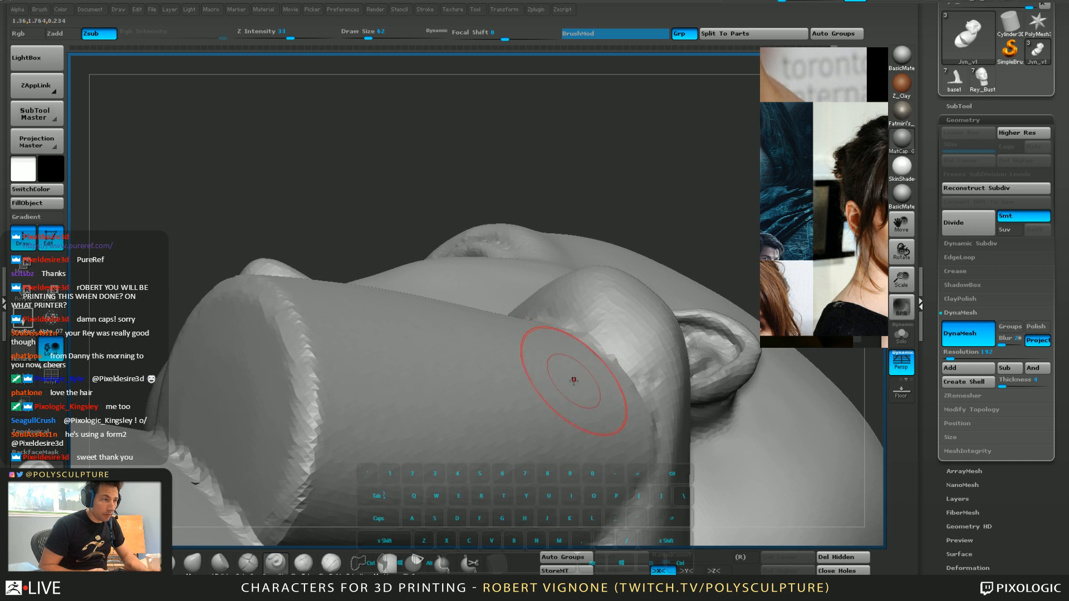
{"action": "mouse_move", "coordinate": [590, 334]}
{"action": "right_mouse_down"}
{"action": "mouse_move", "coordinate": [585, 301]}
{"action": "mouse_move", "coordinate": [567, 329]}
{"action": "mouse_move", "coordinate": [524, 325]}
{"action": "mouse_move", "coordinate": [553, 304]}
{"action": "right_mouse_up"}
{"action": "left_click_drag", "start_coordinate": [553, 310], "coordinate": [554, 288]}
{"action": "mouse_move", "coordinate": [554, 301]}
{"action": "right_mouse_down"}
{"action": "mouse_move", "coordinate": [568, 351]}
{"action": "mouse_move", "coordinate": [543, 310]}
{"action": "right_mouse_up"}
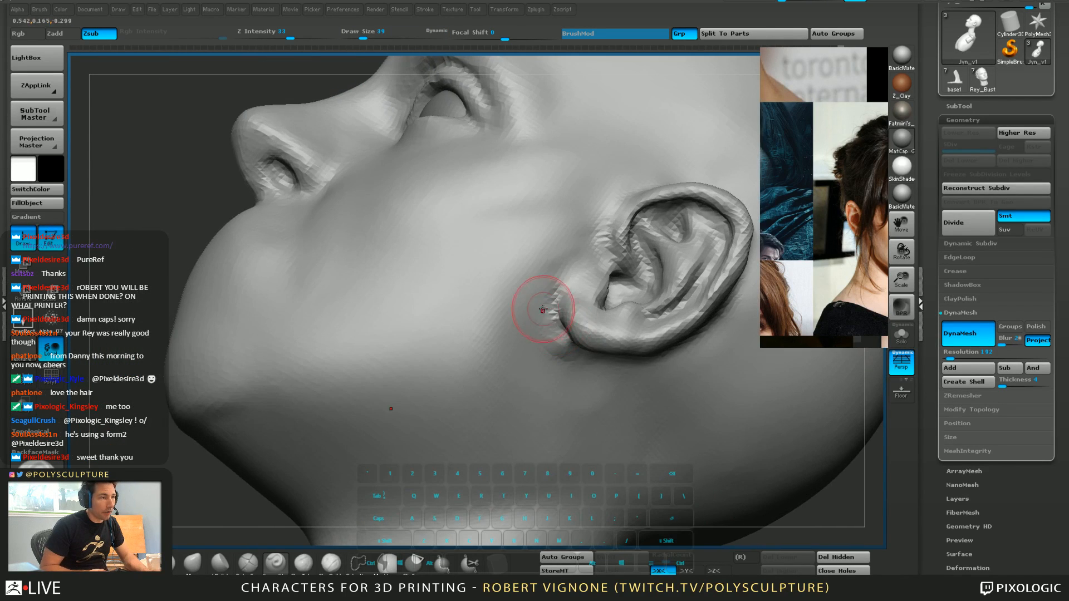
{"action": "mouse_move", "coordinate": [552, 311]}
{"action": "left_mouse_down"}
{"action": "mouse_move", "coordinate": [566, 335]}
{"action": "mouse_move", "coordinate": [555, 283]}
{"action": "left_mouse_up"}
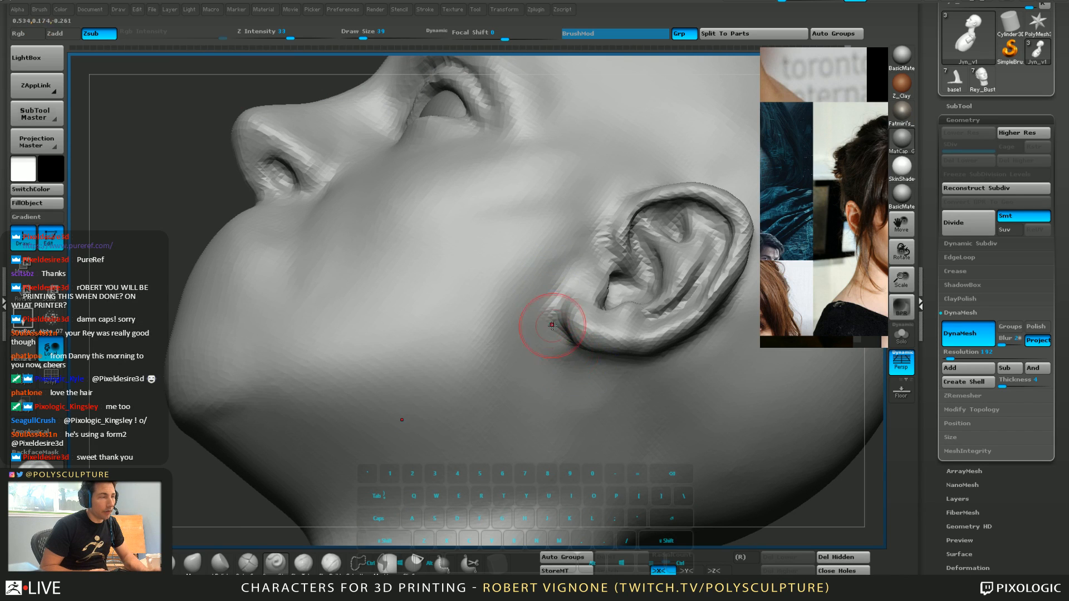
Update the DynaMesh of the head and check the ears from the front
{"action": "mouse_move", "coordinate": [552, 326]}
{"action": "right_mouse_down"}
{"action": "mouse_move", "coordinate": [564, 312]}
{"action": "mouse_move", "coordinate": [572, 319]}
{"action": "mouse_move", "coordinate": [562, 339]}
{"action": "mouse_move", "coordinate": [549, 334]}
{"action": "mouse_move", "coordinate": [746, 389]}
{"action": "mouse_move", "coordinate": [744, 378]}
{"action": "right_mouse_up"}
{"action": "key", "text": "5"}
{"action": "left_click_drag", "start_coordinate": [748, 341], "coordinate": [695, 428], "text": "ctrl"}
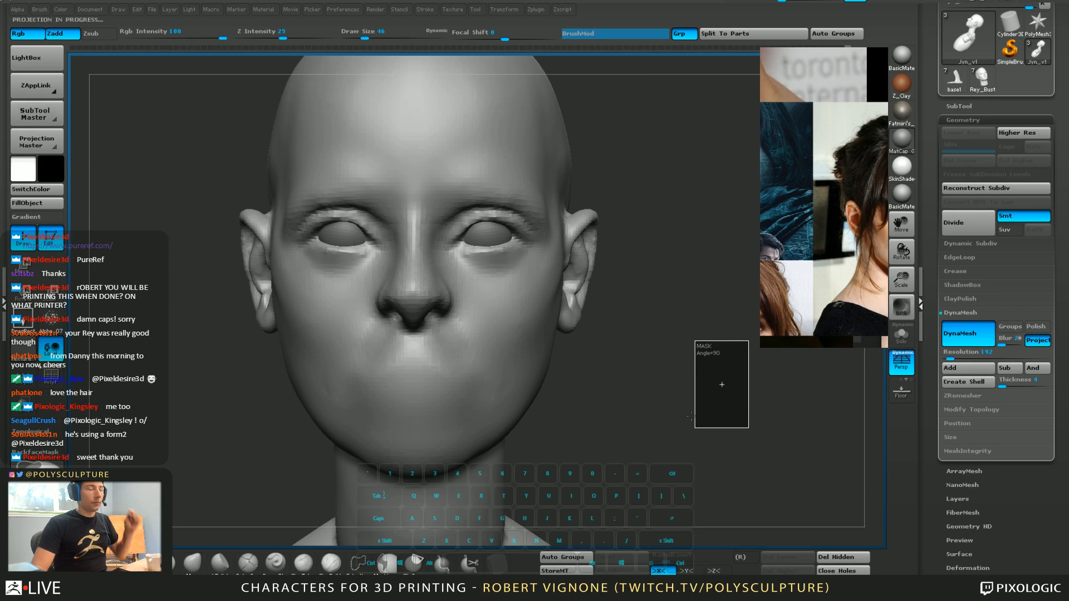
{"action": "right_click", "coordinate": [692, 416]}
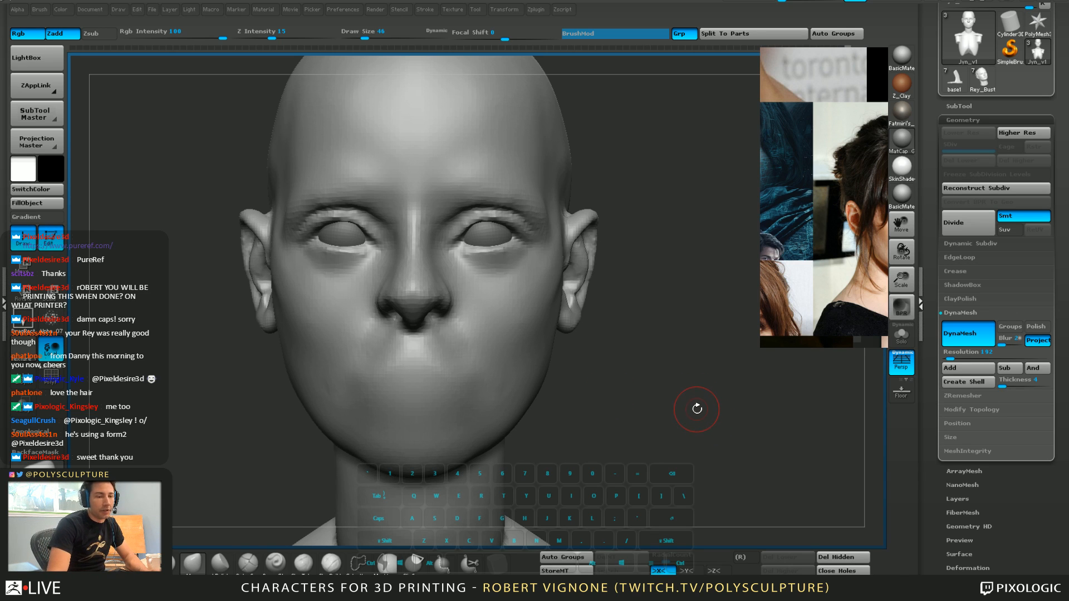
{"action": "left_click_drag", "start_coordinate": [699, 407], "coordinate": [692, 406]}
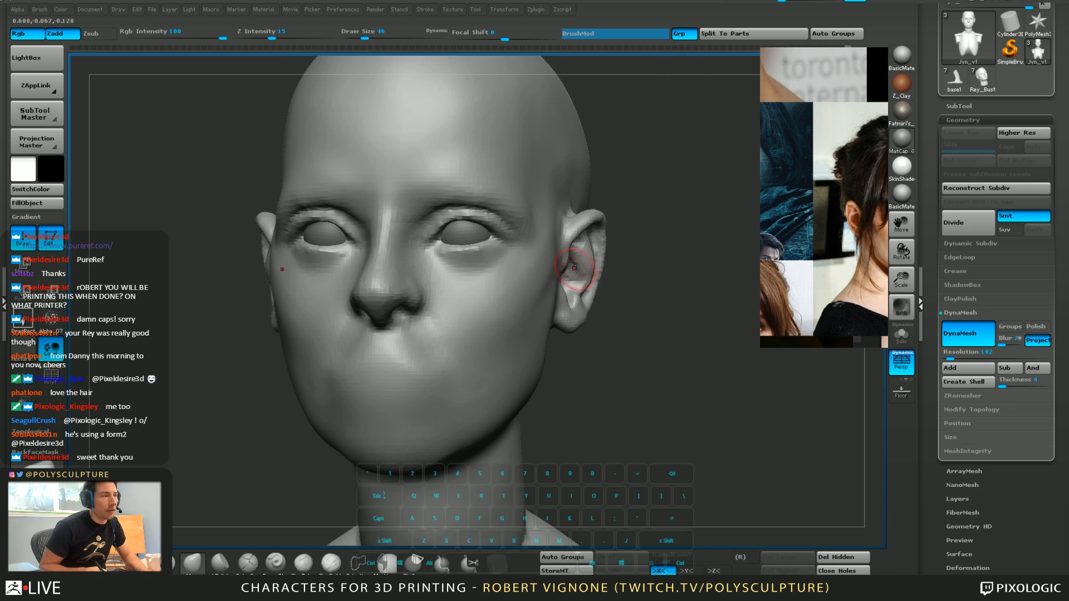
Mask the whole ear with the skin around it and invert the mask so only the ear is editable
{"action": "mouse_move", "coordinate": [627, 355]}
{"action": "left_mouse_down"}
{"action": "mouse_move", "coordinate": [646, 329]}
{"action": "mouse_move", "coordinate": [579, 303]}
{"action": "mouse_move", "coordinate": [601, 177]}
{"action": "mouse_move", "coordinate": [567, 336]}
{"action": "left_mouse_up"}
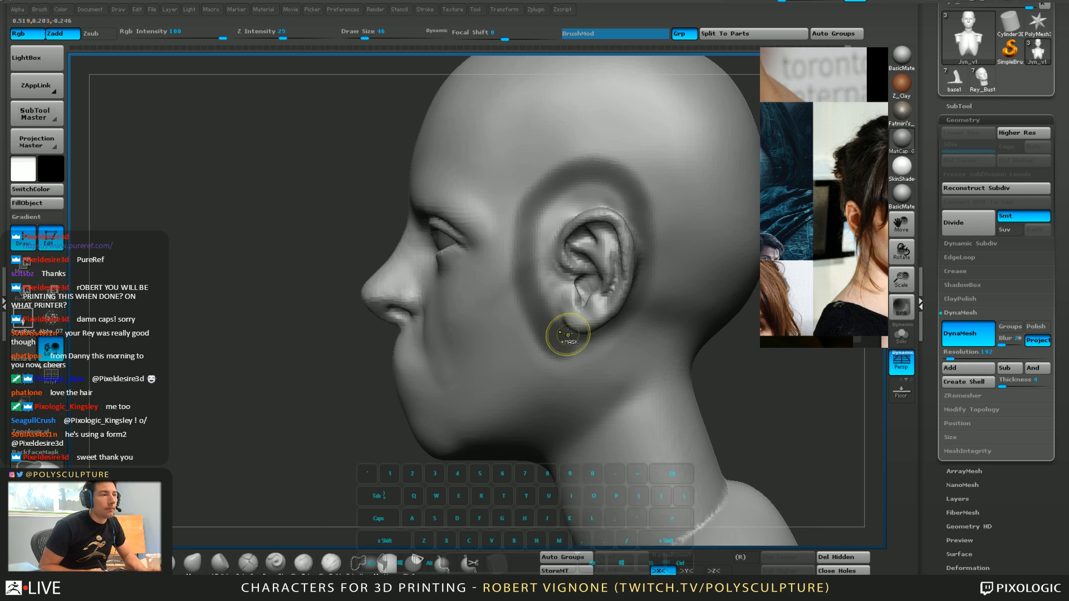
{"action": "key", "text": "ctrl+z"}
{"action": "left_click", "coordinate": [42, 465], "text": "ctrl"}
{"action": "left_click", "coordinate": [273, 549]}
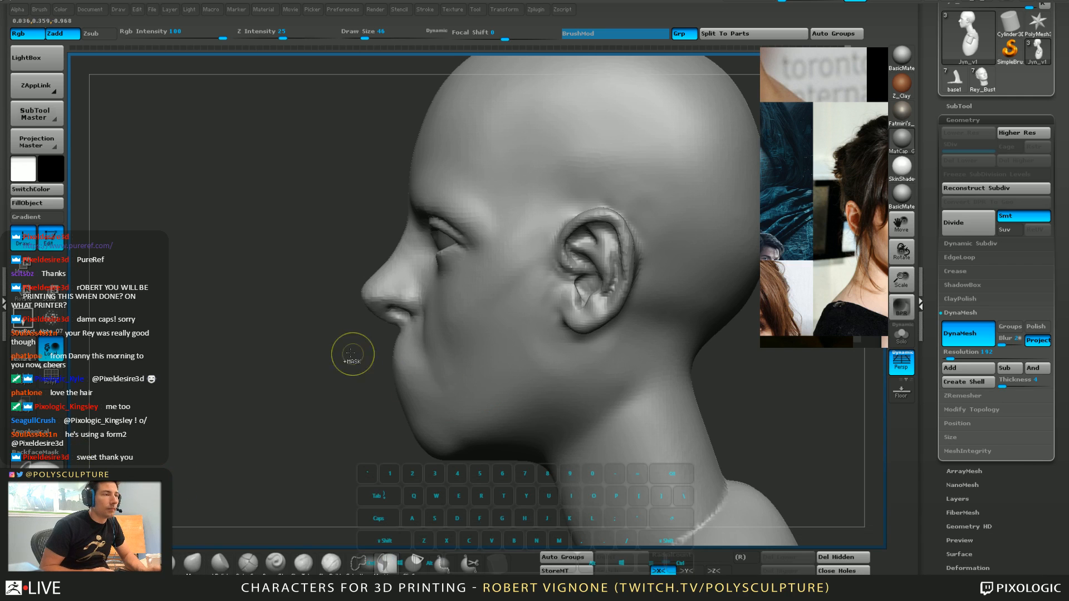
{"action": "mouse_move", "coordinate": [607, 334]}
{"action": "left_mouse_down", "text": "ctrl"}
{"action": "mouse_move", "coordinate": [595, 198]}
{"action": "mouse_move", "coordinate": [559, 339]}
{"action": "left_mouse_up", "text": "ctrl"}
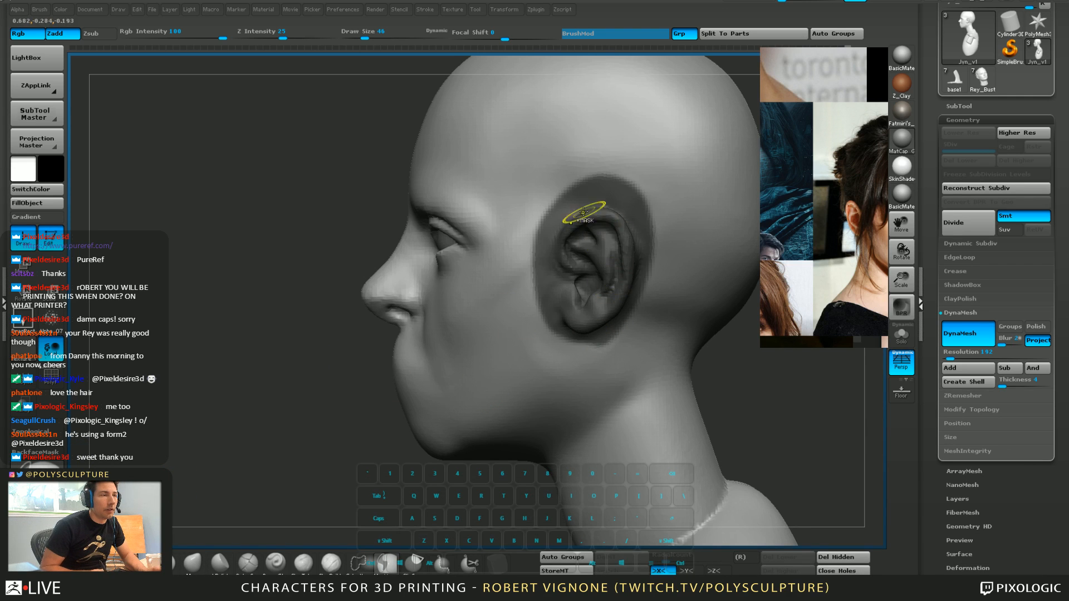
{"action": "key", "text": "ctrl+i"}
Move the unmasked ear slightly downward with the transpose line and clear the mask
{"action": "key", "text": "w"}
{"action": "left_click_drag", "start_coordinate": [607, 269], "coordinate": [606, 382], "text": "shift"}
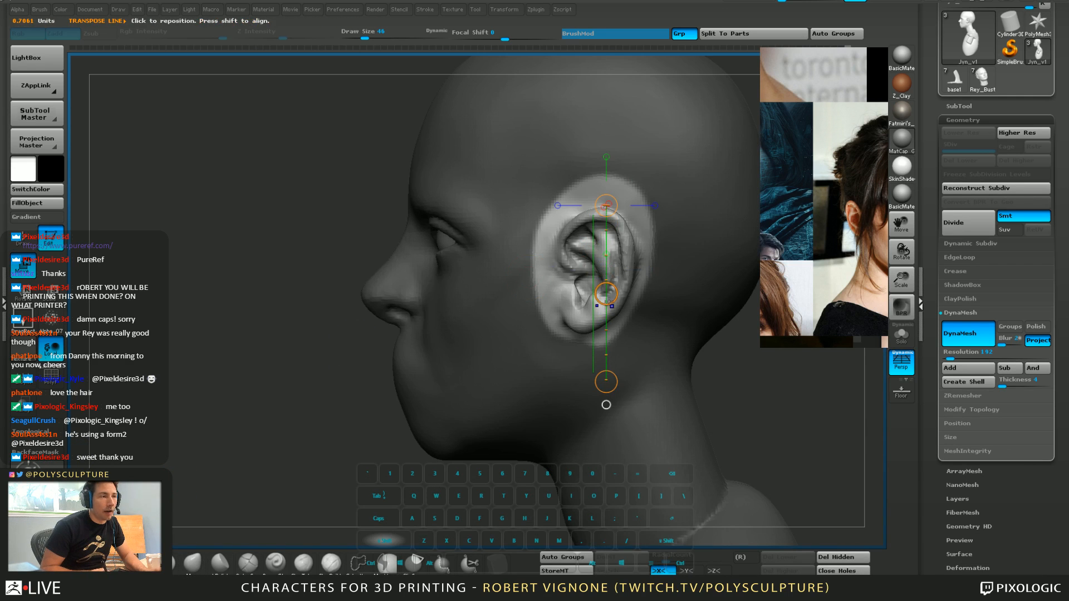
{"action": "left_click_drag", "start_coordinate": [607, 293], "coordinate": [607, 299], "text": "shift"}
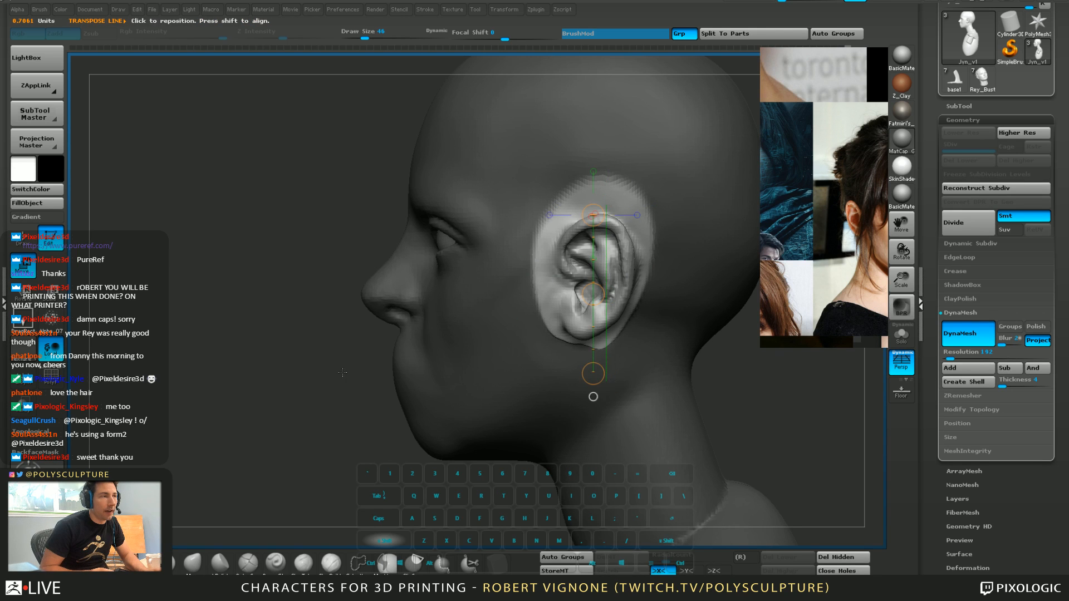
{"action": "mouse_move", "coordinate": [780, 384]}
{"action": "left_mouse_down", "text": "ctrl"}
{"action": "mouse_move", "coordinate": [802, 406]}
{"action": "mouse_move", "coordinate": [869, 393]}
{"action": "mouse_move", "coordinate": [774, 390]}
{"action": "left_mouse_up", "text": "ctrl"}
Smooth the skin around the repositioned ear to blend it into the head
{"action": "key", "text": "q"}
{"action": "key", "text": "shift"}
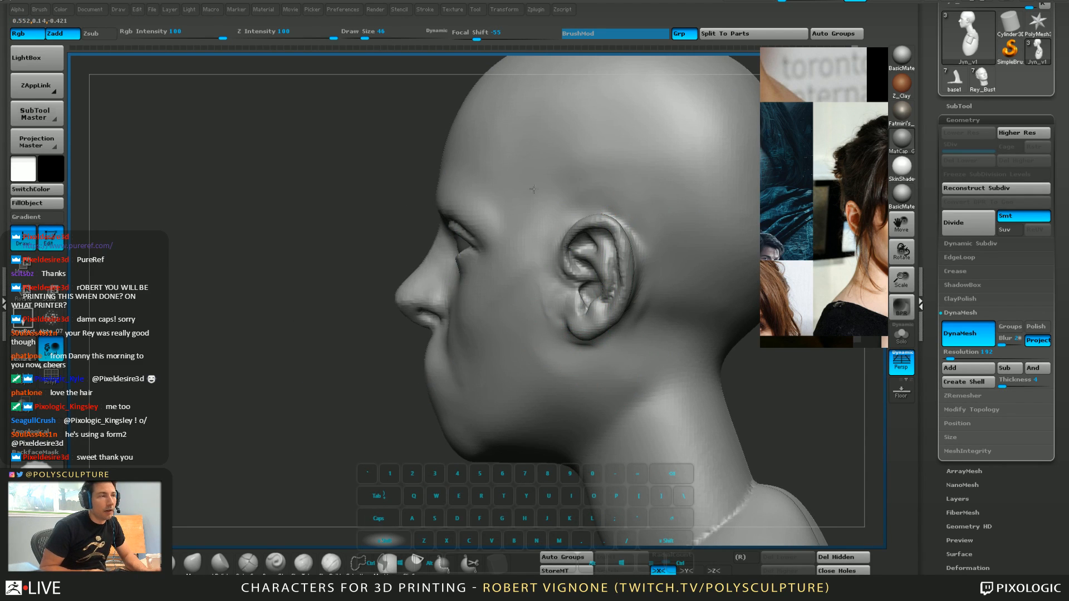
{"action": "right_click_drag", "start_coordinate": [549, 389], "coordinate": [556, 341]}
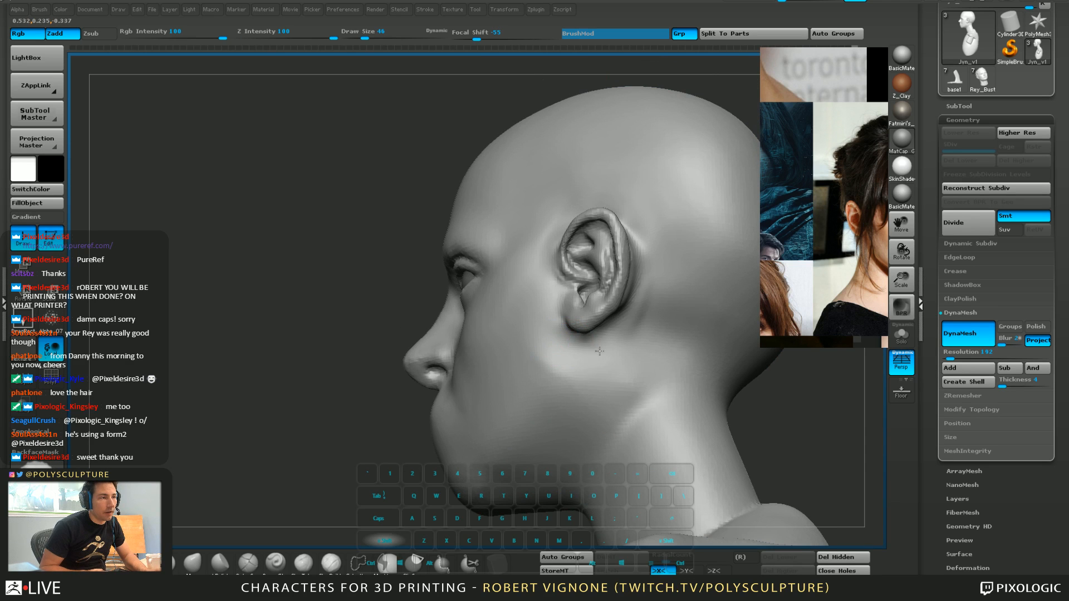
{"action": "right_click_drag", "start_coordinate": [657, 295], "coordinate": [607, 357]}
Adjust the area under the earlobe with the Move brush at size 101 and carve behind the jaw at Z Intensity 10
{"action": "key", "text": "1"}
{"action": "left_click_drag", "start_coordinate": [587, 327], "coordinate": [584, 328]}
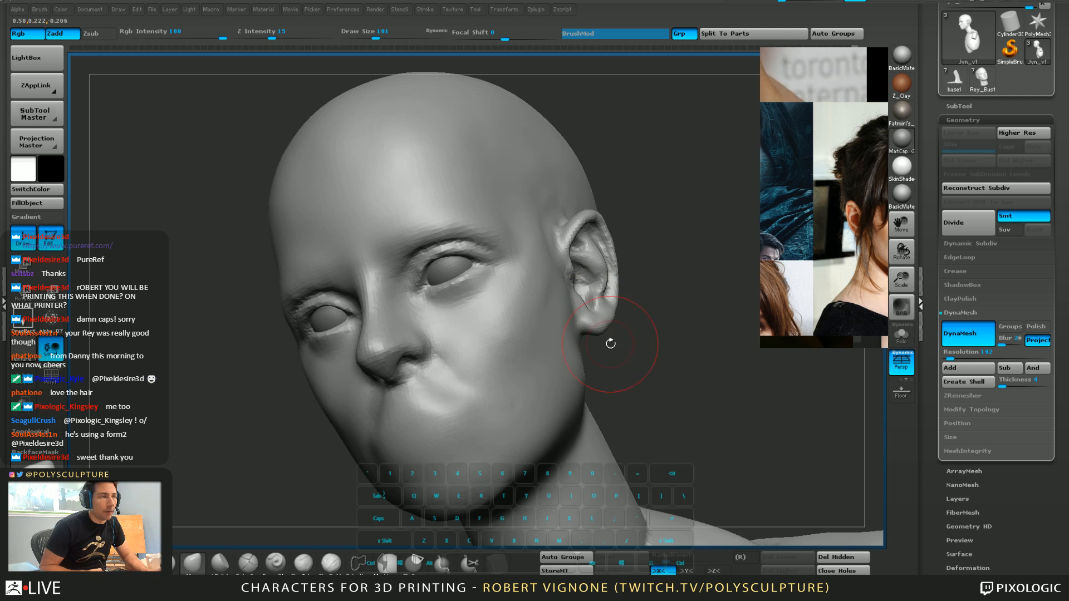
{"action": "right_click_drag", "start_coordinate": [668, 342], "coordinate": [610, 370]}
{"action": "key", "text": "2"}
{"action": "left_click_drag", "start_coordinate": [620, 383], "coordinate": [655, 374], "text": "alt"}
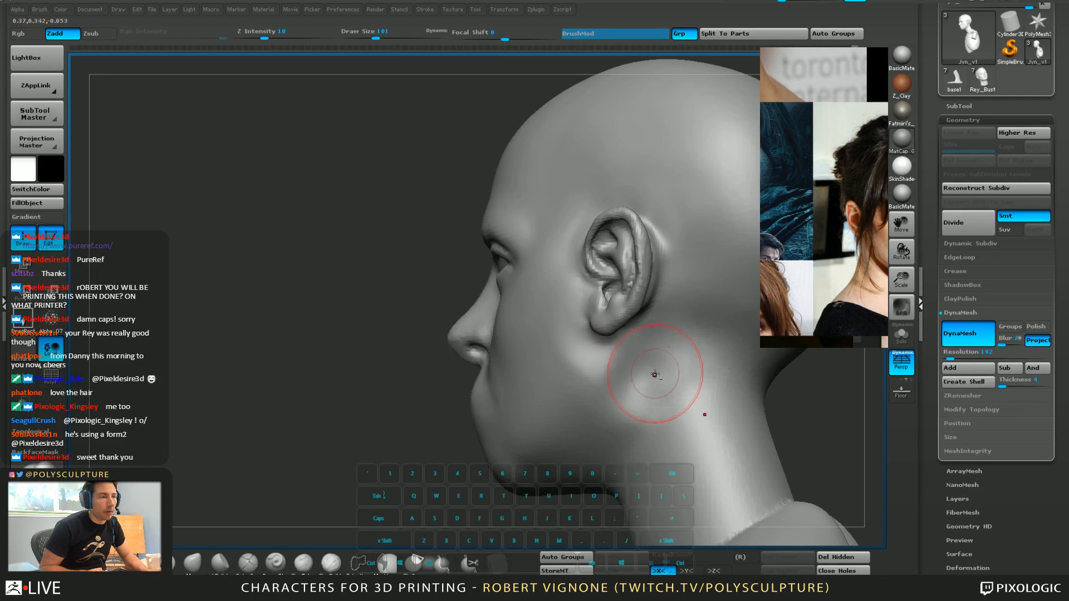
Build up the diagonal neck muscle from behind the ear down to the collar at Z Intensity 20
{"action": "mouse_move", "coordinate": [657, 375]}
{"action": "right_mouse_down"}
{"action": "mouse_move", "coordinate": [685, 390]}
{"action": "mouse_move", "coordinate": [617, 295]}
{"action": "right_mouse_up"}
{"action": "left_click", "coordinate": [332, 563]}
{"action": "key", "text": "s"}
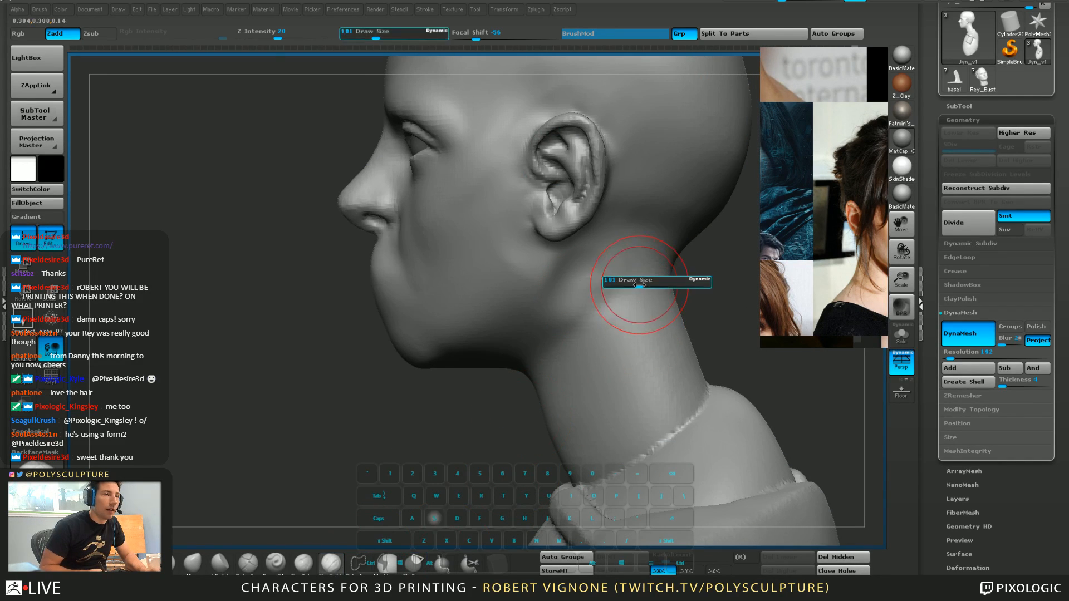
{"action": "left_click_drag", "start_coordinate": [639, 285], "coordinate": [642, 285]}
{"action": "mouse_move", "coordinate": [641, 241]}
{"action": "left_mouse_down"}
{"action": "mouse_move", "coordinate": [625, 322]}
{"action": "mouse_move", "coordinate": [641, 240]}
{"action": "left_mouse_up"}
{"action": "left_click_drag", "start_coordinate": [589, 461], "coordinate": [626, 250]}
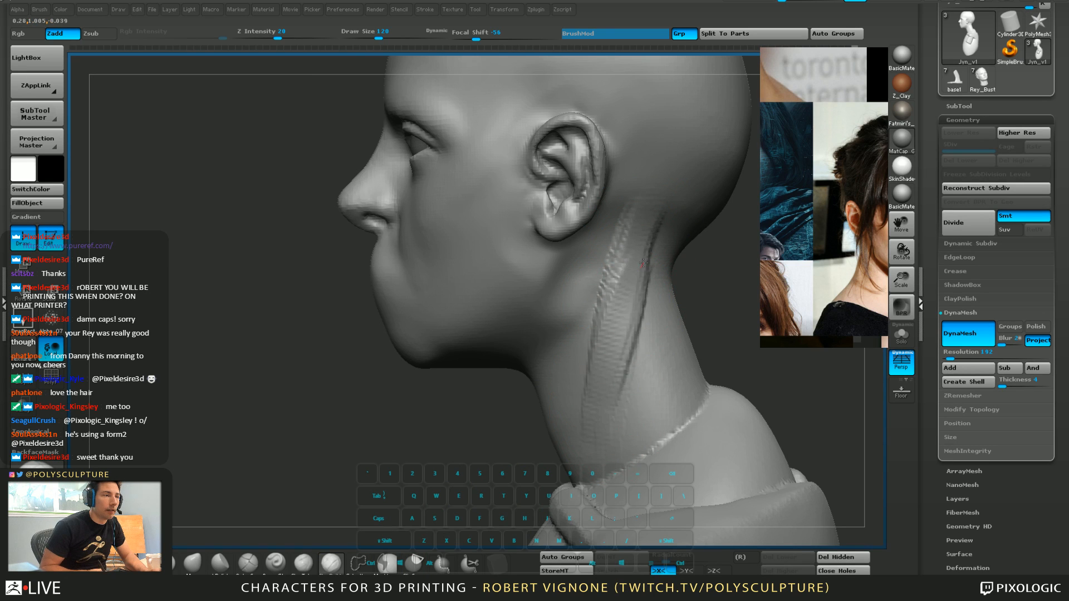
Add further strokes along the side of the neck to widen the muscle toward the collarbone
{"action": "right_click_drag", "start_coordinate": [607, 245], "coordinate": [635, 239]}
{"action": "left_click_drag", "start_coordinate": [633, 239], "coordinate": [567, 453]}
{"action": "mouse_move", "coordinate": [618, 351]}
{"action": "right_mouse_down"}
{"action": "mouse_move", "coordinate": [650, 343]}
{"action": "mouse_move", "coordinate": [604, 357]}
{"action": "right_mouse_up"}
{"action": "left_click_drag", "start_coordinate": [628, 248], "coordinate": [622, 471]}
Build up the side and back of the neck down to the shoulder at brush size 177
{"action": "mouse_move", "coordinate": [627, 471]}
{"action": "right_mouse_down"}
{"action": "mouse_move", "coordinate": [596, 462]}
{"action": "mouse_move", "coordinate": [601, 434]}
{"action": "right_mouse_up"}
{"action": "right_click_drag", "start_coordinate": [632, 299], "coordinate": [630, 310]}
{"action": "key", "text": "bracketright"}
{"action": "key", "text": "bracketright"}
{"action": "key", "text": "bracketright"}
{"action": "key", "text": "bracketright"}
{"action": "left_click_drag", "start_coordinate": [640, 256], "coordinate": [657, 379]}
{"action": "mouse_move", "coordinate": [649, 420]}
{"action": "right_mouse_down"}
{"action": "mouse_move", "coordinate": [619, 331]}
{"action": "mouse_move", "coordinate": [690, 228]}
{"action": "mouse_move", "coordinate": [680, 306]}
{"action": "right_mouse_up"}
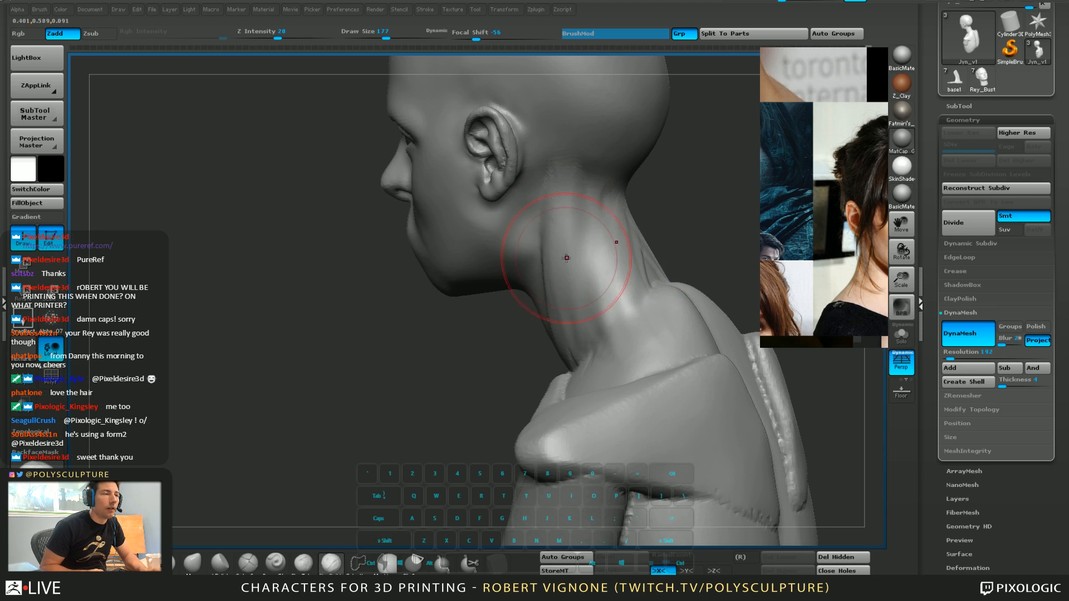
Build up the front edge of the neck muscle down to the pit of the neck at brush size 132
{"action": "right_click_drag", "start_coordinate": [554, 229], "coordinate": [561, 319]}
{"action": "right_click_drag", "start_coordinate": [532, 359], "coordinate": [557, 361]}
{"action": "key", "text": "s"}
{"action": "left_click_drag", "start_coordinate": [550, 365], "coordinate": [543, 364]}
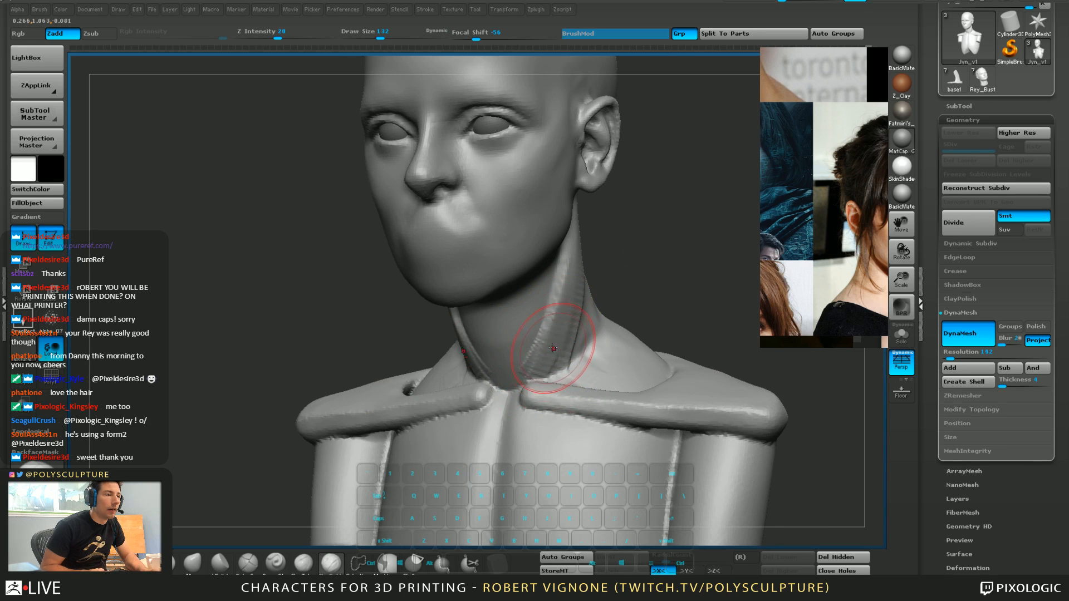
{"action": "mouse_move", "coordinate": [556, 348]}
{"action": "right_mouse_down", "text": "ctrl"}
{"action": "mouse_move", "coordinate": [556, 378]}
{"action": "mouse_move", "coordinate": [540, 356]}
{"action": "right_mouse_up", "text": "ctrl"}
{"action": "mouse_move", "coordinate": [512, 425]}
{"action": "left_mouse_down"}
{"action": "mouse_move", "coordinate": [519, 392]}
{"action": "mouse_move", "coordinate": [504, 440]}
{"action": "mouse_move", "coordinate": [476, 431]}
{"action": "left_mouse_up"}
Shape the throat under the chin with a smaller brush and smooth the front of the neck muscles
{"action": "key", "text": "s"}
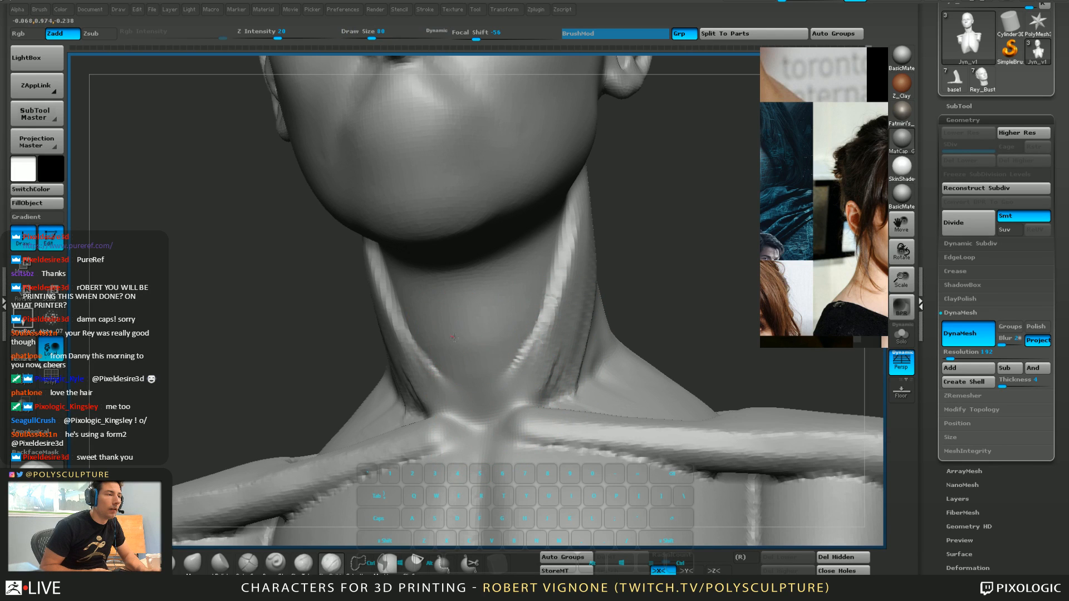
{"action": "left_click_drag", "start_coordinate": [440, 326], "coordinate": [498, 272]}
{"action": "mouse_move", "coordinate": [490, 312]}
{"action": "left_mouse_down", "text": "shift"}
{"action": "mouse_move", "coordinate": [548, 300]}
{"action": "mouse_move", "coordinate": [569, 222]}
{"action": "mouse_move", "coordinate": [559, 297]}
{"action": "left_mouse_up", "text": "shift"}
{"action": "right_click_drag", "start_coordinate": [559, 297], "coordinate": [551, 259]}
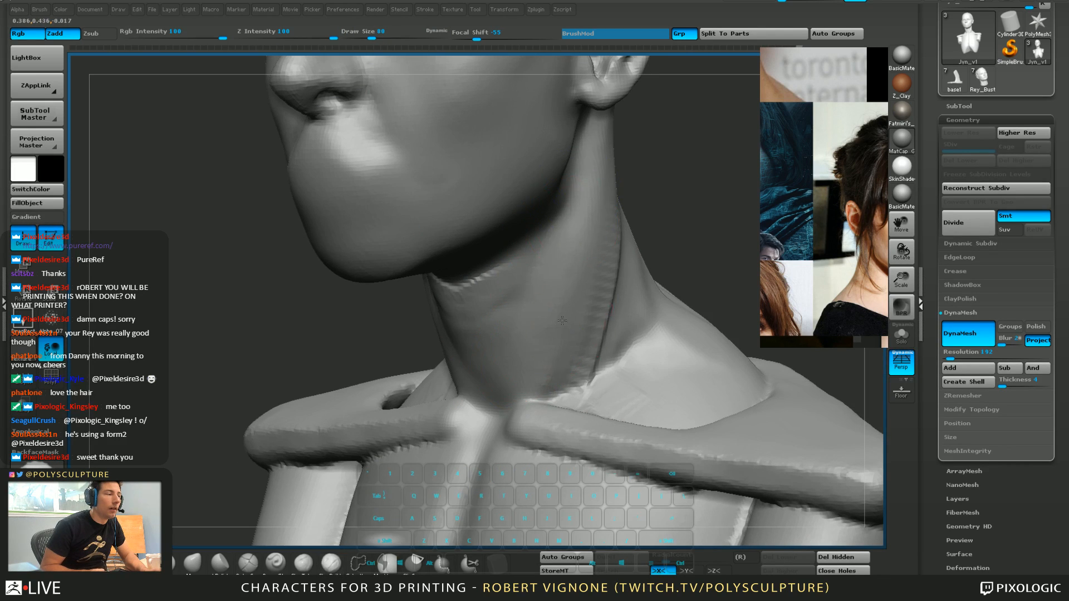
Smooth the side of the neck from the collar up toward the nape with a larger brush
{"action": "mouse_move", "coordinate": [563, 321]}
{"action": "right_mouse_down", "text": "ctrl"}
{"action": "mouse_move", "coordinate": [559, 300]}
{"action": "mouse_move", "coordinate": [541, 312]}
{"action": "right_mouse_up", "text": "ctrl"}
{"action": "key", "text": "s"}
{"action": "left_click_drag", "start_coordinate": [539, 321], "coordinate": [550, 322]}
{"action": "right_click_drag", "start_coordinate": [551, 321], "coordinate": [539, 341]}
{"action": "left_click_drag", "start_coordinate": [539, 341], "coordinate": [541, 246], "text": "shift"}
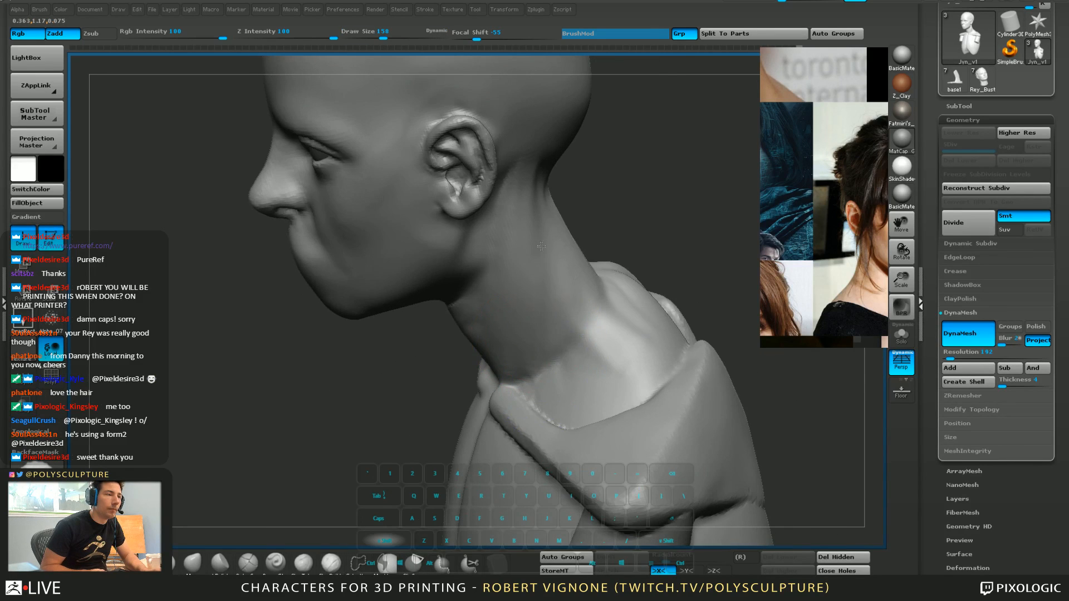
Build up the neck muscle below the ear at Z Intensity 20 and smooth where the jaw meets the neck
{"action": "right_click_drag", "start_coordinate": [542, 247], "coordinate": [530, 334]}
{"action": "key", "text": "s"}
{"action": "left_click_drag", "start_coordinate": [529, 335], "coordinate": [520, 334]}
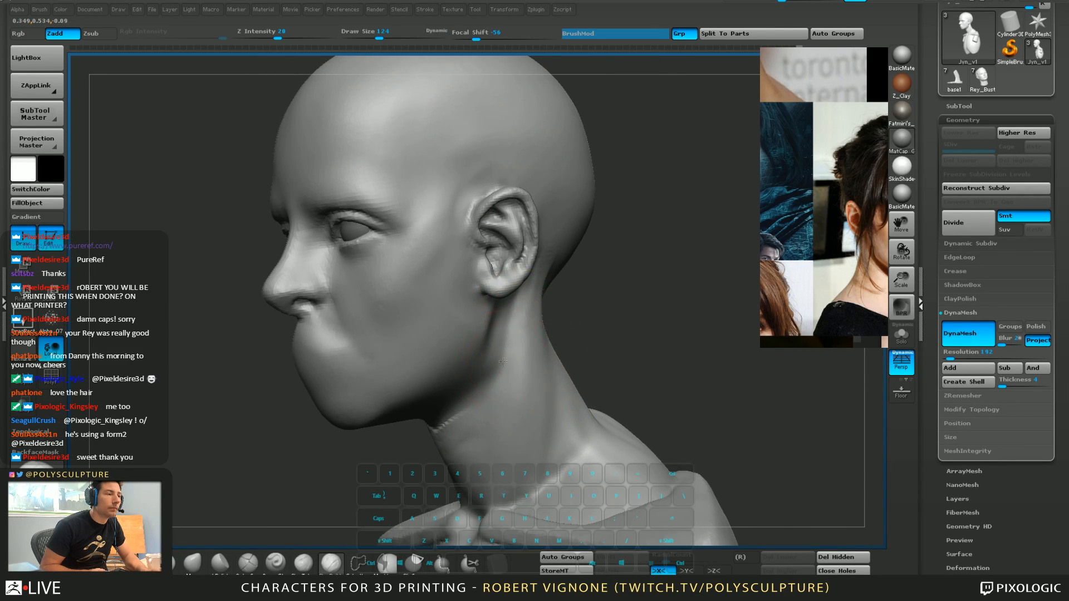
{"action": "right_click_drag", "start_coordinate": [520, 334], "coordinate": [495, 374]}
{"action": "key", "text": "1"}
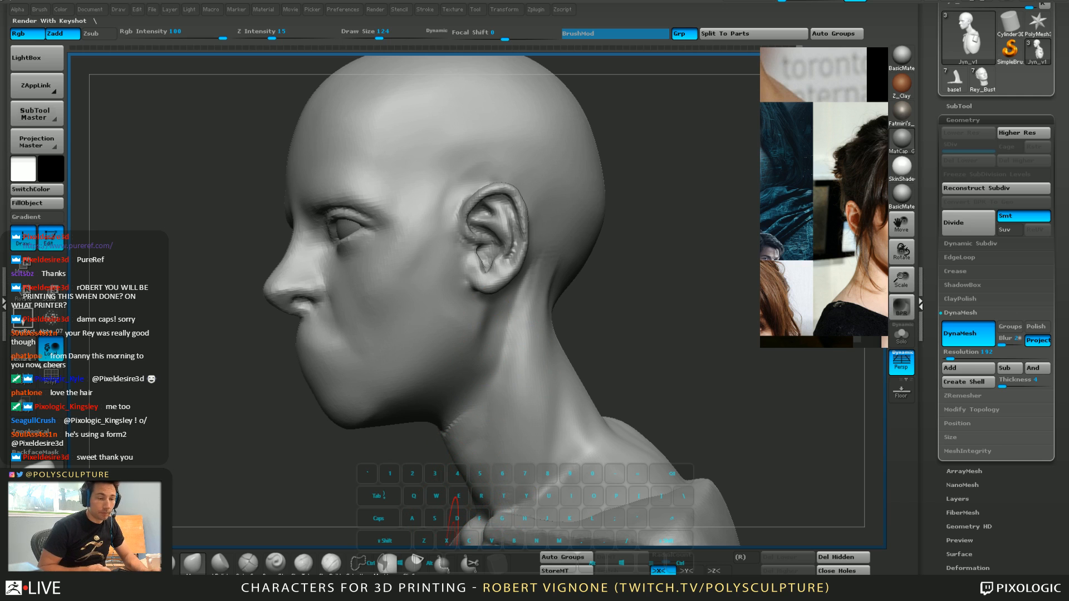
{"action": "left_click", "coordinate": [331, 562]}
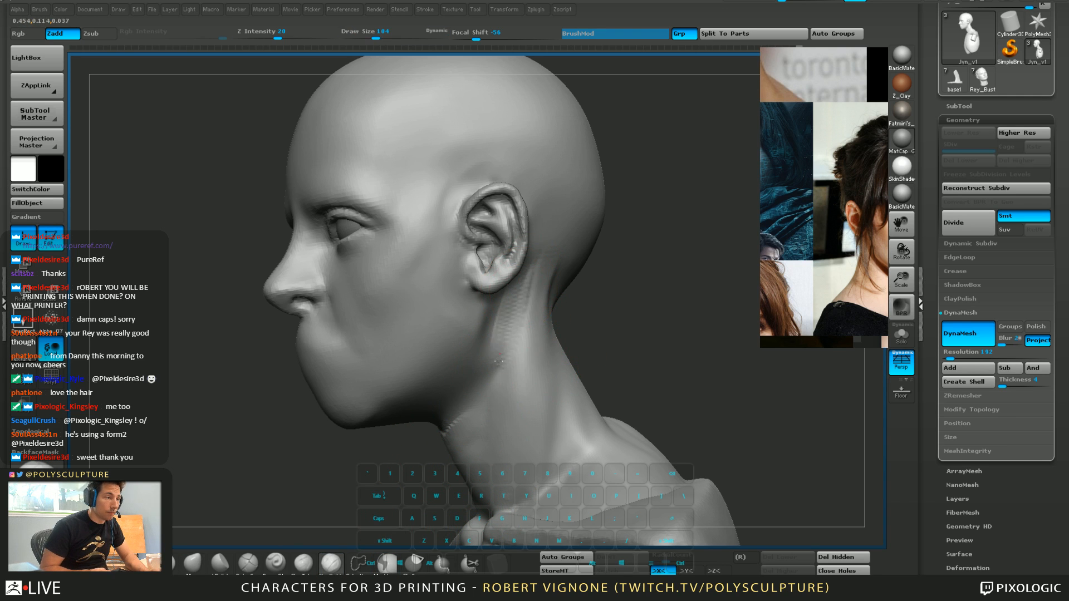
{"action": "key", "text": "shift"}
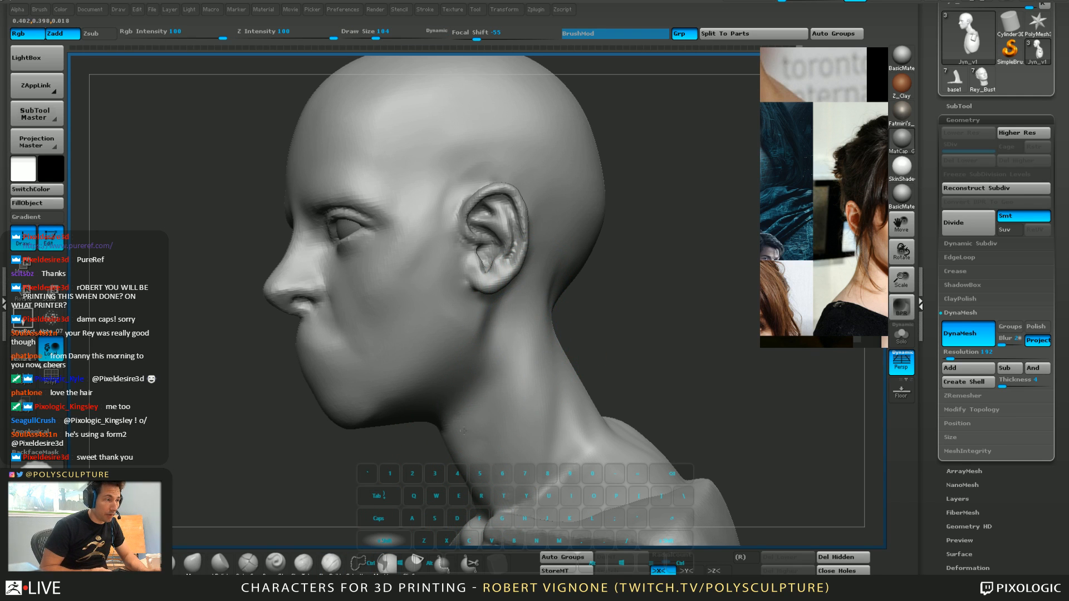
{"action": "left_click_drag", "start_coordinate": [464, 430], "coordinate": [454, 419], "text": "shift"}
{"action": "mouse_move", "coordinate": [454, 419]}
{"action": "right_mouse_down"}
{"action": "mouse_move", "coordinate": [534, 401]}
{"action": "mouse_move", "coordinate": [473, 312]}
{"action": "mouse_move", "coordinate": [506, 333]}
{"action": "right_mouse_up"}
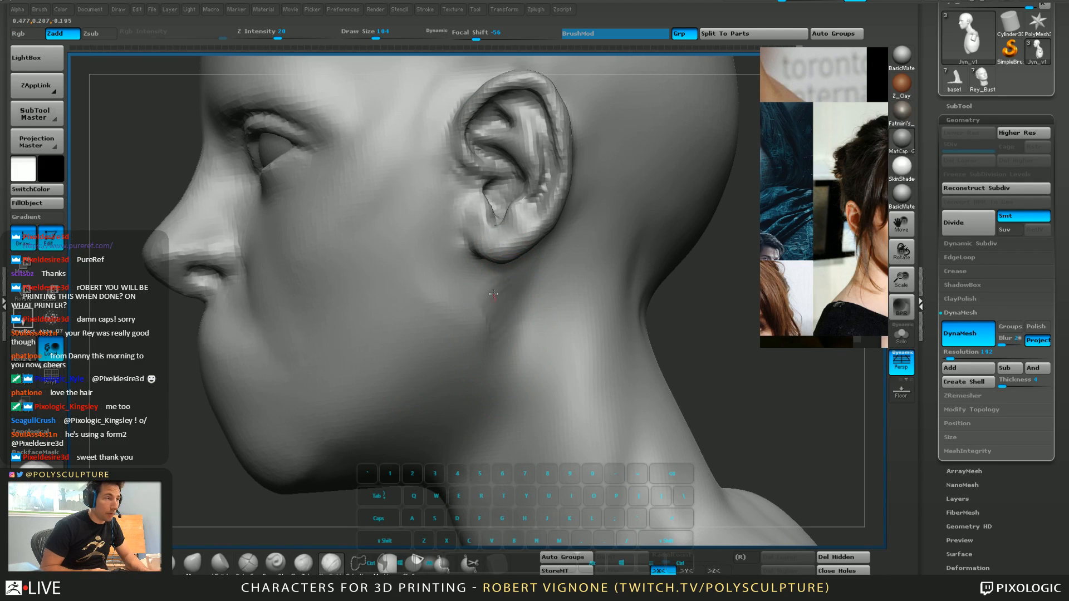
Fill the area under the earlobe and reshape the ear with the Move brush at size 223
{"action": "right_click_drag", "start_coordinate": [522, 258], "coordinate": [506, 267]}
{"action": "key", "text": "s"}
{"action": "left_click_drag", "start_coordinate": [506, 261], "coordinate": [521, 260]}
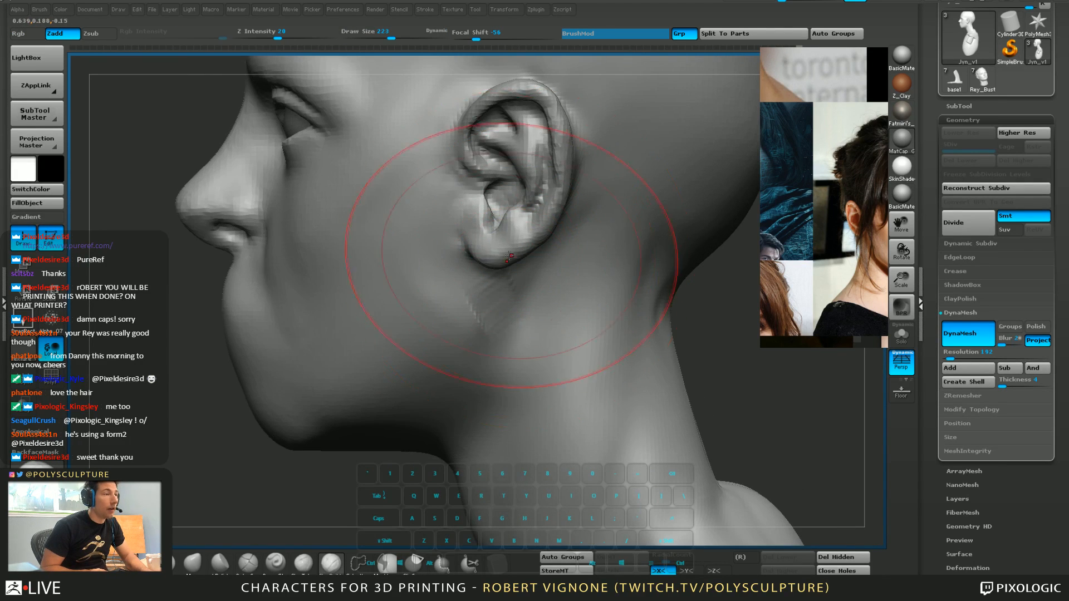
{"action": "key", "text": "1"}
{"action": "left_click_drag", "start_coordinate": [497, 153], "coordinate": [505, 161]}
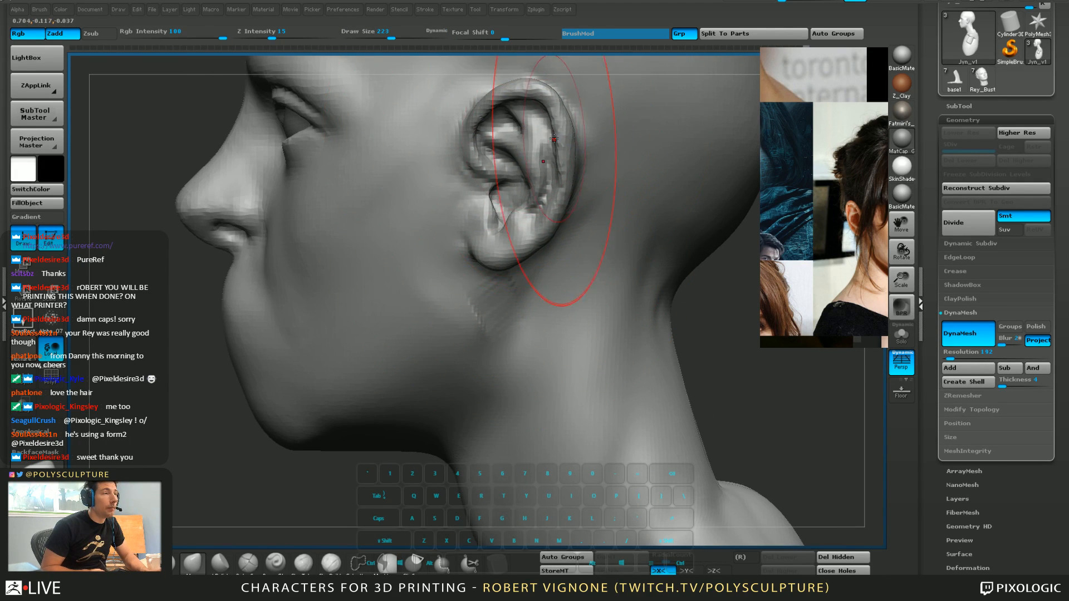
Smooth the jaw corner and the neck area beneath the ear with a smaller brush
{"action": "right_click_drag", "start_coordinate": [546, 306], "coordinate": [531, 270], "text": "ctrl"}
{"action": "key", "text": "s"}
{"action": "left_click_drag", "start_coordinate": [514, 316], "coordinate": [503, 317]}
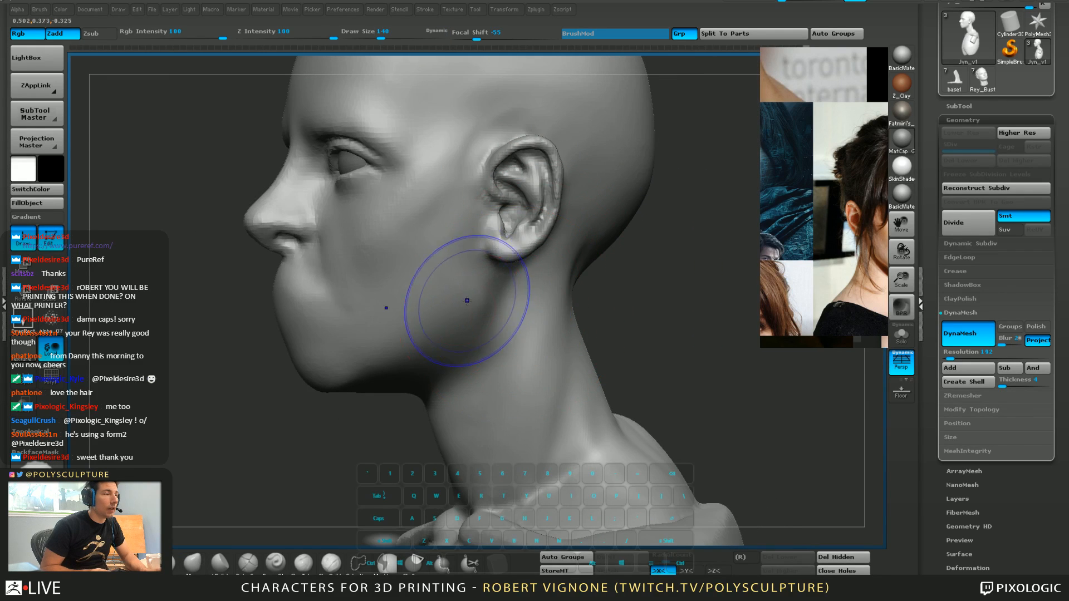
{"action": "mouse_move", "coordinate": [465, 291]}
{"action": "right_mouse_down"}
{"action": "mouse_move", "coordinate": [491, 292]}
{"action": "mouse_move", "coordinate": [464, 302]}
{"action": "right_mouse_up"}
{"action": "left_click", "coordinate": [342, 569]}
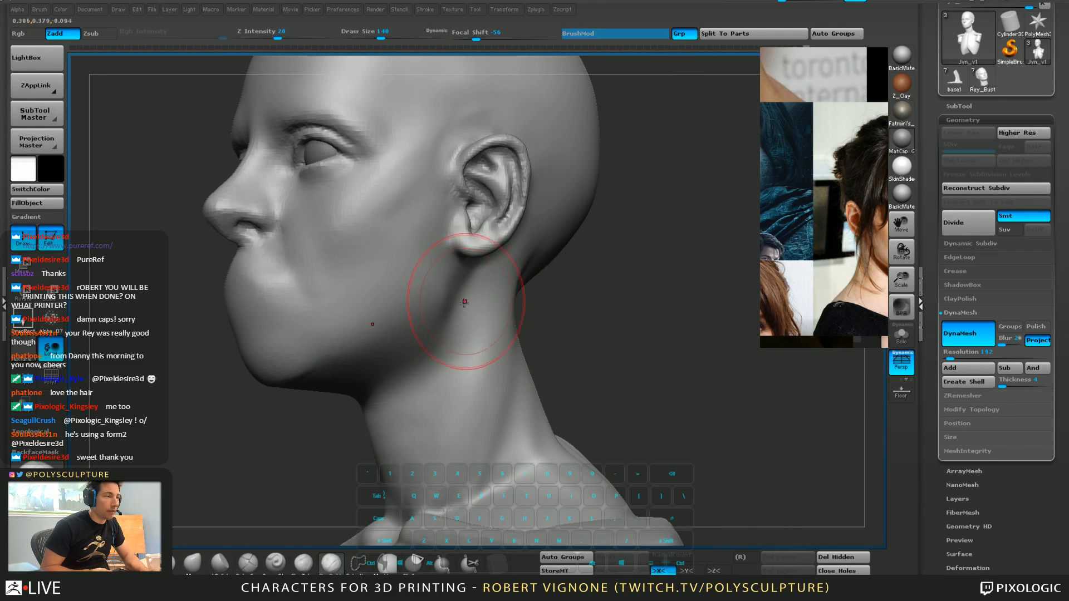
Try to raise a jawline ridge from the ear toward the chin at Z Intensity 31
{"action": "left_click", "coordinate": [248, 561]}
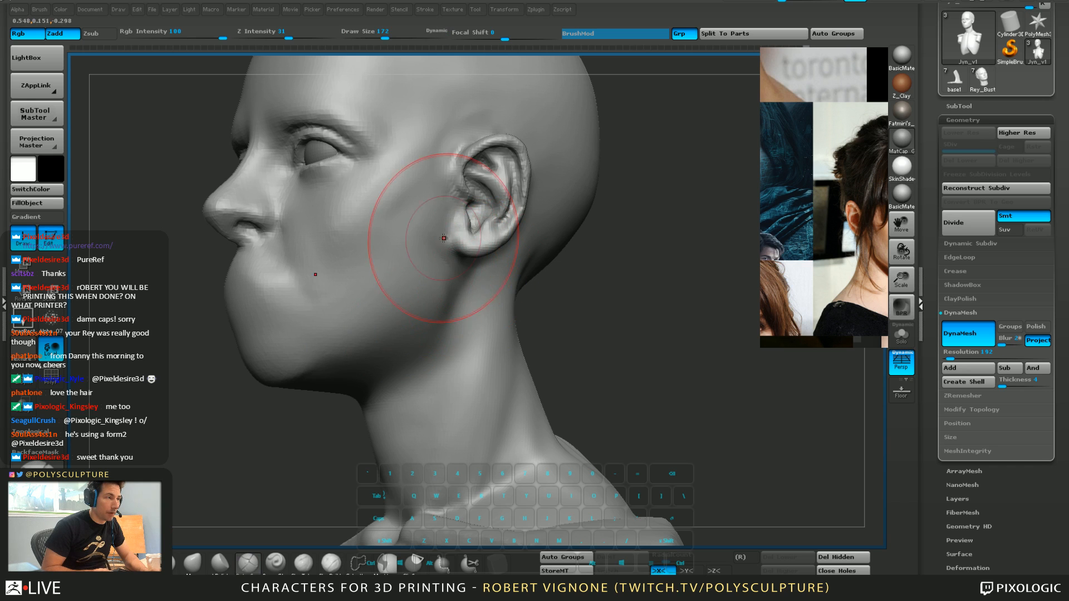
{"action": "key", "text": "["}
{"action": "right_click_drag", "start_coordinate": [448, 249], "coordinate": [425, 273]}
{"action": "left_click_drag", "start_coordinate": [325, 362], "coordinate": [374, 325]}
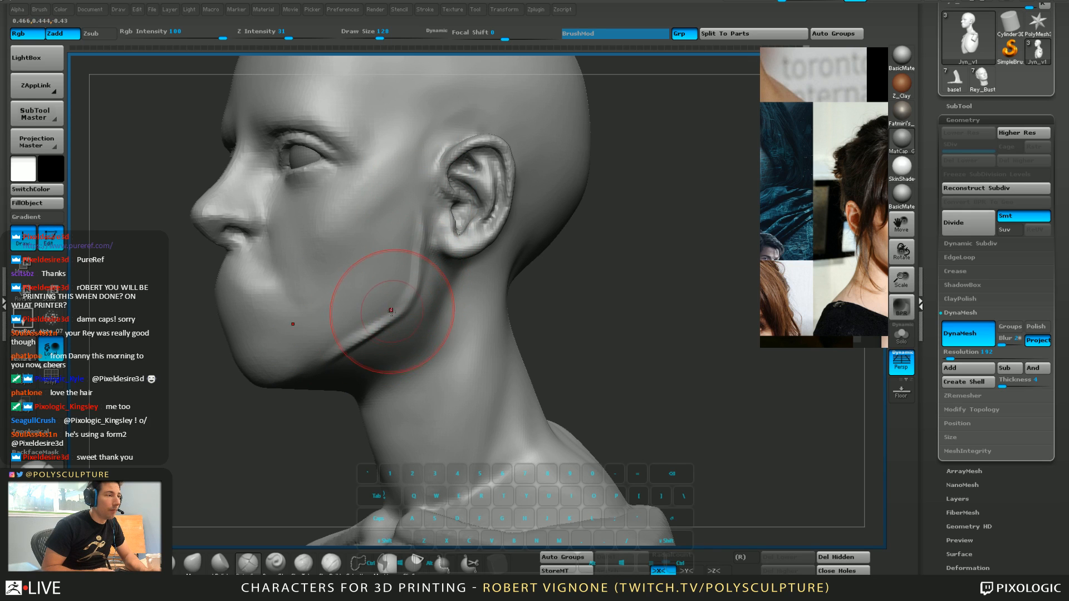
{"action": "key", "text": "ctrl+z"}
Smooth the jaw angle and refine the area beneath it at Z Intensity 10
{"action": "left_click_drag", "start_coordinate": [385, 285], "coordinate": [413, 250], "text": "shift"}
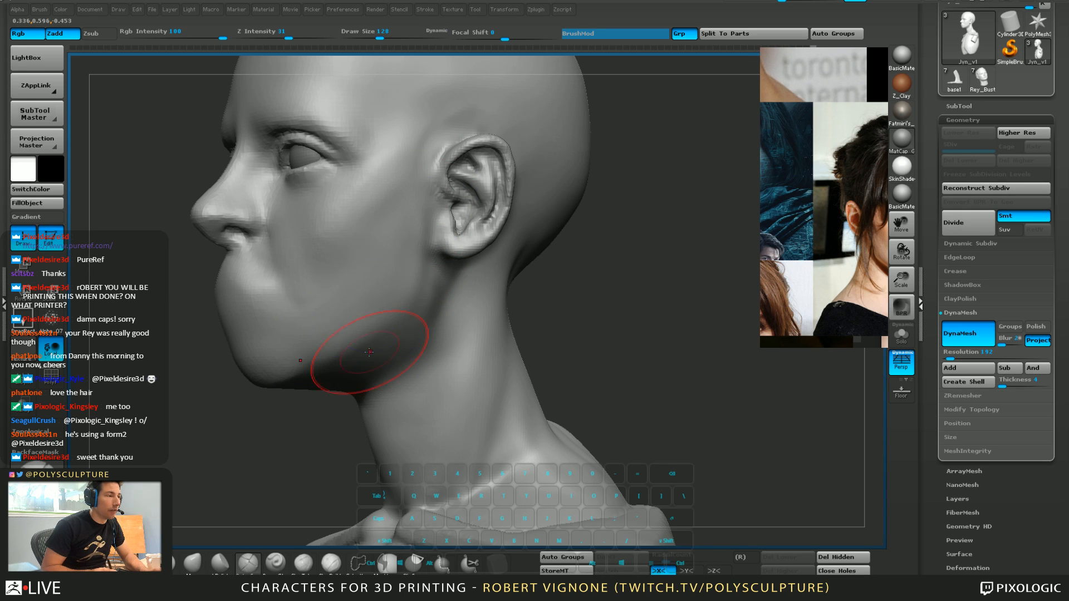
{"action": "right_click_drag", "start_coordinate": [371, 348], "coordinate": [362, 320]}
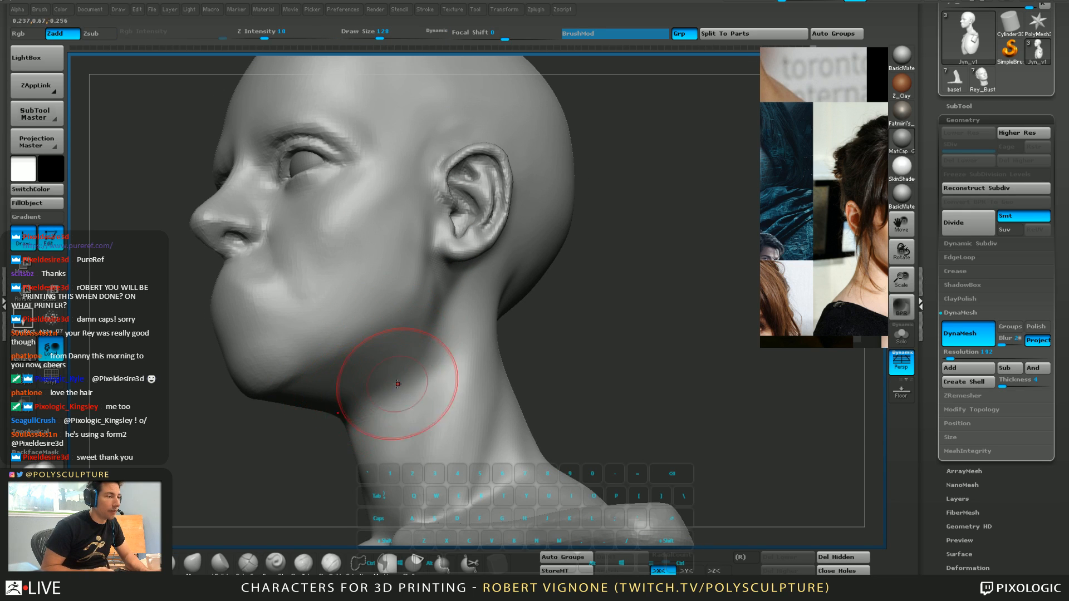
{"action": "mouse_move", "coordinate": [408, 380]}
{"action": "right_mouse_down"}
{"action": "mouse_move", "coordinate": [436, 369]}
{"action": "mouse_move", "coordinate": [458, 241]}
{"action": "mouse_move", "coordinate": [406, 310]}
{"action": "mouse_move", "coordinate": [410, 330]}
{"action": "mouse_move", "coordinate": [597, 227]}
{"action": "mouse_move", "coordinate": [556, 362]}
{"action": "mouse_move", "coordinate": [583, 315]}
{"action": "mouse_move", "coordinate": [561, 330]}
{"action": "right_mouse_up"}
Adjust the neck outline with the Move brush at Z Intensity 15 and a larger brush size
{"action": "key", "text": "s"}
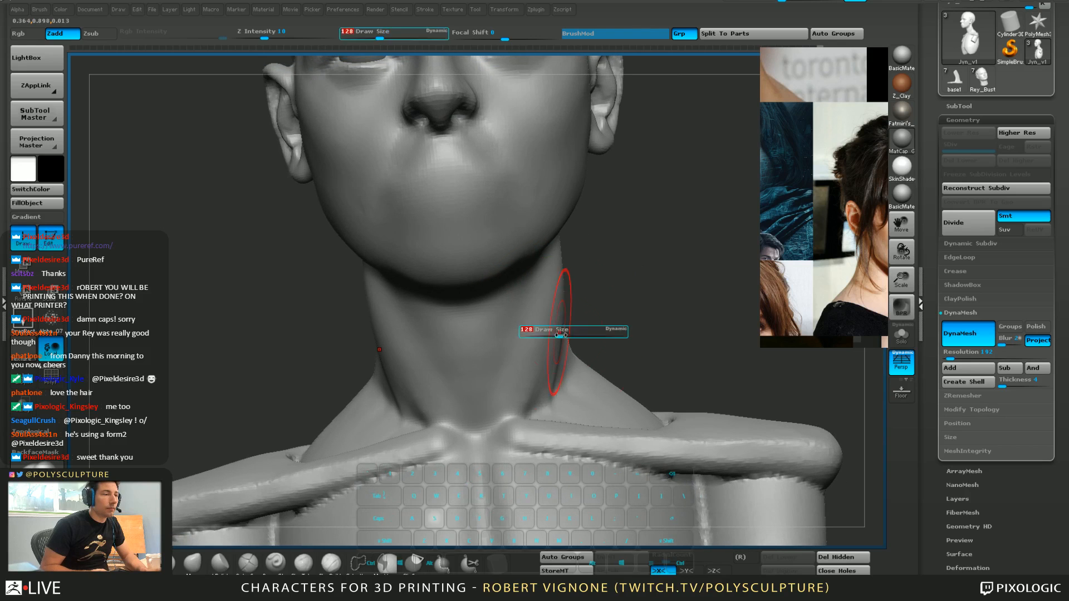
{"action": "left_click_drag", "start_coordinate": [561, 330], "coordinate": [580, 333]}
{"action": "mouse_move", "coordinate": [581, 333]}
{"action": "right_mouse_down", "text": "alt"}
{"action": "mouse_move", "coordinate": [560, 281]}
{"action": "mouse_move", "coordinate": [523, 281]}
{"action": "mouse_move", "coordinate": [568, 336]}
{"action": "right_mouse_up", "text": "alt"}
{"action": "key", "text": "b"}
{"action": "key", "text": "m"}
{"action": "key", "text": "v"}
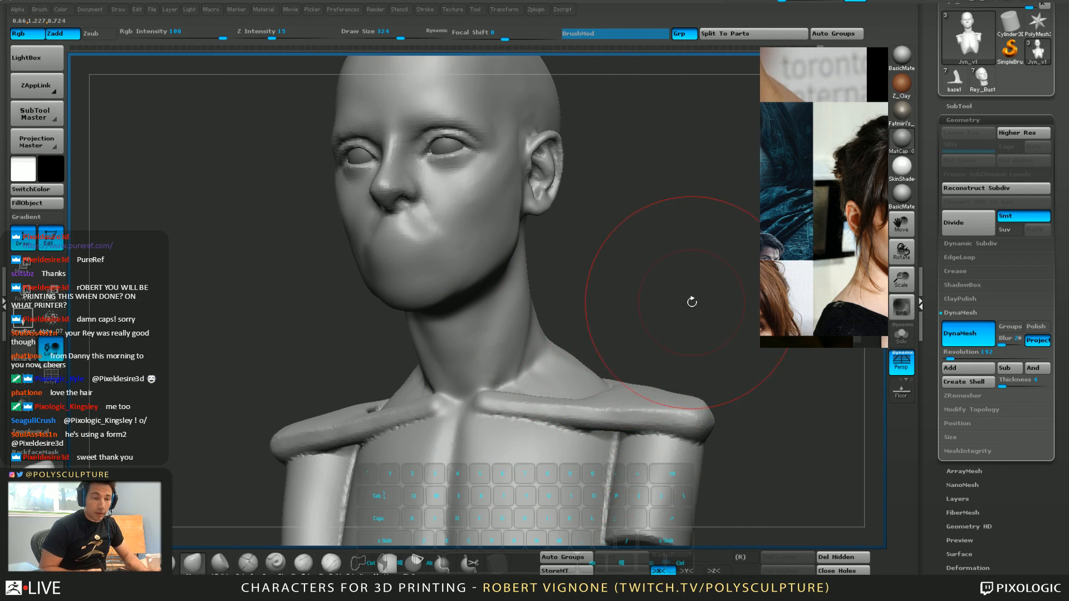
{"action": "right_click_drag", "start_coordinate": [689, 301], "coordinate": [630, 338]}
Build up the slope between the neck and the shoulder collar at brush size 217
{"action": "left_click", "coordinate": [337, 566]}
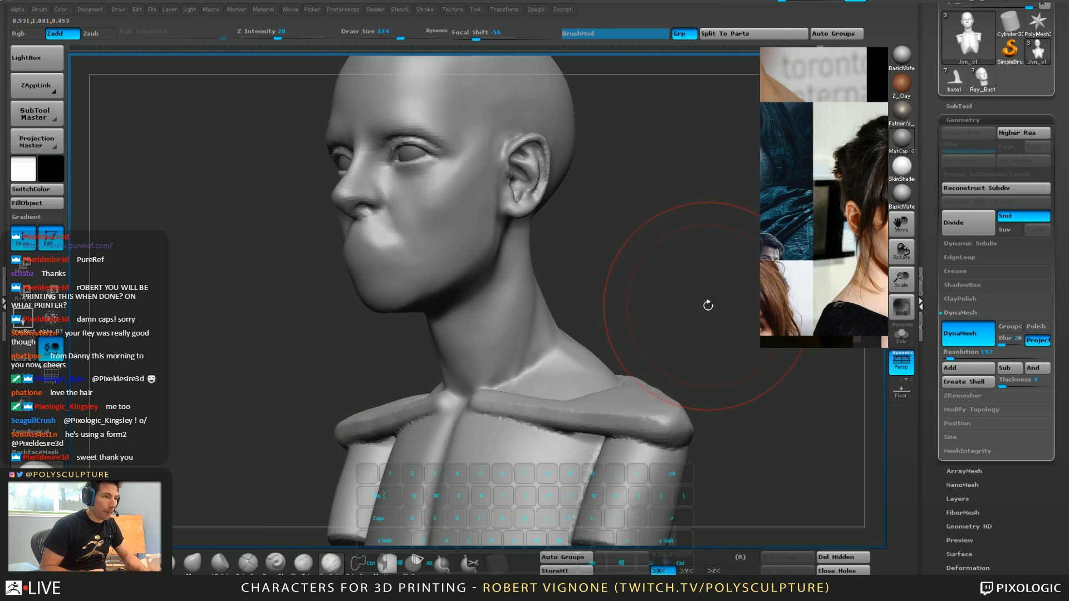
{"action": "right_click_drag", "start_coordinate": [708, 305], "coordinate": [602, 370]}
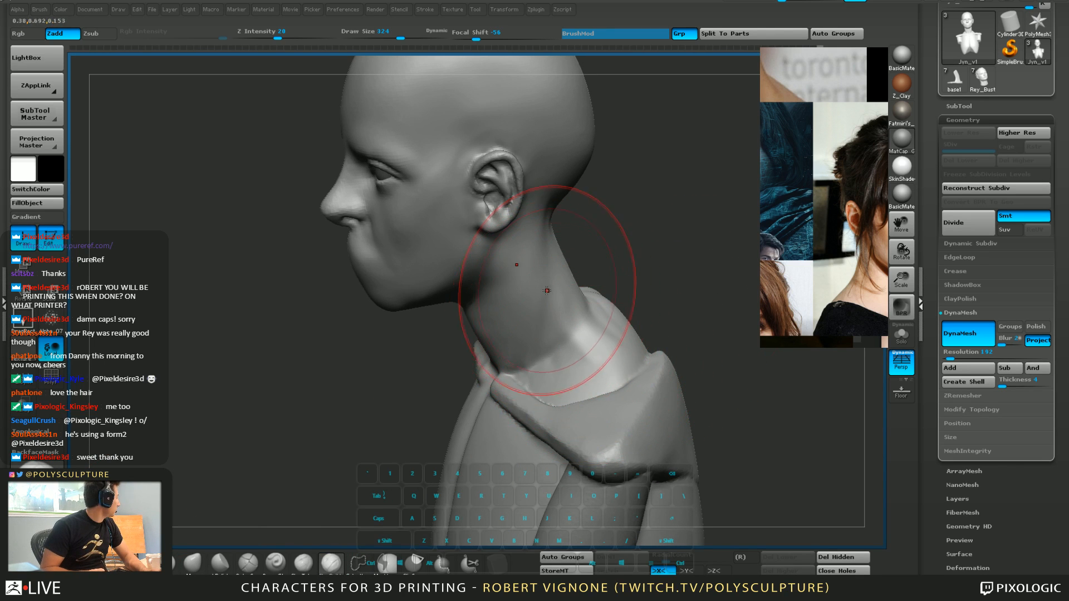
{"action": "right_click_drag", "start_coordinate": [651, 314], "coordinate": [642, 324]}
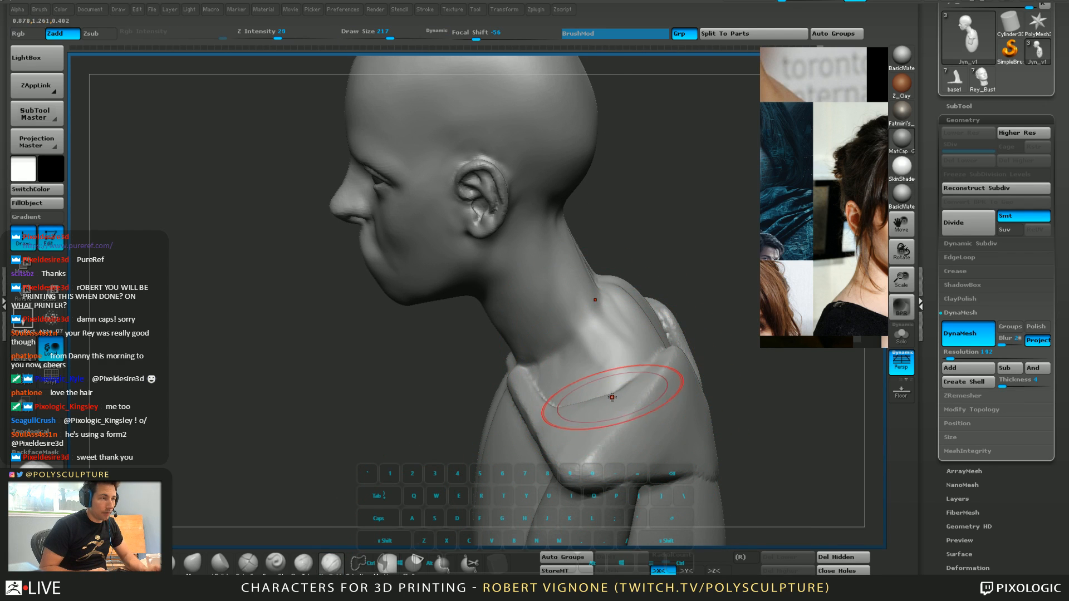
{"action": "right_click_drag", "start_coordinate": [592, 322], "coordinate": [619, 311]}
{"action": "mouse_move", "coordinate": [631, 363]}
{"action": "left_mouse_down"}
{"action": "mouse_move", "coordinate": [688, 223]}
{"action": "mouse_move", "coordinate": [671, 295]}
{"action": "mouse_move", "coordinate": [624, 316]}
{"action": "left_mouse_up"}
{"action": "mouse_move", "coordinate": [614, 323]}
{"action": "right_mouse_down"}
{"action": "mouse_move", "coordinate": [665, 312]}
{"action": "mouse_move", "coordinate": [598, 328]}
{"action": "mouse_move", "coordinate": [604, 340]}
{"action": "right_mouse_up"}
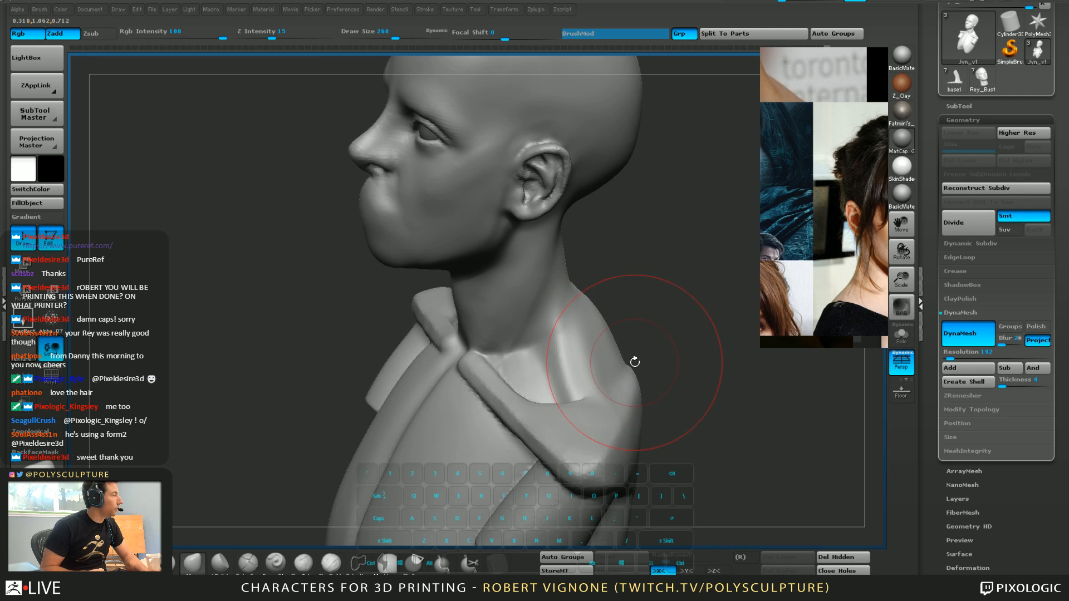
Add volume to the trapezius at Z Intensity 20 and blend it into the top of the shoulder
{"action": "mouse_move", "coordinate": [598, 338]}
{"action": "right_mouse_down"}
{"action": "mouse_move", "coordinate": [624, 322]}
{"action": "mouse_move", "coordinate": [502, 501]}
{"action": "right_mouse_up"}
{"action": "left_click", "coordinate": [332, 564]}
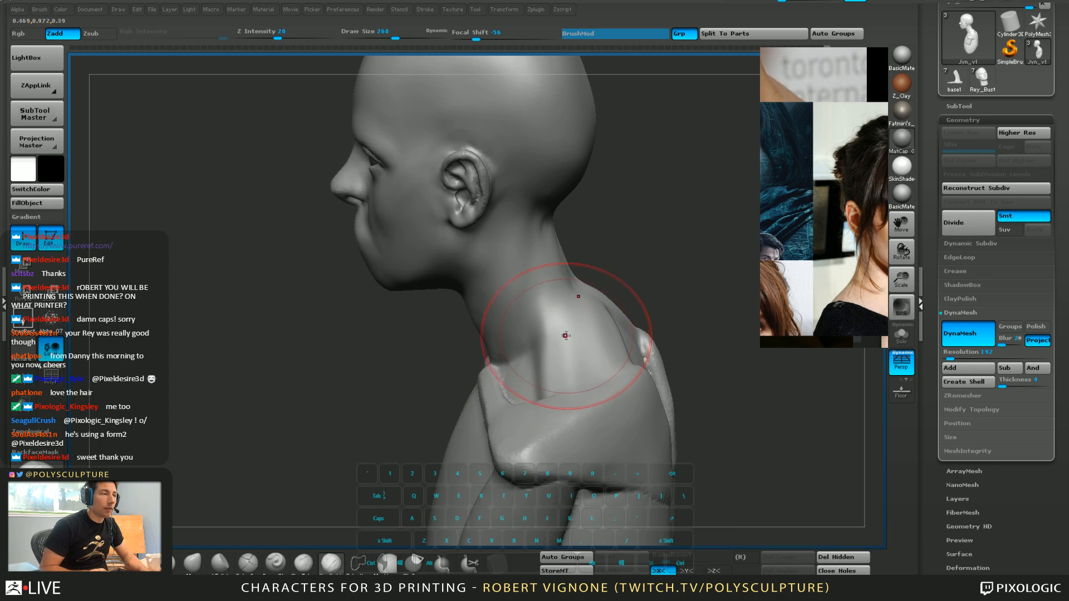
{"action": "mouse_move", "coordinate": [607, 334]}
{"action": "right_mouse_down"}
{"action": "mouse_move", "coordinate": [584, 272]}
{"action": "mouse_move", "coordinate": [530, 398]}
{"action": "mouse_move", "coordinate": [575, 349]}
{"action": "right_mouse_up"}
{"action": "mouse_move", "coordinate": [462, 384]}
{"action": "right_mouse_down"}
{"action": "mouse_move", "coordinate": [541, 378]}
{"action": "mouse_move", "coordinate": [554, 257]}
{"action": "mouse_move", "coordinate": [525, 310]}
{"action": "right_mouse_up"}
{"action": "left_click_drag", "start_coordinate": [522, 287], "coordinate": [565, 303]}
{"action": "right_click_drag", "start_coordinate": [677, 253], "coordinate": [615, 267]}
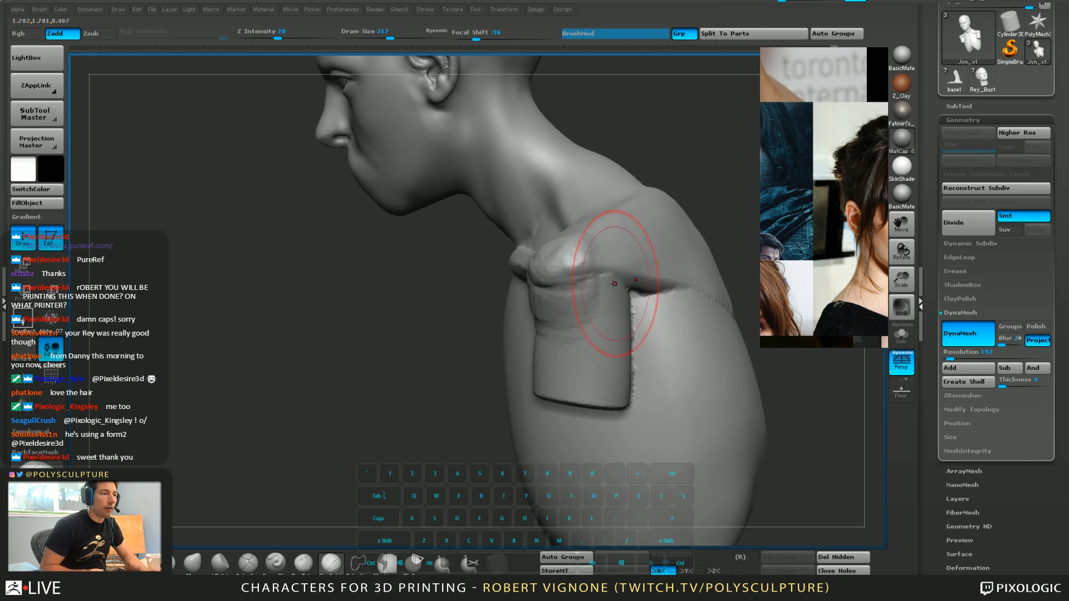
Build up the front of the shoulder and upper arm at brush size 217 and fill toward the collarbone
{"action": "mouse_move", "coordinate": [618, 282]}
{"action": "left_mouse_down"}
{"action": "mouse_move", "coordinate": [579, 265]}
{"action": "mouse_move", "coordinate": [573, 289]}
{"action": "left_mouse_up"}
{"action": "mouse_move", "coordinate": [552, 257]}
{"action": "right_mouse_down"}
{"action": "mouse_move", "coordinate": [588, 300]}
{"action": "mouse_move", "coordinate": [560, 238]}
{"action": "right_mouse_up"}
{"action": "mouse_move", "coordinate": [560, 239]}
{"action": "left_mouse_down"}
{"action": "mouse_move", "coordinate": [549, 200]}
{"action": "mouse_move", "coordinate": [557, 222]}
{"action": "left_mouse_up"}
{"action": "mouse_move", "coordinate": [518, 234]}
{"action": "right_mouse_down"}
{"action": "mouse_move", "coordinate": [557, 250]}
{"action": "mouse_move", "coordinate": [547, 313]}
{"action": "mouse_move", "coordinate": [499, 315]}
{"action": "mouse_move", "coordinate": [418, 353]}
{"action": "right_mouse_up"}
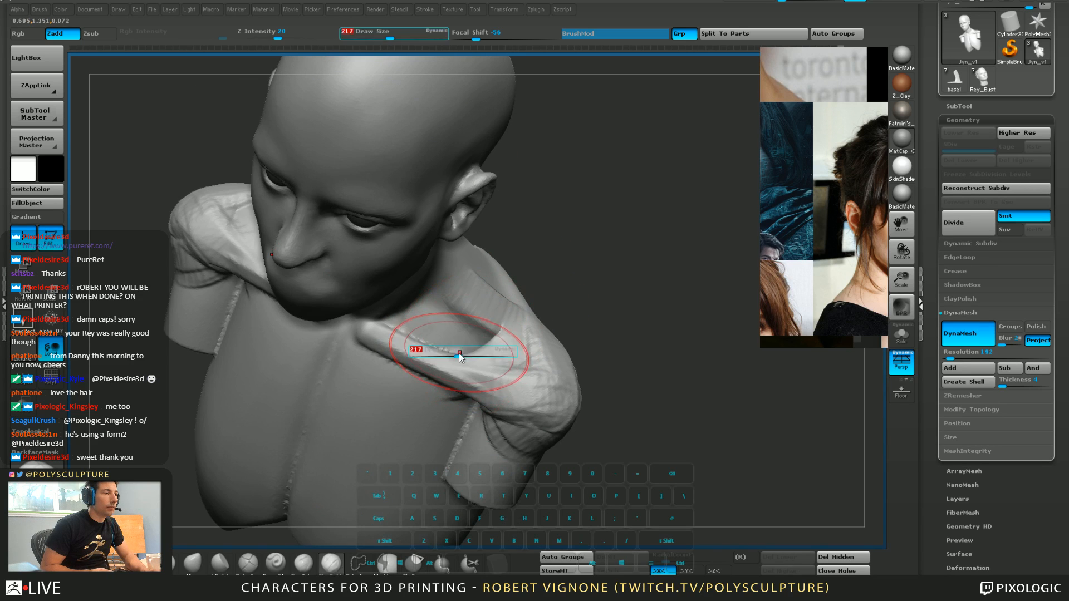
{"action": "right_click_drag", "start_coordinate": [623, 276], "coordinate": [666, 273]}
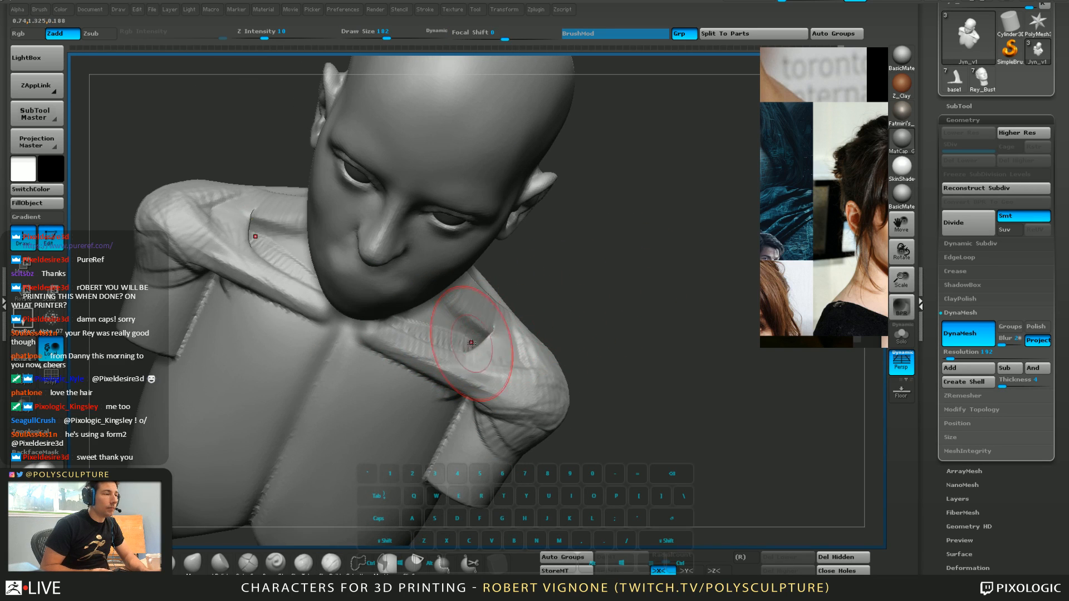
Remesh the bust with DynaMesh to merge the built-up shoulder, collarbone and neck surfaces
{"action": "left_click_drag", "start_coordinate": [623, 284], "coordinate": [604, 323], "text": "ctrl"}
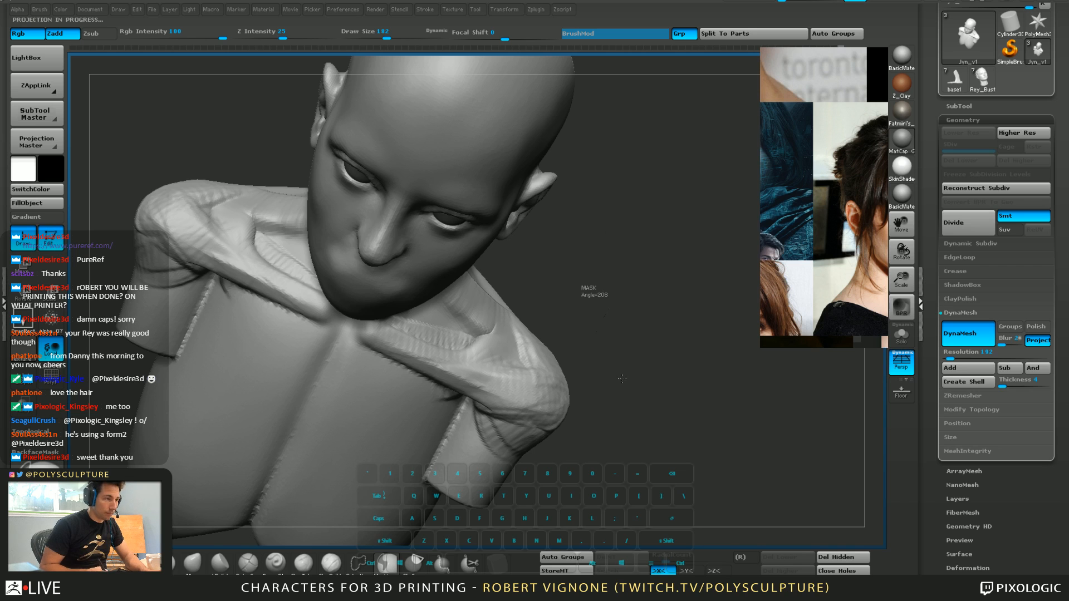
{"action": "left_click", "coordinate": [665, 395], "text": "ctrl"}
{"action": "right_click_drag", "start_coordinate": [620, 289], "coordinate": [621, 254]}
{"action": "left_click_drag", "start_coordinate": [669, 260], "coordinate": [597, 334], "text": "ctrl"}
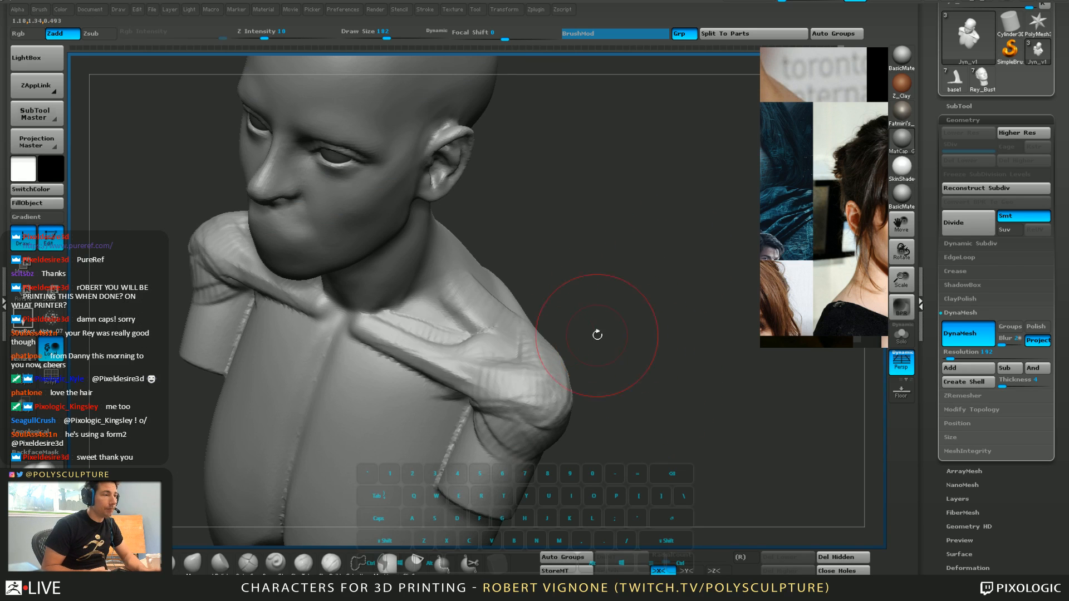
Smooth the collarbone and the hollow between it and the neck
{"action": "left_click_drag", "start_coordinate": [473, 351], "coordinate": [428, 340], "text": "shift"}
{"action": "right_click_drag", "start_coordinate": [502, 309], "coordinate": [443, 341]}
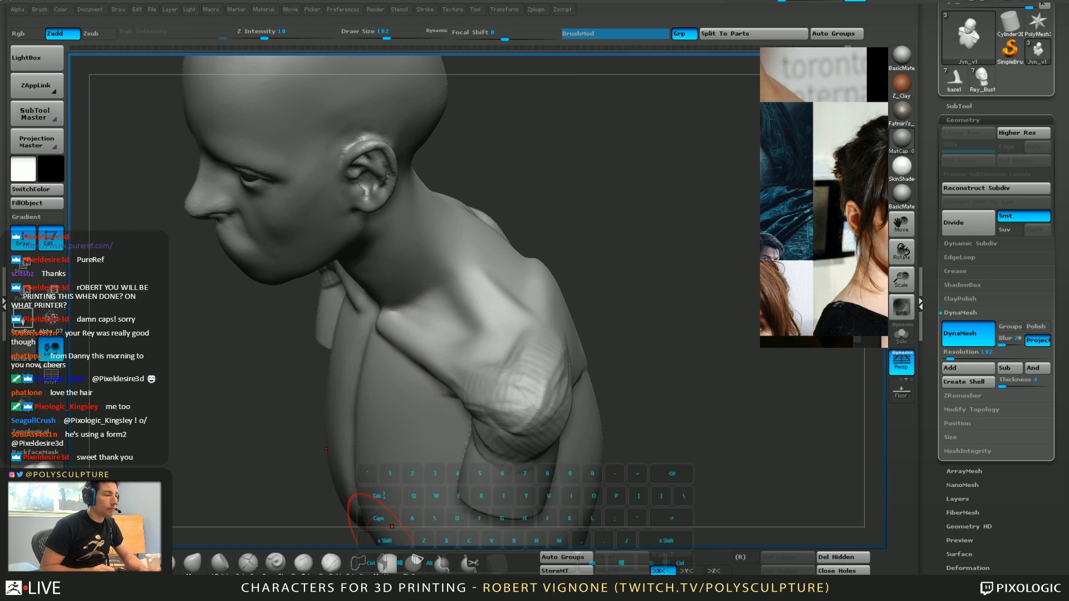
{"action": "key", "text": "shift"}
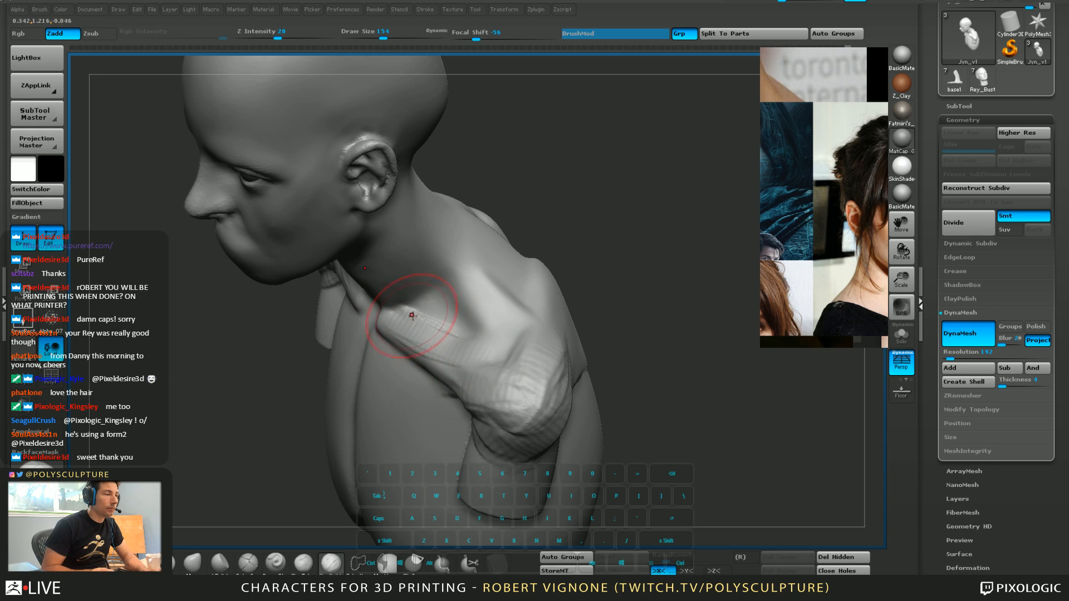
Build up the collarbone and trapezius at brush size 154 and smooth the hollow between them
{"action": "mouse_move", "coordinate": [412, 315]}
{"action": "left_mouse_down"}
{"action": "mouse_move", "coordinate": [494, 354]}
{"action": "mouse_move", "coordinate": [439, 237]}
{"action": "left_mouse_up"}
{"action": "left_click_drag", "start_coordinate": [485, 372], "coordinate": [441, 229]}
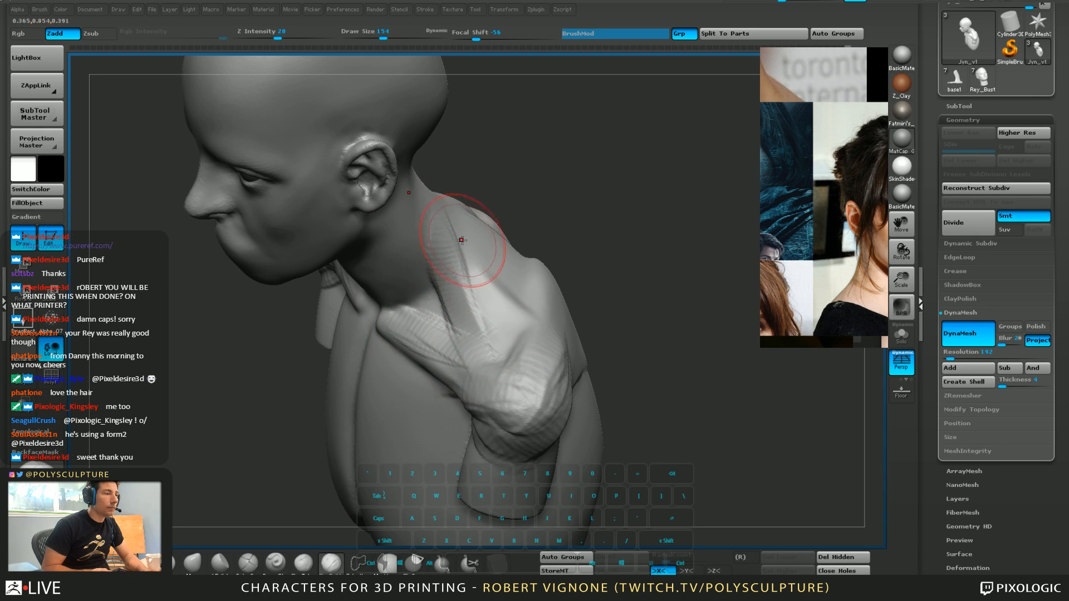
{"action": "left_click_drag", "start_coordinate": [516, 297], "coordinate": [525, 321]}
{"action": "left_click_drag", "start_coordinate": [446, 279], "coordinate": [465, 291], "text": "shift"}
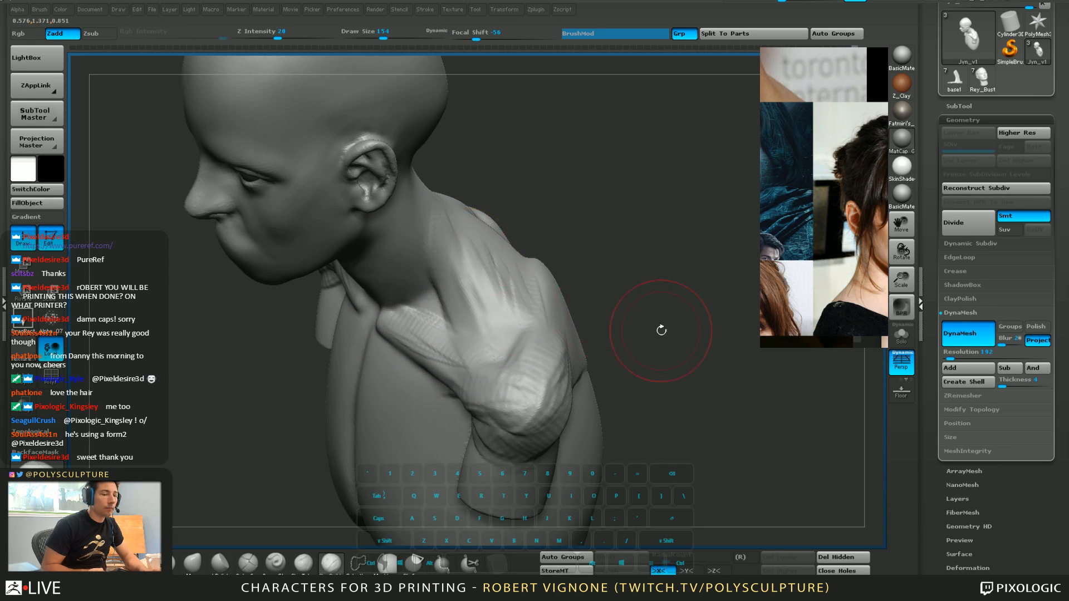
Remesh the bust with DynaMesh and set the brush size to 192
{"action": "mouse_move", "coordinate": [661, 329]}
{"action": "left_mouse_down"}
{"action": "mouse_move", "coordinate": [724, 310]}
{"action": "mouse_move", "coordinate": [769, 352]}
{"action": "mouse_move", "coordinate": [689, 334]}
{"action": "left_mouse_up"}
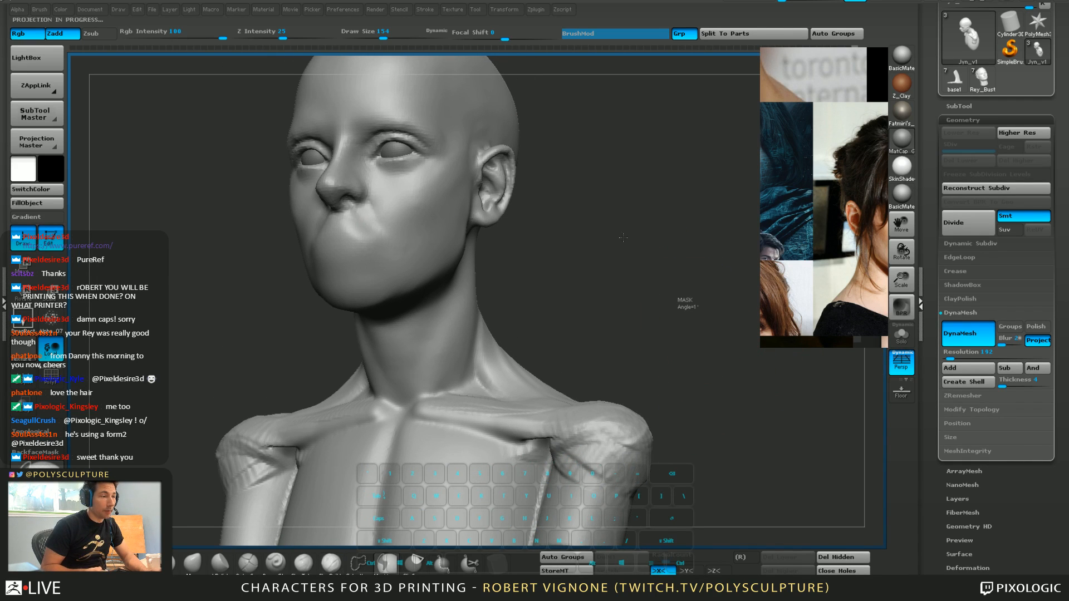
{"action": "mouse_move", "coordinate": [521, 344]}
{"action": "left_mouse_down"}
{"action": "mouse_move", "coordinate": [501, 287]}
{"action": "mouse_move", "coordinate": [512, 281]}
{"action": "left_mouse_up"}
{"action": "right_click_drag", "start_coordinate": [453, 391], "coordinate": [480, 322]}
{"action": "key", "text": "s"}
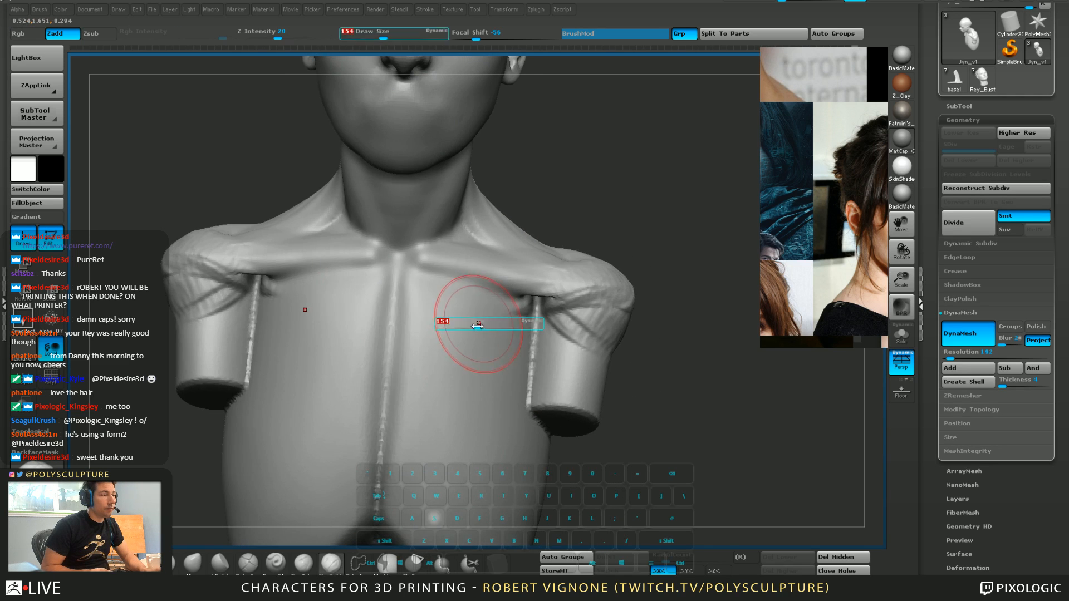
{"action": "left_click_drag", "start_coordinate": [478, 321], "coordinate": [483, 321]}
Bring the front-view portraits into view on the reference board and reshape the trapezius slope with the Move brush at size 245
{"action": "middle_click_drag", "start_coordinate": [785, 257], "coordinate": [884, 91]}
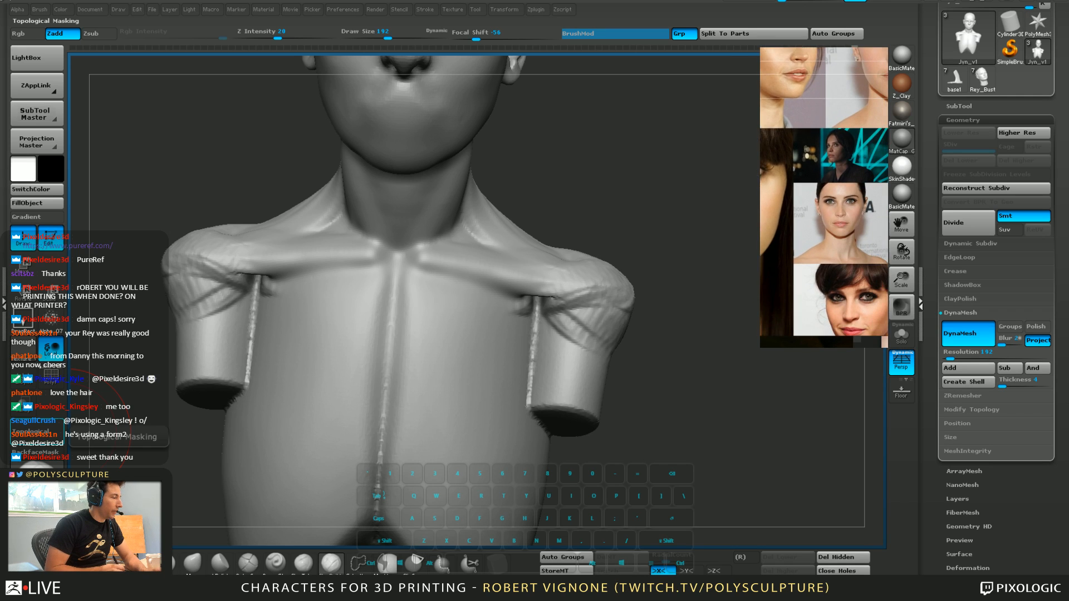
{"action": "mouse_move", "coordinate": [384, 362]}
{"action": "right_mouse_down"}
{"action": "mouse_move", "coordinate": [423, 346]}
{"action": "mouse_move", "coordinate": [397, 374]}
{"action": "right_mouse_up"}
{"action": "right_click", "coordinate": [398, 374]}
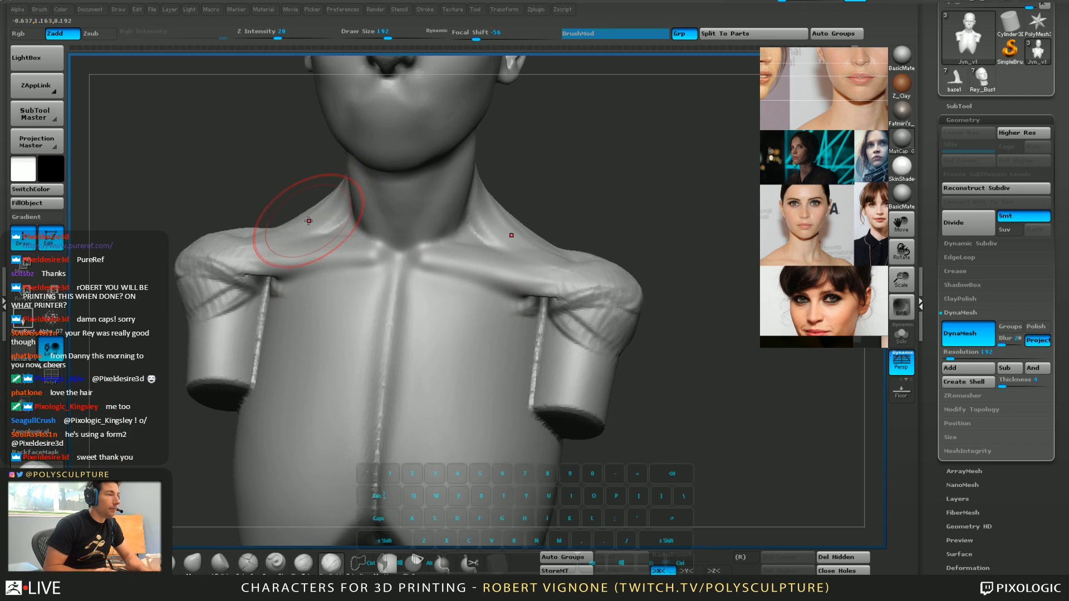
{"action": "key", "text": "b"}
{"action": "key", "text": "m"}
{"action": "key", "text": "v"}
{"action": "left_click_drag", "start_coordinate": [291, 183], "coordinate": [301, 196]}
{"action": "key", "text": "s"}
{"action": "left_click_drag", "start_coordinate": [301, 200], "coordinate": [293, 184]}
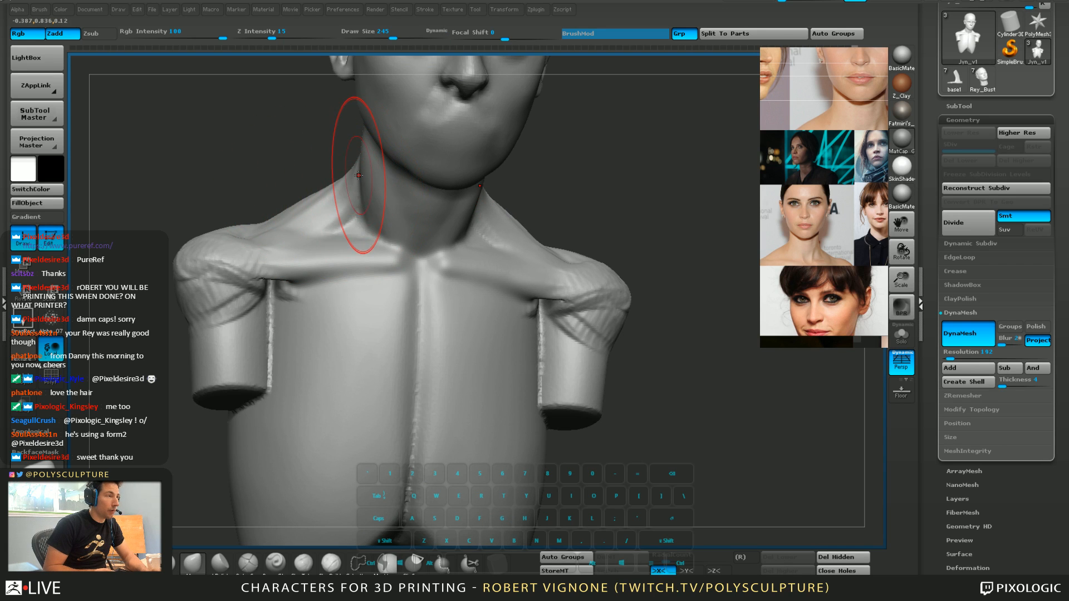
Adjust the outline where the neck meets the shoulders with the Move brush at sizes 202 and 287
{"action": "key", "text": "s"}
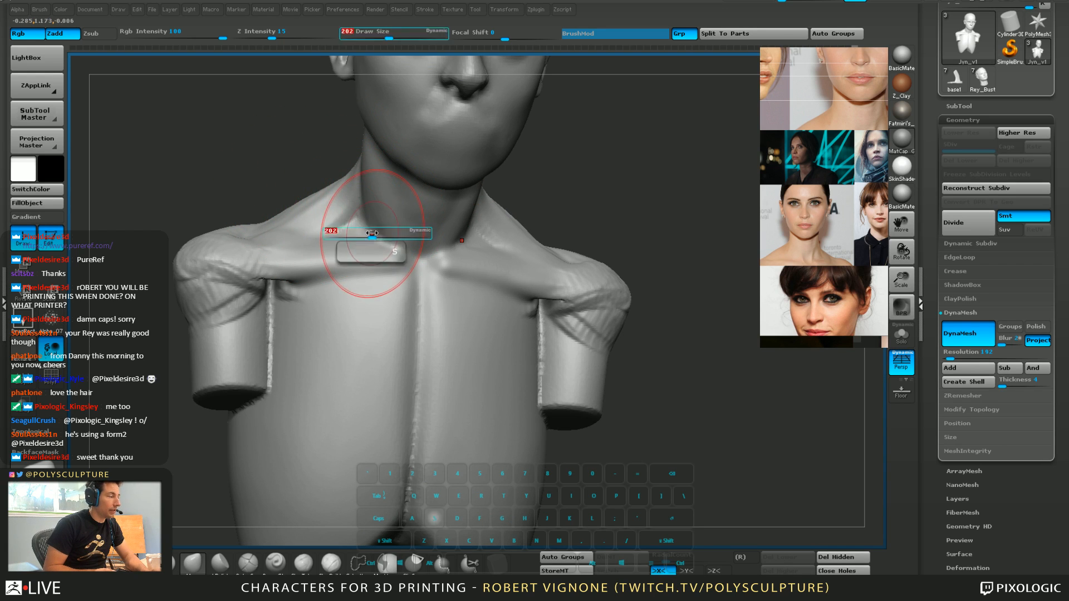
{"action": "mouse_move", "coordinate": [359, 234]}
{"action": "left_mouse_down"}
{"action": "mouse_move", "coordinate": [348, 235]}
{"action": "mouse_move", "coordinate": [362, 214]}
{"action": "left_mouse_up"}
{"action": "key", "text": "s"}
{"action": "left_click_drag", "start_coordinate": [532, 189], "coordinate": [496, 167]}
{"action": "left_click_drag", "start_coordinate": [548, 251], "coordinate": [517, 222], "text": "shift"}
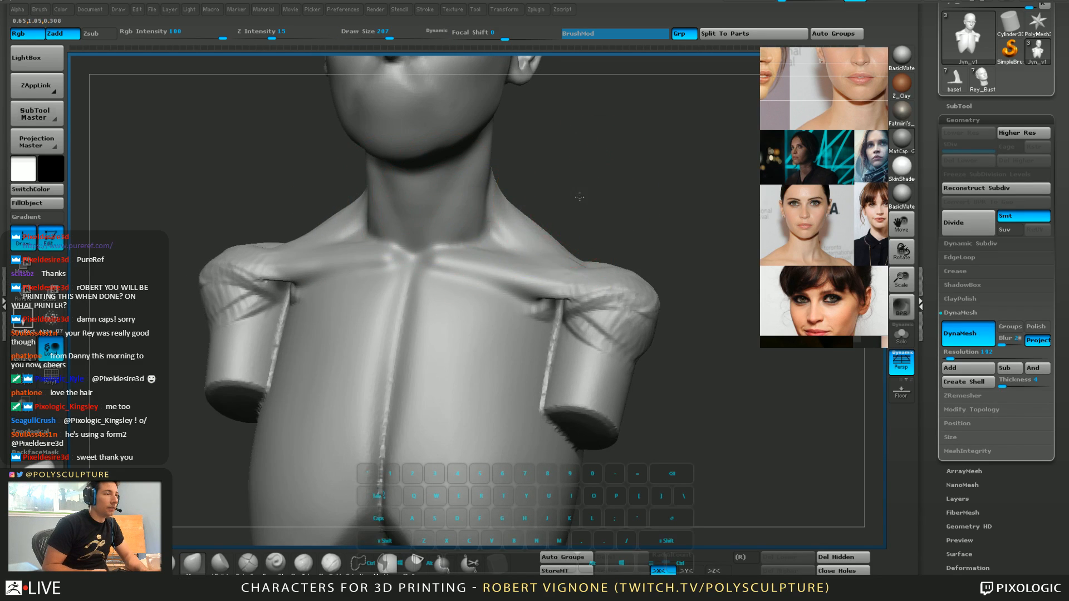
Smooth the side of the neck and the hollow above the collarbone, reducing the brush size to 112
{"action": "left_click_drag", "start_coordinate": [579, 196], "coordinate": [502, 313]}
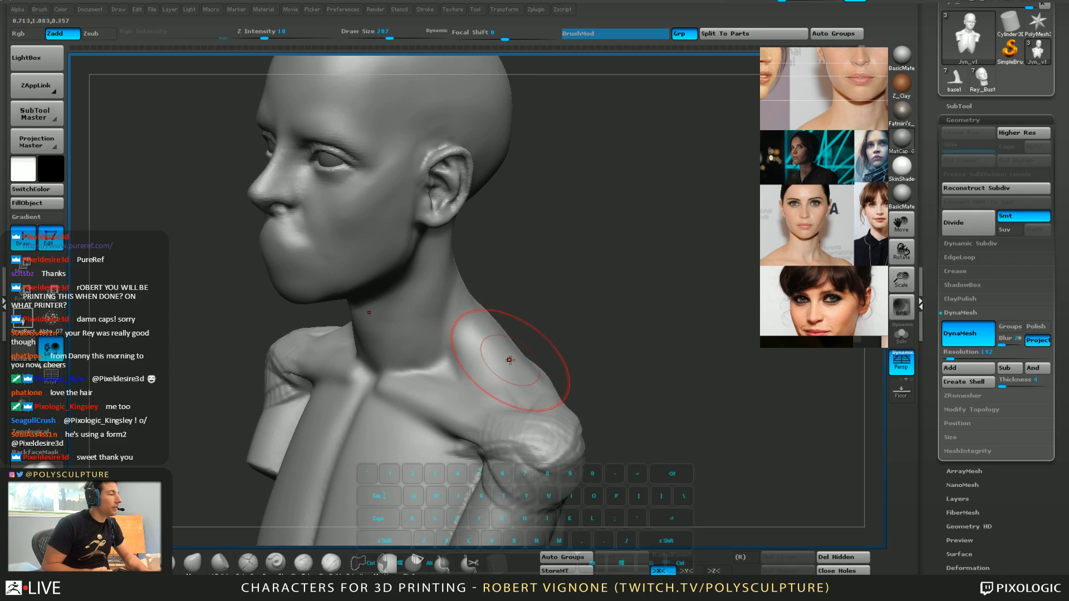
{"action": "left_click_drag", "start_coordinate": [456, 348], "coordinate": [472, 340]}
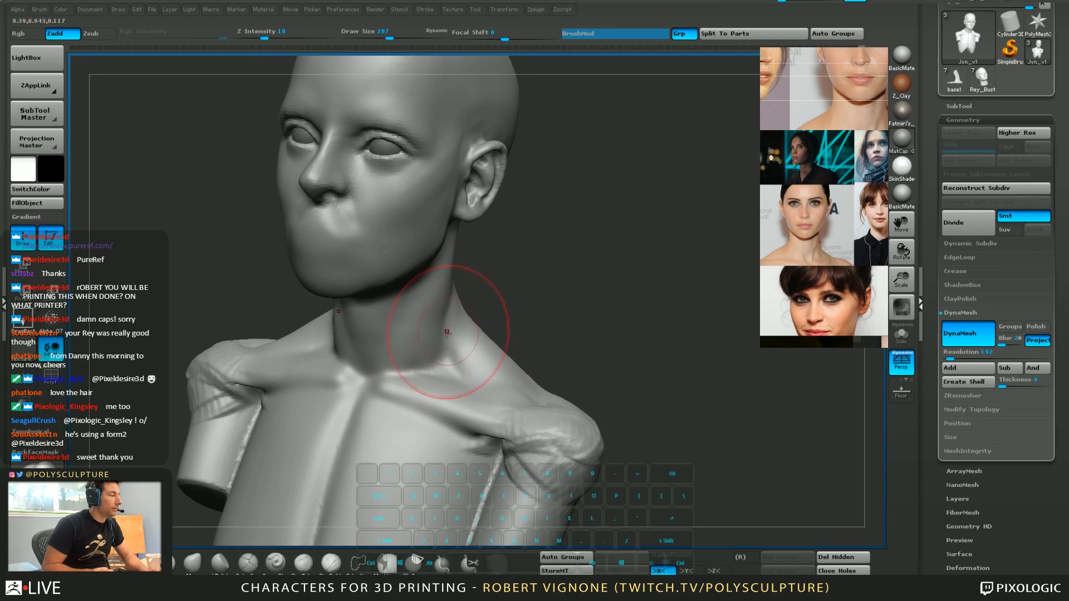
{"action": "key", "text": "s"}
{"action": "left_click_drag", "start_coordinate": [409, 358], "coordinate": [397, 359]}
{"action": "left_click_drag", "start_coordinate": [257, 331], "coordinate": [276, 324]}
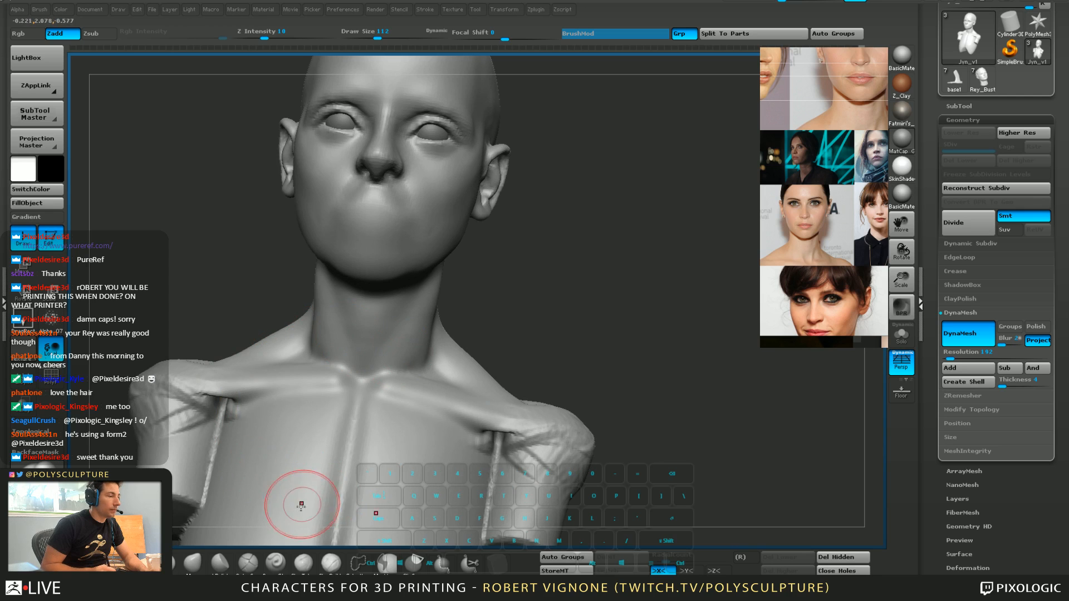
Define and smooth the inner ends of the collarbones around the sternal notch at brush sizes 112 and 154
{"action": "left_click", "coordinate": [247, 562]}
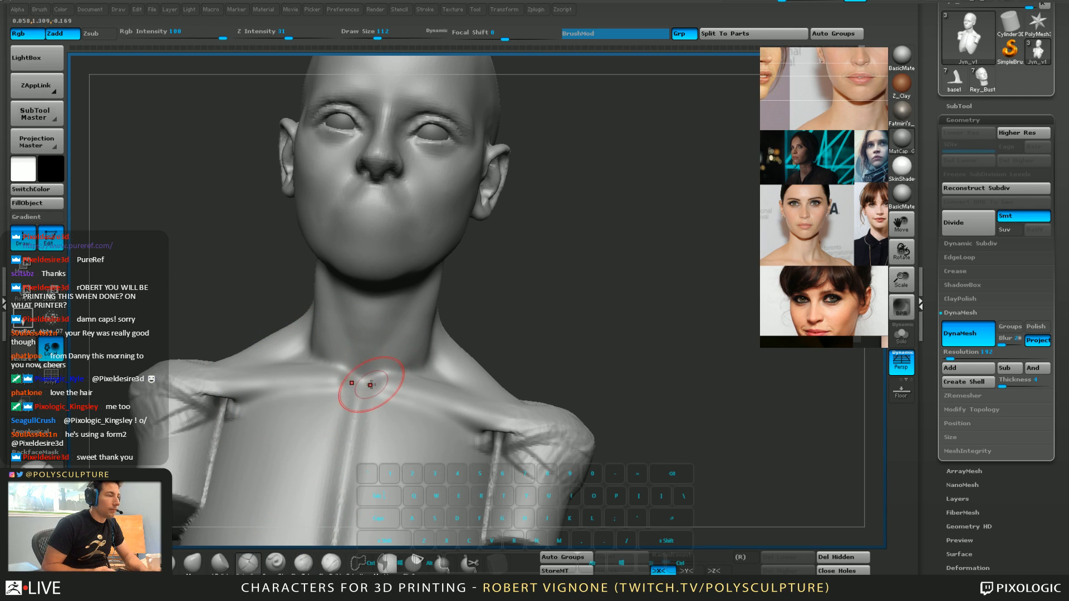
{"action": "key", "text": "shift"}
{"action": "left_click_drag", "start_coordinate": [338, 388], "coordinate": [358, 385], "text": "shift"}
{"action": "key", "text": "s"}
{"action": "left_click_drag", "start_coordinate": [373, 390], "coordinate": [329, 373]}
{"action": "key", "text": "1"}
{"action": "key", "text": "1"}
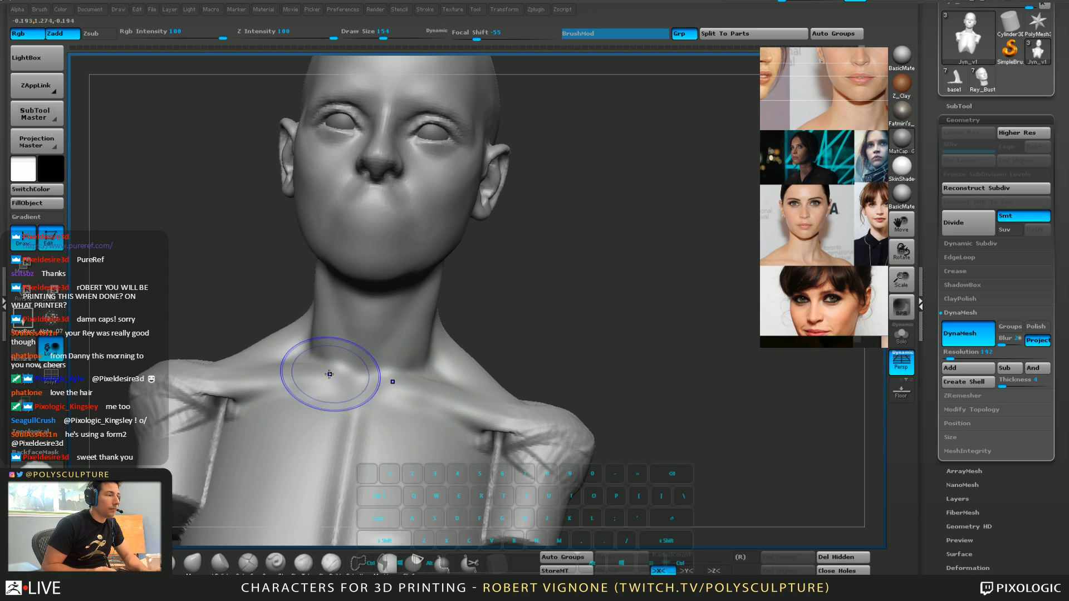
Carve and soften the two neck tendons running into the sternal notch, and quicksave the project
{"action": "right_click_drag", "start_coordinate": [293, 453], "coordinate": [298, 453]}
{"action": "key", "text": "2"}
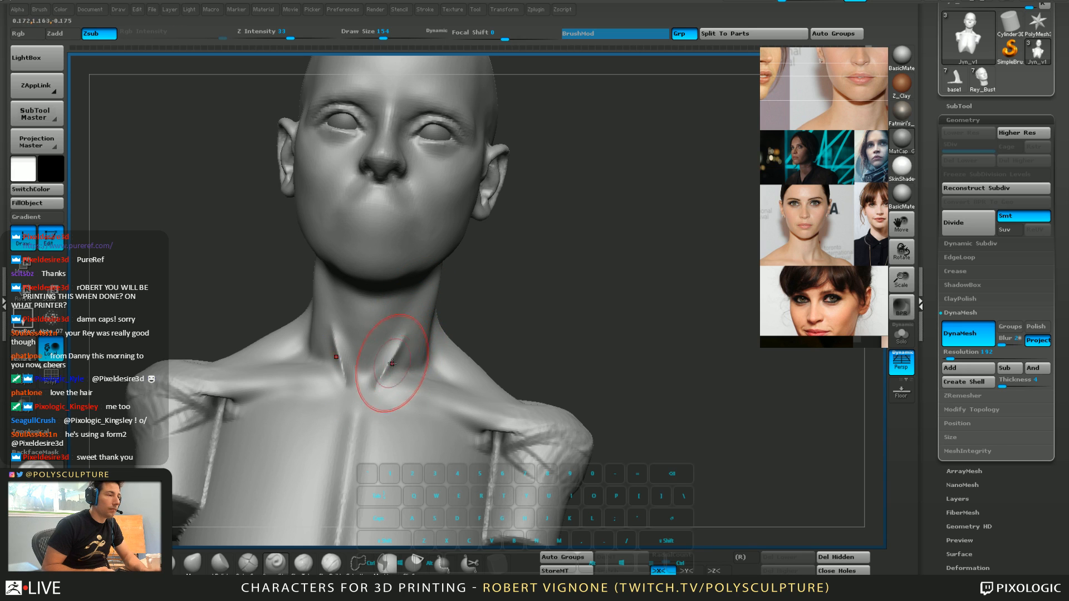
{"action": "left_click_drag", "start_coordinate": [392, 364], "coordinate": [382, 372], "text": "shift"}
{"action": "key", "text": "s"}
{"action": "key", "text": "1"}
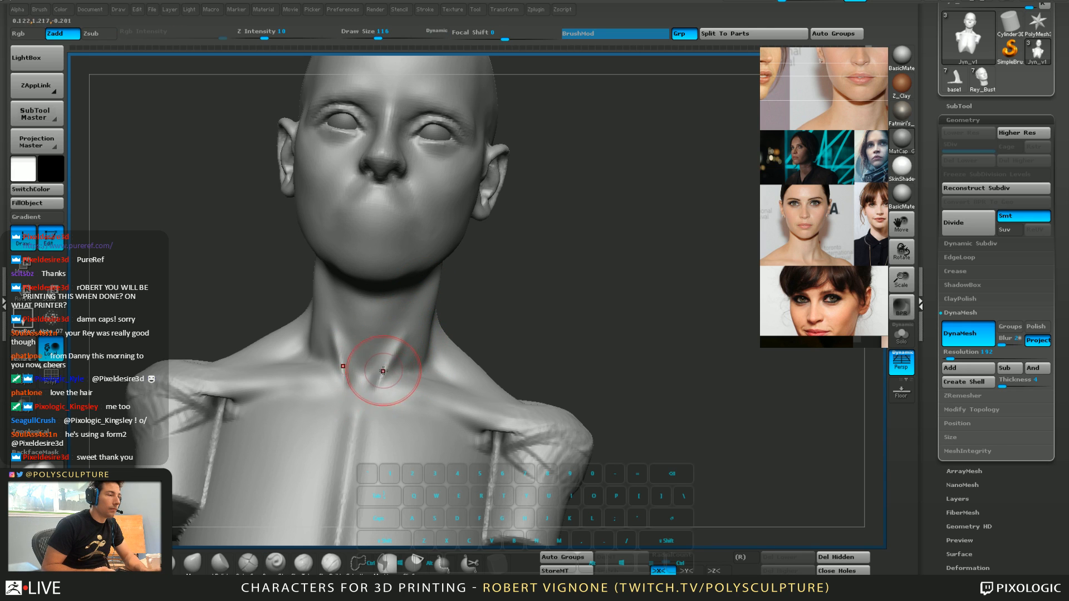
{"action": "key", "text": "ctrl+s"}
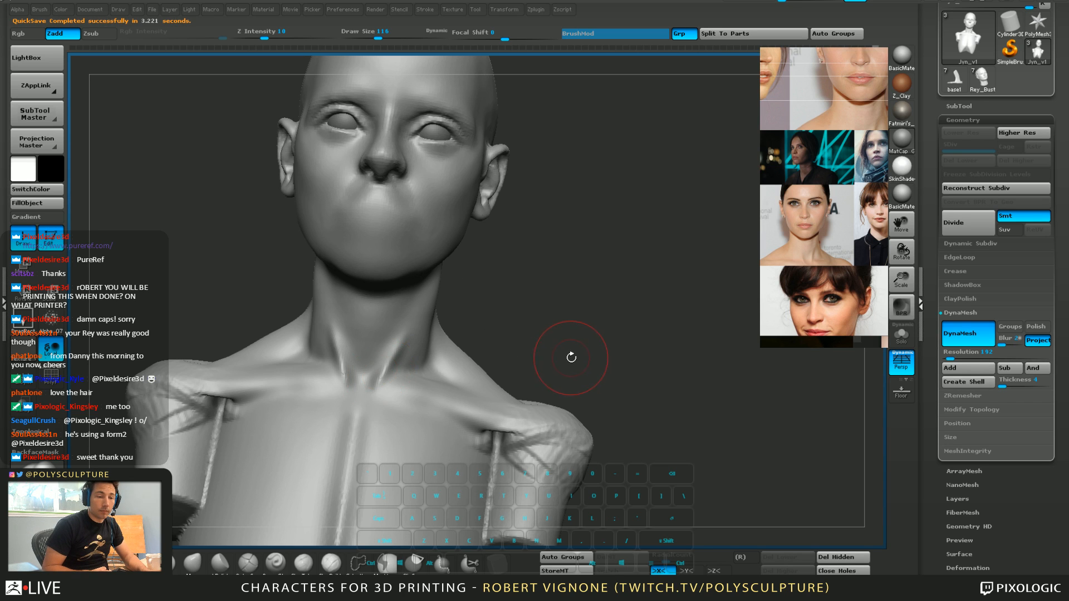
Examine the neck and shoulder forms from the profile and front views
{"action": "left_click_drag", "start_coordinate": [582, 354], "coordinate": [407, 360]}
{"action": "key", "text": "shift"}
{"action": "left_click_drag", "start_coordinate": [529, 312], "coordinate": [406, 374], "text": "shift"}
{"action": "key", "text": "shift+f"}
{"action": "key", "text": "shift+f"}
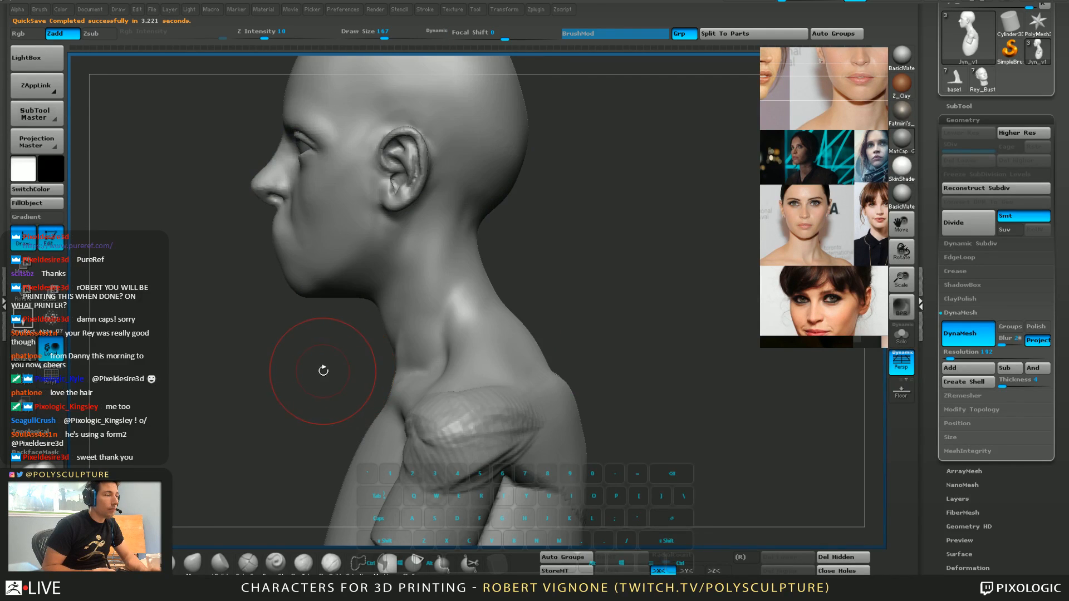
{"action": "left_click_drag", "start_coordinate": [327, 370], "coordinate": [428, 348]}
{"action": "right_click_drag", "start_coordinate": [429, 347], "coordinate": [467, 295]}
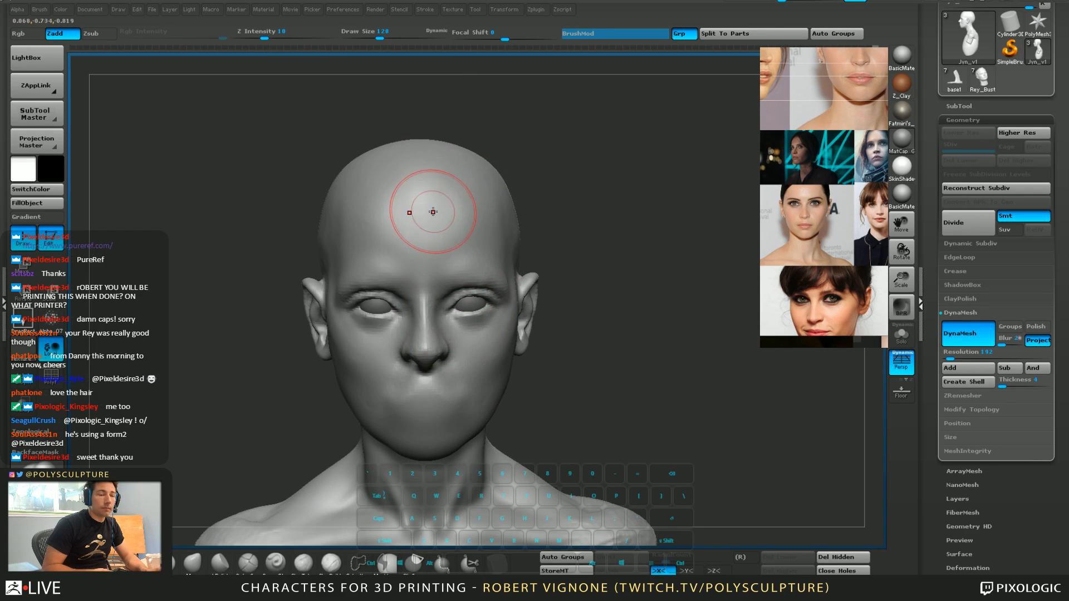
Build up the side of the forehead at brush size 112 and smooth the temple beside the eye
{"action": "mouse_move", "coordinate": [431, 214]}
{"action": "right_mouse_down", "text": "ctrl"}
{"action": "mouse_move", "coordinate": [451, 272]}
{"action": "mouse_move", "coordinate": [426, 236]}
{"action": "right_mouse_up", "text": "ctrl"}
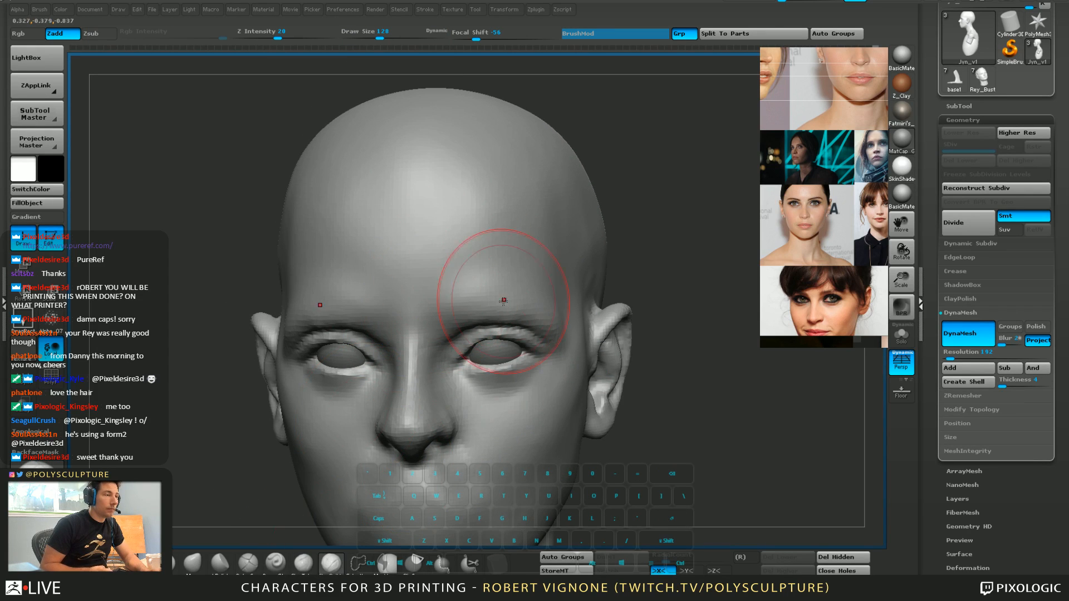
{"action": "key", "text": "shift"}
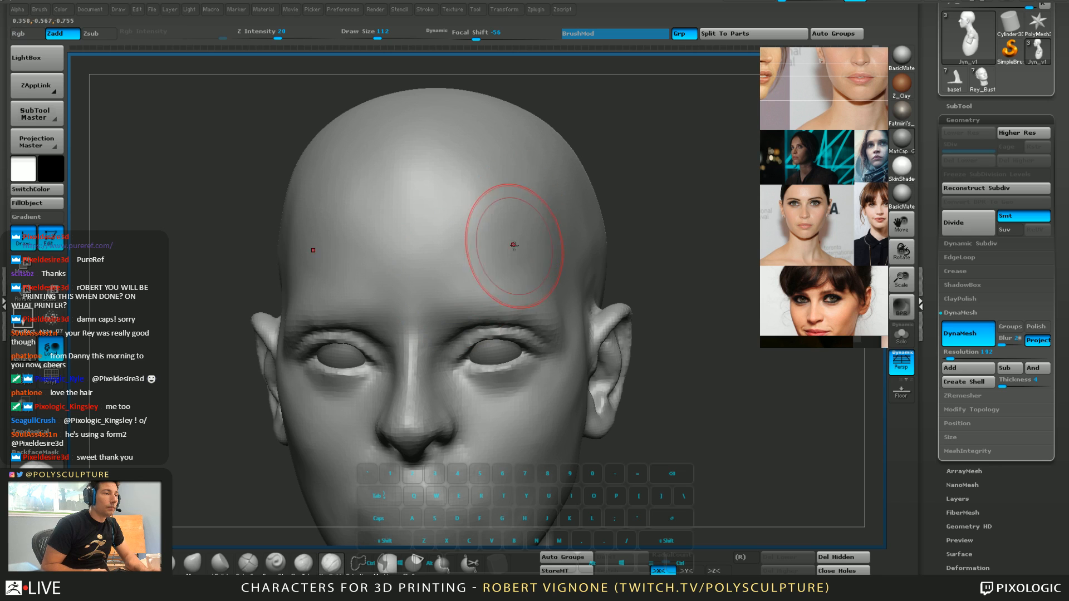
{"action": "mouse_move", "coordinate": [505, 196]}
{"action": "left_mouse_down"}
{"action": "mouse_move", "coordinate": [484, 244]}
{"action": "mouse_move", "coordinate": [506, 251]}
{"action": "left_mouse_up"}
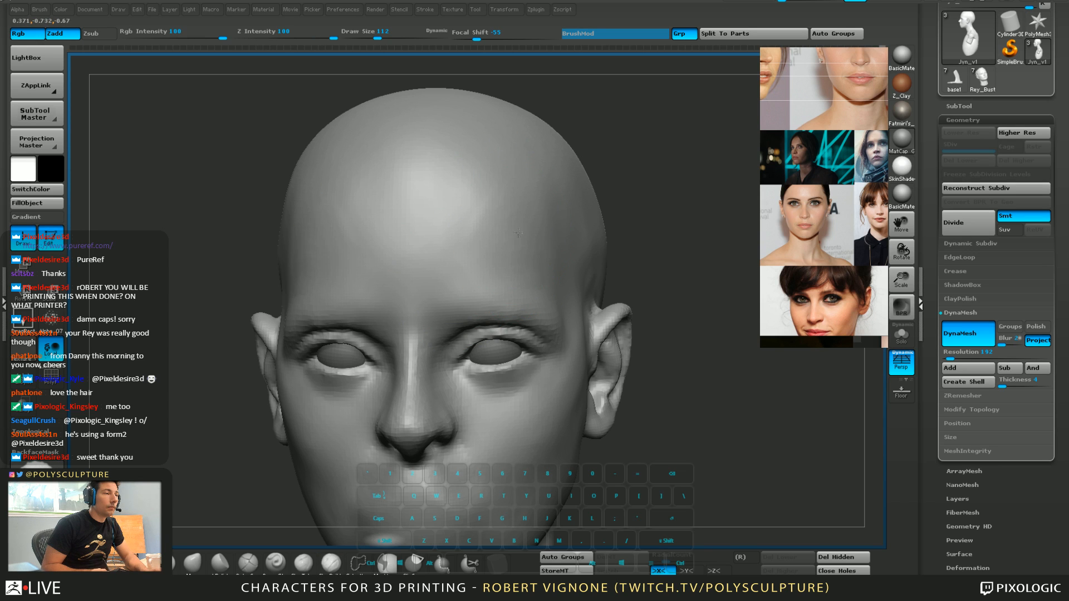
{"action": "right_click_drag", "start_coordinate": [471, 248], "coordinate": [496, 239]}
{"action": "mouse_move", "coordinate": [432, 287]}
{"action": "right_mouse_down", "text": "alt"}
{"action": "mouse_move", "coordinate": [432, 245]}
{"action": "mouse_move", "coordinate": [459, 239]}
{"action": "right_mouse_up", "text": "alt"}
{"action": "right_click_drag", "start_coordinate": [328, 178], "coordinate": [403, 275], "text": "alt"}
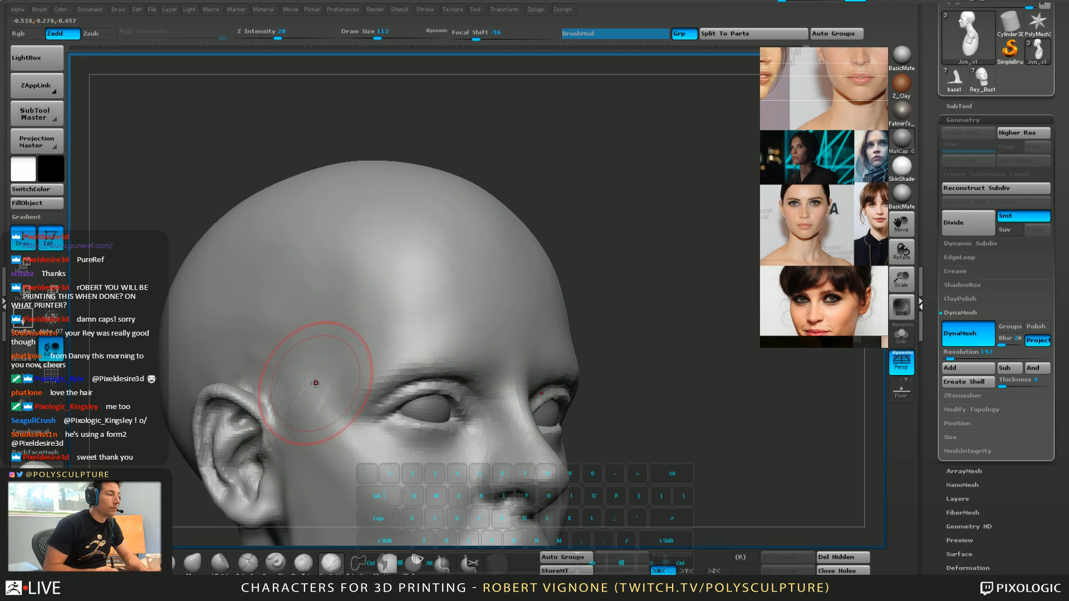
{"action": "left_click_drag", "start_coordinate": [316, 383], "coordinate": [282, 385], "text": "shift"}
Try to build up the side of the skull above the ear
{"action": "right_click_drag", "start_coordinate": [295, 434], "coordinate": [307, 296], "text": "alt"}
{"action": "right_click_drag", "start_coordinate": [281, 312], "coordinate": [334, 317]}
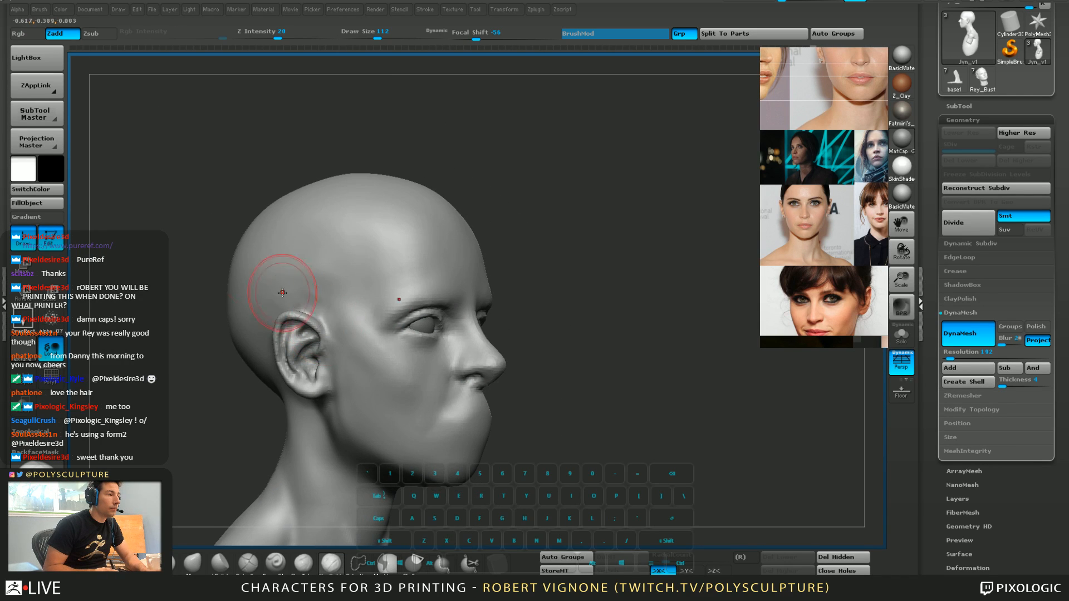
{"action": "left_click_drag", "start_coordinate": [272, 279], "coordinate": [298, 287]}
{"action": "key", "text": "ctrl+z"}
Switch to the Move brush at size 331 for reshaping the skull
{"action": "key", "text": "s"}
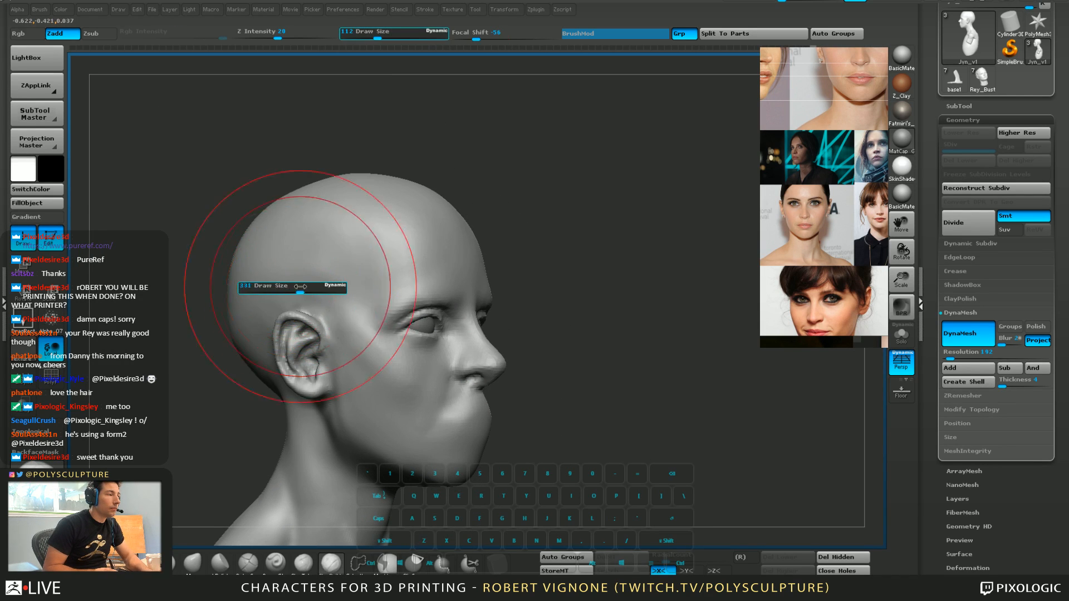
{"action": "key", "text": "b"}
{"action": "key", "text": "m"}
{"action": "key", "text": "v"}
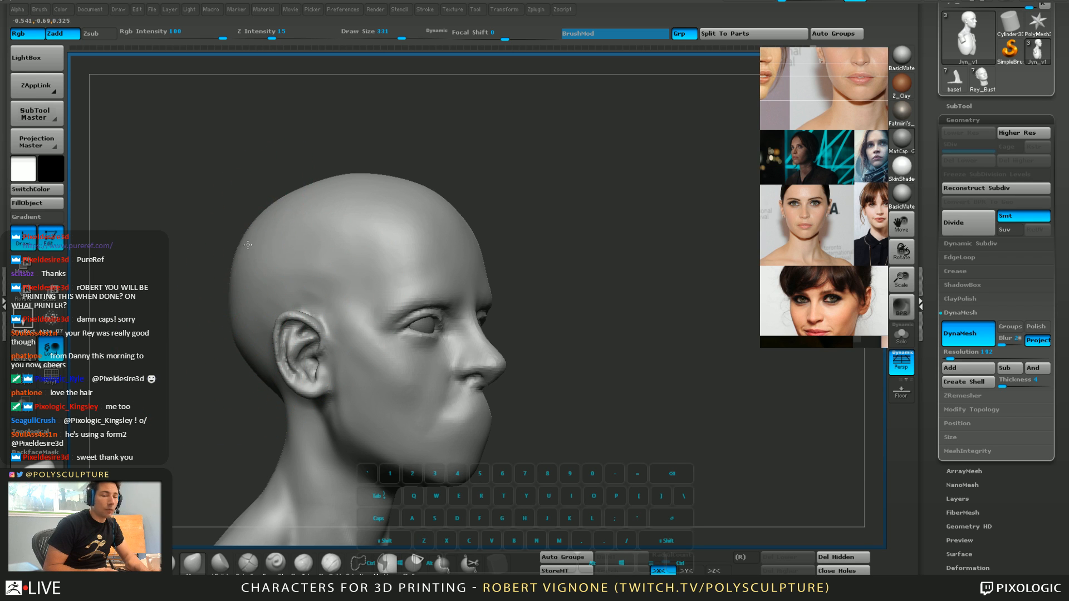
Build up the upper lip area with the ClayBuildup brush at draw size 74 and smooth the surface below the nose
{"action": "mouse_move", "coordinate": [334, 178]}
{"action": "right_mouse_down"}
{"action": "mouse_move", "coordinate": [270, 162]}
{"action": "mouse_move", "coordinate": [527, 277]}
{"action": "mouse_move", "coordinate": [452, 287]}
{"action": "mouse_move", "coordinate": [473, 334]}
{"action": "right_mouse_up"}
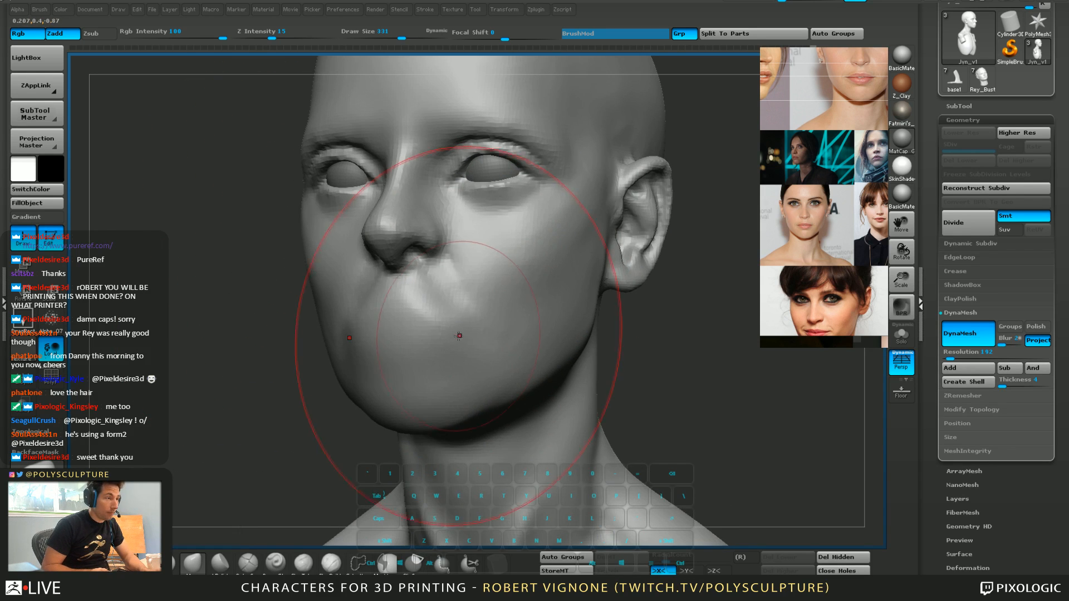
{"action": "key", "text": "s"}
{"action": "left_click_drag", "start_coordinate": [453, 330], "coordinate": [423, 328]}
{"action": "key", "text": "b"}
{"action": "key", "text": "d"}
{"action": "key", "text": "s"}
{"action": "left_click", "coordinate": [340, 562]}
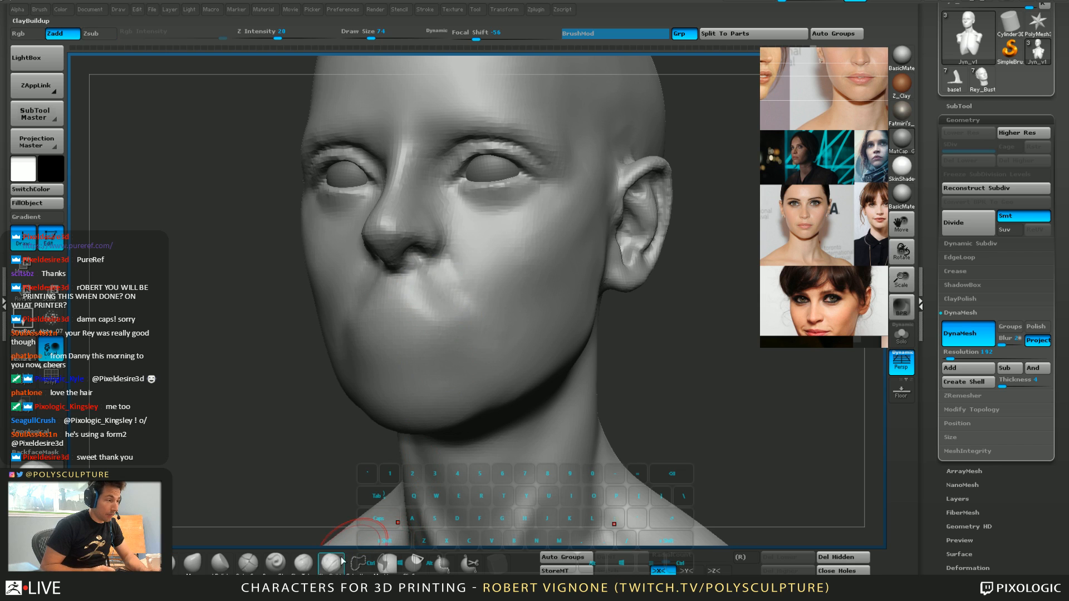
{"action": "left_click_drag", "start_coordinate": [456, 295], "coordinate": [453, 318], "text": "shift"}
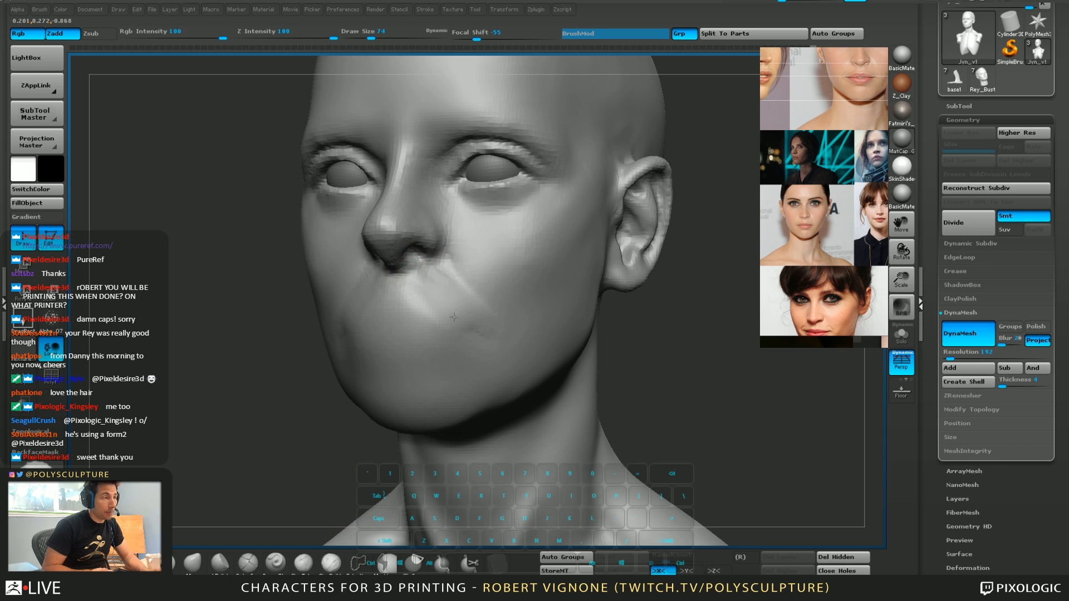
Add clay to the cheek beside the nose with ClayBuildup at draw size 98 and smooth the strokes
{"action": "right_click_drag", "start_coordinate": [490, 330], "coordinate": [471, 311]}
{"action": "mouse_move", "coordinate": [433, 348]}
{"action": "right_mouse_down"}
{"action": "mouse_move", "coordinate": [455, 332]}
{"action": "mouse_move", "coordinate": [507, 332]}
{"action": "right_mouse_up"}
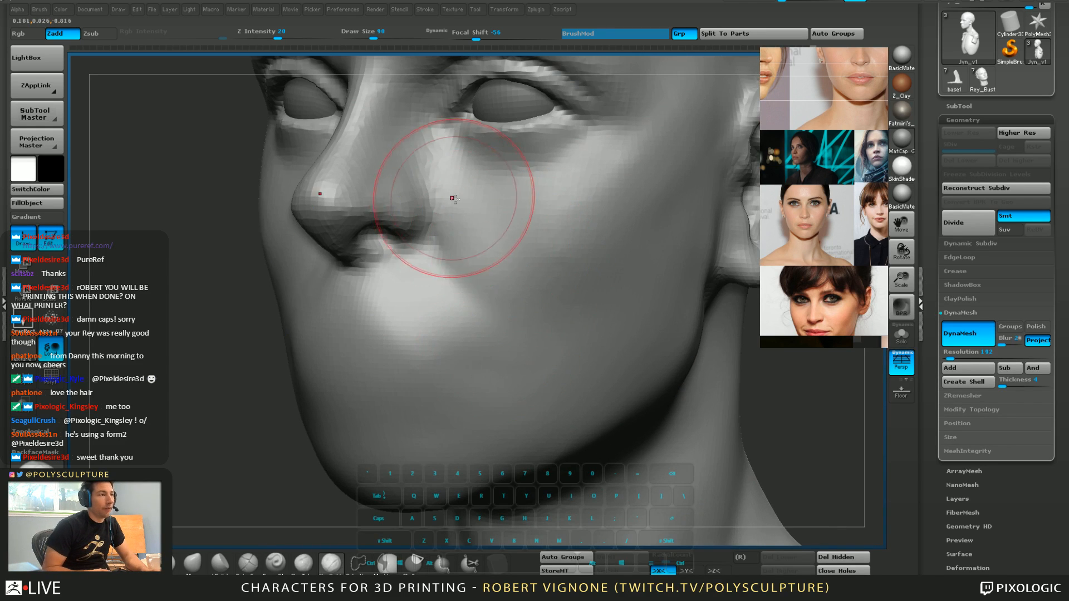
{"action": "mouse_move", "coordinate": [456, 204]}
{"action": "left_mouse_down"}
{"action": "mouse_move", "coordinate": [506, 270]}
{"action": "mouse_move", "coordinate": [532, 255]}
{"action": "mouse_move", "coordinate": [506, 263]}
{"action": "left_mouse_up"}
{"action": "right_click_drag", "start_coordinate": [542, 270], "coordinate": [490, 246], "text": "alt"}
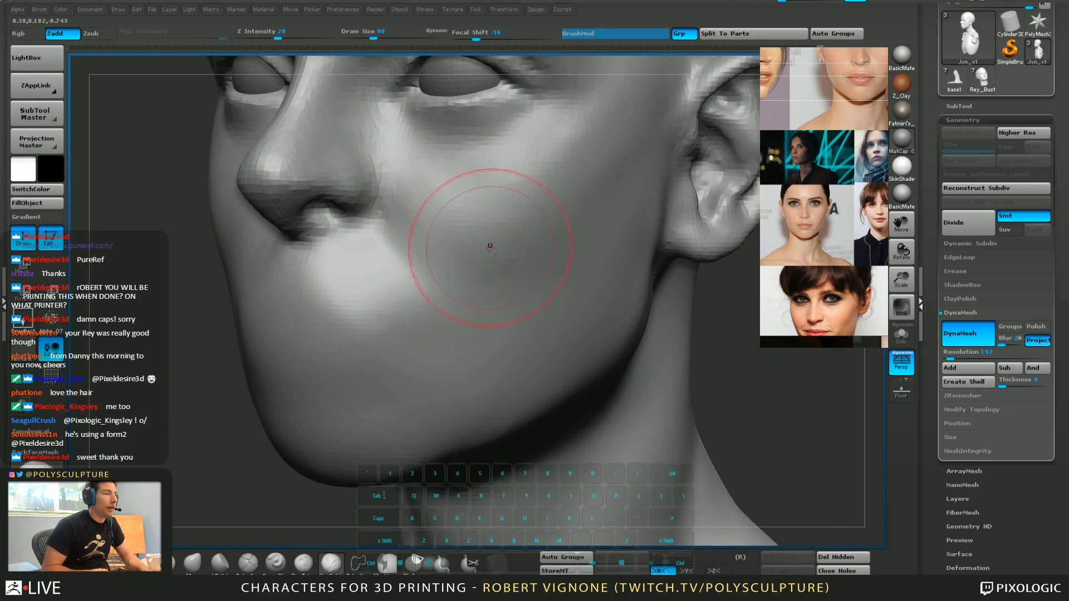
{"action": "left_click_drag", "start_coordinate": [447, 173], "coordinate": [490, 208]}
{"action": "left_click_drag", "start_coordinate": [460, 174], "coordinate": [488, 221]}
{"action": "mouse_move", "coordinate": [479, 195]}
{"action": "left_mouse_down", "text": "shift"}
{"action": "mouse_move", "coordinate": [503, 184]}
{"action": "mouse_move", "coordinate": [510, 192]}
{"action": "left_mouse_up", "text": "shift"}
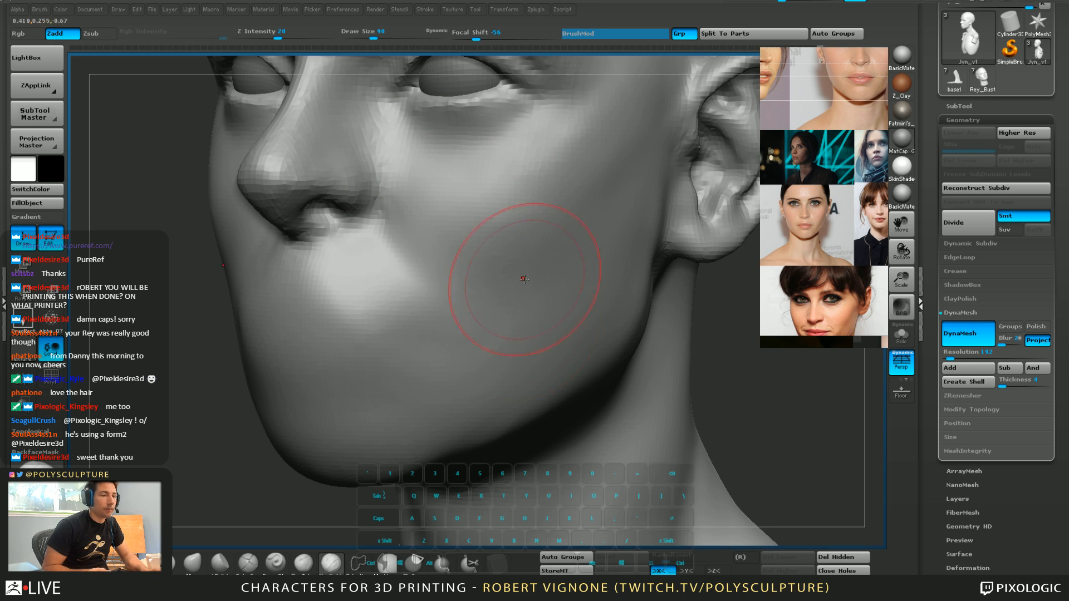
Build up the rounded area around the mouth with ClayBuildup, reducing the draw size to 77
{"action": "right_click_drag", "start_coordinate": [523, 279], "coordinate": [544, 268]}
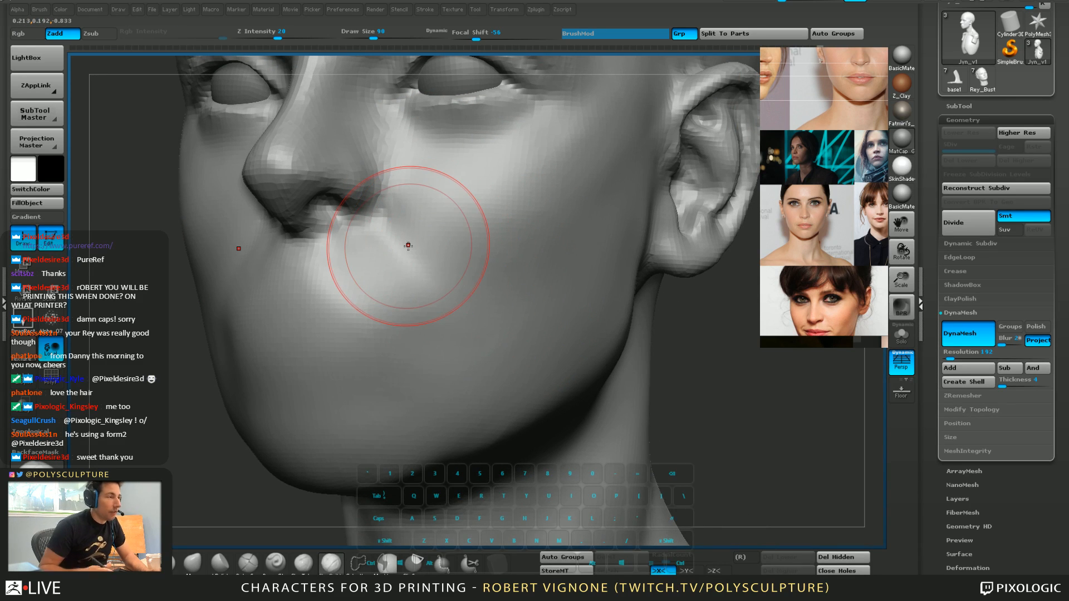
{"action": "mouse_move", "coordinate": [358, 350]}
{"action": "right_mouse_down", "text": "ctrl"}
{"action": "mouse_move", "coordinate": [369, 315]}
{"action": "mouse_move", "coordinate": [400, 313]}
{"action": "right_mouse_up", "text": "ctrl"}
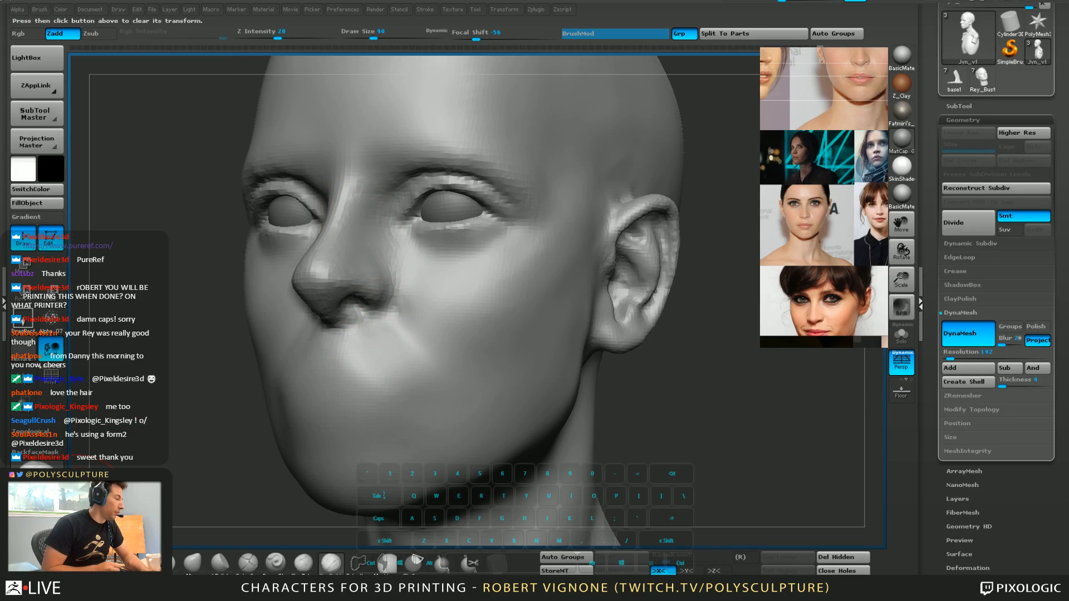
{"action": "mouse_move", "coordinate": [494, 317]}
{"action": "right_mouse_down"}
{"action": "mouse_move", "coordinate": [463, 389]}
{"action": "mouse_move", "coordinate": [484, 338]}
{"action": "right_mouse_up"}
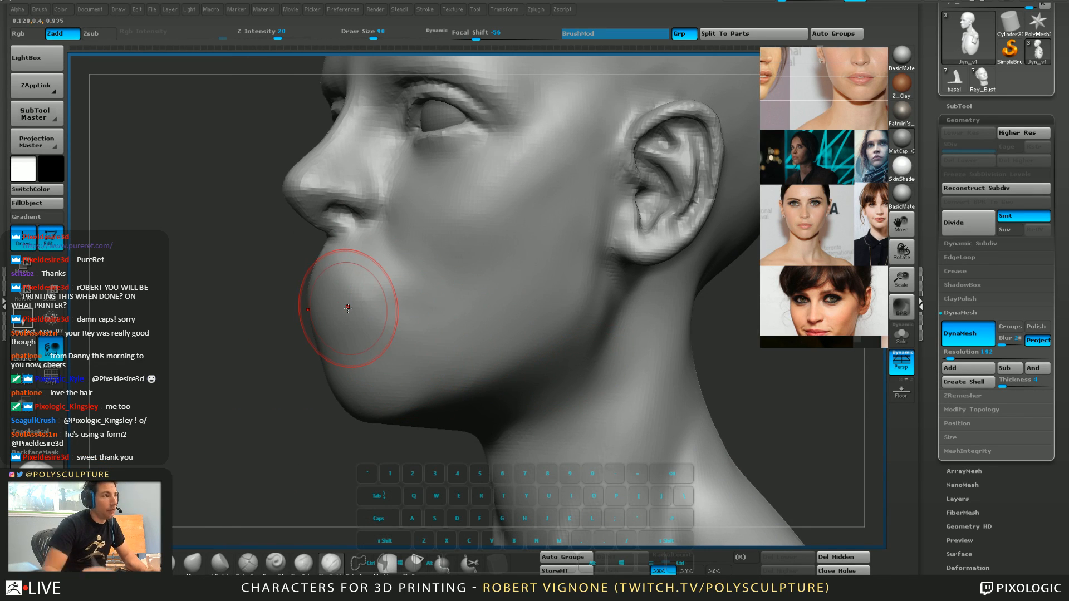
{"action": "left_click_drag", "start_coordinate": [222, 425], "coordinate": [236, 426]}
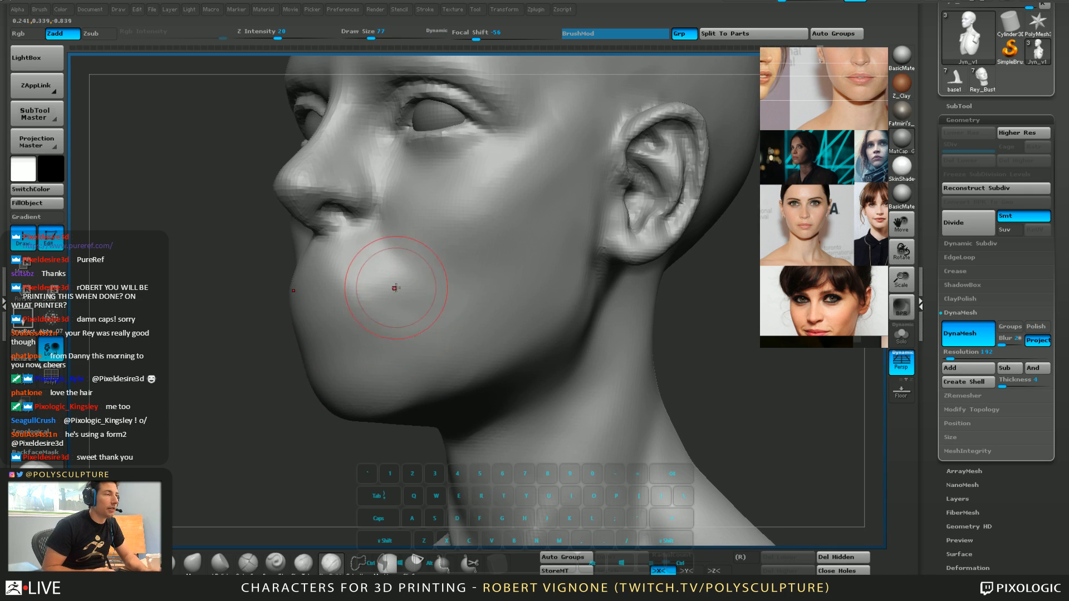
{"action": "right_click_drag", "start_coordinate": [336, 318], "coordinate": [332, 266], "text": "alt"}
{"action": "left_click_drag", "start_coordinate": [331, 265], "coordinate": [316, 280]}
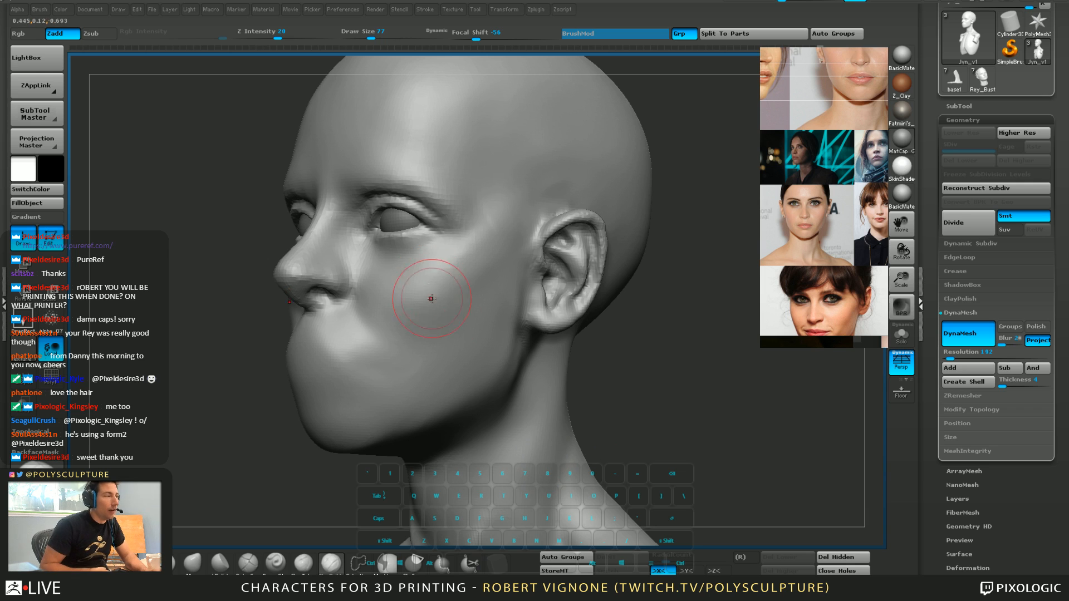
Fill out the transition between mouth and cheek with ClayBuildup at draw size 83
{"action": "key", "text": "s"}
{"action": "left_click_drag", "start_coordinate": [414, 351], "coordinate": [417, 350]}
{"action": "right_click_drag", "start_coordinate": [356, 349], "coordinate": [375, 338]}
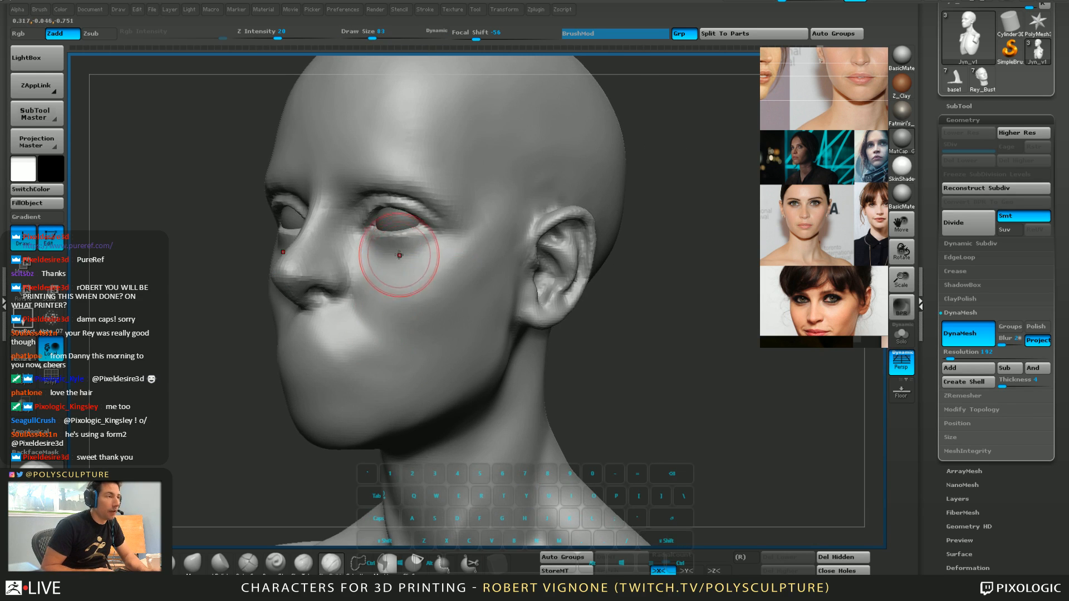
{"action": "key", "text": "5"}
{"action": "mouse_move", "coordinate": [400, 255]}
{"action": "right_mouse_down"}
{"action": "mouse_move", "coordinate": [358, 209]}
{"action": "mouse_move", "coordinate": [417, 279]}
{"action": "mouse_move", "coordinate": [377, 342]}
{"action": "mouse_move", "coordinate": [375, 277]}
{"action": "mouse_move", "coordinate": [365, 329]}
{"action": "right_mouse_up"}
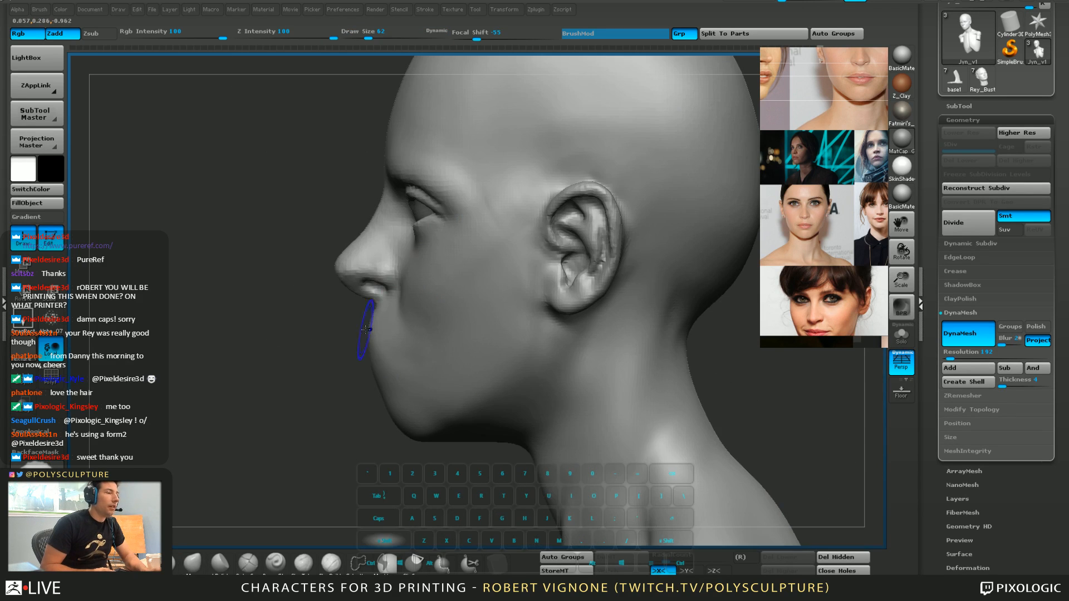
Refine the side profile of the upper lip beneath the nose, resizing the brush to suit
{"action": "right_click_drag", "start_coordinate": [287, 338], "coordinate": [354, 321]}
{"action": "key", "text": "s"}
{"action": "left_click_drag", "start_coordinate": [355, 321], "coordinate": [361, 321]}
{"action": "key", "text": "s"}
{"action": "mouse_move", "coordinate": [359, 383]}
{"action": "left_mouse_down"}
{"action": "mouse_move", "coordinate": [344, 351]}
{"action": "mouse_move", "coordinate": [374, 315]}
{"action": "left_mouse_up"}
Lay a ClayBuildup stroke at draw size 97 from beside the nostril toward the jaw and smooth it into the cheek
{"action": "left_click", "coordinate": [331, 562]}
{"action": "key", "text": "s"}
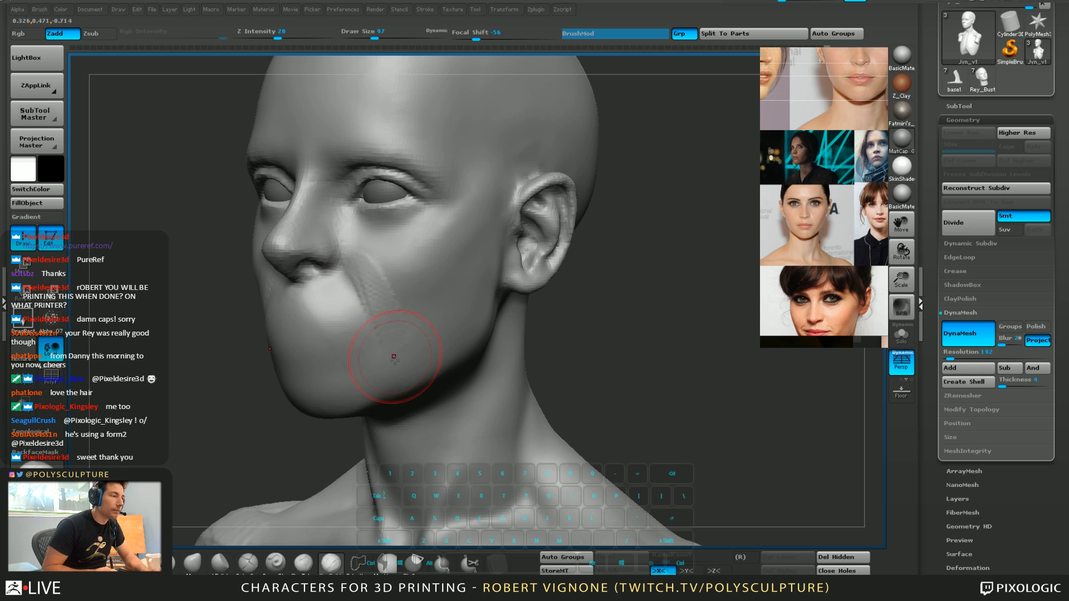
{"action": "left_click_drag", "start_coordinate": [416, 315], "coordinate": [418, 310], "text": "shift"}
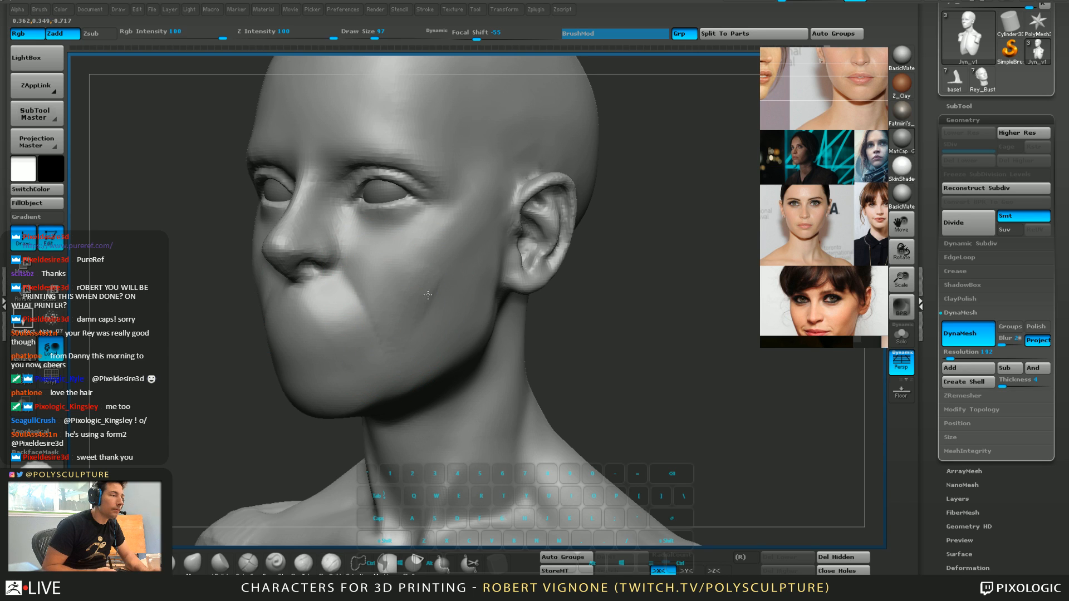
Adjust the form of the cheek beside the mouth with a softer brush at draw size 112
{"action": "right_click_drag", "start_coordinate": [409, 327], "coordinate": [378, 318]}
{"action": "key", "text": "5"}
{"action": "key", "text": "bracketright"}
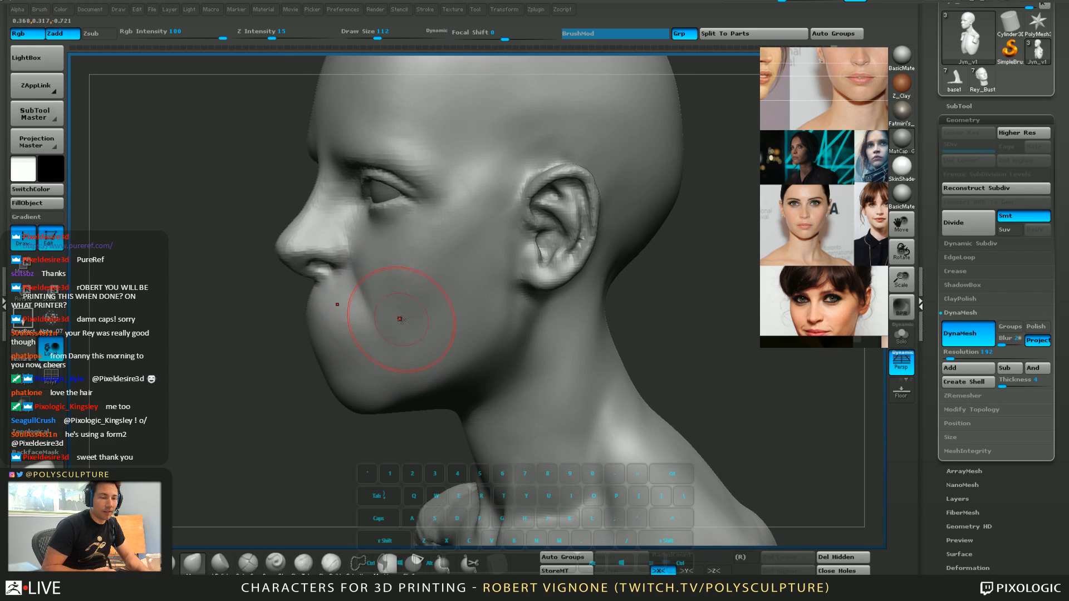
{"action": "right_click_drag", "start_coordinate": [355, 353], "coordinate": [455, 254]}
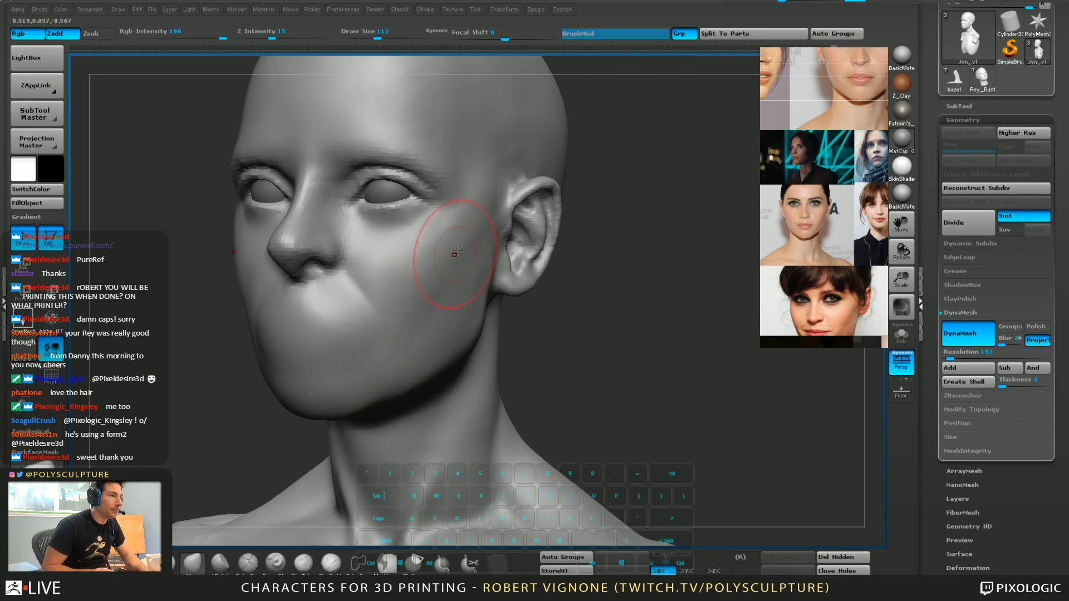
Add light ClayBuildup strokes across the cheek down to the jaw with the Z intensity set to 6
{"action": "left_click", "coordinate": [331, 563]}
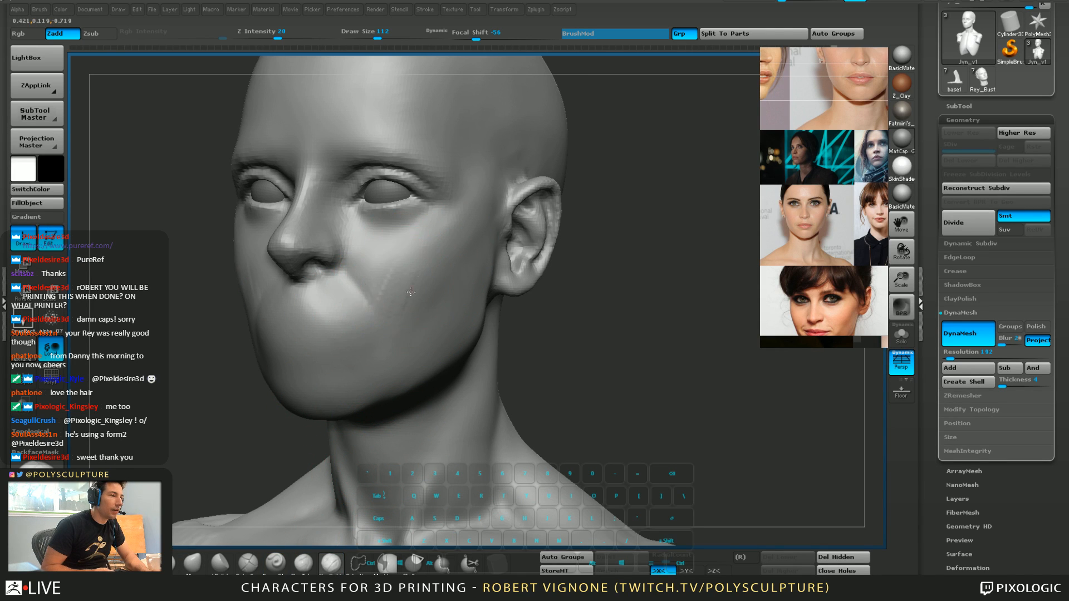
{"action": "key", "text": "space"}
{"action": "left_click_drag", "start_coordinate": [436, 338], "coordinate": [412, 338]}
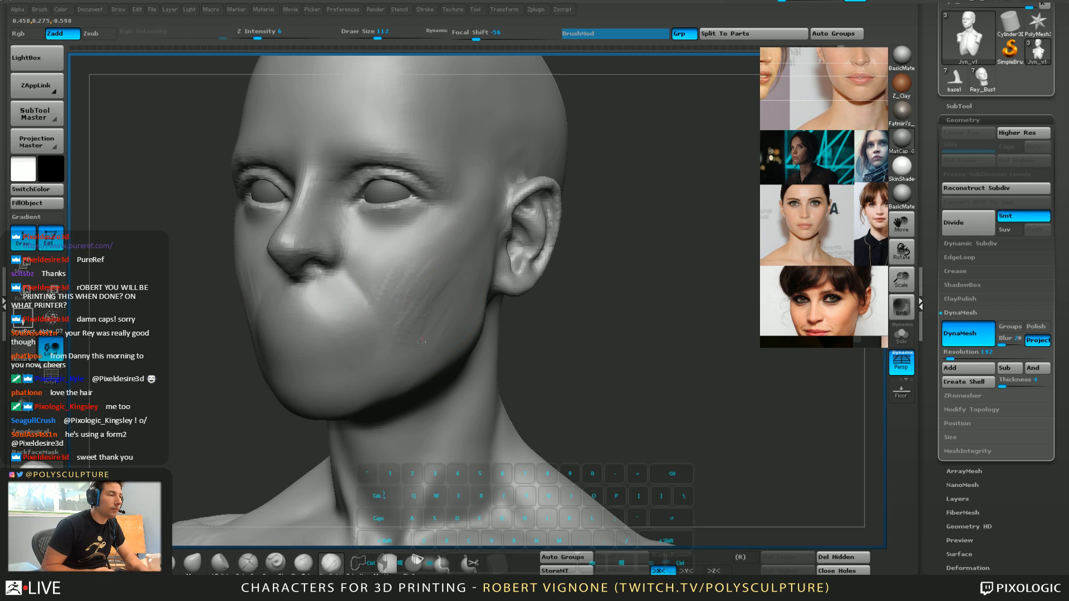
{"action": "right_click_drag", "start_coordinate": [436, 345], "coordinate": [448, 322]}
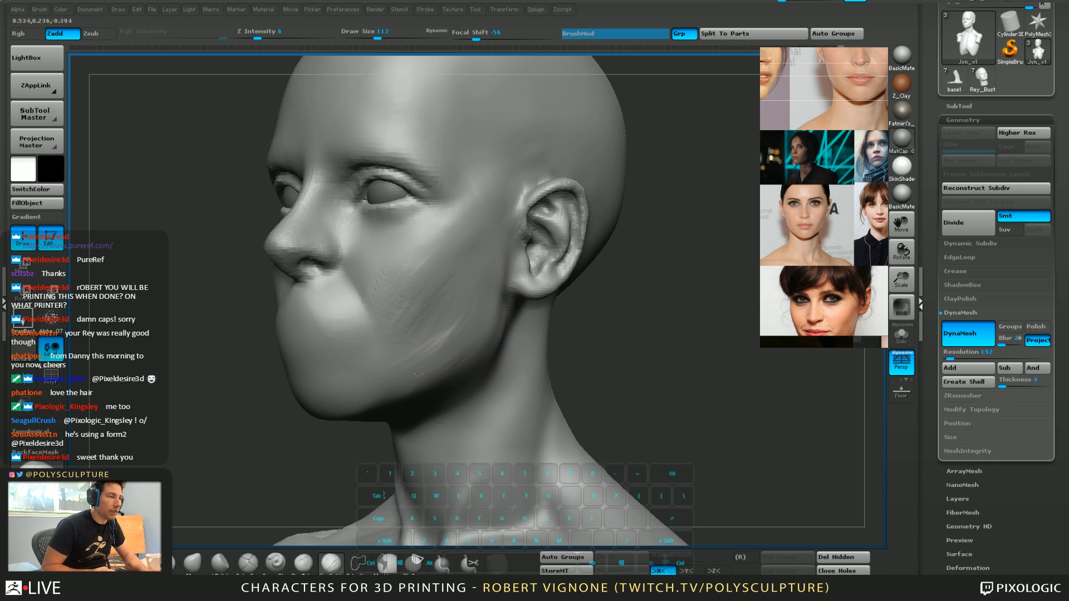
{"action": "mouse_move", "coordinate": [432, 369]}
{"action": "right_mouse_down"}
{"action": "mouse_move", "coordinate": [463, 373]}
{"action": "mouse_move", "coordinate": [449, 334]}
{"action": "mouse_move", "coordinate": [454, 192]}
{"action": "right_mouse_up"}
{"action": "mouse_move", "coordinate": [454, 234]}
{"action": "right_mouse_down"}
{"action": "mouse_move", "coordinate": [468, 248]}
{"action": "mouse_move", "coordinate": [492, 402]}
{"action": "mouse_move", "coordinate": [480, 317]}
{"action": "mouse_move", "coordinate": [495, 296]}
{"action": "right_mouse_up"}
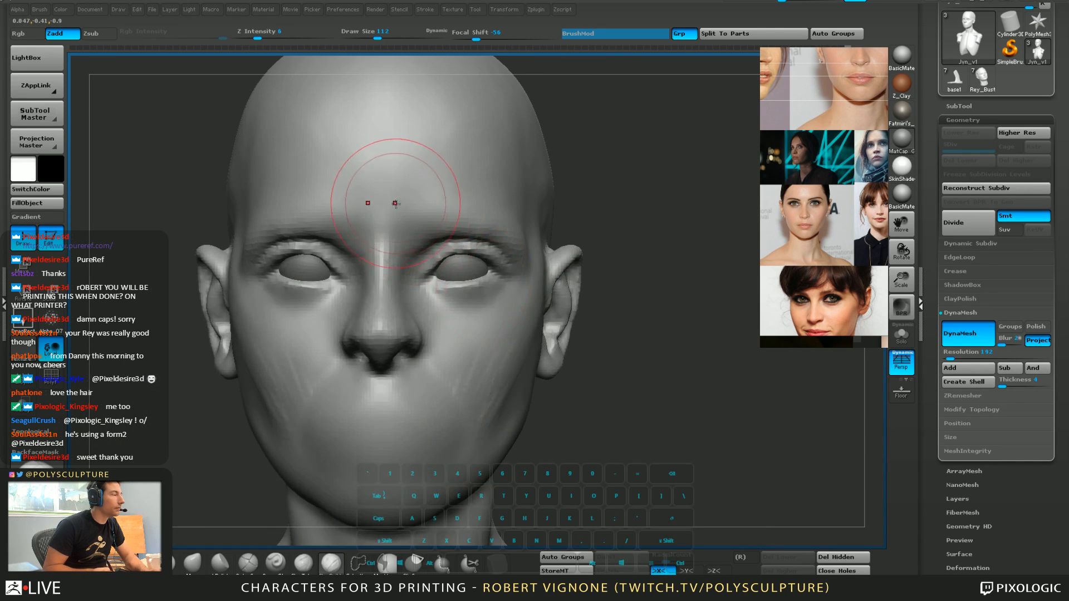
Add clay above the brows with ClayBuildup at draw size 71 and smooth the lower forehead
{"action": "right_click_drag", "start_coordinate": [359, 191], "coordinate": [389, 299], "text": "alt"}
{"action": "key", "text": "bracketleft"}
{"action": "key", "text": "bracketleft"}
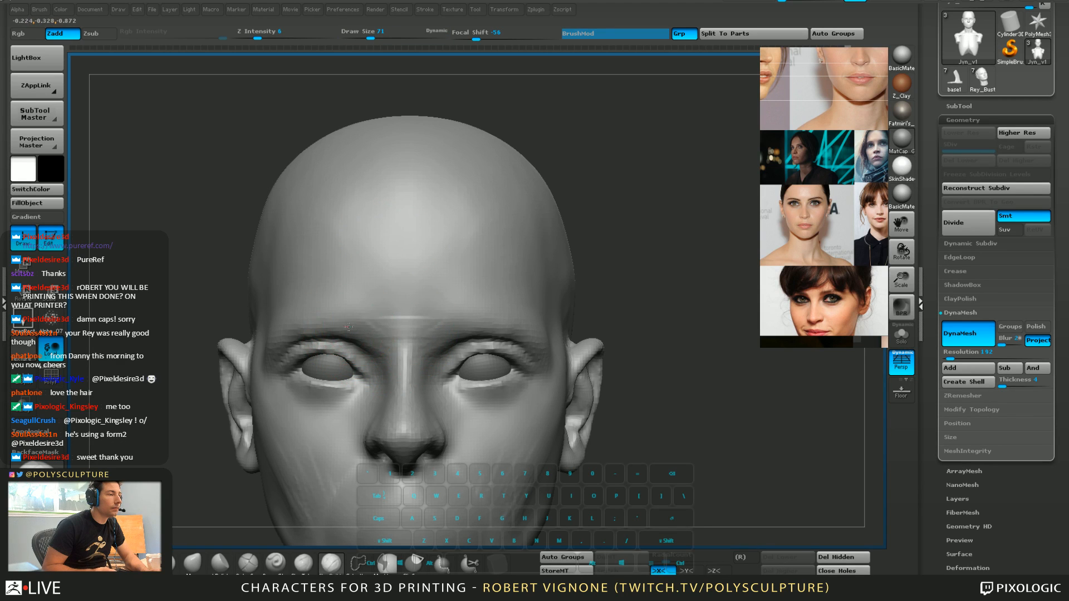
{"action": "key", "text": "shift"}
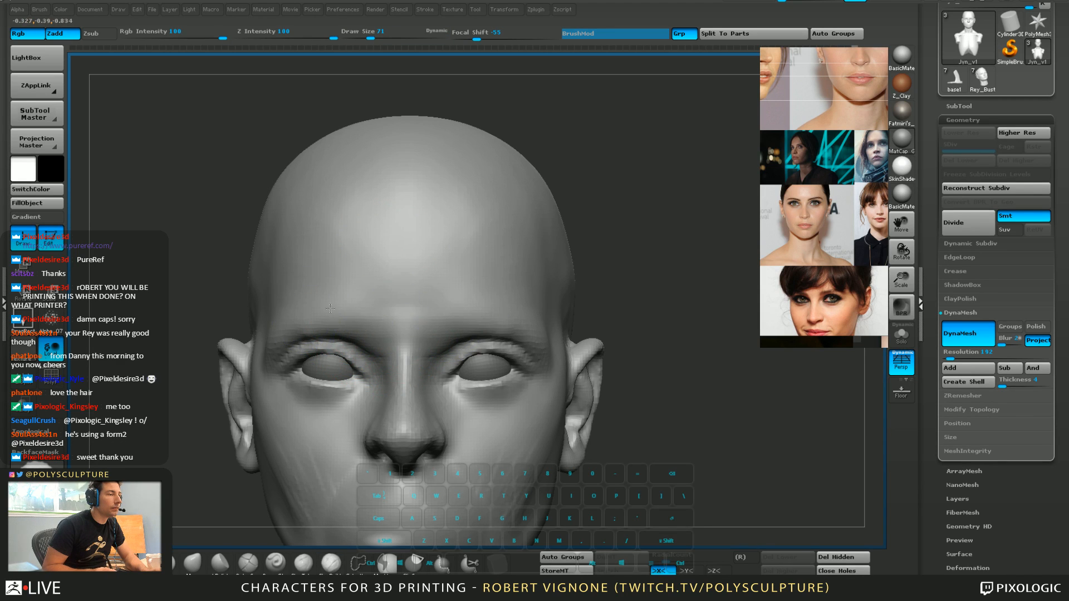
{"action": "mouse_move", "coordinate": [330, 308]}
{"action": "left_mouse_down", "text": "shift"}
{"action": "mouse_move", "coordinate": [362, 295]}
{"action": "mouse_move", "coordinate": [334, 299]}
{"action": "left_mouse_up", "text": "shift"}
{"action": "left_click_drag", "start_coordinate": [453, 297], "coordinate": [351, 294], "text": "shift"}
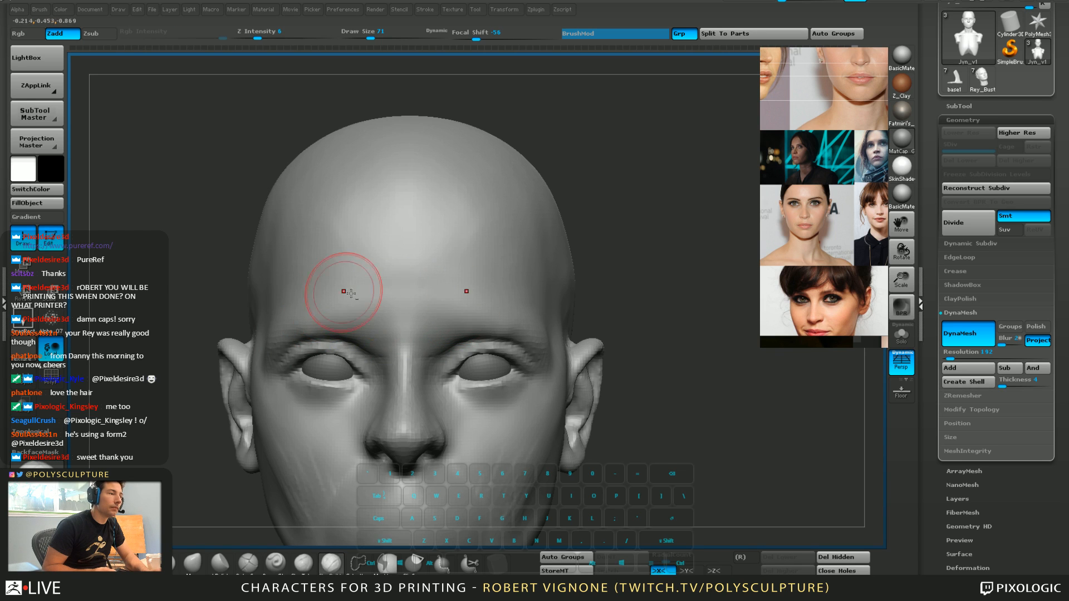
Round out the forehead with broad ClayBuildup strokes at draw size 154, refining it at draw size 124
{"action": "right_click_drag", "start_coordinate": [351, 293], "coordinate": [336, 269], "text": "alt"}
{"action": "key", "text": "bracketright"}
{"action": "key", "text": "bracketright"}
{"action": "mouse_move", "coordinate": [432, 258]}
{"action": "left_mouse_down"}
{"action": "mouse_move", "coordinate": [413, 251]}
{"action": "mouse_move", "coordinate": [493, 224]}
{"action": "mouse_move", "coordinate": [398, 208]}
{"action": "left_mouse_up"}
{"action": "right_click_drag", "start_coordinate": [377, 206], "coordinate": [273, 217]}
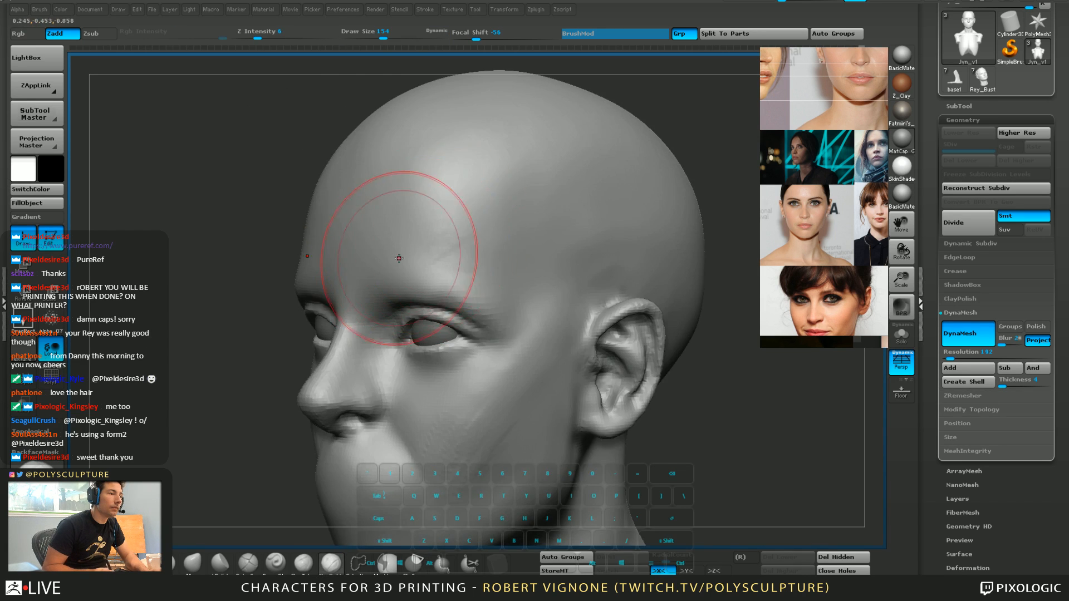
{"action": "right_click_drag", "start_coordinate": [398, 258], "coordinate": [446, 262]}
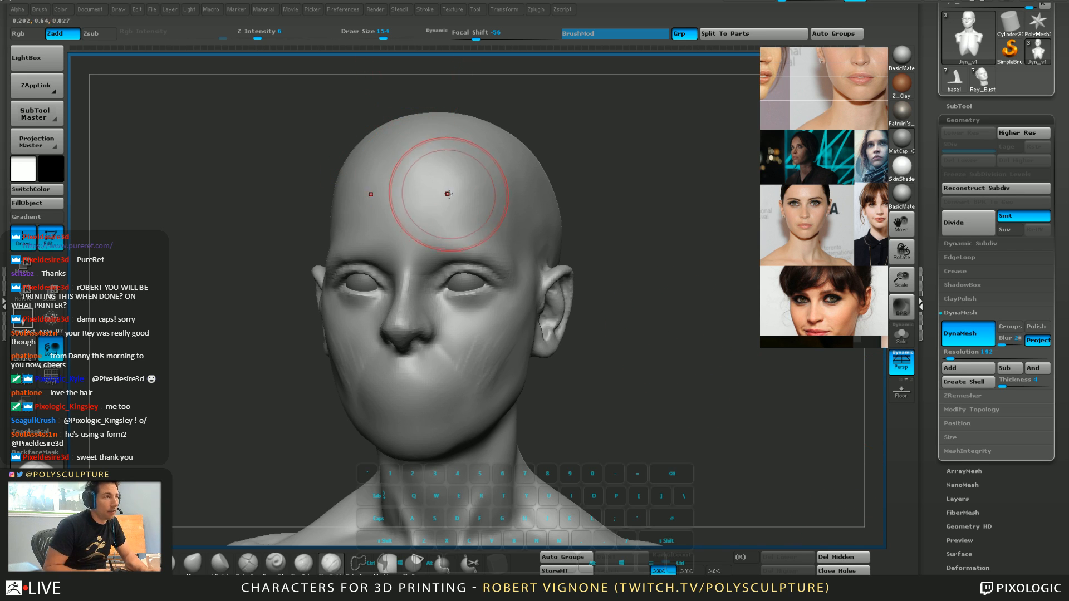
{"action": "key", "text": "s"}
{"action": "left_click_drag", "start_coordinate": [448, 196], "coordinate": [444, 196]}
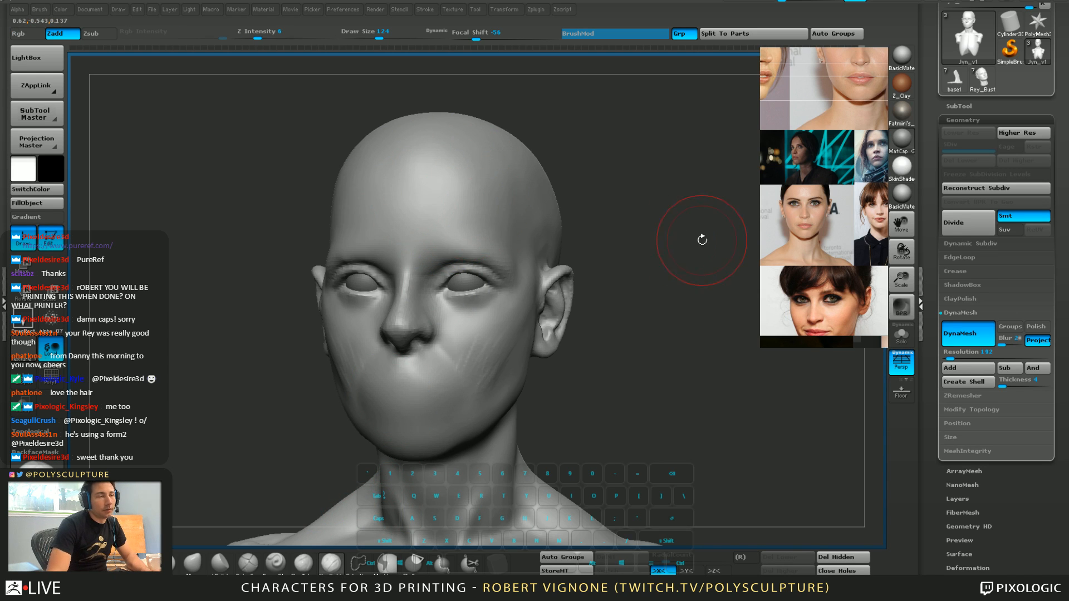
Smooth the clay strokes on the cheek beside the mouth
{"action": "left_click_drag", "start_coordinate": [686, 312], "coordinate": [684, 309]}
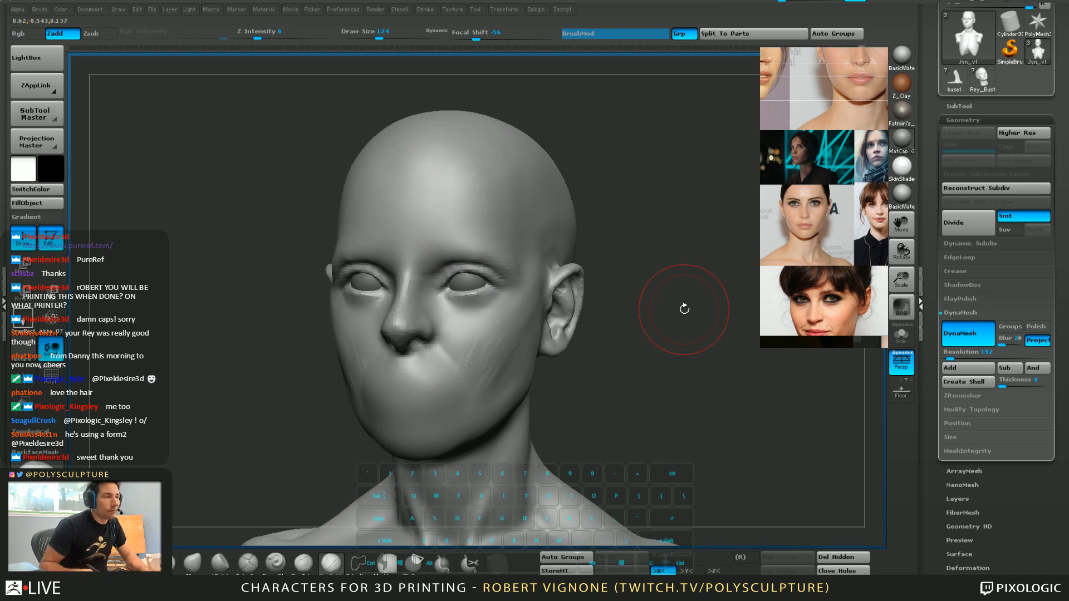
{"action": "left_click_drag", "start_coordinate": [463, 374], "coordinate": [495, 338], "text": "shift"}
{"action": "left_click_drag", "start_coordinate": [497, 374], "coordinate": [492, 372], "text": "shift"}
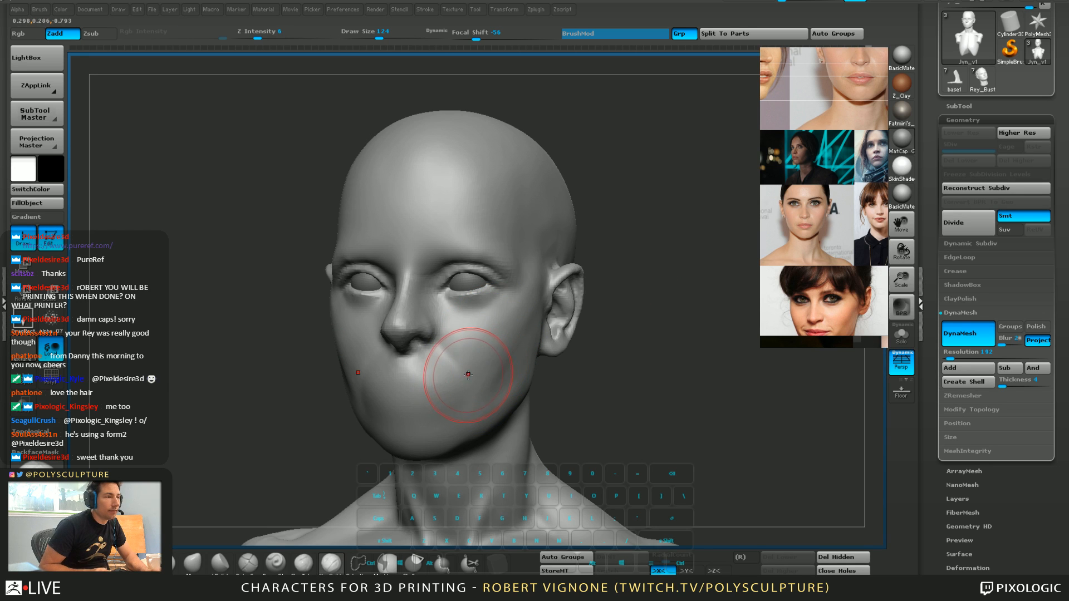
Carve the nasolabial fold and the crease around the nostril with a smaller subtractive brush at Z intensity 33, softening the fold
{"action": "right_click_drag", "start_coordinate": [465, 362], "coordinate": [474, 365], "text": "alt"}
{"action": "key", "text": "s"}
{"action": "left_click_drag", "start_coordinate": [473, 363], "coordinate": [462, 361]}
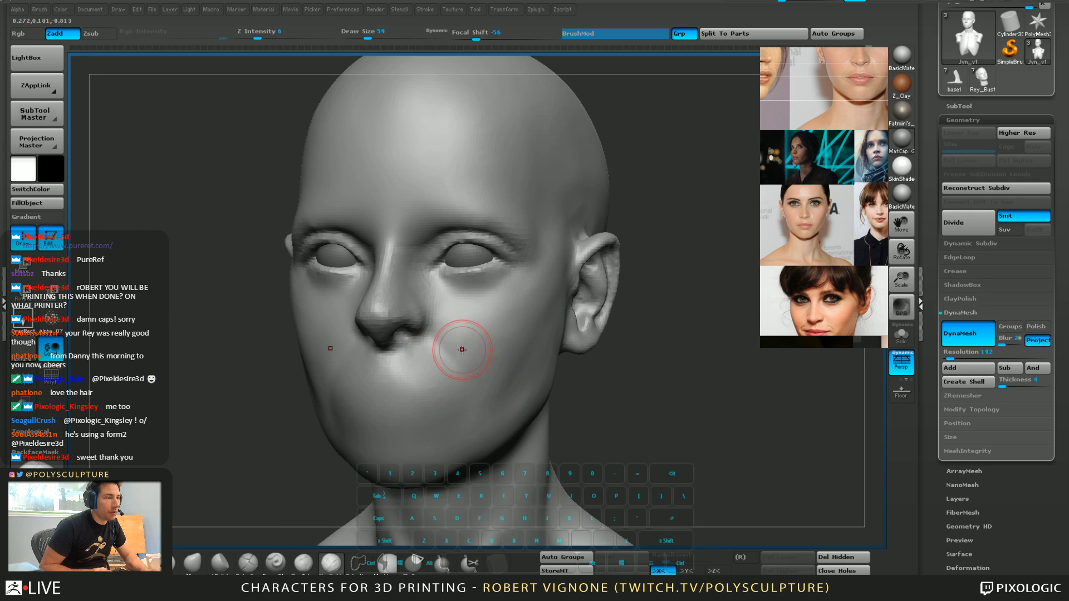
{"action": "mouse_move", "coordinate": [460, 348]}
{"action": "right_mouse_down"}
{"action": "mouse_move", "coordinate": [439, 351]}
{"action": "mouse_move", "coordinate": [397, 432]}
{"action": "right_mouse_up"}
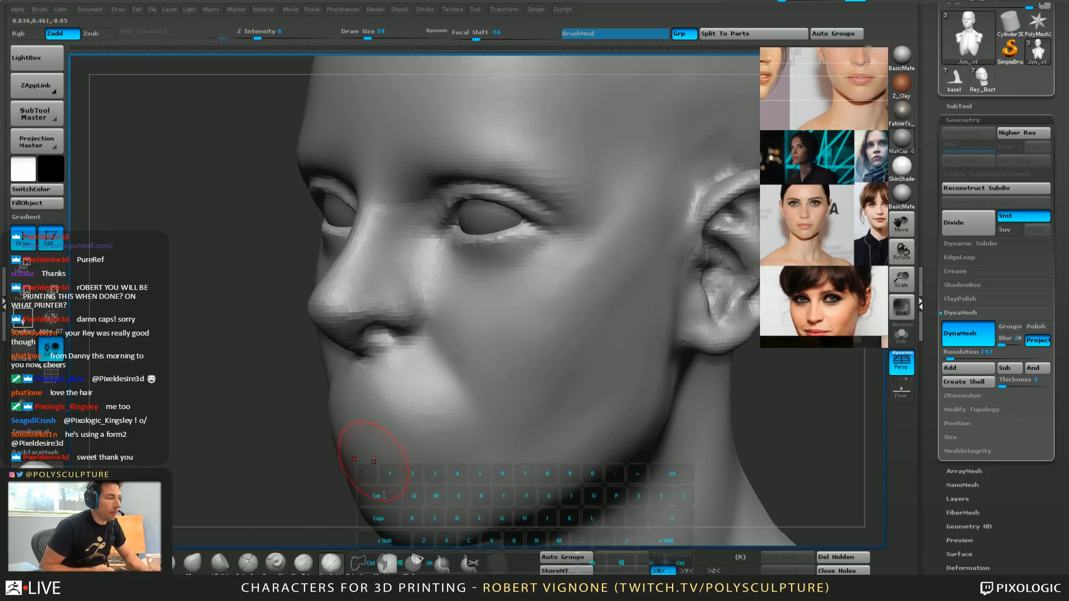
{"action": "left_click", "coordinate": [274, 563]}
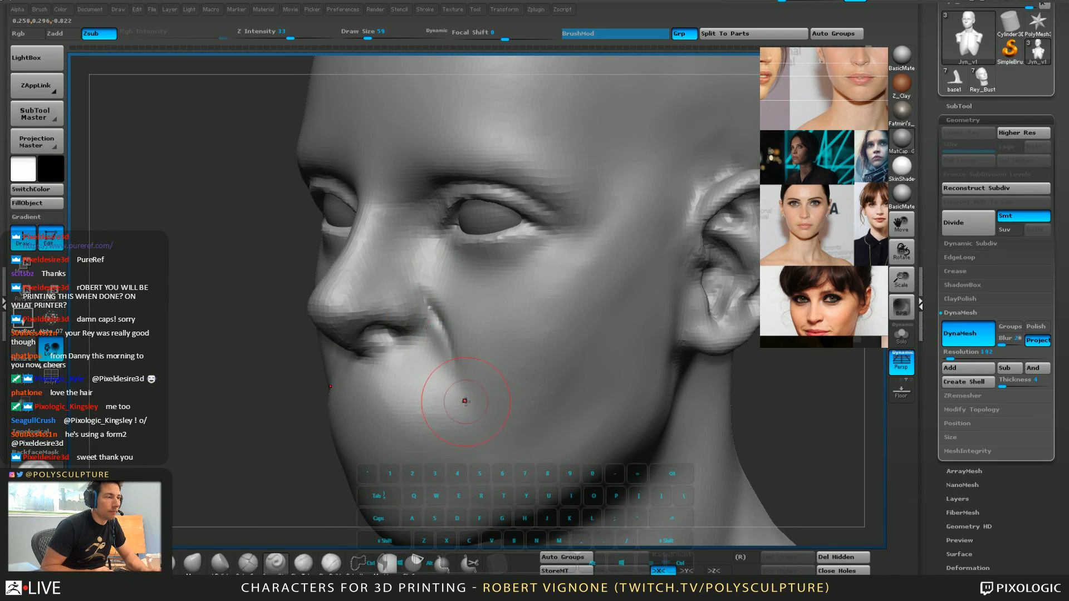
{"action": "mouse_move", "coordinate": [429, 345]}
{"action": "right_mouse_down"}
{"action": "mouse_move", "coordinate": [423, 306]}
{"action": "mouse_move", "coordinate": [442, 322]}
{"action": "mouse_move", "coordinate": [423, 294]}
{"action": "right_mouse_up"}
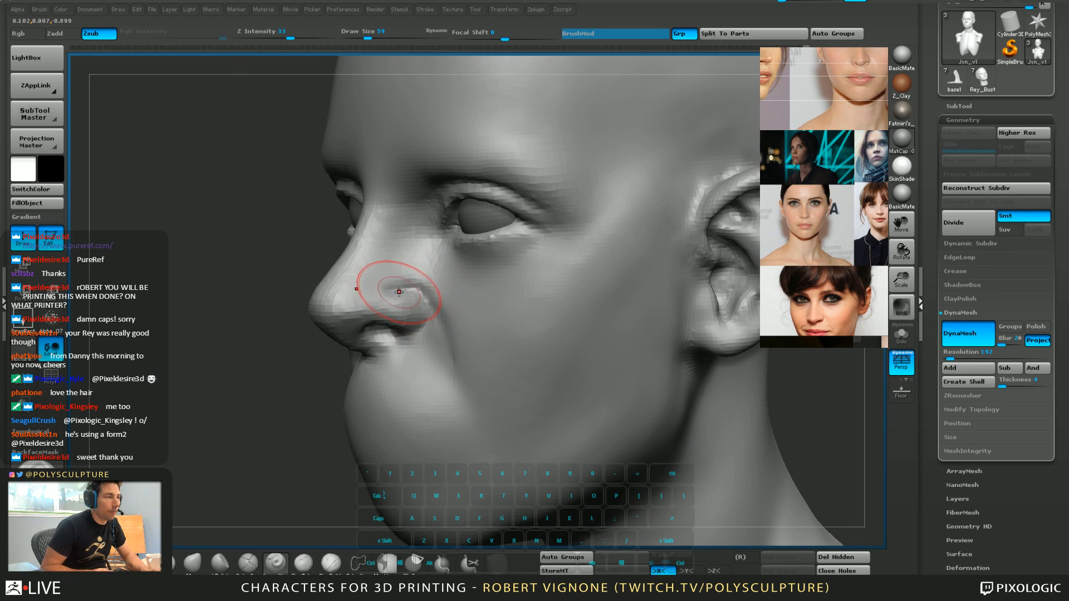
{"action": "right_click_drag", "start_coordinate": [404, 298], "coordinate": [416, 318]}
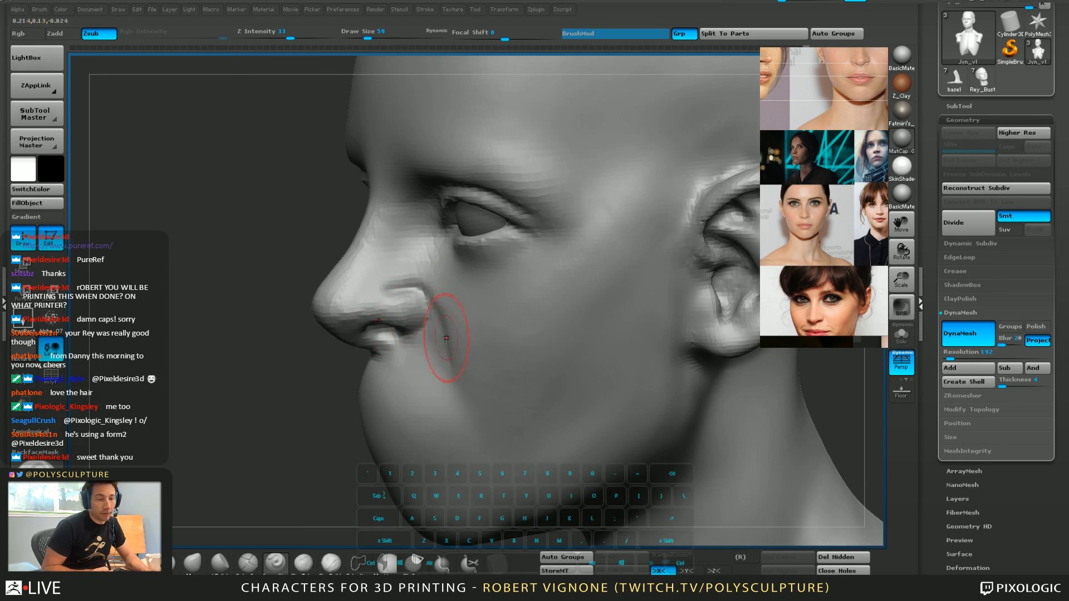
{"action": "key", "text": "shift"}
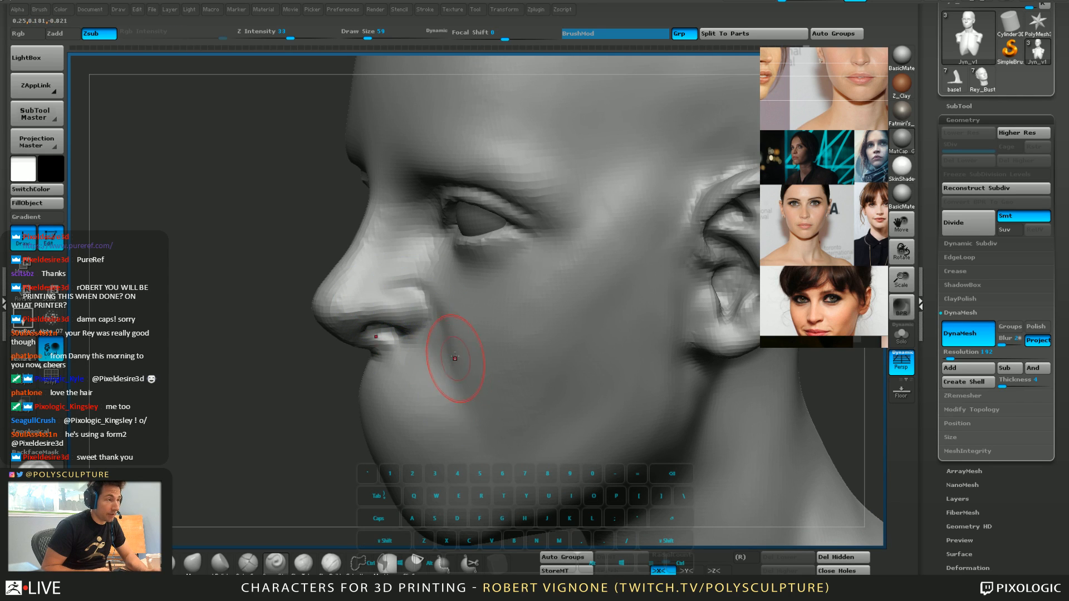
Carve the inner corners of the eyes with a subtractive brush at draw size 33 and Z intensity 33
{"action": "mouse_move", "coordinate": [334, 318]}
{"action": "right_mouse_down"}
{"action": "mouse_move", "coordinate": [430, 286]}
{"action": "mouse_move", "coordinate": [450, 297]}
{"action": "mouse_move", "coordinate": [487, 285]}
{"action": "mouse_move", "coordinate": [423, 240]}
{"action": "mouse_move", "coordinate": [406, 203]}
{"action": "mouse_move", "coordinate": [452, 312]}
{"action": "mouse_move", "coordinate": [495, 210]}
{"action": "mouse_move", "coordinate": [452, 255]}
{"action": "right_mouse_up"}
{"action": "key", "text": "s"}
{"action": "key", "text": "1"}
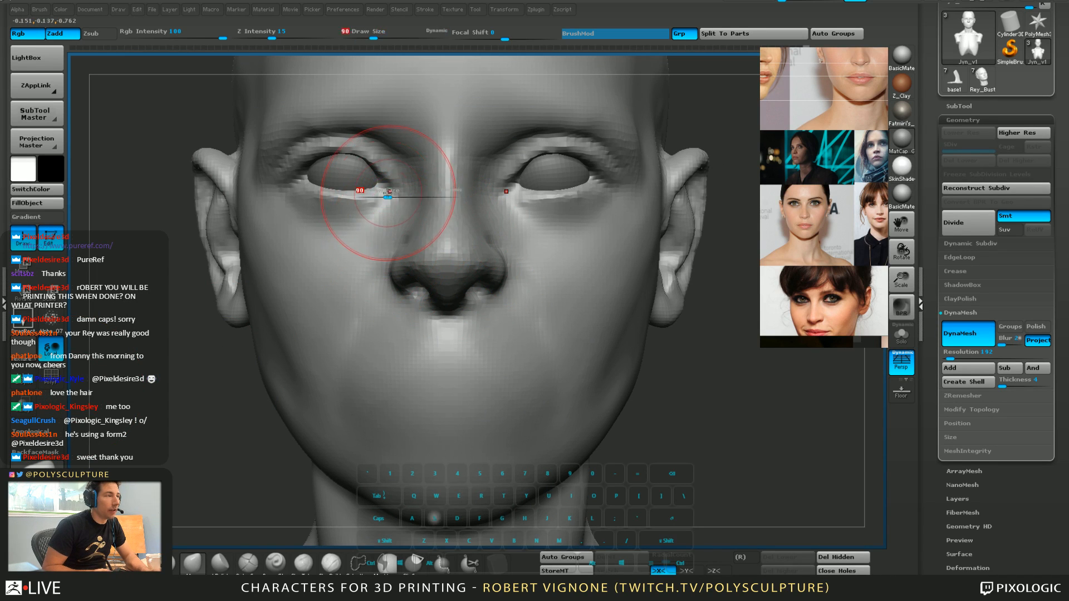
{"action": "key", "text": "s"}
{"action": "left_click_drag", "start_coordinate": [376, 187], "coordinate": [370, 188]}
{"action": "mouse_move", "coordinate": [384, 192]}
{"action": "right_mouse_down", "text": "alt"}
{"action": "mouse_move", "coordinate": [368, 312]}
{"action": "mouse_move", "coordinate": [438, 356]}
{"action": "right_mouse_up", "text": "alt"}
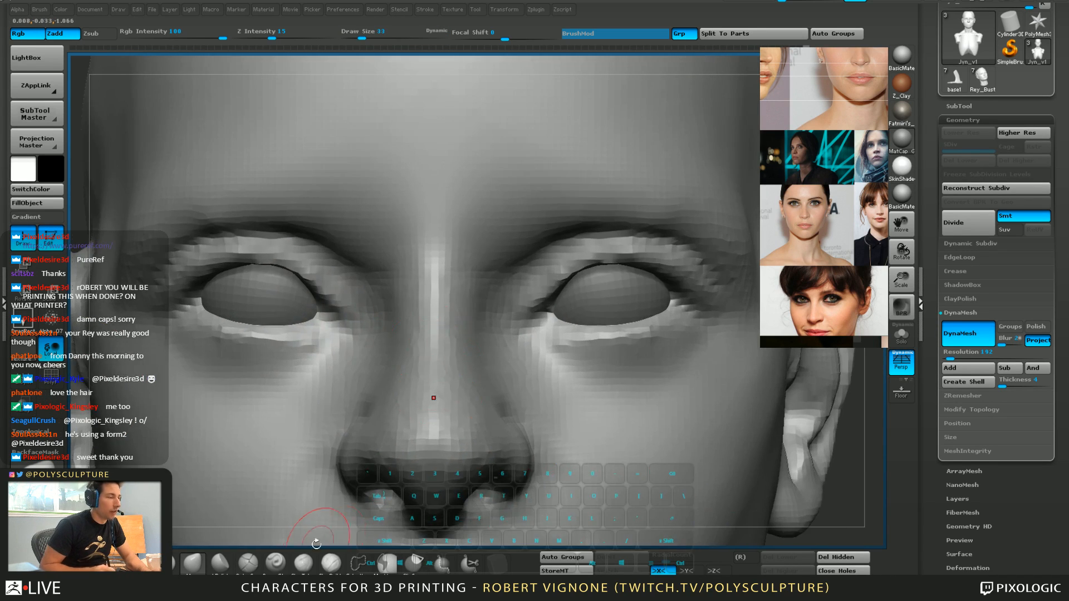
{"action": "left_click", "coordinate": [273, 571]}
{"action": "left_click_drag", "start_coordinate": [542, 319], "coordinate": [565, 295]}
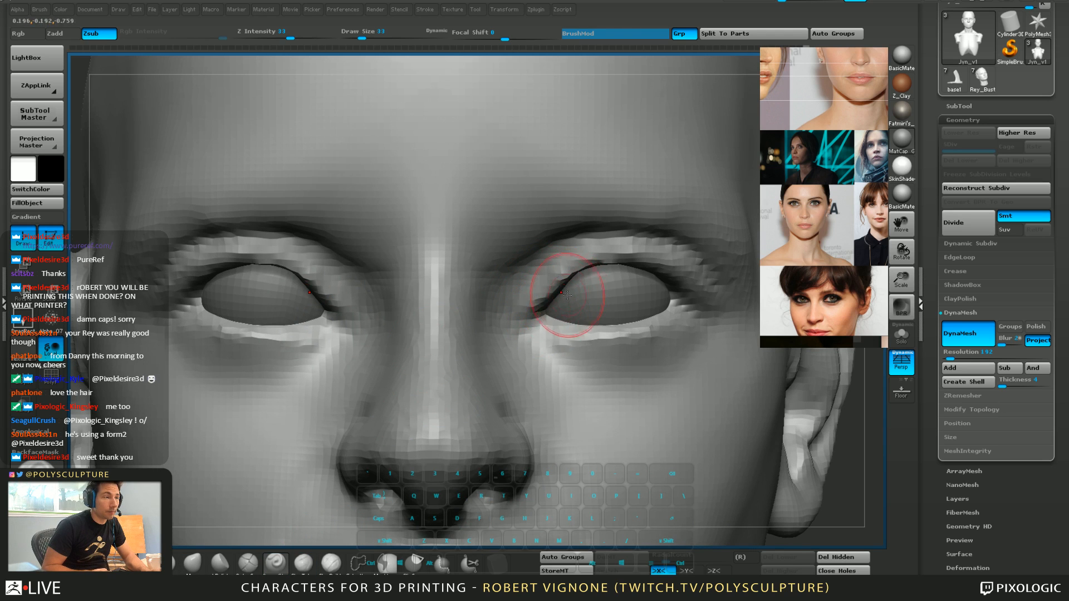
Adjust the form around the inner eye corners and beside the nose with a softer brush at draw size 51
{"action": "key", "text": "1"}
{"action": "key", "text": "s"}
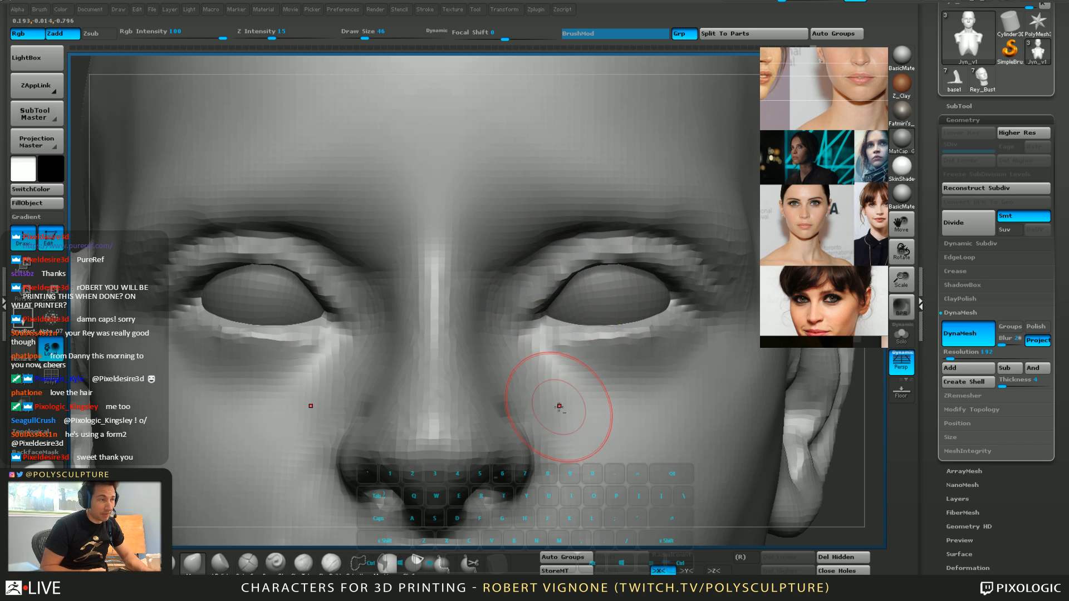
{"action": "mouse_move", "coordinate": [559, 404]}
{"action": "right_mouse_down", "text": "alt"}
{"action": "mouse_move", "coordinate": [554, 360]}
{"action": "mouse_move", "coordinate": [502, 360]}
{"action": "right_mouse_up", "text": "alt"}
{"action": "left_click_drag", "start_coordinate": [514, 325], "coordinate": [508, 319]}
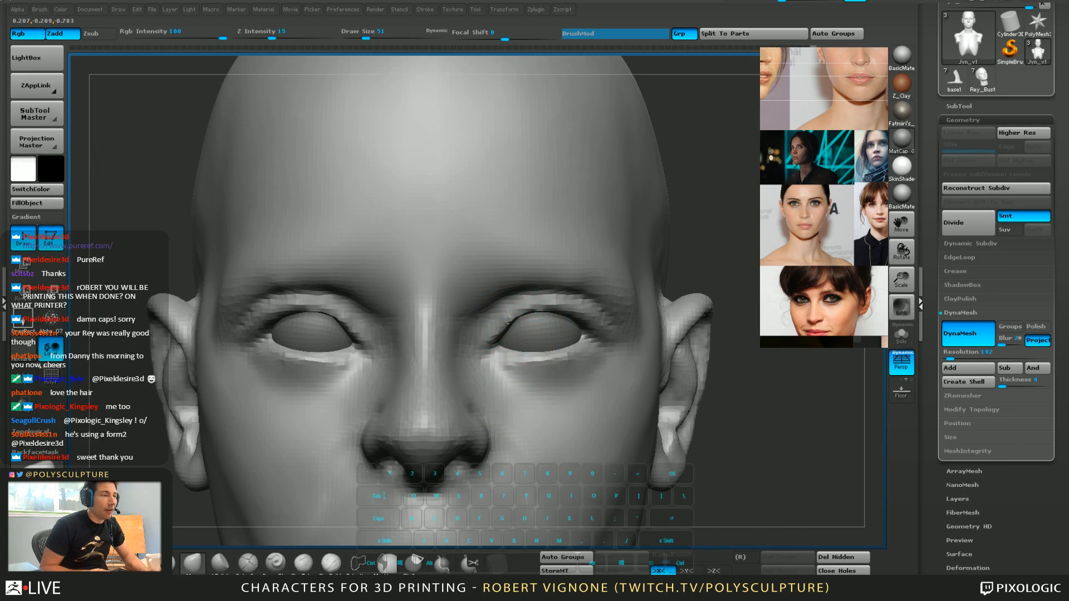
{"action": "key", "text": "s"}
{"action": "left_click_drag", "start_coordinate": [588, 348], "coordinate": [585, 348]}
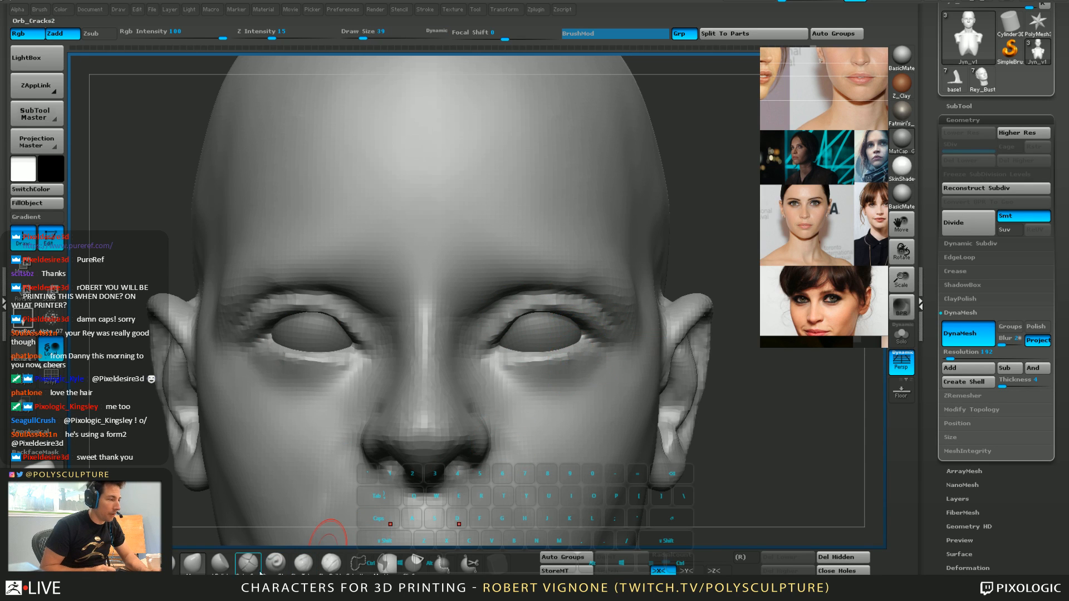
Define the eyelid edges and eye corners with the Orb_Cracks2 brush at Z intensity 31
{"action": "left_click", "coordinate": [248, 563]}
{"action": "right_click_drag", "start_coordinate": [591, 369], "coordinate": [513, 359]}
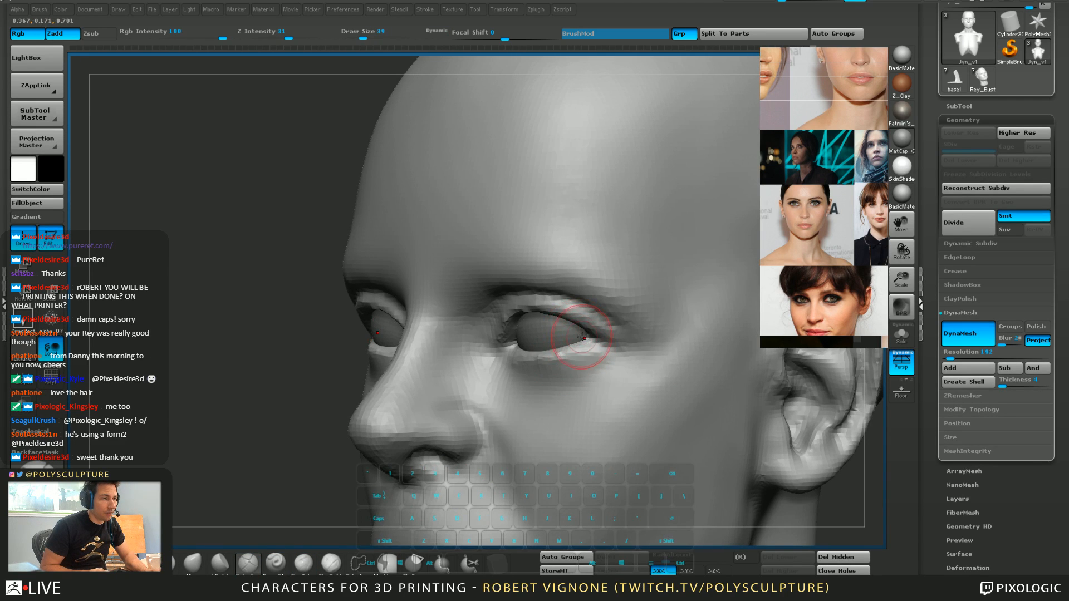
{"action": "right_click_drag", "start_coordinate": [585, 338], "coordinate": [554, 333], "text": "shift"}
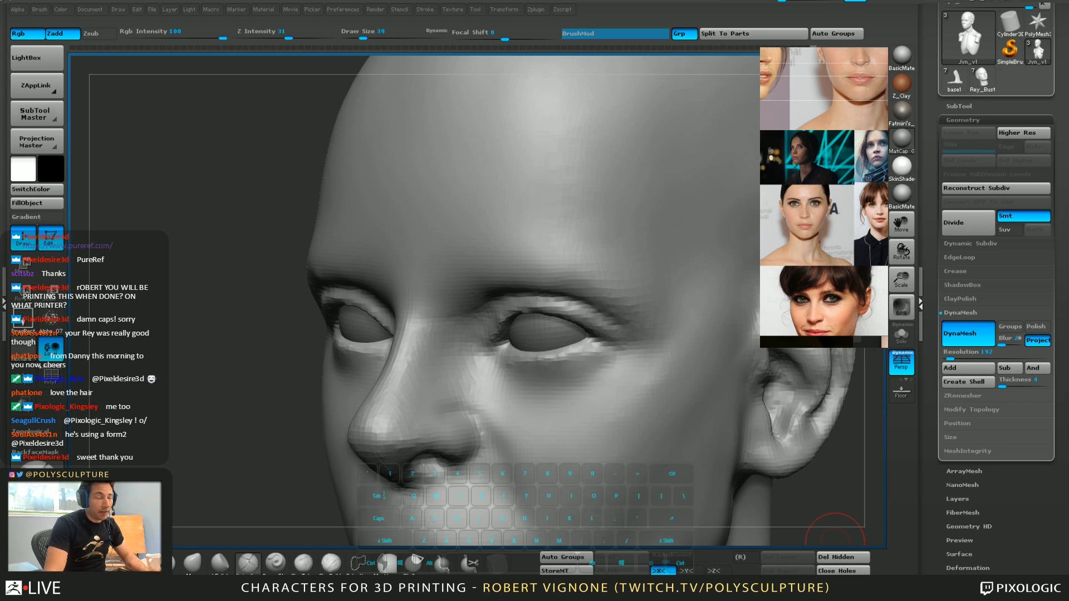
{"action": "right_click_drag", "start_coordinate": [541, 356], "coordinate": [643, 363]}
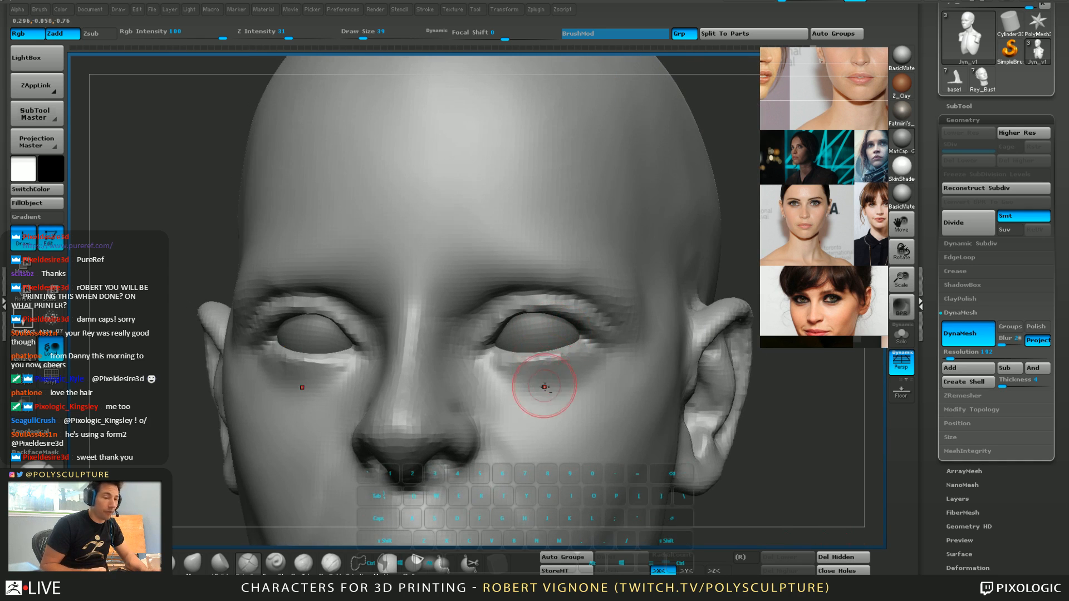
{"action": "right_click_drag", "start_coordinate": [546, 384], "coordinate": [549, 326], "text": "alt"}
{"action": "mouse_move", "coordinate": [494, 289]}
{"action": "right_mouse_down"}
{"action": "mouse_move", "coordinate": [548, 295]}
{"action": "mouse_move", "coordinate": [487, 279]}
{"action": "right_mouse_up"}
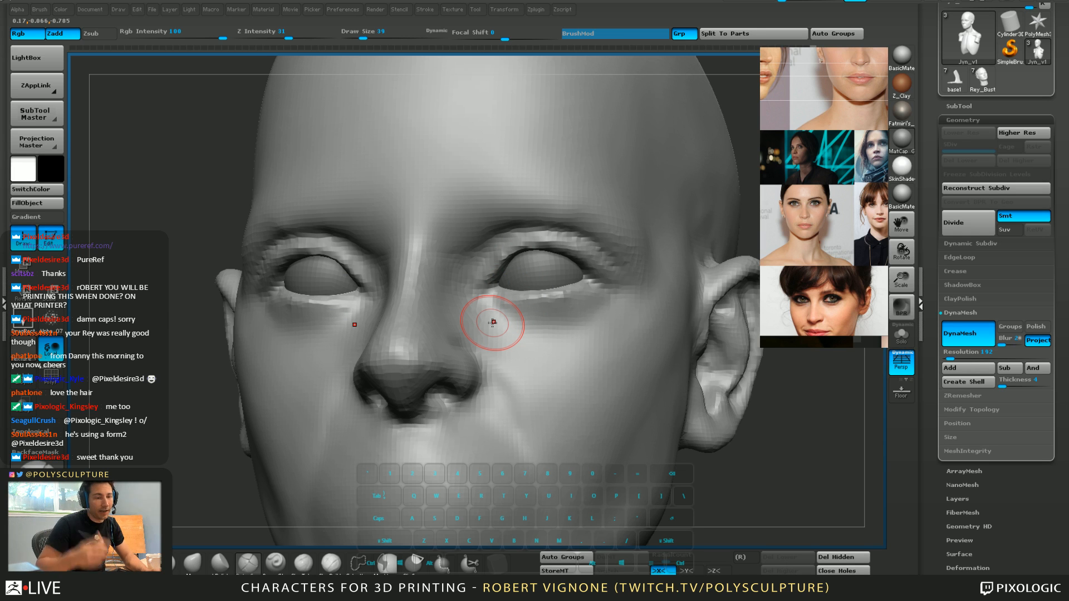
{"action": "right_click_drag", "start_coordinate": [598, 237], "coordinate": [501, 251]}
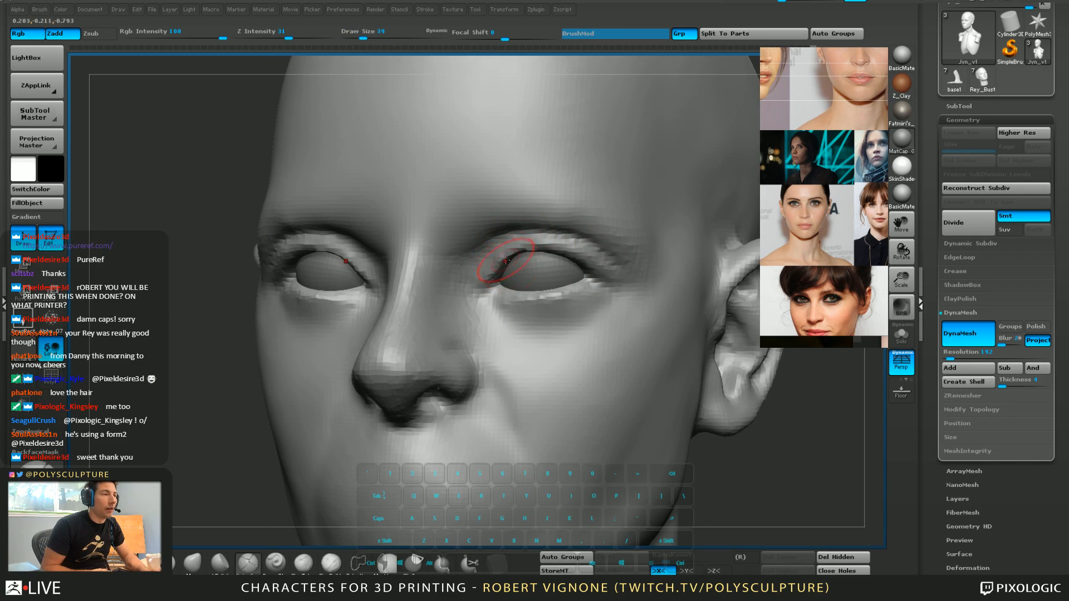
{"action": "left_click", "coordinate": [246, 569]}
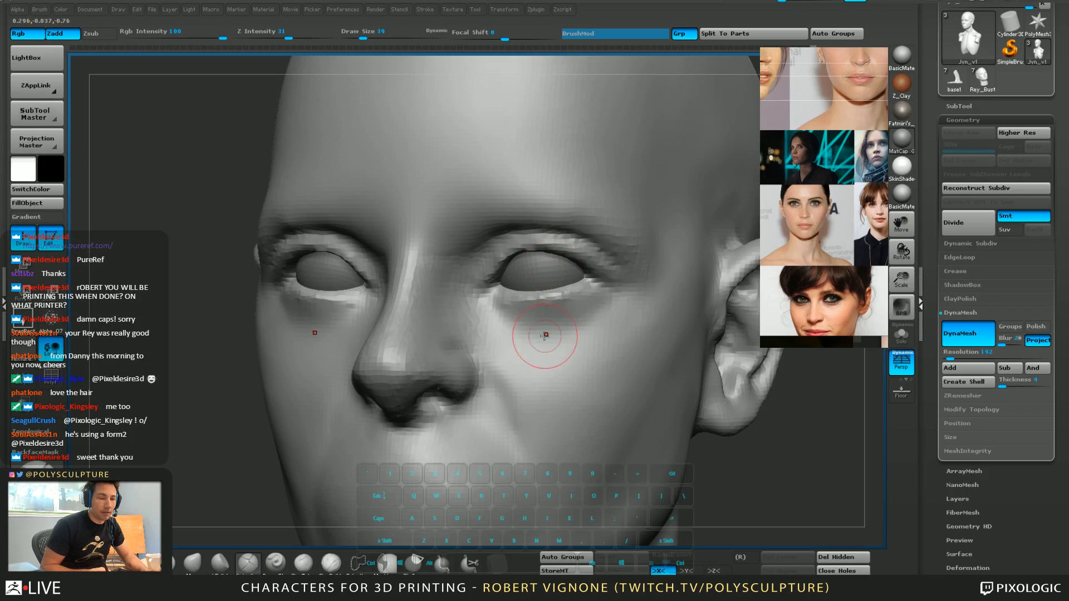
Sharpen the crease and rim of the upper eyelid with the Orb_Cracks2 brush at draw size 35
{"action": "right_click_drag", "start_coordinate": [546, 334], "coordinate": [538, 249]}
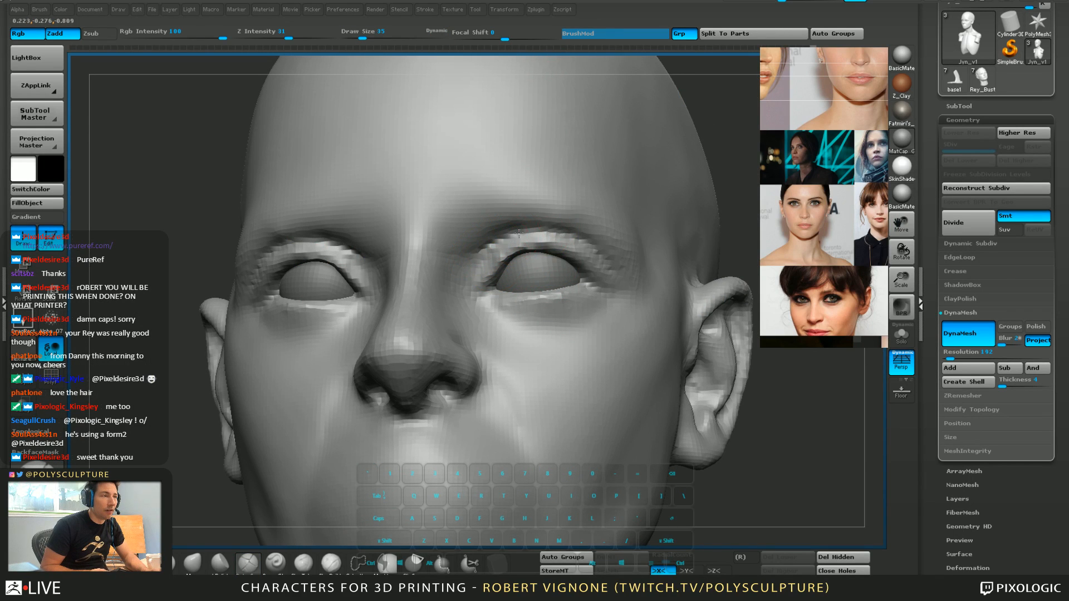
{"action": "right_click_drag", "start_coordinate": [516, 238], "coordinate": [536, 299]}
{"action": "mouse_move", "coordinate": [548, 346]}
{"action": "right_mouse_down"}
{"action": "mouse_move", "coordinate": [598, 341]}
{"action": "mouse_move", "coordinate": [548, 331]}
{"action": "right_mouse_up"}
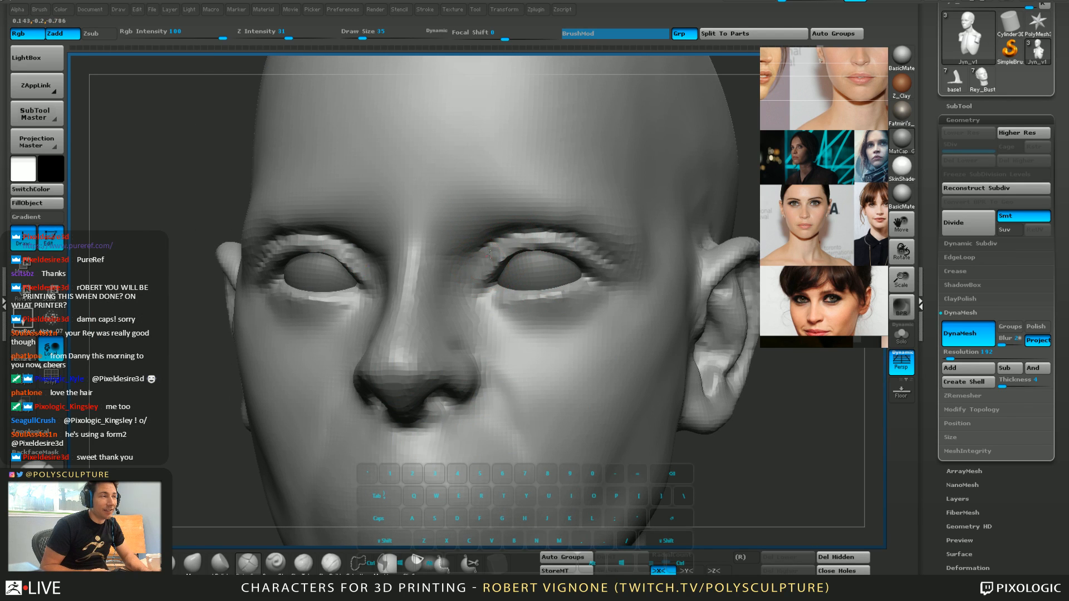
{"action": "right_click_drag", "start_coordinate": [520, 242], "coordinate": [580, 252]}
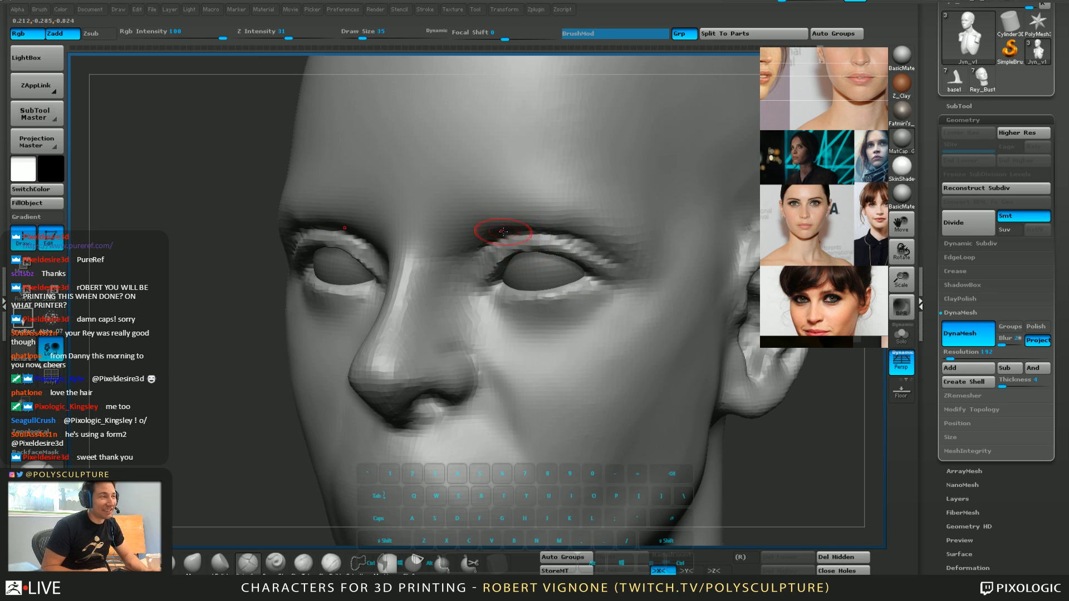
{"action": "right_click_drag", "start_coordinate": [503, 230], "coordinate": [491, 226]}
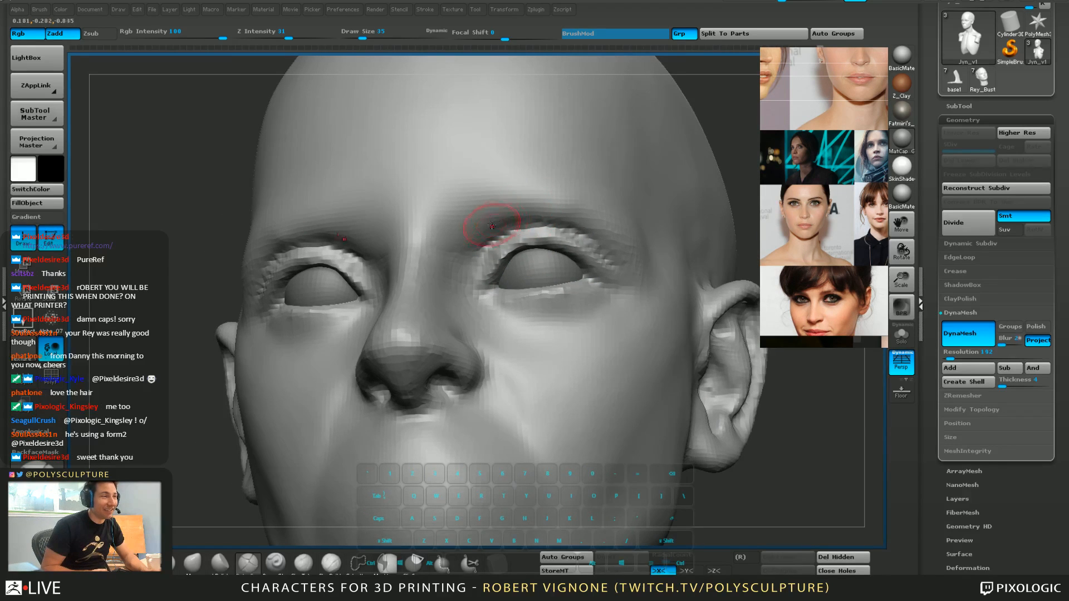
Build up the area beneath the inner brow with ClayBuildup at draw size 41 and Z intensity 6
{"action": "left_click", "coordinate": [331, 563]}
{"action": "right_click_drag", "start_coordinate": [496, 220], "coordinate": [478, 219]}
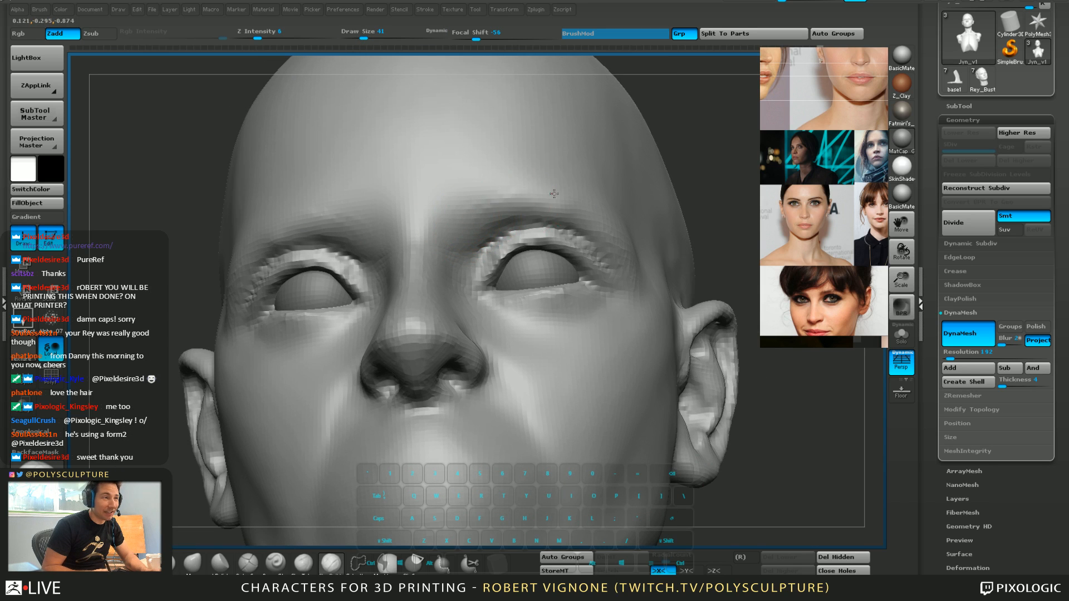
{"action": "right_click_drag", "start_coordinate": [584, 203], "coordinate": [228, 473]}
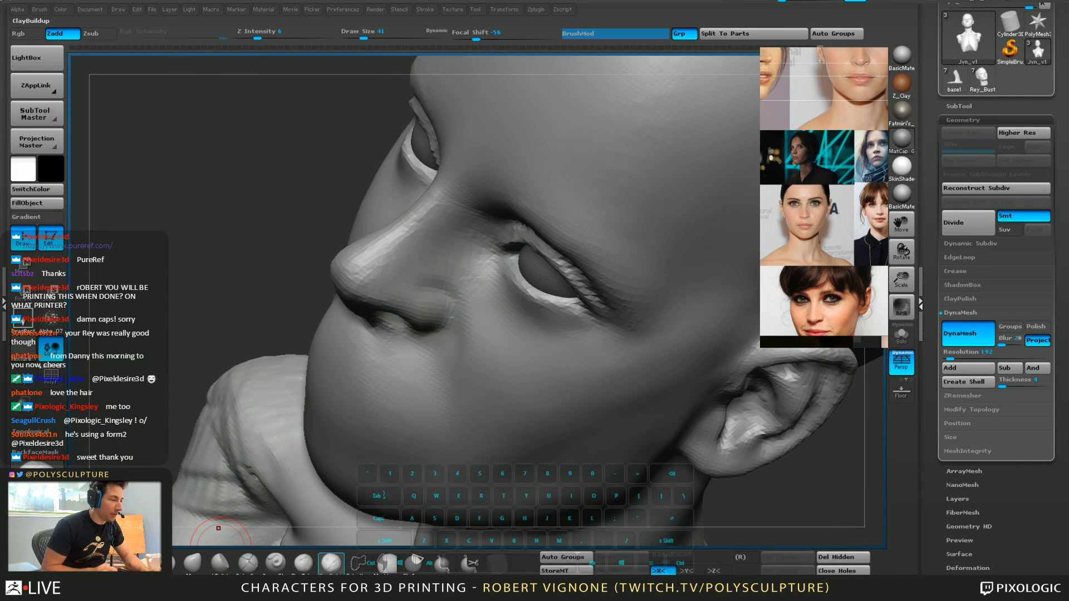
Add soft clay beside the nose and on the adjoining cheek with ClayBuildup at draw size 48
{"action": "key", "text": "bracketright"}
{"action": "left_click_drag", "start_coordinate": [490, 261], "coordinate": [474, 274]}
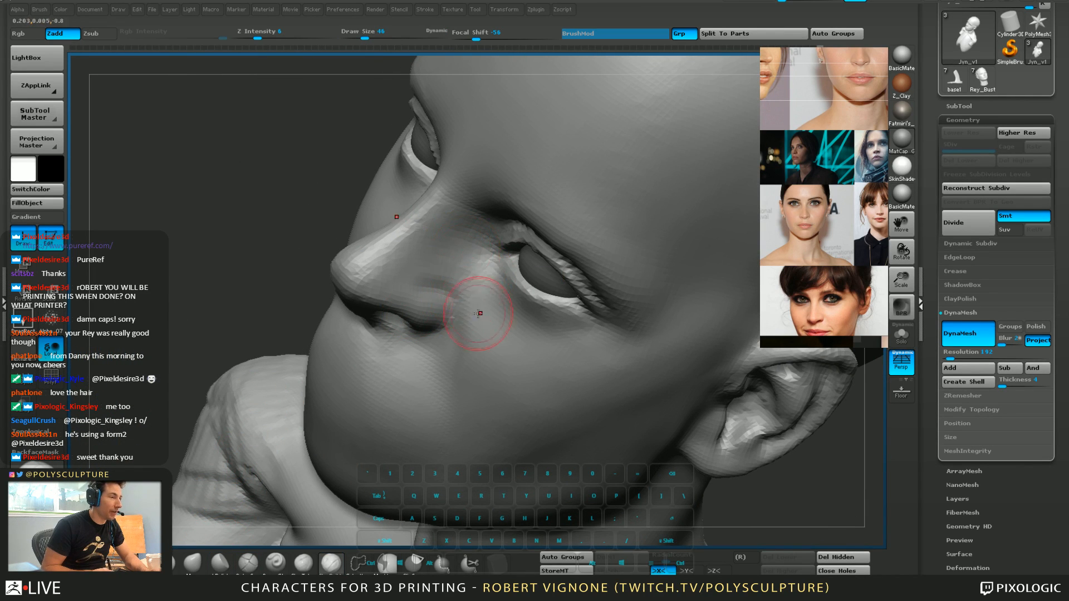
{"action": "mouse_move", "coordinate": [486, 336]}
{"action": "right_mouse_down"}
{"action": "mouse_move", "coordinate": [481, 290]}
{"action": "mouse_move", "coordinate": [458, 290]}
{"action": "mouse_move", "coordinate": [446, 341]}
{"action": "right_mouse_up"}
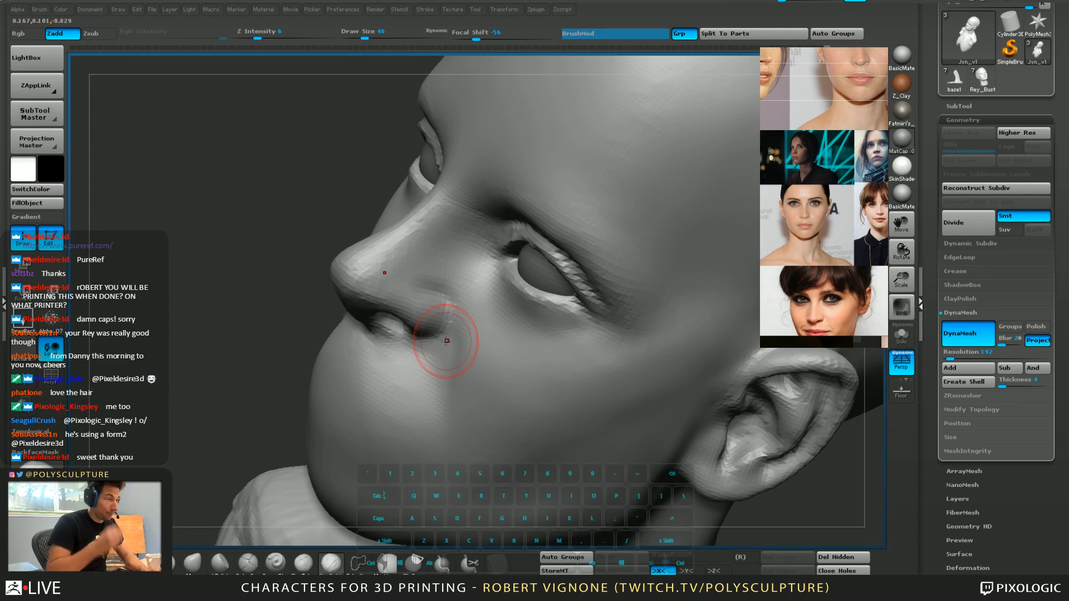
Reshape the nostril and underside of the nose in profile at draw size 35, enlarging the brush to 44
{"action": "right_click_drag", "start_coordinate": [489, 291], "coordinate": [467, 269]}
{"action": "key", "text": "s"}
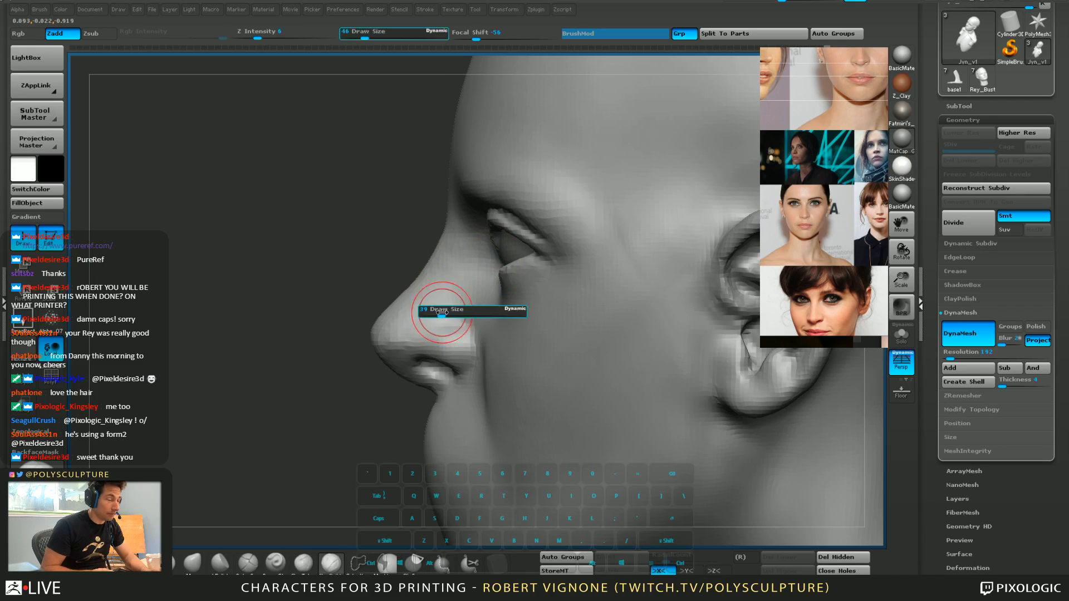
{"action": "left_click_drag", "start_coordinate": [442, 313], "coordinate": [441, 313]}
{"action": "key", "text": "5"}
{"action": "key", "text": "5"}
{"action": "key", "text": "s"}
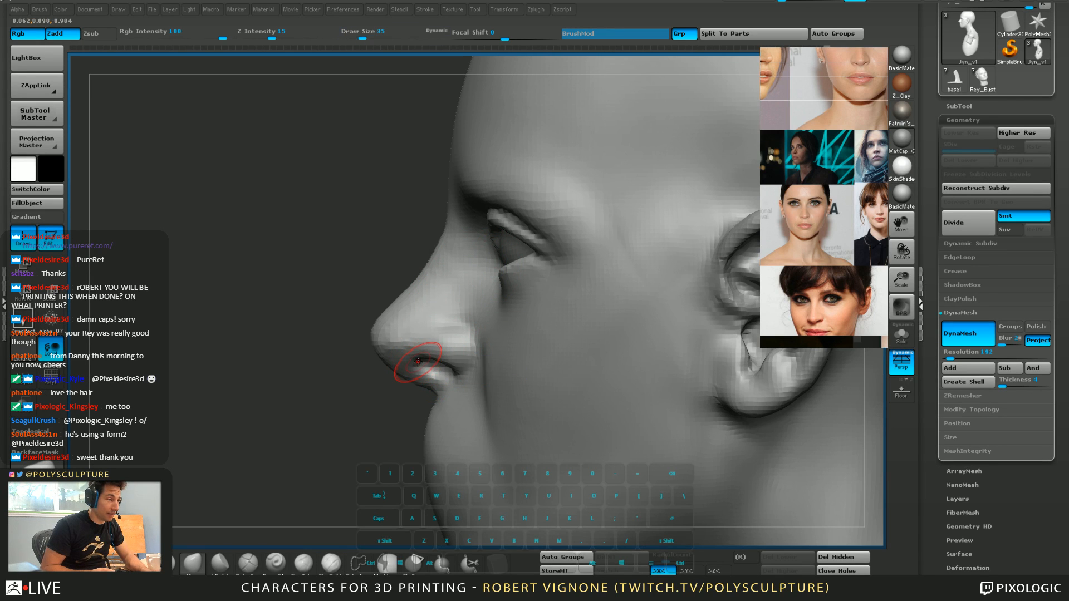
{"action": "key", "text": "s"}
{"action": "left_click_drag", "start_coordinate": [436, 359], "coordinate": [440, 359]}
{"action": "mouse_move", "coordinate": [441, 394]}
{"action": "right_mouse_down", "text": "alt"}
{"action": "mouse_move", "coordinate": [434, 308]}
{"action": "mouse_move", "coordinate": [472, 316]}
{"action": "mouse_move", "coordinate": [443, 325]}
{"action": "right_mouse_up", "text": "alt"}
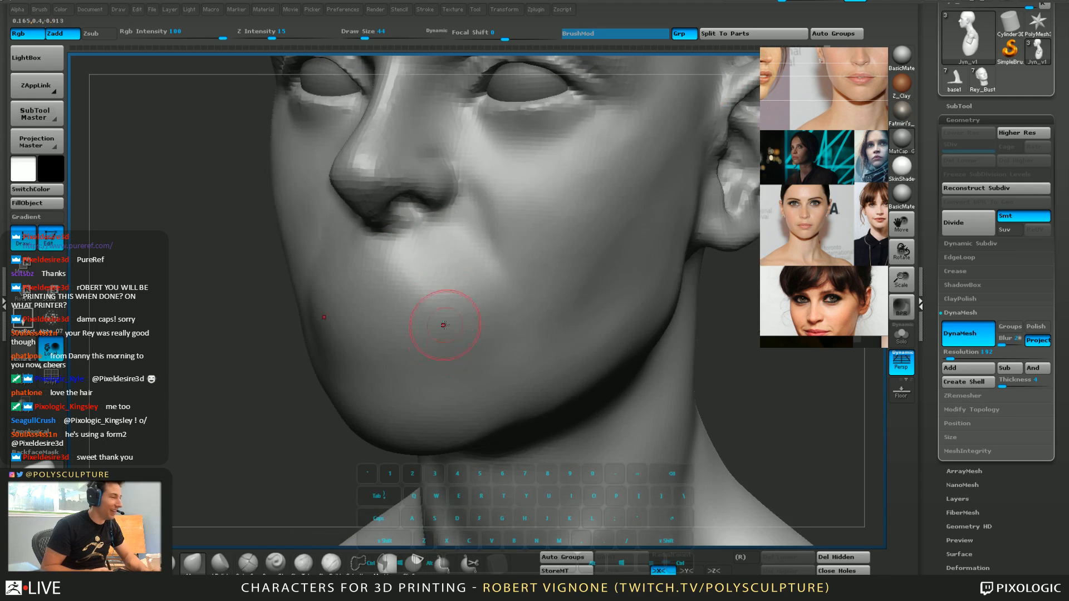
Carve back the upper lip area with subtractive ClayBuildup at draw size 66 and Z intensity 43, smoothing around the mouth
{"action": "key", "text": "s"}
{"action": "left_click_drag", "start_coordinate": [468, 355], "coordinate": [474, 355]}
{"action": "key", "text": "1"}
{"action": "mouse_move", "coordinate": [474, 272]}
{"action": "left_mouse_down", "text": "alt"}
{"action": "mouse_move", "coordinate": [418, 255]}
{"action": "mouse_move", "coordinate": [475, 281]}
{"action": "left_mouse_up", "text": "alt"}
{"action": "mouse_move", "coordinate": [475, 280]}
{"action": "right_mouse_down"}
{"action": "mouse_move", "coordinate": [490, 290]}
{"action": "mouse_move", "coordinate": [468, 284]}
{"action": "mouse_move", "coordinate": [429, 339]}
{"action": "right_mouse_up"}
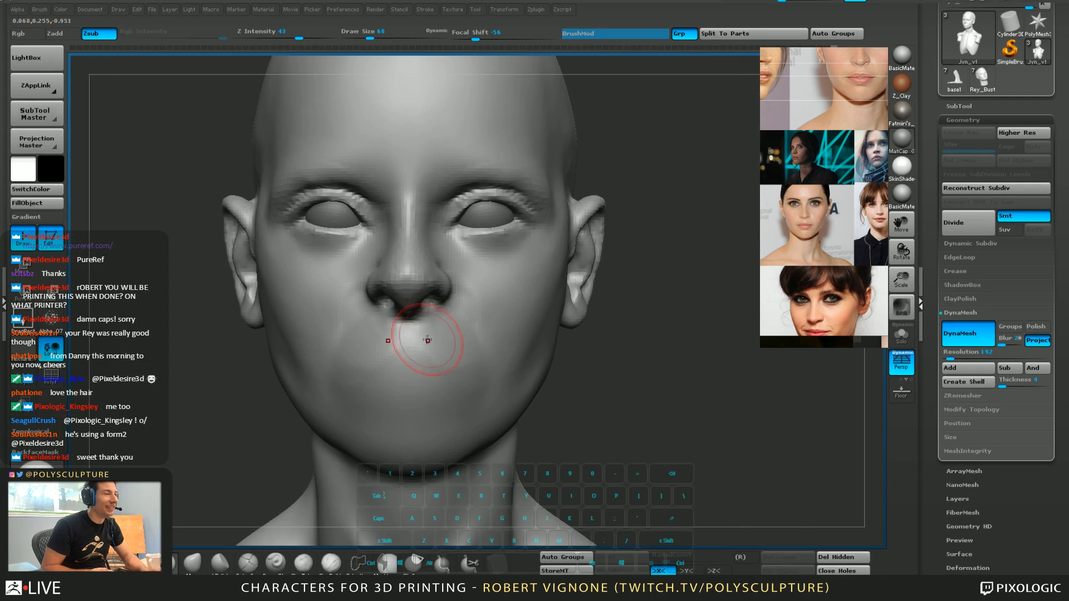
{"action": "left_click_drag", "start_coordinate": [434, 350], "coordinate": [352, 368], "text": "shift"}
Adjust the nose bridge at draw size 104 and the brow and upper eyelid area at draw size 88
{"action": "key", "text": "2"}
{"action": "key", "text": "s"}
{"action": "left_click_drag", "start_coordinate": [444, 297], "coordinate": [412, 245]}
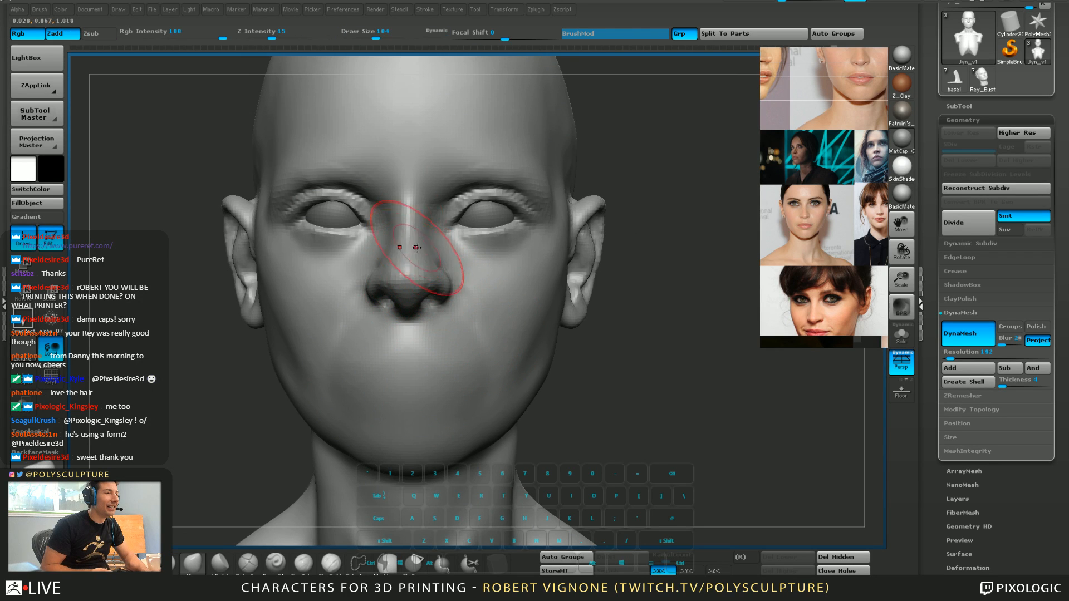
{"action": "key", "text": "s"}
{"action": "left_click_drag", "start_coordinate": [430, 206], "coordinate": [429, 207]}
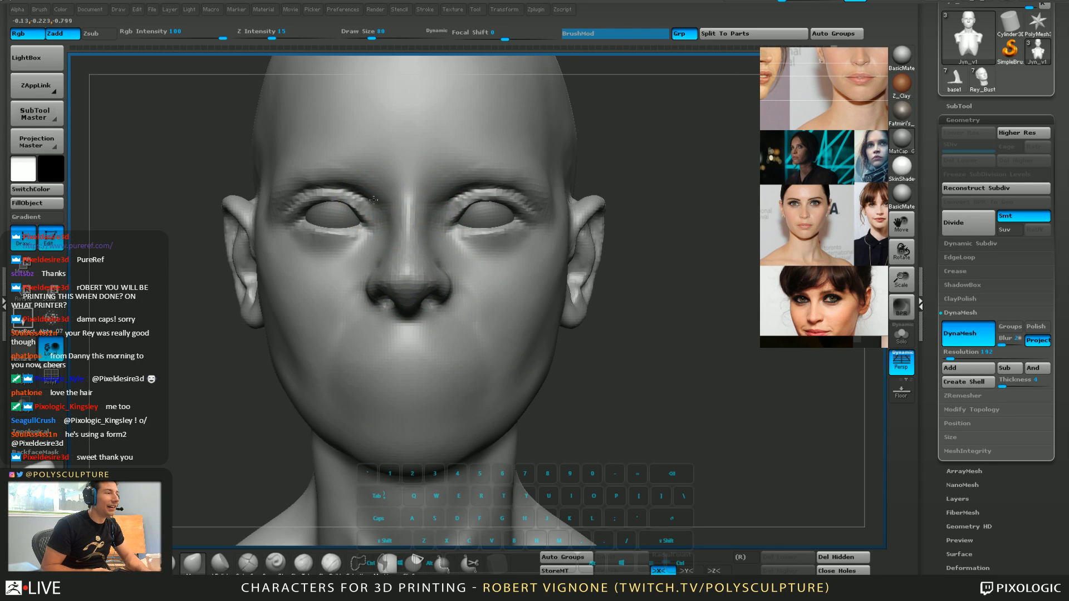
{"action": "left_click_drag", "start_coordinate": [327, 182], "coordinate": [330, 186]}
Reshape the sides of the forehead with a large brush at draw size 124, increasing it to 167
{"action": "key", "text": "s"}
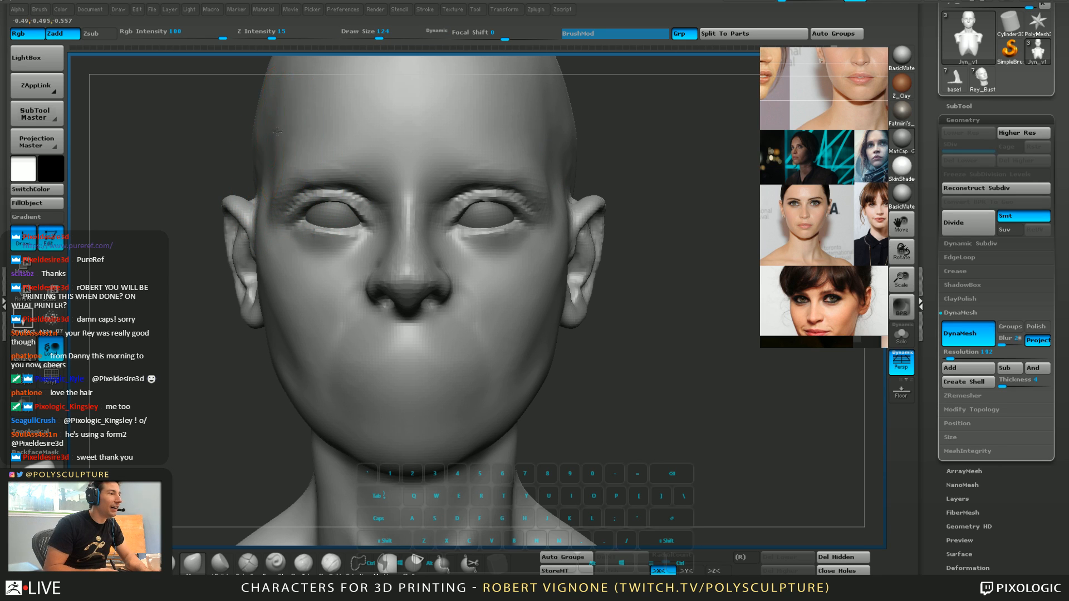
{"action": "key", "text": "s"}
{"action": "left_click_drag", "start_coordinate": [277, 131], "coordinate": [283, 132]}
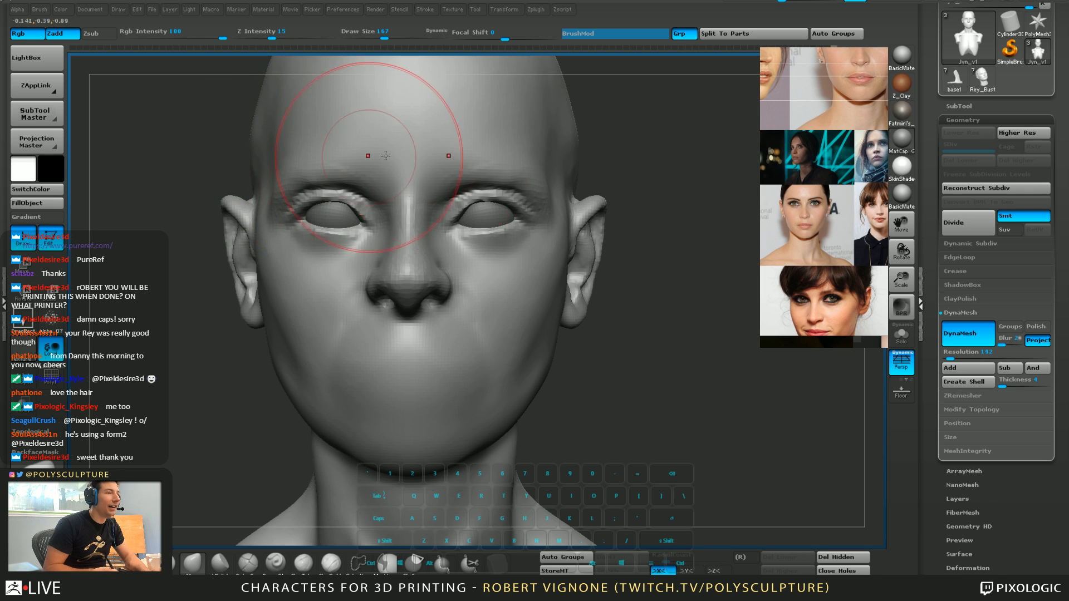
{"action": "mouse_move", "coordinate": [613, 158]}
{"action": "left_mouse_down"}
{"action": "mouse_move", "coordinate": [645, 190]}
{"action": "mouse_move", "coordinate": [625, 232]}
{"action": "left_mouse_up"}
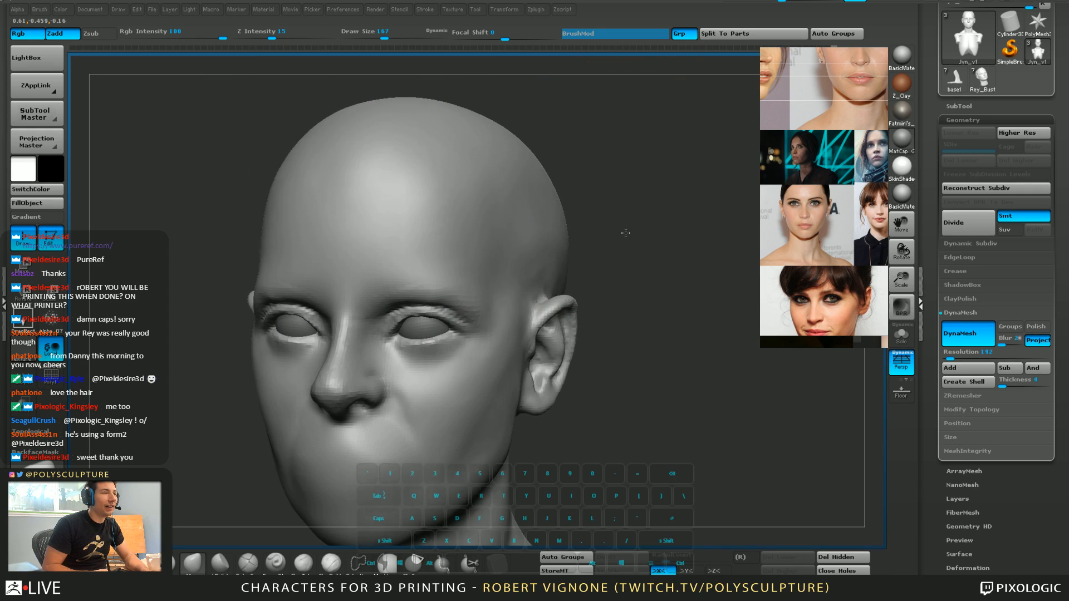
Refine the contour of the skull and forehead, and smooth the side of the face near the ear
{"action": "key", "text": "5"}
{"action": "mouse_move", "coordinate": [549, 215]}
{"action": "left_mouse_down"}
{"action": "mouse_move", "coordinate": [630, 240]}
{"action": "mouse_move", "coordinate": [540, 250]}
{"action": "left_mouse_up"}
{"action": "key", "text": "s"}
{"action": "left_click_drag", "start_coordinate": [627, 227], "coordinate": [581, 270]}
{"action": "key", "text": "s"}
{"action": "left_click_drag", "start_coordinate": [329, 270], "coordinate": [370, 274]}
{"action": "left_click_drag", "start_coordinate": [467, 317], "coordinate": [465, 349], "text": "shift"}
Adjust the side of the head above the ear with a brush at draw size 128
{"action": "key", "text": "s"}
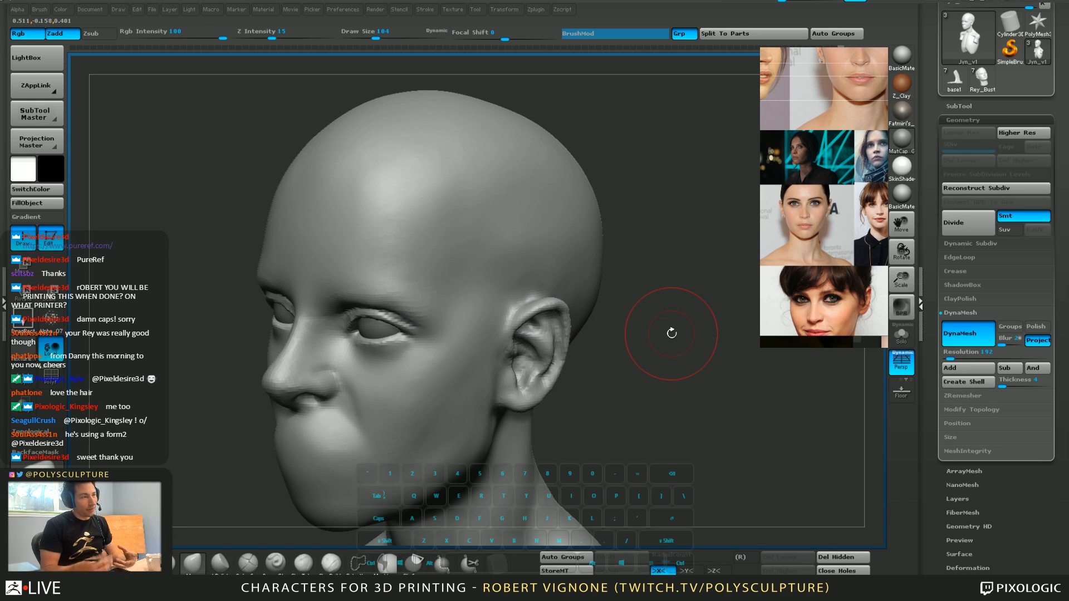
{"action": "left_click_drag", "start_coordinate": [678, 312], "coordinate": [652, 374]}
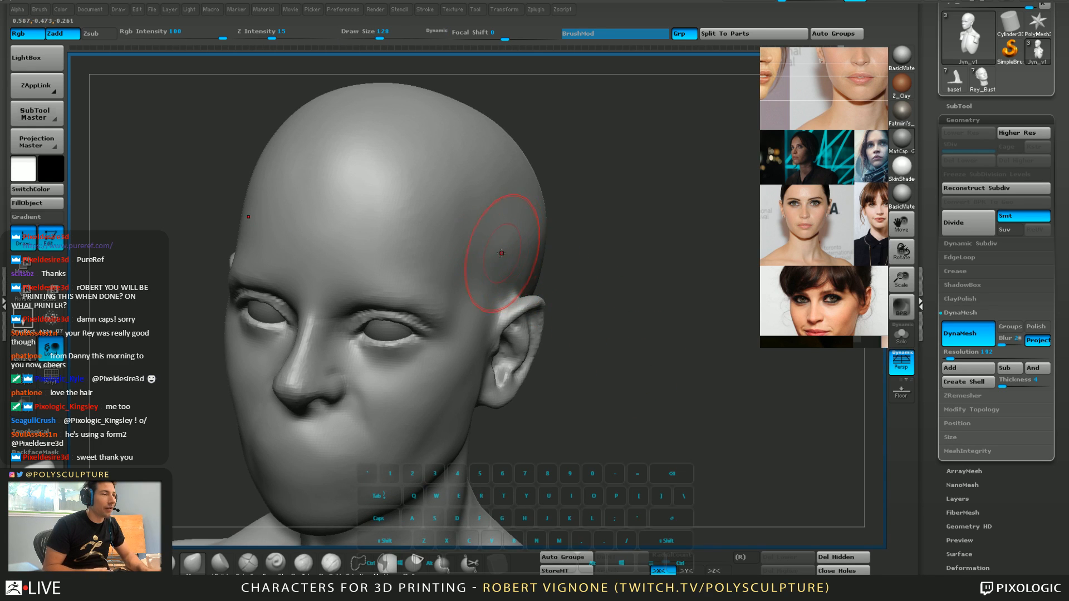
{"action": "key", "text": "2"}
{"action": "key", "text": "s"}
{"action": "left_click_drag", "start_coordinate": [503, 293], "coordinate": [508, 269]}
Fill out the temple and side of the head with ClayBuildup at draw size 124 and Z intensity 6, smoothing the strokes
{"action": "left_click", "coordinate": [331, 563]}
{"action": "key", "text": "s"}
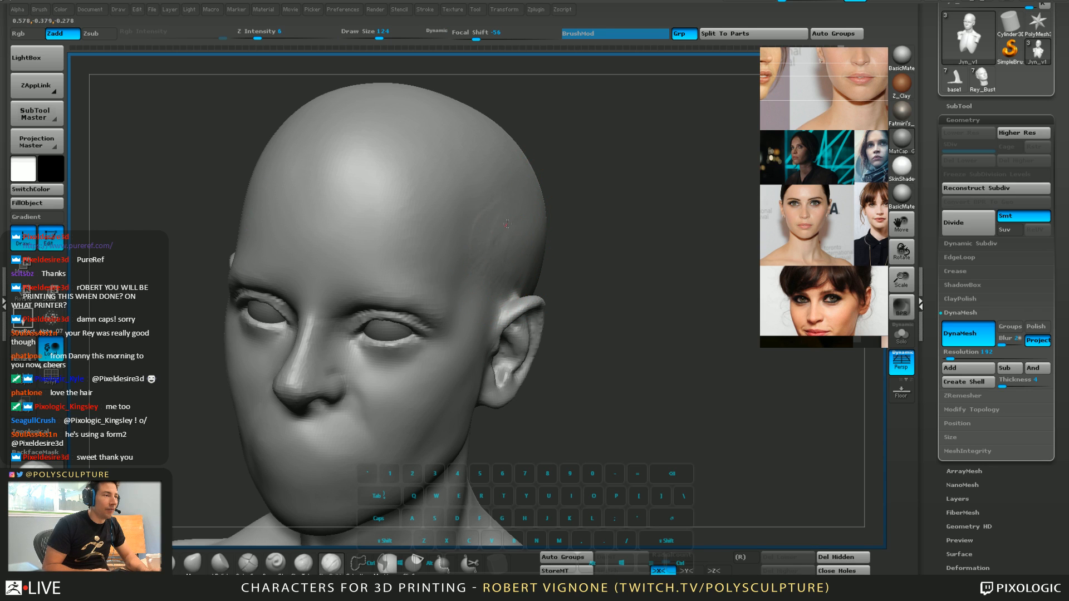
{"action": "left_click_drag", "start_coordinate": [528, 216], "coordinate": [529, 288]}
{"action": "left_click_drag", "start_coordinate": [494, 228], "coordinate": [484, 269], "text": "shift"}
{"action": "right_click_drag", "start_coordinate": [429, 269], "coordinate": [472, 256]}
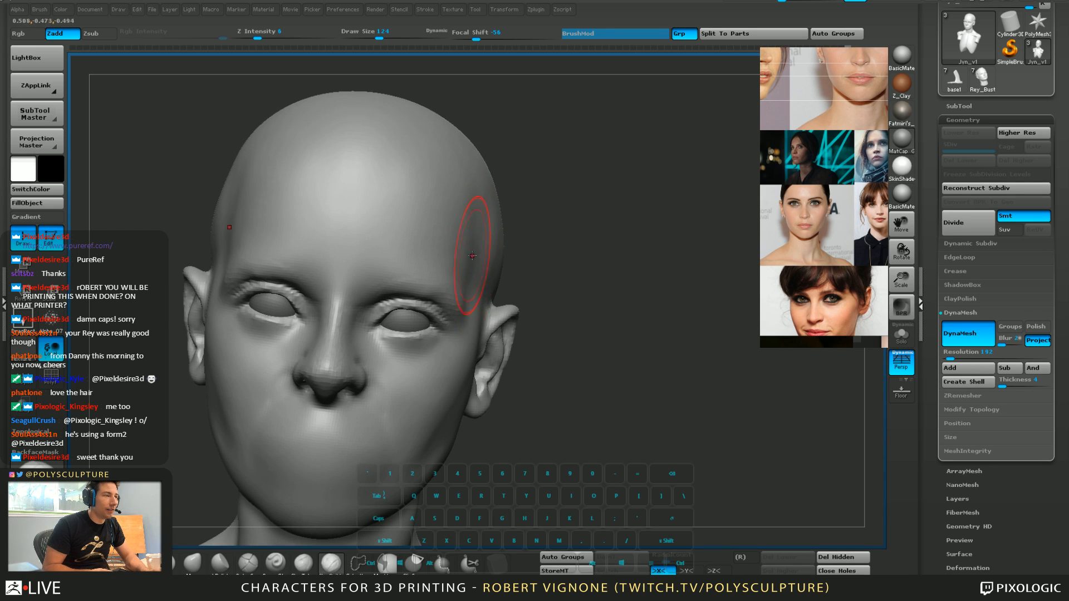
{"action": "mouse_move", "coordinate": [474, 215]}
{"action": "right_mouse_down"}
{"action": "mouse_move", "coordinate": [460, 248]}
{"action": "mouse_move", "coordinate": [483, 341]}
{"action": "right_mouse_up"}
{"action": "mouse_move", "coordinate": [484, 306]}
{"action": "left_mouse_down"}
{"action": "mouse_move", "coordinate": [497, 269]}
{"action": "mouse_move", "coordinate": [487, 262]}
{"action": "mouse_move", "coordinate": [467, 282]}
{"action": "left_mouse_up"}
{"action": "right_click_drag", "start_coordinate": [458, 291], "coordinate": [473, 281]}
{"action": "left_click_drag", "start_coordinate": [451, 276], "coordinate": [465, 251], "text": "shift"}
Rework the temple and cheekbone between the eye and ear at draw size 104 and Z intensity 6, smoothing the strokes
{"action": "mouse_move", "coordinate": [469, 250]}
{"action": "right_mouse_down", "text": "alt"}
{"action": "mouse_move", "coordinate": [427, 301]}
{"action": "mouse_move", "coordinate": [418, 292]}
{"action": "right_mouse_up", "text": "alt"}
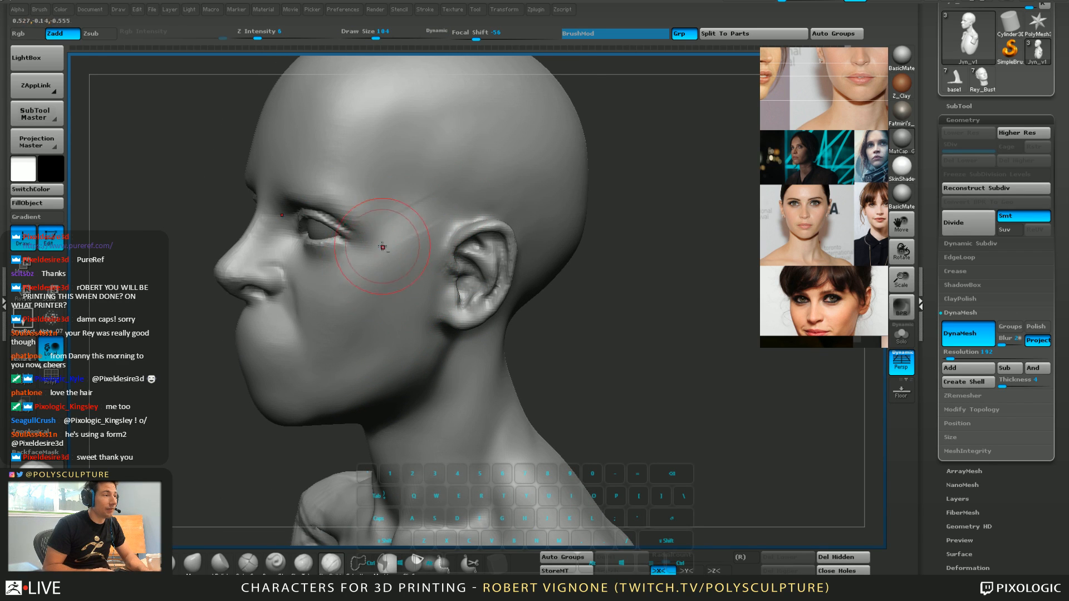
{"action": "key", "text": "alt"}
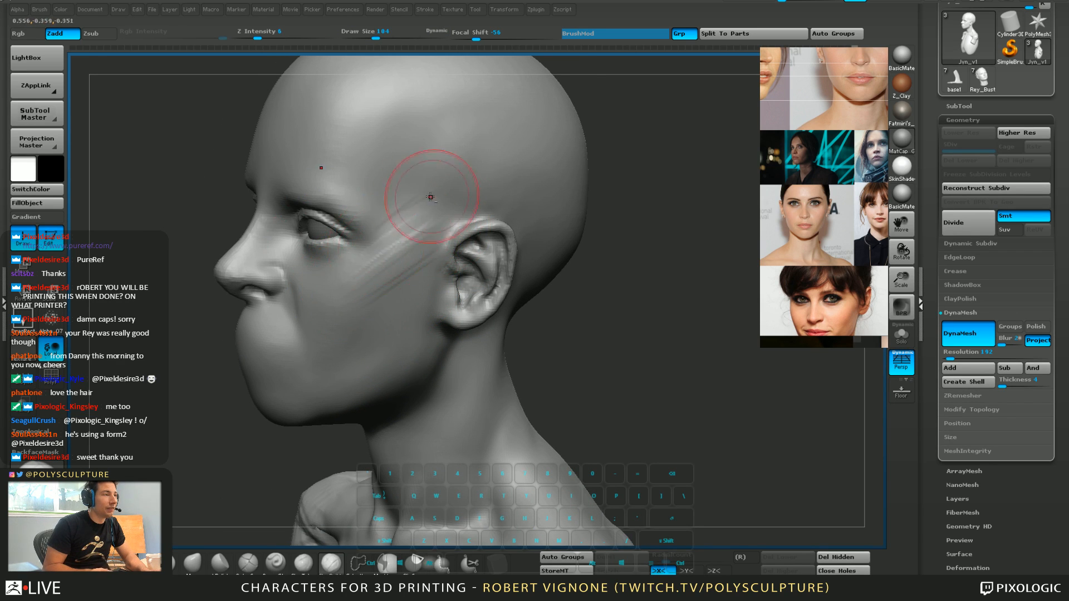
{"action": "left_click_drag", "start_coordinate": [391, 230], "coordinate": [424, 199], "text": "shift"}
{"action": "right_click_drag", "start_coordinate": [375, 284], "coordinate": [512, 322]}
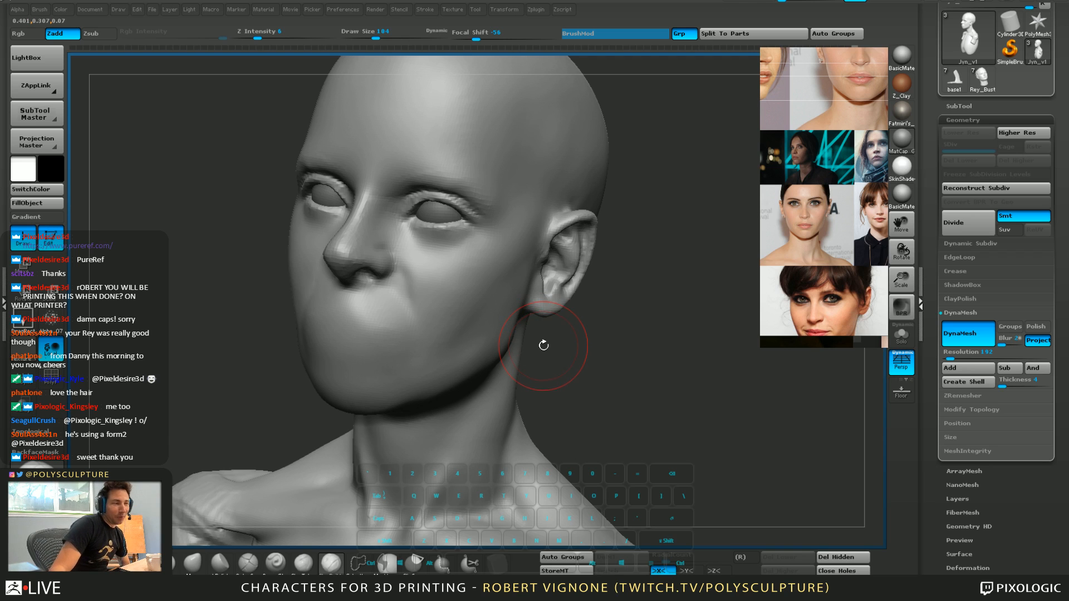
Shape the cheek beside the nostril with strokes at draw size 62 and Z intensity 6
{"action": "right_click_drag", "start_coordinate": [374, 301], "coordinate": [389, 304]}
{"action": "right_click", "coordinate": [368, 302]}
{"action": "mouse_move", "coordinate": [223, 287]}
{"action": "right_mouse_down"}
{"action": "mouse_move", "coordinate": [186, 277]}
{"action": "mouse_move", "coordinate": [356, 315]}
{"action": "mouse_move", "coordinate": [374, 306]}
{"action": "mouse_move", "coordinate": [409, 334]}
{"action": "right_mouse_up"}
{"action": "key", "text": "s"}
{"action": "left_click_drag", "start_coordinate": [418, 284], "coordinate": [411, 284]}
{"action": "right_click_drag", "start_coordinate": [443, 279], "coordinate": [419, 281]}
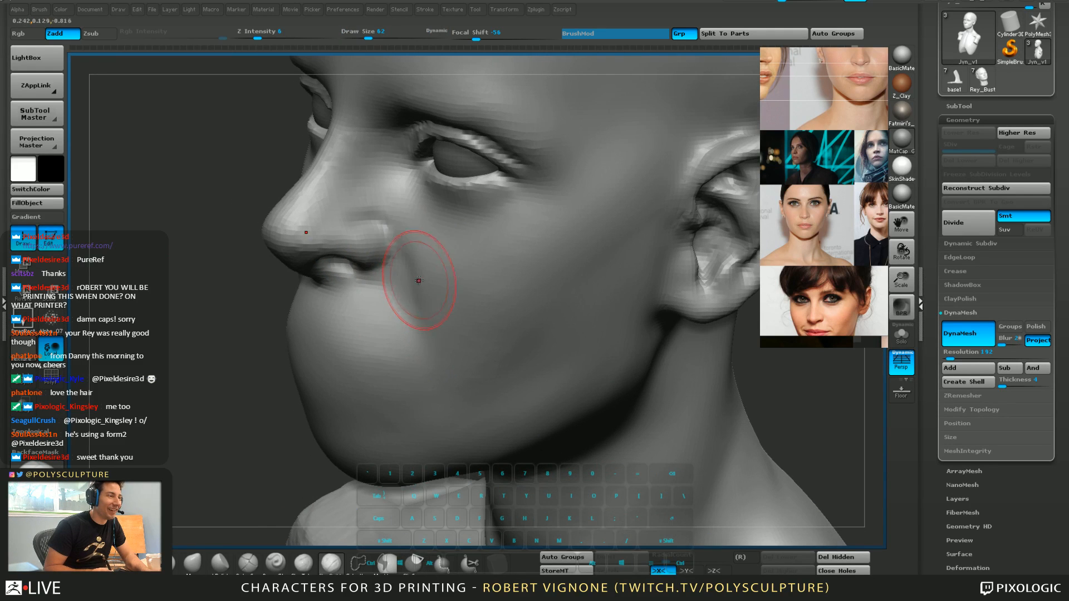
{"action": "mouse_move", "coordinate": [405, 241]}
{"action": "left_mouse_down"}
{"action": "mouse_move", "coordinate": [425, 270]}
{"action": "mouse_move", "coordinate": [429, 325]}
{"action": "left_mouse_up"}
Refine the cheek beside the mouth area with a subtractive brush at draw size 62 and Z intensity 43
{"action": "right_click_drag", "start_coordinate": [438, 340], "coordinate": [406, 329], "text": "alt"}
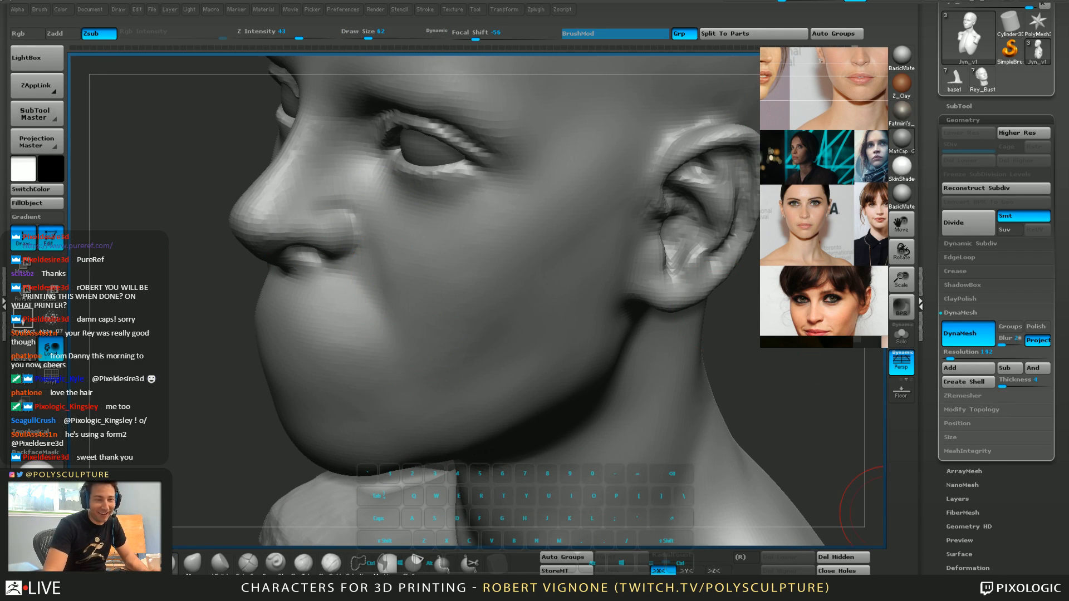
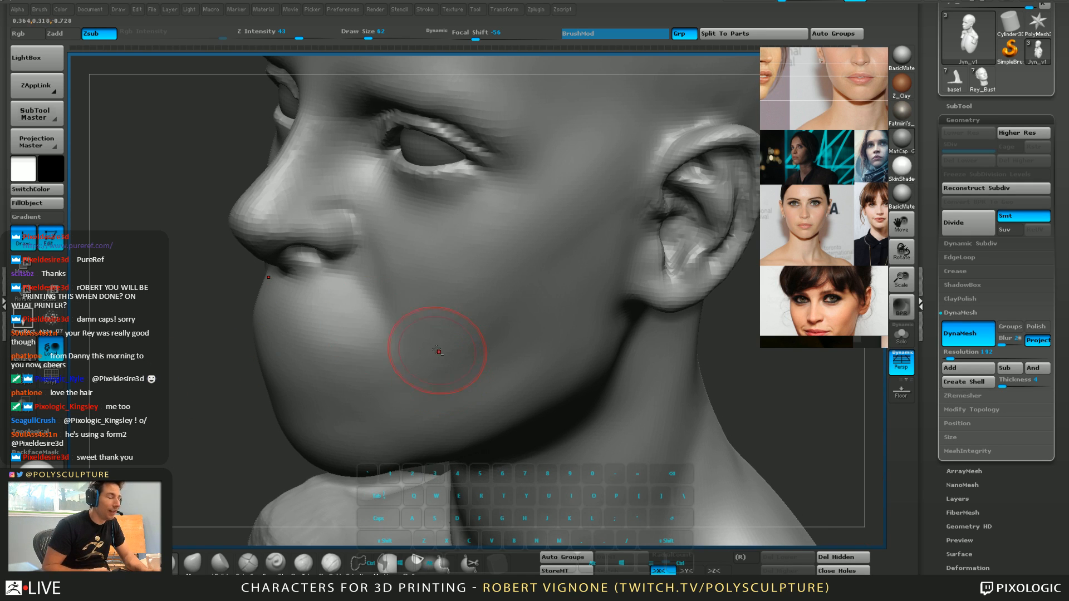
{"action": "right_click_drag", "start_coordinate": [402, 341], "coordinate": [477, 341], "text": "alt"}
{"action": "right_click_drag", "start_coordinate": [392, 375], "coordinate": [390, 327], "text": "alt"}
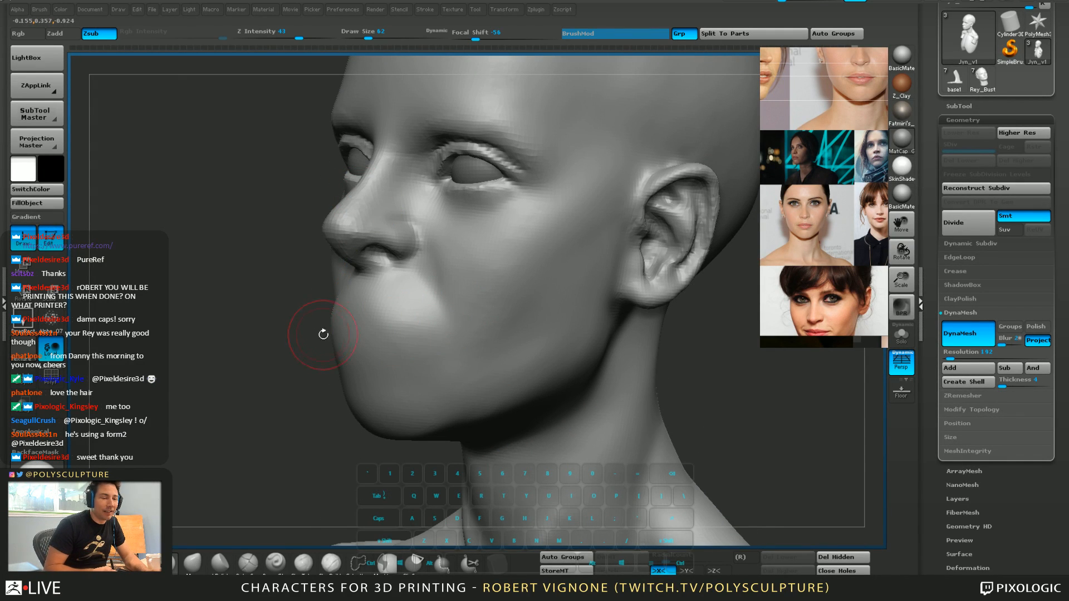
{"action": "right_click_drag", "start_coordinate": [267, 347], "coordinate": [275, 351]}
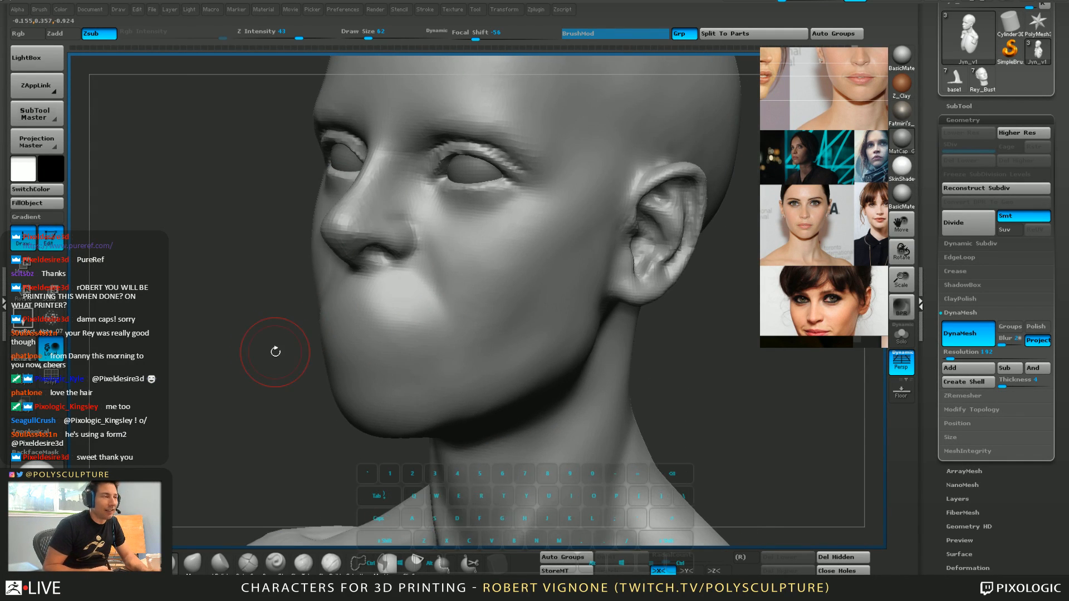
{"action": "mouse_move", "coordinate": [461, 314]}
{"action": "right_mouse_down"}
{"action": "mouse_move", "coordinate": [473, 313]}
{"action": "mouse_move", "coordinate": [444, 313]}
{"action": "right_mouse_up"}
{"action": "left_click_drag", "start_coordinate": [444, 313], "coordinate": [445, 298]}
Nudge the form around the nostril wing with a smaller brush, adjusting the draw size to fit
{"action": "key", "text": "1"}
{"action": "mouse_move", "coordinate": [431, 223]}
{"action": "right_mouse_down", "text": "alt"}
{"action": "mouse_move", "coordinate": [440, 256]}
{"action": "mouse_move", "coordinate": [421, 245]}
{"action": "right_mouse_up", "text": "alt"}
{"action": "key", "text": "s"}
{"action": "left_click_drag", "start_coordinate": [419, 241], "coordinate": [412, 242]}
{"action": "right_click_drag", "start_coordinate": [411, 242], "coordinate": [408, 241]}
{"action": "key", "text": "s"}
{"action": "left_click_drag", "start_coordinate": [409, 242], "coordinate": [411, 243]}
{"action": "left_click_drag", "start_coordinate": [400, 231], "coordinate": [403, 232]}
{"action": "right_click_drag", "start_coordinate": [411, 252], "coordinate": [444, 260]}
Carve the crease around the back of the nostril wing at draw size 35 and Z intensity 31
{"action": "left_click", "coordinate": [241, 560]}
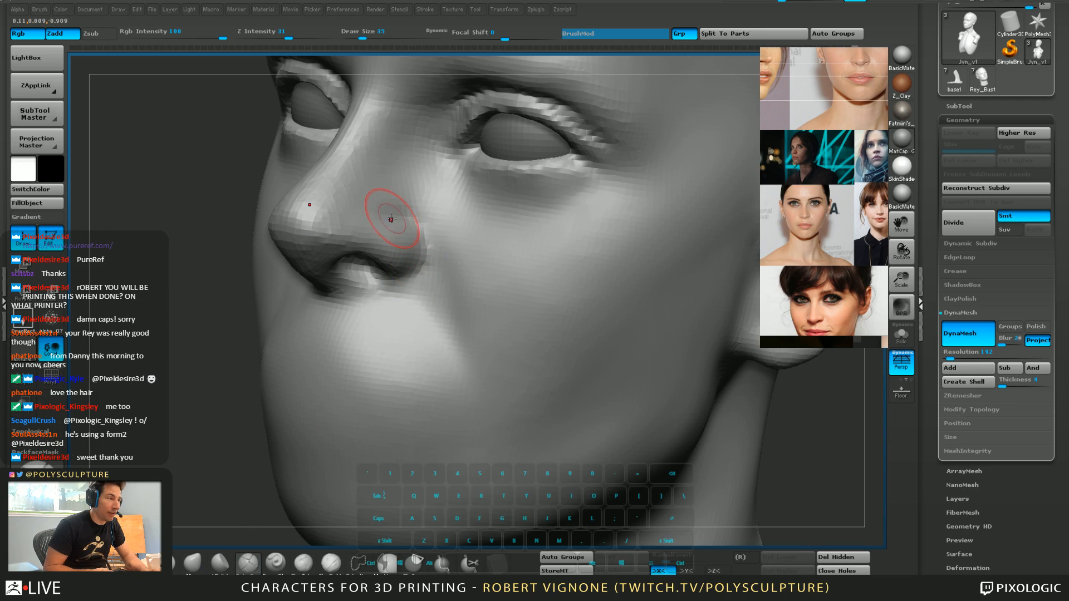
{"action": "left_click_drag", "start_coordinate": [422, 237], "coordinate": [422, 255]}
{"action": "right_click_drag", "start_coordinate": [399, 293], "coordinate": [420, 239]}
{"action": "left_click_drag", "start_coordinate": [422, 258], "coordinate": [409, 285]}
{"action": "key", "text": "1"}
{"action": "right_click_drag", "start_coordinate": [400, 255], "coordinate": [352, 280]}
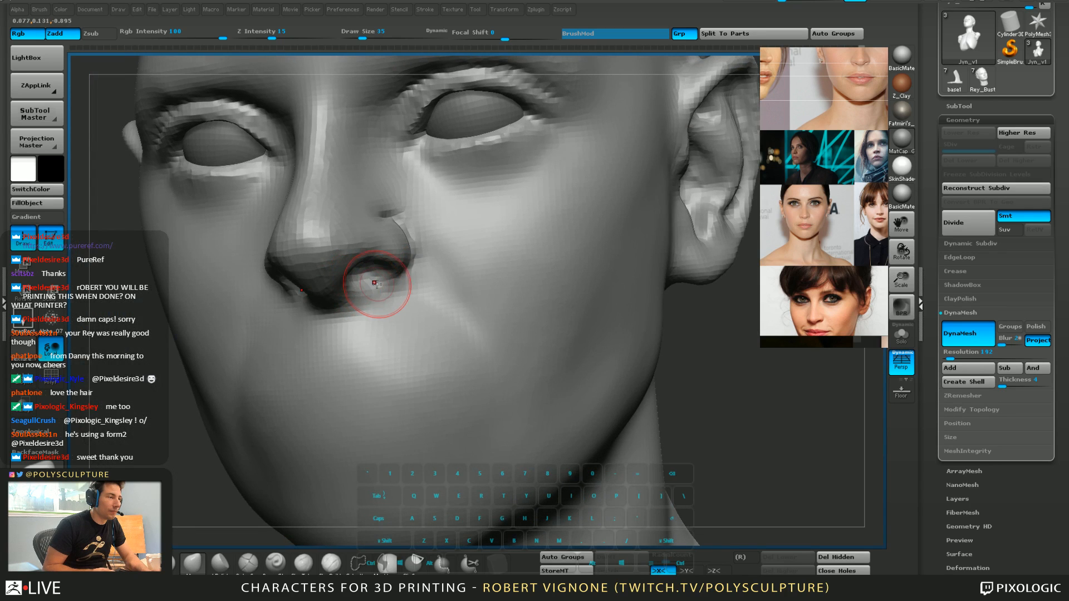
Work the inner edge of the nostril with a fine brush at draw size 22 and Z intensity 6
{"action": "left_click", "coordinate": [331, 561]}
{"action": "key", "text": "s"}
{"action": "left_click_drag", "start_coordinate": [382, 290], "coordinate": [377, 291]}
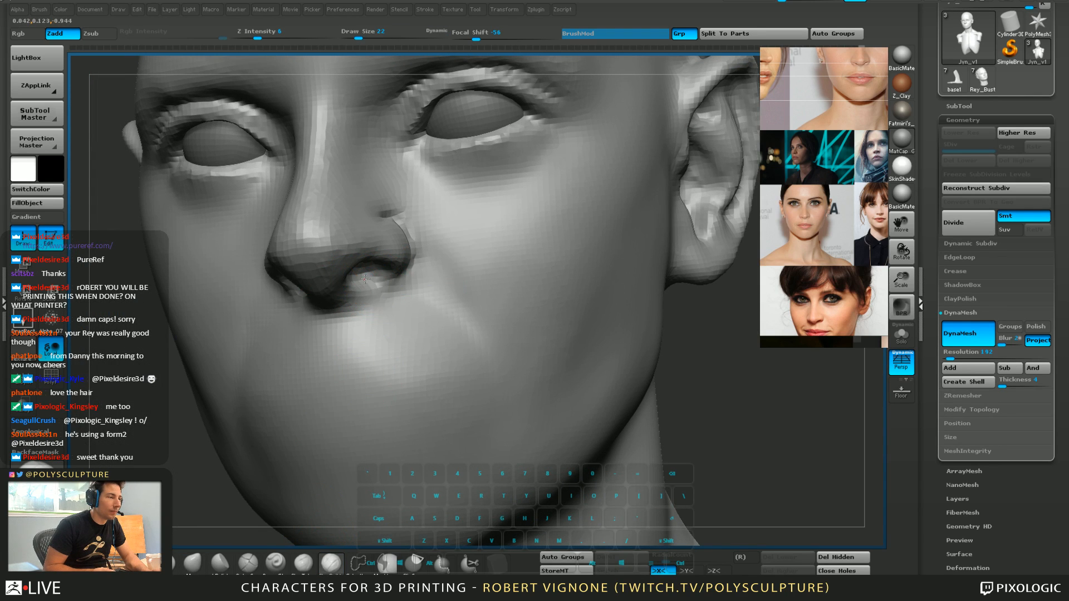
Reshape the underside of the nose around the nostrils at draw size 51, reducing it to 41
{"action": "mouse_move", "coordinate": [390, 268]}
{"action": "right_mouse_down"}
{"action": "mouse_move", "coordinate": [363, 269]}
{"action": "mouse_move", "coordinate": [349, 246]}
{"action": "right_mouse_up"}
{"action": "key", "text": "2"}
{"action": "key", "text": "s"}
{"action": "left_click_drag", "start_coordinate": [349, 246], "coordinate": [359, 246]}
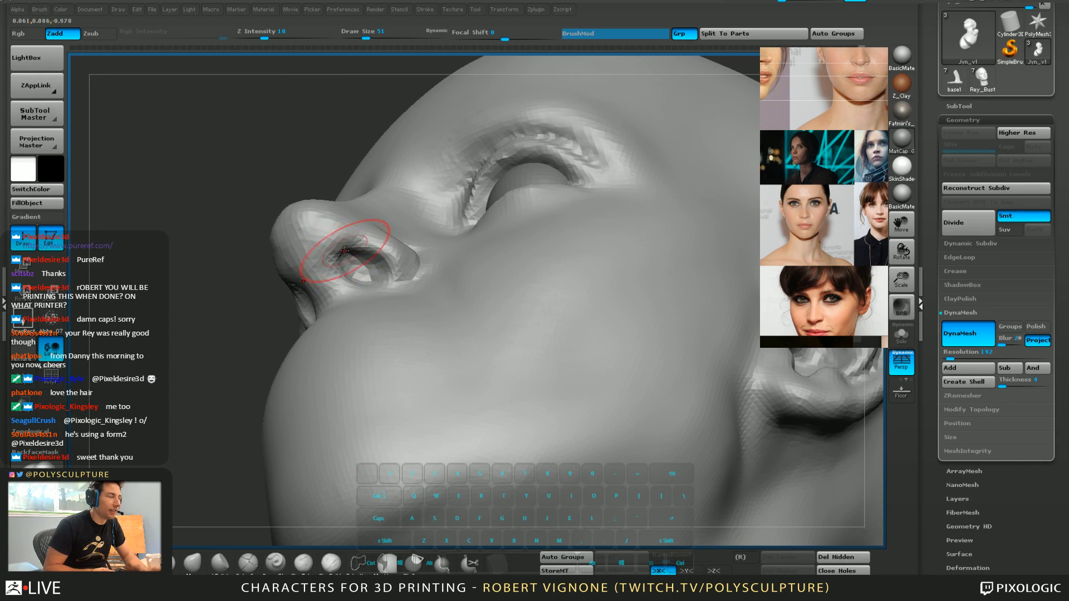
{"action": "key", "text": "1"}
{"action": "right_click_drag", "start_coordinate": [335, 275], "coordinate": [341, 282]}
{"action": "key", "text": "s"}
{"action": "left_click", "coordinate": [339, 287]}
{"action": "left_click_drag", "start_coordinate": [313, 307], "coordinate": [320, 304]}
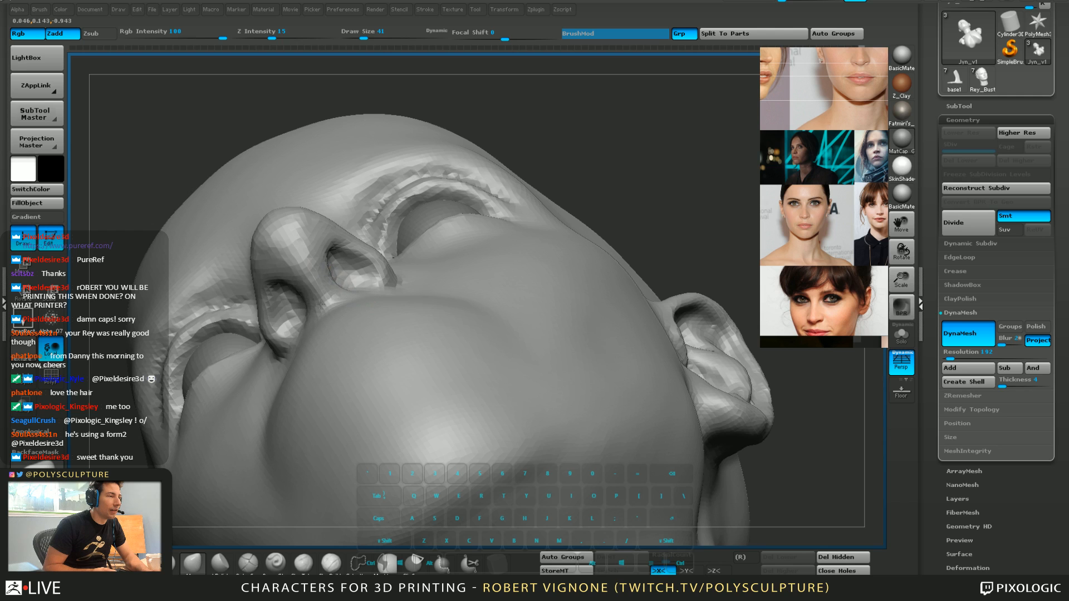
Refine the columella and underside of the nose tip at draw size 41, reducing it to 22 with Z intensity 10
{"action": "right_click_drag", "start_coordinate": [309, 267], "coordinate": [317, 287]}
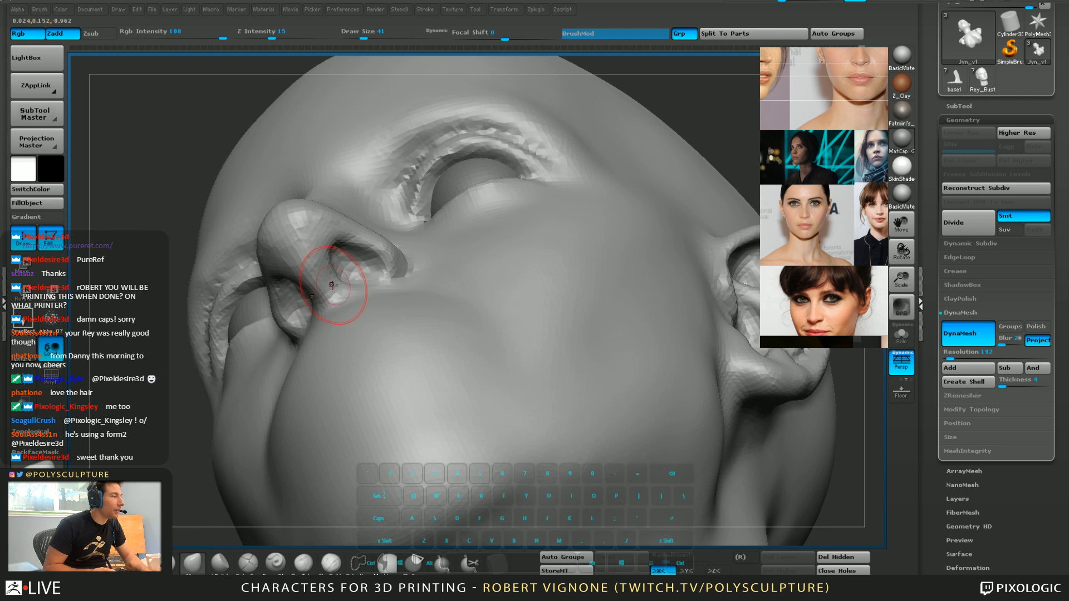
{"action": "key", "text": "1"}
{"action": "mouse_move", "coordinate": [312, 295]}
{"action": "left_mouse_down"}
{"action": "mouse_move", "coordinate": [306, 231]}
{"action": "mouse_move", "coordinate": [308, 261]}
{"action": "left_mouse_up"}
{"action": "key", "text": "space"}
{"action": "left_click", "coordinate": [345, 336]}
{"action": "key", "text": "s"}
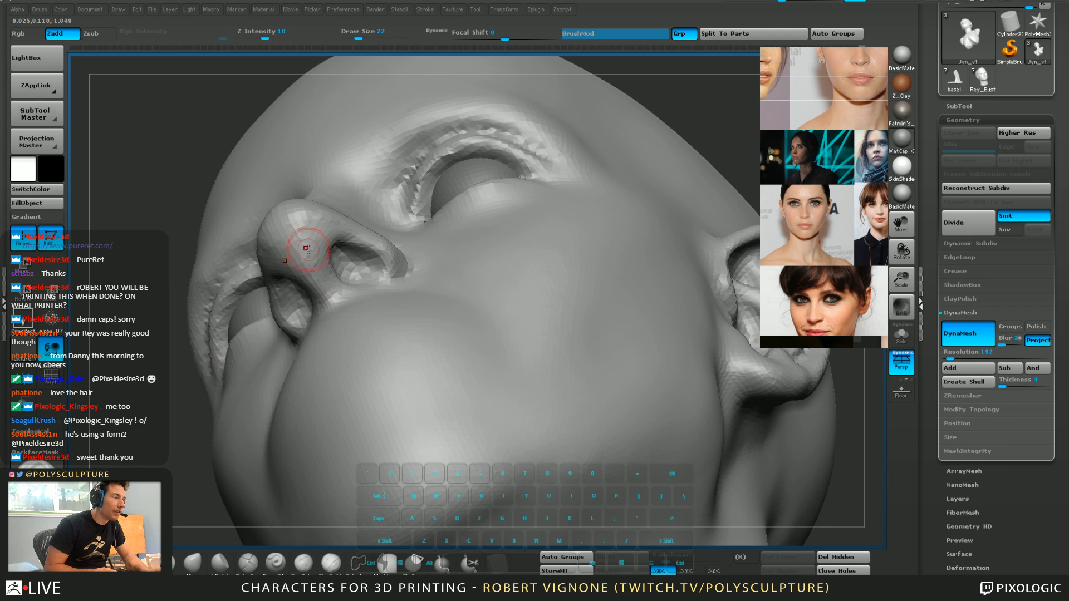
{"action": "mouse_move", "coordinate": [310, 250]}
{"action": "right_mouse_down"}
{"action": "mouse_move", "coordinate": [324, 282]}
{"action": "mouse_move", "coordinate": [347, 275]}
{"action": "mouse_move", "coordinate": [348, 253]}
{"action": "mouse_move", "coordinate": [362, 281]}
{"action": "mouse_move", "coordinate": [338, 260]}
{"action": "right_mouse_up"}
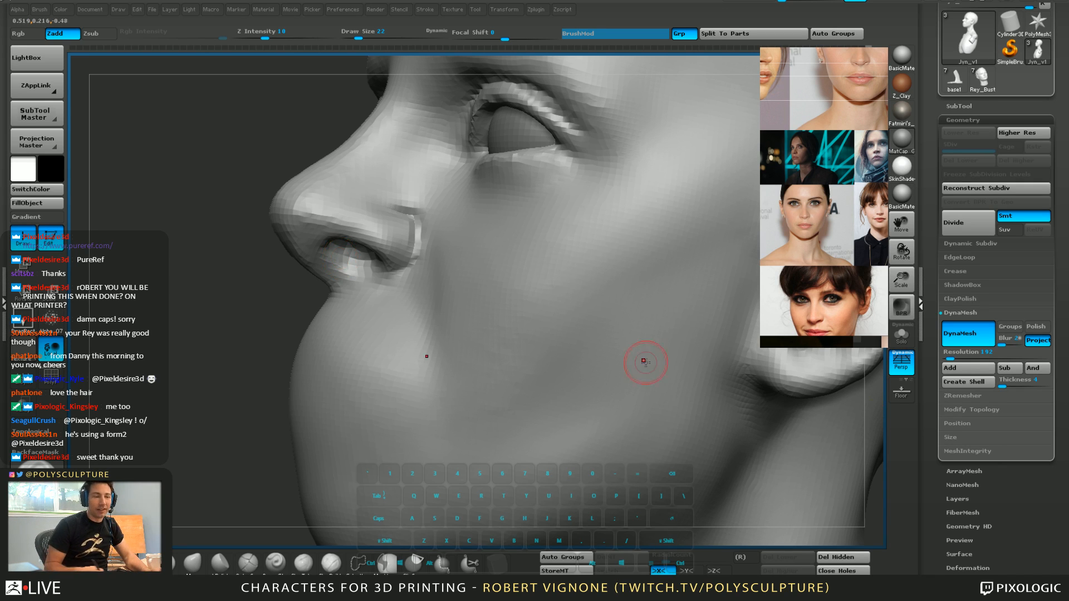
Push the nostril wing and adjoining cheek into shape at draw size 56 and Z intensity 15
{"action": "right_click_drag", "start_coordinate": [356, 267], "coordinate": [423, 255]}
{"action": "key", "text": "s"}
{"action": "left_click_drag", "start_coordinate": [408, 253], "coordinate": [416, 244]}
{"action": "right_click_drag", "start_coordinate": [417, 243], "coordinate": [411, 220]}
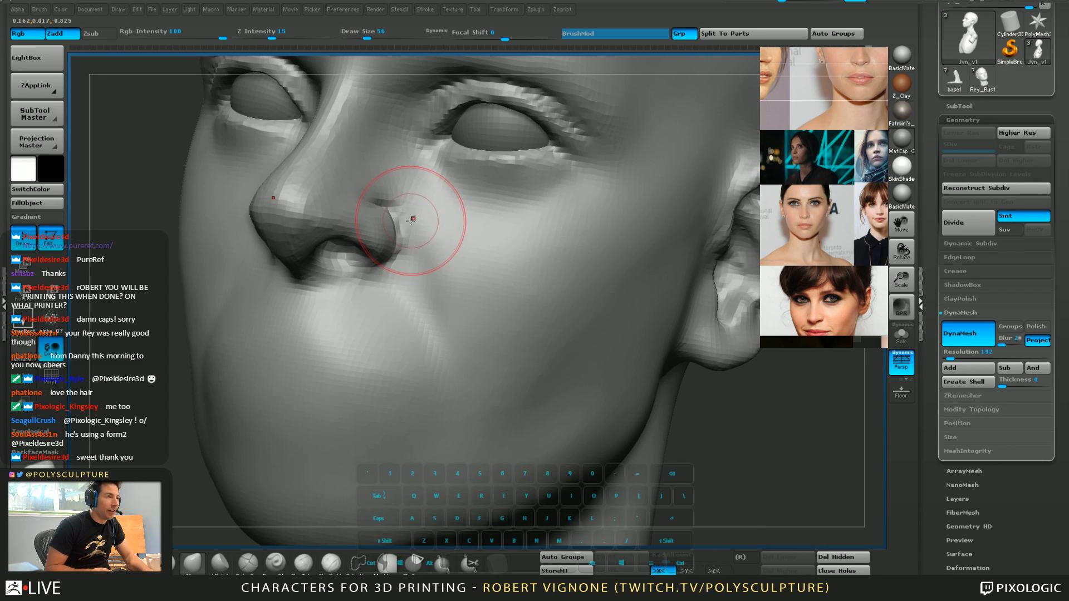
{"action": "mouse_move", "coordinate": [412, 260]}
{"action": "right_mouse_down"}
{"action": "mouse_move", "coordinate": [389, 263]}
{"action": "mouse_move", "coordinate": [411, 270]}
{"action": "right_mouse_up"}
Define the nostril wing at Z intensity 31, using draw size 44 and reducing it to 33
{"action": "left_click", "coordinate": [252, 558]}
{"action": "key", "text": "s"}
{"action": "left_click", "coordinate": [421, 234]}
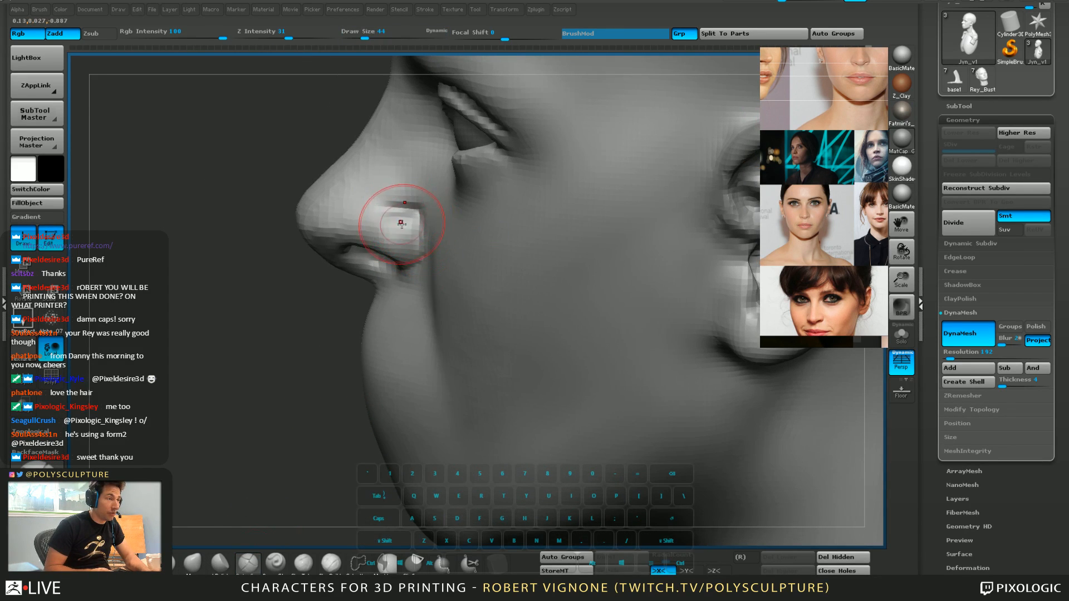
{"action": "mouse_move", "coordinate": [401, 223]}
{"action": "right_mouse_down"}
{"action": "mouse_move", "coordinate": [399, 243]}
{"action": "mouse_move", "coordinate": [422, 216]}
{"action": "right_mouse_up"}
{"action": "key", "text": "s"}
{"action": "left_click", "coordinate": [421, 222]}
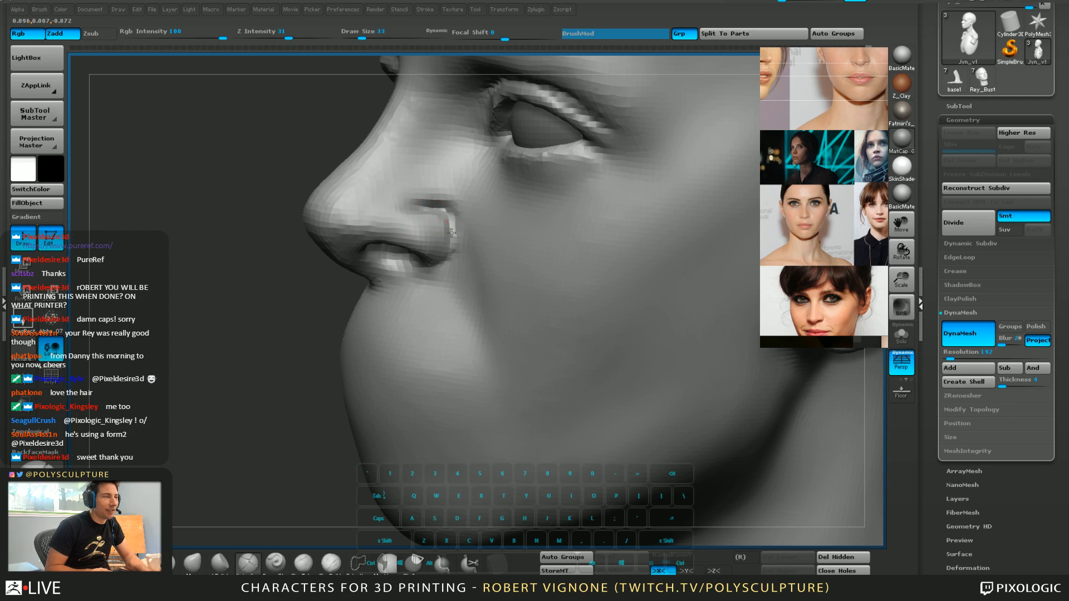
Deepen the crease behind the nostril wing at draw size 33 and soften its upper end
{"action": "left_click_drag", "start_coordinate": [452, 232], "coordinate": [452, 238]}
{"action": "left_click_drag", "start_coordinate": [445, 209], "coordinate": [427, 205], "text": "shift"}
{"action": "key", "text": "5"}
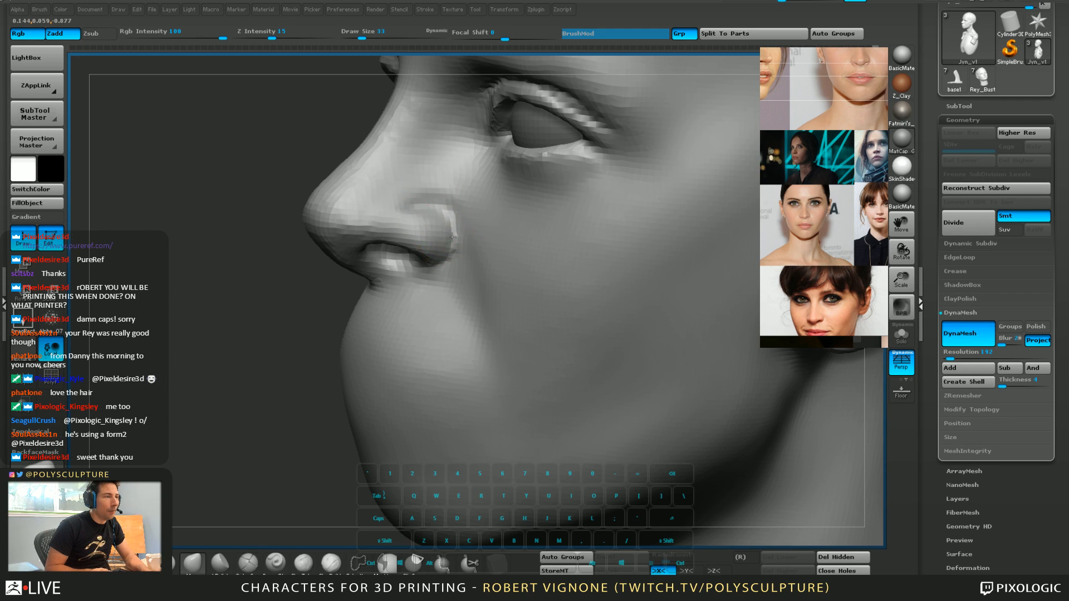
{"action": "key", "text": "4"}
{"action": "right_click_drag", "start_coordinate": [447, 238], "coordinate": [454, 261]}
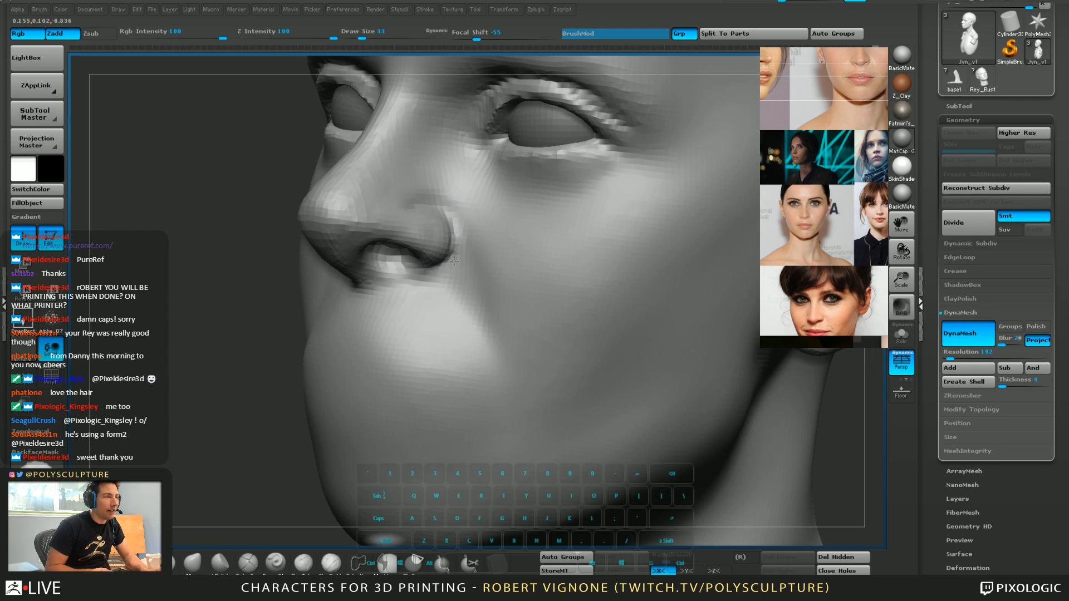
Smooth the surface of the nostril wing into the side of the nose
{"action": "right_click_drag", "start_coordinate": [430, 199], "coordinate": [287, 513]}
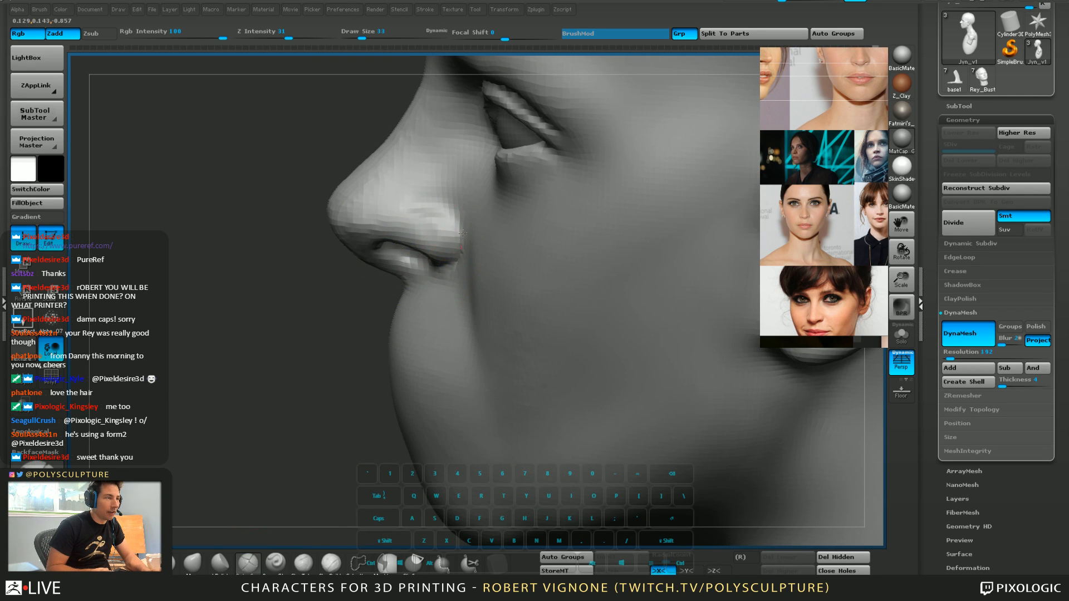
{"action": "right_click_drag", "start_coordinate": [412, 201], "coordinate": [430, 207]}
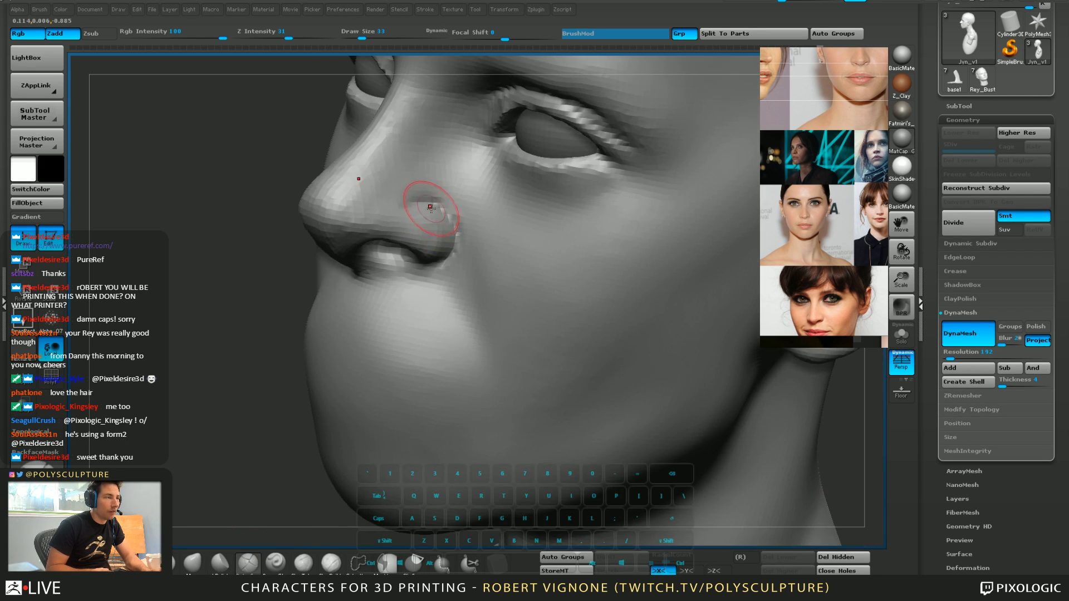
{"action": "mouse_move", "coordinate": [427, 237]}
{"action": "left_mouse_down", "text": "shift"}
{"action": "mouse_move", "coordinate": [442, 231]}
{"action": "mouse_move", "coordinate": [450, 256]}
{"action": "mouse_move", "coordinate": [447, 215]}
{"action": "mouse_move", "coordinate": [425, 217]}
{"action": "left_mouse_up", "text": "shift"}
{"action": "right_click_drag", "start_coordinate": [442, 222], "coordinate": [458, 256]}
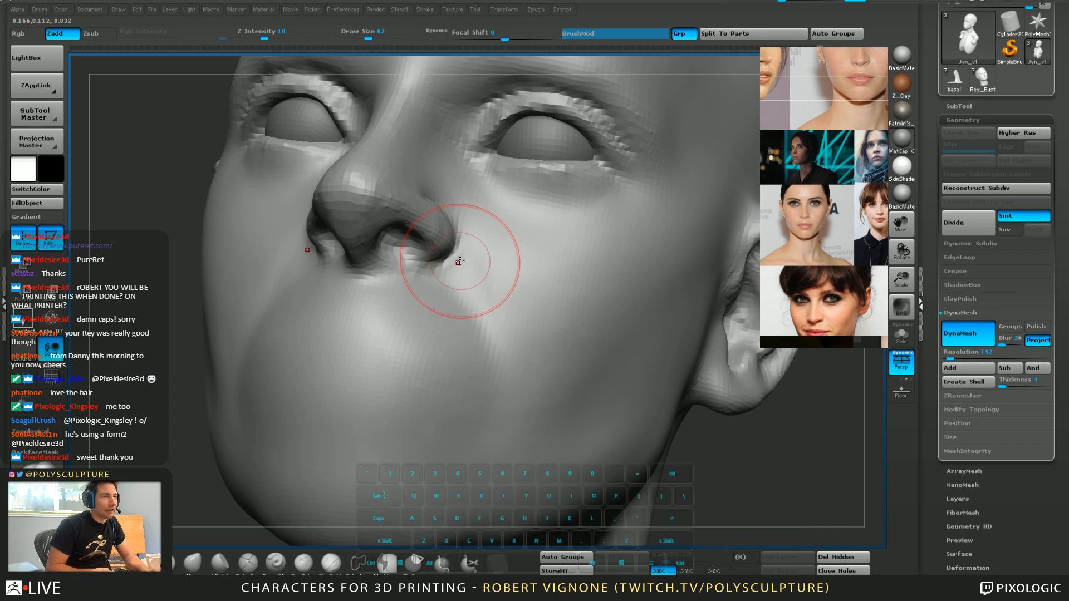
Adjust the base of the nostril wing with the Move brush at draw size 62
{"action": "key", "text": "b"}
{"action": "key", "text": "m"}
{"action": "key", "text": "v"}
{"action": "left_click_drag", "start_coordinate": [460, 261], "coordinate": [457, 258]}
{"action": "right_click_drag", "start_coordinate": [451, 260], "coordinate": [427, 221]}
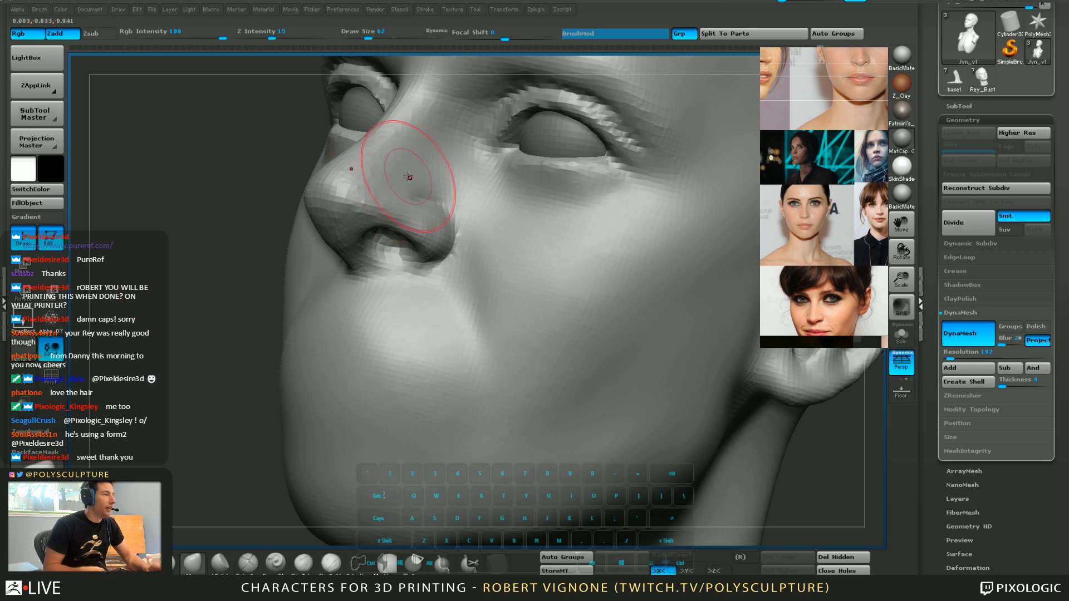
Refine the outer contour of the nostril with the Move brush at draw size 51
{"action": "left_click_drag", "start_coordinate": [208, 318], "coordinate": [215, 322]}
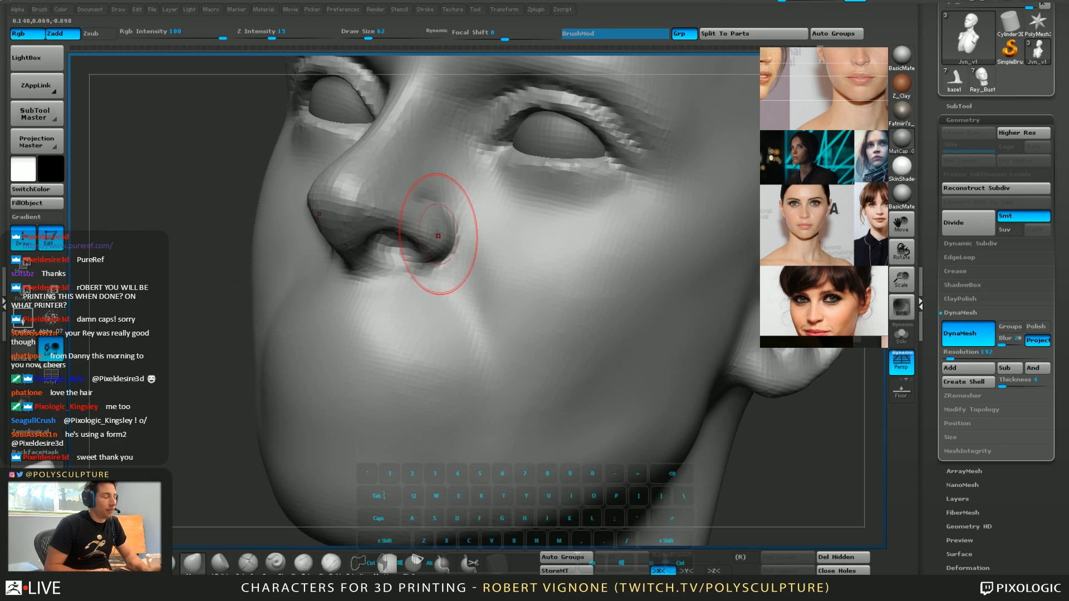
{"action": "key", "text": "s"}
{"action": "left_click_drag", "start_coordinate": [435, 243], "coordinate": [431, 243]}
{"action": "key", "text": "4"}
{"action": "key", "text": "5"}
{"action": "key", "text": "ctrl"}
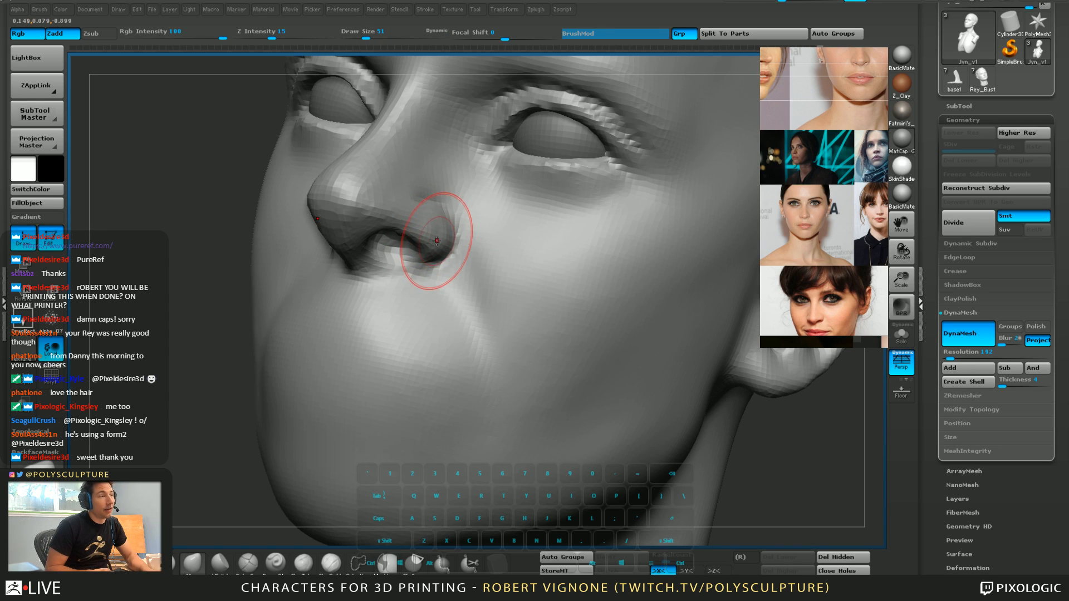
Reshape the nostril openings from below with the Move brush at draw size 39, reducing it to 35
{"action": "key", "text": "s"}
{"action": "left_click_drag", "start_coordinate": [418, 242], "coordinate": [413, 242]}
{"action": "left_click_drag", "start_coordinate": [207, 312], "coordinate": [213, 223]}
{"action": "left_click_drag", "start_coordinate": [212, 223], "coordinate": [217, 261], "text": "alt"}
{"action": "key", "text": "s"}
{"action": "left_click_drag", "start_coordinate": [374, 230], "coordinate": [371, 230]}
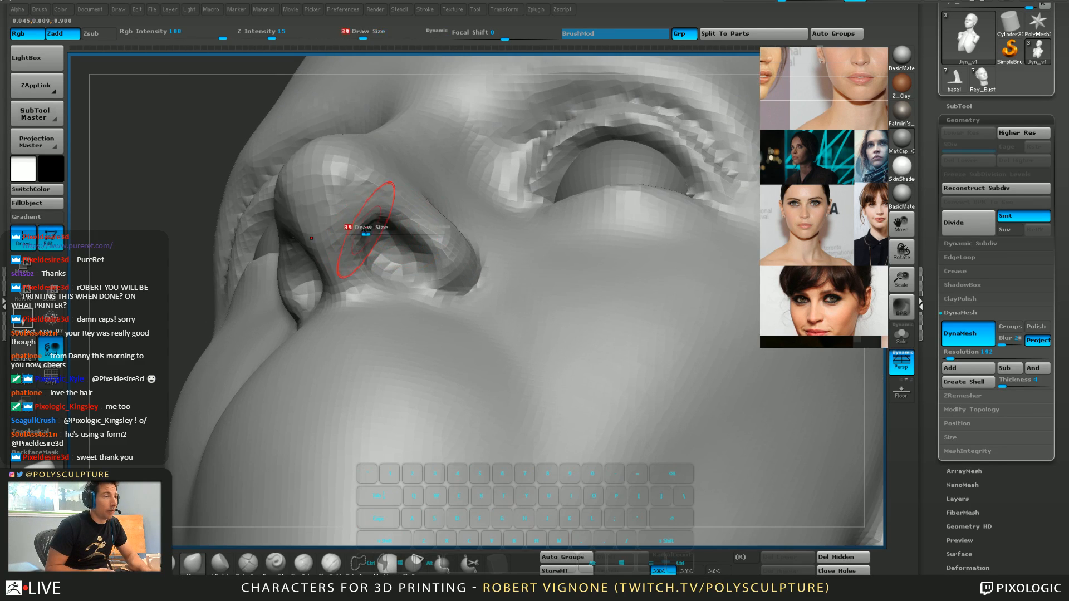
{"action": "mouse_move", "coordinate": [204, 223]}
{"action": "left_mouse_down"}
{"action": "mouse_move", "coordinate": [180, 225]}
{"action": "mouse_move", "coordinate": [210, 236]}
{"action": "mouse_move", "coordinate": [196, 250]}
{"action": "mouse_move", "coordinate": [181, 243]}
{"action": "mouse_move", "coordinate": [211, 245]}
{"action": "mouse_move", "coordinate": [199, 225]}
{"action": "left_mouse_up"}
{"action": "key", "text": "shift"}
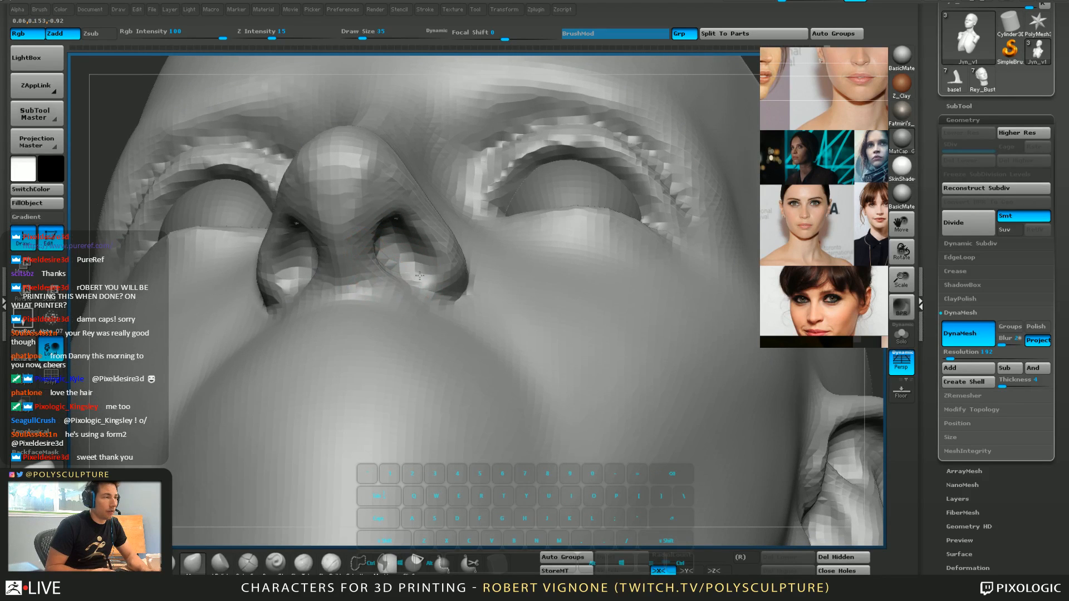
Carve the philtrum groove below the nose and raise its side ridges at draw size 25 and Z intensity 10
{"action": "mouse_move", "coordinate": [420, 280]}
{"action": "right_mouse_down"}
{"action": "mouse_move", "coordinate": [389, 274]}
{"action": "mouse_move", "coordinate": [413, 271]}
{"action": "mouse_move", "coordinate": [421, 248]}
{"action": "right_mouse_up"}
{"action": "key", "text": "shift"}
{"action": "left_click_drag", "start_coordinate": [357, 258], "coordinate": [355, 294], "text": "alt"}
{"action": "right_click_drag", "start_coordinate": [390, 269], "coordinate": [386, 285]}
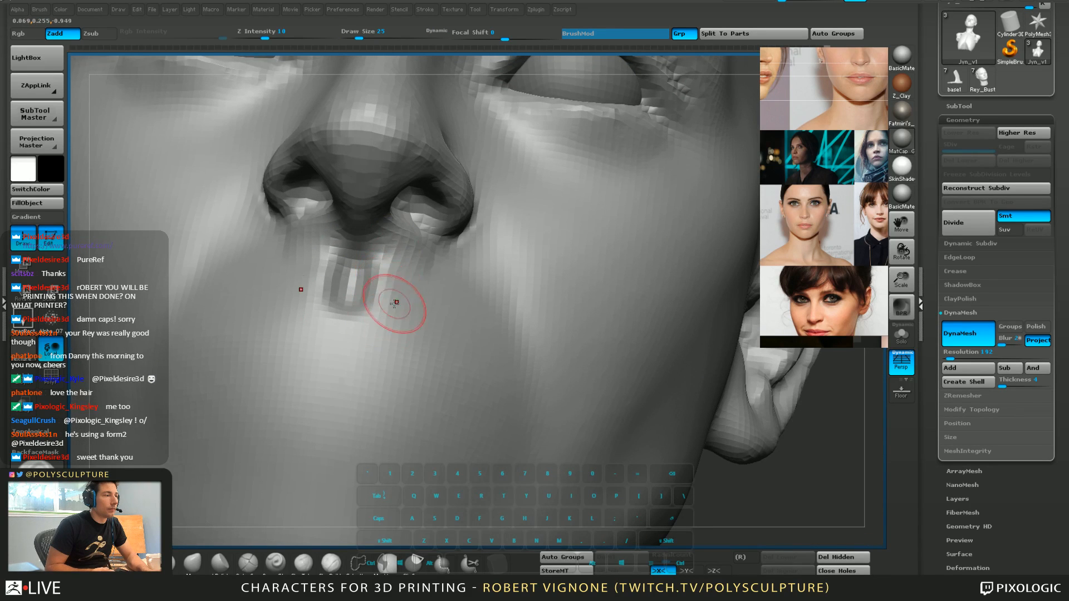
{"action": "mouse_move", "coordinate": [412, 246]}
{"action": "right_mouse_down"}
{"action": "mouse_move", "coordinate": [409, 230]}
{"action": "mouse_move", "coordinate": [403, 240]}
{"action": "mouse_move", "coordinate": [367, 241]}
{"action": "right_mouse_up"}
Adjust the junction of the columella and philtrum with the Move brush at draw size 25
{"action": "key", "text": "b"}
{"action": "key", "text": "m"}
{"action": "key", "text": "v"}
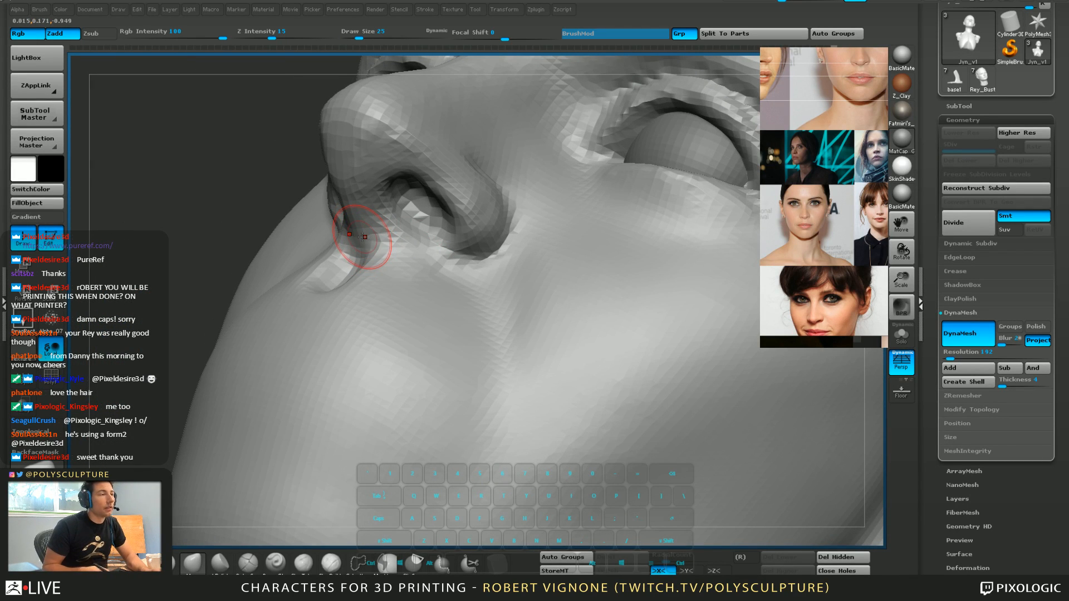
{"action": "mouse_move", "coordinate": [363, 237]}
{"action": "right_mouse_down", "text": "alt"}
{"action": "mouse_move", "coordinate": [440, 231]}
{"action": "mouse_move", "coordinate": [452, 204]}
{"action": "mouse_move", "coordinate": [439, 200]}
{"action": "mouse_move", "coordinate": [430, 210]}
{"action": "mouse_move", "coordinate": [465, 231]}
{"action": "mouse_move", "coordinate": [484, 279]}
{"action": "mouse_move", "coordinate": [438, 226]}
{"action": "mouse_move", "coordinate": [470, 287]}
{"action": "mouse_move", "coordinate": [484, 267]}
{"action": "mouse_move", "coordinate": [467, 252]}
{"action": "right_mouse_up", "text": "alt"}
Reposition the outer nostril wing with the Move brush at draw size 56 and Z intensity 15
{"action": "key", "text": "1"}
{"action": "key", "text": "2"}
{"action": "key", "text": "2"}
{"action": "key", "text": "s"}
{"action": "key", "text": "5"}
{"action": "key", "text": "s"}
{"action": "left_click_drag", "start_coordinate": [460, 240], "coordinate": [463, 238]}
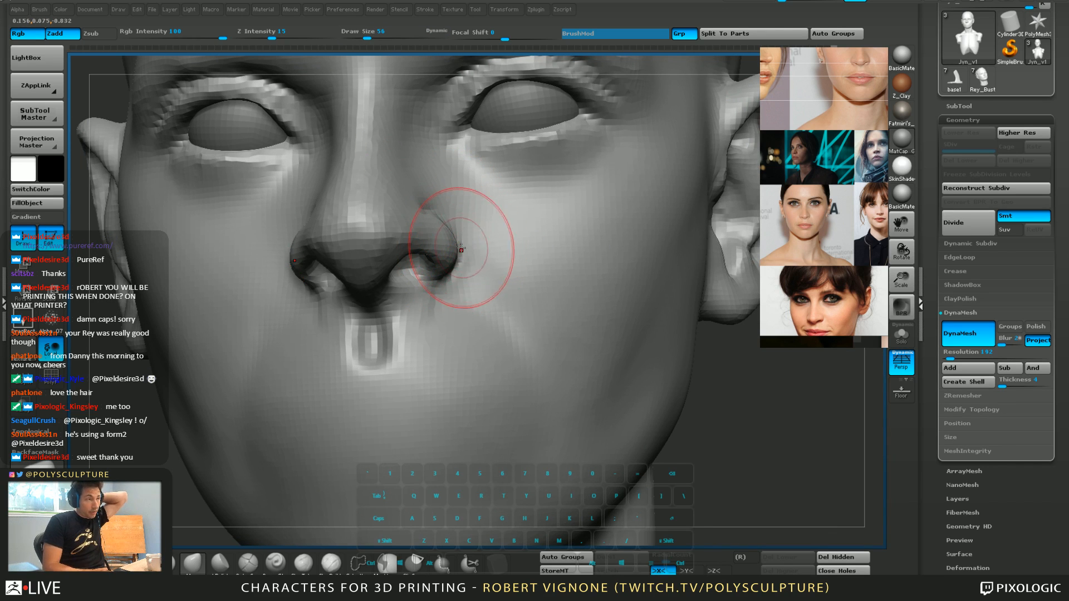
{"action": "mouse_move", "coordinate": [461, 251]}
{"action": "right_mouse_down"}
{"action": "mouse_move", "coordinate": [412, 248]}
{"action": "mouse_move", "coordinate": [453, 250]}
{"action": "mouse_move", "coordinate": [455, 219]}
{"action": "mouse_move", "coordinate": [448, 249]}
{"action": "mouse_move", "coordinate": [417, 229]}
{"action": "mouse_move", "coordinate": [434, 264]}
{"action": "right_mouse_up"}
Reshape the side of the nose tip with the Move brush at draw size 37 and smooth it
{"action": "key", "text": "s"}
{"action": "left_click_drag", "start_coordinate": [402, 222], "coordinate": [391, 222]}
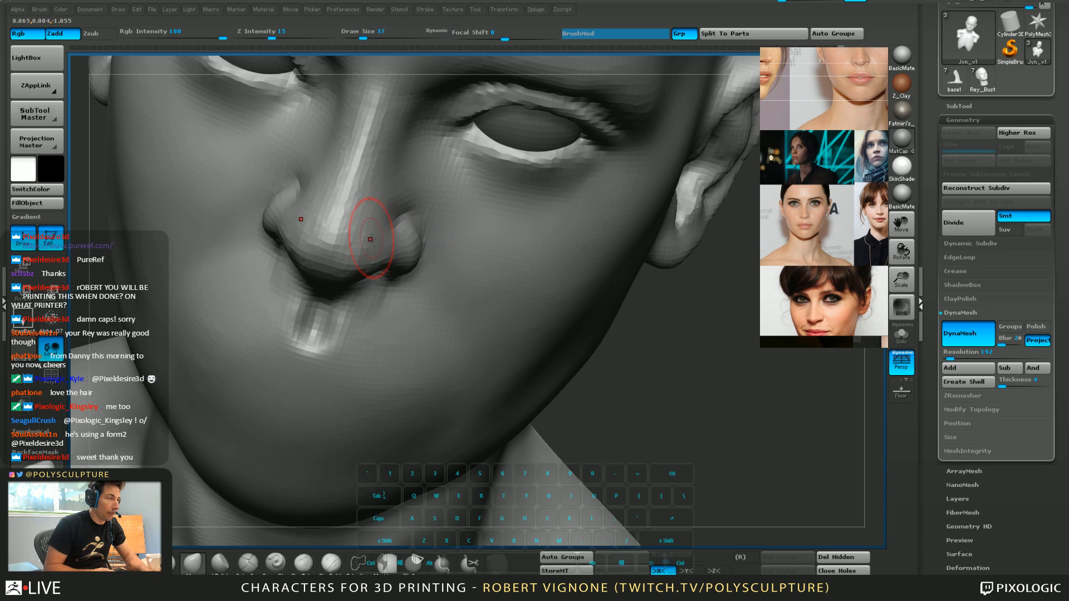
{"action": "right_click_drag", "start_coordinate": [389, 197], "coordinate": [377, 241]}
{"action": "left_click_drag", "start_coordinate": [377, 241], "coordinate": [385, 304], "text": "shift"}
{"action": "mouse_move", "coordinate": [384, 304]}
{"action": "right_mouse_down", "text": "alt"}
{"action": "mouse_move", "coordinate": [356, 205]}
{"action": "mouse_move", "coordinate": [386, 298]}
{"action": "right_mouse_up", "text": "alt"}
Refine the side of the nose and smooth the transition from the bridge toward the inner eye at draw size 56
{"action": "key", "text": "1"}
{"action": "key", "text": "s"}
{"action": "left_click_drag", "start_coordinate": [411, 272], "coordinate": [414, 289]}
{"action": "right_click_drag", "start_coordinate": [446, 231], "coordinate": [483, 195]}
{"action": "key", "text": "2"}
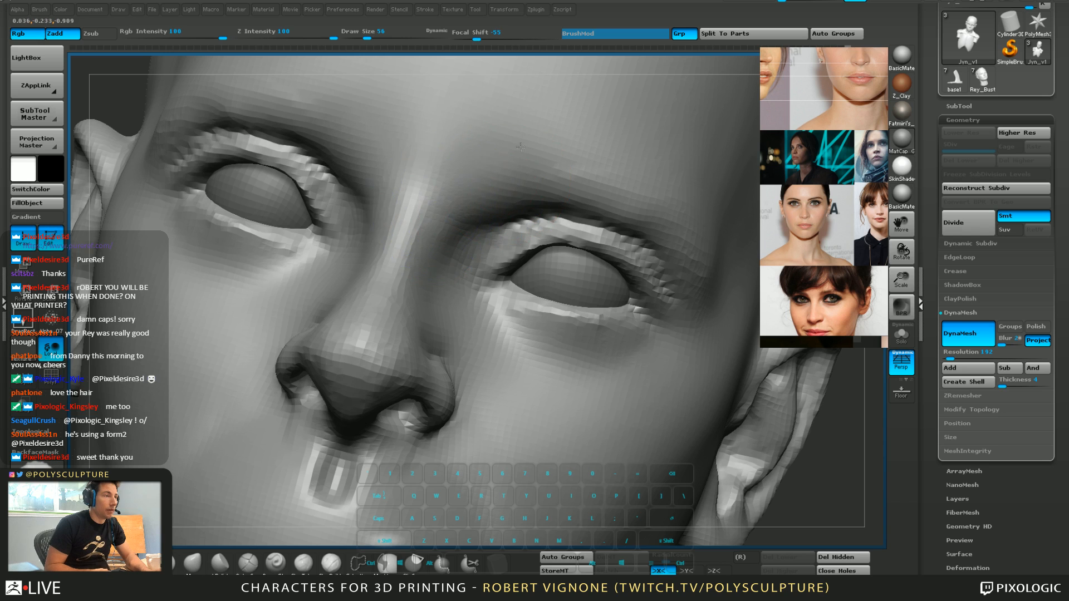
{"action": "left_click_drag", "start_coordinate": [414, 192], "coordinate": [437, 239], "text": "shift"}
{"action": "key", "text": "2"}
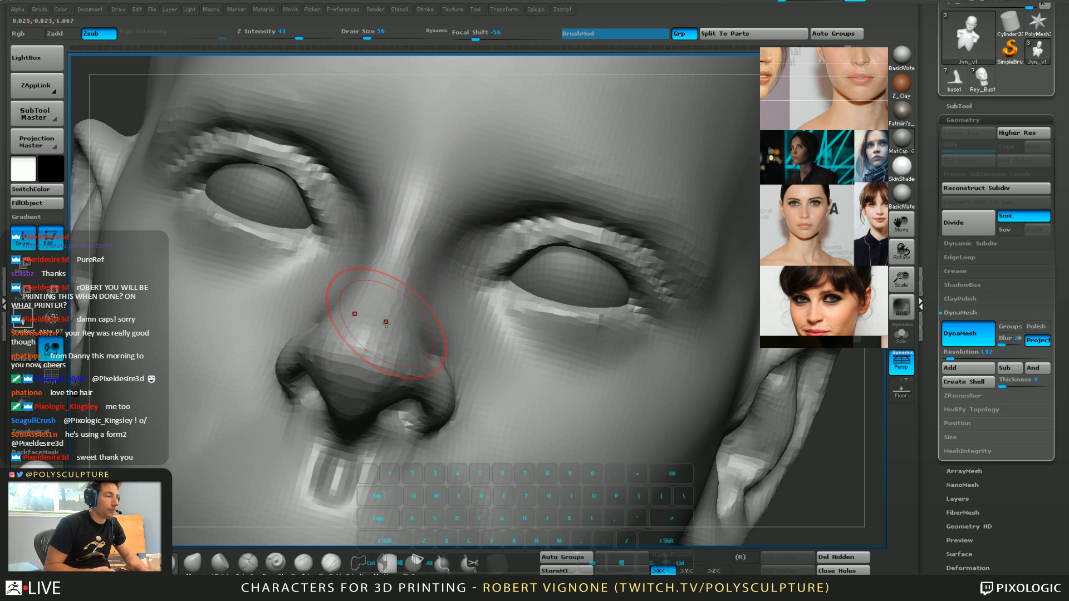
Refine the lower nose tip beside the nostril and reduce the brush to draw size 44
{"action": "right_click_drag", "start_coordinate": [384, 348], "coordinate": [368, 329]}
{"action": "key", "text": "1"}
{"action": "left_click_drag", "start_coordinate": [382, 329], "coordinate": [378, 332]}
{"action": "mouse_move", "coordinate": [378, 332]}
{"action": "right_mouse_down"}
{"action": "mouse_move", "coordinate": [390, 298]}
{"action": "mouse_move", "coordinate": [406, 303]}
{"action": "mouse_move", "coordinate": [386, 320]}
{"action": "mouse_move", "coordinate": [407, 319]}
{"action": "right_mouse_up"}
{"action": "key", "text": "["}
{"action": "key", "text": "["}
{"action": "key", "text": "4"}
{"action": "key", "text": "s"}
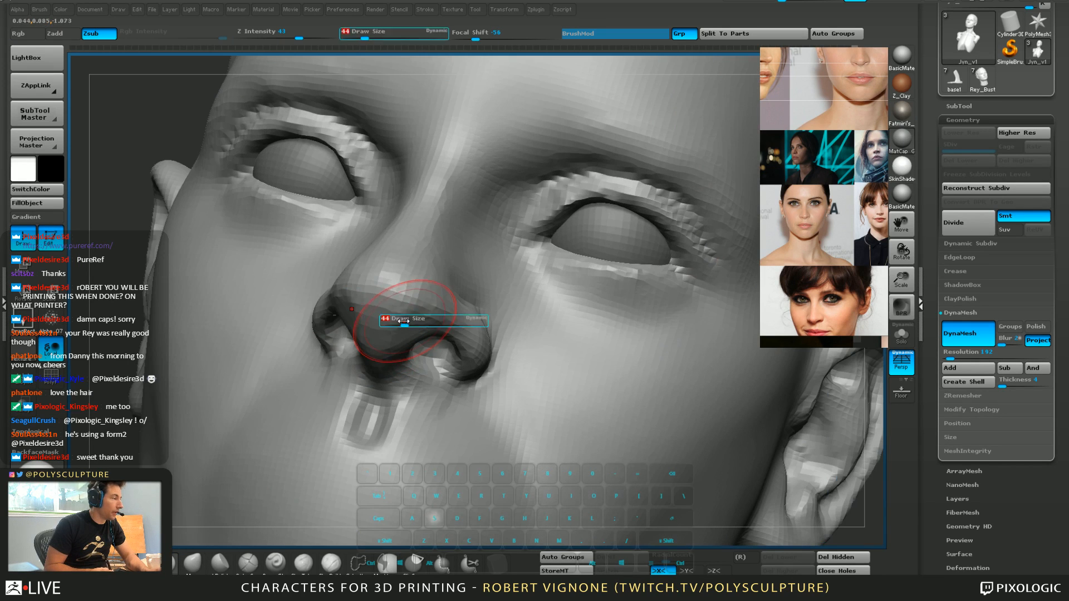
Browse the photo reference board and frame the front-facing close-up portrait
{"action": "scroll", "coordinate": [824, 192], "scroll_direction": "down", "scroll_amount": 5}
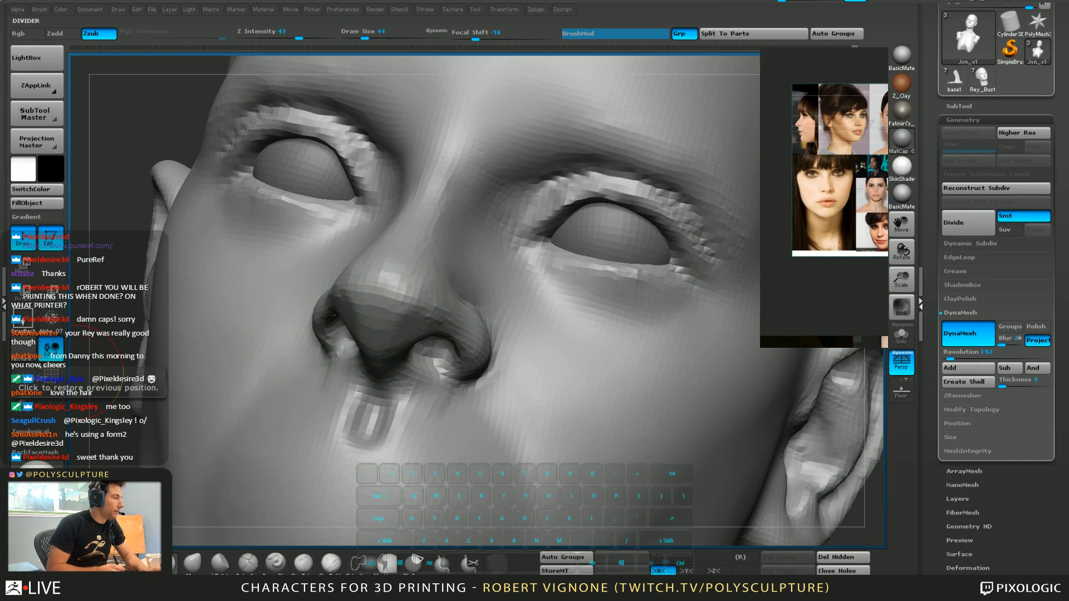
{"action": "left_click_drag", "start_coordinate": [824, 189], "coordinate": [832, 207], "text": "ctrl"}
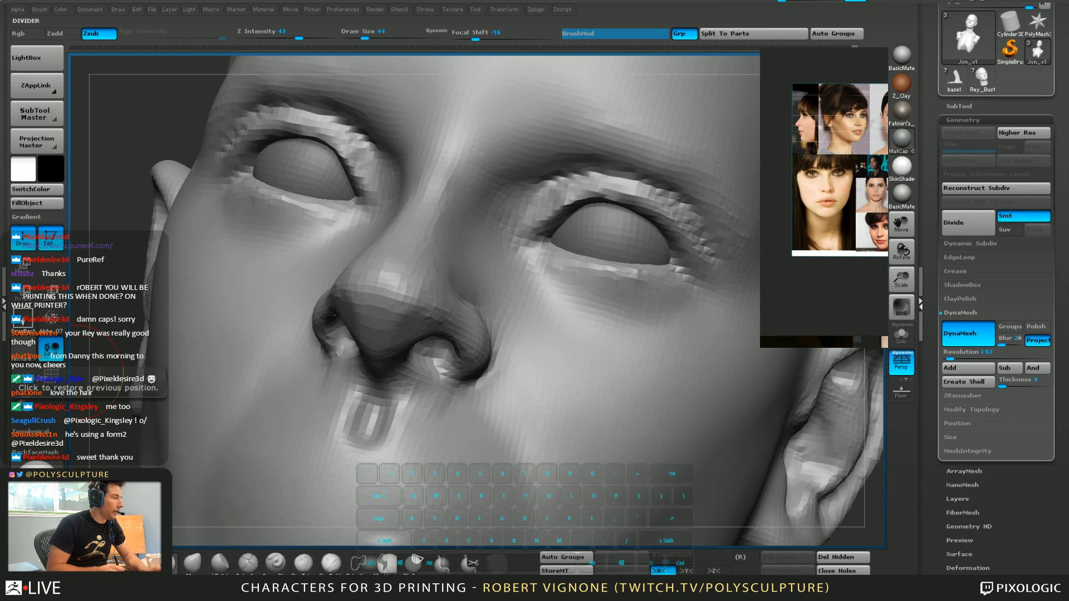
{"action": "left_click_drag", "start_coordinate": [877, 168], "coordinate": [848, 168]}
{"action": "right_click_drag", "start_coordinate": [848, 168], "coordinate": [877, 168], "text": "alt"}
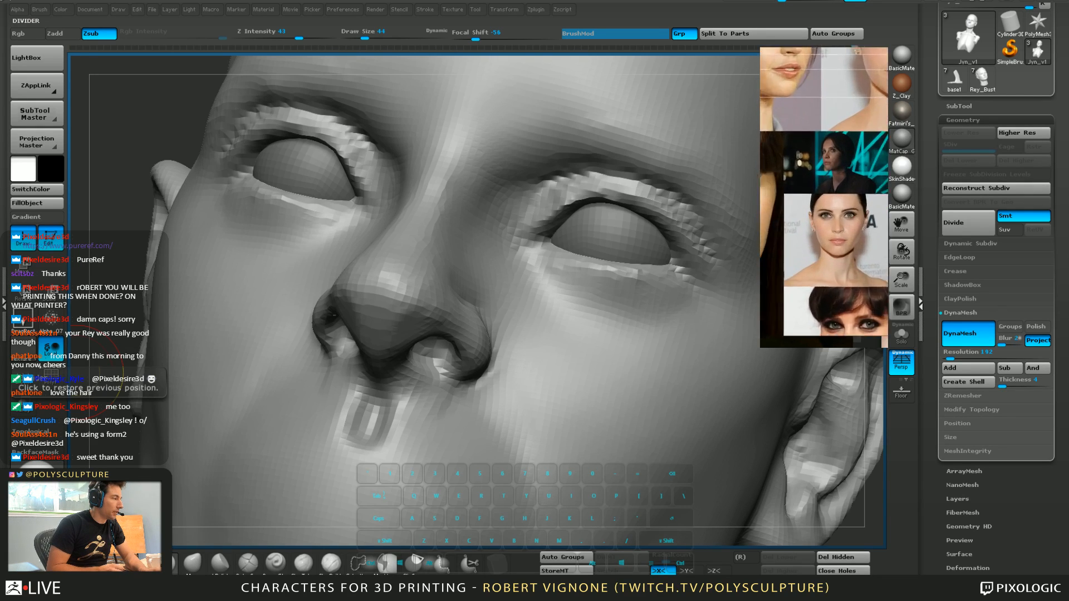
{"action": "left_click_drag", "start_coordinate": [849, 190], "coordinate": [834, 162], "text": "ctrl+alt"}
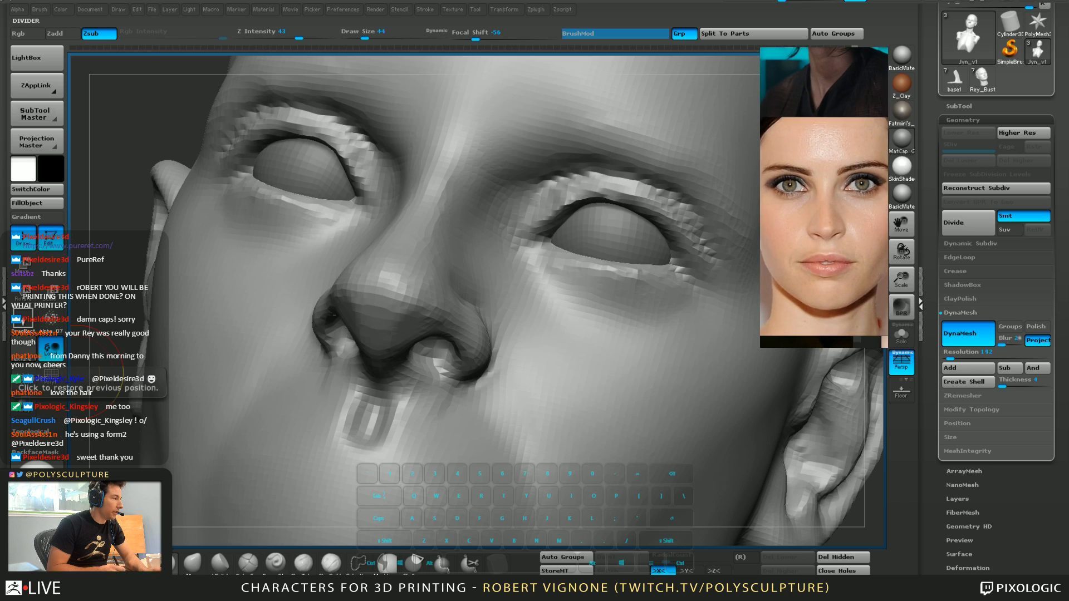
Pull the outer nostril wings slightly inward from the front with the Move brush at Z intensity 15
{"action": "right_click_drag", "start_coordinate": [392, 321], "coordinate": [423, 310]}
{"action": "key", "text": "s"}
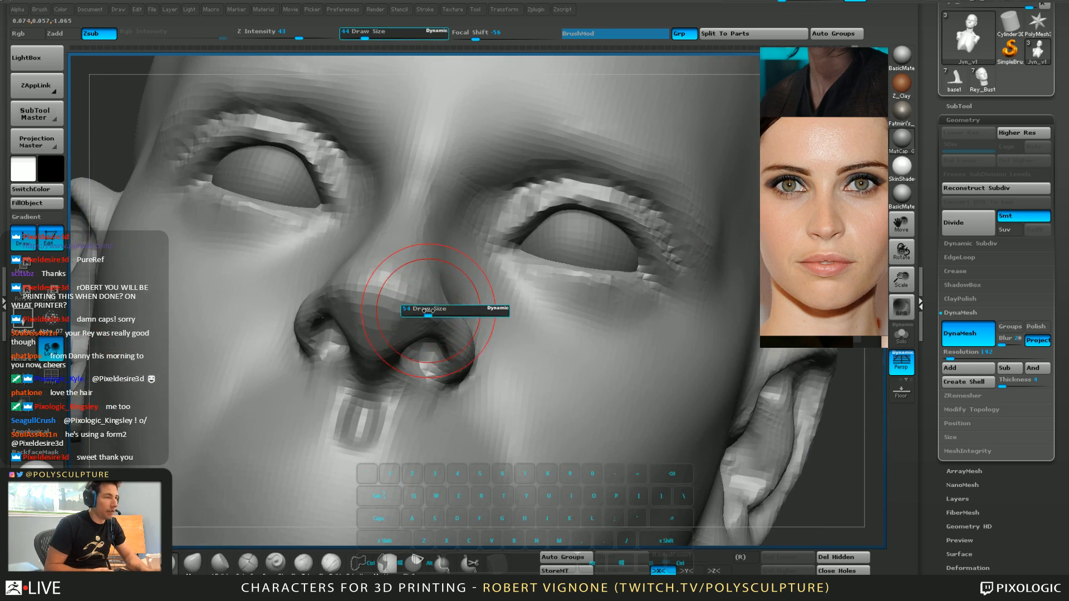
{"action": "left_click", "coordinate": [424, 309]}
{"action": "key", "text": "5"}
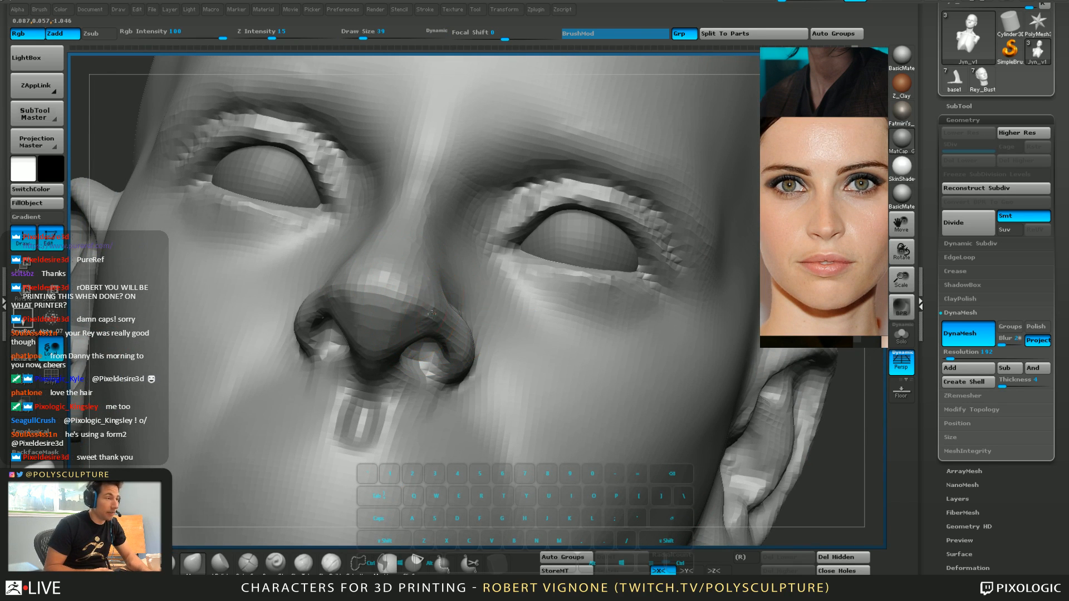
{"action": "right_click_drag", "start_coordinate": [396, 354], "coordinate": [409, 341], "text": "shift"}
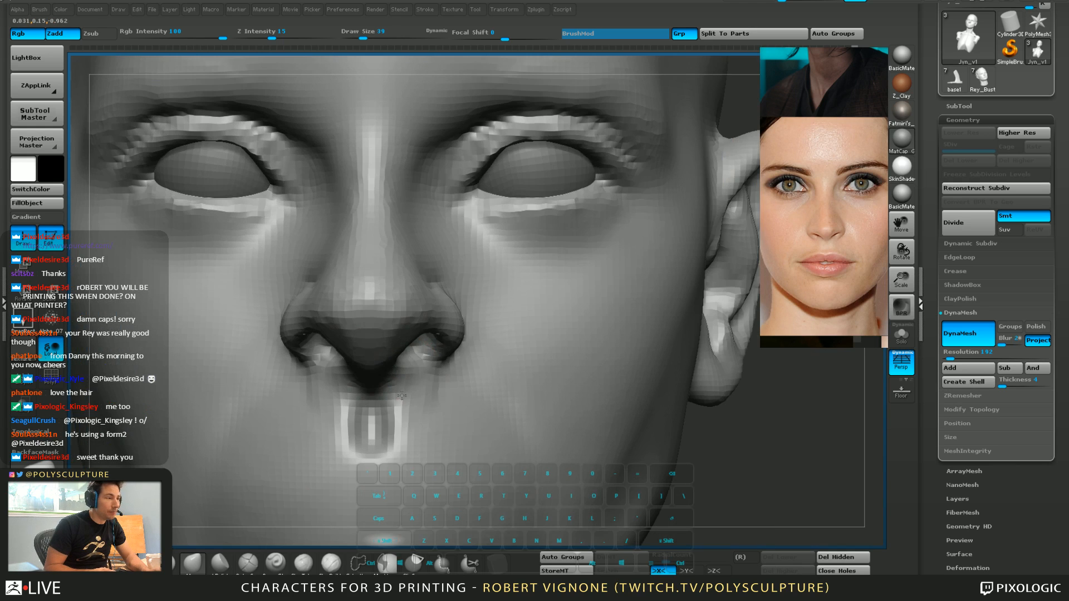
{"action": "key", "text": "5"}
{"action": "left_click_drag", "start_coordinate": [291, 350], "coordinate": [299, 351]}
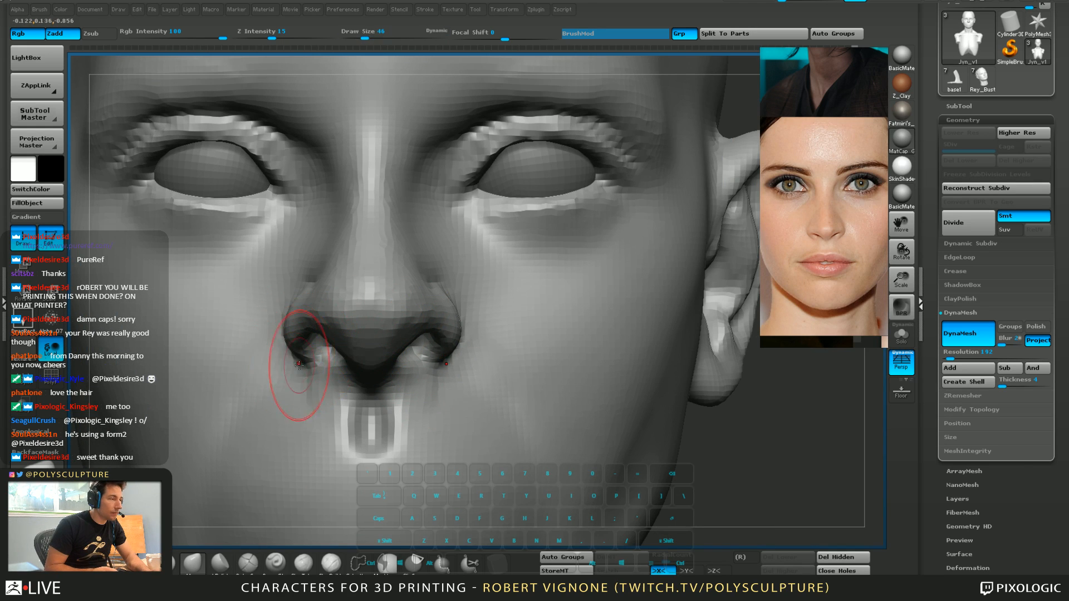
Refine the lower rim of the nostril wing at draw size 46 and Z intensity 10
{"action": "key", "text": "s"}
{"action": "left_click", "coordinate": [309, 367]}
{"action": "key", "text": "s"}
{"action": "mouse_move", "coordinate": [301, 359]}
{"action": "right_mouse_down"}
{"action": "mouse_move", "coordinate": [349, 357]}
{"action": "mouse_move", "coordinate": [319, 310]}
{"action": "right_mouse_up"}
{"action": "left_click", "coordinate": [307, 353]}
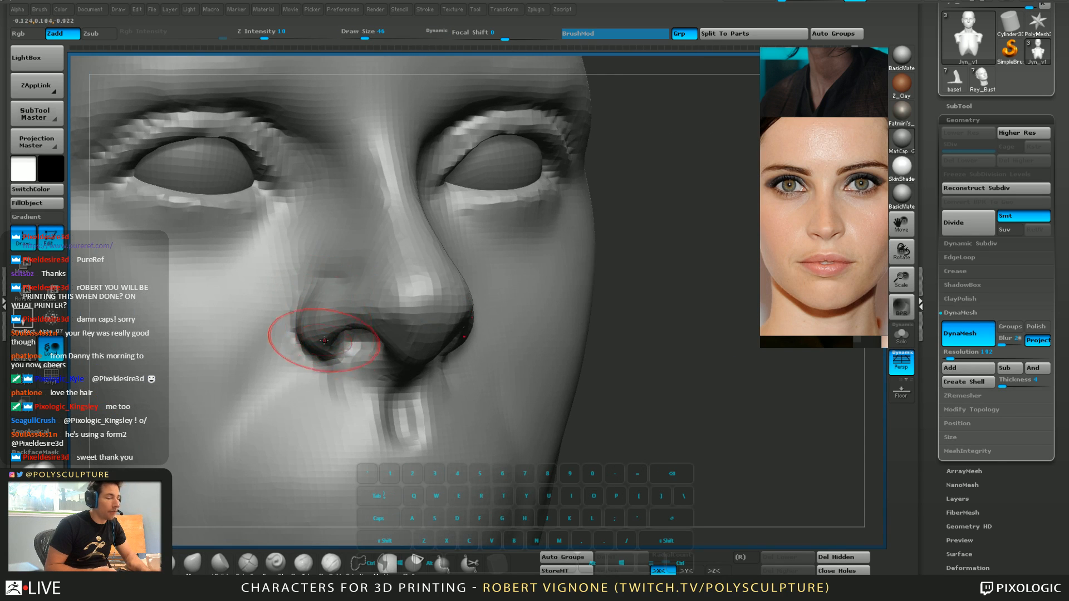
{"action": "right_click_drag", "start_coordinate": [335, 357], "coordinate": [424, 289], "text": "shift"}
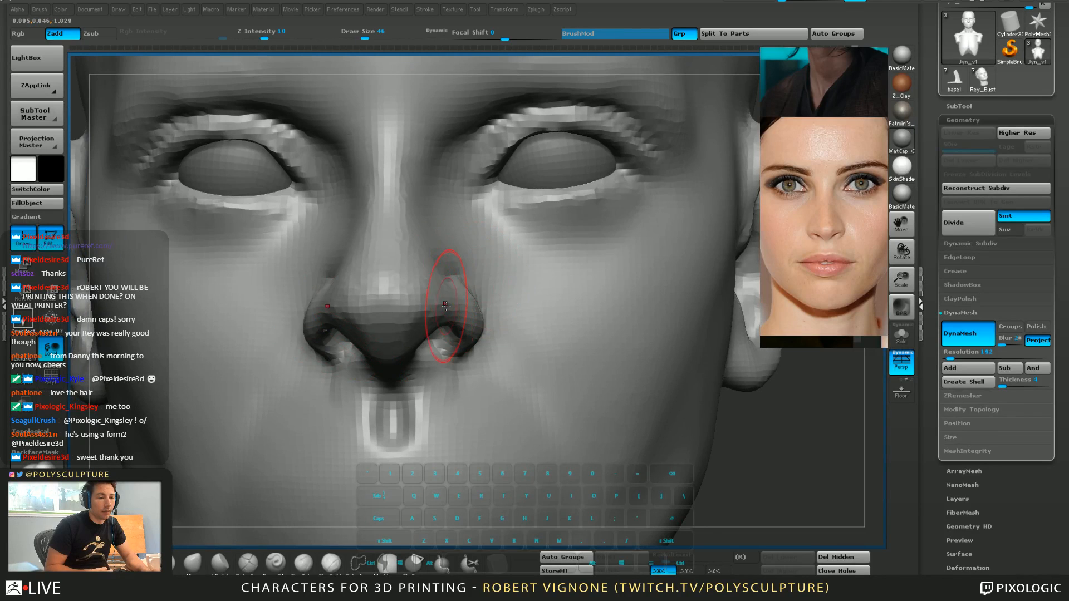
{"action": "mouse_move", "coordinate": [456, 331]}
{"action": "right_mouse_down"}
{"action": "mouse_move", "coordinate": [481, 335]}
{"action": "mouse_move", "coordinate": [460, 329]}
{"action": "right_mouse_up"}
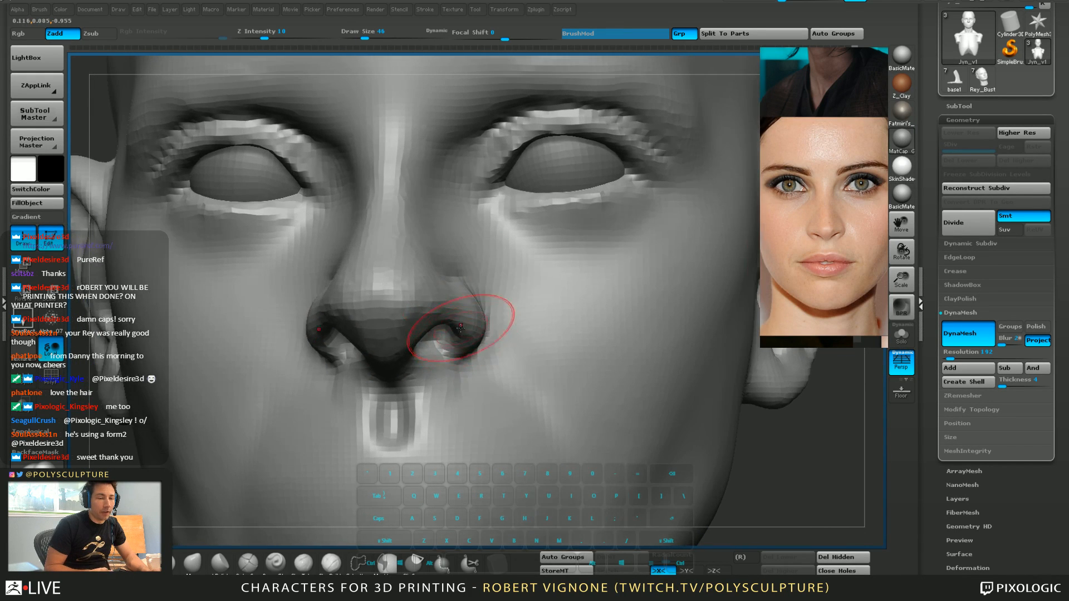
Adjust the nostril opening and outer wing with the Move brush at draw sizes 56 and 51
{"action": "right_click_drag", "start_coordinate": [436, 370], "coordinate": [422, 371]}
{"action": "key", "text": "5"}
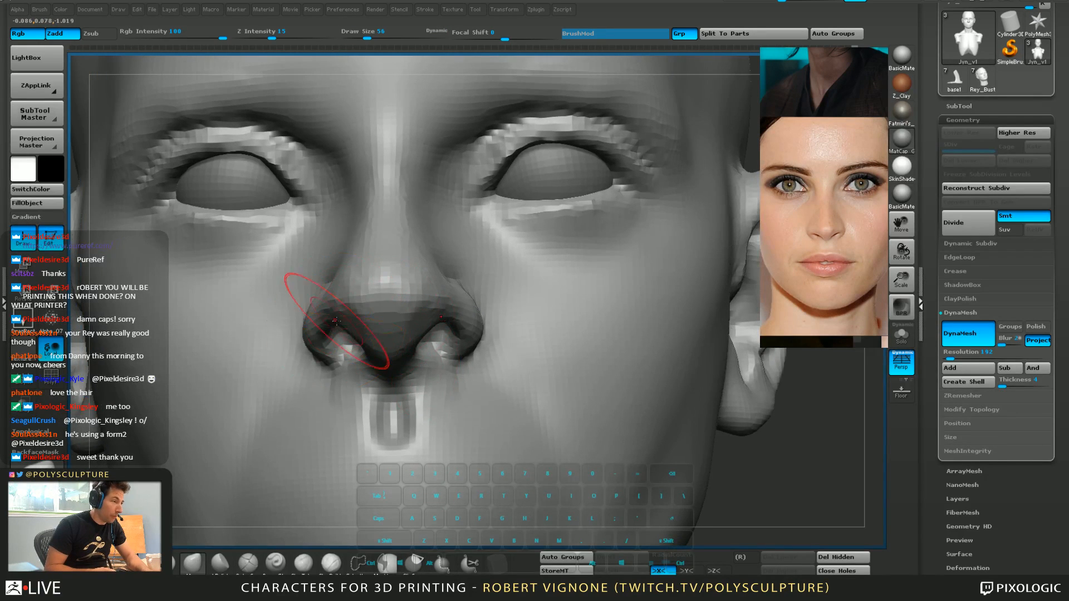
{"action": "right_click_drag", "start_coordinate": [329, 324], "coordinate": [369, 333]}
{"action": "key", "text": "5"}
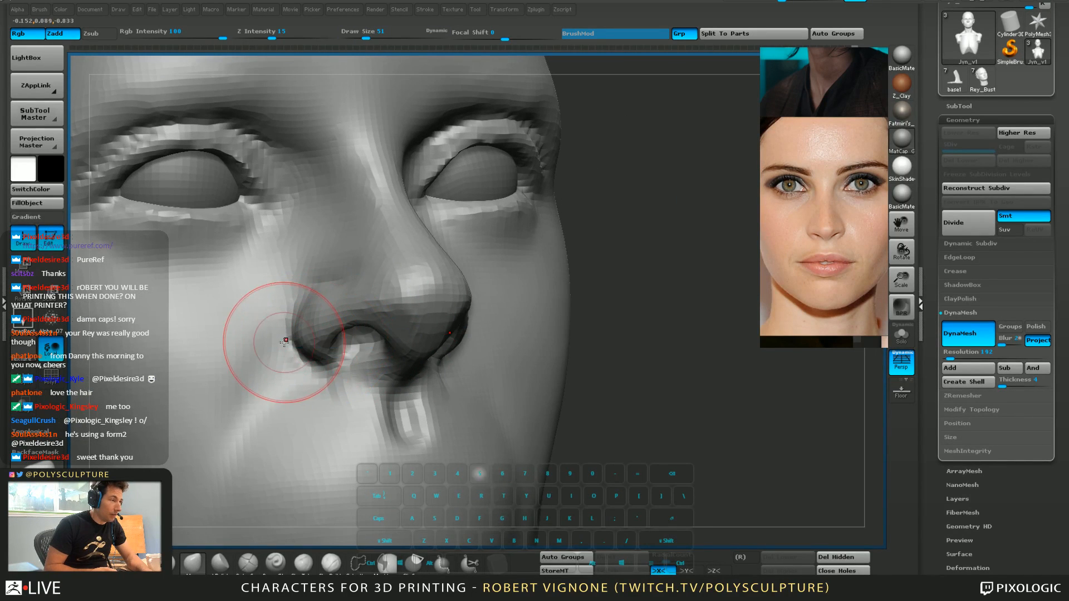
{"action": "mouse_move", "coordinate": [284, 341]}
{"action": "right_mouse_down"}
{"action": "mouse_move", "coordinate": [300, 350]}
{"action": "mouse_move", "coordinate": [330, 295]}
{"action": "mouse_move", "coordinate": [356, 303]}
{"action": "right_mouse_up"}
Sharpen the crease above the nostril wing at draw size 29 and Z intensity 31
{"action": "left_click", "coordinate": [248, 566]}
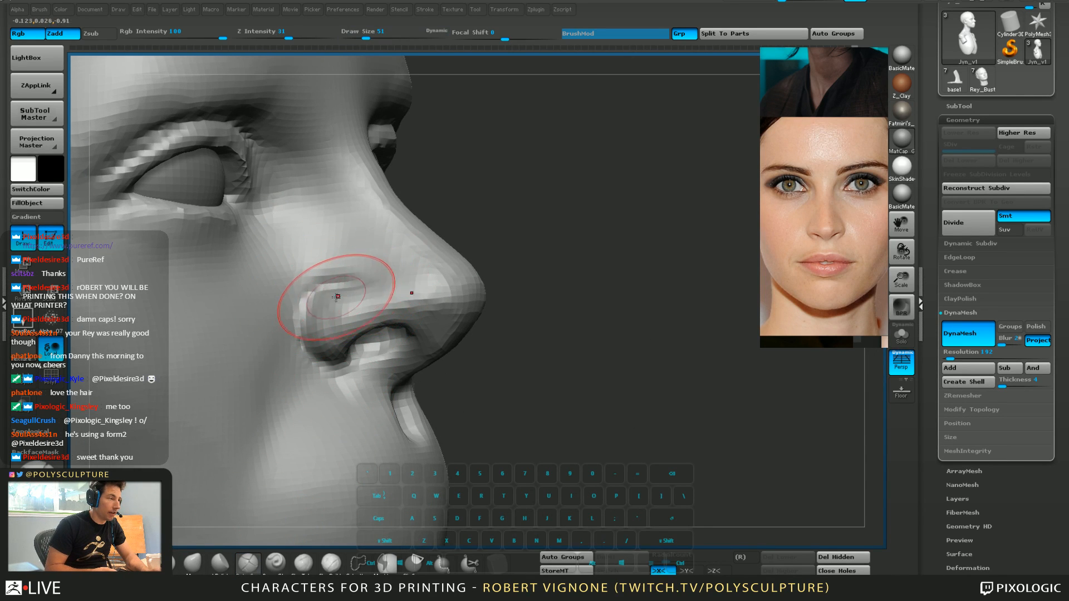
{"action": "right_click_drag", "start_coordinate": [337, 296], "coordinate": [357, 295]}
{"action": "key", "text": "s"}
{"action": "left_click_drag", "start_coordinate": [342, 299], "coordinate": [336, 298]}
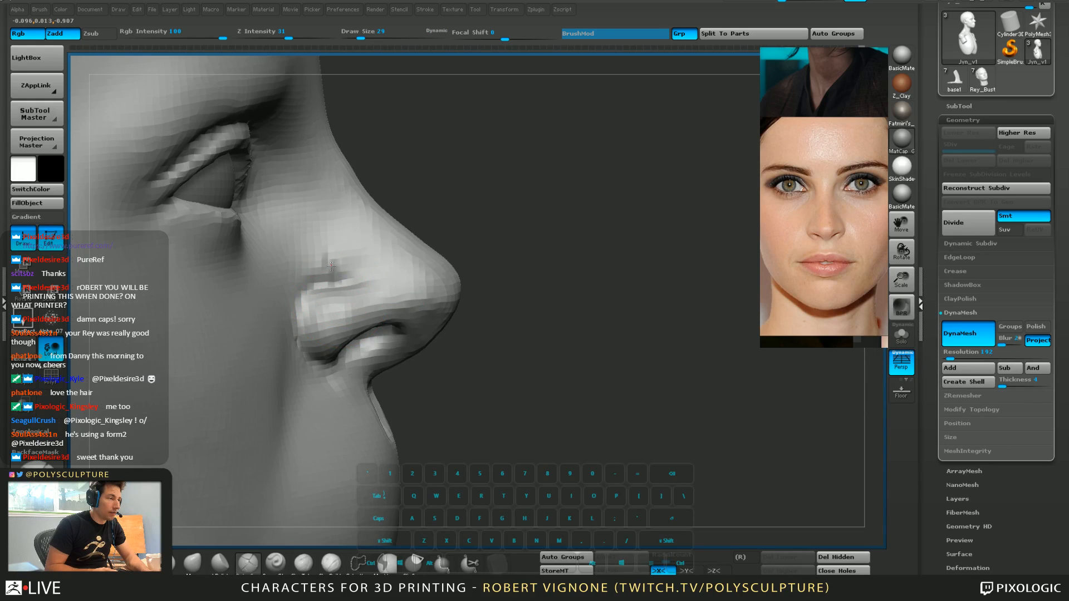
{"action": "key", "text": "5"}
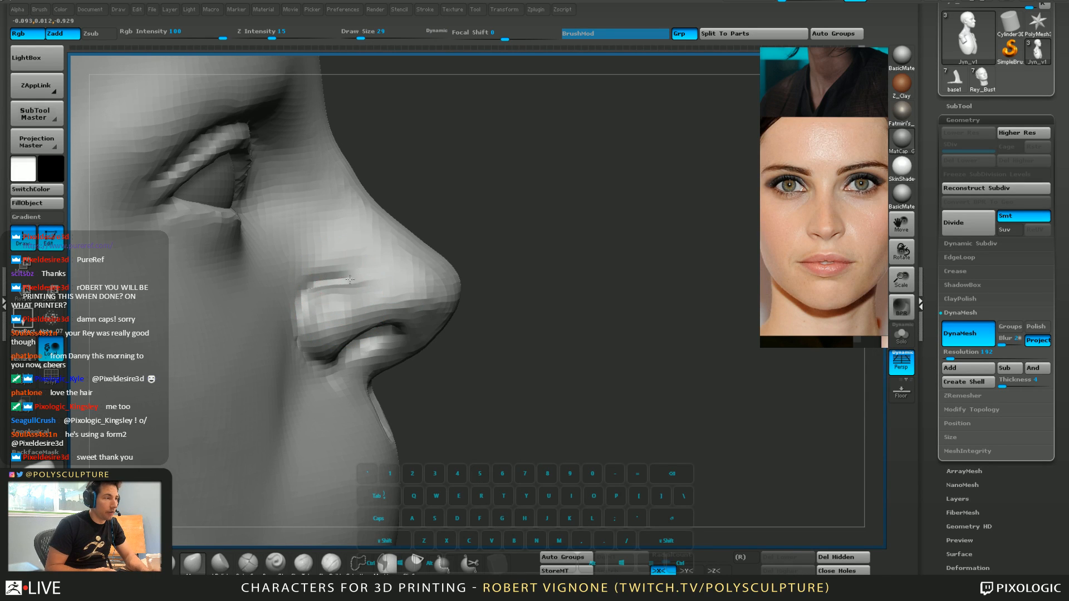
Reshape the nostril wing and soften its upper crease at draw size 37 and Z intensity 10
{"action": "key", "text": "s"}
{"action": "left_click_drag", "start_coordinate": [310, 308], "coordinate": [313, 310]}
{"action": "mouse_move", "coordinate": [313, 309]}
{"action": "right_mouse_down"}
{"action": "mouse_move", "coordinate": [332, 311]}
{"action": "mouse_move", "coordinate": [279, 317]}
{"action": "mouse_move", "coordinate": [334, 336]}
{"action": "right_mouse_up"}
{"action": "key", "text": "1"}
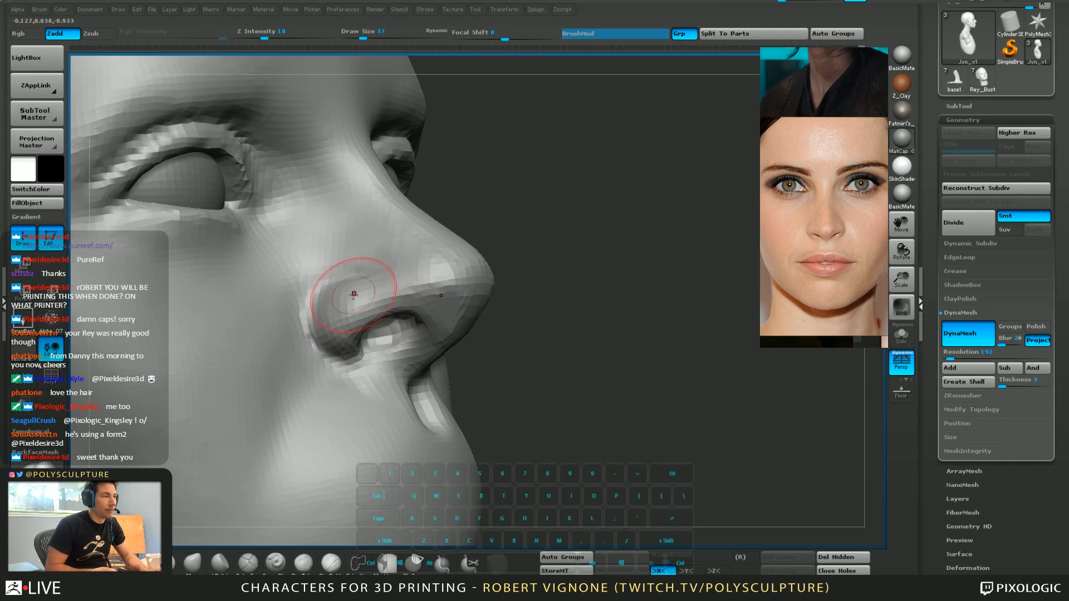
{"action": "right_click_drag", "start_coordinate": [354, 294], "coordinate": [345, 271]}
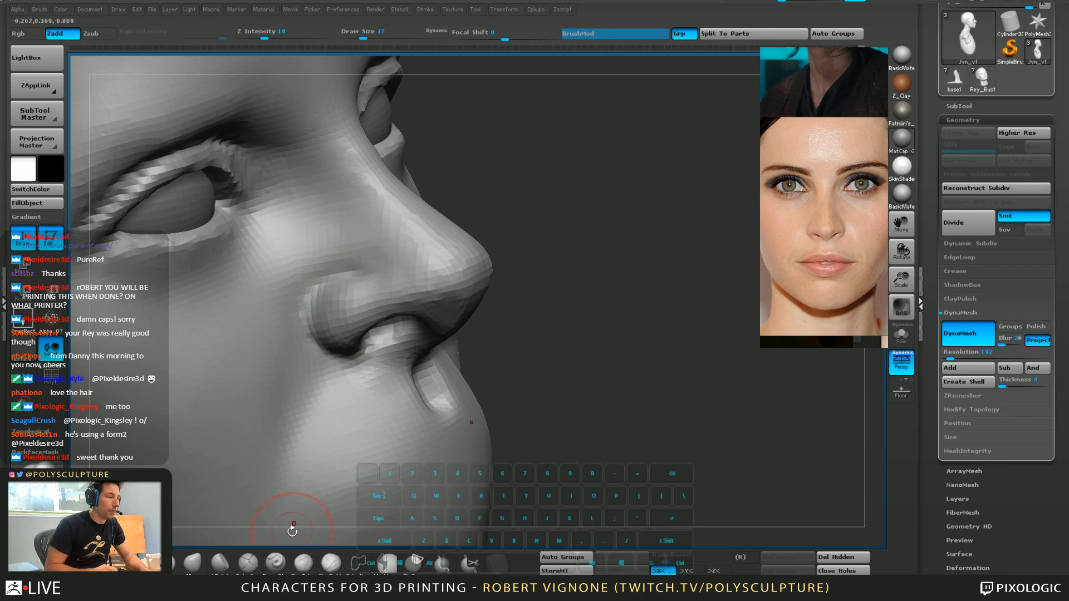
Flatten the side of the nose above the nostril wing with a polish brush at Z intensity 6
{"action": "left_click", "coordinate": [331, 563]}
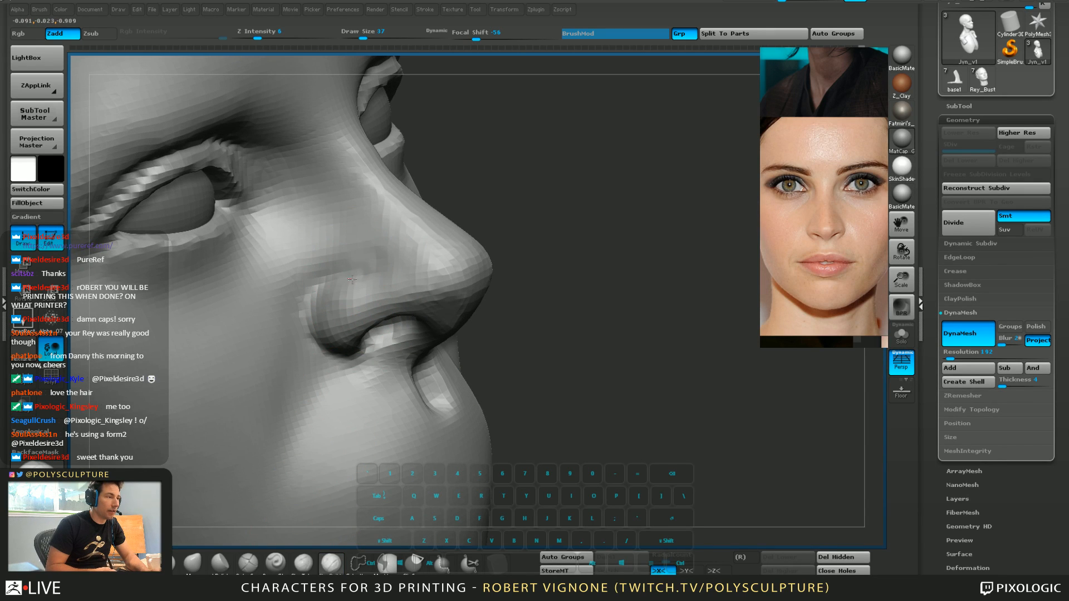
{"action": "mouse_move", "coordinate": [392, 284]}
{"action": "right_mouse_down"}
{"action": "mouse_move", "coordinate": [580, 353]}
{"action": "mouse_move", "coordinate": [486, 351]}
{"action": "mouse_move", "coordinate": [400, 269]}
{"action": "right_mouse_up"}
{"action": "key", "text": "s"}
{"action": "left_click_drag", "start_coordinate": [400, 268], "coordinate": [415, 268]}
Adjust the nose profile and the cheek beside it with the Move brush at draw sizes 112 and 88
{"action": "key", "text": "b"}
{"action": "key", "text": "m"}
{"action": "key", "text": "v"}
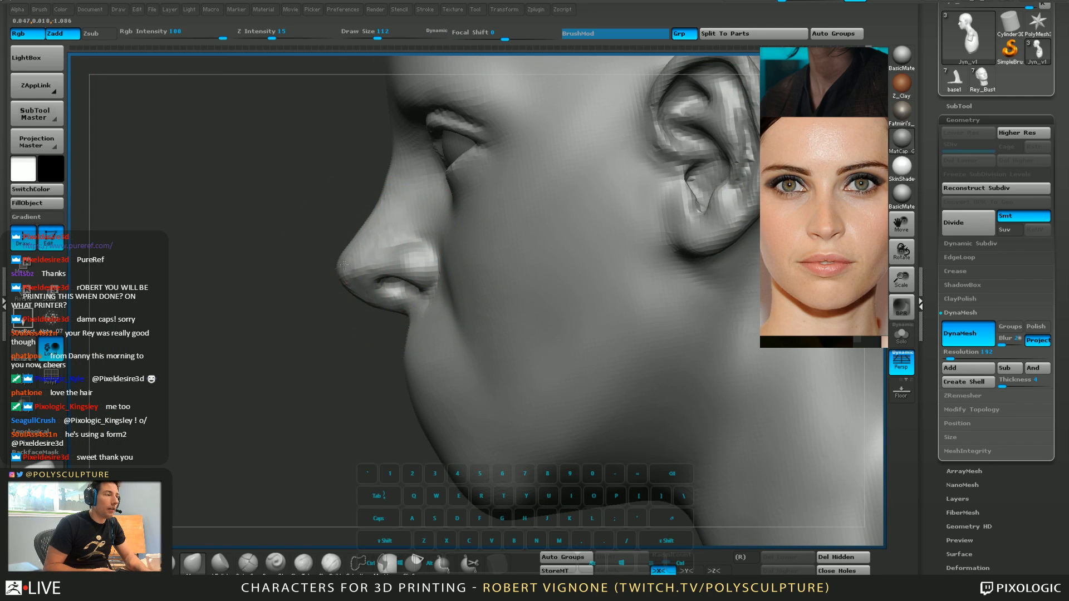
{"action": "mouse_move", "coordinate": [308, 278]}
{"action": "left_mouse_down"}
{"action": "mouse_move", "coordinate": [414, 250]}
{"action": "mouse_move", "coordinate": [428, 234]}
{"action": "left_mouse_up"}
{"action": "key", "text": "s"}
{"action": "left_click_drag", "start_coordinate": [265, 264], "coordinate": [260, 263]}
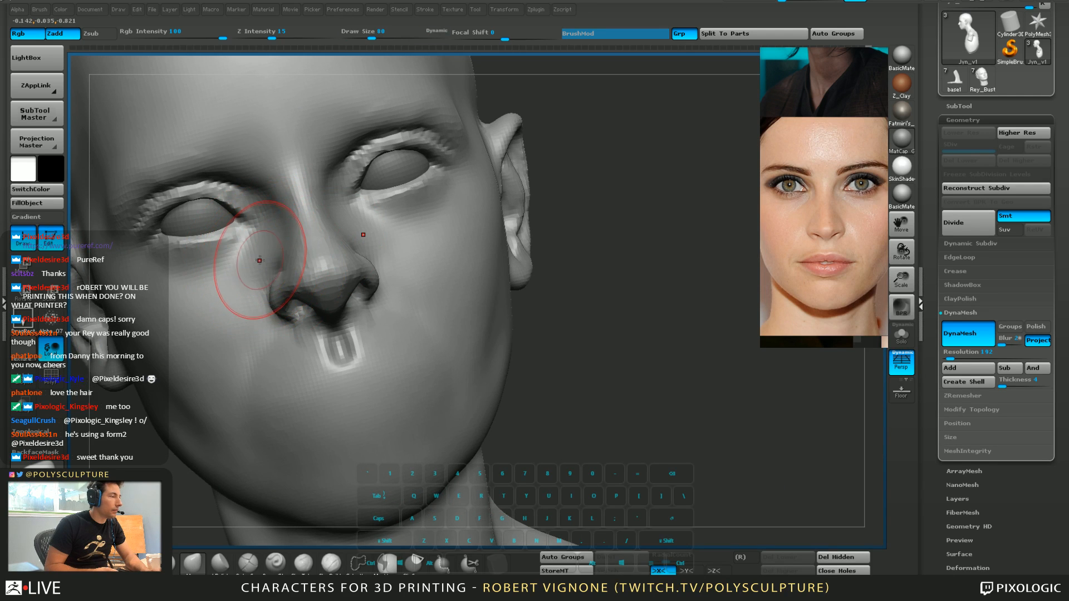
Adjust the width of the nose at the nostril wings from the front with the Move brush at draw size 128
{"action": "mouse_move", "coordinate": [254, 274]}
{"action": "right_mouse_down"}
{"action": "mouse_move", "coordinate": [325, 312]}
{"action": "mouse_move", "coordinate": [348, 368]}
{"action": "right_mouse_up"}
{"action": "key", "text": "s"}
{"action": "left_click_drag", "start_coordinate": [353, 374], "coordinate": [370, 374]}
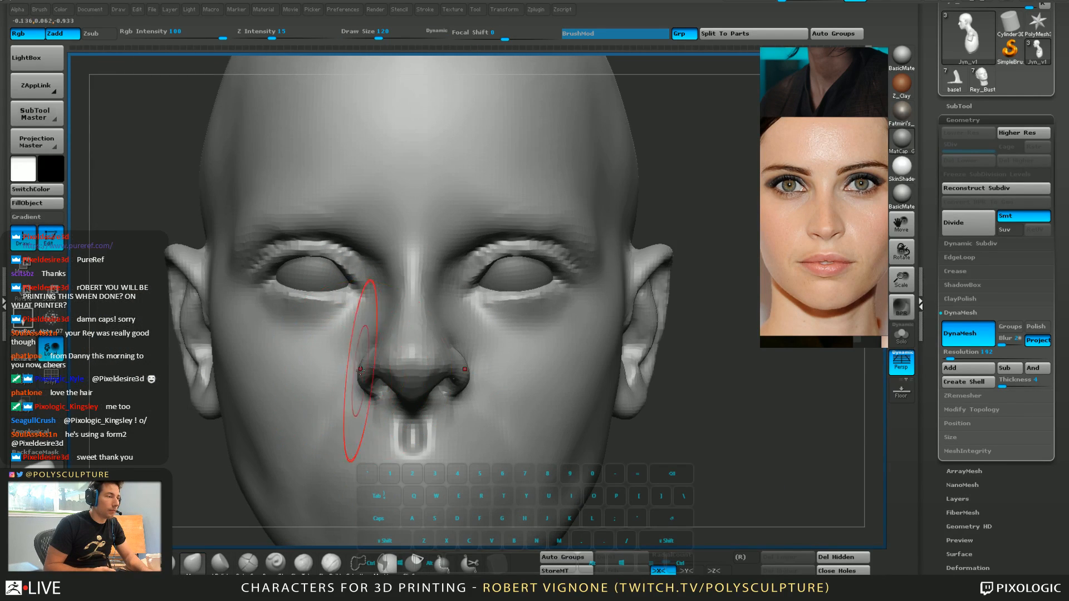
{"action": "right_click_drag", "start_coordinate": [425, 373], "coordinate": [506, 337]}
{"action": "mouse_move", "coordinate": [426, 301]}
{"action": "left_mouse_down", "text": "ctrl"}
{"action": "mouse_move", "coordinate": [356, 287]}
{"action": "mouse_move", "coordinate": [308, 409]}
{"action": "mouse_move", "coordinate": [426, 421]}
{"action": "left_mouse_up", "text": "ctrl"}
{"action": "left_click", "coordinate": [479, 433], "text": "ctrl"}
Reshape the area around the nose and cheeks with the Move brush down to draw size 74, and smooth the cheek
{"action": "right_click_drag", "start_coordinate": [412, 364], "coordinate": [437, 389]}
{"action": "key", "text": "s"}
{"action": "left_click_drag", "start_coordinate": [386, 374], "coordinate": [408, 374]}
{"action": "left_click_drag", "start_coordinate": [344, 395], "coordinate": [349, 407]}
{"action": "left_click_drag", "start_coordinate": [539, 408], "coordinate": [535, 443], "text": "ctrl"}
{"action": "mouse_move", "coordinate": [527, 469]}
{"action": "right_mouse_down", "text": "alt"}
{"action": "mouse_move", "coordinate": [597, 360]}
{"action": "mouse_move", "coordinate": [499, 319]}
{"action": "mouse_move", "coordinate": [467, 375]}
{"action": "right_mouse_up", "text": "alt"}
{"action": "key", "text": "s"}
{"action": "left_click_drag", "start_coordinate": [350, 341], "coordinate": [315, 342]}
{"action": "mouse_move", "coordinate": [282, 357]}
{"action": "left_mouse_down", "text": "shift"}
{"action": "mouse_move", "coordinate": [319, 377]}
{"action": "mouse_move", "coordinate": [310, 380]}
{"action": "left_mouse_up", "text": "shift"}
{"action": "right_click_drag", "start_coordinate": [540, 446], "coordinate": [400, 354]}
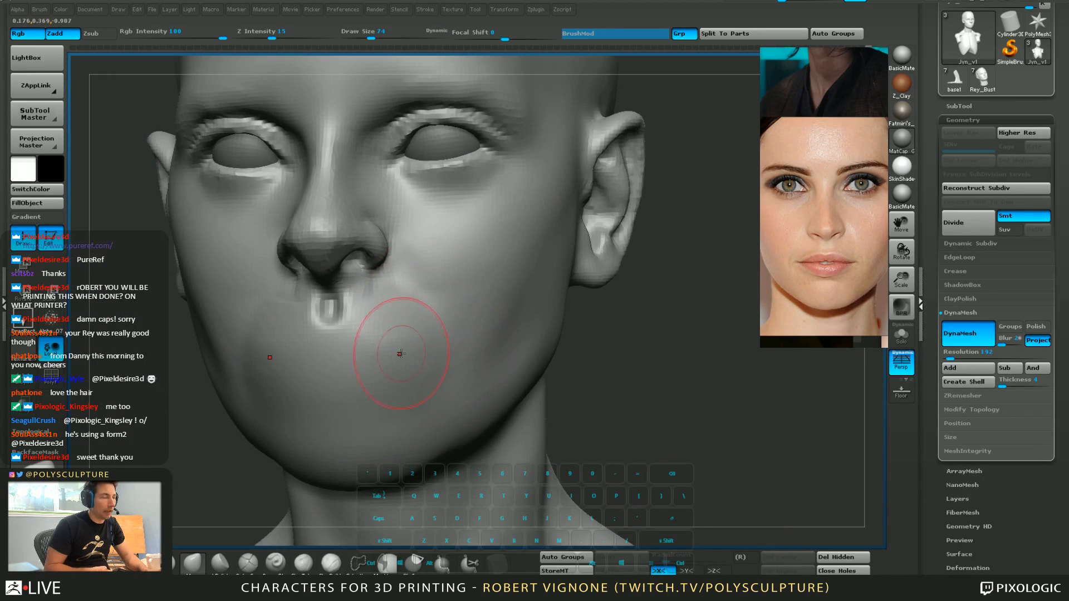
Flatten the planes between the nose and cheeks at draw size 87 and Z intensity 6, and reduce the draw size to 29
{"action": "left_click", "coordinate": [342, 557]}
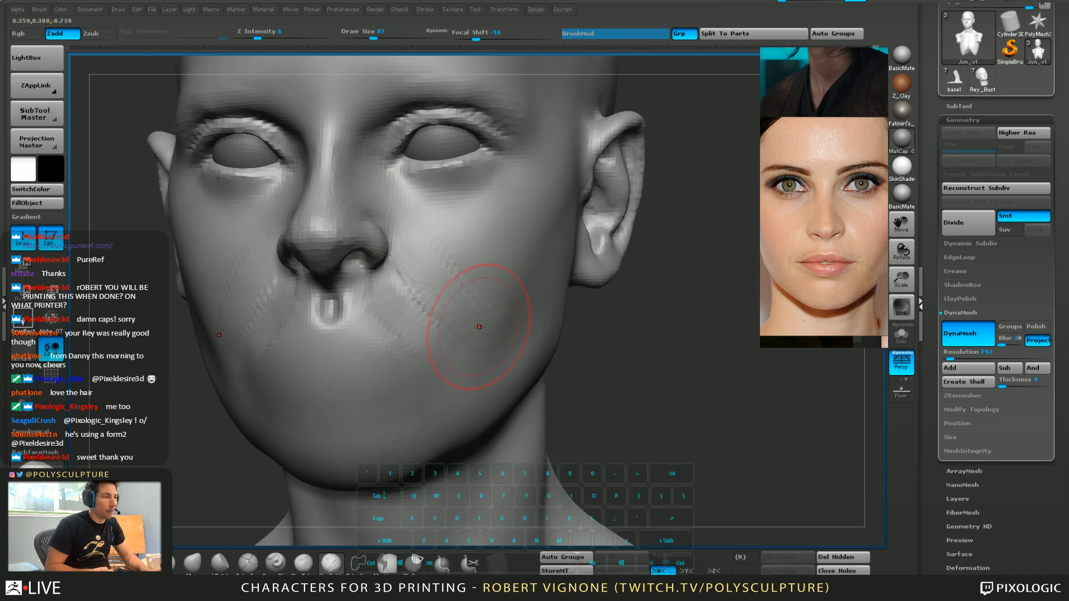
{"action": "key", "text": "shift"}
{"action": "mouse_move", "coordinate": [449, 349]}
{"action": "right_mouse_down"}
{"action": "mouse_move", "coordinate": [418, 339]}
{"action": "mouse_move", "coordinate": [393, 287]}
{"action": "mouse_move", "coordinate": [426, 267]}
{"action": "right_mouse_up"}
{"action": "key", "text": "s"}
{"action": "left_click_drag", "start_coordinate": [342, 314], "coordinate": [329, 313]}
{"action": "right_click_drag", "start_coordinate": [300, 314], "coordinate": [336, 303]}
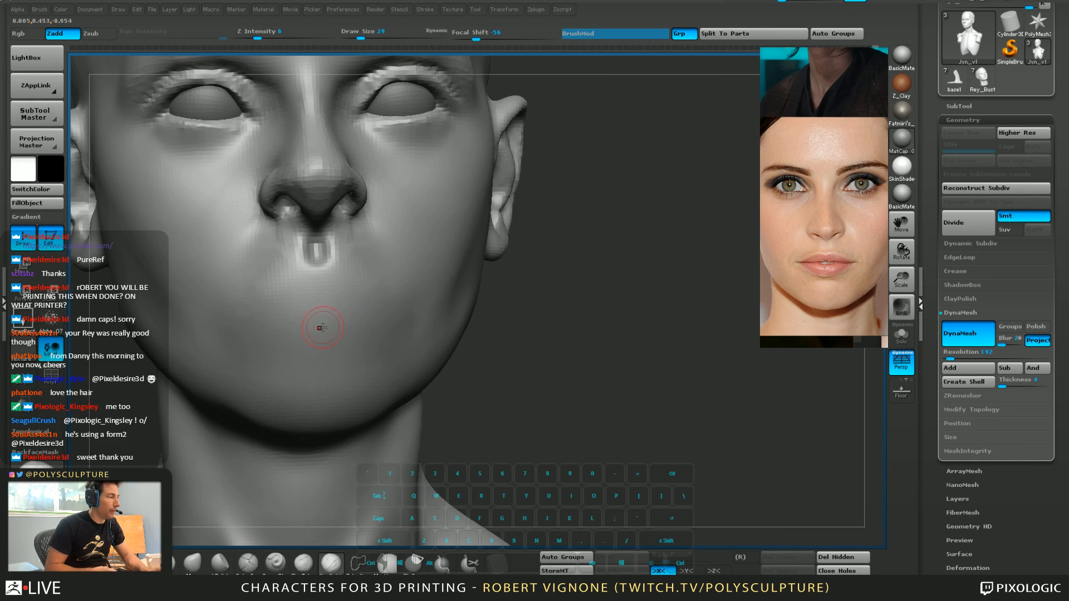
Compare the whole face from the front with the portrait reference
{"action": "key", "text": "1"}
{"action": "mouse_move", "coordinate": [376, 351]}
{"action": "right_mouse_down", "text": "ctrl"}
{"action": "mouse_move", "coordinate": [573, 409]}
{"action": "mouse_move", "coordinate": [589, 439]}
{"action": "right_mouse_up", "text": "ctrl"}
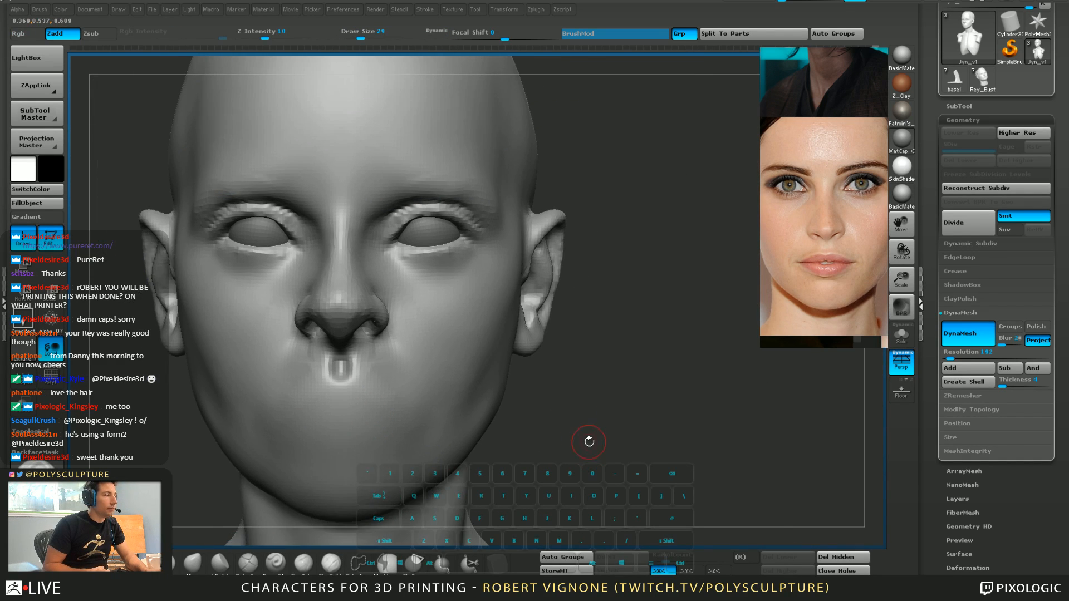
{"action": "right_click_drag", "start_coordinate": [443, 353], "coordinate": [474, 393], "text": "alt"}
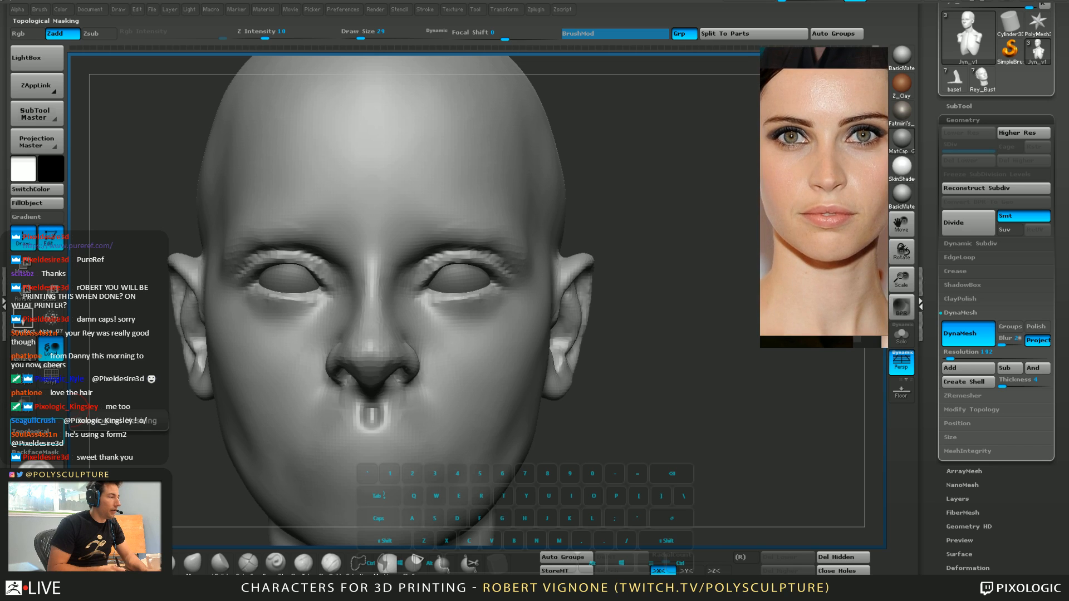
{"action": "mouse_move", "coordinate": [690, 439]}
{"action": "right_mouse_down"}
{"action": "mouse_move", "coordinate": [612, 413]}
{"action": "mouse_move", "coordinate": [698, 439]}
{"action": "right_mouse_up"}
{"action": "left_click_drag", "start_coordinate": [698, 440], "coordinate": [568, 433]}
Turn off perspective and adjust the lower cheek and jaw with the Move brush at draw size 128
{"action": "key", "text": "s"}
{"action": "mouse_move", "coordinate": [334, 456]}
{"action": "left_mouse_down"}
{"action": "mouse_move", "coordinate": [347, 458]}
{"action": "mouse_move", "coordinate": [341, 467]}
{"action": "left_mouse_up"}
{"action": "key", "text": "1"}
{"action": "key", "text": "s"}
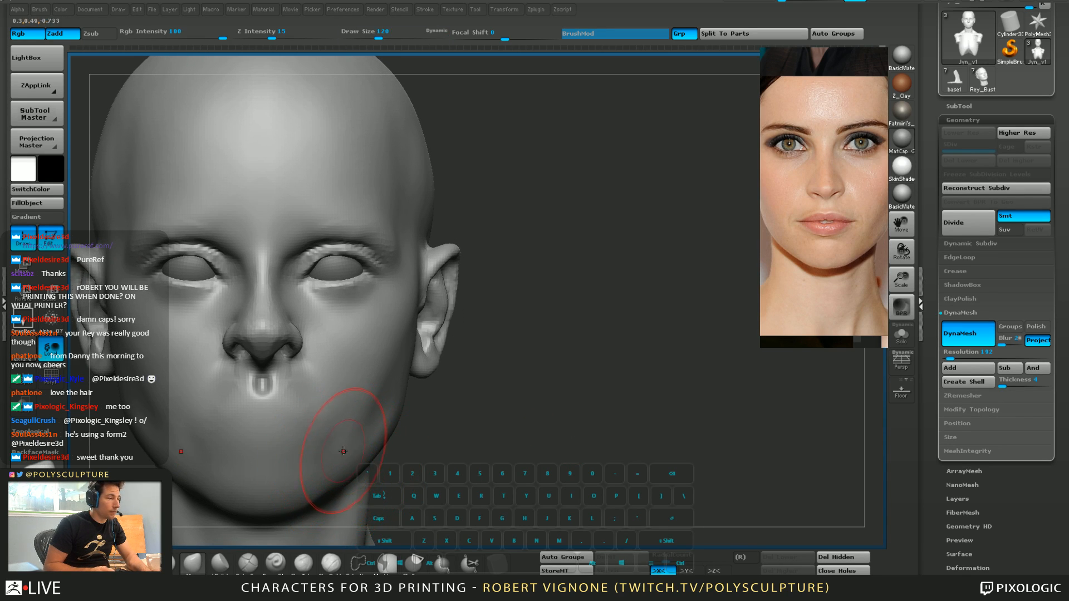
Reduce the Move brush to draw size 48 and update the head's DynaMesh with projection at resolution 192
{"action": "key", "text": "2"}
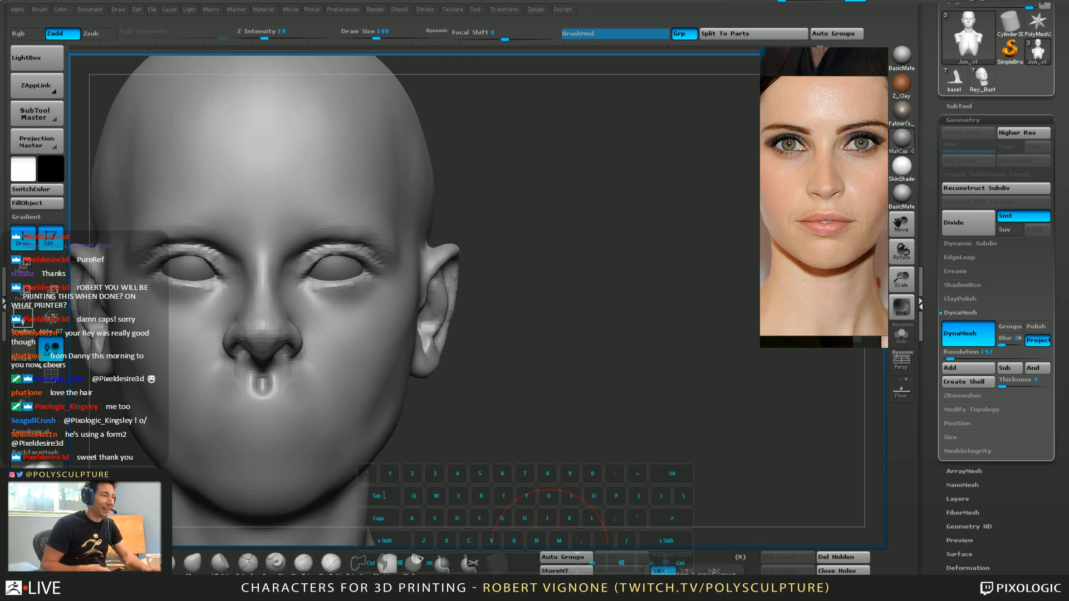
{"action": "key", "text": "s"}
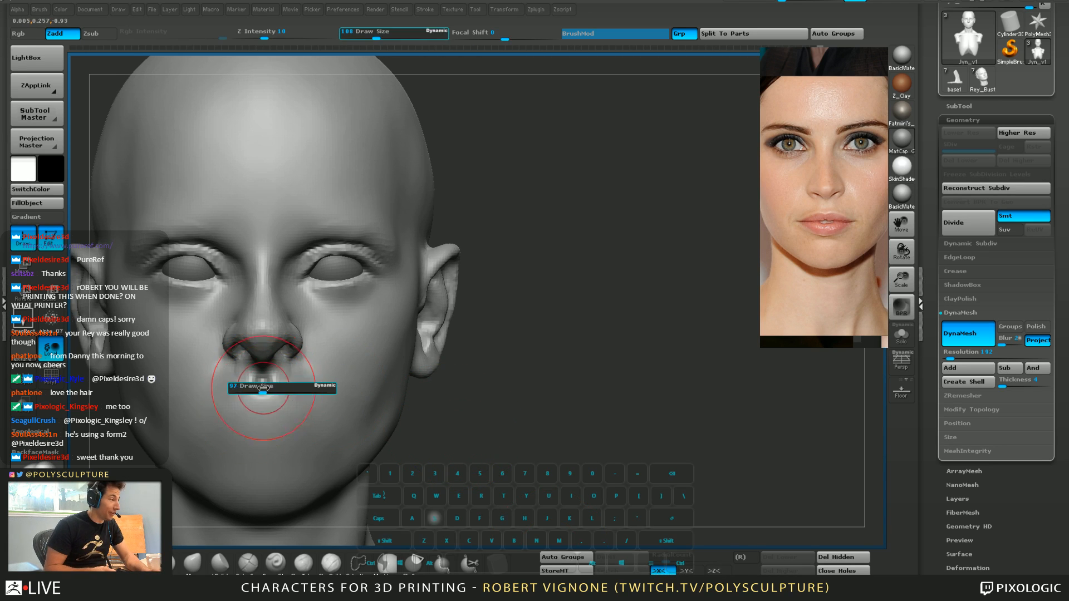
{"action": "mouse_move", "coordinate": [262, 388]}
{"action": "left_mouse_down"}
{"action": "mouse_move", "coordinate": [276, 387]}
{"action": "mouse_move", "coordinate": [245, 401]}
{"action": "left_mouse_up"}
{"action": "key", "text": "s"}
{"action": "key", "text": "1"}
{"action": "key", "text": "1"}
{"action": "key", "text": "s"}
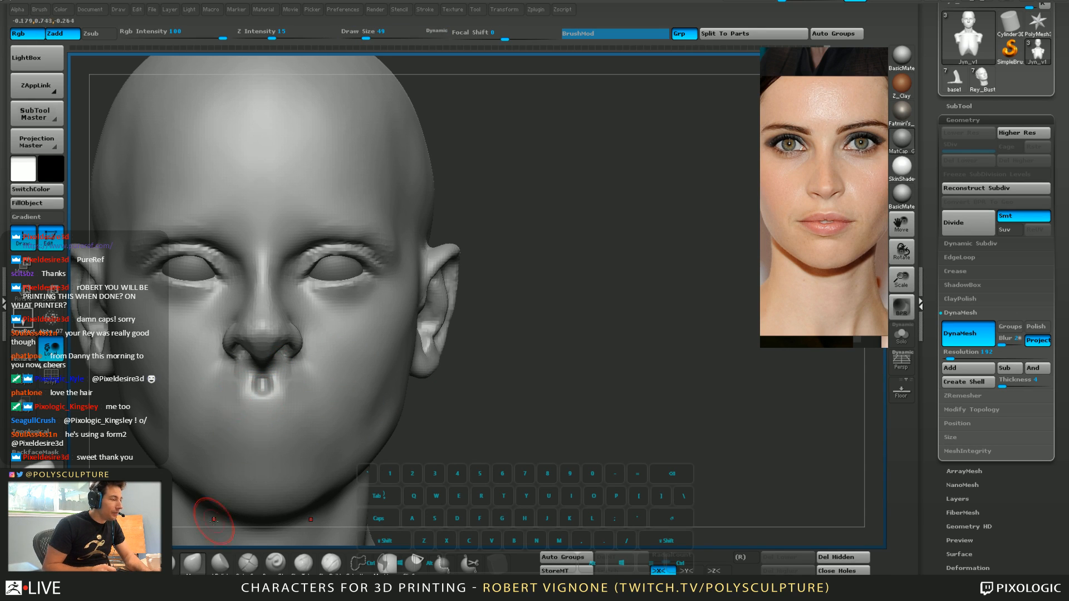
{"action": "key", "text": "ctrl"}
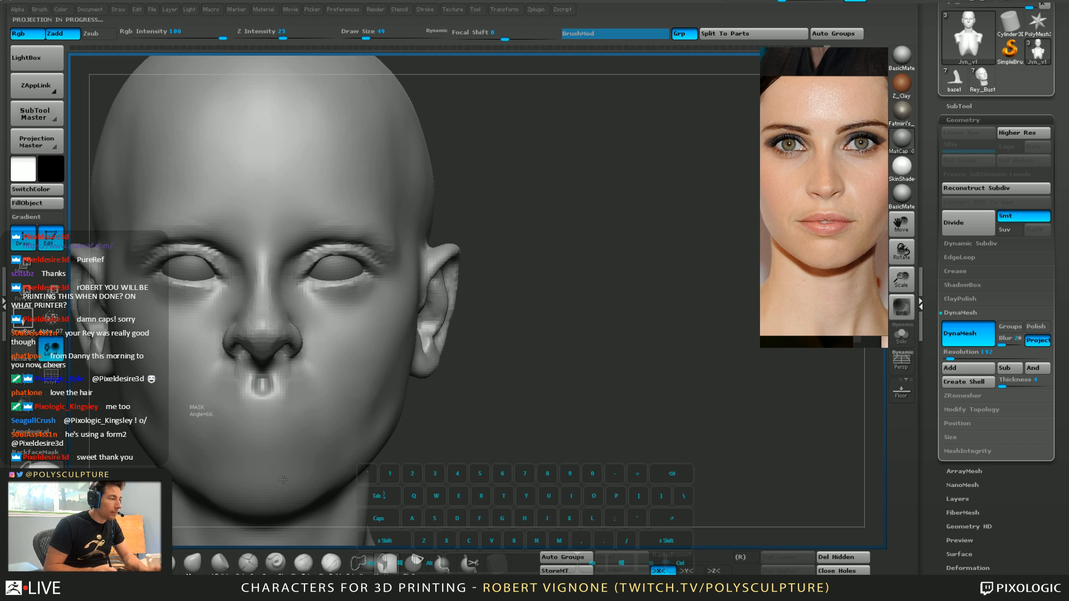
Paint a mask along the curve of the upper lip below the philtrum with the mask brush at draw size 23
{"action": "left_click", "coordinate": [495, 439]}
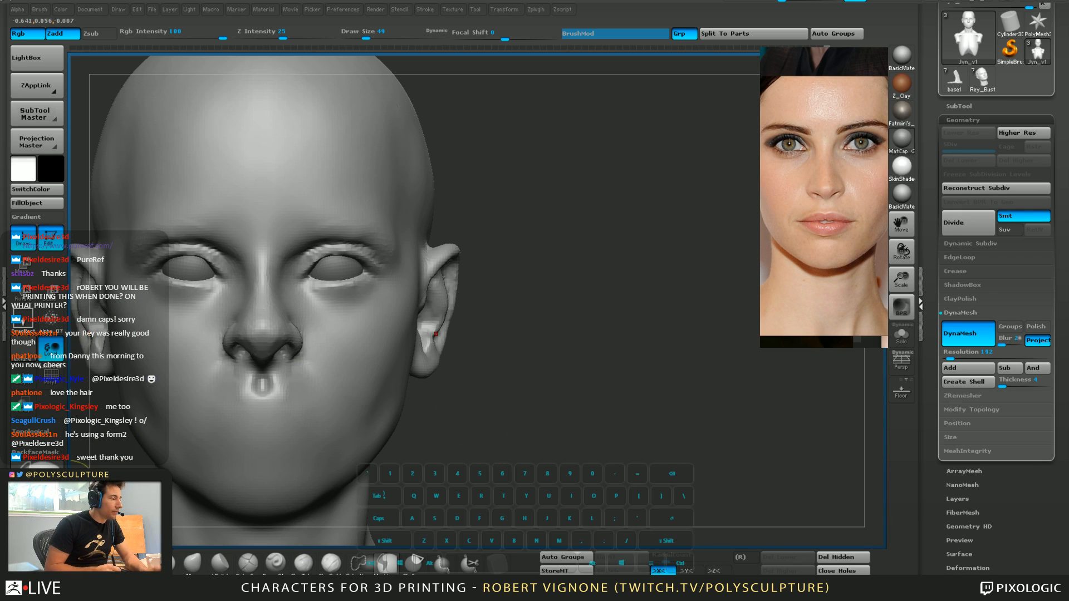
{"action": "key", "text": "ctrl"}
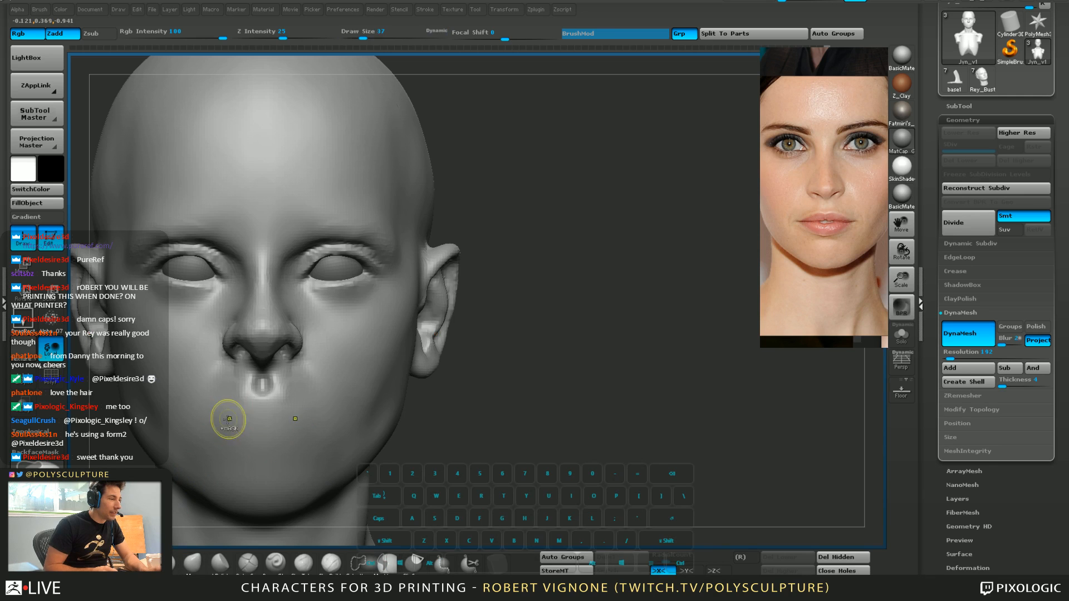
{"action": "key", "text": "ctrl+z"}
{"action": "mouse_move", "coordinate": [234, 424]}
{"action": "left_mouse_down", "text": "ctrl"}
{"action": "mouse_move", "coordinate": [235, 440]}
{"action": "mouse_move", "coordinate": [220, 416]}
{"action": "left_mouse_up", "text": "ctrl"}
{"action": "key", "text": "bracketleft"}
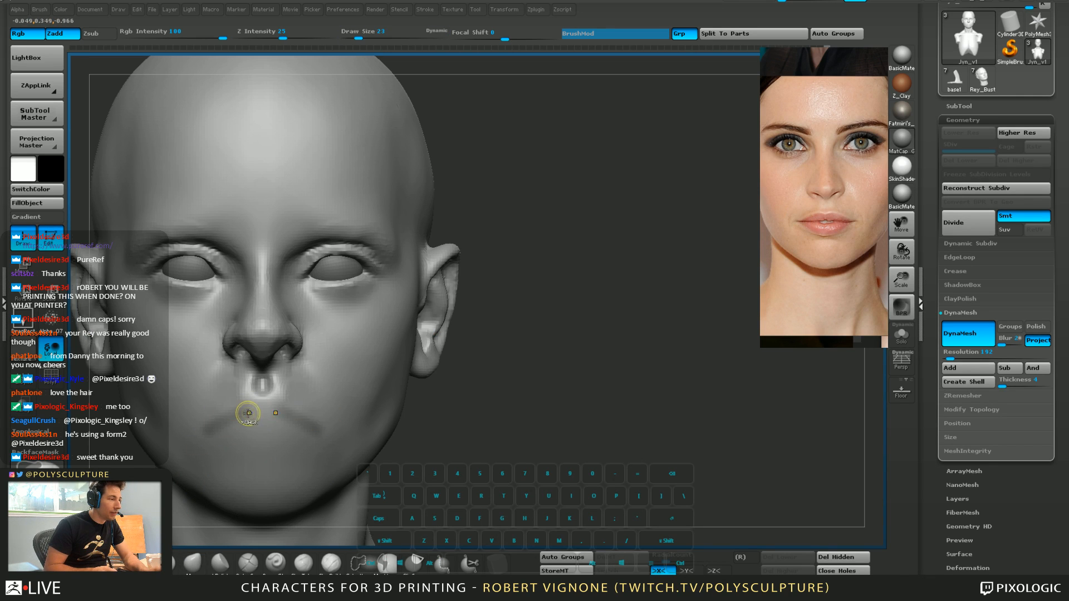
{"action": "left_click", "coordinate": [197, 436], "text": "ctrl"}
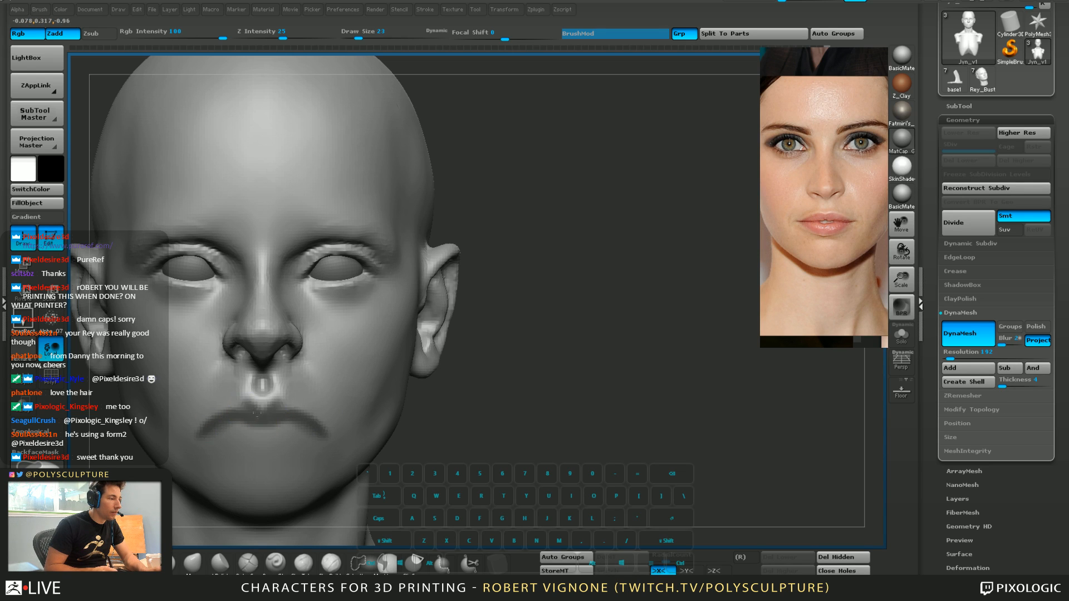
Fill in the upper-lip mask and trim its lower edge straight by erasing the excess
{"action": "left_click_drag", "start_coordinate": [218, 440], "coordinate": [226, 436], "text": "ctrl+alt"}
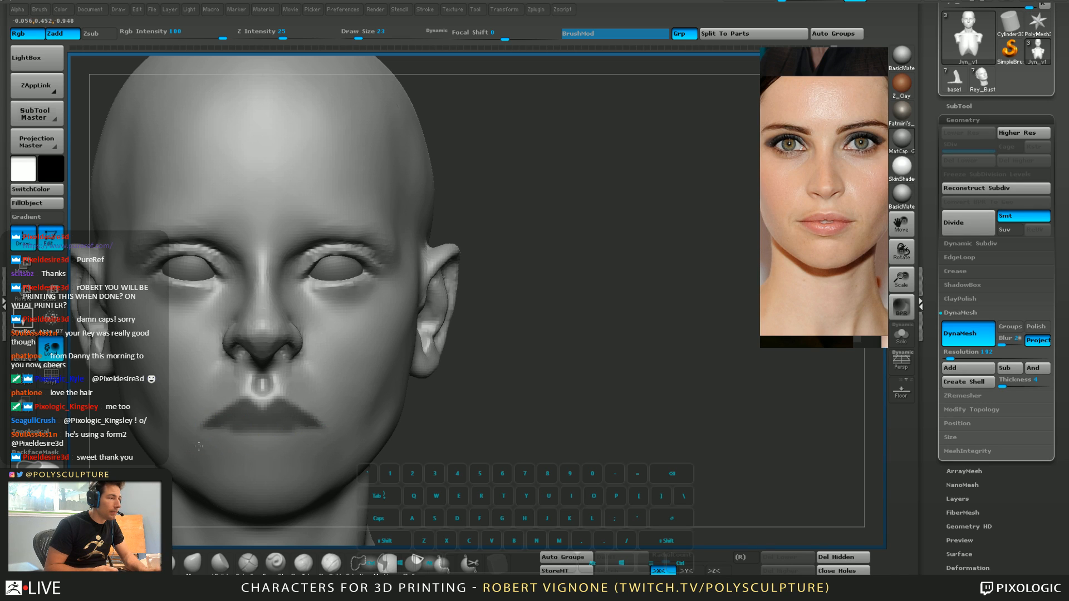
{"action": "key", "text": "ctrl+alt"}
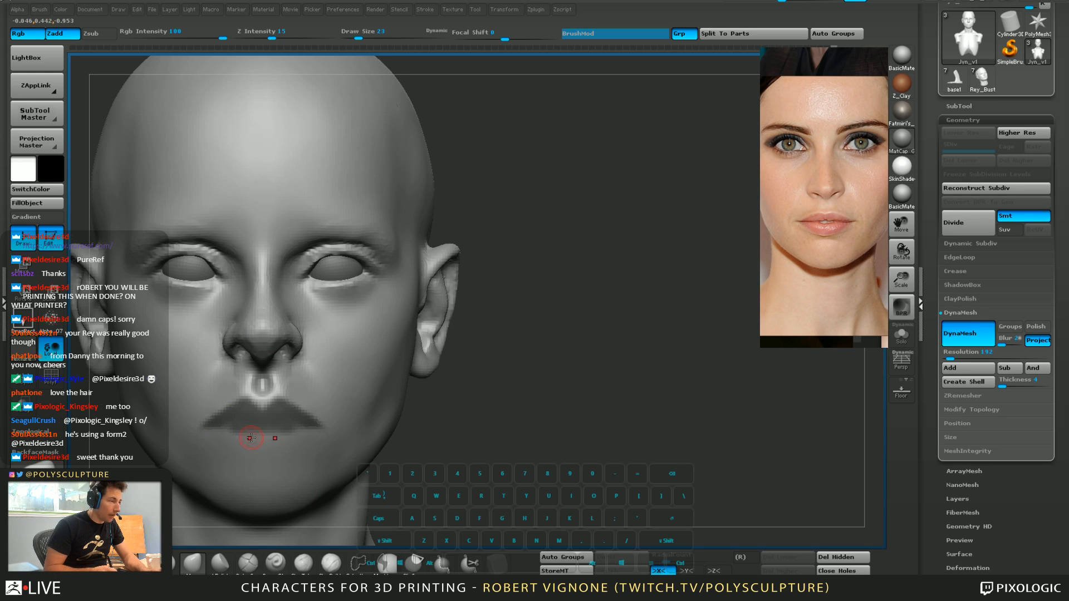
{"action": "key", "text": "ctrl"}
{"action": "left_click_drag", "start_coordinate": [326, 437], "coordinate": [201, 443], "text": "ctrl+alt"}
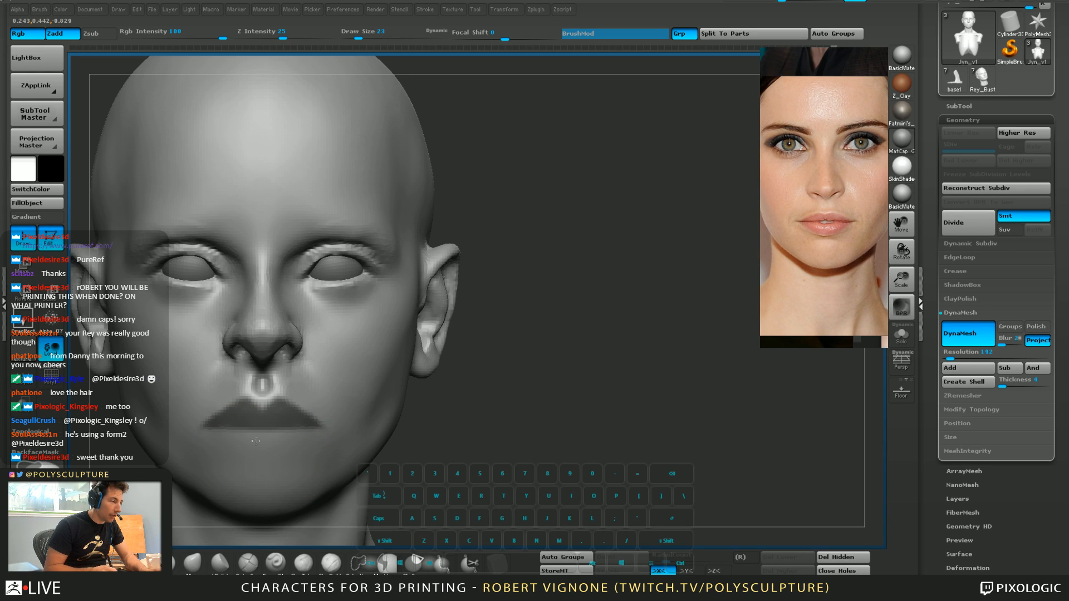
{"action": "key", "text": "ctrl"}
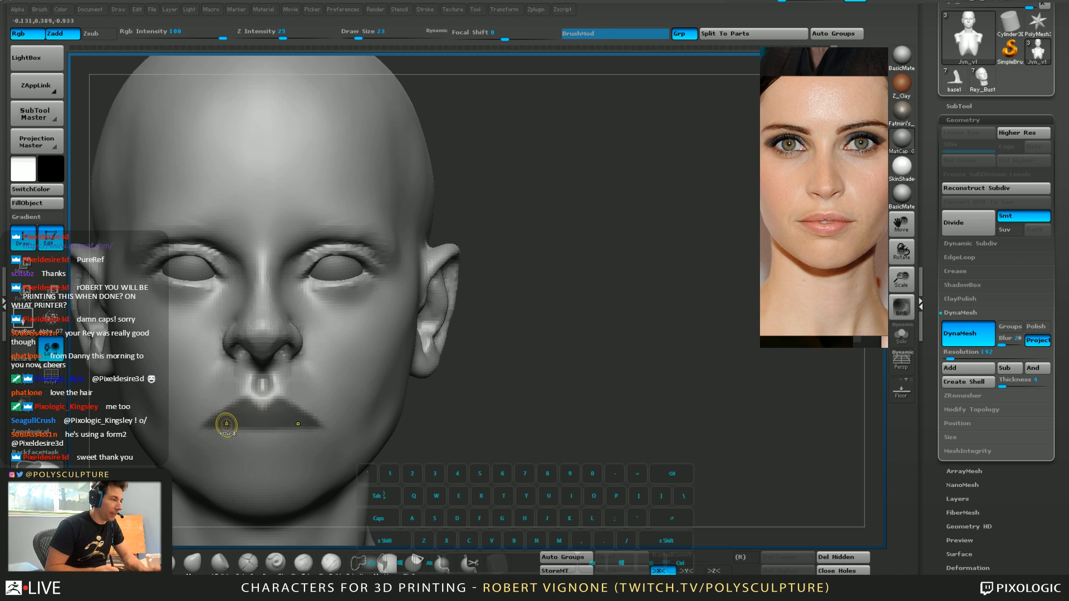
Reshape the upper-lip mask by rounding its outline and correcting its lower edge and corners
{"action": "mouse_move", "coordinate": [208, 412]}
{"action": "left_mouse_down", "text": "ctrl"}
{"action": "mouse_move", "coordinate": [220, 399]}
{"action": "mouse_move", "coordinate": [258, 397]}
{"action": "left_mouse_up", "text": "ctrl"}
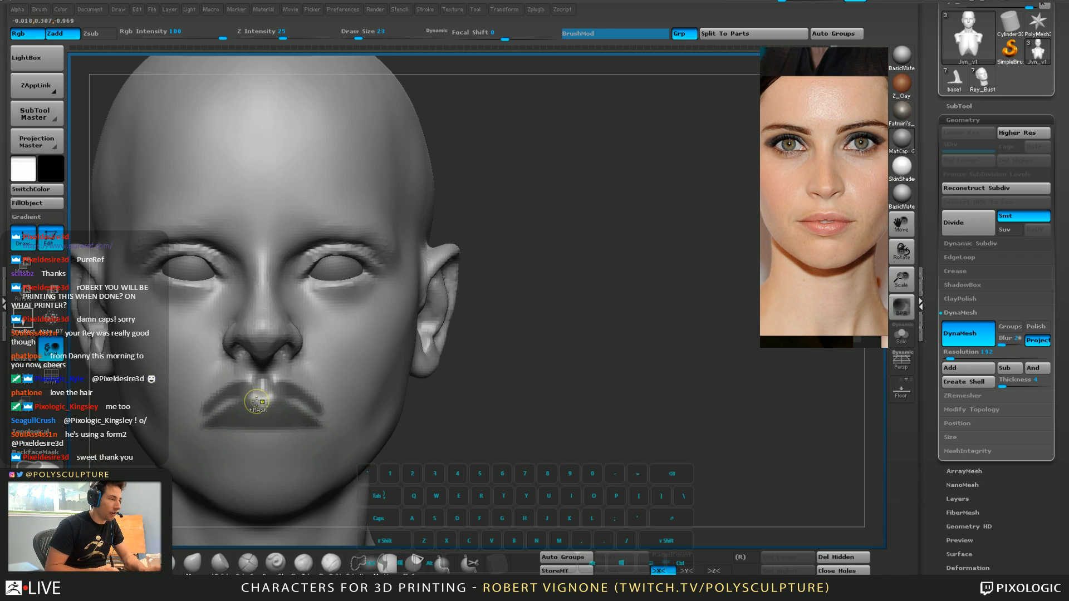
{"action": "key", "text": "ctrl+z"}
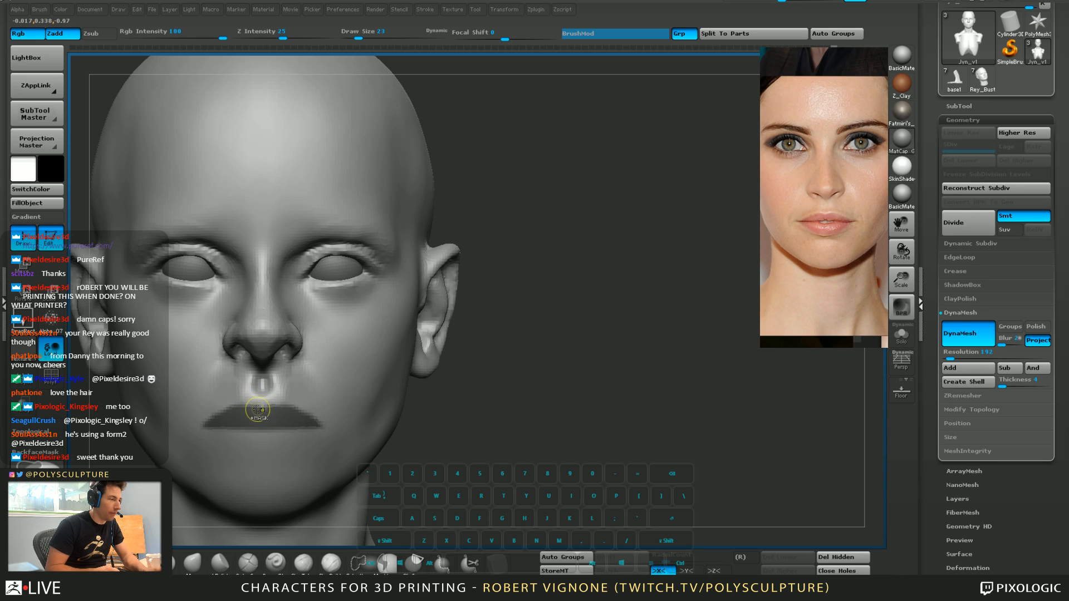
{"action": "mouse_move", "coordinate": [256, 410]}
{"action": "left_mouse_down"}
{"action": "mouse_move", "coordinate": [226, 410]}
{"action": "mouse_move", "coordinate": [243, 422]}
{"action": "mouse_move", "coordinate": [312, 422]}
{"action": "left_mouse_up"}
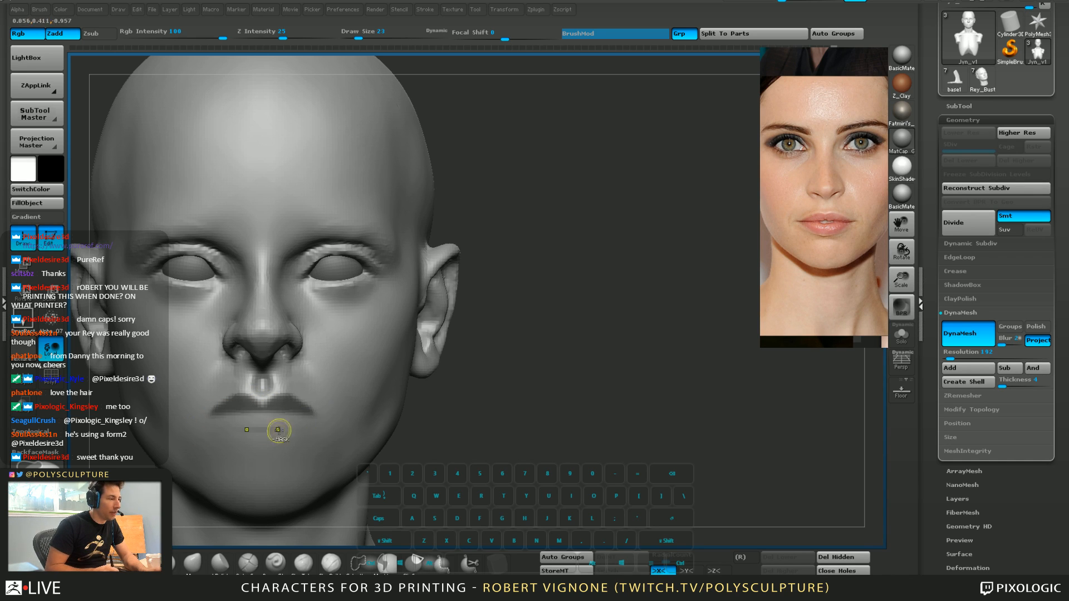
{"action": "mouse_move", "coordinate": [209, 421]}
{"action": "left_mouse_down", "text": "ctrl"}
{"action": "mouse_move", "coordinate": [238, 410]}
{"action": "mouse_move", "coordinate": [240, 419]}
{"action": "left_mouse_up", "text": "ctrl"}
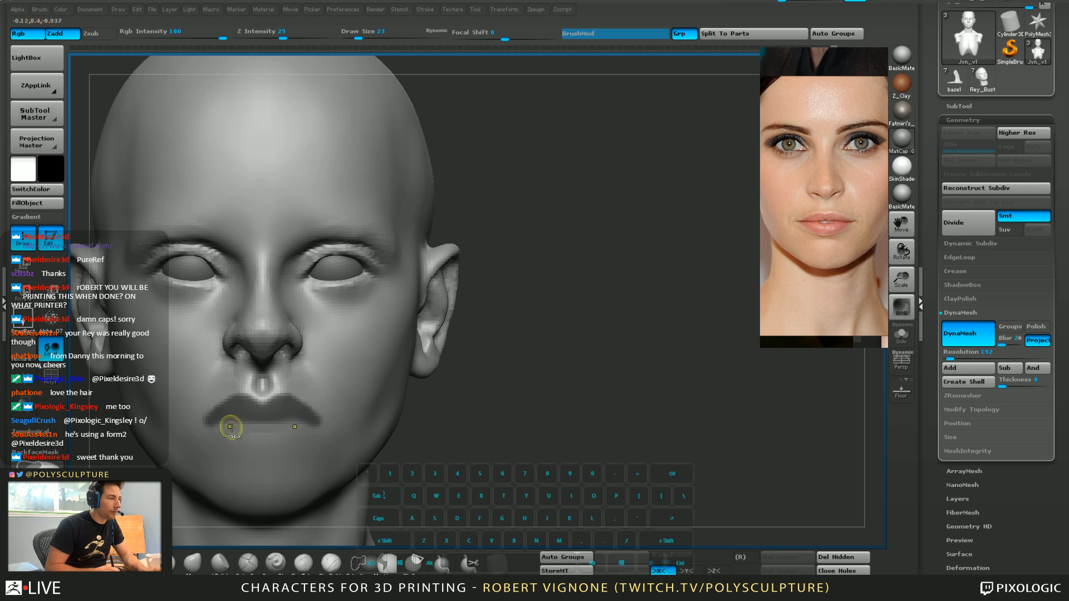
{"action": "left_click_drag", "start_coordinate": [192, 428], "coordinate": [284, 433], "text": "ctrl+alt"}
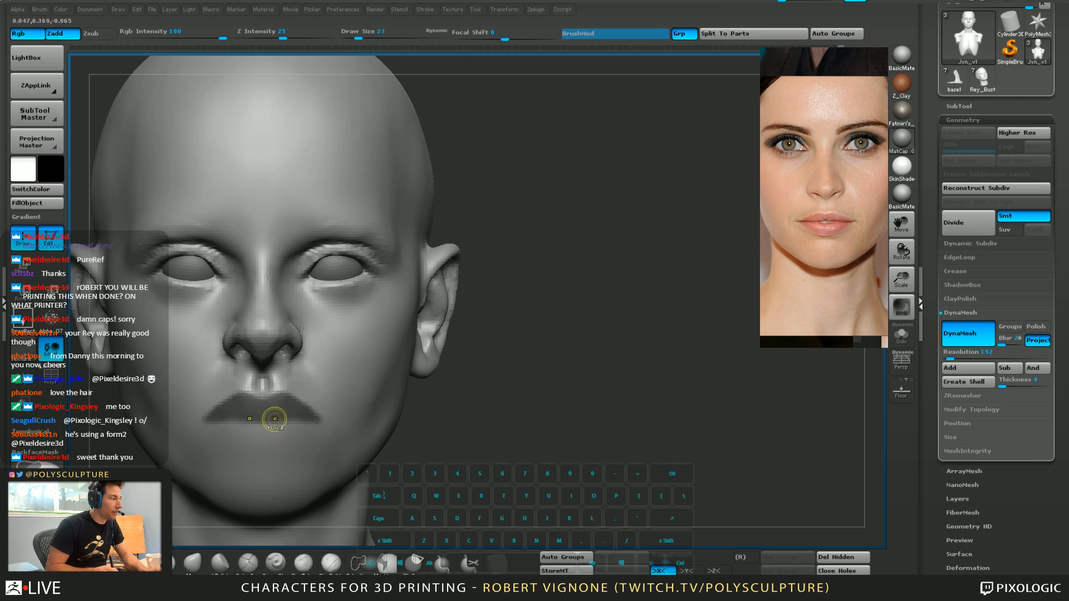
Invert the mask so only the upper lip stays editable, and bring the mouth into close profile view
{"action": "mouse_move", "coordinate": [469, 482]}
{"action": "left_mouse_down"}
{"action": "mouse_move", "coordinate": [448, 444]}
{"action": "mouse_move", "coordinate": [319, 425]}
{"action": "left_mouse_up"}
{"action": "right_click_drag", "start_coordinate": [320, 425], "coordinate": [317, 414], "text": "shift"}
{"action": "mouse_move", "coordinate": [313, 376]}
{"action": "right_mouse_down", "text": "ctrl"}
{"action": "mouse_move", "coordinate": [301, 454]}
{"action": "mouse_move", "coordinate": [298, 392]}
{"action": "right_mouse_up", "text": "ctrl"}
{"action": "key", "text": "w"}
{"action": "left_click_drag", "start_coordinate": [215, 313], "coordinate": [207, 365]}
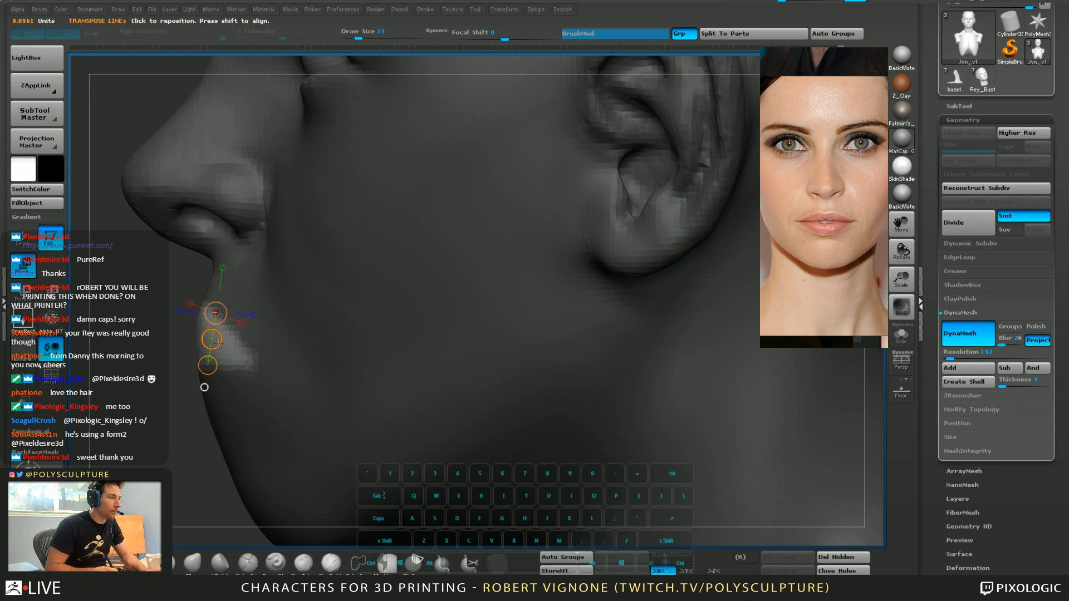
{"action": "key", "text": "q"}
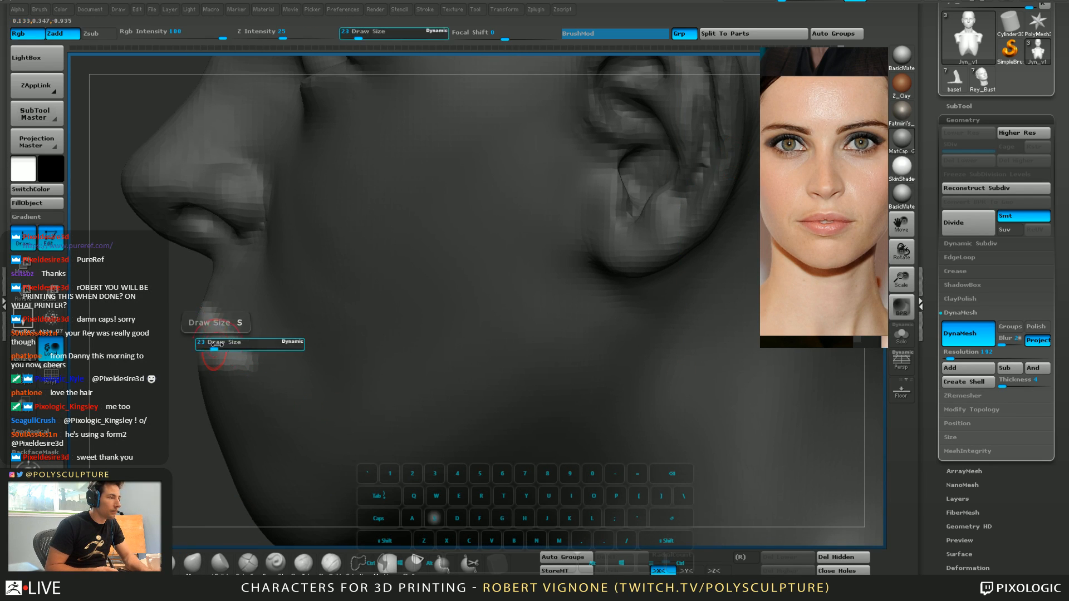
{"action": "key", "text": "s"}
{"action": "left_click_drag", "start_coordinate": [154, 404], "coordinate": [181, 404]}
{"action": "key", "text": "w"}
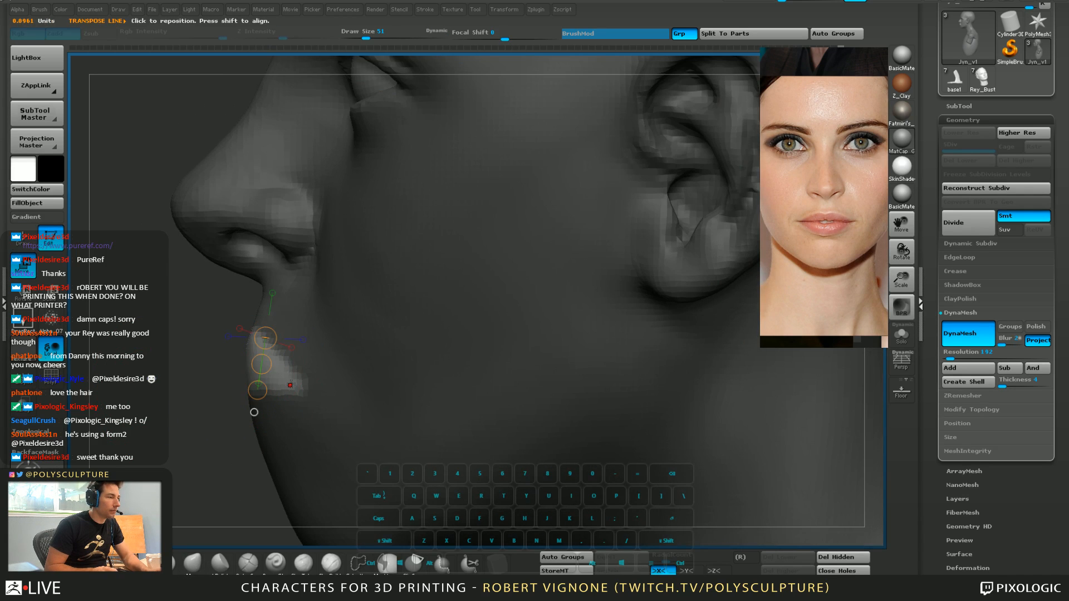
{"action": "key", "text": "q"}
Pull the upper lip forward with the Move brush in profile, and shape its centre from below at draw size 59
{"action": "key", "text": "s"}
{"action": "key", "text": "5"}
{"action": "left_click_drag", "start_coordinate": [258, 352], "coordinate": [246, 335]}
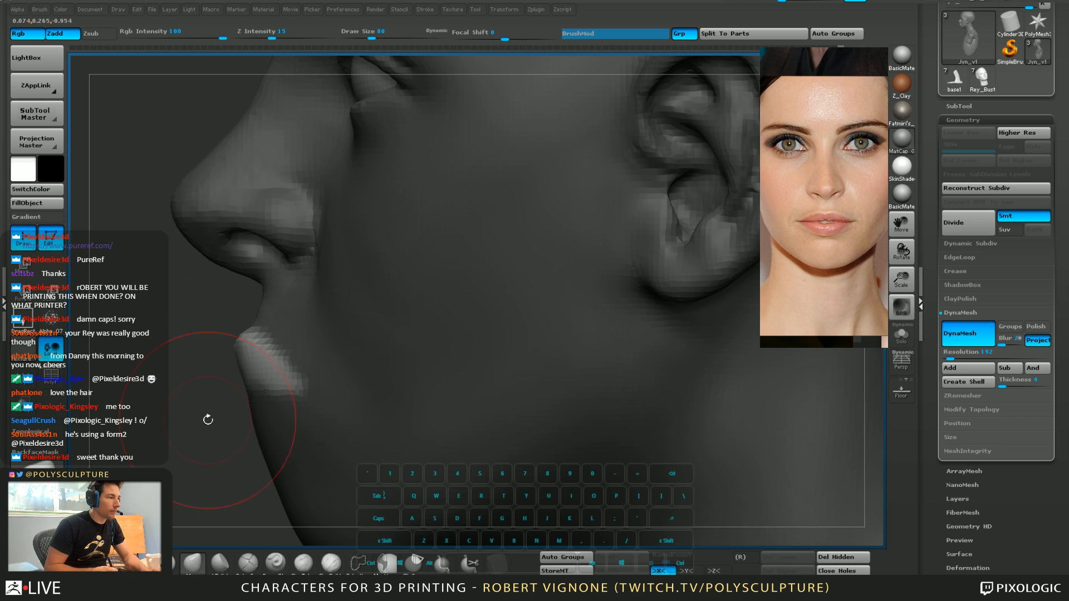
{"action": "mouse_move", "coordinate": [207, 419]}
{"action": "left_mouse_down"}
{"action": "mouse_move", "coordinate": [417, 440]}
{"action": "mouse_move", "coordinate": [348, 268]}
{"action": "left_mouse_up"}
{"action": "key", "text": "s"}
{"action": "left_click_drag", "start_coordinate": [250, 368], "coordinate": [245, 368]}
{"action": "key", "text": "5"}
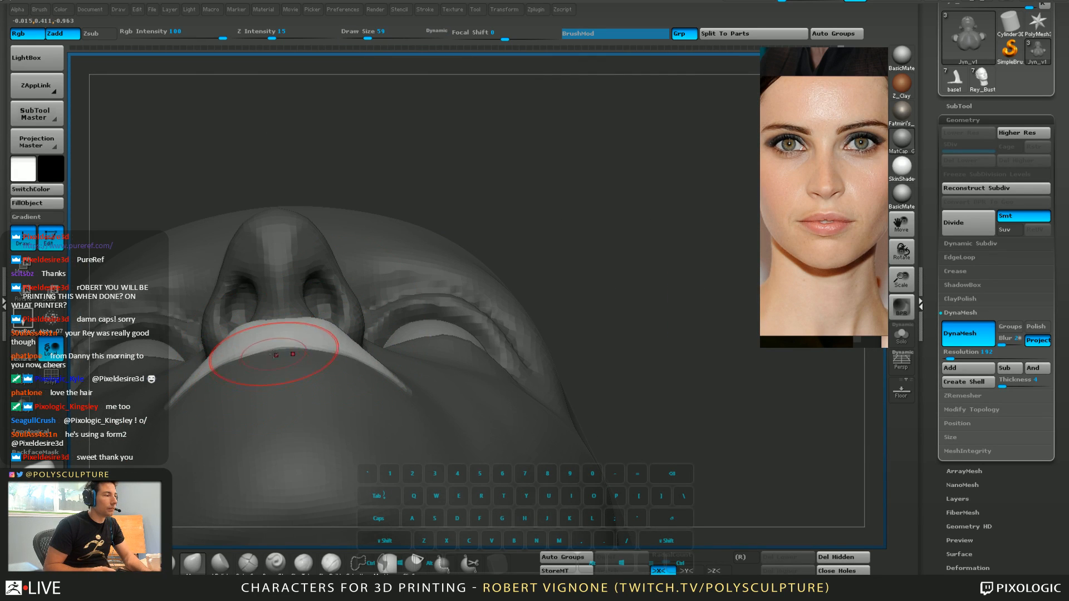
{"action": "left_click_drag", "start_coordinate": [302, 347], "coordinate": [358, 371]}
Adjust the side and corner of the upper lip from below with the Move brush at draw sizes 65 and 56
{"action": "key", "text": "s"}
{"action": "mouse_move", "coordinate": [353, 388]}
{"action": "left_mouse_down"}
{"action": "mouse_move", "coordinate": [366, 416]}
{"action": "mouse_move", "coordinate": [391, 414]}
{"action": "mouse_move", "coordinate": [394, 379]}
{"action": "left_mouse_up"}
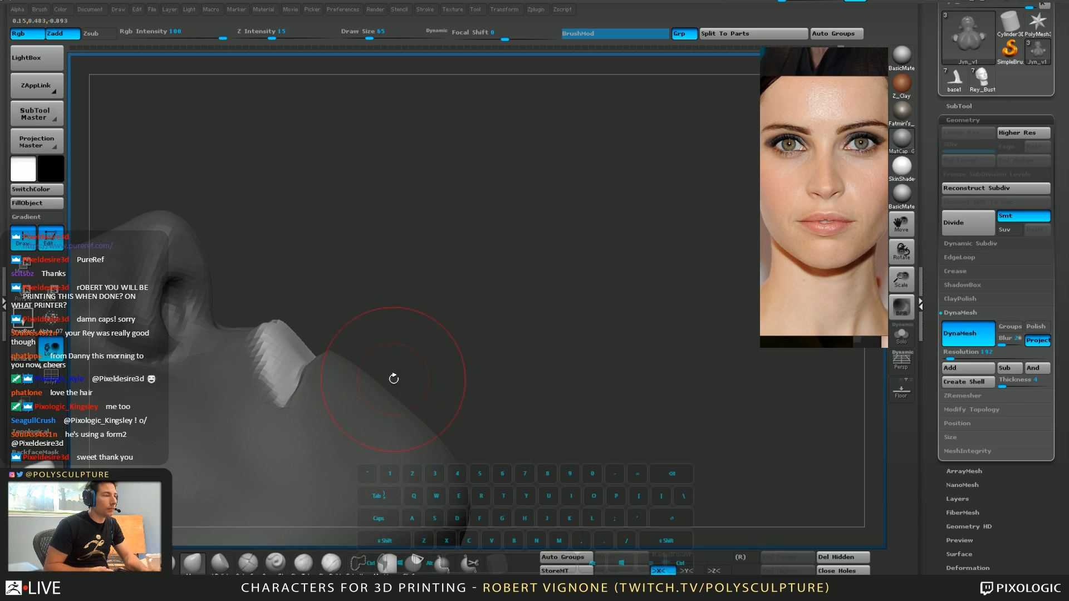
{"action": "left_click_drag", "start_coordinate": [308, 384], "coordinate": [300, 372]}
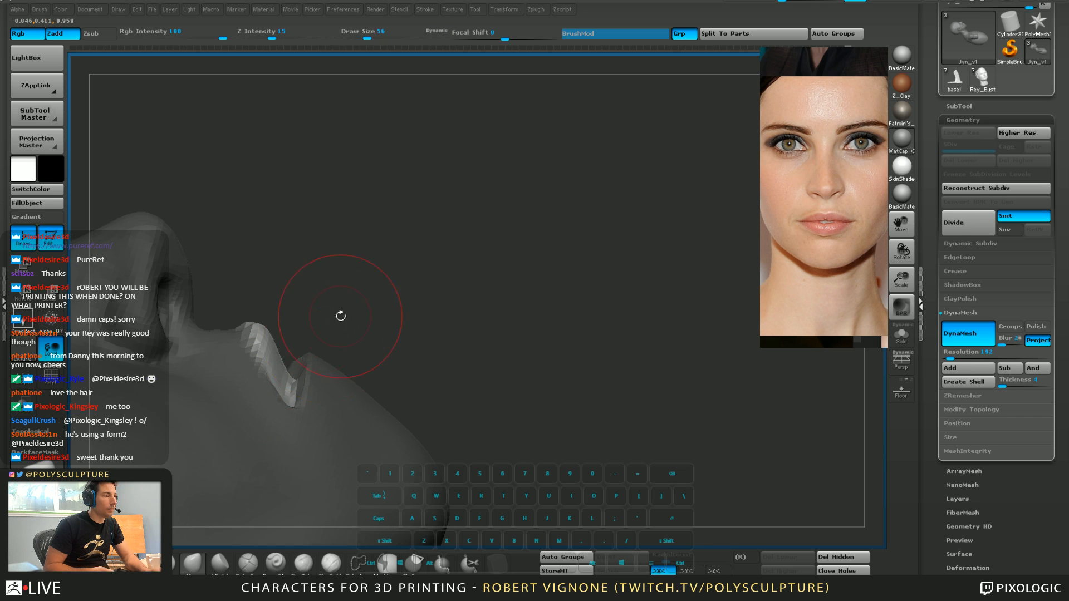
{"action": "left_click_drag", "start_coordinate": [341, 316], "coordinate": [319, 356]}
Sculpt the volume of the upper lip toward its corner at Z intensity 10, reducing the draw size from 56 to 44
{"action": "mouse_move", "coordinate": [305, 287]}
{"action": "left_mouse_down", "text": "shift"}
{"action": "mouse_move", "coordinate": [345, 269]}
{"action": "mouse_move", "coordinate": [336, 389]}
{"action": "left_mouse_up", "text": "shift"}
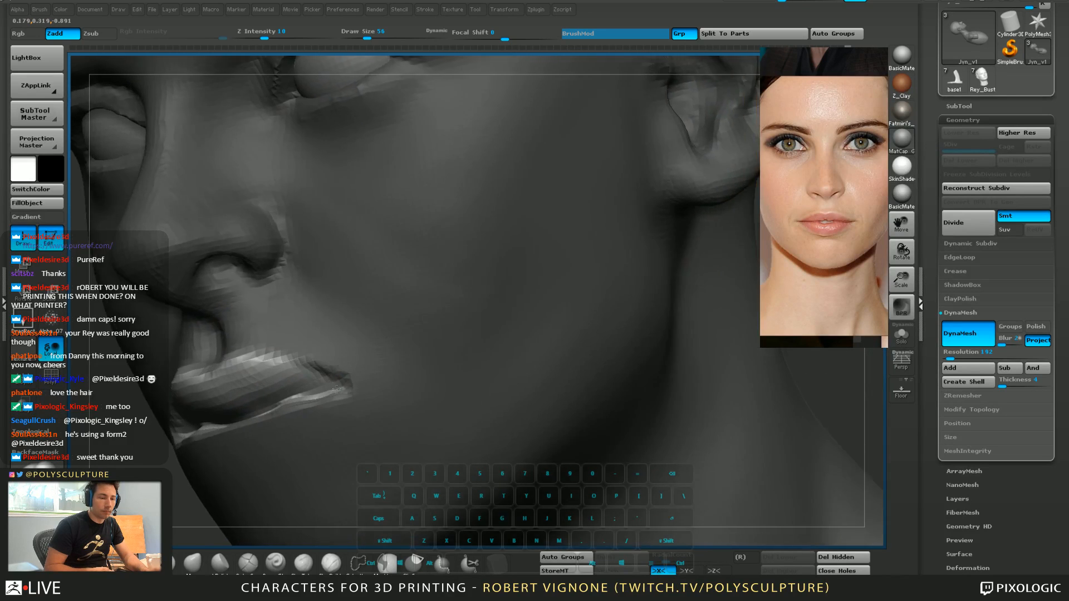
{"action": "mouse_move", "coordinate": [336, 389]}
{"action": "right_mouse_down"}
{"action": "mouse_move", "coordinate": [301, 399]}
{"action": "mouse_move", "coordinate": [445, 384]}
{"action": "mouse_move", "coordinate": [412, 368]}
{"action": "right_mouse_up"}
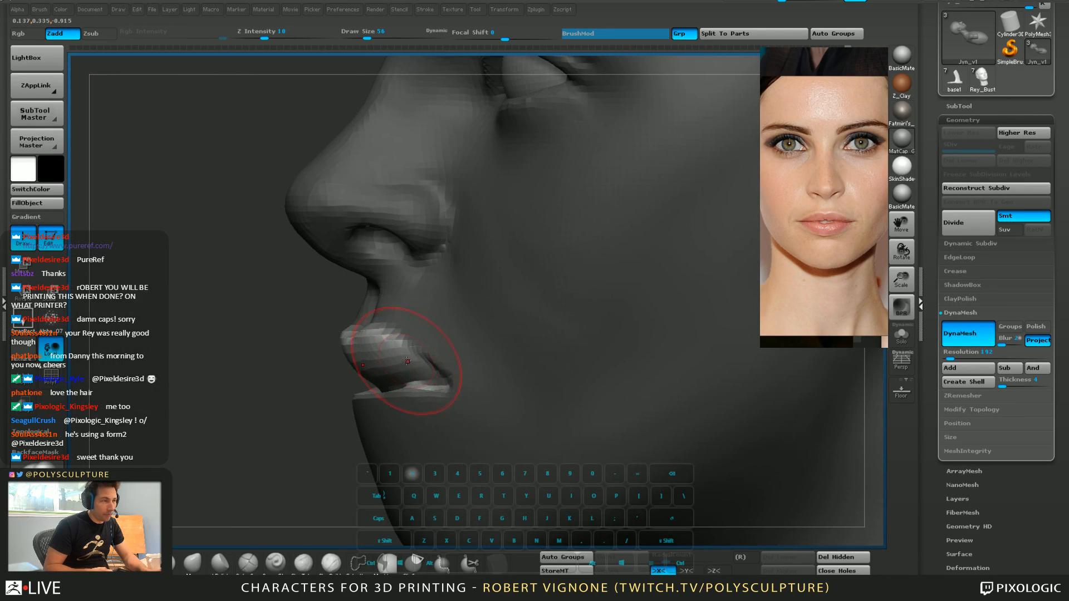
{"action": "right_click_drag", "start_coordinate": [387, 423], "coordinate": [501, 415]}
{"action": "key", "text": "s"}
{"action": "left_click_drag", "start_coordinate": [359, 354], "coordinate": [352, 354]}
{"action": "right_click_drag", "start_coordinate": [357, 356], "coordinate": [462, 362]}
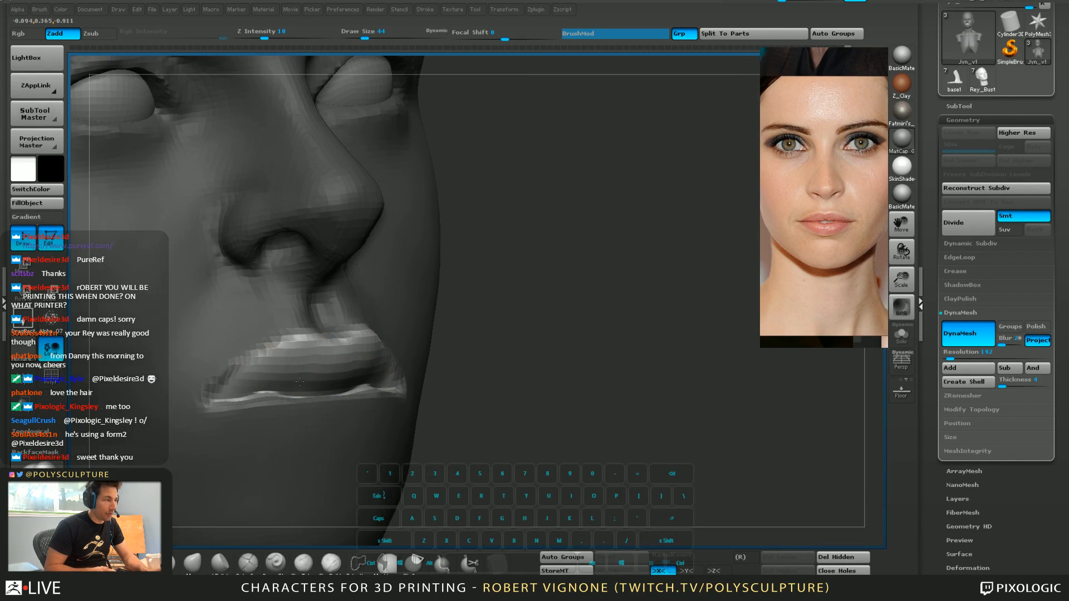
Refine the upper edge of the upper lip at draw sizes 29 and 23
{"action": "key", "text": "s"}
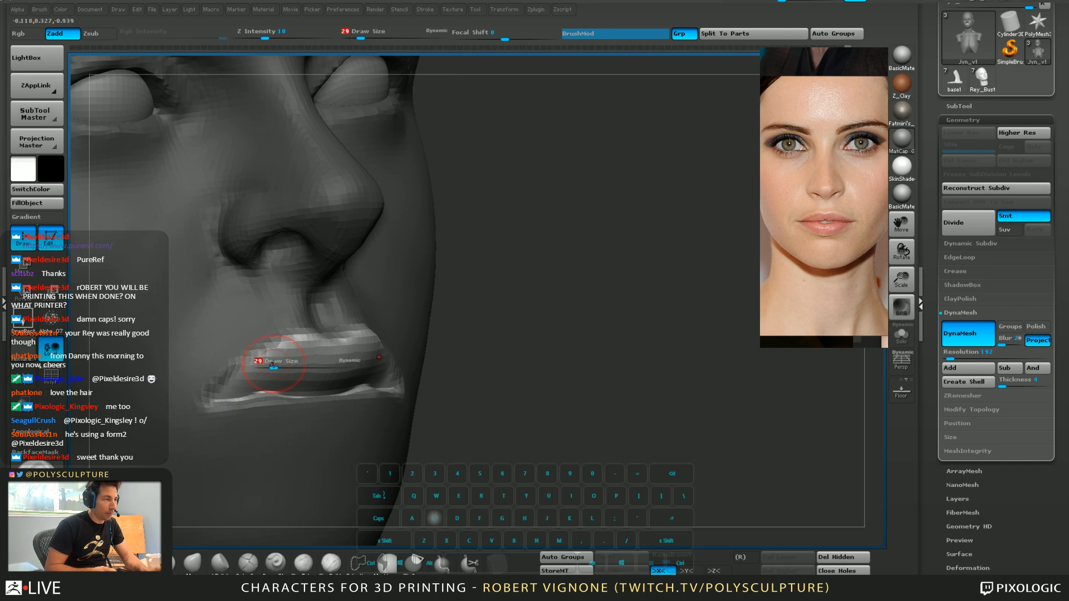
{"action": "right_click_drag", "start_coordinate": [310, 356], "coordinate": [273, 358]}
{"action": "key", "text": "s"}
{"action": "left_click_drag", "start_coordinate": [272, 358], "coordinate": [269, 358]}
{"action": "key", "text": "1"}
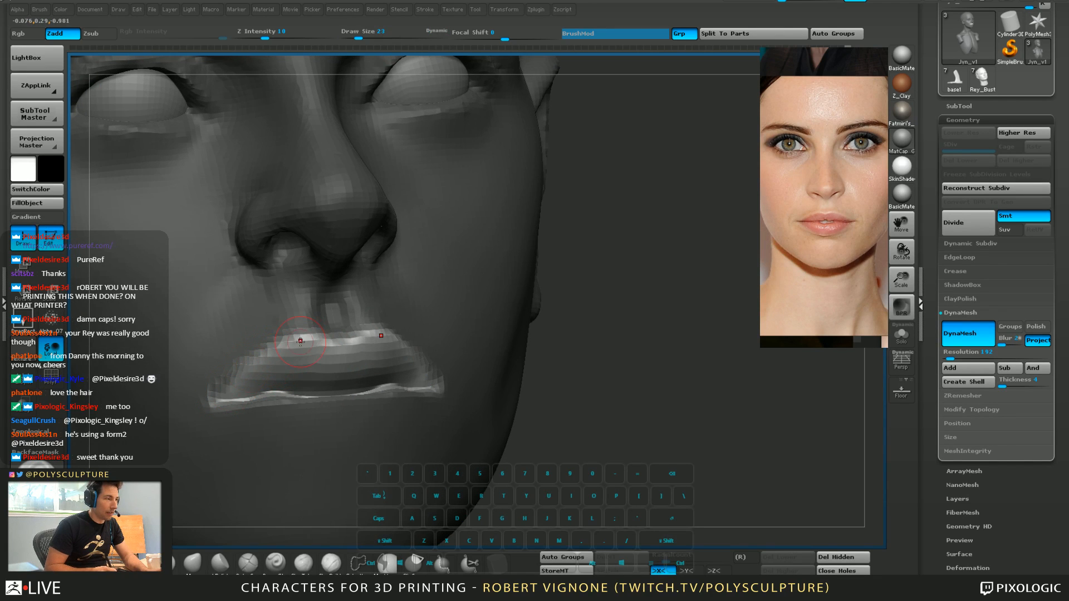
{"action": "right_click_drag", "start_coordinate": [346, 355], "coordinate": [322, 347]}
Clear the mask and smooth the transition below the upper lip and around the philtrum at draw size 33
{"action": "key", "text": "]"}
{"action": "left_click", "coordinate": [670, 475], "text": "ctrl"}
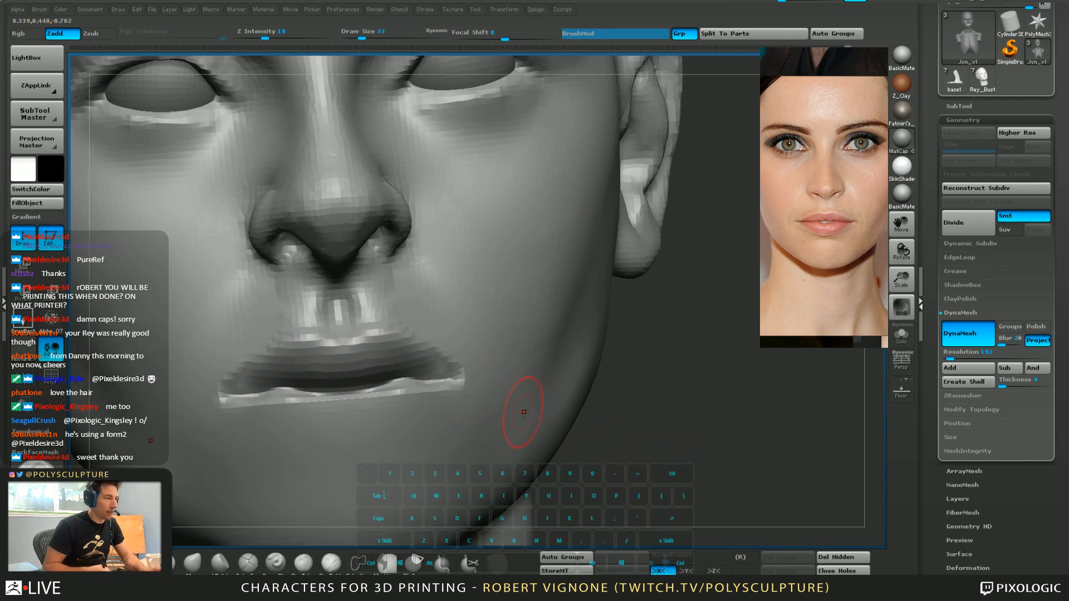
{"action": "mouse_move", "coordinate": [352, 445]}
{"action": "right_mouse_down"}
{"action": "mouse_move", "coordinate": [312, 443]}
{"action": "mouse_move", "coordinate": [384, 430]}
{"action": "right_mouse_up"}
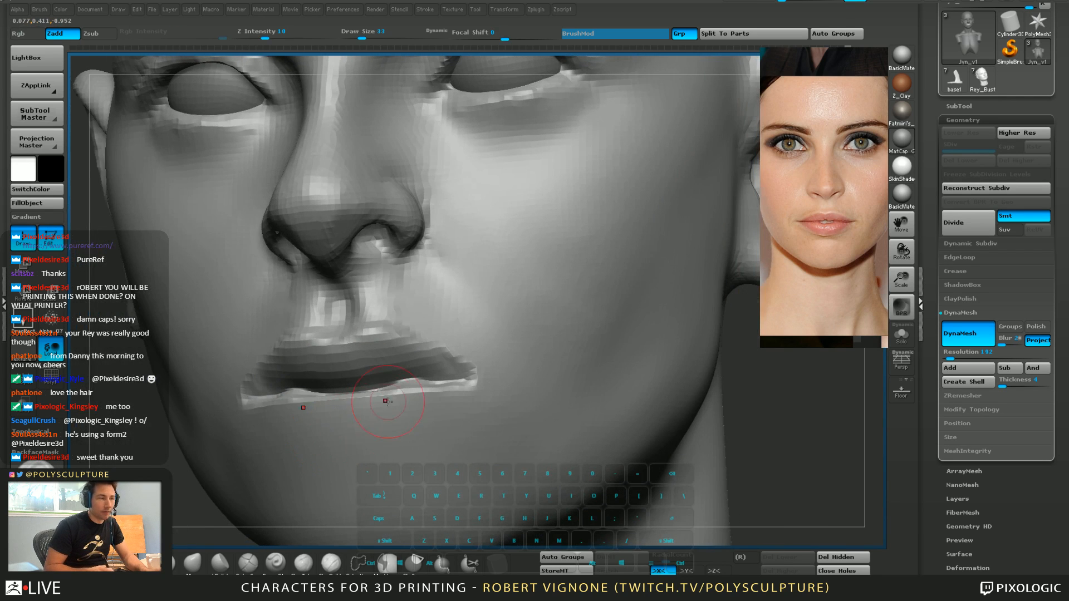
{"action": "left_click_drag", "start_coordinate": [285, 412], "coordinate": [501, 374], "text": "shift"}
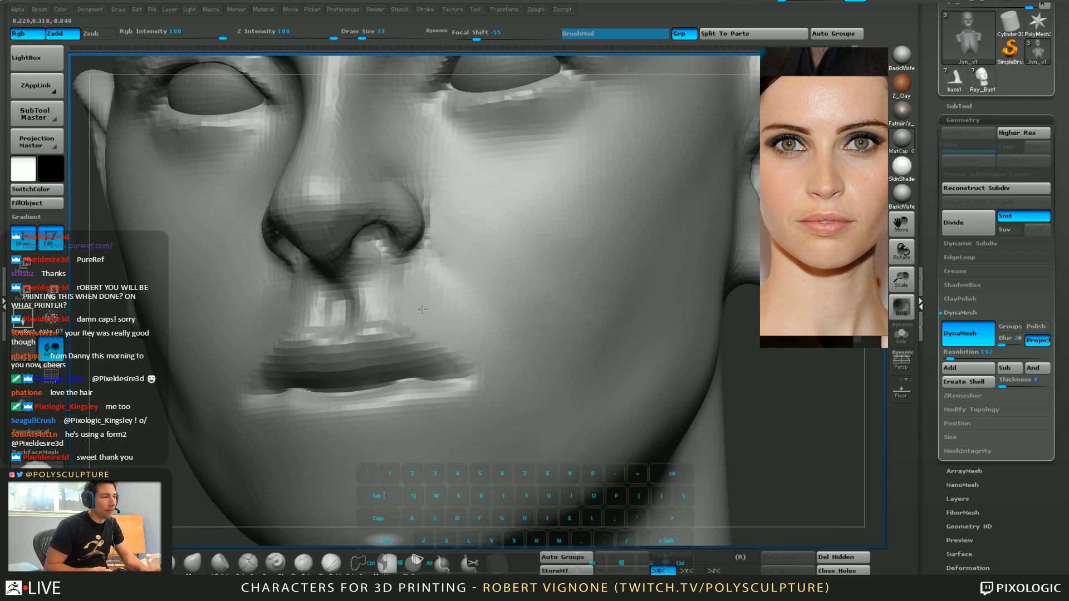
{"action": "mouse_move", "coordinate": [381, 305]}
{"action": "left_mouse_down", "text": "shift"}
{"action": "mouse_move", "coordinate": [379, 318]}
{"action": "mouse_move", "coordinate": [382, 303]}
{"action": "left_mouse_up", "text": "shift"}
Shape the area between the nostrils and the upper lip with the Move brush at draw size 33
{"action": "right_click_drag", "start_coordinate": [389, 304], "coordinate": [402, 317]}
{"action": "key", "text": "5"}
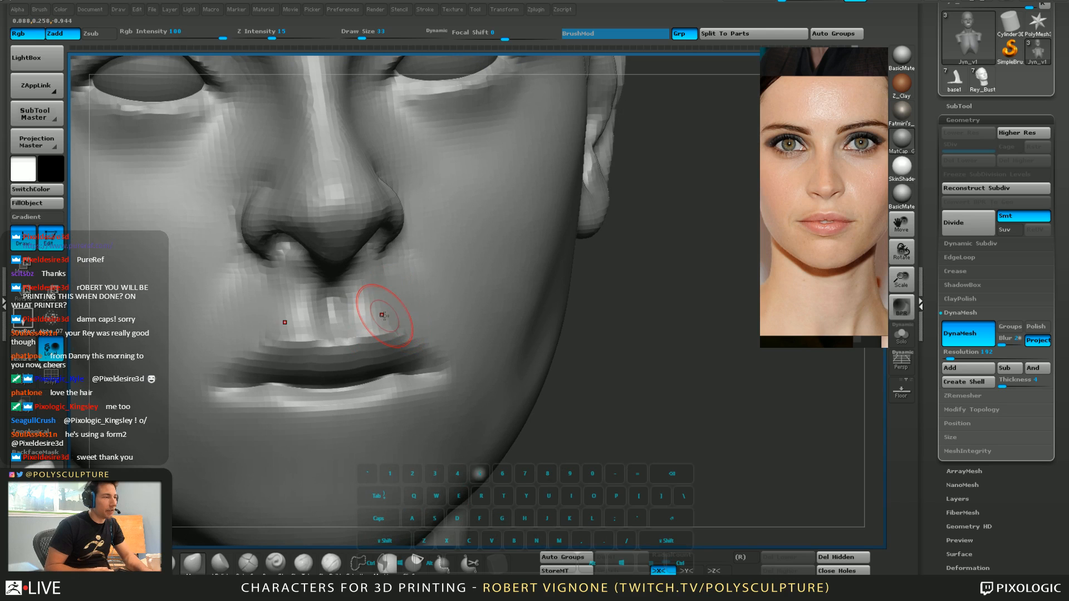
{"action": "left_click_drag", "start_coordinate": [383, 313], "coordinate": [388, 318]}
{"action": "right_click_drag", "start_coordinate": [389, 317], "coordinate": [373, 319]}
{"action": "left_click_drag", "start_coordinate": [397, 322], "coordinate": [385, 319]}
Sculpt the mouth corner and the surface of the upper lip at draw size 20 and Z intensity 10
{"action": "right_click_drag", "start_coordinate": [293, 366], "coordinate": [334, 378], "text": "alt"}
{"action": "right_click_drag", "start_coordinate": [334, 379], "coordinate": [392, 382]}
{"action": "key", "text": "1"}
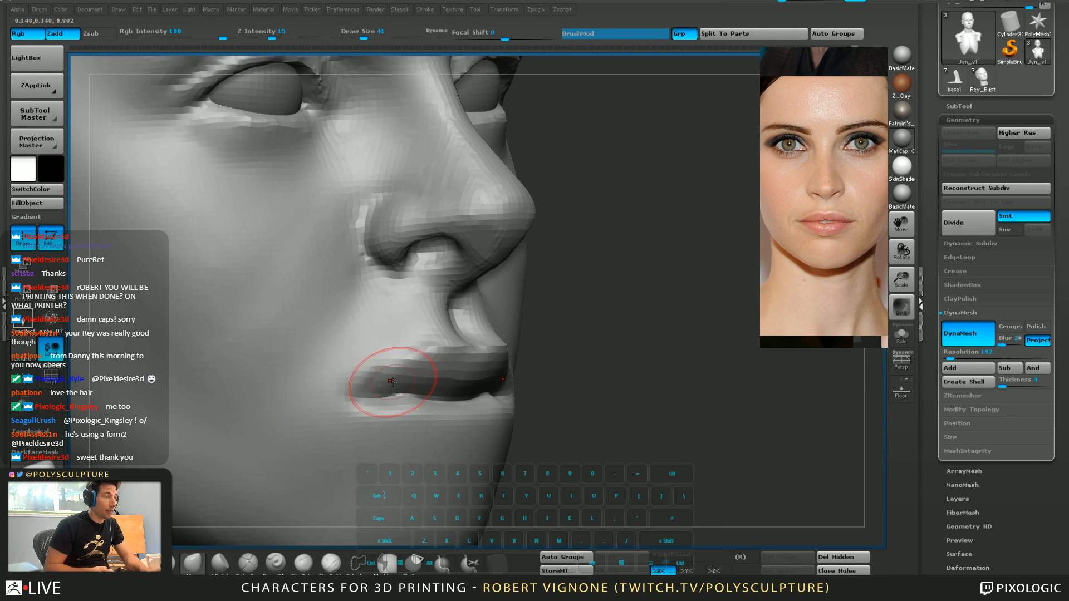
{"action": "key", "text": "s"}
{"action": "left_click_drag", "start_coordinate": [389, 381], "coordinate": [384, 381]}
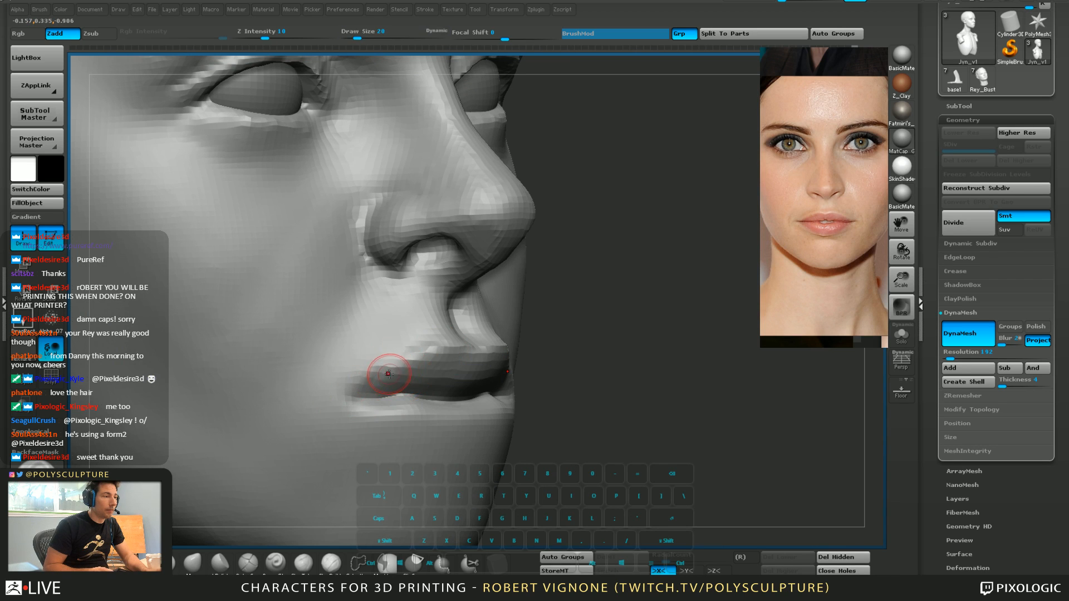
{"action": "key", "text": "space"}
{"action": "left_click_drag", "start_coordinate": [398, 417], "coordinate": [407, 418]}
{"action": "key", "text": "1"}
{"action": "left_click_drag", "start_coordinate": [418, 360], "coordinate": [360, 387]}
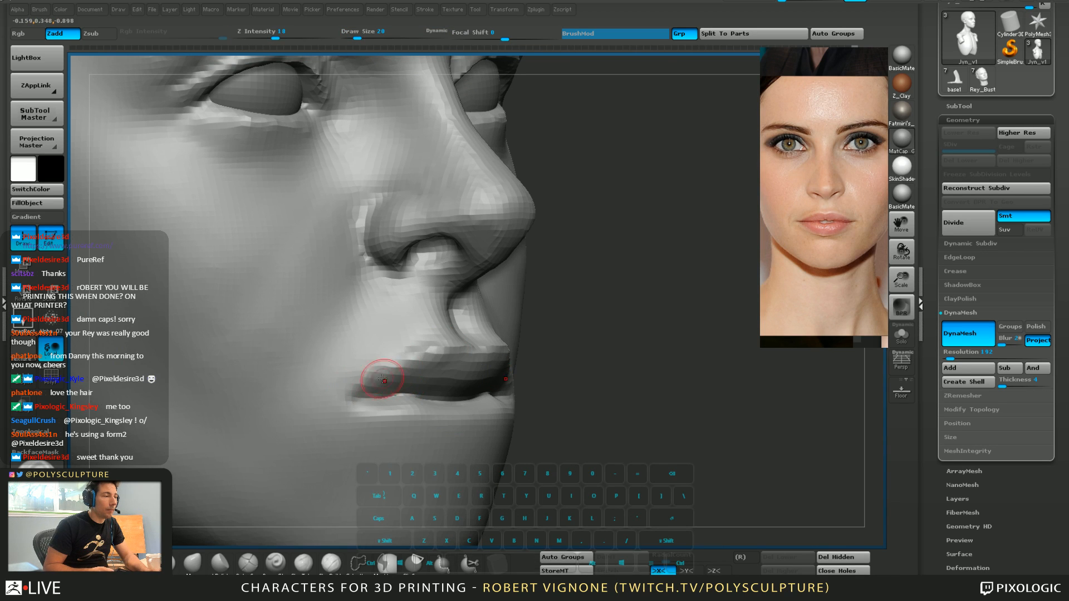
{"action": "right_click_drag", "start_coordinate": [463, 357], "coordinate": [439, 362]}
{"action": "left_click_drag", "start_coordinate": [438, 362], "coordinate": [486, 357]}
Adjust the mouth corners with the Move brush at draw size 97, checking the face from the front and three-quarter view
{"action": "key", "text": "5"}
{"action": "key", "text": "s"}
{"action": "right_click_drag", "start_coordinate": [480, 341], "coordinate": [488, 370], "text": "shift"}
{"action": "key", "text": "space"}
{"action": "mouse_move", "coordinate": [486, 333]}
{"action": "right_mouse_down", "text": "ctrl"}
{"action": "mouse_move", "coordinate": [384, 334]}
{"action": "mouse_move", "coordinate": [370, 356]}
{"action": "mouse_move", "coordinate": [381, 392]}
{"action": "right_mouse_up", "text": "ctrl"}
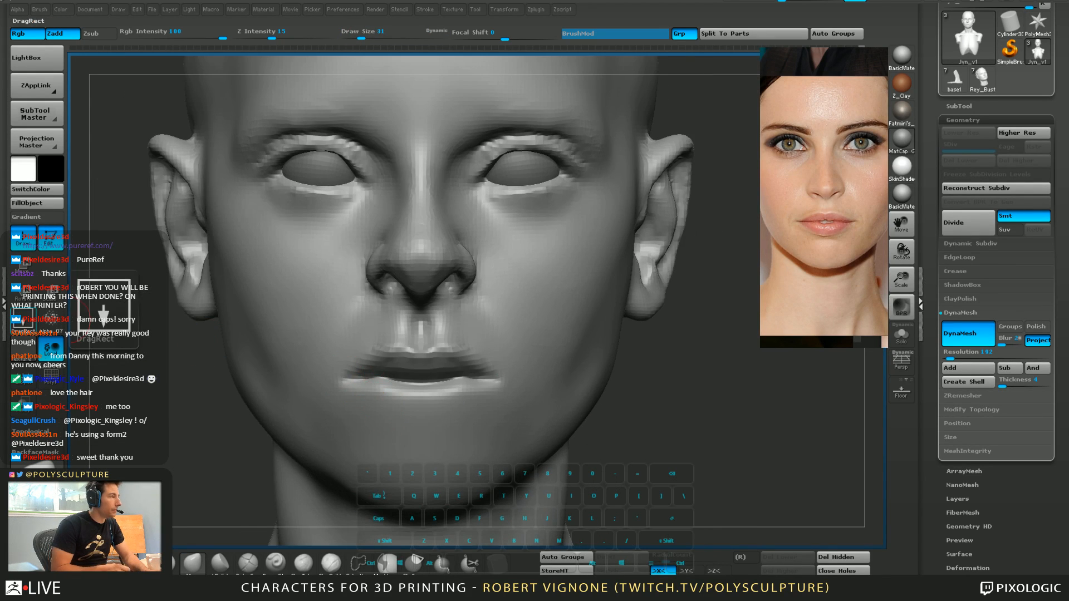
{"action": "key", "text": "s"}
{"action": "left_click_drag", "start_coordinate": [419, 438], "coordinate": [432, 438]}
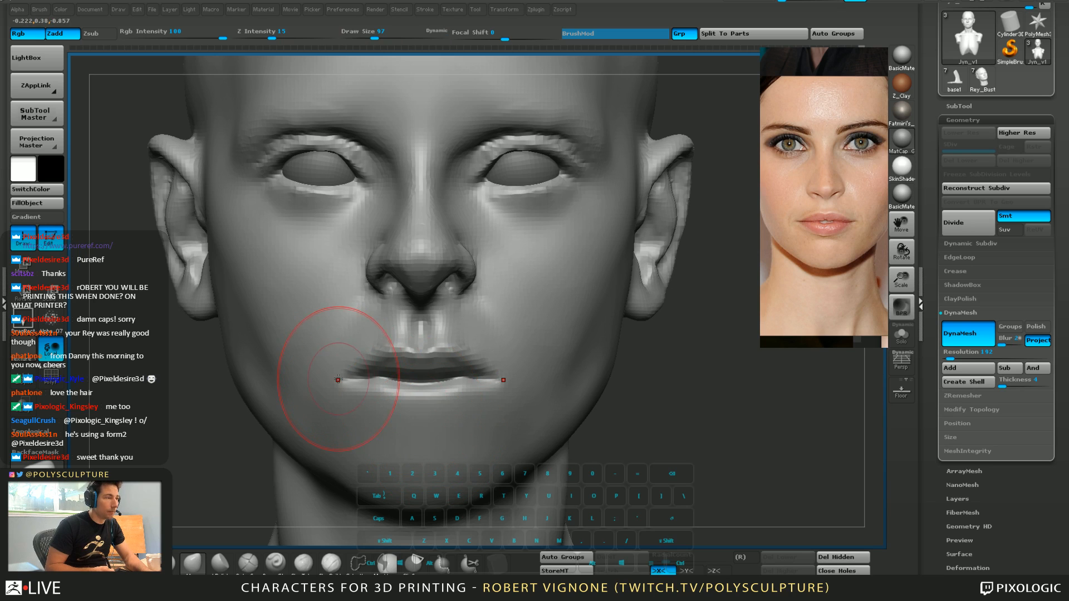
{"action": "right_click_drag", "start_coordinate": [339, 381], "coordinate": [392, 382]}
{"action": "left_click_drag", "start_coordinate": [349, 382], "coordinate": [343, 375]}
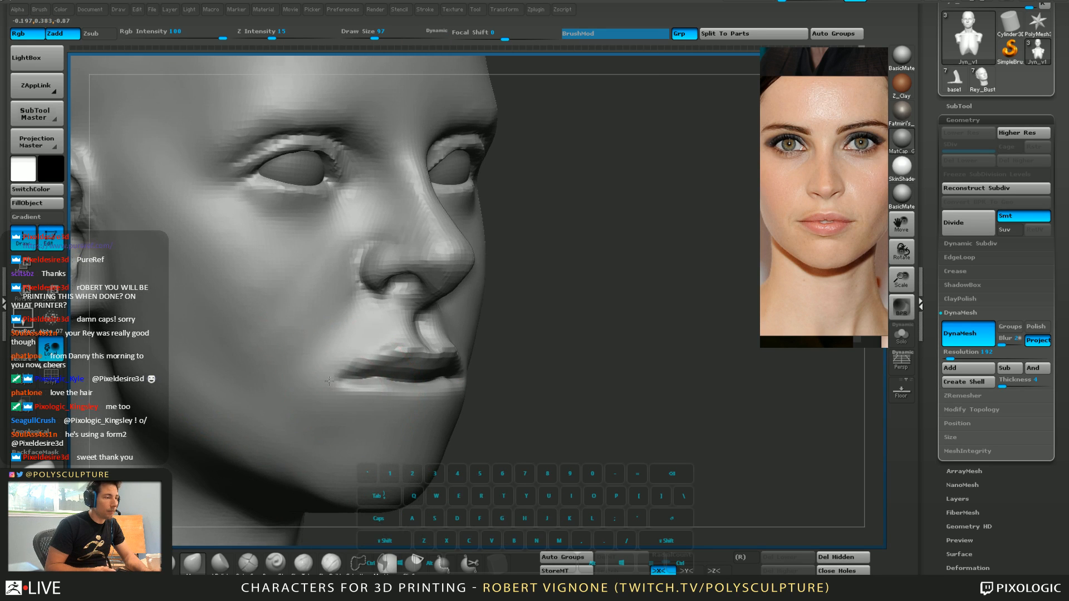
Adjust the lips around the mouth opening with the Move brush at draw size 71
{"action": "right_click_drag", "start_coordinate": [409, 406], "coordinate": [440, 405]}
{"action": "right_click_drag", "start_coordinate": [546, 321], "coordinate": [532, 370], "text": "alt"}
{"action": "key", "text": "s"}
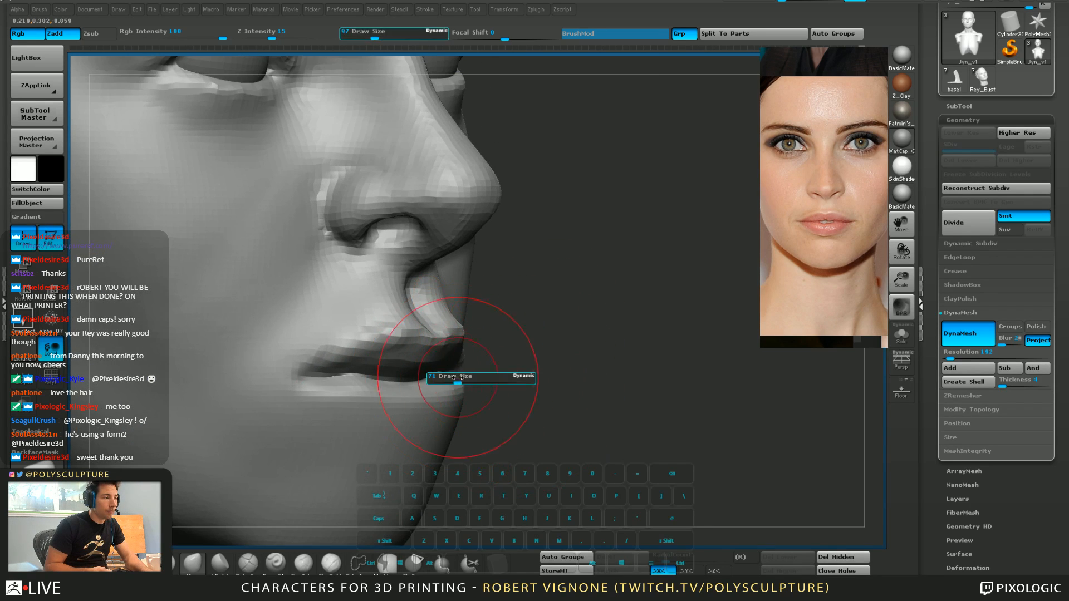
{"action": "left_click_drag", "start_coordinate": [461, 383], "coordinate": [457, 383]}
{"action": "right_click_drag", "start_coordinate": [407, 373], "coordinate": [330, 378]}
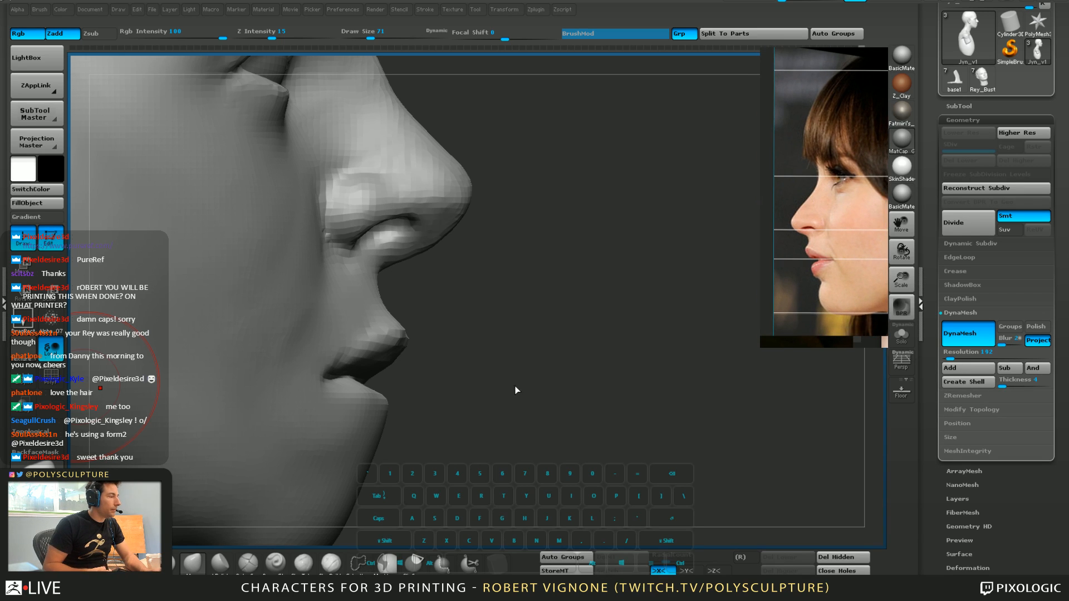
Push the nose tip slightly back in profile with the Move brush at draw size 77, matching the side reference
{"action": "left_click_drag", "start_coordinate": [515, 389], "coordinate": [492, 382]}
{"action": "key", "text": "s"}
{"action": "left_click_drag", "start_coordinate": [336, 315], "coordinate": [334, 315]}
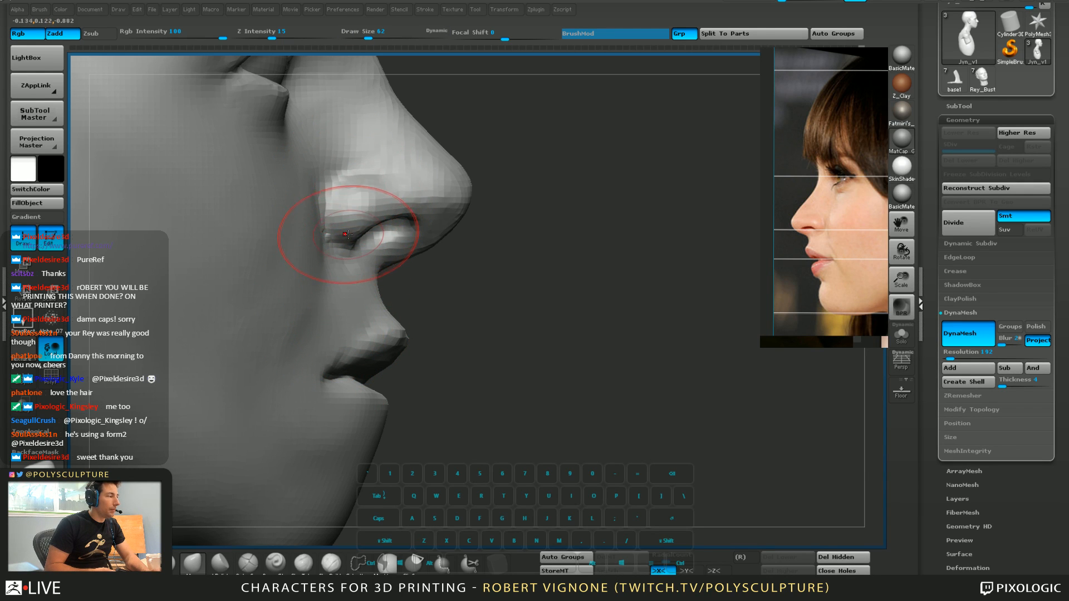
{"action": "key", "text": "bracketleft"}
{"action": "key", "text": "bracketleft"}
{"action": "key", "text": "bracketleft"}
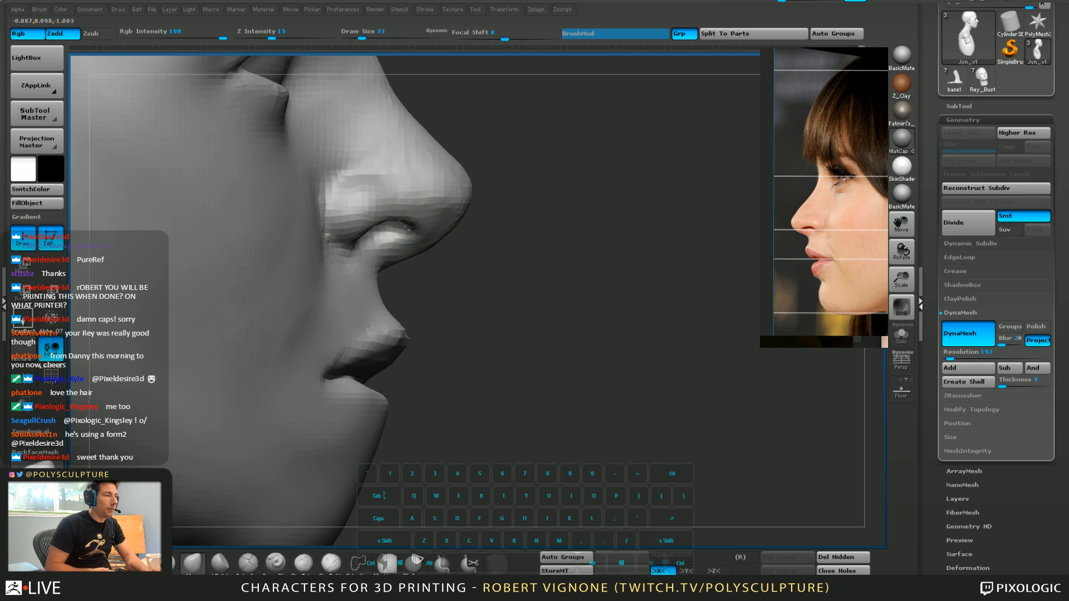
{"action": "key", "text": "bracketright"}
{"action": "key", "text": "bracketright"}
{"action": "key", "text": "bracketright"}
{"action": "key", "text": "bracketright"}
{"action": "key", "text": "s"}
{"action": "left_click_drag", "start_coordinate": [450, 199], "coordinate": [443, 193]}
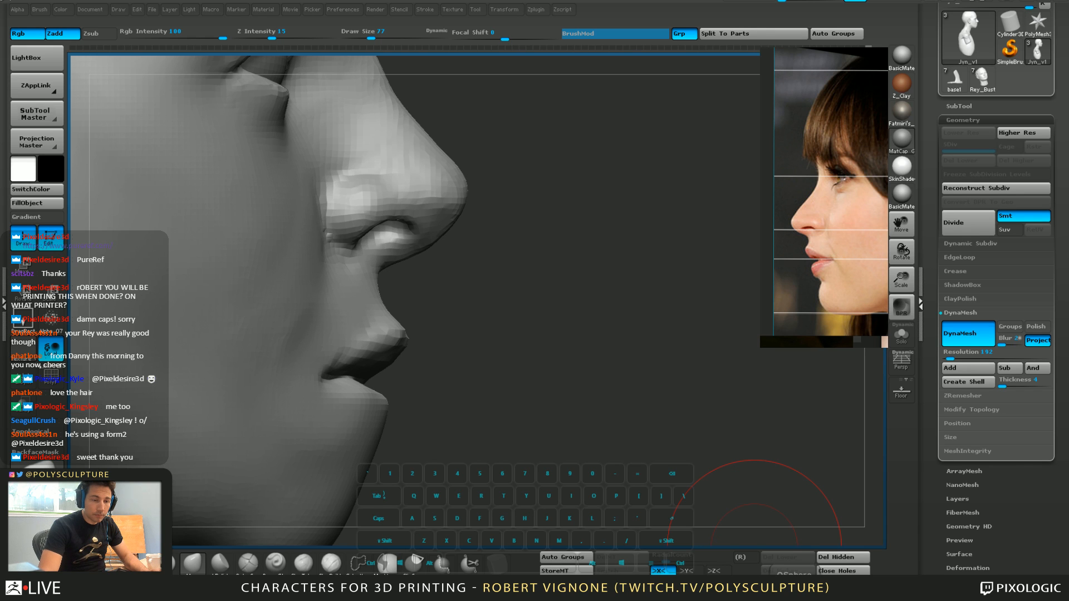
Refine the skin above and beside the upper lip at Z intensity 6 and smooth the area beneath the nostril
{"action": "left_click_drag", "start_coordinate": [487, 371], "coordinate": [479, 374]}
{"action": "key", "text": "s"}
{"action": "left_click_drag", "start_coordinate": [369, 397], "coordinate": [360, 397]}
{"action": "mouse_move", "coordinate": [468, 365]}
{"action": "left_mouse_down"}
{"action": "mouse_move", "coordinate": [495, 363]}
{"action": "mouse_move", "coordinate": [430, 367]}
{"action": "left_mouse_up"}
{"action": "left_click", "coordinate": [332, 563]}
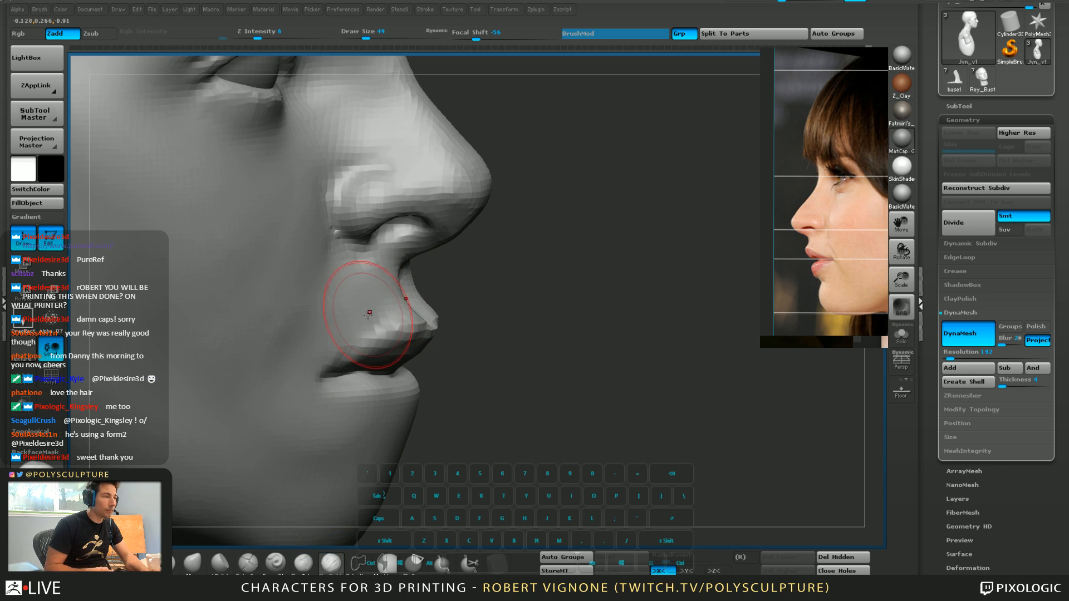
{"action": "mouse_move", "coordinate": [310, 369]}
{"action": "left_mouse_down"}
{"action": "mouse_move", "coordinate": [364, 322]}
{"action": "mouse_move", "coordinate": [325, 303]}
{"action": "mouse_move", "coordinate": [353, 282]}
{"action": "mouse_move", "coordinate": [304, 327]}
{"action": "left_mouse_up"}
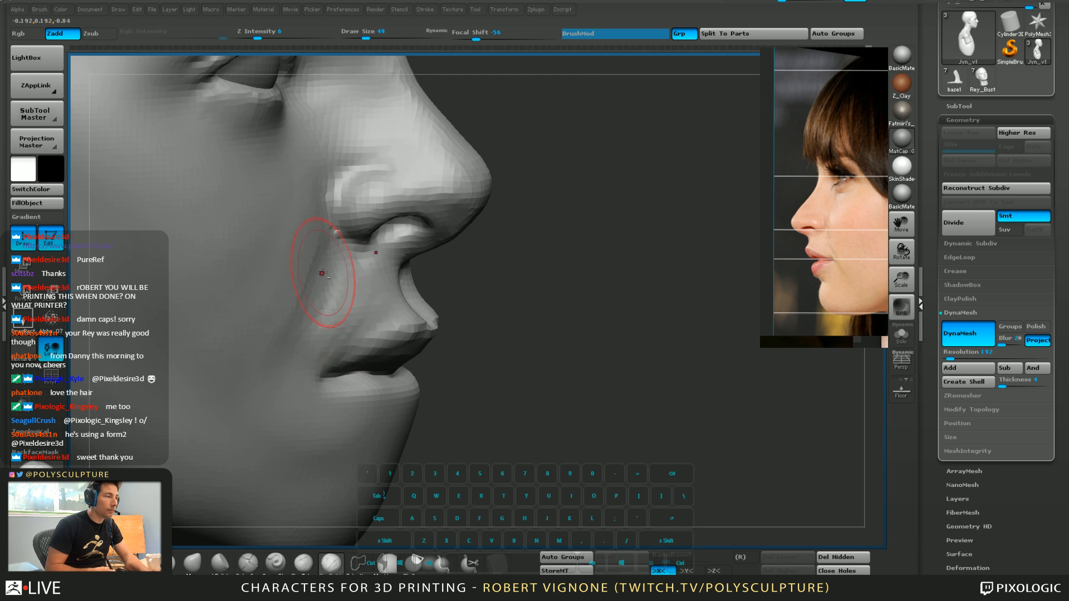
{"action": "key", "text": "shift"}
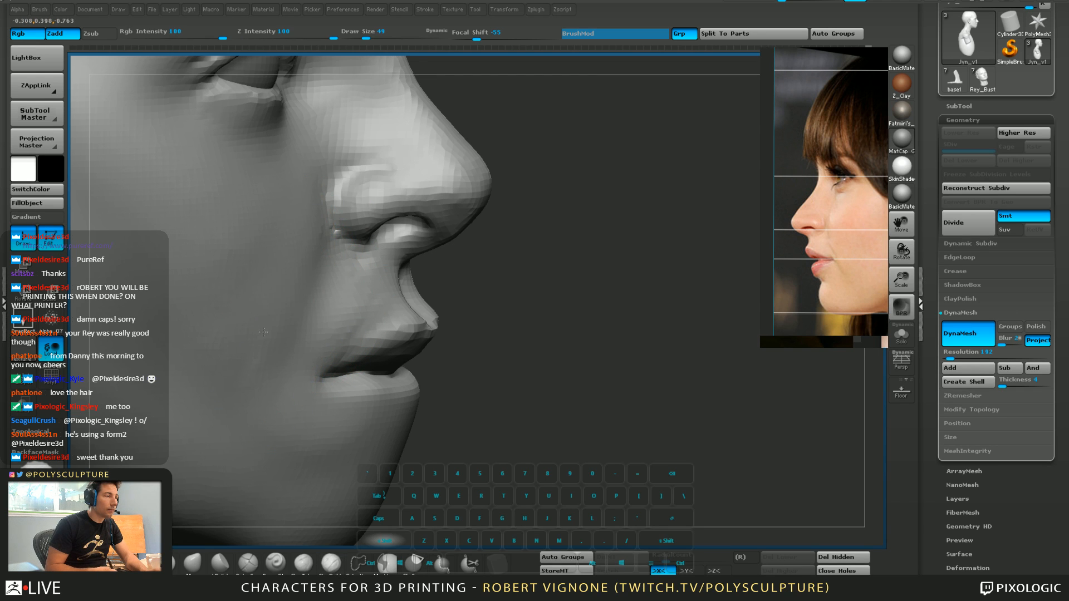
{"action": "right_click_drag", "start_coordinate": [263, 332], "coordinate": [336, 353], "text": "ctrl"}
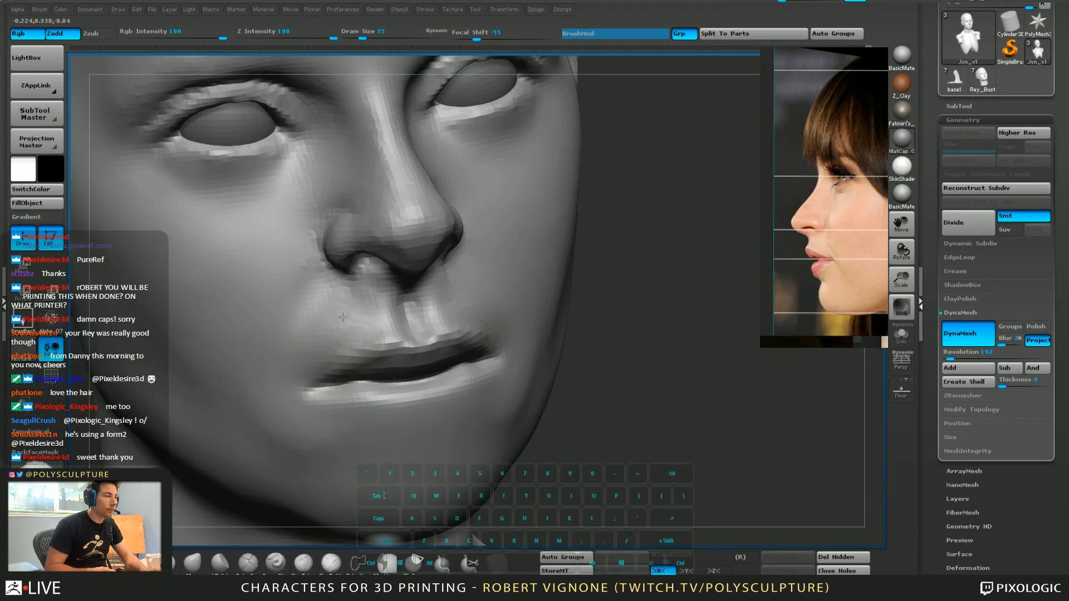
{"action": "left_click_drag", "start_coordinate": [343, 318], "coordinate": [341, 295], "text": "shift"}
Carve the hollow between the lower lip and the chin at Z intensity 6 and smooth it
{"action": "right_click_drag", "start_coordinate": [322, 439], "coordinate": [328, 392], "text": "alt"}
{"action": "left_click_drag", "start_coordinate": [283, 402], "coordinate": [312, 429], "text": "shift"}
{"action": "right_click_drag", "start_coordinate": [353, 423], "coordinate": [316, 385], "text": "alt"}
{"action": "left_click_drag", "start_coordinate": [347, 376], "coordinate": [384, 363], "text": "alt"}
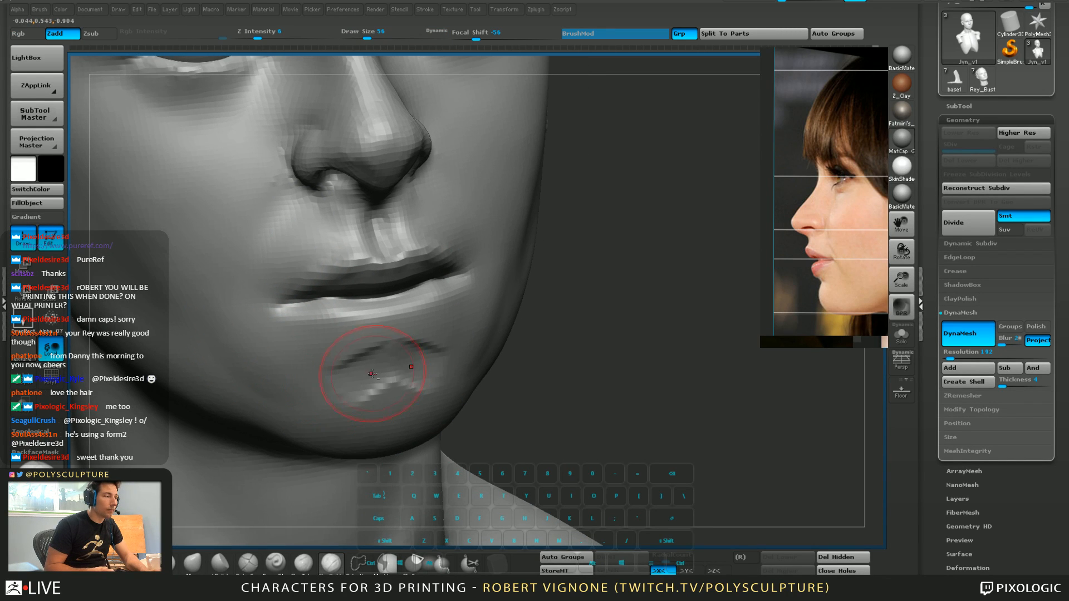
{"action": "right_click_drag", "start_coordinate": [402, 398], "coordinate": [385, 371]}
{"action": "mouse_move", "coordinate": [341, 383]}
{"action": "left_mouse_down", "text": "alt"}
{"action": "mouse_move", "coordinate": [390, 365]}
{"action": "mouse_move", "coordinate": [342, 379]}
{"action": "left_mouse_up", "text": "alt"}
{"action": "mouse_move", "coordinate": [362, 398]}
{"action": "left_mouse_down", "text": "shift"}
{"action": "mouse_move", "coordinate": [396, 387]}
{"action": "mouse_move", "coordinate": [364, 396]}
{"action": "mouse_move", "coordinate": [390, 348]}
{"action": "left_mouse_up", "text": "shift"}
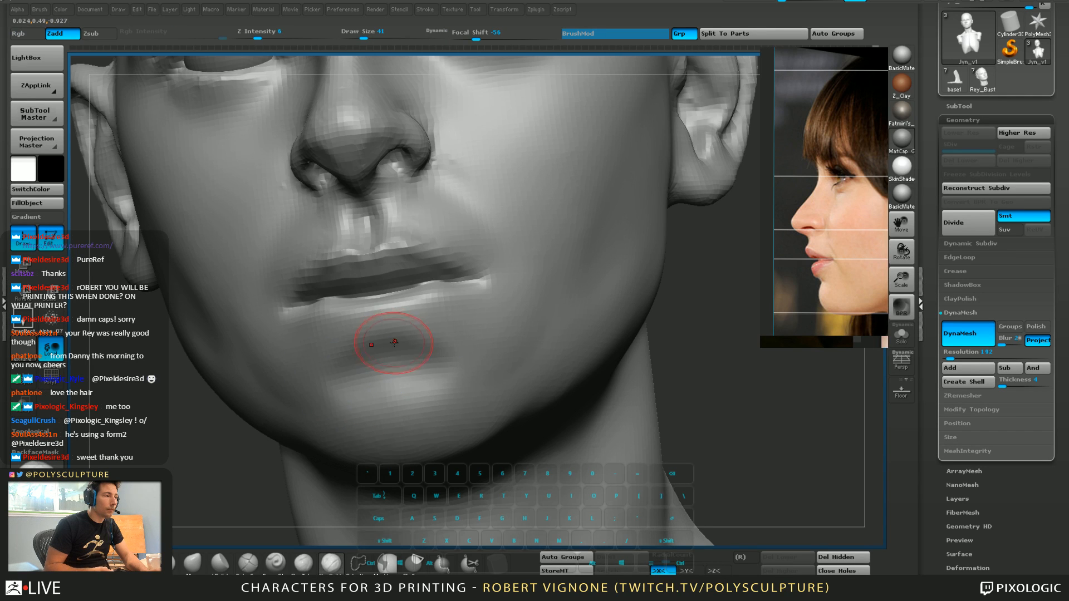
{"action": "right_click_drag", "start_coordinate": [390, 341], "coordinate": [364, 335]}
{"action": "mouse_move", "coordinate": [444, 309]}
{"action": "right_mouse_down"}
{"action": "mouse_move", "coordinate": [399, 341]}
{"action": "mouse_move", "coordinate": [411, 335]}
{"action": "right_mouse_up"}
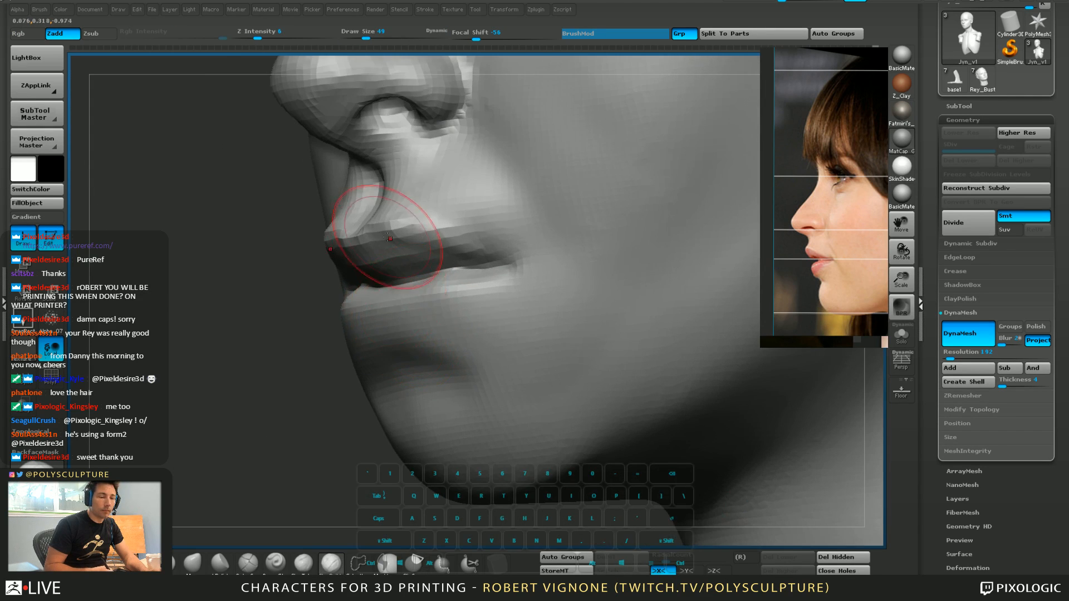
Mask the lower lip at draw size 35 and invert the mask so only the lip stays editable
{"action": "right_click_drag", "start_coordinate": [390, 245], "coordinate": [434, 260]}
{"action": "left_click_drag", "start_coordinate": [319, 310], "coordinate": [495, 290], "text": "ctrl"}
{"action": "right_click_drag", "start_coordinate": [452, 315], "coordinate": [551, 325]}
{"action": "left_click", "coordinate": [672, 306], "text": "ctrl"}
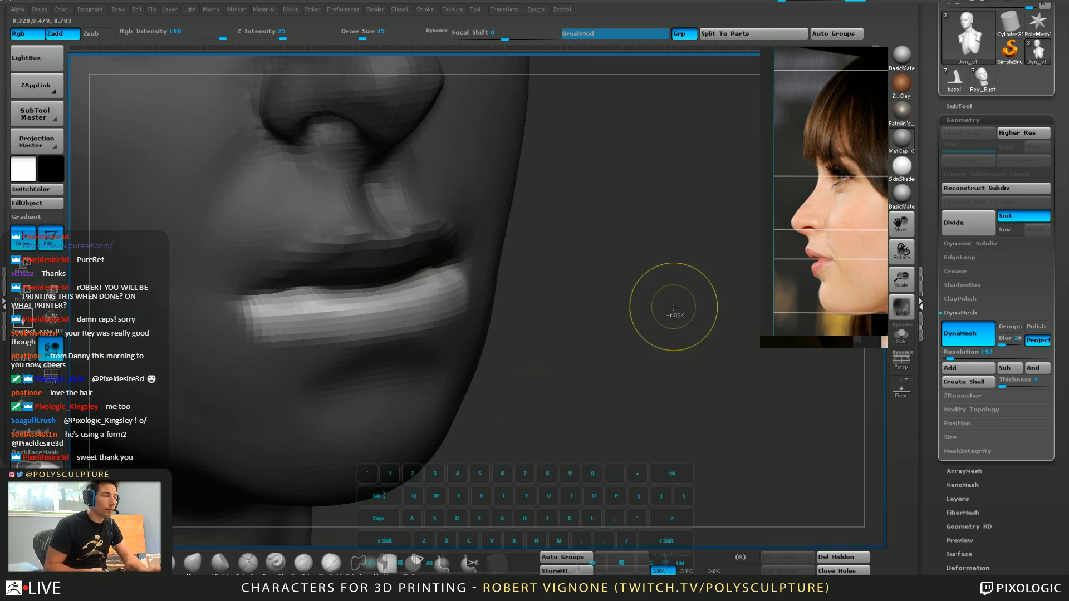
Pull out and shape the unmasked lower lip with the Move brush at draw size 88, clearing the mask and smoothing its lower edge
{"action": "right_click_drag", "start_coordinate": [628, 356], "coordinate": [529, 383]}
{"action": "mouse_move", "coordinate": [502, 275]}
{"action": "right_mouse_down"}
{"action": "mouse_move", "coordinate": [474, 281]}
{"action": "mouse_move", "coordinate": [534, 269]}
{"action": "right_mouse_up"}
{"action": "right_click_drag", "start_coordinate": [459, 326], "coordinate": [640, 329]}
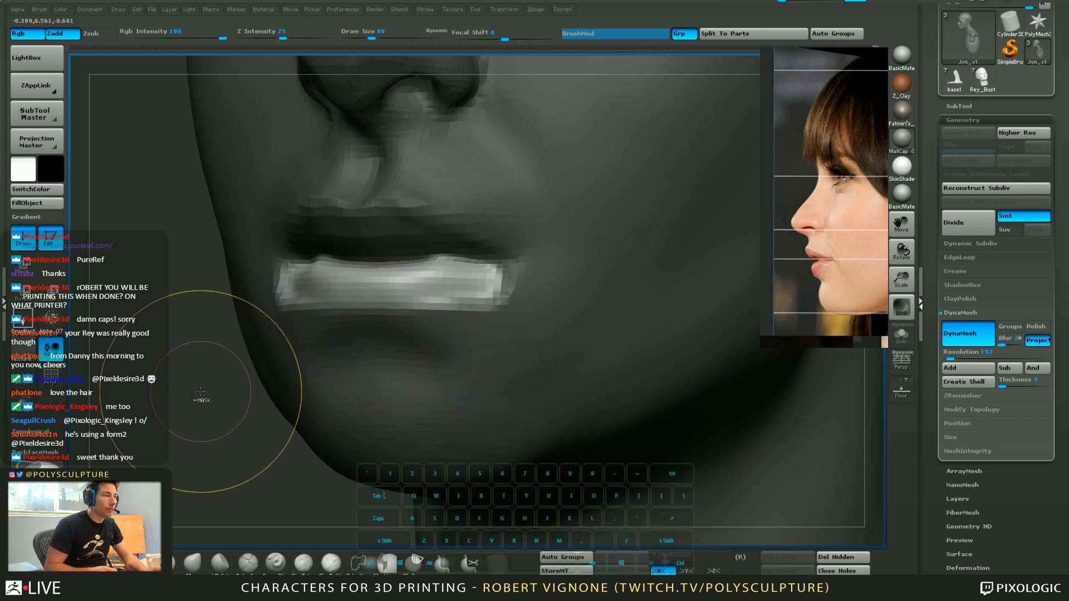
{"action": "left_click_drag", "start_coordinate": [200, 399], "coordinate": [223, 417], "text": "ctrl"}
{"action": "right_click_drag", "start_coordinate": [552, 368], "coordinate": [391, 365]}
{"action": "key", "text": "s"}
{"action": "left_click_drag", "start_coordinate": [425, 326], "coordinate": [422, 326]}
{"action": "mouse_move", "coordinate": [485, 324]}
{"action": "right_mouse_down"}
{"action": "mouse_move", "coordinate": [434, 318]}
{"action": "mouse_move", "coordinate": [537, 337]}
{"action": "mouse_move", "coordinate": [527, 335]}
{"action": "right_mouse_up"}
{"action": "key", "text": "s"}
{"action": "left_click_drag", "start_coordinate": [526, 336], "coordinate": [529, 335]}
{"action": "right_click_drag", "start_coordinate": [500, 360], "coordinate": [474, 348]}
{"action": "left_click_drag", "start_coordinate": [471, 321], "coordinate": [467, 333], "text": "shift"}
{"action": "right_click_drag", "start_coordinate": [685, 404], "coordinate": [659, 395]}
{"action": "left_click_drag", "start_coordinate": [660, 395], "coordinate": [656, 403], "text": "ctrl"}
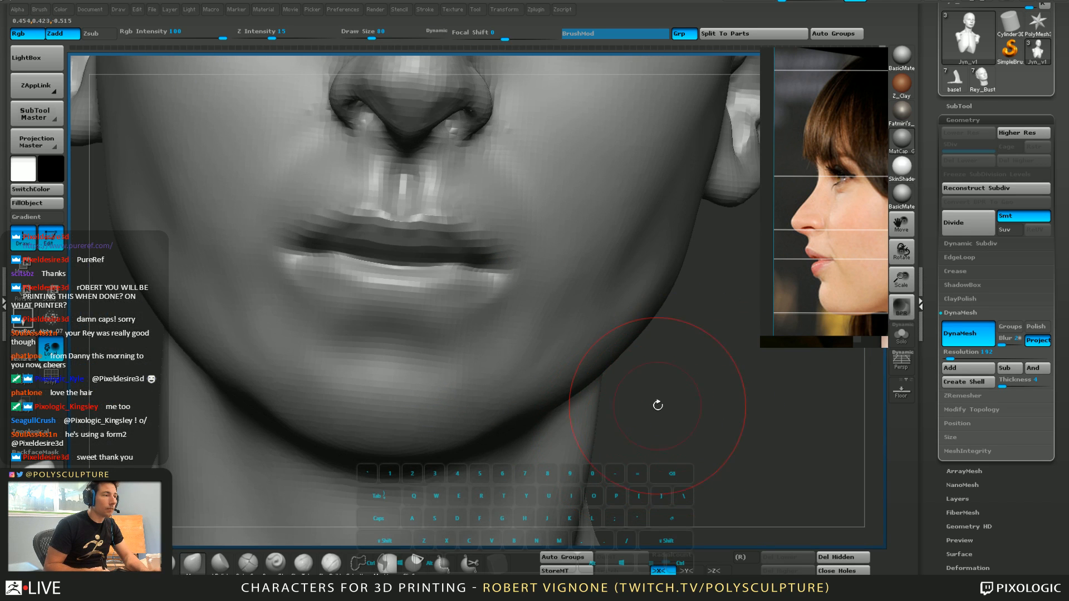
Shape the upper edge of the lower lip with the Move brush at draw size 25
{"action": "mouse_move", "coordinate": [657, 403]}
{"action": "right_mouse_down", "text": "alt"}
{"action": "mouse_move", "coordinate": [623, 339]}
{"action": "mouse_move", "coordinate": [518, 321]}
{"action": "right_mouse_up", "text": "alt"}
{"action": "right_click_drag", "start_coordinate": [517, 320], "coordinate": [513, 351], "text": "alt"}
{"action": "key", "text": "s"}
{"action": "left_click_drag", "start_coordinate": [508, 338], "coordinate": [496, 337]}
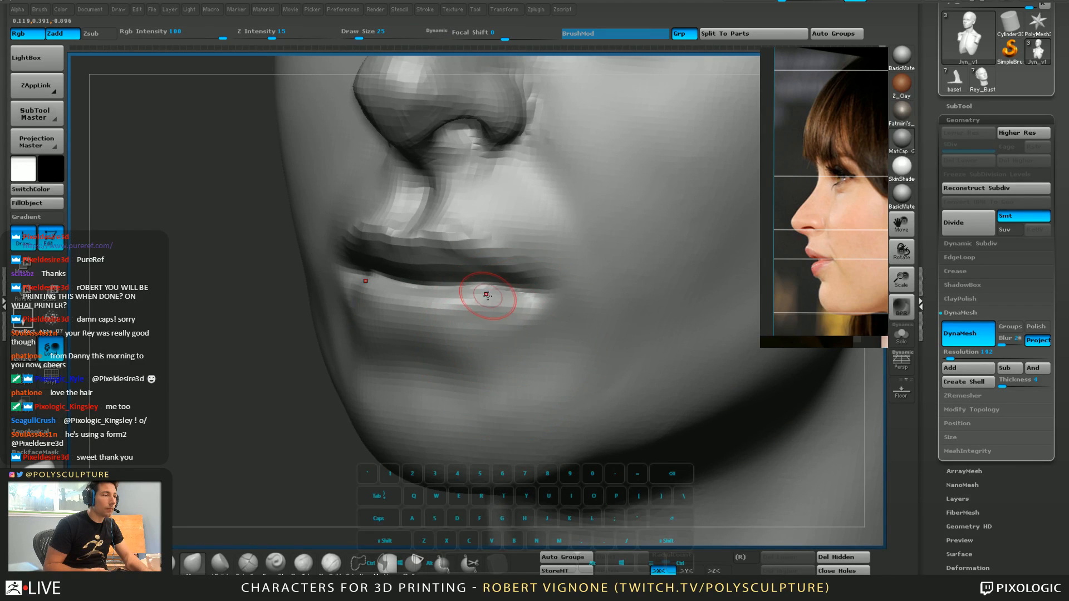
{"action": "key", "text": "s"}
{"action": "left_click_drag", "start_coordinate": [484, 295], "coordinate": [487, 295]}
Adjust the mouth corner and the parting line between the lips with the Move brush at draw size 44
{"action": "right_click_drag", "start_coordinate": [491, 303], "coordinate": [533, 291]}
{"action": "key", "text": "s"}
{"action": "left_click_drag", "start_coordinate": [530, 286], "coordinate": [531, 285]}
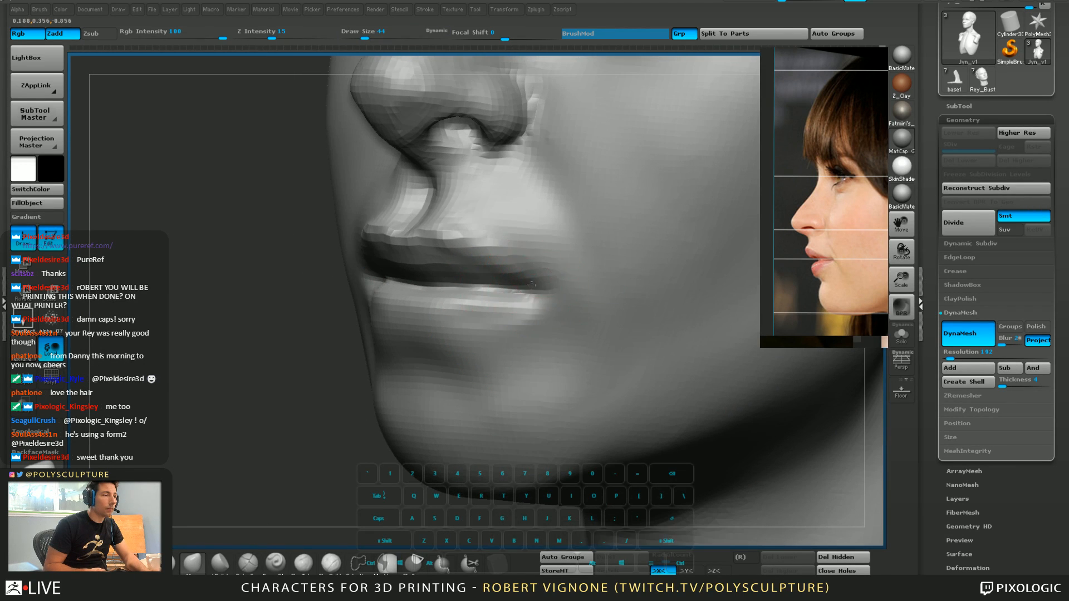
{"action": "right_click_drag", "start_coordinate": [466, 302], "coordinate": [432, 303]}
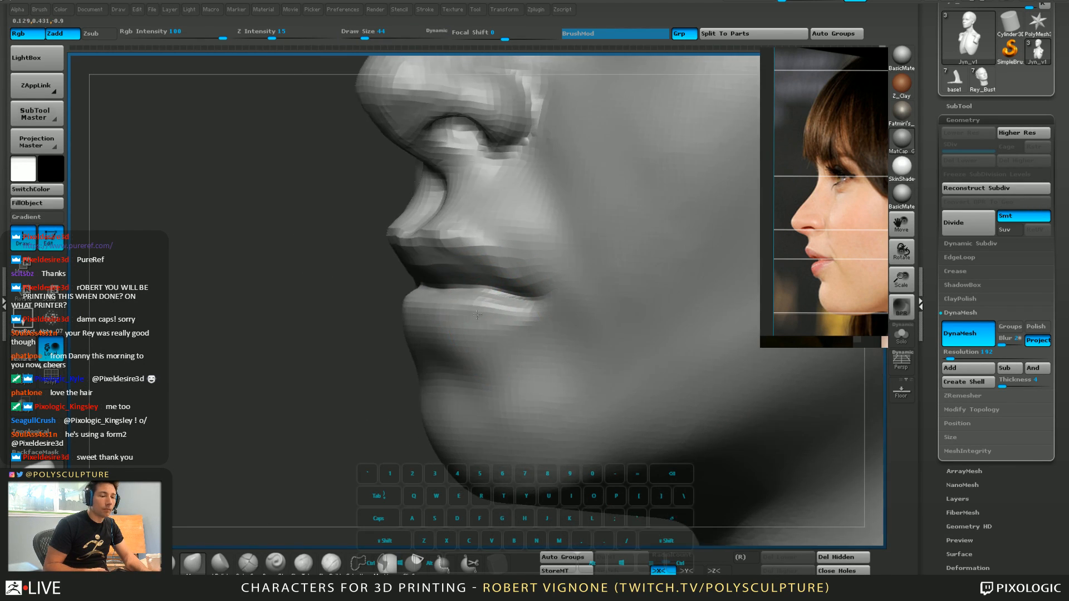
{"action": "mouse_move", "coordinate": [518, 290]}
{"action": "right_mouse_down", "text": "alt"}
{"action": "mouse_move", "coordinate": [401, 295]}
{"action": "mouse_move", "coordinate": [457, 323]}
{"action": "right_mouse_up", "text": "alt"}
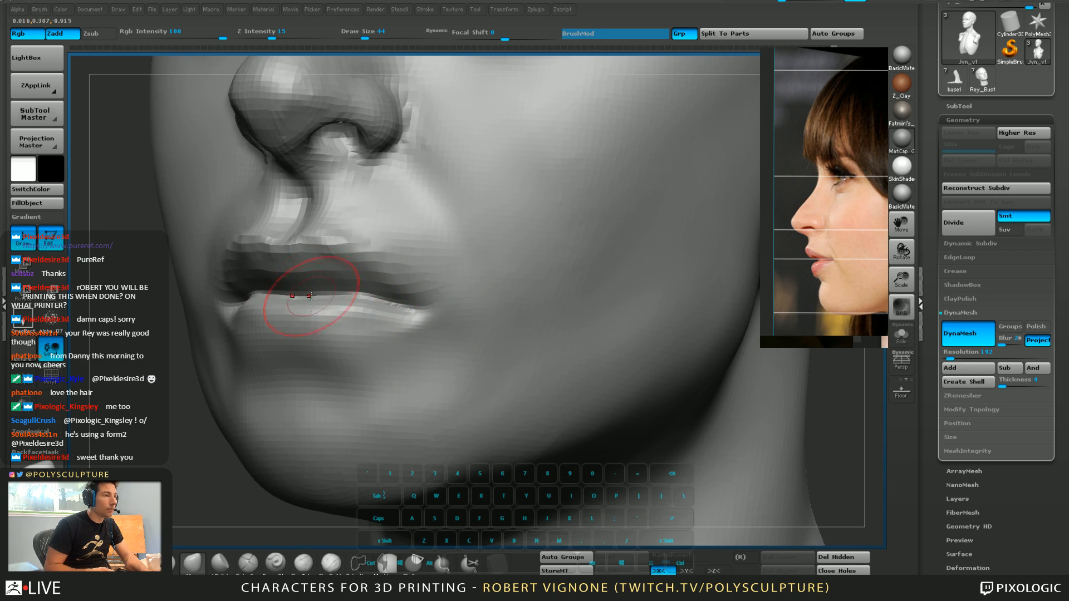
{"action": "right_click_drag", "start_coordinate": [322, 291], "coordinate": [331, 288]}
{"action": "right_click_drag", "start_coordinate": [308, 269], "coordinate": [454, 323], "text": "alt"}
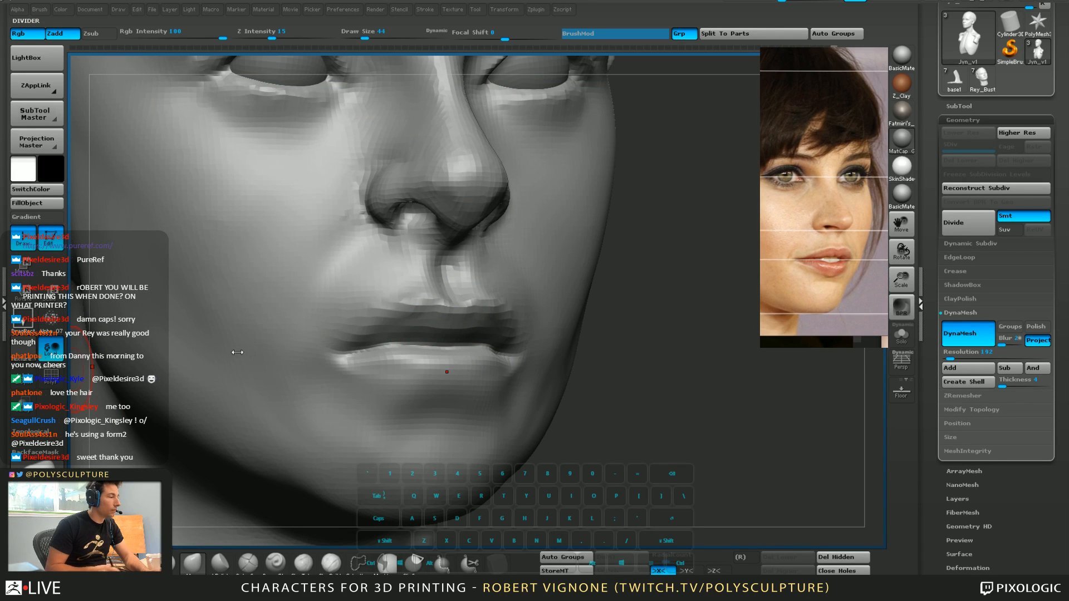
Shape the center of the upper lip and its profile with a larger Move brush, following the three-quarter reference
{"action": "right_click_drag", "start_coordinate": [236, 353], "coordinate": [465, 331]}
{"action": "key", "text": "s"}
{"action": "left_click_drag", "start_coordinate": [465, 330], "coordinate": [469, 330]}
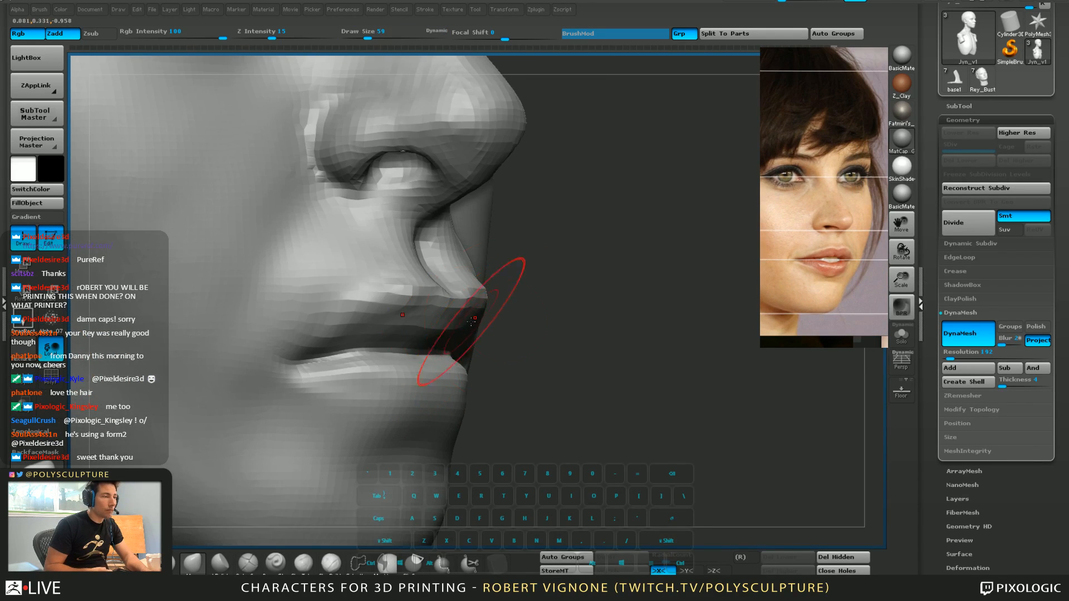
{"action": "right_click_drag", "start_coordinate": [560, 333], "coordinate": [520, 334]}
{"action": "key", "text": "s"}
{"action": "left_click_drag", "start_coordinate": [499, 332], "coordinate": [496, 333]}
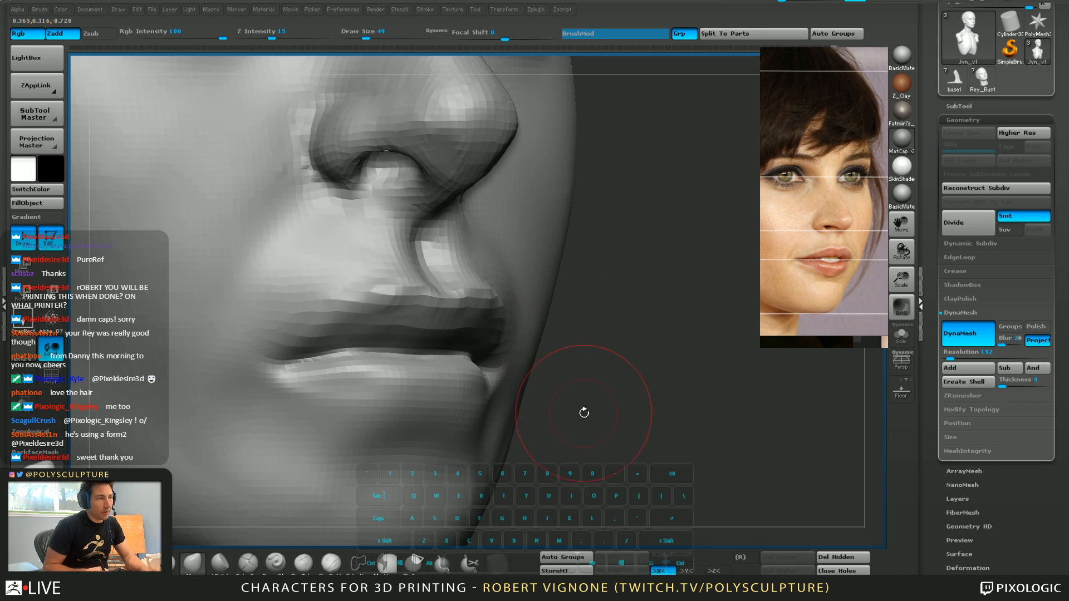
Shape the philtrum ridges below the nose with the Move brush at draw size 41
{"action": "right_click_drag", "start_coordinate": [411, 233], "coordinate": [375, 225]}
{"action": "key", "text": "5"}
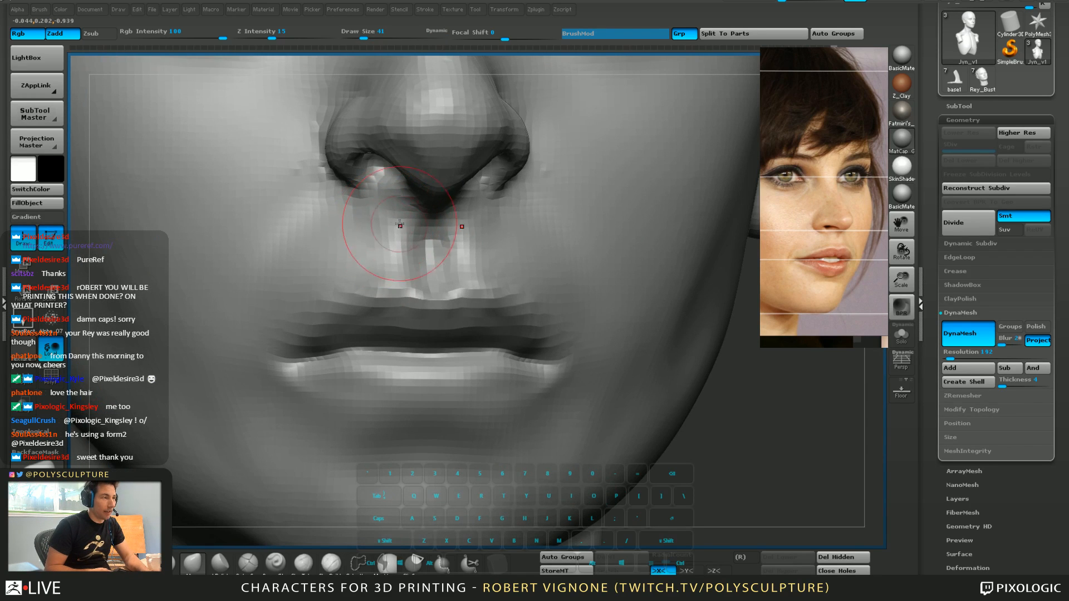
{"action": "key", "text": "s"}
{"action": "key", "text": "1"}
{"action": "mouse_move", "coordinate": [397, 255]}
{"action": "left_mouse_down"}
{"action": "mouse_move", "coordinate": [412, 227]}
{"action": "mouse_move", "coordinate": [403, 275]}
{"action": "left_mouse_up"}
{"action": "key", "text": "s"}
{"action": "key", "text": "bracketright"}
Refine the skin above the upper lip and the lip's upper border at Z intensity 6, using draw sizes 35 and 25
{"action": "left_click", "coordinate": [330, 565]}
{"action": "key", "text": "s"}
{"action": "left_click_drag", "start_coordinate": [384, 273], "coordinate": [372, 229]}
{"action": "left_click_drag", "start_coordinate": [354, 283], "coordinate": [357, 256]}
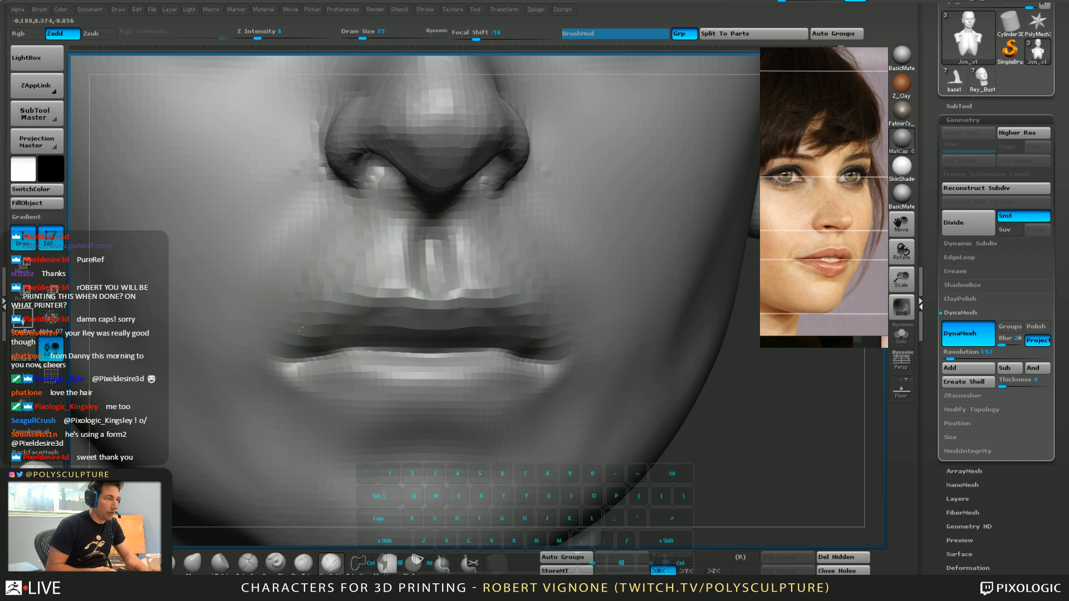
{"action": "left_click_drag", "start_coordinate": [302, 330], "coordinate": [289, 346]}
{"action": "left_click_drag", "start_coordinate": [372, 297], "coordinate": [286, 346]}
{"action": "left_click_drag", "start_coordinate": [327, 311], "coordinate": [320, 322]}
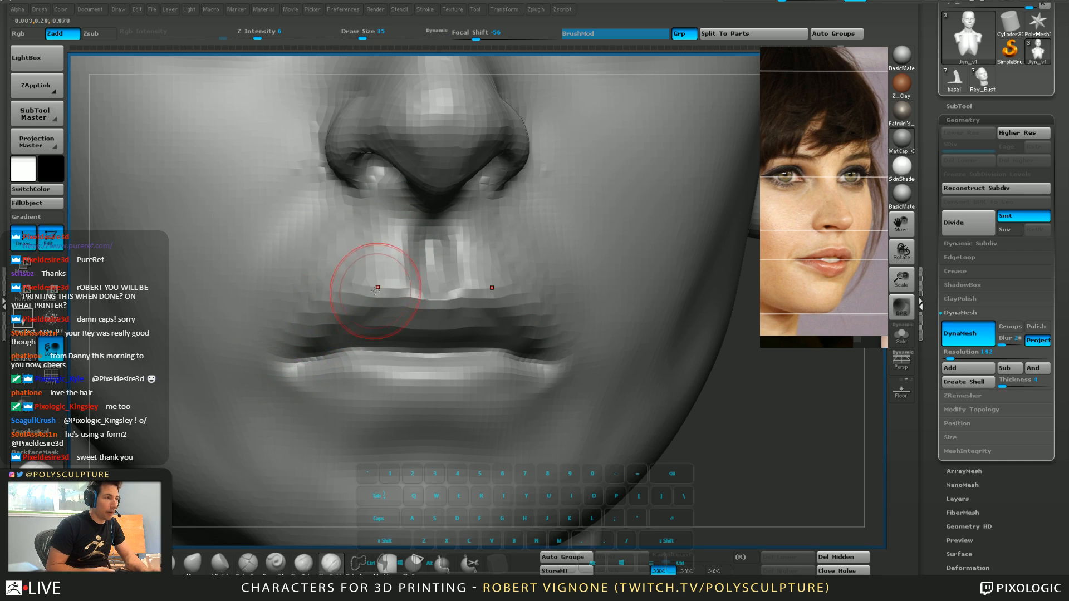
{"action": "key", "text": "s"}
{"action": "left_click_drag", "start_coordinate": [378, 288], "coordinate": [430, 284]}
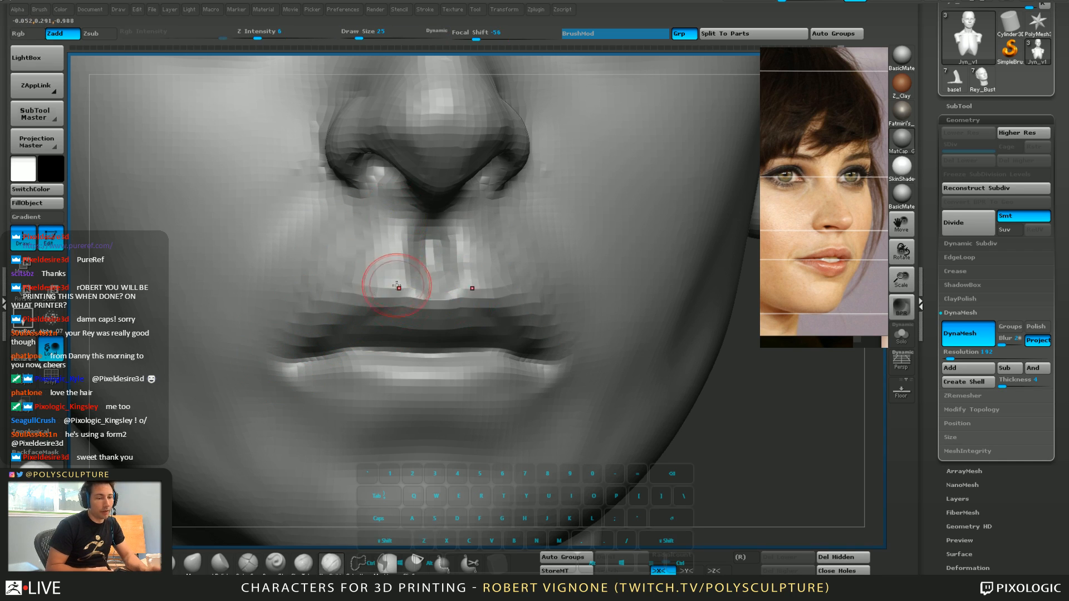
Reshape the cupid's bow at the base of the philtrum with the Move brush, starting at draw size 23
{"action": "key", "text": "["}
{"action": "key", "text": "b"}
{"action": "key", "text": "m"}
{"action": "key", "text": "v"}
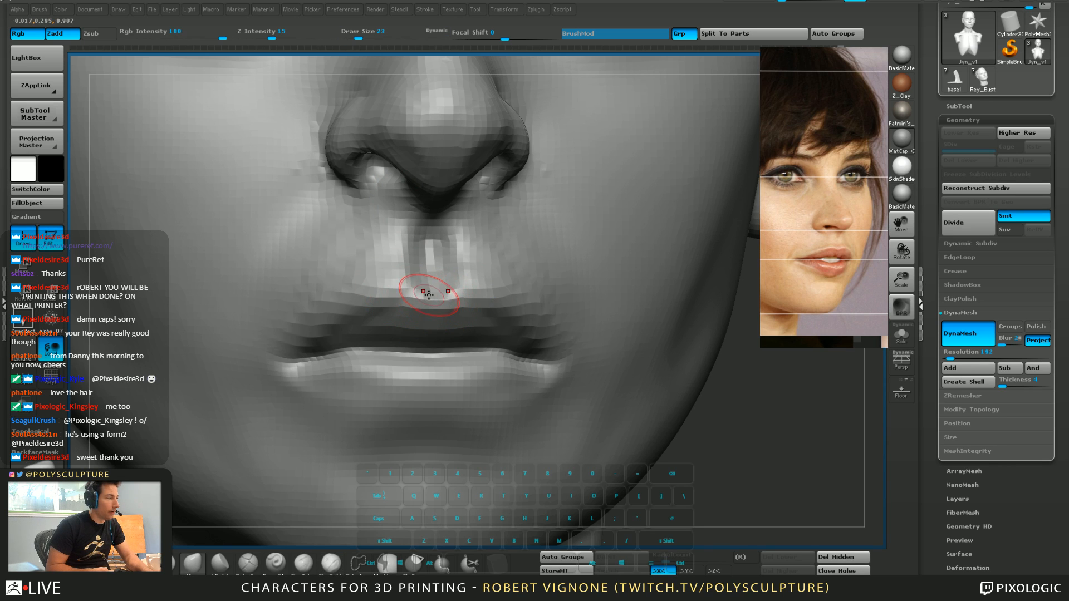
{"action": "key", "text": "s"}
{"action": "left_click_drag", "start_coordinate": [428, 296], "coordinate": [427, 298]}
{"action": "key", "text": "s"}
{"action": "left_click_drag", "start_coordinate": [427, 291], "coordinate": [425, 299]}
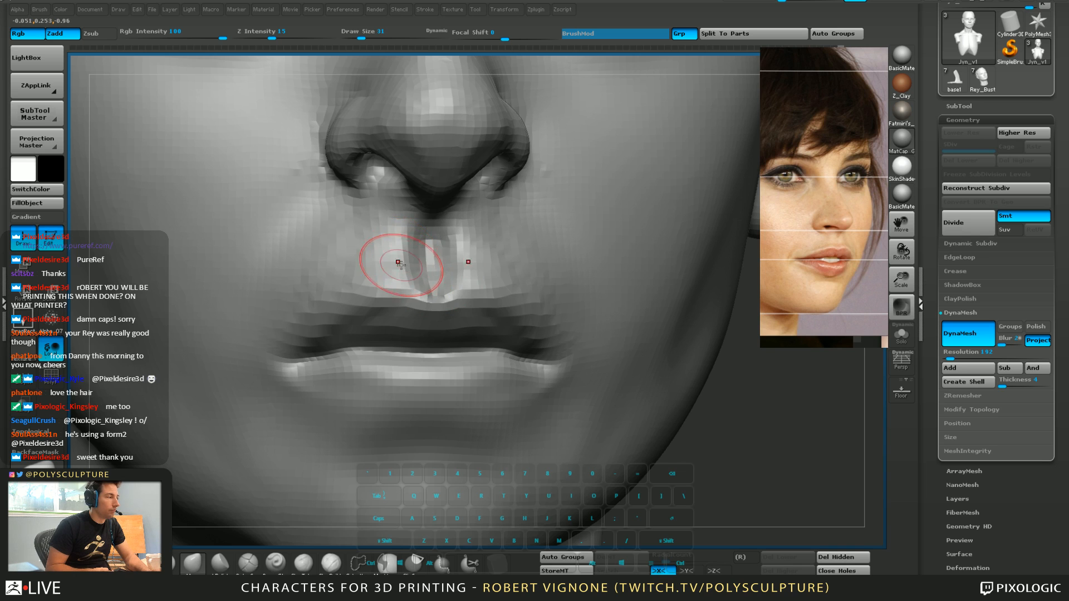
Adjust the base of the nose between the nostrils with the Move brush at draw size 31
{"action": "right_click_drag", "start_coordinate": [391, 261], "coordinate": [462, 203]}
{"action": "left_click_drag", "start_coordinate": [474, 199], "coordinate": [452, 209]}
{"action": "right_click_drag", "start_coordinate": [480, 230], "coordinate": [461, 211]}
{"action": "left_click_drag", "start_coordinate": [482, 177], "coordinate": [475, 182]}
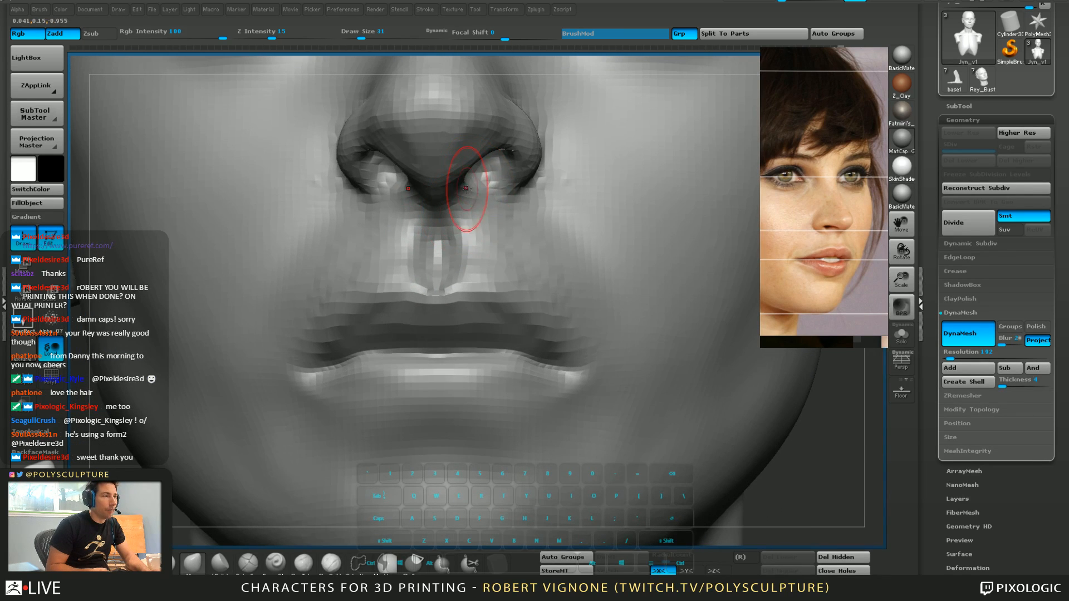
{"action": "mouse_move", "coordinate": [480, 213]}
{"action": "right_mouse_down"}
{"action": "mouse_move", "coordinate": [477, 183]}
{"action": "mouse_move", "coordinate": [461, 176]}
{"action": "mouse_move", "coordinate": [465, 133]}
{"action": "right_mouse_up"}
{"action": "left_click_drag", "start_coordinate": [466, 174], "coordinate": [471, 170]}
{"action": "mouse_move", "coordinate": [473, 179]}
{"action": "right_mouse_down"}
{"action": "mouse_move", "coordinate": [494, 231]}
{"action": "mouse_move", "coordinate": [516, 190]}
{"action": "mouse_move", "coordinate": [504, 151]}
{"action": "right_mouse_up"}
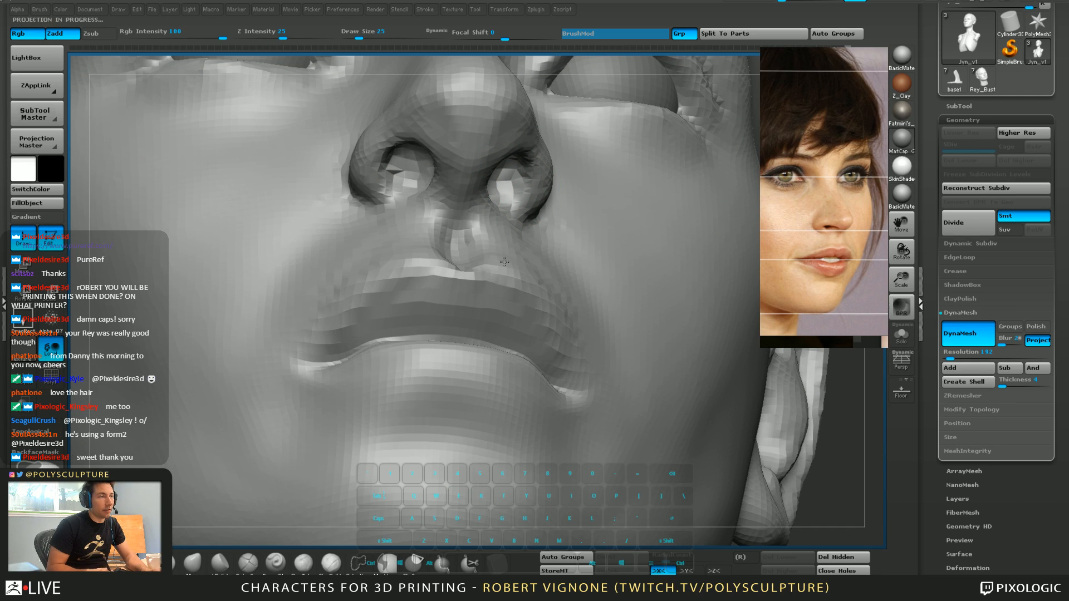
Refine the inside of the nostrils at draw size 18 and Z intensity 10, and remesh the head with DynaMesh at resolution 216
{"action": "right_click_drag", "start_coordinate": [511, 207], "coordinate": [507, 192]}
{"action": "key", "text": "s"}
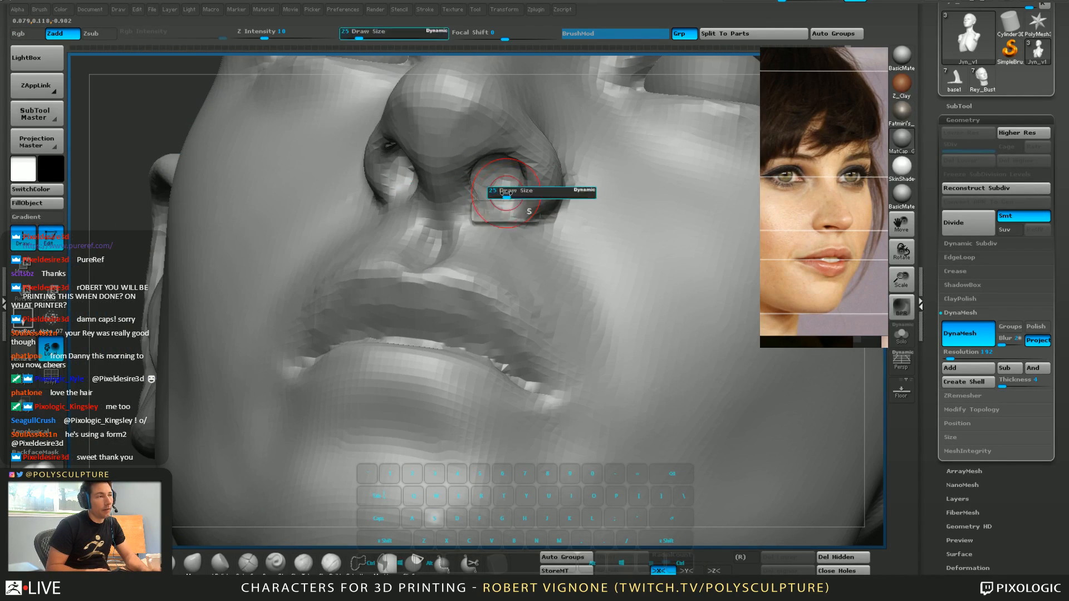
{"action": "left_click_drag", "start_coordinate": [508, 192], "coordinate": [504, 192]}
{"action": "mouse_move", "coordinate": [504, 192]}
{"action": "right_mouse_down"}
{"action": "mouse_move", "coordinate": [516, 217]}
{"action": "mouse_move", "coordinate": [537, 219]}
{"action": "right_mouse_up"}
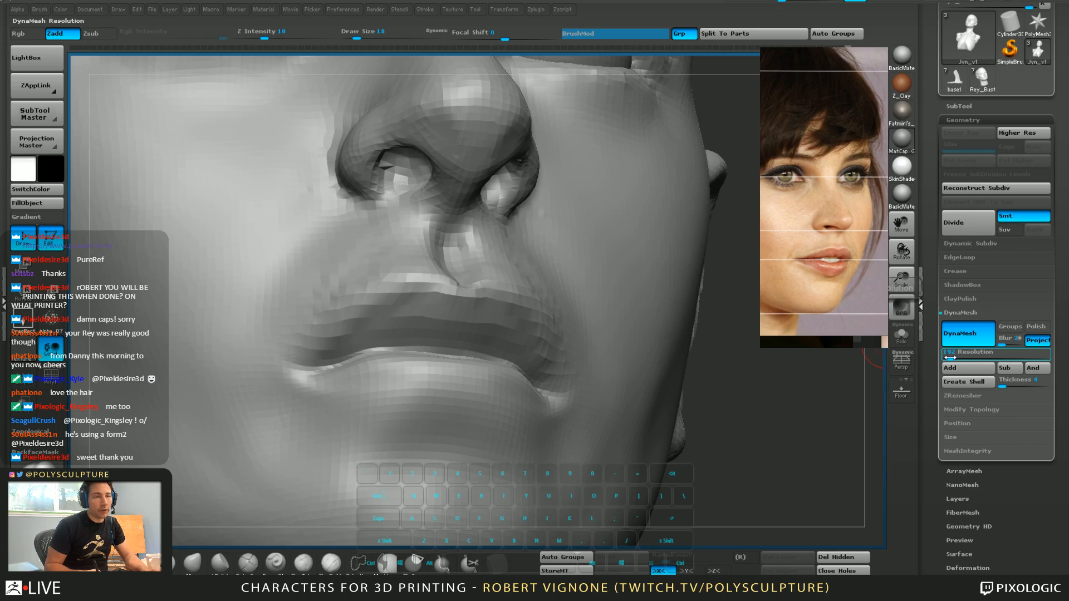
{"action": "left_click_drag", "start_coordinate": [949, 355], "coordinate": [951, 354]}
{"action": "left_click_drag", "start_coordinate": [804, 329], "coordinate": [760, 449], "text": "ctrl"}
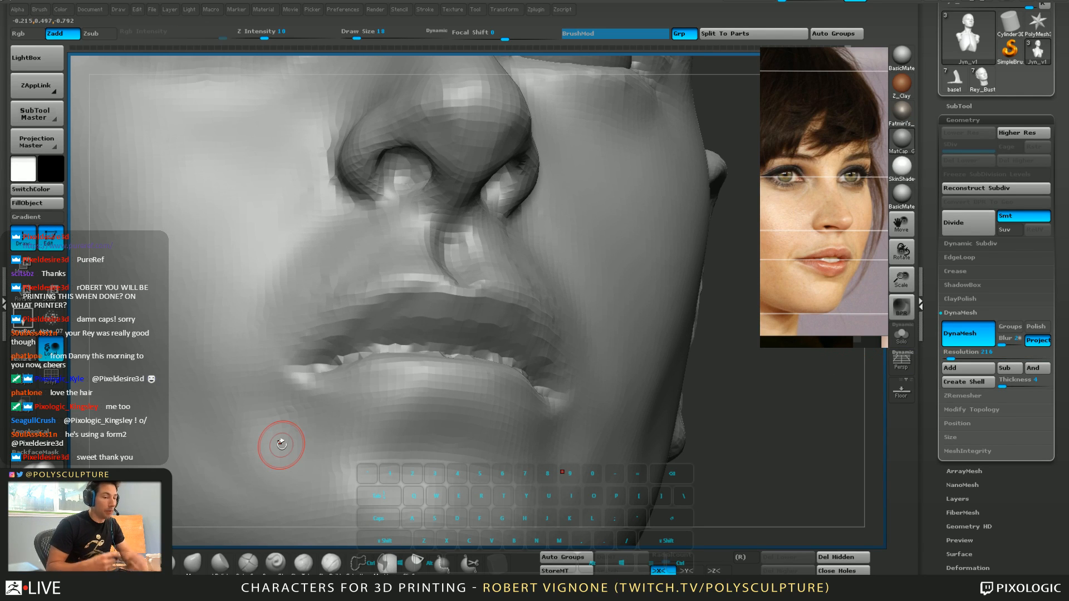
Reshape the rim of the nostril opening with the Move brush, using draw sizes 25 and 29
{"action": "mouse_move", "coordinate": [466, 186]}
{"action": "right_mouse_down"}
{"action": "mouse_move", "coordinate": [441, 194]}
{"action": "mouse_move", "coordinate": [496, 174]}
{"action": "right_mouse_up"}
{"action": "key", "text": "s"}
{"action": "left_click_drag", "start_coordinate": [497, 169], "coordinate": [500, 169]}
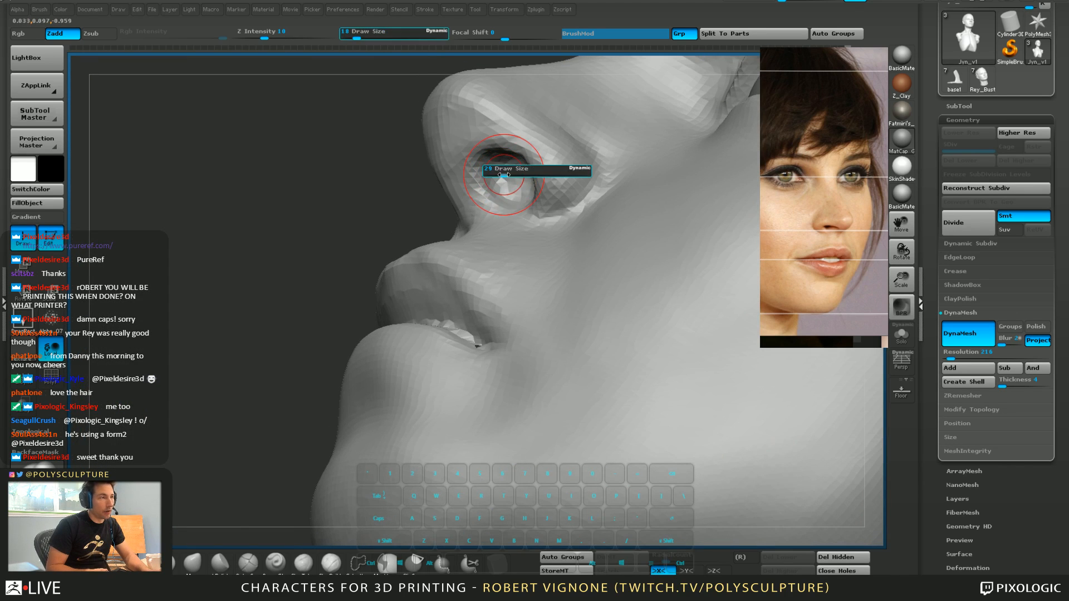
{"action": "key", "text": "5"}
{"action": "right_click_drag", "start_coordinate": [472, 165], "coordinate": [492, 164]}
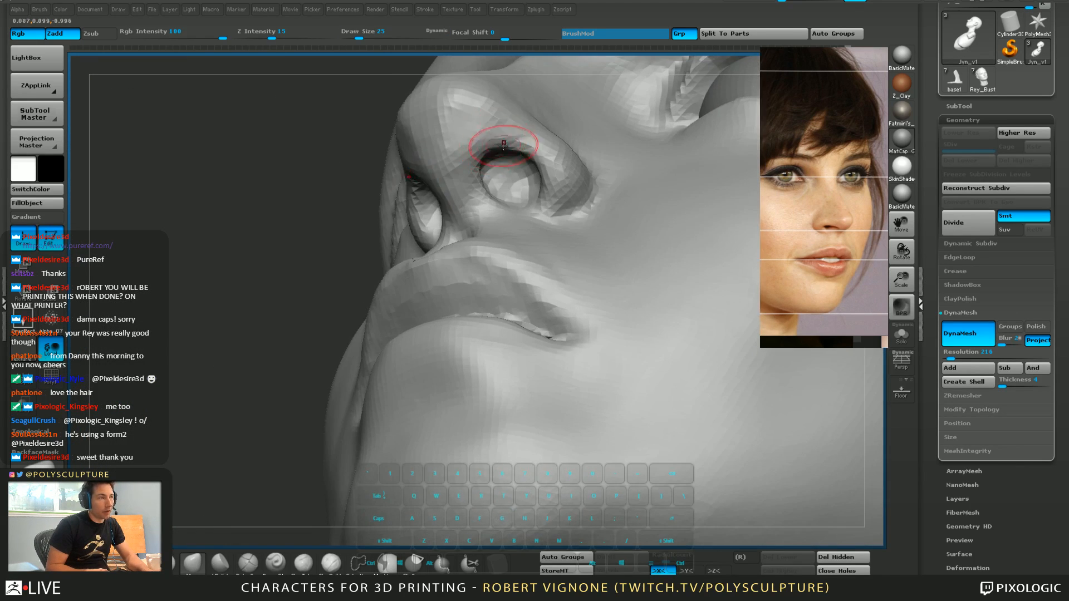
{"action": "key", "text": "s"}
{"action": "left_click_drag", "start_coordinate": [478, 165], "coordinate": [481, 164]}
{"action": "left_click_drag", "start_coordinate": [483, 159], "coordinate": [491, 182]}
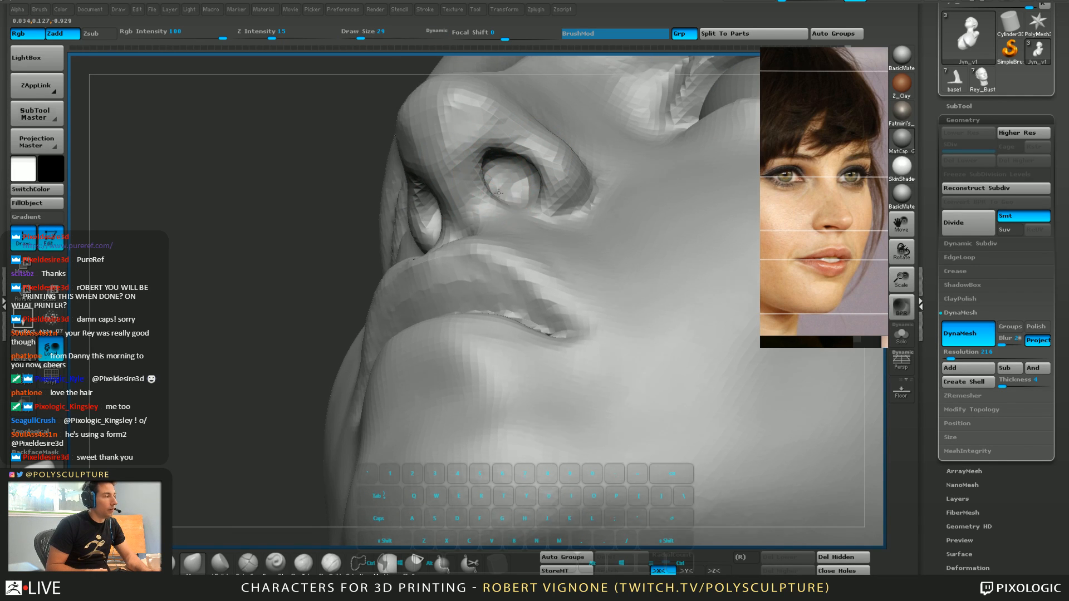
Refine the inner upper edge of the nostrils from below and from the side at draw size 29
{"action": "right_click_drag", "start_coordinate": [493, 185], "coordinate": [525, 144]}
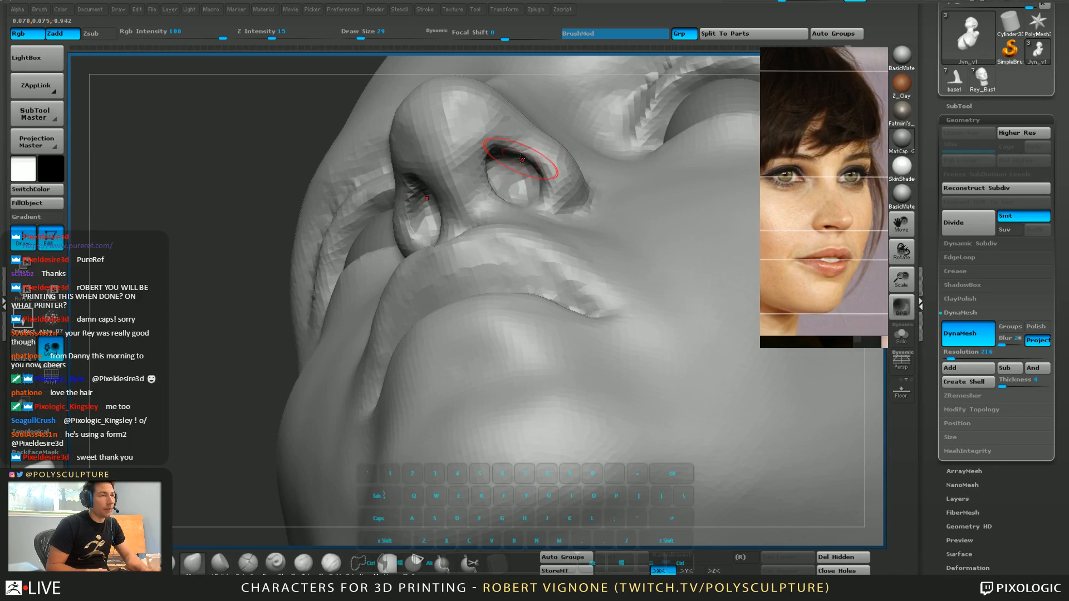
{"action": "key", "text": "2"}
{"action": "mouse_move", "coordinate": [513, 151]}
{"action": "left_mouse_down"}
{"action": "mouse_move", "coordinate": [541, 182]}
{"action": "mouse_move", "coordinate": [510, 147]}
{"action": "left_mouse_up"}
{"action": "right_click_drag", "start_coordinate": [510, 147], "coordinate": [459, 152]}
{"action": "key", "text": "1"}
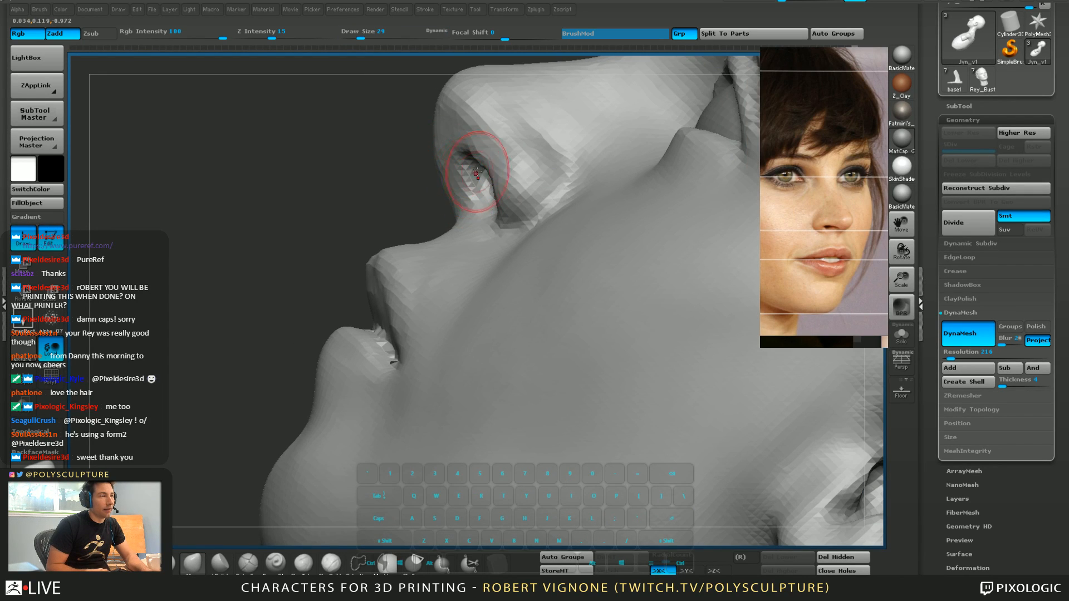
{"action": "mouse_move", "coordinate": [487, 165]}
{"action": "right_mouse_down"}
{"action": "mouse_move", "coordinate": [501, 167]}
{"action": "mouse_move", "coordinate": [444, 166]}
{"action": "mouse_move", "coordinate": [408, 236]}
{"action": "right_mouse_up"}
{"action": "key", "text": "2"}
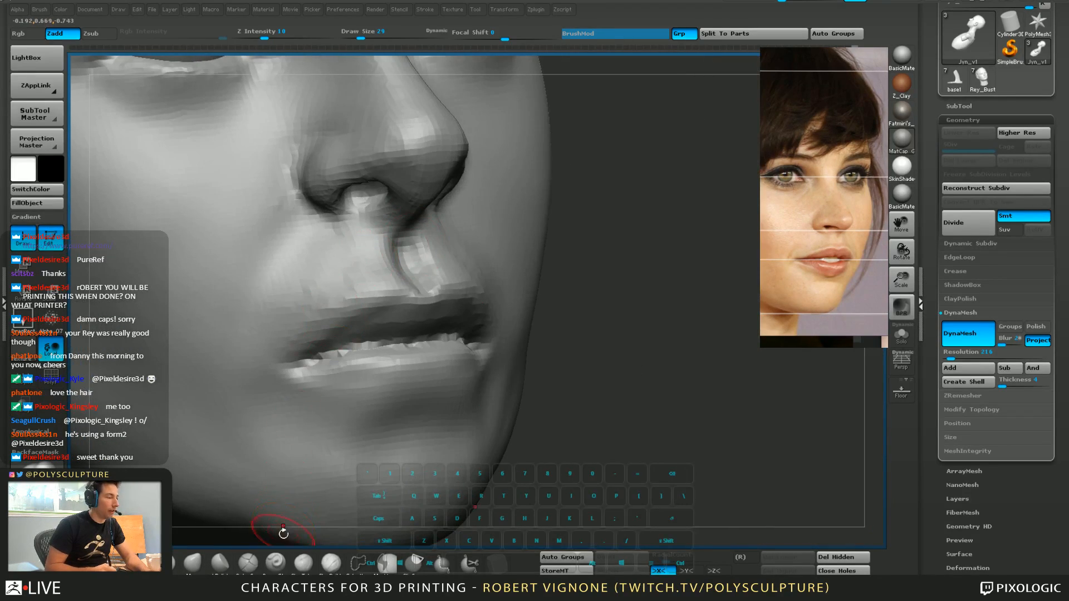
Sculpt the skin between the nostril and the upper lip at Z intensity 6, using draw sizes 54 and 37
{"action": "left_click", "coordinate": [331, 562]}
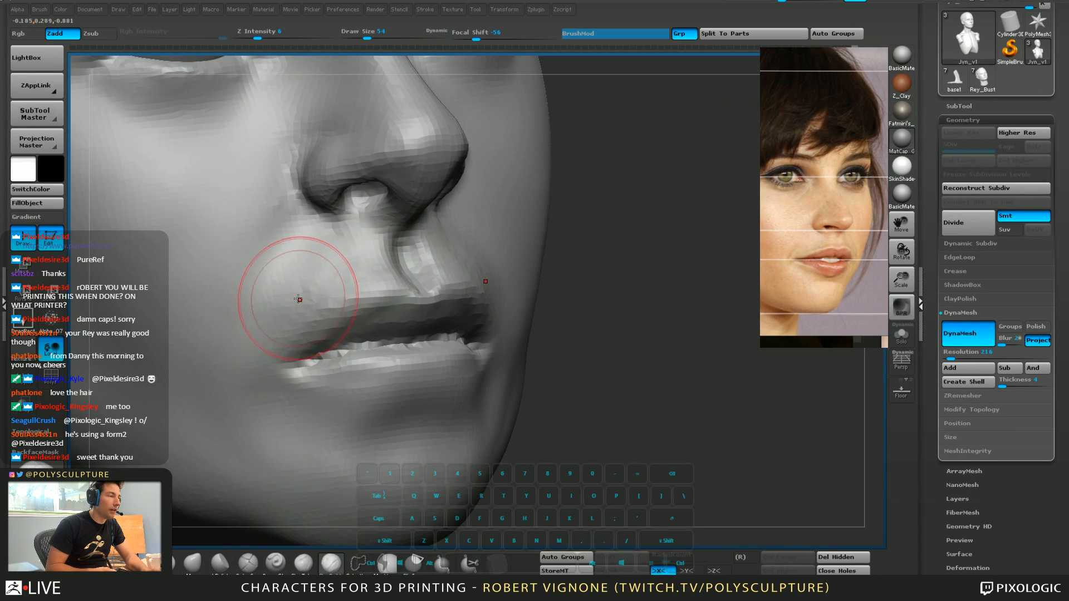
{"action": "mouse_move", "coordinate": [299, 299]}
{"action": "left_mouse_down", "text": "alt"}
{"action": "mouse_move", "coordinate": [270, 308]}
{"action": "mouse_move", "coordinate": [346, 255]}
{"action": "left_mouse_up", "text": "alt"}
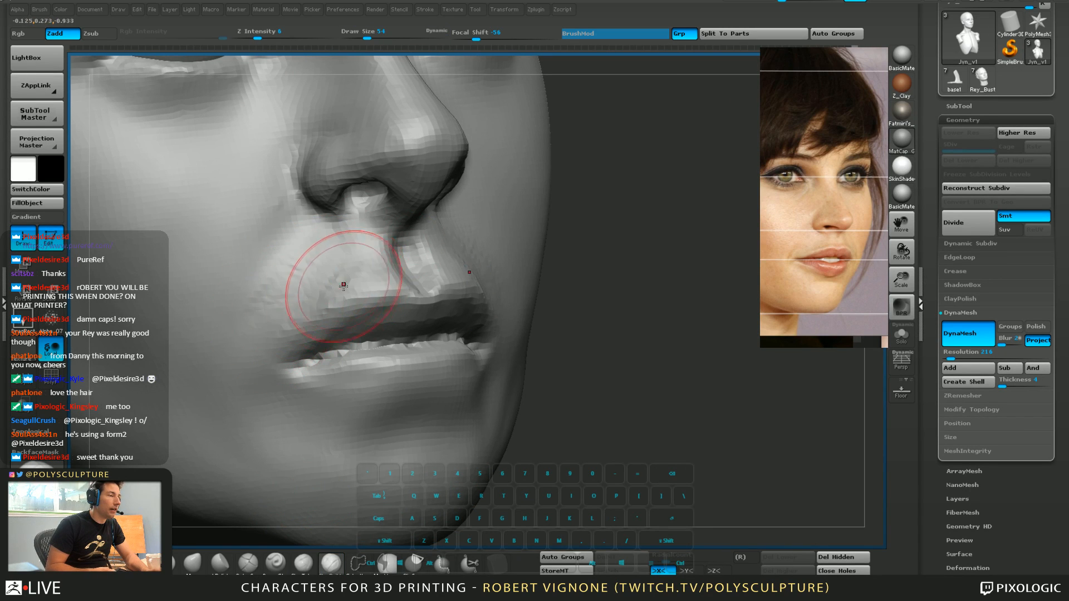
{"action": "key", "text": "bracketleft"}
{"action": "key", "text": "bracketleft"}
{"action": "mouse_move", "coordinate": [301, 321]}
{"action": "left_mouse_down", "text": "alt"}
{"action": "mouse_move", "coordinate": [370, 256]}
{"action": "mouse_move", "coordinate": [377, 270]}
{"action": "mouse_move", "coordinate": [360, 284]}
{"action": "left_mouse_up", "text": "alt"}
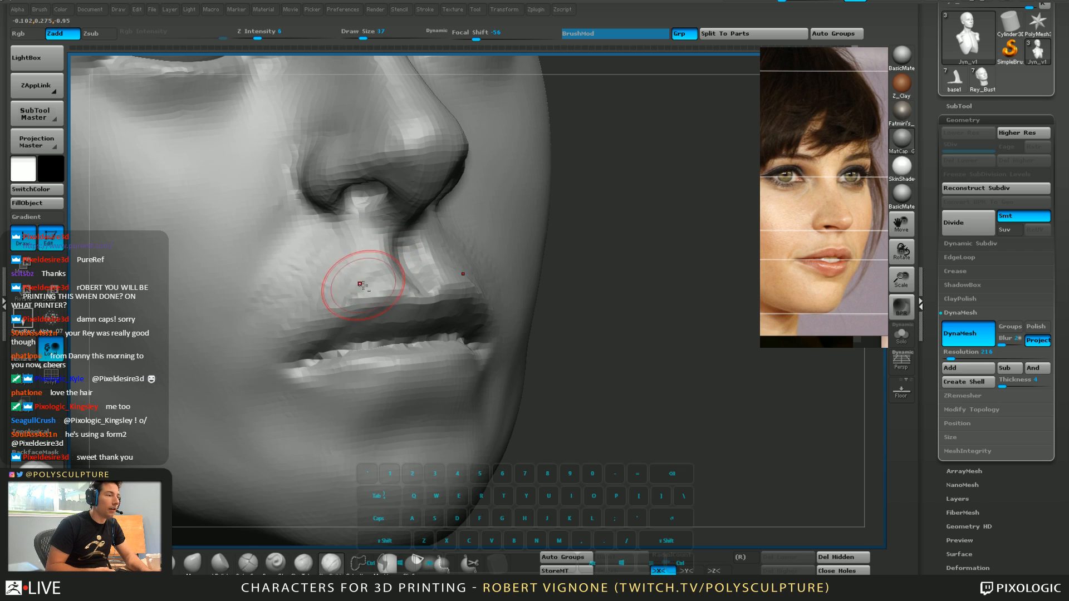
{"action": "right_click_drag", "start_coordinate": [375, 315], "coordinate": [333, 293]}
{"action": "key", "text": "4"}
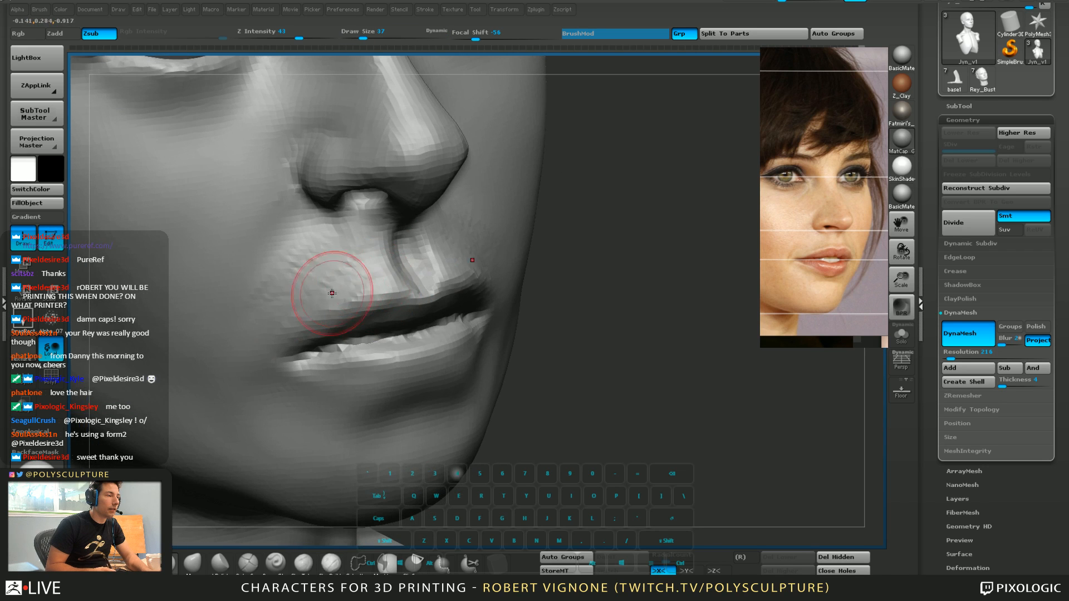
Reshape the protruding tip of the upper lip in profile with the Move brush
{"action": "right_click_drag", "start_coordinate": [307, 250], "coordinate": [320, 316]}
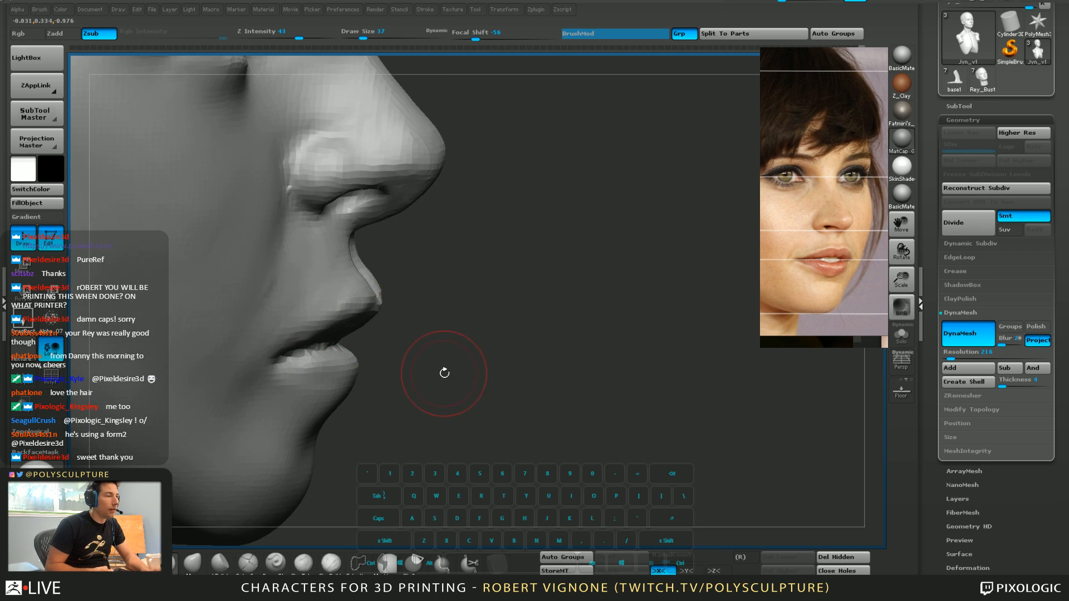
{"action": "left_click_drag", "start_coordinate": [444, 373], "coordinate": [461, 373]}
{"action": "key", "text": "s"}
{"action": "mouse_move", "coordinate": [358, 310]}
{"action": "left_mouse_down"}
{"action": "mouse_move", "coordinate": [368, 308]}
{"action": "mouse_move", "coordinate": [329, 312]}
{"action": "left_mouse_up"}
{"action": "key", "text": "5"}
{"action": "key", "text": "s"}
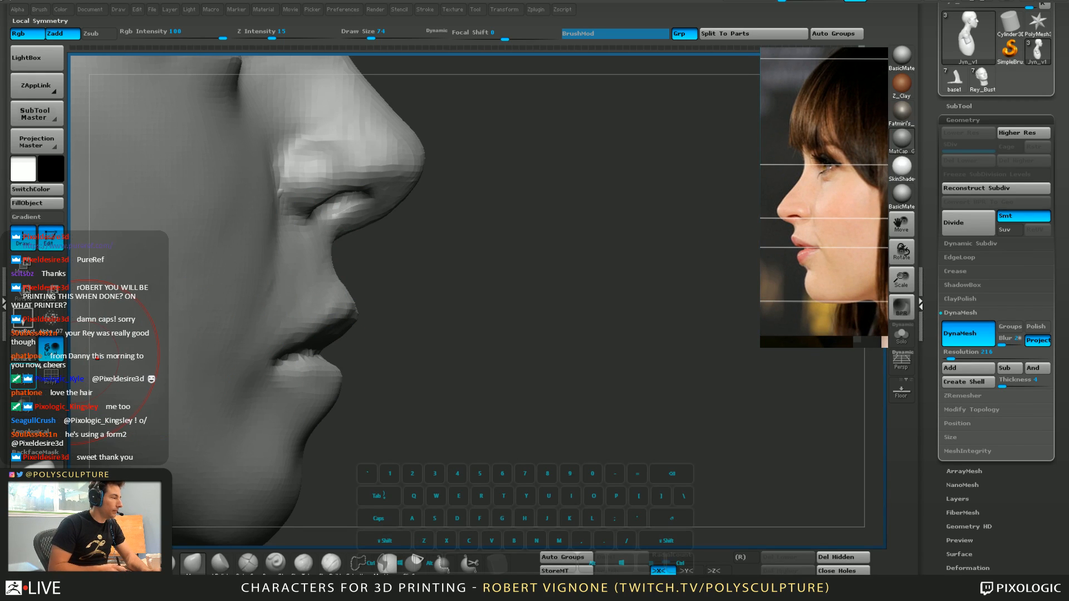
Refine the profile of the nose and its bridge with the Move brush, using draw sizes 104 and 112
{"action": "mouse_move", "coordinate": [557, 239]}
{"action": "left_mouse_down"}
{"action": "mouse_move", "coordinate": [392, 367]}
{"action": "mouse_move", "coordinate": [392, 380]}
{"action": "left_mouse_up"}
{"action": "key", "text": "bracketright"}
{"action": "key", "text": "bracketright"}
{"action": "key", "text": "bracketright"}
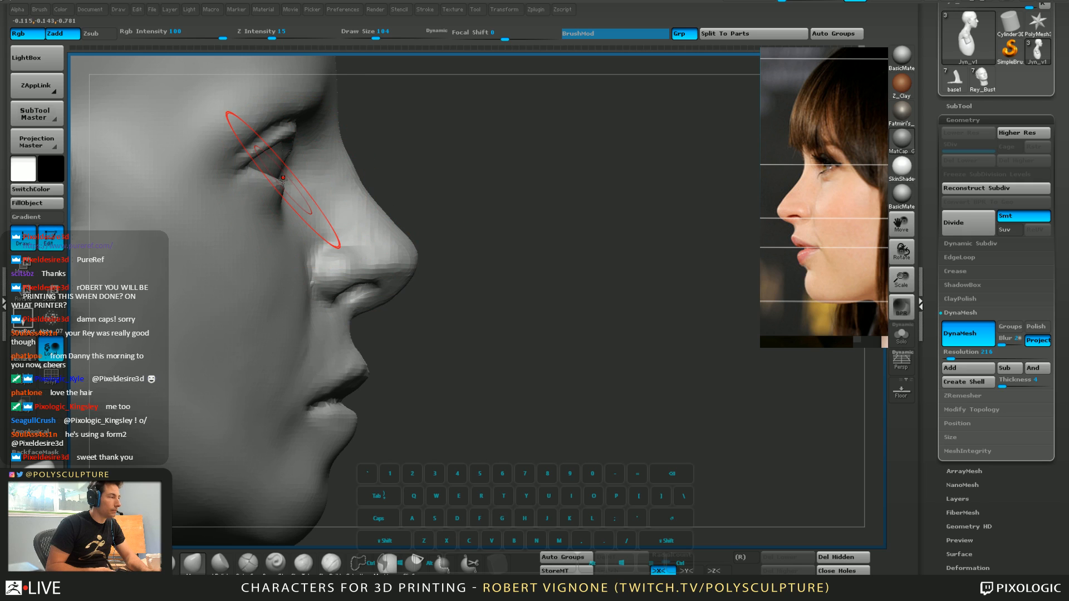
{"action": "key", "text": "s"}
{"action": "left_click_drag", "start_coordinate": [299, 173], "coordinate": [347, 171]}
{"action": "key", "text": "s"}
{"action": "left_click_drag", "start_coordinate": [390, 255], "coordinate": [394, 290]}
{"action": "key", "text": "s"}
{"action": "left_click_drag", "start_coordinate": [295, 198], "coordinate": [293, 199]}
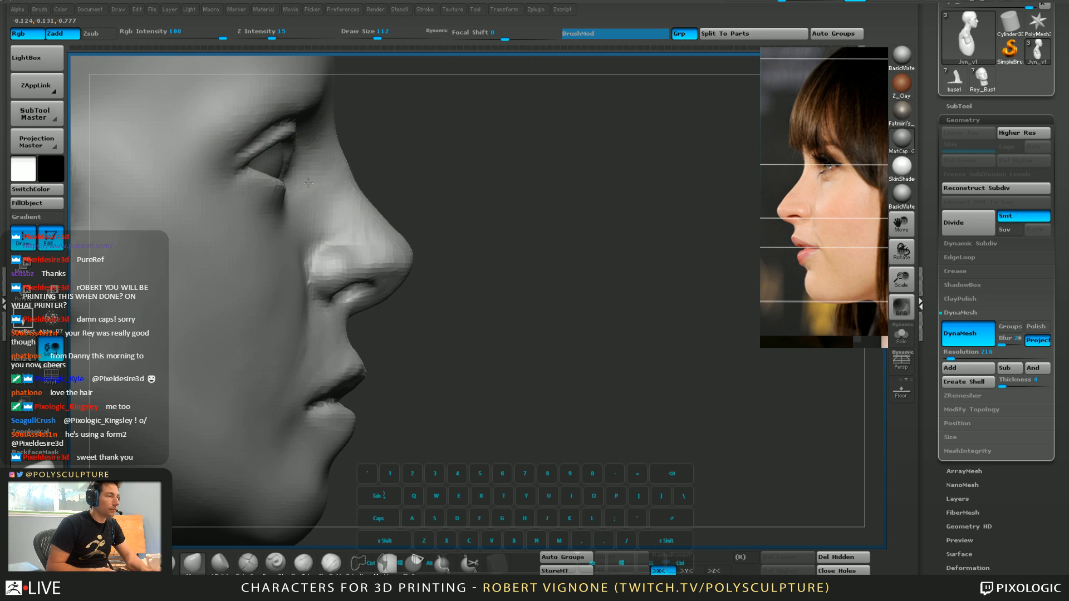
{"action": "key", "text": "s"}
{"action": "mouse_move", "coordinate": [350, 174]}
{"action": "left_mouse_down"}
{"action": "mouse_move", "coordinate": [342, 153]}
{"action": "mouse_move", "coordinate": [329, 162]}
{"action": "left_mouse_up"}
{"action": "key", "text": "s"}
{"action": "key", "text": "s"}
Adjust the mouth corner and the cheek beside the nose with the Move brush at draw sizes 88 and 94
{"action": "key", "text": "s"}
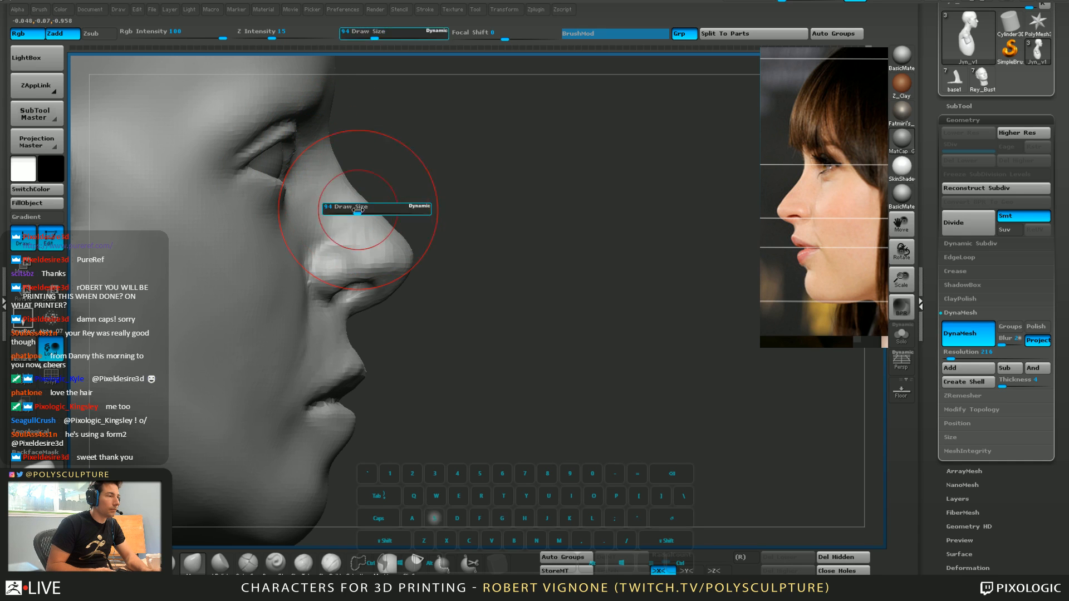
{"action": "left_click_drag", "start_coordinate": [363, 208], "coordinate": [360, 207]}
{"action": "left_click_drag", "start_coordinate": [411, 430], "coordinate": [420, 405], "text": "alt"}
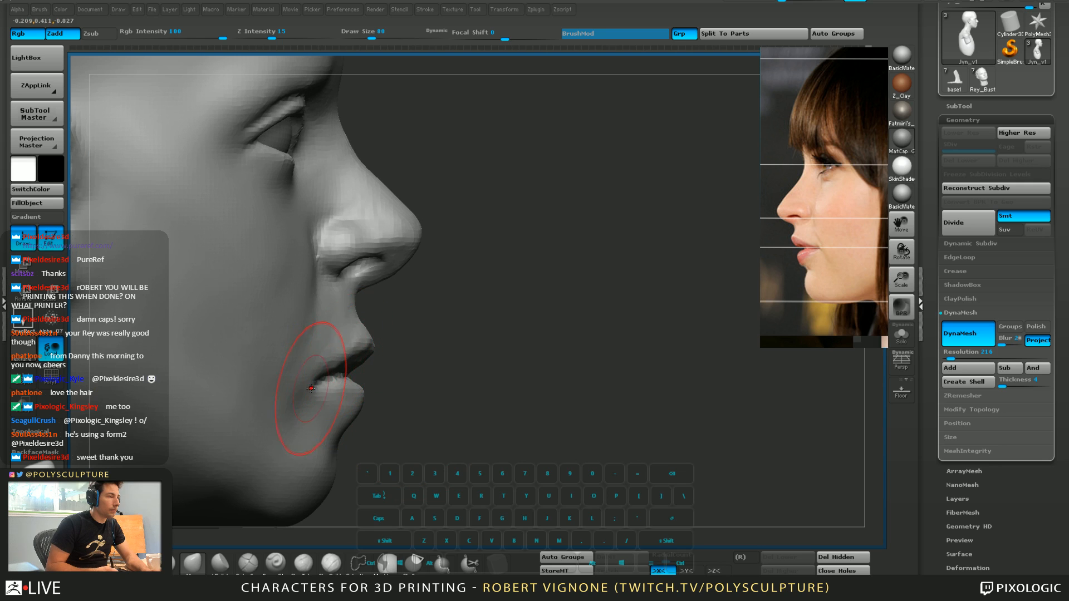
{"action": "key", "text": "bracketright"}
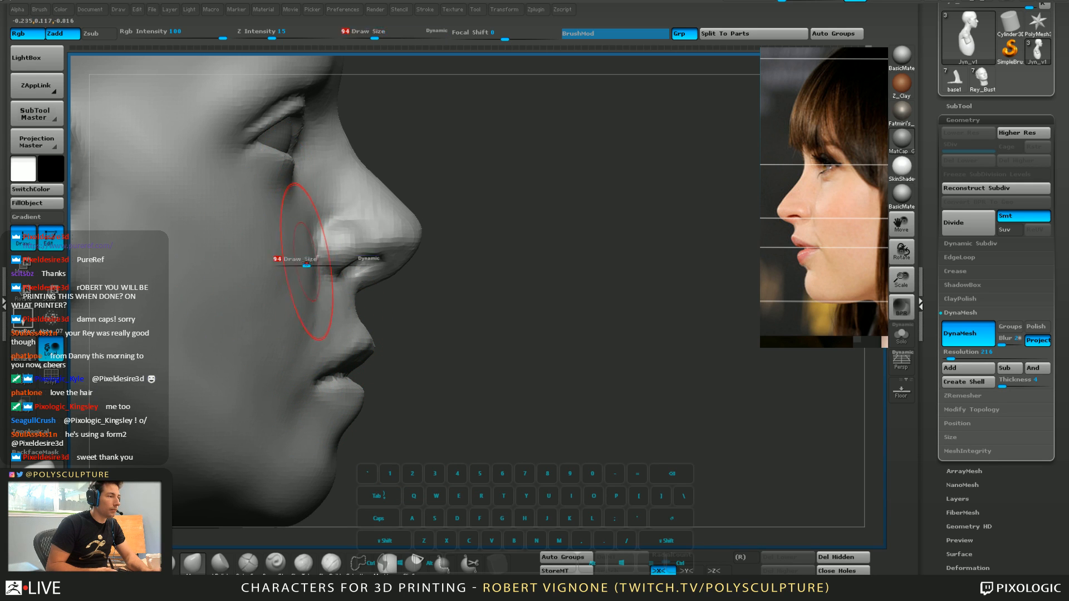
{"action": "left_click_drag", "start_coordinate": [392, 407], "coordinate": [312, 384]}
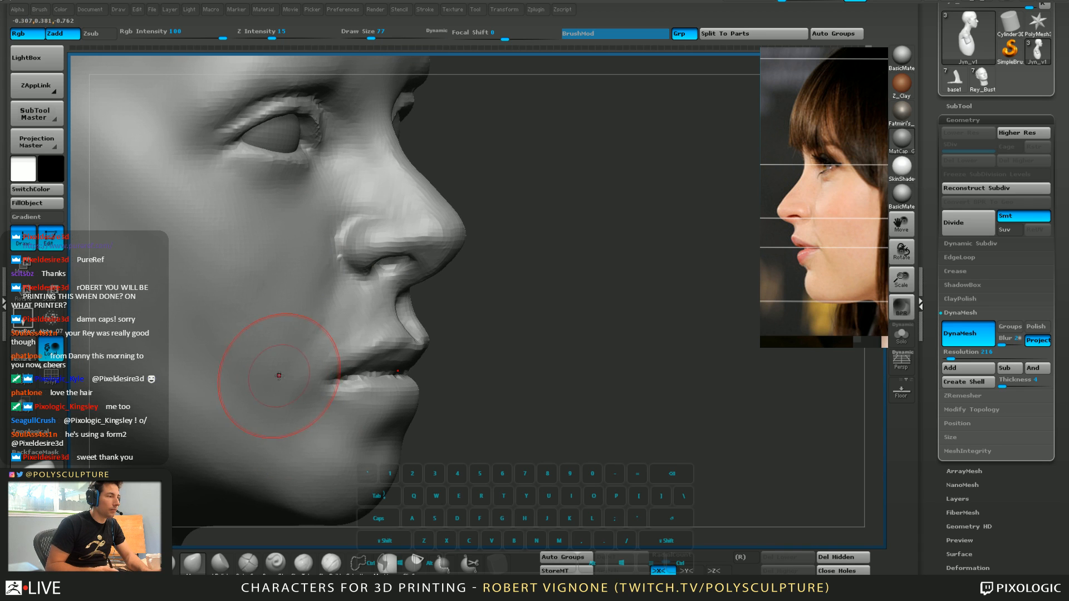
Sculpt the fold between the nose wing and the cheek at Z intensity 6, varying the draw size between 41 and 88
{"action": "left_click", "coordinate": [331, 563]}
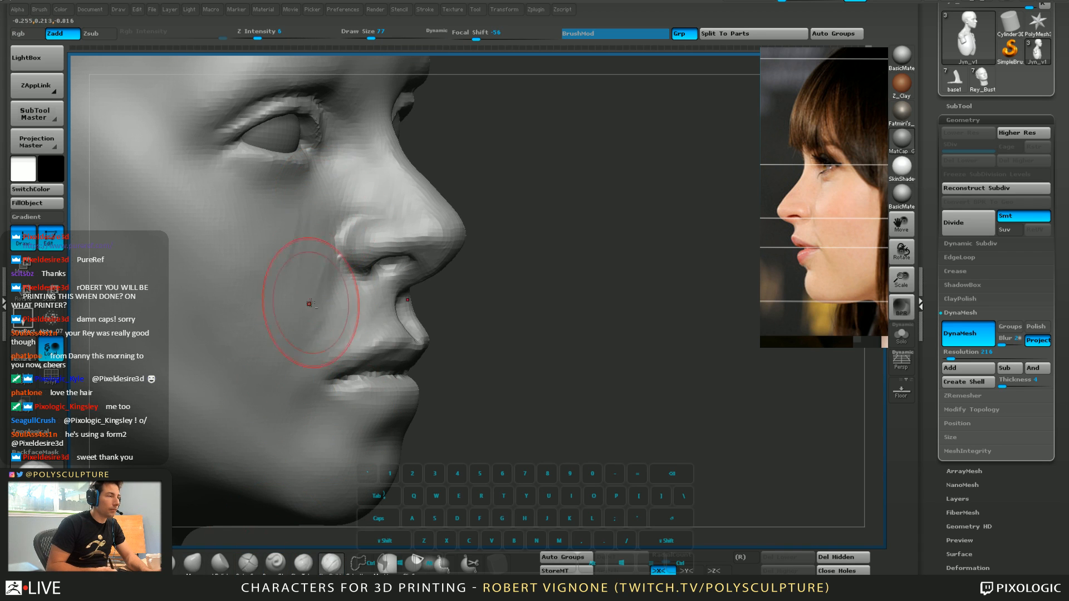
{"action": "key", "text": "bracketleft"}
{"action": "key", "text": "bracketleft"}
{"action": "key", "text": "bracketleft"}
{"action": "key", "text": "bracketleft"}
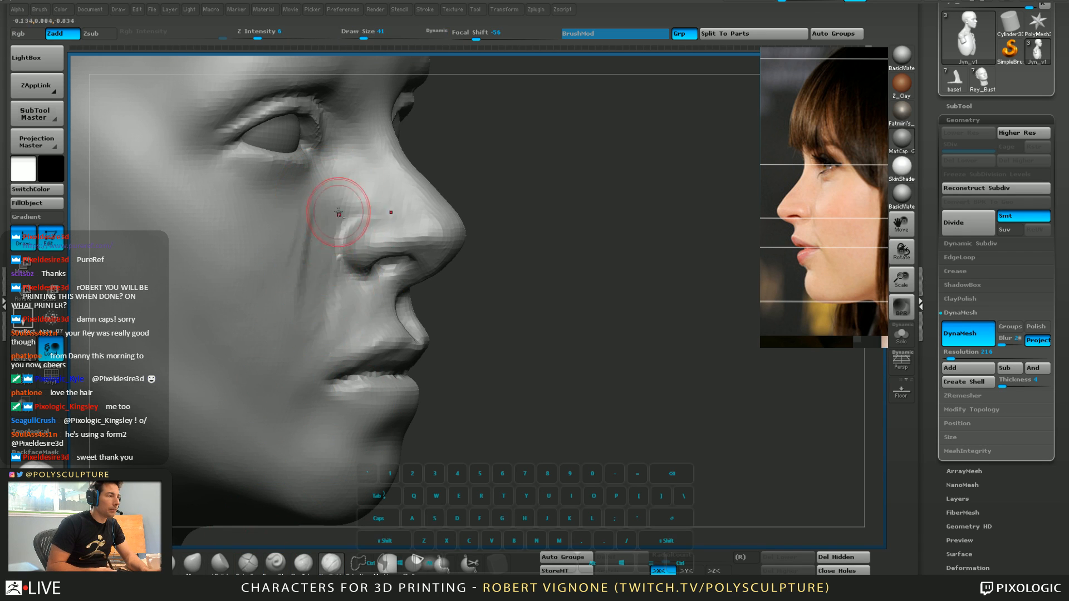
{"action": "key", "text": "bracketright"}
{"action": "key", "text": "bracketright"}
{"action": "key", "text": "bracketright"}
{"action": "key", "text": "bracketright"}
{"action": "mouse_move", "coordinate": [318, 292]}
{"action": "left_mouse_down", "text": "alt"}
{"action": "mouse_move", "coordinate": [314, 315]}
{"action": "mouse_move", "coordinate": [312, 250]}
{"action": "left_mouse_up", "text": "alt"}
Shift the fold running from the nose wing to the mouth with the Move brush at draw size 97 and smooth it
{"action": "left_click_drag", "start_coordinate": [440, 357], "coordinate": [479, 357]}
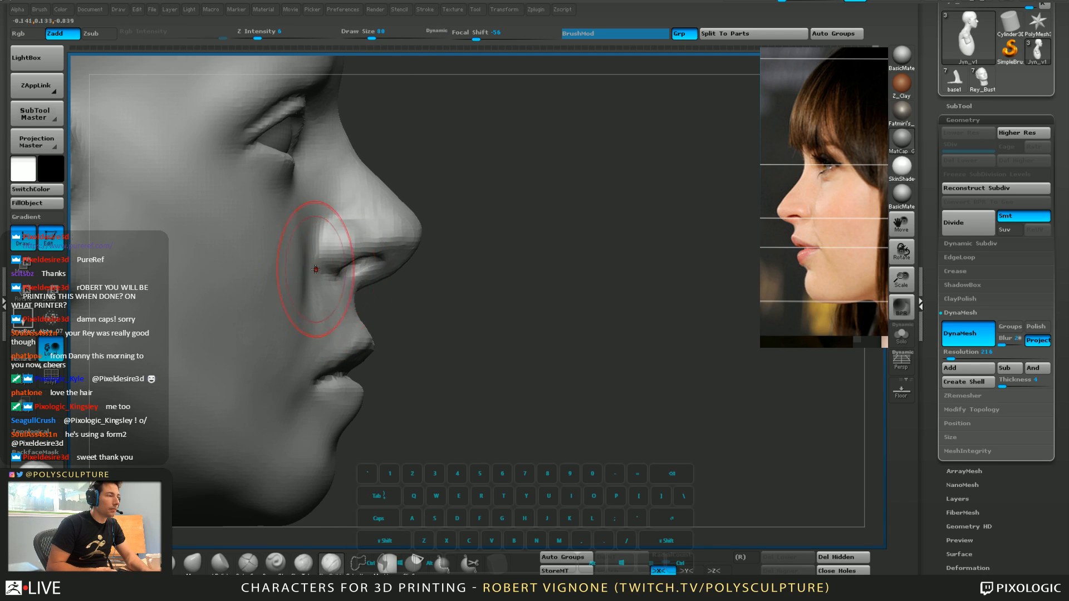
{"action": "key", "text": "b"}
{"action": "key", "text": "m"}
{"action": "key", "text": "v"}
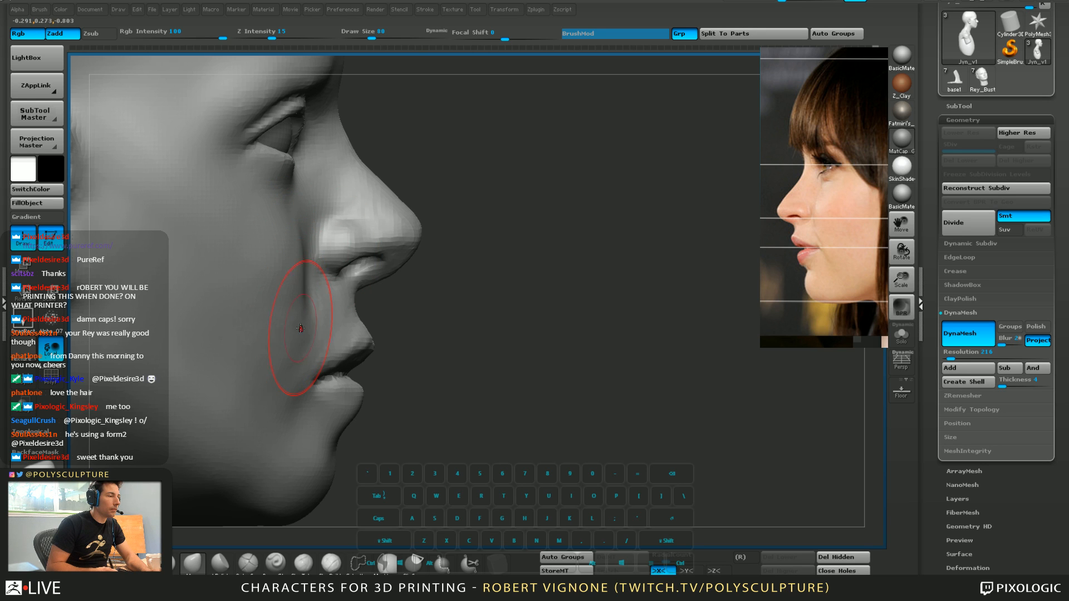
{"action": "key", "text": "s"}
{"action": "left_click_drag", "start_coordinate": [303, 319], "coordinate": [313, 322]}
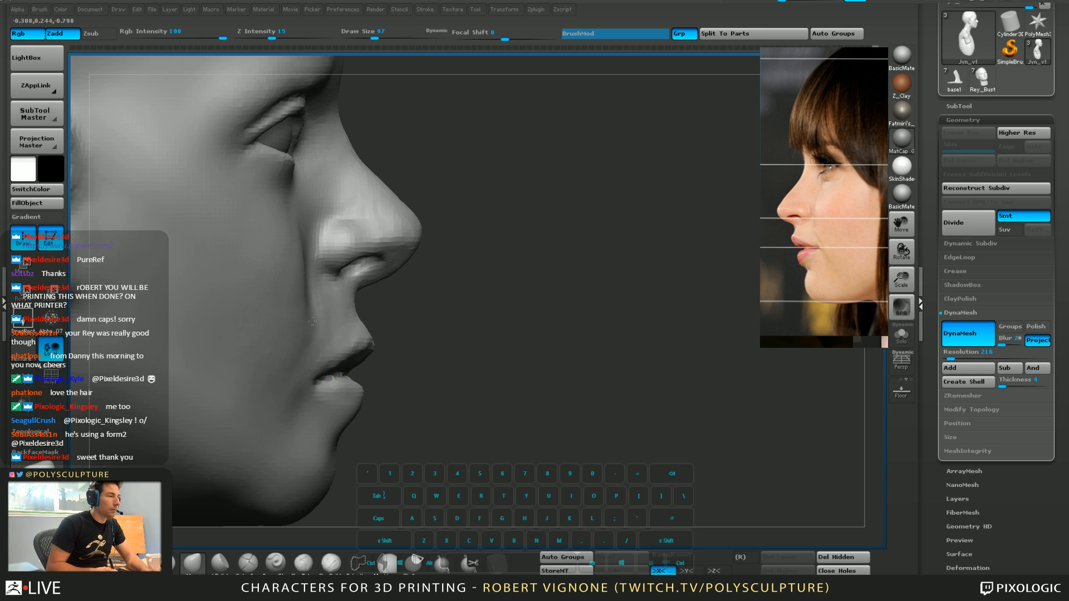
{"action": "right_click_drag", "start_coordinate": [312, 305], "coordinate": [275, 299]}
{"action": "mouse_move", "coordinate": [298, 292]}
{"action": "left_mouse_down", "text": "shift"}
{"action": "mouse_move", "coordinate": [310, 273]}
{"action": "mouse_move", "coordinate": [286, 332]}
{"action": "left_mouse_up", "text": "shift"}
Adjust the philtrum and the front edge of the upper lip in profile with the Move brush
{"action": "mouse_move", "coordinate": [518, 357]}
{"action": "right_mouse_down"}
{"action": "mouse_move", "coordinate": [477, 356]}
{"action": "mouse_move", "coordinate": [417, 318]}
{"action": "right_mouse_up"}
{"action": "right_click_drag", "start_coordinate": [413, 155], "coordinate": [387, 162]}
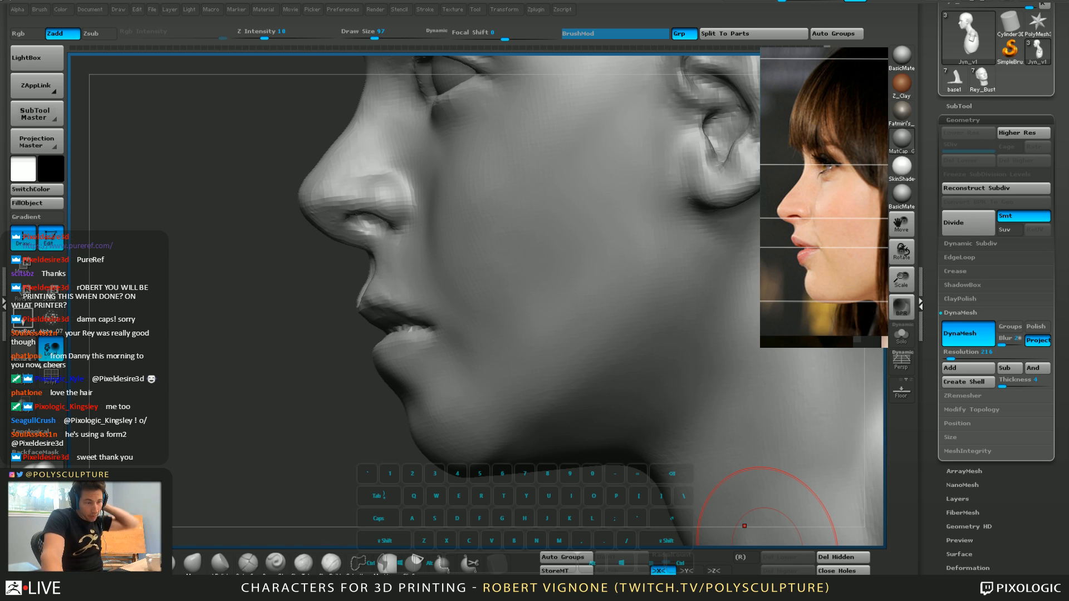
{"action": "mouse_move", "coordinate": [269, 372]}
{"action": "left_mouse_down"}
{"action": "mouse_move", "coordinate": [299, 336]}
{"action": "mouse_move", "coordinate": [336, 354]}
{"action": "left_mouse_up"}
{"action": "key", "text": "s"}
{"action": "left_click_drag", "start_coordinate": [357, 289], "coordinate": [348, 289]}
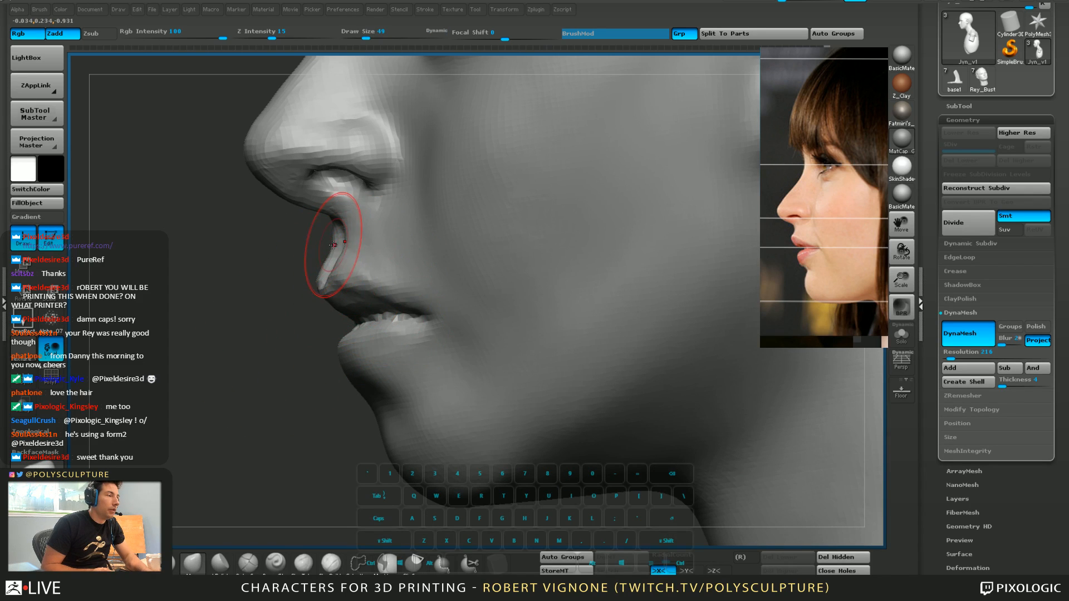
{"action": "left_click_drag", "start_coordinate": [336, 247], "coordinate": [325, 270]}
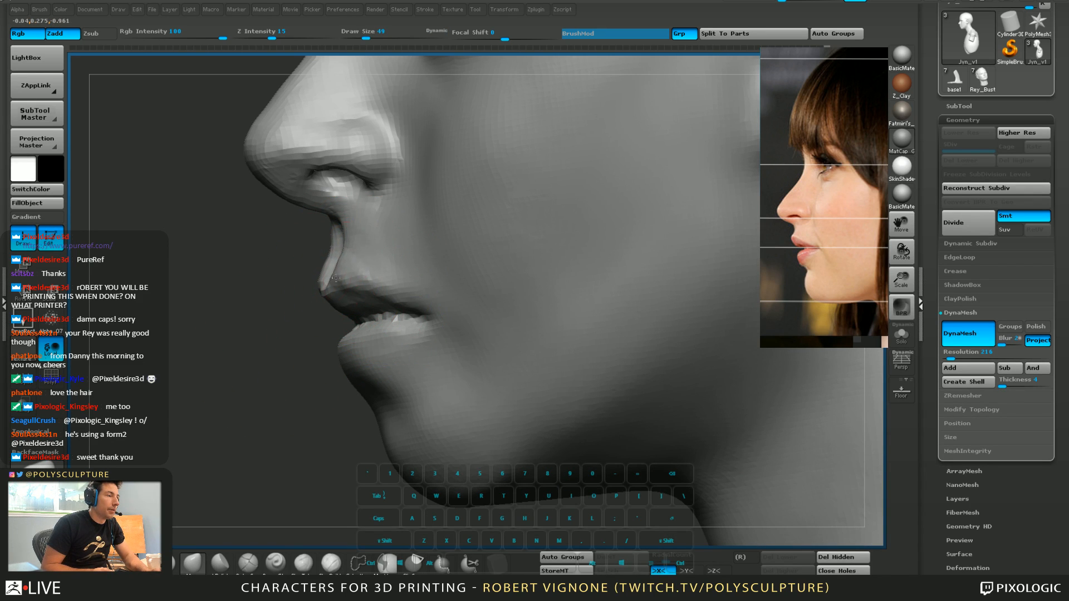
{"action": "left_click_drag", "start_coordinate": [357, 390], "coordinate": [339, 369]}
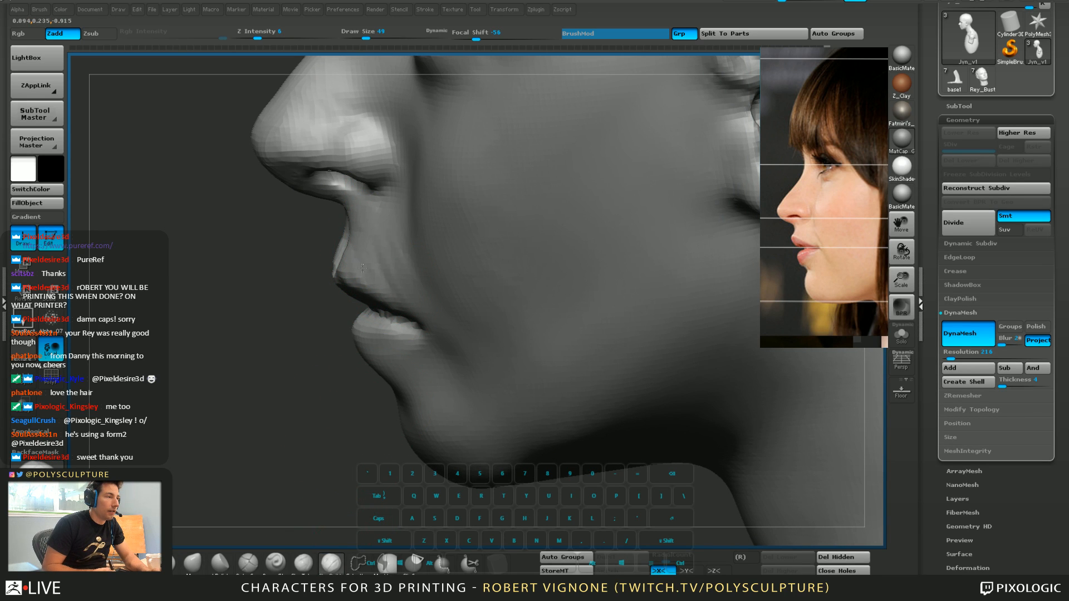
Reshape the upper lip's contour and the skin above it with the Move brush, working from profile and front views
{"action": "key", "text": "b"}
{"action": "key", "text": "m"}
{"action": "key", "text": "v"}
{"action": "left_click_drag", "start_coordinate": [335, 277], "coordinate": [398, 271]}
{"action": "mouse_move", "coordinate": [401, 282]}
{"action": "right_mouse_down"}
{"action": "mouse_move", "coordinate": [299, 360]}
{"action": "mouse_move", "coordinate": [346, 262]}
{"action": "mouse_move", "coordinate": [256, 434]}
{"action": "mouse_move", "coordinate": [402, 290]}
{"action": "right_mouse_up"}
{"action": "key", "text": "5"}
{"action": "right_click_drag", "start_coordinate": [296, 359], "coordinate": [348, 362]}
{"action": "mouse_move", "coordinate": [269, 378]}
{"action": "left_mouse_down"}
{"action": "mouse_move", "coordinate": [248, 395]}
{"action": "mouse_move", "coordinate": [286, 345]}
{"action": "mouse_move", "coordinate": [287, 394]}
{"action": "mouse_move", "coordinate": [388, 331]}
{"action": "mouse_move", "coordinate": [382, 299]}
{"action": "mouse_move", "coordinate": [269, 358]}
{"action": "left_mouse_up"}
{"action": "key", "text": "shift"}
{"action": "right_click_drag", "start_coordinate": [260, 351], "coordinate": [374, 286]}
{"action": "left_click_drag", "start_coordinate": [343, 300], "coordinate": [362, 283]}
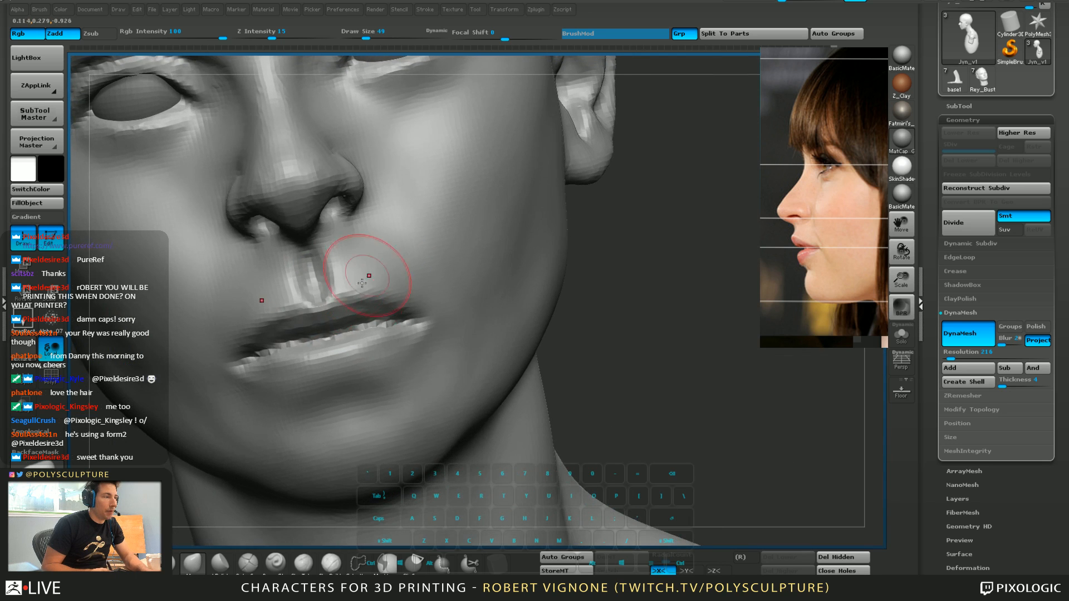
Soften the cheek beside the nose wing at Z intensity 6 and draw size 54, smoothing the transition
{"action": "mouse_move", "coordinate": [263, 367]}
{"action": "right_mouse_down", "text": "alt"}
{"action": "mouse_move", "coordinate": [382, 312]}
{"action": "mouse_move", "coordinate": [388, 362]}
{"action": "right_mouse_up", "text": "alt"}
{"action": "mouse_move", "coordinate": [388, 360]}
{"action": "left_mouse_down"}
{"action": "mouse_move", "coordinate": [369, 310]}
{"action": "mouse_move", "coordinate": [353, 305]}
{"action": "left_mouse_up"}
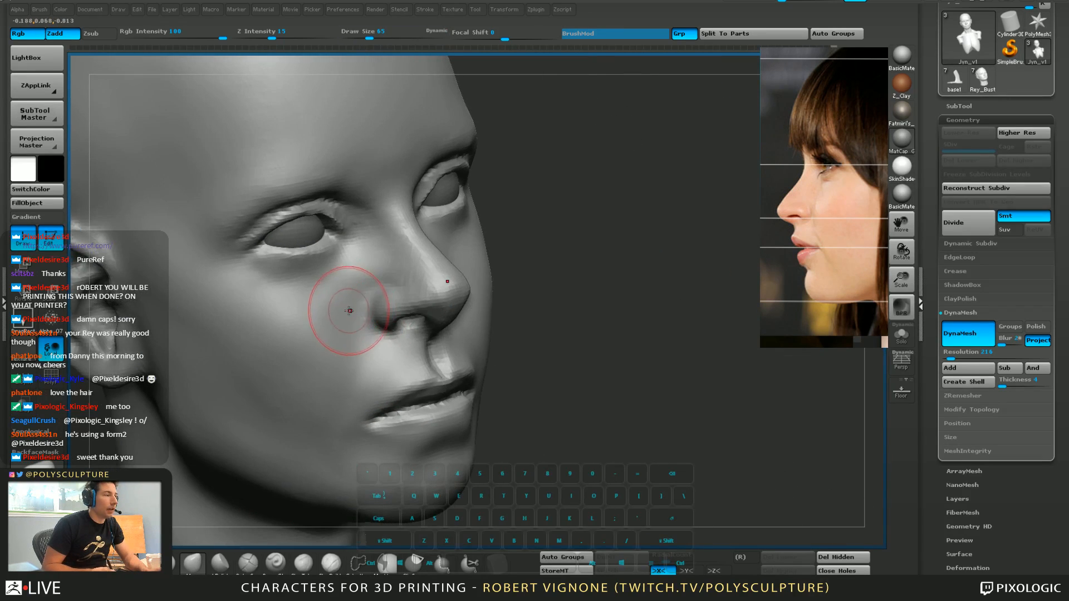
{"action": "left_click", "coordinate": [332, 563]}
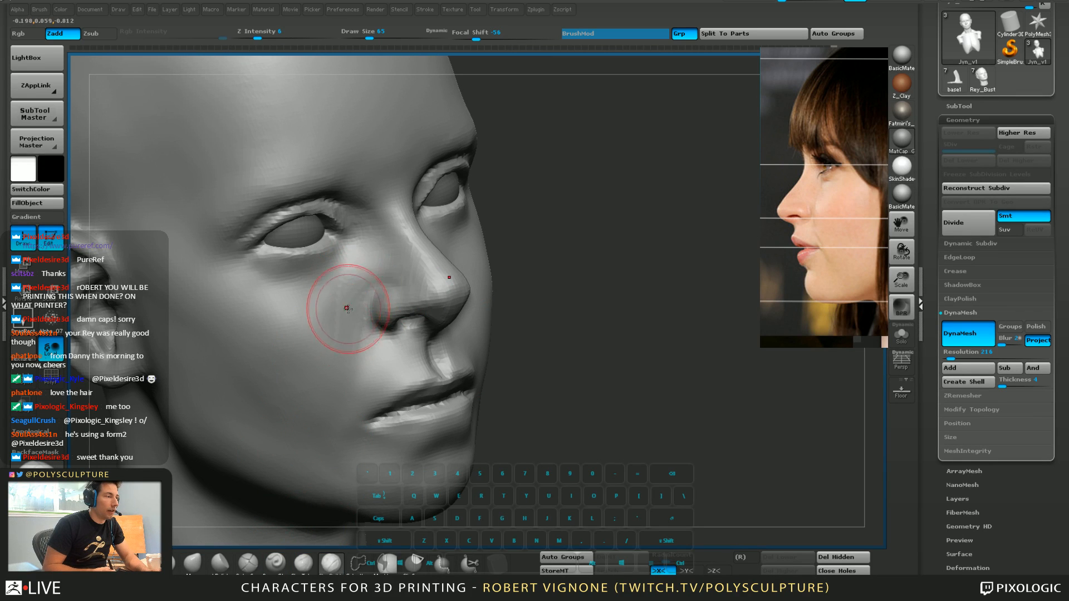
{"action": "key", "text": "s"}
{"action": "left_click_drag", "start_coordinate": [348, 309], "coordinate": [324, 347]}
{"action": "left_click_drag", "start_coordinate": [333, 310], "coordinate": [328, 328], "text": "shift"}
{"action": "mouse_move", "coordinate": [328, 329]}
{"action": "right_mouse_down"}
{"action": "mouse_move", "coordinate": [309, 340]}
{"action": "mouse_move", "coordinate": [362, 341]}
{"action": "right_mouse_up"}
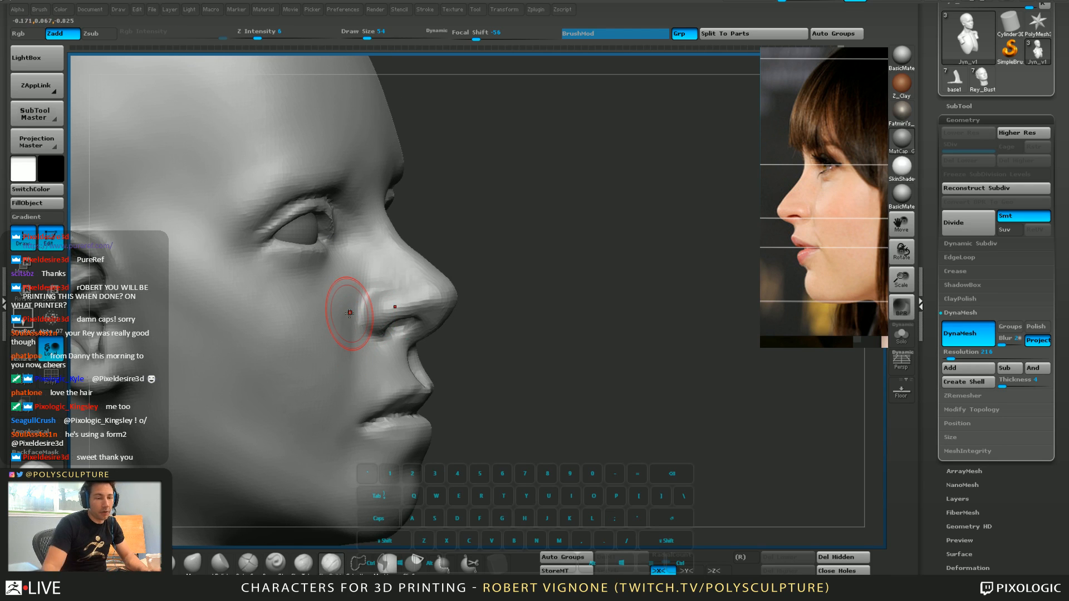
Reshape the nose bridge and the brow's profile with the Move brush, reducing the draw size to 65
{"action": "mouse_move", "coordinate": [414, 330]}
{"action": "right_mouse_down"}
{"action": "mouse_move", "coordinate": [402, 228]}
{"action": "mouse_move", "coordinate": [402, 244]}
{"action": "right_mouse_up"}
{"action": "key", "text": "s"}
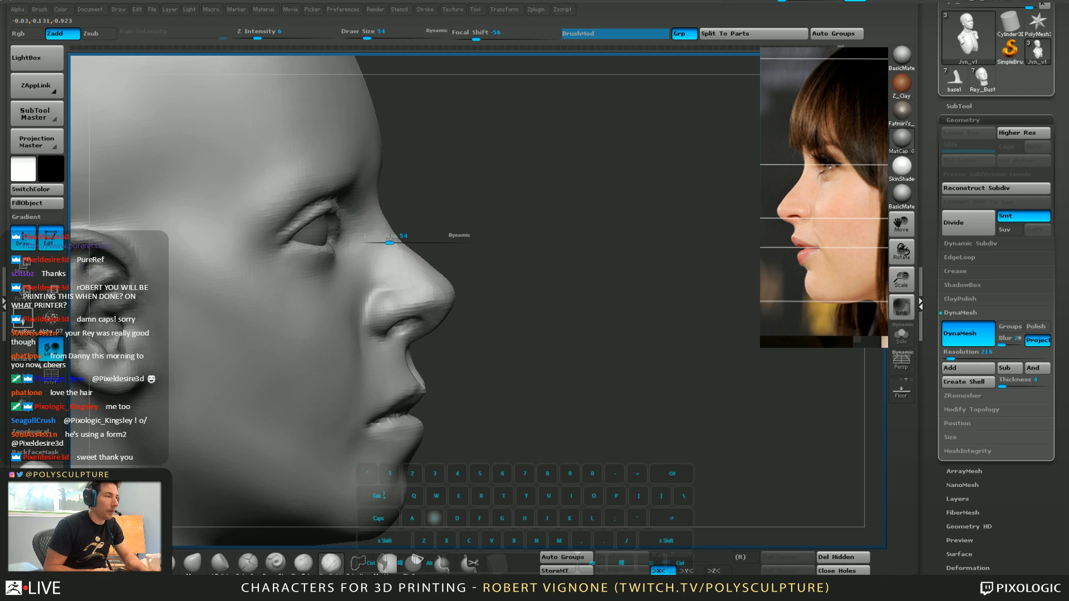
{"action": "left_click_drag", "start_coordinate": [390, 241], "coordinate": [395, 241]}
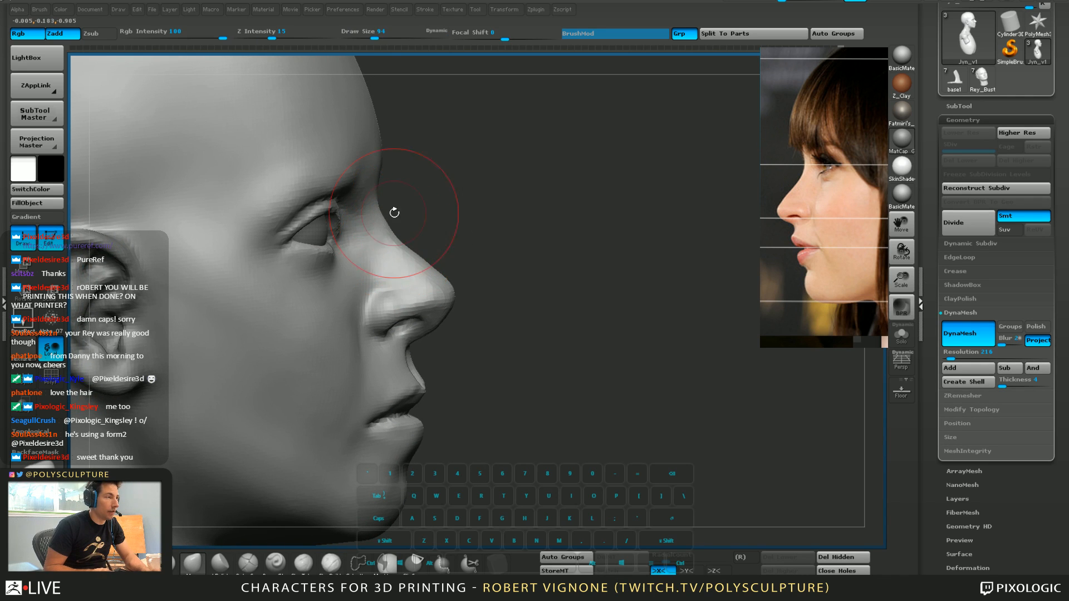
{"action": "left_click_drag", "start_coordinate": [394, 213], "coordinate": [419, 200]}
{"action": "key", "text": "s"}
{"action": "left_click_drag", "start_coordinate": [368, 177], "coordinate": [361, 178]}
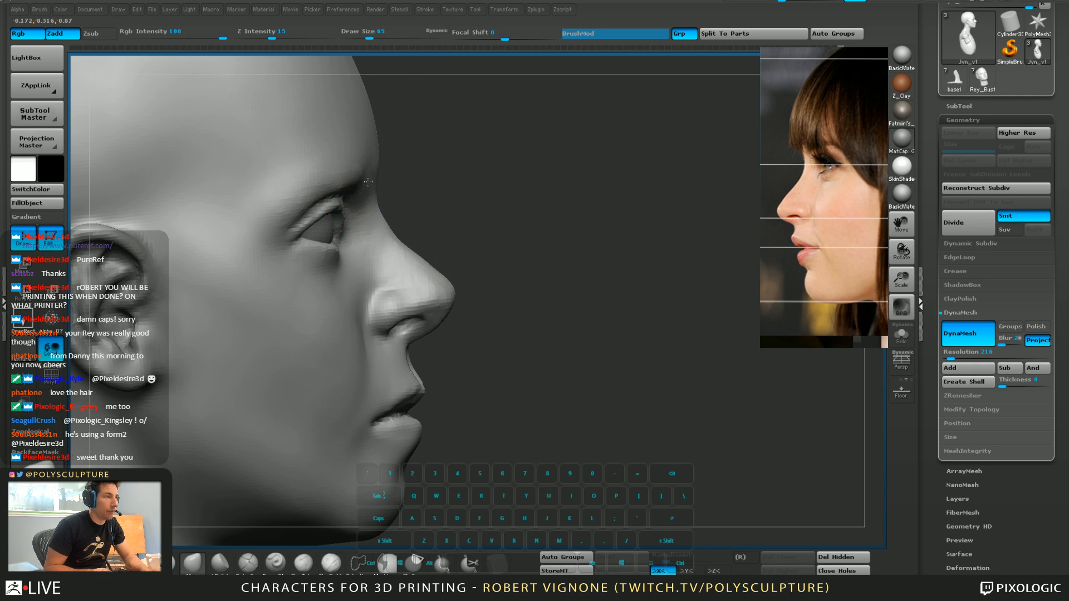
Reshape the eye socket and upper cheek in side profile with the Move brush, working at draw sizes from 116 down to about 80
{"action": "mouse_move", "coordinate": [413, 217]}
{"action": "left_mouse_down", "text": "shift"}
{"action": "mouse_move", "coordinate": [434, 265]}
{"action": "mouse_move", "coordinate": [425, 294]}
{"action": "left_mouse_up", "text": "shift"}
{"action": "key", "text": "s"}
{"action": "key", "text": "s"}
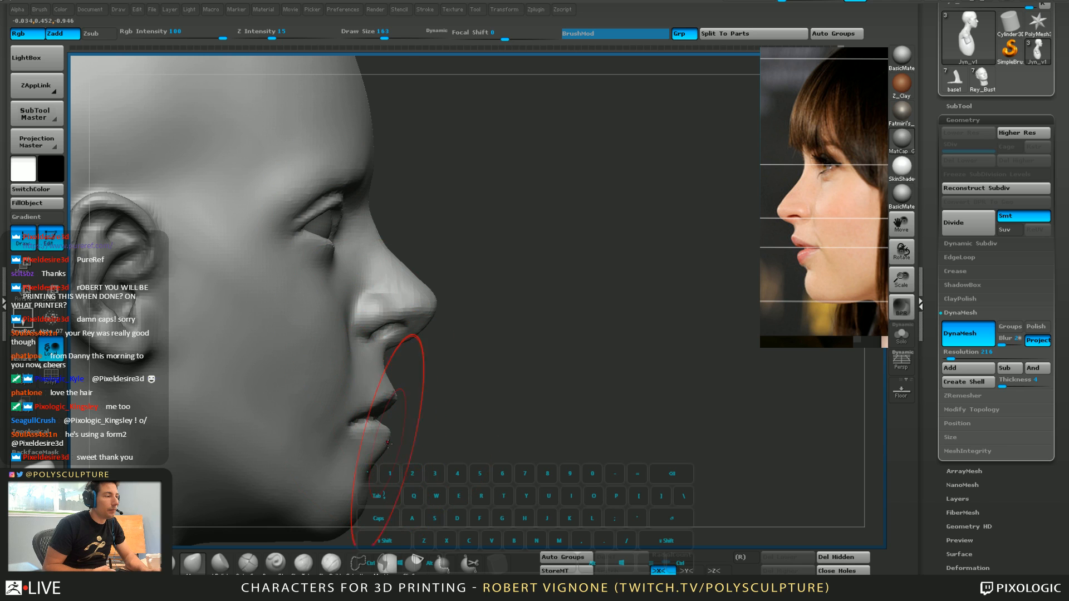
{"action": "mouse_move", "coordinate": [388, 445]}
{"action": "left_mouse_down", "text": "alt"}
{"action": "mouse_move", "coordinate": [429, 356]}
{"action": "mouse_move", "coordinate": [438, 365]}
{"action": "left_mouse_up", "text": "alt"}
{"action": "key", "text": "s"}
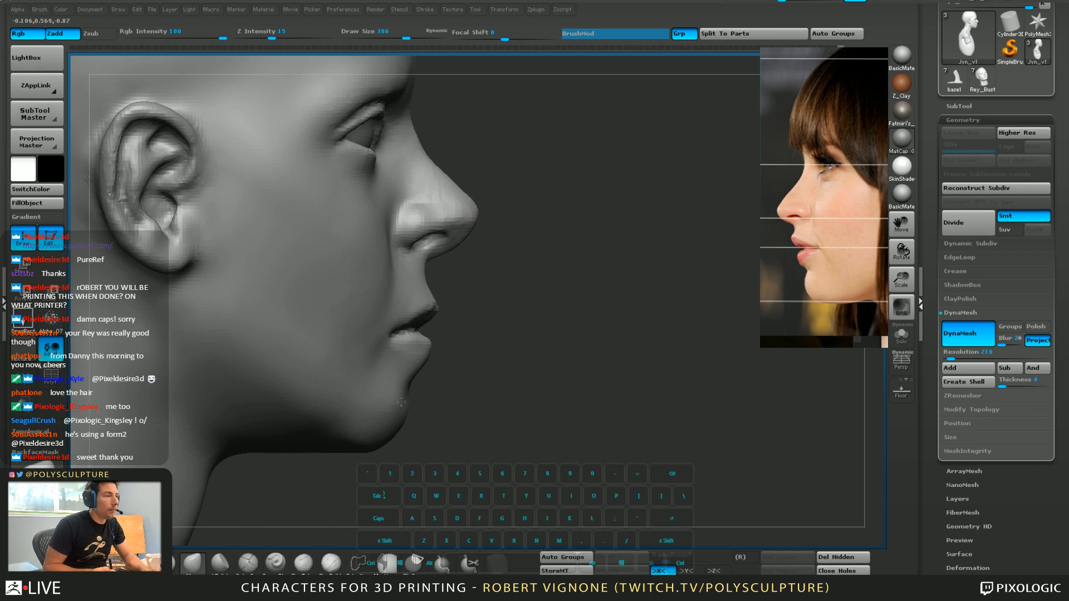
{"action": "key", "text": "s"}
{"action": "left_click_drag", "start_coordinate": [377, 167], "coordinate": [351, 164]}
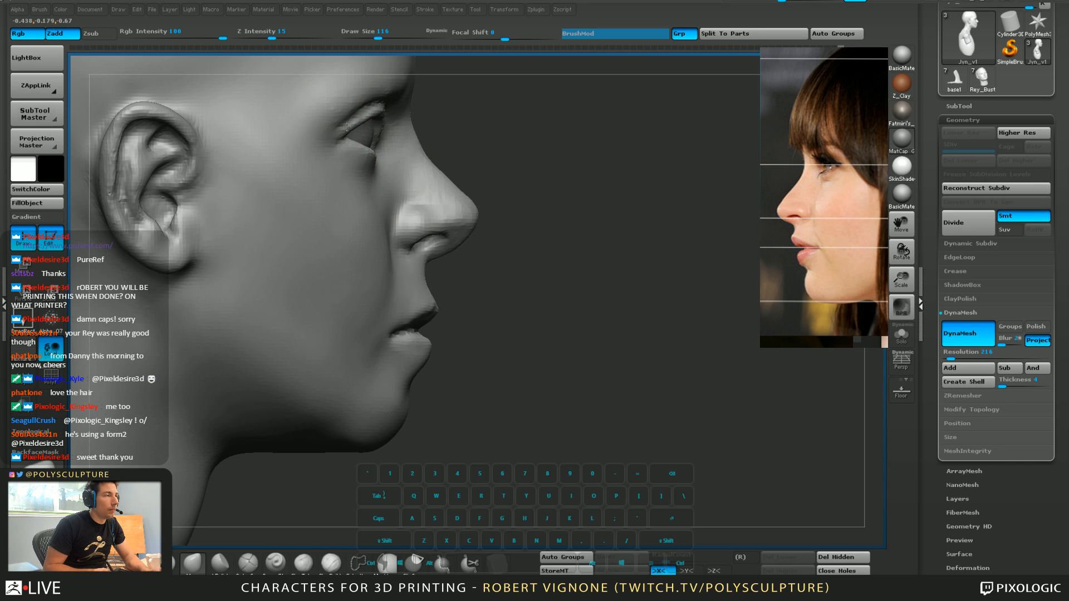
{"action": "left_click_drag", "start_coordinate": [344, 134], "coordinate": [339, 131]}
{"action": "key", "text": "s"}
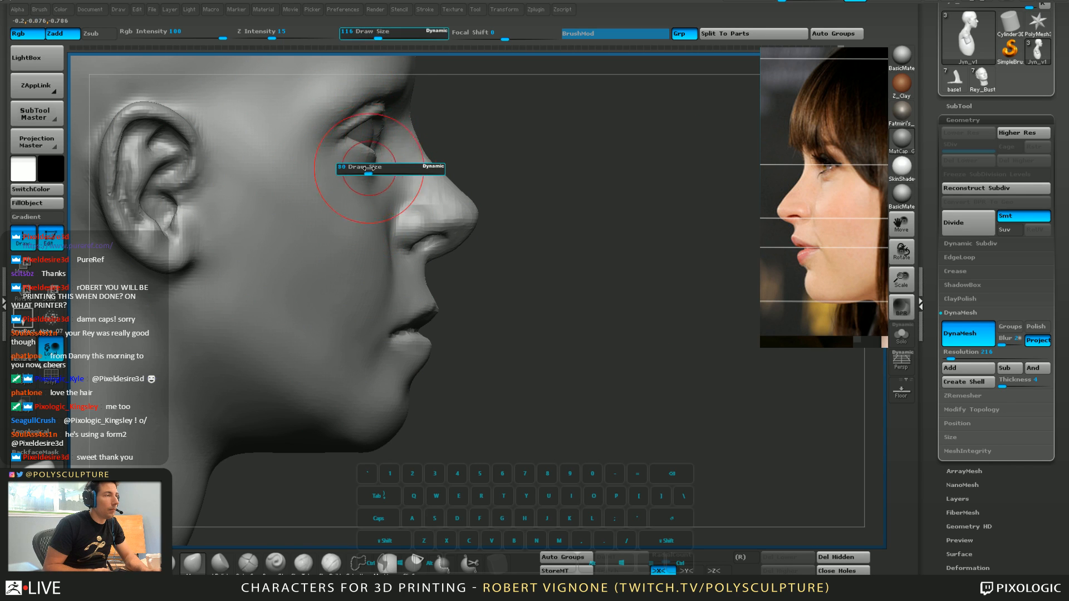
{"action": "left_click_drag", "start_coordinate": [375, 177], "coordinate": [370, 178]}
{"action": "right_click_drag", "start_coordinate": [358, 207], "coordinate": [348, 228]}
Refine the cheek below the eye and smooth it toward the nose wing, working at draw sizes of about 56 to 66
{"action": "left_click", "coordinate": [331, 563]}
{"action": "key", "text": "s"}
{"action": "left_click_drag", "start_coordinate": [330, 220], "coordinate": [324, 220]}
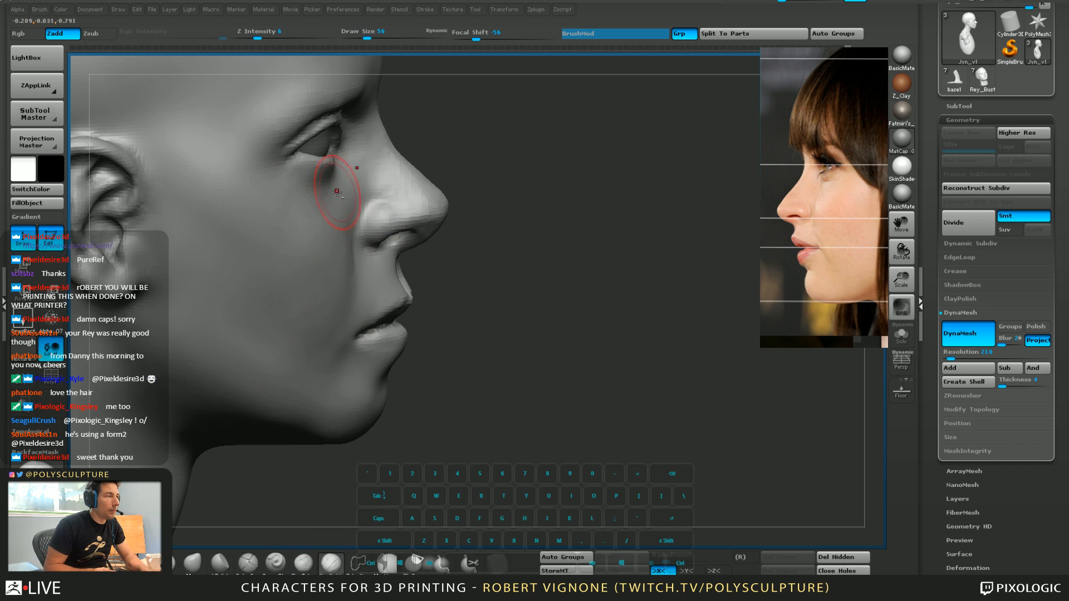
{"action": "mouse_move", "coordinate": [321, 202]}
{"action": "right_mouse_down"}
{"action": "mouse_move", "coordinate": [247, 201]}
{"action": "mouse_move", "coordinate": [293, 279]}
{"action": "right_mouse_up"}
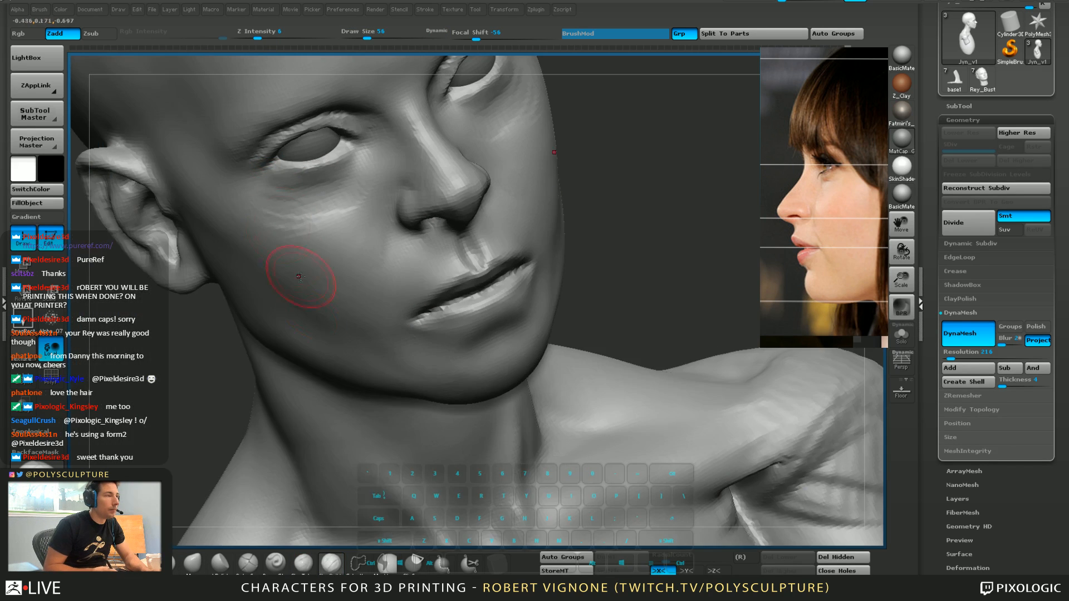
{"action": "left_click", "coordinate": [249, 564]}
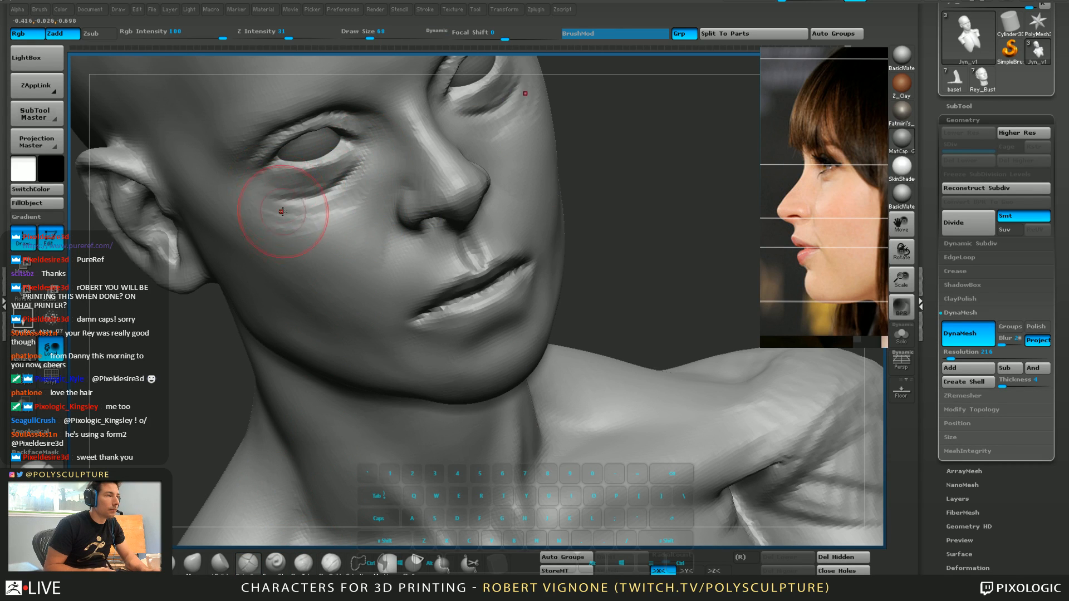
{"action": "right_click_drag", "start_coordinate": [282, 212], "coordinate": [345, 192]}
{"action": "key", "text": "s"}
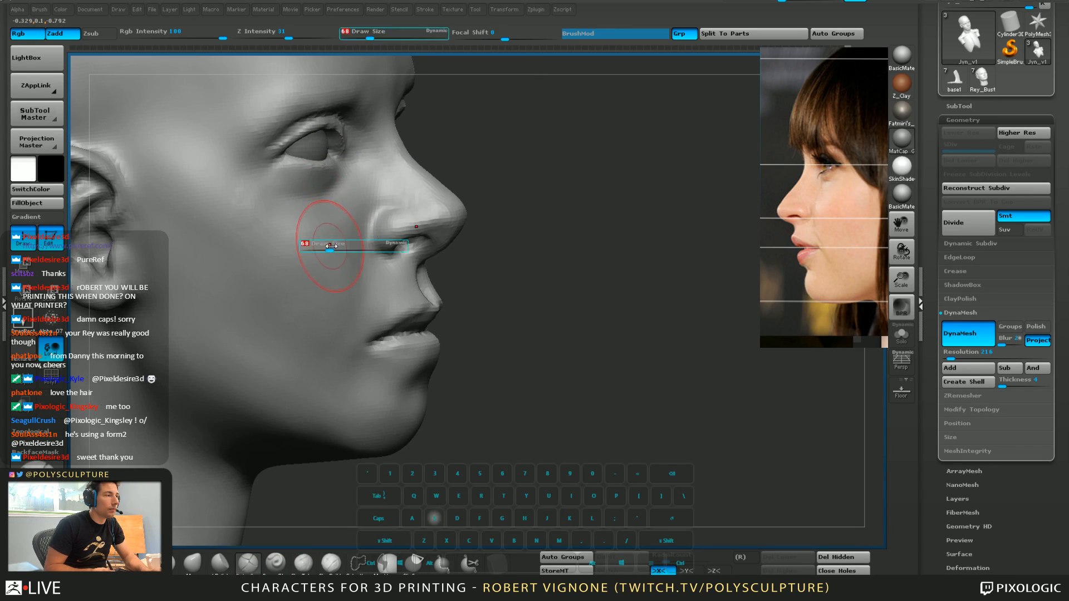
{"action": "key", "text": "2"}
{"action": "left_click_drag", "start_coordinate": [334, 245], "coordinate": [354, 278], "text": "shift"}
{"action": "key", "text": "2"}
{"action": "right_click_drag", "start_coordinate": [340, 281], "coordinate": [200, 389]}
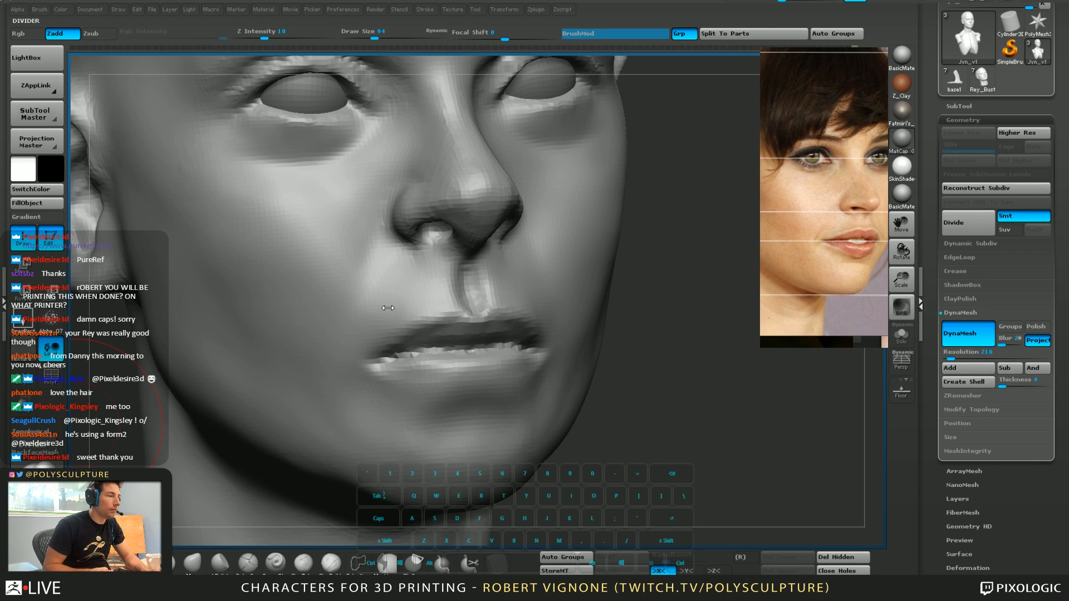
Flatten the cheek diagonally from below the eye toward the mouth at Z intensity 6 and draw size 94, smoothing the strokes
{"action": "right_click_drag", "start_coordinate": [388, 308], "coordinate": [363, 401]}
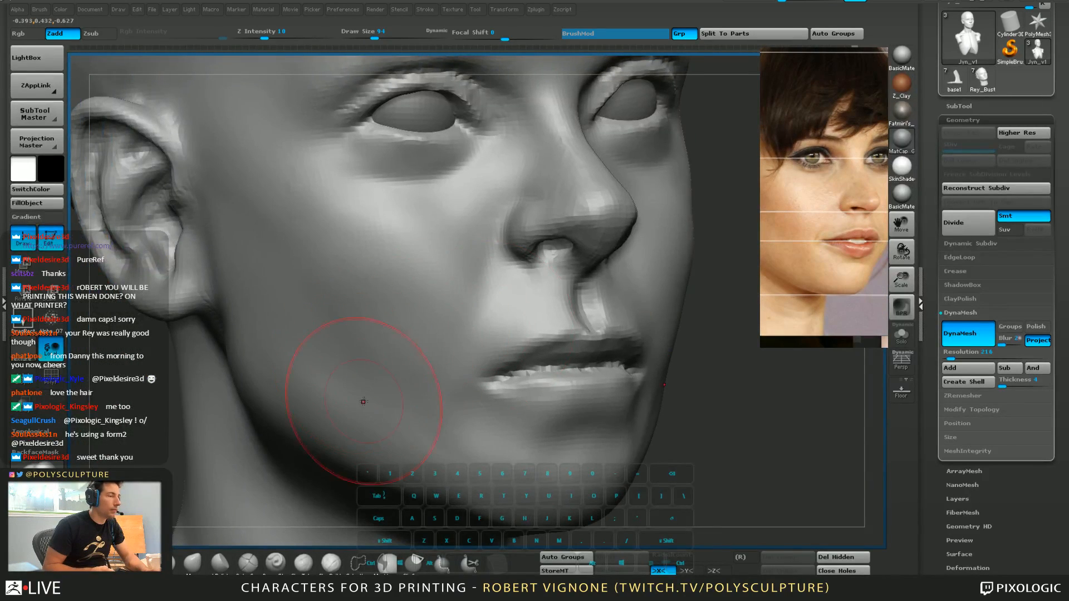
{"action": "left_click", "coordinate": [324, 572]}
{"action": "left_click_drag", "start_coordinate": [329, 248], "coordinate": [409, 362]}
{"action": "left_click_drag", "start_coordinate": [356, 297], "coordinate": [375, 305]}
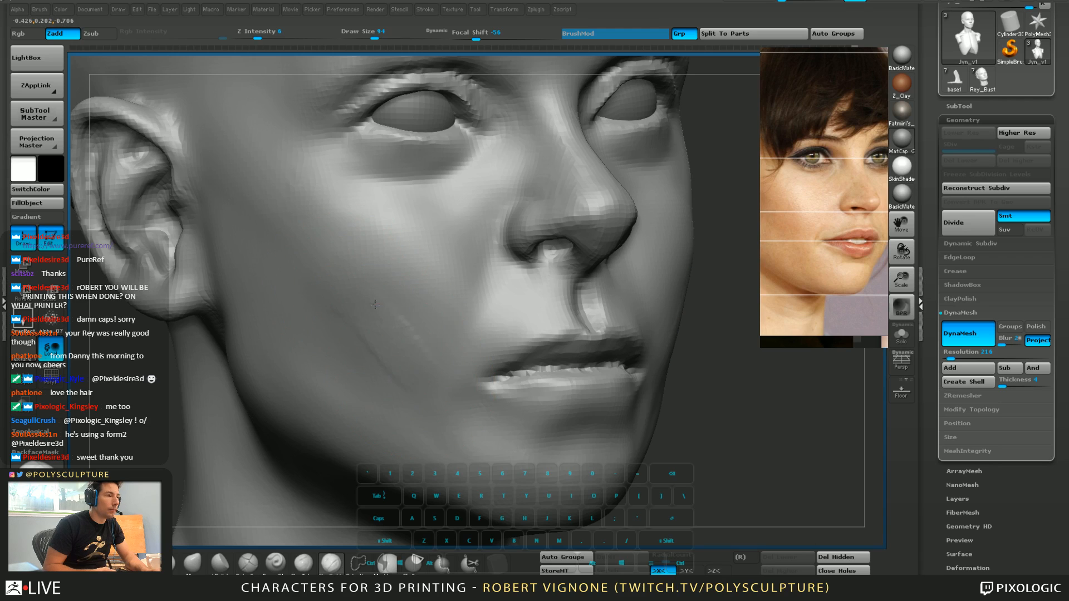
{"action": "left_click_drag", "start_coordinate": [439, 350], "coordinate": [425, 312], "text": "shift"}
Adjust the mouth area and smooth the seam between the lips at draw size 51
{"action": "right_click_drag", "start_coordinate": [527, 384], "coordinate": [474, 342], "text": "alt"}
{"action": "key", "text": "s"}
{"action": "left_click_drag", "start_coordinate": [473, 329], "coordinate": [426, 338]}
{"action": "key", "text": "b"}
{"action": "key", "text": "m"}
{"action": "key", "text": "v"}
{"action": "key", "text": "s"}
{"action": "mouse_move", "coordinate": [426, 338]}
{"action": "right_mouse_down"}
{"action": "mouse_move", "coordinate": [407, 344]}
{"action": "mouse_move", "coordinate": [460, 320]}
{"action": "mouse_move", "coordinate": [445, 345]}
{"action": "right_mouse_up"}
{"action": "right_click_drag", "start_coordinate": [365, 362], "coordinate": [341, 330]}
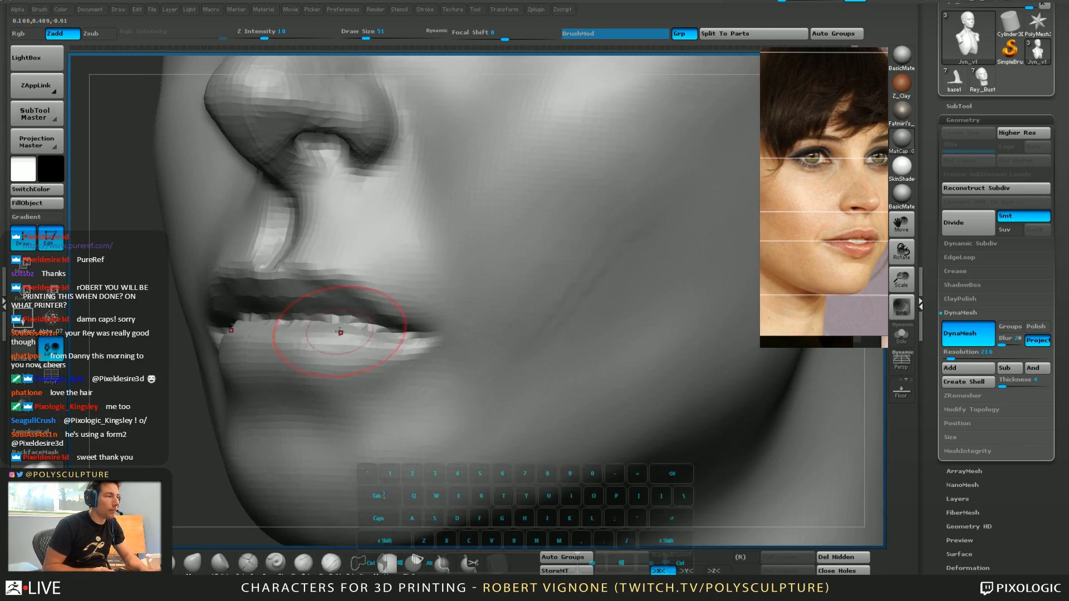
{"action": "left_click_drag", "start_coordinate": [341, 330], "coordinate": [282, 335], "text": "shift"}
{"action": "right_click_drag", "start_coordinate": [282, 336], "coordinate": [345, 350]}
{"action": "mouse_move", "coordinate": [345, 351]}
{"action": "right_mouse_down", "text": "ctrl"}
{"action": "mouse_move", "coordinate": [367, 328]}
{"action": "mouse_move", "coordinate": [393, 371]}
{"action": "mouse_move", "coordinate": [443, 341]}
{"action": "mouse_move", "coordinate": [467, 257]}
{"action": "right_mouse_up", "text": "ctrl"}
Reshape the mouth corner and lip curve from below with the Move brush, starting at draw size 37
{"action": "right_click_drag", "start_coordinate": [456, 329], "coordinate": [457, 306]}
{"action": "key", "text": "b"}
{"action": "key", "text": "m"}
{"action": "key", "text": "v"}
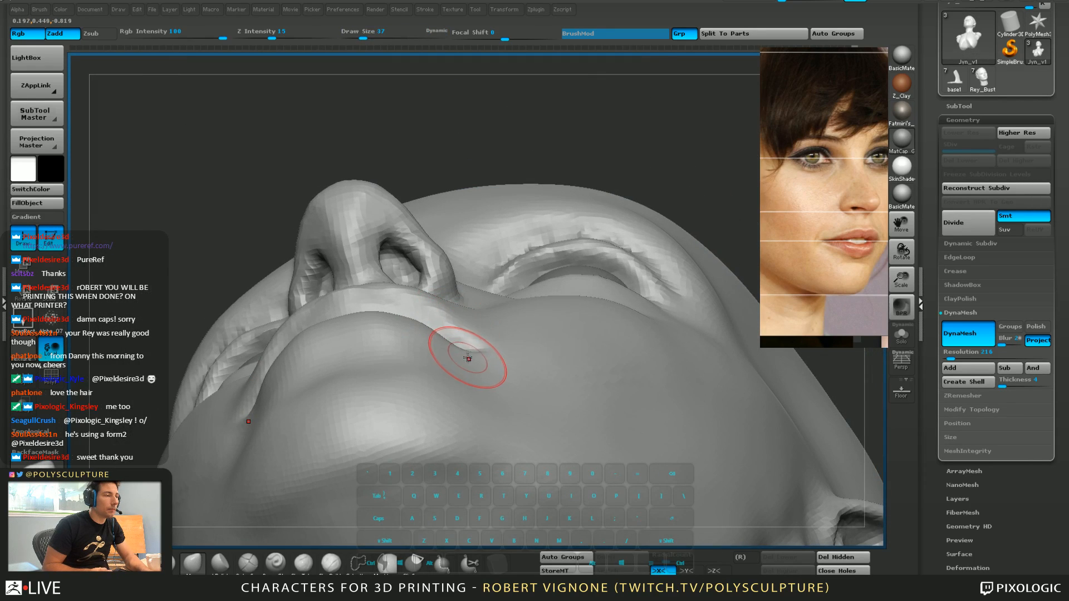
{"action": "key", "text": "s"}
{"action": "left_click_drag", "start_coordinate": [470, 357], "coordinate": [460, 373]}
{"action": "left_click_drag", "start_coordinate": [452, 410], "coordinate": [452, 415]}
{"action": "right_click_drag", "start_coordinate": [452, 415], "coordinate": [443, 372]}
{"action": "left_click_drag", "start_coordinate": [449, 353], "coordinate": [440, 336]}
{"action": "key", "text": "s"}
{"action": "key", "text": "s"}
{"action": "left_click_drag", "start_coordinate": [438, 336], "coordinate": [434, 339]}
{"action": "right_click_drag", "start_coordinate": [430, 308], "coordinate": [417, 319]}
Refine the middle of the lips at draw size 54, and adjust the lip line with the Move brush at draw size 31
{"action": "key", "text": "2"}
{"action": "left_click_drag", "start_coordinate": [418, 321], "coordinate": [411, 336]}
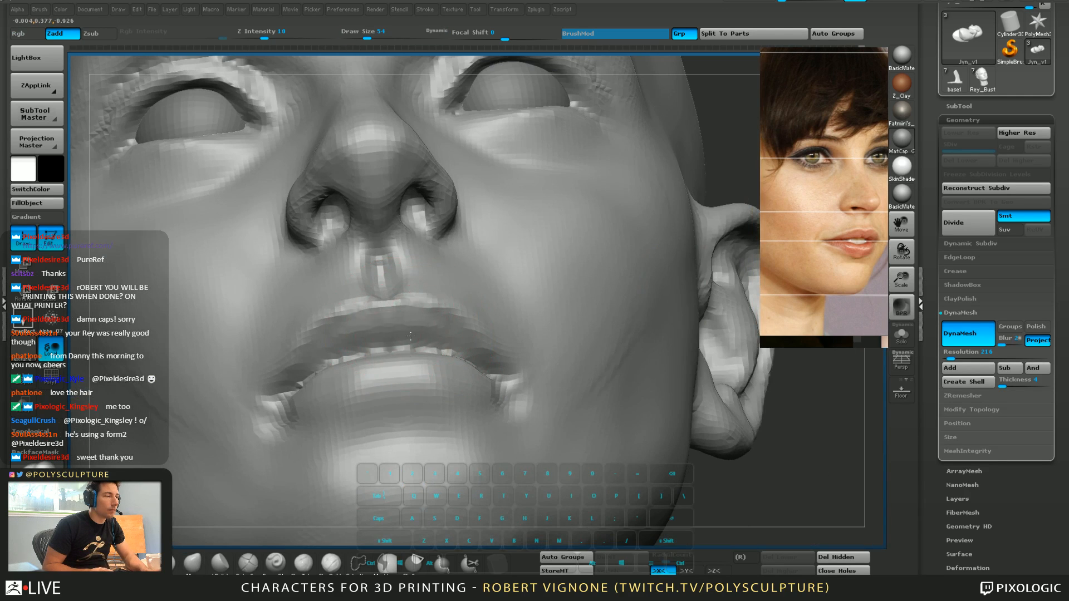
{"action": "key", "text": "2"}
{"action": "mouse_move", "coordinate": [467, 334]}
{"action": "right_mouse_down"}
{"action": "mouse_move", "coordinate": [362, 359]}
{"action": "mouse_move", "coordinate": [373, 354]}
{"action": "mouse_move", "coordinate": [334, 346]}
{"action": "right_mouse_up"}
{"action": "key", "text": "s"}
{"action": "left_click_drag", "start_coordinate": [434, 334], "coordinate": [411, 335]}
{"action": "key", "text": "1"}
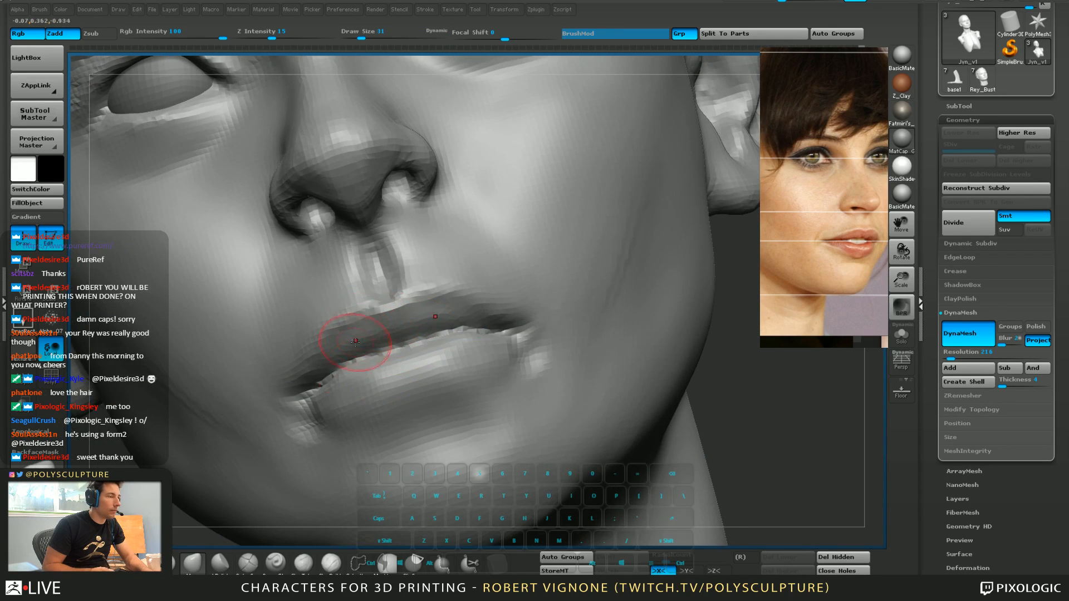
Fill out and smooth the lower lip below the mouth line at Z intensity 18 and draw size 31
{"action": "mouse_move", "coordinate": [318, 362]}
{"action": "right_mouse_down"}
{"action": "mouse_move", "coordinate": [353, 378]}
{"action": "mouse_move", "coordinate": [341, 389]}
{"action": "mouse_move", "coordinate": [345, 404]}
{"action": "right_mouse_up"}
{"action": "key", "text": "3"}
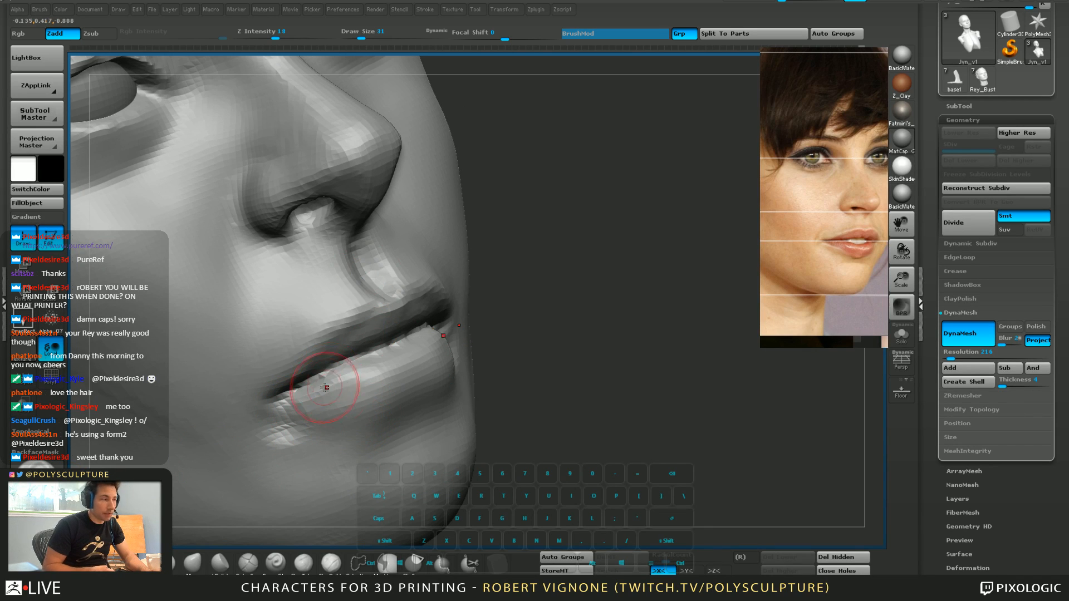
{"action": "key", "text": "shift"}
{"action": "left_click_drag", "start_coordinate": [350, 389], "coordinate": [405, 379], "text": "shift"}
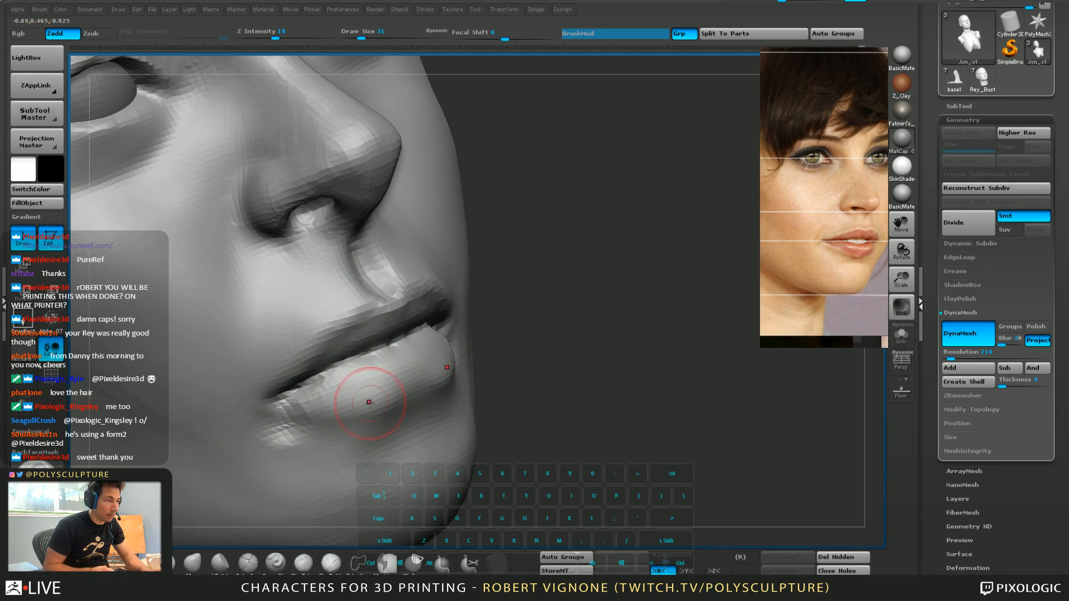
{"action": "left_click_drag", "start_coordinate": [320, 402], "coordinate": [406, 398], "text": "shift"}
Mask the mouth corner with a reduced brush size and invert the mask so only the corner stays editable
{"action": "mouse_move", "coordinate": [446, 394]}
{"action": "right_mouse_down"}
{"action": "mouse_move", "coordinate": [400, 378]}
{"action": "mouse_move", "coordinate": [442, 327]}
{"action": "right_mouse_up"}
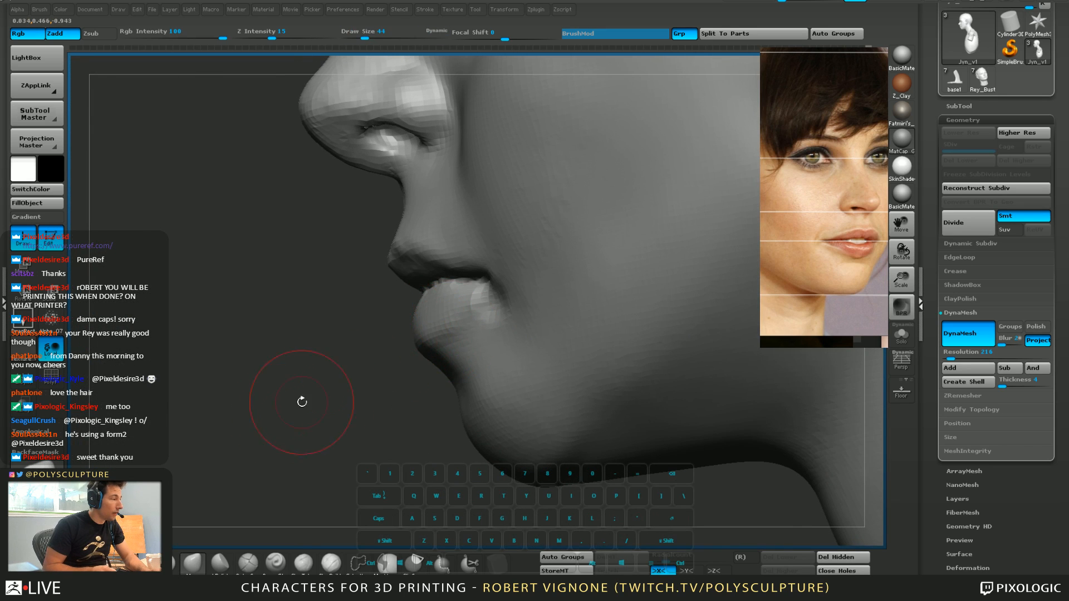
{"action": "left_click_drag", "start_coordinate": [302, 402], "coordinate": [479, 326]}
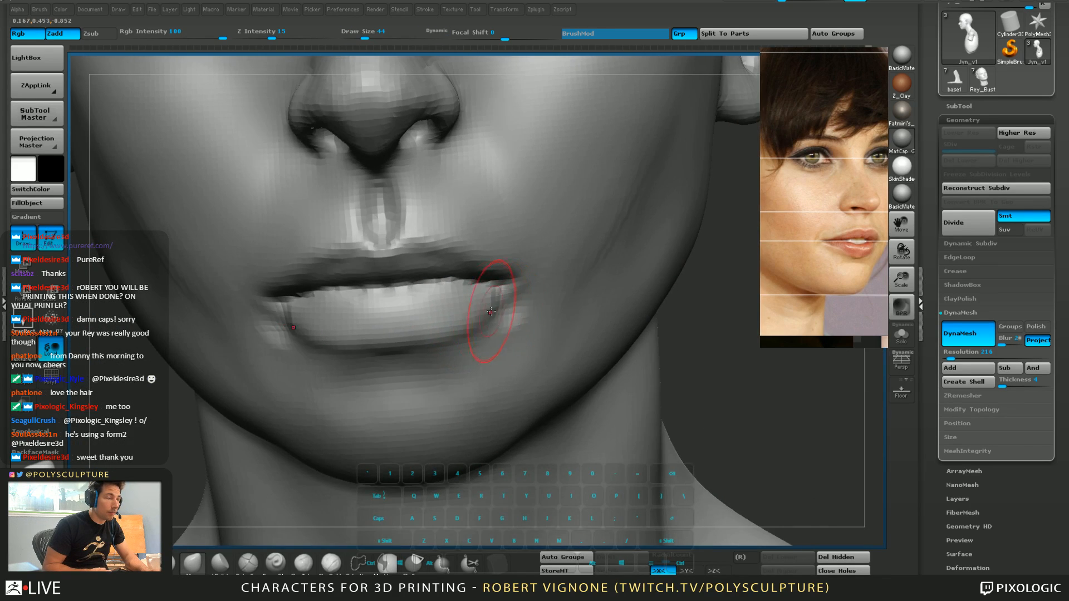
{"action": "right_click_drag", "start_coordinate": [490, 312], "coordinate": [474, 299]}
{"action": "key", "text": "["}
{"action": "key", "text": "["}
{"action": "key", "text": "["}
{"action": "left_click_drag", "start_coordinate": [496, 287], "coordinate": [515, 296], "text": "ctrl"}
{"action": "mouse_move", "coordinate": [478, 335]}
{"action": "right_mouse_down", "text": "alt"}
{"action": "mouse_move", "coordinate": [425, 392]}
{"action": "mouse_move", "coordinate": [414, 340]}
{"action": "mouse_move", "coordinate": [440, 359]}
{"action": "right_mouse_up", "text": "alt"}
{"action": "key", "text": "ctrl+i"}
{"action": "right_click_drag", "start_coordinate": [363, 376], "coordinate": [279, 361]}
Reposition the unmasked mouth corner with the Move brush, changing the draw size from 17 to 35
{"action": "key", "text": "s"}
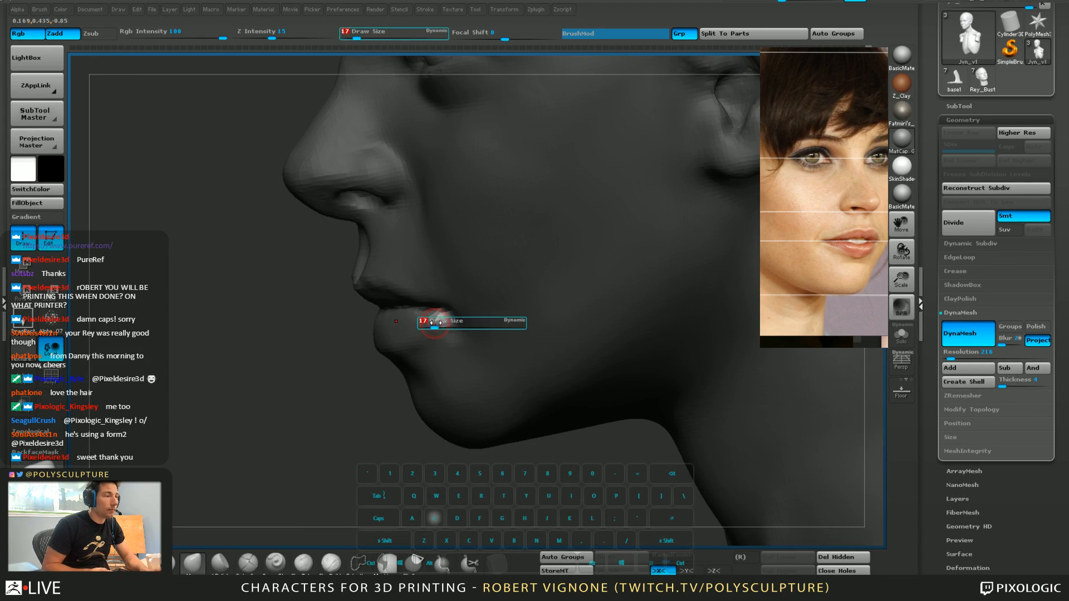
{"action": "left_click_drag", "start_coordinate": [435, 323], "coordinate": [449, 322]}
{"action": "key", "text": "5"}
{"action": "mouse_move", "coordinate": [457, 302]}
{"action": "right_mouse_down"}
{"action": "mouse_move", "coordinate": [441, 311]}
{"action": "mouse_move", "coordinate": [203, 287]}
{"action": "mouse_move", "coordinate": [329, 331]}
{"action": "mouse_move", "coordinate": [322, 305]}
{"action": "mouse_move", "coordinate": [333, 278]}
{"action": "mouse_move", "coordinate": [298, 350]}
{"action": "mouse_move", "coordinate": [278, 345]}
{"action": "right_mouse_up"}
{"action": "type", "text": "s35"}
{"action": "key", "text": "Return"}
{"action": "key", "text": "s"}
{"action": "key", "text": "5"}
{"action": "left_click_drag", "start_coordinate": [339, 319], "coordinate": [349, 289]}
Enlarge the Move brush to draw size 87 and adjust the skin between the nose and upper lip in profile
{"action": "key", "text": "s"}
{"action": "key", "text": "s"}
{"action": "mouse_move", "coordinate": [336, 221]}
{"action": "left_mouse_down"}
{"action": "mouse_move", "coordinate": [317, 246]}
{"action": "mouse_move", "coordinate": [339, 233]}
{"action": "left_mouse_up"}
{"action": "key", "text": "s"}
{"action": "key", "text": "s"}
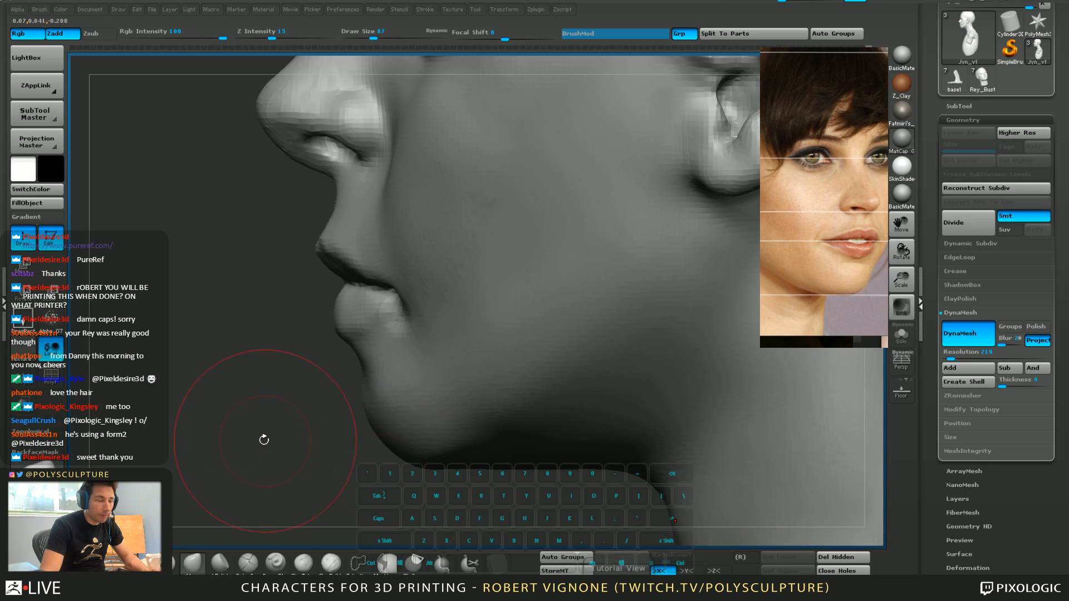
{"action": "right_click", "coordinate": [850, 194]}
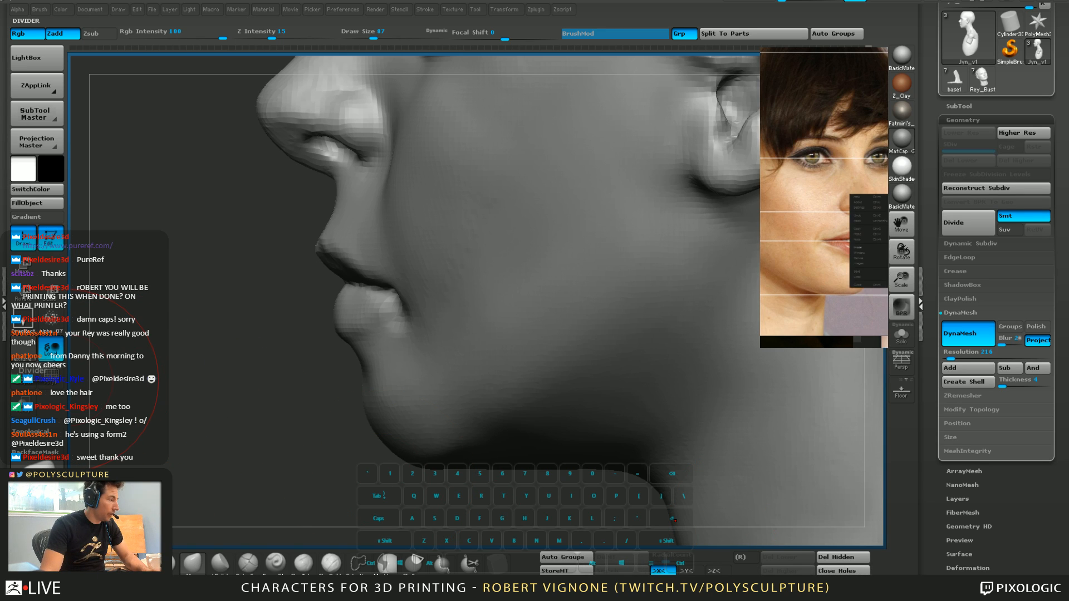
{"action": "left_click", "coordinate": [237, 398]}
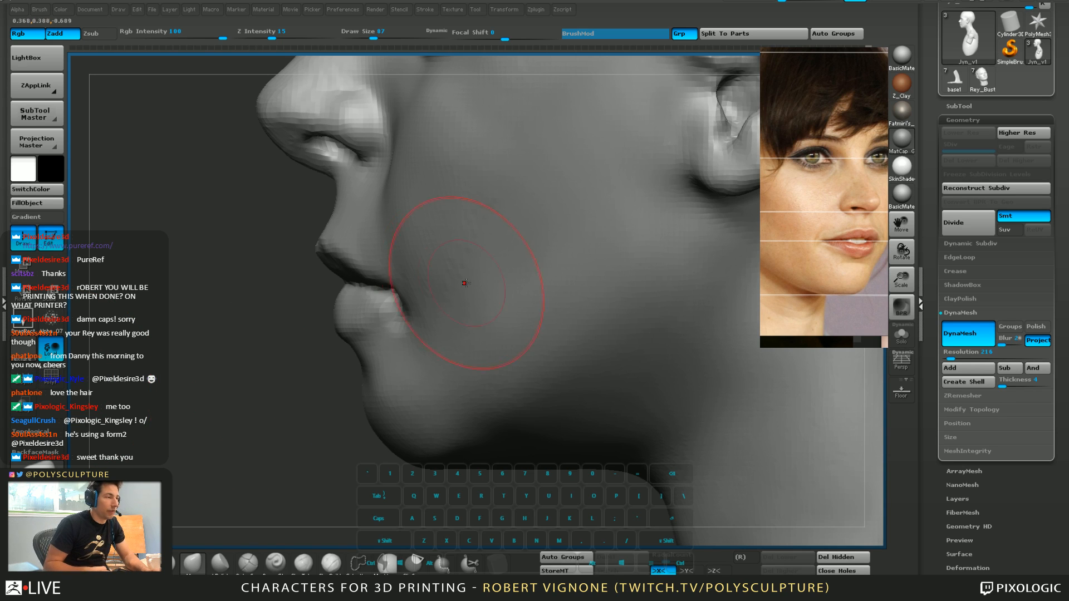
Reshape the nasolabial area beside the nose wing at draw size 56 and smooth the transition into the cheek
{"action": "key", "text": "s"}
{"action": "left_click_drag", "start_coordinate": [432, 256], "coordinate": [427, 256]}
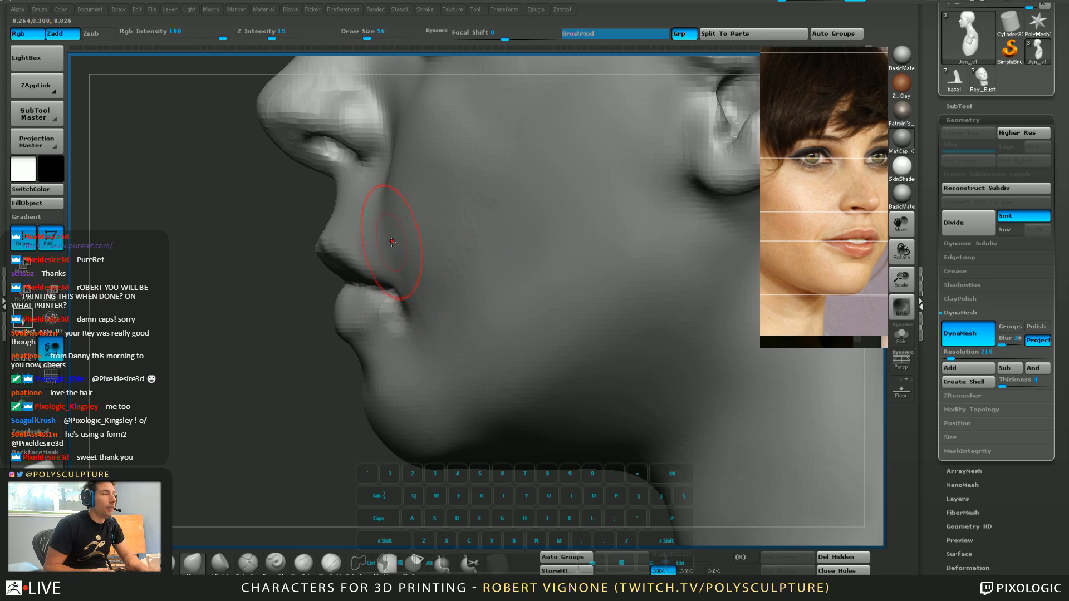
{"action": "key", "text": "2"}
{"action": "mouse_move", "coordinate": [375, 216]}
{"action": "left_mouse_down"}
{"action": "mouse_move", "coordinate": [399, 250]}
{"action": "mouse_move", "coordinate": [401, 191]}
{"action": "left_mouse_up"}
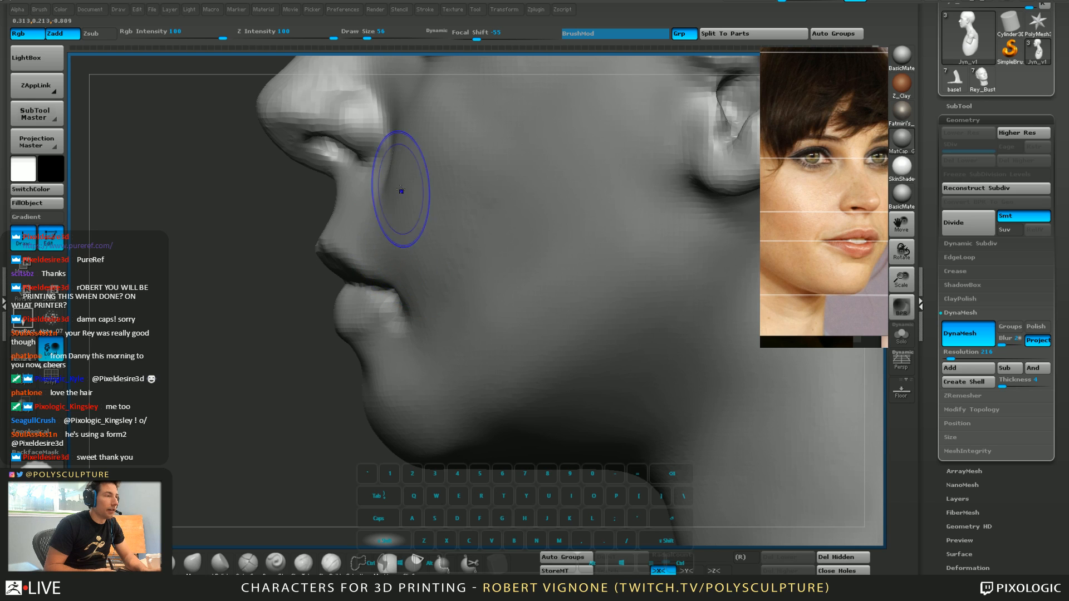
{"action": "right_click_drag", "start_coordinate": [401, 192], "coordinate": [379, 236], "text": "alt"}
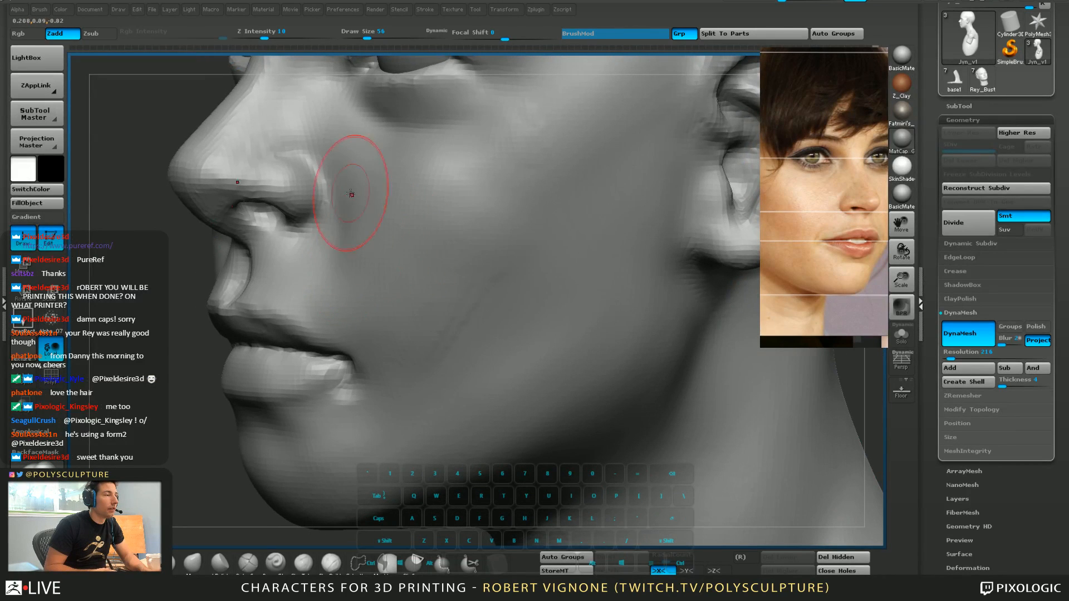
{"action": "left_click_drag", "start_coordinate": [355, 192], "coordinate": [367, 215], "text": "shift"}
Change the draw size and smooth the surface from the mouth corner across the lips
{"action": "mouse_move", "coordinate": [429, 372]}
{"action": "right_mouse_down", "text": "ctrl"}
{"action": "mouse_move", "coordinate": [435, 278]}
{"action": "mouse_move", "coordinate": [453, 304]}
{"action": "mouse_move", "coordinate": [495, 305]}
{"action": "right_mouse_up", "text": "ctrl"}
{"action": "key", "text": "s"}
{"action": "left_click", "coordinate": [450, 305]}
{"action": "left_click_drag", "start_coordinate": [452, 304], "coordinate": [317, 270], "text": "shift"}
{"action": "right_click_drag", "start_coordinate": [315, 273], "coordinate": [288, 536]}
Define the centre of the upper lip and the mouth corner at Z intensity 31 and draw size 25
{"action": "left_click", "coordinate": [248, 564]}
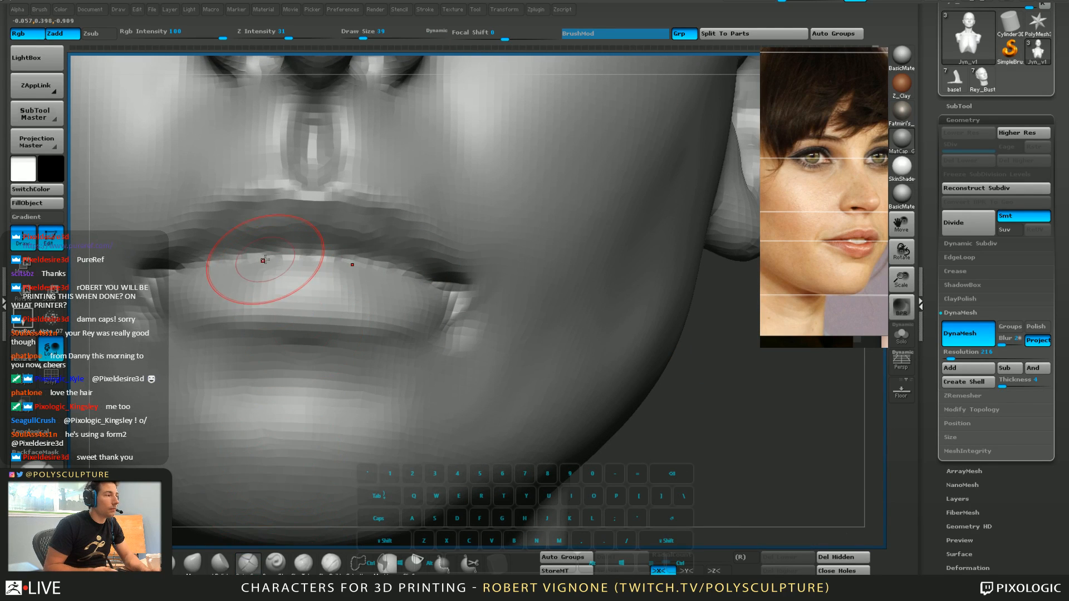
{"action": "right_click_drag", "start_coordinate": [275, 267], "coordinate": [267, 269]}
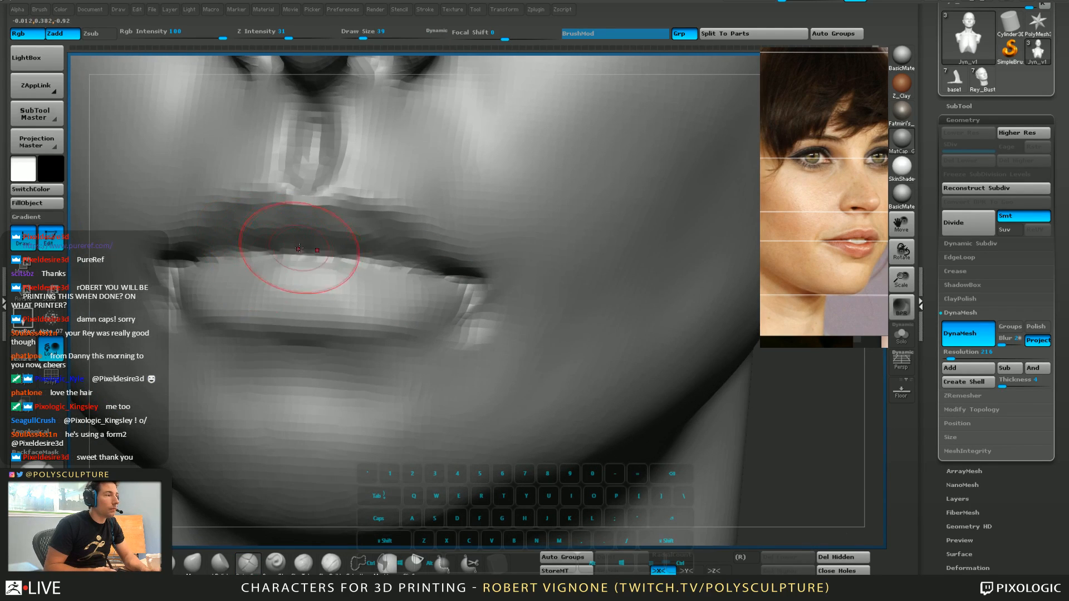
{"action": "key", "text": "s"}
{"action": "left_click", "coordinate": [303, 230]}
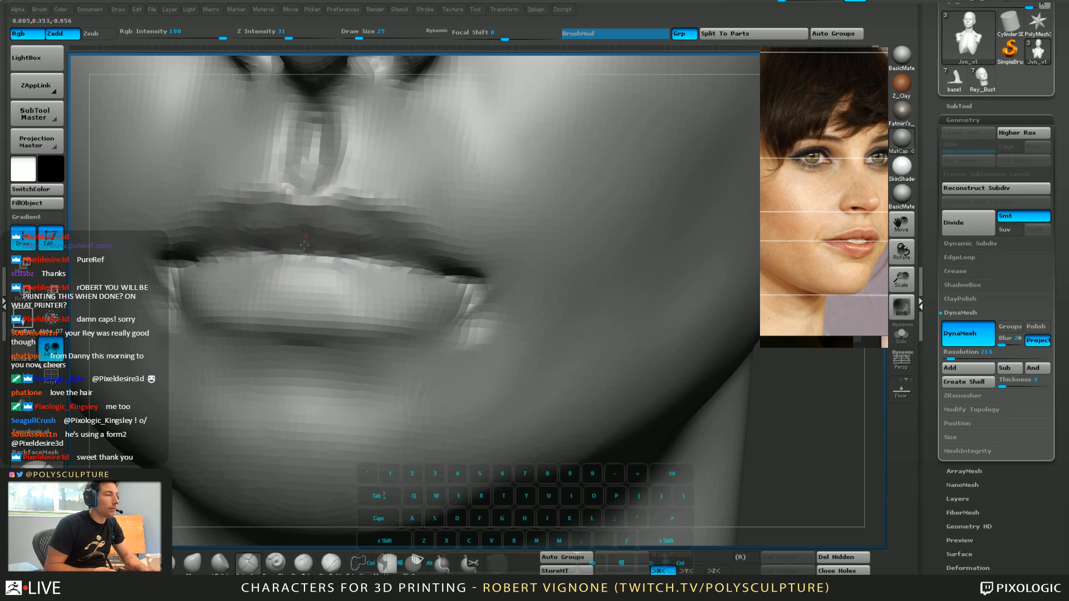
{"action": "left_click_drag", "start_coordinate": [304, 245], "coordinate": [312, 257]}
{"action": "mouse_move", "coordinate": [318, 258]}
{"action": "right_mouse_down"}
{"action": "mouse_move", "coordinate": [307, 254]}
{"action": "mouse_move", "coordinate": [411, 261]}
{"action": "right_mouse_up"}
{"action": "left_click_drag", "start_coordinate": [461, 285], "coordinate": [466, 304]}
Pull the mouth corner into shape with the Move brush at draw size 44, checking it from below
{"action": "right_click_drag", "start_coordinate": [467, 304], "coordinate": [482, 255]}
{"action": "key", "text": "b"}
{"action": "key", "text": "m"}
{"action": "key", "text": "v"}
{"action": "left_click_drag", "start_coordinate": [482, 255], "coordinate": [490, 274]}
{"action": "right_click_drag", "start_coordinate": [490, 274], "coordinate": [472, 306]}
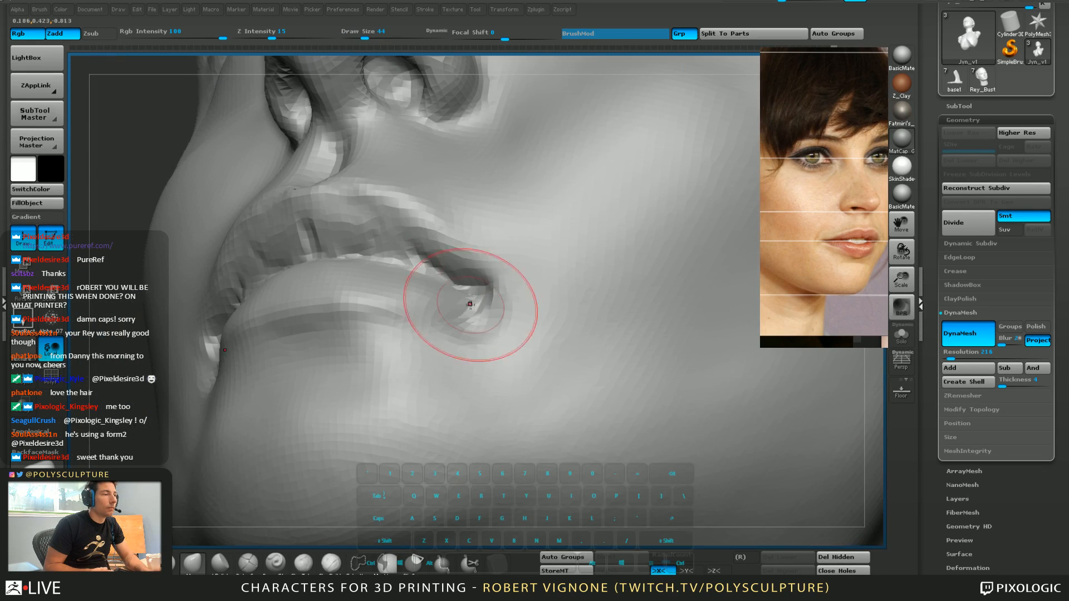
Build up the upper lip's edge with the ClayBuildup brush at Z intensity 18 and draw size 20, and smooth it
{"action": "key", "text": "b"}
{"action": "key", "text": "s"}
{"action": "key", "text": "t"}
{"action": "mouse_move", "coordinate": [472, 229]}
{"action": "right_mouse_down"}
{"action": "mouse_move", "coordinate": [459, 256]}
{"action": "mouse_move", "coordinate": [457, 222]}
{"action": "mouse_move", "coordinate": [446, 224]}
{"action": "right_mouse_up"}
{"action": "key", "text": "s"}
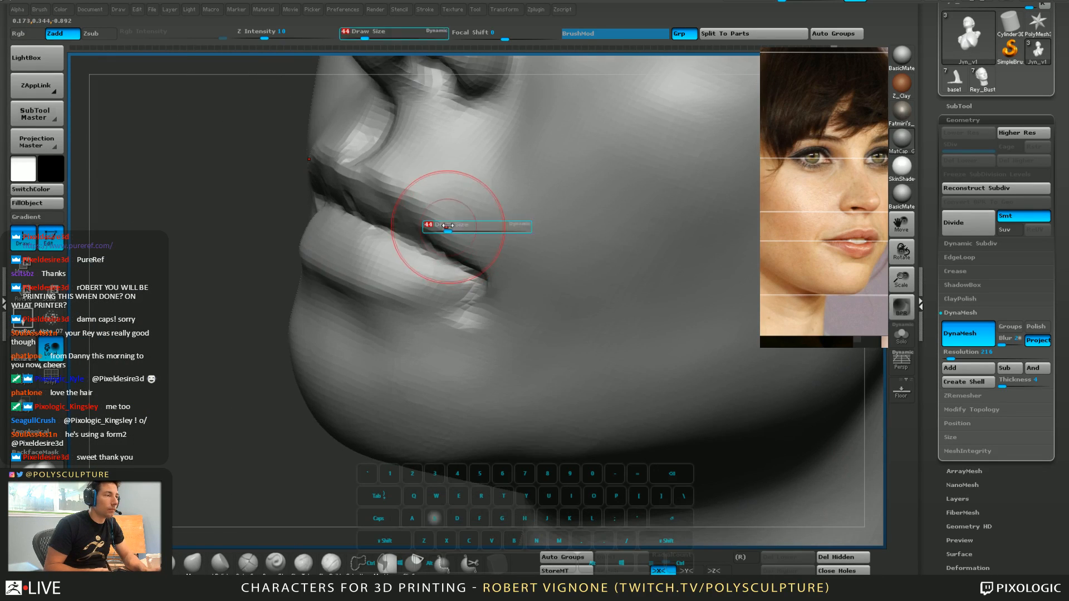
{"action": "left_click_drag", "start_coordinate": [446, 224], "coordinate": [439, 224]}
{"action": "key", "text": "b"}
{"action": "key", "text": "c"}
{"action": "key", "text": "b"}
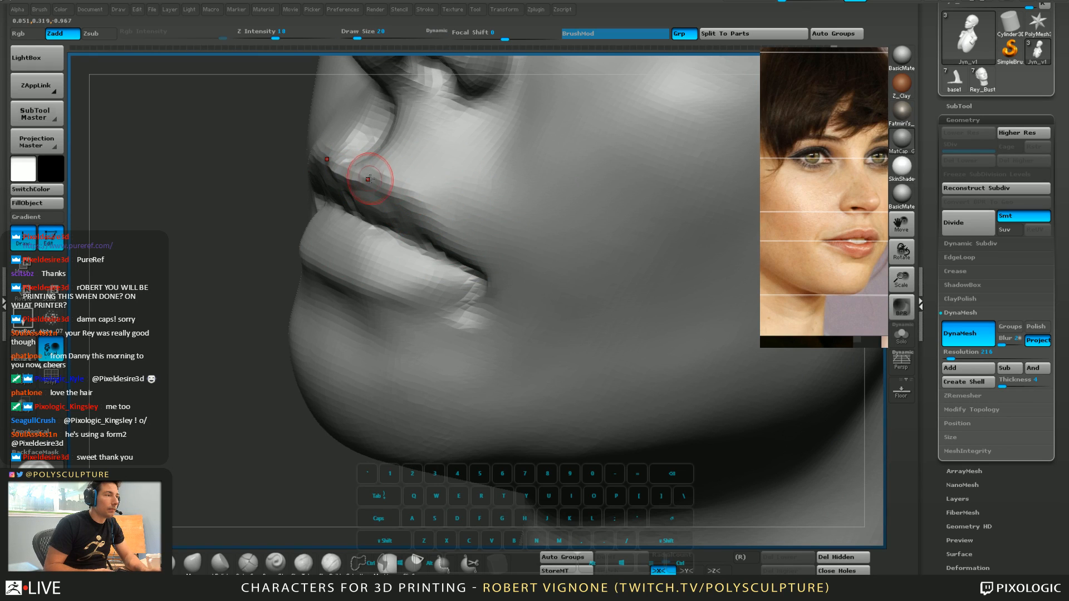
{"action": "mouse_move", "coordinate": [416, 167]}
{"action": "left_mouse_down", "text": "alt"}
{"action": "mouse_move", "coordinate": [426, 179]}
{"action": "mouse_move", "coordinate": [409, 165]}
{"action": "left_mouse_up", "text": "alt"}
{"action": "mouse_move", "coordinate": [416, 175]}
{"action": "right_mouse_down", "text": "shift"}
{"action": "mouse_move", "coordinate": [419, 166]}
{"action": "mouse_move", "coordinate": [429, 183]}
{"action": "mouse_move", "coordinate": [390, 222]}
{"action": "mouse_move", "coordinate": [380, 270]}
{"action": "right_mouse_up", "text": "shift"}
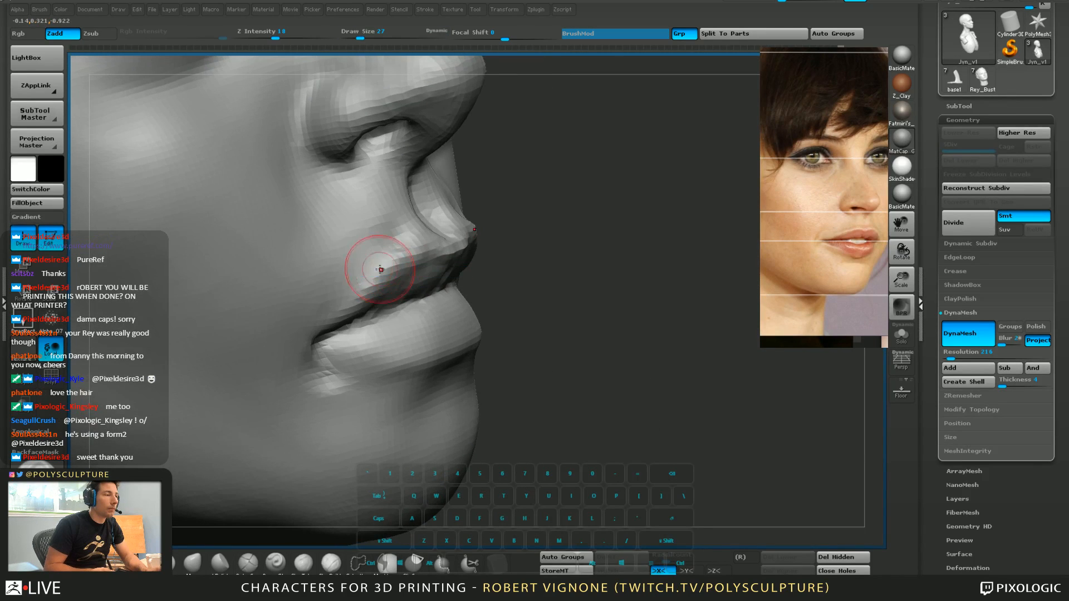
Set the draw size to 37 and work the surface above and beside the mouth corner at Z intensity 18
{"action": "key", "text": "s"}
{"action": "mouse_move", "coordinate": [322, 284]}
{"action": "left_mouse_down"}
{"action": "mouse_move", "coordinate": [308, 209]}
{"action": "mouse_move", "coordinate": [319, 294]}
{"action": "mouse_move", "coordinate": [351, 228]}
{"action": "mouse_move", "coordinate": [329, 261]}
{"action": "left_mouse_up"}
{"action": "key", "text": "s"}
{"action": "left_click_drag", "start_coordinate": [334, 251], "coordinate": [290, 305]}
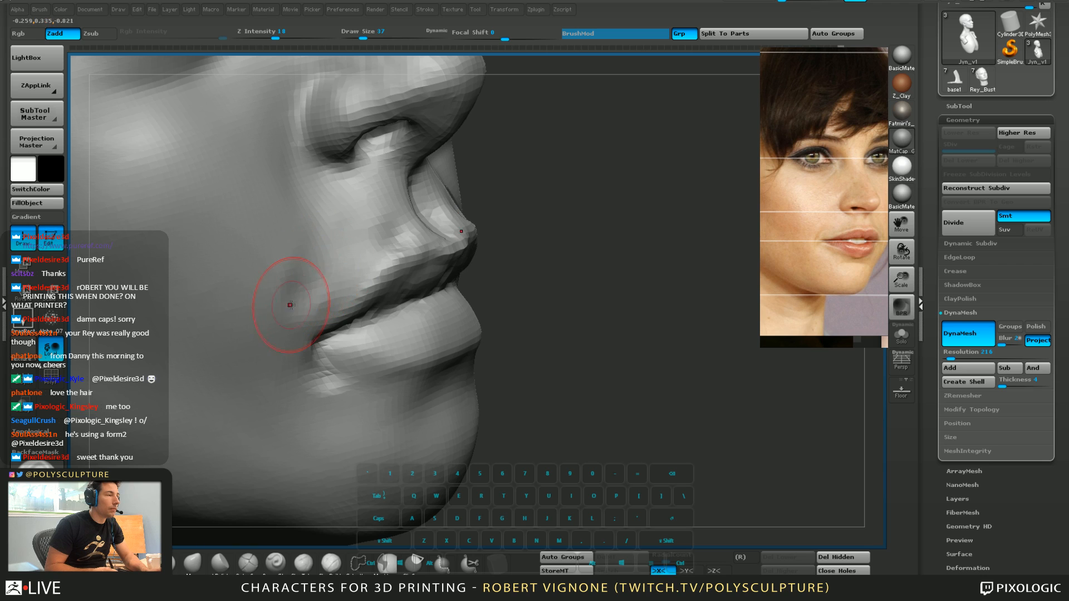
Refine the cheek fold beside the mouth corner with the ClayBuildup brush at Z intensity 6, smooth it, and save the project
{"action": "left_click", "coordinate": [325, 568]}
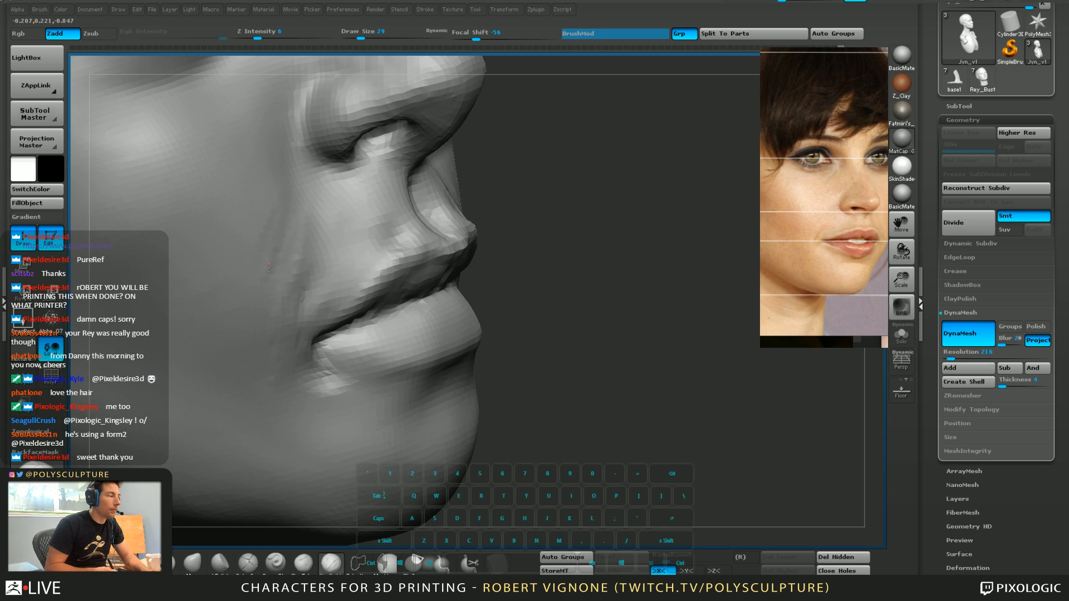
{"action": "left_click_drag", "start_coordinate": [269, 267], "coordinate": [283, 231], "text": "alt"}
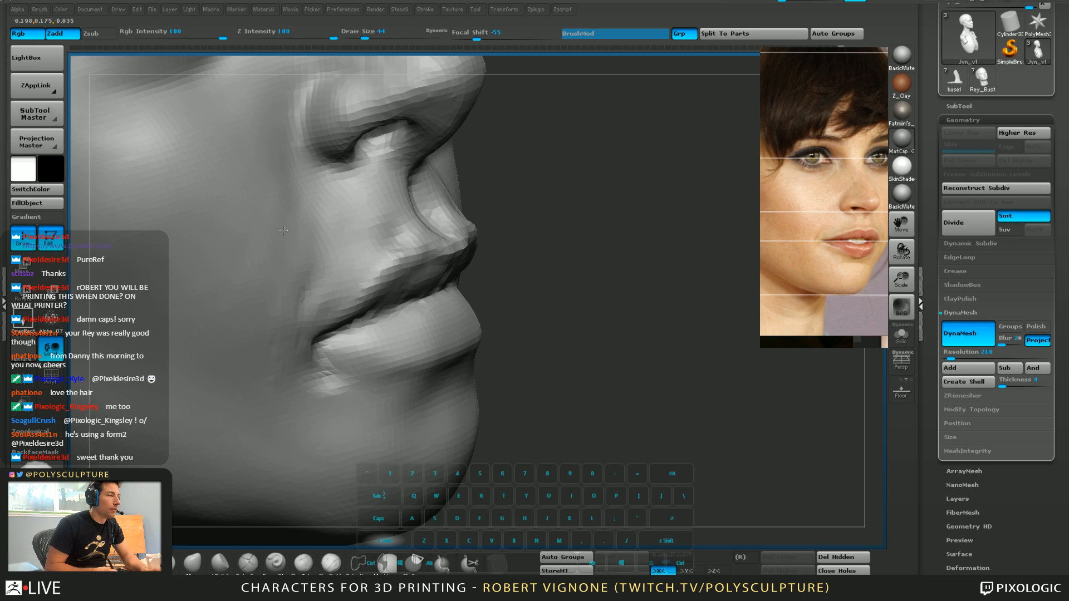
{"action": "left_click_drag", "start_coordinate": [316, 356], "coordinate": [322, 384], "text": "shift"}
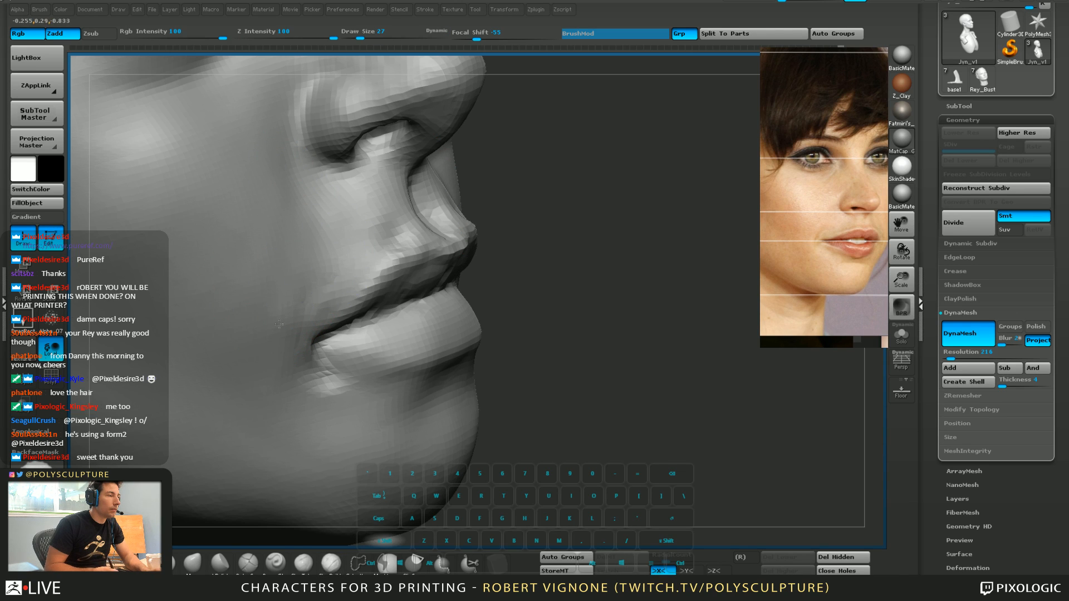
{"action": "left_click_drag", "start_coordinate": [602, 356], "coordinate": [308, 382]}
{"action": "left_click_drag", "start_coordinate": [768, 523], "coordinate": [684, 545]}
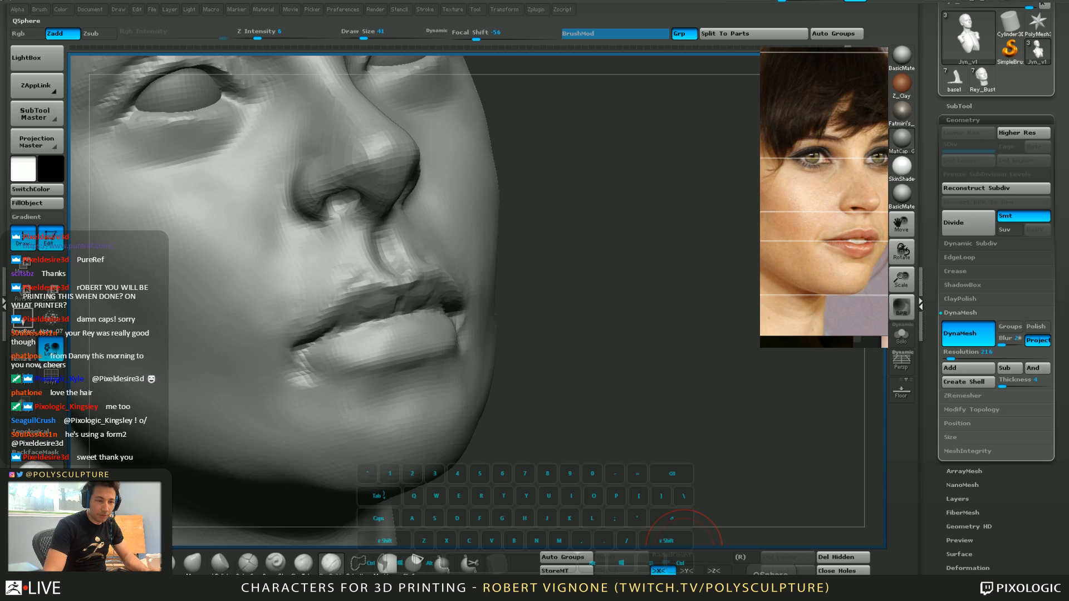
{"action": "key", "text": "ctrl+s"}
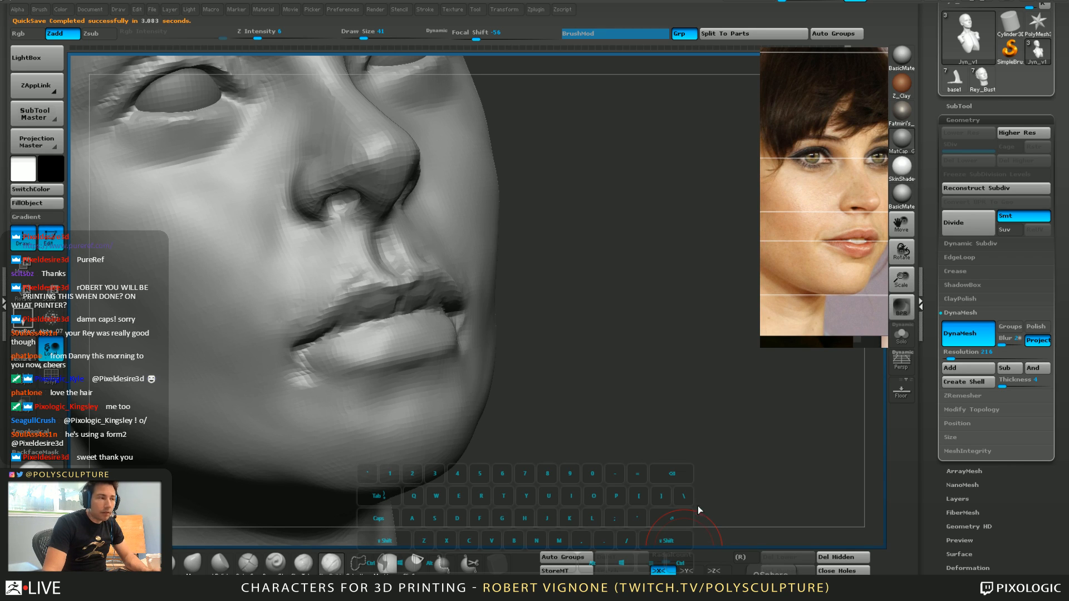
Compare the face with perspective on and off from a three-quarter view below
{"action": "key", "text": "p"}
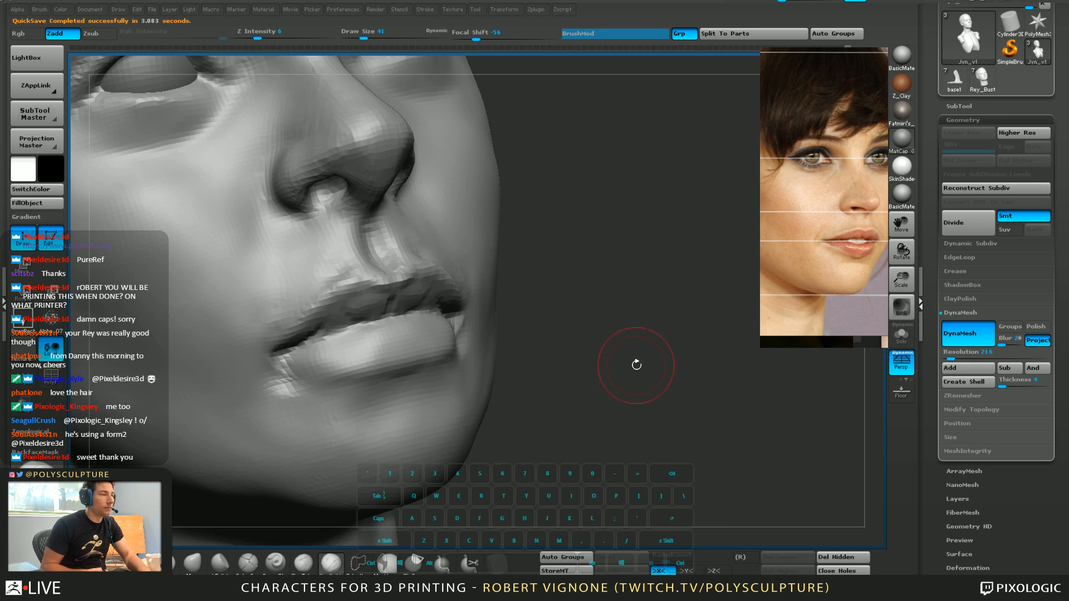
{"action": "key", "text": "p"}
{"action": "key", "text": "p"}
{"action": "key", "text": "p"}
{"action": "key", "text": "p"}
{"action": "key", "text": "p"}
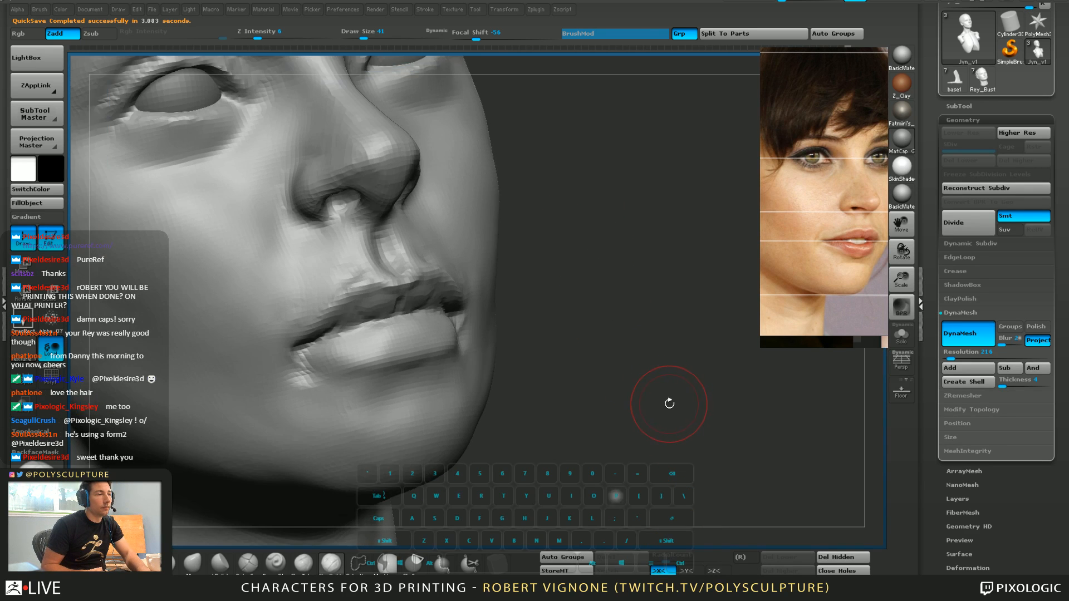
{"action": "key", "text": "p"}
{"action": "key", "text": "p"}
{"action": "key", "text": "p"}
{"action": "key", "text": "p"}
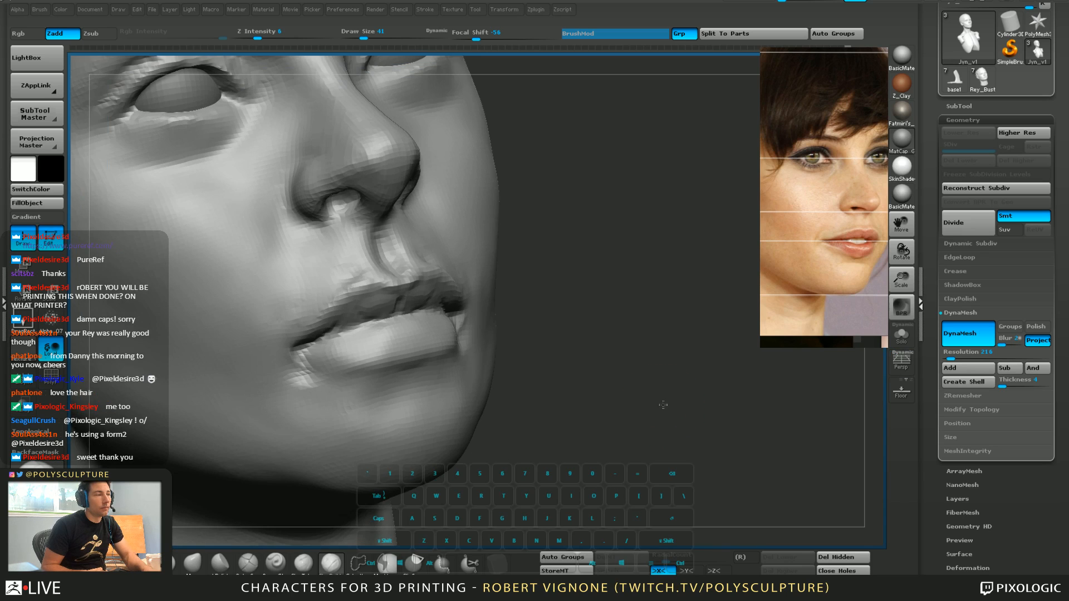
Reshape the area between the nostril, cheek and mouth corner at Z intensity 15, using draw sizes 51 and 37
{"action": "mouse_move", "coordinate": [663, 405]}
{"action": "left_mouse_down"}
{"action": "mouse_move", "coordinate": [287, 346]}
{"action": "mouse_move", "coordinate": [434, 314]}
{"action": "mouse_move", "coordinate": [424, 305]}
{"action": "left_mouse_up"}
{"action": "key", "text": "s"}
{"action": "key", "text": "5"}
{"action": "right_click_drag", "start_coordinate": [405, 314], "coordinate": [402, 269]}
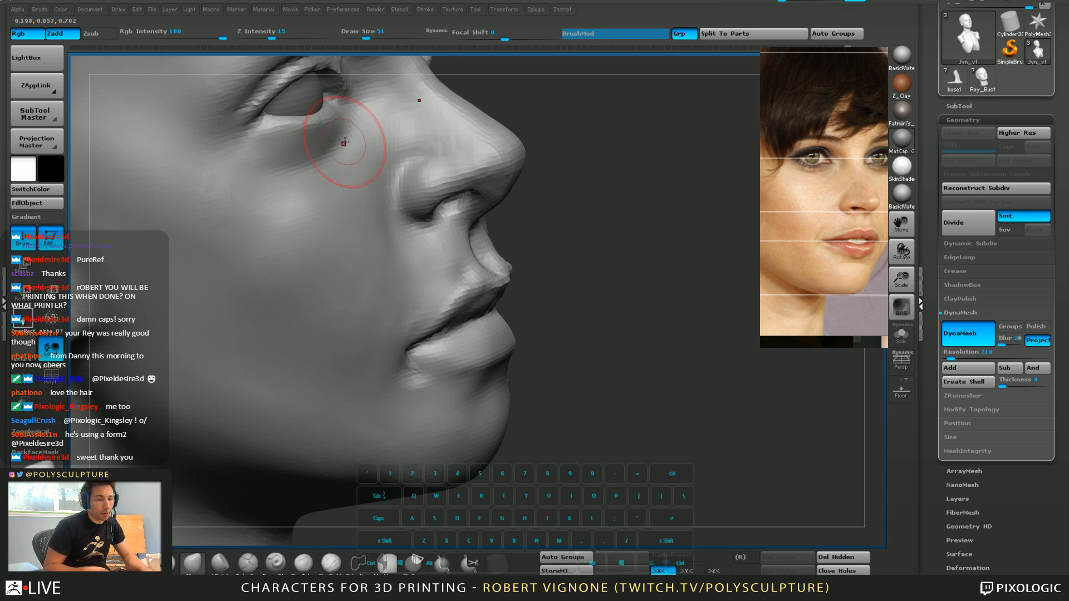
{"action": "key", "text": "s"}
{"action": "left_click_drag", "start_coordinate": [394, 292], "coordinate": [390, 292]}
{"action": "right_click_drag", "start_coordinate": [391, 291], "coordinate": [396, 271]}
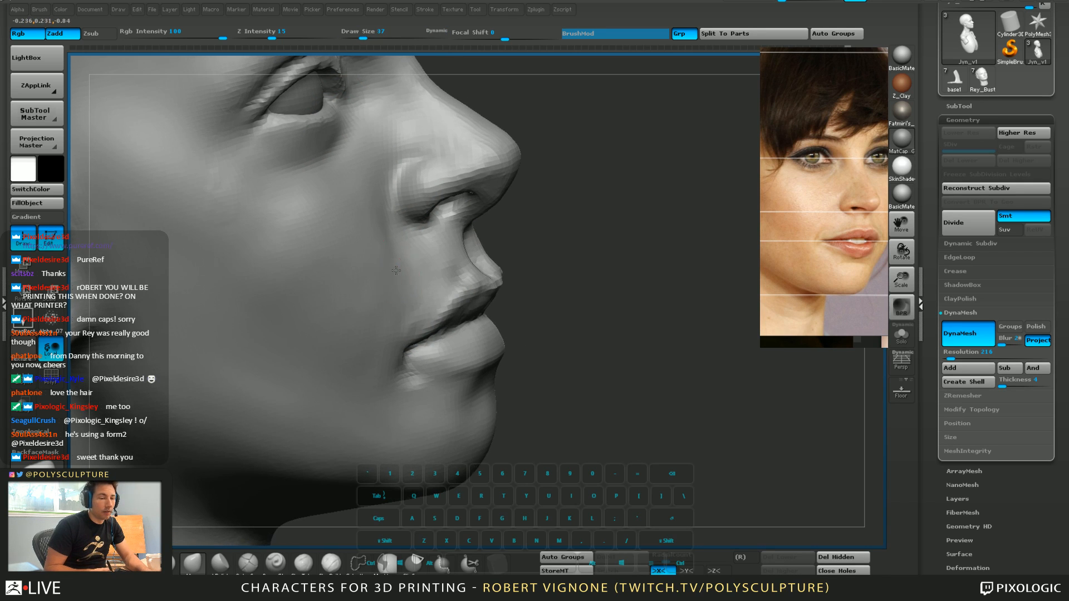
{"action": "key", "text": "s"}
{"action": "left_click_drag", "start_coordinate": [387, 274], "coordinate": [400, 291]}
{"action": "key", "text": "s"}
{"action": "right_click_drag", "start_coordinate": [402, 292], "coordinate": [410, 302]}
Define the upper lip's profile below the nose with the ClayBuildup brush at Z intensity 6 and draw size 25
{"action": "left_click", "coordinate": [341, 570]}
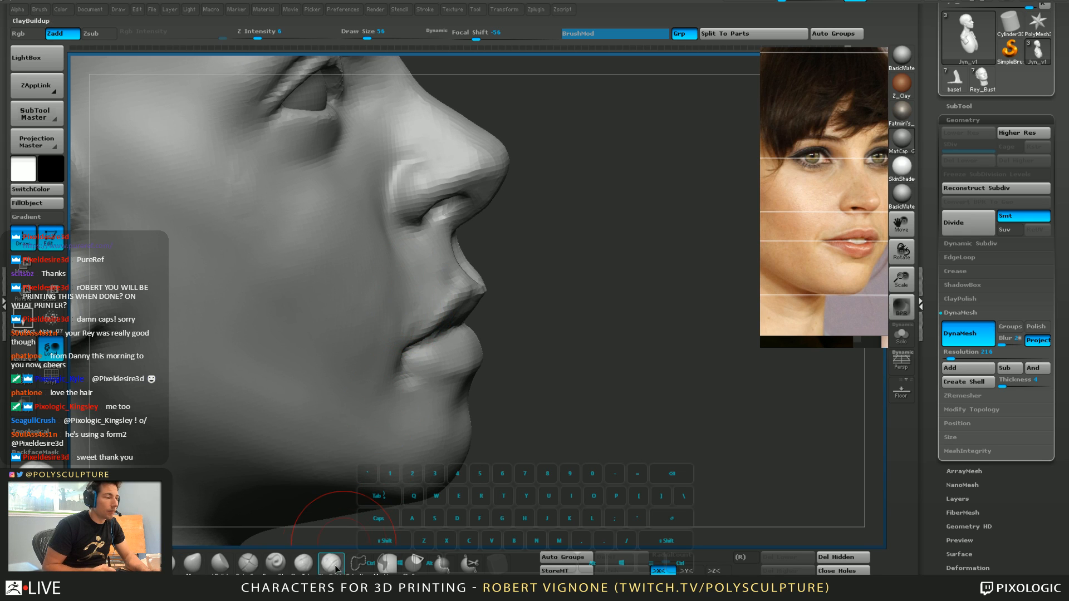
{"action": "key", "text": "s"}
{"action": "left_click_drag", "start_coordinate": [434, 293], "coordinate": [426, 292]}
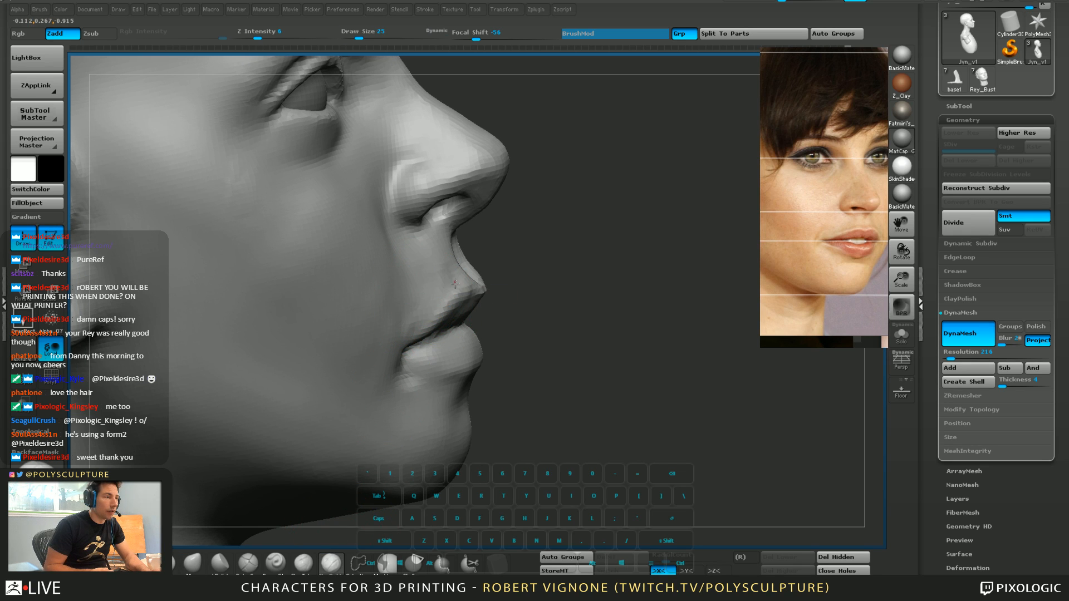
{"action": "left_click_drag", "start_coordinate": [556, 292], "coordinate": [468, 309]}
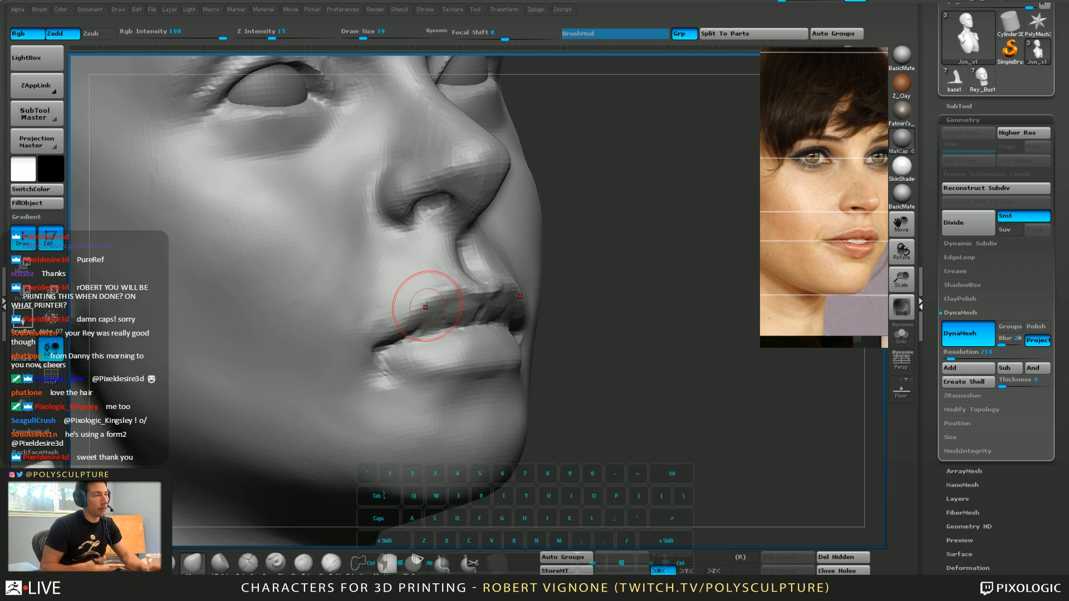
Shape the cheek beside the nose and mouth at Z intensity 10 and draw size 71
{"action": "left_click_drag", "start_coordinate": [634, 383], "coordinate": [708, 379]}
{"action": "key", "text": "s"}
{"action": "left_click_drag", "start_coordinate": [344, 290], "coordinate": [352, 290]}
{"action": "key", "text": "5"}
{"action": "mouse_move", "coordinate": [352, 289]}
{"action": "right_mouse_down"}
{"action": "mouse_move", "coordinate": [273, 243]}
{"action": "mouse_move", "coordinate": [210, 239]}
{"action": "right_mouse_up"}
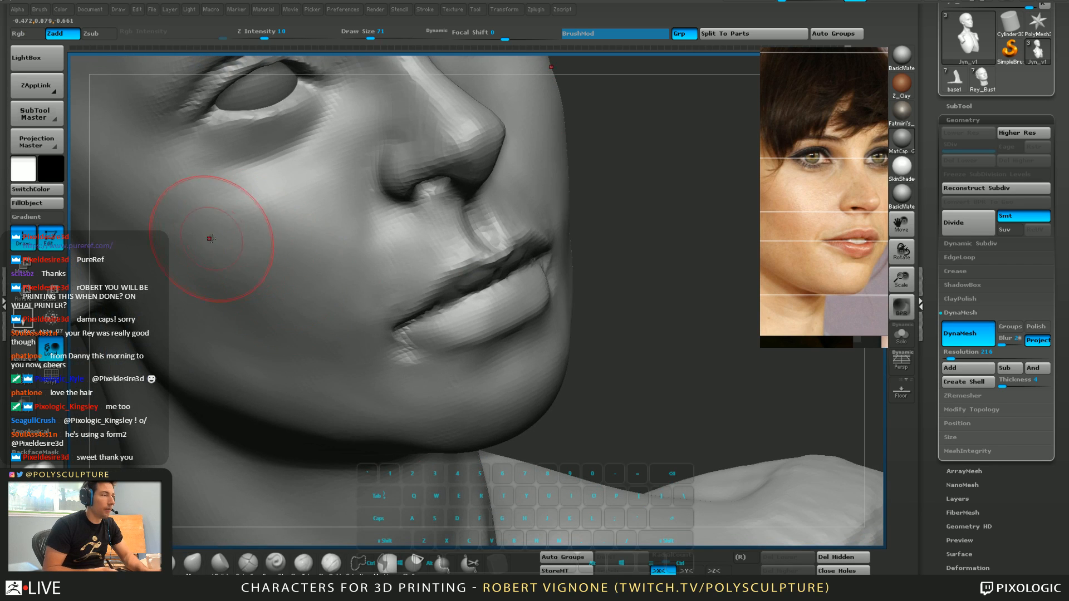
{"action": "mouse_move", "coordinate": [297, 285]}
{"action": "left_mouse_down"}
{"action": "mouse_move", "coordinate": [340, 240]}
{"action": "mouse_move", "coordinate": [367, 278]}
{"action": "mouse_move", "coordinate": [380, 278]}
{"action": "mouse_move", "coordinate": [359, 281]}
{"action": "left_mouse_up"}
{"action": "key", "text": "s"}
{"action": "key", "text": "s"}
{"action": "mouse_move", "coordinate": [360, 282]}
{"action": "right_mouse_down"}
{"action": "mouse_move", "coordinate": [423, 278]}
{"action": "mouse_move", "coordinate": [360, 282]}
{"action": "mouse_move", "coordinate": [289, 317]}
{"action": "right_mouse_up"}
Adjust the area above the upper lip at Z intensity 15 and draw size 49
{"action": "key", "text": "2"}
{"action": "right_click_drag", "start_coordinate": [402, 308], "coordinate": [370, 295]}
{"action": "key", "text": "s"}
{"action": "left_click_drag", "start_coordinate": [369, 296], "coordinate": [366, 296]}
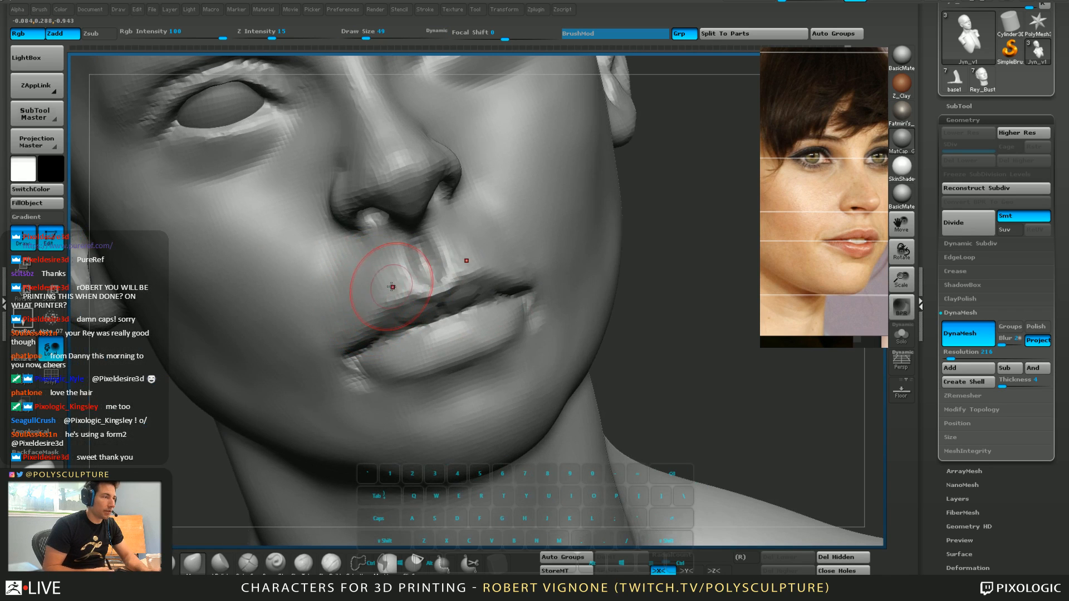
Carve the surface between the nose and mouth corner with a subtractive brush at Z intensity 43, and smooth it
{"action": "key", "text": "4"}
{"action": "left_click_drag", "start_coordinate": [389, 256], "coordinate": [383, 265]}
{"action": "left_click_drag", "start_coordinate": [372, 273], "coordinate": [355, 277], "text": "shift"}
{"action": "right_click_drag", "start_coordinate": [353, 277], "coordinate": [386, 271]}
{"action": "right_click_drag", "start_coordinate": [314, 327], "coordinate": [329, 316]}
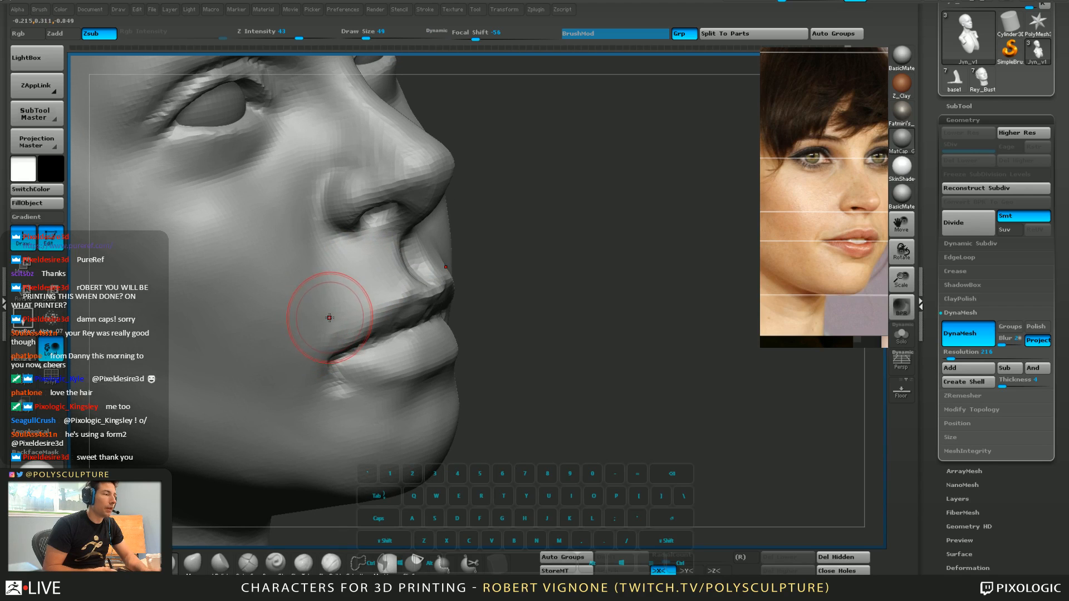
Blend the skin around and below the mouth corner with the ClayBuildup brush at Z intensity 6, working on both sides
{"action": "key", "text": "1"}
{"action": "left_click_drag", "start_coordinate": [328, 316], "coordinate": [317, 320]}
{"action": "left_click", "coordinate": [335, 568]}
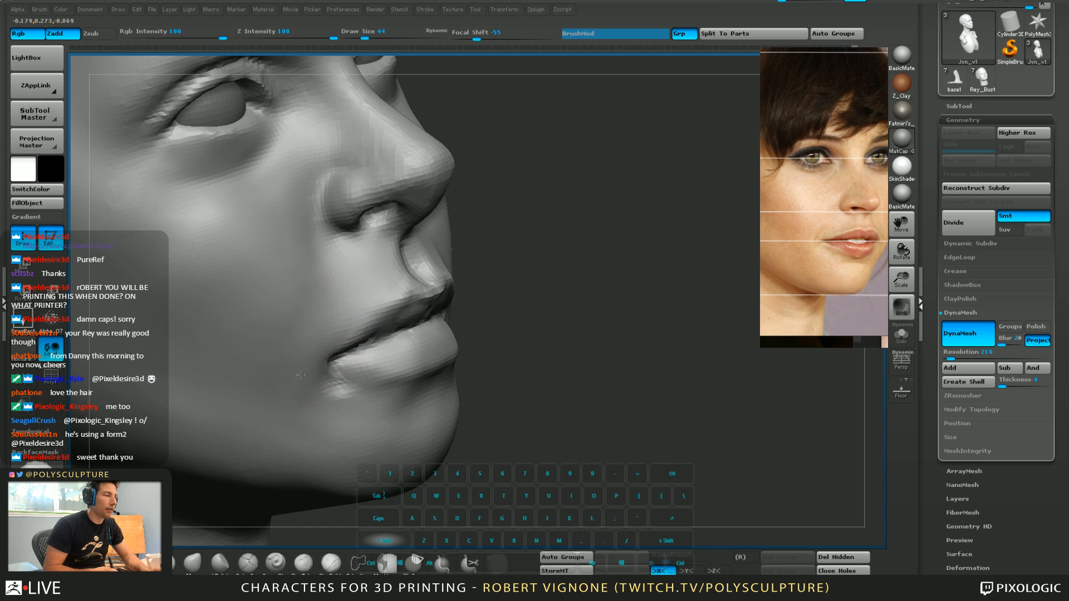
{"action": "mouse_move", "coordinate": [337, 334]}
{"action": "right_mouse_down"}
{"action": "mouse_move", "coordinate": [294, 342]}
{"action": "mouse_move", "coordinate": [489, 310]}
{"action": "right_mouse_up"}
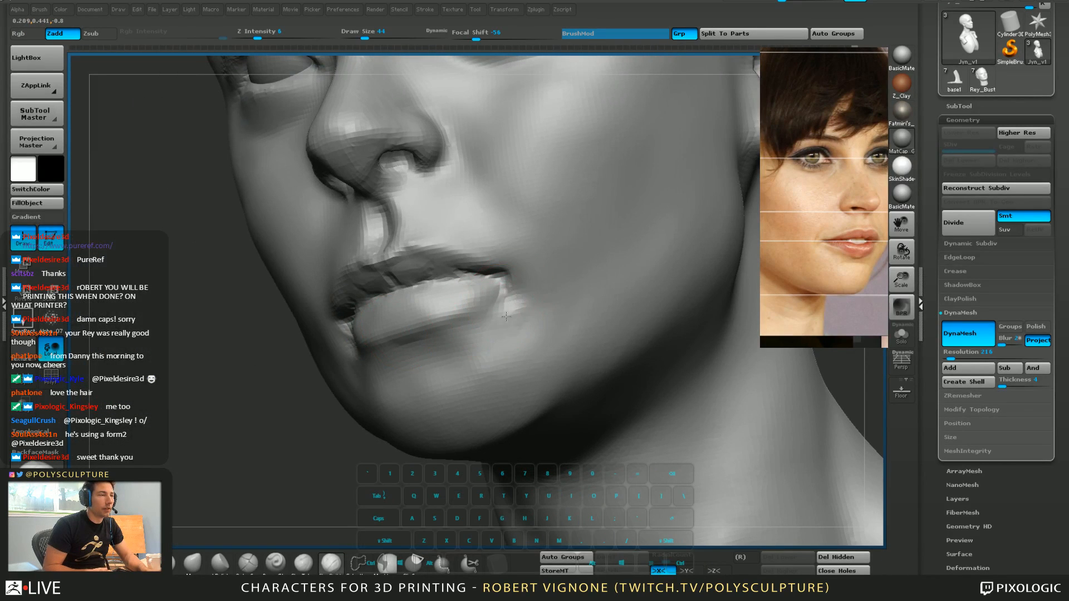
{"action": "key", "text": "bracketleft"}
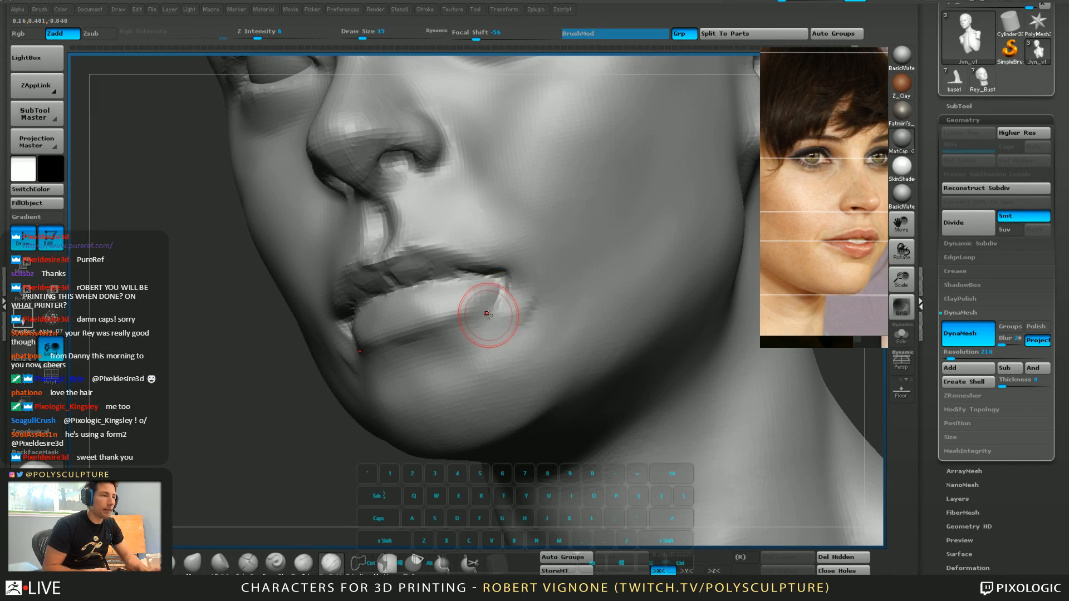
Reshape the lower lip at Z intensity 15 and draw size 46, checking it in profile and from the front
{"action": "key", "text": "1"}
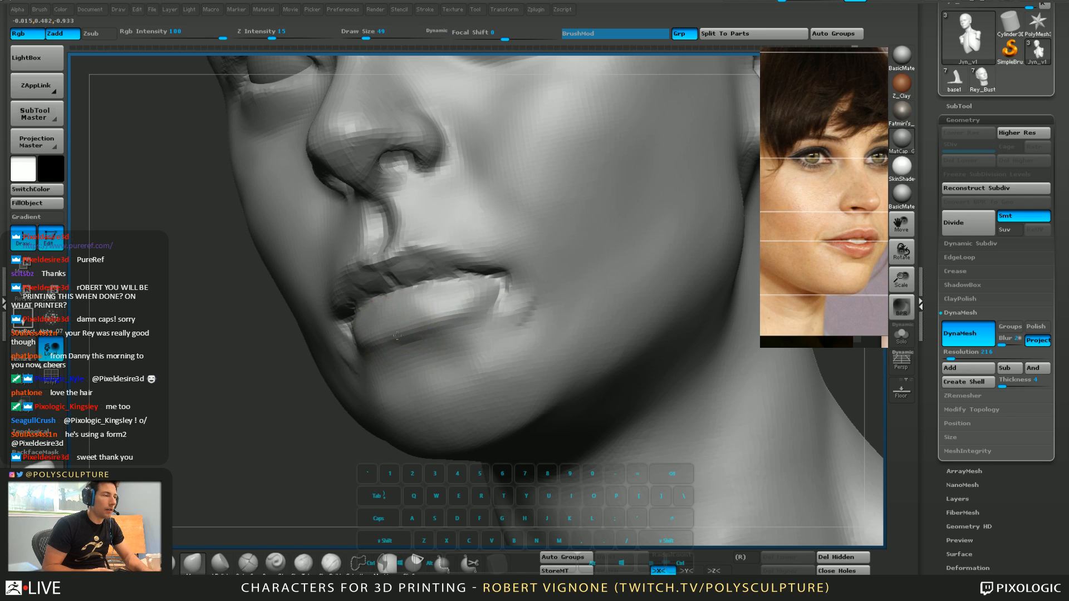
{"action": "mouse_move", "coordinate": [397, 335]}
{"action": "right_mouse_down"}
{"action": "mouse_move", "coordinate": [438, 319]}
{"action": "mouse_move", "coordinate": [454, 299]}
{"action": "mouse_move", "coordinate": [459, 267]}
{"action": "mouse_move", "coordinate": [424, 259]}
{"action": "mouse_move", "coordinate": [453, 251]}
{"action": "mouse_move", "coordinate": [430, 245]}
{"action": "mouse_move", "coordinate": [563, 234]}
{"action": "right_mouse_up"}
{"action": "key", "text": "s"}
{"action": "left_click", "coordinate": [421, 236]}
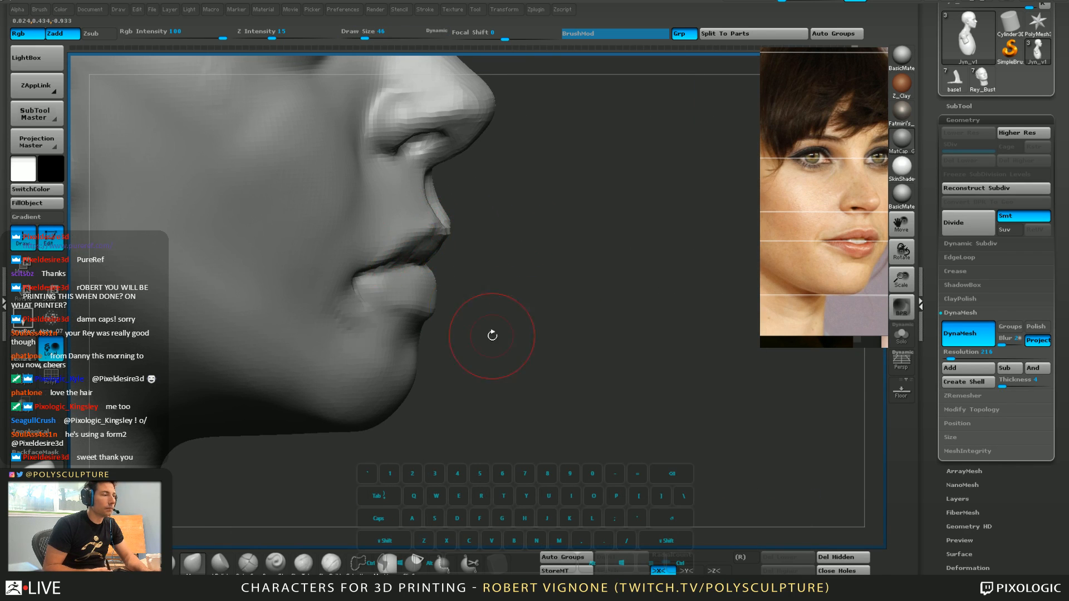
{"action": "mouse_move", "coordinate": [493, 335]}
{"action": "right_mouse_down"}
{"action": "mouse_move", "coordinate": [455, 359]}
{"action": "mouse_move", "coordinate": [434, 306]}
{"action": "right_mouse_up"}
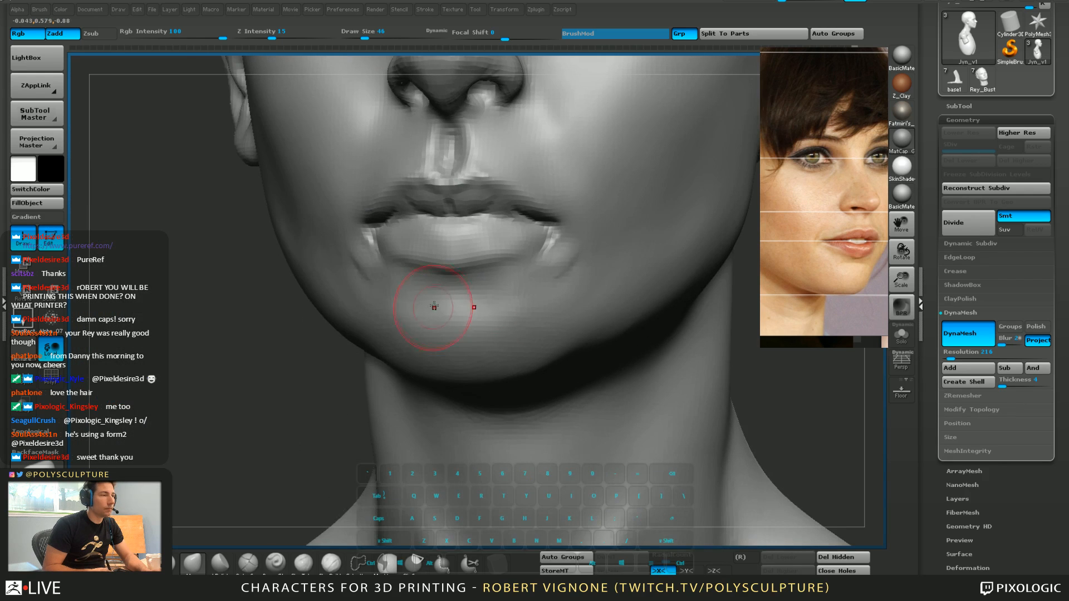
Adjust the chin at Z intensity 31 and the lower lip's bottom edge at Z intensity 15, with draw size 46
{"action": "left_click", "coordinate": [335, 572]}
{"action": "left_click", "coordinate": [248, 562]}
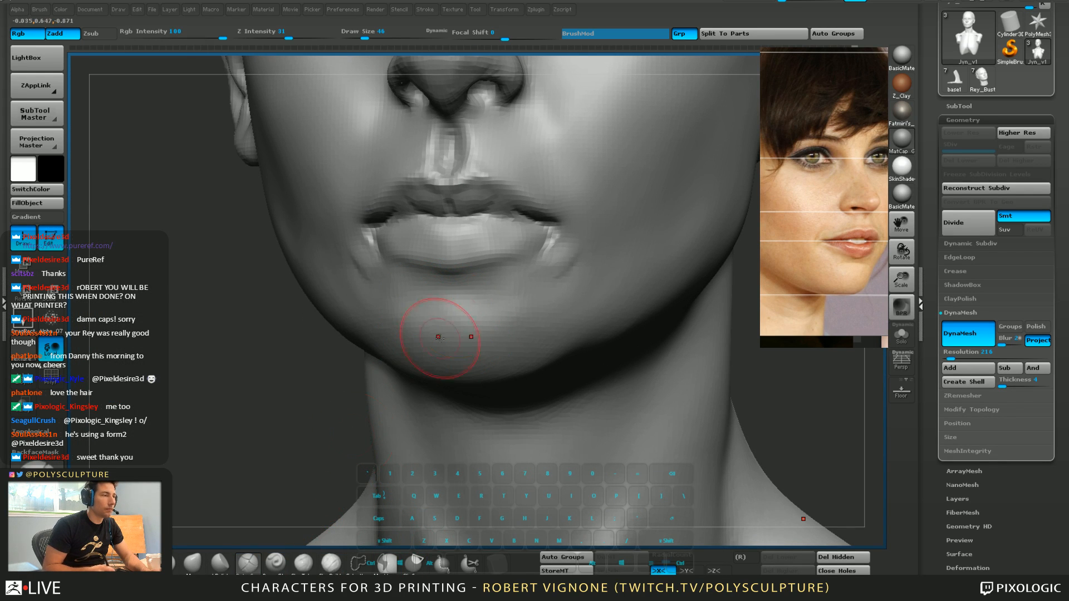
{"action": "key", "text": "1"}
{"action": "left_click_drag", "start_coordinate": [486, 258], "coordinate": [487, 265]}
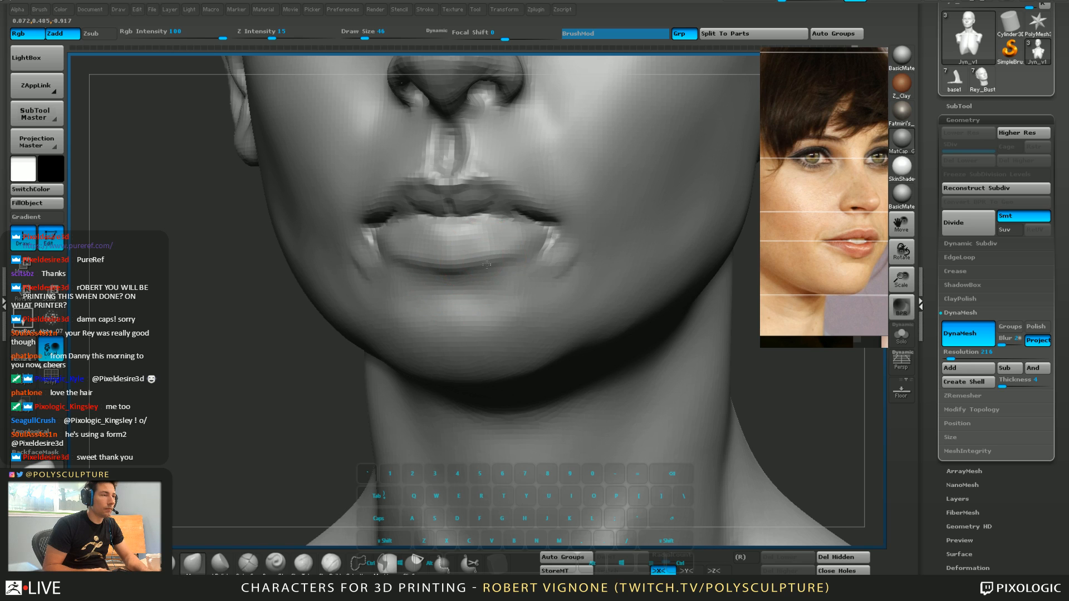
{"action": "key", "text": "s"}
{"action": "left_click", "coordinate": [518, 253]}
Shape the area below the lower lip and mouth corners at draw size 74
{"action": "mouse_move", "coordinate": [521, 260]}
{"action": "right_mouse_down", "text": "alt"}
{"action": "mouse_move", "coordinate": [515, 215]}
{"action": "mouse_move", "coordinate": [473, 223]}
{"action": "mouse_move", "coordinate": [464, 334]}
{"action": "right_mouse_up", "text": "alt"}
{"action": "key", "text": "s"}
{"action": "left_click_drag", "start_coordinate": [465, 337], "coordinate": [489, 345]}
{"action": "right_click_drag", "start_coordinate": [489, 345], "coordinate": [519, 335]}
{"action": "key", "text": "s"}
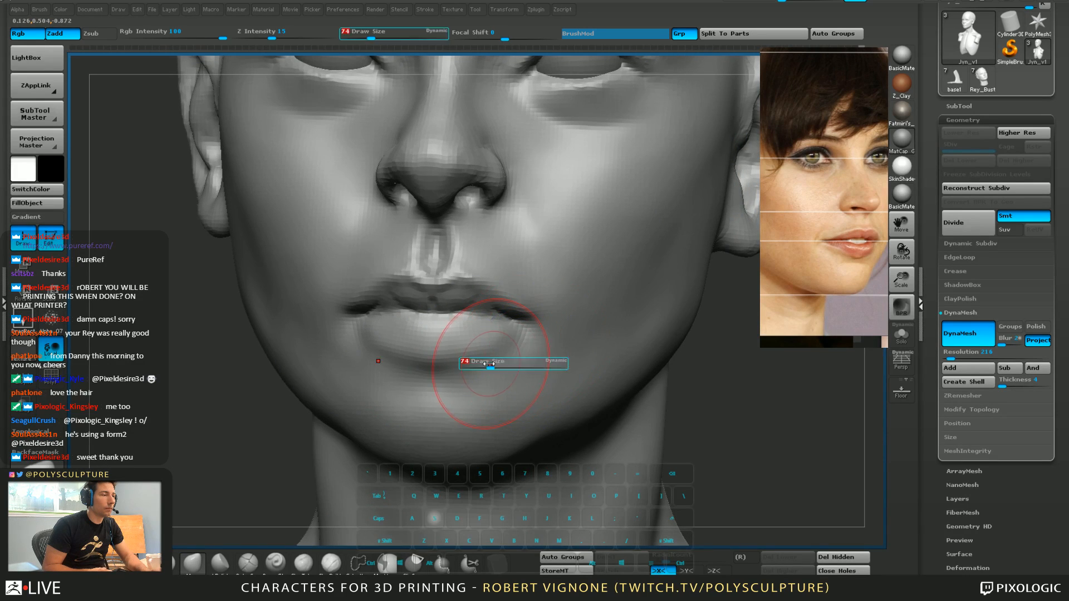
{"action": "left_click_drag", "start_coordinate": [491, 367], "coordinate": [488, 366]}
{"action": "mouse_move", "coordinate": [534, 338]}
{"action": "right_mouse_down"}
{"action": "mouse_move", "coordinate": [495, 330]}
{"action": "mouse_move", "coordinate": [534, 328]}
{"action": "mouse_move", "coordinate": [556, 312]}
{"action": "mouse_move", "coordinate": [529, 325]}
{"action": "mouse_move", "coordinate": [524, 313]}
{"action": "right_mouse_up"}
Refine the lower lip's outer ends and the chin transition at Z intensity 15, using draw sizes 31 and 46
{"action": "key", "text": "bracketright"}
{"action": "key", "text": "s"}
{"action": "left_click_drag", "start_coordinate": [509, 312], "coordinate": [496, 312]}
{"action": "mouse_move", "coordinate": [478, 323]}
{"action": "right_mouse_down"}
{"action": "mouse_move", "coordinate": [483, 308]}
{"action": "mouse_move", "coordinate": [498, 357]}
{"action": "right_mouse_up"}
{"action": "key", "text": "s"}
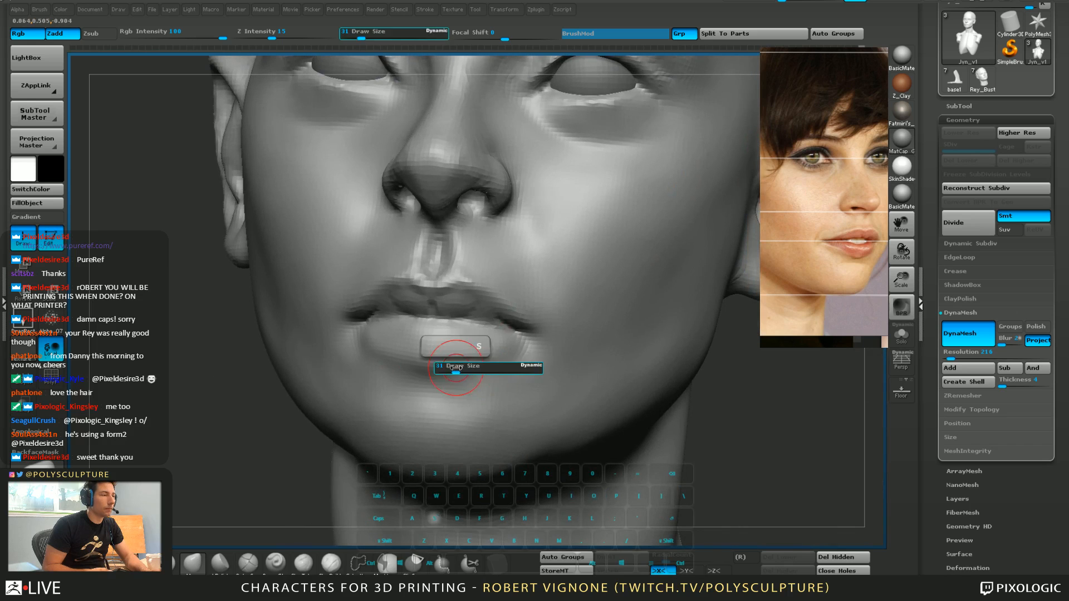
{"action": "left_click_drag", "start_coordinate": [457, 365], "coordinate": [462, 366]}
{"action": "right_click_drag", "start_coordinate": [462, 365], "coordinate": [445, 413]}
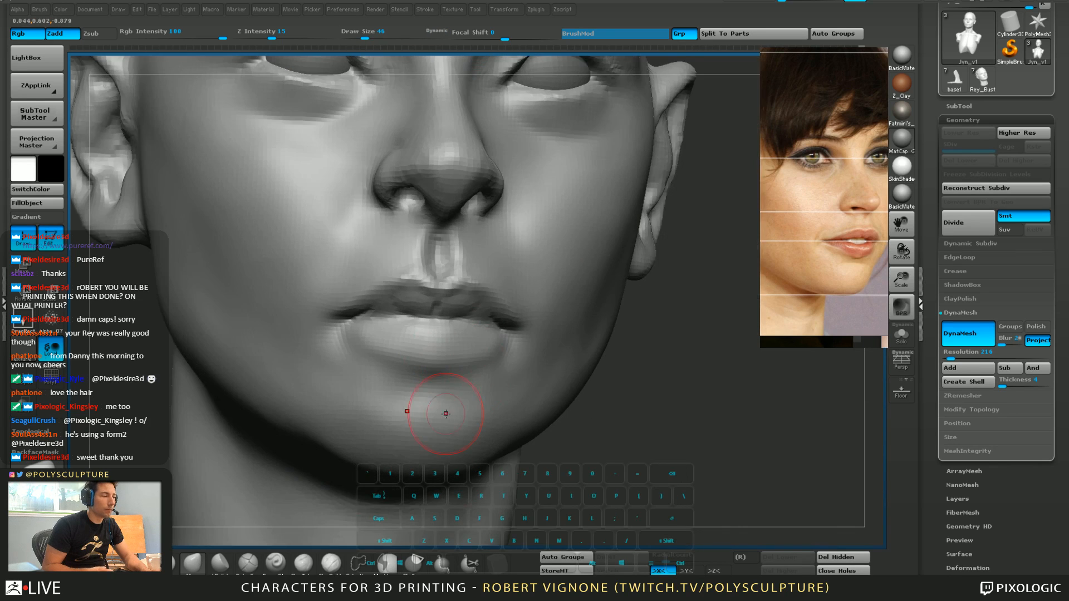
Define the lower lip's rim and the hollow beneath it with the ClayBuildup brush at Z intensity 6, starting at draw size 29
{"action": "left_click", "coordinate": [337, 568]}
{"action": "right_click_drag", "start_coordinate": [504, 368], "coordinate": [475, 369]}
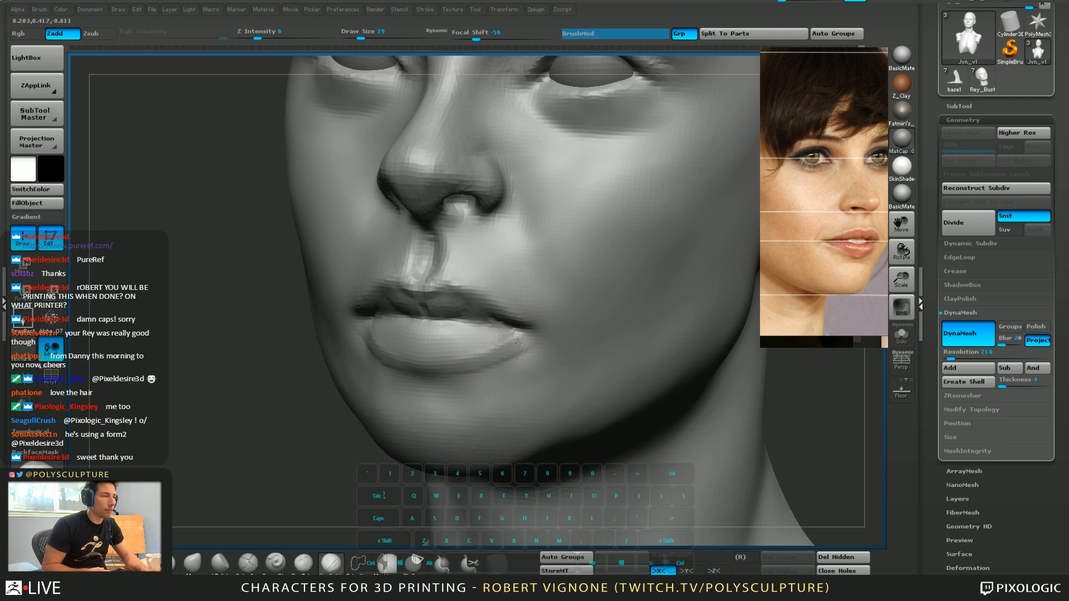
{"action": "key", "text": "s"}
{"action": "left_click_drag", "start_coordinate": [510, 368], "coordinate": [513, 368]}
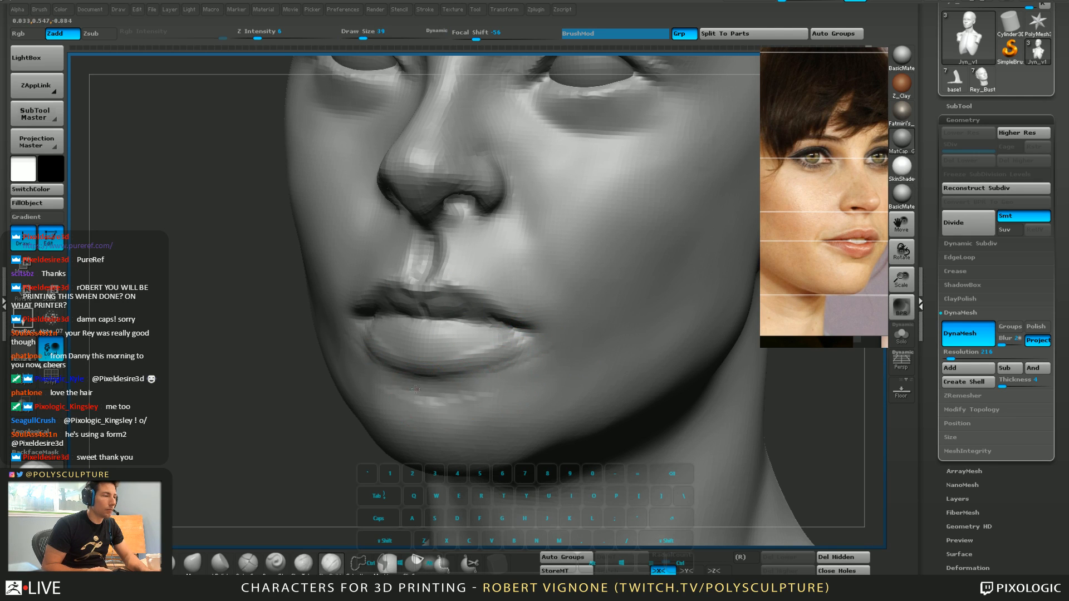
{"action": "right_click_drag", "start_coordinate": [415, 390], "coordinate": [453, 410], "text": "alt"}
Shape the chin at Z intensity 10 and draw size 94, and view the head in exact profile
{"action": "key", "text": "s"}
{"action": "left_click_drag", "start_coordinate": [454, 413], "coordinate": [466, 412]}
{"action": "key", "text": "1"}
{"action": "key", "text": "2"}
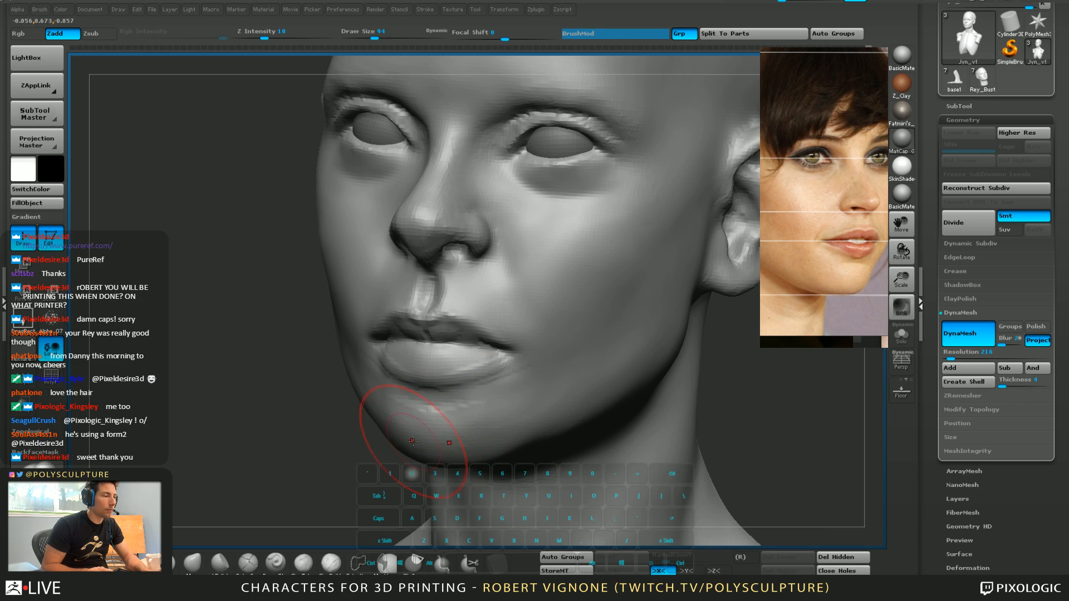
{"action": "right_click_drag", "start_coordinate": [498, 438], "coordinate": [458, 437], "text": "shift"}
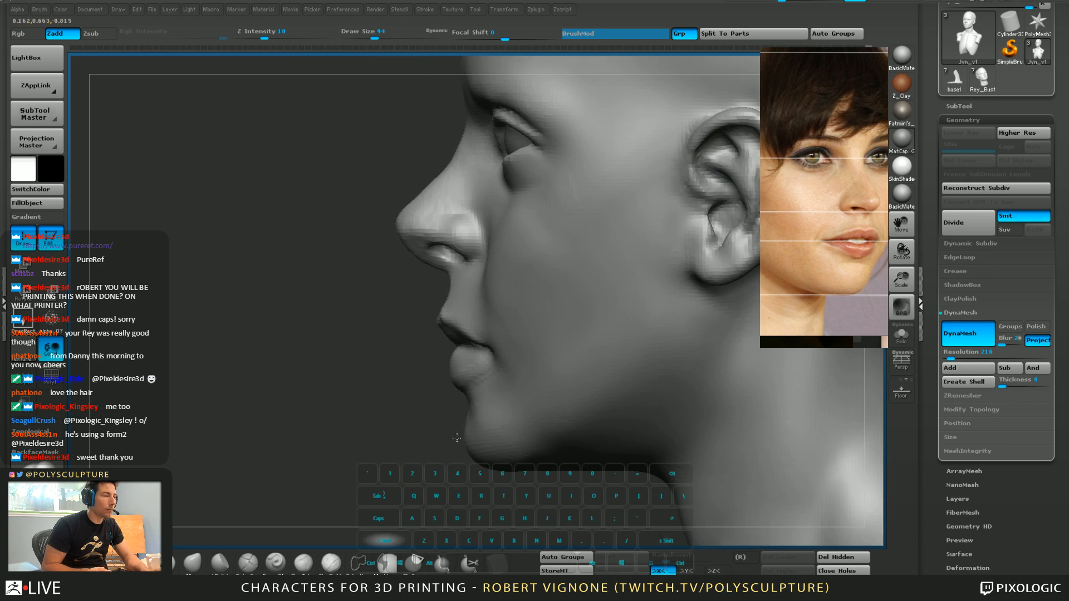
Reshape the lips and chin in profile with the Move brush at Z intensity 15, using draw sizes 167 and 192
{"action": "key", "text": "1"}
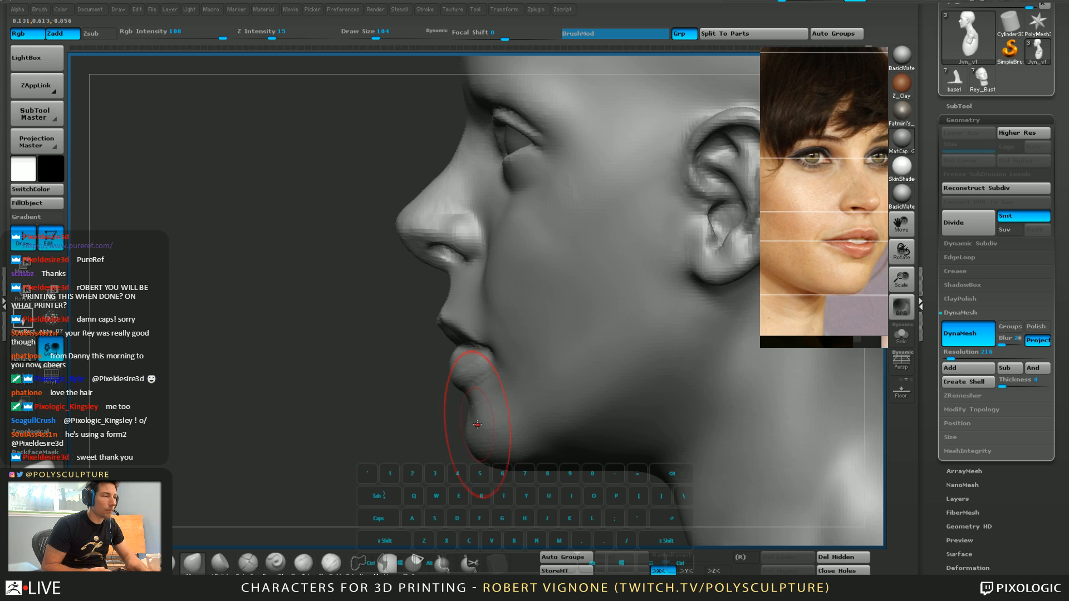
{"action": "key", "text": "s"}
{"action": "left_click_drag", "start_coordinate": [464, 381], "coordinate": [479, 381]}
{"action": "key", "text": "s"}
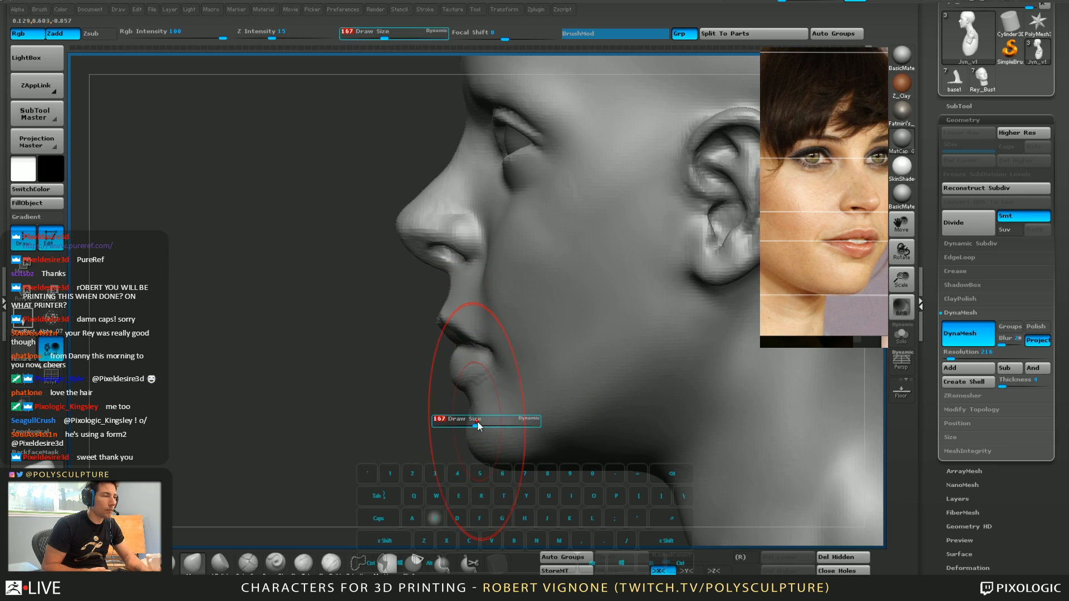
{"action": "left_click_drag", "start_coordinate": [477, 424], "coordinate": [493, 425]}
{"action": "key", "text": "s"}
{"action": "left_click_drag", "start_coordinate": [476, 384], "coordinate": [458, 354]}
{"action": "key", "text": "s"}
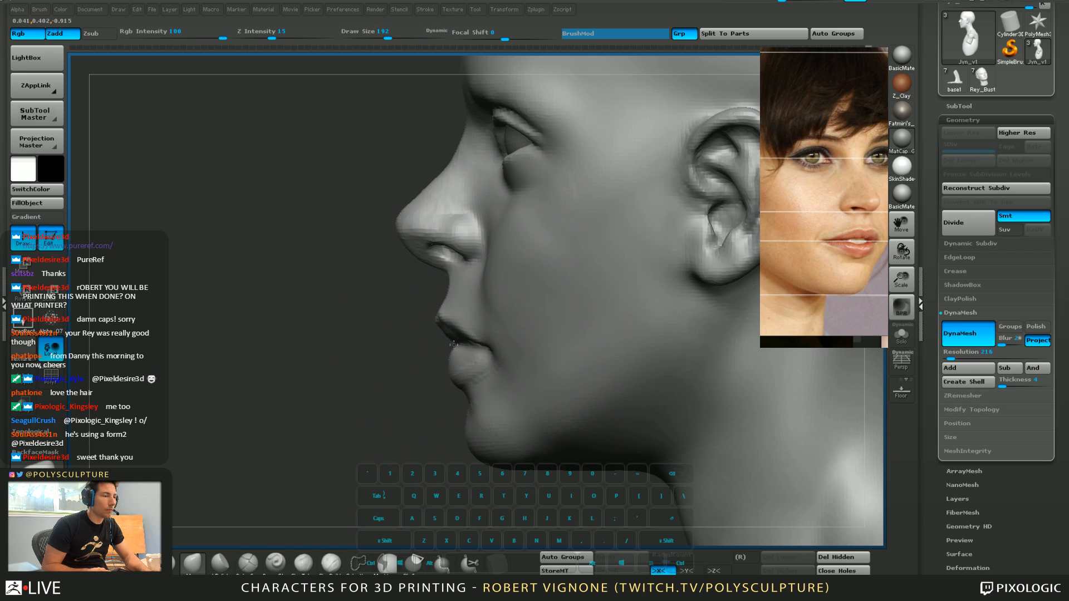
{"action": "left_click_drag", "start_coordinate": [405, 390], "coordinate": [319, 302]}
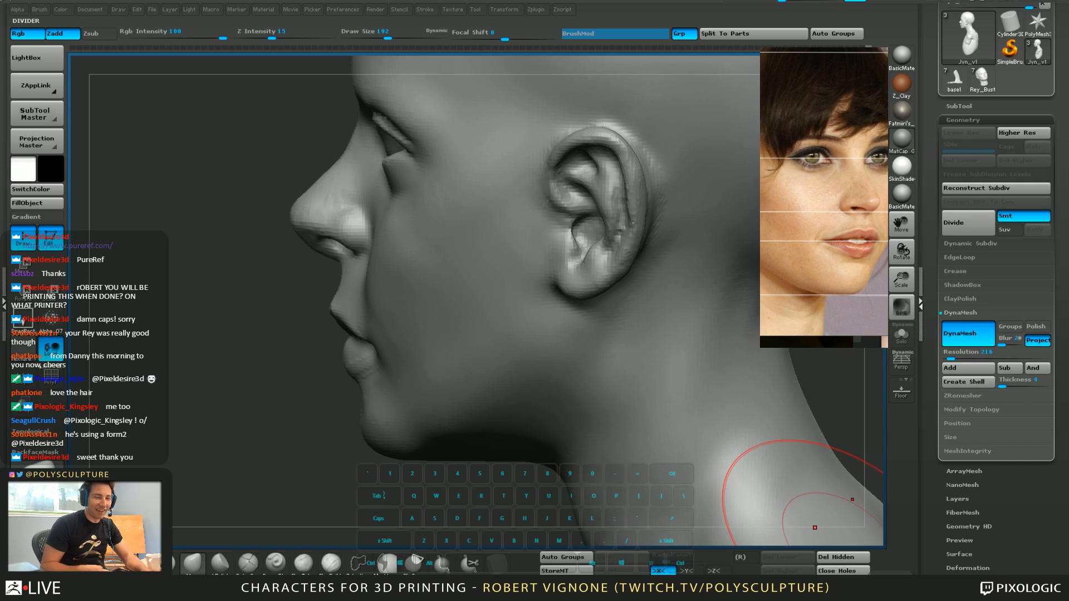
Refine the lip contour in close profile with the Move brush at Z intensity 15, using draw sizes 44 and 65
{"action": "left_click_drag", "start_coordinate": [251, 372], "coordinate": [282, 384]}
{"action": "key", "text": "s"}
{"action": "mouse_move", "coordinate": [356, 344]}
{"action": "left_mouse_down"}
{"action": "mouse_move", "coordinate": [339, 341]}
{"action": "mouse_move", "coordinate": [320, 301]}
{"action": "mouse_move", "coordinate": [313, 420]}
{"action": "mouse_move", "coordinate": [356, 336]}
{"action": "left_mouse_up"}
{"action": "key", "text": "s"}
{"action": "key", "text": "s"}
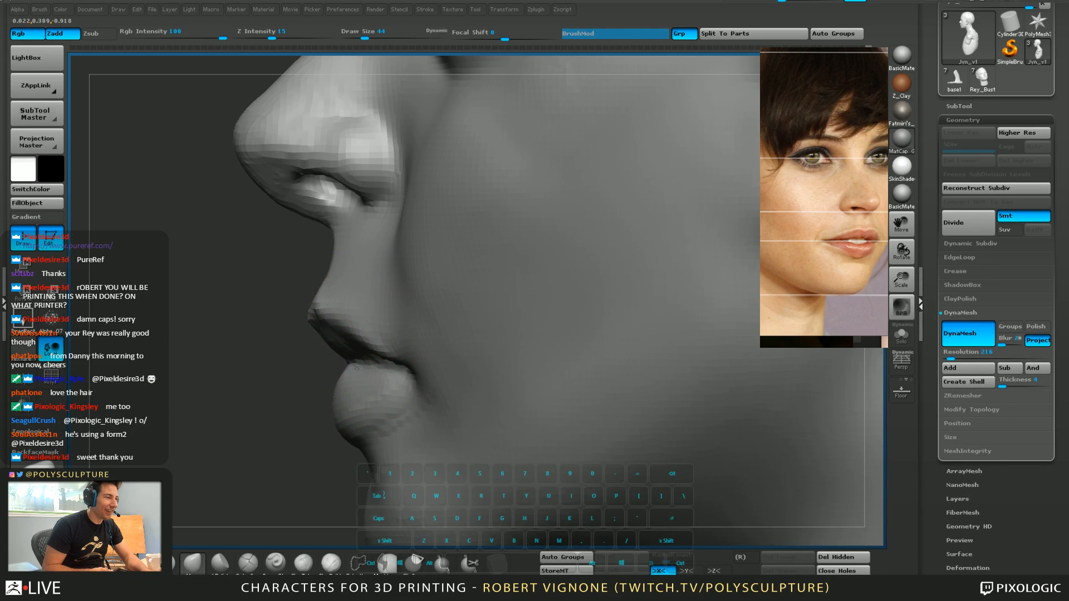
{"action": "left_click_drag", "start_coordinate": [340, 407], "coordinate": [338, 405]}
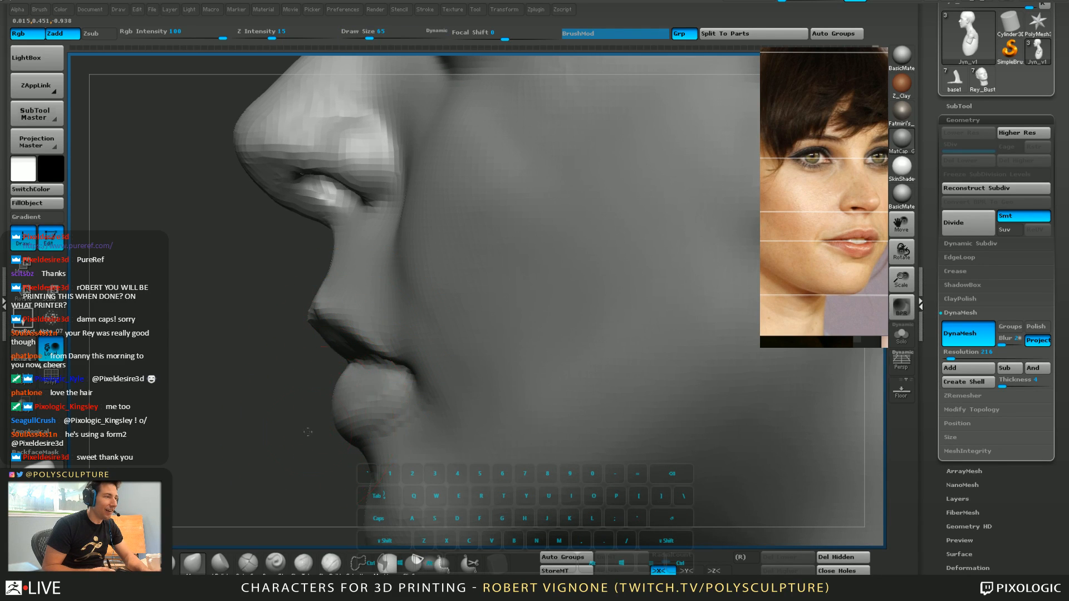
{"action": "right_click_drag", "start_coordinate": [308, 432], "coordinate": [312, 398], "text": "ctrl"}
{"action": "key", "text": "s"}
{"action": "left_click_drag", "start_coordinate": [363, 328], "coordinate": [392, 336]}
{"action": "right_click_drag", "start_coordinate": [392, 384], "coordinate": [396, 362]}
{"action": "mouse_move", "coordinate": [392, 417]}
{"action": "right_mouse_down", "text": "alt"}
{"action": "mouse_move", "coordinate": [381, 312]}
{"action": "mouse_move", "coordinate": [393, 338]}
{"action": "right_mouse_up", "text": "alt"}
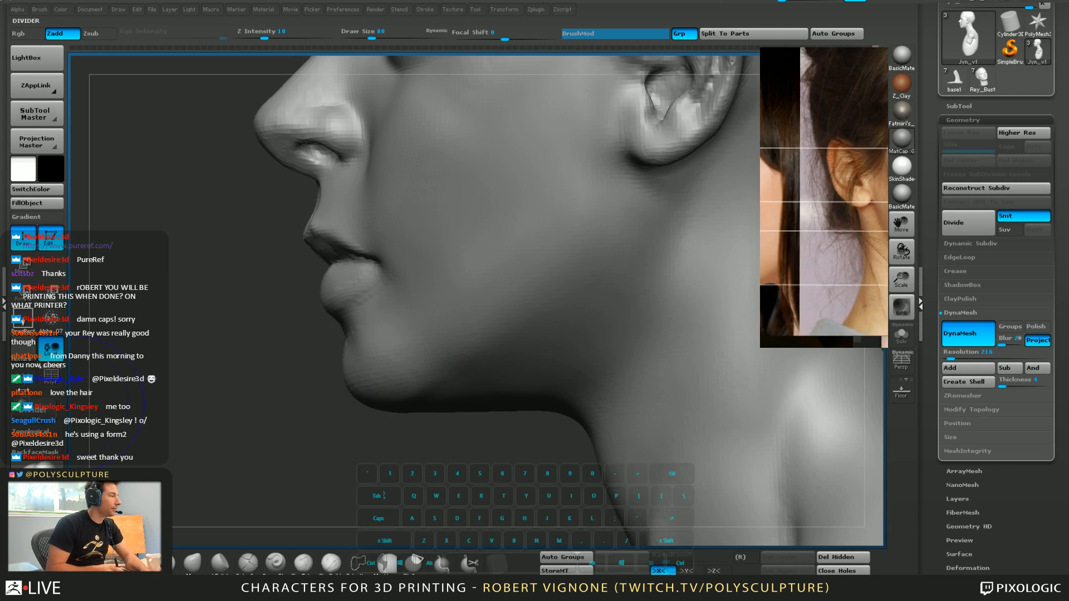
Bring the profile photo into view, adjust the jaw and chin with the Move brush, and smooth the jaw at draw size 112
{"action": "middle_click_drag", "start_coordinate": [780, 223], "coordinate": [859, 218]}
{"action": "right_click_drag", "start_coordinate": [399, 381], "coordinate": [419, 383]}
{"action": "key", "text": "s"}
{"action": "left_click_drag", "start_coordinate": [438, 376], "coordinate": [444, 376]}
{"action": "key", "text": "b"}
{"action": "key", "text": "m"}
{"action": "key", "text": "v"}
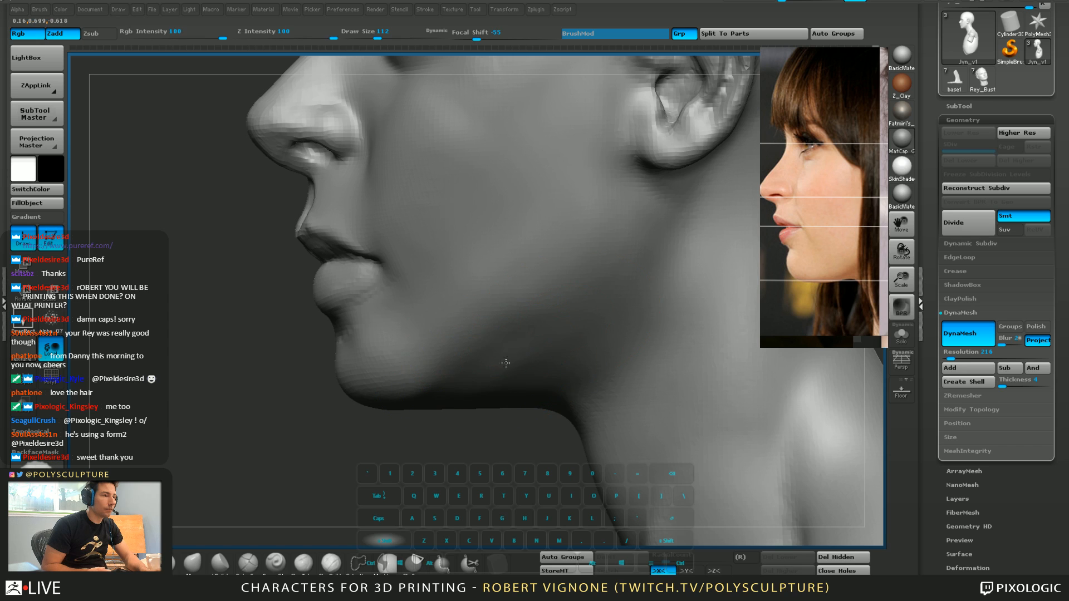
{"action": "mouse_move", "coordinate": [465, 348]}
{"action": "left_mouse_down", "text": "shift"}
{"action": "mouse_move", "coordinate": [495, 373]}
{"action": "mouse_move", "coordinate": [499, 395]}
{"action": "left_mouse_up", "text": "shift"}
Adjust the jaw and the side of the chin from a three-quarter view, using draw sizes 136 and 77
{"action": "key", "text": "s"}
{"action": "key", "text": "5"}
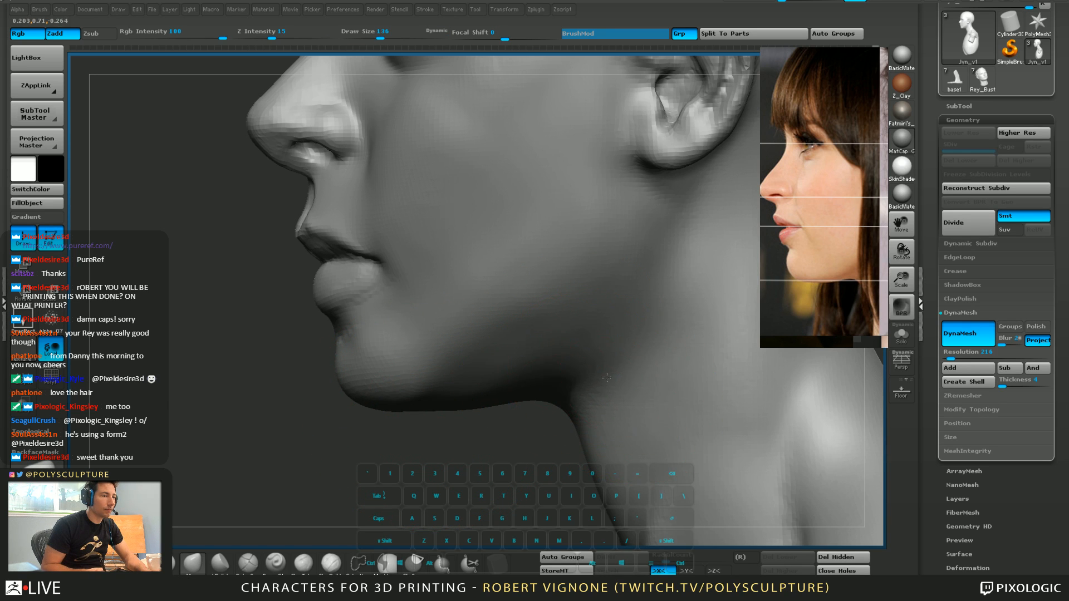
{"action": "mouse_move", "coordinate": [595, 352]}
{"action": "right_mouse_down"}
{"action": "mouse_move", "coordinate": [645, 361]}
{"action": "mouse_move", "coordinate": [490, 375]}
{"action": "mouse_move", "coordinate": [473, 356]}
{"action": "right_mouse_up"}
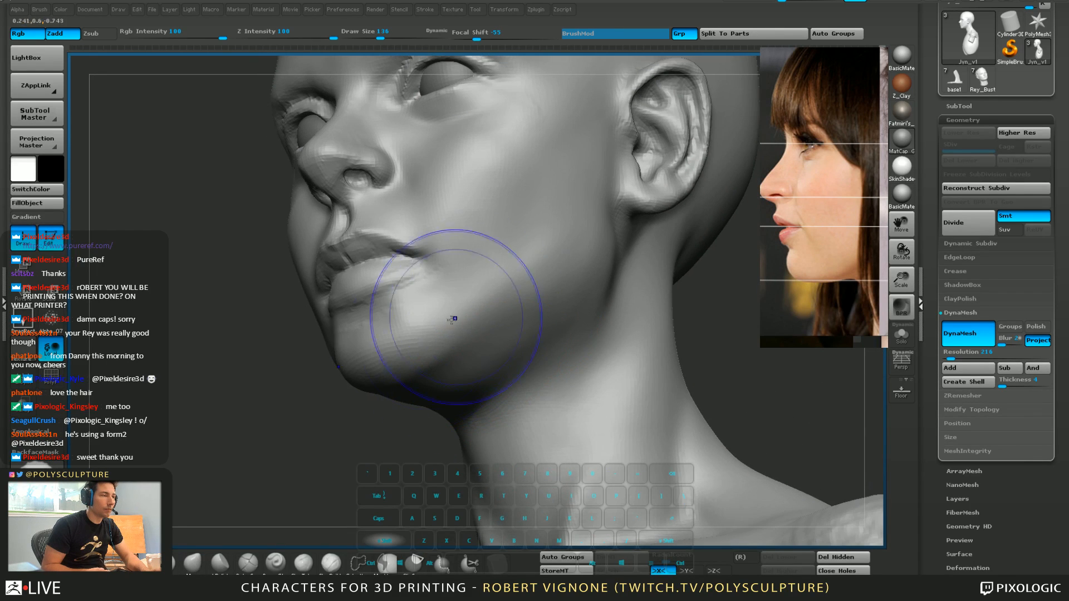
{"action": "key", "text": "s"}
{"action": "left_click_drag", "start_coordinate": [405, 343], "coordinate": [395, 342]}
{"action": "right_click_drag", "start_coordinate": [422, 304], "coordinate": [446, 308]}
{"action": "right_click_drag", "start_coordinate": [445, 308], "coordinate": [423, 341], "text": "ctrl"}
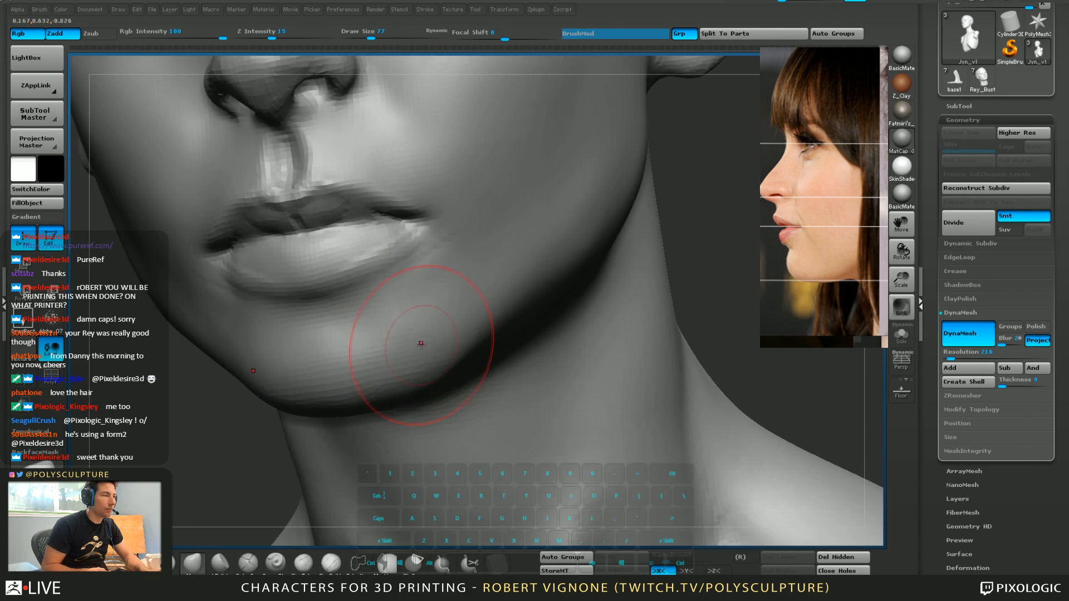
Refine the chin with a Zsub brush at Z intensity 33, starting at draw size 77, and smooth its lower edge
{"action": "left_click", "coordinate": [275, 566]}
{"action": "left_click_drag", "start_coordinate": [284, 314], "coordinate": [402, 291]}
{"action": "left_click_drag", "start_coordinate": [344, 307], "coordinate": [379, 283], "text": "shift"}
{"action": "right_click_drag", "start_coordinate": [433, 259], "coordinate": [399, 256]}
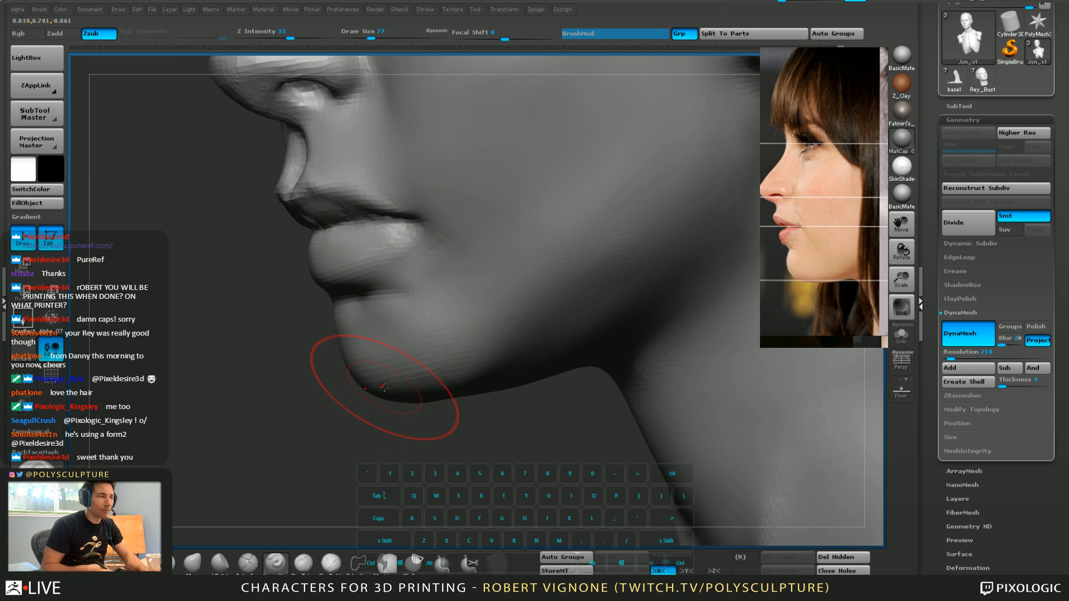
{"action": "mouse_move", "coordinate": [383, 386]}
{"action": "right_mouse_down"}
{"action": "mouse_move", "coordinate": [394, 306]}
{"action": "mouse_move", "coordinate": [448, 310]}
{"action": "mouse_move", "coordinate": [437, 365]}
{"action": "right_mouse_up"}
{"action": "left_click_drag", "start_coordinate": [430, 378], "coordinate": [460, 368], "text": "shift"}
{"action": "mouse_move", "coordinate": [494, 334]}
{"action": "right_mouse_down"}
{"action": "mouse_move", "coordinate": [476, 325]}
{"action": "mouse_move", "coordinate": [479, 279]}
{"action": "mouse_move", "coordinate": [490, 346]}
{"action": "mouse_move", "coordinate": [466, 299]}
{"action": "mouse_move", "coordinate": [489, 362]}
{"action": "mouse_move", "coordinate": [483, 346]}
{"action": "right_mouse_up"}
{"action": "key", "text": "s"}
{"action": "left_click_drag", "start_coordinate": [509, 350], "coordinate": [518, 349]}
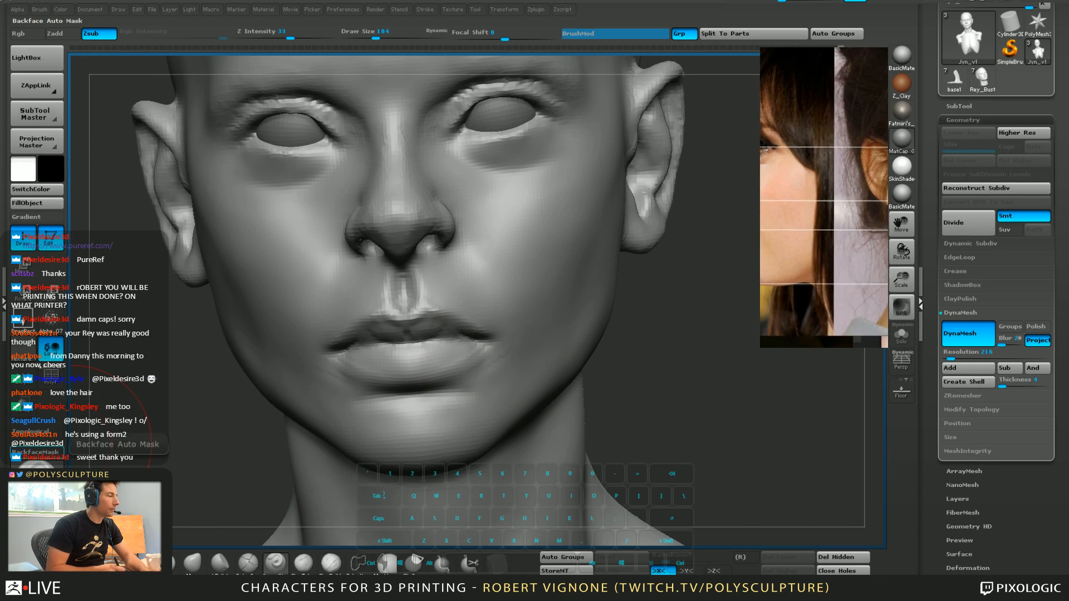
Bring the three-quarter photo into view, then build up and smooth the lower cheek with the ClayBuildup brush at Z intensity 6 and draw size 108
{"action": "middle_click_drag", "start_coordinate": [879, 193], "coordinate": [768, 200]}
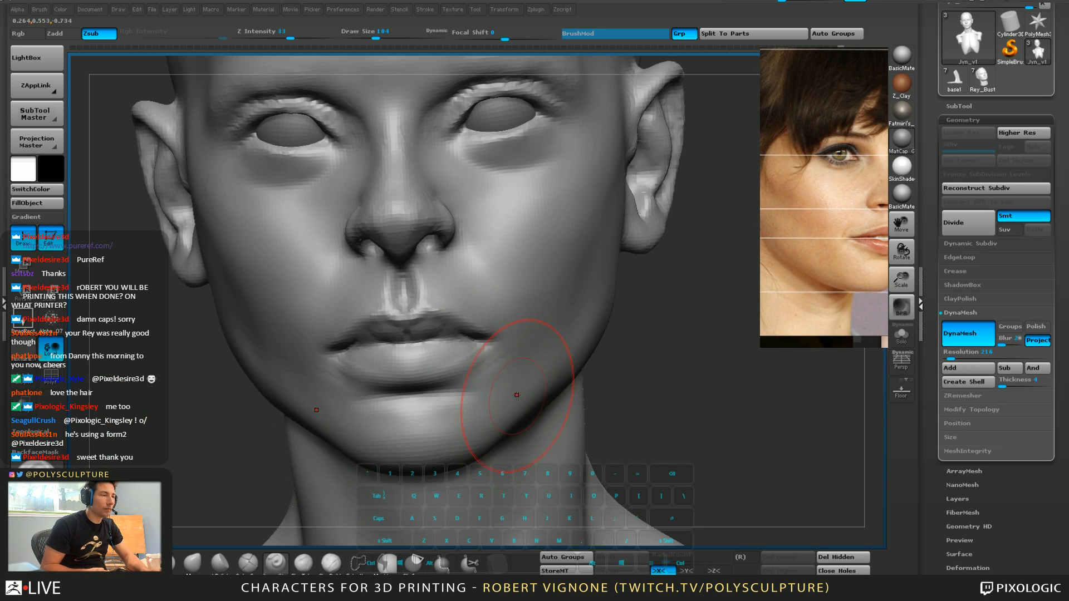
{"action": "left_click", "coordinate": [333, 563]}
{"action": "right_click_drag", "start_coordinate": [595, 312], "coordinate": [556, 306]}
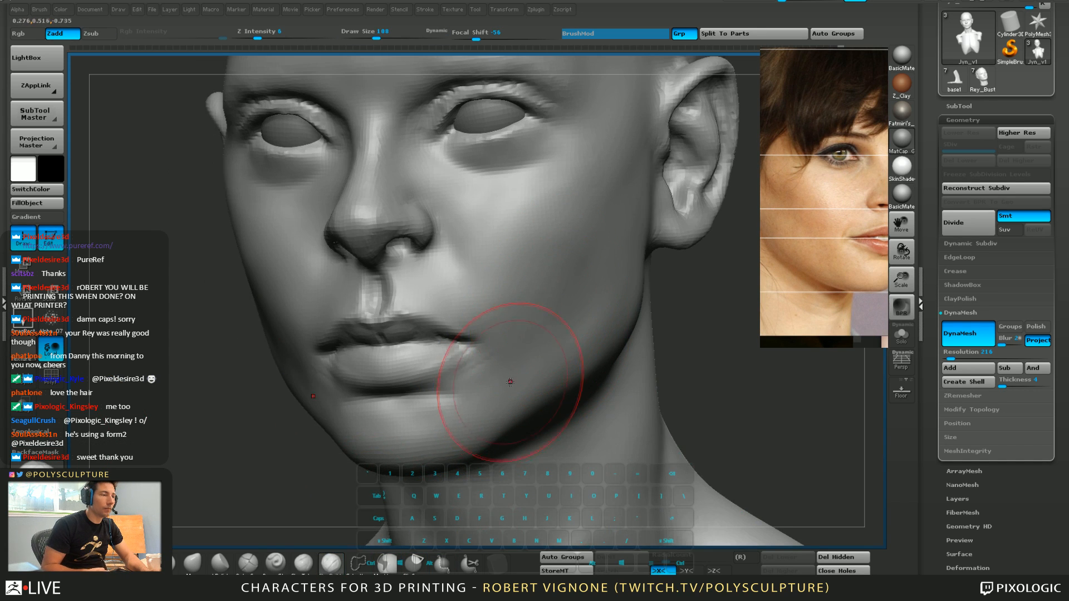
{"action": "left_click_drag", "start_coordinate": [529, 318], "coordinate": [515, 305]}
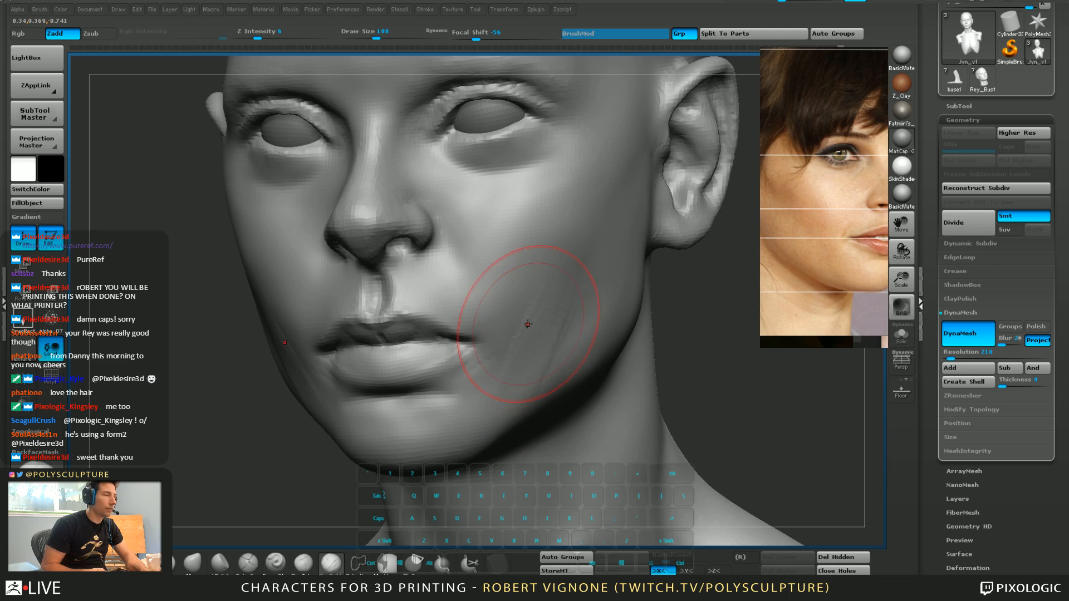
{"action": "left_click_drag", "start_coordinate": [555, 268], "coordinate": [549, 274]}
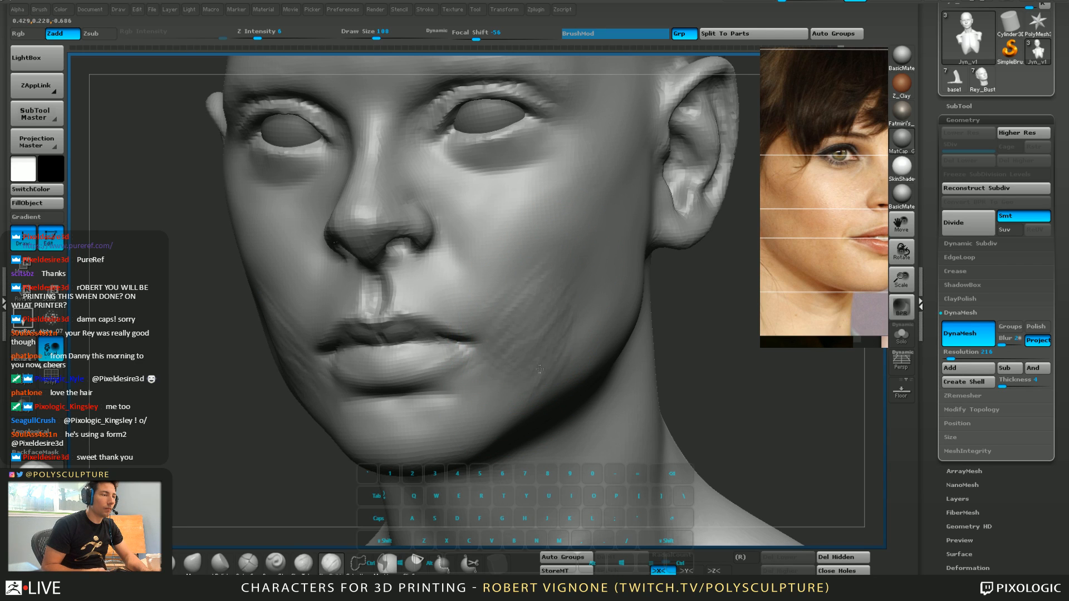
{"action": "key", "text": "shift"}
{"action": "left_click_drag", "start_coordinate": [539, 290], "coordinate": [557, 357], "text": "shift"}
Build up the cheek below the cheekbone at Z intensity 6 and smooth it into the side of the face
{"action": "right_click_drag", "start_coordinate": [555, 357], "coordinate": [577, 328]}
{"action": "mouse_move", "coordinate": [579, 203]}
{"action": "left_mouse_down"}
{"action": "mouse_move", "coordinate": [537, 259]}
{"action": "mouse_move", "coordinate": [504, 255]}
{"action": "mouse_move", "coordinate": [548, 192]}
{"action": "left_mouse_up"}
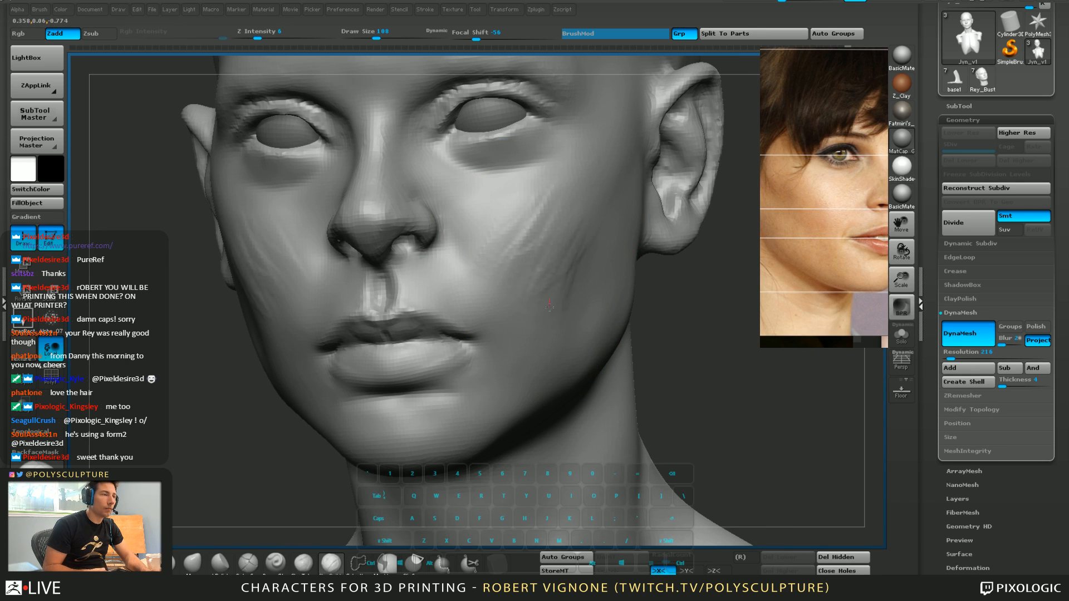
{"action": "mouse_move", "coordinate": [535, 252]}
{"action": "left_mouse_down"}
{"action": "mouse_move", "coordinate": [549, 222]}
{"action": "mouse_move", "coordinate": [537, 251]}
{"action": "mouse_move", "coordinate": [549, 278]}
{"action": "left_mouse_up"}
{"action": "mouse_move", "coordinate": [526, 305]}
{"action": "right_mouse_down"}
{"action": "mouse_move", "coordinate": [552, 307]}
{"action": "mouse_move", "coordinate": [538, 296]}
{"action": "right_mouse_up"}
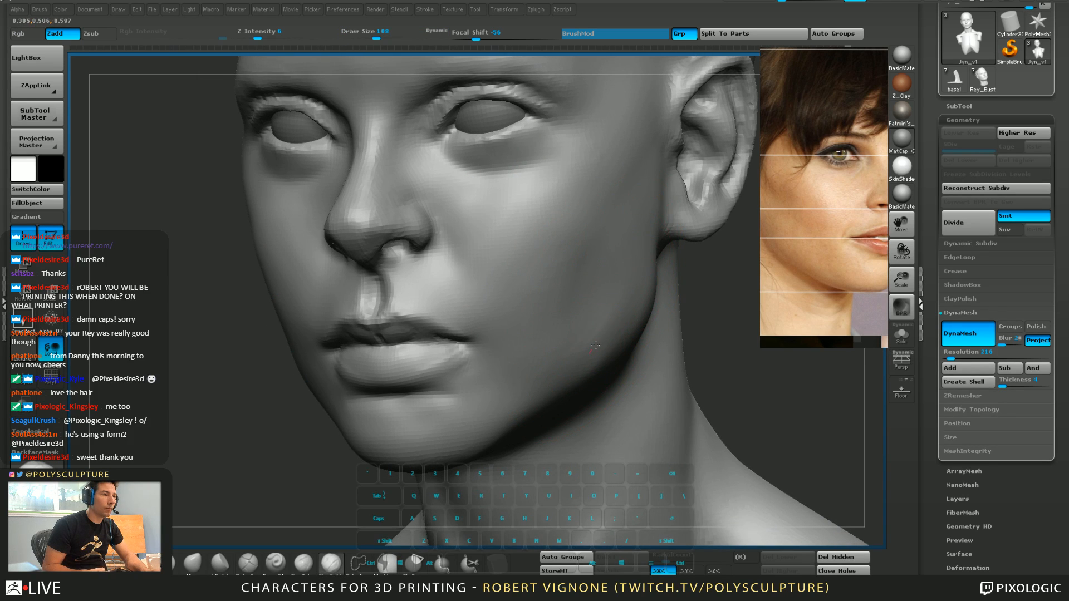
{"action": "left_click_drag", "start_coordinate": [629, 279], "coordinate": [621, 303], "text": "shift"}
Check the whole head from the front and at an angle, and bring the front-facing photo into view for comparison
{"action": "mouse_move", "coordinate": [625, 306]}
{"action": "right_mouse_down", "text": "ctrl"}
{"action": "mouse_move", "coordinate": [590, 262]}
{"action": "mouse_move", "coordinate": [607, 254]}
{"action": "mouse_move", "coordinate": [597, 351]}
{"action": "right_mouse_up", "text": "ctrl"}
{"action": "key", "text": "space"}
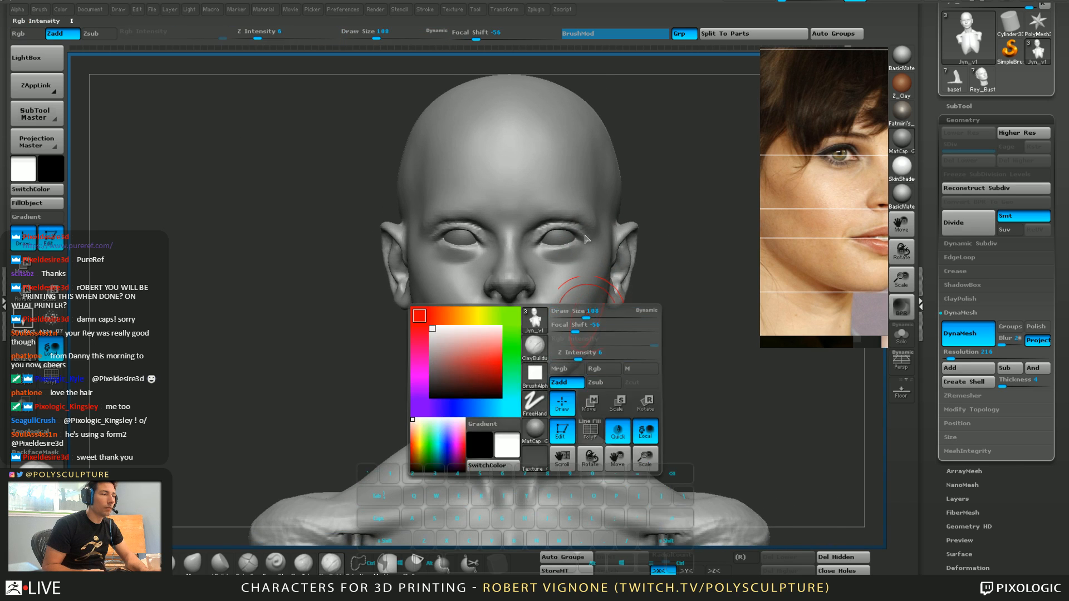
{"action": "right_click_drag", "start_coordinate": [585, 239], "coordinate": [515, 250], "text": "alt"}
{"action": "right_click_drag", "start_coordinate": [515, 249], "coordinate": [562, 335], "text": "alt"}
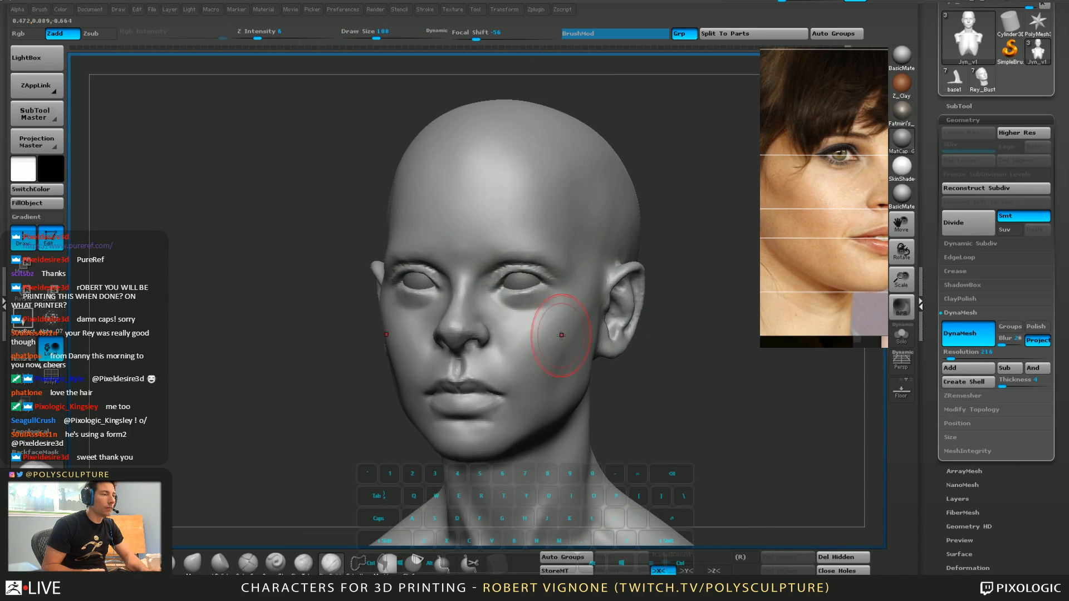
{"action": "middle_click_drag", "start_coordinate": [883, 184], "coordinate": [621, 196]}
{"action": "mouse_move", "coordinate": [468, 376]}
{"action": "right_mouse_down"}
{"action": "mouse_move", "coordinate": [536, 372]}
{"action": "mouse_move", "coordinate": [544, 425]}
{"action": "mouse_move", "coordinate": [591, 373]}
{"action": "mouse_move", "coordinate": [557, 395]}
{"action": "right_mouse_up"}
Reshape the upper lip's outer edges in front view with the Move brush at Z intensity 15, using draw sizes 44 and 51
{"action": "key", "text": "s"}
{"action": "left_click_drag", "start_coordinate": [529, 390], "coordinate": [520, 390]}
{"action": "right_click_drag", "start_coordinate": [546, 366], "coordinate": [549, 353], "text": "alt"}
{"action": "key", "text": "1"}
{"action": "key", "text": "s"}
{"action": "left_click_drag", "start_coordinate": [550, 350], "coordinate": [563, 362]}
{"action": "key", "text": "s"}
{"action": "left_click_drag", "start_coordinate": [563, 363], "coordinate": [548, 342]}
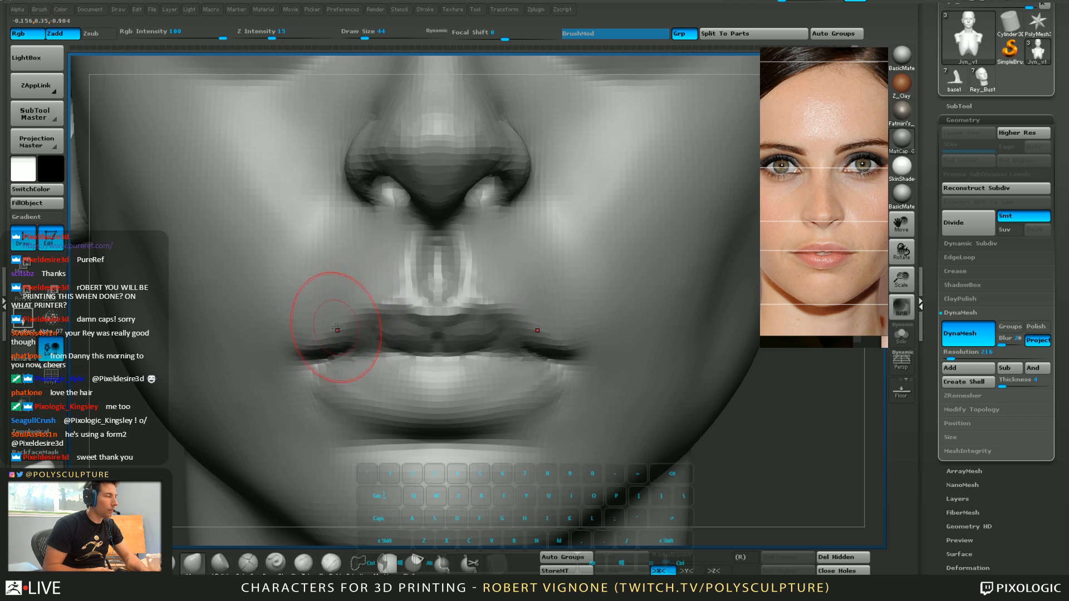
{"action": "left_click_drag", "start_coordinate": [389, 304], "coordinate": [338, 318]}
{"action": "key", "text": "s"}
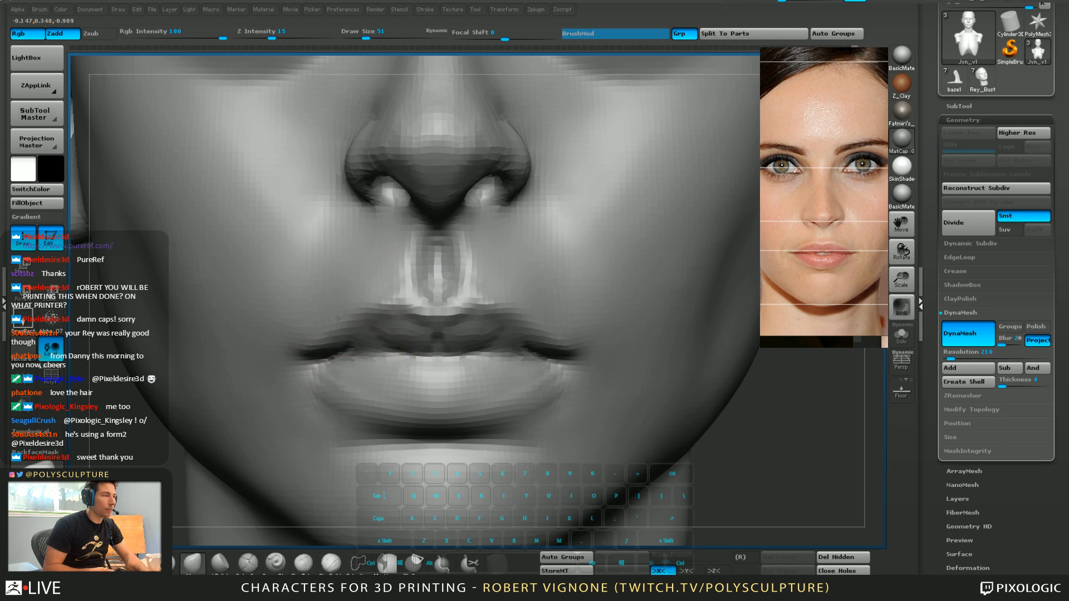
Refine the mouth corners with the ClayBuildup brush at Z intensity 6 and draw size 35, and the Move brush at draw size 31
{"action": "left_click", "coordinate": [331, 563]}
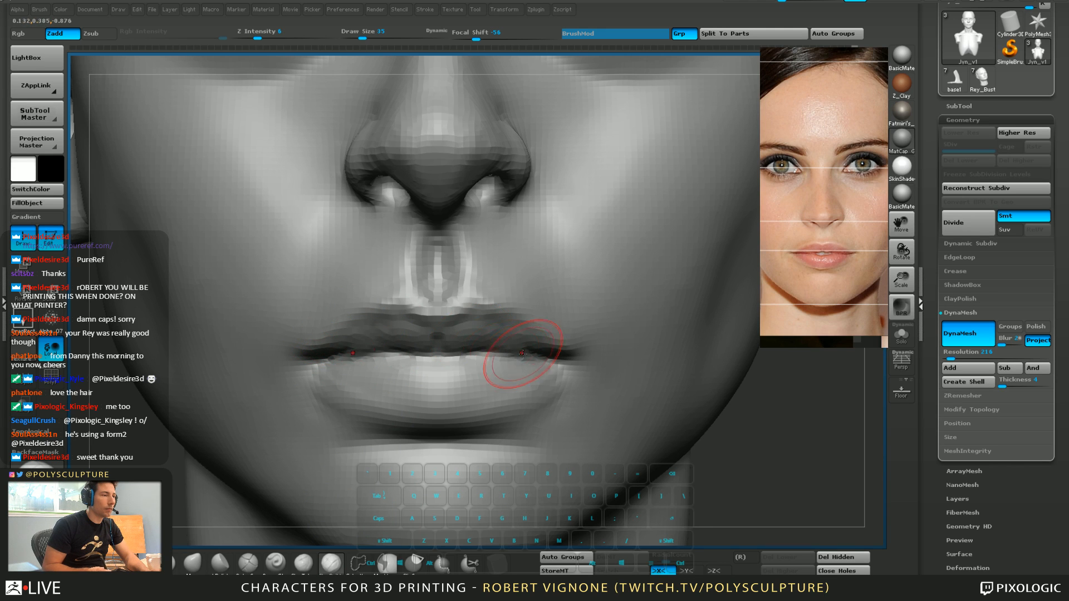
{"action": "mouse_move", "coordinate": [562, 356]}
{"action": "right_mouse_down"}
{"action": "mouse_move", "coordinate": [529, 354]}
{"action": "mouse_move", "coordinate": [563, 267]}
{"action": "right_mouse_up"}
{"action": "key", "text": "b"}
{"action": "key", "text": "m"}
{"action": "key", "text": "v"}
{"action": "left_click_drag", "start_coordinate": [563, 342], "coordinate": [593, 349]}
{"action": "key", "text": "s"}
{"action": "key", "text": "s"}
{"action": "left_click_drag", "start_coordinate": [592, 349], "coordinate": [592, 355]}
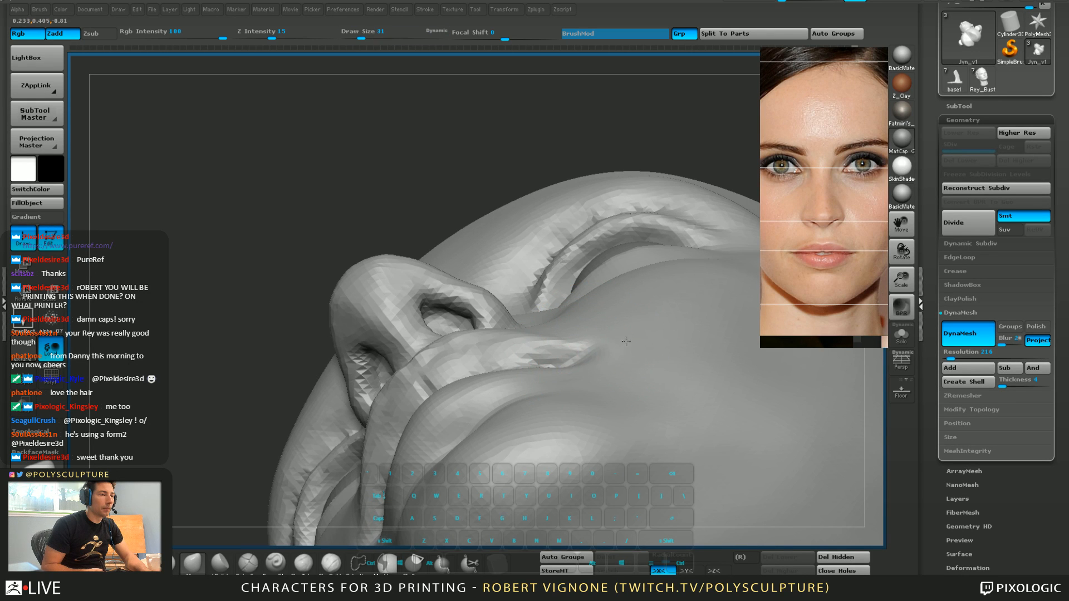
Adjust the line between the lips and its outer ends at Z intensity 15, using draw sizes 33 and 39
{"action": "mouse_move", "coordinate": [619, 350]}
{"action": "right_mouse_down"}
{"action": "mouse_move", "coordinate": [628, 406]}
{"action": "mouse_move", "coordinate": [640, 411]}
{"action": "right_mouse_up"}
{"action": "key", "text": "s"}
{"action": "left_click_drag", "start_coordinate": [596, 369], "coordinate": [598, 369]}
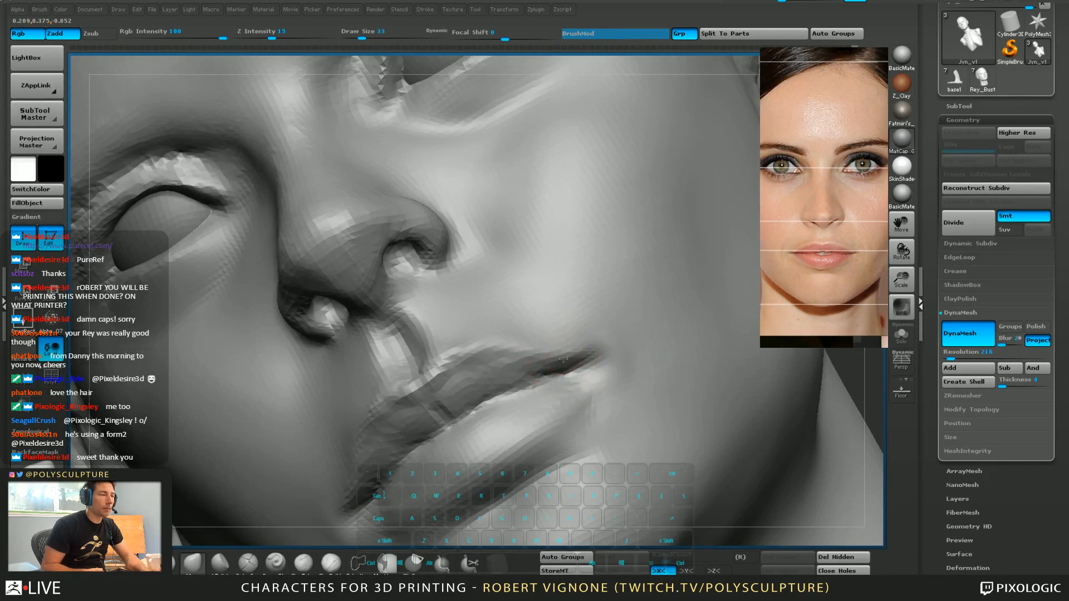
{"action": "right_click_drag", "start_coordinate": [563, 359], "coordinate": [521, 391], "text": "shift"}
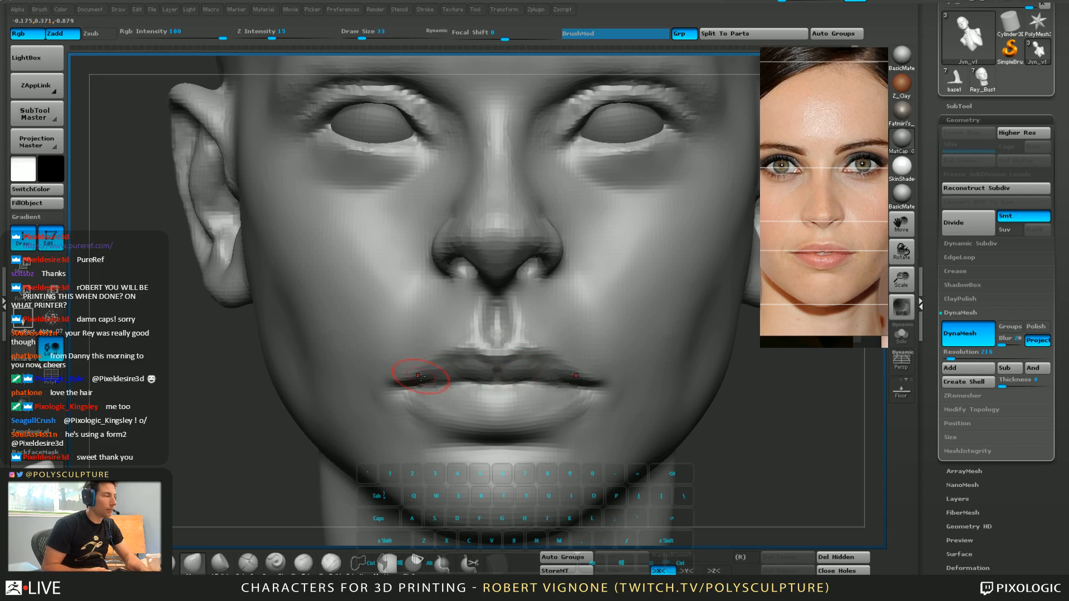
{"action": "key", "text": "5"}
{"action": "left_click_drag", "start_coordinate": [440, 389], "coordinate": [431, 387]}
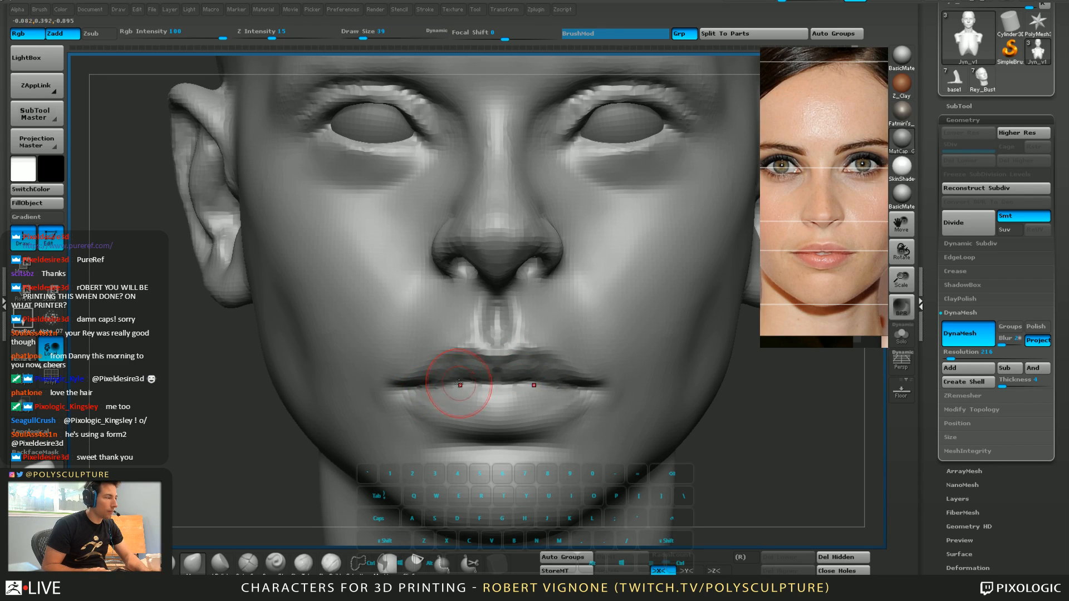
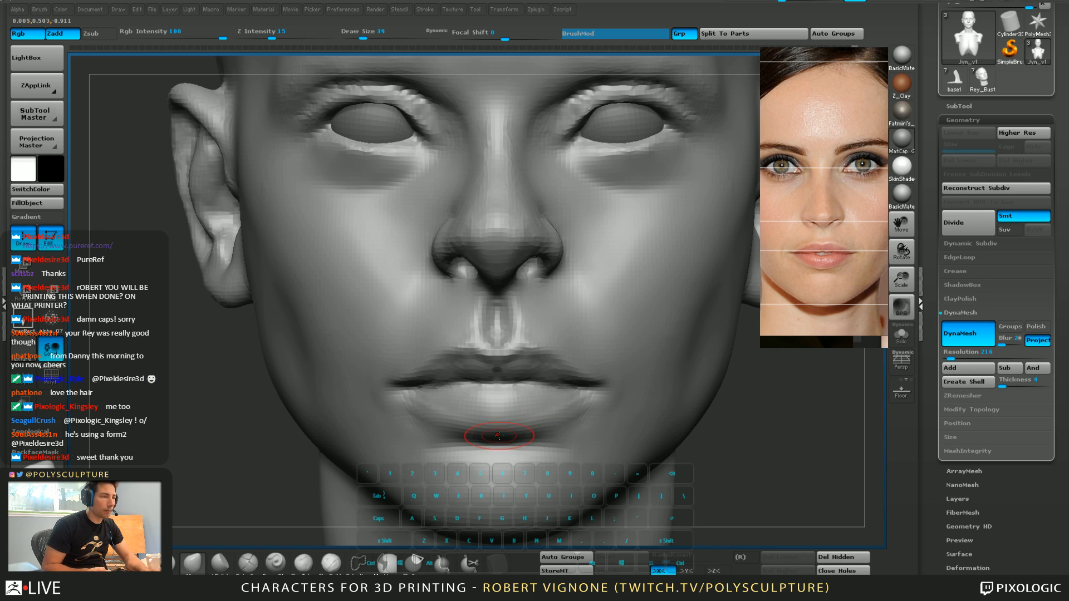
Refine the lower lip and its underside with a Zsub brush at Z intensity 43 and draw size 39
{"action": "key", "text": "4"}
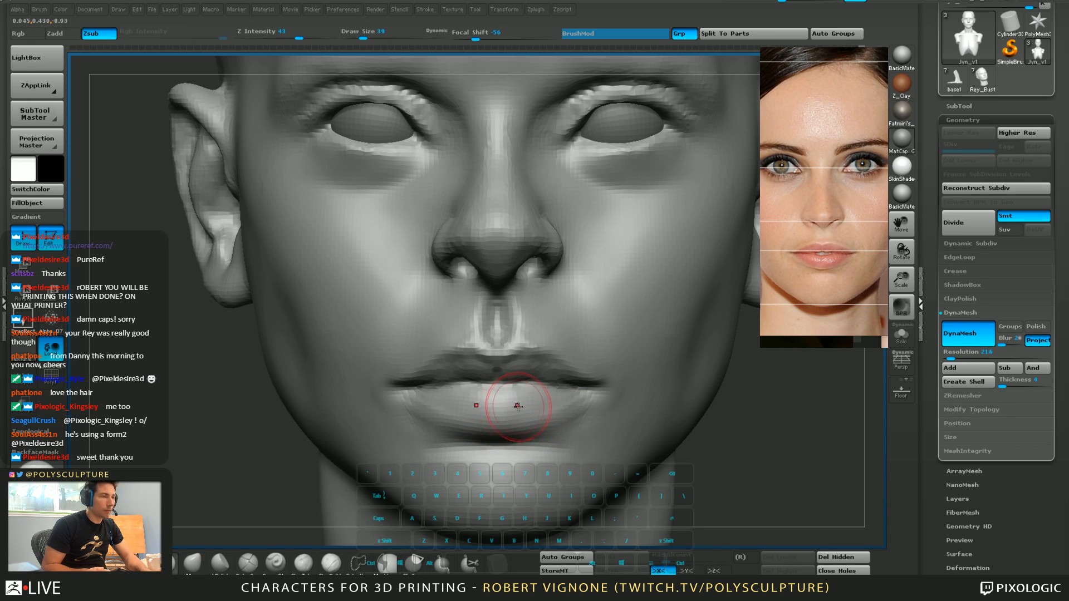
{"action": "right_click_drag", "start_coordinate": [582, 398], "coordinate": [526, 402]}
{"action": "key", "text": "3"}
{"action": "right_click_drag", "start_coordinate": [592, 407], "coordinate": [540, 410]}
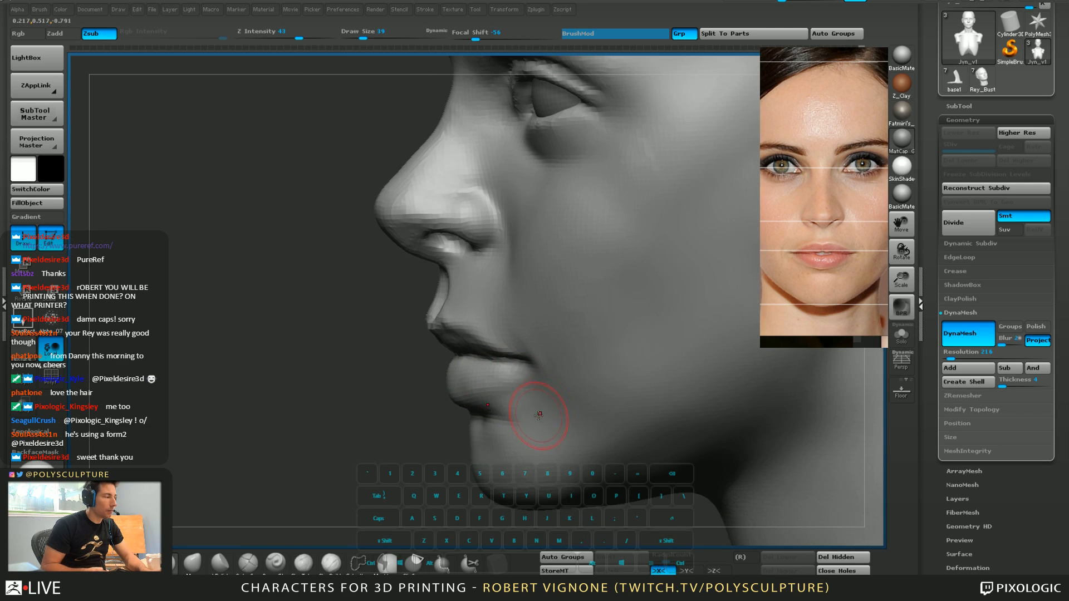
Build up the area below the mouth corner with the ClayBuildup brush at Z intensity 6, using draw sizes 48 and 55, and smooth it
{"action": "left_click", "coordinate": [341, 566]}
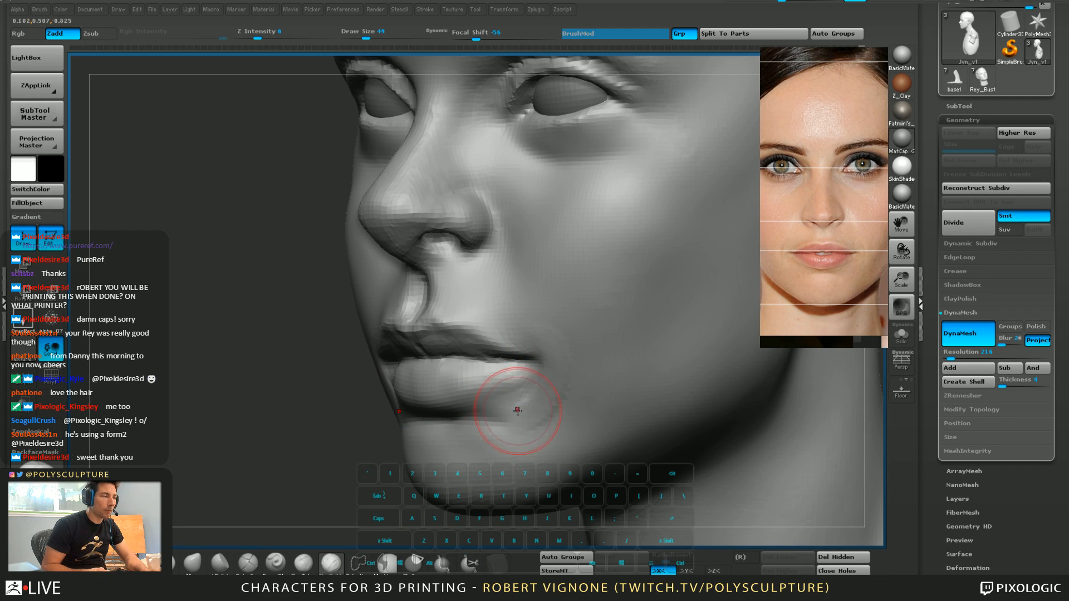
{"action": "left_click_drag", "start_coordinate": [519, 402], "coordinate": [541, 383]}
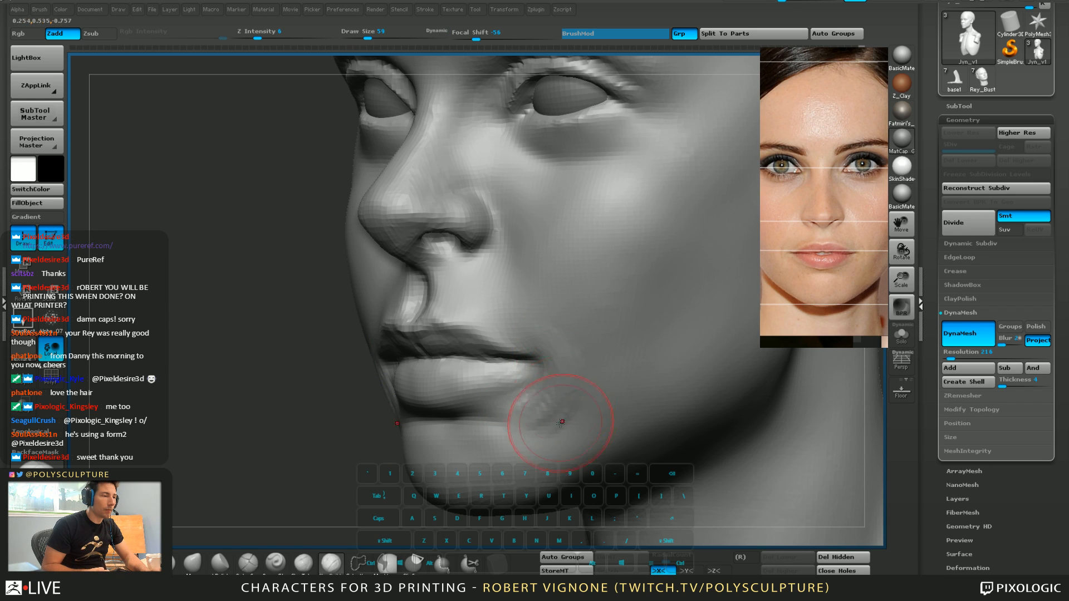
{"action": "left_click_drag", "start_coordinate": [529, 429], "coordinate": [575, 377], "text": "shift"}
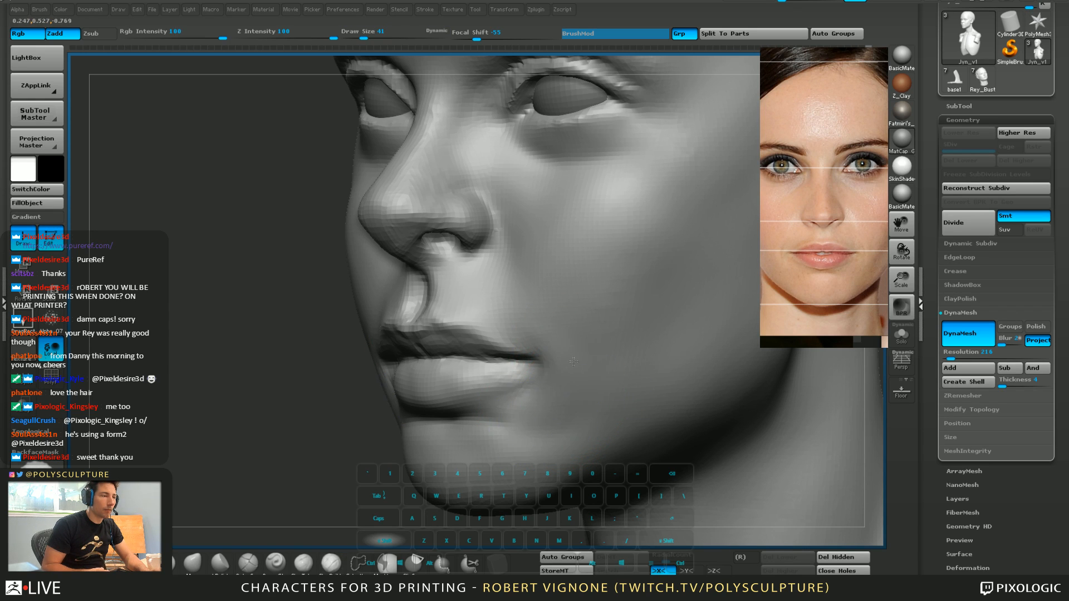
{"action": "right_click_drag", "start_coordinate": [558, 400], "coordinate": [587, 392]}
{"action": "right_click_drag", "start_coordinate": [412, 373], "coordinate": [359, 363]}
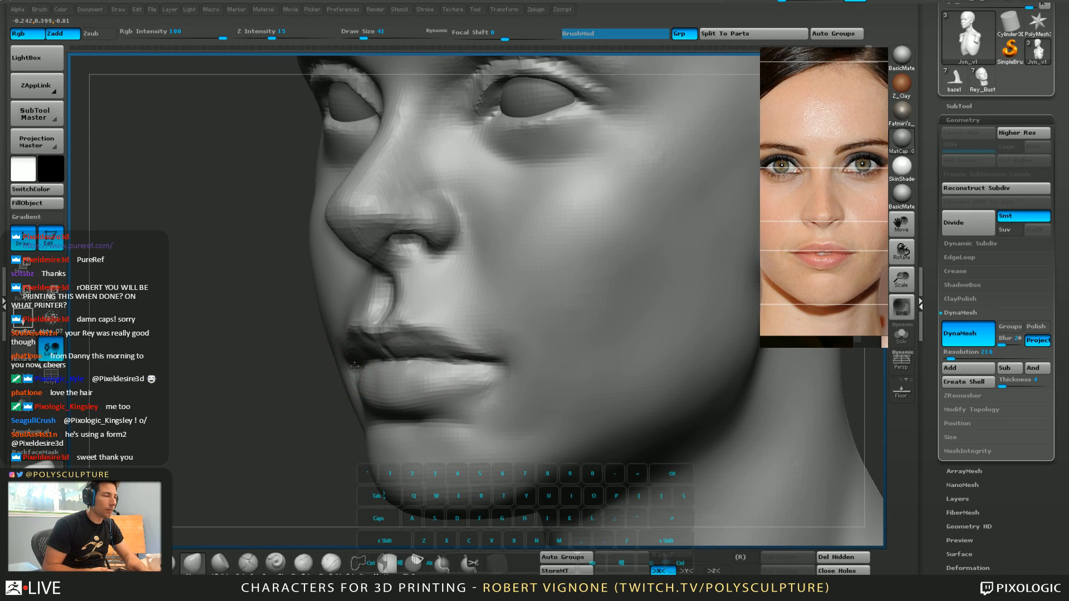
Refine the corner of the mouth at Z intensity 10 and draw size 35
{"action": "key", "text": "shift"}
{"action": "key", "text": "s"}
{"action": "left_click", "coordinate": [511, 373]}
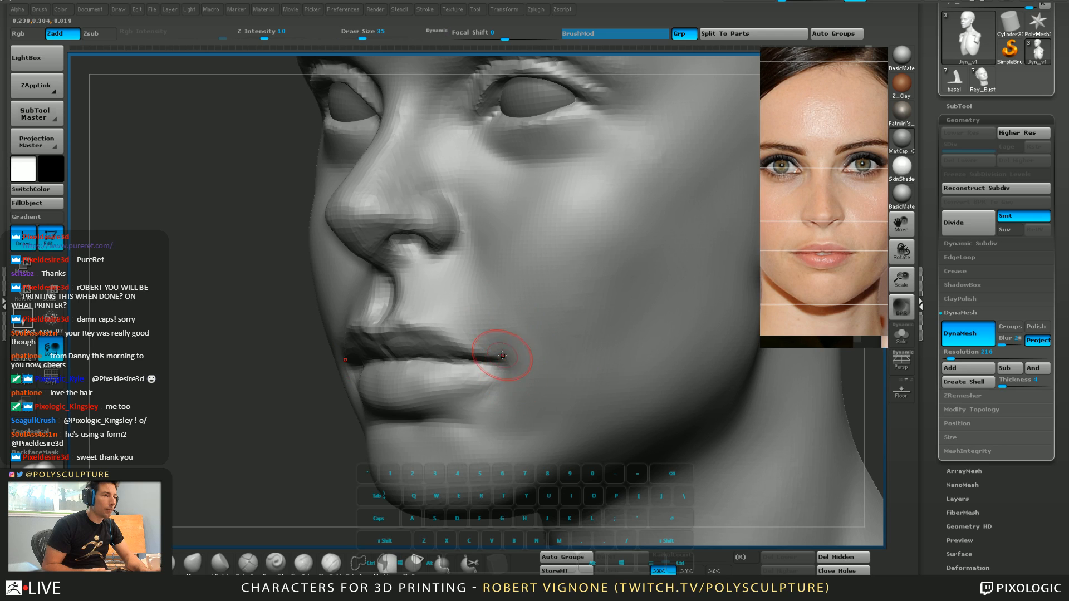
{"action": "mouse_move", "coordinate": [489, 310]}
{"action": "right_mouse_down", "text": "alt"}
{"action": "mouse_move", "coordinate": [518, 364]}
{"action": "mouse_move", "coordinate": [618, 374]}
{"action": "right_mouse_up", "text": "alt"}
{"action": "key", "text": "1"}
{"action": "key", "text": "2"}
{"action": "key", "text": "3"}
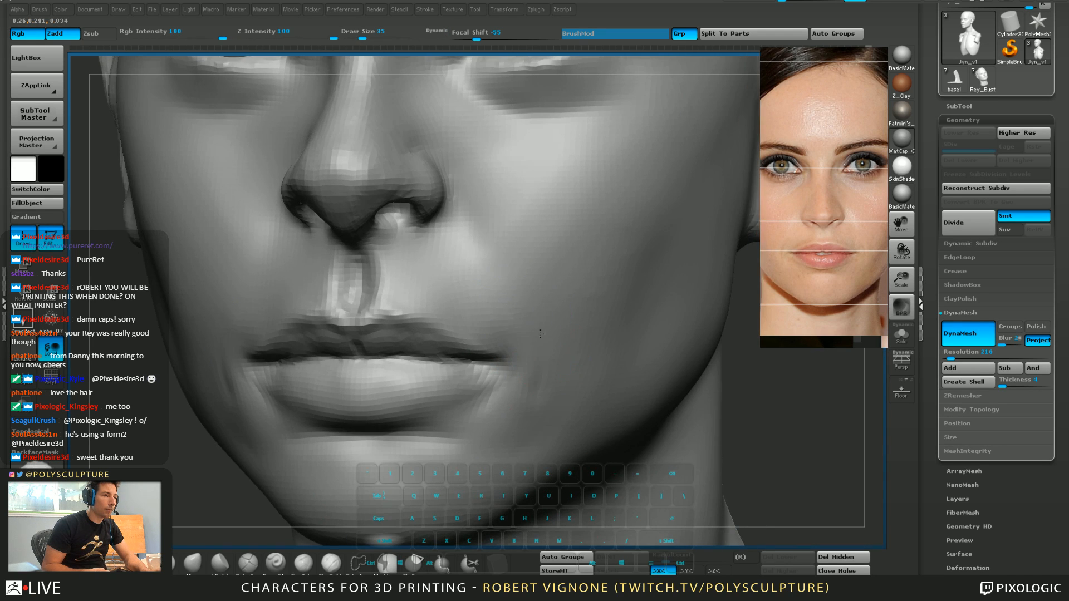
Refine the jawline and the side of the chin at Z intensity 10, using draw sizes 35 and 112
{"action": "mouse_move", "coordinate": [539, 392]}
{"action": "right_mouse_down"}
{"action": "mouse_move", "coordinate": [502, 340]}
{"action": "mouse_move", "coordinate": [461, 384]}
{"action": "right_mouse_up"}
{"action": "mouse_move", "coordinate": [365, 407]}
{"action": "right_mouse_down"}
{"action": "mouse_move", "coordinate": [340, 424]}
{"action": "mouse_move", "coordinate": [407, 382]}
{"action": "mouse_move", "coordinate": [506, 373]}
{"action": "mouse_move", "coordinate": [661, 321]}
{"action": "right_mouse_up"}
{"action": "key", "text": "2"}
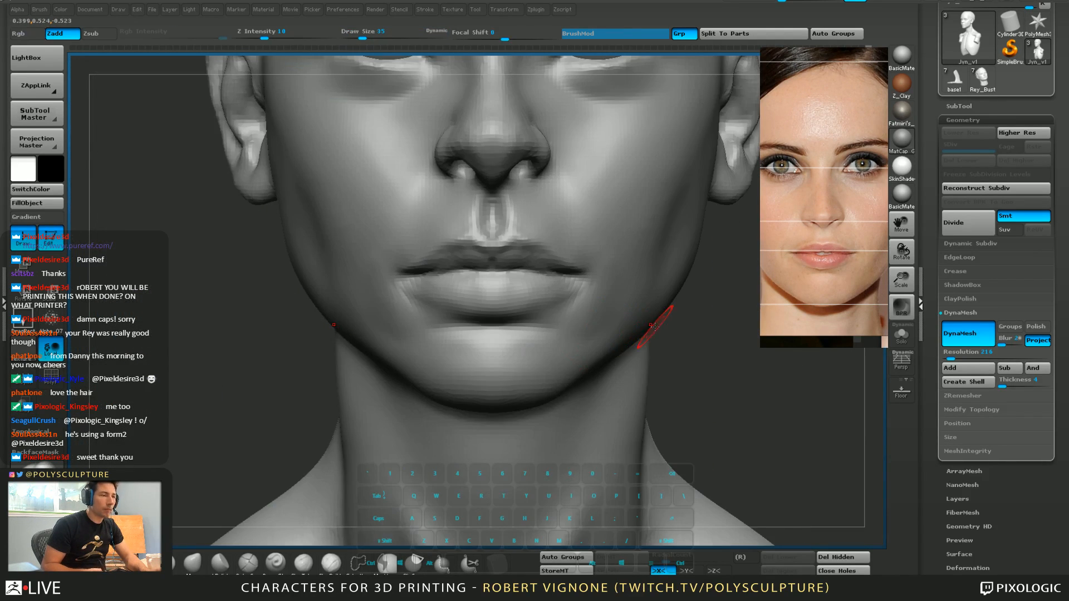
{"action": "key", "text": "2"}
{"action": "left_click_drag", "start_coordinate": [647, 328], "coordinate": [660, 327]}
{"action": "right_click_drag", "start_coordinate": [661, 326], "coordinate": [594, 347]}
{"action": "key", "text": "2"}
{"action": "left_click_drag", "start_coordinate": [587, 354], "coordinate": [577, 357]}
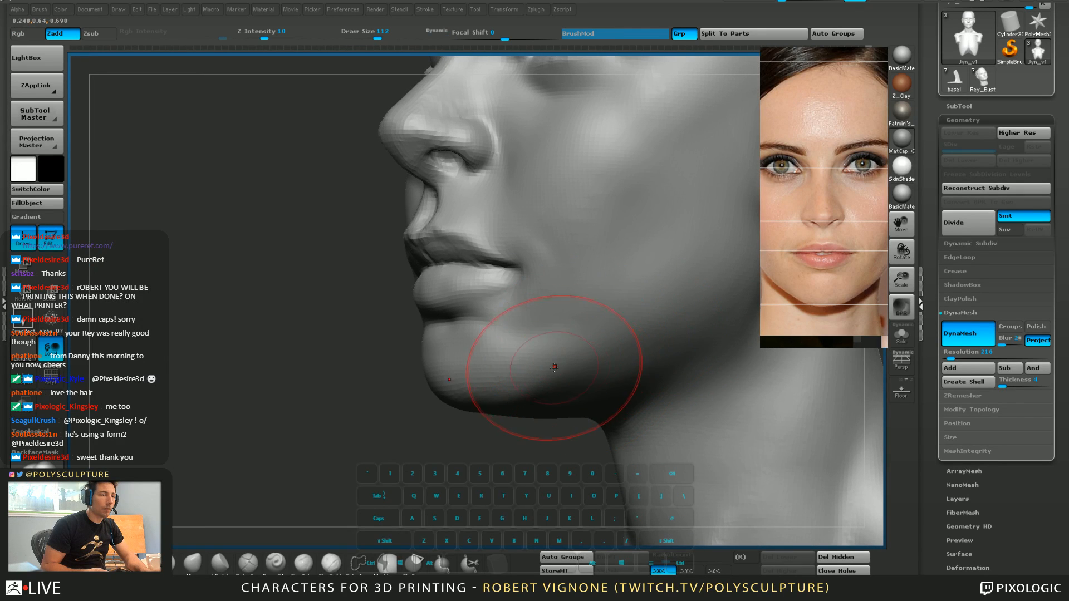
{"action": "mouse_move", "coordinate": [622, 330]}
{"action": "right_mouse_down"}
{"action": "mouse_move", "coordinate": [650, 337]}
{"action": "mouse_move", "coordinate": [599, 341]}
{"action": "mouse_move", "coordinate": [632, 329]}
{"action": "mouse_move", "coordinate": [597, 363]}
{"action": "mouse_move", "coordinate": [544, 380]}
{"action": "mouse_move", "coordinate": [565, 379]}
{"action": "right_mouse_up"}
Turn on perspective display and smooth the area between the mouth corner and the chin at draw size 51
{"action": "key", "text": "p"}
{"action": "key", "text": "p"}
{"action": "key", "text": "p"}
{"action": "right_click_drag", "start_coordinate": [448, 378], "coordinate": [389, 383], "text": "ctrl"}
{"action": "key", "text": "s"}
{"action": "left_click_drag", "start_coordinate": [391, 388], "coordinate": [379, 388]}
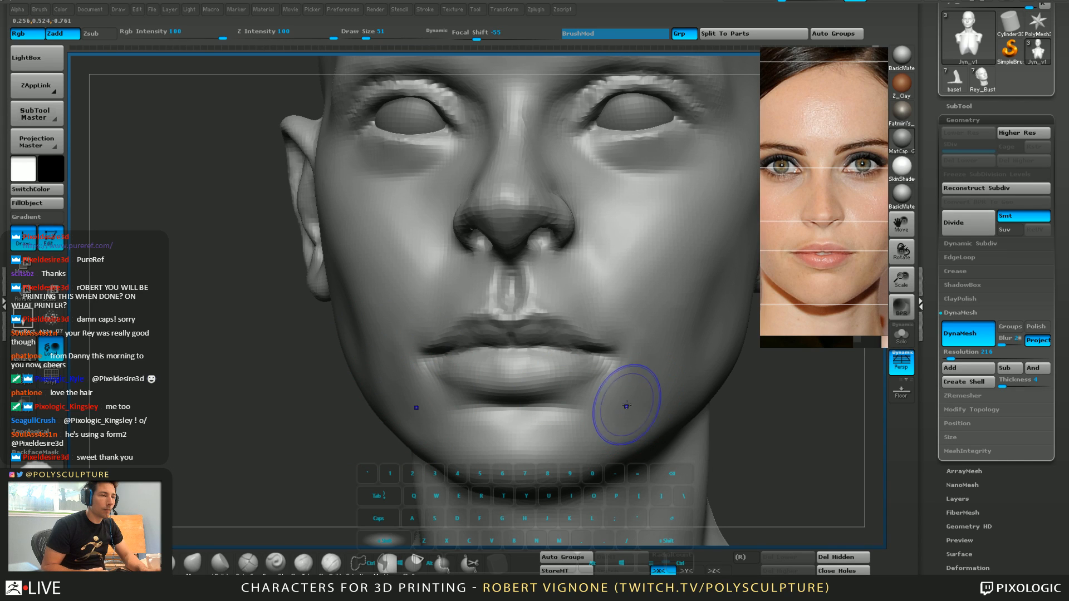
{"action": "right_click_drag", "start_coordinate": [633, 382], "coordinate": [539, 389]}
Refine the lower edge of the lower lip at Z intensity 10 with the draw size reduced to 13
{"action": "key", "text": "s"}
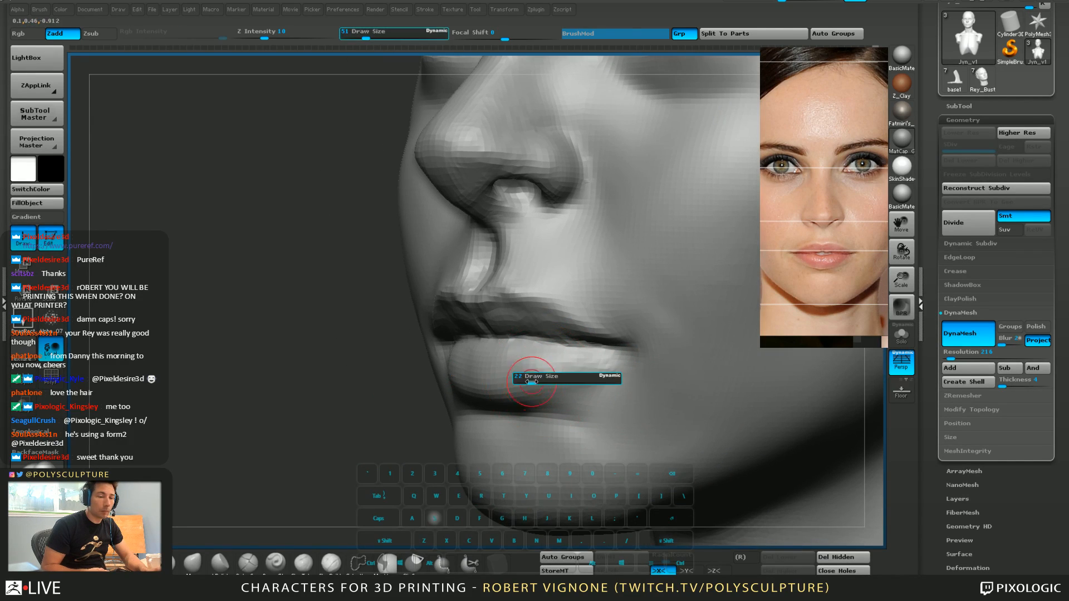
{"action": "left_click_drag", "start_coordinate": [532, 378], "coordinate": [524, 378]}
{"action": "mouse_move", "coordinate": [524, 395]}
{"action": "right_mouse_down"}
{"action": "mouse_move", "coordinate": [470, 374]}
{"action": "mouse_move", "coordinate": [492, 316]}
{"action": "right_mouse_up"}
{"action": "key", "text": "s"}
{"action": "left_click_drag", "start_coordinate": [480, 343], "coordinate": [477, 344]}
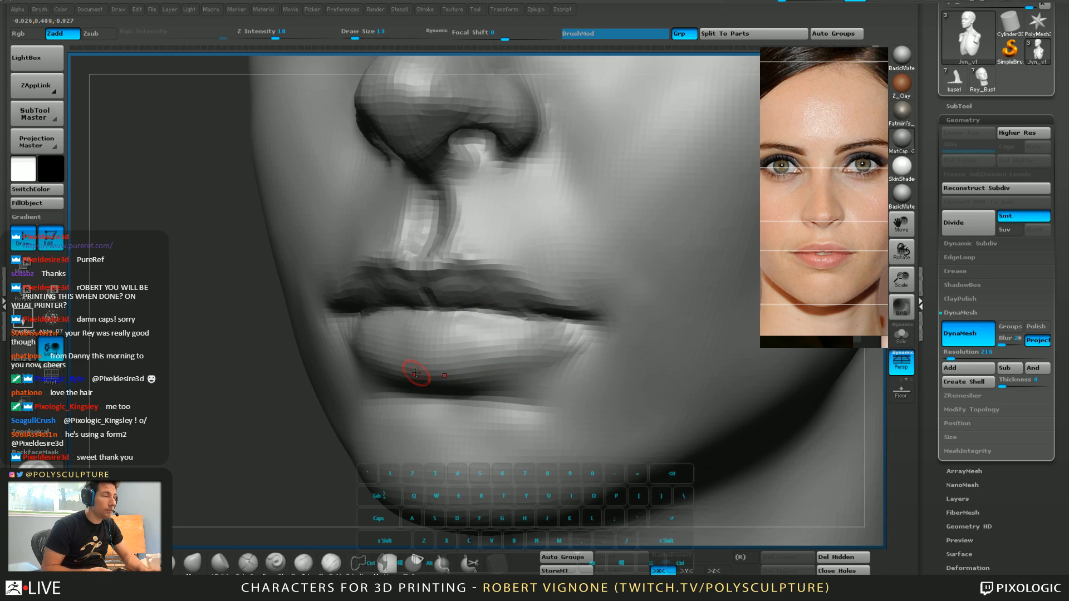
Soften the underside of the lower lip at Z intensity 10 and draw size 20
{"action": "right_click_drag", "start_coordinate": [563, 337], "coordinate": [510, 353]}
{"action": "key", "text": "s"}
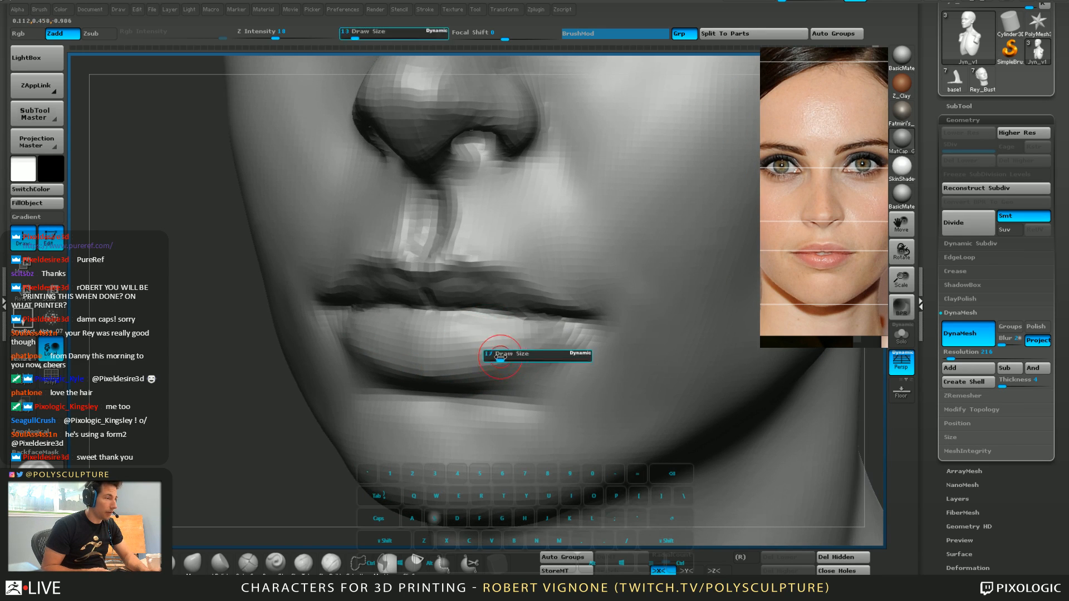
{"action": "left_click_drag", "start_coordinate": [499, 358], "coordinate": [503, 358]}
{"action": "mouse_move", "coordinate": [502, 358]}
{"action": "right_mouse_down"}
{"action": "mouse_move", "coordinate": [487, 359]}
{"action": "mouse_move", "coordinate": [503, 355]}
{"action": "right_mouse_up"}
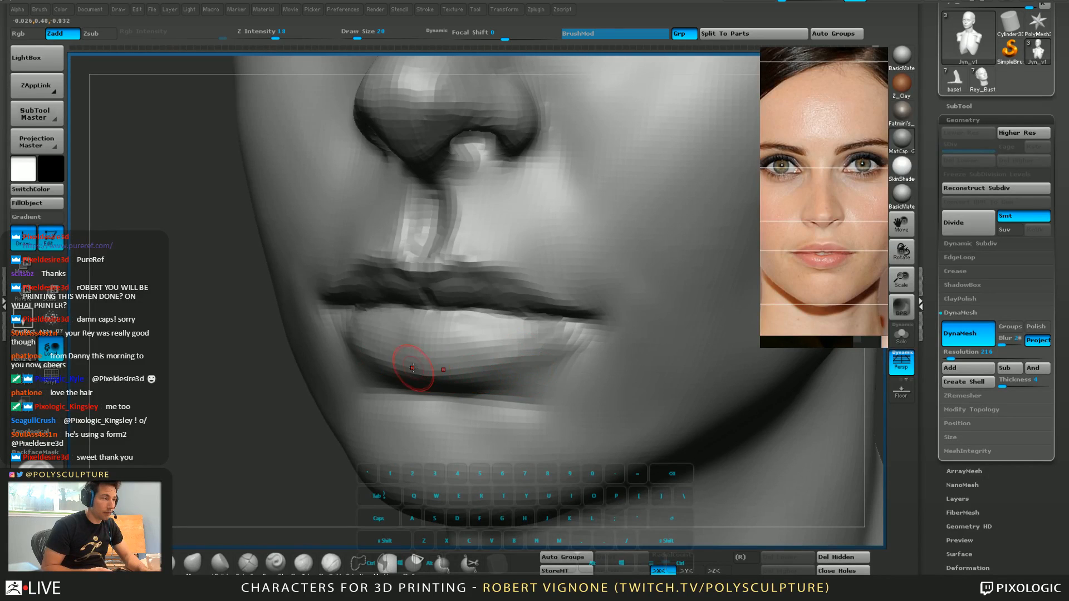
{"action": "left_click_drag", "start_coordinate": [412, 368], "coordinate": [421, 371]}
{"action": "mouse_move", "coordinate": [556, 342]}
{"action": "right_mouse_down"}
{"action": "mouse_move", "coordinate": [543, 289]}
{"action": "mouse_move", "coordinate": [513, 294]}
{"action": "right_mouse_up"}
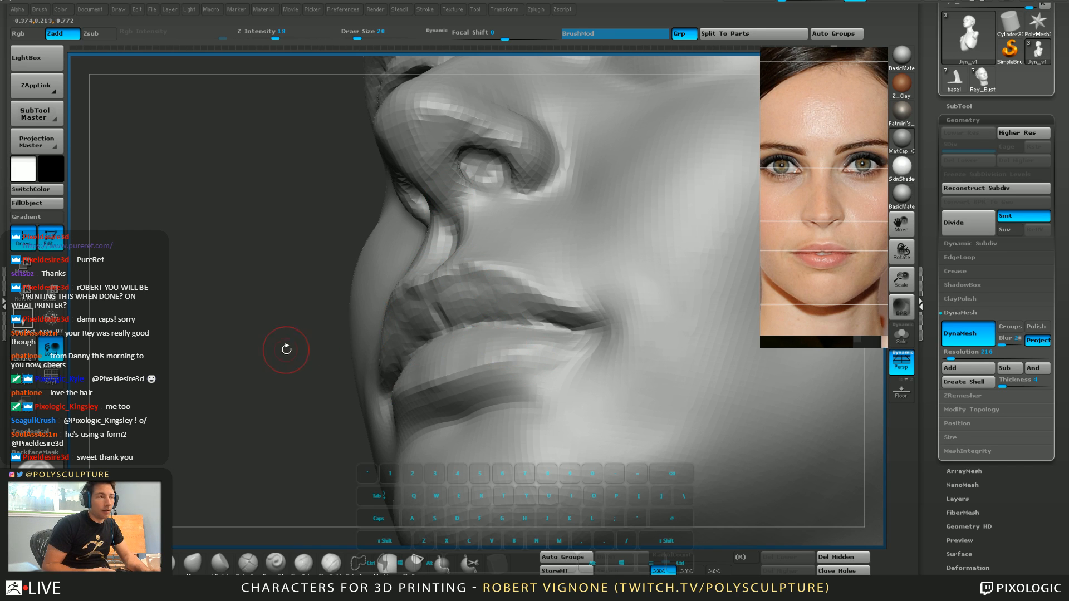
{"action": "mouse_move", "coordinate": [286, 349]}
{"action": "right_mouse_down"}
{"action": "mouse_move", "coordinate": [501, 334]}
{"action": "mouse_move", "coordinate": [493, 319]}
{"action": "right_mouse_up"}
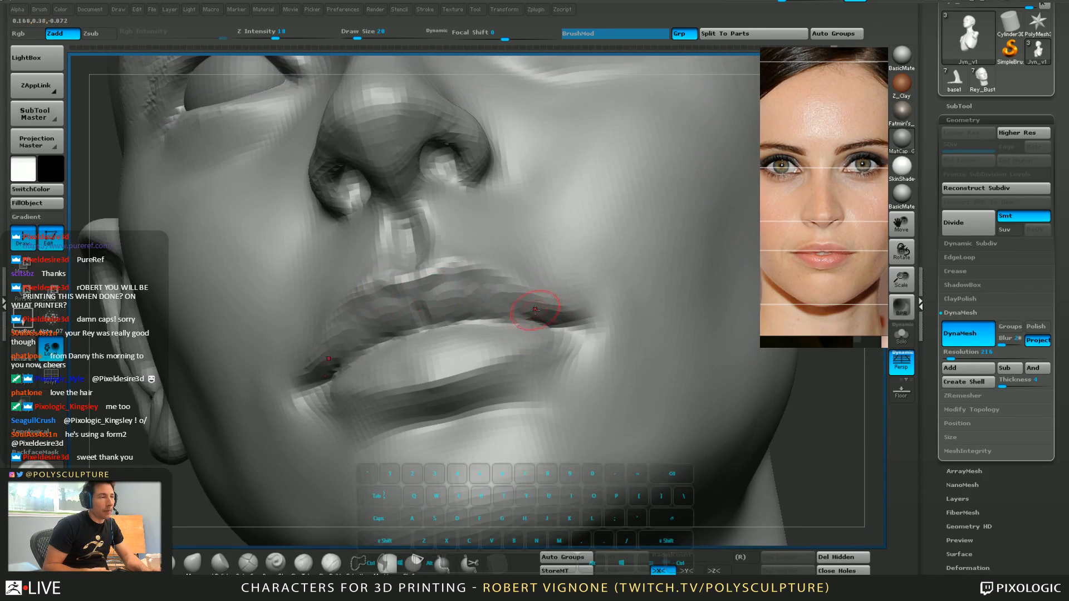
Try adjusting the lips with a resized brush and undo the last two strokes
{"action": "mouse_move", "coordinate": [505, 397]}
{"action": "right_mouse_down"}
{"action": "mouse_move", "coordinate": [487, 391]}
{"action": "mouse_move", "coordinate": [528, 323]}
{"action": "right_mouse_up"}
{"action": "key", "text": "s"}
{"action": "mouse_move", "coordinate": [523, 355]}
{"action": "left_mouse_down"}
{"action": "mouse_move", "coordinate": [541, 355]}
{"action": "mouse_move", "coordinate": [500, 358]}
{"action": "mouse_move", "coordinate": [509, 368]}
{"action": "mouse_move", "coordinate": [530, 349]}
{"action": "left_mouse_up"}
{"action": "key", "text": "s"}
{"action": "key", "text": "5"}
{"action": "key", "text": "ctrl+z"}
{"action": "key", "text": "4"}
{"action": "key", "text": "ctrl+z"}
Shape the lower lip's profile at Z intensity 10, using draw sizes 44 and 49
{"action": "key", "text": "s"}
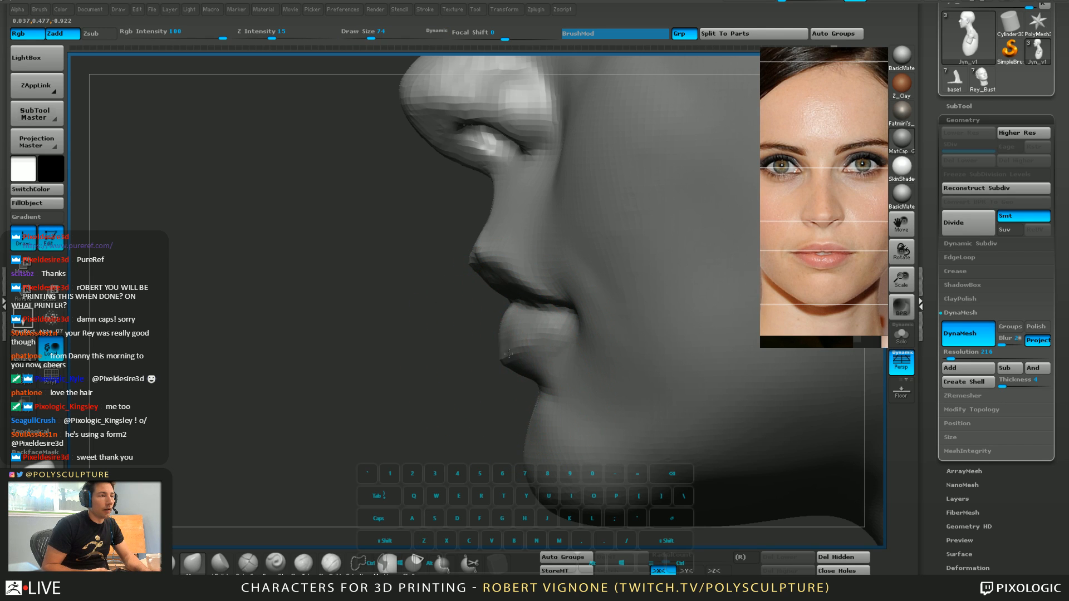
{"action": "key", "text": "s"}
{"action": "mouse_move", "coordinate": [504, 343]}
{"action": "left_mouse_down"}
{"action": "mouse_move", "coordinate": [472, 341]}
{"action": "mouse_move", "coordinate": [515, 335]}
{"action": "mouse_move", "coordinate": [501, 341]}
{"action": "left_mouse_up"}
{"action": "key", "text": "5"}
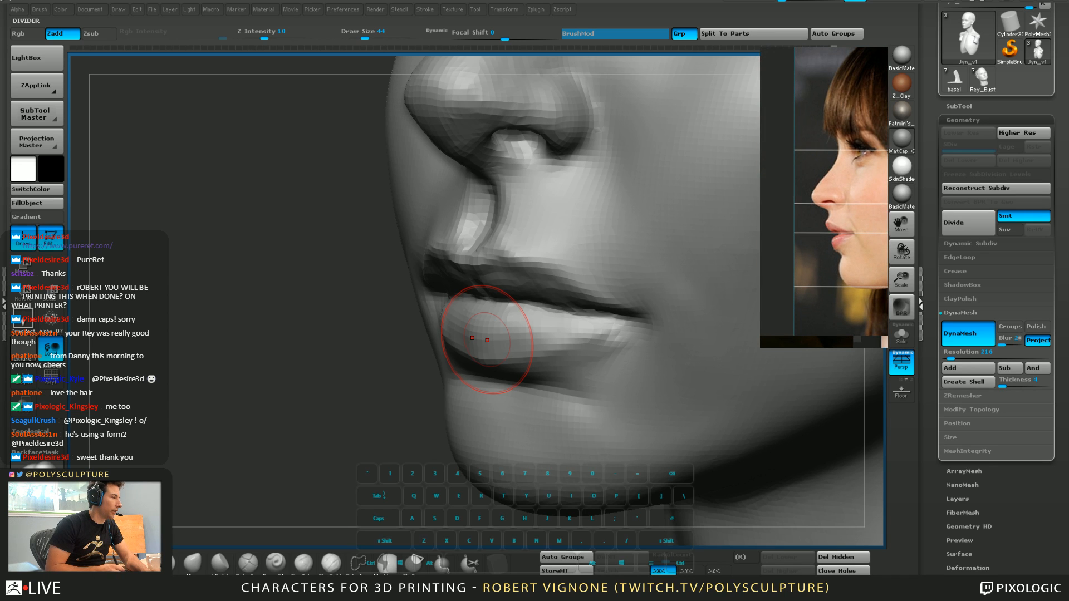
{"action": "right_click_drag", "start_coordinate": [517, 424], "coordinate": [468, 420], "text": "shift"}
{"action": "key", "text": "s"}
{"action": "left_click_drag", "start_coordinate": [524, 347], "coordinate": [530, 348]}
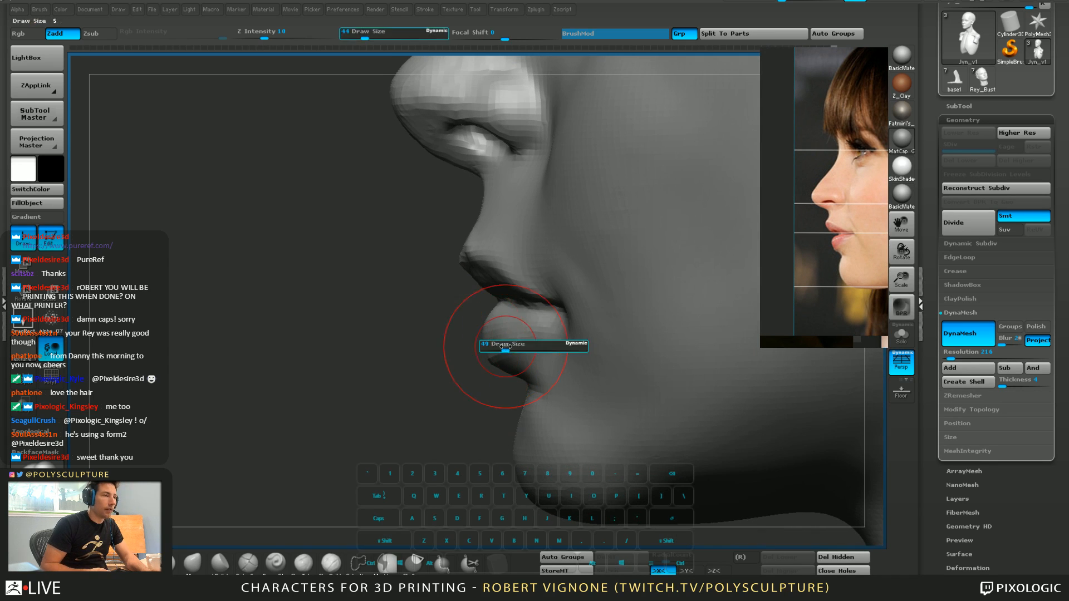
Adjust the lips' profile with the Move brush at Z intensity 15, using draw sizes 33 and 41
{"action": "key", "text": "5"}
{"action": "key", "text": "bracketleft"}
{"action": "key", "text": "bracketleft"}
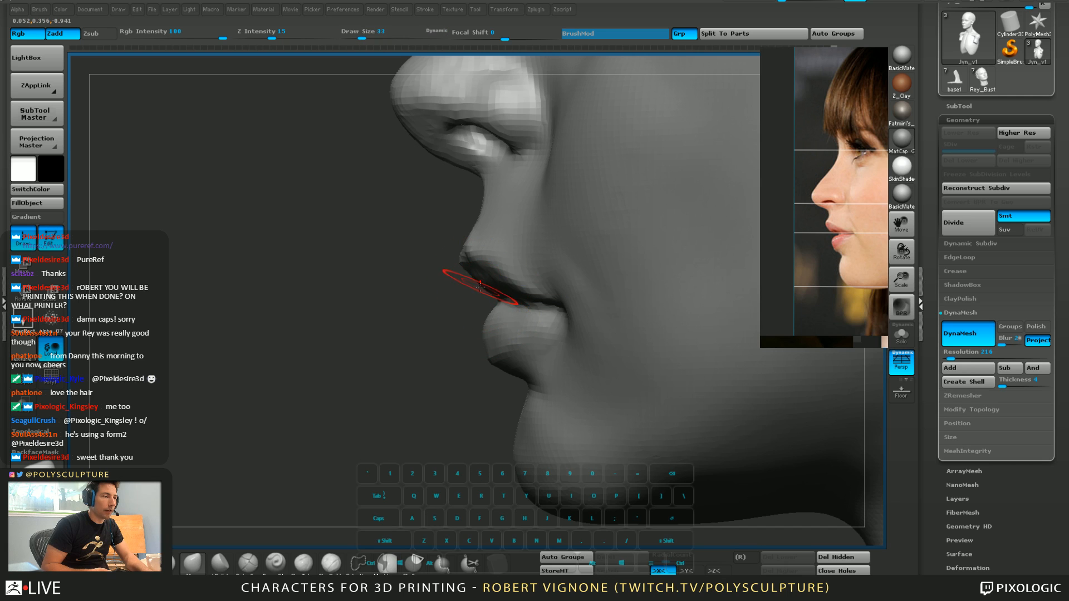
{"action": "right_click_drag", "start_coordinate": [455, 316], "coordinate": [462, 320]}
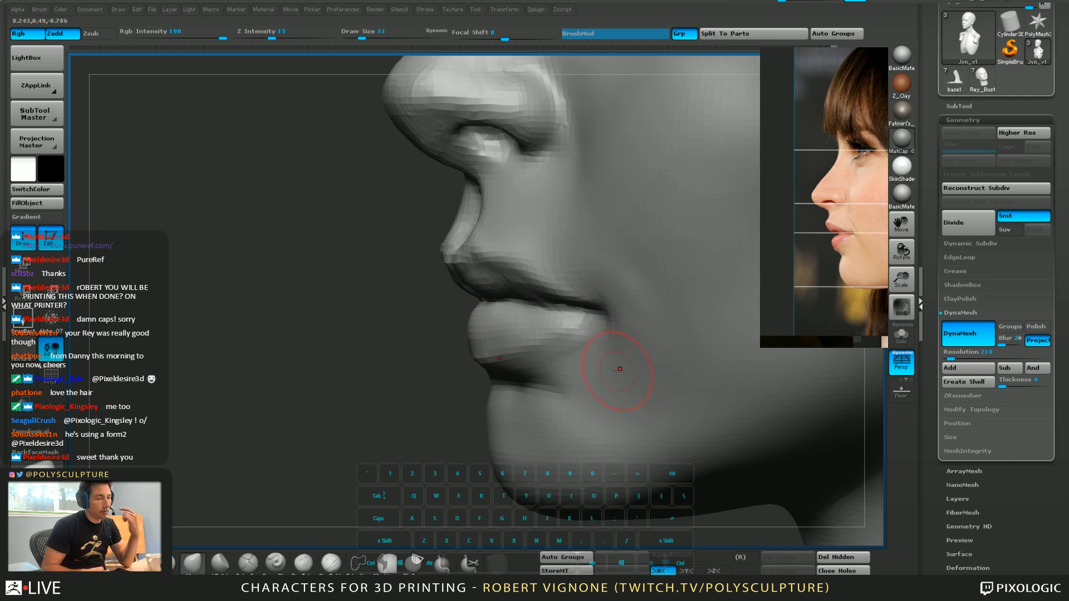
{"action": "mouse_move", "coordinate": [619, 369]}
{"action": "right_mouse_down"}
{"action": "mouse_move", "coordinate": [596, 305]}
{"action": "mouse_move", "coordinate": [603, 290]}
{"action": "mouse_move", "coordinate": [548, 347]}
{"action": "mouse_move", "coordinate": [557, 335]}
{"action": "right_mouse_up"}
{"action": "key", "text": "bracketright"}
{"action": "key", "text": "bracketright"}
Reshape the mouth corner from below with the Move brush at Z intensity 15, using draw sizes 29 and 23
{"action": "mouse_move", "coordinate": [580, 260]}
{"action": "right_mouse_down"}
{"action": "mouse_move", "coordinate": [587, 276]}
{"action": "mouse_move", "coordinate": [607, 270]}
{"action": "mouse_move", "coordinate": [576, 362]}
{"action": "mouse_move", "coordinate": [572, 330]}
{"action": "right_mouse_up"}
{"action": "key", "text": "s"}
{"action": "left_click_drag", "start_coordinate": [571, 329], "coordinate": [566, 330]}
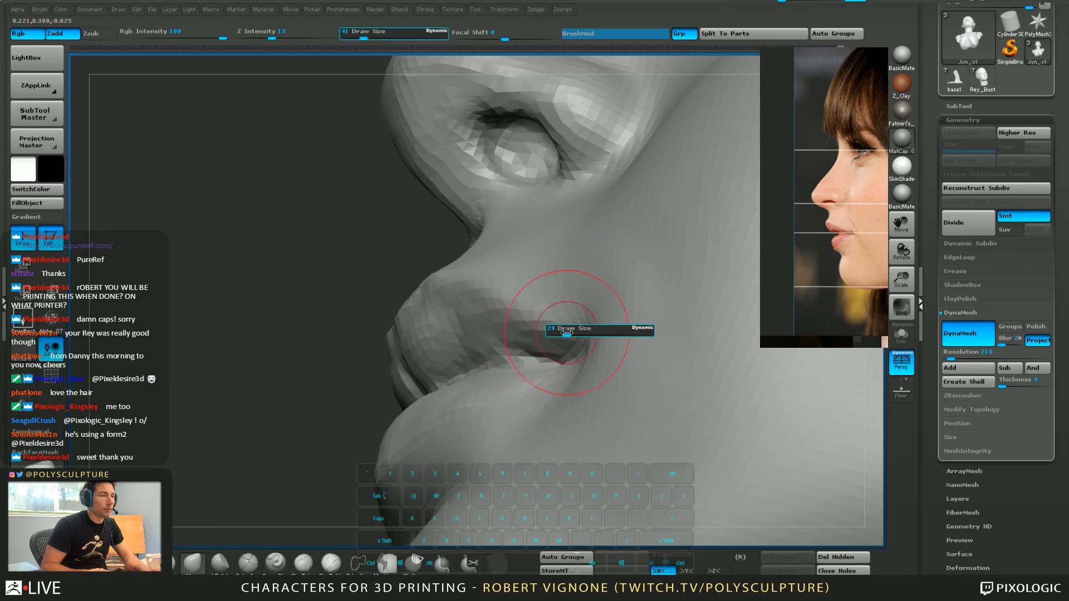
{"action": "mouse_move", "coordinate": [568, 355]}
{"action": "right_mouse_down"}
{"action": "mouse_move", "coordinate": [575, 334]}
{"action": "mouse_move", "coordinate": [563, 413]}
{"action": "mouse_move", "coordinate": [518, 446]}
{"action": "right_mouse_up"}
{"action": "key", "text": "s"}
{"action": "right_click_drag", "start_coordinate": [491, 396], "coordinate": [539, 398]}
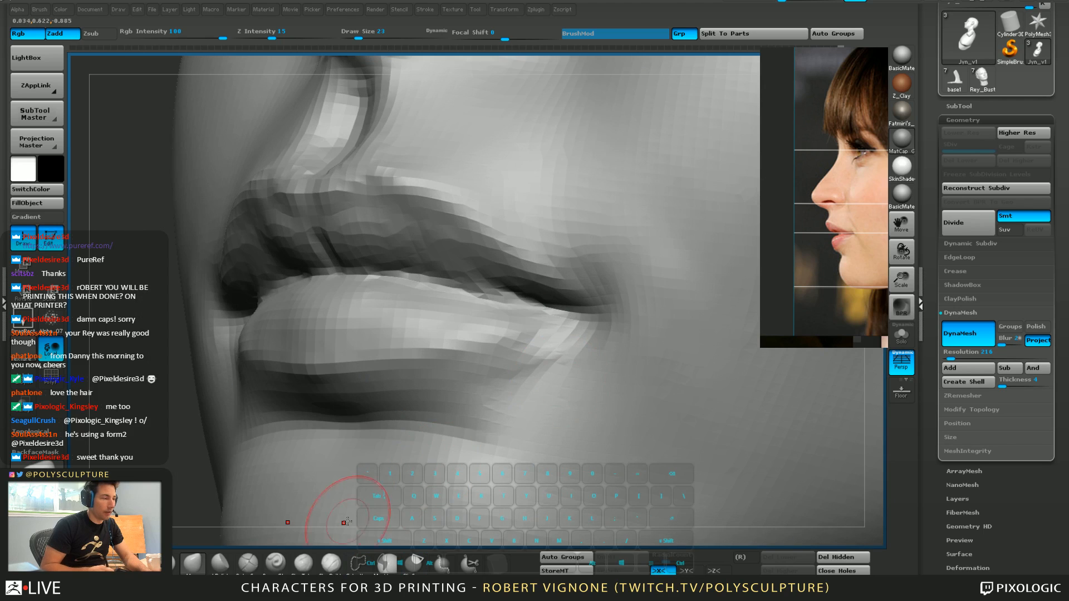
Build up the mouth corner with the clay brush at Z intensity 6 and draw size 17
{"action": "left_click", "coordinate": [330, 563]}
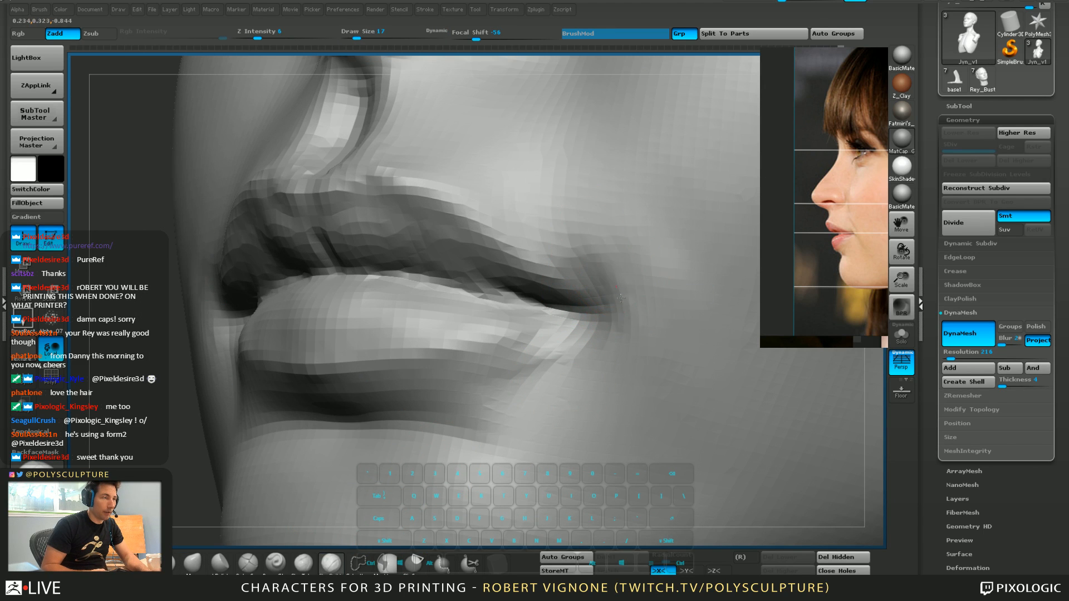
{"action": "mouse_move", "coordinate": [597, 274]}
{"action": "right_mouse_down"}
{"action": "mouse_move", "coordinate": [540, 218]}
{"action": "mouse_move", "coordinate": [576, 238]}
{"action": "right_mouse_up"}
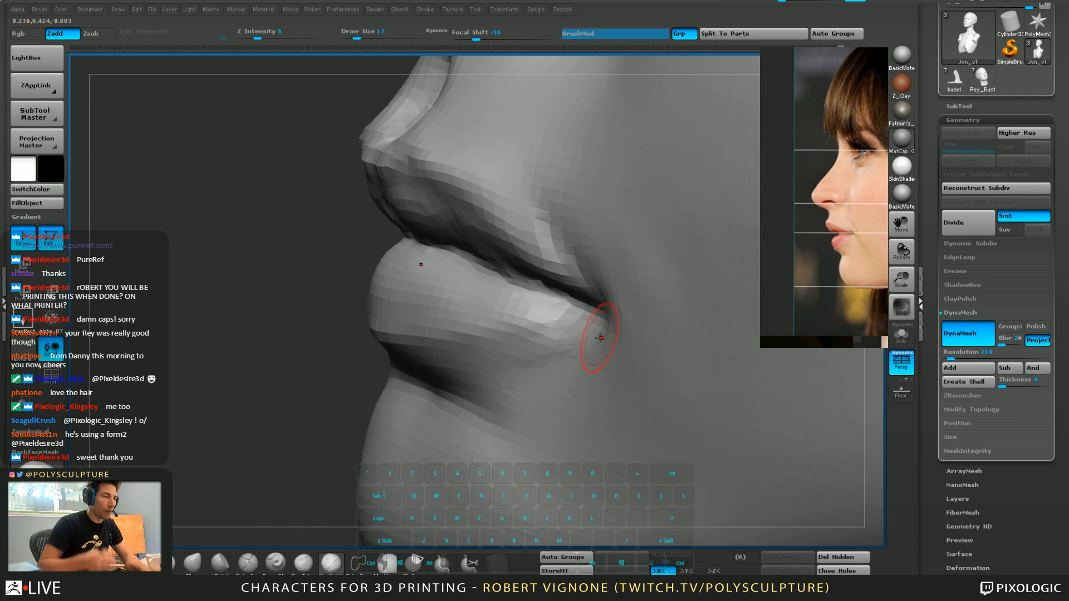
{"action": "mouse_move", "coordinate": [600, 338]}
{"action": "right_mouse_down"}
{"action": "mouse_move", "coordinate": [608, 286]}
{"action": "mouse_move", "coordinate": [544, 275]}
{"action": "right_mouse_up"}
Reposition the mouth corner with the Move brush at draw sizes 31 and 41, and smooth the skin around it
{"action": "key", "text": "b"}
{"action": "key", "text": "m"}
{"action": "key", "text": "v"}
{"action": "key", "text": "5"}
{"action": "left_click_drag", "start_coordinate": [544, 275], "coordinate": [548, 274]}
{"action": "right_click_drag", "start_coordinate": [539, 262], "coordinate": [545, 225]}
{"action": "key", "text": "5"}
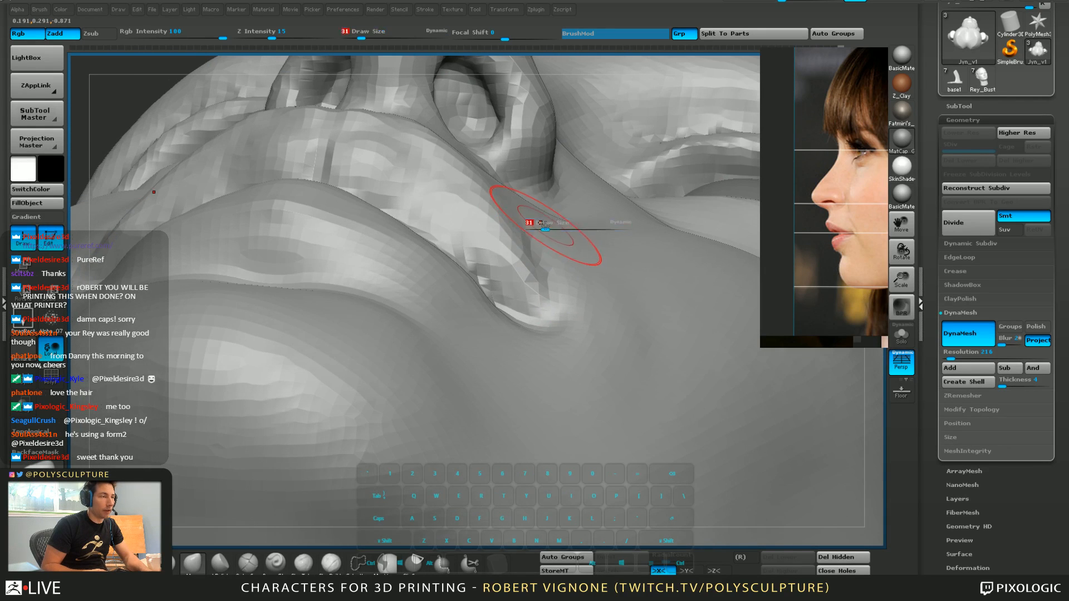
{"action": "left_click_drag", "start_coordinate": [541, 223], "coordinate": [543, 223]}
{"action": "mouse_move", "coordinate": [535, 210]}
{"action": "right_mouse_down"}
{"action": "mouse_move", "coordinate": [536, 289]}
{"action": "mouse_move", "coordinate": [496, 282]}
{"action": "right_mouse_up"}
{"action": "left_click_drag", "start_coordinate": [572, 289], "coordinate": [564, 301], "text": "shift"}
{"action": "right_click_drag", "start_coordinate": [539, 304], "coordinate": [564, 309]}
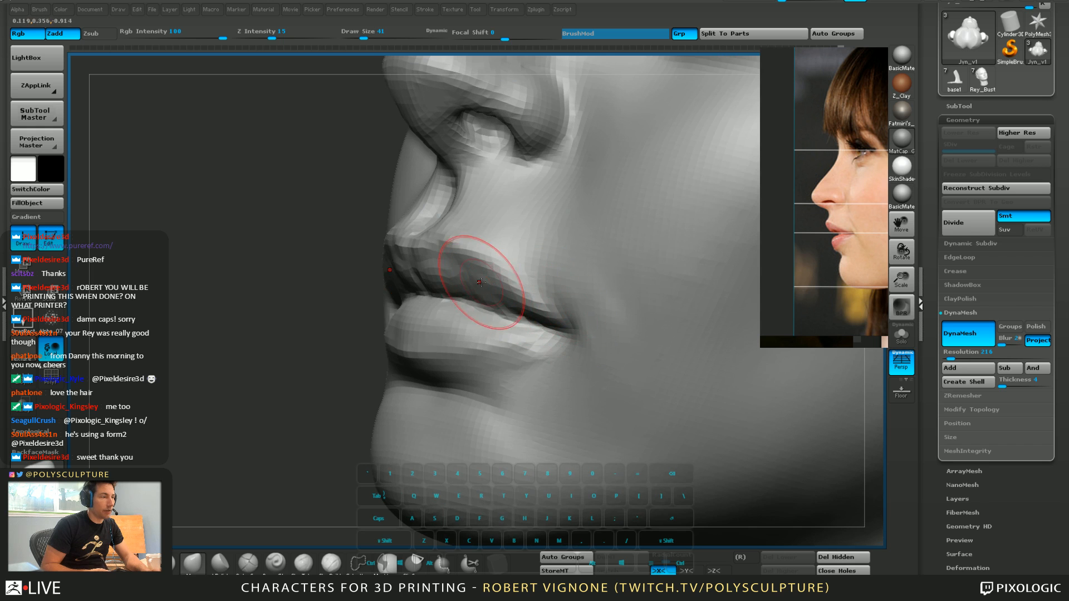
Adjust the contours of the lips with the Move brush at Z intensity 15 and draw size 31
{"action": "key", "text": "["}
{"action": "mouse_move", "coordinate": [446, 337]}
{"action": "right_mouse_down"}
{"action": "mouse_move", "coordinate": [428, 331]}
{"action": "mouse_move", "coordinate": [480, 312]}
{"action": "mouse_move", "coordinate": [496, 320]}
{"action": "mouse_move", "coordinate": [513, 302]}
{"action": "mouse_move", "coordinate": [422, 282]}
{"action": "mouse_move", "coordinate": [436, 266]}
{"action": "mouse_move", "coordinate": [432, 240]}
{"action": "right_mouse_up"}
{"action": "key", "text": "2"}
{"action": "key", "text": "5"}
{"action": "right_click_drag", "start_coordinate": [432, 239], "coordinate": [378, 310]}
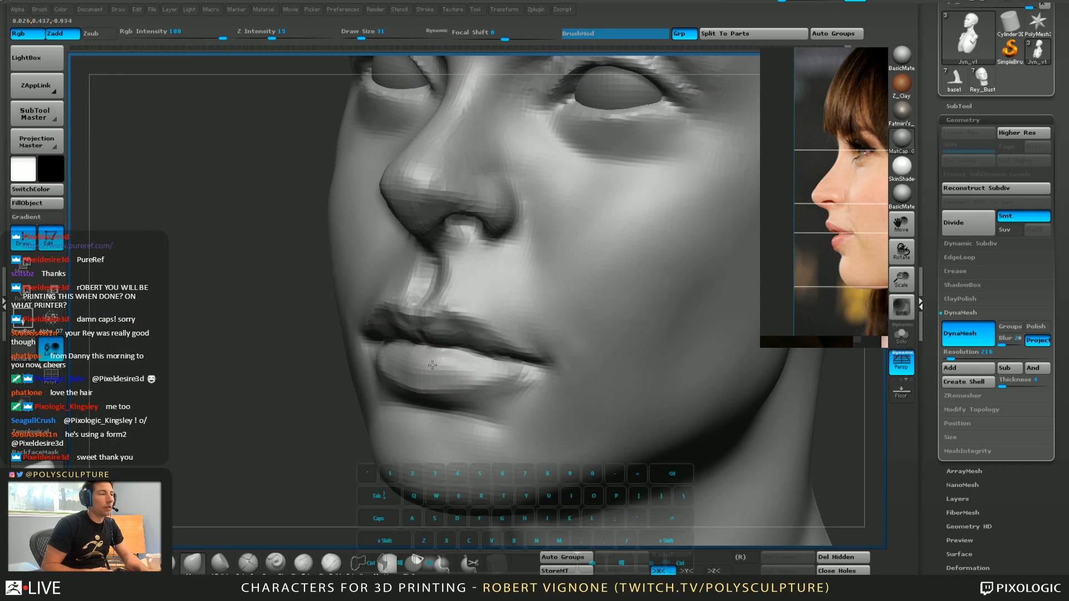
Adjust the upper lip and the area between it and the nose with the Move brush at draw sizes 98, 71 and 54
{"action": "key", "text": "s"}
{"action": "mouse_move", "coordinate": [378, 311]}
{"action": "left_mouse_down"}
{"action": "mouse_move", "coordinate": [389, 311]}
{"action": "mouse_move", "coordinate": [368, 320]}
{"action": "left_mouse_up"}
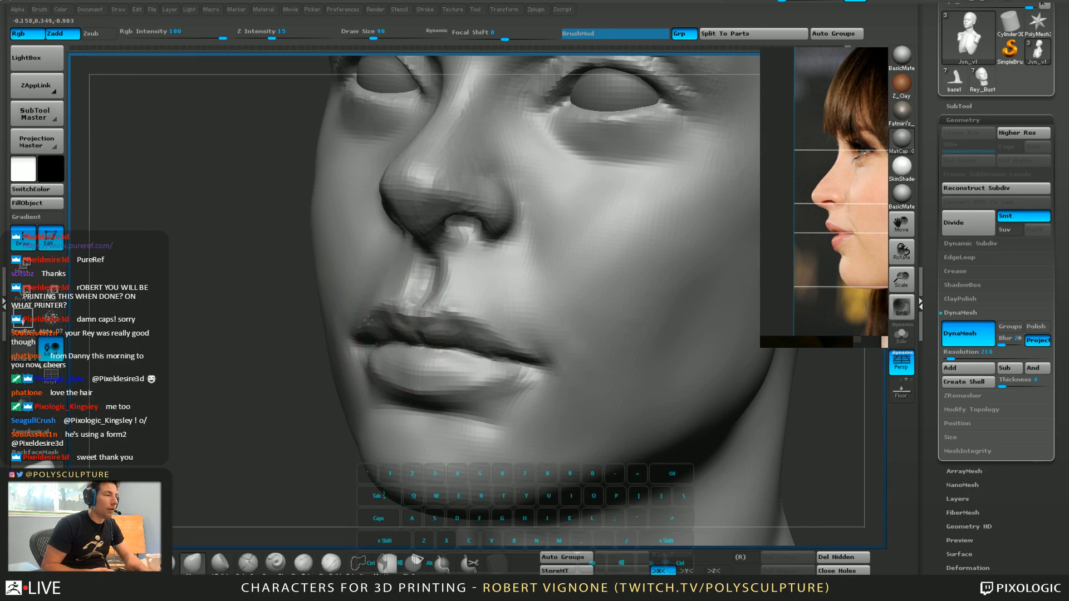
{"action": "key", "text": "bracketleft"}
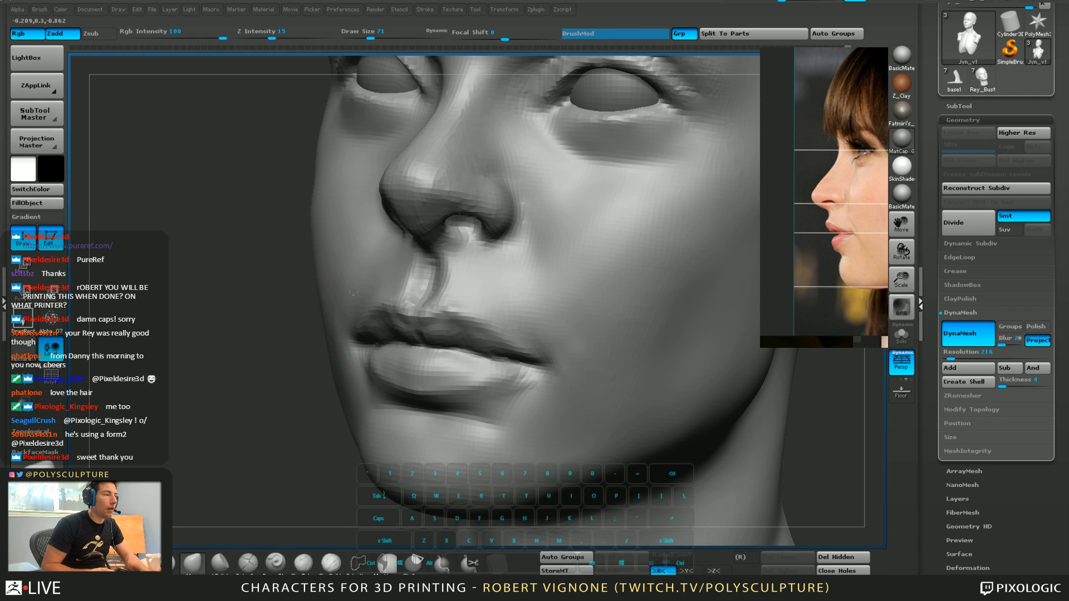
{"action": "right_click_drag", "start_coordinate": [353, 292], "coordinate": [375, 270]}
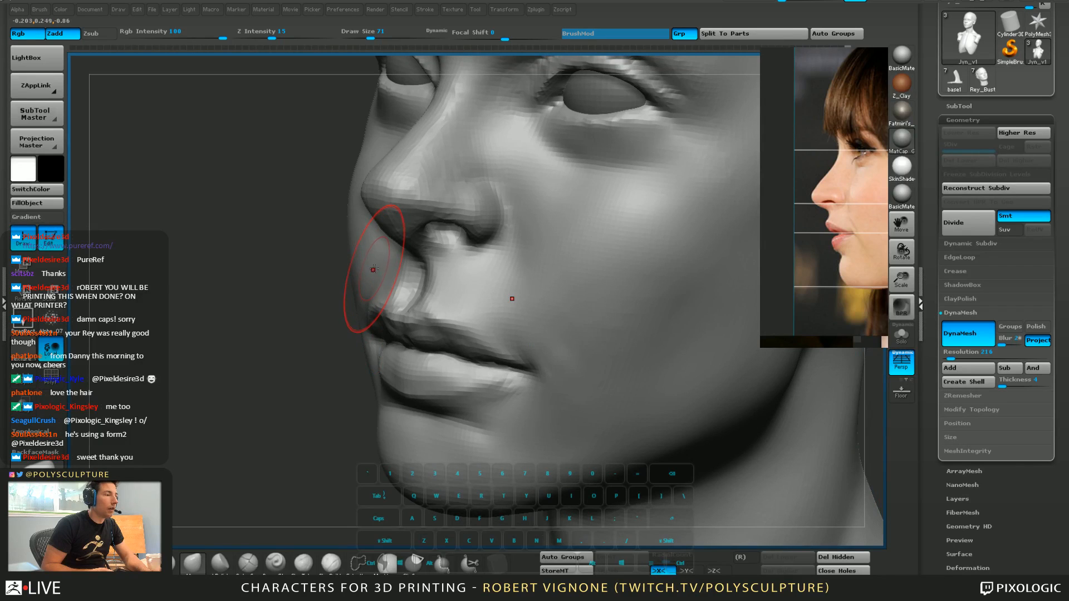
{"action": "key", "text": "bracketleft"}
{"action": "right_click_drag", "start_coordinate": [490, 312], "coordinate": [426, 218]}
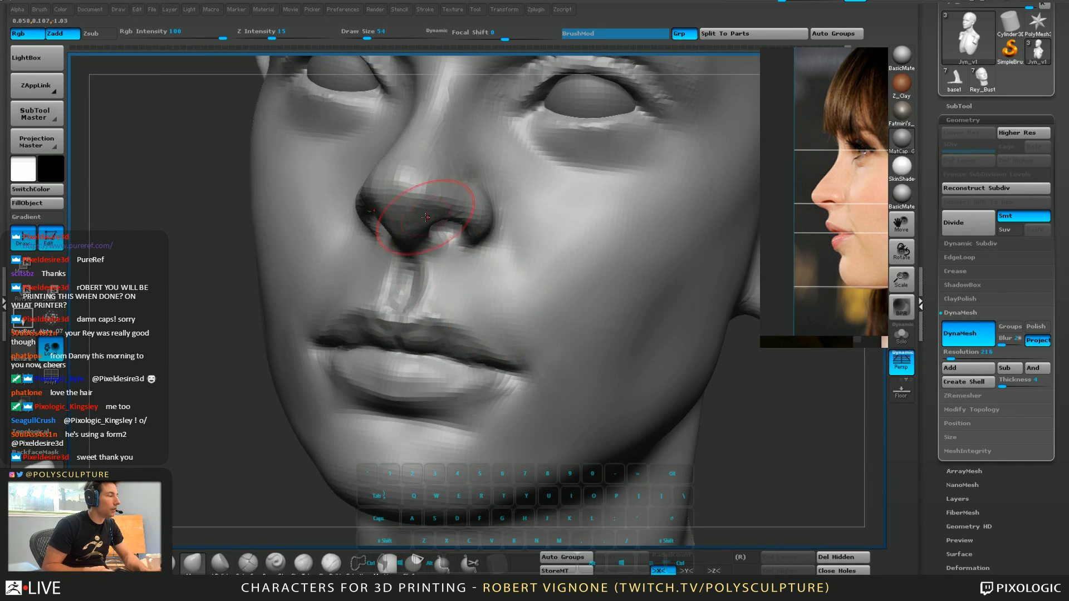
Shape the curvature around the mouth from below with the Move brush, using draw sizes 132 and 98
{"action": "right_click_drag", "start_coordinate": [458, 318], "coordinate": [504, 343]}
{"action": "key", "text": "bracketright"}
{"action": "key", "text": "bracketright"}
{"action": "key", "text": "bracketright"}
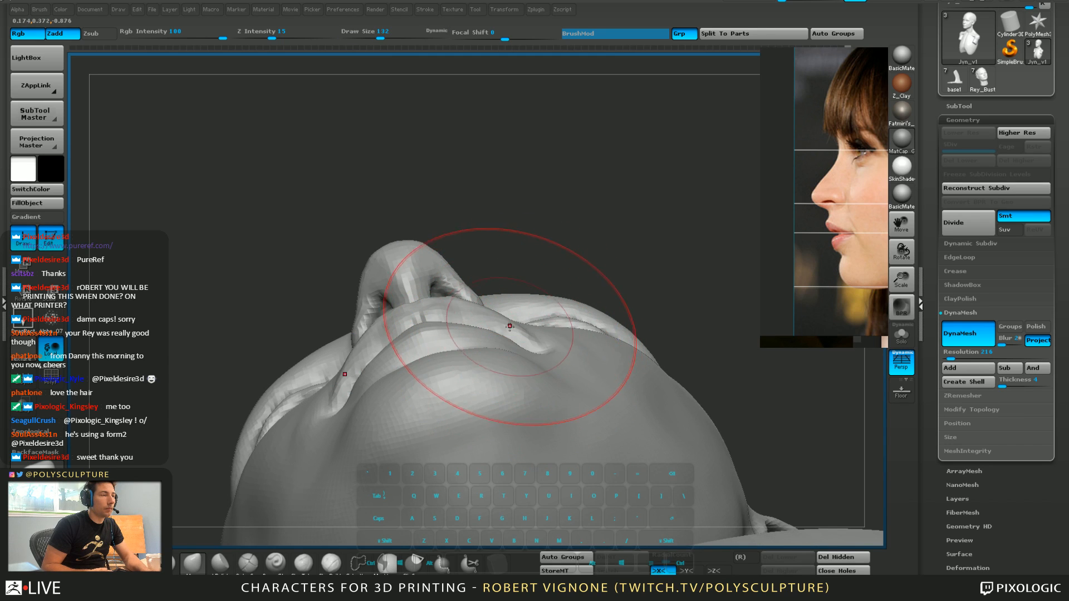
{"action": "right_click_drag", "start_coordinate": [480, 305], "coordinate": [447, 398]}
{"action": "key", "text": "bracketleft"}
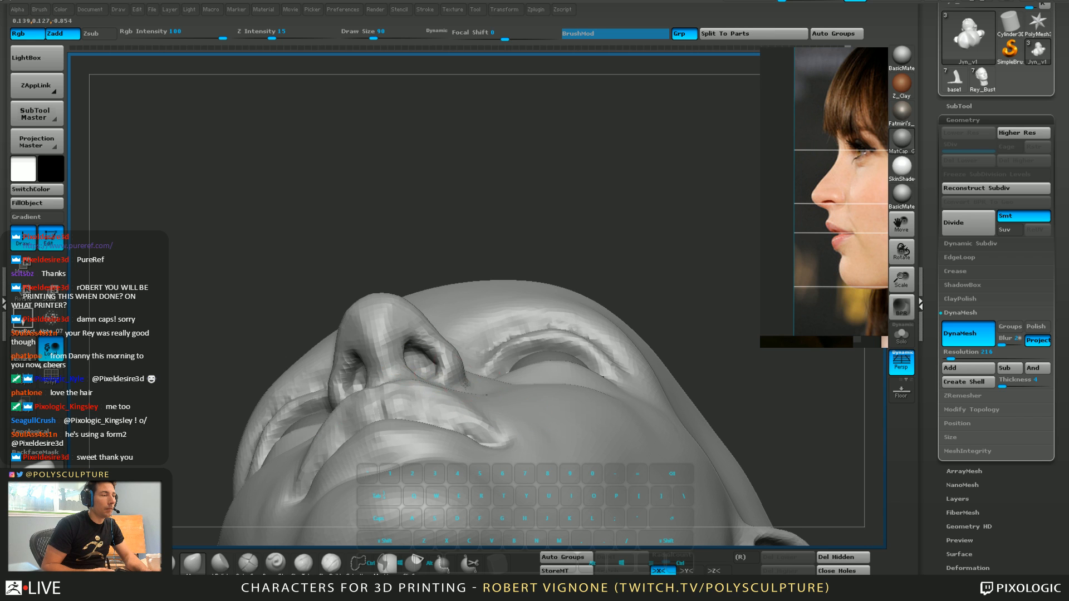
Reshape the lips in profile to match the reference photo, using a draw size of 59
{"action": "mouse_move", "coordinate": [463, 377]}
{"action": "right_mouse_down"}
{"action": "mouse_move", "coordinate": [473, 440]}
{"action": "mouse_move", "coordinate": [475, 386]}
{"action": "right_mouse_up"}
{"action": "key", "text": "s"}
{"action": "left_click_drag", "start_coordinate": [475, 386], "coordinate": [476, 377]}
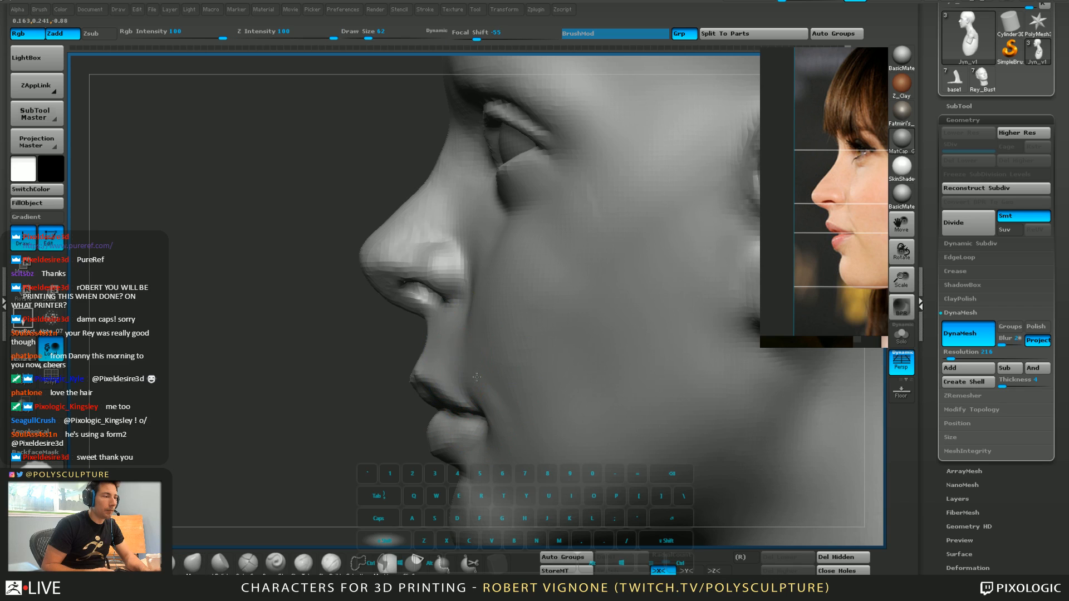
{"action": "mouse_move", "coordinate": [510, 401]}
{"action": "right_mouse_down", "text": "alt"}
{"action": "mouse_move", "coordinate": [518, 312]}
{"action": "mouse_move", "coordinate": [480, 317]}
{"action": "mouse_move", "coordinate": [471, 379]}
{"action": "mouse_move", "coordinate": [480, 399]}
{"action": "mouse_move", "coordinate": [483, 340]}
{"action": "right_mouse_up", "text": "alt"}
{"action": "key", "text": "s"}
{"action": "left_click", "coordinate": [479, 318]}
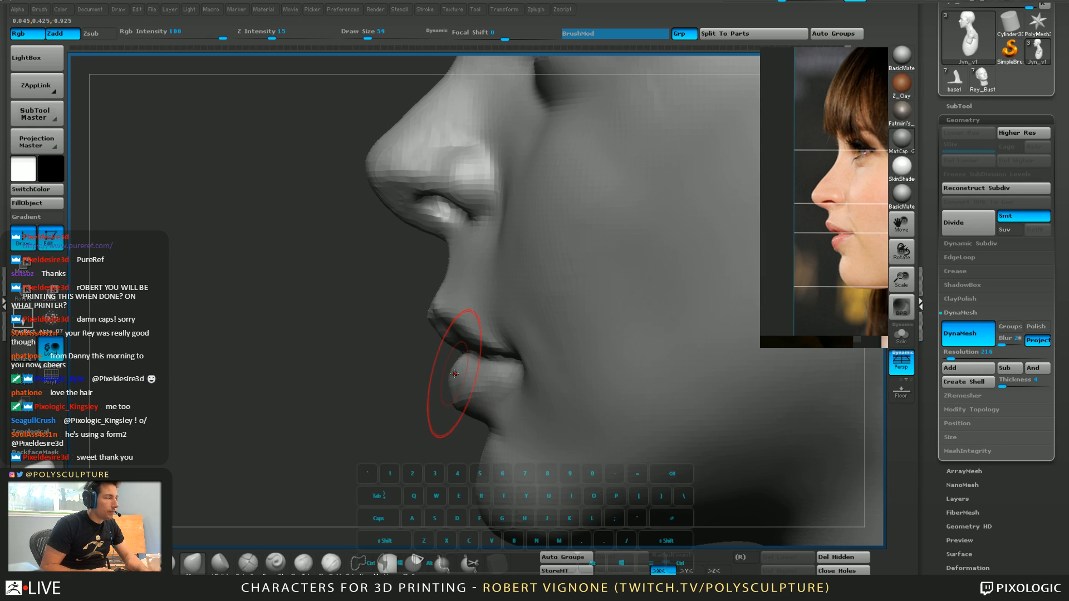
{"action": "key", "text": "s"}
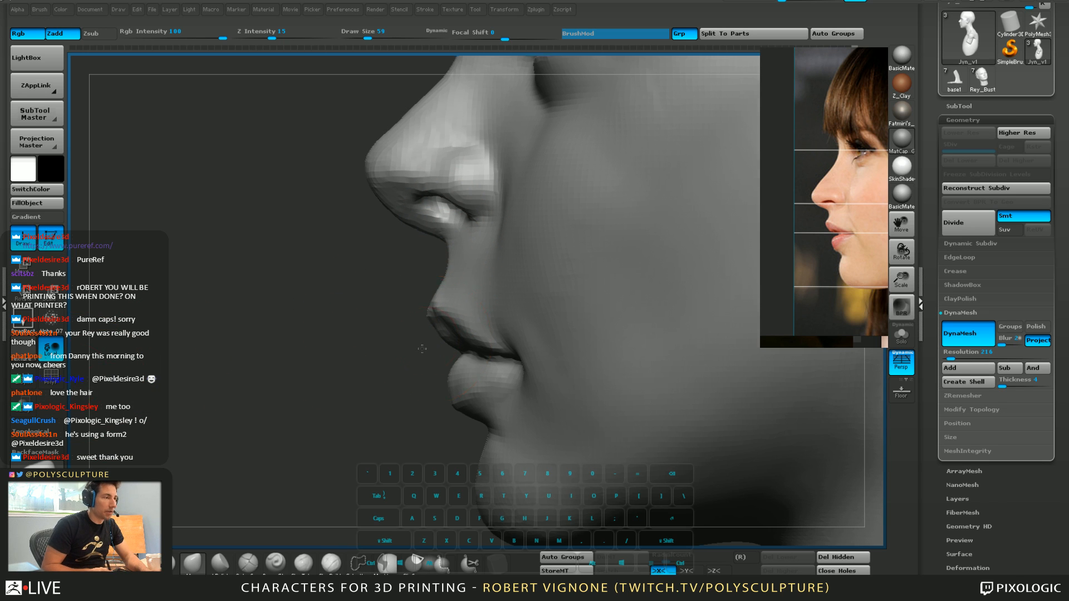
{"action": "left_click_drag", "start_coordinate": [167, 415], "coordinate": [205, 425]}
{"action": "left_click_drag", "start_coordinate": [303, 319], "coordinate": [304, 368]}
{"action": "right_click_drag", "start_coordinate": [423, 329], "coordinate": [423, 257], "text": "alt"}
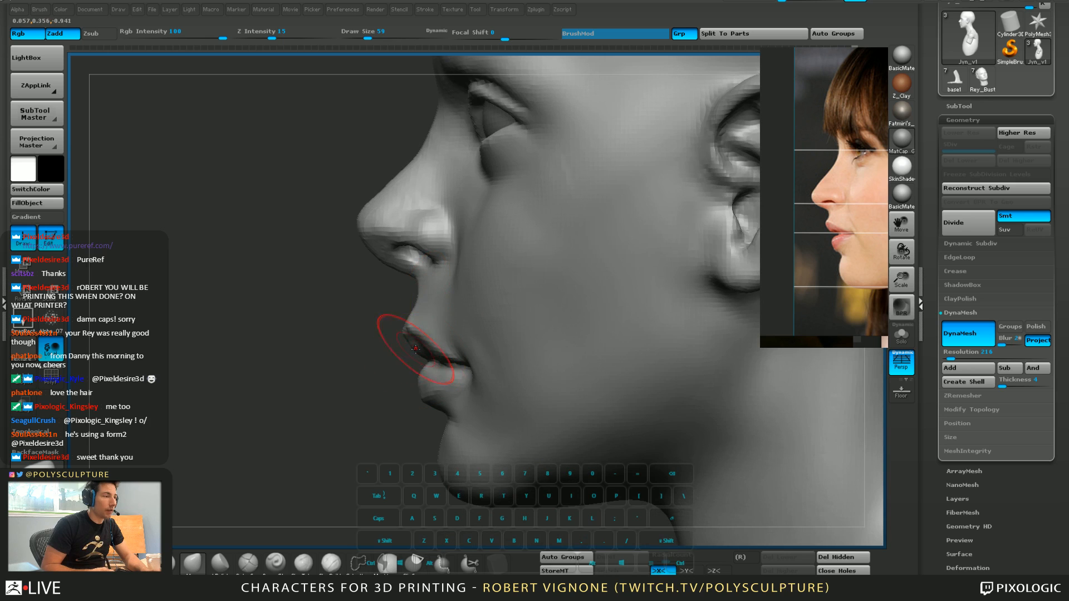
Mask a rectangle around the mouth in profile and invert the mask so only that area is editable
{"action": "mouse_move", "coordinate": [406, 305]}
{"action": "left_mouse_down", "text": "ctrl"}
{"action": "mouse_move", "coordinate": [347, 372]}
{"action": "mouse_move", "coordinate": [516, 415]}
{"action": "left_mouse_up", "text": "ctrl"}
{"action": "left_click_drag", "start_coordinate": [327, 309], "coordinate": [557, 438], "text": "ctrl"}
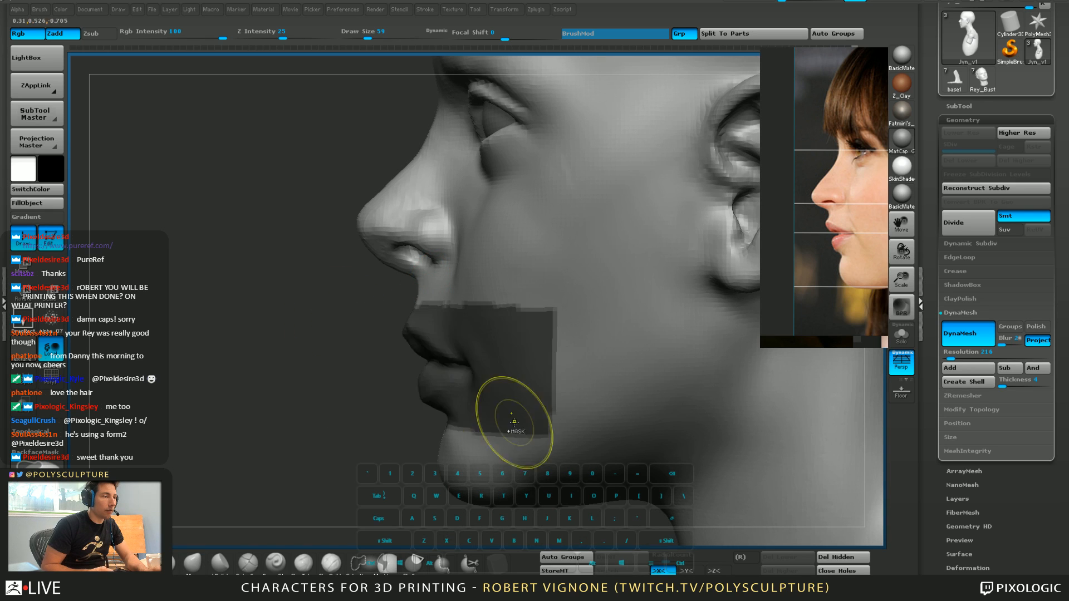
{"action": "key", "text": "ctrl+i"}
Shift the unmasked mouth area with draw sizes 234 and 293, softening the mask edge in between
{"action": "key", "text": "s"}
{"action": "left_click_drag", "start_coordinate": [450, 381], "coordinate": [479, 381]}
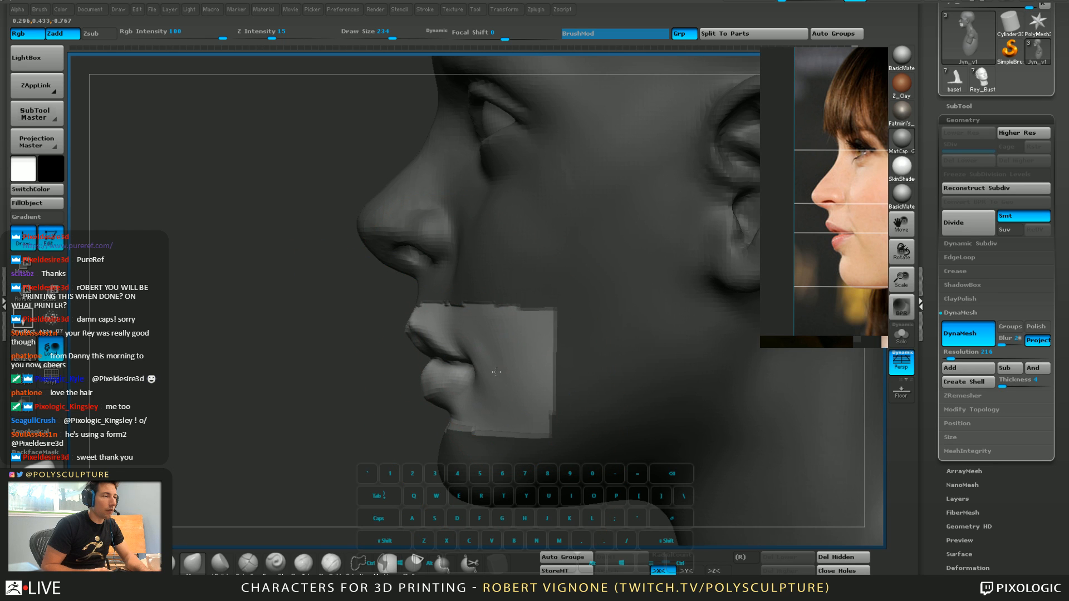
{"action": "left_click", "coordinate": [446, 348], "text": "ctrl"}
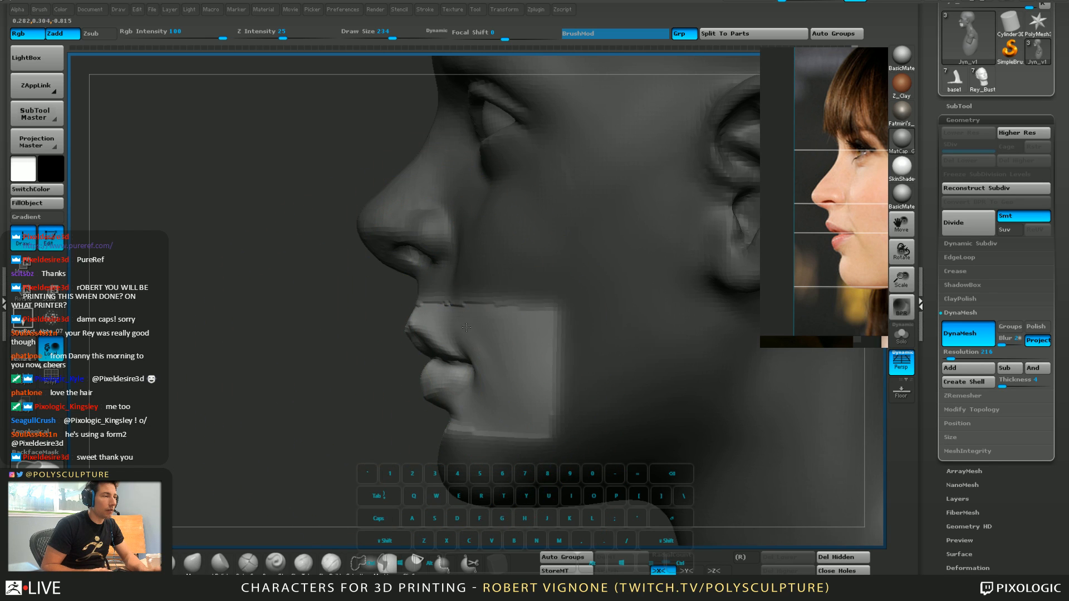
{"action": "key", "text": "s"}
{"action": "left_click_drag", "start_coordinate": [457, 334], "coordinate": [464, 334]}
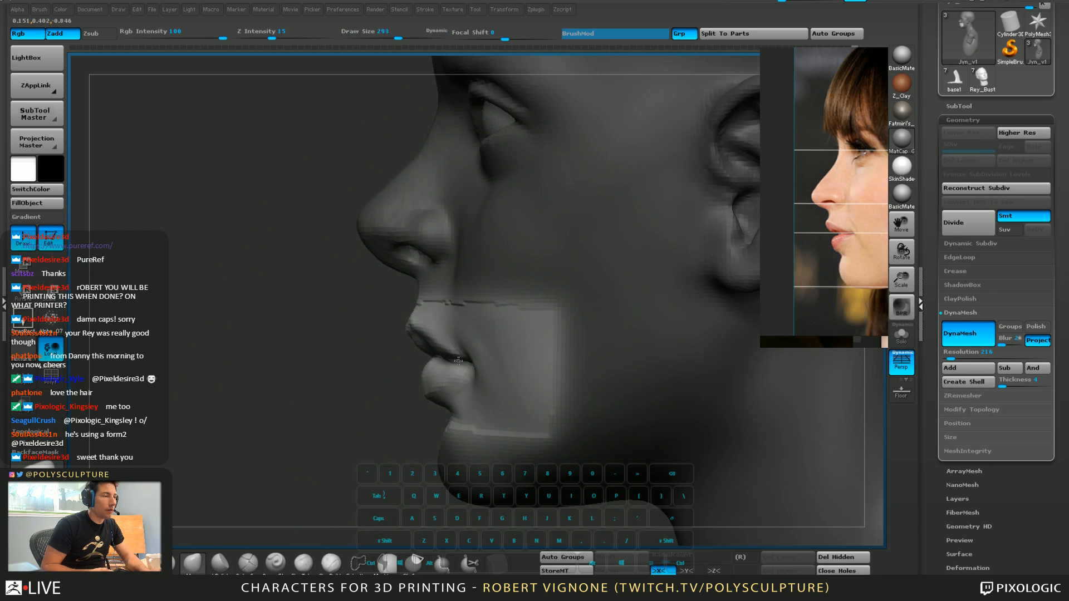
Clear the mask and smooth away the seams around the mouth at a smaller draw size
{"action": "left_click_drag", "start_coordinate": [402, 418], "coordinate": [274, 294], "text": "ctrl"}
{"action": "key", "text": "s"}
{"action": "left_click_drag", "start_coordinate": [458, 344], "coordinate": [430, 344]}
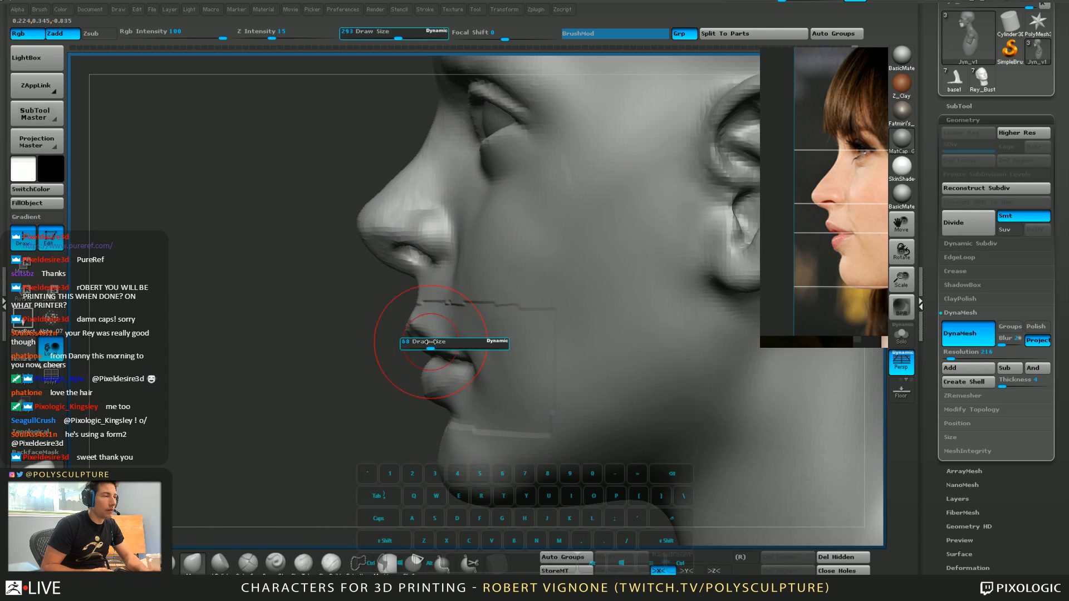
{"action": "left_click_drag", "start_coordinate": [424, 304], "coordinate": [520, 310], "text": "shift"}
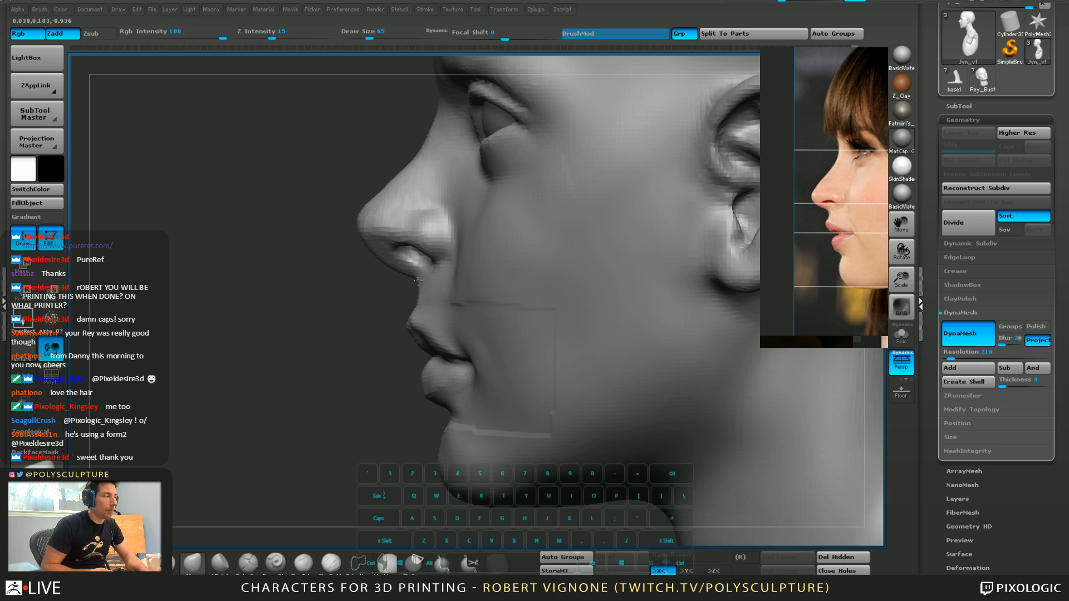
{"action": "key", "text": "shift"}
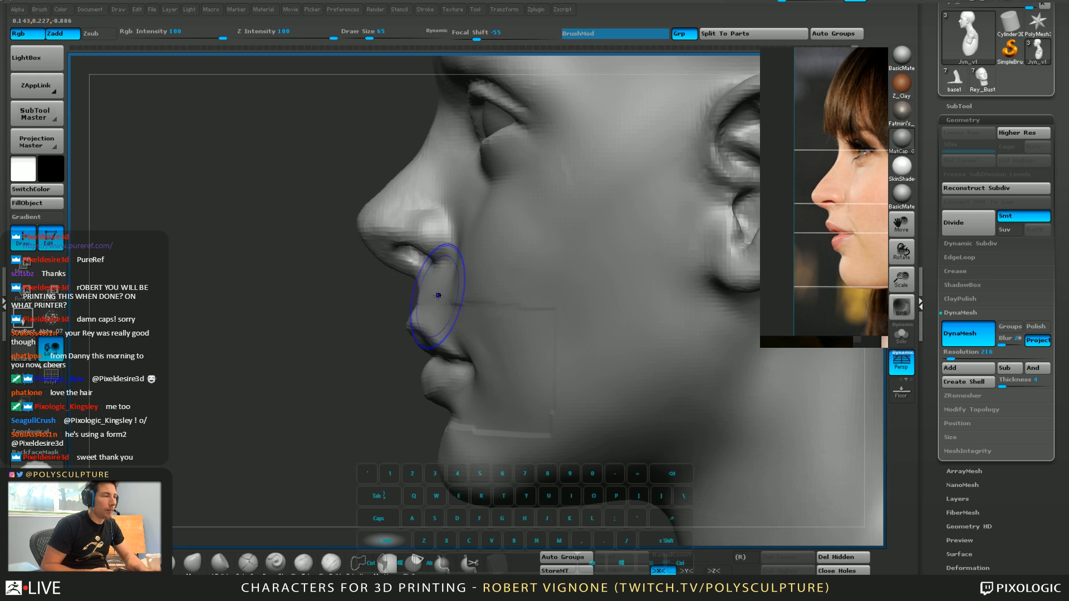
{"action": "left_click_drag", "start_coordinate": [470, 440], "coordinate": [467, 432], "text": "shift"}
Reshape the chin's profile with a draw size of 124
{"action": "key", "text": "s"}
{"action": "left_click_drag", "start_coordinate": [470, 472], "coordinate": [479, 473]}
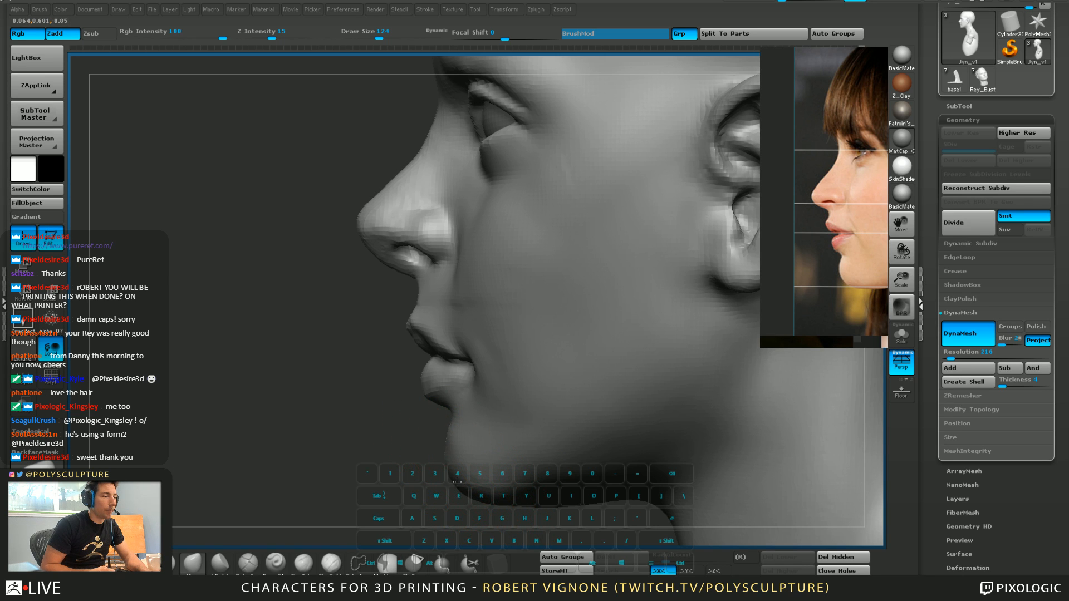
{"action": "mouse_move", "coordinate": [449, 493]}
{"action": "left_mouse_down"}
{"action": "mouse_move", "coordinate": [360, 398]}
{"action": "mouse_move", "coordinate": [426, 367]}
{"action": "mouse_move", "coordinate": [402, 378]}
{"action": "left_mouse_up"}
Reduce the draw size to 65 and smooth the philtrum between the nose and upper lip
{"action": "key", "text": "bracketleft"}
{"action": "key", "text": "bracketleft"}
{"action": "key", "text": "bracketleft"}
{"action": "key", "text": "2"}
{"action": "key", "text": "bracketleft"}
{"action": "key", "text": "bracketleft"}
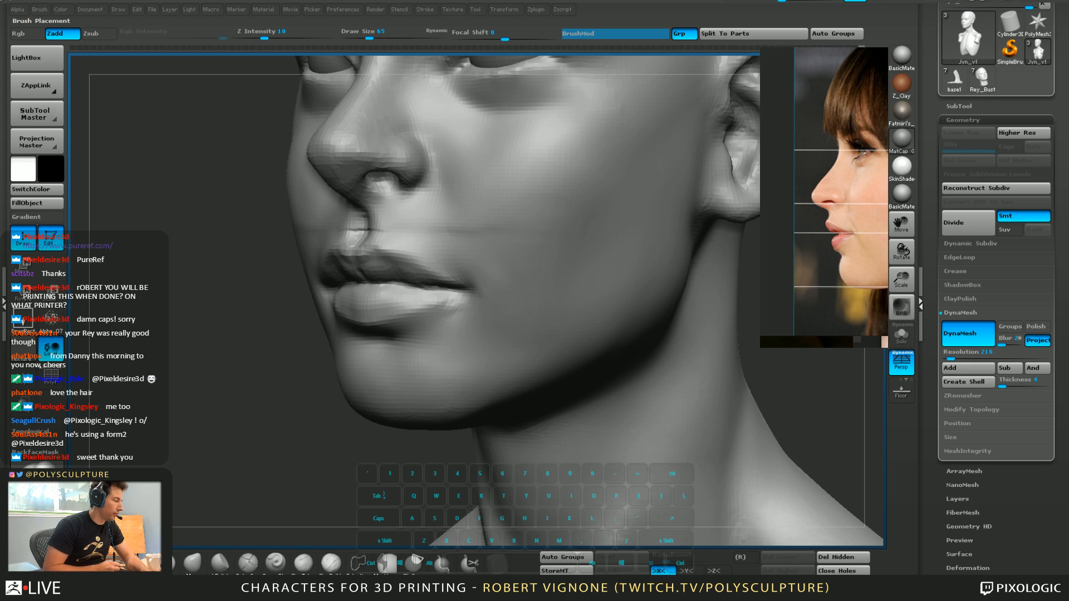
{"action": "scroll", "coordinate": [767, 324], "scroll_direction": "up", "scroll_amount": 2}
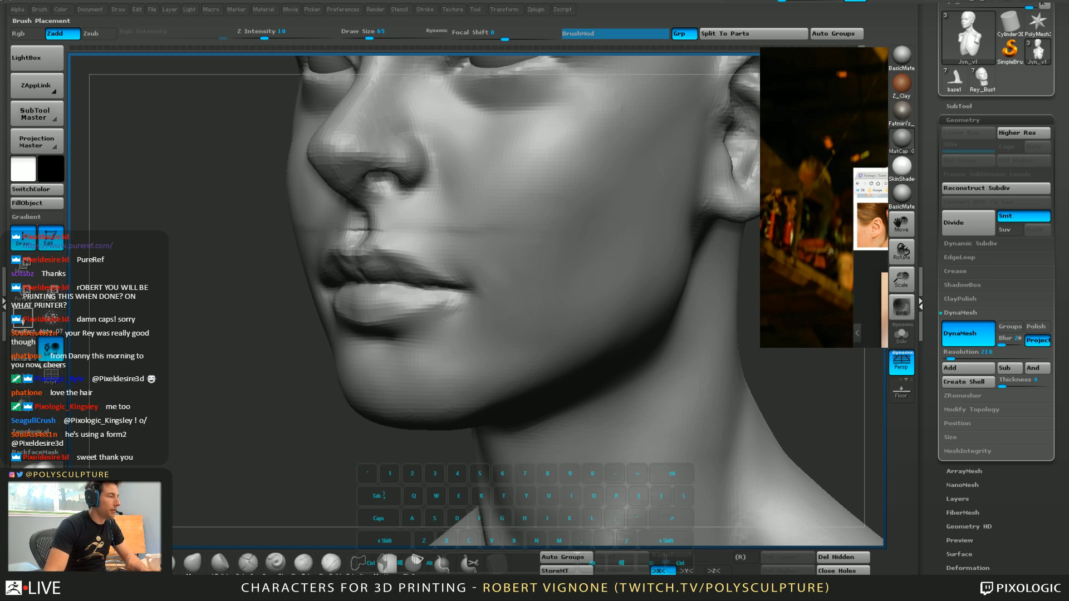
{"action": "key", "text": "alt+Tab"}
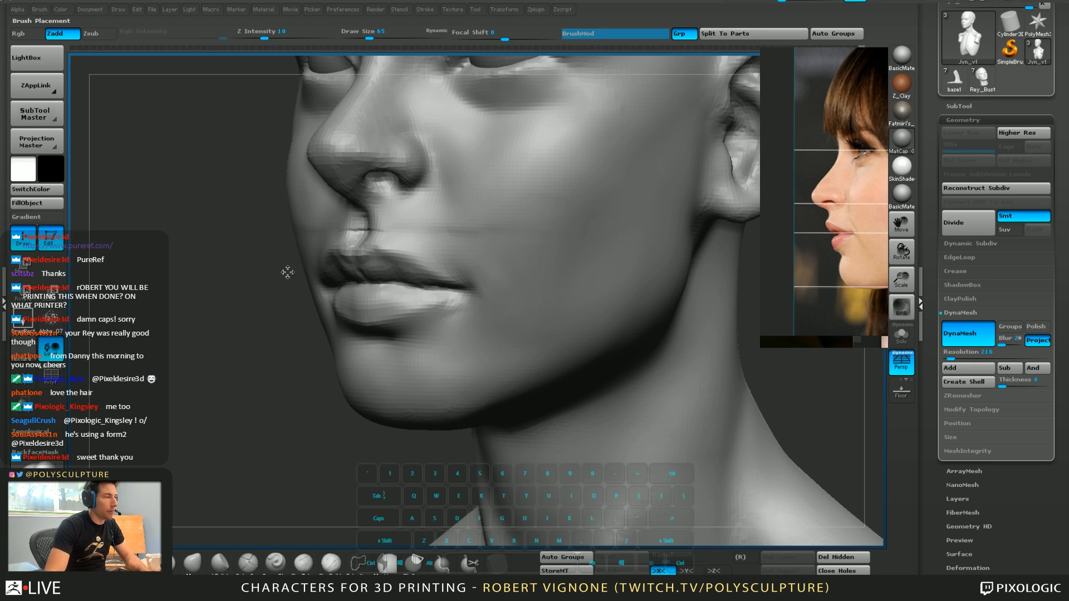
{"action": "left_click", "coordinate": [266, 316]}
{"action": "type", "text": "j"}
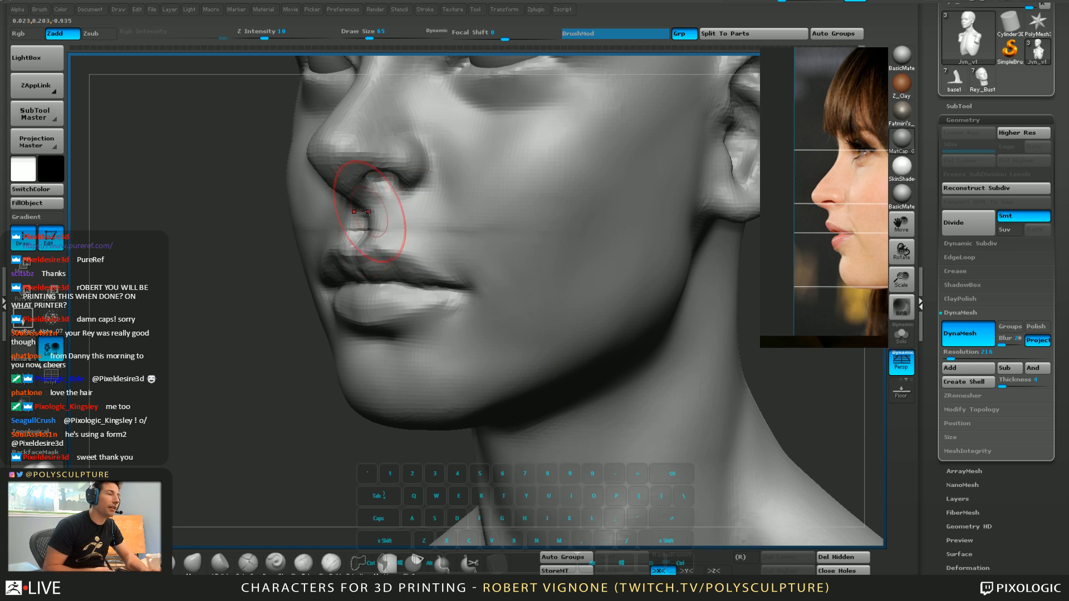
{"action": "left_click_drag", "start_coordinate": [359, 217], "coordinate": [370, 221], "text": "shift"}
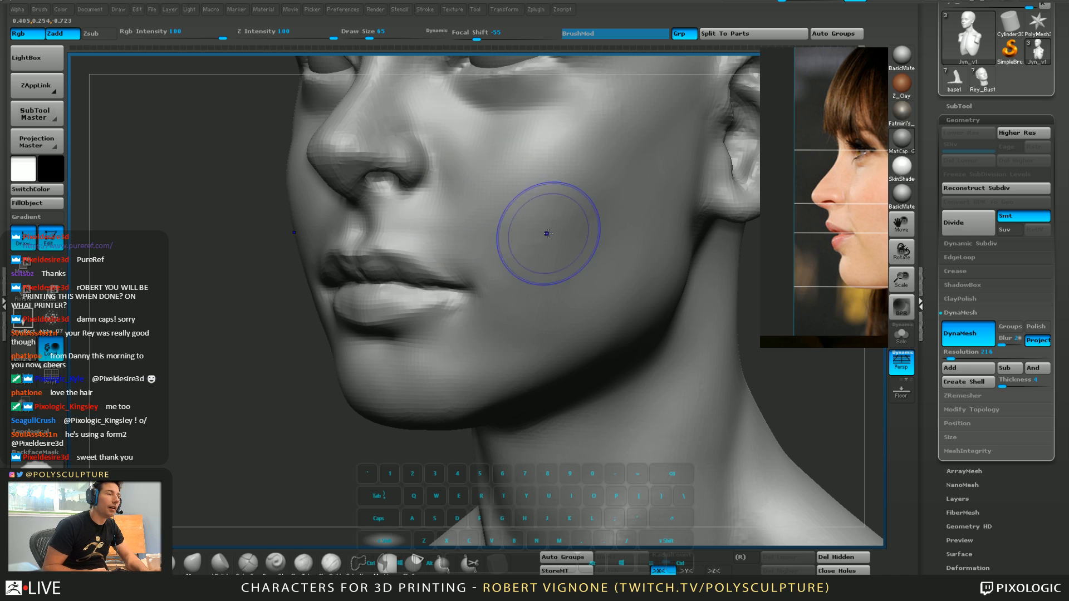
Sculpt the lower lip from the front with a draw size of 35 and smooth its lower edge
{"action": "right_click_drag", "start_coordinate": [498, 232], "coordinate": [487, 302], "text": "alt"}
{"action": "mouse_move", "coordinate": [389, 334]}
{"action": "right_mouse_down"}
{"action": "mouse_move", "coordinate": [476, 371]}
{"action": "mouse_move", "coordinate": [443, 362]}
{"action": "mouse_move", "coordinate": [484, 303]}
{"action": "mouse_move", "coordinate": [482, 339]}
{"action": "right_mouse_up"}
{"action": "left_click", "coordinate": [261, 561]}
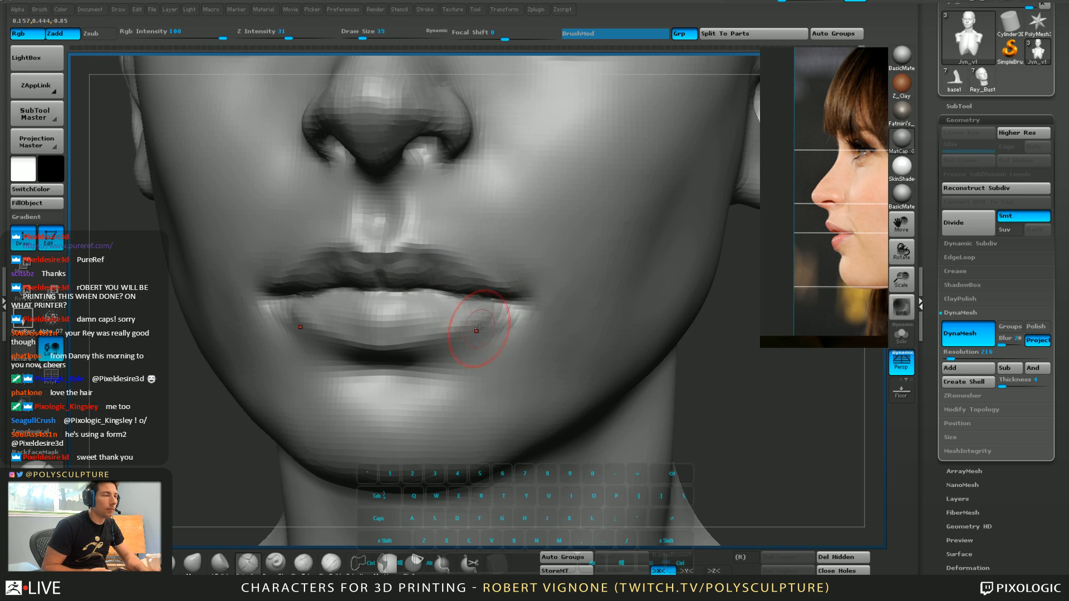
{"action": "mouse_move", "coordinate": [412, 346]}
{"action": "left_mouse_down", "text": "shift"}
{"action": "mouse_move", "coordinate": [460, 333]}
{"action": "mouse_move", "coordinate": [408, 349]}
{"action": "left_mouse_up", "text": "shift"}
Refine the outer part of the lower lip at draw size 23 and smooth it toward the mouth corner
{"action": "key", "text": "s"}
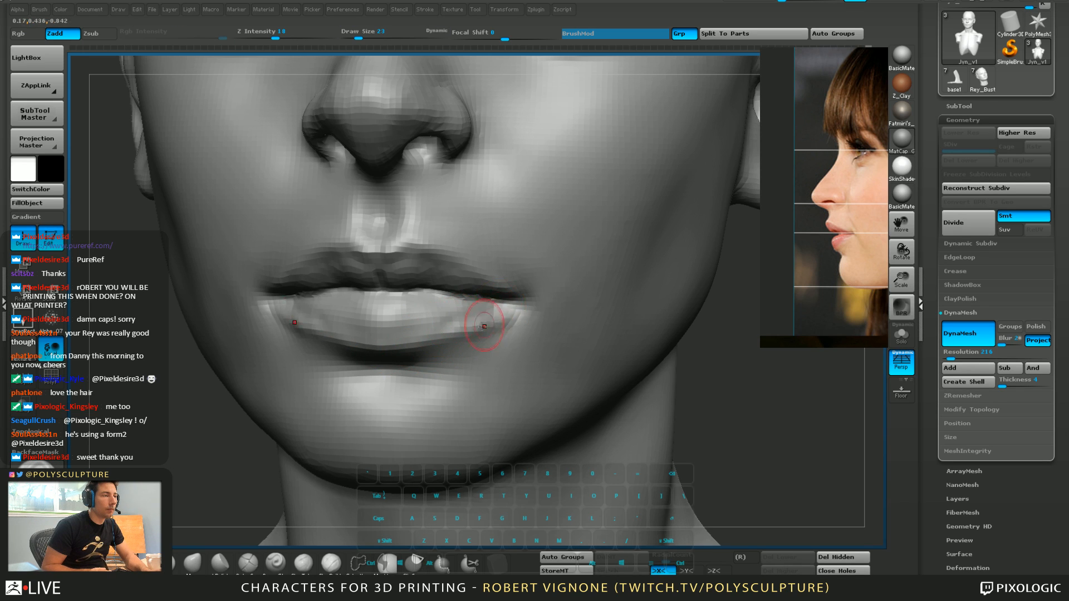
{"action": "right_click_drag", "start_coordinate": [483, 313], "coordinate": [453, 316]}
{"action": "key", "text": "alt"}
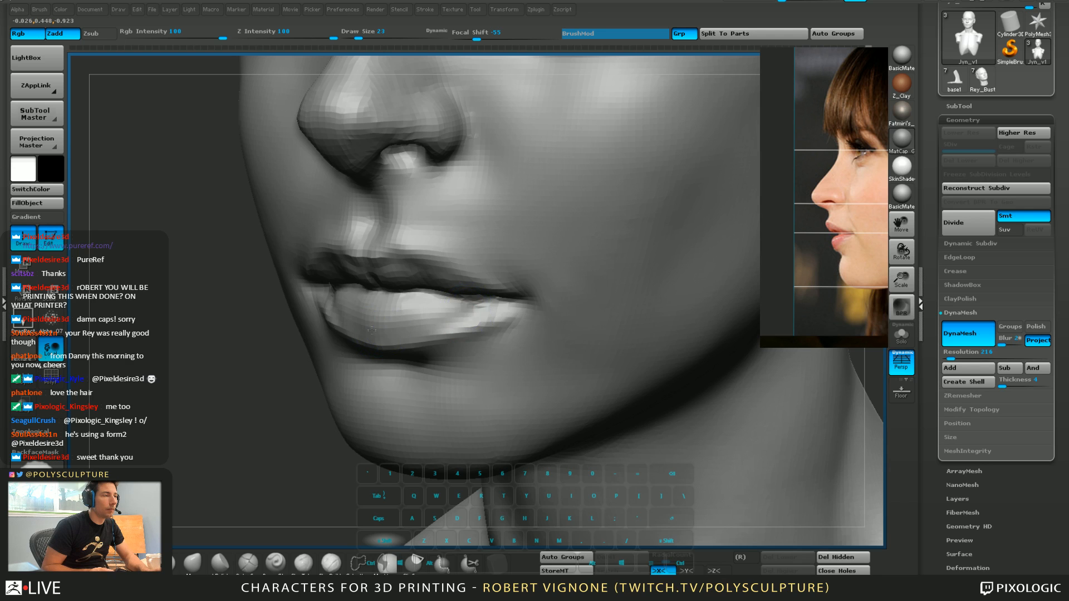
{"action": "left_click_drag", "start_coordinate": [450, 320], "coordinate": [513, 303], "text": "shift"}
Mask the upper lip and the skin above it from a low viewing angle
{"action": "right_click_drag", "start_coordinate": [436, 353], "coordinate": [450, 349]}
{"action": "key", "text": "s"}
{"action": "left_click_drag", "start_coordinate": [434, 347], "coordinate": [439, 347]}
{"action": "mouse_move", "coordinate": [439, 347]}
{"action": "right_mouse_down"}
{"action": "mouse_move", "coordinate": [436, 361]}
{"action": "mouse_move", "coordinate": [418, 362]}
{"action": "mouse_move", "coordinate": [443, 330]}
{"action": "mouse_move", "coordinate": [417, 310]}
{"action": "right_mouse_up"}
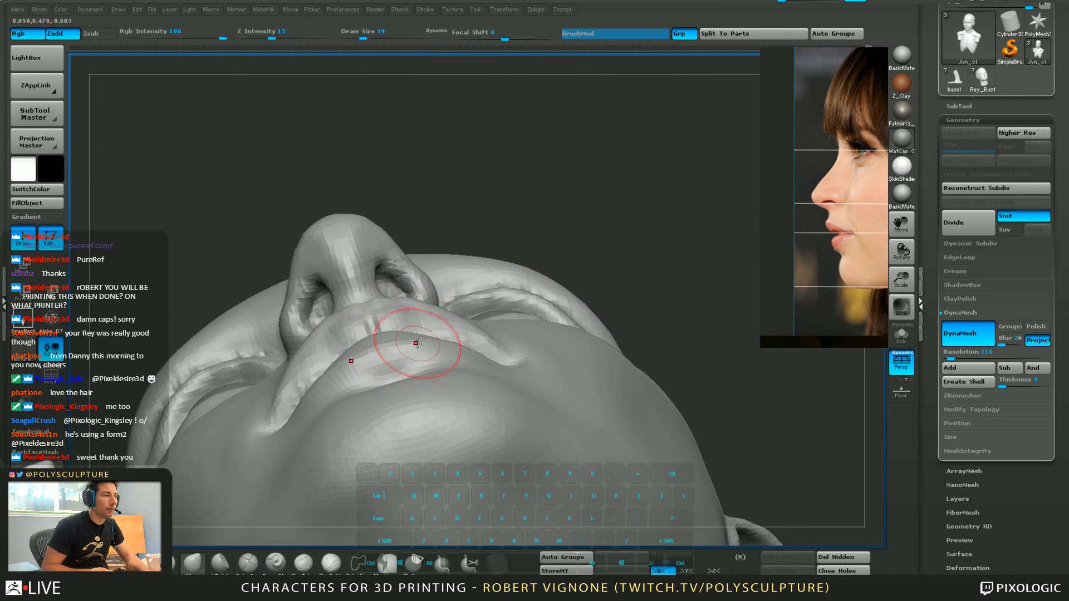
{"action": "right_click_drag", "start_coordinate": [382, 334], "coordinate": [425, 282]}
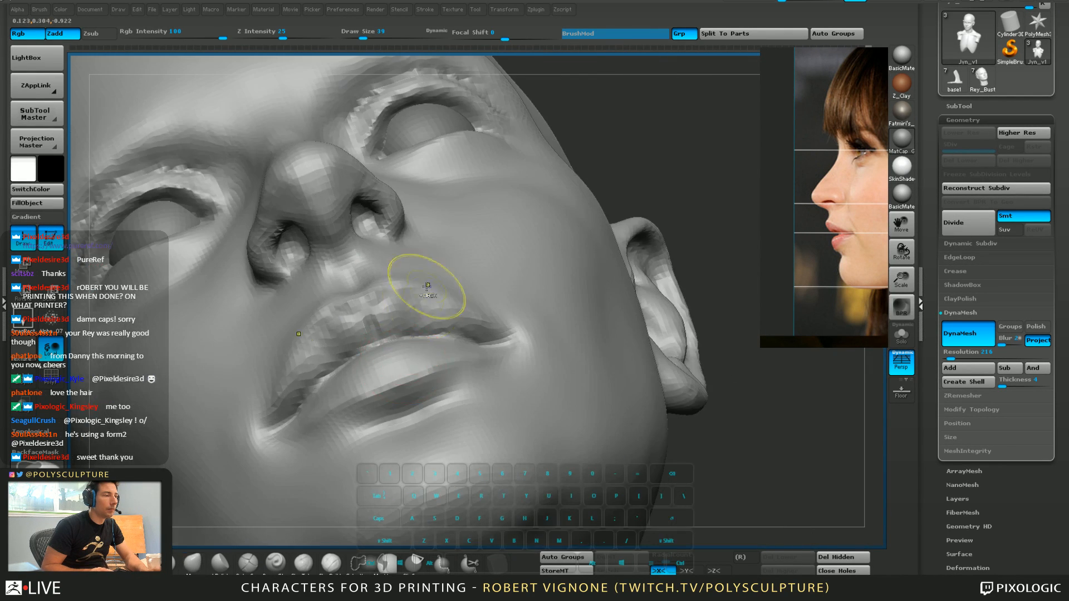
{"action": "mouse_move", "coordinate": [260, 418]}
{"action": "left_mouse_down", "text": "ctrl"}
{"action": "mouse_move", "coordinate": [370, 296]}
{"action": "mouse_move", "coordinate": [322, 314]}
{"action": "mouse_move", "coordinate": [351, 281]}
{"action": "left_mouse_up", "text": "ctrl"}
{"action": "mouse_move", "coordinate": [368, 337]}
{"action": "right_mouse_down"}
{"action": "mouse_move", "coordinate": [374, 298]}
{"action": "mouse_move", "coordinate": [398, 405]}
{"action": "mouse_move", "coordinate": [387, 369]}
{"action": "right_mouse_up"}
{"action": "right_click", "coordinate": [387, 374]}
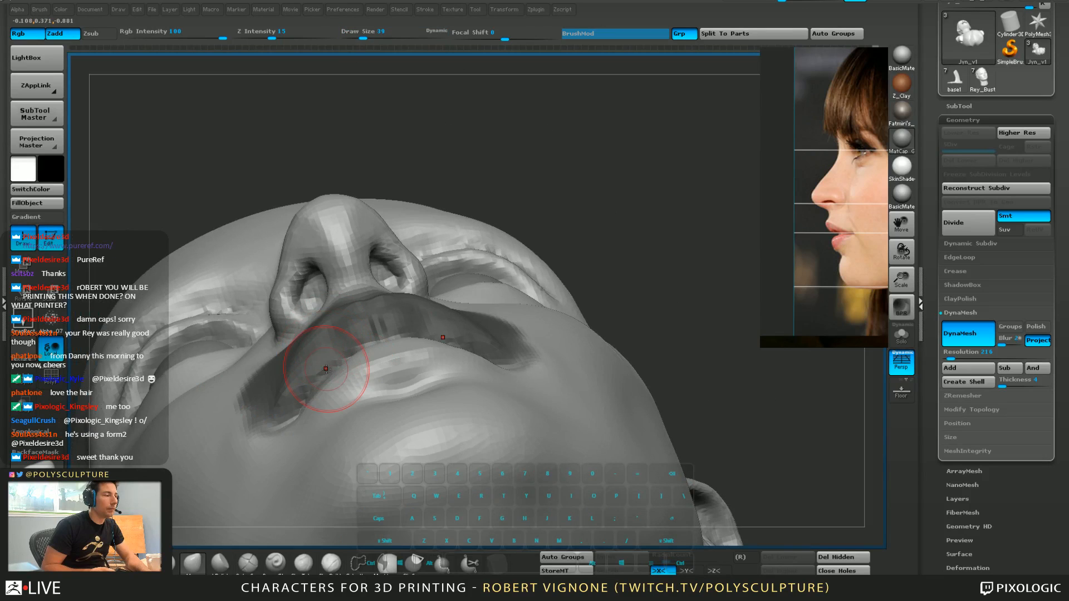
Reshape the lower lip from below at draw size 59 and bring the three-quarter portrait into the reference window
{"action": "key", "text": "s"}
{"action": "left_click_drag", "start_coordinate": [313, 358], "coordinate": [317, 359]}
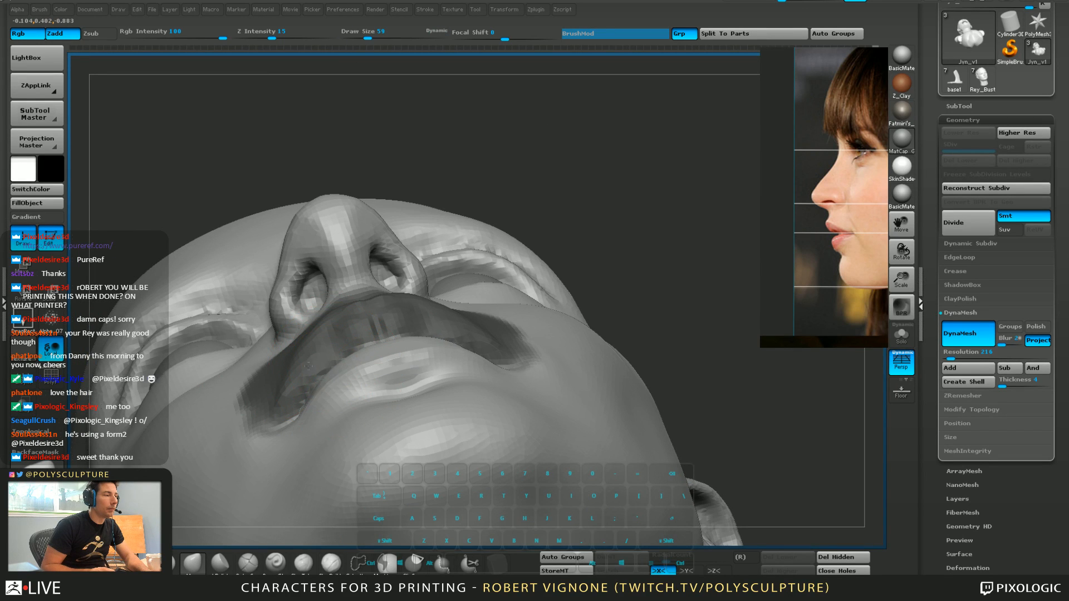
{"action": "mouse_move", "coordinate": [346, 342]}
{"action": "right_mouse_down"}
{"action": "mouse_move", "coordinate": [473, 359]}
{"action": "mouse_move", "coordinate": [434, 349]}
{"action": "mouse_move", "coordinate": [486, 346]}
{"action": "right_mouse_up"}
{"action": "middle_click_drag", "start_coordinate": [768, 319], "coordinate": [529, 330]}
{"action": "mouse_move", "coordinate": [531, 354]}
{"action": "right_mouse_down"}
{"action": "mouse_move", "coordinate": [483, 347]}
{"action": "mouse_move", "coordinate": [486, 356]}
{"action": "mouse_move", "coordinate": [480, 337]}
{"action": "right_mouse_up"}
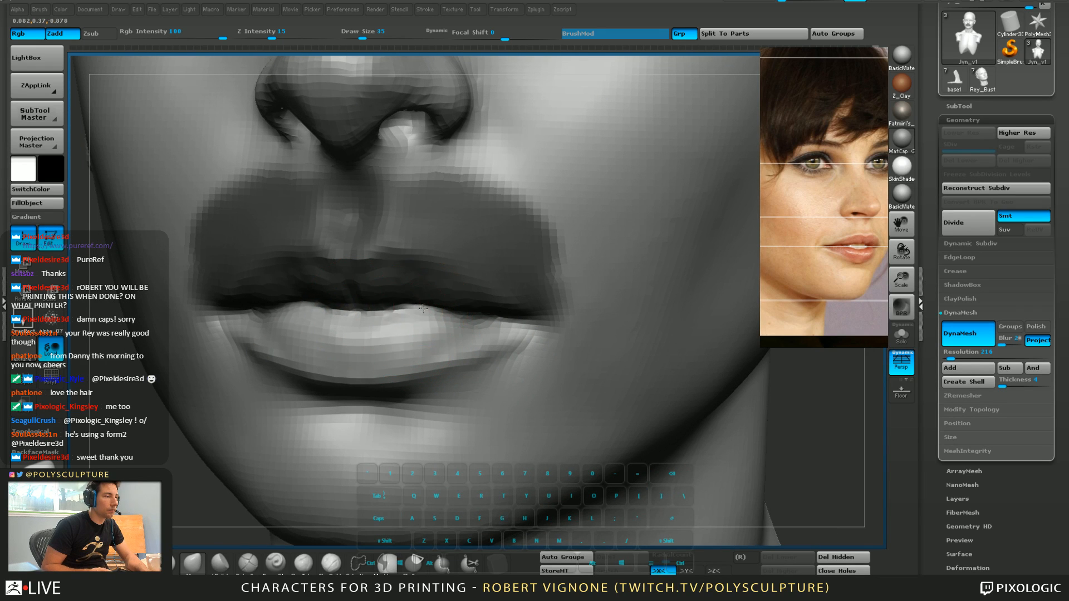
Build up the lower lip's upper edge against the masked upper lip, using a draw size of 35
{"action": "left_click_drag", "start_coordinate": [423, 309], "coordinate": [422, 311]}
{"action": "right_click_drag", "start_coordinate": [484, 315], "coordinate": [369, 310]}
{"action": "key", "text": "5"}
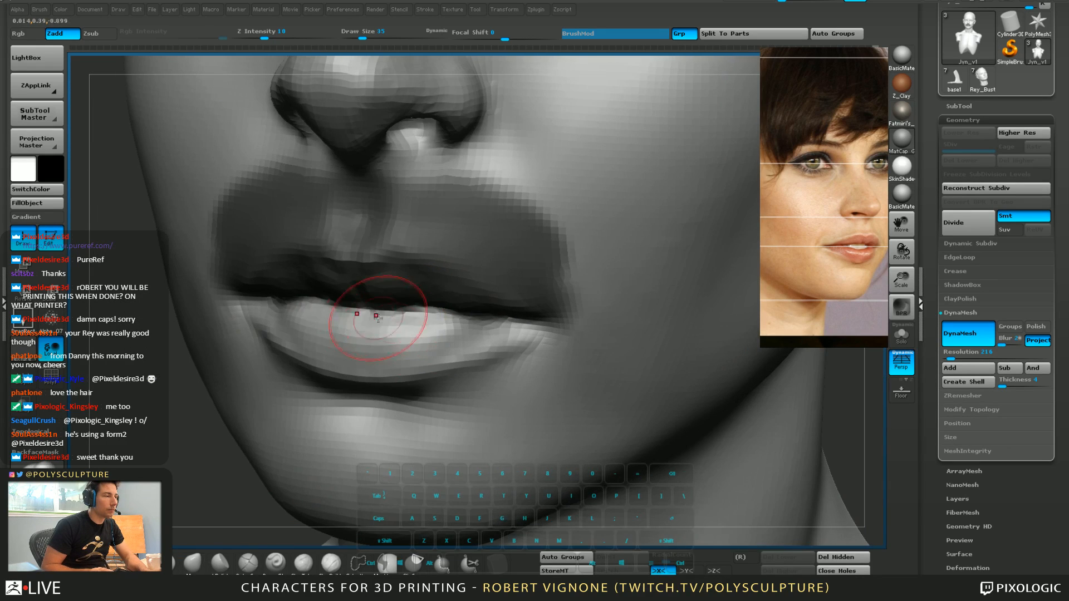
{"action": "right_click_drag", "start_coordinate": [453, 297], "coordinate": [432, 324]}
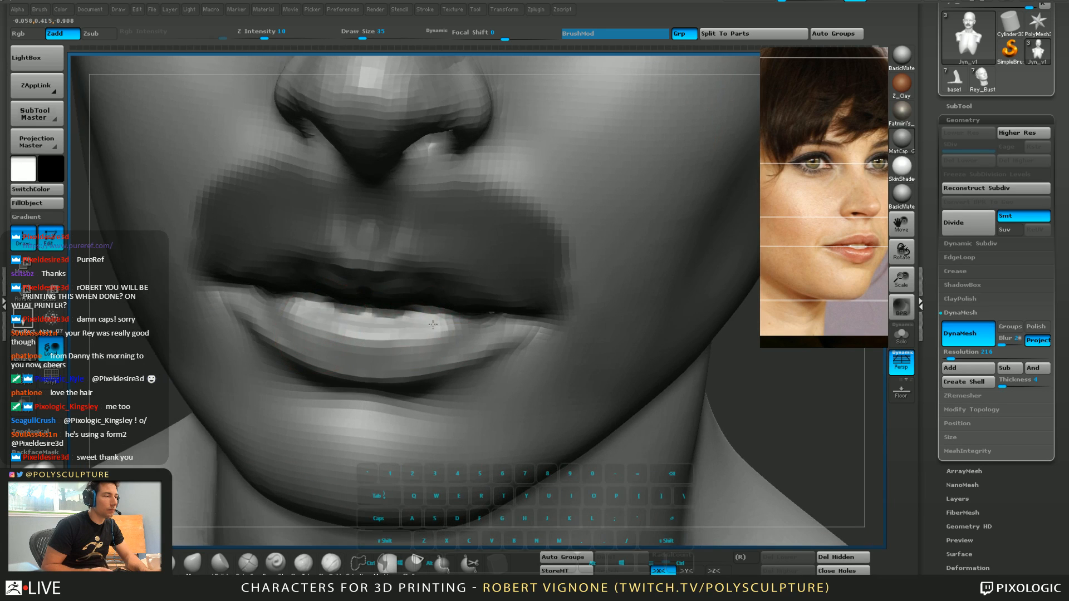
{"action": "key", "text": "shift"}
{"action": "left_click_drag", "start_coordinate": [424, 333], "coordinate": [483, 323]}
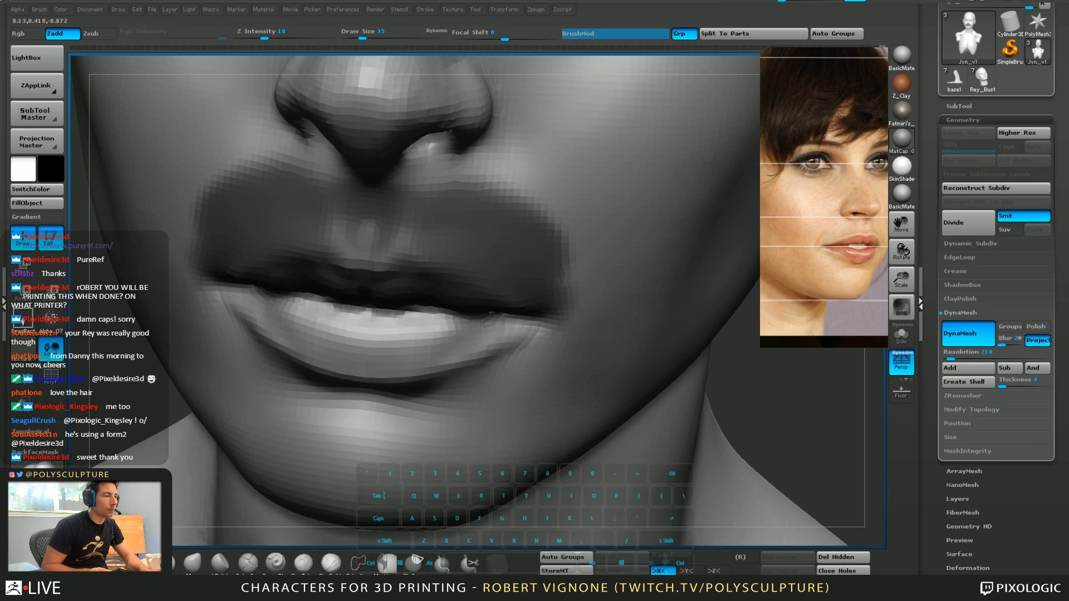
{"action": "mouse_move", "coordinate": [496, 331]}
{"action": "right_mouse_down"}
{"action": "mouse_move", "coordinate": [513, 341]}
{"action": "mouse_move", "coordinate": [473, 284]}
{"action": "right_mouse_up"}
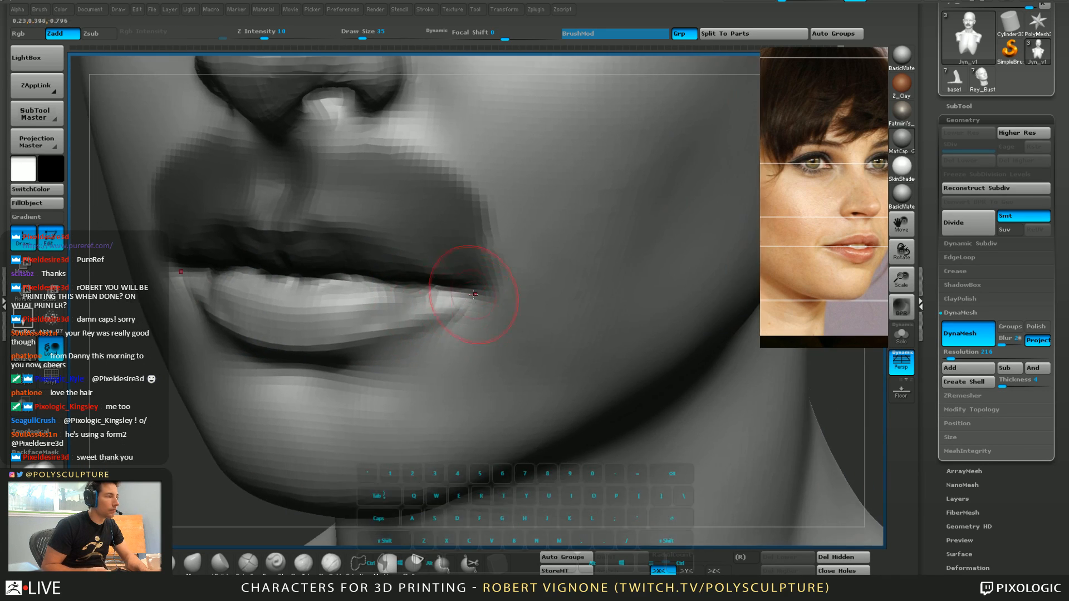
{"action": "key", "text": "1"}
Refine the underside of the lower lip and the hollow above the chin with a draw size of 25
{"action": "right_click_drag", "start_coordinate": [472, 332], "coordinate": [437, 349], "text": "alt"}
{"action": "left_click_drag", "start_coordinate": [428, 350], "coordinate": [384, 350], "text": "shift"}
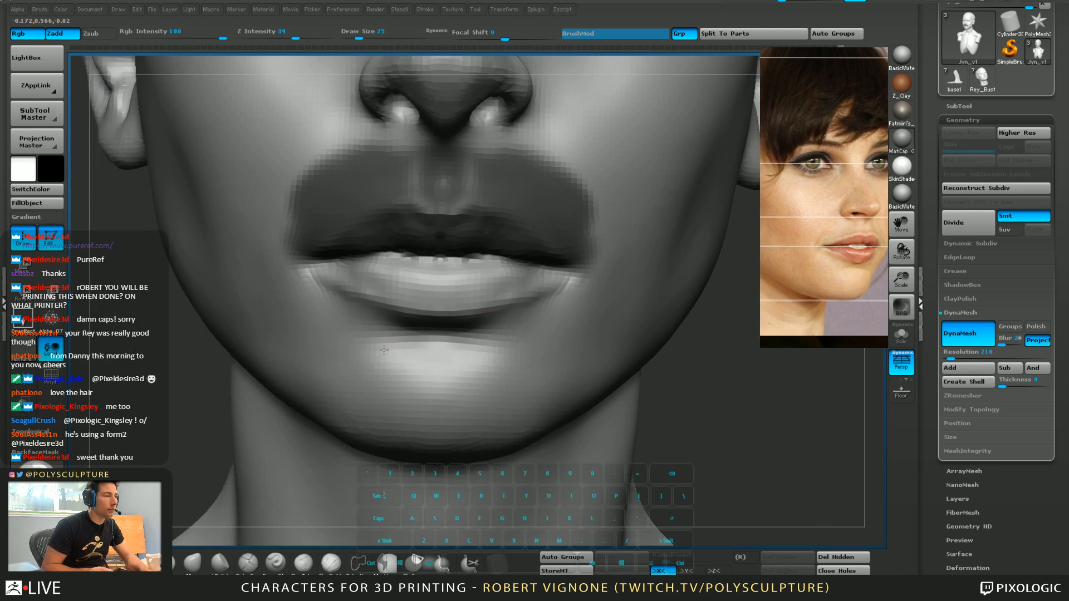
{"action": "right_click_drag", "start_coordinate": [436, 353], "coordinate": [358, 315]}
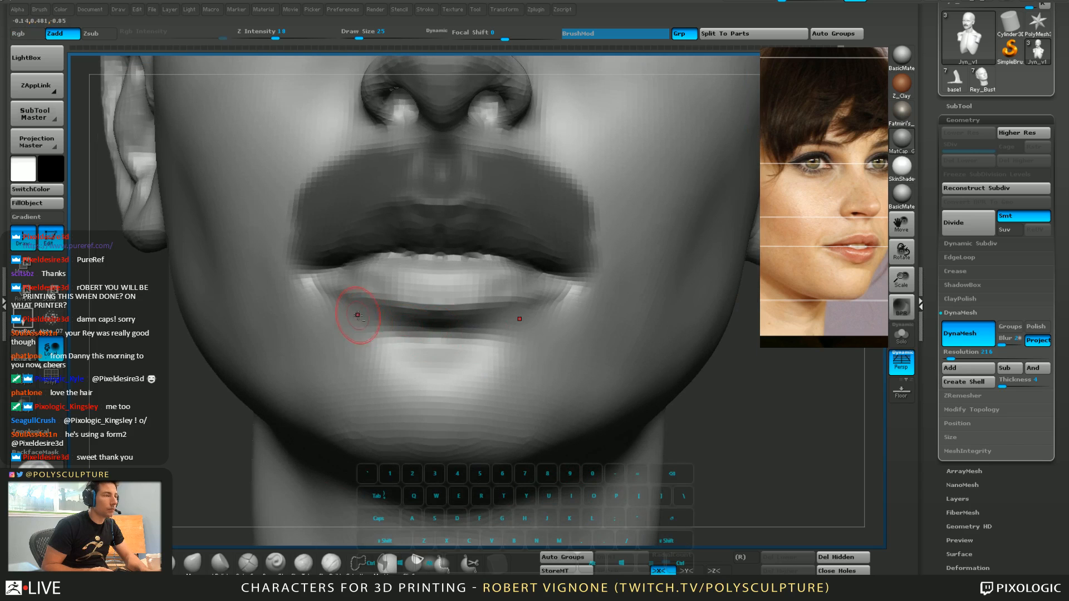
{"action": "left_click_drag", "start_coordinate": [391, 324], "coordinate": [420, 333]}
{"action": "right_click_drag", "start_coordinate": [371, 357], "coordinate": [416, 370]}
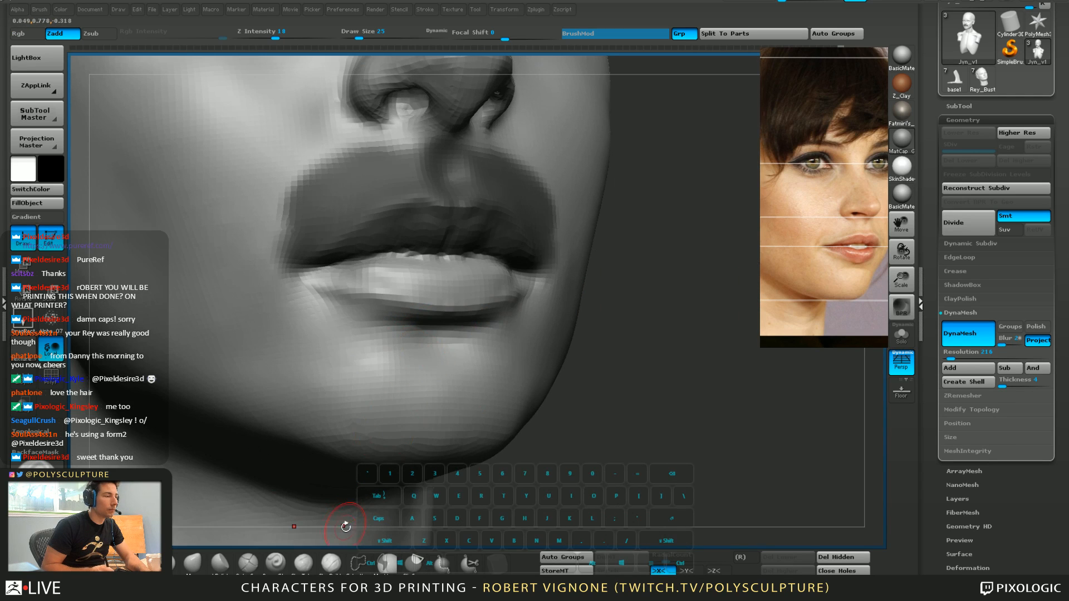
Switch to a softer brush with Z Intensity 6 and even out the transition below the lower lip
{"action": "left_click", "coordinate": [331, 563]}
{"action": "left_click_drag", "start_coordinate": [359, 340], "coordinate": [365, 335]}
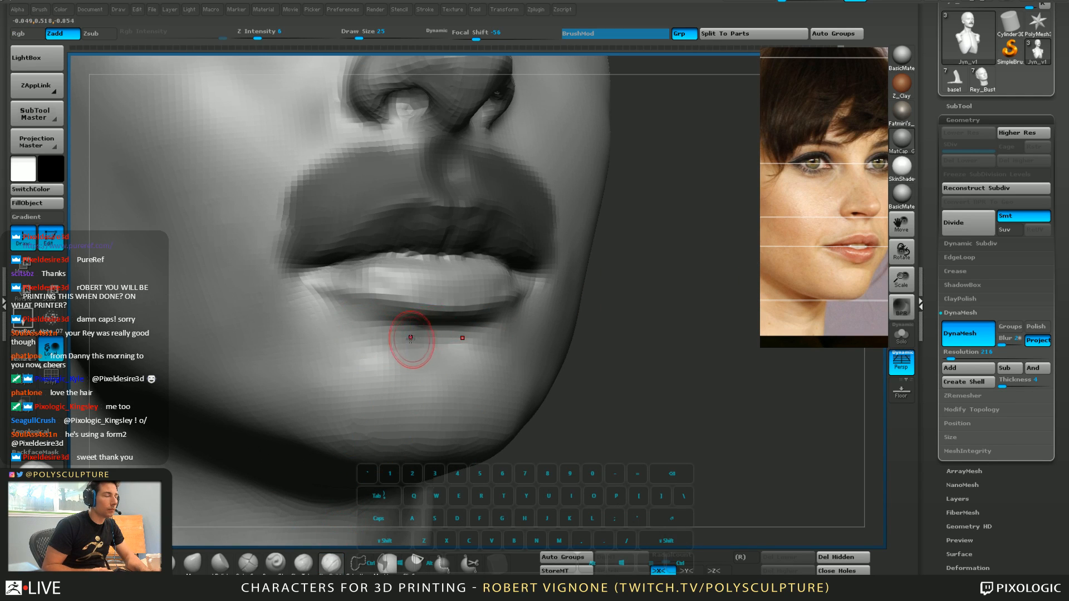
{"action": "mouse_move", "coordinate": [410, 345]}
{"action": "right_mouse_down"}
{"action": "mouse_move", "coordinate": [357, 350]}
{"action": "mouse_move", "coordinate": [412, 346]}
{"action": "mouse_move", "coordinate": [394, 344]}
{"action": "mouse_move", "coordinate": [394, 353]}
{"action": "right_mouse_up"}
{"action": "key", "text": "1"}
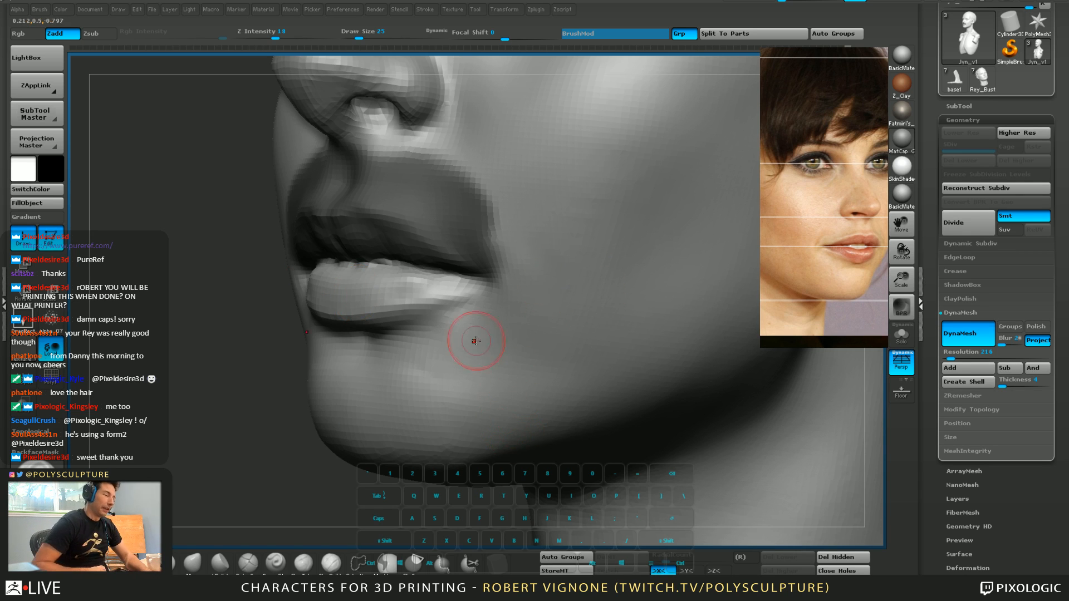
{"action": "right_click_drag", "start_coordinate": [476, 341], "coordinate": [444, 299]}
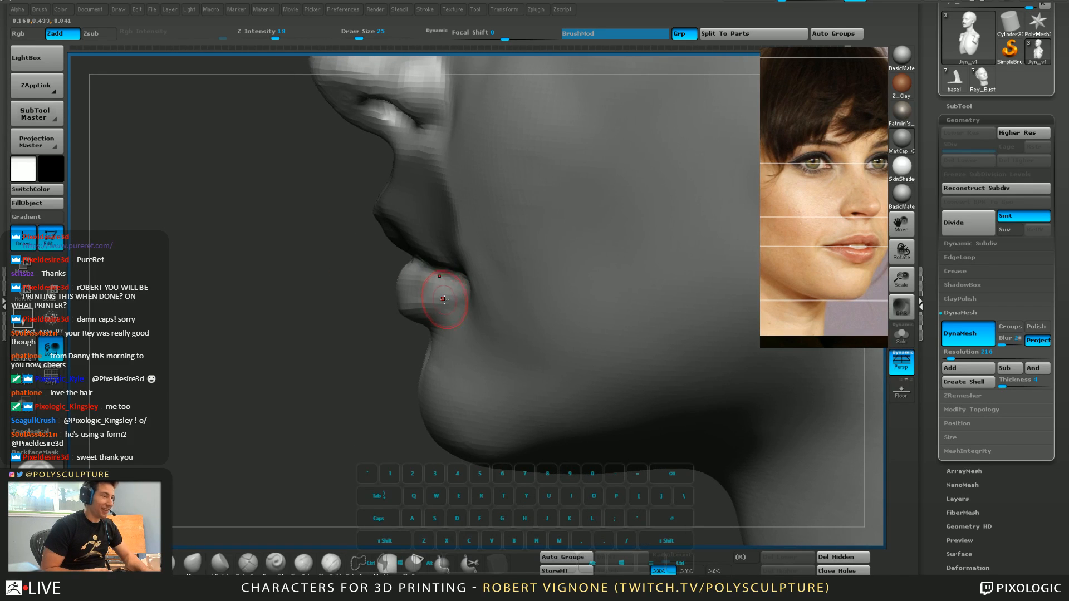
Touch up the side of the lips in profile with the Move brush and refresh the head's DynaMesh
{"action": "key", "text": "5"}
{"action": "key", "text": "s"}
{"action": "left_click_drag", "start_coordinate": [441, 300], "coordinate": [447, 301]}
{"action": "mouse_move", "coordinate": [427, 302]}
{"action": "right_mouse_down"}
{"action": "mouse_move", "coordinate": [465, 275]}
{"action": "mouse_move", "coordinate": [420, 290]}
{"action": "right_mouse_up"}
{"action": "right_click_drag", "start_coordinate": [371, 328], "coordinate": [298, 348], "text": "ctrl"}
{"action": "left_click_drag", "start_coordinate": [282, 353], "coordinate": [292, 365], "text": "ctrl"}
Work over the cheek in three-quarter view with the soft Z Intensity 6 brush at draw size 100
{"action": "mouse_move", "coordinate": [287, 392]}
{"action": "right_mouse_down"}
{"action": "mouse_move", "coordinate": [425, 336]}
{"action": "mouse_move", "coordinate": [448, 347]}
{"action": "right_mouse_up"}
{"action": "key", "text": "s"}
{"action": "left_click_drag", "start_coordinate": [370, 312], "coordinate": [380, 311]}
{"action": "right_click_drag", "start_coordinate": [378, 318], "coordinate": [406, 310]}
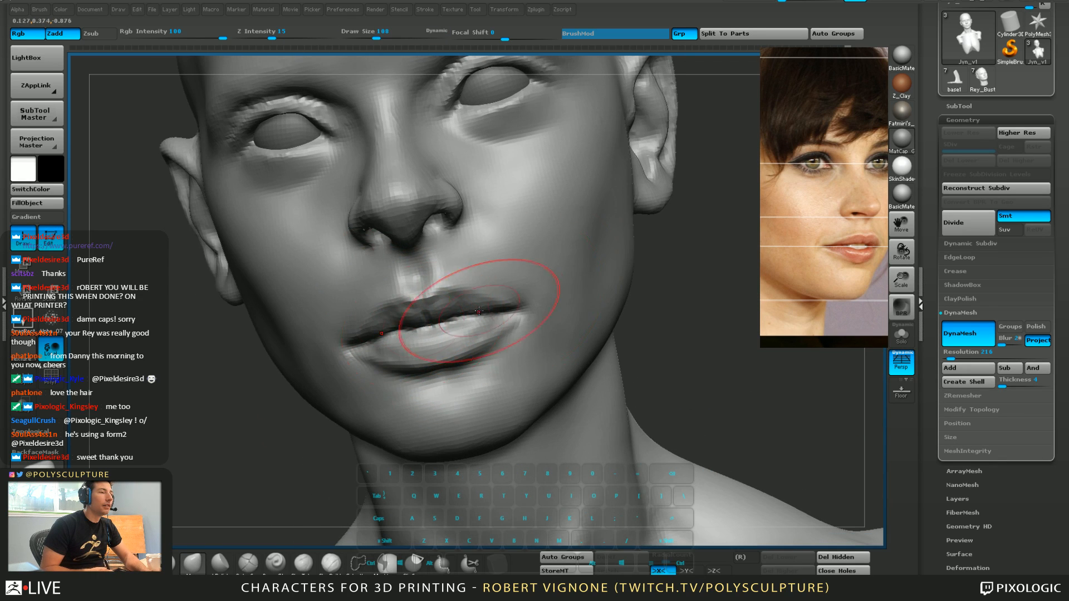
{"action": "right_click_drag", "start_coordinate": [586, 290], "coordinate": [537, 306]}
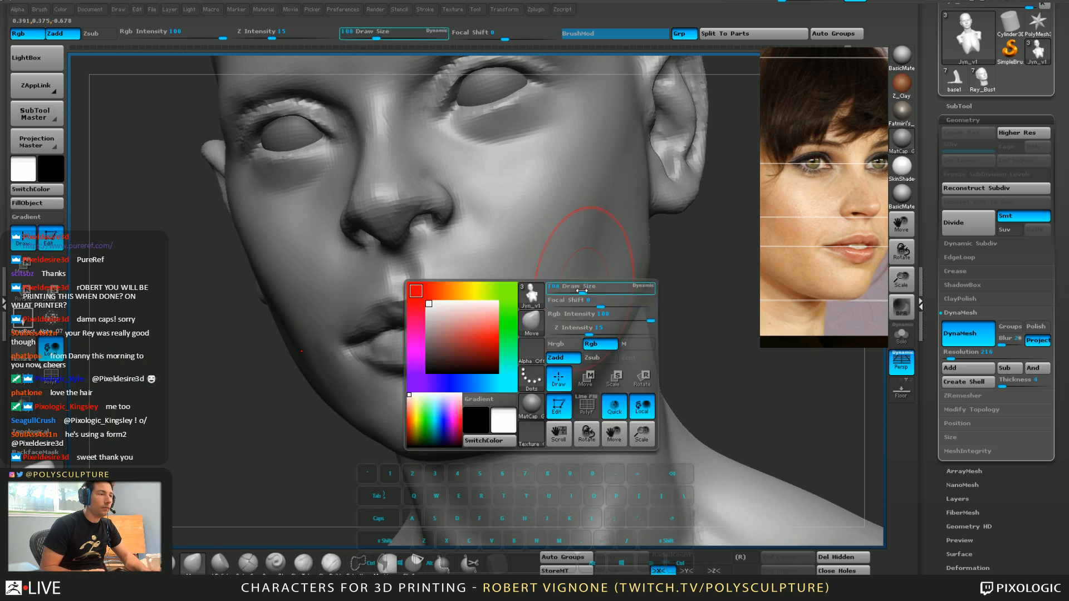
{"action": "left_click", "coordinate": [333, 559]}
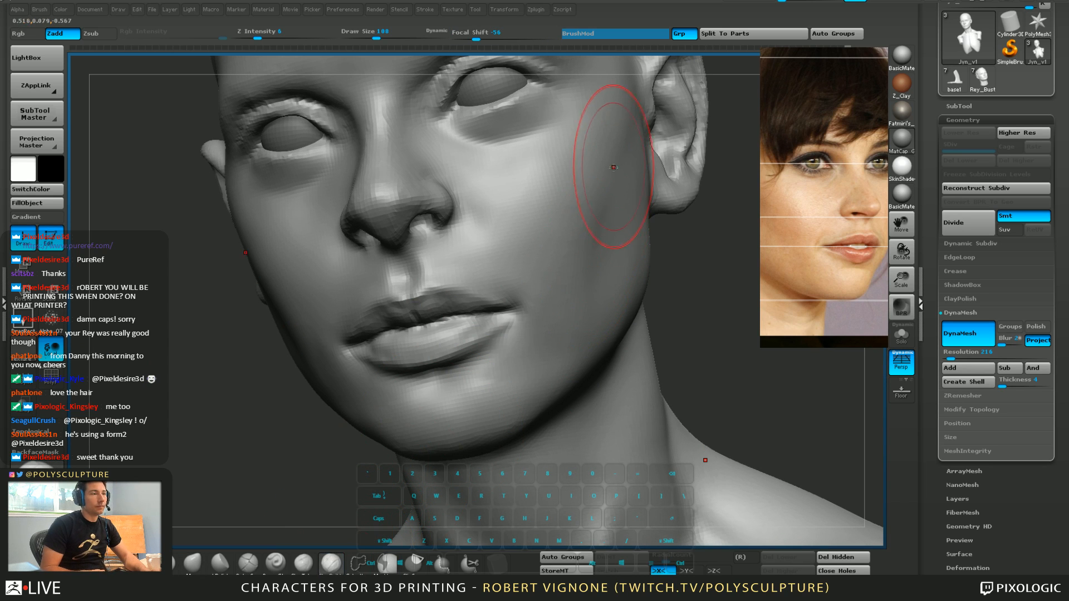
{"action": "left_click_drag", "start_coordinate": [614, 168], "coordinate": [593, 243]}
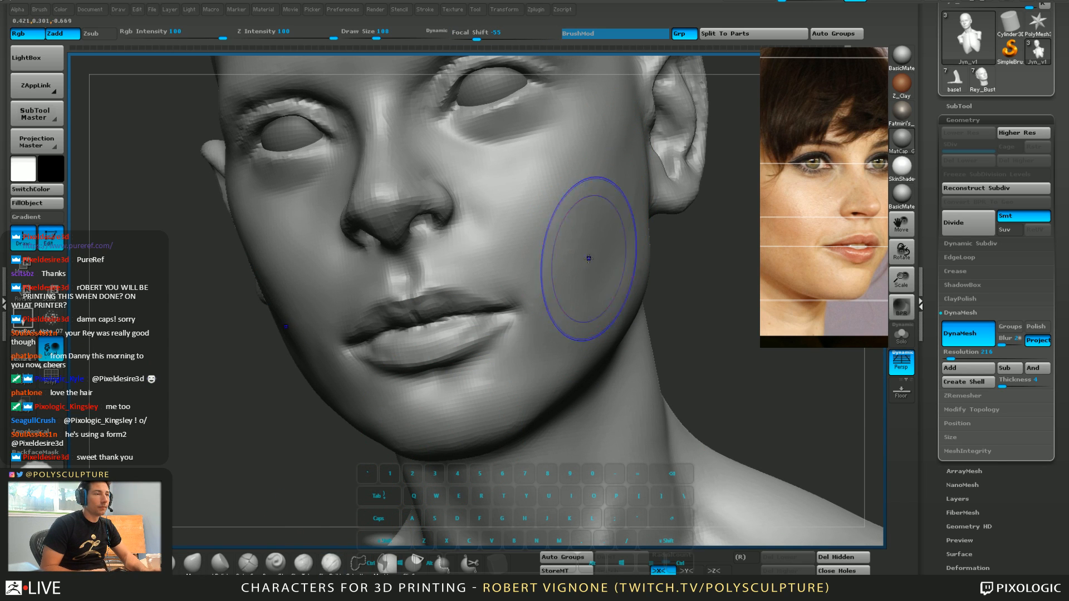
Face the head frontally against the frontal portrait and set up the Move brush at draw size 51 over the nose
{"action": "mouse_move", "coordinate": [585, 241]}
{"action": "right_mouse_down"}
{"action": "mouse_move", "coordinate": [515, 257]}
{"action": "mouse_move", "coordinate": [549, 262]}
{"action": "mouse_move", "coordinate": [534, 336]}
{"action": "right_mouse_up"}
{"action": "key", "text": "s"}
{"action": "left_click_drag", "start_coordinate": [535, 336], "coordinate": [517, 339]}
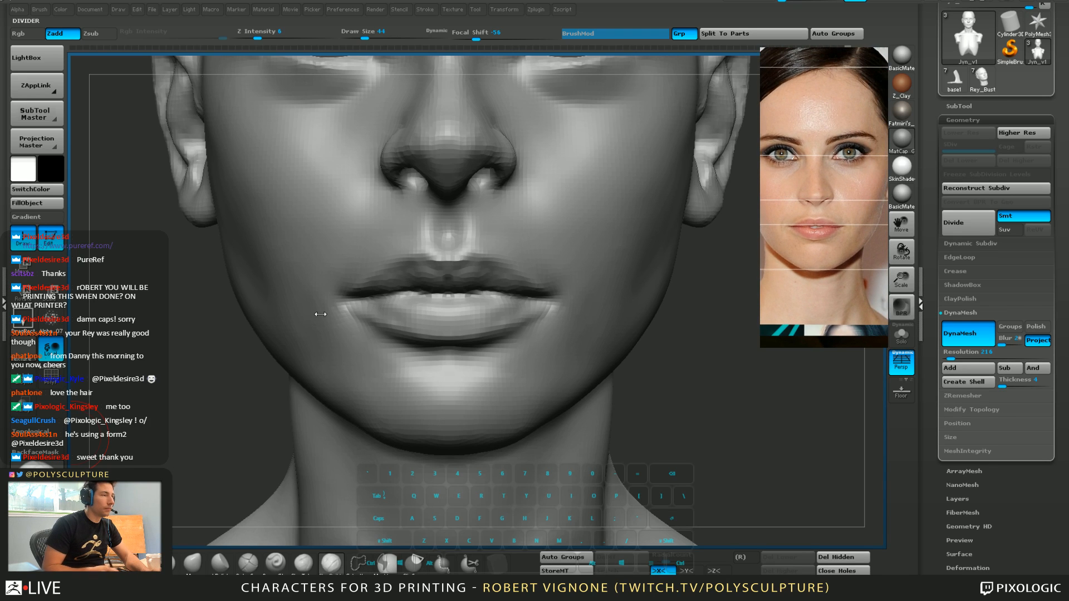
{"action": "mouse_move", "coordinate": [321, 313]}
{"action": "right_mouse_down"}
{"action": "mouse_move", "coordinate": [475, 307]}
{"action": "mouse_move", "coordinate": [446, 167]}
{"action": "mouse_move", "coordinate": [448, 306]}
{"action": "mouse_move", "coordinate": [441, 268]}
{"action": "right_mouse_up"}
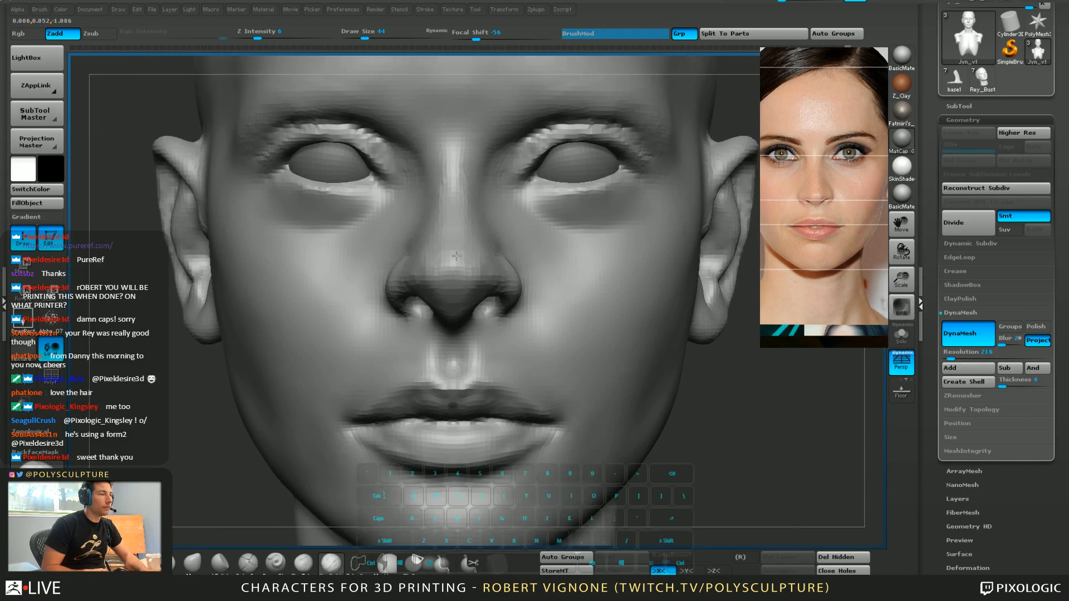
{"action": "key", "text": "s"}
{"action": "mouse_move", "coordinate": [440, 262]}
{"action": "left_mouse_down"}
{"action": "mouse_move", "coordinate": [449, 264]}
{"action": "mouse_move", "coordinate": [406, 289]}
{"action": "mouse_move", "coordinate": [432, 304]}
{"action": "mouse_move", "coordinate": [451, 293]}
{"action": "left_mouse_up"}
{"action": "key", "text": "5"}
{"action": "key", "text": "s"}
{"action": "key", "text": "s"}
{"action": "key", "text": "s"}
{"action": "key", "text": "s"}
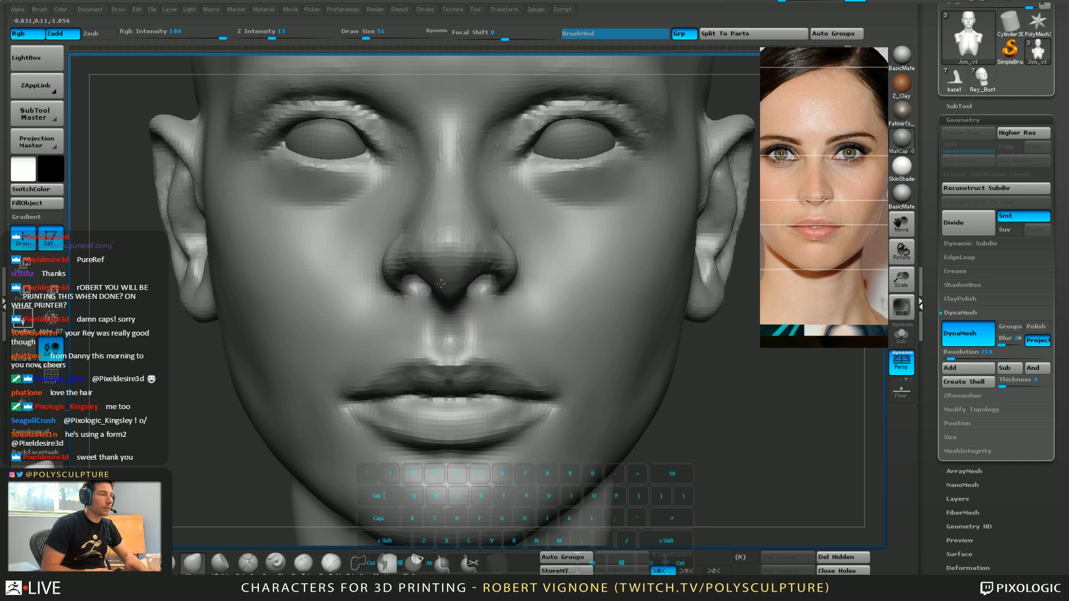
Adjust the sides and bridge of the nose from the front with the Move brush, at draw size 128 and 59
{"action": "key", "text": "s"}
{"action": "mouse_move", "coordinate": [413, 261]}
{"action": "left_mouse_down"}
{"action": "mouse_move", "coordinate": [431, 262]}
{"action": "mouse_move", "coordinate": [444, 235]}
{"action": "left_mouse_up"}
{"action": "key", "text": "s"}
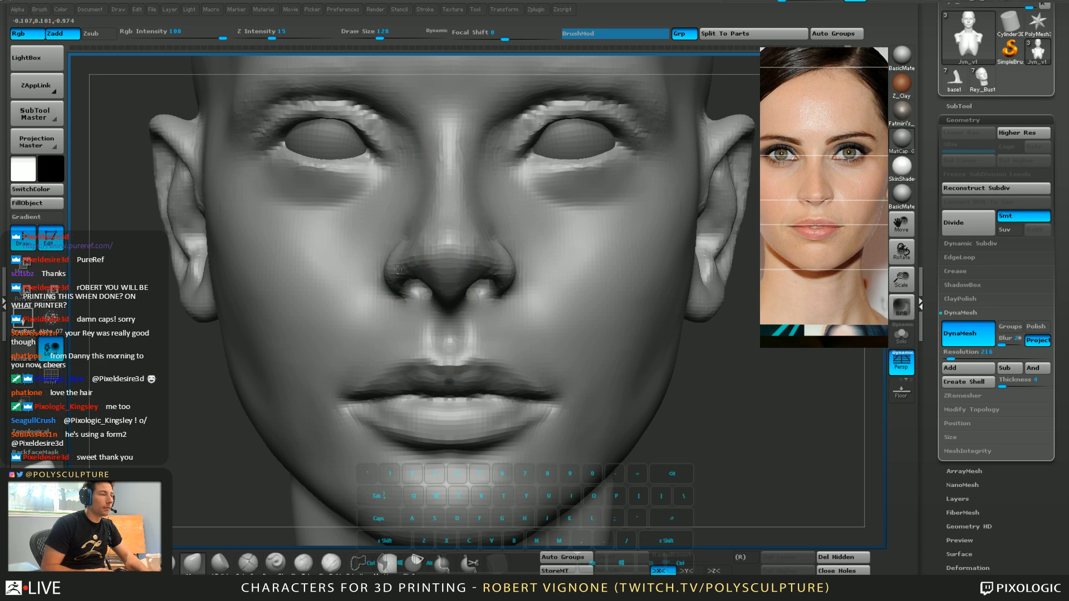
{"action": "key", "text": "f"}
{"action": "mouse_move", "coordinate": [410, 275]}
{"action": "right_mouse_down", "text": "alt"}
{"action": "mouse_move", "coordinate": [434, 340]}
{"action": "mouse_move", "coordinate": [431, 365]}
{"action": "right_mouse_up", "text": "alt"}
{"action": "key", "text": "s"}
{"action": "mouse_move", "coordinate": [426, 350]}
{"action": "left_mouse_down"}
{"action": "mouse_move", "coordinate": [412, 350]}
{"action": "mouse_move", "coordinate": [433, 317]}
{"action": "left_mouse_up"}
{"action": "key", "text": "s"}
{"action": "right_click_drag", "start_coordinate": [432, 315], "coordinate": [444, 335], "text": "ctrl"}
{"action": "key", "text": "s"}
{"action": "left_click_drag", "start_coordinate": [440, 328], "coordinate": [436, 328]}
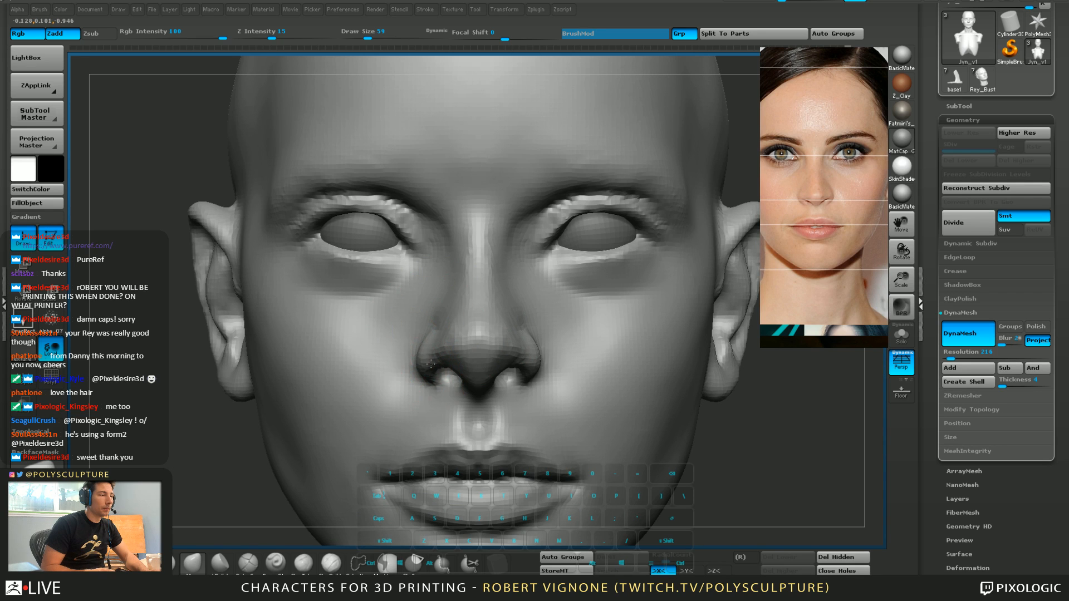
{"action": "right_click_drag", "start_coordinate": [429, 400], "coordinate": [405, 366], "text": "alt"}
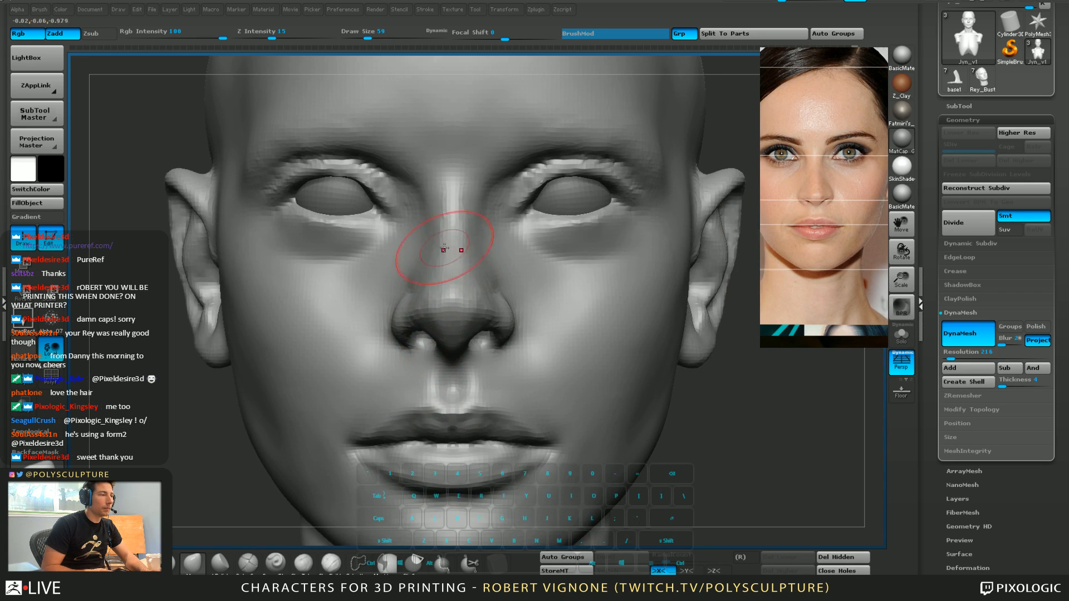
Carve the side of the nose bridge with the soft brush and reshape the area beside the nostrils with the Move brush
{"action": "left_click", "coordinate": [331, 564]}
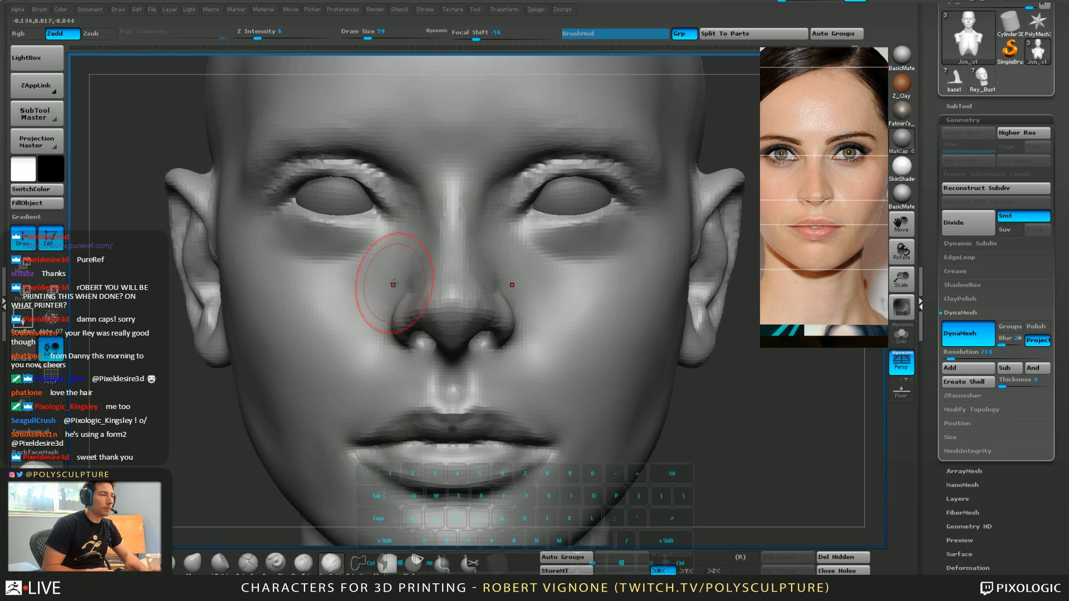
{"action": "left_click_drag", "start_coordinate": [425, 245], "coordinate": [418, 272], "text": "alt"}
{"action": "key", "text": "b"}
{"action": "key", "text": "m"}
{"action": "key", "text": "v"}
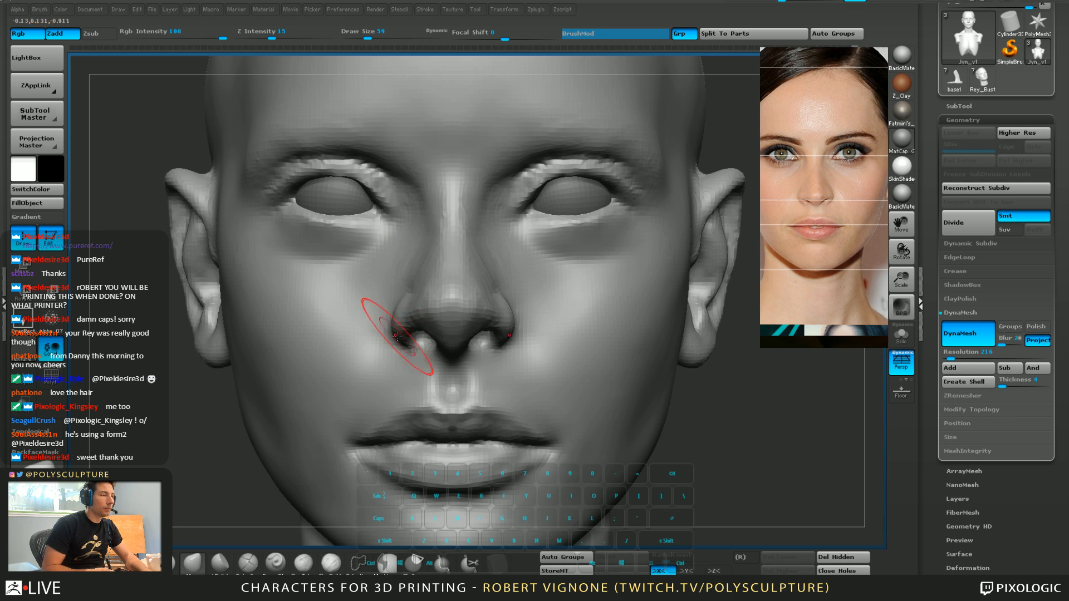
{"action": "mouse_move", "coordinate": [398, 353]}
{"action": "left_mouse_down"}
{"action": "mouse_move", "coordinate": [414, 356]}
{"action": "mouse_move", "coordinate": [413, 377]}
{"action": "mouse_move", "coordinate": [430, 398]}
{"action": "left_mouse_up"}
{"action": "key", "text": "s"}
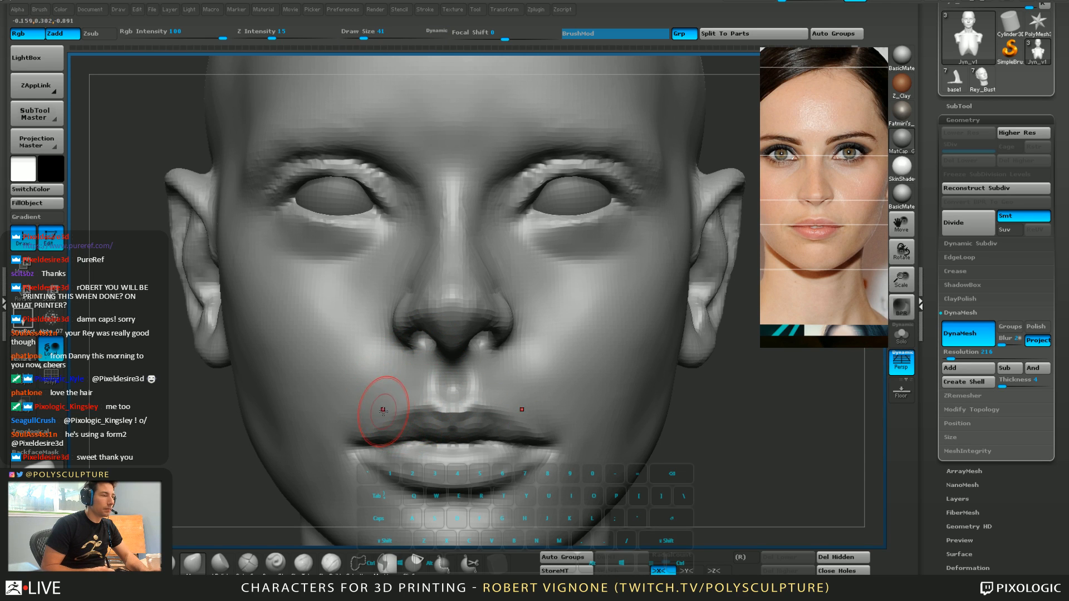
Carve in the surface between the nostril and the mouth corner with Z Intensity 10 and draw size 41
{"action": "key", "text": "2"}
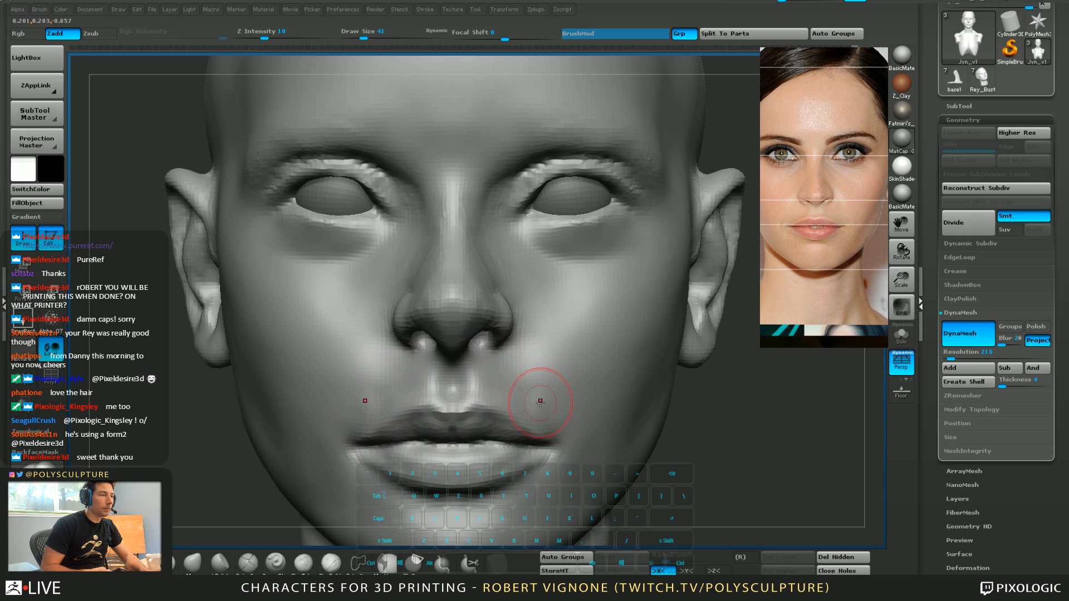
{"action": "key", "text": "shift"}
{"action": "mouse_move", "coordinate": [529, 390]}
{"action": "right_mouse_down", "text": "alt"}
{"action": "mouse_move", "coordinate": [518, 334]}
{"action": "mouse_move", "coordinate": [544, 417]}
{"action": "mouse_move", "coordinate": [490, 348]}
{"action": "mouse_move", "coordinate": [526, 406]}
{"action": "mouse_move", "coordinate": [485, 398]}
{"action": "mouse_move", "coordinate": [501, 393]}
{"action": "right_mouse_up", "text": "alt"}
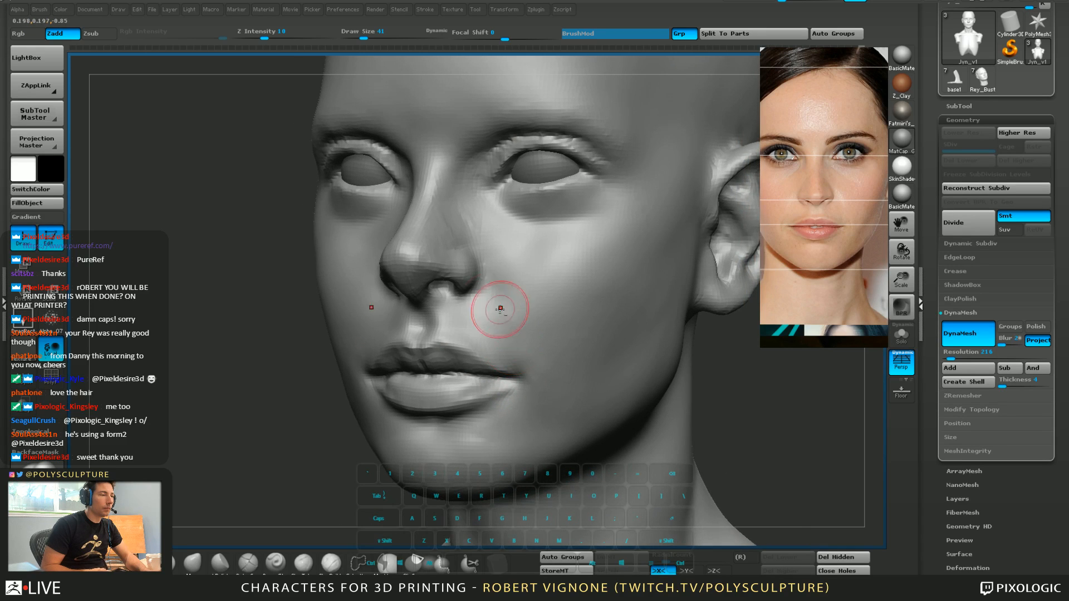
{"action": "mouse_move", "coordinate": [497, 306]}
{"action": "left_mouse_down", "text": "alt"}
{"action": "mouse_move", "coordinate": [506, 339]}
{"action": "mouse_move", "coordinate": [486, 337]}
{"action": "left_mouse_up", "text": "alt"}
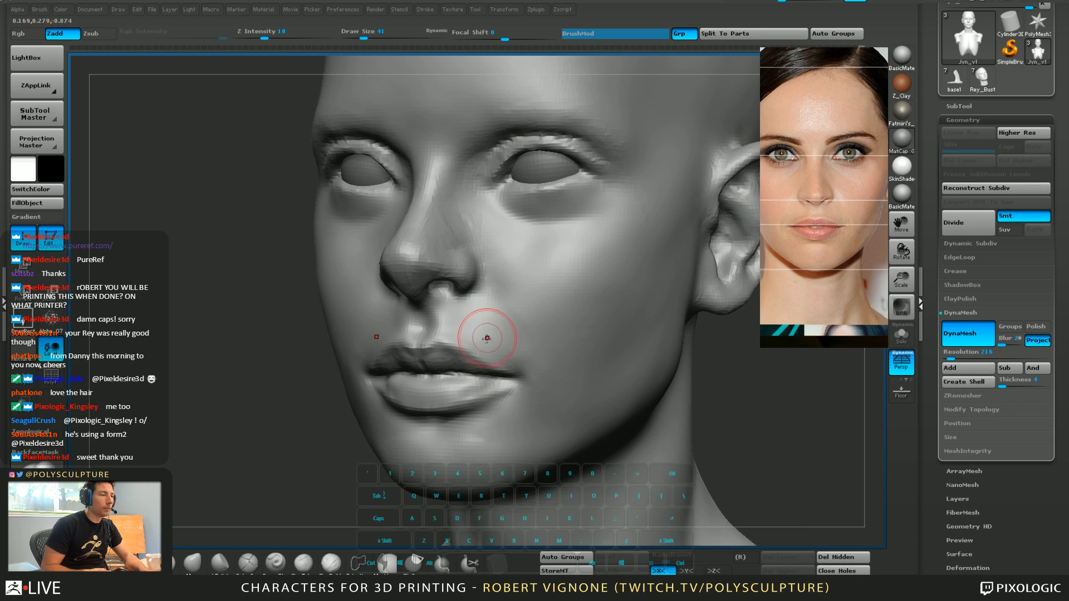
{"action": "right_click_drag", "start_coordinate": [489, 338], "coordinate": [480, 335]}
{"action": "key", "text": "alt"}
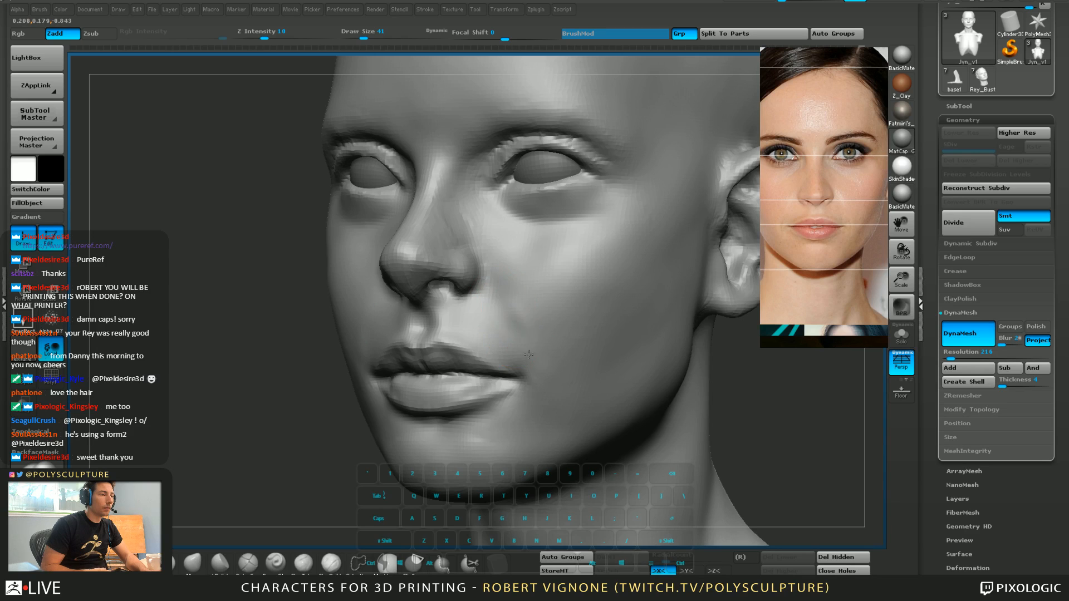
Smooth the cheek beside the nose and mouth in three-quarter view and check the whole head
{"action": "left_click_drag", "start_coordinate": [534, 312], "coordinate": [532, 295], "text": "shift"}
{"action": "mouse_move", "coordinate": [535, 352]}
{"action": "right_mouse_down"}
{"action": "mouse_move", "coordinate": [562, 342]}
{"action": "mouse_move", "coordinate": [525, 323]}
{"action": "mouse_move", "coordinate": [534, 329]}
{"action": "right_mouse_up"}
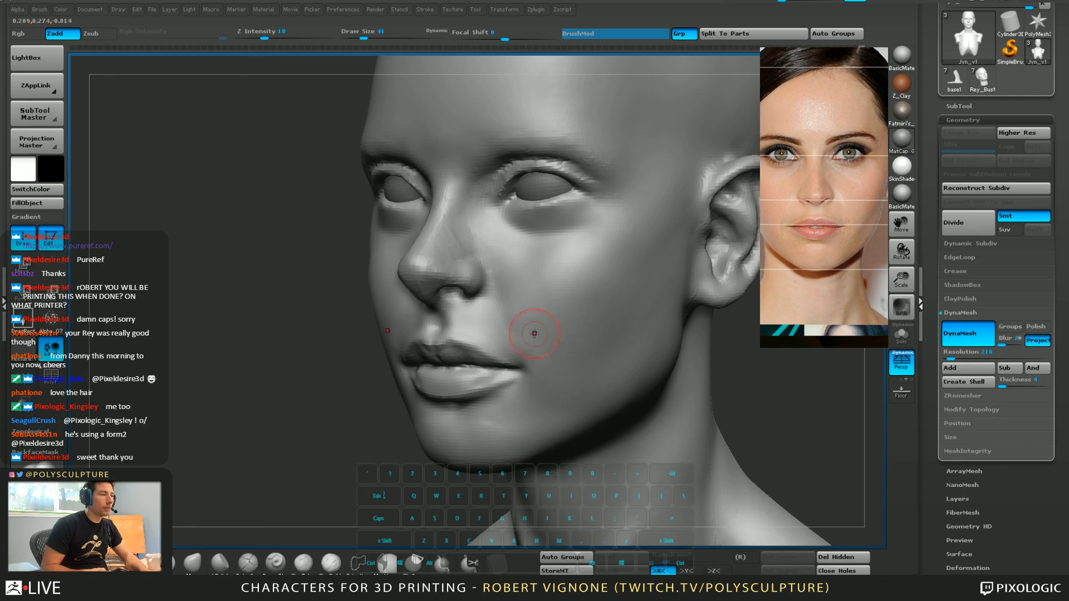
{"action": "key", "text": "shift"}
{"action": "right_click_drag", "start_coordinate": [611, 349], "coordinate": [561, 289]}
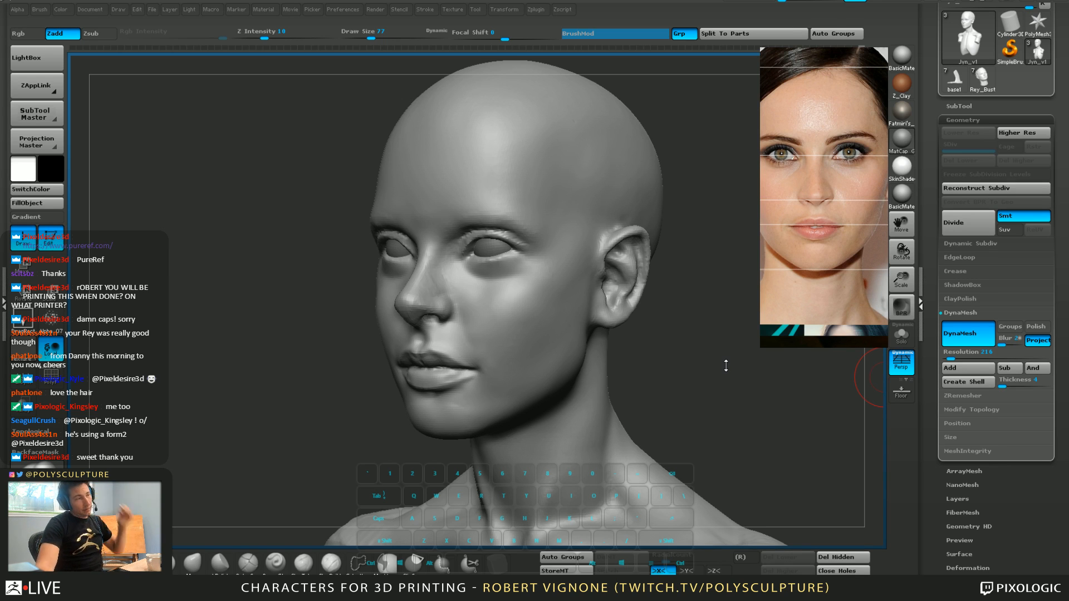
Bring the half-length portrait with the dark fringe into the reference window and set the draw size to 101
{"action": "left_click_drag", "start_coordinate": [279, 454], "coordinate": [270, 454]}
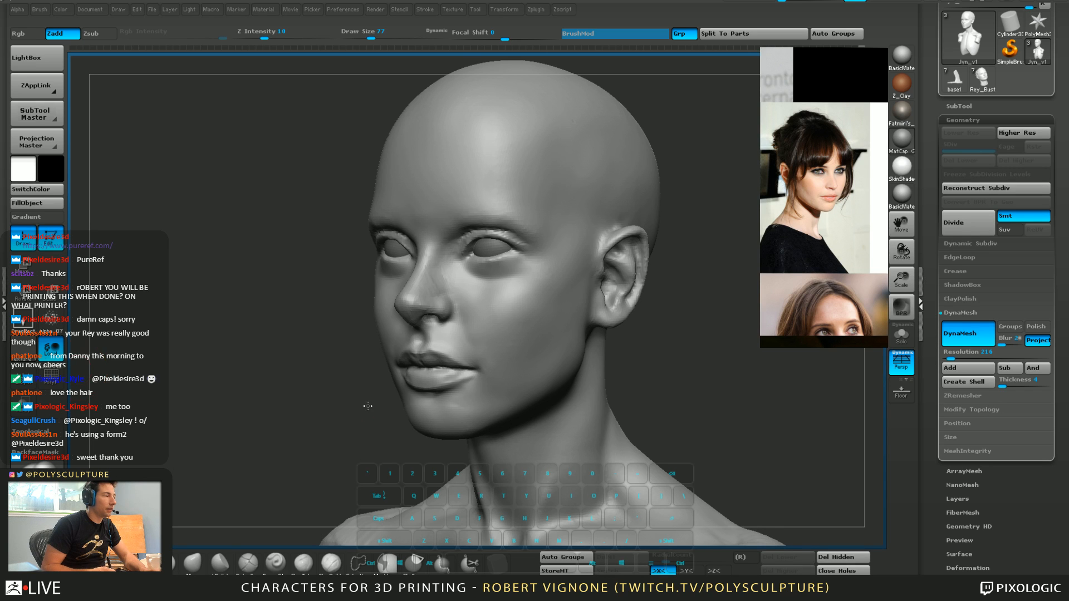
{"action": "mouse_move", "coordinate": [367, 406]}
{"action": "left_mouse_down", "text": "alt"}
{"action": "mouse_move", "coordinate": [354, 397]}
{"action": "mouse_move", "coordinate": [362, 440]}
{"action": "mouse_move", "coordinate": [376, 421]}
{"action": "left_mouse_up", "text": "alt"}
{"action": "key", "text": "s"}
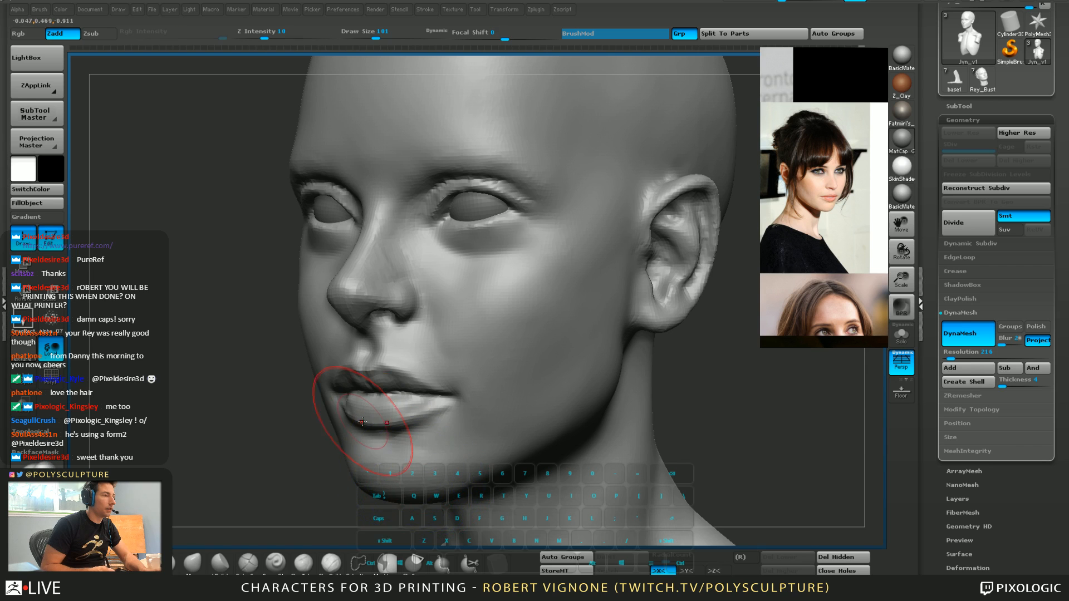
Build up the cheekbone below the outer eye with Z Intensity 10 at draw size 101 and smooth it
{"action": "key", "text": "b"}
{"action": "key", "text": "m"}
{"action": "key", "text": "v"}
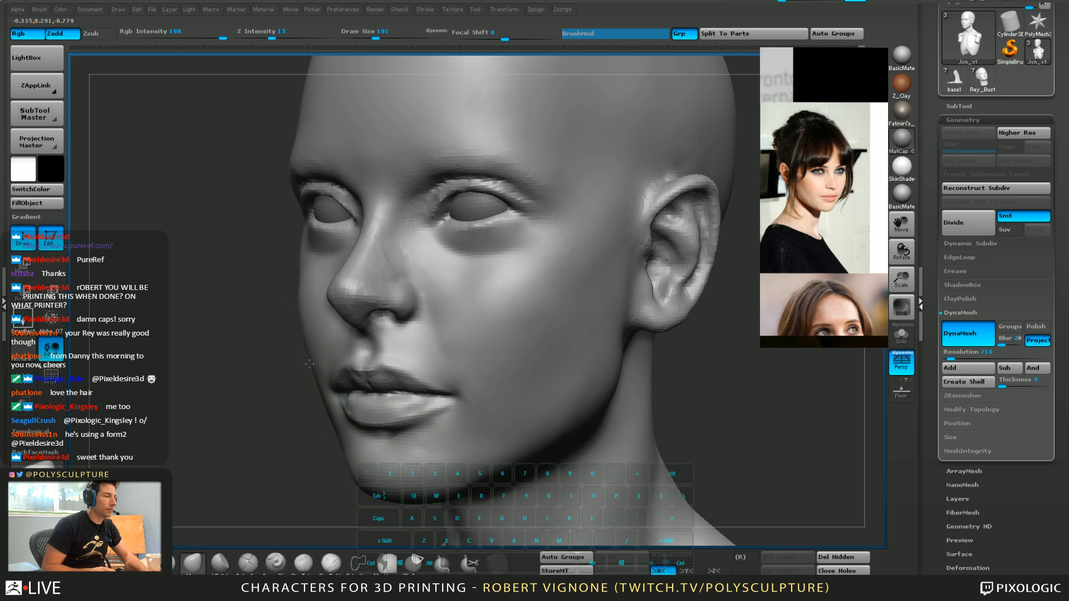
{"action": "key", "text": "b"}
{"action": "key", "text": "s"}
{"action": "key", "text": "t"}
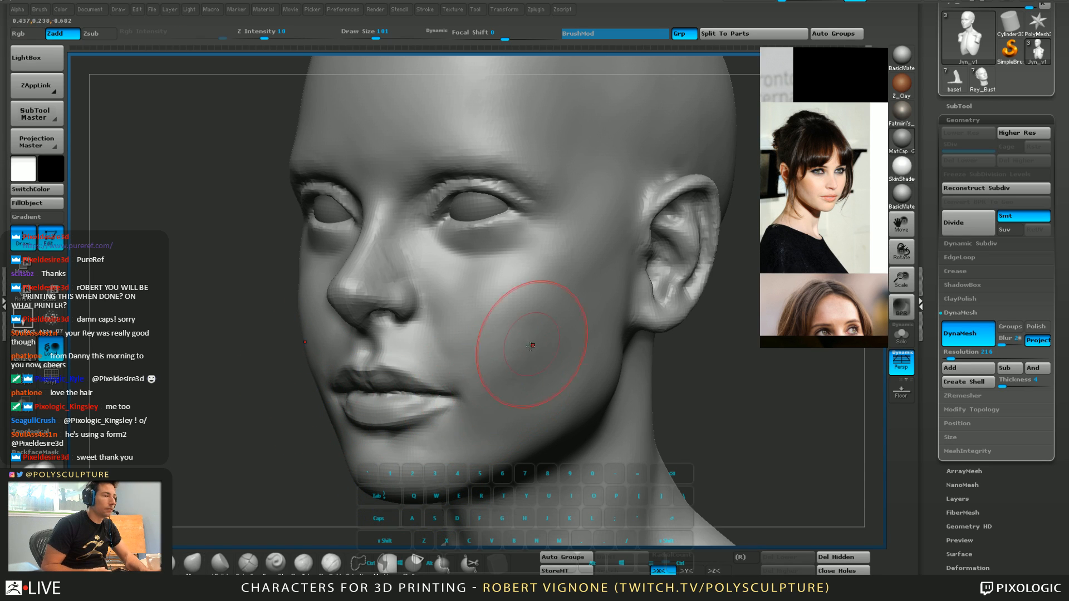
{"action": "key", "text": "1"}
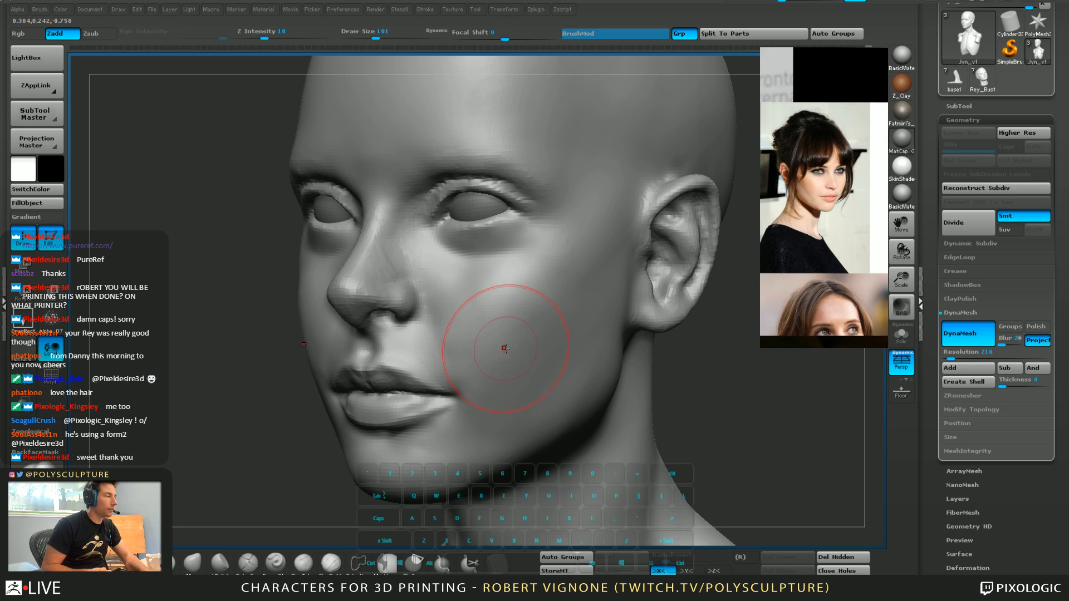
{"action": "key", "text": "s"}
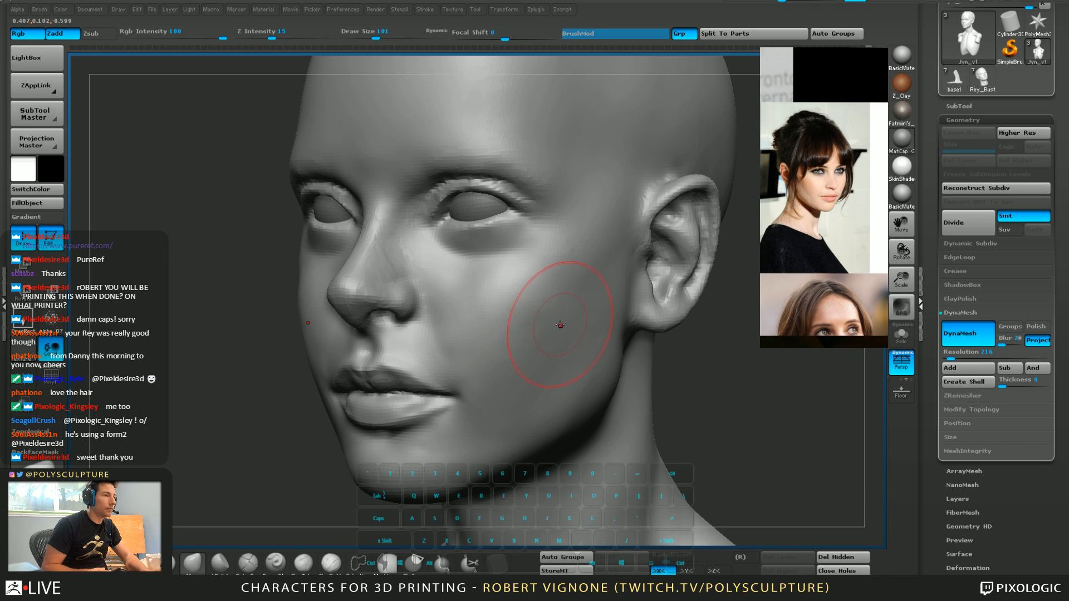
{"action": "key", "text": "2"}
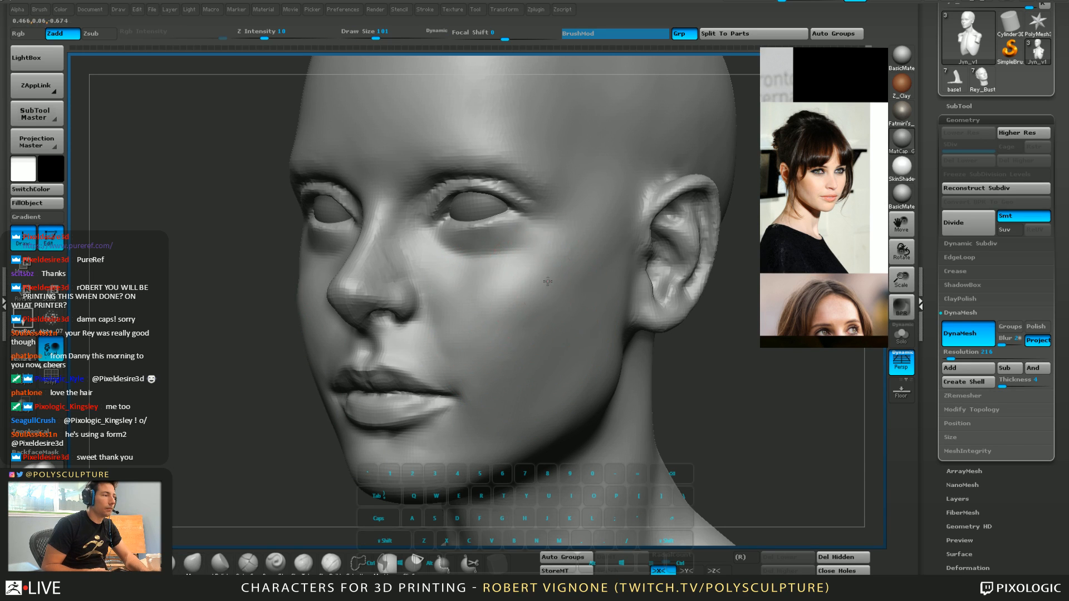
{"action": "left_click_drag", "start_coordinate": [567, 276], "coordinate": [577, 269]}
{"action": "mouse_move", "coordinate": [577, 267]}
{"action": "left_mouse_down", "text": "shift"}
{"action": "mouse_move", "coordinate": [574, 257]}
{"action": "mouse_move", "coordinate": [566, 266]}
{"action": "left_mouse_up", "text": "shift"}
Refine the upper cheek below the eye, reducing the draw size to 80 and 33
{"action": "key", "text": "s"}
{"action": "key", "text": "2"}
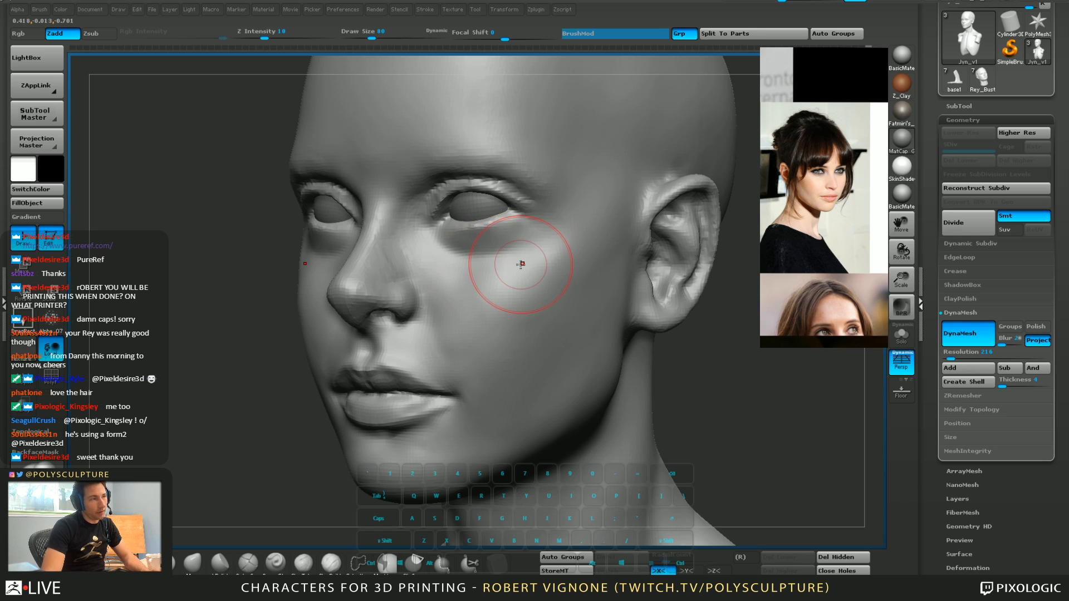
{"action": "key", "text": "s"}
{"action": "left_click_drag", "start_coordinate": [530, 268], "coordinate": [520, 270]}
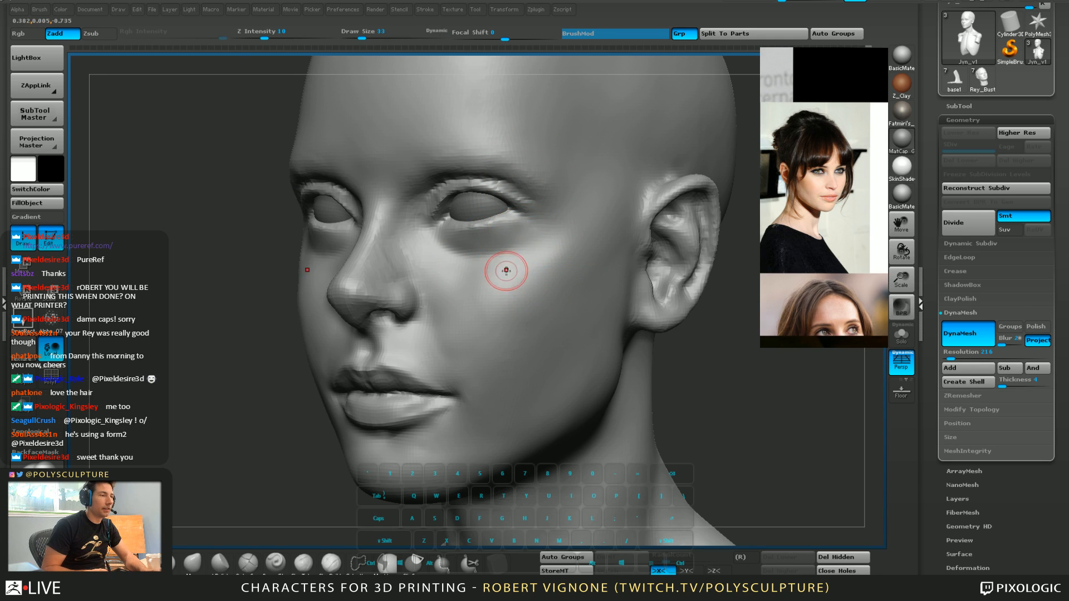
Switch to the Move brush and adjust the area under the eyes, using draw size 65 and 112
{"action": "right_click_drag", "start_coordinate": [506, 271], "coordinate": [524, 256]}
{"action": "key", "text": "s"}
{"action": "left_click", "coordinate": [539, 230]}
{"action": "key", "text": "b"}
{"action": "key", "text": "m"}
{"action": "key", "text": "v"}
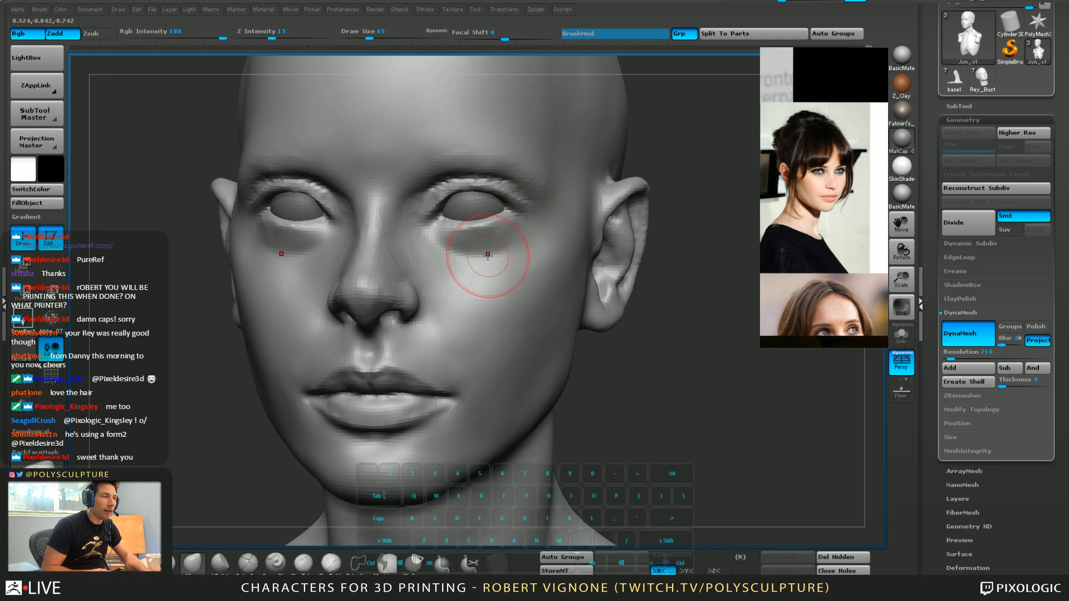
{"action": "right_click_drag", "start_coordinate": [482, 250], "coordinate": [465, 245]}
{"action": "key", "text": "s"}
{"action": "left_click_drag", "start_coordinate": [487, 240], "coordinate": [487, 240]}
{"action": "key", "text": "5"}
{"action": "key", "text": "5"}
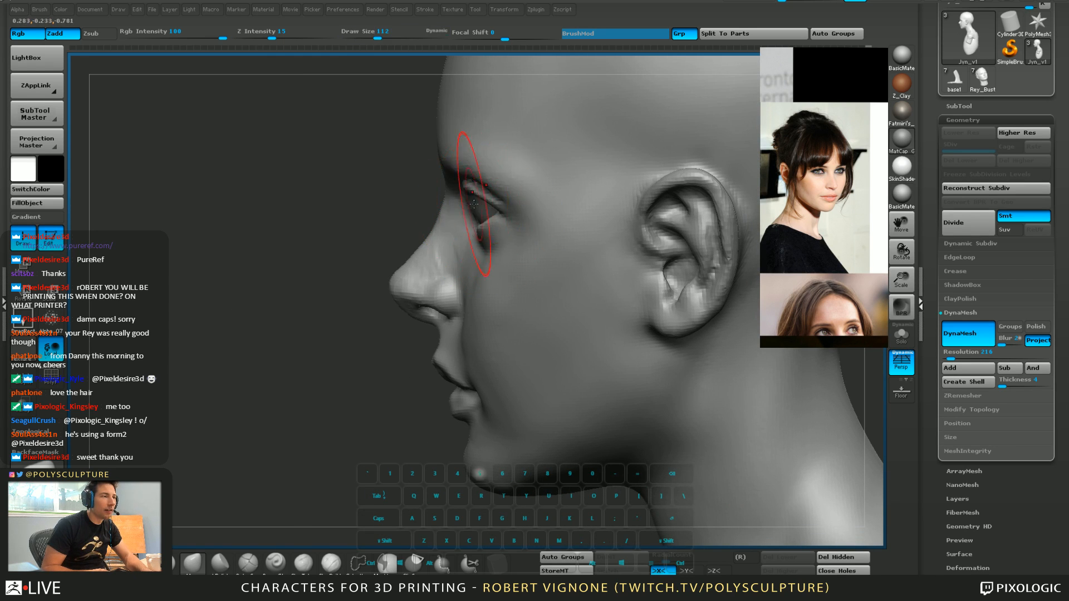
Select the eyeball subtool, place a Move transpose line from the eye backward in profile, and make the head active again
{"action": "left_click", "coordinate": [483, 212], "text": "alt"}
{"action": "right_click_drag", "start_coordinate": [485, 208], "coordinate": [487, 237], "text": "ctrl"}
{"action": "key", "text": "w"}
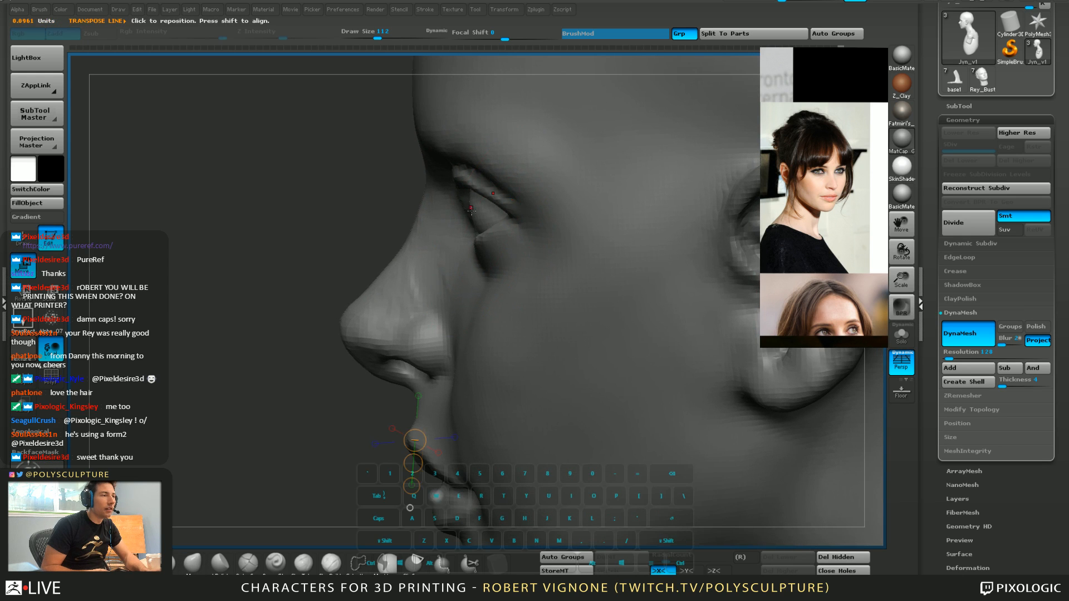
{"action": "left_click_drag", "start_coordinate": [472, 208], "coordinate": [621, 205]}
{"action": "key", "text": "q"}
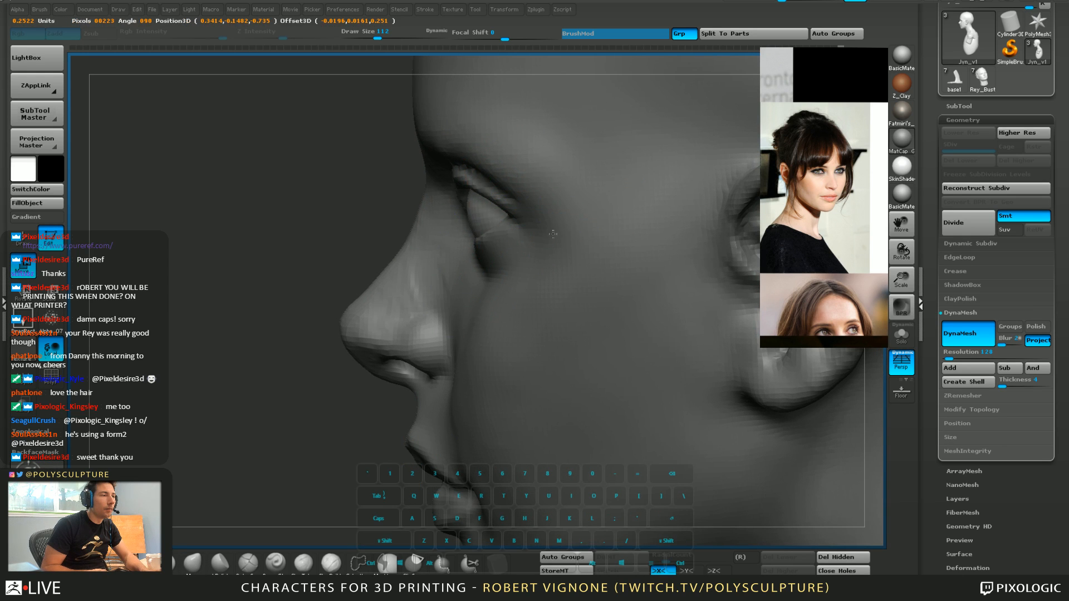
{"action": "left_click", "coordinate": [536, 238], "text": "alt"}
{"action": "key", "text": "q"}
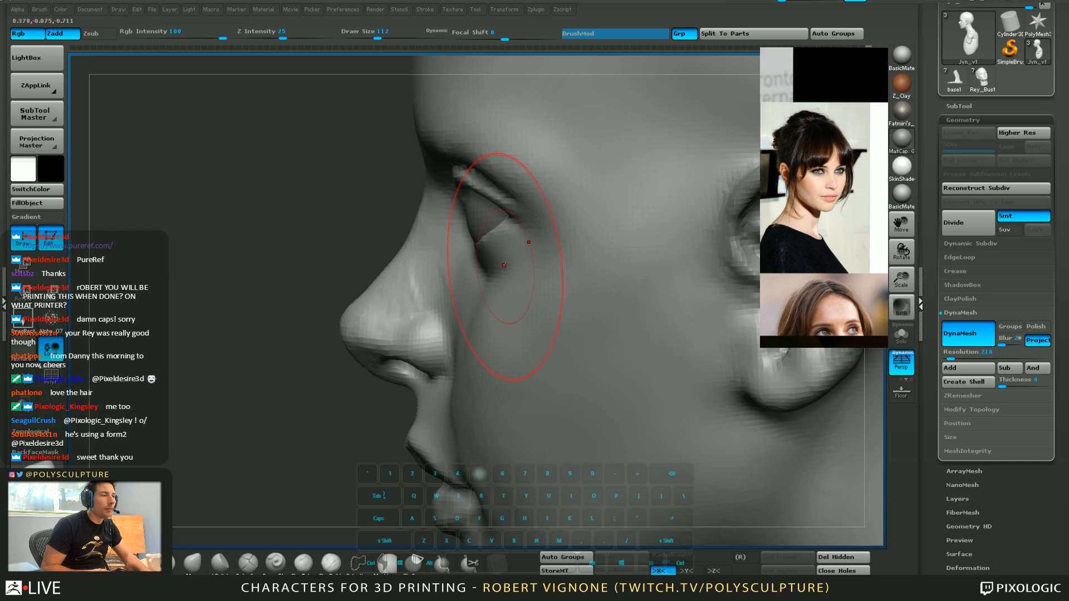
Reshape the eyelids and outer eye area from the side with the Move brush at draw size 101
{"action": "mouse_move", "coordinate": [476, 258]}
{"action": "right_mouse_down"}
{"action": "mouse_move", "coordinate": [549, 262]}
{"action": "mouse_move", "coordinate": [499, 256]}
{"action": "right_mouse_up"}
{"action": "key", "text": "s"}
{"action": "left_click_drag", "start_coordinate": [499, 256], "coordinate": [497, 256]}
{"action": "right_click_drag", "start_coordinate": [497, 256], "coordinate": [484, 257]}
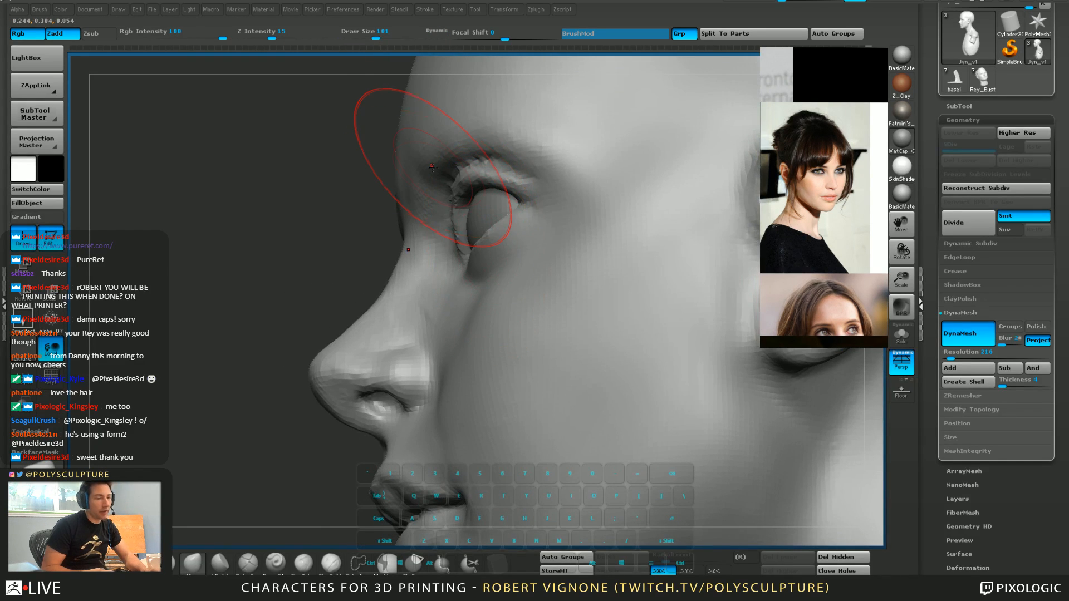
{"action": "left_click_drag", "start_coordinate": [432, 166], "coordinate": [514, 189]}
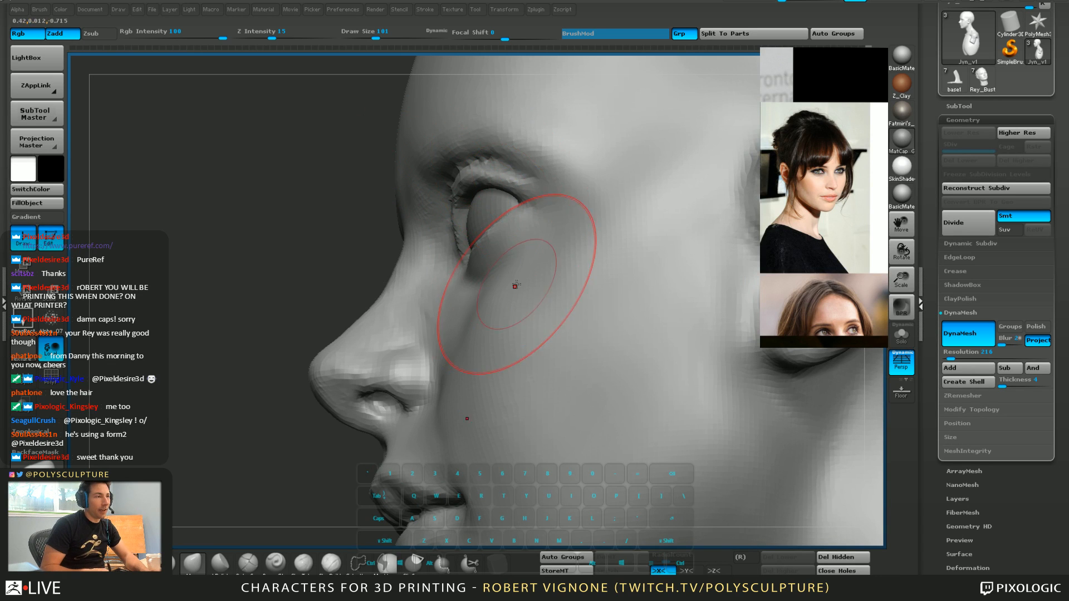
Reshape the lower eyelid and upper cheek contour from above and in profile with the Move brush at draw size 101
{"action": "mouse_move", "coordinate": [520, 290]}
{"action": "right_mouse_down"}
{"action": "mouse_move", "coordinate": [544, 215]}
{"action": "mouse_move", "coordinate": [519, 281]}
{"action": "right_mouse_up"}
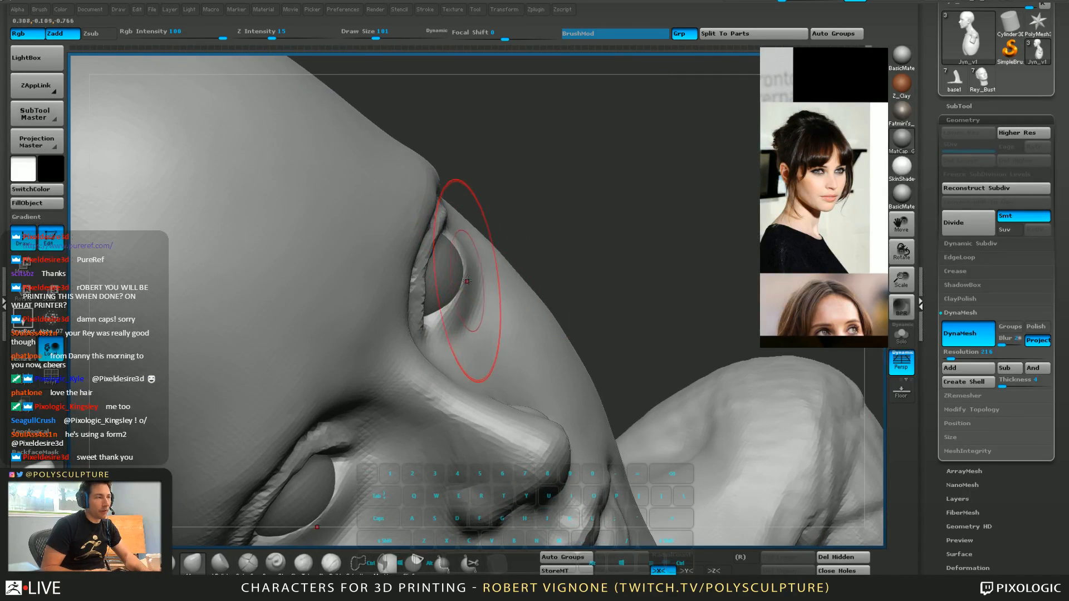
{"action": "left_click_drag", "start_coordinate": [460, 285], "coordinate": [456, 279]}
{"action": "mouse_move", "coordinate": [540, 208]}
{"action": "right_mouse_down"}
{"action": "mouse_move", "coordinate": [530, 203]}
{"action": "mouse_move", "coordinate": [467, 245]}
{"action": "right_mouse_up"}
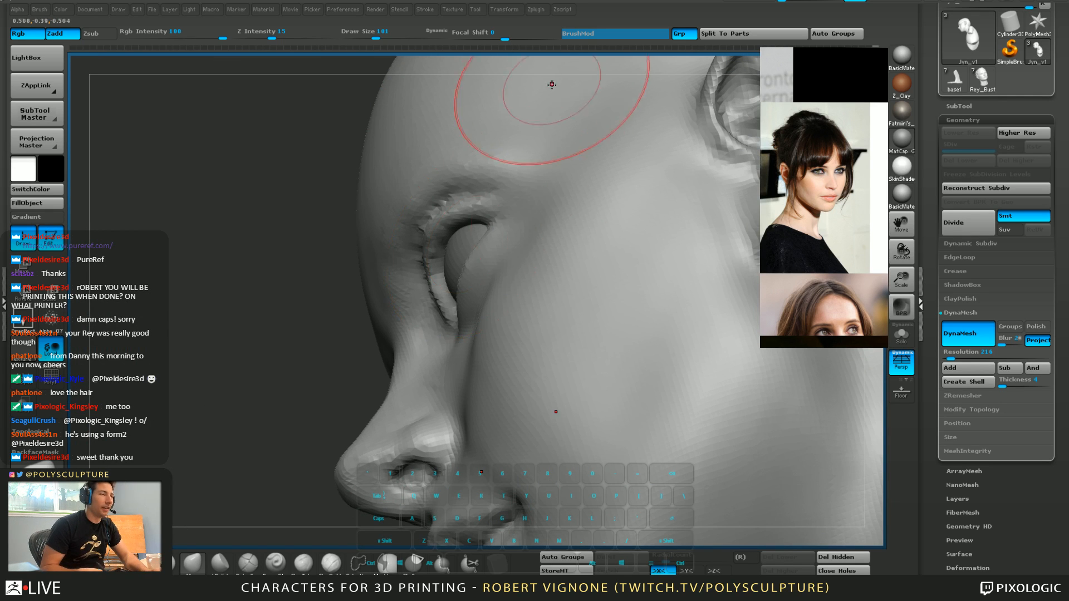
{"action": "right_click_drag", "start_coordinate": [549, 83], "coordinate": [490, 301]}
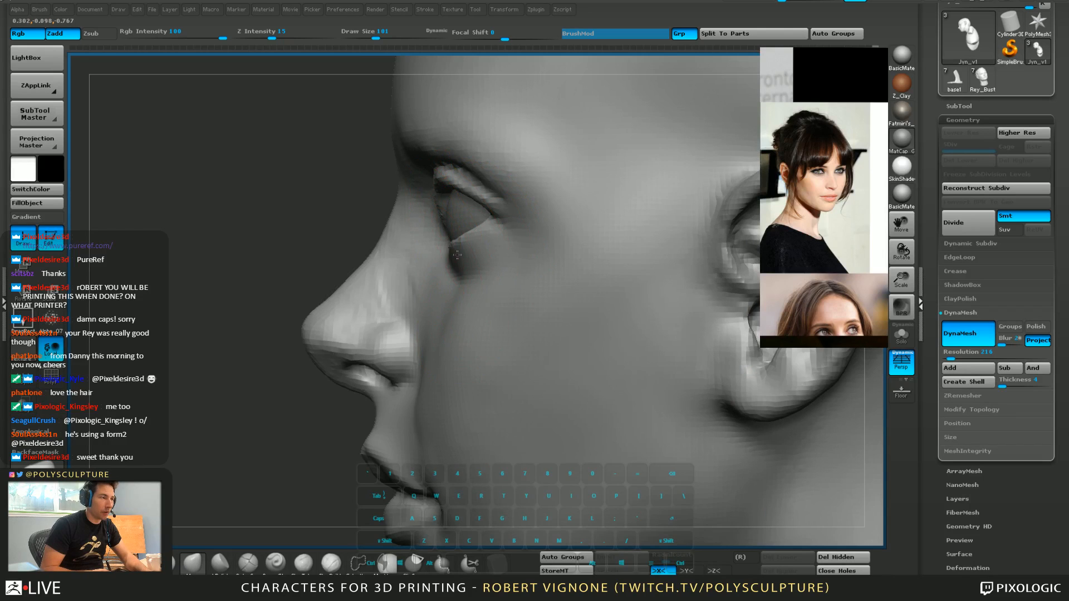
Reduce the Move brush's draw size to 71 and smaller, and refine the lower eyelid and outer eye corner
{"action": "mouse_move", "coordinate": [452, 249]}
{"action": "right_mouse_down"}
{"action": "mouse_move", "coordinate": [495, 221]}
{"action": "mouse_move", "coordinate": [456, 218]}
{"action": "mouse_move", "coordinate": [500, 162]}
{"action": "mouse_move", "coordinate": [453, 253]}
{"action": "mouse_move", "coordinate": [440, 244]}
{"action": "right_mouse_up"}
{"action": "key", "text": "["}
{"action": "key", "text": "["}
{"action": "key", "text": "["}
{"action": "key", "text": "["}
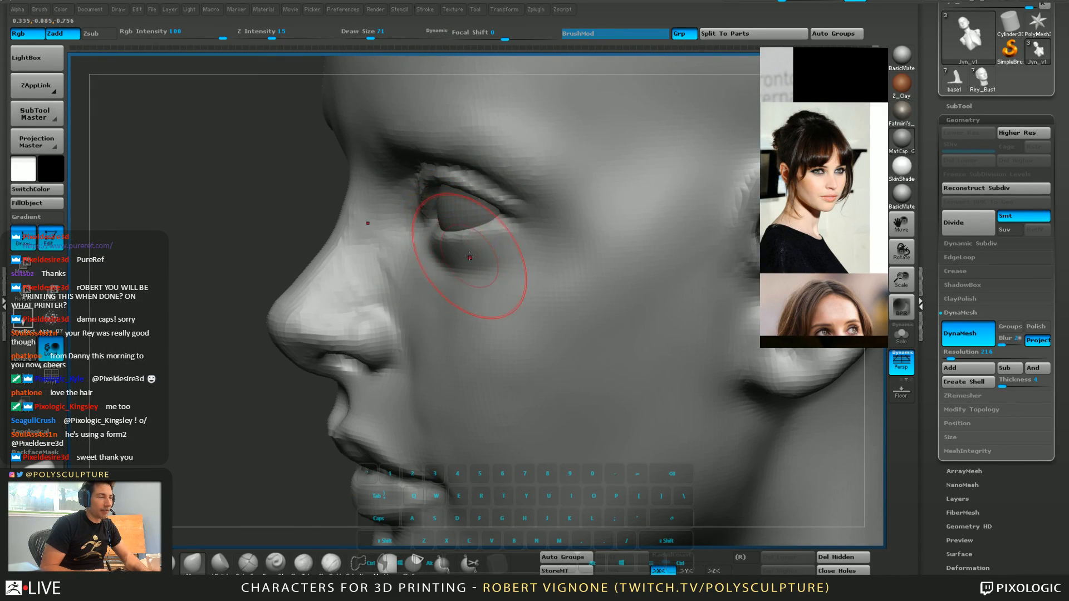
{"action": "mouse_move", "coordinate": [470, 257]}
{"action": "right_mouse_down"}
{"action": "mouse_move", "coordinate": [482, 272]}
{"action": "mouse_move", "coordinate": [528, 259]}
{"action": "mouse_move", "coordinate": [526, 249]}
{"action": "right_mouse_up"}
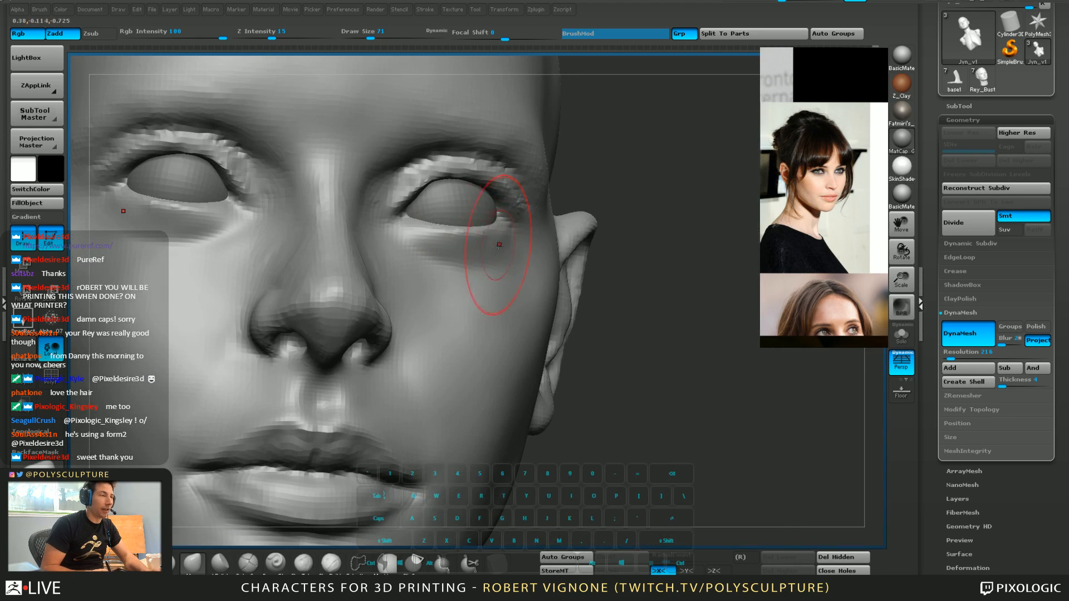
{"action": "key", "text": "["}
{"action": "key", "text": "["}
{"action": "right_click_drag", "start_coordinate": [461, 219], "coordinate": [443, 190]}
Switch to the brush with intensity 10 at draw size 35 and smooth the skin beside the outer eye corner
{"action": "key", "text": "["}
{"action": "key", "text": "["}
{"action": "key", "text": "1"}
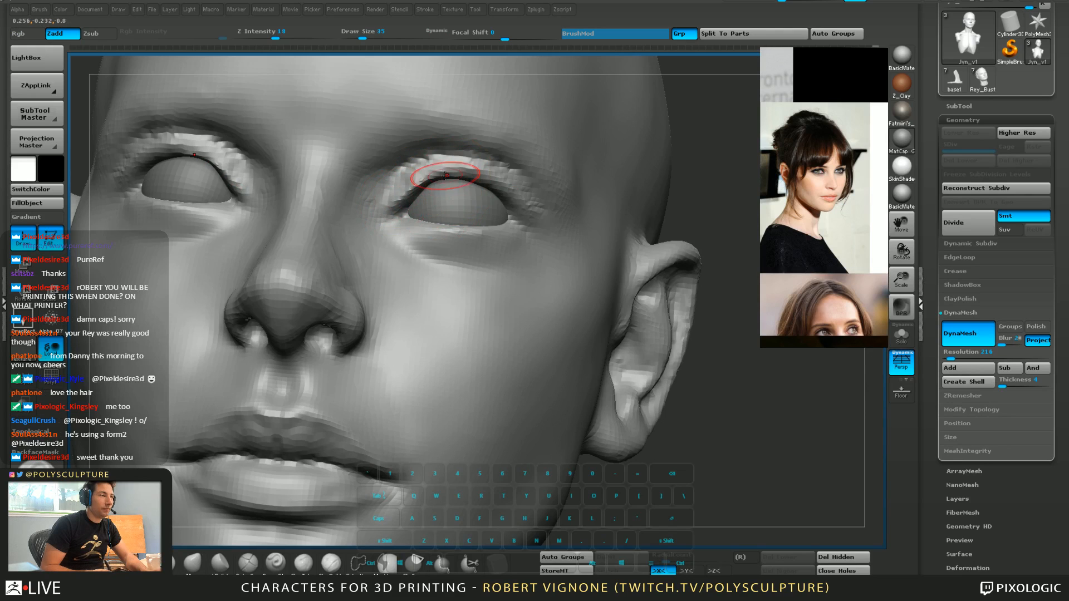
{"action": "right_click_drag", "start_coordinate": [535, 223], "coordinate": [516, 207]}
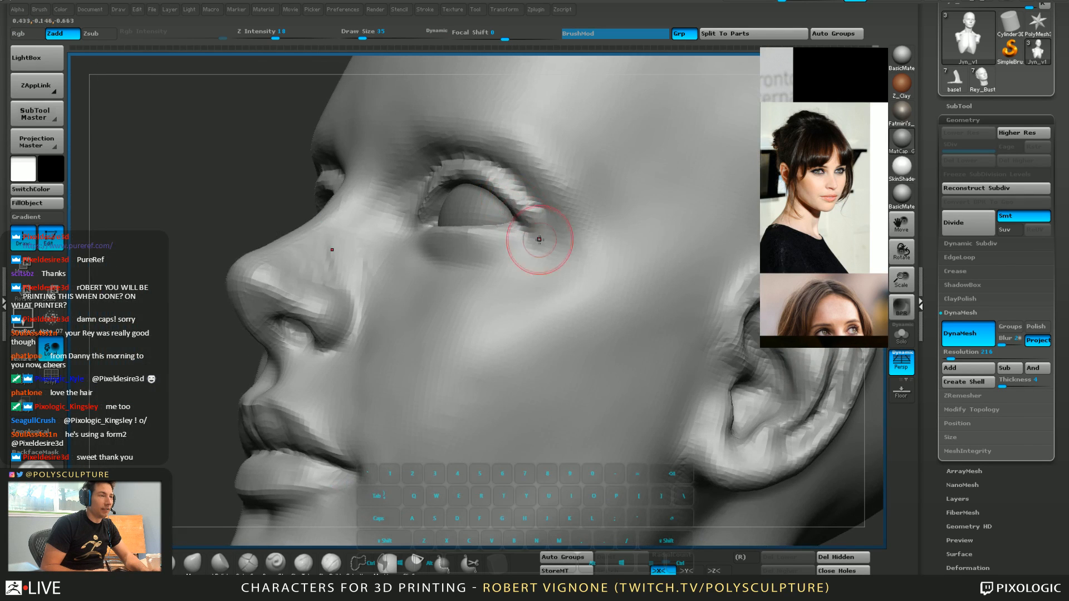
{"action": "left_click_drag", "start_coordinate": [538, 239], "coordinate": [544, 222], "text": "shift"}
{"action": "mouse_move", "coordinate": [439, 236]}
{"action": "right_mouse_down"}
{"action": "mouse_move", "coordinate": [460, 223]}
{"action": "mouse_move", "coordinate": [450, 186]}
{"action": "right_mouse_up"}
Undo the last stroke and adjust the outer upper eyelid from below with the Move brush at draw size 39
{"action": "key", "text": "s"}
{"action": "left_click_drag", "start_coordinate": [449, 186], "coordinate": [523, 203]}
{"action": "key", "text": "ctrl+z"}
{"action": "key", "text": "5"}
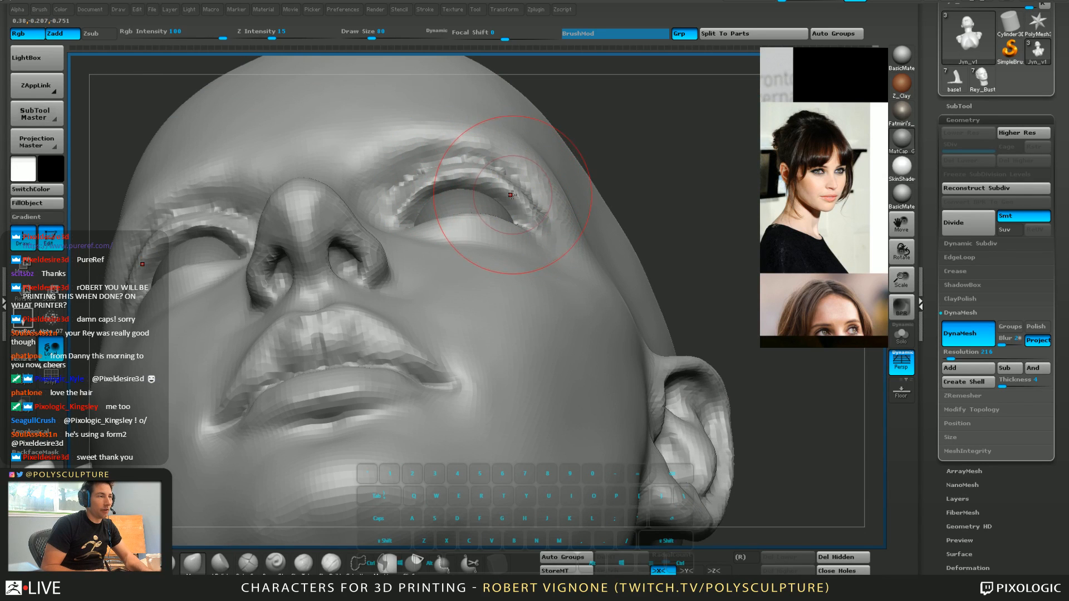
{"action": "key", "text": "s"}
{"action": "left_click_drag", "start_coordinate": [519, 223], "coordinate": [511, 223]}
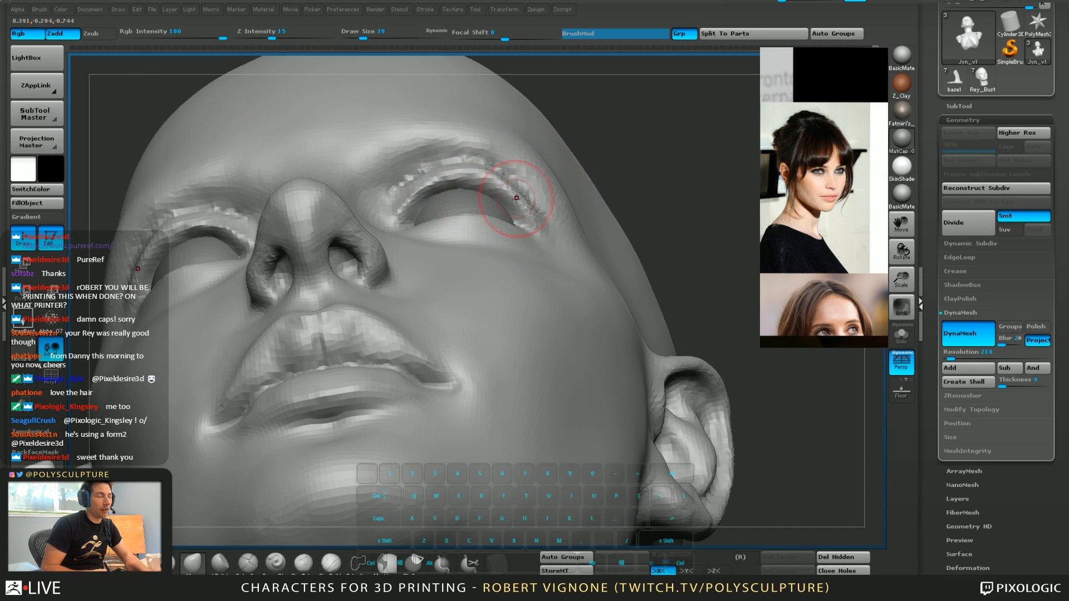
{"action": "right_click_drag", "start_coordinate": [516, 201], "coordinate": [529, 245]}
{"action": "key", "text": "s"}
{"action": "left_click_drag", "start_coordinate": [530, 249], "coordinate": [536, 249]}
{"action": "mouse_move", "coordinate": [527, 236]}
{"action": "right_mouse_down"}
{"action": "mouse_move", "coordinate": [523, 258]}
{"action": "mouse_move", "coordinate": [453, 286]}
{"action": "right_mouse_up"}
Build up the area under the eye and the outer cheekbone with the ClayBuildup brush, using draw size 28 and 51
{"action": "left_click", "coordinate": [330, 562]}
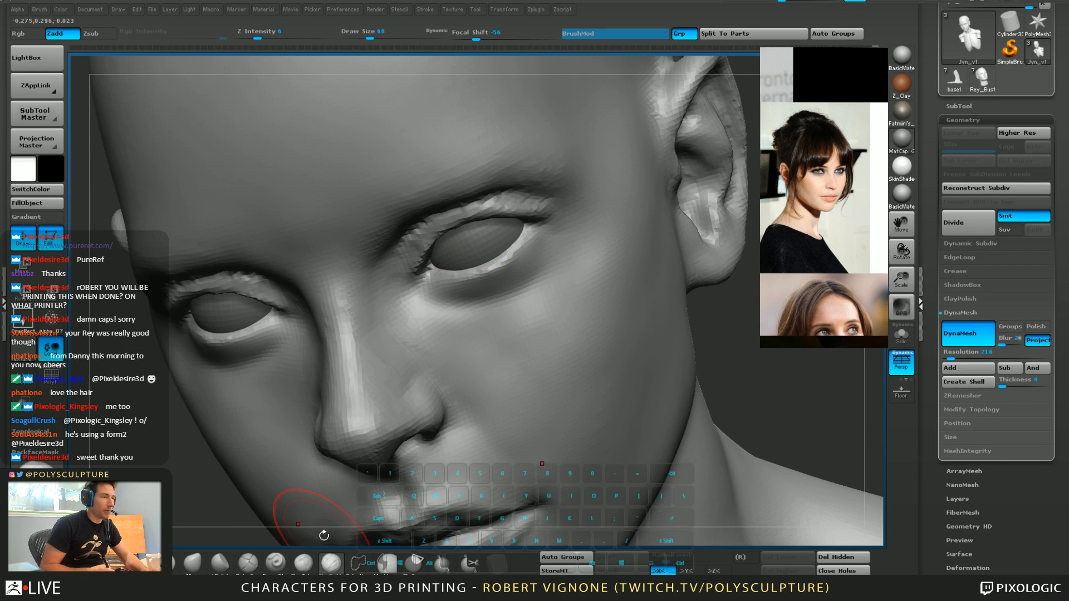
{"action": "left_click_drag", "start_coordinate": [430, 282], "coordinate": [472, 287]}
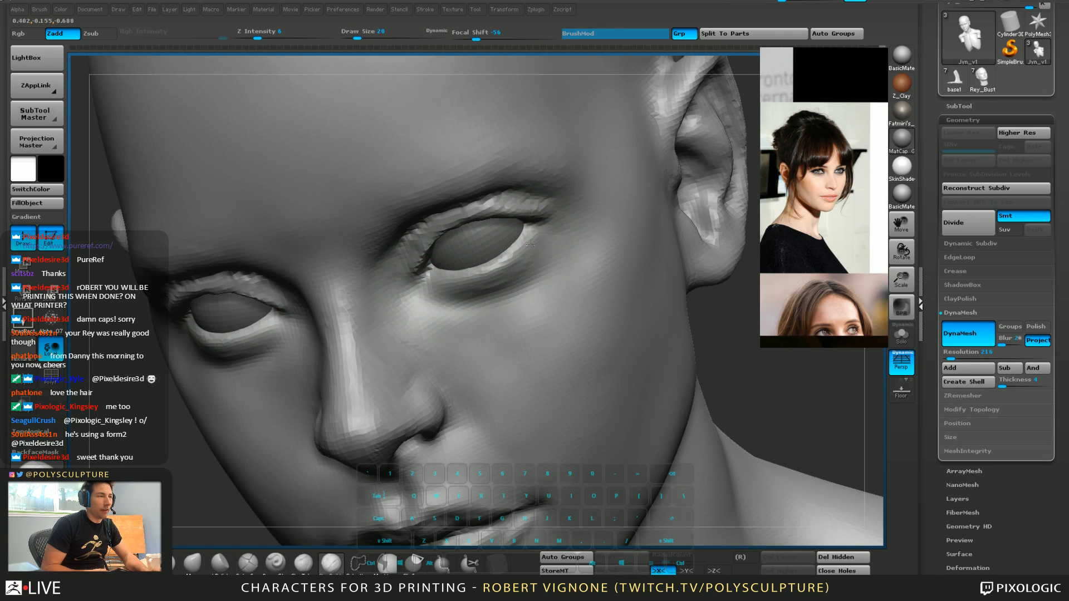
{"action": "right_click_drag", "start_coordinate": [462, 272], "coordinate": [506, 310]}
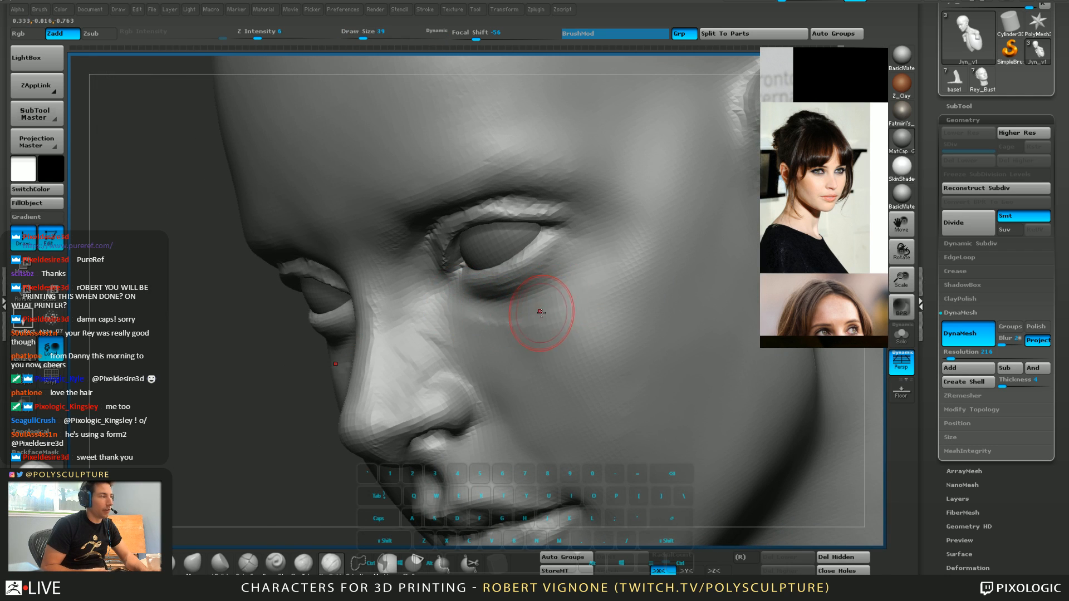
{"action": "key", "text": "s"}
{"action": "left_click_drag", "start_coordinate": [541, 313], "coordinate": [603, 279]}
{"action": "left_click_drag", "start_coordinate": [558, 310], "coordinate": [617, 230]}
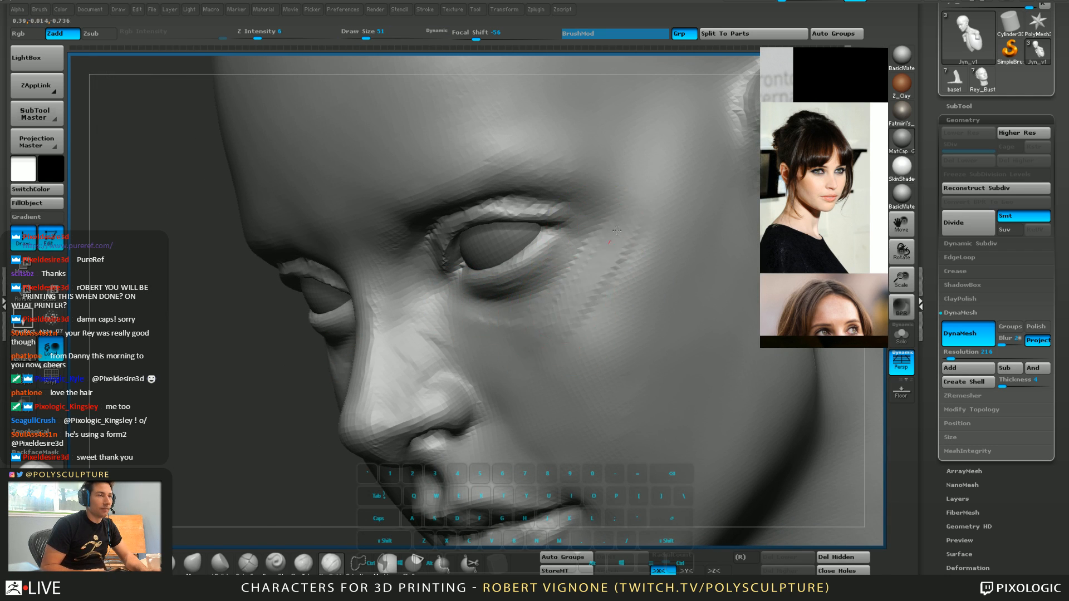
{"action": "left_click_drag", "start_coordinate": [575, 305], "coordinate": [593, 313]}
Smooth and thicken the clay strokes running from the cheekbone up to the temple
{"action": "left_click_drag", "start_coordinate": [663, 174], "coordinate": [574, 293], "text": "shift"}
{"action": "mouse_move", "coordinate": [573, 293]}
{"action": "left_mouse_down", "text": "shift"}
{"action": "mouse_move", "coordinate": [588, 267]}
{"action": "mouse_move", "coordinate": [552, 328]}
{"action": "mouse_move", "coordinate": [647, 200]}
{"action": "left_mouse_up", "text": "shift"}
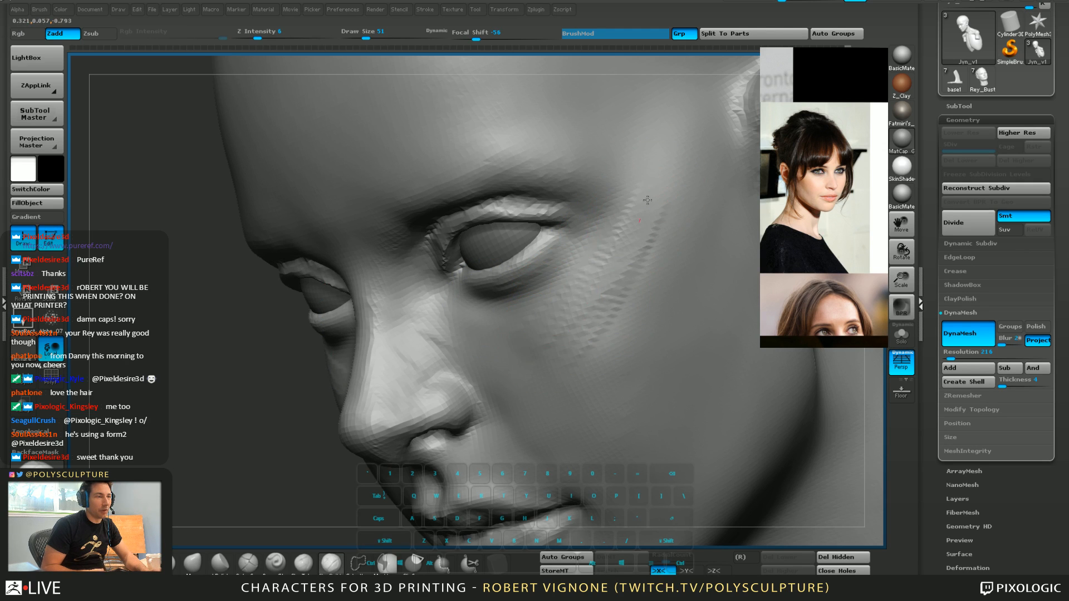
{"action": "left_click_drag", "start_coordinate": [622, 301], "coordinate": [647, 273]}
{"action": "left_click_drag", "start_coordinate": [665, 177], "coordinate": [534, 376], "text": "shift"}
{"action": "left_click_drag", "start_coordinate": [630, 246], "coordinate": [591, 301], "text": "shift"}
Add a clay stroke across the cheek toward the temple and smooth it into the surrounding surface
{"action": "right_click_drag", "start_coordinate": [592, 301], "coordinate": [508, 333]}
{"action": "left_click_drag", "start_coordinate": [494, 334], "coordinate": [628, 238]}
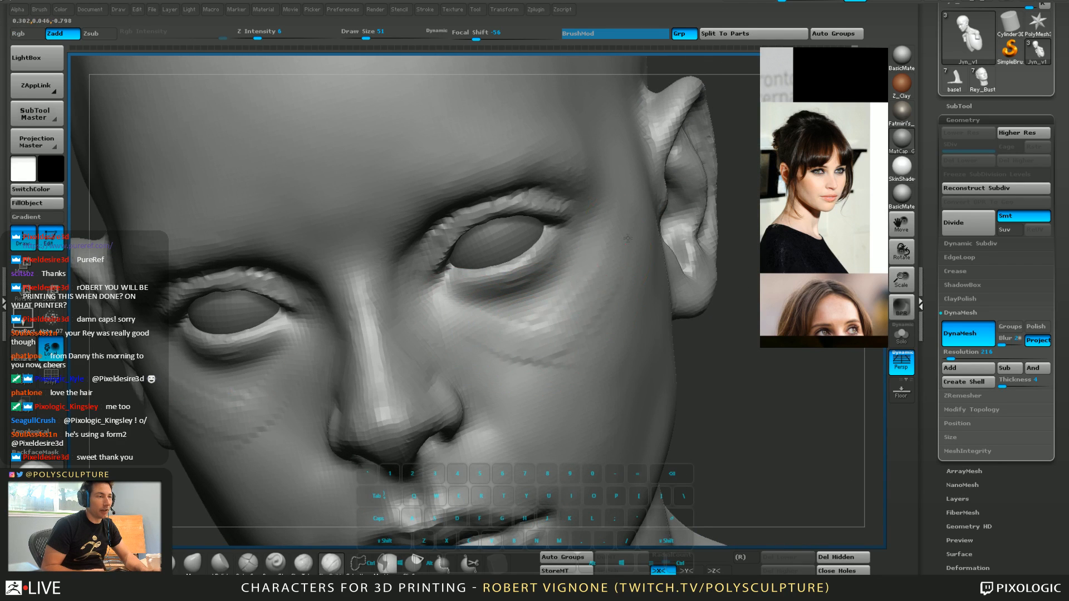
{"action": "key", "text": "shift"}
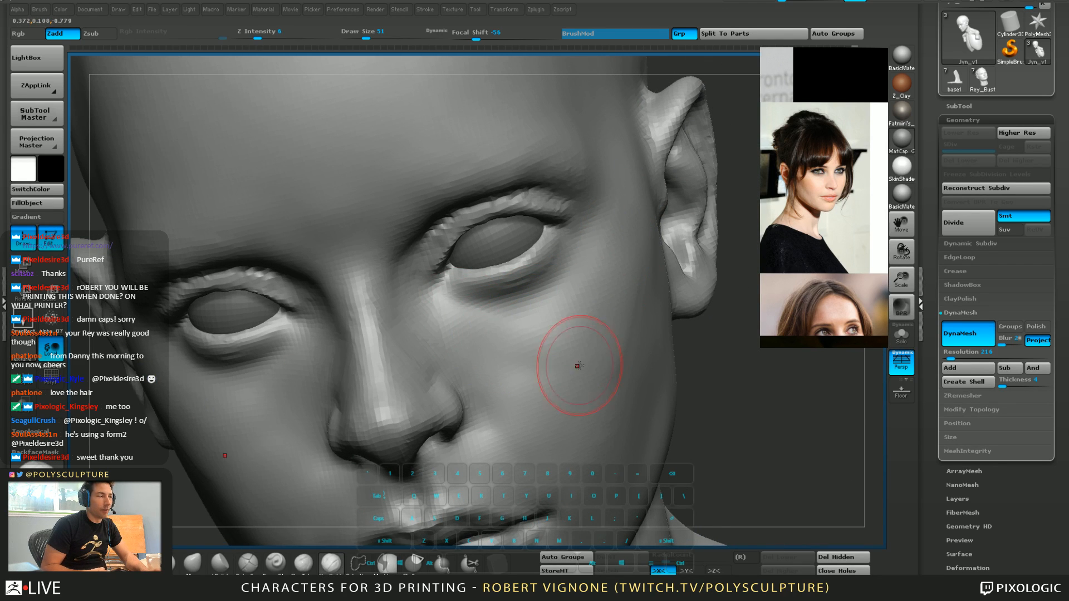
{"action": "mouse_move", "coordinate": [565, 358]}
{"action": "right_mouse_down"}
{"action": "mouse_move", "coordinate": [544, 353]}
{"action": "mouse_move", "coordinate": [529, 371]}
{"action": "right_mouse_up"}
{"action": "mouse_move", "coordinate": [614, 372]}
{"action": "left_mouse_down", "text": "shift"}
{"action": "mouse_move", "coordinate": [670, 329]}
{"action": "mouse_move", "coordinate": [618, 346]}
{"action": "left_mouse_up", "text": "shift"}
Build up the front of the cheek beside the nose and reduce the draw size to 27
{"action": "mouse_move", "coordinate": [618, 346]}
{"action": "right_mouse_down", "text": "alt"}
{"action": "mouse_move", "coordinate": [623, 309]}
{"action": "mouse_move", "coordinate": [578, 306]}
{"action": "right_mouse_up", "text": "alt"}
{"action": "left_click_drag", "start_coordinate": [508, 249], "coordinate": [582, 319]}
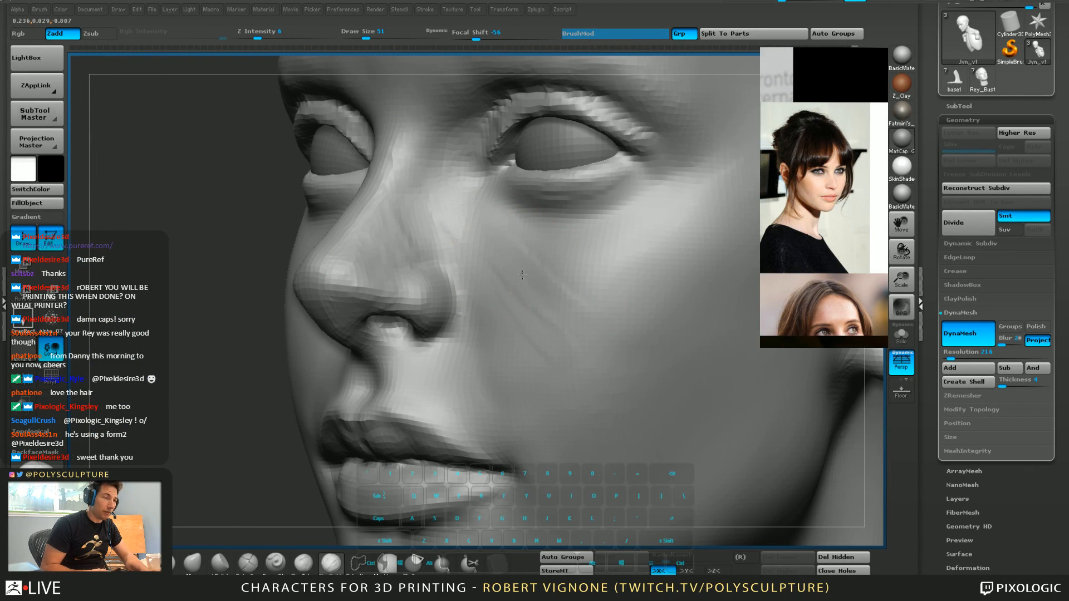
{"action": "mouse_move", "coordinate": [603, 322]}
{"action": "right_mouse_down"}
{"action": "mouse_move", "coordinate": [530, 256]}
{"action": "mouse_move", "coordinate": [529, 287]}
{"action": "mouse_move", "coordinate": [504, 273]}
{"action": "right_mouse_up"}
{"action": "mouse_move", "coordinate": [418, 237]}
{"action": "right_mouse_down"}
{"action": "mouse_move", "coordinate": [476, 220]}
{"action": "mouse_move", "coordinate": [441, 223]}
{"action": "right_mouse_up"}
{"action": "key", "text": "bracketleft"}
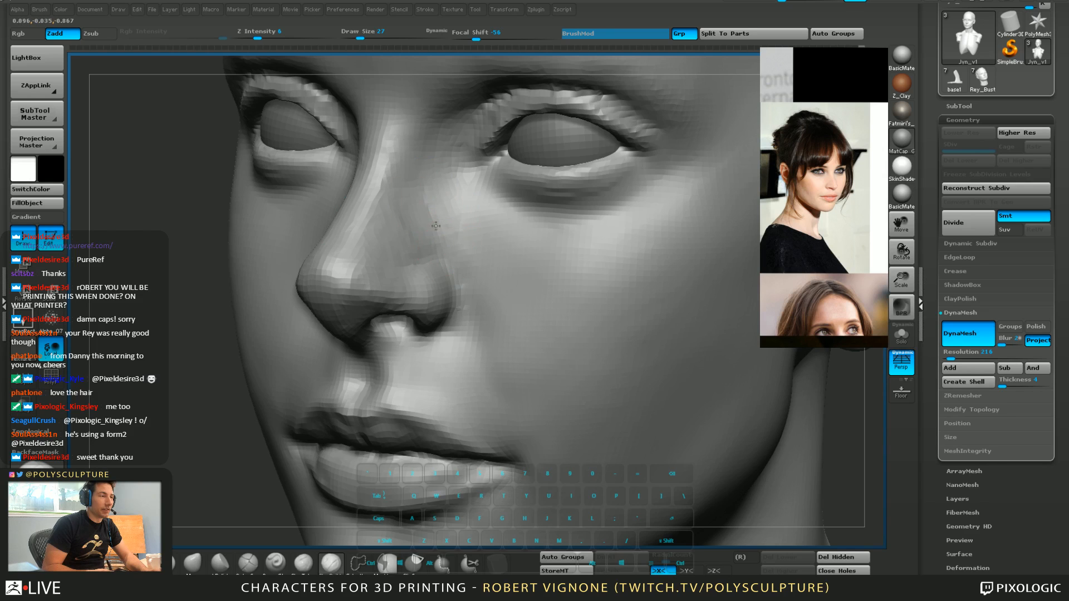
Set the draw size to 46, then build up and smooth the transition from the side of the nose into the cheek
{"action": "key", "text": "s"}
{"action": "left_click_drag", "start_coordinate": [436, 226], "coordinate": [473, 231]}
{"action": "left_click_drag", "start_coordinate": [446, 183], "coordinate": [483, 253]}
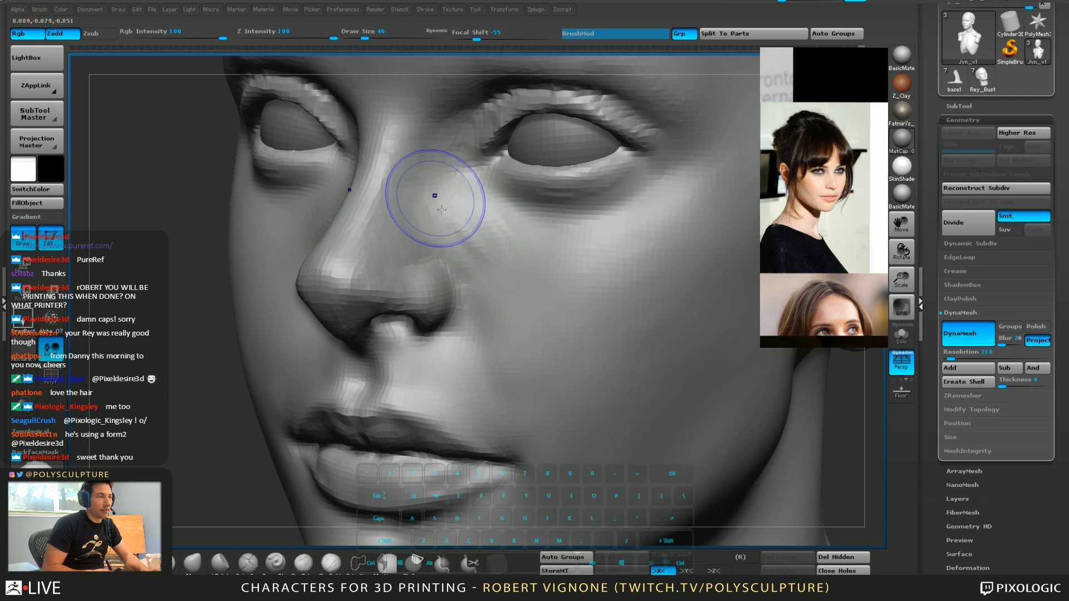
{"action": "right_click_drag", "start_coordinate": [484, 277], "coordinate": [521, 268]}
{"action": "left_click_drag", "start_coordinate": [460, 218], "coordinate": [495, 261]}
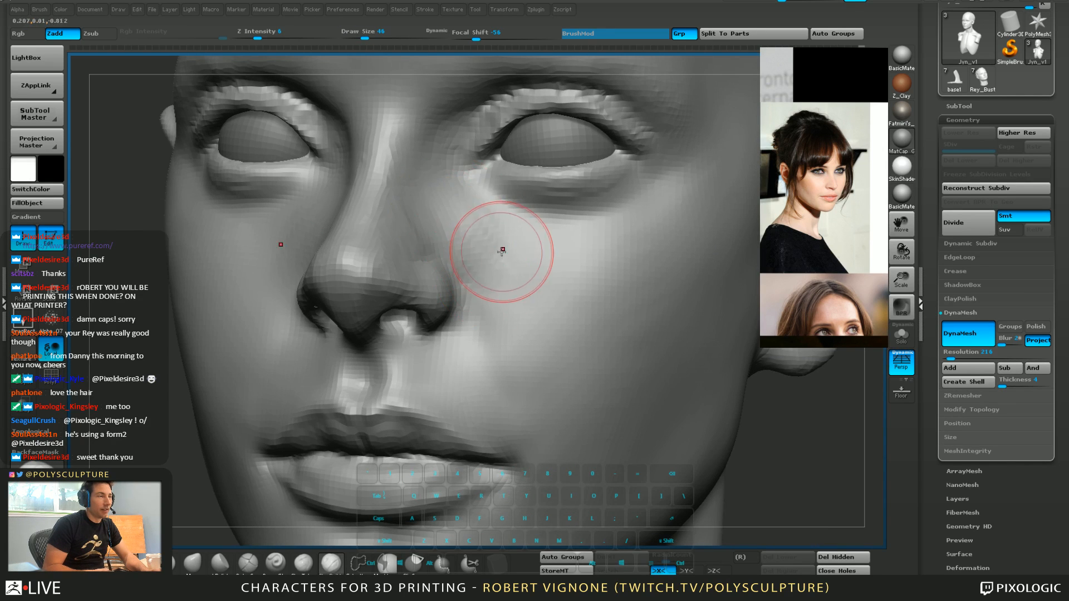
{"action": "right_click_drag", "start_coordinate": [502, 251], "coordinate": [489, 245]}
Sculpt the fold between the nostril and mouth corner at intensity 31 and draw size 46, then smooth the cheek at size 66
{"action": "key", "text": "space"}
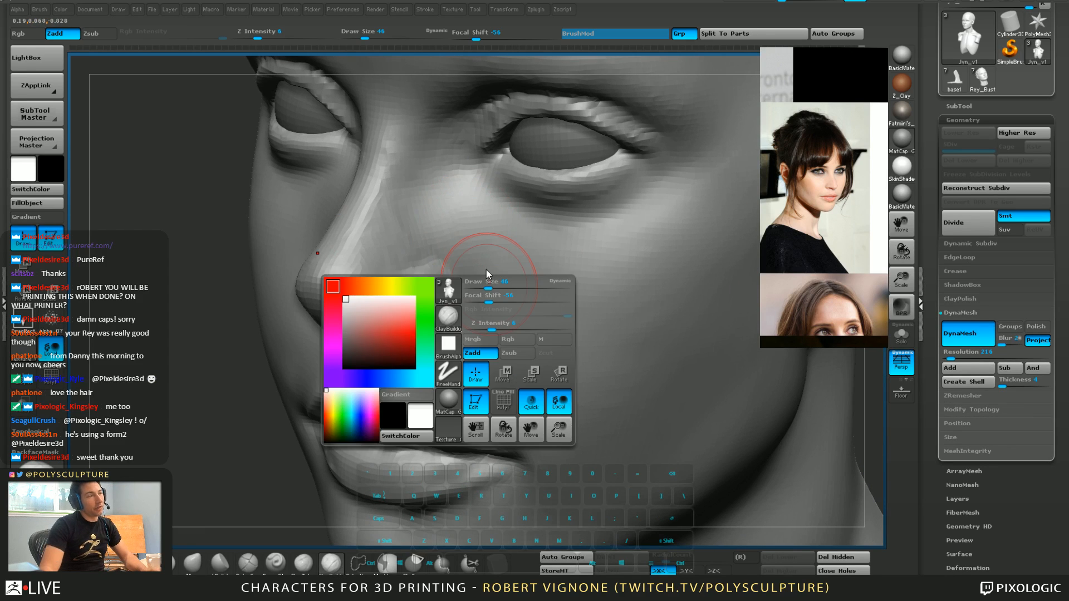
{"action": "left_click_drag", "start_coordinate": [188, 334], "coordinate": [186, 331]}
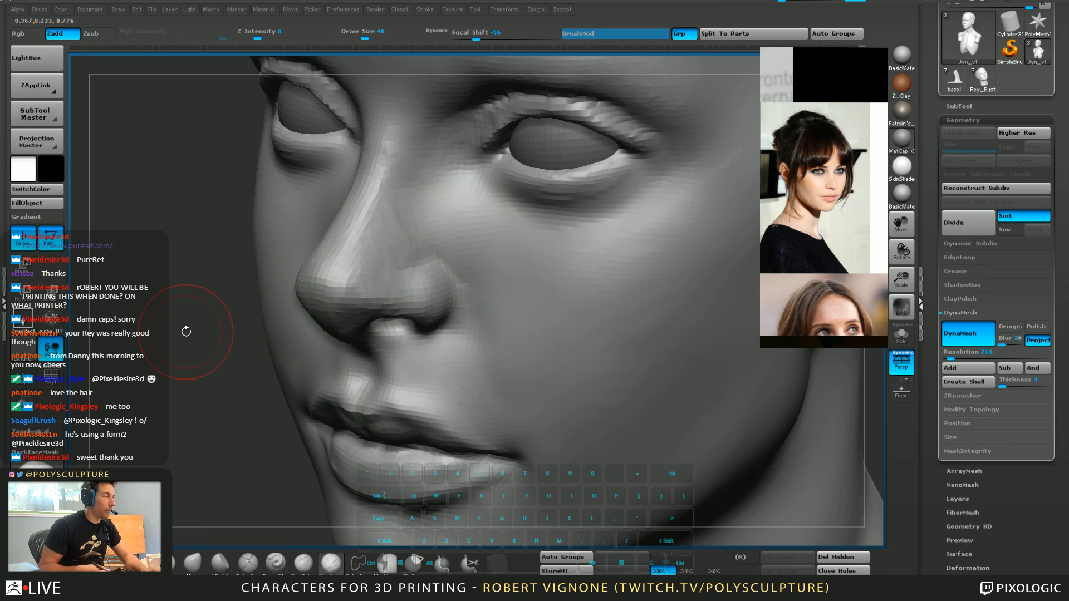
{"action": "mouse_move", "coordinate": [359, 417]}
{"action": "right_mouse_down"}
{"action": "mouse_move", "coordinate": [258, 379]}
{"action": "mouse_move", "coordinate": [269, 389]}
{"action": "right_mouse_up"}
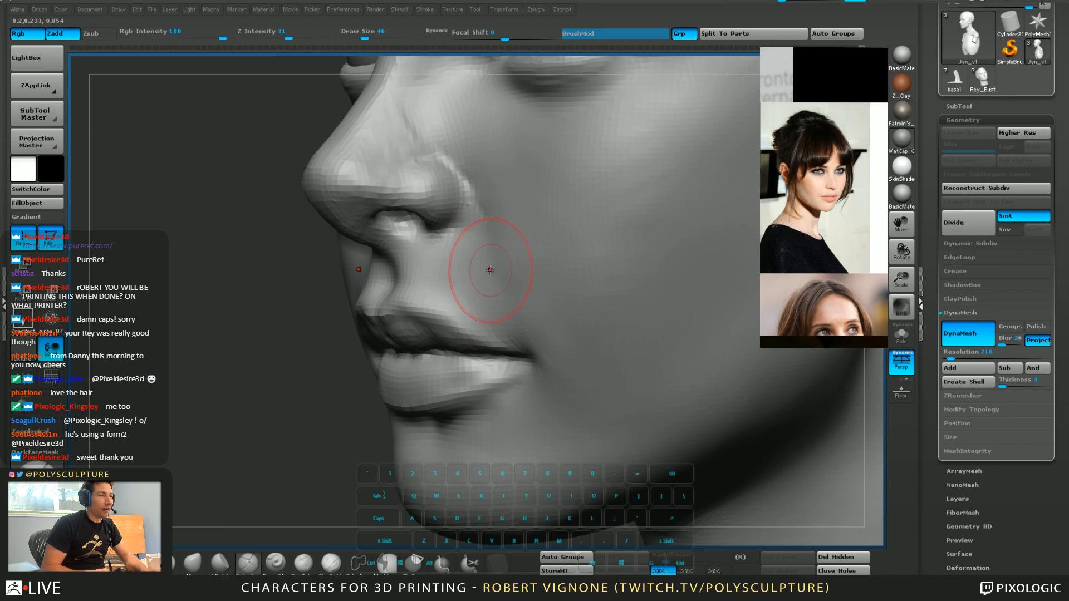
{"action": "right_click_drag", "start_coordinate": [485, 263], "coordinate": [494, 269]}
{"action": "mouse_move", "coordinate": [493, 239]}
{"action": "left_mouse_down"}
{"action": "mouse_move", "coordinate": [520, 298]}
{"action": "mouse_move", "coordinate": [491, 261]}
{"action": "left_mouse_up"}
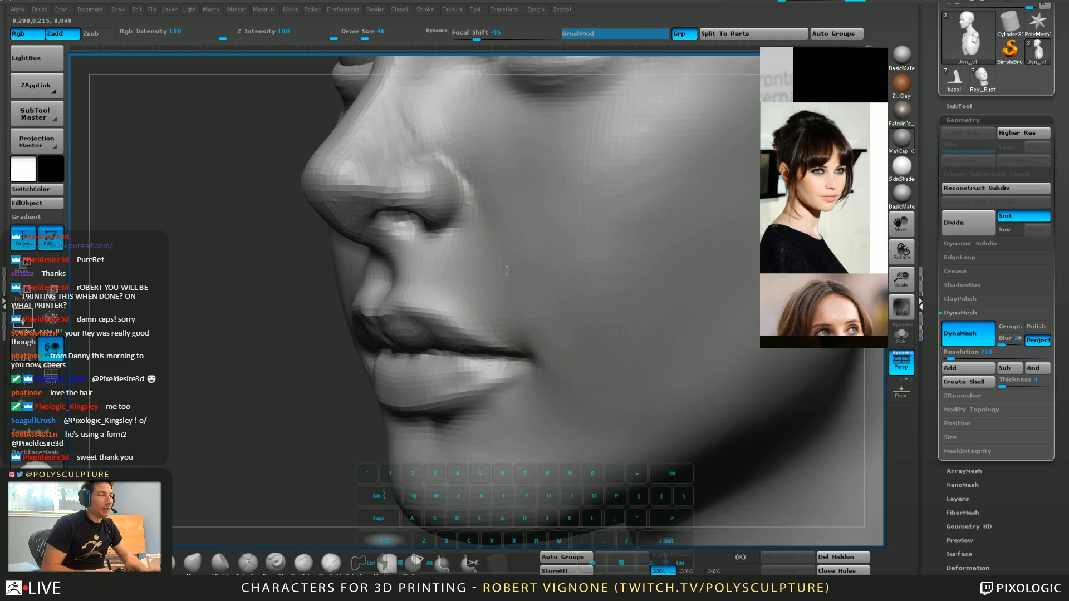
{"action": "mouse_move", "coordinate": [477, 279]}
{"action": "right_mouse_down"}
{"action": "mouse_move", "coordinate": [504, 288]}
{"action": "mouse_move", "coordinate": [505, 250]}
{"action": "mouse_move", "coordinate": [514, 301]}
{"action": "right_mouse_up"}
{"action": "key", "text": "s"}
{"action": "left_click_drag", "start_coordinate": [519, 314], "coordinate": [525, 314]}
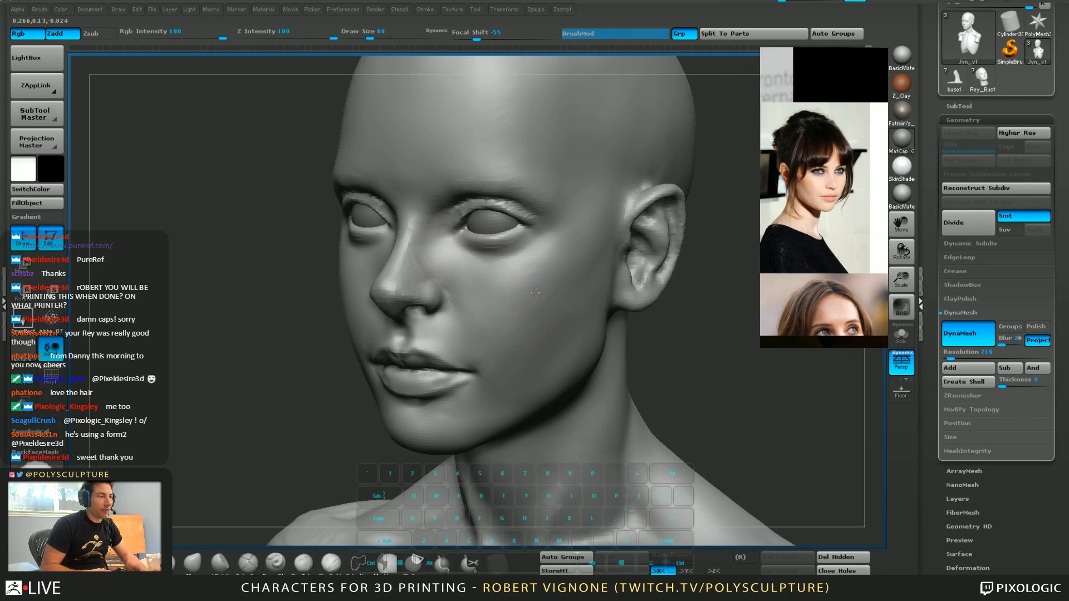
{"action": "mouse_move", "coordinate": [516, 306]}
{"action": "right_mouse_down", "text": "ctrl"}
{"action": "mouse_move", "coordinate": [518, 337]}
{"action": "mouse_move", "coordinate": [504, 289]}
{"action": "right_mouse_up", "text": "ctrl"}
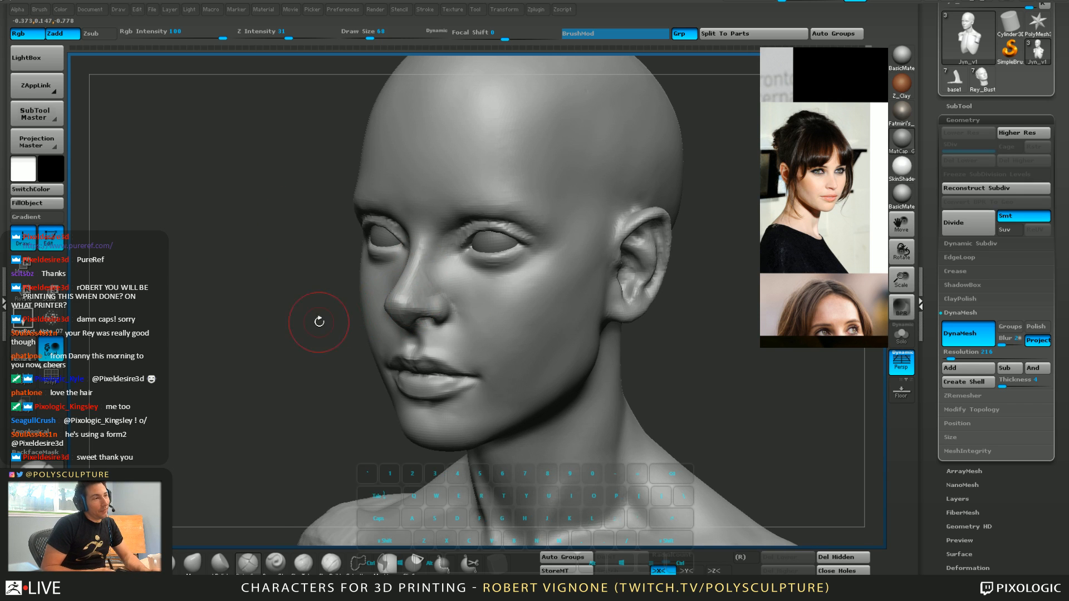
View the head from below and adjust the inner brow above the eye, reducing the draw size to 51
{"action": "mouse_move", "coordinate": [491, 291]}
{"action": "right_mouse_down", "text": "ctrl"}
{"action": "mouse_move", "coordinate": [493, 335]}
{"action": "mouse_move", "coordinate": [489, 223]}
{"action": "right_mouse_up", "text": "ctrl"}
{"action": "key", "text": "1"}
{"action": "key", "text": "s"}
{"action": "left_click_drag", "start_coordinate": [449, 215], "coordinate": [447, 214]}
{"action": "right_click_drag", "start_coordinate": [449, 262], "coordinate": [438, 197]}
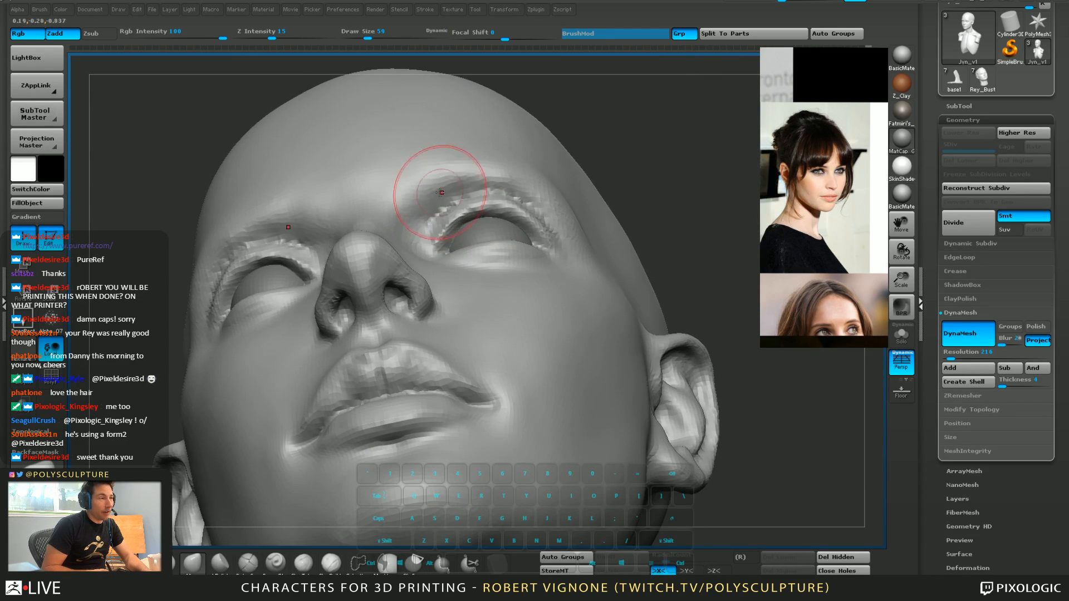
{"action": "key", "text": "s"}
{"action": "left_click_drag", "start_coordinate": [446, 222], "coordinate": [444, 222]}
Reshape the upper eyelid fold near the inner corner from below with the Move brush at draw size 51
{"action": "key", "text": "5"}
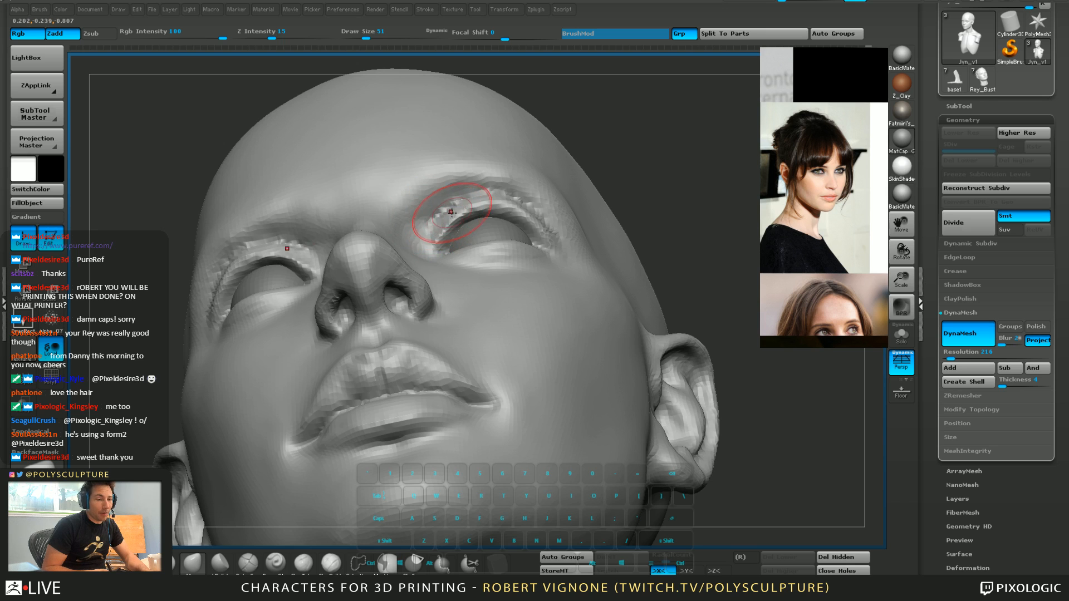
{"action": "right_click_drag", "start_coordinate": [452, 222], "coordinate": [453, 253], "text": "alt"}
{"action": "key", "text": "5"}
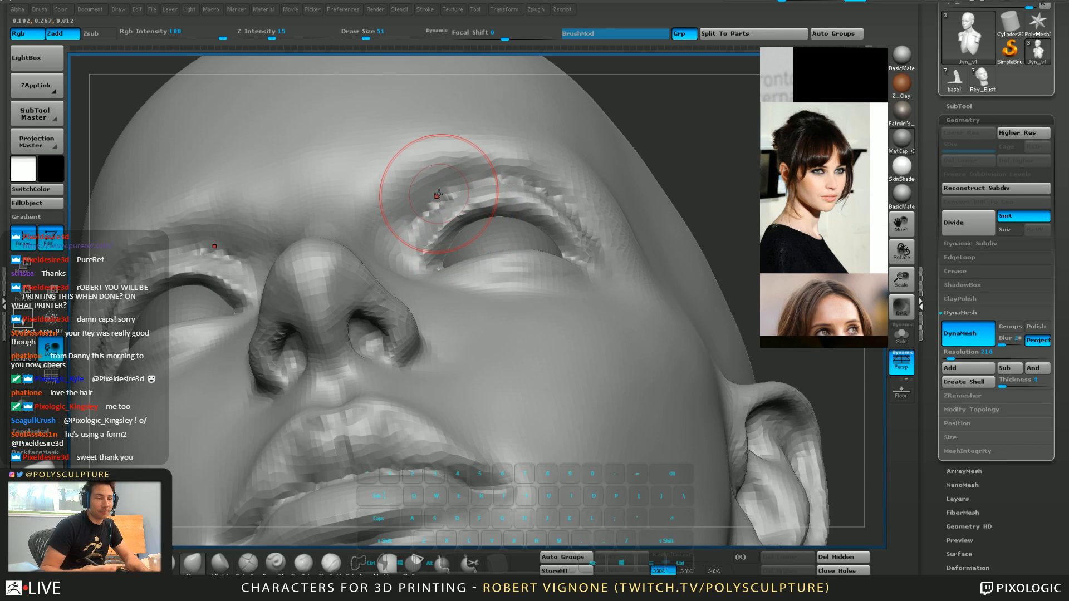
{"action": "left_click_drag", "start_coordinate": [810, 142], "coordinate": [790, 141]}
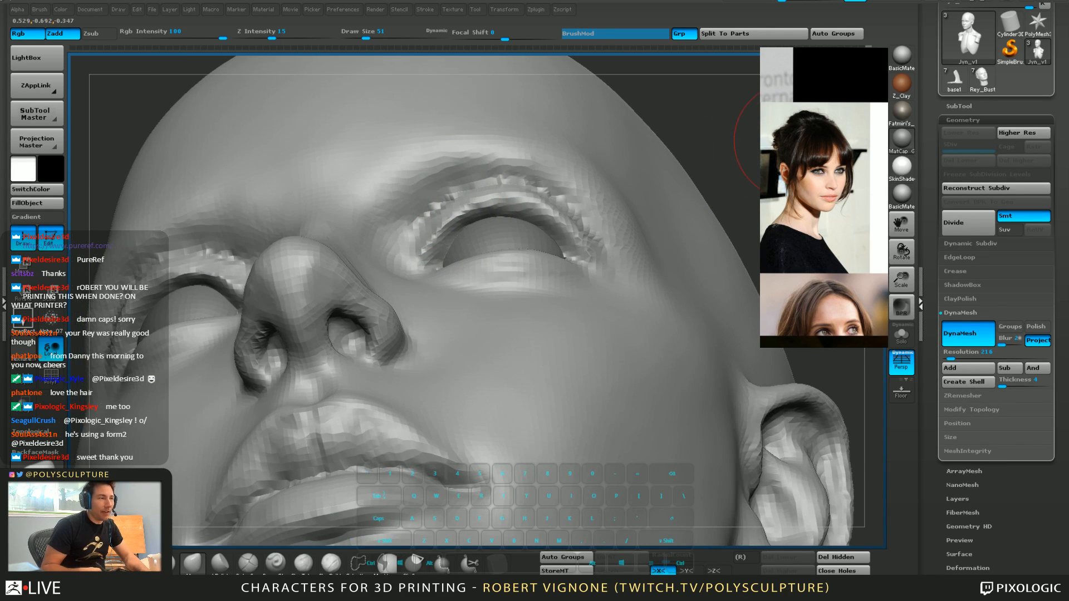
{"action": "mouse_move", "coordinate": [491, 189]}
{"action": "right_mouse_down"}
{"action": "mouse_move", "coordinate": [485, 254]}
{"action": "mouse_move", "coordinate": [443, 247]}
{"action": "mouse_move", "coordinate": [483, 251]}
{"action": "right_mouse_up"}
{"action": "mouse_move", "coordinate": [389, 275]}
{"action": "right_mouse_down"}
{"action": "mouse_move", "coordinate": [404, 306]}
{"action": "mouse_move", "coordinate": [473, 312]}
{"action": "mouse_move", "coordinate": [459, 301]}
{"action": "right_mouse_up"}
Carve and build up the area between the eyebrows at draw size 51, then smooth it
{"action": "key", "text": "4"}
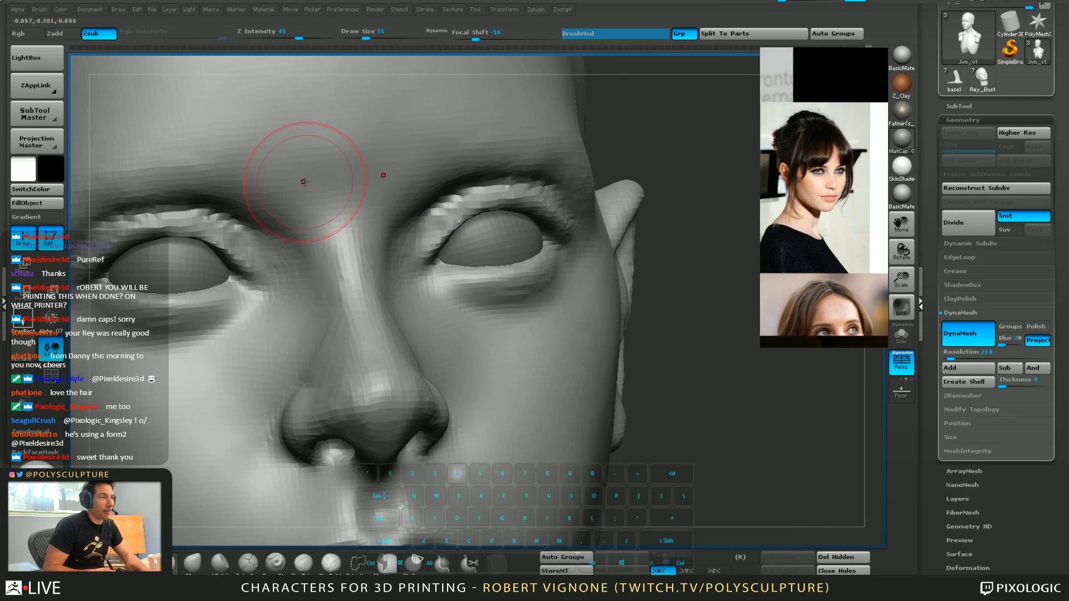
{"action": "key", "text": "2"}
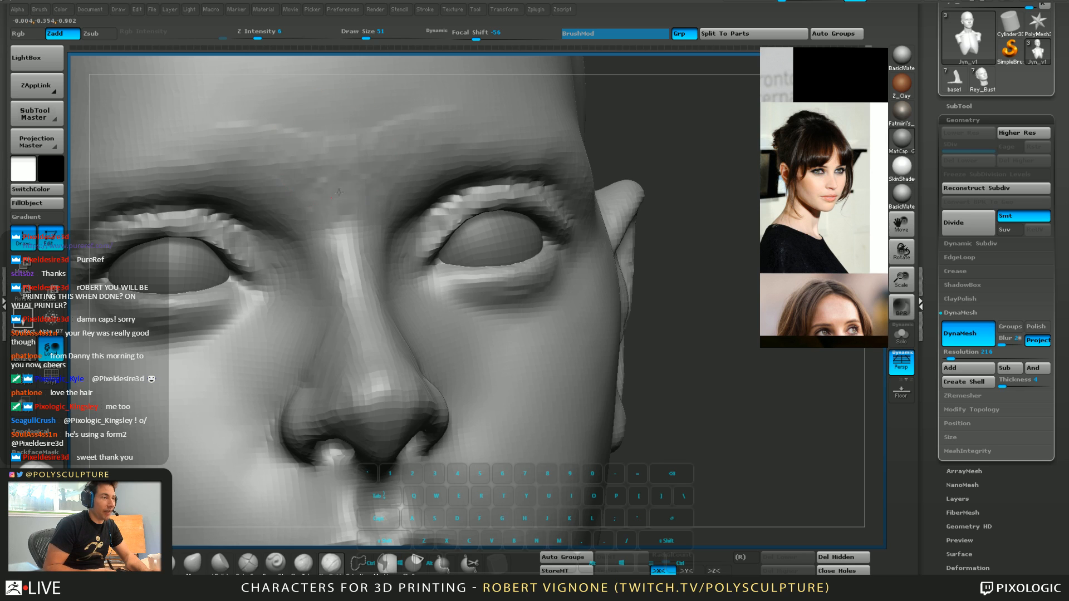
{"action": "left_click_drag", "start_coordinate": [338, 192], "coordinate": [347, 163]}
{"action": "mouse_move", "coordinate": [346, 162]}
{"action": "left_mouse_down", "text": "shift"}
{"action": "mouse_move", "coordinate": [334, 147]}
{"action": "mouse_move", "coordinate": [326, 177]}
{"action": "left_mouse_up", "text": "shift"}
Switch back to the Move brush and adjust the inner eye corner and side of the nose, using draw size 38 and 46
{"action": "mouse_move", "coordinate": [534, 150]}
{"action": "right_mouse_down"}
{"action": "mouse_move", "coordinate": [440, 200]}
{"action": "mouse_move", "coordinate": [406, 179]}
{"action": "mouse_move", "coordinate": [421, 257]}
{"action": "mouse_move", "coordinate": [375, 203]}
{"action": "mouse_move", "coordinate": [430, 202]}
{"action": "right_mouse_up"}
{"action": "key", "text": "bracketleft"}
{"action": "key", "text": "bracketleft"}
{"action": "key", "text": "b"}
{"action": "key", "text": "m"}
{"action": "key", "text": "v"}
{"action": "left_click_drag", "start_coordinate": [421, 220], "coordinate": [430, 228]}
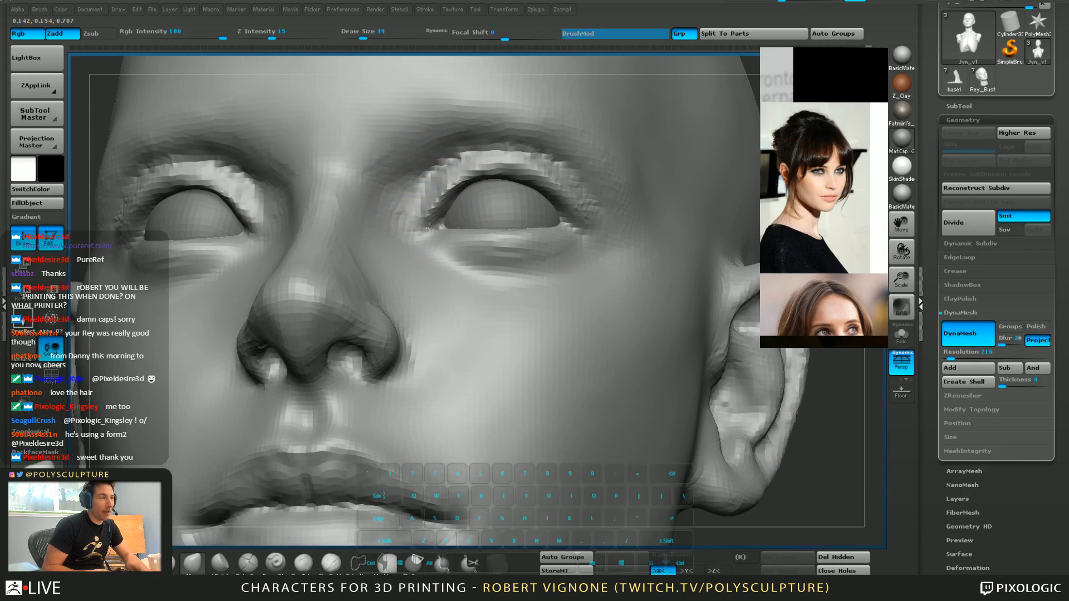
{"action": "mouse_move", "coordinate": [432, 219]}
{"action": "right_mouse_down"}
{"action": "mouse_move", "coordinate": [384, 225]}
{"action": "mouse_move", "coordinate": [428, 203]}
{"action": "mouse_move", "coordinate": [452, 208]}
{"action": "mouse_move", "coordinate": [432, 218]}
{"action": "right_mouse_up"}
{"action": "key", "text": "s"}
{"action": "left_click_drag", "start_coordinate": [432, 219], "coordinate": [434, 217]}
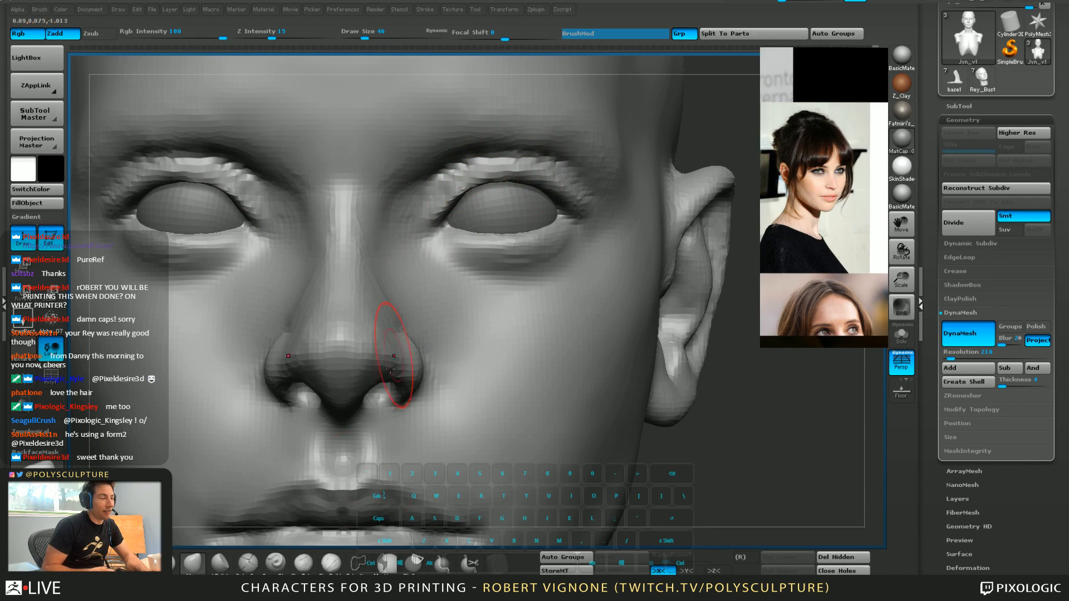
Switch brushes and work over the upper lid fold and inner eye corner at draw size 46 and 37, undoing the last lid stroke
{"action": "left_click", "coordinate": [260, 558]}
{"action": "left_click_drag", "start_coordinate": [434, 178], "coordinate": [496, 162]}
{"action": "left_click_drag", "start_coordinate": [459, 170], "coordinate": [510, 162]}
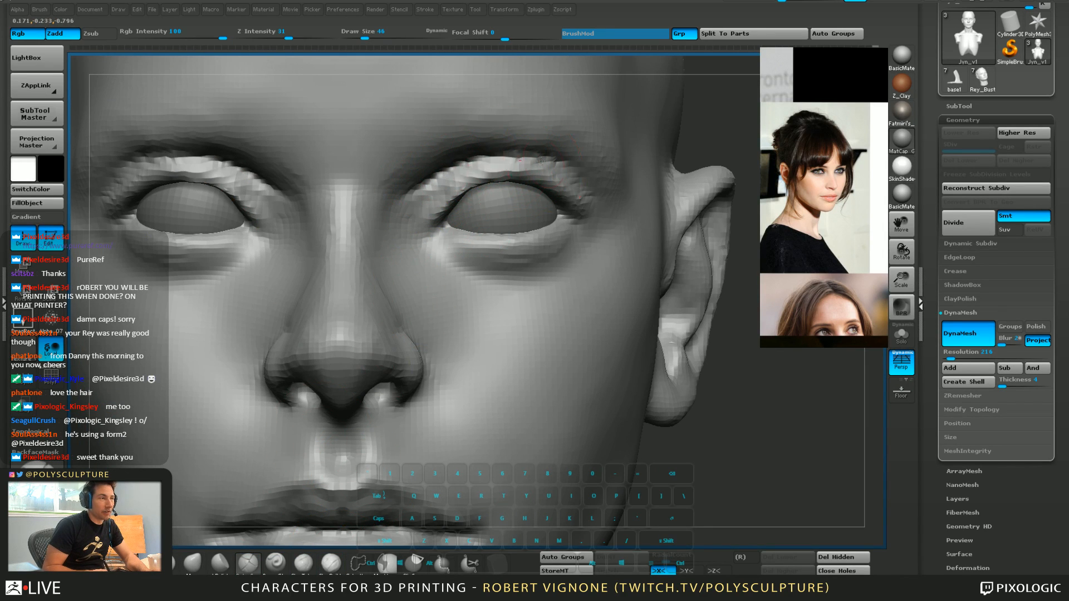
{"action": "key", "text": "ctrl+z"}
{"action": "key", "text": "s"}
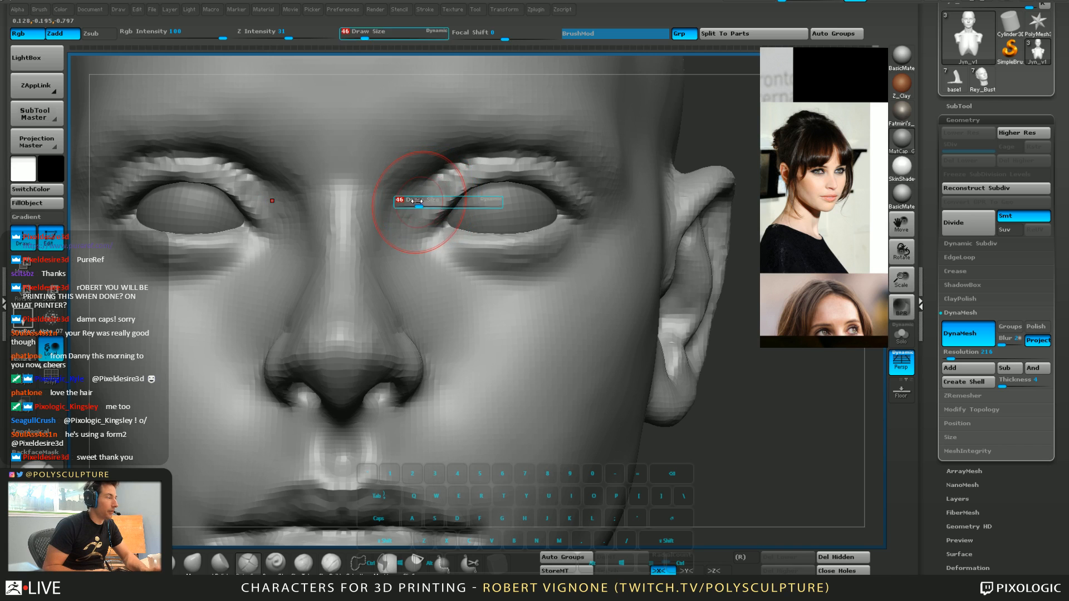
{"action": "key", "text": "s"}
{"action": "left_click", "coordinate": [420, 183]}
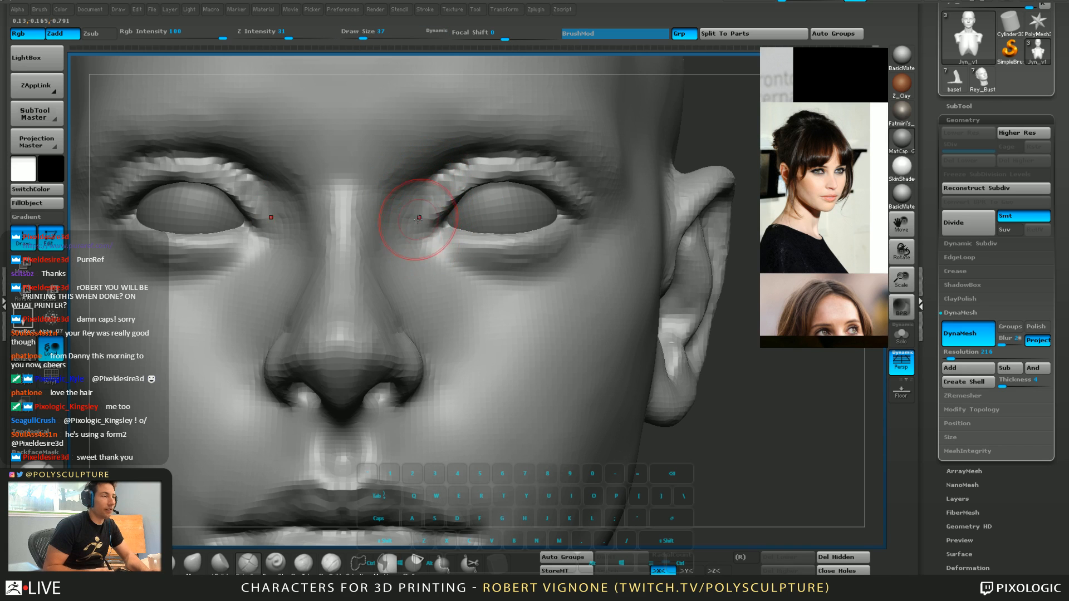
Adjust the side of the nose bridge with the Move brush at draw size 59
{"action": "key", "text": "s"}
{"action": "key", "text": "s"}
{"action": "left_click", "coordinate": [383, 270]}
{"action": "key", "text": "5"}
{"action": "left_click_drag", "start_coordinate": [384, 272], "coordinate": [388, 283]}
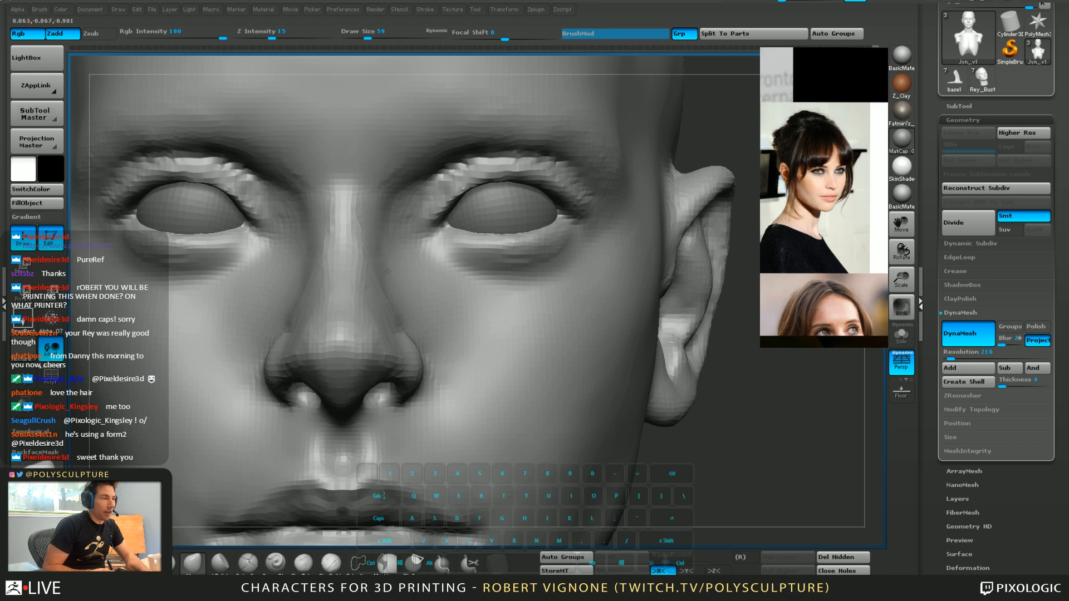
{"action": "key", "text": "shift"}
{"action": "key", "text": "m"}
Reshape the nostril wing in side view with the Move brush, using draw size 35 and focal shift -21
{"action": "right_click_drag", "start_coordinate": [383, 274], "coordinate": [380, 310]}
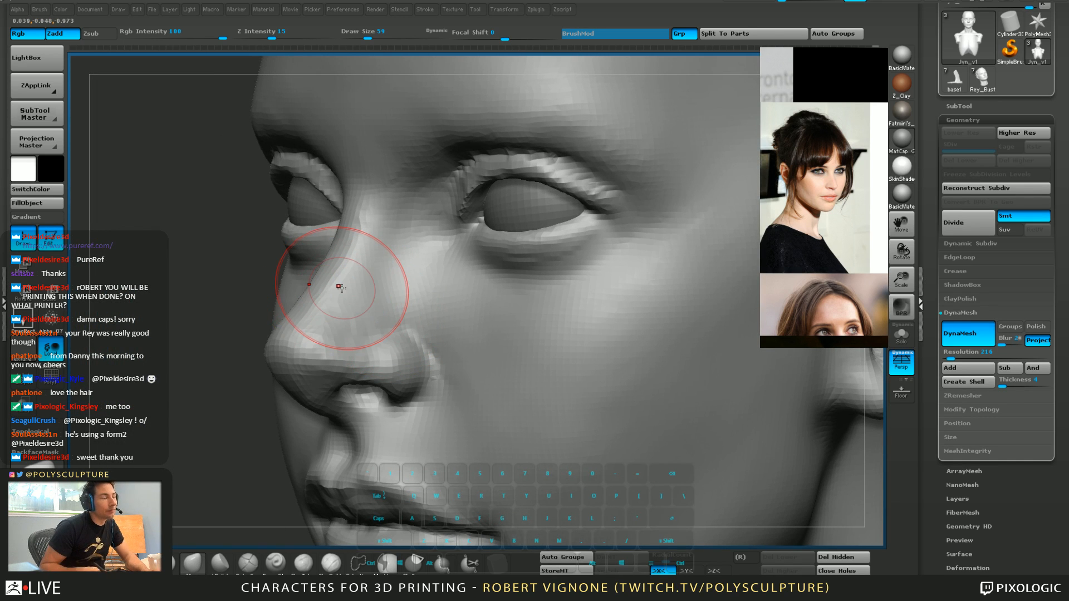
{"action": "mouse_move", "coordinate": [429, 362]}
{"action": "right_mouse_down"}
{"action": "mouse_move", "coordinate": [370, 356]}
{"action": "mouse_move", "coordinate": [399, 334]}
{"action": "right_mouse_up"}
{"action": "key", "text": "s"}
{"action": "left_click_drag", "start_coordinate": [430, 338], "coordinate": [424, 338]}
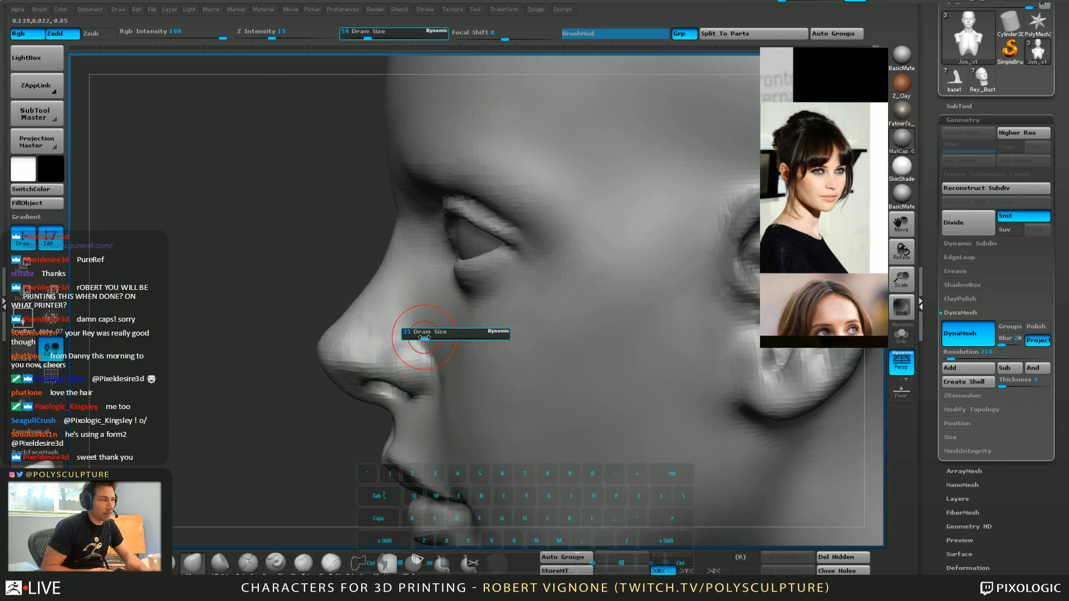
{"action": "mouse_move", "coordinate": [425, 338]}
{"action": "right_mouse_down"}
{"action": "mouse_move", "coordinate": [436, 346]}
{"action": "mouse_move", "coordinate": [425, 340]}
{"action": "mouse_move", "coordinate": [431, 384]}
{"action": "right_mouse_up"}
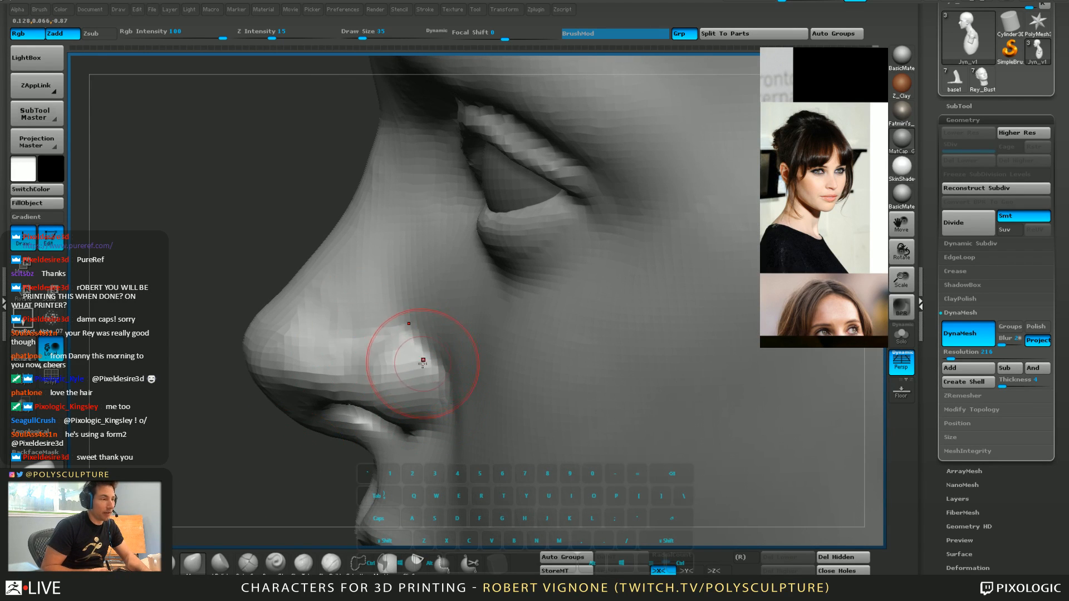
{"action": "right_click_drag", "start_coordinate": [423, 362], "coordinate": [429, 355]}
{"action": "key", "text": "o"}
{"action": "left_click_drag", "start_coordinate": [452, 356], "coordinate": [442, 356]}
Smooth the transition between the nostril wing and the cheek at draw size 35
{"action": "mouse_move", "coordinate": [445, 358]}
{"action": "right_mouse_down", "text": "ctrl"}
{"action": "mouse_move", "coordinate": [440, 329]}
{"action": "mouse_move", "coordinate": [408, 331]}
{"action": "mouse_move", "coordinate": [466, 330]}
{"action": "mouse_move", "coordinate": [409, 327]}
{"action": "mouse_move", "coordinate": [436, 310]}
{"action": "right_mouse_up", "text": "ctrl"}
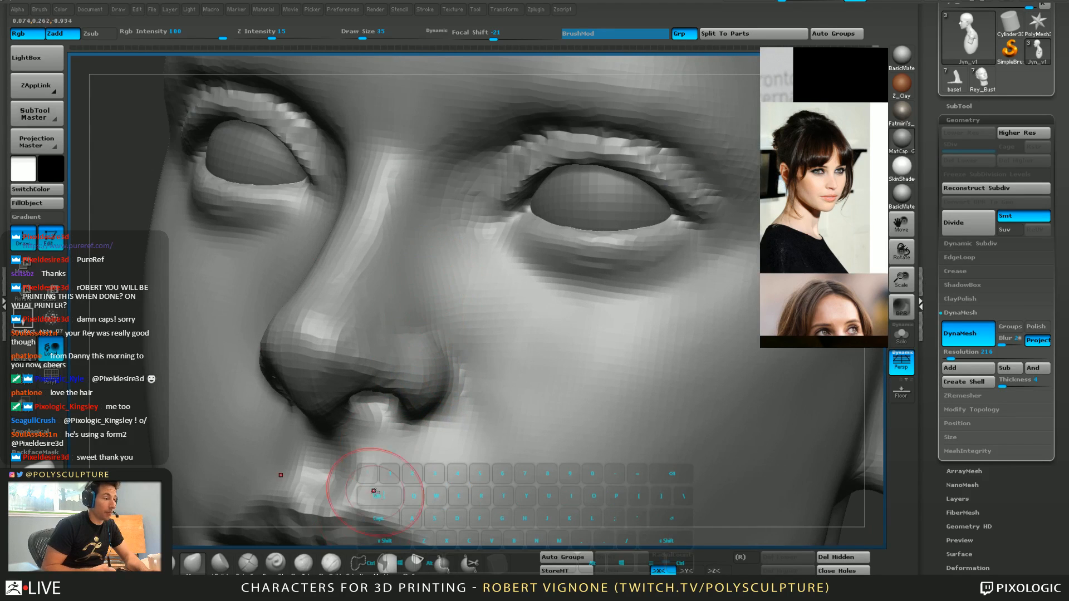
{"action": "left_click", "coordinate": [330, 562]}
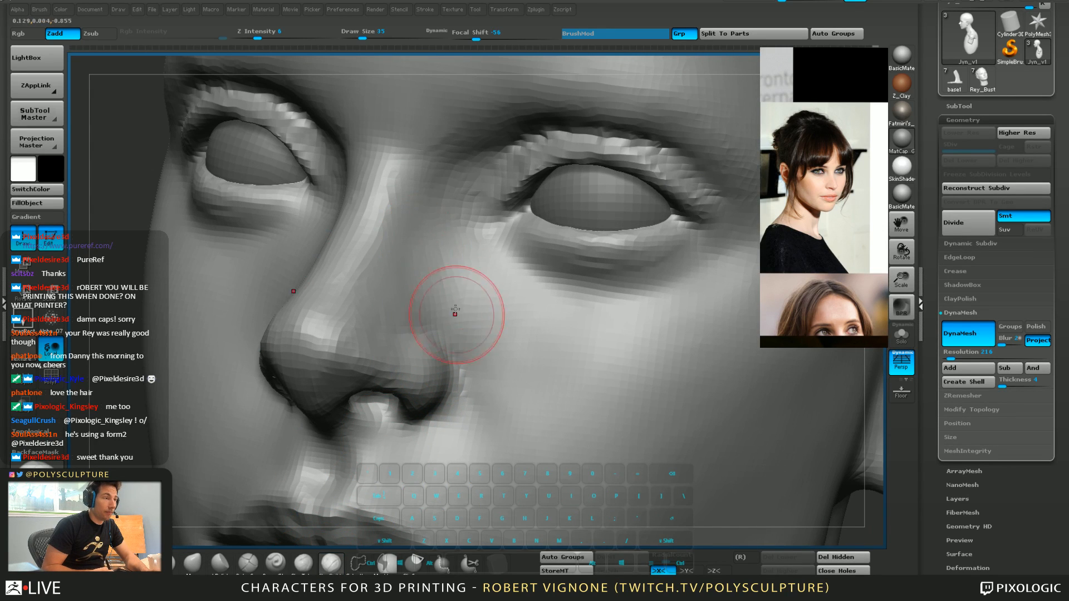
{"action": "left_click_drag", "start_coordinate": [455, 310], "coordinate": [448, 337], "text": "shift"}
{"action": "right_click_drag", "start_coordinate": [453, 329], "coordinate": [504, 290], "text": "ctrl"}
Carve along the inner edge of the lower eyelid with the subtracting brush at draw size 25
{"action": "key", "text": "s"}
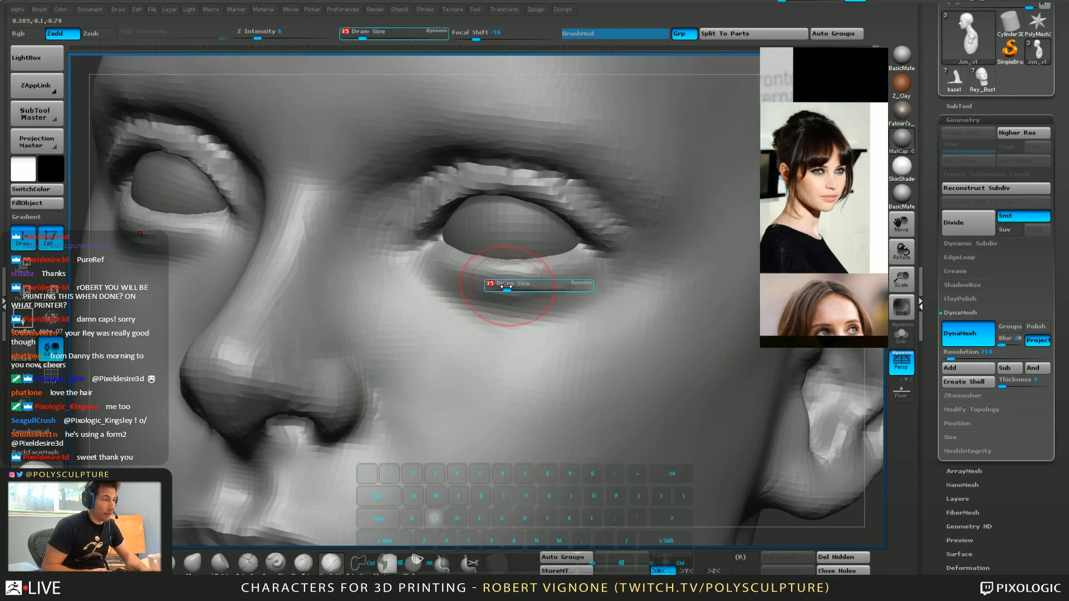
{"action": "left_click_drag", "start_coordinate": [506, 286], "coordinate": [501, 286]}
{"action": "right_click_drag", "start_coordinate": [500, 286], "coordinate": [552, 301]}
{"action": "key", "text": "1"}
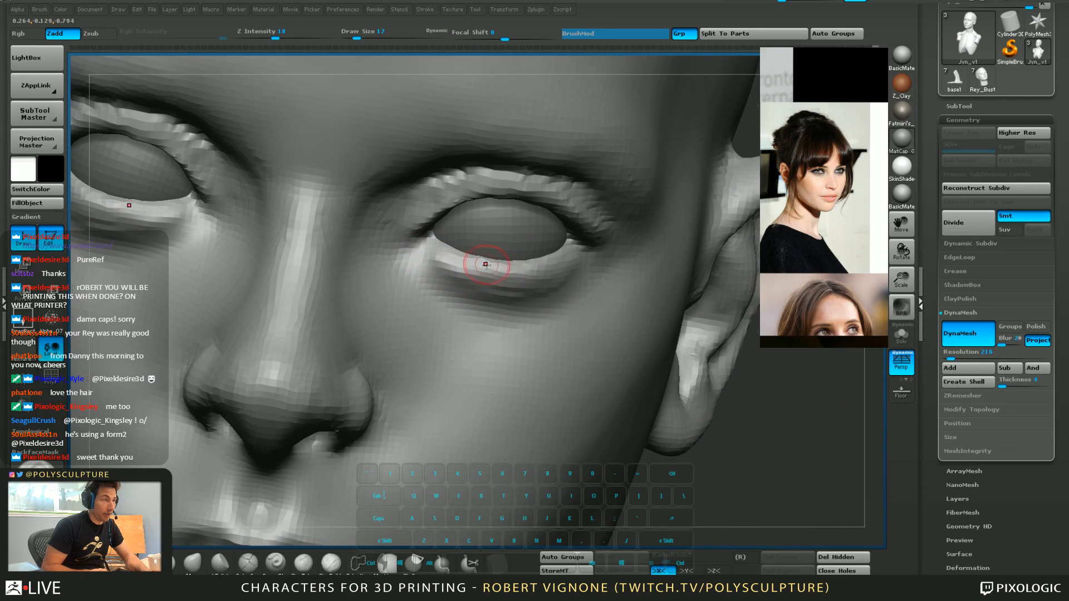
{"action": "right_click_drag", "start_coordinate": [487, 265], "coordinate": [479, 279]}
{"action": "key", "text": "2"}
{"action": "left_click_drag", "start_coordinate": [434, 231], "coordinate": [463, 257]}
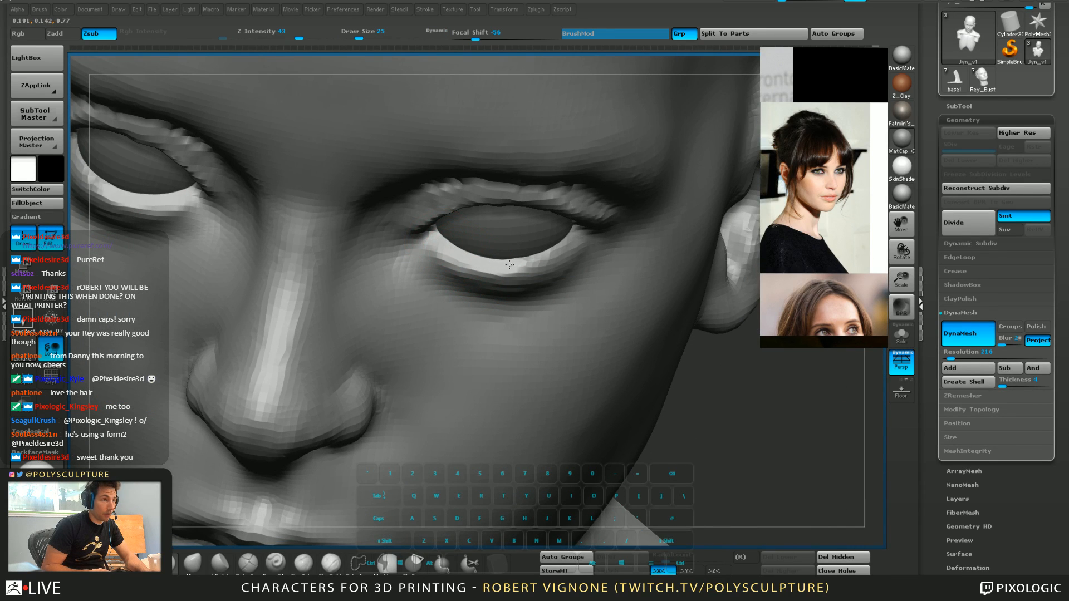
Carve the inside rim of the upper eyelid from below, working from the inner eye corner outward at draw size 25
{"action": "right_click_drag", "start_coordinate": [473, 257], "coordinate": [475, 213]}
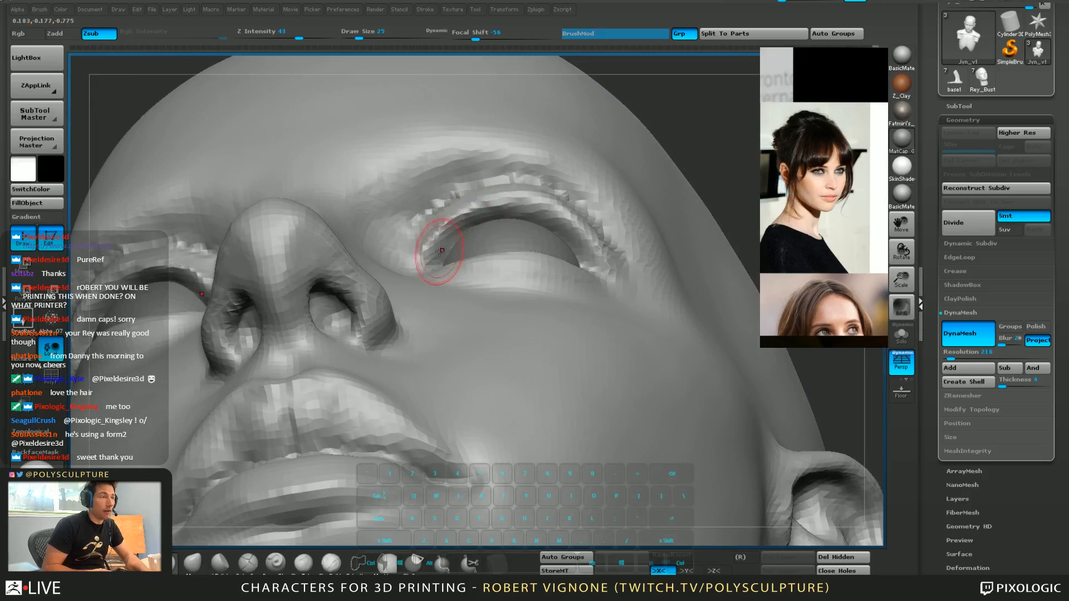
{"action": "key", "text": "1"}
{"action": "key", "text": "2"}
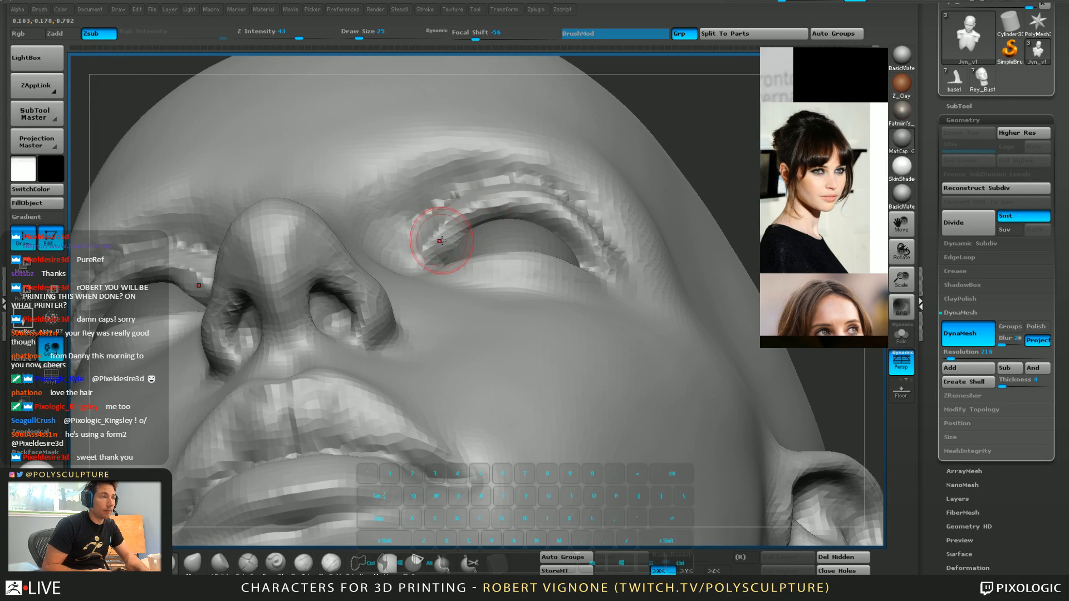
{"action": "mouse_move", "coordinate": [445, 238]}
{"action": "left_mouse_down"}
{"action": "mouse_move", "coordinate": [538, 222]}
{"action": "mouse_move", "coordinate": [578, 247]}
{"action": "left_mouse_up"}
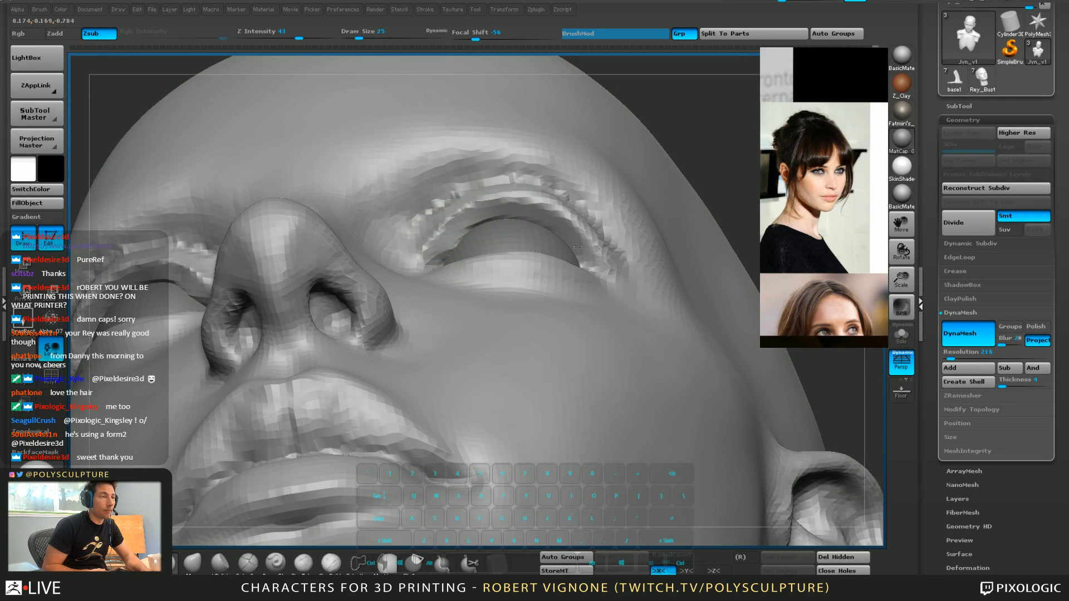
{"action": "left_click_drag", "start_coordinate": [533, 208], "coordinate": [460, 228]}
{"action": "right_click_drag", "start_coordinate": [454, 230], "coordinate": [496, 244]}
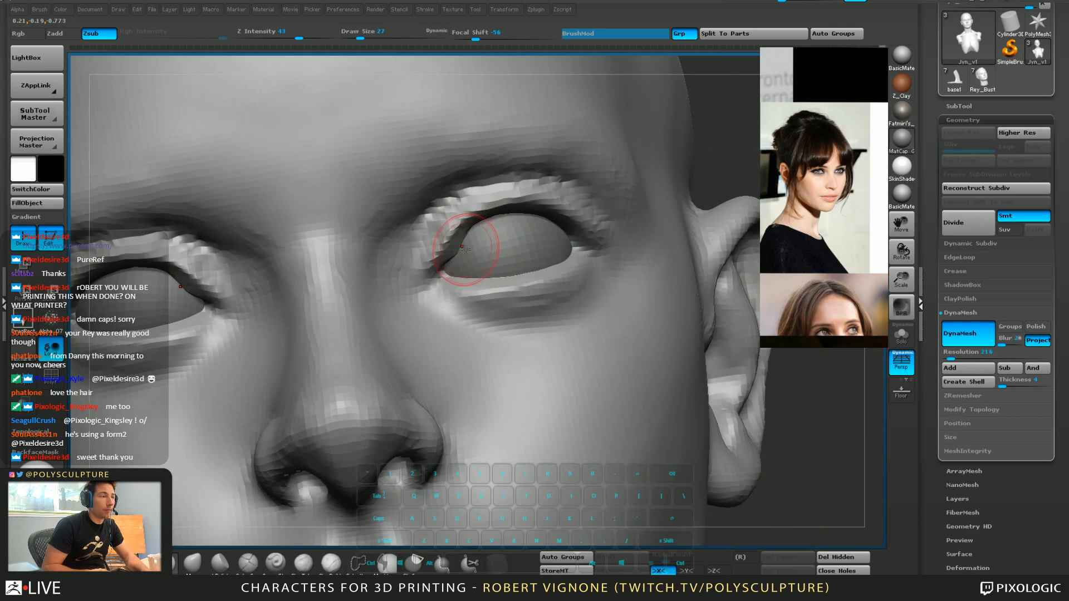
Reposition the inner eye corner and the upper eyelid edge with the Move brush at draw size 33 and 37
{"action": "key", "text": "5"}
{"action": "key", "text": "]"}
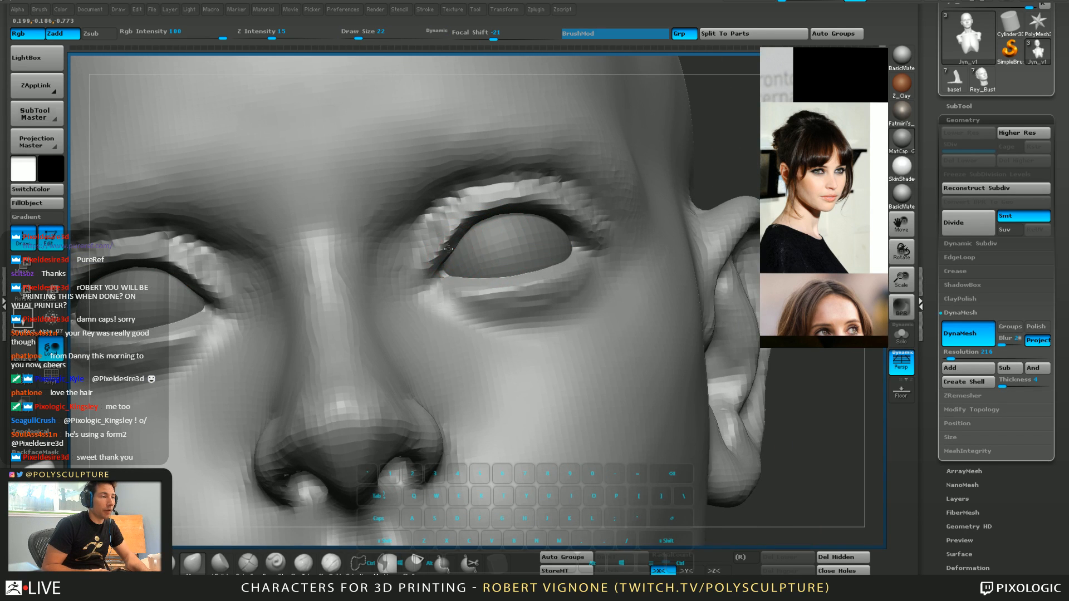
{"action": "key", "text": "]"}
{"action": "left_click_drag", "start_coordinate": [445, 247], "coordinate": [446, 244]}
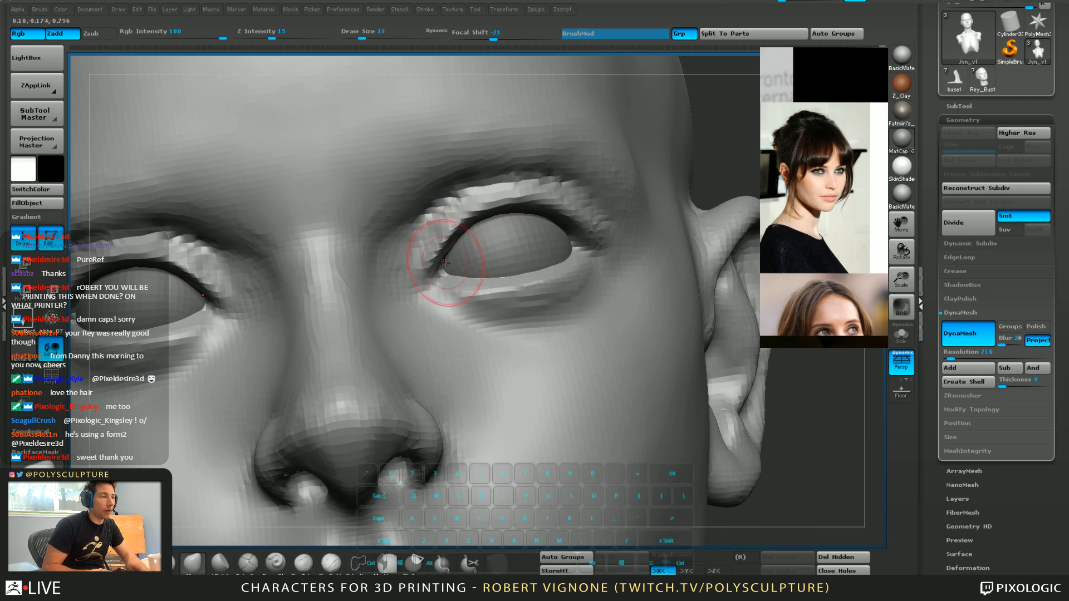
{"action": "right_click_drag", "start_coordinate": [429, 268], "coordinate": [431, 271]}
{"action": "key", "text": "s"}
{"action": "left_click_drag", "start_coordinate": [432, 271], "coordinate": [434, 270]}
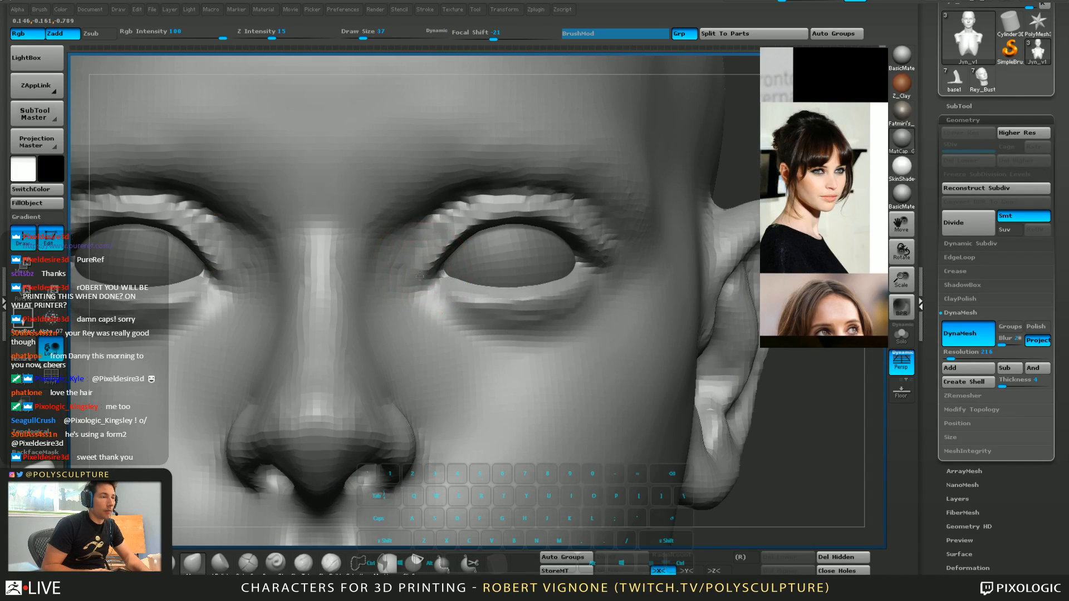
{"action": "right_click_drag", "start_coordinate": [582, 252], "coordinate": [565, 249]}
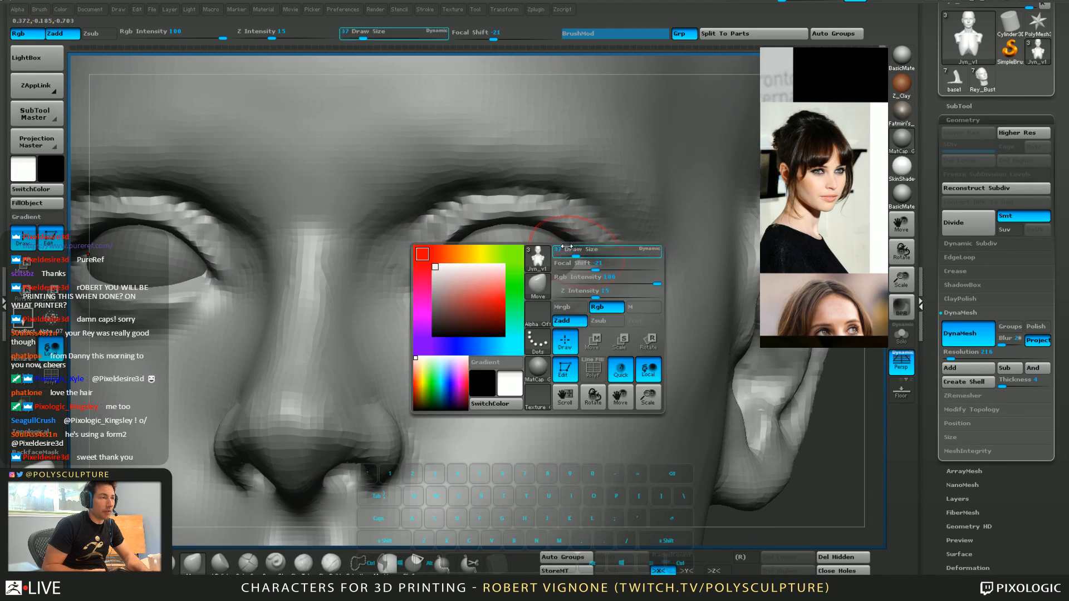
{"action": "key", "text": "s"}
{"action": "left_click_drag", "start_coordinate": [520, 227], "coordinate": [521, 227]}
{"action": "right_click_drag", "start_coordinate": [499, 233], "coordinate": [459, 235]}
{"action": "right_click_drag", "start_coordinate": [560, 321], "coordinate": [572, 332]}
Carve the tear duct area at the inner eye corner with a fine brush at draw size 11
{"action": "key", "text": "s"}
{"action": "left_click_drag", "start_coordinate": [498, 313], "coordinate": [487, 313]}
{"action": "key", "text": "1"}
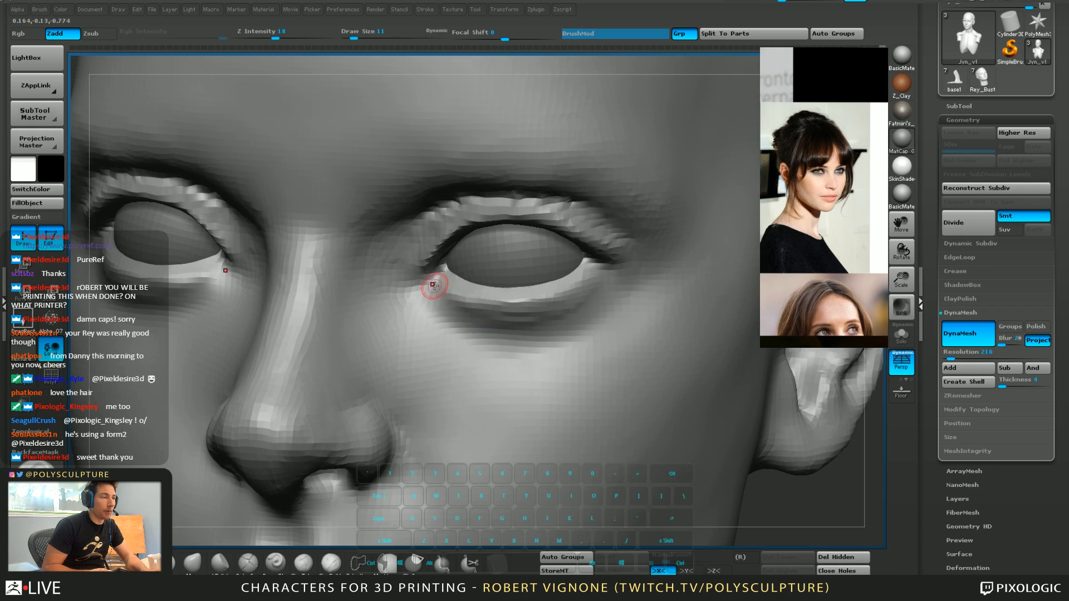
{"action": "right_click_drag", "start_coordinate": [434, 288], "coordinate": [455, 287]}
{"action": "left_click_drag", "start_coordinate": [443, 281], "coordinate": [424, 282], "text": "alt"}
{"action": "right_click_drag", "start_coordinate": [424, 282], "coordinate": [412, 283]}
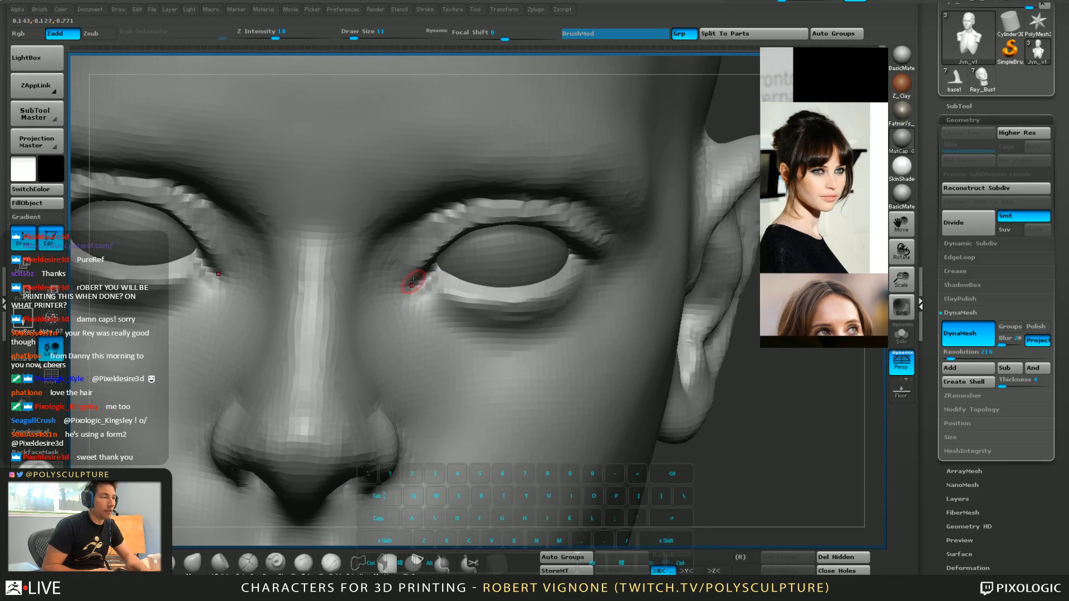
{"action": "left_click_drag", "start_coordinate": [433, 287], "coordinate": [417, 295], "text": "alt"}
{"action": "right_click_drag", "start_coordinate": [445, 281], "coordinate": [431, 296]}
Return to the Move brush and adjust the inner end of the lower eyelid, using draw size 29 and 39
{"action": "key", "text": "s"}
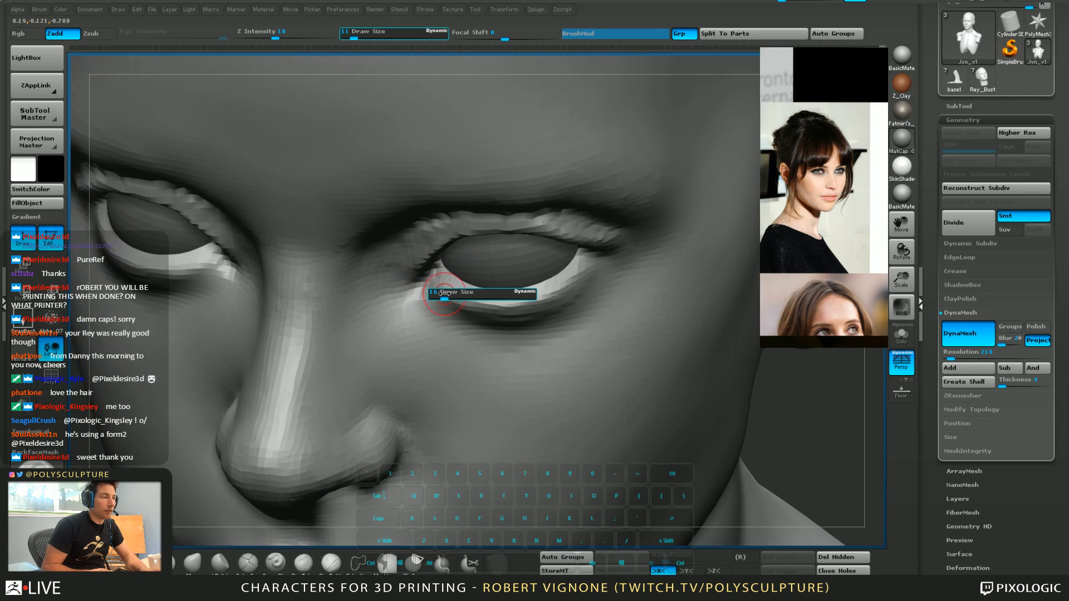
{"action": "left_click_drag", "start_coordinate": [435, 296], "coordinate": [440, 296]}
{"action": "mouse_move", "coordinate": [449, 277]}
{"action": "right_mouse_down"}
{"action": "mouse_move", "coordinate": [444, 288]}
{"action": "mouse_move", "coordinate": [466, 279]}
{"action": "right_mouse_up"}
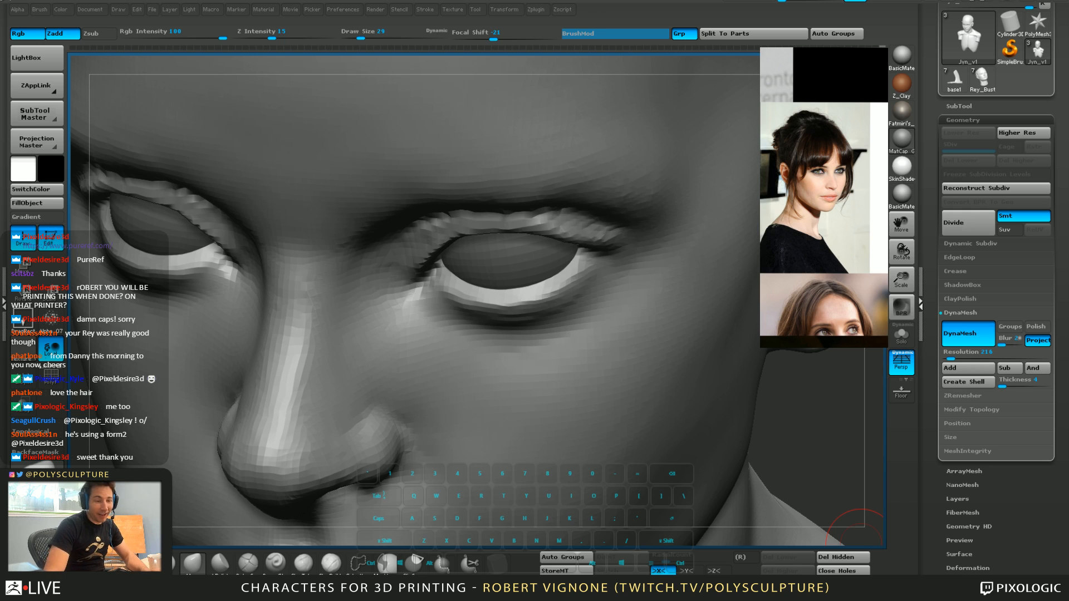
{"action": "left_click_drag", "start_coordinate": [769, 415], "coordinate": [767, 396]}
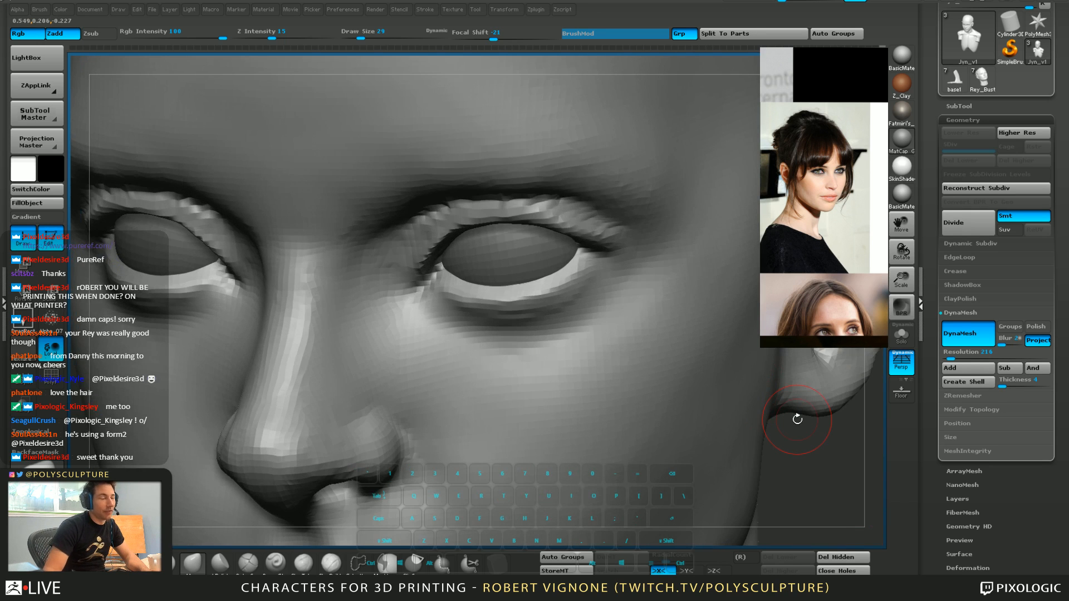
{"action": "right_click_drag", "start_coordinate": [490, 265], "coordinate": [410, 294]}
{"action": "key", "text": "s"}
{"action": "left_click_drag", "start_coordinate": [473, 298], "coordinate": [475, 298]}
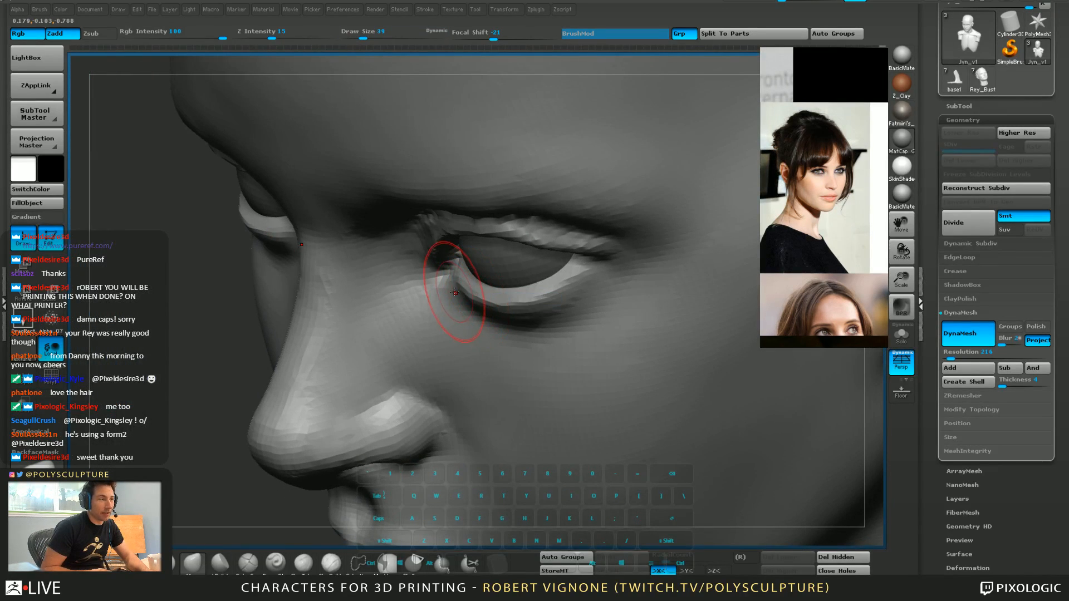
Pull the inner eye corner and adjoining nose side into shape from a low view with the Move brush at draw size 41
{"action": "right_click_drag", "start_coordinate": [457, 286], "coordinate": [463, 232]}
{"action": "key", "text": "s"}
{"action": "left_click_drag", "start_coordinate": [434, 267], "coordinate": [429, 268]}
{"action": "right_click_drag", "start_coordinate": [440, 279], "coordinate": [424, 262]}
{"action": "key", "text": "s"}
{"action": "left_click_drag", "start_coordinate": [438, 251], "coordinate": [430, 245]}
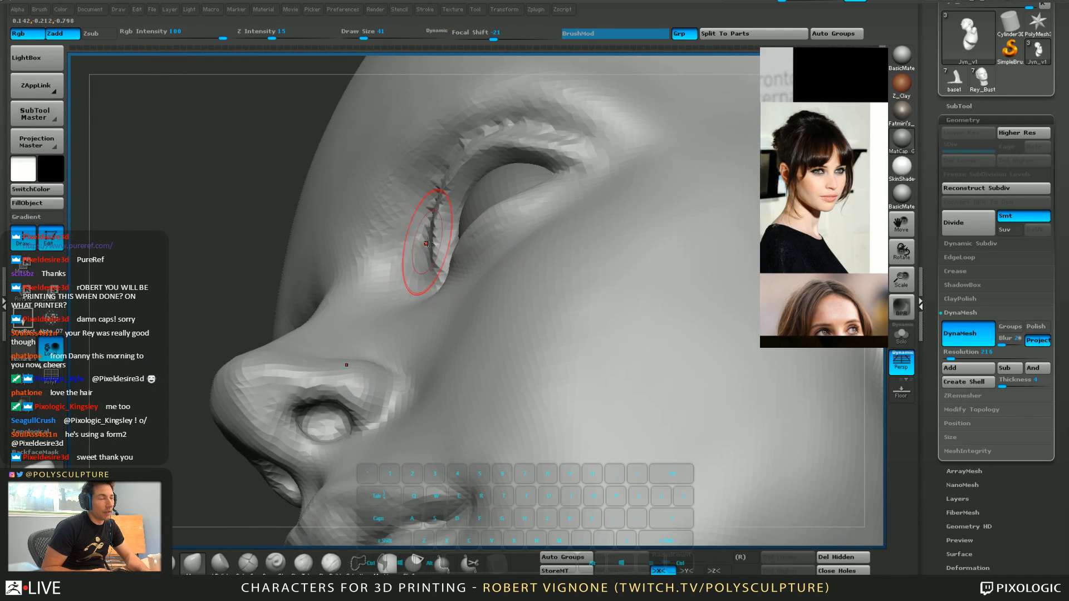
Reshape the upper eyelid fold from below with the Move brush, enlarging the draw size to 46
{"action": "right_click_drag", "start_coordinate": [443, 225], "coordinate": [466, 157]}
{"action": "key", "text": "s"}
{"action": "left_click_drag", "start_coordinate": [449, 186], "coordinate": [452, 186]}
{"action": "left_click_drag", "start_coordinate": [445, 179], "coordinate": [437, 174]}
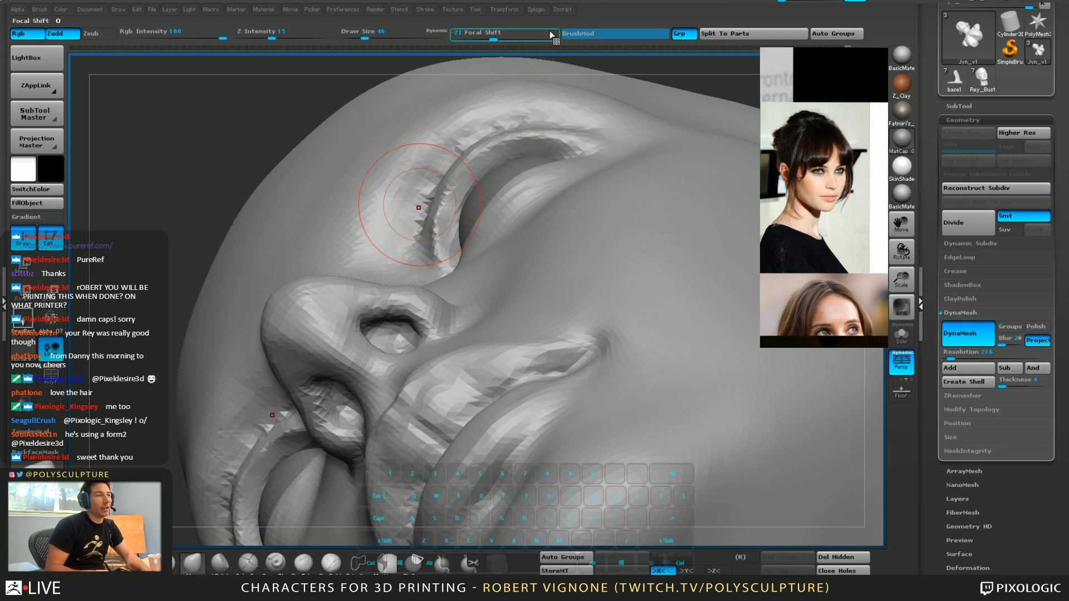
{"action": "key", "text": "s"}
{"action": "left_click", "coordinate": [500, 144]}
{"action": "left_click_drag", "start_coordinate": [505, 142], "coordinate": [506, 137]}
Refine the inner eye corner at draw size 27, then smooth beneath the lower eyelid at draw size 14
{"action": "mouse_move", "coordinate": [506, 131]}
{"action": "right_mouse_down"}
{"action": "mouse_move", "coordinate": [491, 203]}
{"action": "mouse_move", "coordinate": [548, 190]}
{"action": "right_mouse_up"}
{"action": "key", "text": "s"}
{"action": "left_click_drag", "start_coordinate": [548, 190], "coordinate": [503, 162]}
{"action": "key", "text": "s"}
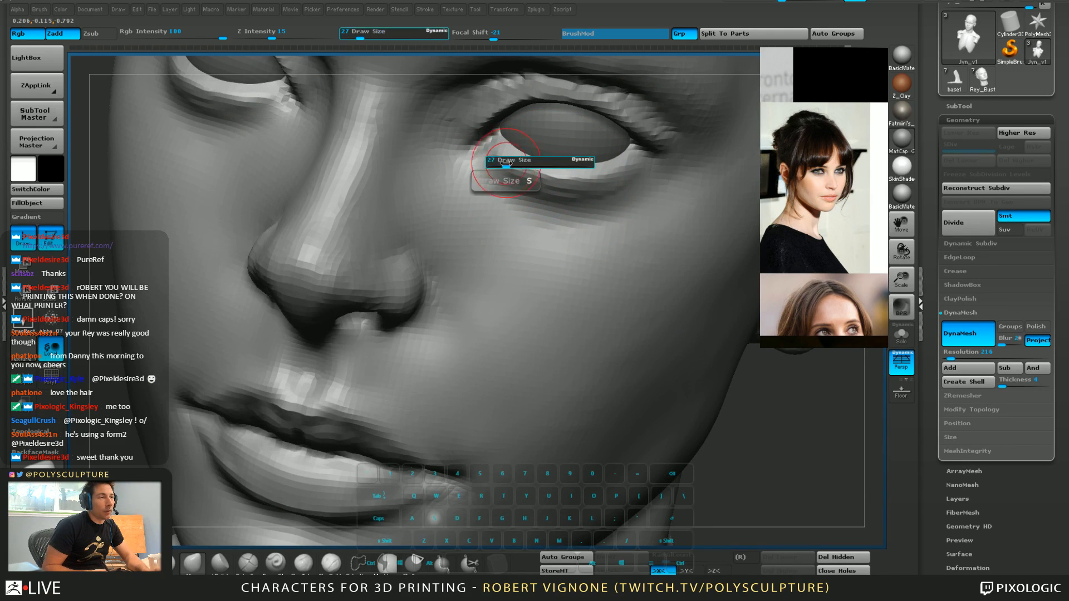
{"action": "key", "text": "1"}
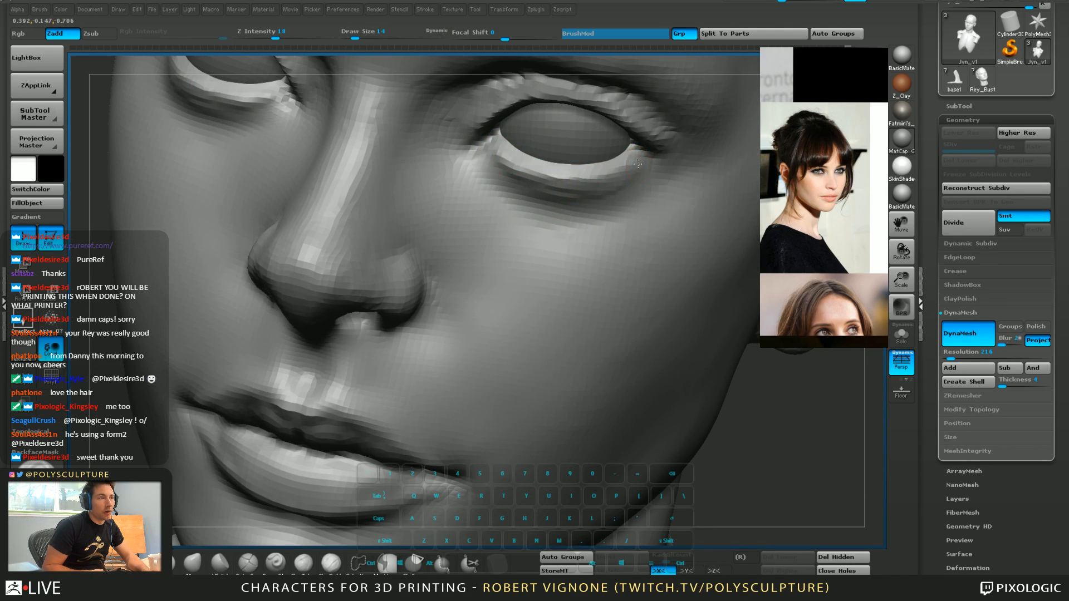
{"action": "right_click_drag", "start_coordinate": [557, 181], "coordinate": [553, 226]}
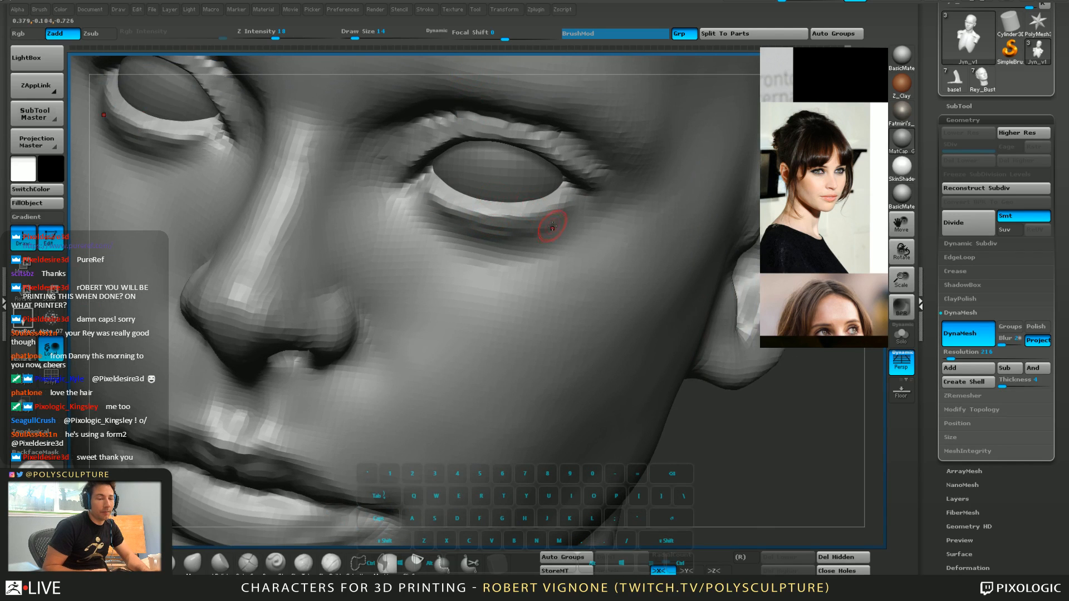
{"action": "mouse_move", "coordinate": [451, 218]}
{"action": "left_mouse_down", "text": "shift"}
{"action": "mouse_move", "coordinate": [539, 215]}
{"action": "mouse_move", "coordinate": [559, 197]}
{"action": "left_mouse_up", "text": "shift"}
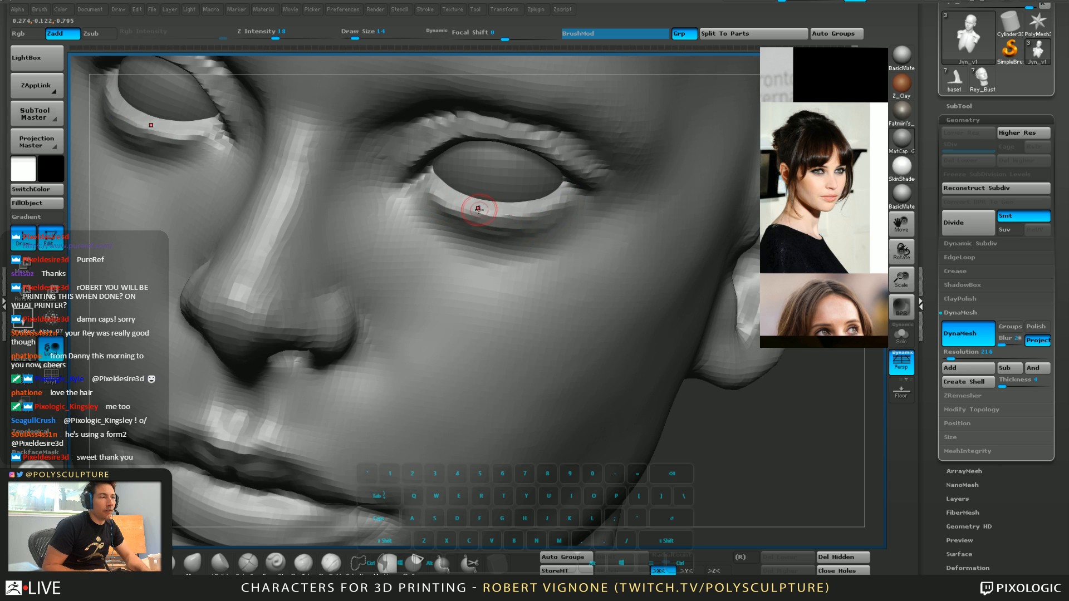
Define the inner eye corner and the crease along the lower eyelid with the fine brush at draw size 14
{"action": "key", "text": "1"}
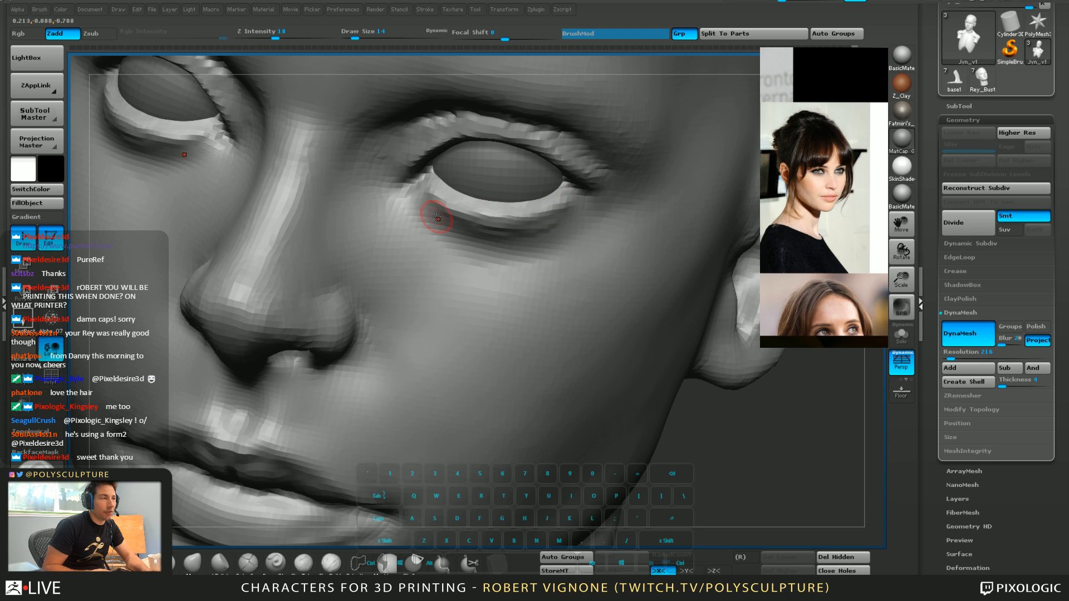
{"action": "left_click_drag", "start_coordinate": [437, 216], "coordinate": [431, 196]}
{"action": "key", "text": "1"}
{"action": "mouse_move", "coordinate": [408, 213]}
{"action": "right_mouse_down"}
{"action": "mouse_move", "coordinate": [356, 206]}
{"action": "mouse_move", "coordinate": [414, 196]}
{"action": "right_mouse_up"}
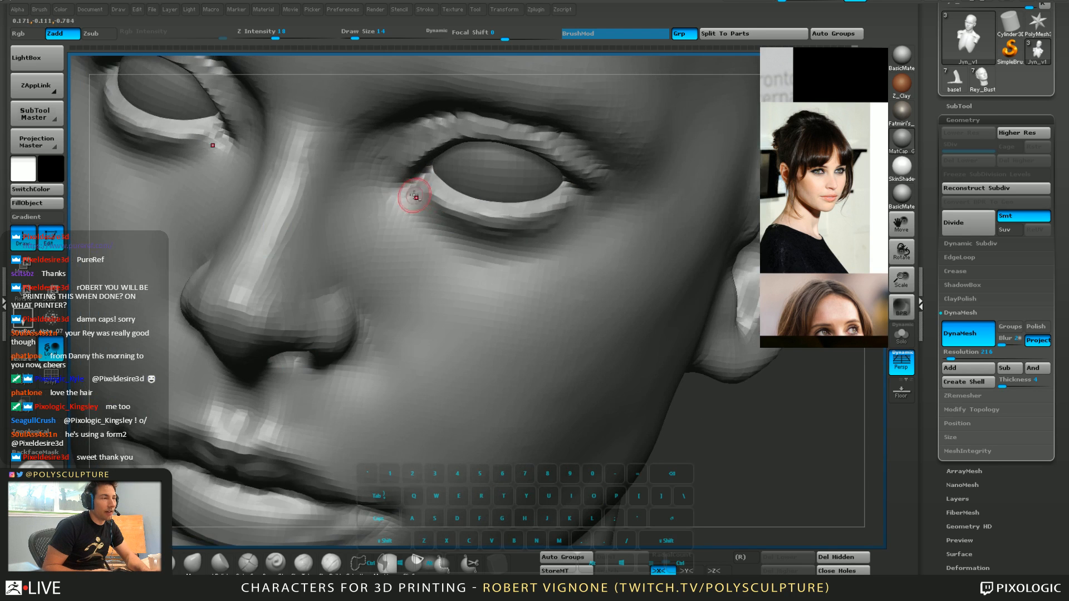
{"action": "mouse_move", "coordinate": [414, 196]}
{"action": "left_mouse_down"}
{"action": "mouse_move", "coordinate": [485, 226]}
{"action": "mouse_move", "coordinate": [461, 225]}
{"action": "mouse_move", "coordinate": [527, 224]}
{"action": "left_mouse_up"}
{"action": "mouse_move", "coordinate": [433, 214]}
{"action": "left_mouse_down"}
{"action": "mouse_move", "coordinate": [509, 234]}
{"action": "mouse_move", "coordinate": [543, 229]}
{"action": "mouse_move", "coordinate": [458, 228]}
{"action": "left_mouse_up"}
{"action": "right_click_drag", "start_coordinate": [459, 234], "coordinate": [398, 235]}
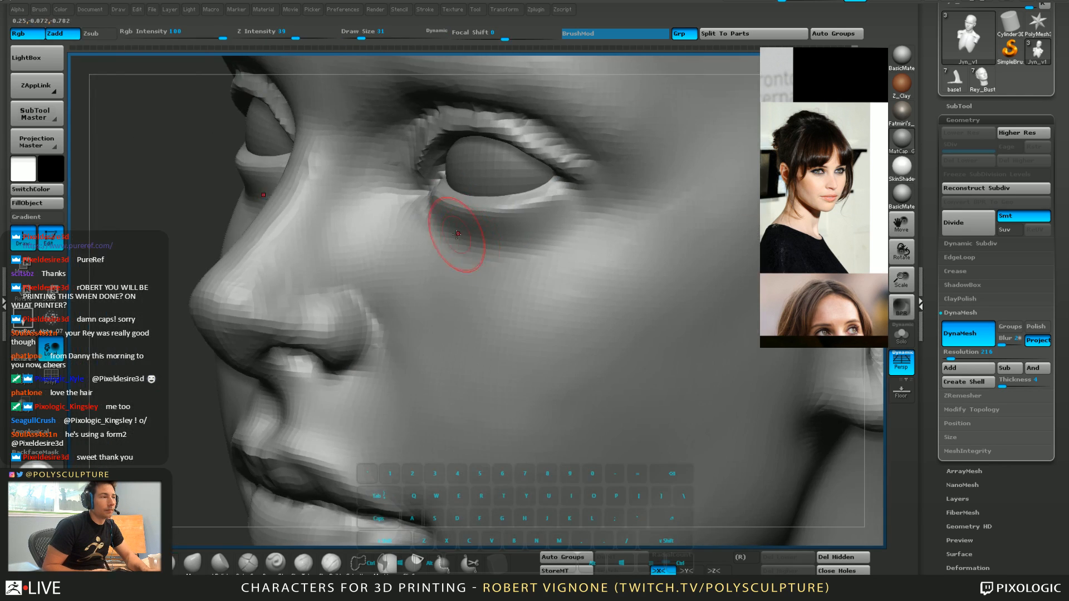
Reshape the eyelids from a closer front view with the Move brush at draw size 54
{"action": "mouse_move", "coordinate": [525, 256]}
{"action": "right_mouse_down", "text": "alt"}
{"action": "mouse_move", "coordinate": [507, 137]}
{"action": "mouse_move", "coordinate": [494, 210]}
{"action": "right_mouse_up", "text": "alt"}
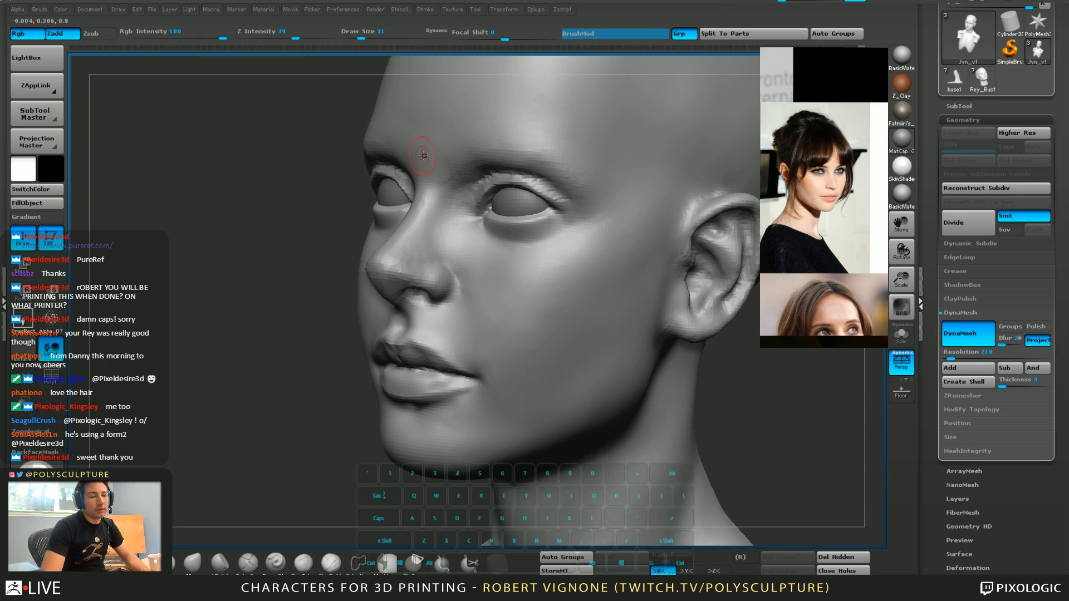
{"action": "right_click_drag", "start_coordinate": [296, 233], "coordinate": [310, 230]}
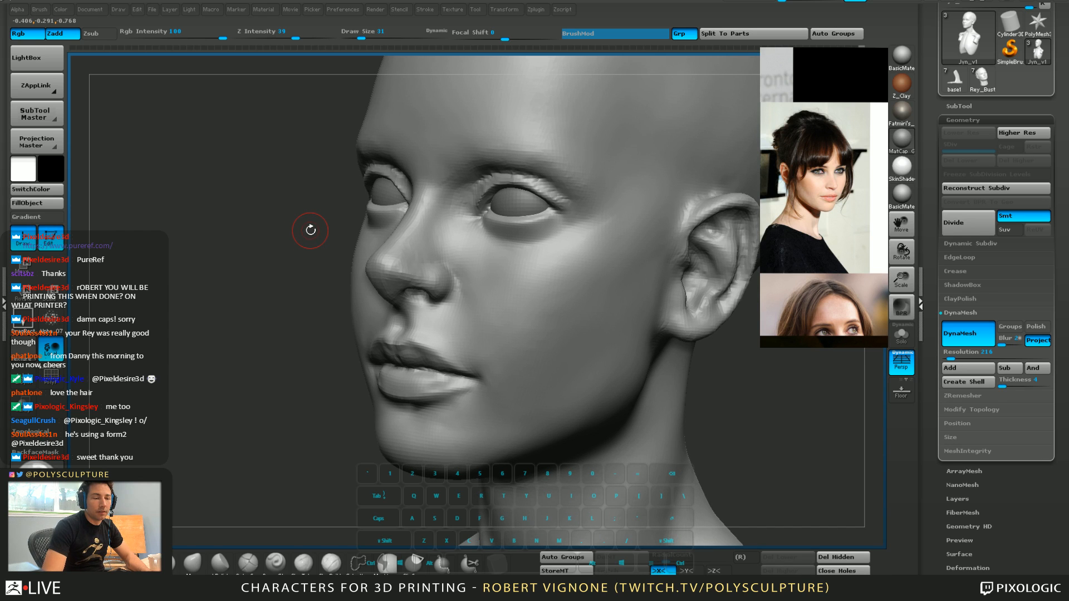
{"action": "mouse_move", "coordinate": [453, 306]}
{"action": "right_mouse_down"}
{"action": "mouse_move", "coordinate": [498, 323]}
{"action": "mouse_move", "coordinate": [524, 315]}
{"action": "mouse_move", "coordinate": [521, 344]}
{"action": "right_mouse_up"}
{"action": "key", "text": "s"}
{"action": "left_click_drag", "start_coordinate": [476, 277], "coordinate": [482, 276]}
{"action": "key", "text": "5"}
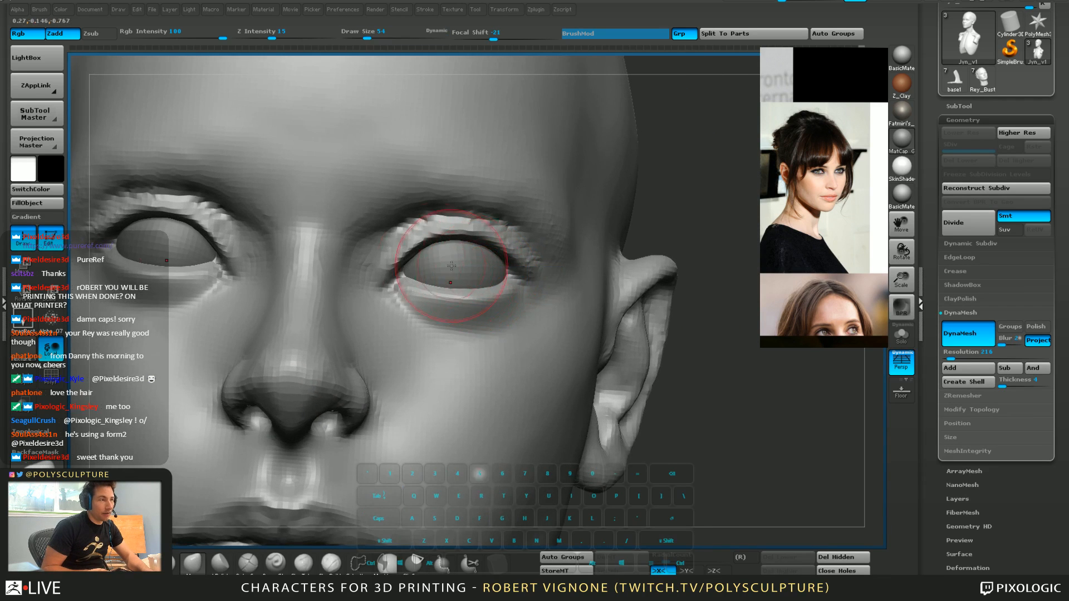
{"action": "right_click_drag", "start_coordinate": [524, 275], "coordinate": [489, 183]}
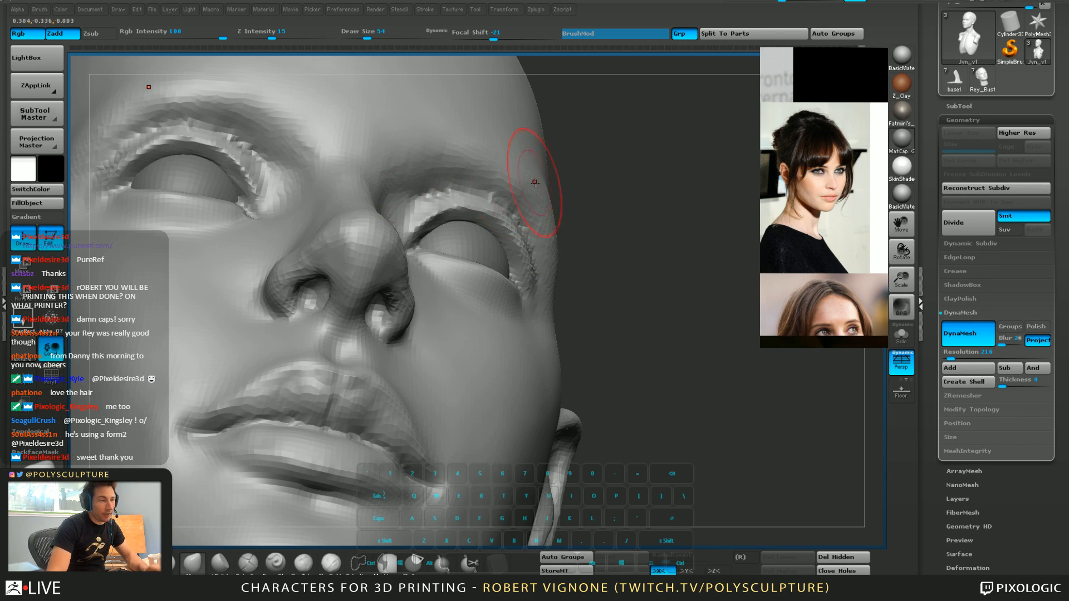
Pull the outer upper eyelid fold into shape from a low view with the Move brush, reducing the draw size to 46
{"action": "right_click_drag", "start_coordinate": [525, 174], "coordinate": [689, 254]}
{"action": "left_click_drag", "start_coordinate": [683, 246], "coordinate": [702, 208]}
{"action": "key", "text": "s"}
{"action": "left_click_drag", "start_coordinate": [512, 267], "coordinate": [518, 281]}
{"action": "key", "text": "s"}
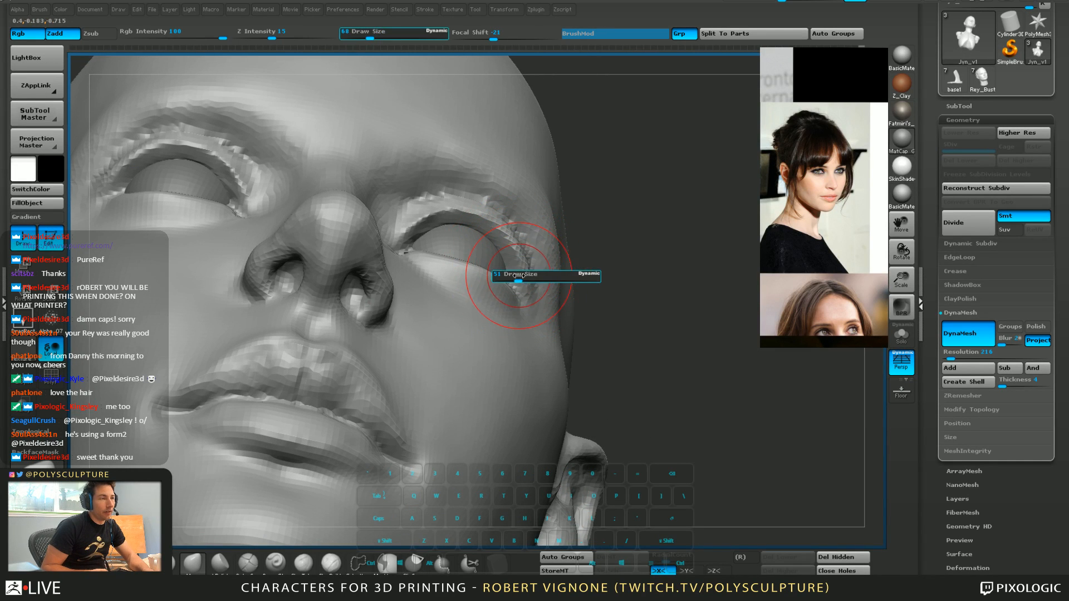
{"action": "right_click_drag", "start_coordinate": [503, 282], "coordinate": [510, 229]}
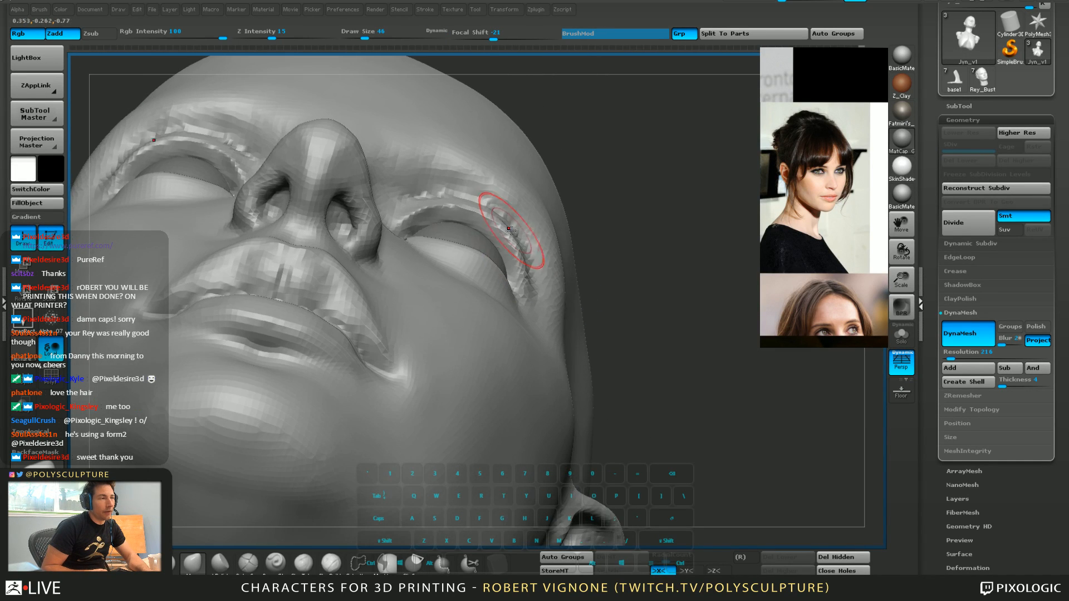
{"action": "key", "text": "s"}
{"action": "left_click_drag", "start_coordinate": [477, 216], "coordinate": [472, 215]}
Adjust the inner eye corner and the side of the nose from a side view with the Move brush at draw size 48
{"action": "mouse_move", "coordinate": [467, 206]}
{"action": "right_mouse_down"}
{"action": "mouse_move", "coordinate": [464, 254]}
{"action": "mouse_move", "coordinate": [417, 234]}
{"action": "right_mouse_up"}
{"action": "key", "text": "s"}
{"action": "left_click_drag", "start_coordinate": [439, 234], "coordinate": [445, 234]}
{"action": "key", "text": "5"}
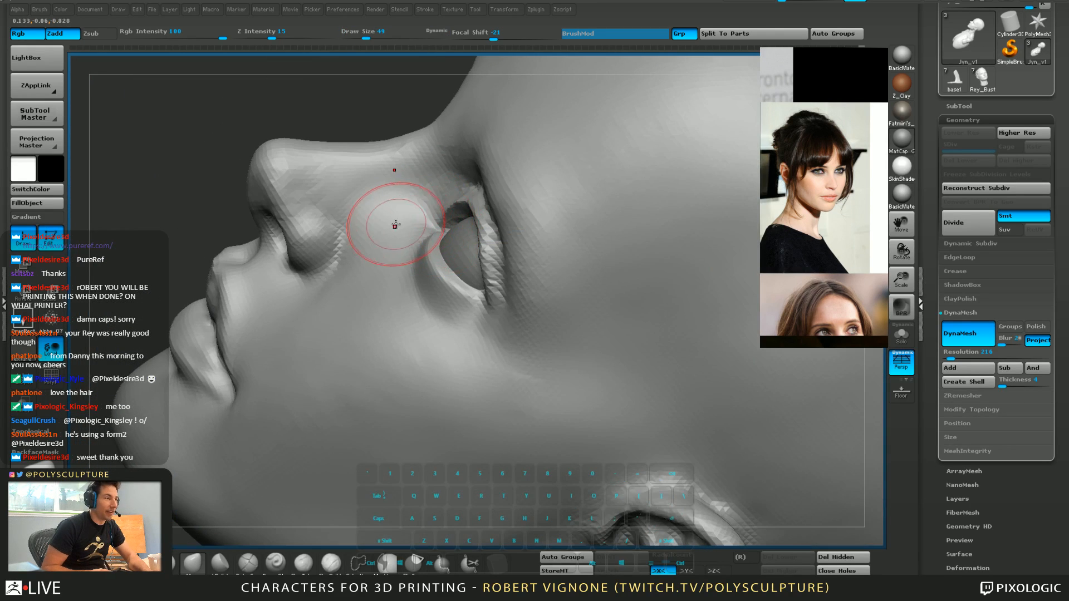
{"action": "right_click_drag", "start_coordinate": [393, 224], "coordinate": [389, 241]}
Cut back the cheek beside the nostril with a subtractive brush at draw size 66 and smooth the transition
{"action": "left_click", "coordinate": [275, 563]}
{"action": "key", "text": "s"}
{"action": "left_click_drag", "start_coordinate": [371, 255], "coordinate": [355, 206]}
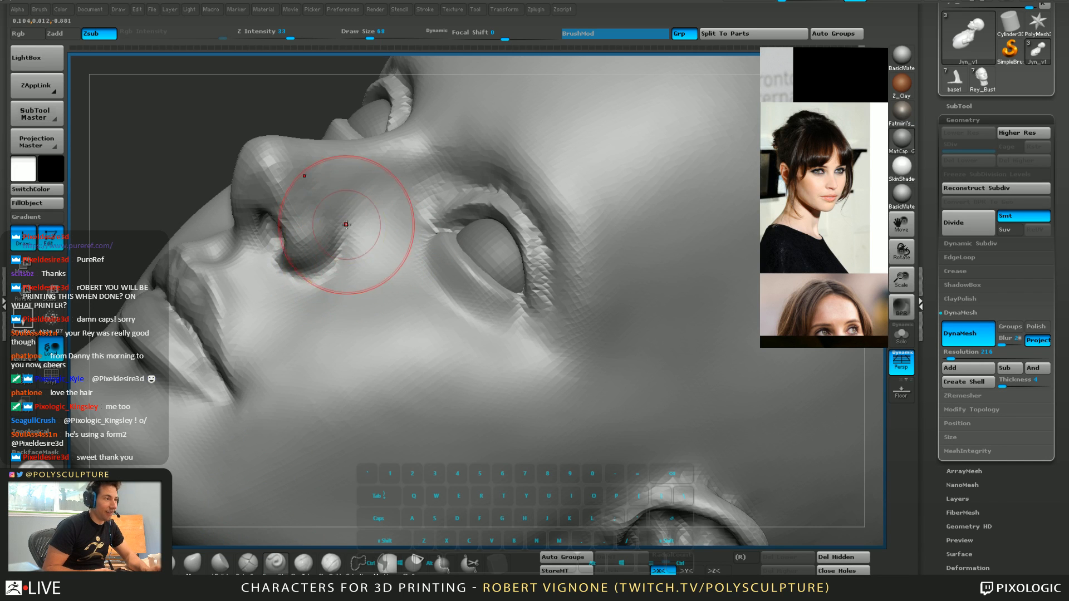
{"action": "key", "text": "shift"}
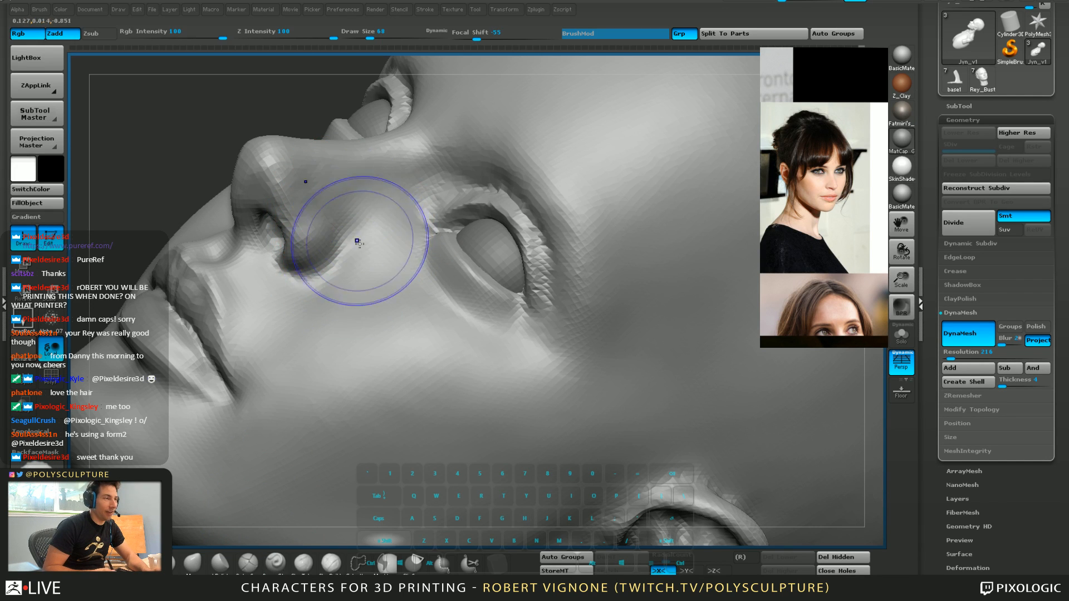
{"action": "mouse_move", "coordinate": [357, 242]}
{"action": "right_mouse_down"}
{"action": "mouse_move", "coordinate": [453, 298]}
{"action": "mouse_move", "coordinate": [382, 249]}
{"action": "mouse_move", "coordinate": [387, 280]}
{"action": "mouse_move", "coordinate": [493, 291]}
{"action": "right_mouse_up"}
Refine the nose tip with the subtractive brush at draw size 41, then build up the nostril wing at draw size 35
{"action": "mouse_move", "coordinate": [458, 218]}
{"action": "right_mouse_down", "text": "ctrl"}
{"action": "mouse_move", "coordinate": [455, 245]}
{"action": "mouse_move", "coordinate": [441, 245]}
{"action": "mouse_move", "coordinate": [398, 358]}
{"action": "right_mouse_up", "text": "ctrl"}
{"action": "key", "text": "["}
{"action": "right_click_drag", "start_coordinate": [405, 410], "coordinate": [345, 307]}
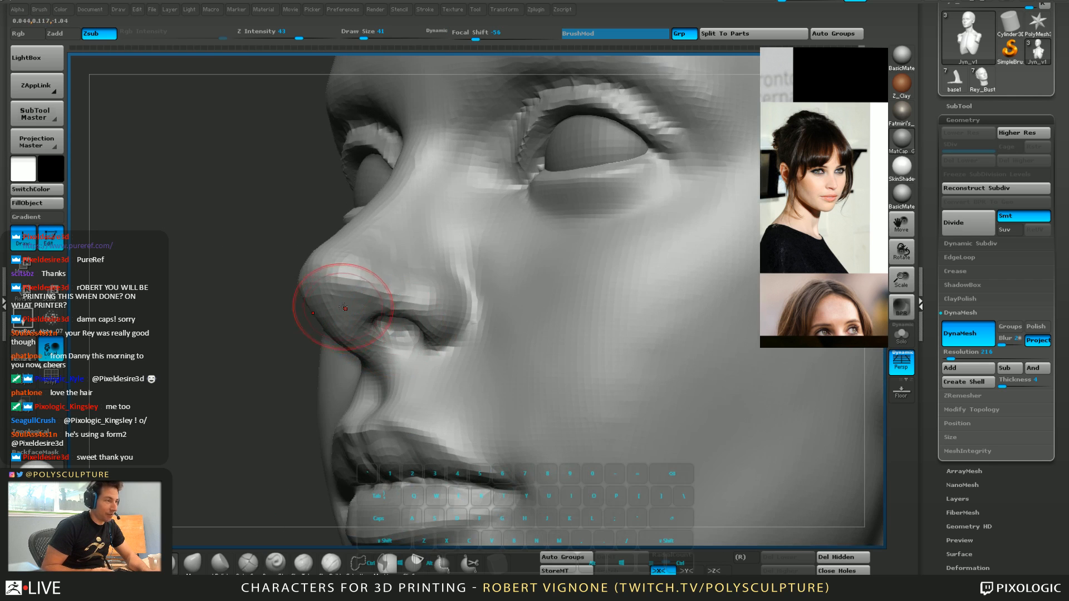
{"action": "mouse_move", "coordinate": [416, 305]}
{"action": "right_mouse_down"}
{"action": "mouse_move", "coordinate": [401, 290]}
{"action": "mouse_move", "coordinate": [416, 301]}
{"action": "right_mouse_up"}
{"action": "key", "text": "s"}
{"action": "left_click_drag", "start_coordinate": [395, 294], "coordinate": [394, 292]}
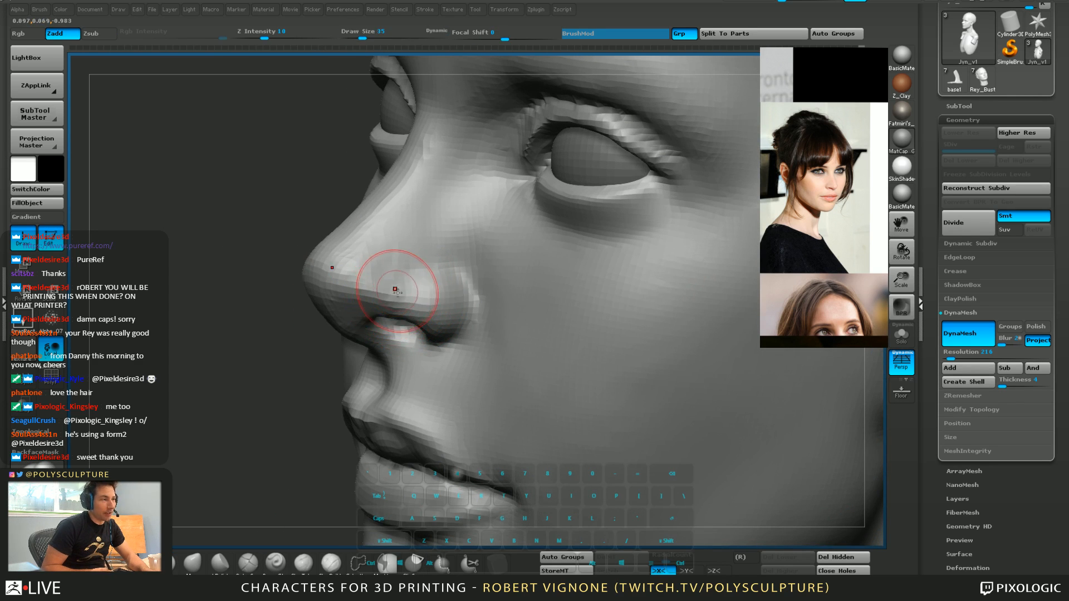
{"action": "mouse_move", "coordinate": [396, 289]}
{"action": "right_mouse_down"}
{"action": "mouse_move", "coordinate": [431, 285]}
{"action": "mouse_move", "coordinate": [393, 284]}
{"action": "mouse_move", "coordinate": [411, 282]}
{"action": "right_mouse_up"}
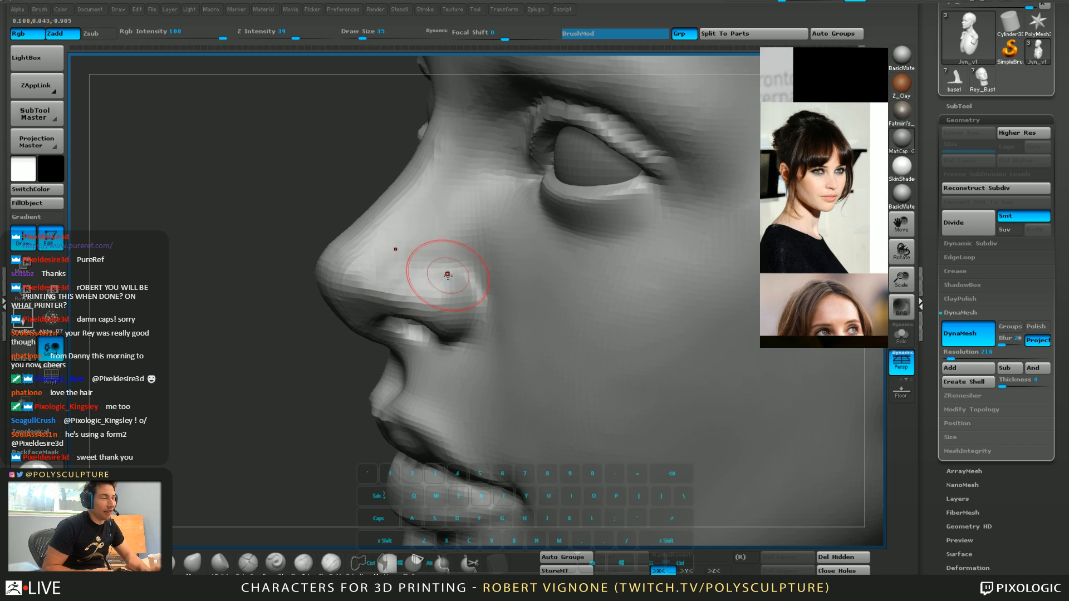
Undo the last nostril stroke and carve the dip above the nostril wing at draw size 35
{"action": "key", "text": "ctrl+z"}
{"action": "right_click_drag", "start_coordinate": [461, 283], "coordinate": [434, 262]}
{"action": "left_click_drag", "start_coordinate": [434, 262], "coordinate": [431, 260], "text": "alt"}
{"action": "right_click_drag", "start_coordinate": [471, 328], "coordinate": [499, 318]}
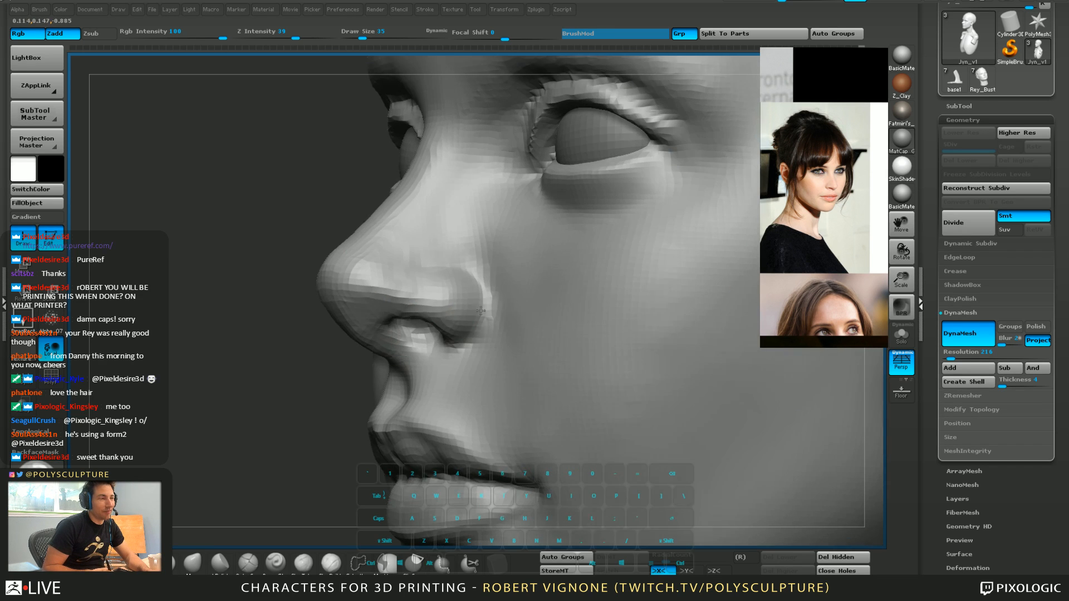
{"action": "right_click_drag", "start_coordinate": [424, 341], "coordinate": [451, 312]}
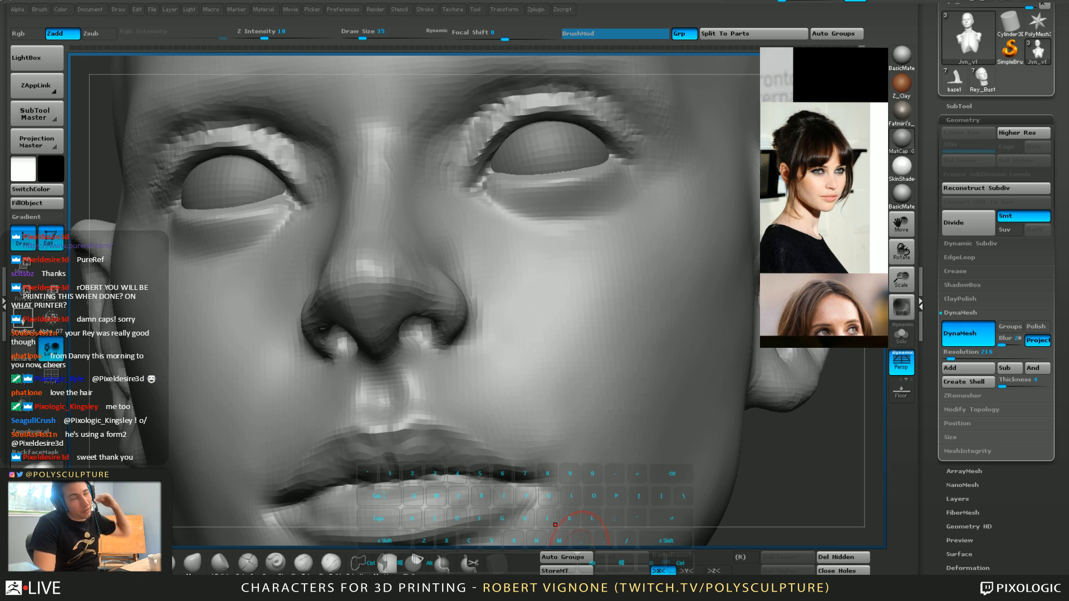
Trim the planes around the nose tip and nostril with the subtractive brush at draw size 27
{"action": "right_click_drag", "start_coordinate": [489, 250], "coordinate": [367, 289]}
{"action": "key", "text": "4"}
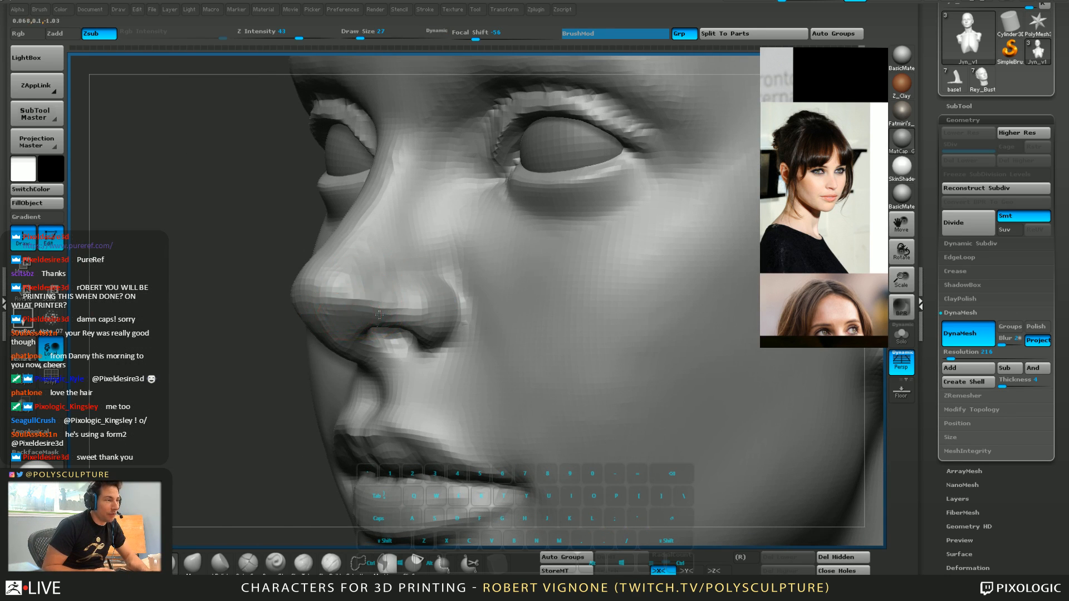
{"action": "right_click_drag", "start_coordinate": [378, 326], "coordinate": [200, 289]}
{"action": "left_click_drag", "start_coordinate": [192, 355], "coordinate": [301, 354]}
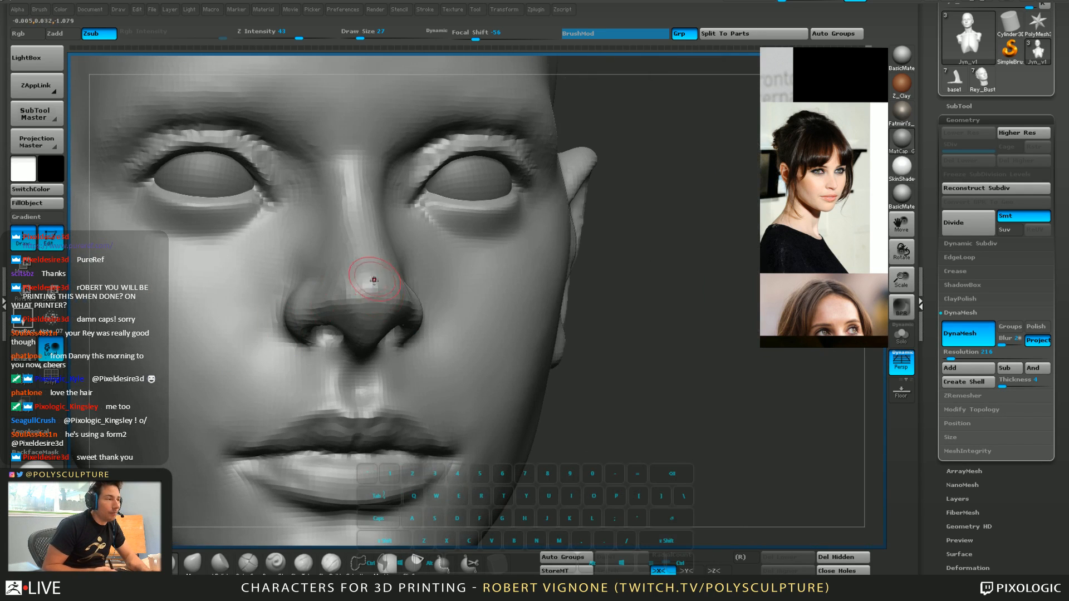
Build up the nose tip softly with the additive brush at draw size 27 and Z Intensity 10
{"action": "key", "text": "2"}
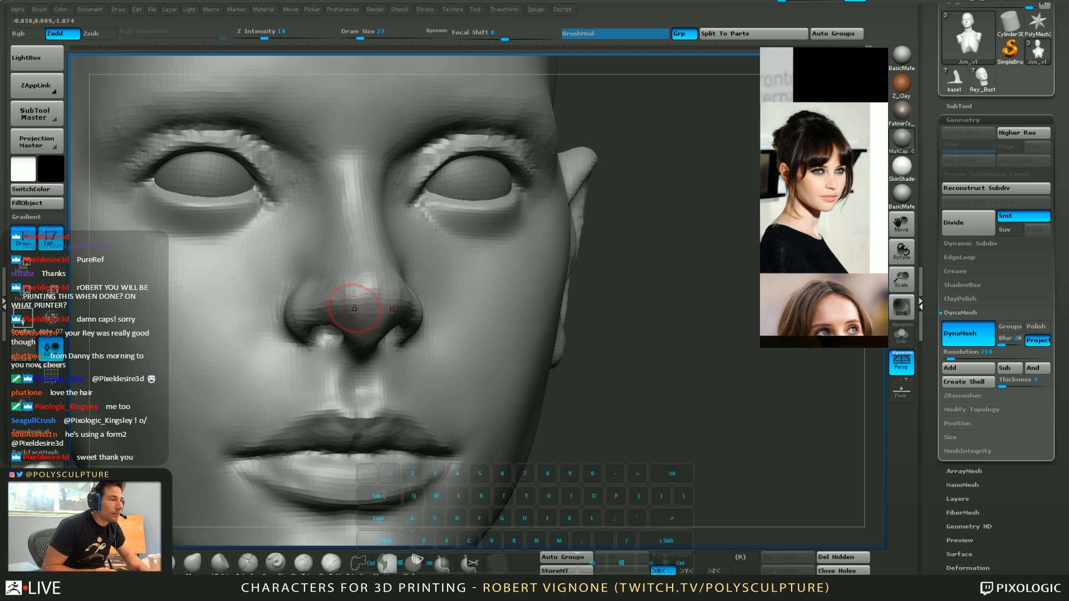
{"action": "right_click_drag", "start_coordinate": [375, 273], "coordinate": [352, 292]}
{"action": "mouse_move", "coordinate": [375, 329]}
{"action": "right_mouse_down"}
{"action": "mouse_move", "coordinate": [344, 306]}
{"action": "mouse_move", "coordinate": [315, 233]}
{"action": "right_mouse_up"}
{"action": "key", "text": "3"}
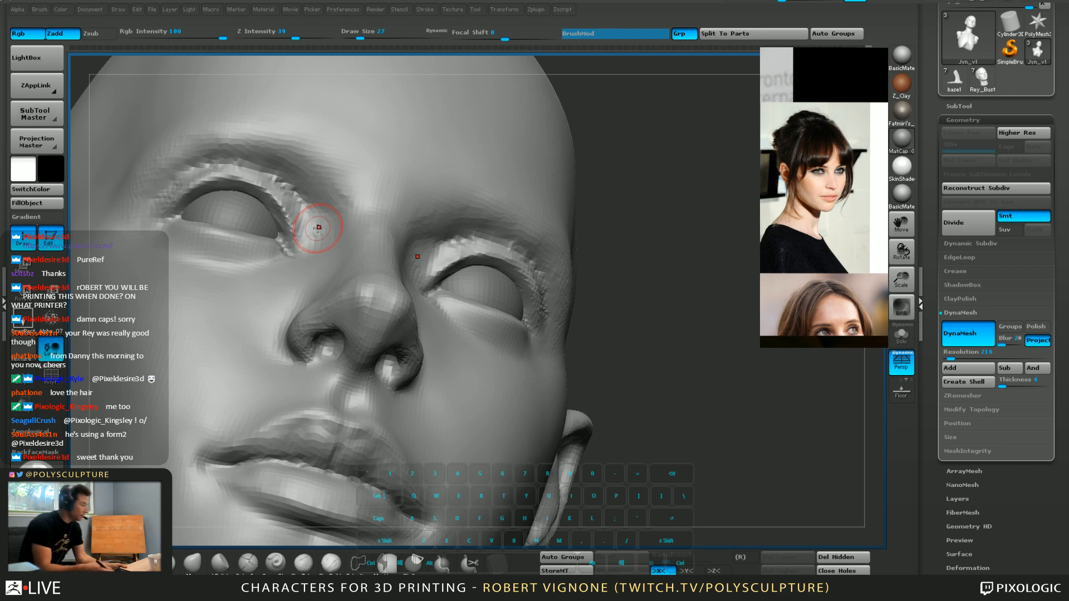
Examine the whole face from below and from the front against the reference photo of the woman wearing a scarf
{"action": "left_click_drag", "start_coordinate": [719, 363], "coordinate": [373, 301]}
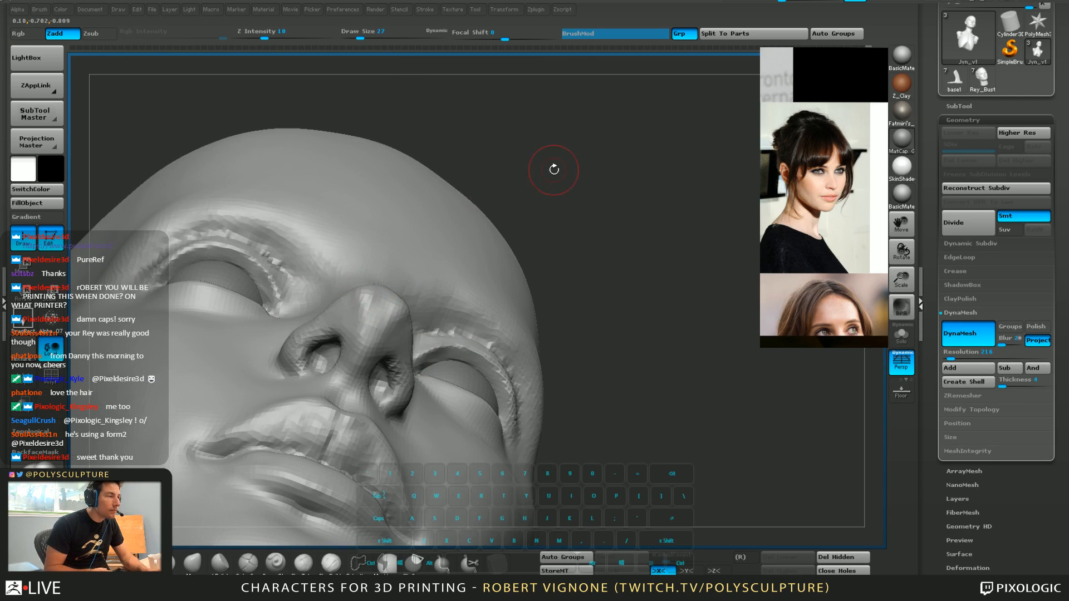
{"action": "left_click_drag", "start_coordinate": [553, 170], "coordinate": [658, 349]}
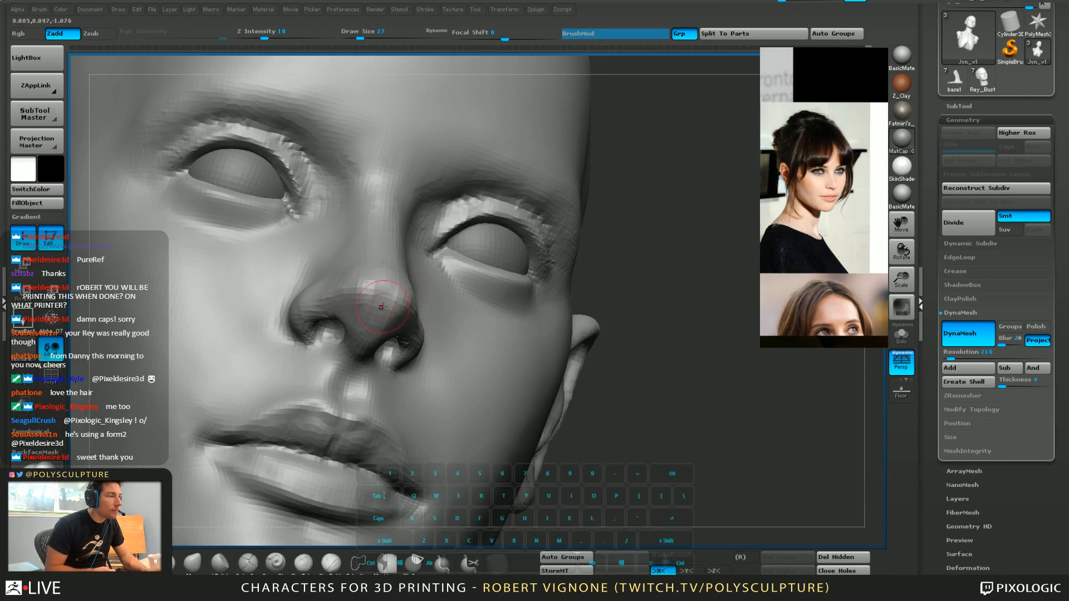
{"action": "right_click_drag", "start_coordinate": [431, 388], "coordinate": [530, 281], "text": "alt"}
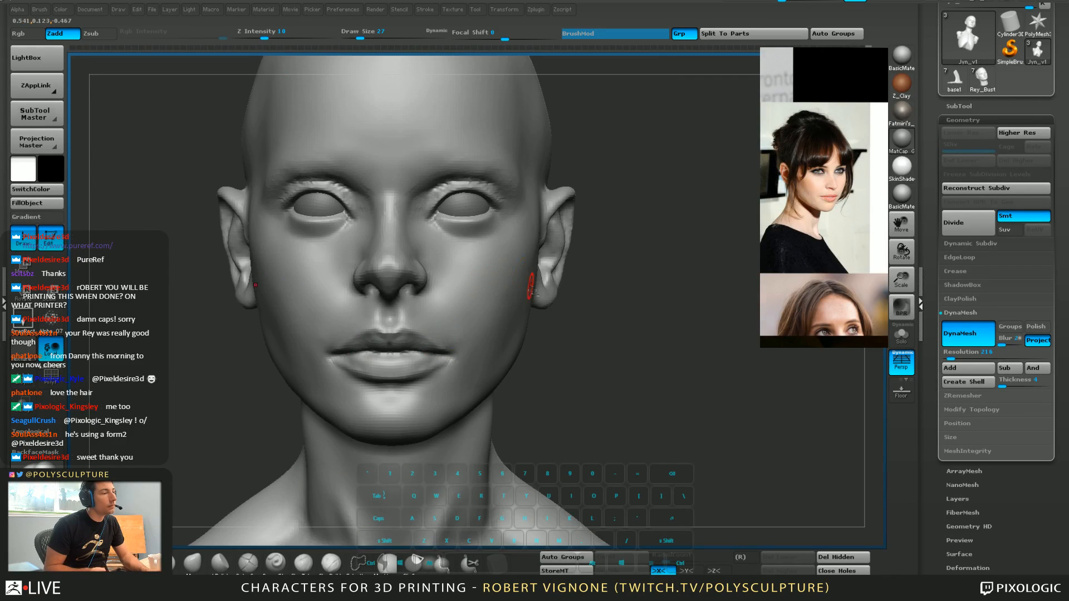
{"action": "right_click_drag", "start_coordinate": [456, 335], "coordinate": [499, 384], "text": "alt"}
{"action": "middle_click_drag", "start_coordinate": [825, 279], "coordinate": [822, 173]}
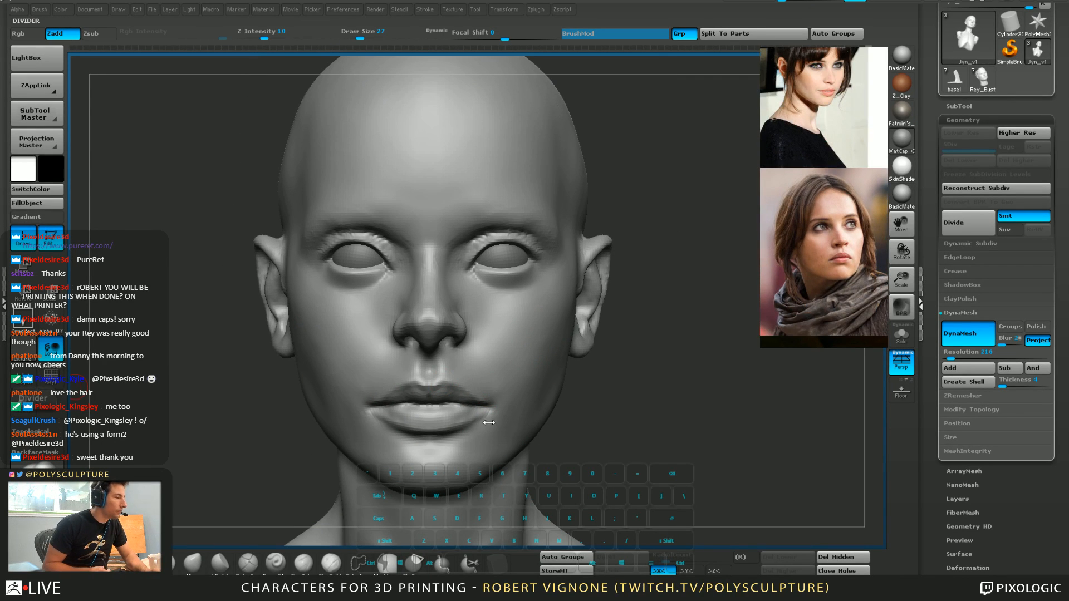
{"action": "right_click_drag", "start_coordinate": [483, 431], "coordinate": [456, 440], "text": "alt"}
{"action": "right_click", "coordinate": [449, 467]}
{"action": "right_click_drag", "start_coordinate": [523, 339], "coordinate": [522, 538], "text": "alt"}
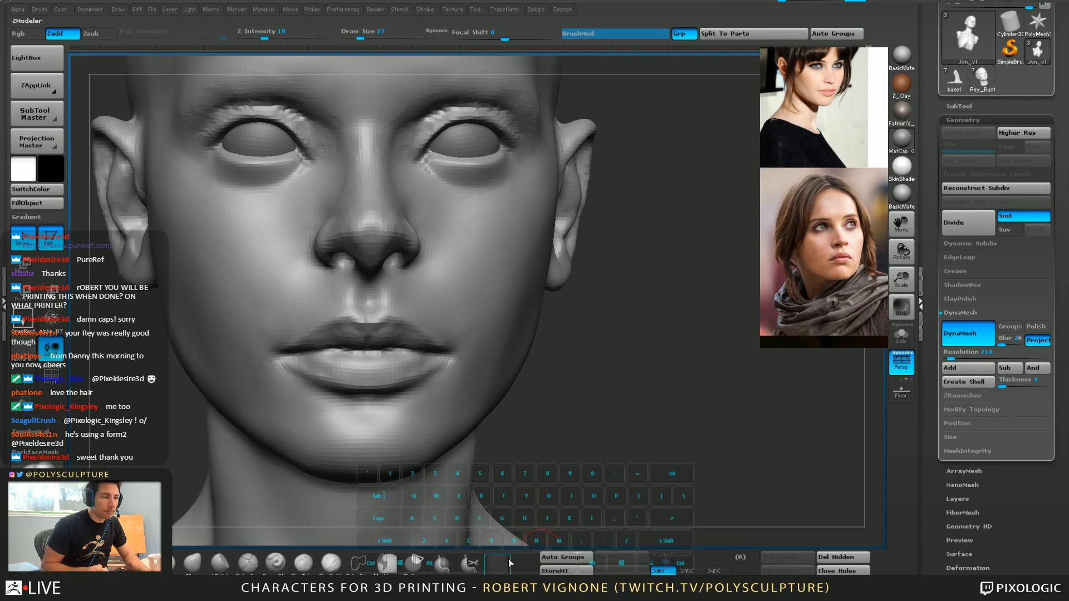
Sculpt the areas below the mouth corners lightly with a Z Intensity 6 brush at draw size 80
{"action": "left_click", "coordinate": [331, 564]}
{"action": "key", "text": "s"}
{"action": "left_click_drag", "start_coordinate": [455, 407], "coordinate": [466, 406]}
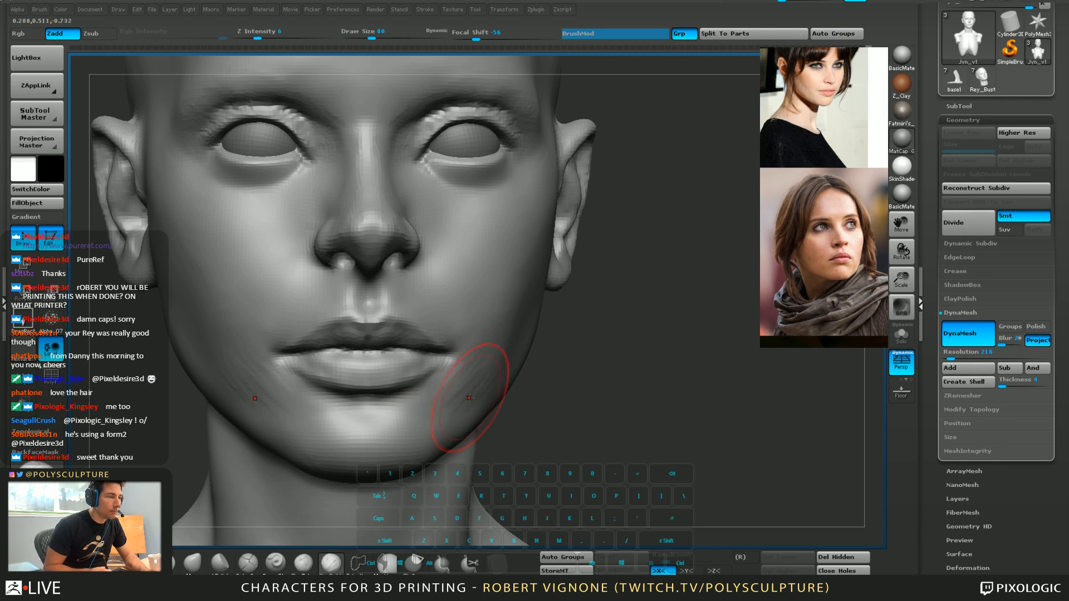
Pull the lower jaw contour inward with the Move brush at draw size 94
{"action": "key", "text": "s"}
{"action": "key", "text": "b"}
{"action": "key", "text": "m"}
{"action": "key", "text": "v"}
{"action": "key", "text": "s"}
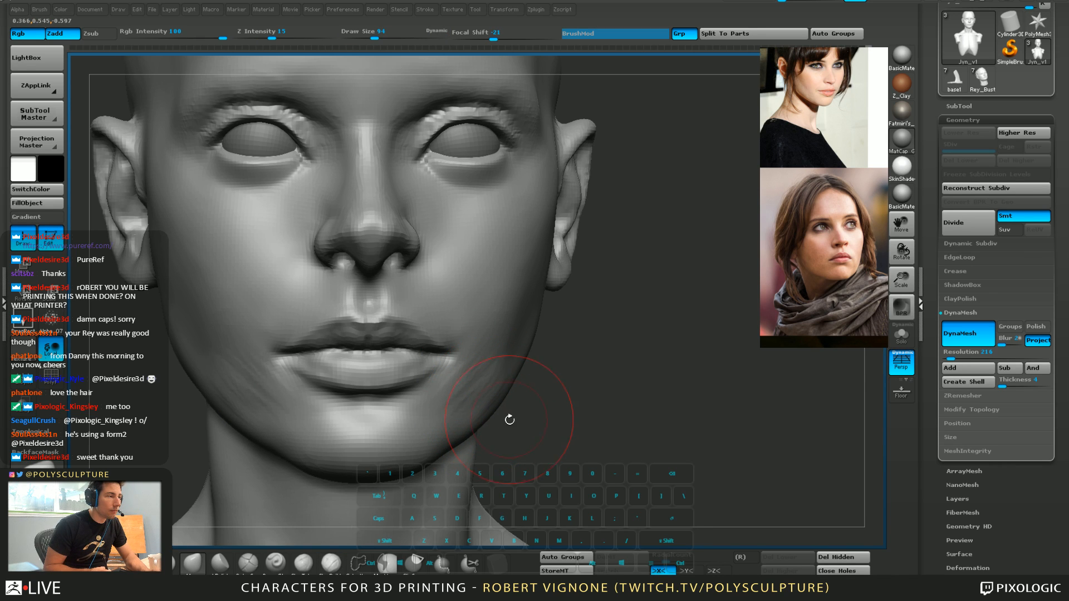
{"action": "left_click_drag", "start_coordinate": [510, 419], "coordinate": [497, 404]}
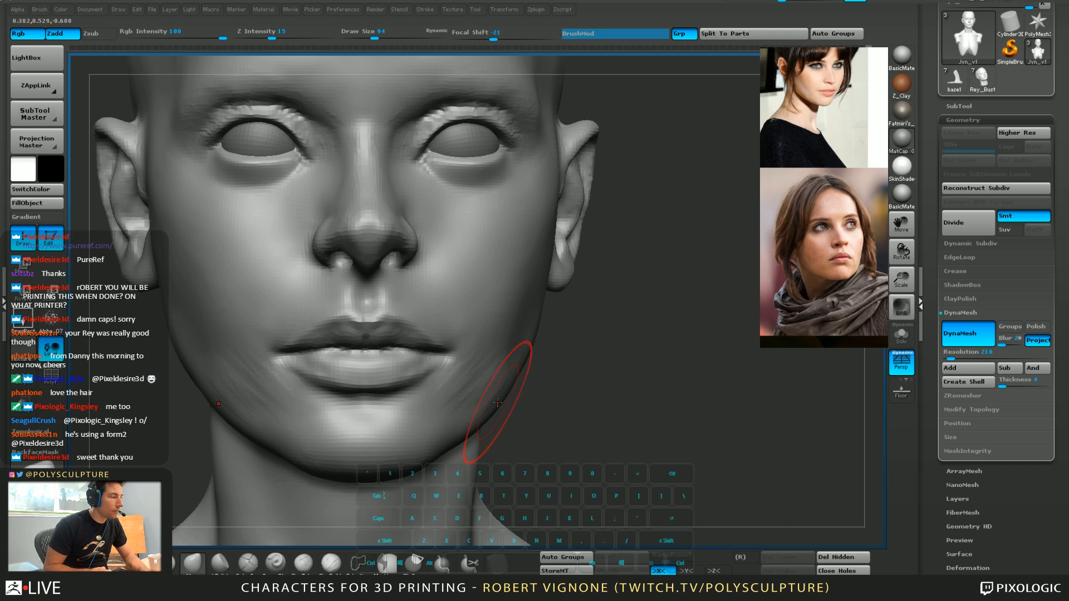
Adjust the sides of the cheeks at draw size 83 and smooth the areas below the mouth corners
{"action": "key", "text": "bracketleft"}
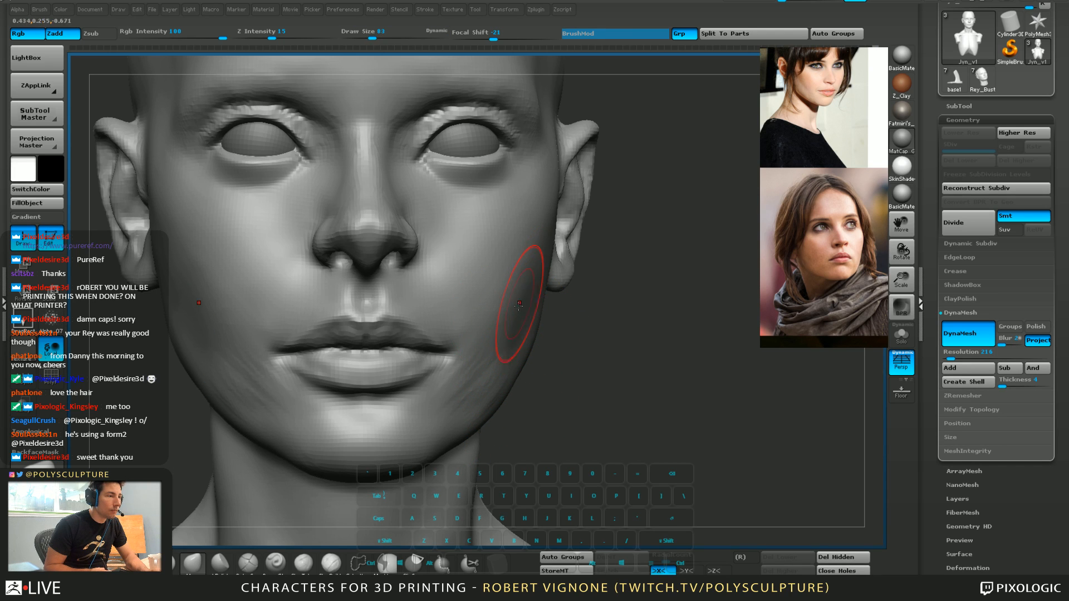
{"action": "key", "text": "shift+2"}
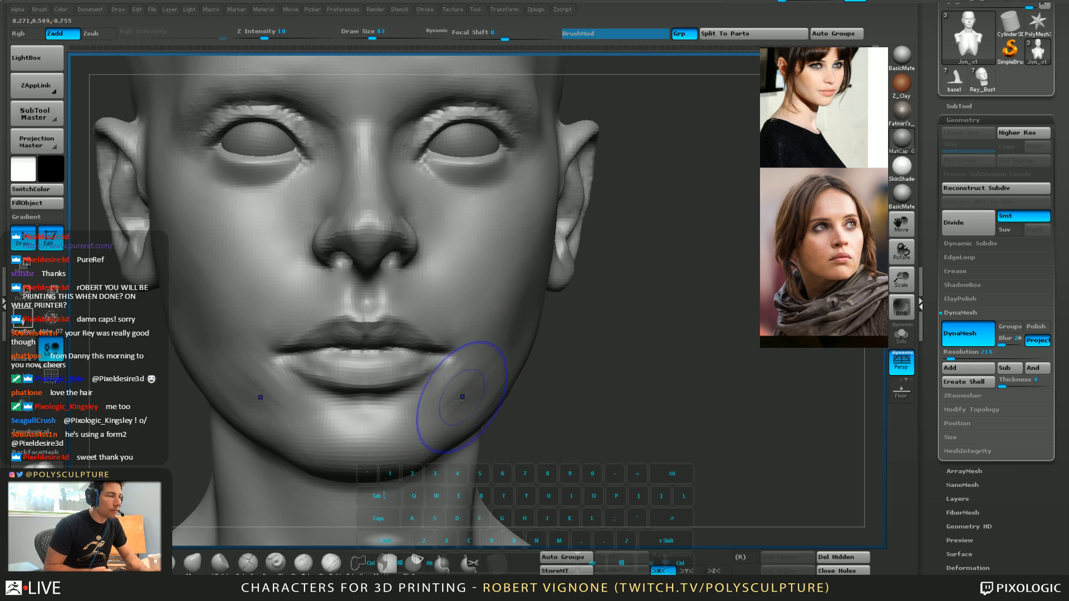
{"action": "key", "text": "shift+1"}
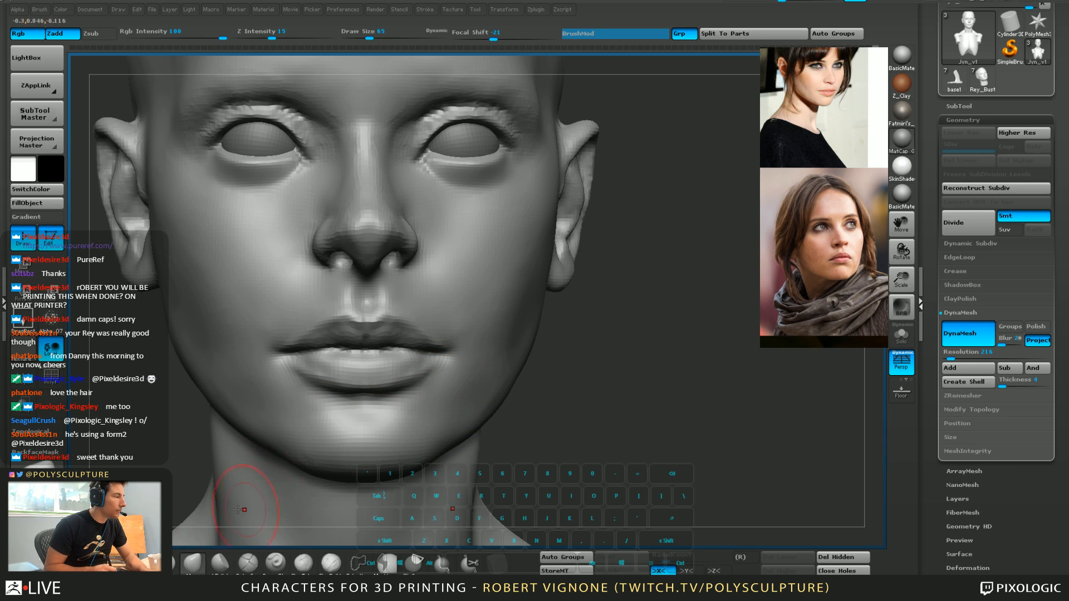
Sculpt the cheeks beside the nose and mouth, enlarging the draw size to 94, and smooth the strokes
{"action": "left_click", "coordinate": [332, 564]}
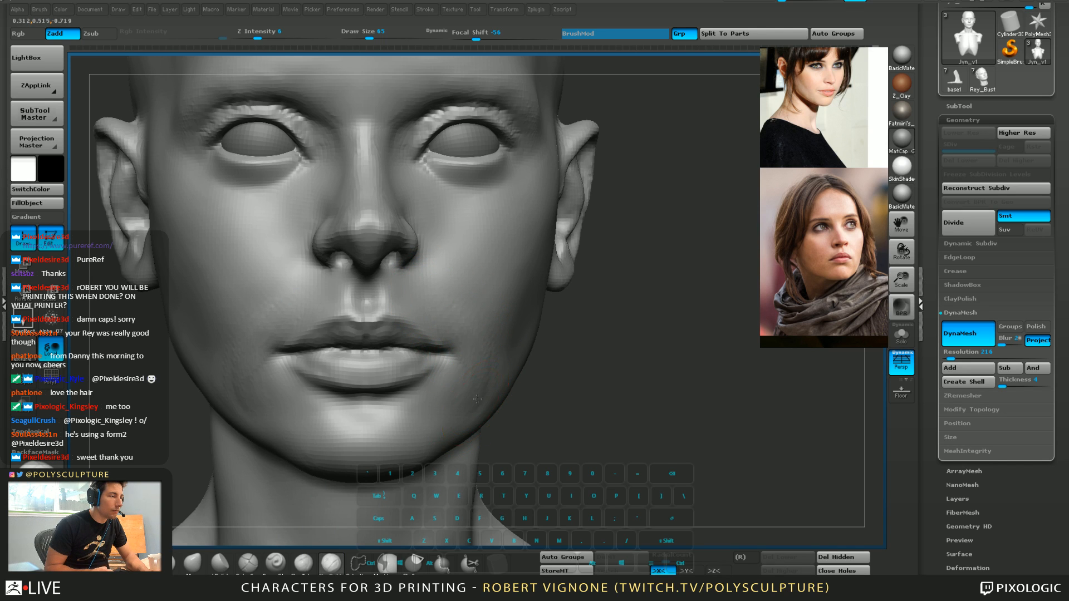
{"action": "mouse_move", "coordinate": [463, 270]}
{"action": "left_mouse_down", "text": "alt"}
{"action": "mouse_move", "coordinate": [444, 246]}
{"action": "mouse_move", "coordinate": [475, 298]}
{"action": "left_mouse_up", "text": "alt"}
{"action": "key", "text": "3"}
{"action": "mouse_move", "coordinate": [437, 245]}
{"action": "left_mouse_down", "text": "shift"}
{"action": "mouse_move", "coordinate": [460, 315]}
{"action": "mouse_move", "coordinate": [482, 317]}
{"action": "left_mouse_up", "text": "shift"}
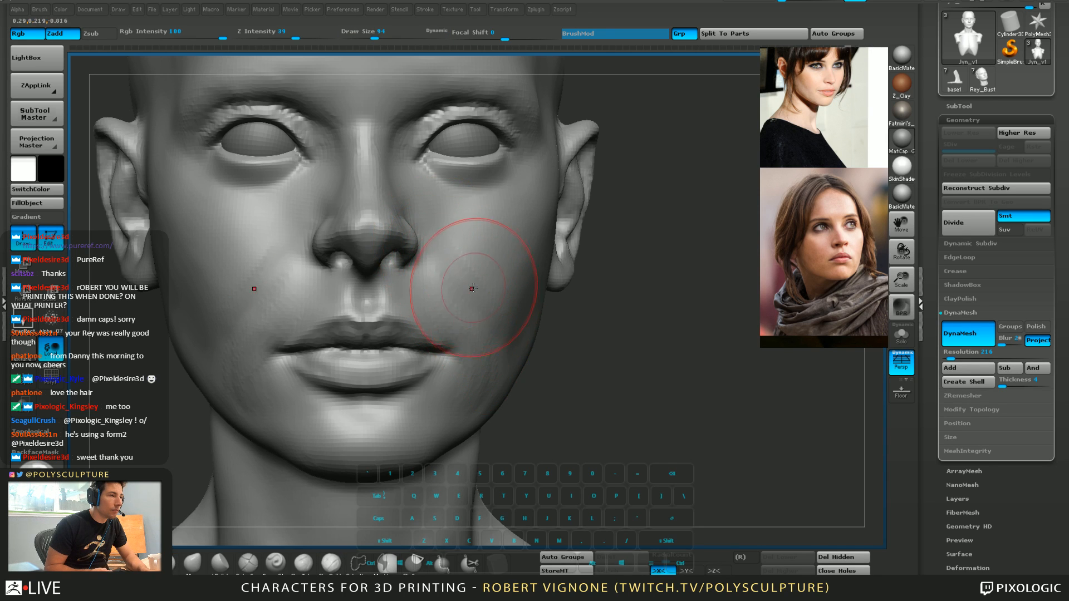
{"action": "left_click_drag", "start_coordinate": [453, 249], "coordinate": [485, 315], "text": "alt"}
{"action": "left_click_drag", "start_coordinate": [484, 310], "coordinate": [495, 337], "text": "shift"}
{"action": "key", "text": "3"}
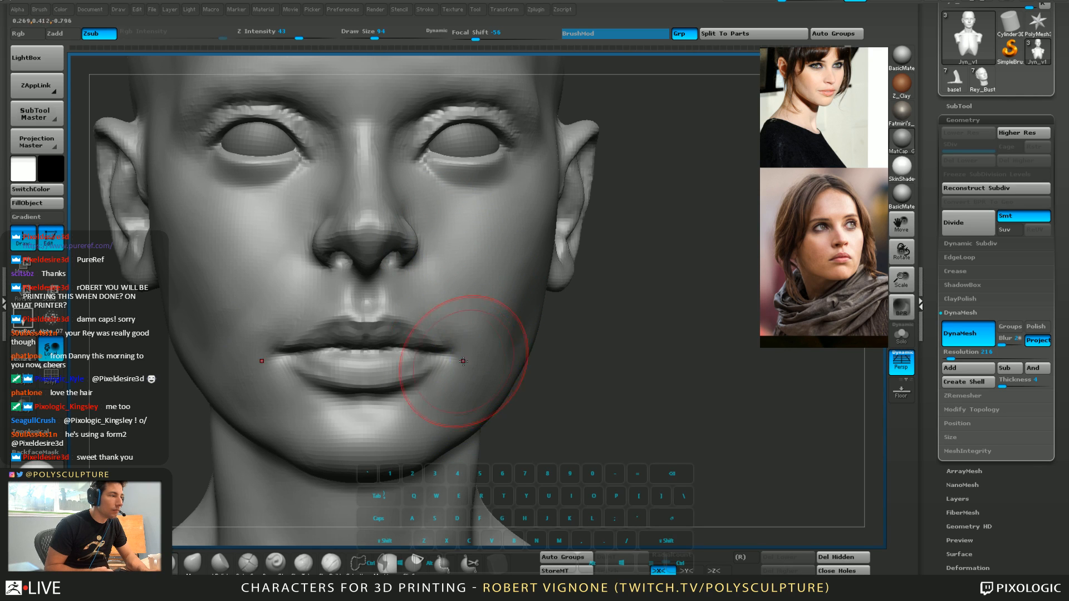
Sculpt the lower cheeks beside the chin with the Z Intensity 10 brush, enlarging the draw size to 101, and smooth the strokes
{"action": "key", "text": "2"}
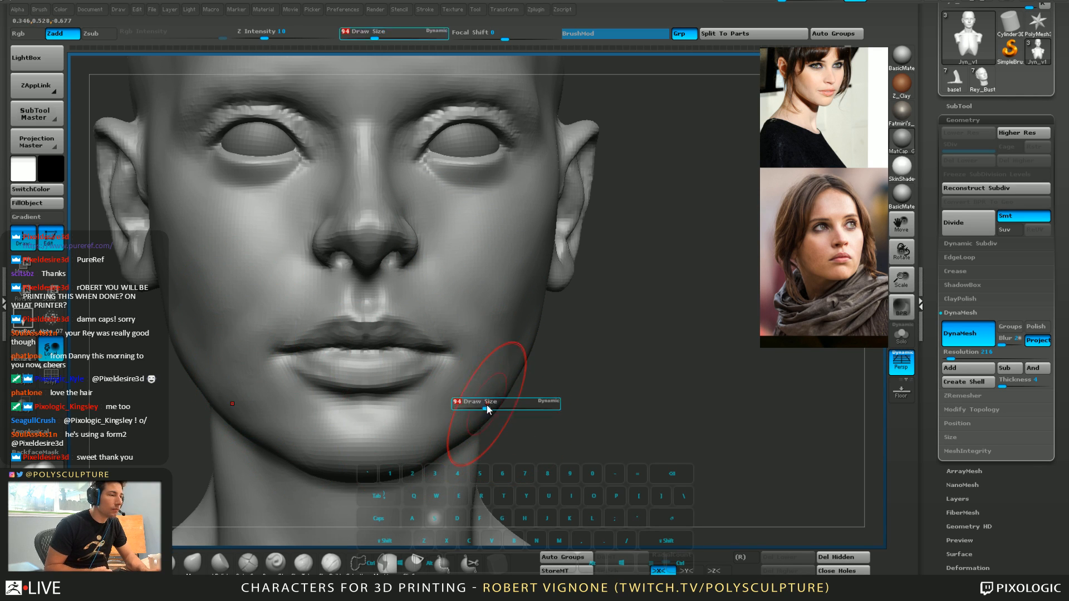
{"action": "key", "text": "5"}
{"action": "key", "text": "bracketleft"}
{"action": "key", "text": "bracketleft"}
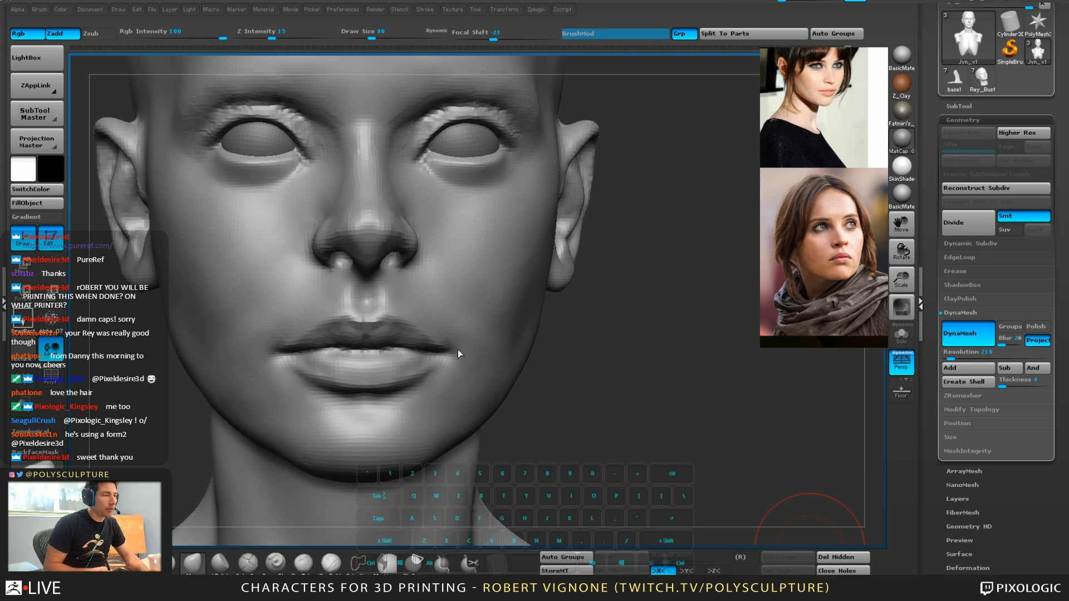
{"action": "key", "text": "2"}
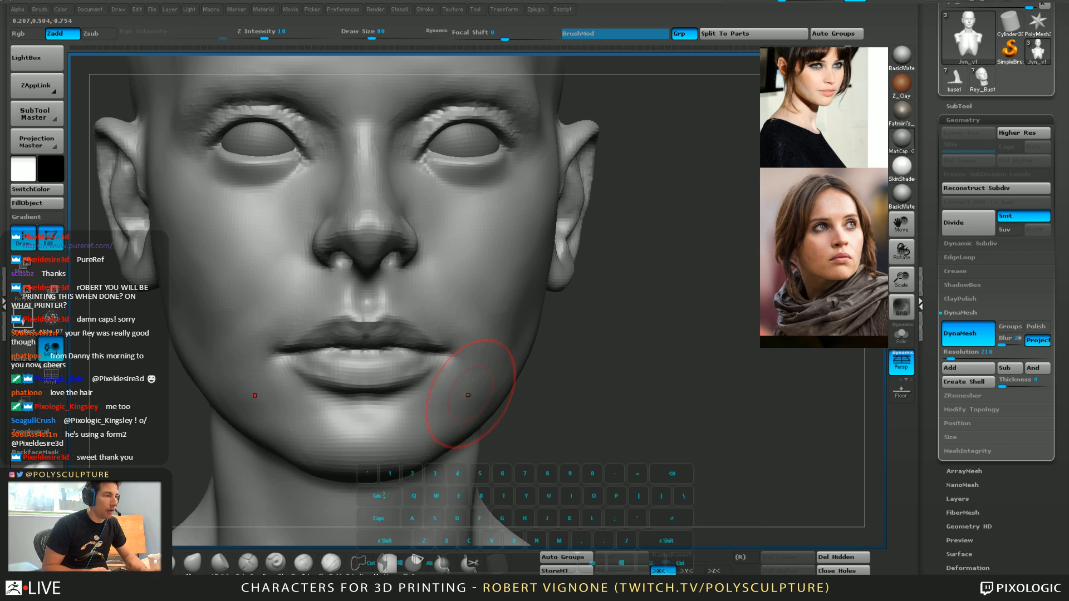
{"action": "key", "text": "bracketright"}
{"action": "left_click_drag", "start_coordinate": [255, 390], "coordinate": [236, 385]}
{"action": "key", "text": "s"}
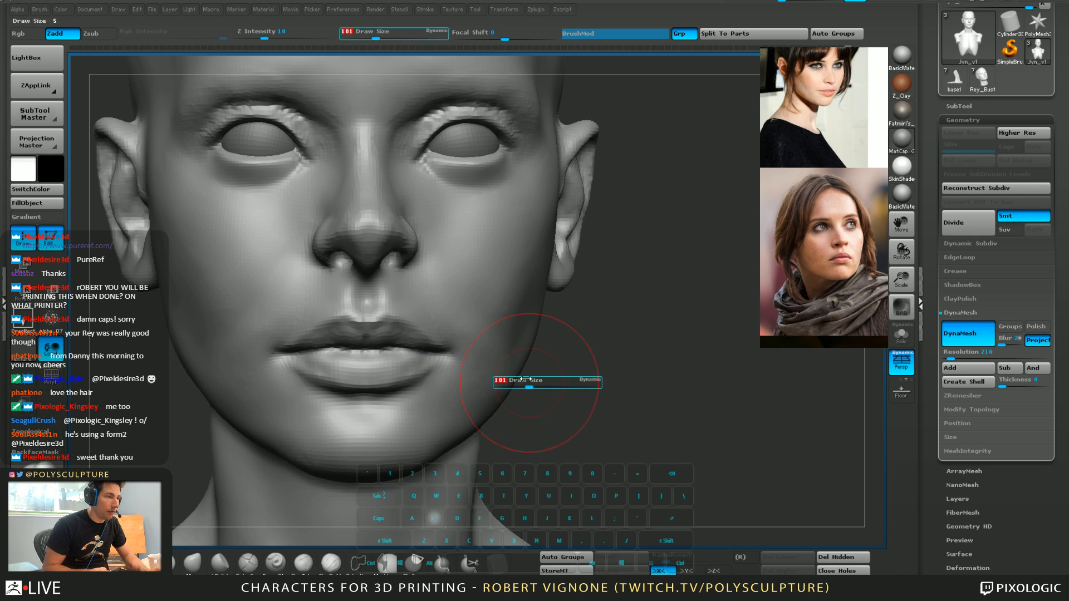
{"action": "left_click_drag", "start_coordinate": [530, 384], "coordinate": [524, 385]}
{"action": "mouse_move", "coordinate": [493, 339]}
{"action": "left_mouse_down", "text": "shift"}
{"action": "mouse_move", "coordinate": [478, 332]}
{"action": "mouse_move", "coordinate": [473, 350]}
{"action": "left_mouse_up", "text": "shift"}
Reshape the lower cheeks and jaw sides with the Move brush, enlarging the draw size to 104
{"action": "key", "text": "1"}
{"action": "key", "text": "s"}
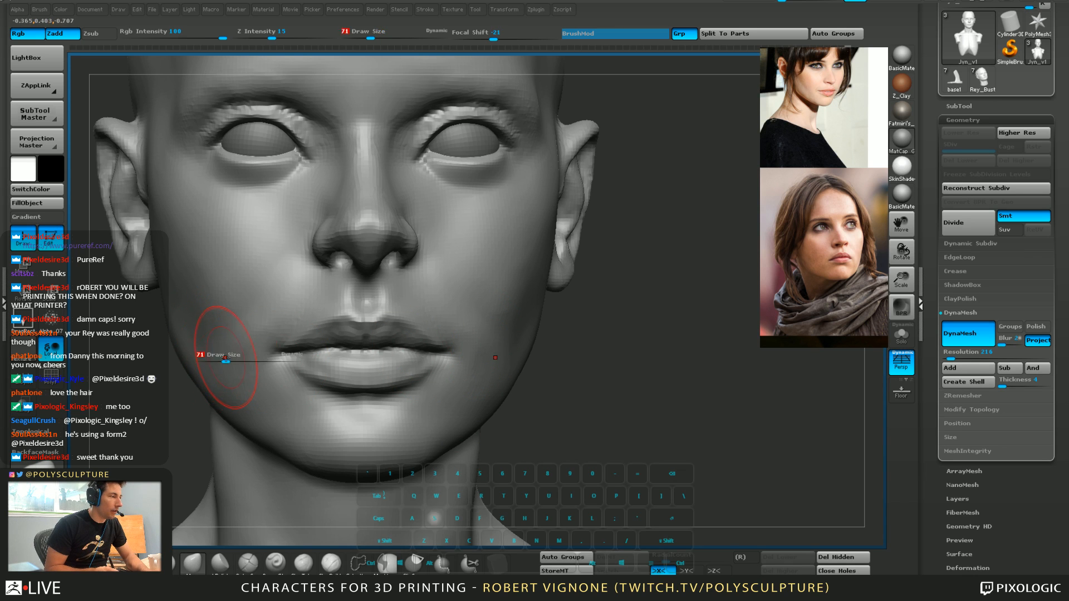
{"action": "left_click_drag", "start_coordinate": [224, 359], "coordinate": [224, 360]}
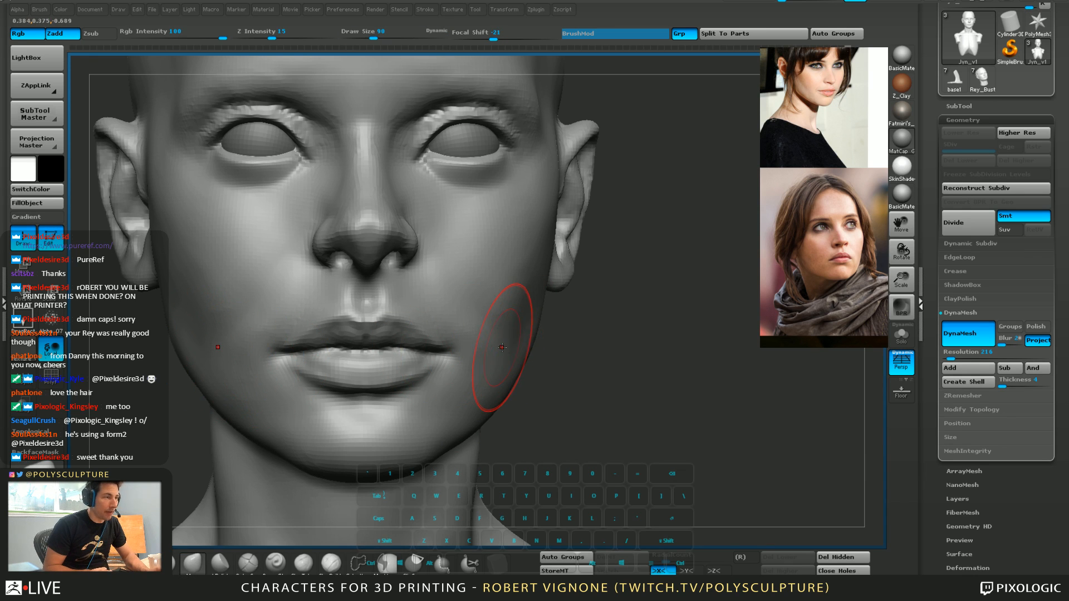
{"action": "key", "text": "s"}
{"action": "left_click_drag", "start_coordinate": [504, 351], "coordinate": [492, 353]}
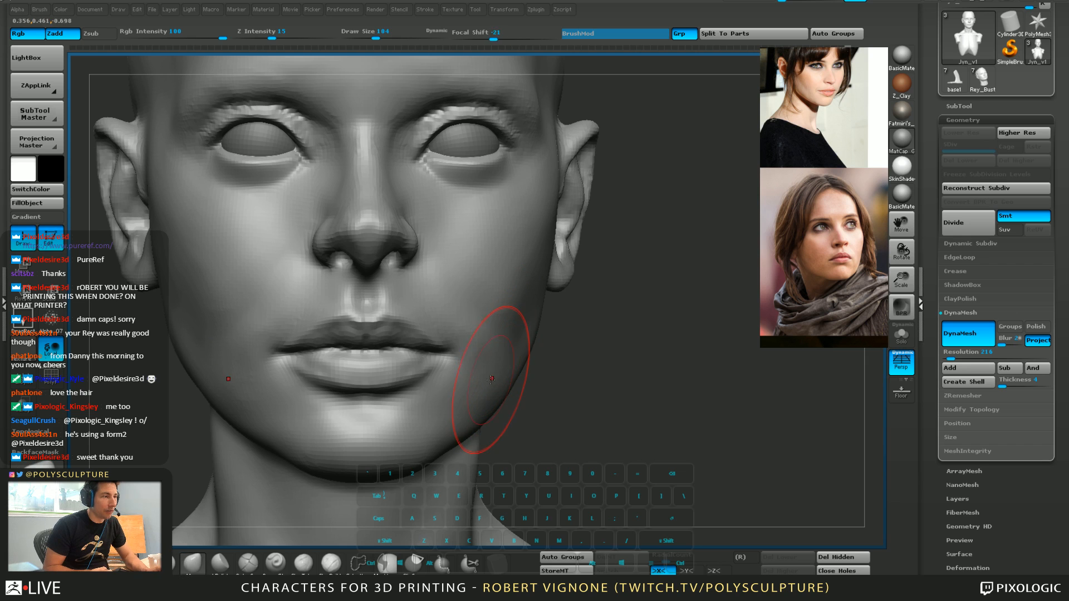
{"action": "key", "text": "2"}
{"action": "key", "text": "1"}
{"action": "left_click_drag", "start_coordinate": [506, 372], "coordinate": [502, 369]}
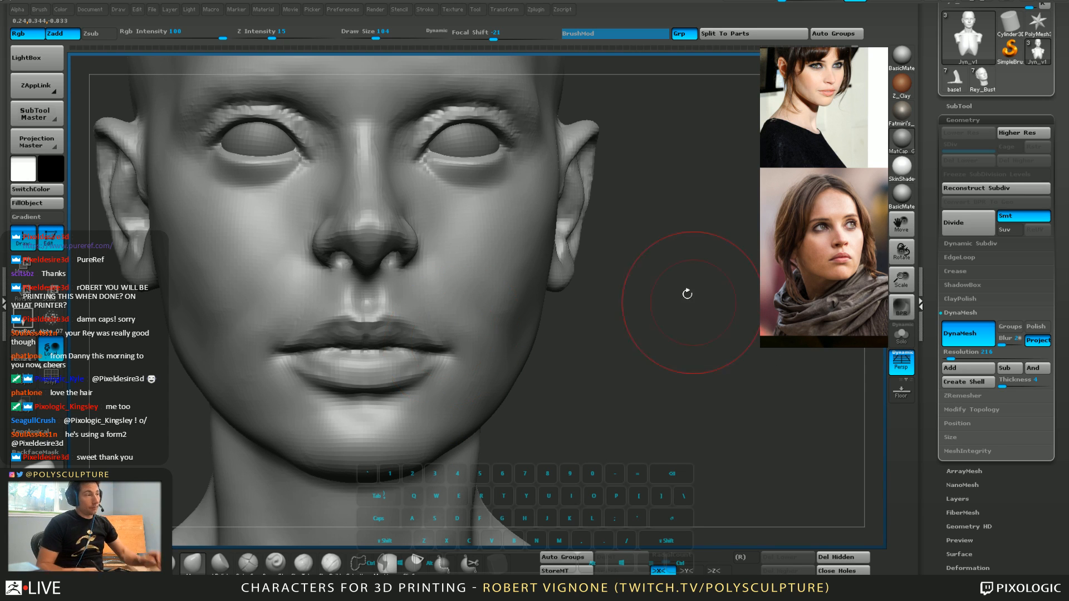
Adjust the cheeks above the mouth corners with the Move brush at draw size 87 and smooth them
{"action": "key", "text": "s"}
{"action": "left_click_drag", "start_coordinate": [494, 320], "coordinate": [515, 337]}
{"action": "key", "text": "s"}
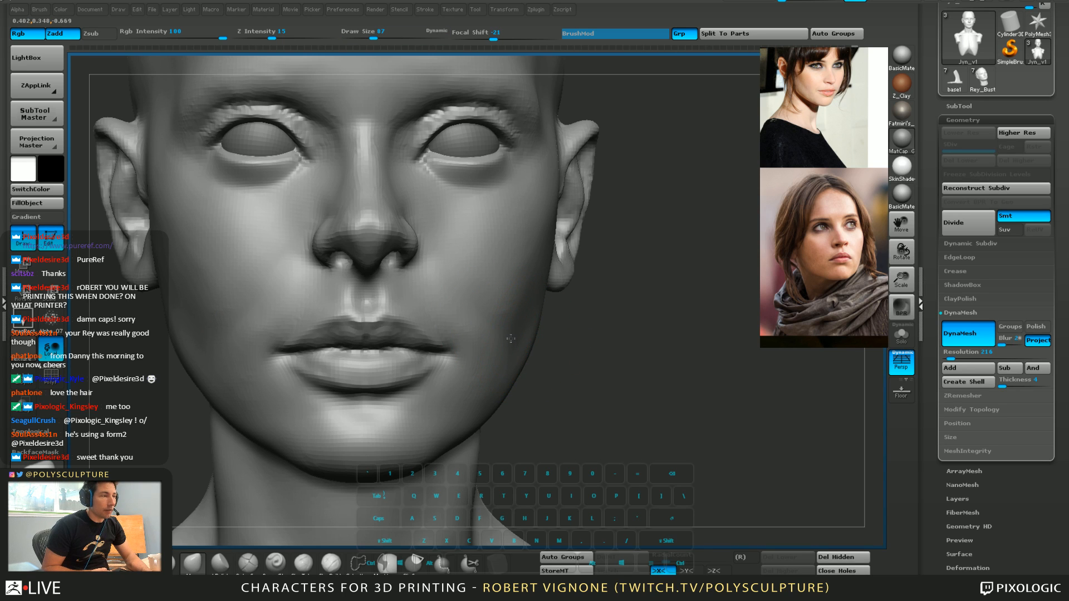
{"action": "key", "text": "shift"}
{"action": "key", "text": "shift"}
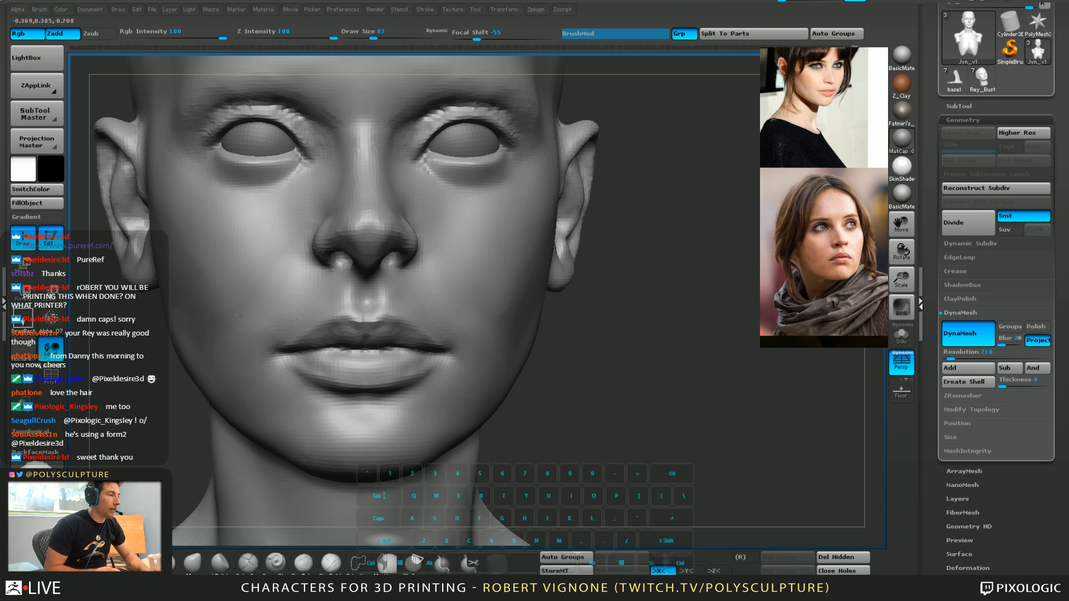
{"action": "key", "text": "s"}
{"action": "mouse_move", "coordinate": [240, 315]}
{"action": "left_mouse_down", "text": "shift"}
{"action": "mouse_move", "coordinate": [274, 283]}
{"action": "mouse_move", "coordinate": [278, 295]}
{"action": "left_mouse_up", "text": "shift"}
{"action": "left_click", "coordinate": [258, 323]}
Adjust the mouth corners with the Move brush, changing the draw size from 51 to 62
{"action": "key", "text": "5"}
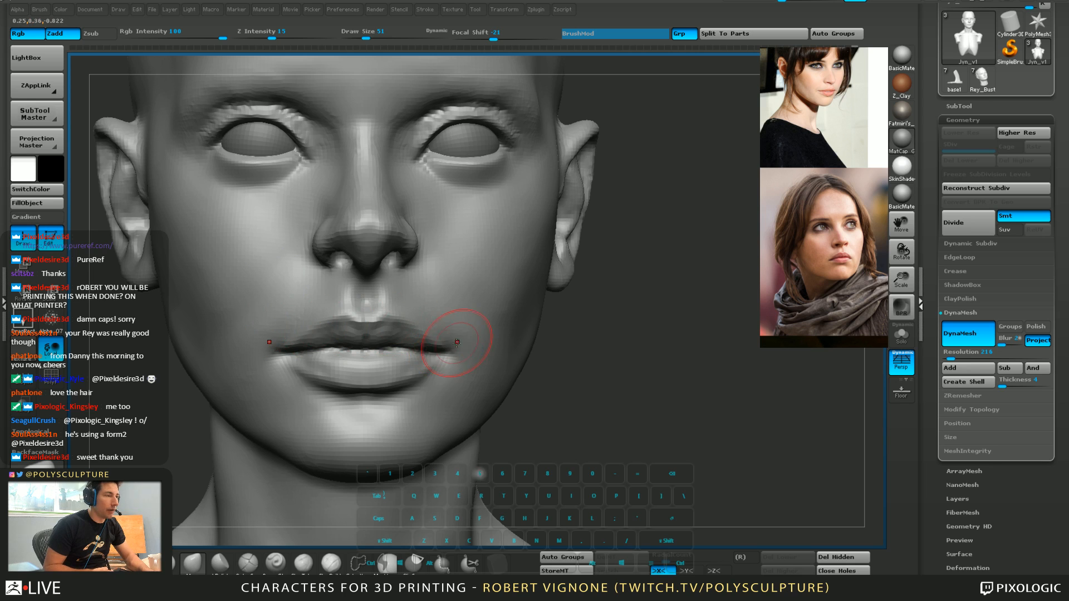
{"action": "key", "text": "s"}
{"action": "left_click", "coordinate": [467, 342]}
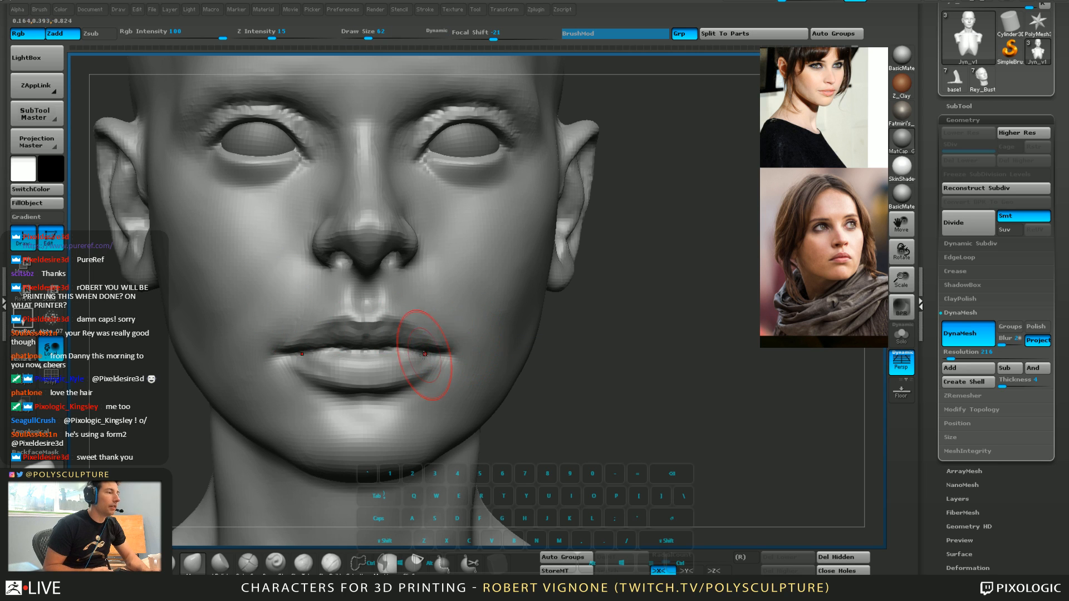
Build up the chin with the Z Intensity 10 brush at draw size 62 and smooth the area below the lower lip
{"action": "key", "text": "2"}
{"action": "mouse_move", "coordinate": [400, 438]}
{"action": "left_mouse_down"}
{"action": "mouse_move", "coordinate": [392, 417]}
{"action": "mouse_move", "coordinate": [384, 429]}
{"action": "mouse_move", "coordinate": [356, 427]}
{"action": "mouse_move", "coordinate": [382, 438]}
{"action": "mouse_move", "coordinate": [404, 472]}
{"action": "left_mouse_up"}
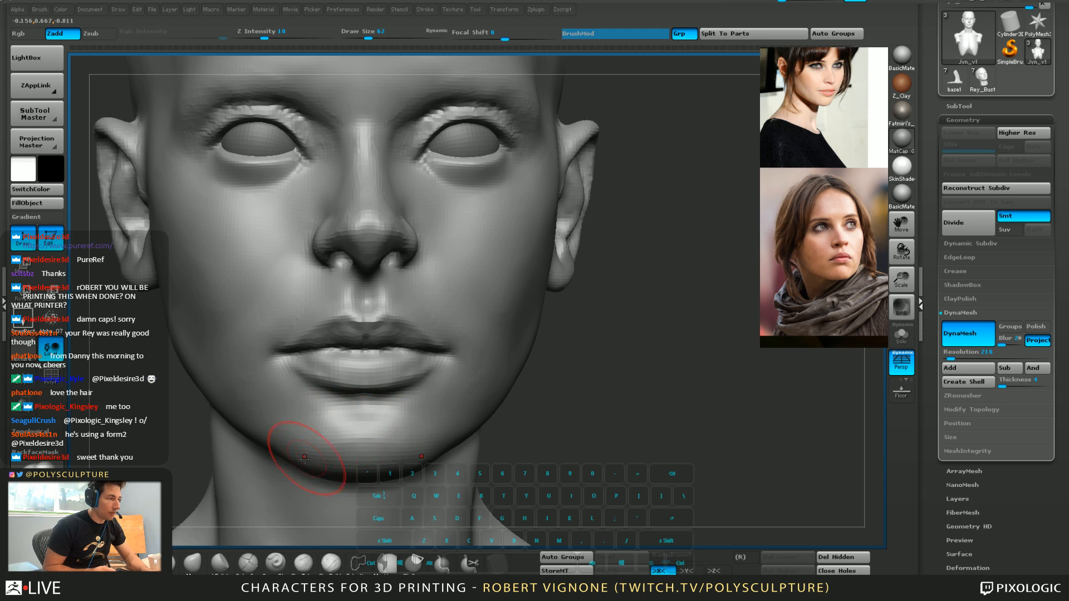
{"action": "mouse_move", "coordinate": [395, 446]}
{"action": "left_mouse_down", "text": "shift"}
{"action": "mouse_move", "coordinate": [344, 418]}
{"action": "mouse_move", "coordinate": [320, 427]}
{"action": "mouse_move", "coordinate": [343, 411]}
{"action": "left_mouse_up", "text": "shift"}
{"action": "key", "text": "2"}
{"action": "key", "text": "3"}
{"action": "key", "text": "s"}
{"action": "key", "text": "3"}
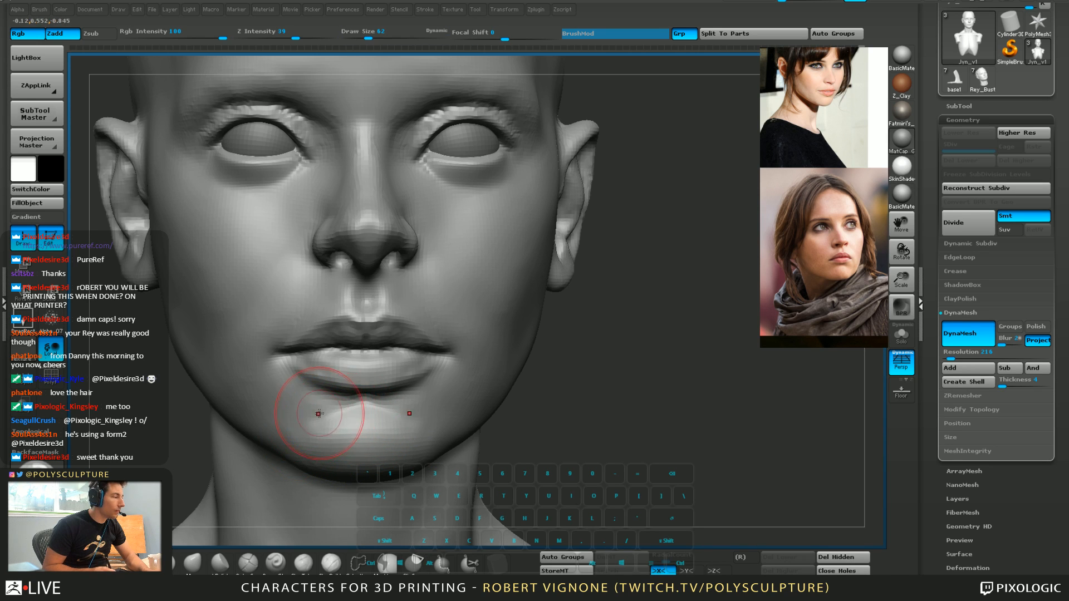
Mask the chin and lower jaw below the lips from a side view, redoing the first mask selection
{"action": "key", "text": "5"}
{"action": "right_click_drag", "start_coordinate": [319, 414], "coordinate": [341, 405]}
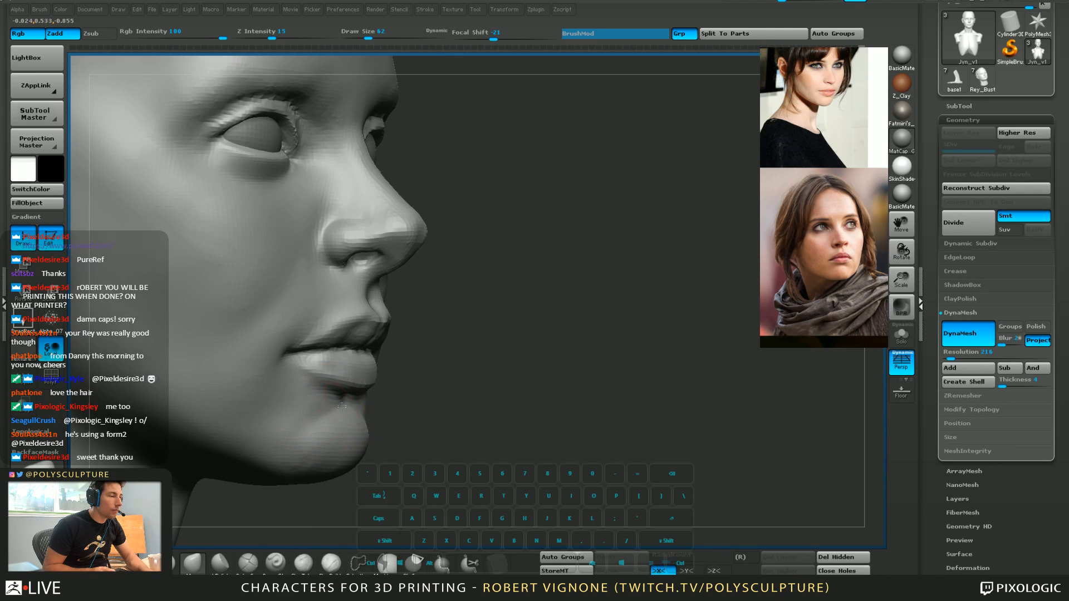
{"action": "key", "text": "s"}
{"action": "mouse_move", "coordinate": [323, 419]}
{"action": "left_mouse_down"}
{"action": "mouse_move", "coordinate": [344, 391]}
{"action": "mouse_move", "coordinate": [253, 456]}
{"action": "mouse_move", "coordinate": [300, 545]}
{"action": "left_mouse_up"}
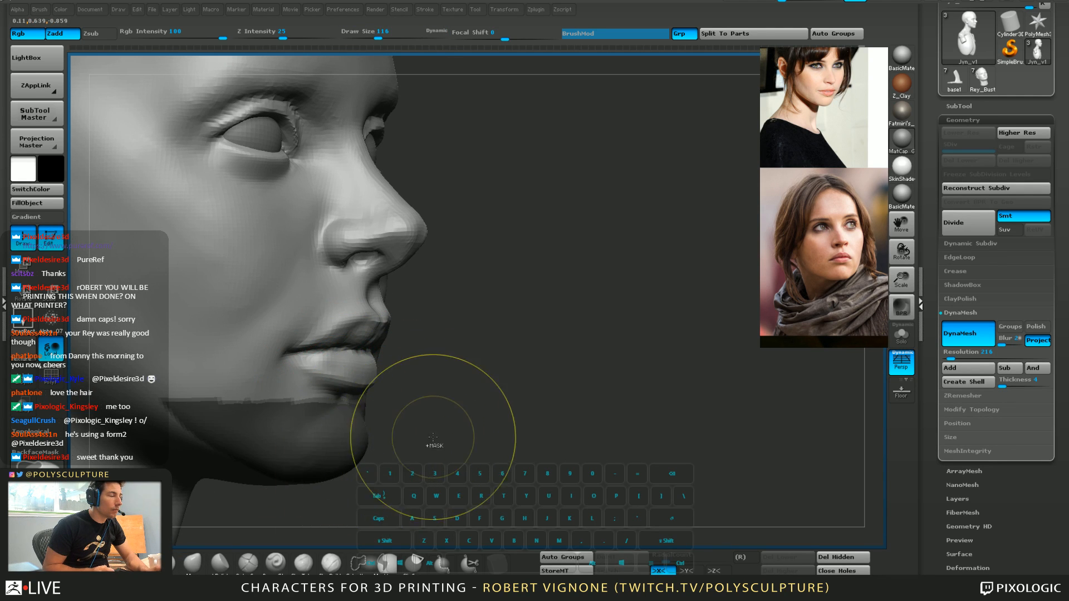
{"action": "key", "text": "ctrl+z"}
{"action": "left_click_drag", "start_coordinate": [455, 396], "coordinate": [84, 546], "text": "ctrl"}
Invert the mask, reshape the exposed chin with the Move brush at draw size 177, and clear the mask
{"action": "key", "text": "s"}
{"action": "left_click_drag", "start_coordinate": [351, 381], "coordinate": [360, 381]}
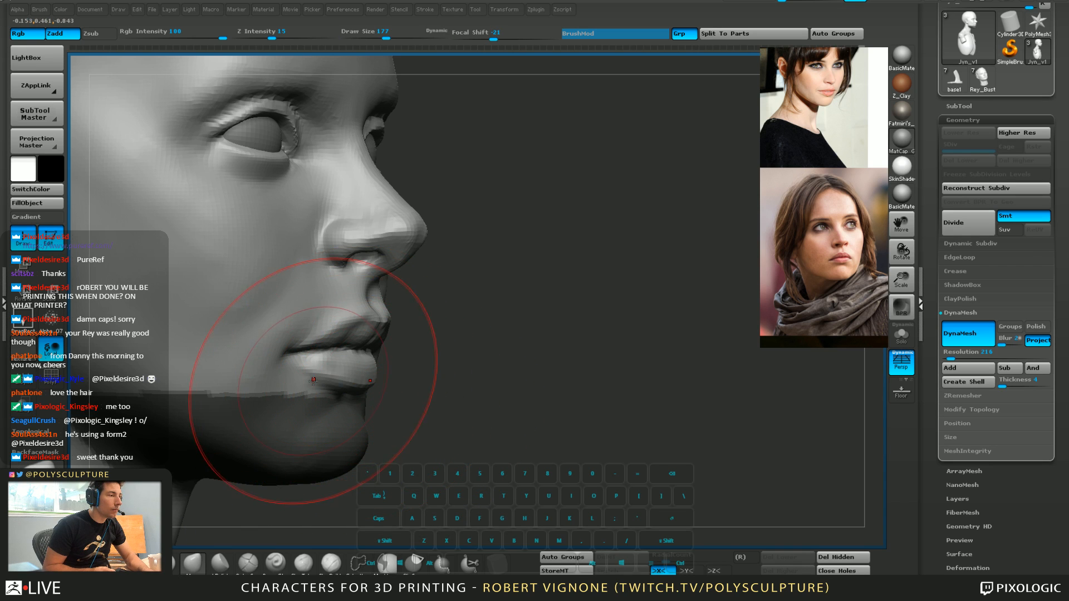
{"action": "left_click", "coordinate": [411, 470], "text": "ctrl"}
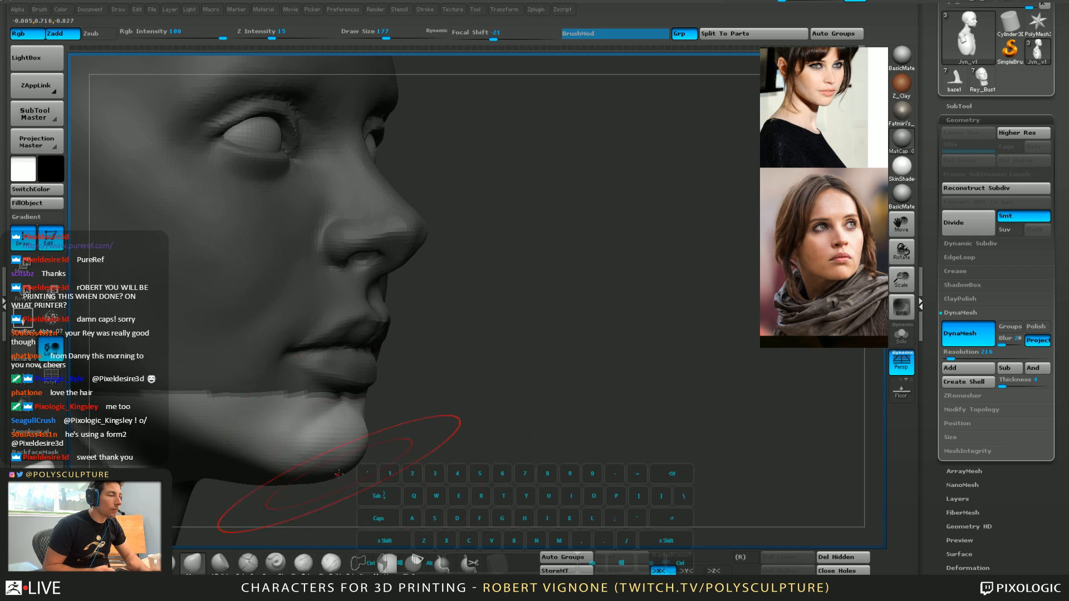
{"action": "mouse_move", "coordinate": [323, 483]}
{"action": "left_mouse_down"}
{"action": "mouse_move", "coordinate": [471, 452]}
{"action": "mouse_move", "coordinate": [515, 312]}
{"action": "mouse_move", "coordinate": [515, 389]}
{"action": "left_mouse_up"}
{"action": "left_click_drag", "start_coordinate": [195, 357], "coordinate": [329, 362], "text": "ctrl"}
Refine the chin and the area below the lower lip from a three-quarter view with the Move brush at draw size 88
{"action": "key", "text": "s"}
{"action": "left_click_drag", "start_coordinate": [488, 306], "coordinate": [479, 306]}
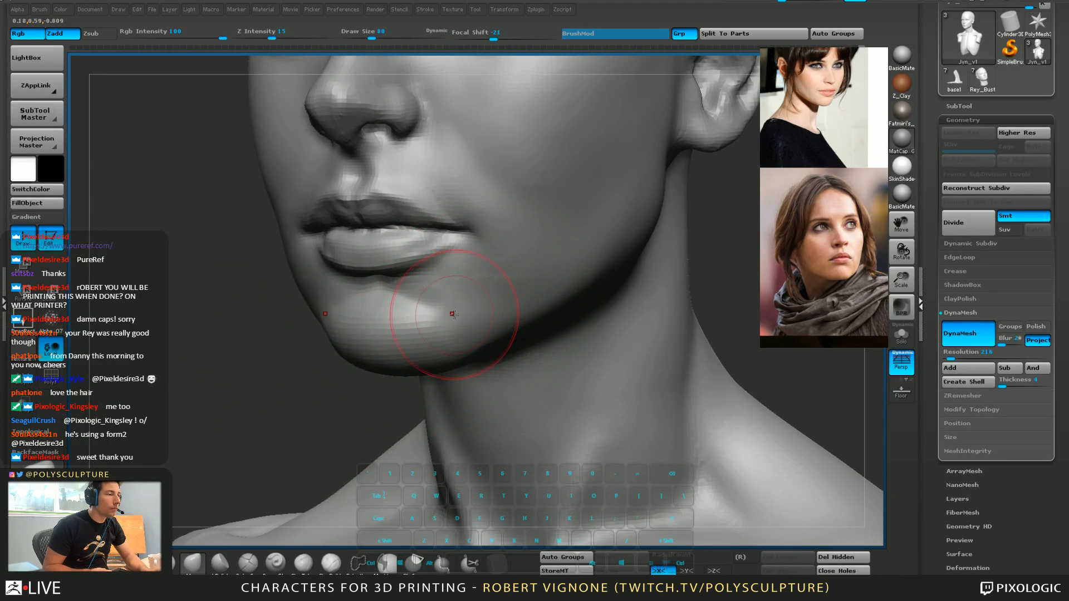
{"action": "left_click_drag", "start_coordinate": [339, 445], "coordinate": [359, 429]}
{"action": "key", "text": "s"}
{"action": "key", "text": "1"}
{"action": "left_click_drag", "start_coordinate": [439, 352], "coordinate": [431, 353]}
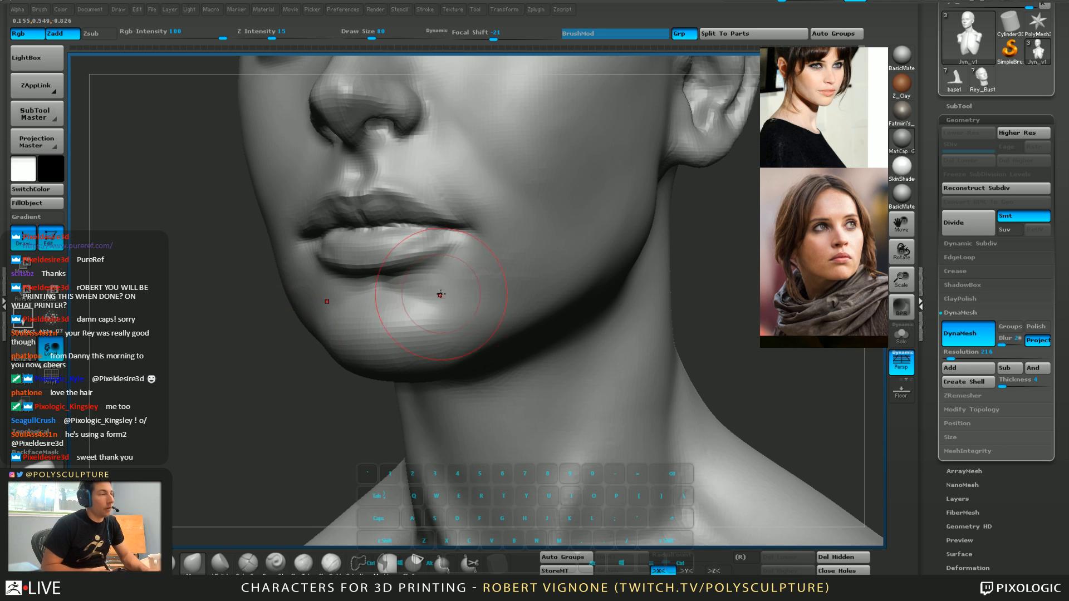
{"action": "key", "text": "s"}
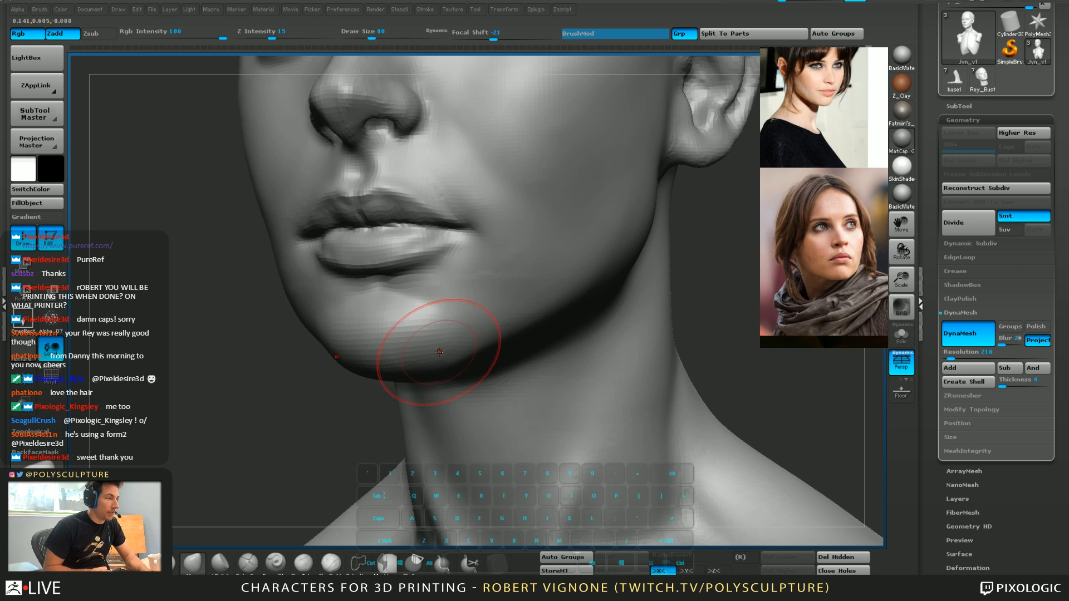
{"action": "key", "text": "s"}
{"action": "mouse_move", "coordinate": [413, 304]}
{"action": "left_mouse_down"}
{"action": "mouse_move", "coordinate": [382, 296]}
{"action": "mouse_move", "coordinate": [452, 293]}
{"action": "mouse_move", "coordinate": [434, 281]}
{"action": "mouse_move", "coordinate": [457, 275]}
{"action": "left_mouse_up"}
Sculpt lightly below the mouth corners with the Z Intensity 6 brush at draw size 41 and smooth the strokes
{"action": "key", "text": "s"}
{"action": "key", "text": "1"}
{"action": "key", "text": "s"}
{"action": "left_click", "coordinate": [278, 561]}
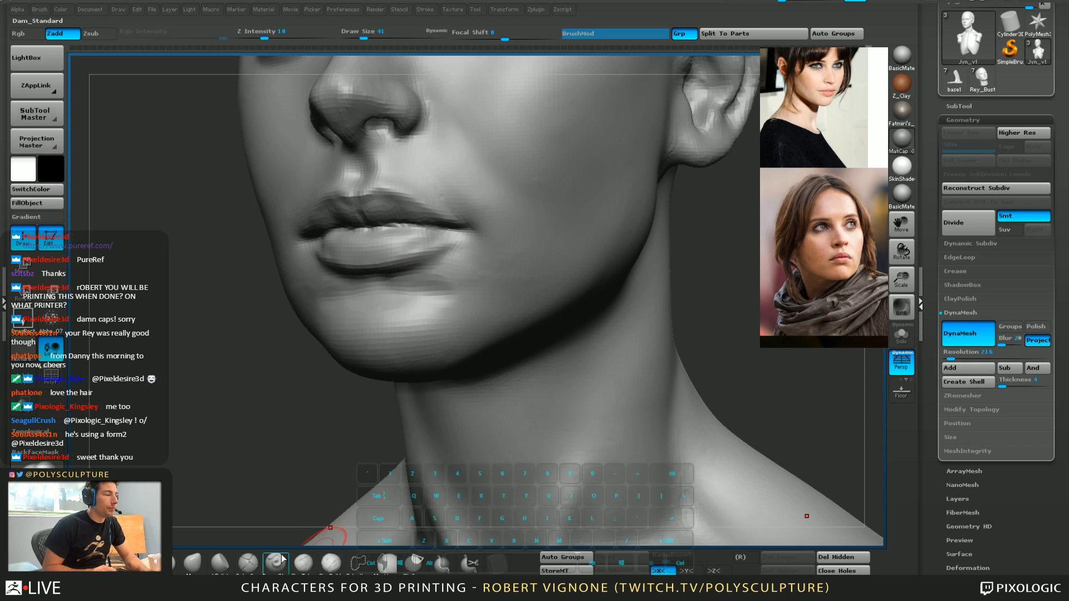
{"action": "left_click", "coordinate": [331, 564]}
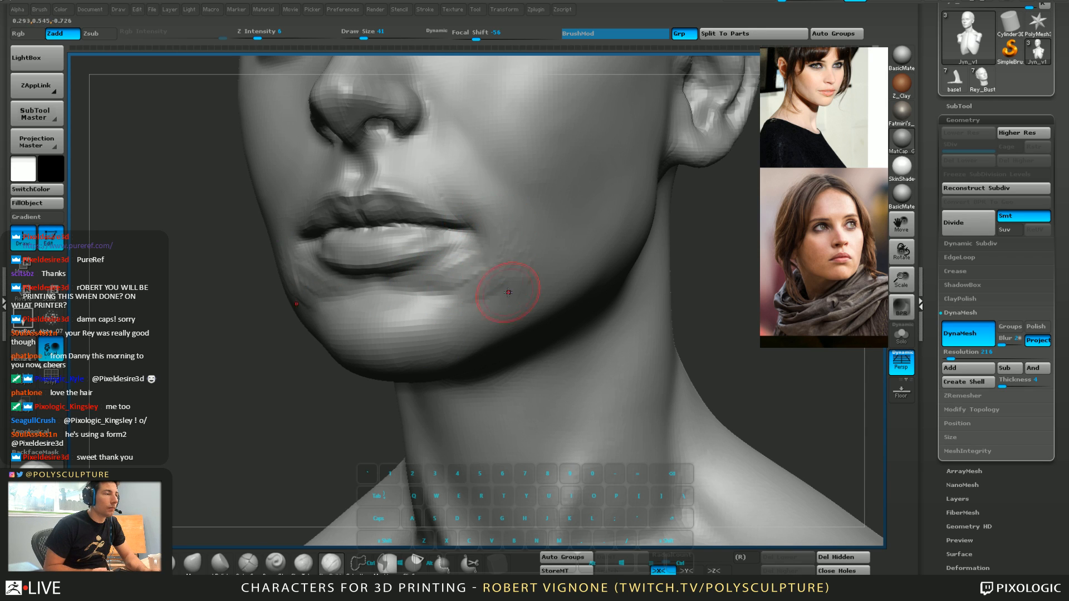
{"action": "key", "text": "shift"}
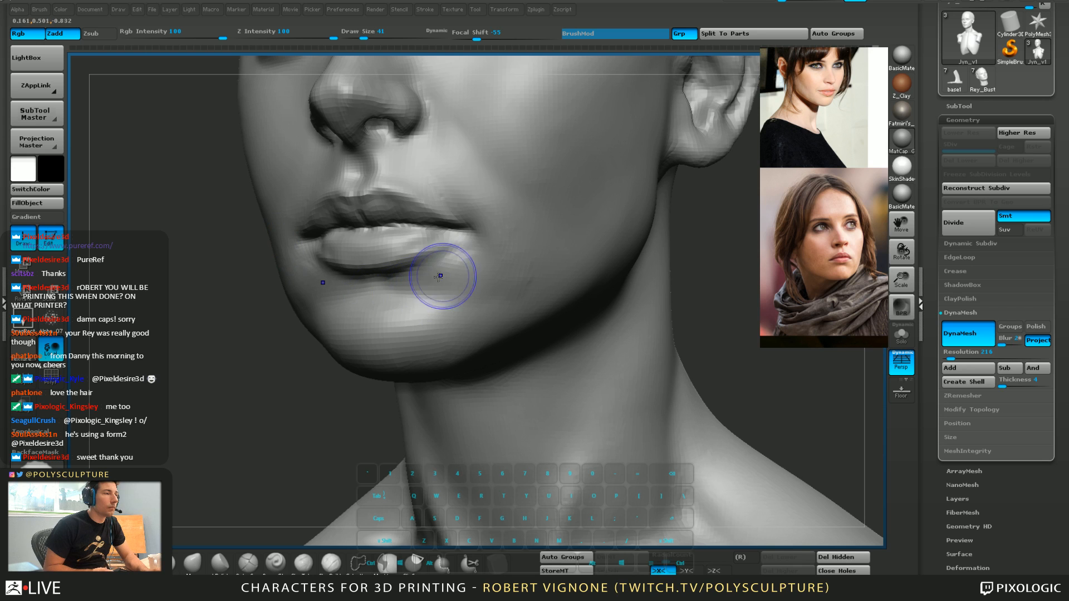
{"action": "left_click_drag", "start_coordinate": [441, 275], "coordinate": [475, 270], "text": "shift"}
Save the project and bring the tool's load and save commands into view
{"action": "mouse_move", "coordinate": [535, 273]}
{"action": "right_mouse_down", "text": "alt"}
{"action": "mouse_move", "coordinate": [465, 247]}
{"action": "mouse_move", "coordinate": [459, 304]}
{"action": "mouse_move", "coordinate": [472, 366]}
{"action": "mouse_move", "coordinate": [446, 346]}
{"action": "right_mouse_up", "text": "alt"}
{"action": "key", "text": "ctrl+s"}
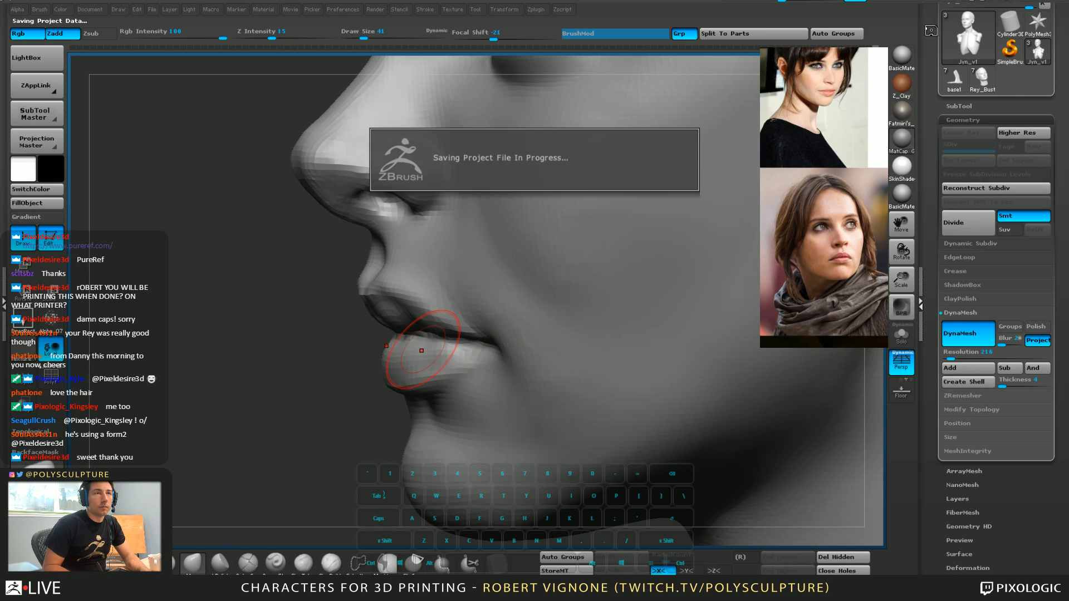
{"action": "key", "text": "s"}
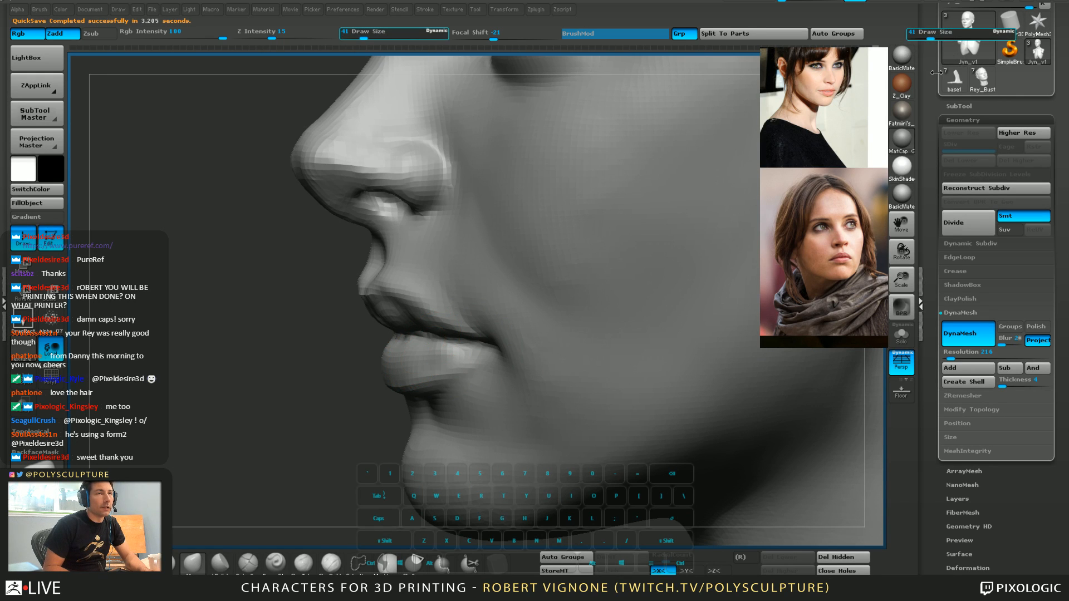
{"action": "mouse_move", "coordinate": [934, 69]}
{"action": "left_mouse_down"}
{"action": "mouse_move", "coordinate": [933, 59]}
{"action": "mouse_move", "coordinate": [936, 109]}
{"action": "left_mouse_up"}
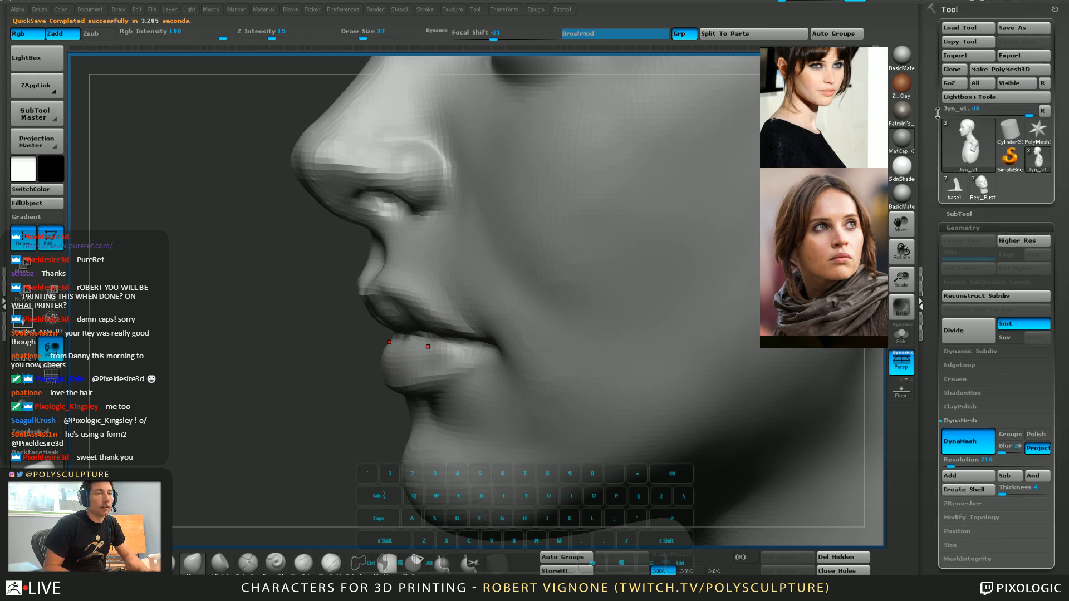
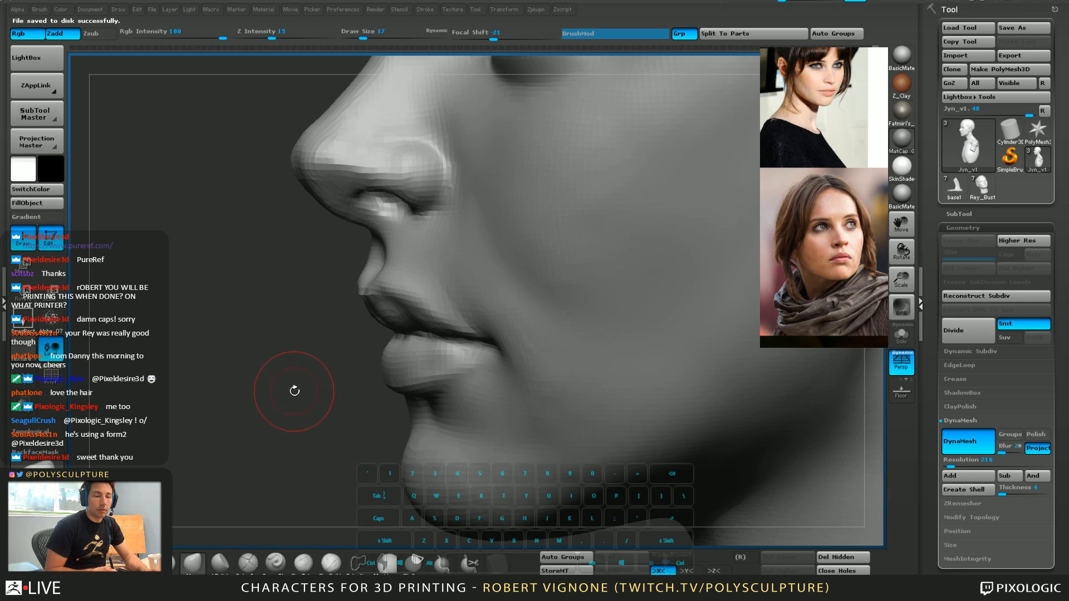
Adjust the mouth corner and nearby cheek from the side with the Move brush at draw size 59, reducing it to 48
{"action": "left_click_drag", "start_coordinate": [281, 393], "coordinate": [286, 395]}
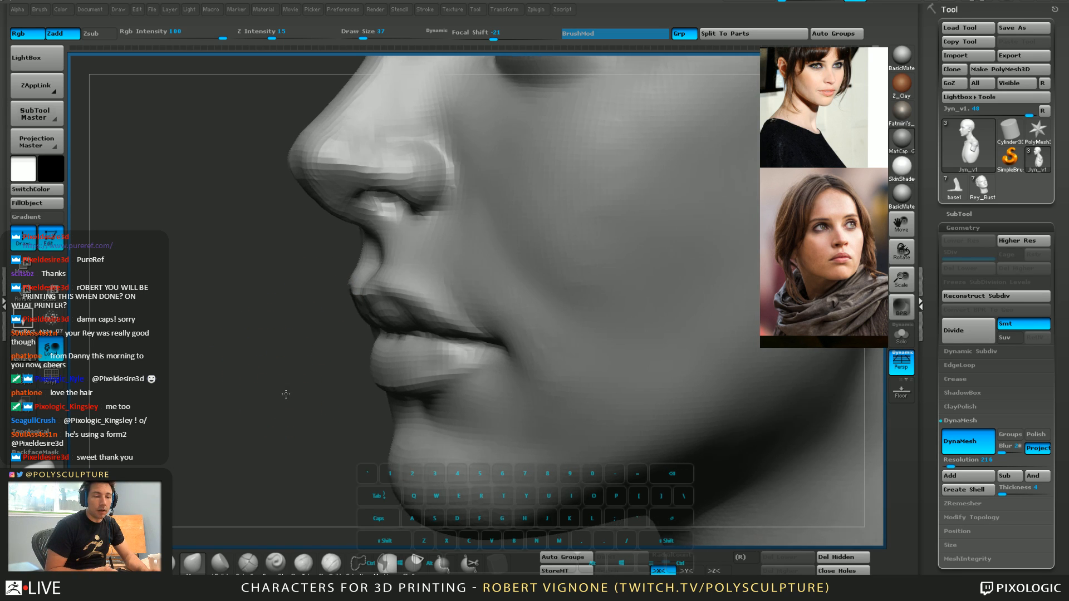
{"action": "mouse_move", "coordinate": [467, 396]}
{"action": "right_mouse_down"}
{"action": "mouse_move", "coordinate": [478, 398]}
{"action": "mouse_move", "coordinate": [457, 400]}
{"action": "mouse_move", "coordinate": [446, 316]}
{"action": "mouse_move", "coordinate": [426, 307]}
{"action": "right_mouse_up"}
{"action": "key", "text": "s"}
{"action": "left_click_drag", "start_coordinate": [528, 305], "coordinate": [533, 305]}
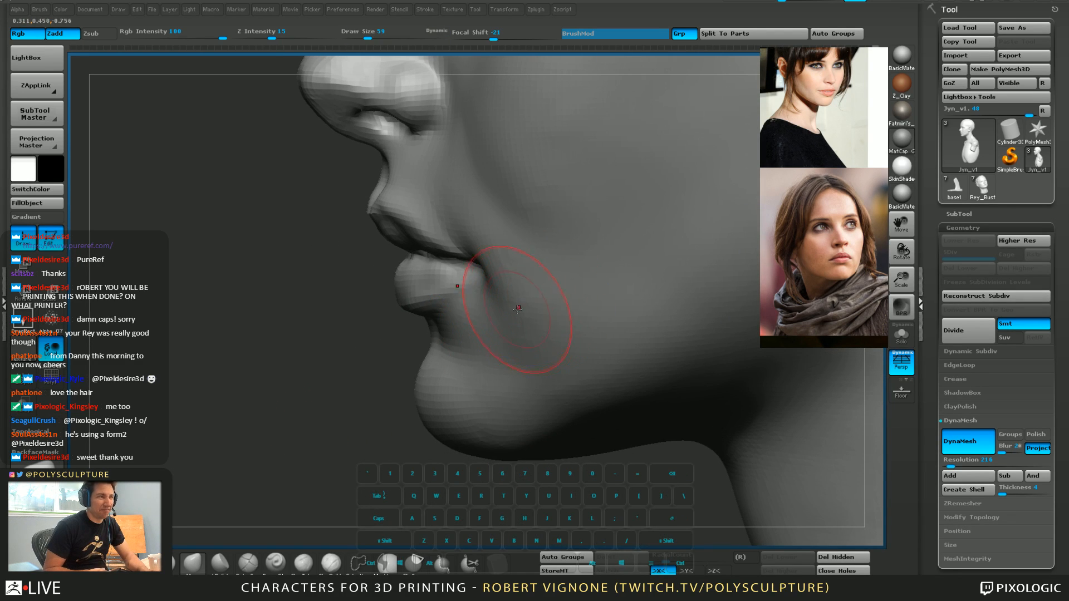
{"action": "left_click_drag", "start_coordinate": [490, 267], "coordinate": [480, 260]}
{"action": "key", "text": "s"}
{"action": "left_click_drag", "start_coordinate": [460, 224], "coordinate": [457, 224]}
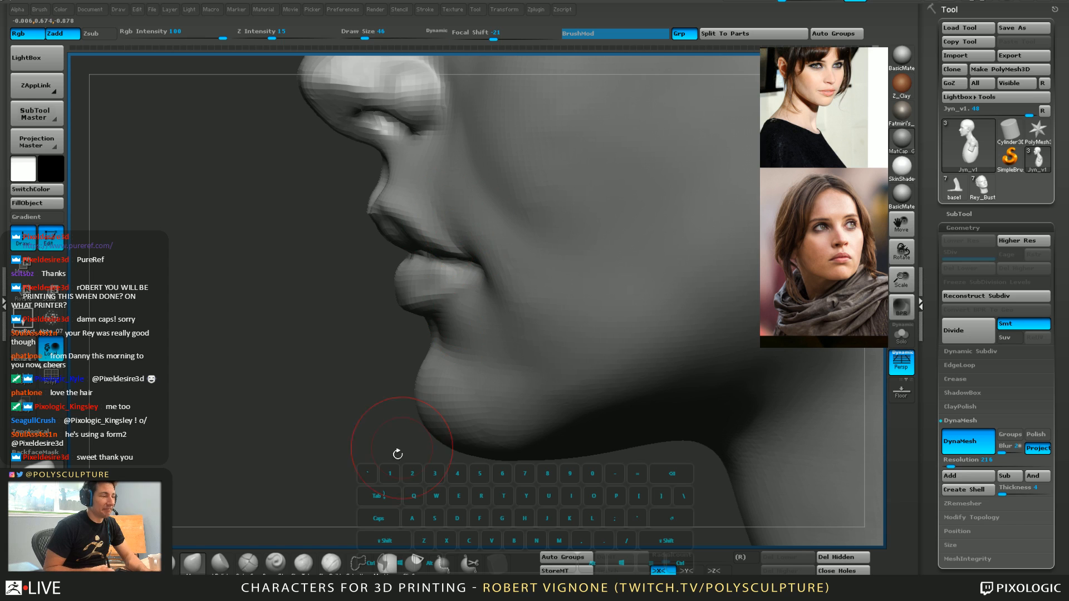
Sculpt the fold between the nose and mouth lightly with the Z Intensity 6 brush at draw size 48
{"action": "left_click", "coordinate": [331, 564]}
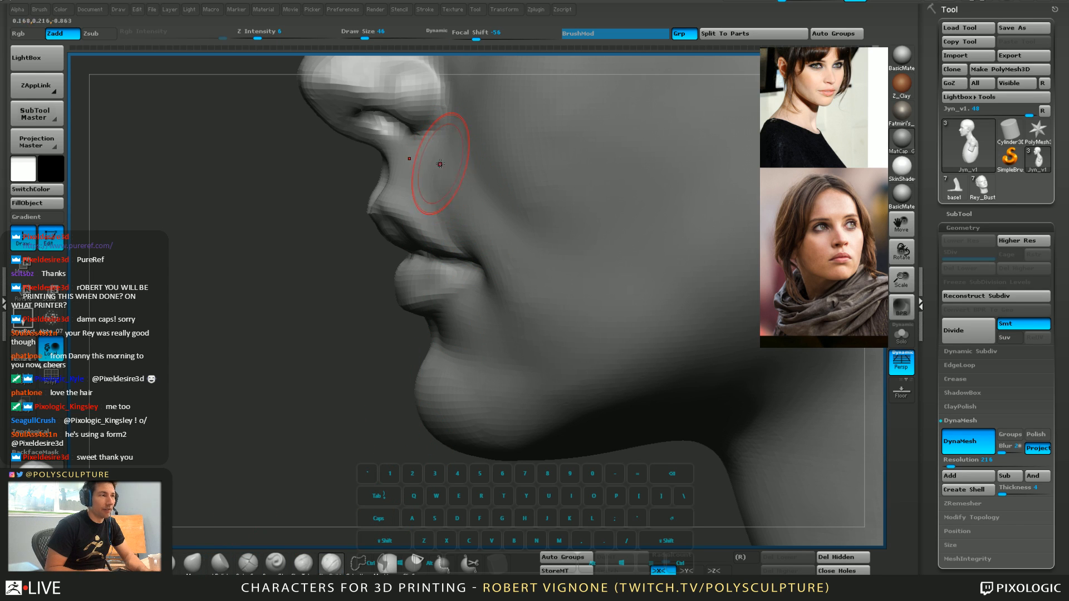
{"action": "right_click_drag", "start_coordinate": [469, 221], "coordinate": [456, 181]}
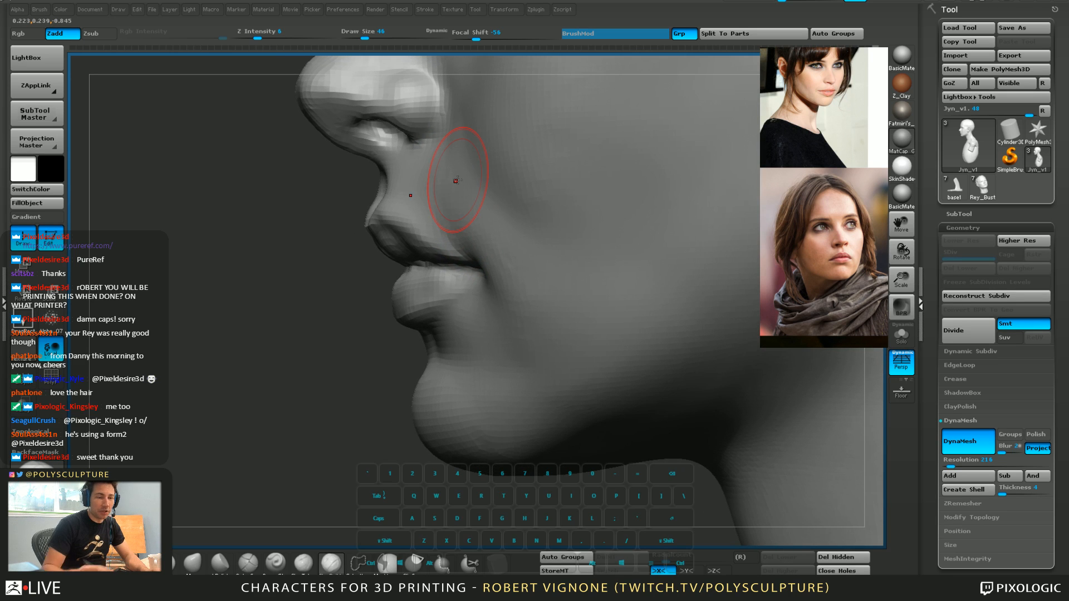
{"action": "mouse_move", "coordinate": [423, 363]}
{"action": "right_mouse_down"}
{"action": "mouse_move", "coordinate": [449, 351]}
{"action": "mouse_move", "coordinate": [432, 400]}
{"action": "right_mouse_up"}
{"action": "right_click", "coordinate": [450, 349]}
Reshape the chin and lower lip profile with the Move brush, enlarging the draw size beyond 94
{"action": "key", "text": "space"}
{"action": "mouse_move", "coordinate": [433, 400]}
{"action": "left_mouse_down"}
{"action": "mouse_move", "coordinate": [444, 399]}
{"action": "mouse_move", "coordinate": [444, 430]}
{"action": "mouse_move", "coordinate": [457, 429]}
{"action": "left_mouse_up"}
{"action": "key", "text": "b"}
{"action": "key", "text": "m"}
{"action": "key", "text": "v"}
{"action": "key", "text": "s"}
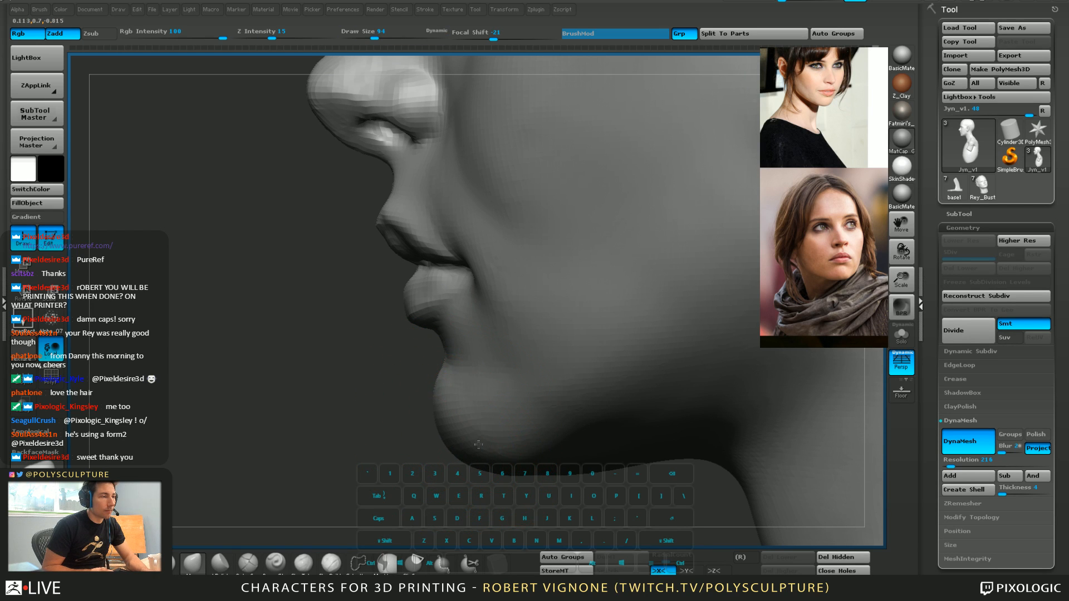
{"action": "key", "text": "s"}
{"action": "left_click_drag", "start_coordinate": [437, 315], "coordinate": [415, 292]}
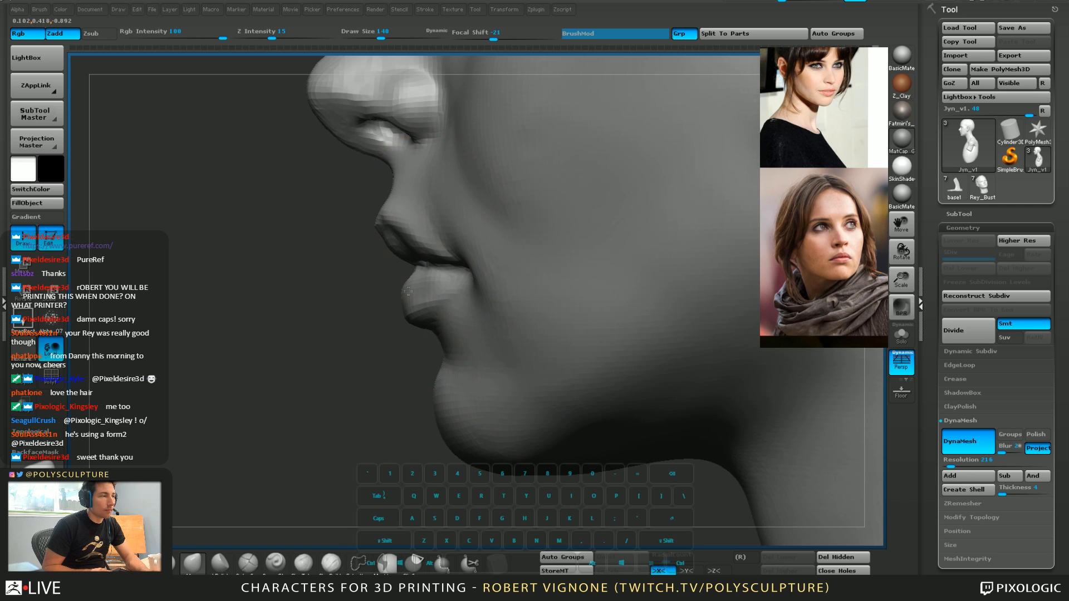
Refine the transition from jaw to neck from the side with the Z Intensity 10 brush at draw size 101, smoothing the surface
{"action": "mouse_move", "coordinate": [409, 295]}
{"action": "right_mouse_down", "text": "ctrl"}
{"action": "mouse_move", "coordinate": [331, 281]}
{"action": "mouse_move", "coordinate": [318, 378]}
{"action": "mouse_move", "coordinate": [393, 415]}
{"action": "mouse_move", "coordinate": [418, 319]}
{"action": "right_mouse_up", "text": "ctrl"}
{"action": "right_click_drag", "start_coordinate": [543, 349], "coordinate": [495, 348]}
{"action": "key", "text": "s"}
{"action": "left_click_drag", "start_coordinate": [496, 347], "coordinate": [486, 346]}
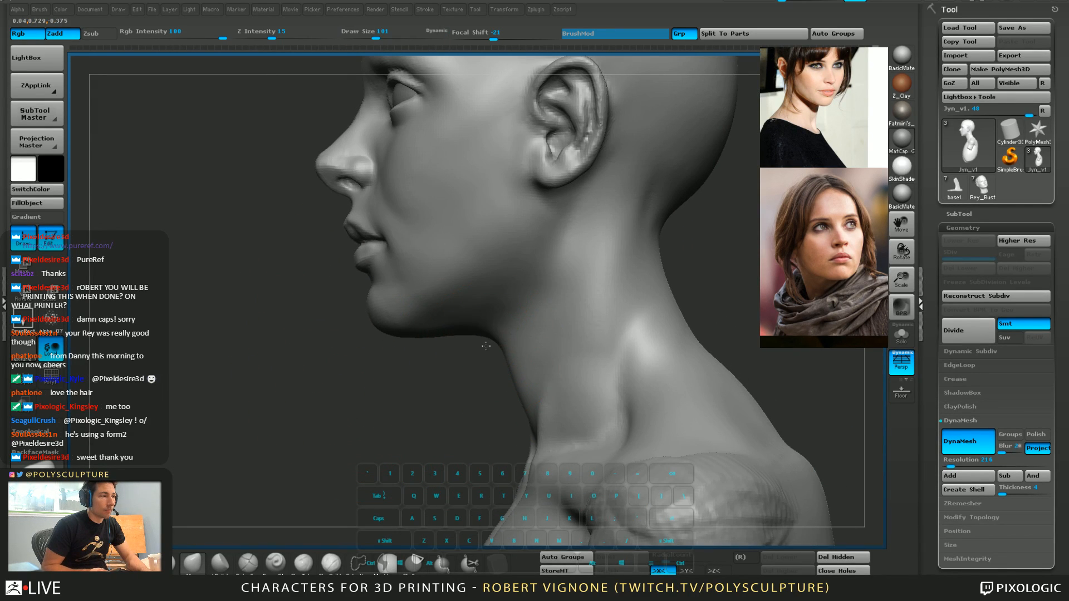
{"action": "right_click_drag", "start_coordinate": [469, 379], "coordinate": [487, 377]}
{"action": "key", "text": "2"}
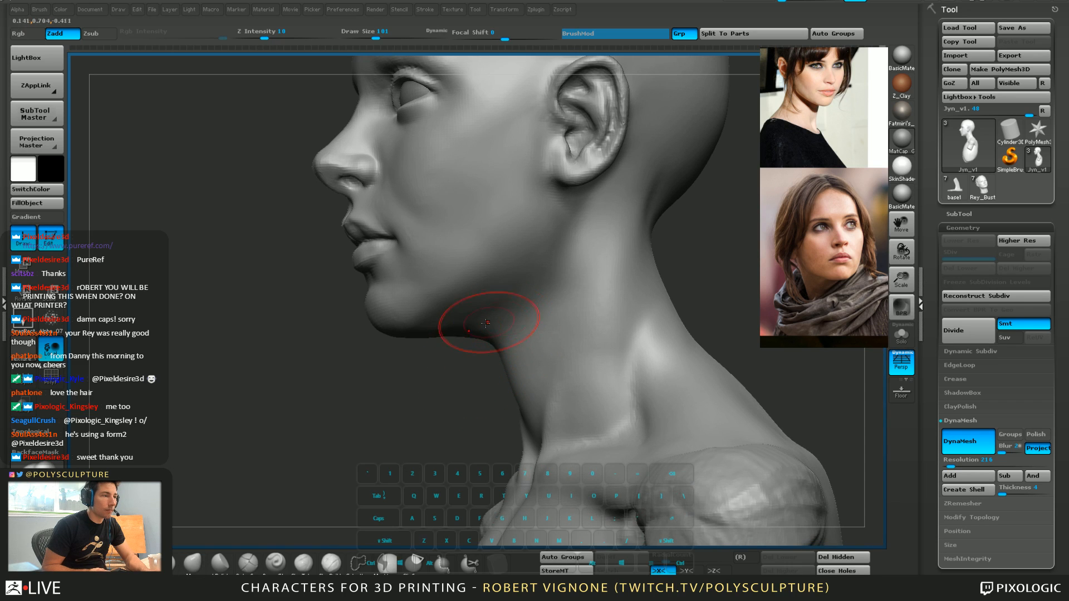
{"action": "left_click_drag", "start_coordinate": [507, 318], "coordinate": [502, 307], "text": "shift"}
{"action": "mouse_move", "coordinate": [501, 307]}
{"action": "right_mouse_down"}
{"action": "mouse_move", "coordinate": [485, 301]}
{"action": "mouse_move", "coordinate": [490, 317]}
{"action": "mouse_move", "coordinate": [485, 234]}
{"action": "right_mouse_up"}
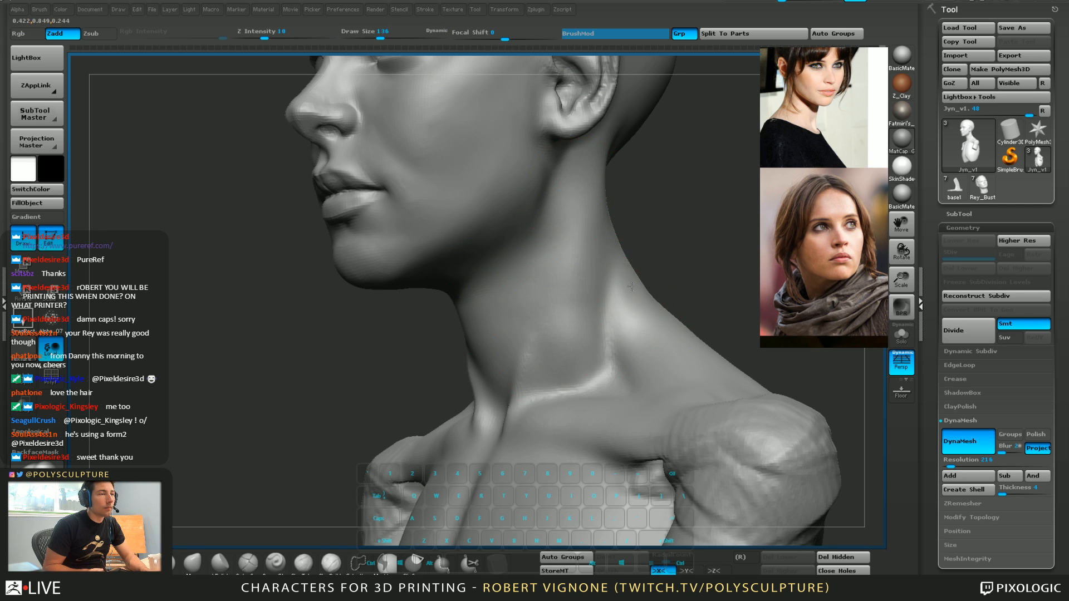
{"action": "key", "text": "shift"}
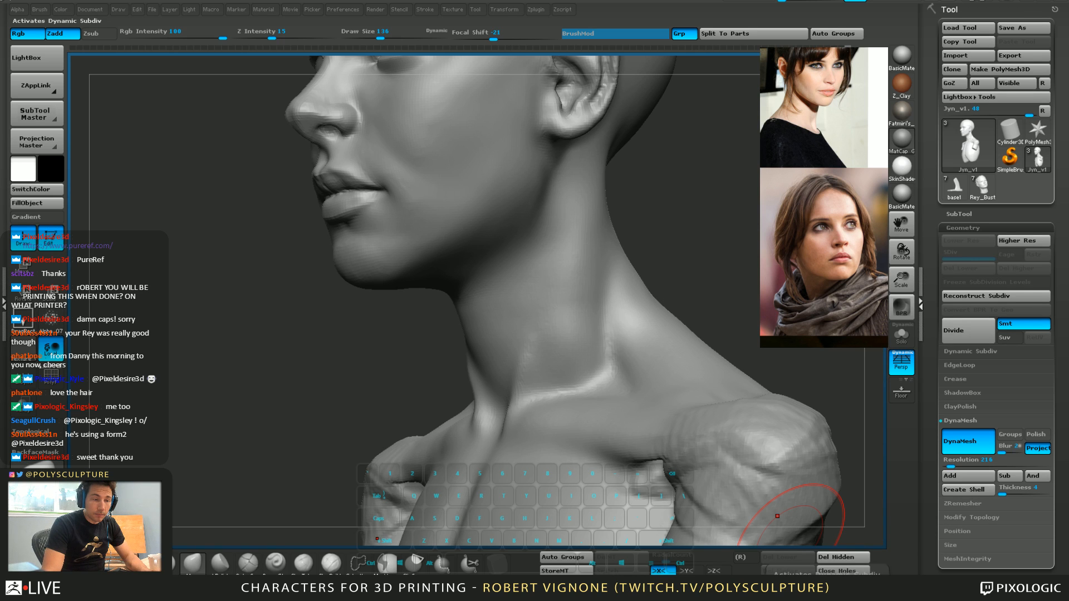
Soften the cheek beside the mouth in three-quarter view with the Z Intensity 6 brush at draw size 98
{"action": "left_click_drag", "start_coordinate": [284, 312], "coordinate": [373, 312]}
{"action": "right_click_drag", "start_coordinate": [586, 261], "coordinate": [568, 324], "text": "alt"}
{"action": "key", "text": "s"}
{"action": "left_click_drag", "start_coordinate": [510, 285], "coordinate": [505, 285]}
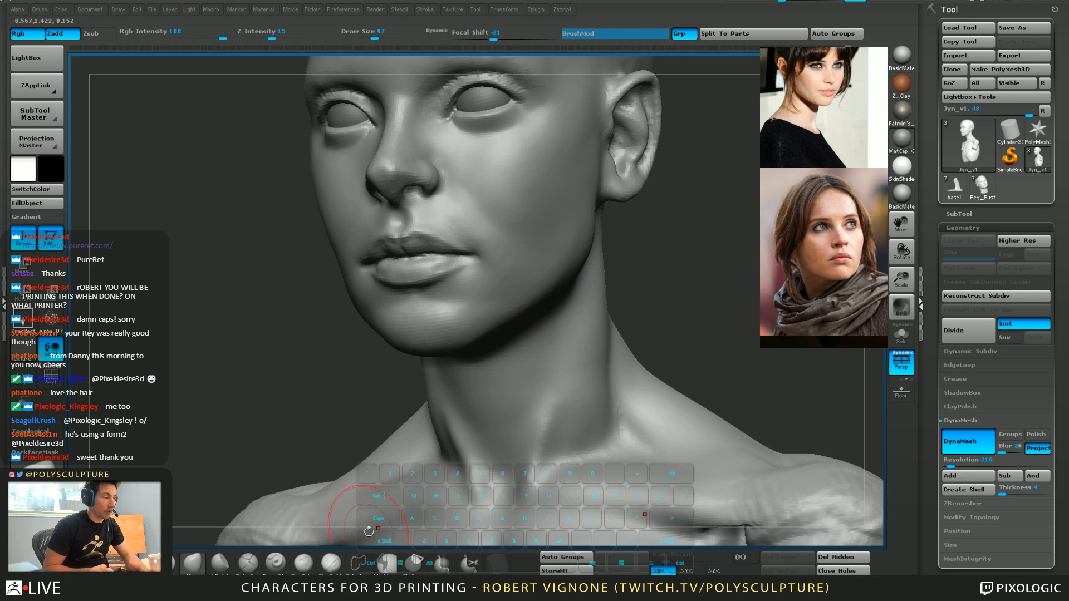
{"action": "left_click", "coordinate": [330, 563]}
{"action": "key", "text": "bracketleft"}
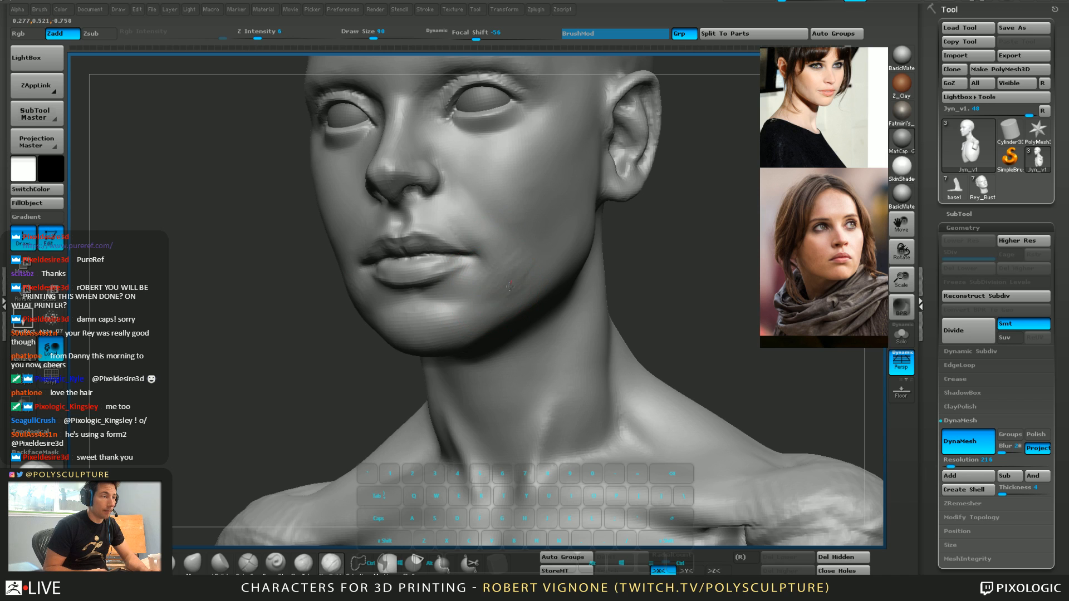
{"action": "left_click_drag", "start_coordinate": [525, 258], "coordinate": [518, 256], "text": "shift"}
Reshape the side of the face next to the ear from the front with the Move brush, enlarging the draw size beyond 116
{"action": "right_click_drag", "start_coordinate": [515, 250], "coordinate": [498, 328], "text": "alt"}
{"action": "right_click_drag", "start_coordinate": [499, 327], "coordinate": [537, 328]}
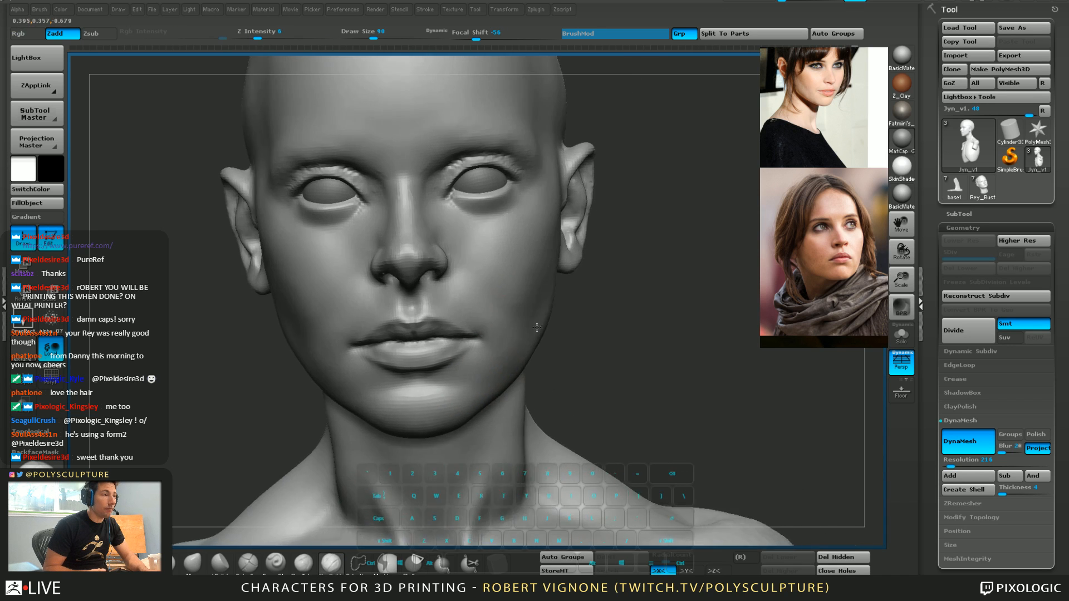
{"action": "mouse_move", "coordinate": [536, 328]}
{"action": "left_mouse_down"}
{"action": "mouse_move", "coordinate": [579, 302]}
{"action": "mouse_move", "coordinate": [621, 299]}
{"action": "left_mouse_up"}
{"action": "key", "text": "5"}
{"action": "key", "text": "s"}
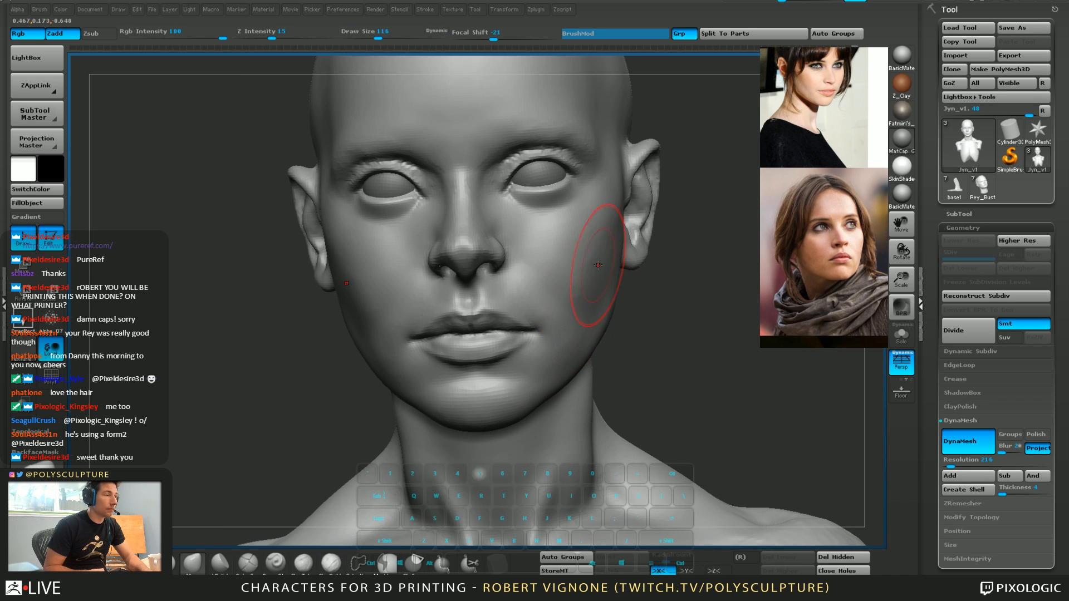
{"action": "key", "text": "s"}
{"action": "left_click_drag", "start_coordinate": [613, 239], "coordinate": [625, 238]}
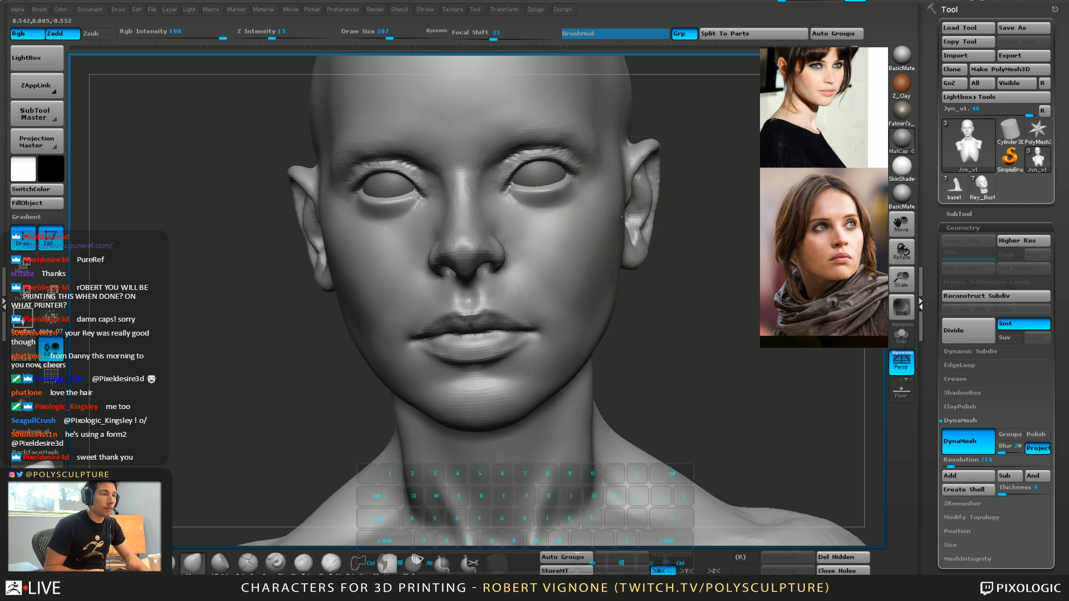
{"action": "key", "text": "s"}
{"action": "mouse_move", "coordinate": [627, 183]}
{"action": "left_mouse_down"}
{"action": "mouse_move", "coordinate": [640, 188]}
{"action": "mouse_move", "coordinate": [614, 202]}
{"action": "left_mouse_up"}
{"action": "key", "text": "s"}
Adjust the cheek and jaw contour with the Move brush at draw size 132, reducing it to 101
{"action": "key", "text": "s"}
{"action": "right_click_drag", "start_coordinate": [598, 257], "coordinate": [608, 252]}
{"action": "key", "text": "s"}
{"action": "left_click_drag", "start_coordinate": [605, 253], "coordinate": [598, 253]}
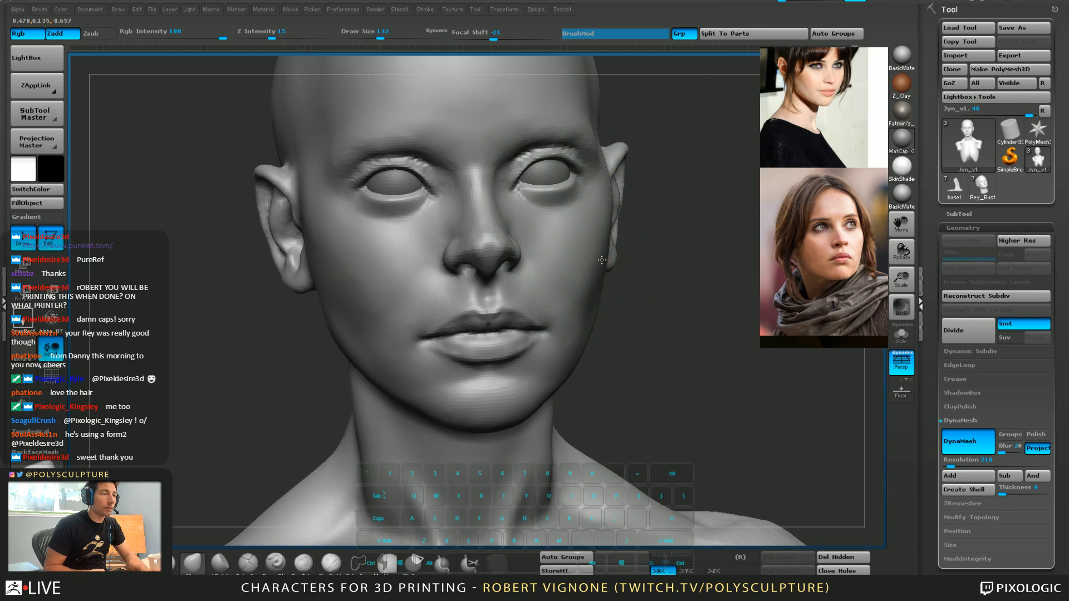
{"action": "key", "text": "s"}
{"action": "left_click_drag", "start_coordinate": [366, 302], "coordinate": [362, 304]}
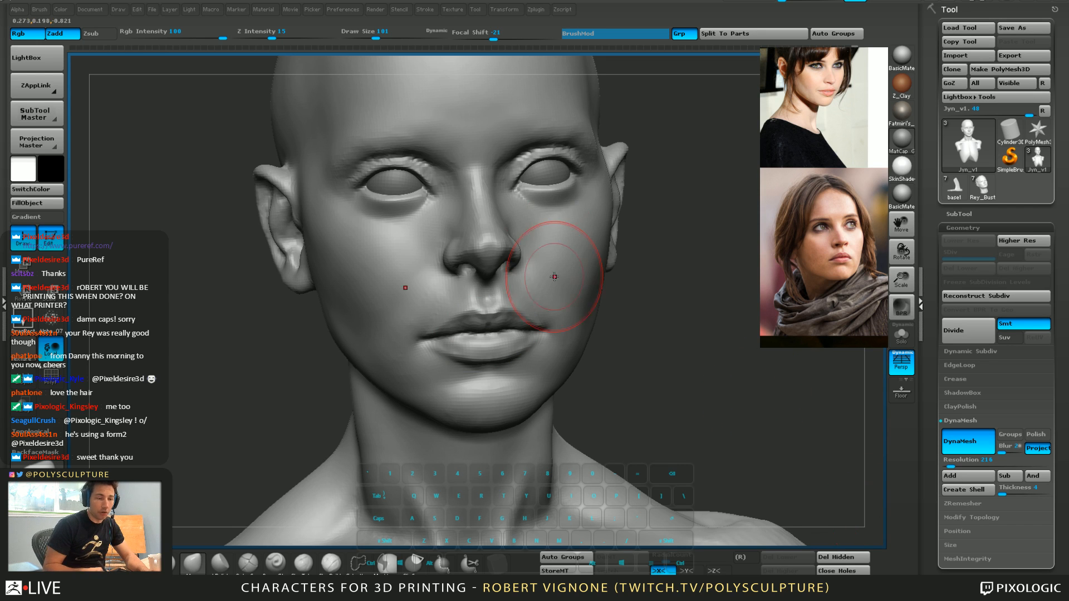
Check the far cheek contour in three-quarter view with the Move brush at draw size 101 and save the tool to disk
{"action": "left_click_drag", "start_coordinate": [648, 357], "coordinate": [608, 365]}
{"action": "mouse_move", "coordinate": [691, 393]}
{"action": "left_mouse_down", "text": "alt"}
{"action": "mouse_move", "coordinate": [675, 351]}
{"action": "mouse_move", "coordinate": [686, 394]}
{"action": "left_mouse_up", "text": "alt"}
{"action": "mouse_move", "coordinate": [617, 425]}
{"action": "left_mouse_down", "text": "alt"}
{"action": "mouse_move", "coordinate": [641, 397]}
{"action": "mouse_move", "coordinate": [628, 385]}
{"action": "left_mouse_up", "text": "alt"}
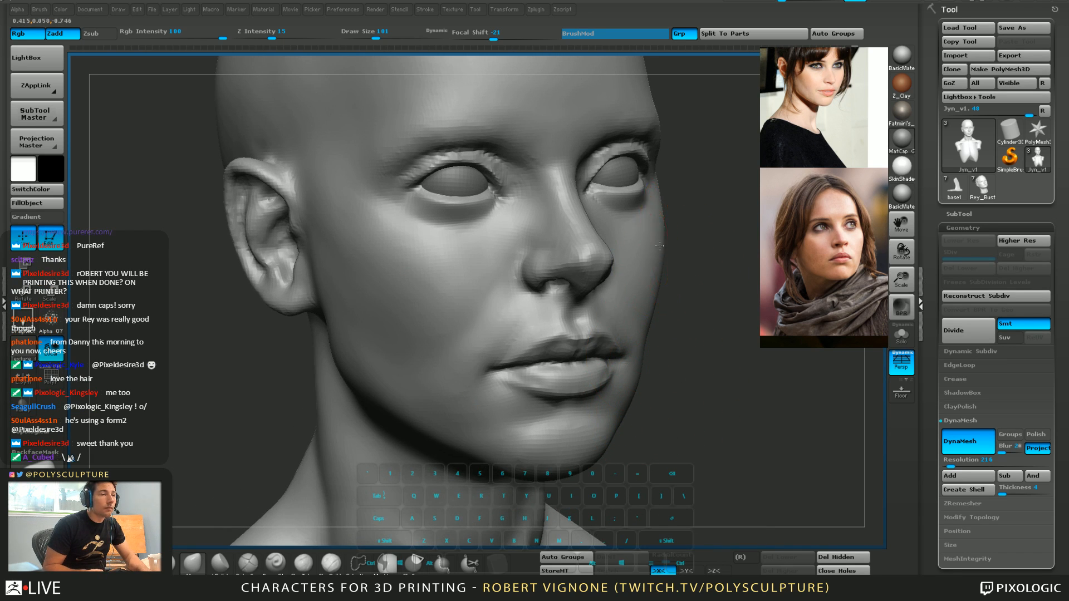
{"action": "mouse_move", "coordinate": [662, 246]}
{"action": "left_mouse_down"}
{"action": "mouse_move", "coordinate": [716, 310]}
{"action": "mouse_move", "coordinate": [692, 287]}
{"action": "mouse_move", "coordinate": [704, 363]}
{"action": "mouse_move", "coordinate": [692, 369]}
{"action": "left_mouse_up"}
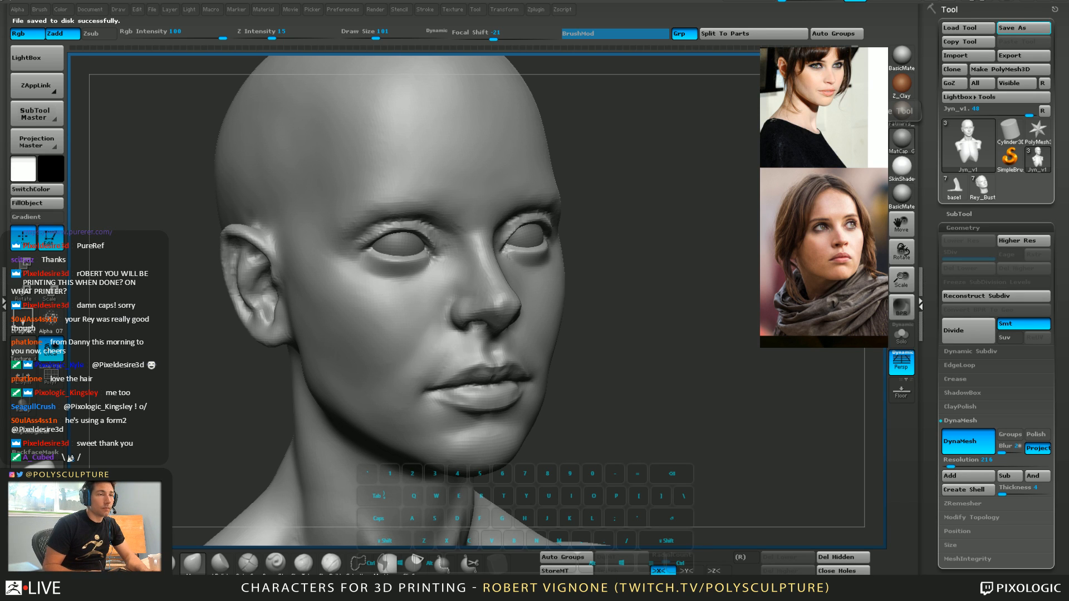
{"action": "left_click_drag", "start_coordinate": [681, 395], "coordinate": [678, 415]}
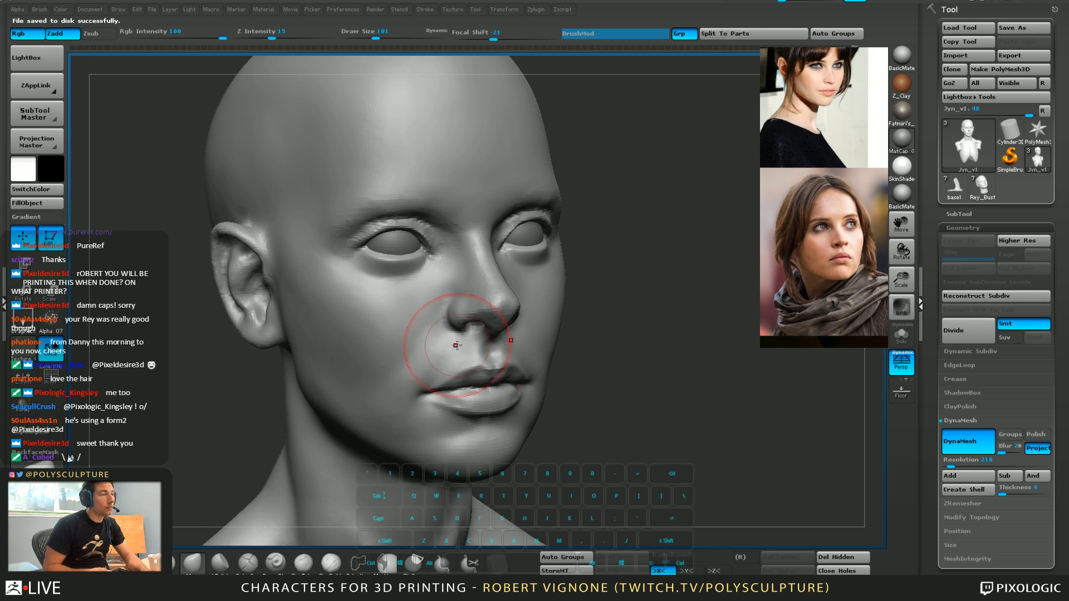
Shape the cheek beside the nose with the Move brush at draw size 74, then smooth and refine it with the Z Intensity 10 brush
{"action": "key", "text": "s"}
{"action": "left_click_drag", "start_coordinate": [457, 312], "coordinate": [451, 313]}
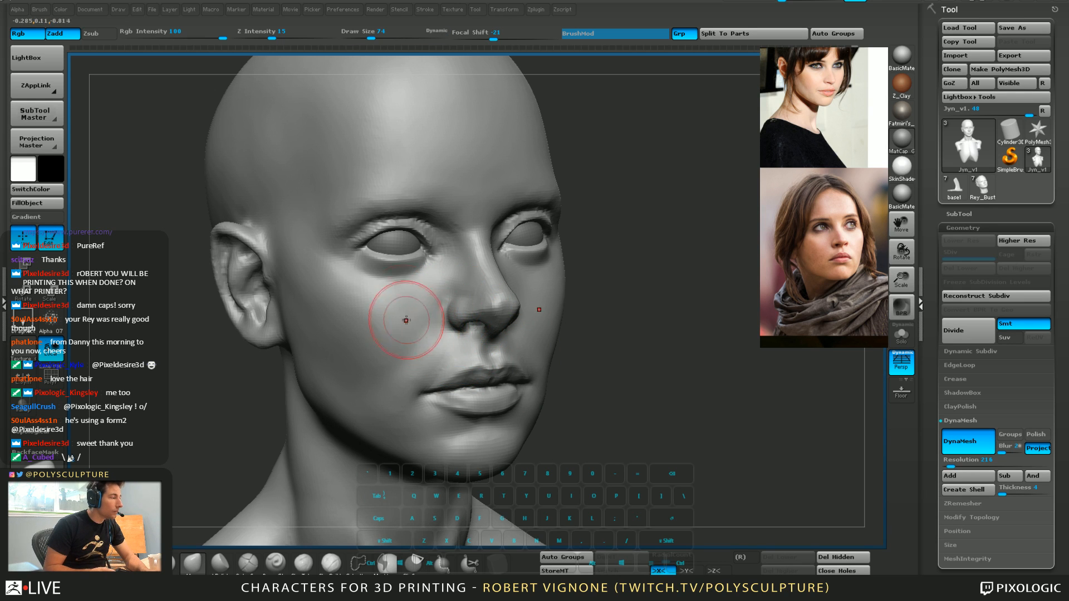
{"action": "left_click_drag", "start_coordinate": [341, 306], "coordinate": [330, 300], "text": "shift"}
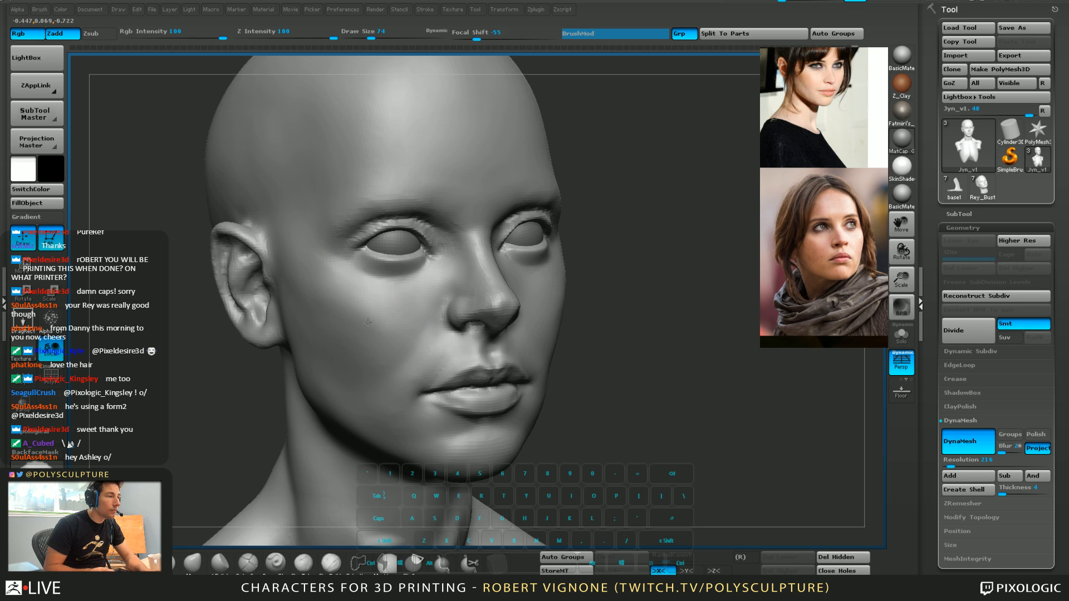
{"action": "key", "text": "s"}
{"action": "left_click_drag", "start_coordinate": [372, 331], "coordinate": [375, 331]}
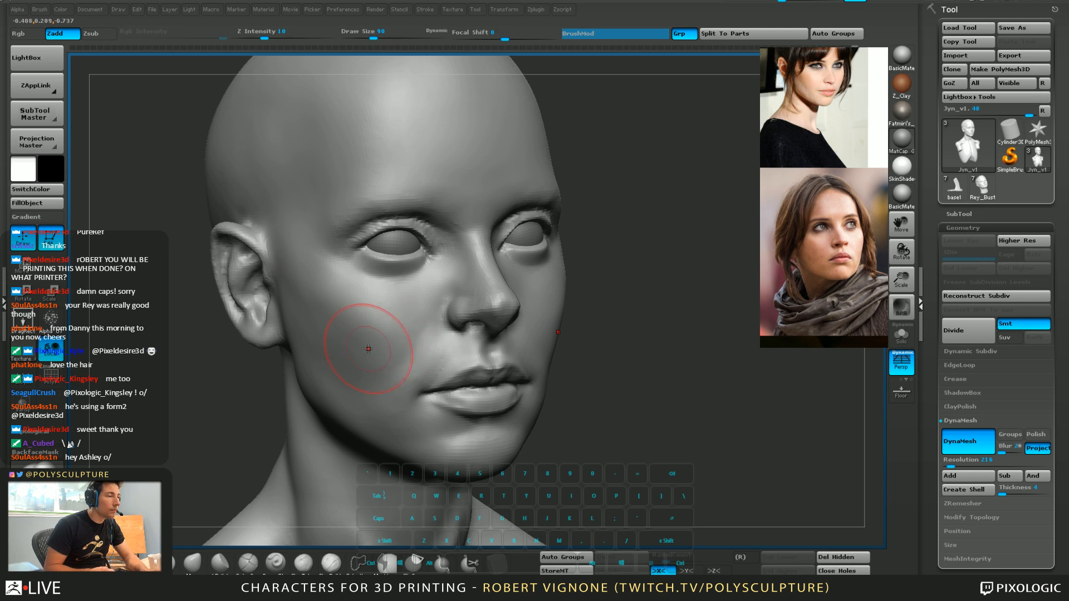
{"action": "mouse_move", "coordinate": [375, 346]}
{"action": "left_mouse_down"}
{"action": "mouse_move", "coordinate": [372, 366]}
{"action": "mouse_move", "coordinate": [343, 351]}
{"action": "mouse_move", "coordinate": [395, 320]}
{"action": "mouse_move", "coordinate": [395, 332]}
{"action": "mouse_move", "coordinate": [384, 332]}
{"action": "left_mouse_up"}
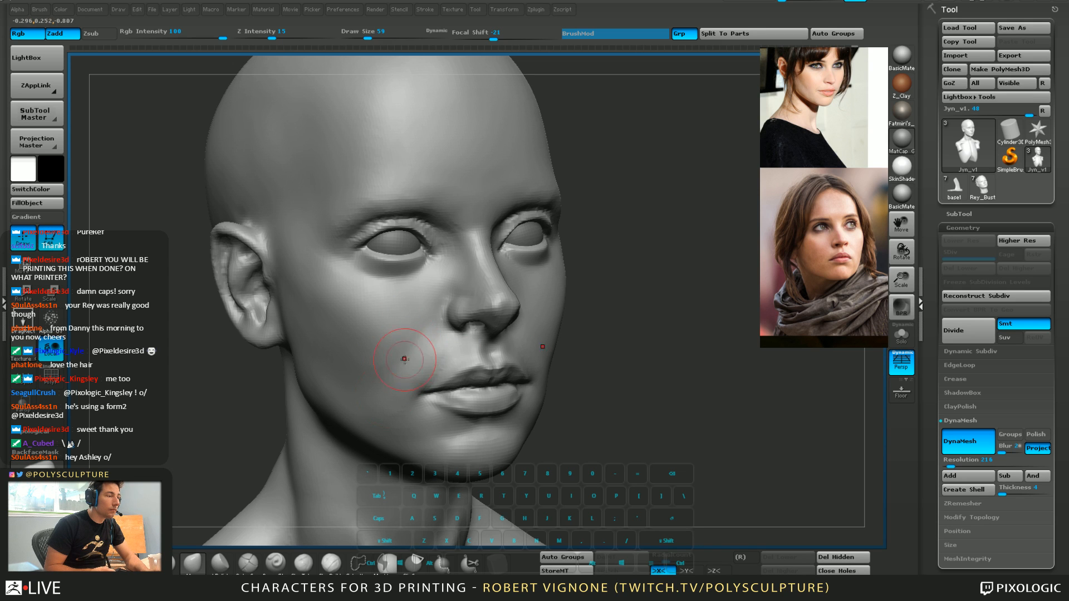
Soften the area from the mouth corner to the jawline with the Z Intensity 6 brush, raising the draw size from 59 to 71
{"action": "left_click", "coordinate": [330, 565]}
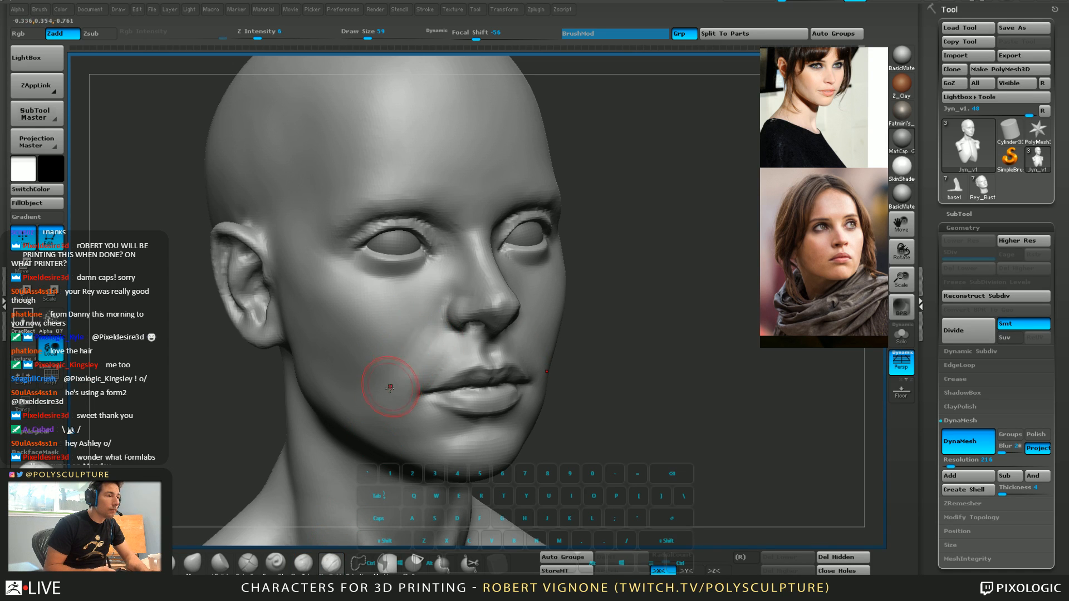
{"action": "left_click_drag", "start_coordinate": [417, 385], "coordinate": [398, 402], "text": "shift"}
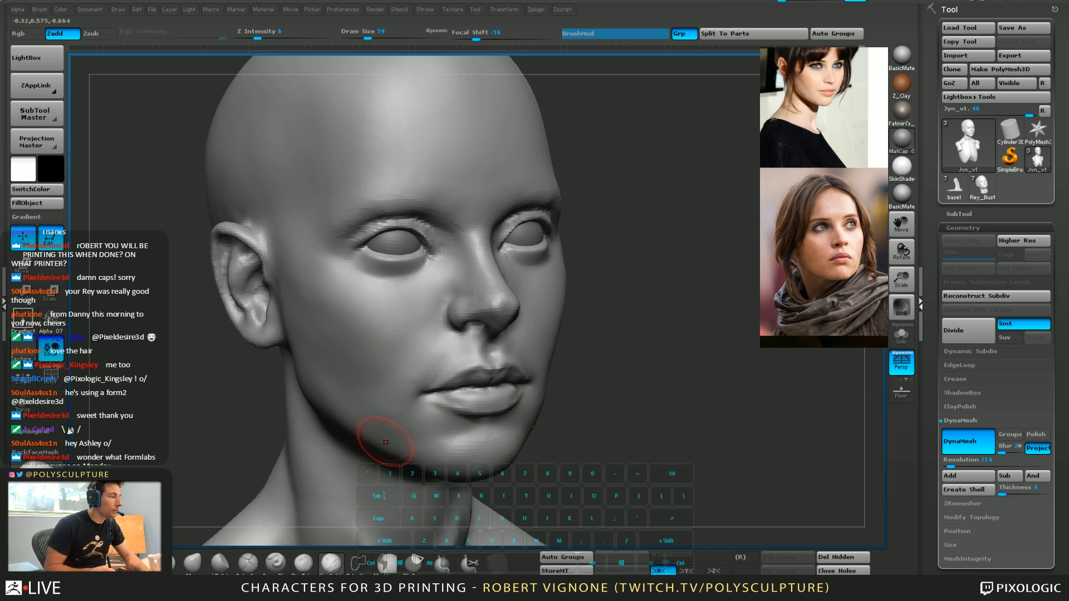
{"action": "key", "text": "bracketright"}
{"action": "key", "text": "bracketright"}
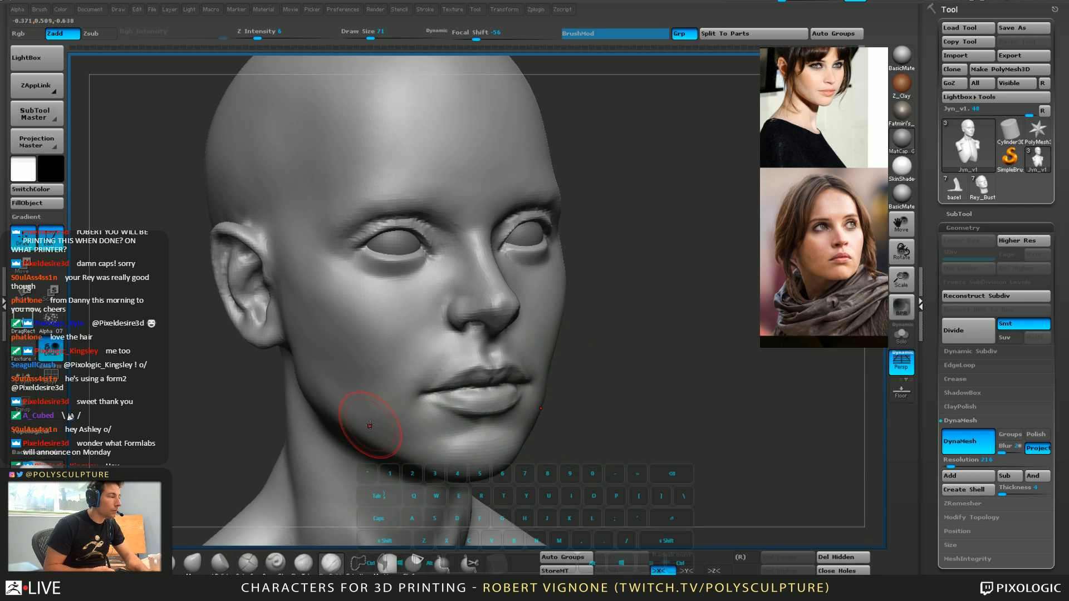
{"action": "key", "text": "s"}
{"action": "left_click_drag", "start_coordinate": [366, 421], "coordinate": [374, 421]}
Adjust the back of the jaw with the Move brush at draw size 150, then smooth below the ear at draw size 128
{"action": "key", "text": "5"}
{"action": "key", "text": "bracketright"}
{"action": "key", "text": "bracketright"}
{"action": "key", "text": "bracketright"}
{"action": "key", "text": "bracketright"}
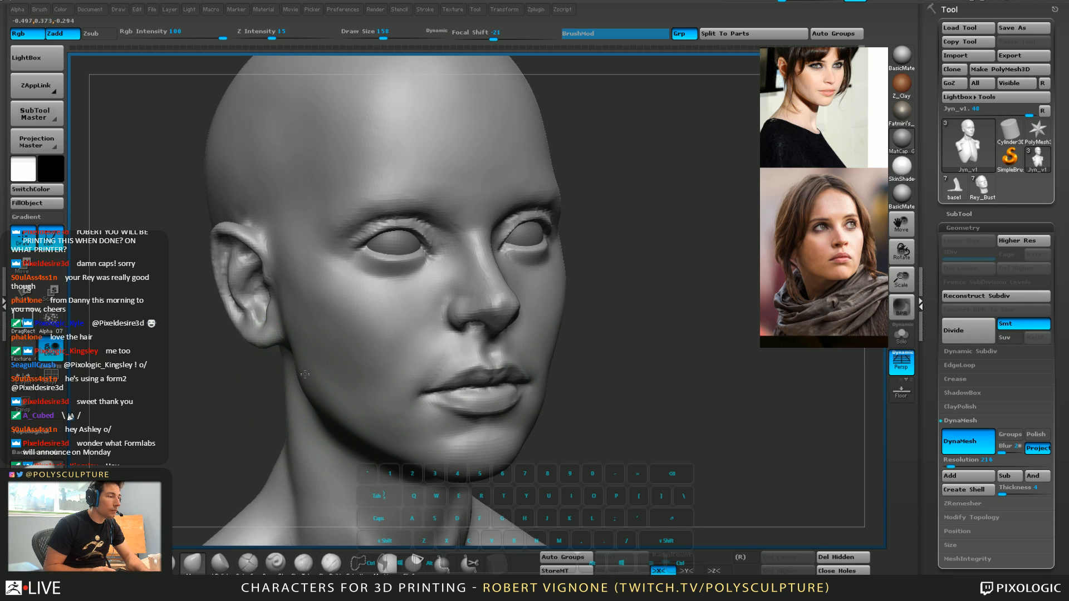
{"action": "left_click_drag", "start_coordinate": [673, 401], "coordinate": [568, 396]}
{"action": "key", "text": "bracketleft"}
{"action": "key", "text": "bracketleft"}
{"action": "key", "text": "bracketleft"}
{"action": "left_click_drag", "start_coordinate": [490, 361], "coordinate": [488, 368], "text": "shift"}
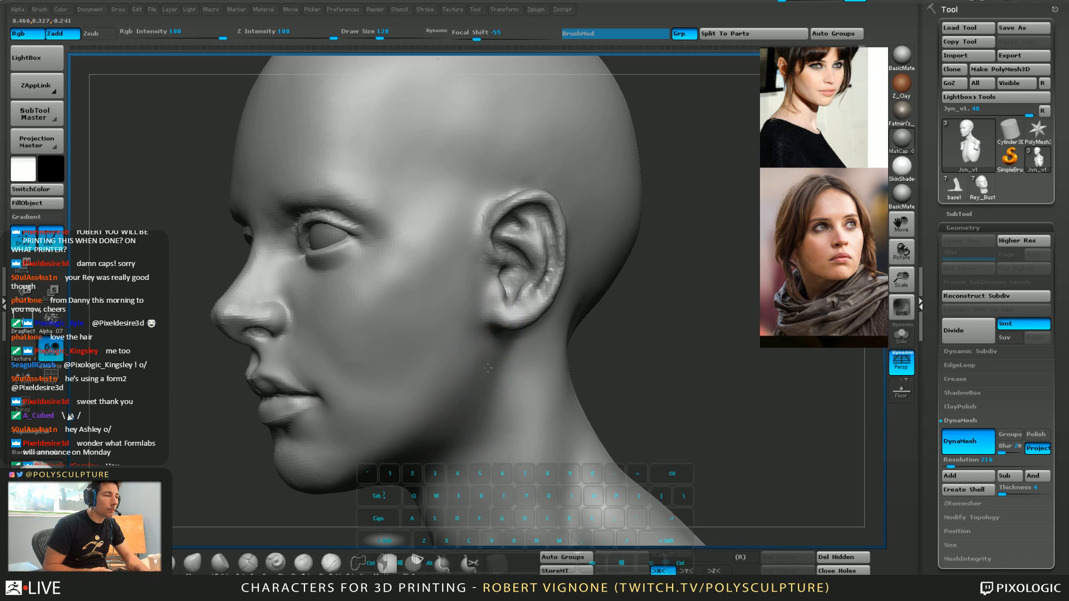
Reshape the earlobe and its attachment to the jaw with the Move brush, reducing the draw size to 62 and then 41
{"action": "mouse_move", "coordinate": [487, 368]}
{"action": "right_mouse_down"}
{"action": "mouse_move", "coordinate": [562, 385]}
{"action": "mouse_move", "coordinate": [483, 350]}
{"action": "right_mouse_up"}
{"action": "key", "text": "s"}
{"action": "left_click_drag", "start_coordinate": [505, 302], "coordinate": [498, 301]}
{"action": "left_click_drag", "start_coordinate": [494, 295], "coordinate": [504, 301]}
{"action": "key", "text": "s"}
{"action": "left_click_drag", "start_coordinate": [510, 295], "coordinate": [521, 309]}
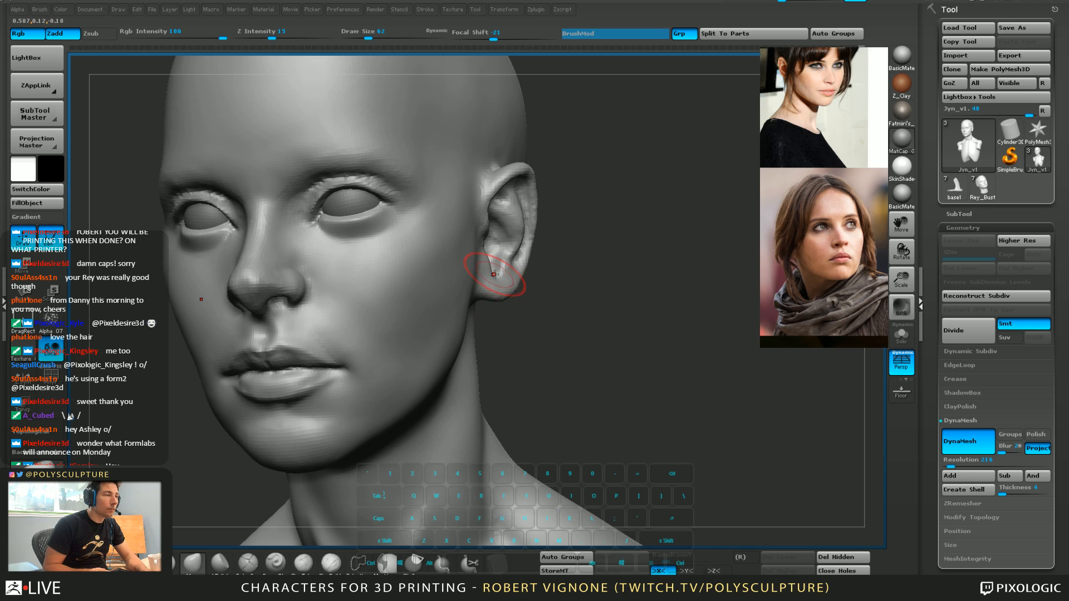
{"action": "key", "text": "s"}
{"action": "left_click_drag", "start_coordinate": [492, 277], "coordinate": [486, 275]}
{"action": "mouse_move", "coordinate": [551, 406]}
{"action": "left_mouse_down"}
{"action": "mouse_move", "coordinate": [611, 462]}
{"action": "mouse_move", "coordinate": [607, 481]}
{"action": "mouse_move", "coordinate": [567, 477]}
{"action": "left_mouse_up"}
{"action": "right_click_drag", "start_coordinate": [448, 377], "coordinate": [495, 372]}
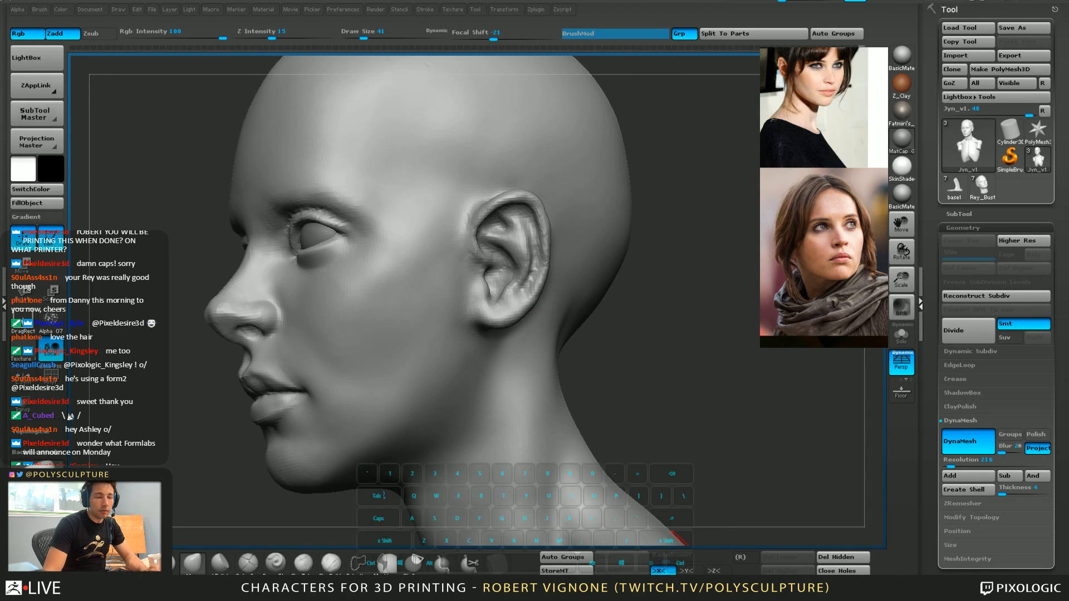
Adjust the nostril wing from three-quarter and low angles with the Move brush at draw size 41, reducing it to 31
{"action": "left_click_drag", "start_coordinate": [223, 392], "coordinate": [334, 423]}
{"action": "key", "text": "s"}
{"action": "key", "text": "s"}
{"action": "left_click_drag", "start_coordinate": [436, 297], "coordinate": [426, 292]}
{"action": "right_click_drag", "start_coordinate": [419, 288], "coordinate": [437, 285]}
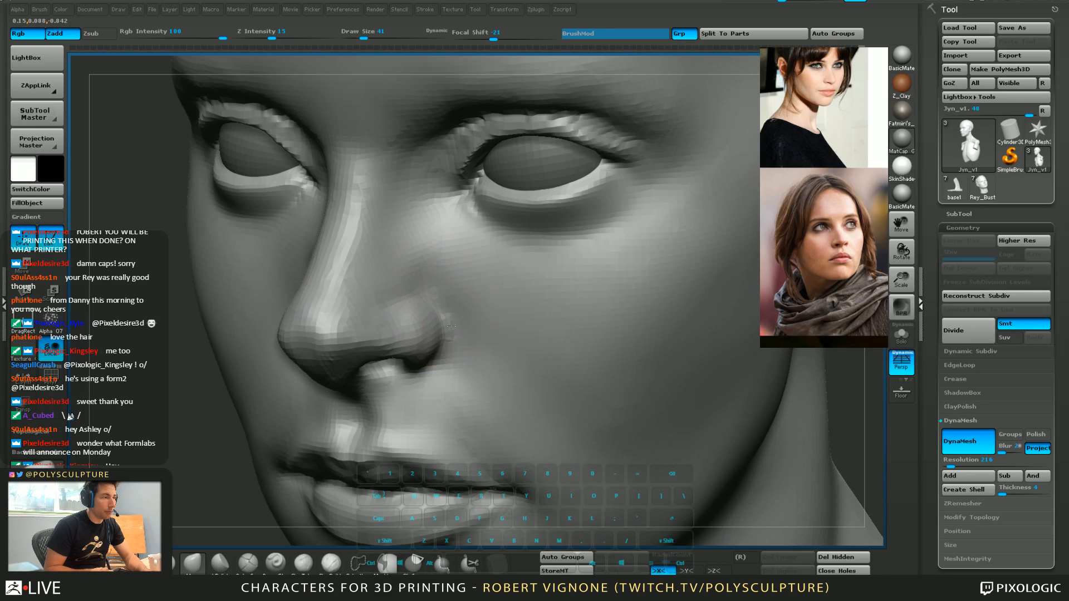
{"action": "mouse_move", "coordinate": [419, 382]}
{"action": "right_mouse_down", "text": "alt"}
{"action": "mouse_move", "coordinate": [456, 301]}
{"action": "mouse_move", "coordinate": [493, 303]}
{"action": "mouse_move", "coordinate": [481, 262]}
{"action": "right_mouse_up", "text": "alt"}
{"action": "key", "text": "s"}
{"action": "left_click_drag", "start_coordinate": [481, 265], "coordinate": [476, 267]}
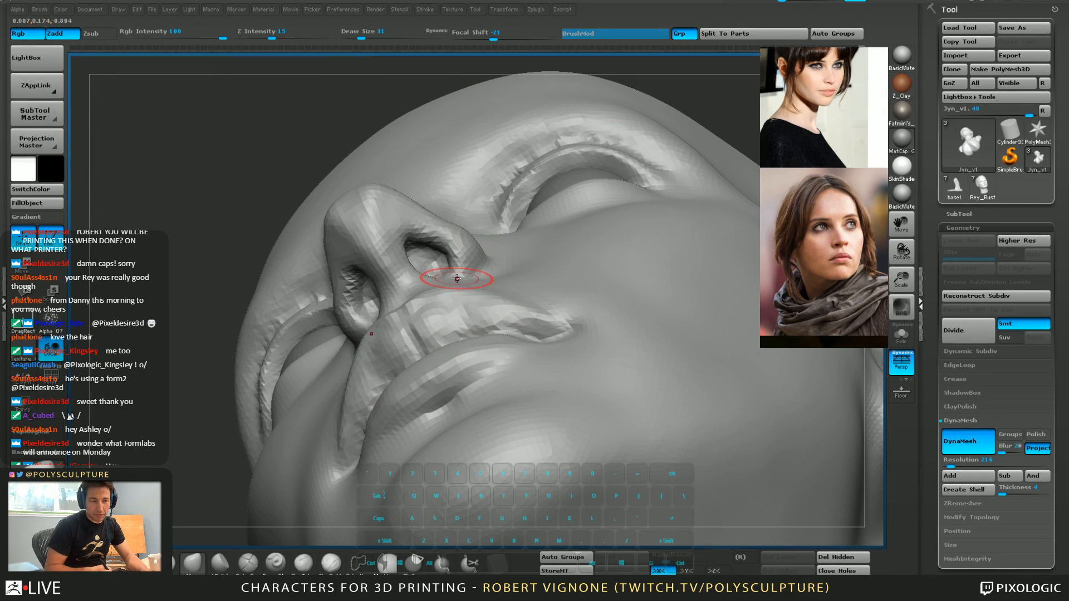
Build up the base of the nostril wing with the Z Intensity 10 brush, then refine it with the Z Intensity 39 brush at draw size 18
{"action": "mouse_move", "coordinate": [506, 317]}
{"action": "right_mouse_down"}
{"action": "mouse_move", "coordinate": [504, 258]}
{"action": "mouse_move", "coordinate": [429, 240]}
{"action": "right_mouse_up"}
{"action": "key", "text": "5"}
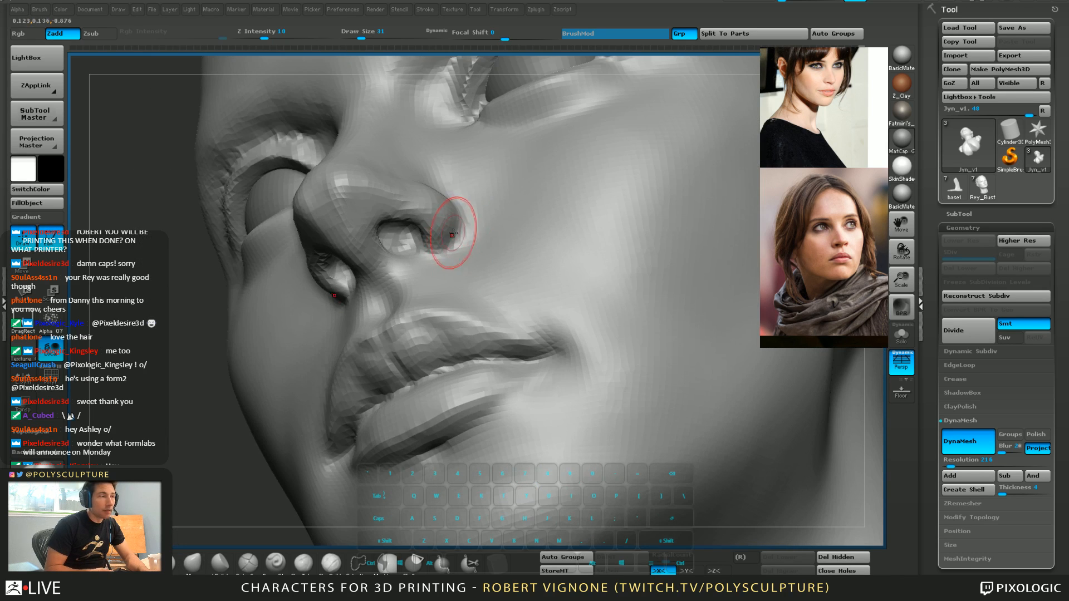
{"action": "mouse_move", "coordinate": [441, 209]}
{"action": "left_mouse_down"}
{"action": "mouse_move", "coordinate": [437, 239]}
{"action": "mouse_move", "coordinate": [455, 236]}
{"action": "left_mouse_up"}
{"action": "right_click_drag", "start_coordinate": [458, 223], "coordinate": [430, 305]}
{"action": "key", "text": "3"}
{"action": "key", "text": "s"}
{"action": "left_click_drag", "start_coordinate": [414, 273], "coordinate": [439, 266]}
{"action": "key", "text": "shift"}
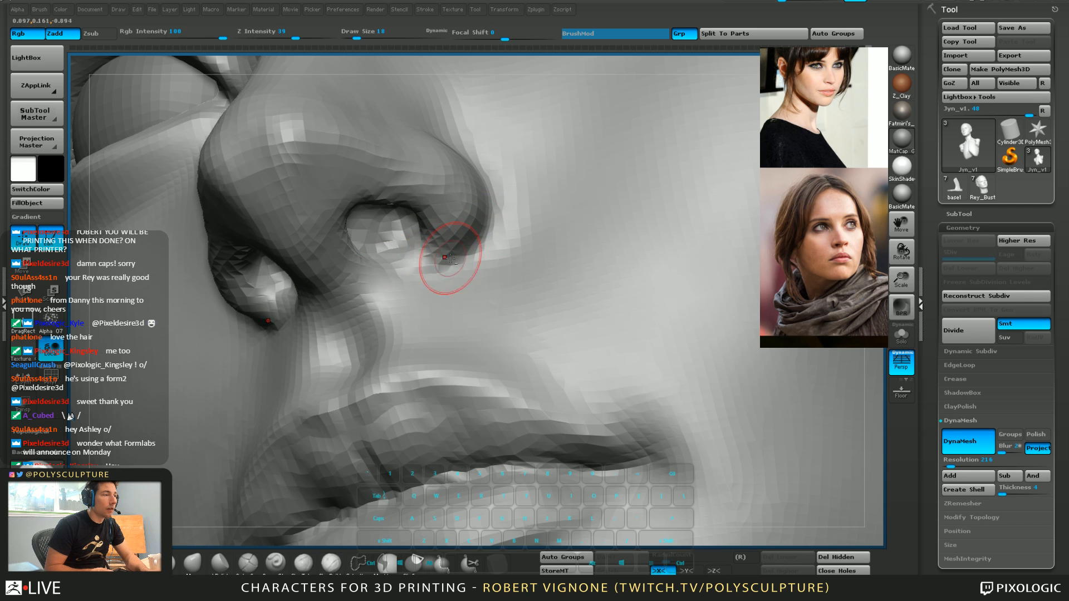
Reshape the lower nostril rim with the Move brush at draw size 25, then smooth the side of the nose bridge at draw size 41
{"action": "mouse_move", "coordinate": [445, 262]}
{"action": "right_mouse_down"}
{"action": "mouse_move", "coordinate": [402, 284]}
{"action": "mouse_move", "coordinate": [394, 270]}
{"action": "right_mouse_up"}
{"action": "key", "text": "5"}
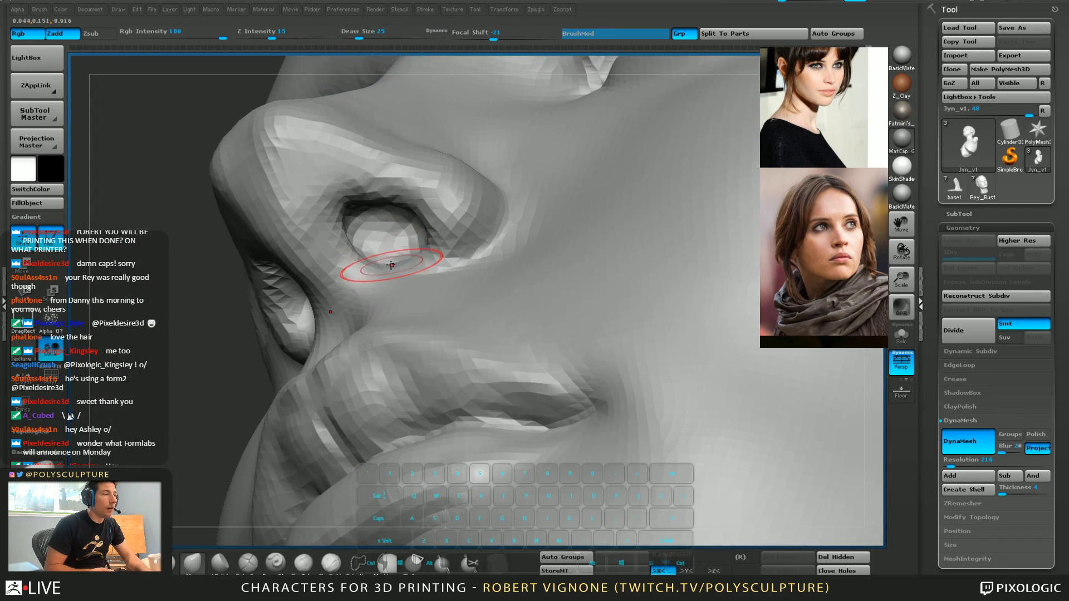
{"action": "right_click_drag", "start_coordinate": [388, 212], "coordinate": [428, 289]}
{"action": "mouse_move", "coordinate": [429, 289]}
{"action": "right_mouse_down", "text": "ctrl"}
{"action": "mouse_move", "coordinate": [389, 191]}
{"action": "mouse_move", "coordinate": [417, 306]}
{"action": "right_mouse_up", "text": "ctrl"}
{"action": "key", "text": "s"}
{"action": "left_click_drag", "start_coordinate": [382, 281], "coordinate": [382, 209]}
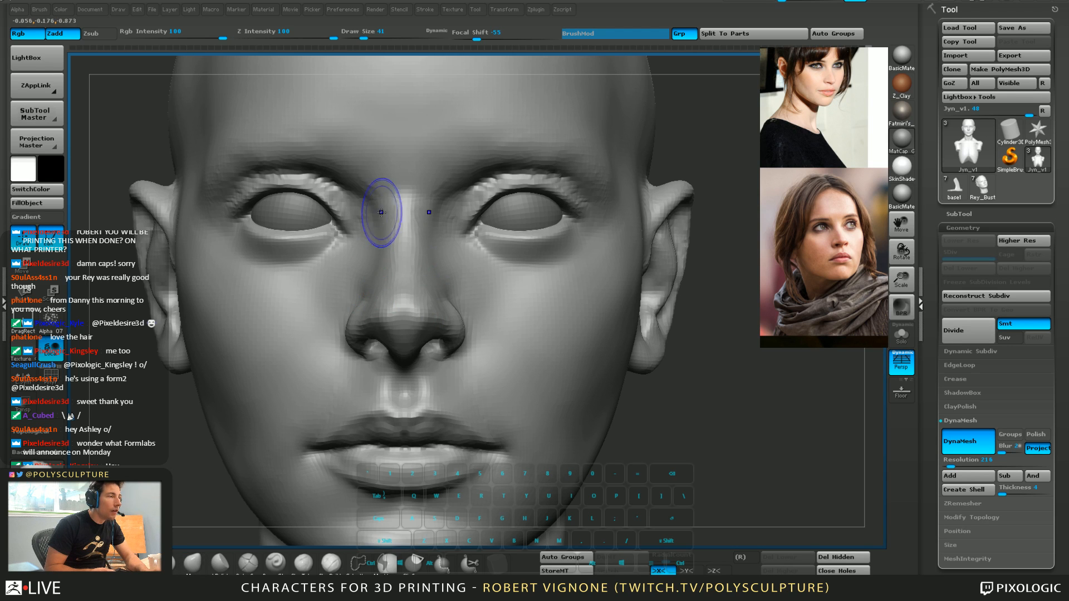
Adjust the outer corner of the upper eyelid from the front with the Move brush at draw size 29
{"action": "mouse_move", "coordinate": [331, 209]}
{"action": "right_mouse_down", "text": "alt"}
{"action": "mouse_move", "coordinate": [490, 245]}
{"action": "mouse_move", "coordinate": [456, 240]}
{"action": "right_mouse_up", "text": "alt"}
{"action": "key", "text": "s"}
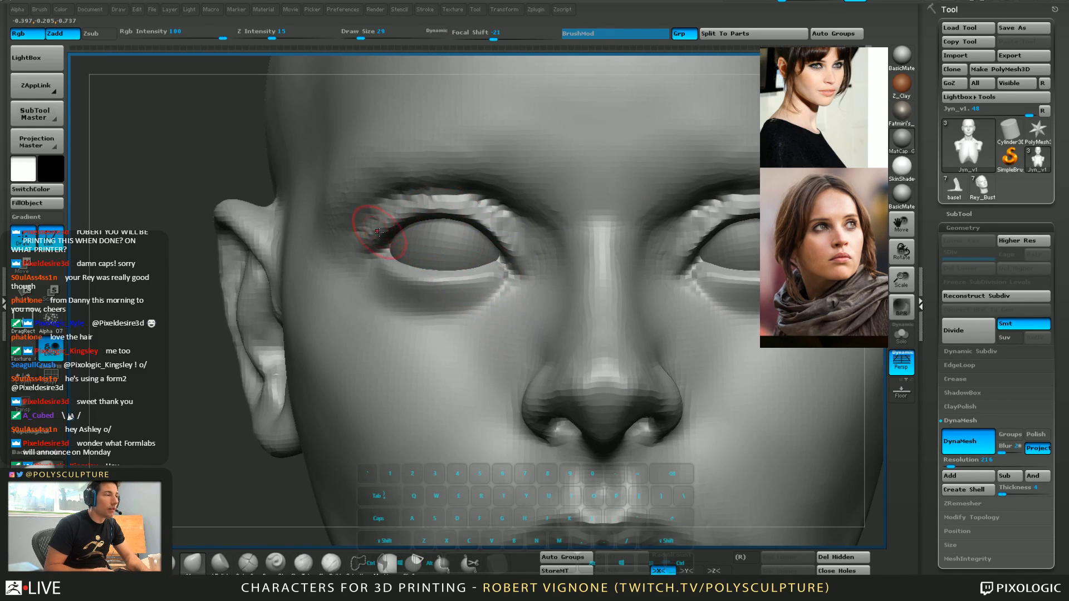
{"action": "left_click_drag", "start_coordinate": [365, 239], "coordinate": [371, 249]}
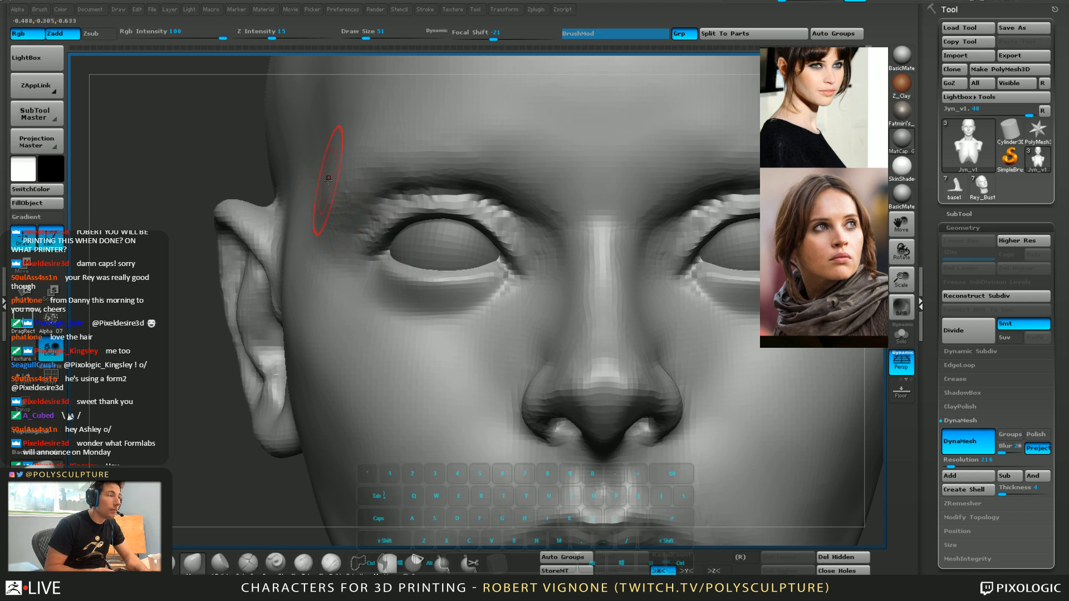
Reshape the temple and the side of the face in front of the ear with the Move brush, enlarging the draw size beyond 51
{"action": "key", "text": "s"}
{"action": "left_click_drag", "start_coordinate": [332, 188], "coordinate": [340, 190]}
{"action": "key", "text": "s"}
{"action": "left_click_drag", "start_coordinate": [326, 230], "coordinate": [279, 254]}
{"action": "key", "text": "s"}
{"action": "key", "text": "s"}
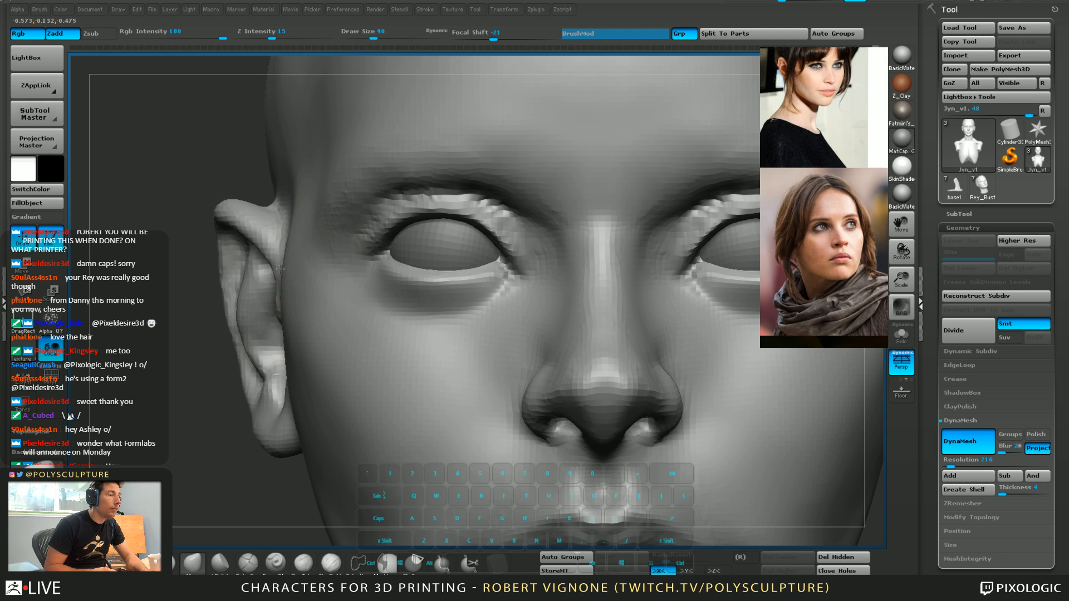
{"action": "right_click_drag", "start_coordinate": [277, 270], "coordinate": [285, 273]}
{"action": "key", "text": "s"}
{"action": "left_click_drag", "start_coordinate": [286, 273], "coordinate": [281, 285]}
Refine the contour of the cheek and eye socket from below with the Move brush at draw size 71, then at 51
{"action": "mouse_move", "coordinate": [310, 280]}
{"action": "right_mouse_down"}
{"action": "mouse_move", "coordinate": [299, 280]}
{"action": "mouse_move", "coordinate": [296, 212]}
{"action": "right_mouse_up"}
{"action": "right_click_drag", "start_coordinate": [389, 249], "coordinate": [341, 250], "text": "alt"}
{"action": "mouse_move", "coordinate": [515, 267]}
{"action": "right_mouse_down", "text": "alt"}
{"action": "mouse_move", "coordinate": [518, 317]}
{"action": "mouse_move", "coordinate": [559, 272]}
{"action": "right_mouse_up", "text": "alt"}
{"action": "key", "text": "s"}
{"action": "left_click_drag", "start_coordinate": [559, 272], "coordinate": [554, 271]}
{"action": "mouse_move", "coordinate": [554, 272]}
{"action": "right_mouse_down"}
{"action": "mouse_move", "coordinate": [501, 269]}
{"action": "mouse_move", "coordinate": [522, 234]}
{"action": "right_mouse_up"}
{"action": "right_click_drag", "start_coordinate": [525, 282], "coordinate": [541, 247]}
{"action": "key", "text": "s"}
{"action": "left_click_drag", "start_coordinate": [540, 246], "coordinate": [538, 247]}
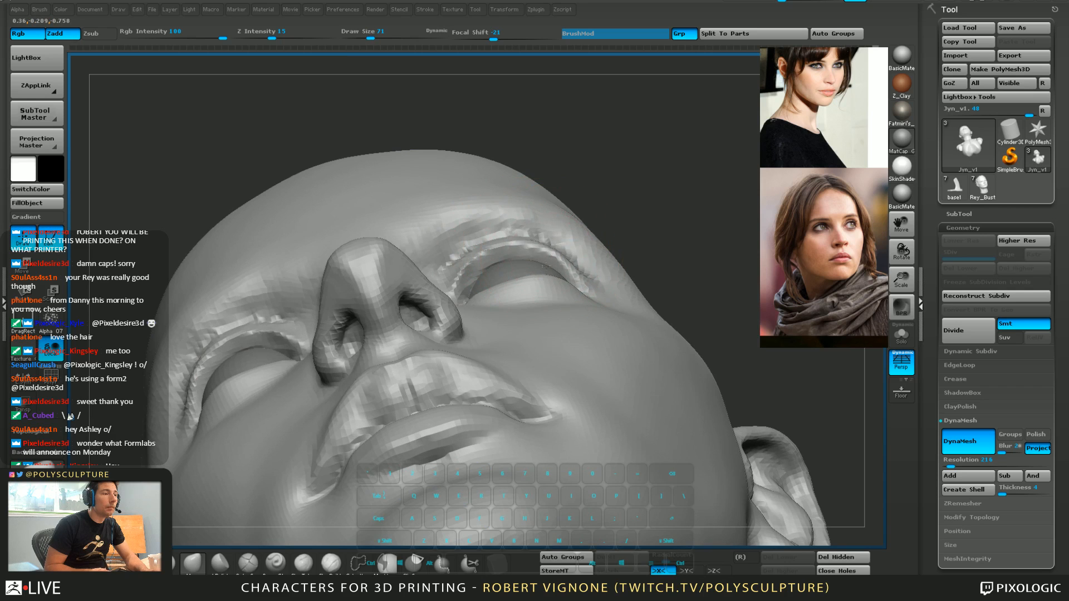
{"action": "right_click_drag", "start_coordinate": [491, 271], "coordinate": [465, 273]}
{"action": "key", "text": "s"}
{"action": "left_click_drag", "start_coordinate": [505, 250], "coordinate": [545, 248]}
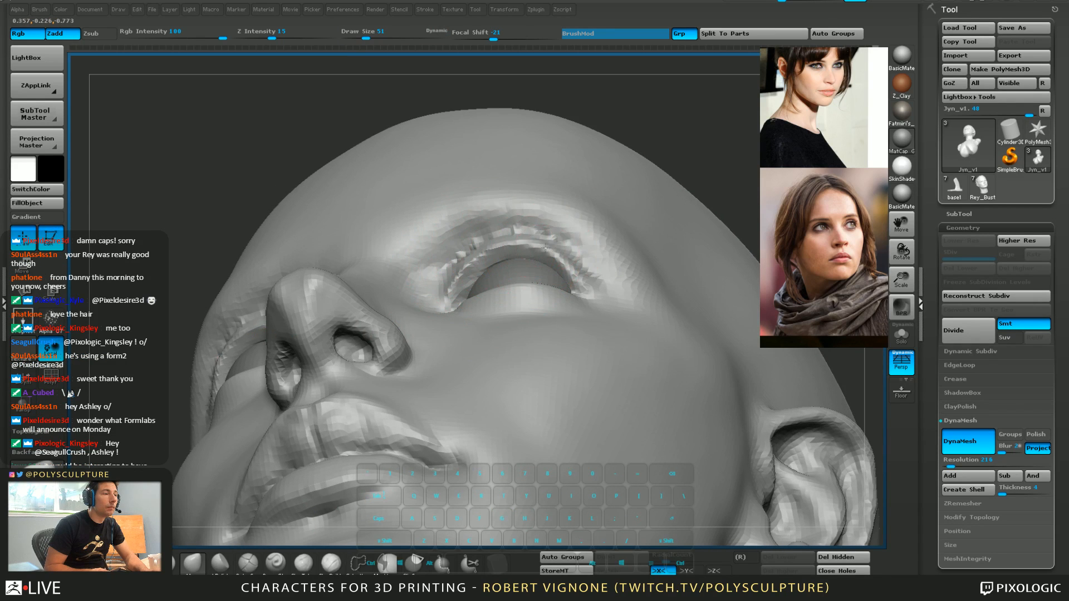
{"action": "right_click_drag", "start_coordinate": [541, 258], "coordinate": [519, 278]}
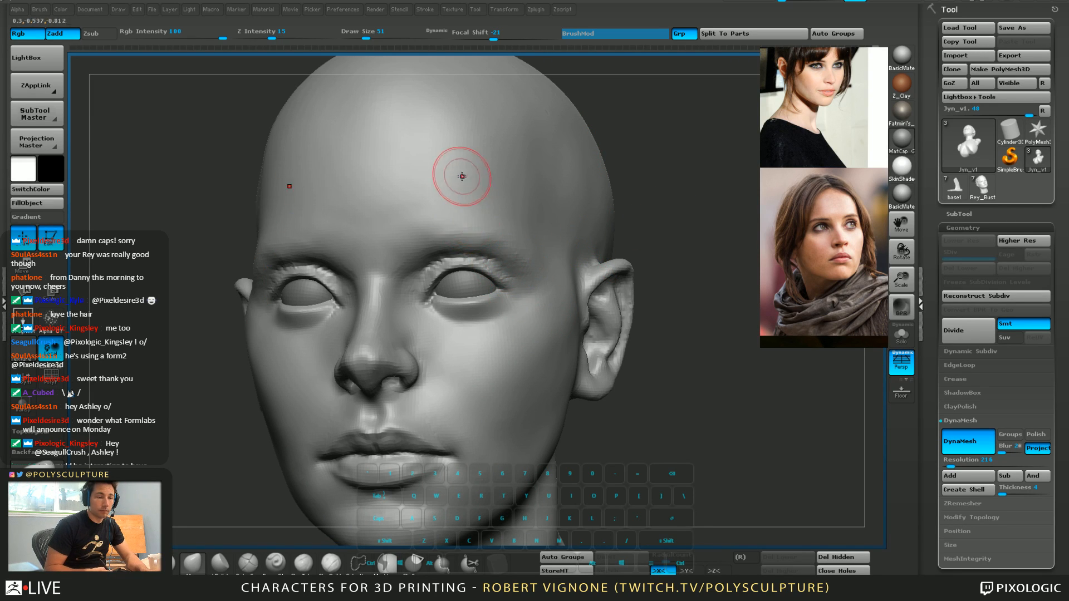
Build up the outer brow area above the eye with the Z Intensity 10 brush at draw sizes 44 and 62
{"action": "key", "text": "1"}
{"action": "key", "text": "s"}
{"action": "left_click_drag", "start_coordinate": [479, 247], "coordinate": [526, 254]}
{"action": "key", "text": "shift"}
{"action": "right_click_drag", "start_coordinate": [544, 258], "coordinate": [499, 245]}
{"action": "key", "text": "s"}
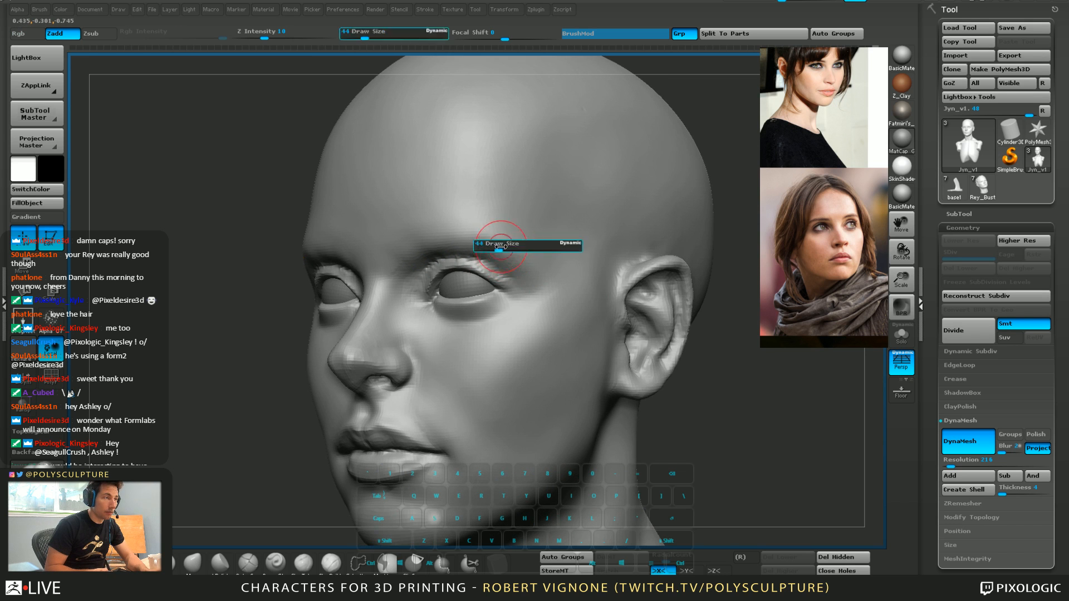
{"action": "left_click_drag", "start_coordinate": [497, 244], "coordinate": [501, 244]}
{"action": "mouse_move", "coordinate": [490, 273]}
{"action": "right_mouse_down"}
{"action": "mouse_move", "coordinate": [484, 243]}
{"action": "mouse_move", "coordinate": [546, 227]}
{"action": "mouse_move", "coordinate": [493, 191]}
{"action": "right_mouse_up"}
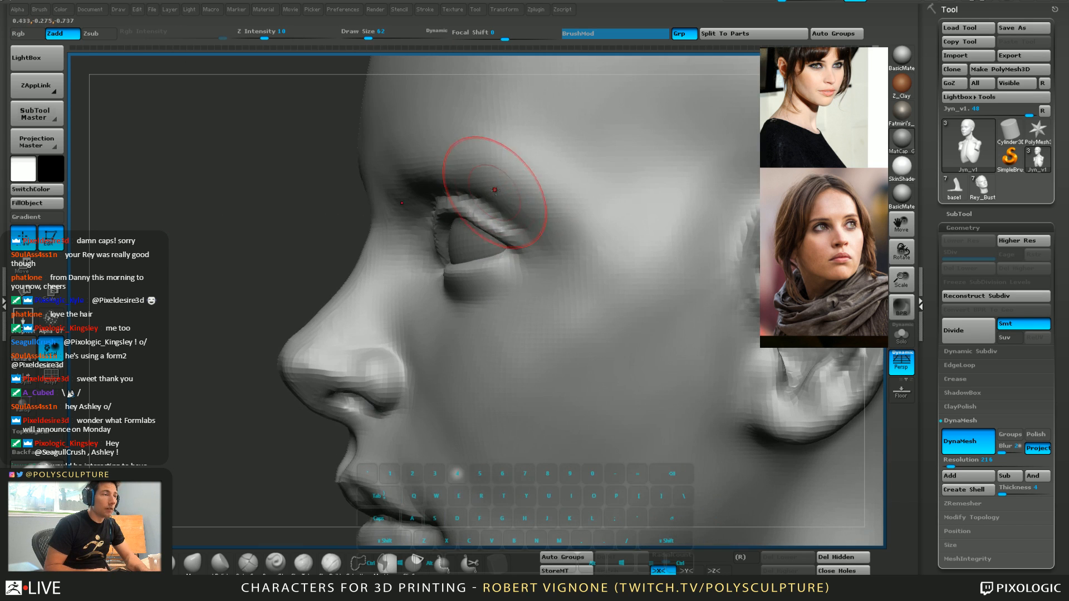
Carve and smooth the area above the outer eye corner with the subtractive Z Intensity 43 brush at draw size 62
{"action": "key", "text": "2"}
{"action": "key", "text": "alt"}
{"action": "left_click_drag", "start_coordinate": [543, 225], "coordinate": [519, 194], "text": "shift"}
{"action": "right_click_drag", "start_coordinate": [467, 214], "coordinate": [512, 199]}
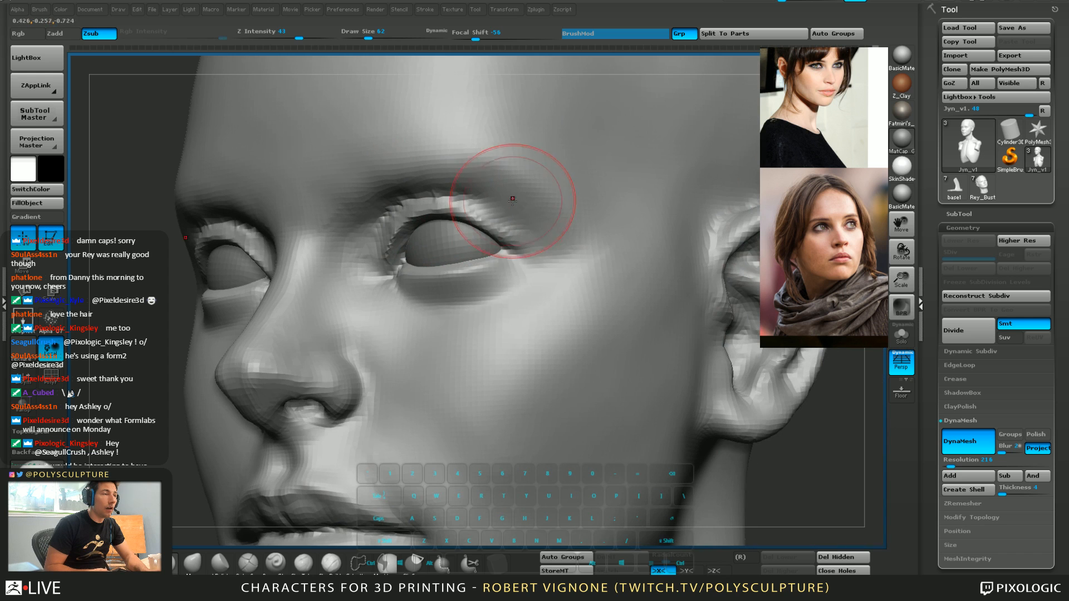
{"action": "right_click_drag", "start_coordinate": [415, 285], "coordinate": [366, 317], "text": "alt"}
Build up the fold from the outer brow down past the upper eyelid's outer corner with the Z Intensity 10 brush
{"action": "key", "text": "b"}
{"action": "key", "text": "s"}
{"action": "key", "text": "t"}
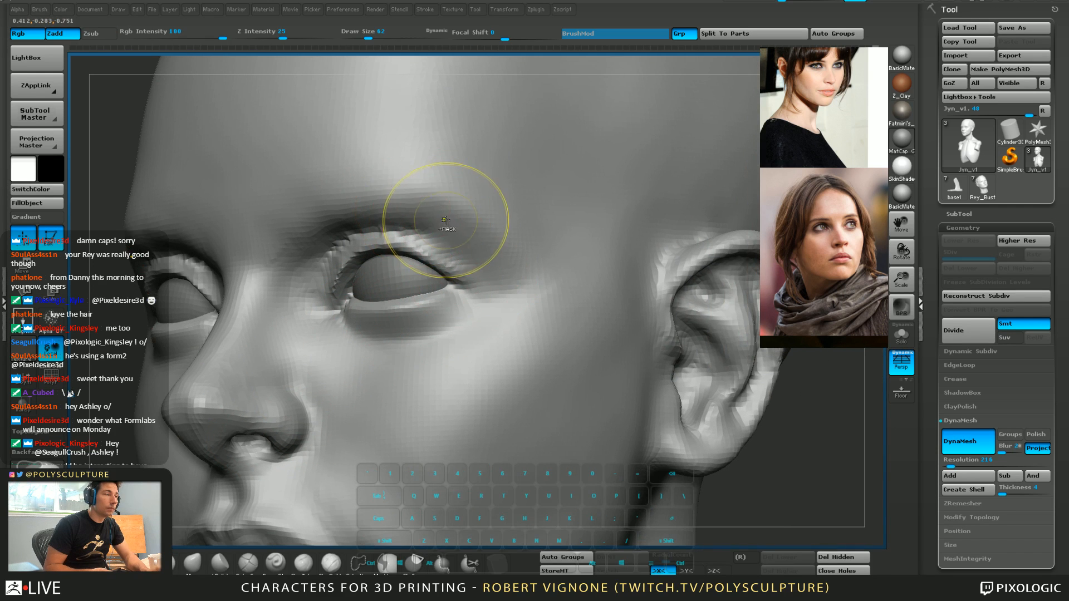
{"action": "key", "text": "s"}
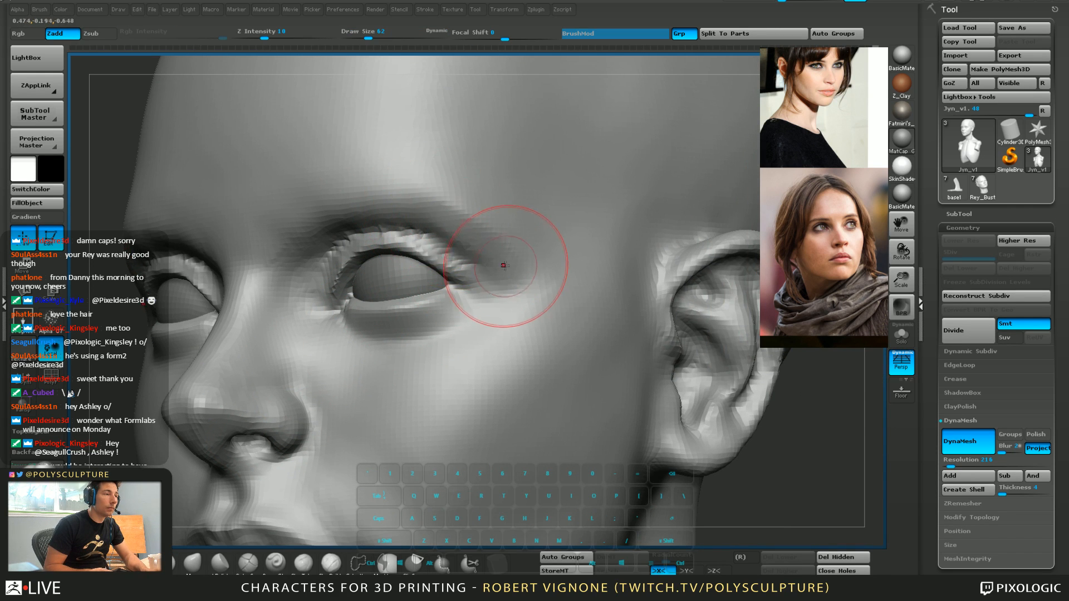
{"action": "left_click_drag", "start_coordinate": [411, 222], "coordinate": [506, 257]}
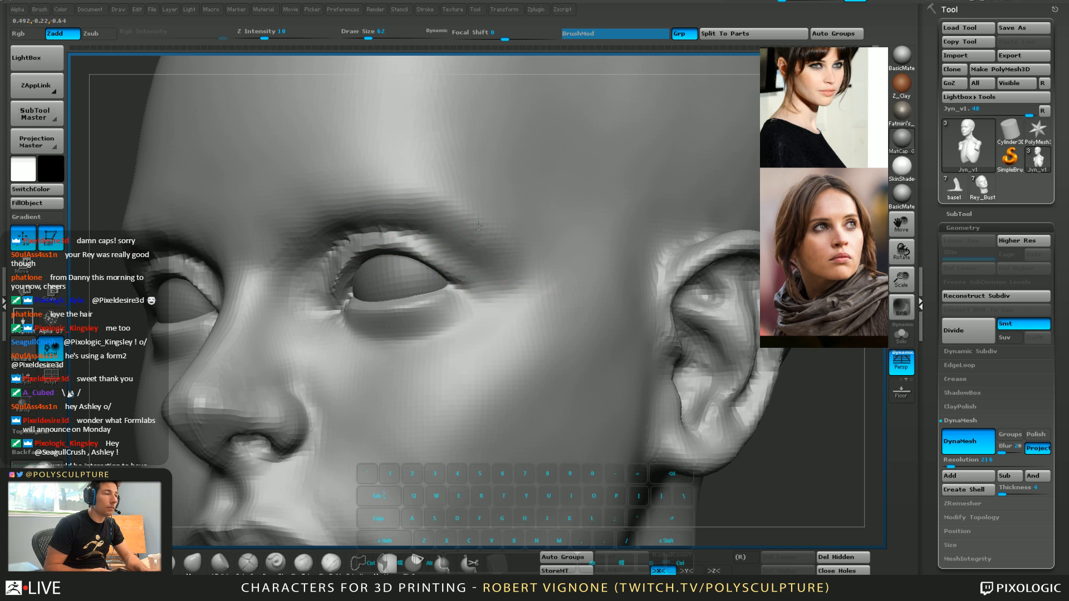
Sculpt the inner end of the upper eyelid with the Z Intensity 31 brush at draw size 37
{"action": "right_click_drag", "start_coordinate": [396, 207], "coordinate": [341, 213]}
{"action": "key", "text": "2"}
{"action": "mouse_move", "coordinate": [473, 269]}
{"action": "right_mouse_down"}
{"action": "mouse_move", "coordinate": [520, 268]}
{"action": "mouse_move", "coordinate": [484, 262]}
{"action": "right_mouse_up"}
{"action": "key", "text": "s"}
{"action": "left_click_drag", "start_coordinate": [484, 262], "coordinate": [480, 263]}
{"action": "left_click", "coordinate": [255, 566]}
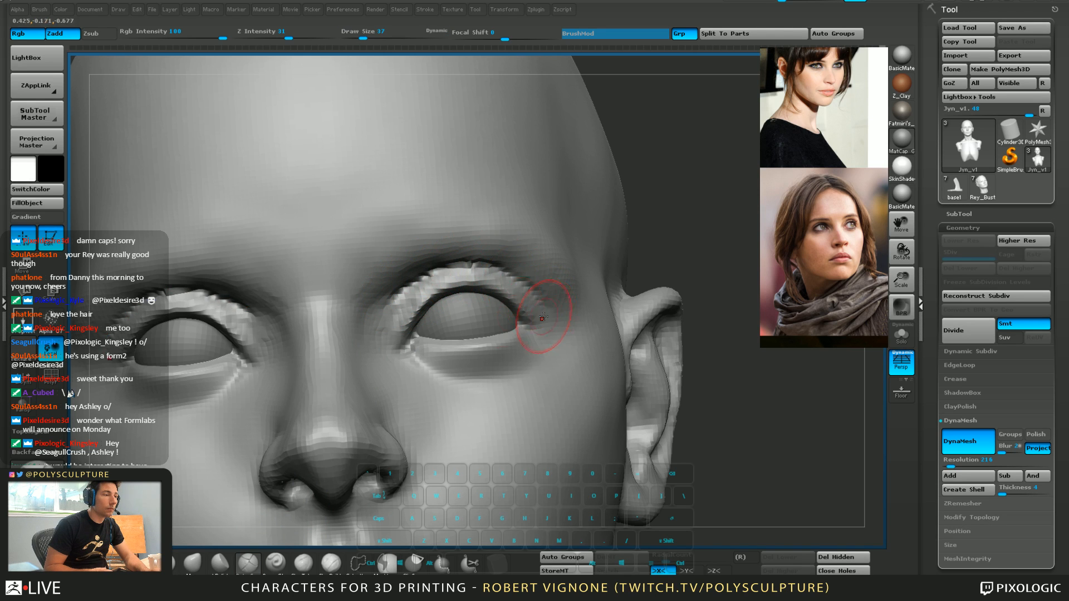
{"action": "right_click_drag", "start_coordinate": [412, 338], "coordinate": [435, 337]}
{"action": "mouse_move", "coordinate": [422, 217]}
{"action": "right_mouse_down", "text": "alt"}
{"action": "mouse_move", "coordinate": [465, 254]}
{"action": "mouse_move", "coordinate": [454, 319]}
{"action": "right_mouse_up", "text": "alt"}
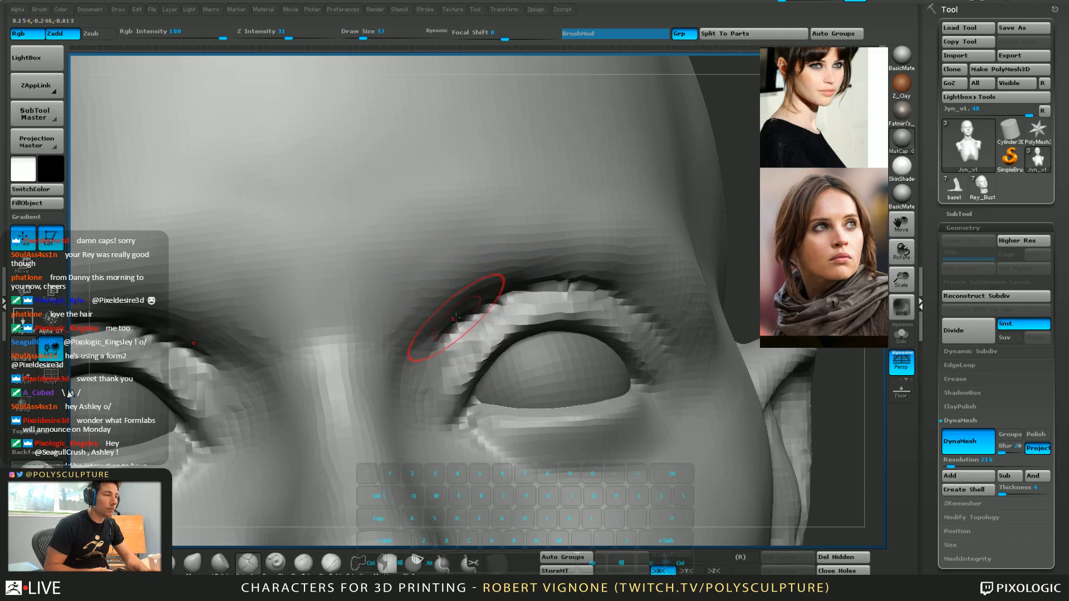
{"action": "key", "text": "s"}
{"action": "mouse_move", "coordinate": [450, 357]}
{"action": "left_mouse_down"}
{"action": "mouse_move", "coordinate": [445, 390]}
{"action": "mouse_move", "coordinate": [450, 354]}
{"action": "left_mouse_up"}
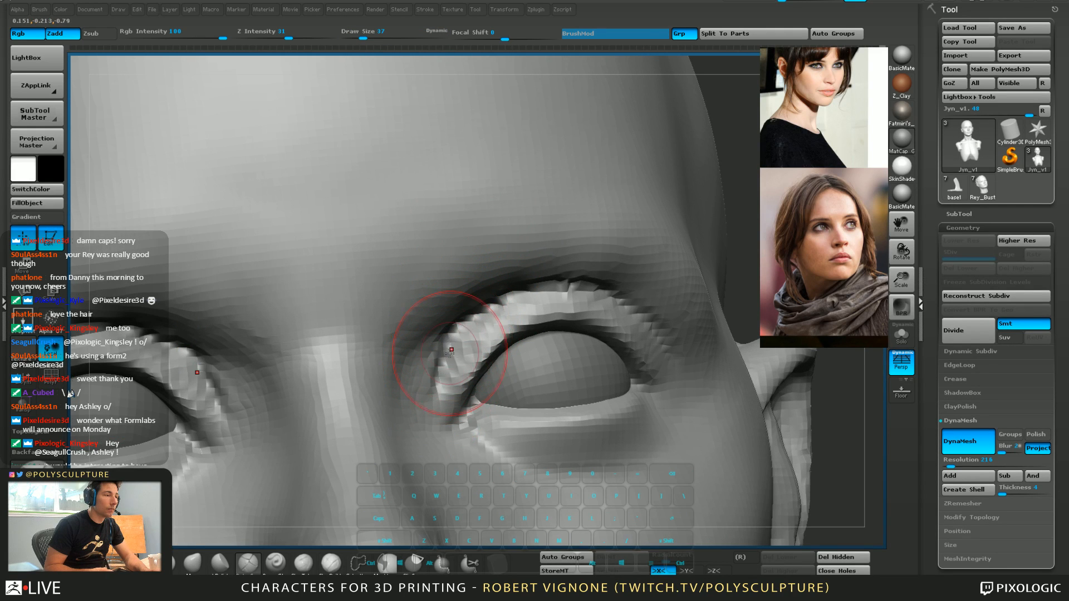
Refine the upper eyelid next to the inner eye corner with the Z Intensity 31 brush at draw size 23
{"action": "right_click_drag", "start_coordinate": [450, 354], "coordinate": [462, 279], "text": "alt"}
{"action": "key", "text": "s"}
{"action": "left_click_drag", "start_coordinate": [465, 290], "coordinate": [459, 289]}
{"action": "right_click_drag", "start_coordinate": [459, 286], "coordinate": [444, 284]}
{"action": "left_click_drag", "start_coordinate": [458, 295], "coordinate": [464, 276]}
{"action": "right_click_drag", "start_coordinate": [449, 300], "coordinate": [464, 294]}
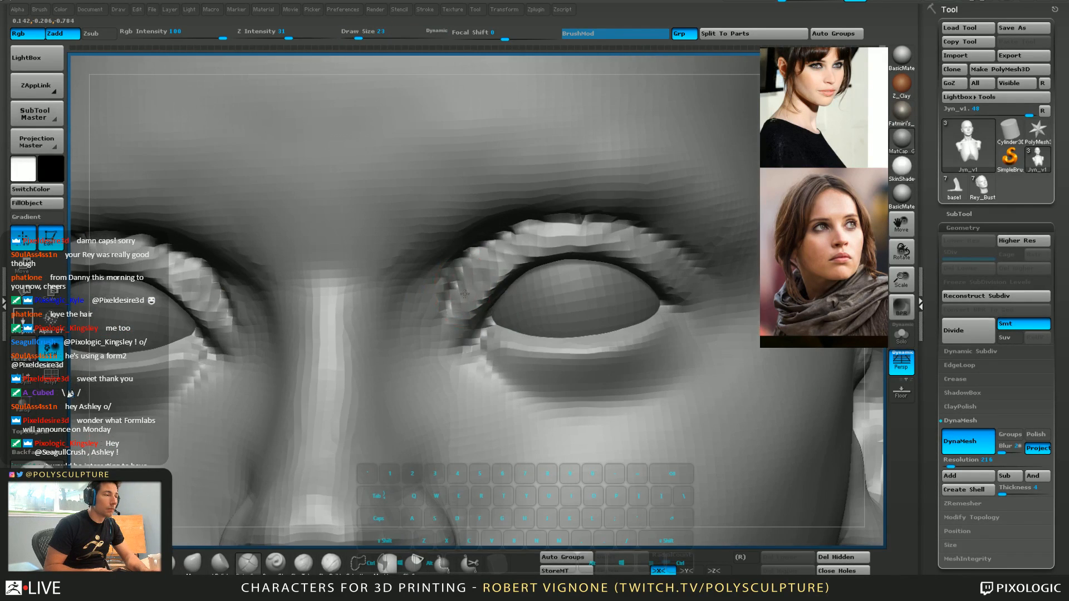
Add fine volume at the inner end of the upper eyelid with the Z Intensity 18 brush at draw size 12
{"action": "key", "text": "bracketleft"}
{"action": "key", "text": "bracketleft"}
{"action": "right_click_drag", "start_coordinate": [482, 248], "coordinate": [491, 230]}
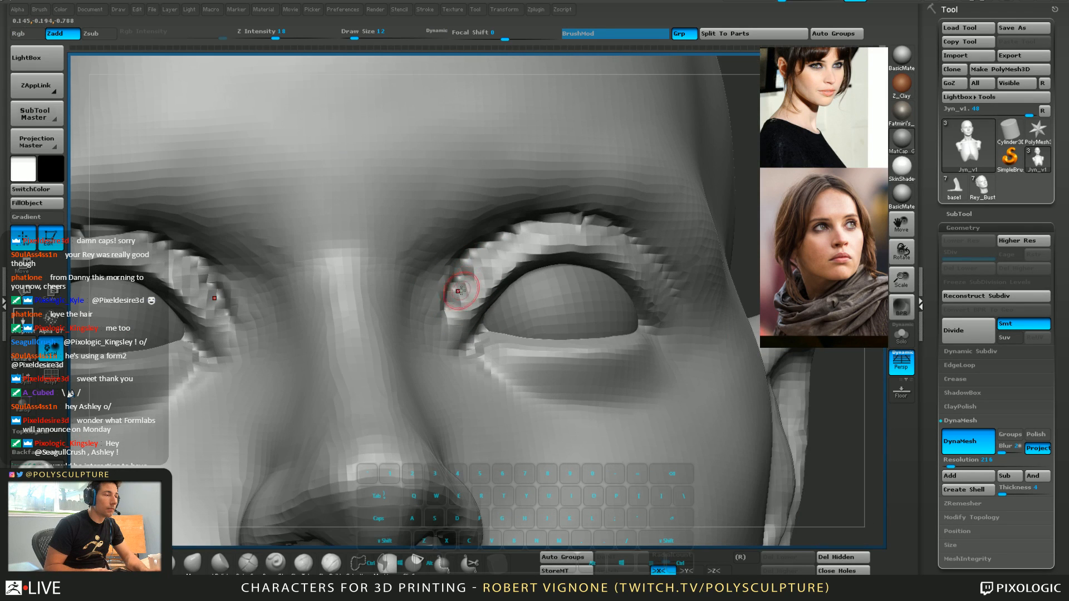
{"action": "right_click_drag", "start_coordinate": [458, 284], "coordinate": [437, 294]}
{"action": "left_click_drag", "start_coordinate": [468, 278], "coordinate": [454, 311]}
{"action": "mouse_move", "coordinate": [452, 312]}
{"action": "right_mouse_down"}
{"action": "mouse_move", "coordinate": [482, 294]}
{"action": "mouse_move", "coordinate": [473, 291]}
{"action": "right_mouse_up"}
Sculpt the area between the inner eye corner and the nose bridge with the Z Intensity 39 brush at draw size 20
{"action": "key", "text": "s"}
{"action": "left_click_drag", "start_coordinate": [453, 294], "coordinate": [446, 283]}
{"action": "key", "text": "s"}
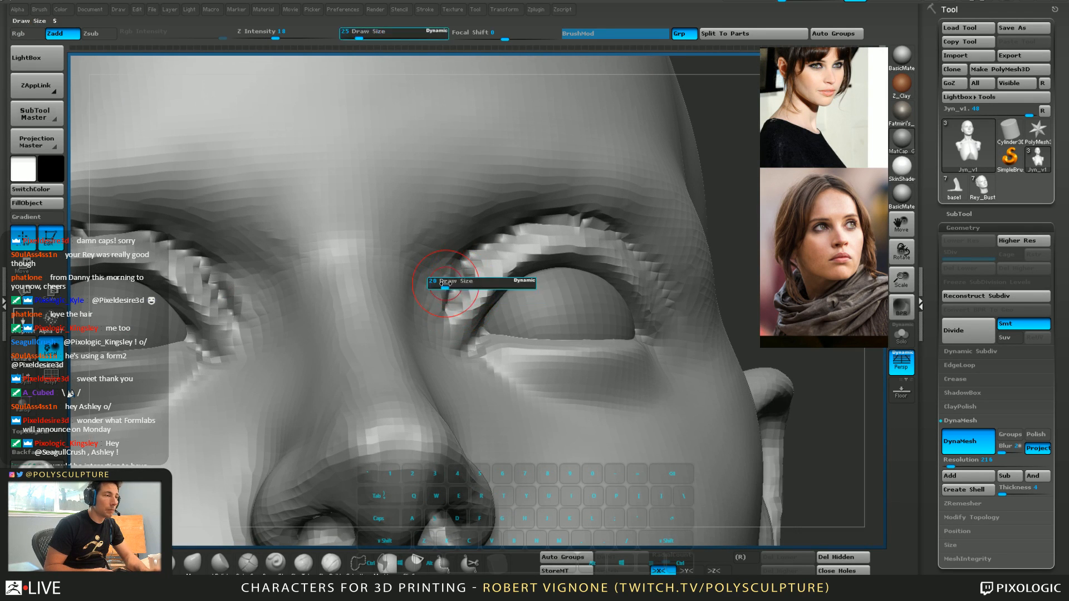
{"action": "key", "text": "5"}
{"action": "mouse_move", "coordinate": [467, 272]}
{"action": "right_mouse_down"}
{"action": "mouse_move", "coordinate": [454, 276]}
{"action": "mouse_move", "coordinate": [444, 259]}
{"action": "right_mouse_up"}
{"action": "key", "text": "1"}
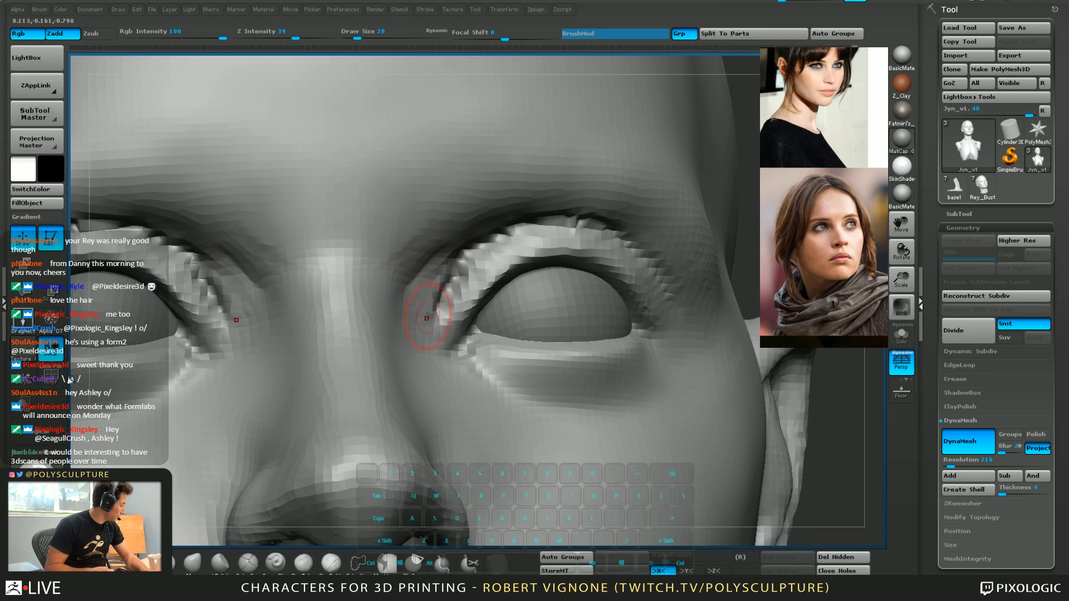
Blend the inner eye corner into the side of the nose bridge with the Z Intensity 10 brush at draw size 20
{"action": "key", "text": "2"}
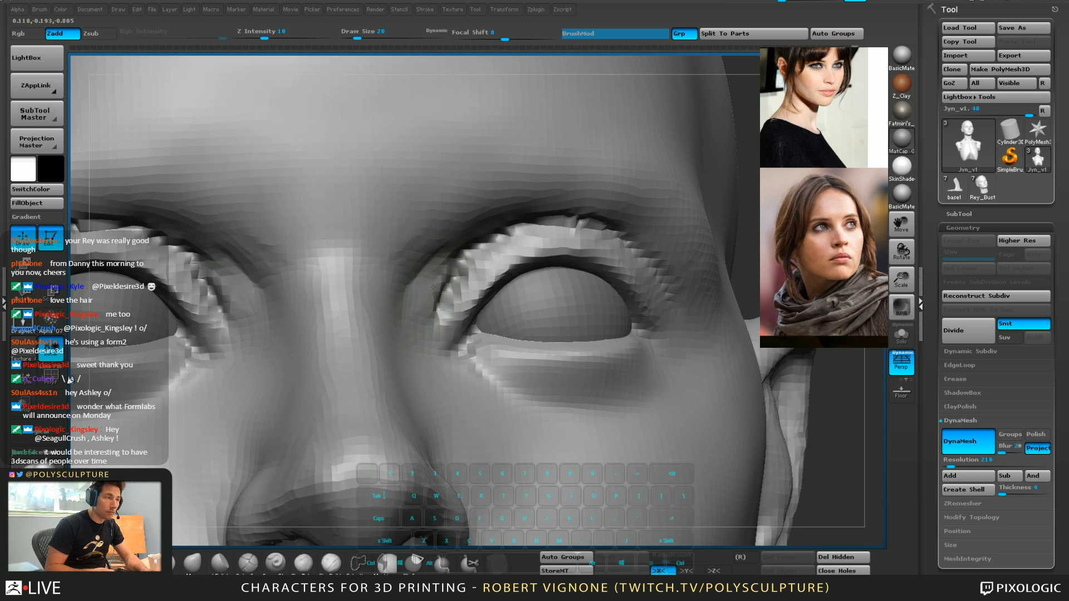
{"action": "right_click_drag", "start_coordinate": [433, 287], "coordinate": [411, 288]}
{"action": "mouse_move", "coordinate": [544, 372]}
{"action": "right_mouse_down", "text": "alt"}
{"action": "mouse_move", "coordinate": [557, 316]}
{"action": "mouse_move", "coordinate": [479, 302]}
{"action": "right_mouse_up", "text": "alt"}
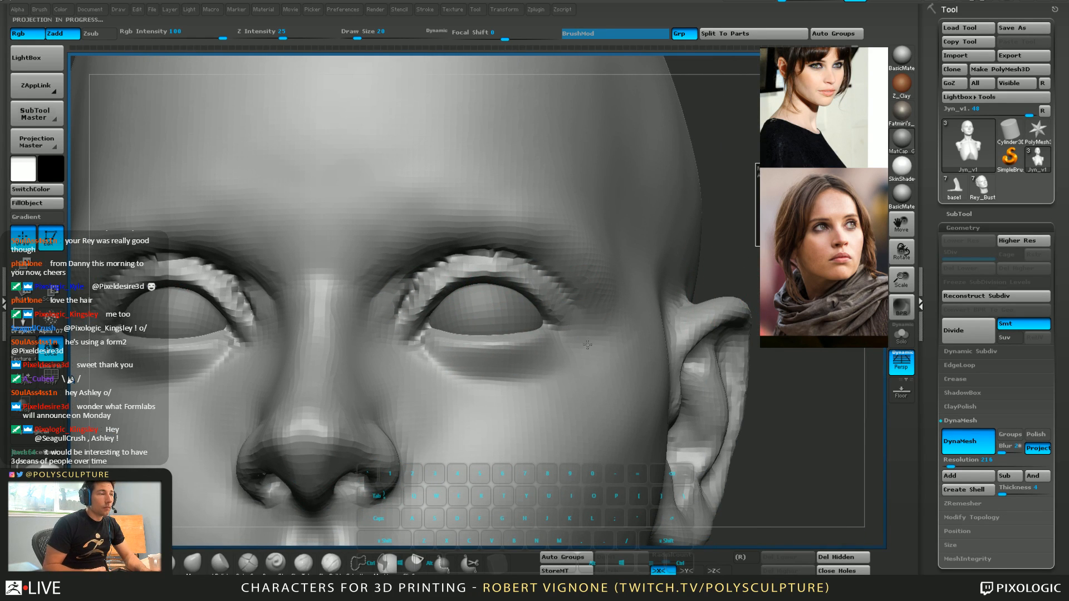
Undo the last two changes and compare the whole head with the close-up reference photo
{"action": "key", "text": "ctrl+z"}
{"action": "key", "text": "ctrl+z"}
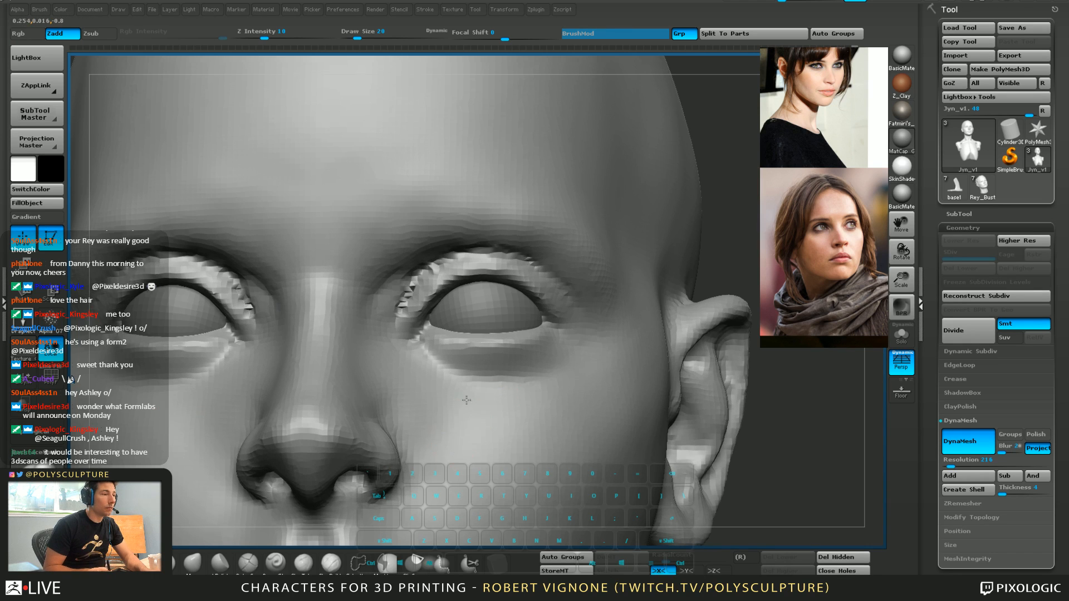
{"action": "mouse_move", "coordinate": [461, 444]}
{"action": "right_mouse_down", "text": "ctrl"}
{"action": "mouse_move", "coordinate": [452, 385]}
{"action": "mouse_move", "coordinate": [469, 338]}
{"action": "right_mouse_up", "text": "ctrl"}
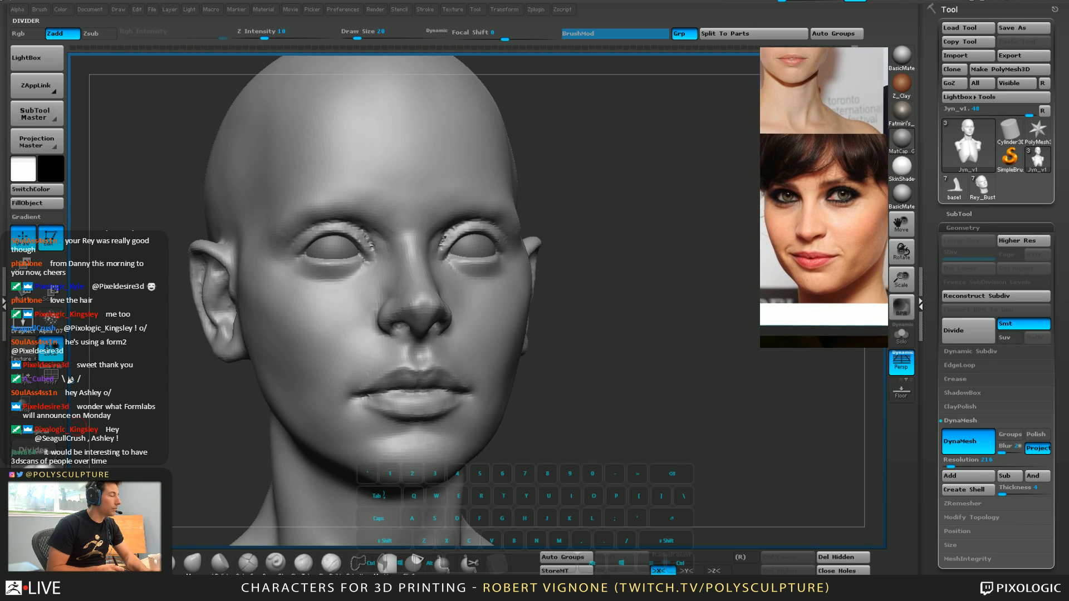
{"action": "mouse_move", "coordinate": [592, 277]}
{"action": "right_mouse_down"}
{"action": "mouse_move", "coordinate": [596, 295]}
{"action": "mouse_move", "coordinate": [589, 266]}
{"action": "mouse_move", "coordinate": [602, 312]}
{"action": "mouse_move", "coordinate": [553, 323]}
{"action": "right_mouse_up"}
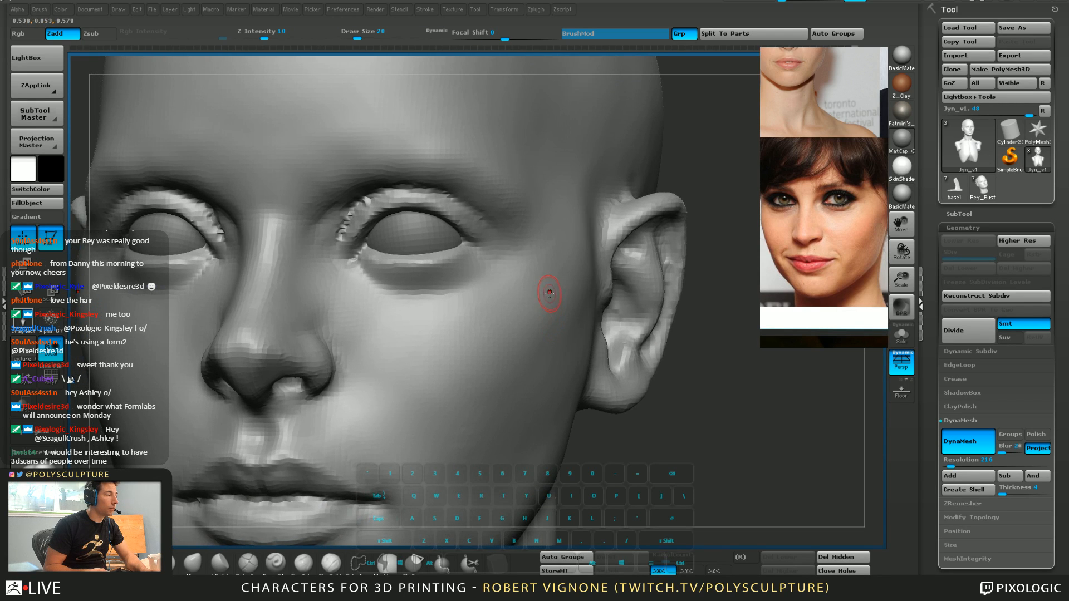
Refine the cheekbone with the Z Intensity 10 brush at draw size 74, then adjust the temple with the Move brush at draw size 62
{"action": "key", "text": "s"}
{"action": "left_click_drag", "start_coordinate": [550, 298], "coordinate": [562, 304]}
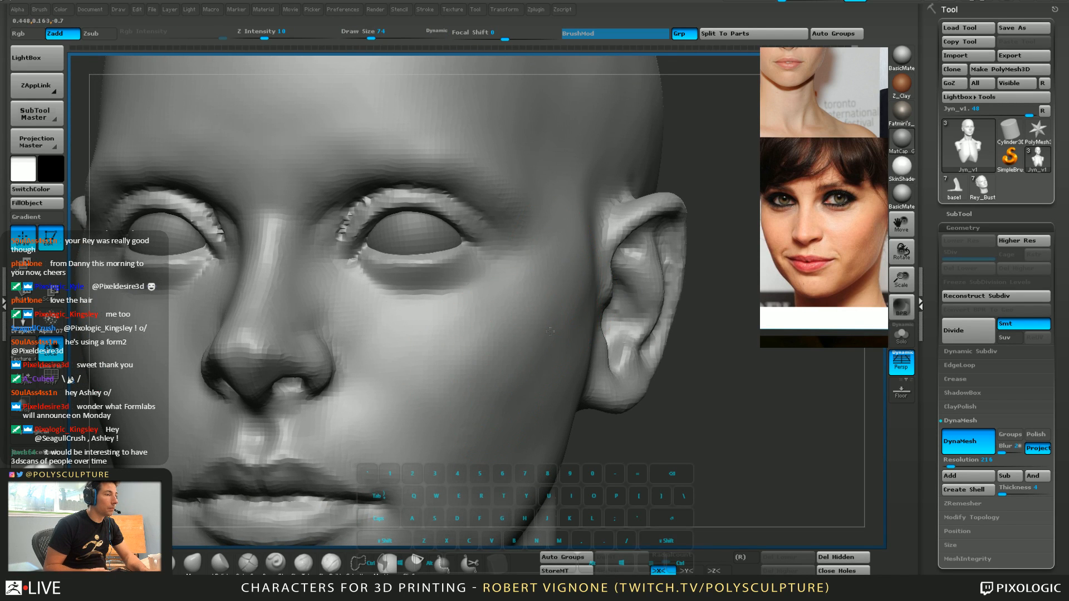
{"action": "key", "text": "5"}
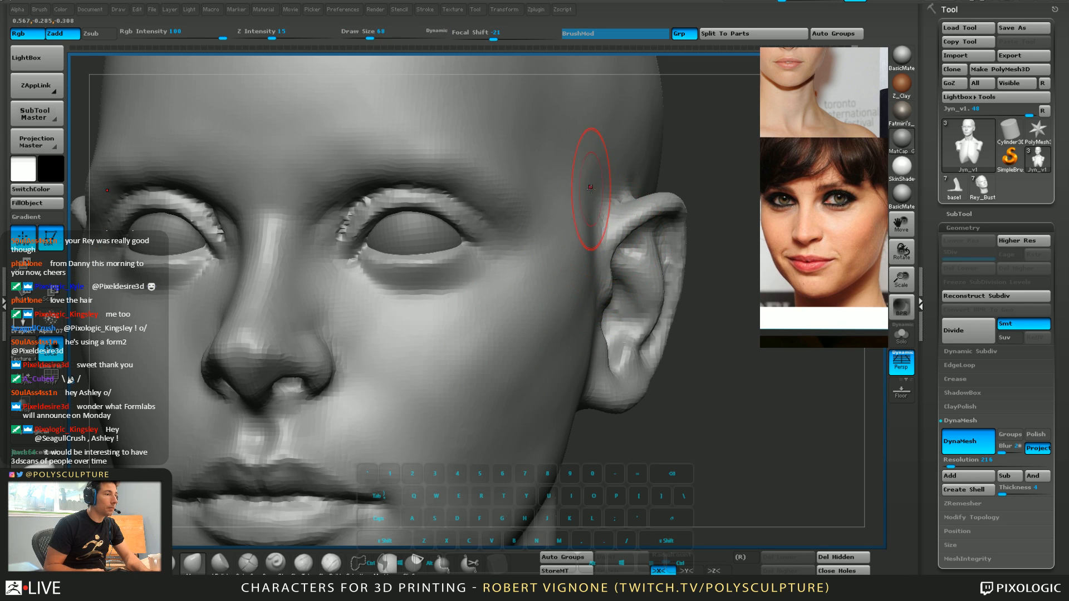
{"action": "key", "text": "s"}
{"action": "left_click_drag", "start_coordinate": [548, 210], "coordinate": [544, 228]}
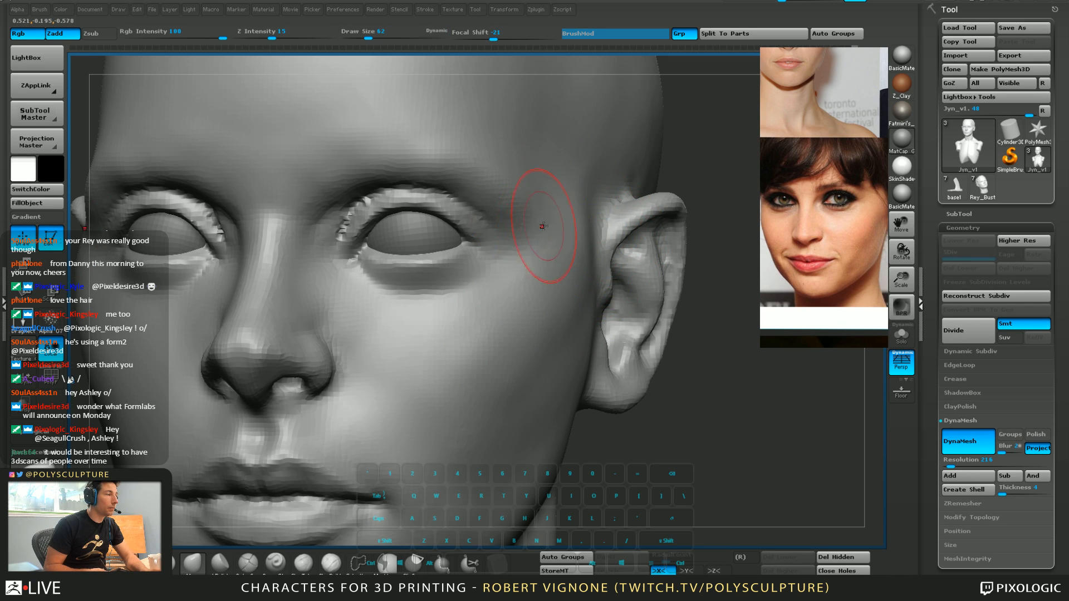
Carve the temple beside the outer brow with the subtractive Z Intensity 43 brush
{"action": "key", "text": "4"}
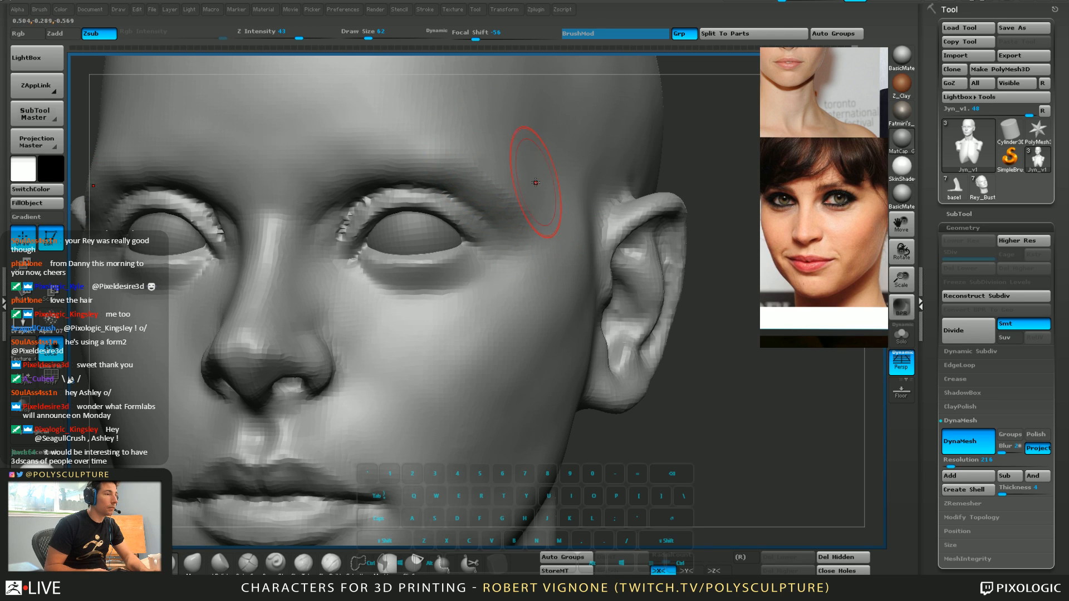
{"action": "key", "text": "s"}
{"action": "mouse_move", "coordinate": [484, 183]}
{"action": "left_mouse_down"}
{"action": "mouse_move", "coordinate": [455, 193]}
{"action": "mouse_move", "coordinate": [454, 223]}
{"action": "mouse_move", "coordinate": [402, 218]}
{"action": "mouse_move", "coordinate": [415, 182]}
{"action": "mouse_move", "coordinate": [396, 184]}
{"action": "left_mouse_up"}
{"action": "key", "text": "s"}
Mask both upper eyelids with a draw size 23 mask brush to protect them while the brow is shaped
{"action": "key", "text": "1"}
{"action": "key", "text": "s"}
{"action": "key", "text": "s"}
{"action": "key", "text": "s"}
{"action": "mouse_move", "coordinate": [358, 235]}
{"action": "left_mouse_down", "text": "ctrl"}
{"action": "mouse_move", "coordinate": [426, 200]}
{"action": "mouse_move", "coordinate": [474, 224]}
{"action": "mouse_move", "coordinate": [486, 249]}
{"action": "left_mouse_up", "text": "ctrl"}
{"action": "left_click_drag", "start_coordinate": [365, 210], "coordinate": [347, 239], "text": "ctrl"}
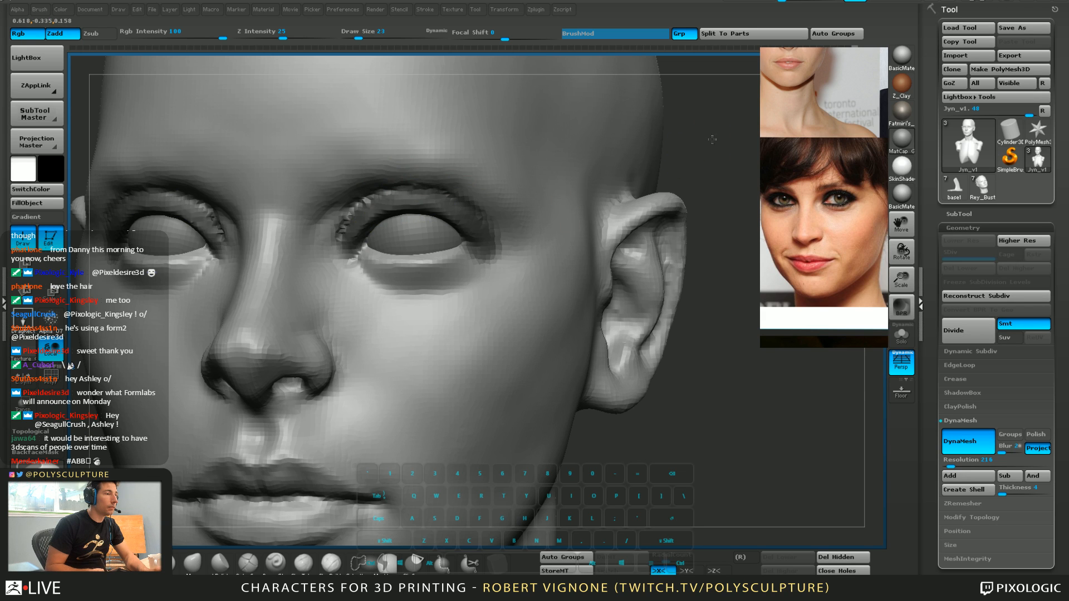
{"action": "left_click", "coordinate": [712, 139], "text": "ctrl"}
{"action": "key", "text": "s"}
{"action": "left_click_drag", "start_coordinate": [469, 173], "coordinate": [492, 174]}
{"action": "left_click_drag", "start_coordinate": [680, 174], "coordinate": [758, 117], "text": "ctrl"}
Reshape the brow above the masked eyelids with the Move brush, reducing the draw size from 132 to 83
{"action": "key", "text": "5"}
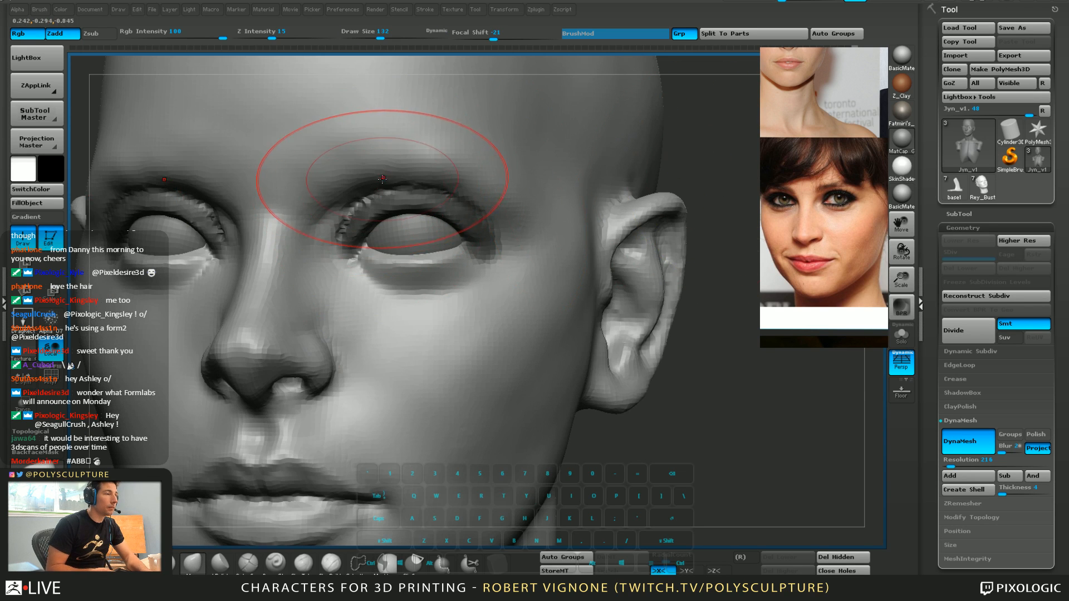
{"action": "mouse_move", "coordinate": [382, 179]}
{"action": "left_mouse_down"}
{"action": "mouse_move", "coordinate": [385, 192]}
{"action": "mouse_move", "coordinate": [435, 195]}
{"action": "left_mouse_up"}
{"action": "key", "text": "["}
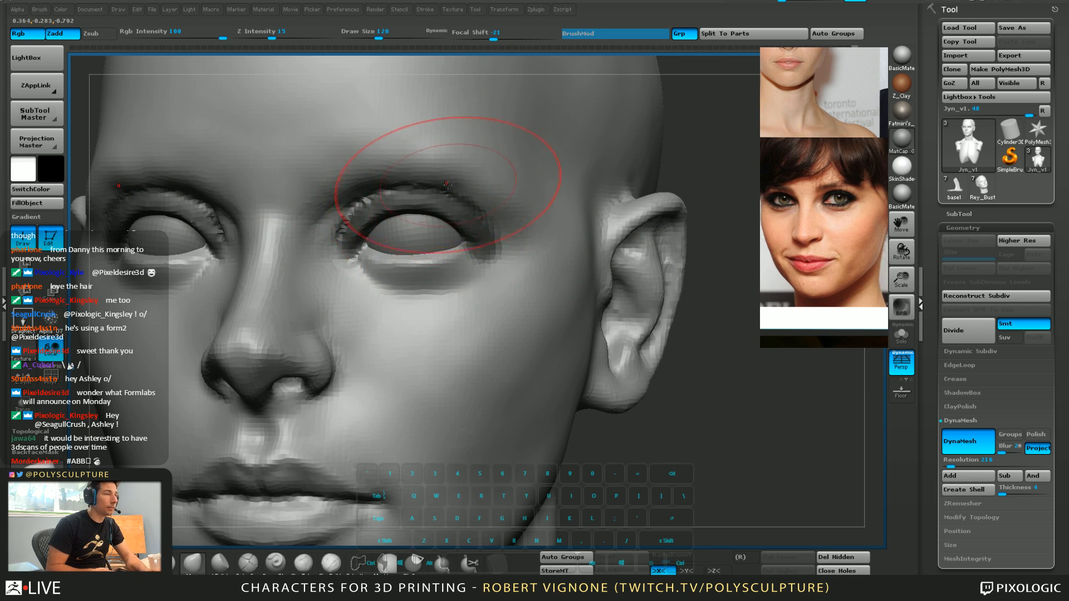
{"action": "key", "text": "["}
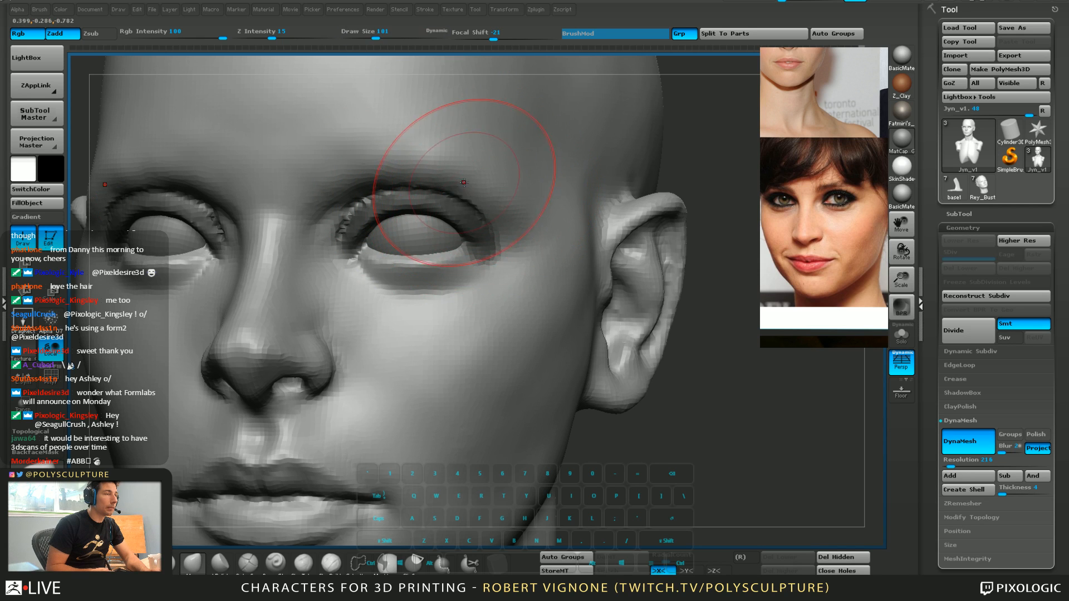
{"action": "key", "text": "s"}
{"action": "left_click_drag", "start_coordinate": [483, 202], "coordinate": [480, 201]}
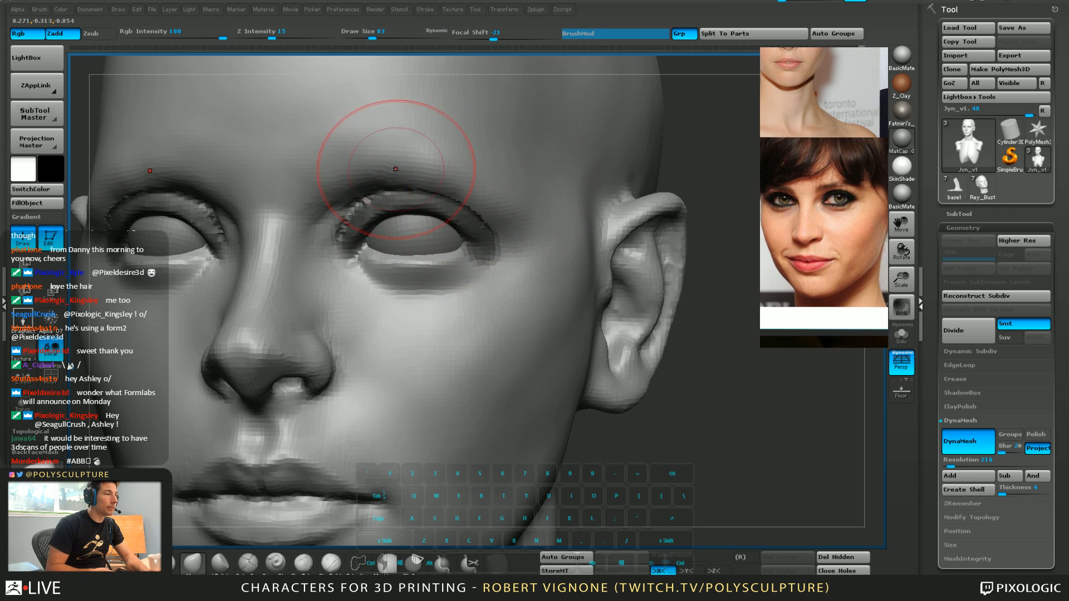
{"action": "right_click_drag", "start_coordinate": [402, 200], "coordinate": [397, 177]}
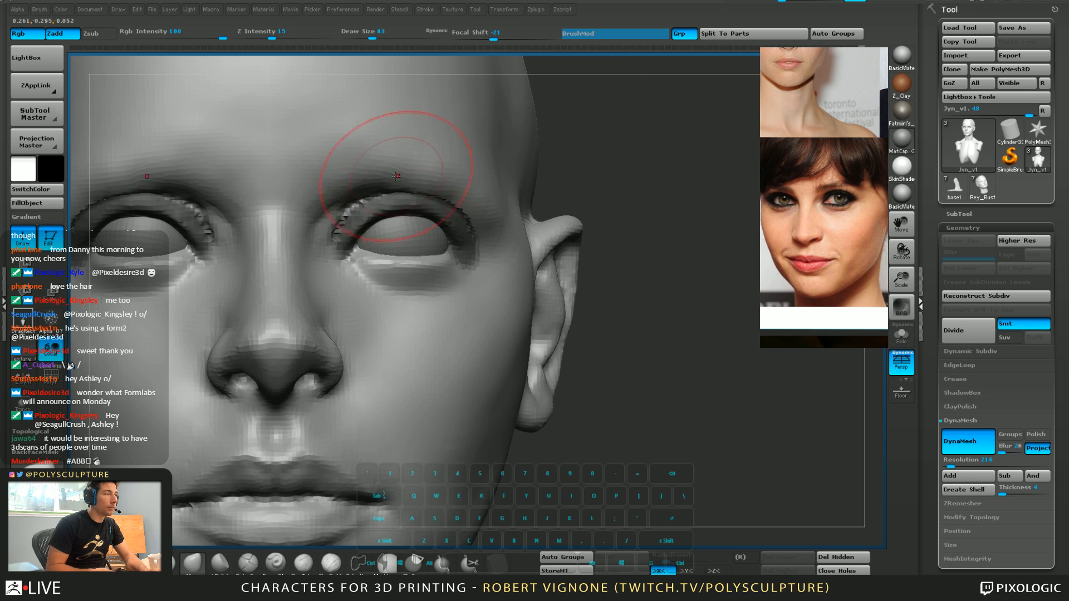
Build up the outer brow fold over the masked upper eyelid with the Z Intensity 10 brush at draw size 41 and smooth it
{"action": "left_click", "coordinate": [605, 174], "text": "ctrl"}
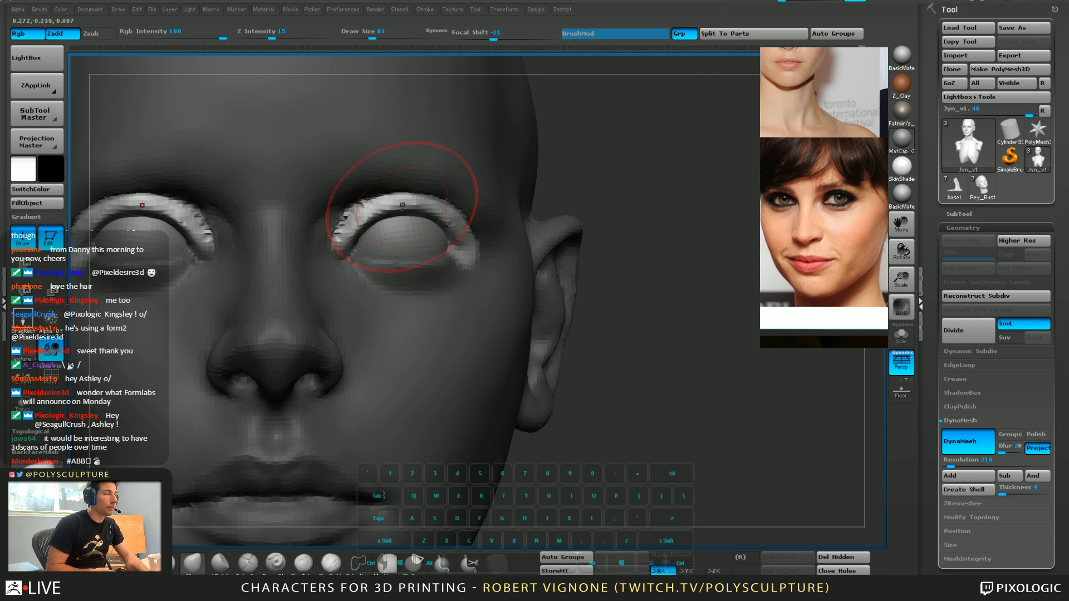
{"action": "left_click", "coordinate": [590, 151], "text": "ctrl"}
{"action": "mouse_move", "coordinate": [539, 174]}
{"action": "right_mouse_down"}
{"action": "mouse_move", "coordinate": [428, 185]}
{"action": "mouse_move", "coordinate": [498, 189]}
{"action": "right_mouse_up"}
{"action": "key", "text": "2"}
{"action": "key", "text": "s"}
{"action": "left_click_drag", "start_coordinate": [418, 192], "coordinate": [410, 192]}
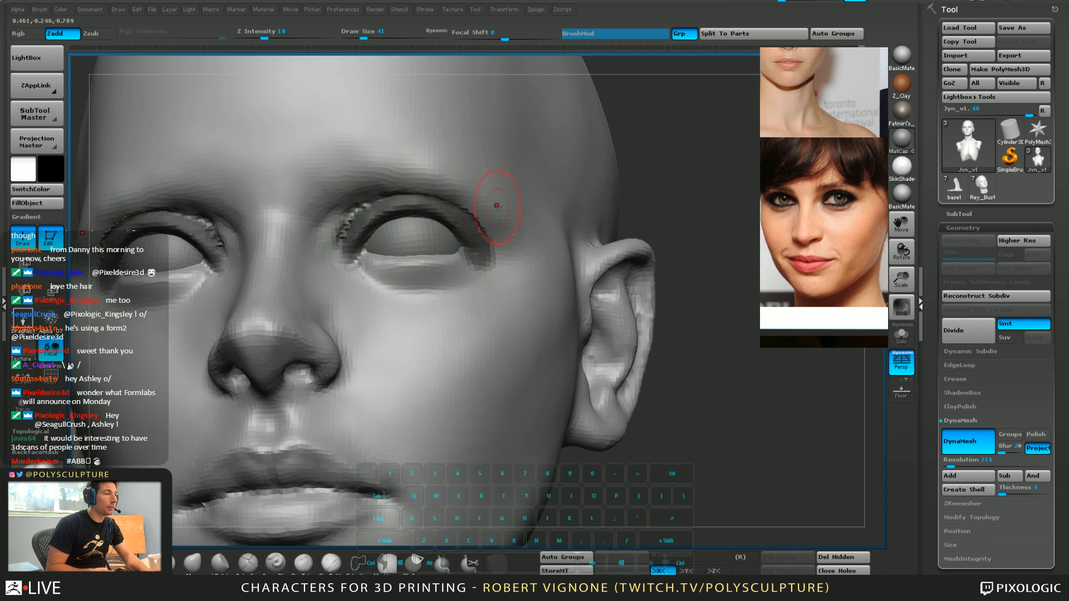
{"action": "mouse_move", "coordinate": [497, 206]}
{"action": "right_mouse_down"}
{"action": "mouse_move", "coordinate": [470, 221]}
{"action": "mouse_move", "coordinate": [524, 201]}
{"action": "mouse_move", "coordinate": [532, 208]}
{"action": "right_mouse_up"}
{"action": "key", "text": "ctrl+shift+a"}
{"action": "left_click_drag", "start_coordinate": [365, 209], "coordinate": [472, 209], "text": "shift"}
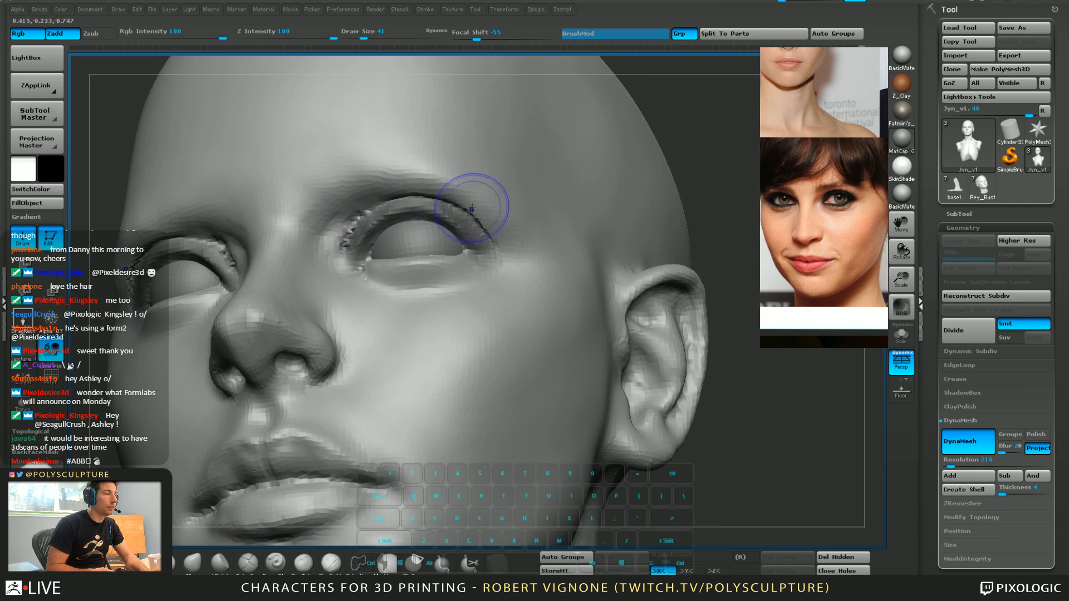
{"action": "right_click_drag", "start_coordinate": [562, 241], "coordinate": [495, 239]}
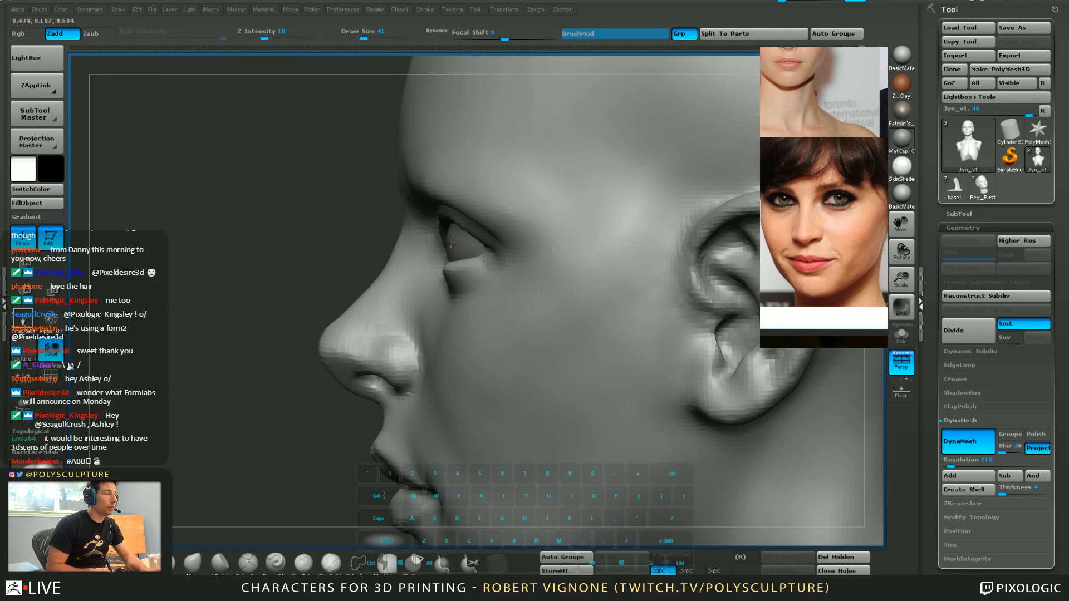
Reshape the brow and the root of the nose in profile with the Move brush at draw size 80 to 87
{"action": "key", "text": "s"}
{"action": "mouse_move", "coordinate": [470, 215]}
{"action": "left_mouse_down"}
{"action": "mouse_move", "coordinate": [479, 215]}
{"action": "mouse_move", "coordinate": [451, 191]}
{"action": "left_mouse_up"}
{"action": "key", "text": "2"}
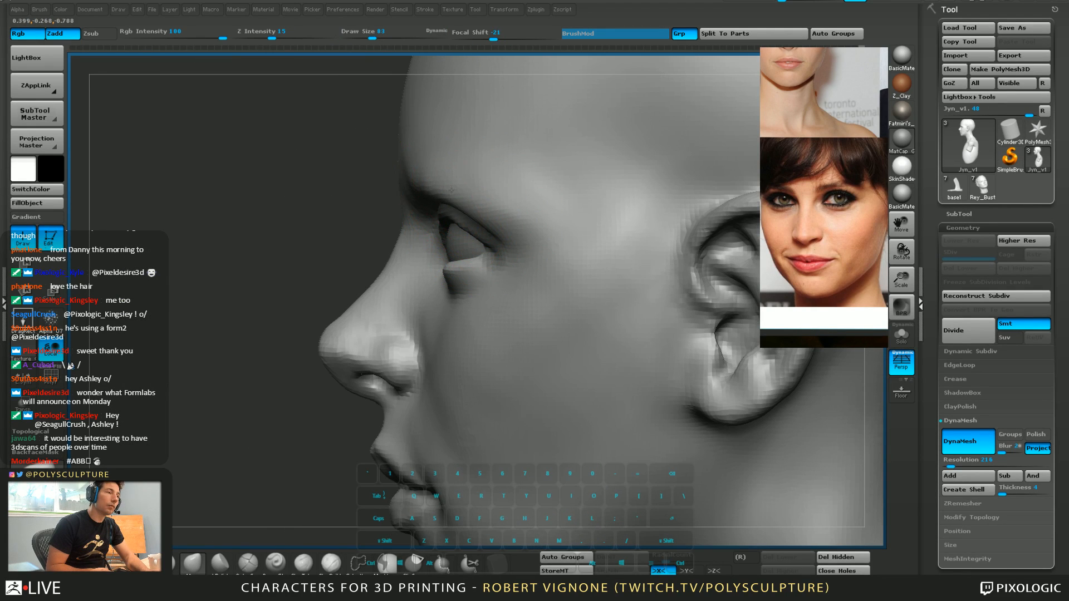
{"action": "right_click_drag", "start_coordinate": [413, 186], "coordinate": [417, 189]}
{"action": "key", "text": "s"}
{"action": "left_click", "coordinate": [414, 190]}
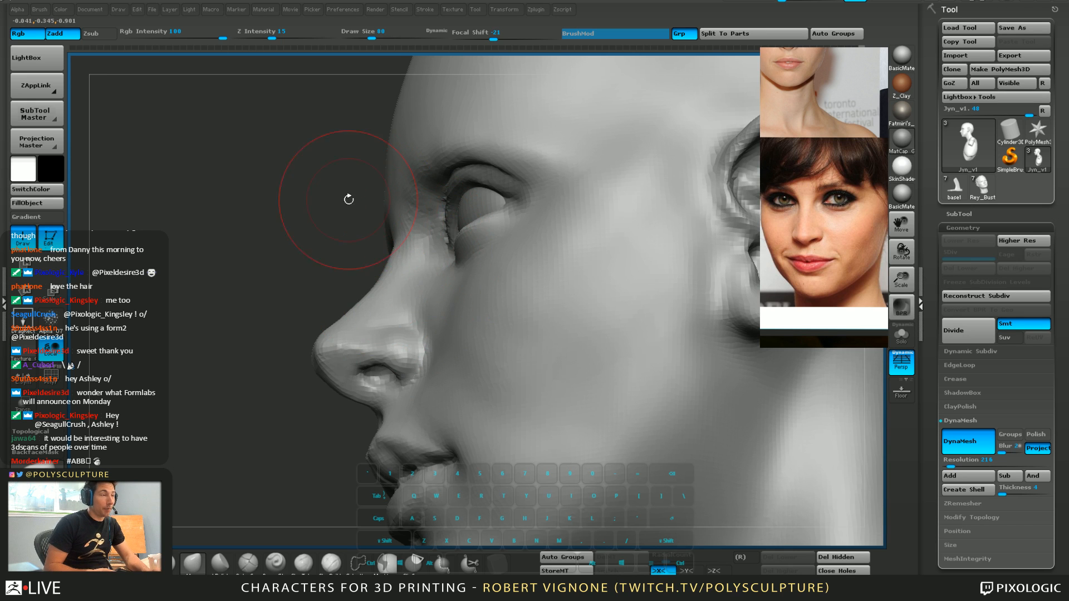
{"action": "mouse_move", "coordinate": [349, 195]}
{"action": "right_mouse_down"}
{"action": "mouse_move", "coordinate": [520, 221]}
{"action": "mouse_move", "coordinate": [565, 170]}
{"action": "right_mouse_up"}
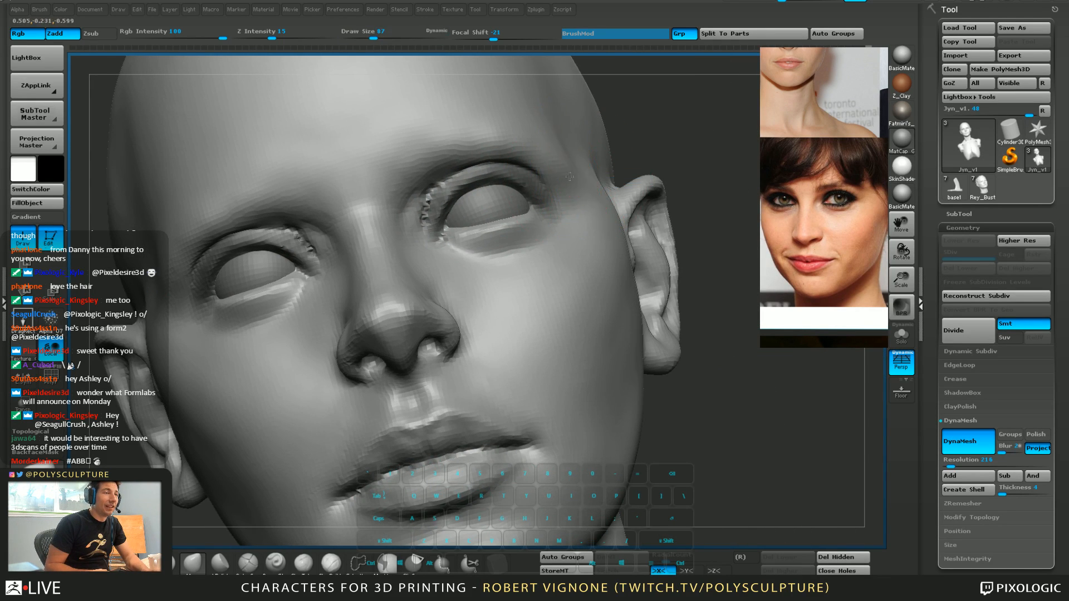
{"action": "mouse_move", "coordinate": [562, 181]}
{"action": "right_mouse_down"}
{"action": "mouse_move", "coordinate": [474, 158]}
{"action": "mouse_move", "coordinate": [540, 216]}
{"action": "right_mouse_up"}
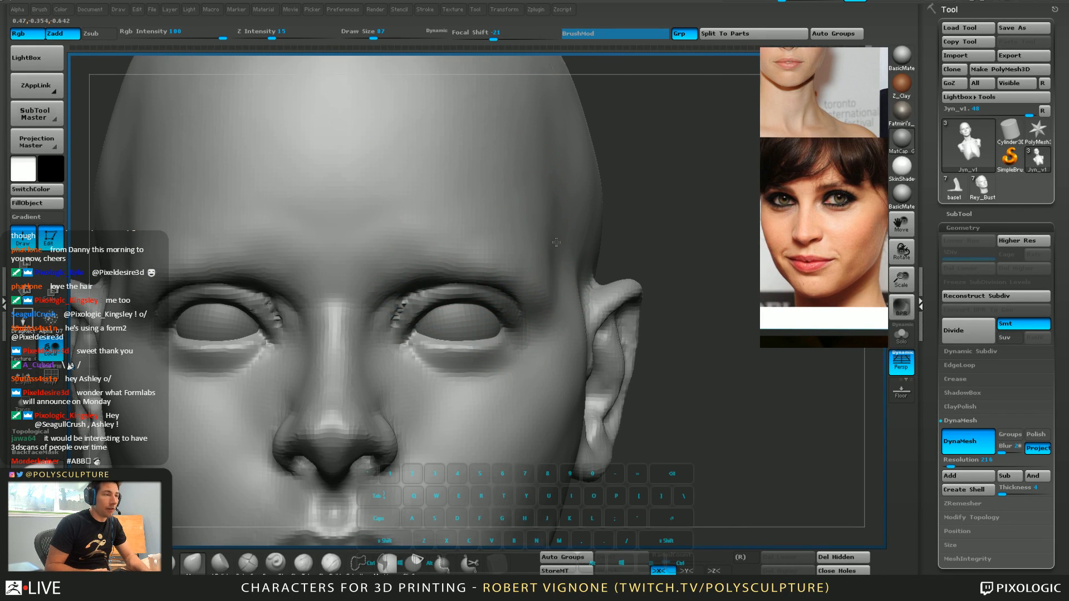
Adjust the temple contour above the ear with the Move brush at draw size 97 and flatten it with the Z Intensity 6 brush
{"action": "key", "text": "5"}
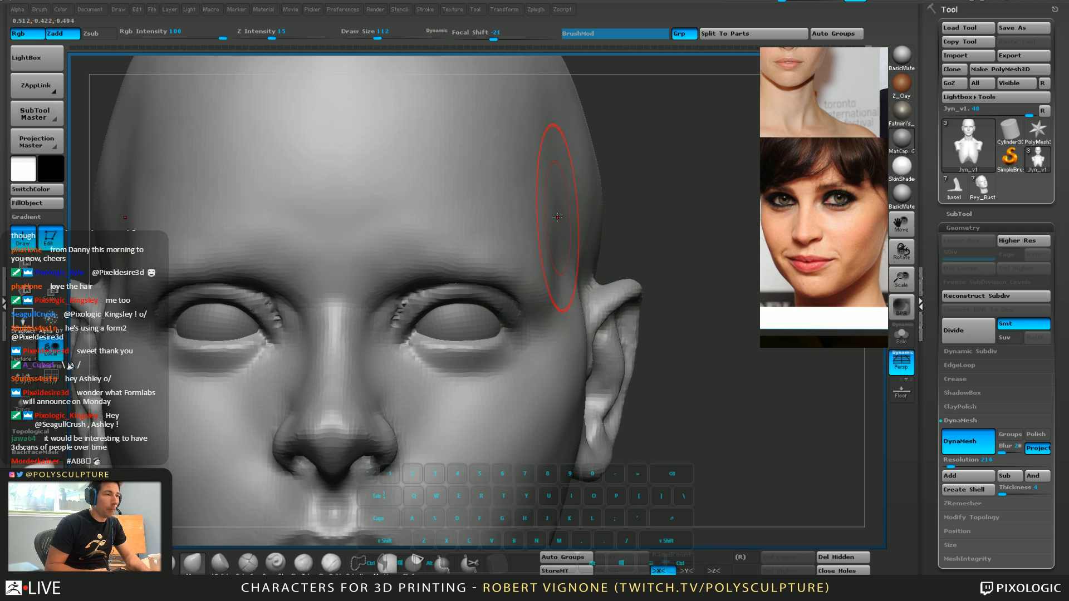
{"action": "key", "text": "4"}
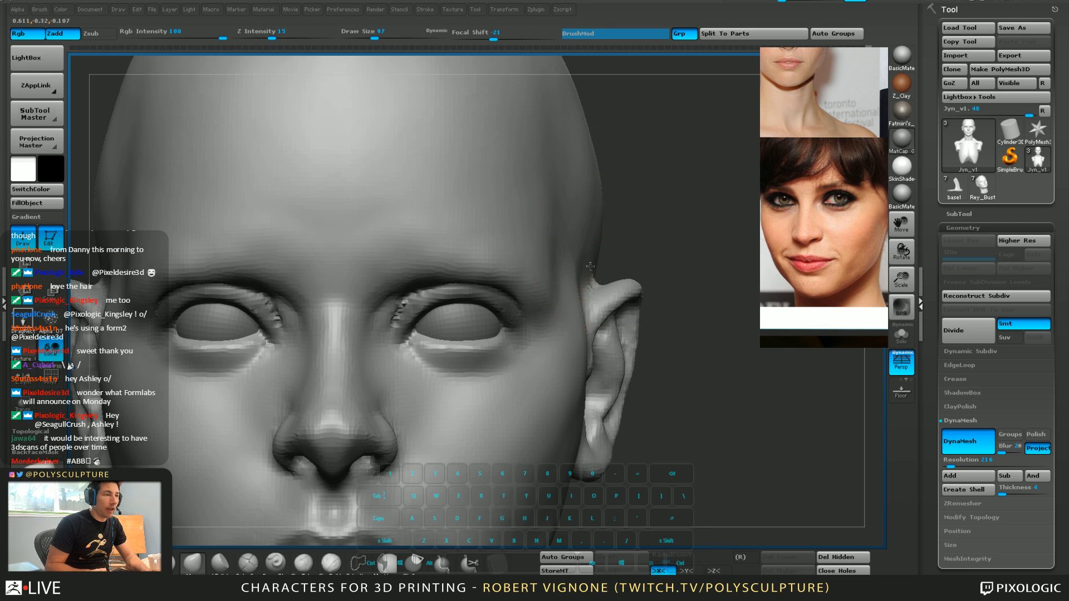
{"action": "right_click_drag", "start_coordinate": [590, 266], "coordinate": [469, 444]}
{"action": "left_click", "coordinate": [330, 564]}
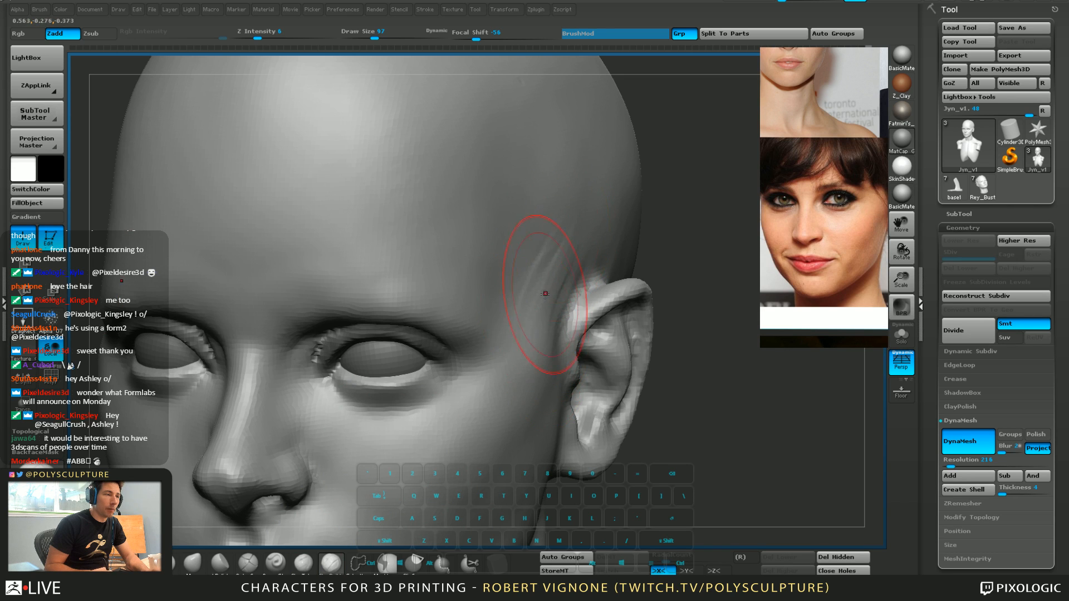
{"action": "left_click_drag", "start_coordinate": [545, 294], "coordinate": [556, 255], "text": "shift"}
{"action": "mouse_move", "coordinate": [556, 255]}
{"action": "right_mouse_down"}
{"action": "mouse_move", "coordinate": [630, 264]}
{"action": "mouse_move", "coordinate": [565, 261]}
{"action": "right_mouse_up"}
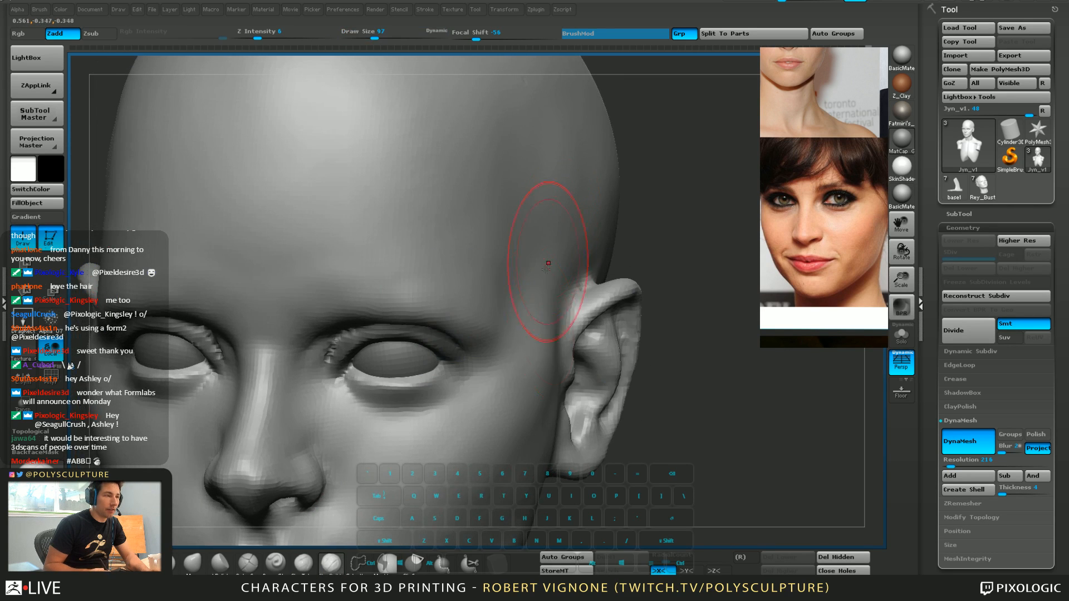
Reshape the side of the face in front of the ear with the Move brush, reducing the draw size from 100 to 65
{"action": "key", "text": "b"}
{"action": "key", "text": "m"}
{"action": "key", "text": "v"}
{"action": "key", "text": "s"}
{"action": "left_click", "coordinate": [548, 370]}
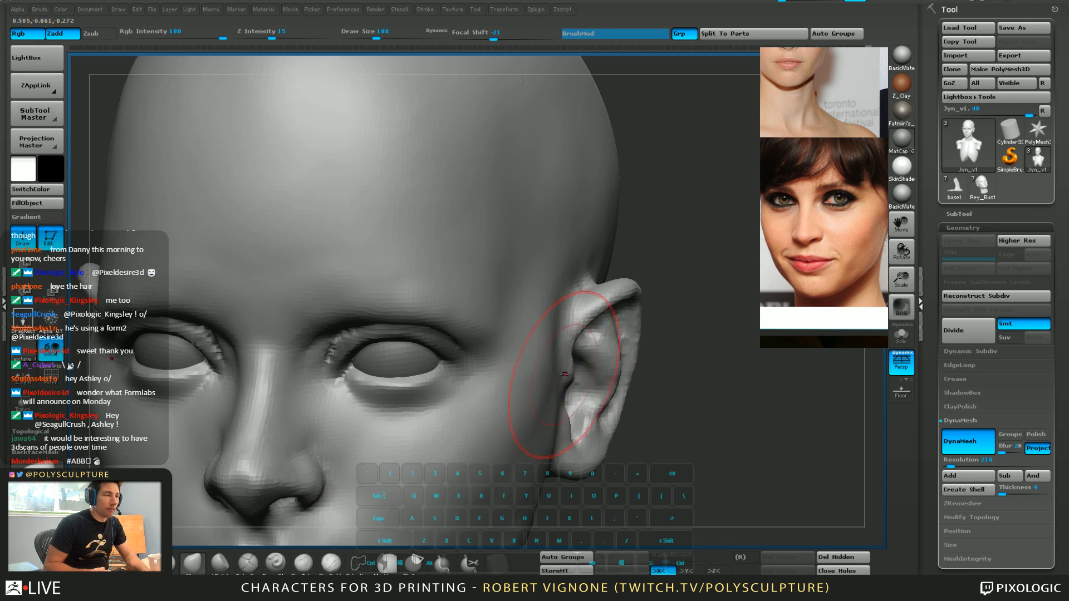
{"action": "key", "text": "s"}
{"action": "left_click", "coordinate": [564, 370]}
{"action": "mouse_move", "coordinate": [575, 392]}
{"action": "right_mouse_down"}
{"action": "mouse_move", "coordinate": [597, 366]}
{"action": "mouse_move", "coordinate": [571, 374]}
{"action": "right_mouse_up"}
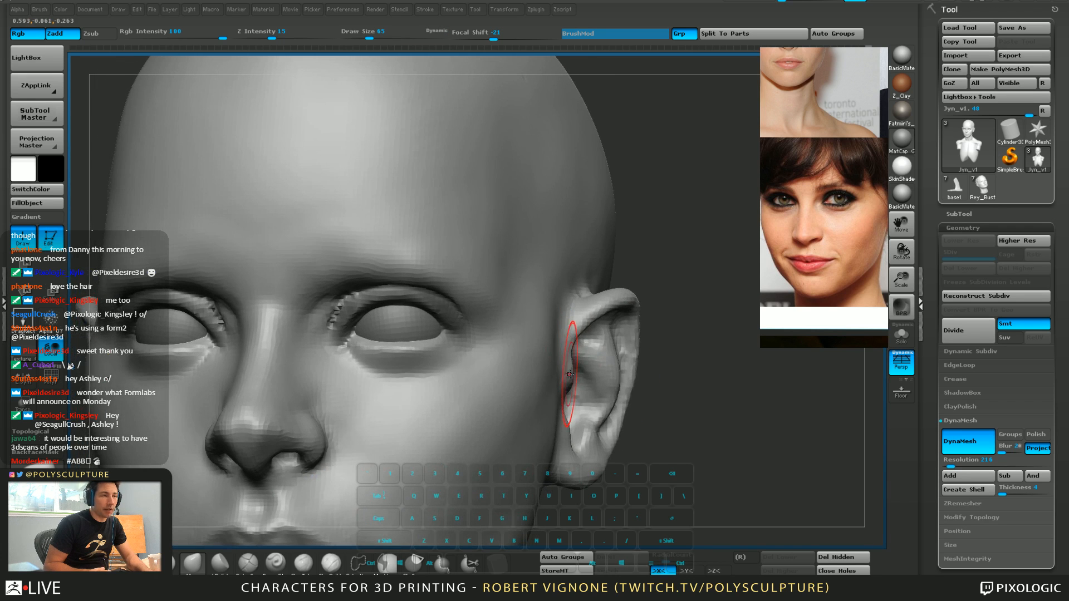
Adjust the temple where it meets the upper ear with the Move brush, using draw size 74 and a slightly larger one
{"action": "right_click_drag", "start_coordinate": [583, 336], "coordinate": [587, 351]}
{"action": "key", "text": "s"}
{"action": "left_click", "coordinate": [558, 308]}
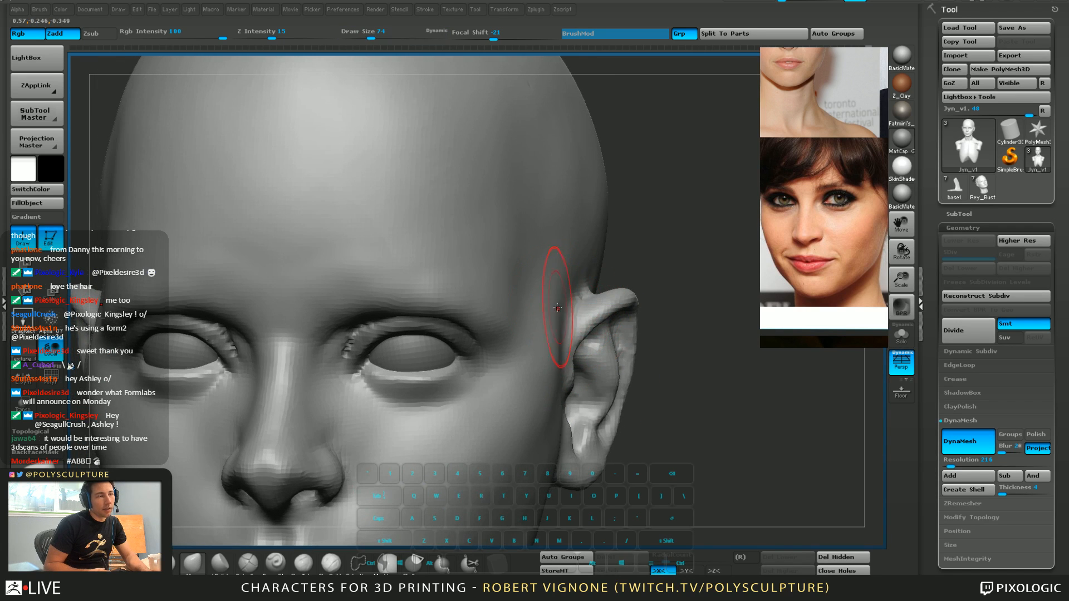
{"action": "right_click_drag", "start_coordinate": [568, 310], "coordinate": [583, 247]}
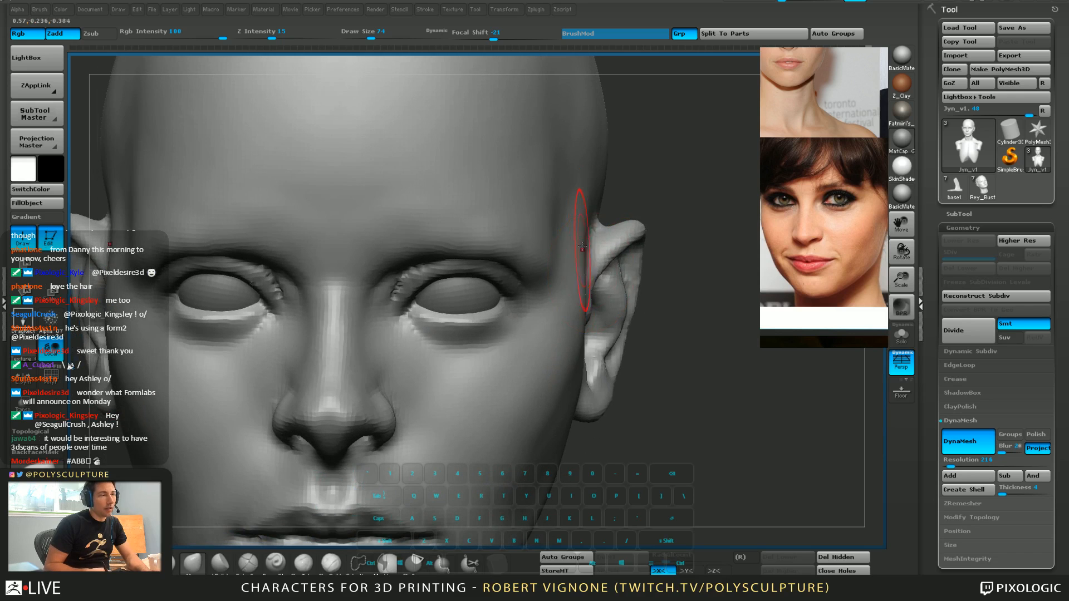
{"action": "key", "text": "s"}
{"action": "left_click", "coordinate": [583, 247]}
{"action": "left_click_drag", "start_coordinate": [590, 234], "coordinate": [582, 233]}
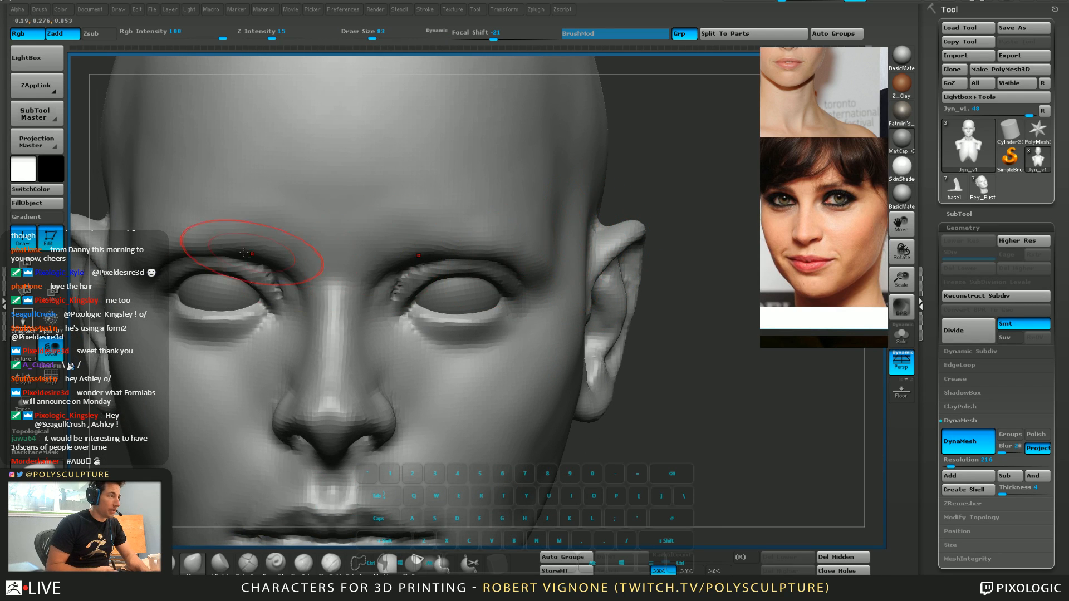
Reshape the top of the ear where it joins the head with the Move brush at draw sizes 46 and 62
{"action": "mouse_move", "coordinate": [248, 254]}
{"action": "right_mouse_down"}
{"action": "mouse_move", "coordinate": [334, 250]}
{"action": "mouse_move", "coordinate": [453, 216]}
{"action": "mouse_move", "coordinate": [523, 212]}
{"action": "right_mouse_up"}
{"action": "key", "text": "s"}
{"action": "left_click_drag", "start_coordinate": [427, 207], "coordinate": [398, 195]}
{"action": "right_click_drag", "start_coordinate": [401, 199], "coordinate": [273, 195]}
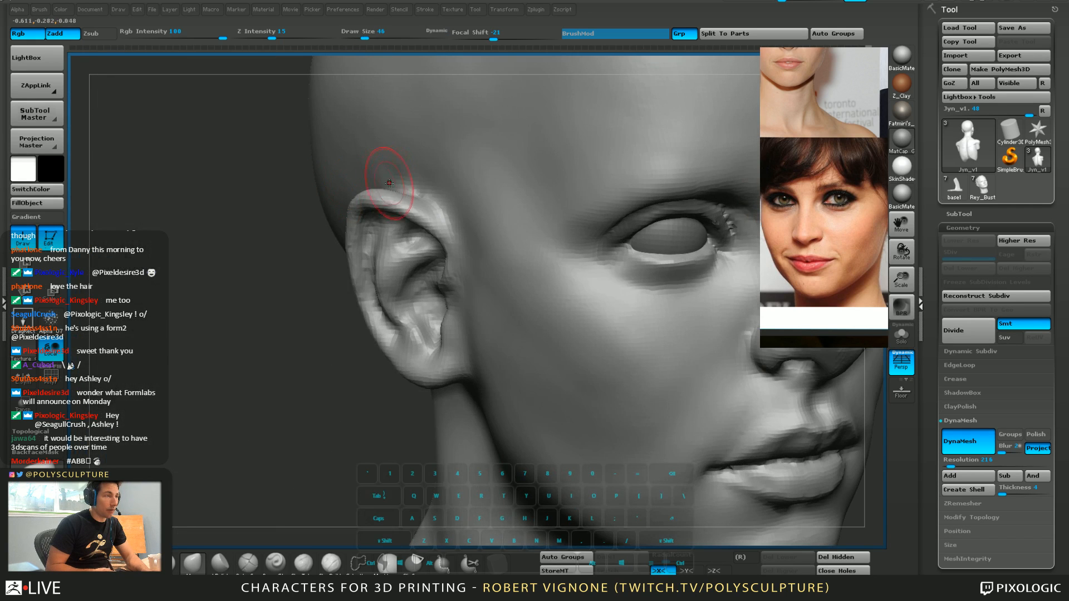
{"action": "key", "text": "s"}
{"action": "left_click_drag", "start_coordinate": [415, 185], "coordinate": [418, 185]}
{"action": "left_click_drag", "start_coordinate": [413, 196], "coordinate": [412, 202]}
{"action": "mouse_move", "coordinate": [465, 190]}
{"action": "right_mouse_down"}
{"action": "mouse_move", "coordinate": [403, 184]}
{"action": "mouse_move", "coordinate": [411, 189]}
{"action": "right_mouse_up"}
{"action": "key", "text": "s"}
{"action": "left_click_drag", "start_coordinate": [395, 200], "coordinate": [398, 200]}
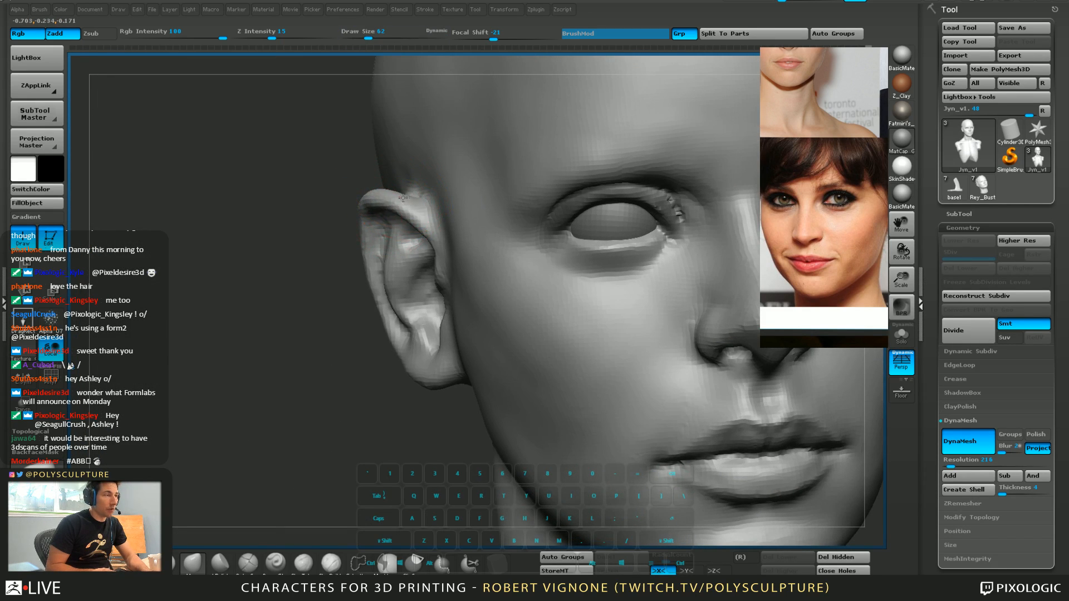
Carve the area behind the ear with a subtractive brush at draw size 62
{"action": "mouse_move", "coordinate": [338, 243]}
{"action": "right_mouse_down"}
{"action": "mouse_move", "coordinate": [375, 220]}
{"action": "mouse_move", "coordinate": [395, 226]}
{"action": "mouse_move", "coordinate": [399, 241]}
{"action": "mouse_move", "coordinate": [378, 226]}
{"action": "mouse_move", "coordinate": [349, 231]}
{"action": "mouse_move", "coordinate": [364, 391]}
{"action": "mouse_move", "coordinate": [397, 350]}
{"action": "right_mouse_up"}
{"action": "left_click", "coordinate": [275, 562]}
{"action": "right_click_drag", "start_coordinate": [364, 392], "coordinate": [370, 410]}
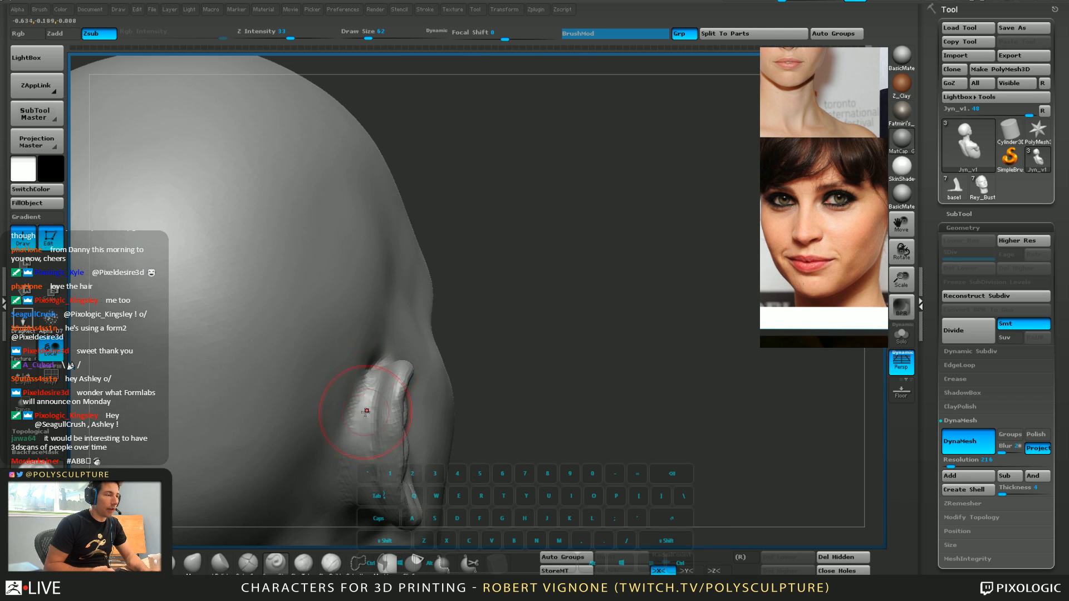
{"action": "mouse_move", "coordinate": [366, 412]}
{"action": "left_mouse_down"}
{"action": "mouse_move", "coordinate": [363, 374]}
{"action": "mouse_move", "coordinate": [358, 409]}
{"action": "left_mouse_up"}
{"action": "right_click_drag", "start_coordinate": [358, 404], "coordinate": [372, 360]}
Flatten the transition between the back of the ear and the skull with the Z Intensity 6 brush at draw size 74 and smooth it
{"action": "key", "text": "1"}
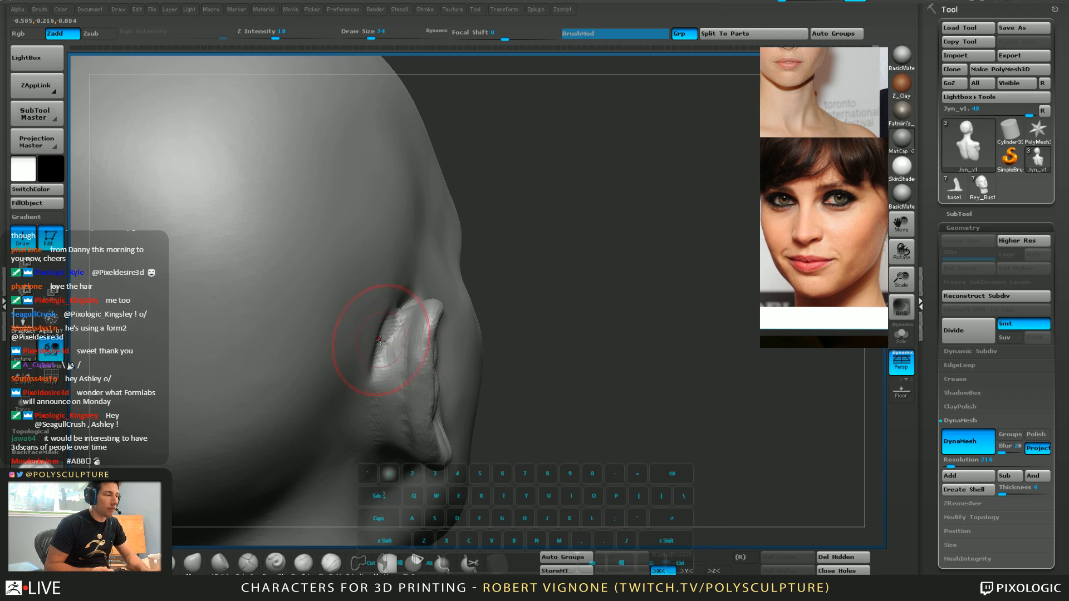
{"action": "left_click", "coordinate": [328, 565]}
{"action": "right_click_drag", "start_coordinate": [342, 456], "coordinate": [355, 359]}
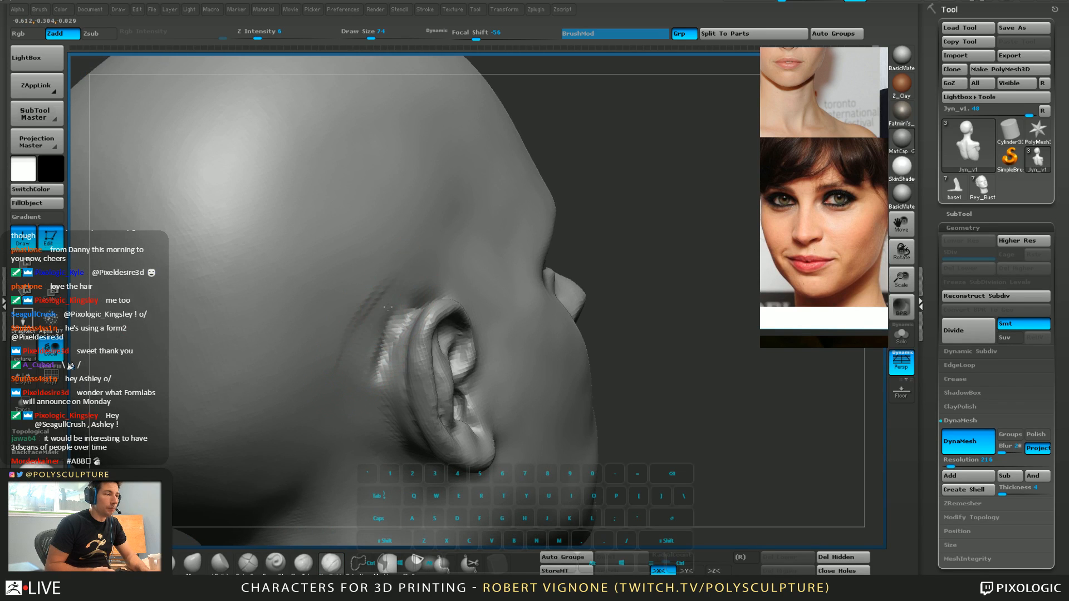
{"action": "key", "text": "shift"}
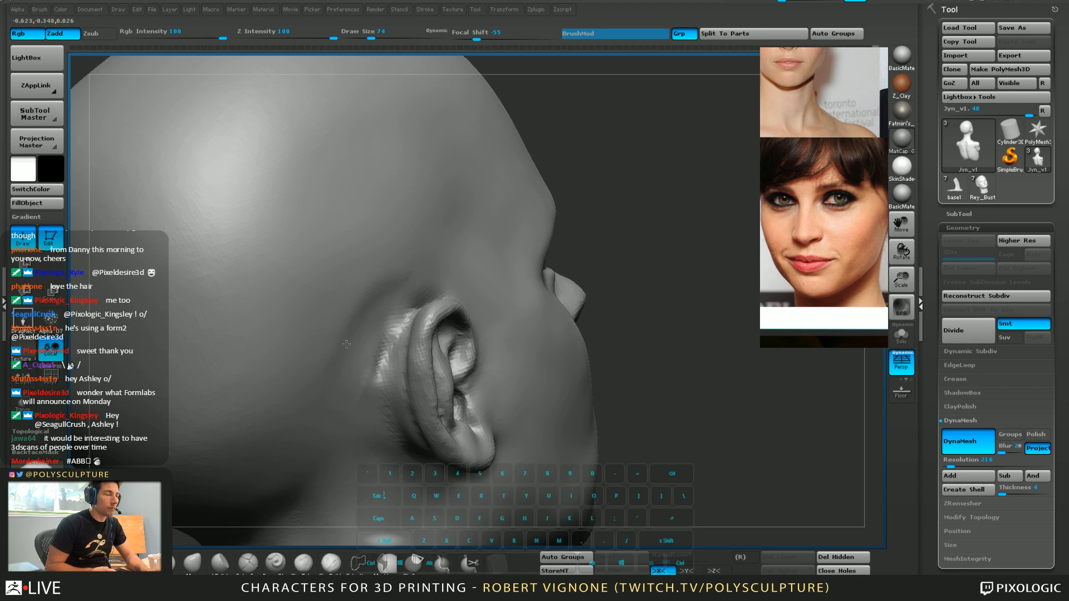
{"action": "right_click_drag", "start_coordinate": [347, 344], "coordinate": [396, 376]}
{"action": "left_click_drag", "start_coordinate": [395, 280], "coordinate": [409, 295], "text": "shift"}
{"action": "right_click_drag", "start_coordinate": [418, 279], "coordinate": [273, 325]}
{"action": "key", "text": "shift"}
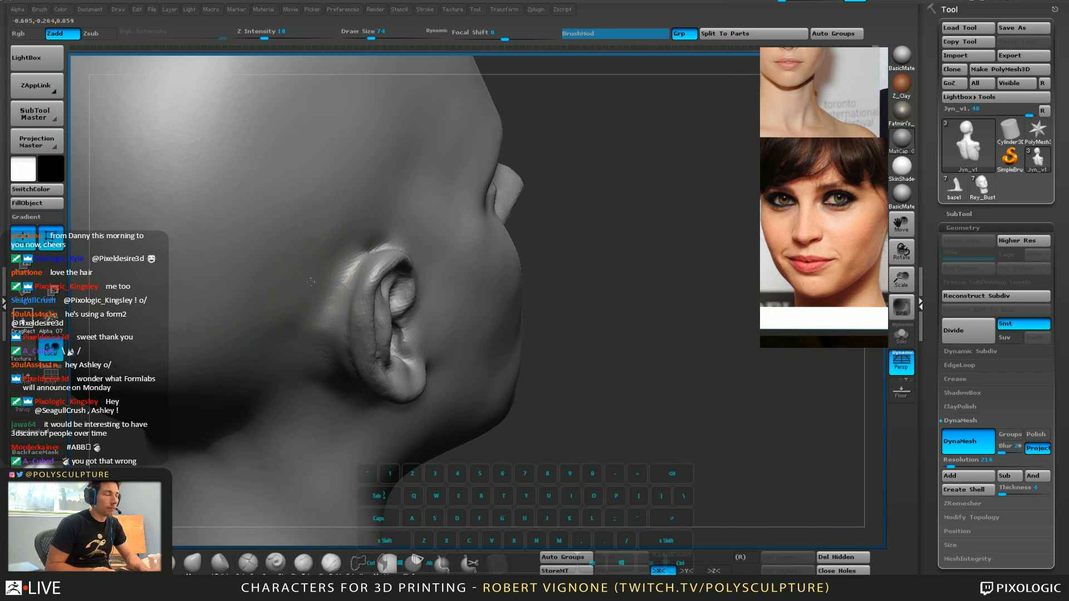
Refine the upper front rim and back of the ear with the Z Intensity 10 brush at draw sizes 46 and 56
{"action": "right_click_drag", "start_coordinate": [326, 238], "coordinate": [370, 239]}
{"action": "key", "text": "shift"}
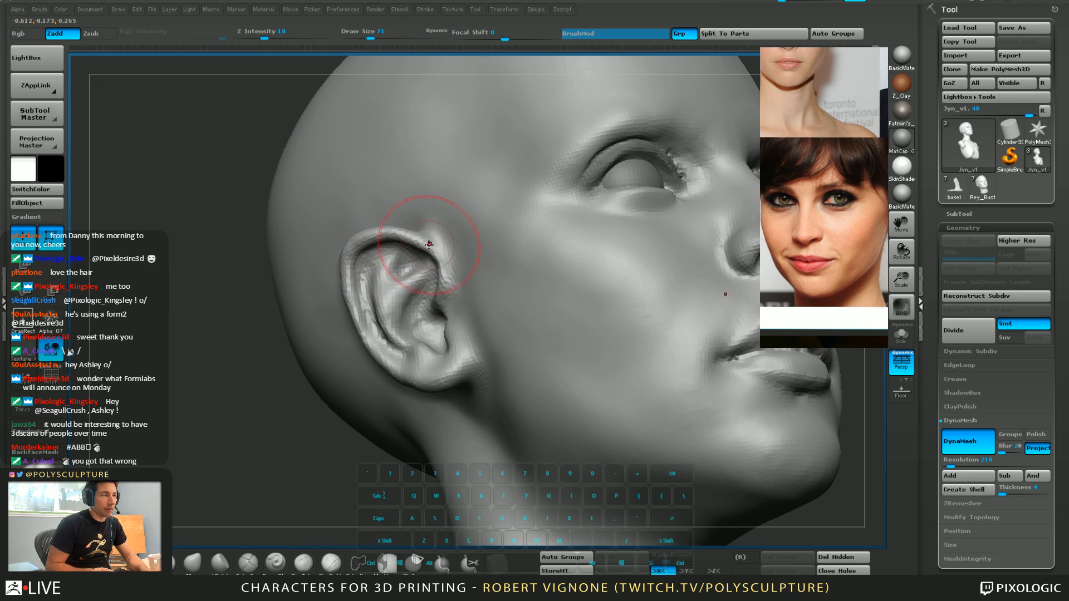
{"action": "key", "text": "s"}
{"action": "left_click_drag", "start_coordinate": [445, 268], "coordinate": [439, 266]}
{"action": "right_click_drag", "start_coordinate": [425, 294], "coordinate": [334, 274]}
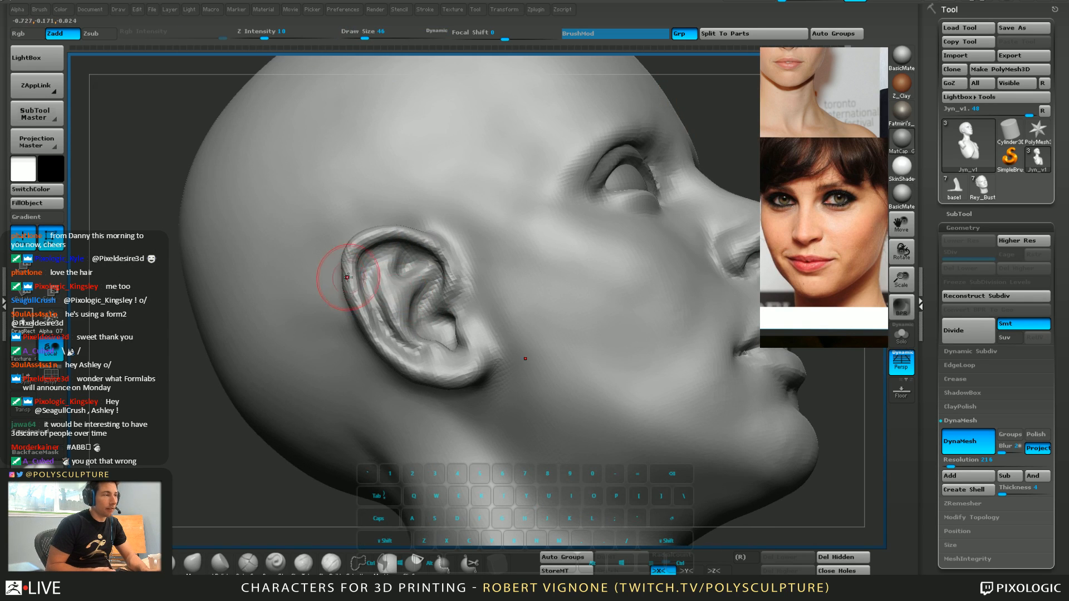
{"action": "key", "text": "bracketright"}
{"action": "right_click_drag", "start_coordinate": [364, 321], "coordinate": [473, 325]}
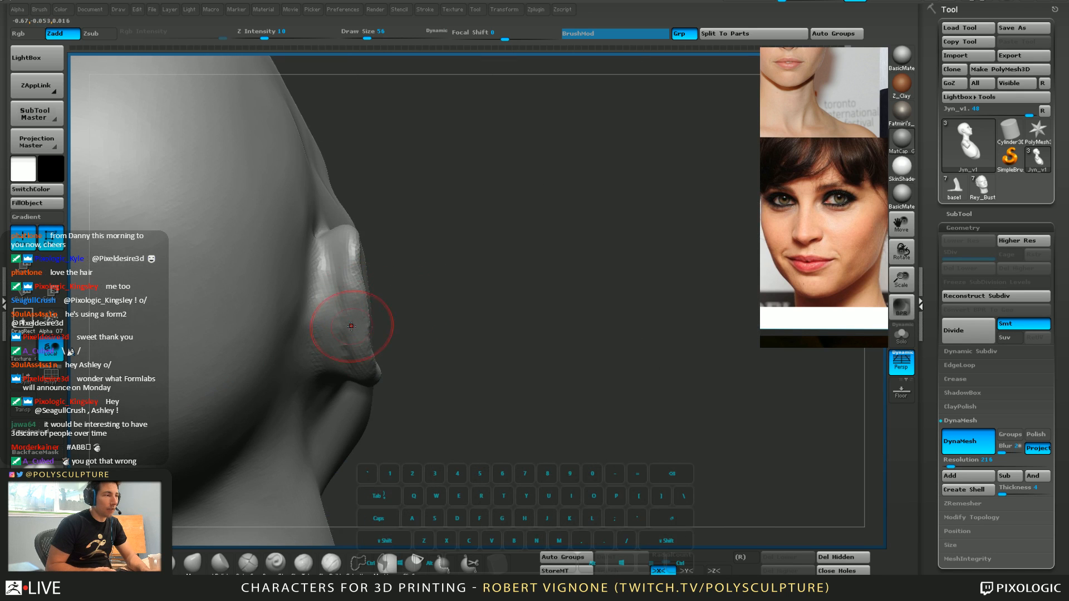
{"action": "mouse_move", "coordinate": [682, 293]}
{"action": "right_mouse_down"}
{"action": "mouse_move", "coordinate": [697, 222]}
{"action": "mouse_move", "coordinate": [493, 260]}
{"action": "mouse_move", "coordinate": [356, 245]}
{"action": "right_mouse_up"}
Build up the brow above the upper eyelid with the Z Intensity 10 brush at draw size 44 and undo the last stroke
{"action": "mouse_move", "coordinate": [562, 139]}
{"action": "right_mouse_down"}
{"action": "mouse_move", "coordinate": [532, 162]}
{"action": "mouse_move", "coordinate": [415, 180]}
{"action": "right_mouse_up"}
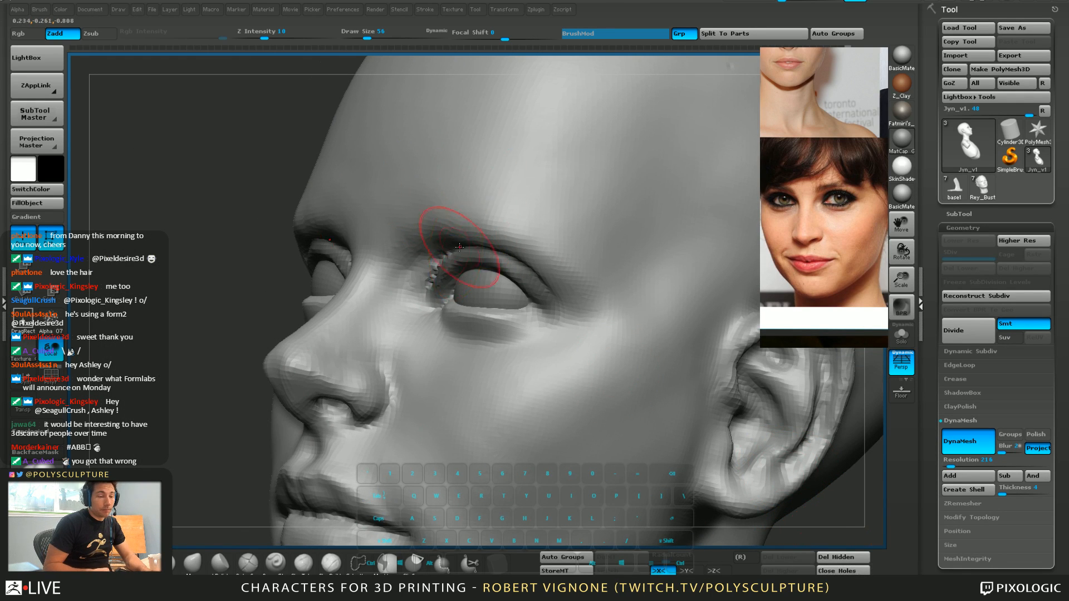
{"action": "mouse_move", "coordinate": [466, 244]}
{"action": "right_mouse_down"}
{"action": "mouse_move", "coordinate": [496, 246]}
{"action": "mouse_move", "coordinate": [448, 243]}
{"action": "right_mouse_up"}
{"action": "key", "text": "2"}
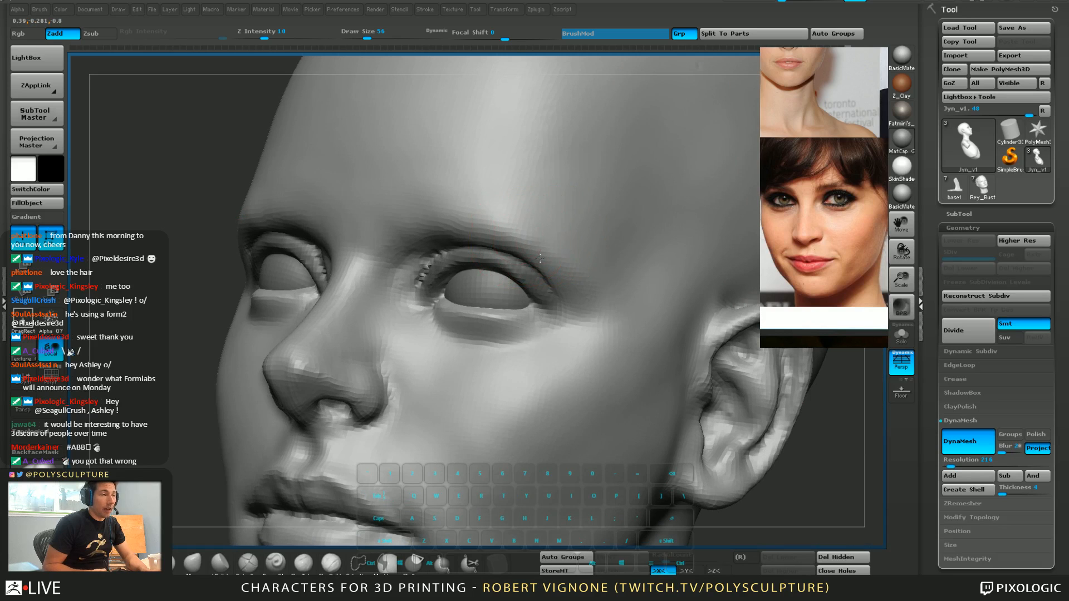
{"action": "key", "text": "2"}
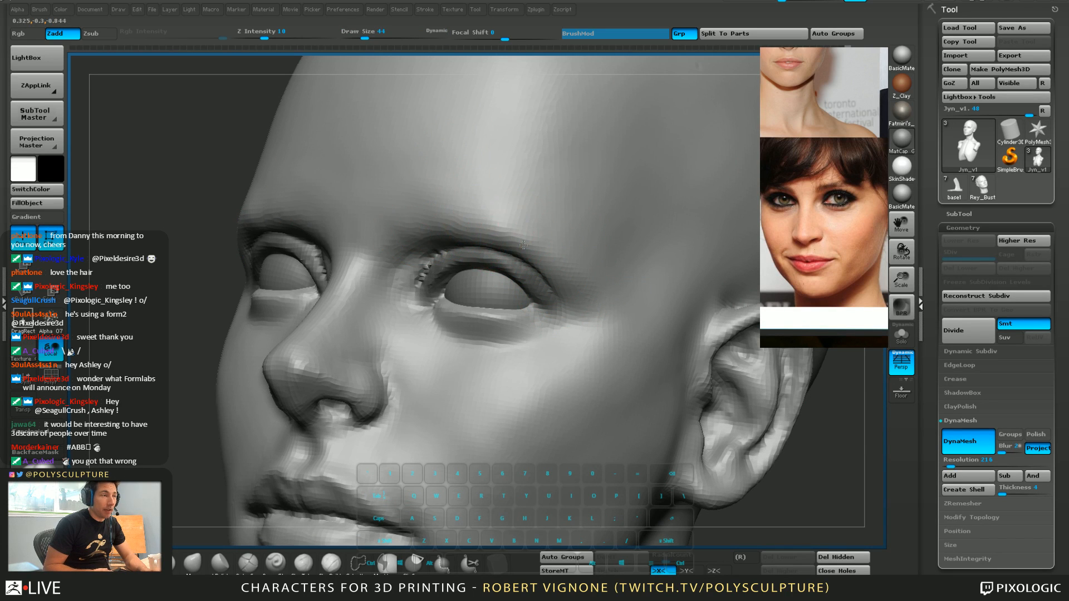
{"action": "mouse_move", "coordinate": [568, 299]}
{"action": "right_mouse_down"}
{"action": "mouse_move", "coordinate": [484, 249]}
{"action": "mouse_move", "coordinate": [435, 238]}
{"action": "mouse_move", "coordinate": [381, 281]}
{"action": "right_mouse_up"}
{"action": "key", "text": "2"}
{"action": "key", "text": "ctrl+z"}
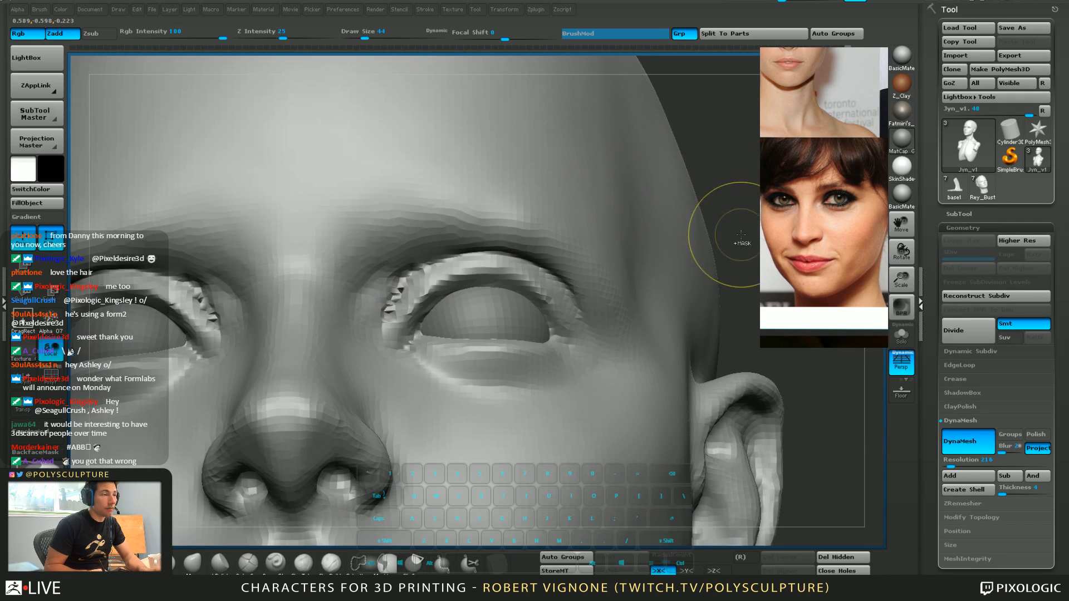
Smooth the inner brow beside the nose root and flatten above it with the subtractive Z Intensity 43 brush at draw size 48
{"action": "key", "text": "["}
{"action": "key", "text": "["}
{"action": "key", "text": "["}
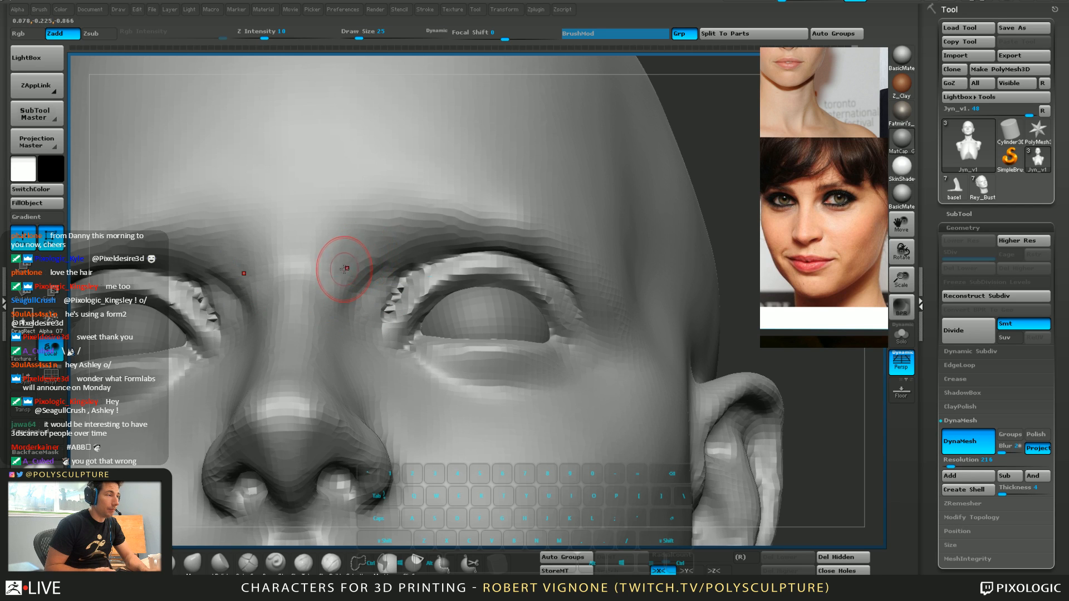
{"action": "left_click_drag", "start_coordinate": [344, 269], "coordinate": [336, 263], "text": "shift"}
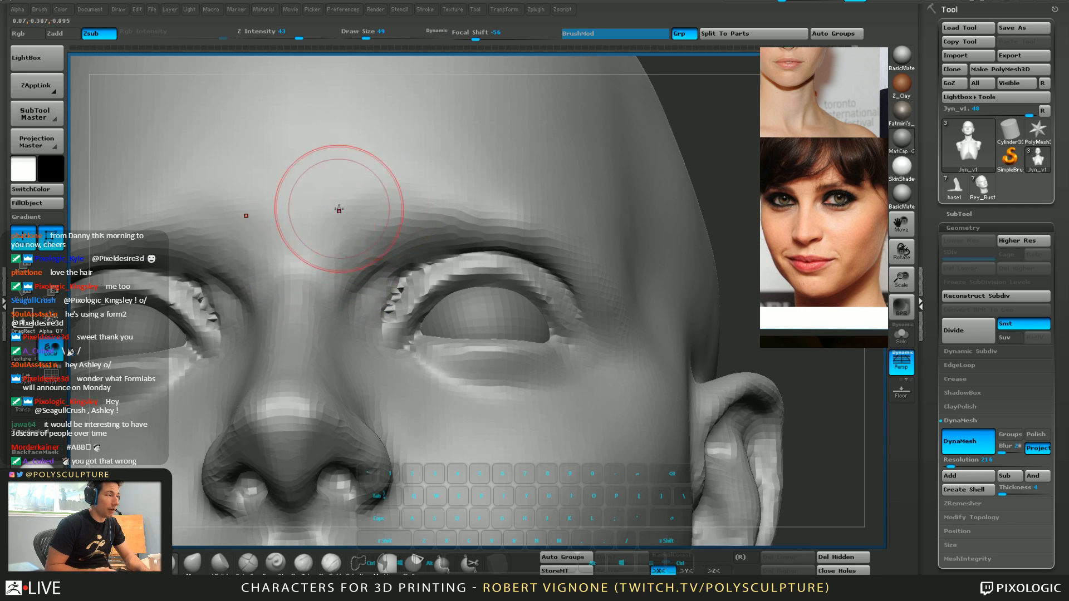
{"action": "left_click_drag", "start_coordinate": [339, 210], "coordinate": [406, 164], "text": "alt"}
{"action": "left_click_drag", "start_coordinate": [385, 227], "coordinate": [397, 196], "text": "shift"}
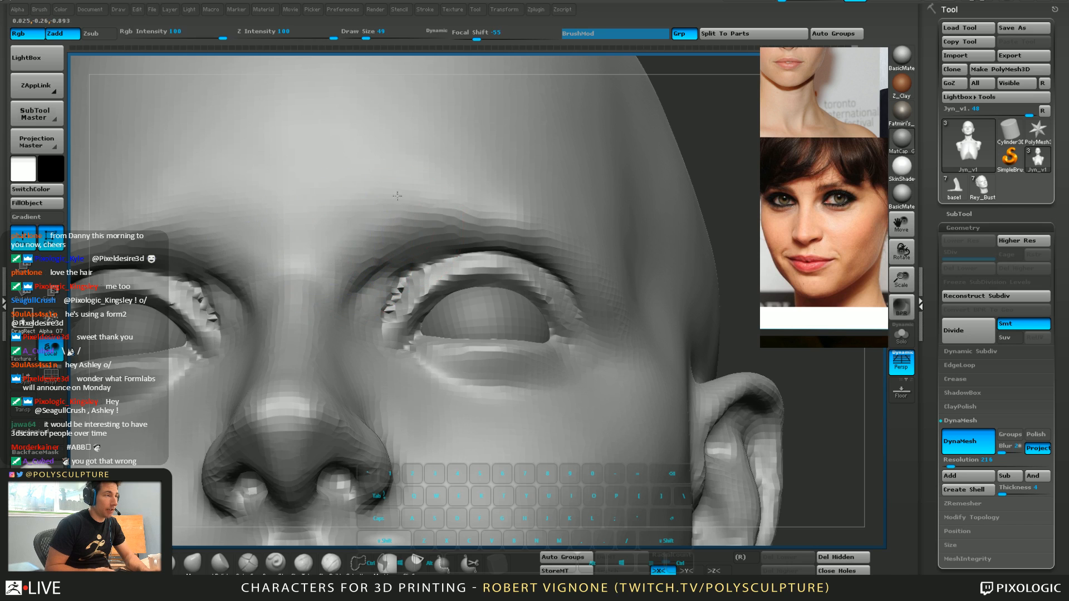
{"action": "right_click_drag", "start_coordinate": [315, 229], "coordinate": [371, 208]}
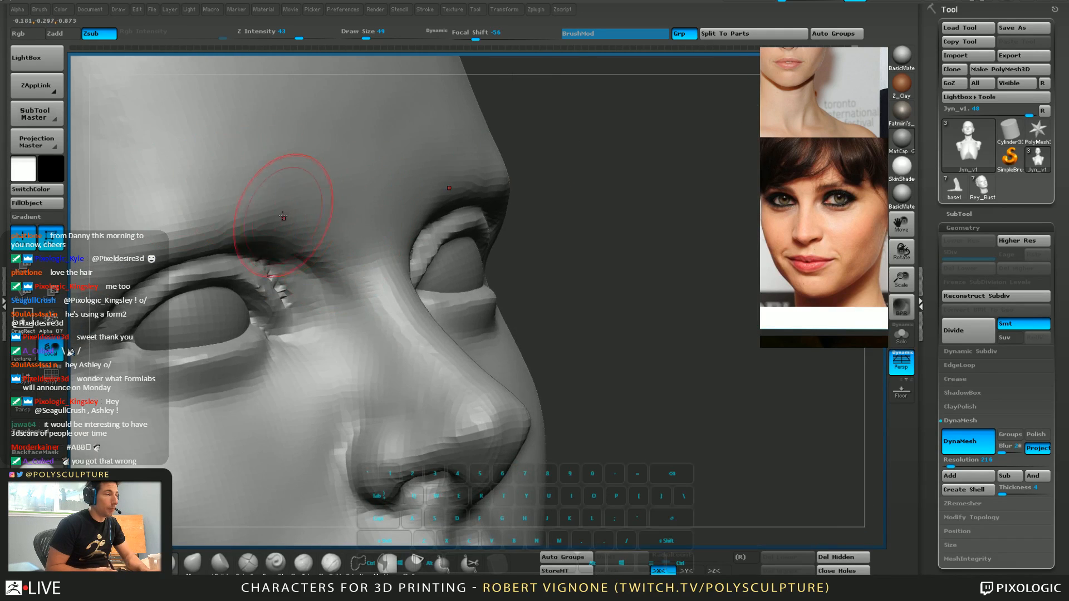
Shape the nose root between the eyes with the subtractive Z Intensity 43 brush, enlarging the draw size from 48
{"action": "right_click_drag", "start_coordinate": [284, 216], "coordinate": [219, 228]}
{"action": "mouse_move", "coordinate": [399, 265]}
{"action": "right_mouse_down"}
{"action": "mouse_move", "coordinate": [375, 269]}
{"action": "mouse_move", "coordinate": [474, 145]}
{"action": "mouse_move", "coordinate": [421, 179]}
{"action": "right_mouse_up"}
{"action": "key", "text": "b"}
{"action": "key", "text": "d"}
{"action": "key", "text": "s"}
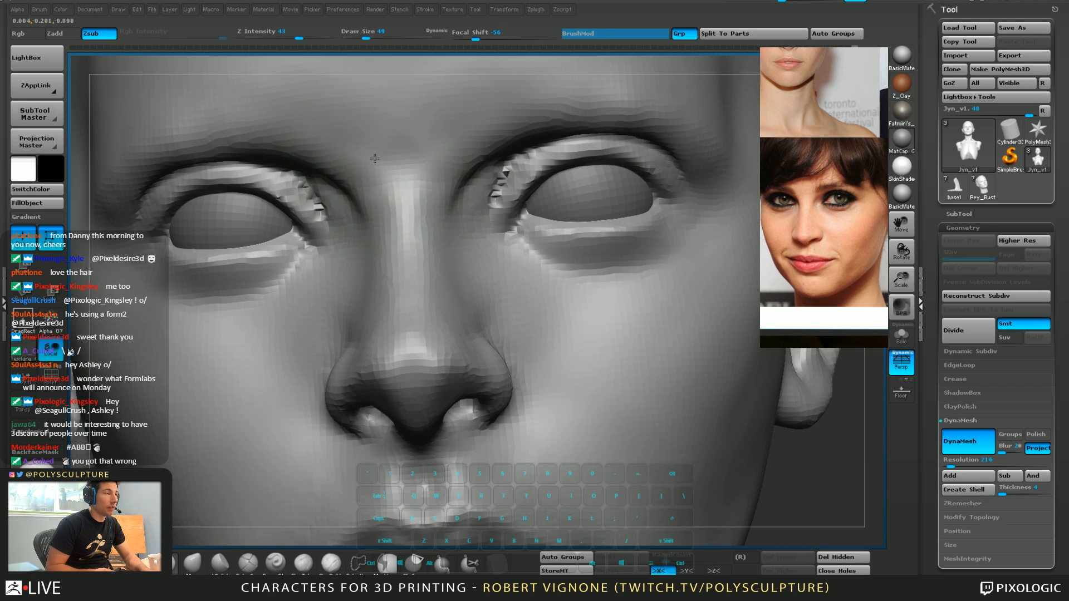
{"action": "mouse_move", "coordinate": [389, 131]}
{"action": "right_mouse_down"}
{"action": "mouse_move", "coordinate": [403, 159]}
{"action": "mouse_move", "coordinate": [396, 174]}
{"action": "right_mouse_up"}
{"action": "key", "text": "s"}
{"action": "left_click_drag", "start_coordinate": [392, 181], "coordinate": [395, 180]}
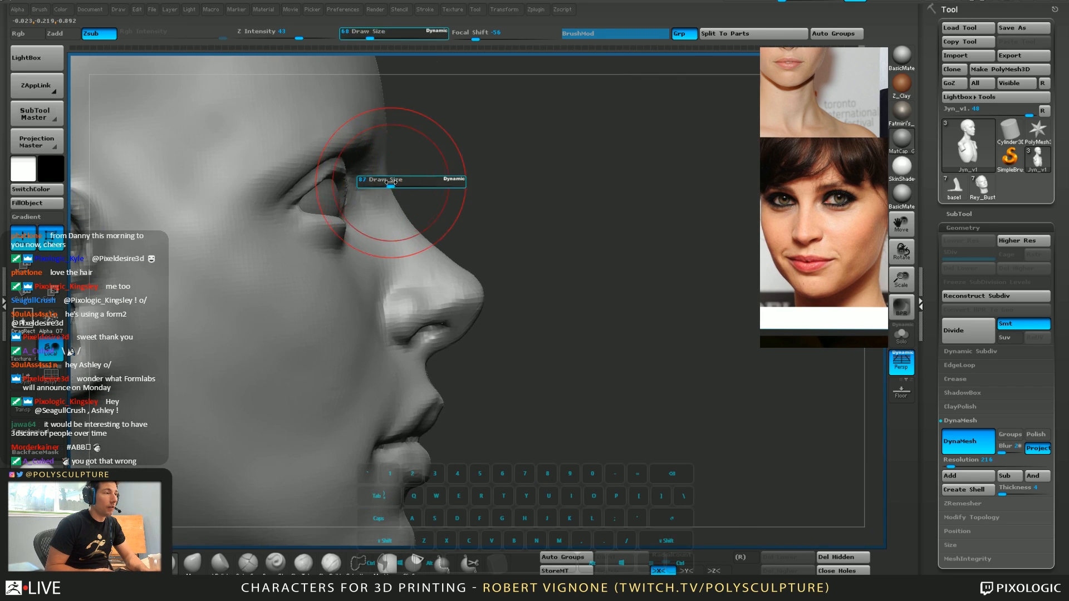
Refine the nose root between the inner eye corners with the subtractive Z Intensity 43 brush, reducing its draw size to 37
{"action": "mouse_move", "coordinate": [396, 178]}
{"action": "right_mouse_down"}
{"action": "mouse_move", "coordinate": [351, 159]}
{"action": "mouse_move", "coordinate": [387, 186]}
{"action": "right_mouse_up"}
{"action": "key", "text": "s"}
{"action": "left_click_drag", "start_coordinate": [403, 191], "coordinate": [394, 193]}
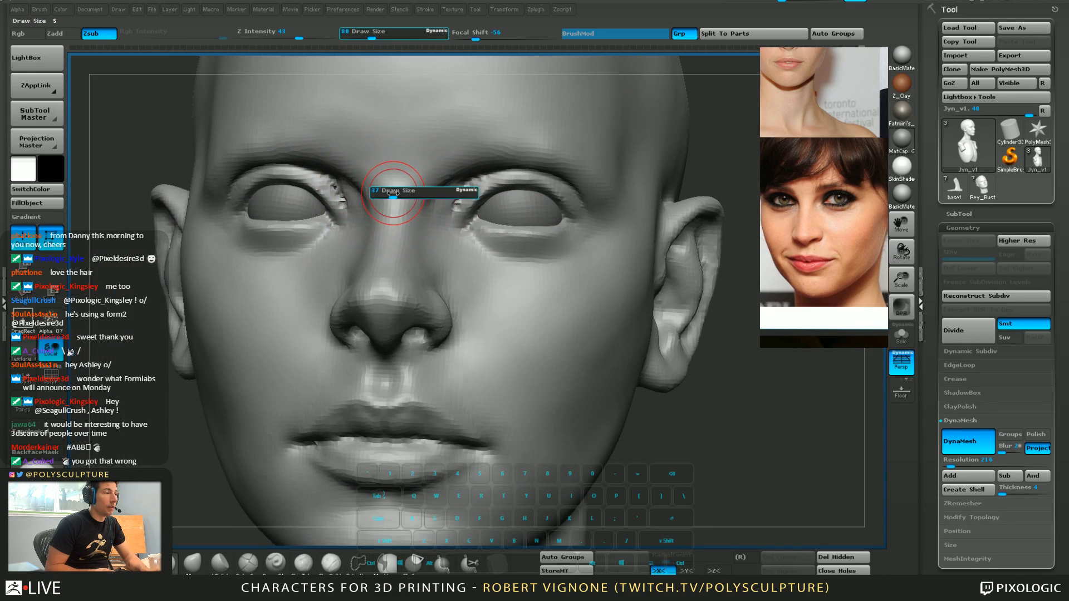
{"action": "right_click_drag", "start_coordinate": [394, 193], "coordinate": [418, 214], "text": "ctrl"}
{"action": "right_click_drag", "start_coordinate": [438, 175], "coordinate": [468, 229], "text": "ctrl"}
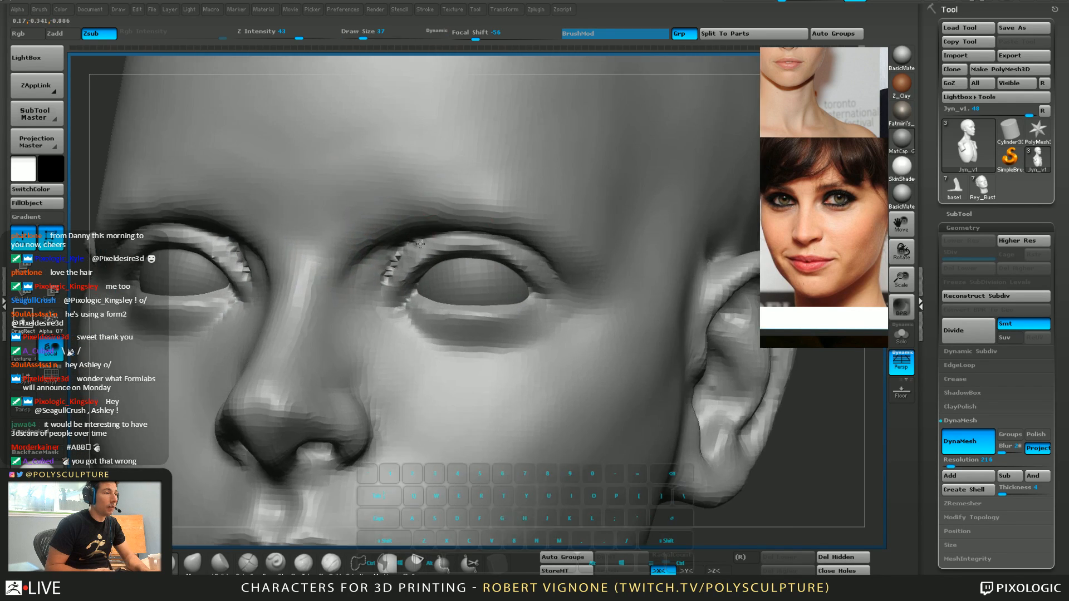
Shape the upper and lower eyelids with the Z Intensity 10 brush at draw size 14
{"action": "mouse_move", "coordinate": [574, 262]}
{"action": "right_mouse_down"}
{"action": "mouse_move", "coordinate": [549, 270]}
{"action": "mouse_move", "coordinate": [518, 250]}
{"action": "right_mouse_up"}
{"action": "right_click_drag", "start_coordinate": [457, 240], "coordinate": [471, 211]}
{"action": "key", "text": "s"}
{"action": "mouse_move", "coordinate": [471, 213]}
{"action": "left_mouse_down"}
{"action": "mouse_move", "coordinate": [462, 212]}
{"action": "mouse_move", "coordinate": [529, 215]}
{"action": "left_mouse_up"}
{"action": "key", "text": "1"}
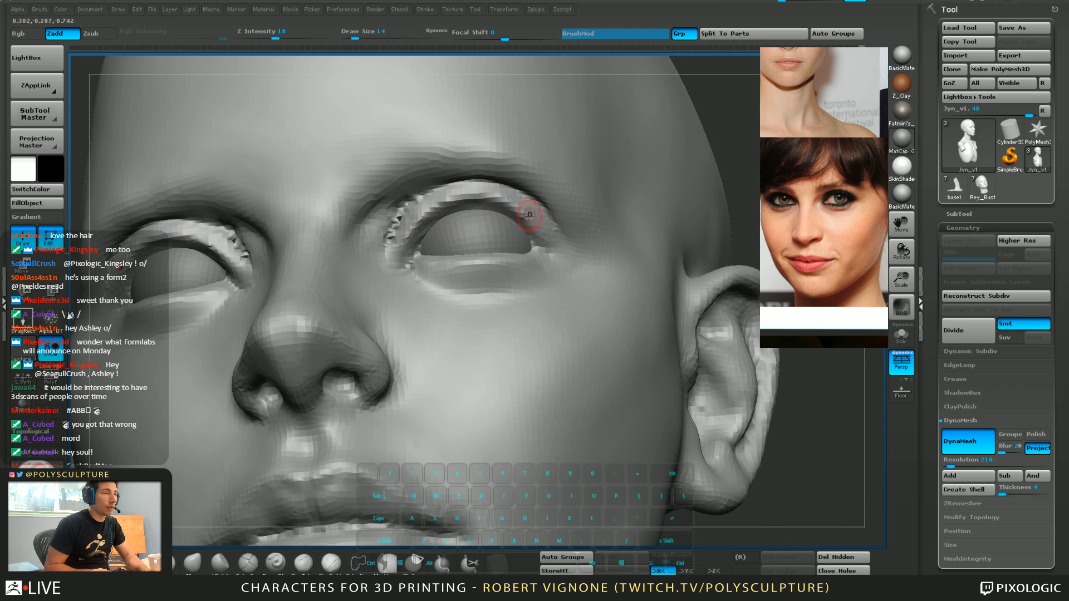
{"action": "right_click_drag", "start_coordinate": [530, 214], "coordinate": [482, 241]}
{"action": "mouse_move", "coordinate": [532, 294]}
{"action": "right_mouse_down", "text": "alt"}
{"action": "mouse_move", "coordinate": [397, 246]}
{"action": "mouse_move", "coordinate": [499, 239]}
{"action": "mouse_move", "coordinate": [392, 245]}
{"action": "mouse_move", "coordinate": [432, 250]}
{"action": "mouse_move", "coordinate": [508, 232]}
{"action": "mouse_move", "coordinate": [483, 244]}
{"action": "right_mouse_up", "text": "alt"}
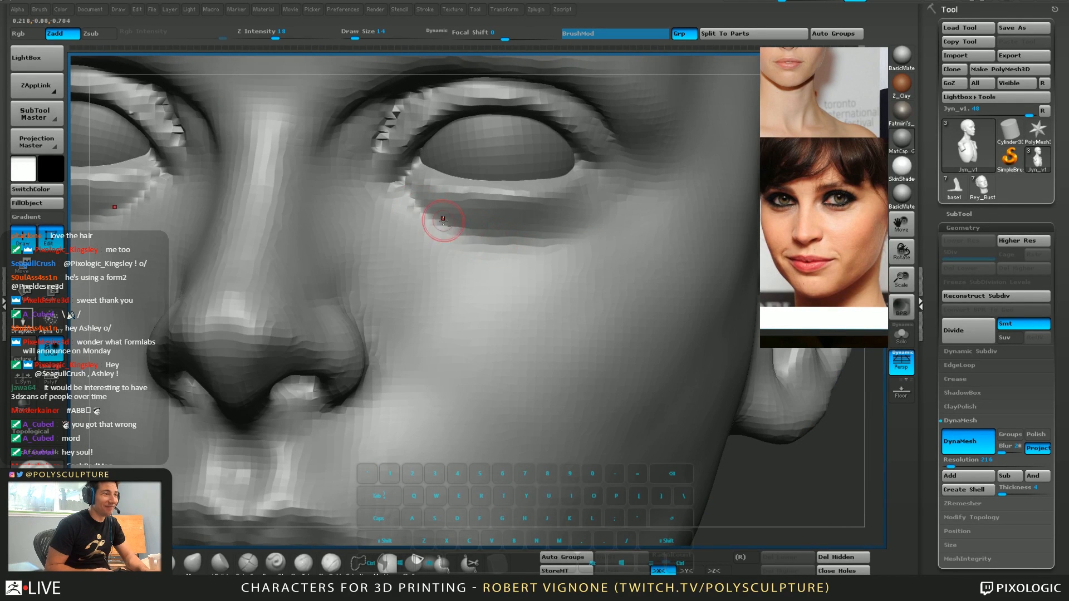
Build up the cheekbone below the outer eye corner with the Z Intensity 6 brush at draw size 31
{"action": "right_click_drag", "start_coordinate": [591, 211], "coordinate": [580, 209]}
{"action": "left_click", "coordinate": [331, 564]}
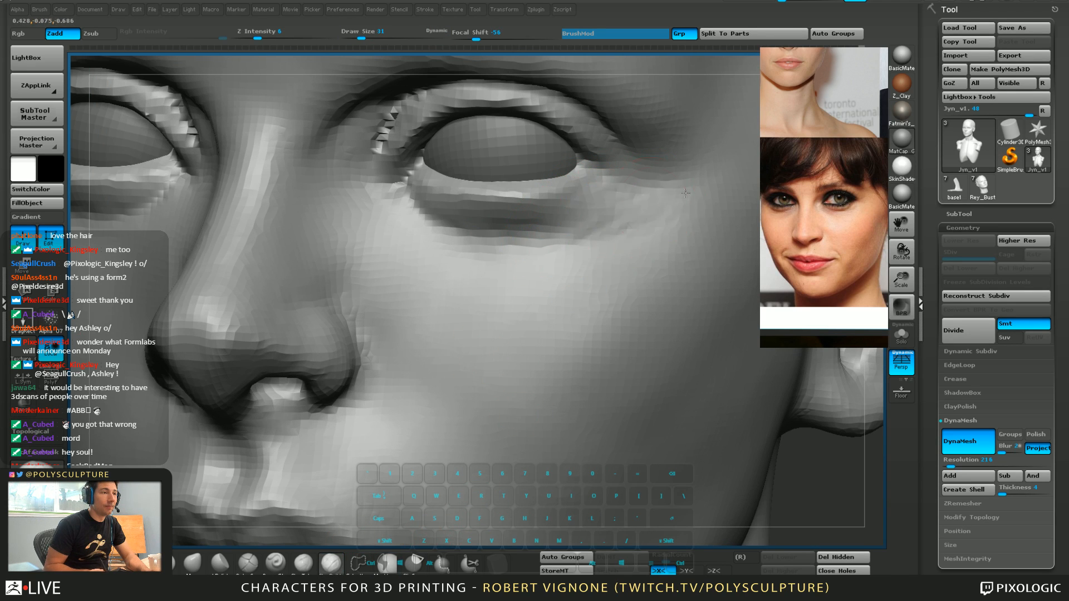
{"action": "mouse_move", "coordinate": [685, 193]}
{"action": "left_mouse_down"}
{"action": "mouse_move", "coordinate": [618, 210]}
{"action": "mouse_move", "coordinate": [670, 227]}
{"action": "left_mouse_up"}
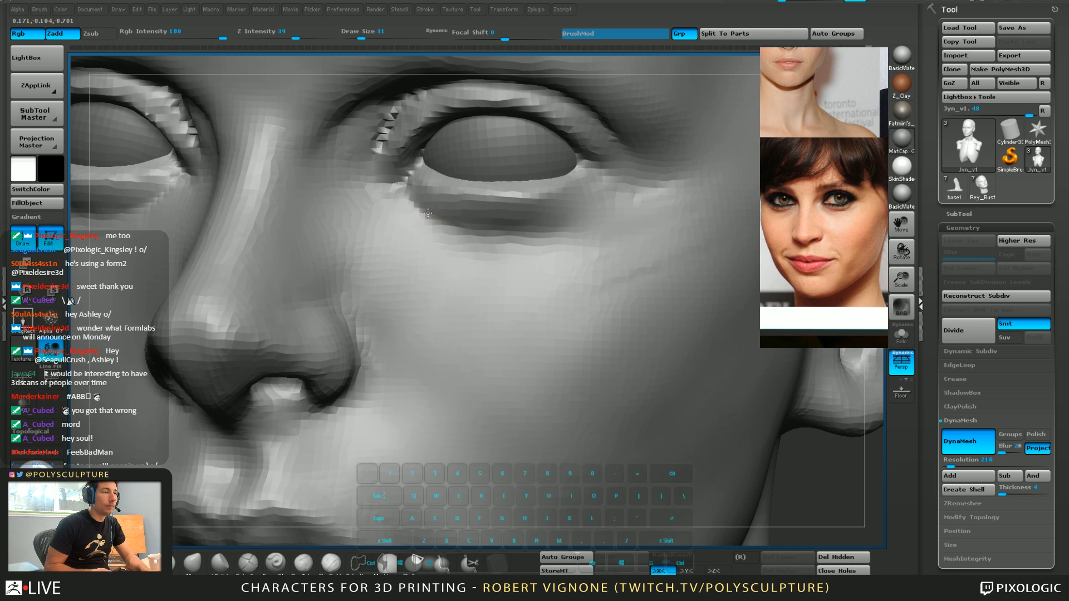
Adjust the inner eye, brow and nose bridge in profile with the Move brush at draw size 65
{"action": "right_click_drag", "start_coordinate": [505, 231], "coordinate": [345, 222]}
{"action": "key", "text": "s"}
{"action": "left_click_drag", "start_coordinate": [495, 210], "coordinate": [503, 210]}
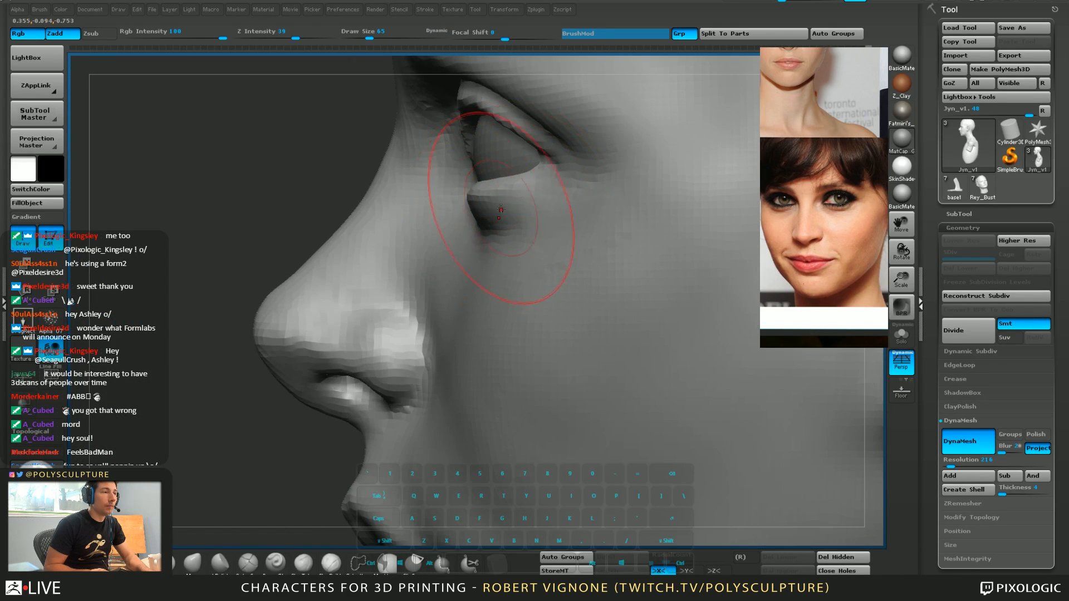
{"action": "key", "text": "b"}
{"action": "key", "text": "m"}
{"action": "key", "text": "v"}
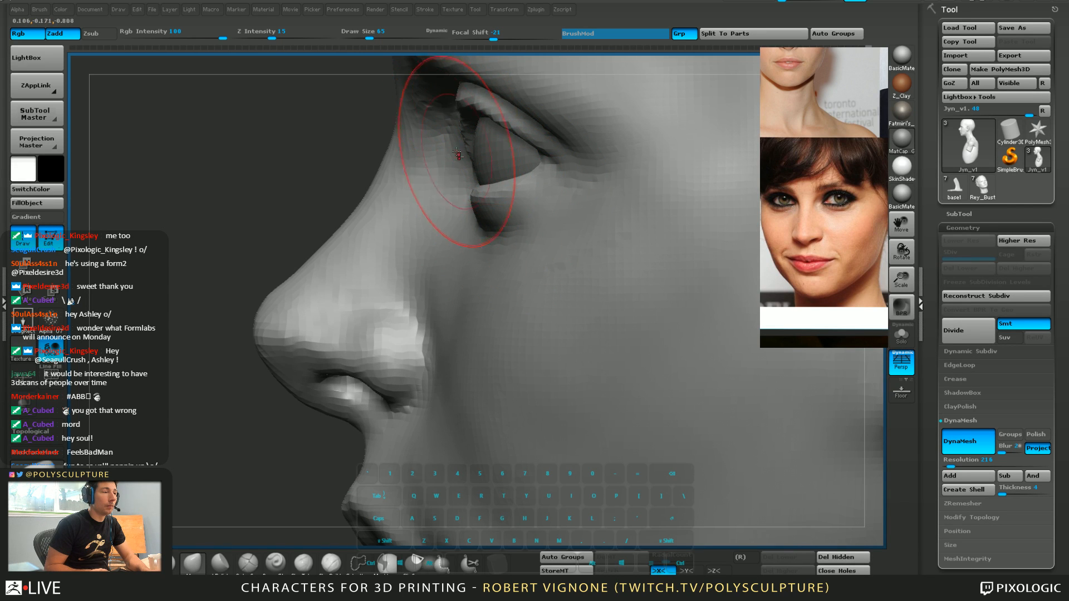
{"action": "right_click_drag", "start_coordinate": [456, 154], "coordinate": [413, 245], "text": "ctrl"}
{"action": "right_click_drag", "start_coordinate": [317, 256], "coordinate": [239, 233]}
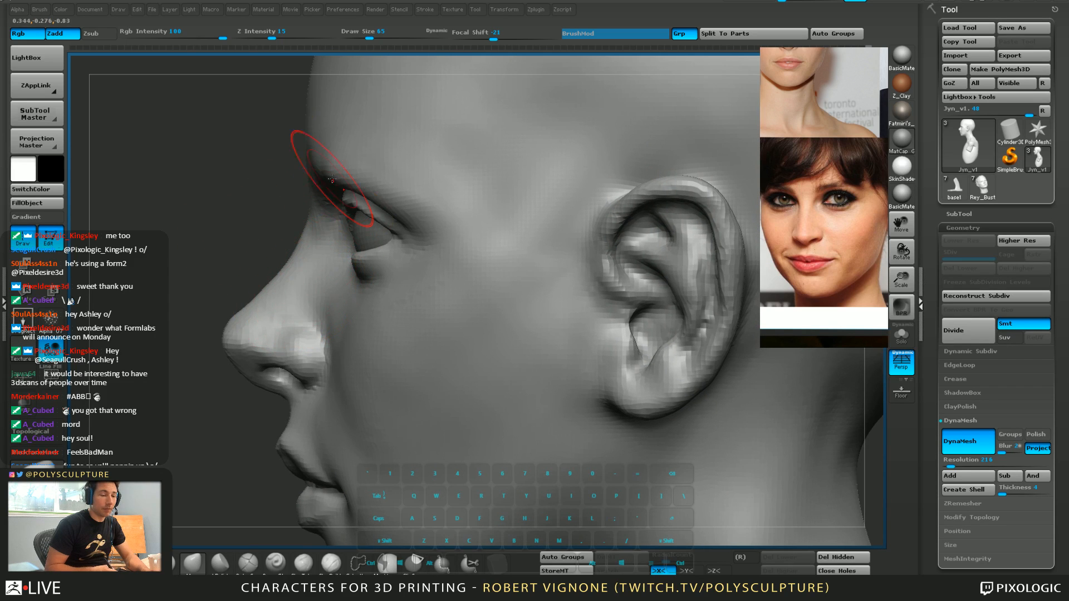
{"action": "left_click_drag", "start_coordinate": [233, 247], "coordinate": [216, 234]}
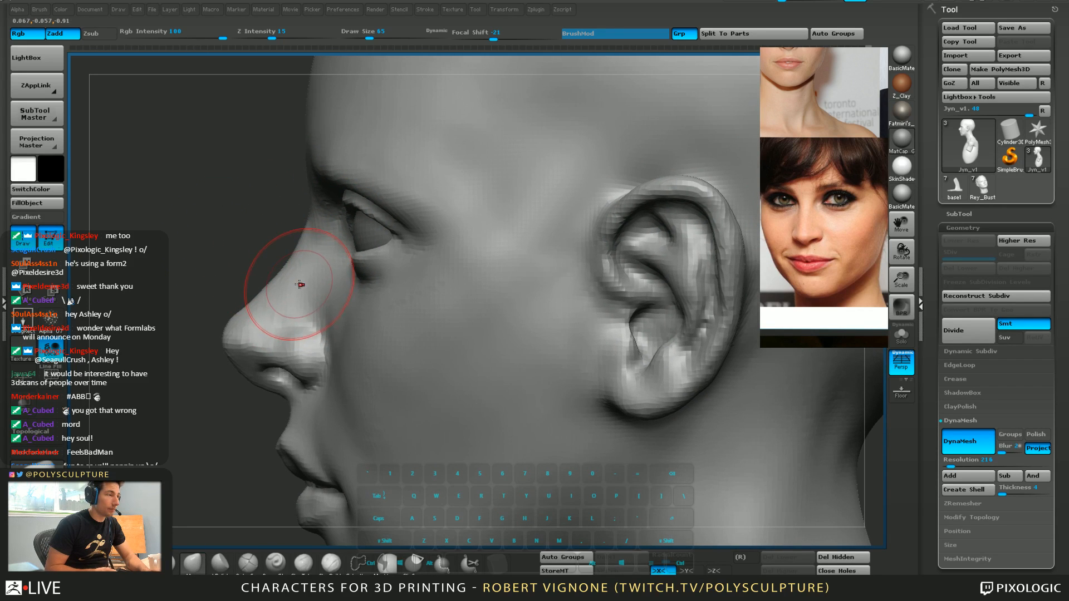
Reshape the brow and lower forehead profile with the Move brush at draw size 83
{"action": "key", "text": "bracketright"}
{"action": "key", "text": "bracketright"}
{"action": "left_click_drag", "start_coordinate": [298, 215], "coordinate": [372, 237]}
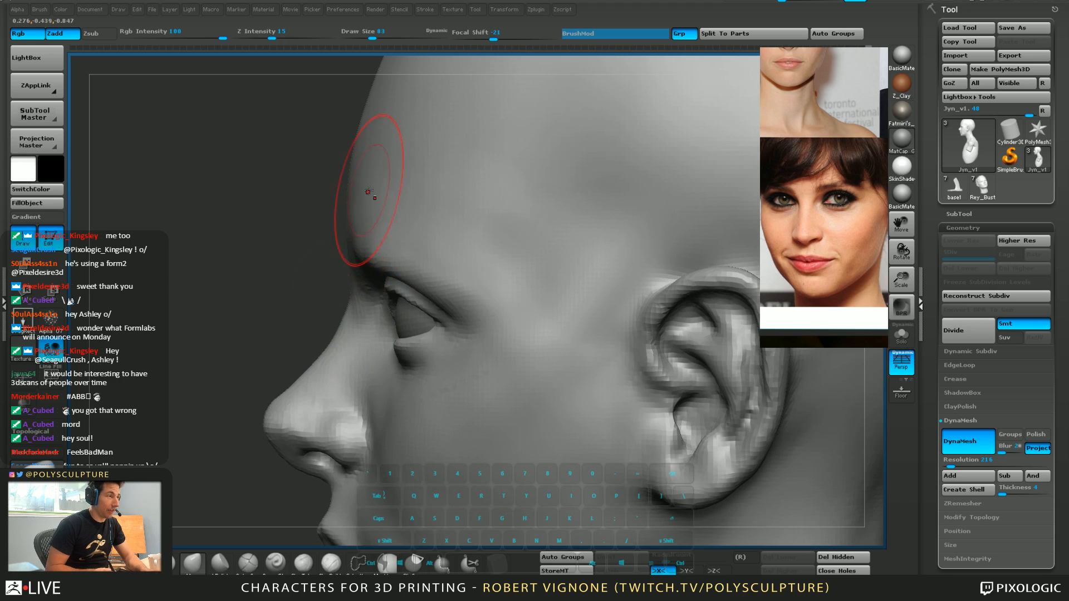
{"action": "right_click_drag", "start_coordinate": [368, 192], "coordinate": [356, 245], "text": "alt"}
Round out the forehead and front of the skull with the Move brush at draw sizes 192 and 167
{"action": "key", "text": "s"}
{"action": "mouse_move", "coordinate": [379, 234]}
{"action": "left_mouse_down"}
{"action": "mouse_move", "coordinate": [398, 235]}
{"action": "mouse_move", "coordinate": [386, 199]}
{"action": "mouse_move", "coordinate": [347, 196]}
{"action": "left_mouse_up"}
{"action": "key", "text": "s"}
{"action": "key", "text": "s"}
{"action": "left_click_drag", "start_coordinate": [363, 258], "coordinate": [359, 258]}
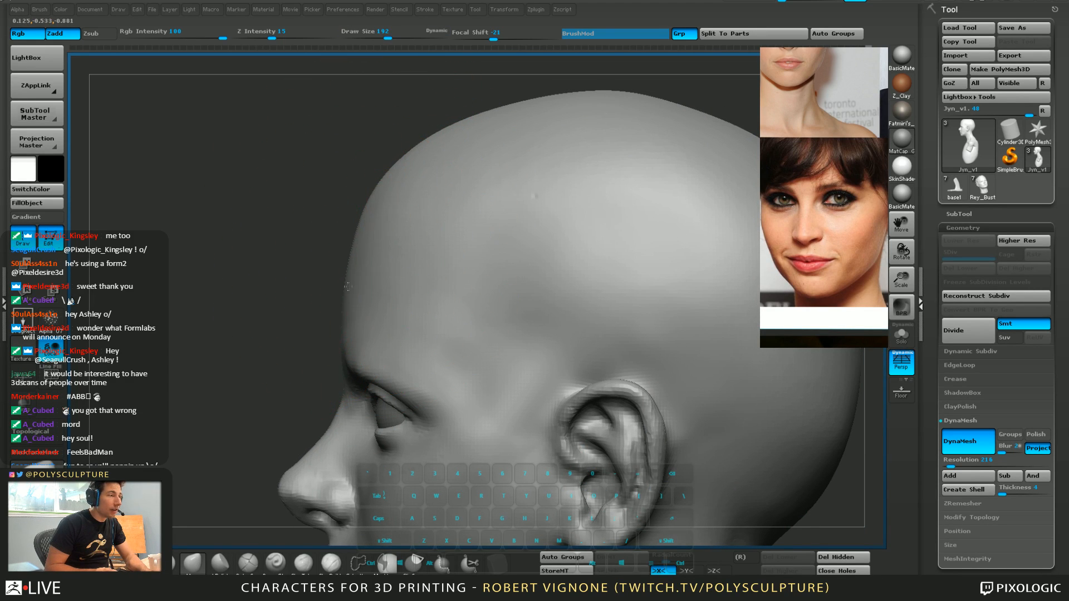
{"action": "mouse_move", "coordinate": [346, 283]}
{"action": "right_mouse_down"}
{"action": "mouse_move", "coordinate": [390, 281]}
{"action": "mouse_move", "coordinate": [356, 303]}
{"action": "right_mouse_up"}
{"action": "key", "text": "s"}
{"action": "left_click_drag", "start_coordinate": [429, 298], "coordinate": [424, 297]}
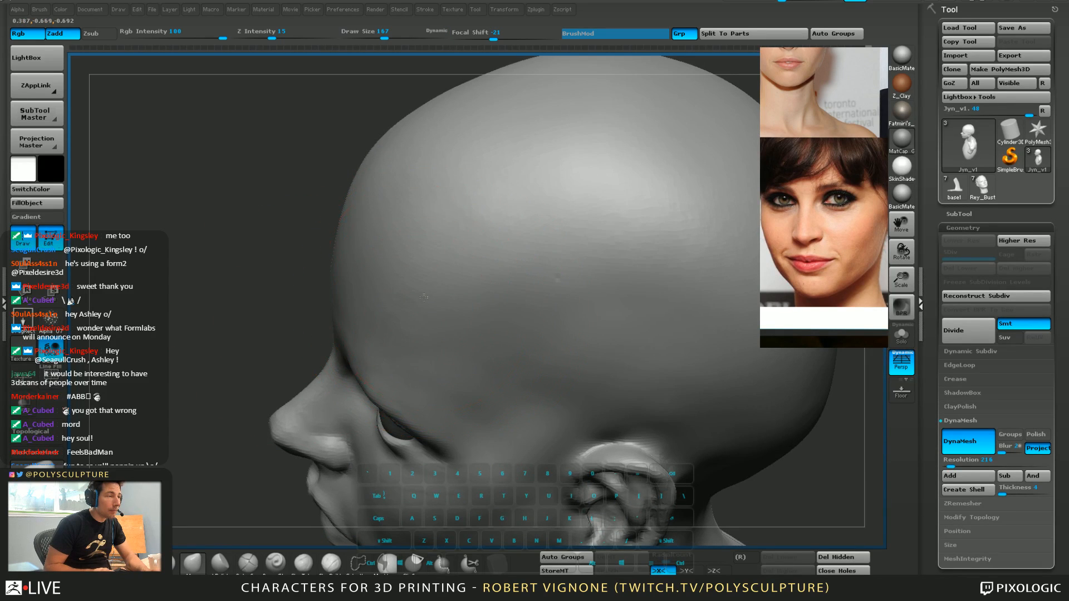
Reshape the back of the skull above the neck with the Move brush at draw sizes 223 and 262
{"action": "right_click_drag", "start_coordinate": [465, 314], "coordinate": [538, 288], "text": "alt"}
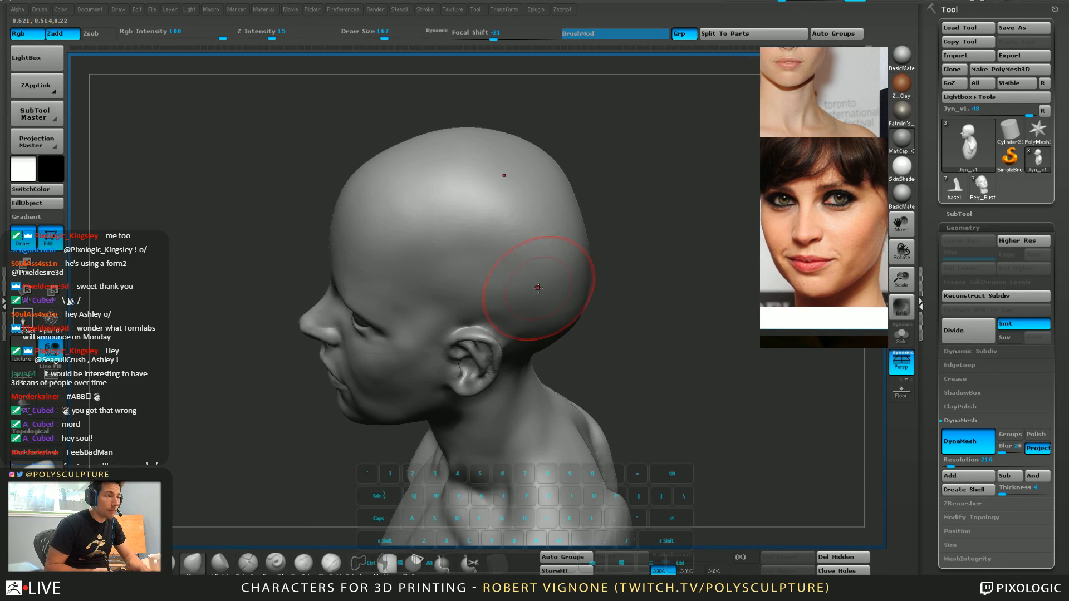
{"action": "key", "text": "5"}
{"action": "left_click_drag", "start_coordinate": [565, 321], "coordinate": [573, 321]}
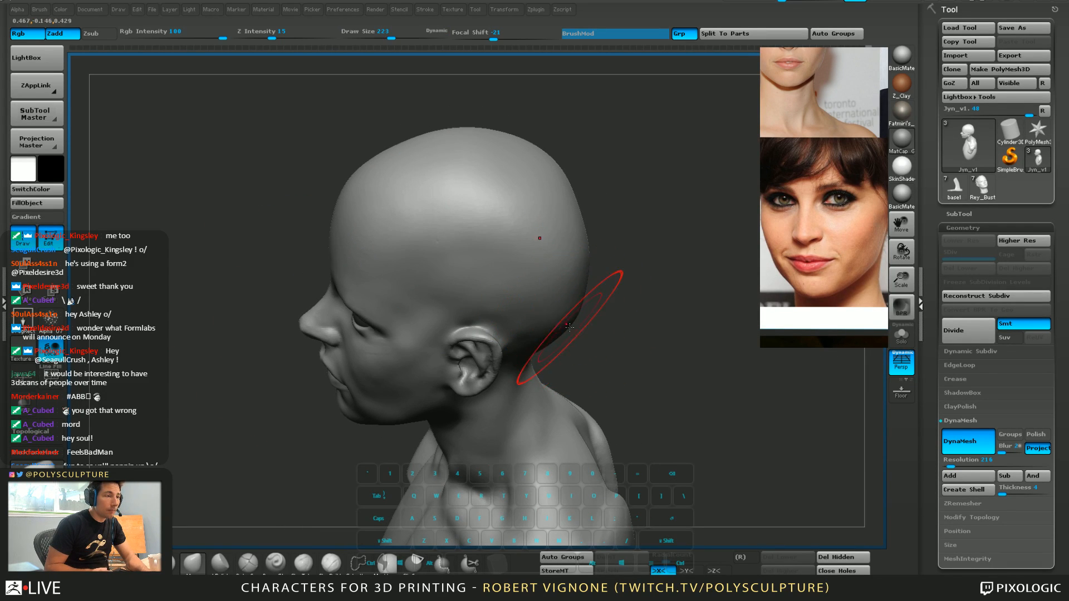
{"action": "key", "text": "bracketright"}
{"action": "right_click_drag", "start_coordinate": [593, 255], "coordinate": [597, 217]}
{"action": "mouse_move", "coordinate": [579, 157]}
{"action": "left_mouse_down"}
{"action": "mouse_move", "coordinate": [611, 150]}
{"action": "mouse_move", "coordinate": [587, 184]}
{"action": "left_mouse_up"}
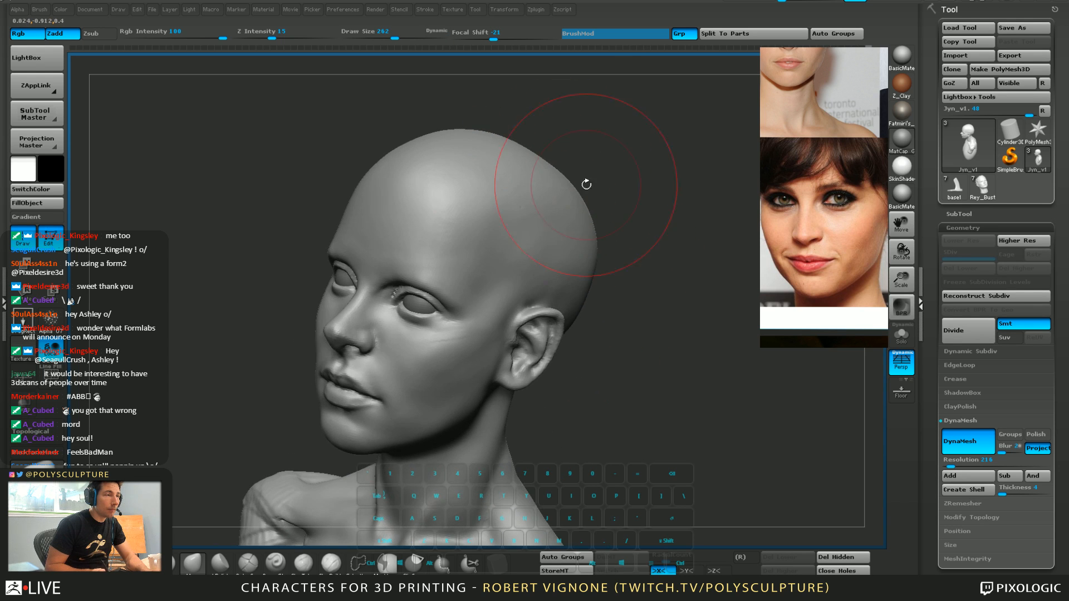
Fill out the back and crown of the skull with the Z Intensity 10 brush at draw size 207, and smooth the side at 192
{"action": "key", "text": "5"}
{"action": "left_click_drag", "start_coordinate": [582, 233], "coordinate": [577, 233]}
{"action": "left_click_drag", "start_coordinate": [618, 160], "coordinate": [574, 251]}
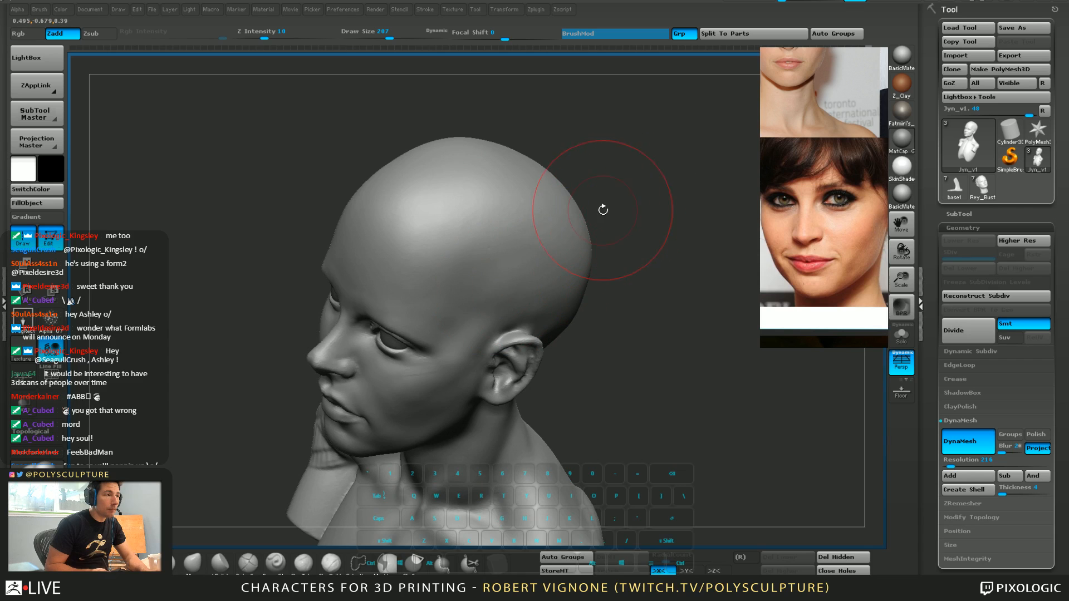
{"action": "left_click_drag", "start_coordinate": [603, 210], "coordinate": [598, 218]}
{"action": "key", "text": "s"}
{"action": "left_click_drag", "start_coordinate": [521, 231], "coordinate": [518, 231]}
{"action": "left_click_drag", "start_coordinate": [452, 186], "coordinate": [476, 236]}
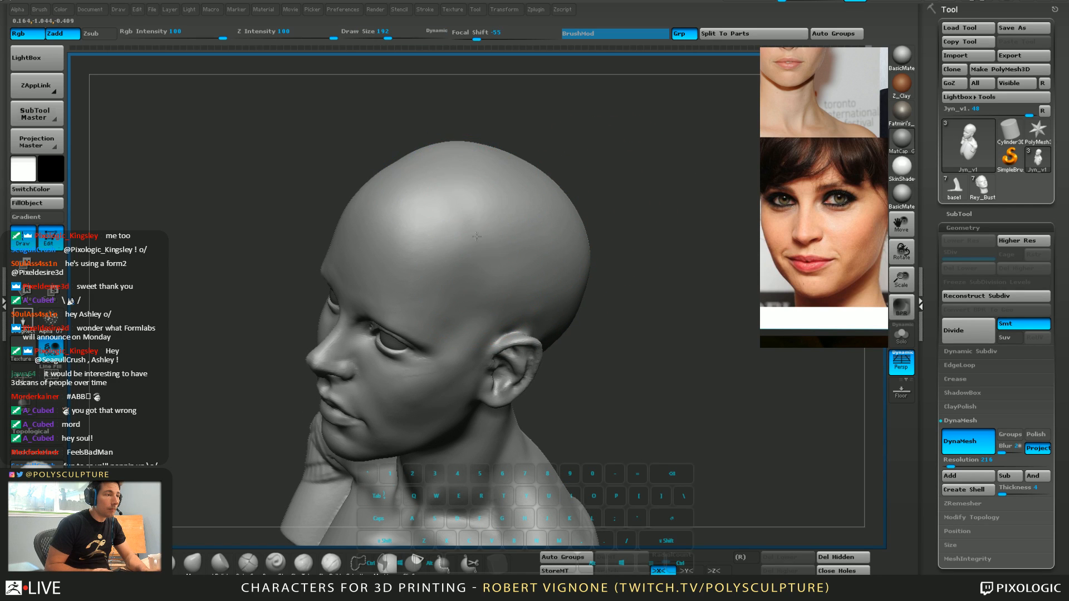
Soften the cheek below the outer eye corner by smoothing it at draw size 101
{"action": "right_click_drag", "start_coordinate": [479, 229], "coordinate": [474, 195]}
{"action": "right_click_drag", "start_coordinate": [467, 361], "coordinate": [454, 245], "text": "alt"}
{"action": "key", "text": "s"}
{"action": "left_click_drag", "start_coordinate": [440, 256], "coordinate": [429, 256]}
{"action": "right_click_drag", "start_coordinate": [431, 259], "coordinate": [434, 312], "text": "ctrl"}
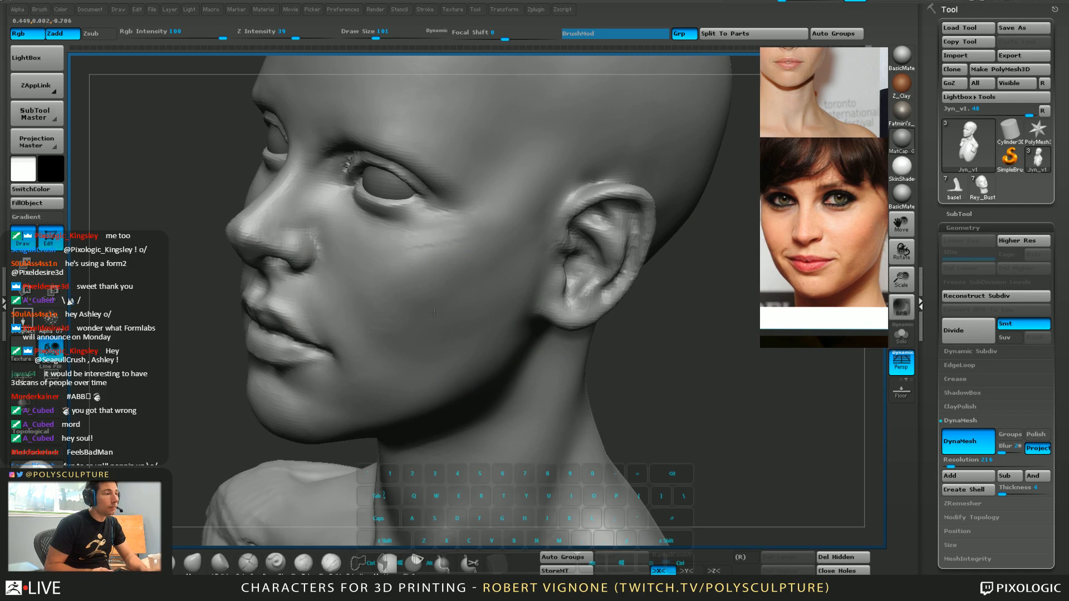
{"action": "mouse_move", "coordinate": [439, 272]}
{"action": "left_mouse_down", "text": "shift"}
{"action": "mouse_move", "coordinate": [391, 258]}
{"action": "mouse_move", "coordinate": [443, 256]}
{"action": "left_mouse_up", "text": "shift"}
{"action": "mouse_move", "coordinate": [446, 332]}
{"action": "right_mouse_down", "text": "ctrl"}
{"action": "mouse_move", "coordinate": [452, 287]}
{"action": "mouse_move", "coordinate": [453, 300]}
{"action": "right_mouse_up", "text": "ctrl"}
Compare the head's proportions with perspective turned off and back on
{"action": "key", "text": "p"}
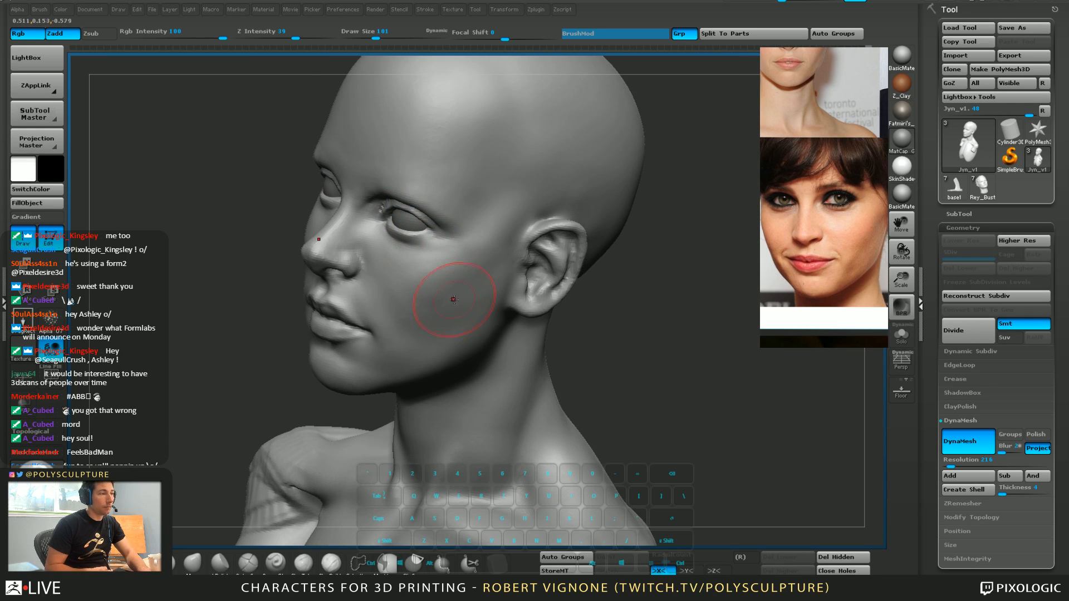
{"action": "key", "text": "p"}
{"action": "key", "text": "p"}
{"action": "key", "text": "p"}
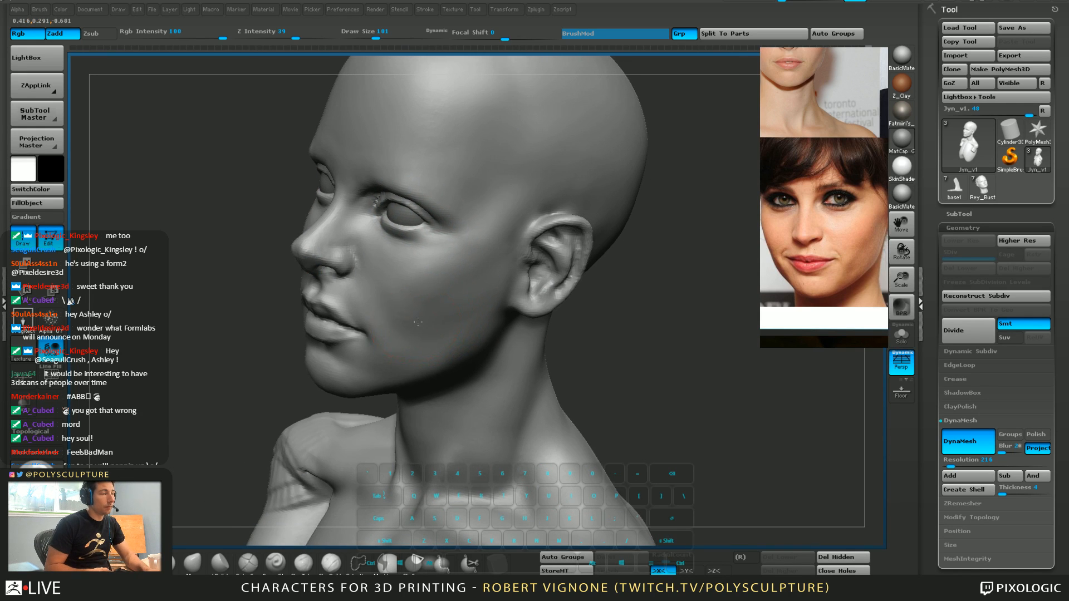
Adjust the cheek and jaw contour in three-quarter view with the Move brush, ending at draw size 192
{"action": "mouse_move", "coordinate": [418, 322]}
{"action": "right_mouse_down"}
{"action": "mouse_move", "coordinate": [498, 319]}
{"action": "mouse_move", "coordinate": [462, 339]}
{"action": "right_mouse_up"}
{"action": "key", "text": "s"}
{"action": "mouse_move", "coordinate": [468, 315]}
{"action": "left_mouse_down"}
{"action": "mouse_move", "coordinate": [484, 312]}
{"action": "mouse_move", "coordinate": [443, 333]}
{"action": "left_mouse_up"}
{"action": "key", "text": "1"}
{"action": "key", "text": "s"}
{"action": "key", "text": "s"}
{"action": "key", "text": "s"}
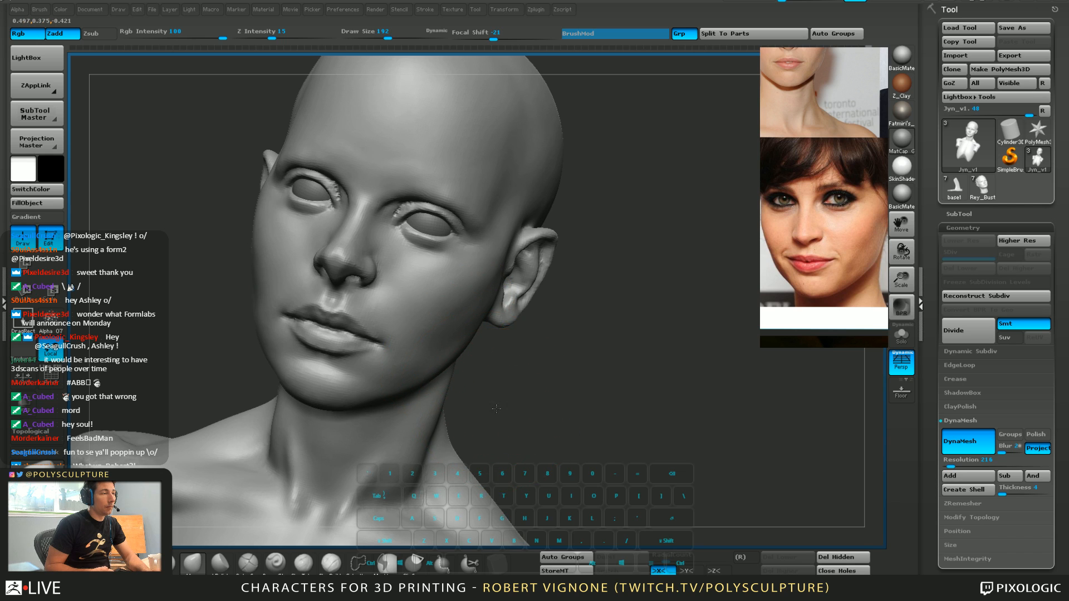
Adjust the brow and temples from the front view with the Move brush at draw sizes 66 and 100
{"action": "left_click_drag", "start_coordinate": [538, 414], "coordinate": [533, 394], "text": "alt"}
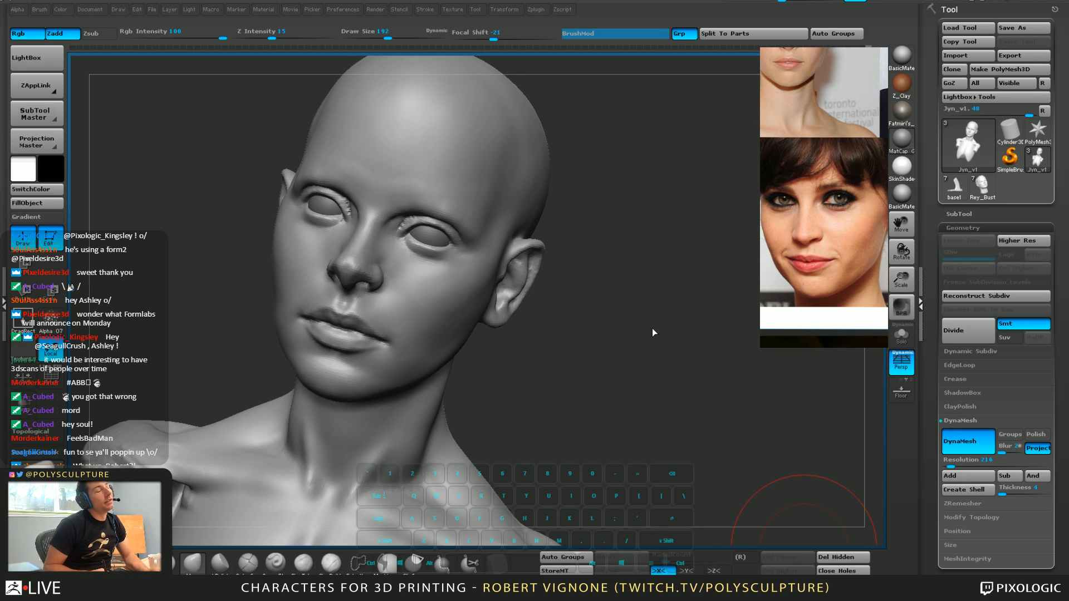
{"action": "left_click_drag", "start_coordinate": [653, 332], "coordinate": [649, 325]}
{"action": "mouse_move", "coordinate": [226, 273]}
{"action": "left_mouse_down", "text": "shift"}
{"action": "mouse_move", "coordinate": [599, 315]}
{"action": "mouse_move", "coordinate": [585, 310]}
{"action": "left_mouse_up", "text": "shift"}
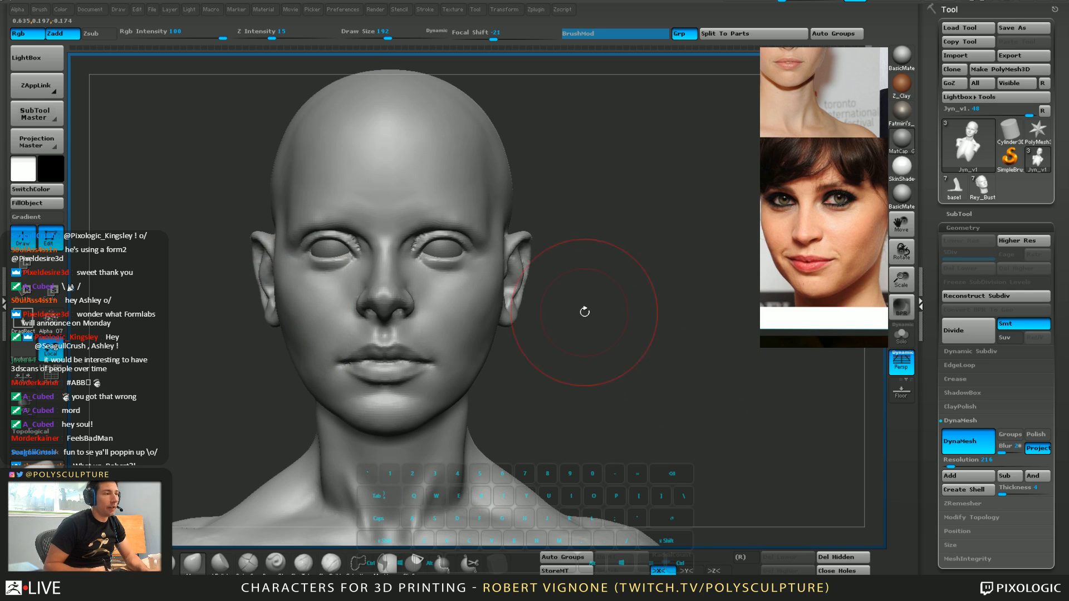
{"action": "key", "text": "s"}
{"action": "left_click_drag", "start_coordinate": [490, 260], "coordinate": [468, 260]}
{"action": "mouse_move", "coordinate": [468, 257]}
{"action": "right_mouse_down", "text": "alt"}
{"action": "mouse_move", "coordinate": [507, 239]}
{"action": "mouse_move", "coordinate": [402, 220]}
{"action": "right_mouse_up", "text": "alt"}
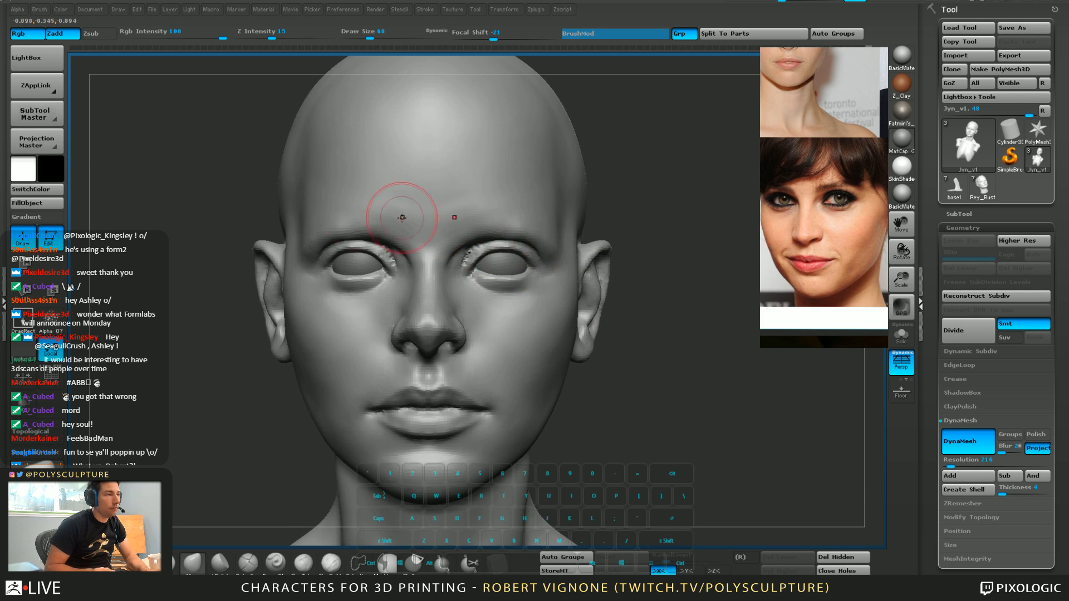
{"action": "key", "text": "s"}
{"action": "left_click_drag", "start_coordinate": [306, 172], "coordinate": [310, 172]}
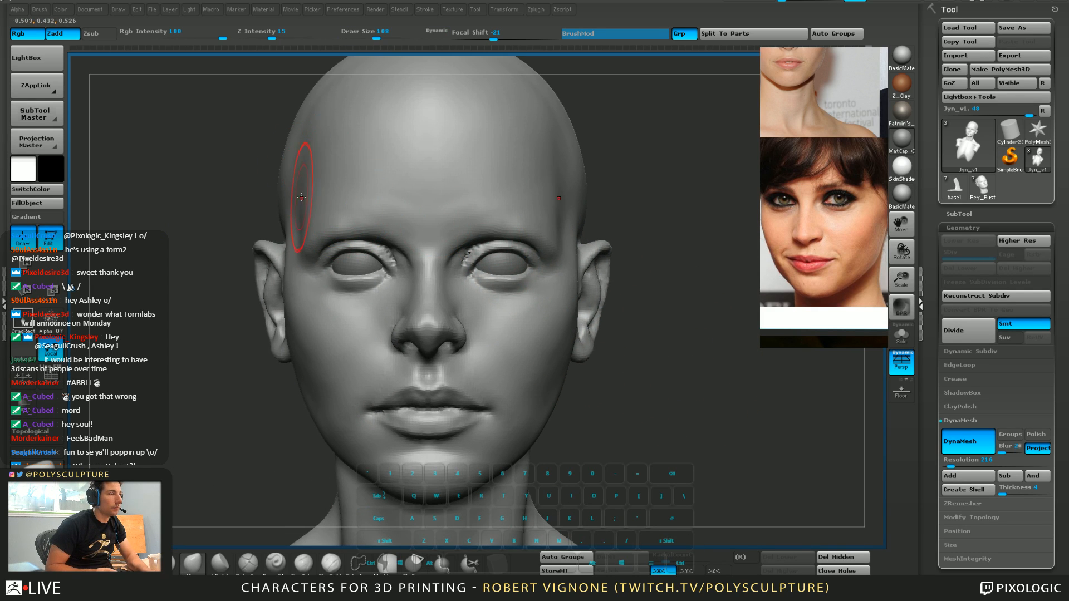
Build up the temple and side of the forehead with the Z Intensity 10 brush at draw size 100 and smooth it
{"action": "key", "text": "2"}
{"action": "right_click_drag", "start_coordinate": [284, 170], "coordinate": [329, 161]}
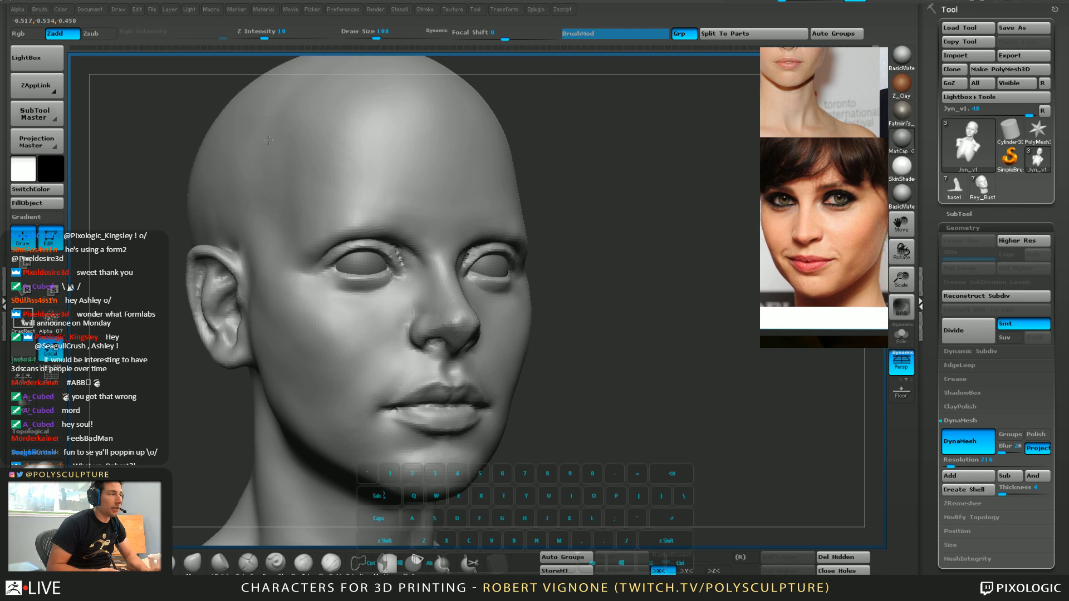
{"action": "left_click_drag", "start_coordinate": [268, 140], "coordinate": [244, 149]}
{"action": "left_click_drag", "start_coordinate": [244, 149], "coordinate": [251, 120], "text": "shift"}
Fill out the side of the skull behind and above the ear with the Z Intensity 10 brush at draw size 223
{"action": "right_click_drag", "start_coordinate": [242, 158], "coordinate": [346, 218]}
{"action": "key", "text": "s"}
{"action": "left_click_drag", "start_coordinate": [287, 245], "coordinate": [302, 245]}
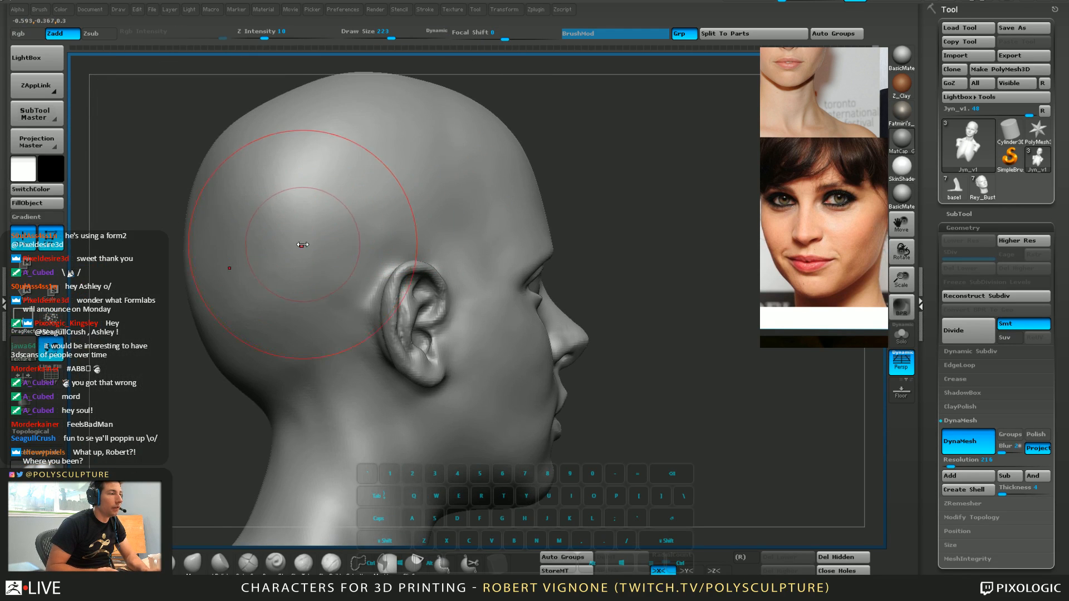
{"action": "right_click_drag", "start_coordinate": [368, 409], "coordinate": [330, 245], "text": "alt"}
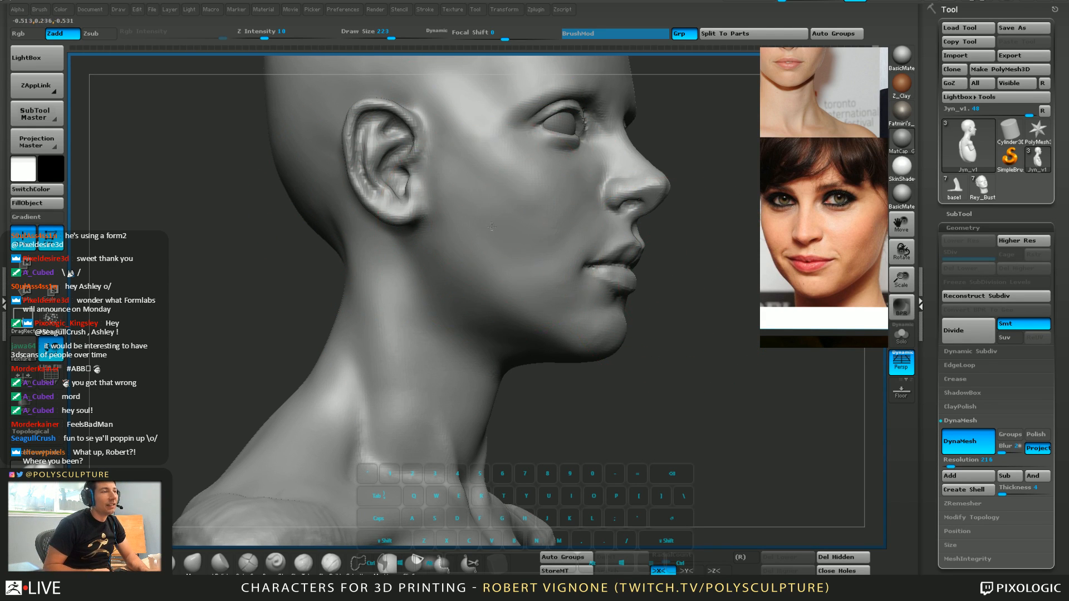
Adjust the cheek directly in front of the ear with the Move brush at draw size 94 and smooth it
{"action": "right_click_drag", "start_coordinate": [491, 227], "coordinate": [452, 279], "text": "alt"}
{"action": "key", "text": "s"}
{"action": "left_click_drag", "start_coordinate": [454, 254], "coordinate": [443, 254]}
{"action": "right_click_drag", "start_coordinate": [432, 237], "coordinate": [409, 243]}
{"action": "key", "text": "s"}
{"action": "left_click_drag", "start_coordinate": [411, 244], "coordinate": [404, 245]}
{"action": "key", "text": "5"}
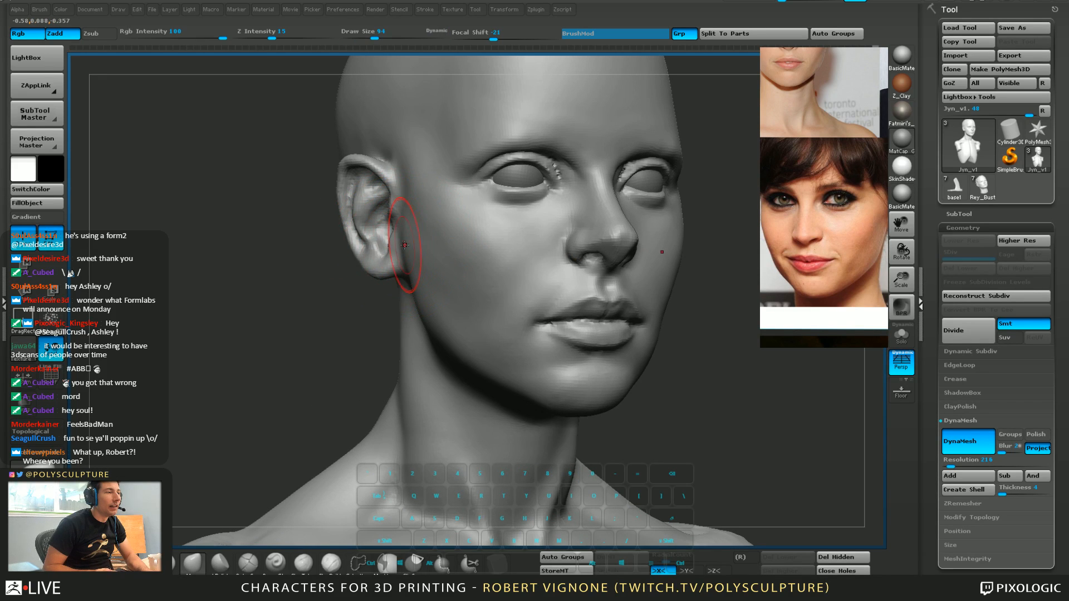
{"action": "key", "text": "shift"}
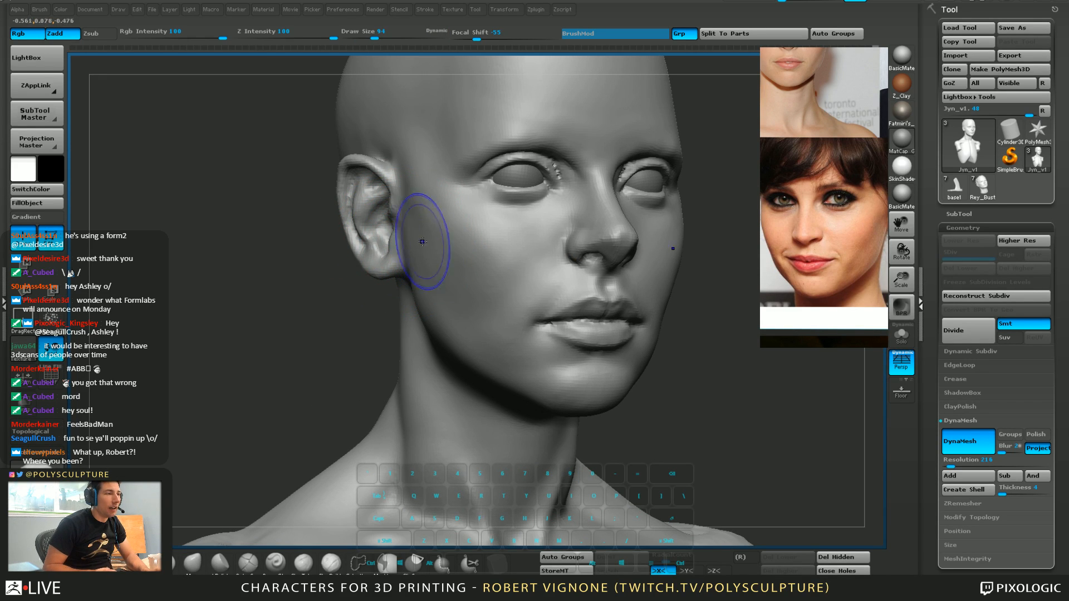
Build up and smooth the cheek below the cheekbone with the Z Intensity 10 brush at draw size 94
{"action": "key", "text": "1"}
{"action": "key", "text": "shift"}
{"action": "mouse_move", "coordinate": [463, 278]}
{"action": "right_mouse_down"}
{"action": "mouse_move", "coordinate": [482, 286]}
{"action": "mouse_move", "coordinate": [459, 289]}
{"action": "right_mouse_up"}
{"action": "right_click_drag", "start_coordinate": [660, 273], "coordinate": [544, 271], "text": "alt"}
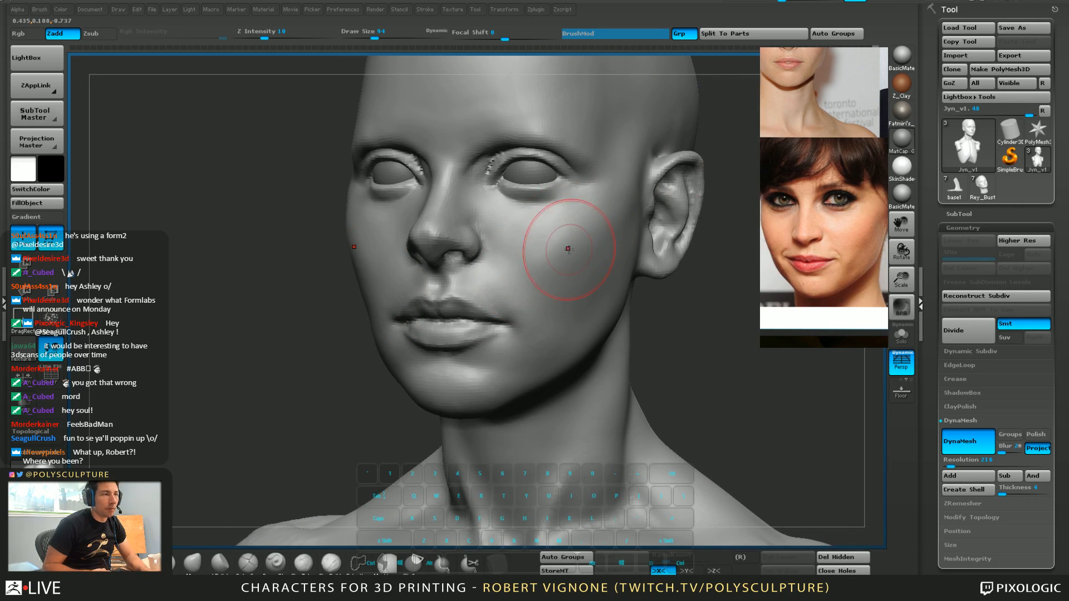
{"action": "key", "text": "shift"}
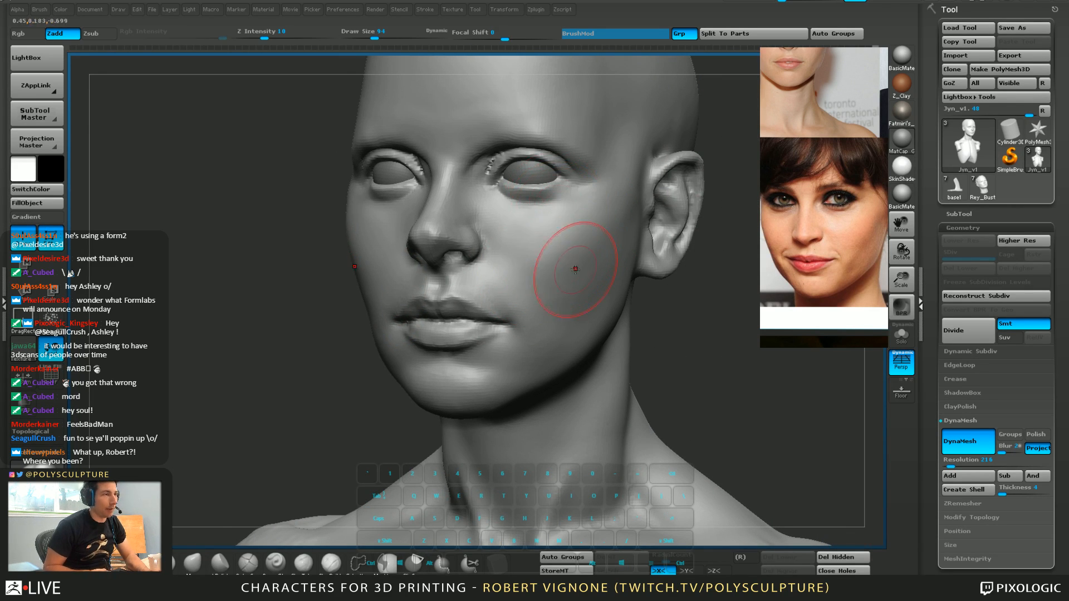
{"action": "mouse_move", "coordinate": [548, 264]}
{"action": "right_mouse_down"}
{"action": "mouse_move", "coordinate": [580, 268]}
{"action": "mouse_move", "coordinate": [570, 269]}
{"action": "right_mouse_up"}
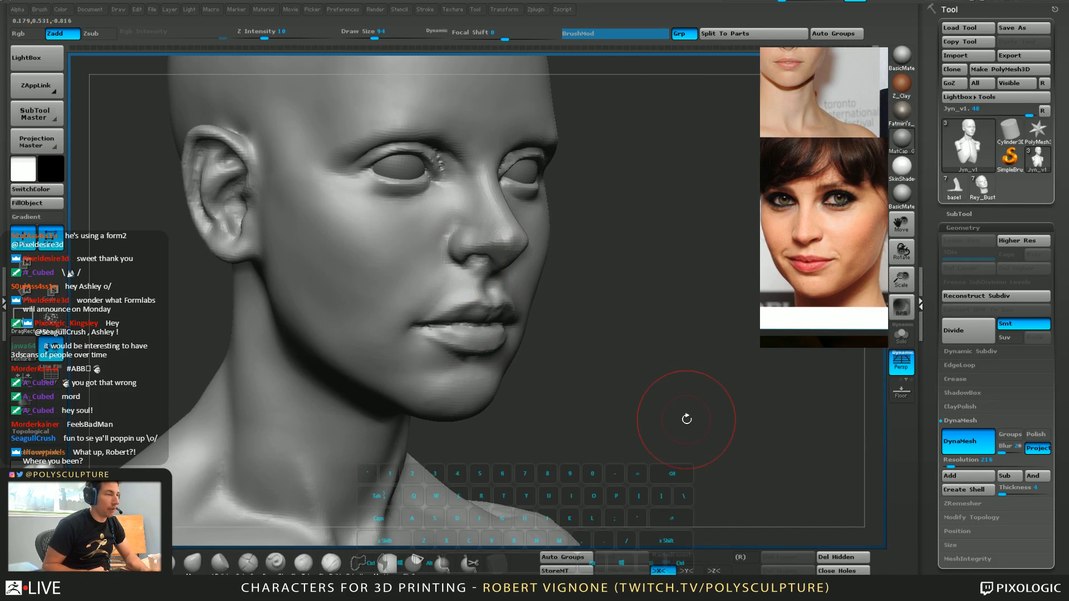
{"action": "mouse_move", "coordinate": [687, 419]}
{"action": "right_mouse_down"}
{"action": "mouse_move", "coordinate": [704, 410]}
{"action": "mouse_move", "coordinate": [690, 365]}
{"action": "mouse_move", "coordinate": [640, 312]}
{"action": "right_mouse_up"}
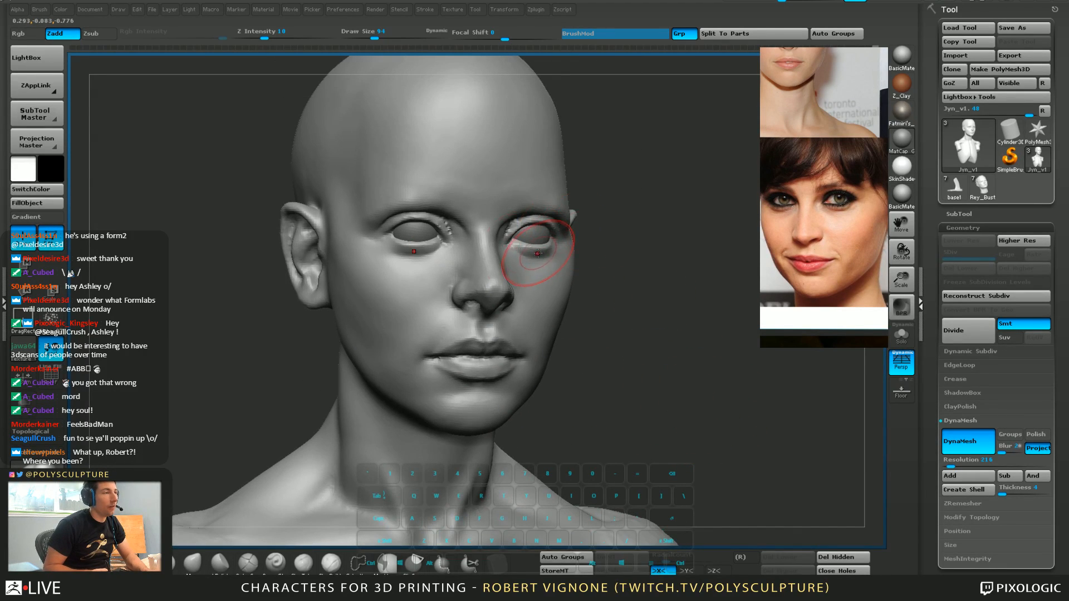
Smooth the side of the forehead above the outer brow and the area between the eyebrows
{"action": "mouse_move", "coordinate": [538, 253]}
{"action": "right_mouse_down"}
{"action": "mouse_move", "coordinate": [445, 228]}
{"action": "mouse_move", "coordinate": [360, 187]}
{"action": "right_mouse_up"}
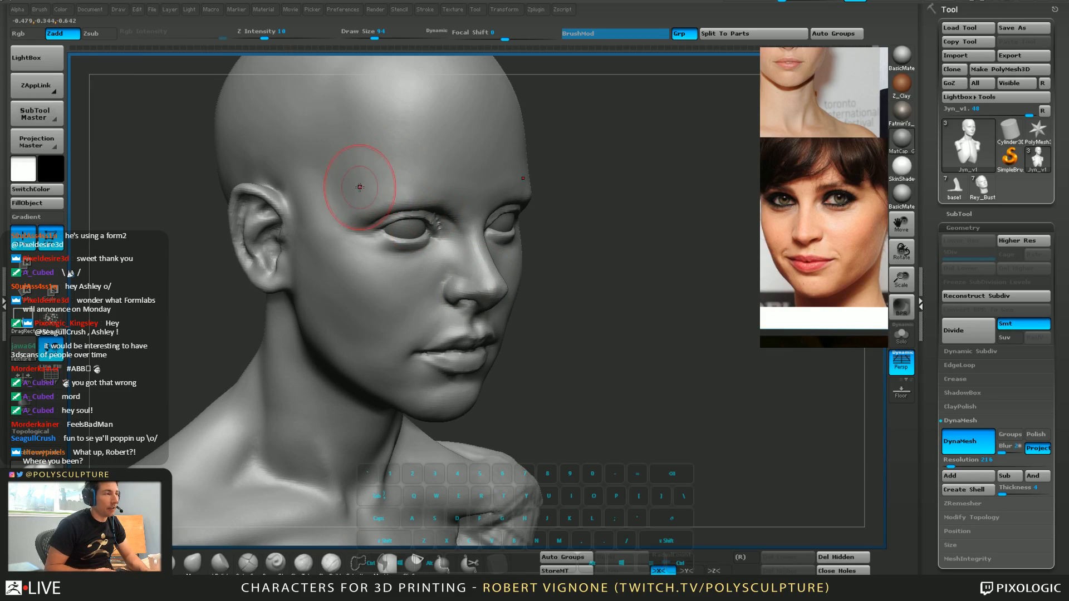
{"action": "mouse_move", "coordinate": [367, 177]}
{"action": "left_mouse_down", "text": "shift"}
{"action": "mouse_move", "coordinate": [405, 153]}
{"action": "mouse_move", "coordinate": [359, 178]}
{"action": "left_mouse_up", "text": "shift"}
{"action": "mouse_move", "coordinate": [359, 179]}
{"action": "right_mouse_down", "text": "alt"}
{"action": "mouse_move", "coordinate": [507, 241]}
{"action": "mouse_move", "coordinate": [347, 250]}
{"action": "mouse_move", "coordinate": [365, 257]}
{"action": "right_mouse_up", "text": "alt"}
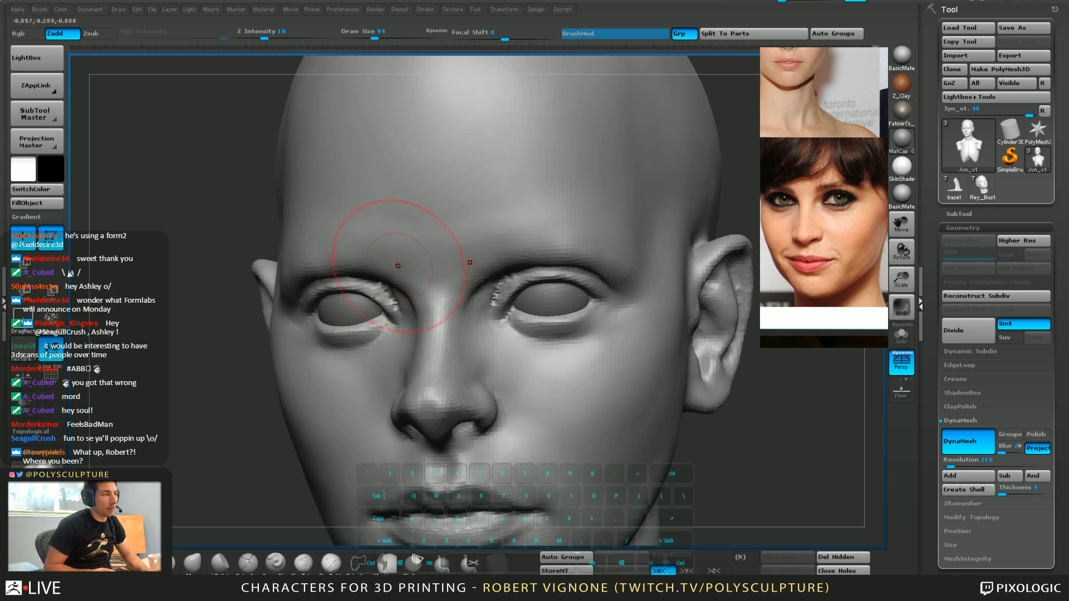
{"action": "mouse_move", "coordinate": [431, 290]}
{"action": "left_mouse_down", "text": "shift"}
{"action": "mouse_move", "coordinate": [450, 252]}
{"action": "mouse_move", "coordinate": [470, 248]}
{"action": "left_mouse_up", "text": "shift"}
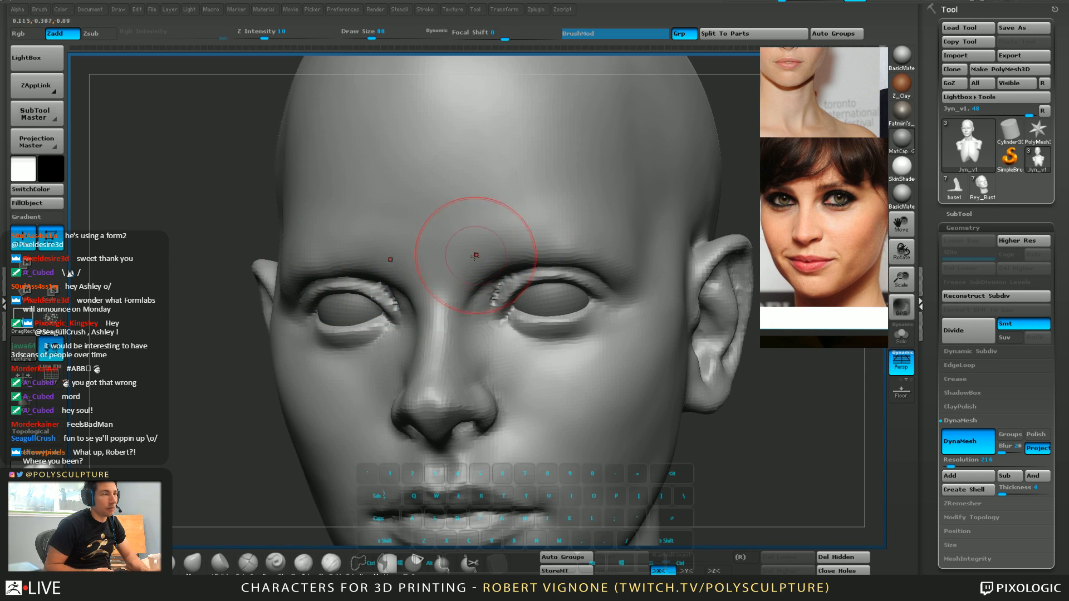
Refine the brow ridge above the eye at draw size 54 and smooth its outer end toward the temple
{"action": "key", "text": "s"}
{"action": "key", "text": "2"}
{"action": "key", "text": "shift"}
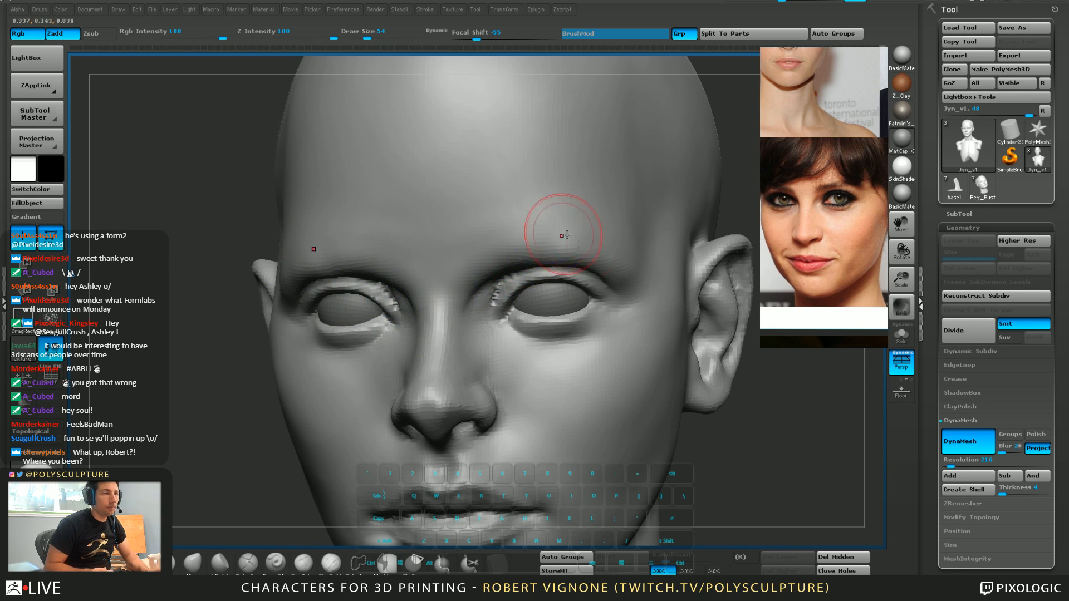
{"action": "key", "text": "shift"}
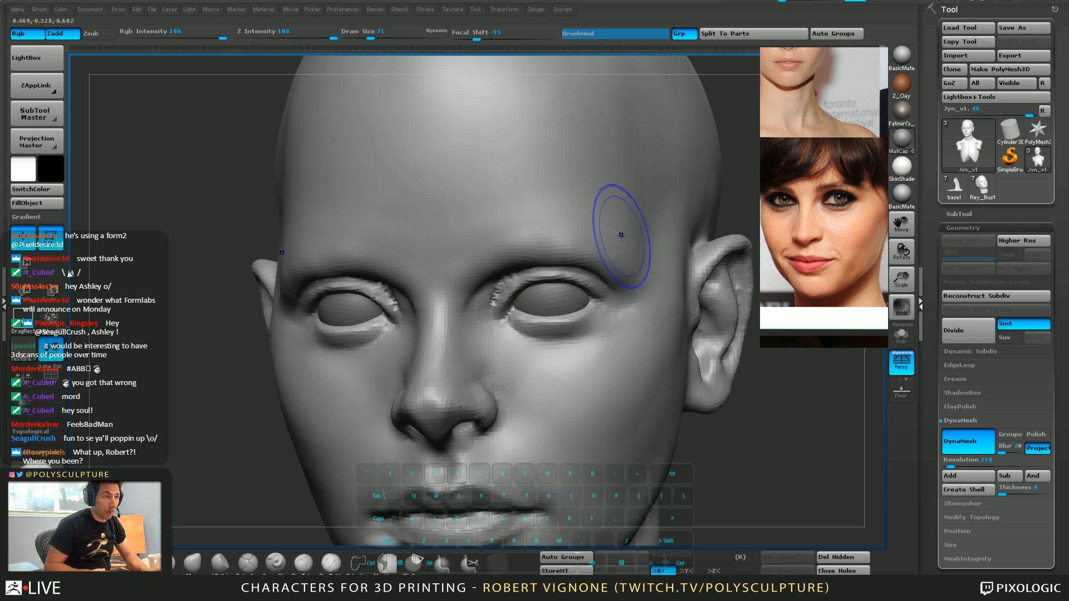
{"action": "key", "text": "shift"}
{"action": "key", "text": "2"}
{"action": "mouse_move", "coordinate": [530, 255]}
{"action": "right_mouse_down"}
{"action": "mouse_move", "coordinate": [552, 248]}
{"action": "mouse_move", "coordinate": [532, 246]}
{"action": "mouse_move", "coordinate": [548, 187]}
{"action": "right_mouse_up"}
{"action": "key", "text": "2"}
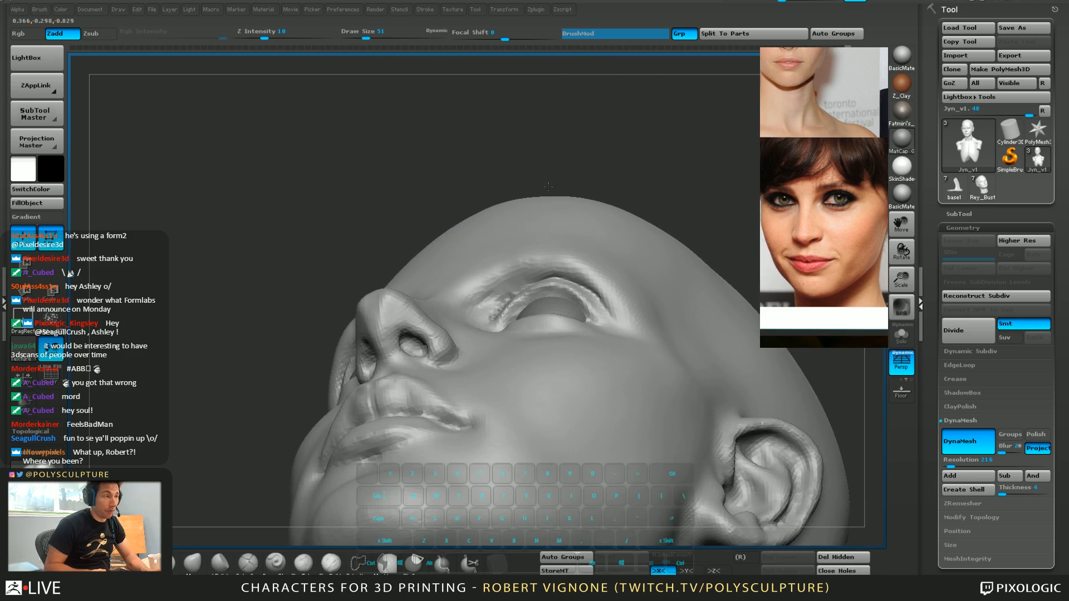
Adjust the inner brow and nose bridge from the side with the Move brush at draw size 51
{"action": "right_click_drag", "start_coordinate": [485, 286], "coordinate": [449, 298]}
{"action": "key", "text": "s"}
{"action": "mouse_move", "coordinate": [479, 290]}
{"action": "left_mouse_down"}
{"action": "mouse_move", "coordinate": [489, 290]}
{"action": "mouse_move", "coordinate": [479, 290]}
{"action": "left_mouse_up"}
{"action": "key", "text": "1"}
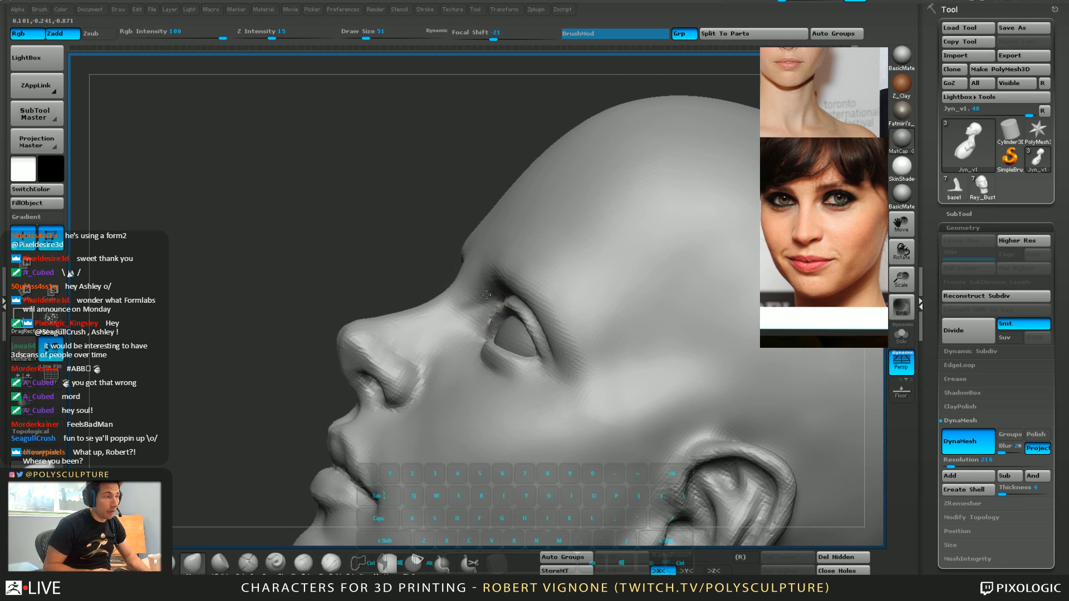
{"action": "mouse_move", "coordinate": [492, 297]}
{"action": "right_mouse_down"}
{"action": "mouse_move", "coordinate": [494, 271]}
{"action": "mouse_move", "coordinate": [573, 304]}
{"action": "mouse_move", "coordinate": [534, 279]}
{"action": "right_mouse_up"}
{"action": "mouse_move", "coordinate": [487, 248]}
{"action": "right_mouse_down", "text": "alt"}
{"action": "mouse_move", "coordinate": [439, 179]}
{"action": "mouse_move", "coordinate": [537, 176]}
{"action": "mouse_move", "coordinate": [494, 174]}
{"action": "mouse_move", "coordinate": [489, 189]}
{"action": "mouse_move", "coordinate": [484, 128]}
{"action": "right_mouse_up", "text": "alt"}
{"action": "key", "text": "1"}
Adjust the chin and cheek contours with the Move brush at draw size 94, checking them from several angles
{"action": "mouse_move", "coordinate": [478, 217]}
{"action": "right_mouse_down"}
{"action": "mouse_move", "coordinate": [507, 238]}
{"action": "mouse_move", "coordinate": [496, 324]}
{"action": "mouse_move", "coordinate": [543, 328]}
{"action": "right_mouse_up"}
{"action": "key", "text": "s"}
{"action": "left_click", "coordinate": [495, 370]}
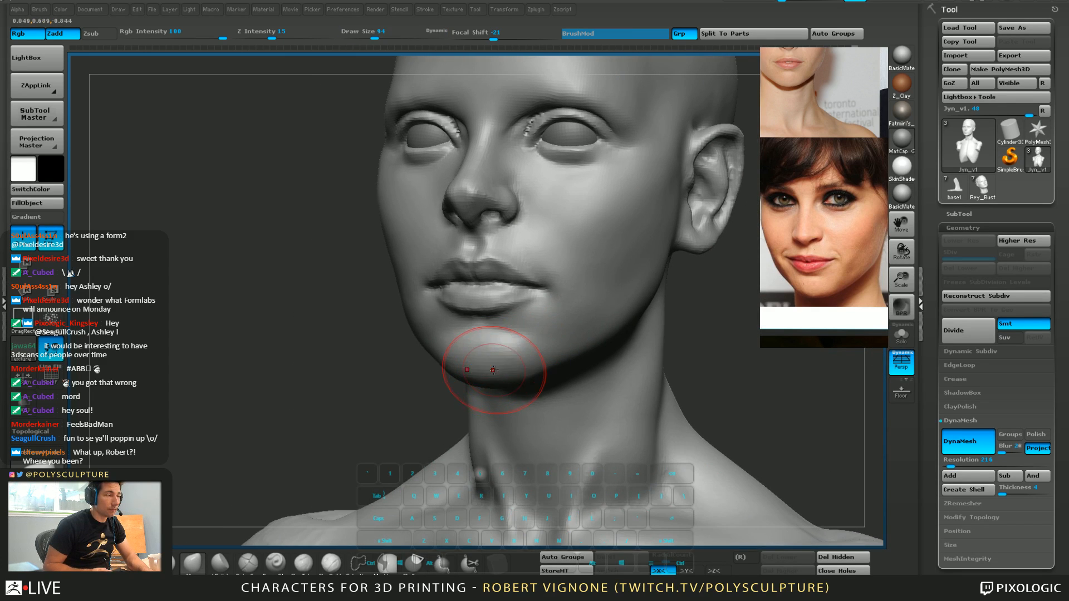
{"action": "mouse_move", "coordinate": [480, 374]}
{"action": "right_mouse_down"}
{"action": "mouse_move", "coordinate": [453, 379]}
{"action": "mouse_move", "coordinate": [465, 345]}
{"action": "mouse_move", "coordinate": [475, 358]}
{"action": "right_mouse_up"}
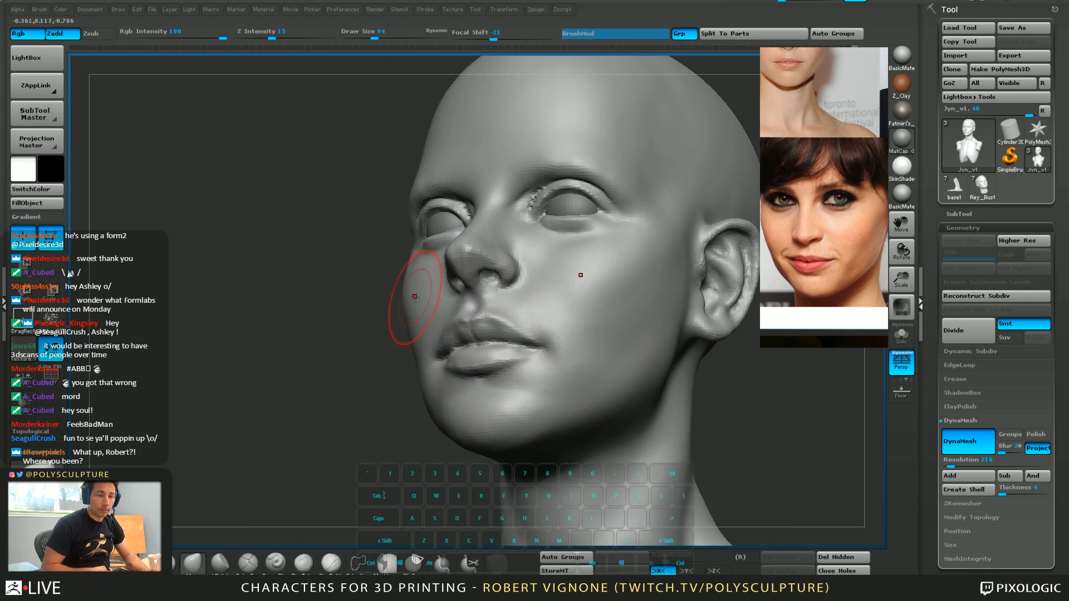
{"action": "right_click_drag", "start_coordinate": [416, 292], "coordinate": [452, 261]}
{"action": "right_click_drag", "start_coordinate": [462, 320], "coordinate": [420, 279]}
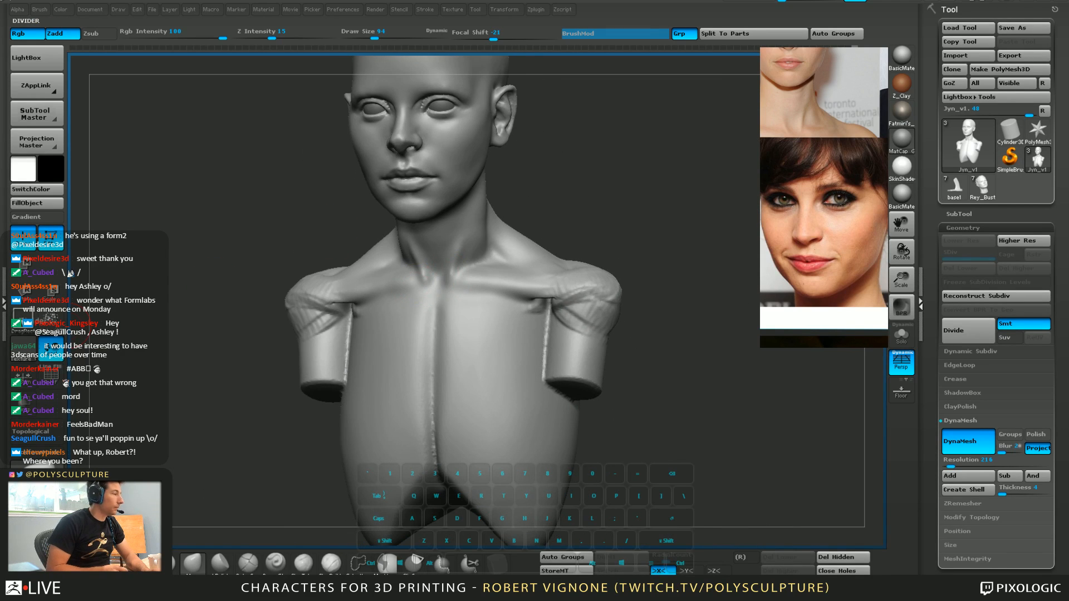
Shift the reference photo to show the face and ear, and remesh the bust with DynaMesh at resolution 216
{"action": "mouse_move", "coordinate": [840, 222]}
{"action": "middle_mouse_down"}
{"action": "mouse_move", "coordinate": [799, 207]}
{"action": "mouse_move", "coordinate": [803, 195]}
{"action": "middle_mouse_up"}
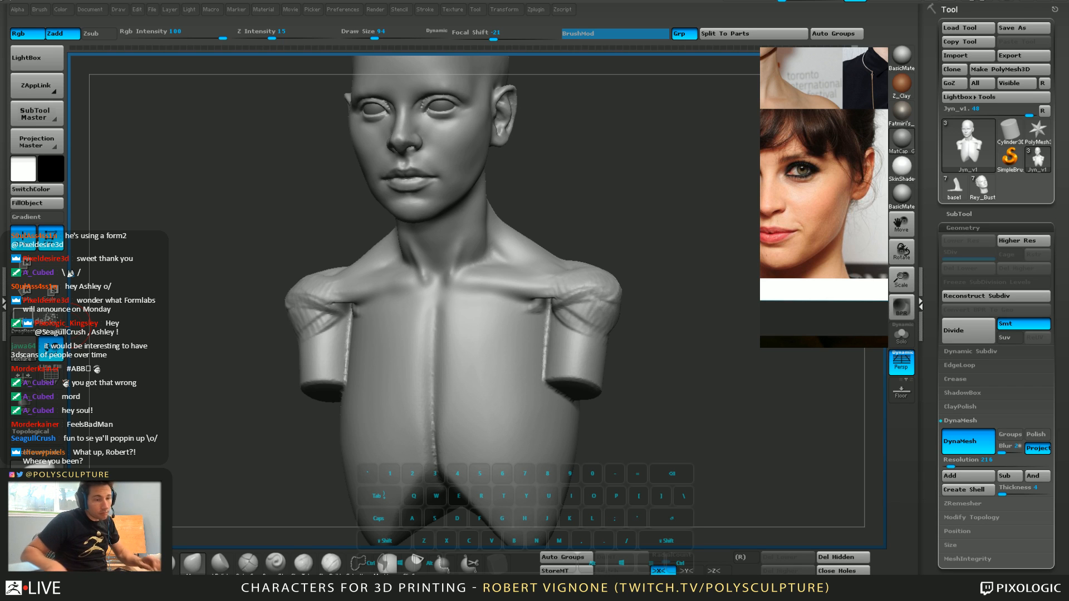
{"action": "left_click_drag", "start_coordinate": [337, 246], "coordinate": [279, 235]}
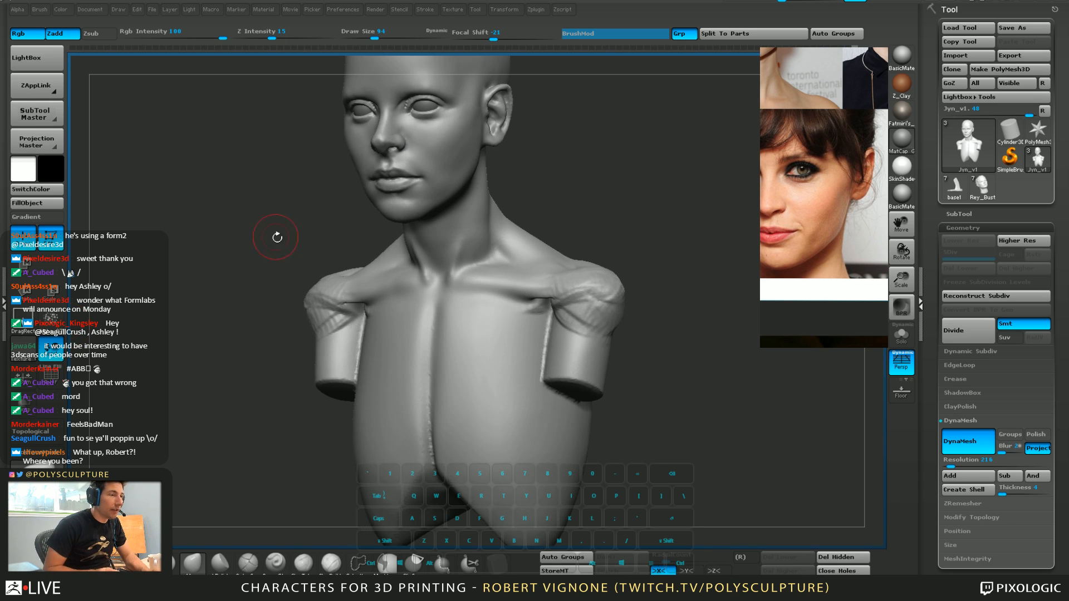
{"action": "mouse_move", "coordinate": [562, 268]}
{"action": "left_mouse_down"}
{"action": "mouse_move", "coordinate": [583, 259]}
{"action": "mouse_move", "coordinate": [685, 392]}
{"action": "left_mouse_up"}
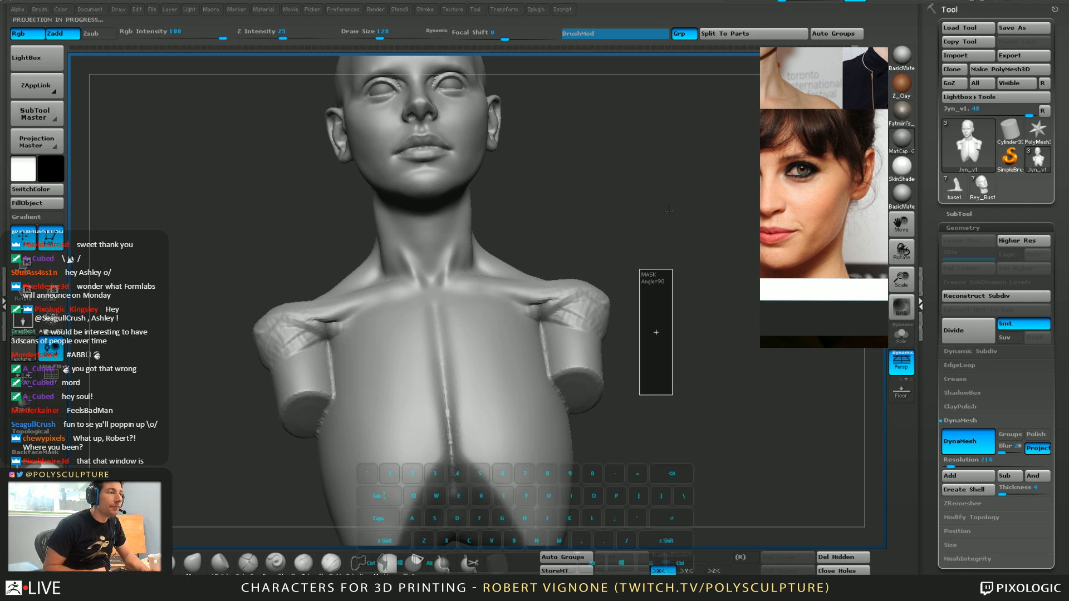
{"action": "left_click_drag", "start_coordinate": [586, 162], "coordinate": [665, 417], "text": "alt"}
Adjust the side of the skull at the temple with the Move brush at draw size 132 and smooth it
{"action": "key", "text": "s"}
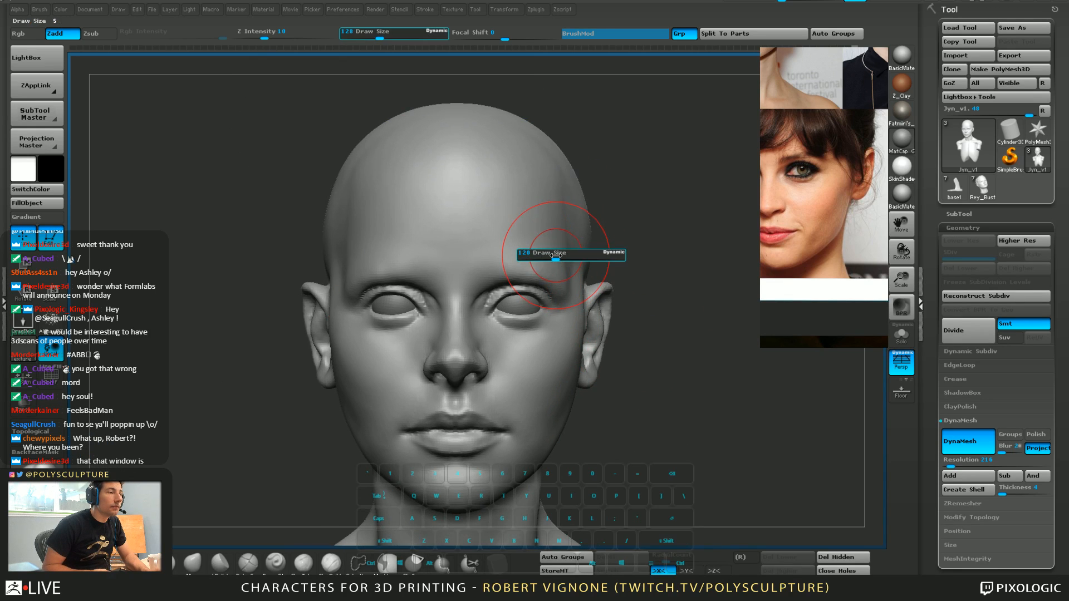
{"action": "left_click_drag", "start_coordinate": [557, 255], "coordinate": [559, 254]}
{"action": "key", "text": "5"}
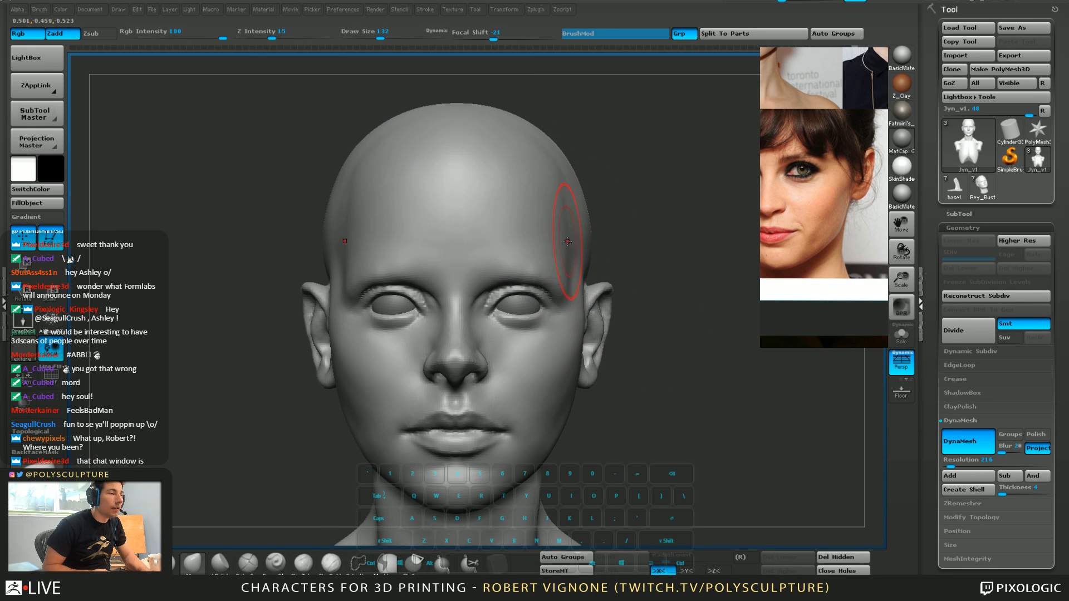
{"action": "key", "text": "shift"}
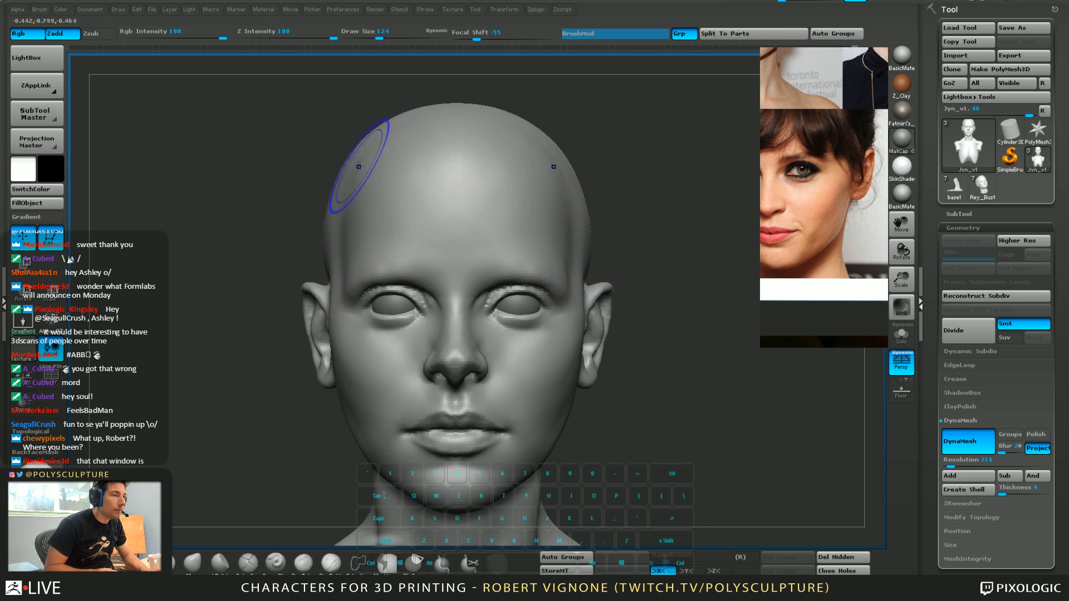
{"action": "left_click_drag", "start_coordinate": [312, 153], "coordinate": [189, 173]}
{"action": "mouse_move", "coordinate": [607, 245]}
{"action": "left_mouse_down", "text": "shift"}
{"action": "mouse_move", "coordinate": [584, 253]}
{"action": "mouse_move", "coordinate": [584, 228]}
{"action": "left_mouse_up", "text": "shift"}
Reshape the tragus and lower inner ear with the Move brush at draw size 31, undoing the last stroke
{"action": "right_click_drag", "start_coordinate": [582, 220], "coordinate": [570, 208]}
{"action": "mouse_move", "coordinate": [575, 300]}
{"action": "right_mouse_down"}
{"action": "mouse_move", "coordinate": [584, 247]}
{"action": "mouse_move", "coordinate": [551, 223]}
{"action": "mouse_move", "coordinate": [513, 275]}
{"action": "mouse_move", "coordinate": [513, 306]}
{"action": "mouse_move", "coordinate": [529, 305]}
{"action": "mouse_move", "coordinate": [490, 334]}
{"action": "mouse_move", "coordinate": [592, 274]}
{"action": "mouse_move", "coordinate": [554, 343]}
{"action": "mouse_move", "coordinate": [552, 334]}
{"action": "right_mouse_up"}
{"action": "key", "text": "s"}
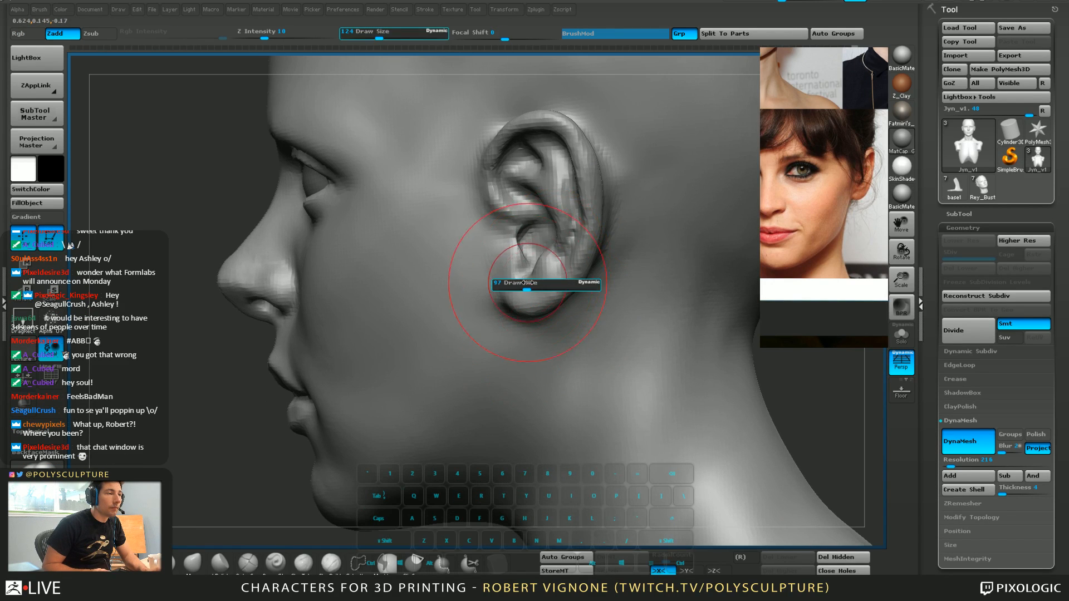
{"action": "left_click_drag", "start_coordinate": [537, 284], "coordinate": [516, 284]}
{"action": "mouse_move", "coordinate": [506, 269]}
{"action": "right_mouse_down"}
{"action": "mouse_move", "coordinate": [551, 253]}
{"action": "mouse_move", "coordinate": [515, 245]}
{"action": "right_mouse_up"}
{"action": "key", "text": "s"}
{"action": "left_click_drag", "start_coordinate": [512, 237], "coordinate": [447, 217]}
{"action": "key", "text": "b"}
{"action": "key", "text": "m"}
{"action": "key", "text": "v"}
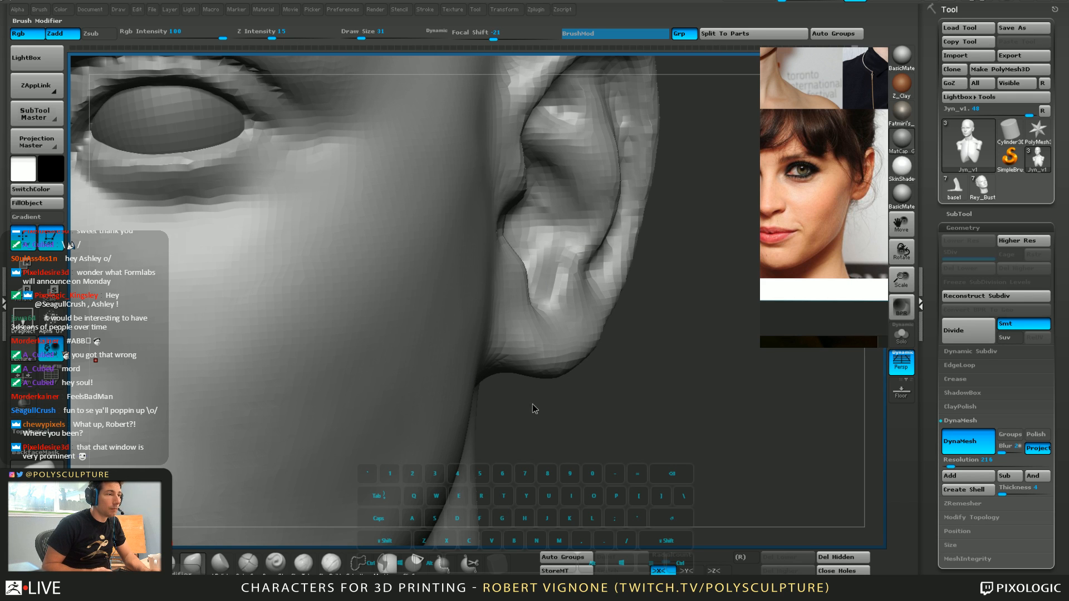
{"action": "mouse_move", "coordinate": [683, 322]}
{"action": "left_mouse_down"}
{"action": "mouse_move", "coordinate": [693, 318]}
{"action": "mouse_move", "coordinate": [671, 327]}
{"action": "mouse_move", "coordinate": [604, 316]}
{"action": "left_mouse_up"}
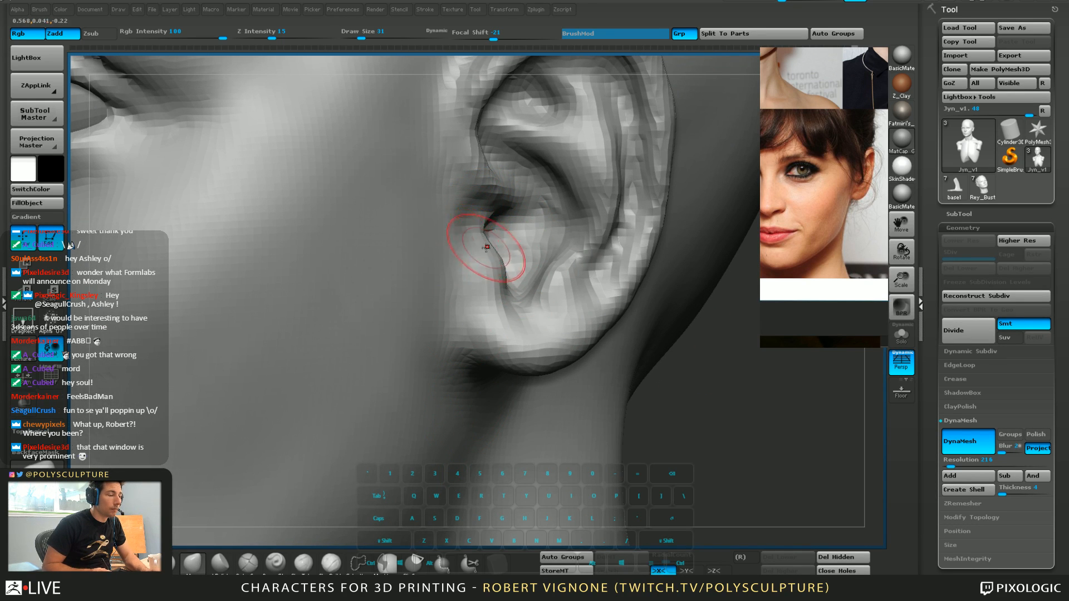
{"action": "mouse_move", "coordinate": [494, 264]}
{"action": "right_mouse_down"}
{"action": "mouse_move", "coordinate": [510, 294]}
{"action": "mouse_move", "coordinate": [485, 320]}
{"action": "mouse_move", "coordinate": [509, 300]}
{"action": "mouse_move", "coordinate": [526, 306]}
{"action": "mouse_move", "coordinate": [514, 298]}
{"action": "right_mouse_up"}
{"action": "key", "text": "ctrl+z"}
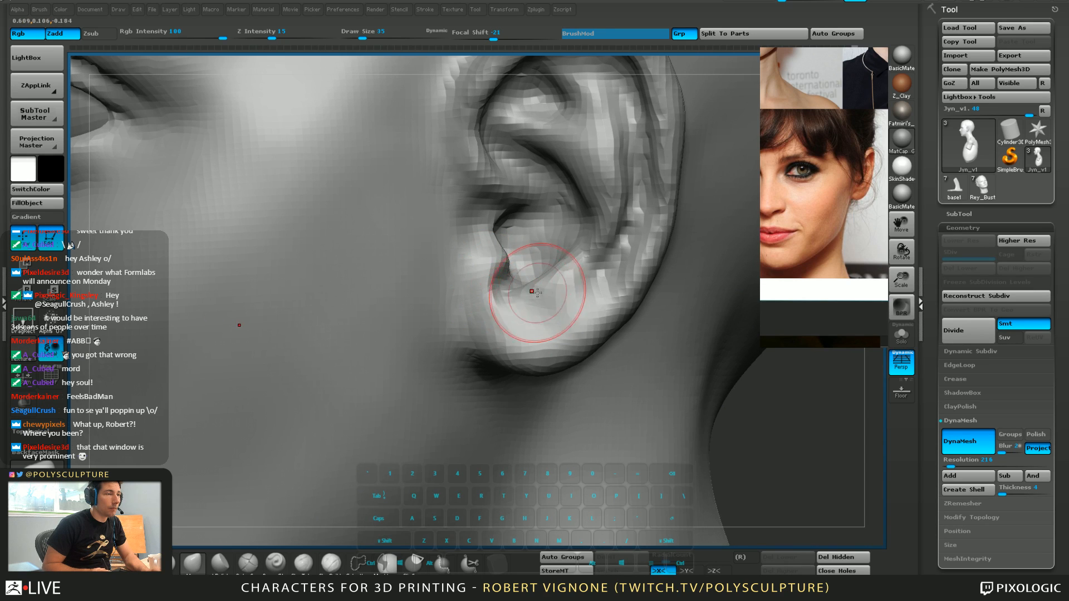
Shape the earlobe and the notch above it with the Move brush at draw sizes 44 and 29
{"action": "key", "text": "s"}
{"action": "left_click_drag", "start_coordinate": [537, 293], "coordinate": [554, 288]}
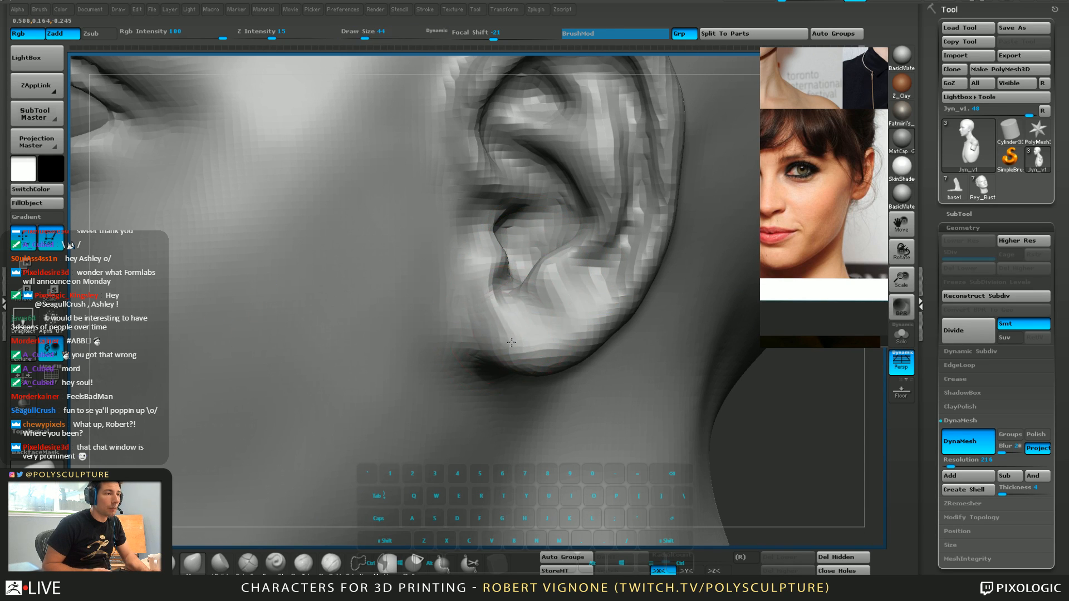
{"action": "right_click_drag", "start_coordinate": [511, 342], "coordinate": [494, 304]}
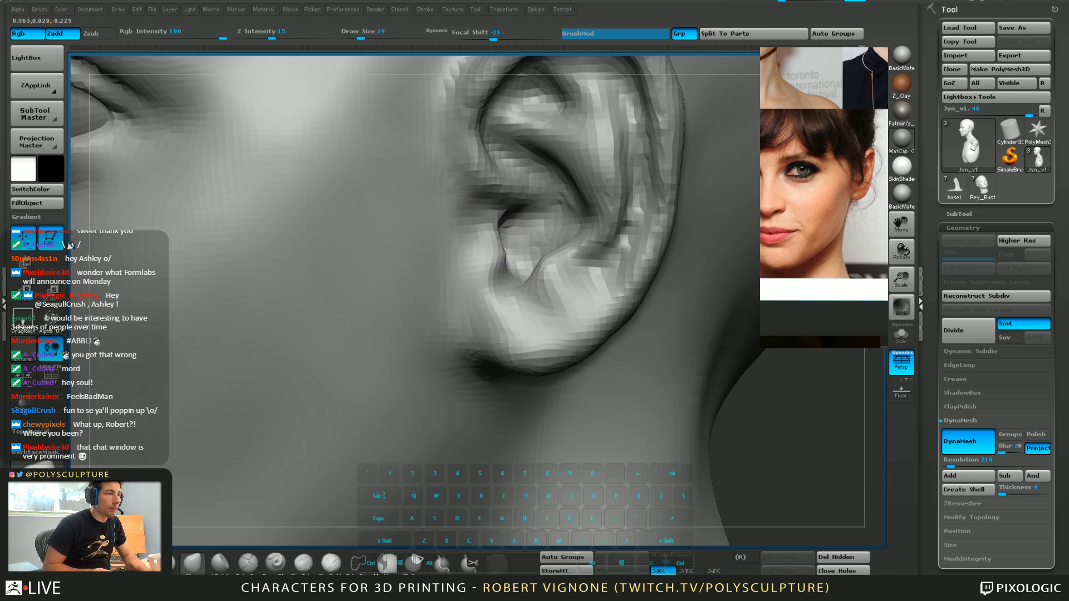
{"action": "left_click_drag", "start_coordinate": [502, 240], "coordinate": [504, 240]}
Build up the tragus in front of the ear opening with the Z Intensity 10 brush at draw size 22
{"action": "key", "text": "s"}
{"action": "left_click_drag", "start_coordinate": [501, 238], "coordinate": [486, 240]}
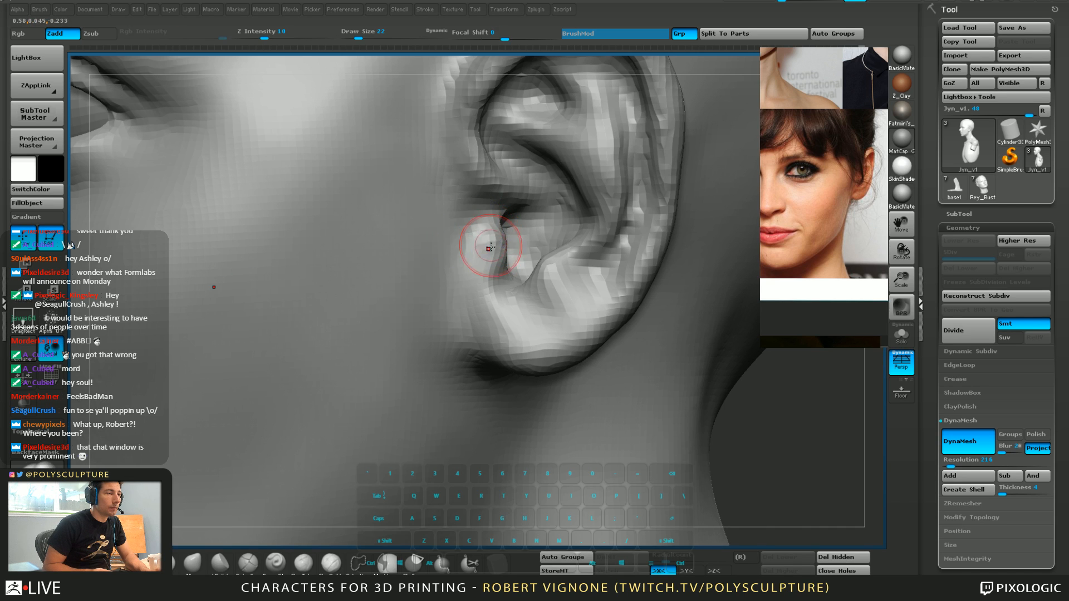
{"action": "key", "text": "5"}
{"action": "right_click_drag", "start_coordinate": [493, 291], "coordinate": [487, 281]}
{"action": "key", "text": "1"}
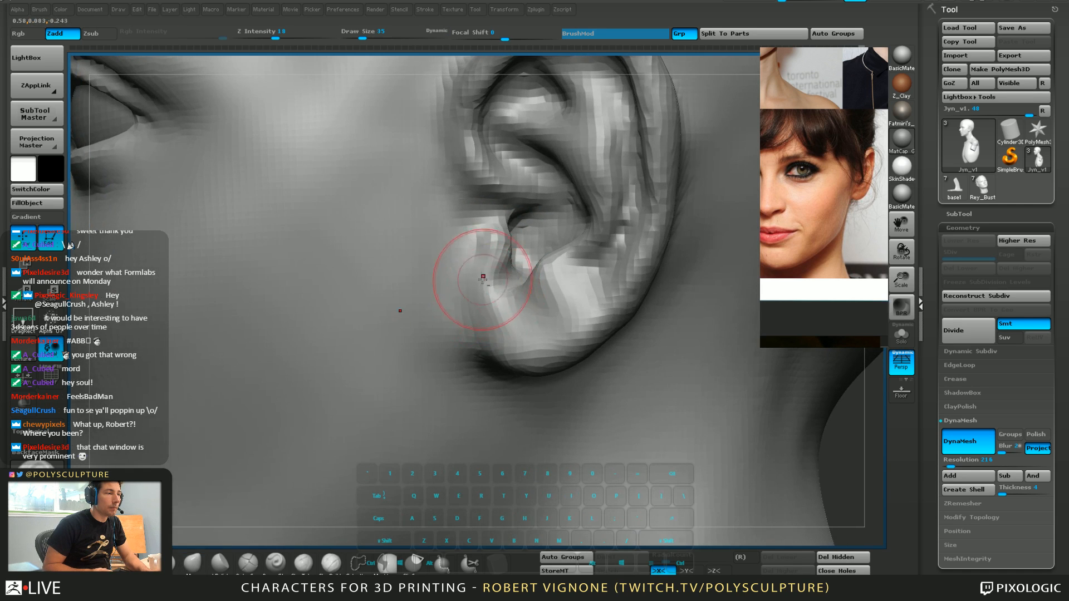
Smooth the transition between the tragus and earlobe, and refine the lobe's surface with a sculpting stroke
{"action": "left_click_drag", "start_coordinate": [480, 305], "coordinate": [474, 239], "text": "shift"}
{"action": "mouse_move", "coordinate": [474, 273]}
{"action": "right_mouse_down"}
{"action": "mouse_move", "coordinate": [518, 303]}
{"action": "mouse_move", "coordinate": [497, 319]}
{"action": "mouse_move", "coordinate": [537, 305]}
{"action": "right_mouse_up"}
{"action": "key", "text": "2"}
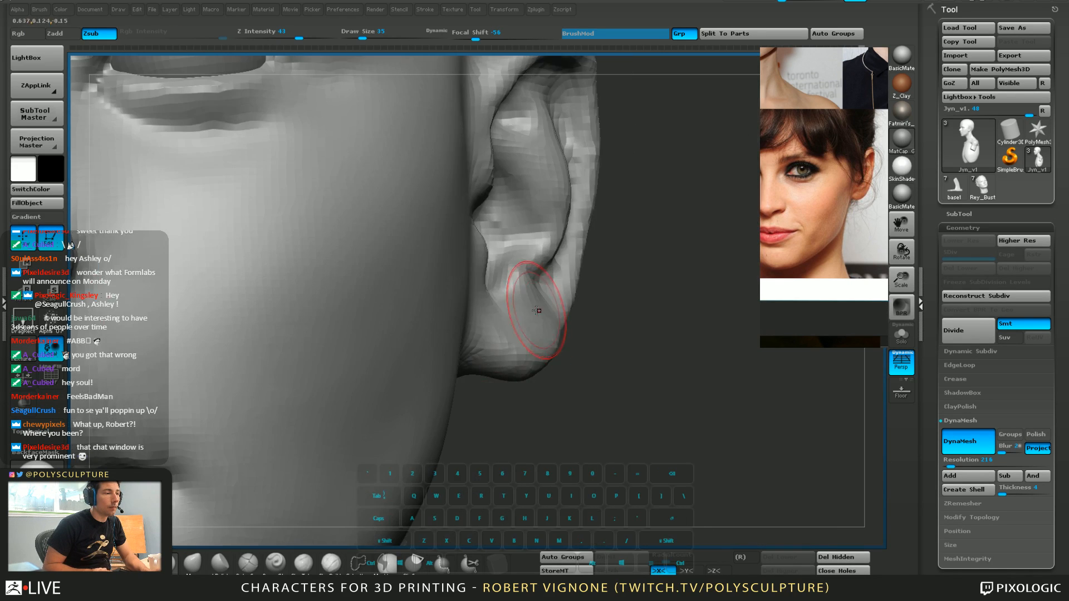
{"action": "key", "text": "3"}
{"action": "key", "text": "s"}
{"action": "mouse_move", "coordinate": [537, 306]}
{"action": "left_mouse_down"}
{"action": "mouse_move", "coordinate": [523, 340]}
{"action": "mouse_move", "coordinate": [490, 348]}
{"action": "left_mouse_up"}
Reshape the lower edge of the earlobe with draw size 62 and smooth the lobe's surface
{"action": "key", "text": "5"}
{"action": "right_click_drag", "start_coordinate": [484, 350], "coordinate": [711, 377]}
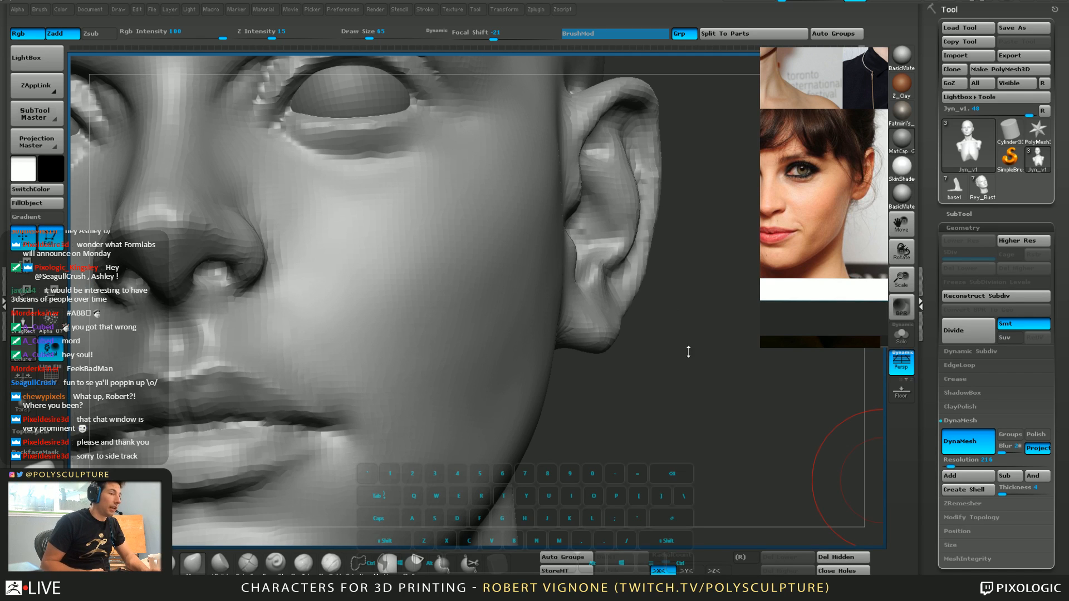
{"action": "mouse_move", "coordinate": [690, 353]}
{"action": "left_mouse_down"}
{"action": "mouse_move", "coordinate": [673, 355]}
{"action": "mouse_move", "coordinate": [704, 363]}
{"action": "left_mouse_up"}
{"action": "key", "text": "s"}
{"action": "left_click", "coordinate": [596, 338]}
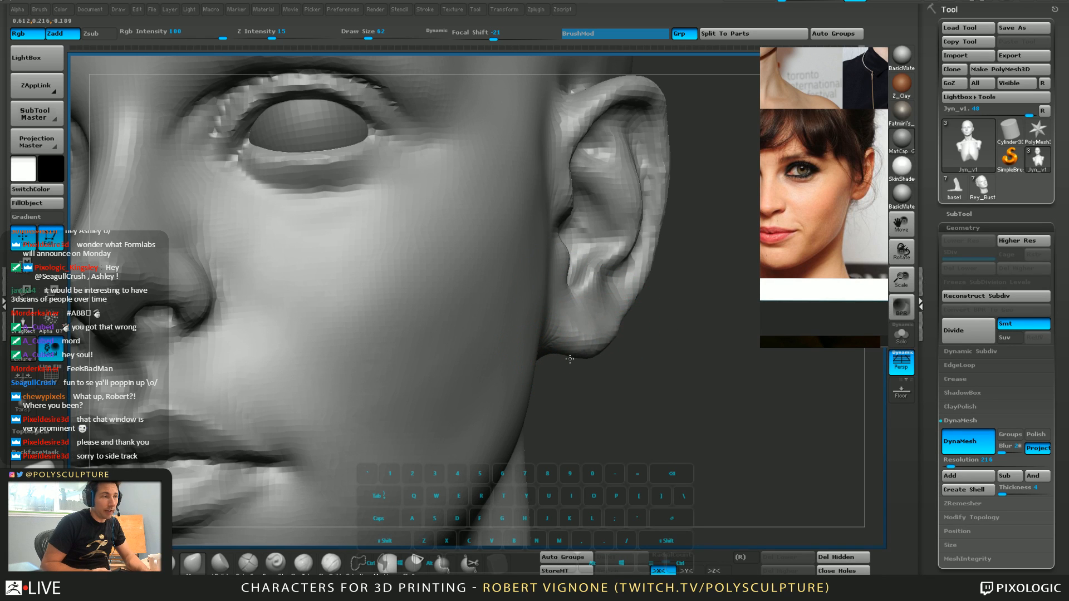
{"action": "mouse_move", "coordinate": [604, 329]}
{"action": "left_mouse_down", "text": "shift"}
{"action": "mouse_move", "coordinate": [612, 337]}
{"action": "mouse_move", "coordinate": [593, 312]}
{"action": "left_mouse_up", "text": "shift"}
{"action": "right_click_drag", "start_coordinate": [593, 312], "coordinate": [629, 365]}
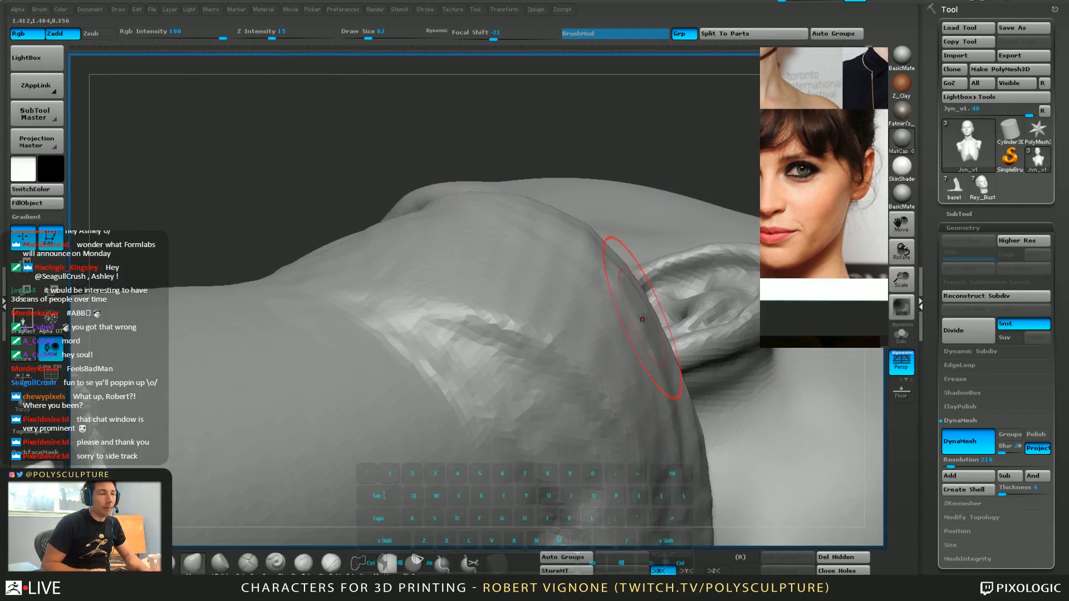
Adjust the earlobe's underside and front edge from several angles, using draw size 48, then 31 near the tragus
{"action": "mouse_move", "coordinate": [646, 319]}
{"action": "right_mouse_down"}
{"action": "mouse_move", "coordinate": [668, 268]}
{"action": "mouse_move", "coordinate": [573, 334]}
{"action": "right_mouse_up"}
{"action": "mouse_move", "coordinate": [573, 334]}
{"action": "left_mouse_down"}
{"action": "mouse_move", "coordinate": [557, 262]}
{"action": "mouse_move", "coordinate": [477, 334]}
{"action": "mouse_move", "coordinate": [476, 355]}
{"action": "left_mouse_up"}
{"action": "mouse_move", "coordinate": [491, 245]}
{"action": "left_mouse_down"}
{"action": "mouse_move", "coordinate": [485, 329]}
{"action": "mouse_move", "coordinate": [461, 325]}
{"action": "mouse_move", "coordinate": [477, 370]}
{"action": "left_mouse_up"}
{"action": "key", "text": "1"}
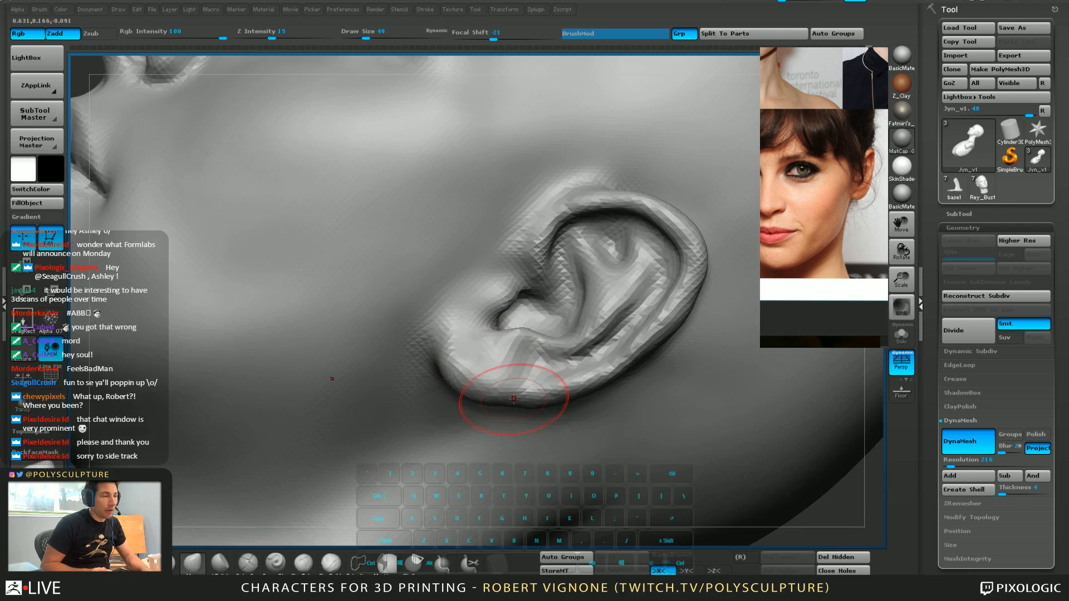
{"action": "left_click_drag", "start_coordinate": [490, 334], "coordinate": [553, 340]}
{"action": "right_click_drag", "start_coordinate": [553, 338], "coordinate": [537, 283]}
{"action": "left_click_drag", "start_coordinate": [537, 282], "coordinate": [522, 258]}
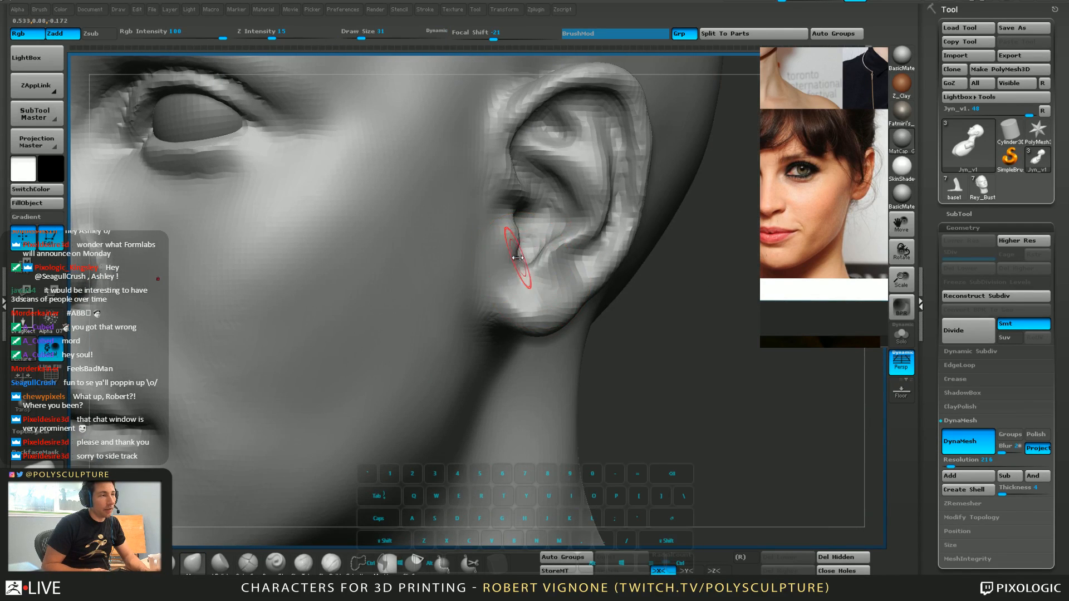
Soften the notch below the tragus and build up the upper earlobe with draw sizes 19 and 35
{"action": "key", "text": "2"}
{"action": "right_click_drag", "start_coordinate": [524, 290], "coordinate": [523, 268]}
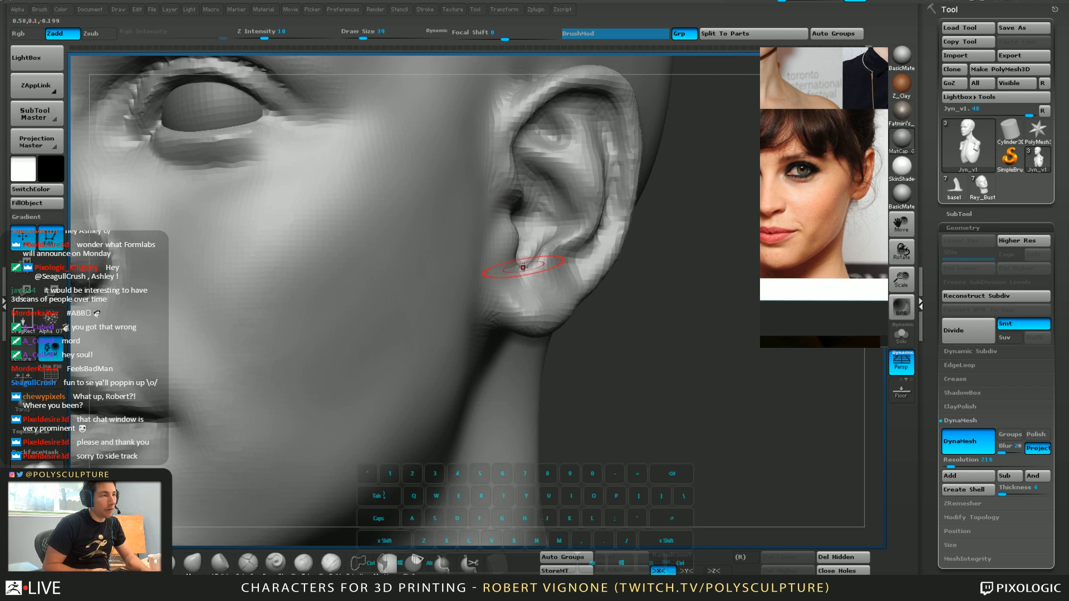
{"action": "left_click_drag", "start_coordinate": [522, 269], "coordinate": [532, 270], "text": "shift"}
{"action": "right_click_drag", "start_coordinate": [531, 294], "coordinate": [557, 276]}
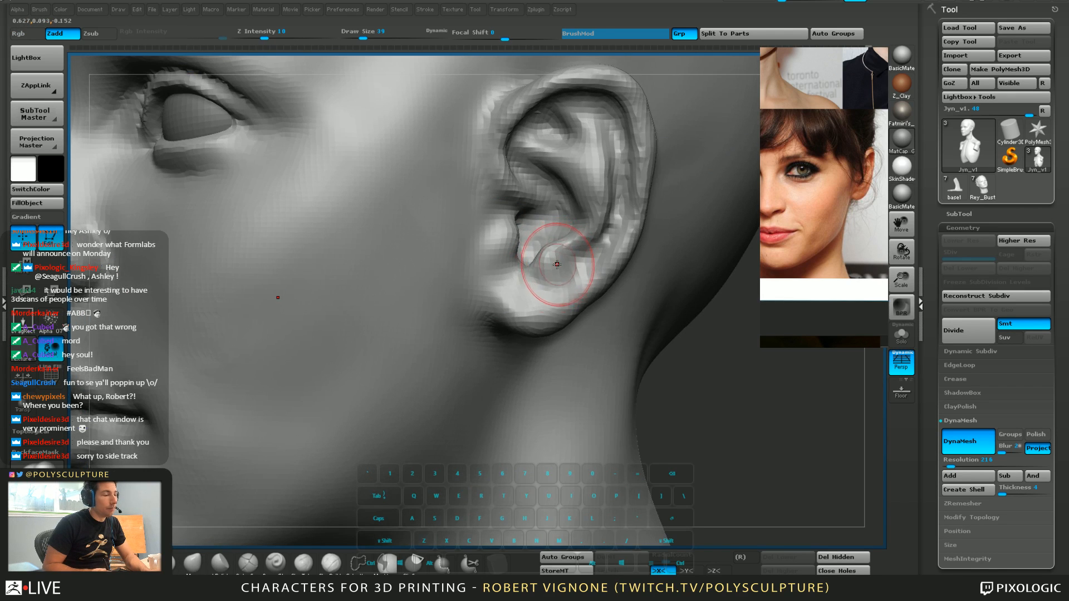
{"action": "key", "text": "s"}
{"action": "left_click", "coordinate": [563, 273]}
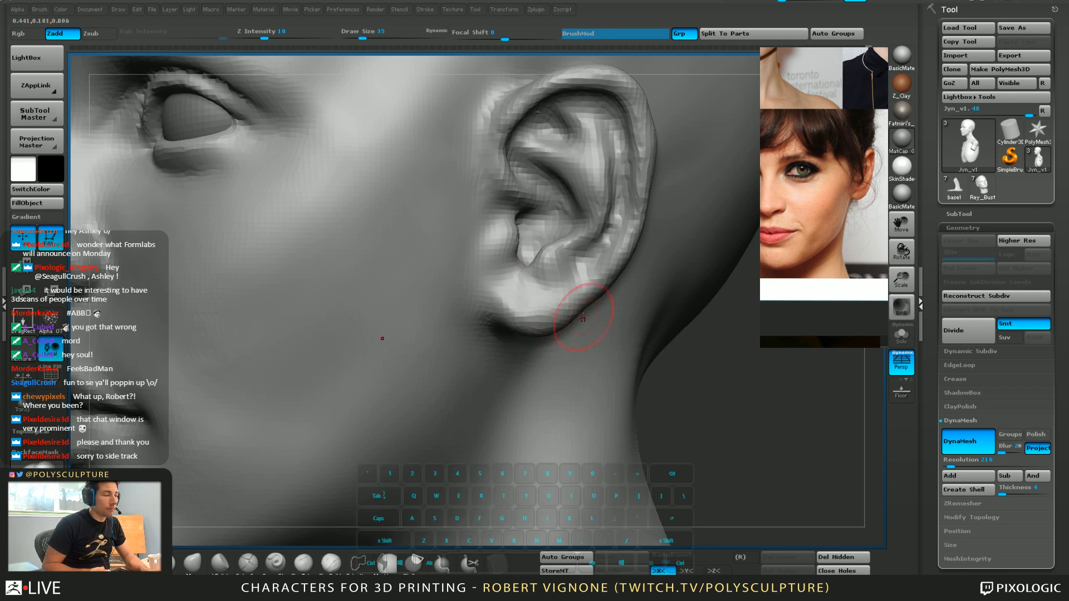
{"action": "key", "text": "s"}
{"action": "key", "text": "shift"}
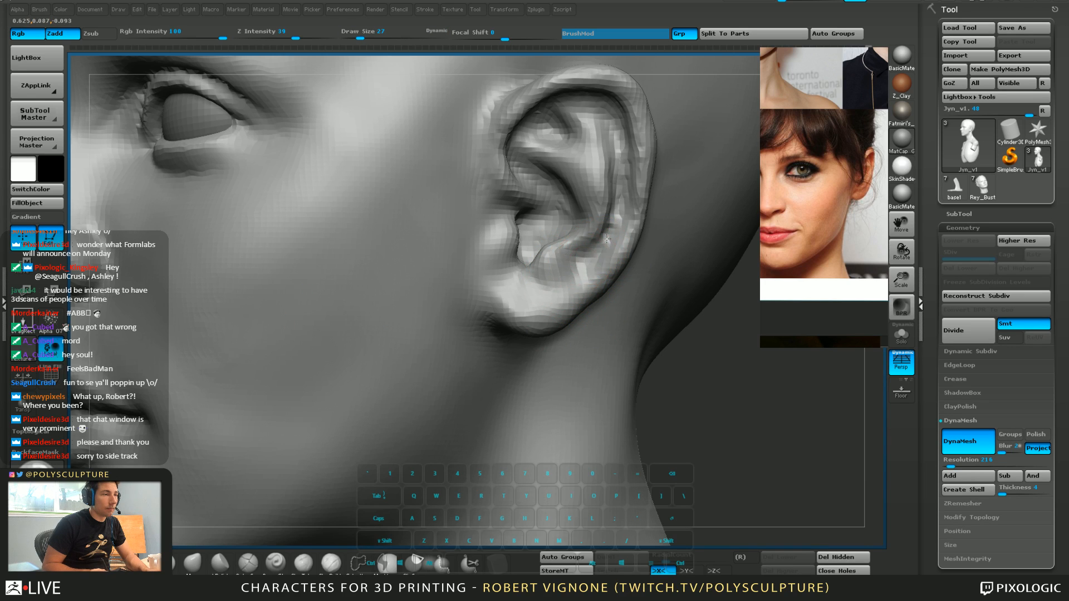
Carve the groove along the inside of the helix, from the ear's back edge around its upper curve, with draw size 27
{"action": "left_click_drag", "start_coordinate": [626, 180], "coordinate": [620, 186], "text": "alt"}
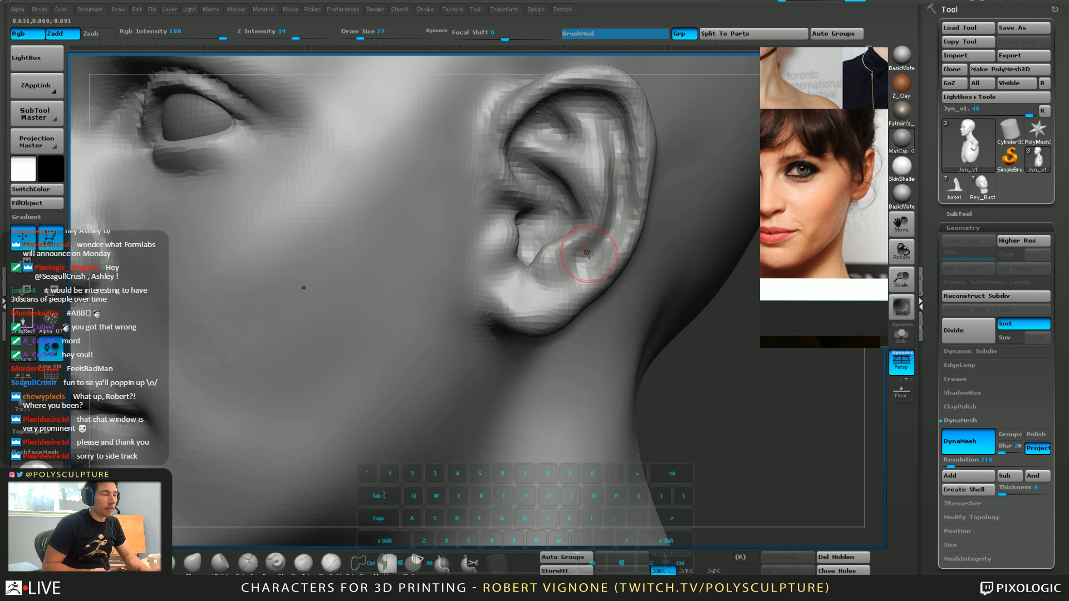
{"action": "left_click", "coordinate": [276, 563]}
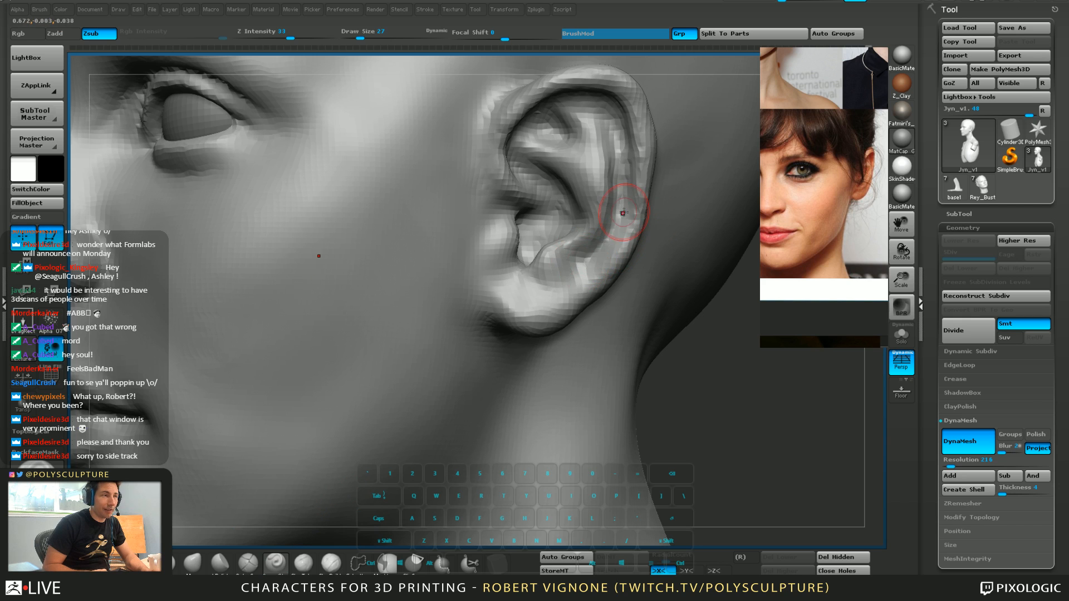
{"action": "left_click_drag", "start_coordinate": [623, 195], "coordinate": [622, 131]}
{"action": "right_click_drag", "start_coordinate": [619, 133], "coordinate": [614, 255]}
{"action": "left_click_drag", "start_coordinate": [602, 291], "coordinate": [592, 221]}
{"action": "right_click_drag", "start_coordinate": [601, 246], "coordinate": [601, 227]}
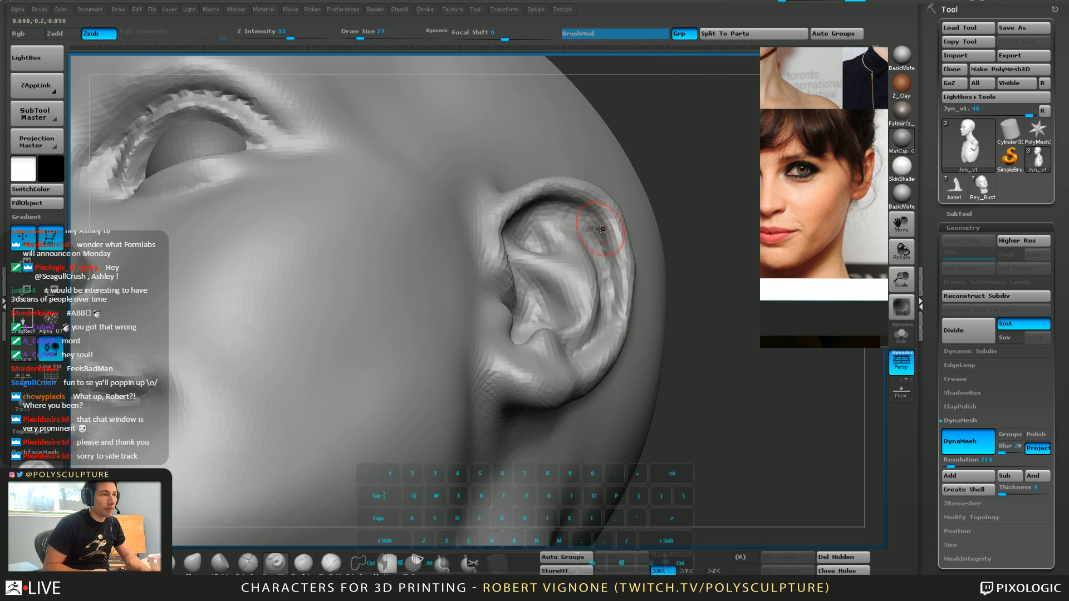
{"action": "mouse_move", "coordinate": [561, 196]}
{"action": "left_mouse_down"}
{"action": "mouse_move", "coordinate": [547, 193]}
{"action": "mouse_move", "coordinate": [592, 203]}
{"action": "left_mouse_up"}
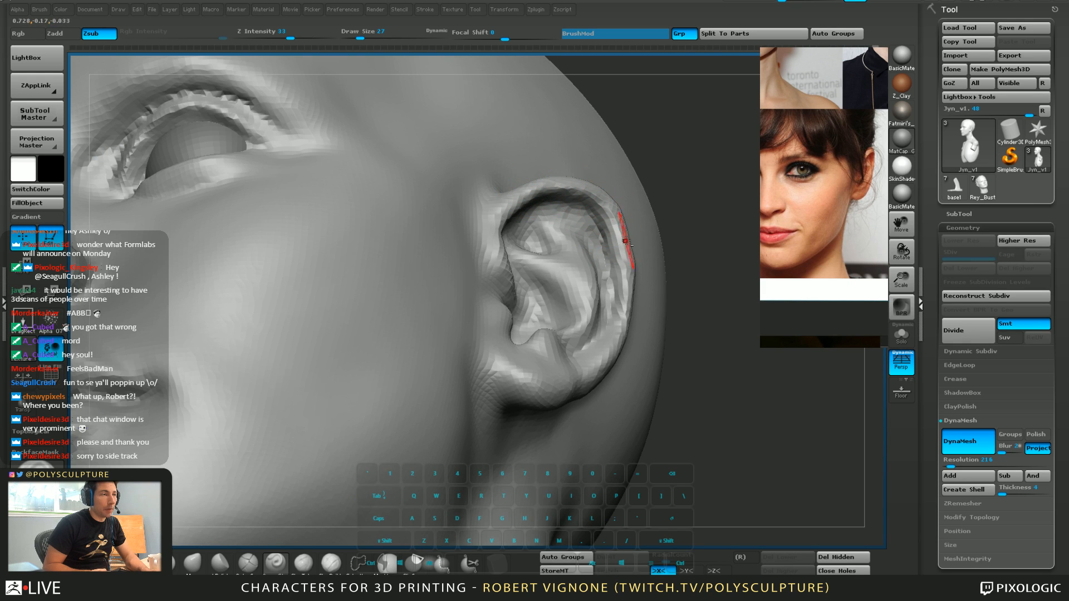
{"action": "right_click_drag", "start_coordinate": [625, 241], "coordinate": [627, 201]}
{"action": "mouse_move", "coordinate": [563, 187]}
{"action": "left_mouse_down", "text": "alt"}
{"action": "mouse_move", "coordinate": [612, 212]}
{"action": "mouse_move", "coordinate": [620, 245]}
{"action": "left_mouse_up", "text": "alt"}
{"action": "mouse_move", "coordinate": [620, 249]}
{"action": "right_mouse_down"}
{"action": "mouse_move", "coordinate": [598, 210]}
{"action": "mouse_move", "coordinate": [600, 231]}
{"action": "mouse_move", "coordinate": [584, 221]}
{"action": "right_mouse_up"}
Reshape the upper curve of the helix with draw size 27, checking it from the side and front
{"action": "key", "text": "1"}
{"action": "left_click_drag", "start_coordinate": [577, 209], "coordinate": [551, 222]}
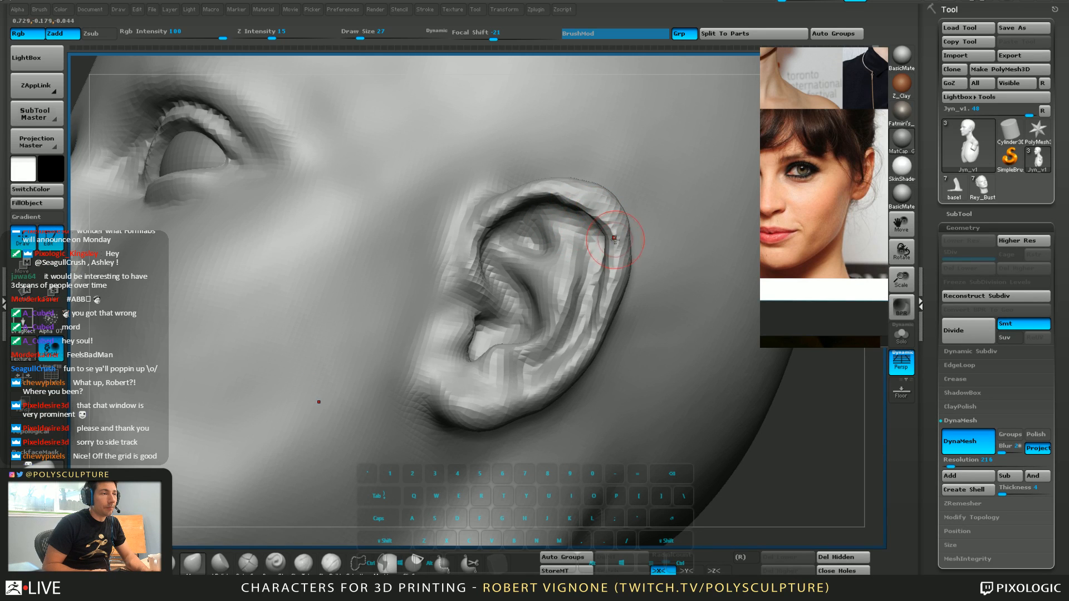
{"action": "right_click_drag", "start_coordinate": [547, 208], "coordinate": [536, 227]}
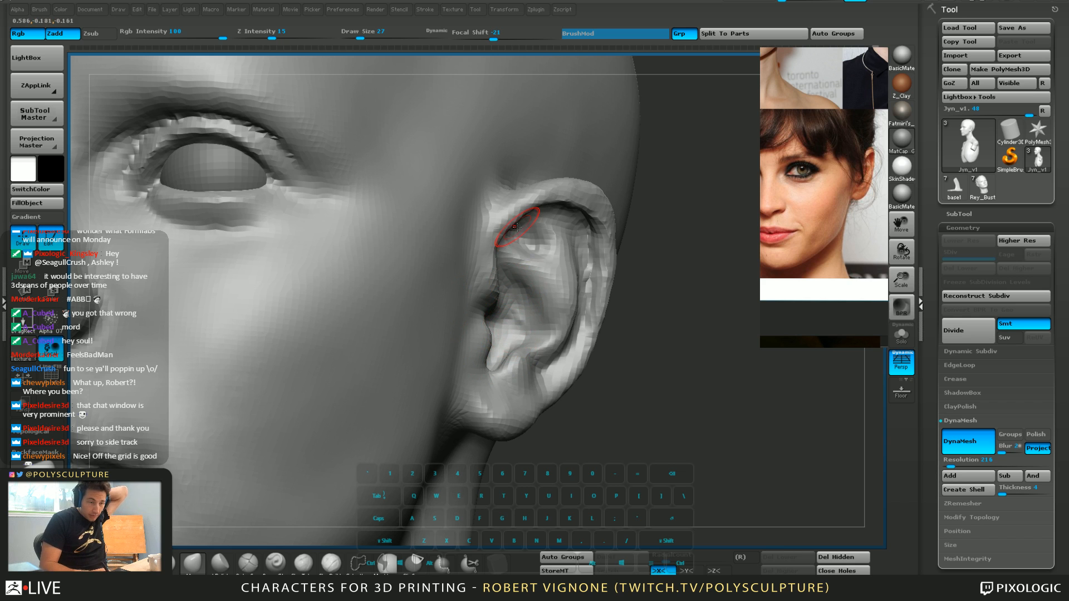
{"action": "right_click_drag", "start_coordinate": [625, 247], "coordinate": [513, 218]}
Refine the top of the helix where it meets the head, using draw size 44
{"action": "key", "text": "2"}
{"action": "mouse_move", "coordinate": [579, 242]}
{"action": "right_mouse_down"}
{"action": "mouse_move", "coordinate": [531, 233]}
{"action": "mouse_move", "coordinate": [488, 207]}
{"action": "mouse_move", "coordinate": [540, 207]}
{"action": "right_mouse_up"}
{"action": "key", "text": "bracketright"}
{"action": "key", "text": "bracketright"}
{"action": "key", "text": "2"}
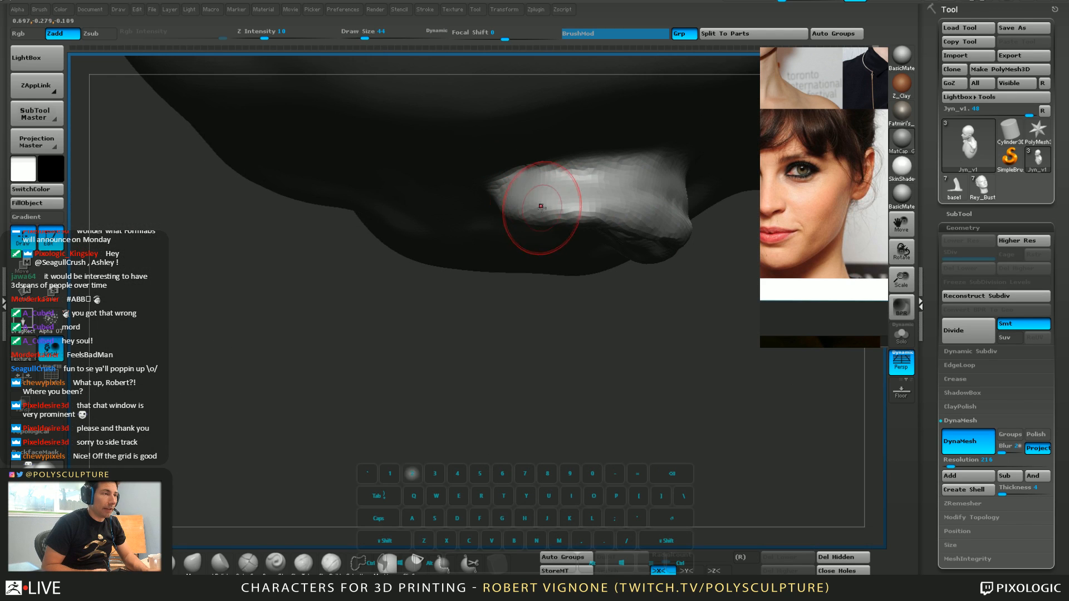
{"action": "right_click_drag", "start_coordinate": [640, 210], "coordinate": [575, 200]}
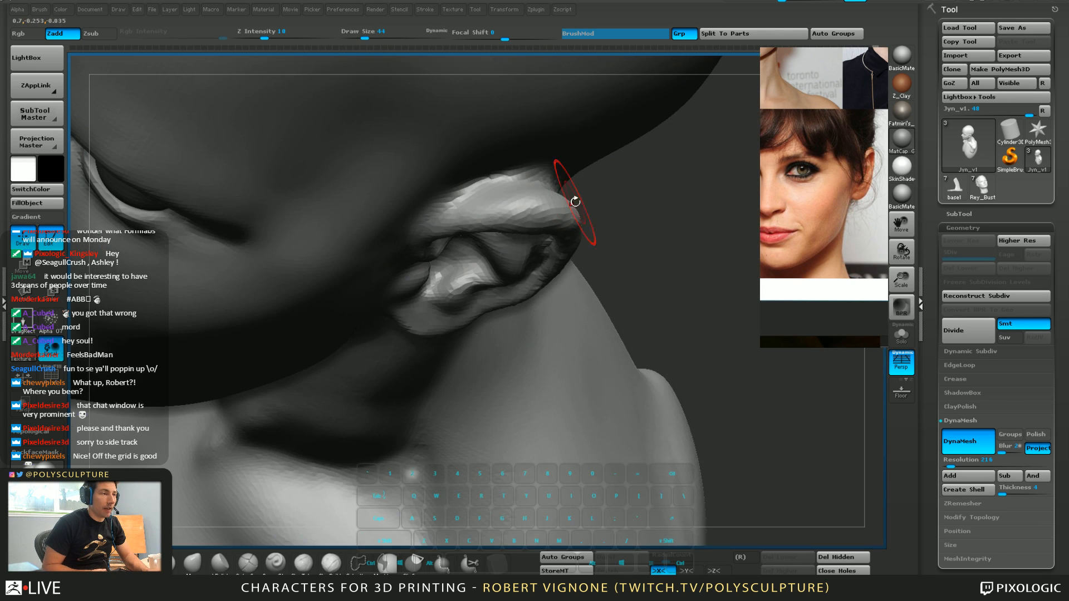
{"action": "mouse_move", "coordinate": [501, 207]}
{"action": "right_mouse_down"}
{"action": "mouse_move", "coordinate": [463, 244]}
{"action": "mouse_move", "coordinate": [595, 291]}
{"action": "mouse_move", "coordinate": [535, 240]}
{"action": "right_mouse_up"}
Reduce the draw size to 25 and reshape the upper rim of the ear
{"action": "key", "text": "s"}
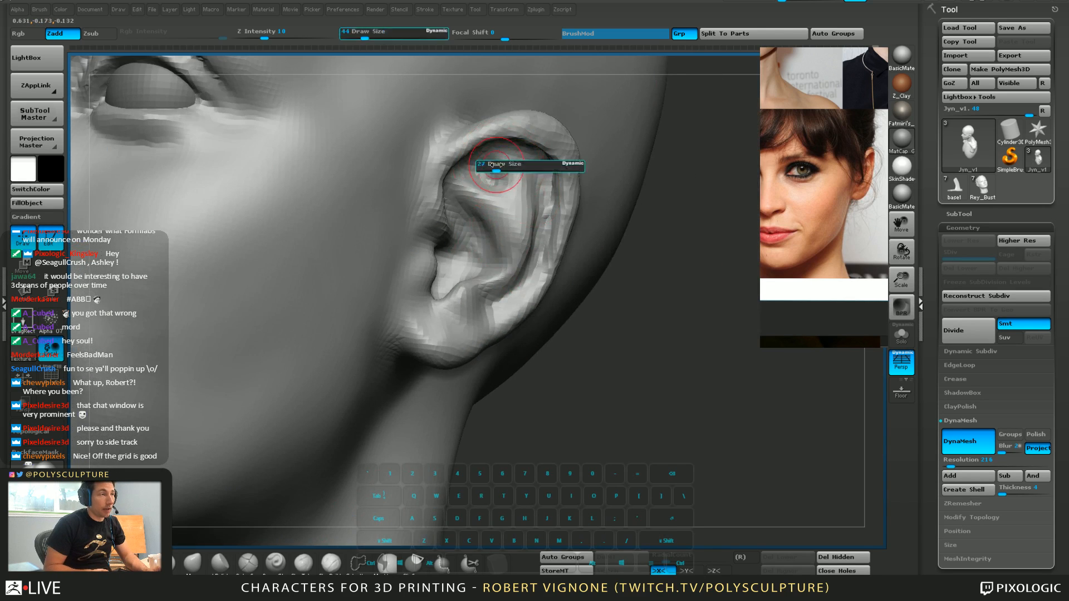
{"action": "left_click_drag", "start_coordinate": [501, 167], "coordinate": [494, 169]}
{"action": "right_click_drag", "start_coordinate": [494, 169], "coordinate": [518, 151]}
{"action": "key", "text": "5"}
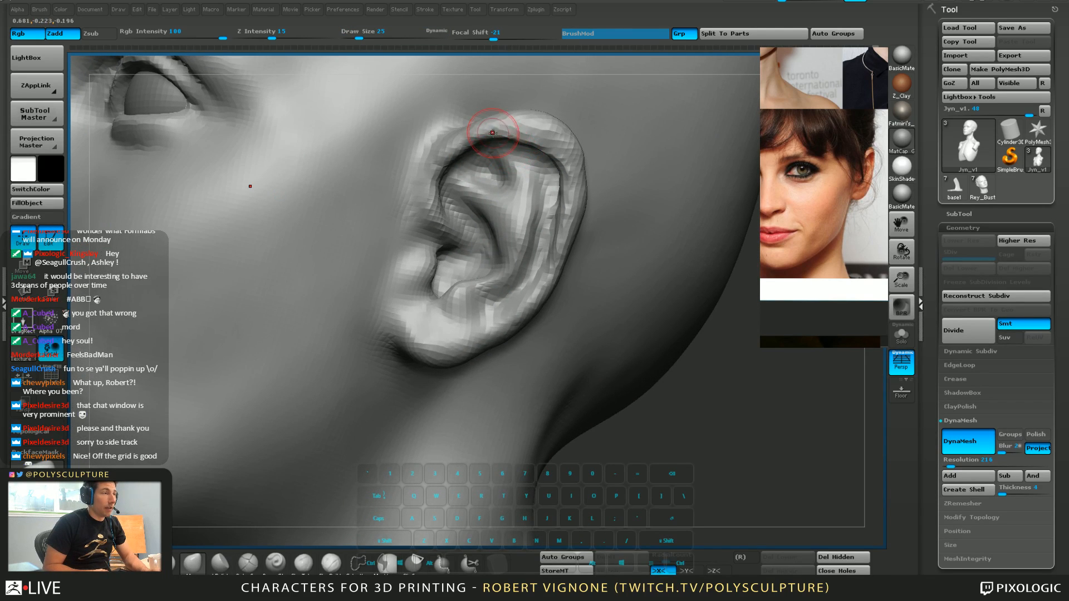
{"action": "key", "text": "s"}
{"action": "mouse_move", "coordinate": [493, 133]}
{"action": "left_mouse_down"}
{"action": "mouse_move", "coordinate": [496, 115]}
{"action": "mouse_move", "coordinate": [530, 131]}
{"action": "left_mouse_up"}
{"action": "key", "text": "s"}
{"action": "key", "text": "s"}
Adjust the inside of the upper helix from a low angle, increasing the draw size from 29 to 39
{"action": "mouse_move", "coordinate": [561, 170]}
{"action": "right_mouse_down"}
{"action": "mouse_move", "coordinate": [572, 176]}
{"action": "mouse_move", "coordinate": [571, 144]}
{"action": "right_mouse_up"}
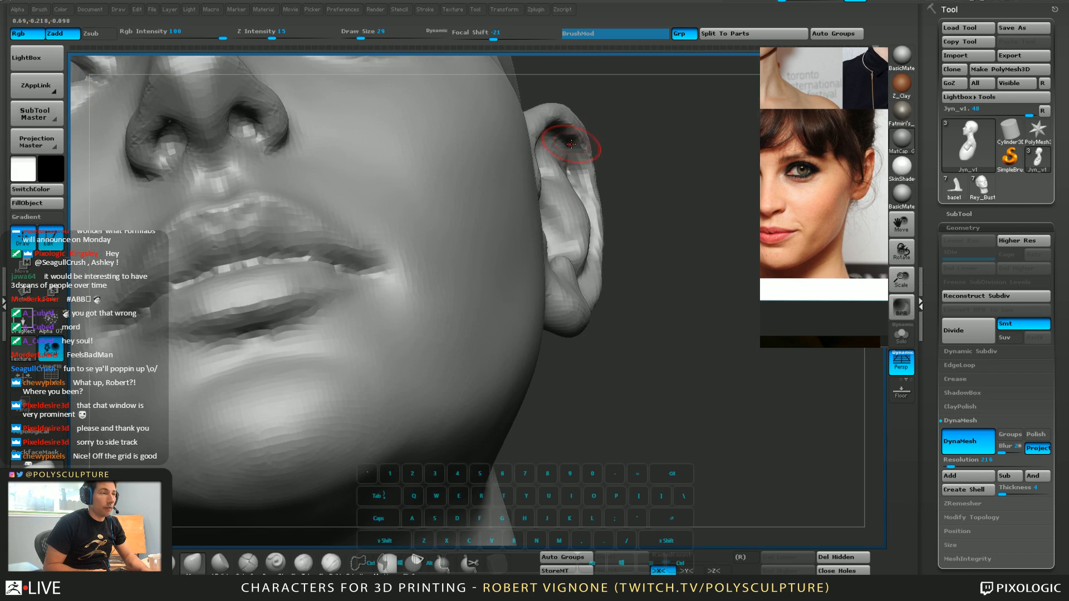
{"action": "key", "text": "s"}
{"action": "left_click_drag", "start_coordinate": [560, 150], "coordinate": [557, 153]}
{"action": "key", "text": "s"}
{"action": "right_click_drag", "start_coordinate": [550, 149], "coordinate": [520, 147]}
{"action": "key", "text": "s"}
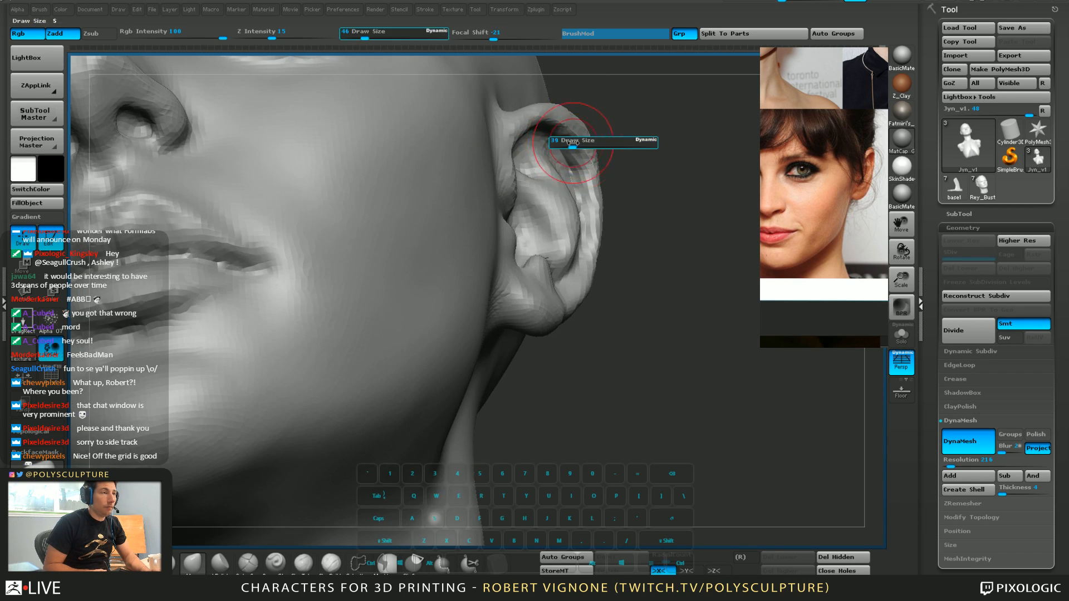
{"action": "left_click_drag", "start_coordinate": [574, 145], "coordinate": [572, 144]}
Reshape the front of the helix where it joins the head, using draw sizes 51 and 62
{"action": "right_click_drag", "start_coordinate": [645, 120], "coordinate": [604, 142]}
{"action": "key", "text": "s"}
{"action": "left_click_drag", "start_coordinate": [509, 139], "coordinate": [511, 139]}
{"action": "right_click_drag", "start_coordinate": [512, 139], "coordinate": [483, 113]}
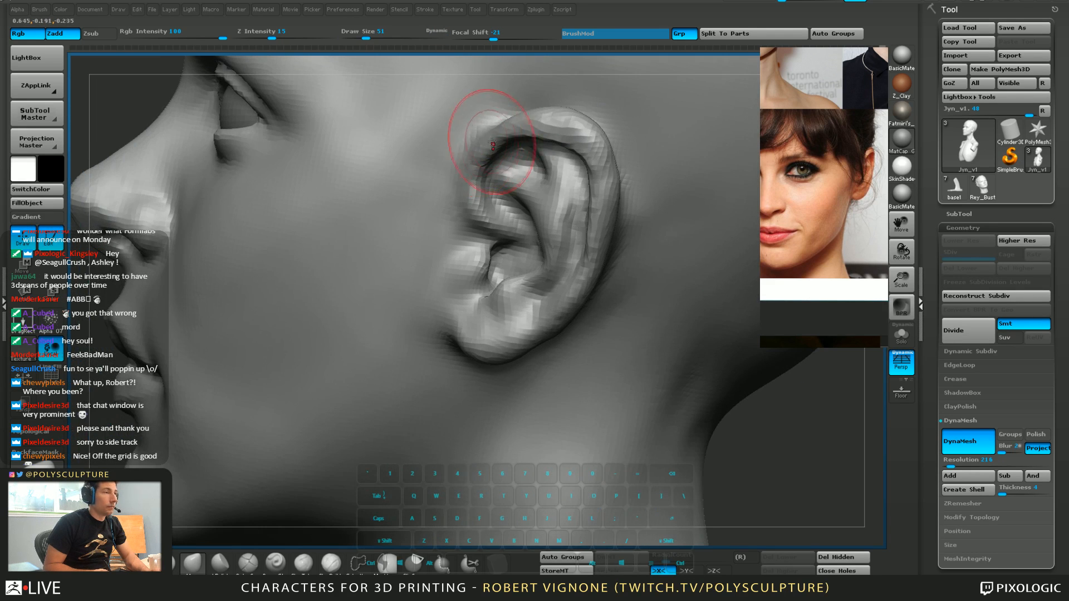
{"action": "key", "text": "s"}
{"action": "left_click_drag", "start_coordinate": [490, 129], "coordinate": [493, 130]}
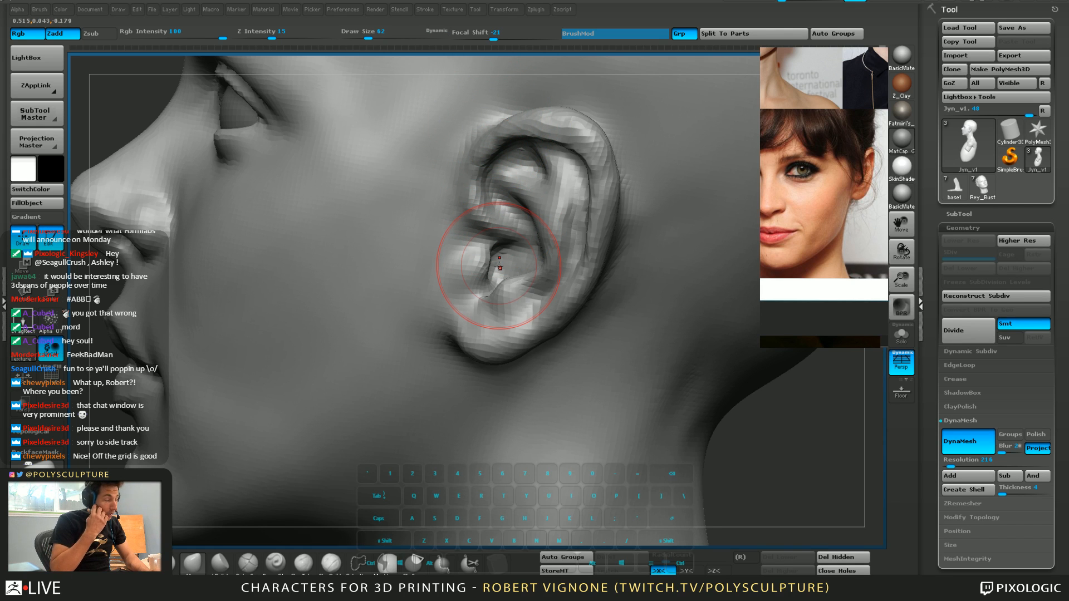
Compare the whole head from the front with the wider set of face reference photos
{"action": "mouse_move", "coordinate": [513, 175]}
{"action": "right_mouse_down"}
{"action": "mouse_move", "coordinate": [526, 180]}
{"action": "mouse_move", "coordinate": [532, 164]}
{"action": "right_mouse_up"}
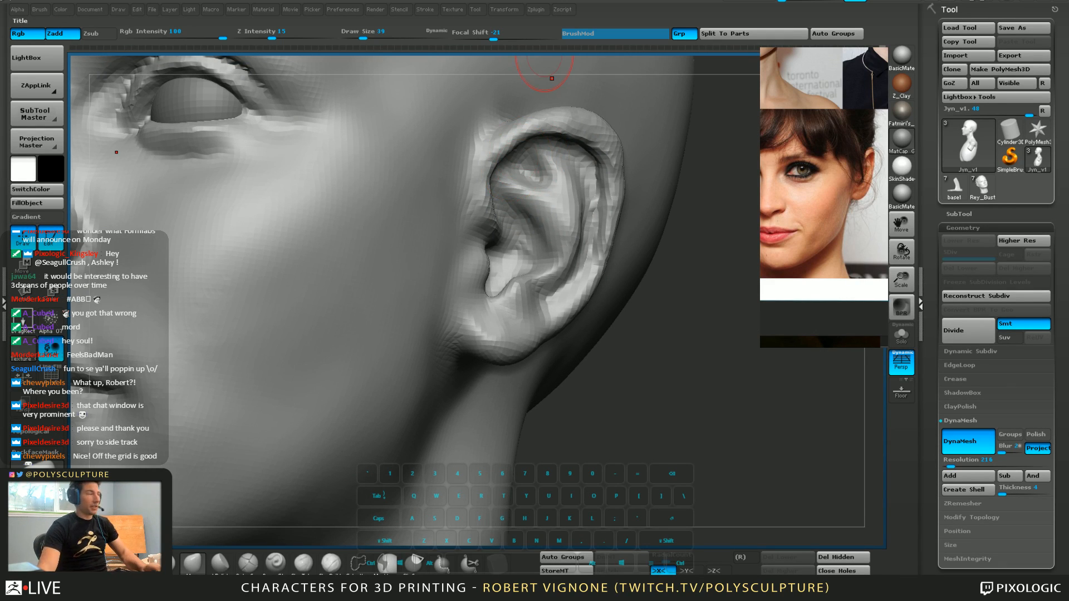
{"action": "scroll", "coordinate": [843, 207], "scroll_direction": "down", "scroll_amount": 6}
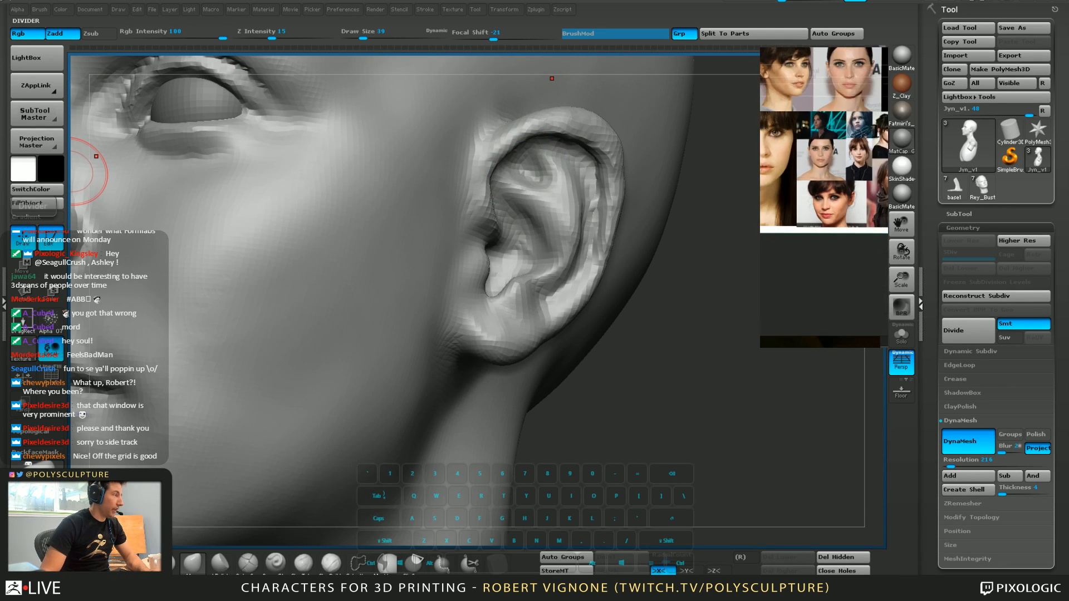
{"action": "middle_click_drag", "start_coordinate": [841, 204], "coordinate": [852, 269]}
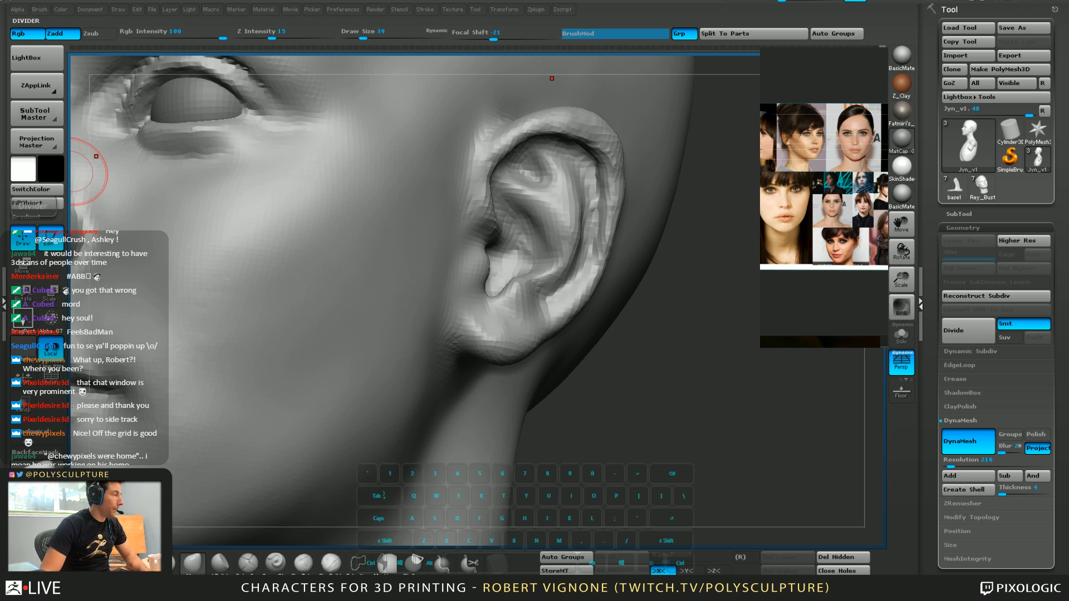
{"action": "middle_click_drag", "start_coordinate": [824, 186], "coordinate": [829, 187]}
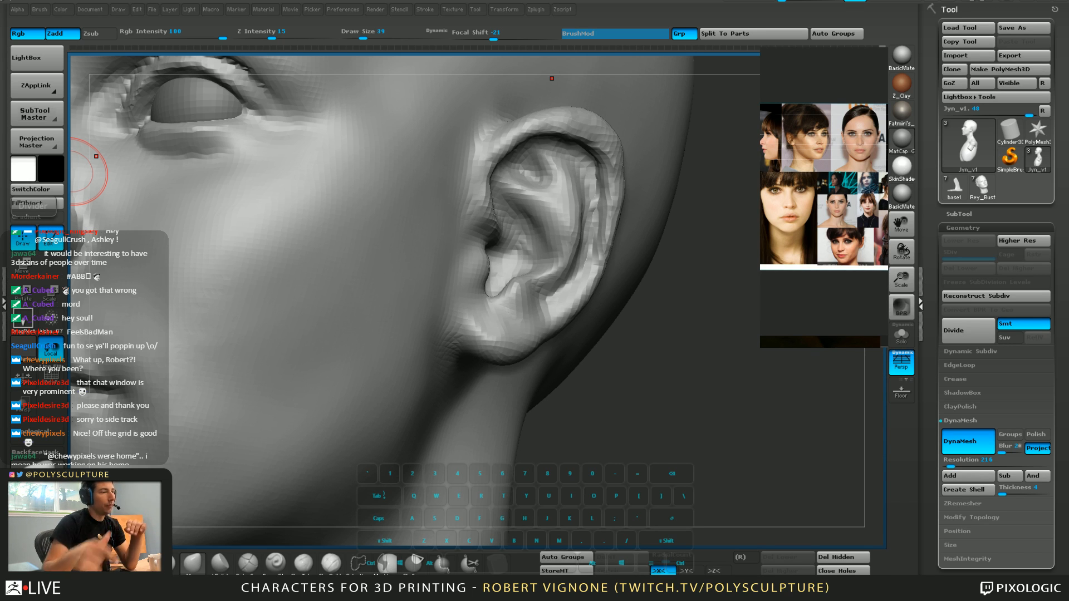
{"action": "left_click_drag", "start_coordinate": [652, 384], "coordinate": [736, 453]}
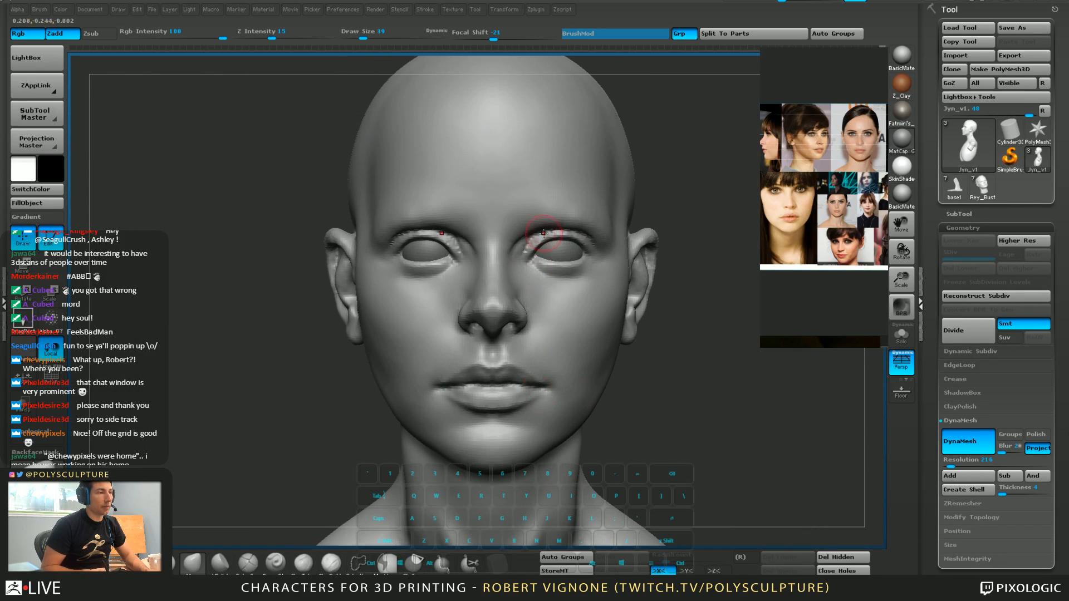
{"action": "left_click_drag", "start_coordinate": [758, 396], "coordinate": [711, 388], "text": "alt"}
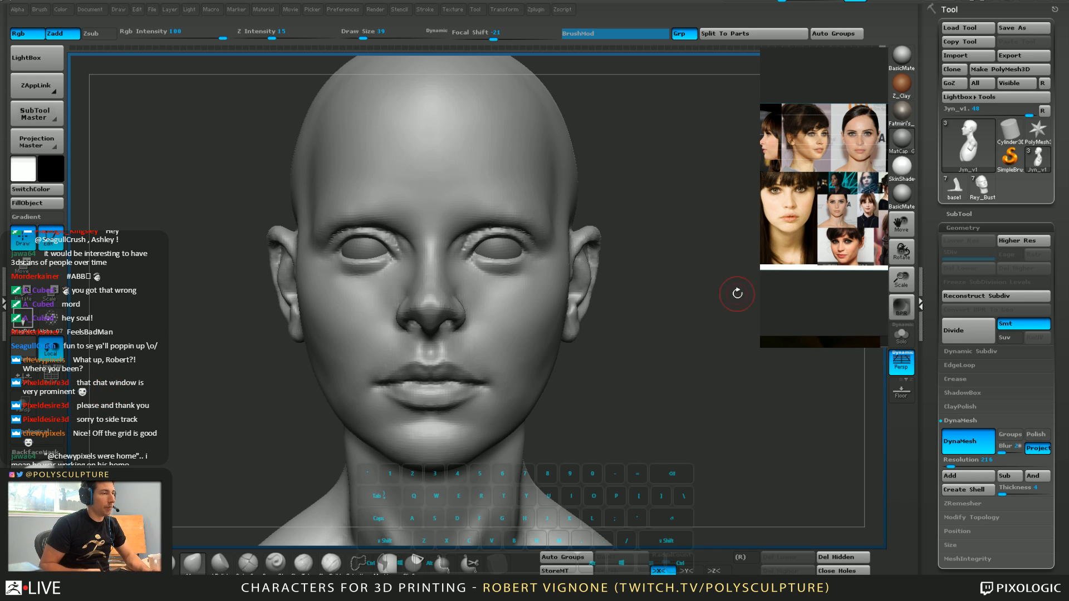
{"action": "left_click_drag", "start_coordinate": [711, 346], "coordinate": [670, 363], "text": "alt"}
Enlarge the draw size to 124 and adjust the side contour of the face and jaw below the ears
{"action": "key", "text": "s"}
{"action": "mouse_move", "coordinate": [545, 393]}
{"action": "left_mouse_down"}
{"action": "mouse_move", "coordinate": [565, 394]}
{"action": "mouse_move", "coordinate": [576, 377]}
{"action": "mouse_move", "coordinate": [573, 389]}
{"action": "left_mouse_up"}
{"action": "key", "text": "s"}
{"action": "key", "text": "s"}
{"action": "left_click_drag", "start_coordinate": [567, 345], "coordinate": [559, 345]}
{"action": "key", "text": "s"}
{"action": "right_click_drag", "start_coordinate": [564, 358], "coordinate": [559, 374], "text": "shift"}
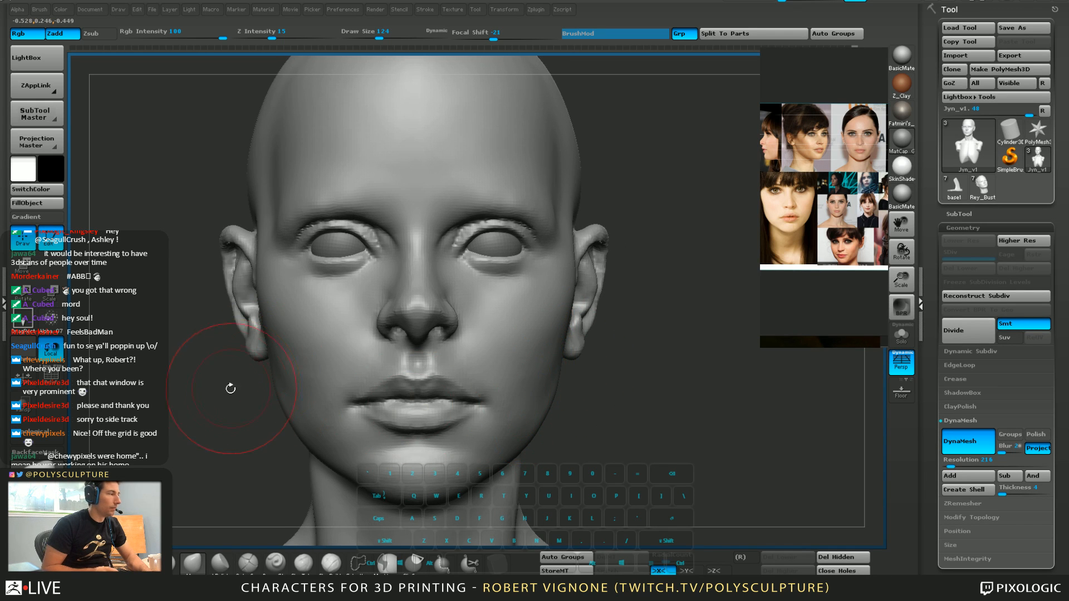
{"action": "left_click_drag", "start_coordinate": [232, 396], "coordinate": [245, 379]}
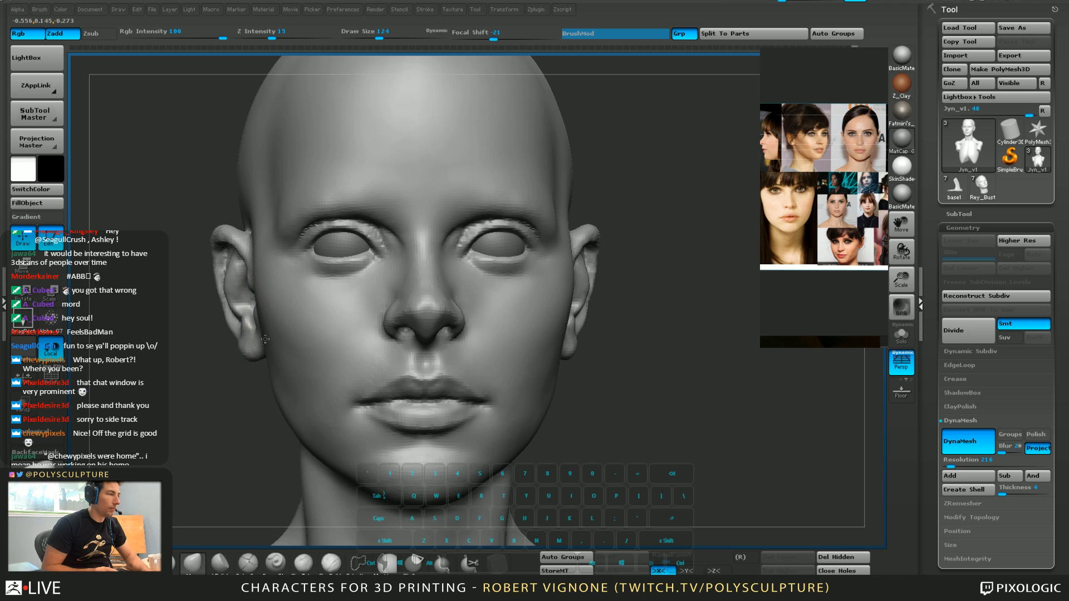
{"action": "right_click_drag", "start_coordinate": [285, 320], "coordinate": [266, 332]}
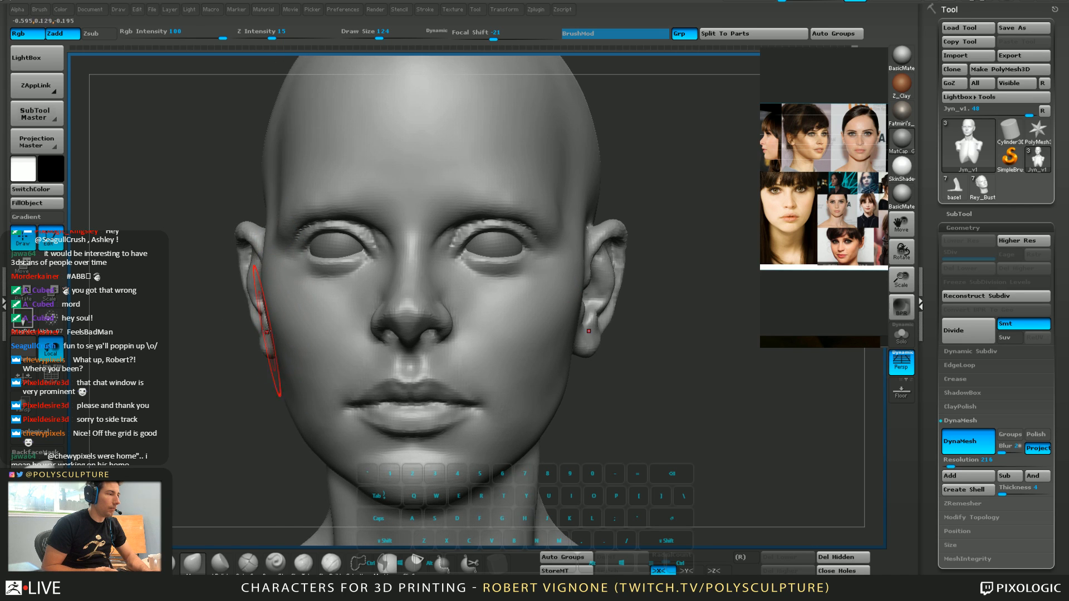
{"action": "right_click_drag", "start_coordinate": [276, 401], "coordinate": [286, 413]}
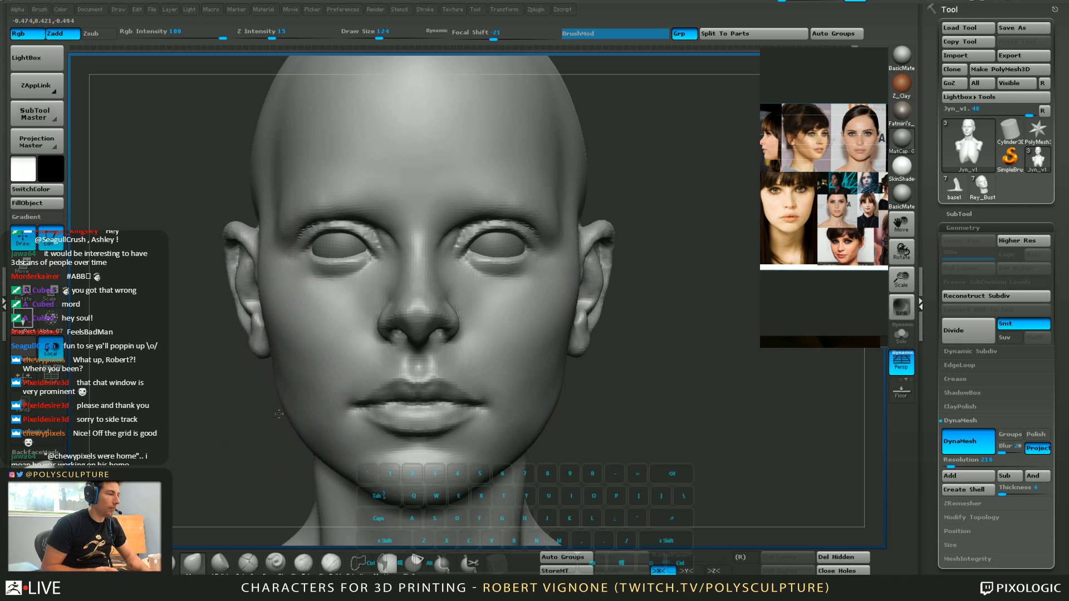
{"action": "left_click_drag", "start_coordinate": [285, 409], "coordinate": [283, 385]}
Refine the cheek in front of the ear from a three-quarter view with draw size 116, checking the face from the front
{"action": "right_click_drag", "start_coordinate": [629, 259], "coordinate": [546, 251]}
{"action": "right_click_drag", "start_coordinate": [518, 398], "coordinate": [548, 267], "text": "alt"}
{"action": "mouse_move", "coordinate": [549, 268]}
{"action": "right_mouse_down", "text": "alt"}
{"action": "mouse_move", "coordinate": [517, 334]}
{"action": "mouse_move", "coordinate": [504, 295]}
{"action": "mouse_move", "coordinate": [535, 303]}
{"action": "mouse_move", "coordinate": [501, 298]}
{"action": "right_mouse_up", "text": "alt"}
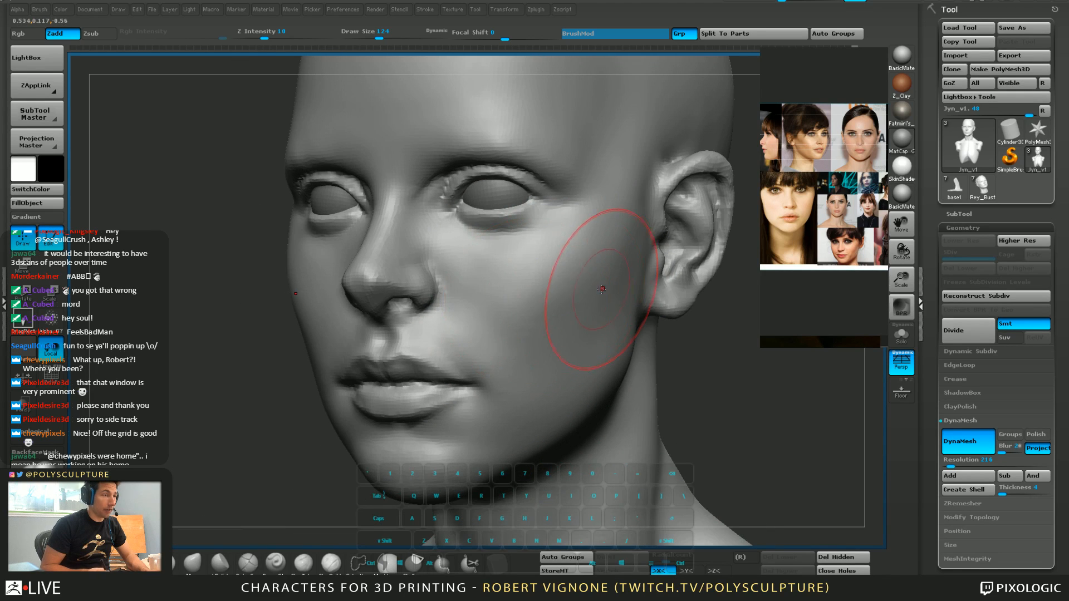
{"action": "key", "text": "s"}
{"action": "mouse_move", "coordinate": [599, 293]}
{"action": "left_mouse_down"}
{"action": "mouse_move", "coordinate": [549, 306]}
{"action": "mouse_move", "coordinate": [591, 248]}
{"action": "mouse_move", "coordinate": [557, 284]}
{"action": "left_mouse_up"}
{"action": "key", "text": "s"}
{"action": "mouse_move", "coordinate": [570, 328]}
{"action": "right_mouse_down"}
{"action": "mouse_move", "coordinate": [579, 301]}
{"action": "mouse_move", "coordinate": [605, 327]}
{"action": "mouse_move", "coordinate": [638, 325]}
{"action": "right_mouse_up"}
{"action": "right_click_drag", "start_coordinate": [243, 296], "coordinate": [275, 292]}
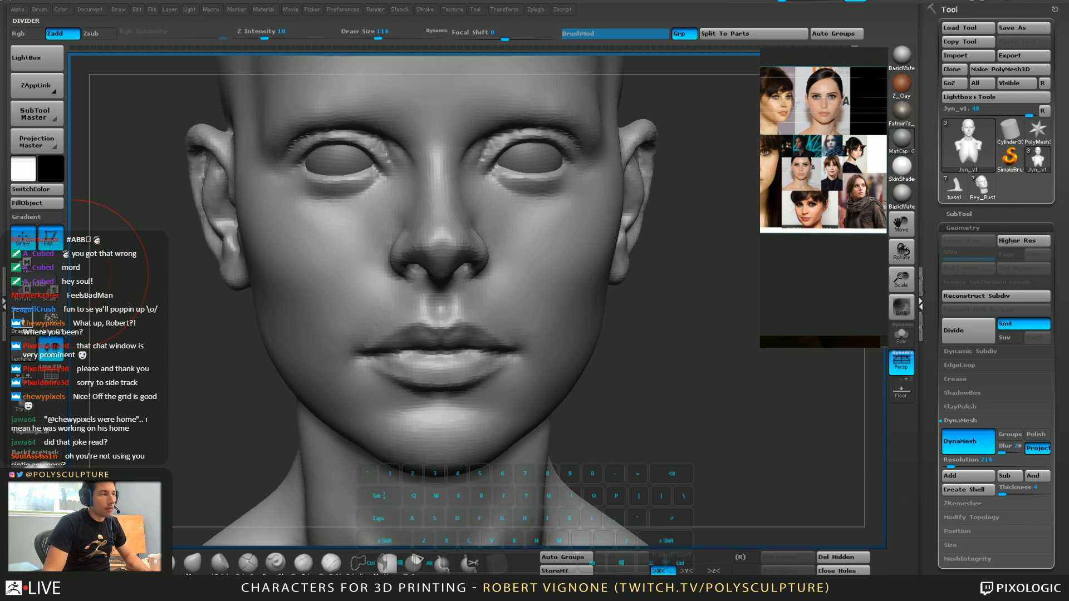
{"action": "left_click_drag", "start_coordinate": [196, 376], "coordinate": [205, 354]}
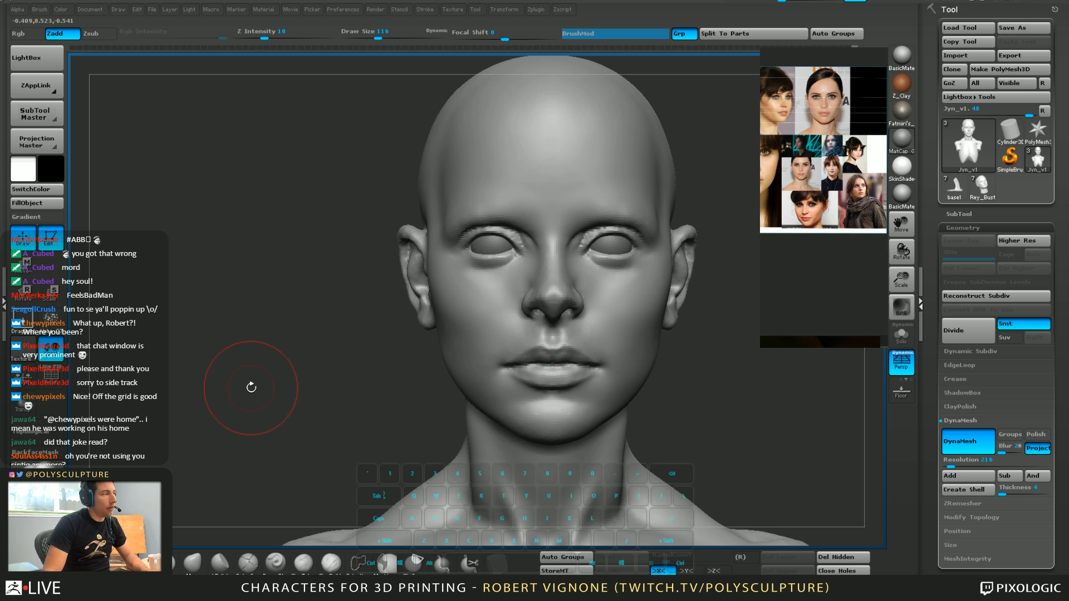
{"action": "left_click_drag", "start_coordinate": [255, 379], "coordinate": [277, 382], "text": "alt"}
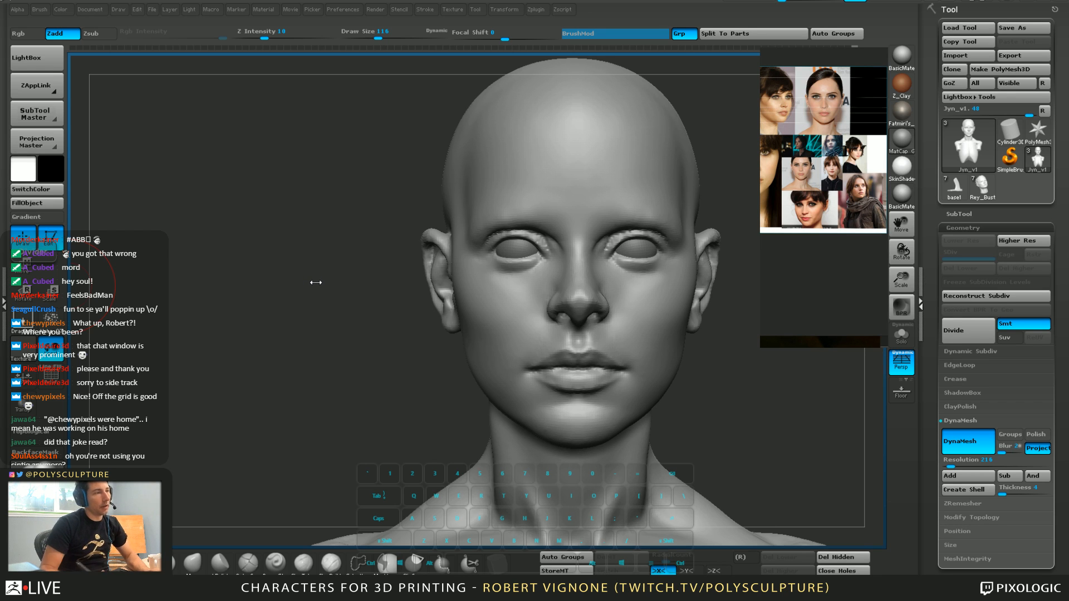
Switch to the Move brush and adjust the jaw contour below the ear, reducing the draw size from 187 to 172
{"action": "left_click_drag", "start_coordinate": [785, 237], "coordinate": [635, 251]}
{"action": "key", "text": "s"}
{"action": "left_click", "coordinate": [524, 346]}
{"action": "right_click_drag", "start_coordinate": [529, 359], "coordinate": [520, 392], "text": "ctrl"}
{"action": "key", "text": "b"}
{"action": "key", "text": "m"}
{"action": "key", "text": "v"}
{"action": "key", "text": "s"}
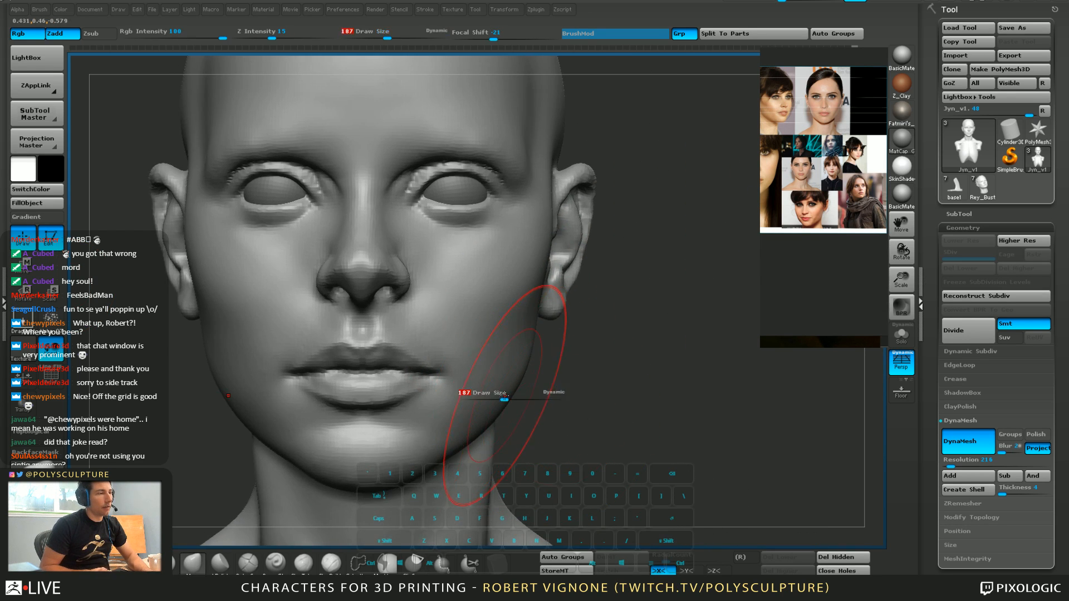
{"action": "left_click", "coordinate": [510, 402]}
{"action": "left_click_drag", "start_coordinate": [503, 401], "coordinate": [504, 411]}
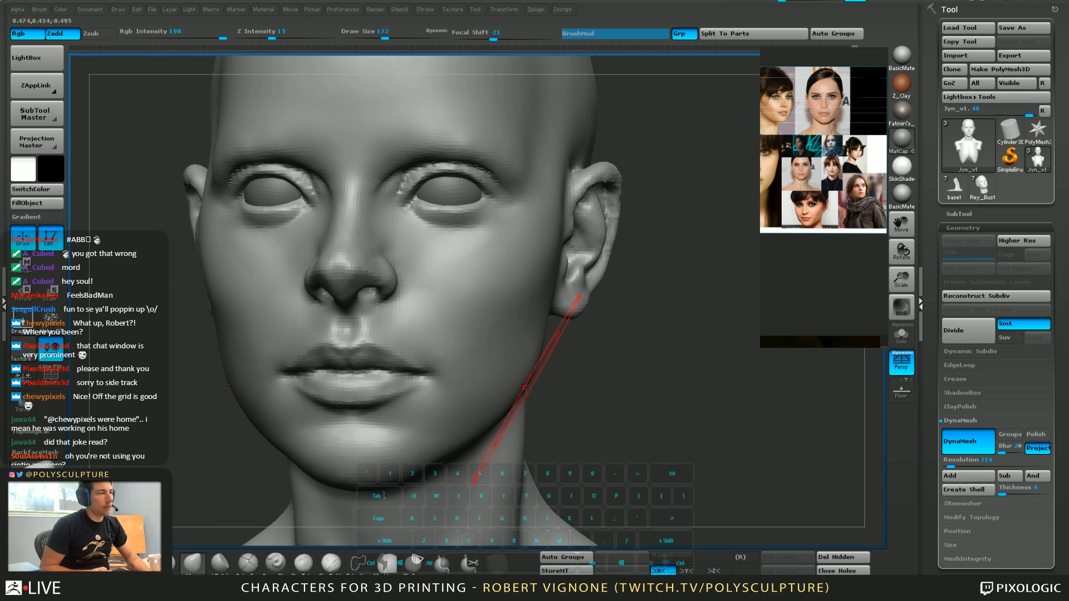
Adjust the rear of the jaw and the cheek in front of the ear with draw sizes 128 and 140
{"action": "key", "text": "s"}
{"action": "left_click", "coordinate": [529, 344]}
{"action": "left_click_drag", "start_coordinate": [538, 309], "coordinate": [533, 299]}
{"action": "left_click_drag", "start_coordinate": [593, 377], "coordinate": [577, 262]}
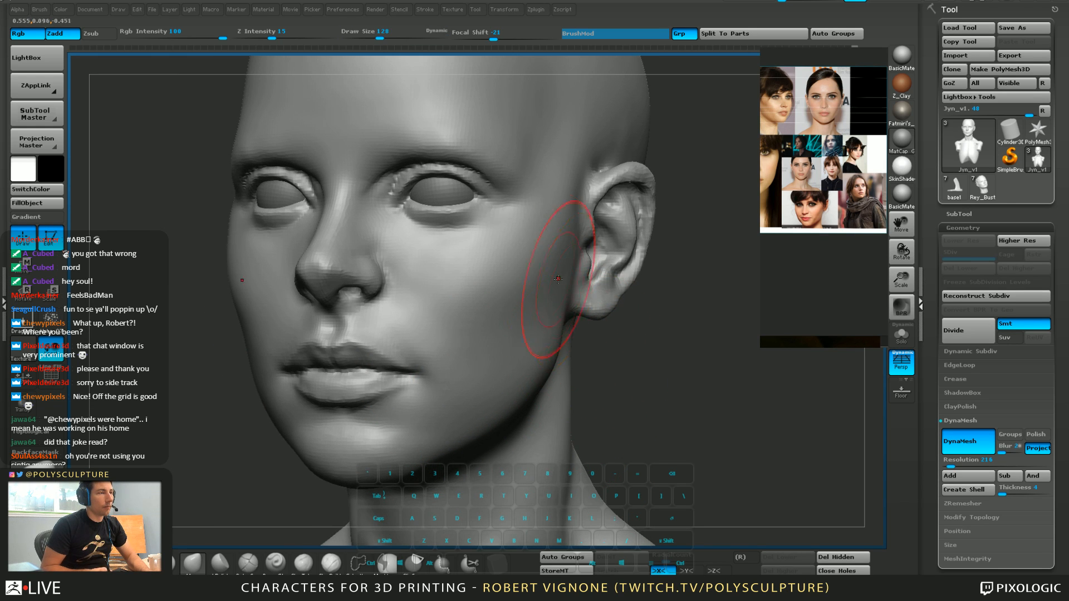
{"action": "key", "text": "s"}
{"action": "left_click", "coordinate": [532, 289]}
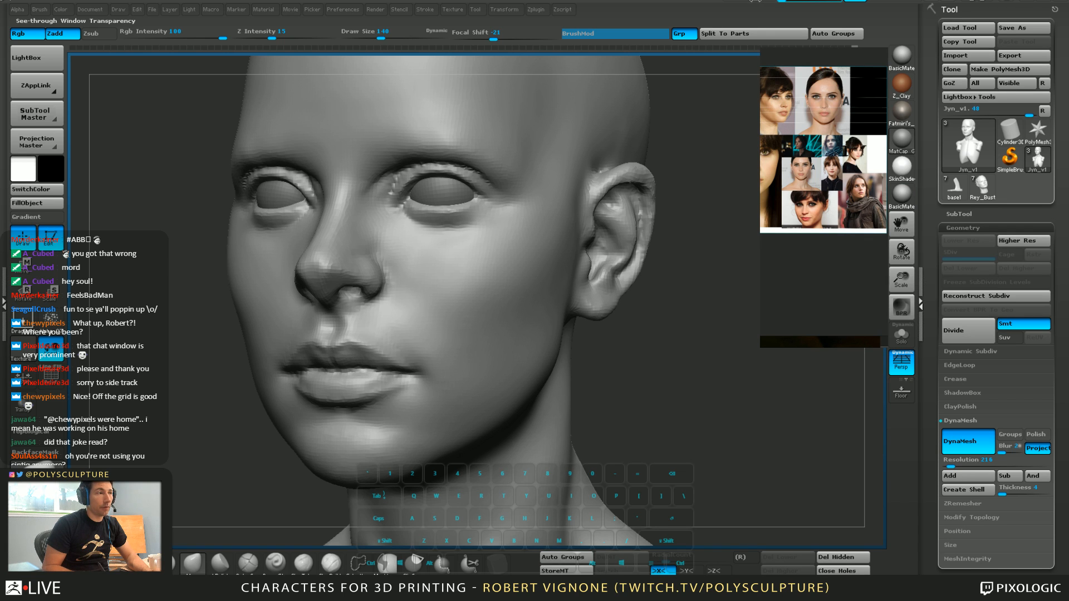
Reduce the draw size to 97 for the brow area and check the whole head's proportions from the front
{"action": "left_click_drag", "start_coordinate": [759, 359], "coordinate": [724, 407], "text": "shift"}
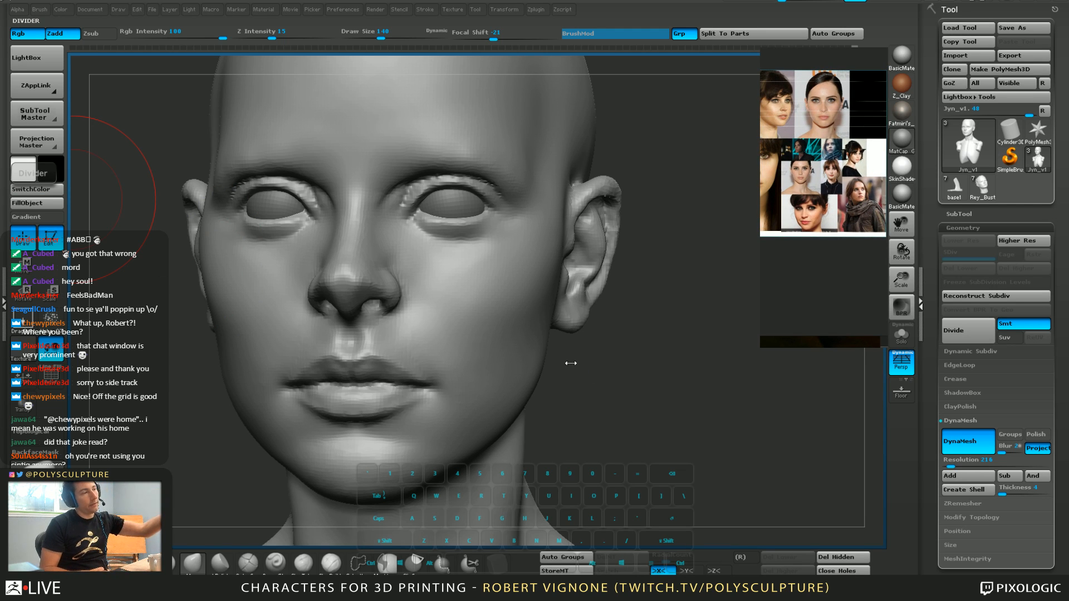
{"action": "left_click_drag", "start_coordinate": [722, 380], "coordinate": [640, 344], "text": "alt"}
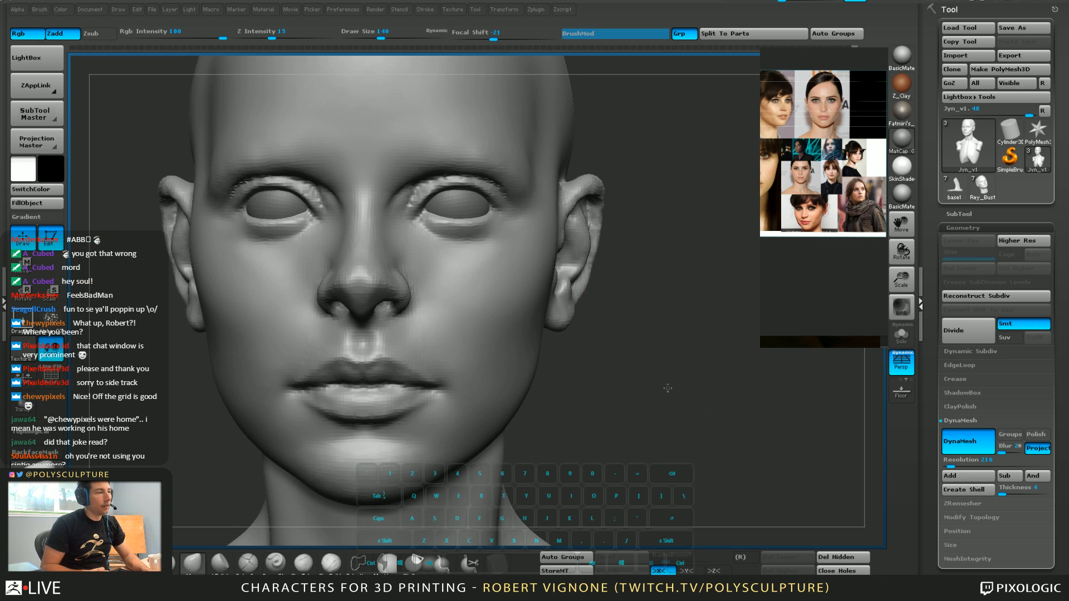
{"action": "mouse_move", "coordinate": [666, 387]}
{"action": "left_mouse_down", "text": "alt"}
{"action": "mouse_move", "coordinate": [669, 375]}
{"action": "mouse_move", "coordinate": [675, 416]}
{"action": "left_mouse_up", "text": "alt"}
{"action": "left_click_drag", "start_coordinate": [707, 410], "coordinate": [676, 411]}
{"action": "key", "text": "s"}
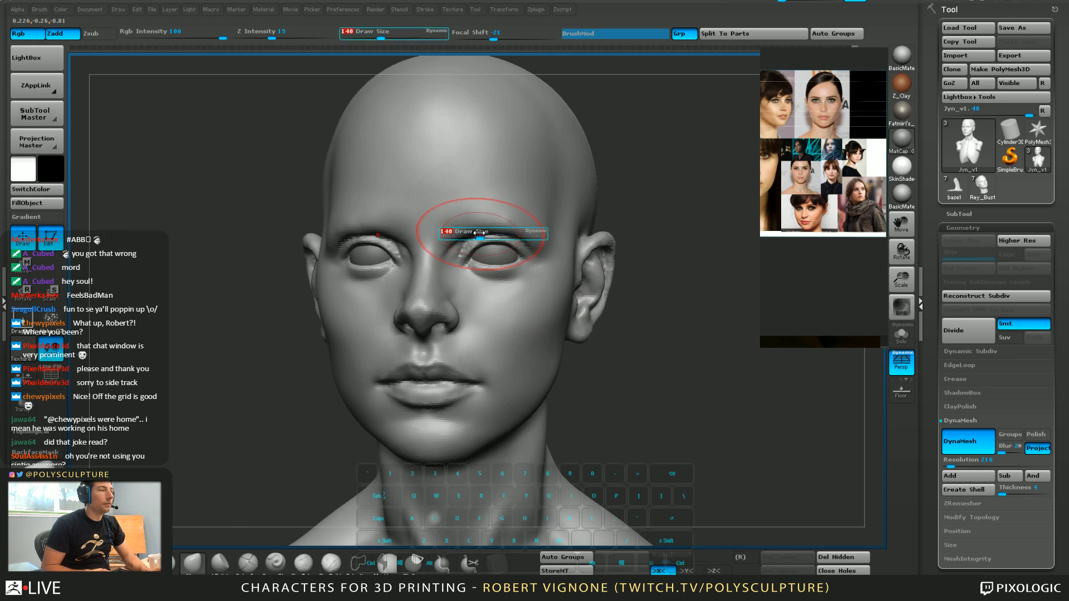
{"action": "left_click_drag", "start_coordinate": [483, 232], "coordinate": [474, 234]}
{"action": "right_click_drag", "start_coordinate": [465, 286], "coordinate": [522, 300]}
{"action": "left_click_drag", "start_coordinate": [675, 406], "coordinate": [670, 415], "text": "alt"}
{"action": "right_click", "coordinate": [670, 413]}
{"action": "left_click", "coordinate": [666, 405]}
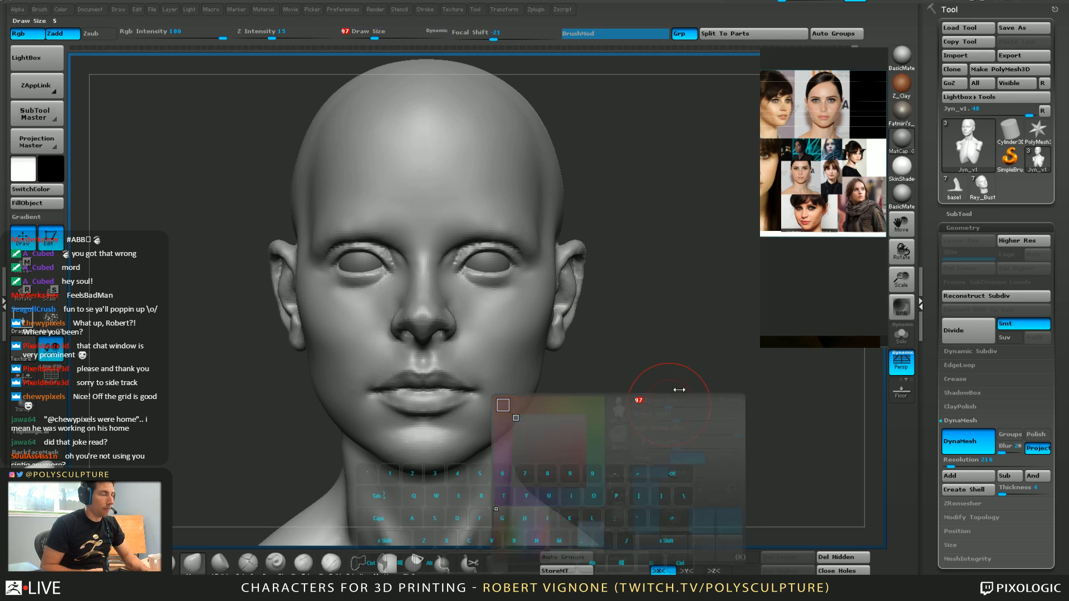
{"action": "left_click_drag", "start_coordinate": [629, 363], "coordinate": [645, 375], "text": "alt"}
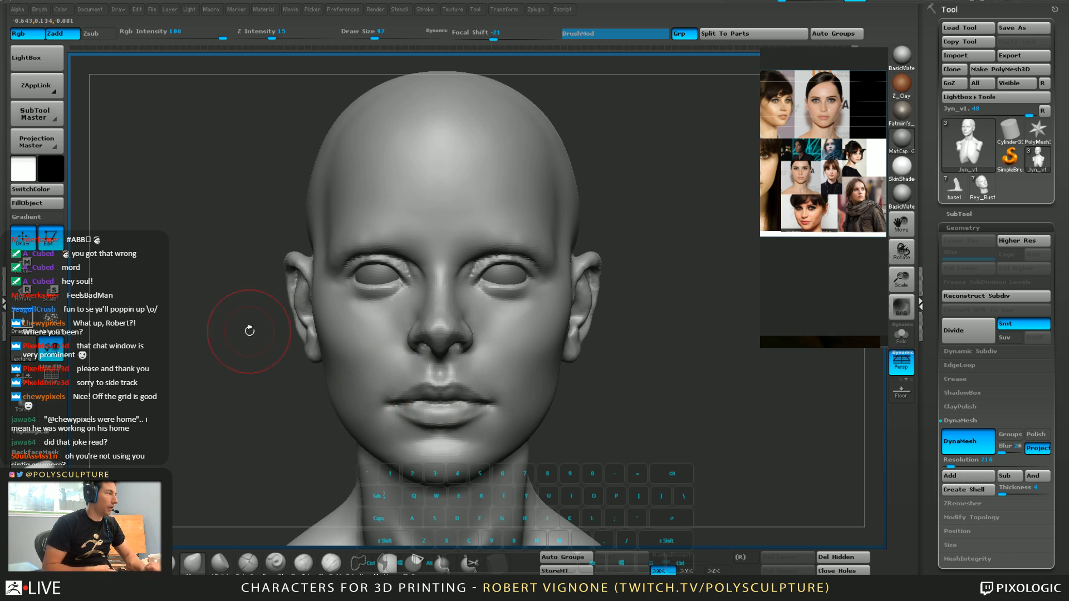
Adjust the upper ear where it meets the temple from the front, using draw size 101
{"action": "right_click_drag", "start_coordinate": [466, 334], "coordinate": [462, 359], "text": "alt"}
{"action": "key", "text": "s"}
{"action": "left_click_drag", "start_coordinate": [597, 283], "coordinate": [600, 282]}
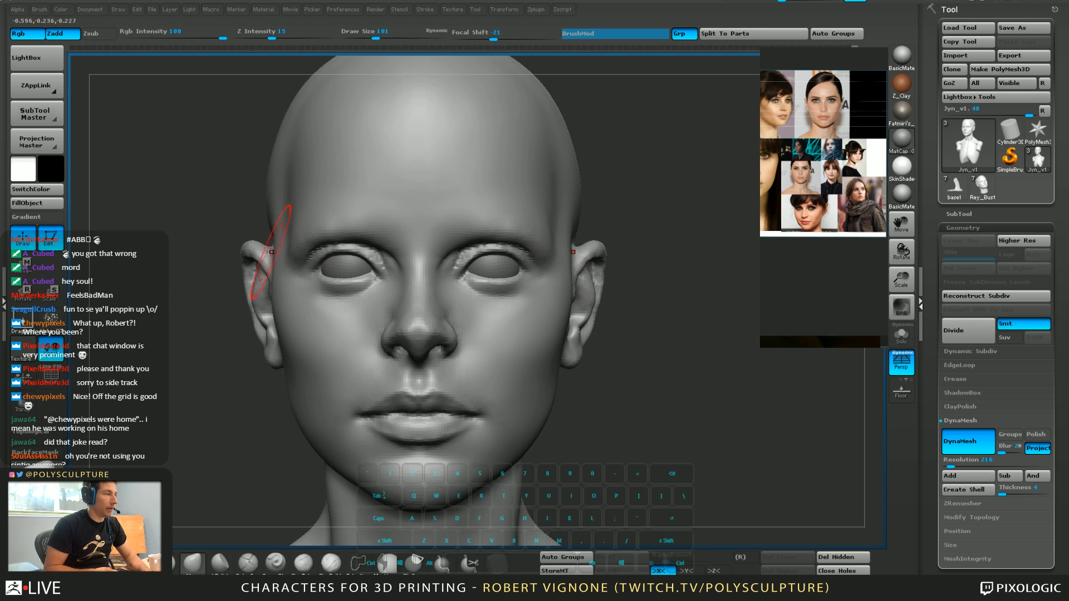
{"action": "key", "text": "bracketright"}
{"action": "mouse_move", "coordinate": [232, 218]}
{"action": "left_mouse_down"}
{"action": "mouse_move", "coordinate": [283, 249]}
{"action": "mouse_move", "coordinate": [283, 232]}
{"action": "mouse_move", "coordinate": [280, 249]}
{"action": "left_mouse_up"}
Refine the upper rim of the ear from the side, reducing the draw size from 71 to 29
{"action": "key", "text": "bracketleft"}
{"action": "key", "text": "bracketleft"}
{"action": "key", "text": "bracketleft"}
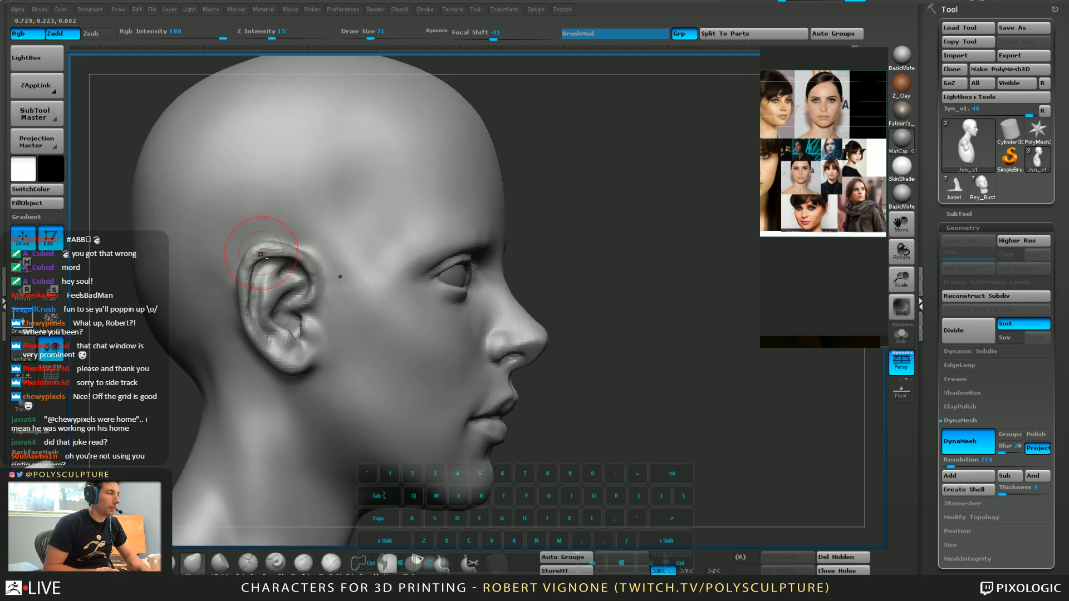
{"action": "right_click_drag", "start_coordinate": [261, 254], "coordinate": [264, 262], "text": "ctrl"}
{"action": "key", "text": "s"}
{"action": "left_click_drag", "start_coordinate": [261, 269], "coordinate": [251, 269]}
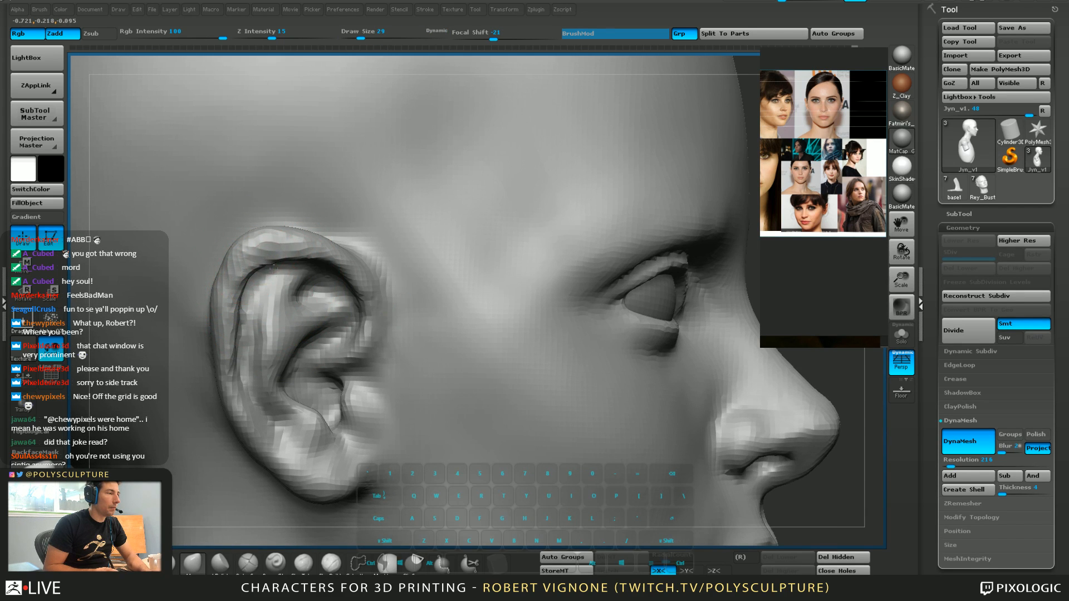
{"action": "right_click_drag", "start_coordinate": [247, 273], "coordinate": [281, 277]}
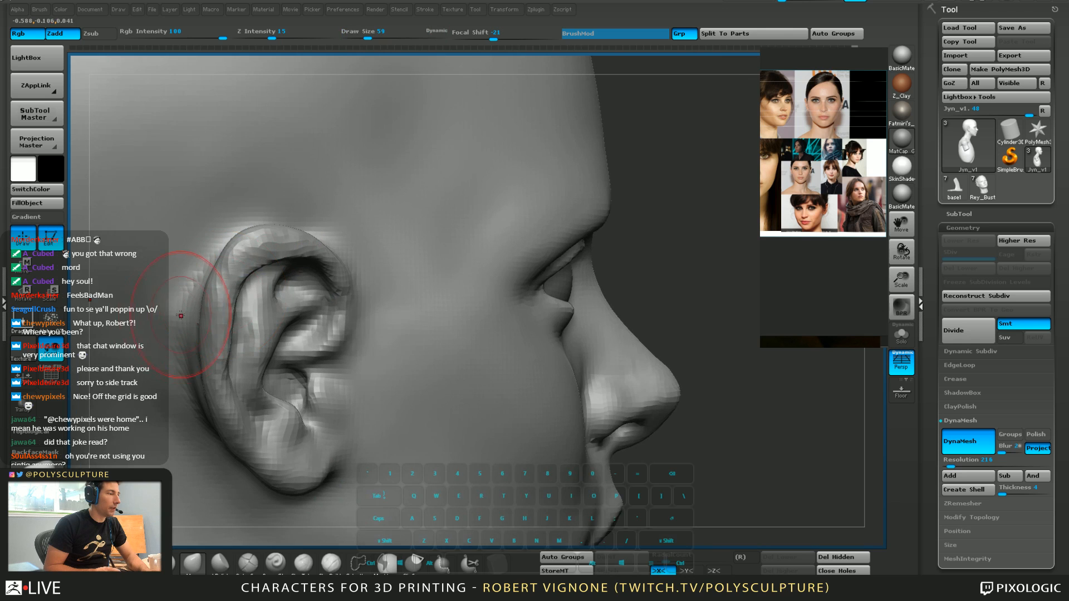
Reshape the top and back of the ear from above with draw size 71, smoothing the surface behind it
{"action": "right_click_drag", "start_coordinate": [180, 312], "coordinate": [290, 311], "text": "alt"}
{"action": "key", "text": "s"}
{"action": "left_click_drag", "start_coordinate": [291, 305], "coordinate": [295, 305]}
{"action": "right_click_drag", "start_coordinate": [296, 305], "coordinate": [283, 307]}
{"action": "right_click_drag", "start_coordinate": [281, 245], "coordinate": [295, 285]}
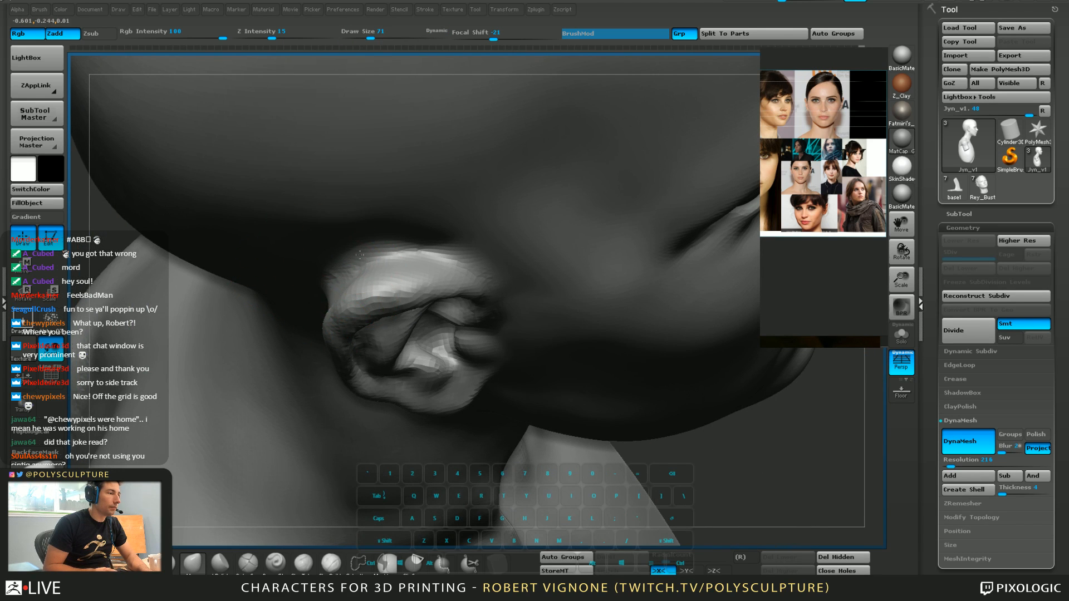
{"action": "right_click_drag", "start_coordinate": [360, 255], "coordinate": [332, 256]}
{"action": "mouse_move", "coordinate": [240, 339]}
{"action": "right_mouse_down"}
{"action": "mouse_move", "coordinate": [321, 273]}
{"action": "mouse_move", "coordinate": [353, 282]}
{"action": "mouse_move", "coordinate": [348, 243]}
{"action": "right_mouse_up"}
{"action": "mouse_move", "coordinate": [305, 273]}
{"action": "left_mouse_down"}
{"action": "mouse_move", "coordinate": [389, 210]}
{"action": "mouse_move", "coordinate": [254, 262]}
{"action": "left_mouse_up"}
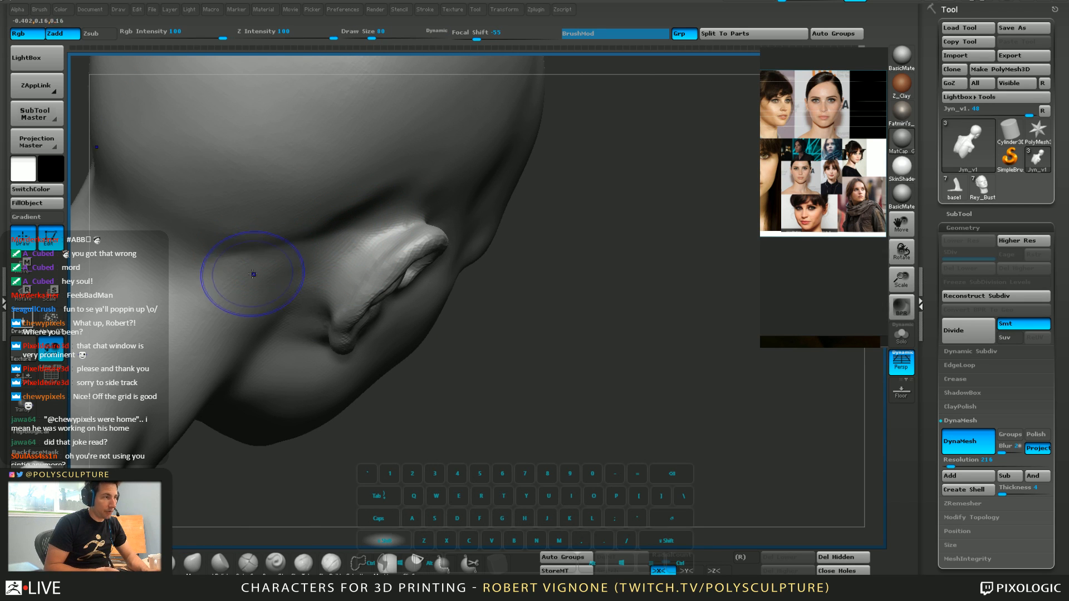
Change brushes and sculpt the transition between the back of the ear and the skull
{"action": "mouse_move", "coordinate": [373, 199]}
{"action": "right_mouse_down"}
{"action": "mouse_move", "coordinate": [437, 209]}
{"action": "mouse_move", "coordinate": [390, 339]}
{"action": "right_mouse_up"}
{"action": "left_click", "coordinate": [278, 562]}
{"action": "mouse_move", "coordinate": [422, 303]}
{"action": "right_mouse_down"}
{"action": "mouse_move", "coordinate": [448, 321]}
{"action": "mouse_move", "coordinate": [439, 322]}
{"action": "right_mouse_up"}
{"action": "mouse_move", "coordinate": [349, 315]}
{"action": "left_mouse_down"}
{"action": "mouse_move", "coordinate": [435, 313]}
{"action": "mouse_move", "coordinate": [366, 295]}
{"action": "left_mouse_up"}
{"action": "mouse_move", "coordinate": [359, 274]}
{"action": "right_mouse_down"}
{"action": "mouse_move", "coordinate": [318, 269]}
{"action": "mouse_move", "coordinate": [278, 281]}
{"action": "right_mouse_up"}
{"action": "key", "text": "1"}
{"action": "right_click_drag", "start_coordinate": [278, 281], "coordinate": [263, 292], "text": "ctrl"}
{"action": "key", "text": "s"}
{"action": "left_click_drag", "start_coordinate": [264, 294], "coordinate": [260, 298]}
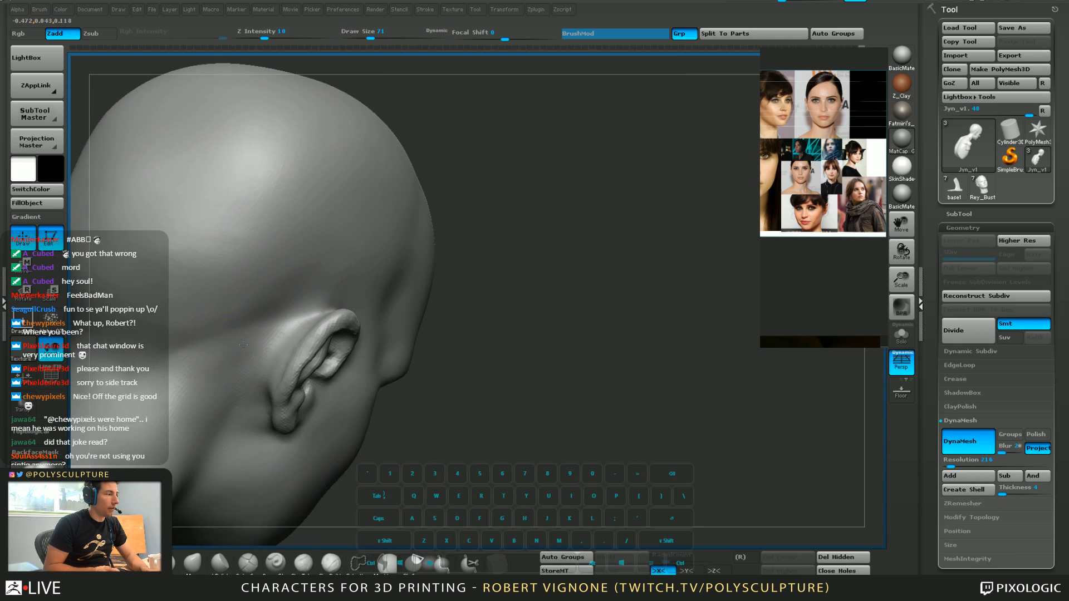
Shape the back of the head behind the ear with draw size 136 at Z Intensity 10
{"action": "mouse_move", "coordinate": [272, 326]}
{"action": "right_mouse_down", "text": "alt"}
{"action": "mouse_move", "coordinate": [368, 316]}
{"action": "mouse_move", "coordinate": [359, 334]}
{"action": "right_mouse_up", "text": "alt"}
{"action": "key", "text": "s"}
{"action": "left_click_drag", "start_coordinate": [359, 324], "coordinate": [369, 323]}
{"action": "key", "text": "2"}
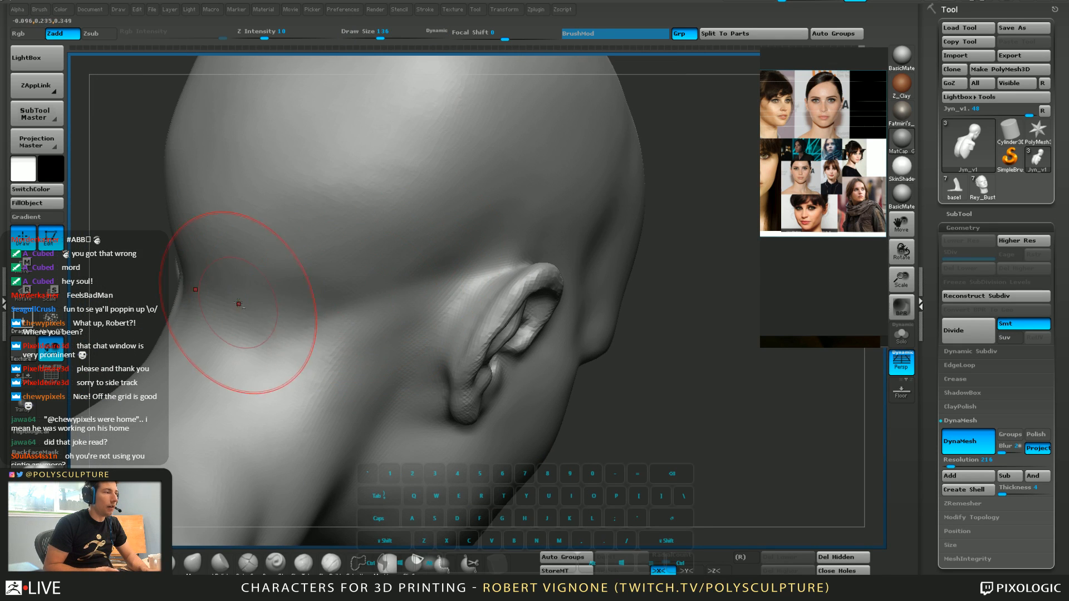
{"action": "mouse_move", "coordinate": [386, 351]}
{"action": "right_mouse_down", "text": "ctrl"}
{"action": "mouse_move", "coordinate": [384, 308]}
{"action": "mouse_move", "coordinate": [312, 334]}
{"action": "right_mouse_up", "text": "ctrl"}
{"action": "mouse_move", "coordinate": [393, 410]}
{"action": "right_mouse_down"}
{"action": "mouse_move", "coordinate": [363, 400]}
{"action": "mouse_move", "coordinate": [377, 398]}
{"action": "right_mouse_up"}
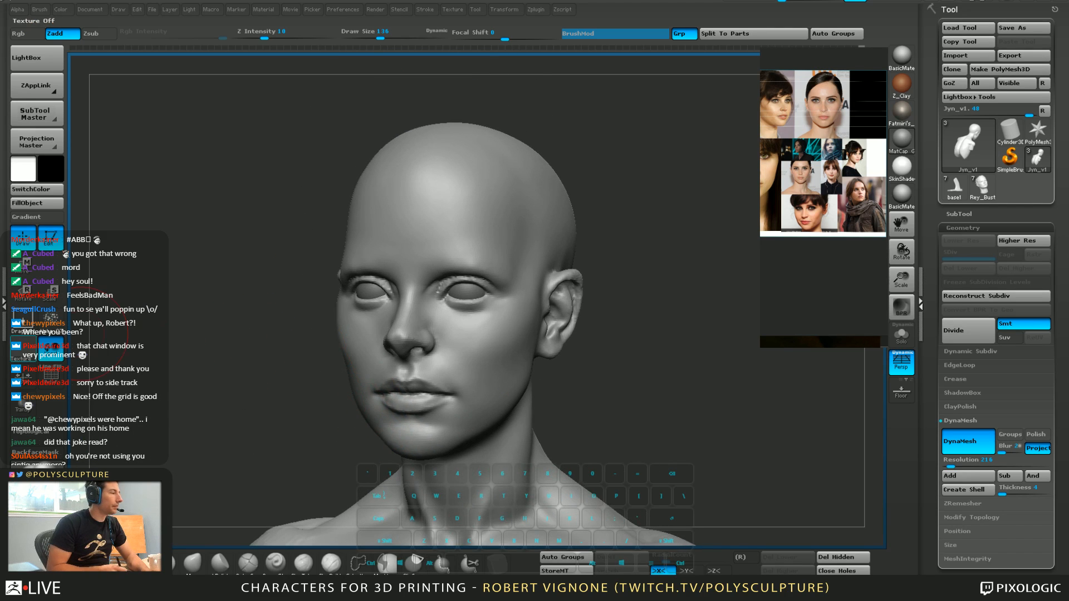
Bring up the character's three-quarter reference photo and turn the bust to compare its lower face from a similar angle
{"action": "middle_click_drag", "start_coordinate": [819, 145], "coordinate": [832, 166]}
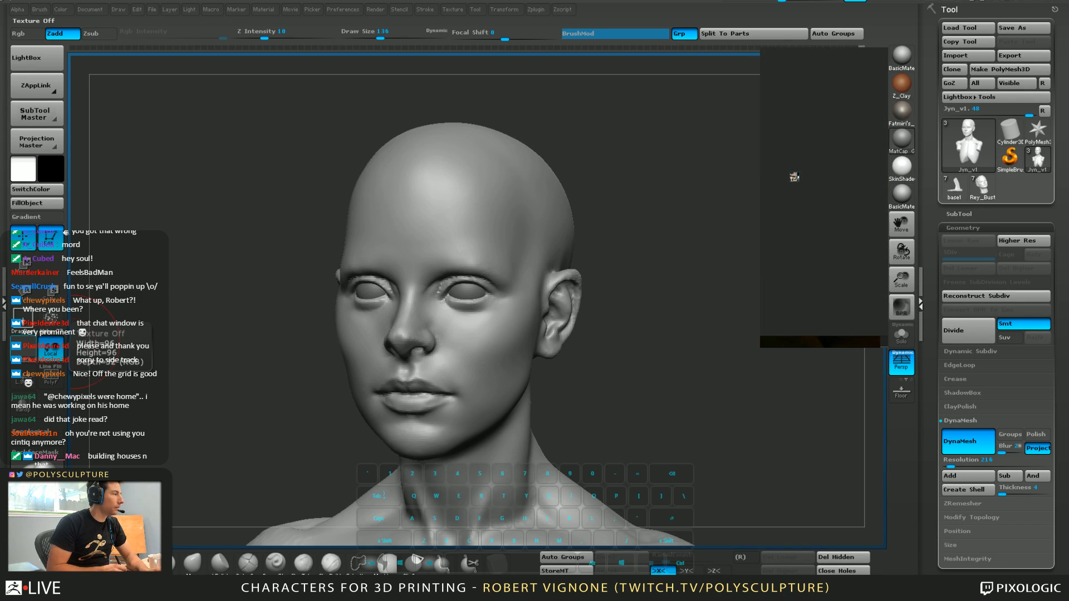
{"action": "scroll", "coordinate": [790, 173], "scroll_direction": "up", "scroll_amount": 4}
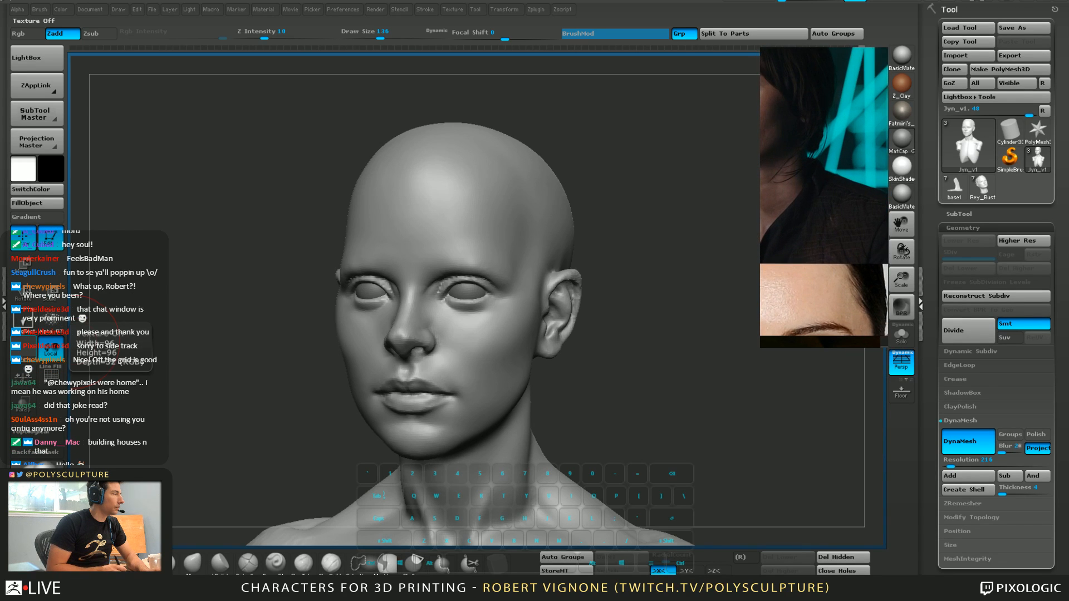
{"action": "scroll", "coordinate": [824, 192], "scroll_direction": "down", "scroll_amount": 4}
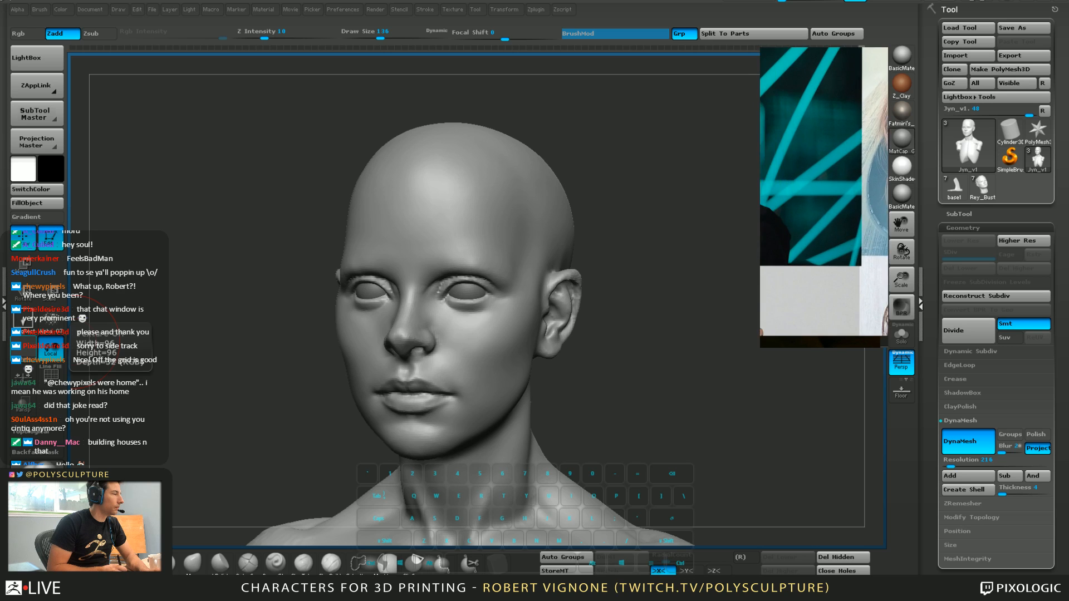
{"action": "mouse_move", "coordinate": [638, 277]}
{"action": "left_mouse_down"}
{"action": "mouse_move", "coordinate": [697, 294]}
{"action": "mouse_move", "coordinate": [717, 343]}
{"action": "left_mouse_up"}
{"action": "left_click_drag", "start_coordinate": [365, 305], "coordinate": [378, 339], "text": "alt"}
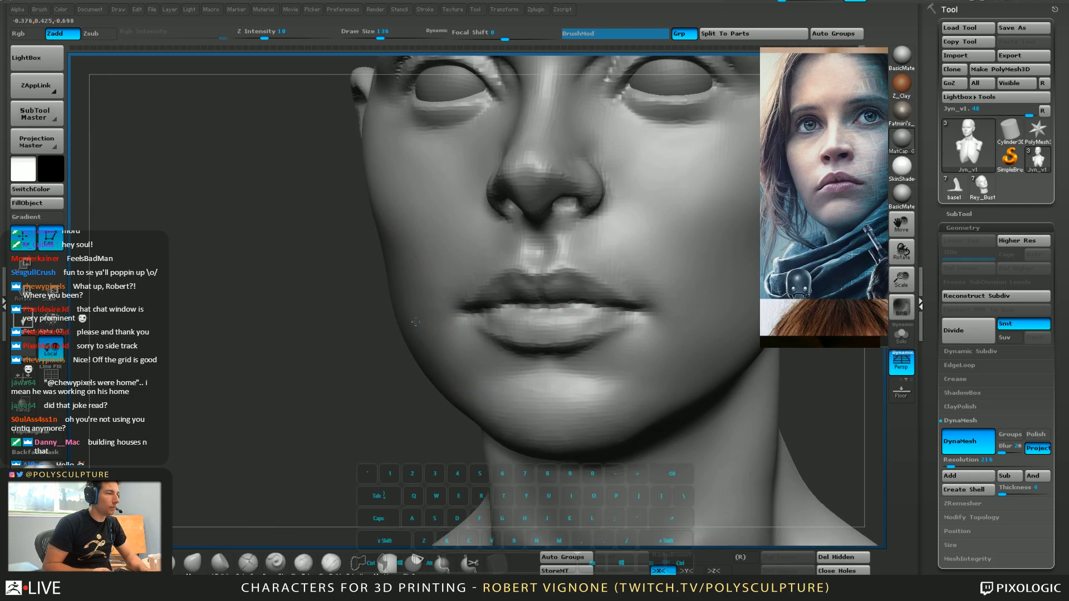
Reshape the outer cheek and jaw contour with the Move brush, using draw sizes 124, 128 and 149
{"action": "key", "text": "s"}
{"action": "left_click_drag", "start_coordinate": [417, 289], "coordinate": [394, 313]}
{"action": "key", "text": "b"}
{"action": "key", "text": "m"}
{"action": "key", "text": "v"}
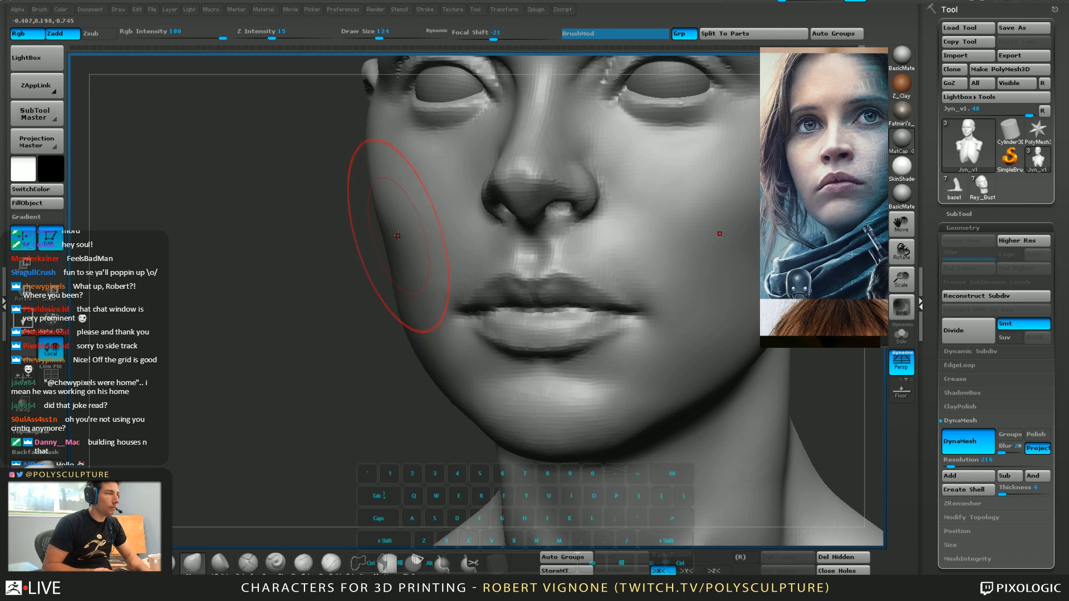
{"action": "key", "text": "s"}
{"action": "left_click_drag", "start_coordinate": [398, 233], "coordinate": [399, 259]}
{"action": "key", "text": "s"}
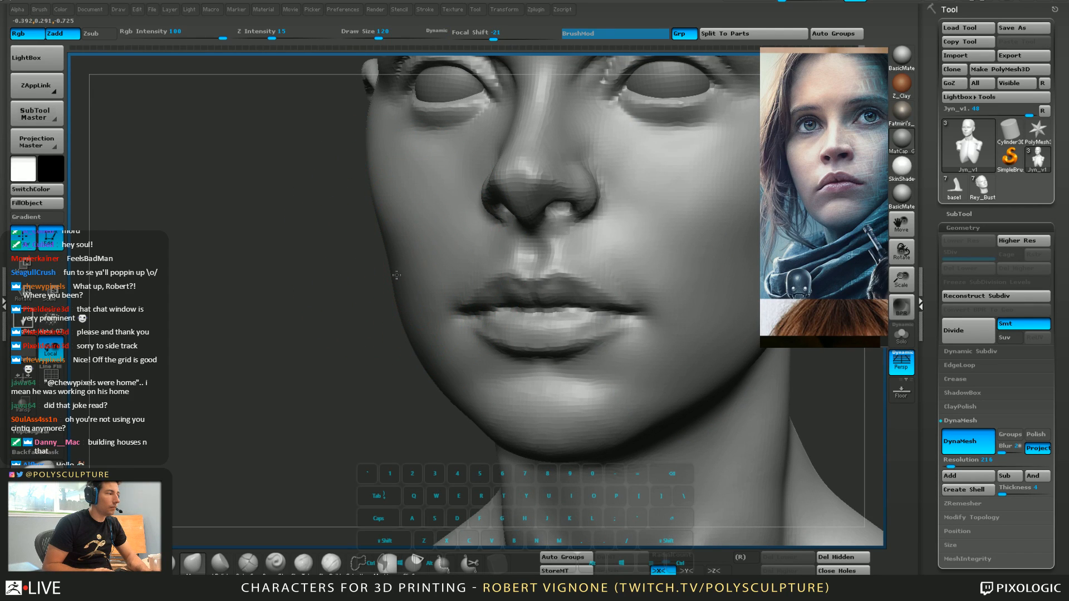
{"action": "key", "text": "s"}
{"action": "left_click_drag", "start_coordinate": [401, 319], "coordinate": [405, 319]}
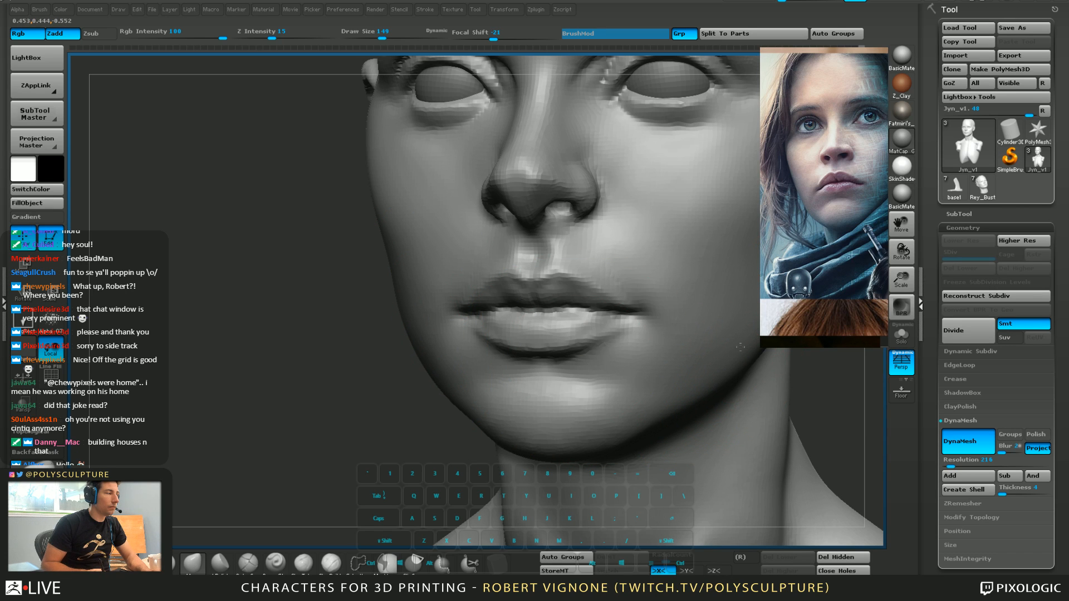
Reduce the draw size to 46 and refine the side of the chin below the lower lip
{"action": "key", "text": "s"}
{"action": "left_click_drag", "start_coordinate": [627, 390], "coordinate": [618, 390]}
{"action": "key", "text": "s"}
{"action": "left_click_drag", "start_coordinate": [529, 388], "coordinate": [521, 388]}
{"action": "key", "text": "s"}
{"action": "key", "text": "2"}
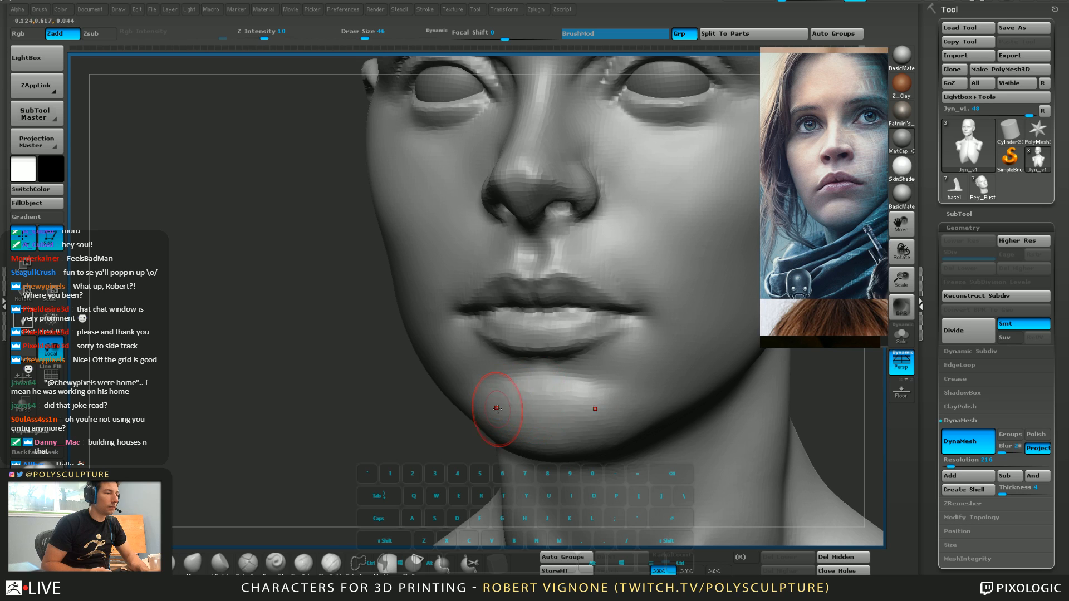
Return to the Move brush and adjust the corners of the mouth with draw size 51
{"action": "key", "text": "1"}
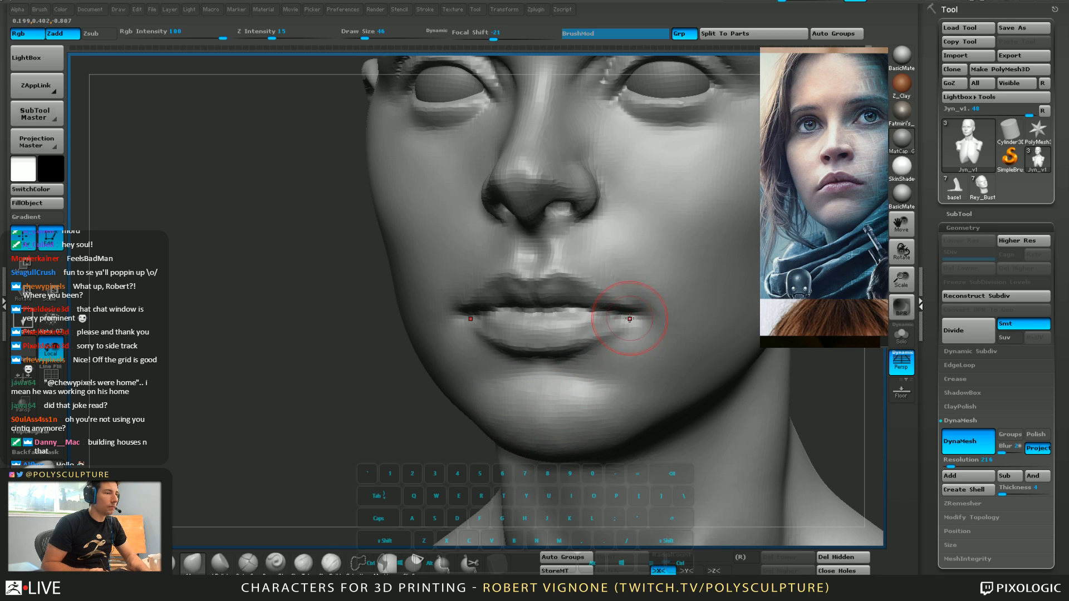
{"action": "key", "text": "s"}
{"action": "left_click", "coordinate": [647, 319]}
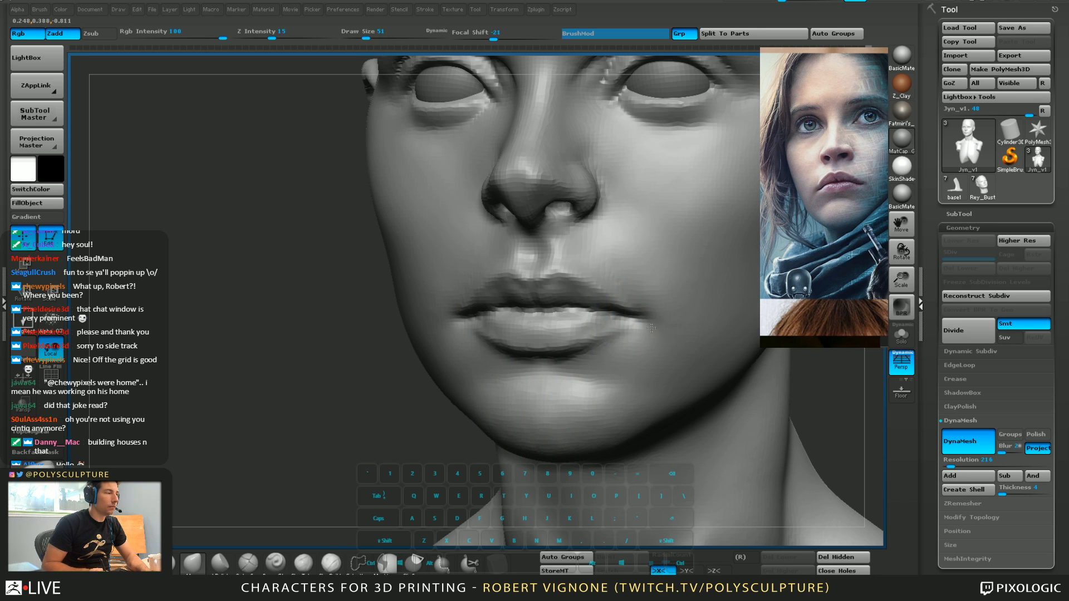
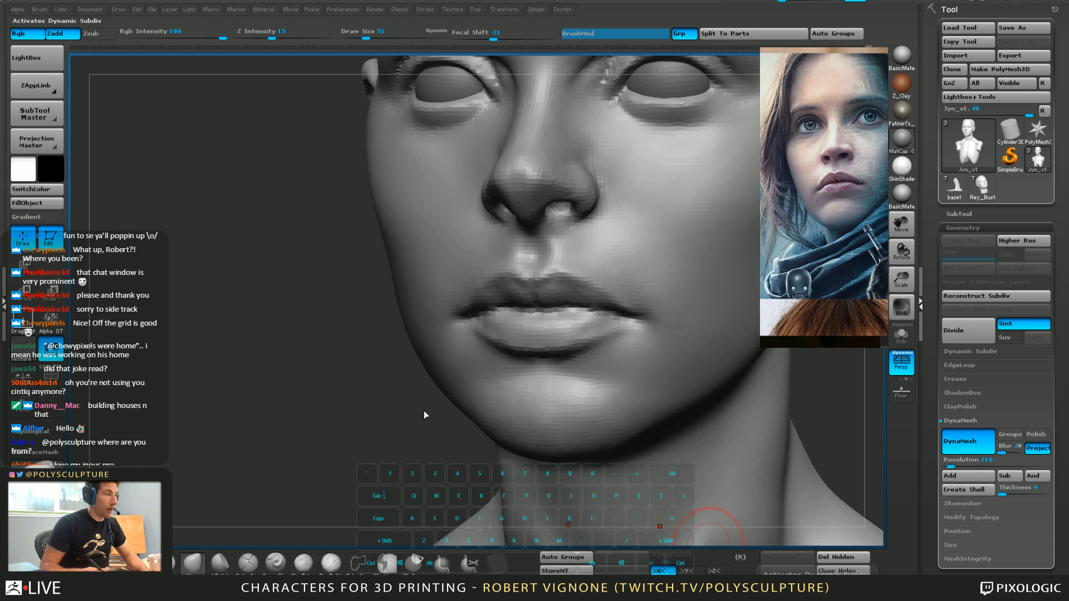
Switch to the Move brush and adjust the skin between the nose and upper lip with draw size 37
{"action": "left_click", "coordinate": [331, 562]}
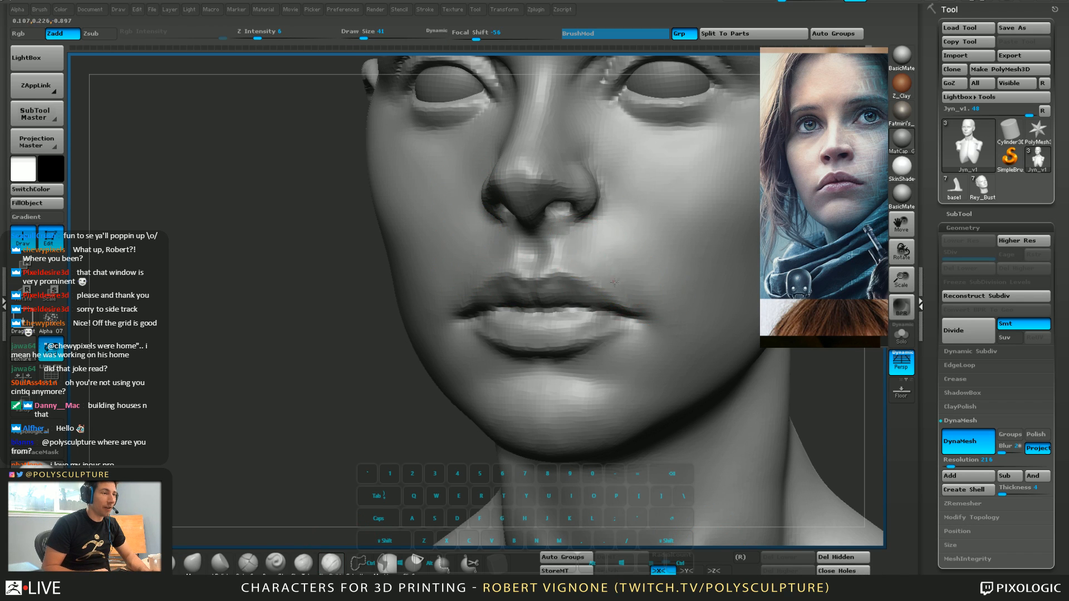
{"action": "key", "text": "s"}
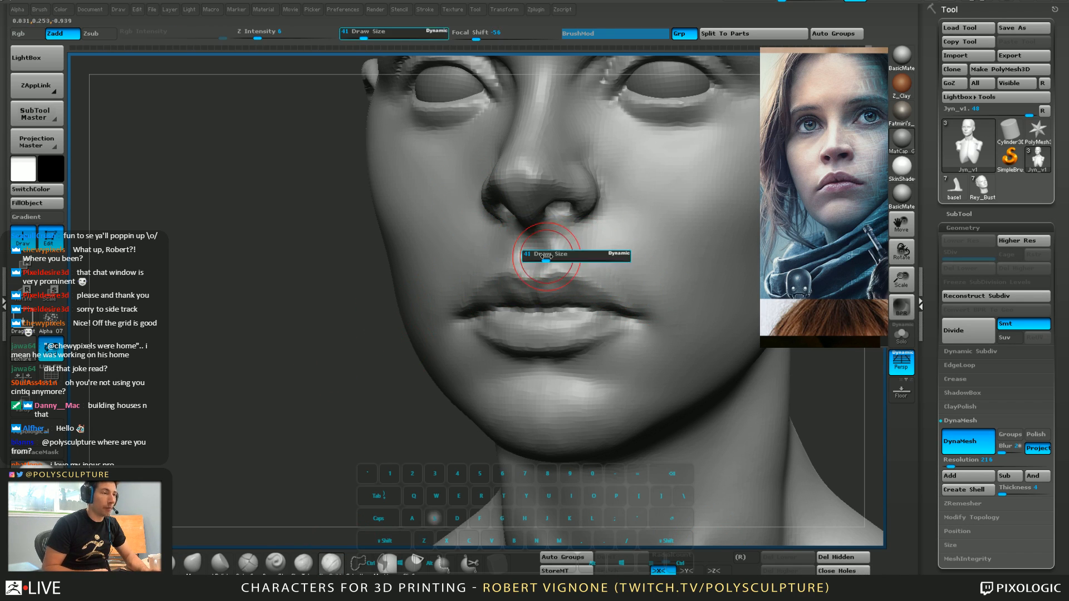
{"action": "key", "text": "b"}
{"action": "key", "text": "m"}
{"action": "key", "text": "v"}
{"action": "left_click_drag", "start_coordinate": [545, 255], "coordinate": [554, 243]}
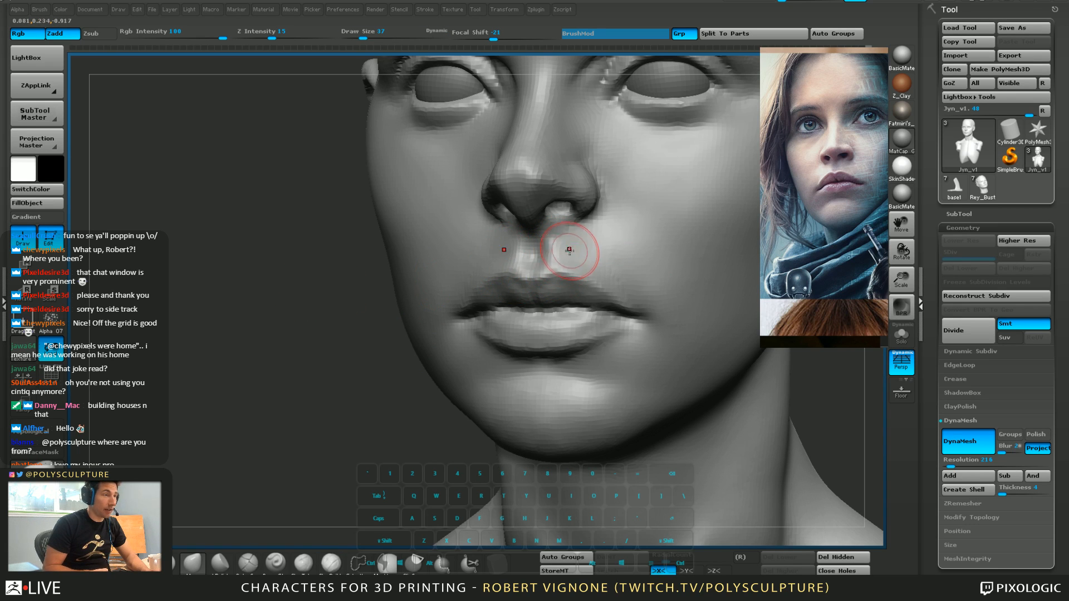
Reduce the Move brush to draw size 17 and refine the nostril and underside of the nose from the side
{"action": "key", "text": "5"}
{"action": "key", "text": "s"}
{"action": "mouse_move", "coordinate": [577, 215]}
{"action": "left_mouse_down"}
{"action": "mouse_move", "coordinate": [558, 200]}
{"action": "mouse_move", "coordinate": [572, 213]}
{"action": "left_mouse_up"}
{"action": "key", "text": "s"}
{"action": "key", "text": "s"}
{"action": "mouse_move", "coordinate": [555, 216]}
{"action": "right_mouse_down"}
{"action": "mouse_move", "coordinate": [456, 217]}
{"action": "mouse_move", "coordinate": [548, 268]}
{"action": "right_mouse_up"}
{"action": "key", "text": "s"}
{"action": "left_click_drag", "start_coordinate": [556, 222], "coordinate": [549, 222]}
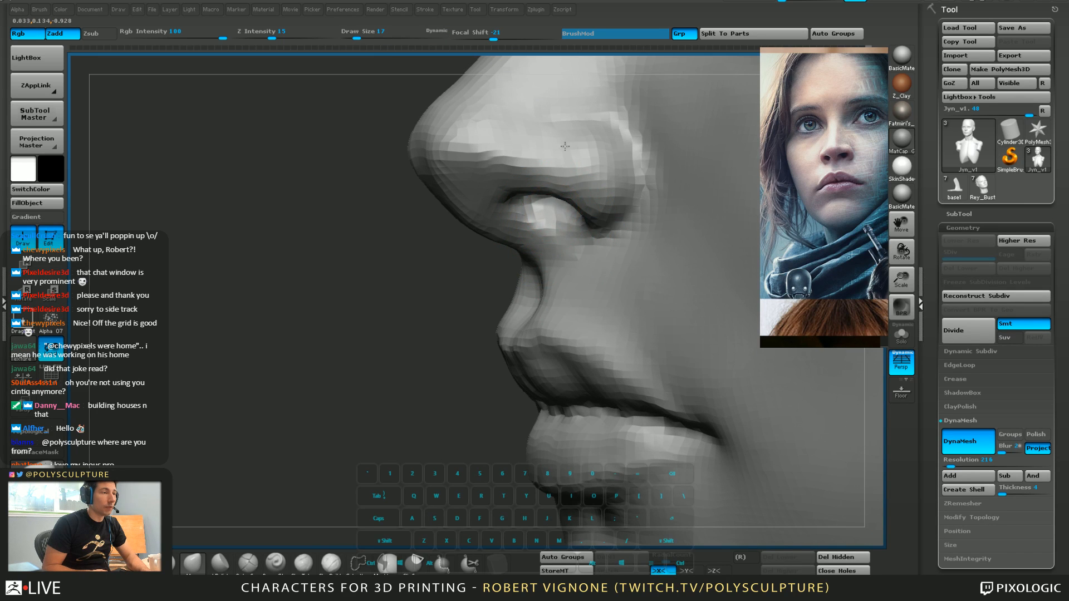
{"action": "mouse_move", "coordinate": [539, 221]}
{"action": "right_mouse_down"}
{"action": "mouse_move", "coordinate": [510, 189]}
{"action": "mouse_move", "coordinate": [539, 223]}
{"action": "mouse_move", "coordinate": [573, 209]}
{"action": "mouse_move", "coordinate": [542, 213]}
{"action": "mouse_move", "coordinate": [527, 187]}
{"action": "mouse_move", "coordinate": [549, 225]}
{"action": "mouse_move", "coordinate": [525, 189]}
{"action": "mouse_move", "coordinate": [540, 201]}
{"action": "mouse_move", "coordinate": [552, 250]}
{"action": "mouse_move", "coordinate": [549, 223]}
{"action": "right_mouse_up"}
{"action": "key", "text": "s"}
{"action": "left_click_drag", "start_coordinate": [467, 205], "coordinate": [479, 193]}
Enlarge the sculpting brush to draw size 65 and soften the surface beside the mouth corners
{"action": "mouse_move", "coordinate": [626, 282]}
{"action": "right_mouse_down"}
{"action": "mouse_move", "coordinate": [556, 306]}
{"action": "mouse_move", "coordinate": [563, 287]}
{"action": "mouse_move", "coordinate": [422, 291]}
{"action": "right_mouse_up"}
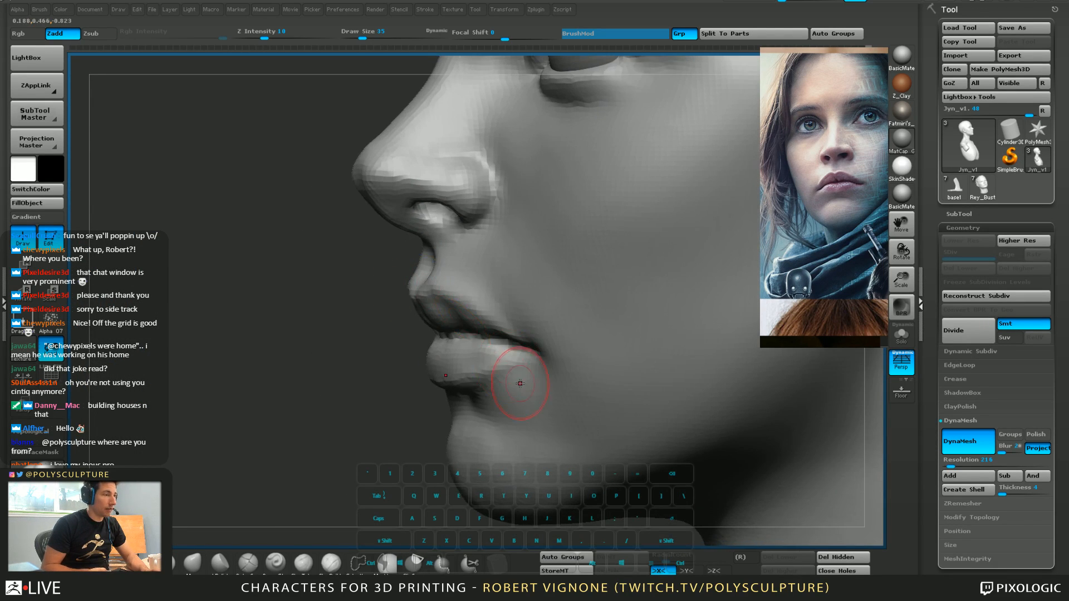
{"action": "key", "text": "bracketright"}
{"action": "key", "text": "bracketright"}
{"action": "key", "text": "bracketright"}
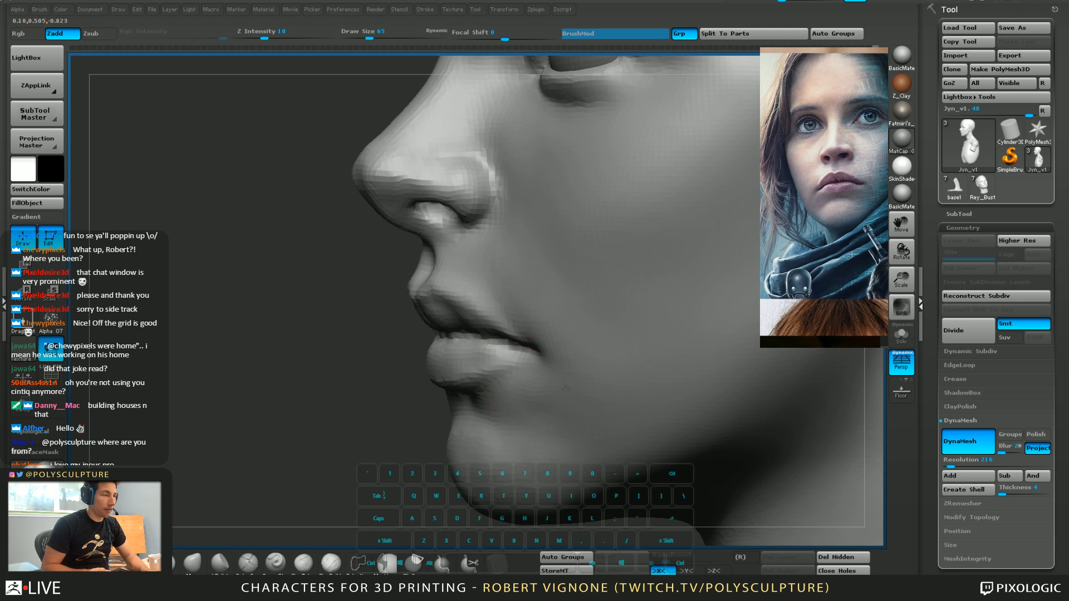
{"action": "mouse_move", "coordinate": [549, 418]}
{"action": "right_mouse_down"}
{"action": "mouse_move", "coordinate": [573, 410]}
{"action": "mouse_move", "coordinate": [556, 380]}
{"action": "mouse_move", "coordinate": [614, 427]}
{"action": "mouse_move", "coordinate": [522, 367]}
{"action": "mouse_move", "coordinate": [590, 365]}
{"action": "mouse_move", "coordinate": [596, 342]}
{"action": "mouse_move", "coordinate": [462, 328]}
{"action": "right_mouse_up"}
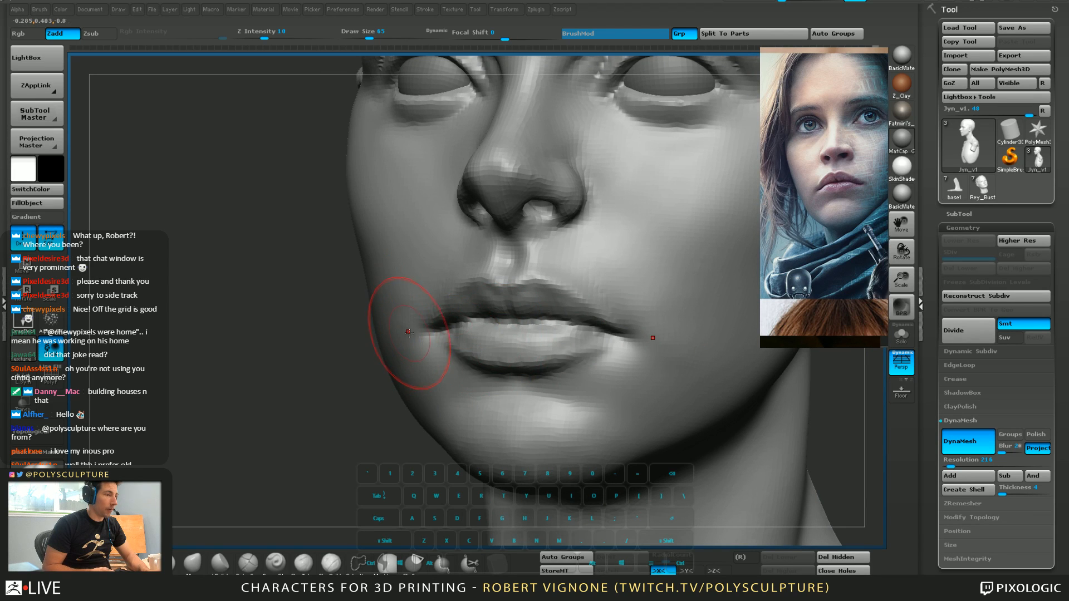
{"action": "key", "text": "2"}
{"action": "left_click_drag", "start_coordinate": [682, 339], "coordinate": [690, 342], "text": "shift"}
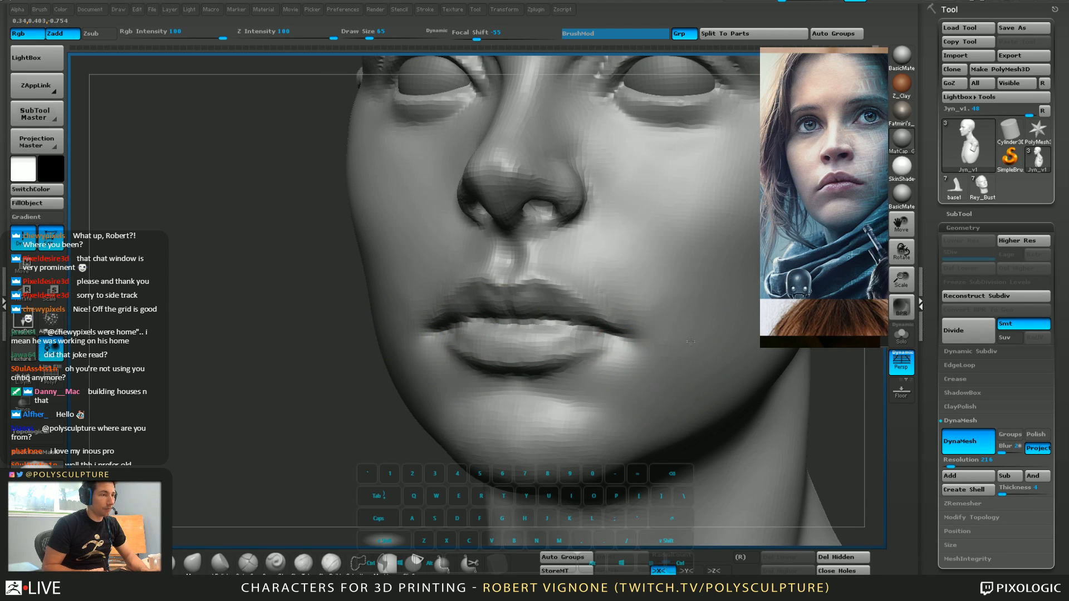
Work the outer ends of the lower lip, using draw size 82 and the Move brush at draw size 46
{"action": "key", "text": "s"}
{"action": "left_click", "coordinate": [589, 340]}
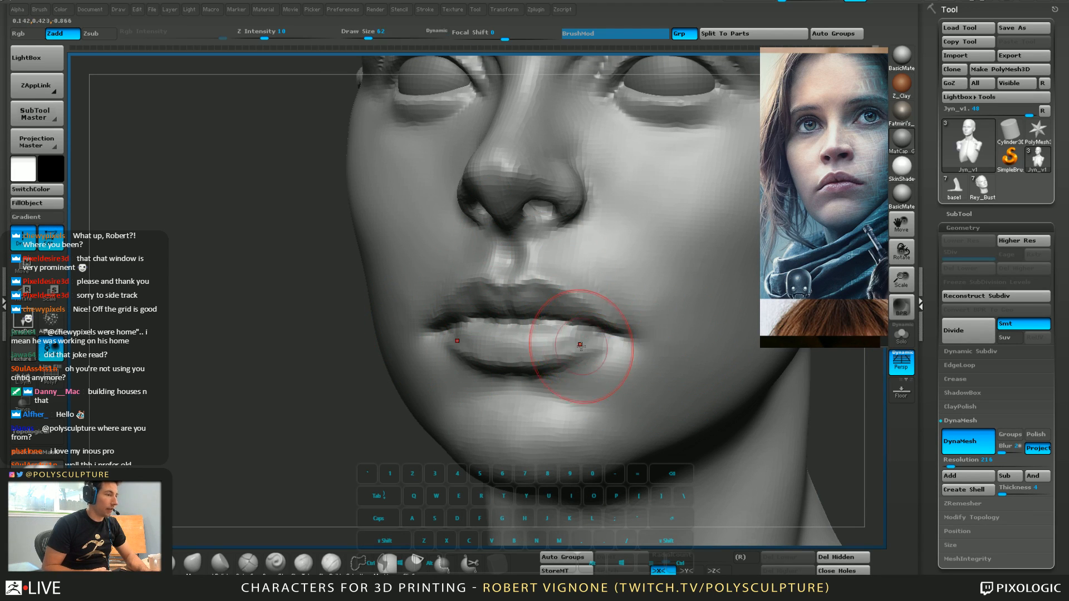
{"action": "key", "text": "s"}
{"action": "left_click", "coordinate": [579, 351]}
{"action": "key", "text": "s"}
{"action": "left_click", "coordinate": [567, 357]}
{"action": "key", "text": "s"}
{"action": "left_click", "coordinate": [575, 353]}
{"action": "key", "text": "2"}
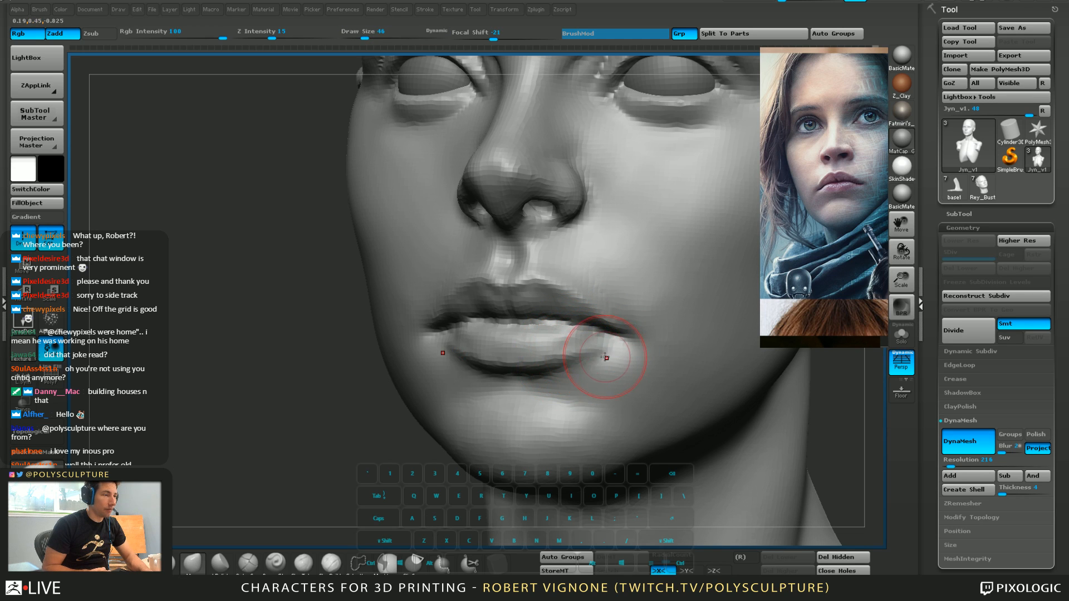
{"action": "key", "text": "s"}
{"action": "left_click", "coordinate": [580, 355]}
Build up and smooth the lower lip's surface with draw size 29
{"action": "key", "text": "1"}
{"action": "left_click_drag", "start_coordinate": [579, 357], "coordinate": [593, 354]}
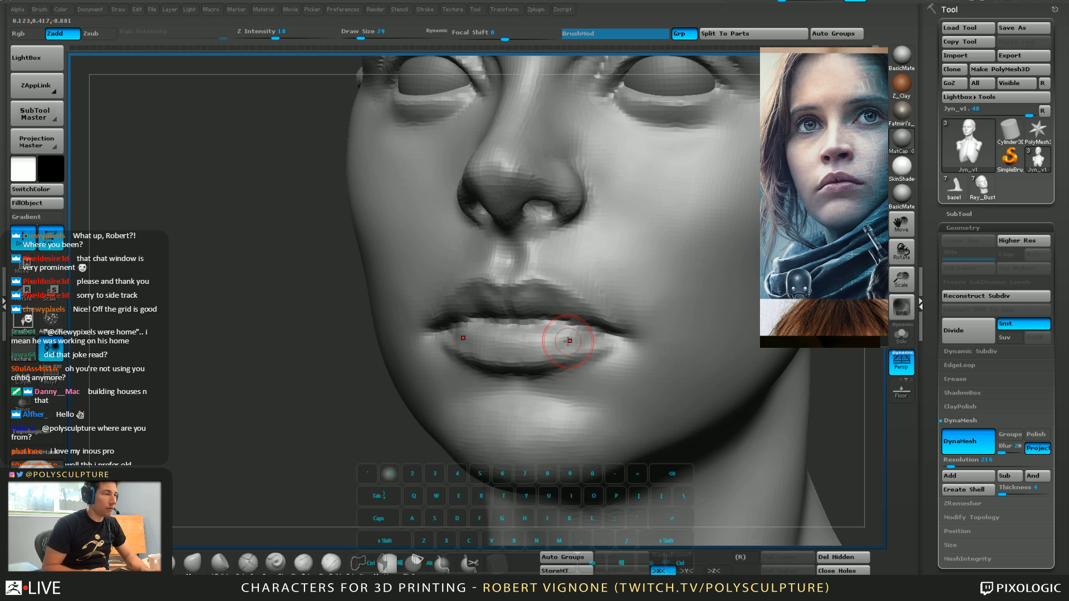
{"action": "left_click_drag", "start_coordinate": [565, 340], "coordinate": [523, 339], "text": "shift"}
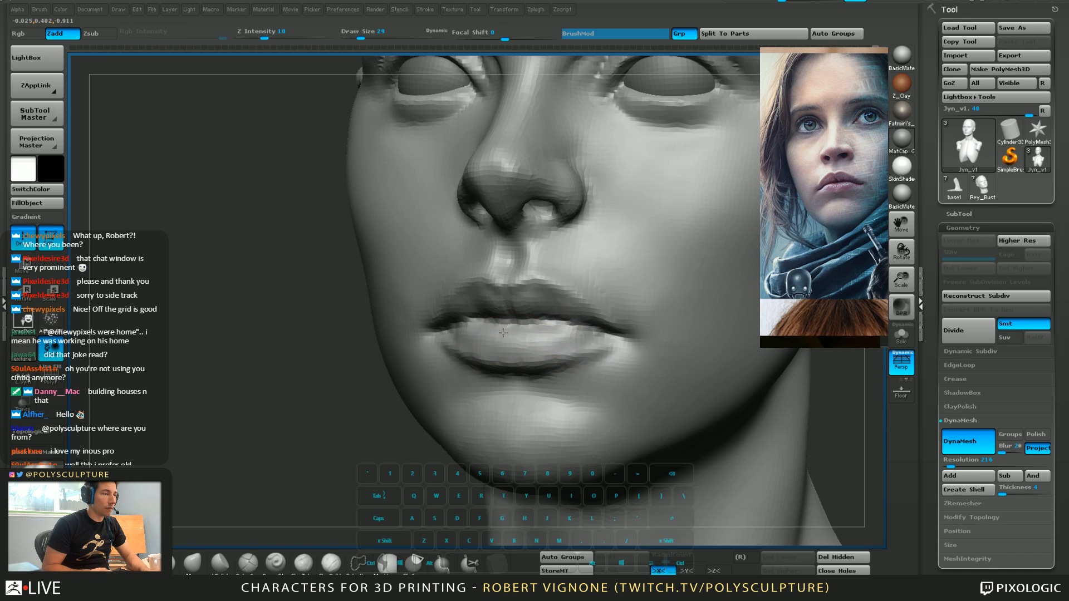
Define the mouth corner with the intensity 31 brush at draw size 29, and refine the lip line with draw size 39
{"action": "left_click", "coordinate": [257, 557]}
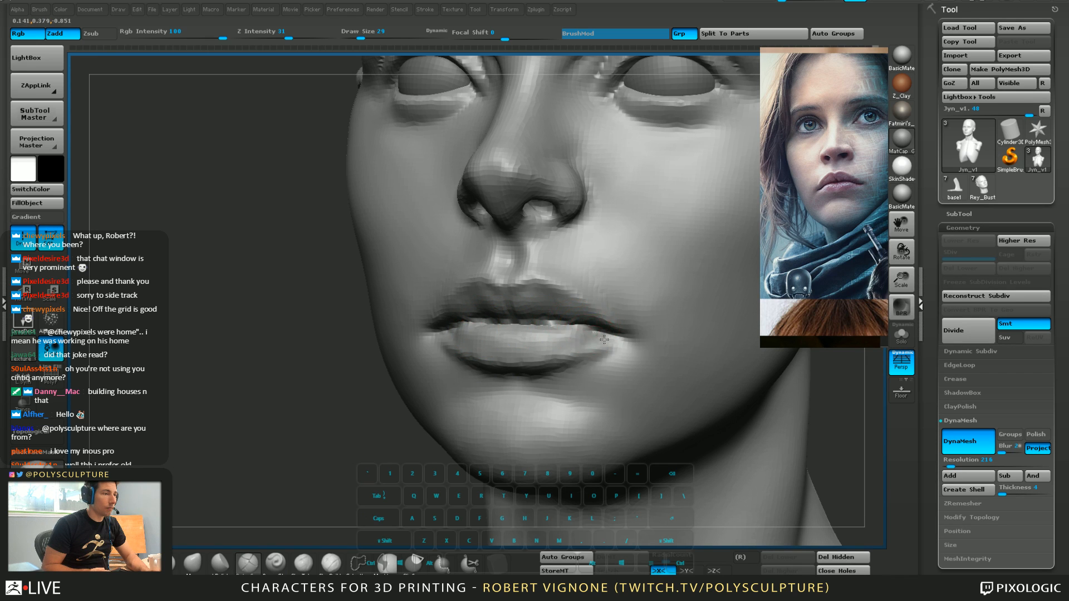
{"action": "left_click_drag", "start_coordinate": [596, 332], "coordinate": [646, 337]}
{"action": "key", "text": "5"}
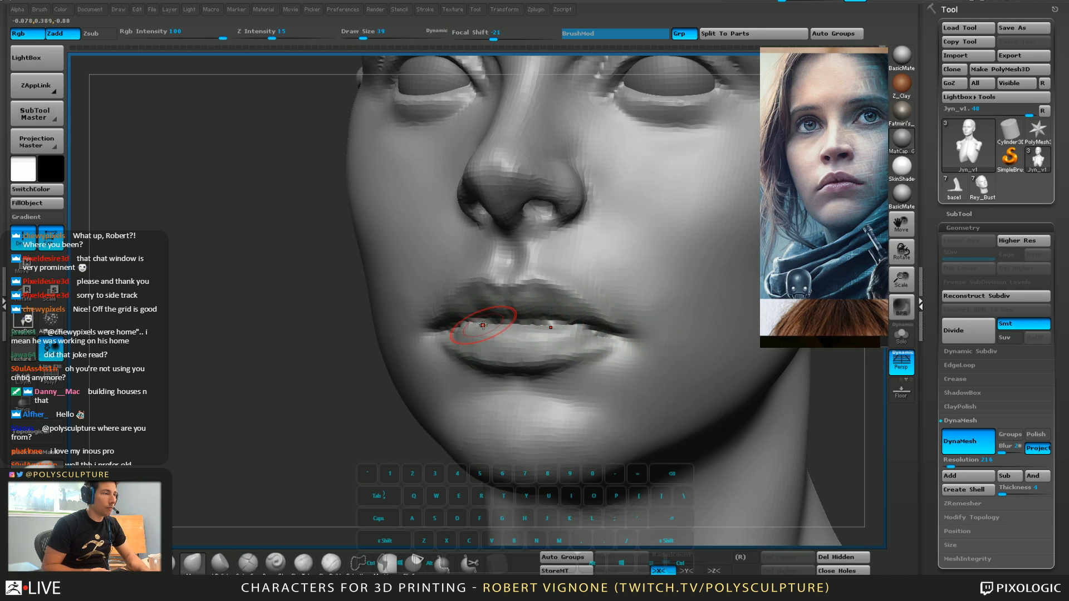
{"action": "key", "text": "2"}
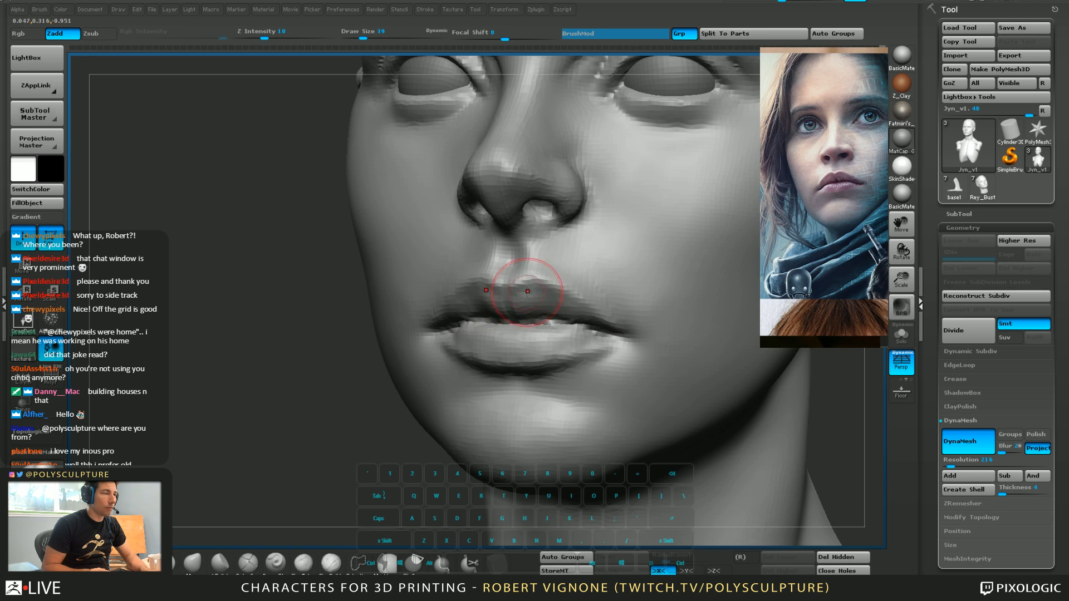
{"action": "right_click_drag", "start_coordinate": [518, 334], "coordinate": [548, 333]}
{"action": "key", "text": "bracketright"}
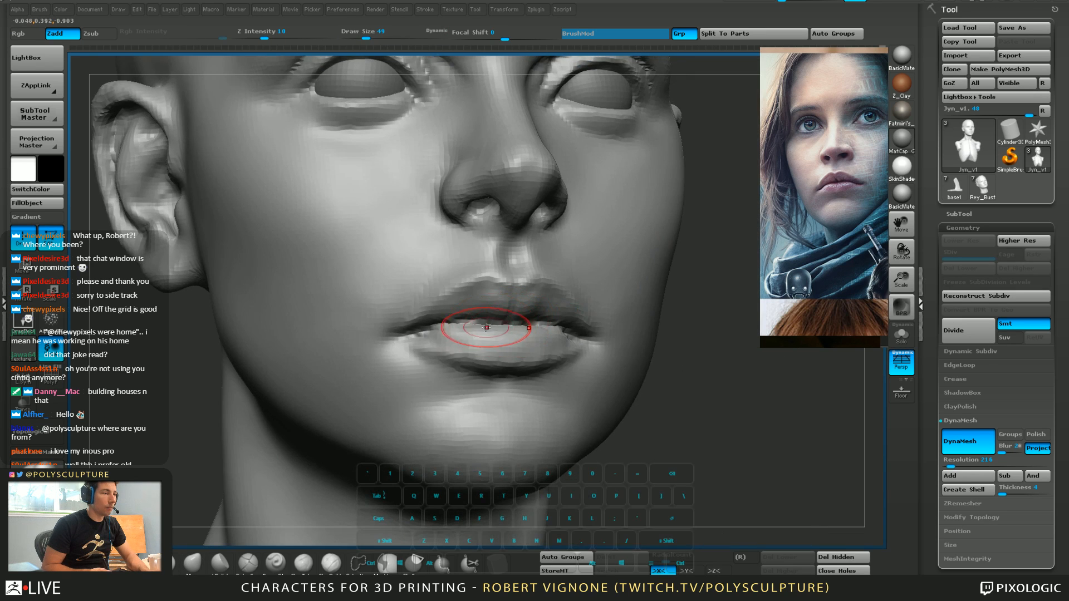
Adjust the mouth corner from the opposite side with the Move brush, reducing the draw size to 31 and 23
{"action": "key", "text": "5"}
{"action": "key", "text": "s"}
{"action": "left_click_drag", "start_coordinate": [456, 332], "coordinate": [439, 330]}
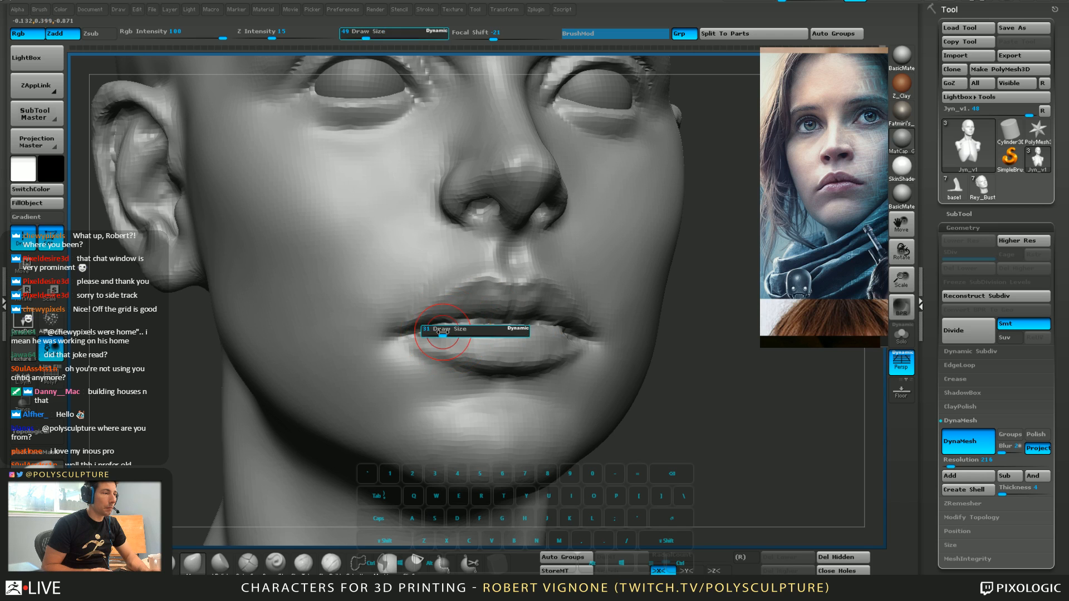
{"action": "key", "text": "1"}
{"action": "key", "text": "5"}
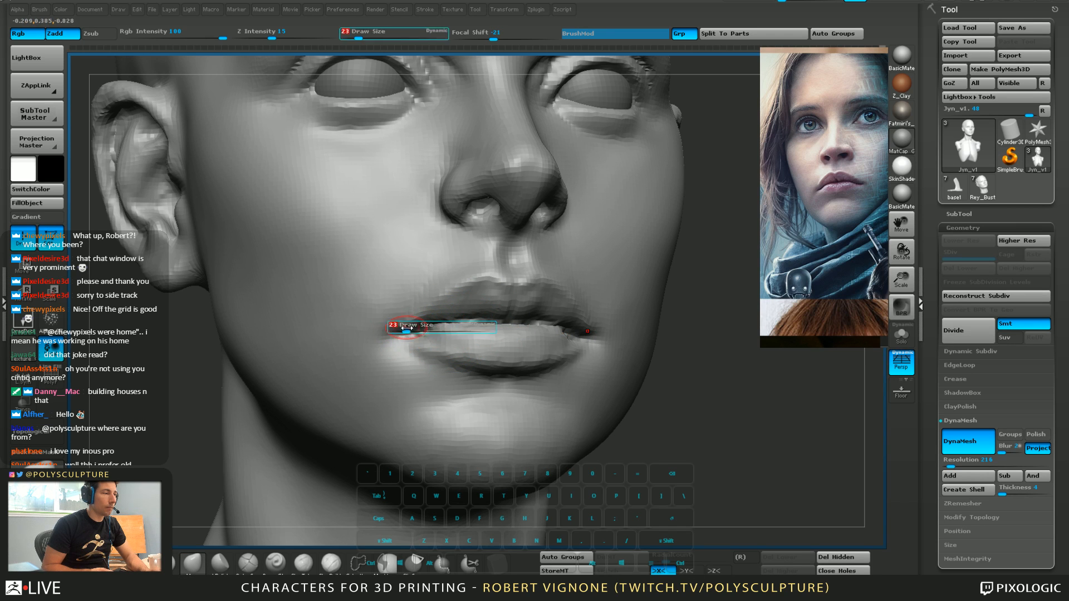
Remesh the whole bust with DynaMesh at resolution 216, projecting the existing detail
{"action": "mouse_move", "coordinate": [423, 325]}
{"action": "right_mouse_down"}
{"action": "mouse_move", "coordinate": [490, 262]}
{"action": "mouse_move", "coordinate": [437, 324]}
{"action": "mouse_move", "coordinate": [496, 342]}
{"action": "mouse_move", "coordinate": [342, 303]}
{"action": "mouse_move", "coordinate": [304, 372]}
{"action": "right_mouse_up"}
{"action": "key", "text": "1"}
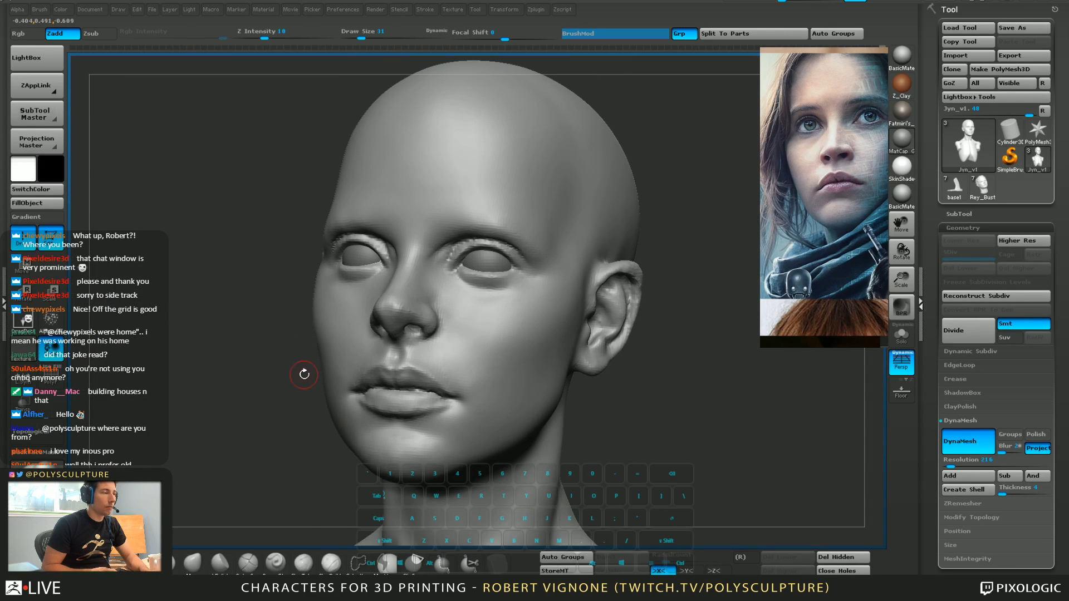
{"action": "left_click_drag", "start_coordinate": [257, 404], "coordinate": [246, 427], "text": "ctrl"}
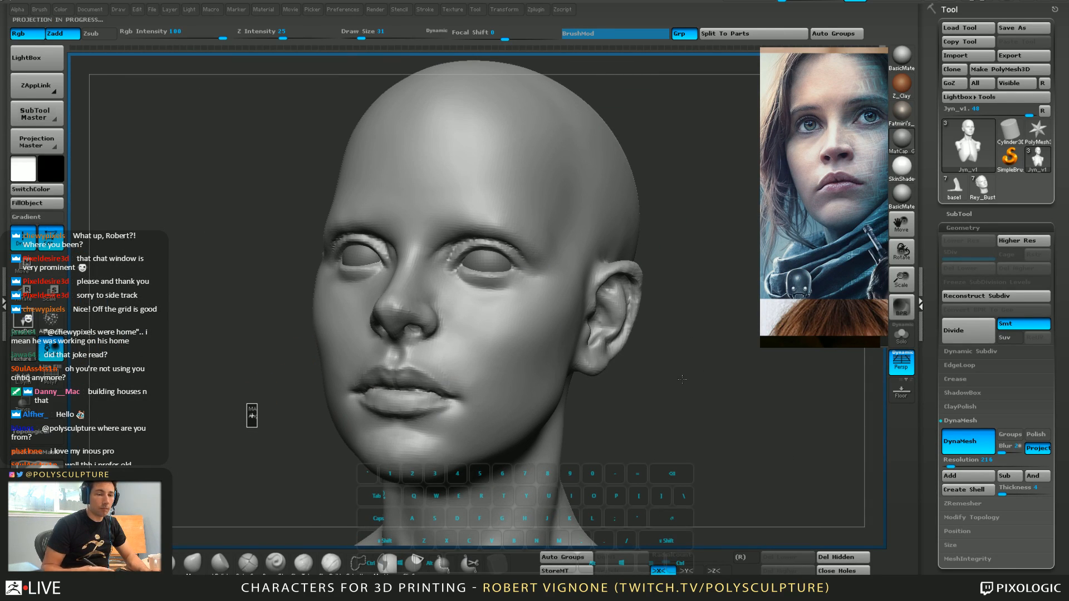
{"action": "key", "text": "1"}
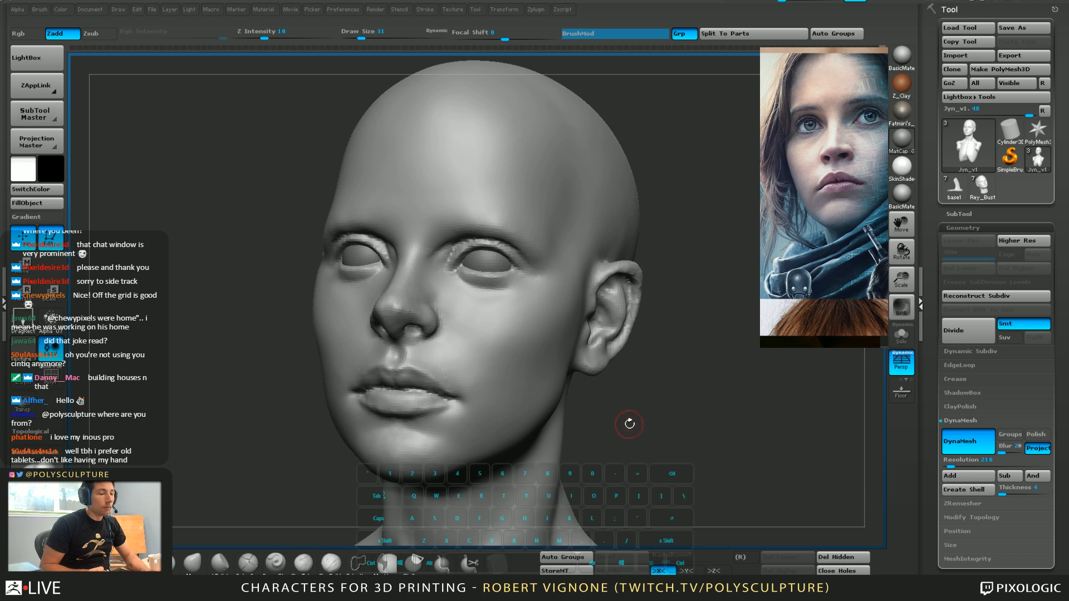
Sculpt the fold between the lower lip and chin with the intensity 31 brush and smooth the strokes
{"action": "right_click_drag", "start_coordinate": [629, 423], "coordinate": [393, 337]}
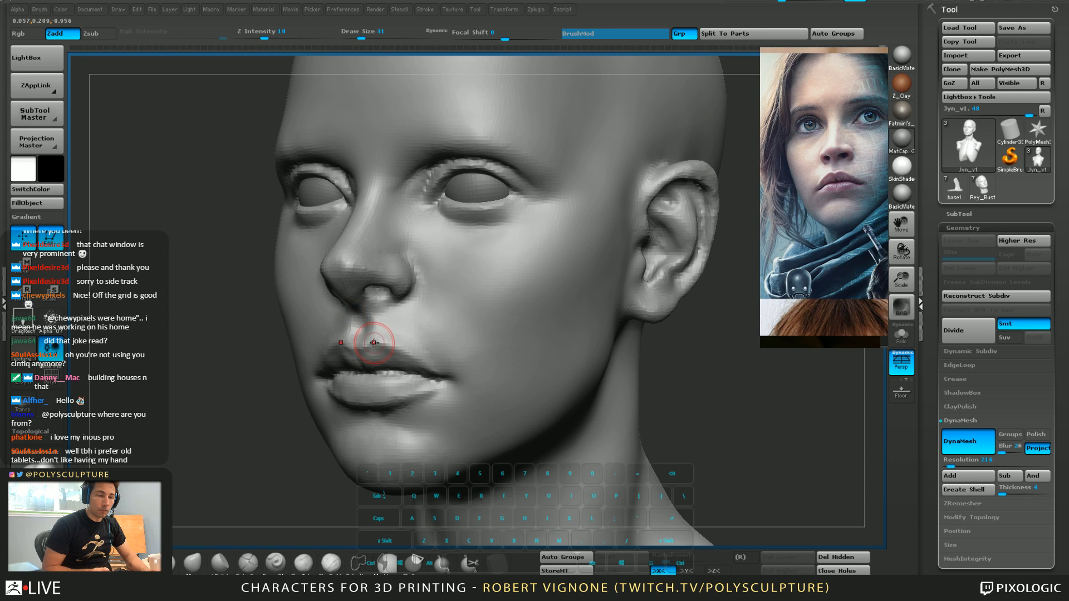
{"action": "mouse_move", "coordinate": [380, 348]}
{"action": "right_mouse_down"}
{"action": "mouse_move", "coordinate": [371, 327]}
{"action": "mouse_move", "coordinate": [353, 382]}
{"action": "mouse_move", "coordinate": [368, 364]}
{"action": "right_mouse_up"}
{"action": "right_click_drag", "start_coordinate": [381, 448], "coordinate": [384, 398], "text": "alt"}
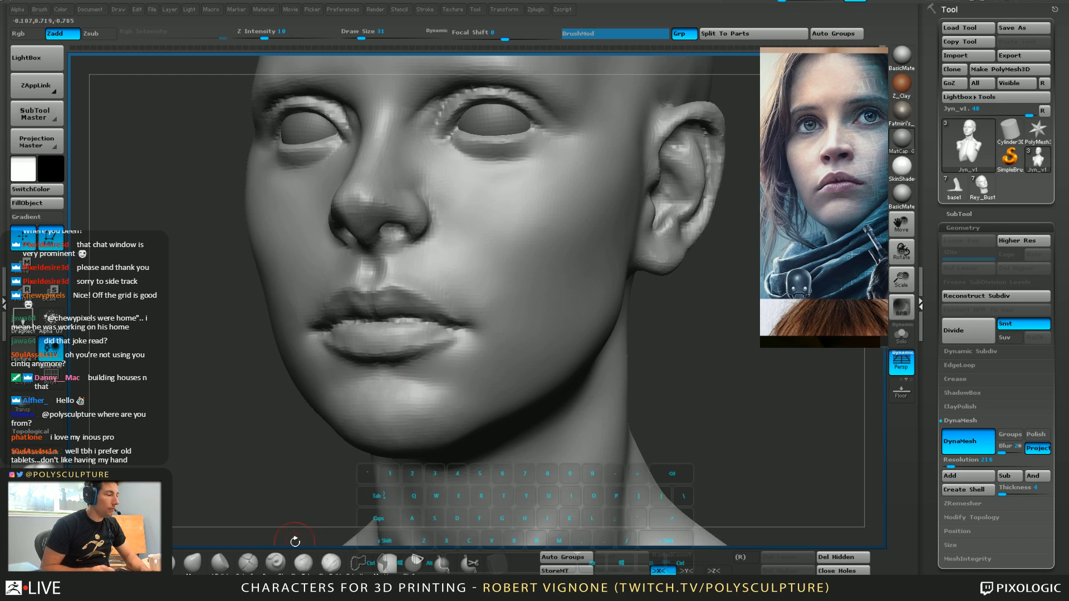
{"action": "left_click", "coordinate": [248, 564]}
{"action": "key", "text": "s"}
{"action": "left_click_drag", "start_coordinate": [399, 368], "coordinate": [406, 367]}
{"action": "mouse_move", "coordinate": [383, 374]}
{"action": "left_mouse_down"}
{"action": "mouse_move", "coordinate": [344, 386]}
{"action": "mouse_move", "coordinate": [389, 381]}
{"action": "left_mouse_up"}
{"action": "right_click_drag", "start_coordinate": [389, 383], "coordinate": [404, 363], "text": "alt"}
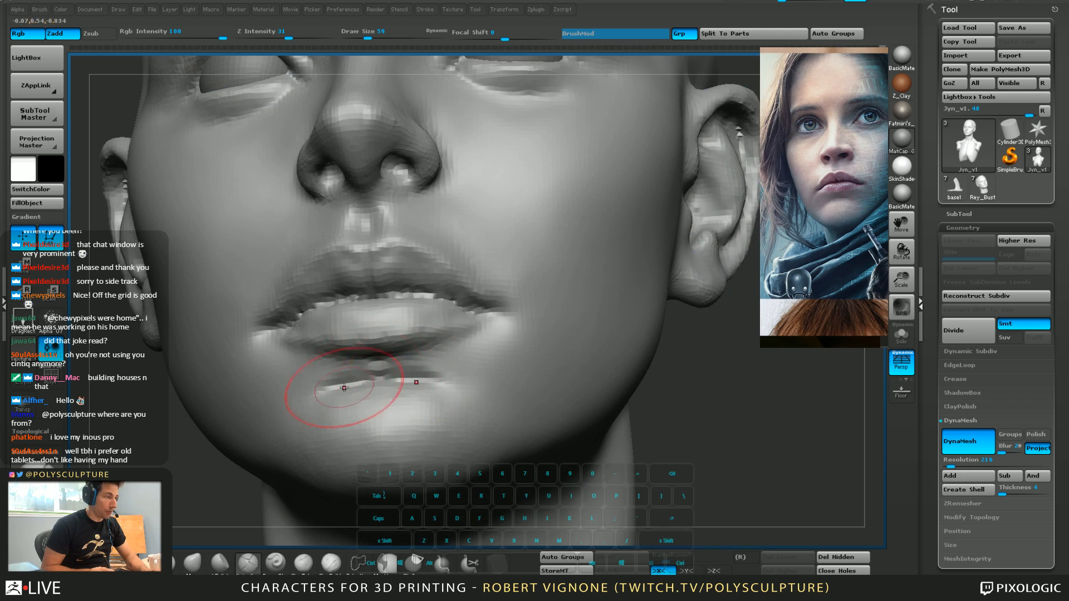
{"action": "mouse_move", "coordinate": [338, 380]}
{"action": "left_mouse_down", "text": "shift"}
{"action": "mouse_move", "coordinate": [365, 372]}
{"action": "mouse_move", "coordinate": [327, 385]}
{"action": "mouse_move", "coordinate": [368, 381]}
{"action": "left_mouse_up", "text": "shift"}
Shape the chin's upper edge below the lower lip and enlarge the draw size to 66 for the chin
{"action": "right_click_drag", "start_coordinate": [460, 389], "coordinate": [414, 384]}
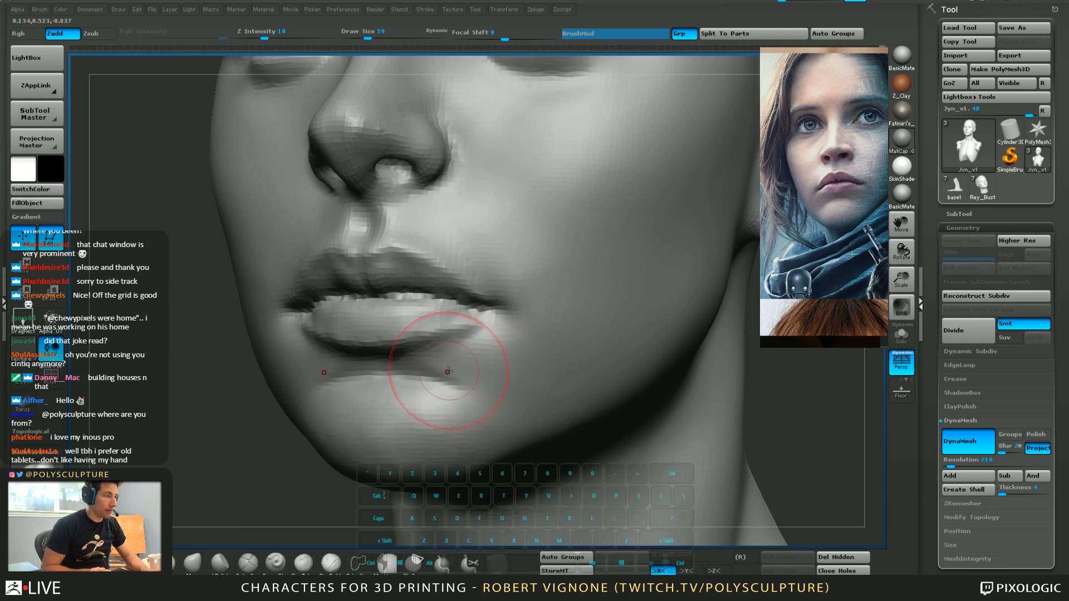
{"action": "left_click_drag", "start_coordinate": [542, 361], "coordinate": [543, 382]}
{"action": "left_click_drag", "start_coordinate": [542, 382], "coordinate": [543, 397], "text": "shift"}
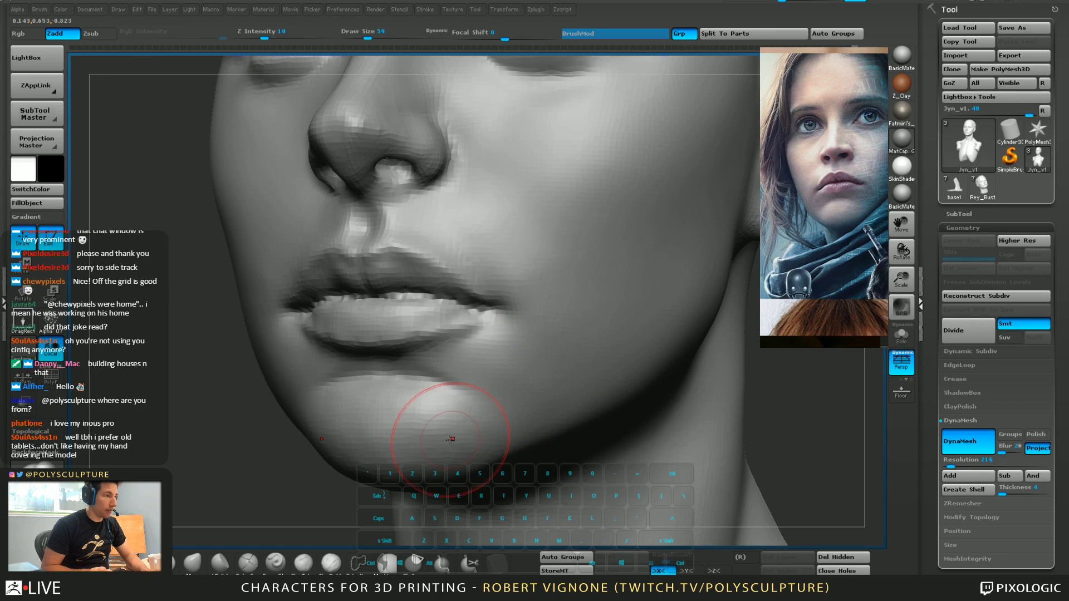
{"action": "key", "text": "s"}
{"action": "left_click", "coordinate": [440, 444]}
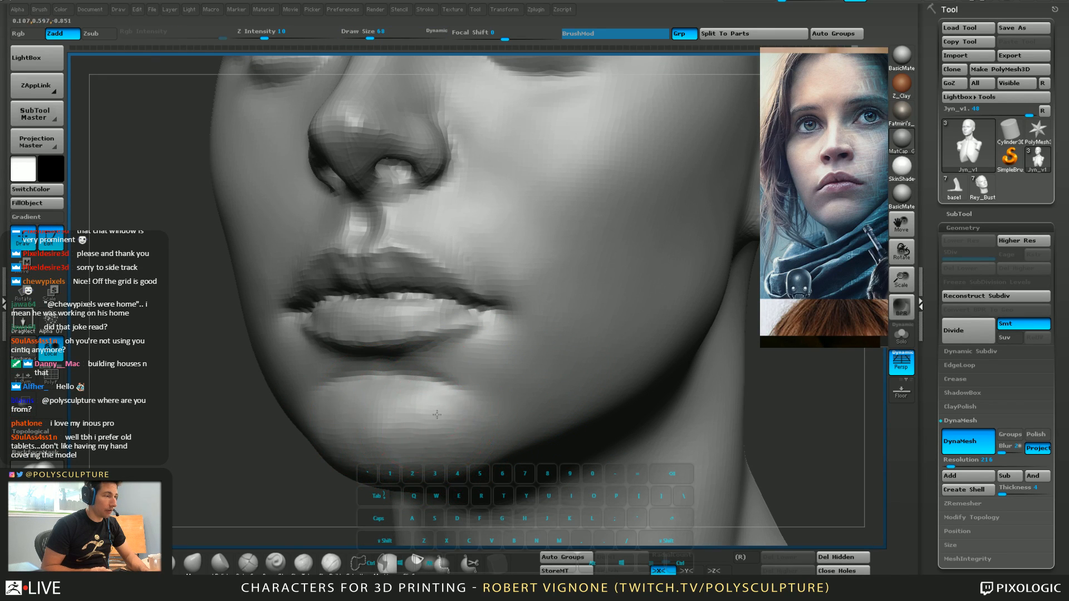
Smooth the side of the chin below the mouth corner with draw size 54
{"action": "mouse_move", "coordinate": [477, 442]}
{"action": "right_mouse_down"}
{"action": "mouse_move", "coordinate": [429, 382]}
{"action": "mouse_move", "coordinate": [482, 403]}
{"action": "right_mouse_up"}
{"action": "left_click_drag", "start_coordinate": [433, 383], "coordinate": [429, 385], "text": "shift"}
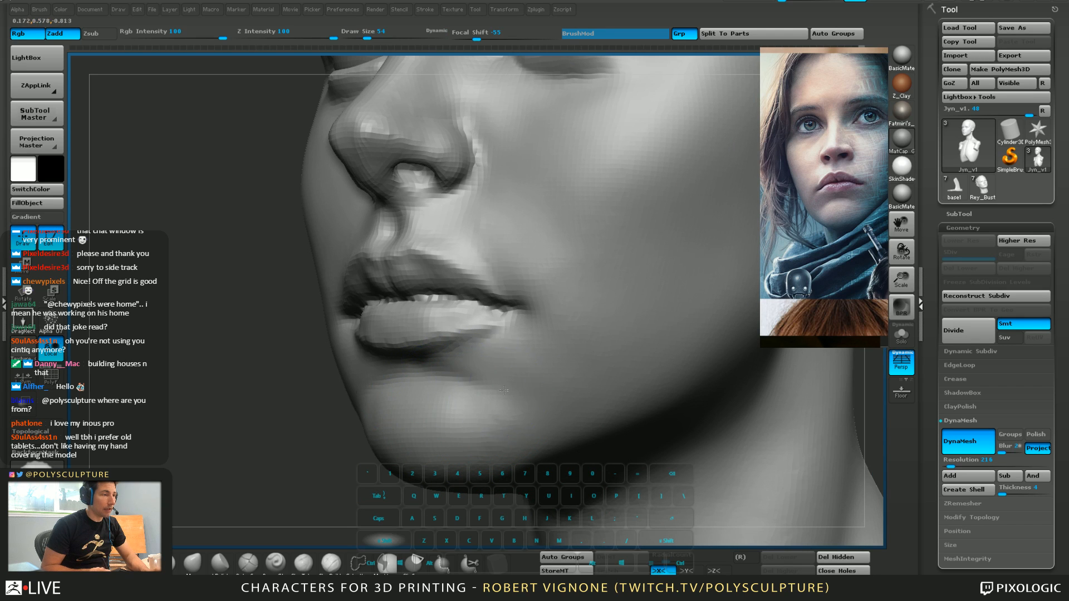
{"action": "mouse_move", "coordinate": [504, 390]}
{"action": "left_mouse_down", "text": "shift"}
{"action": "mouse_move", "coordinate": [491, 400]}
{"action": "mouse_move", "coordinate": [507, 391]}
{"action": "left_mouse_up", "text": "shift"}
{"action": "right_click_drag", "start_coordinate": [486, 384], "coordinate": [451, 363], "text": "alt"}
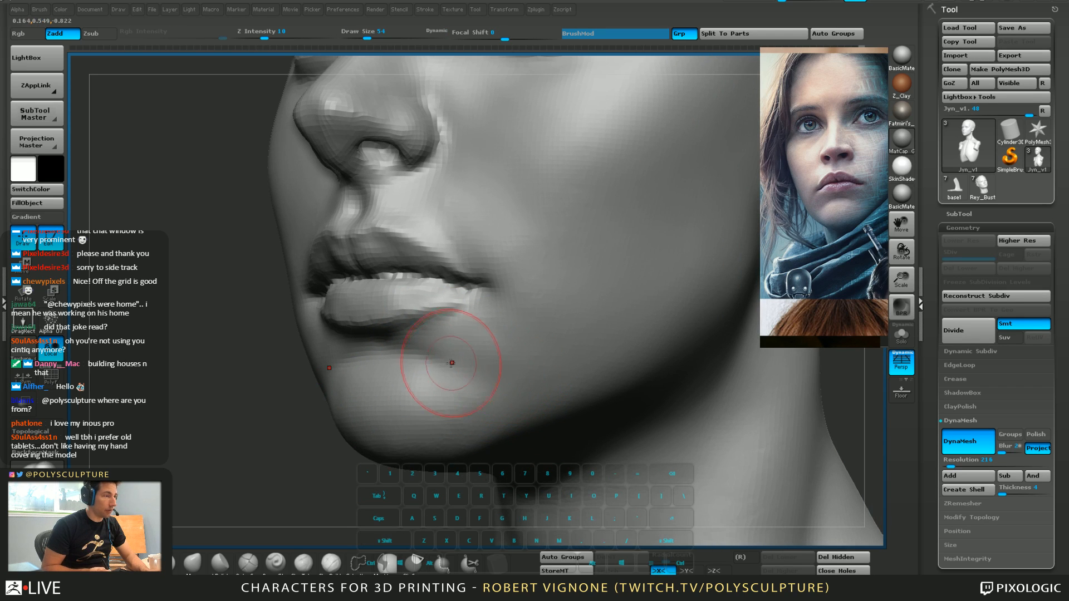
{"action": "right_click_drag", "start_coordinate": [516, 356], "coordinate": [469, 350], "text": "alt"}
Blend the lower cheek between the mouth corner and jawline, using a draw size of 71
{"action": "key", "text": "2"}
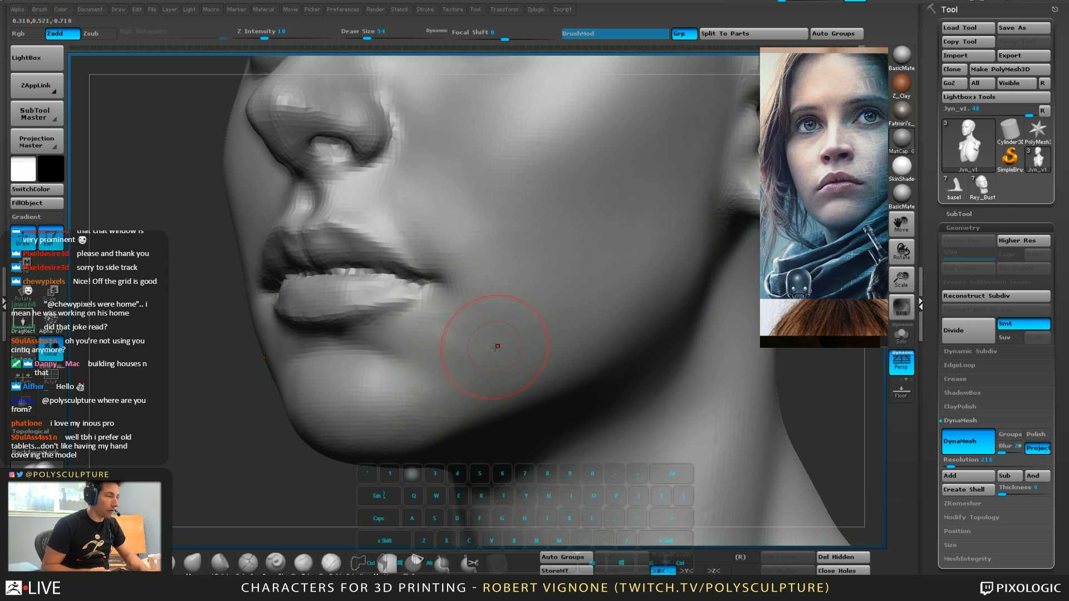
{"action": "mouse_move", "coordinate": [462, 364]}
{"action": "left_mouse_down", "text": "shift"}
{"action": "mouse_move", "coordinate": [443, 372]}
{"action": "mouse_move", "coordinate": [466, 364]}
{"action": "left_mouse_up", "text": "shift"}
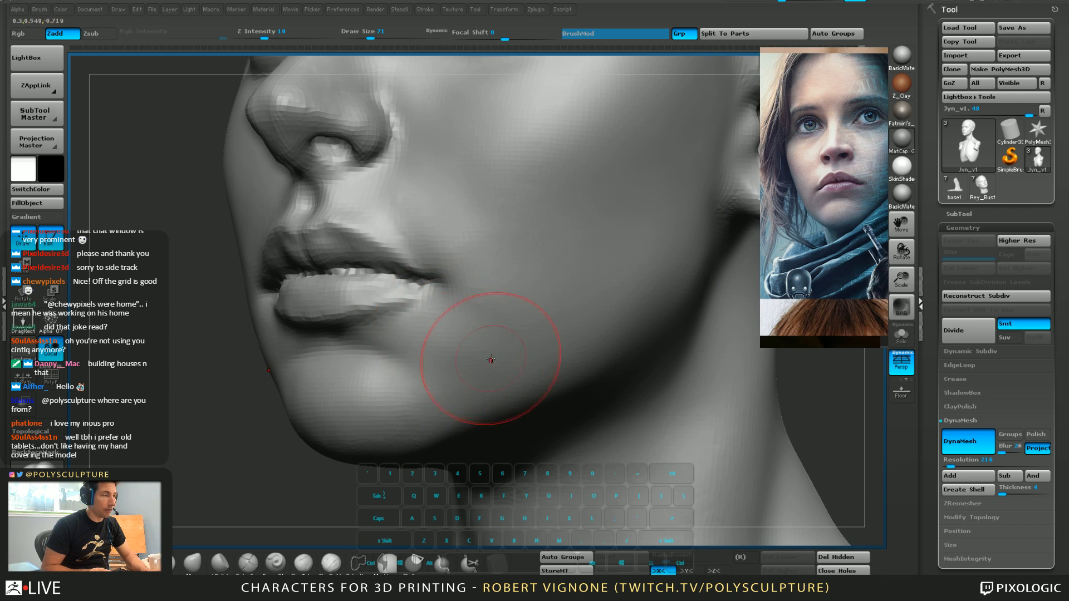
{"action": "key", "text": "s"}
{"action": "left_click_drag", "start_coordinate": [480, 319], "coordinate": [518, 308]}
{"action": "key", "text": "2"}
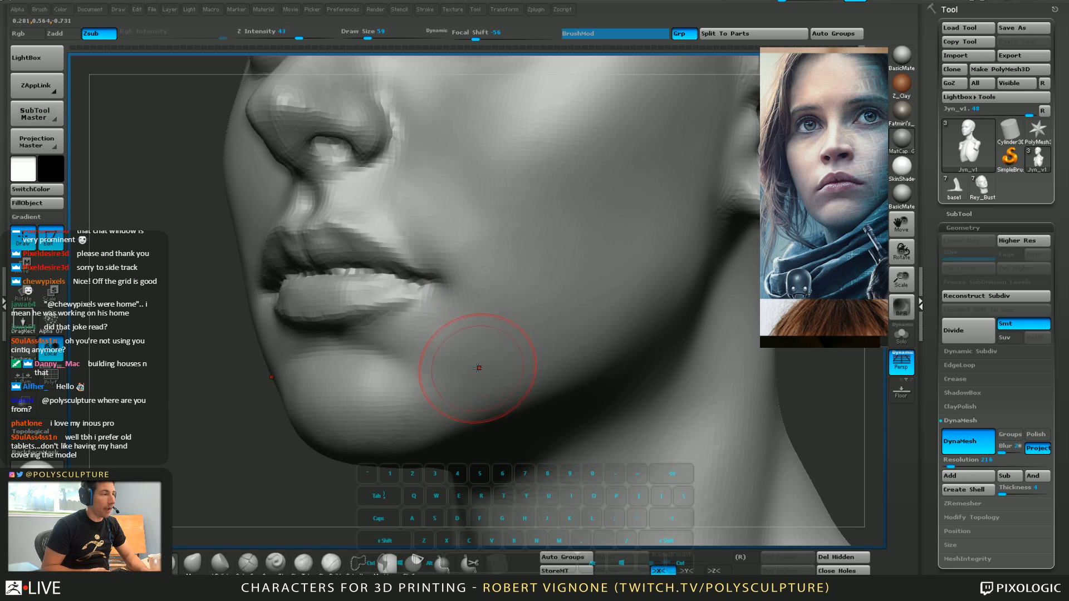
Refine the chin's lower contour from the front and smooth its transition into the jaw
{"action": "right_click_drag", "start_coordinate": [484, 375], "coordinate": [549, 376]}
{"action": "key", "text": "1"}
{"action": "mouse_move", "coordinate": [377, 426]}
{"action": "left_mouse_down"}
{"action": "mouse_move", "coordinate": [334, 419]}
{"action": "mouse_move", "coordinate": [341, 393]}
{"action": "left_mouse_up"}
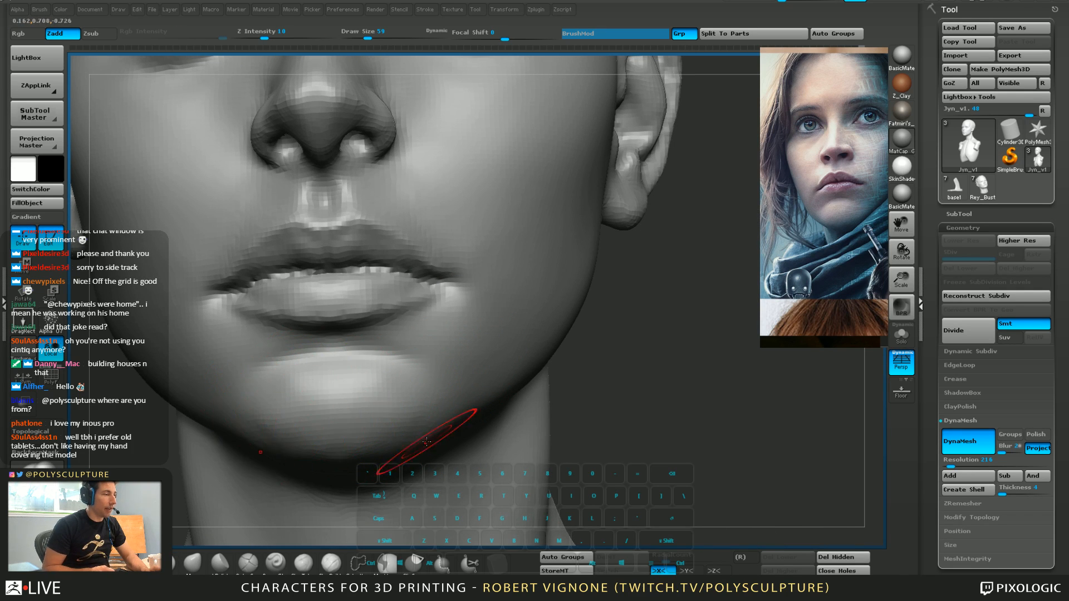
{"action": "key", "text": "s"}
{"action": "key", "text": "2"}
{"action": "mouse_move", "coordinate": [308, 405]}
{"action": "left_mouse_down"}
{"action": "mouse_move", "coordinate": [334, 372]}
{"action": "mouse_move", "coordinate": [300, 390]}
{"action": "left_mouse_up"}
{"action": "right_click_drag", "start_coordinate": [284, 402], "coordinate": [310, 405]}
{"action": "mouse_move", "coordinate": [405, 406]}
{"action": "left_mouse_down", "text": "shift"}
{"action": "mouse_move", "coordinate": [417, 395]}
{"action": "mouse_move", "coordinate": [356, 440]}
{"action": "left_mouse_up", "text": "shift"}
Reshape the side of the chin below the mouth corner with the Move brush and quick-save the project
{"action": "mouse_move", "coordinate": [355, 440]}
{"action": "right_mouse_down", "text": "alt"}
{"action": "mouse_move", "coordinate": [386, 411]}
{"action": "mouse_move", "coordinate": [353, 405]}
{"action": "right_mouse_up", "text": "alt"}
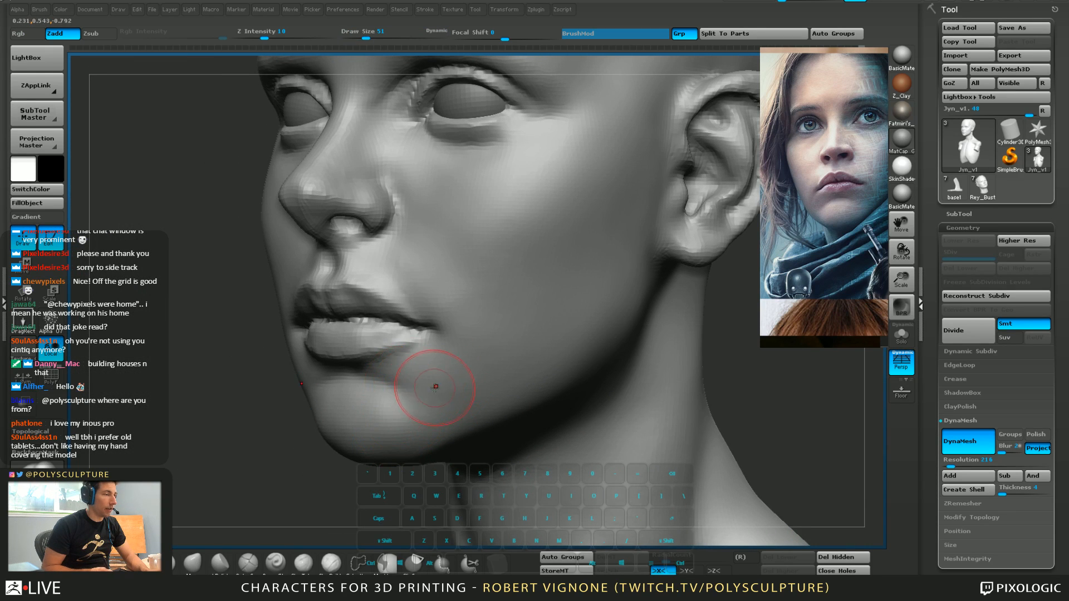
{"action": "right_click_drag", "start_coordinate": [436, 387], "coordinate": [396, 388]}
{"action": "key", "text": "5"}
{"action": "left_click_drag", "start_coordinate": [416, 404], "coordinate": [437, 425]}
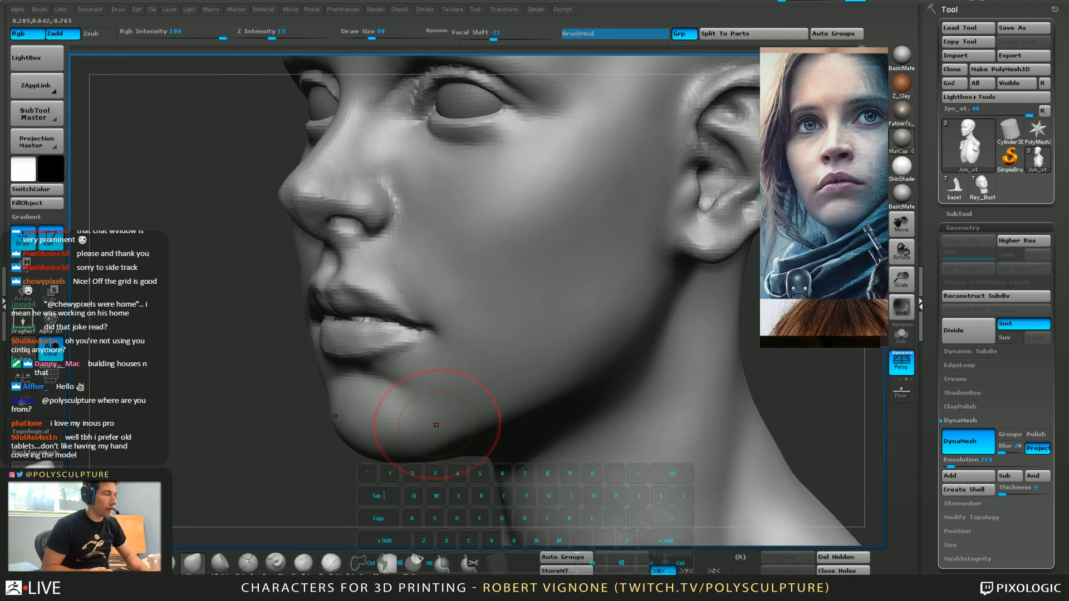
{"action": "right_click_drag", "start_coordinate": [445, 445], "coordinate": [411, 403]}
{"action": "key", "text": "s"}
{"action": "left_click_drag", "start_coordinate": [411, 403], "coordinate": [420, 403]}
{"action": "right_click_drag", "start_coordinate": [419, 403], "coordinate": [449, 374]}
{"action": "key", "text": "ctrl+s"}
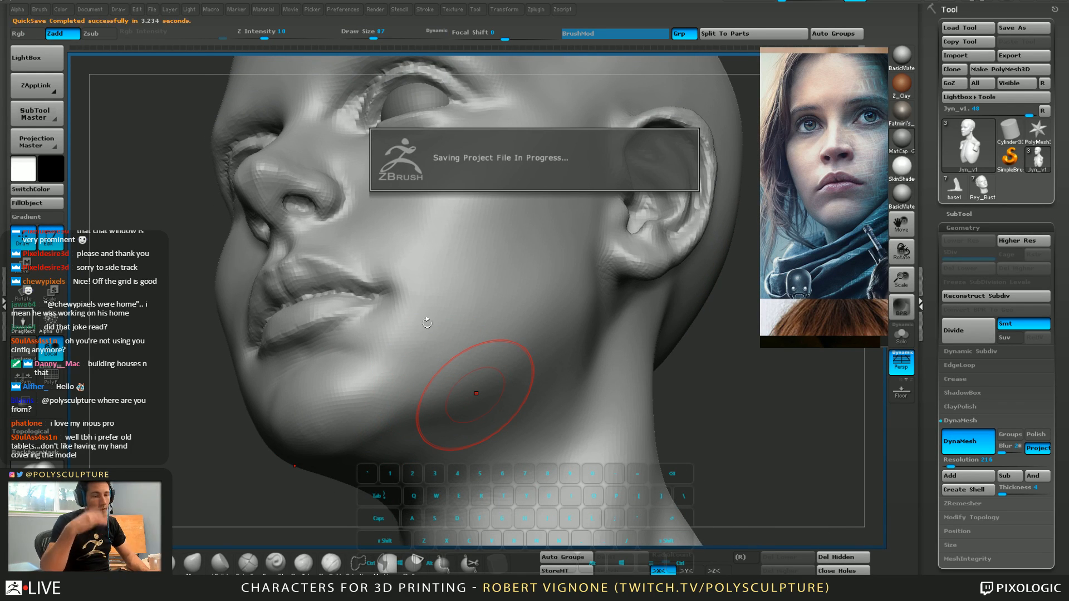
Carve along the underside of the jaw toward the neck with draw size 87
{"action": "right_click_drag", "start_coordinate": [377, 396], "coordinate": [425, 322]}
{"action": "right_click_drag", "start_coordinate": [530, 254], "coordinate": [485, 295]}
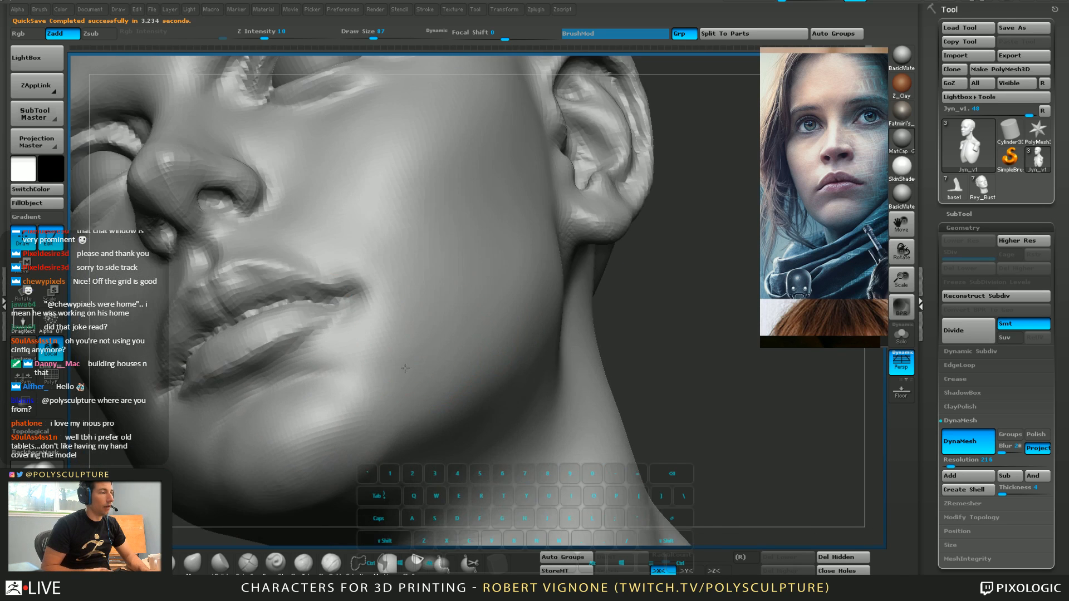
{"action": "mouse_move", "coordinate": [399, 349]}
{"action": "right_mouse_down"}
{"action": "mouse_move", "coordinate": [410, 357]}
{"action": "mouse_move", "coordinate": [391, 372]}
{"action": "mouse_move", "coordinate": [400, 356]}
{"action": "mouse_move", "coordinate": [544, 389]}
{"action": "mouse_move", "coordinate": [539, 417]}
{"action": "right_mouse_up"}
{"action": "mouse_move", "coordinate": [531, 377]}
{"action": "right_mouse_down"}
{"action": "mouse_move", "coordinate": [568, 354]}
{"action": "mouse_move", "coordinate": [485, 356]}
{"action": "right_mouse_up"}
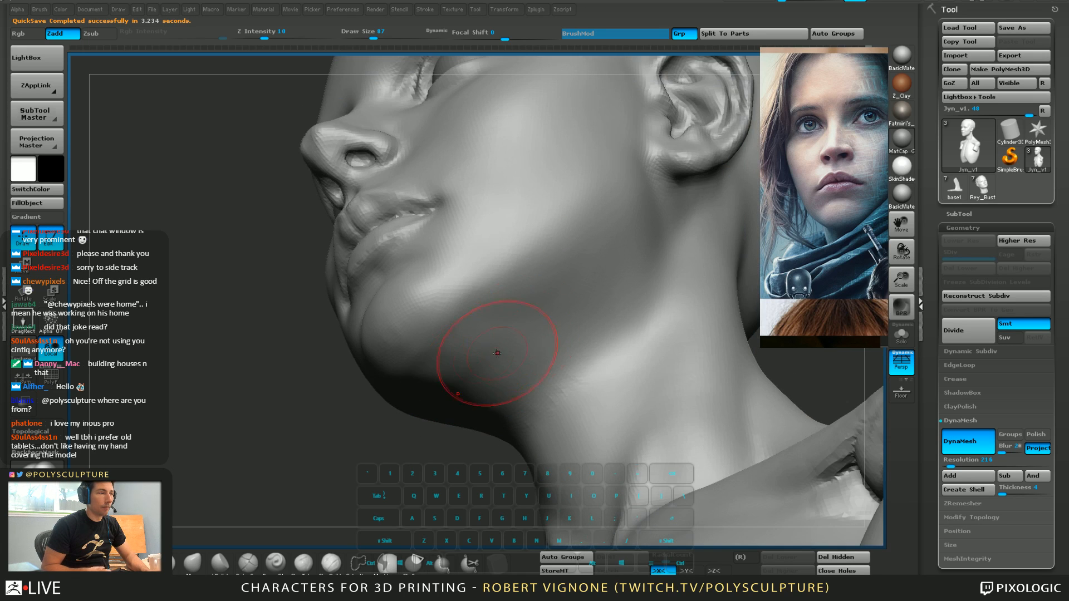
{"action": "mouse_move", "coordinate": [456, 385]}
{"action": "left_mouse_down", "text": "alt"}
{"action": "mouse_move", "coordinate": [441, 389]}
{"action": "mouse_move", "coordinate": [488, 368]}
{"action": "mouse_move", "coordinate": [549, 384]}
{"action": "left_mouse_up", "text": "alt"}
{"action": "key", "text": "2"}
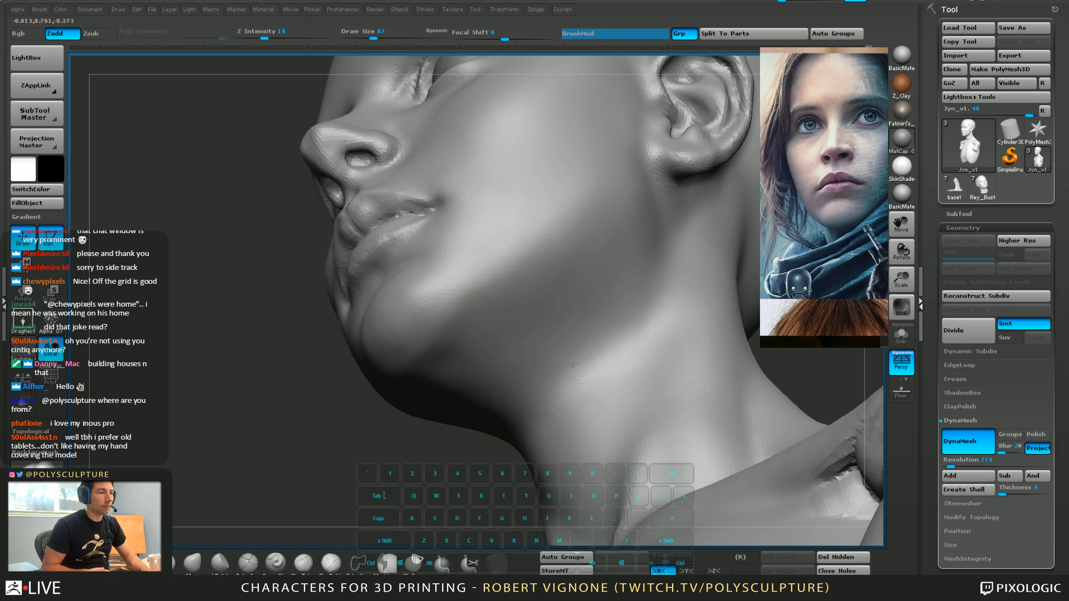
{"action": "mouse_move", "coordinate": [551, 352]}
{"action": "right_mouse_down"}
{"action": "mouse_move", "coordinate": [587, 365]}
{"action": "mouse_move", "coordinate": [581, 378]}
{"action": "right_mouse_up"}
Smooth the side of the nose above the nostril with draw size 62
{"action": "key", "text": "5"}
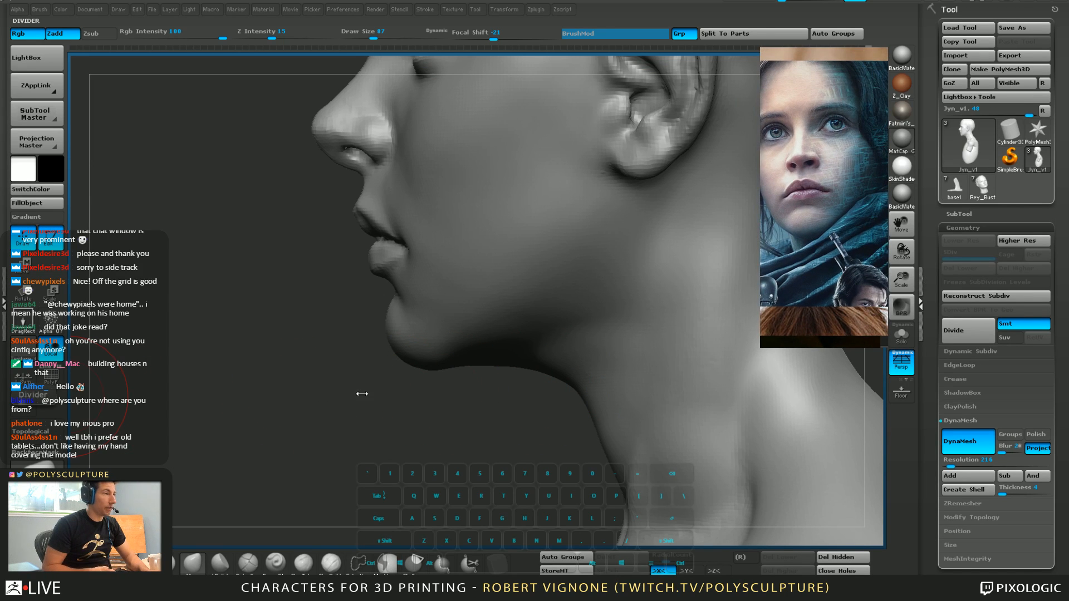
{"action": "right_click_drag", "start_coordinate": [361, 394], "coordinate": [463, 384]}
{"action": "mouse_move", "coordinate": [451, 187]}
{"action": "right_mouse_down", "text": "alt"}
{"action": "mouse_move", "coordinate": [509, 362]}
{"action": "mouse_move", "coordinate": [527, 315]}
{"action": "right_mouse_up", "text": "alt"}
{"action": "key", "text": "s"}
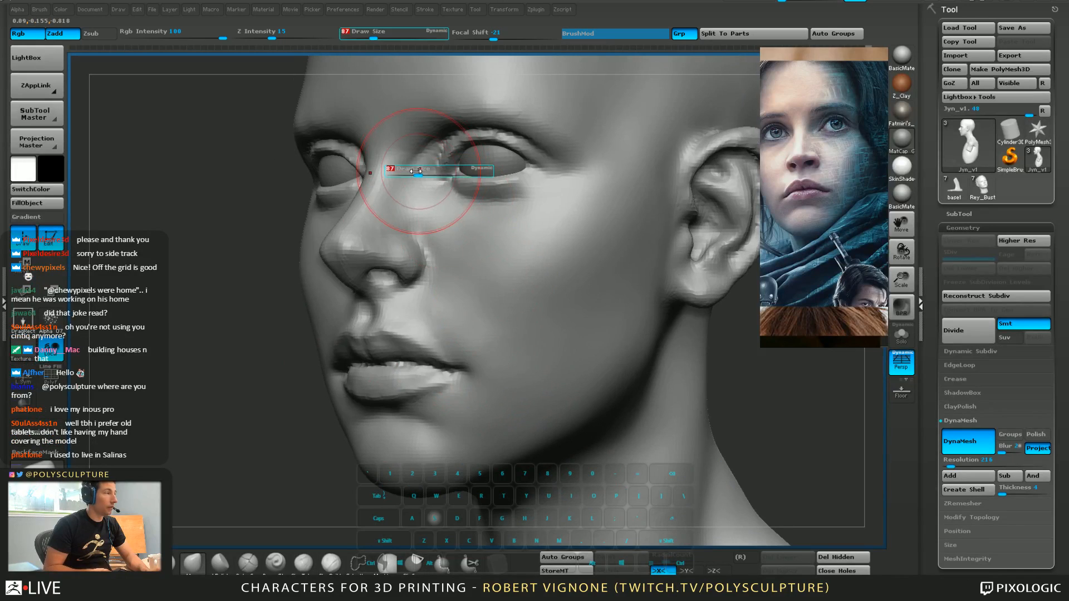
{"action": "left_click_drag", "start_coordinate": [415, 172], "coordinate": [411, 173]}
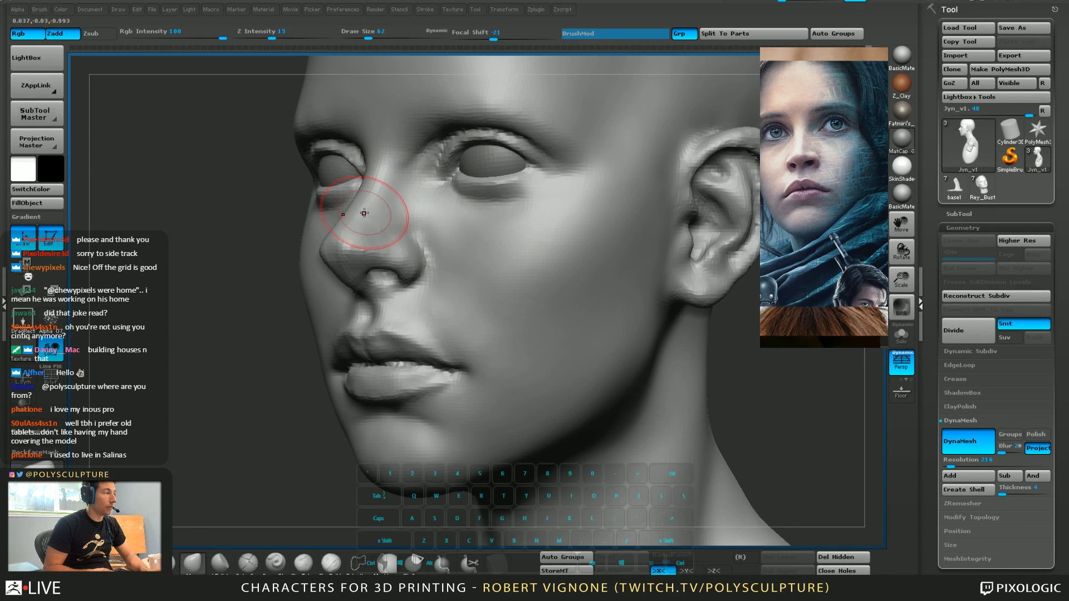
{"action": "left_click_drag", "start_coordinate": [384, 250], "coordinate": [348, 242], "text": "shift"}
Build up the nose bridge between the eyes to match the reference and switch to the Move brush
{"action": "key", "text": "s"}
{"action": "right_click_drag", "start_coordinate": [345, 236], "coordinate": [432, 224]}
{"action": "key", "text": "s"}
{"action": "left_click_drag", "start_coordinate": [437, 189], "coordinate": [430, 189]}
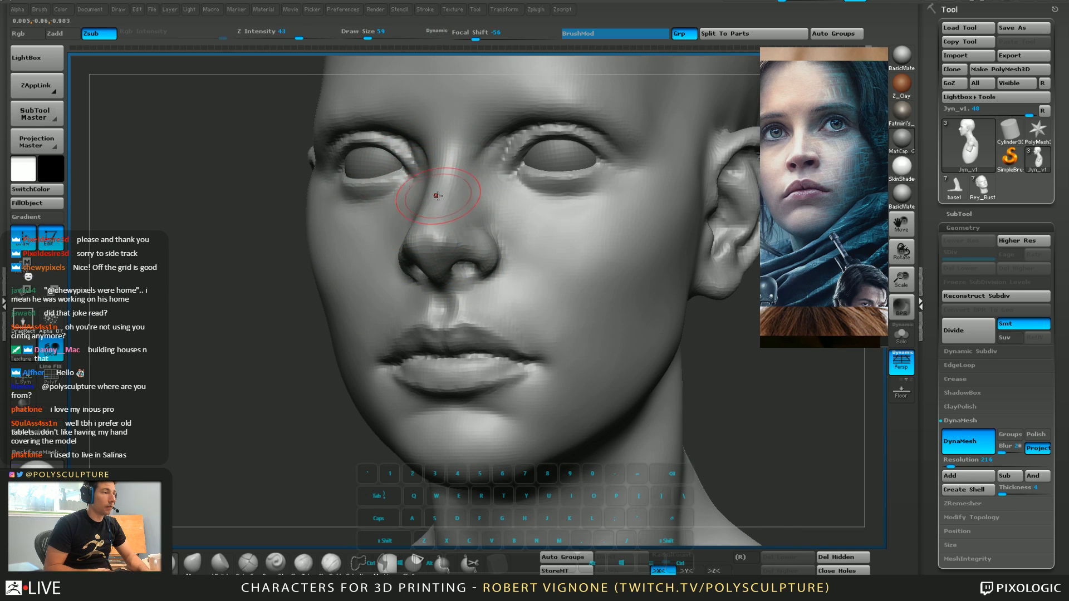
{"action": "right_click_drag", "start_coordinate": [417, 215], "coordinate": [392, 284]}
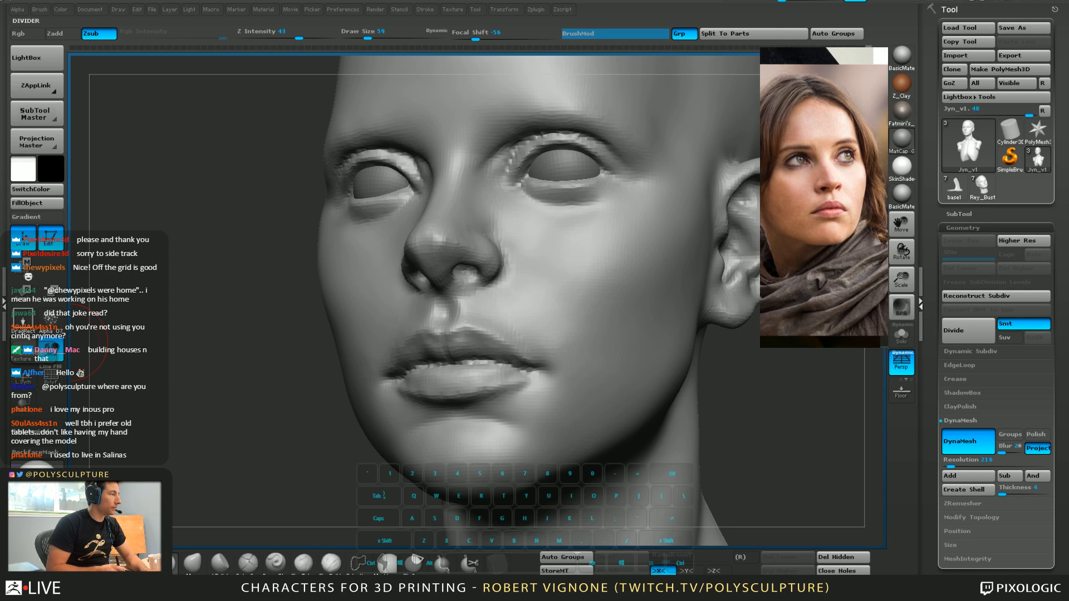
{"action": "right_click_drag", "start_coordinate": [405, 253], "coordinate": [487, 284]}
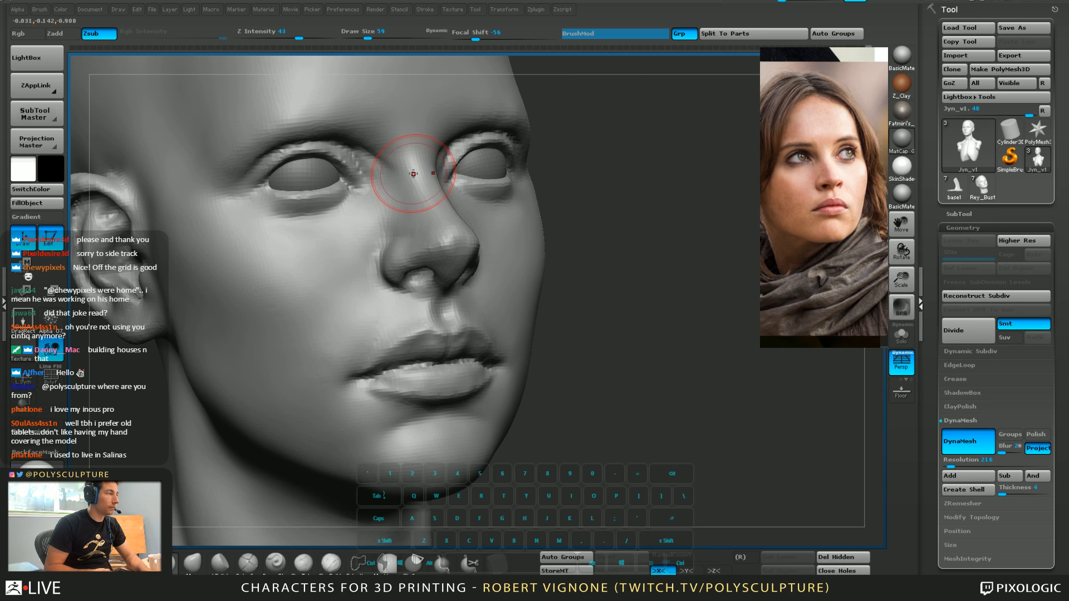
{"action": "left_click_drag", "start_coordinate": [422, 159], "coordinate": [416, 152], "text": "alt"}
{"action": "key", "text": "b"}
{"action": "key", "text": "m"}
{"action": "key", "text": "v"}
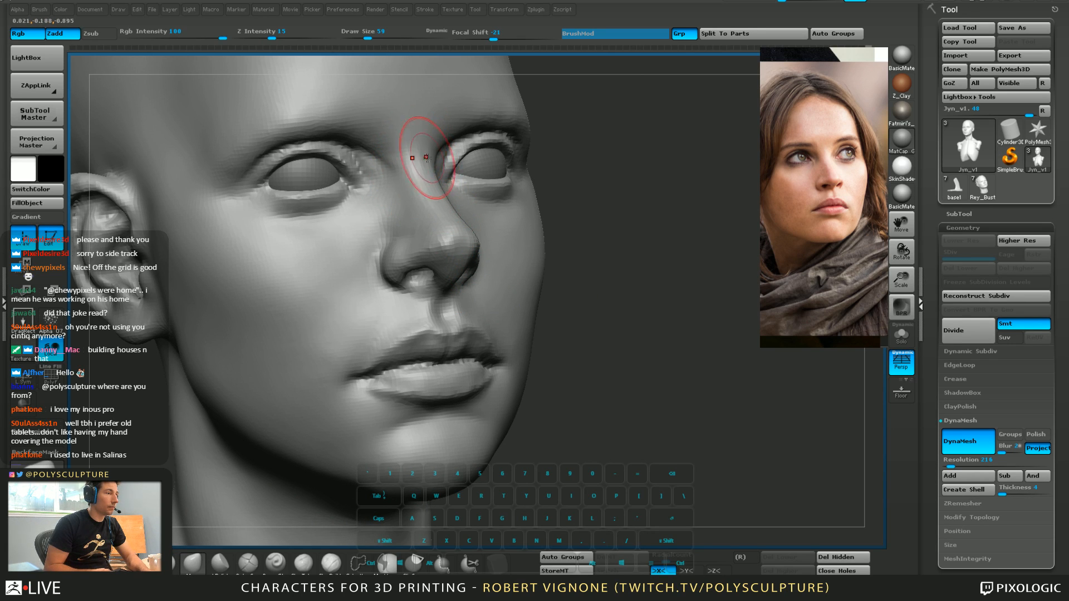
Adjust the philtrum between the nose and upper lip with progressively smaller Move brush sizes
{"action": "key", "text": "s"}
{"action": "left_click_drag", "start_coordinate": [441, 308], "coordinate": [439, 309]}
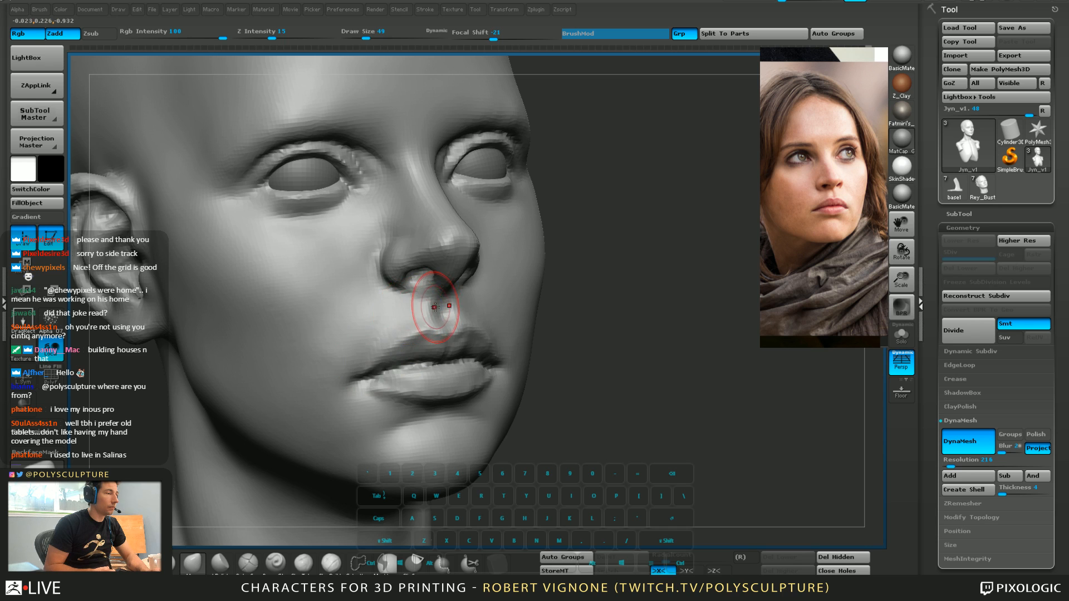
{"action": "key", "text": "s"}
{"action": "mouse_move", "coordinate": [435, 308]}
{"action": "left_mouse_down"}
{"action": "mouse_move", "coordinate": [434, 326]}
{"action": "mouse_move", "coordinate": [430, 309]}
{"action": "mouse_move", "coordinate": [413, 311]}
{"action": "left_mouse_up"}
{"action": "key", "text": "s"}
{"action": "key", "text": "b"}
{"action": "key", "text": "m"}
{"action": "key", "text": "v"}
{"action": "key", "text": "s"}
{"action": "left_click_drag", "start_coordinate": [427, 313], "coordinate": [432, 316]}
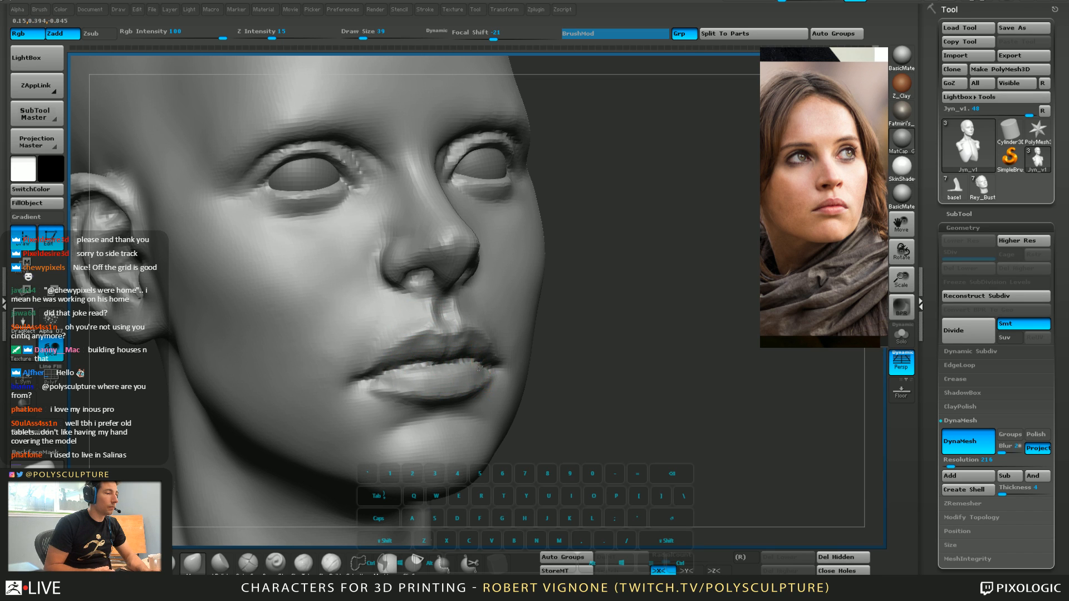
Refine the lip area with small brushes and smooth the skin around the mouth corner with draw size 37
{"action": "key", "text": "2"}
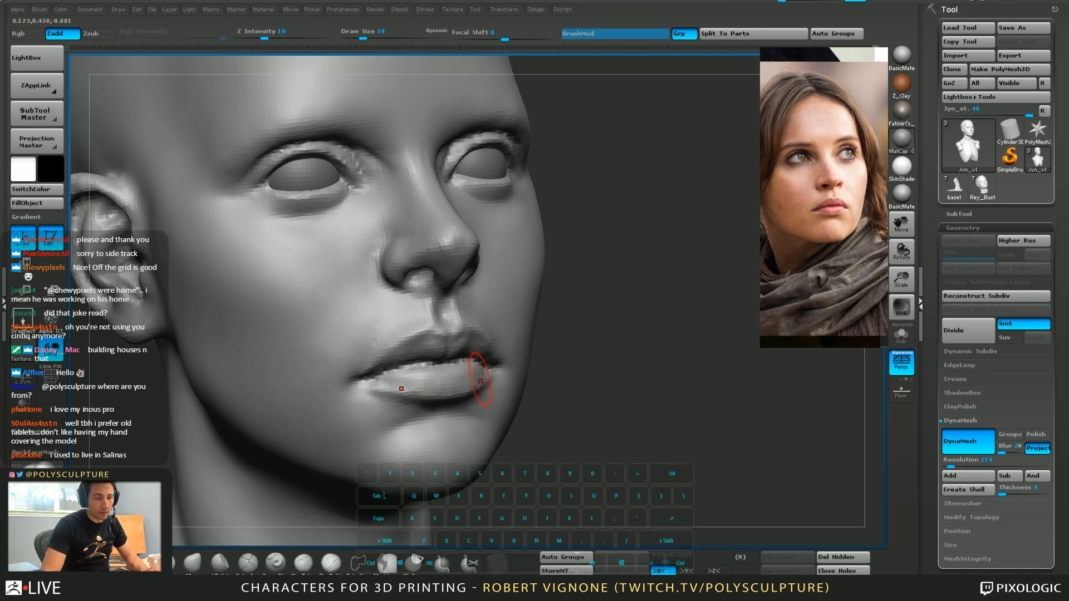
{"action": "key", "text": "["}
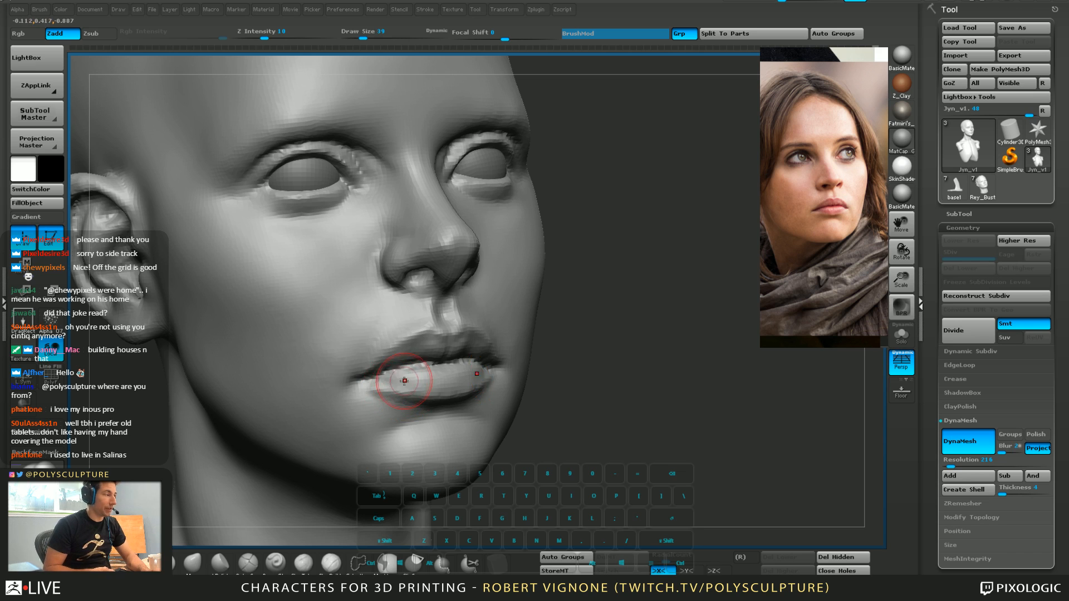
{"action": "left_click", "coordinate": [247, 565]}
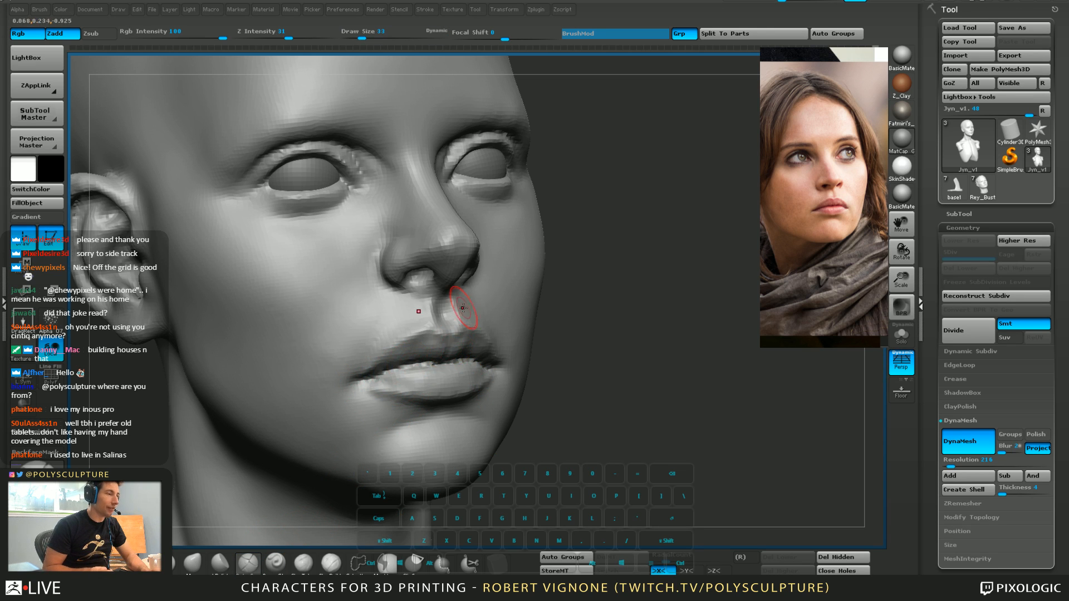
{"action": "key", "text": "bracketright"}
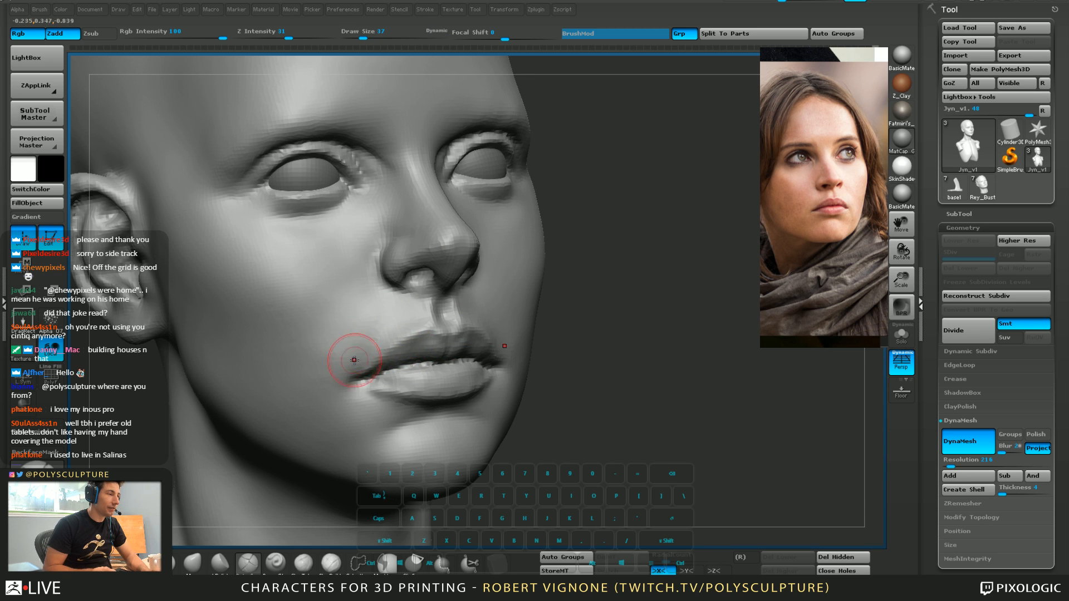
{"action": "left_click_drag", "start_coordinate": [330, 382], "coordinate": [353, 327], "text": "shift"}
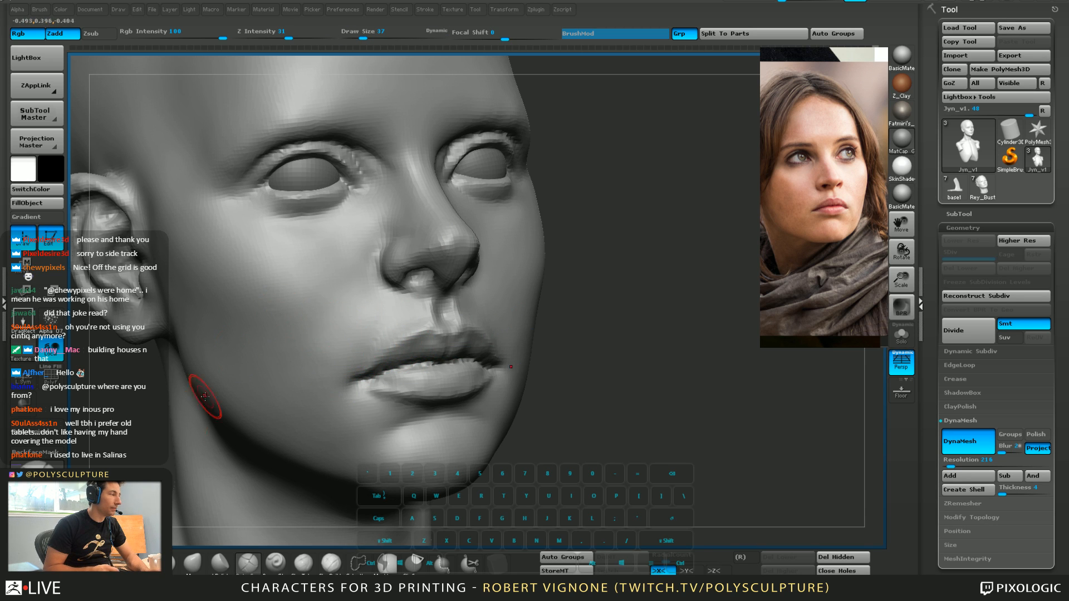
Enlarge the brush and sculpt the cheek volume between the ear and the nose
{"action": "key", "text": "s"}
{"action": "key", "text": "s"}
{"action": "left_click_drag", "start_coordinate": [257, 308], "coordinate": [270, 308]}
{"action": "key", "text": "1"}
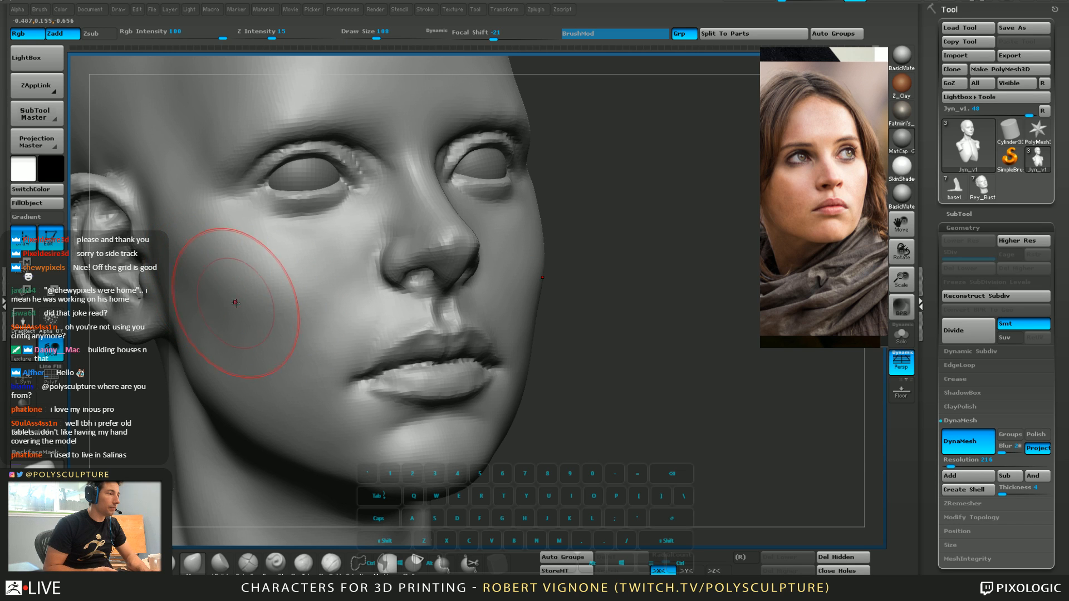
{"action": "key", "text": "2"}
{"action": "mouse_move", "coordinate": [267, 293]}
{"action": "left_mouse_down"}
{"action": "mouse_move", "coordinate": [296, 313]}
{"action": "mouse_move", "coordinate": [332, 308]}
{"action": "left_mouse_up"}
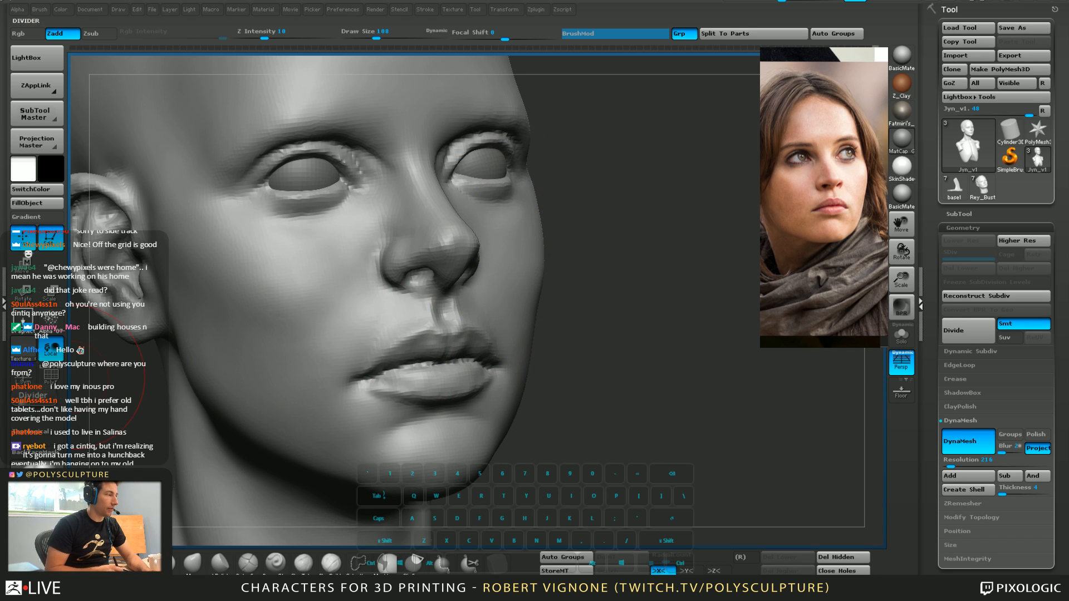
{"action": "left_click_drag", "start_coordinate": [647, 409], "coordinate": [647, 406]}
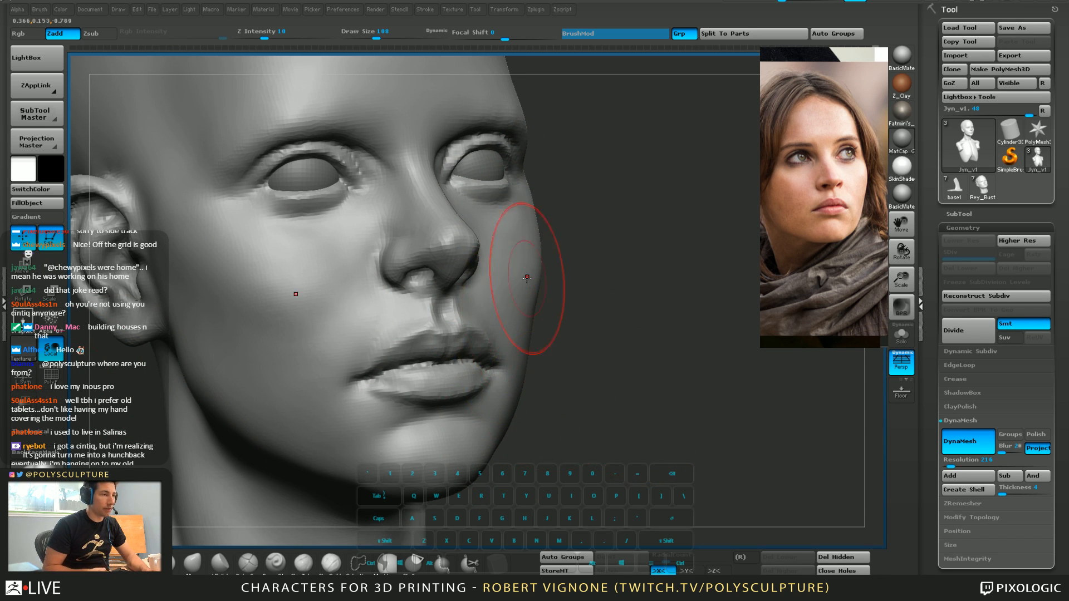
Adjust the far-side jaw and lower cheek contour with the Move brush in three-quarter view
{"action": "key", "text": "b"}
{"action": "key", "text": "m"}
{"action": "key", "text": "v"}
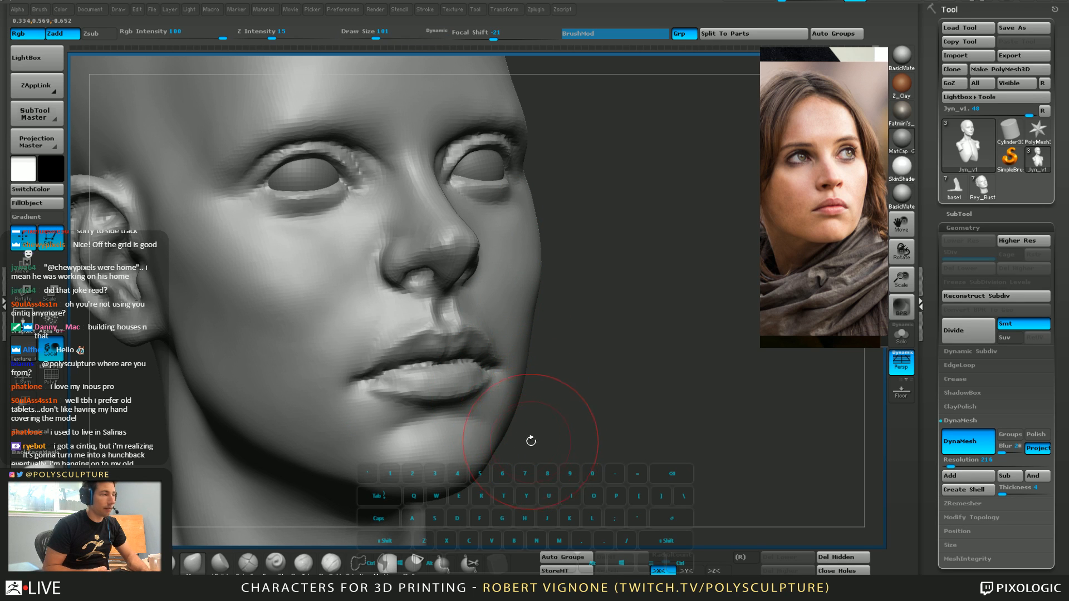
{"action": "mouse_move", "coordinate": [514, 443]}
{"action": "left_mouse_down"}
{"action": "mouse_move", "coordinate": [543, 393]}
{"action": "mouse_move", "coordinate": [518, 440]}
{"action": "mouse_move", "coordinate": [536, 447]}
{"action": "mouse_move", "coordinate": [576, 433]}
{"action": "mouse_move", "coordinate": [548, 426]}
{"action": "left_mouse_up"}
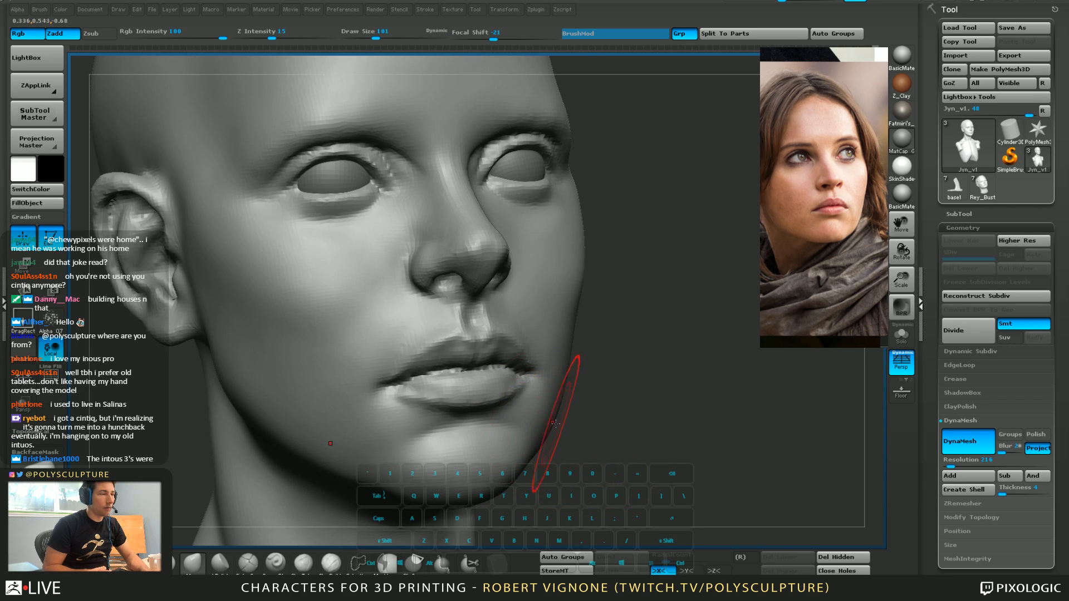
{"action": "mouse_move", "coordinate": [558, 410]}
{"action": "left_mouse_down"}
{"action": "mouse_move", "coordinate": [589, 424]}
{"action": "mouse_move", "coordinate": [593, 413]}
{"action": "left_mouse_up"}
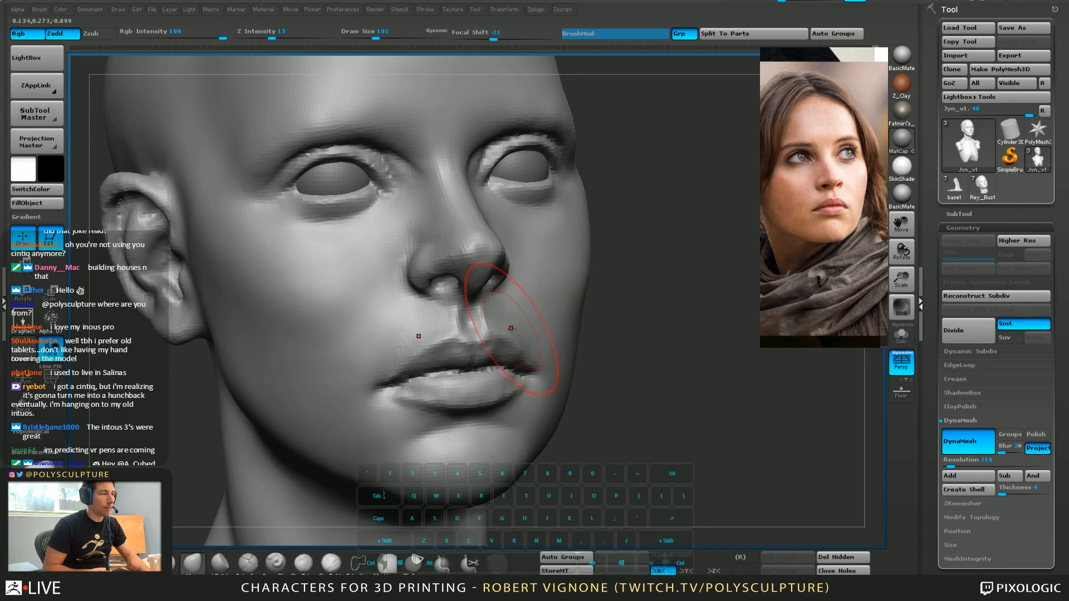
Sculpt the nasolabial fold from the nostril toward the mouth corner, redoing the first stroke and reducing the draw size to 71
{"action": "left_click", "coordinate": [331, 564]}
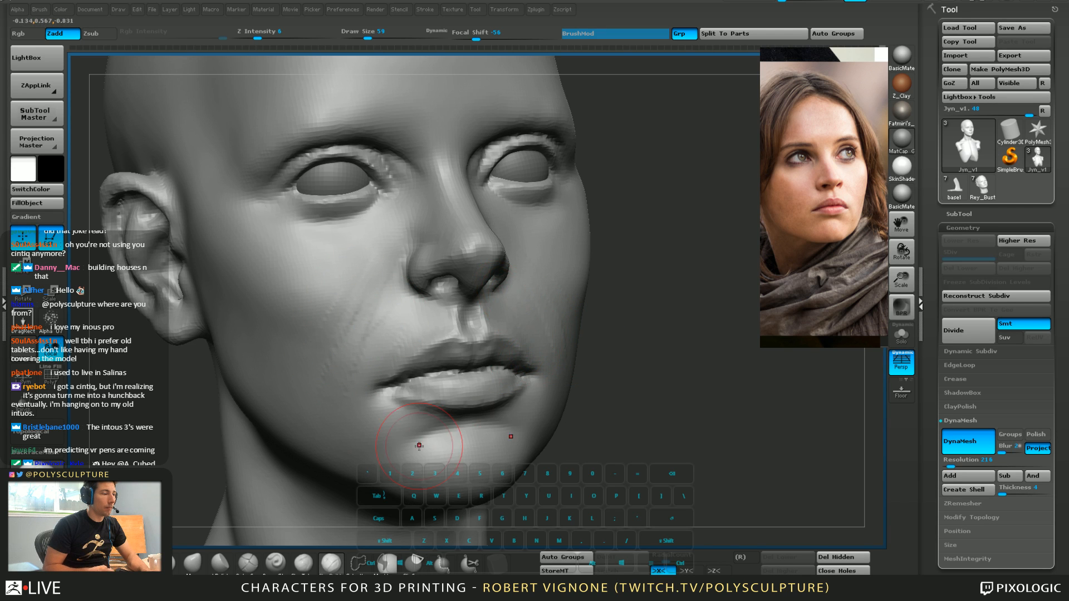
{"action": "left_click", "coordinate": [252, 563]}
{"action": "right_click_drag", "start_coordinate": [501, 287], "coordinate": [537, 322]}
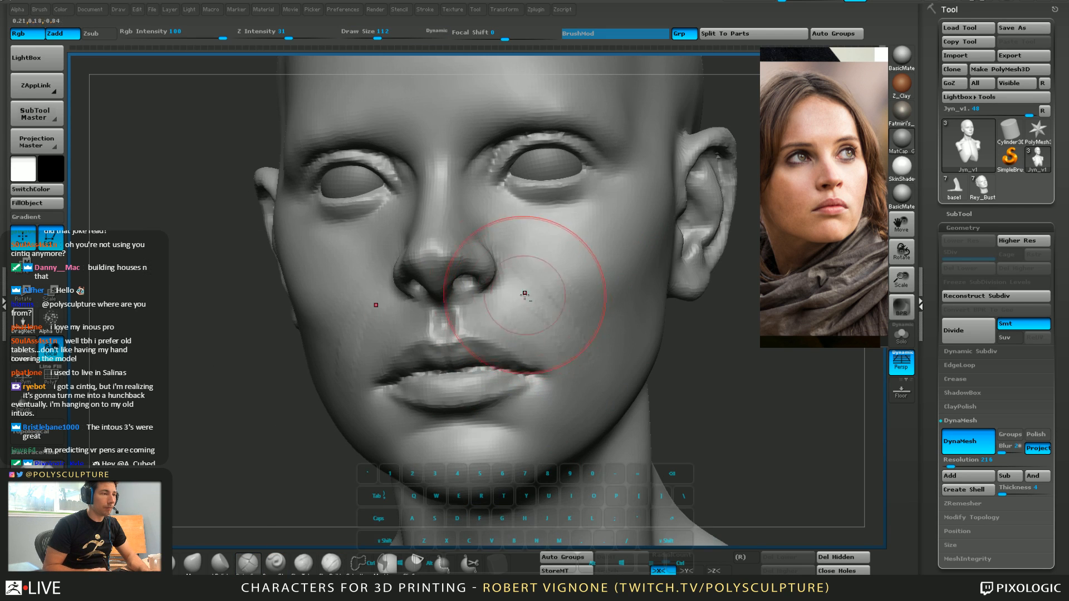
{"action": "left_click_drag", "start_coordinate": [506, 275], "coordinate": [550, 330]}
{"action": "key", "text": "ctrl+z"}
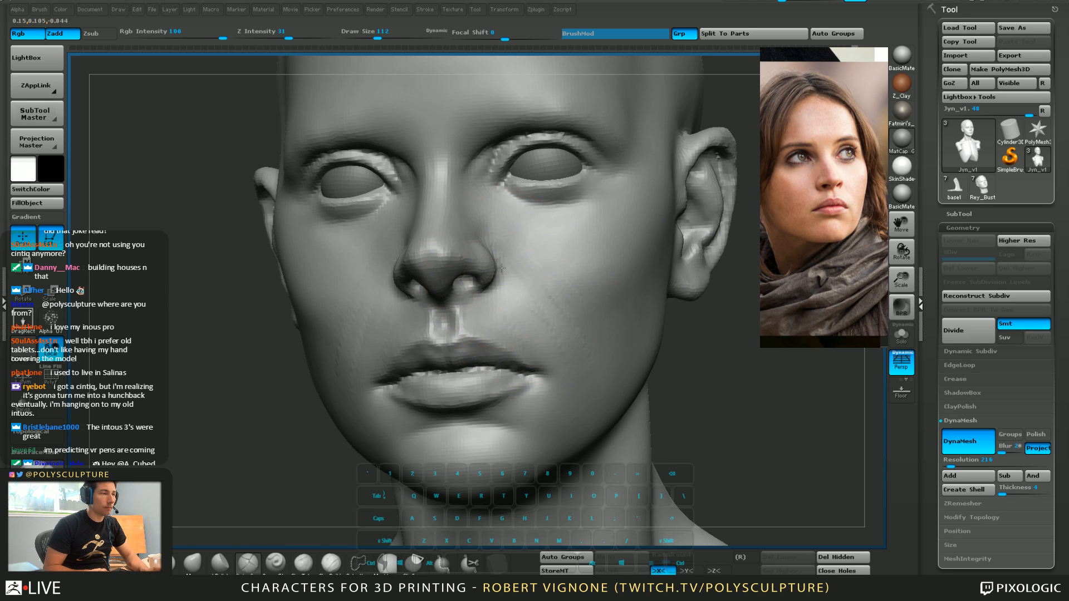
{"action": "left_click_drag", "start_coordinate": [505, 274], "coordinate": [553, 334]}
{"action": "mouse_move", "coordinate": [479, 312]}
{"action": "right_mouse_down"}
{"action": "mouse_move", "coordinate": [390, 357]}
{"action": "mouse_move", "coordinate": [429, 343]}
{"action": "right_mouse_up"}
{"action": "key", "text": "s"}
{"action": "mouse_move", "coordinate": [429, 344]}
{"action": "left_mouse_down"}
{"action": "mouse_move", "coordinate": [395, 368]}
{"action": "mouse_move", "coordinate": [392, 386]}
{"action": "left_mouse_up"}
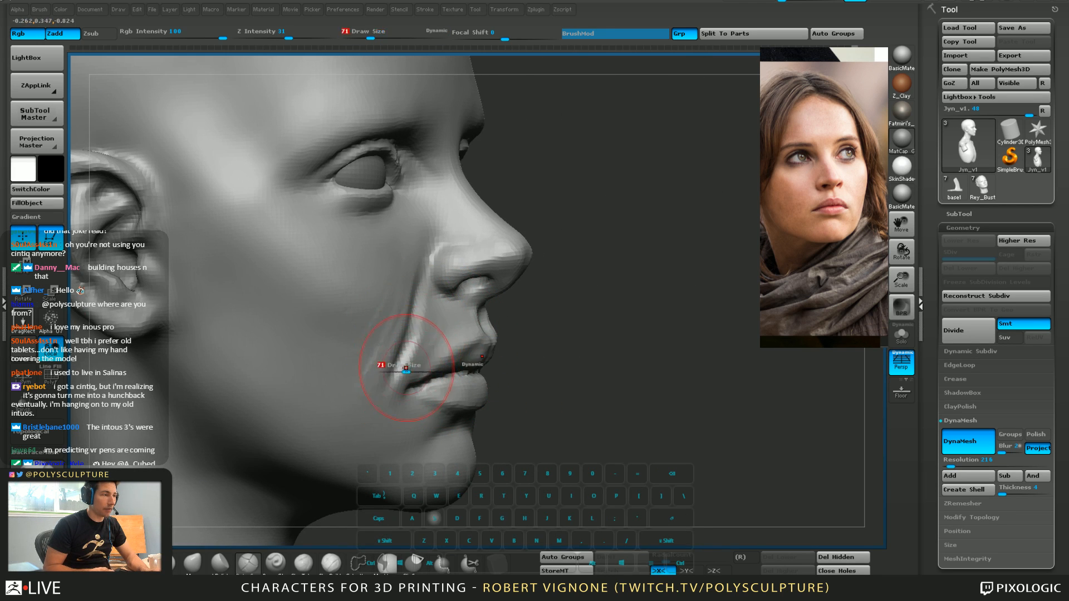
Soften the nasolabial fold beside the mouth with light strokes at draw size 48
{"action": "right_click_drag", "start_coordinate": [406, 365], "coordinate": [348, 373]}
{"action": "left_click", "coordinate": [331, 564]}
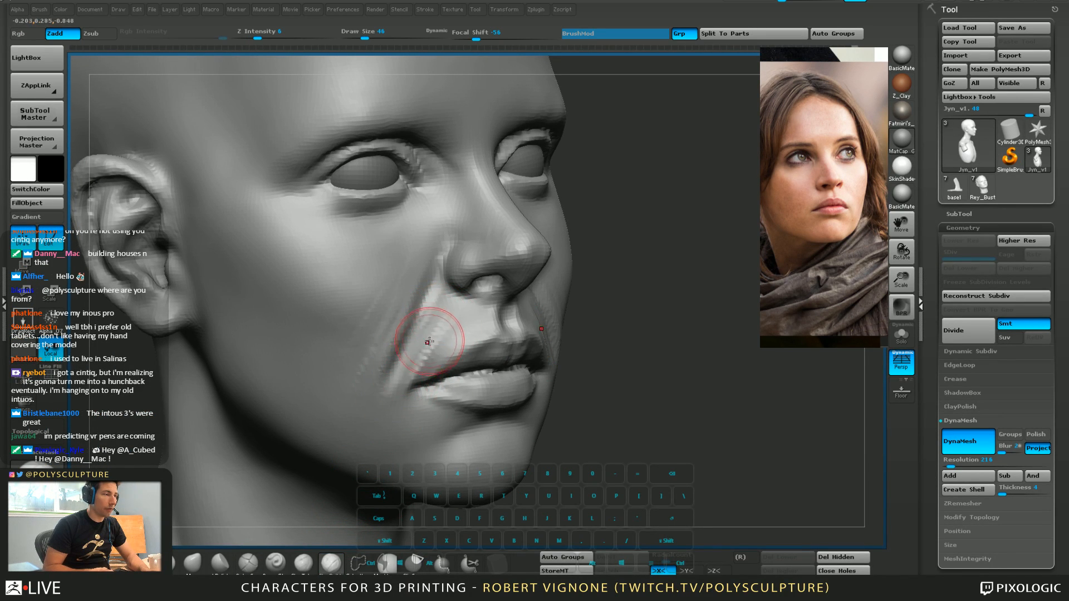
{"action": "key", "text": "s"}
{"action": "left_click_drag", "start_coordinate": [433, 338], "coordinate": [430, 340]}
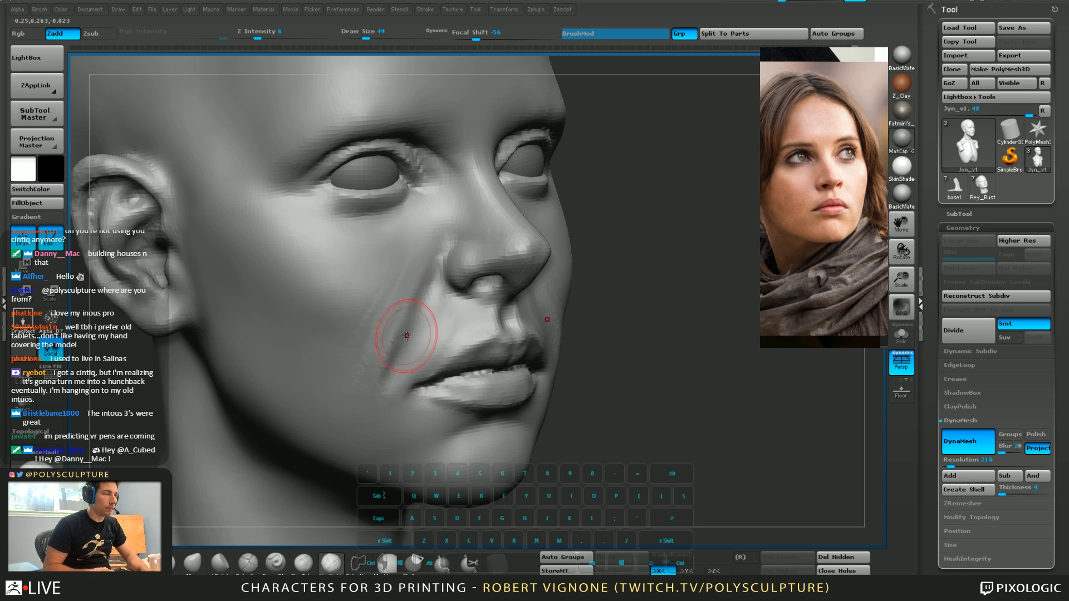
Carve the cheek beside the nasolabial fold and smooth the strokes between the nostril and mouth corner
{"action": "key", "text": "b"}
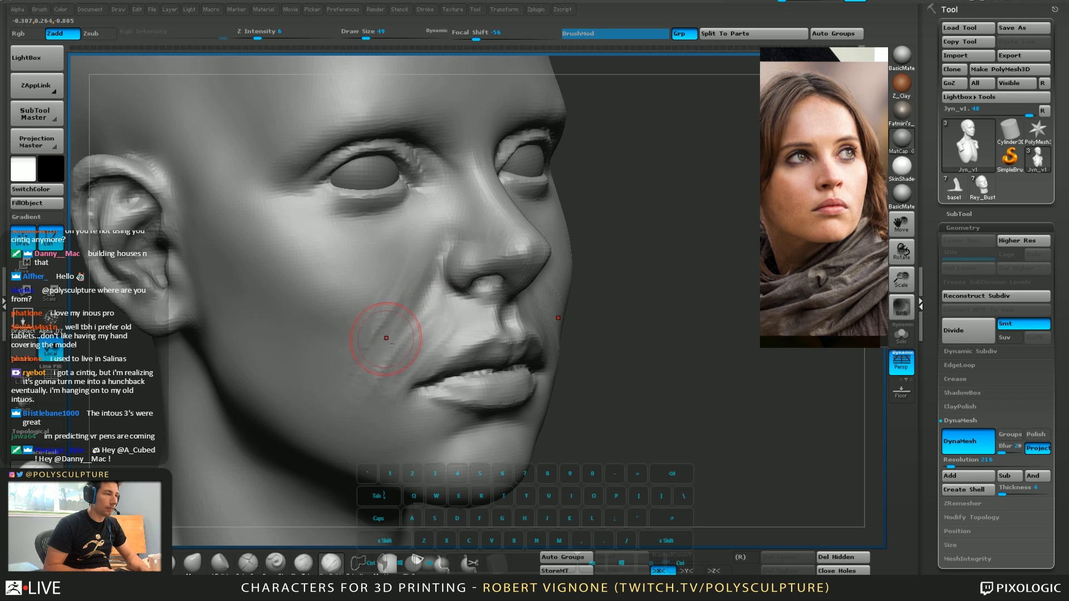
{"action": "left_click_drag", "start_coordinate": [421, 276], "coordinate": [391, 374], "text": "alt"}
{"action": "right_click_drag", "start_coordinate": [417, 329], "coordinate": [278, 331]}
{"action": "right_click_drag", "start_coordinate": [554, 334], "coordinate": [490, 329]}
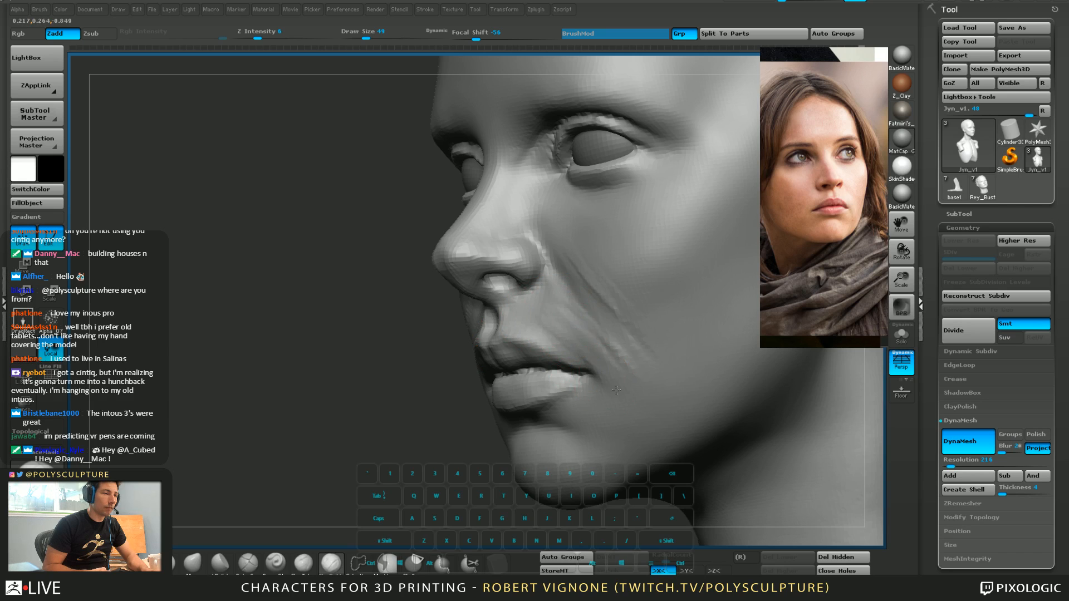
{"action": "mouse_move", "coordinate": [580, 315]}
{"action": "left_mouse_down", "text": "shift"}
{"action": "mouse_move", "coordinate": [623, 377]}
{"action": "mouse_move", "coordinate": [609, 366]}
{"action": "left_mouse_up", "text": "shift"}
{"action": "right_click_drag", "start_coordinate": [591, 328], "coordinate": [584, 279]}
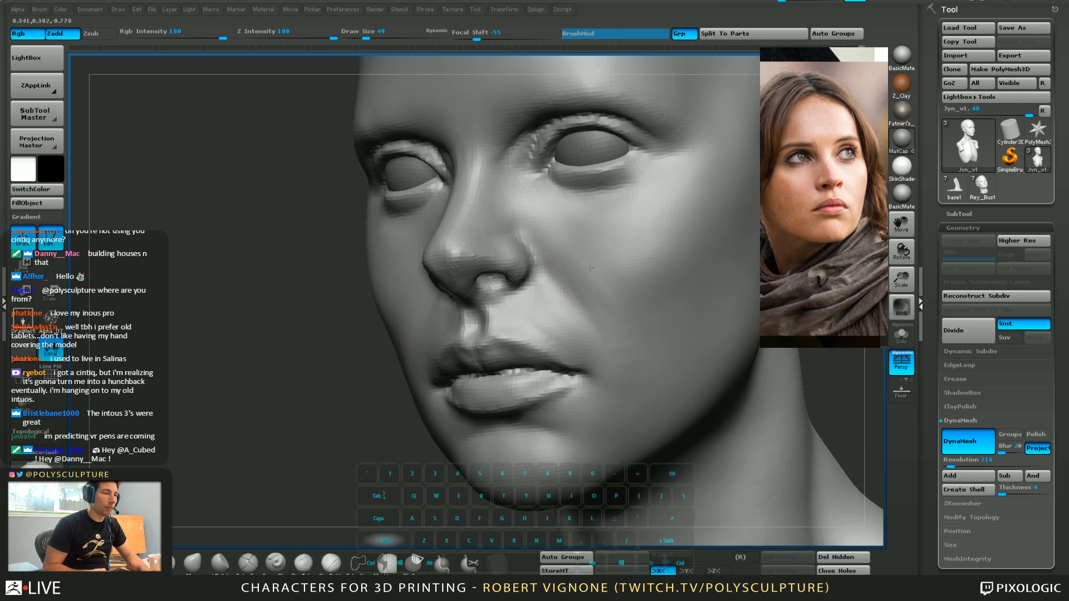
Sculpt the cheek beside the nasolabial fold with light strokes, enlarging the draw size to 71
{"action": "mouse_move", "coordinate": [589, 269]}
{"action": "right_mouse_down"}
{"action": "mouse_move", "coordinate": [607, 309]}
{"action": "mouse_move", "coordinate": [412, 329]}
{"action": "right_mouse_up"}
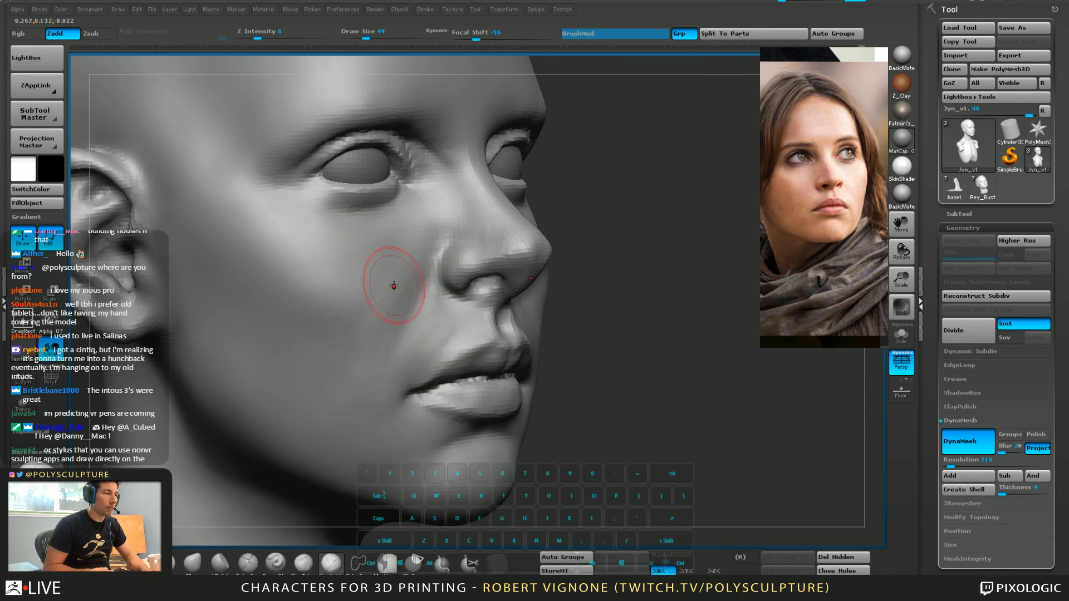
{"action": "mouse_move", "coordinate": [390, 364]}
{"action": "right_mouse_down"}
{"action": "mouse_move", "coordinate": [573, 282]}
{"action": "mouse_move", "coordinate": [532, 213]}
{"action": "right_mouse_up"}
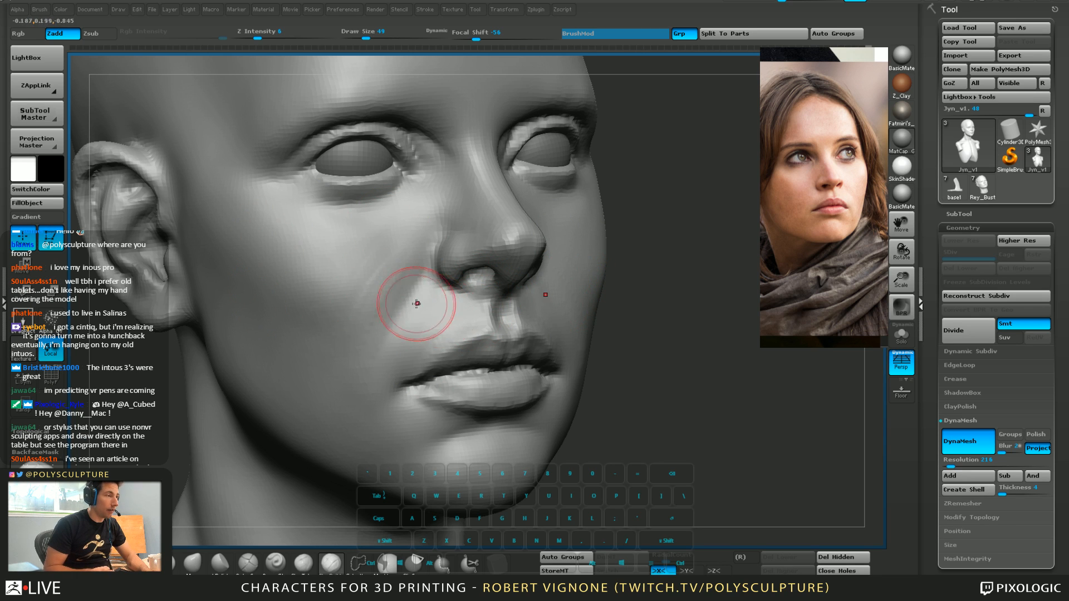
{"action": "key", "text": "s"}
{"action": "left_click_drag", "start_coordinate": [585, 276], "coordinate": [590, 276]}
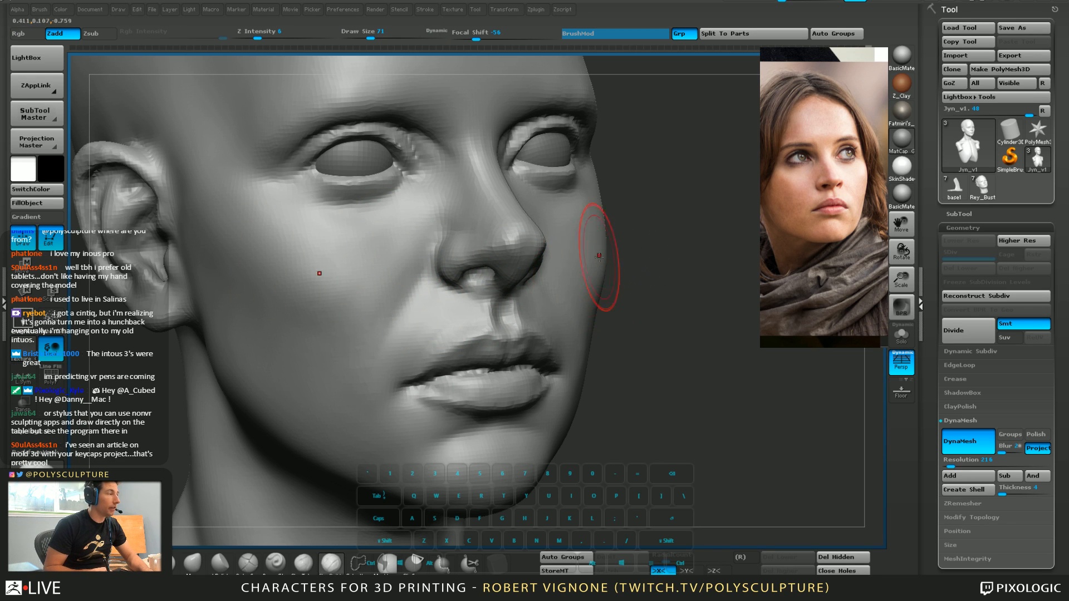
{"action": "key", "text": "5"}
{"action": "key", "text": "2"}
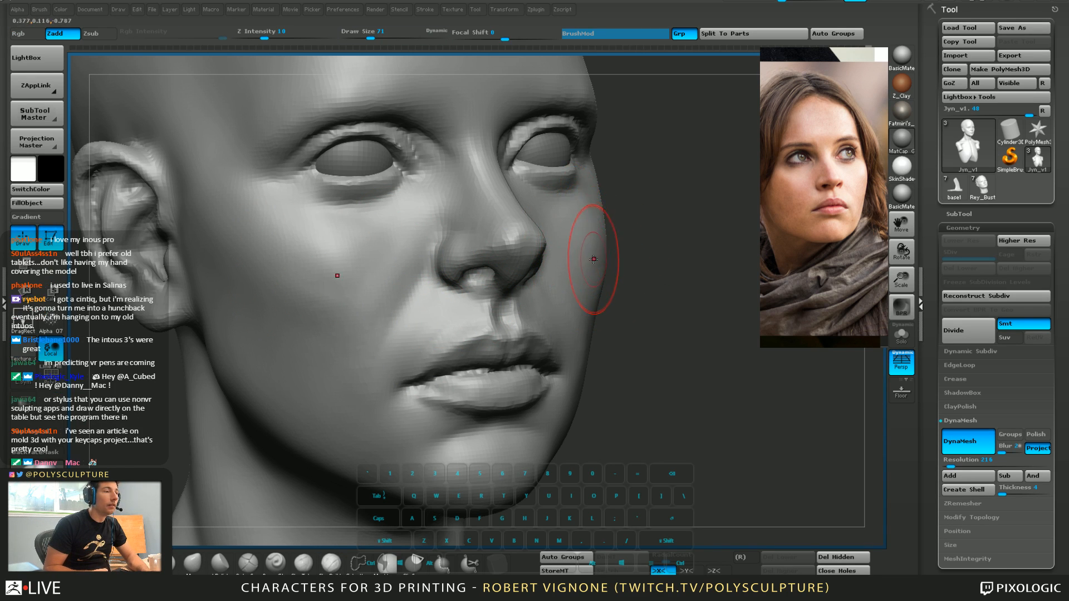
Shape the cheek from below the eye toward the jaw with broad, light strokes at draw size 74
{"action": "key", "text": "1"}
{"action": "key", "text": "2"}
{"action": "mouse_move", "coordinate": [281, 241]}
{"action": "left_mouse_down"}
{"action": "mouse_move", "coordinate": [341, 296]}
{"action": "mouse_move", "coordinate": [349, 282]}
{"action": "left_mouse_up"}
{"action": "key", "text": "s"}
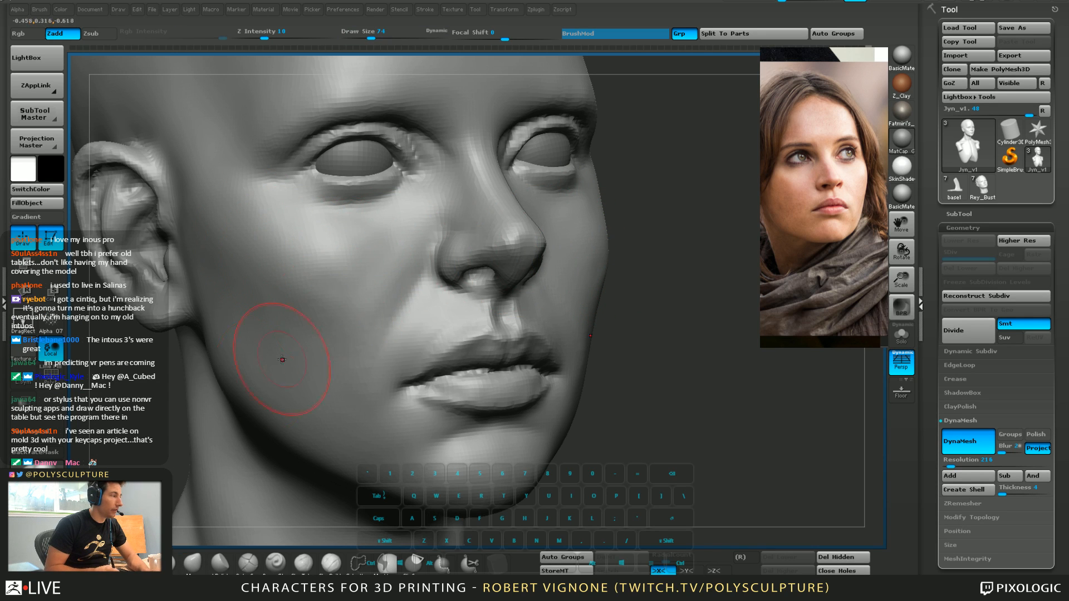
{"action": "left_click", "coordinate": [331, 564]}
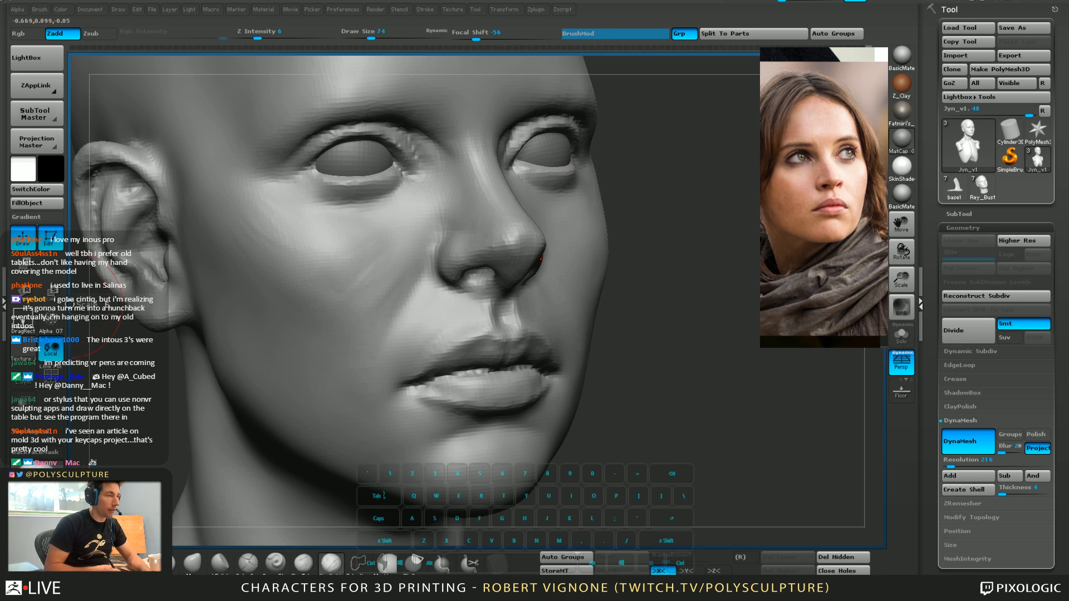
{"action": "key", "text": "s"}
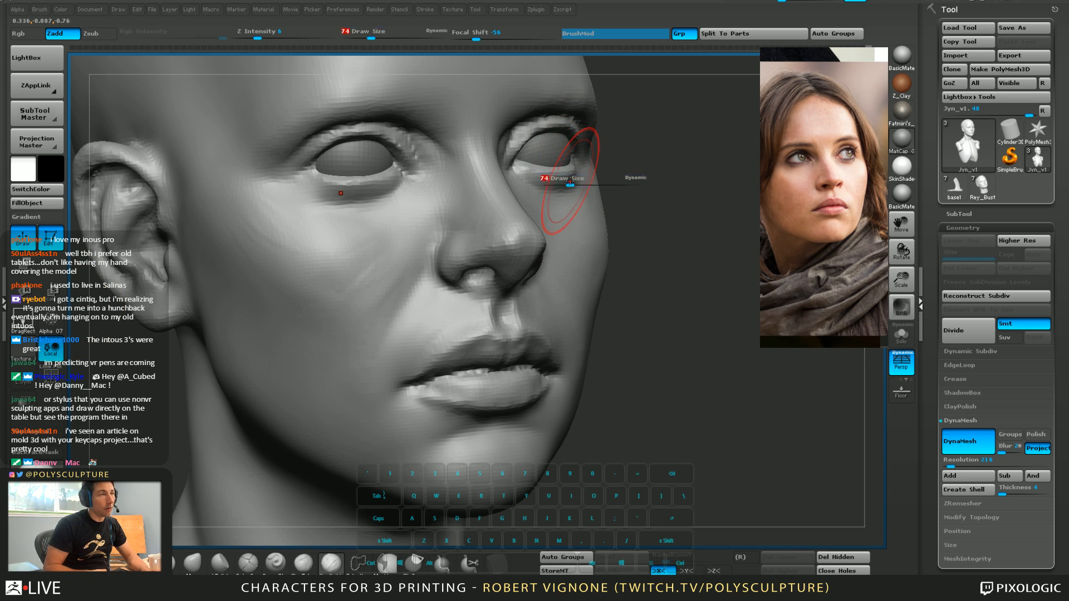
Adjust the far-side cheekbone contour below the eye with the Move brush at draw size 65
{"action": "left_click_drag", "start_coordinate": [570, 180], "coordinate": [567, 182]}
{"action": "key", "text": "b"}
{"action": "key", "text": "m"}
{"action": "key", "text": "v"}
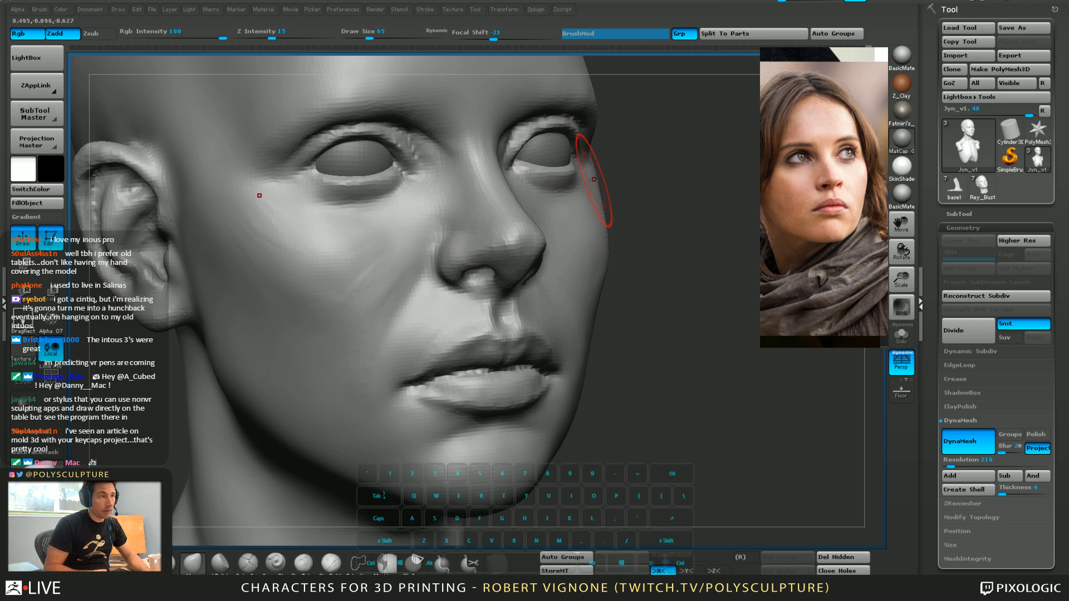
{"action": "mouse_move", "coordinate": [643, 180]}
{"action": "left_mouse_down"}
{"action": "mouse_move", "coordinate": [619, 182]}
{"action": "mouse_move", "coordinate": [611, 160]}
{"action": "mouse_move", "coordinate": [649, 177]}
{"action": "mouse_move", "coordinate": [608, 165]}
{"action": "mouse_move", "coordinate": [592, 134]}
{"action": "left_mouse_up"}
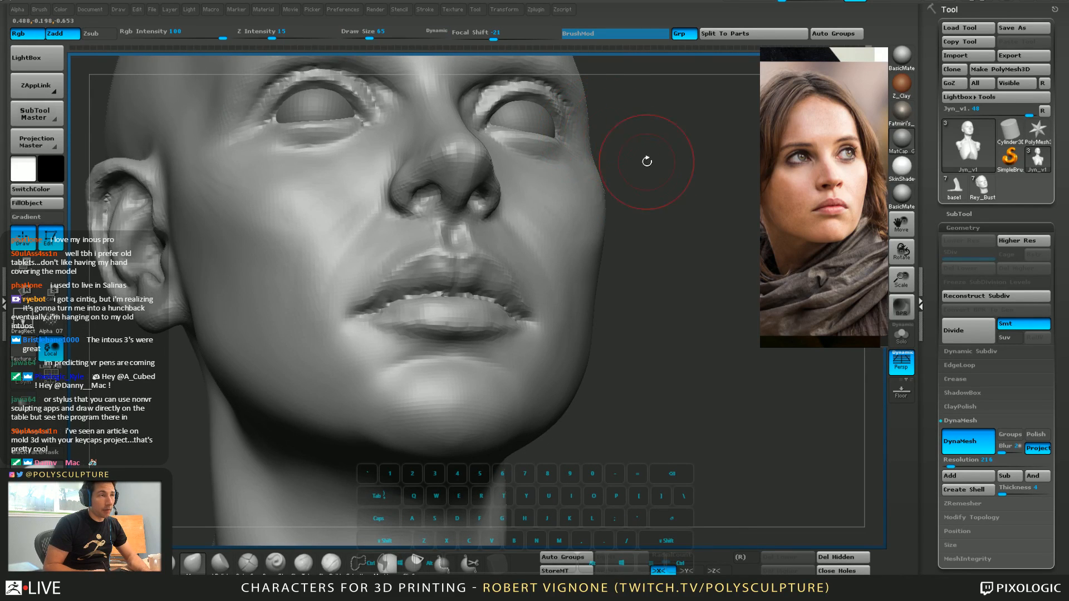
{"action": "left_click_drag", "start_coordinate": [646, 162], "coordinate": [583, 245]}
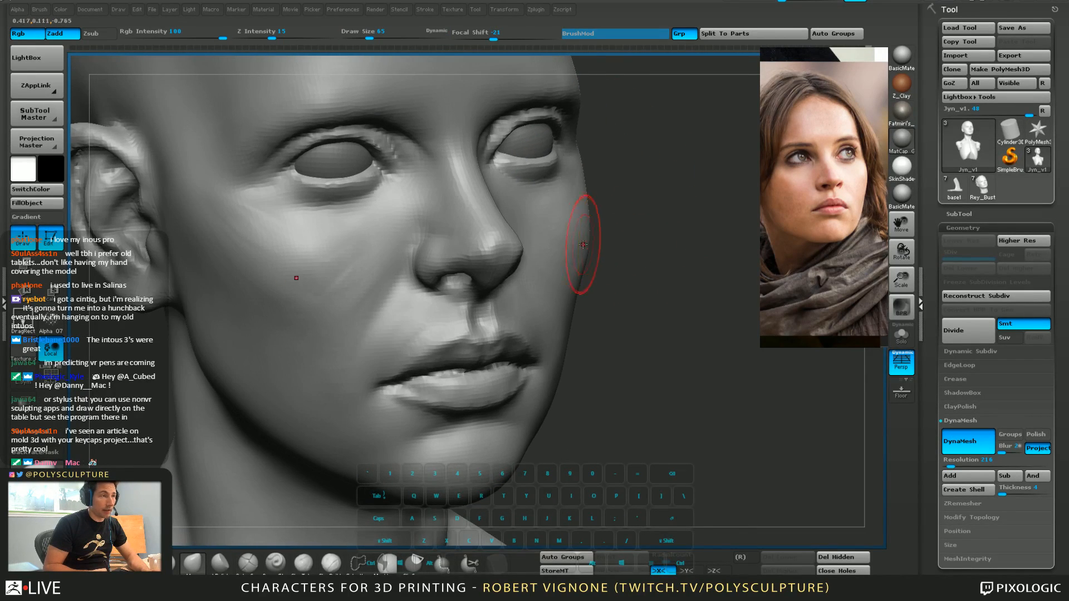
Refine the far-side cheek silhouette with broader Move brush strokes at draw size 97
{"action": "key", "text": "s"}
{"action": "left_click", "coordinate": [584, 244]}
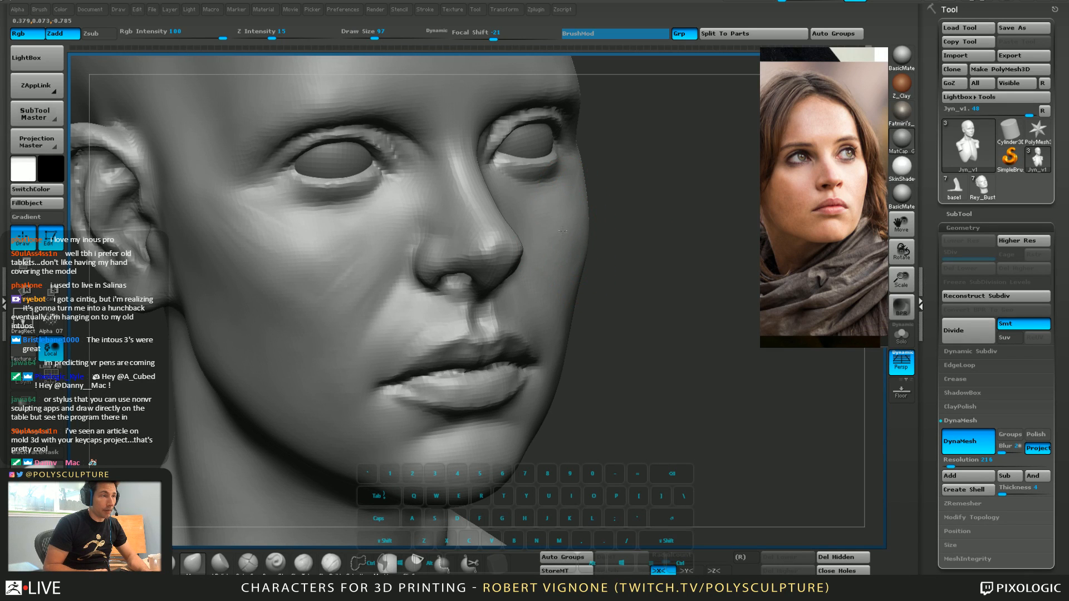
{"action": "left_click_drag", "start_coordinate": [638, 275], "coordinate": [597, 249]}
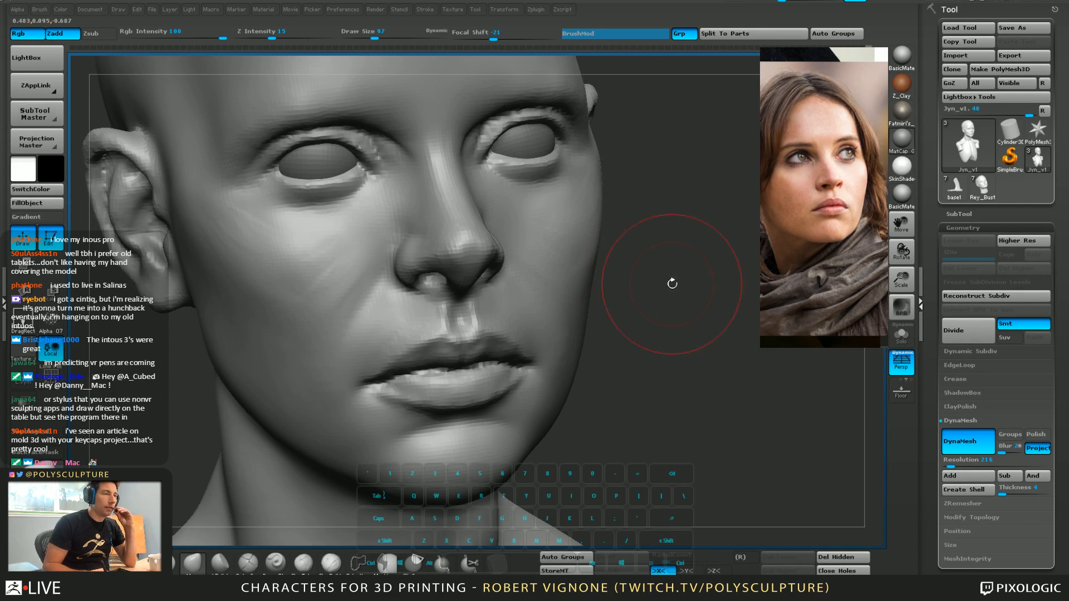
{"action": "left_click_drag", "start_coordinate": [672, 284], "coordinate": [573, 215]}
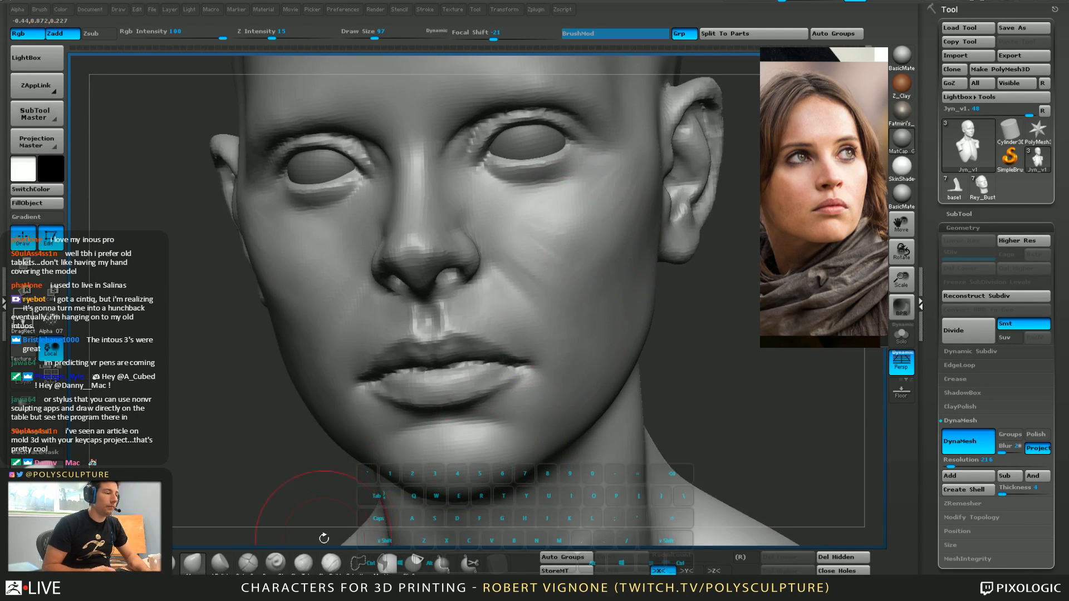
Sculpt the cheekbone between the eye and ear and smooth the strokes
{"action": "left_click", "coordinate": [331, 563]}
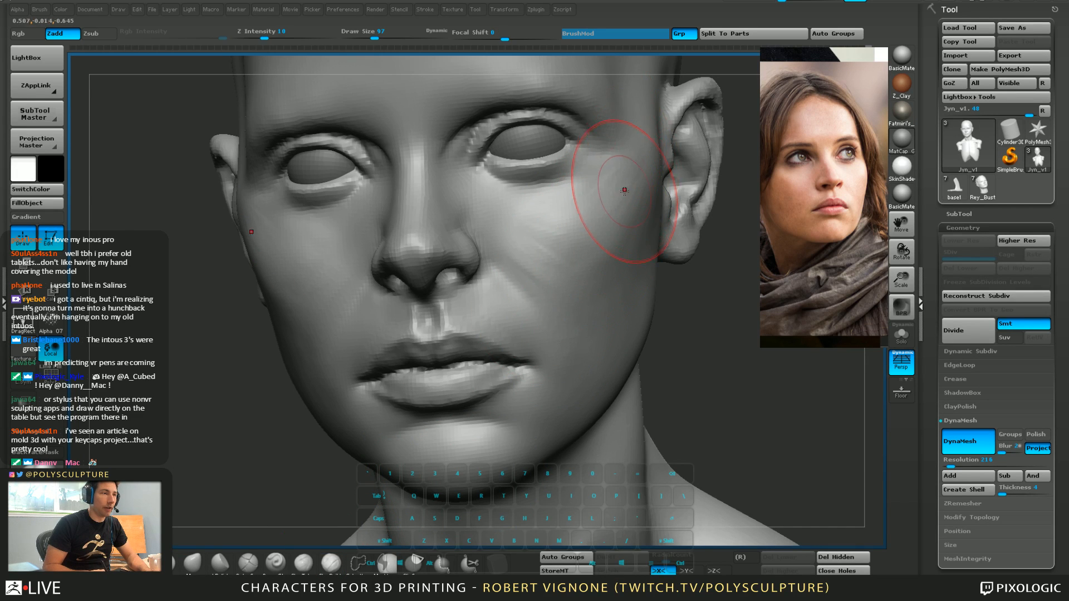
{"action": "key", "text": "bracketleft"}
{"action": "right_click_drag", "start_coordinate": [631, 176], "coordinate": [616, 196]}
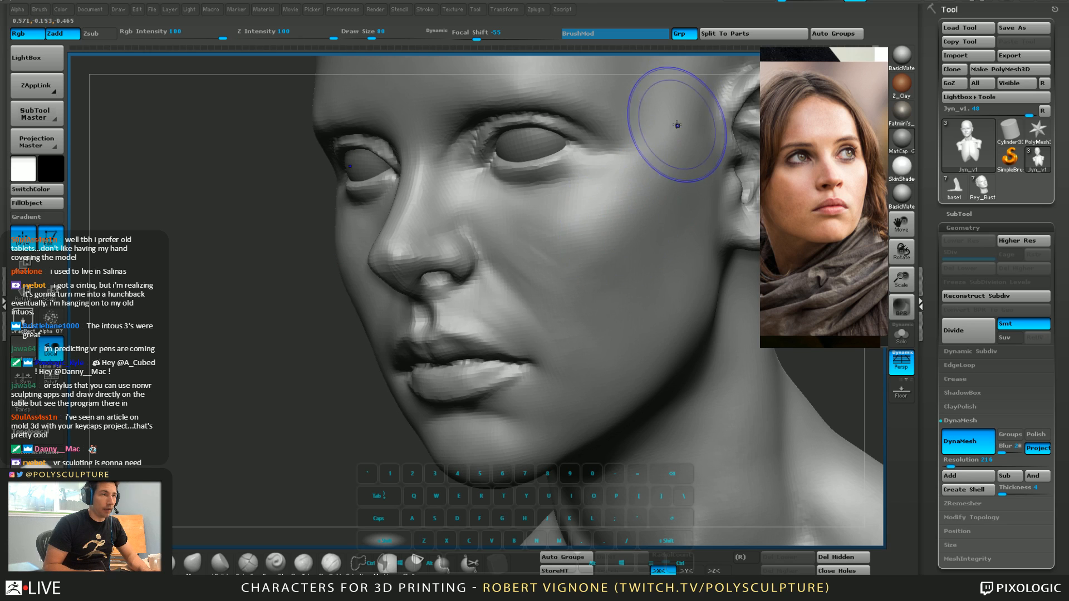
{"action": "left_click_drag", "start_coordinate": [675, 119], "coordinate": [667, 213]}
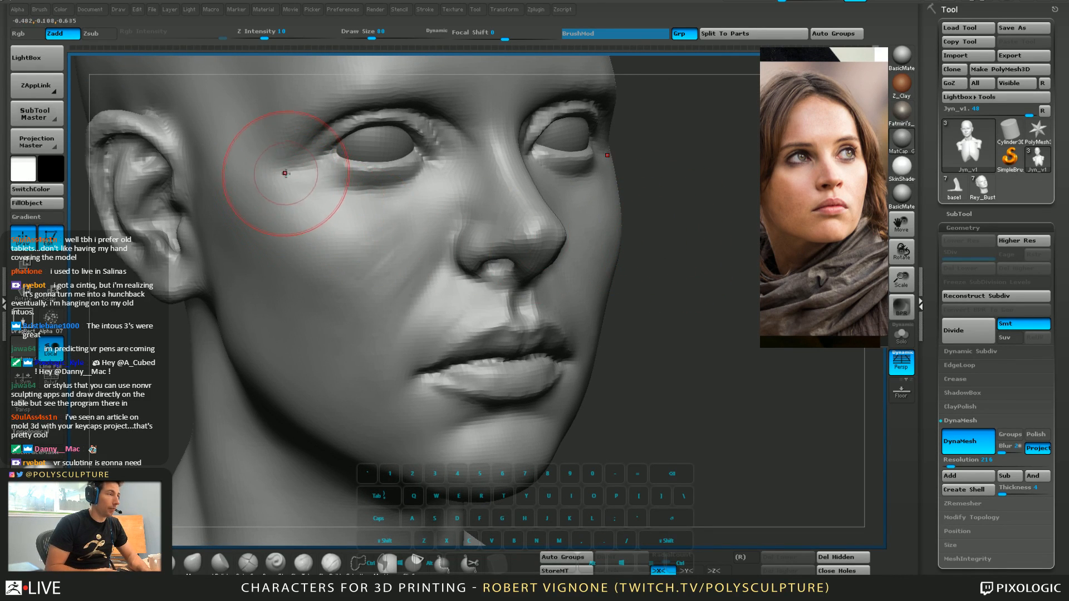
Refine the outer cheekbone and temple beside the eye with light strokes, reducing the draw size to 56
{"action": "key", "text": "["}
{"action": "left_click_drag", "start_coordinate": [321, 169], "coordinate": [277, 156]}
{"action": "left_click_drag", "start_coordinate": [680, 191], "coordinate": [622, 140]}
{"action": "key", "text": "["}
{"action": "key", "text": "["}
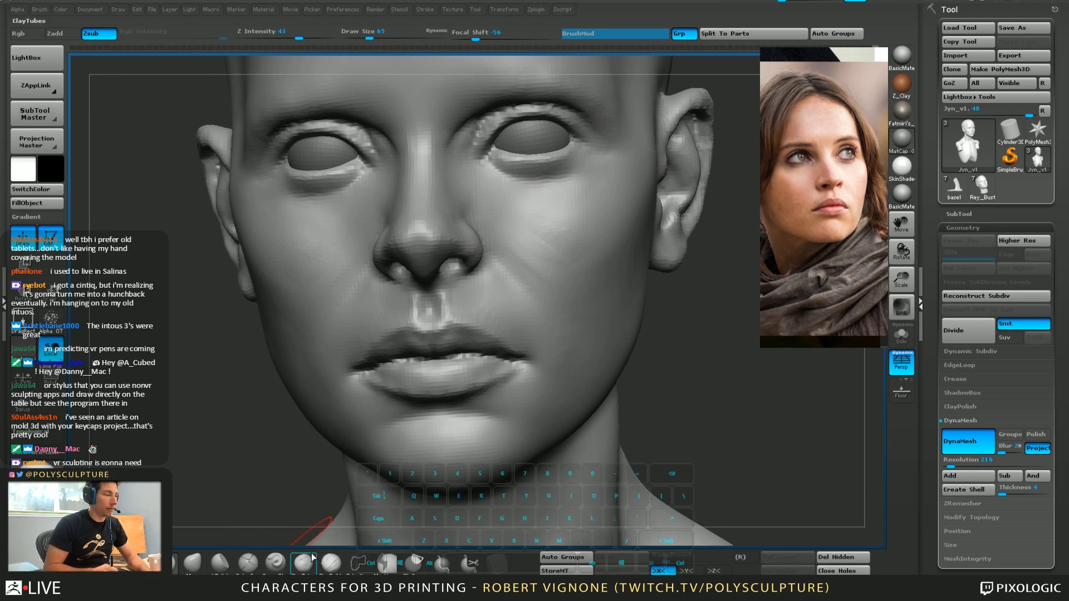
{"action": "left_click", "coordinate": [330, 561]}
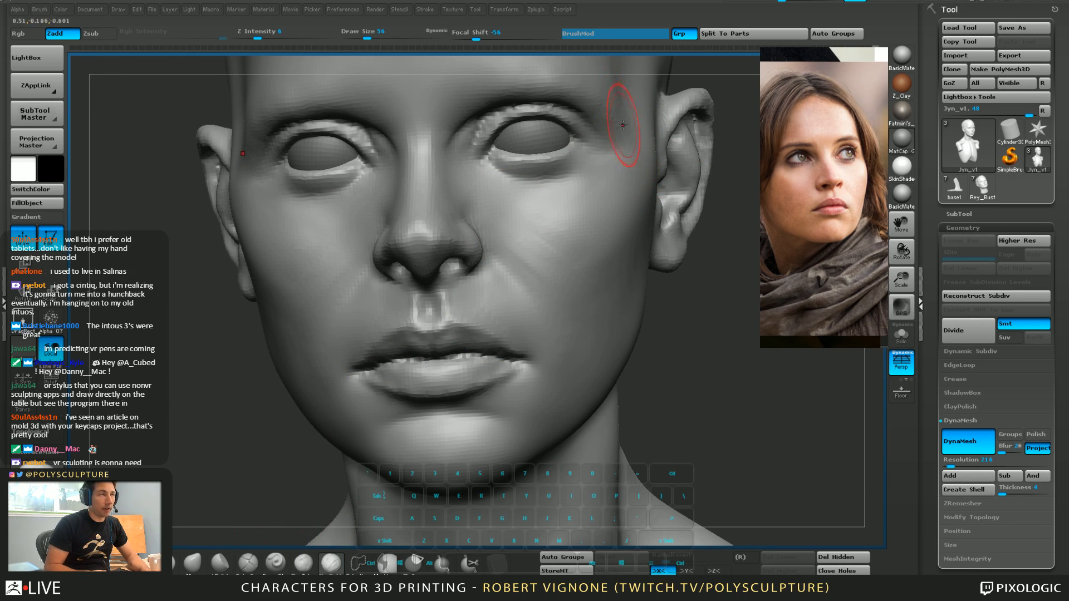
{"action": "left_click_drag", "start_coordinate": [674, 167], "coordinate": [730, 171]}
Adjust the cheekbone contour near the outer eye corner with the Move brush at draw size 41
{"action": "key", "text": "1"}
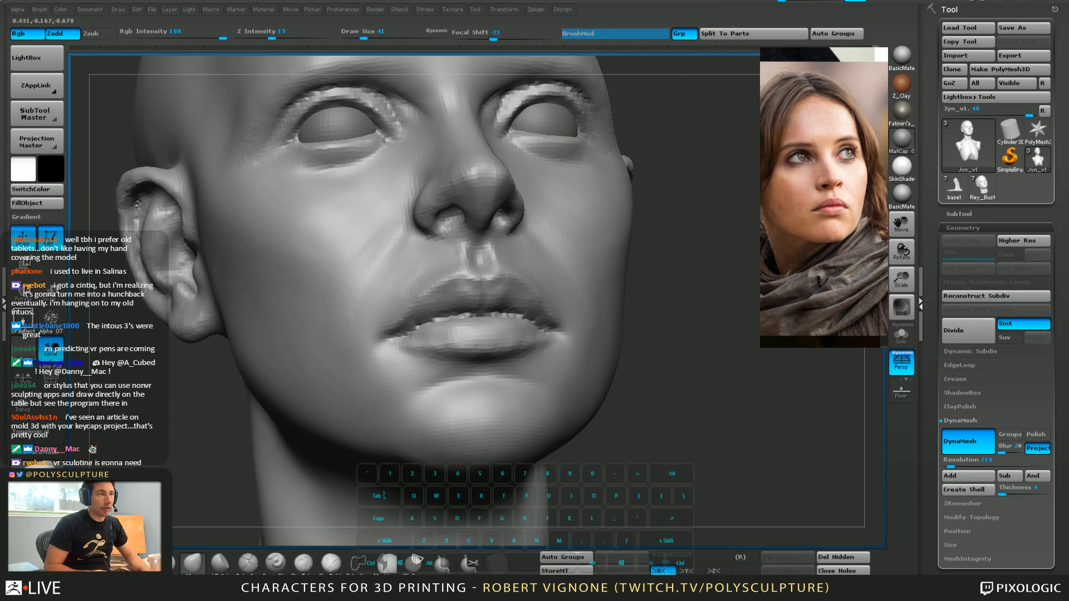
{"action": "left_click_drag", "start_coordinate": [666, 159], "coordinate": [607, 150]}
{"action": "right_click_drag", "start_coordinate": [607, 149], "coordinate": [579, 143]}
{"action": "left_click_drag", "start_coordinate": [619, 142], "coordinate": [613, 165], "text": "shift"}
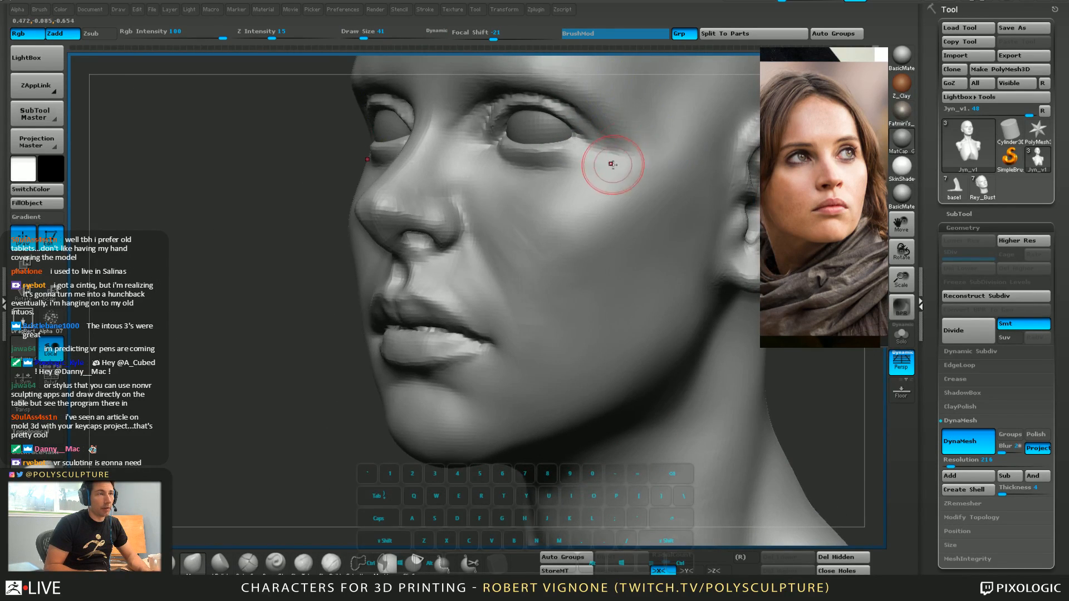
{"action": "right_click_drag", "start_coordinate": [611, 163], "coordinate": [651, 156]}
{"action": "right_click_drag", "start_coordinate": [723, 221], "coordinate": [759, 345]}
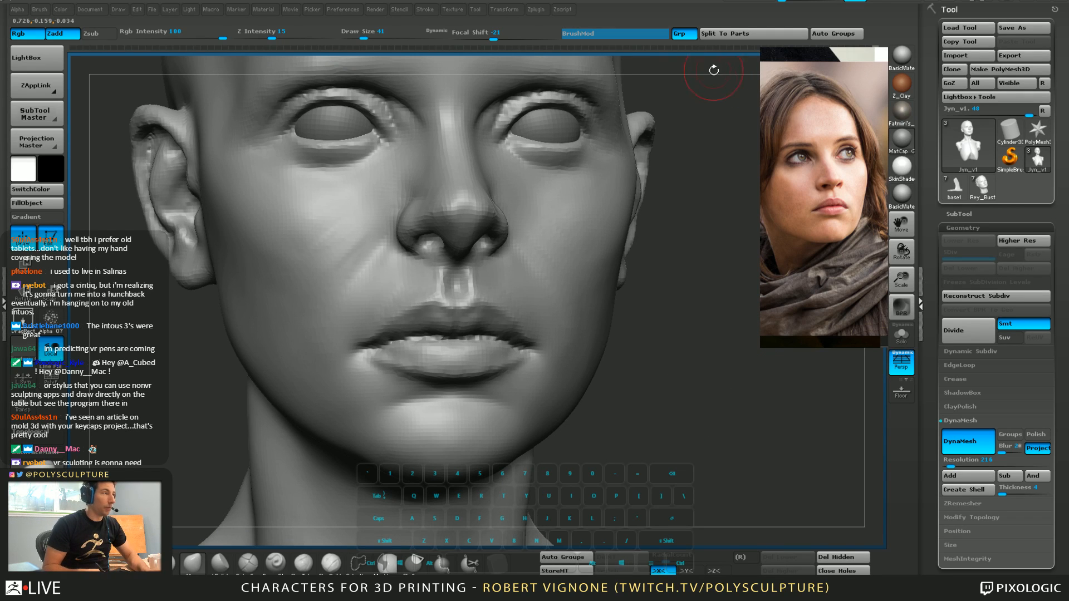
Blend the cheekbone below the outer eye corner with broad, light strokes at draw sizes 101 and 87
{"action": "mouse_move", "coordinate": [675, 292]}
{"action": "right_mouse_down"}
{"action": "mouse_move", "coordinate": [689, 306]}
{"action": "mouse_move", "coordinate": [688, 326]}
{"action": "mouse_move", "coordinate": [668, 305]}
{"action": "right_mouse_up"}
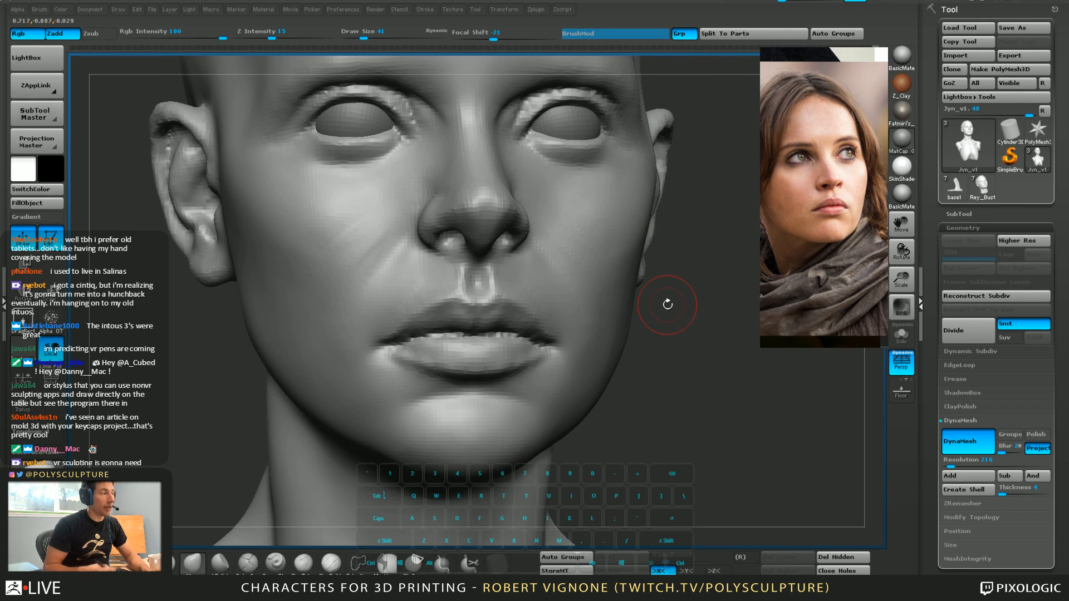
{"action": "right_click_drag", "start_coordinate": [771, 253], "coordinate": [764, 248]}
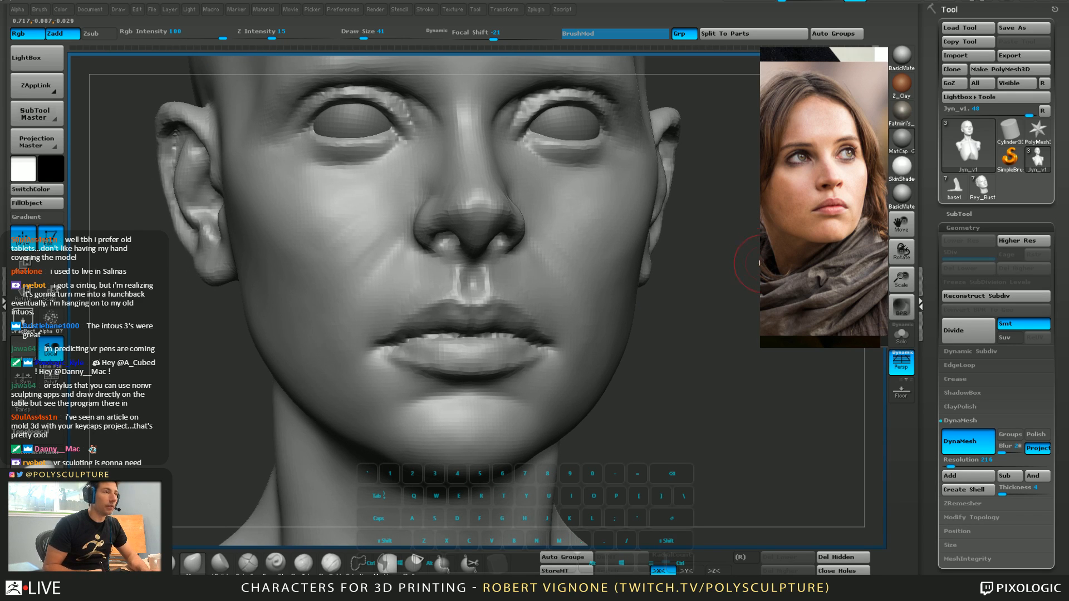
{"action": "mouse_move", "coordinate": [649, 237]}
{"action": "right_mouse_down"}
{"action": "mouse_move", "coordinate": [637, 255]}
{"action": "mouse_move", "coordinate": [629, 223]}
{"action": "right_mouse_up"}
{"action": "key", "text": "s"}
{"action": "left_click_drag", "start_coordinate": [595, 204], "coordinate": [599, 204]}
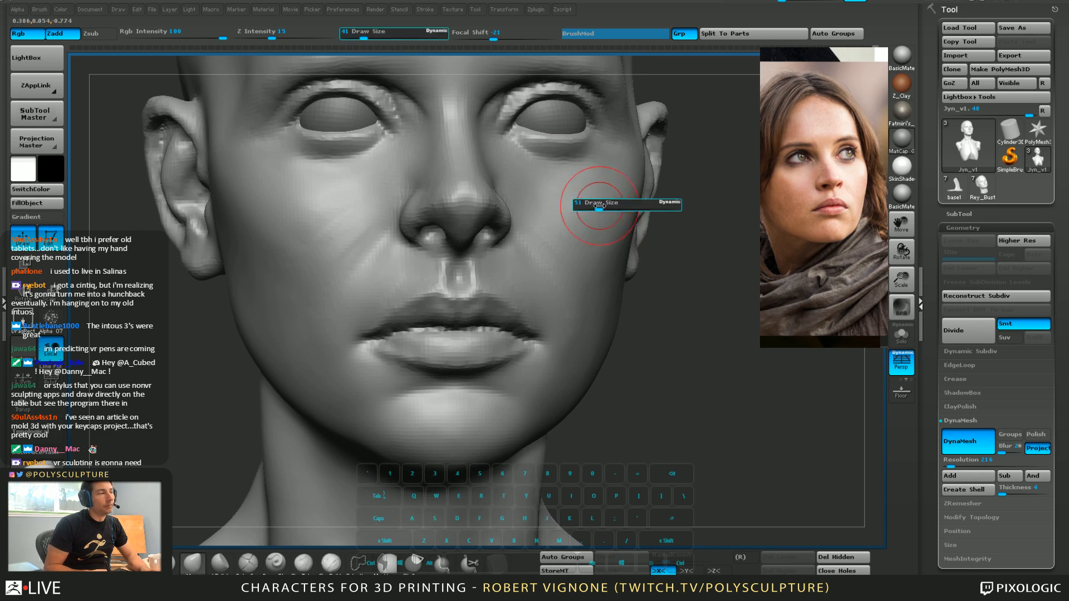
{"action": "left_click", "coordinate": [331, 563]}
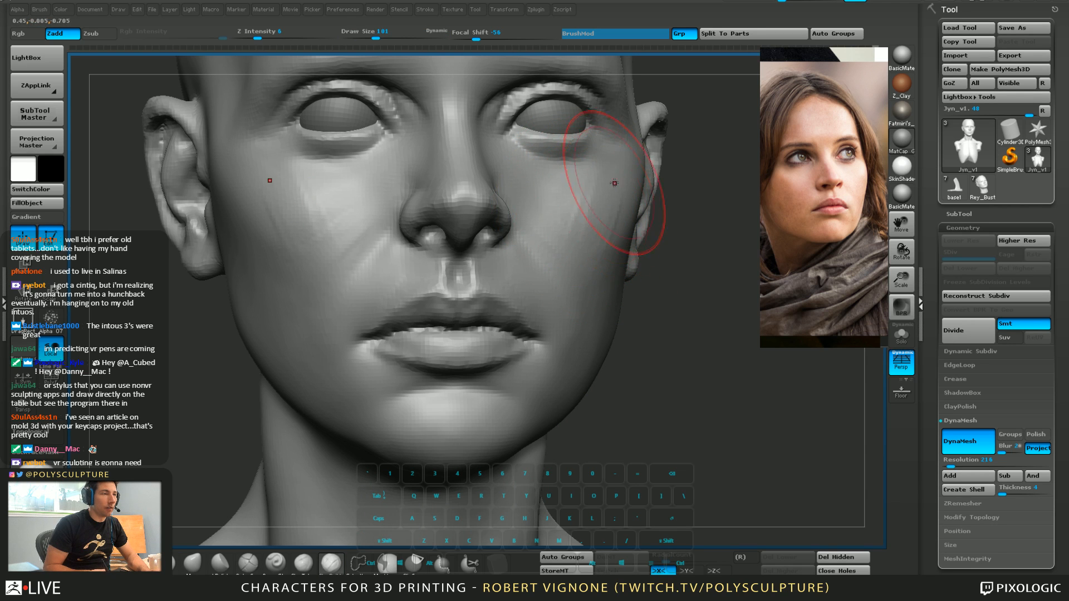
{"action": "mouse_move", "coordinate": [579, 217]}
{"action": "right_mouse_down"}
{"action": "mouse_move", "coordinate": [709, 276]}
{"action": "mouse_move", "coordinate": [696, 287]}
{"action": "right_mouse_up"}
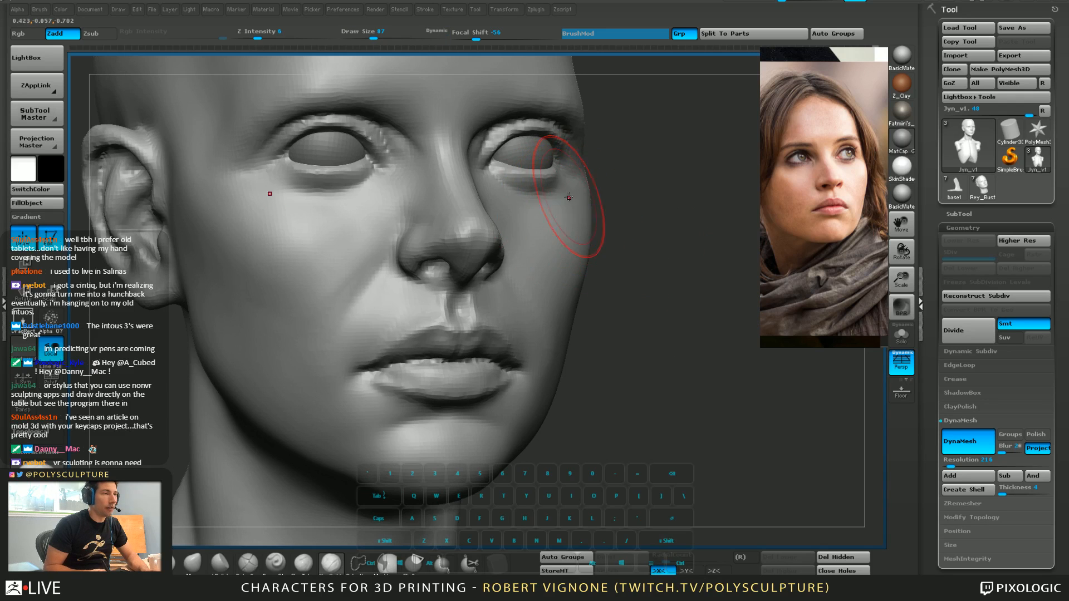
Refine the temple beside the eyebrow at draw size 77 and smooth it
{"action": "right_click_drag", "start_coordinate": [568, 197], "coordinate": [601, 160]}
{"action": "mouse_move", "coordinate": [696, 138]}
{"action": "right_mouse_down"}
{"action": "mouse_move", "coordinate": [646, 143]}
{"action": "mouse_move", "coordinate": [644, 109]}
{"action": "right_mouse_up"}
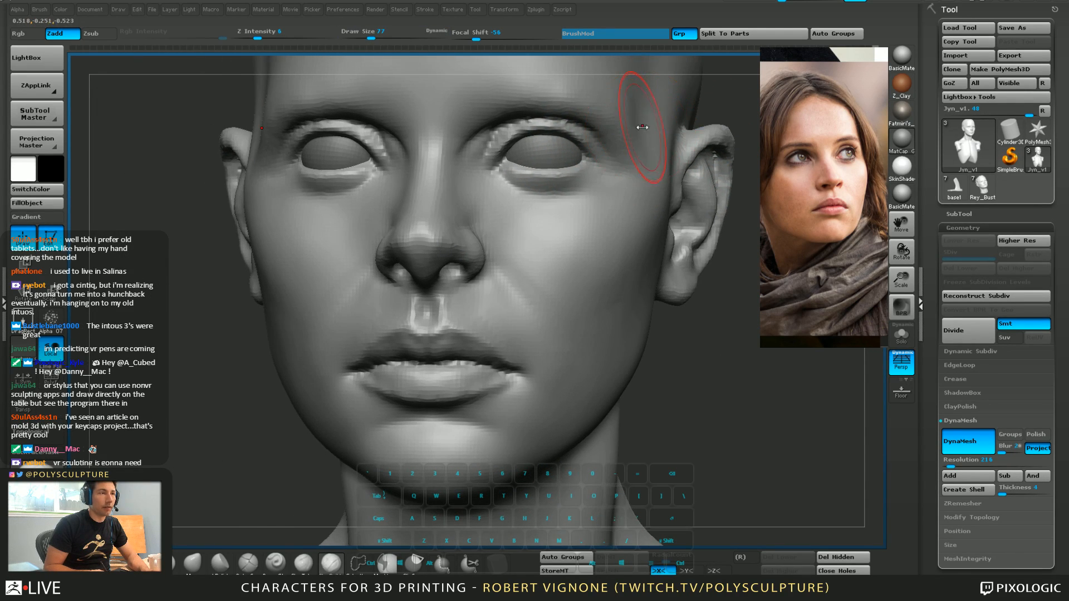
{"action": "key", "text": "5"}
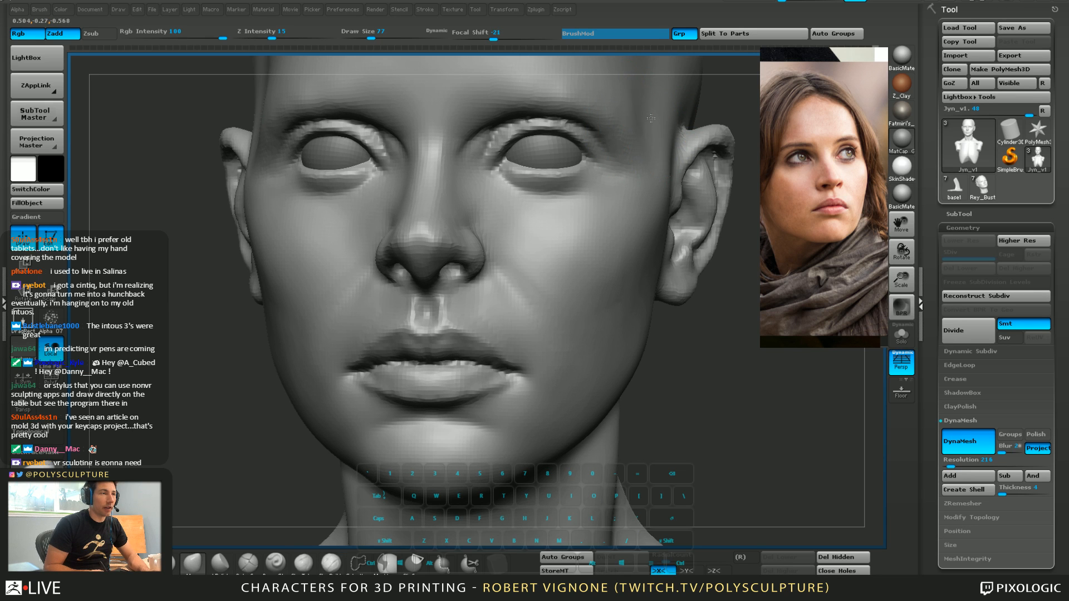
{"action": "key", "text": "shift"}
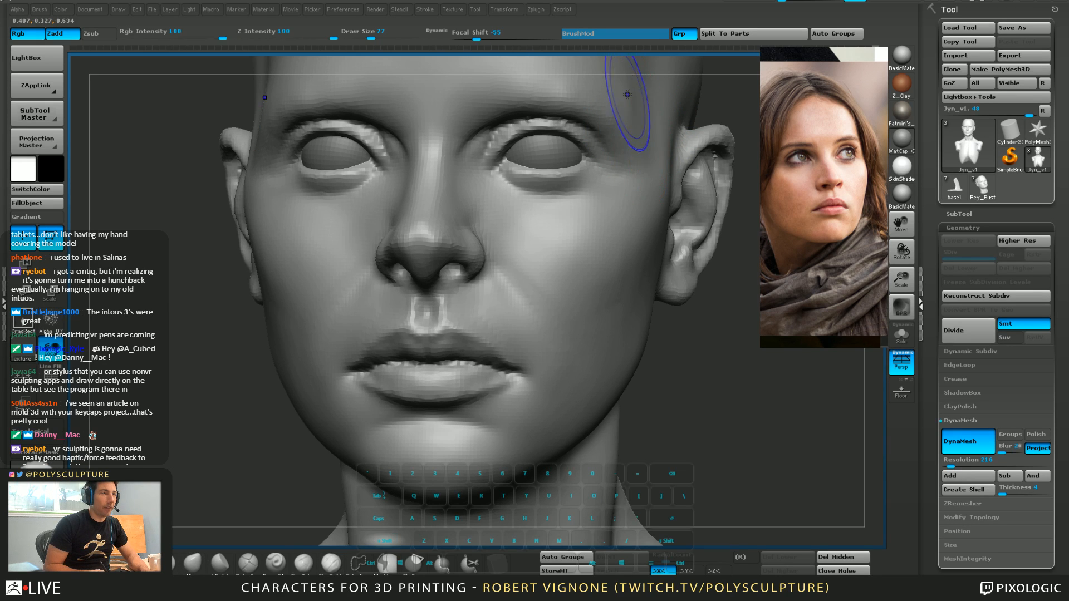
Mask the face from just below the nose downward in three-quarter view
{"action": "mouse_move", "coordinate": [640, 195]}
{"action": "right_mouse_down"}
{"action": "mouse_move", "coordinate": [758, 278]}
{"action": "mouse_move", "coordinate": [739, 337]}
{"action": "mouse_move", "coordinate": [749, 383]}
{"action": "right_mouse_up"}
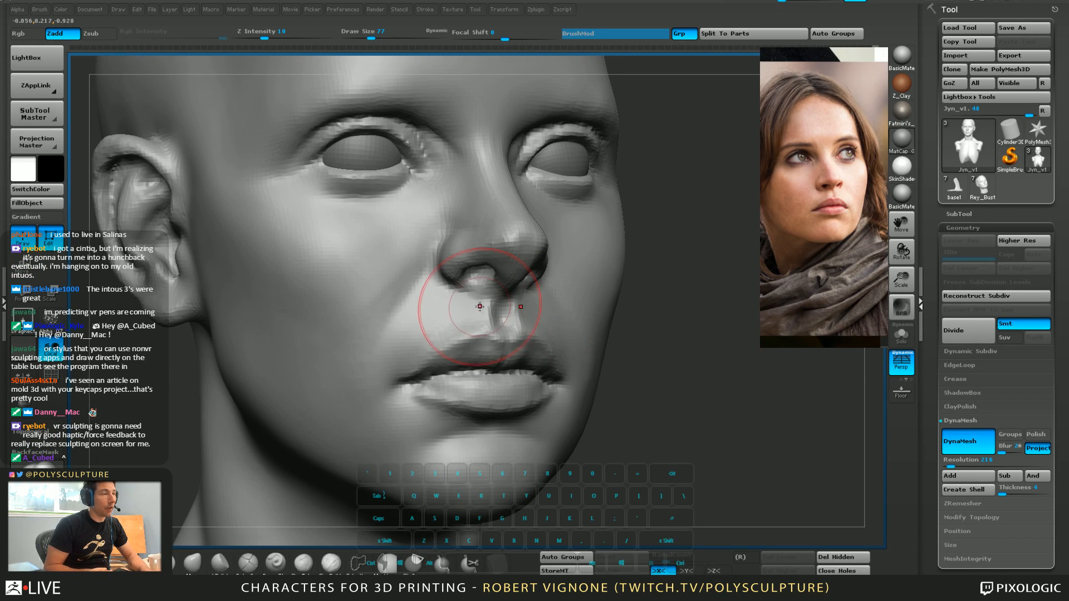
{"action": "key", "text": "b"}
{"action": "key", "text": "m"}
{"action": "key", "text": "v"}
{"action": "left_click_drag", "start_coordinate": [678, 320], "coordinate": [236, 535], "text": "ctrl"}
{"action": "left_click_drag", "start_coordinate": [236, 320], "coordinate": [159, 316], "text": "ctrl"}
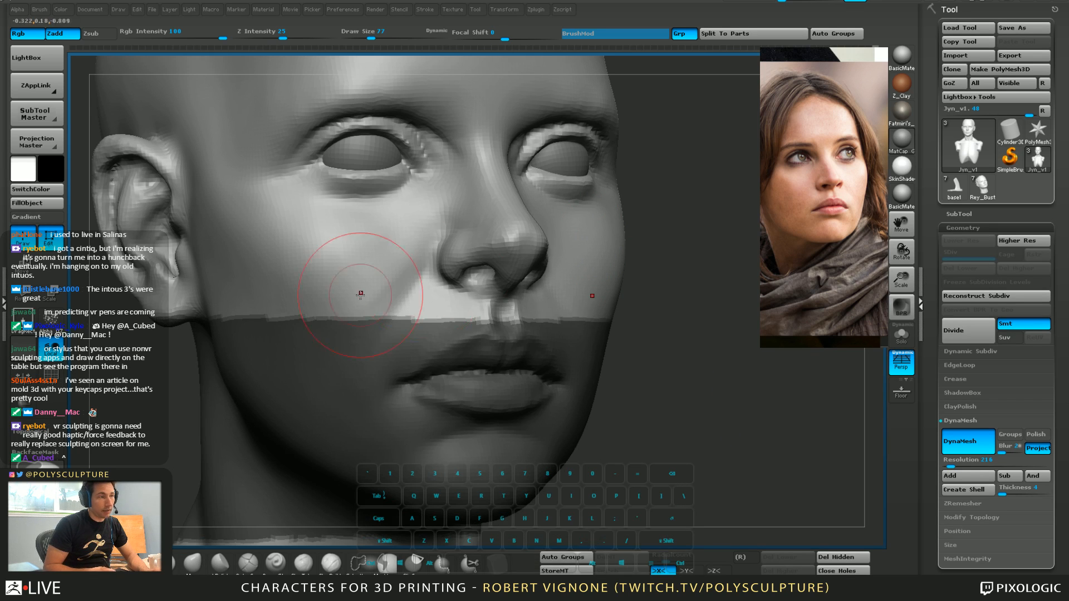
Adjust the unmasked base of the nose with the Move brush at draw size 116, then clear the mask
{"action": "key", "text": "s"}
{"action": "left_click_drag", "start_coordinate": [524, 279], "coordinate": [530, 278]}
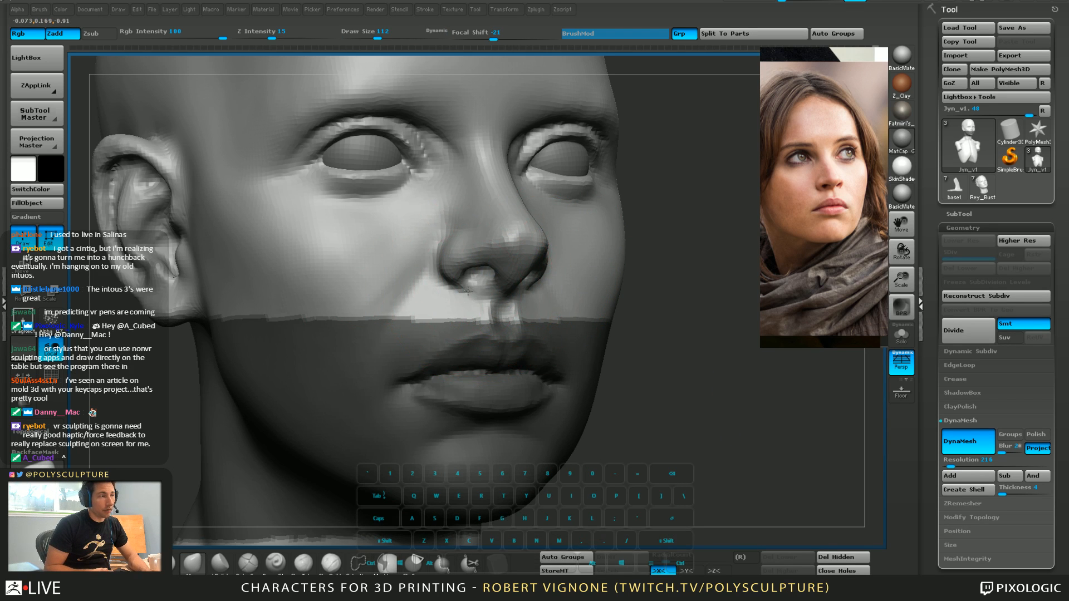
{"action": "key", "text": "s"}
{"action": "left_click_drag", "start_coordinate": [468, 290], "coordinate": [457, 273]}
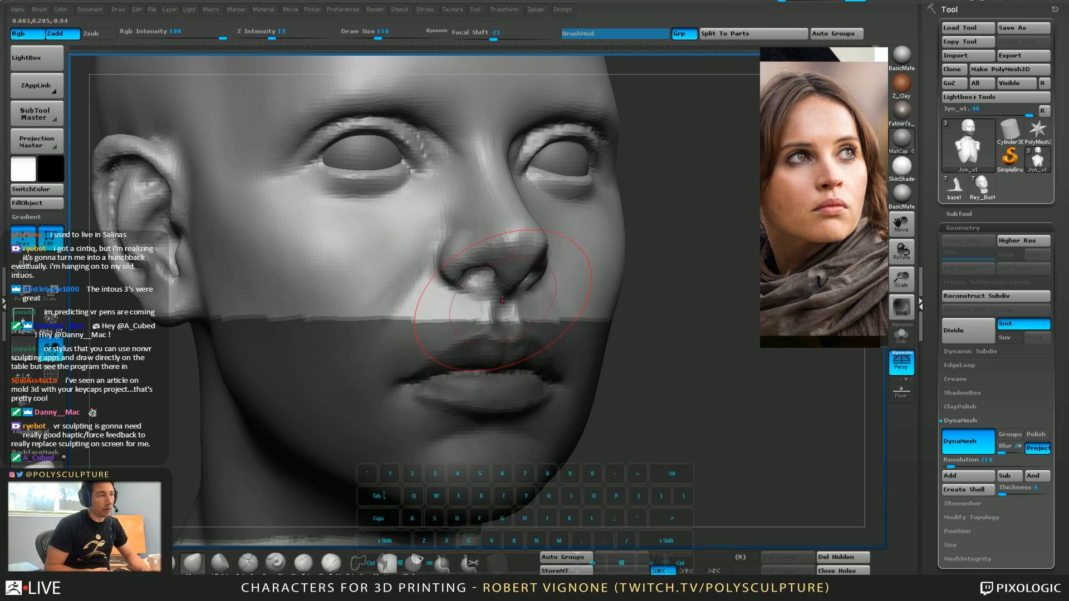
{"action": "mouse_move", "coordinate": [502, 301]}
{"action": "left_mouse_down"}
{"action": "mouse_move", "coordinate": [446, 285]}
{"action": "mouse_move", "coordinate": [496, 304]}
{"action": "mouse_move", "coordinate": [495, 314]}
{"action": "left_mouse_up"}
{"action": "left_click_drag", "start_coordinate": [684, 362], "coordinate": [690, 378], "text": "ctrl"}
Shape the philtrum between the nose and upper lip in three-quarter view, using draw sizes 71, 35 and 41
{"action": "key", "text": "s"}
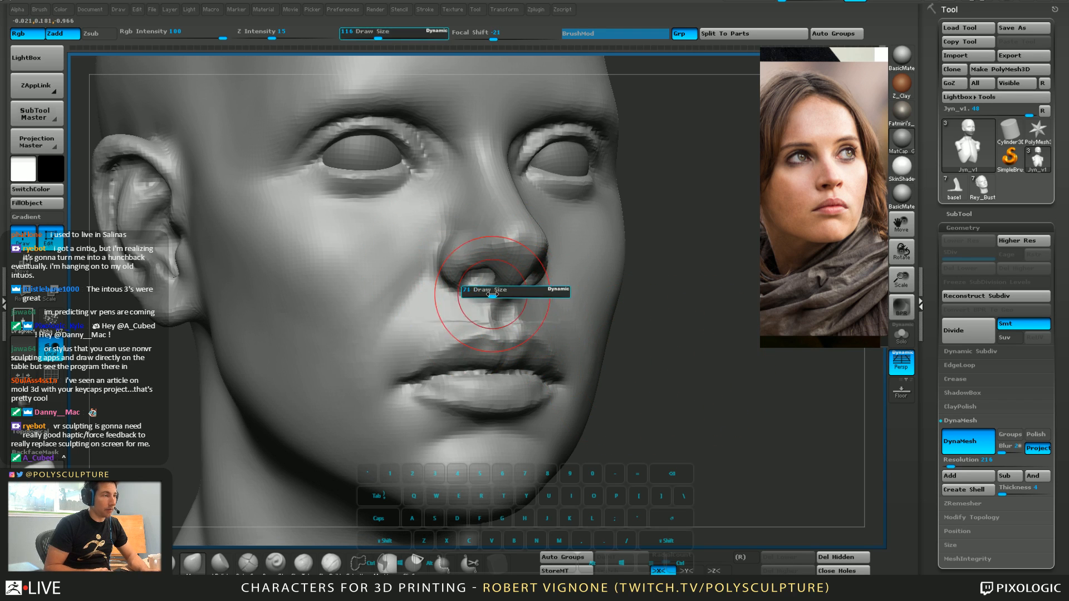
{"action": "key", "text": "s"}
{"action": "mouse_move", "coordinate": [499, 295]}
{"action": "left_mouse_down"}
{"action": "mouse_move", "coordinate": [471, 312]}
{"action": "mouse_move", "coordinate": [492, 319]}
{"action": "mouse_move", "coordinate": [490, 305]}
{"action": "mouse_move", "coordinate": [500, 329]}
{"action": "mouse_move", "coordinate": [478, 301]}
{"action": "left_mouse_up"}
{"action": "key", "text": "1"}
{"action": "key", "text": "s"}
{"action": "key", "text": "s"}
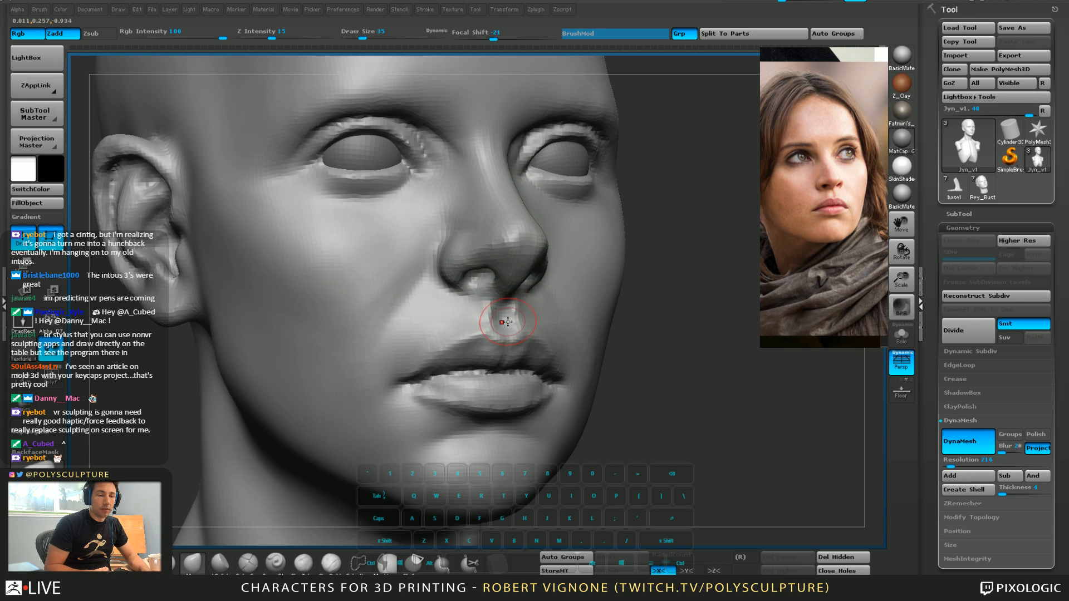
{"action": "key", "text": "s"}
{"action": "left_click_drag", "start_coordinate": [502, 285], "coordinate": [505, 286]}
{"action": "key", "text": "5"}
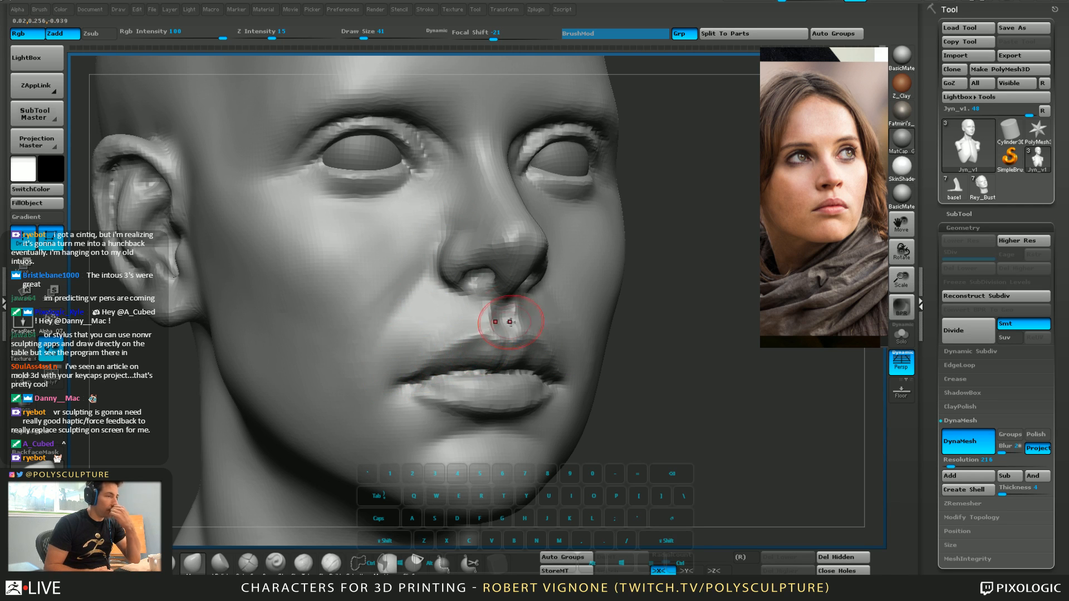
Refine the base of the nose and philtrum from front and three-quarter views at draw sizes 33 and 41
{"action": "right_click_drag", "start_coordinate": [499, 306], "coordinate": [466, 307]}
{"action": "key", "text": "s"}
{"action": "left_click_drag", "start_coordinate": [492, 302], "coordinate": [489, 301]}
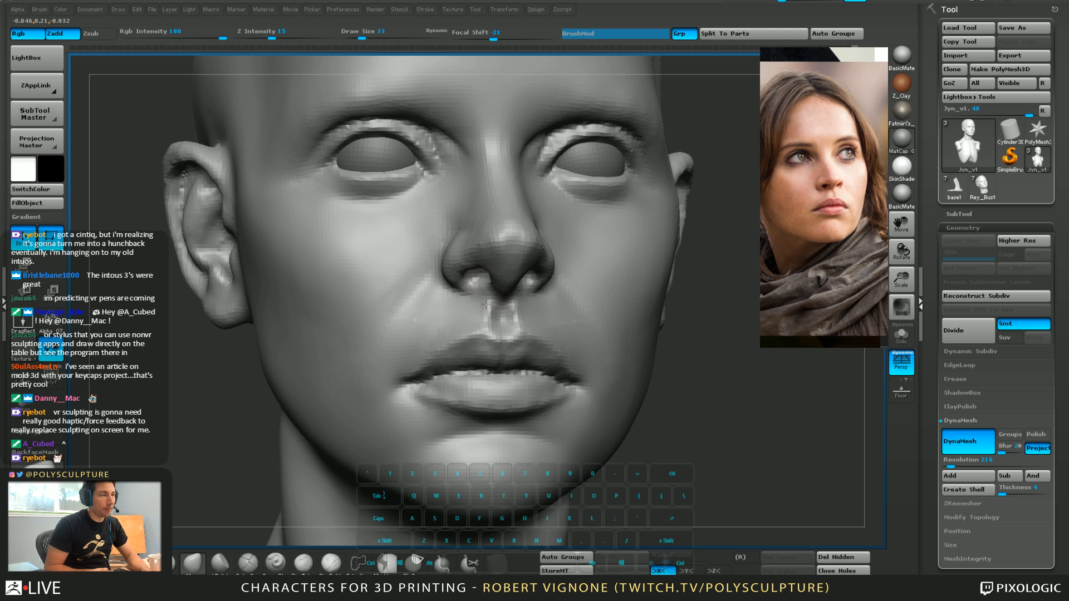
{"action": "right_click_drag", "start_coordinate": [489, 325], "coordinate": [517, 309]}
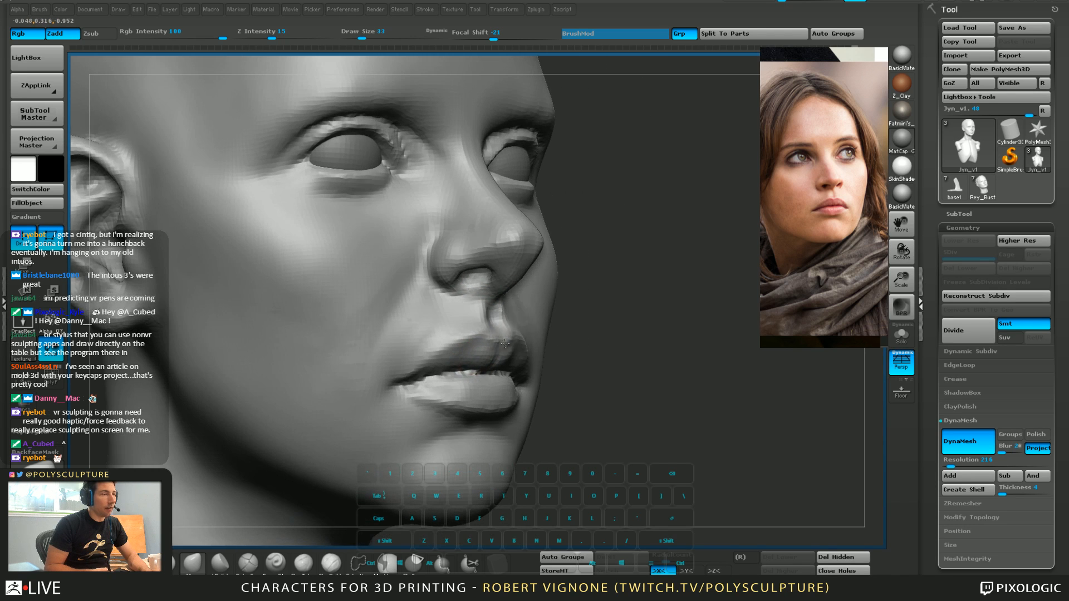
{"action": "key", "text": "s"}
{"action": "left_click_drag", "start_coordinate": [510, 299], "coordinate": [513, 299]}
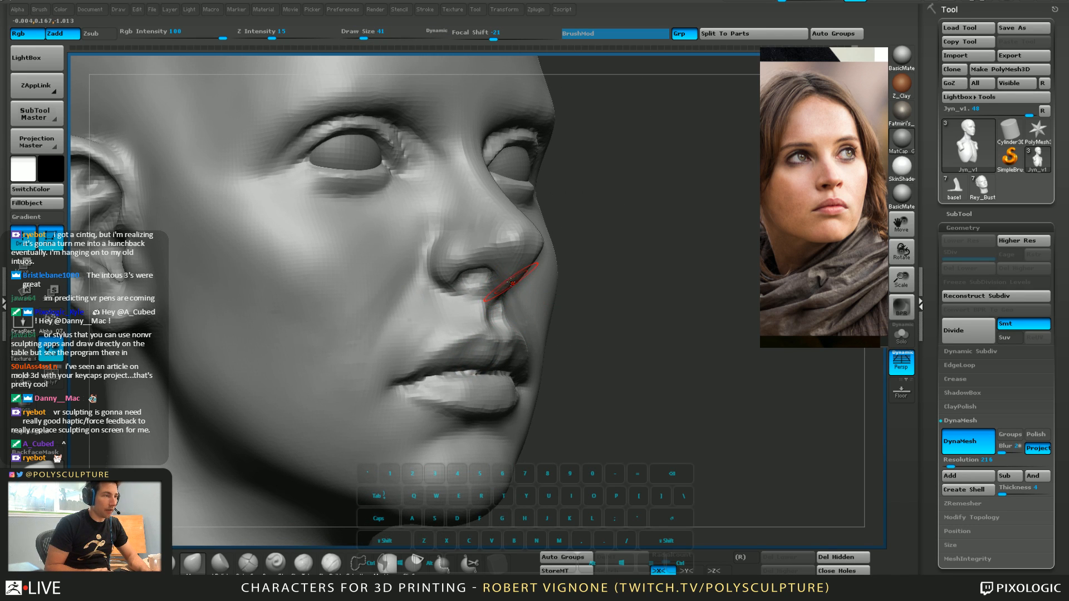
Adjust the nose tip and its underside toward profile view at draw sizes 49, 41 and 62
{"action": "key", "text": "s"}
{"action": "left_click_drag", "start_coordinate": [515, 265], "coordinate": [521, 265]}
{"action": "right_click_drag", "start_coordinate": [495, 274], "coordinate": [508, 273]}
{"action": "key", "text": "space"}
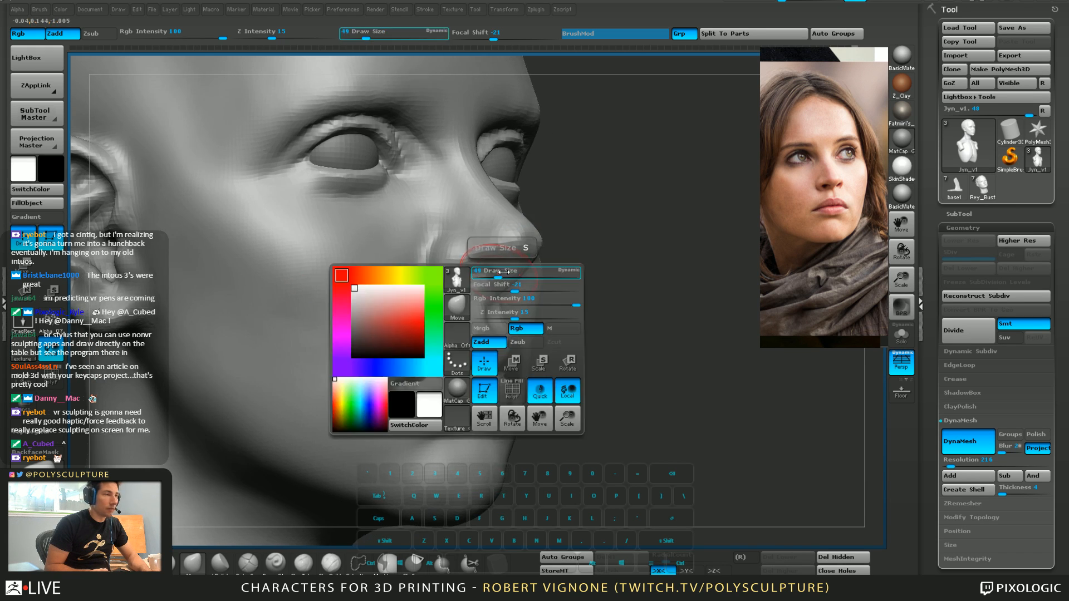
{"action": "left_click_drag", "start_coordinate": [511, 290], "coordinate": [507, 289]}
{"action": "right_click_drag", "start_coordinate": [497, 269], "coordinate": [515, 250]}
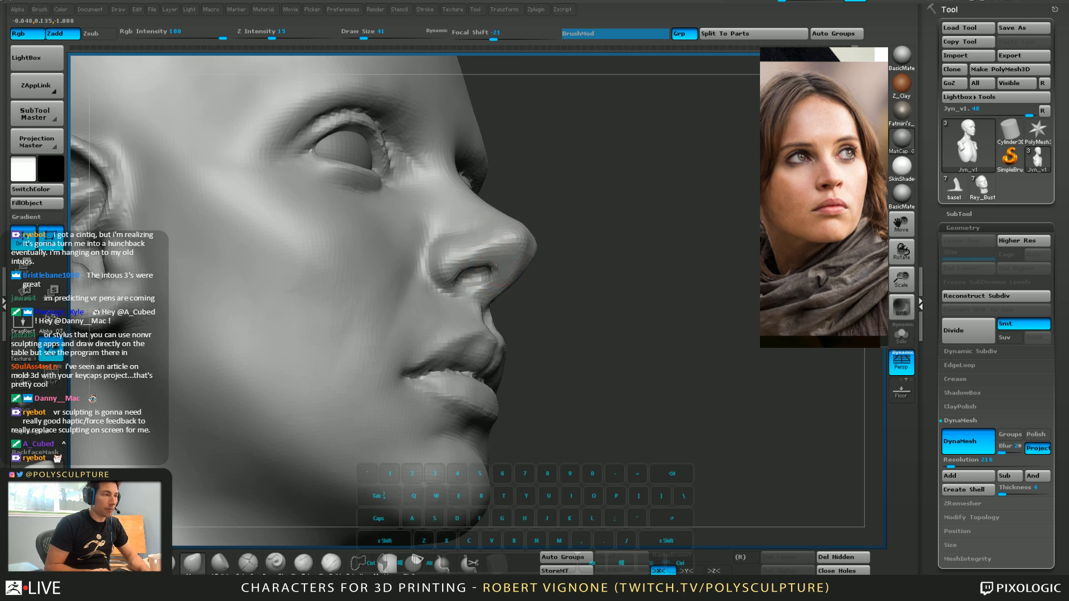
{"action": "left_click_drag", "start_coordinate": [520, 252], "coordinate": [523, 239]}
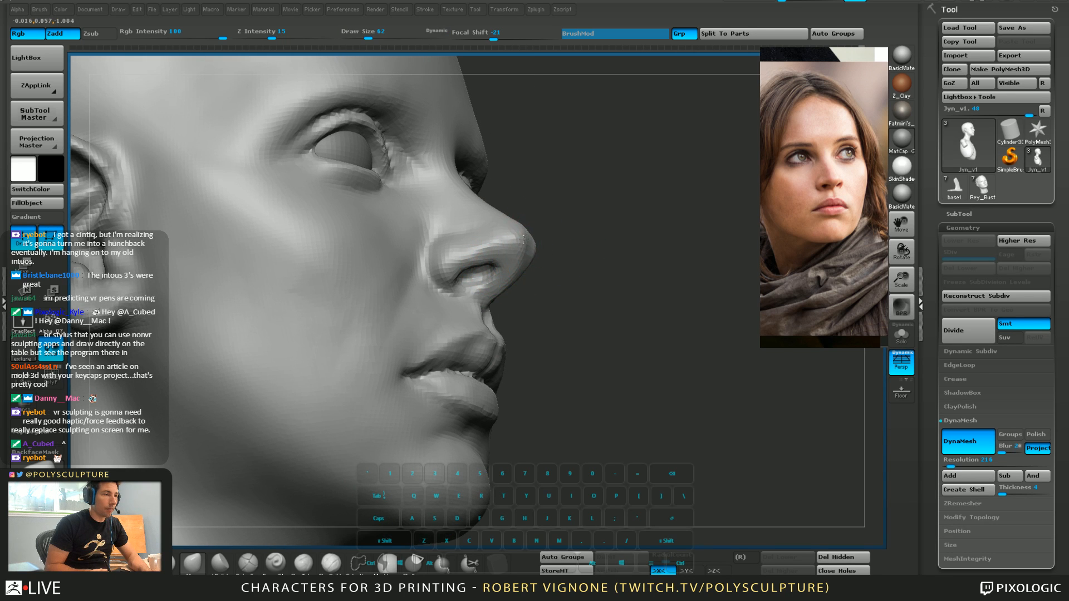
Refine the nostril opening in three-quarter view at draw size 35
{"action": "mouse_move", "coordinate": [555, 250]}
{"action": "right_mouse_down"}
{"action": "mouse_move", "coordinate": [587, 268]}
{"action": "mouse_move", "coordinate": [489, 266]}
{"action": "right_mouse_up"}
{"action": "key", "text": "s"}
{"action": "left_click_drag", "start_coordinate": [488, 266], "coordinate": [485, 284]}
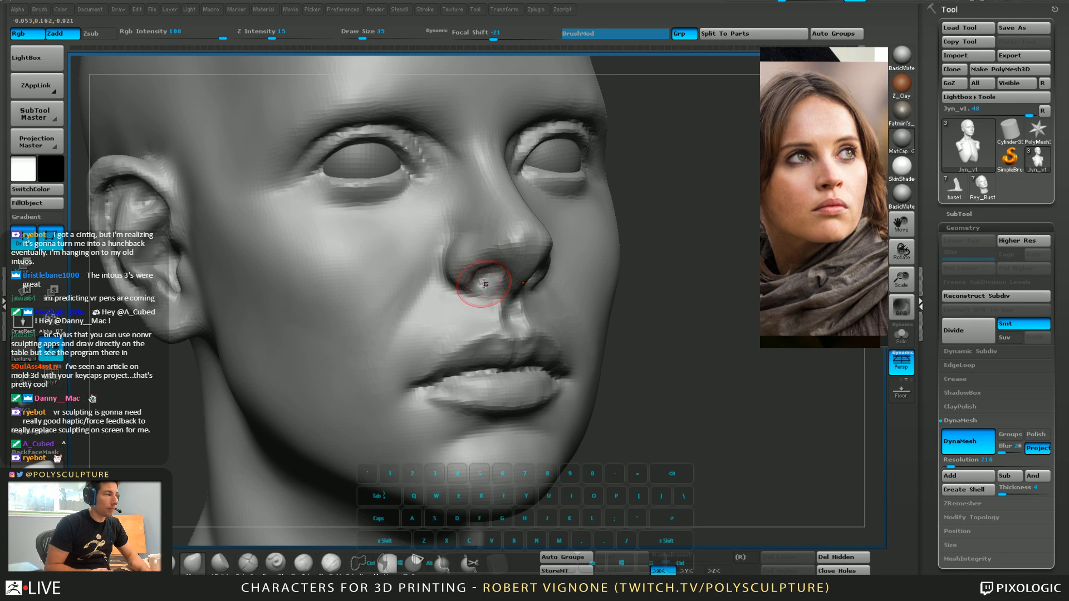
{"action": "right_click_drag", "start_coordinate": [503, 280], "coordinate": [511, 281]}
Sculpt the side of the nose above the nostril wing at draw size 51, using the sculpting brush at low intensity
{"action": "key", "text": "s"}
{"action": "mouse_move", "coordinate": [513, 244]}
{"action": "left_mouse_down"}
{"action": "mouse_move", "coordinate": [514, 212]}
{"action": "mouse_move", "coordinate": [443, 206]}
{"action": "mouse_move", "coordinate": [466, 222]}
{"action": "mouse_move", "coordinate": [486, 217]}
{"action": "mouse_move", "coordinate": [487, 230]}
{"action": "left_mouse_up"}
{"action": "key", "text": "s"}
{"action": "key", "text": "s"}
{"action": "key", "text": "2"}
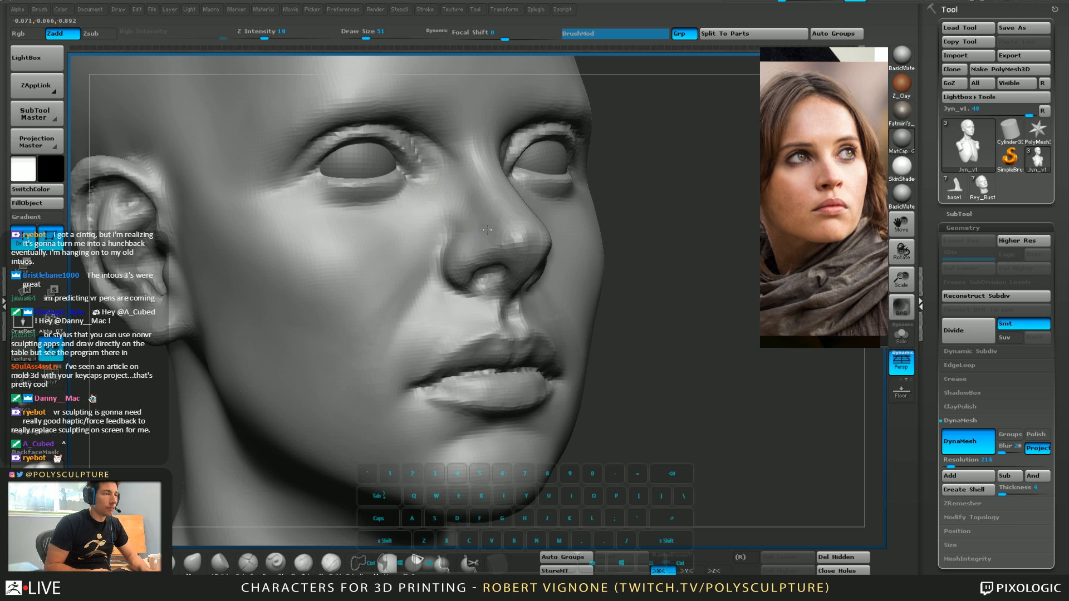
{"action": "key", "text": "alt"}
Refine and smooth the transition from the nostril wings into the cheeks at draw size 46
{"action": "right_click_drag", "start_coordinate": [513, 246], "coordinate": [463, 238]}
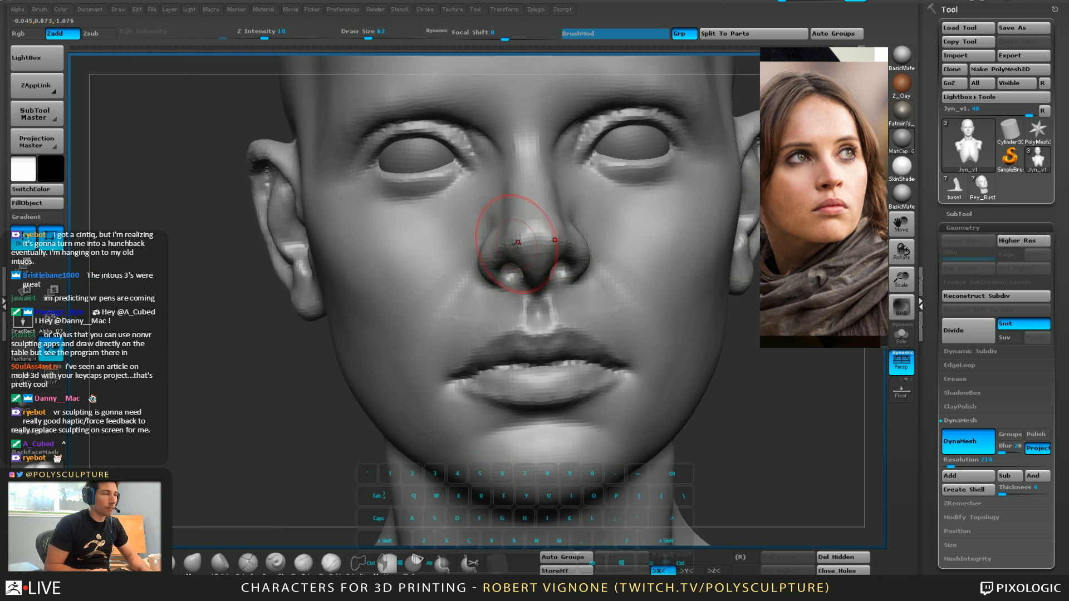
{"action": "key", "text": "s"}
{"action": "left_click_drag", "start_coordinate": [505, 196], "coordinate": [501, 196]}
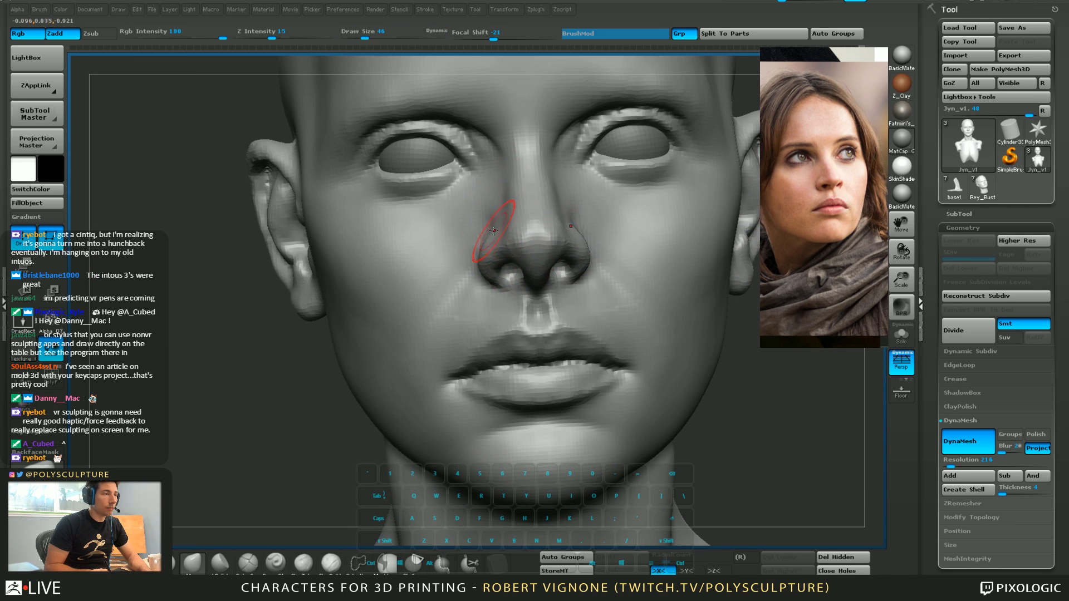
{"action": "right_click_drag", "start_coordinate": [481, 227], "coordinate": [500, 222]}
{"action": "key", "text": "2"}
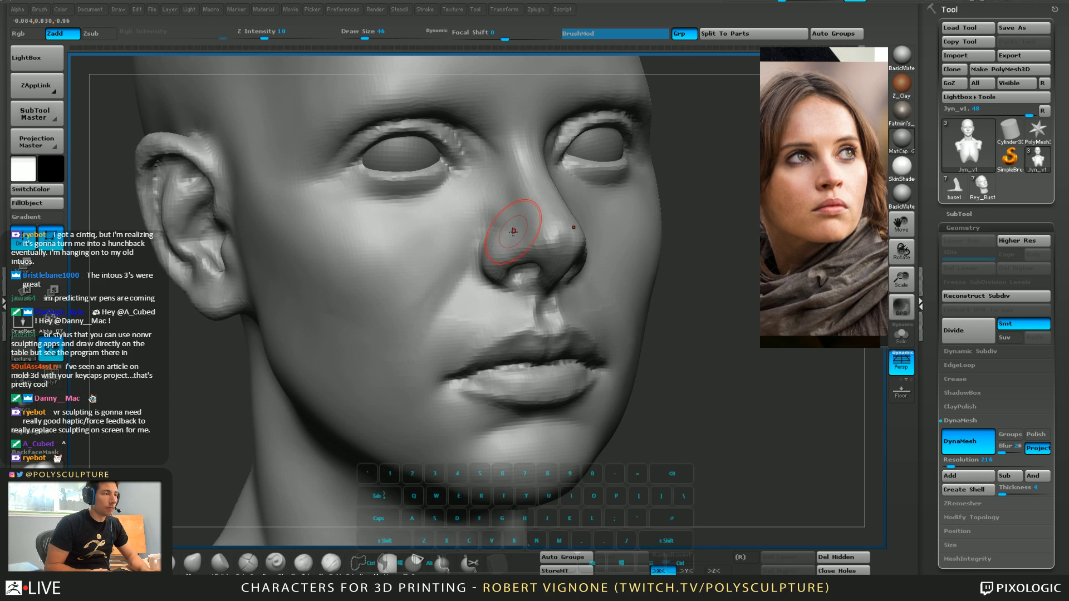
{"action": "key", "text": "shift"}
{"action": "right_click_drag", "start_coordinate": [567, 311], "coordinate": [582, 299]}
{"action": "mouse_move", "coordinate": [588, 211]}
{"action": "right_mouse_down"}
{"action": "mouse_move", "coordinate": [567, 234]}
{"action": "mouse_move", "coordinate": [640, 231]}
{"action": "mouse_move", "coordinate": [623, 234]}
{"action": "mouse_move", "coordinate": [634, 251]}
{"action": "right_mouse_up"}
Adjust the nose tip and lips in side three-quarter view with the Move brush at draw size 46
{"action": "left_click", "coordinate": [331, 563]}
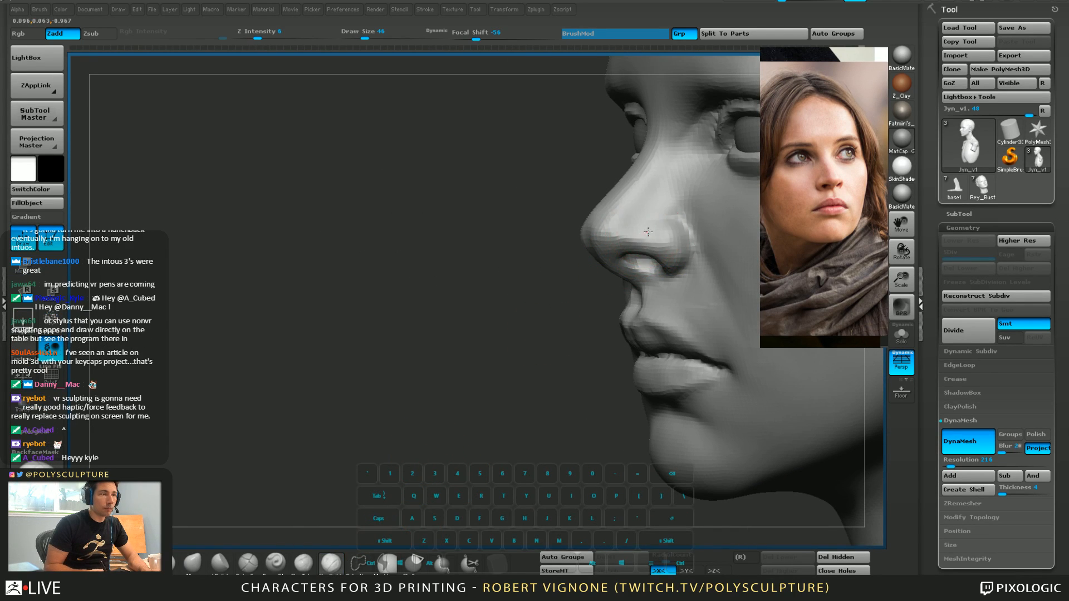
{"action": "key", "text": "b"}
{"action": "key", "text": "m"}
{"action": "key", "text": "v"}
{"action": "right_click_drag", "start_coordinate": [644, 233], "coordinate": [488, 265], "text": "alt"}
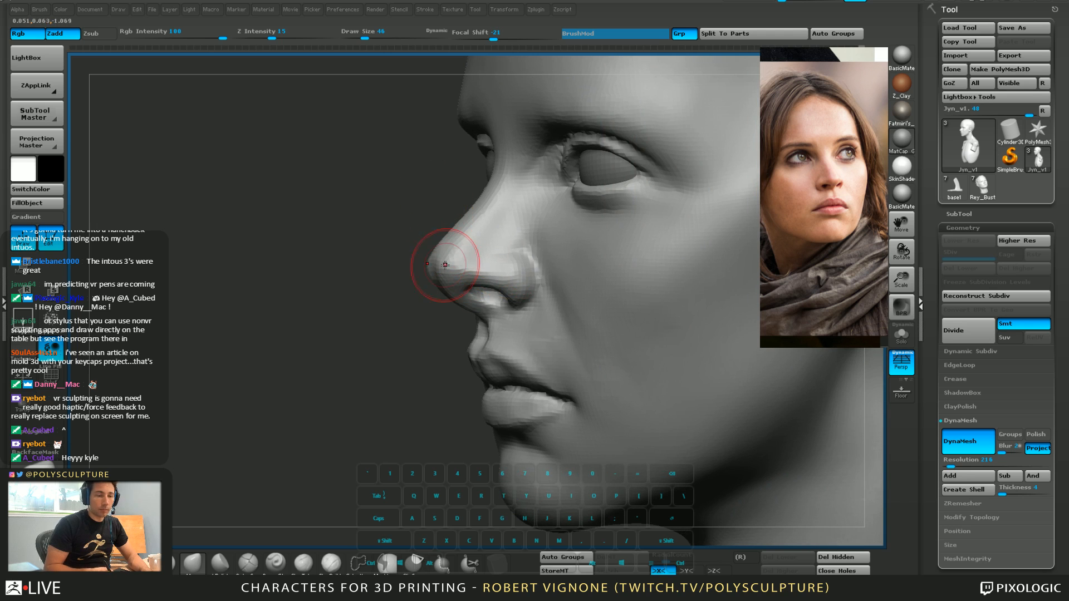
{"action": "right_click_drag", "start_coordinate": [490, 346], "coordinate": [417, 298], "text": "alt"}
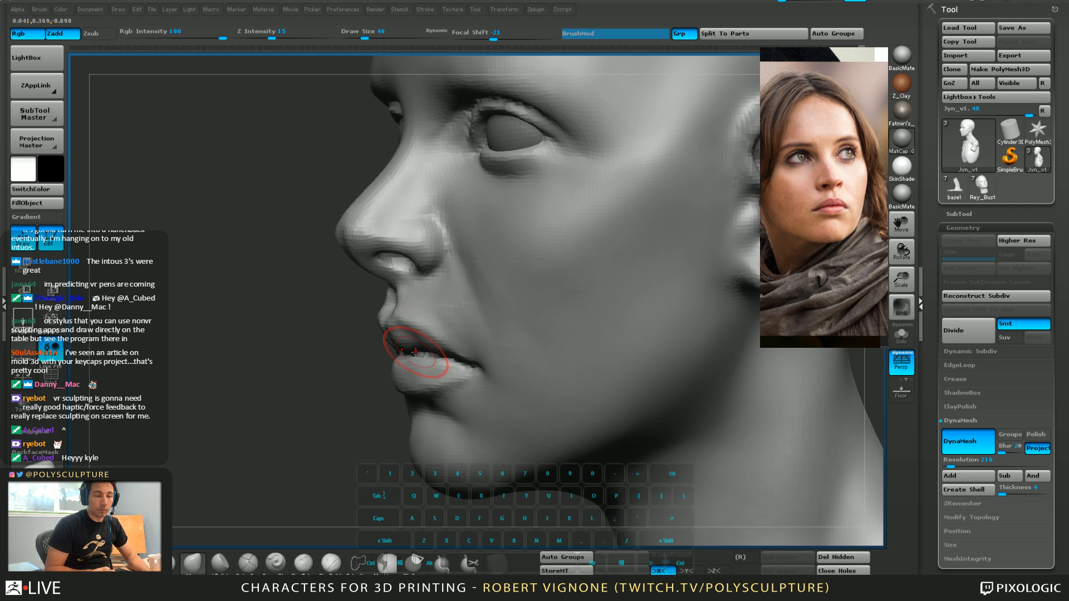
{"action": "left_click_drag", "start_coordinate": [319, 349], "coordinate": [460, 358]}
{"action": "right_click_drag", "start_coordinate": [528, 362], "coordinate": [532, 360]}
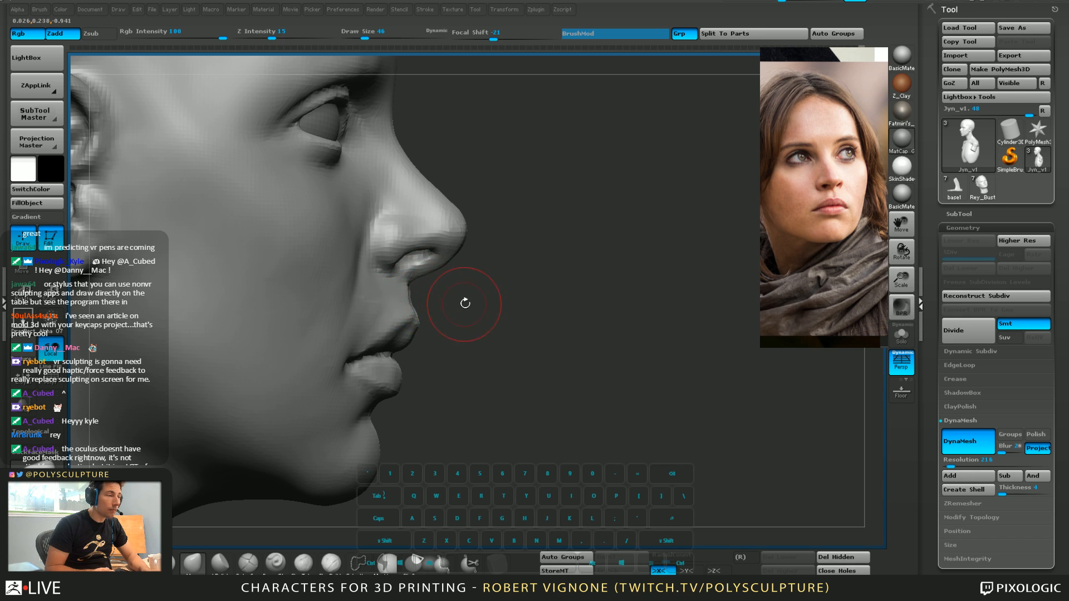
Adjust the philtrum's profile just above the upper lip in close-up at draw size 25
{"action": "mouse_move", "coordinate": [466, 303]}
{"action": "right_mouse_down", "text": "ctrl"}
{"action": "mouse_move", "coordinate": [493, 351]}
{"action": "mouse_move", "coordinate": [474, 344]}
{"action": "right_mouse_up", "text": "ctrl"}
{"action": "key", "text": "s"}
{"action": "left_click_drag", "start_coordinate": [416, 315], "coordinate": [425, 318]}
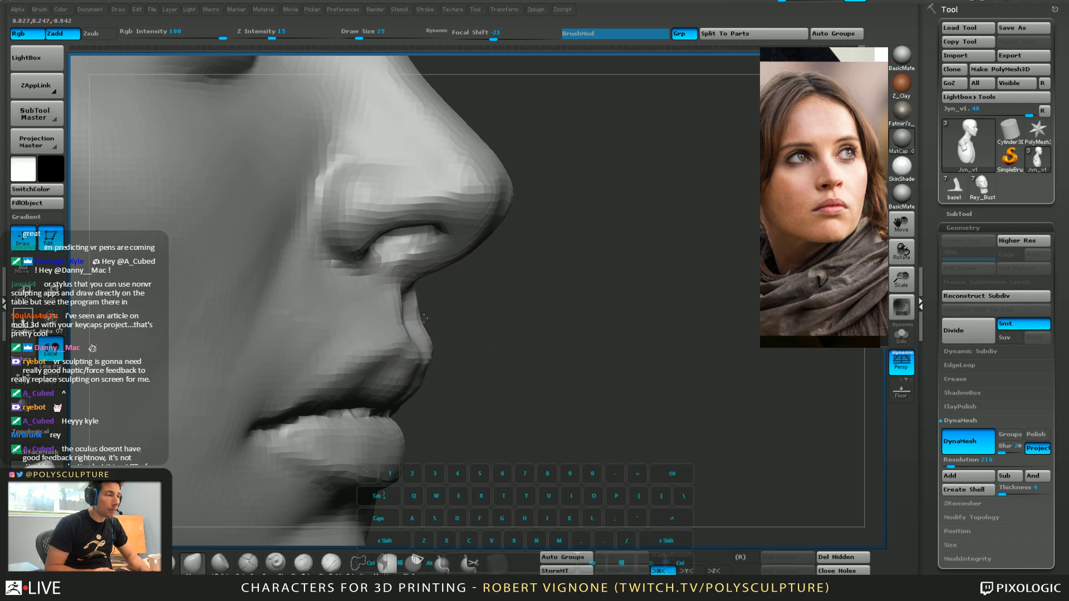
Adjust the nose's profile near the tip at draw size 44
{"action": "mouse_move", "coordinate": [482, 330]}
{"action": "right_mouse_down"}
{"action": "mouse_move", "coordinate": [494, 321]}
{"action": "mouse_move", "coordinate": [600, 374]}
{"action": "right_mouse_up"}
{"action": "left_click_drag", "start_coordinate": [574, 349], "coordinate": [597, 361]}
{"action": "key", "text": "s"}
{"action": "left_click_drag", "start_coordinate": [548, 261], "coordinate": [554, 262]}
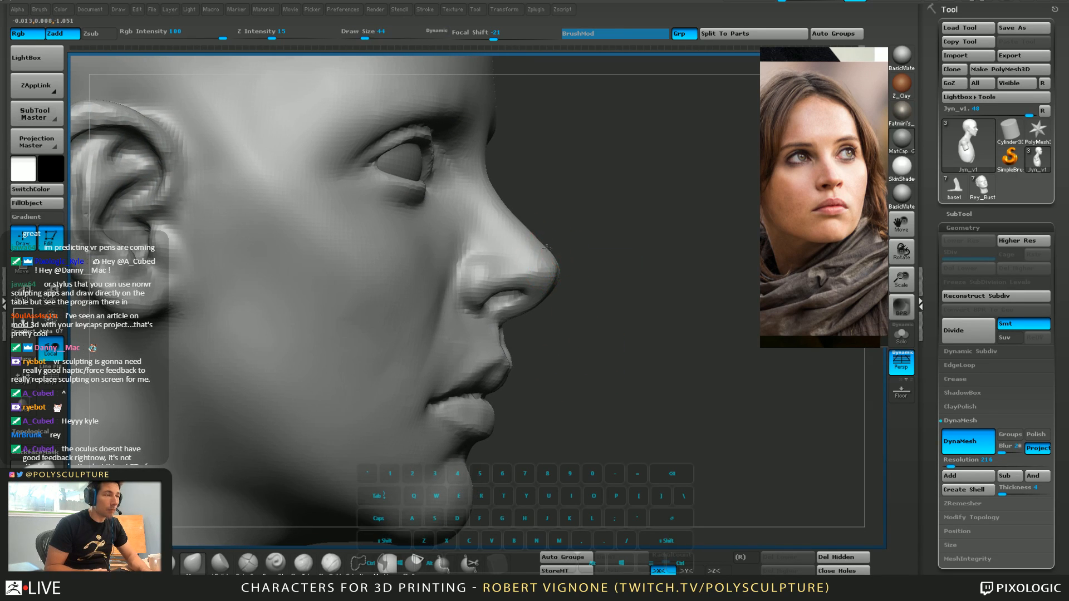
Refine the cheek between mouth and ear with subtractive strokes at draw size 88 and Z intensity 43
{"action": "mouse_move", "coordinate": [545, 248]}
{"action": "right_mouse_down"}
{"action": "mouse_move", "coordinate": [527, 288]}
{"action": "mouse_move", "coordinate": [466, 348]}
{"action": "mouse_move", "coordinate": [440, 345]}
{"action": "mouse_move", "coordinate": [522, 270]}
{"action": "mouse_move", "coordinate": [447, 346]}
{"action": "mouse_move", "coordinate": [458, 341]}
{"action": "mouse_move", "coordinate": [411, 345]}
{"action": "right_mouse_up"}
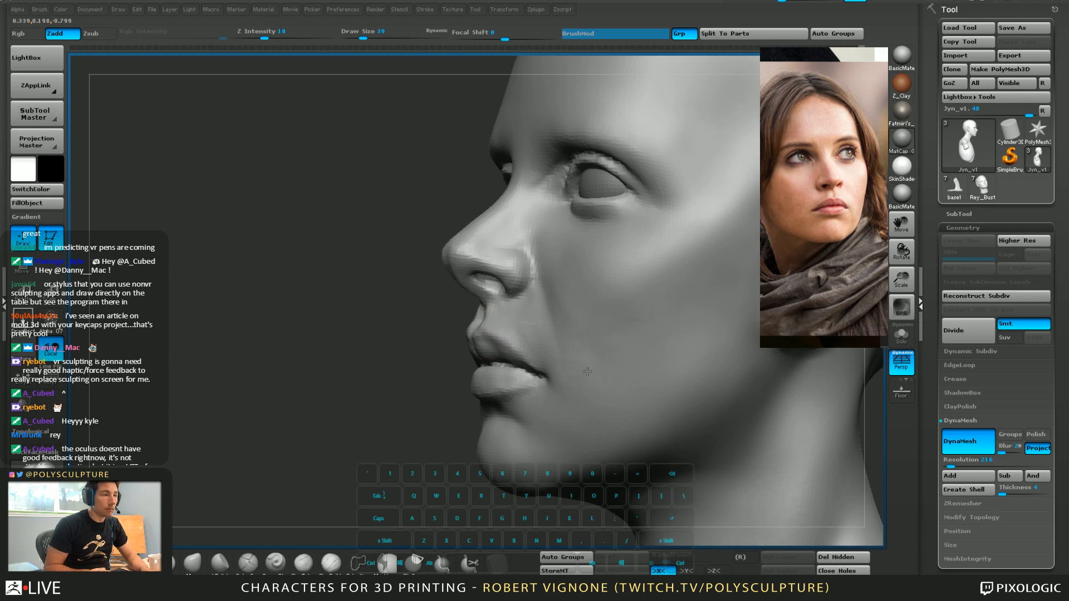
{"action": "mouse_move", "coordinate": [620, 317]}
{"action": "left_mouse_down", "text": "alt"}
{"action": "mouse_move", "coordinate": [632, 303]}
{"action": "mouse_move", "coordinate": [607, 327]}
{"action": "mouse_move", "coordinate": [617, 304]}
{"action": "left_mouse_up", "text": "alt"}
{"action": "right_click_drag", "start_coordinate": [616, 318], "coordinate": [514, 275]}
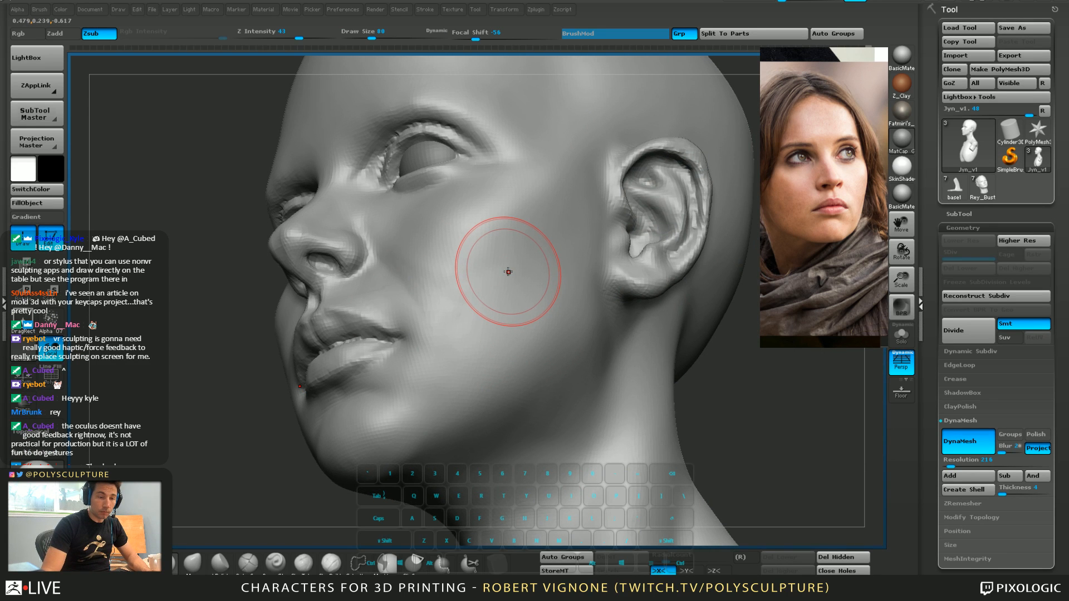
{"action": "mouse_move", "coordinate": [462, 348]}
{"action": "right_mouse_down"}
{"action": "mouse_move", "coordinate": [446, 310]}
{"action": "mouse_move", "coordinate": [486, 323]}
{"action": "mouse_move", "coordinate": [544, 263]}
{"action": "right_mouse_up"}
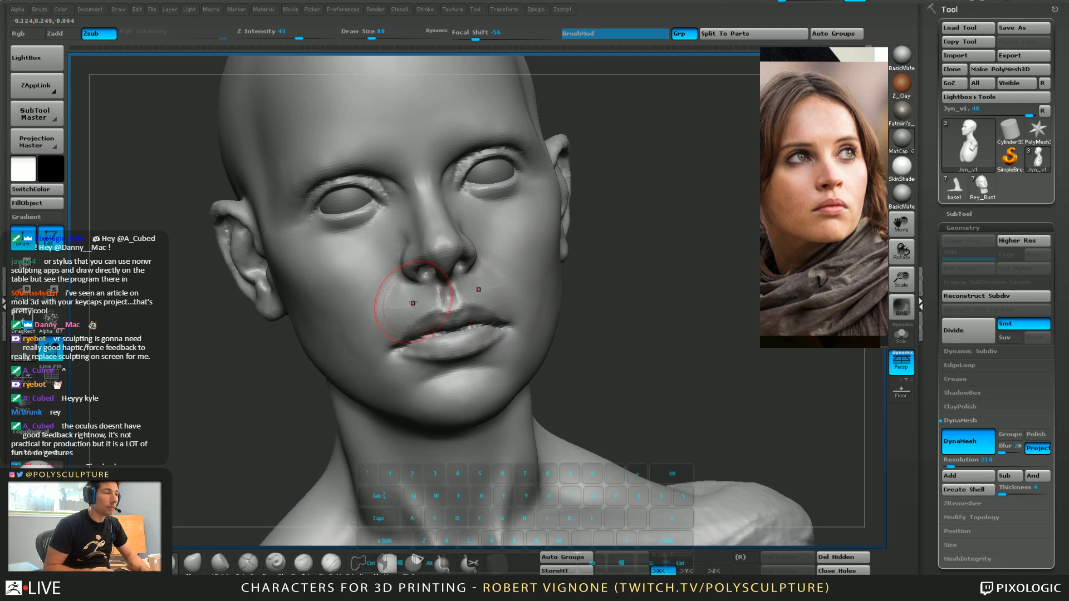
{"action": "right_click_drag", "start_coordinate": [531, 333], "coordinate": [440, 222]}
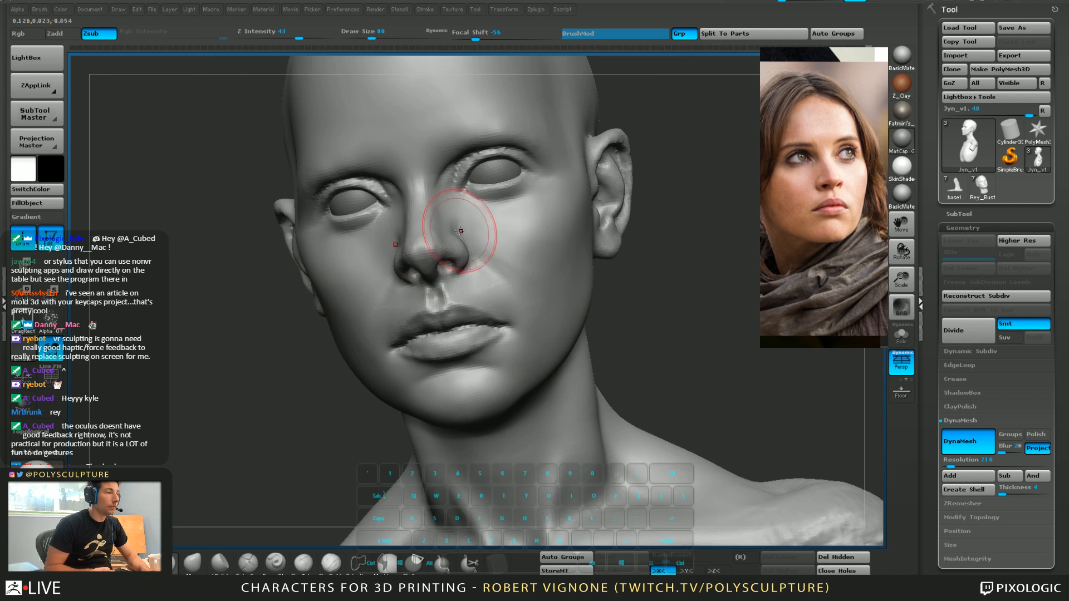
Refine the nose bridge between the inner eye corners at draw size 44
{"action": "key", "text": "s"}
{"action": "left_click_drag", "start_coordinate": [426, 175], "coordinate": [420, 175]}
{"action": "key", "text": "1"}
{"action": "mouse_move", "coordinate": [426, 176]}
{"action": "right_mouse_down"}
{"action": "mouse_move", "coordinate": [501, 177]}
{"action": "mouse_move", "coordinate": [429, 168]}
{"action": "right_mouse_up"}
{"action": "key", "text": "s"}
{"action": "left_click_drag", "start_coordinate": [429, 167], "coordinate": [426, 167]}
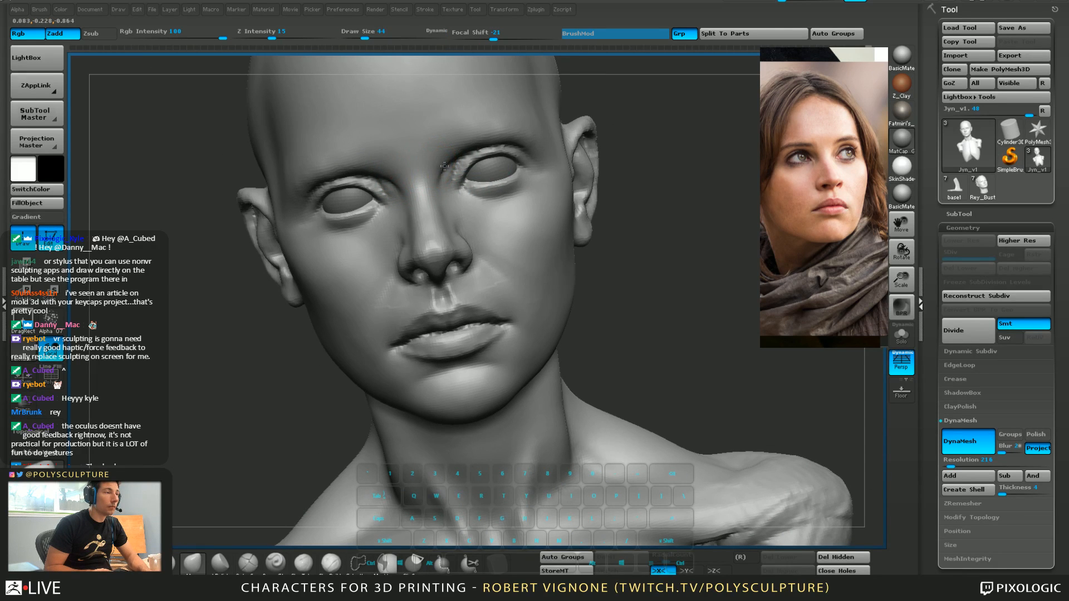
{"action": "key", "text": "2"}
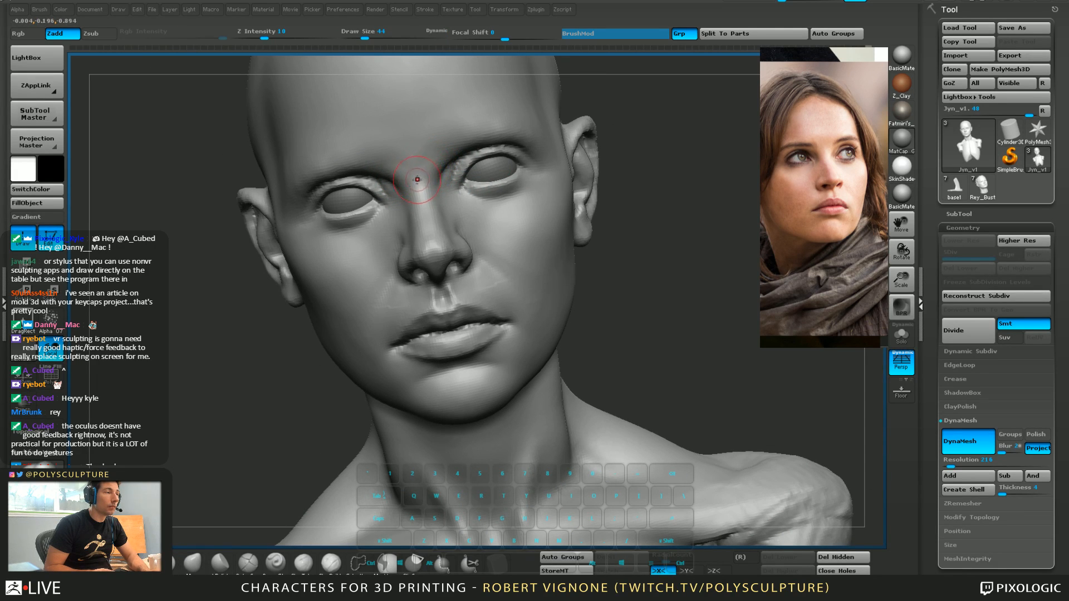
{"action": "right_click_drag", "start_coordinate": [413, 173], "coordinate": [482, 248], "text": "shift"}
Reshape the inner and outer corners of the eyes with the Move brush at draw sizes 59 and 37
{"action": "key", "text": "1"}
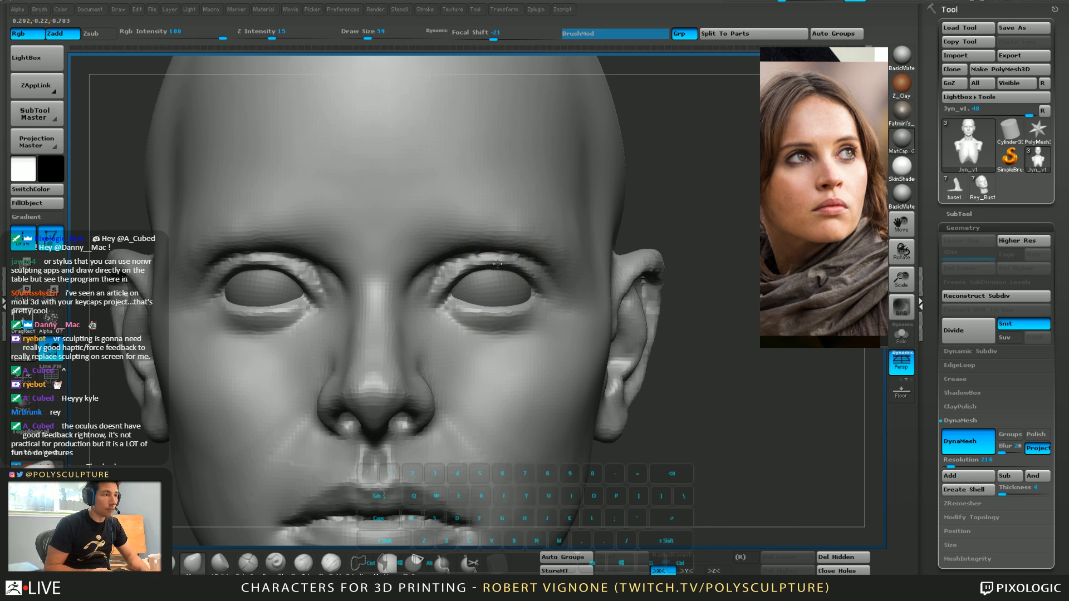
{"action": "key", "text": "s"}
{"action": "left_click_drag", "start_coordinate": [455, 303], "coordinate": [443, 294]}
{"action": "key", "text": "s"}
{"action": "key", "text": "s"}
{"action": "key", "text": "s"}
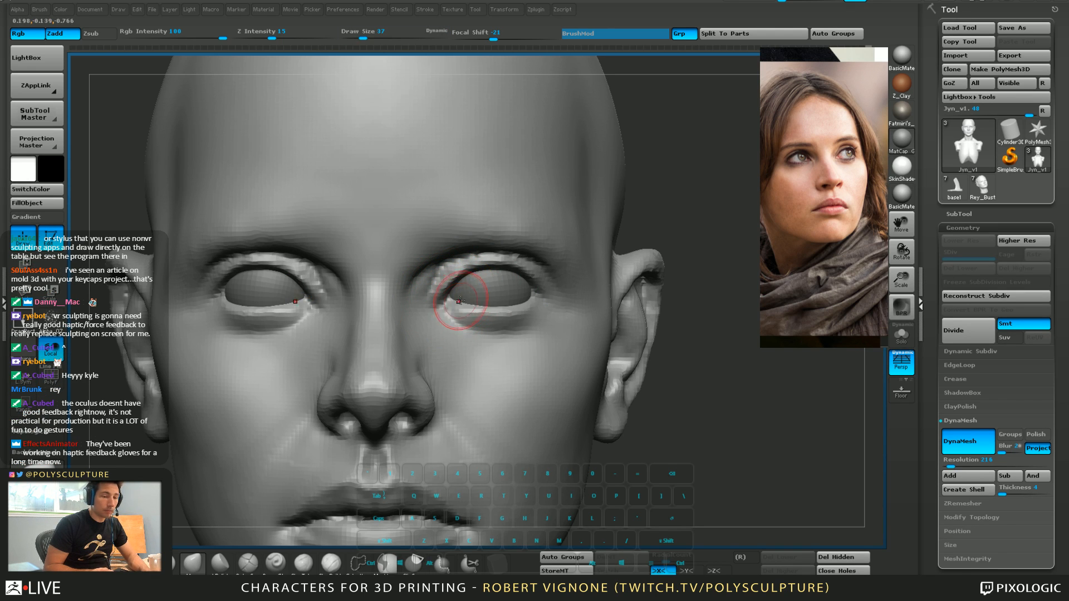
{"action": "right_click_drag", "start_coordinate": [477, 317], "coordinate": [467, 316]}
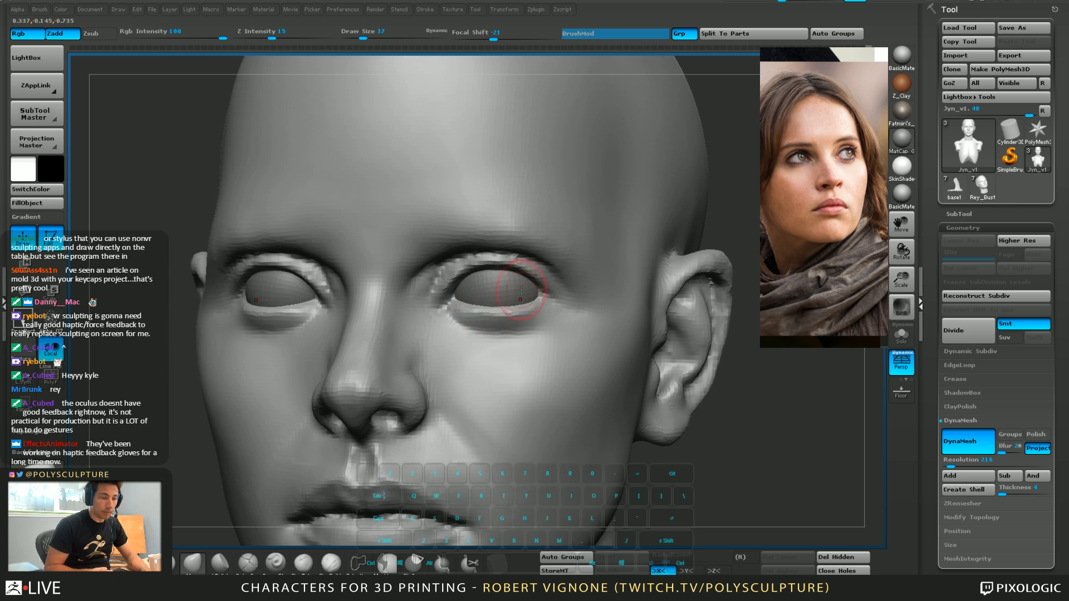
Sculpt the upper eyelid and brow from below at draw size 35, undo the last stroke, and reduce the draw size to 25
{"action": "key", "text": "5"}
{"action": "right_click_drag", "start_coordinate": [541, 335], "coordinate": [490, 309]}
{"action": "left_click_drag", "start_coordinate": [489, 310], "coordinate": [569, 212]}
{"action": "key", "text": "s"}
{"action": "key", "text": "1"}
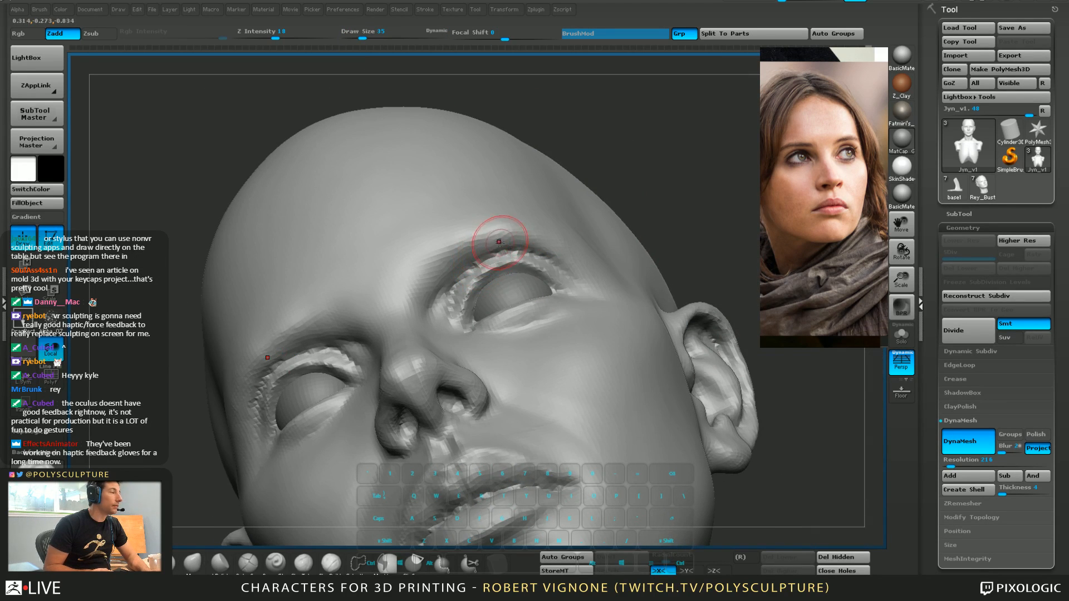
{"action": "mouse_move", "coordinate": [503, 247]}
{"action": "right_mouse_down"}
{"action": "mouse_move", "coordinate": [449, 311]}
{"action": "mouse_move", "coordinate": [462, 367]}
{"action": "right_mouse_up"}
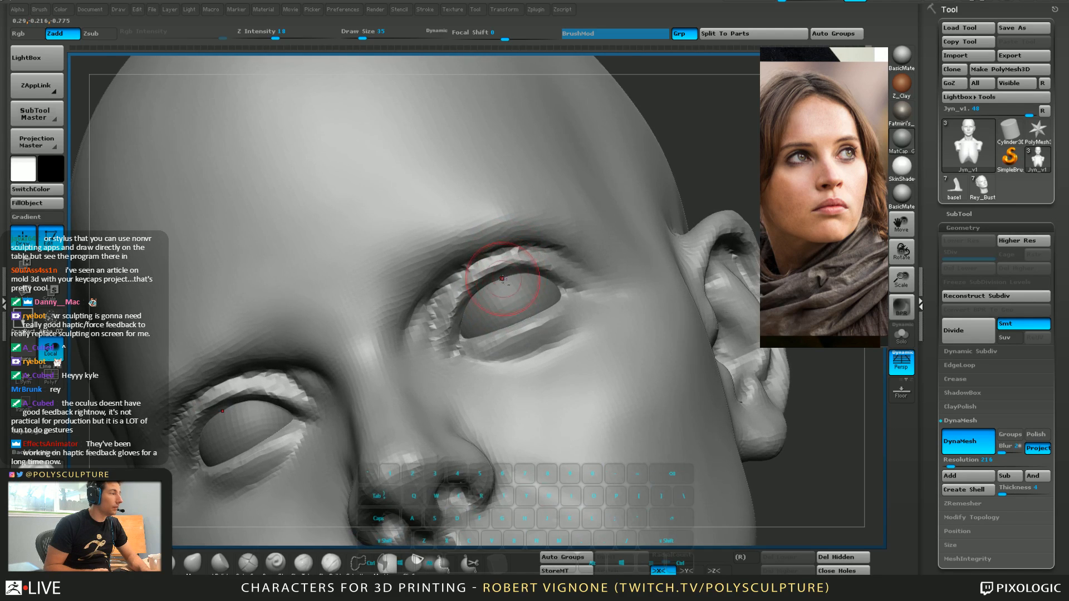
{"action": "mouse_move", "coordinate": [493, 264]}
{"action": "right_mouse_down"}
{"action": "mouse_move", "coordinate": [493, 238]}
{"action": "mouse_move", "coordinate": [465, 245]}
{"action": "mouse_move", "coordinate": [495, 237]}
{"action": "mouse_move", "coordinate": [458, 255]}
{"action": "mouse_move", "coordinate": [535, 223]}
{"action": "mouse_move", "coordinate": [519, 210]}
{"action": "right_mouse_up"}
{"action": "key", "text": "ctrl+z"}
{"action": "key", "text": "s"}
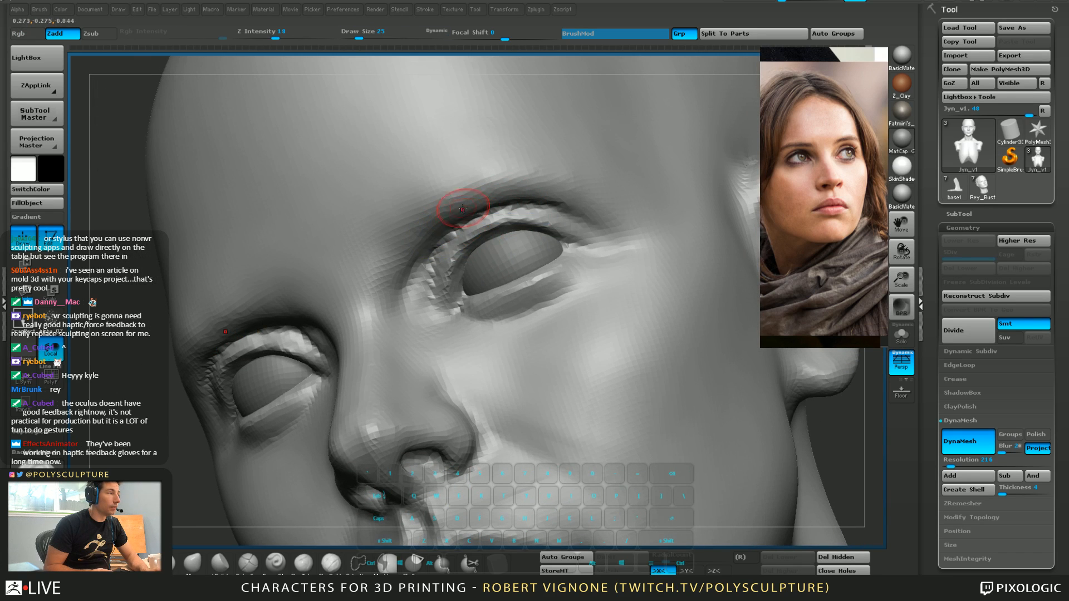
Mask a curved band between the upper eyelid and brow, then invert the mask
{"action": "key", "text": "ctrl"}
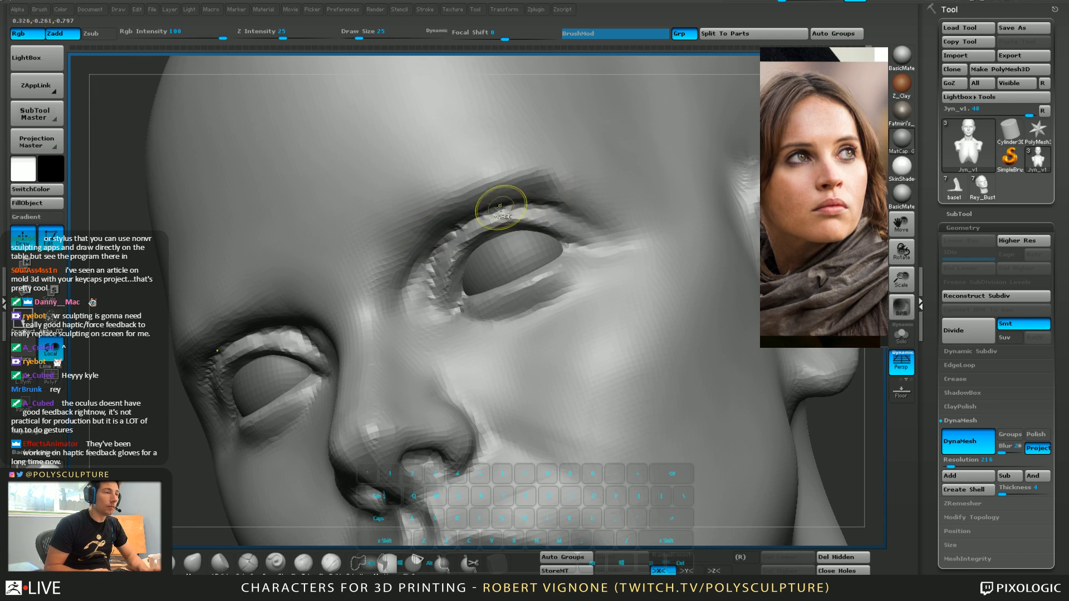
{"action": "mouse_move", "coordinate": [435, 218]}
{"action": "left_mouse_down", "text": "ctrl"}
{"action": "mouse_move", "coordinate": [515, 181]}
{"action": "mouse_move", "coordinate": [592, 203]}
{"action": "mouse_move", "coordinate": [605, 223]}
{"action": "left_mouse_up", "text": "ctrl"}
{"action": "left_click", "coordinate": [122, 383], "text": "ctrl"}
{"action": "right_click_drag", "start_coordinate": [400, 253], "coordinate": [496, 203]}
Build up the unmasked band between the upper eyelid and brow at draw size 39
{"action": "key", "text": "s"}
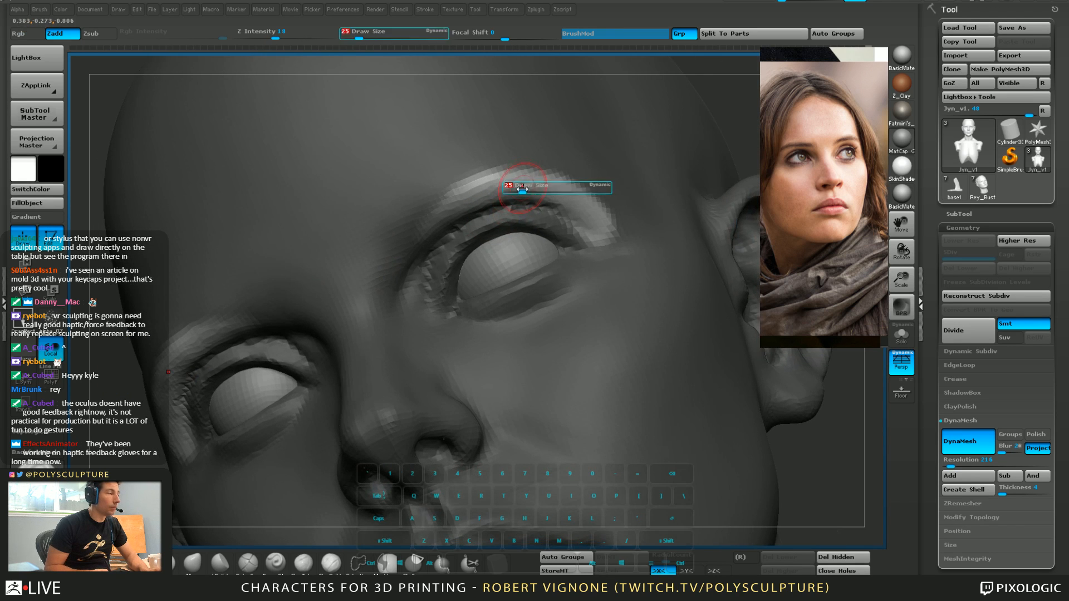
{"action": "left_click_drag", "start_coordinate": [520, 186], "coordinate": [529, 187]}
{"action": "mouse_move", "coordinate": [557, 194]}
{"action": "right_mouse_down"}
{"action": "mouse_move", "coordinate": [520, 205]}
{"action": "mouse_move", "coordinate": [536, 202]}
{"action": "right_mouse_up"}
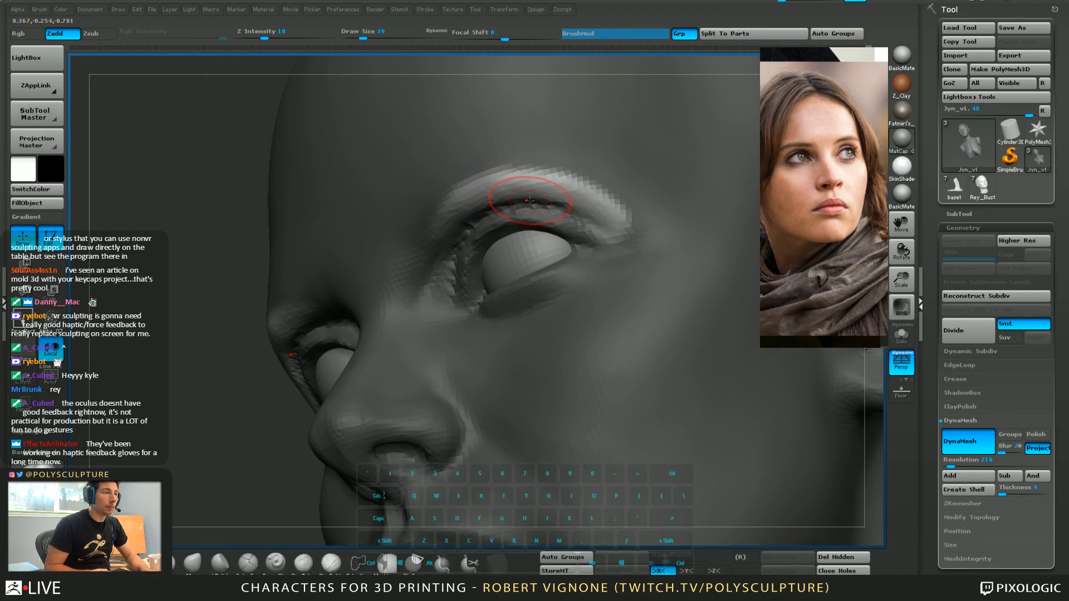
{"action": "left_click_drag", "start_coordinate": [529, 200], "coordinate": [544, 206]}
{"action": "key", "text": "2"}
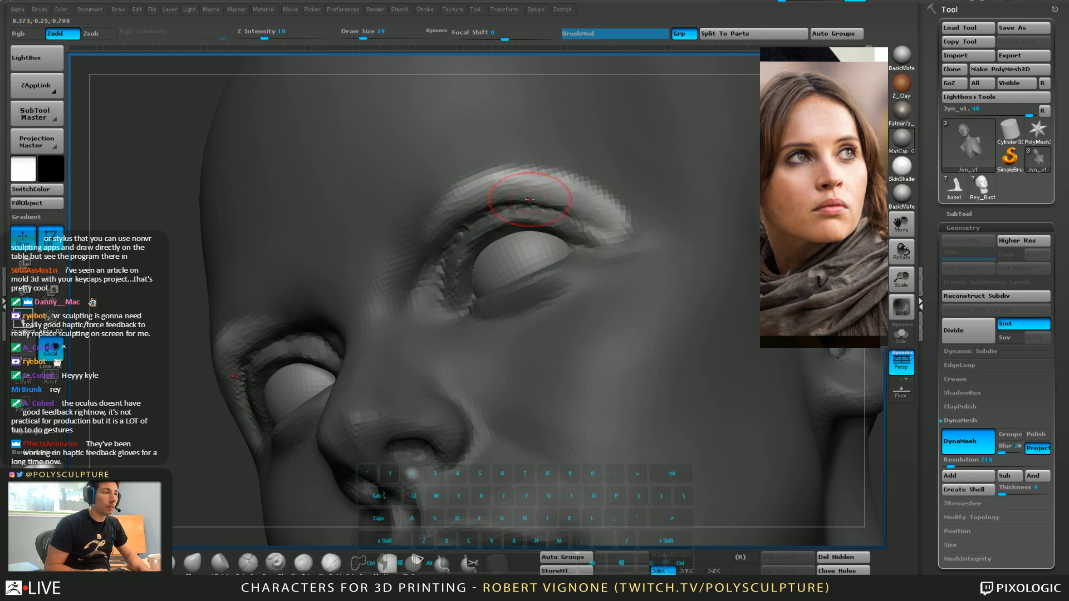
Reshape the unmasked upper-lid band from below the face at draw size 39, undoing one stroke along the way
{"action": "right_click_drag", "start_coordinate": [529, 196], "coordinate": [486, 192]}
{"action": "key", "text": "1"}
{"action": "left_click_drag", "start_coordinate": [485, 191], "coordinate": [496, 206]}
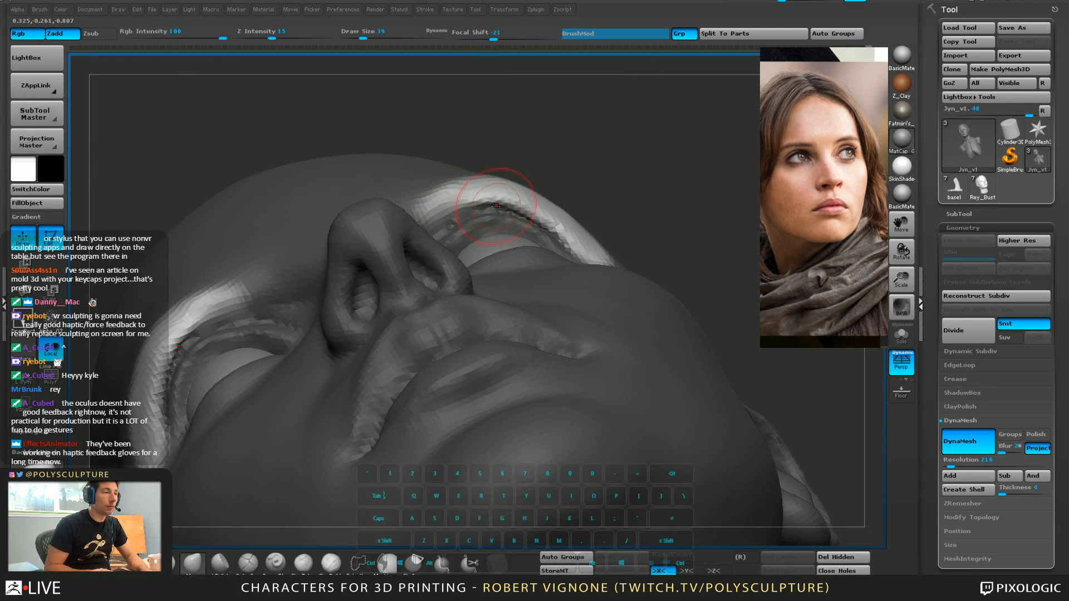
{"action": "key", "text": "2"}
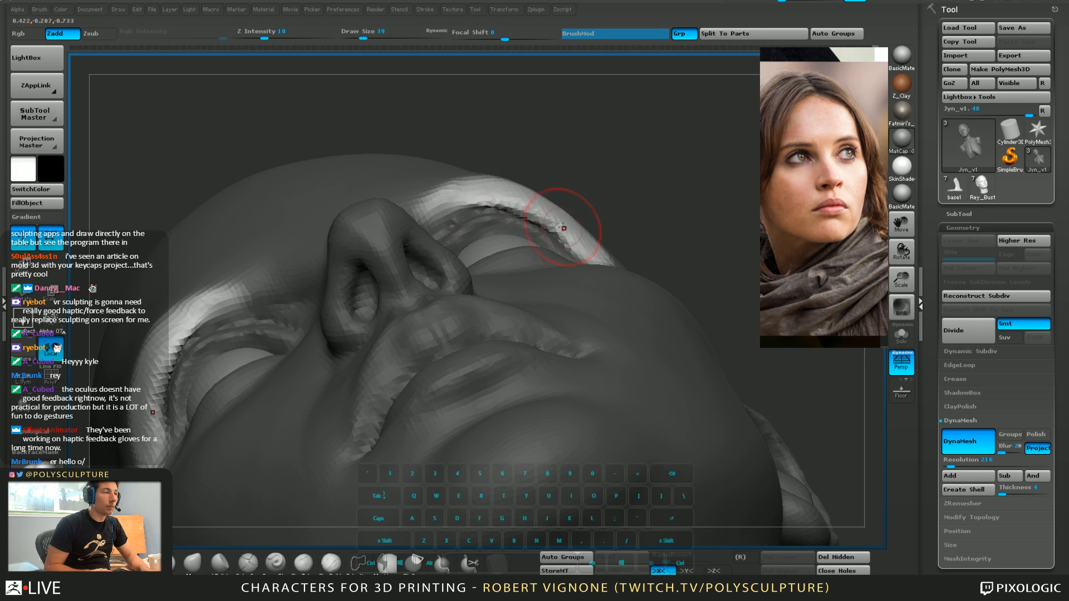
{"action": "key", "text": "ctrl+z"}
{"action": "key", "text": "5"}
{"action": "left_click_drag", "start_coordinate": [473, 197], "coordinate": [478, 218]}
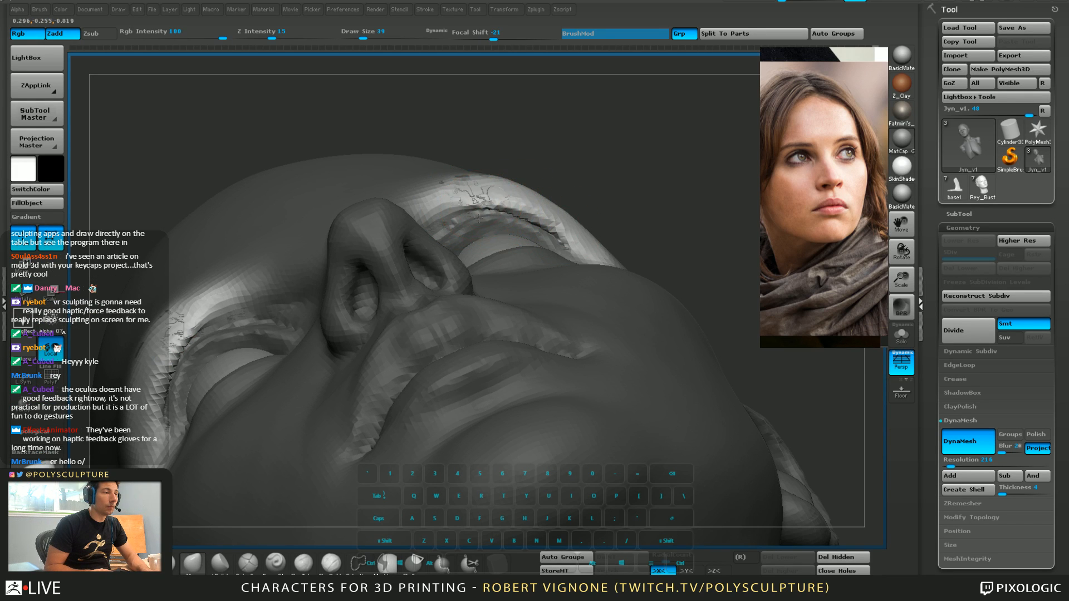
{"action": "left_click_drag", "start_coordinate": [571, 160], "coordinate": [556, 171]}
{"action": "key", "text": "2"}
{"action": "left_click_drag", "start_coordinate": [483, 210], "coordinate": [552, 219]}
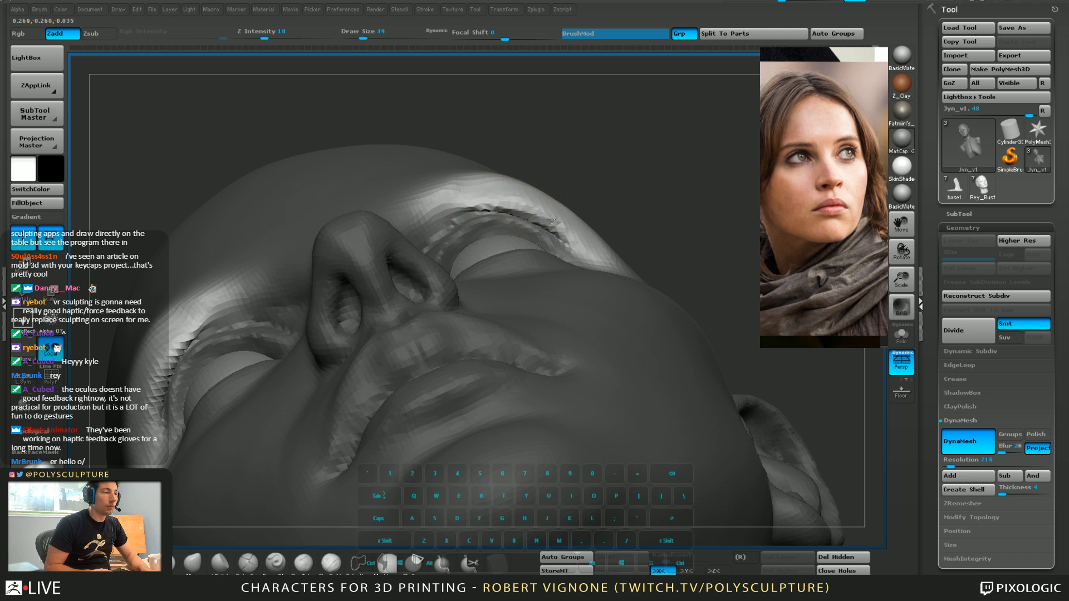
Refine the outer end of the fold above the upper eyelid and clear the mask
{"action": "left_click_drag", "start_coordinate": [618, 173], "coordinate": [602, 360]}
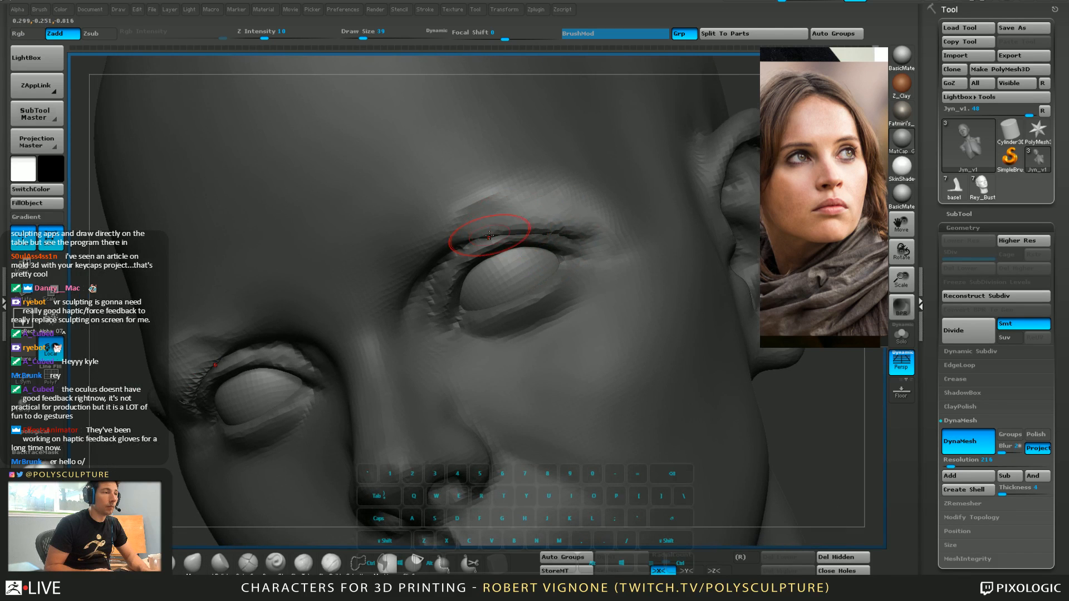
{"action": "mouse_move", "coordinate": [562, 226]}
{"action": "right_mouse_down"}
{"action": "mouse_move", "coordinate": [531, 225]}
{"action": "mouse_move", "coordinate": [609, 231]}
{"action": "mouse_move", "coordinate": [583, 229]}
{"action": "right_mouse_up"}
{"action": "key", "text": "1"}
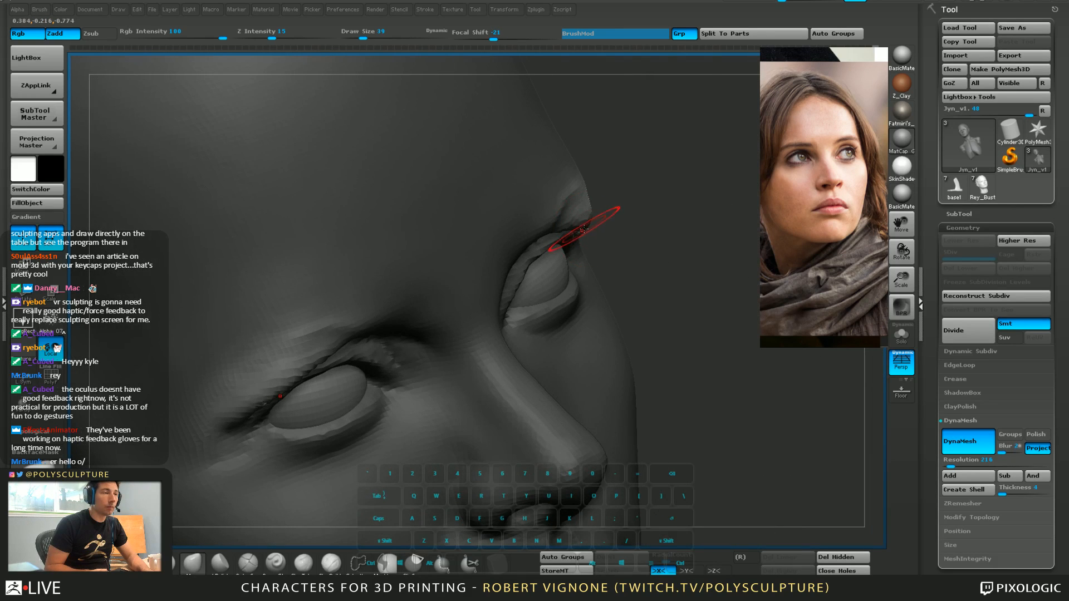
{"action": "mouse_move", "coordinate": [631, 222]}
{"action": "left_mouse_down"}
{"action": "mouse_move", "coordinate": [590, 227]}
{"action": "mouse_move", "coordinate": [596, 206]}
{"action": "mouse_move", "coordinate": [645, 181]}
{"action": "mouse_move", "coordinate": [603, 173]}
{"action": "left_mouse_up"}
{"action": "key", "text": "2"}
{"action": "key", "text": "shift"}
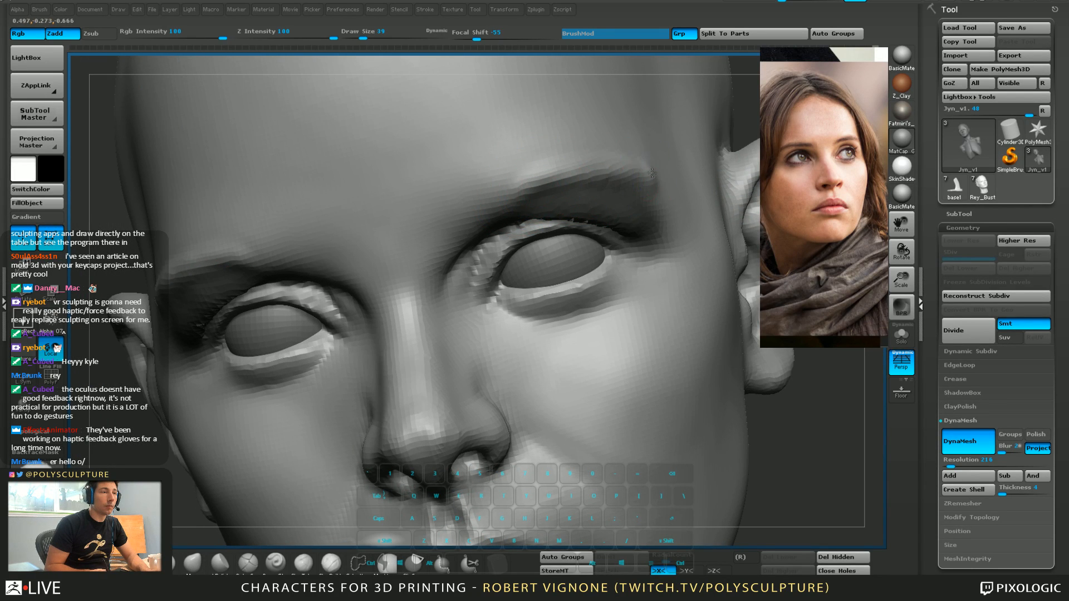
Build up the brow ridge above the eyes from its inner end outward at draw size 23
{"action": "right_click_drag", "start_coordinate": [727, 232], "coordinate": [617, 229]}
{"action": "left_click_drag", "start_coordinate": [739, 270], "coordinate": [754, 287]}
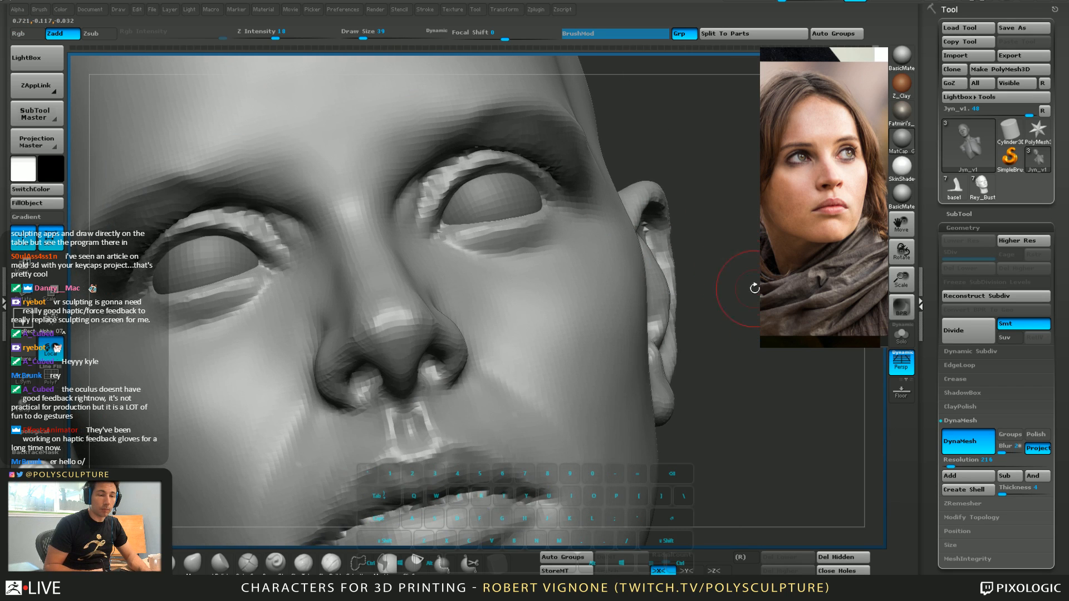
{"action": "left_click_drag", "start_coordinate": [689, 317], "coordinate": [718, 208]}
{"action": "left_click", "coordinate": [717, 272], "text": "ctrl"}
{"action": "left_click", "coordinate": [729, 223], "text": "ctrl"}
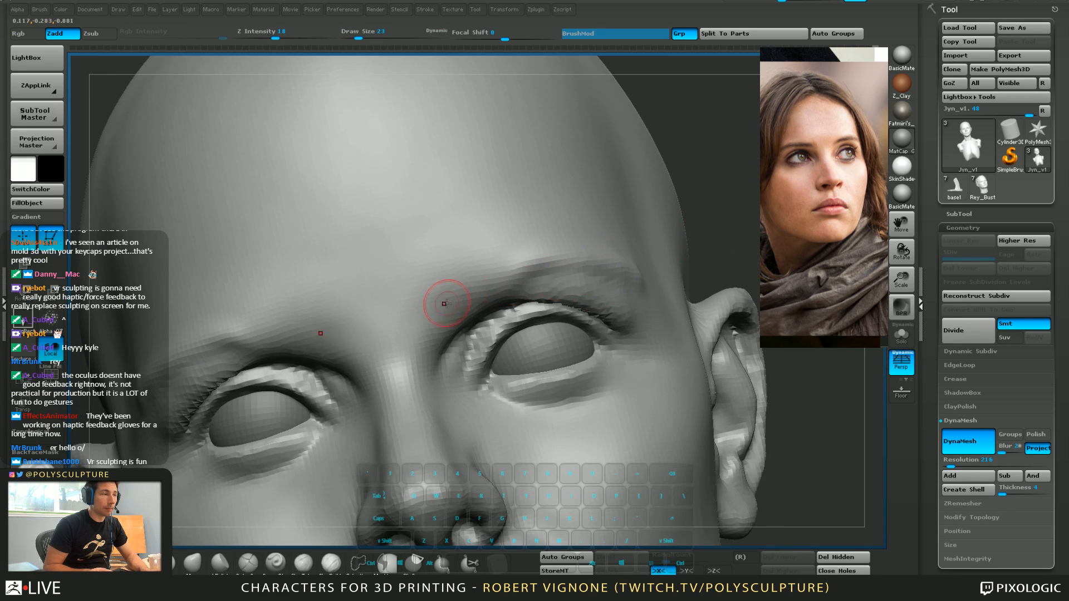
{"action": "key", "text": "ctrl"}
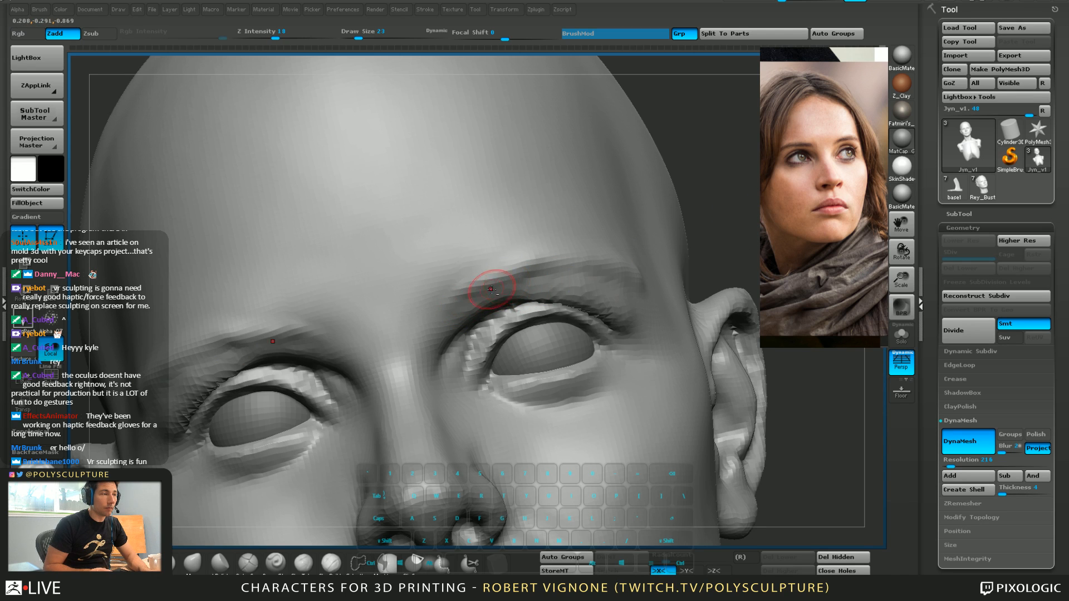
{"action": "left_click_drag", "start_coordinate": [483, 277], "coordinate": [506, 268]}
{"action": "left_click_drag", "start_coordinate": [584, 246], "coordinate": [640, 260]}
Sculpt the fold beneath the brow toward the outer eye corner at draw size 35
{"action": "mouse_move", "coordinate": [562, 257]}
{"action": "right_mouse_down"}
{"action": "mouse_move", "coordinate": [535, 270]}
{"action": "mouse_move", "coordinate": [563, 290]}
{"action": "right_mouse_up"}
{"action": "key", "text": "s"}
{"action": "left_click_drag", "start_coordinate": [573, 290], "coordinate": [577, 290]}
{"action": "key", "text": "2"}
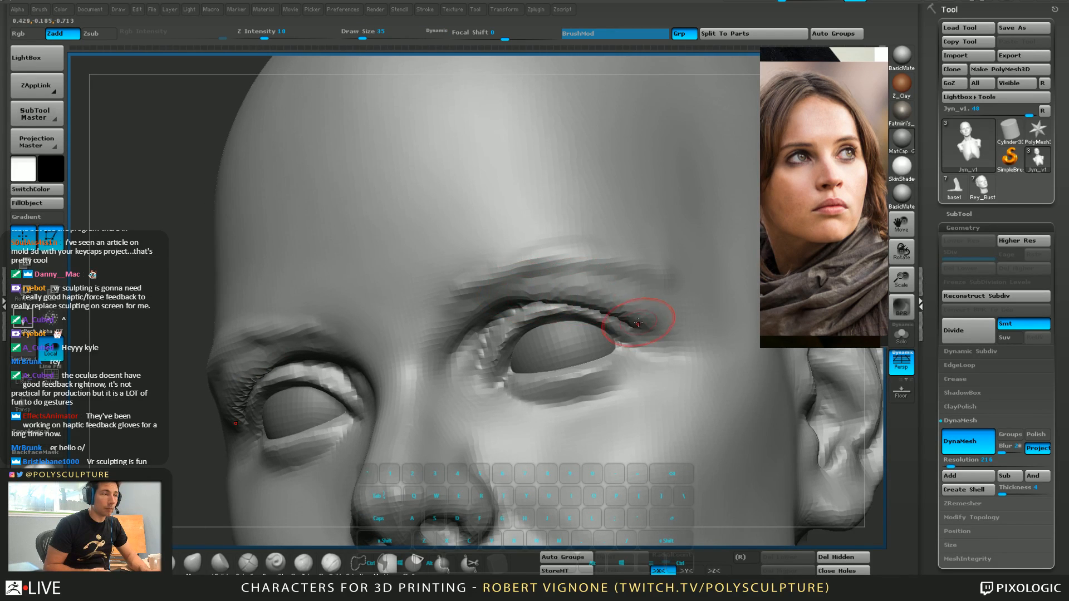
{"action": "mouse_move", "coordinate": [637, 323]}
{"action": "right_mouse_down"}
{"action": "mouse_move", "coordinate": [668, 321]}
{"action": "mouse_move", "coordinate": [565, 282]}
{"action": "right_mouse_up"}
{"action": "key", "text": "5"}
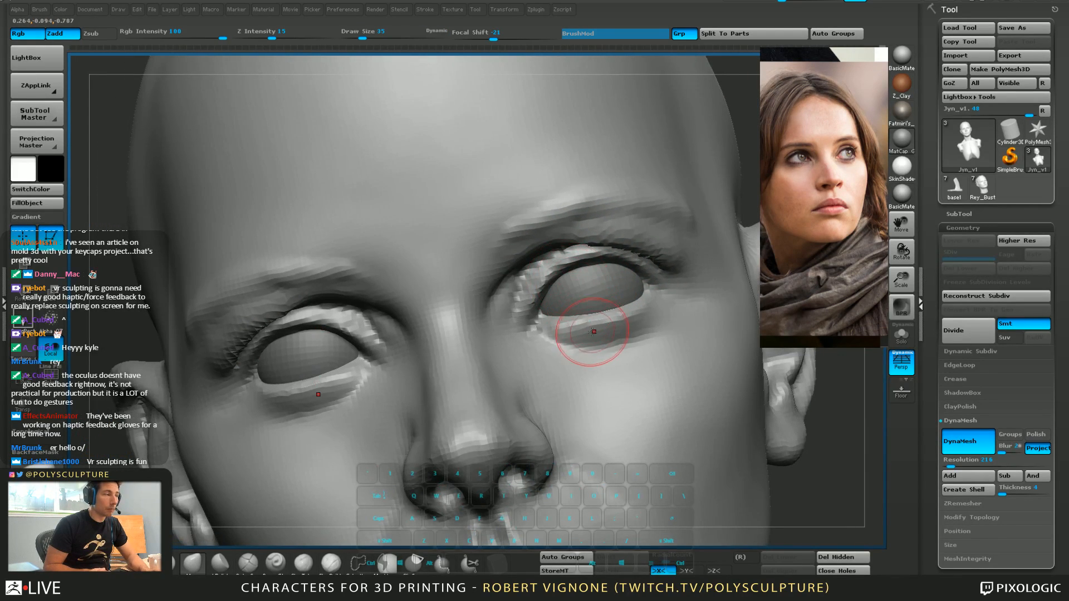
Reshape the area beneath the eyes and the upper cheeks, enlarging the draw size to 56
{"action": "right_click_drag", "start_coordinate": [594, 332], "coordinate": [595, 320], "text": "shift"}
{"action": "key", "text": "s"}
{"action": "left_click_drag", "start_coordinate": [558, 326], "coordinate": [543, 311]}
{"action": "key", "text": "s"}
{"action": "key", "text": "s"}
{"action": "left_click_drag", "start_coordinate": [555, 297], "coordinate": [577, 280]}
{"action": "key", "text": "s"}
{"action": "right_click_drag", "start_coordinate": [576, 303], "coordinate": [569, 222], "text": "alt"}
{"action": "mouse_move", "coordinate": [579, 278]}
{"action": "right_mouse_down"}
{"action": "mouse_move", "coordinate": [552, 284]}
{"action": "mouse_move", "coordinate": [558, 341]}
{"action": "mouse_move", "coordinate": [582, 330]}
{"action": "right_mouse_up"}
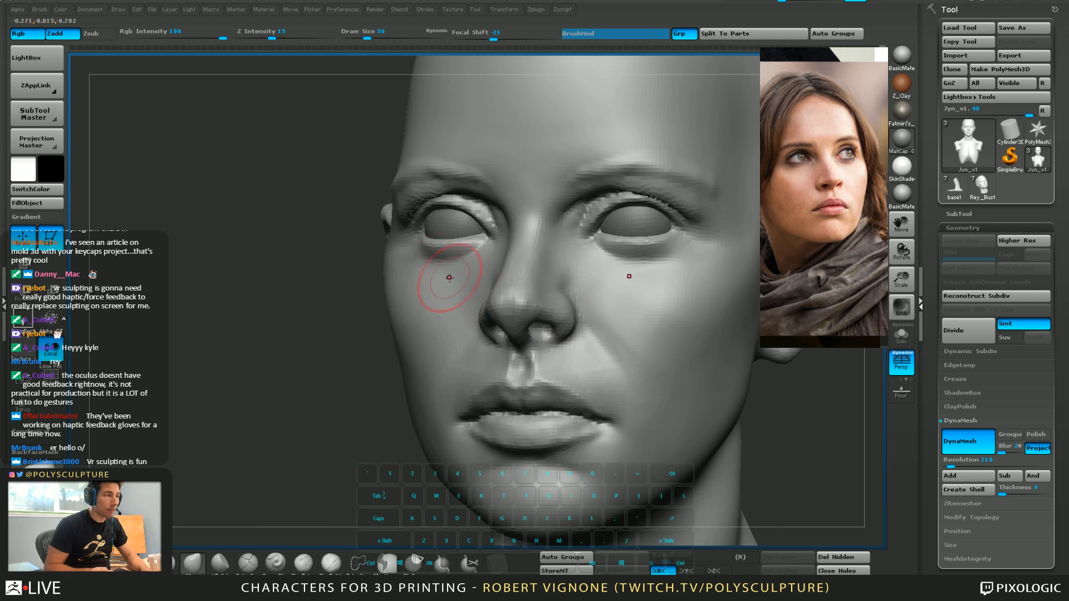
Reshape the outer eye corner region in side view at draw size 74, then smooth the surface
{"action": "key", "text": "s"}
{"action": "left_click_drag", "start_coordinate": [449, 276], "coordinate": [458, 276]}
{"action": "right_click_drag", "start_coordinate": [469, 269], "coordinate": [340, 266]}
{"action": "key", "text": "s"}
{"action": "left_click_drag", "start_coordinate": [675, 217], "coordinate": [669, 213]}
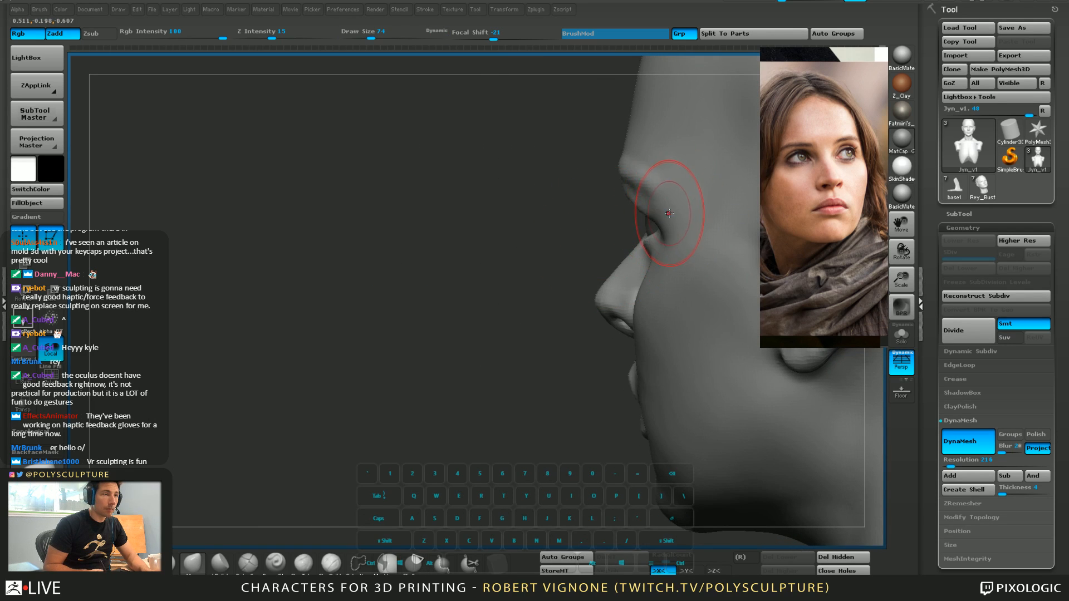
{"action": "right_click_drag", "start_coordinate": [613, 221], "coordinate": [633, 215]}
{"action": "key", "text": "shift"}
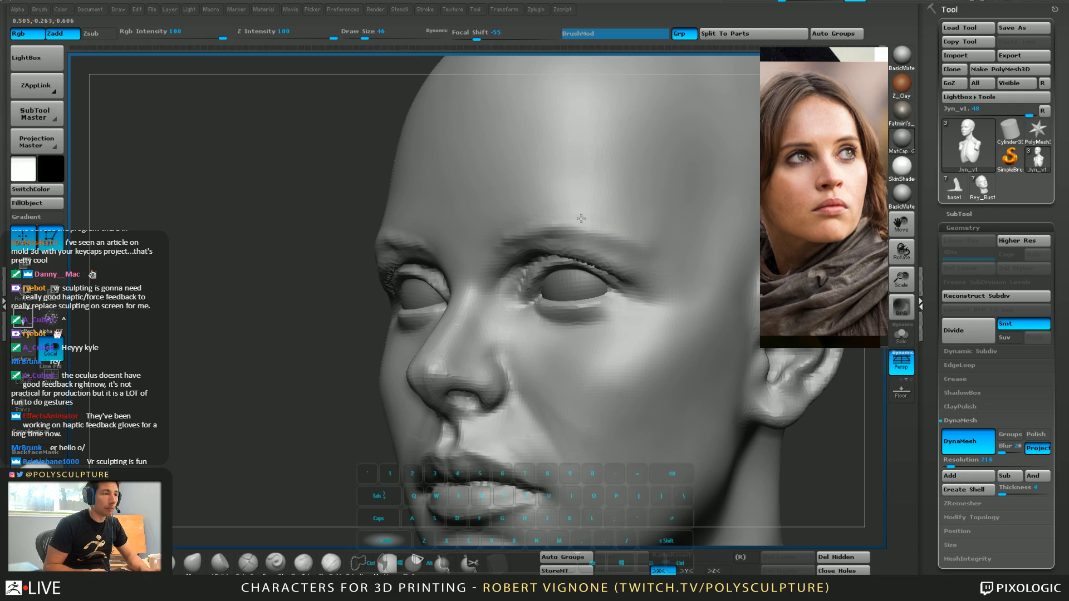
Adjust the middle of the brow directly above the upper eyelid at draw size 29
{"action": "right_click_drag", "start_coordinate": [514, 227], "coordinate": [591, 209]}
{"action": "right_click_drag", "start_coordinate": [640, 195], "coordinate": [601, 245], "text": "ctrl"}
{"action": "key", "text": "s"}
{"action": "left_click_drag", "start_coordinate": [596, 250], "coordinate": [588, 251]}
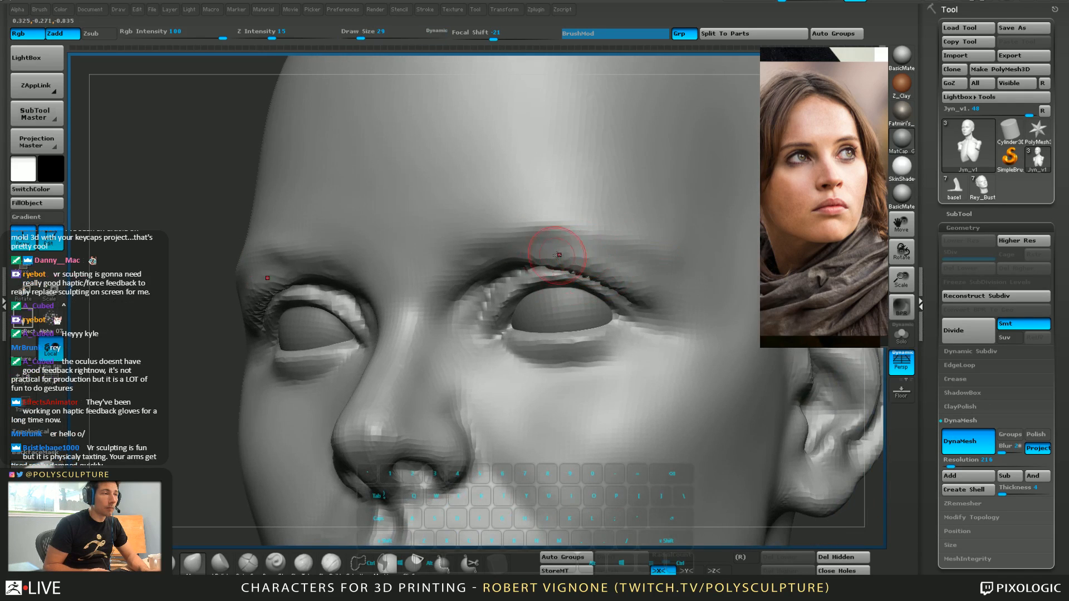
Build up and smooth the brow ridge toward its outer end at draw size 46
{"action": "key", "text": "2"}
{"action": "right_click_drag", "start_coordinate": [535, 246], "coordinate": [609, 245]}
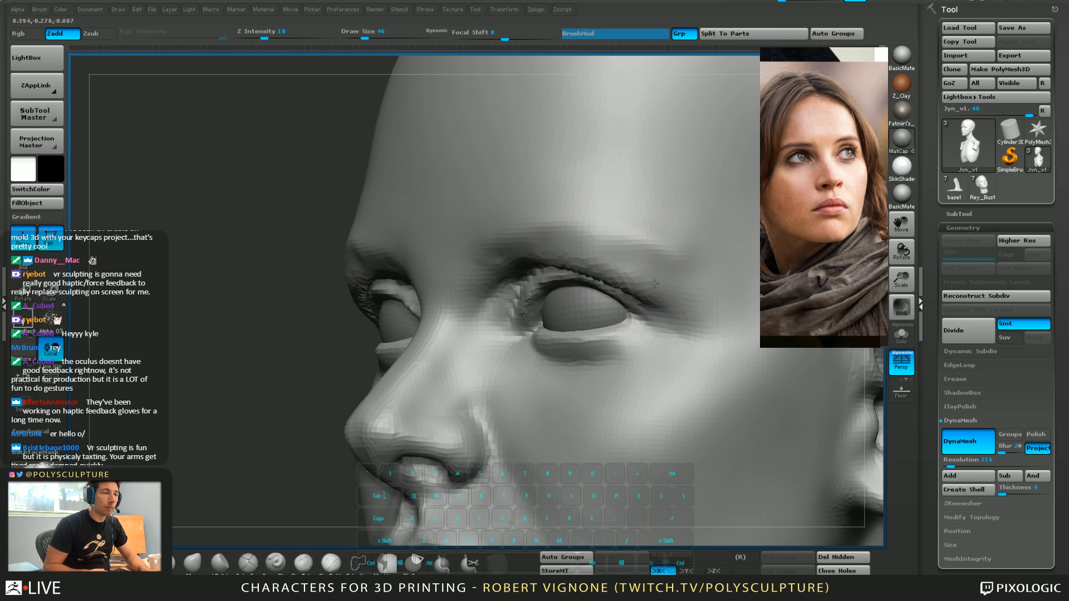
{"action": "key", "text": "4"}
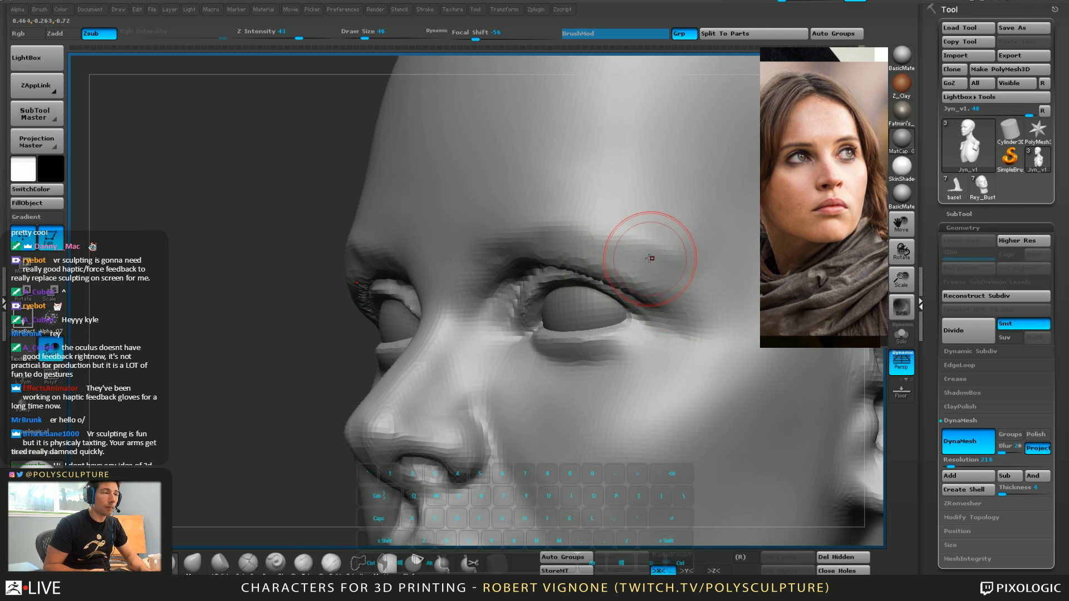
{"action": "key", "text": "3"}
{"action": "right_click_drag", "start_coordinate": [498, 232], "coordinate": [558, 217]}
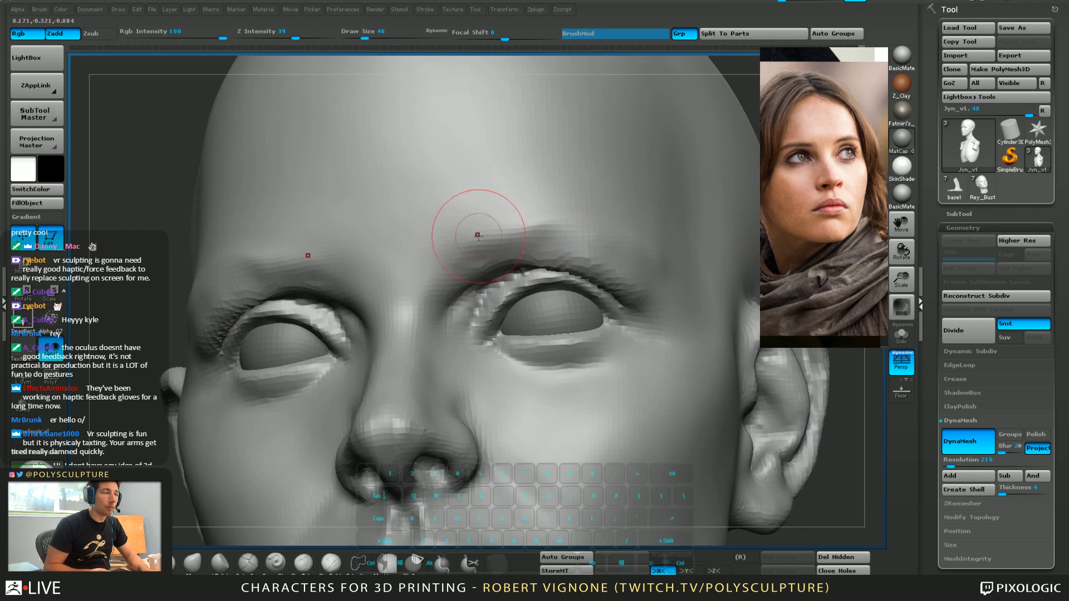
{"action": "right_click_drag", "start_coordinate": [643, 244], "coordinate": [592, 231]}
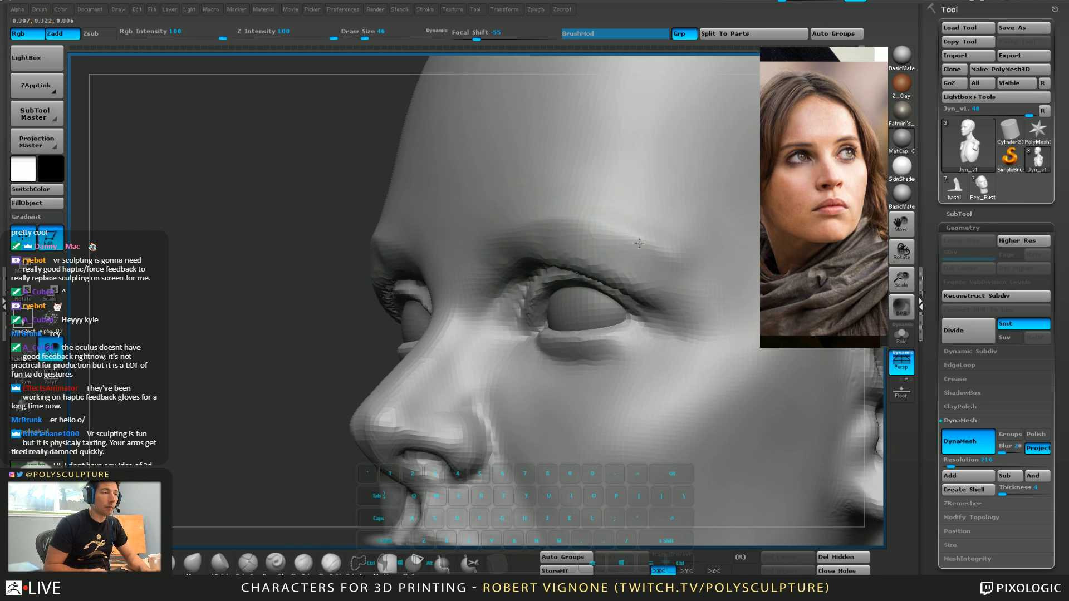
{"action": "left_click_drag", "start_coordinate": [639, 243], "coordinate": [668, 253], "text": "shift"}
{"action": "key", "text": "2"}
{"action": "mouse_move", "coordinate": [540, 239]}
{"action": "left_mouse_down"}
{"action": "mouse_move", "coordinate": [608, 229]}
{"action": "mouse_move", "coordinate": [678, 261]}
{"action": "left_mouse_up"}
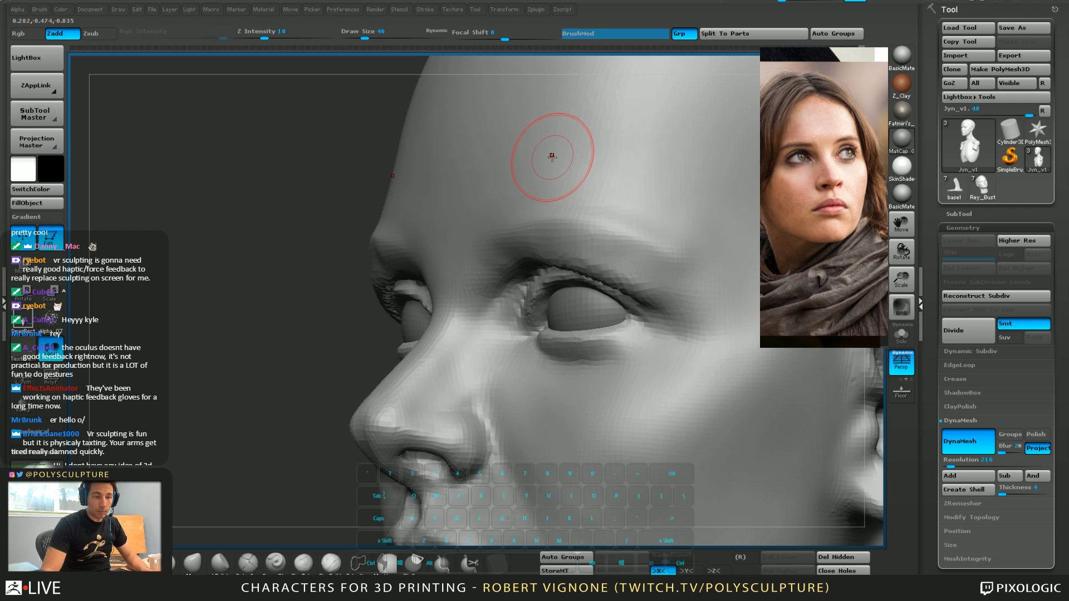
Mask the arched eyebrow shapes on both sides at draw size 12, then invert the mask
{"action": "mouse_move", "coordinate": [527, 359]}
{"action": "right_mouse_down", "text": "alt"}
{"action": "mouse_move", "coordinate": [483, 328]}
{"action": "mouse_move", "coordinate": [469, 299]}
{"action": "mouse_move", "coordinate": [494, 279]}
{"action": "mouse_move", "coordinate": [496, 315]}
{"action": "right_mouse_up", "text": "alt"}
{"action": "key", "text": "["}
{"action": "mouse_move", "coordinate": [495, 248]}
{"action": "right_mouse_down"}
{"action": "mouse_move", "coordinate": [568, 246]}
{"action": "mouse_move", "coordinate": [483, 255]}
{"action": "mouse_move", "coordinate": [478, 238]}
{"action": "mouse_move", "coordinate": [474, 258]}
{"action": "mouse_move", "coordinate": [487, 262]}
{"action": "right_mouse_up"}
{"action": "key", "text": "4"}
{"action": "key", "text": "s"}
{"action": "left_click_drag", "start_coordinate": [467, 254], "coordinate": [456, 254]}
{"action": "key", "text": "3"}
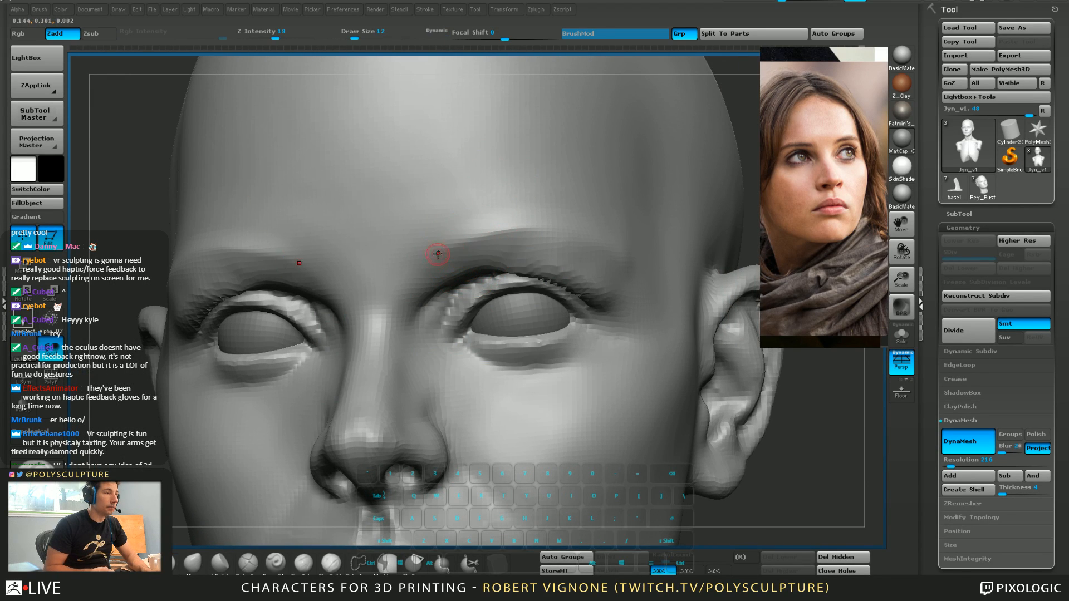
{"action": "key", "text": "ctrl"}
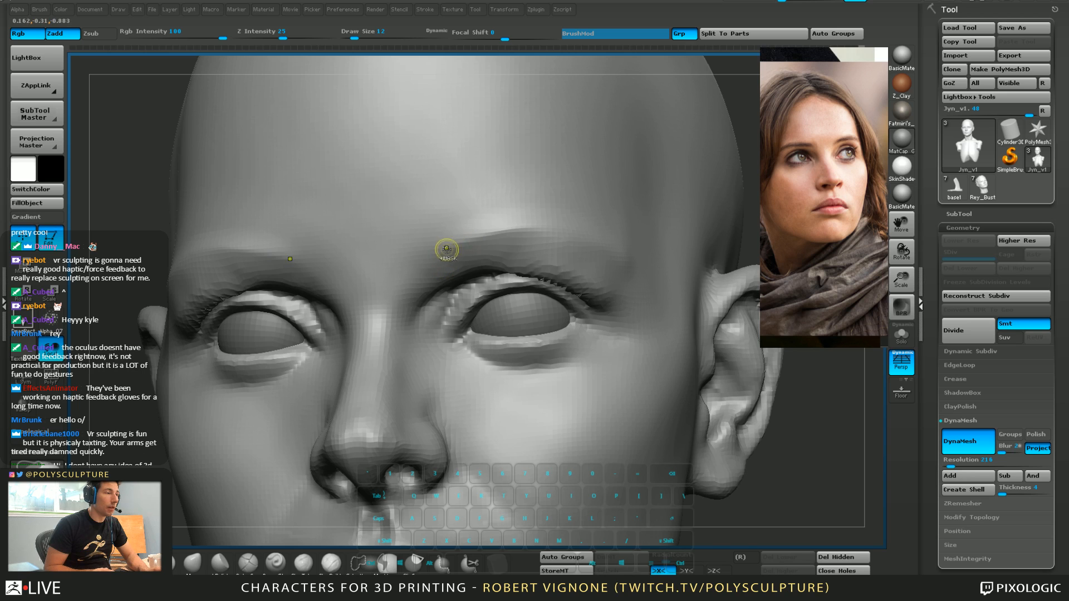
{"action": "mouse_move", "coordinate": [451, 249]}
{"action": "left_mouse_down"}
{"action": "mouse_move", "coordinate": [486, 230]}
{"action": "mouse_move", "coordinate": [577, 229]}
{"action": "left_mouse_up"}
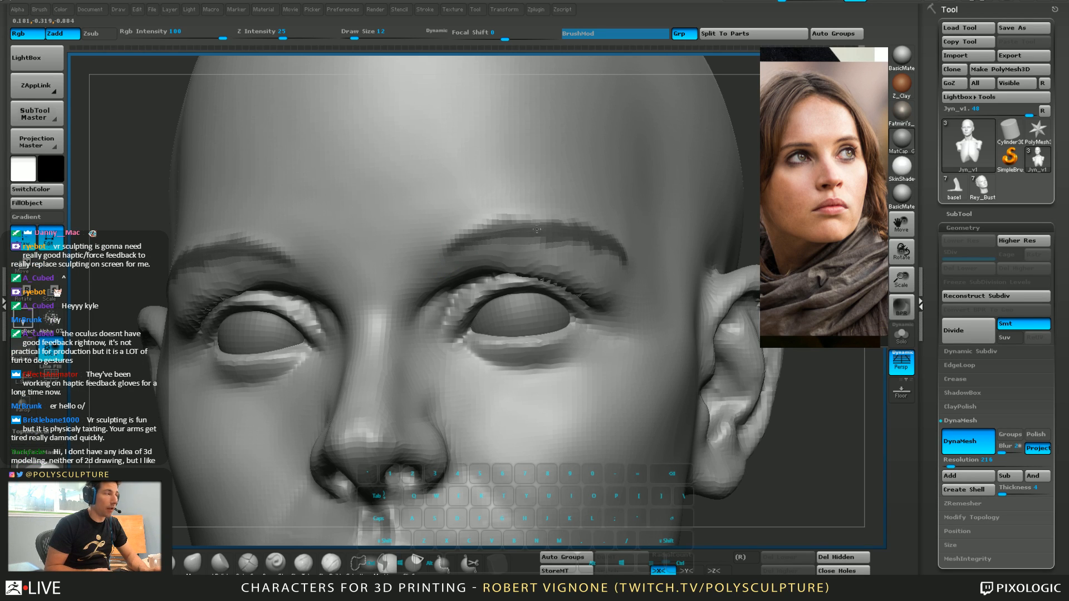
{"action": "left_click", "coordinate": [750, 221], "text": "ctrl"}
Raise the unmasked eyebrow shapes at draw size 39, then clear the mask
{"action": "mouse_move", "coordinate": [484, 230]}
{"action": "right_mouse_down"}
{"action": "mouse_move", "coordinate": [537, 232]}
{"action": "mouse_move", "coordinate": [510, 227]}
{"action": "right_mouse_up"}
{"action": "key", "text": "4"}
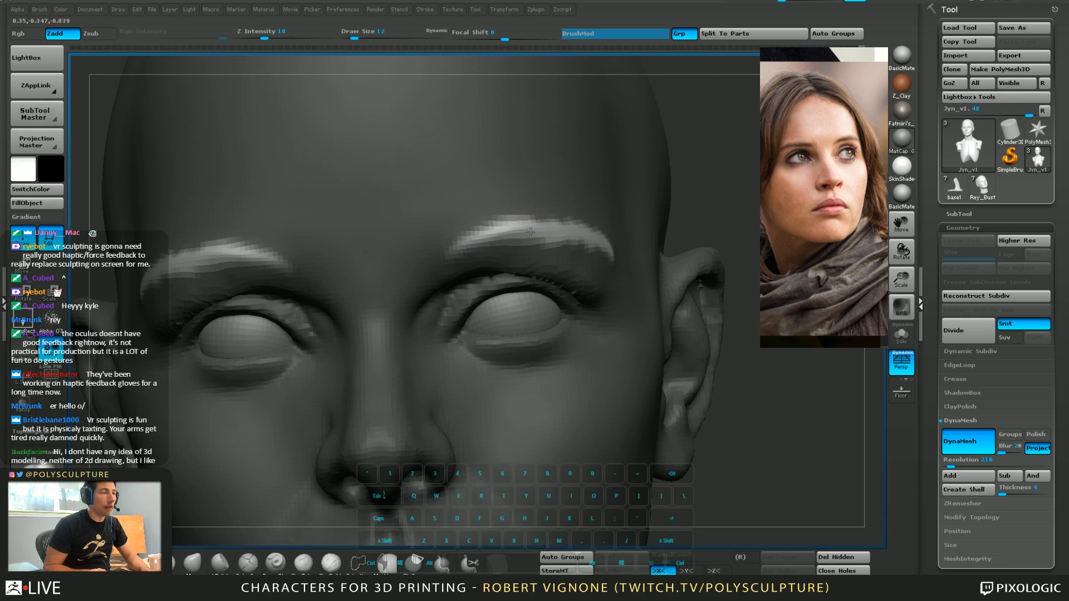
{"action": "key", "text": "s"}
{"action": "left_click_drag", "start_coordinate": [528, 232], "coordinate": [537, 232]}
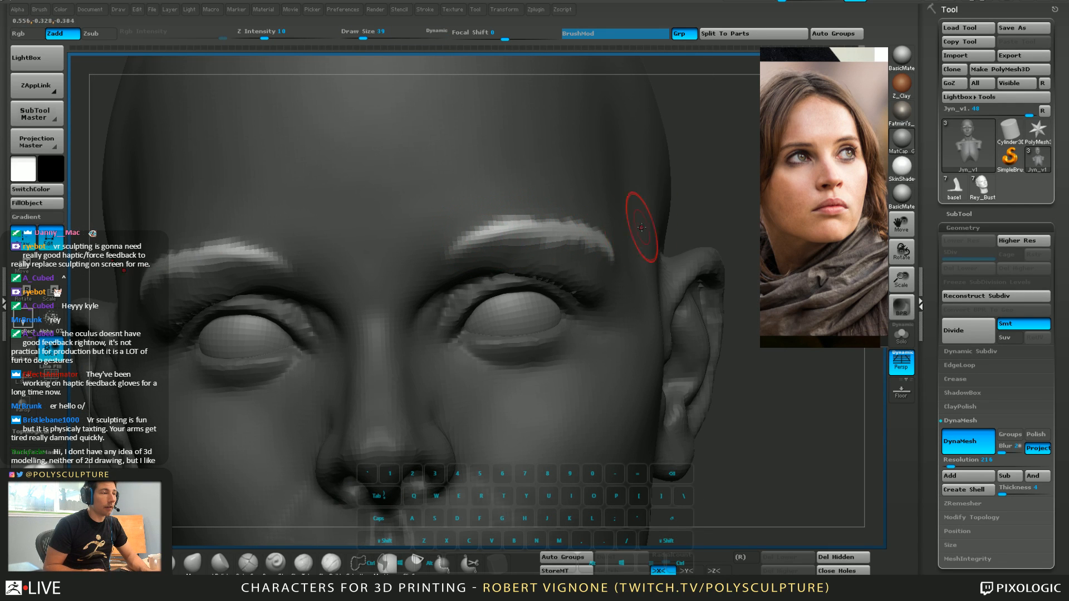
{"action": "left_click_drag", "start_coordinate": [699, 218], "coordinate": [716, 224], "text": "ctrl"}
Switch to a finer sculpting brush and build up the eyebrows with textured strokes at draw size 18
{"action": "key", "text": "s"}
{"action": "left_click_drag", "start_coordinate": [488, 238], "coordinate": [485, 239]}
{"action": "right_click_drag", "start_coordinate": [518, 236], "coordinate": [476, 242]}
{"action": "key", "text": "s"}
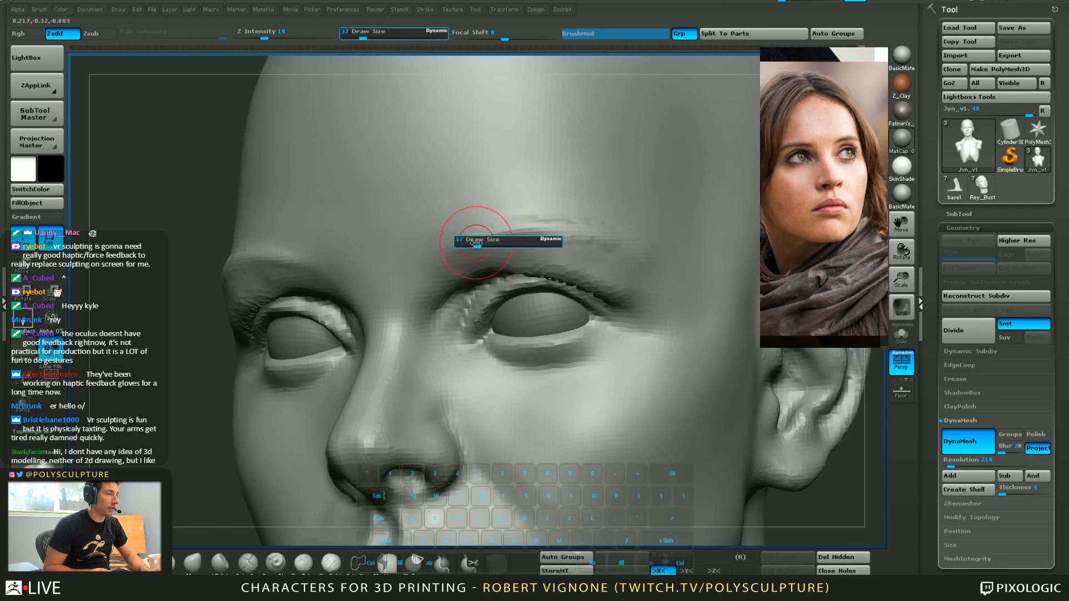
{"action": "left_click_drag", "start_coordinate": [477, 243], "coordinate": [471, 242]}
{"action": "right_click_drag", "start_coordinate": [471, 243], "coordinate": [495, 242]}
{"action": "left_click", "coordinate": [331, 563]}
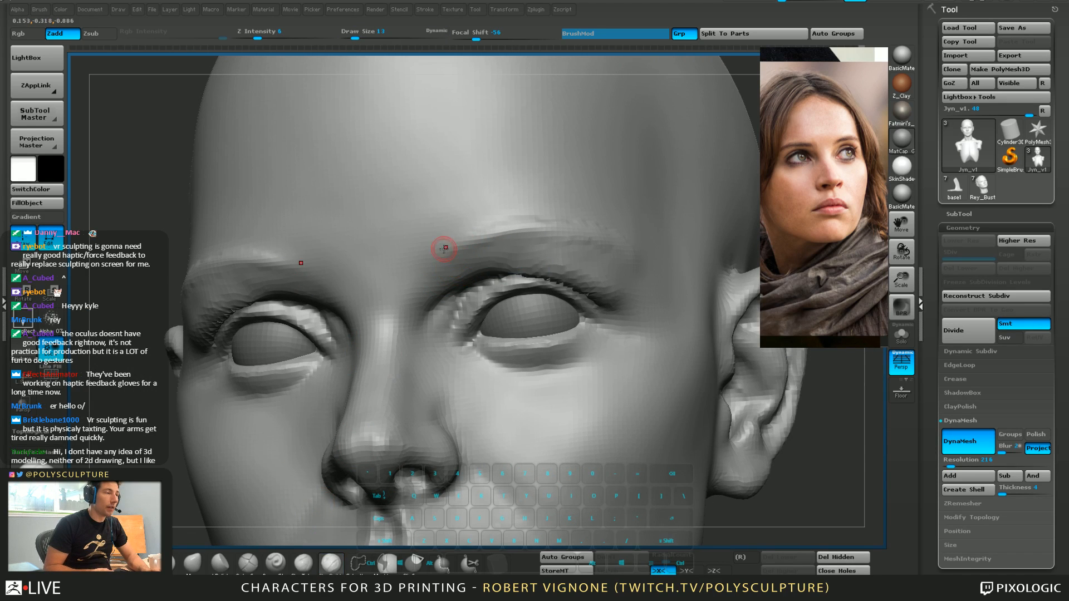
{"action": "key", "text": "s"}
{"action": "left_click_drag", "start_coordinate": [434, 245], "coordinate": [436, 245]}
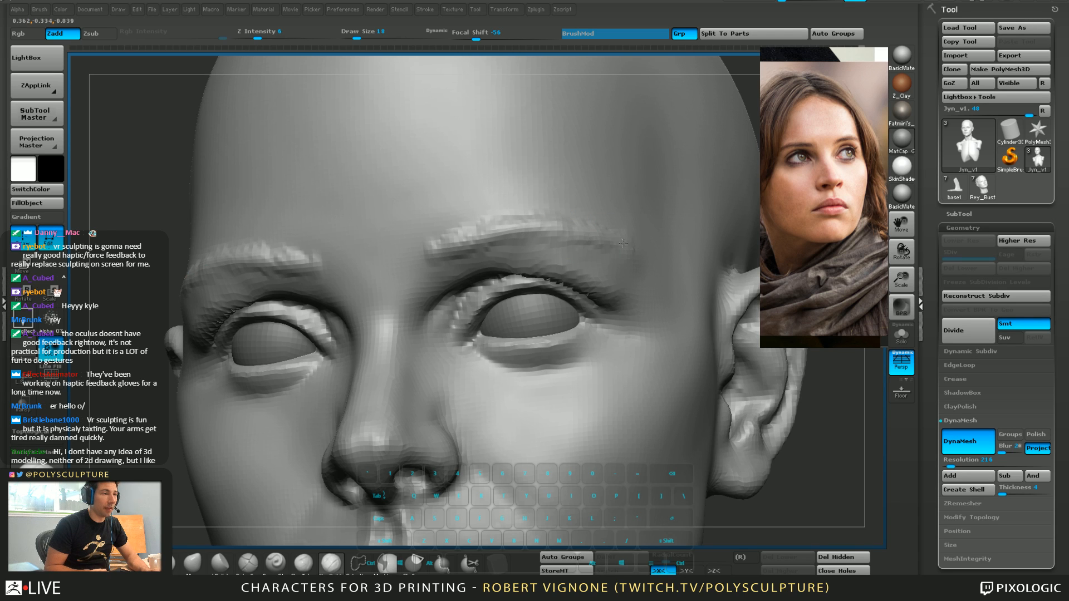
{"action": "left_click_drag", "start_coordinate": [623, 243], "coordinate": [473, 237]}
Reshape the inner ends of the eyebrows at draw size 37
{"action": "right_click_drag", "start_coordinate": [449, 227], "coordinate": [470, 249]}
{"action": "key", "text": "5"}
{"action": "key", "text": "s"}
{"action": "mouse_move", "coordinate": [472, 251]}
{"action": "left_mouse_down"}
{"action": "mouse_move", "coordinate": [483, 250]}
{"action": "mouse_move", "coordinate": [453, 233]}
{"action": "left_mouse_up"}
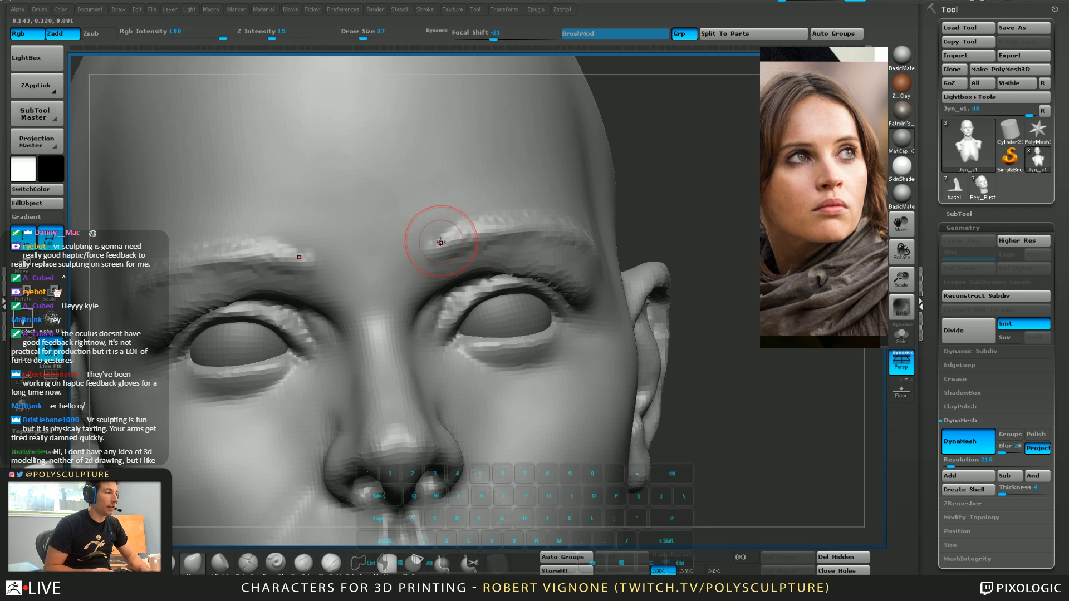
{"action": "right_click_drag", "start_coordinate": [477, 140], "coordinate": [457, 140]}
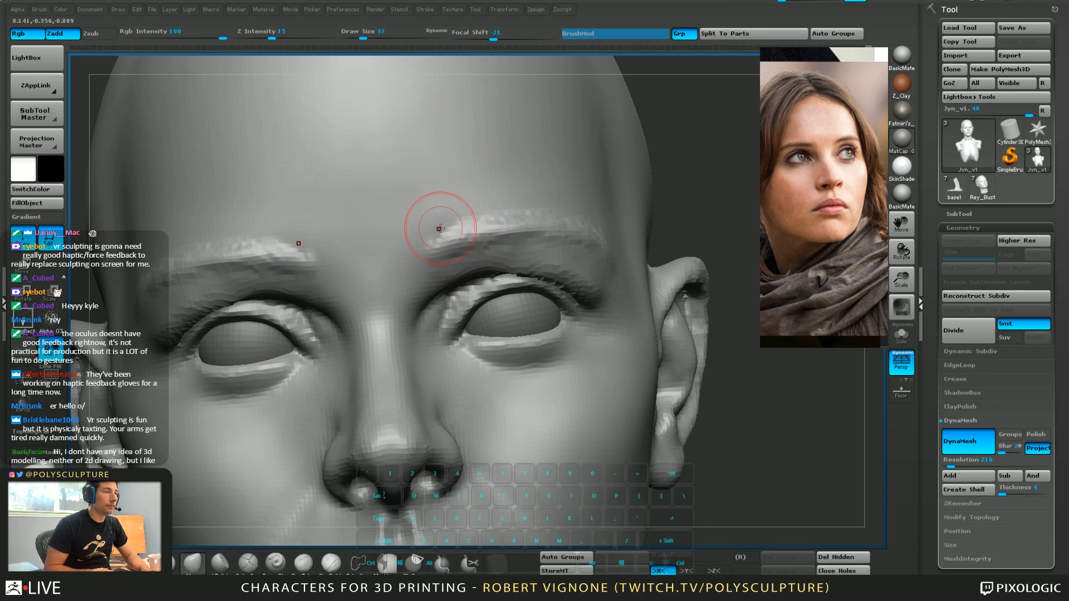
{"action": "key", "text": "1"}
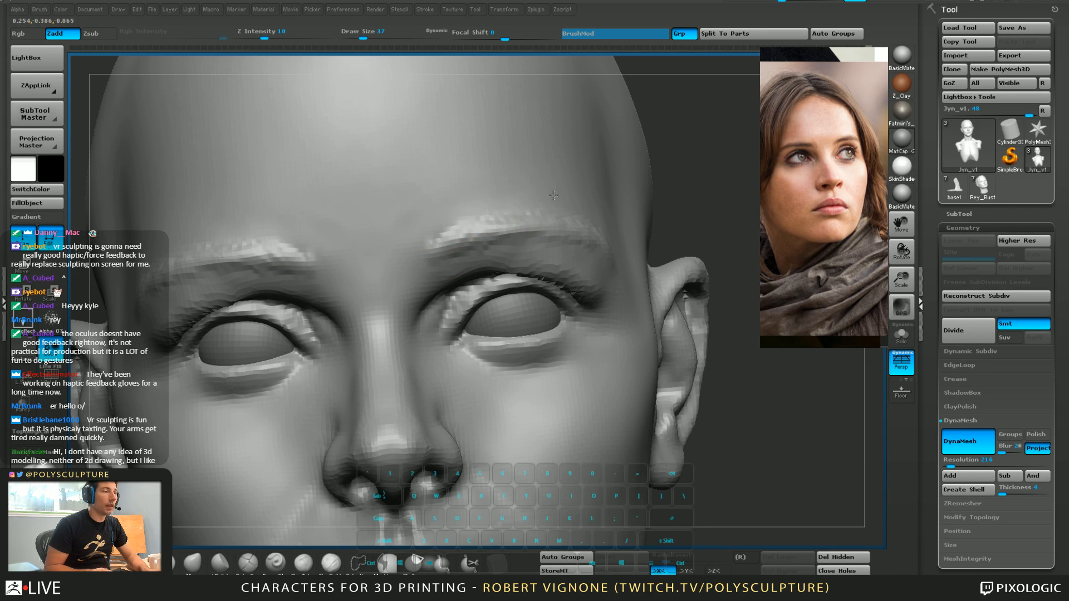
Carve and smooth the forehead surface along the upper edges of the eyebrows at draw size 37
{"action": "left_click_drag", "start_coordinate": [552, 195], "coordinate": [567, 201], "text": "alt"}
{"action": "right_click_drag", "start_coordinate": [613, 192], "coordinate": [575, 183]}
{"action": "left_click_drag", "start_coordinate": [479, 213], "coordinate": [579, 199], "text": "alt"}
{"action": "mouse_move", "coordinate": [451, 202]}
{"action": "left_mouse_down", "text": "shift"}
{"action": "mouse_move", "coordinate": [422, 205]}
{"action": "mouse_move", "coordinate": [422, 219]}
{"action": "left_mouse_up", "text": "shift"}
{"action": "right_click_drag", "start_coordinate": [422, 219], "coordinate": [453, 209]}
{"action": "mouse_move", "coordinate": [453, 209]}
{"action": "left_mouse_down", "text": "shift"}
{"action": "mouse_move", "coordinate": [392, 251]}
{"action": "mouse_move", "coordinate": [434, 205]}
{"action": "left_mouse_up", "text": "shift"}
{"action": "mouse_move", "coordinate": [421, 214]}
{"action": "right_mouse_down"}
{"action": "mouse_move", "coordinate": [444, 206]}
{"action": "mouse_move", "coordinate": [512, 299]}
{"action": "mouse_move", "coordinate": [501, 239]}
{"action": "right_mouse_up"}
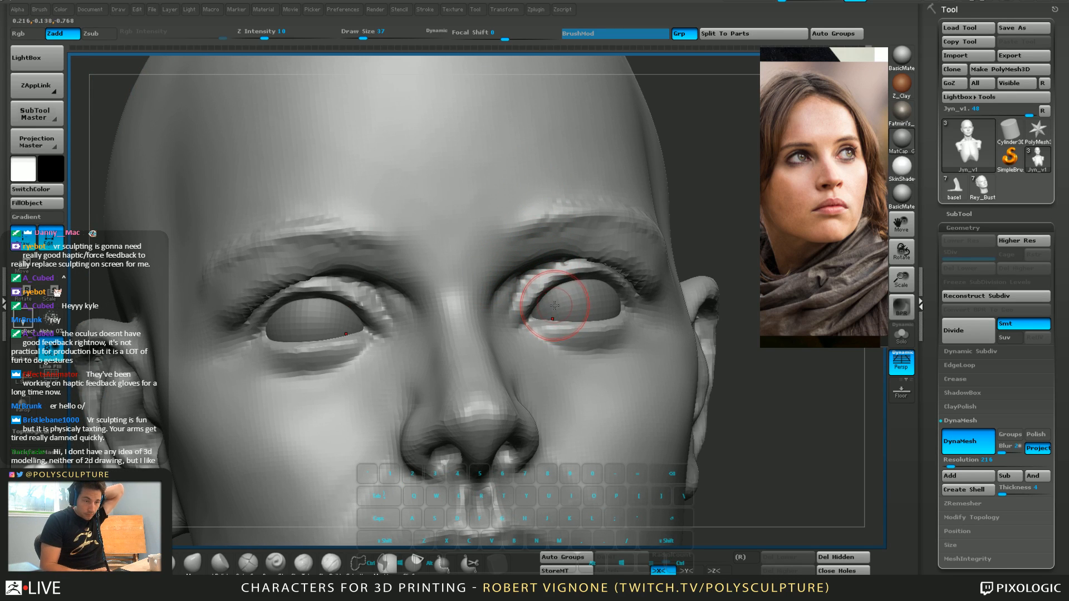
Switch to a finer low-intensity brush and refine the eyebrow surfaces with small strokes at draw size 16
{"action": "mouse_move", "coordinate": [652, 244]}
{"action": "right_mouse_down"}
{"action": "mouse_move", "coordinate": [563, 204]}
{"action": "mouse_move", "coordinate": [556, 212]}
{"action": "mouse_move", "coordinate": [573, 222]}
{"action": "right_mouse_up"}
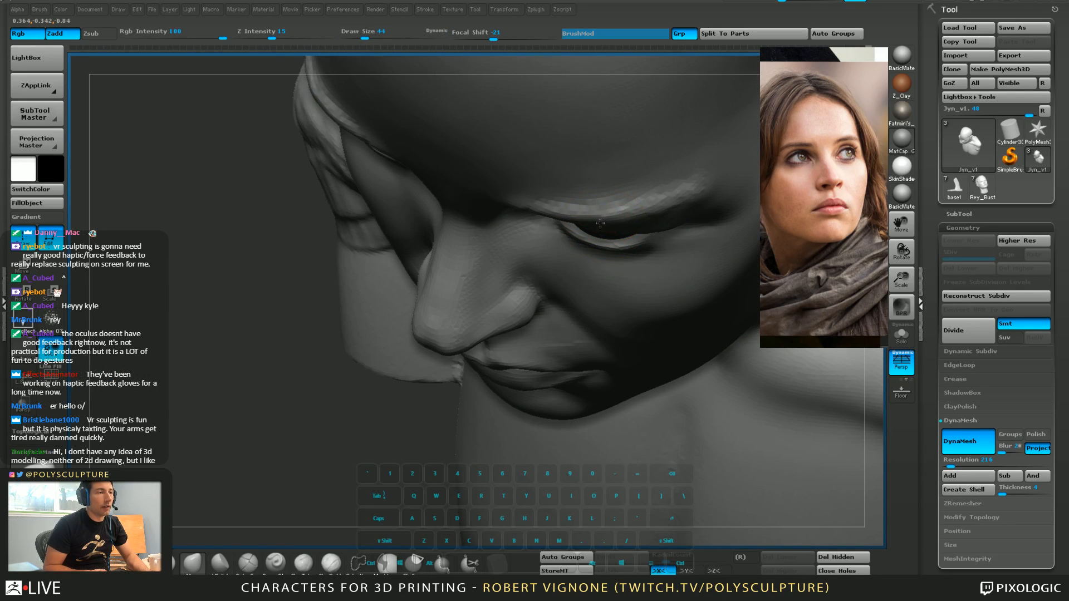
{"action": "right_click_drag", "start_coordinate": [684, 214], "coordinate": [687, 148]}
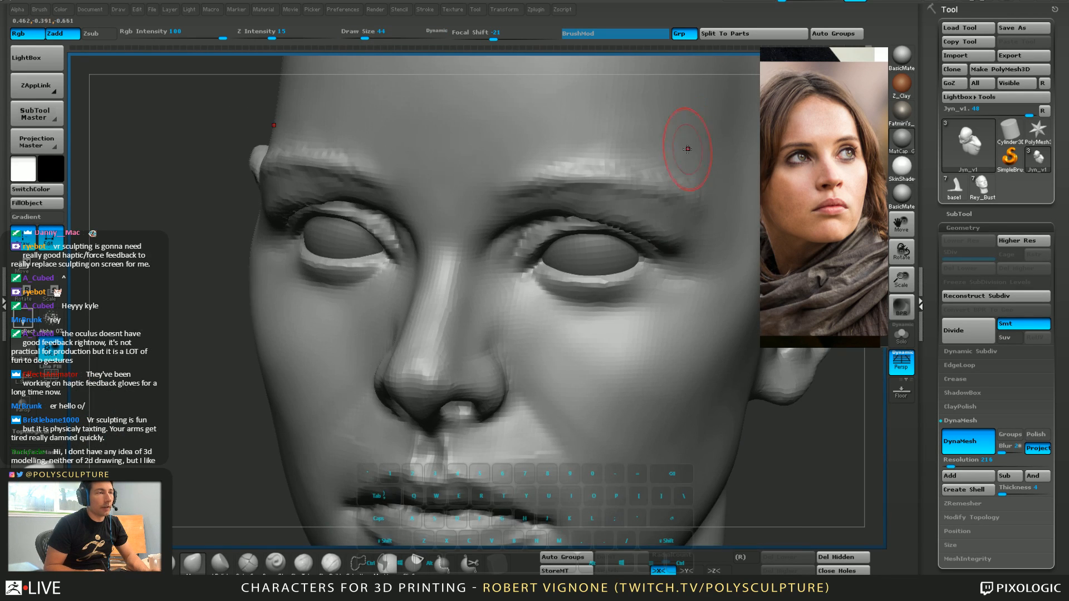
{"action": "right_click_drag", "start_coordinate": [590, 162], "coordinate": [548, 178]}
{"action": "left_click", "coordinate": [336, 567]}
{"action": "key", "text": "s"}
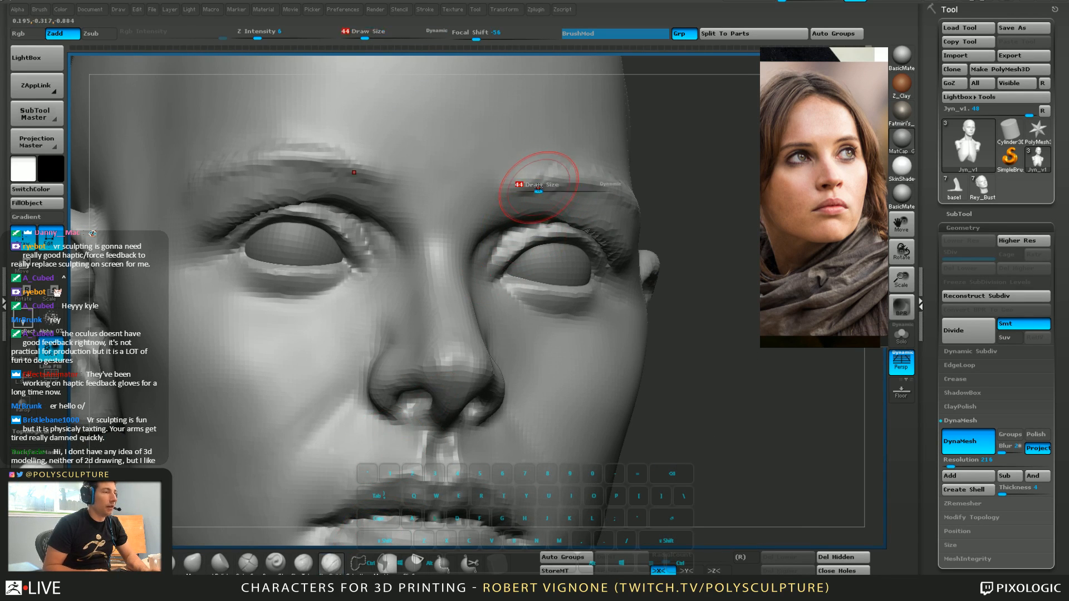
{"action": "left_click_drag", "start_coordinate": [539, 188], "coordinate": [532, 188]}
{"action": "right_click_drag", "start_coordinate": [624, 214], "coordinate": [521, 192]}
{"action": "key", "text": "s"}
{"action": "left_click_drag", "start_coordinate": [521, 192], "coordinate": [514, 193]}
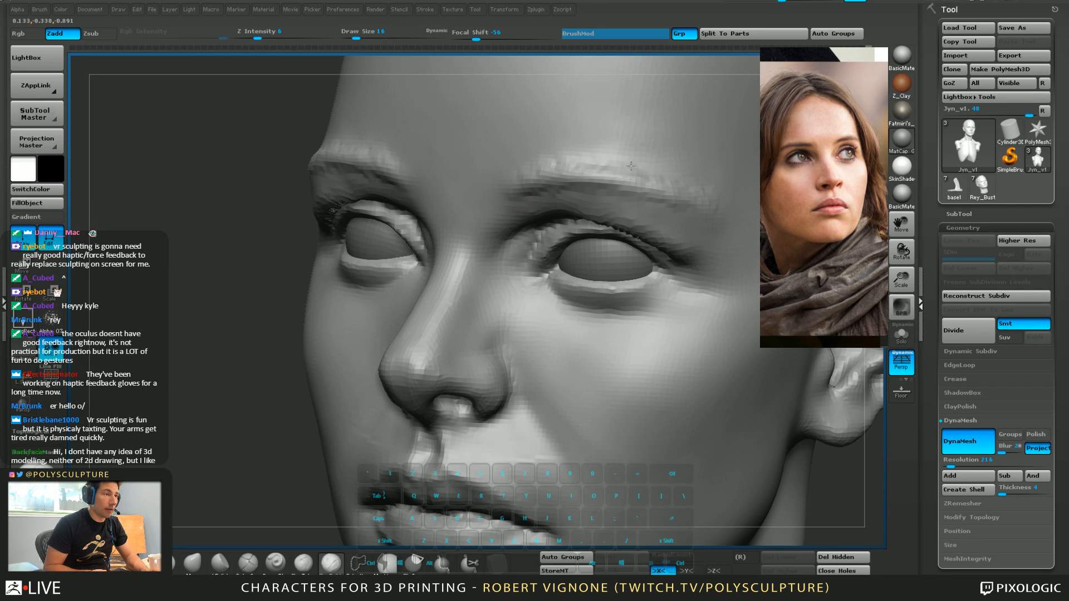
{"action": "right_click_drag", "start_coordinate": [702, 209], "coordinate": [602, 180]}
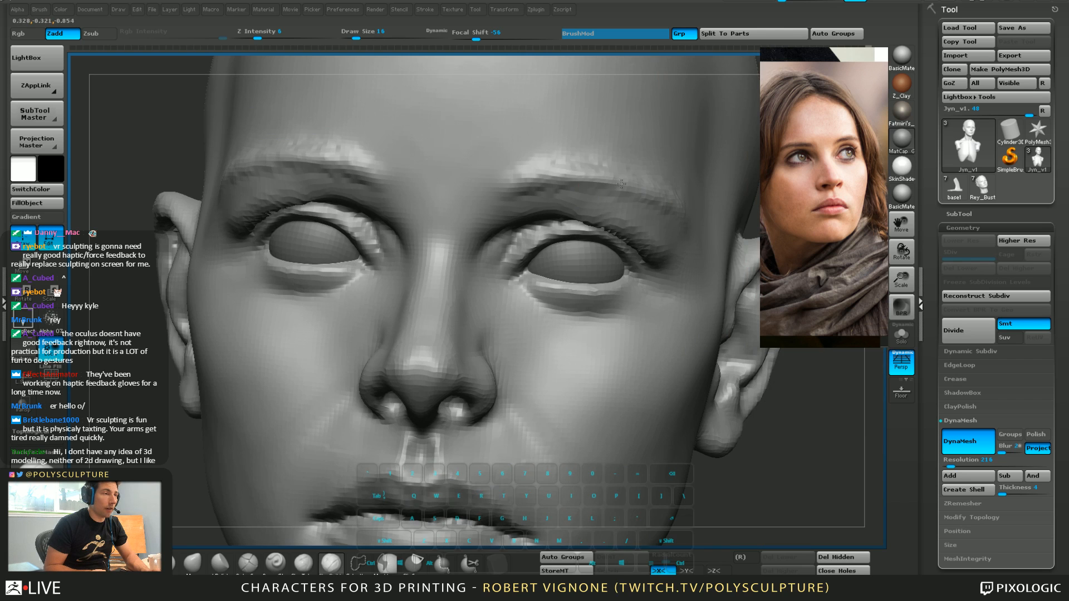
{"action": "right_click_drag", "start_coordinate": [529, 178], "coordinate": [547, 176]}
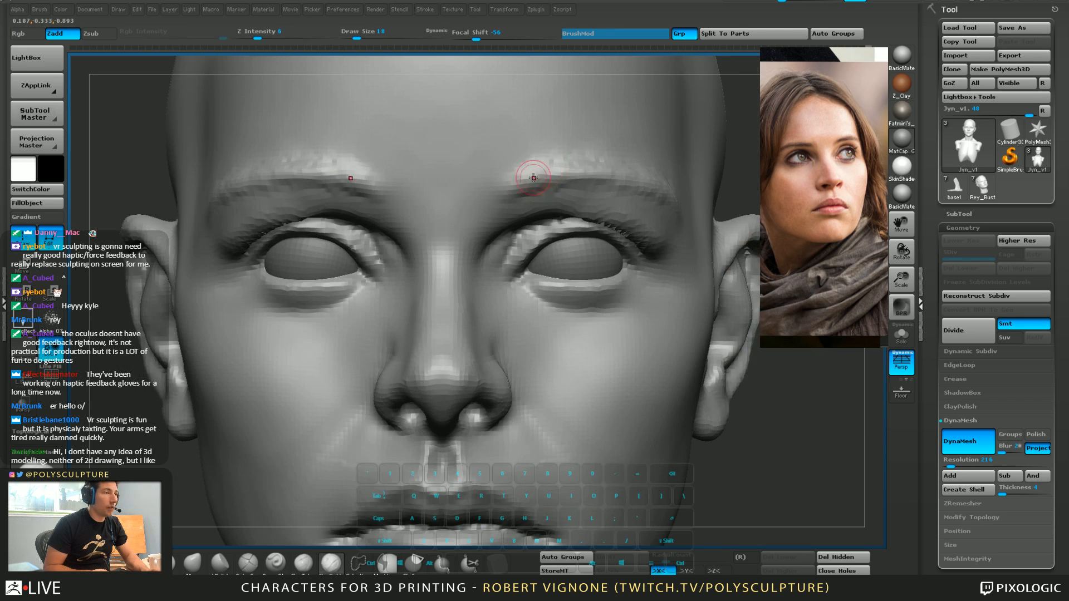
Reshape the eyebrows and brow ridge from side and underside angles at draw size 46, smoothing the ridge
{"action": "key", "text": "s"}
{"action": "left_click_drag", "start_coordinate": [533, 174], "coordinate": [538, 174]}
{"action": "key", "text": "5"}
{"action": "key", "text": "2"}
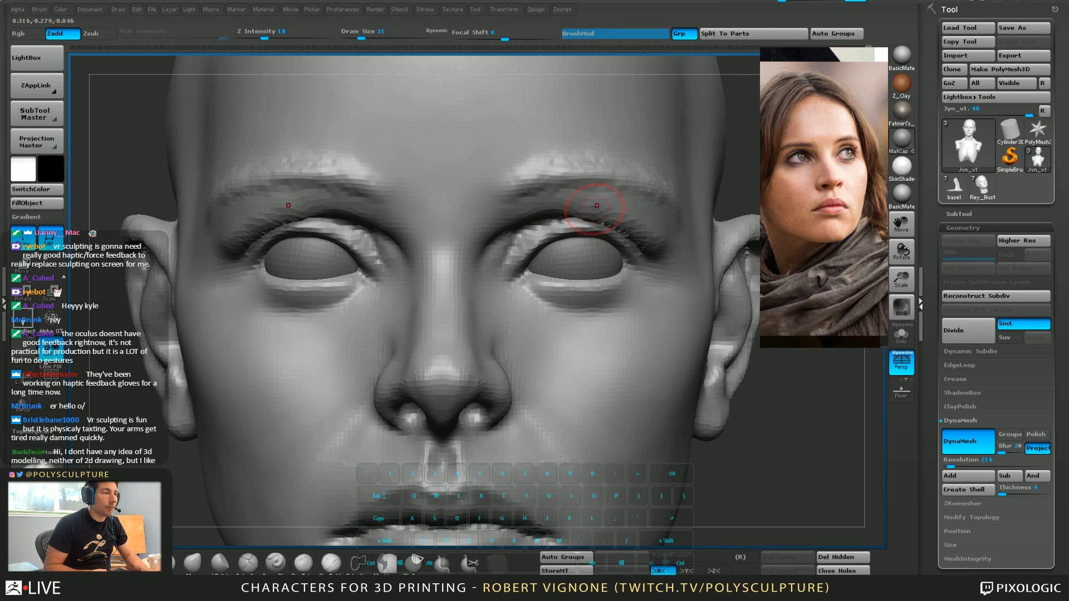
{"action": "key", "text": "5"}
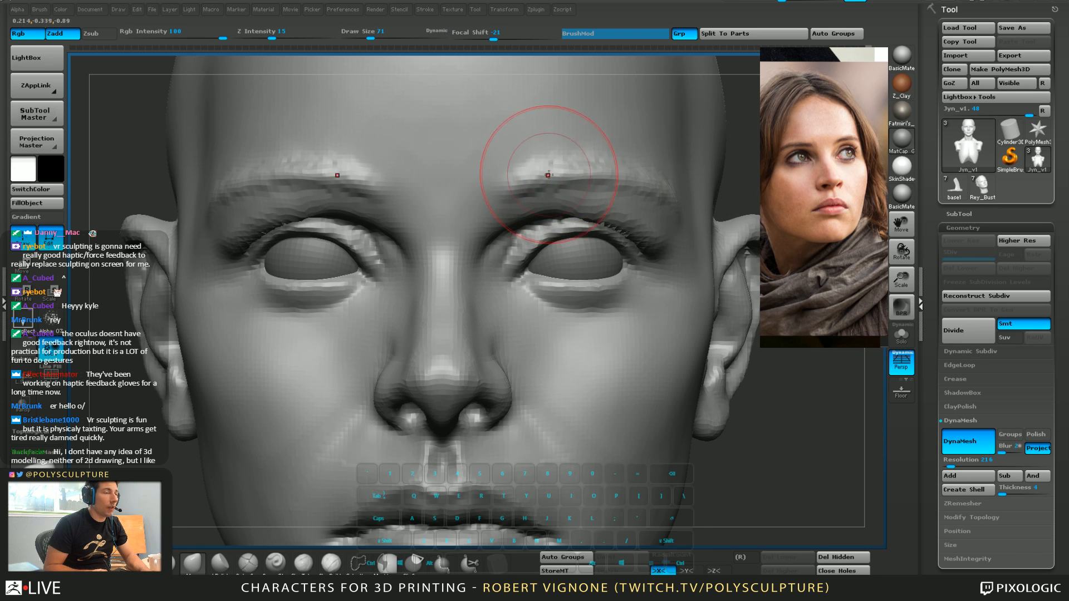
{"action": "mouse_move", "coordinate": [549, 174]}
{"action": "right_mouse_down", "text": "alt"}
{"action": "mouse_move", "coordinate": [592, 201]}
{"action": "mouse_move", "coordinate": [525, 229]}
{"action": "mouse_move", "coordinate": [468, 228]}
{"action": "mouse_move", "coordinate": [501, 190]}
{"action": "right_mouse_up", "text": "alt"}
{"action": "key", "text": "s"}
{"action": "left_click_drag", "start_coordinate": [566, 227], "coordinate": [562, 226]}
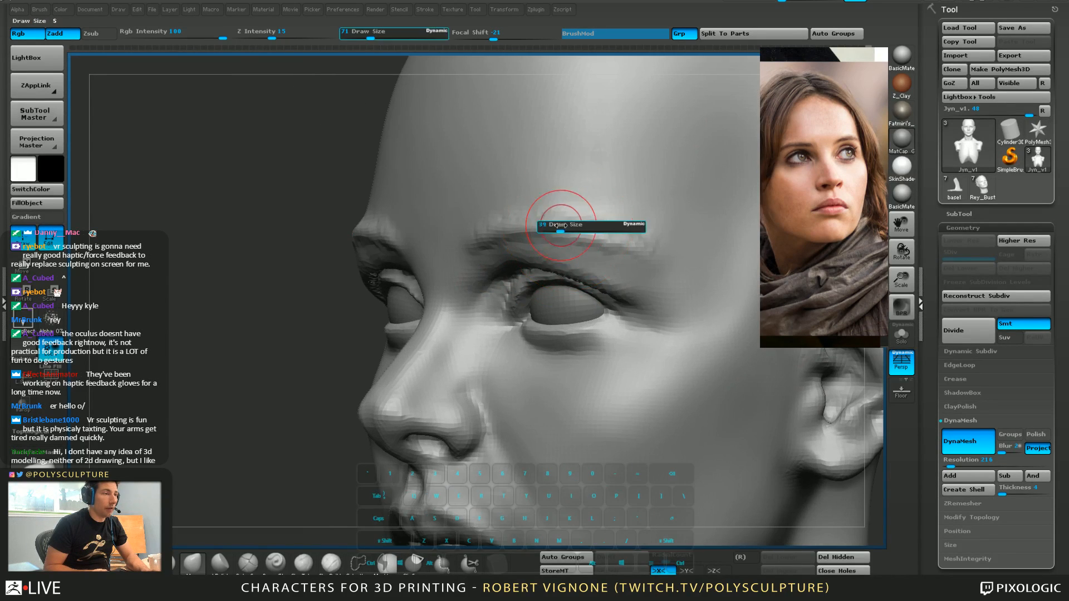
{"action": "right_click_drag", "start_coordinate": [561, 225], "coordinate": [554, 159]}
{"action": "right_click_drag", "start_coordinate": [553, 232], "coordinate": [526, 223]}
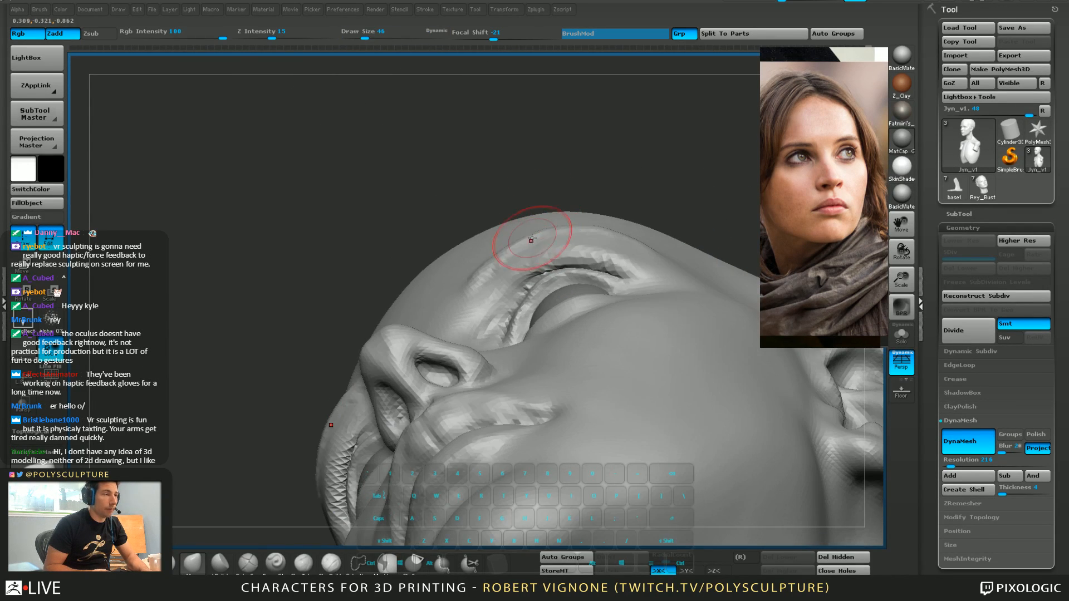
{"action": "left_click_drag", "start_coordinate": [521, 239], "coordinate": [500, 255], "text": "shift"}
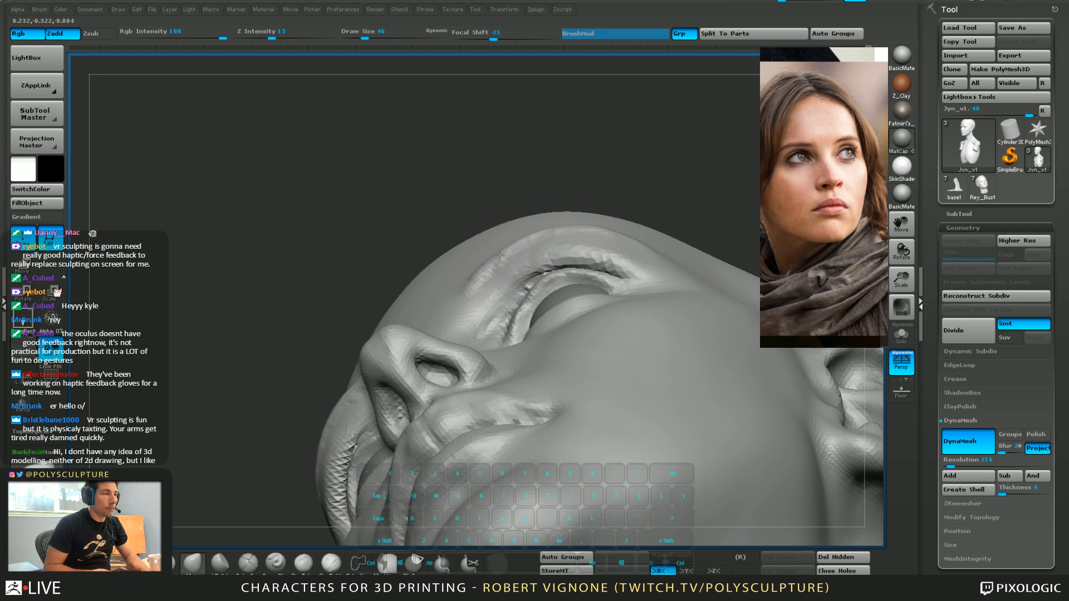
Reshape the nose tip and its underside in profile at draw size 46
{"action": "mouse_move", "coordinate": [577, 121]}
{"action": "right_mouse_down"}
{"action": "mouse_move", "coordinate": [503, 229]}
{"action": "mouse_move", "coordinate": [486, 296]}
{"action": "right_mouse_up"}
{"action": "key", "text": "s"}
{"action": "left_click_drag", "start_coordinate": [479, 313], "coordinate": [483, 311]}
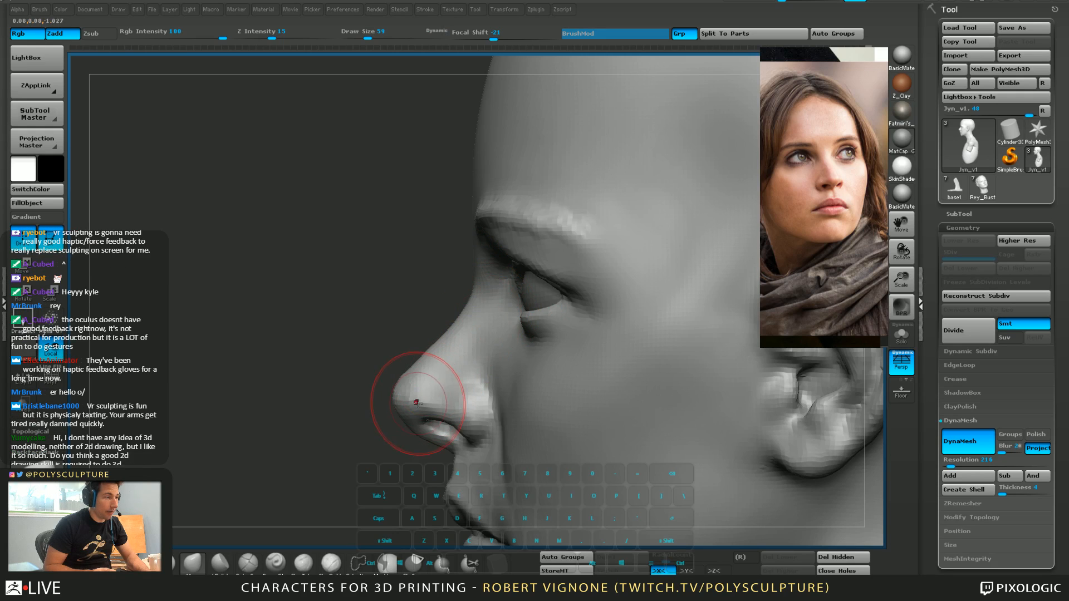
{"action": "key", "text": "s"}
{"action": "left_click_drag", "start_coordinate": [424, 437], "coordinate": [420, 436]}
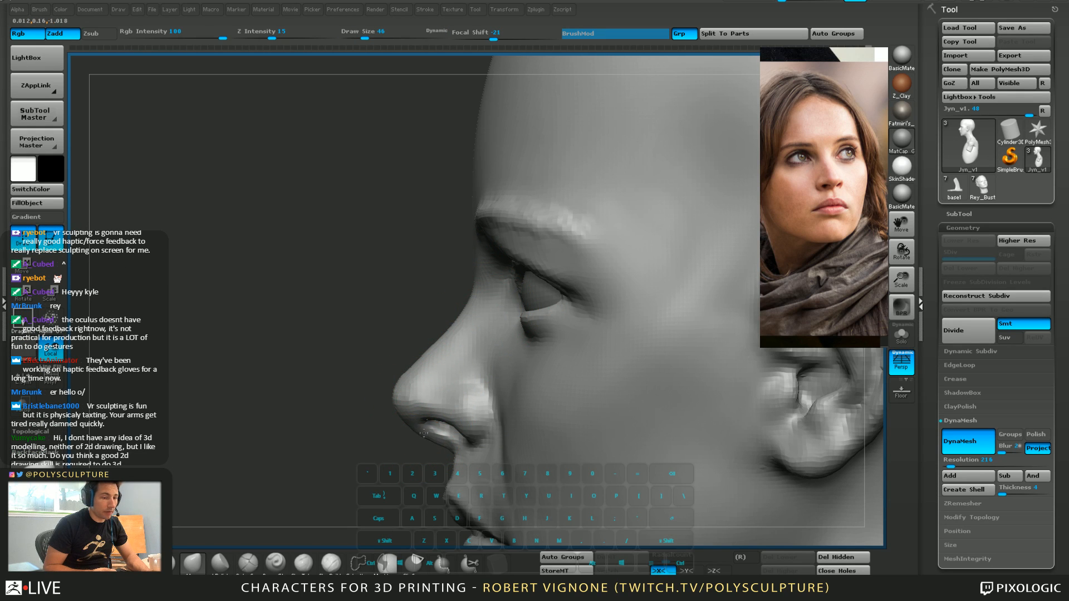
{"action": "mouse_move", "coordinate": [408, 439]}
{"action": "right_mouse_down", "text": "alt"}
{"action": "mouse_move", "coordinate": [383, 350]}
{"action": "mouse_move", "coordinate": [391, 322]}
{"action": "right_mouse_up", "text": "alt"}
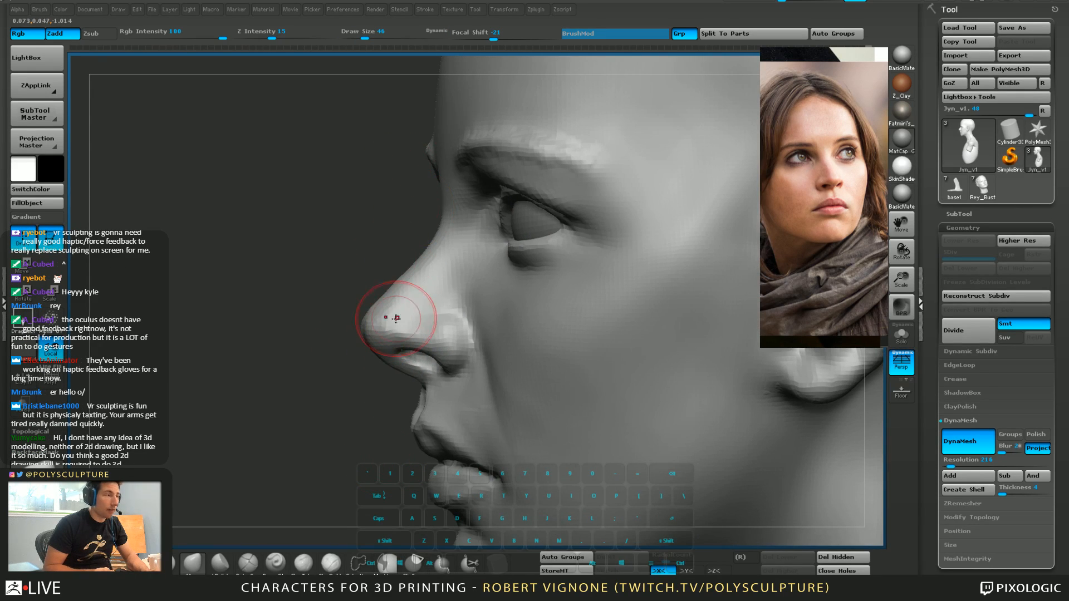
{"action": "key", "text": "s"}
{"action": "left_click_drag", "start_coordinate": [397, 326], "coordinate": [401, 326]}
Adjust the nostril wing's shape with a smaller brush
{"action": "key", "text": "5"}
{"action": "key", "text": "s"}
{"action": "left_click_drag", "start_coordinate": [449, 354], "coordinate": [443, 353]}
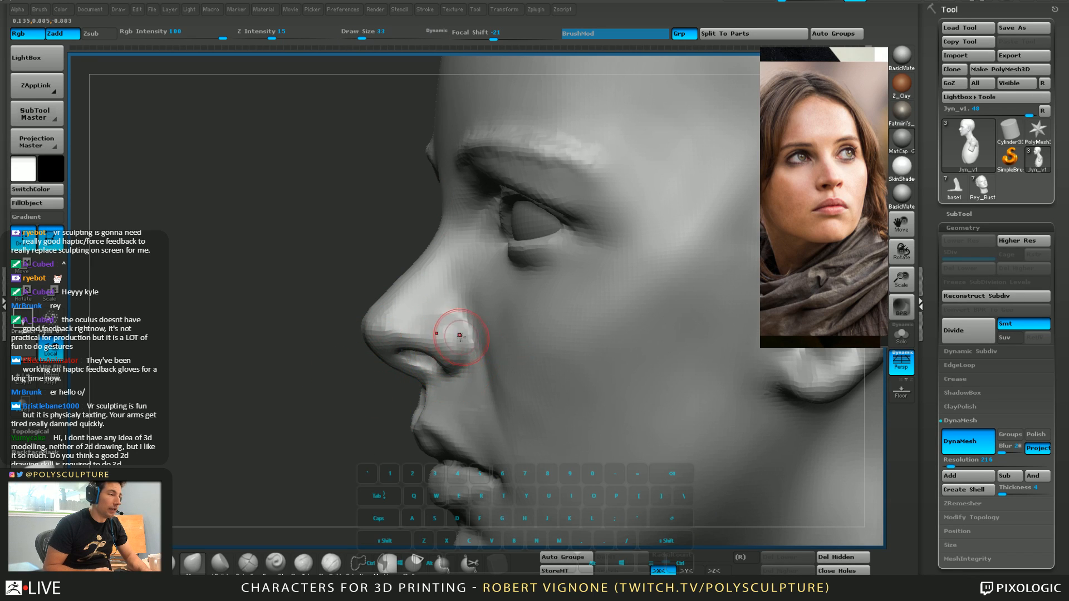
{"action": "right_click_drag", "start_coordinate": [459, 335], "coordinate": [434, 276]}
{"action": "right_click_drag", "start_coordinate": [383, 379], "coordinate": [415, 389]}
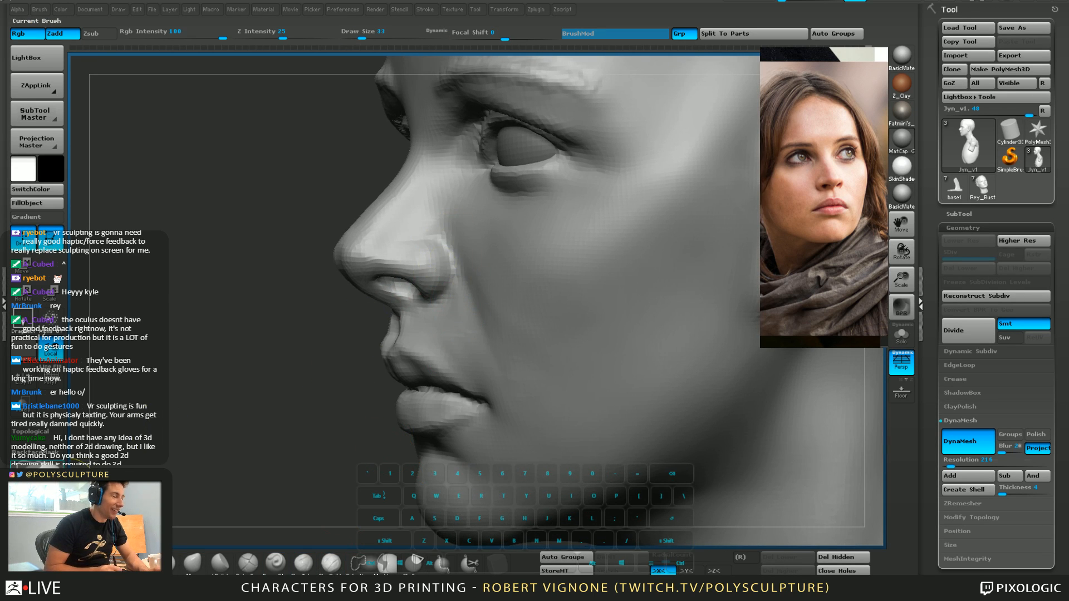
Choose the MaskPen brush and mask the strip of cheek running down beside the nostril wing
{"action": "left_click", "coordinate": [58, 485], "text": "ctrl"}
{"action": "left_click", "coordinate": [274, 546], "text": "ctrl"}
{"action": "left_click", "coordinate": [37, 470], "text": "ctrl"}
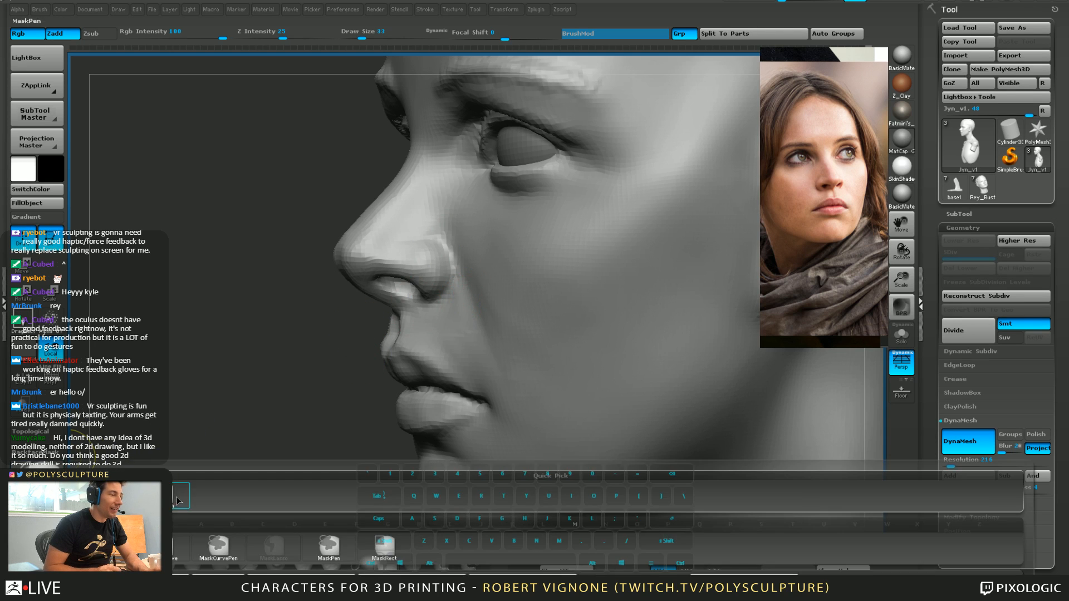
{"action": "left_click", "coordinate": [329, 546], "text": "ctrl"}
{"action": "left_click_drag", "start_coordinate": [454, 233], "coordinate": [476, 250], "text": "ctrl"}
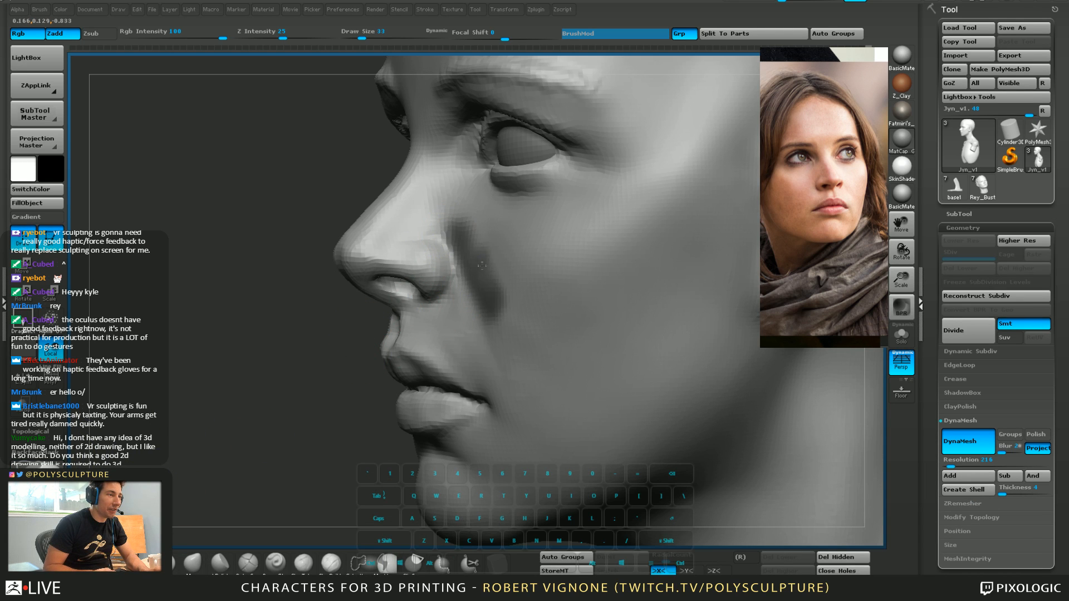
Invert the mask and rework the exposed crease beside the nostril at draw size 56, then clear the mask
{"action": "left_click", "coordinate": [292, 323], "text": "ctrl"}
{"action": "left_click_drag", "start_coordinate": [292, 323], "coordinate": [250, 324]}
{"action": "key", "text": "s"}
{"action": "left_click_drag", "start_coordinate": [472, 269], "coordinate": [464, 252]}
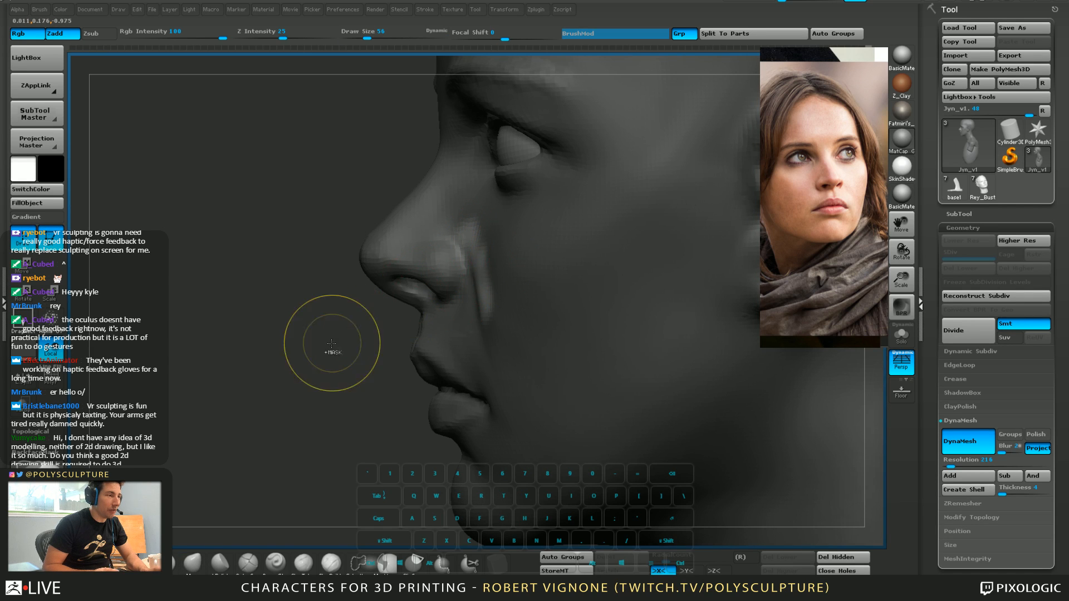
{"action": "mouse_move", "coordinate": [332, 351]}
{"action": "left_mouse_down", "text": "ctrl"}
{"action": "mouse_move", "coordinate": [367, 385]}
{"action": "mouse_move", "coordinate": [431, 370]}
{"action": "left_mouse_up", "text": "ctrl"}
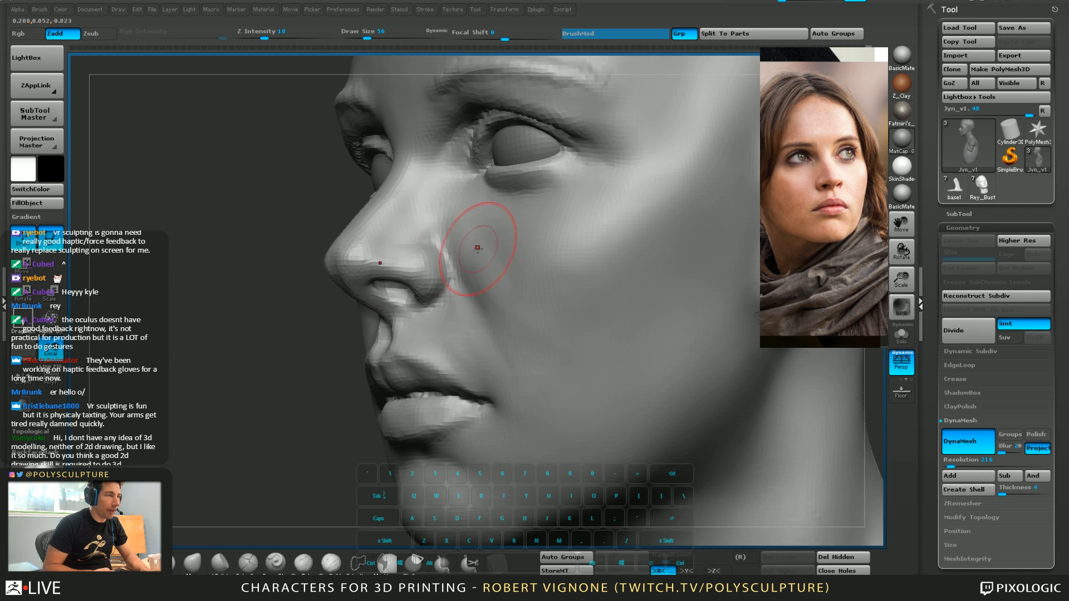
Smooth the crease between nose and cheek and build up the cheek beside the mouth at draw size 44
{"action": "mouse_move", "coordinate": [477, 246]}
{"action": "right_mouse_down"}
{"action": "mouse_move", "coordinate": [500, 252]}
{"action": "mouse_move", "coordinate": [526, 290]}
{"action": "mouse_move", "coordinate": [557, 283]}
{"action": "right_mouse_up"}
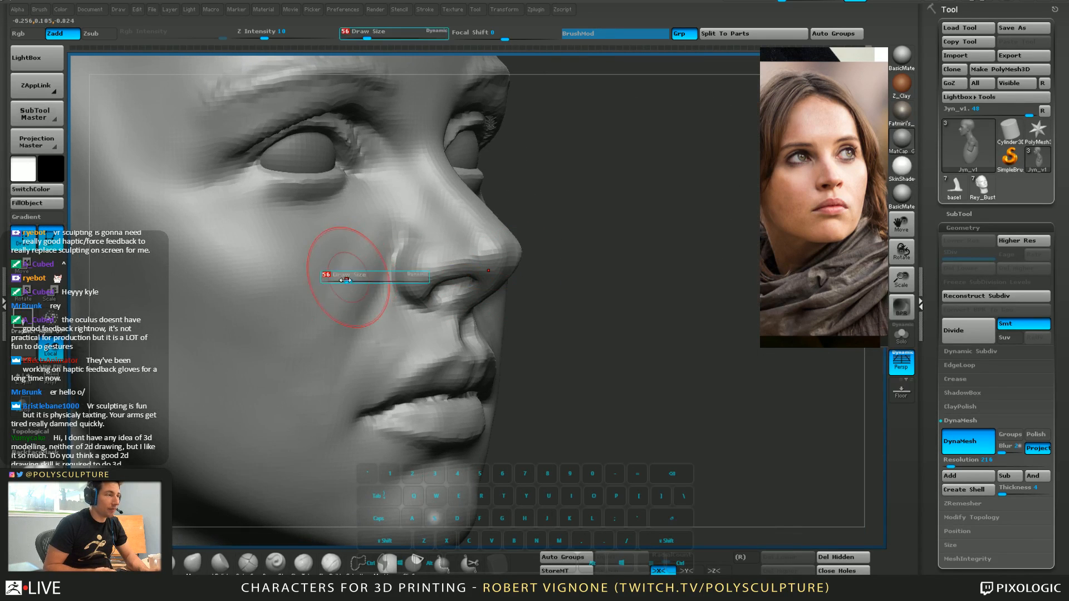
{"action": "left_click_drag", "start_coordinate": [358, 246], "coordinate": [354, 274], "text": "shift"}
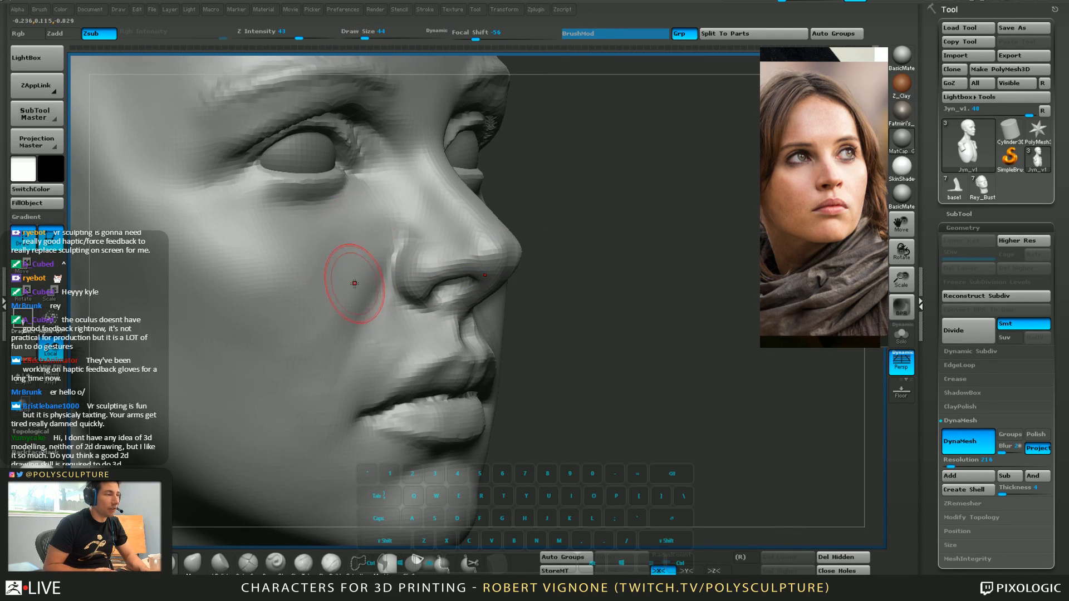
{"action": "mouse_move", "coordinate": [354, 284]}
{"action": "right_mouse_down"}
{"action": "mouse_move", "coordinate": [415, 290]}
{"action": "mouse_move", "coordinate": [401, 281]}
{"action": "right_mouse_up"}
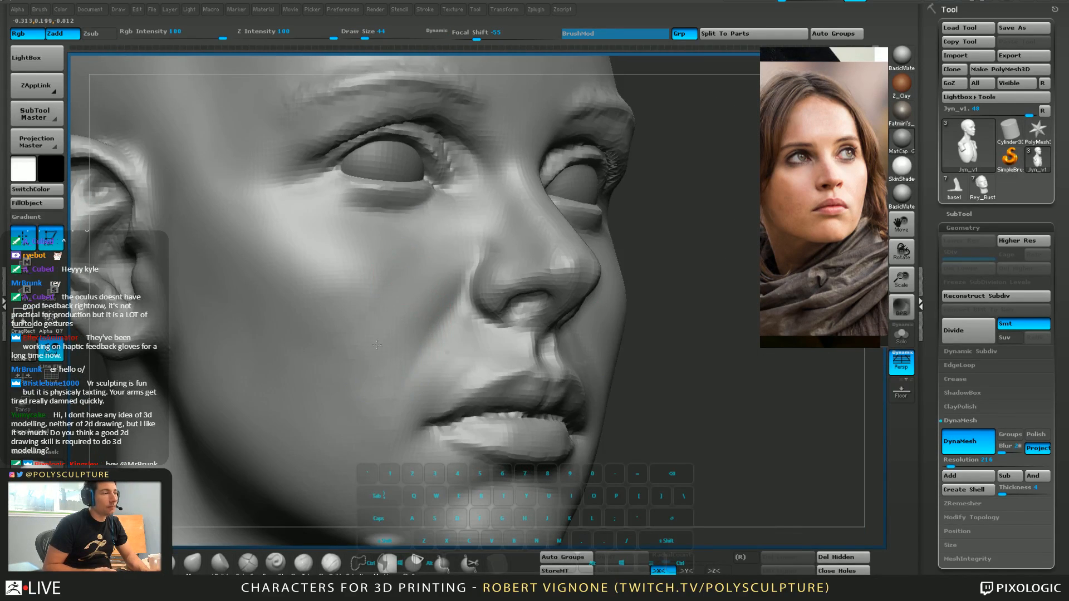
{"action": "left_click_drag", "start_coordinate": [377, 345], "coordinate": [390, 356], "text": "shift"}
{"action": "key", "text": "2"}
{"action": "mouse_move", "coordinate": [393, 358]}
{"action": "left_mouse_down"}
{"action": "mouse_move", "coordinate": [368, 390]}
{"action": "mouse_move", "coordinate": [408, 326]}
{"action": "left_mouse_up"}
{"action": "right_click_drag", "start_coordinate": [415, 337], "coordinate": [437, 334]}
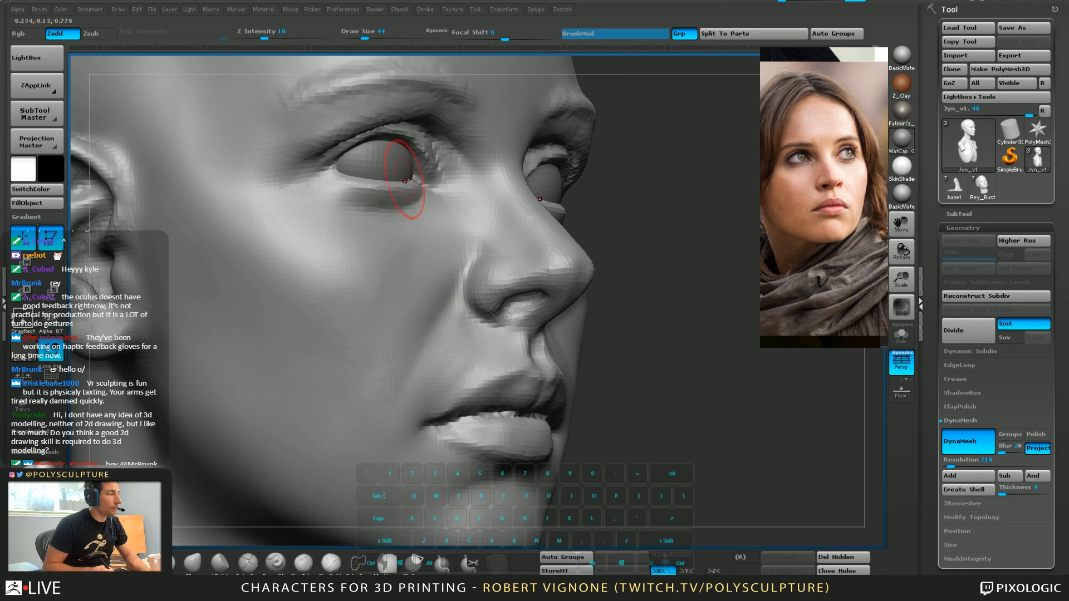
Blend the smile line beside the nose with a low-intensity brush, then carve and smooth it at draw size 31
{"action": "left_click", "coordinate": [331, 564]}
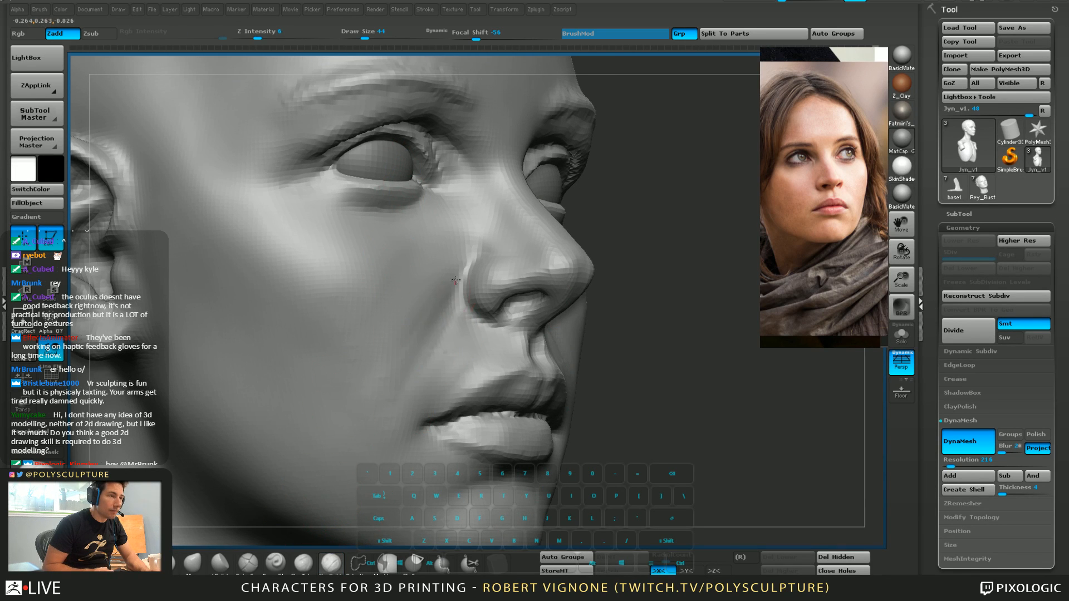
{"action": "left_click_drag", "start_coordinate": [456, 280], "coordinate": [445, 287]}
{"action": "mouse_move", "coordinate": [436, 292]}
{"action": "left_mouse_down", "text": "shift"}
{"action": "mouse_move", "coordinate": [437, 315]}
{"action": "mouse_move", "coordinate": [403, 376]}
{"action": "left_mouse_up", "text": "shift"}
{"action": "key", "text": "4"}
{"action": "key", "text": "s"}
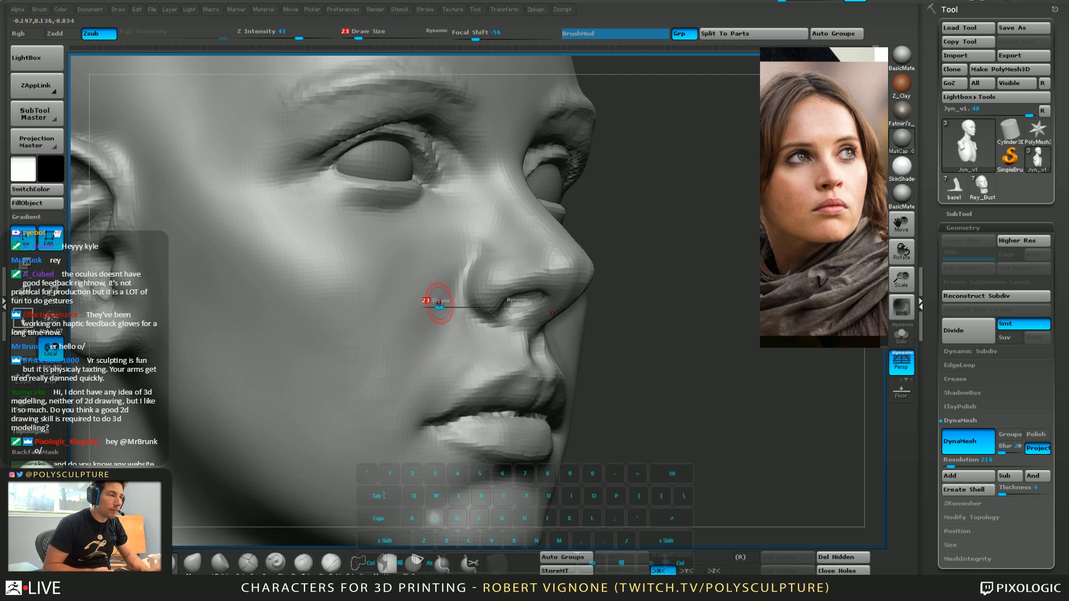
{"action": "key", "text": "3"}
{"action": "key", "text": "4"}
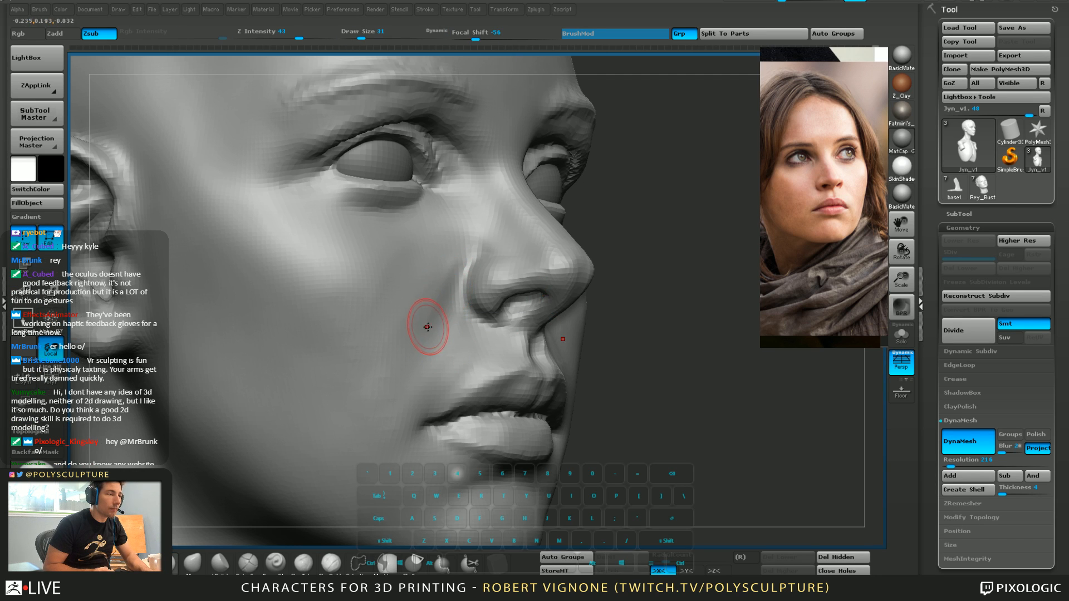
{"action": "mouse_move", "coordinate": [437, 287]}
{"action": "left_mouse_down", "text": "shift"}
{"action": "mouse_move", "coordinate": [444, 267]}
{"action": "mouse_move", "coordinate": [437, 285]}
{"action": "left_mouse_up", "text": "shift"}
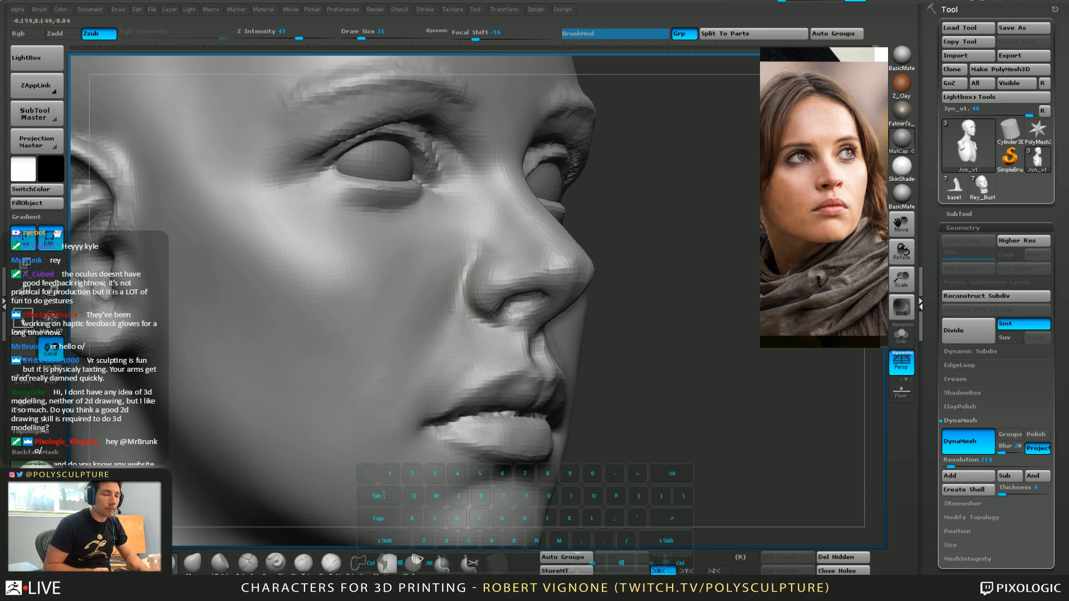
{"action": "right_click_drag", "start_coordinate": [482, 298], "coordinate": [465, 298]}
{"action": "right_click_drag", "start_coordinate": [484, 332], "coordinate": [482, 321], "text": "alt"}
{"action": "mouse_move", "coordinate": [482, 320]}
{"action": "left_mouse_down"}
{"action": "mouse_move", "coordinate": [457, 322]}
{"action": "mouse_move", "coordinate": [449, 241]}
{"action": "left_mouse_up"}
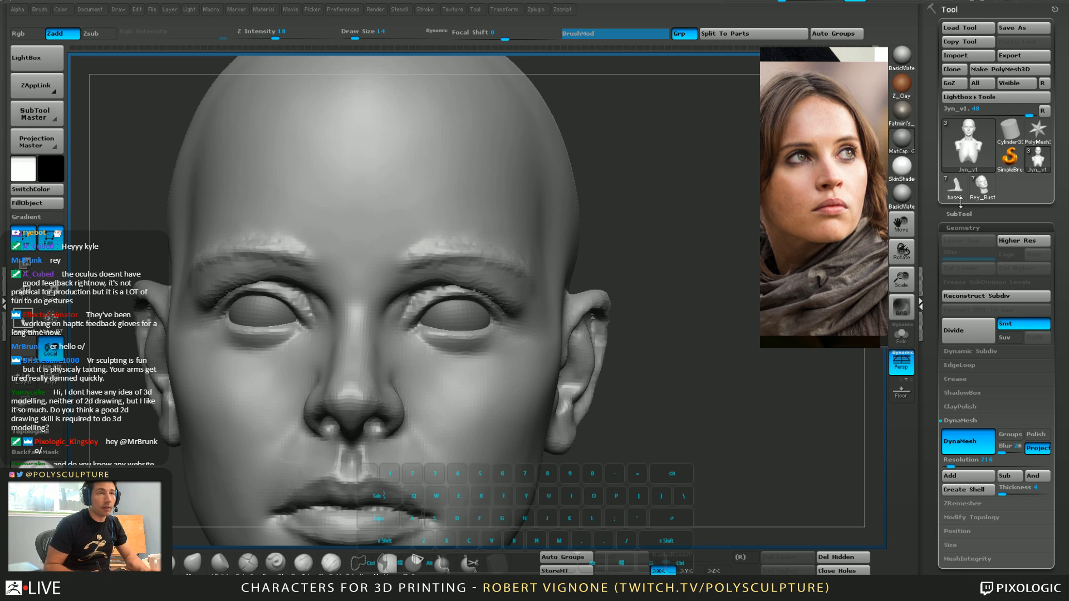
{"action": "mouse_move", "coordinate": [958, 196]}
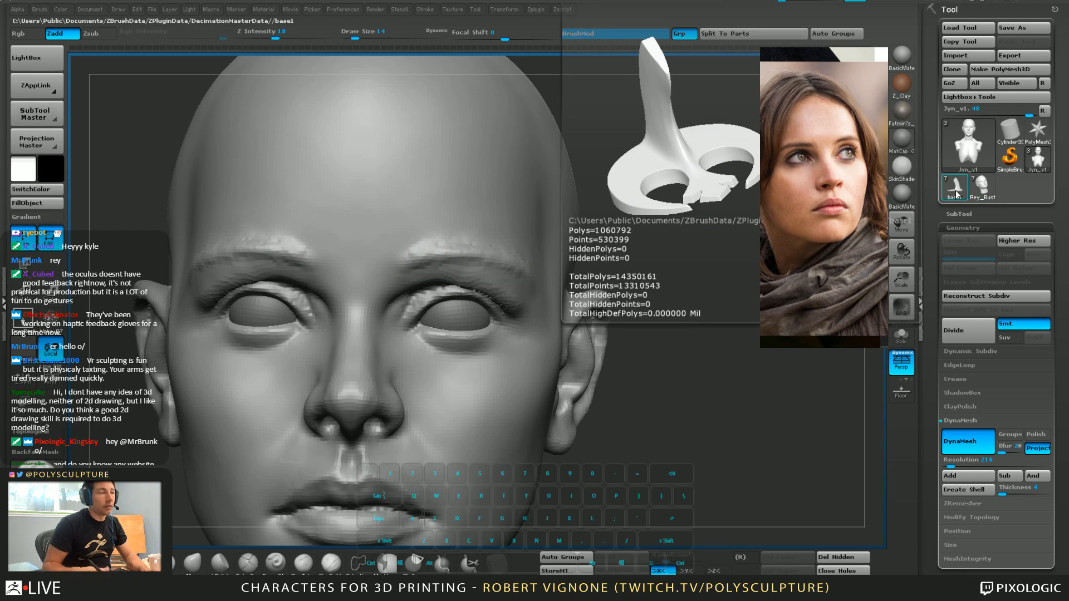
{"action": "mouse_move", "coordinate": [723, 296]}
{"action": "left_mouse_down"}
{"action": "mouse_move", "coordinate": [458, 251]}
{"action": "mouse_move", "coordinate": [441, 264]}
{"action": "mouse_move", "coordinate": [527, 289]}
{"action": "mouse_move", "coordinate": [452, 248]}
{"action": "left_mouse_up"}
Reshape the arches and inner ends of the eyebrows at draw size 41
{"action": "key", "text": "s"}
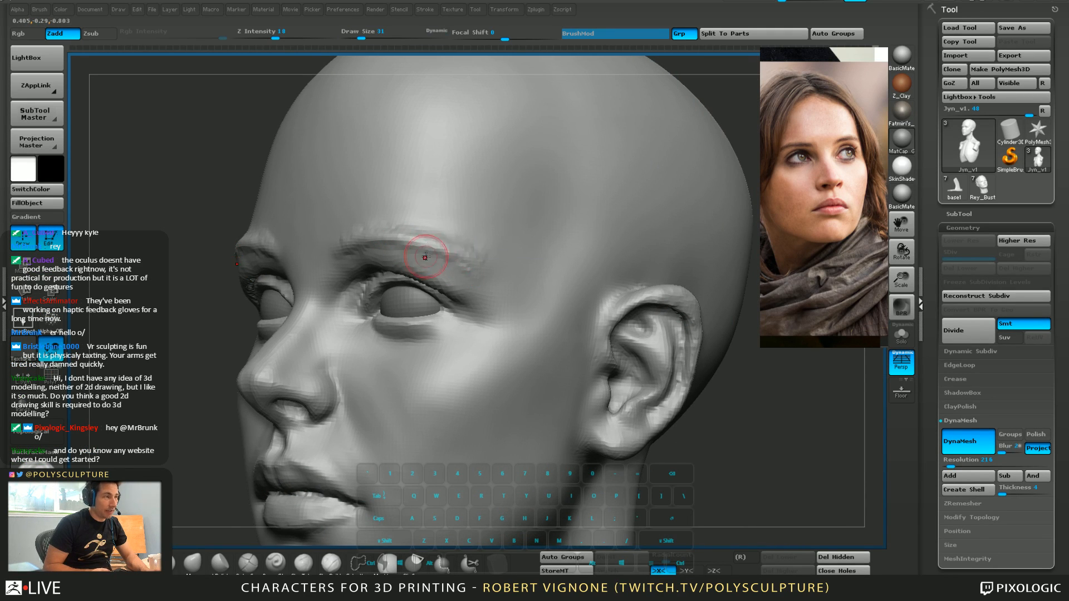
{"action": "right_click_drag", "start_coordinate": [424, 252], "coordinate": [448, 248]}
{"action": "key", "text": "5"}
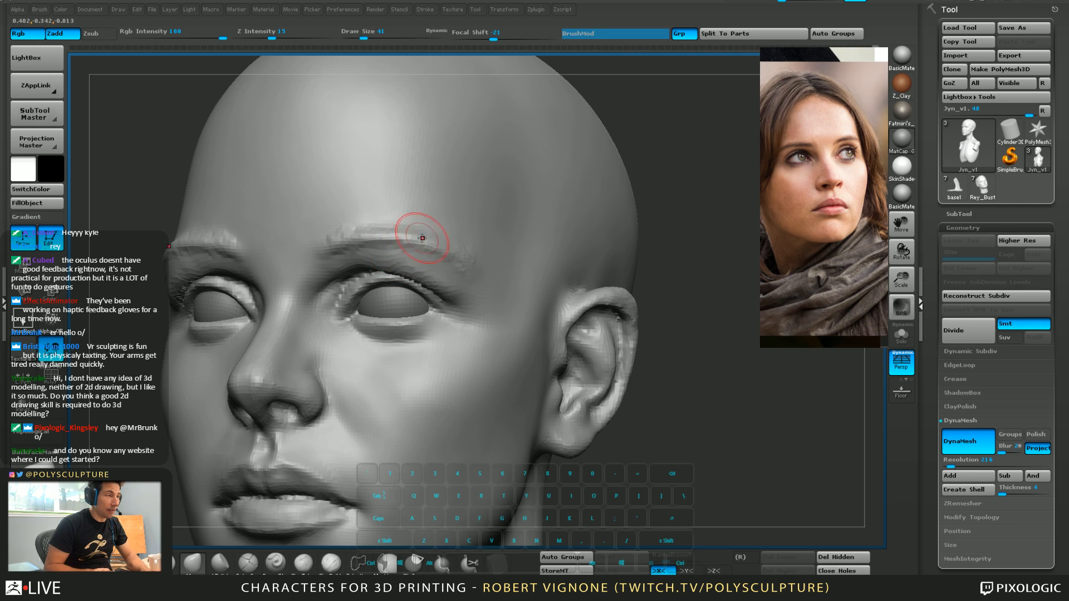
{"action": "left_click_drag", "start_coordinate": [387, 236], "coordinate": [379, 233]}
{"action": "right_click_drag", "start_coordinate": [330, 232], "coordinate": [358, 237]}
{"action": "left_click_drag", "start_coordinate": [336, 238], "coordinate": [339, 233]}
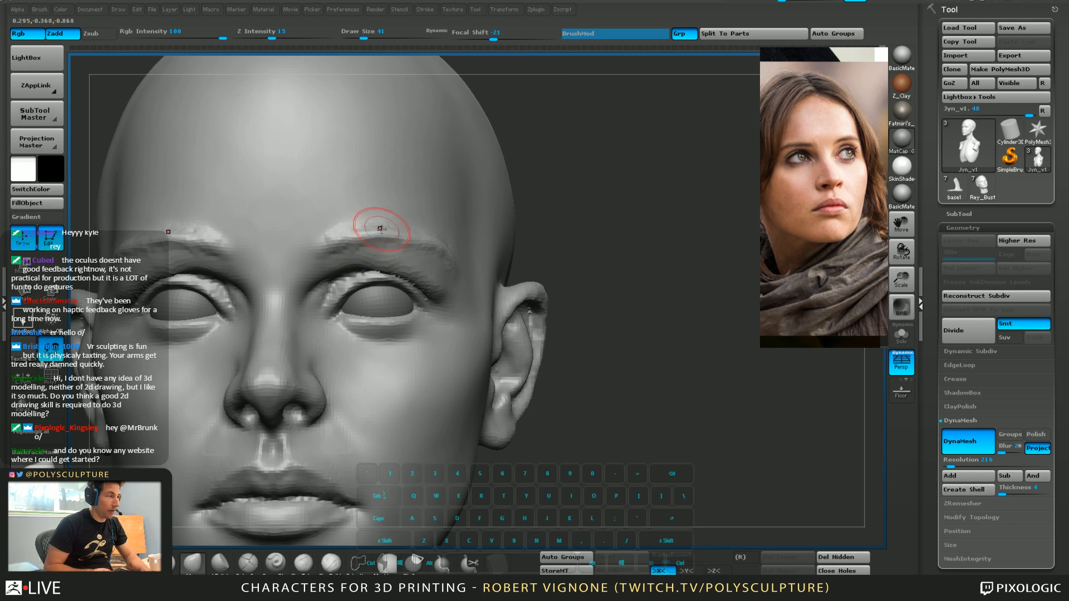
{"action": "key", "text": "ctrl"}
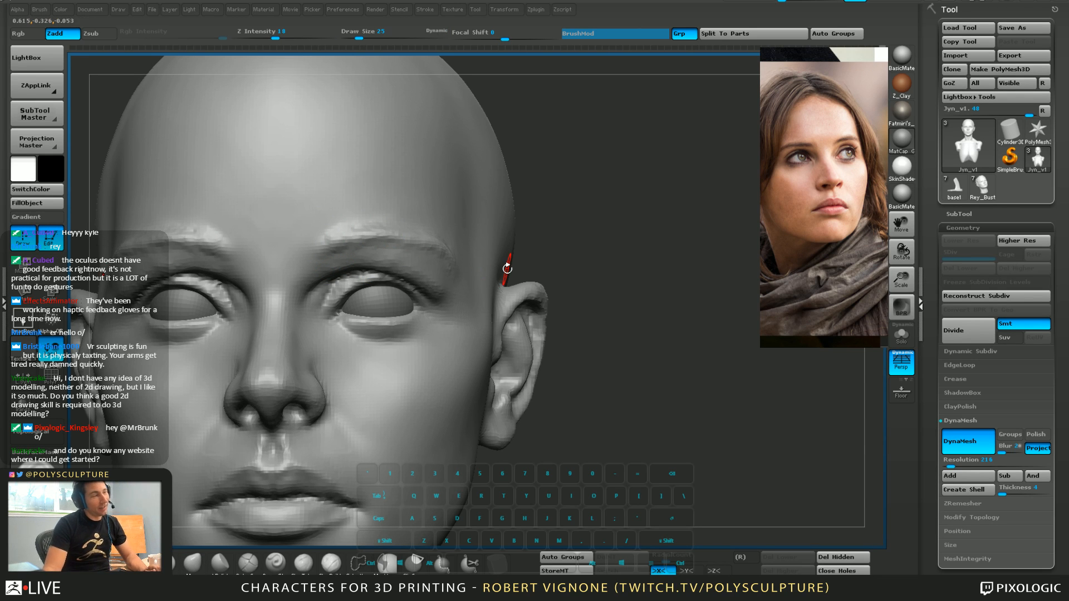
Undo the trial stroke on the upper eyelid, then reshape the lid and the area beneath the brow at draw size 59
{"action": "right_click_drag", "start_coordinate": [407, 280], "coordinate": [430, 272]}
{"action": "key", "text": "s"}
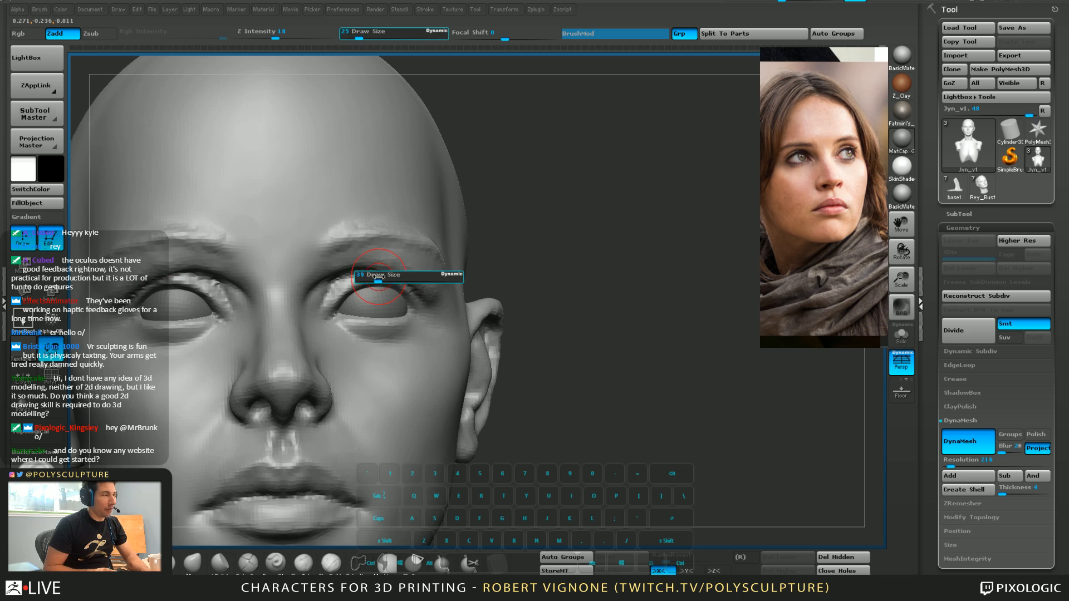
{"action": "left_click_drag", "start_coordinate": [374, 280], "coordinate": [400, 291]}
{"action": "key", "text": "ctrl+z"}
{"action": "key", "text": "5"}
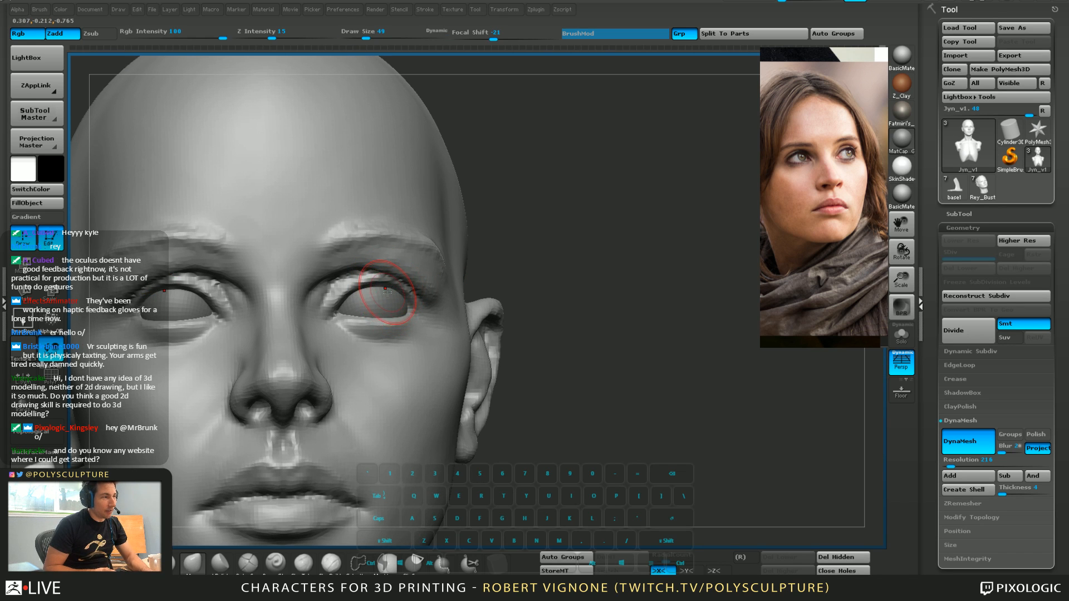
{"action": "mouse_move", "coordinate": [401, 293]}
{"action": "right_mouse_down"}
{"action": "mouse_move", "coordinate": [386, 297]}
{"action": "mouse_move", "coordinate": [394, 285]}
{"action": "mouse_move", "coordinate": [385, 276]}
{"action": "right_mouse_up"}
{"action": "key", "text": "s"}
{"action": "left_click_drag", "start_coordinate": [384, 276], "coordinate": [387, 276]}
{"action": "mouse_move", "coordinate": [363, 287]}
{"action": "right_mouse_down"}
{"action": "mouse_move", "coordinate": [353, 306]}
{"action": "mouse_move", "coordinate": [351, 278]}
{"action": "mouse_move", "coordinate": [363, 338]}
{"action": "mouse_move", "coordinate": [375, 318]}
{"action": "right_mouse_up"}
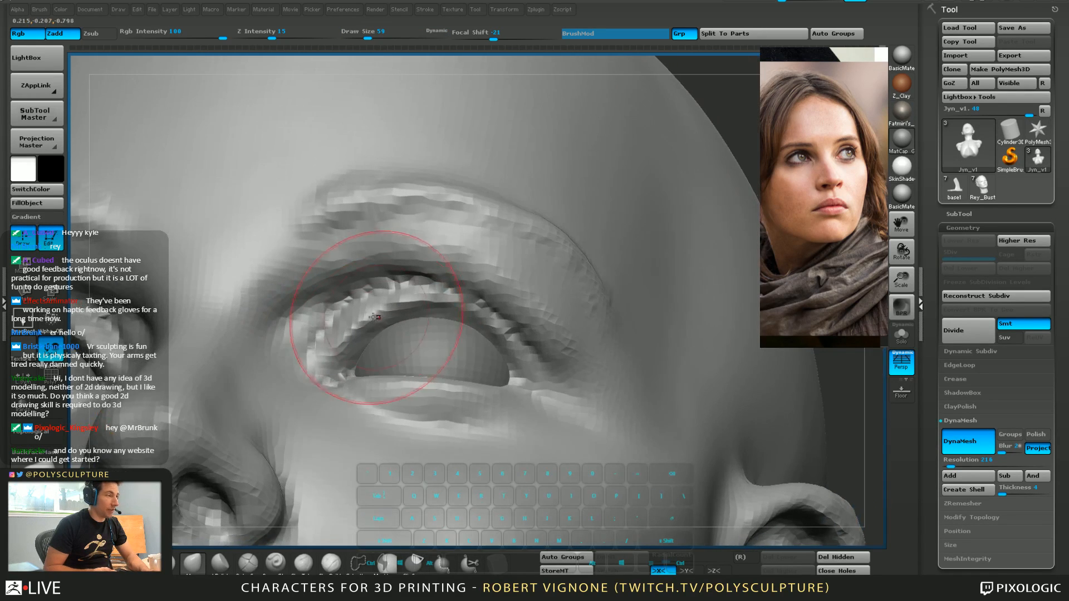
Build up the inner corner of the eye socket beside the nose with ClayBuildup at draw size 17
{"action": "left_click", "coordinate": [331, 564]}
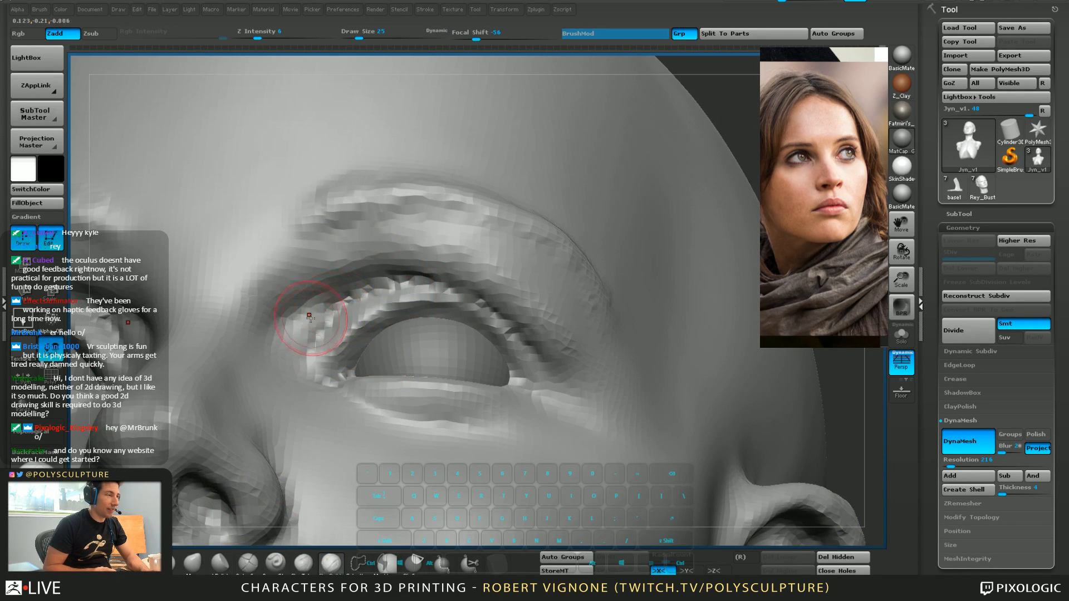
{"action": "key", "text": "s"}
{"action": "mouse_move", "coordinate": [322, 309]}
{"action": "left_mouse_down"}
{"action": "mouse_move", "coordinate": [309, 321]}
{"action": "mouse_move", "coordinate": [320, 332]}
{"action": "left_mouse_up"}
{"action": "key", "text": "s"}
{"action": "key", "text": "s"}
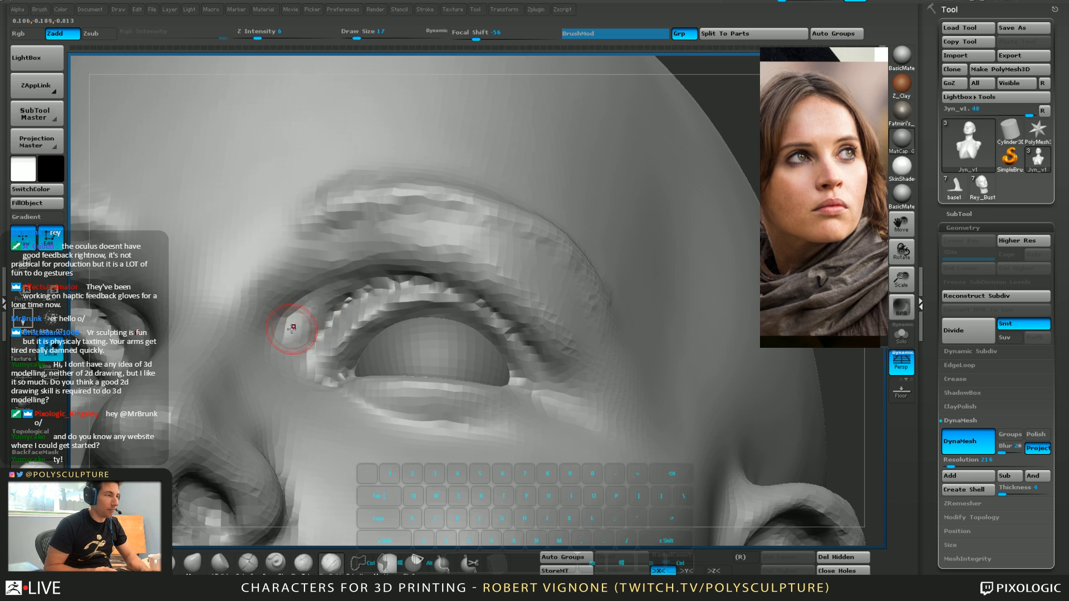
Smooth the inner part of the fold above the upper eyelid, then refine the lid area at draw size 23
{"action": "right_click_drag", "start_coordinate": [339, 289], "coordinate": [316, 304]}
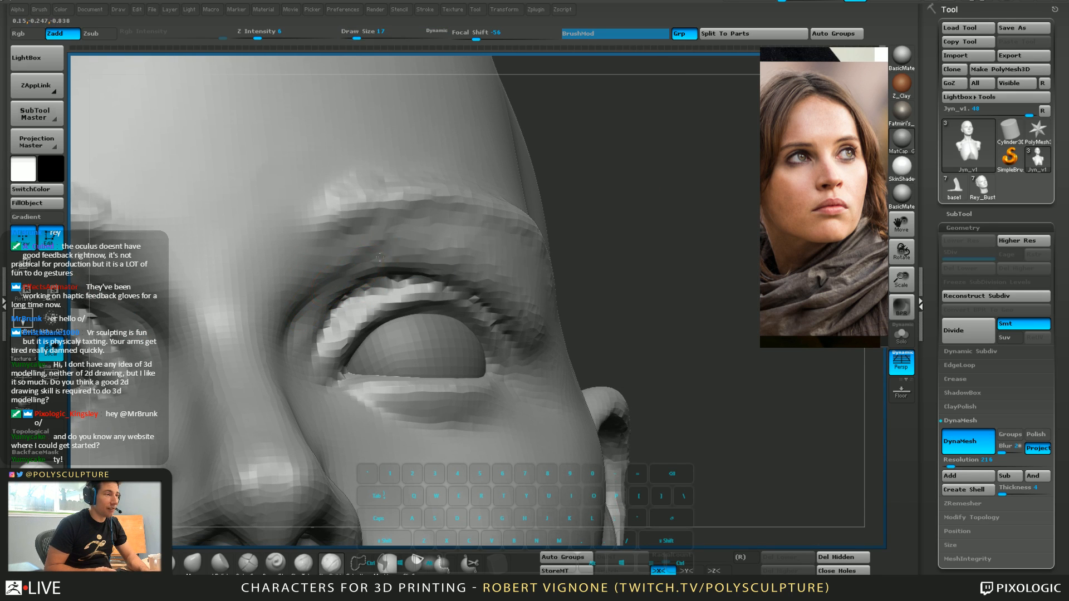
{"action": "right_click_drag", "start_coordinate": [379, 257], "coordinate": [366, 263]}
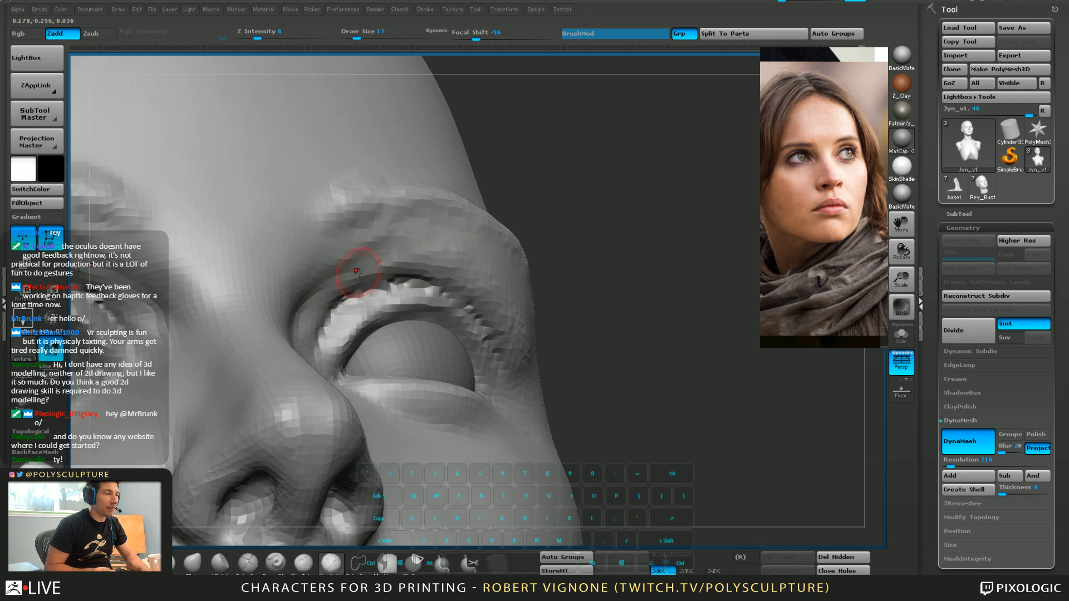
{"action": "left_click_drag", "start_coordinate": [306, 291], "coordinate": [346, 262], "text": "shift"}
{"action": "mouse_move", "coordinate": [346, 262]}
{"action": "right_mouse_down"}
{"action": "mouse_move", "coordinate": [349, 320]}
{"action": "mouse_move", "coordinate": [344, 274]}
{"action": "mouse_move", "coordinate": [362, 279]}
{"action": "mouse_move", "coordinate": [372, 304]}
{"action": "right_mouse_up"}
{"action": "key", "text": "s"}
{"action": "left_click_drag", "start_coordinate": [372, 304], "coordinate": [374, 304]}
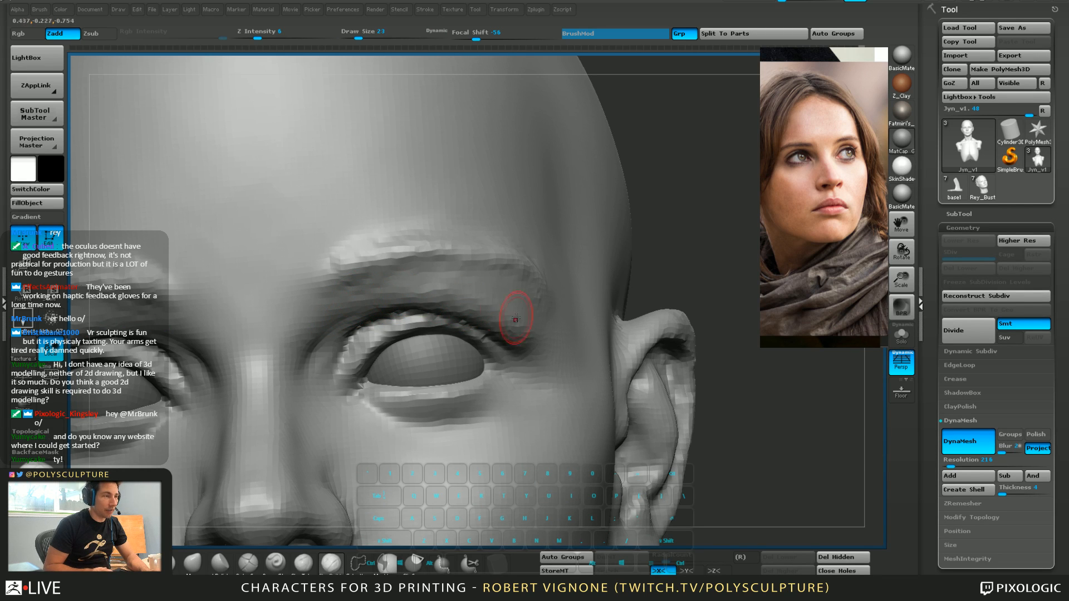
Refine the volume between the upper eyelid and the outer brow, checking it from the side and from below
{"action": "key", "text": "4"}
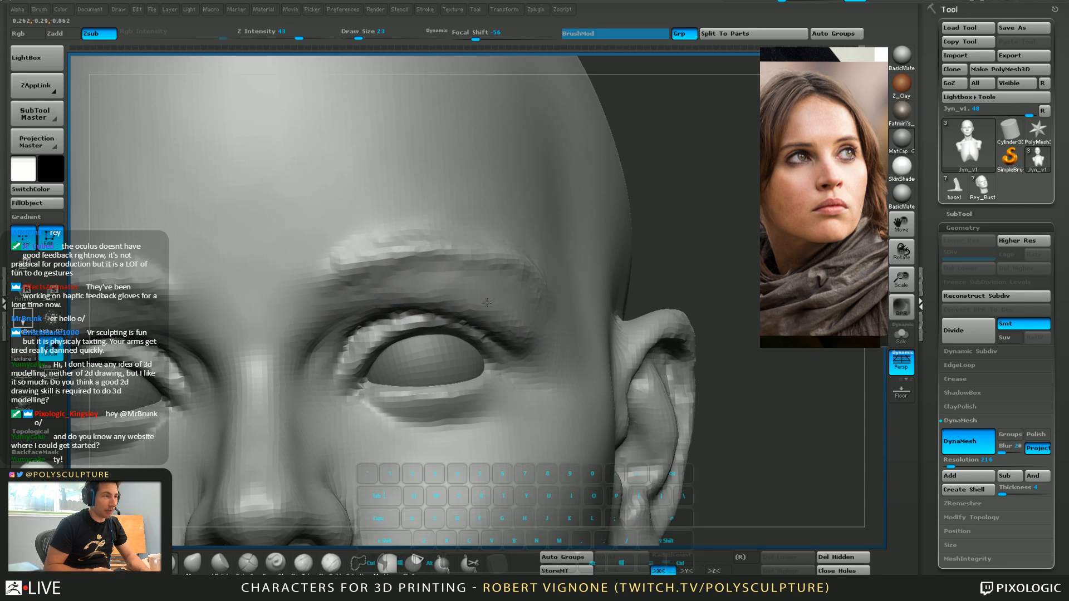
{"action": "right_click_drag", "start_coordinate": [503, 308], "coordinate": [512, 303]}
{"action": "key", "text": "3"}
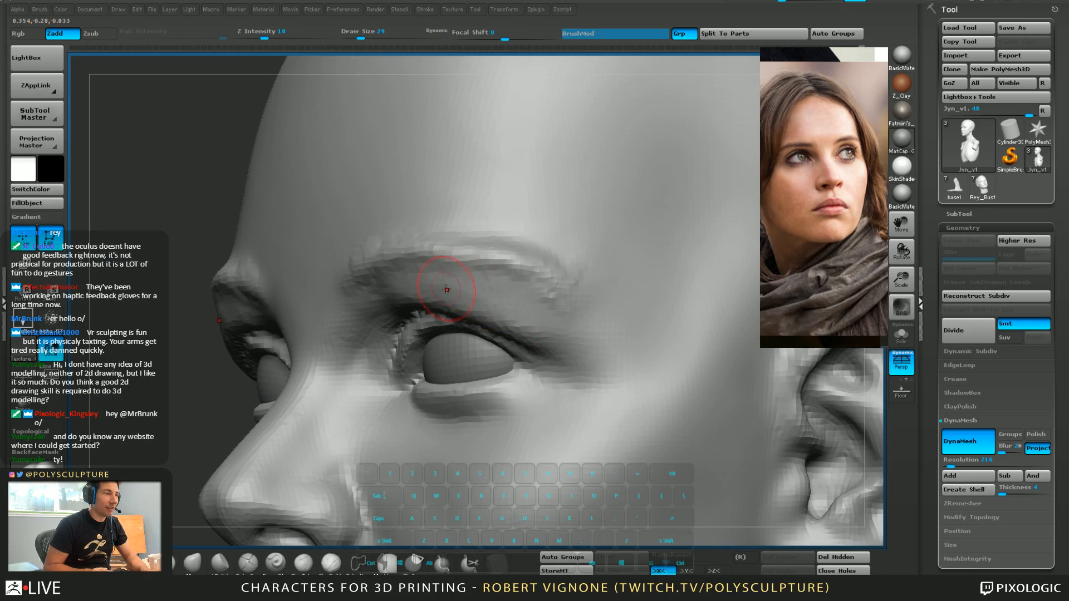
{"action": "right_click_drag", "start_coordinate": [442, 286], "coordinate": [395, 323]}
{"action": "key", "text": "1"}
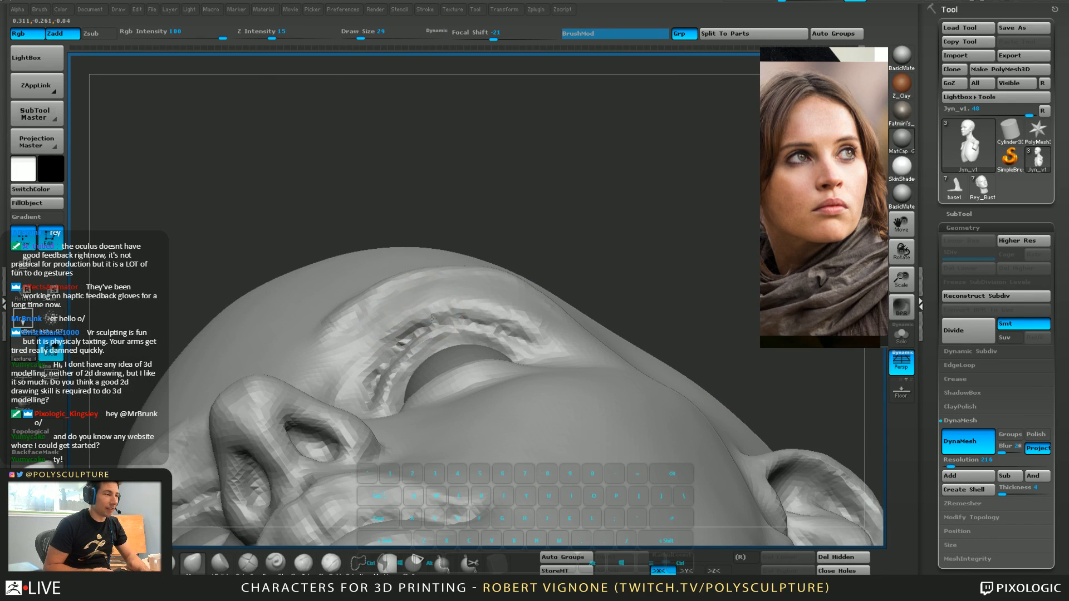
{"action": "mouse_move", "coordinate": [502, 298]}
{"action": "right_mouse_down"}
{"action": "mouse_move", "coordinate": [398, 325]}
{"action": "mouse_move", "coordinate": [393, 303]}
{"action": "mouse_move", "coordinate": [459, 312]}
{"action": "mouse_move", "coordinate": [443, 269]}
{"action": "right_mouse_up"}
{"action": "mouse_move", "coordinate": [468, 409]}
{"action": "right_mouse_down", "text": "alt"}
{"action": "mouse_move", "coordinate": [441, 362]}
{"action": "mouse_move", "coordinate": [449, 298]}
{"action": "mouse_move", "coordinate": [451, 334]}
{"action": "right_mouse_up", "text": "alt"}
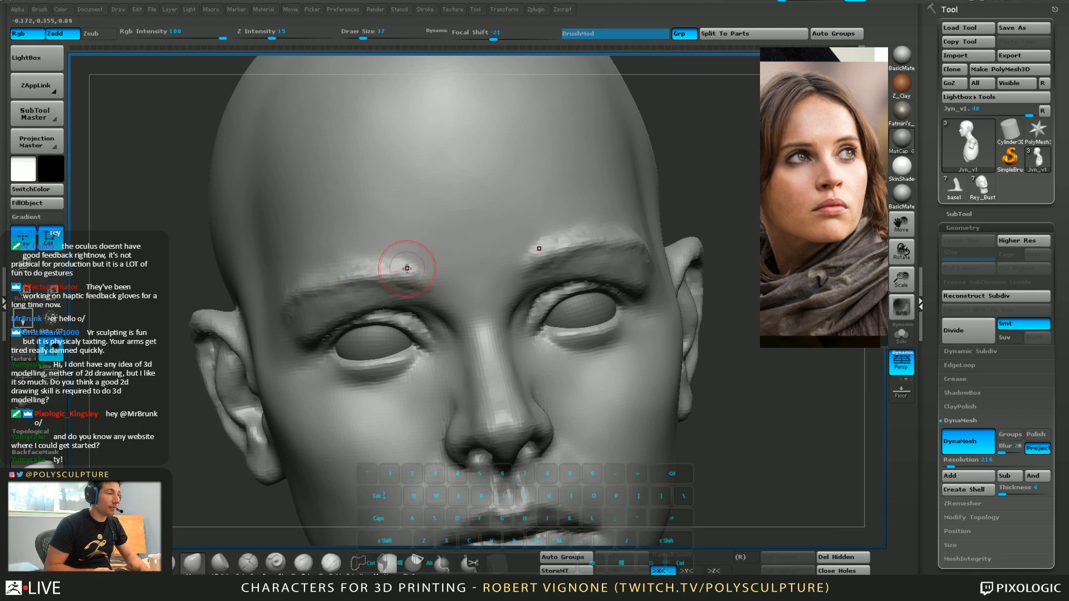
Reshape the inner end and the upper edge of the eyebrows at draw sizes 65 and 62
{"action": "key", "text": "s"}
{"action": "left_click_drag", "start_coordinate": [414, 280], "coordinate": [441, 280]}
{"action": "key", "text": "s"}
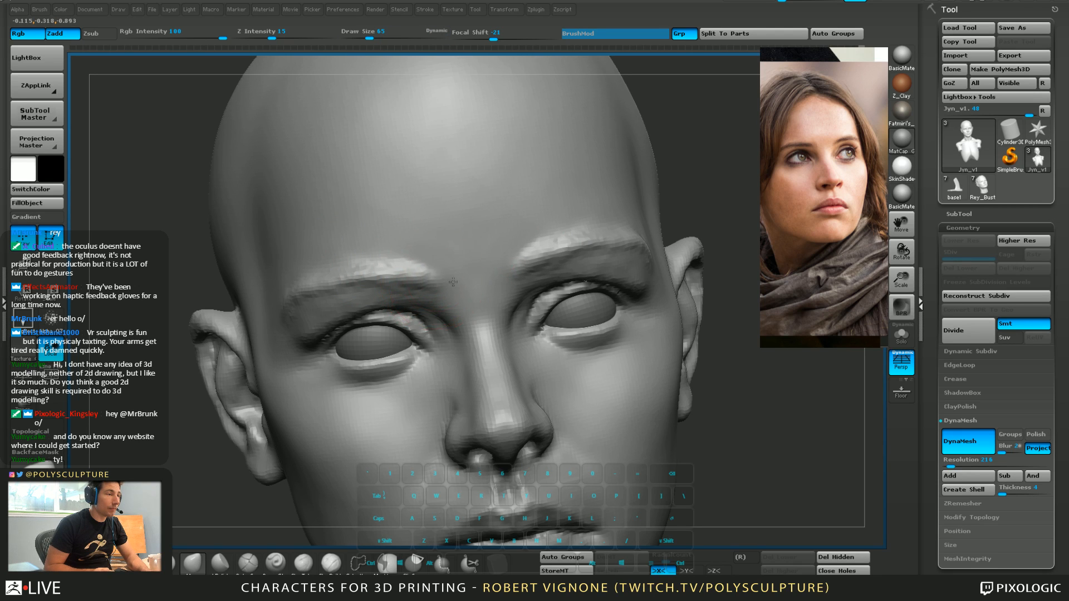
{"action": "key", "text": "s"}
{"action": "left_click", "coordinate": [425, 277]}
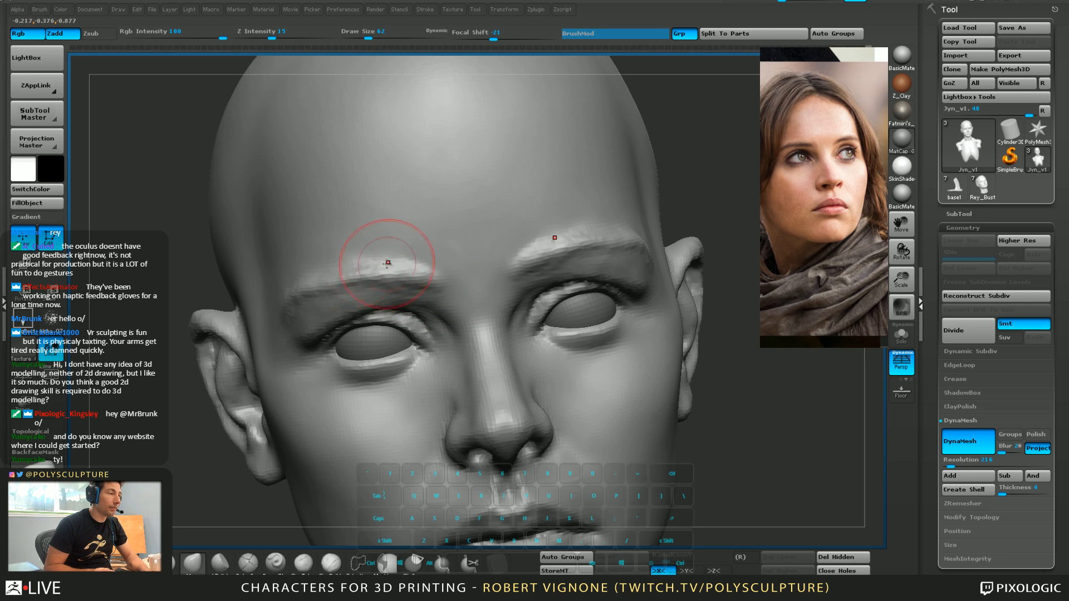
{"action": "left_click_drag", "start_coordinate": [327, 280], "coordinate": [313, 282]}
Adjust the outer eye corners, brow tails and temples with progressively larger draw sizes of 59, 87 and 124
{"action": "mouse_move", "coordinate": [273, 289]}
{"action": "right_mouse_down"}
{"action": "mouse_move", "coordinate": [337, 300]}
{"action": "mouse_move", "coordinate": [305, 294]}
{"action": "mouse_move", "coordinate": [294, 337]}
{"action": "right_mouse_up"}
{"action": "key", "text": "s"}
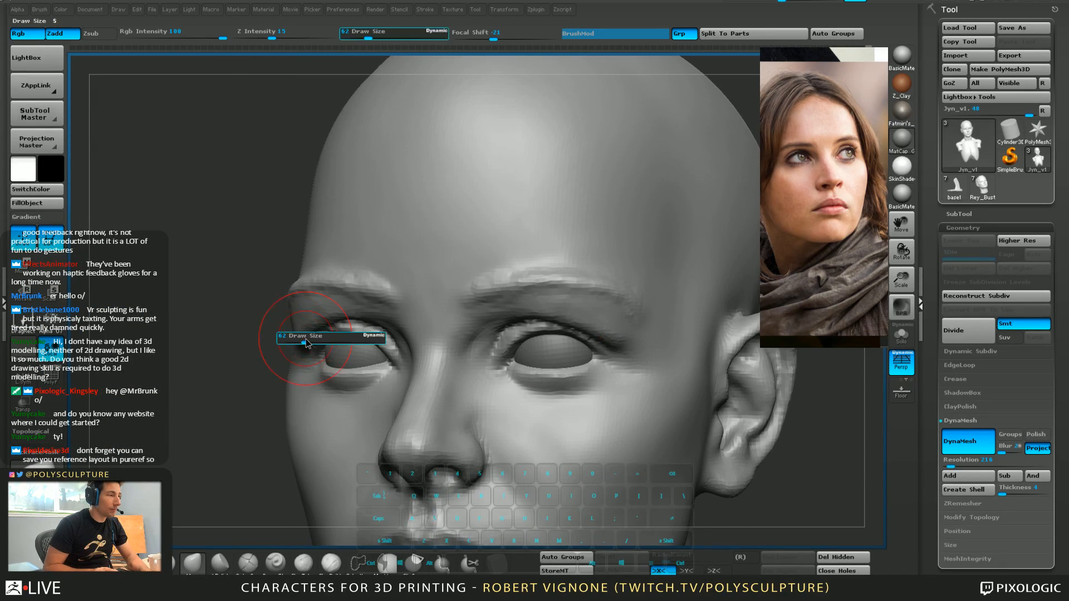
{"action": "left_click", "coordinate": [305, 340]}
{"action": "key", "text": "s"}
{"action": "left_click", "coordinate": [302, 343]}
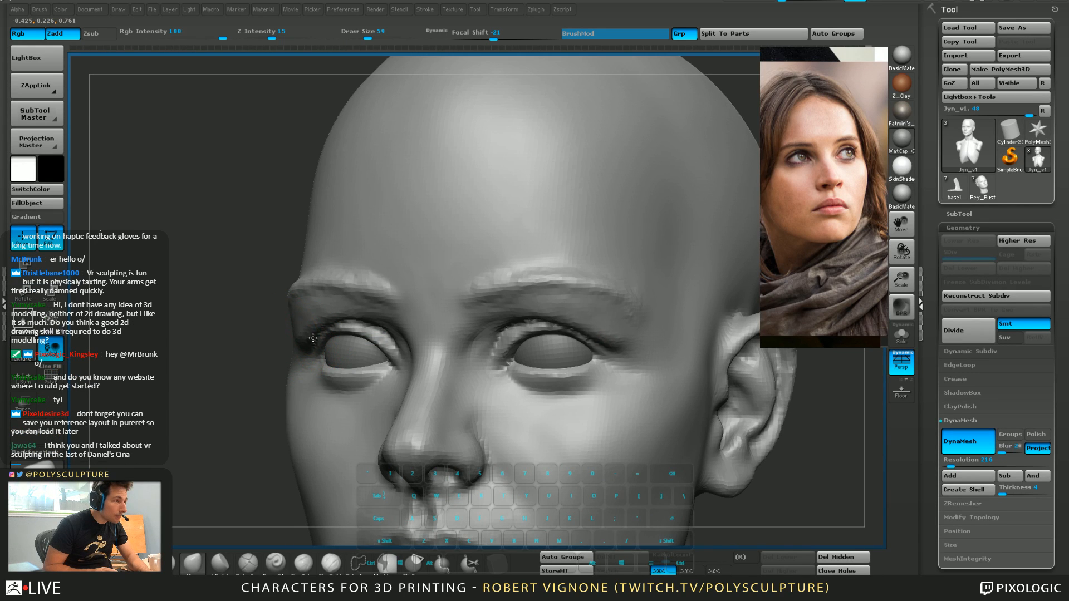
{"action": "key", "text": "s"}
{"action": "left_click", "coordinate": [307, 338]}
{"action": "right_click_drag", "start_coordinate": [295, 336], "coordinate": [298, 315]}
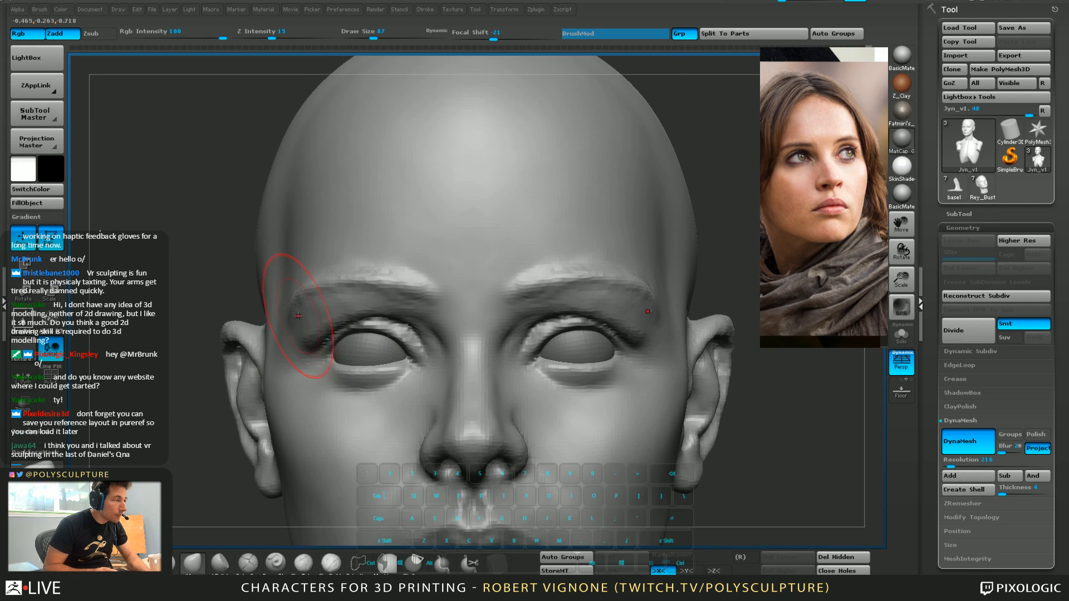
{"action": "key", "text": "s"}
{"action": "left_click", "coordinate": [301, 319]}
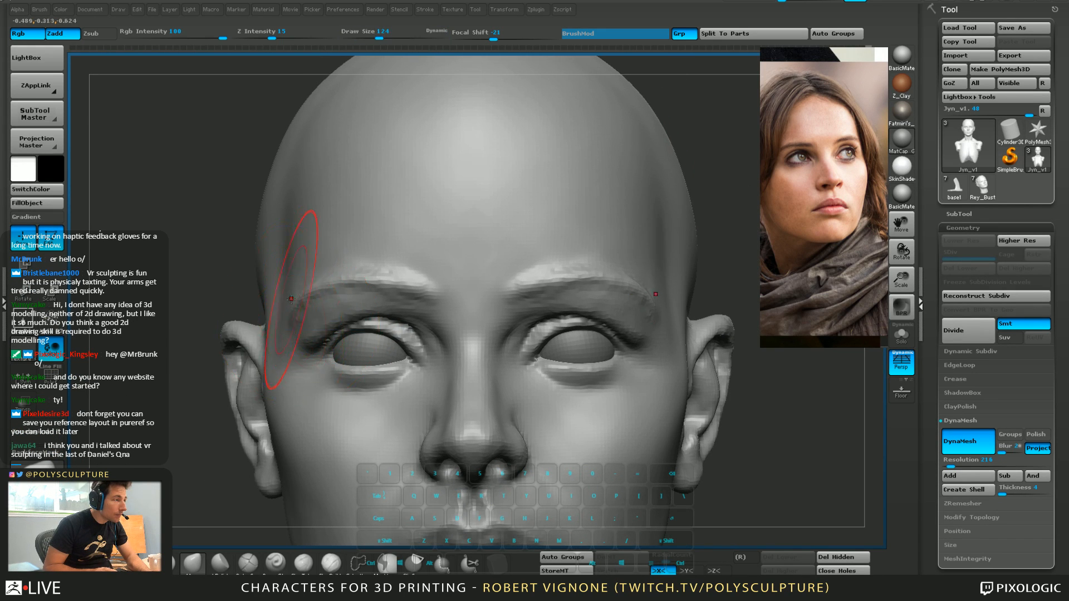
Adjust the inner ends of the eyebrows at draw size 48
{"action": "right_click_drag", "start_coordinate": [333, 312], "coordinate": [373, 304]}
{"action": "key", "text": "s"}
{"action": "mouse_move", "coordinate": [432, 281]}
{"action": "left_mouse_down"}
{"action": "mouse_move", "coordinate": [418, 280]}
{"action": "mouse_move", "coordinate": [452, 293]}
{"action": "left_mouse_up"}
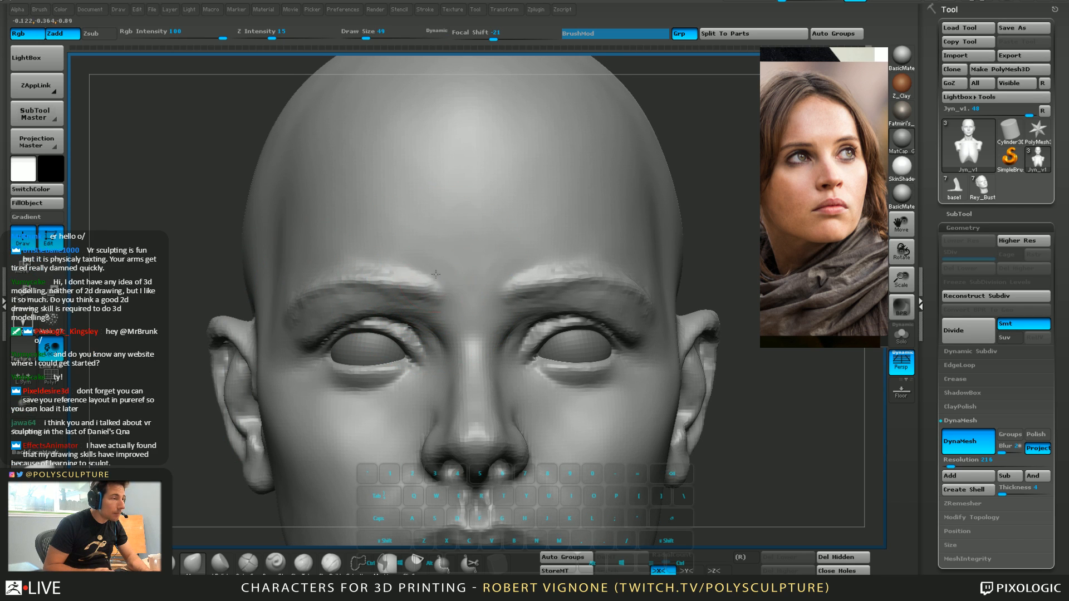
{"action": "right_click_drag", "start_coordinate": [435, 274], "coordinate": [419, 274]}
Sculpt raised hair clumps along both eyebrows with the Orb_Cracks2 brush at draw sizes 25 and 31
{"action": "left_click", "coordinate": [332, 561]}
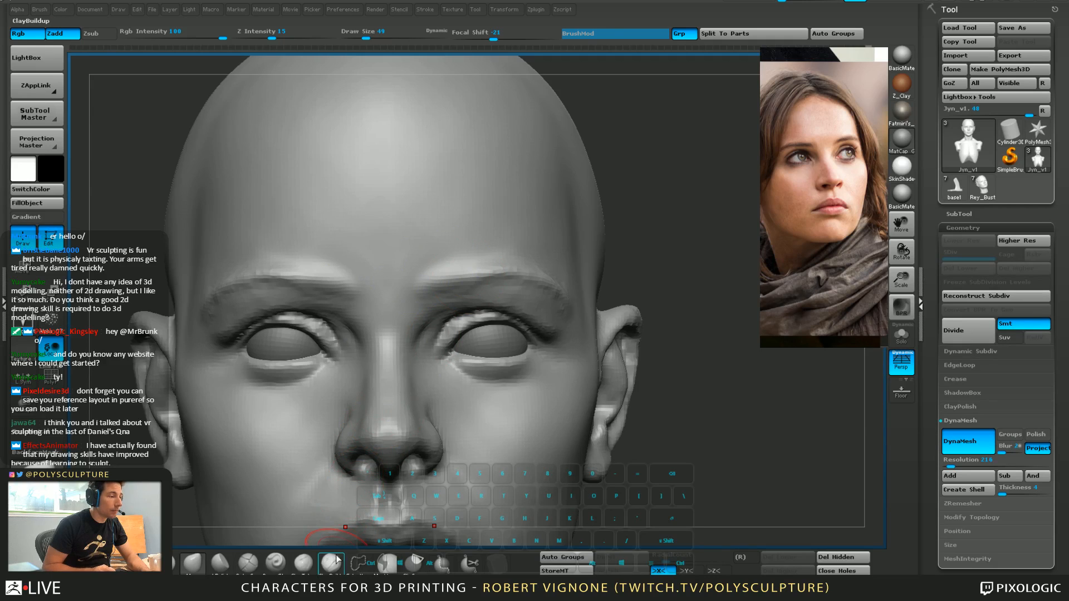
{"action": "left_click", "coordinate": [336, 559]}
{"action": "key", "text": "s"}
{"action": "left_click_drag", "start_coordinate": [465, 273], "coordinate": [456, 272]}
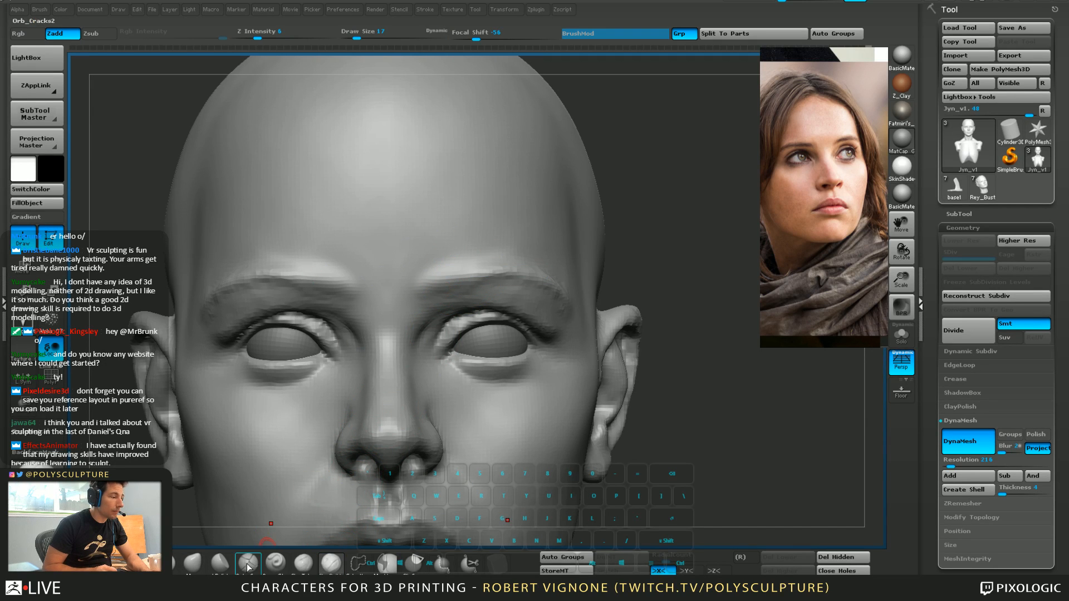
{"action": "left_click", "coordinate": [248, 564]}
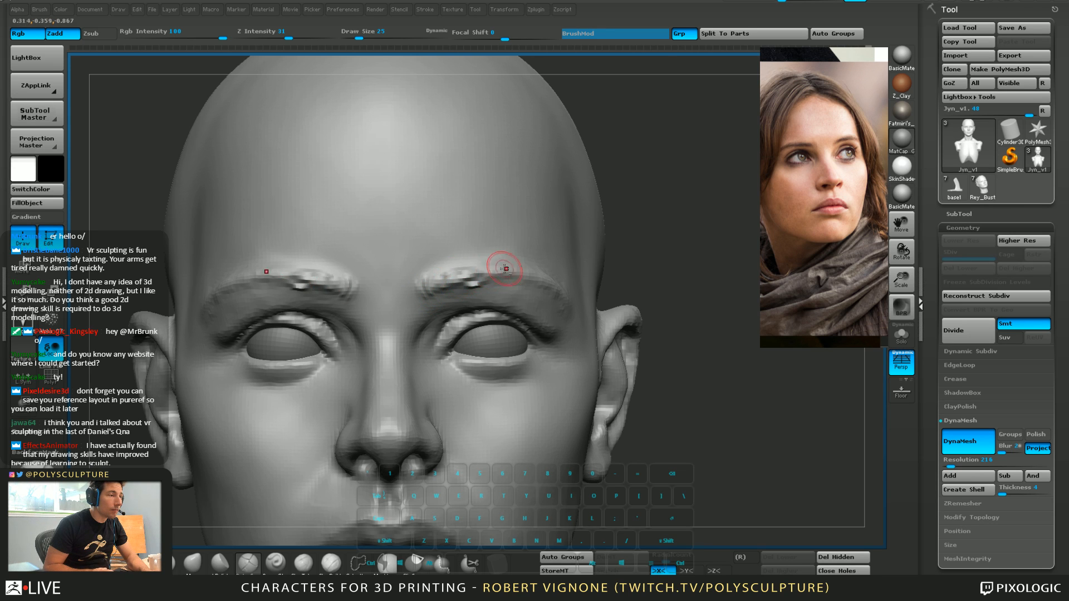
{"action": "right_click_drag", "start_coordinate": [505, 269], "coordinate": [500, 276]}
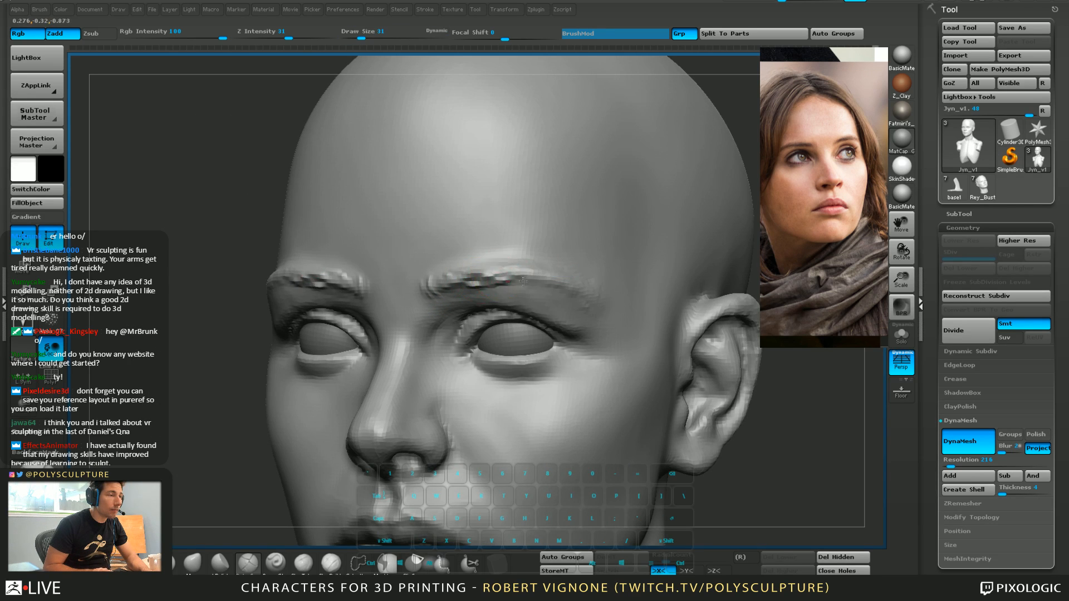
{"action": "left_click_drag", "start_coordinate": [523, 282], "coordinate": [530, 279]}
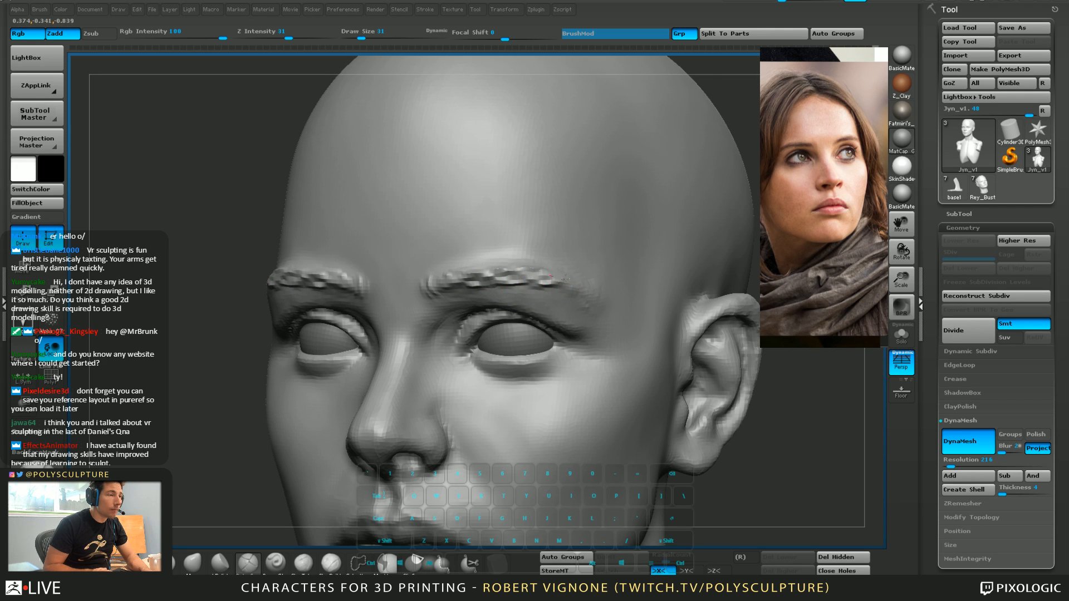
Reshape the textured eyebrows at draw size 54, then adjust the outer brow and eye corner at draw size 37
{"action": "right_click_drag", "start_coordinate": [479, 303], "coordinate": [525, 260]}
{"action": "key", "text": "5"}
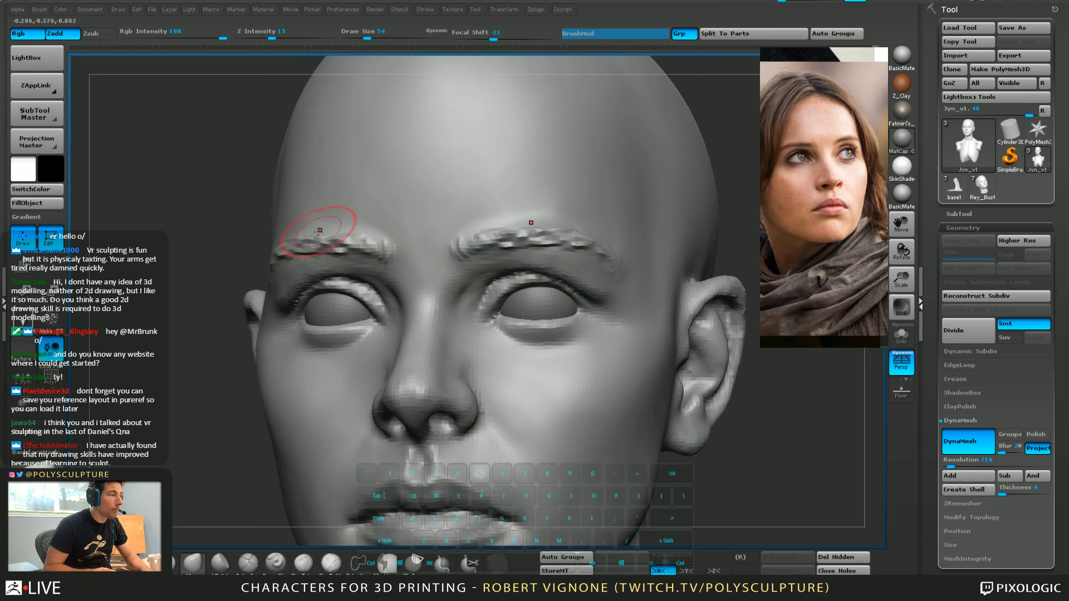
{"action": "left_click_drag", "start_coordinate": [315, 235], "coordinate": [456, 250]}
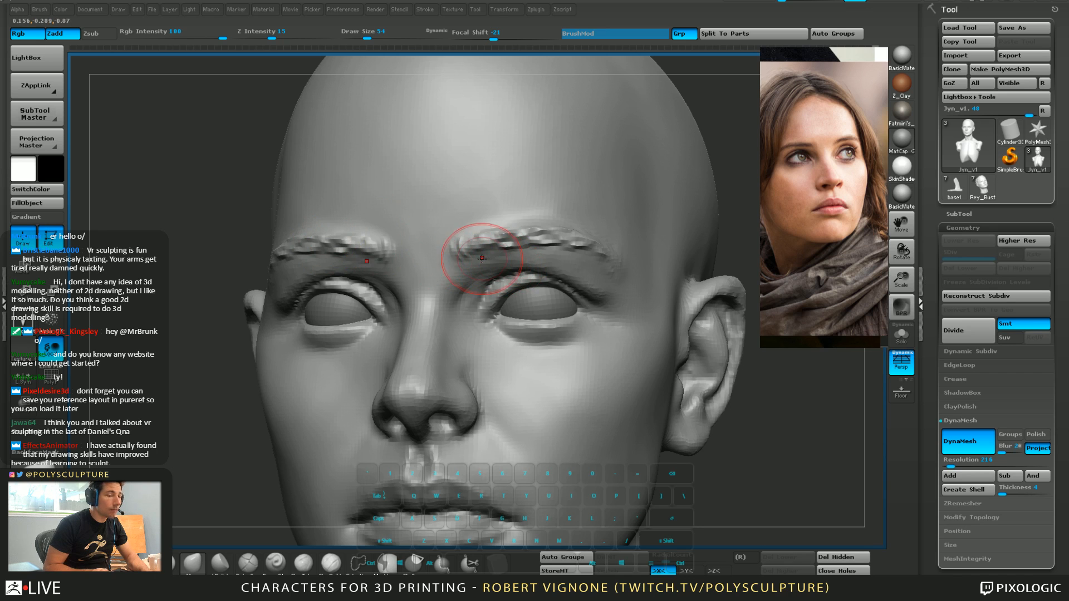
{"action": "right_click", "coordinate": [492, 298]}
{"action": "mouse_move", "coordinate": [477, 265]}
{"action": "right_mouse_down"}
{"action": "mouse_move", "coordinate": [492, 289]}
{"action": "mouse_move", "coordinate": [484, 265]}
{"action": "mouse_move", "coordinate": [475, 270]}
{"action": "mouse_move", "coordinate": [487, 277]}
{"action": "mouse_move", "coordinate": [499, 236]}
{"action": "mouse_move", "coordinate": [453, 245]}
{"action": "right_mouse_up"}
{"action": "right_click_drag", "start_coordinate": [453, 244], "coordinate": [462, 312], "text": "ctrl"}
{"action": "key", "text": "s"}
{"action": "left_click_drag", "start_coordinate": [561, 251], "coordinate": [549, 254]}
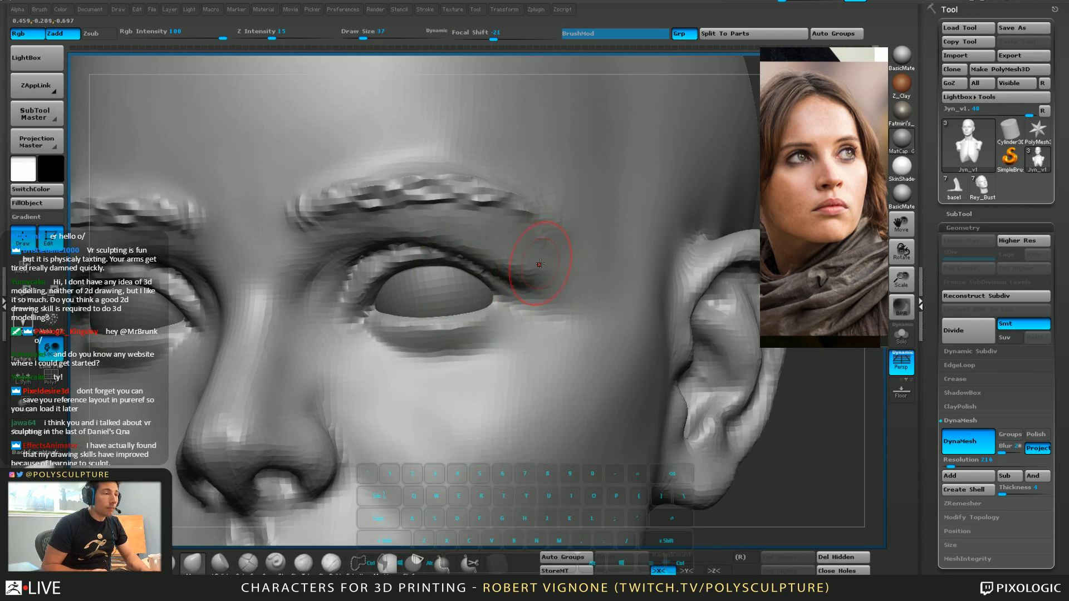
Carve the area around the outer brow and eye corner with the subtractive brush at Z intensity 43 and draw size 48
{"action": "key", "text": "4"}
{"action": "right_click_drag", "start_coordinate": [556, 328], "coordinate": [521, 261], "text": "ctrl"}
{"action": "key", "text": "s"}
{"action": "left_click_drag", "start_coordinate": [510, 230], "coordinate": [513, 230]}
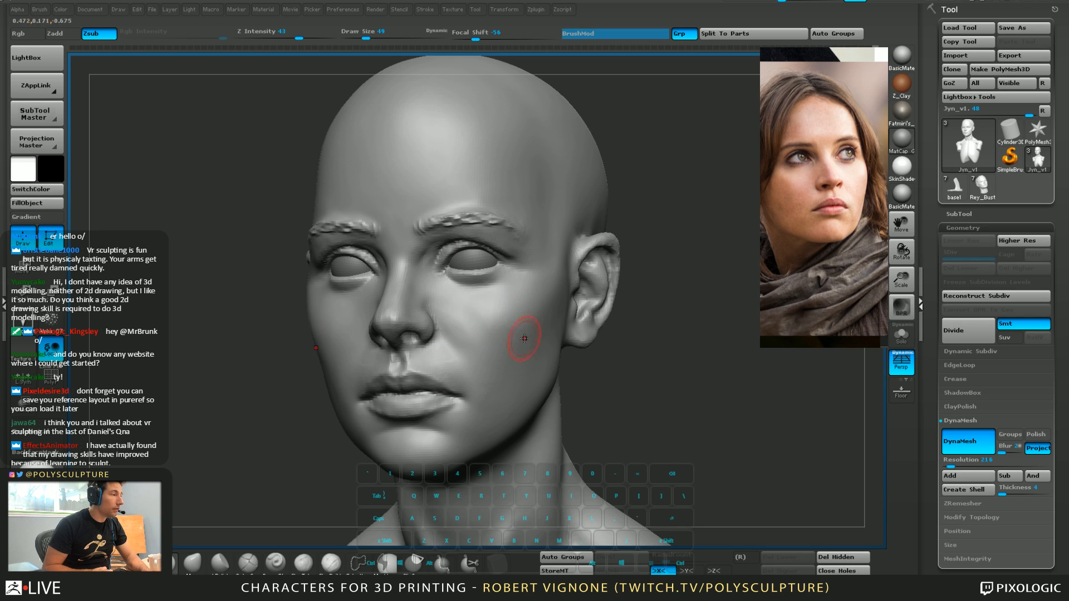
{"action": "mouse_move", "coordinate": [523, 298]}
{"action": "right_mouse_down", "text": "ctrl"}
{"action": "mouse_move", "coordinate": [521, 313]}
{"action": "mouse_move", "coordinate": [501, 312]}
{"action": "mouse_move", "coordinate": [520, 292]}
{"action": "mouse_move", "coordinate": [508, 333]}
{"action": "mouse_move", "coordinate": [448, 320]}
{"action": "right_mouse_up", "text": "ctrl"}
{"action": "key", "text": "s"}
{"action": "left_click_drag", "start_coordinate": [511, 243], "coordinate": [500, 229]}
Adjust the shape of the outer brow and upper eyelid at draw size 54
{"action": "key", "text": "5"}
{"action": "right_click_drag", "start_coordinate": [486, 242], "coordinate": [528, 236]}
{"action": "key", "text": "s"}
{"action": "mouse_move", "coordinate": [528, 236]}
{"action": "left_mouse_down"}
{"action": "mouse_move", "coordinate": [480, 226]}
{"action": "mouse_move", "coordinate": [504, 228]}
{"action": "left_mouse_up"}
{"action": "key", "text": "s"}
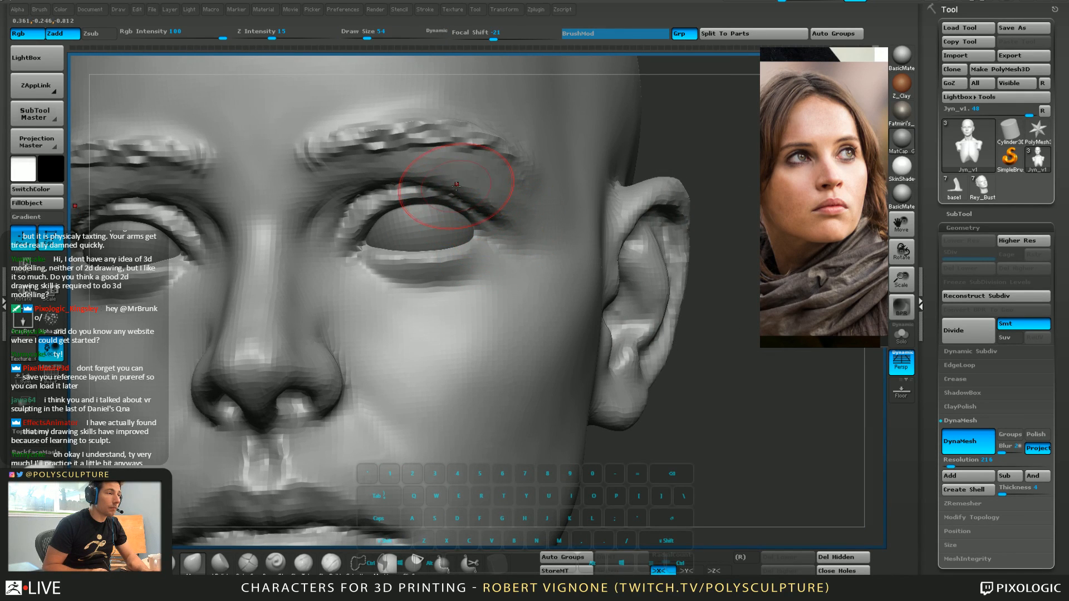
Refine the upper eyelid crease toward the outer eye corner, then compare the whole face with the reference photo
{"action": "key", "text": "2"}
{"action": "left_click_drag", "start_coordinate": [481, 192], "coordinate": [507, 212]}
{"action": "mouse_move", "coordinate": [508, 211]}
{"action": "right_mouse_down"}
{"action": "mouse_move", "coordinate": [535, 223]}
{"action": "mouse_move", "coordinate": [524, 283]}
{"action": "mouse_move", "coordinate": [474, 272]}
{"action": "mouse_move", "coordinate": [503, 217]}
{"action": "right_mouse_up"}
{"action": "key", "text": "2"}
{"action": "mouse_move", "coordinate": [529, 257]}
{"action": "right_mouse_down", "text": "ctrl"}
{"action": "mouse_move", "coordinate": [527, 304]}
{"action": "mouse_move", "coordinate": [499, 308]}
{"action": "right_mouse_up", "text": "ctrl"}
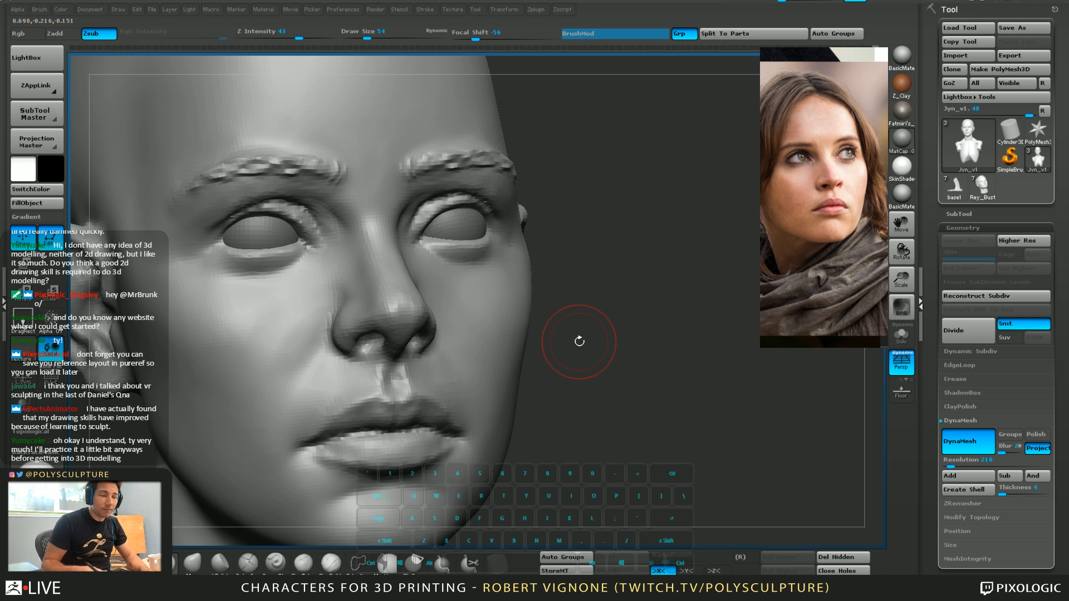
{"action": "right_click_drag", "start_coordinate": [638, 334], "coordinate": [632, 358], "text": "alt"}
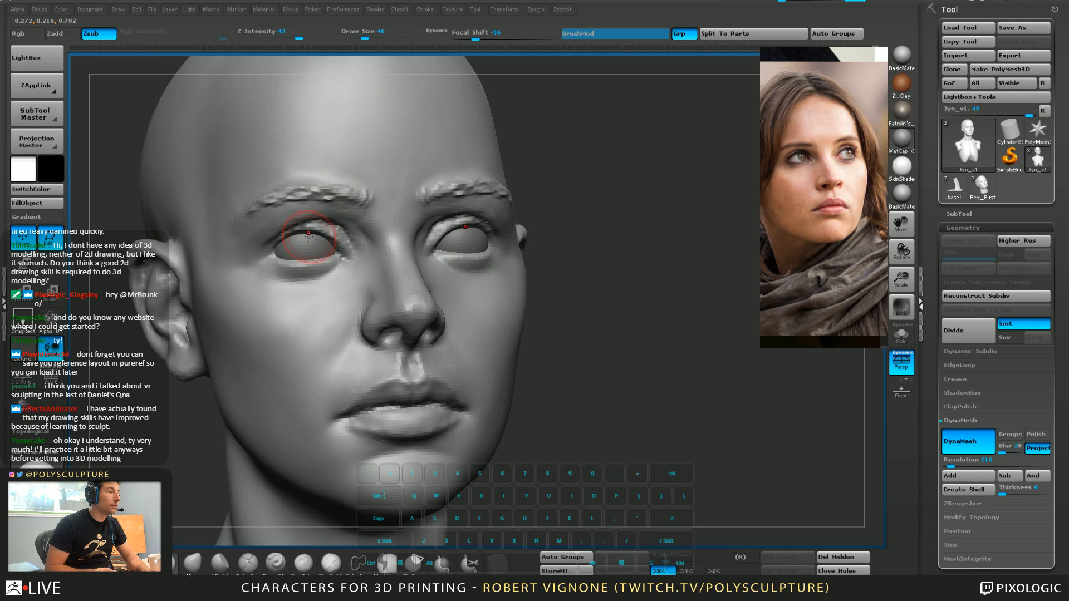
Switch to the eyeball subtool, shift the eyeballs sideways in their sockets with Transpose Move, then reselect the head subtool
{"action": "right_click_drag", "start_coordinate": [309, 237], "coordinate": [353, 282]}
{"action": "left_click", "coordinate": [368, 296], "text": "alt"}
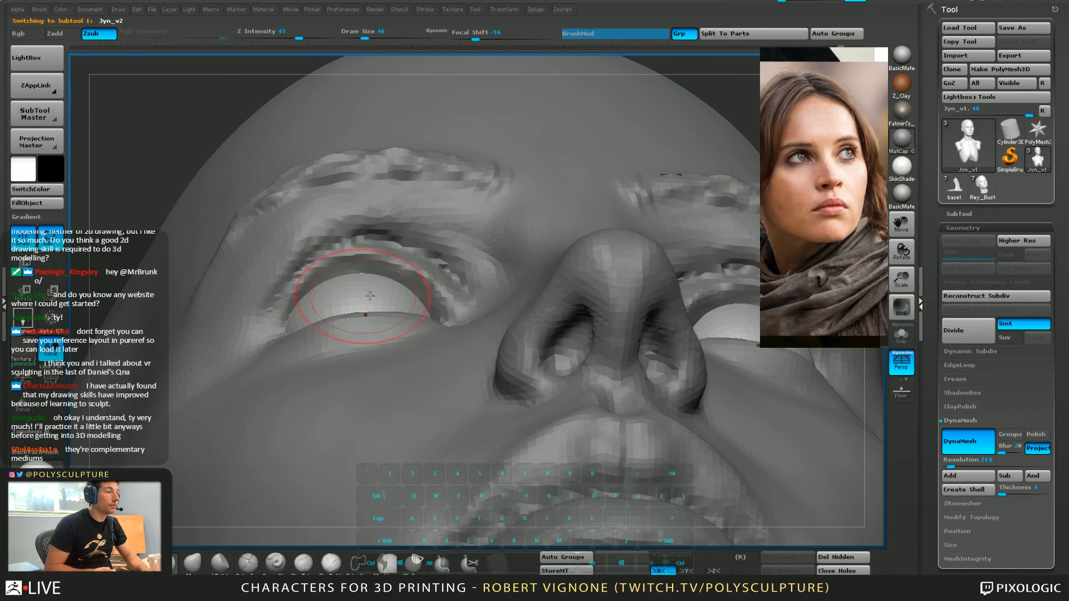
{"action": "key", "text": "w"}
{"action": "left_click_drag", "start_coordinate": [322, 291], "coordinate": [472, 308], "text": "shift"}
{"action": "right_click_drag", "start_coordinate": [468, 308], "coordinate": [446, 340]}
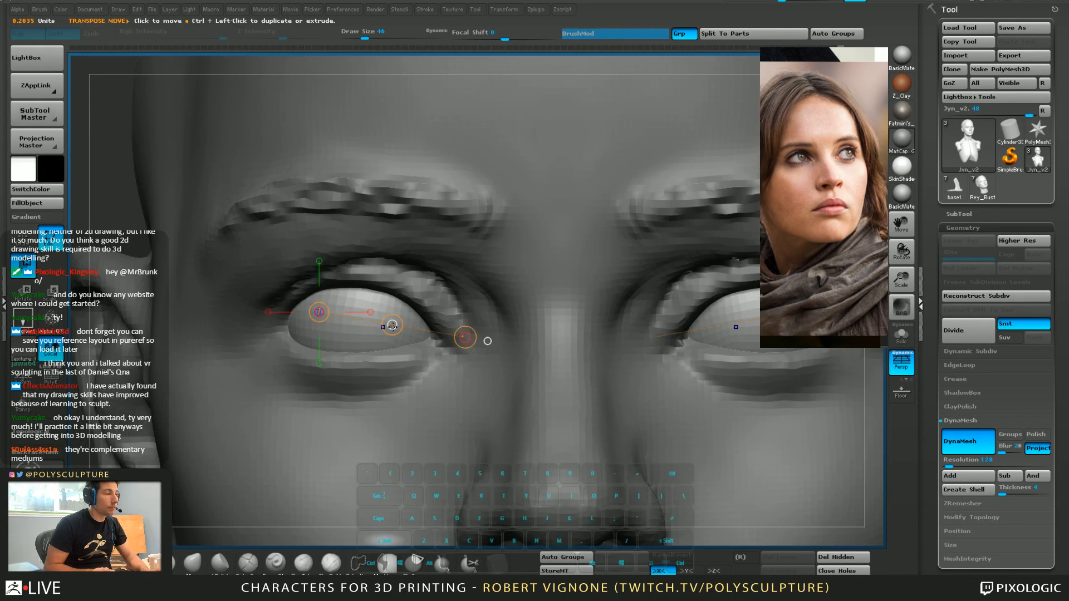
{"action": "left_click_drag", "start_coordinate": [337, 342], "coordinate": [403, 342], "text": "shift"}
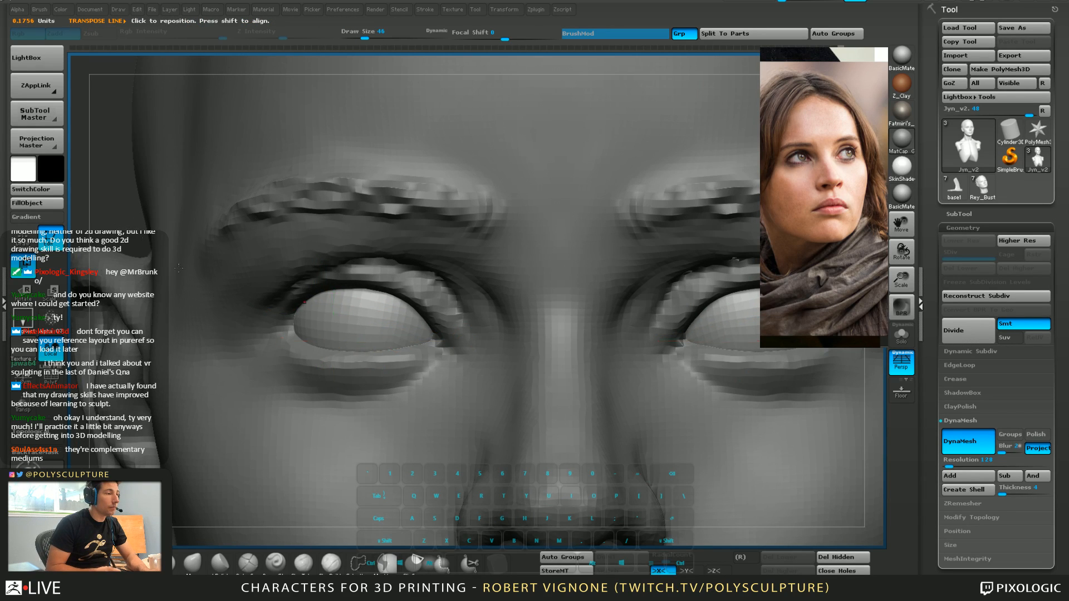
{"action": "left_click_drag", "start_coordinate": [399, 342], "coordinate": [394, 343], "text": "shift"}
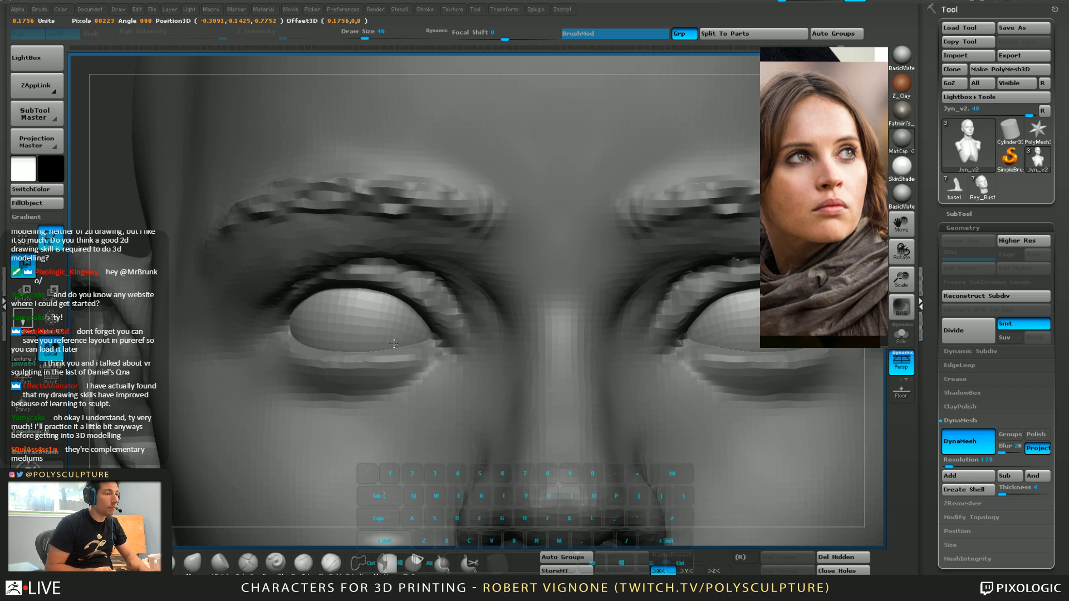
{"action": "left_click", "coordinate": [279, 357], "text": "alt"}
{"action": "right_click_drag", "start_coordinate": [208, 339], "coordinate": [185, 256]}
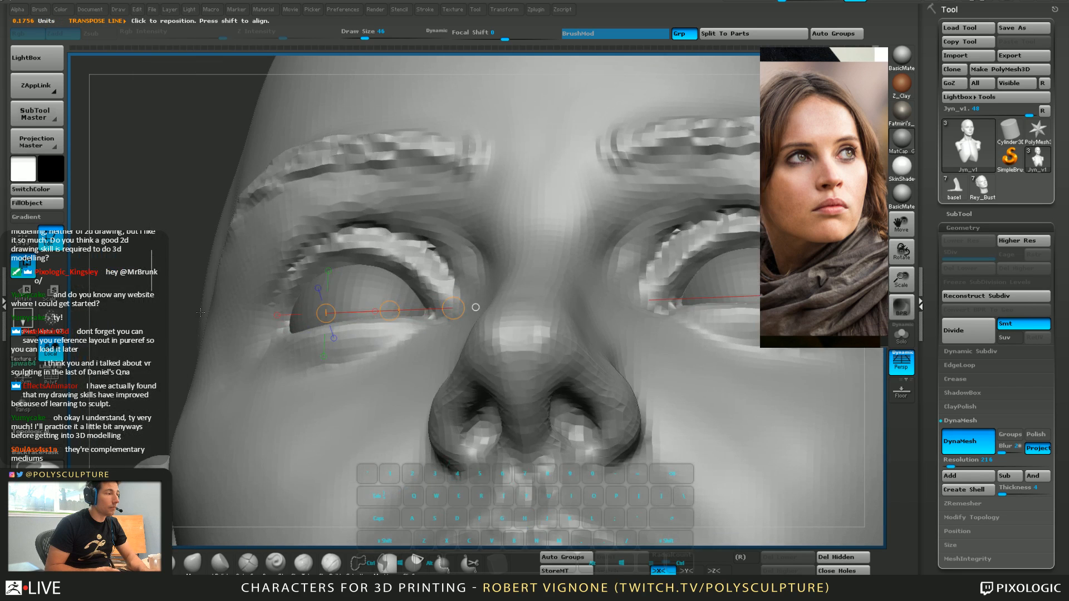
{"action": "left_click_drag", "start_coordinate": [200, 313], "coordinate": [217, 269], "text": "ctrl"}
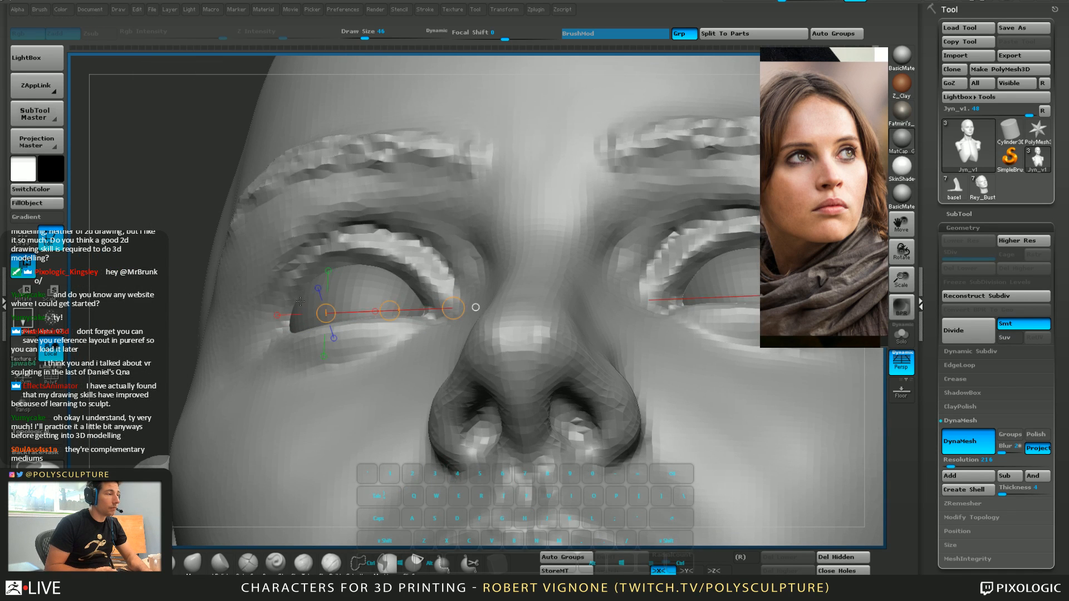
Adjust the outer eye corner and upper cheek from below with the Move brush, starting at draw size 62
{"action": "right_click_drag", "start_coordinate": [303, 305], "coordinate": [308, 279]}
{"action": "key", "text": "q"}
{"action": "mouse_move", "coordinate": [359, 237]}
{"action": "right_mouse_down"}
{"action": "mouse_move", "coordinate": [341, 270]}
{"action": "mouse_move", "coordinate": [328, 265]}
{"action": "right_mouse_up"}
{"action": "key", "text": "bracketright"}
{"action": "key", "text": "bracketright"}
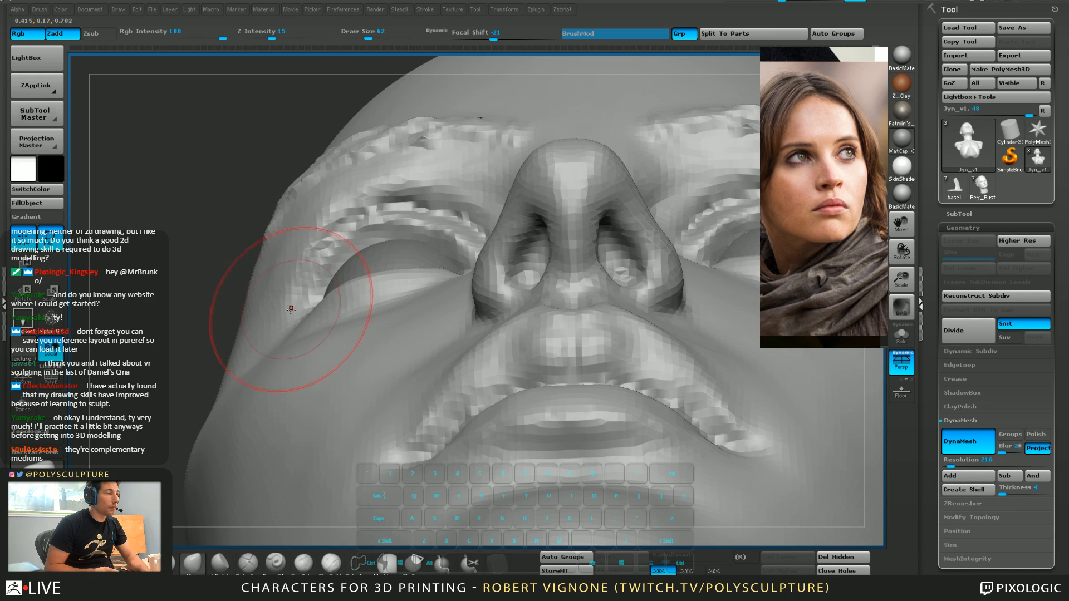
{"action": "mouse_move", "coordinate": [290, 310]}
{"action": "left_mouse_down"}
{"action": "mouse_move", "coordinate": [280, 323]}
{"action": "mouse_move", "coordinate": [269, 317]}
{"action": "left_mouse_up"}
{"action": "key", "text": "bracketright"}
{"action": "key", "text": "bracketright"}
{"action": "mouse_move", "coordinate": [269, 323]}
{"action": "right_mouse_down"}
{"action": "mouse_move", "coordinate": [341, 380]}
{"action": "mouse_move", "coordinate": [351, 352]}
{"action": "right_mouse_up"}
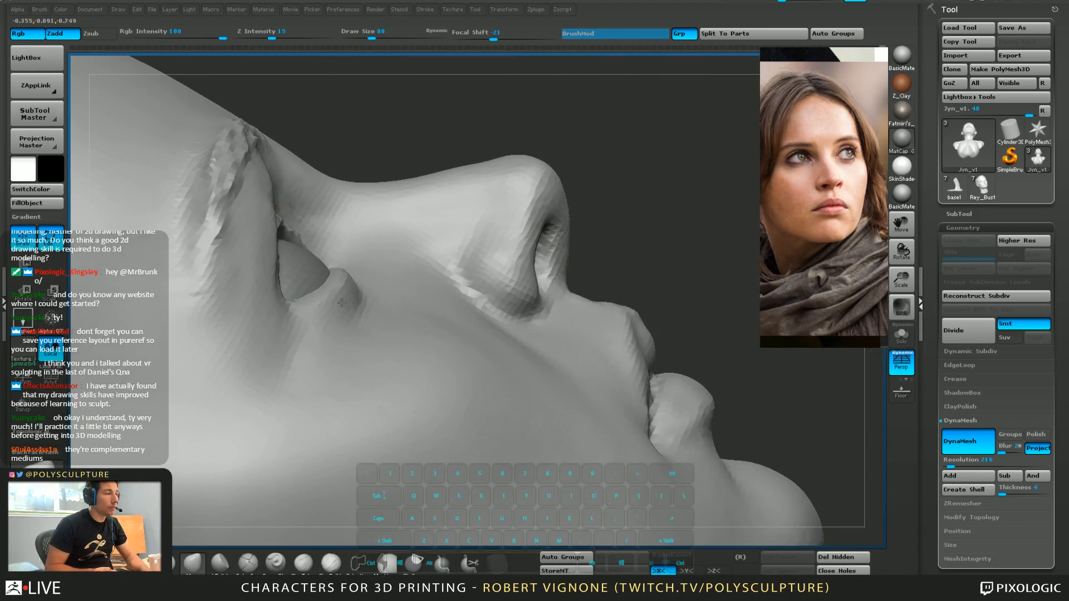
Carve the outer upper eyelid with the subtractive brush at Z intensity 43 and draw size 44
{"action": "key", "text": "s"}
{"action": "left_click_drag", "start_coordinate": [295, 289], "coordinate": [288, 288]}
{"action": "right_click_drag", "start_coordinate": [286, 257], "coordinate": [266, 241]}
{"action": "key", "text": "2"}
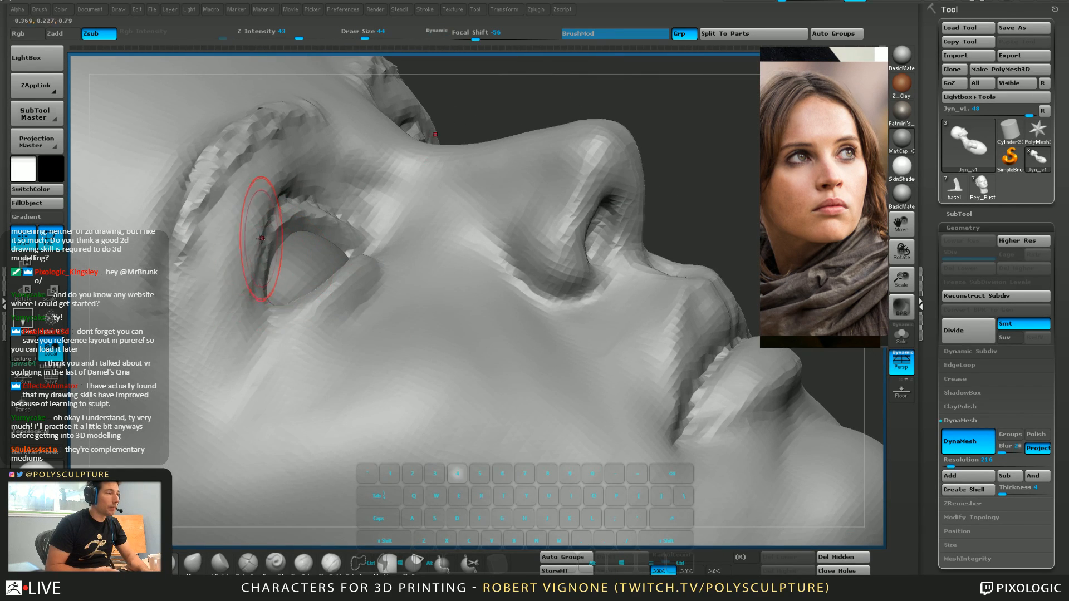
{"action": "right_click_drag", "start_coordinate": [264, 318], "coordinate": [484, 318], "text": "ctrl"}
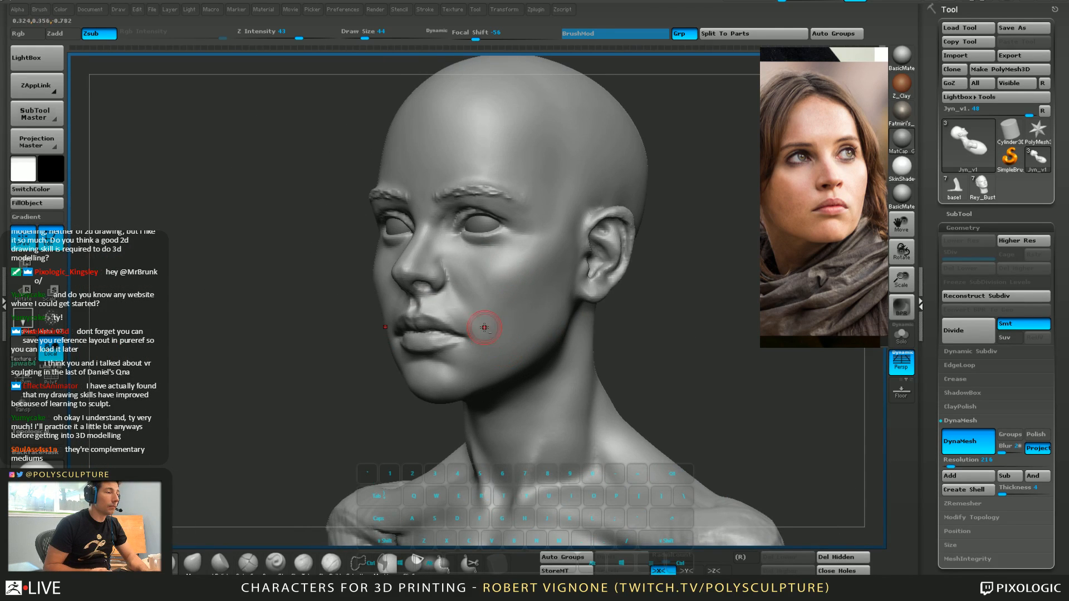
Reshape the lower cheek and jaw outline with the Move brush at draw size 163, then 145
{"action": "mouse_move", "coordinate": [506, 389]}
{"action": "right_mouse_down", "text": "alt"}
{"action": "mouse_move", "coordinate": [446, 362]}
{"action": "mouse_move", "coordinate": [477, 317]}
{"action": "mouse_move", "coordinate": [473, 341]}
{"action": "right_mouse_up", "text": "alt"}
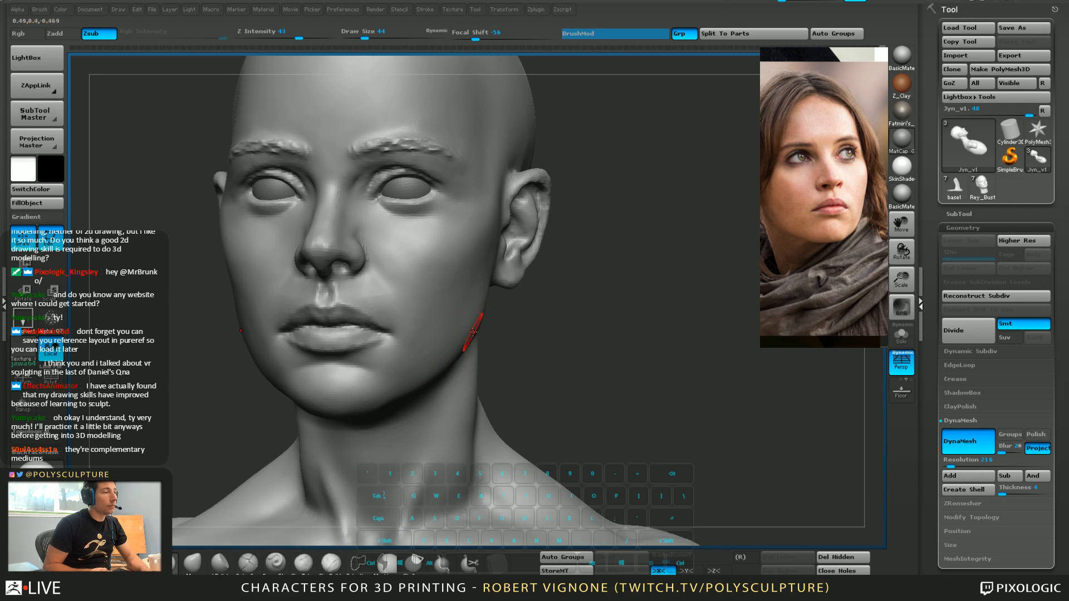
{"action": "key", "text": "s"}
{"action": "left_click_drag", "start_coordinate": [455, 310], "coordinate": [469, 309]}
{"action": "key", "text": "b"}
{"action": "key", "text": "m"}
{"action": "key", "text": "v"}
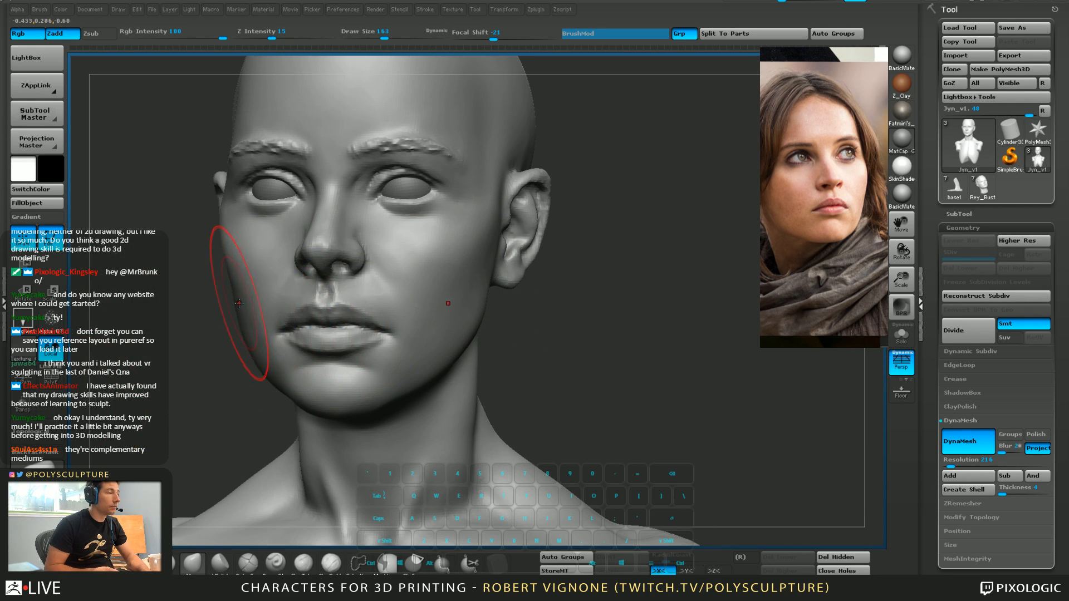
{"action": "key", "text": "s"}
{"action": "left_click_drag", "start_coordinate": [248, 309], "coordinate": [246, 311]}
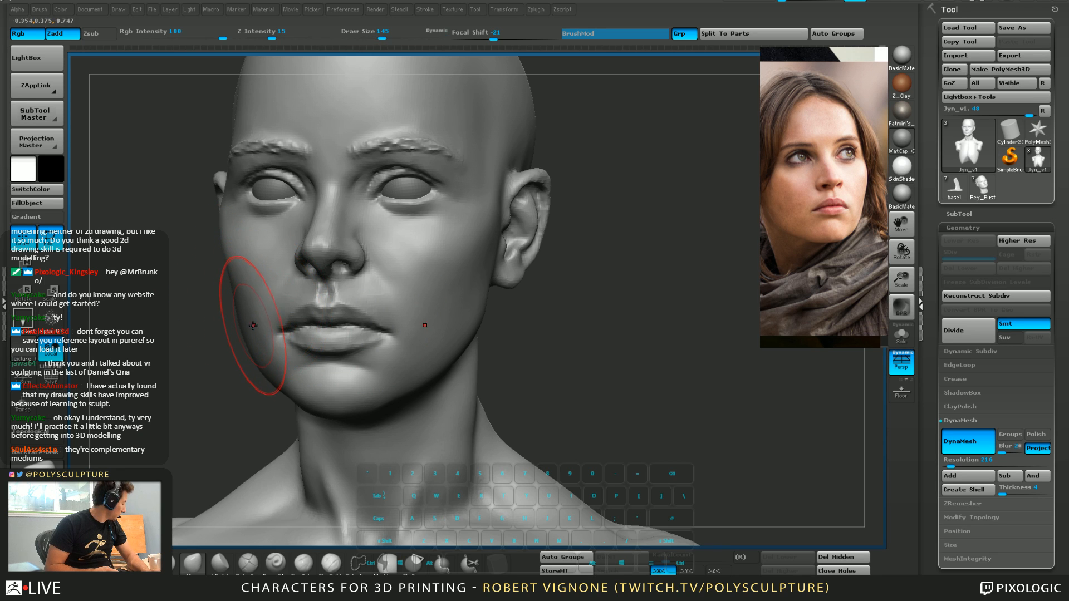
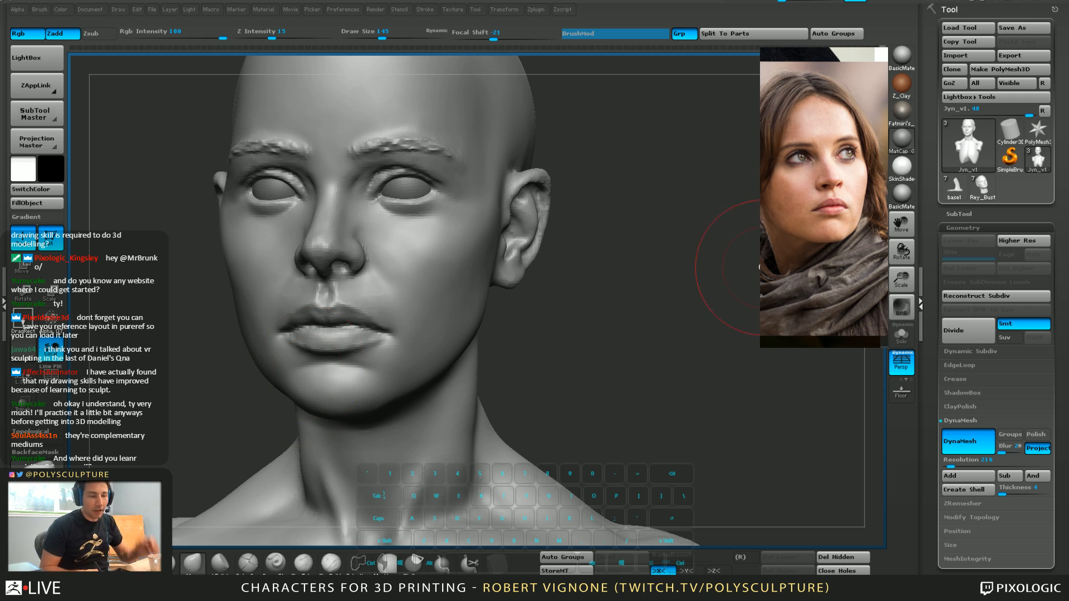
{"action": "left_click_drag", "start_coordinate": [640, 367], "coordinate": [634, 366]}
Build up the cheeks below the eyes with the additive brush at Z intensity 6 and draw size 82
{"action": "key", "text": "s"}
{"action": "left_click_drag", "start_coordinate": [431, 236], "coordinate": [413, 238]}
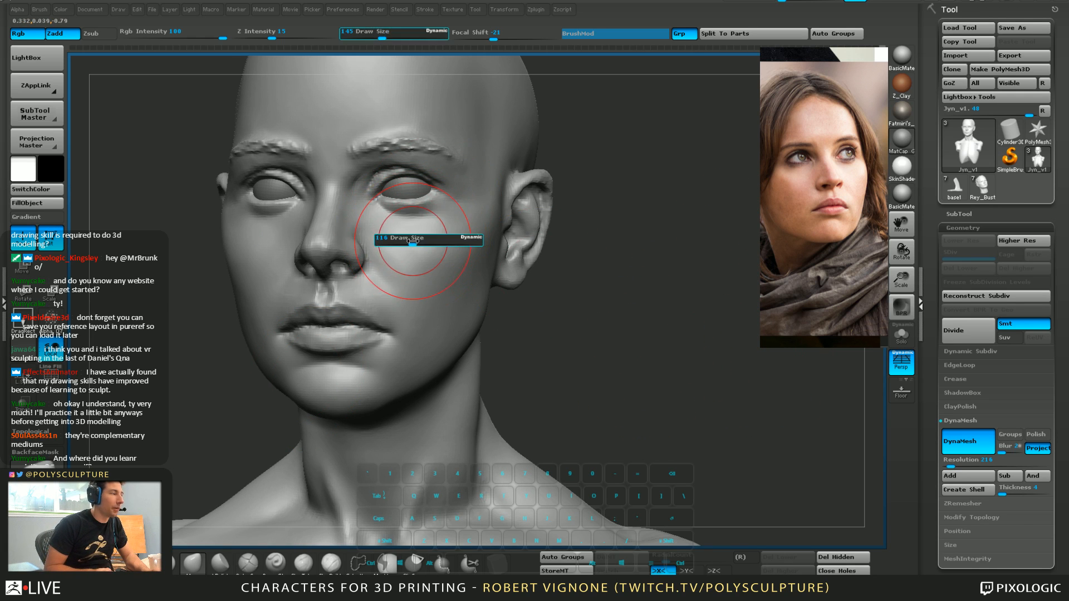
{"action": "left_click", "coordinate": [331, 563]}
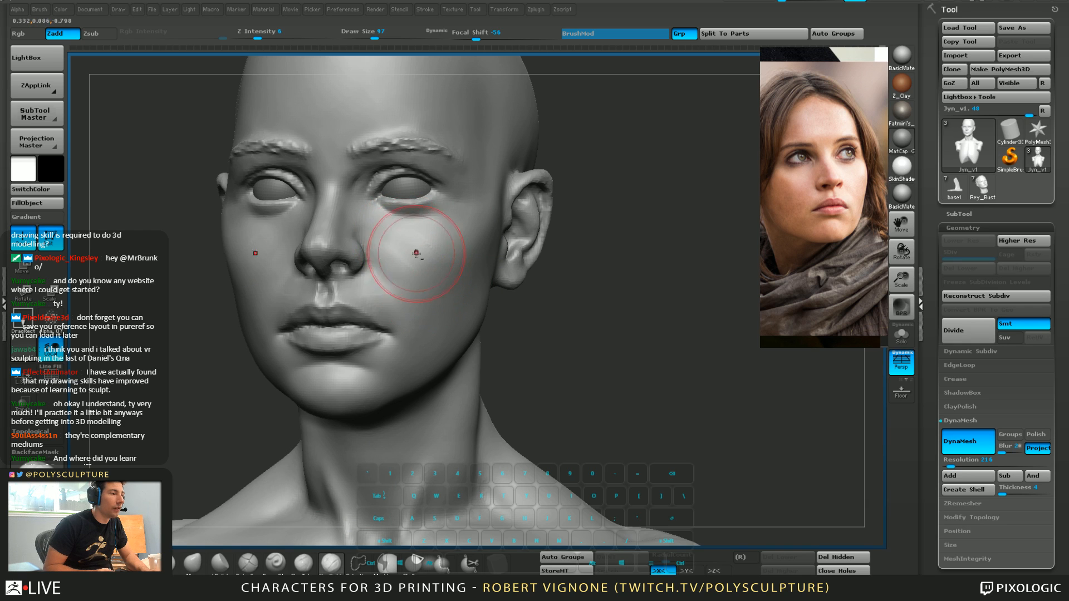
{"action": "key", "text": "s"}
{"action": "mouse_move", "coordinate": [426, 251]}
{"action": "left_mouse_down"}
{"action": "mouse_move", "coordinate": [409, 250]}
{"action": "mouse_move", "coordinate": [437, 255]}
{"action": "mouse_move", "coordinate": [391, 262]}
{"action": "mouse_move", "coordinate": [402, 274]}
{"action": "mouse_move", "coordinate": [391, 255]}
{"action": "mouse_move", "coordinate": [419, 237]}
{"action": "left_mouse_up"}
{"action": "mouse_move", "coordinate": [419, 237]}
{"action": "right_mouse_down"}
{"action": "mouse_move", "coordinate": [384, 240]}
{"action": "mouse_move", "coordinate": [420, 272]}
{"action": "right_mouse_up"}
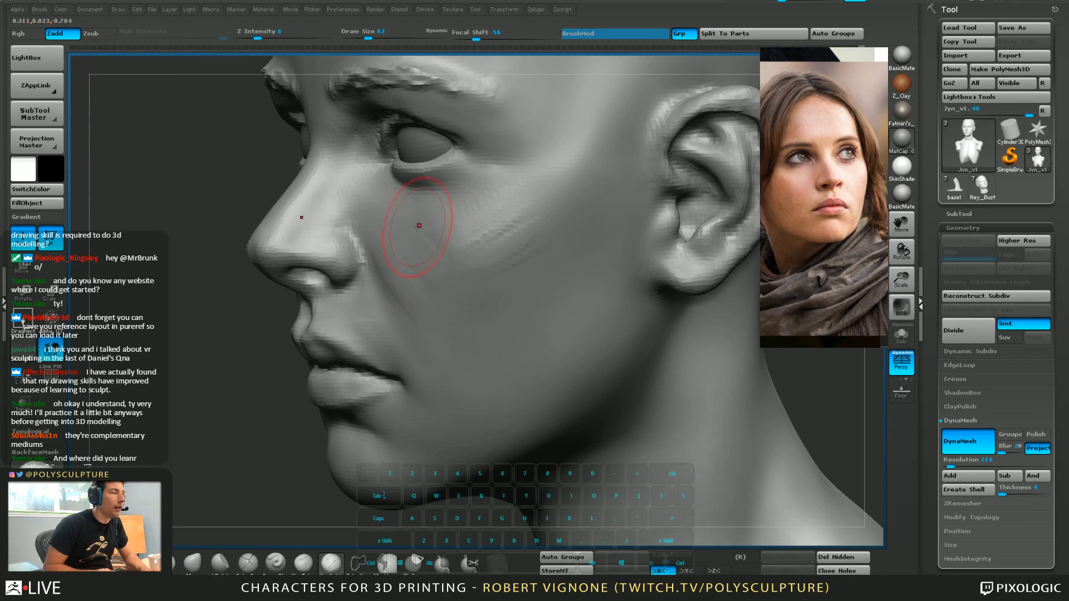
{"action": "mouse_move", "coordinate": [425, 260]}
{"action": "left_mouse_down"}
{"action": "mouse_move", "coordinate": [479, 228]}
{"action": "mouse_move", "coordinate": [430, 255]}
{"action": "mouse_move", "coordinate": [428, 287]}
{"action": "left_mouse_up"}
{"action": "mouse_move", "coordinate": [428, 287]}
{"action": "right_mouse_down", "text": "ctrl"}
{"action": "mouse_move", "coordinate": [438, 256]}
{"action": "mouse_move", "coordinate": [557, 262]}
{"action": "right_mouse_up", "text": "ctrl"}
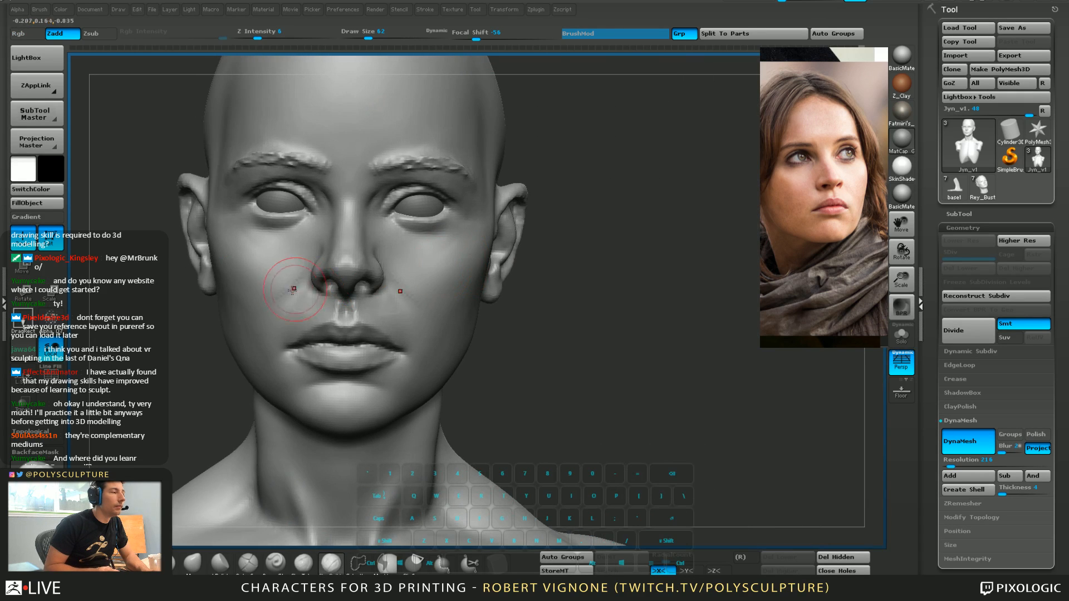
Smooth the cheeks beside the nose and refine them at draw size 54
{"action": "left_click_drag", "start_coordinate": [296, 288], "coordinate": [285, 280], "text": "shift"}
{"action": "right_click_drag", "start_coordinate": [285, 281], "coordinate": [352, 289]}
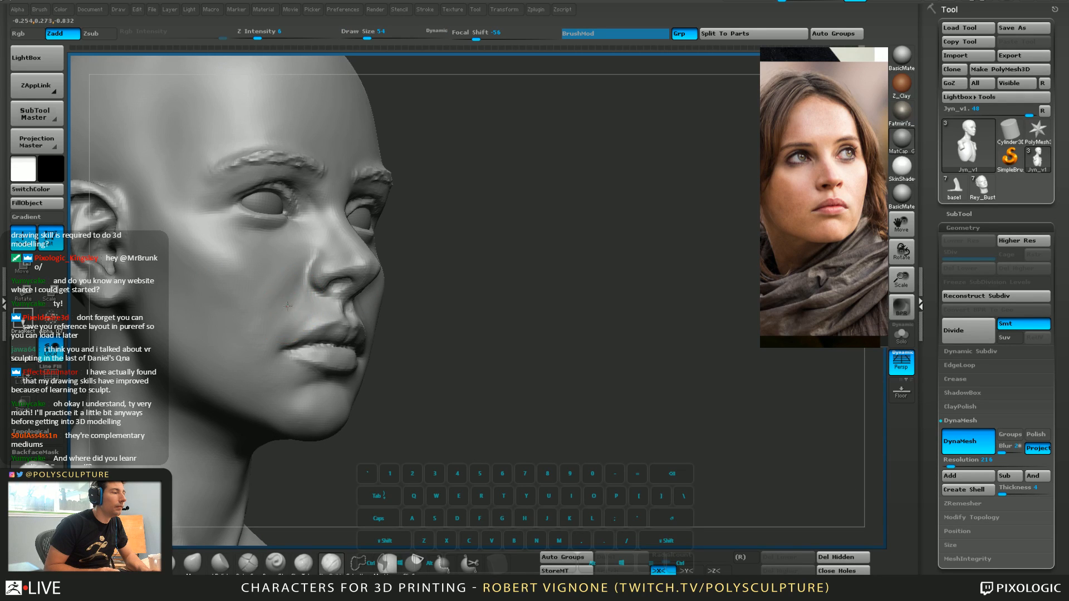
{"action": "right_click_drag", "start_coordinate": [272, 319], "coordinate": [456, 335]}
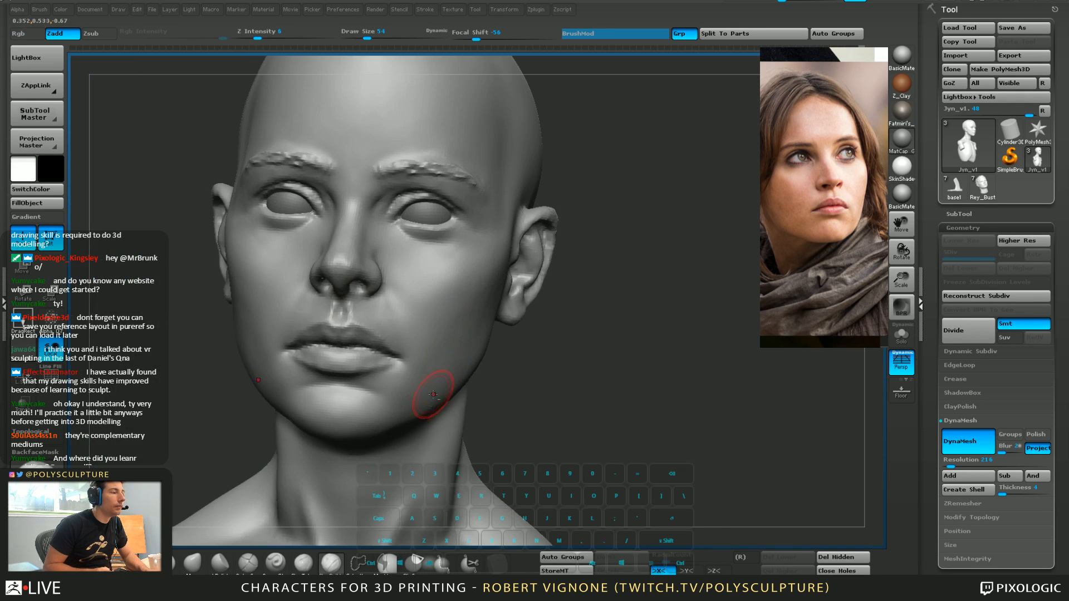
Adjust the shape of the chin and its underside with the Move brush at draw size 83
{"action": "mouse_move", "coordinate": [433, 395]}
{"action": "right_mouse_down", "text": "alt"}
{"action": "mouse_move", "coordinate": [448, 371]}
{"action": "mouse_move", "coordinate": [477, 365]}
{"action": "mouse_move", "coordinate": [401, 406]}
{"action": "right_mouse_up", "text": "alt"}
{"action": "key", "text": "s"}
{"action": "mouse_move", "coordinate": [402, 405]}
{"action": "left_mouse_down"}
{"action": "mouse_move", "coordinate": [413, 384]}
{"action": "mouse_move", "coordinate": [402, 396]}
{"action": "left_mouse_up"}
{"action": "key", "text": "1"}
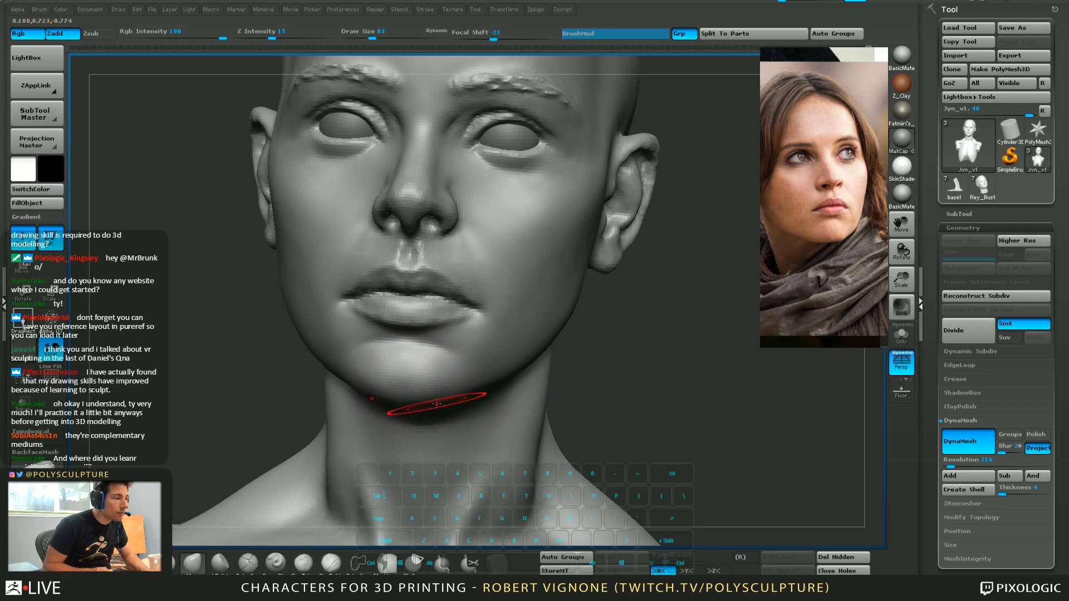
{"action": "key", "text": "2"}
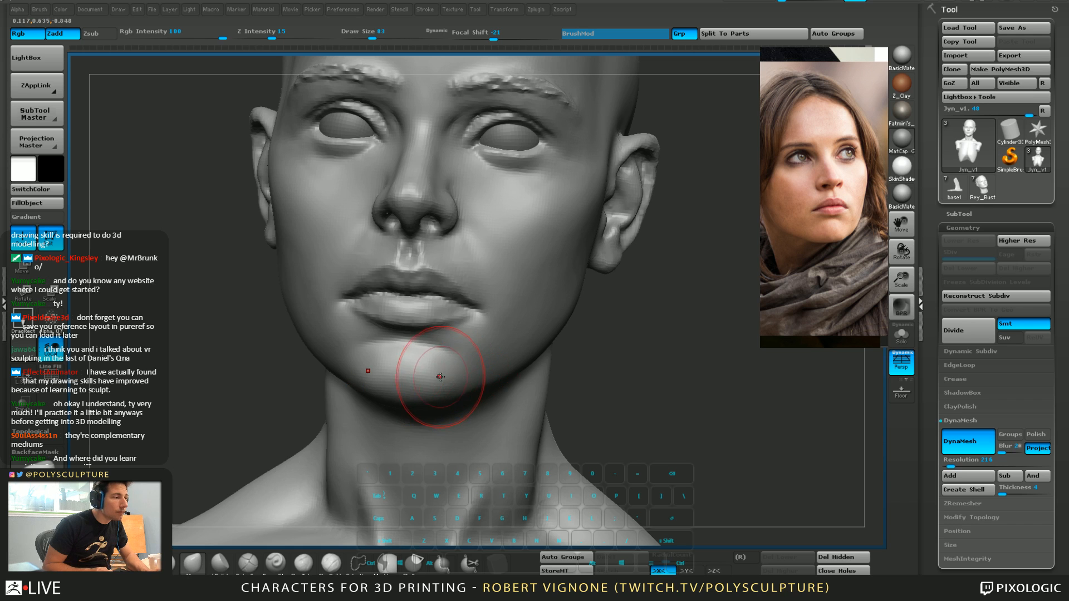
Refine the mouth corners with the additive brush at Z intensity 10 and draw size 17
{"action": "mouse_move", "coordinate": [426, 363]}
{"action": "right_mouse_down"}
{"action": "mouse_move", "coordinate": [416, 368]}
{"action": "mouse_move", "coordinate": [474, 325]}
{"action": "right_mouse_up"}
{"action": "key", "text": "s"}
{"action": "left_click_drag", "start_coordinate": [475, 325], "coordinate": [471, 325]}
{"action": "right_click_drag", "start_coordinate": [472, 325], "coordinate": [494, 306]}
{"action": "key", "text": "s"}
{"action": "left_click_drag", "start_coordinate": [493, 306], "coordinate": [489, 306]}
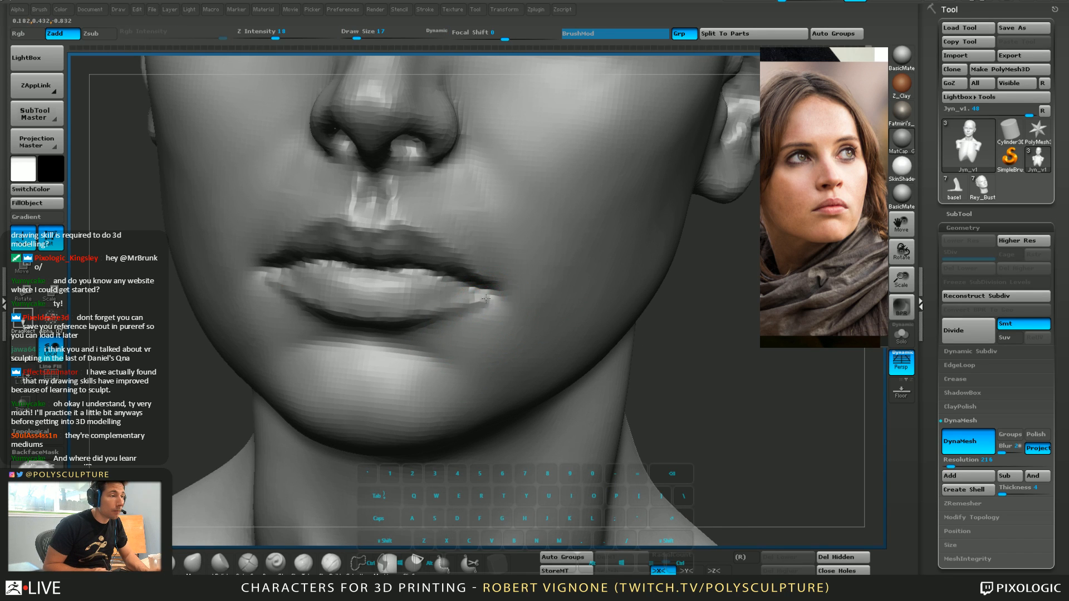
{"action": "key", "text": "2"}
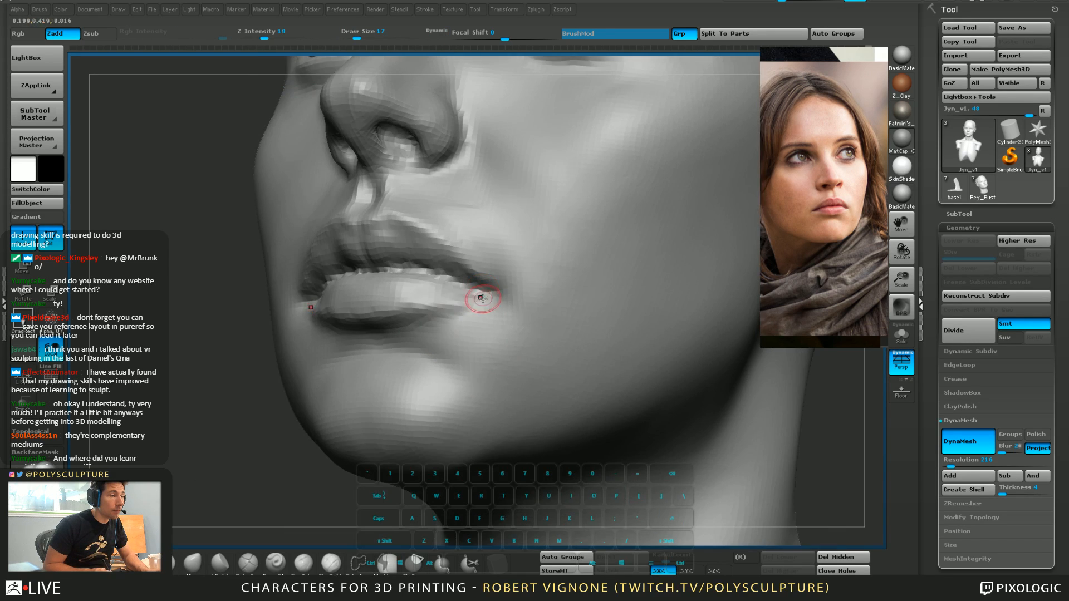
{"action": "key", "text": "2"}
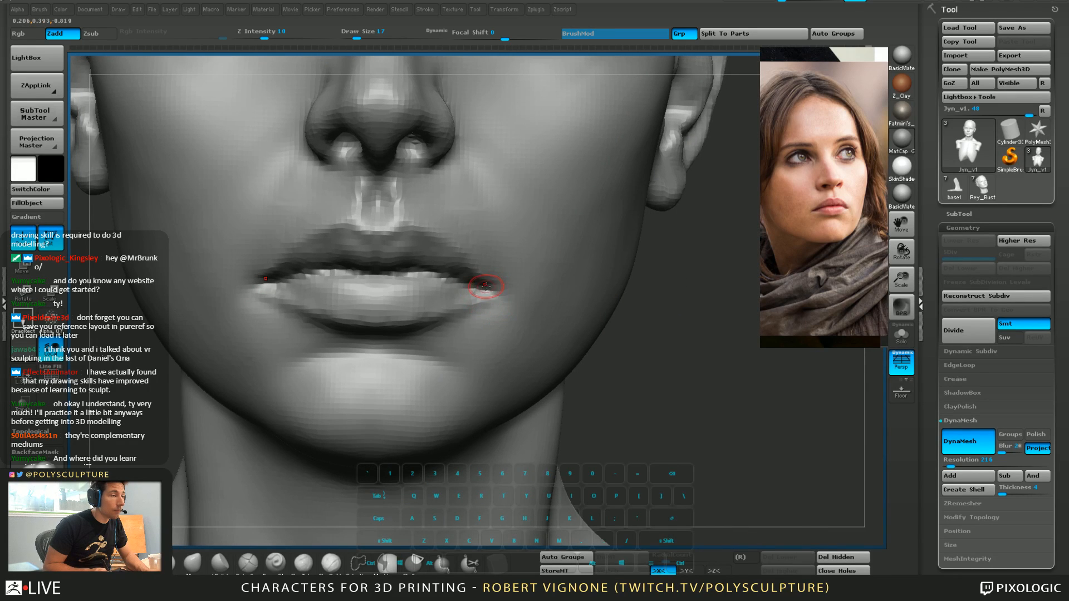
Adjust the overall nose and cheek proportions with the Move brush at draw size 124
{"action": "mouse_move", "coordinate": [488, 285]}
{"action": "right_mouse_down", "text": "ctrl"}
{"action": "mouse_move", "coordinate": [466, 232]}
{"action": "mouse_move", "coordinate": [443, 301]}
{"action": "mouse_move", "coordinate": [414, 308]}
{"action": "mouse_move", "coordinate": [480, 245]}
{"action": "right_mouse_up", "text": "ctrl"}
{"action": "right_click_drag", "start_coordinate": [480, 245], "coordinate": [461, 215]}
{"action": "key", "text": "s"}
{"action": "left_click_drag", "start_coordinate": [461, 215], "coordinate": [477, 215]}
{"action": "mouse_move", "coordinate": [490, 272]}
{"action": "right_mouse_down"}
{"action": "mouse_move", "coordinate": [520, 209]}
{"action": "mouse_move", "coordinate": [443, 201]}
{"action": "right_mouse_up"}
{"action": "key", "text": "s"}
{"action": "left_click_drag", "start_coordinate": [416, 177], "coordinate": [421, 174]}
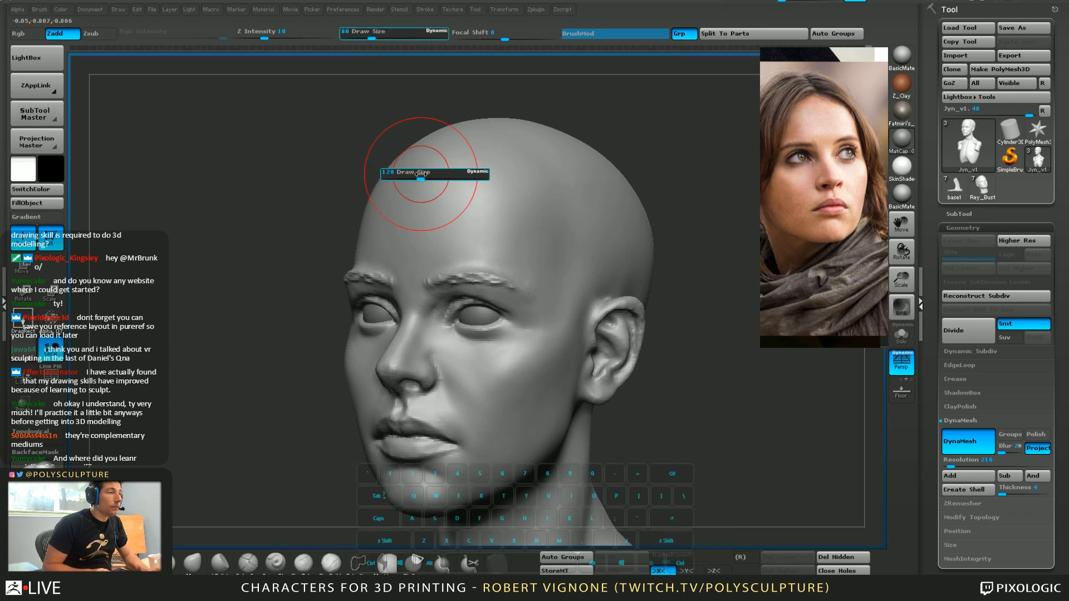
{"action": "key", "text": "1"}
{"action": "right_click_drag", "start_coordinate": [388, 320], "coordinate": [430, 261], "text": "alt"}
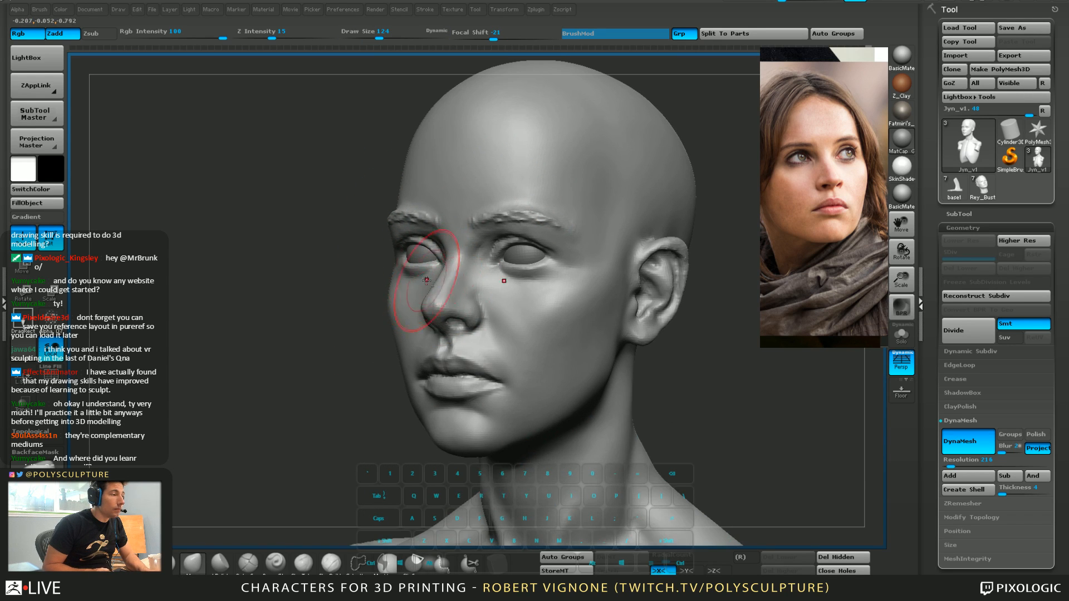
Refine the face contour beside the outer brow and eye at draw size 83, then 66
{"action": "right_click_drag", "start_coordinate": [570, 247], "coordinate": [538, 301], "text": "ctrl"}
{"action": "key", "text": "s"}
{"action": "left_click_drag", "start_coordinate": [315, 249], "coordinate": [309, 250]}
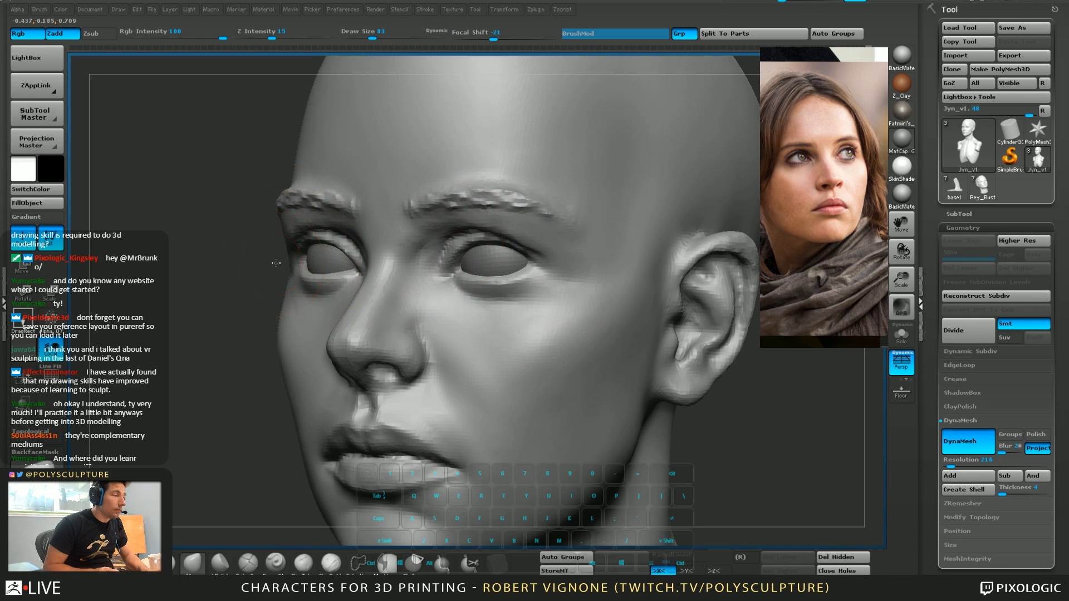
{"action": "mouse_move", "coordinate": [237, 250]}
{"action": "right_mouse_down"}
{"action": "mouse_move", "coordinate": [402, 276]}
{"action": "mouse_move", "coordinate": [374, 264]}
{"action": "right_mouse_up"}
{"action": "key", "text": "s"}
{"action": "left_click_drag", "start_coordinate": [375, 264], "coordinate": [371, 265]}
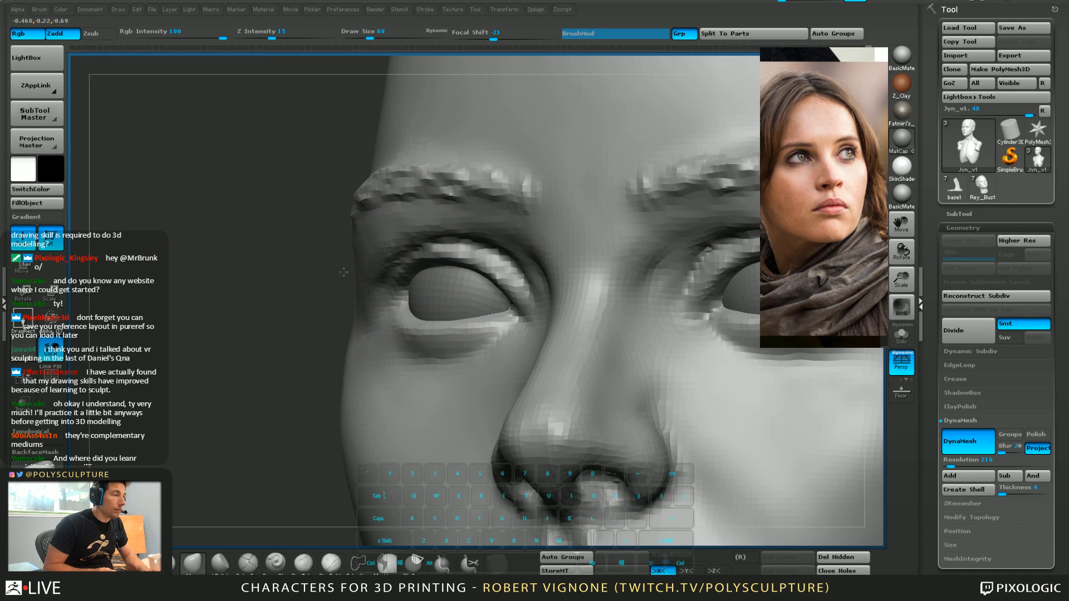
{"action": "mouse_move", "coordinate": [297, 276]}
{"action": "right_mouse_down"}
{"action": "mouse_move", "coordinate": [340, 275]}
{"action": "mouse_move", "coordinate": [296, 276]}
{"action": "mouse_move", "coordinate": [346, 250]}
{"action": "mouse_move", "coordinate": [359, 201]}
{"action": "right_mouse_up"}
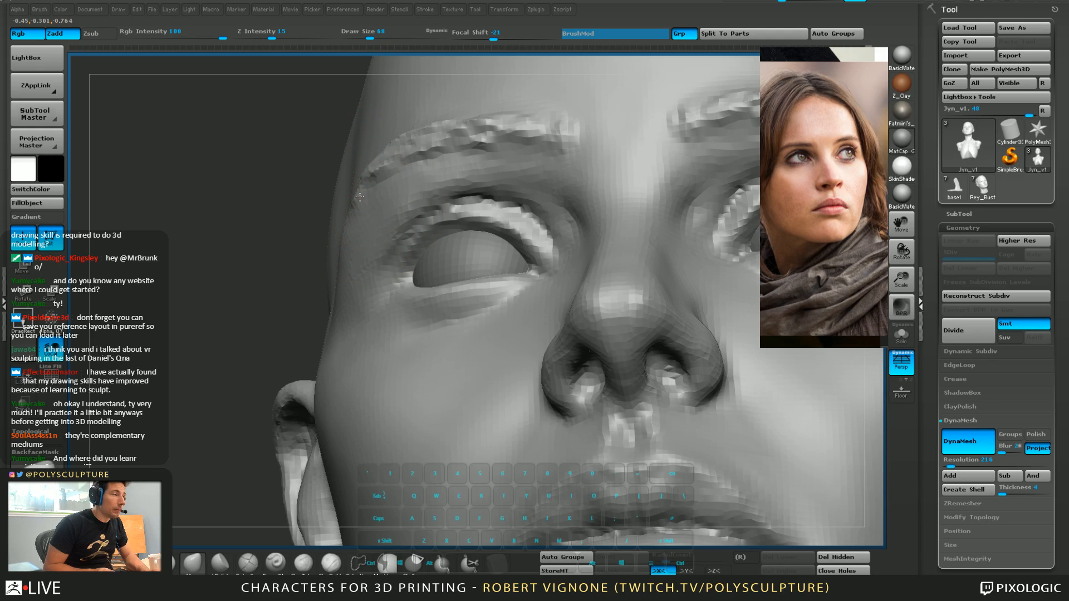
Reshape the outer end of the eyebrow with the Move brush, viewing the eye area from below
{"action": "mouse_move", "coordinate": [381, 244]}
{"action": "right_mouse_down", "text": "ctrl"}
{"action": "mouse_move", "coordinate": [512, 195]}
{"action": "mouse_move", "coordinate": [482, 193]}
{"action": "right_mouse_up", "text": "ctrl"}
{"action": "mouse_move", "coordinate": [623, 192]}
{"action": "right_mouse_down"}
{"action": "mouse_move", "coordinate": [647, 144]}
{"action": "mouse_move", "coordinate": [606, 150]}
{"action": "right_mouse_up"}
{"action": "key", "text": "s"}
{"action": "left_click_drag", "start_coordinate": [606, 150], "coordinate": [602, 150]}
{"action": "right_click_drag", "start_coordinate": [602, 150], "coordinate": [616, 178]}
{"action": "mouse_move", "coordinate": [579, 139]}
{"action": "left_mouse_down"}
{"action": "mouse_move", "coordinate": [578, 127]}
{"action": "mouse_move", "coordinate": [608, 116]}
{"action": "left_mouse_up"}
{"action": "mouse_move", "coordinate": [607, 116]}
{"action": "right_mouse_down"}
{"action": "mouse_move", "coordinate": [556, 140]}
{"action": "mouse_move", "coordinate": [614, 171]}
{"action": "mouse_move", "coordinate": [590, 220]}
{"action": "mouse_move", "coordinate": [573, 184]}
{"action": "mouse_move", "coordinate": [554, 202]}
{"action": "mouse_move", "coordinate": [575, 199]}
{"action": "right_mouse_up"}
Build up the upper eyelid fold and outer eye corner at Z intensity 10 and draw size 31
{"action": "key", "text": "2"}
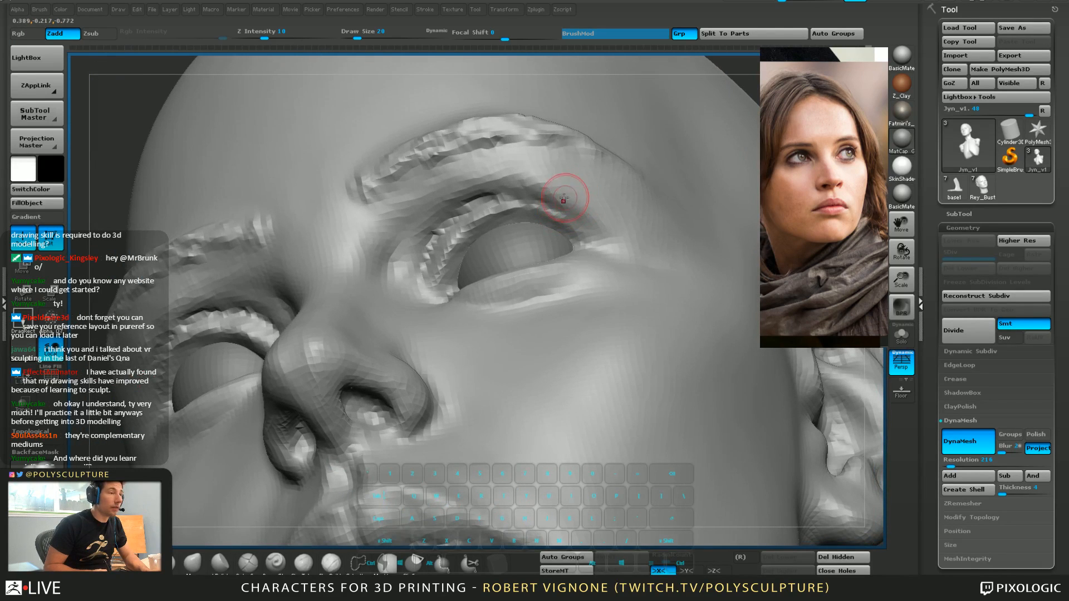
{"action": "key", "text": "s"}
{"action": "left_click_drag", "start_coordinate": [588, 209], "coordinate": [617, 223]}
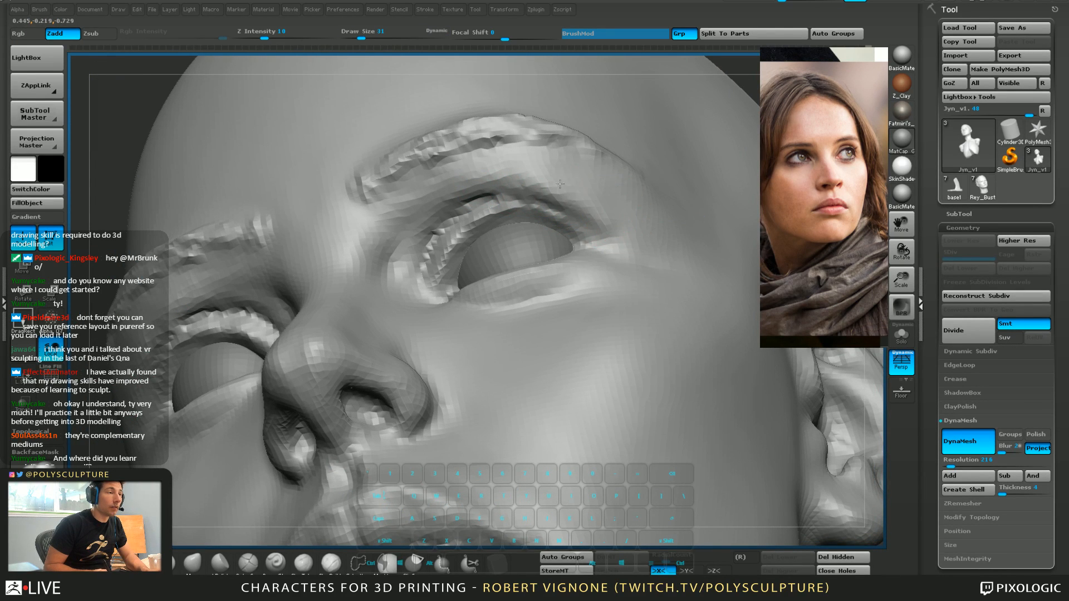
{"action": "left_click_drag", "start_coordinate": [517, 171], "coordinate": [464, 197]}
{"action": "right_click_drag", "start_coordinate": [416, 213], "coordinate": [480, 209]}
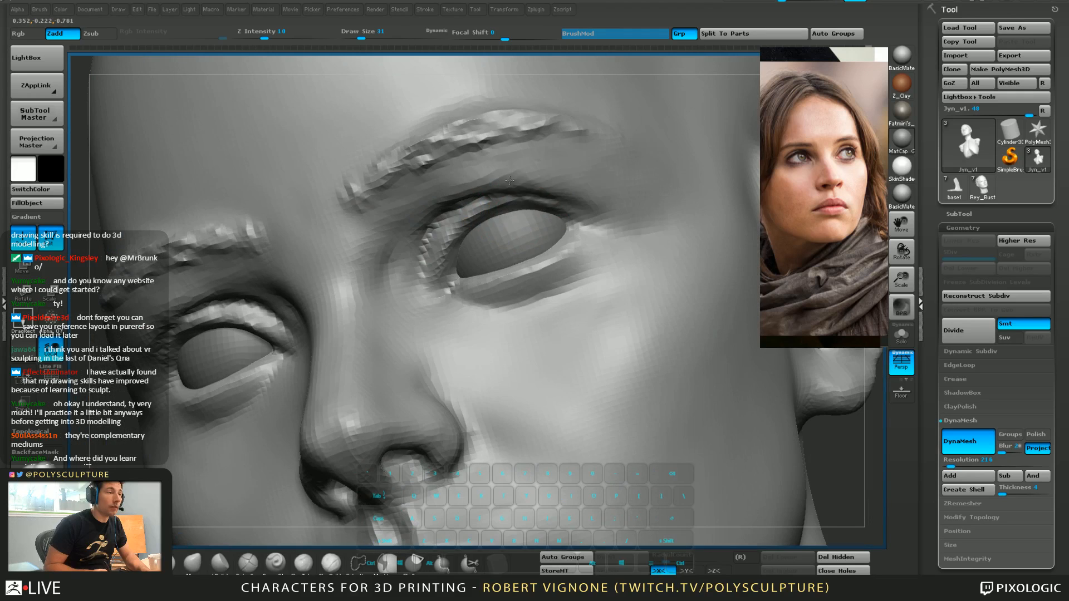
{"action": "left_click_drag", "start_coordinate": [517, 177], "coordinate": [499, 181], "text": "alt"}
Deepen the crease above the upper eyelid with the subtractive brush at Z intensity 43 and draw size 31
{"action": "right_click_drag", "start_coordinate": [573, 241], "coordinate": [573, 217], "text": "ctrl"}
{"action": "mouse_move", "coordinate": [573, 217]}
{"action": "right_mouse_down"}
{"action": "mouse_move", "coordinate": [591, 207]}
{"action": "mouse_move", "coordinate": [524, 191]}
{"action": "mouse_move", "coordinate": [474, 207]}
{"action": "right_mouse_up"}
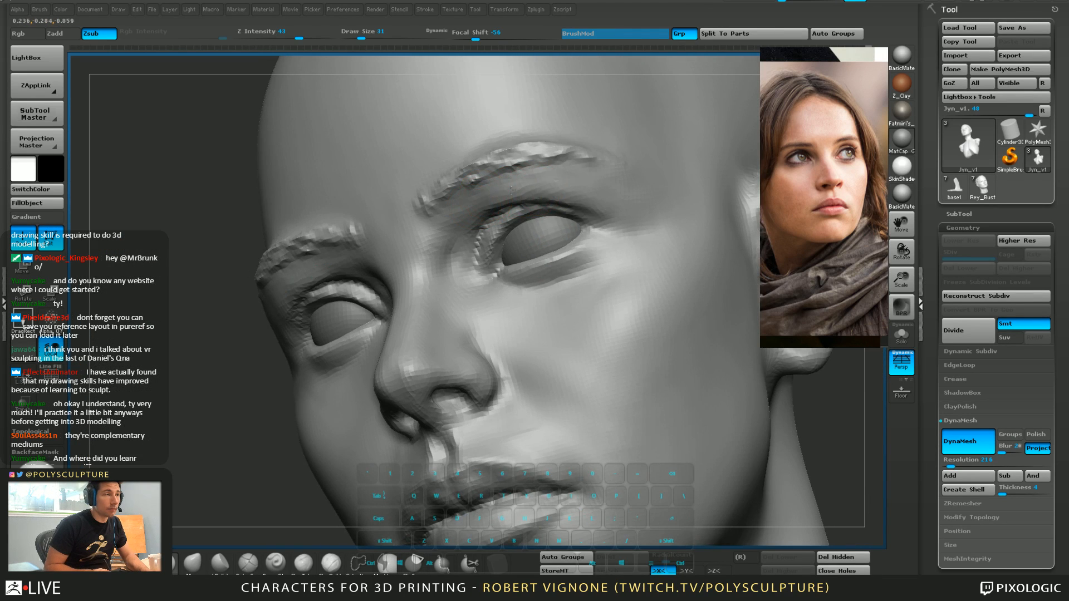
{"action": "mouse_move", "coordinate": [560, 206]}
{"action": "right_mouse_down"}
{"action": "mouse_move", "coordinate": [543, 179]}
{"action": "mouse_move", "coordinate": [593, 245]}
{"action": "right_mouse_up"}
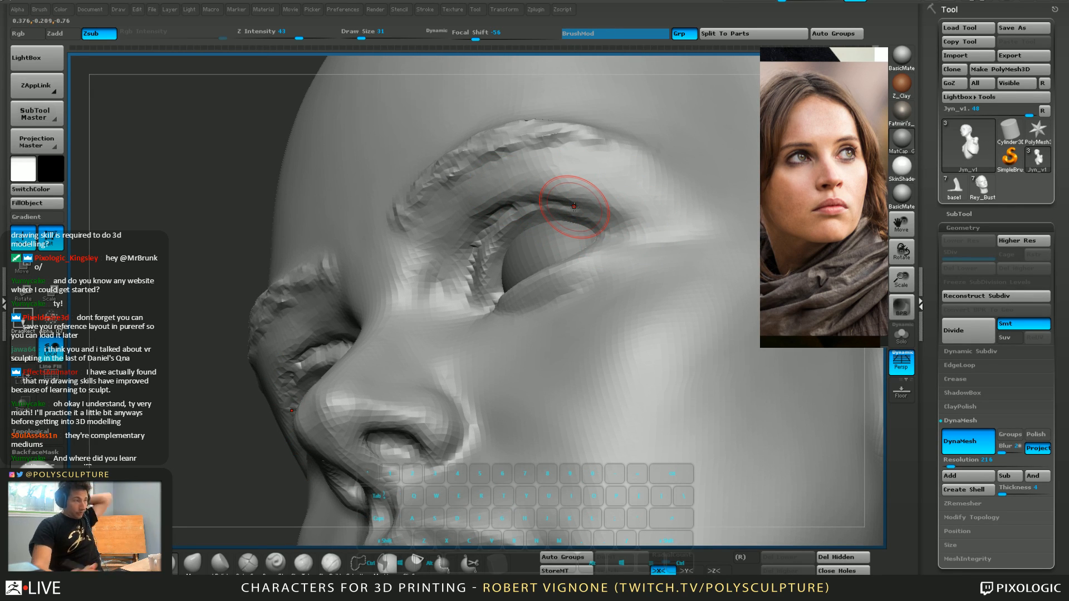
{"action": "right_click_drag", "start_coordinate": [448, 390], "coordinate": [419, 372]}
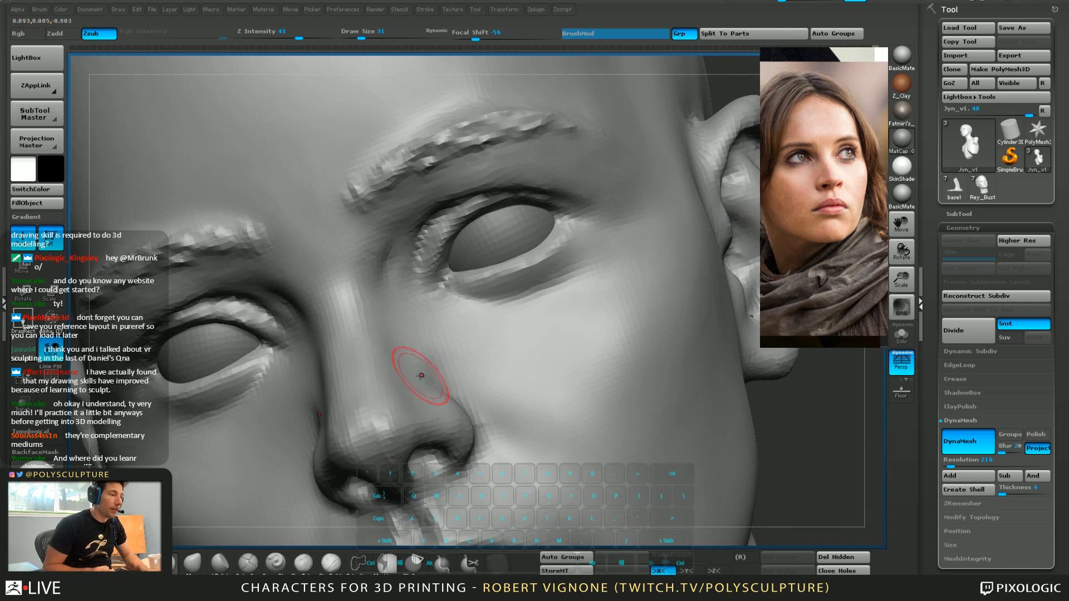
Adjust the side of the nose with the Move brush at draw size 46, then the cheek at draw size 94
{"action": "key", "text": "s"}
{"action": "left_click_drag", "start_coordinate": [381, 406], "coordinate": [386, 405]}
{"action": "key", "text": "5"}
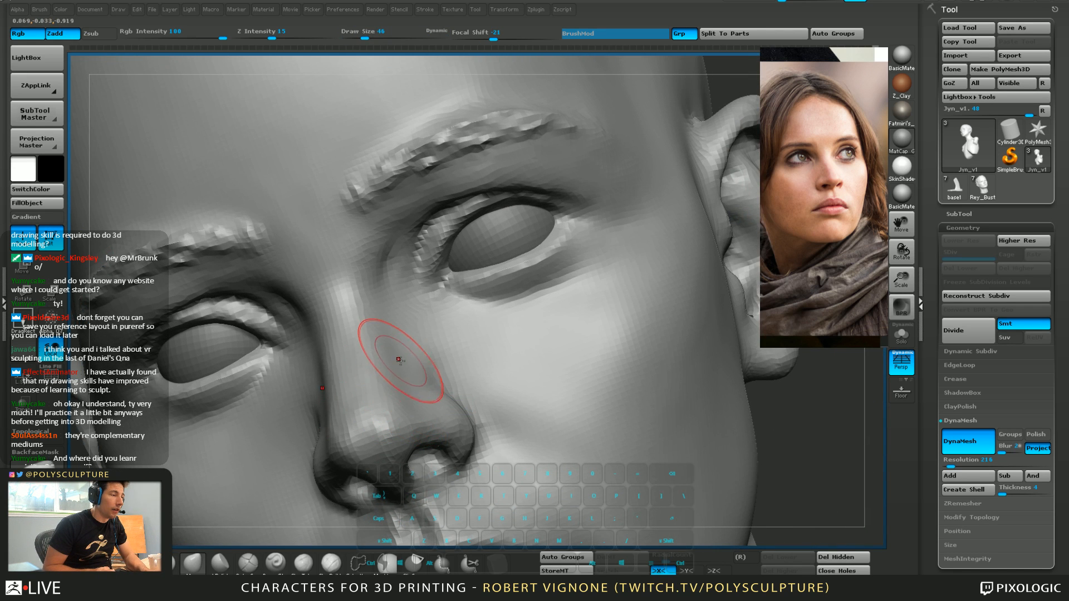
{"action": "mouse_move", "coordinate": [370, 363]}
{"action": "right_mouse_down"}
{"action": "mouse_move", "coordinate": [379, 325]}
{"action": "mouse_move", "coordinate": [559, 243]}
{"action": "right_mouse_up"}
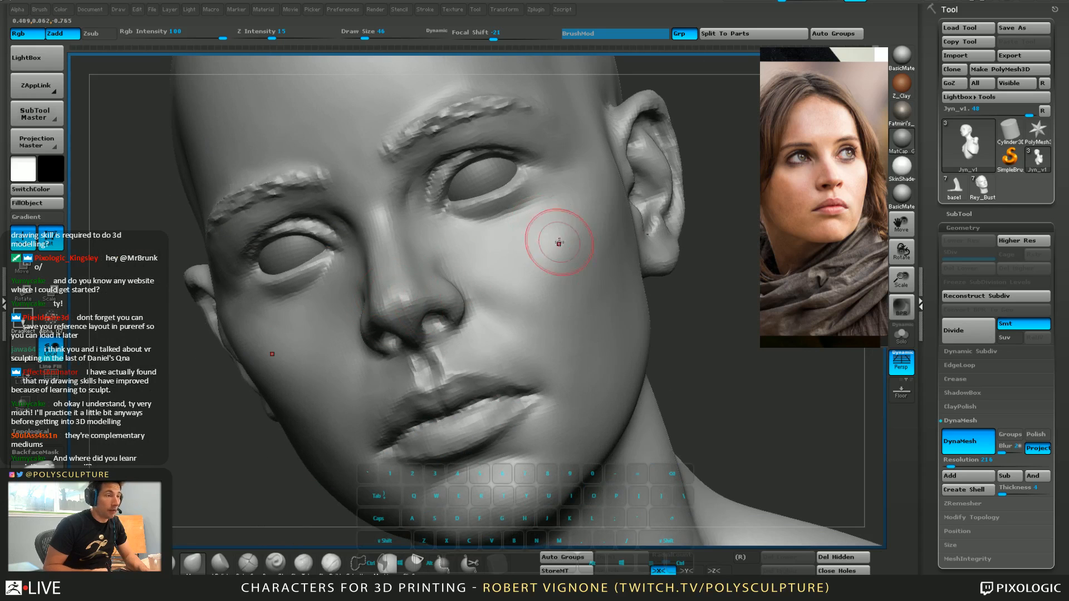
{"action": "key", "text": "s"}
{"action": "left_click_drag", "start_coordinate": [553, 282], "coordinate": [563, 281]}
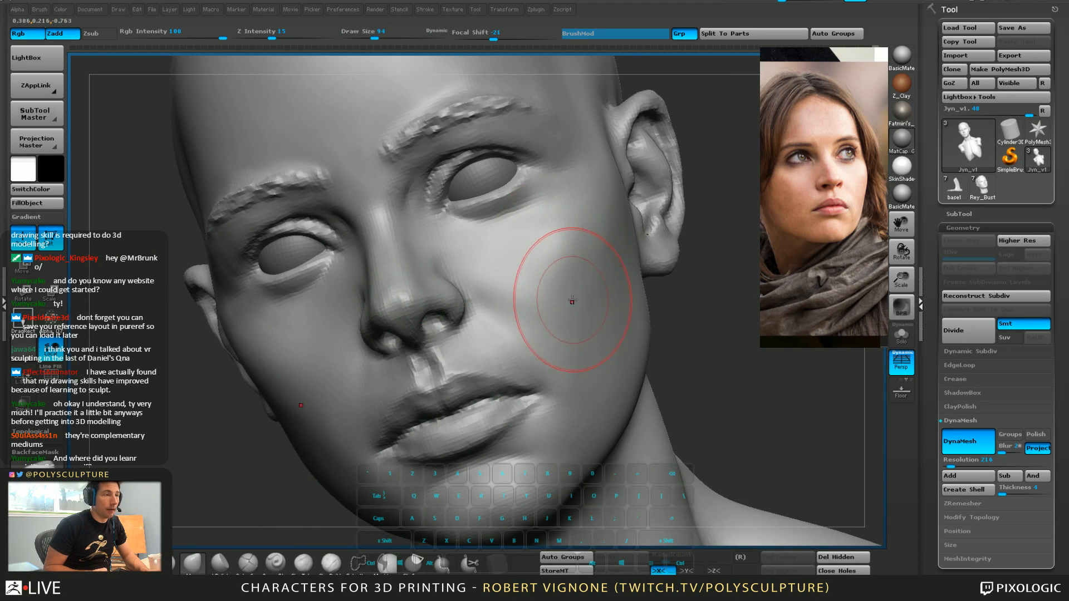
{"action": "right_click_drag", "start_coordinate": [572, 300], "coordinate": [584, 275]}
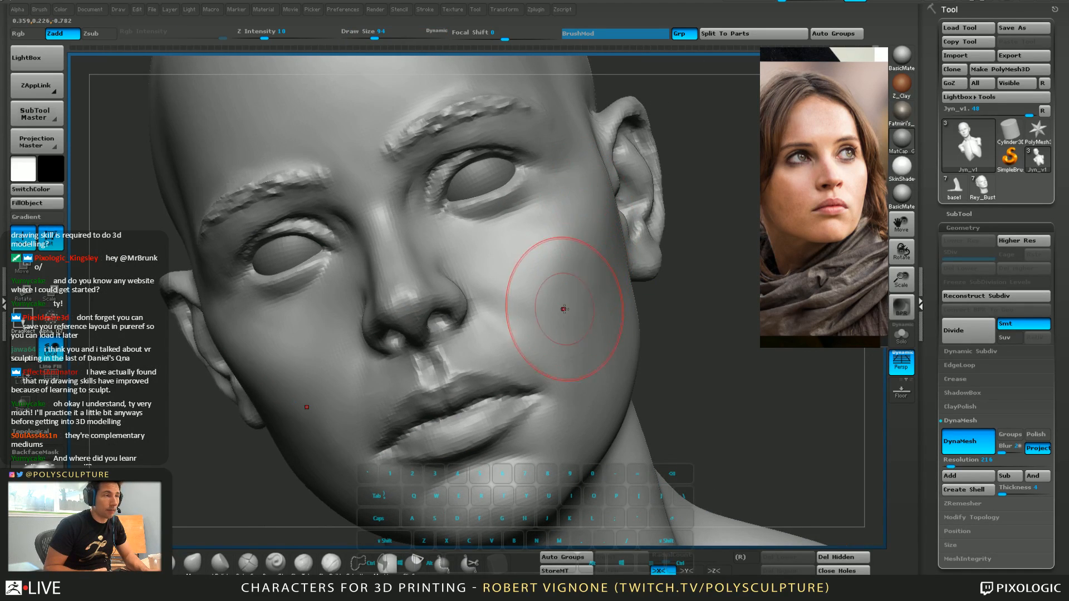
Build up and smooth the cheekbone below the outer eye at Z intensity 10 and draw size 83
{"action": "left_click_drag", "start_coordinate": [563, 308], "coordinate": [577, 319], "text": "shift"}
{"action": "key", "text": "s"}
{"action": "left_click_drag", "start_coordinate": [560, 251], "coordinate": [567, 219]}
{"action": "key", "text": "2"}
{"action": "left_click_drag", "start_coordinate": [501, 241], "coordinate": [571, 216]}
{"action": "key", "text": "2"}
{"action": "left_click_drag", "start_coordinate": [557, 267], "coordinate": [573, 195]}
{"action": "mouse_move", "coordinate": [573, 206]}
{"action": "left_mouse_down", "text": "shift"}
{"action": "mouse_move", "coordinate": [576, 222]}
{"action": "mouse_move", "coordinate": [588, 195]}
{"action": "left_mouse_up", "text": "shift"}
{"action": "right_click_drag", "start_coordinate": [594, 191], "coordinate": [555, 244]}
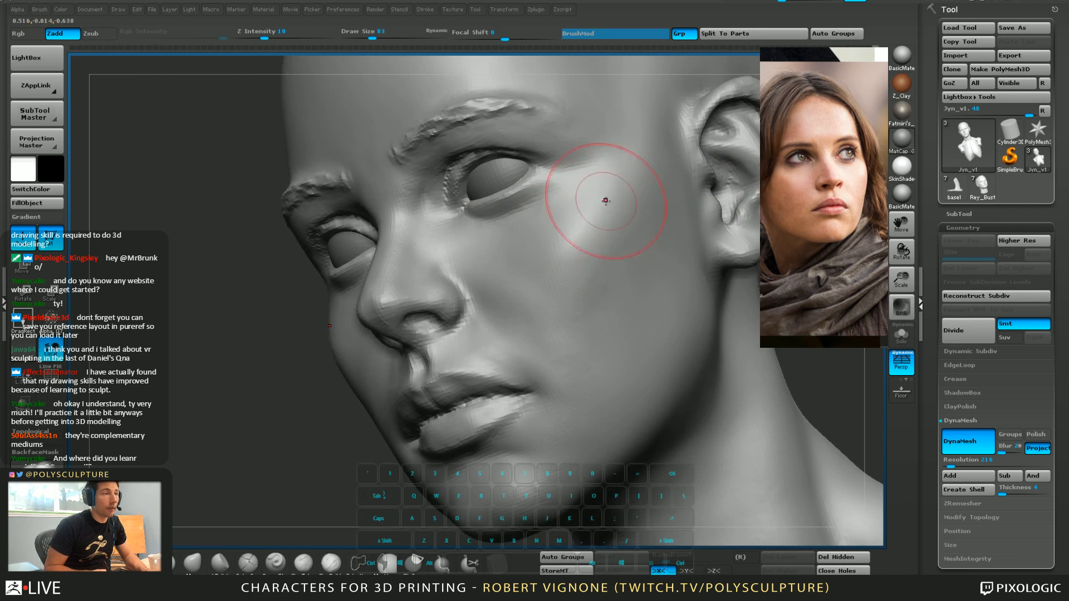
{"action": "right_click_drag", "start_coordinate": [606, 200], "coordinate": [557, 195]}
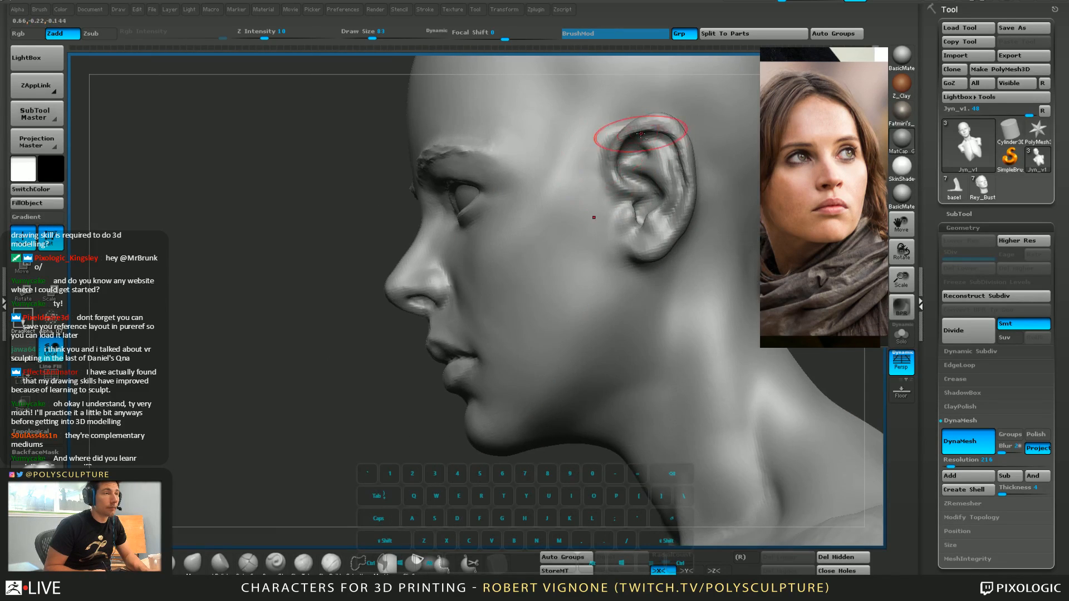
Reshape the upper outer rim of the ear with the Move brush at draw size 48, then 33
{"action": "mouse_move", "coordinate": [640, 133]}
{"action": "right_mouse_down", "text": "alt"}
{"action": "mouse_move", "coordinate": [590, 223]}
{"action": "mouse_move", "coordinate": [580, 186]}
{"action": "right_mouse_up", "text": "alt"}
{"action": "key", "text": "s"}
{"action": "left_click_drag", "start_coordinate": [580, 188], "coordinate": [574, 191]}
{"action": "key", "text": "3"}
{"action": "key", "text": "s"}
{"action": "left_click", "coordinate": [551, 210]}
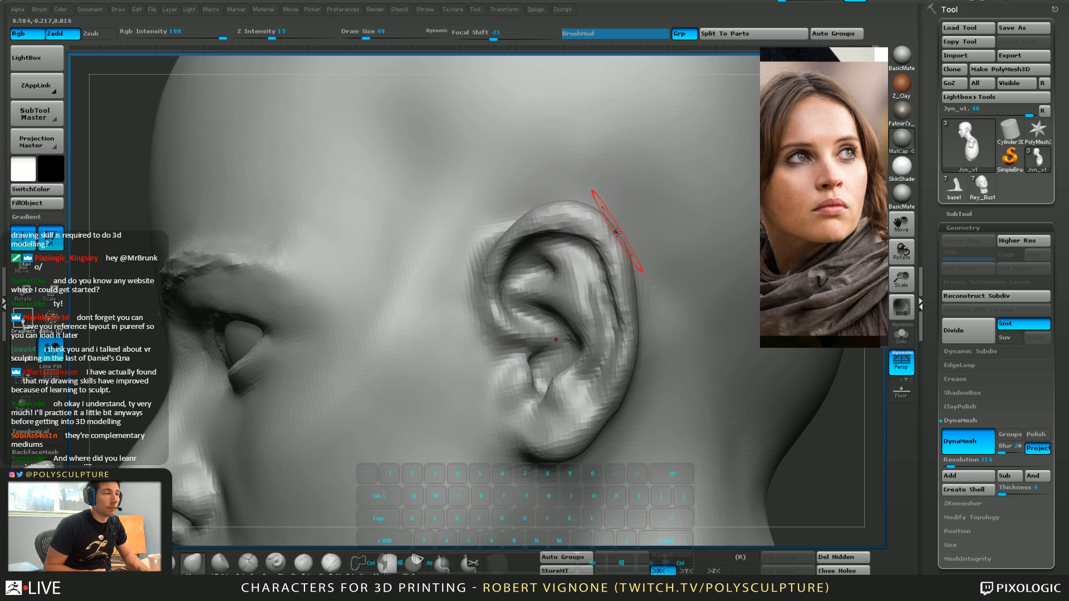
{"action": "key", "text": "s"}
{"action": "right_click_drag", "start_coordinate": [515, 230], "coordinate": [541, 231]}
{"action": "key", "text": "s"}
{"action": "left_click_drag", "start_coordinate": [539, 235], "coordinate": [535, 236]}
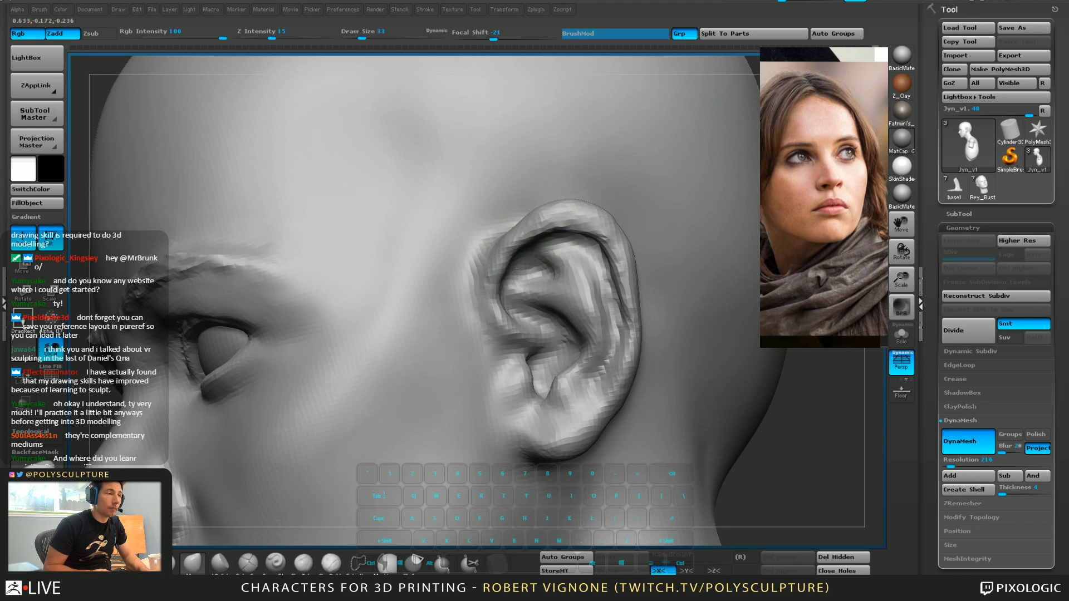
Refine the front upper fold of the ear at Z intensity 10, then adjust it with the Move brush
{"action": "right_click_drag", "start_coordinate": [516, 271], "coordinate": [506, 231]}
{"action": "key", "text": "2"}
{"action": "right_click_drag", "start_coordinate": [554, 200], "coordinate": [536, 215]}
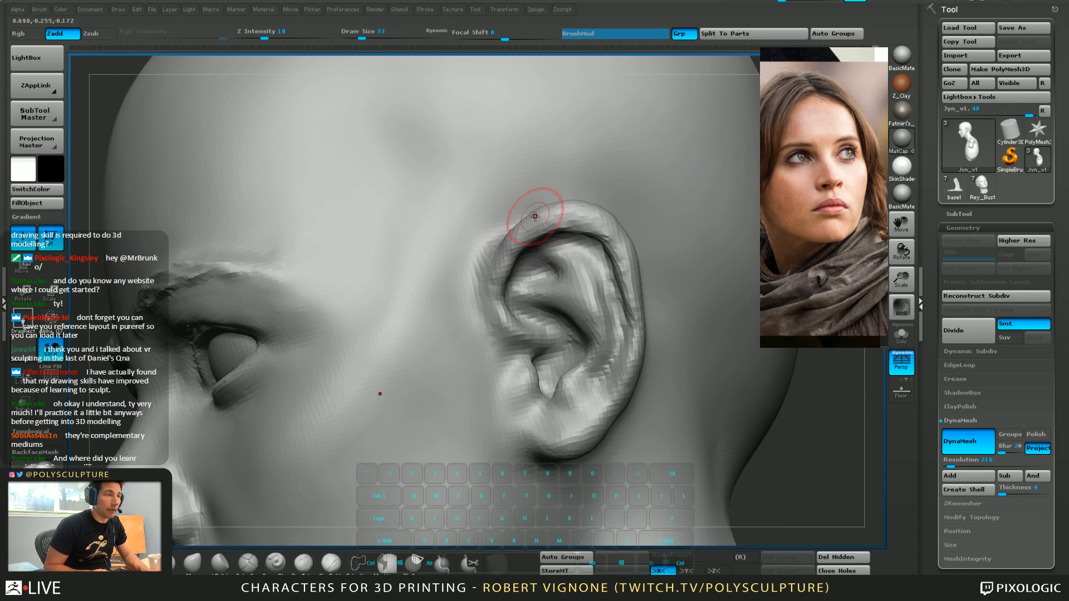
{"action": "left_click_drag", "start_coordinate": [555, 260], "coordinate": [533, 256]}
{"action": "key", "text": "1"}
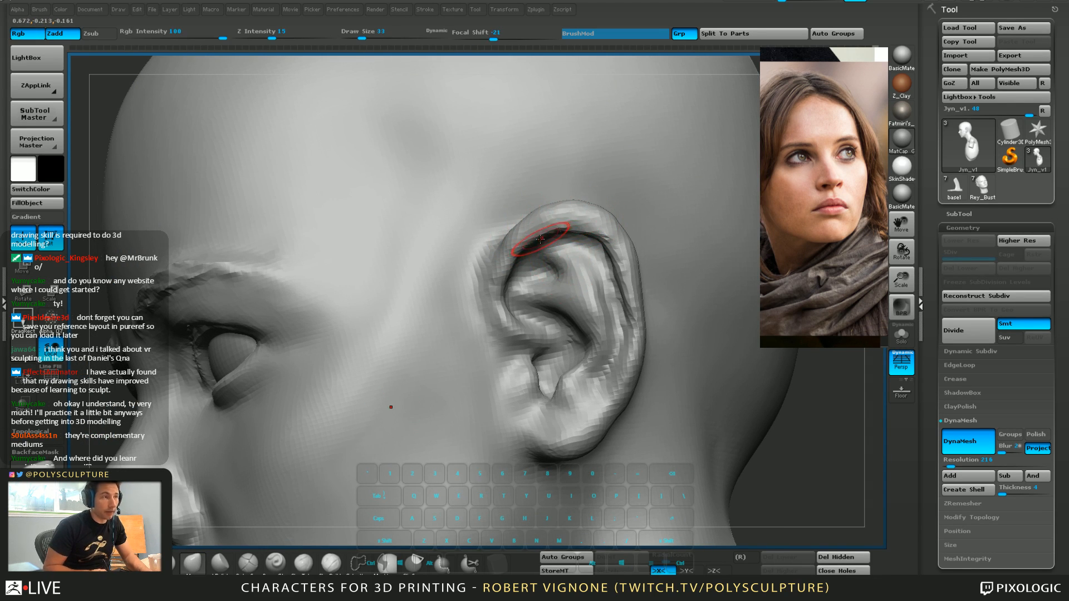
{"action": "right_click_drag", "start_coordinate": [596, 362], "coordinate": [569, 272], "text": "alt"}
{"action": "right_click_drag", "start_coordinate": [569, 272], "coordinate": [590, 271]}
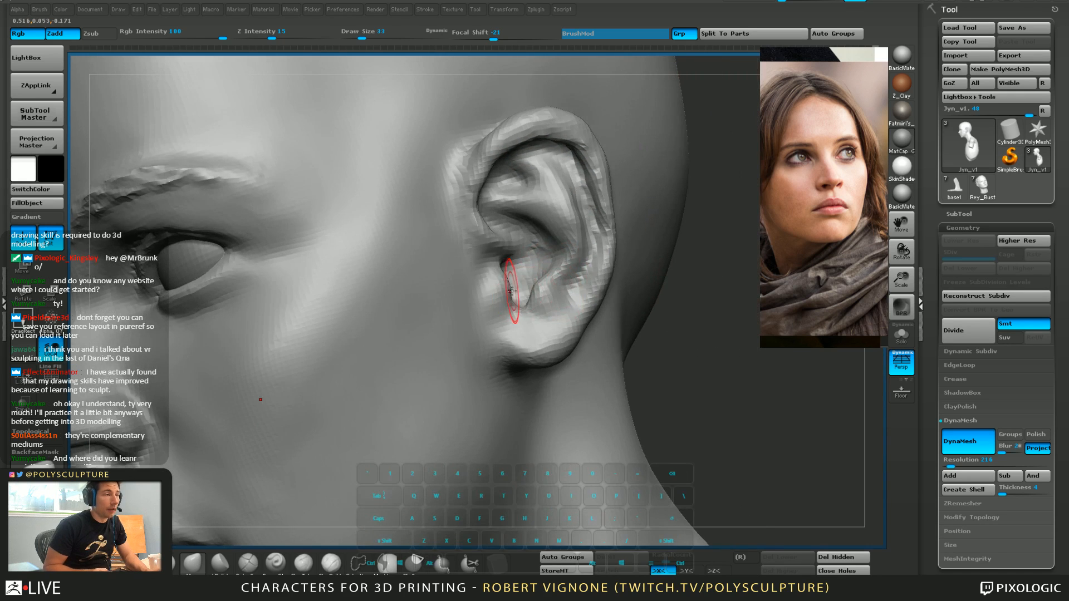
Adjust the earlobe area and the mouth corners with the Move brush at draw size 35
{"action": "mouse_move", "coordinate": [513, 285]}
{"action": "right_mouse_down", "text": "ctrl"}
{"action": "mouse_move", "coordinate": [503, 390]}
{"action": "mouse_move", "coordinate": [496, 267]}
{"action": "mouse_move", "coordinate": [490, 335]}
{"action": "mouse_move", "coordinate": [530, 343]}
{"action": "mouse_move", "coordinate": [559, 287]}
{"action": "mouse_move", "coordinate": [540, 287]}
{"action": "mouse_move", "coordinate": [504, 253]}
{"action": "mouse_move", "coordinate": [515, 479]}
{"action": "mouse_move", "coordinate": [525, 342]}
{"action": "right_mouse_up", "text": "ctrl"}
{"action": "key", "text": "s"}
{"action": "mouse_move", "coordinate": [527, 362]}
{"action": "left_mouse_down"}
{"action": "mouse_move", "coordinate": [541, 363]}
{"action": "mouse_move", "coordinate": [538, 343]}
{"action": "mouse_move", "coordinate": [525, 342]}
{"action": "mouse_move", "coordinate": [547, 332]}
{"action": "mouse_move", "coordinate": [513, 326]}
{"action": "left_mouse_up"}
{"action": "key", "text": "s"}
{"action": "key", "text": "s"}
{"action": "key", "text": "s"}
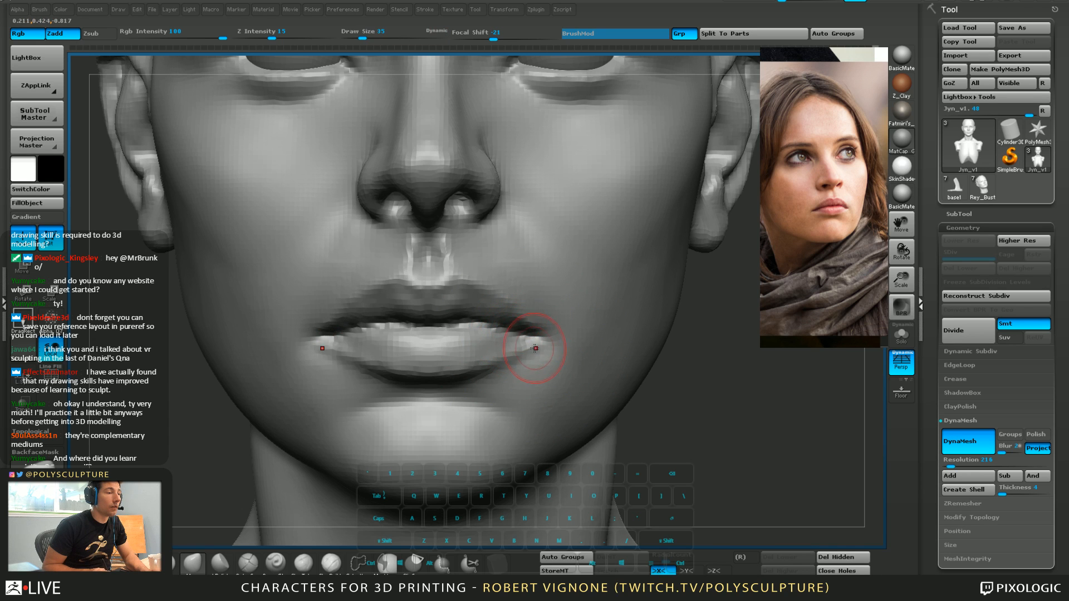
Adjust the outer corner of the lower eyelid with the Move brush at draw size 46
{"action": "mouse_move", "coordinate": [556, 359]}
{"action": "right_mouse_down"}
{"action": "mouse_move", "coordinate": [528, 362]}
{"action": "mouse_move", "coordinate": [523, 334]}
{"action": "mouse_move", "coordinate": [550, 352]}
{"action": "mouse_move", "coordinate": [531, 356]}
{"action": "mouse_move", "coordinate": [520, 322]}
{"action": "mouse_move", "coordinate": [572, 215]}
{"action": "right_mouse_up"}
{"action": "key", "text": "s"}
{"action": "left_click_drag", "start_coordinate": [572, 214], "coordinate": [584, 212]}
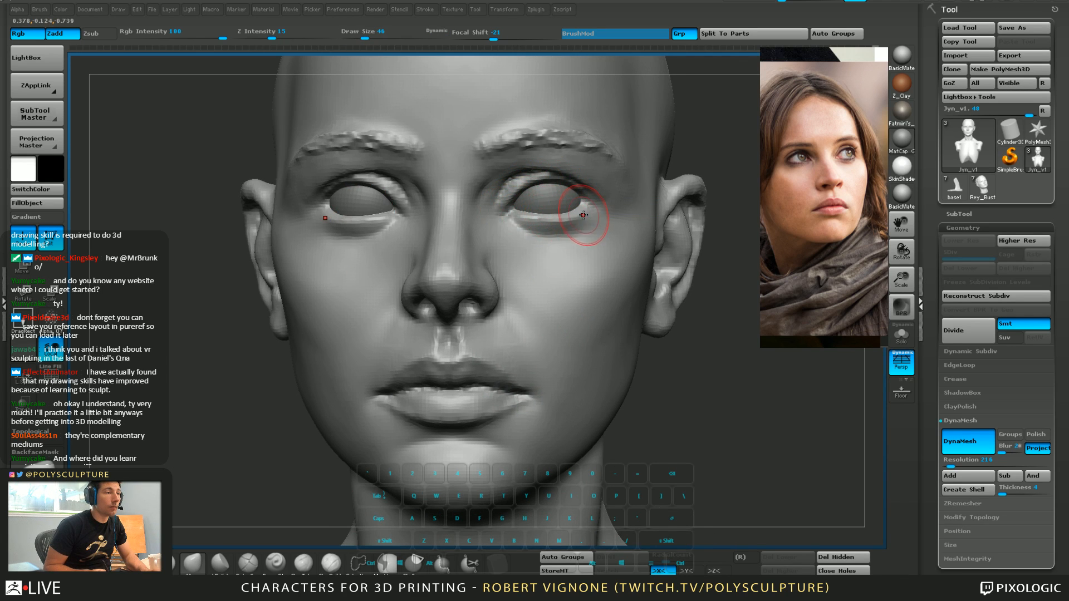
{"action": "right_click_drag", "start_coordinate": [586, 218], "coordinate": [568, 266]}
Refine the outer eye corner and upper eyelid with a subtractive brush at Z intensity 13, smoothing the eyelid surface
{"action": "left_click", "coordinate": [275, 563]}
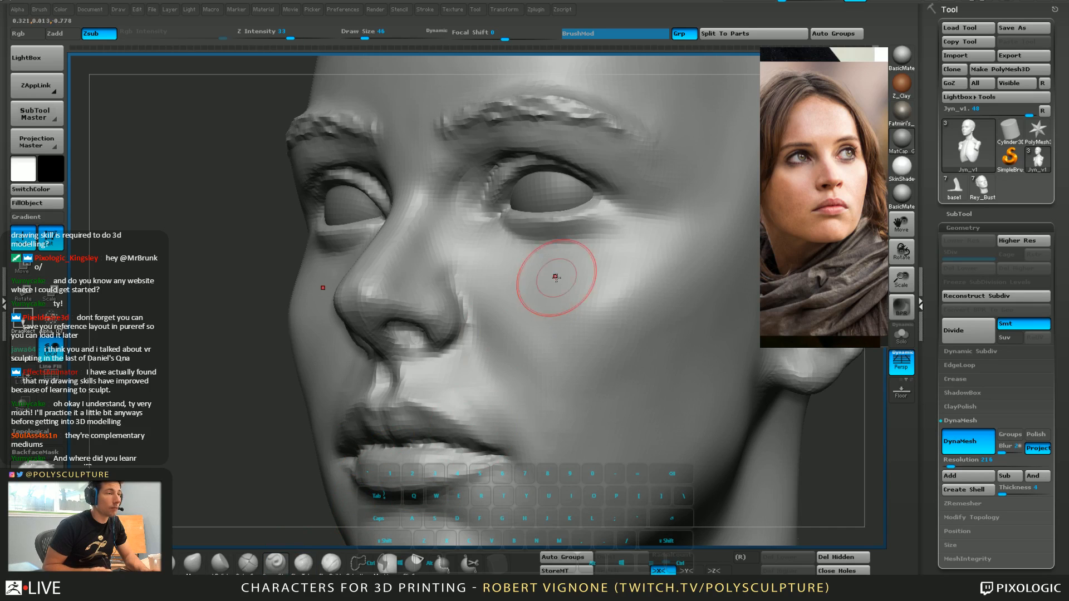
{"action": "key", "text": "s"}
{"action": "left_click_drag", "start_coordinate": [595, 210], "coordinate": [590, 210]}
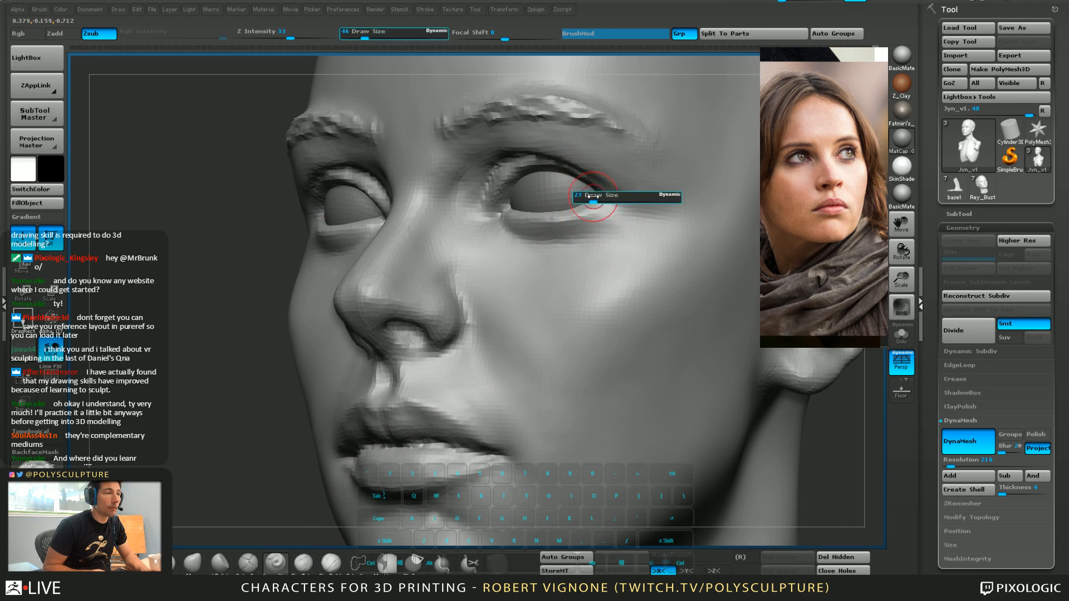
{"action": "mouse_move", "coordinate": [599, 204]}
{"action": "right_mouse_down"}
{"action": "mouse_move", "coordinate": [584, 202]}
{"action": "mouse_move", "coordinate": [615, 191]}
{"action": "mouse_move", "coordinate": [600, 223]}
{"action": "mouse_move", "coordinate": [519, 161]}
{"action": "mouse_move", "coordinate": [496, 223]}
{"action": "mouse_move", "coordinate": [517, 192]}
{"action": "right_mouse_up"}
{"action": "key", "text": "s"}
{"action": "left_click_drag", "start_coordinate": [454, 193], "coordinate": [449, 193]}
{"action": "mouse_move", "coordinate": [427, 215]}
{"action": "left_mouse_down", "text": "shift"}
{"action": "mouse_move", "coordinate": [468, 174]}
{"action": "mouse_move", "coordinate": [550, 164]}
{"action": "left_mouse_up", "text": "shift"}
{"action": "right_click_drag", "start_coordinate": [590, 195], "coordinate": [477, 167]}
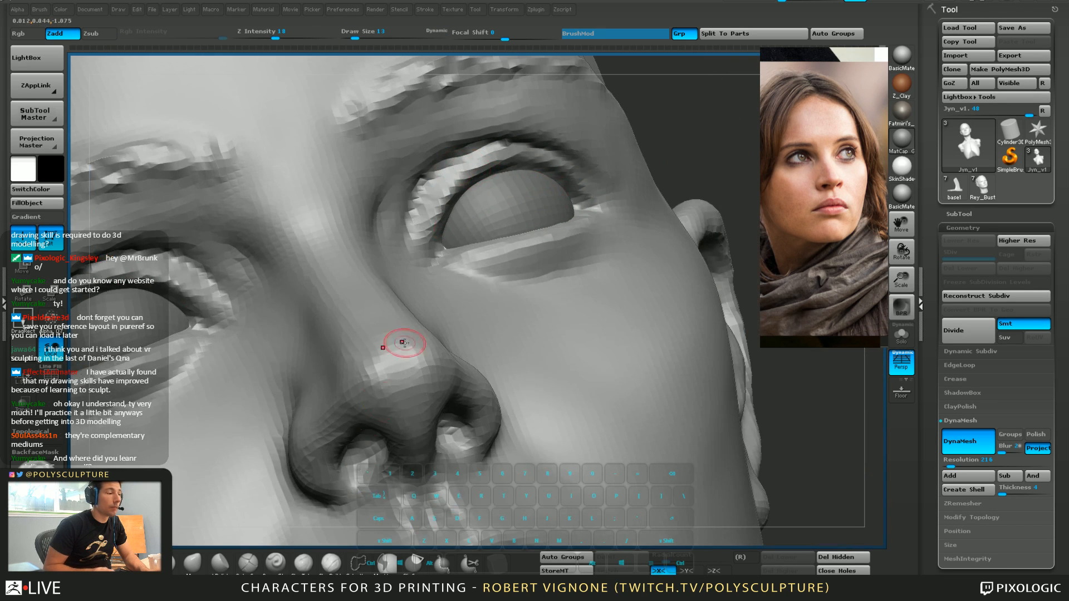
Build up the upper eyelid's rim from the inner corner outward with a small additive brush
{"action": "left_click", "coordinate": [247, 563]}
{"action": "key", "text": "s"}
{"action": "left_click_drag", "start_coordinate": [476, 148], "coordinate": [481, 147]}
{"action": "left_click_drag", "start_coordinate": [435, 186], "coordinate": [493, 147]}
{"action": "mouse_move", "coordinate": [497, 146]}
{"action": "right_mouse_down", "text": "ctrl"}
{"action": "mouse_move", "coordinate": [499, 202]}
{"action": "mouse_move", "coordinate": [441, 384]}
{"action": "mouse_move", "coordinate": [505, 309]}
{"action": "mouse_move", "coordinate": [495, 247]}
{"action": "mouse_move", "coordinate": [409, 245]}
{"action": "right_mouse_up", "text": "ctrl"}
{"action": "right_click_drag", "start_coordinate": [437, 339], "coordinate": [515, 284], "text": "ctrl"}
Carve the outer upper eyelid crease of the opposite eye at Z intensity 43 and draw size 22
{"action": "right_click_drag", "start_coordinate": [282, 194], "coordinate": [278, 177]}
{"action": "key", "text": "s"}
{"action": "key", "text": "4"}
{"action": "left_click_drag", "start_coordinate": [277, 174], "coordinate": [257, 183]}
{"action": "key", "text": "s"}
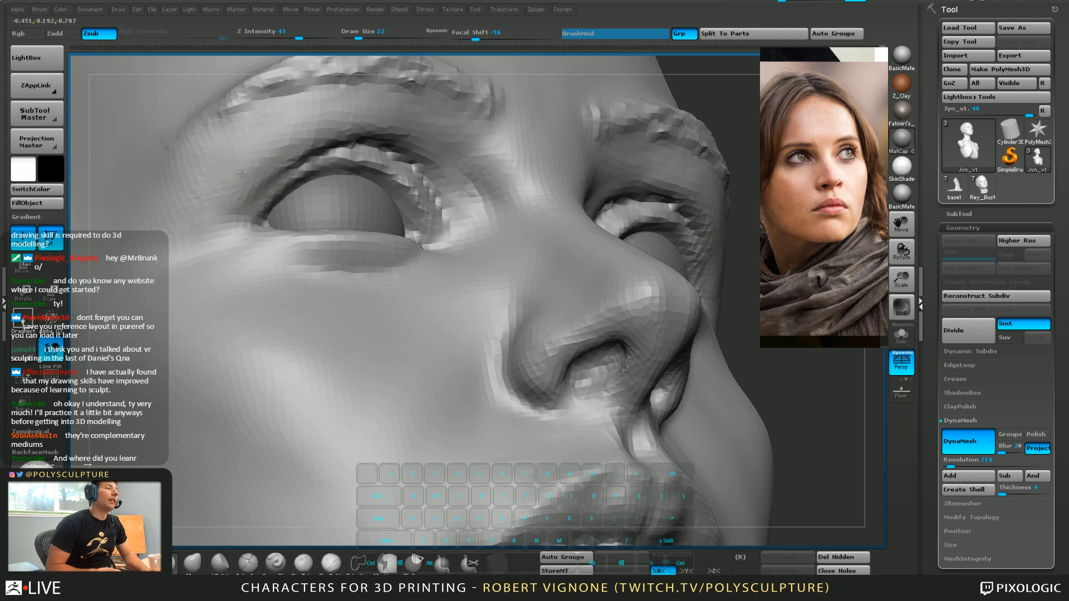
{"action": "right_click_drag", "start_coordinate": [242, 173], "coordinate": [463, 301], "text": "ctrl"}
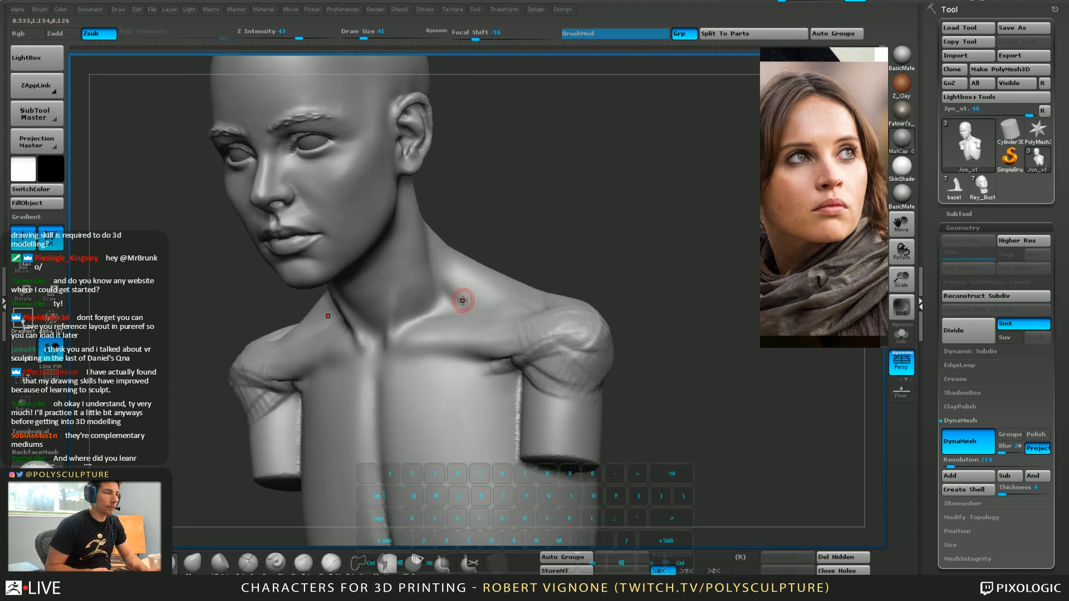
Adjust the overall head and neck proportions with the Move brush at draw size 453
{"action": "key", "text": "s"}
{"action": "left_click_drag", "start_coordinate": [444, 306], "coordinate": [461, 308]}
{"action": "mouse_move", "coordinate": [412, 305]}
{"action": "right_mouse_down"}
{"action": "mouse_move", "coordinate": [599, 326]}
{"action": "mouse_move", "coordinate": [563, 350]}
{"action": "mouse_move", "coordinate": [592, 312]}
{"action": "mouse_move", "coordinate": [568, 309]}
{"action": "mouse_move", "coordinate": [582, 290]}
{"action": "mouse_move", "coordinate": [541, 241]}
{"action": "mouse_move", "coordinate": [523, 313]}
{"action": "right_mouse_up"}
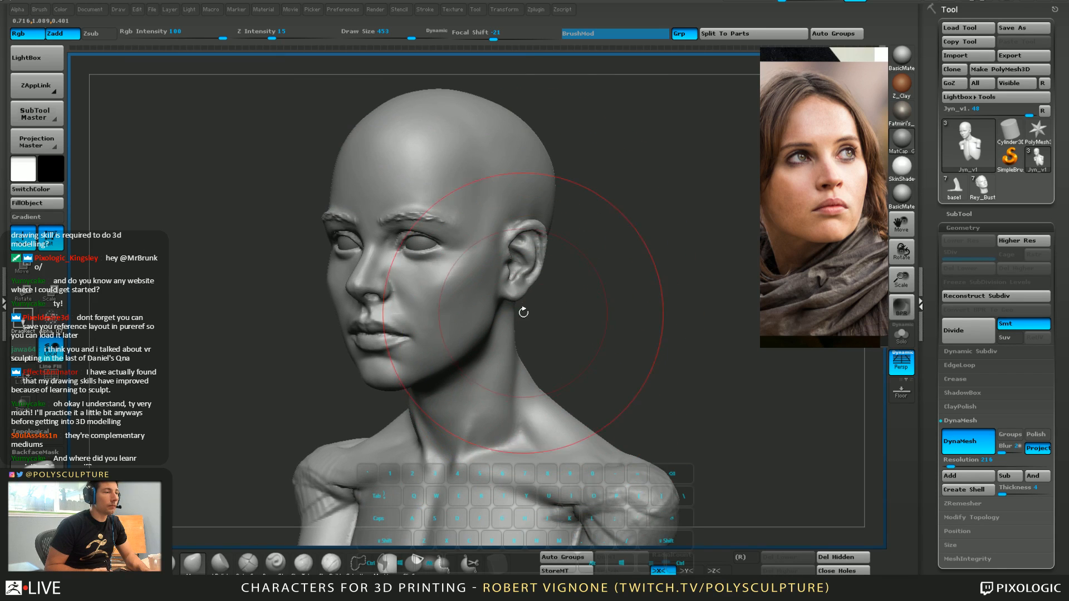
{"action": "key", "text": "s"}
{"action": "left_click_drag", "start_coordinate": [525, 243], "coordinate": [505, 243]}
{"action": "right_click_drag", "start_coordinate": [505, 243], "coordinate": [549, 257], "text": "alt"}
Adjust the ear's shape from the side with the Move brush at draw size 66
{"action": "key", "text": "s"}
{"action": "left_click_drag", "start_coordinate": [544, 246], "coordinate": [523, 246]}
{"action": "left_click_drag", "start_coordinate": [600, 267], "coordinate": [580, 273]}
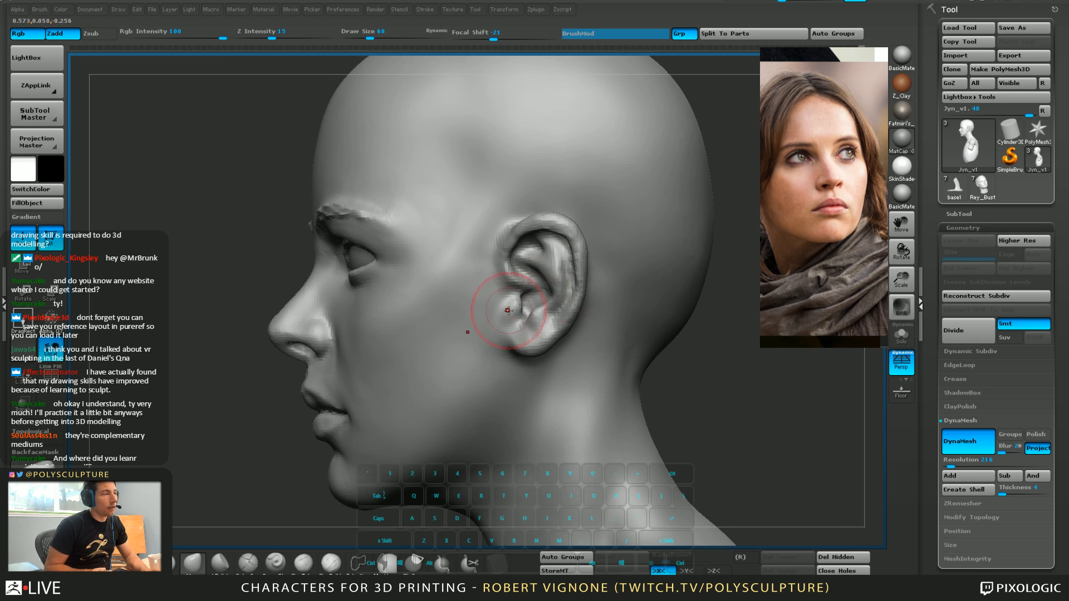
Adjust the underside of the chin at draw size 83, then build up and smooth the jawline at Z intensity 10
{"action": "right_click_drag", "start_coordinate": [507, 311], "coordinate": [599, 269], "text": "alt"}
{"action": "key", "text": "s"}
{"action": "left_click_drag", "start_coordinate": [461, 458], "coordinate": [463, 458]}
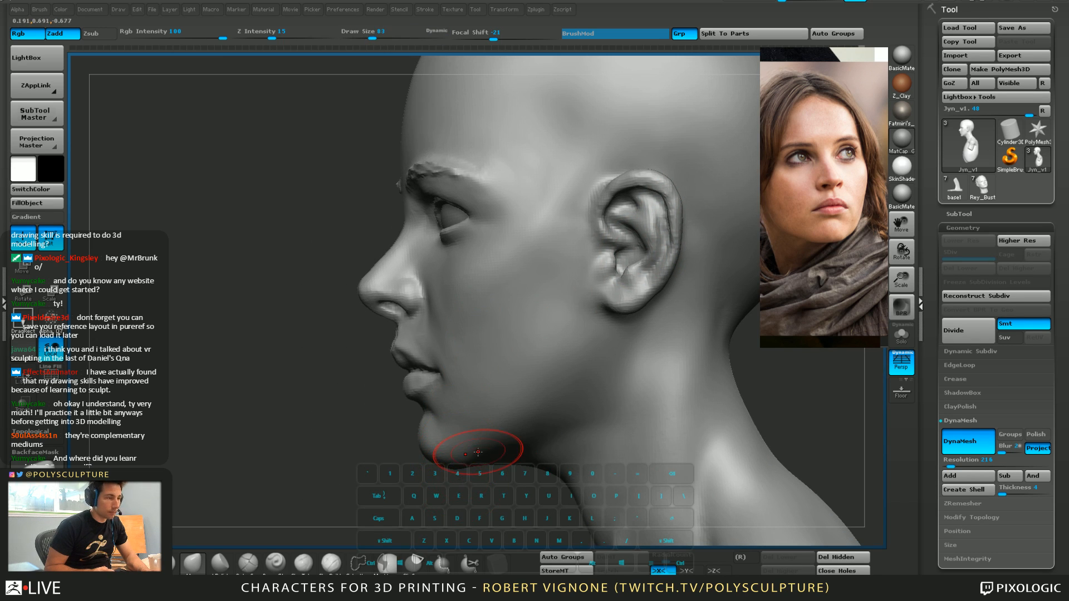
{"action": "key", "text": "1"}
{"action": "right_click_drag", "start_coordinate": [513, 438], "coordinate": [478, 350]}
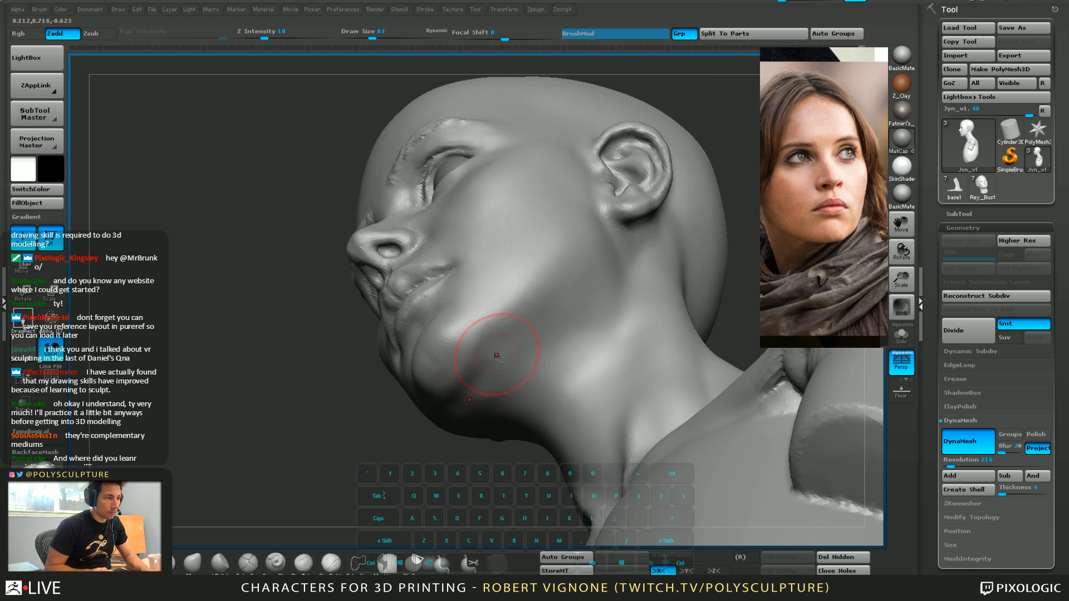
{"action": "mouse_move", "coordinate": [518, 379]}
{"action": "right_mouse_down"}
{"action": "mouse_move", "coordinate": [536, 355]}
{"action": "mouse_move", "coordinate": [588, 350]}
{"action": "mouse_move", "coordinate": [568, 262]}
{"action": "right_mouse_up"}
{"action": "key", "text": "shift"}
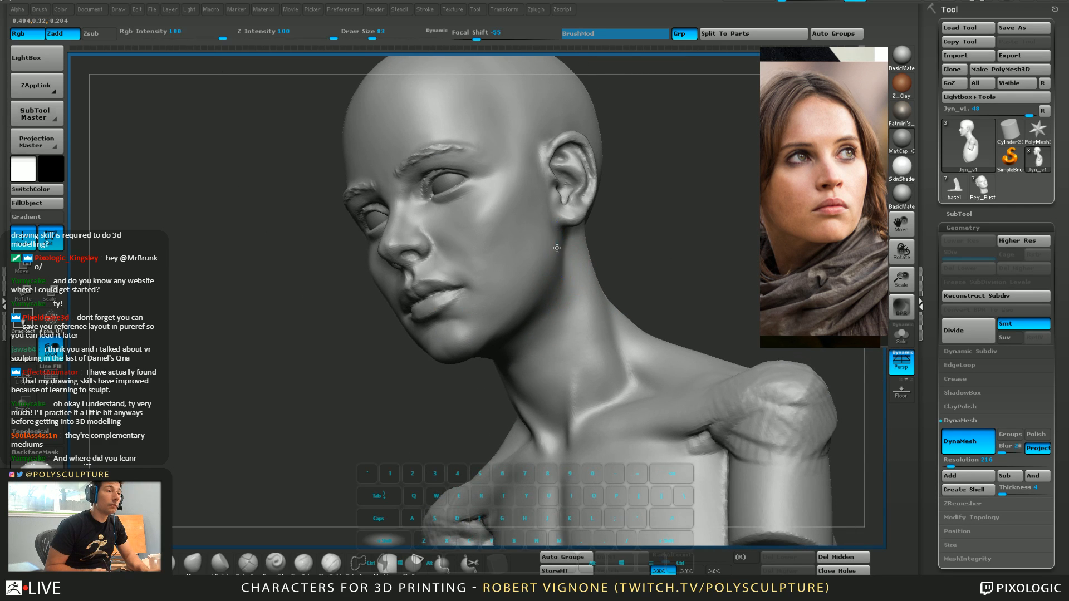
{"action": "mouse_move", "coordinate": [548, 220]}
{"action": "right_mouse_down", "text": "alt"}
{"action": "mouse_move", "coordinate": [530, 291]}
{"action": "mouse_move", "coordinate": [529, 281]}
{"action": "right_mouse_up", "text": "alt"}
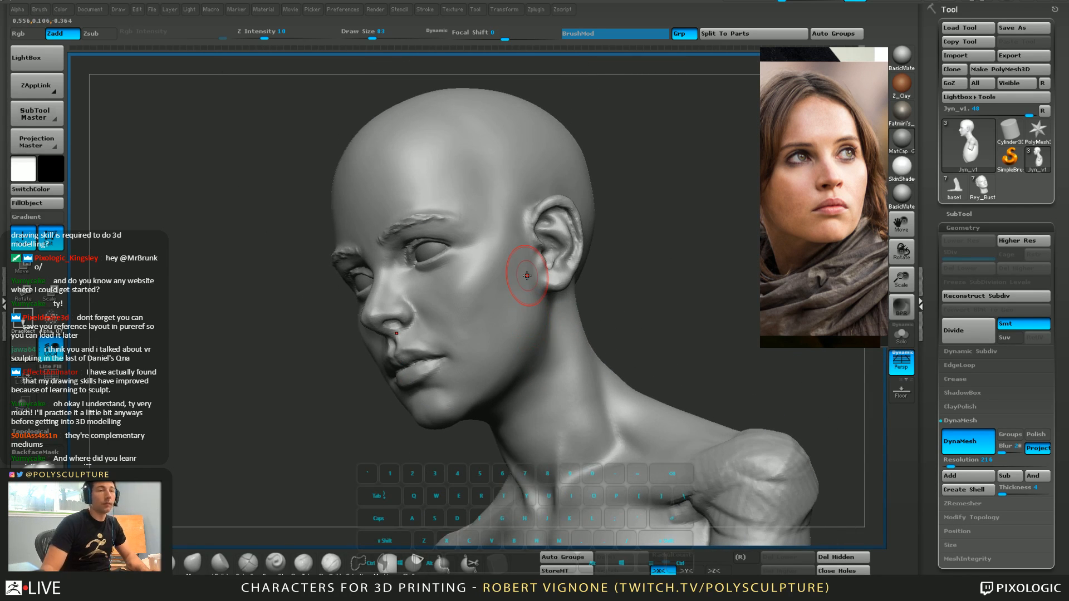
{"action": "mouse_move", "coordinate": [728, 262]}
{"action": "right_mouse_down"}
{"action": "mouse_move", "coordinate": [696, 269]}
{"action": "mouse_move", "coordinate": [727, 282]}
{"action": "right_mouse_up"}
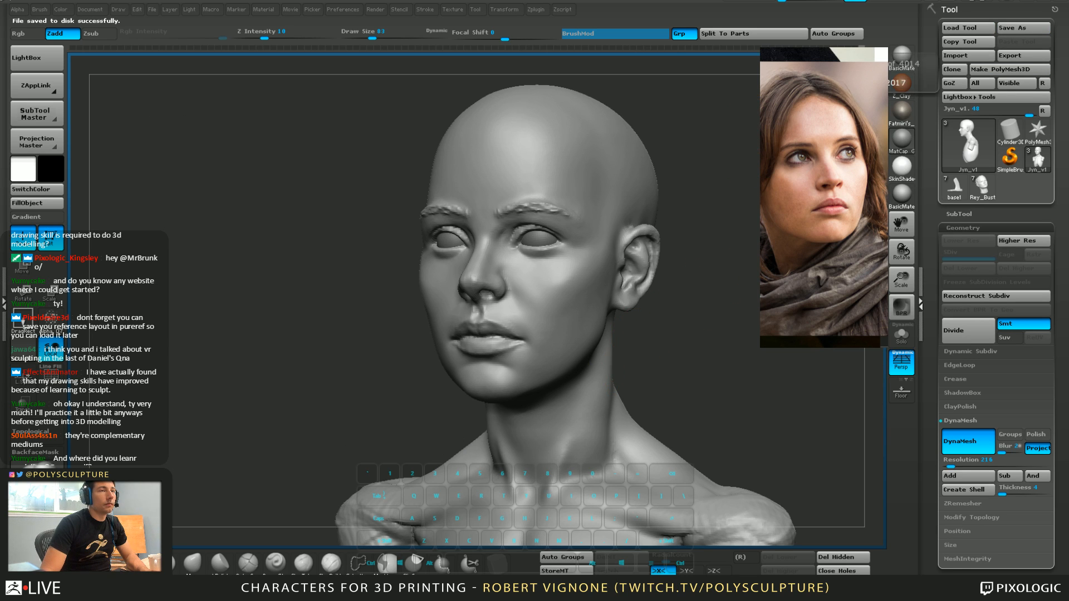
Scrub the undo history back to its first state to review the early sculpt, and return to the latest state
{"action": "mouse_move", "coordinate": [861, 48]}
{"action": "left_mouse_down"}
{"action": "mouse_move", "coordinate": [602, 63]}
{"action": "mouse_move", "coordinate": [70, 41]}
{"action": "left_mouse_up"}
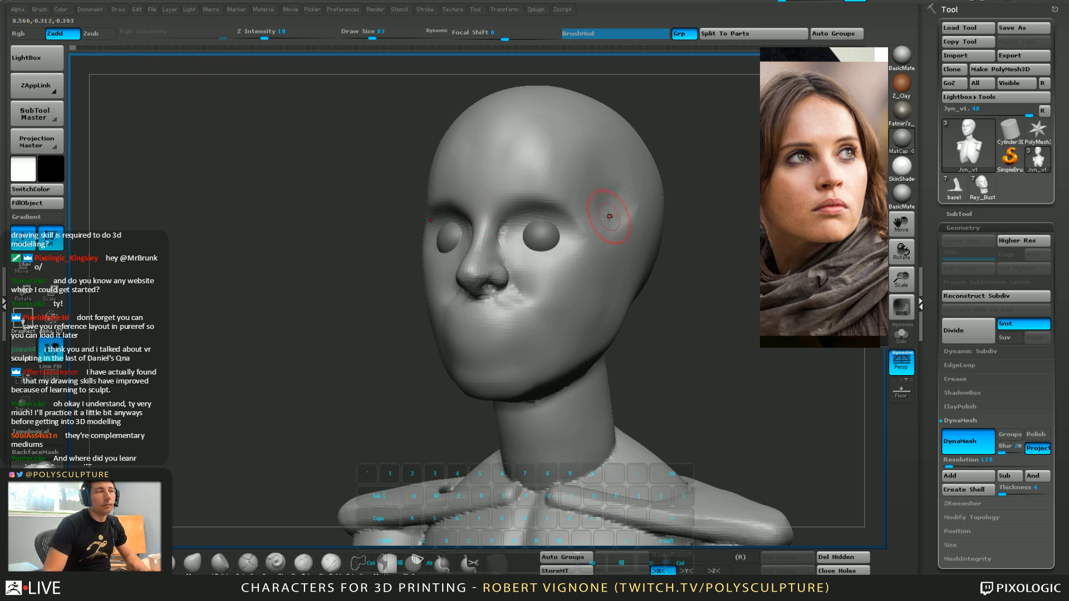
{"action": "left_click", "coordinate": [70, 49]}
{"action": "left_click", "coordinate": [71, 49]}
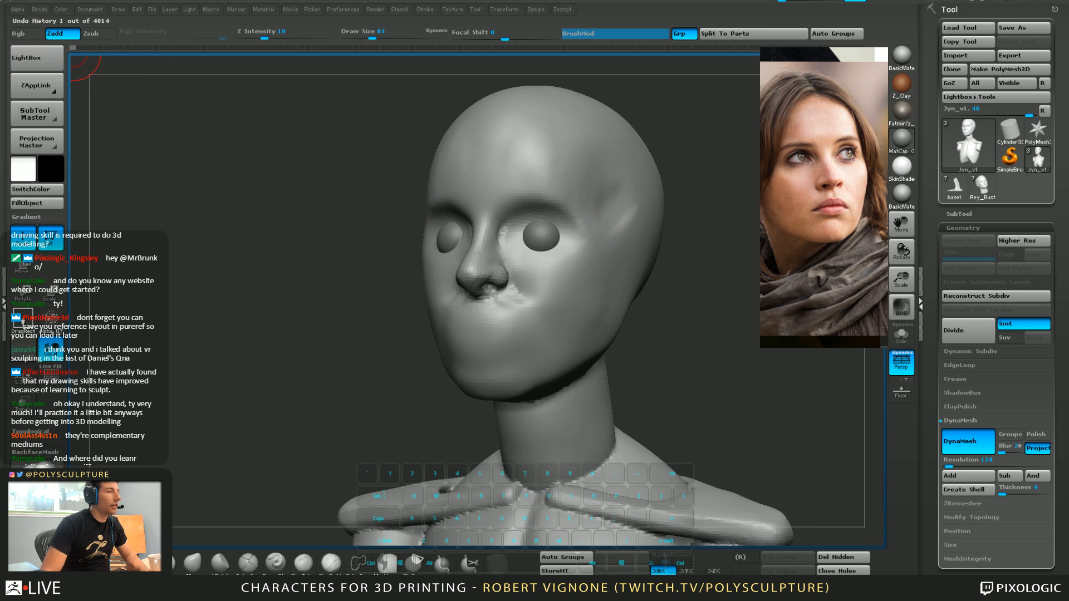
{"action": "left_click", "coordinate": [70, 49]}
{"action": "left_click", "coordinate": [71, 49]}
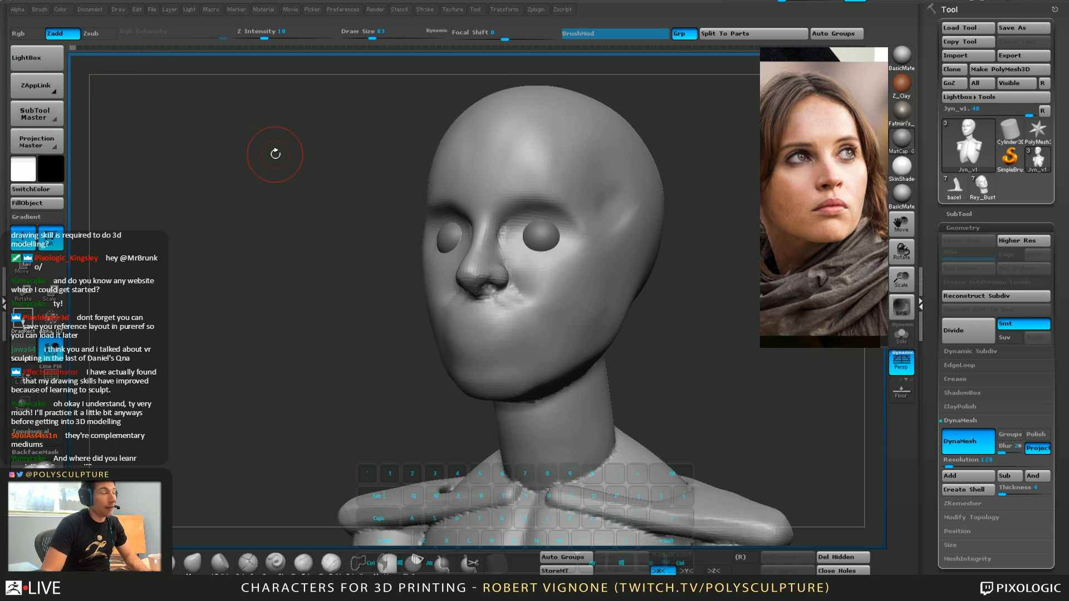
{"action": "left_click", "coordinate": [79, 49]}
{"action": "mouse_move", "coordinate": [79, 49]}
{"action": "left_mouse_down"}
{"action": "mouse_move", "coordinate": [327, 85]}
{"action": "mouse_move", "coordinate": [818, 86]}
{"action": "left_mouse_up"}
{"action": "left_click_drag", "start_coordinate": [800, 48], "coordinate": [862, 48]}
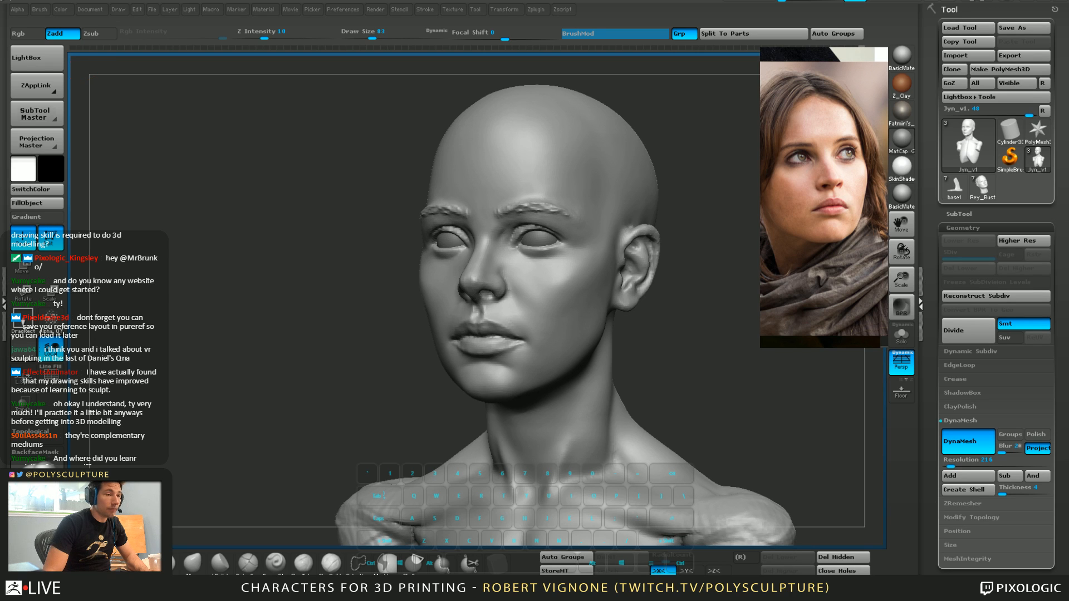